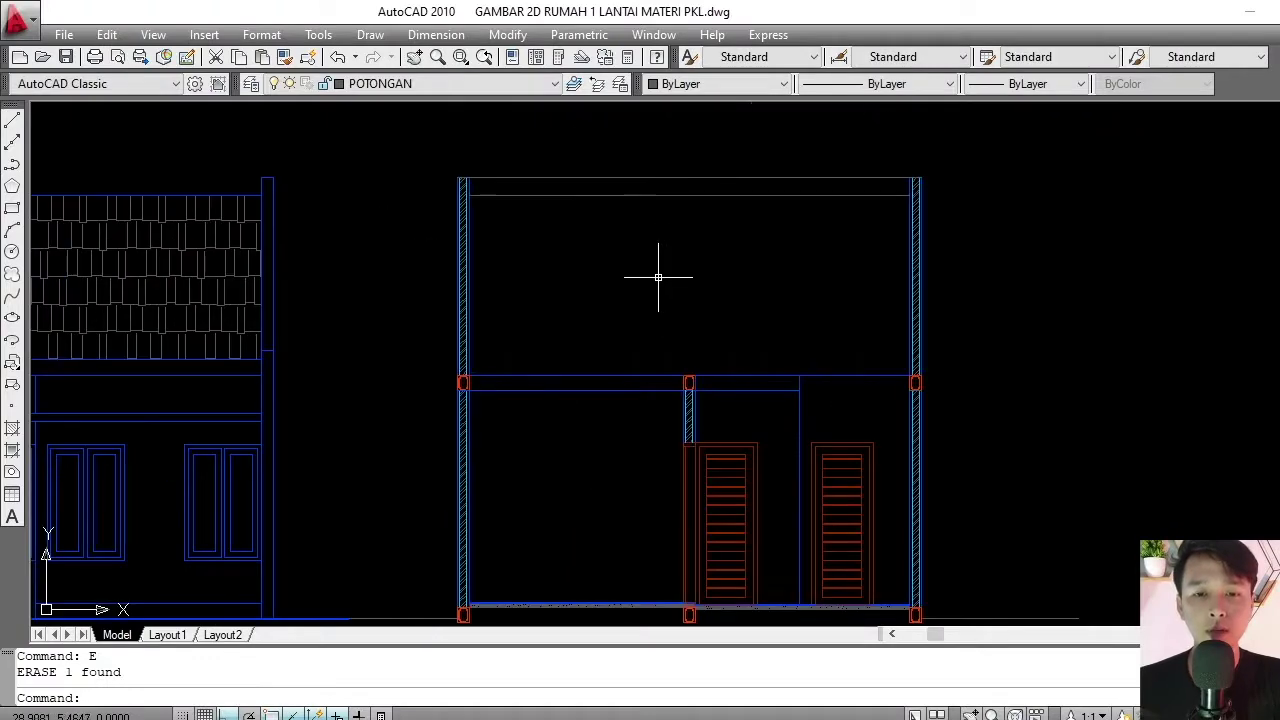
- Drag a window over the house section in GAMBAR 2D RUMAH 1 LANTAI MATERI PKL.dwg
middle_drag(668, 257, 689, 294)
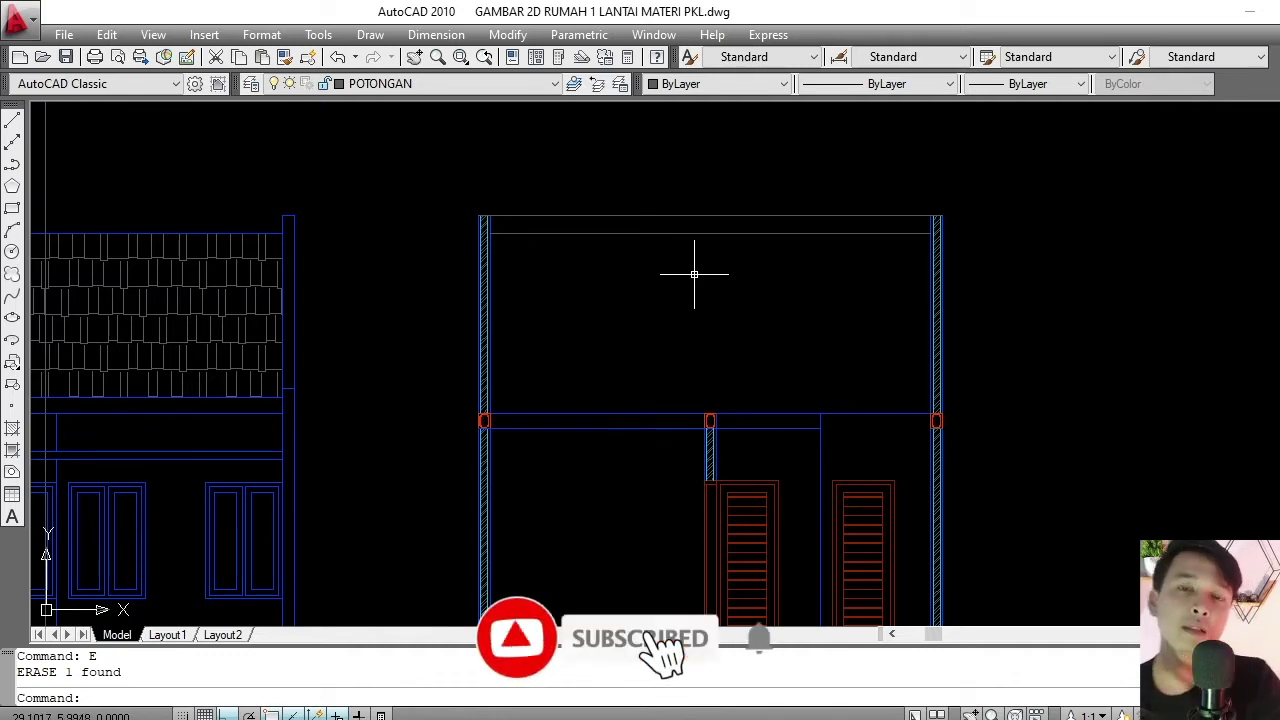
key(Escape)
scroll(620, 329, down, 2)
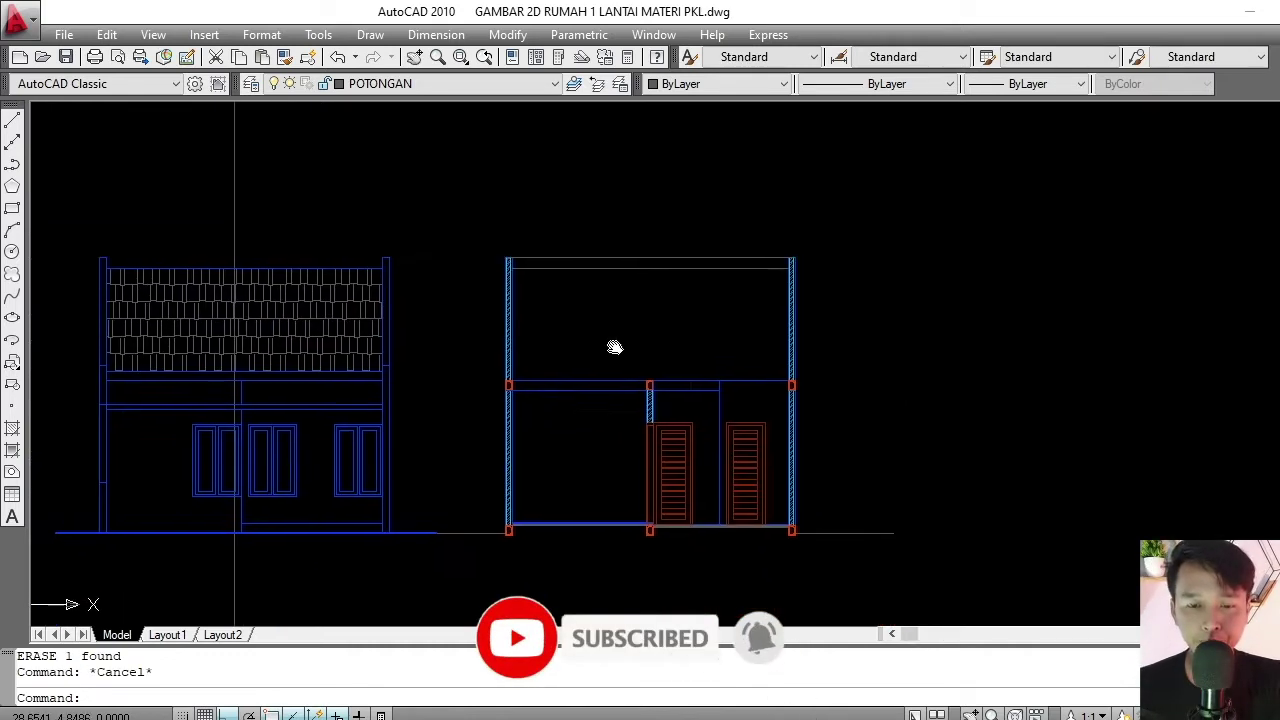
scroll(614, 347, up, 3)
scroll(629, 314, down, 4)
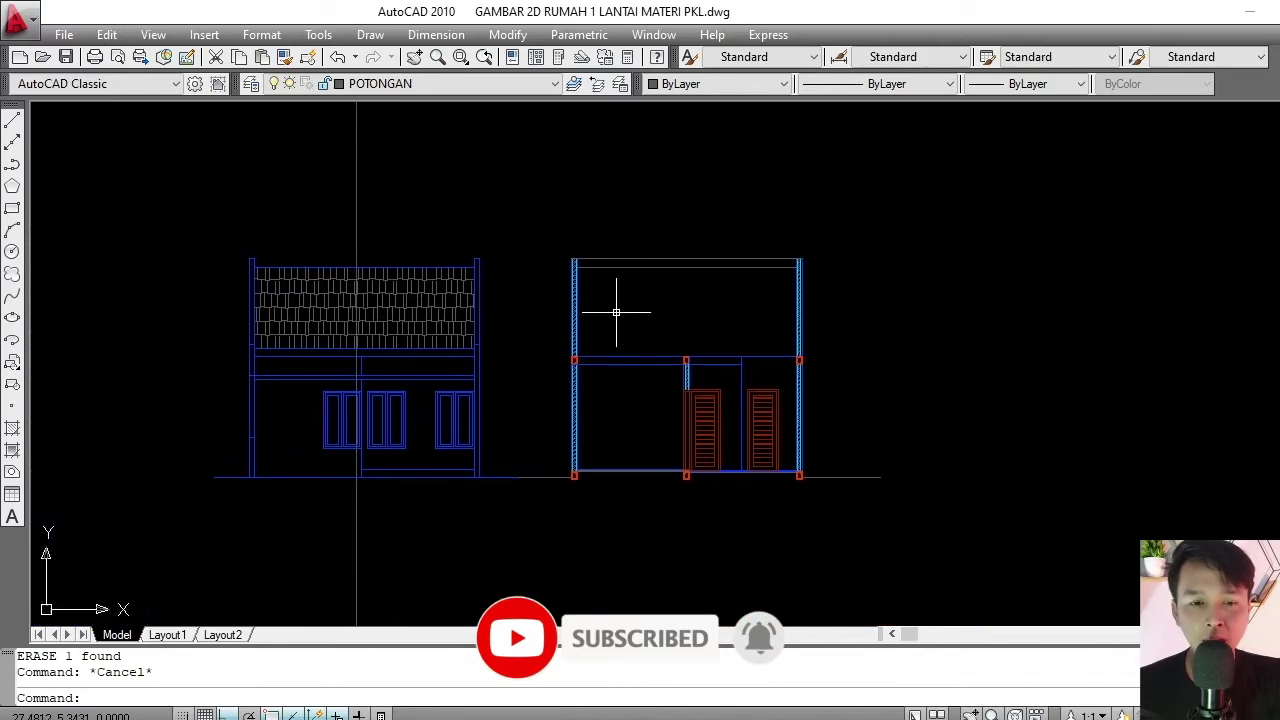
scroll(345, 305, up, 2)
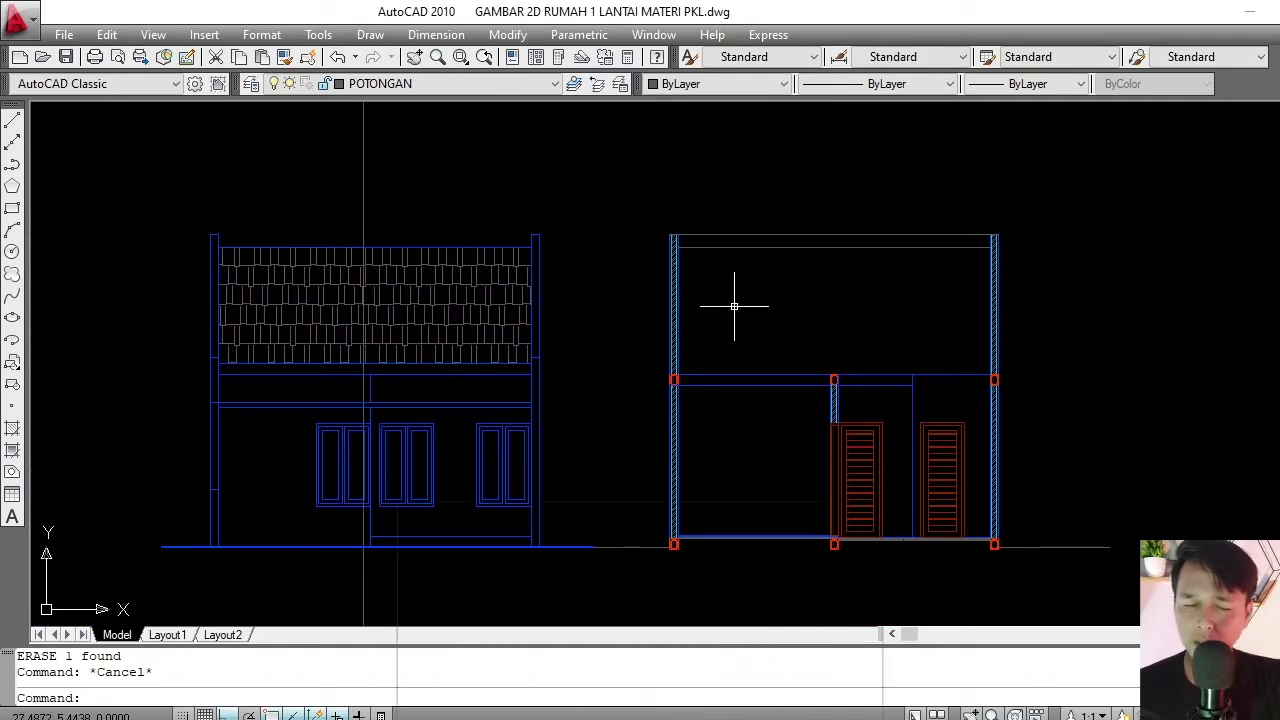
middle_drag(823, 308, 757, 300)
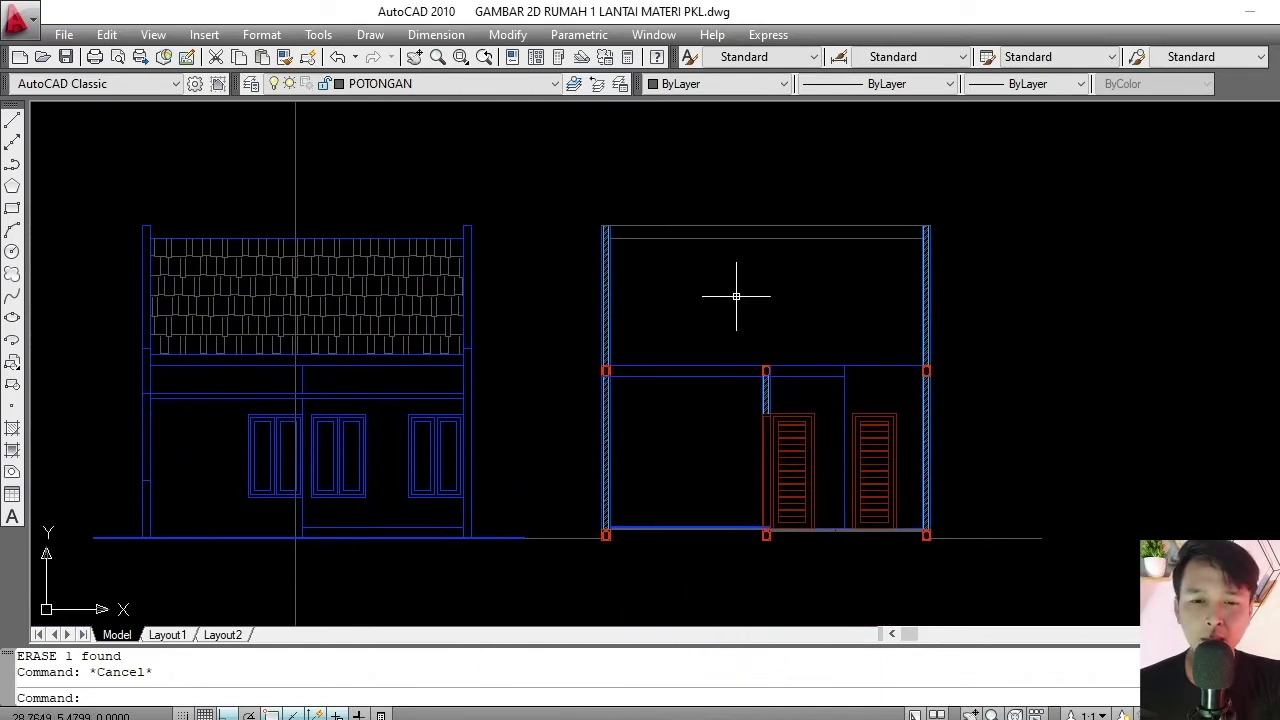
scroll(736, 296, up, 2)
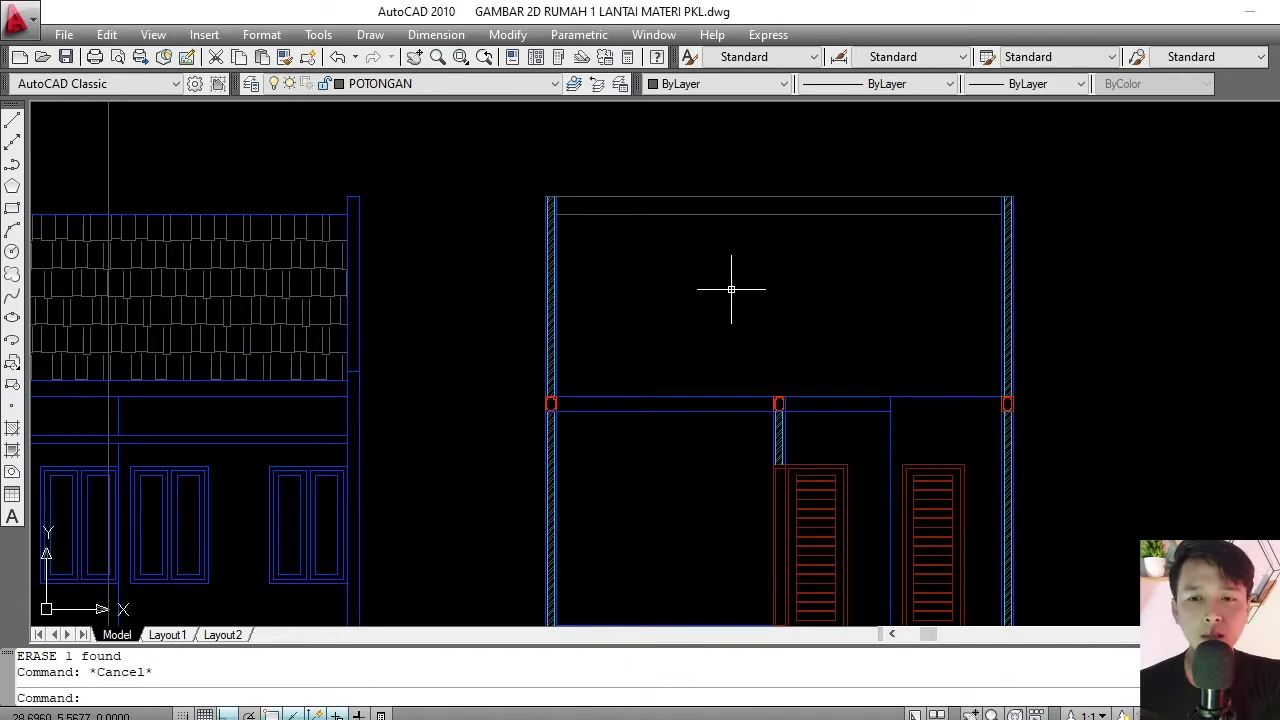
scroll(690, 278, up, 1)
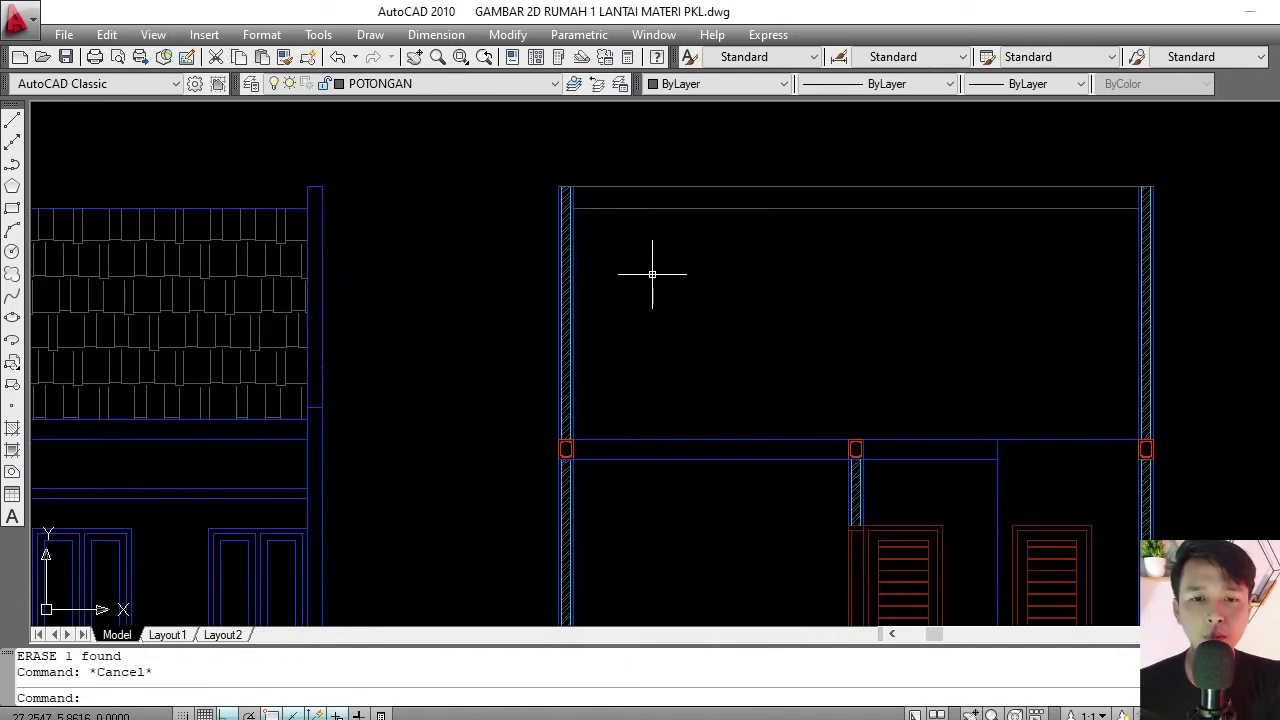
scroll(550, 258, up, 2)
scroll(514, 232, down, 2)
scroll(520, 290, down, 1)
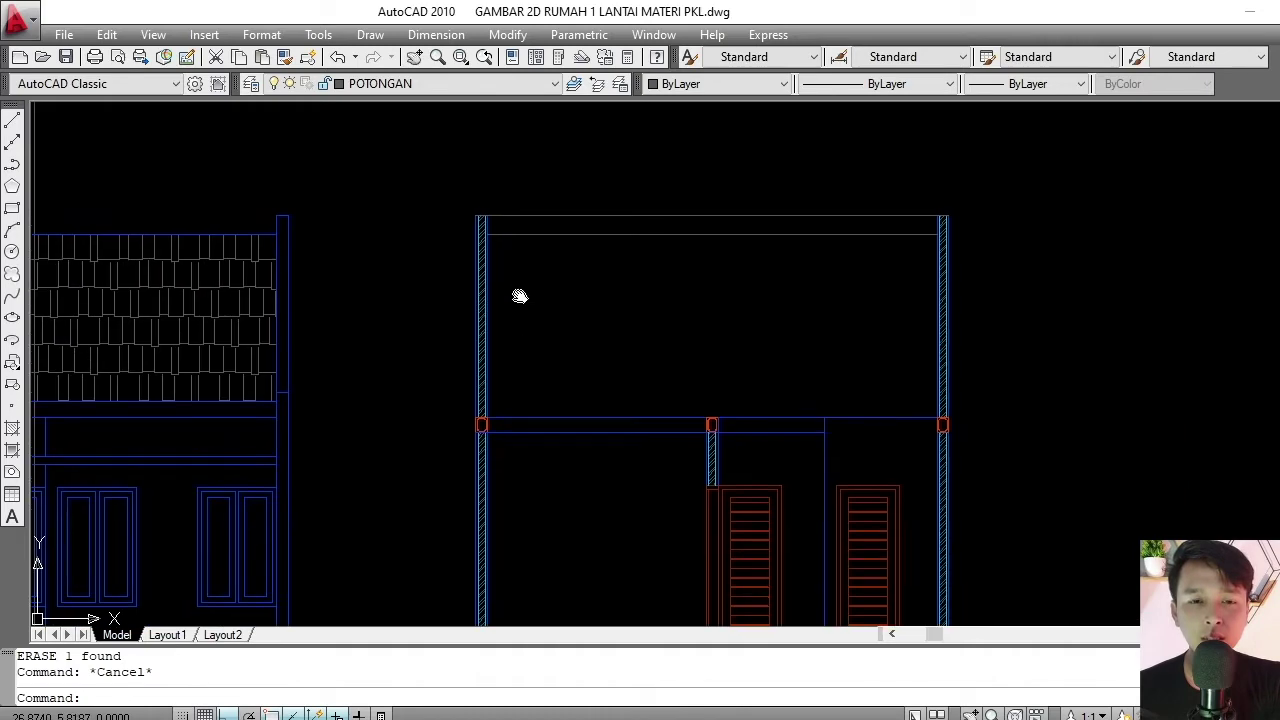
scroll(520, 290, down, 3)
middle_drag(520, 260, 520, 375)
scroll(560, 330, up, 3)
scroll(734, 294, down, 3)
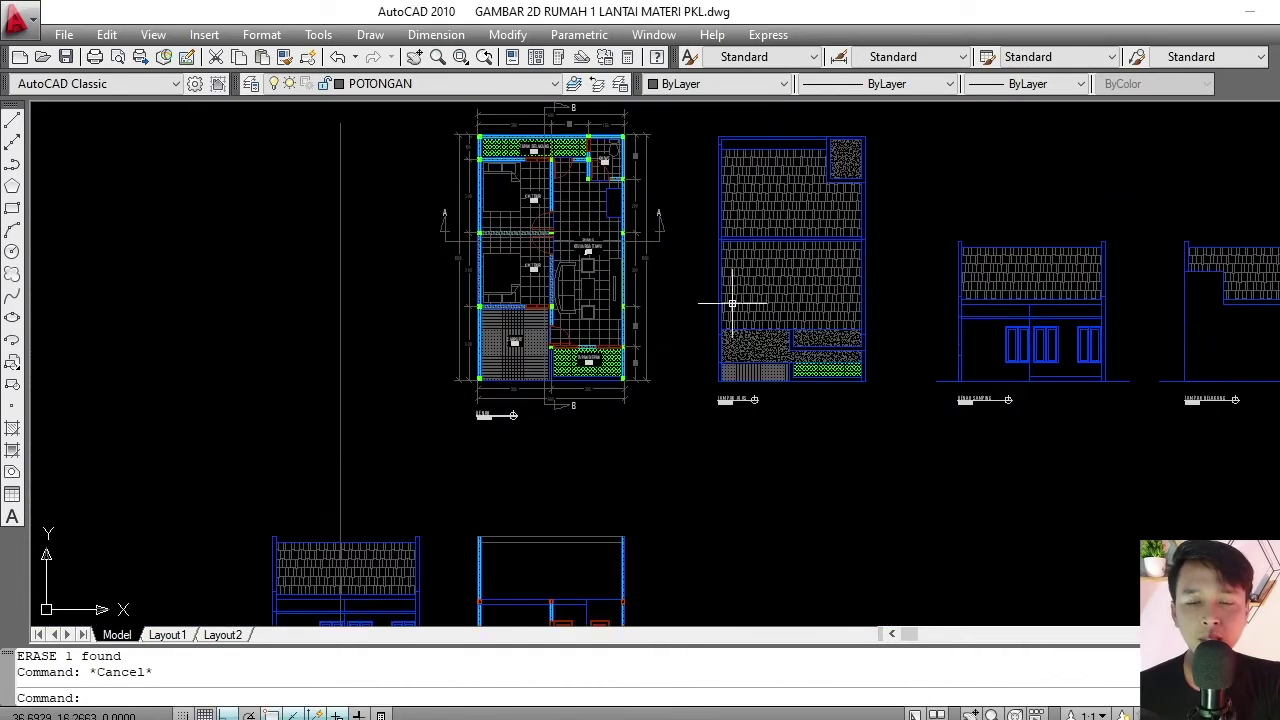
scroll(630, 317, up, 1)
scroll(630, 317, down, 1)
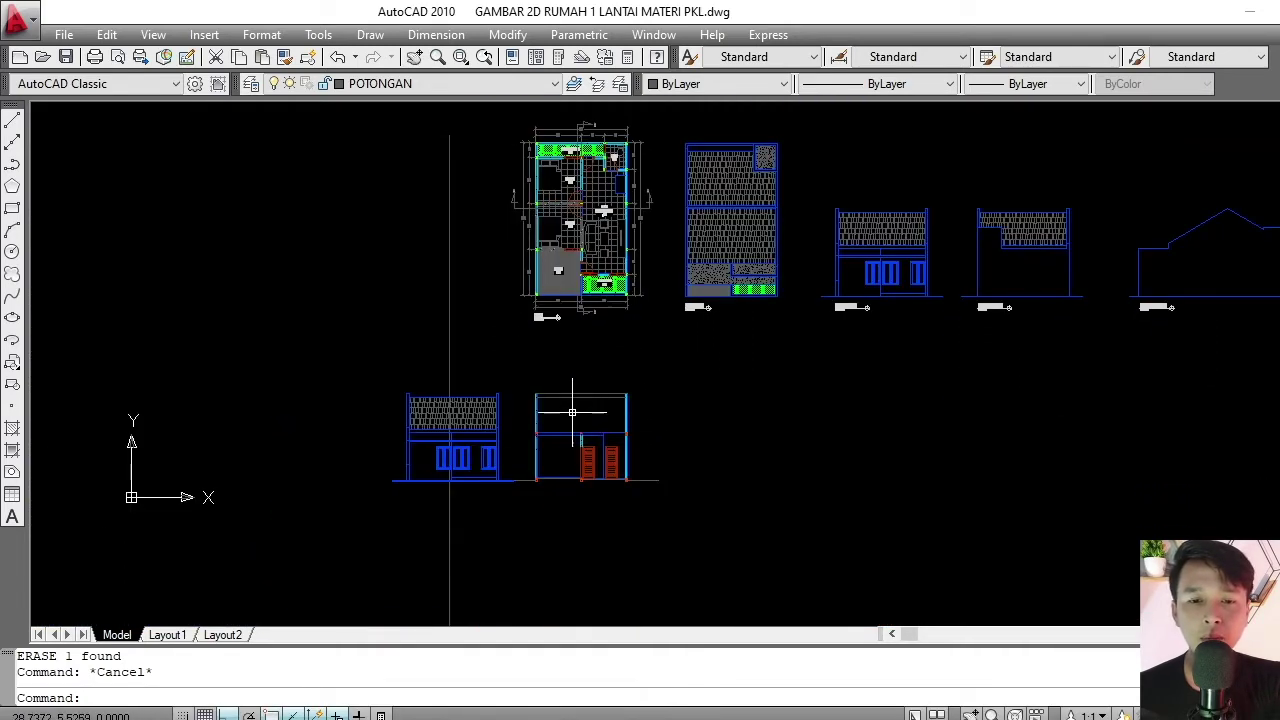
scroll(563, 403, up, 3)
scroll(575, 362, up, 1)
scroll(579, 316, up, 1)
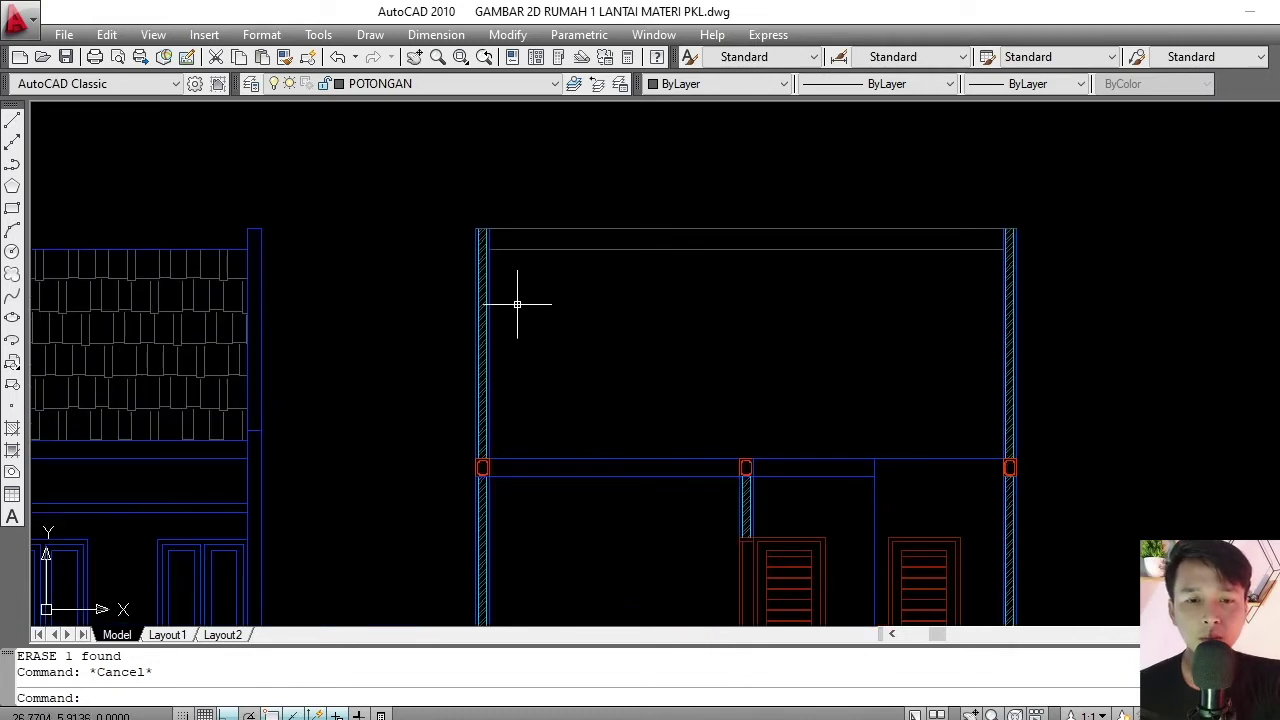
scroll(523, 309, up, 2)
middle_drag(523, 309, 458, 238)
scroll(458, 240, down, 4)
scroll(465, 245, up, 3)
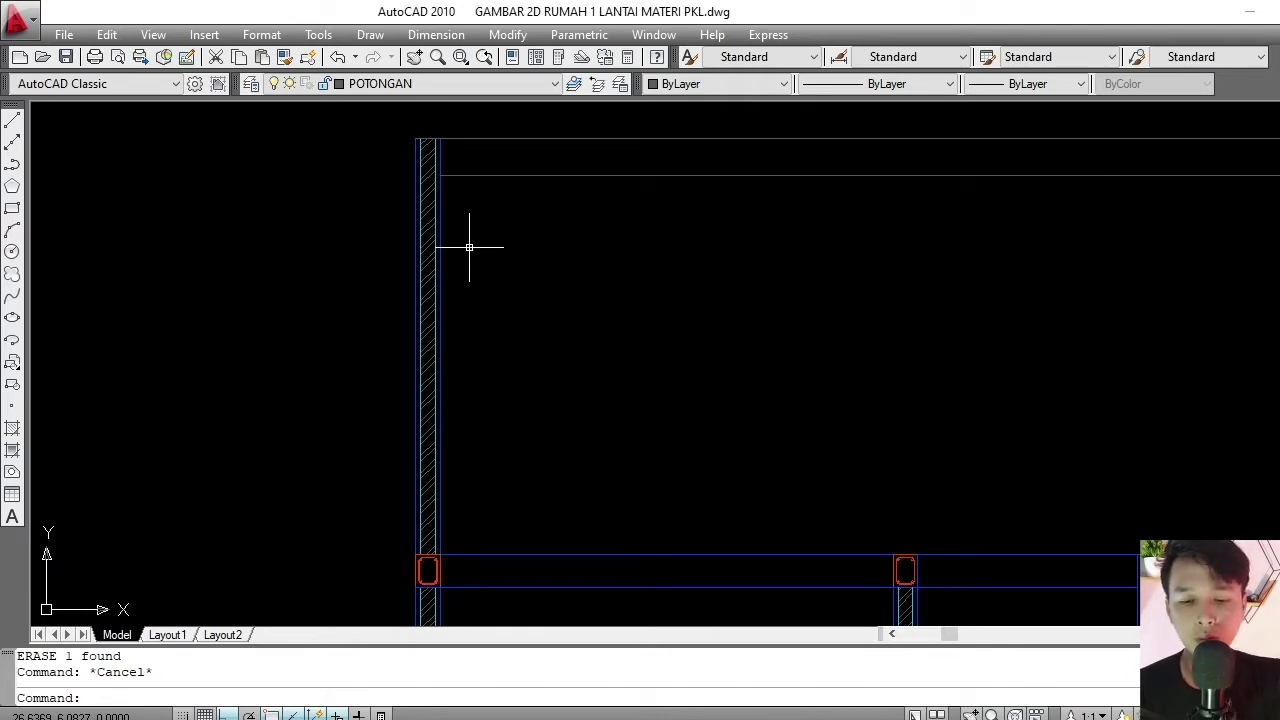
- Offset the left wall's inner line 0.08 into the room
text(o)
key(Return)
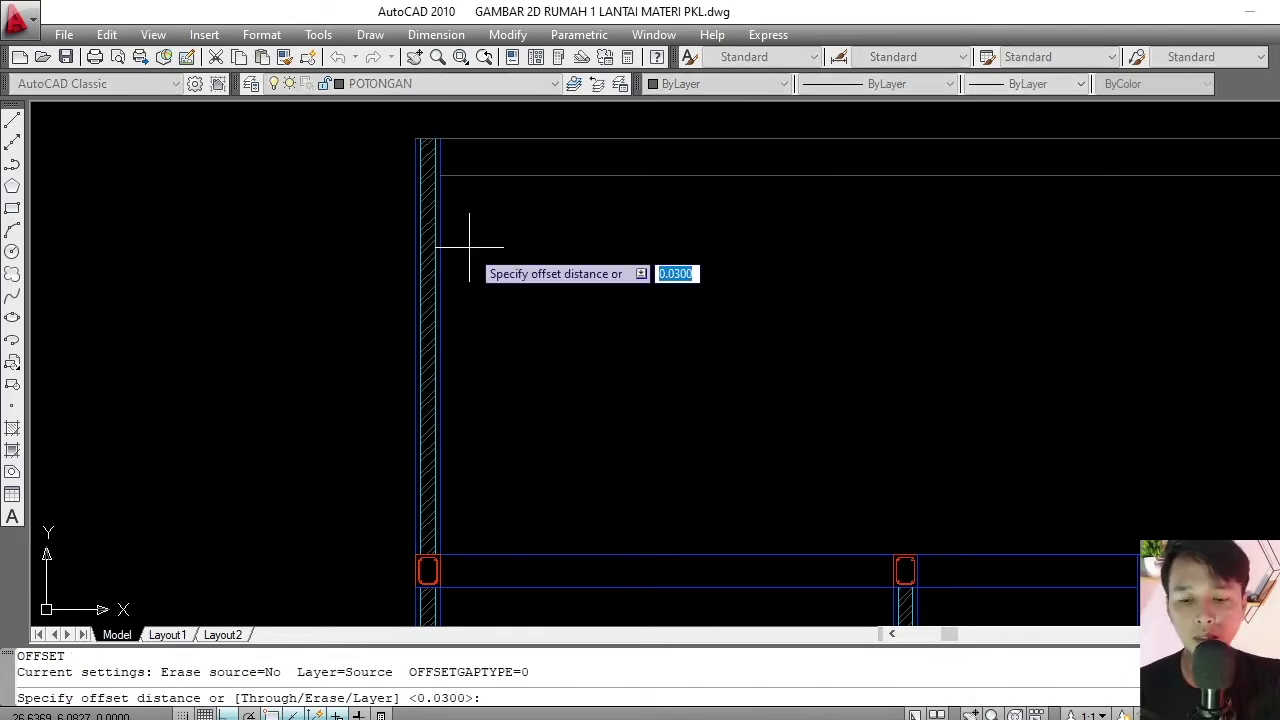
text(.08)
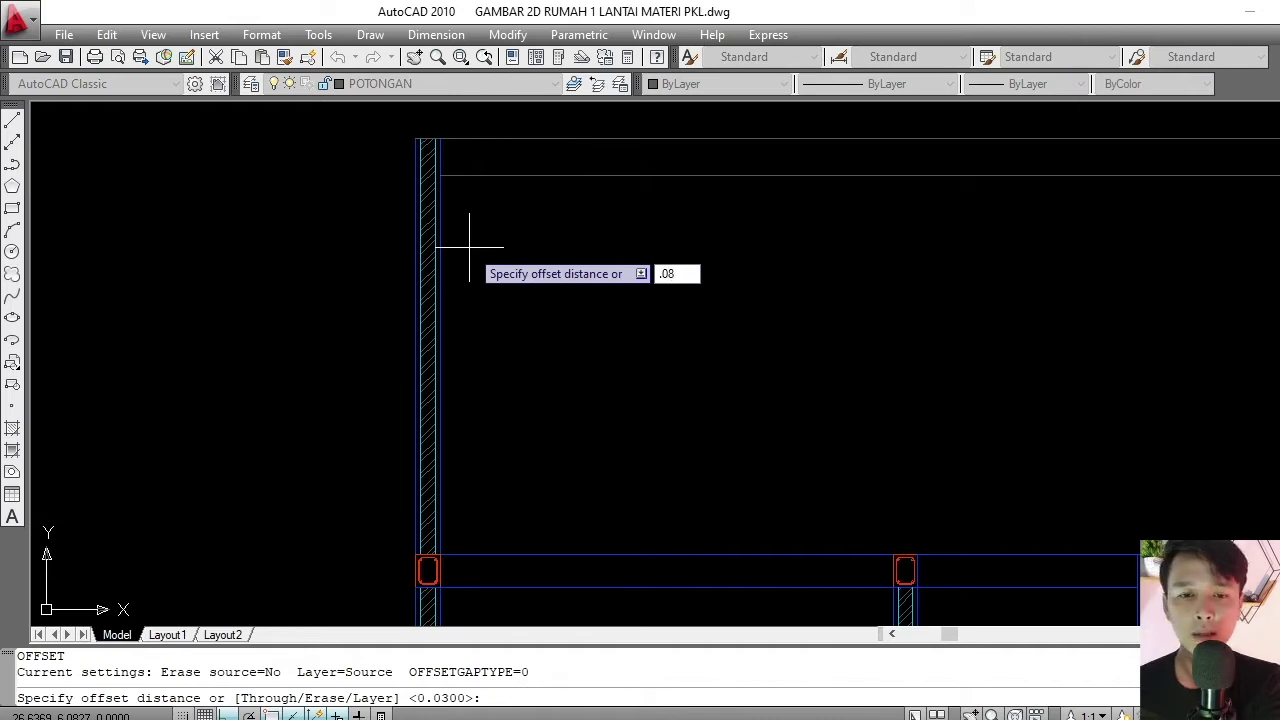
key(Return)
scroll(443, 214, up, 2)
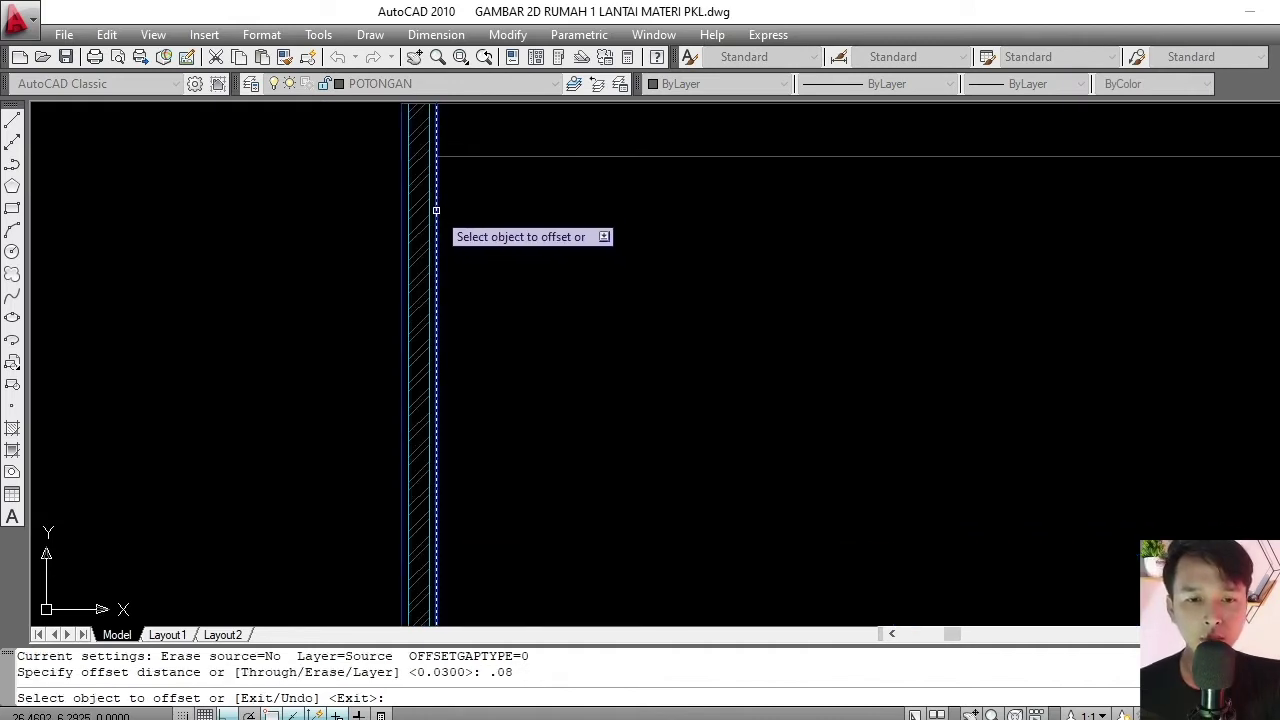
scroll(420, 200, up, 1)
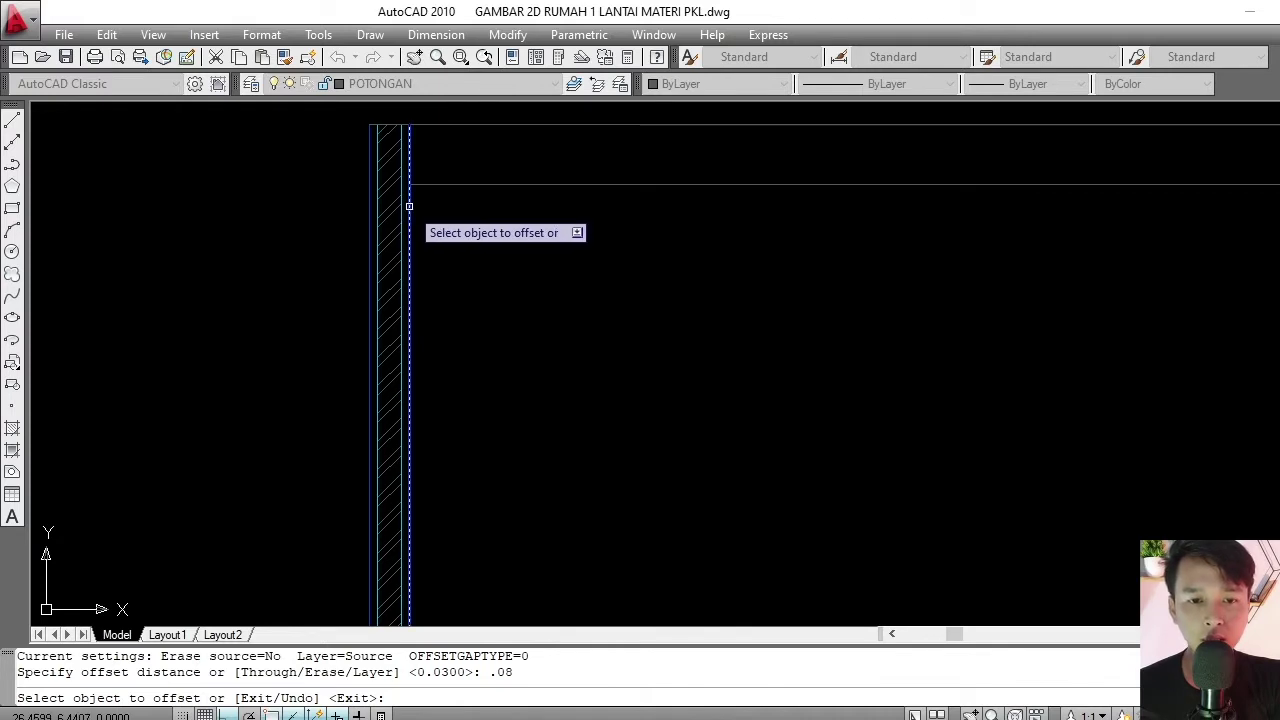
click(409, 205)
click(521, 230)
scroll(486, 271, down, 3)
key(Escape)
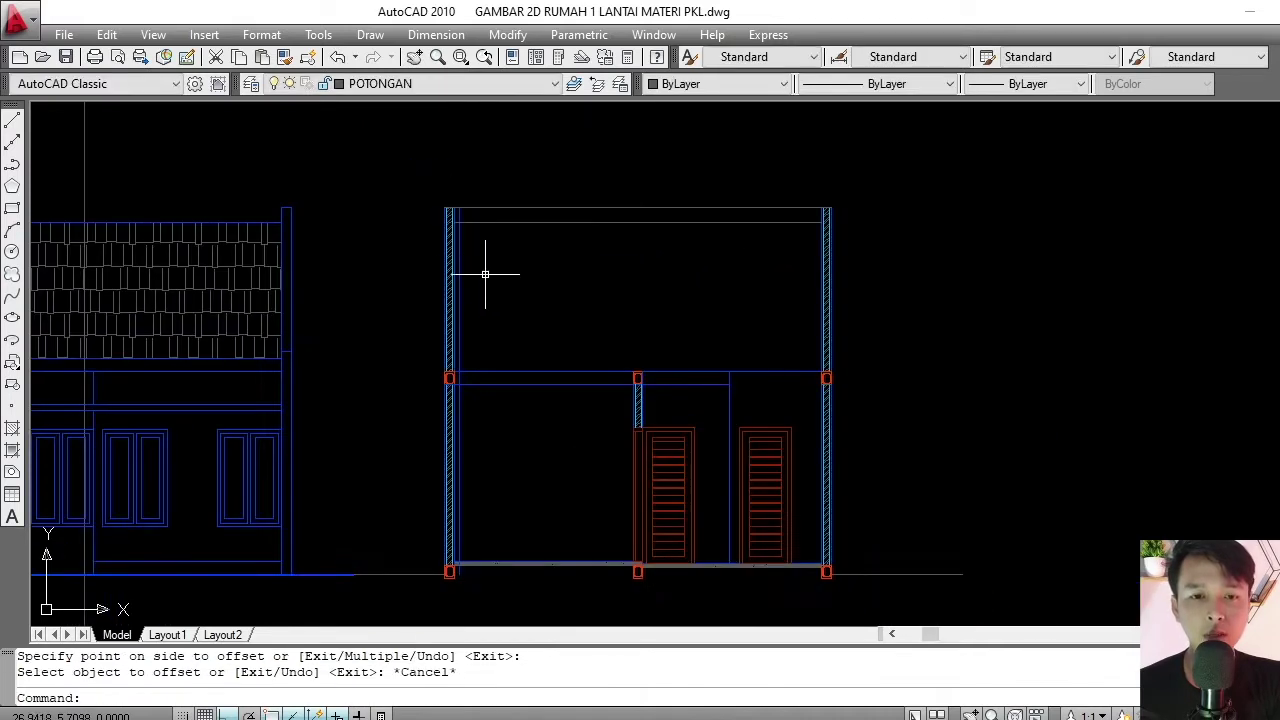
scroll(460, 280, up, 1)
scroll(423, 280, up, 2)
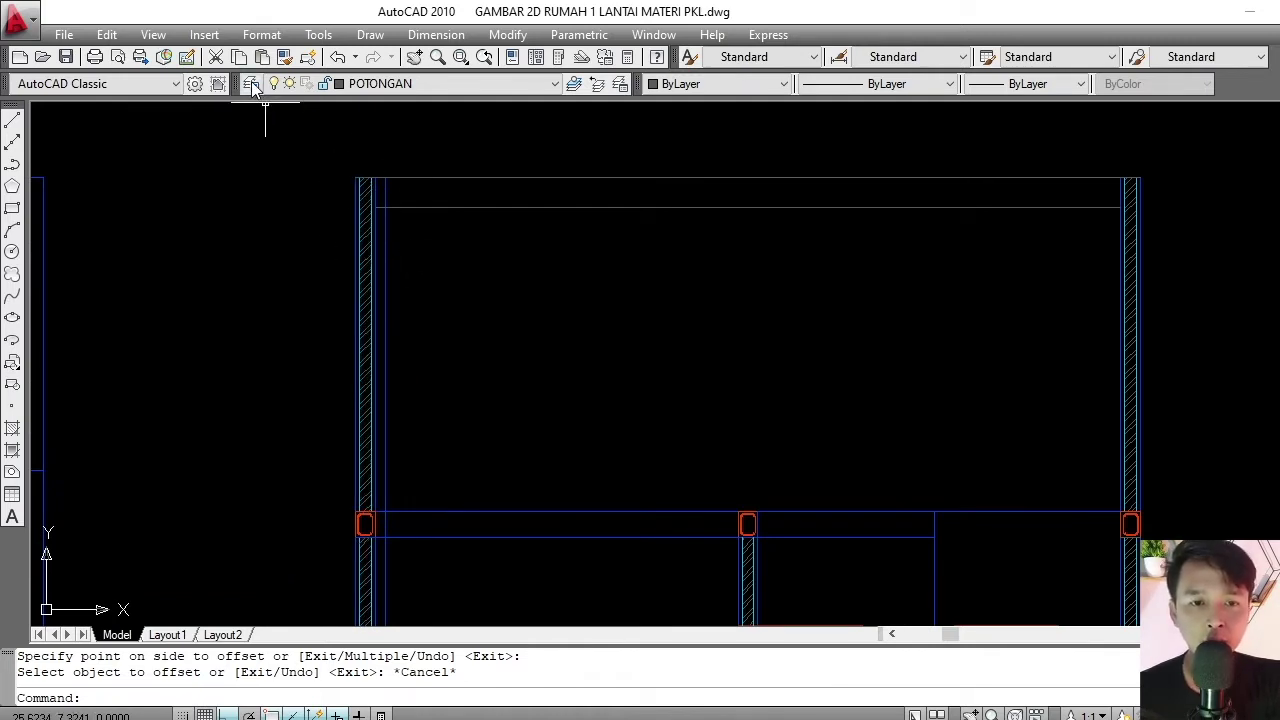
- In the Layer Properties Manager, add layer BAJA RINGAN with colour 54
click(251, 84)
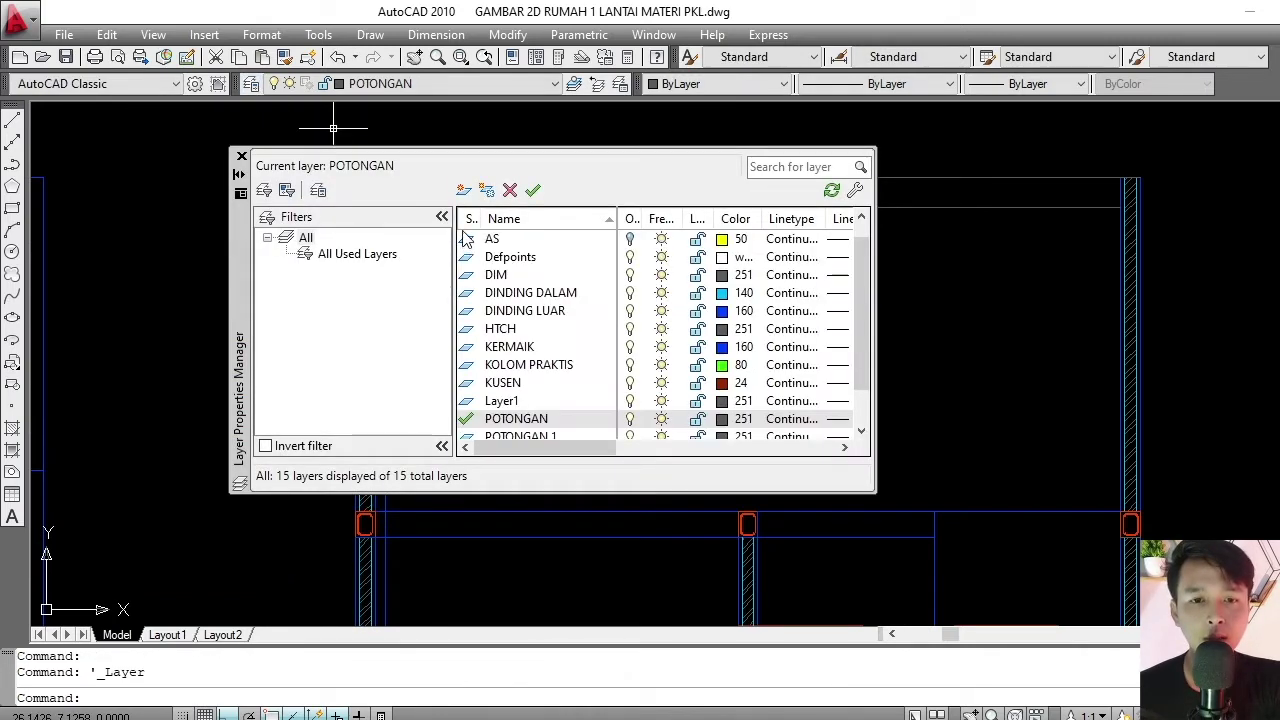
click(463, 190)
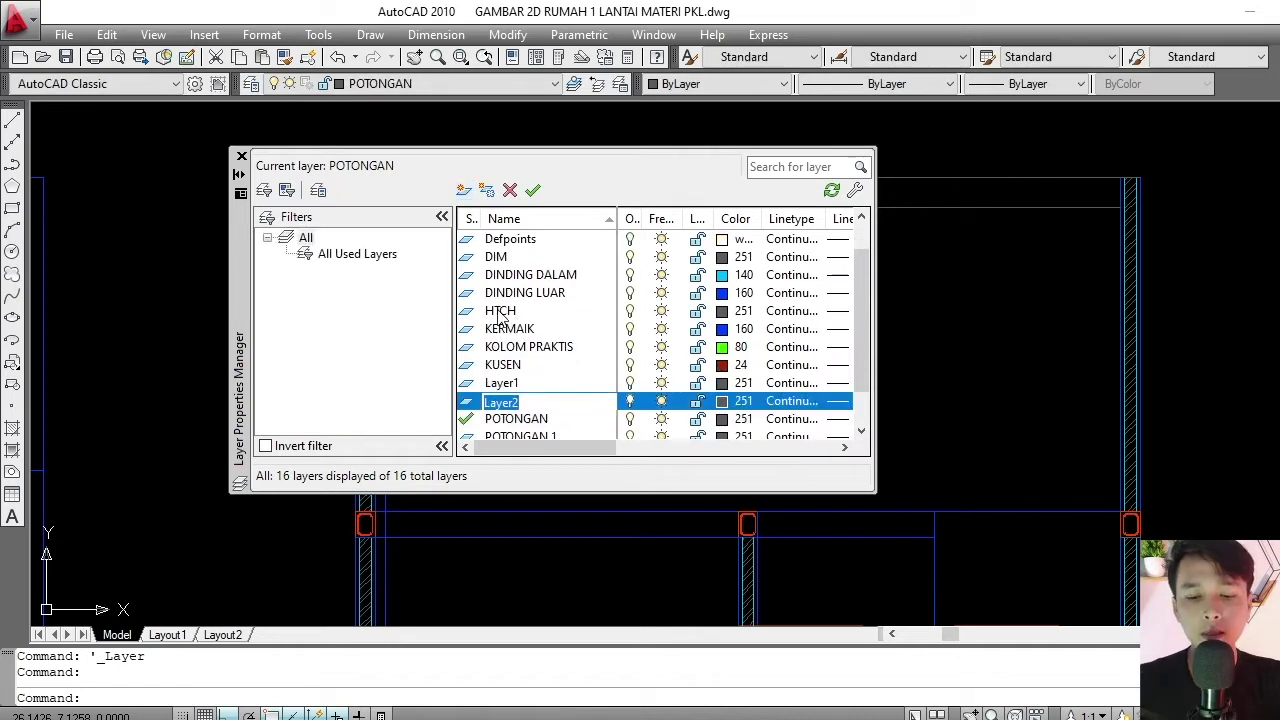
text(BAJA RINGAN)
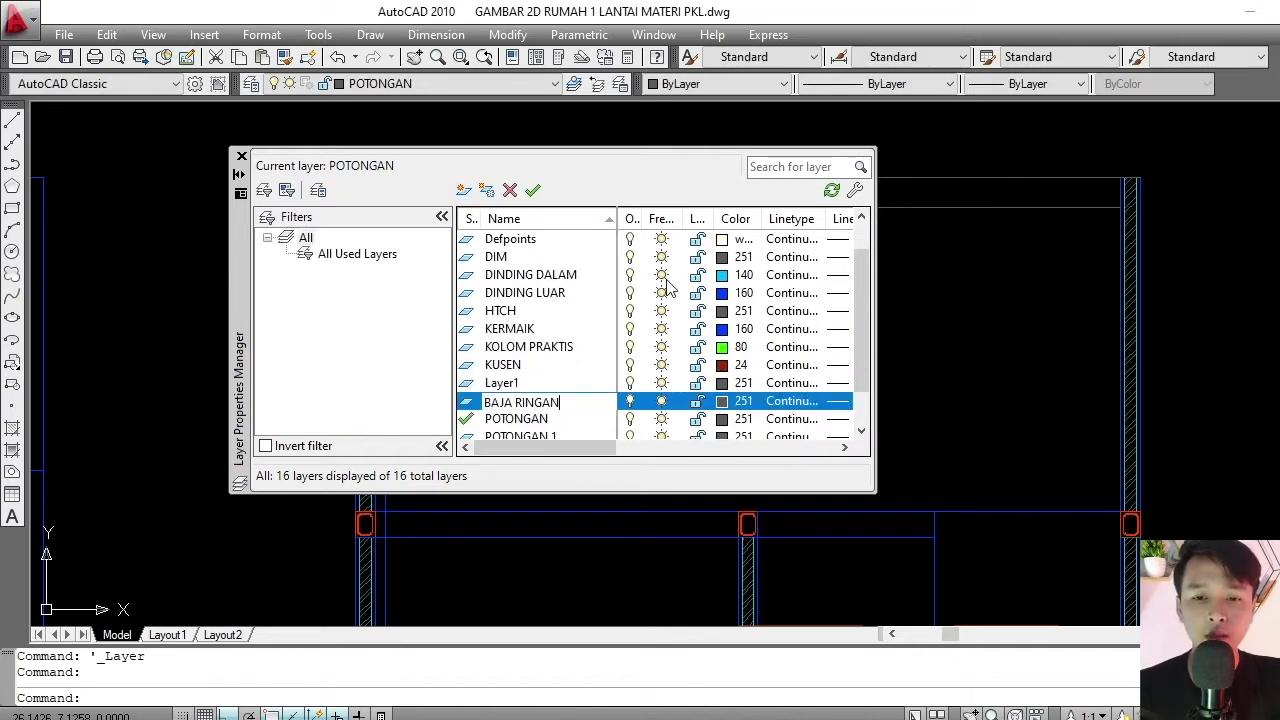
click(727, 402)
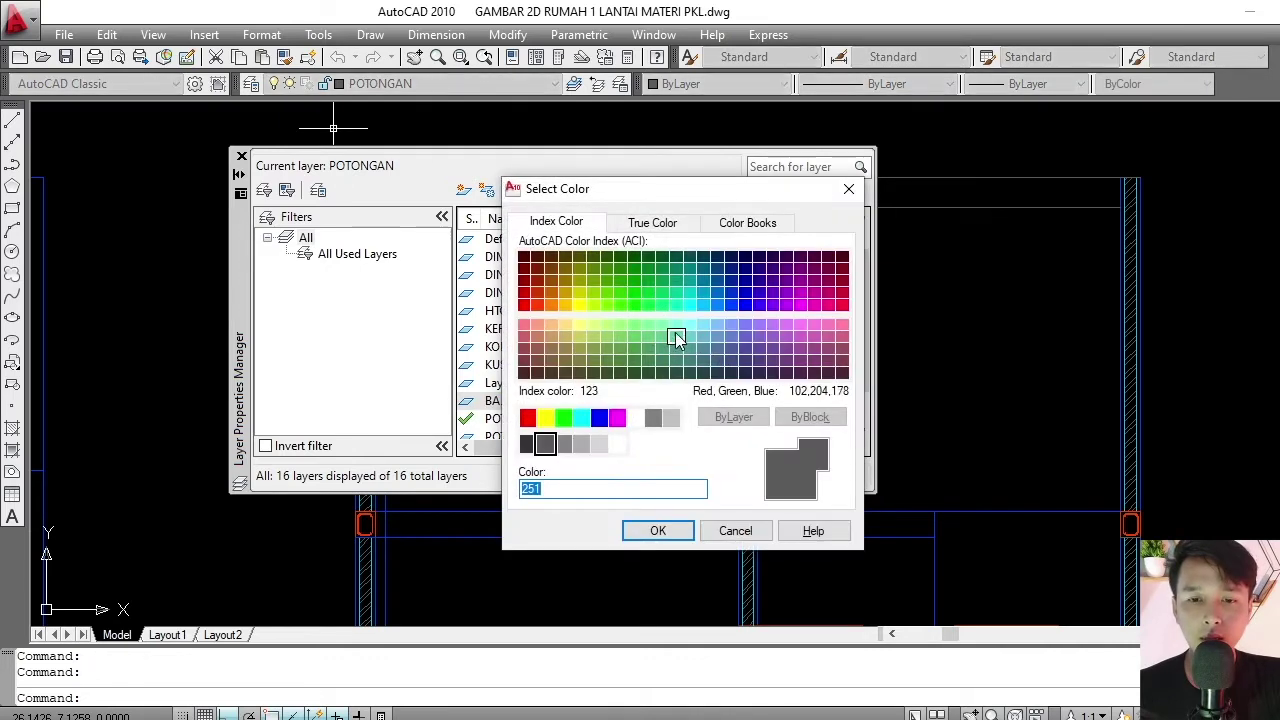
click(579, 283)
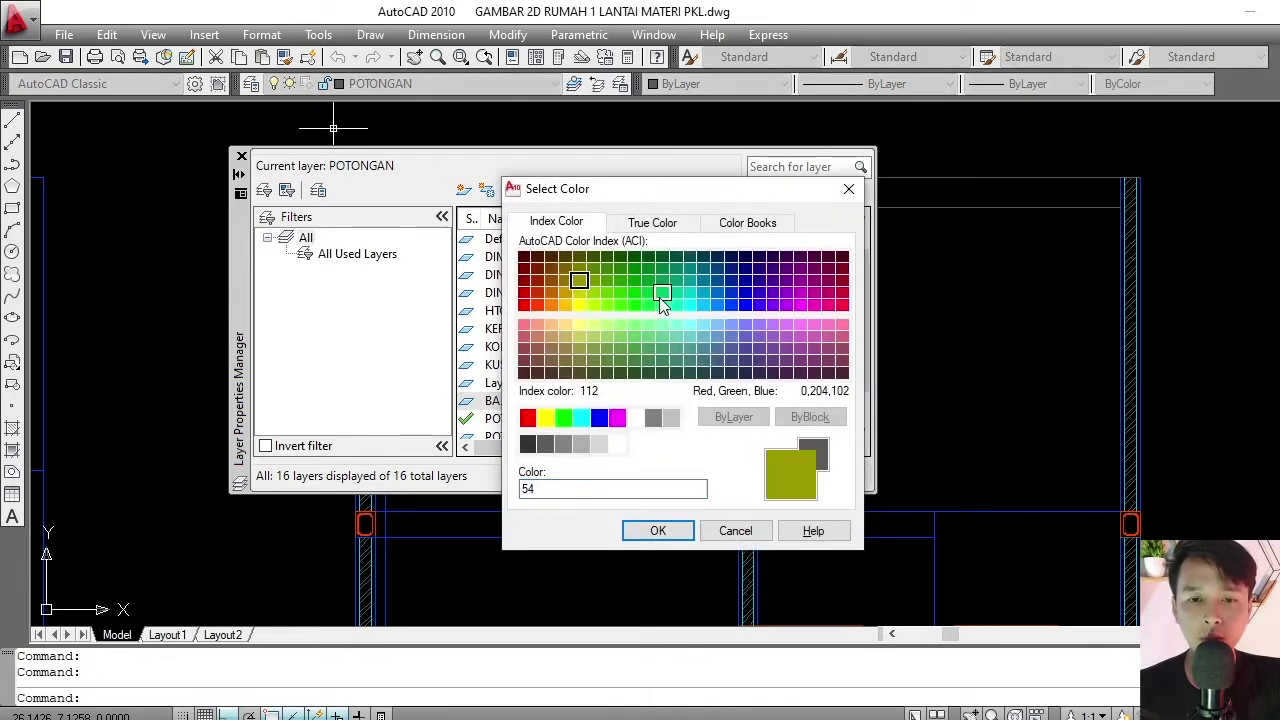
click(658, 530)
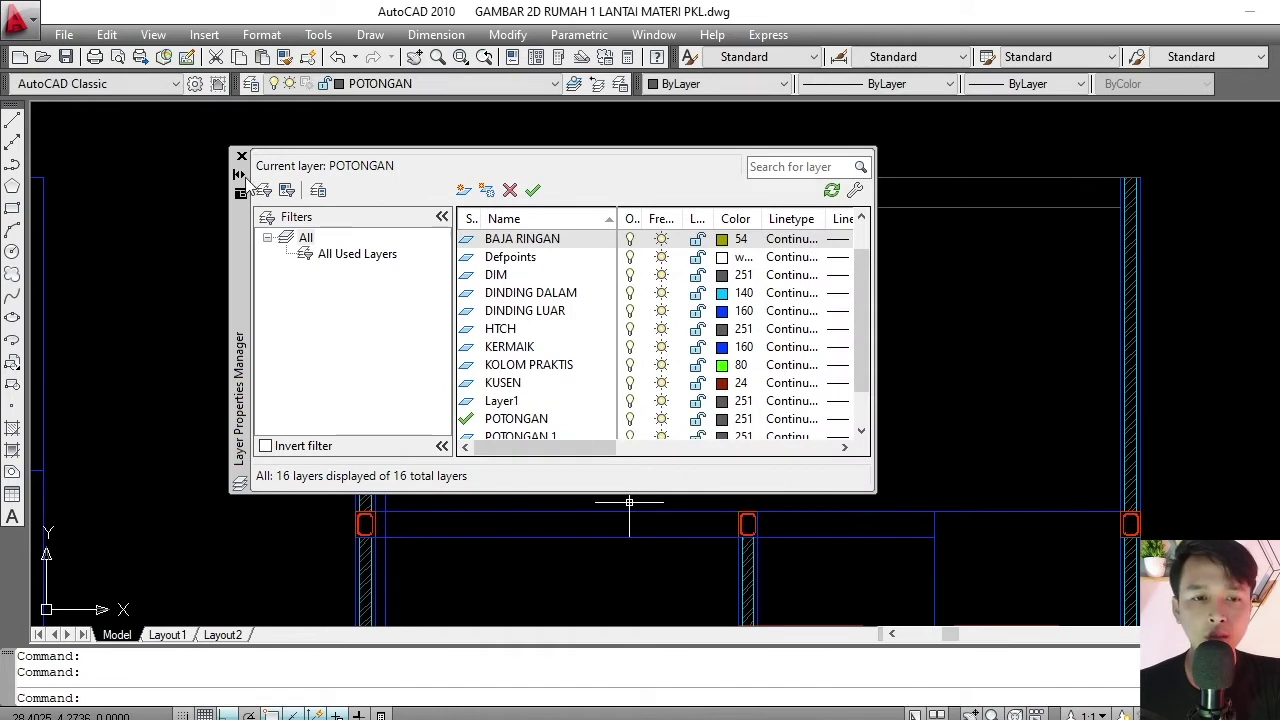
click(241, 157)
key(Escape)
key(Escape)
scroll(390, 290, up, 2)
- Move the new inner line onto the BAJA RINGAN layer
click(425, 235)
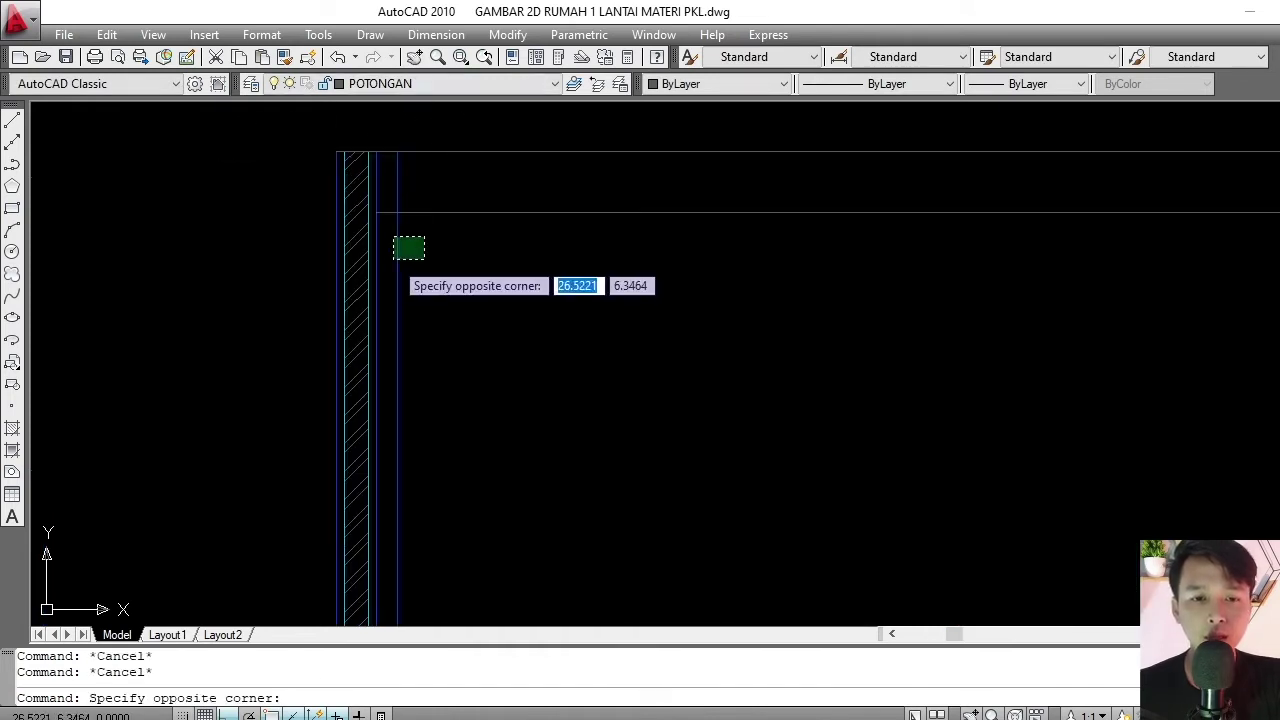
click(395, 258)
click(440, 83)
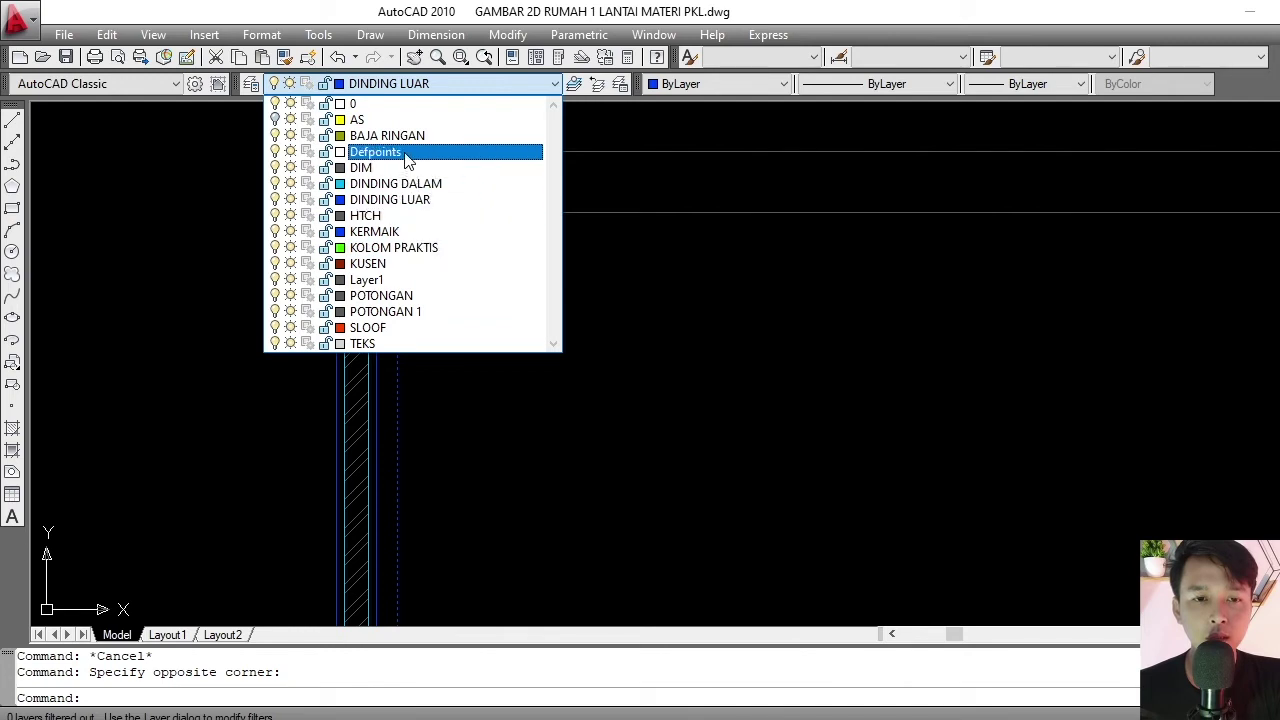
click(387, 135)
key(Escape)
- Trim away the leftover line near the bottom of the left wall
scroll(405, 220, down, 2)
scroll(390, 260, down, 1)
scroll(390, 260, up, 2)
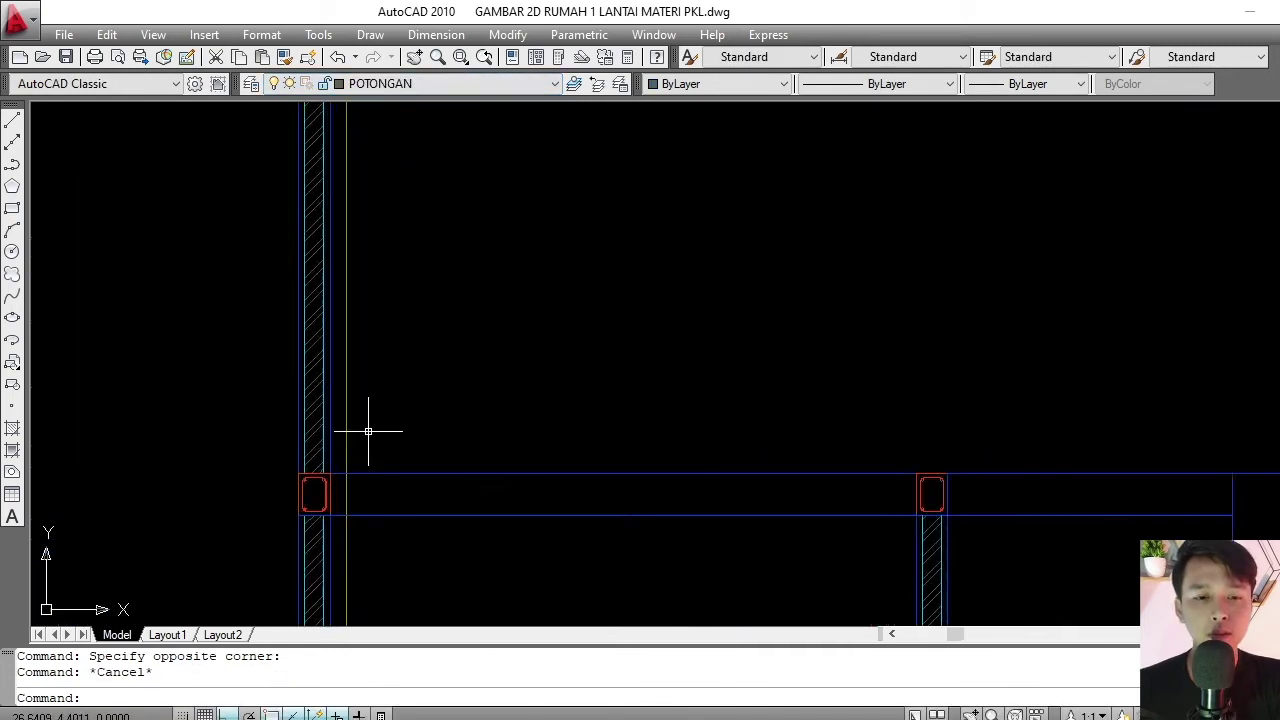
scroll(366, 429, up, 2)
text(tr)
key(Return)
key(Return)
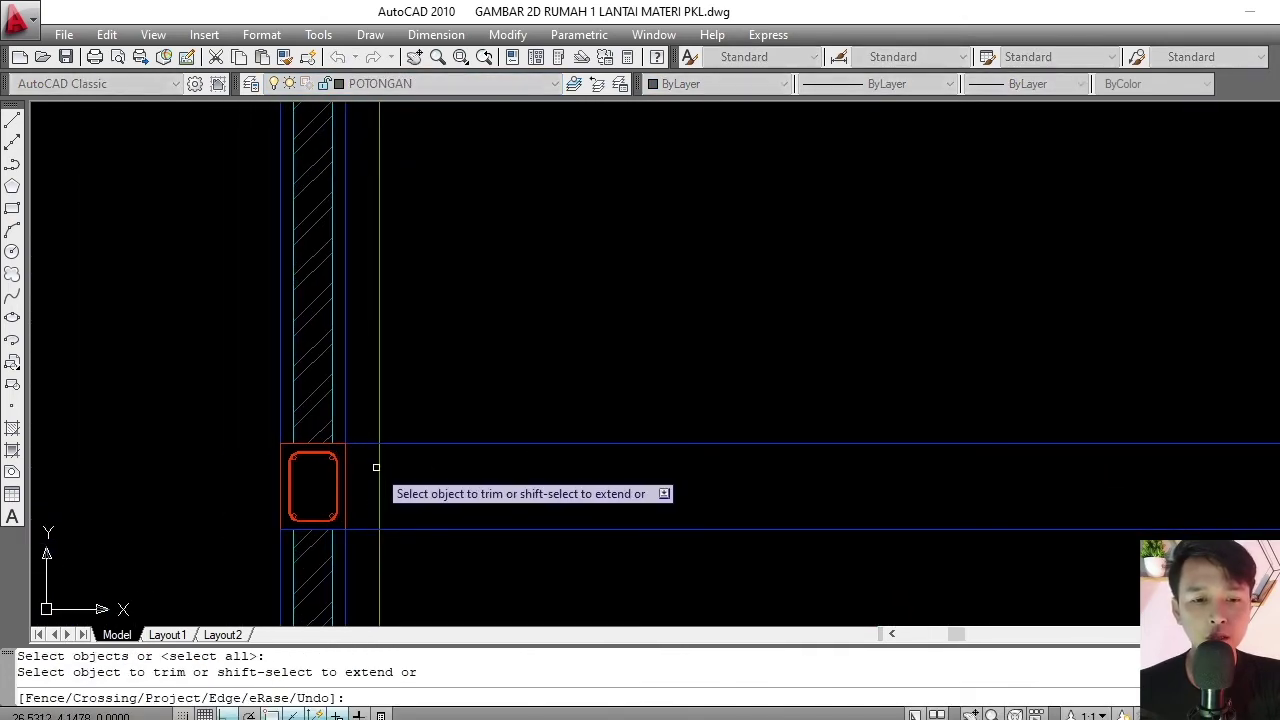
key(Return)
scroll(371, 472, down, 2)
click(375, 519)
text(e)
key(Return)
scroll(378, 490, down, 3)
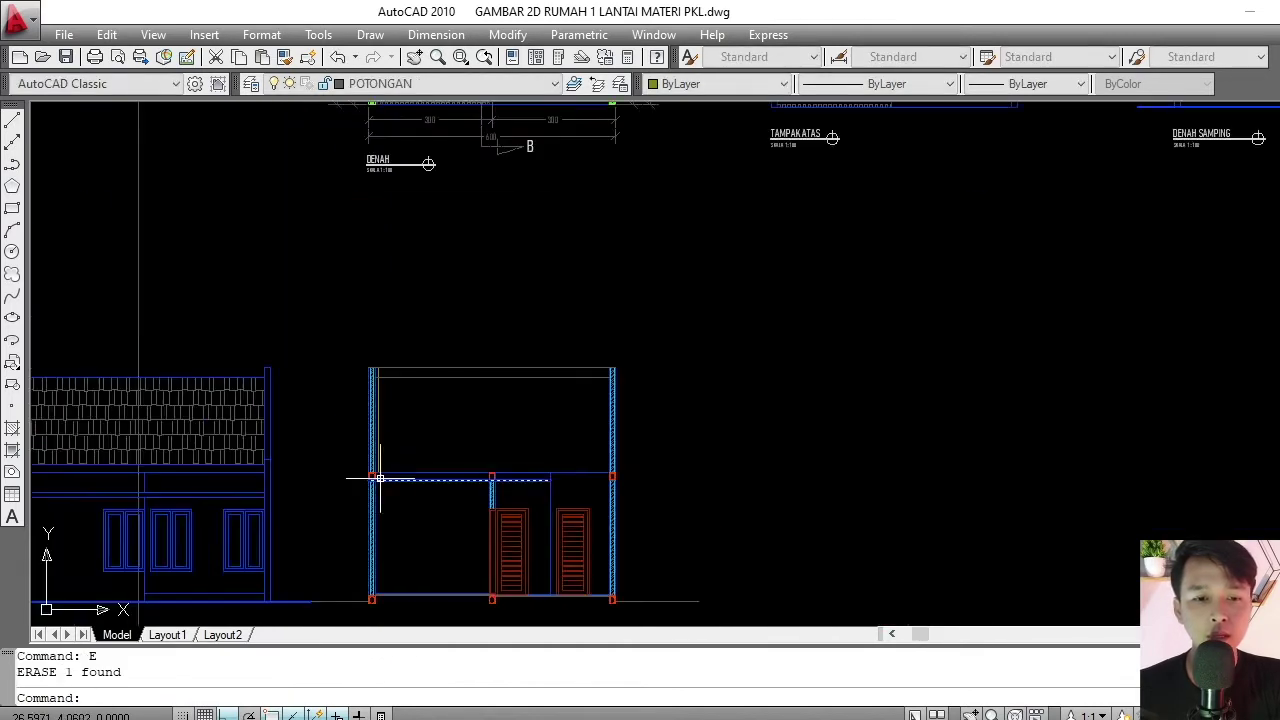
scroll(430, 475, up, 2)
scroll(420, 485, up, 3)
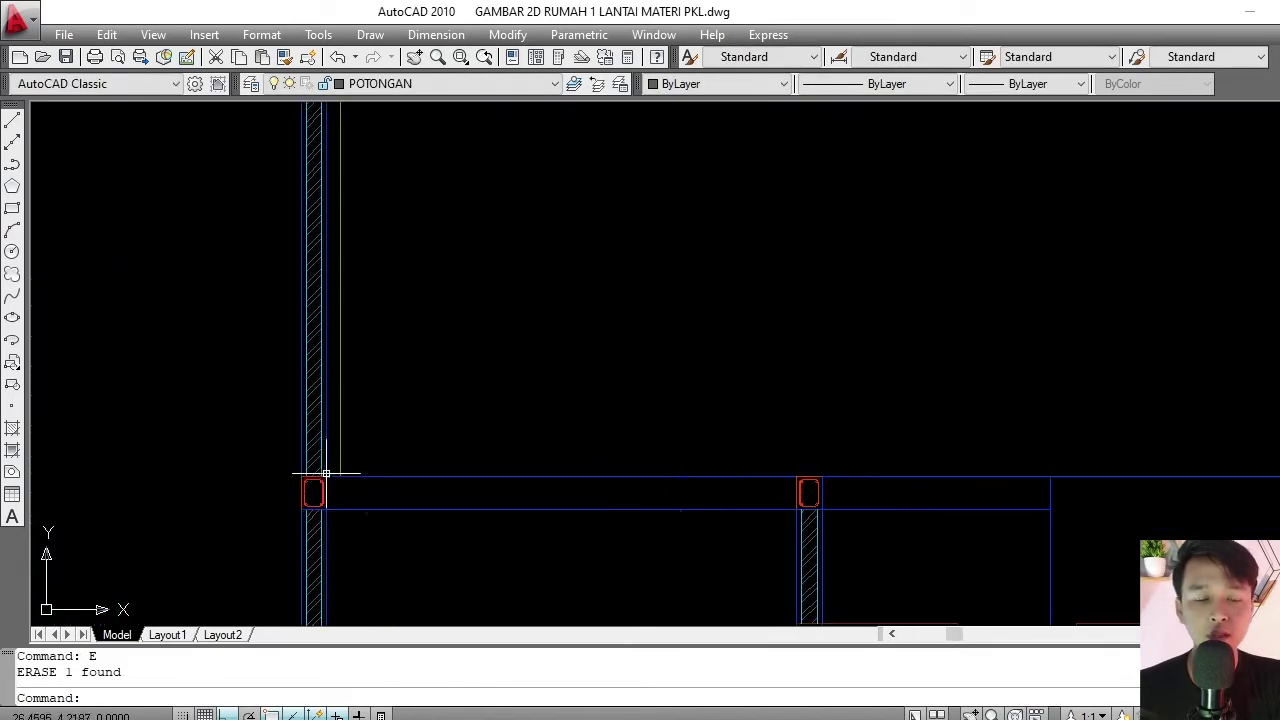
scroll(391, 500, down, 2)
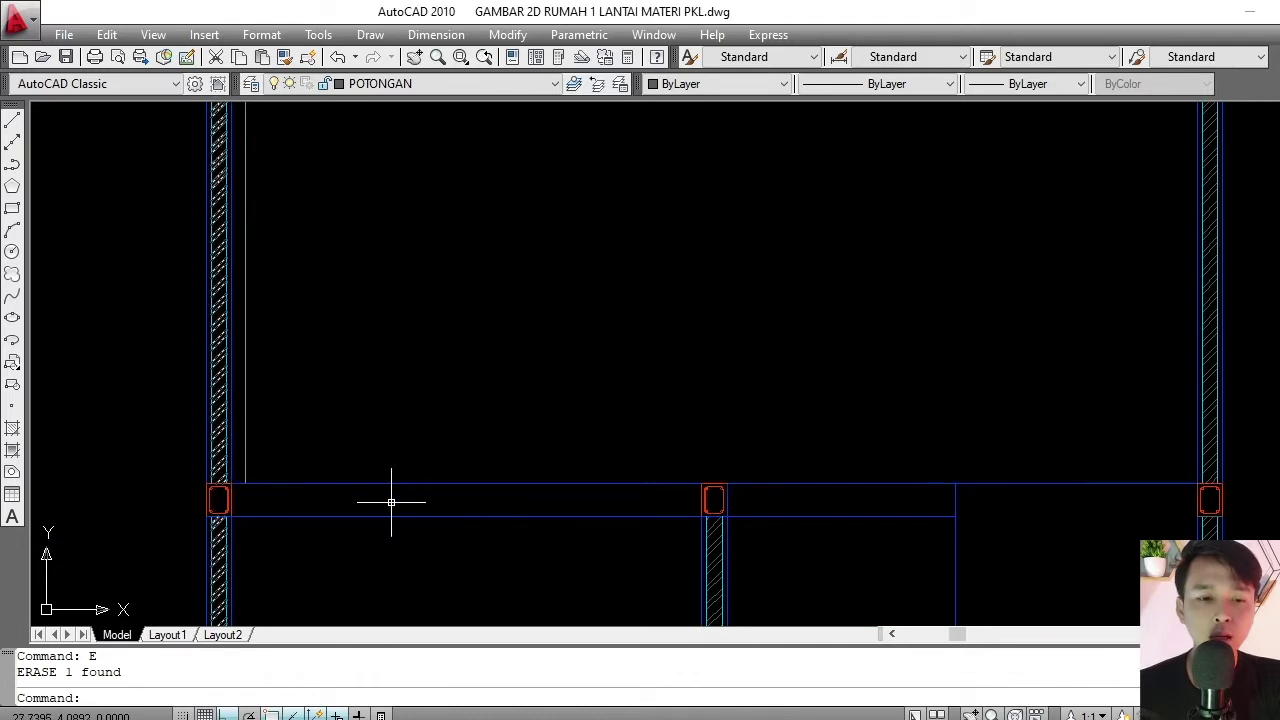
scroll(351, 486, down, 1)
scroll(279, 399, up, 4)
- Start trimming the inner line at the wall's top junction, then cancel
middle_drag(279, 399, 341, 376)
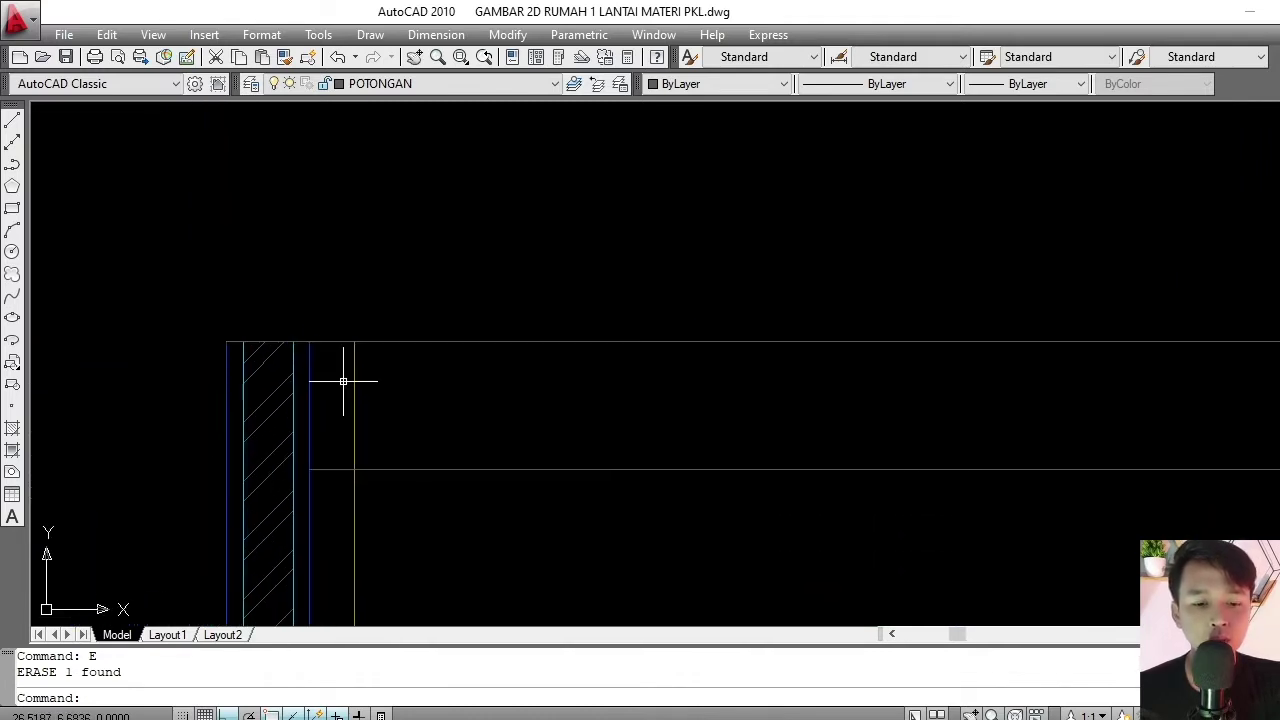
text(tr)
key(Return)
key(Return)
click(336, 371)
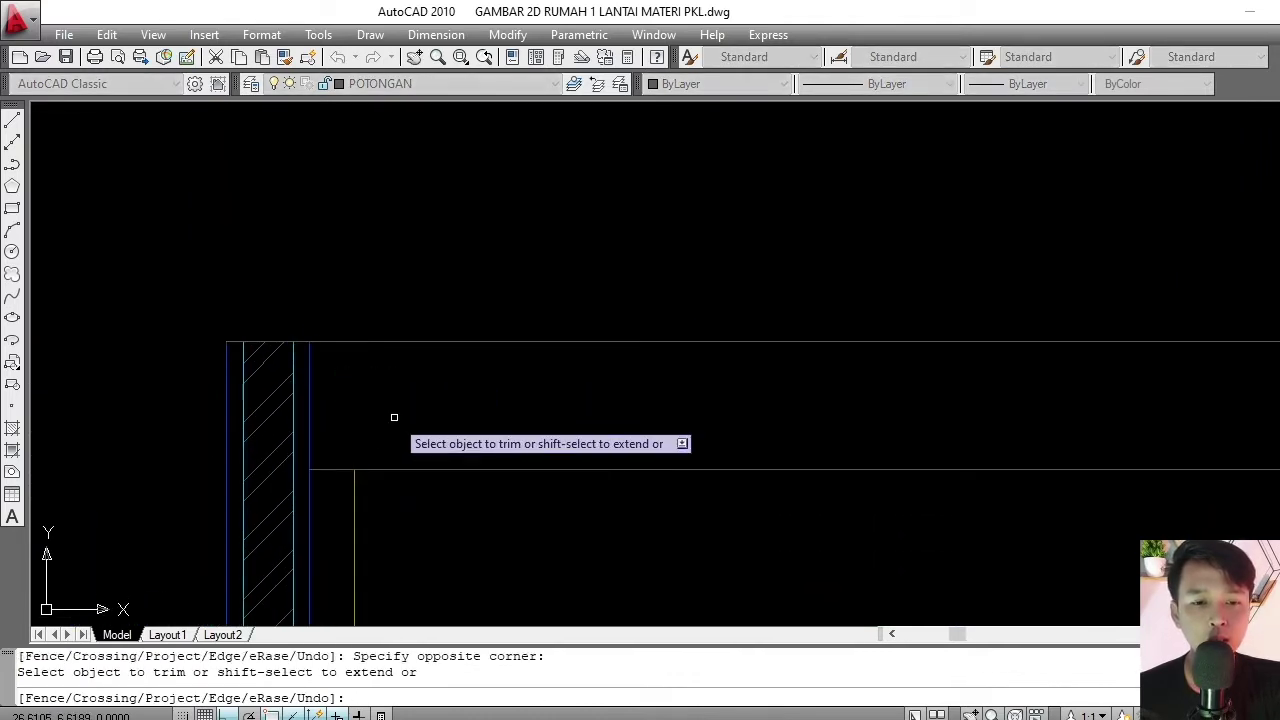
key(Escape)
scroll(371, 349, down, 3)
scroll(331, 342, up, 1)
scroll(331, 342, up, 1)
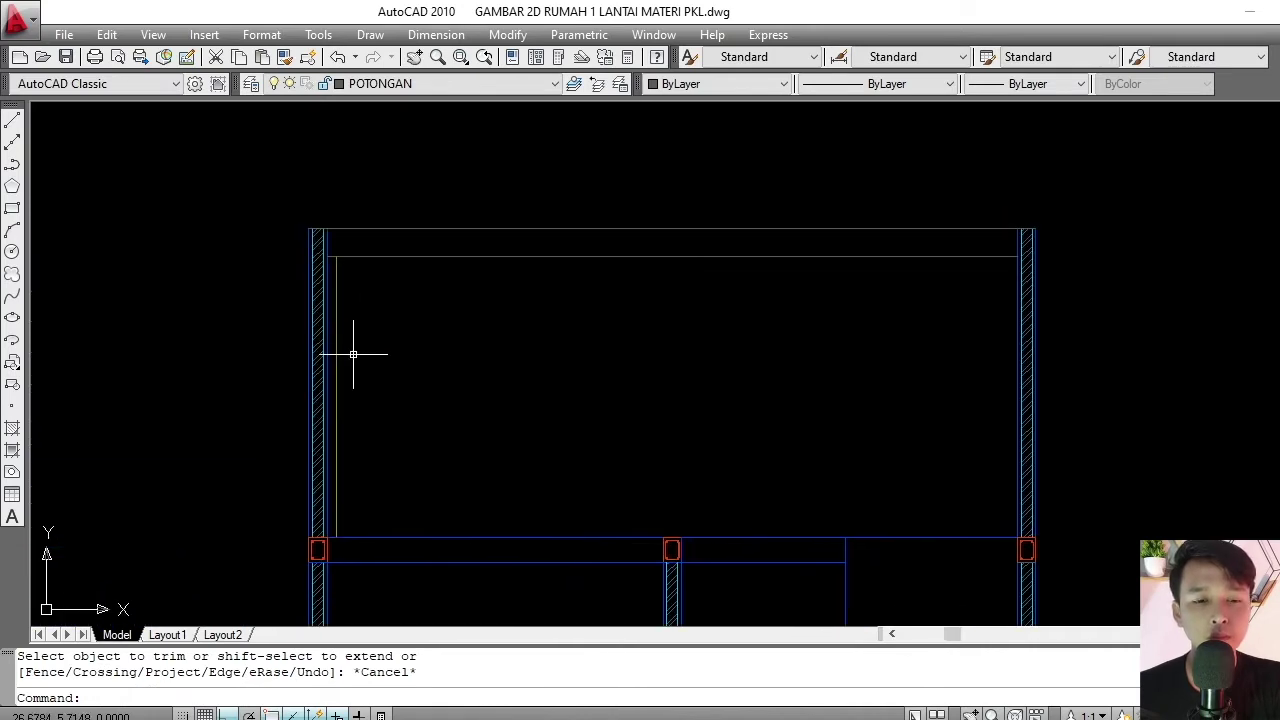
scroll(349, 354, up, 1)
key(Escape)
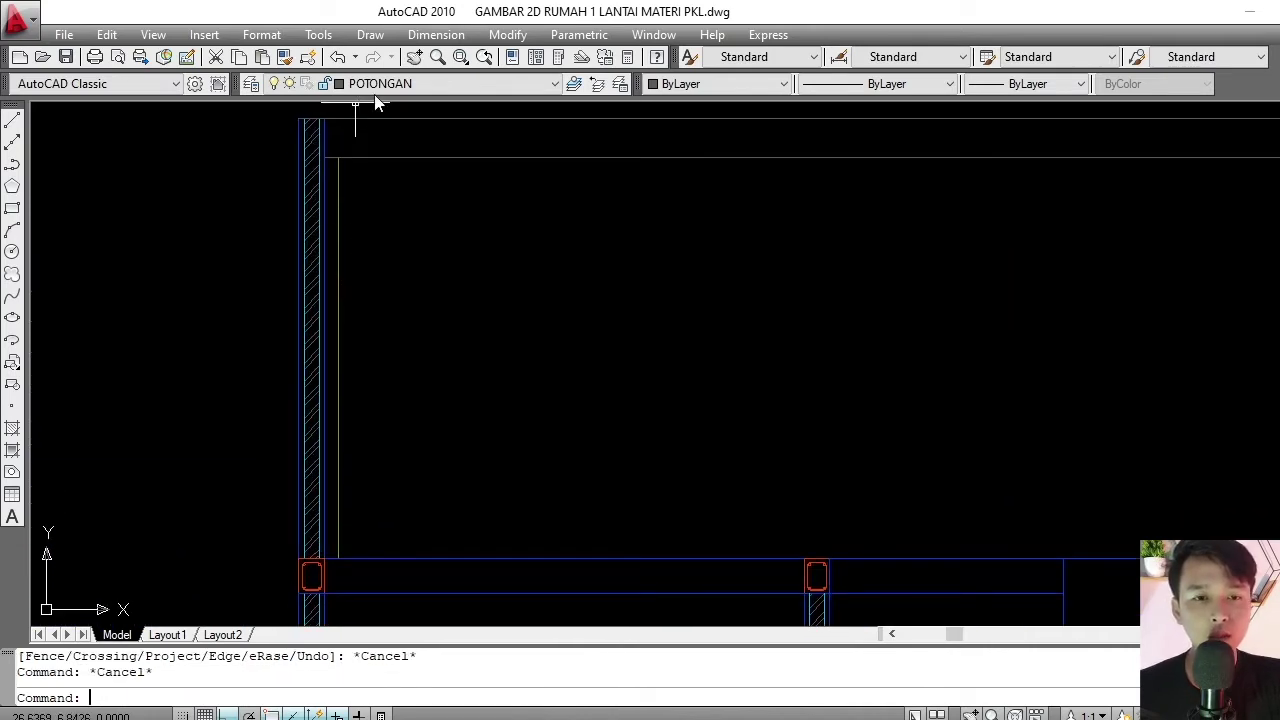
key(Escape)
click(388, 84)
- With BAJA RINGAN current, draw a narrow stud rectangle inside the left wall and select the old line within it
click(393, 139)
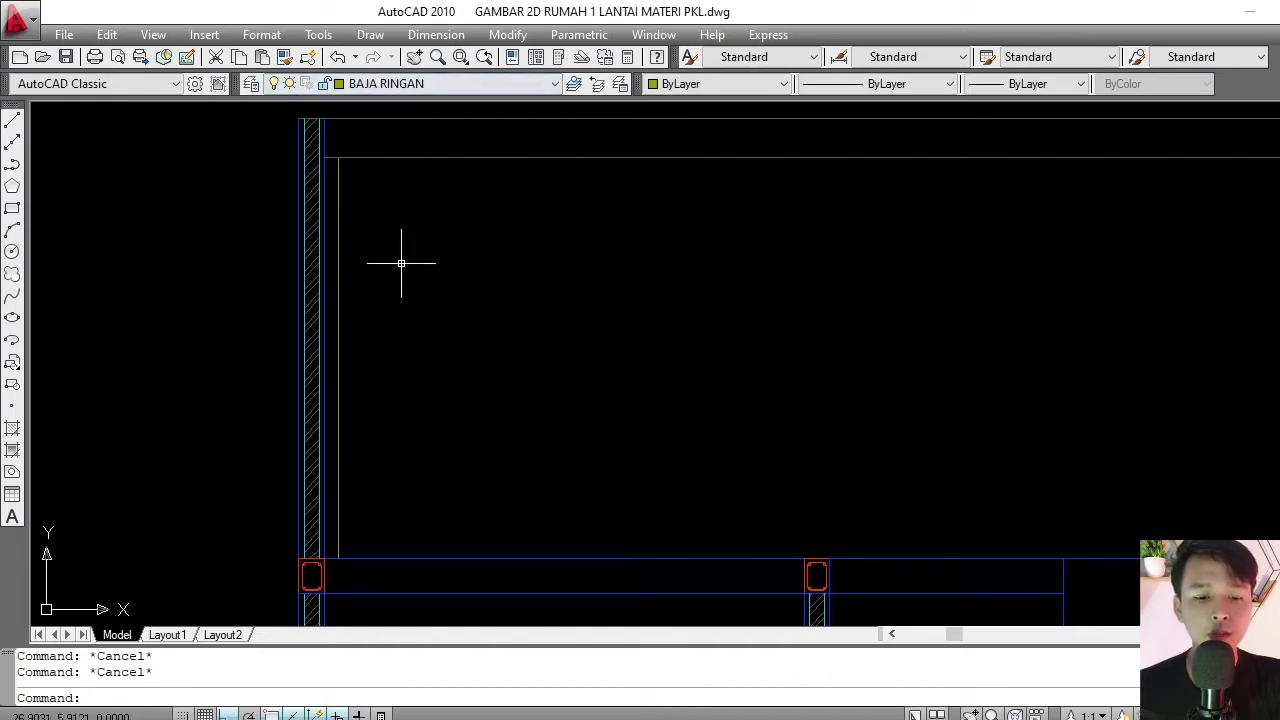
middle_drag(402, 247, 386, 257)
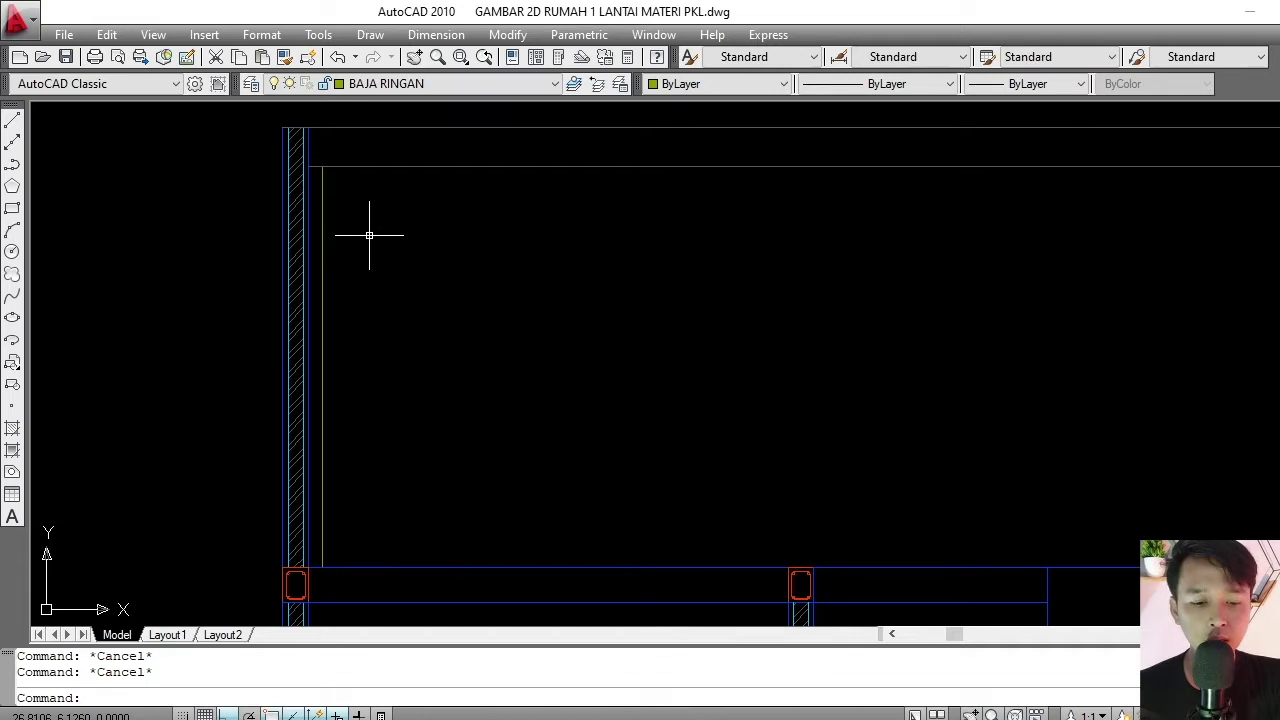
text(REC)
key(Return)
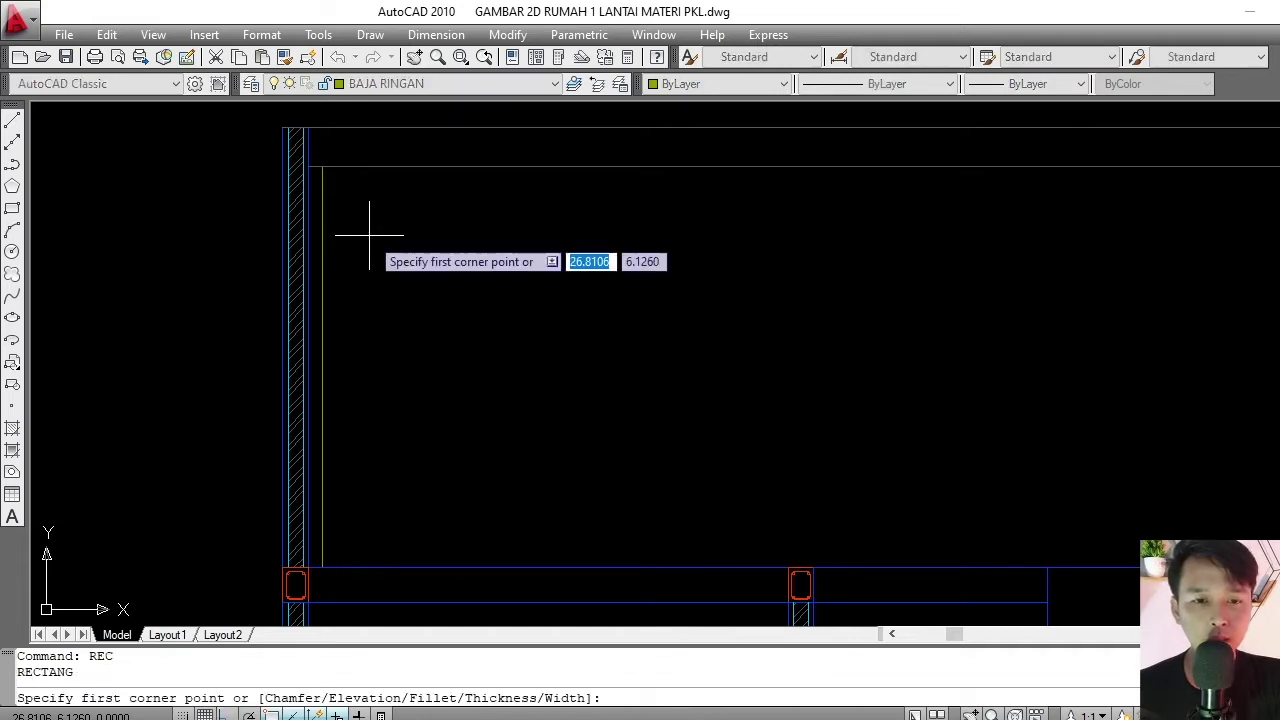
click(308, 167)
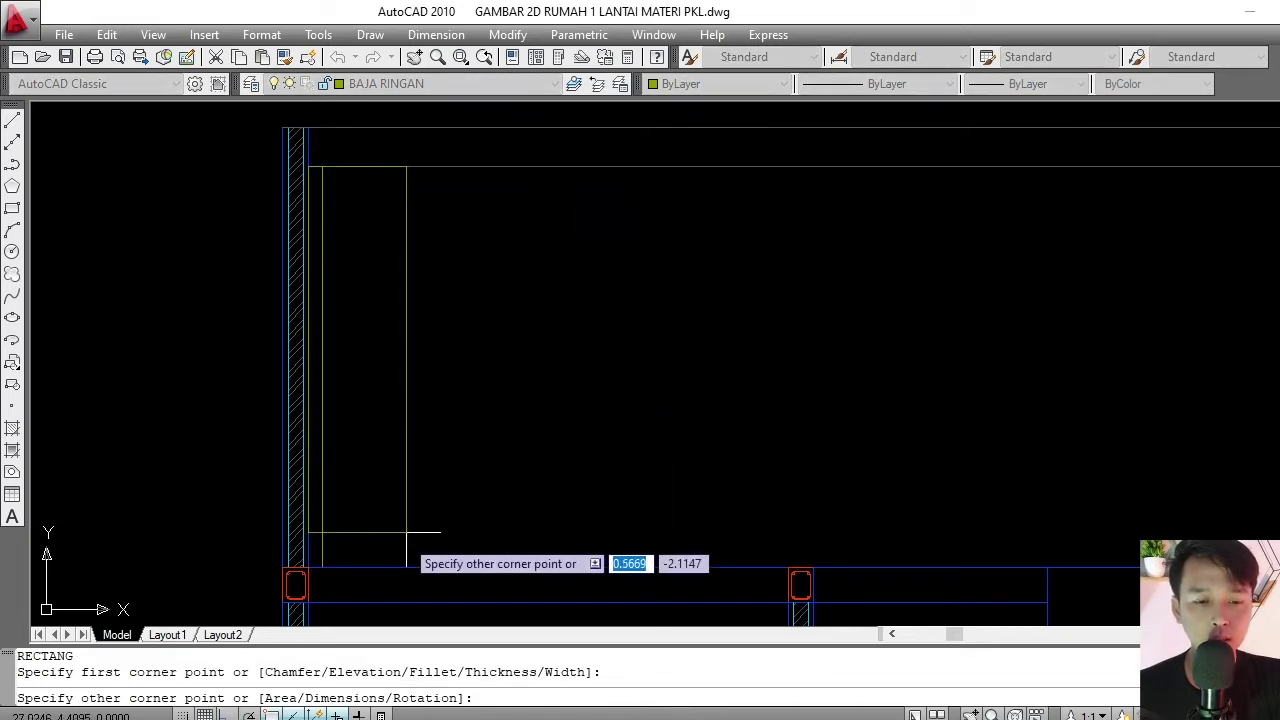
click(323, 567)
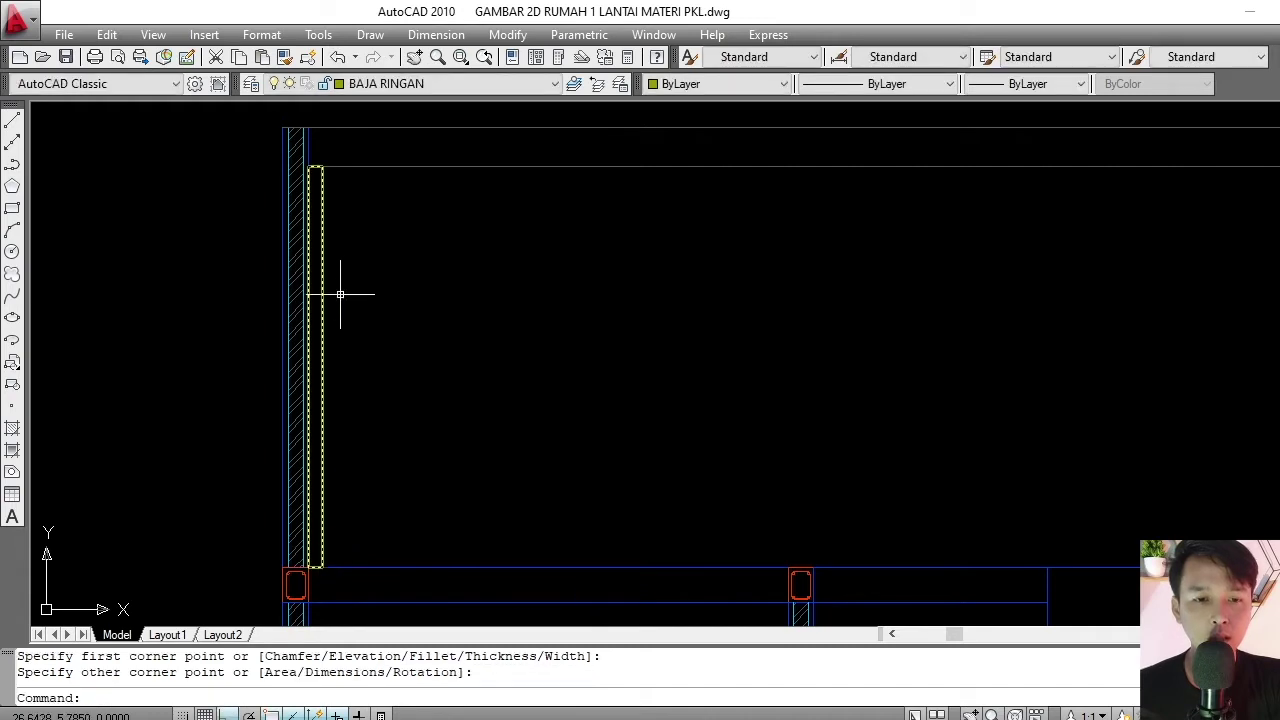
key(Escape)
click(314, 152)
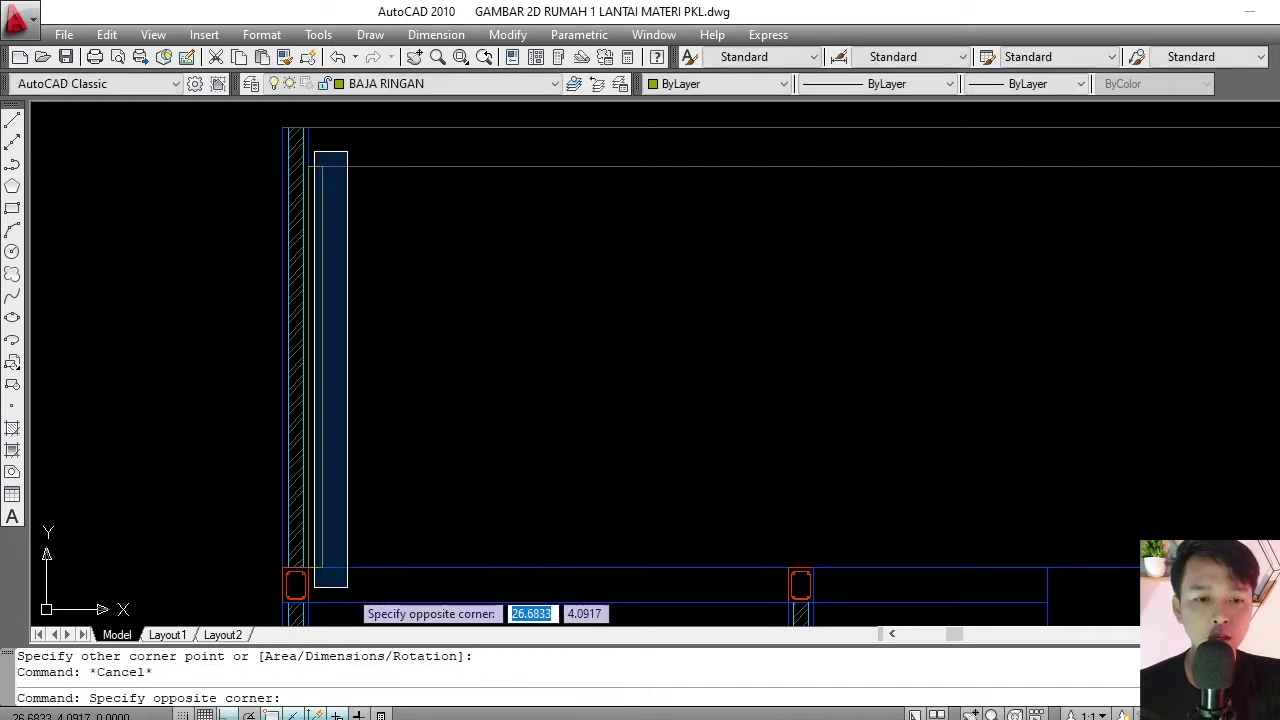
click(347, 587)
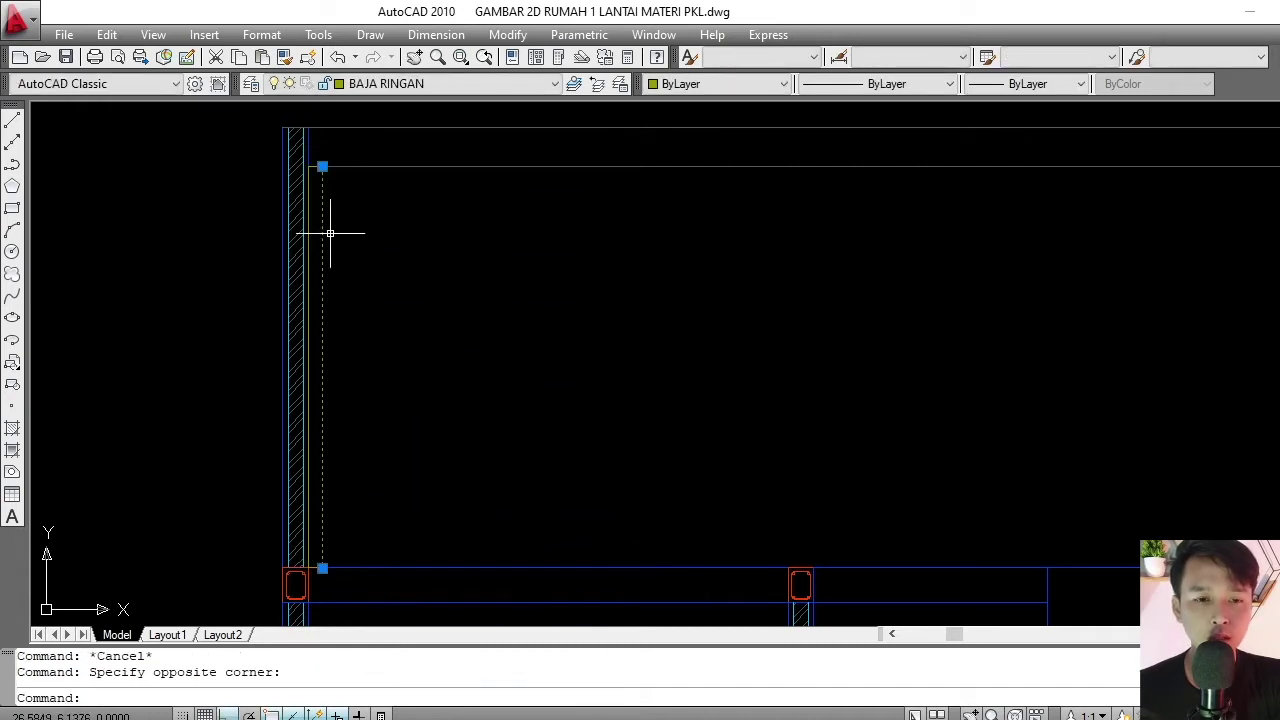
- Erase the old line inside the left wall stud
text(E)
key(Return)
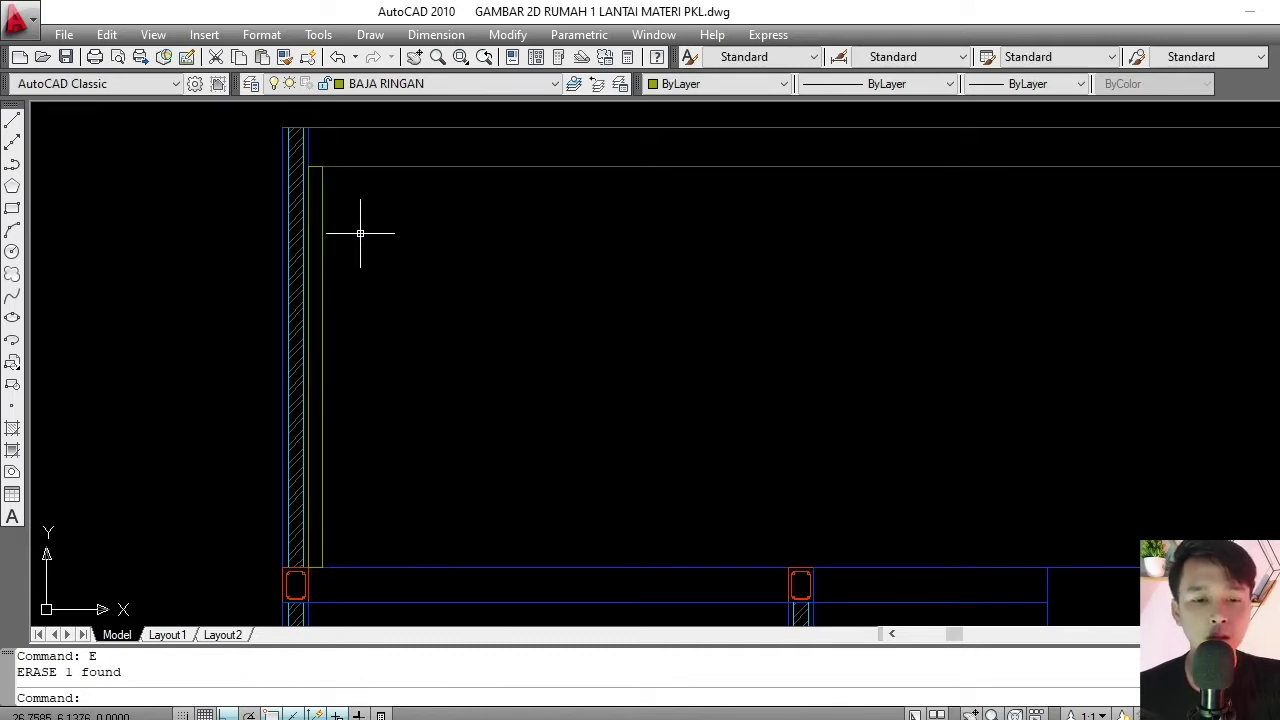
middle_drag(357, 231, 238, 228)
scroll(252, 228, down, 1)
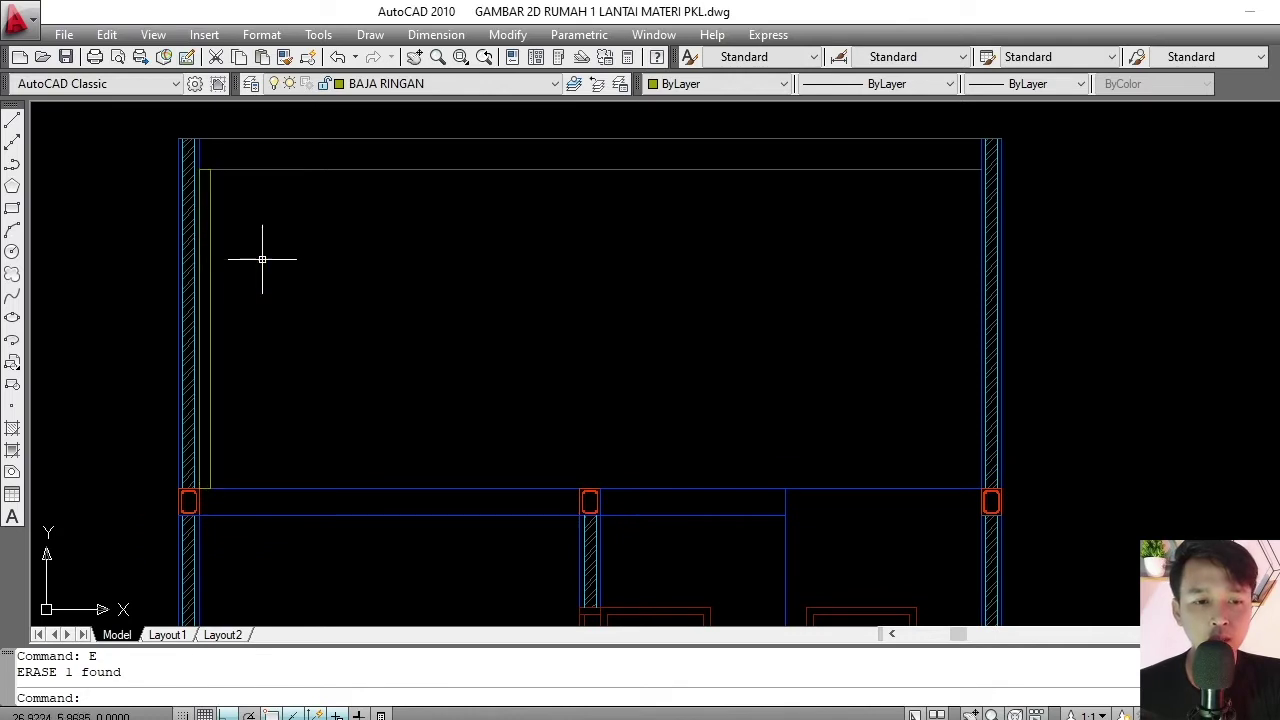
- Copy the stud rectangle from the left wall into the right wall
click(209, 212)
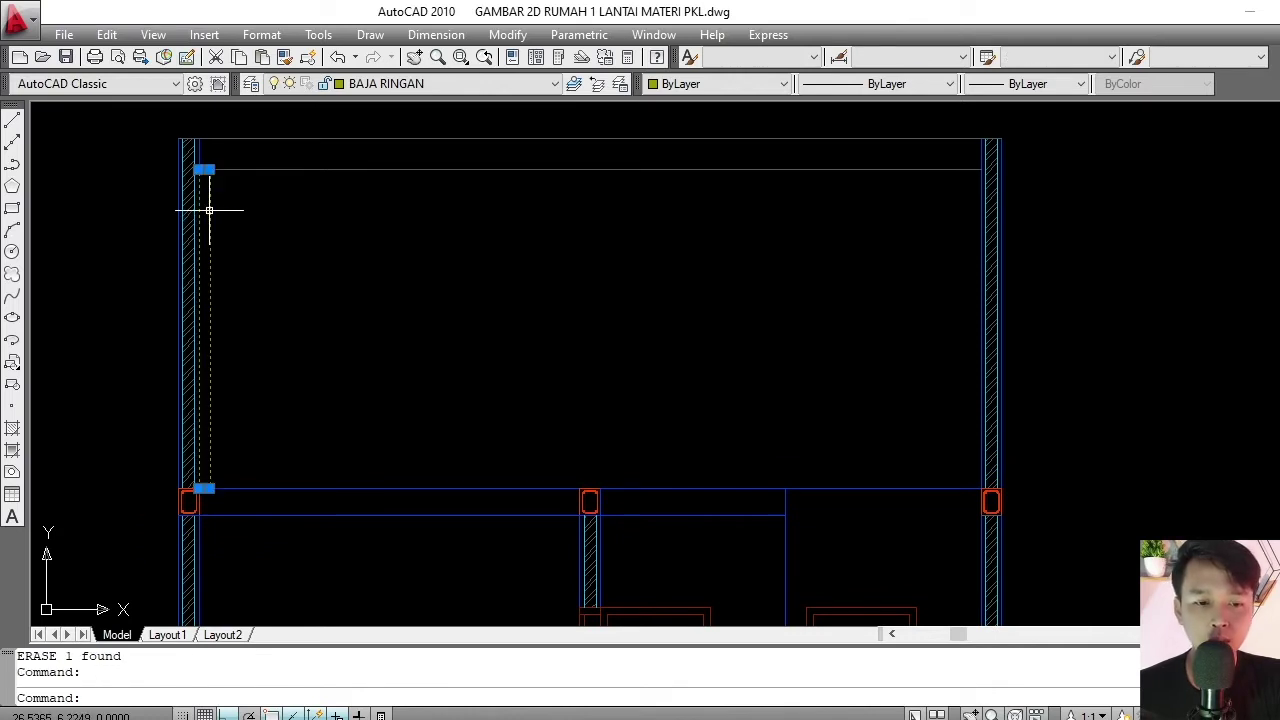
text(co)
key(Return)
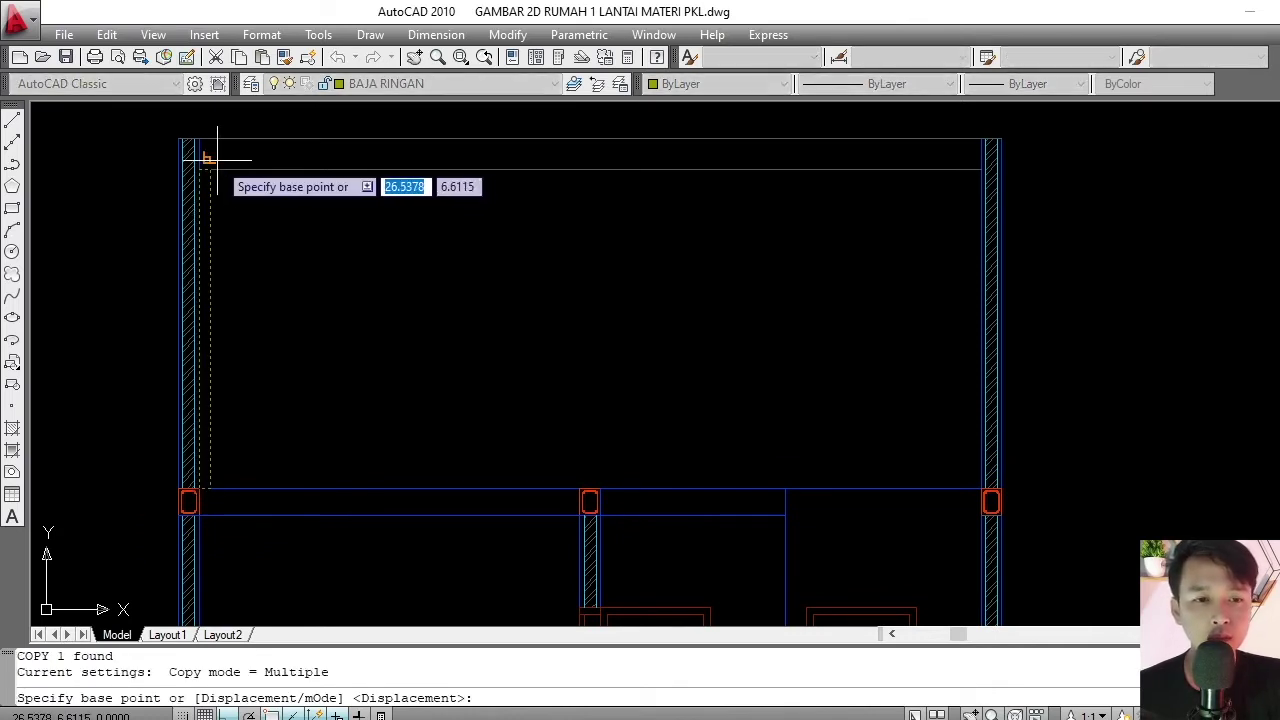
click(209, 170)
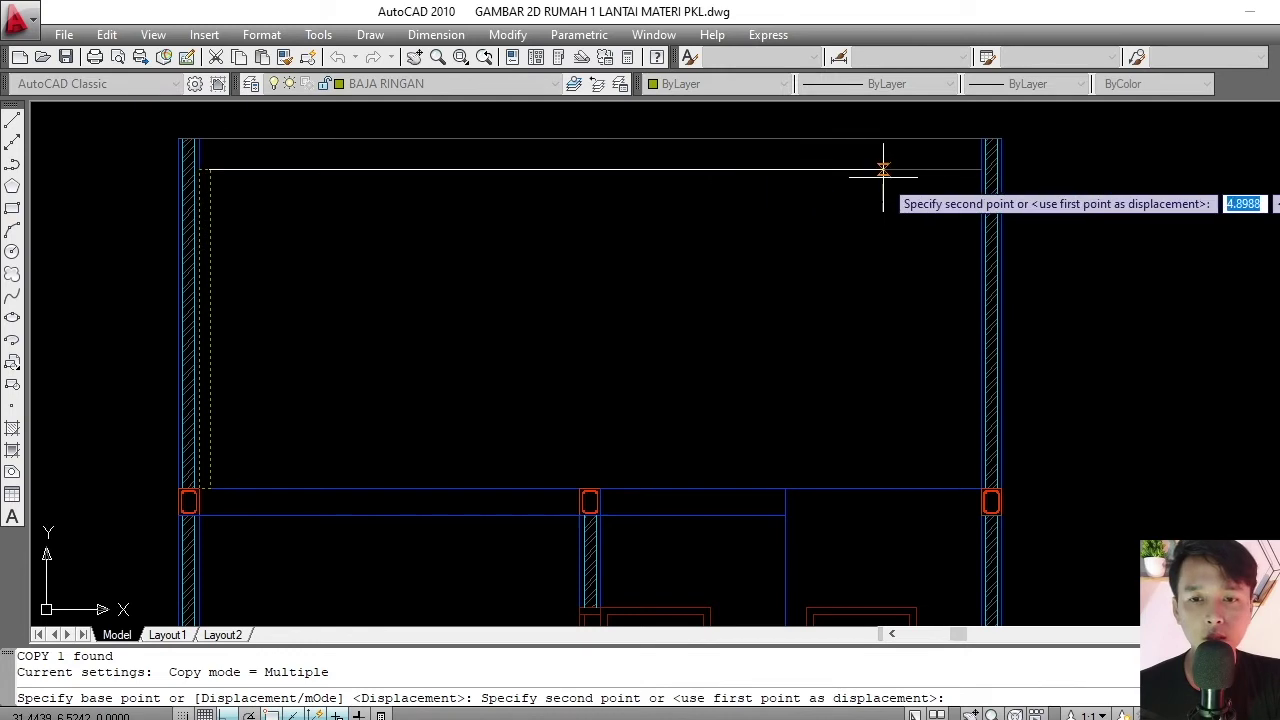
click(981, 170)
key(Escape)
scroll(494, 249, down, 4)
scroll(486, 251, up, 5)
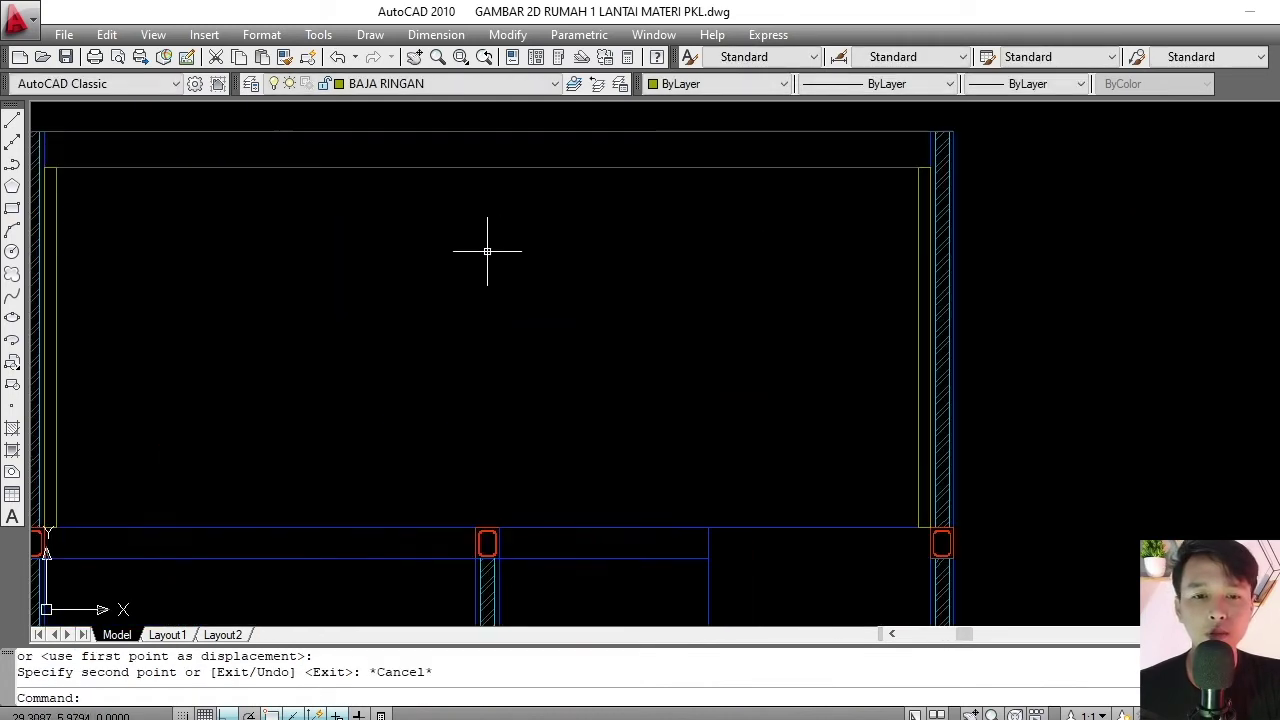
scroll(500, 237, down, 1)
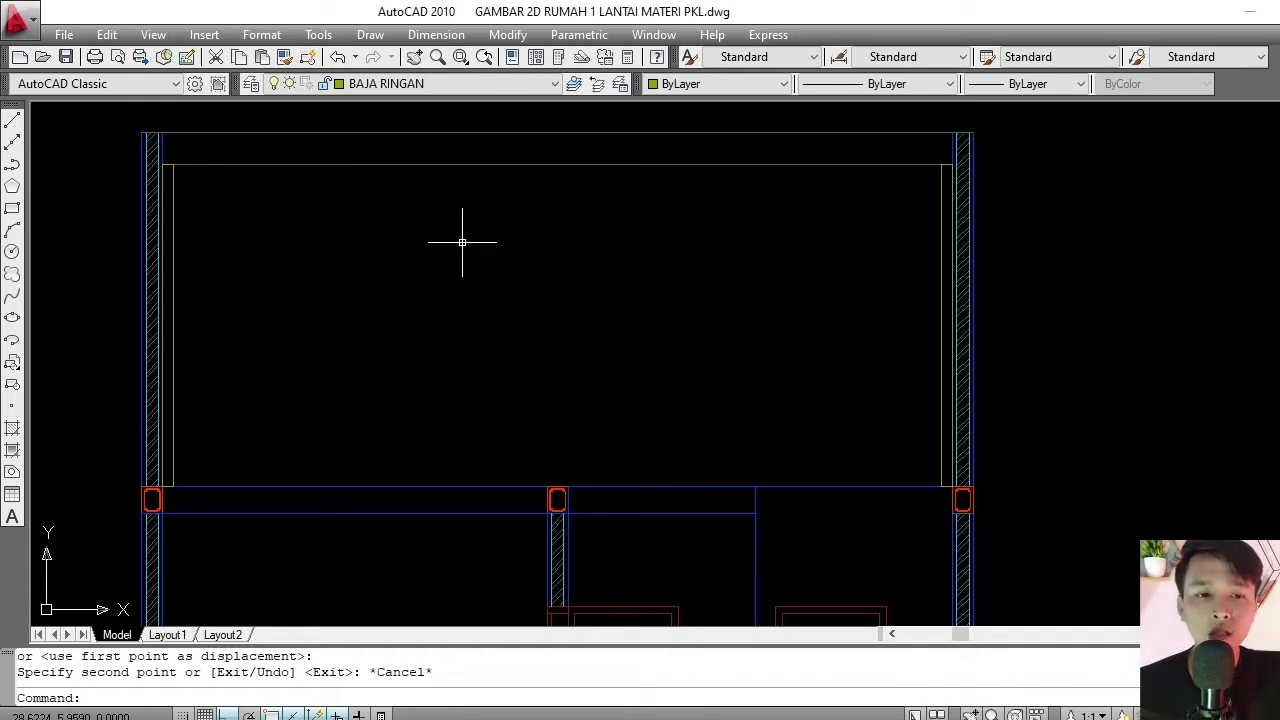
- Centre the room section in view, cancelling a stray polyline command
key(Escape)
key(Escape)
scroll(290, 262, down, 5)
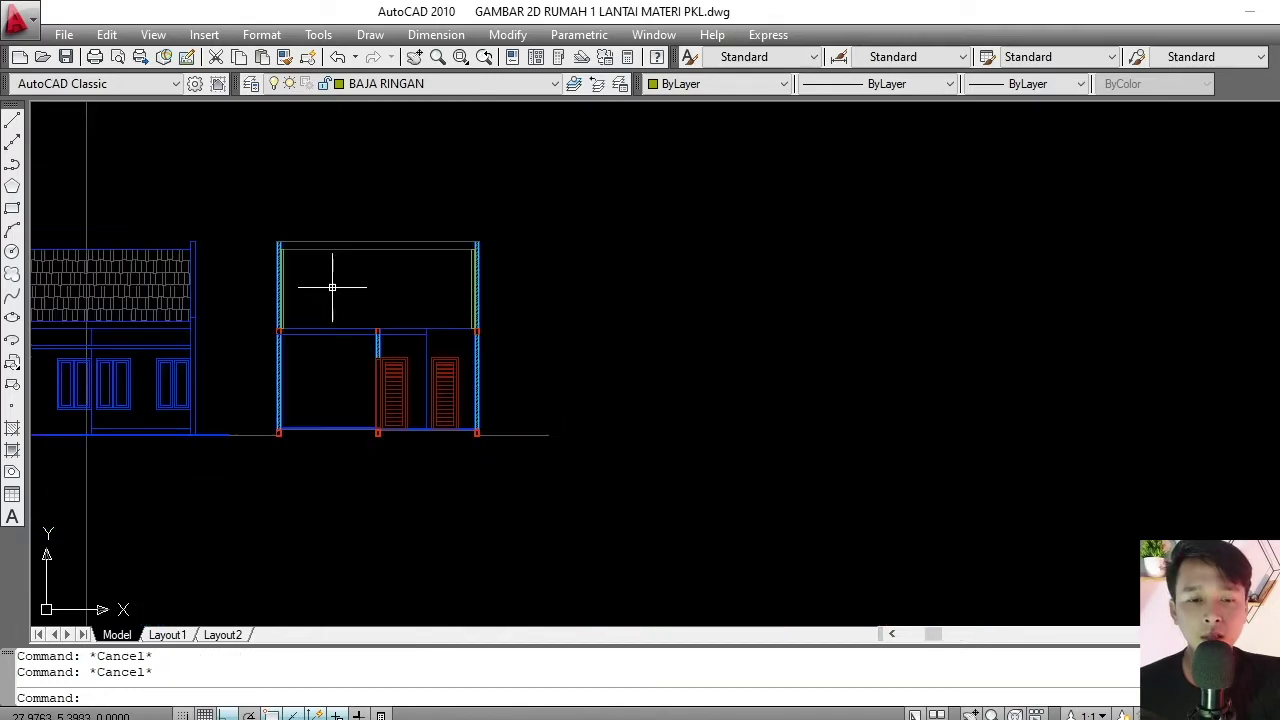
scroll(245, 325, up, 3)
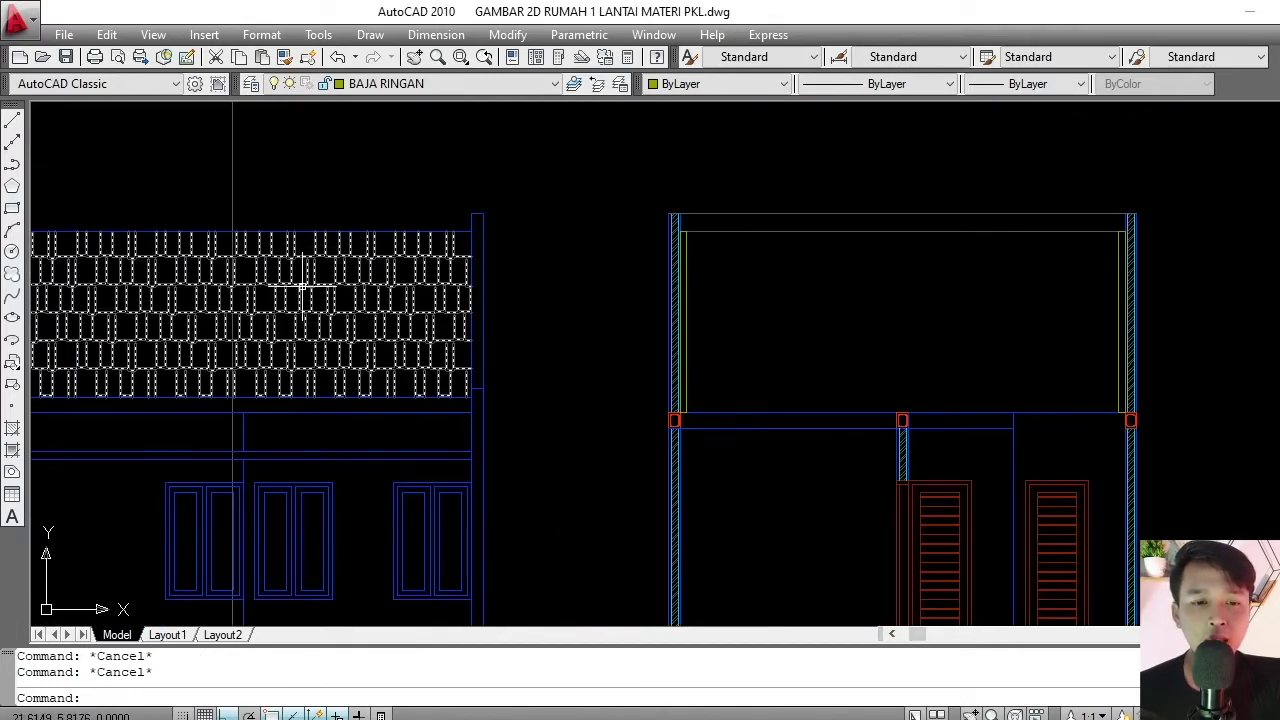
middle_drag(697, 265, 443, 260)
scroll(451, 257, up, 2)
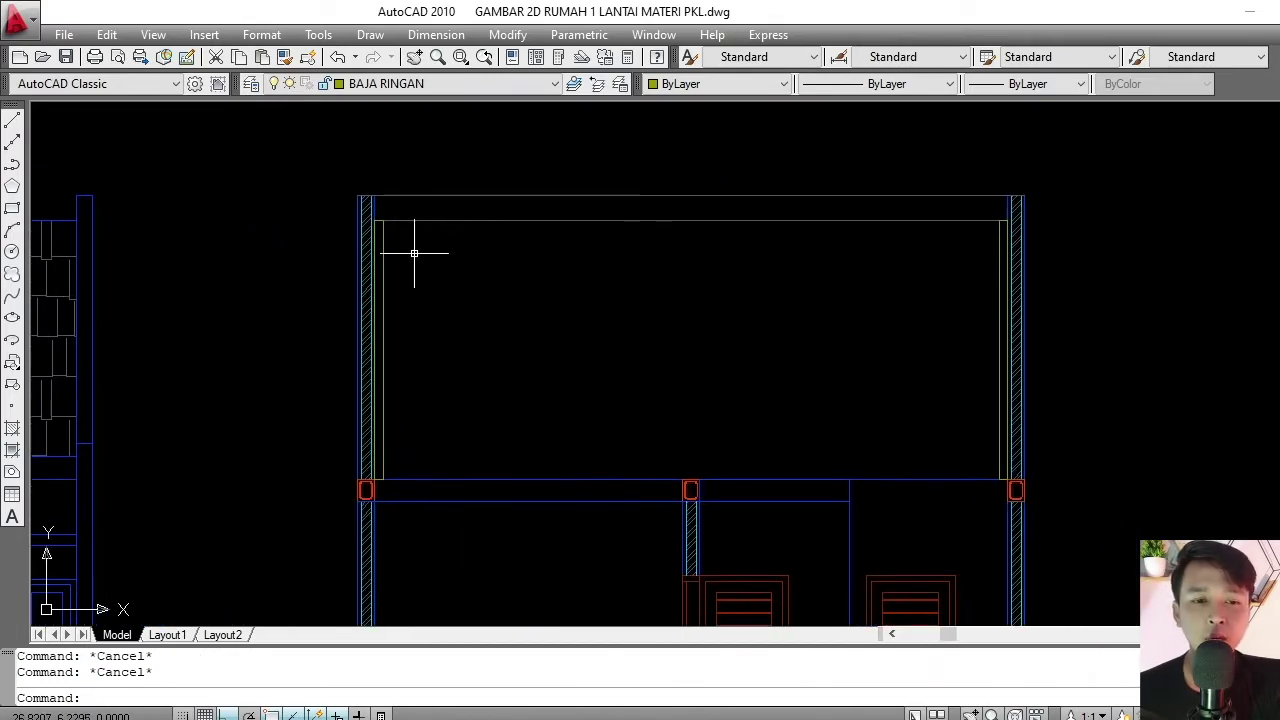
key(Escape)
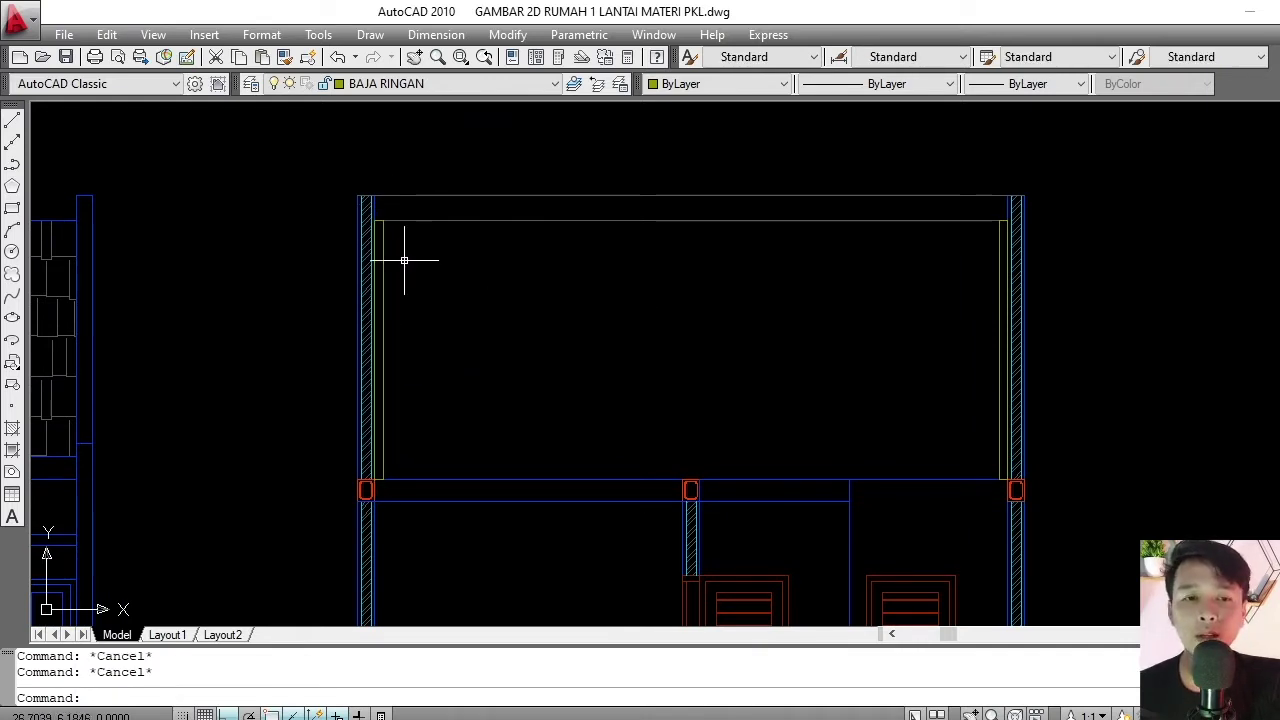
middle_drag(393, 250, 395, 290)
text(PL)
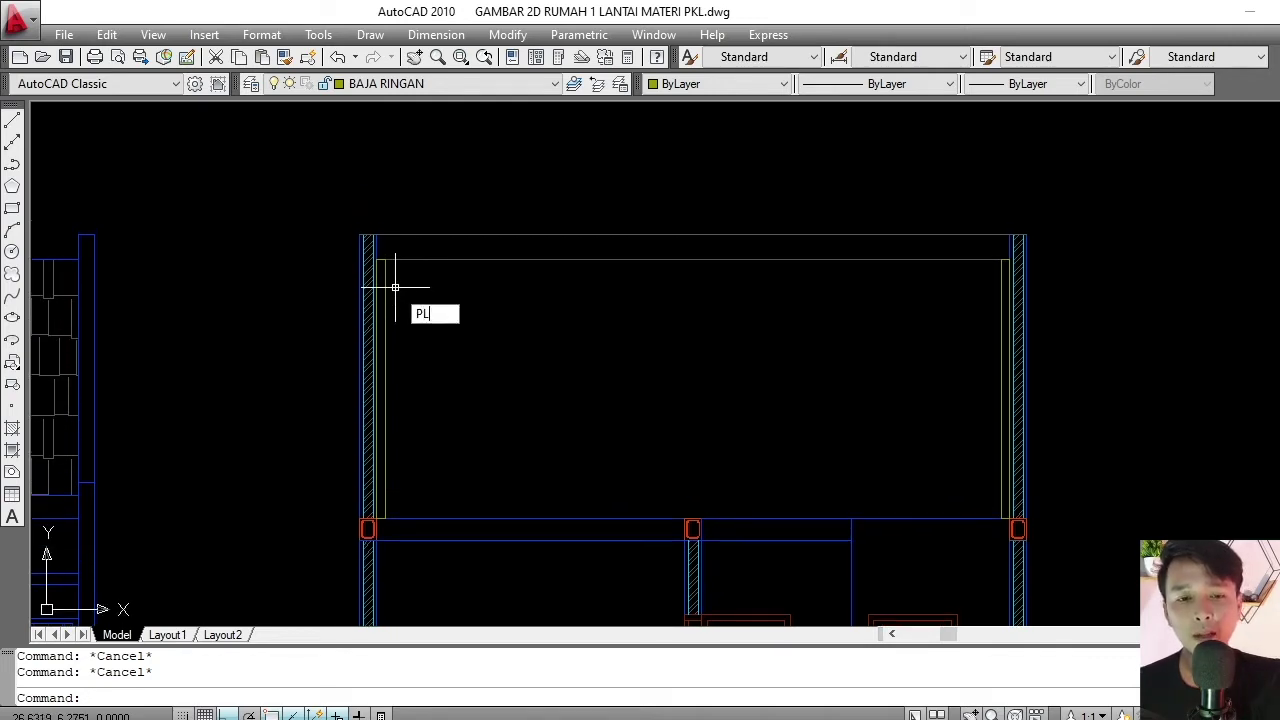
key(Return)
key(Escape)
- Copy the left wall stud 0.9 to the right
click(382, 282)
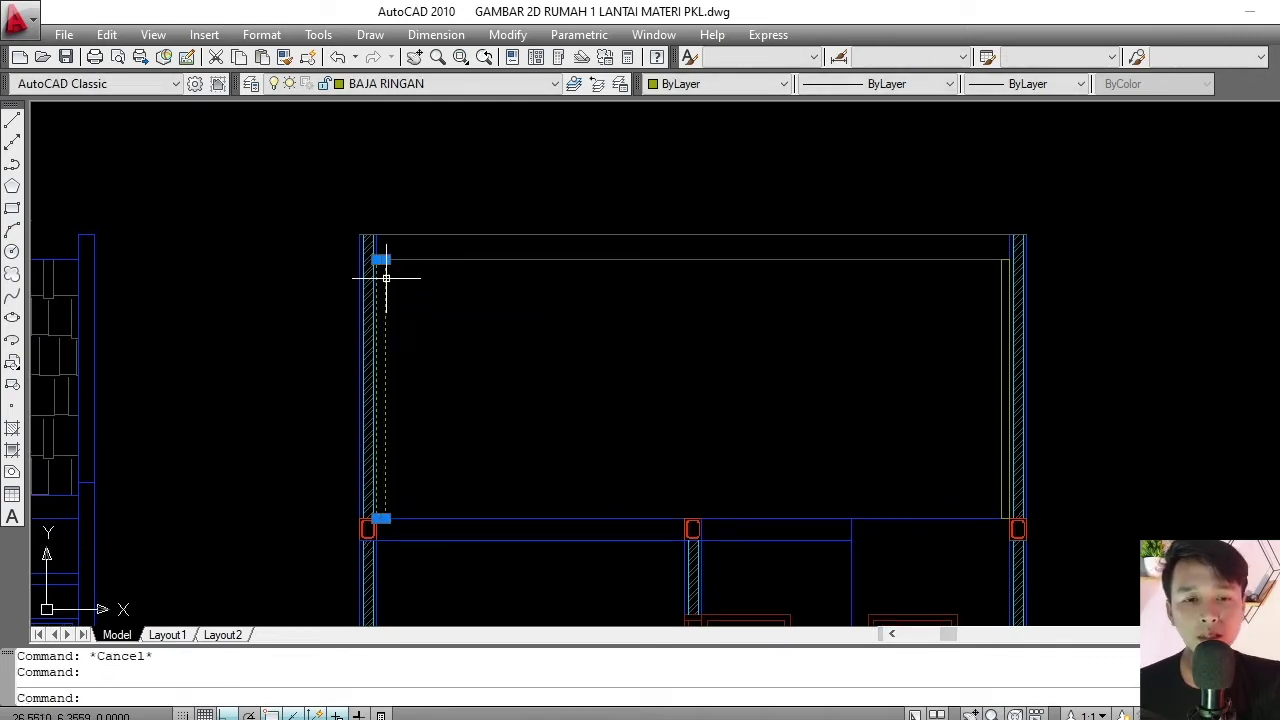
text(c)
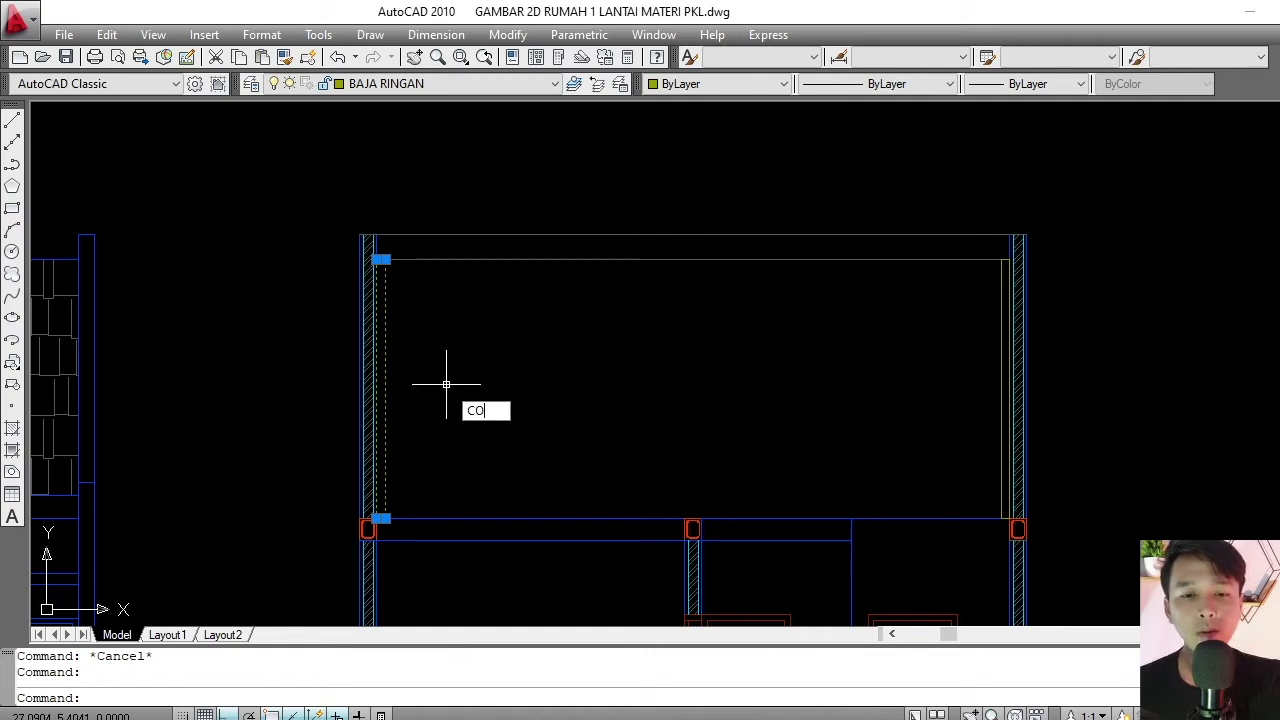
key(Return)
click(465, 375)
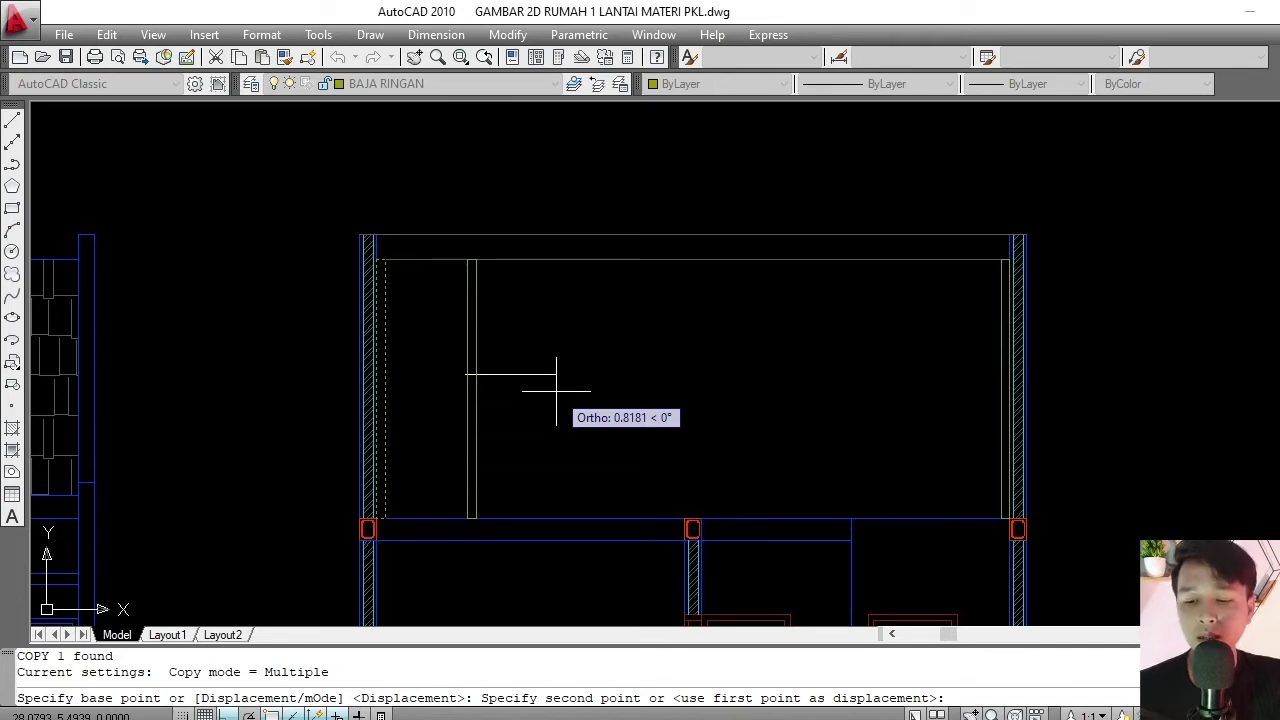
text(.9)
key(Return)
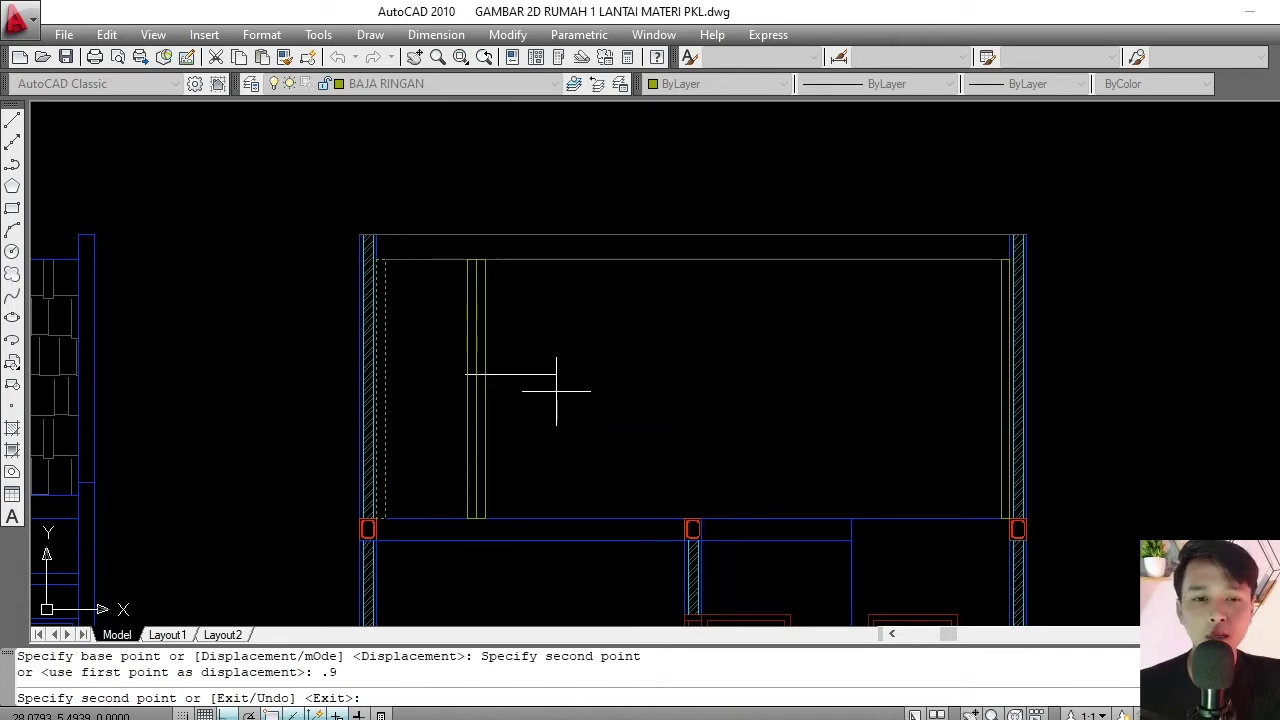
key(Escape)
- Window-select the new stud near the left wall
scroll(537, 377, up, 2)
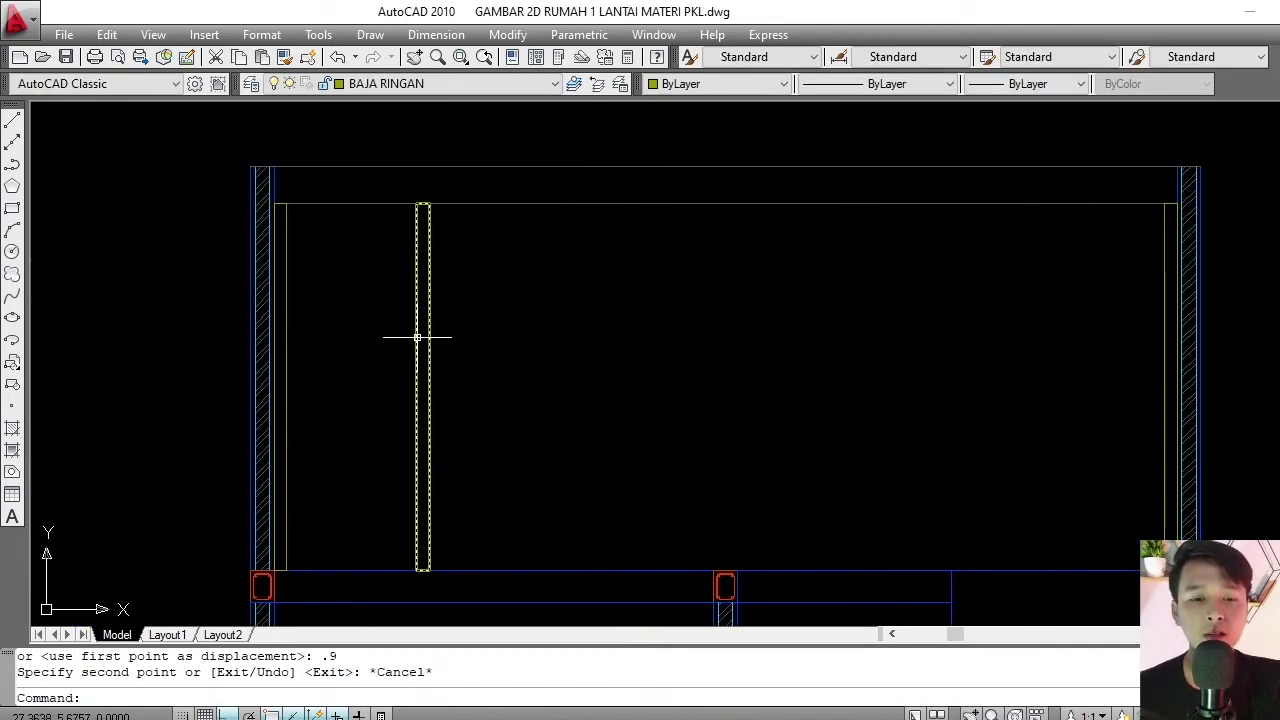
scroll(424, 337, down, 4)
scroll(424, 337, up, 1)
scroll(409, 289, up, 1)
click(412, 298)
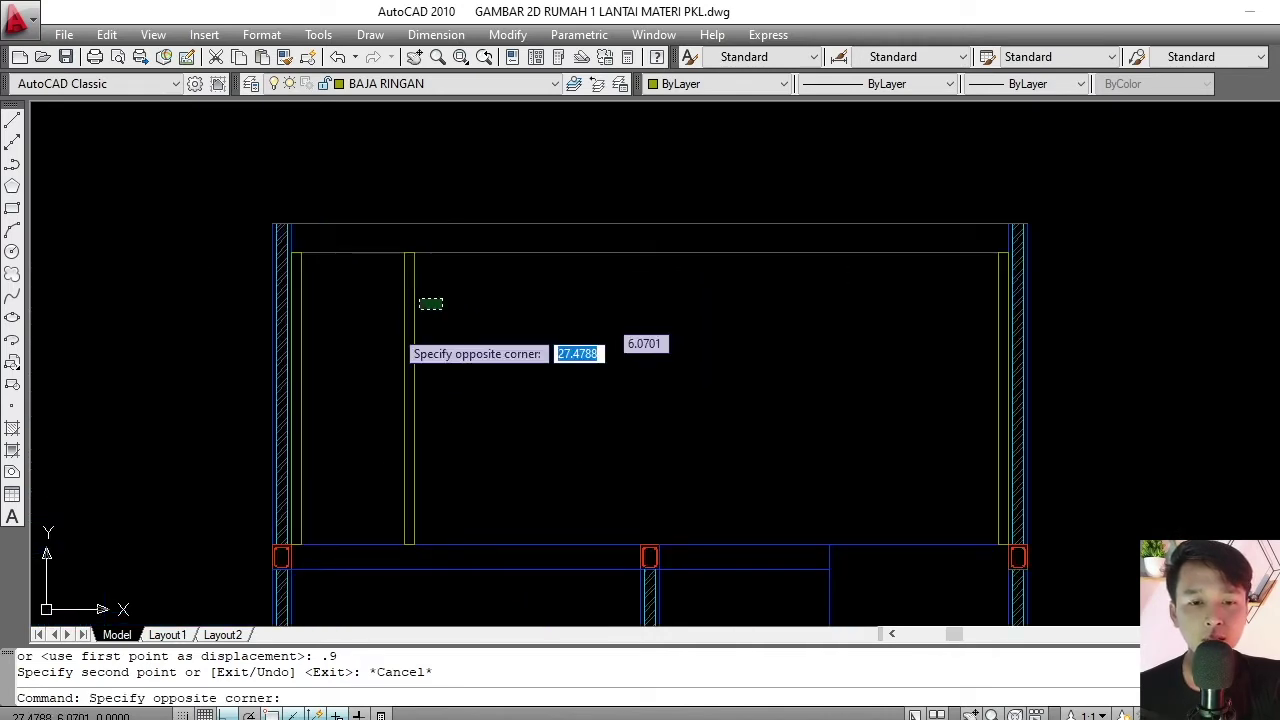
key(Escape)
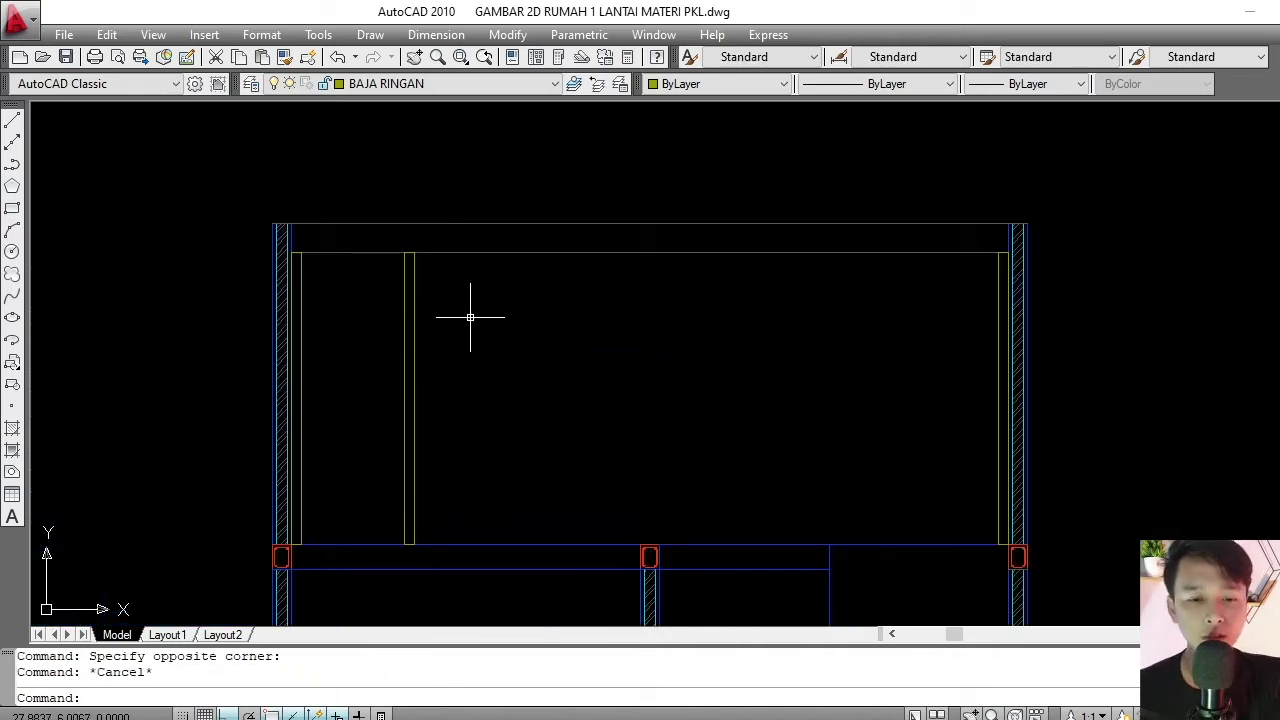
click(467, 315)
click(383, 387)
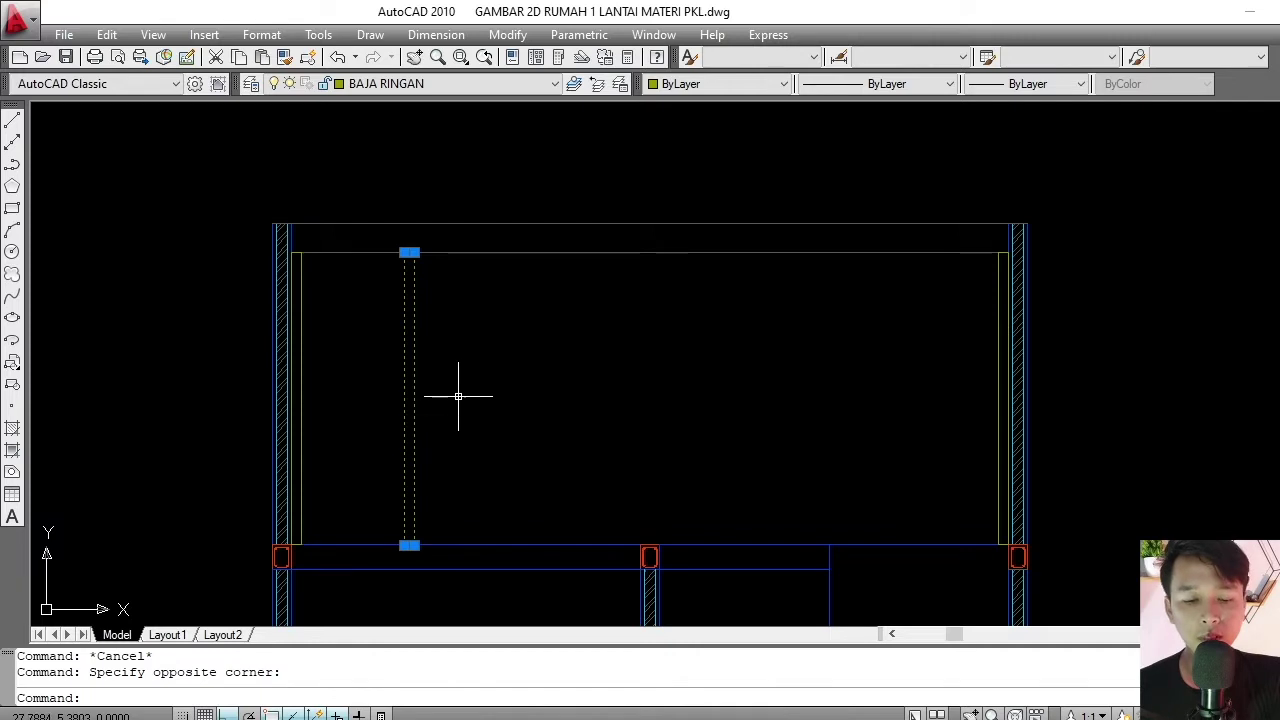
text(CO)
- Copy the stud four more times at equal 0.9 spacing toward the right wall, up to 4.5
key(Return)
scroll(329, 251, up, 2)
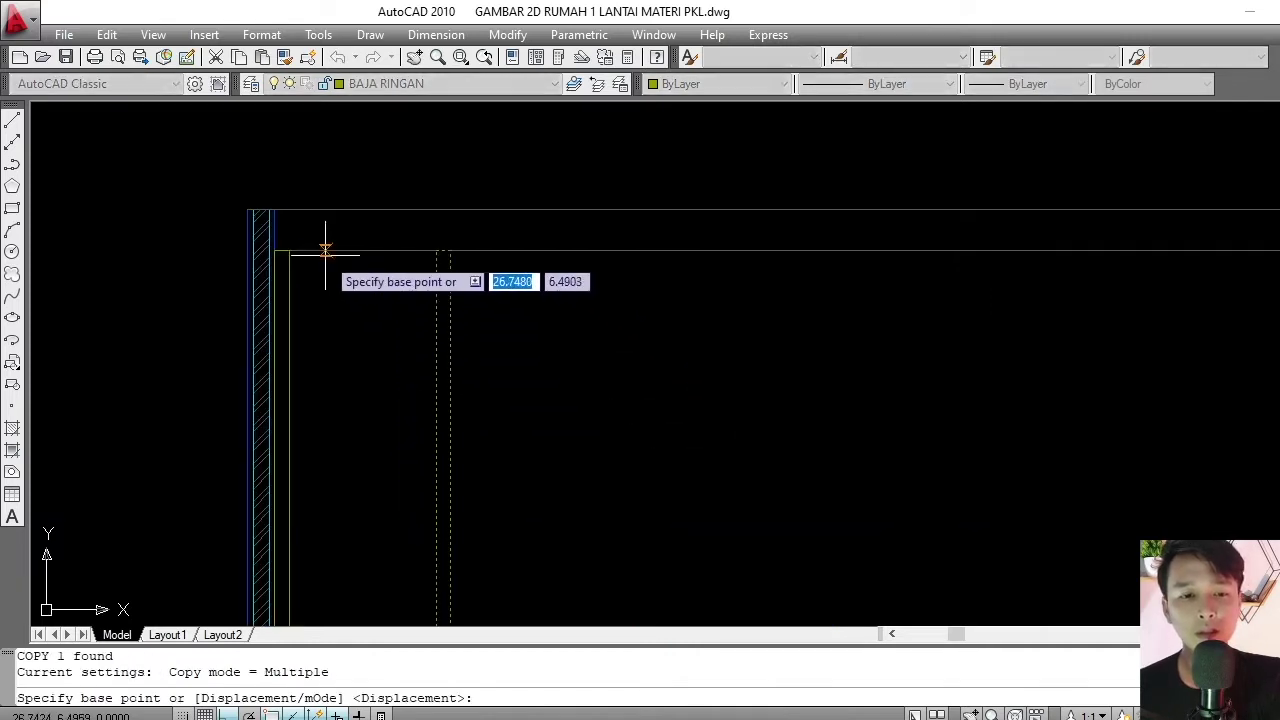
scroll(271, 249, up, 1)
click(272, 247)
scroll(272, 247, down, 2)
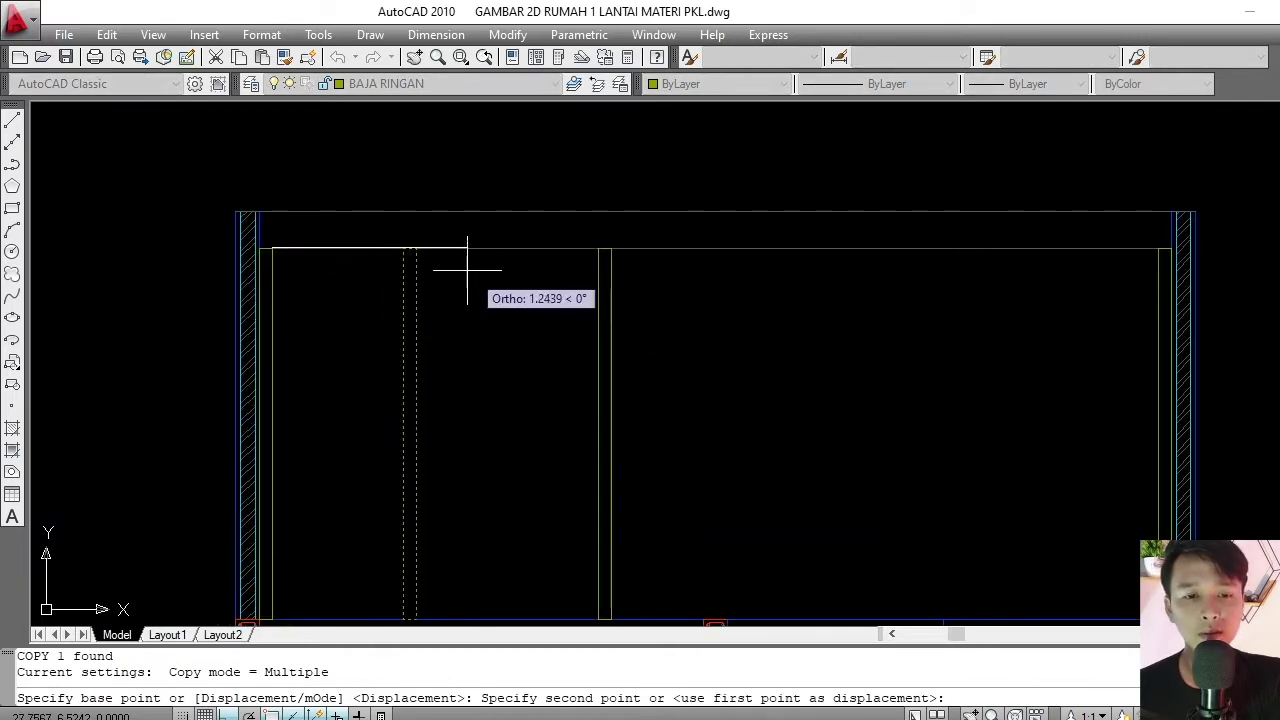
click(416, 247)
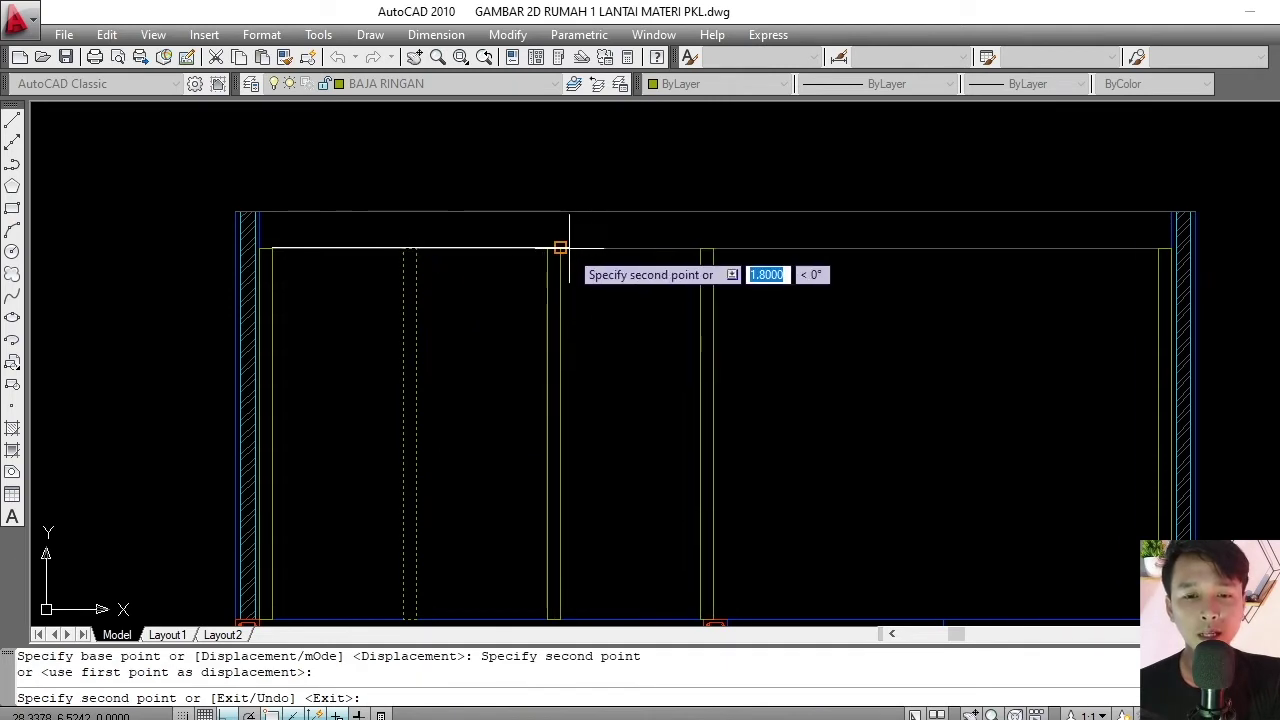
click(560, 248)
click(704, 248)
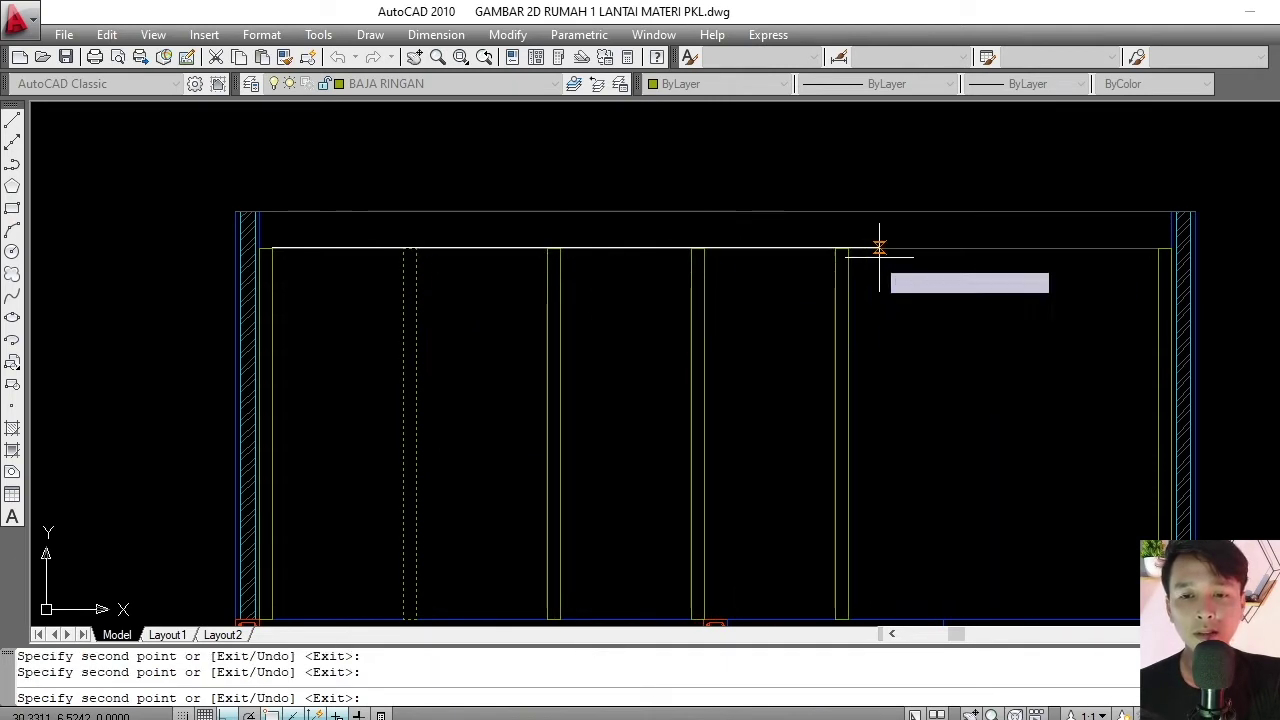
click(848, 248)
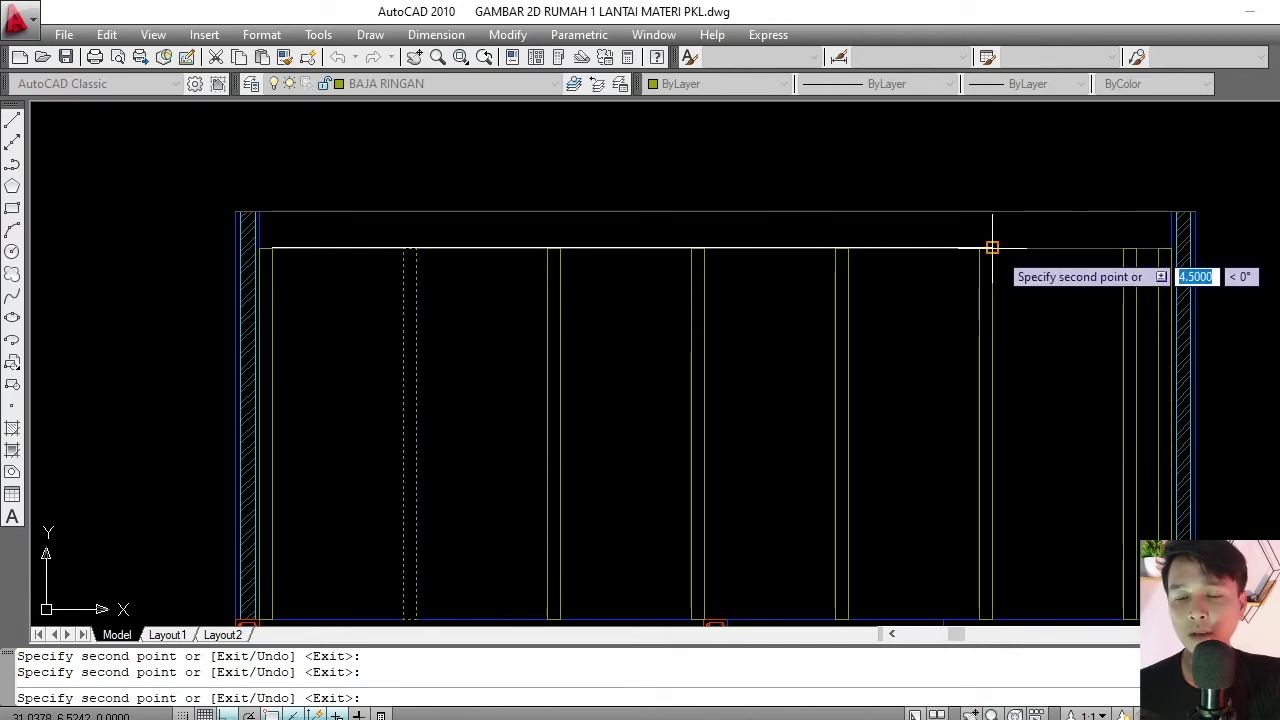
key(Escape)
scroll(829, 291, down, 5)
mouse_move(829, 291)
middle_down()
mouse_move(700, 257)
mouse_move(663, 281)
mouse_move(663, 309)
middle_up()
scroll(700, 257, up, 4)
scroll(645, 285, up, 2)
scroll(523, 357, down, 2)
scroll(532, 349, up, 2)
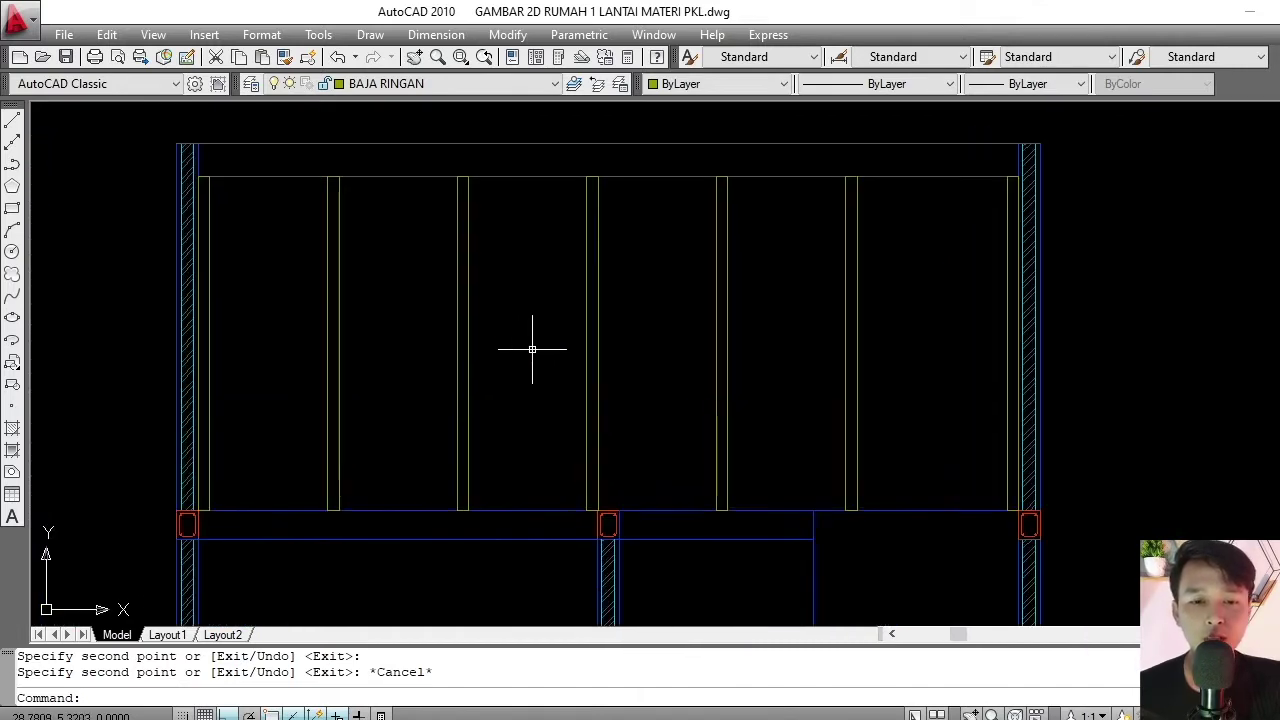
middle_drag(399, 201, 404, 247)
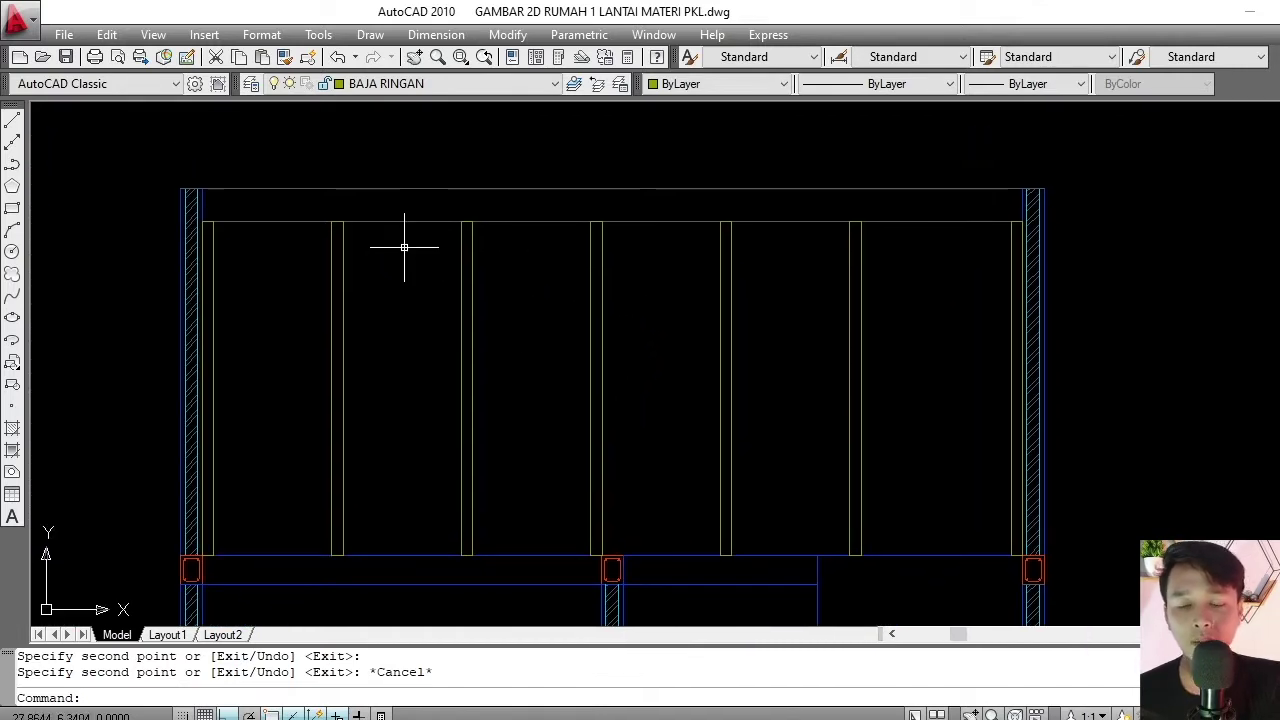
- Draw the roof truss outline polyline from the left wall over to the right wall
text(pl)
key(Return)
click(213, 221)
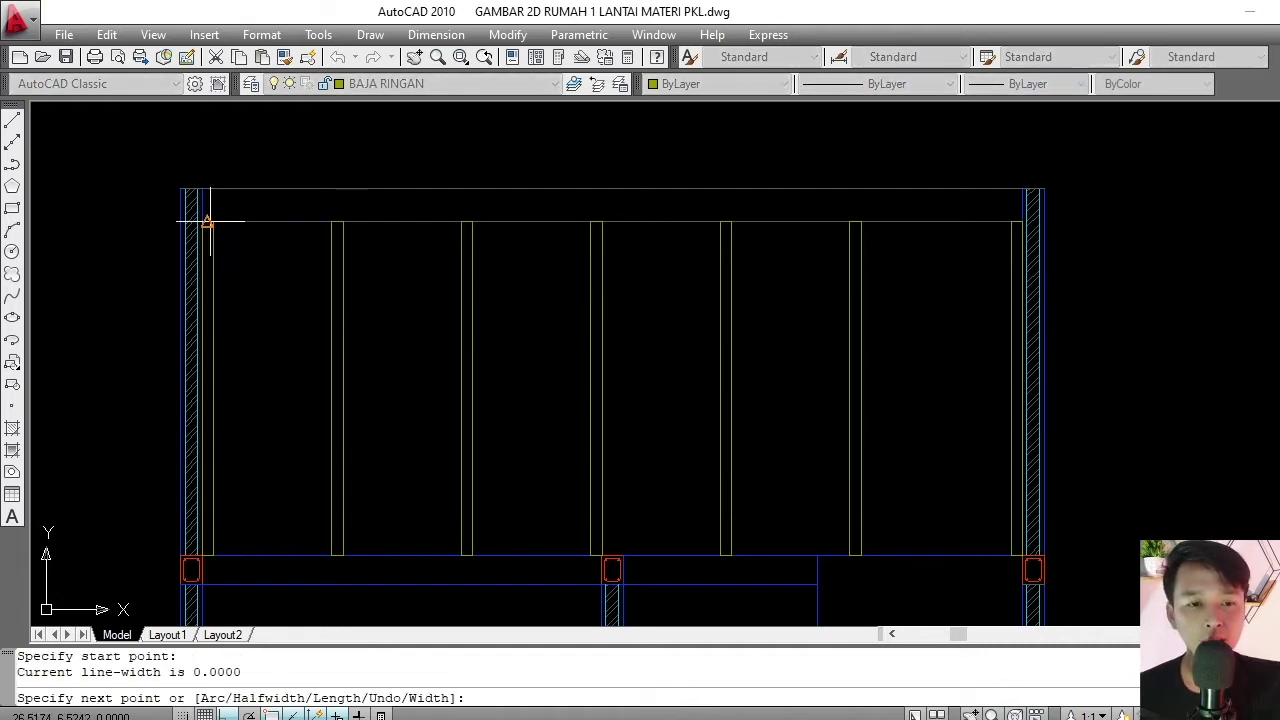
click(213, 140)
click(1006, 190)
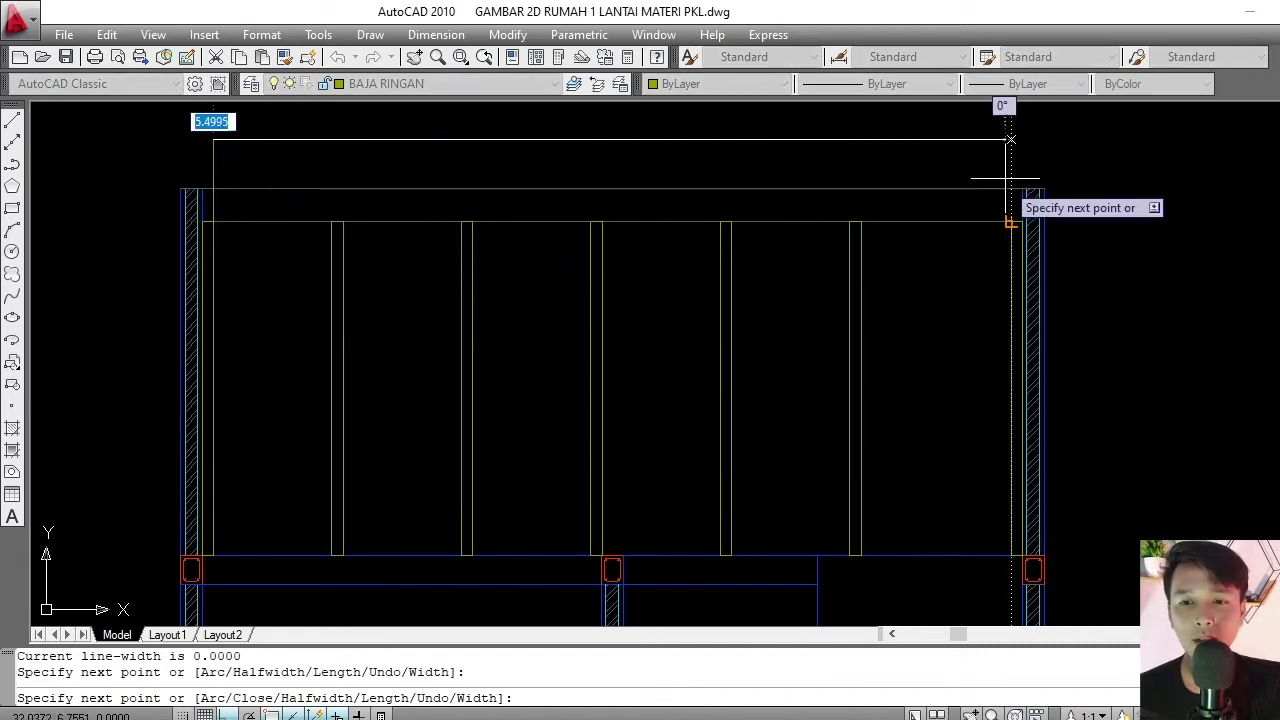
click(1011, 221)
key(Return)
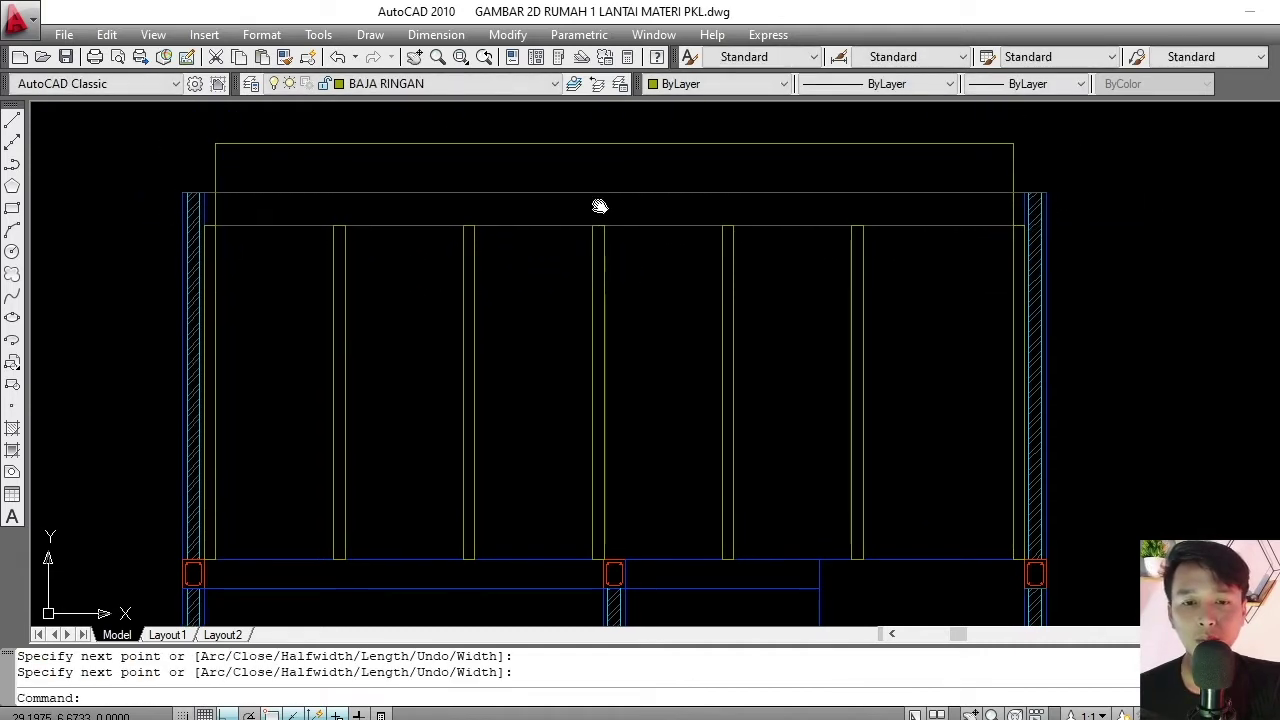
click(580, 131)
click(540, 180)
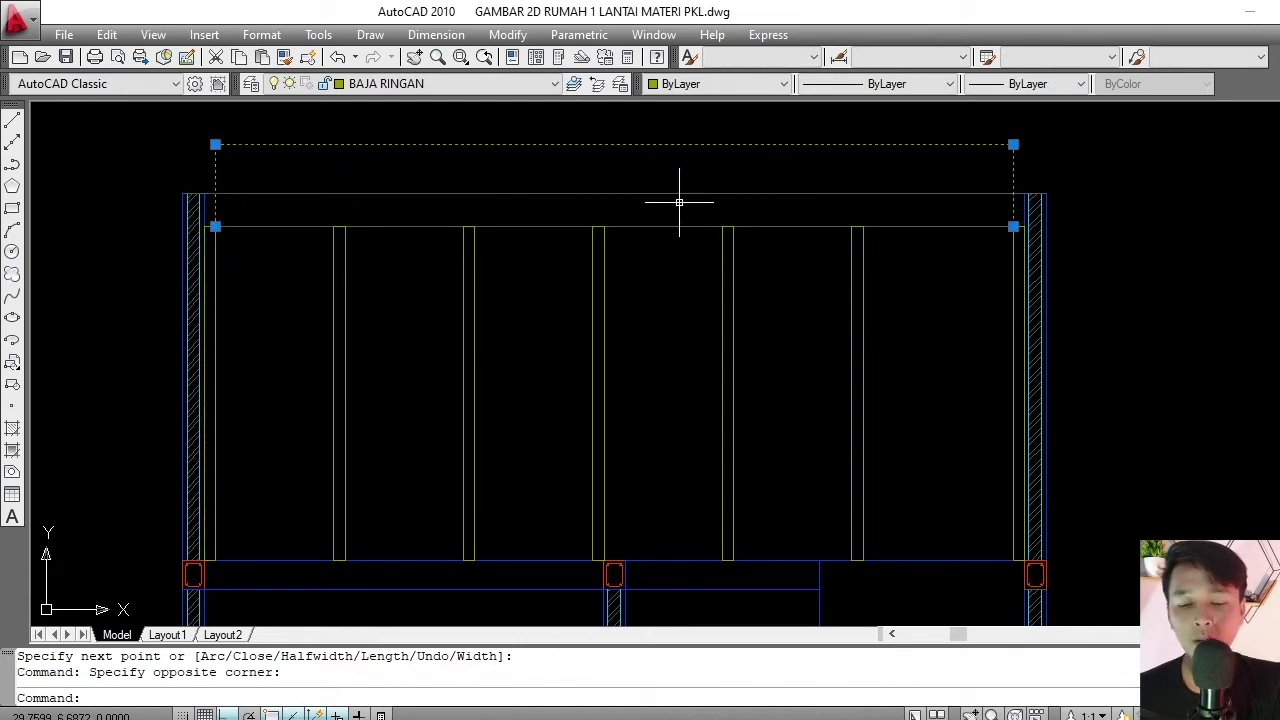
key(Escape)
key(Escape)
- Draw a vertical centre post polyline down from the truss top's middle, then select the studs
text(PL)
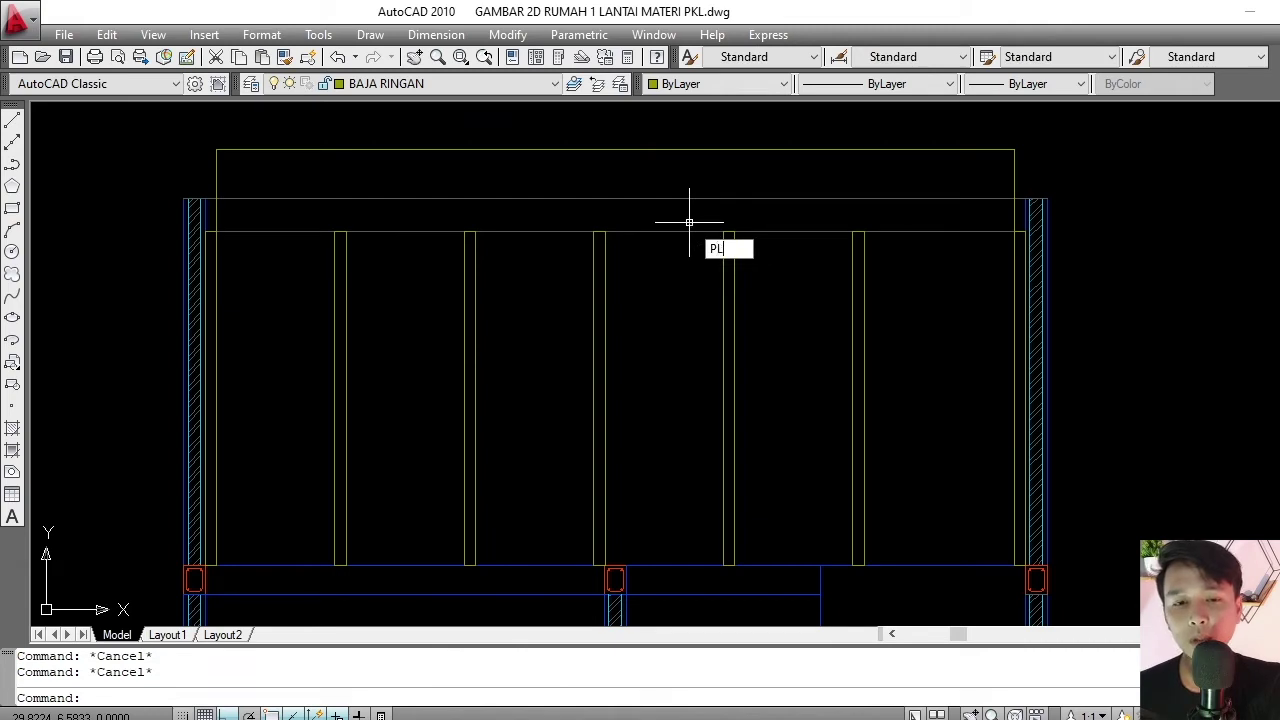
key(Return)
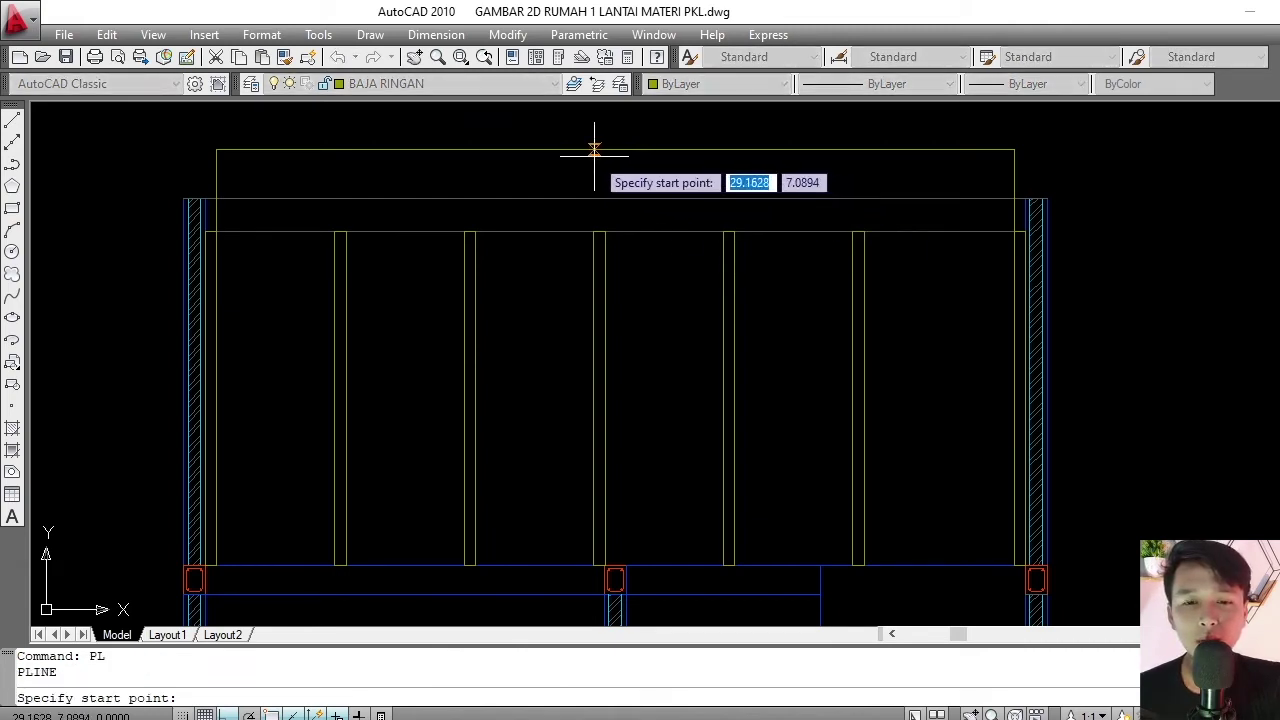
click(581, 150)
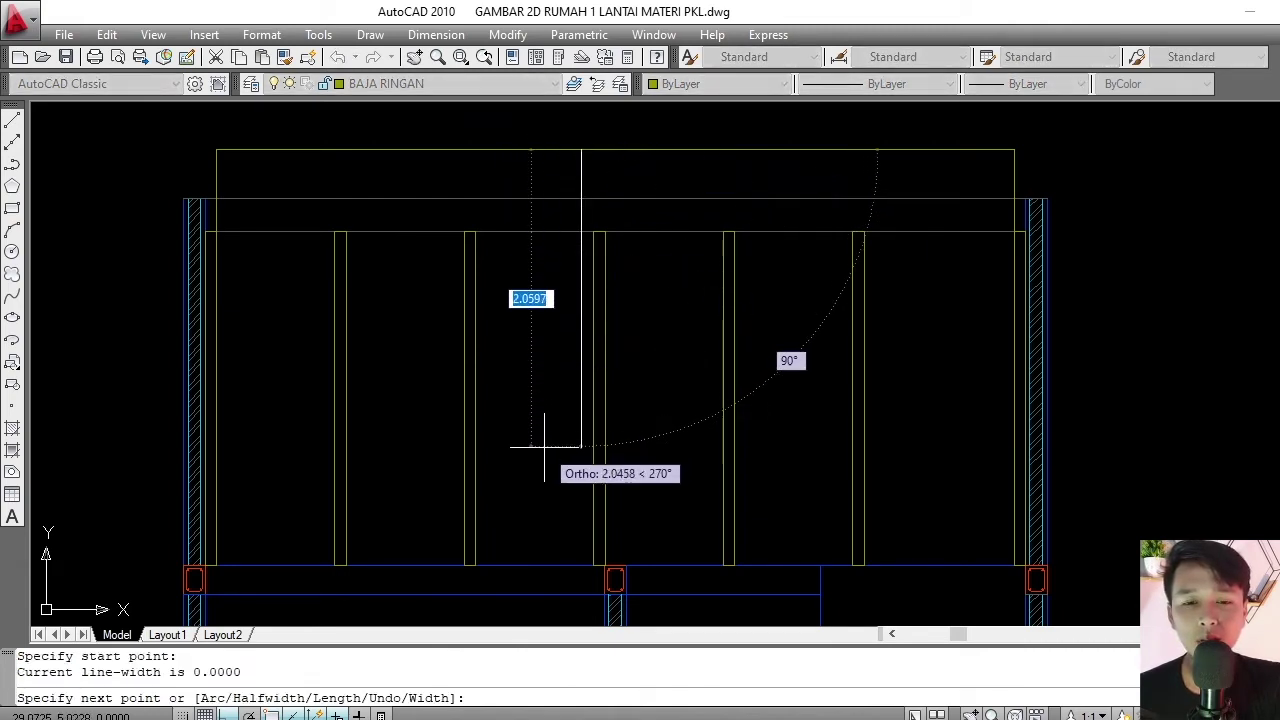
click(581, 448)
key(Return)
click(920, 305)
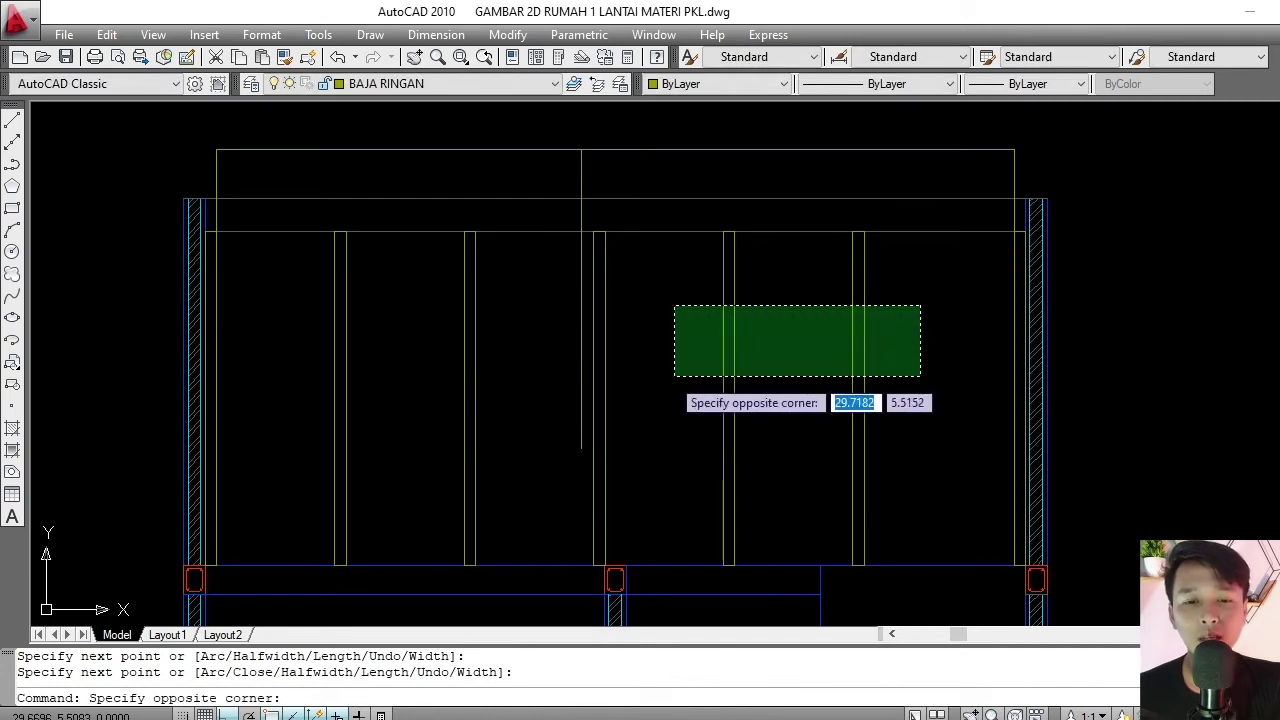
click(600, 384)
click(305, 375)
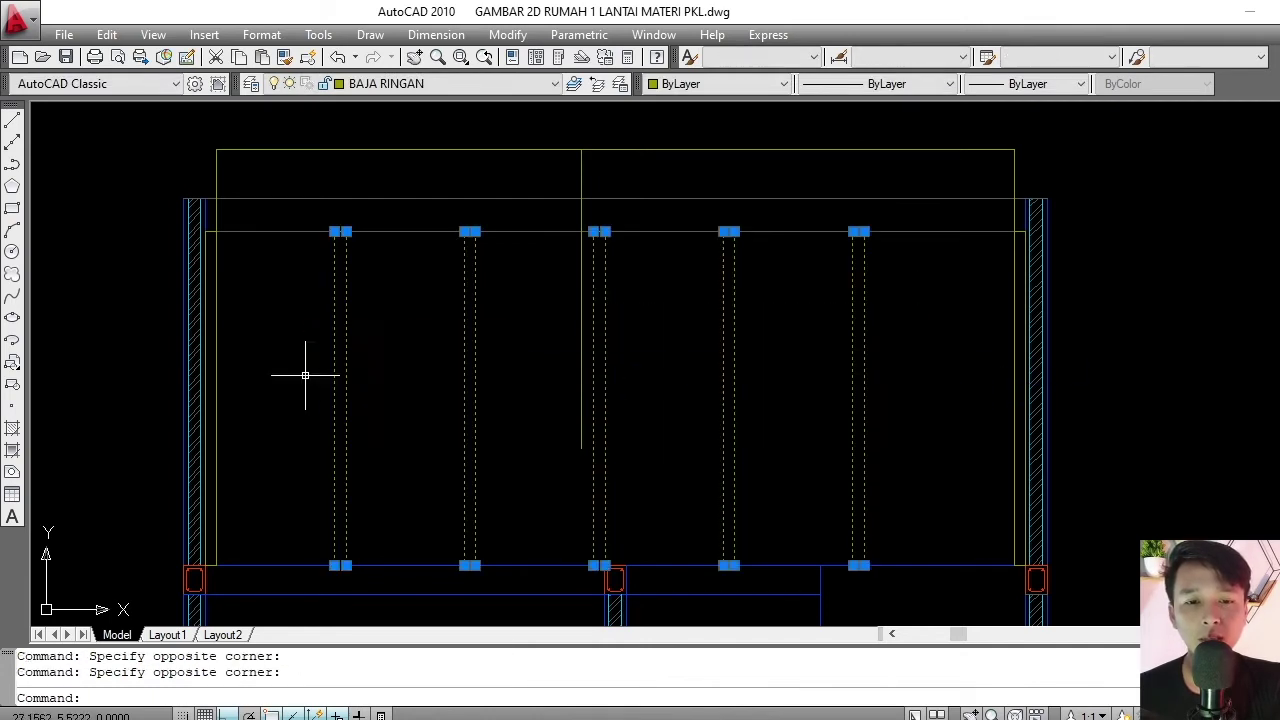
- Move the selected studs a short distance to the left
text(m)
key(Return)
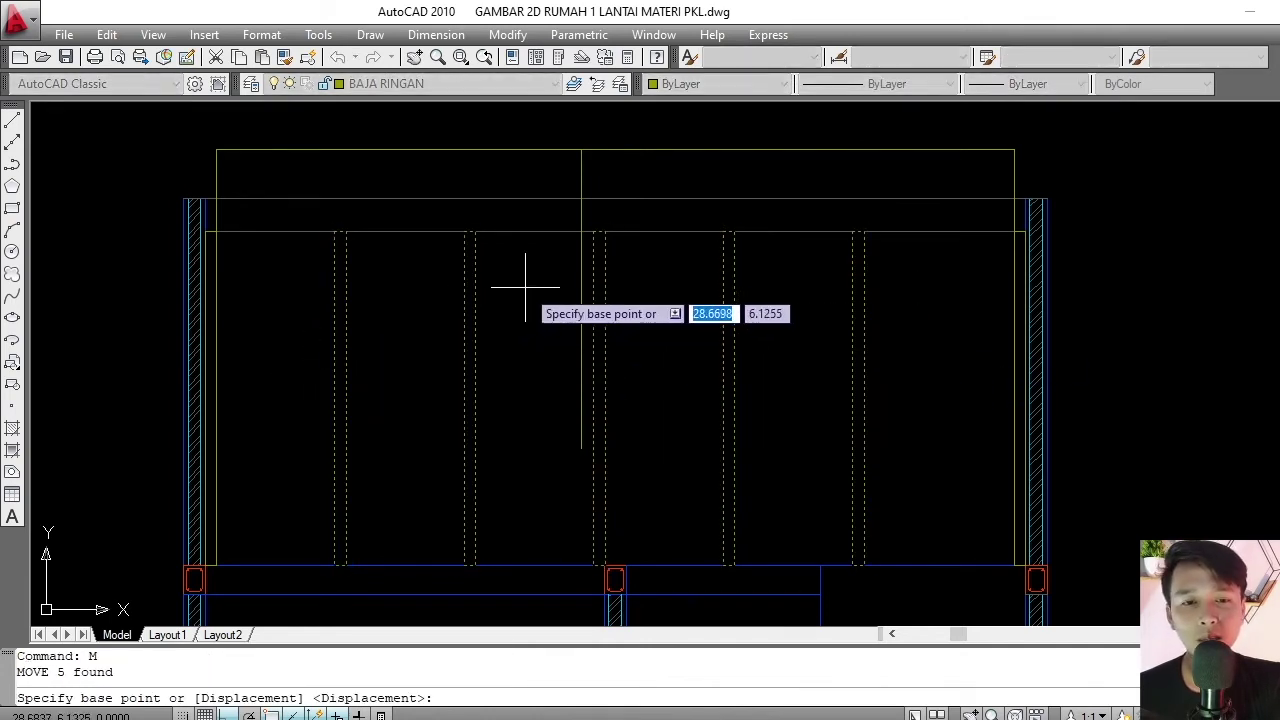
scroll(591, 246, up, 2)
click(600, 220)
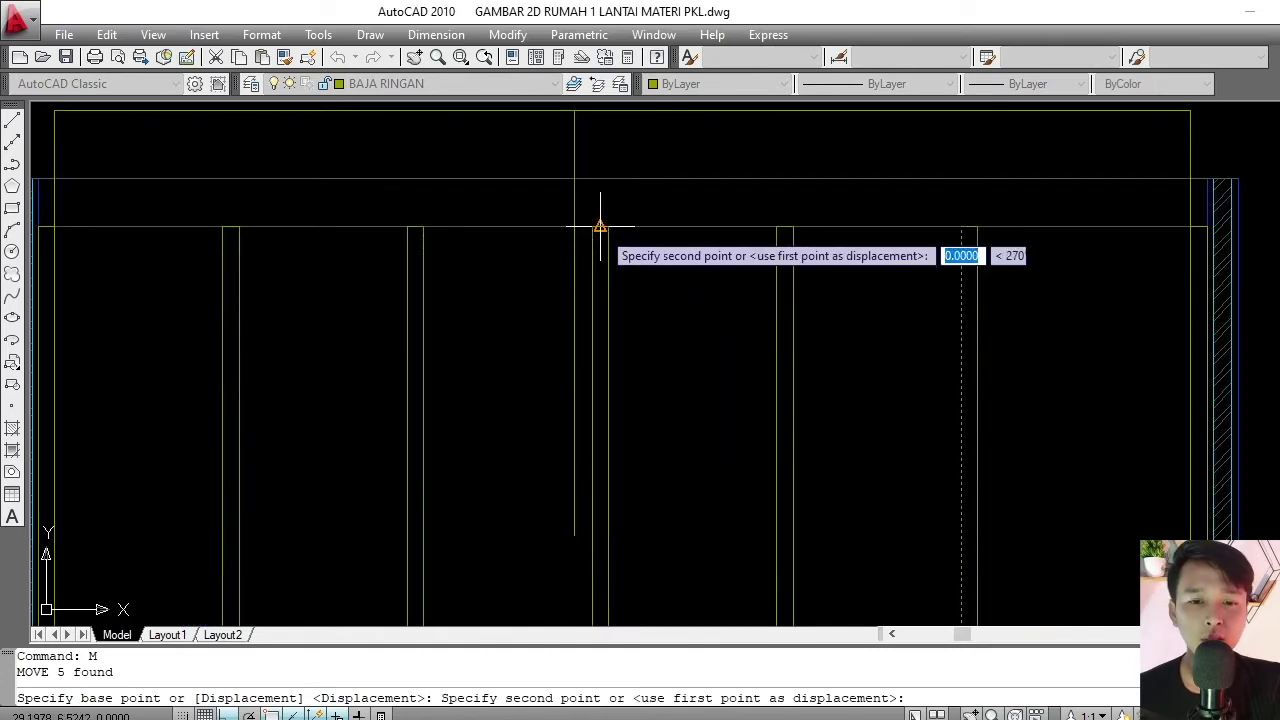
click(575, 222)
scroll(549, 229, down, 3)
scroll(549, 229, down, 2)
scroll(650, 320, up, 2)
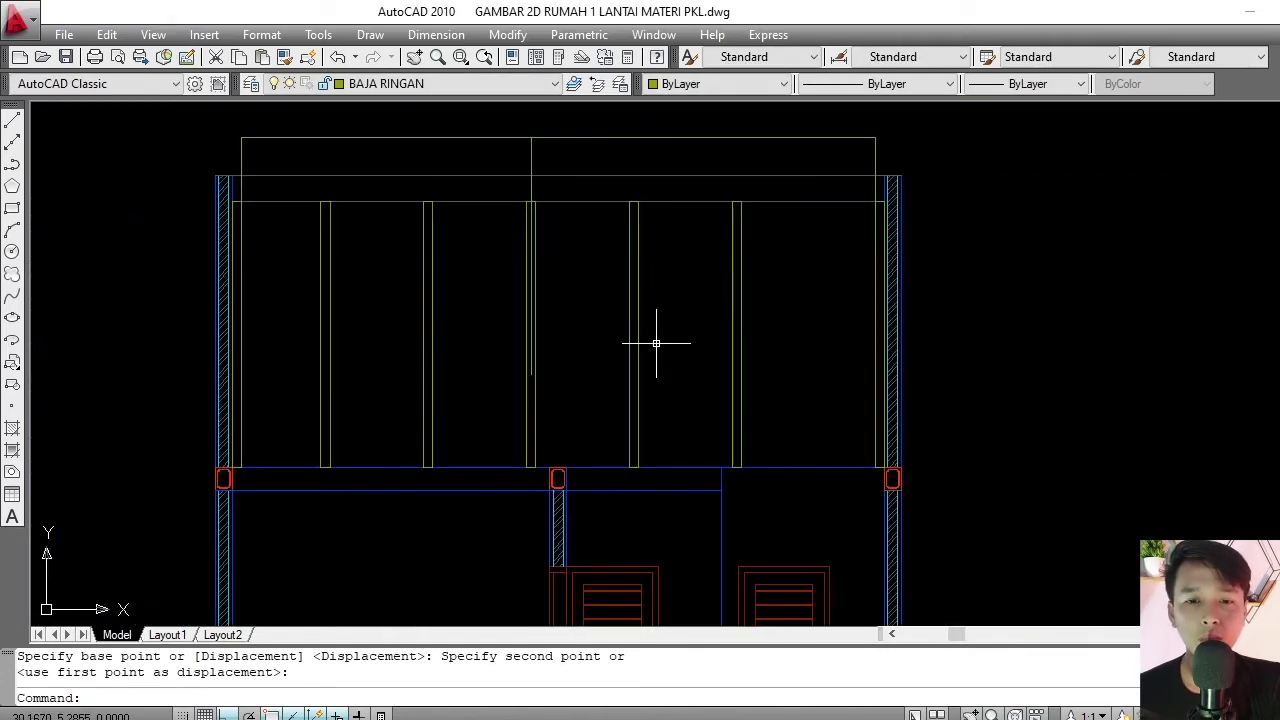
- Erase the top frame line and a stud caught in a crossing selection
click(801, 402)
click(312, 427)
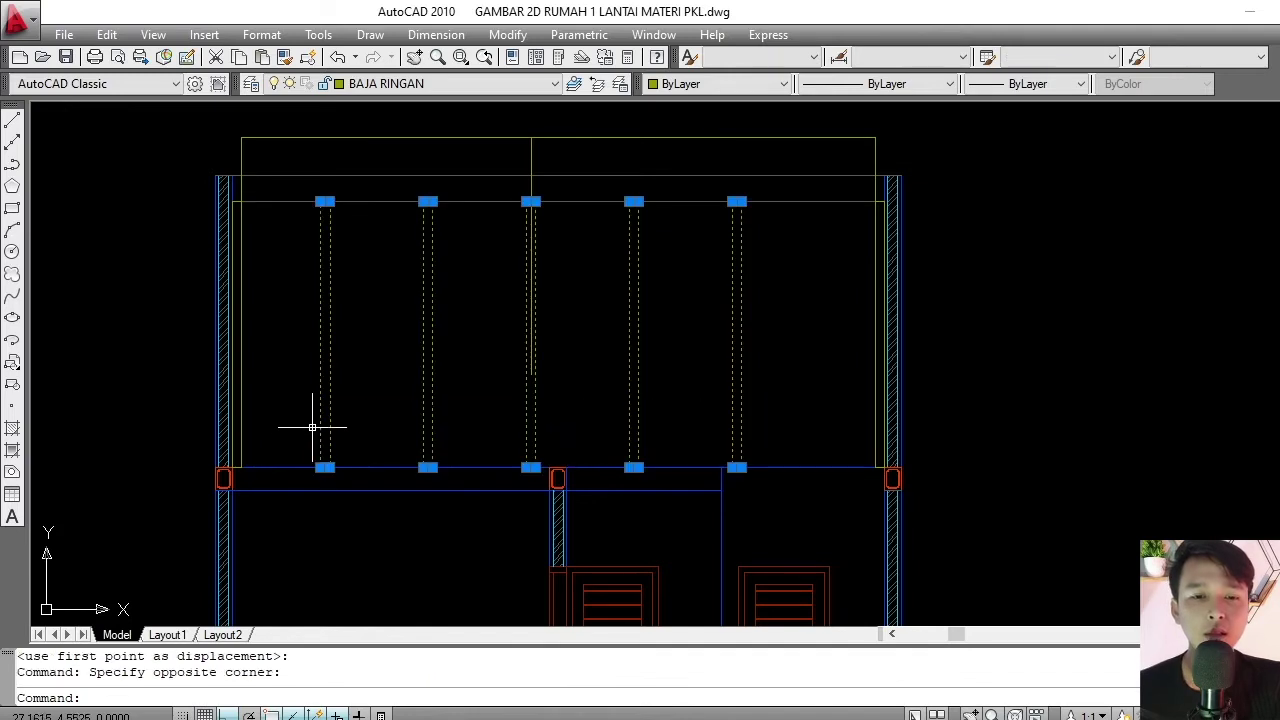
key(Escape)
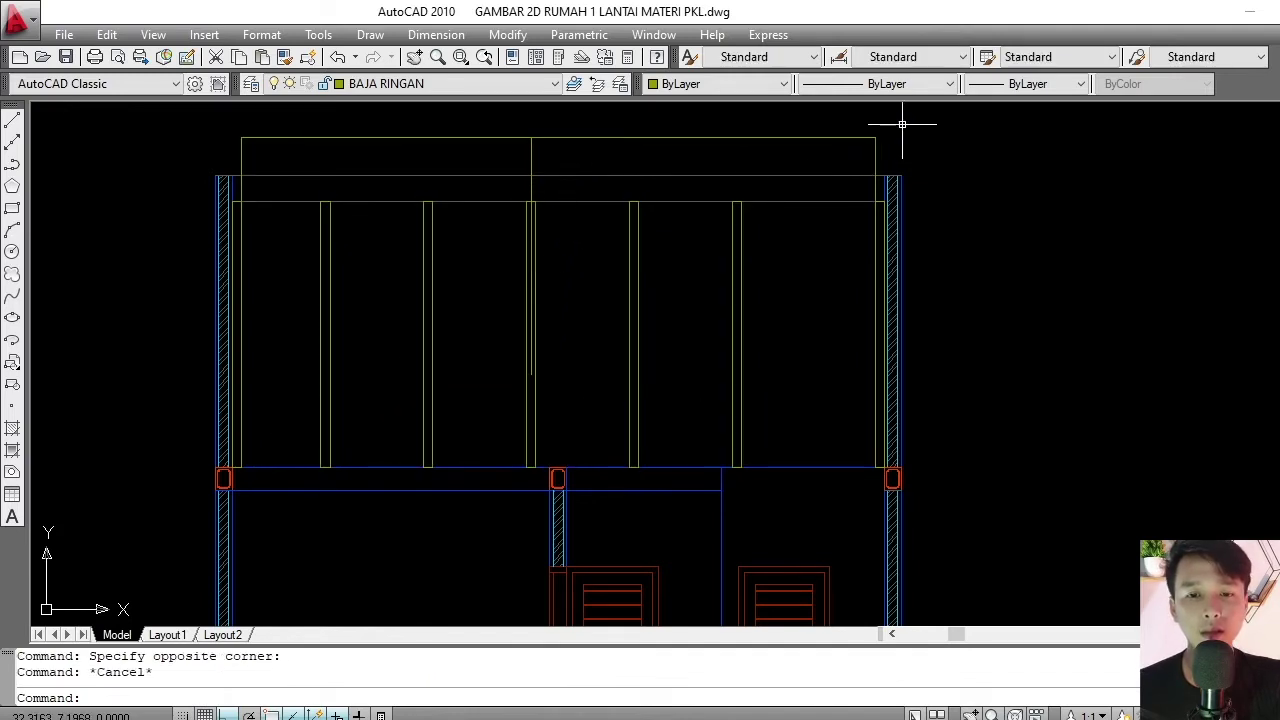
click(903, 124)
click(215, 150)
text(e)
key(Return)
- Abandon a started copy and undo the erase and earlier stud move
scroll(600, 260, up, 2)
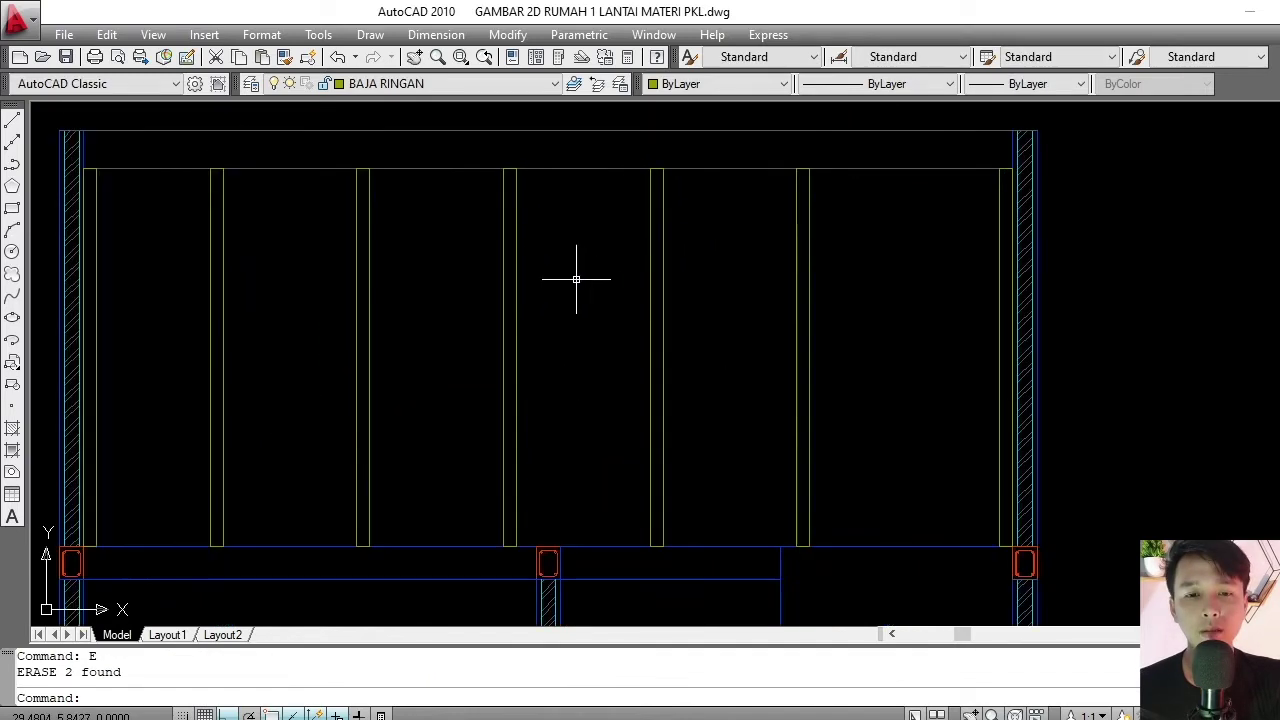
click(170, 398)
key(Escape)
click(830, 340)
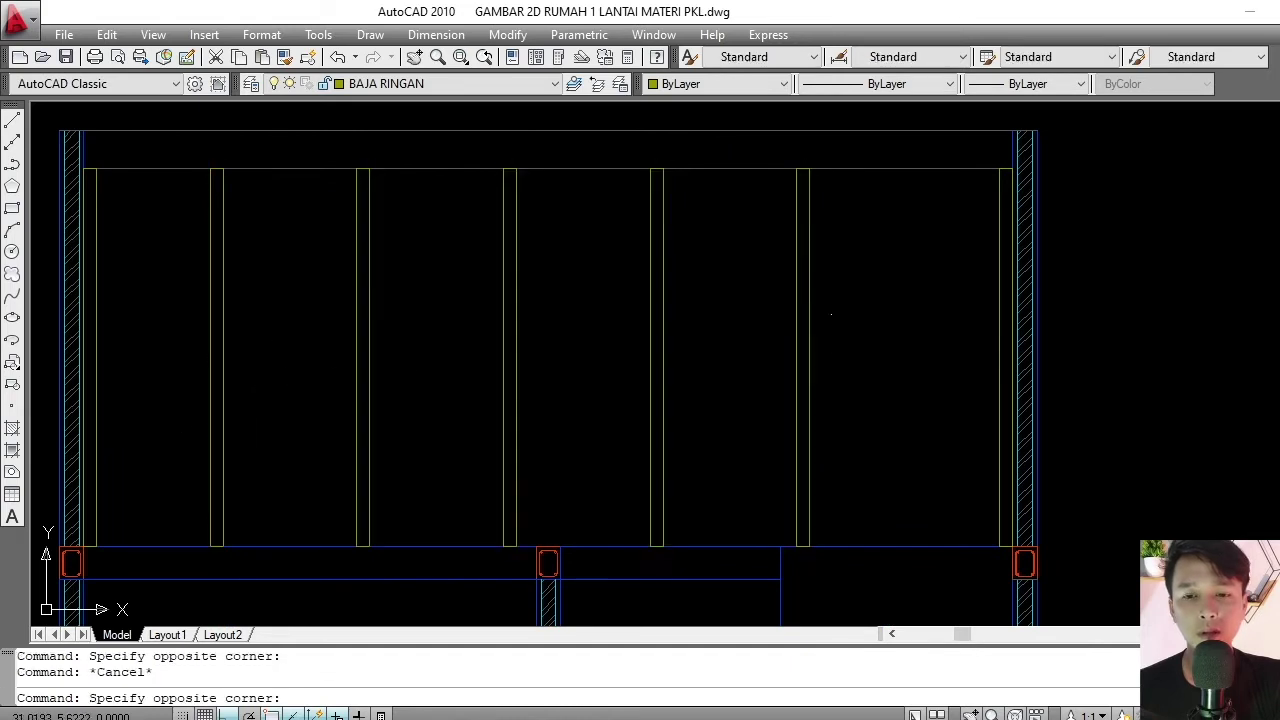
click(709, 294)
text(c)
key(Return)
key(Escape)
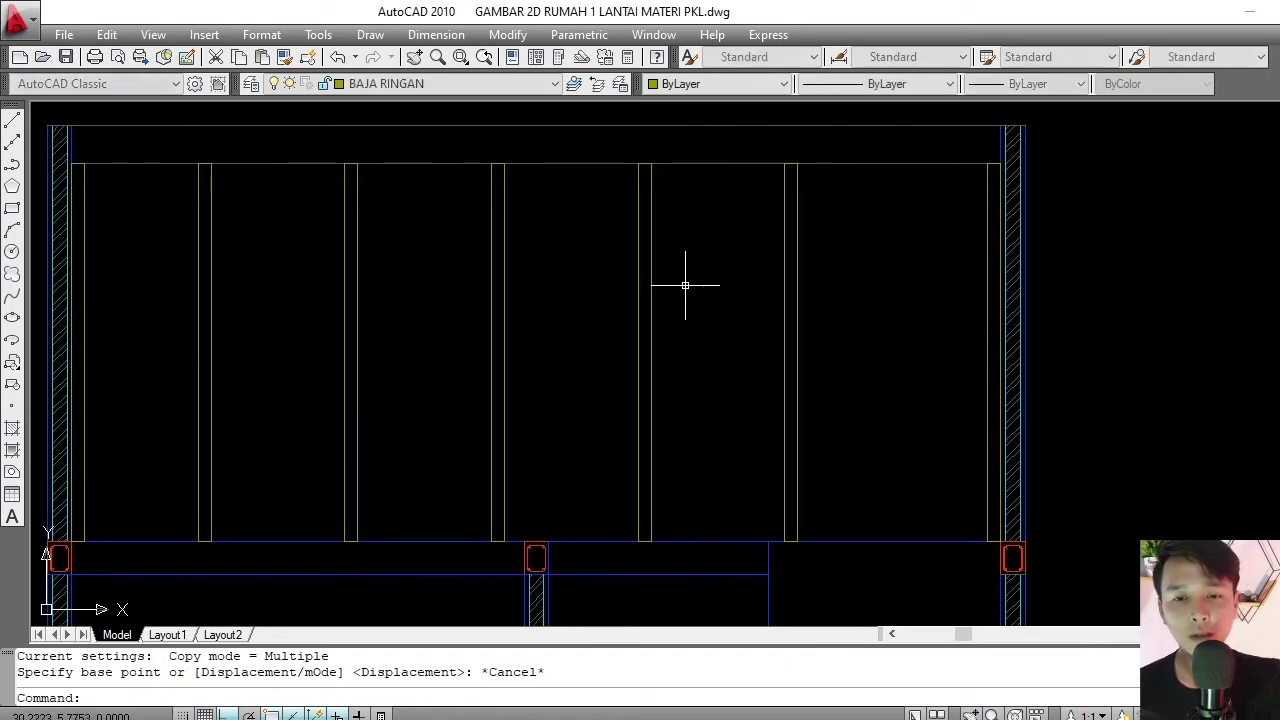
key(ctrl+z)
key(ctrl+z)
key(ctrl+z)
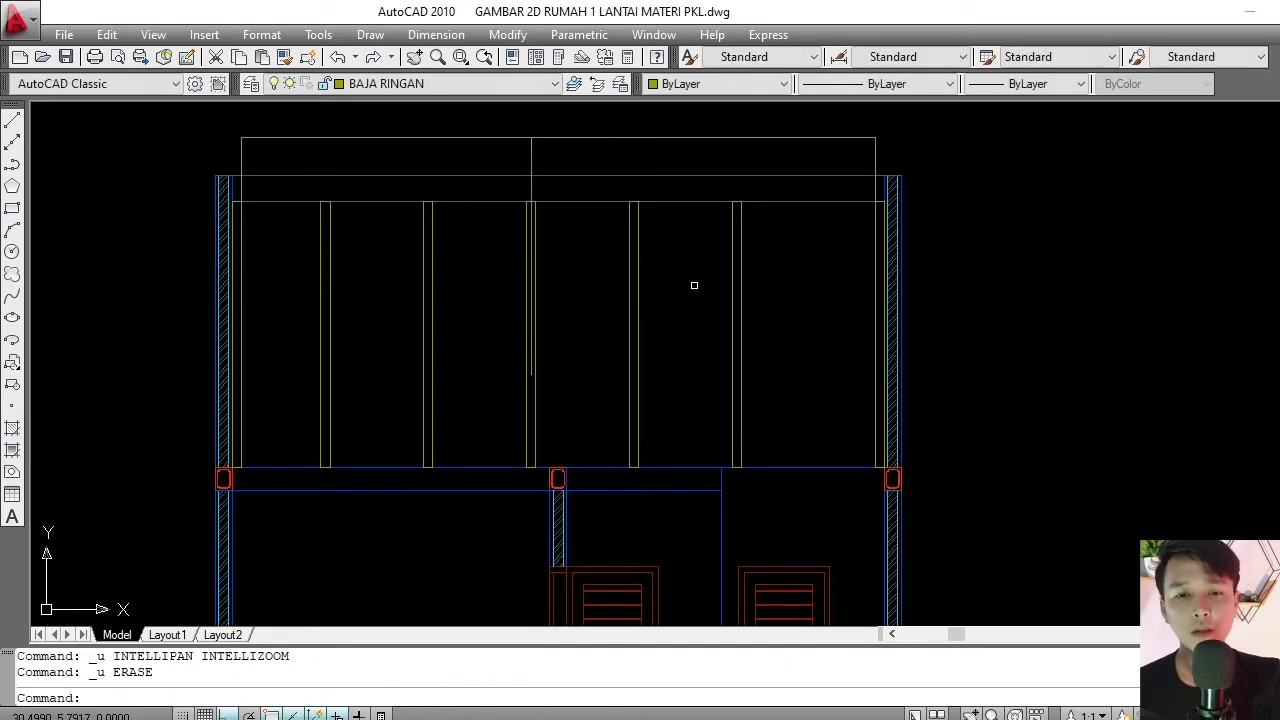
key(ctrl+z)
key(ctrl+z)
key(ctrl+z)
key(ctrl+z)
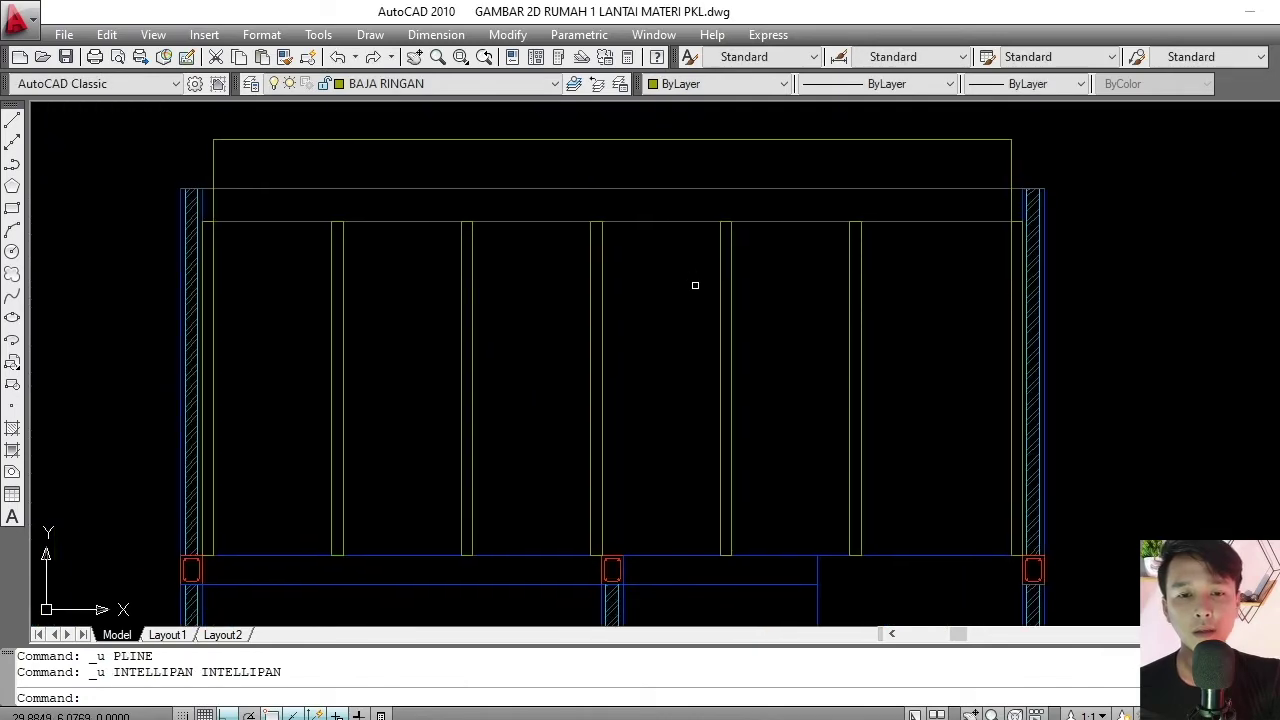
key(ctrl+z)
- Move the three right-hand studs from a stud's lower corner onto the middle column
scroll(691, 283, down, 4)
scroll(709, 277, up, 5)
mouse_move(737, 291)
middle_down()
mouse_move(741, 272)
mouse_move(843, 326)
mouse_move(799, 306)
middle_up()
scroll(800, 275, down, 4)
scroll(771, 286, up, 2)
scroll(880, 315, up, 2)
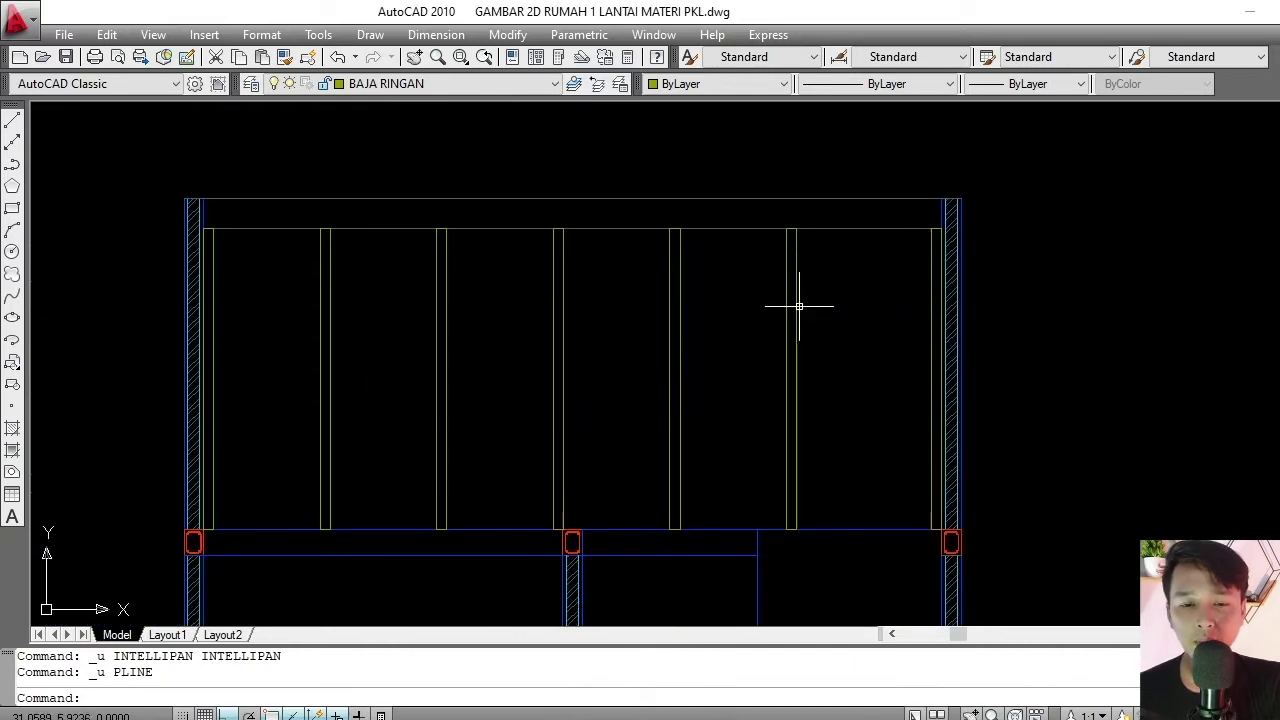
click(868, 300)
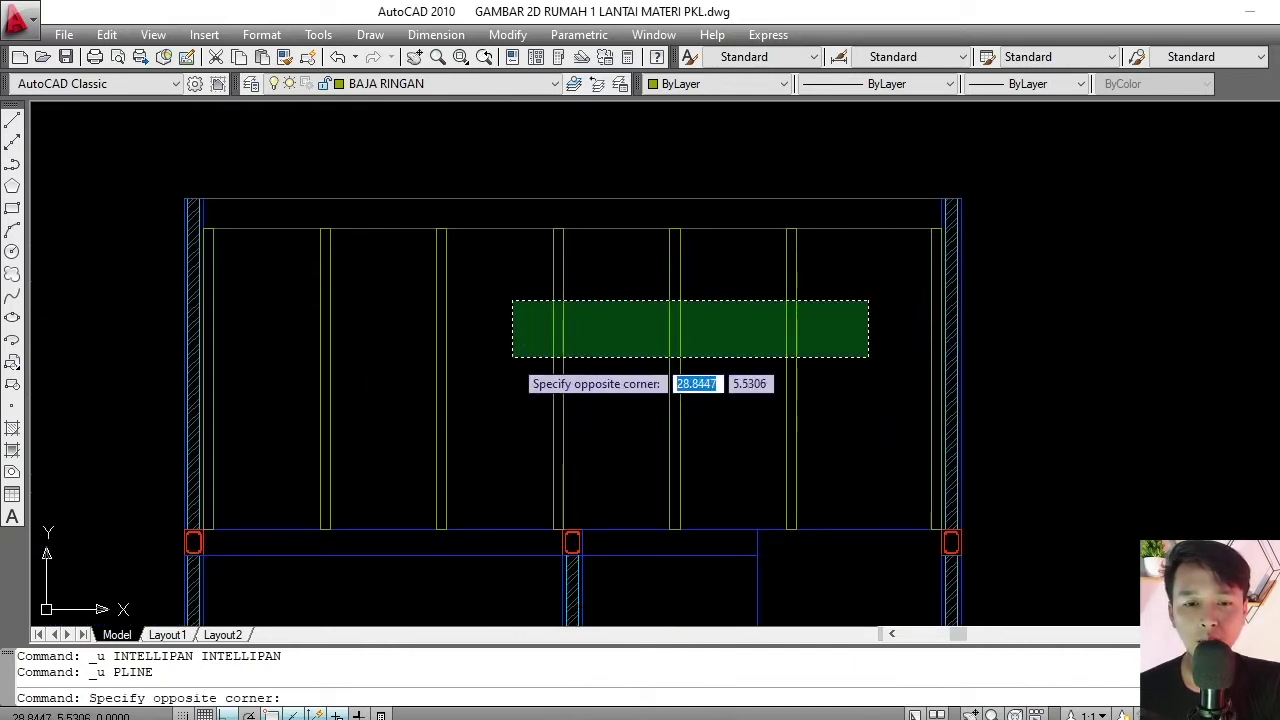
click(553, 411)
text(m)
key(Return)
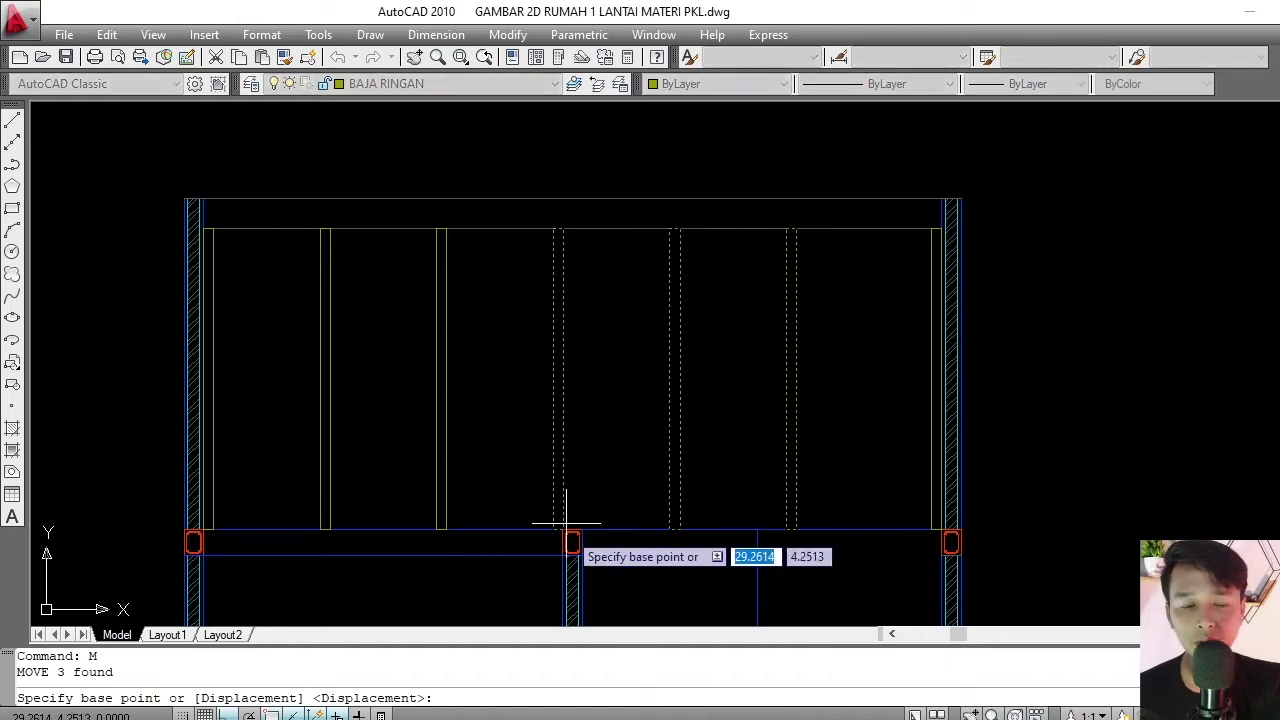
scroll(557, 541, up, 2)
scroll(557, 541, up, 2)
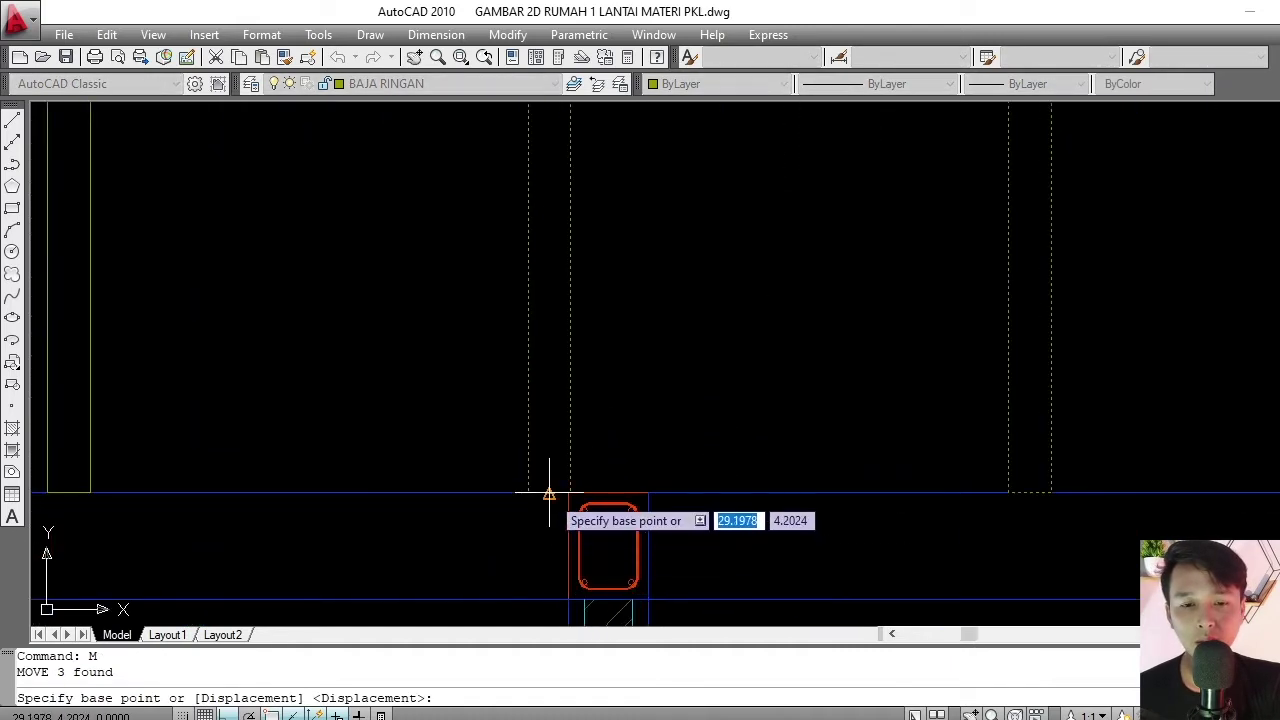
click(551, 493)
click(597, 493)
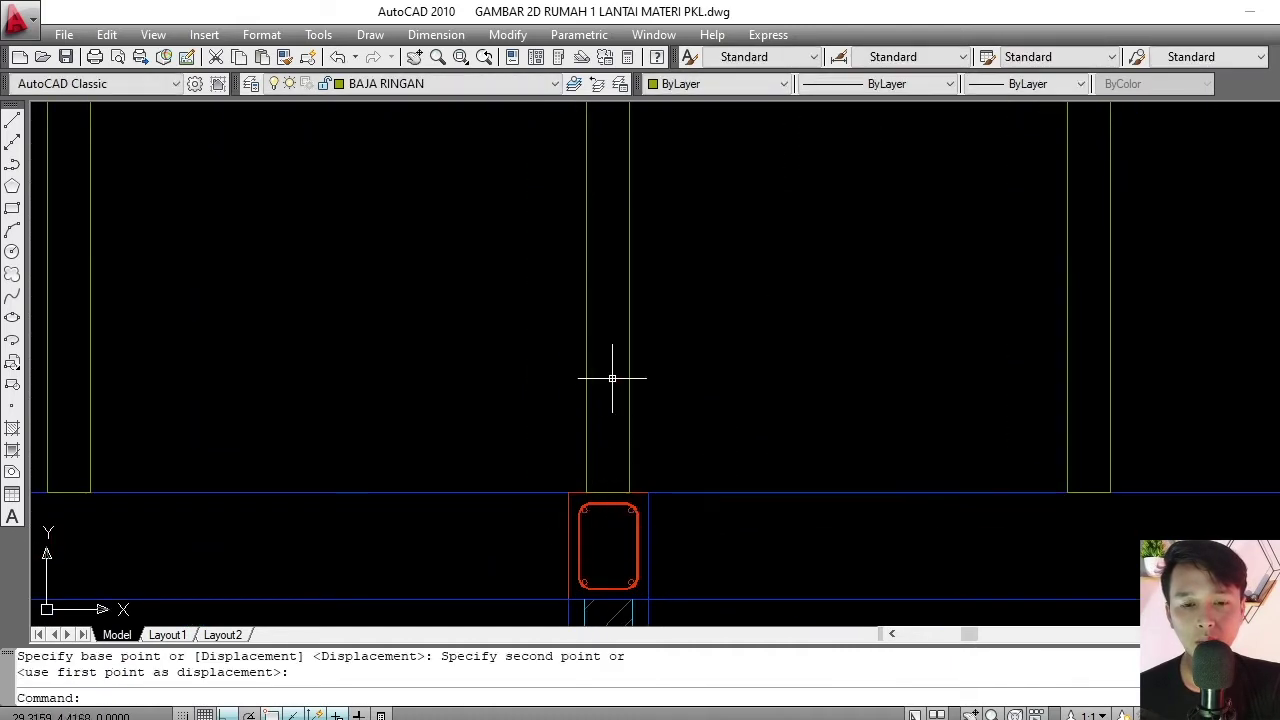
- Bring the whole wall frame into view and begin selecting the two left-bay studs
scroll(609, 374, down, 3)
scroll(659, 401, down, 1)
scroll(662, 405, down, 3)
scroll(700, 410, up, 2)
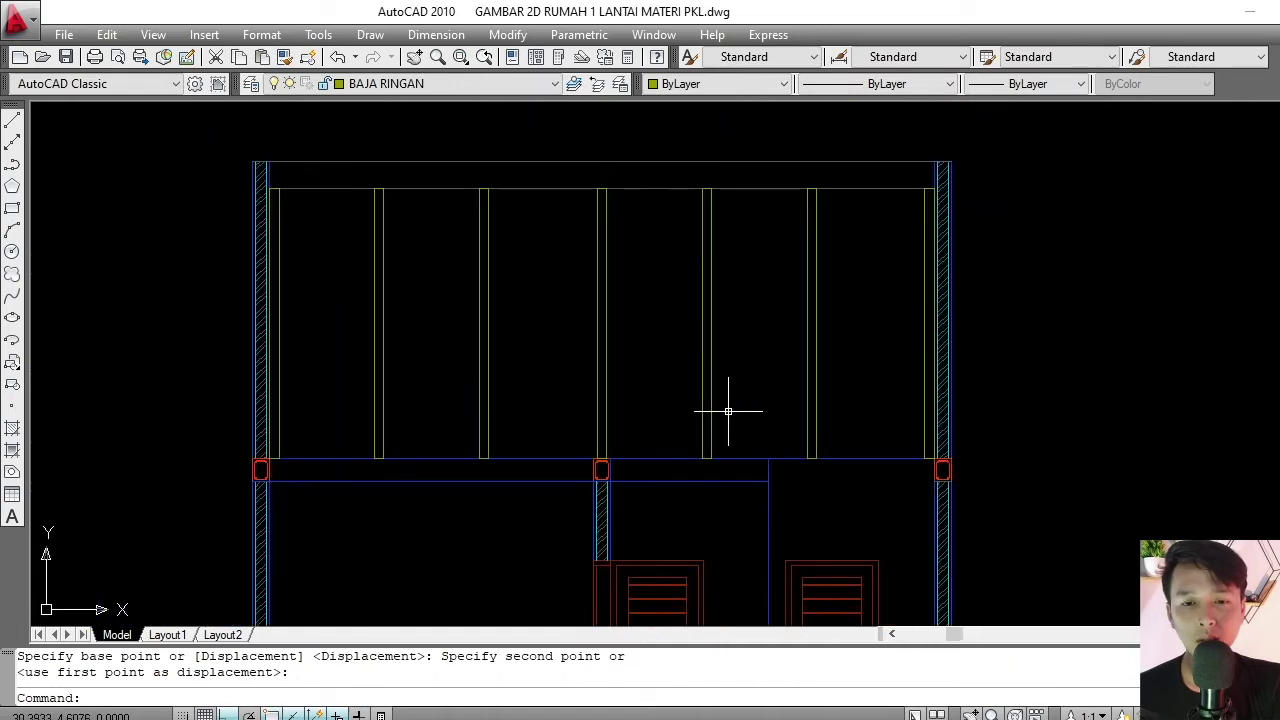
scroll(760, 375, down, 2)
mouse_move(709, 377)
middle_down()
mouse_move(614, 269)
mouse_move(589, 337)
middle_up()
scroll(575, 300, up, 2)
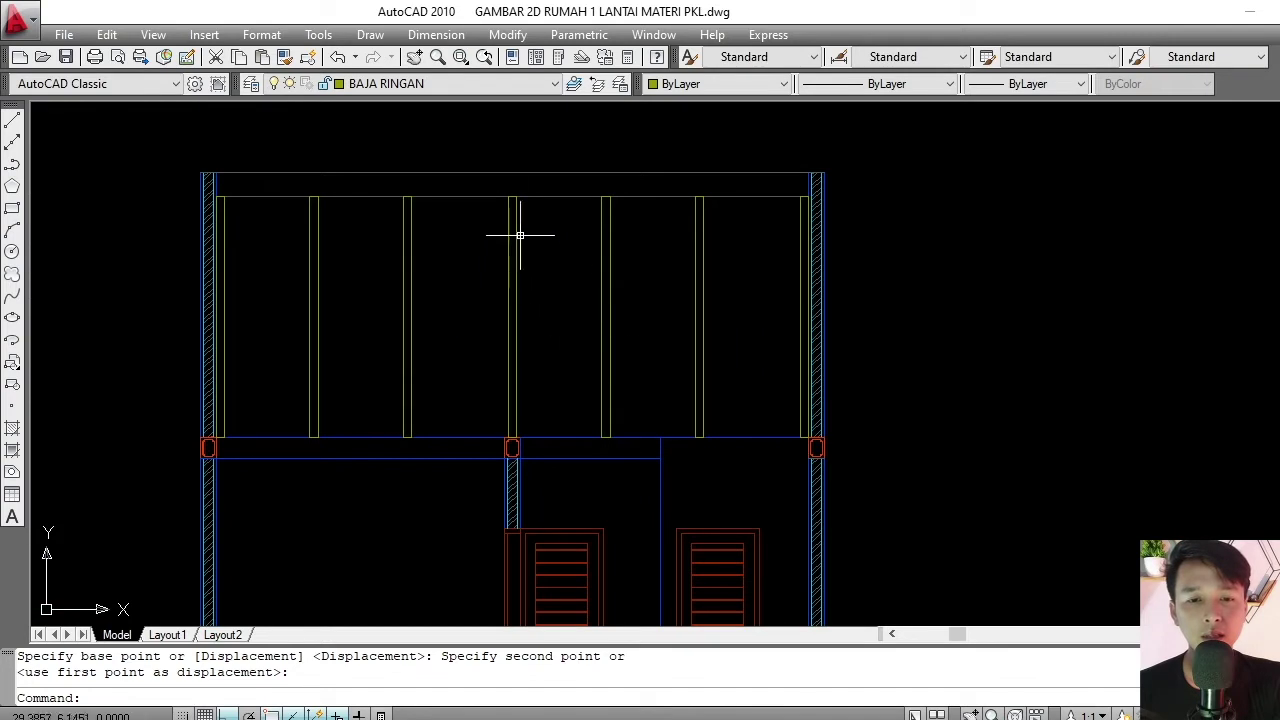
scroll(475, 343, up, 2)
click(443, 280)
- Erase the two left-bay studs and the stud above the middle column
click(234, 328)
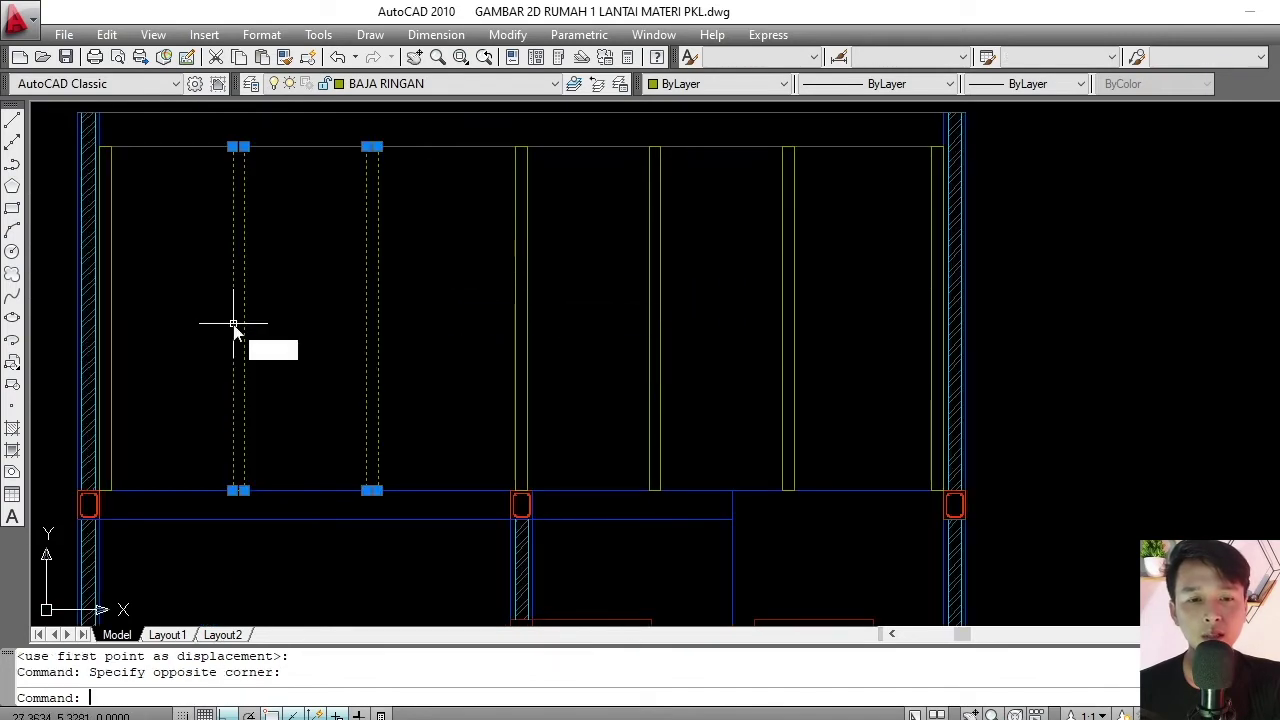
text(e)
key(Return)
click(851, 288)
click(655, 322)
text(e)
key(Return)
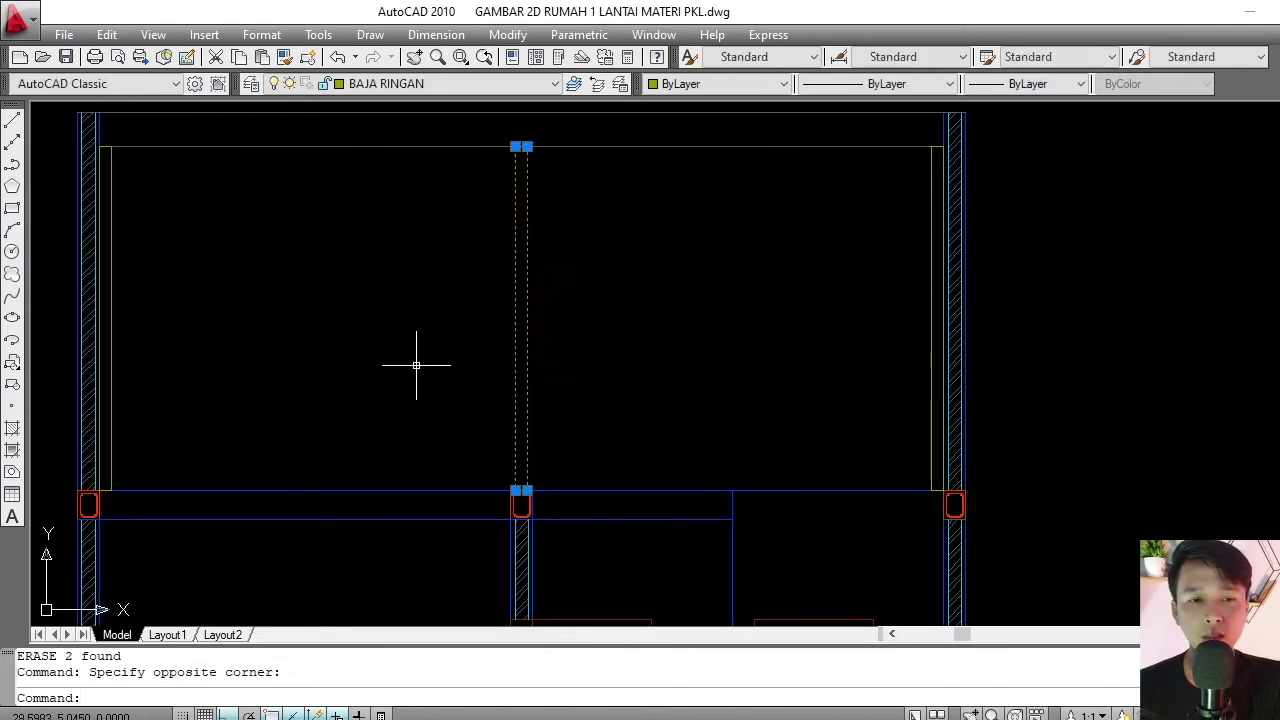
- Copy the right-wall stud 2.81 to the left so it stands over the middle column
scroll(527, 357, down, 3)
scroll(527, 357, up, 3)
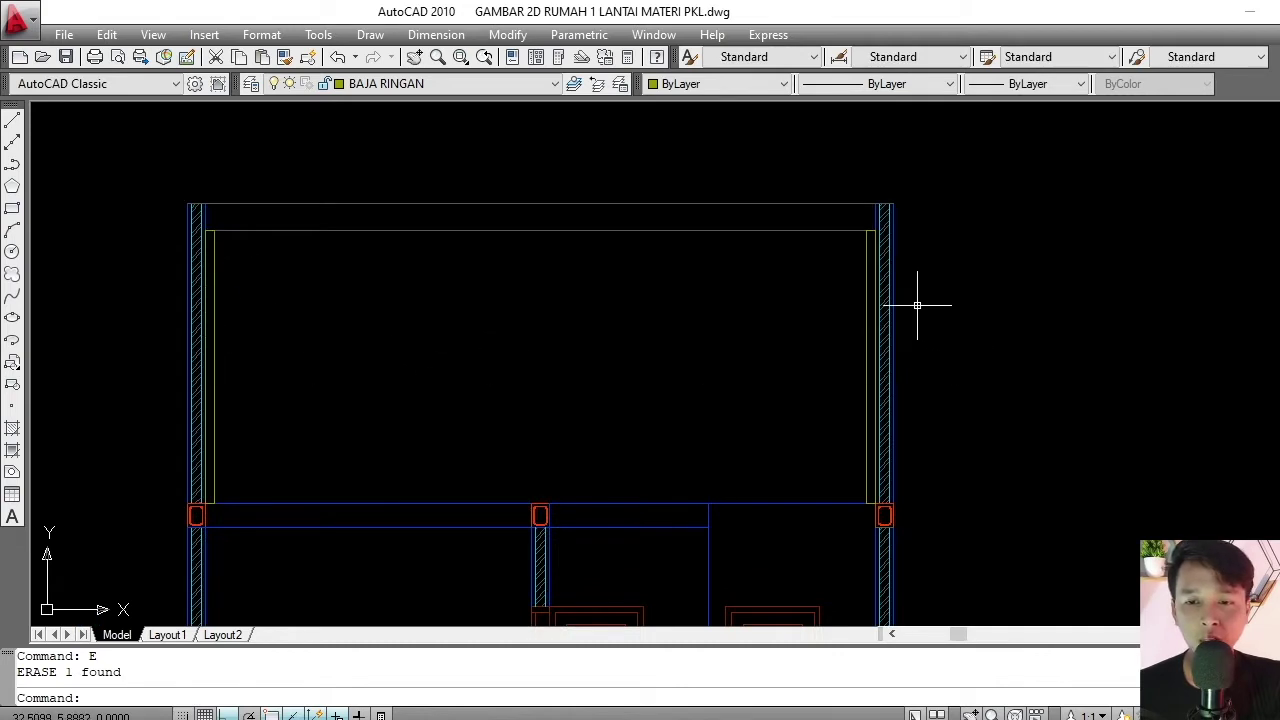
middle_drag(660, 336, 715, 292)
scroll(914, 303, up, 2)
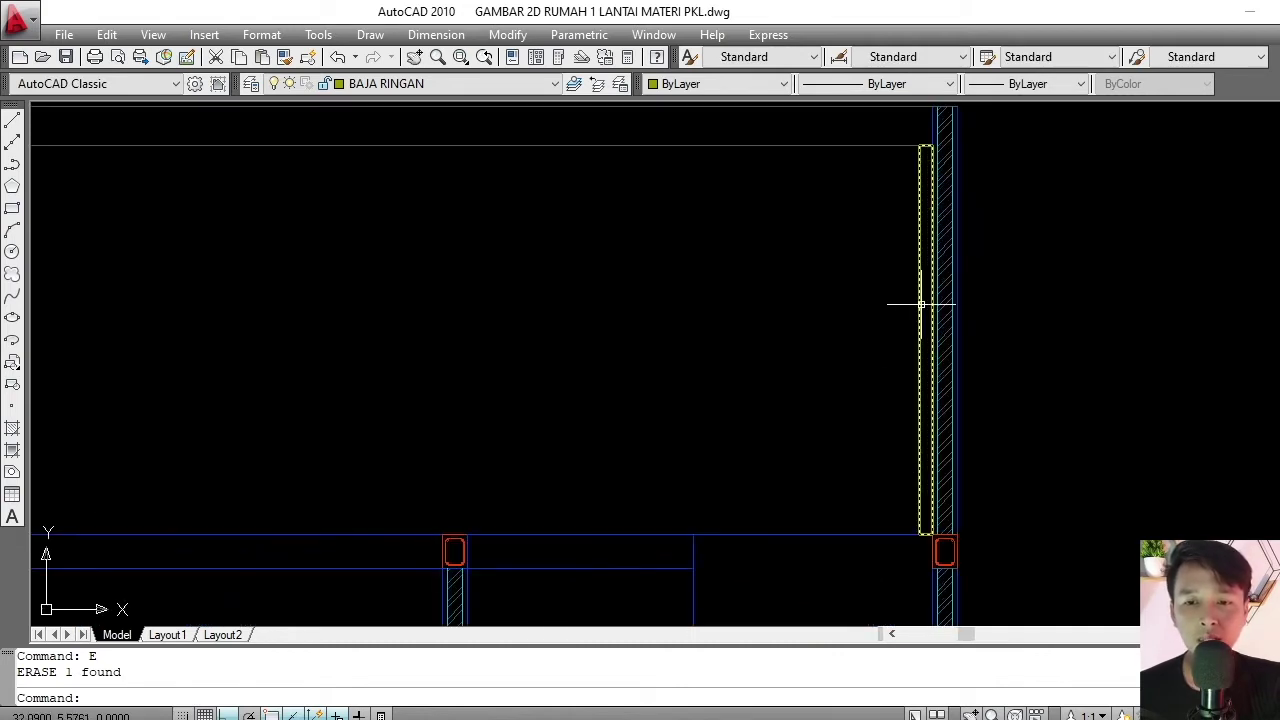
click(921, 305)
scroll(848, 375, down, 2)
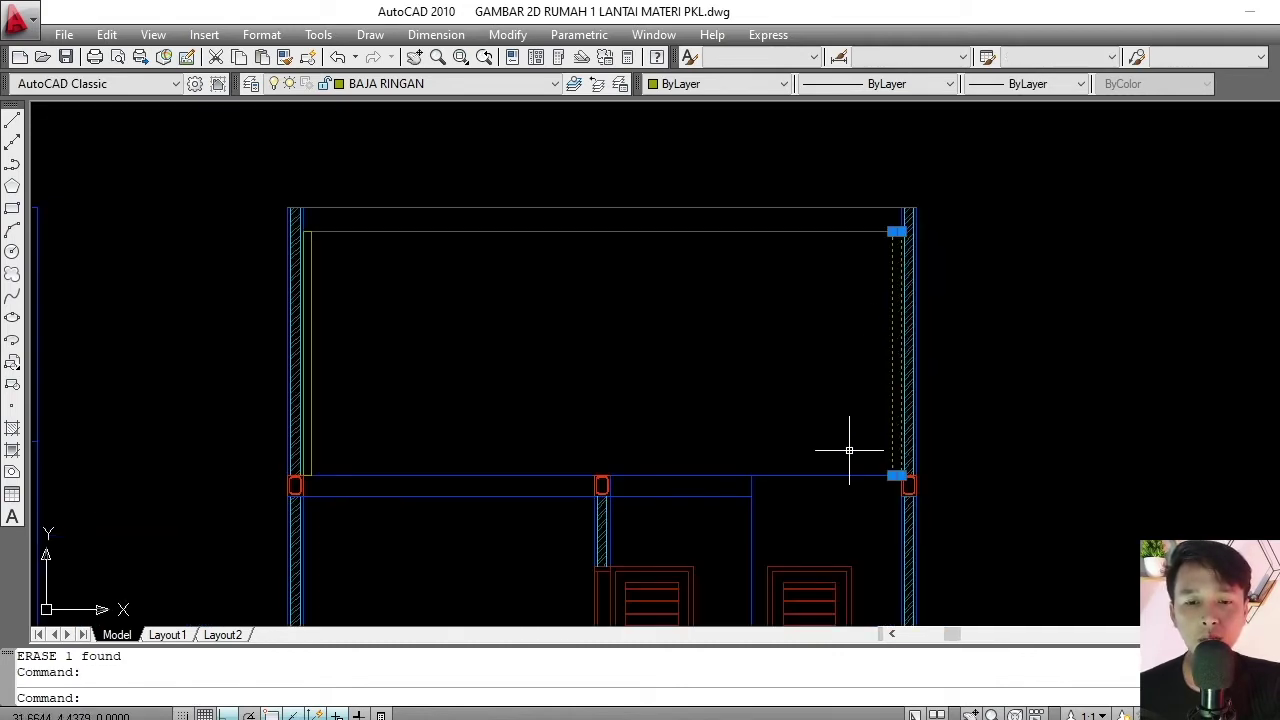
text(cco)
key(Return)
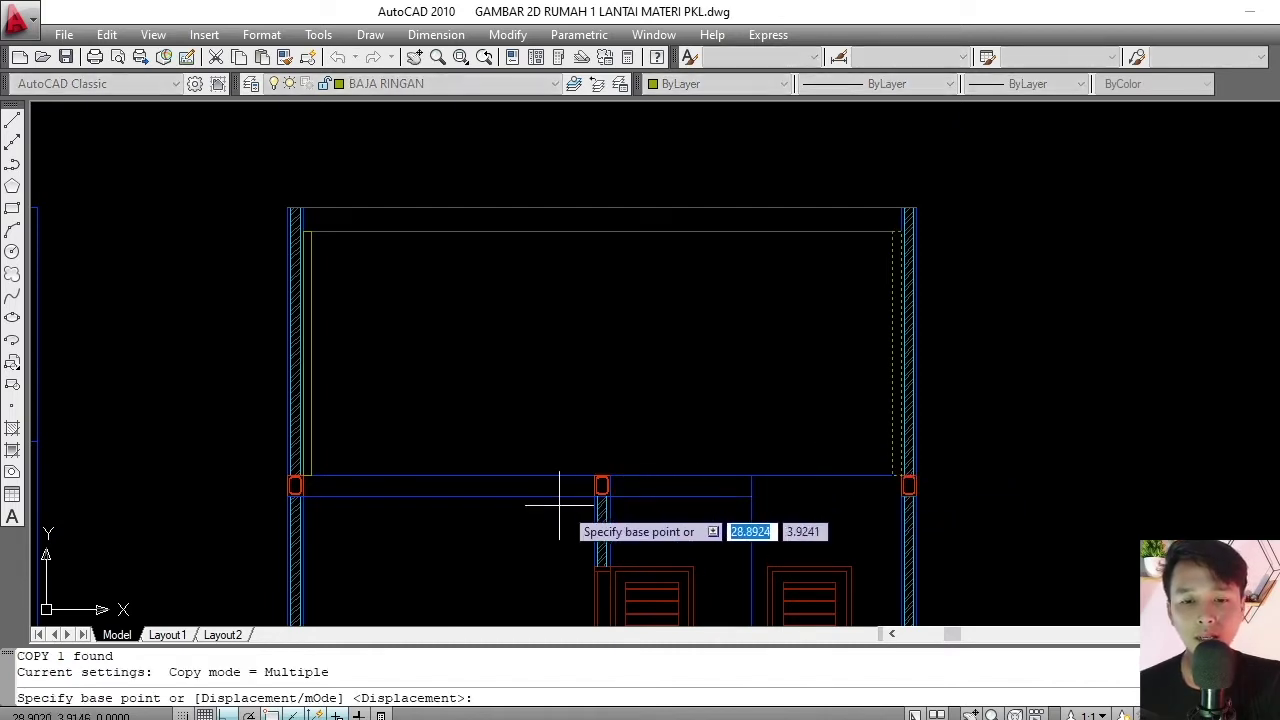
scroll(900, 480, up, 3)
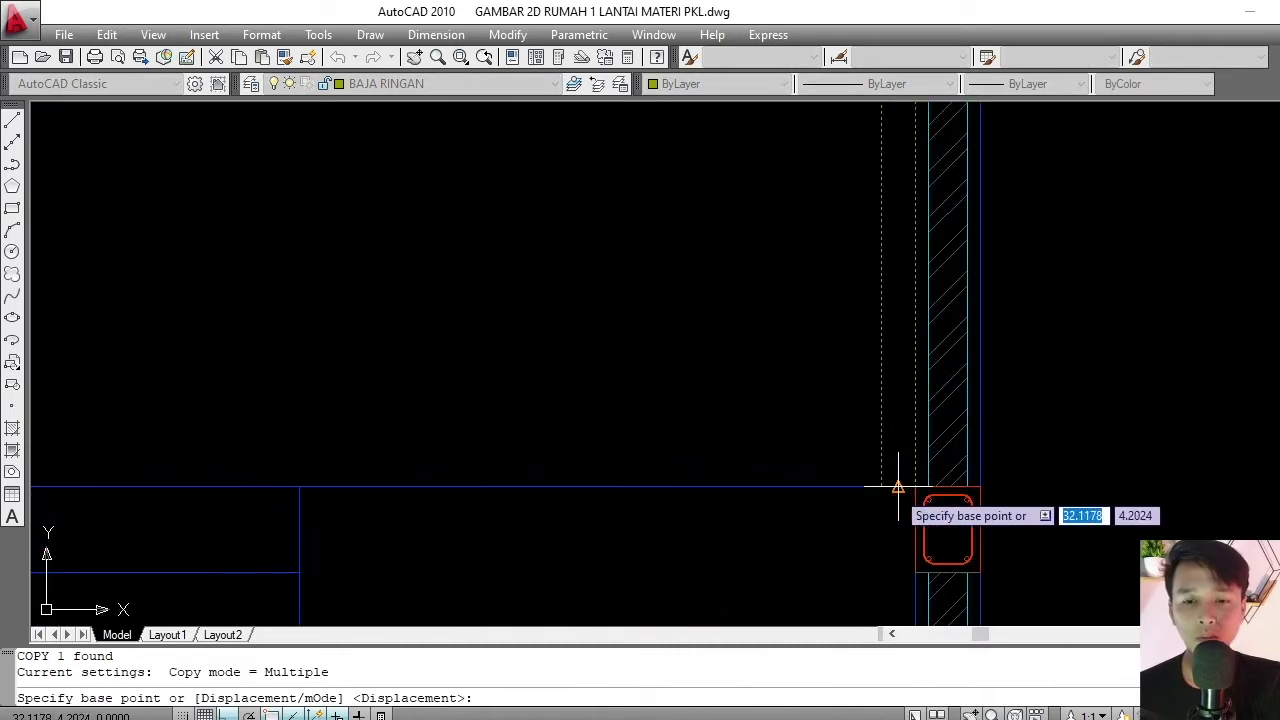
click(903, 487)
scroll(903, 487, down, 3)
scroll(418, 489, up, 3)
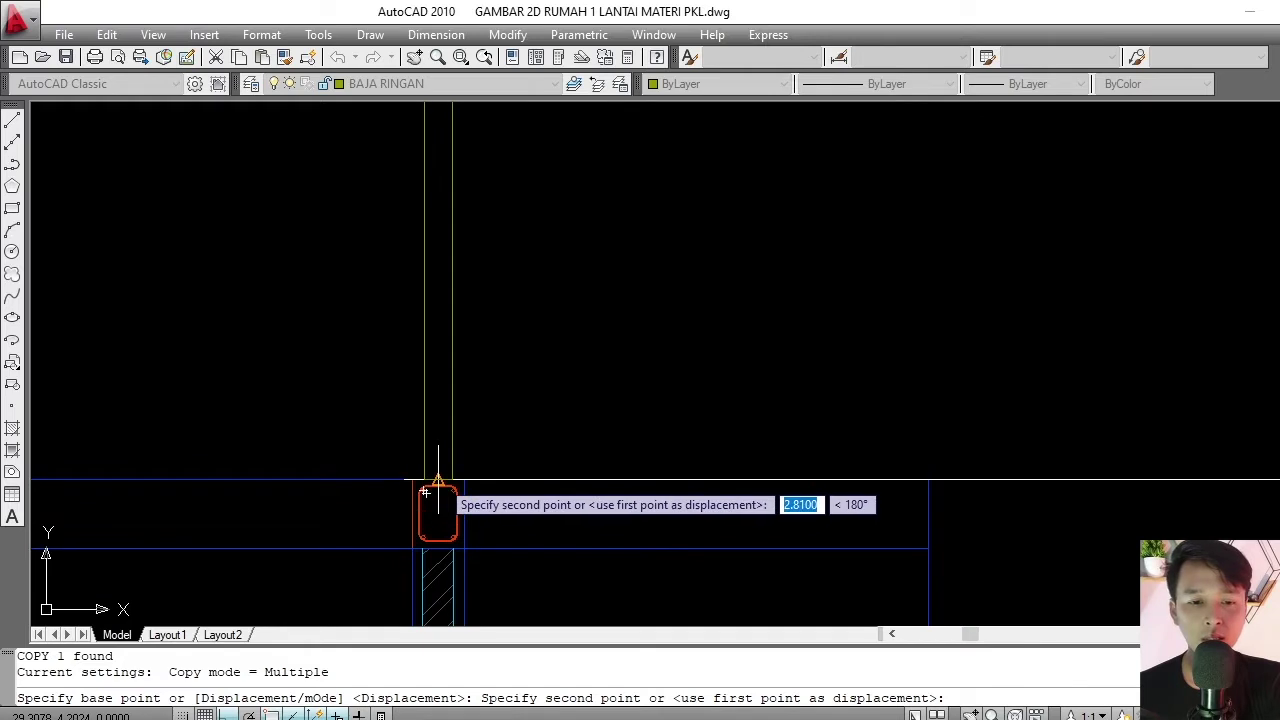
click(427, 489)
key(Escape)
scroll(590, 420, down, 3)
scroll(443, 368, up, 2)
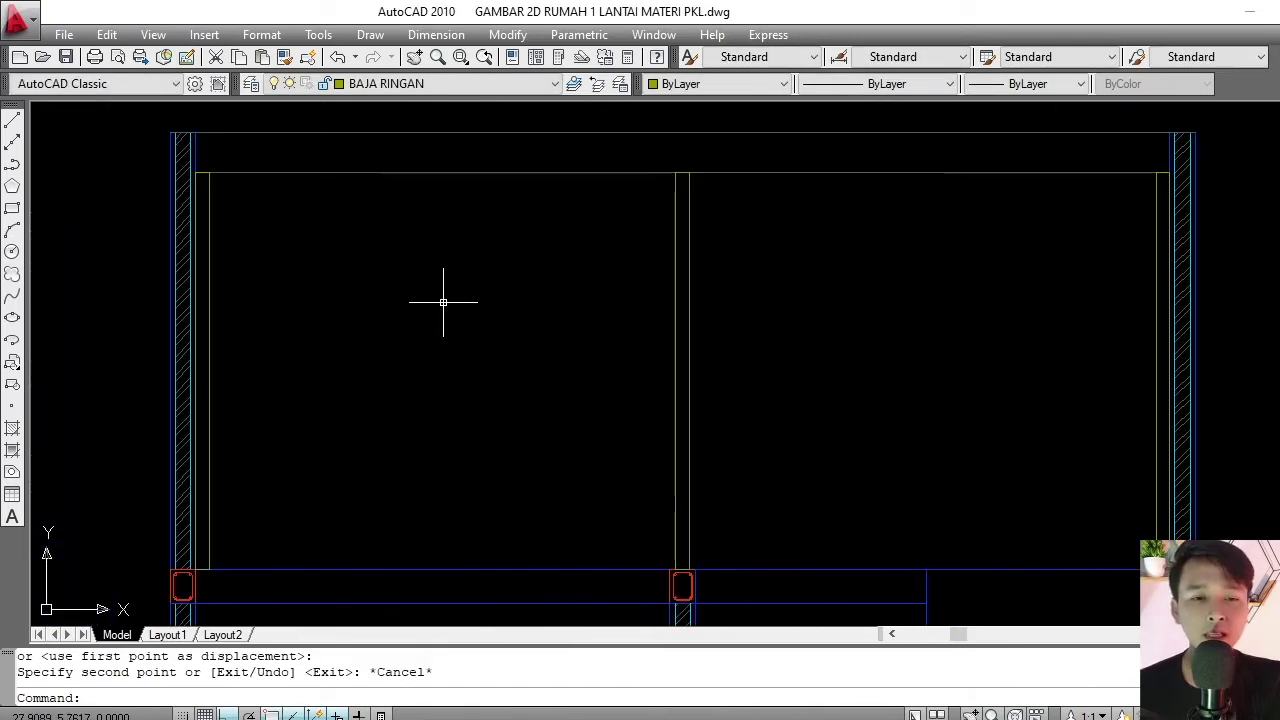
middle_drag(419, 215, 420, 291)
click(436, 34)
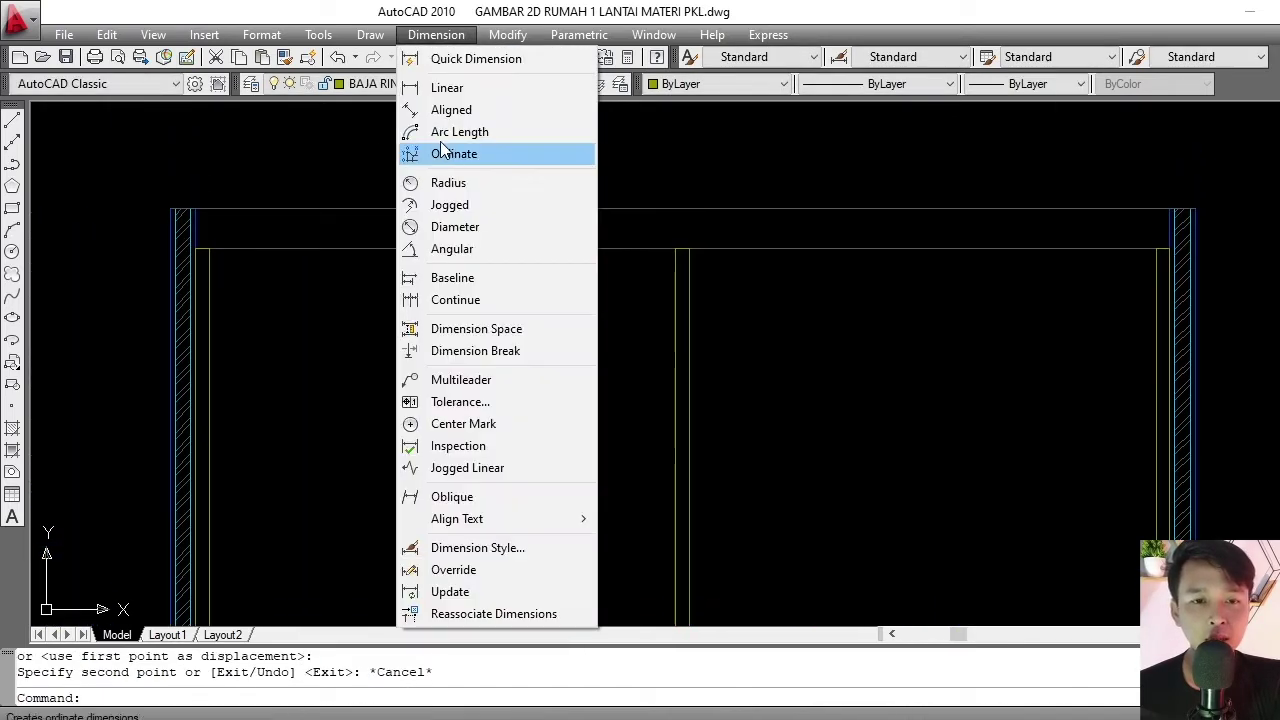
click(449, 89)
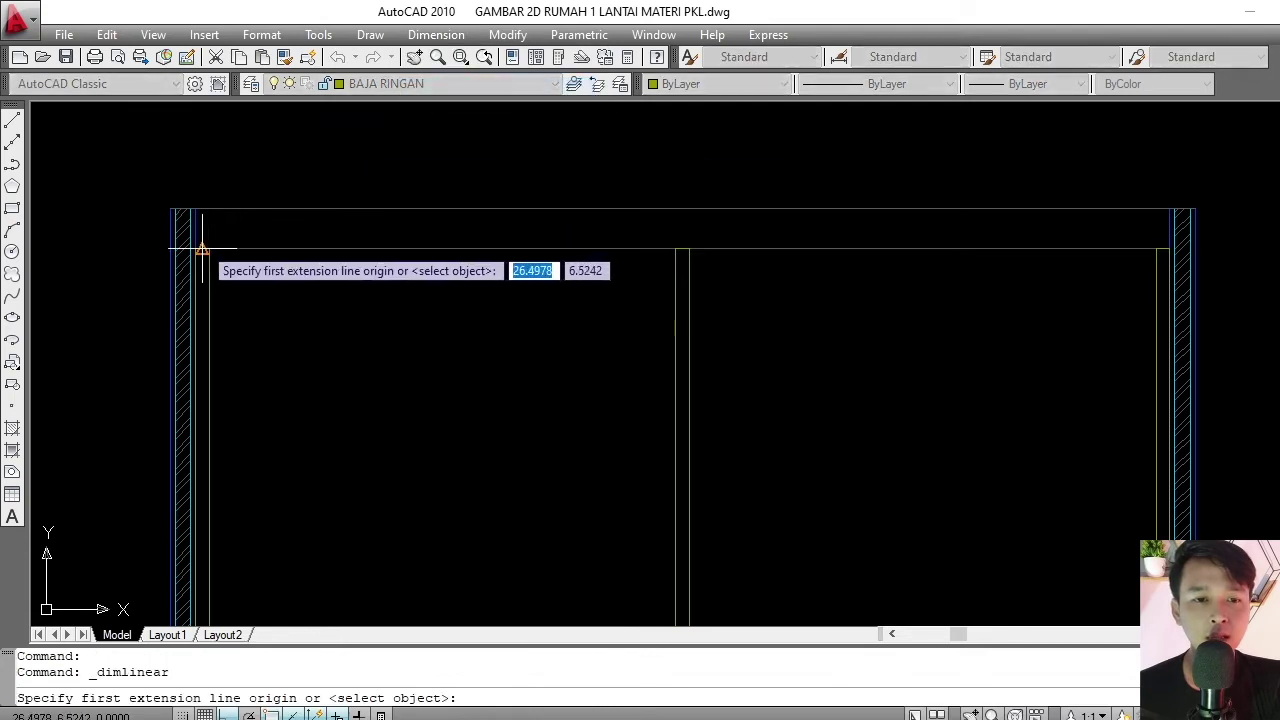
click(202, 248)
click(682, 250)
click(612, 171)
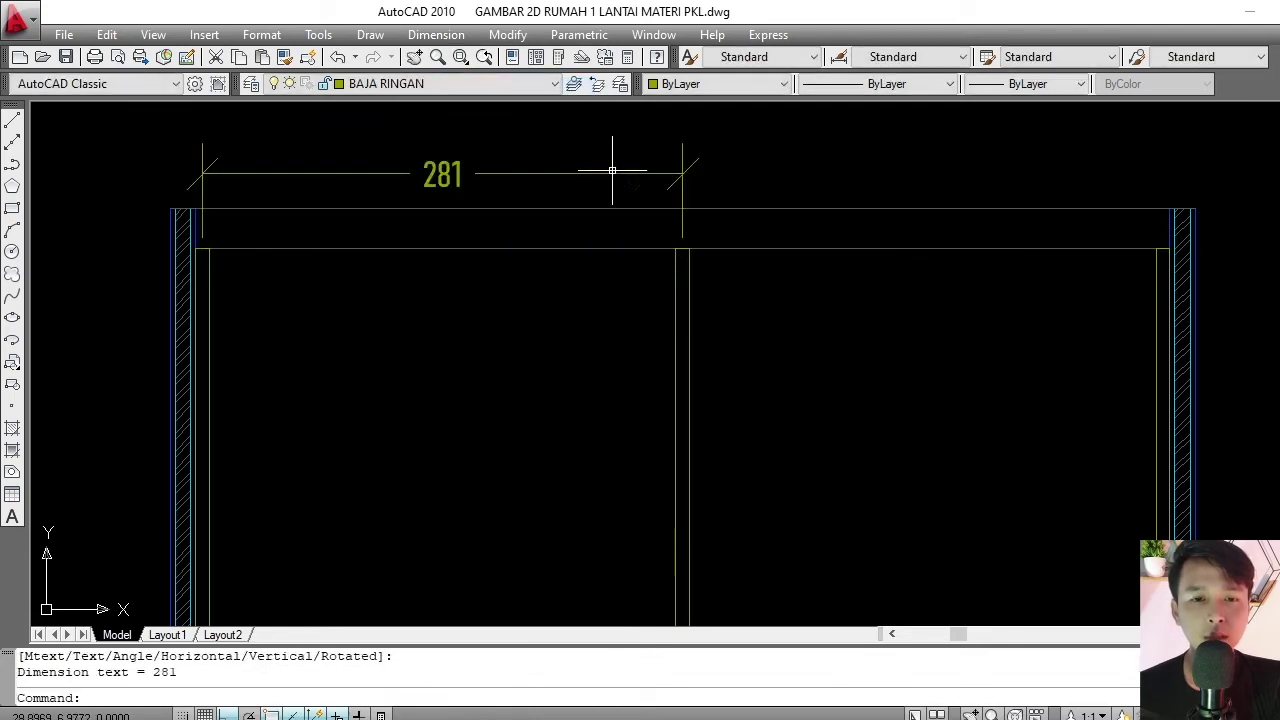
scroll(560, 190, down, 2)
scroll(498, 171, up, 1)
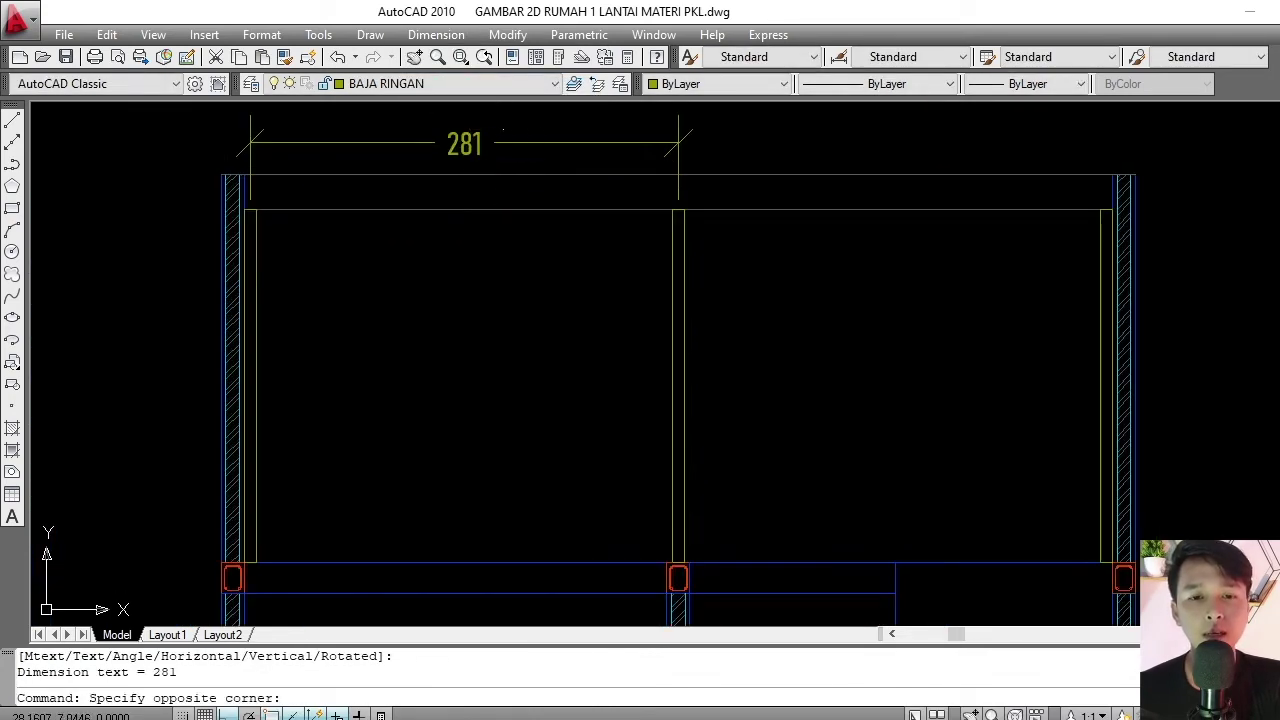
click(475, 147)
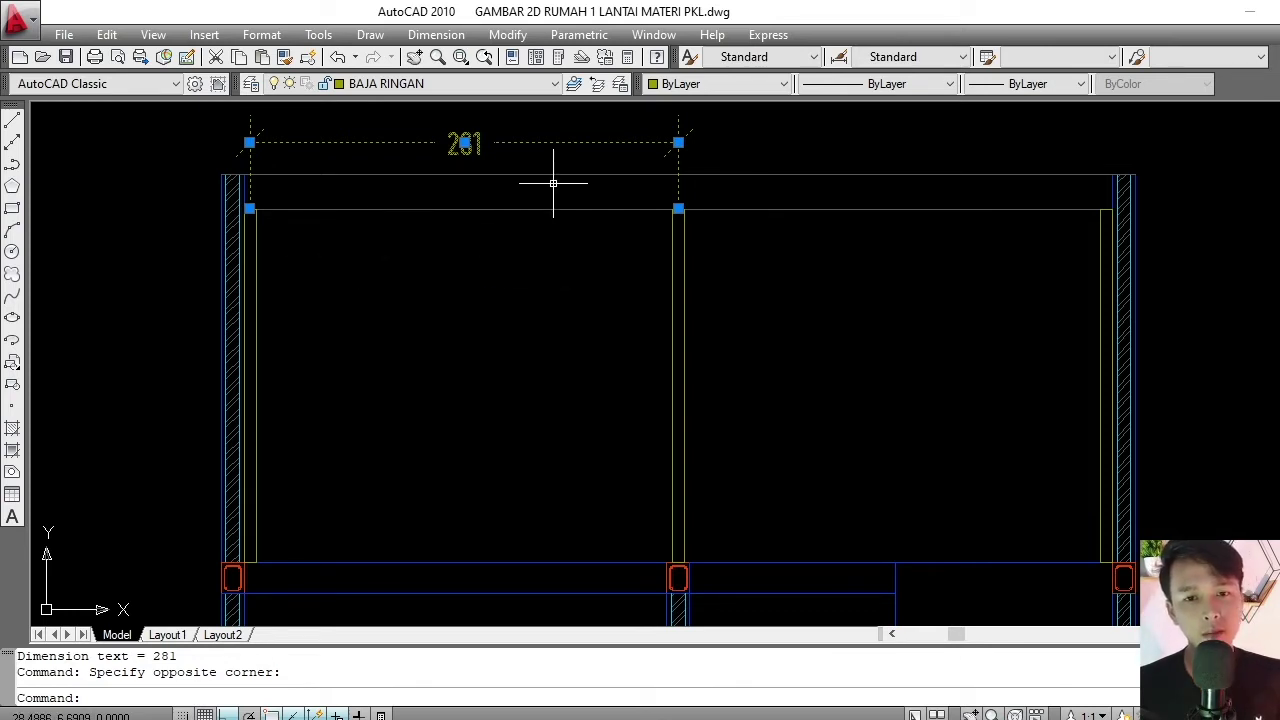
key(e)
key(Return)
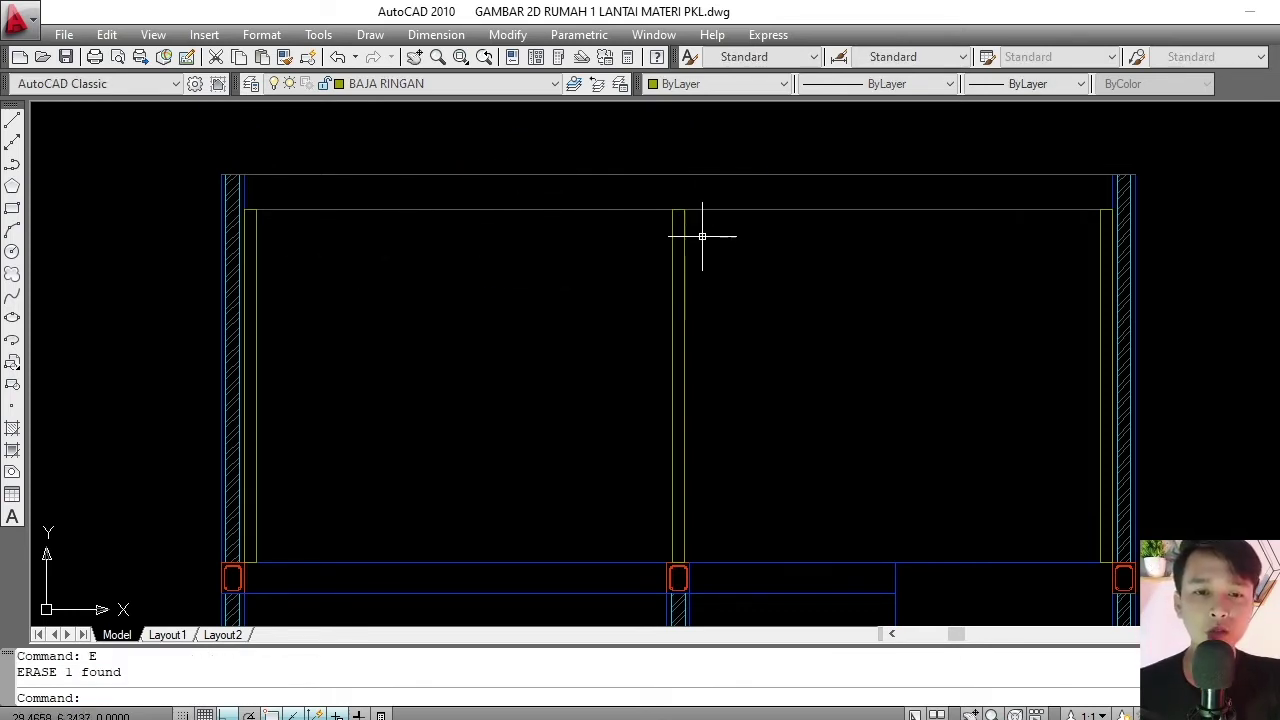
- Copy the middle-column stud 0.9 to the left
click(649, 310)
text(CO)
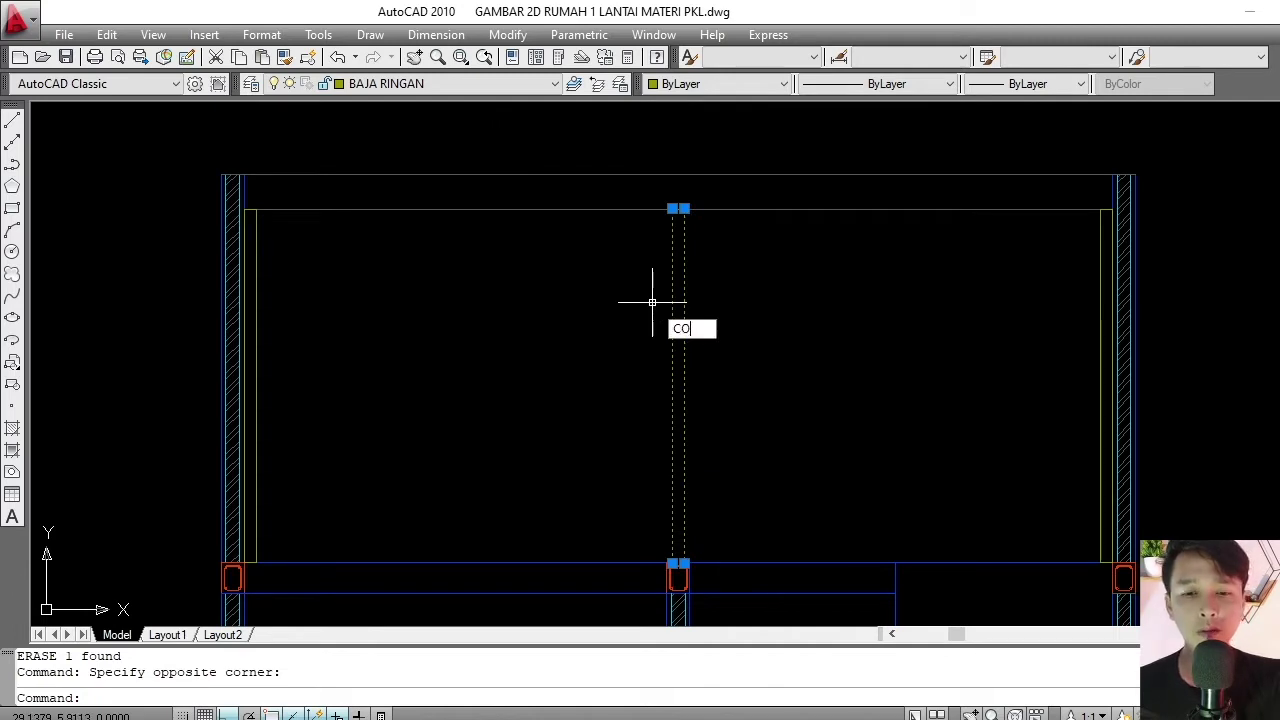
key(Return)
click(642, 282)
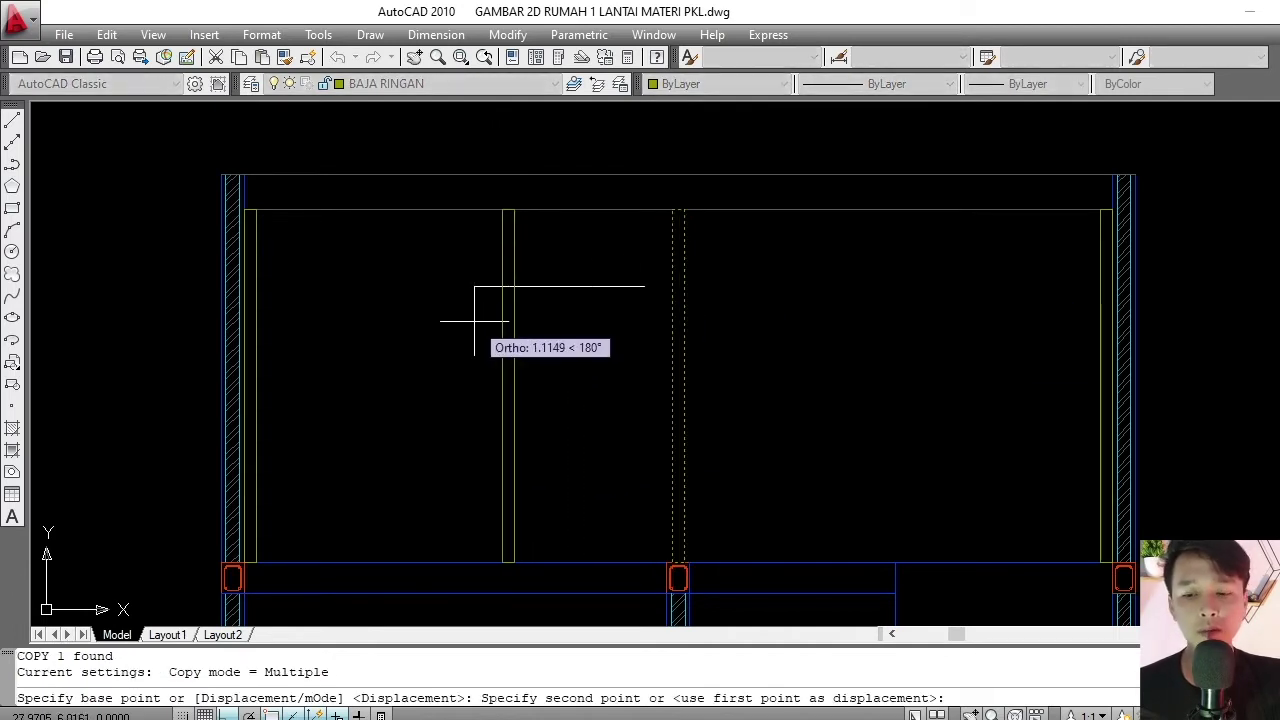
text(.9)
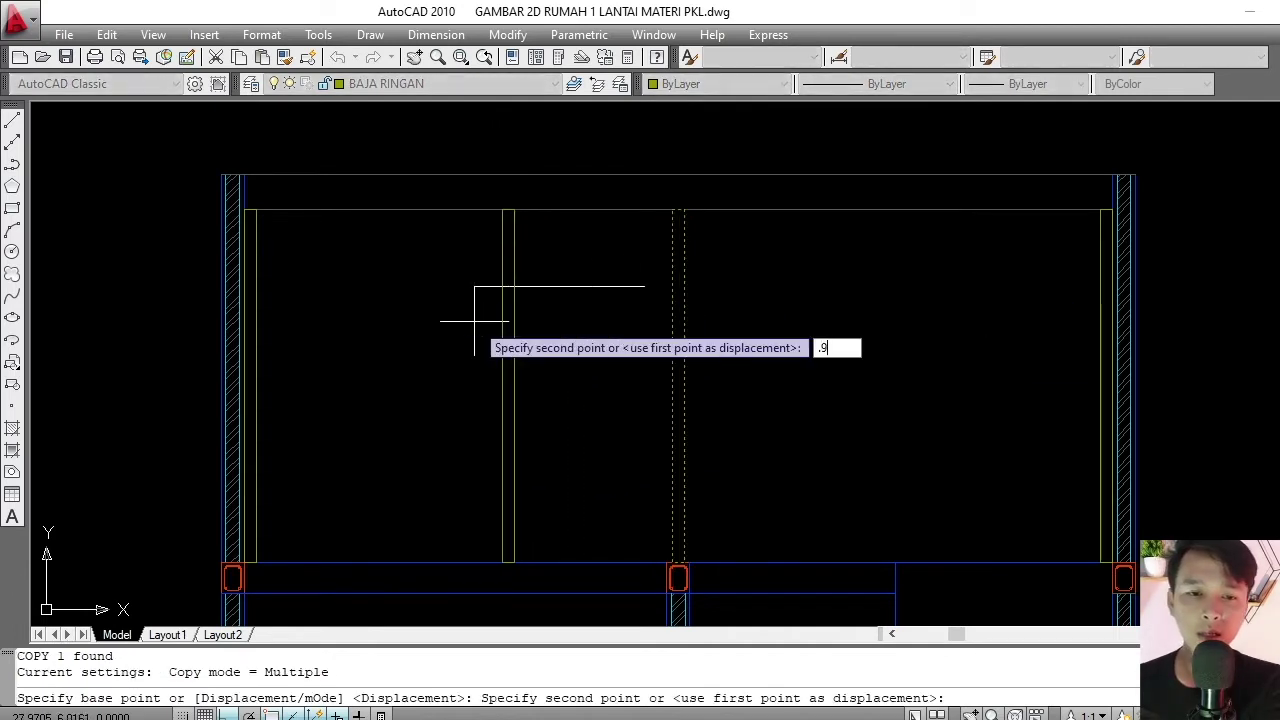
key(Return)
key(Escape)
- Copy the new stud from its top midpoint to place another stud further left
click(571, 297)
click(541, 355)
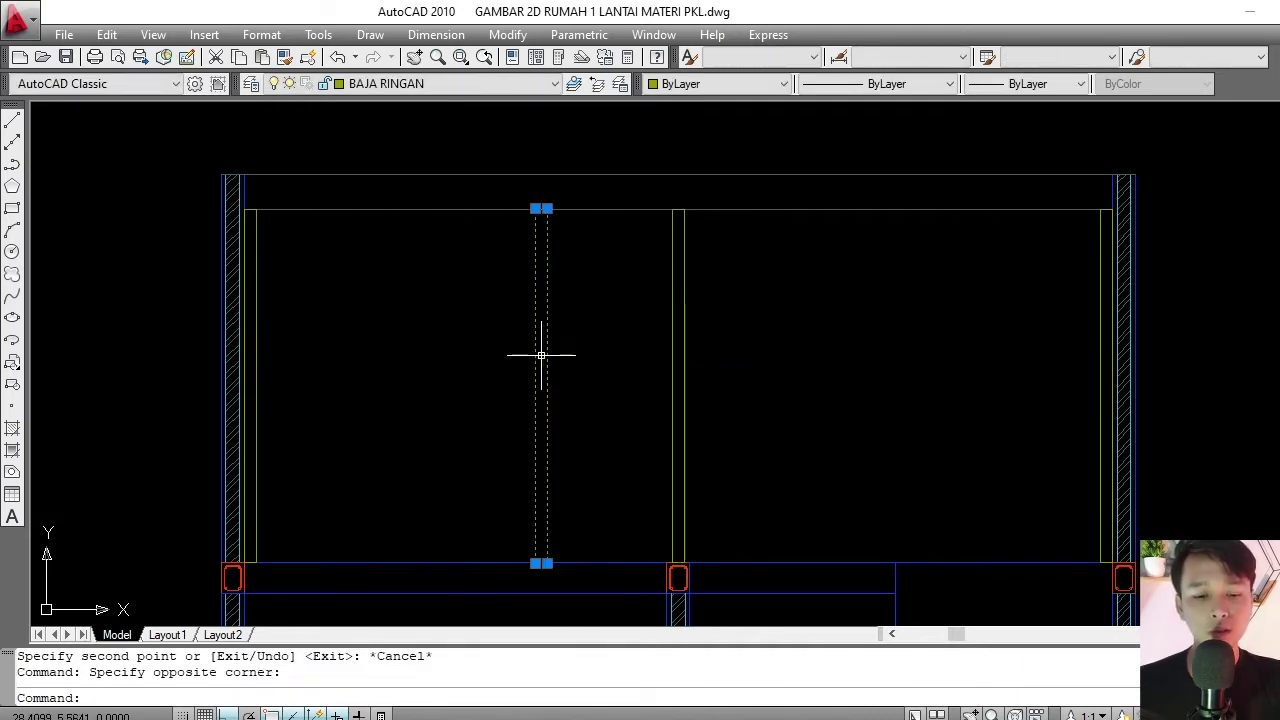
text(co)
key(Return)
scroll(640, 210, up, 2)
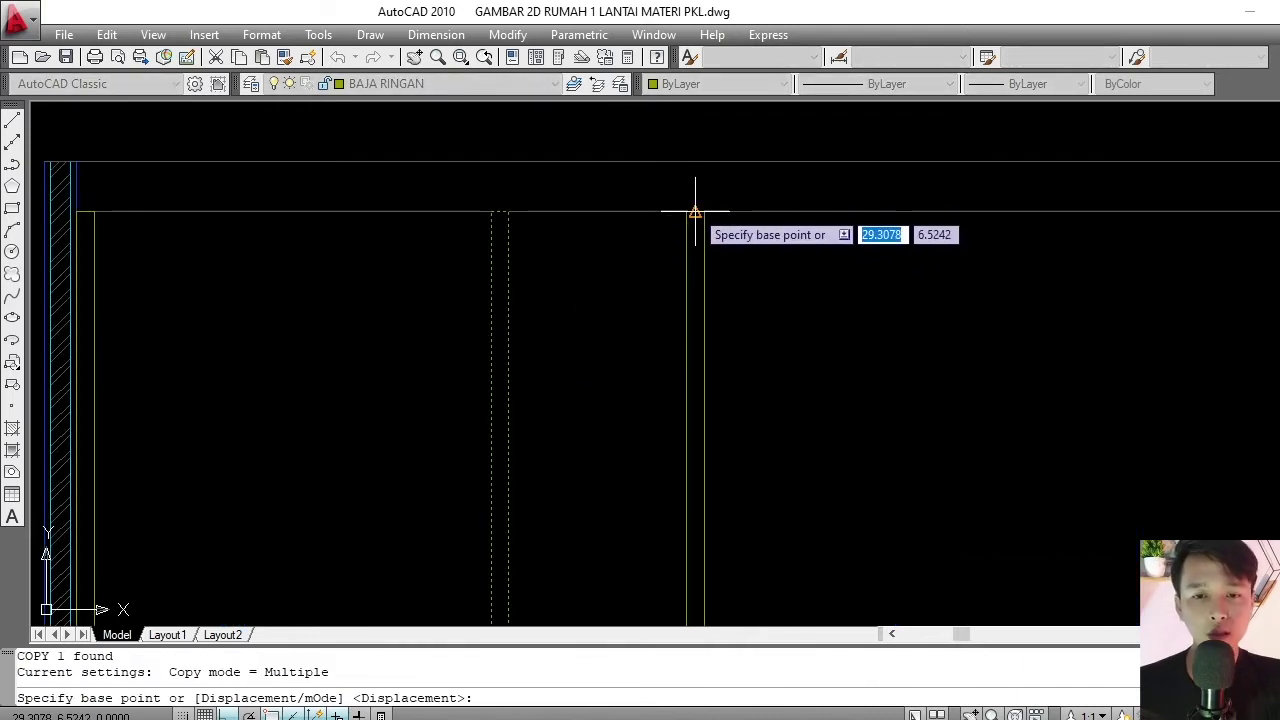
click(695, 212)
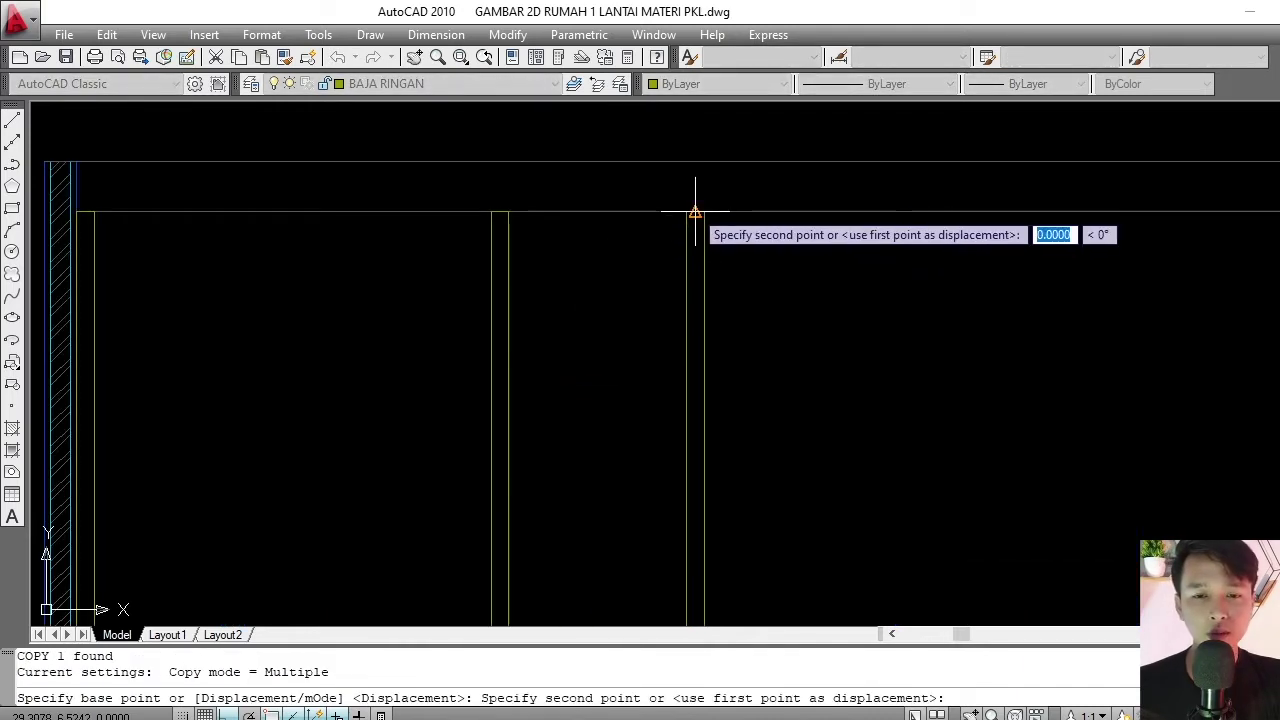
click(500, 212)
key(Return)
- Centre the wall frame and select the two new studs in the left bay
scroll(500, 212, down, 3)
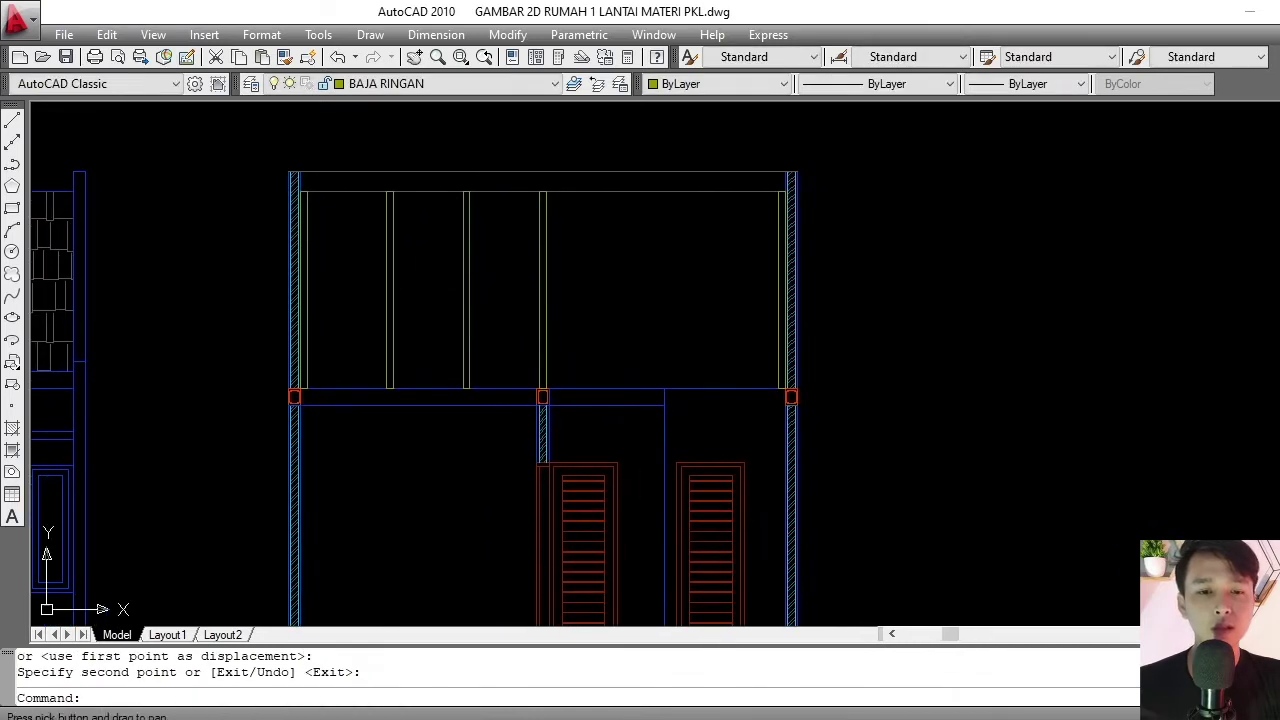
scroll(266, 210, up, 2)
middle_drag(475, 240, 422, 272)
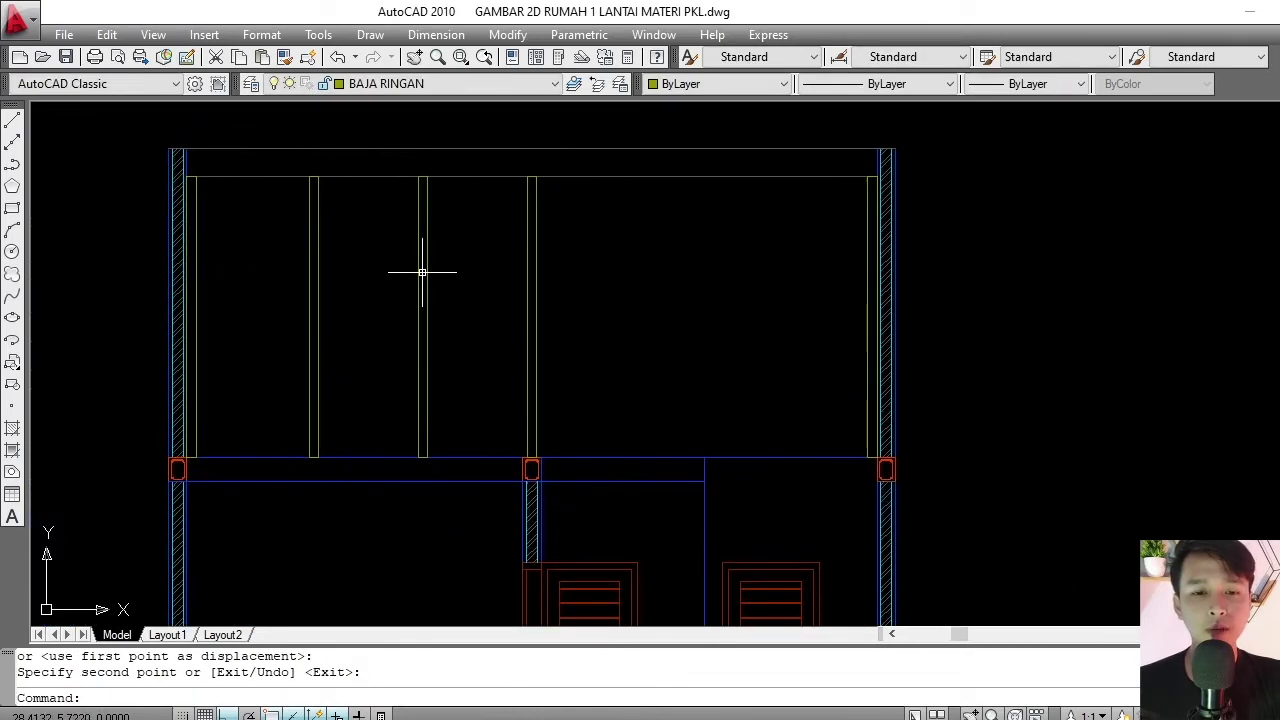
click(477, 240)
click(280, 300)
key(Escape)
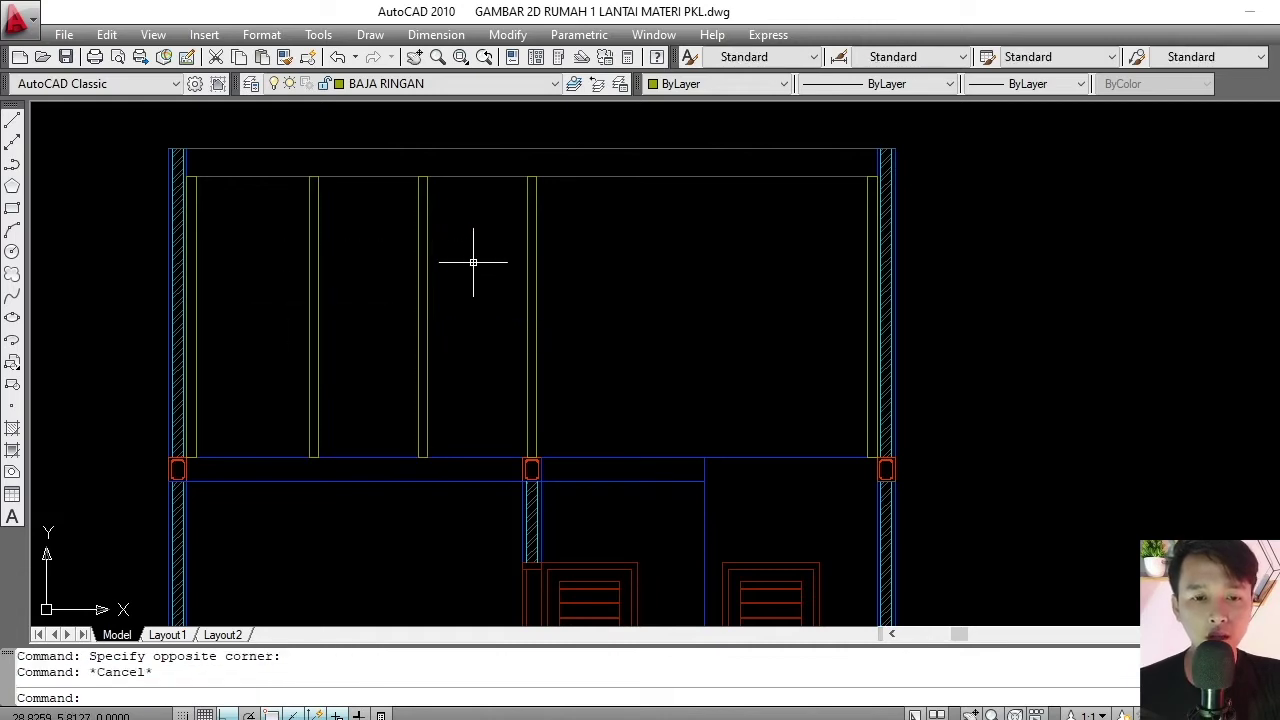
click(471, 257)
click(300, 318)
text(MI)
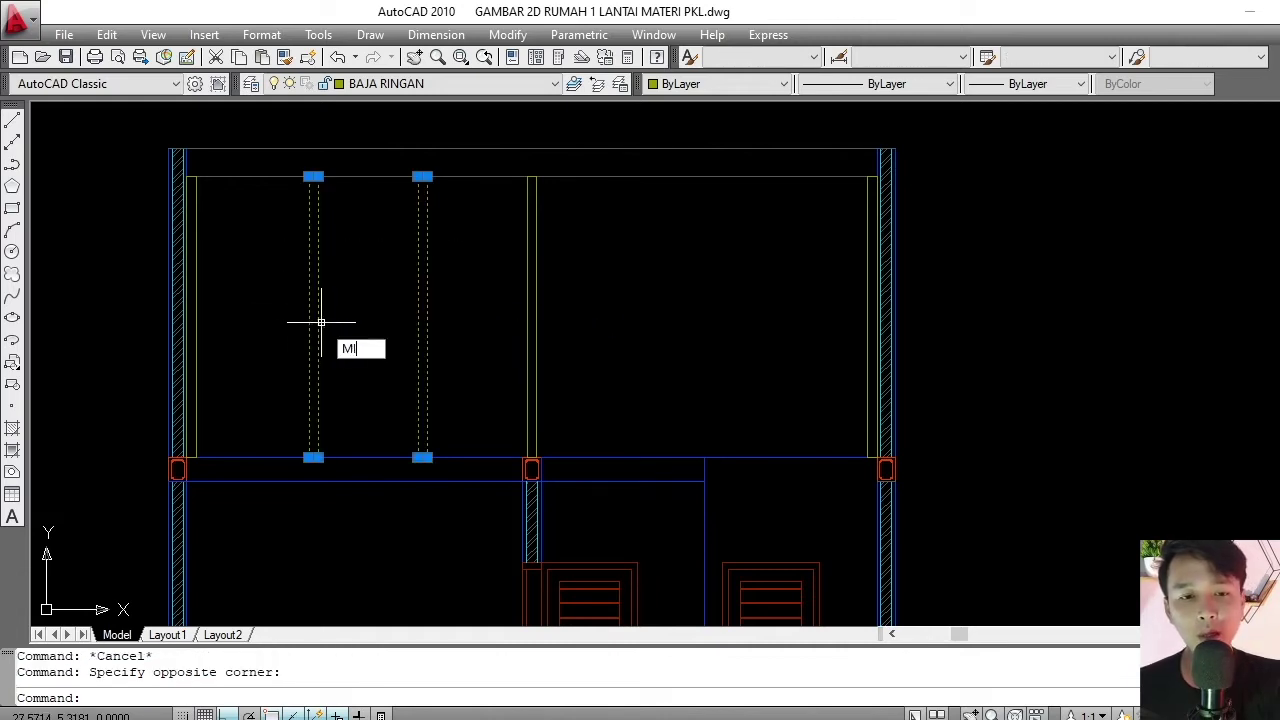
- Mirror the two left-bay studs across the frame's centre line, keeping the originals
key(Return)
scroll(450, 200, up, 3)
scroll(509, 200, up, 2)
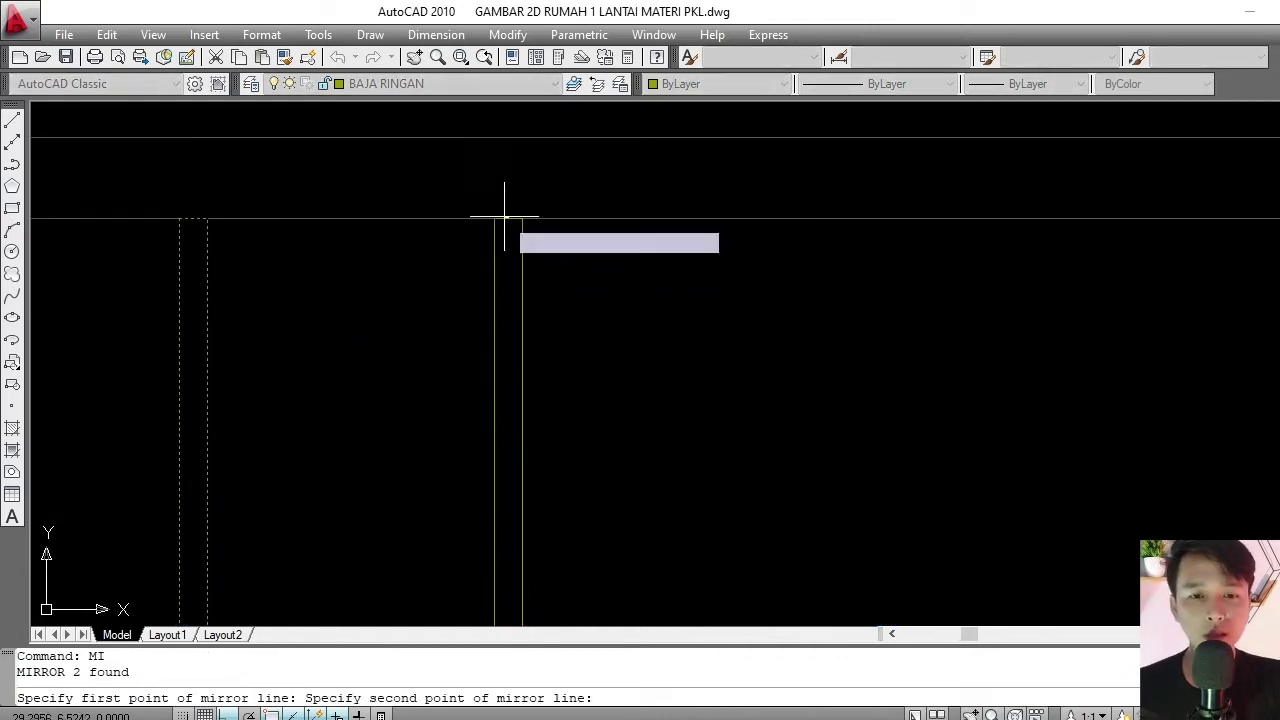
scroll(505, 216, down, 5)
click(518, 130)
key(Return)
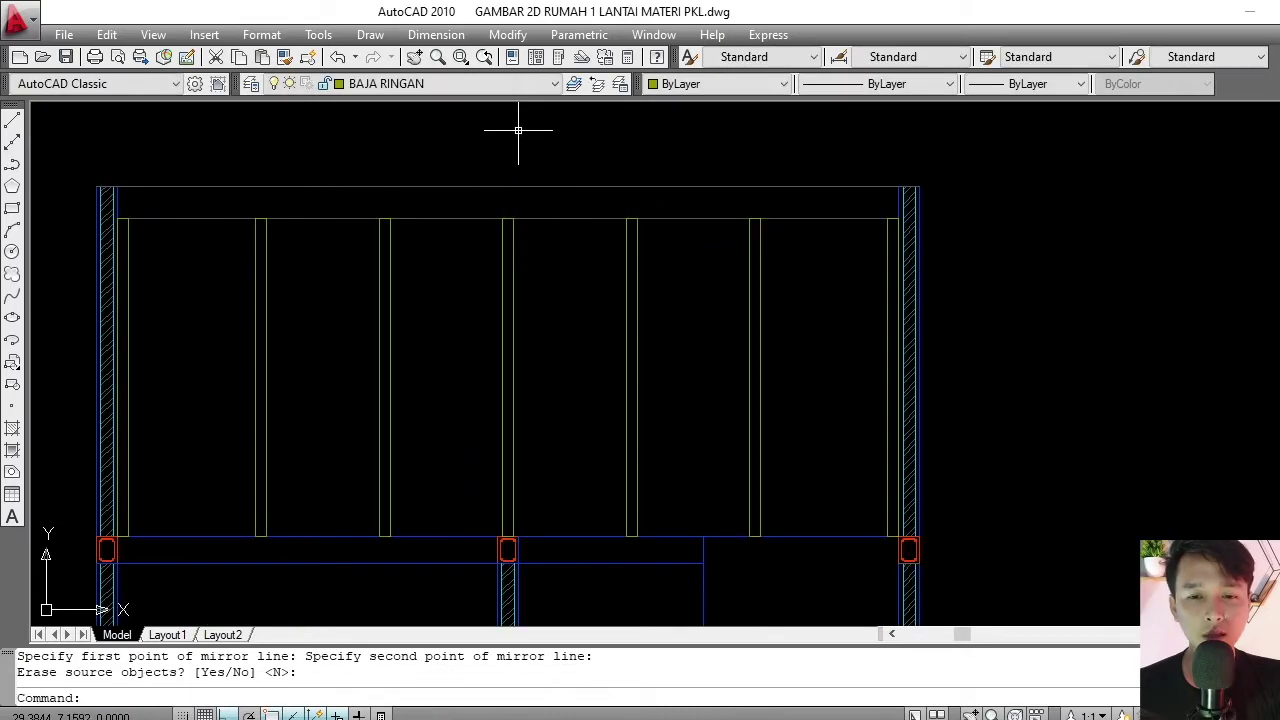
scroll(560, 220, down, 6)
scroll(551, 211, up, 5)
middle_drag(551, 211, 549, 266)
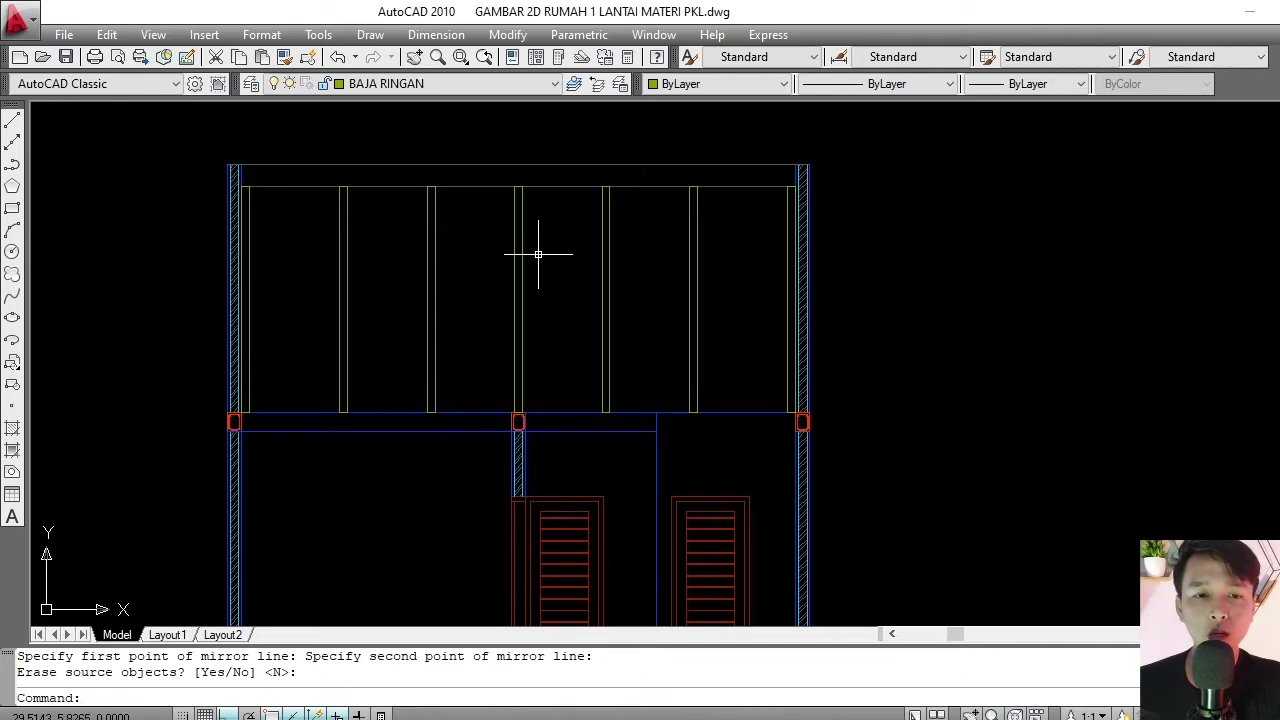
- Recentre the view on the upper frame and begin an Offset
scroll(392, 207, up, 2)
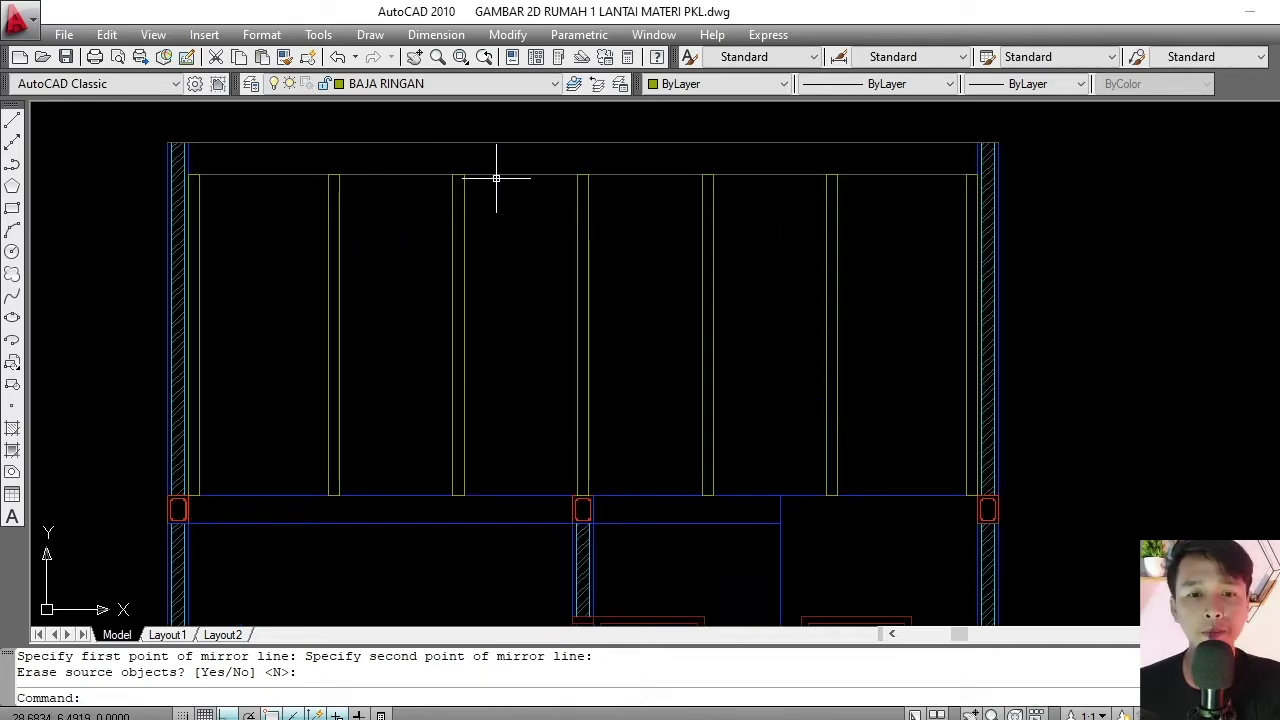
scroll(489, 188, up, 2)
scroll(471, 168, up, 1)
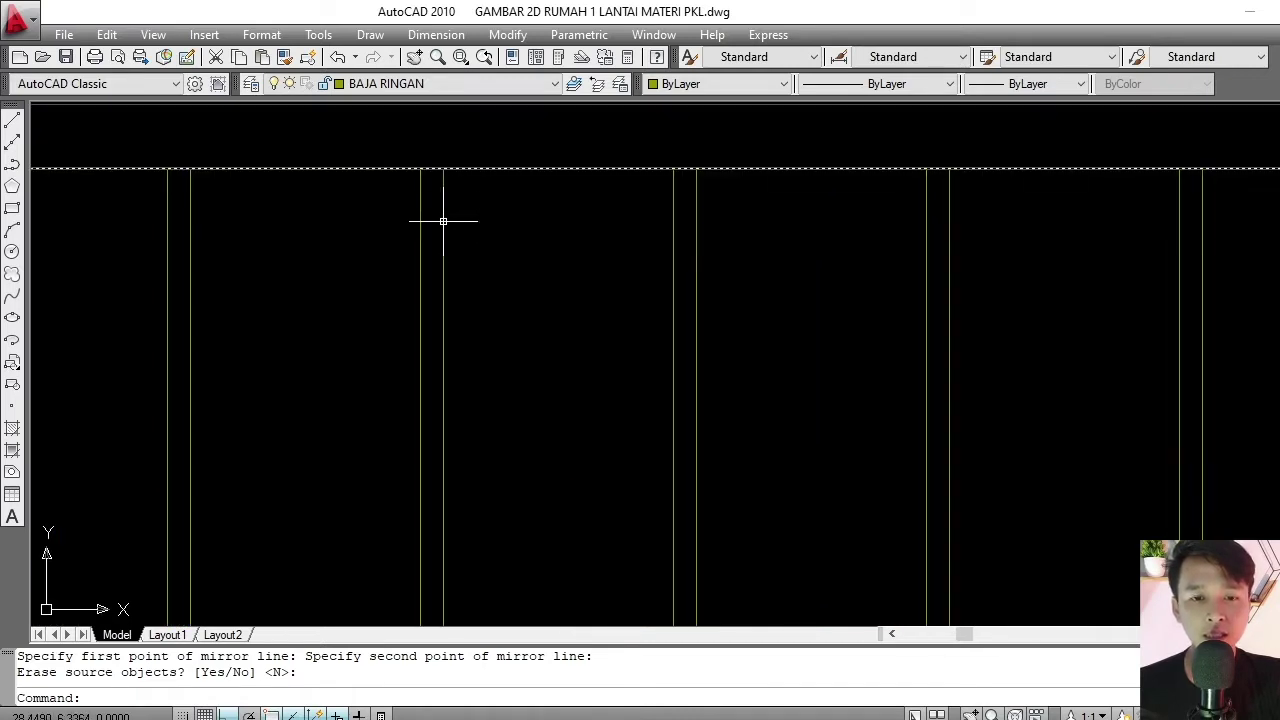
scroll(443, 221, down, 4)
middle_drag(471, 191, 461, 203)
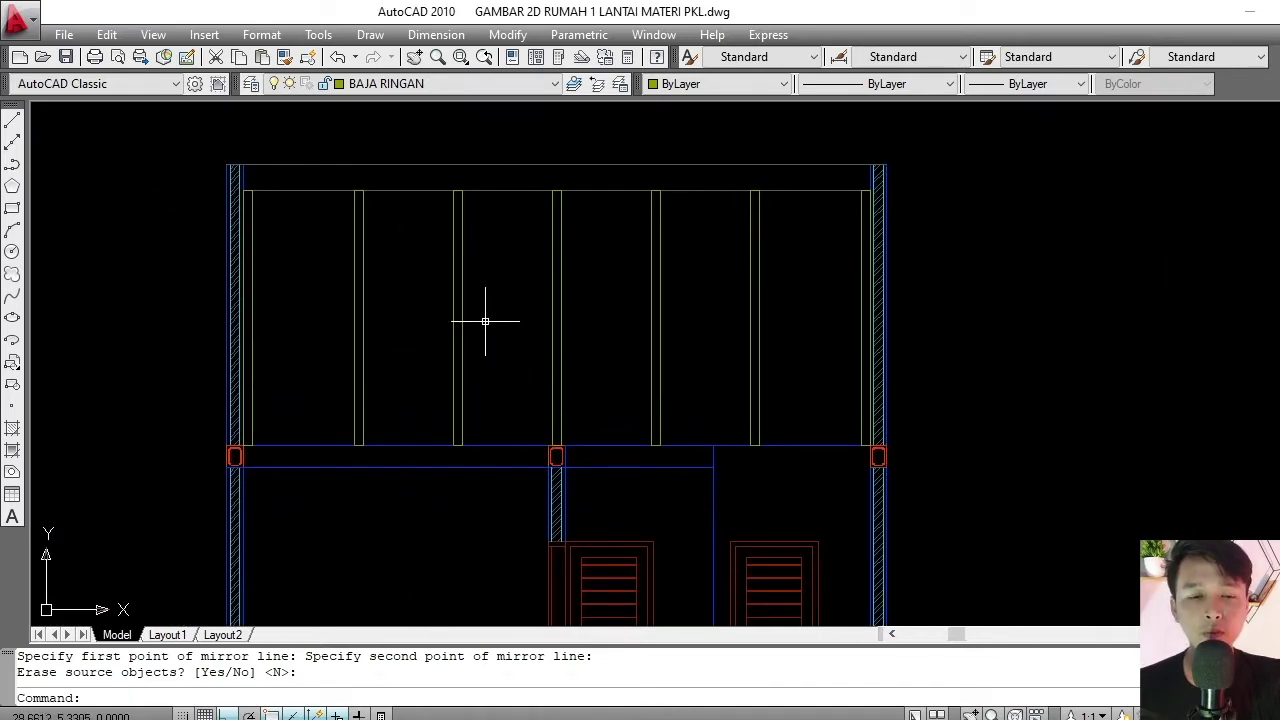
scroll(391, 222, up, 2)
middle_drag(443, 232, 463, 212)
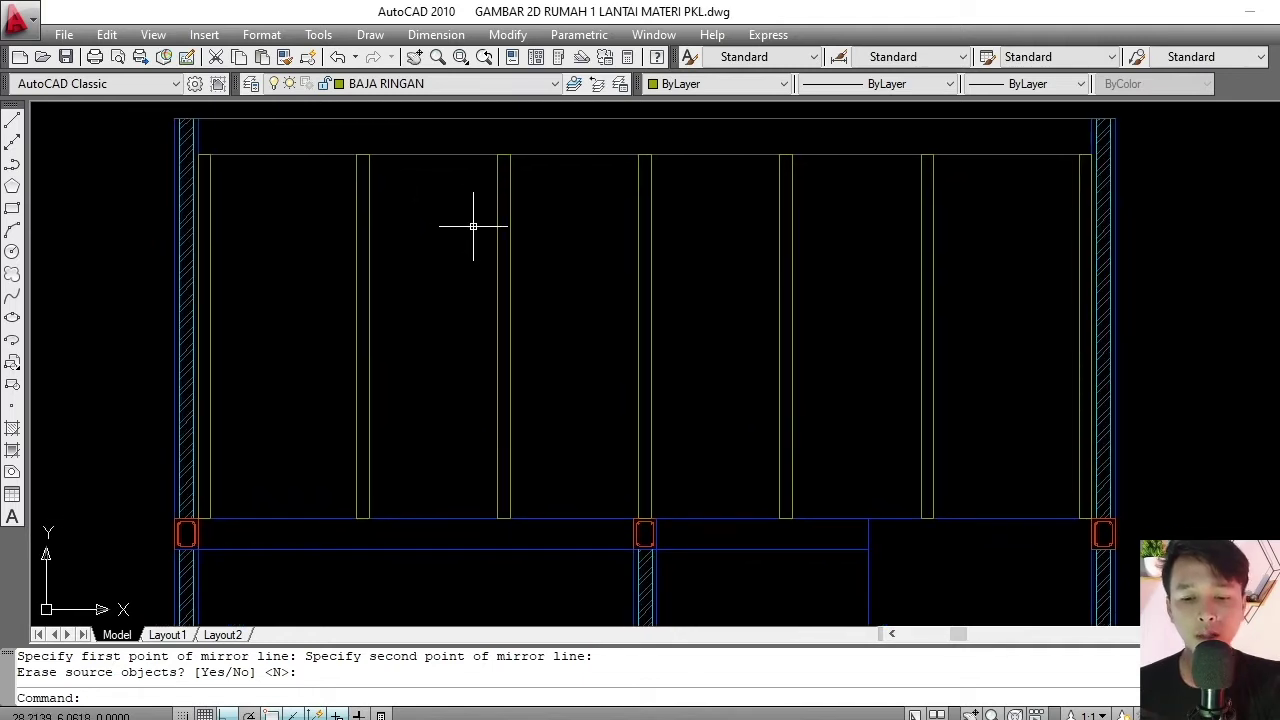
text(O)
key(Return)
scroll(500, 180, up, 4)
text(.12)
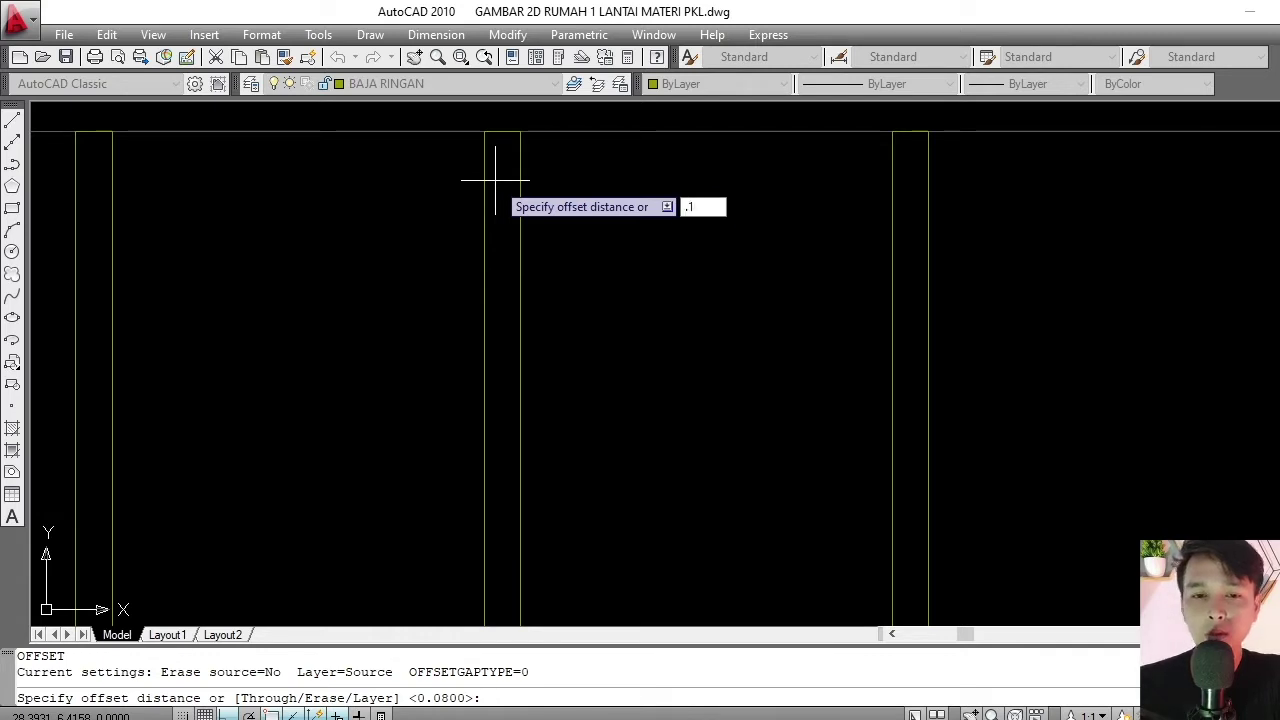
- Offset the frame's top line 0.12 downward
key(Return)
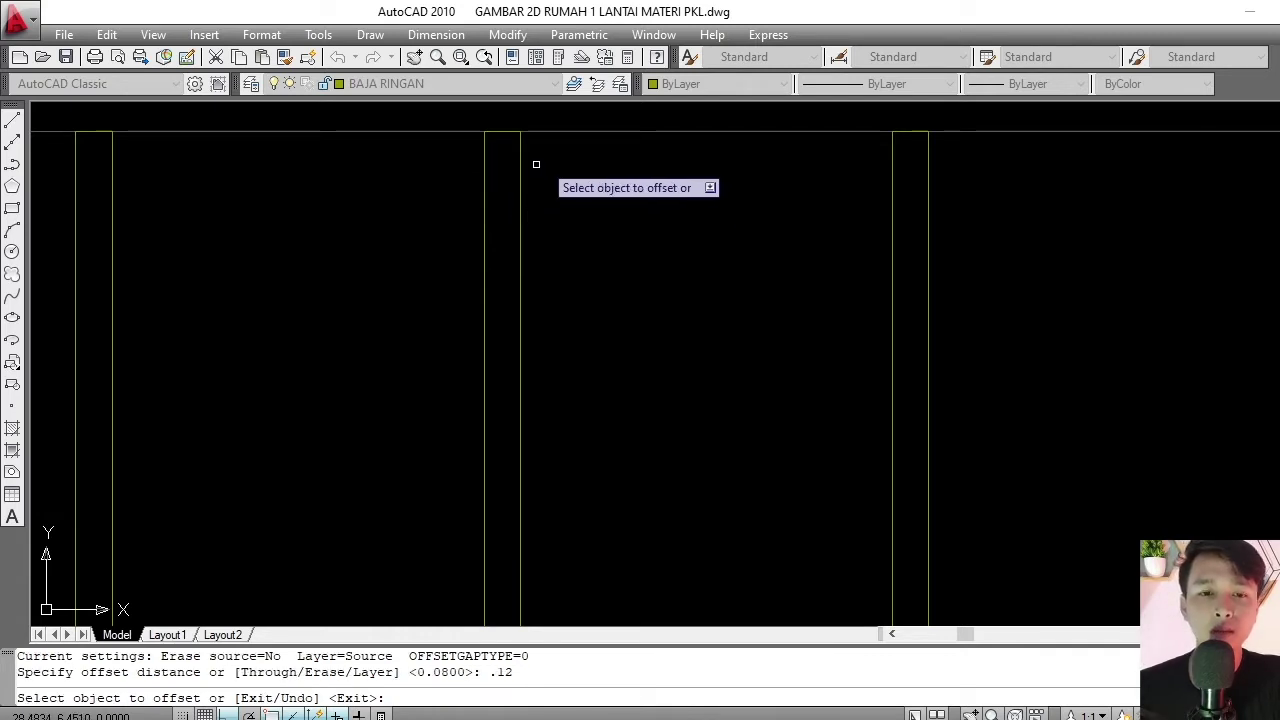
click(571, 131)
click(543, 206)
scroll(543, 206, down, 5)
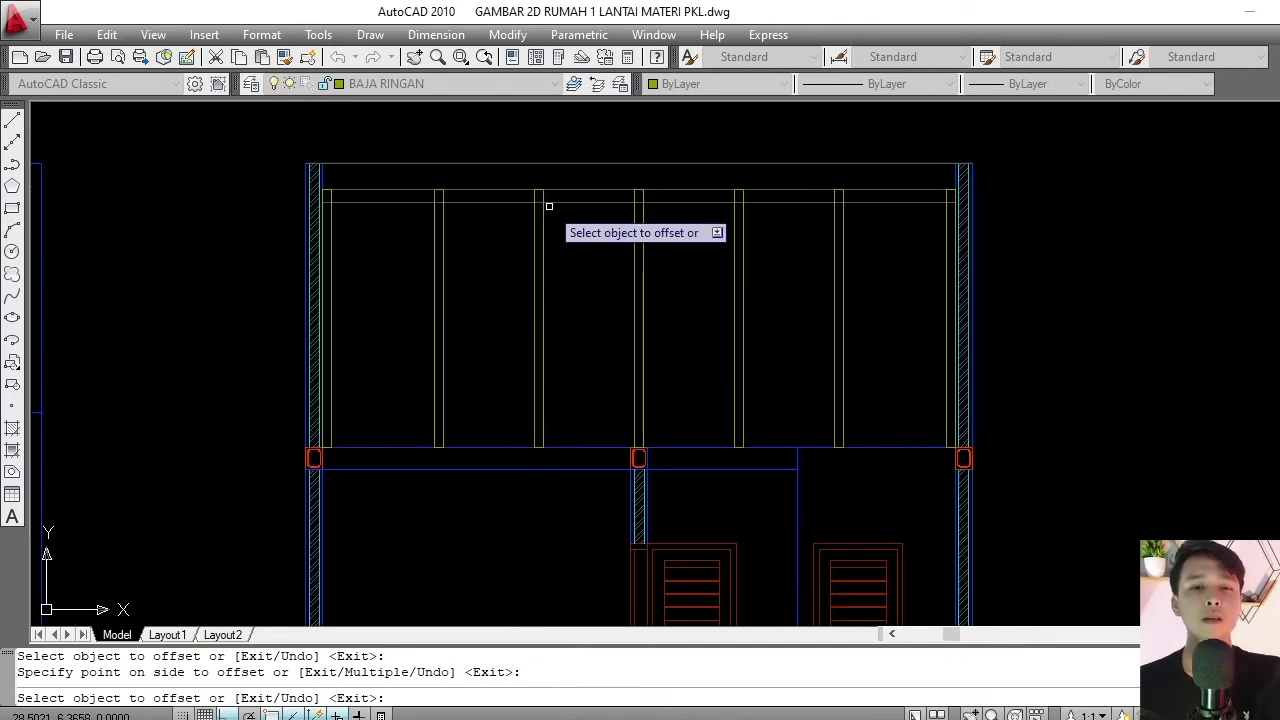
key(Escape)
scroll(740, 195, up, 3)
key(Escape)
scroll(330, 195, up, 3)
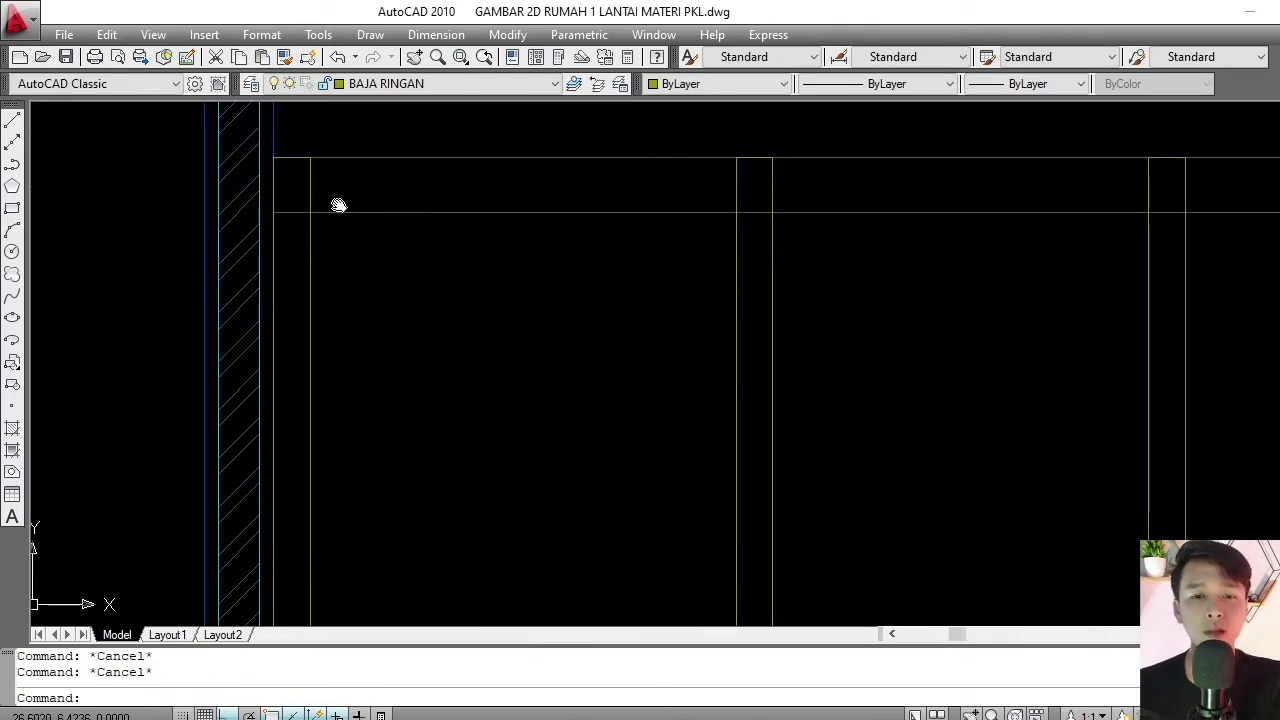
- Trim the new line's ends back to the studs
text(tr)
key(Return)
key(Return)
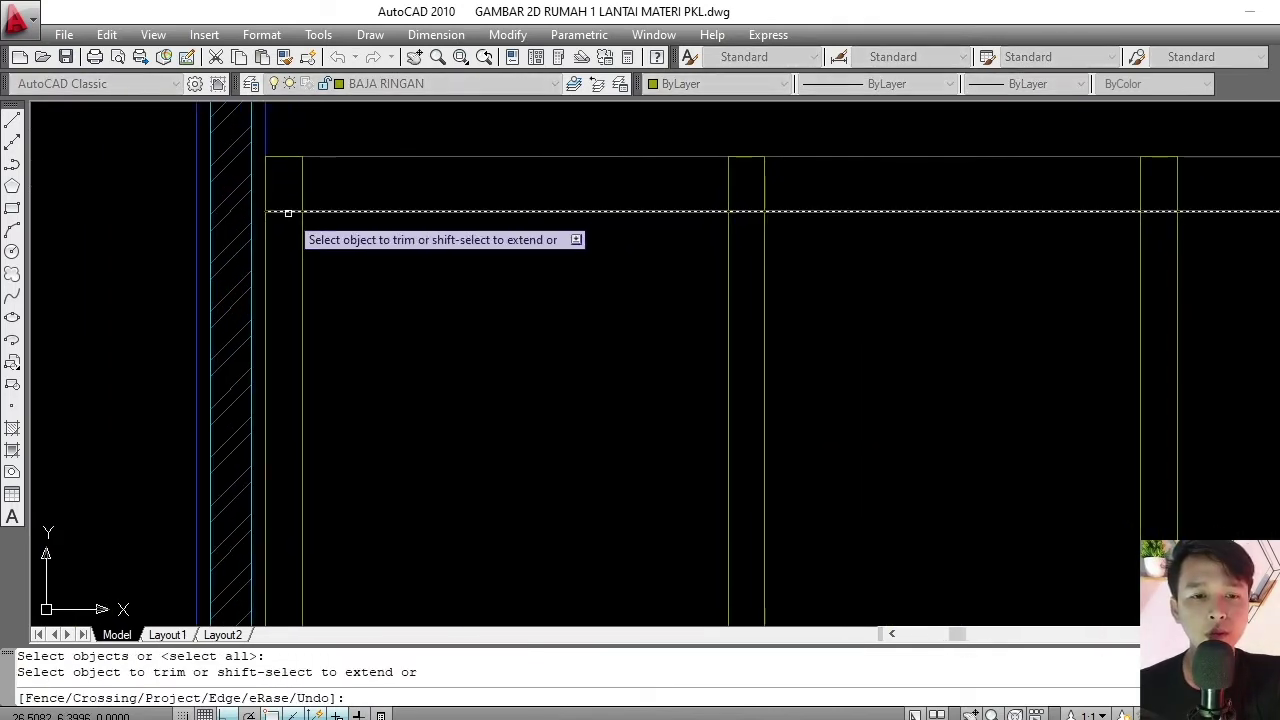
click(286, 211)
scroll(736, 212, down, 2)
scroll(754, 214, down, 2)
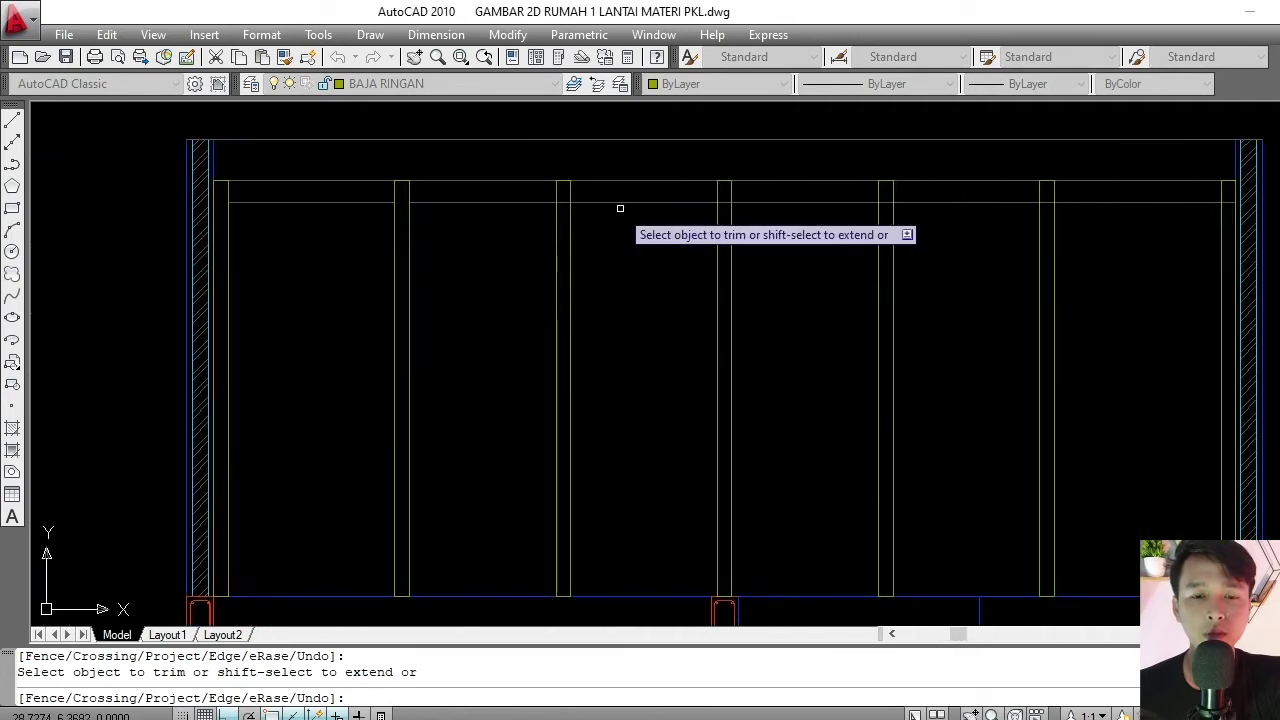
scroll(723, 208, up, 3)
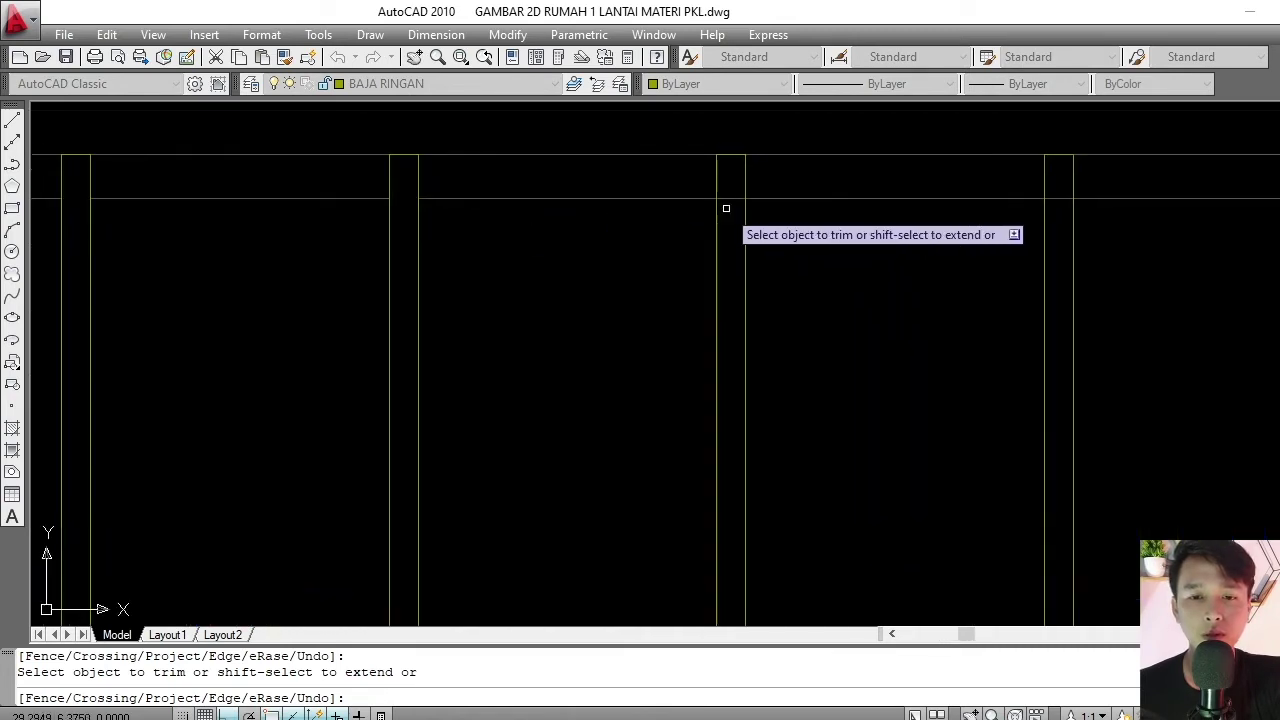
middle_drag(737, 197, 370, 204)
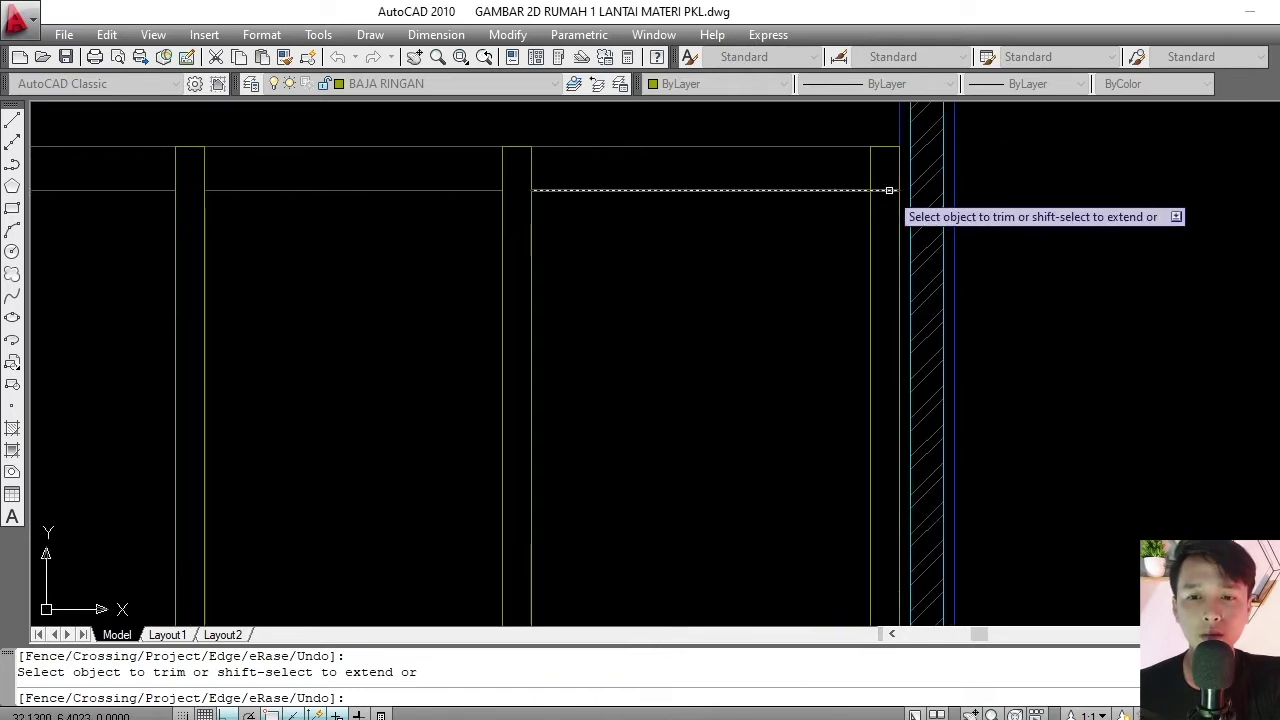
key(Escape)
scroll(754, 225, down, 3)
scroll(754, 225, down, 2)
scroll(766, 237, up, 2)
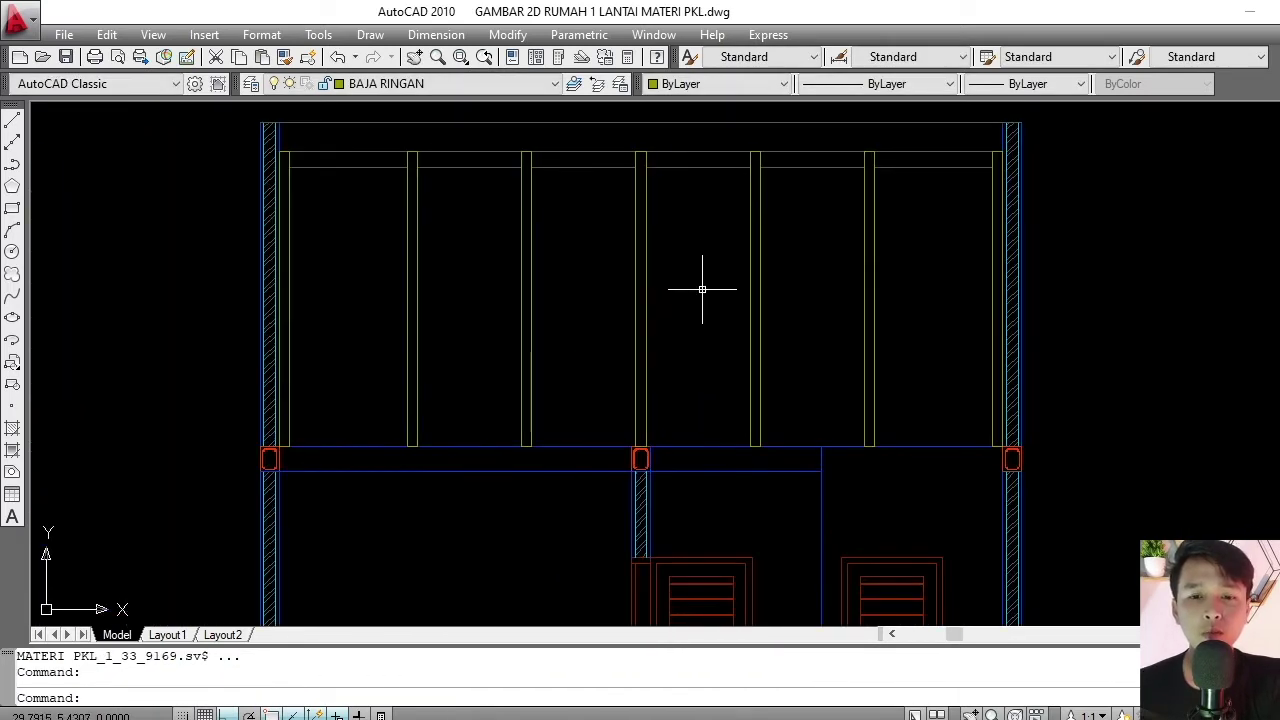
- Offset the blue beam line 0.1 upward to create a parallel copy above it
drag(684, 141, 677, 180)
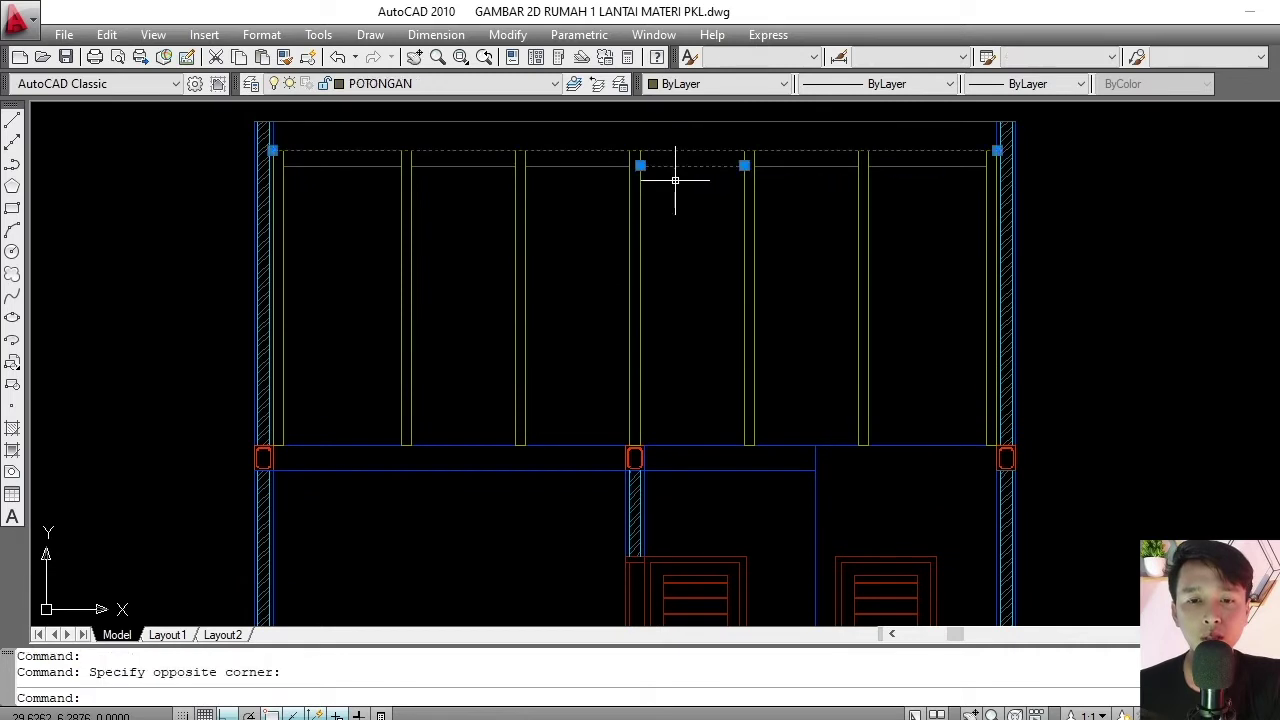
key(Escape)
key(Escape)
scroll(677, 383, up, 1)
scroll(671, 427, up, 1)
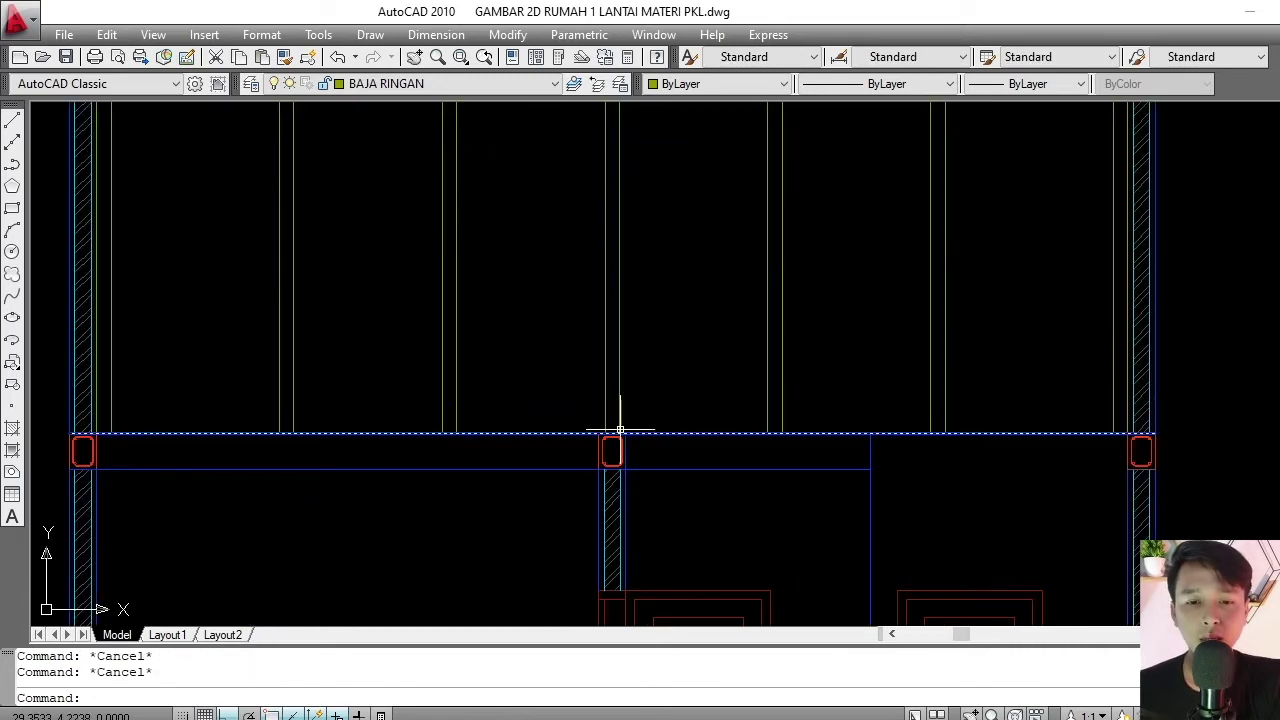
scroll(660, 428, up, 1)
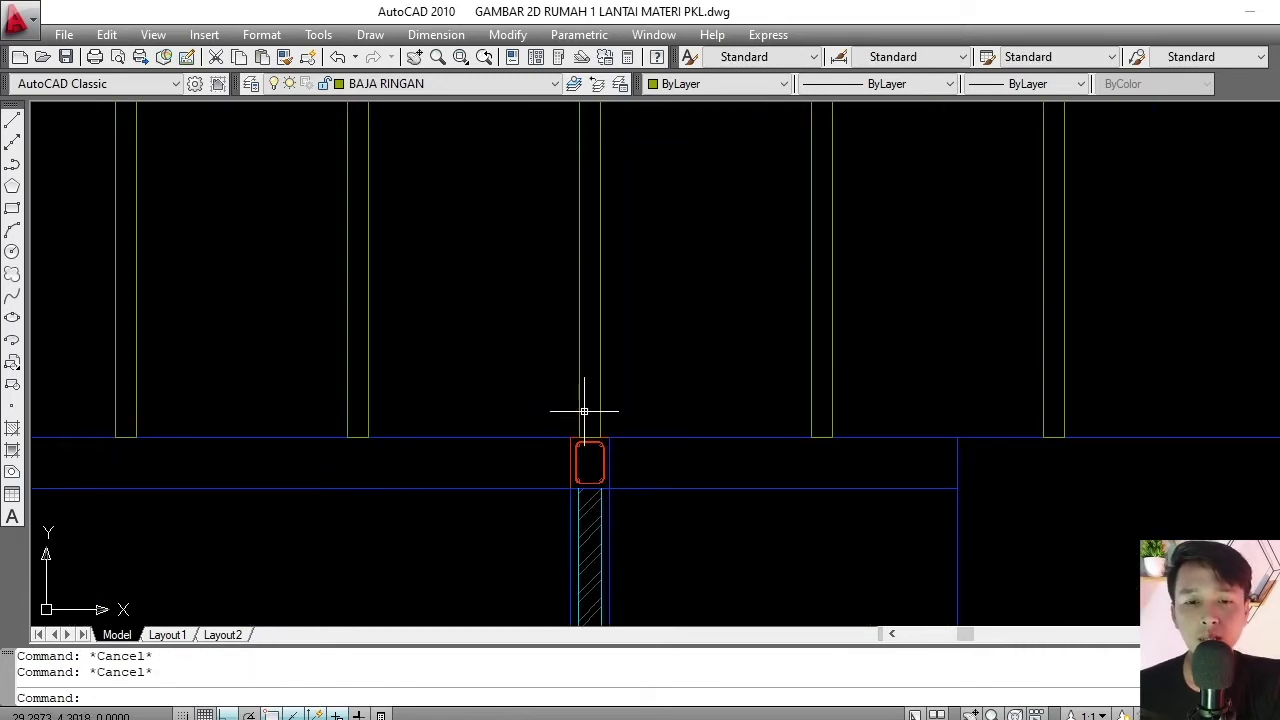
scroll(586, 410, up, 1)
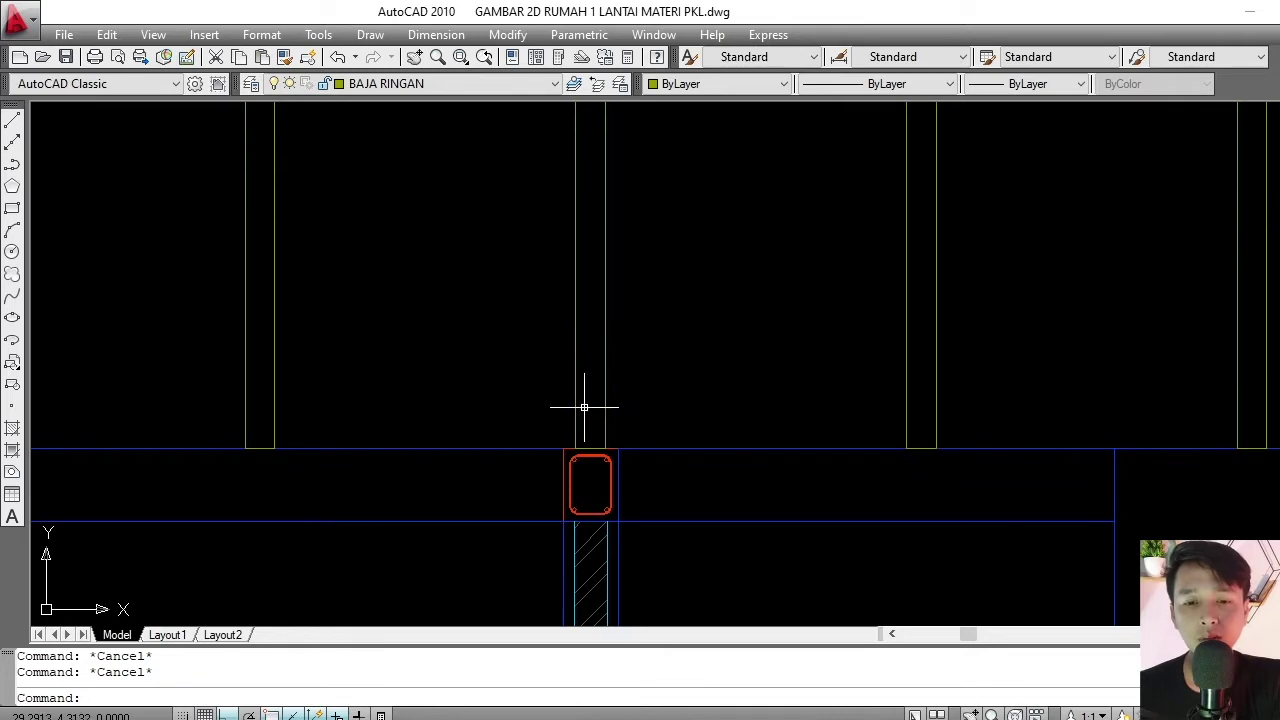
scroll(584, 407, down, 1)
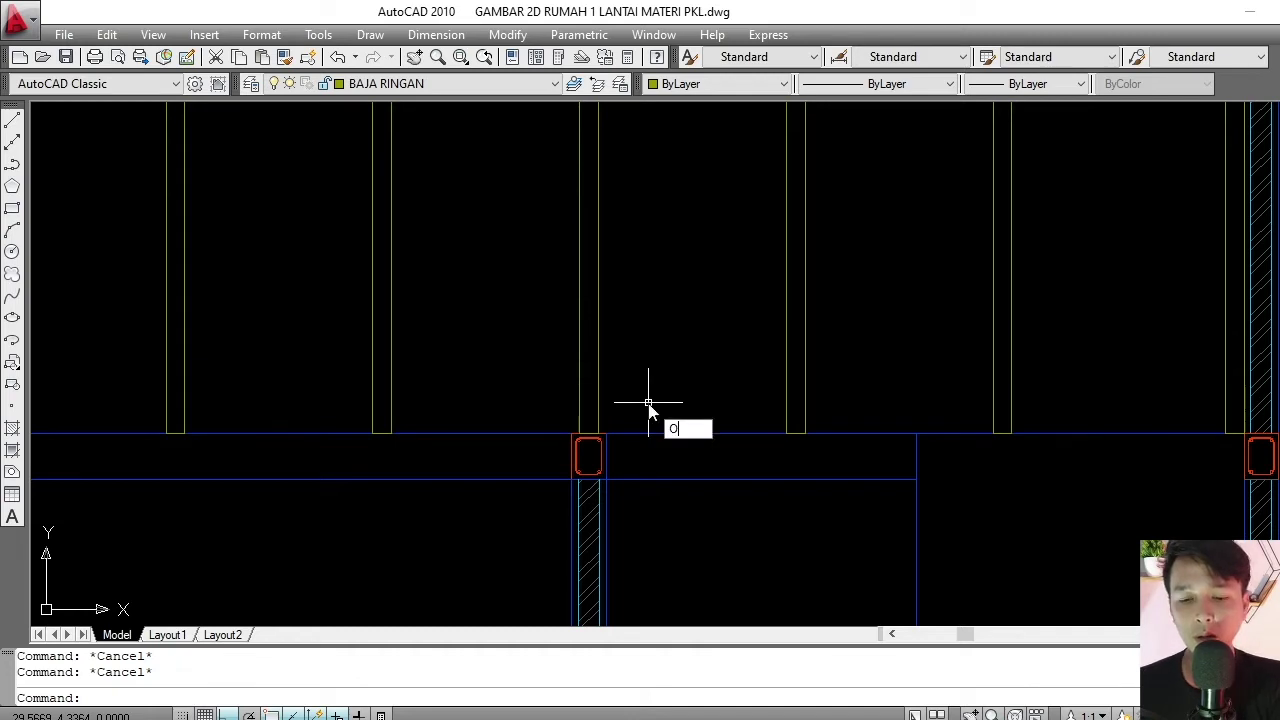
text(o)
key(Return)
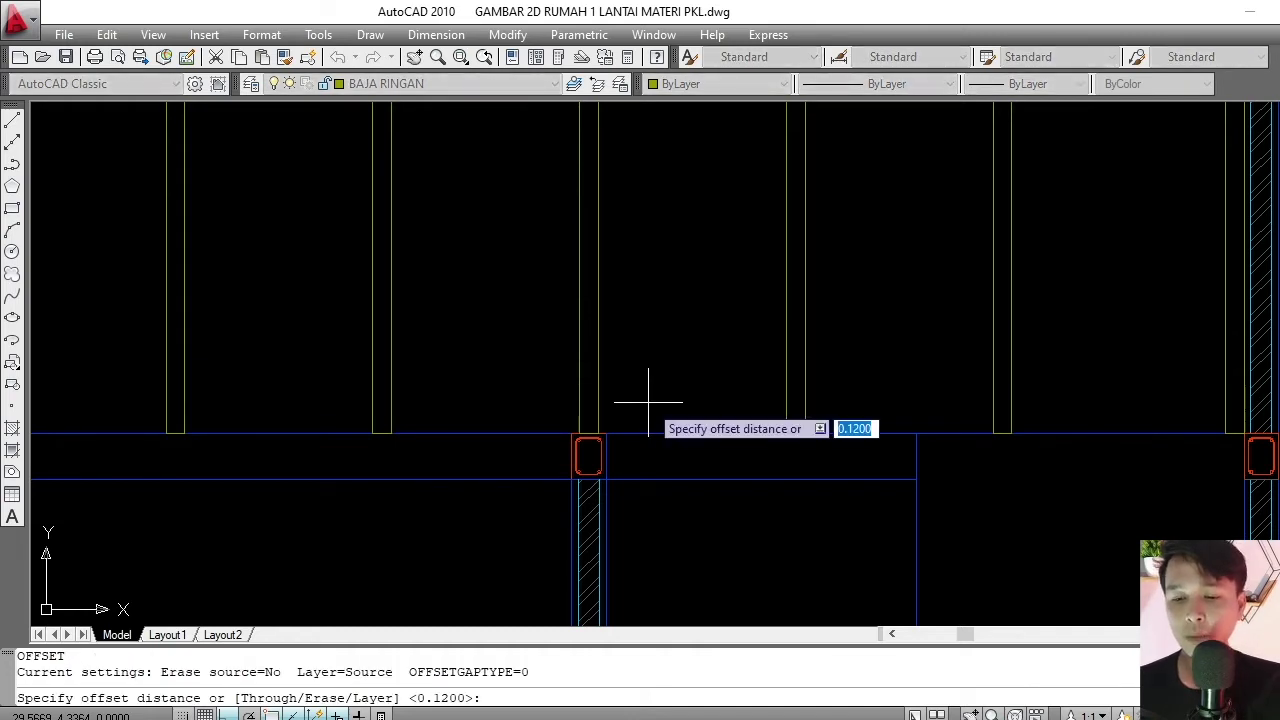
text(.1)
key(Return)
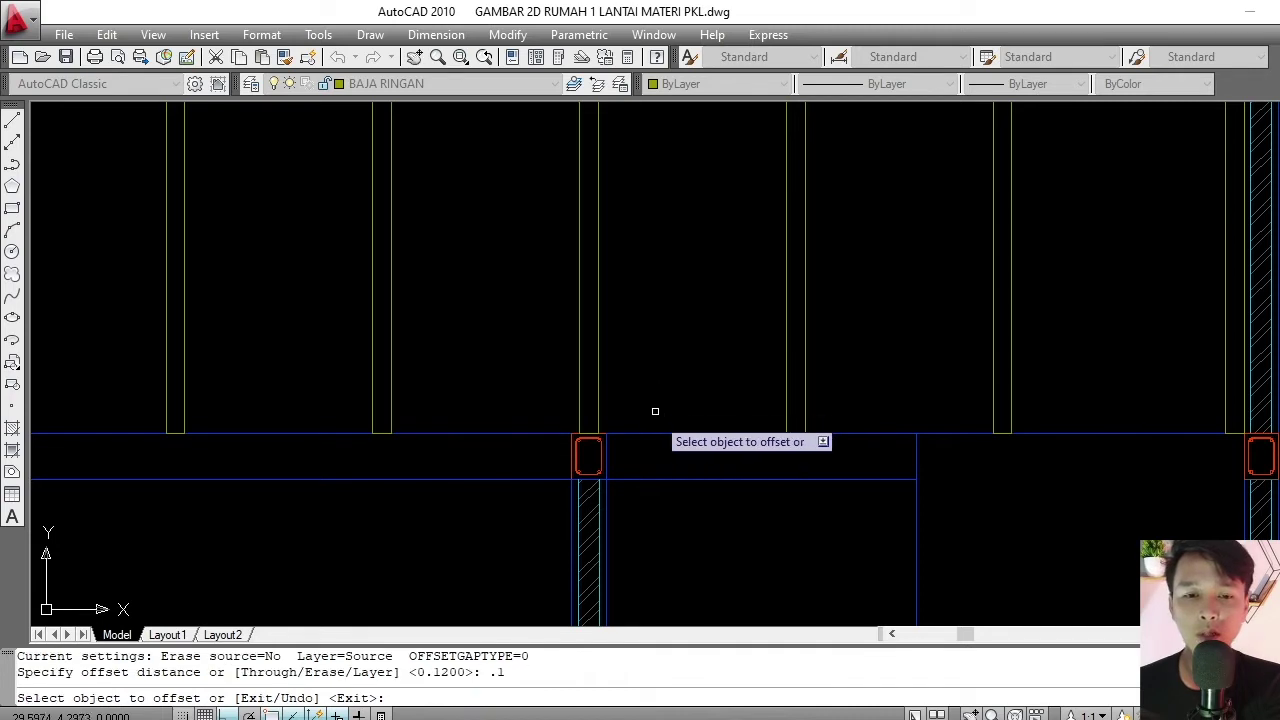
click(655, 434)
click(658, 385)
key(Escape)
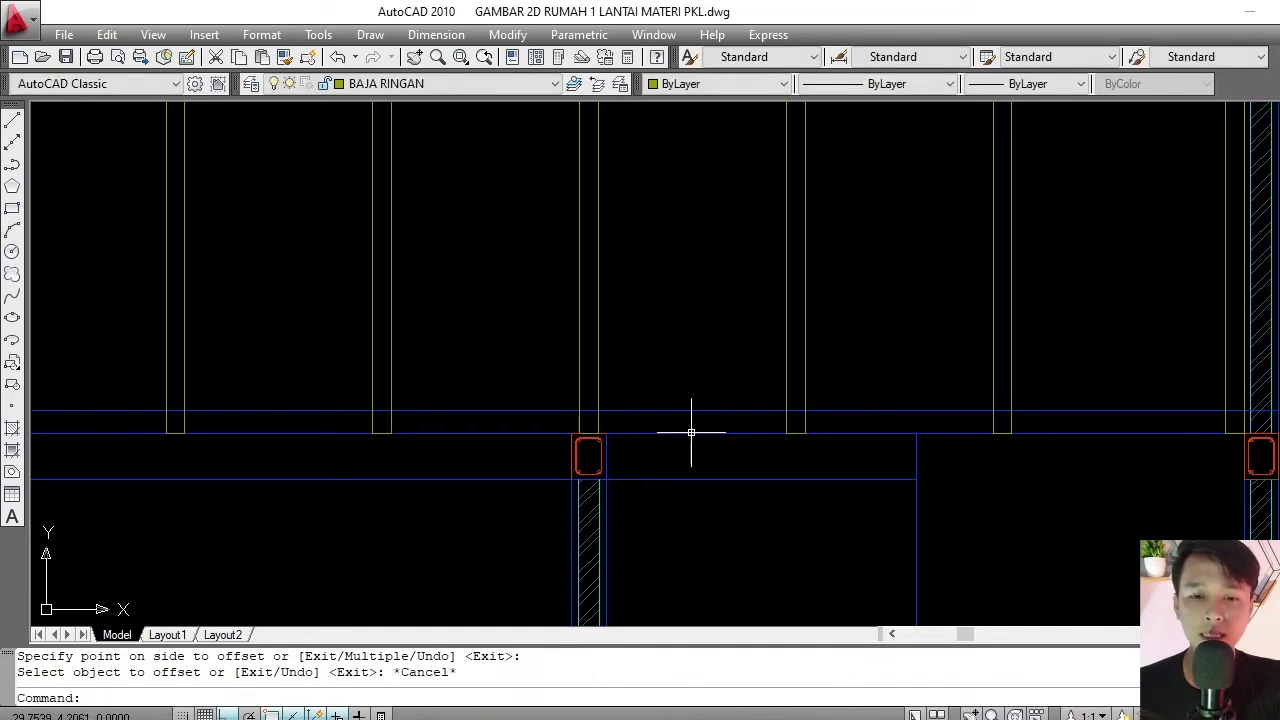
- Offset the lower blue beam line 0.12 upward to add the second rail line
scroll(691, 432, up, 3)
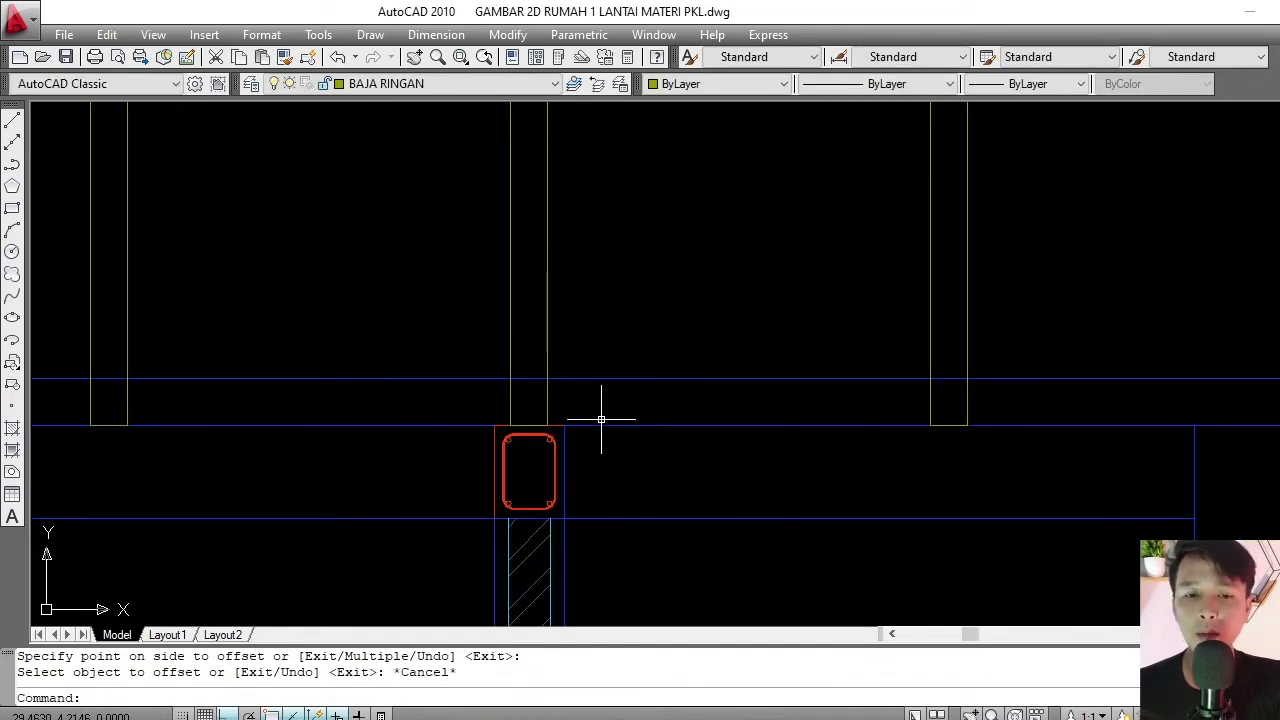
scroll(601, 420, down, 4)
scroll(608, 423, up, 1)
scroll(577, 400, down, 1)
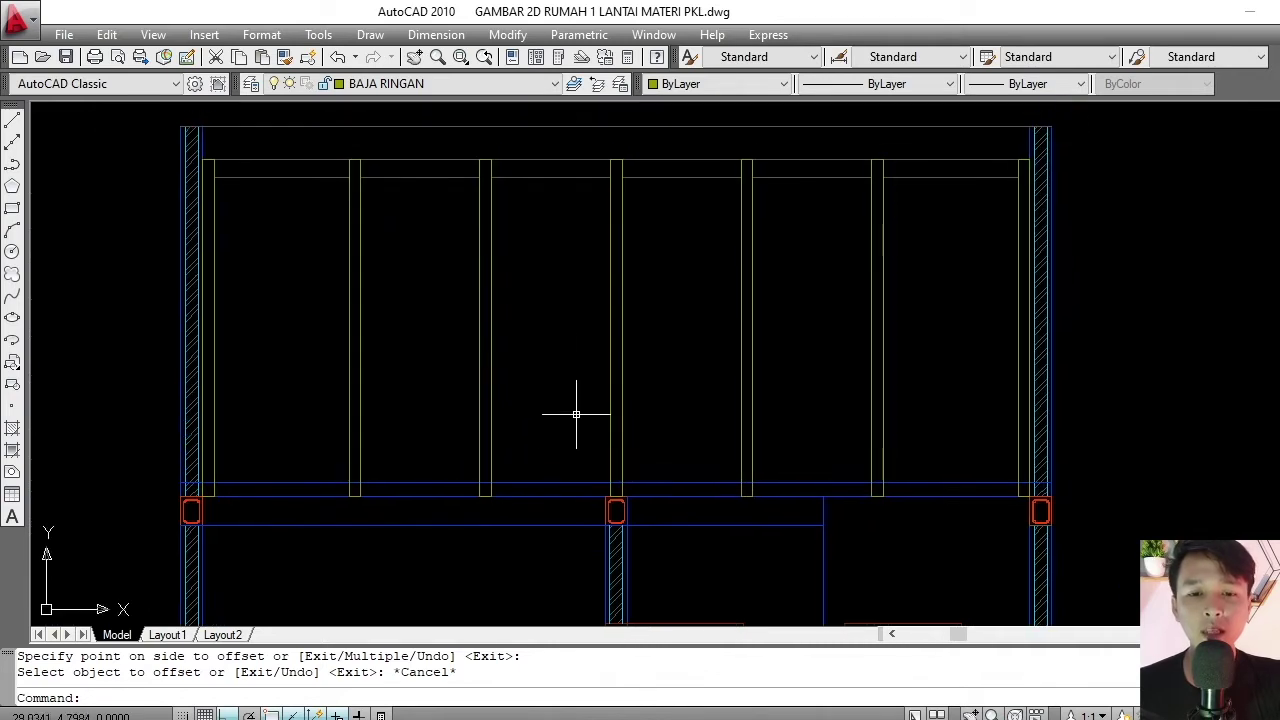
scroll(519, 167, up, 3)
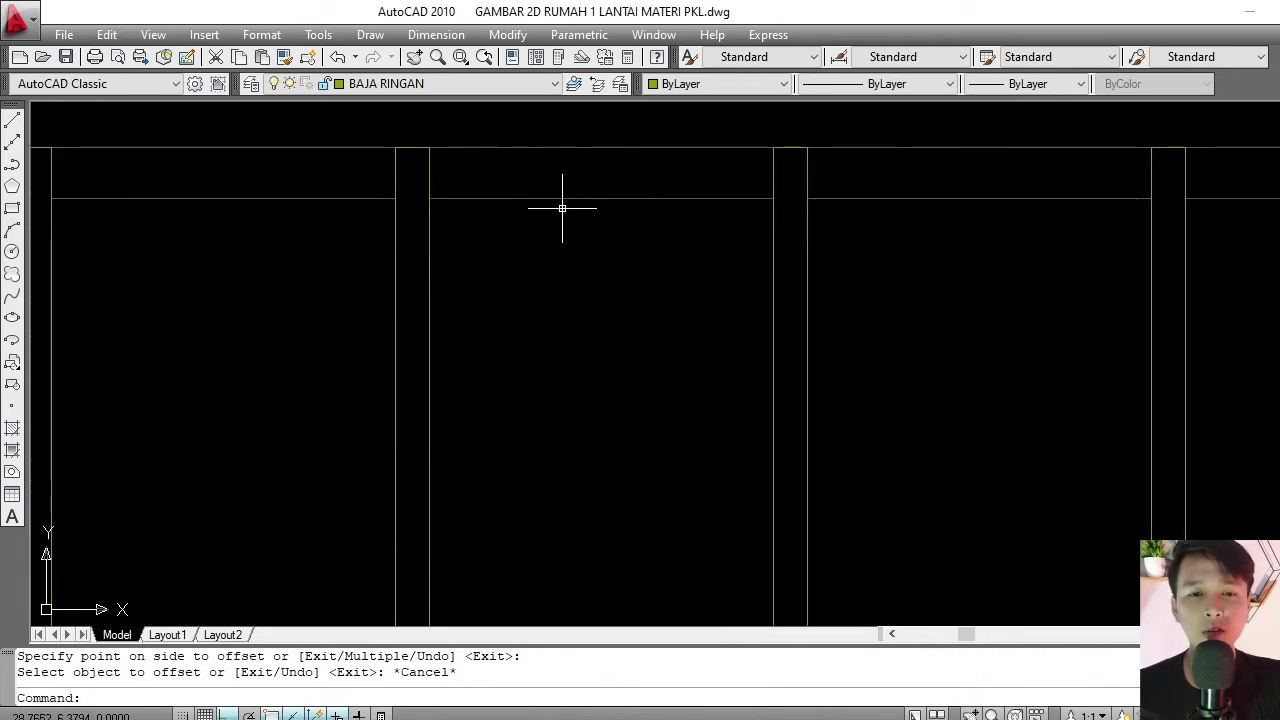
scroll(562, 172, down, 3)
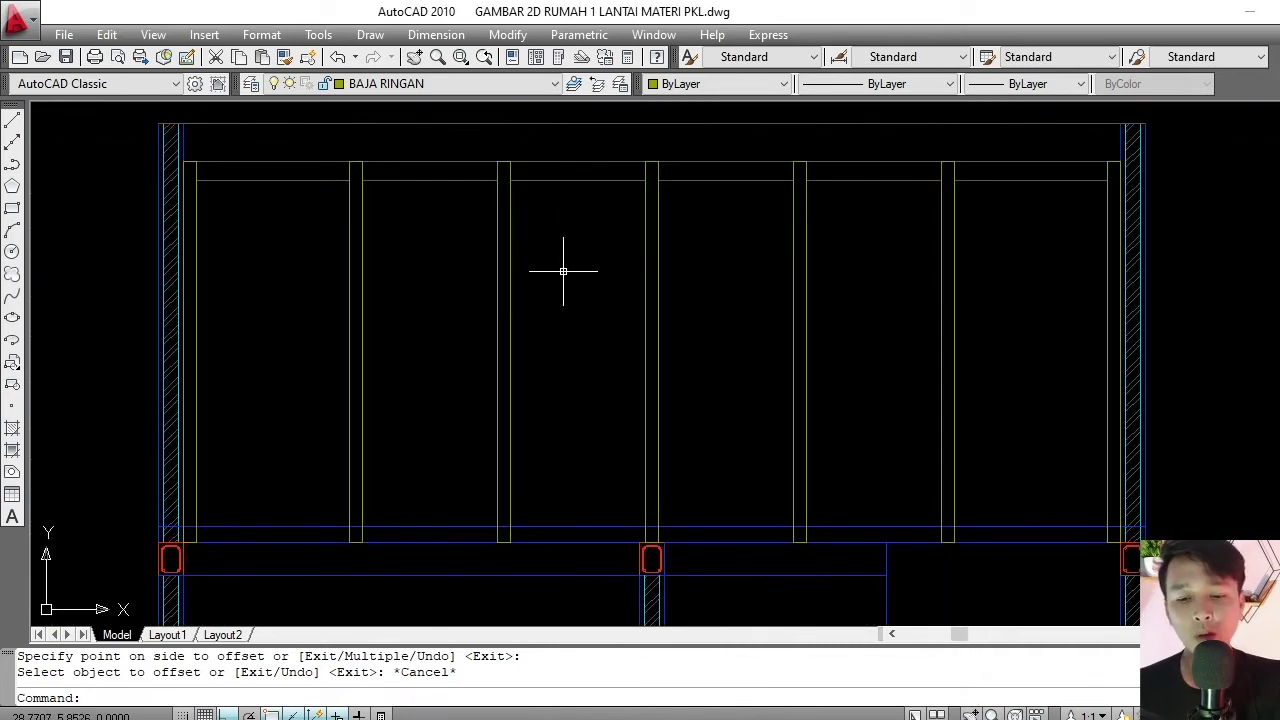
text(O)
key(Return)
text(.12)
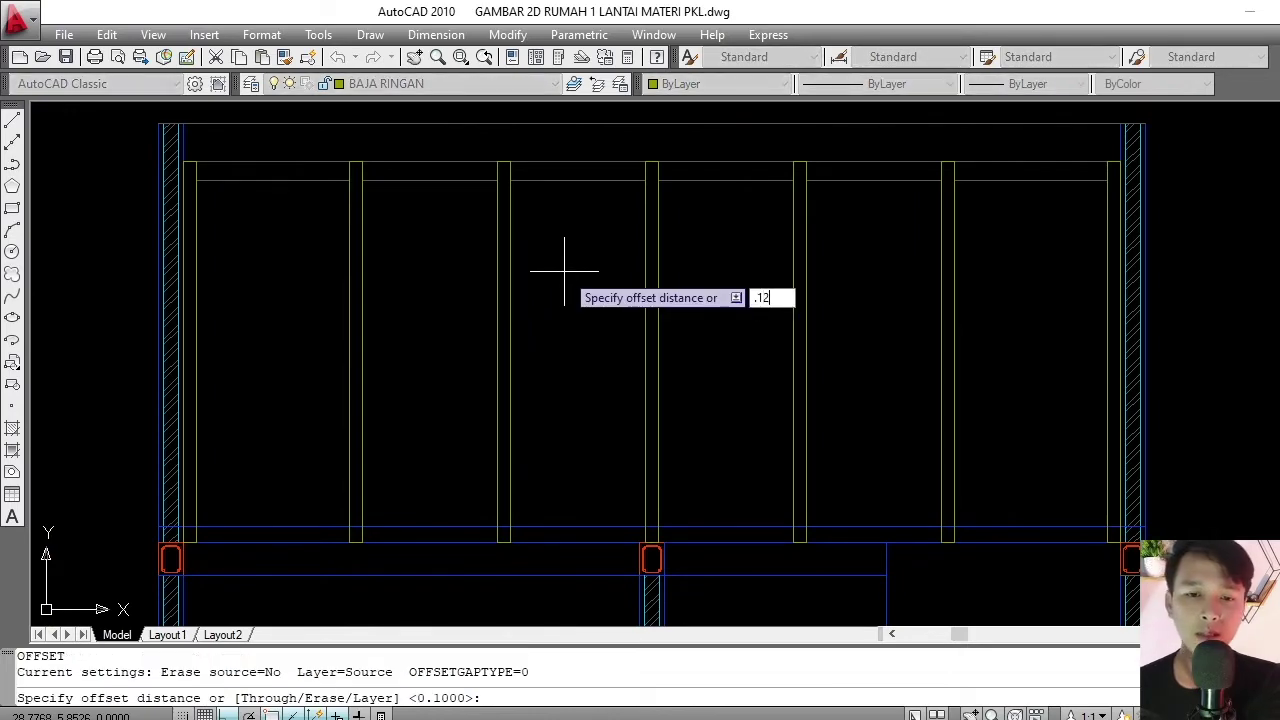
key(Return)
click(551, 527)
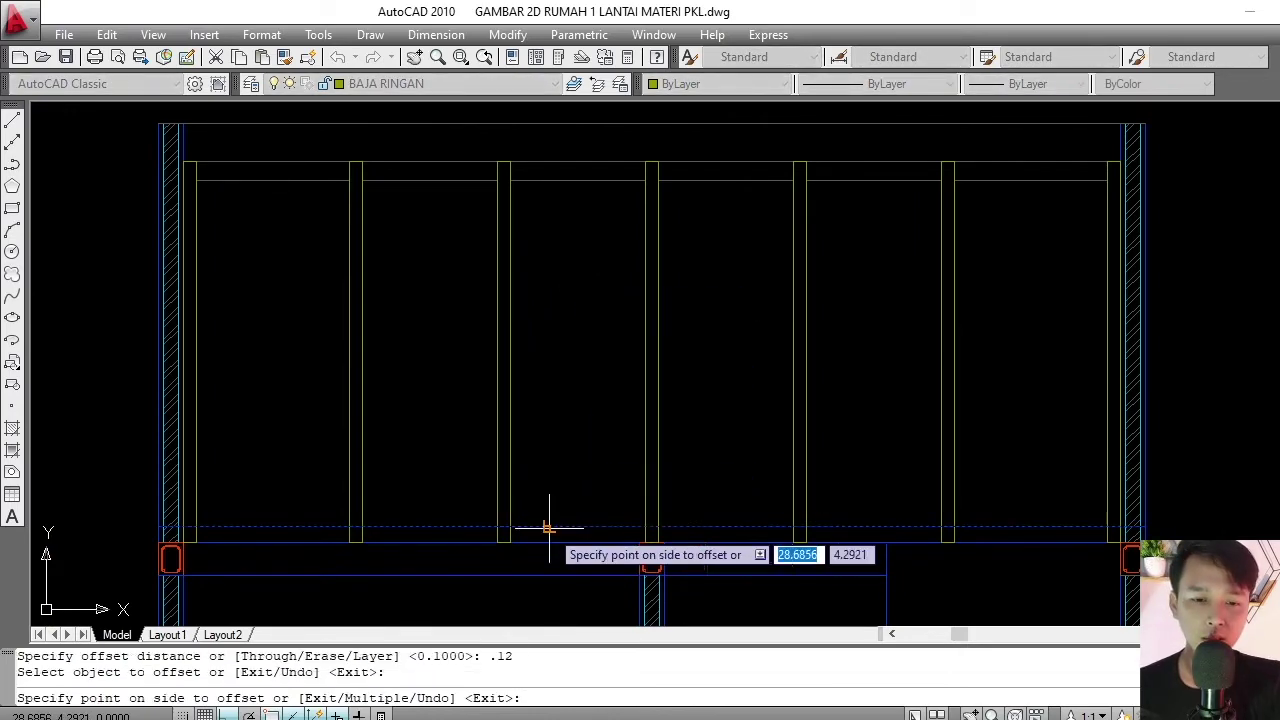
click(559, 471)
key(Escape)
scroll(559, 471, down, 4)
scroll(412, 455, up, 7)
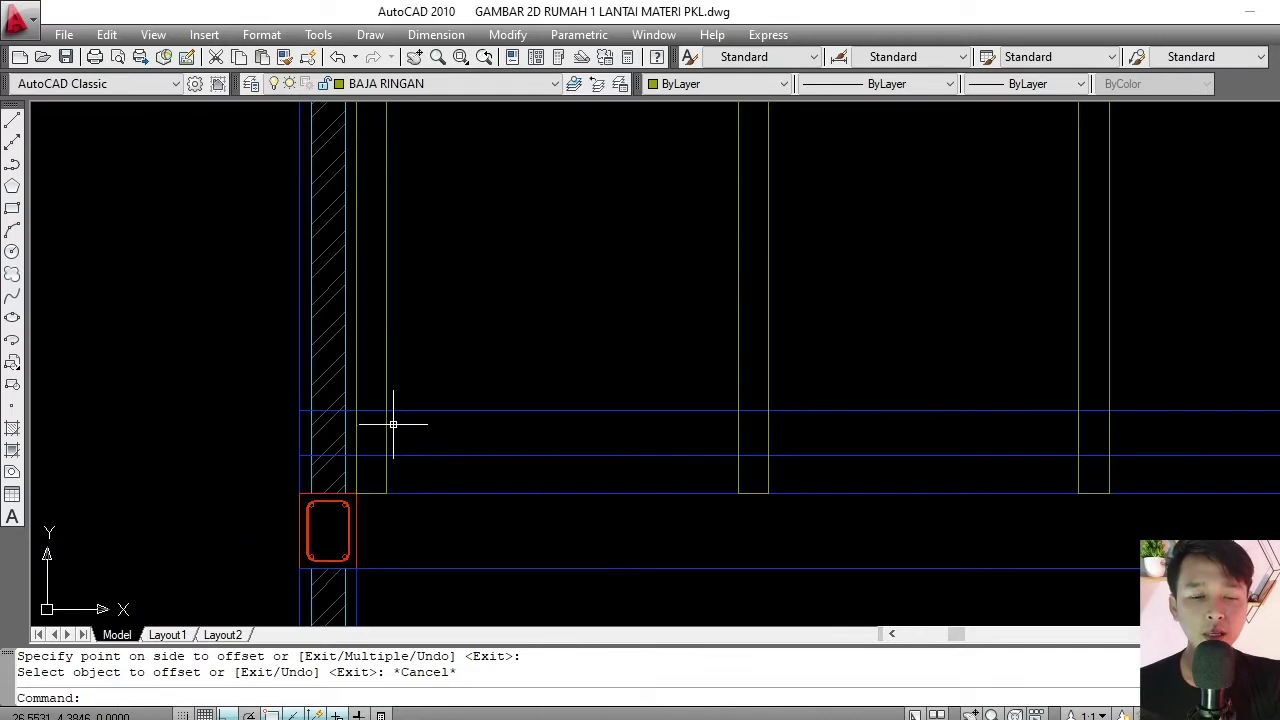
scroll(393, 424, up, 2)
- Trim the blue line ends with a crossing window and erase the two leftover stubs
text(r)
key(Return)
key(Return)
click(371, 386)
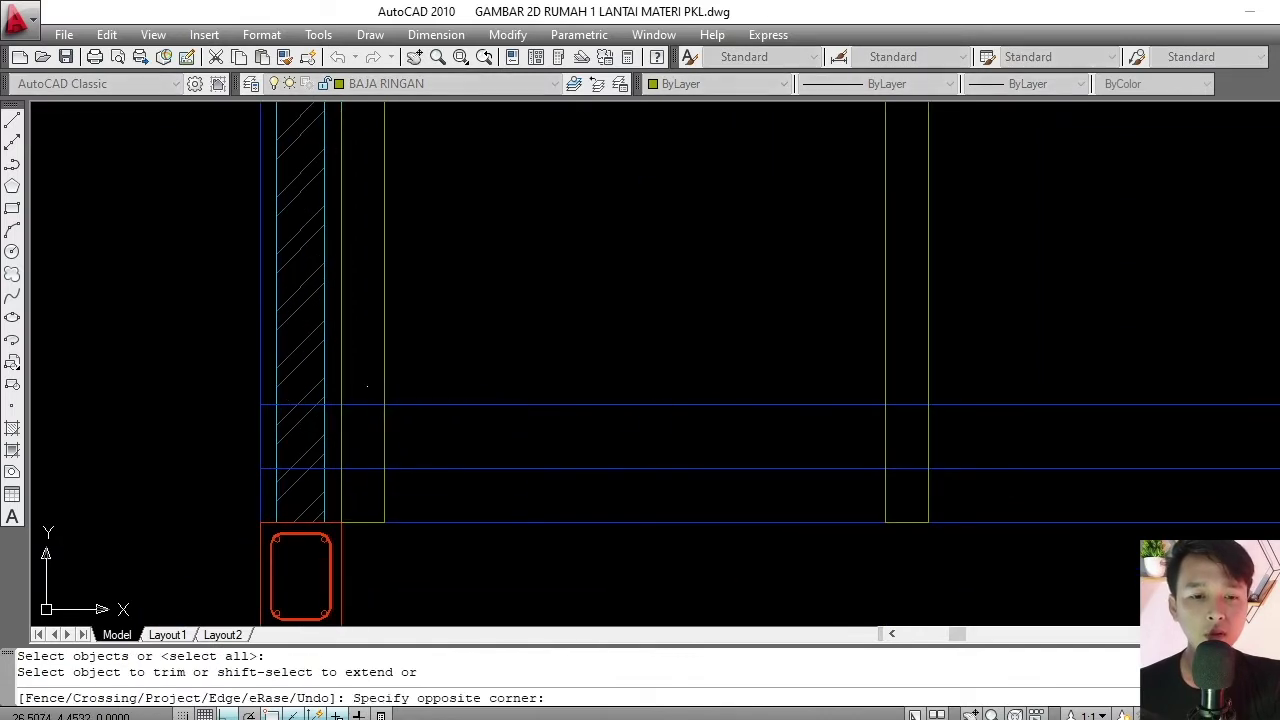
click(356, 472)
key(Escape)
click(205, 378)
click(371, 477)
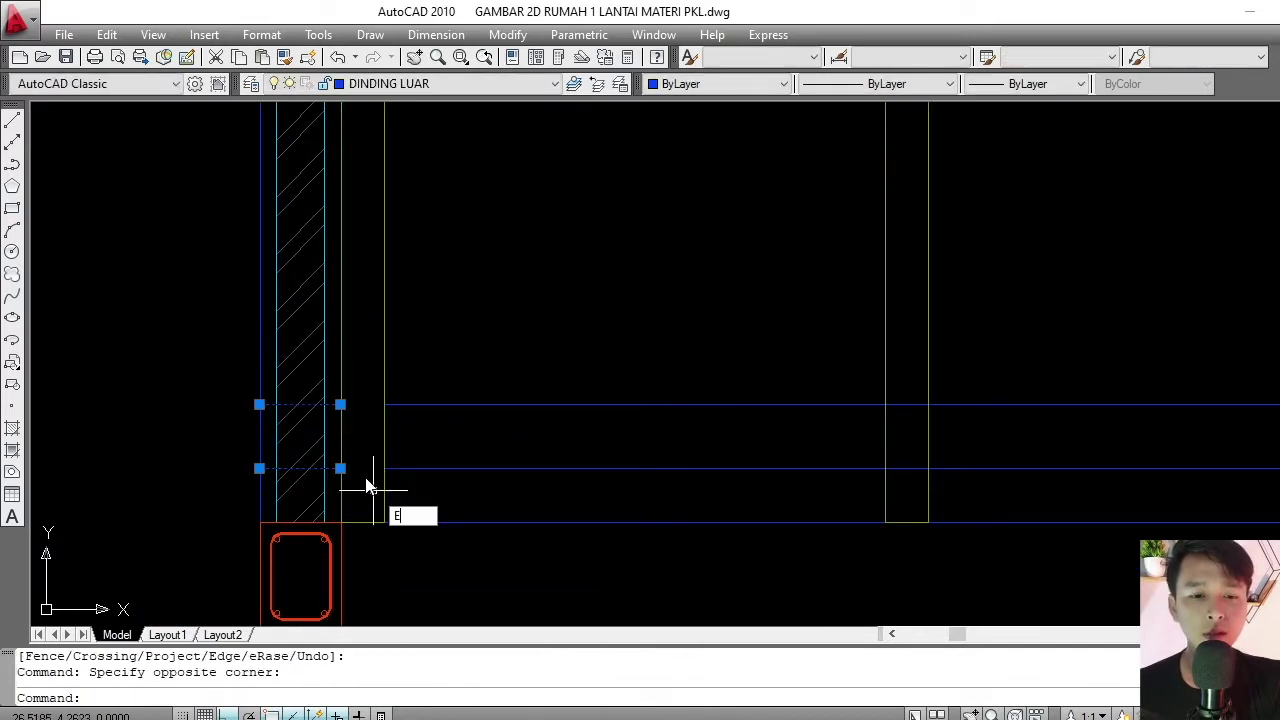
text(e)
key(Return)
scroll(486, 466, down, 3)
- Trim the blue rails, using all edges, where they cross two studs and the right column
text(tr)
key(Return)
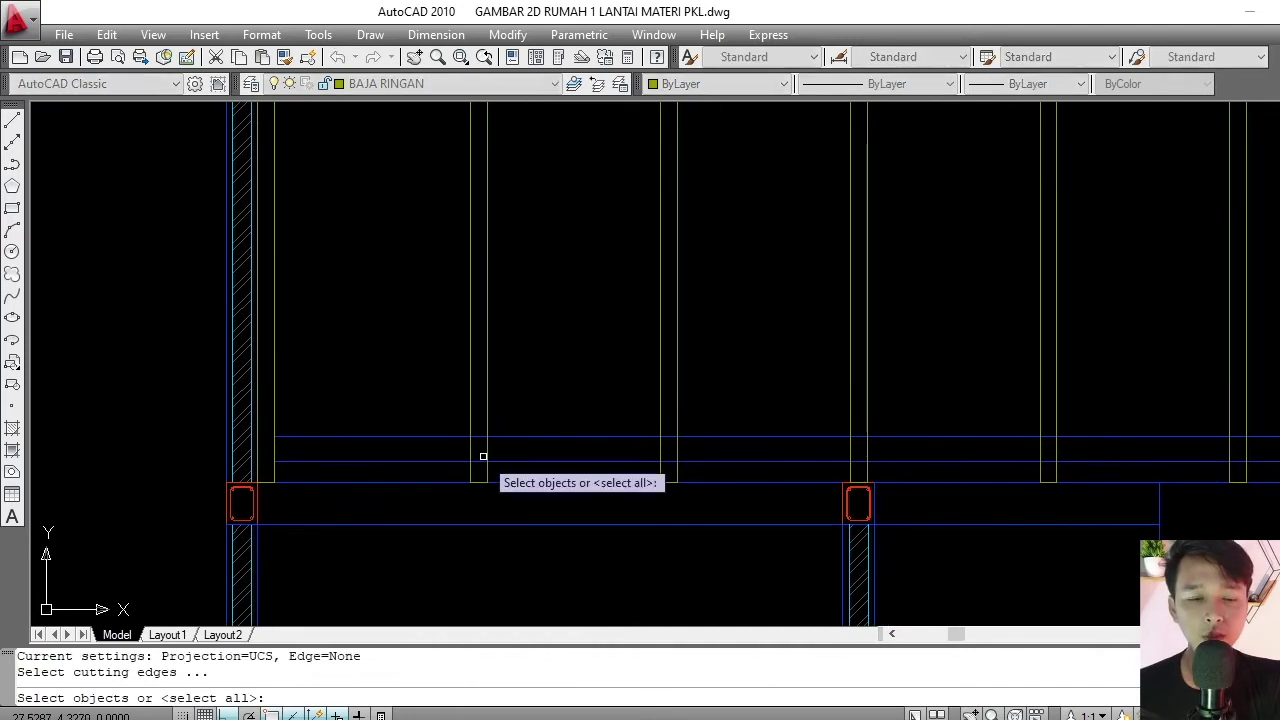
key(Return)
scroll(478, 440, up, 3)
click(477, 418)
click(472, 483)
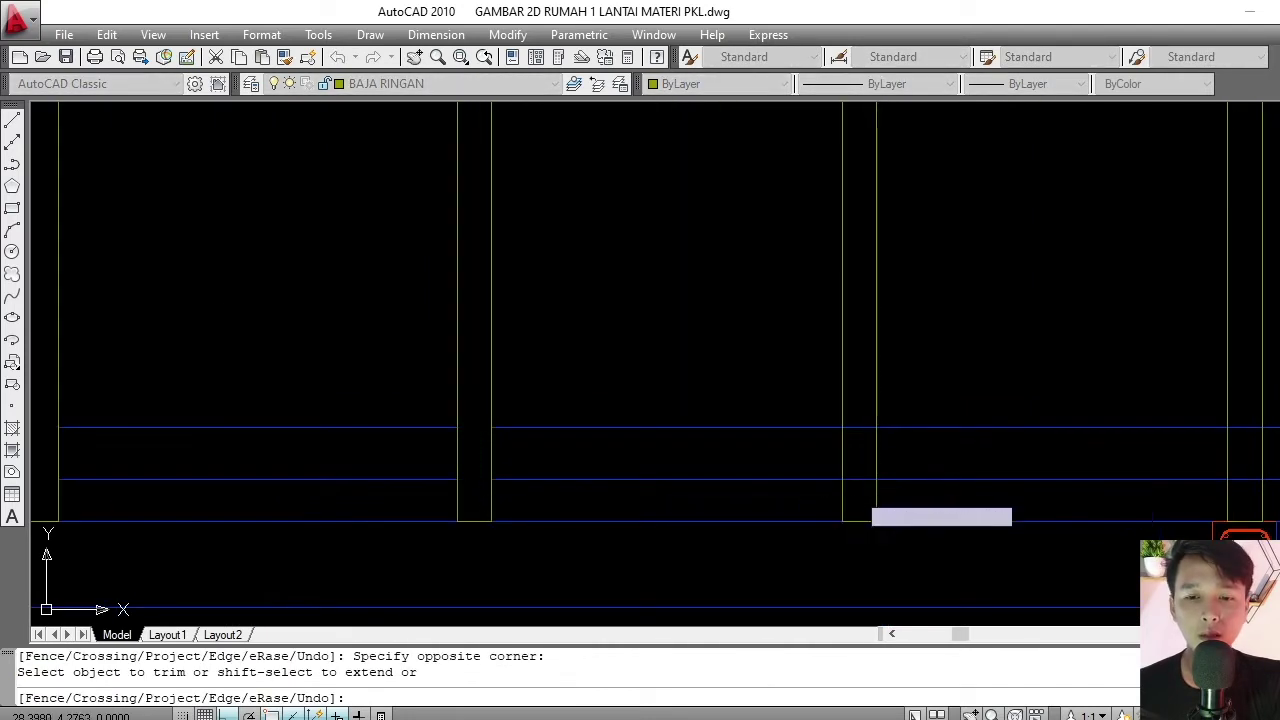
middle_drag(528, 433, 598, 430)
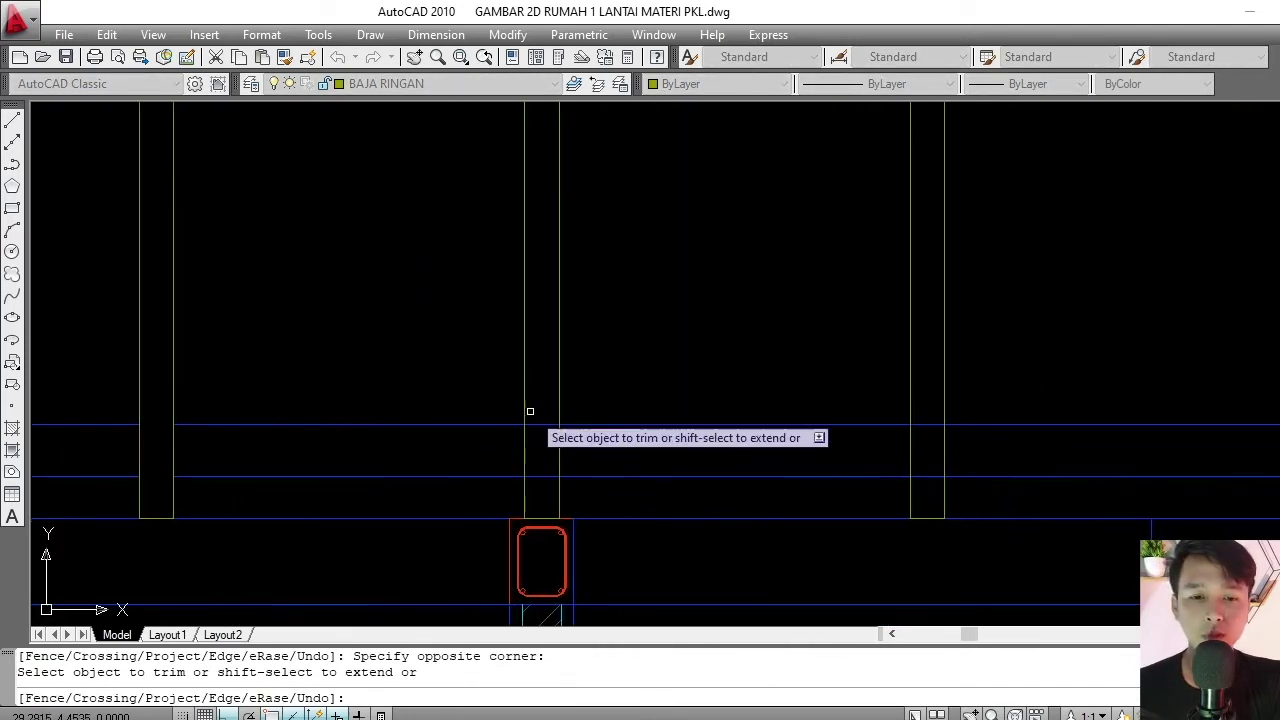
click(530, 410)
click(556, 488)
click(914, 412)
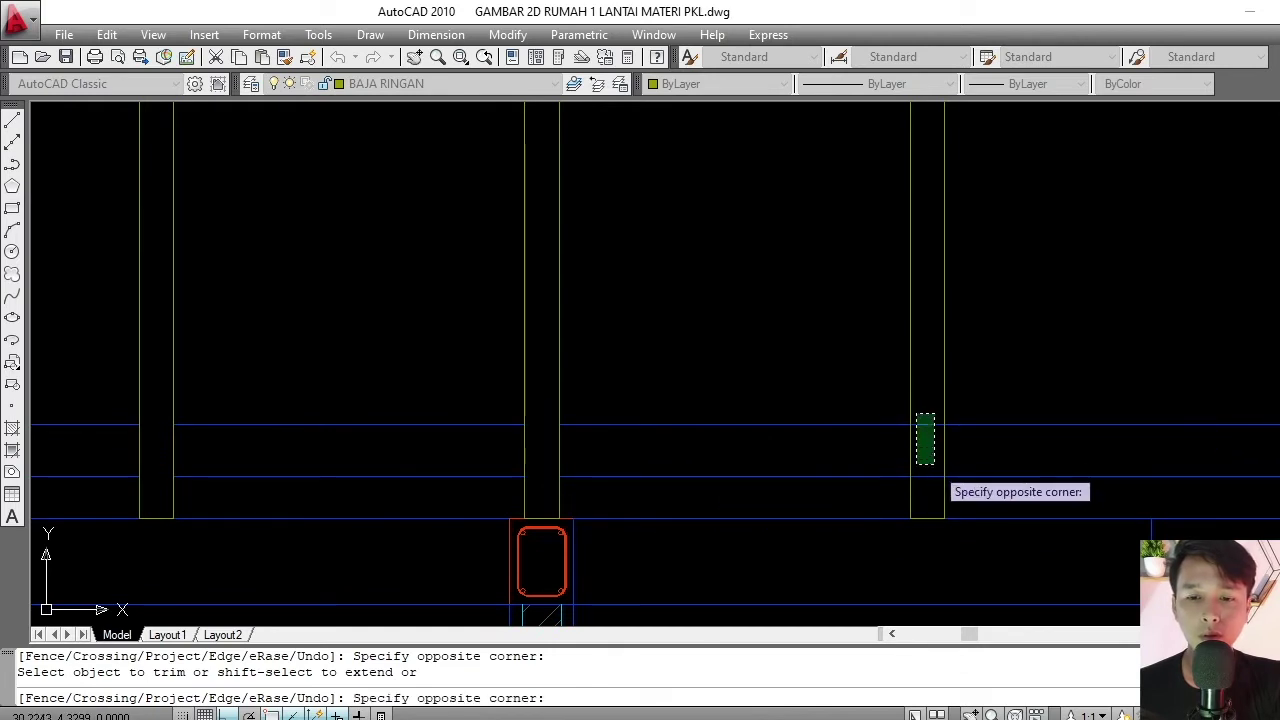
click(936, 484)
- Trim the rails inside the wall and erase the leftover rail segment
middle_drag(239, 455, 107, 447)
scroll(400, 420, up, 2)
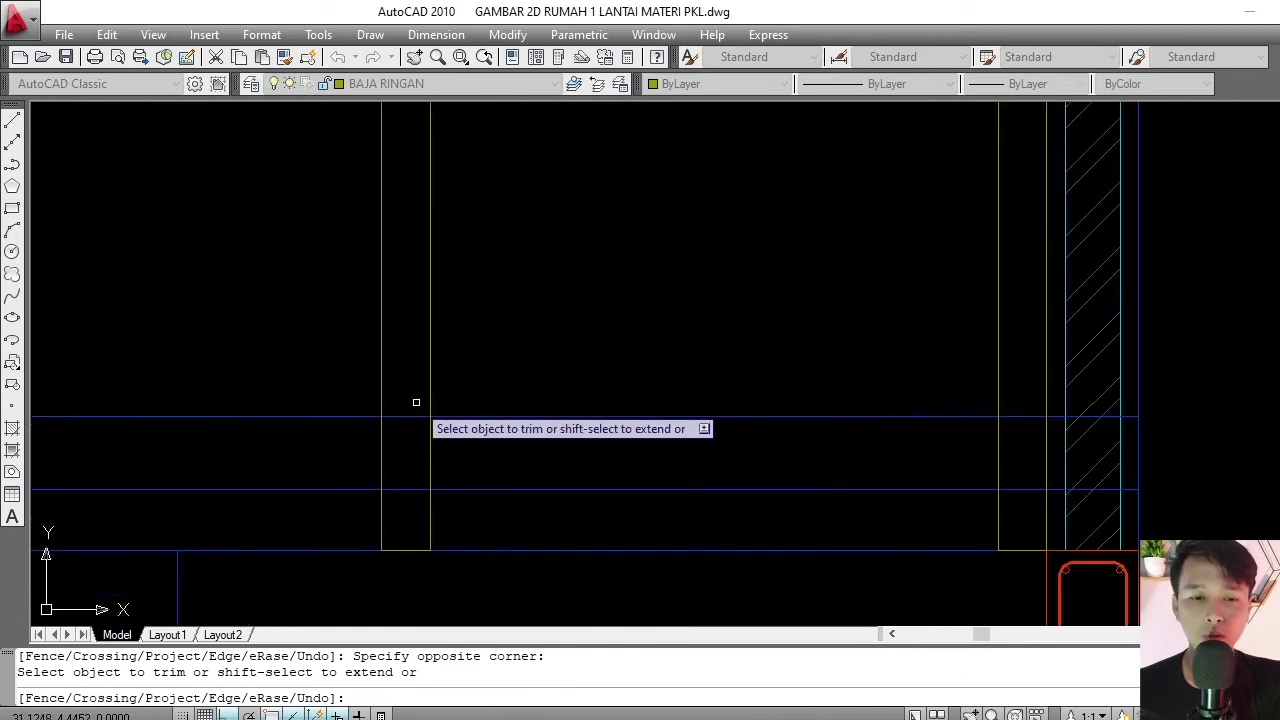
scroll(1044, 488, up, 2)
click(1020, 329)
click(1000, 490)
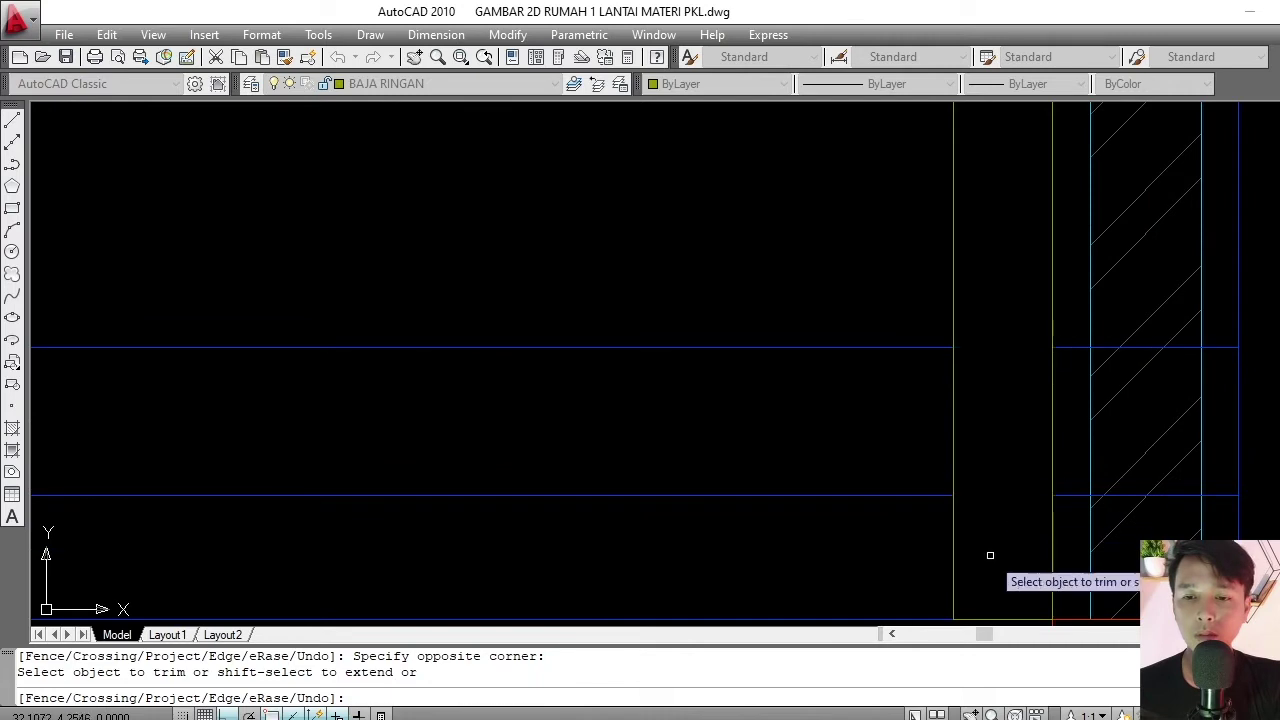
key(Return)
text(E)
key(Return)
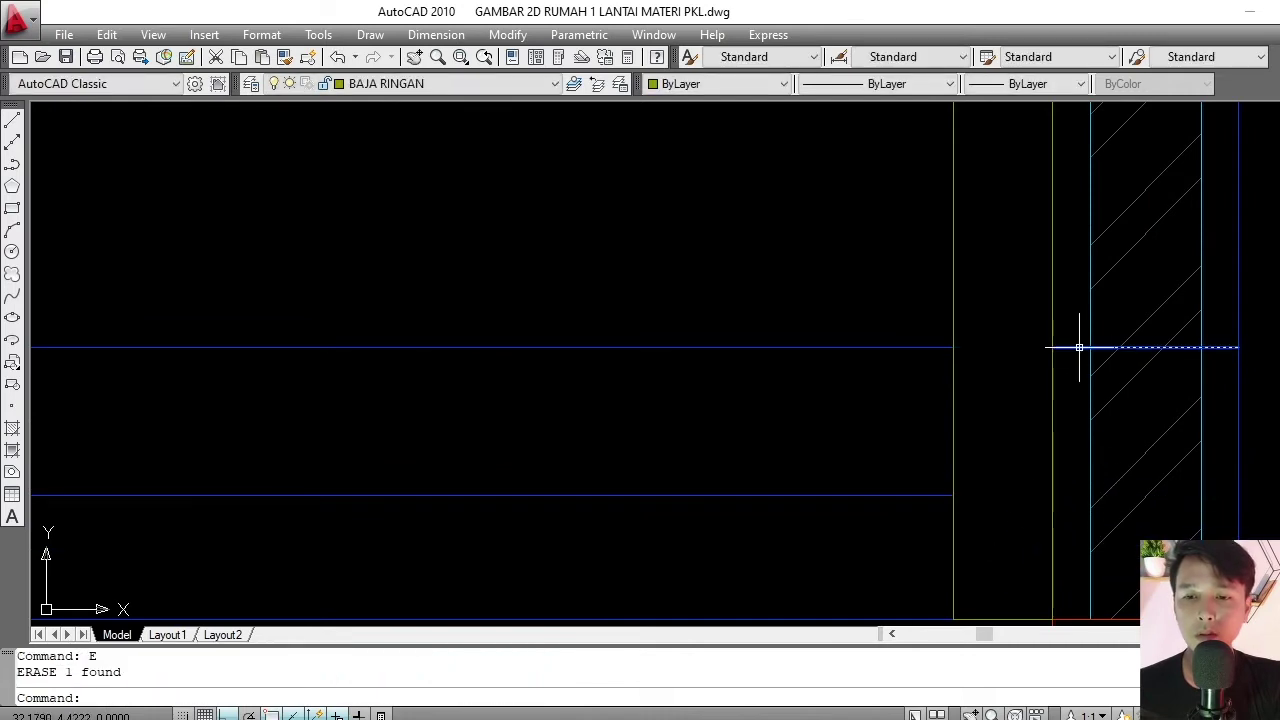
scroll(734, 331, down, 5)
scroll(720, 360, up, 3)
middle_drag(714, 380, 667, 307)
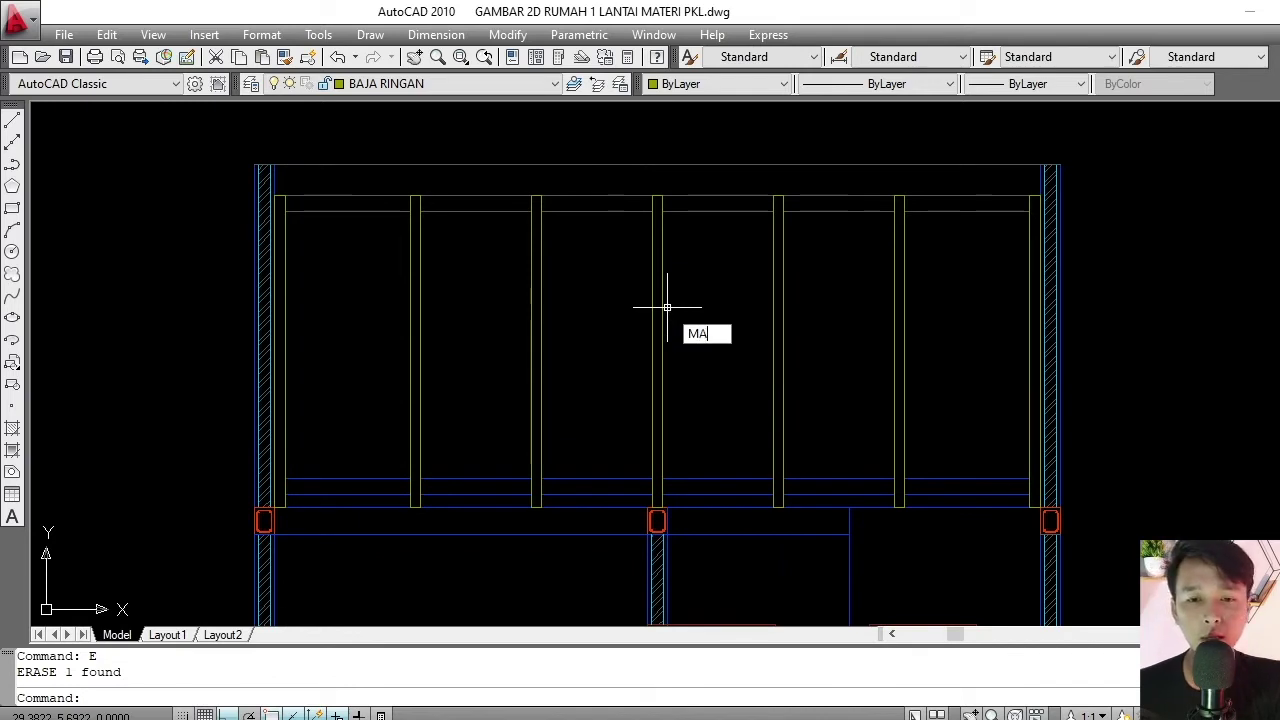
- Use MA to copy a yellow vertical member's properties onto both groups of blue rail lines
text(MA)
key(Return)
click(778, 456)
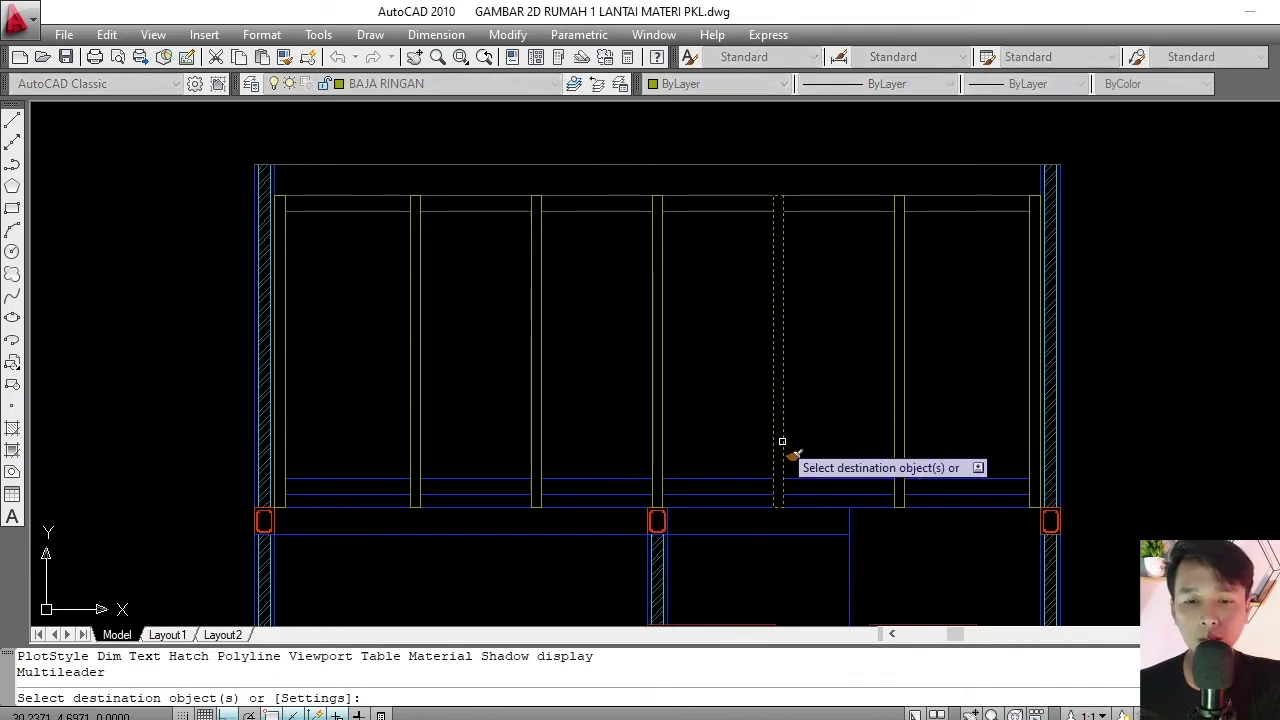
click(984, 436)
click(330, 505)
middle_drag(663, 234, 629, 282)
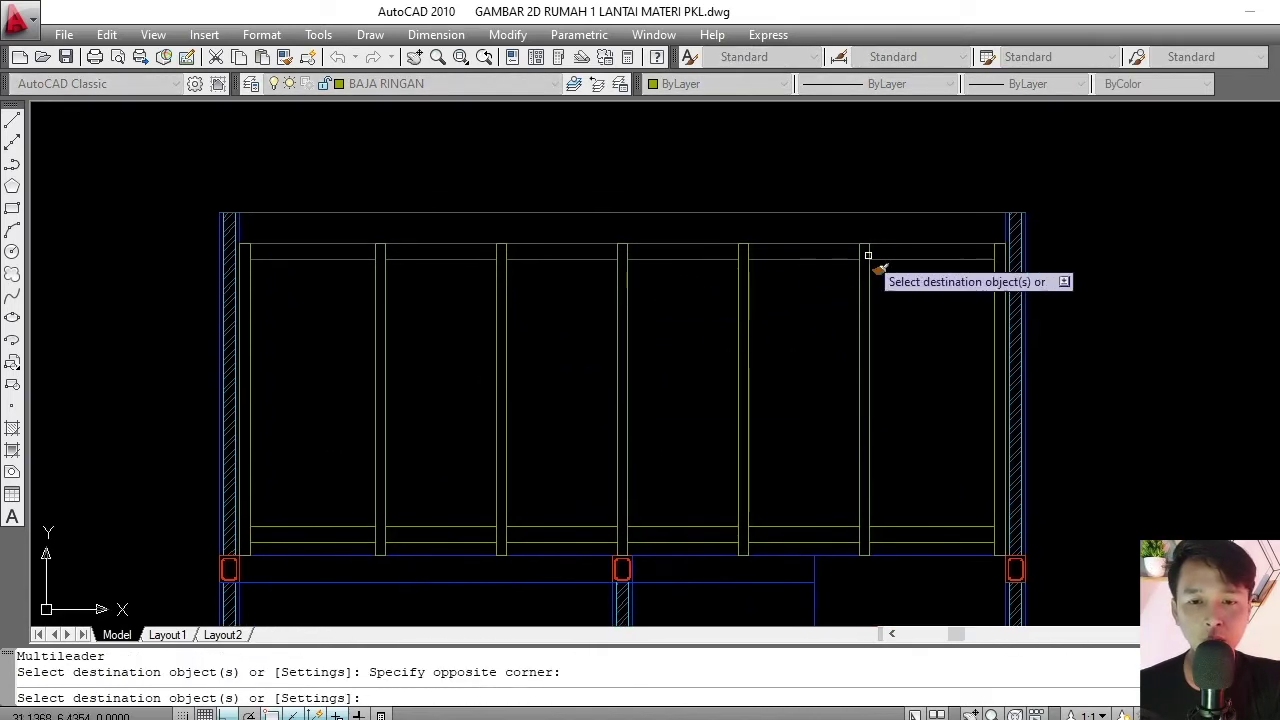
click(929, 233)
click(329, 309)
key(Return)
scroll(548, 246, down, 4)
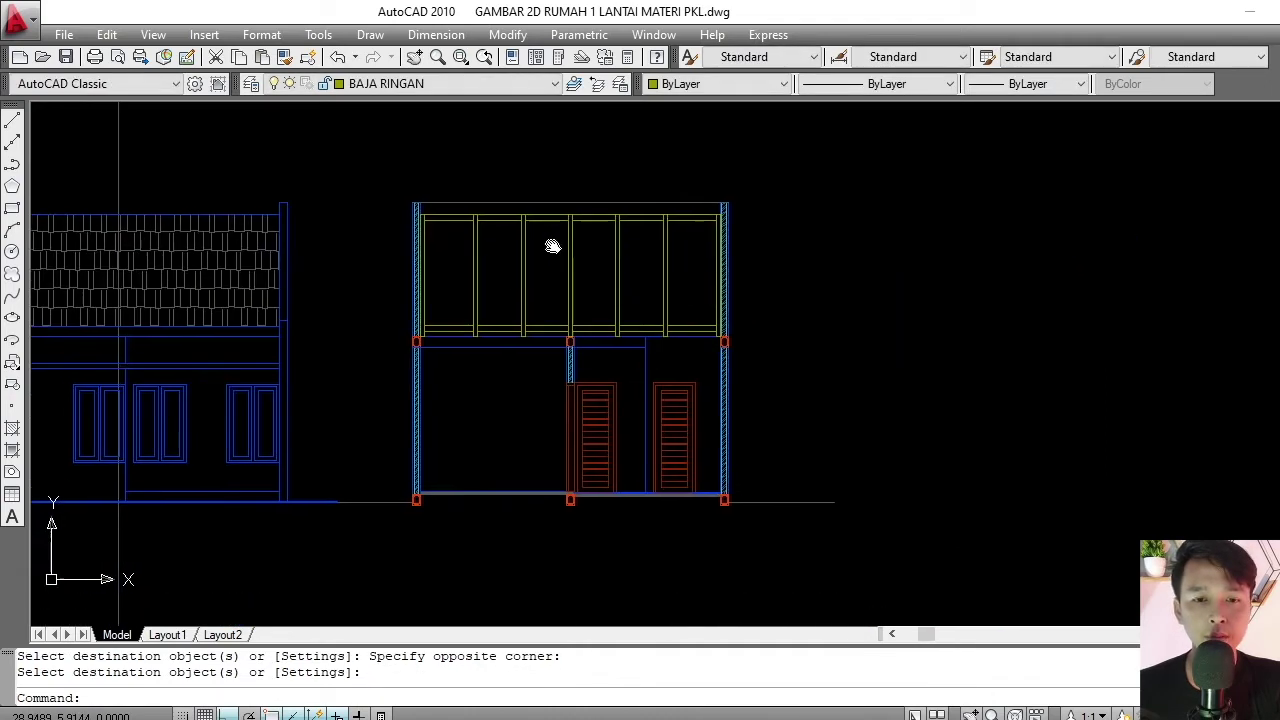
scroll(539, 255, up, 5)
middle_drag(539, 255, 543, 282)
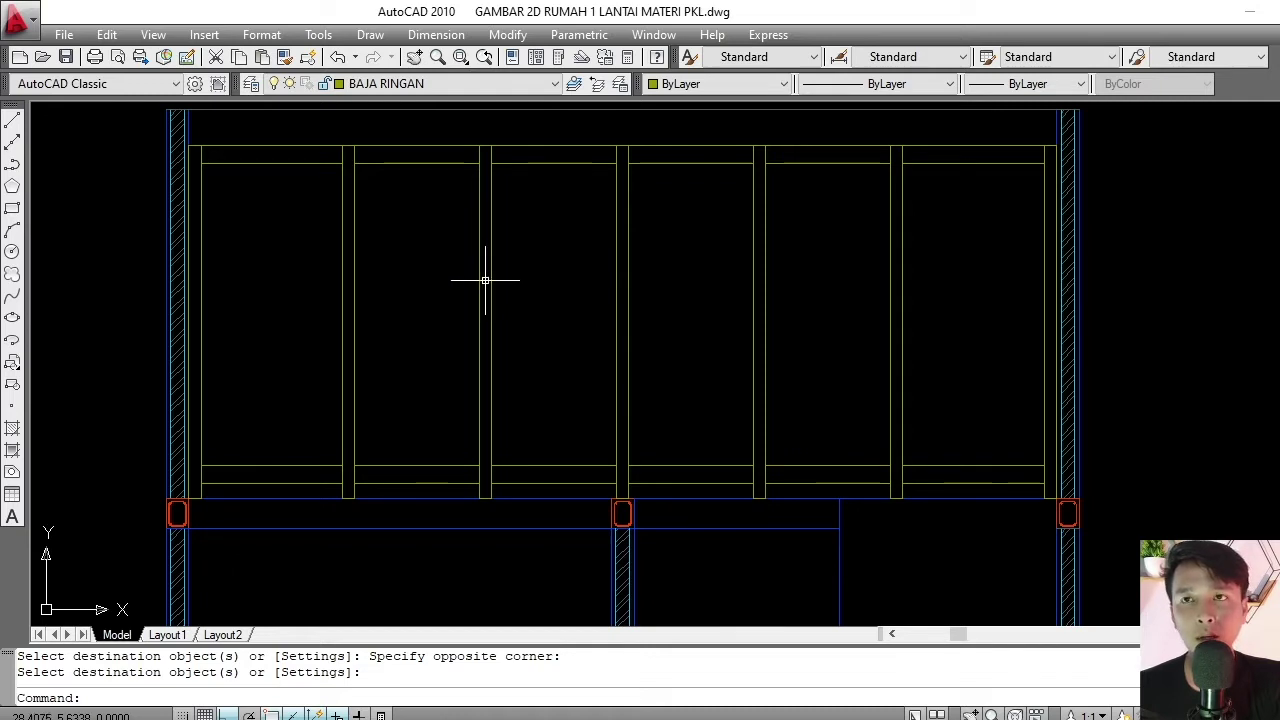
middle_drag(529, 295, 521, 289)
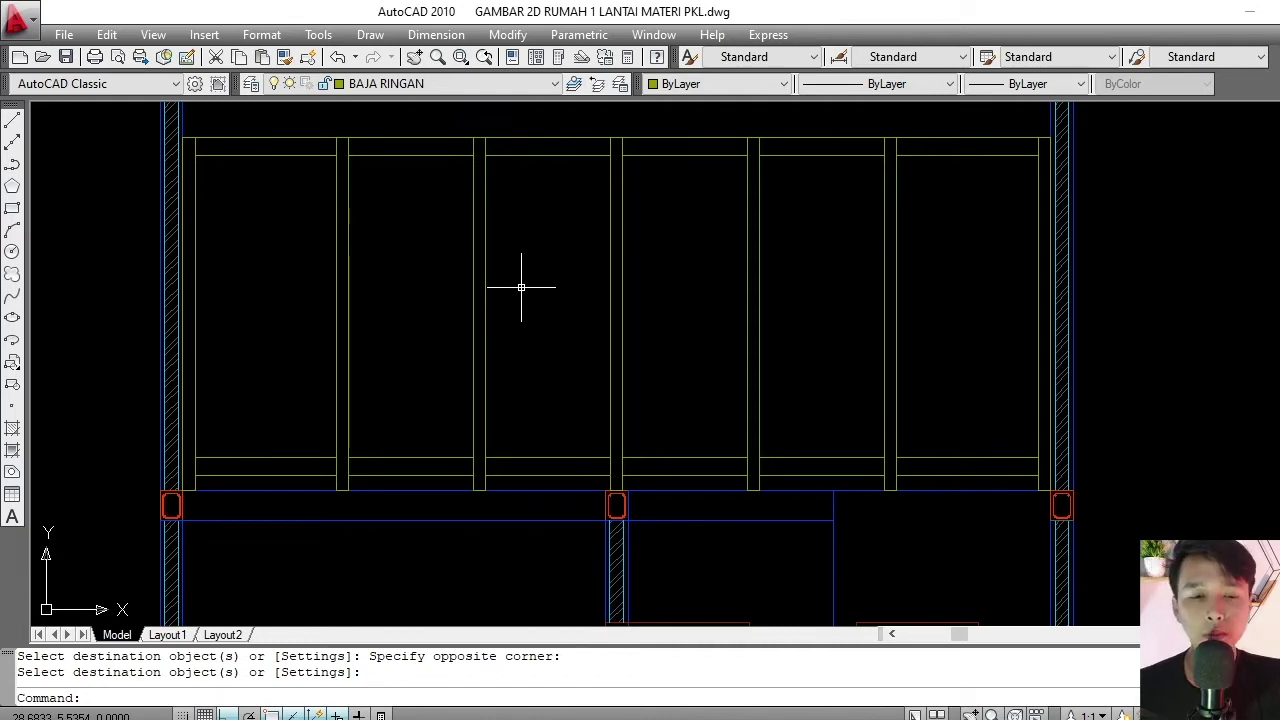
scroll(521, 287, down, 2)
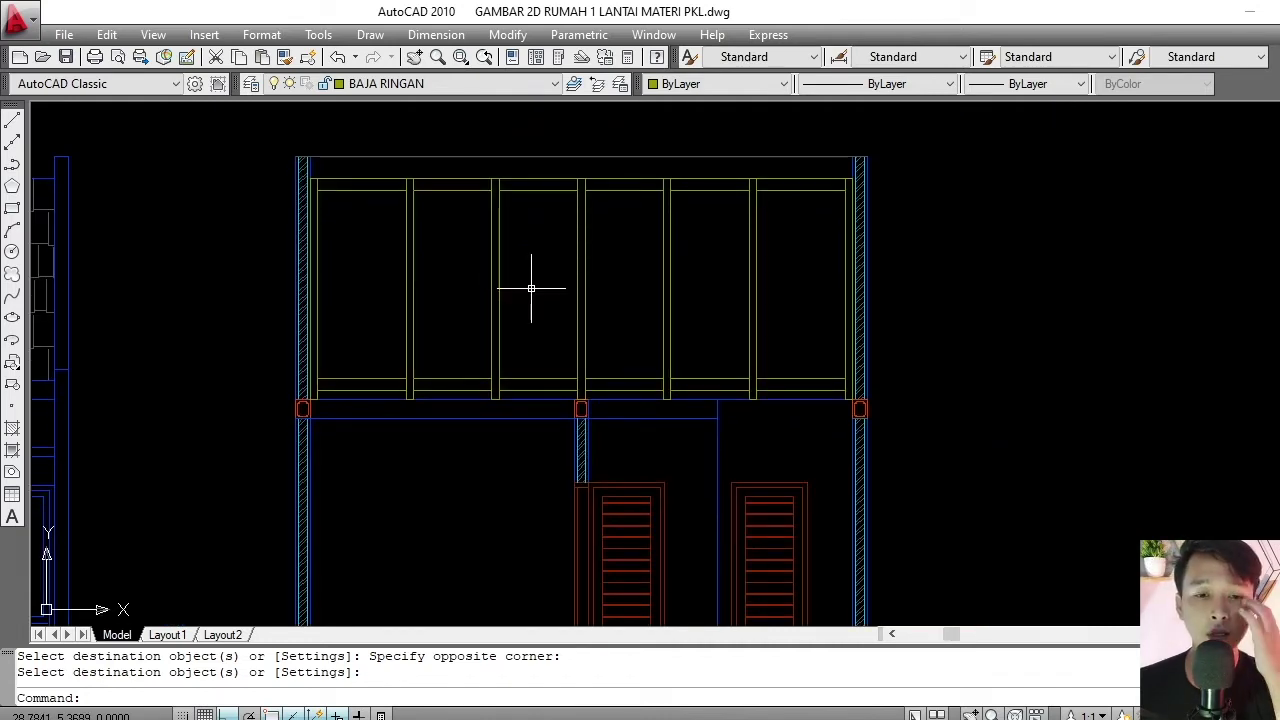
text(PL)
- Draw a diagonal polyline from the frame's top-left to bottom-right with Ortho off
key(Return)
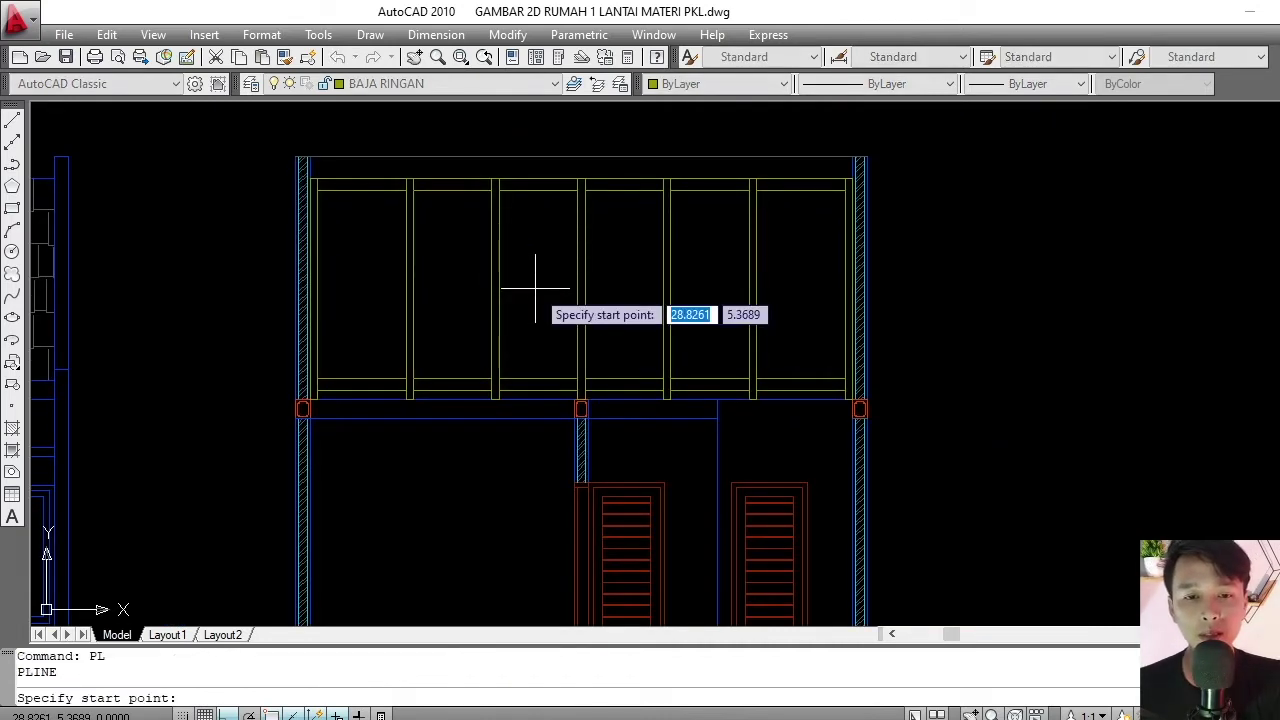
scroll(366, 234, up, 2)
click(297, 188)
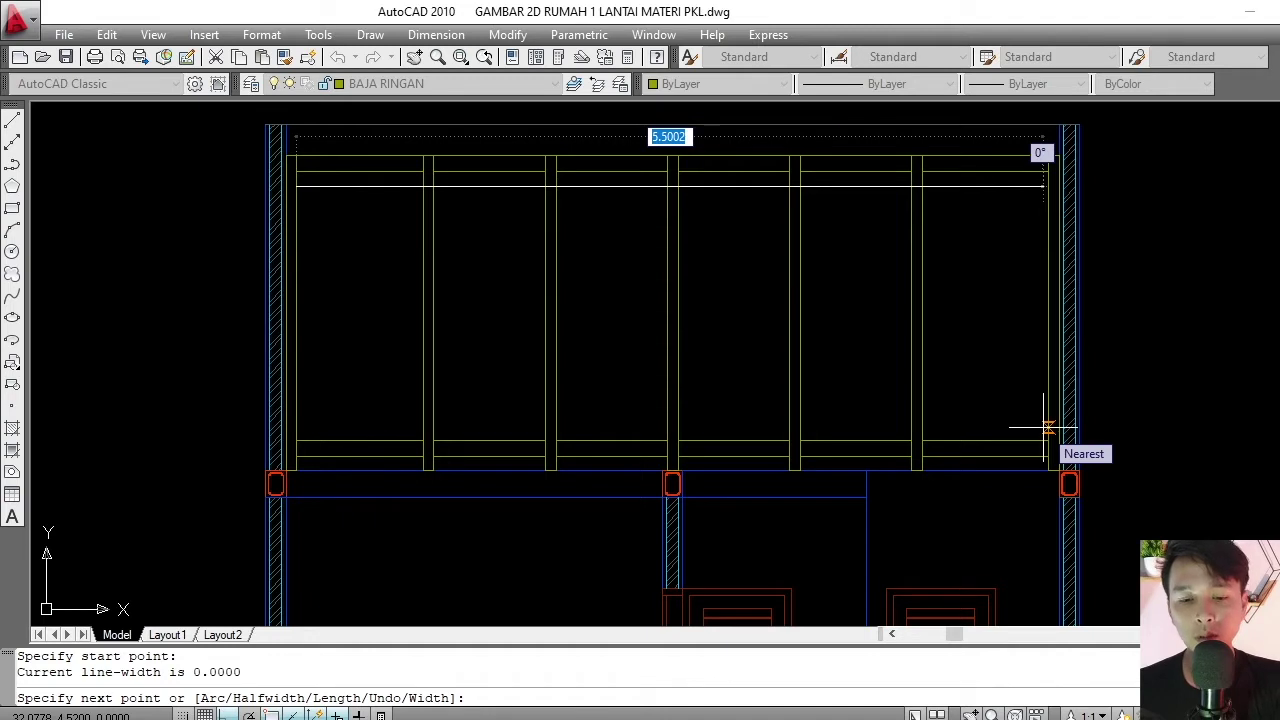
key(F8)
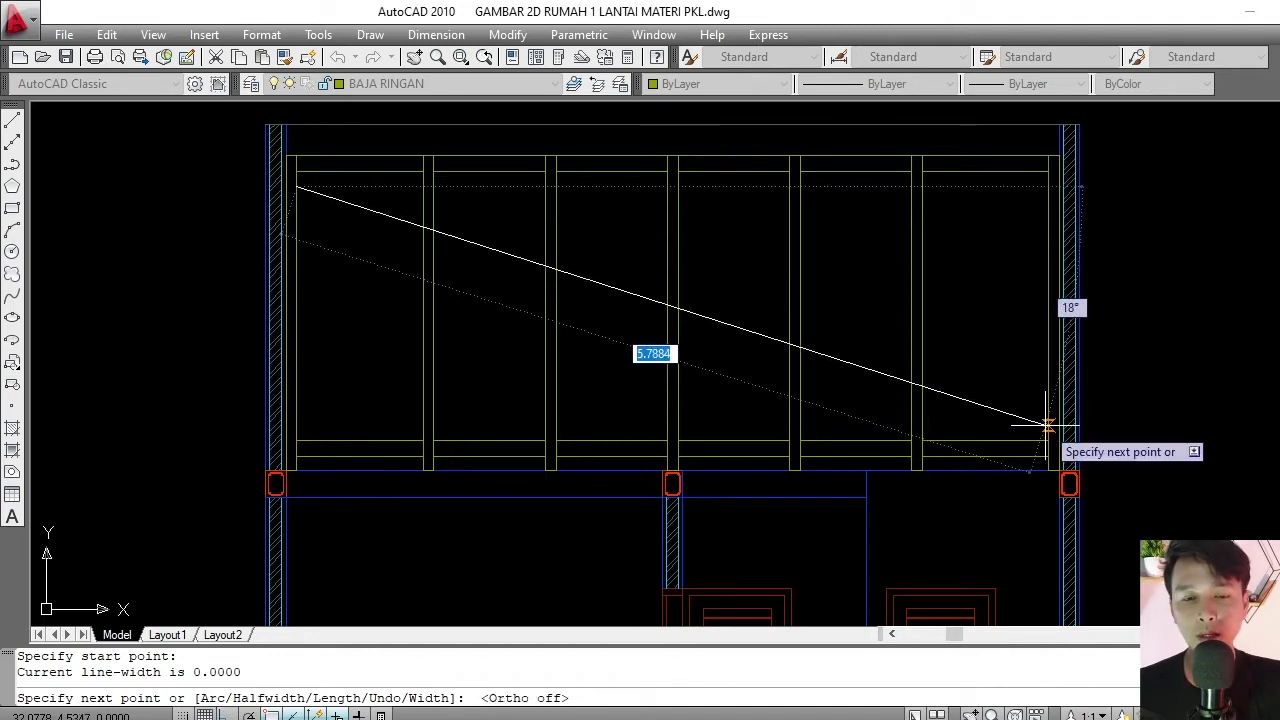
click(1047, 424)
key(Return)
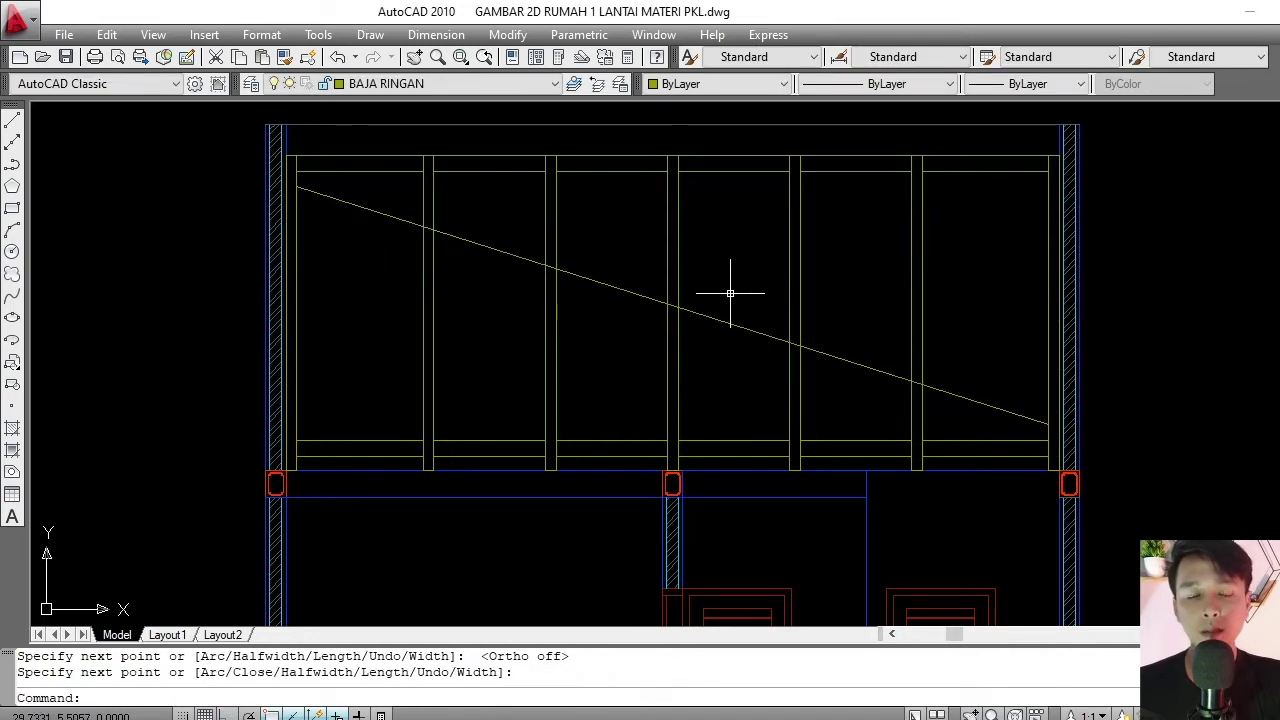
middle_drag(690, 284, 676, 282)
- Offset the diagonal 0.12 below itself to double the brace
key(Return)
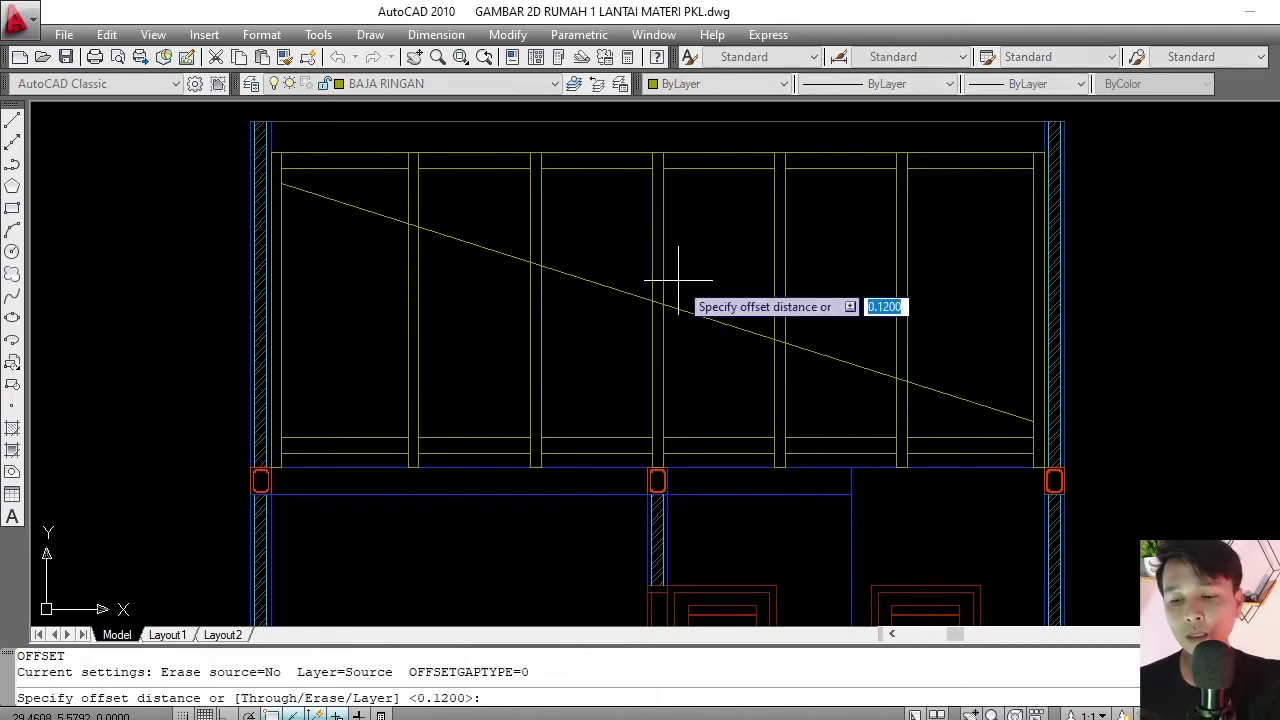
key(Escape)
text(O)
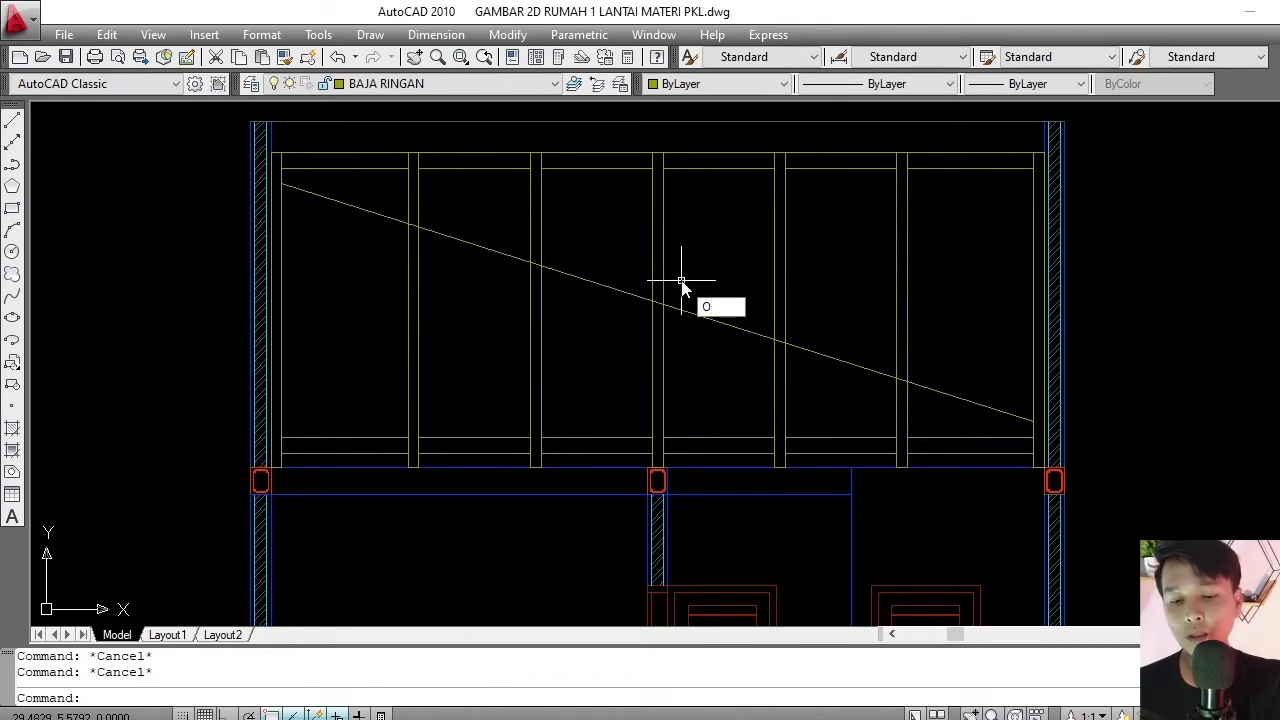
key(Return)
text(.12)
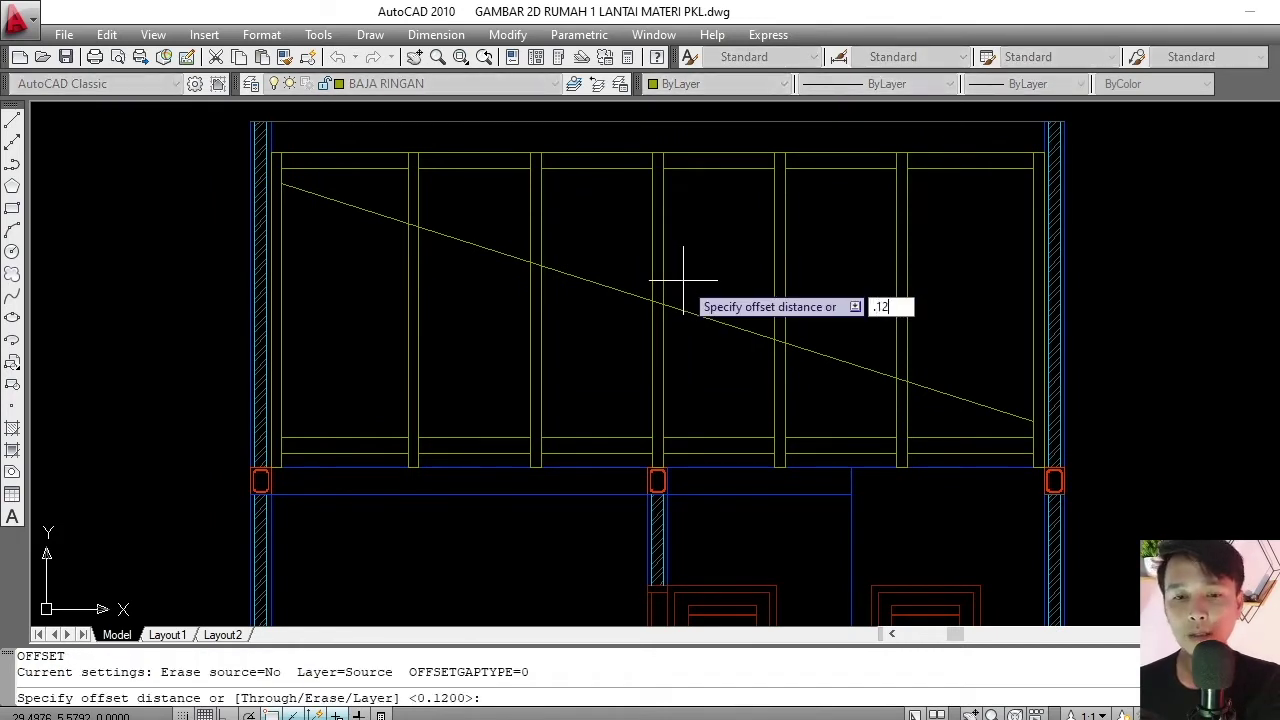
key(Return)
click(694, 312)
click(591, 360)
key(Escape)
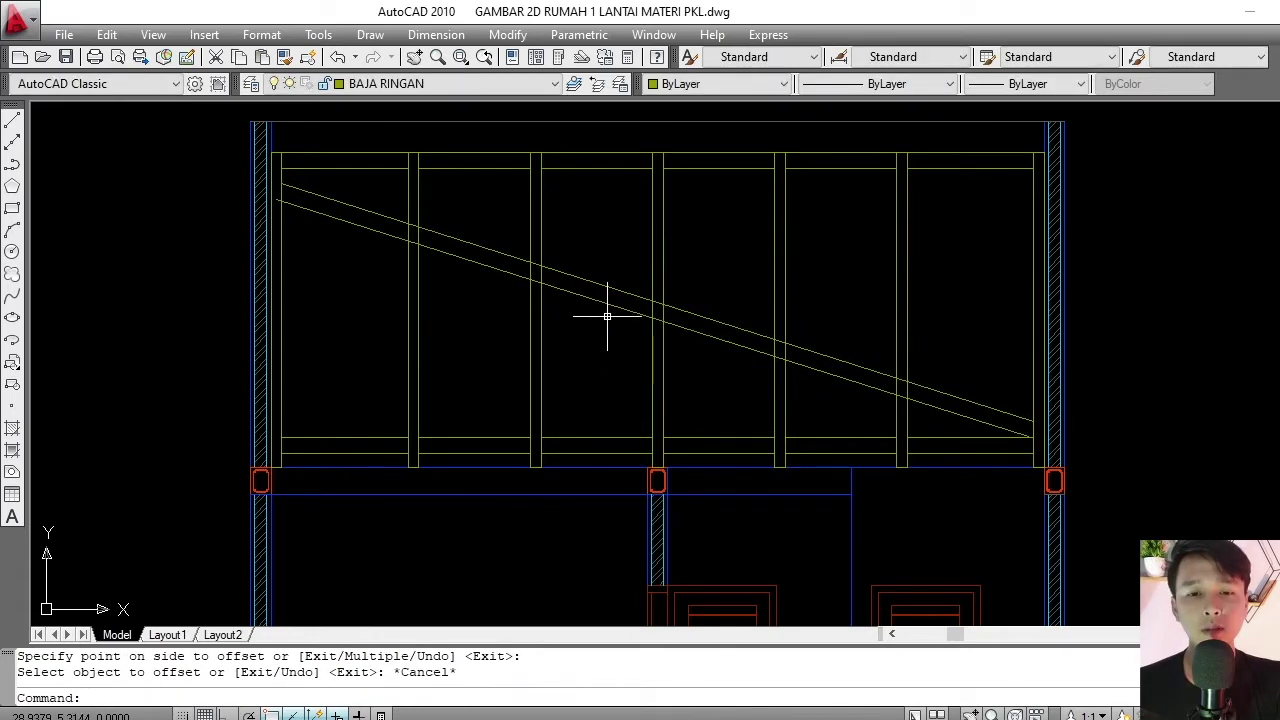
- Select both diagonal brace lines with a window
scroll(607, 317, up, 4)
click(615, 236)
key(Escape)
scroll(597, 354, down, 6)
scroll(660, 322, up, 3)
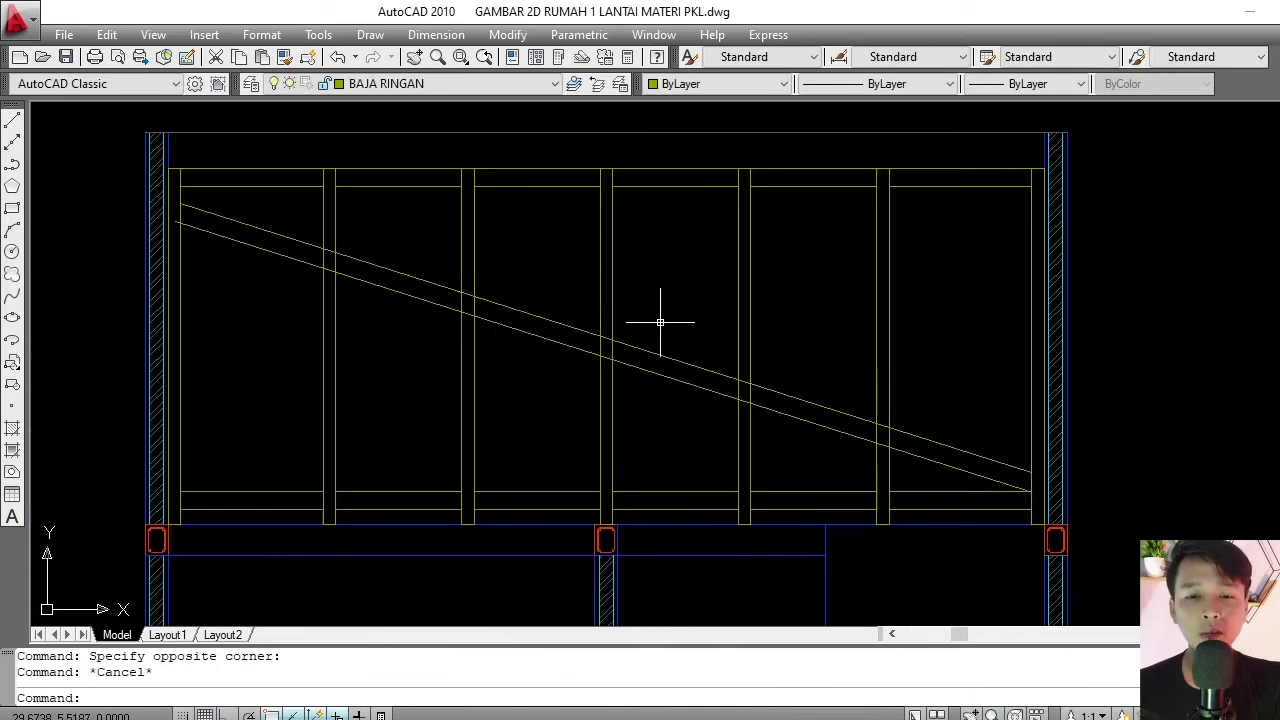
click(660, 322)
click(640, 393)
text(MI)
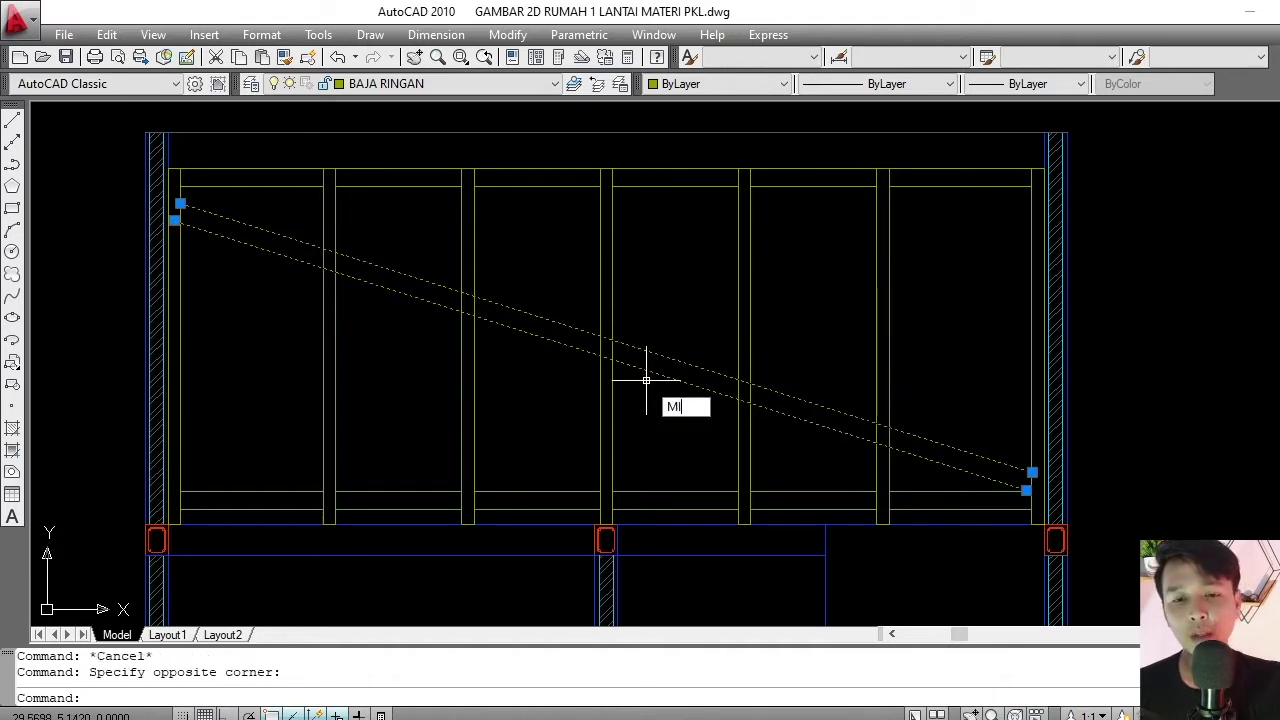
- Mirror both diagonals about a vertical axis through the middle stud, keeping the originals
key(Return)
scroll(640, 250, up, 3)
scroll(600, 180, up, 2)
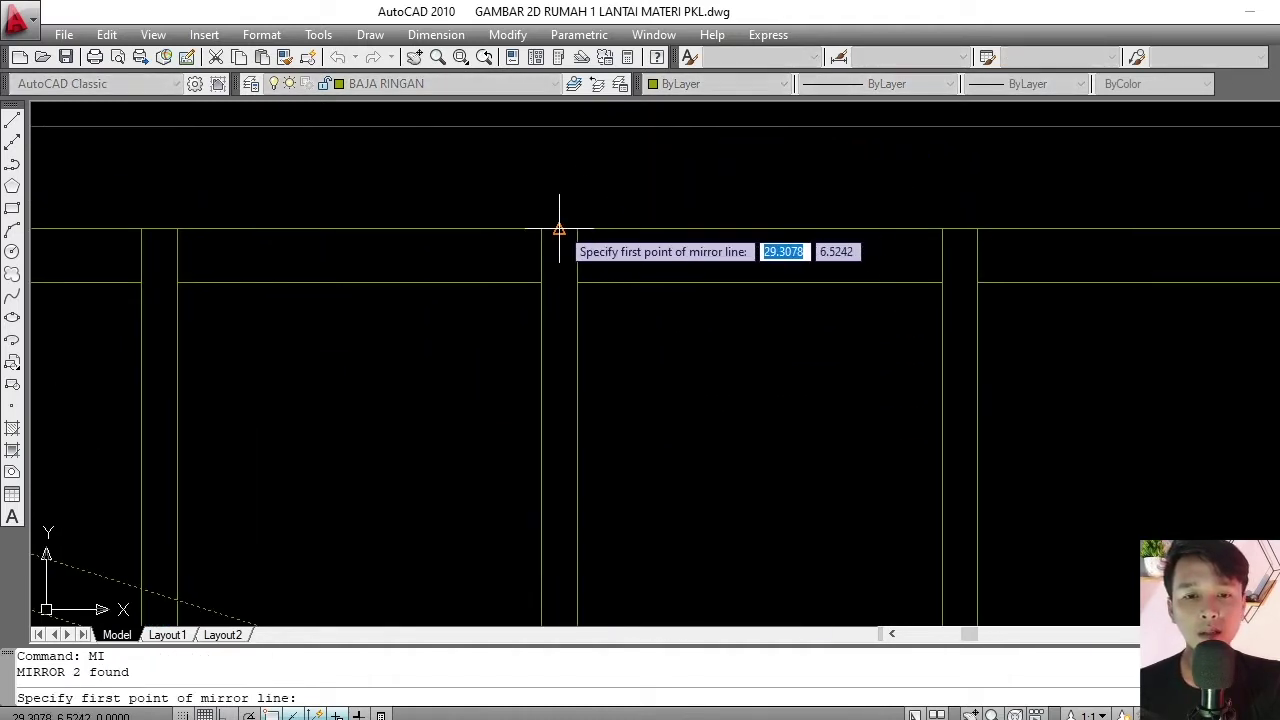
click(559, 230)
scroll(565, 215, down, 3)
key(F8)
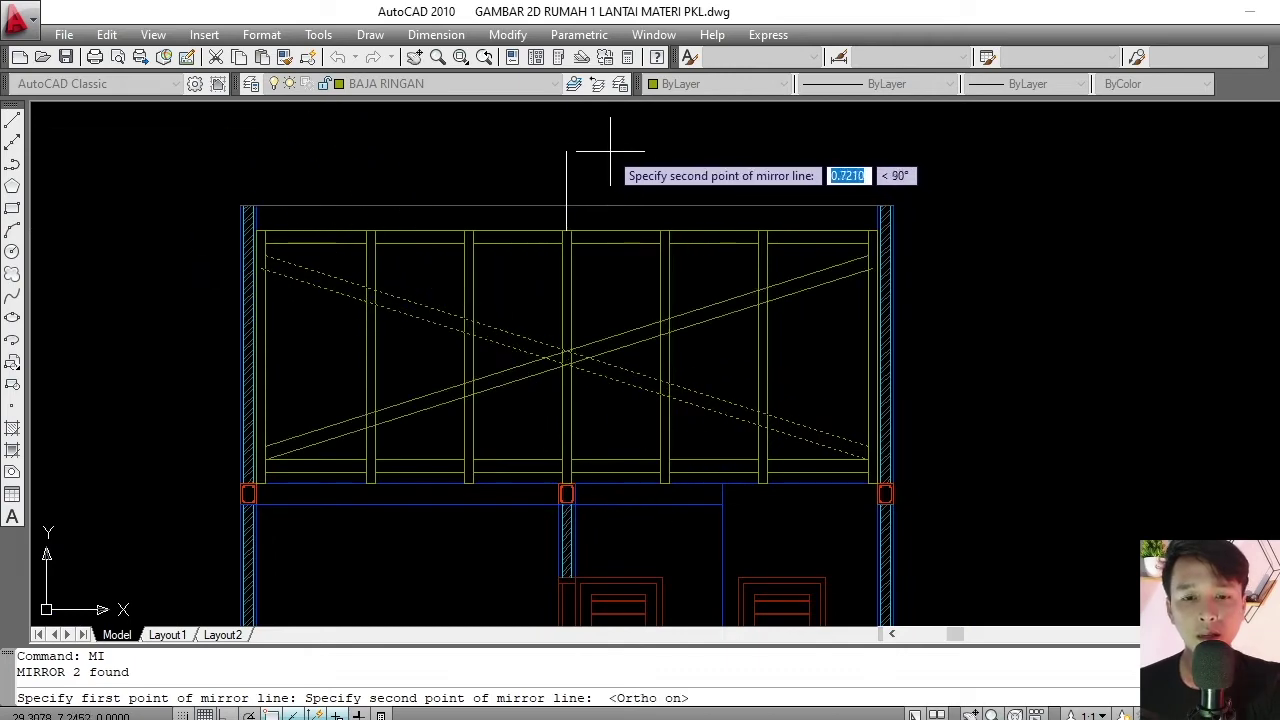
click(577, 142)
key(Return)
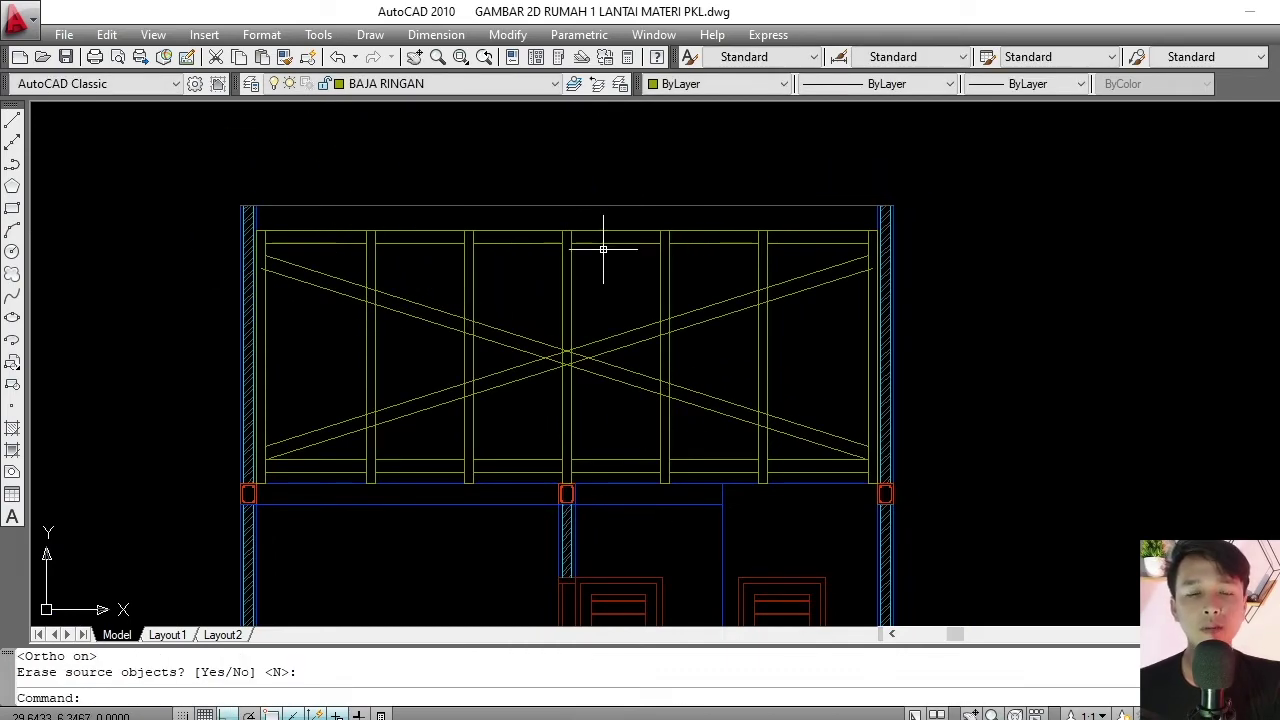
scroll(603, 249, down, 4)
scroll(508, 297, up, 5)
middle_drag(486, 271, 497, 289)
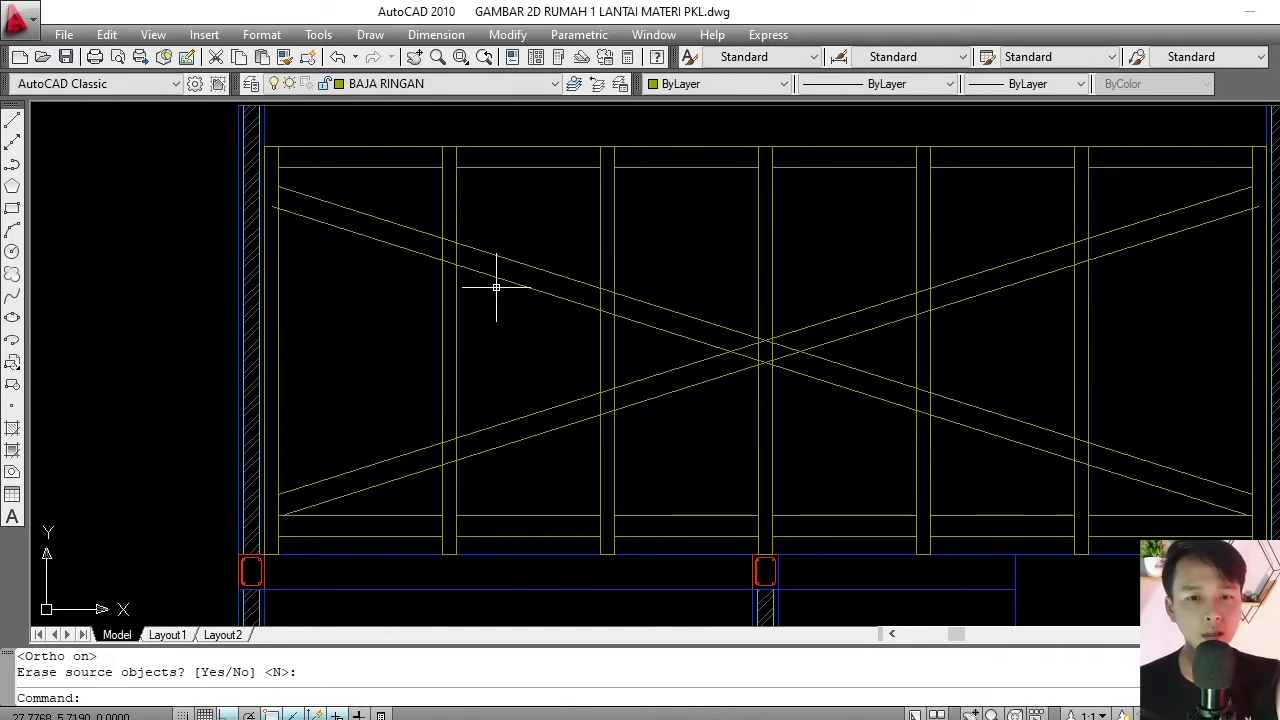
- Trim the overlapping brace segment at the right-wall stud with a crossing window, using all edges
scroll(479, 280, up, 2)
text(tr)
key(Return)
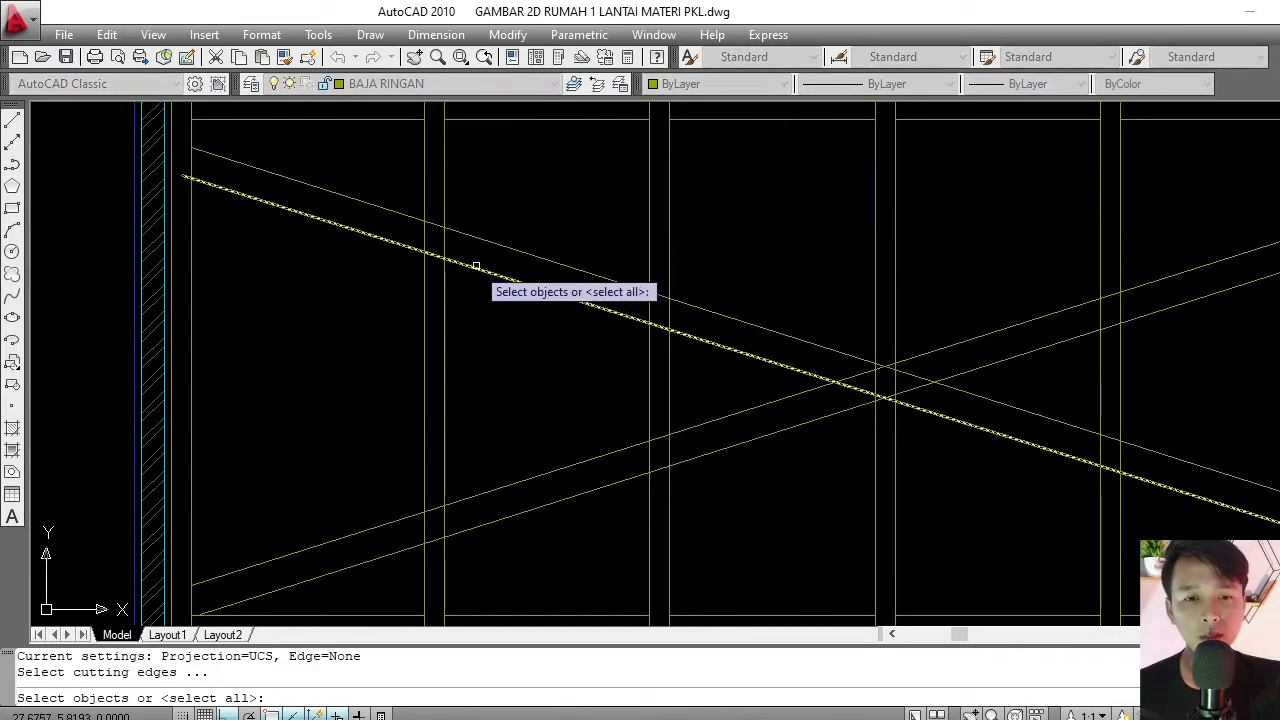
key(Escape)
scroll(445, 245, down, 2)
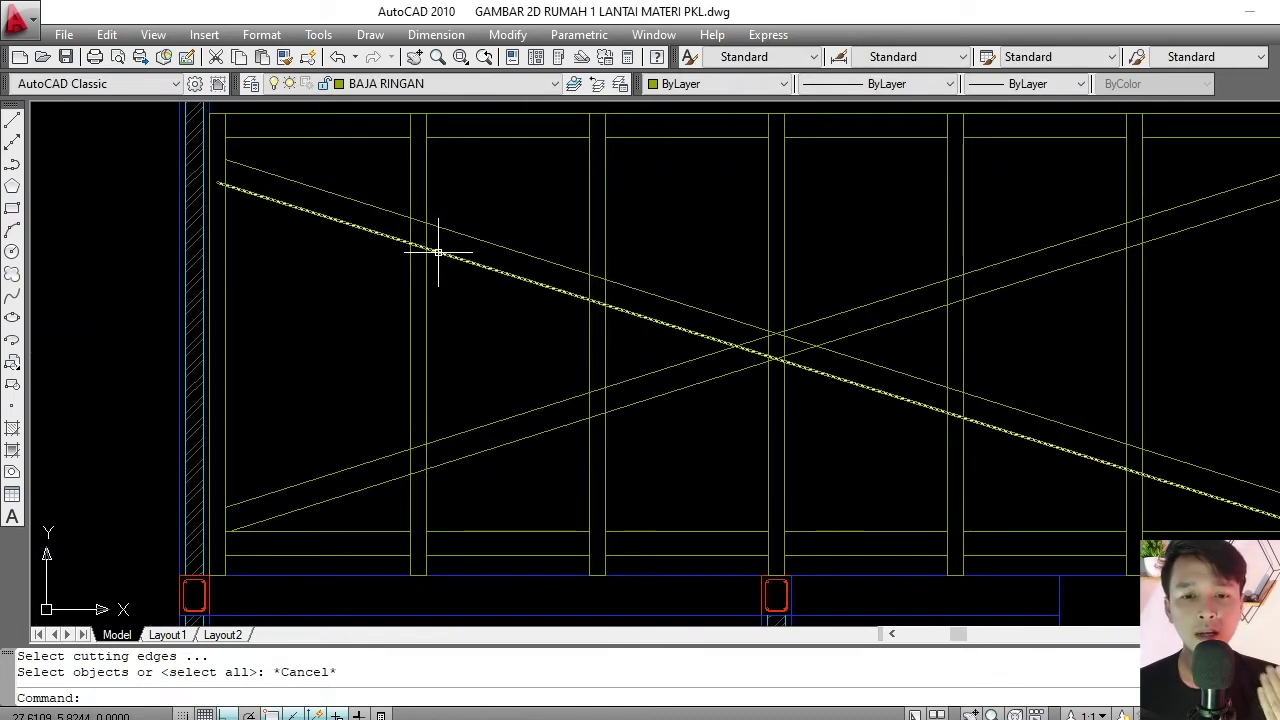
middle_drag(345, 205, 377, 243)
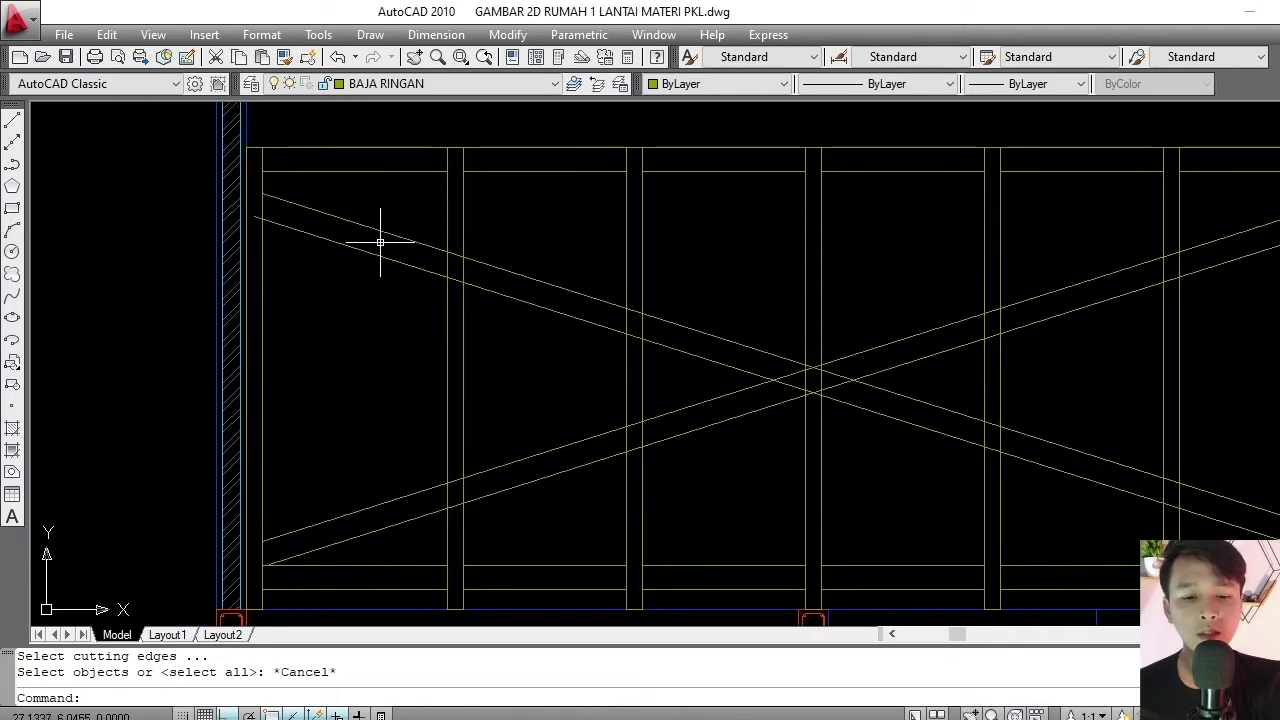
text(TR)
key(Return)
key(Escape)
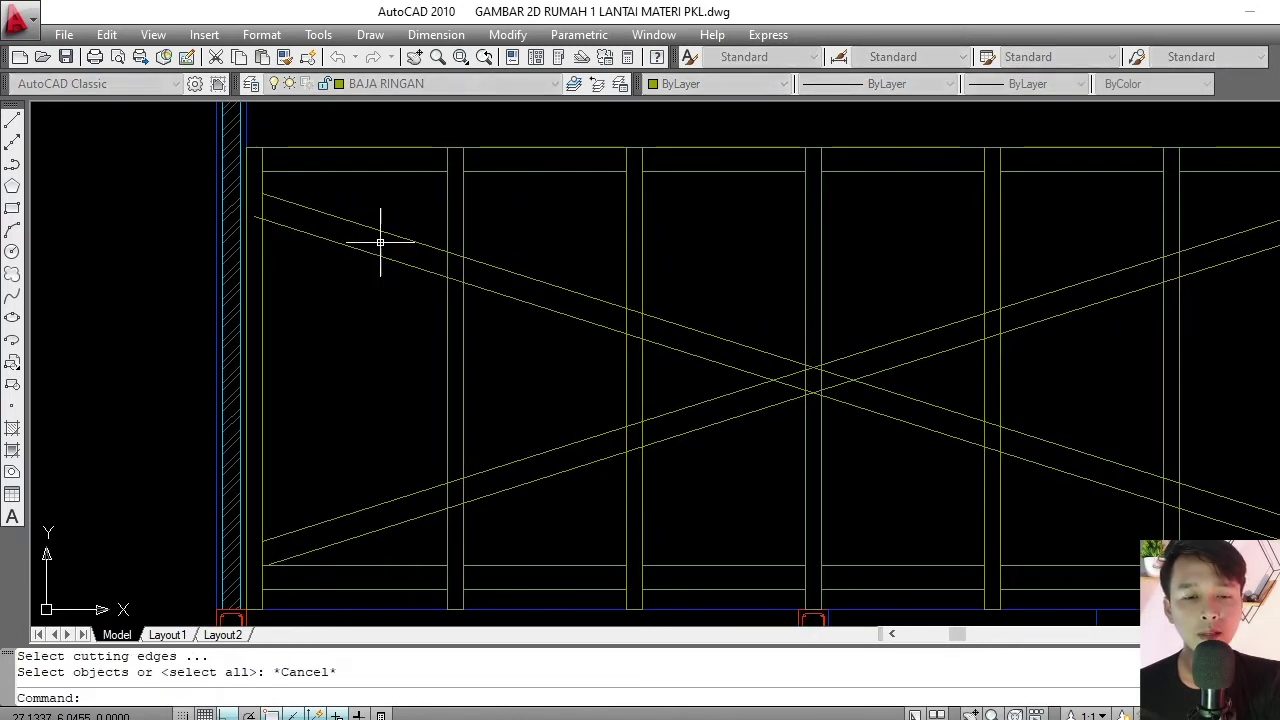
key(Escape)
key(Return)
key(Return)
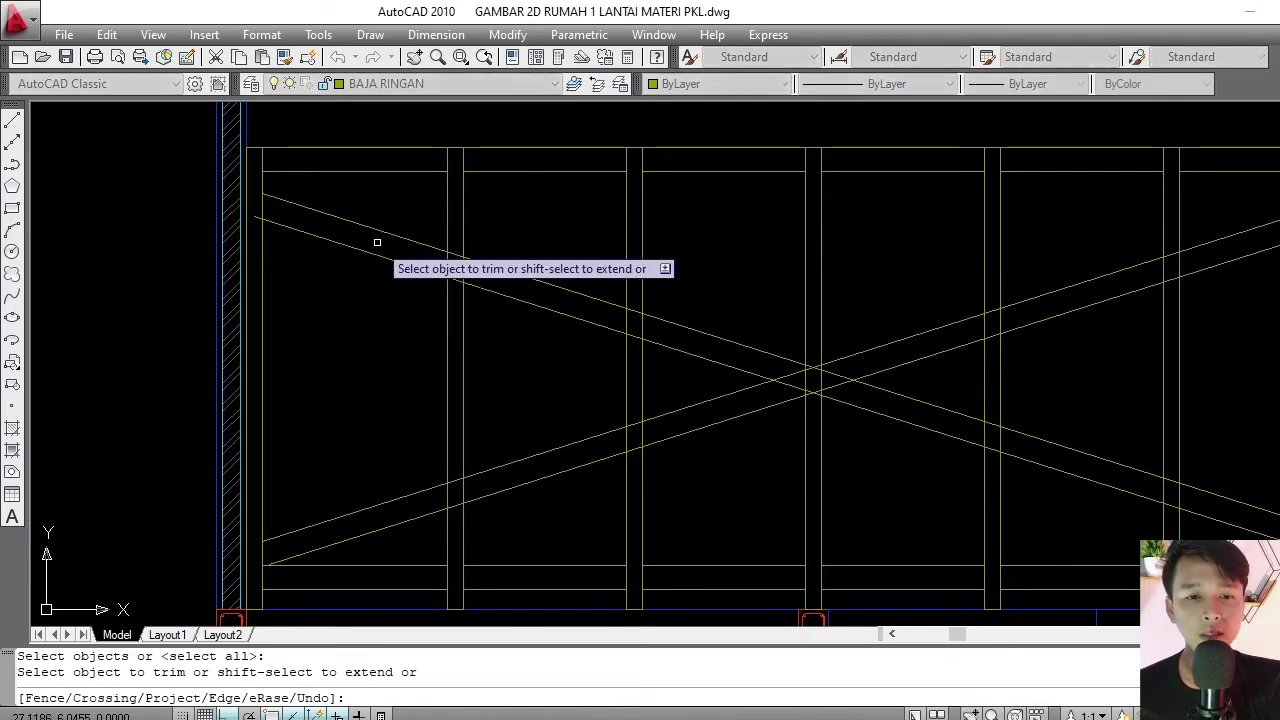
scroll(251, 218, up, 2)
scroll(265, 218, down, 3)
scroll(409, 246, up, 2)
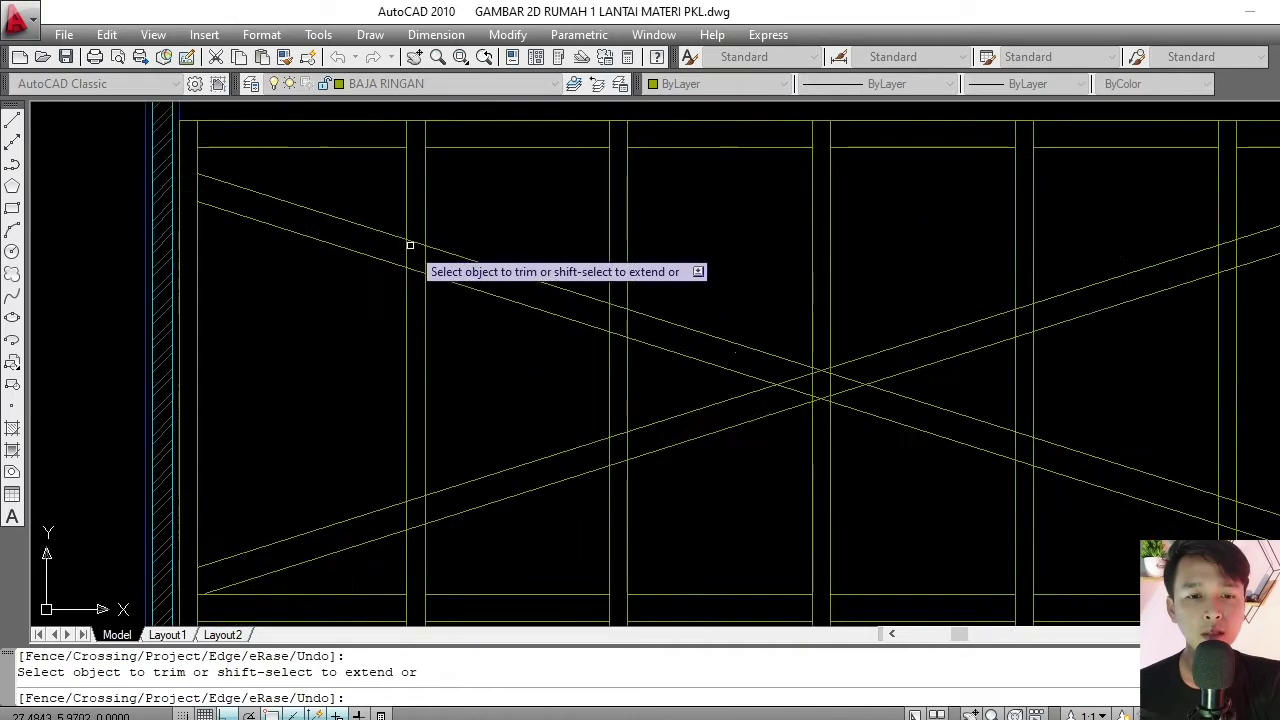
scroll(434, 260, up, 3)
click(458, 271)
click(380, 271)
scroll(374, 245, down, 2)
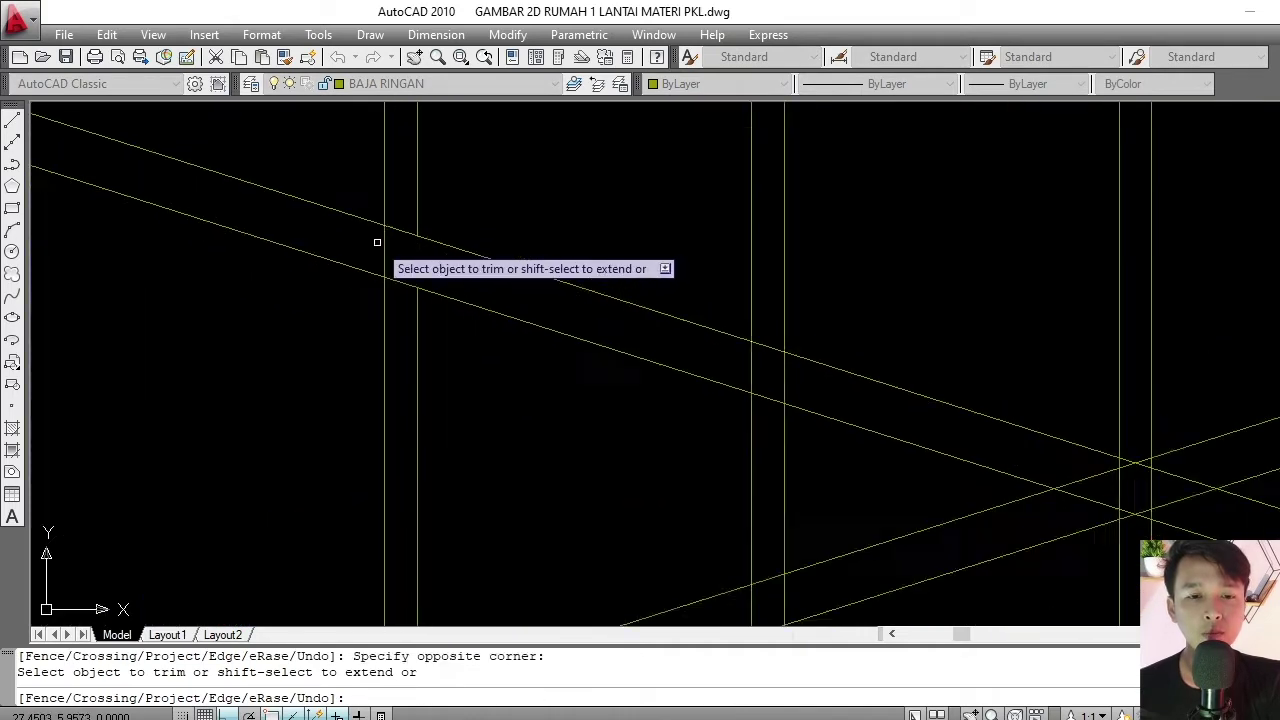
scroll(378, 248, down, 2)
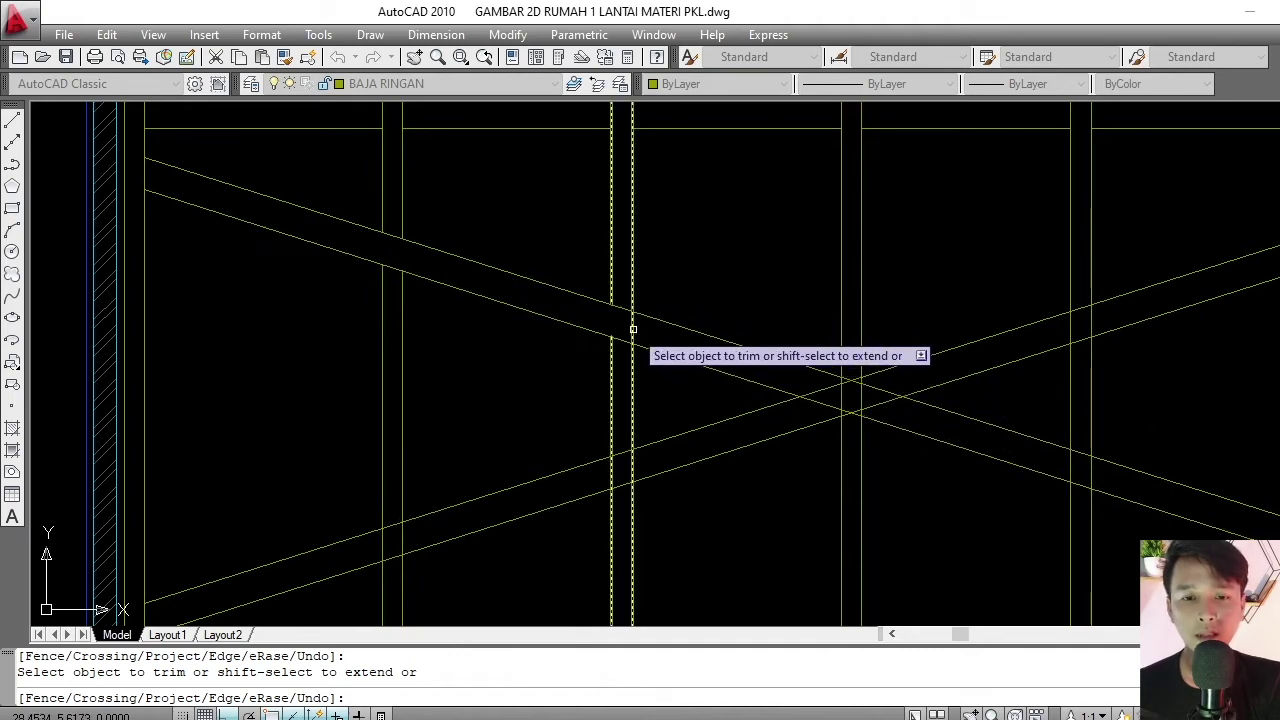
- Pan and zoom the view toward the truss centre
middle_drag(710, 336, 502, 262)
scroll(580, 292, up, 3)
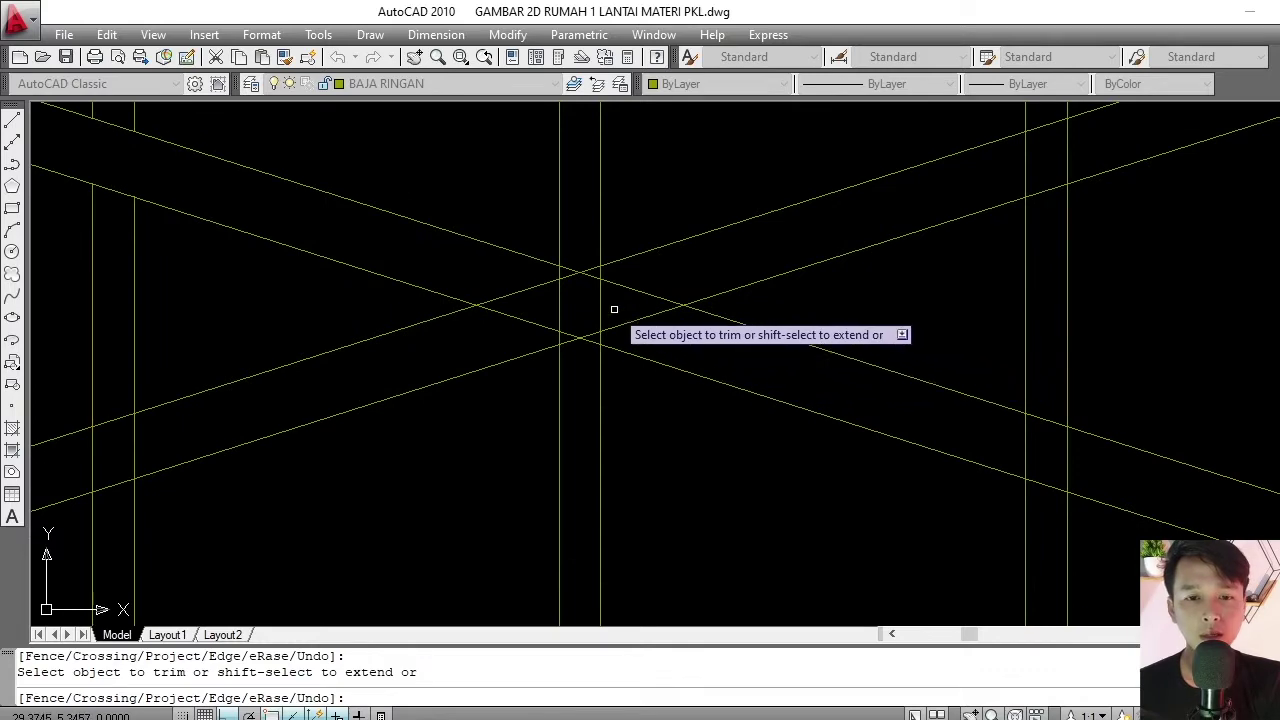
scroll(599, 271, up, 2)
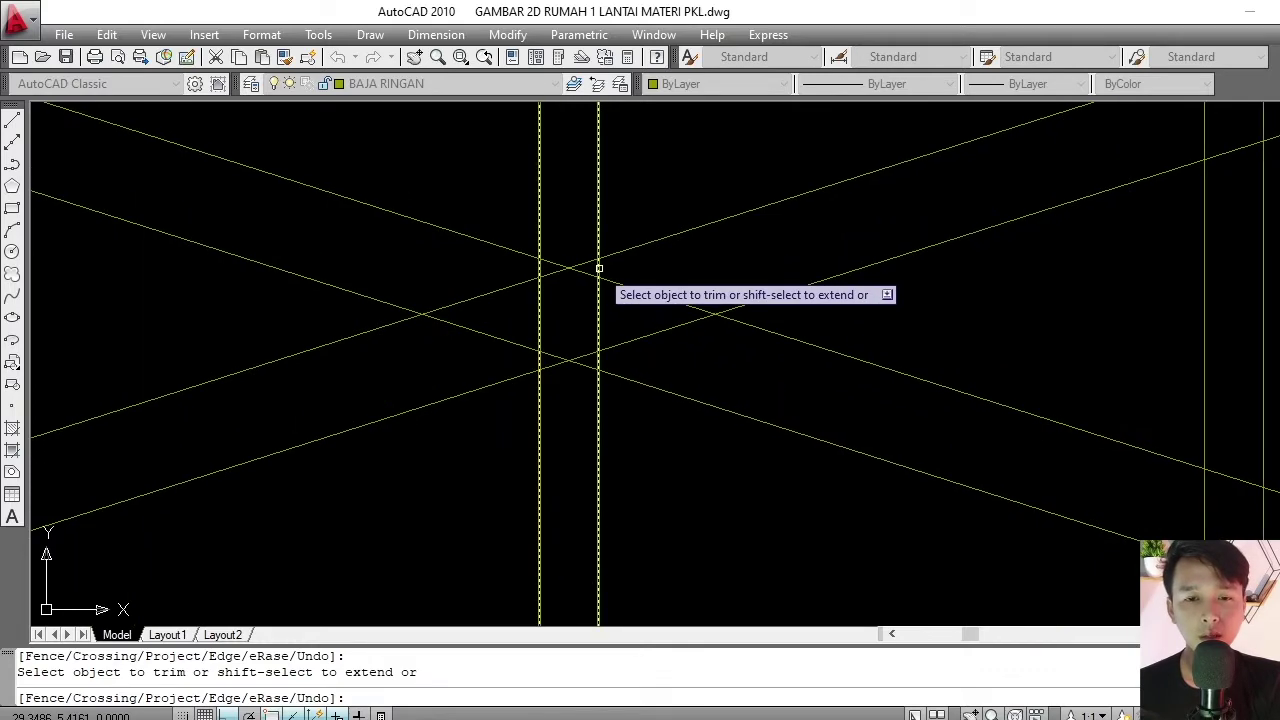
scroll(475, 307, down, 3)
scroll(597, 355, up, 2)
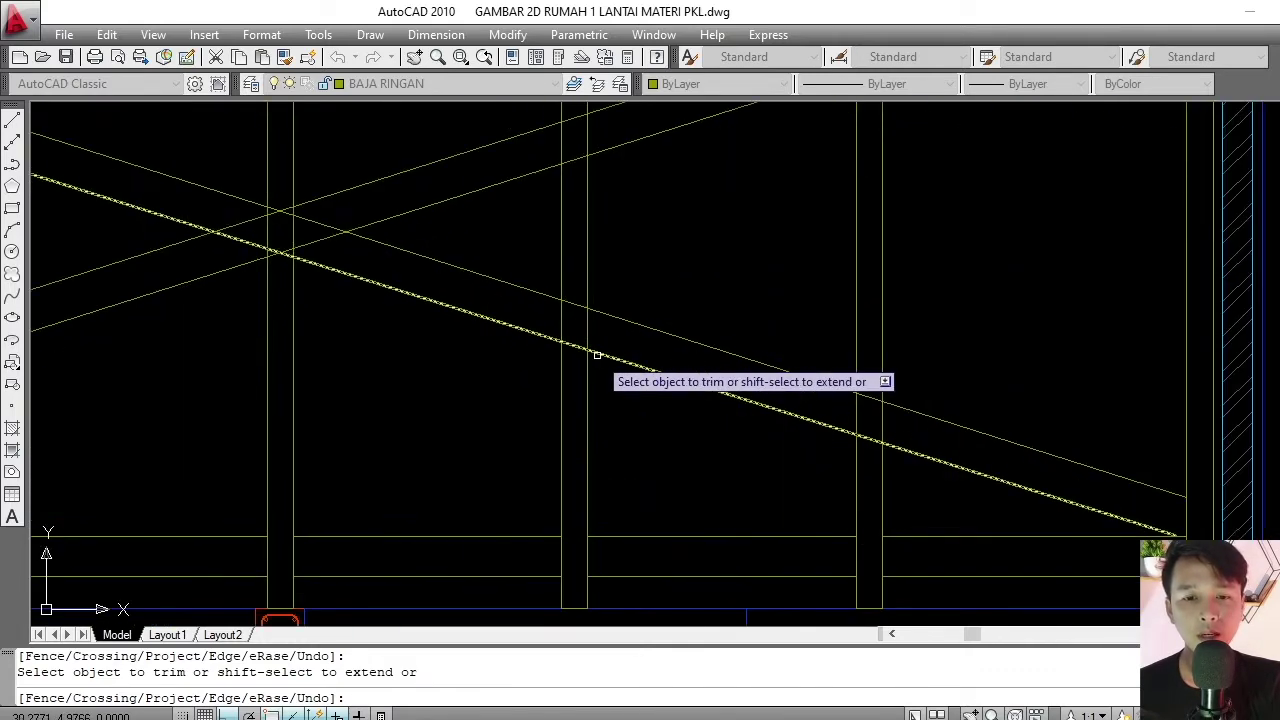
scroll(597, 355, up, 1)
scroll(542, 302, down, 4)
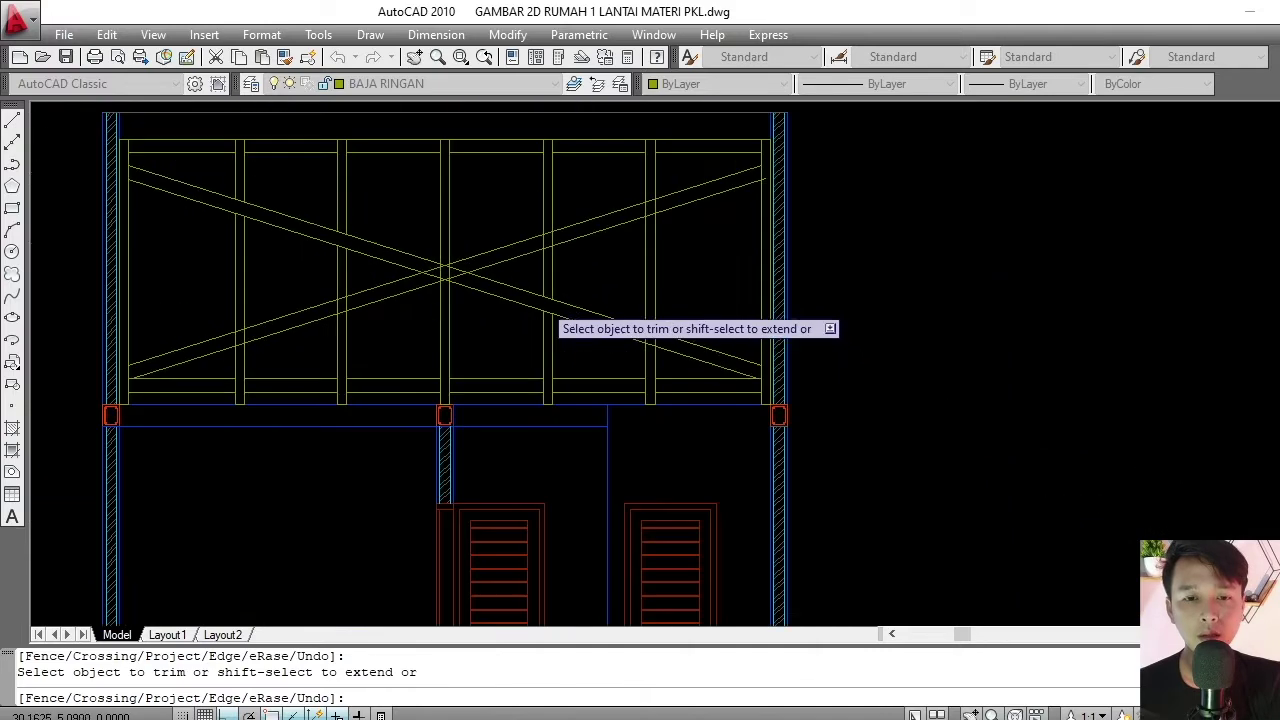
scroll(600, 318, up, 2)
scroll(620, 320, up, 3)
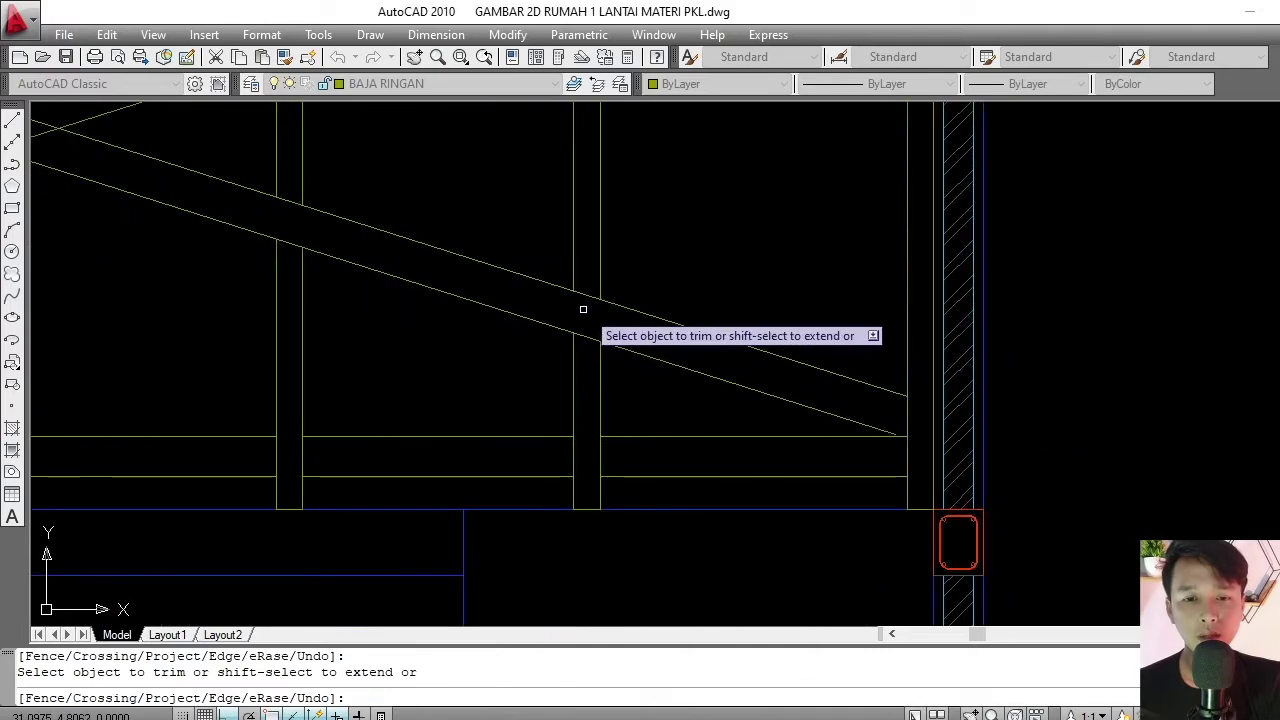
scroll(700, 360, down, 4)
scroll(730, 358, up, 2)
scroll(770, 385, up, 2)
- Extend the upper and lower diagonals to the vertical stud line
key(Escape)
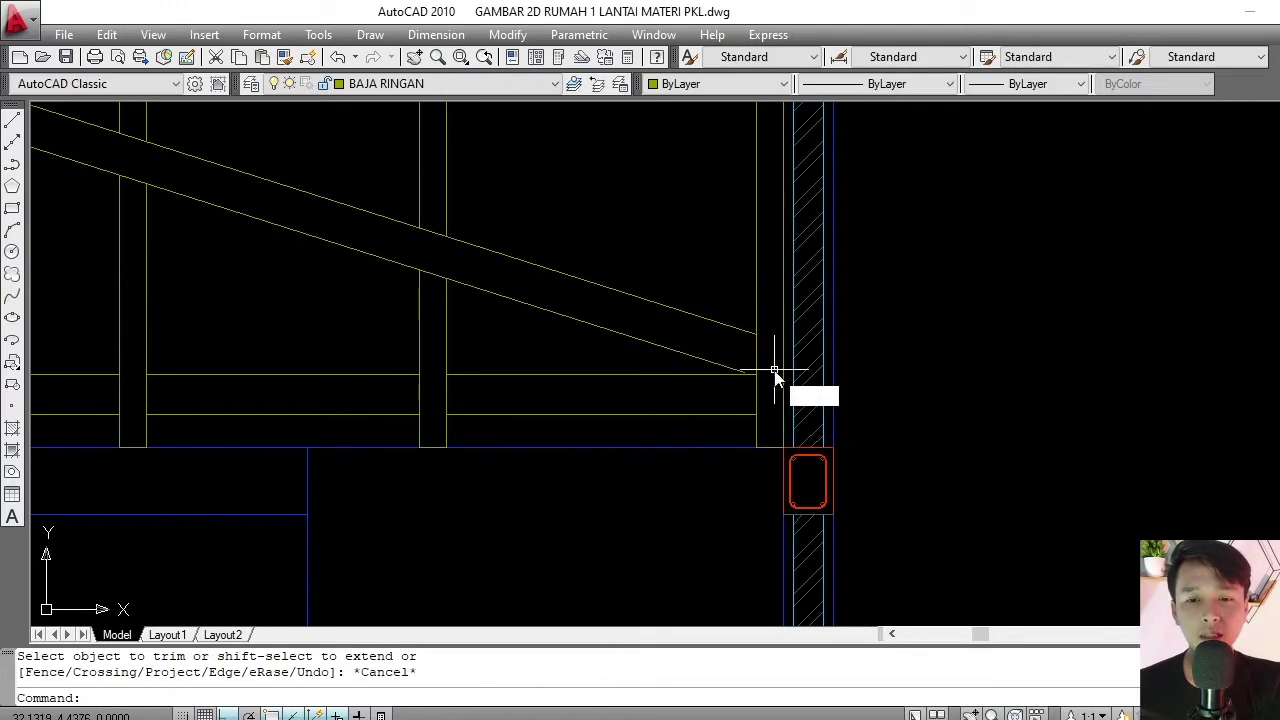
key(space)
scroll(771, 354, up, 3)
click(726, 338)
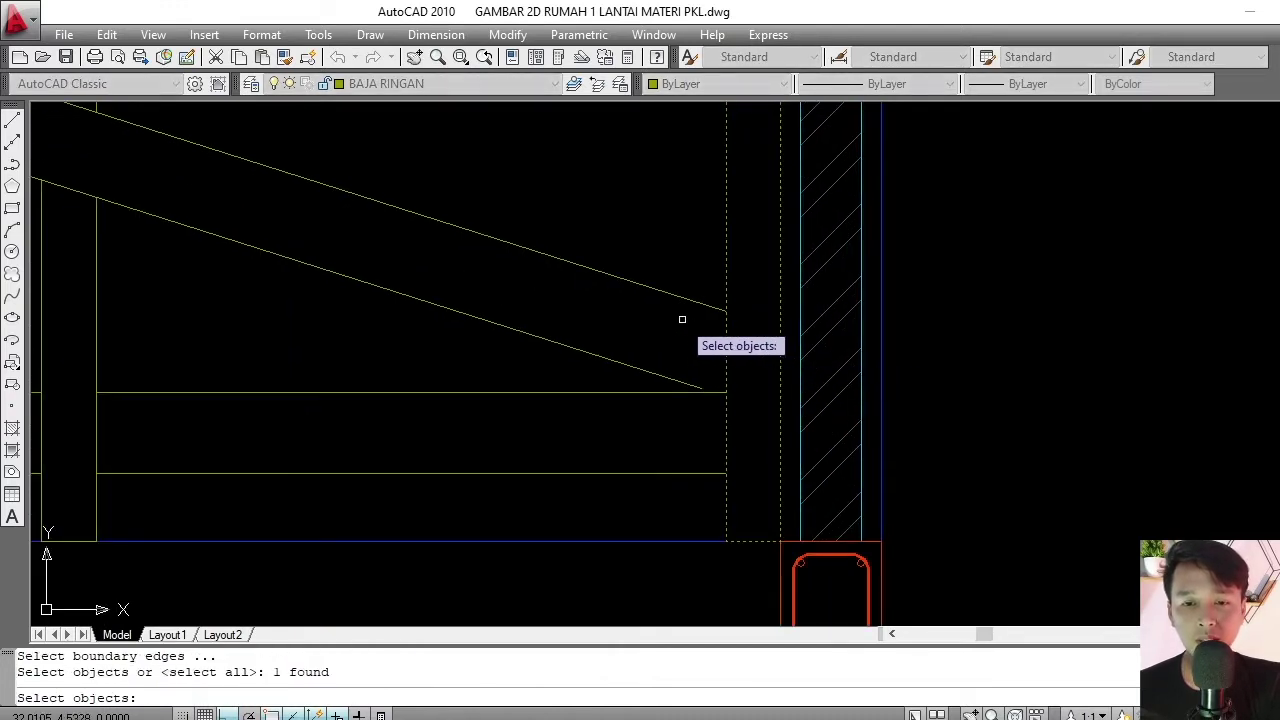
key(Return)
click(671, 277)
click(640, 334)
click(596, 385)
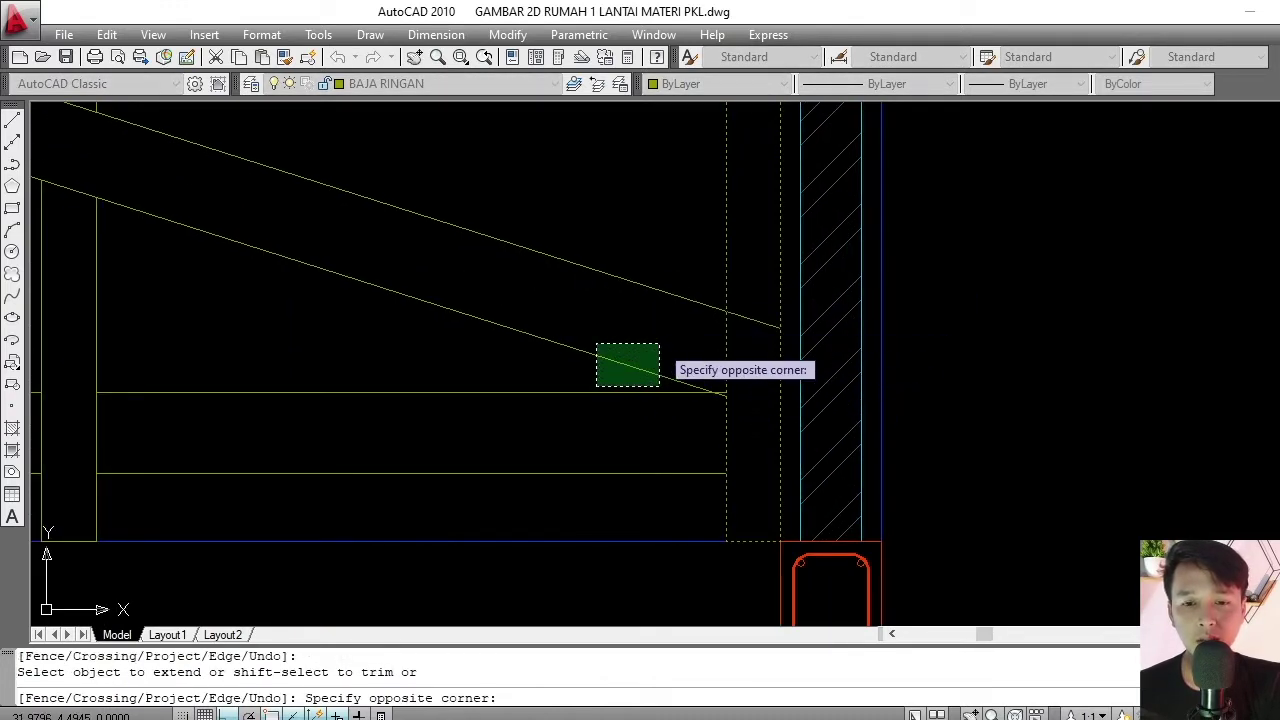
click(659, 344)
key(Return)
- Extend both diagonals' left ends out to the frame
scroll(720, 405, up, 1)
text(TR)
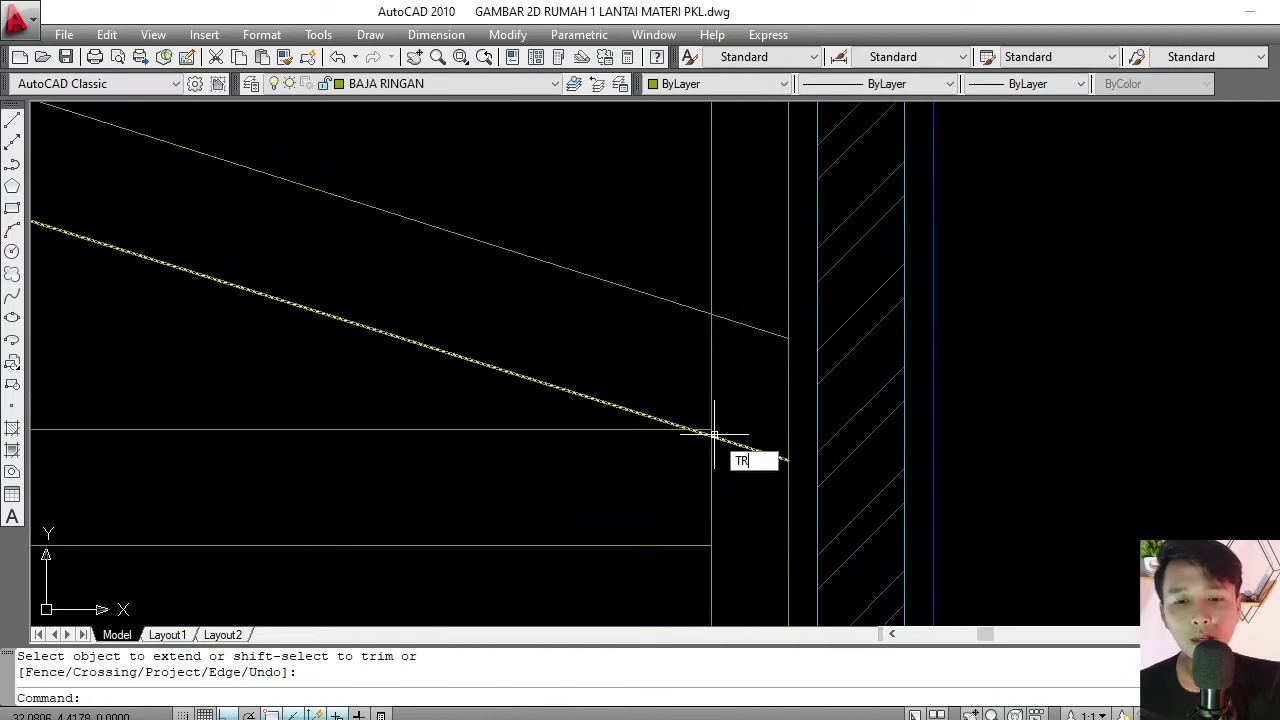
key(Return)
key(Return)
scroll(713, 430, up, 3)
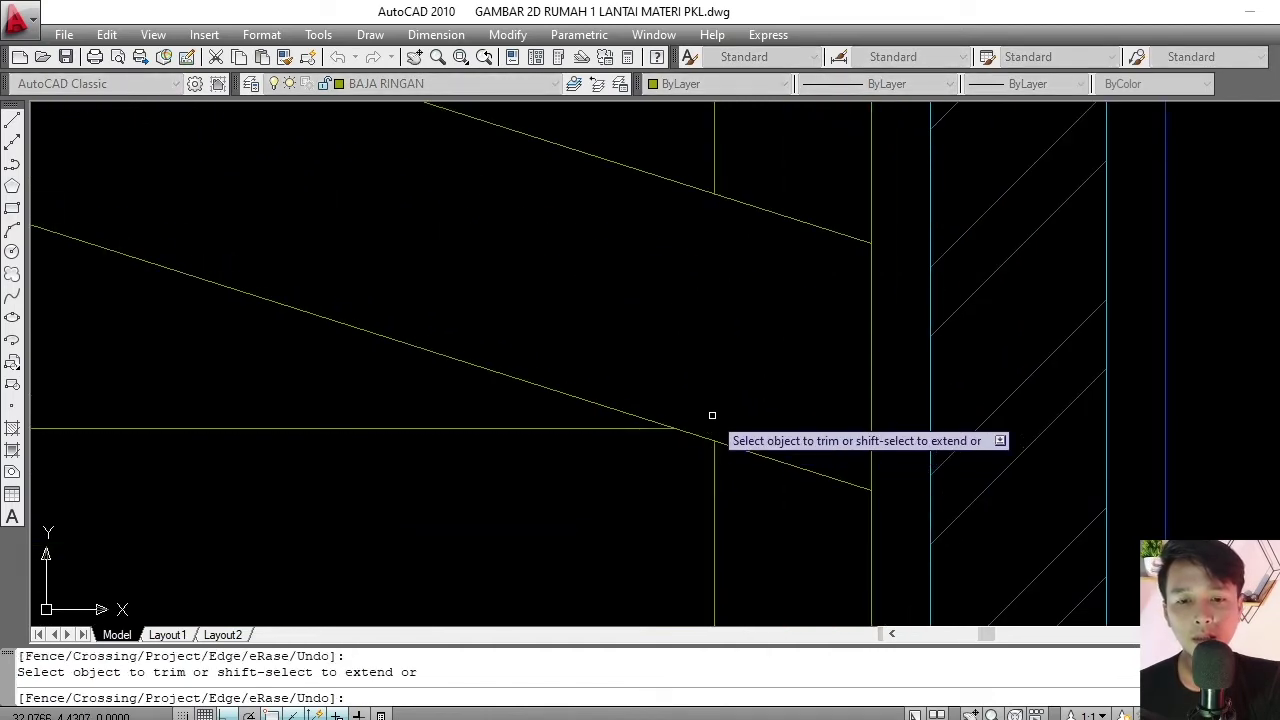
scroll(740, 400, down, 2)
scroll(771, 402, down, 3)
key(Escape)
scroll(509, 316, down, 3)
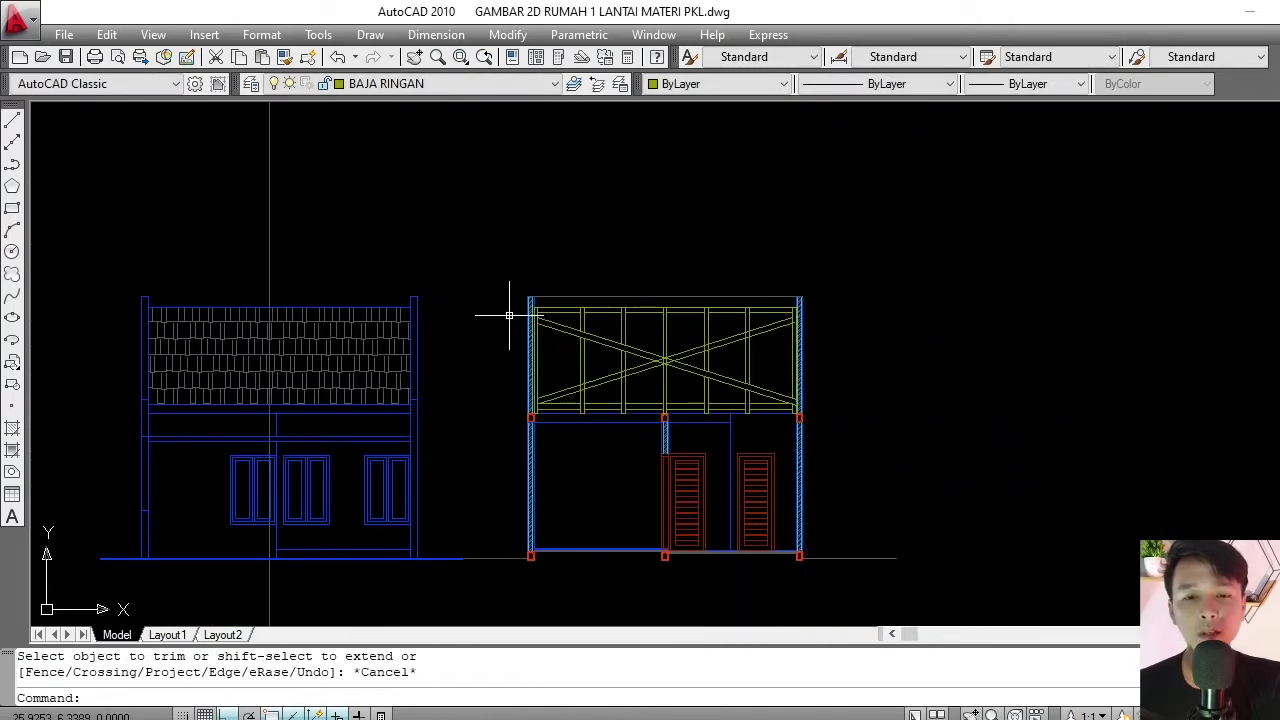
scroll(509, 316, up, 8)
key(Return)
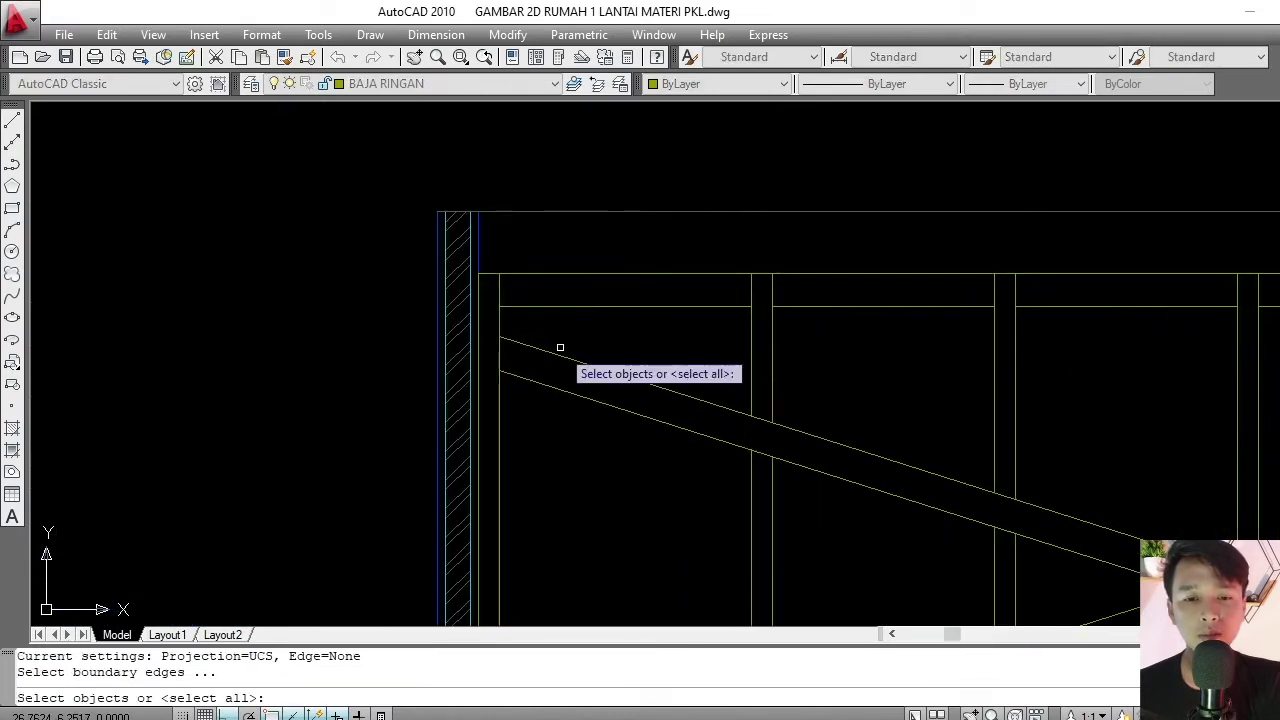
key(Return)
click(574, 349)
click(503, 343)
- Trim a piece of the diagonal brace line within the roof truss
scroll(501, 357, up, 4)
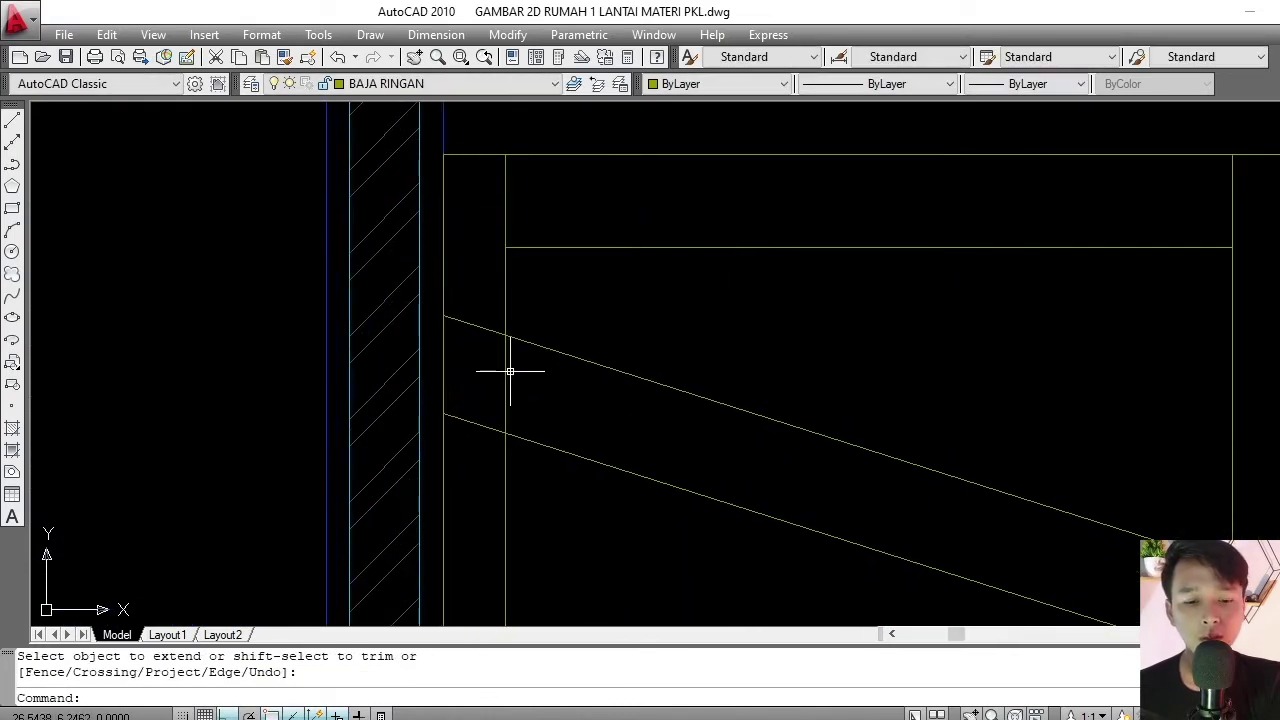
text(TR)
key(Return)
key(Return)
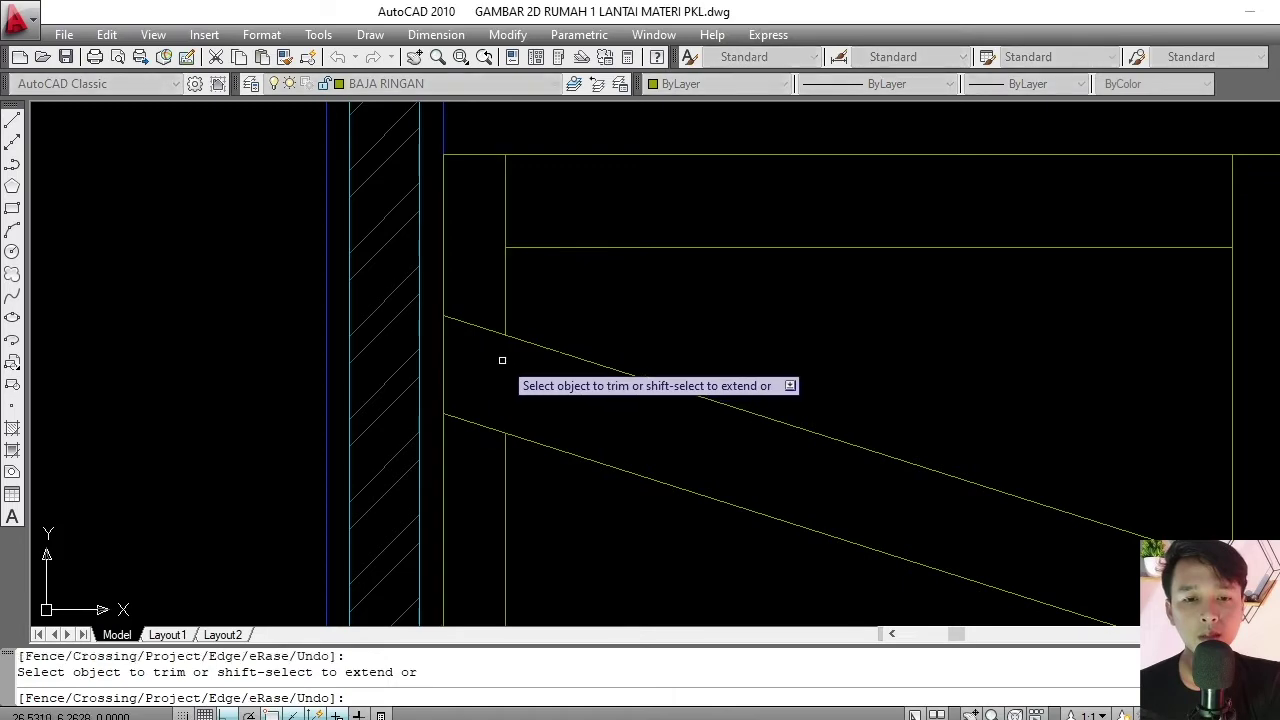
scroll(510, 371, down, 5)
middle_drag(543, 357, 506, 329)
scroll(578, 323, up, 3)
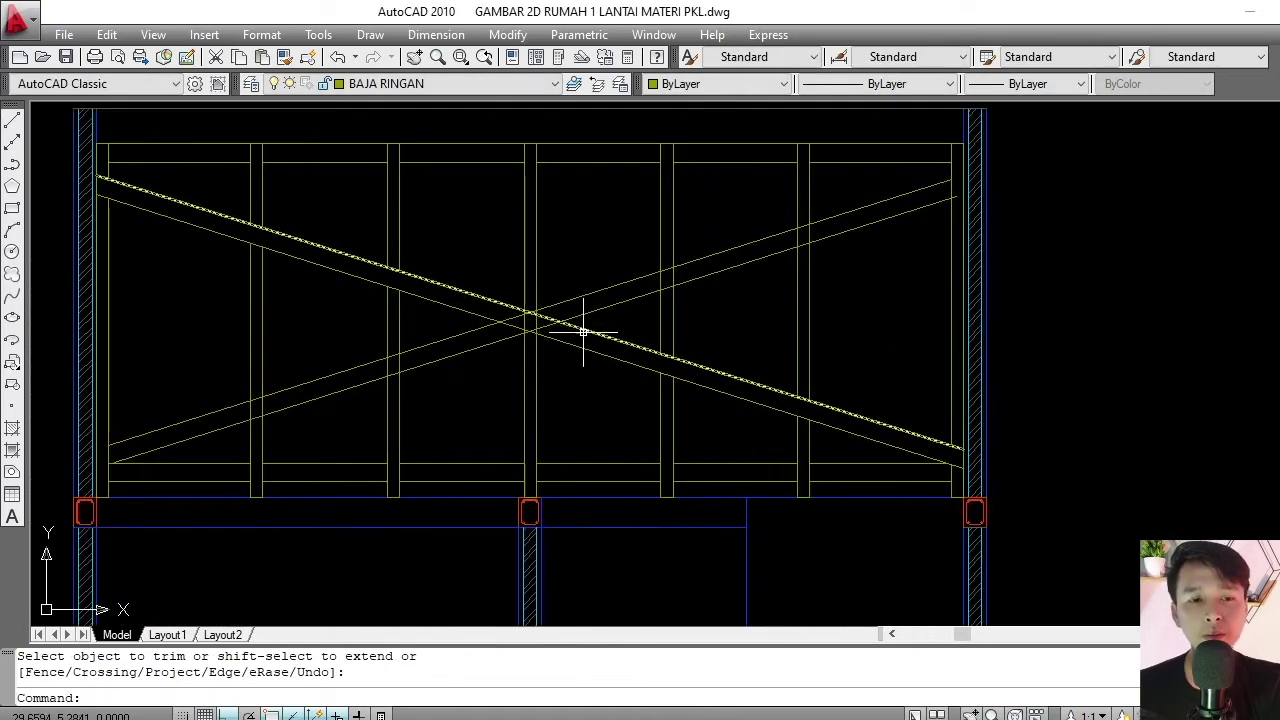
click(583, 331)
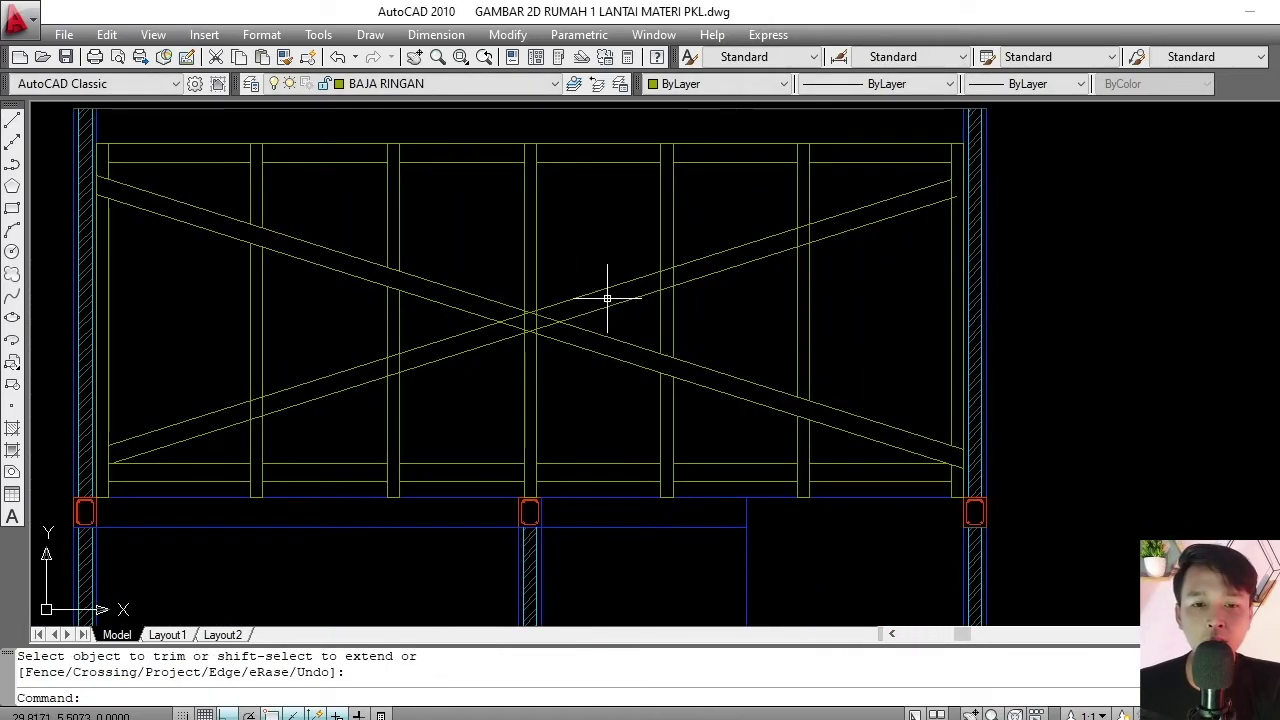
middle_drag(607, 298, 625, 341)
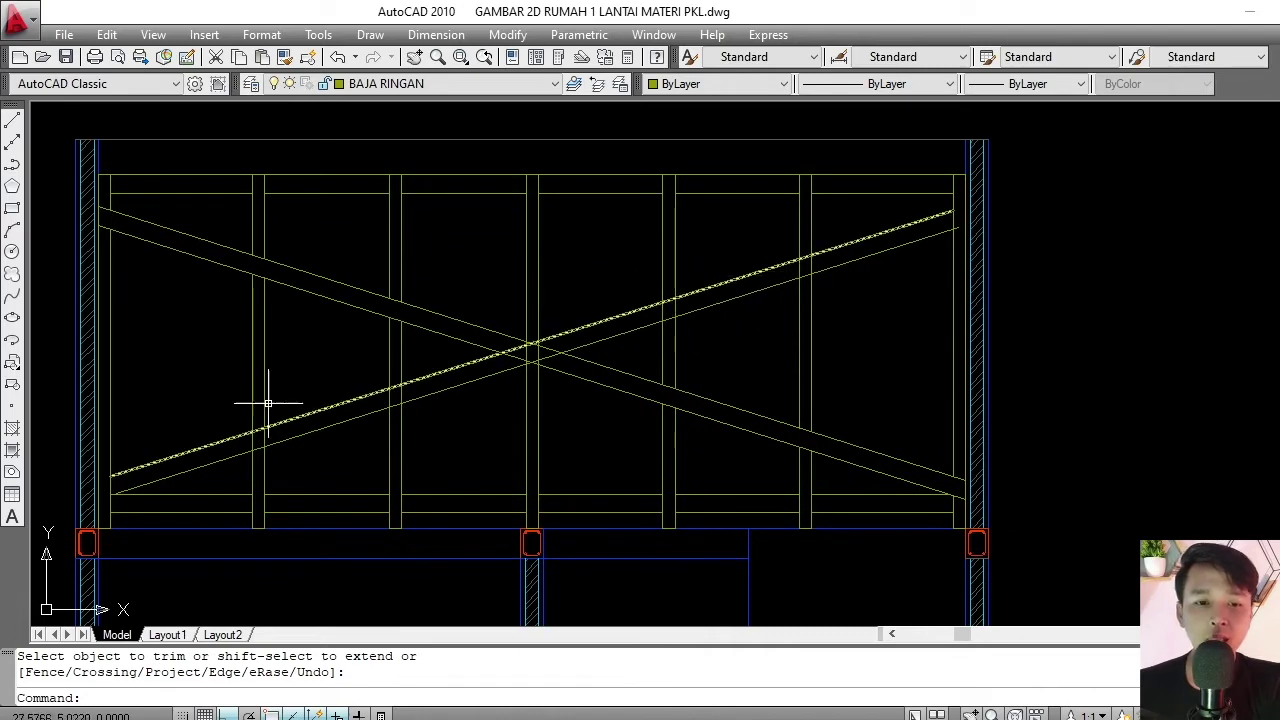
scroll(229, 448, up, 1)
scroll(263, 446, up, 1)
scroll(371, 409, up, 1)
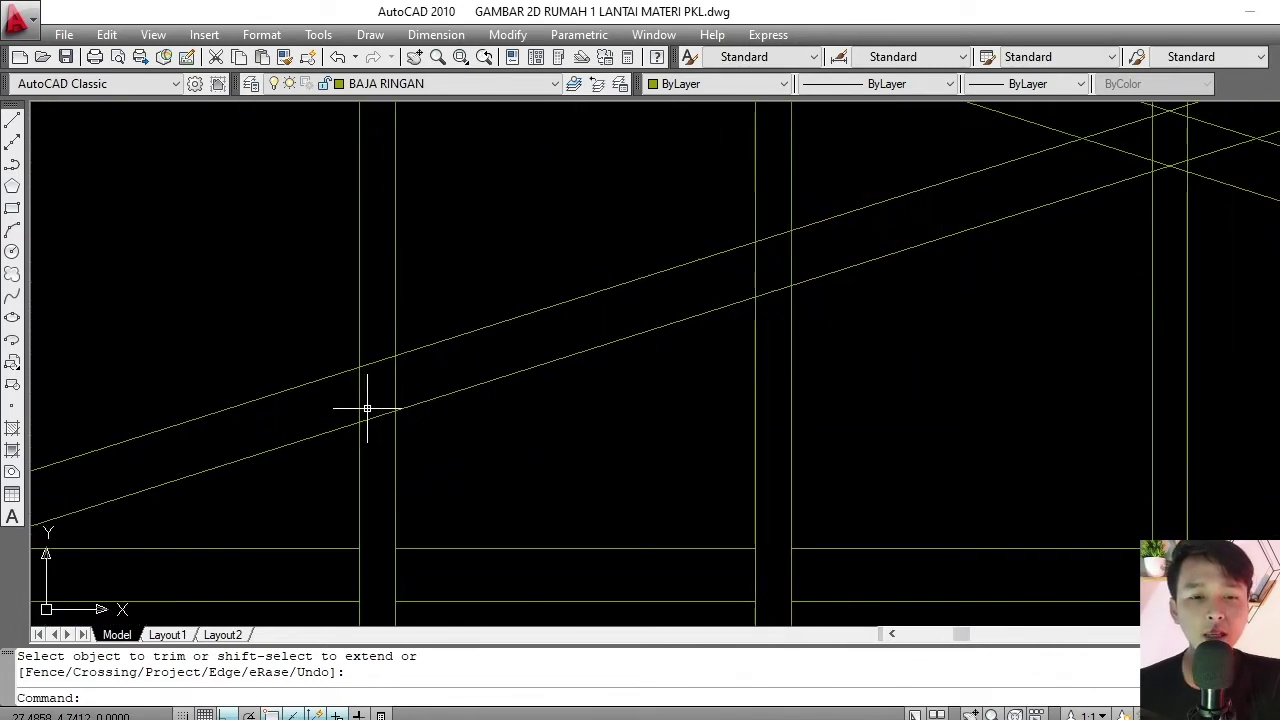
text(TR)
- Trim the diagonals where they cross the first two studs
key(Return)
key(Return)
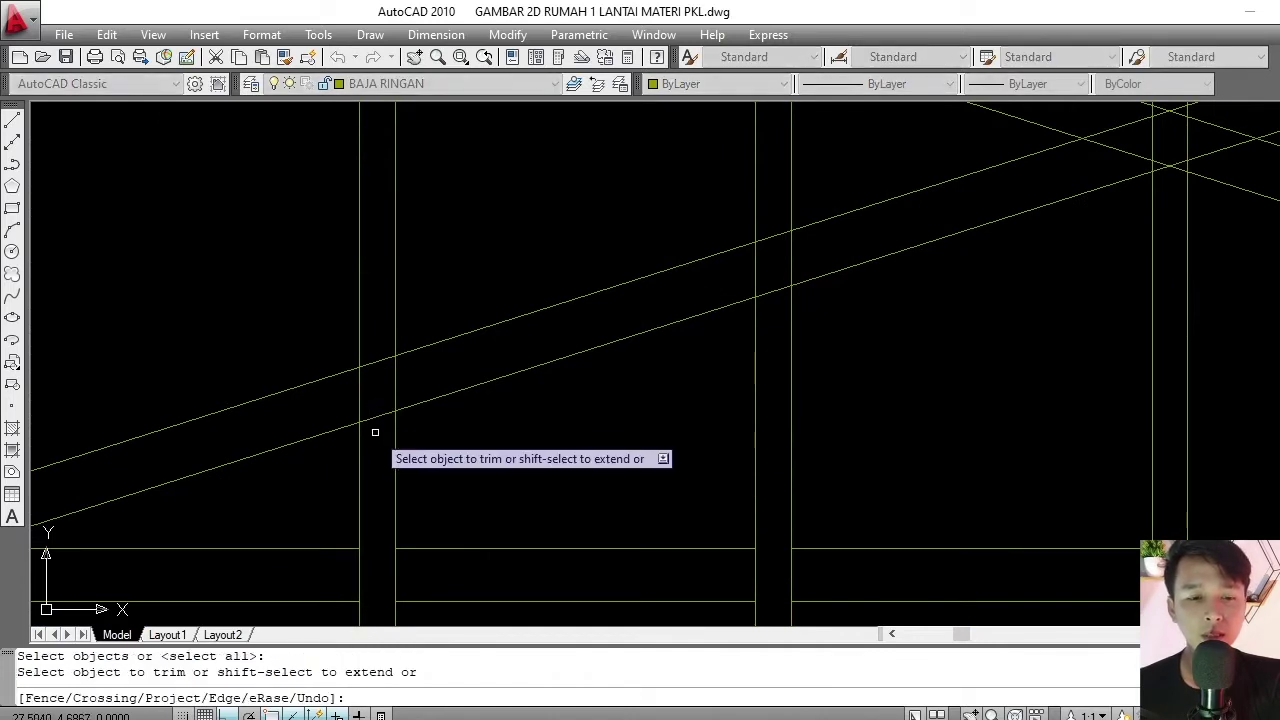
click(375, 433)
click(377, 349)
click(769, 231)
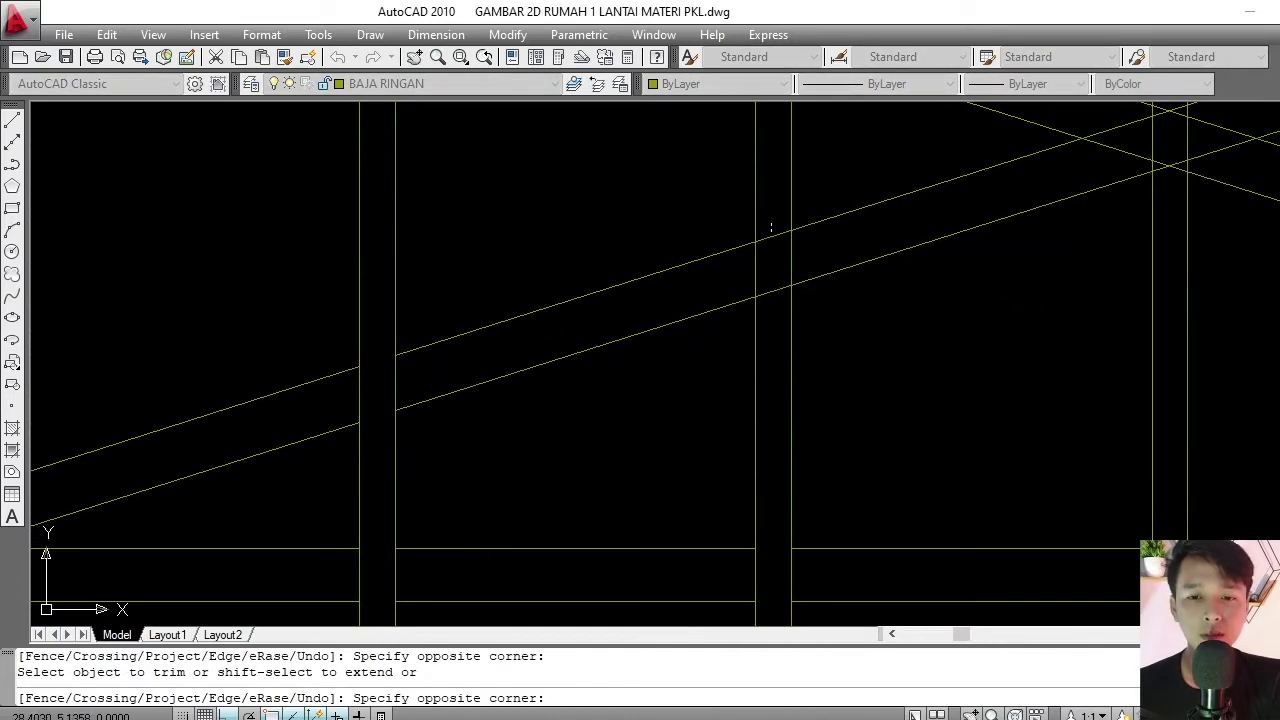
click(769, 323)
scroll(769, 326, down, 3)
middle_drag(740, 326, 463, 397)
scroll(517, 349, up, 2)
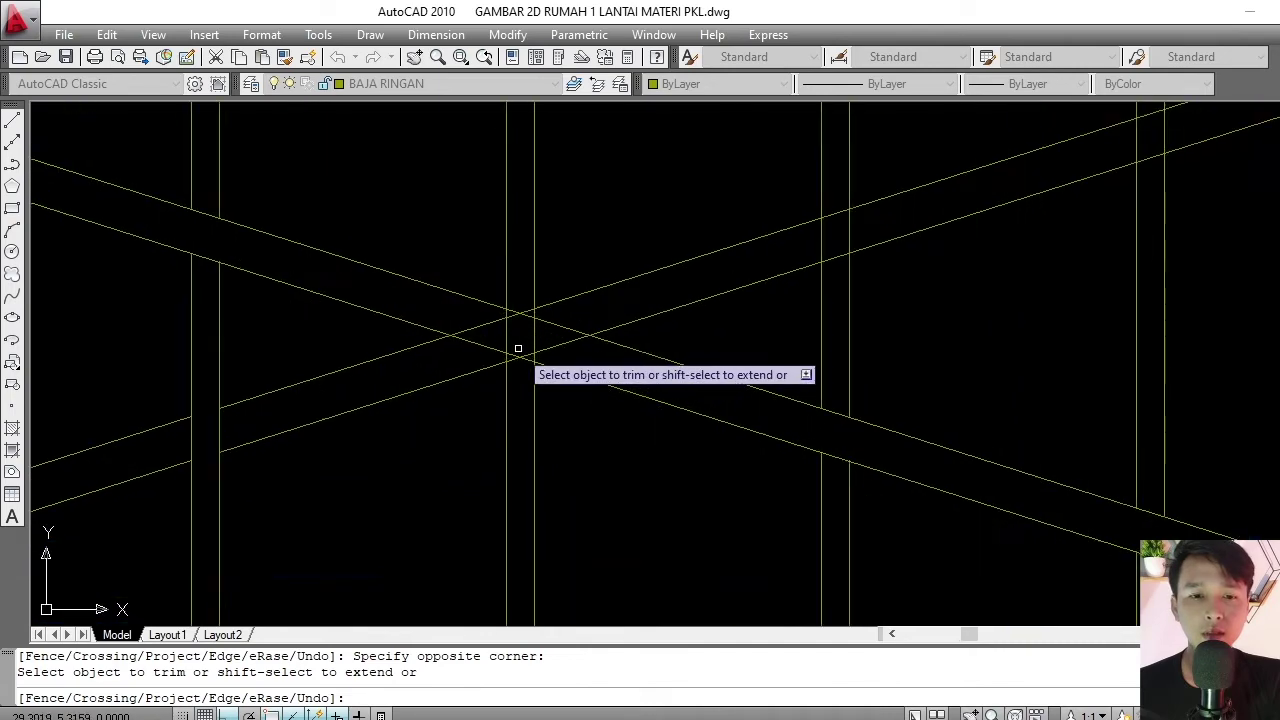
scroll(514, 358, up, 1)
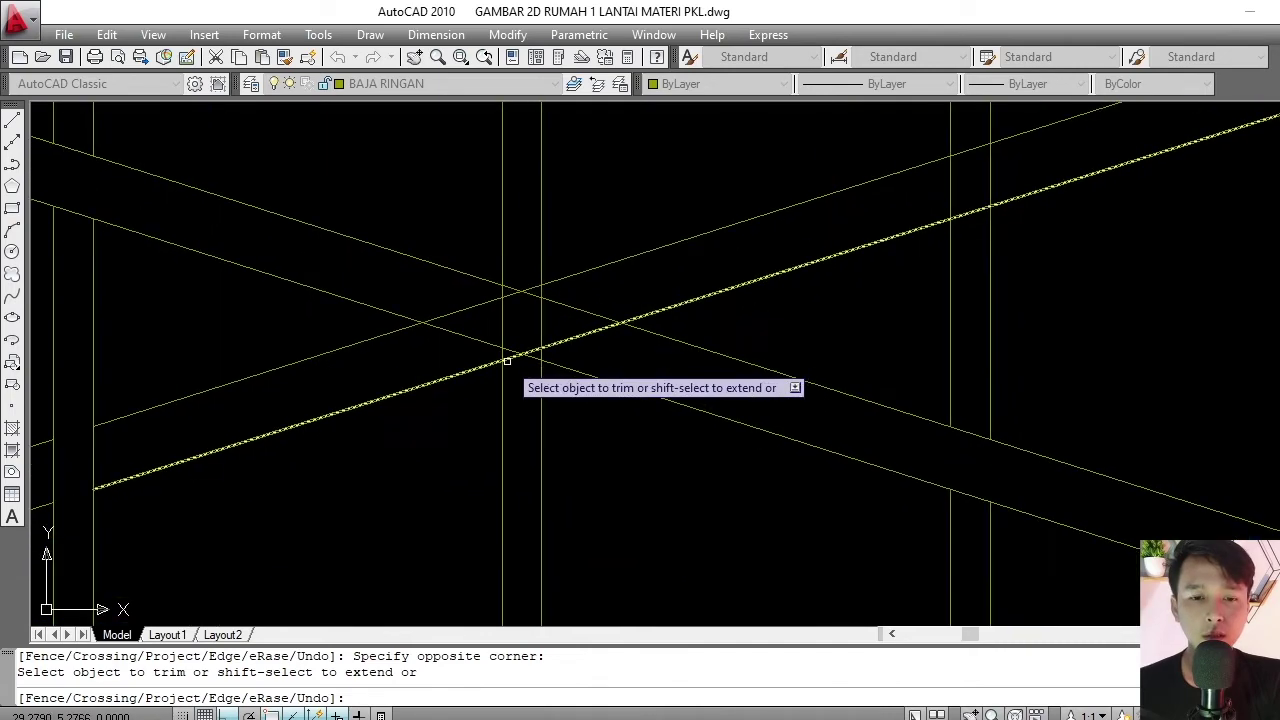
scroll(534, 283, up, 1)
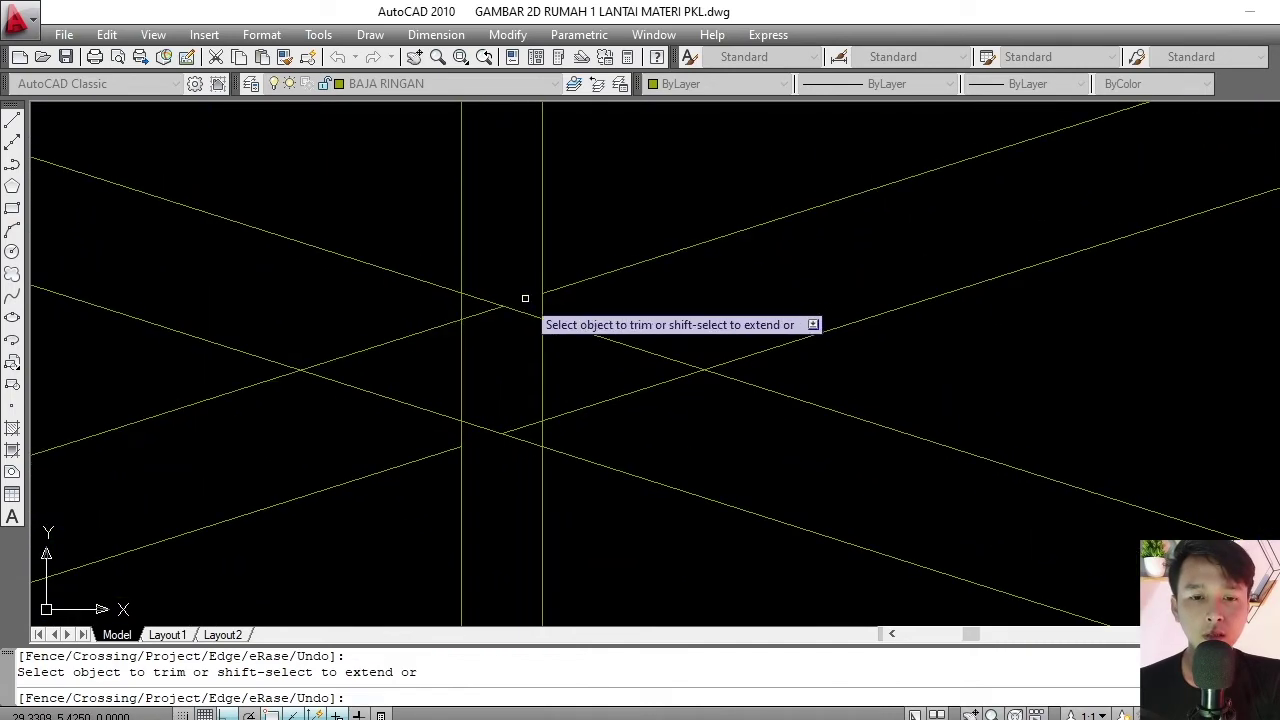
scroll(520, 300, down, 1)
scroll(515, 315, down, 1)
scroll(509, 334, up, 1)
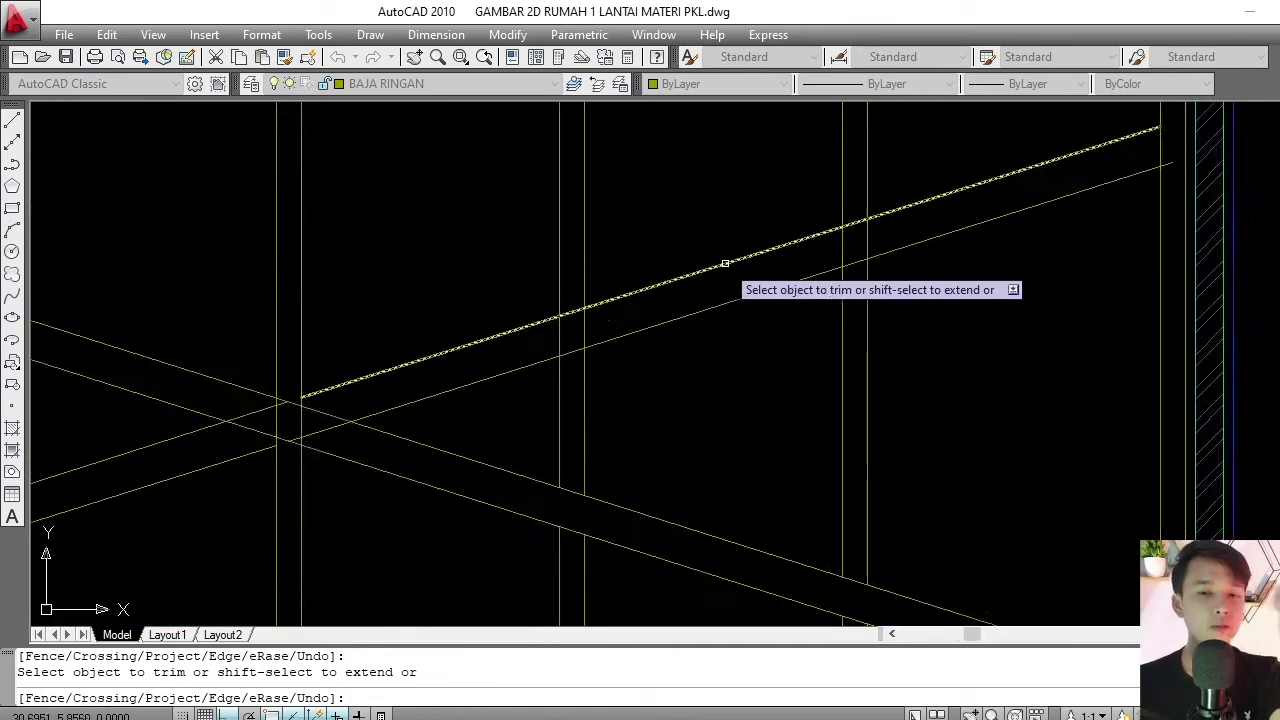
- Trim the brace pieces inside two more studs and near the right wall
click(514, 325)
click(503, 406)
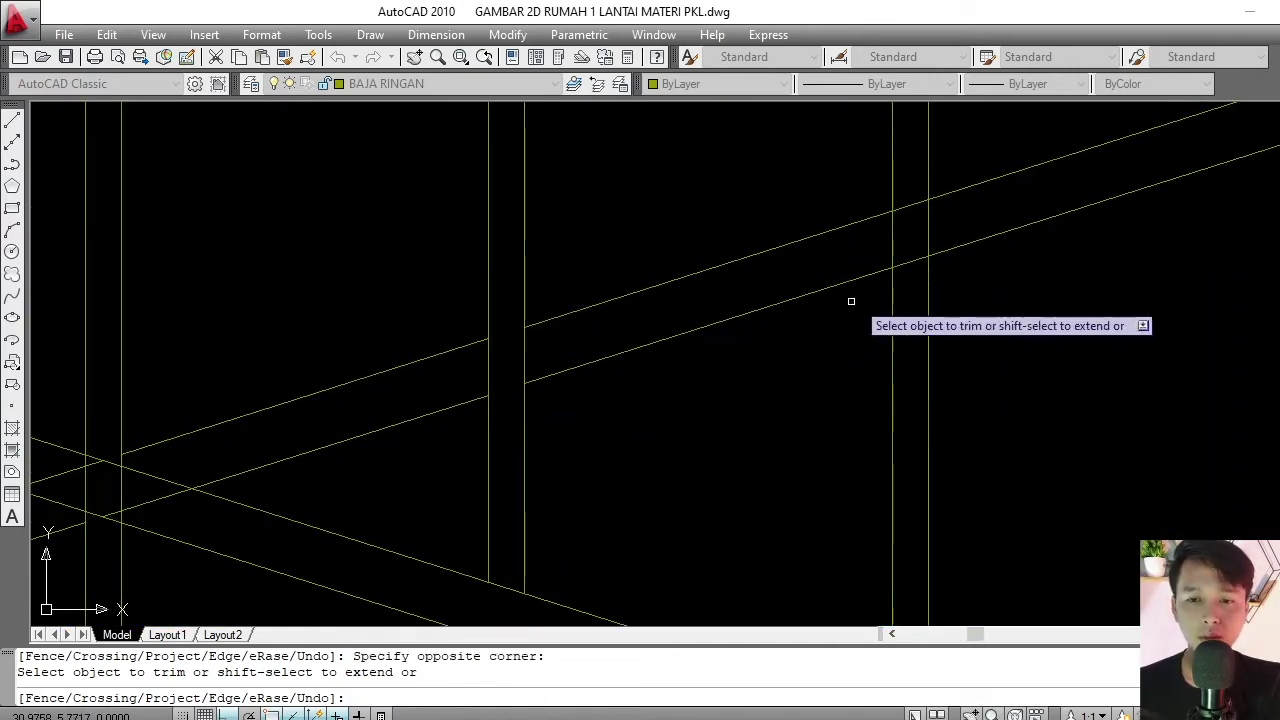
click(905, 272)
click(905, 205)
scroll(714, 323, down, 2)
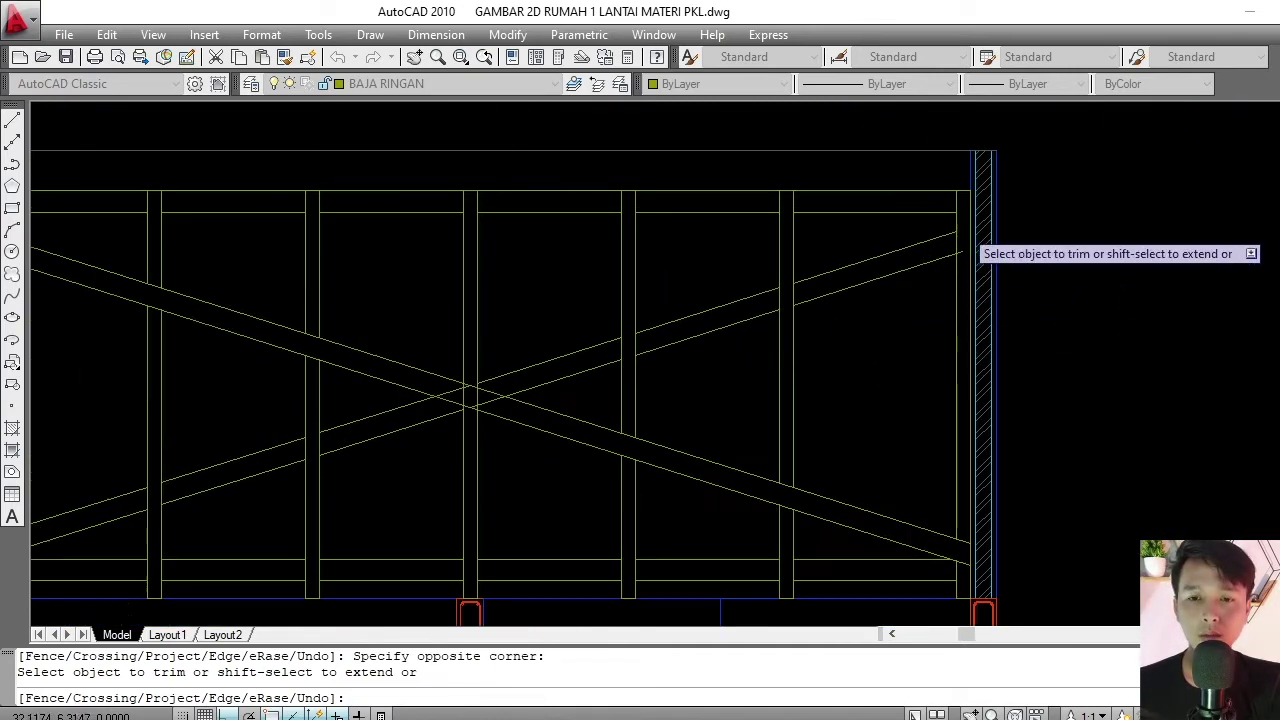
scroll(953, 242, up, 3)
click(953, 242)
click(935, 358)
scroll(808, 309, down, 3)
scroll(731, 289, down, 1)
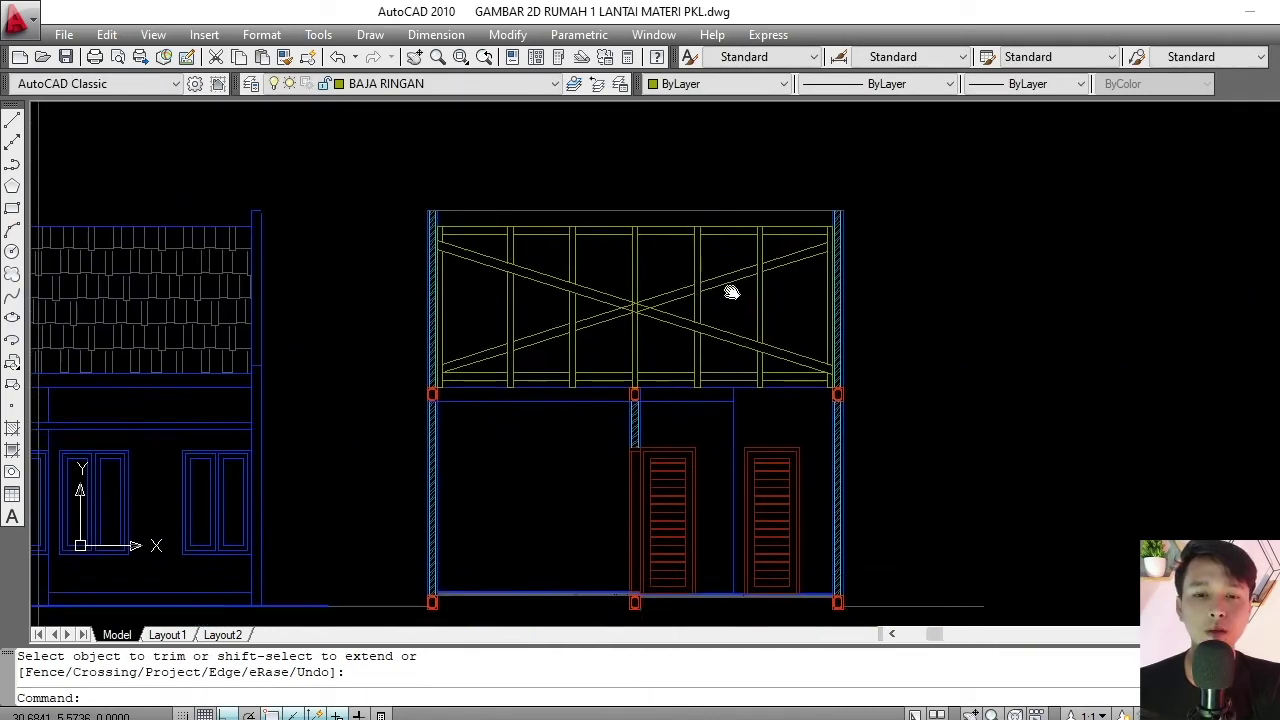
key(Return)
- Trim the diagonal piece crossing another stud
scroll(679, 303, up, 2)
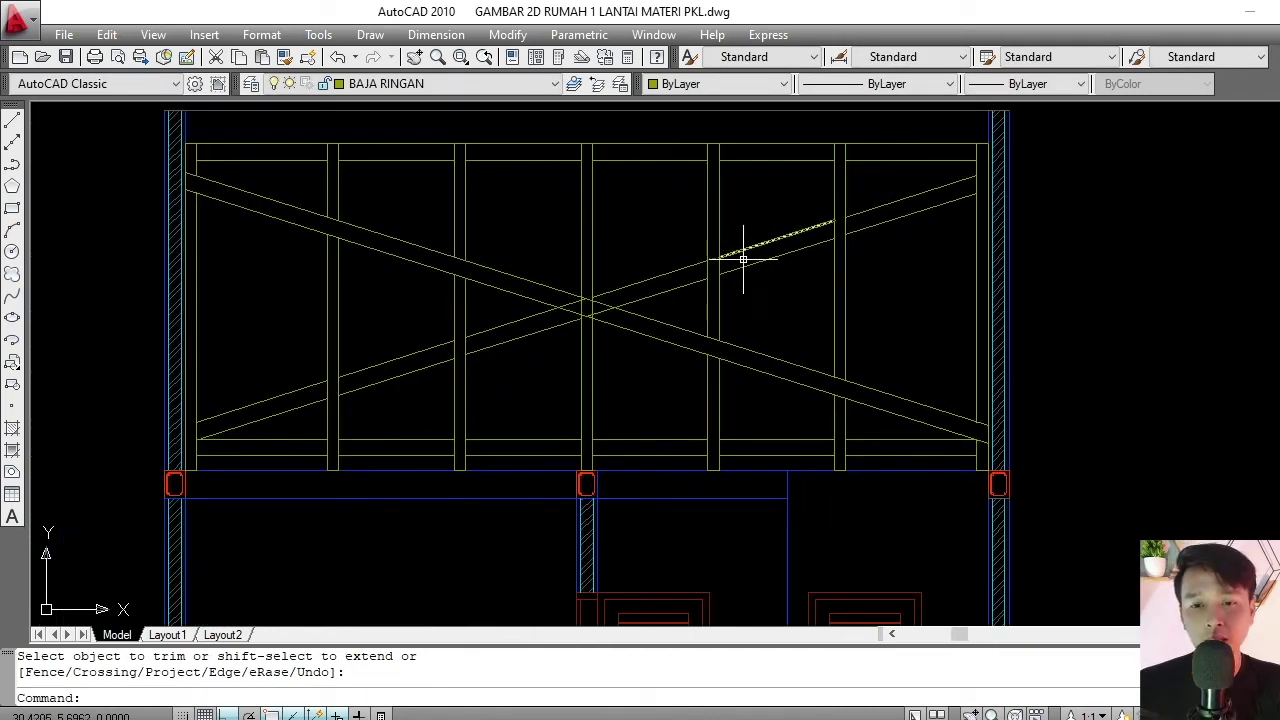
scroll(585, 290, up, 2)
scroll(590, 340, up, 1)
scroll(594, 365, up, 1)
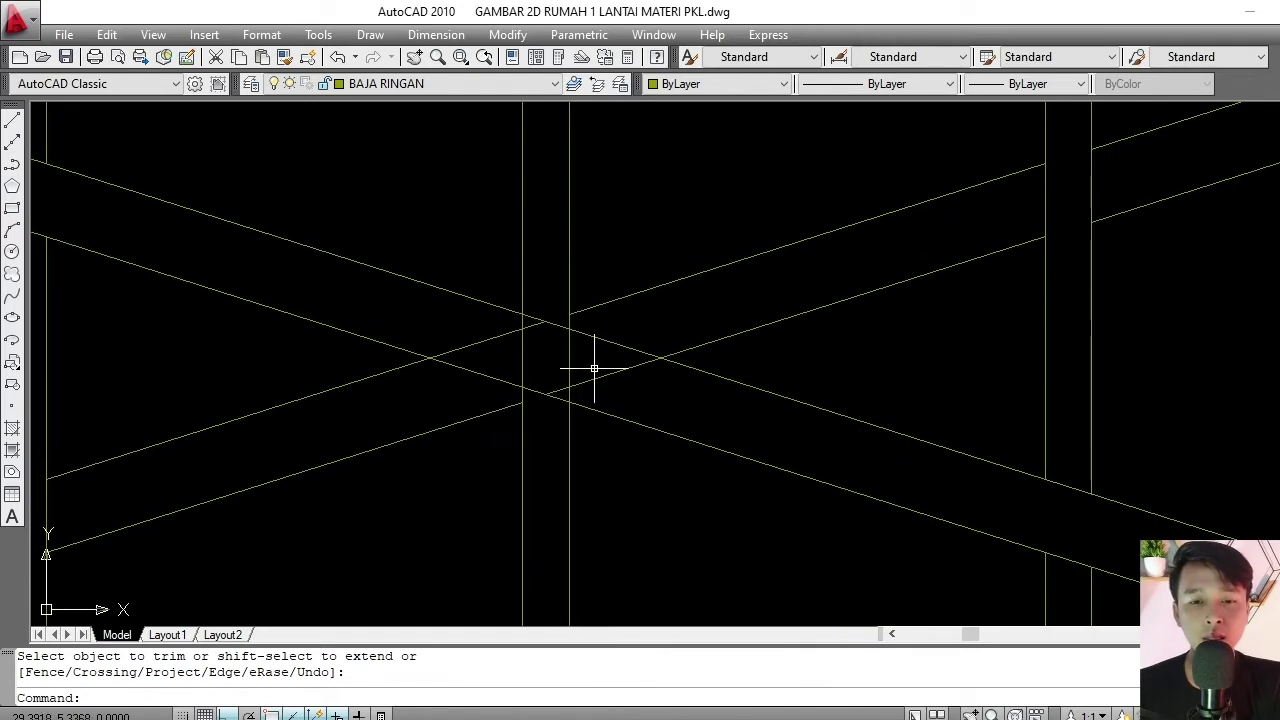
key(Return)
key(Return)
click(614, 371)
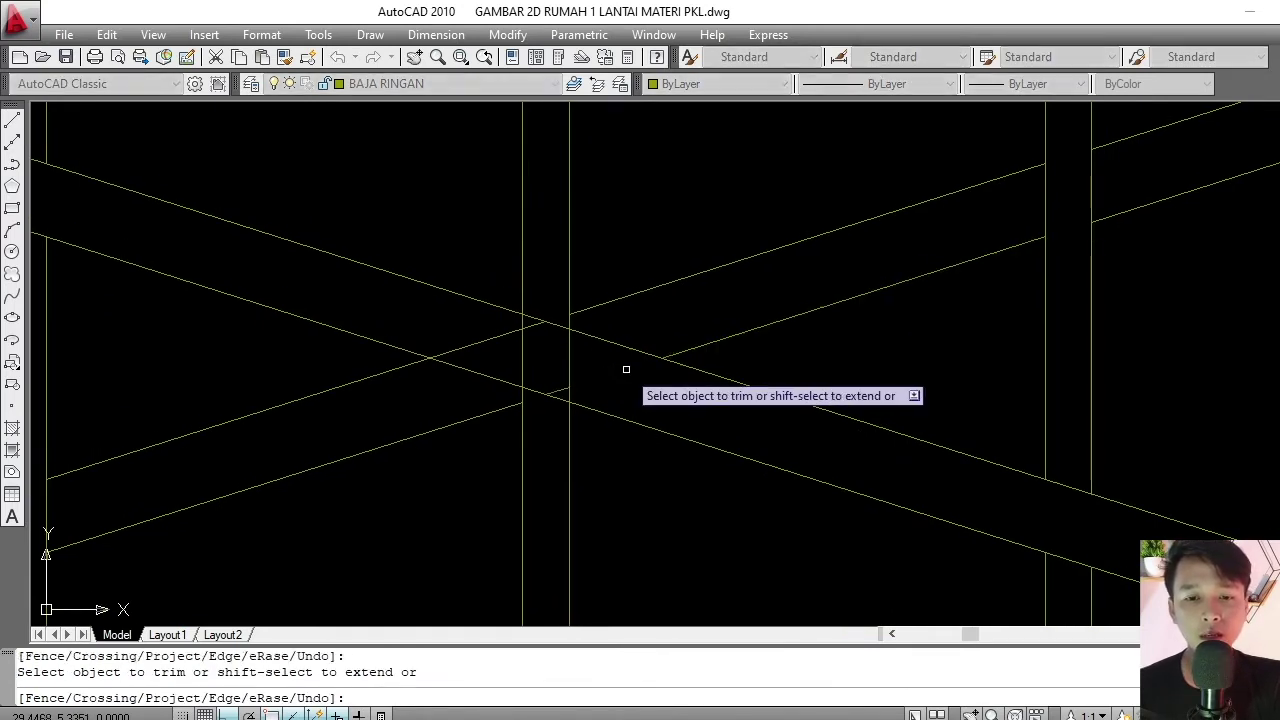
key(Escape)
- Select the descending brace near the centre, then clear the selection
scroll(580, 352, down, 3)
click(591, 357)
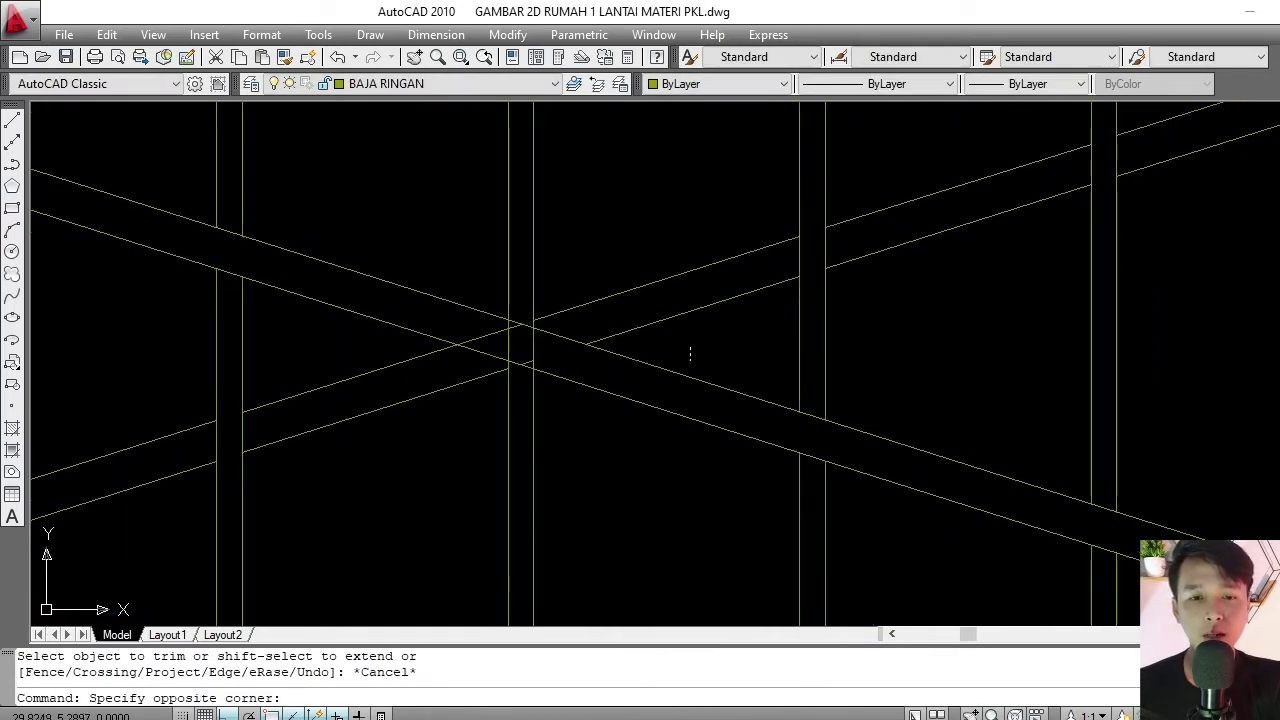
key(Escape)
scroll(595, 360, down, 2)
scroll(595, 360, up, 2)
click(657, 354)
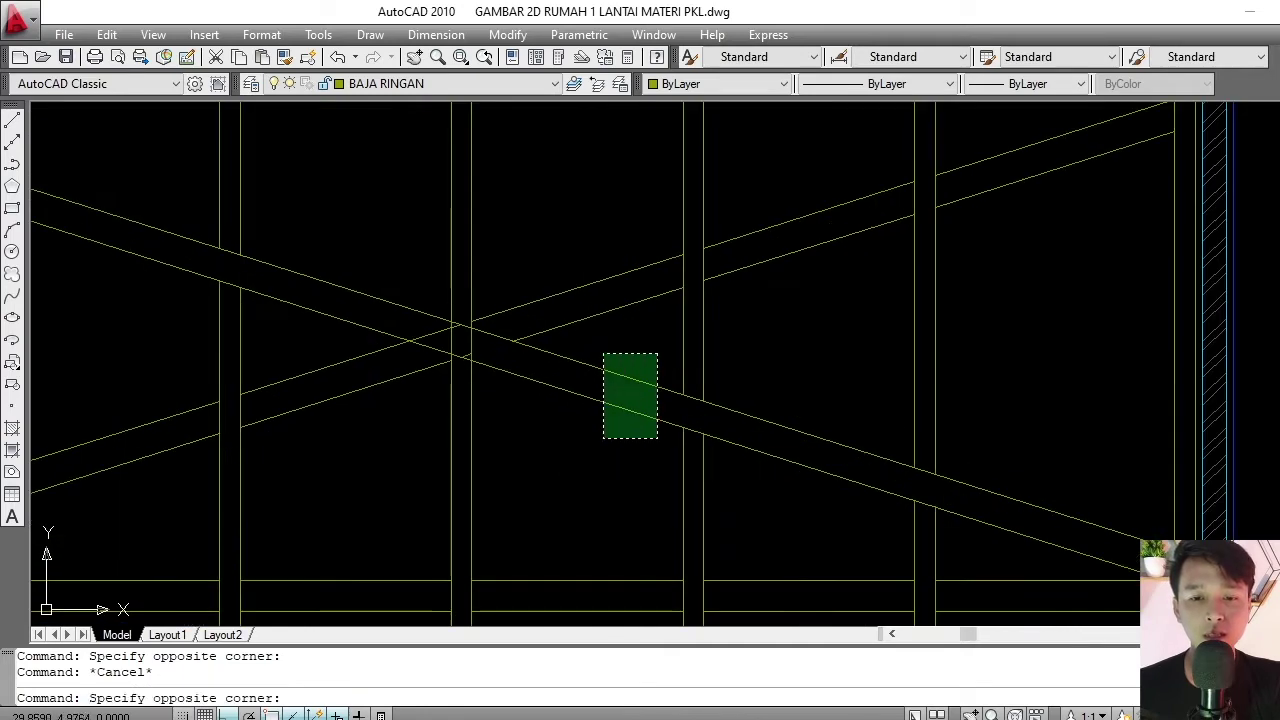
click(572, 462)
key(Escape)
scroll(451, 320, up, 2)
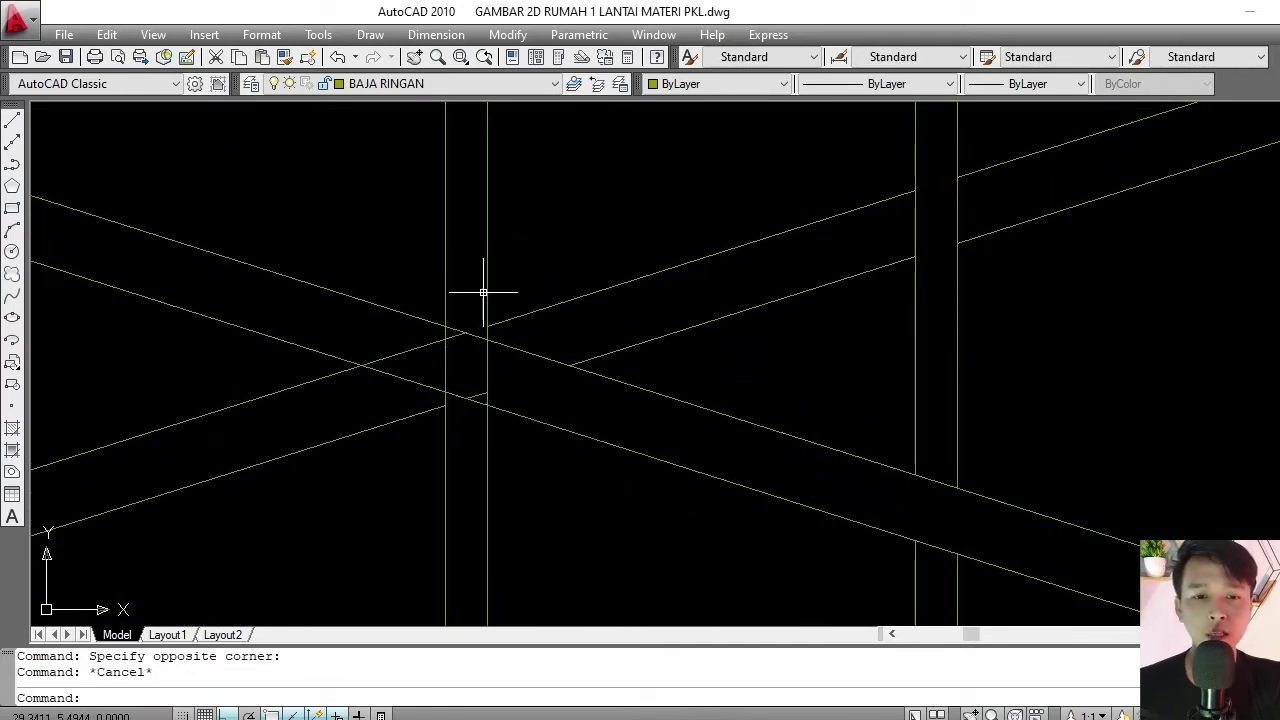
click(520, 222)
key(Escape)
key(Escape)
text(TR)
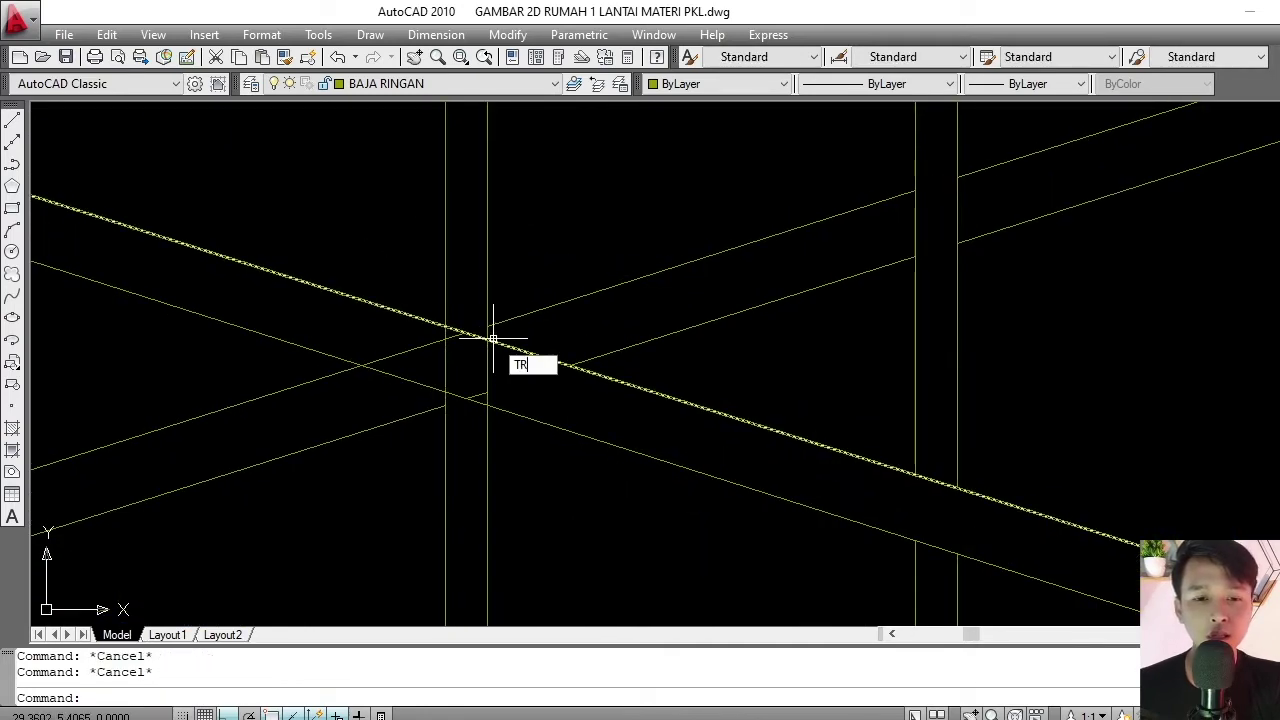
- Trim the brace pieces overlapping the central stud crossing
key(Return)
key(Return)
scroll(506, 343, up, 2)
click(484, 347)
click(445, 385)
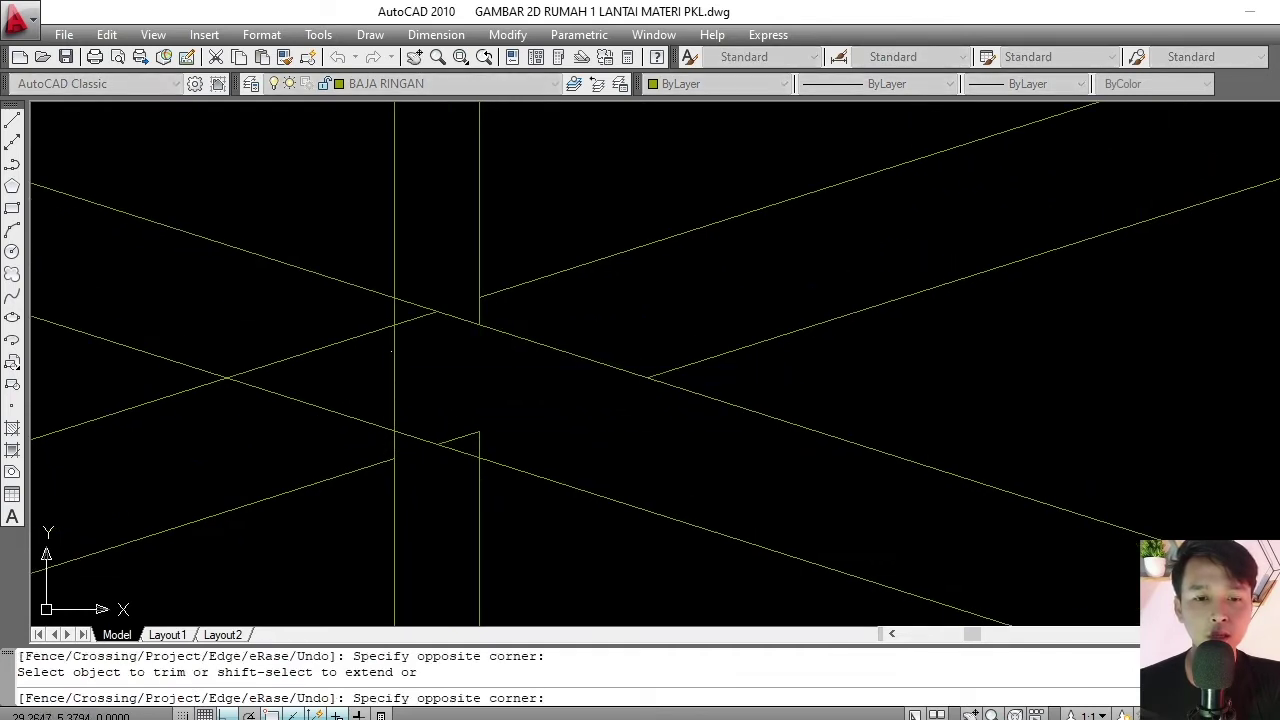
click(371, 319)
click(442, 390)
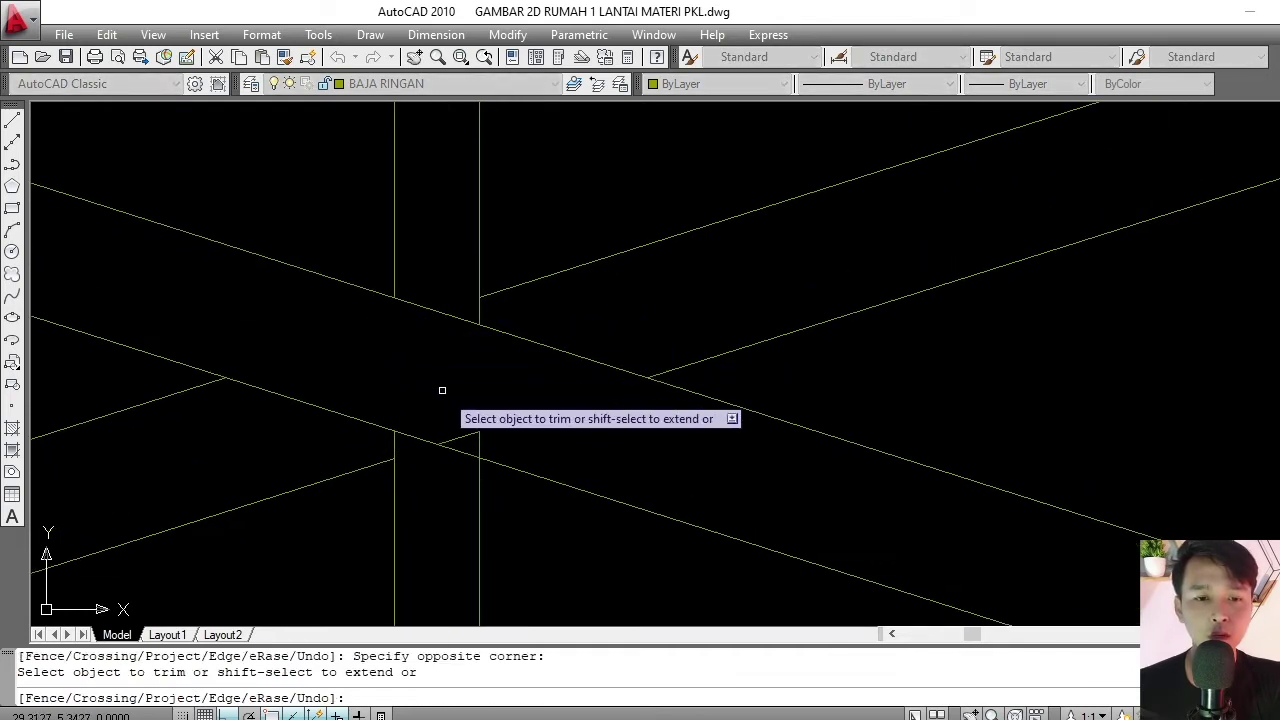
click(486, 407)
- Erase the leftover brace fragment at the central crossing
click(463, 435)
key(Return)
drag(430, 420, 470, 450)
key(e)
key(Return)
scroll(555, 354, down, 5)
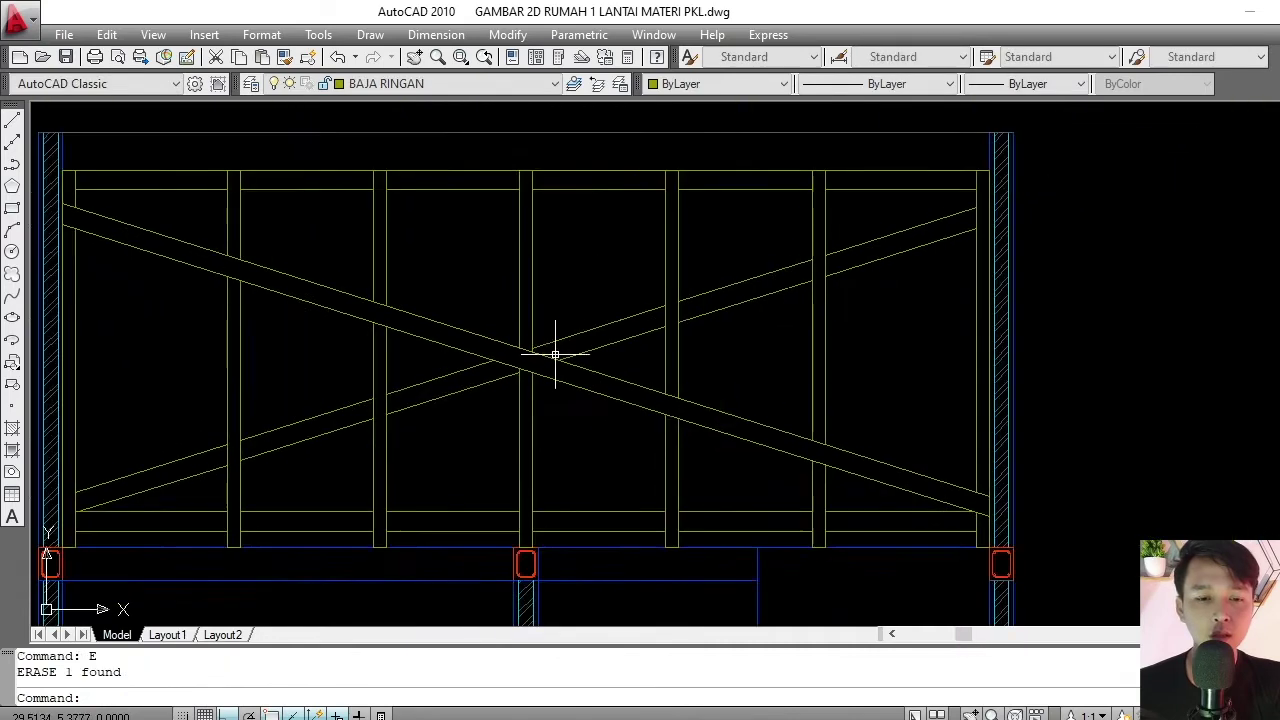
scroll(567, 362, down, 2)
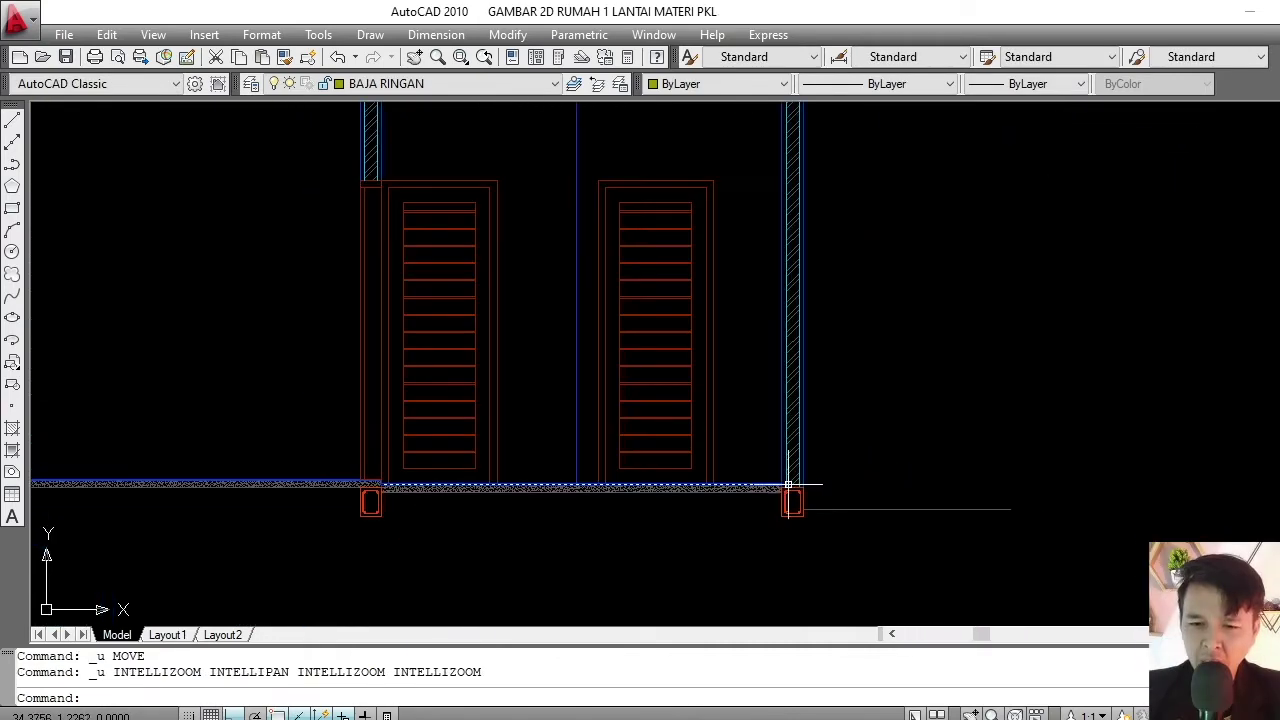
- Start a trial polyline at the right column footing's corner, then abandon it
scroll(788, 485, up, 1)
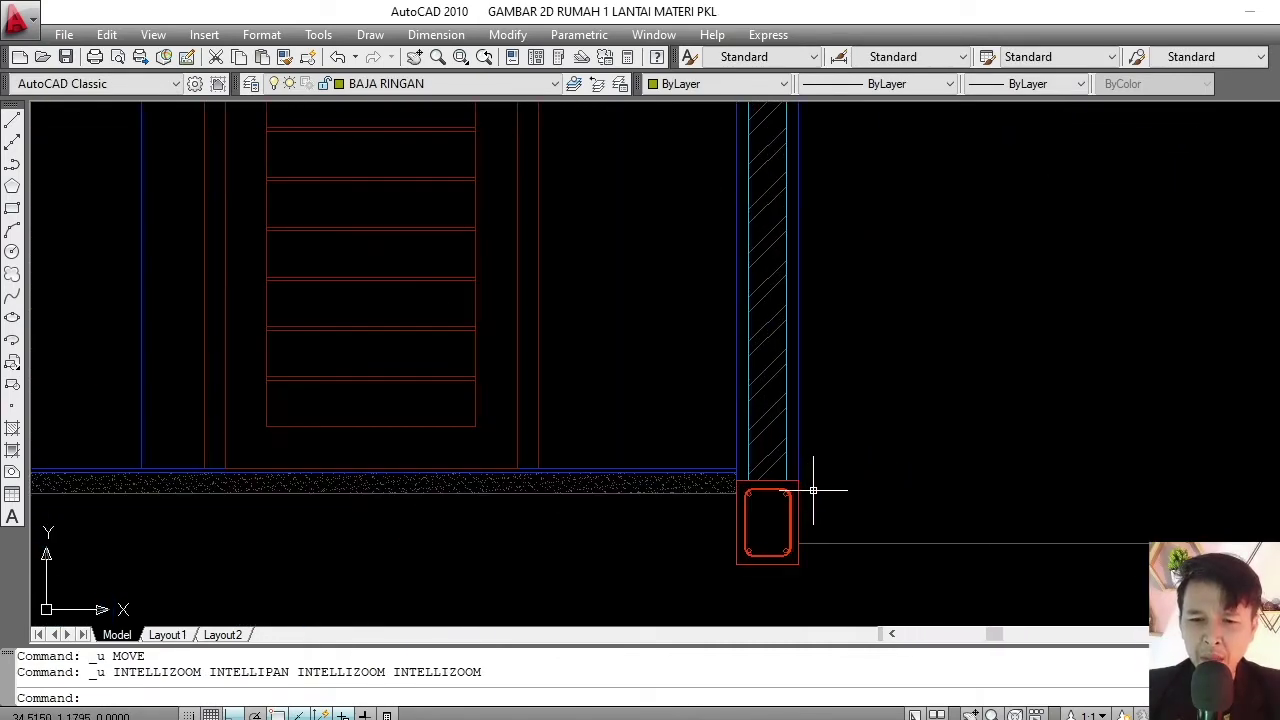
scroll(814, 491, up, 1)
scroll(806, 486, up, 2)
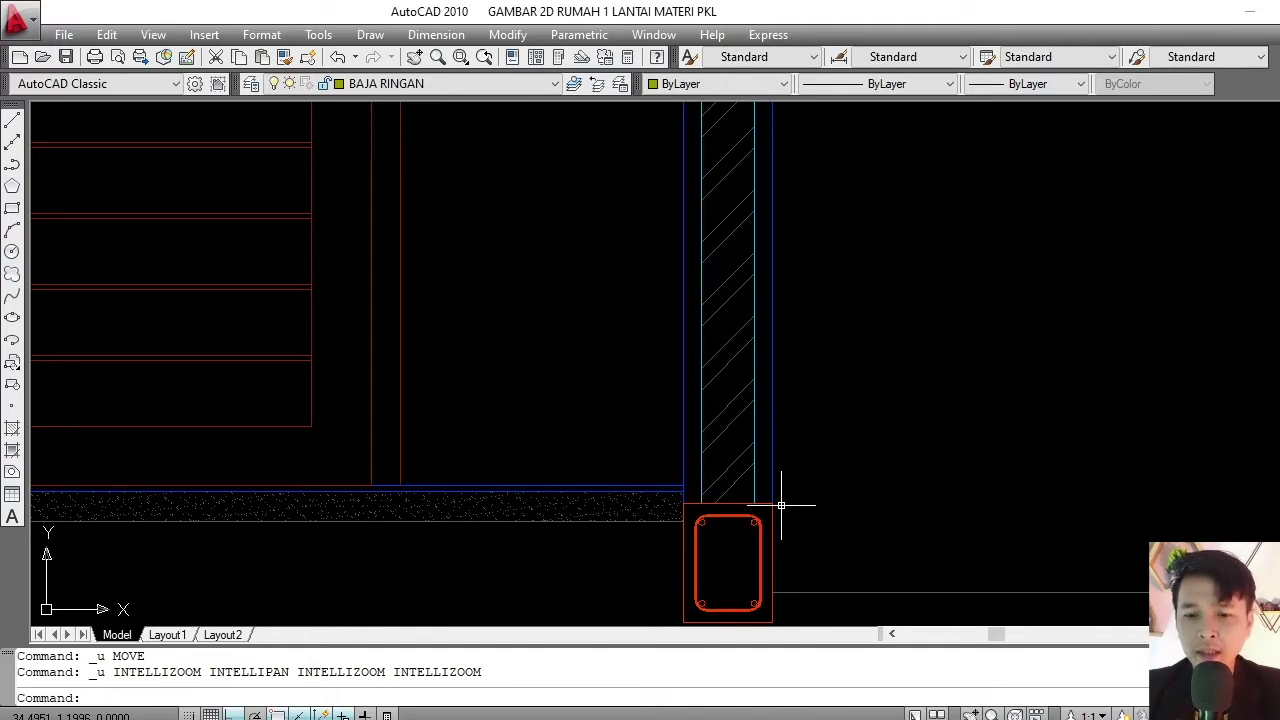
scroll(795, 495, down, 2)
scroll(830, 420, down, 3)
scroll(880, 320, down, 1)
scroll(950, 255, up, 1)
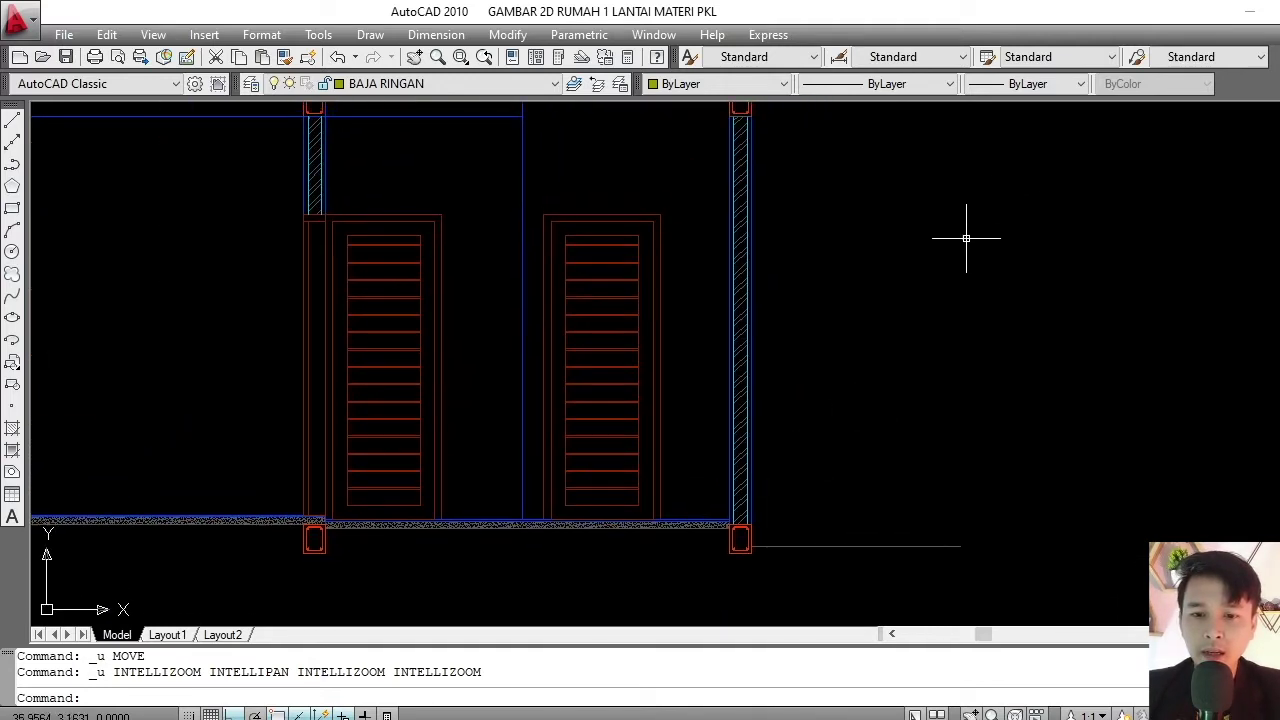
scroll(772, 500, down, 2)
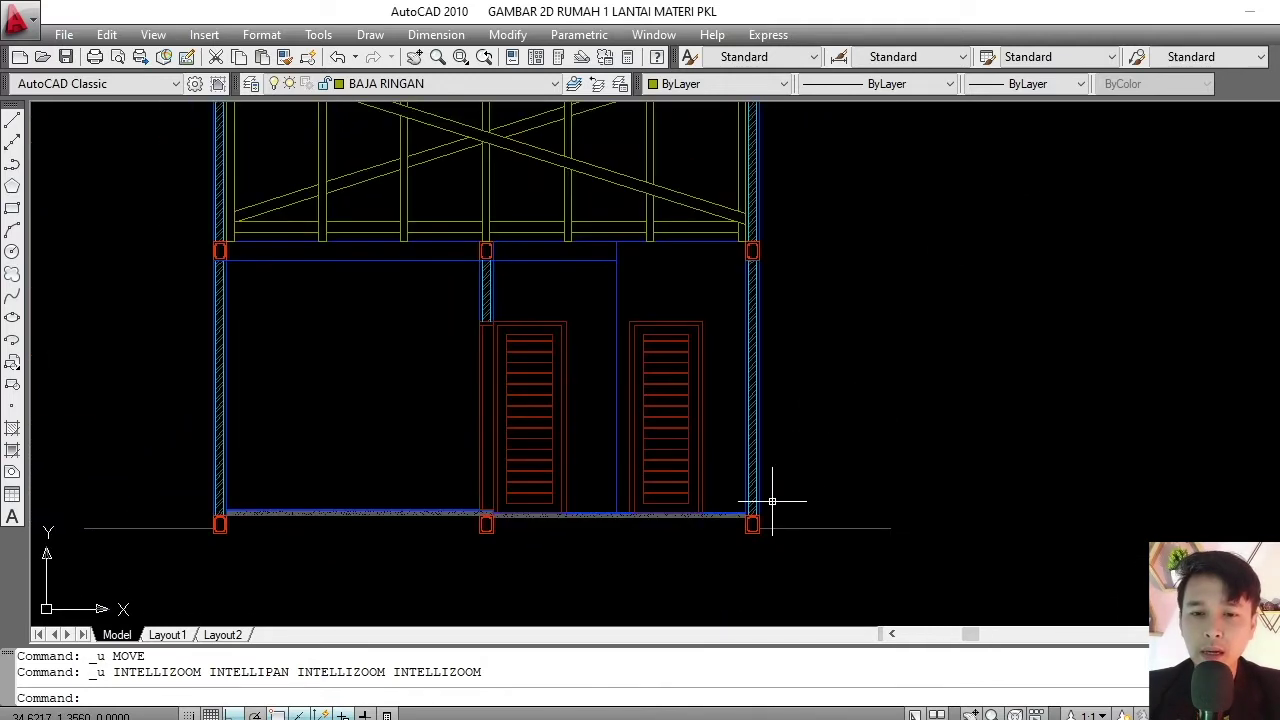
scroll(772, 500, up, 2)
scroll(754, 520, up, 3)
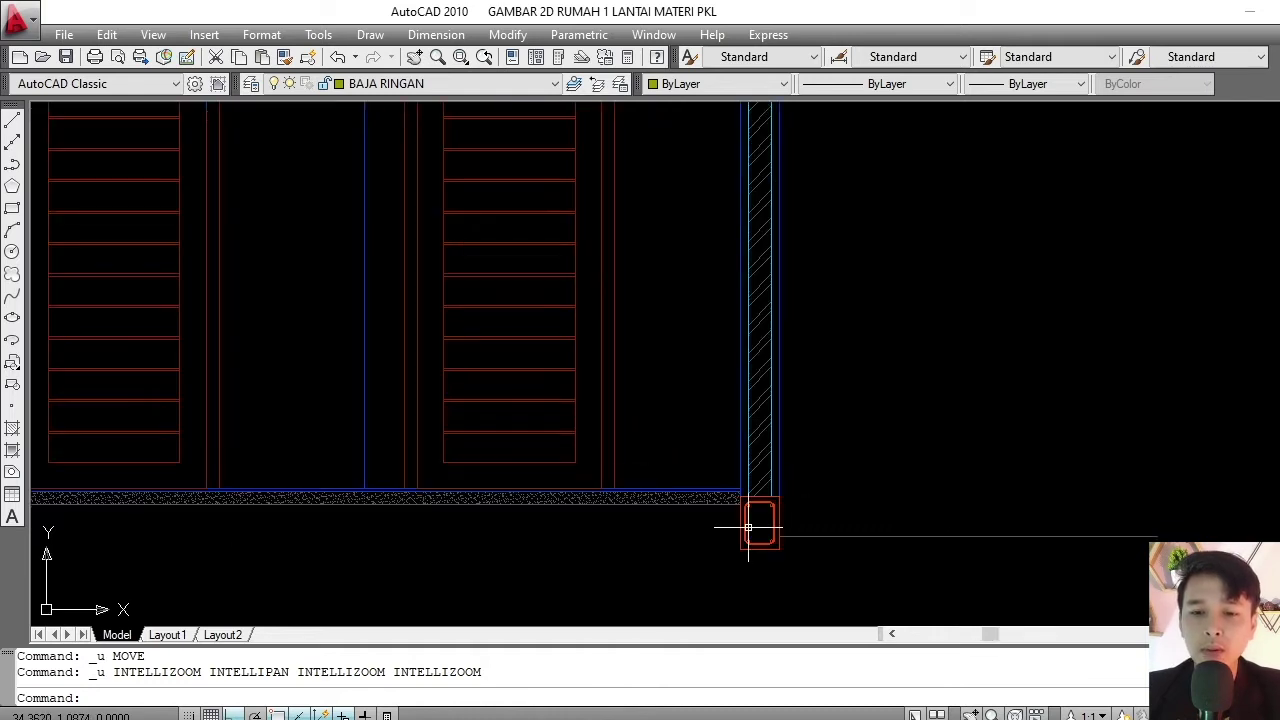
mouse_move(759, 523)
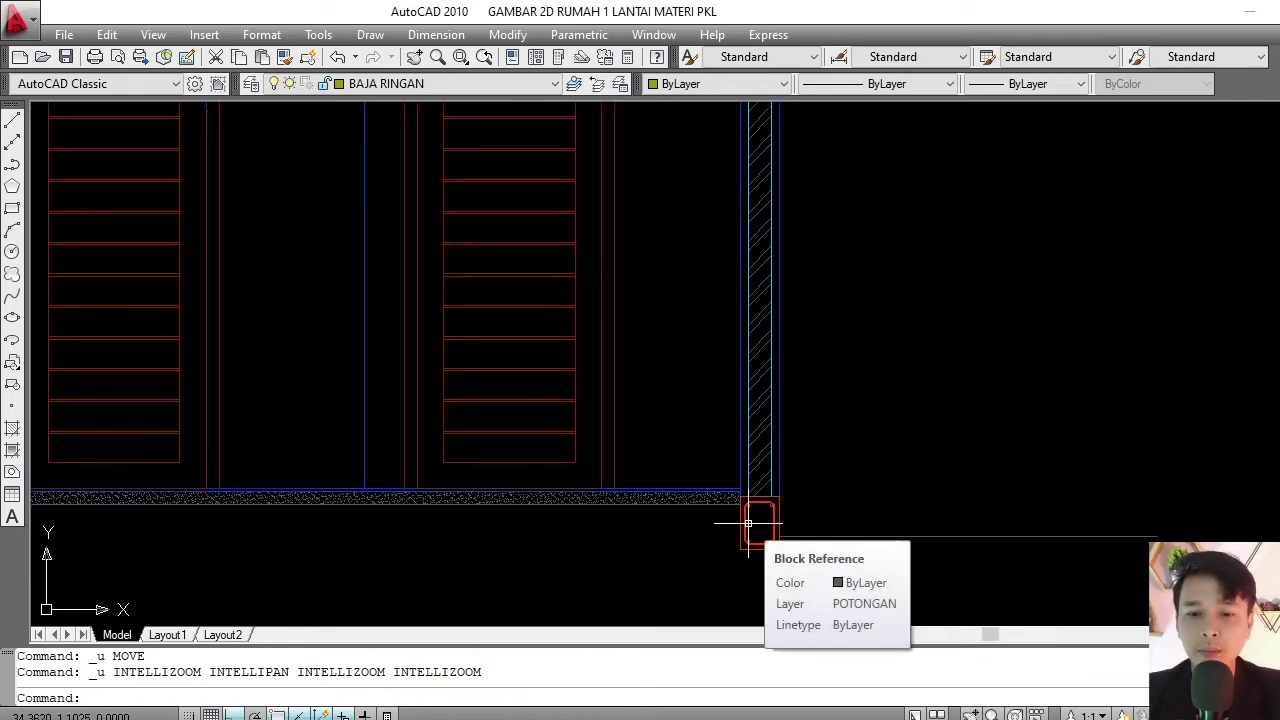
scroll(750, 522, up, 3)
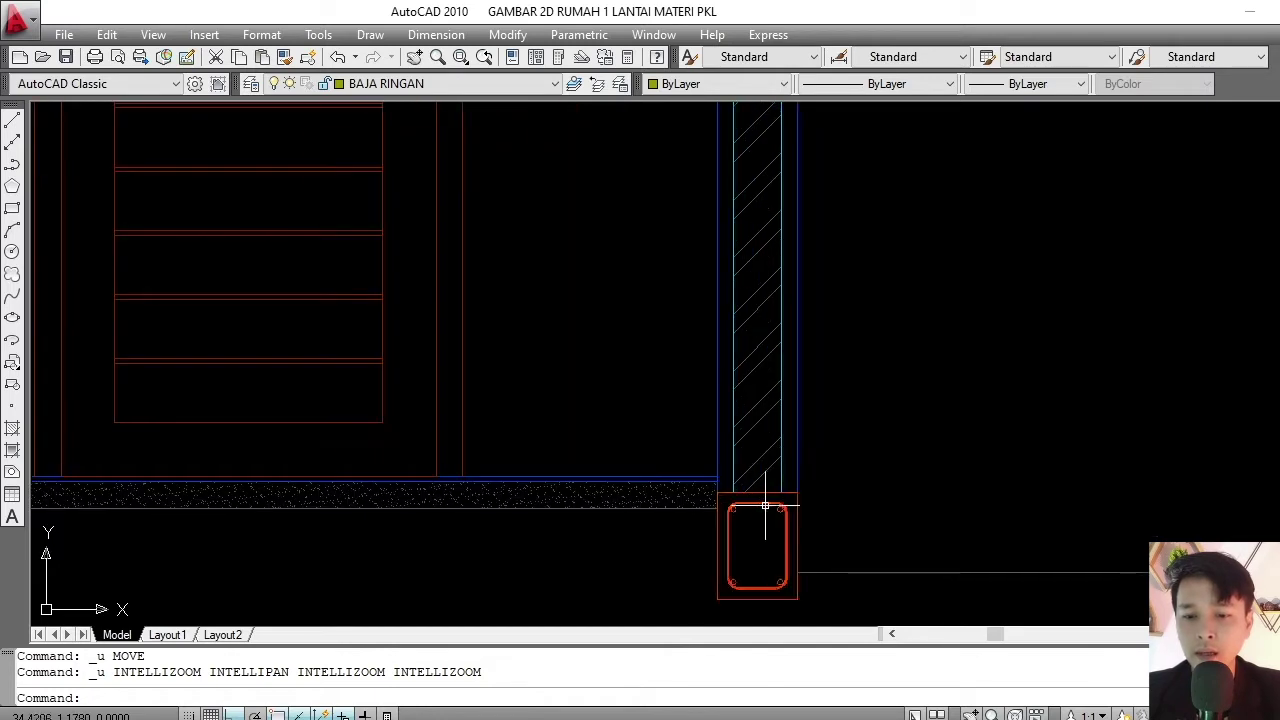
key(Escape)
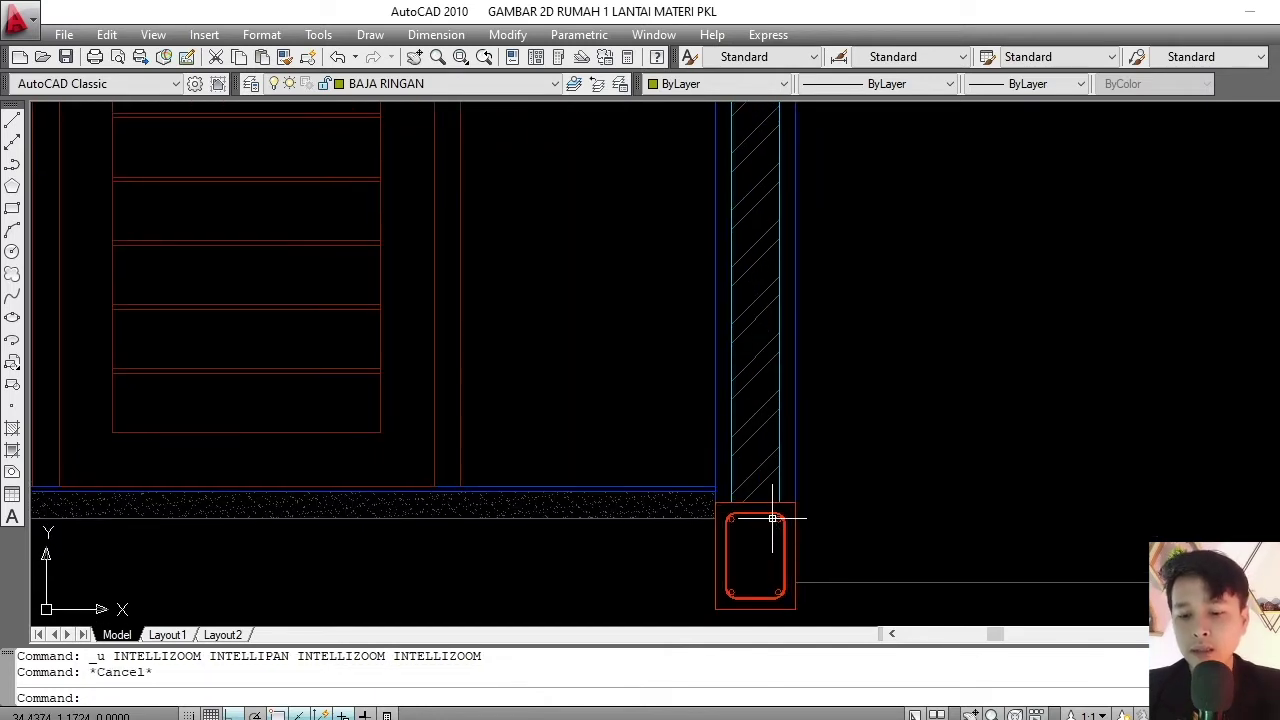
text(pl)
key(Return)
click(869, 501)
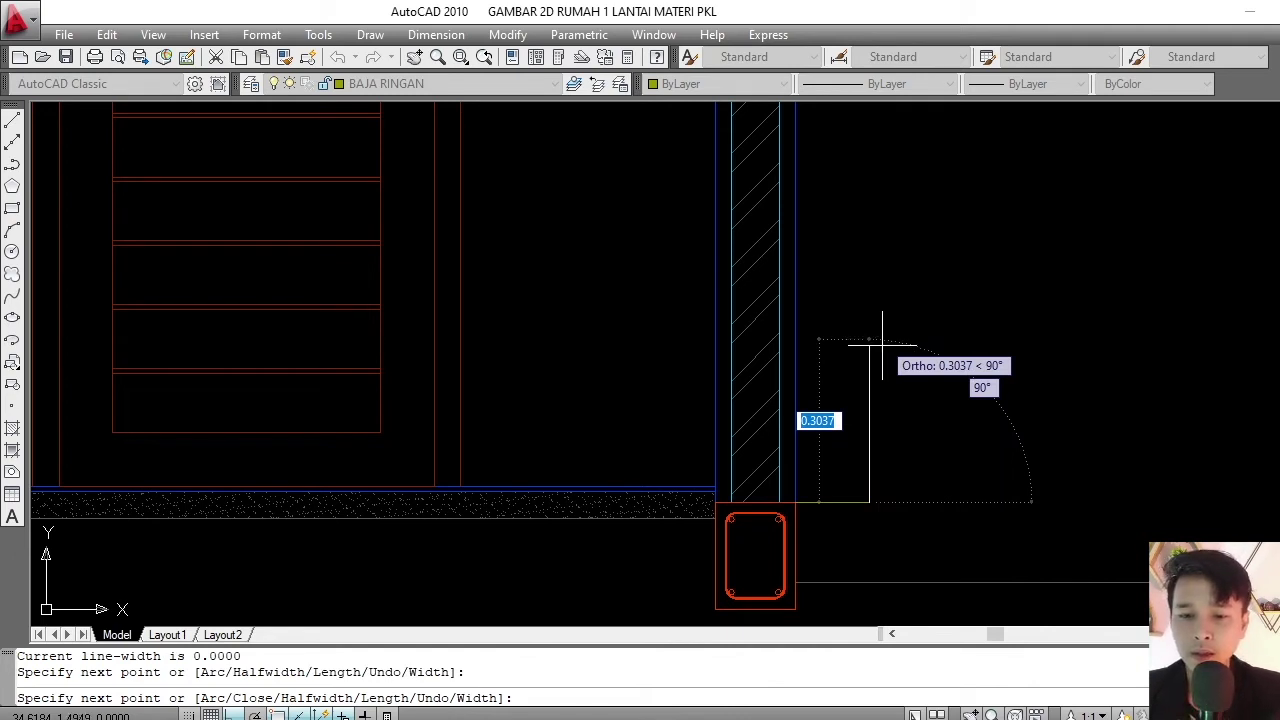
key(Escape)
- Erase the stray outline segment beside the right footing
drag(857, 443, 814, 529)
text(e)
key(Return)
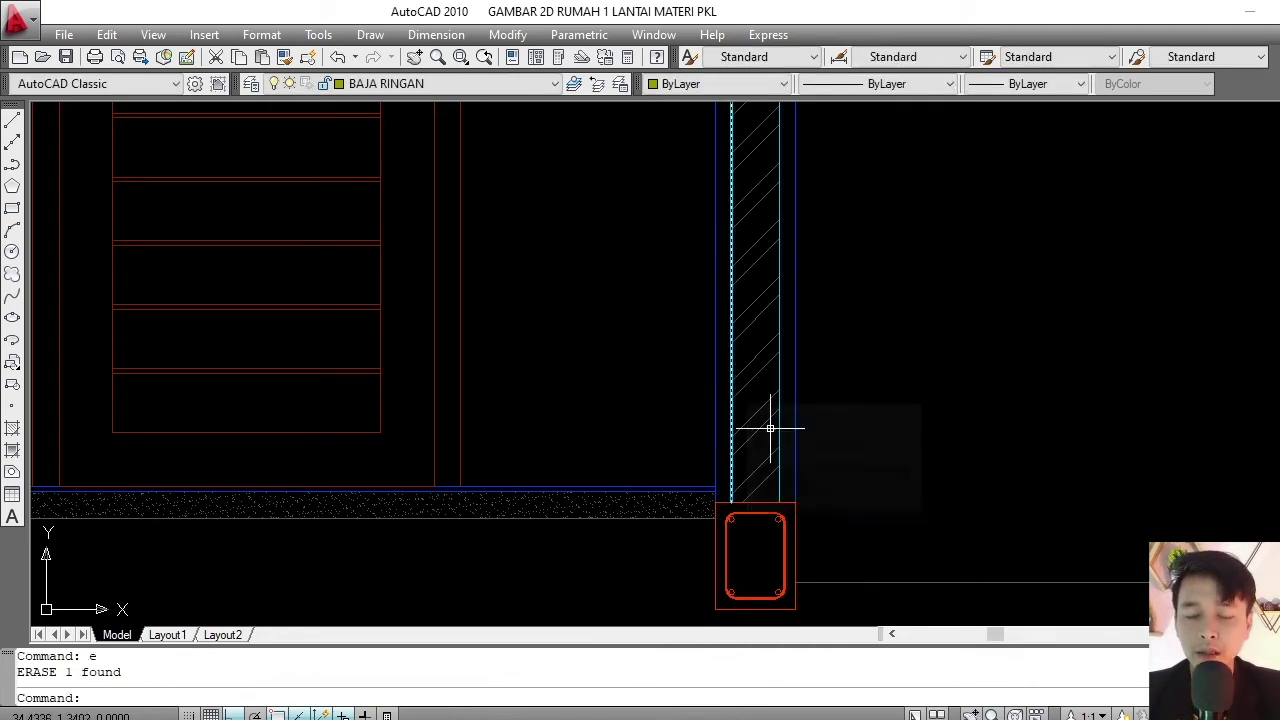
mouse_move(782, 459)
middle_down()
mouse_move(768, 457)
mouse_move(773, 490)
middle_up()
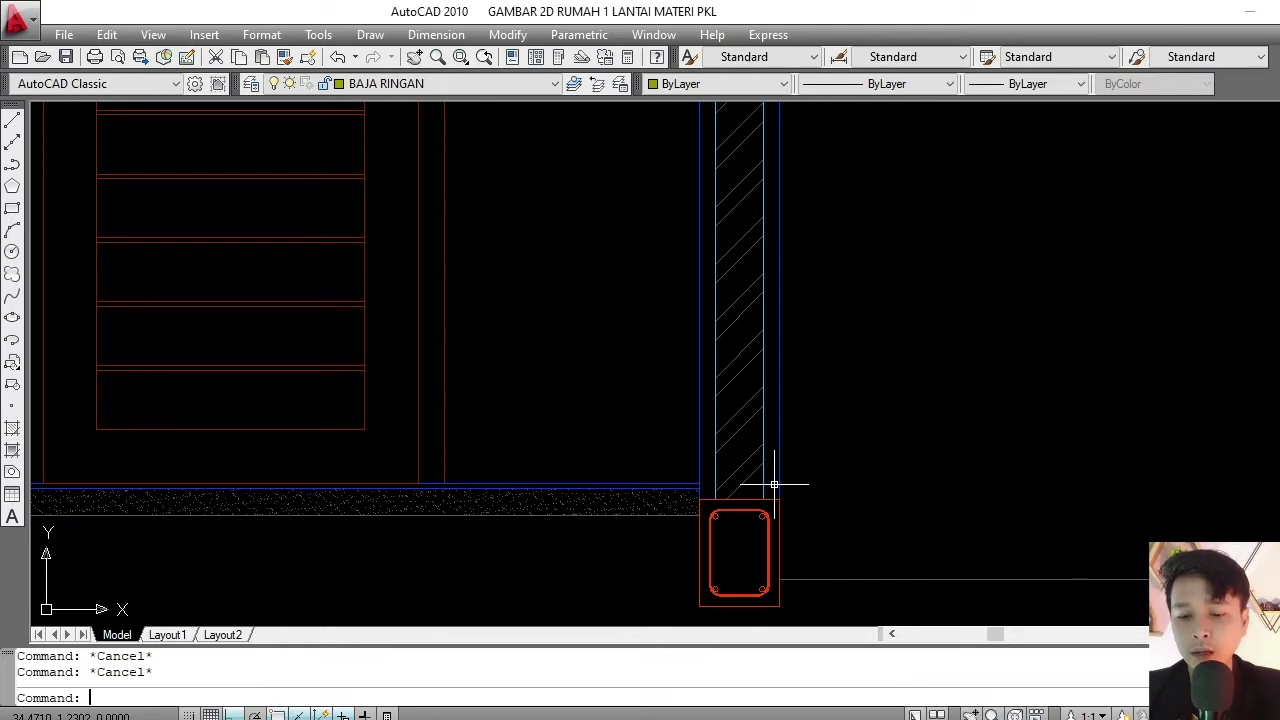
text(pl)
- Draw a polyline outline from the right footing's top corner with a 0.2 segment
key(Return)
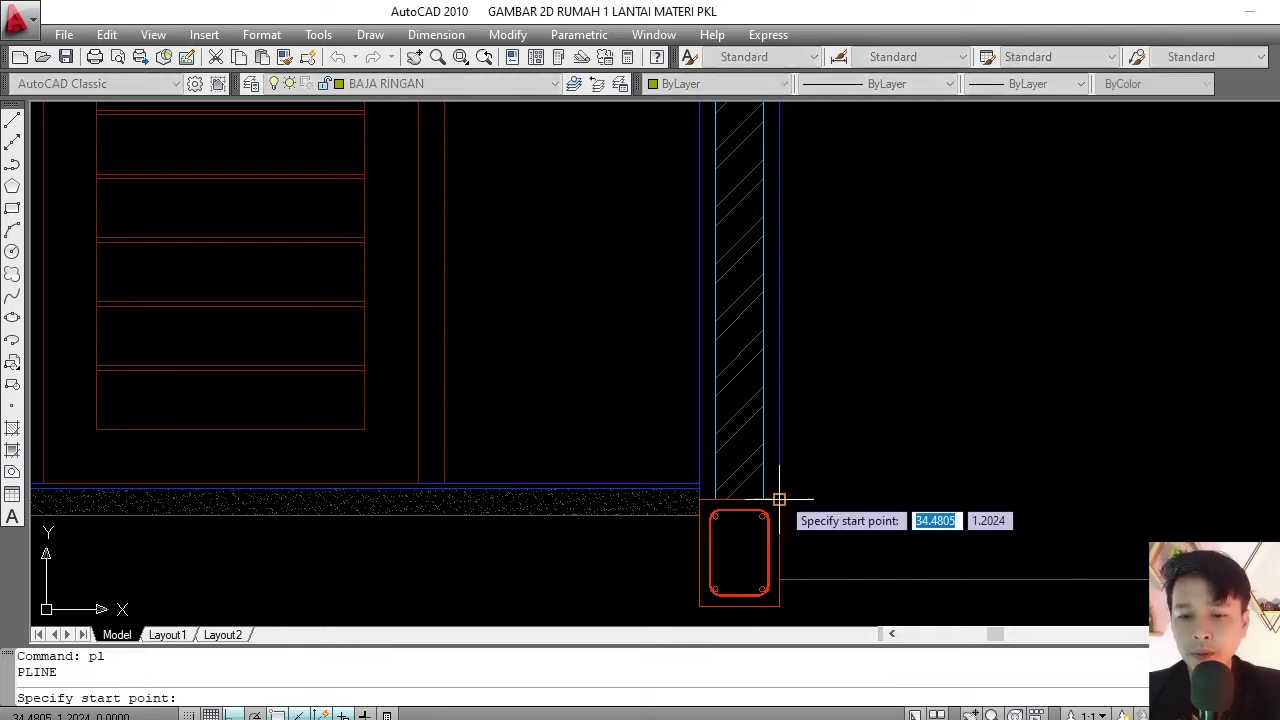
click(778, 499)
click(838, 499)
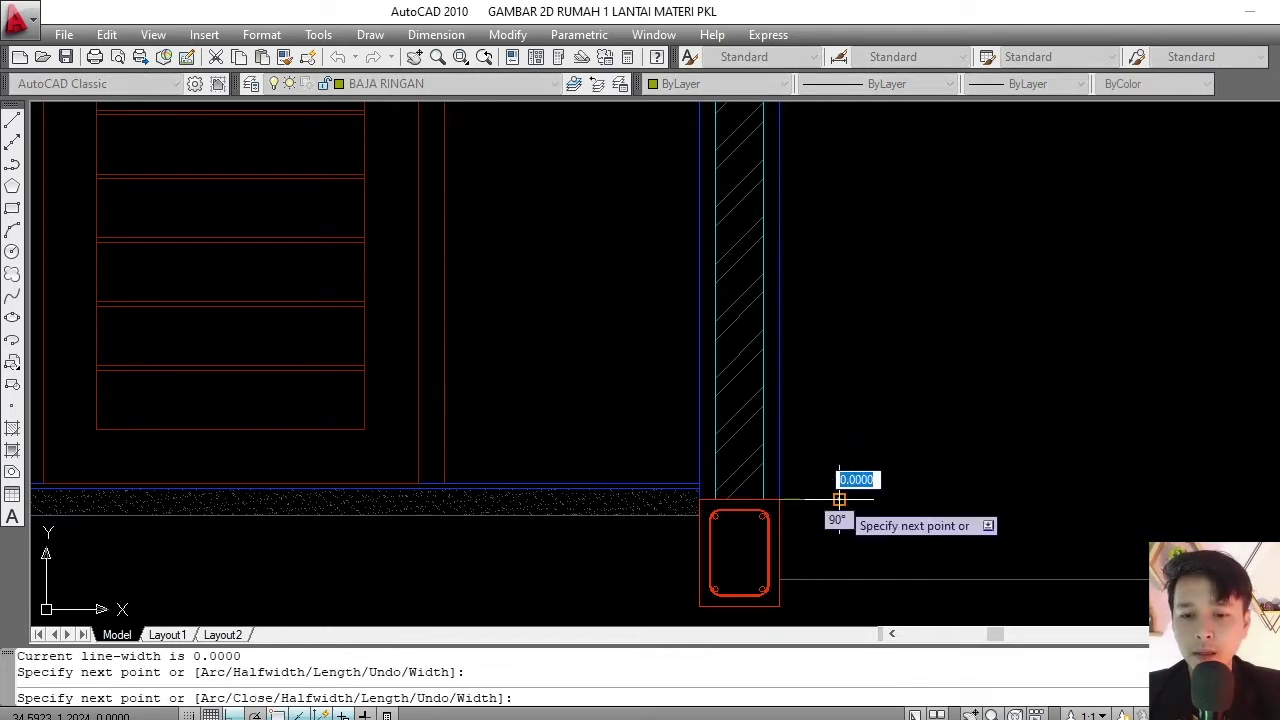
text(.2)
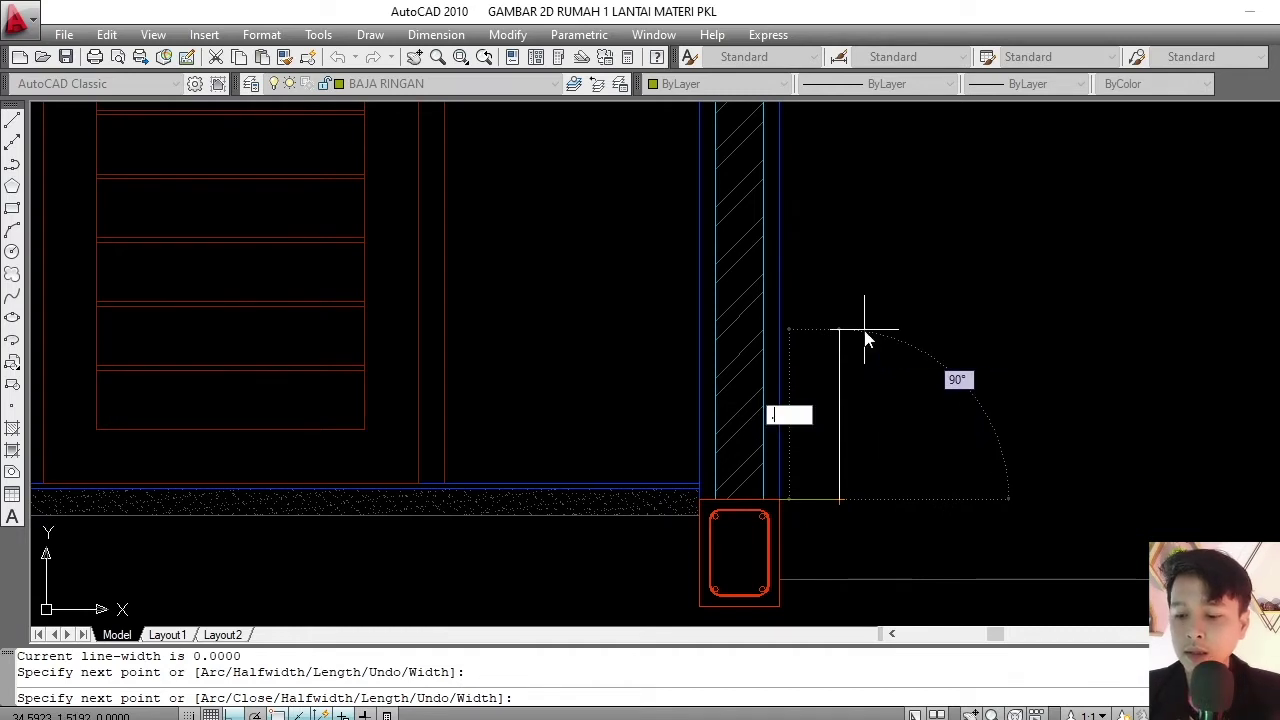
key(Return)
click(575, 392)
key(Return)
- Trim the cross line back to the wall on its right and left sides
scroll(769, 441, up, 1)
scroll(770, 400, up, 1)
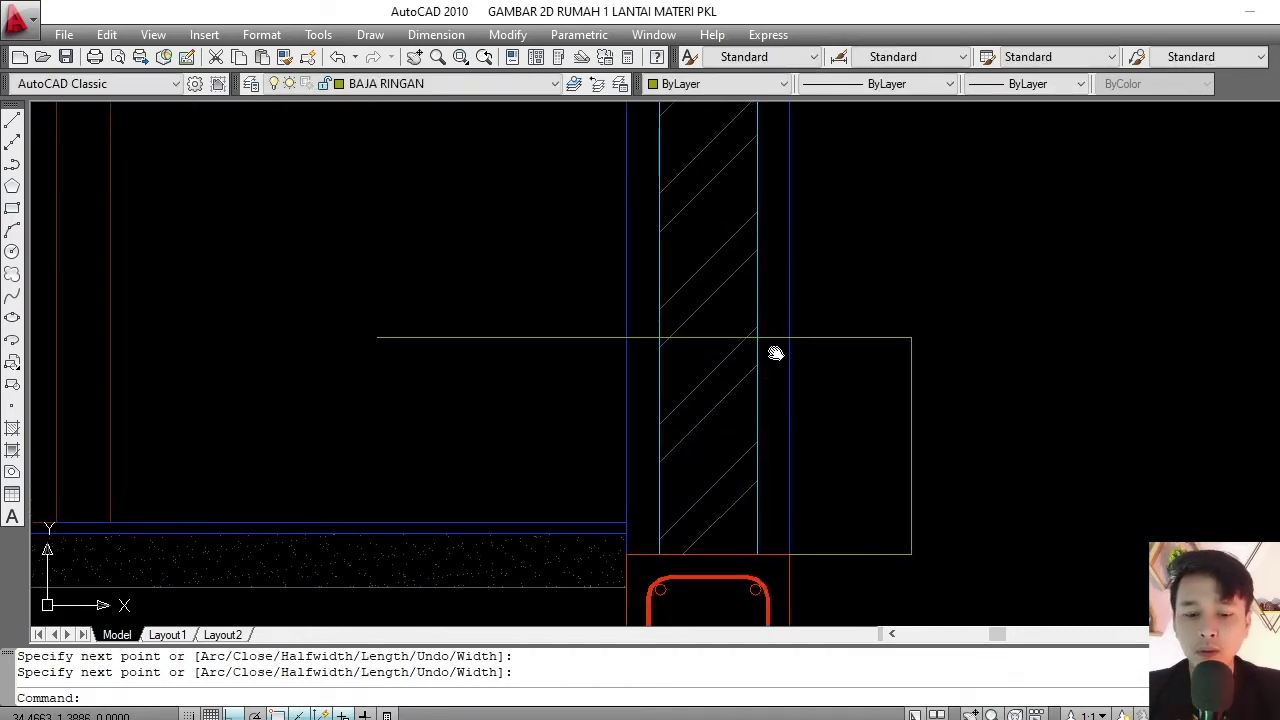
scroll(772, 350, up, 1)
text(tr)
key(Return)
click(776, 313)
key(Return)
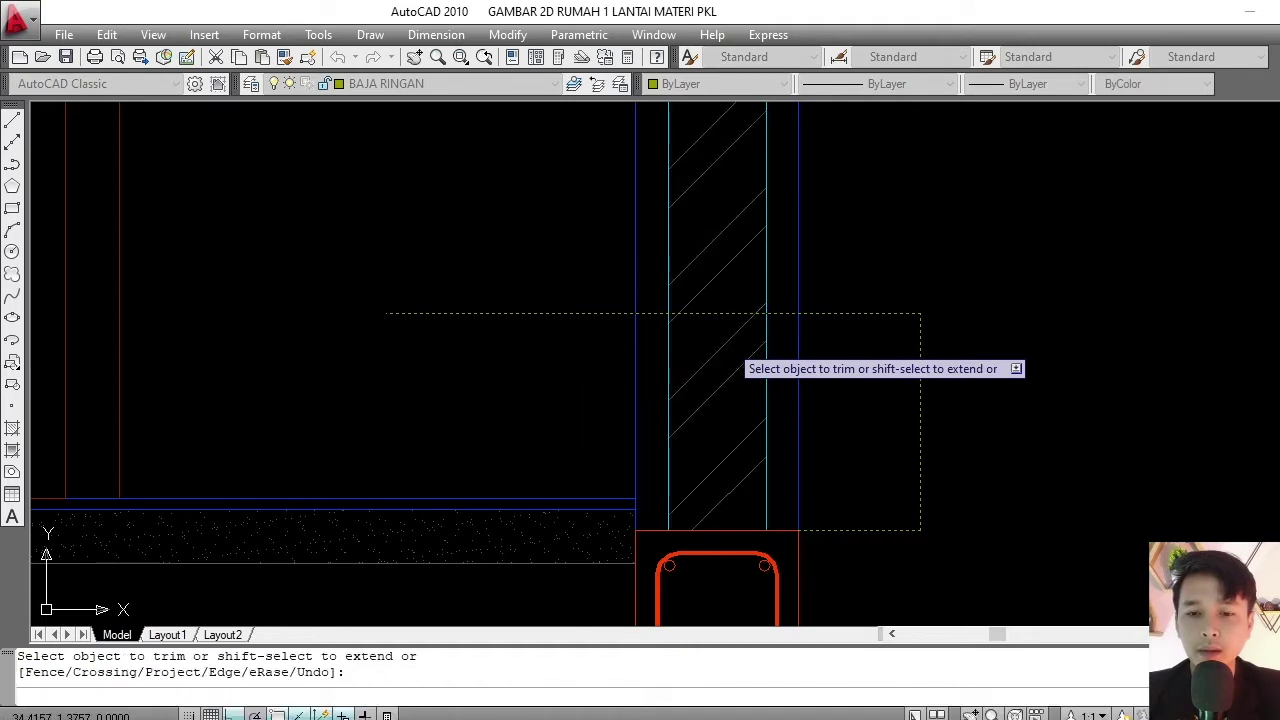
key(Escape)
key(Escape)
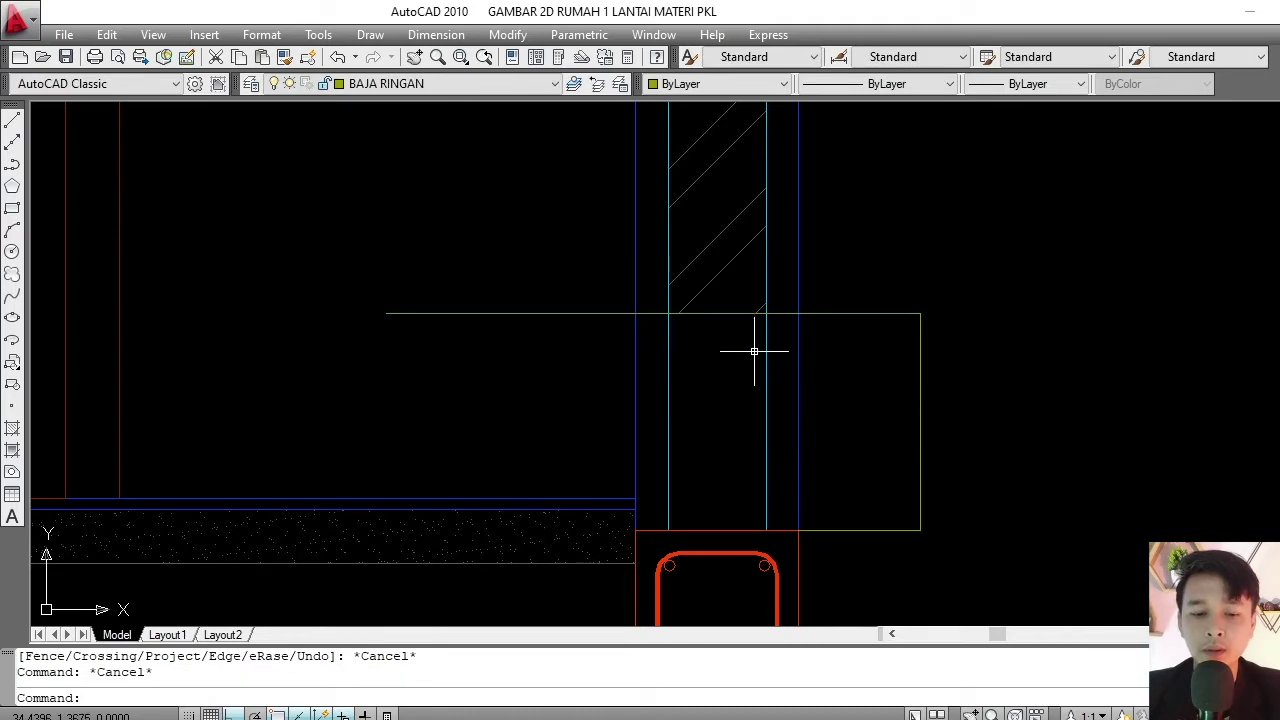
middle_drag(752, 351, 748, 389)
key(Return)
key(Return)
click(797, 351)
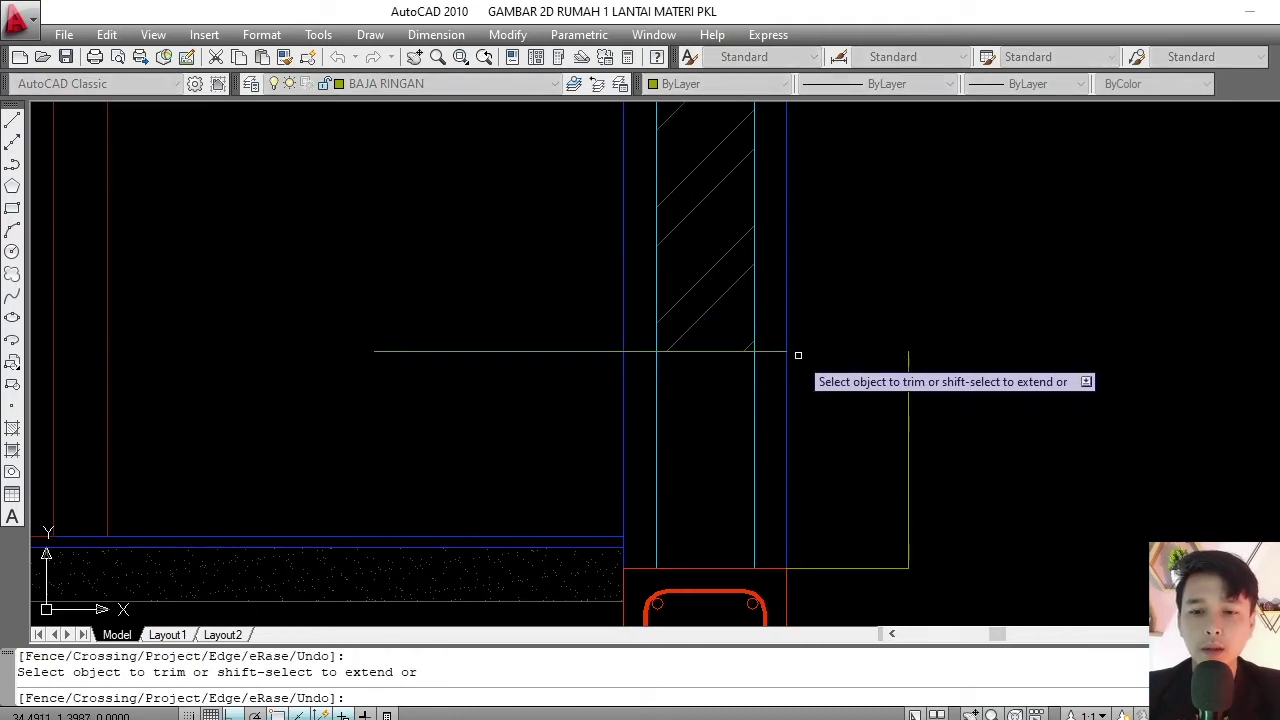
click(597, 351)
- Match the cross line's properties to the wall line with MATCHPROP
key(Return)
scroll(617, 363, down, 2)
text(ma)
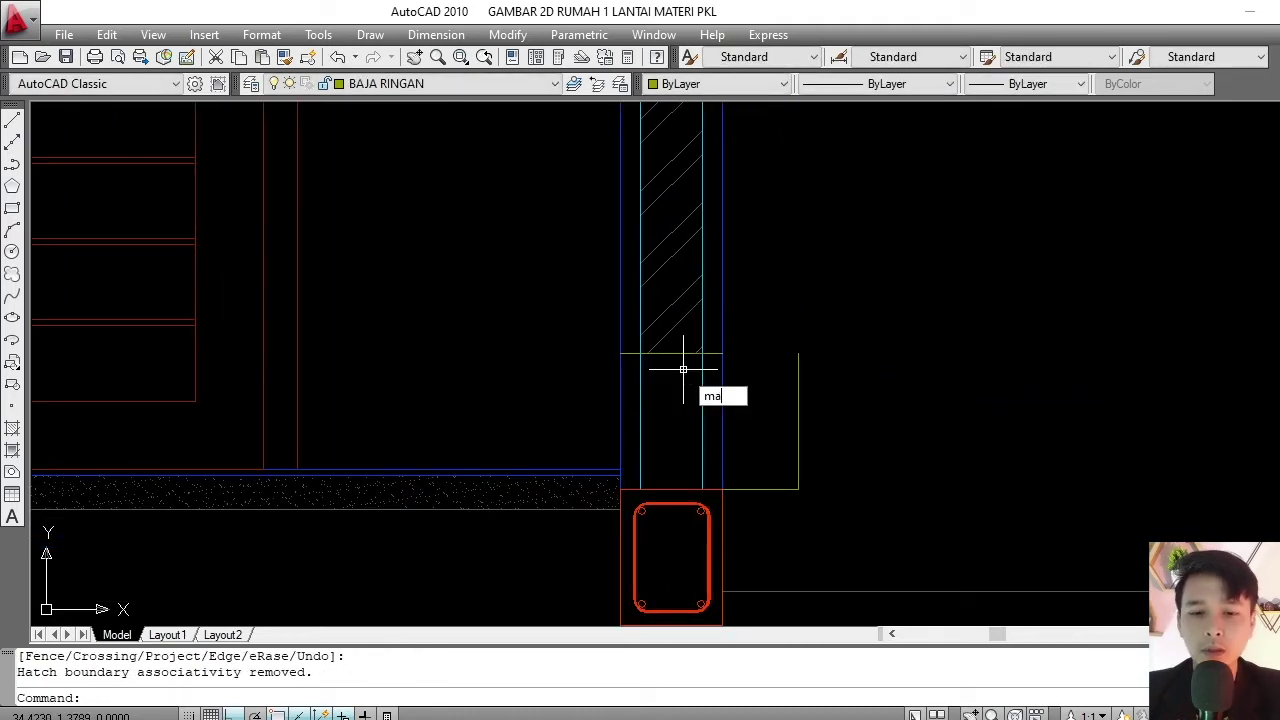
key(Return)
click(704, 378)
click(711, 354)
- Erase the leftover line to the right of the wall
key(Return)
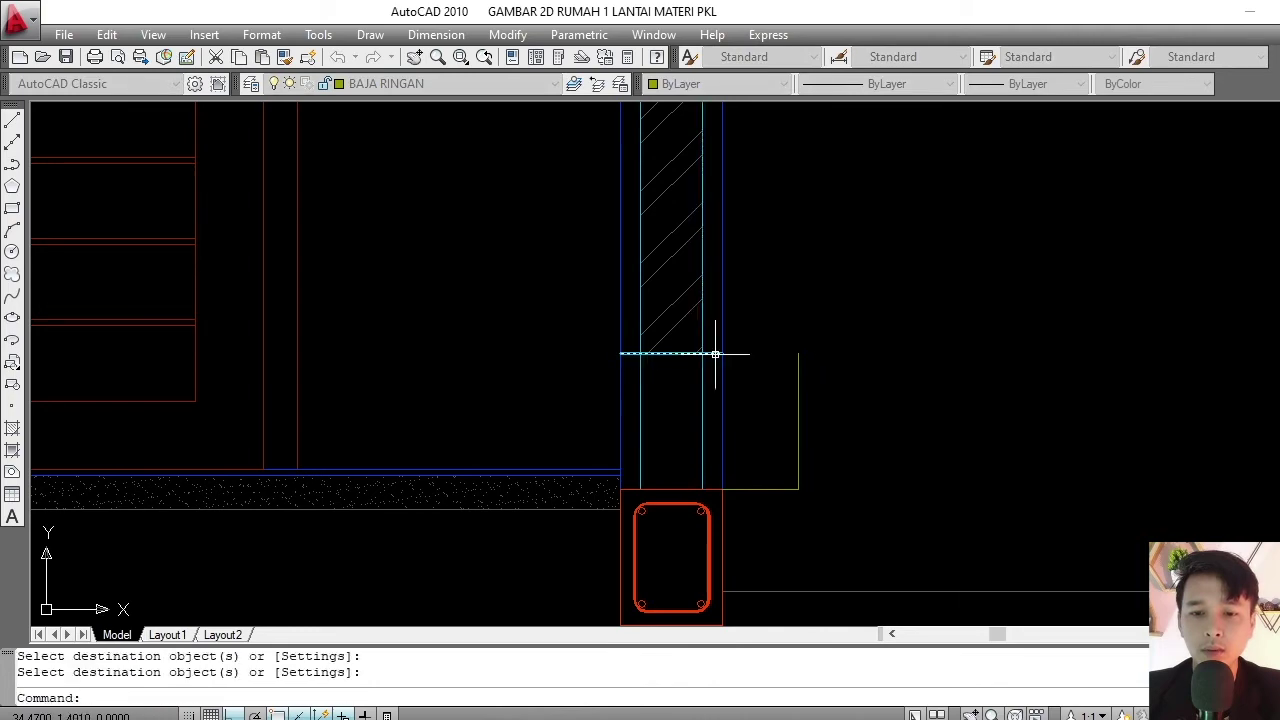
drag(812, 497, 785, 413)
text(e)
key(Return)
scroll(704, 362, up, 2)
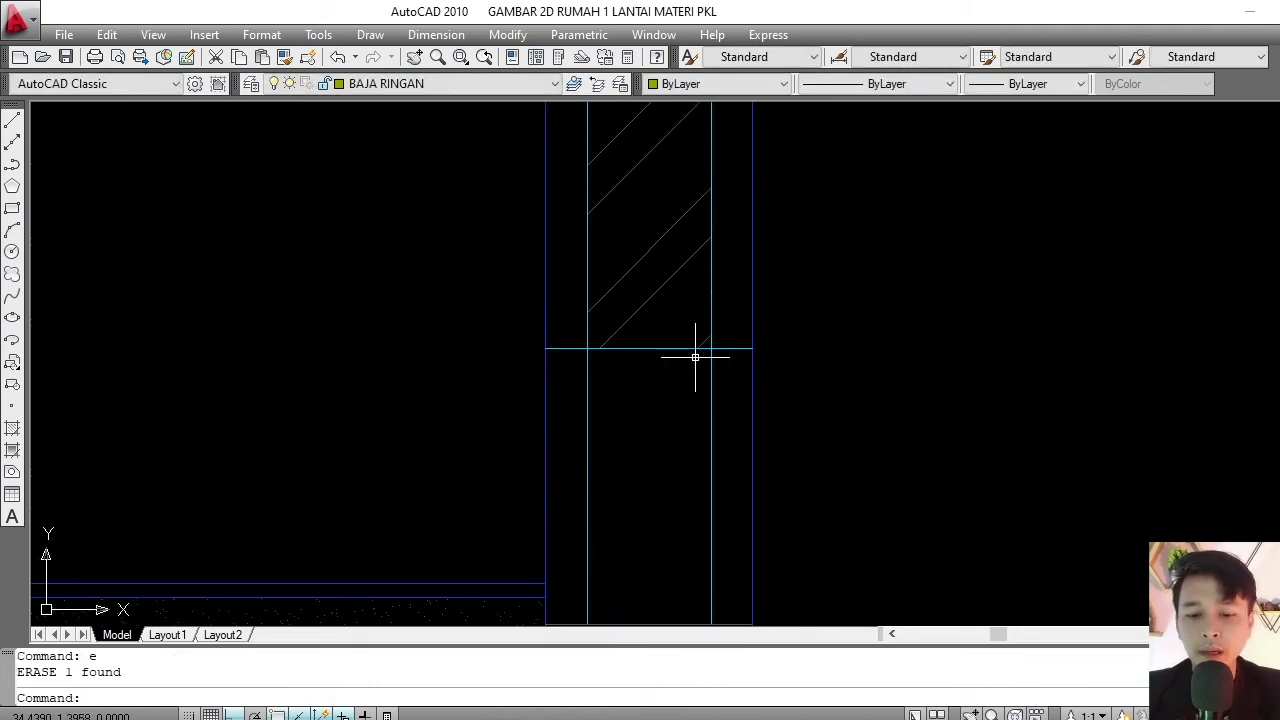
text(h)
key(Return)
- Choose the ANSI37 hatch pattern and pick inside the right wall base as the hatch area
key(Escape)
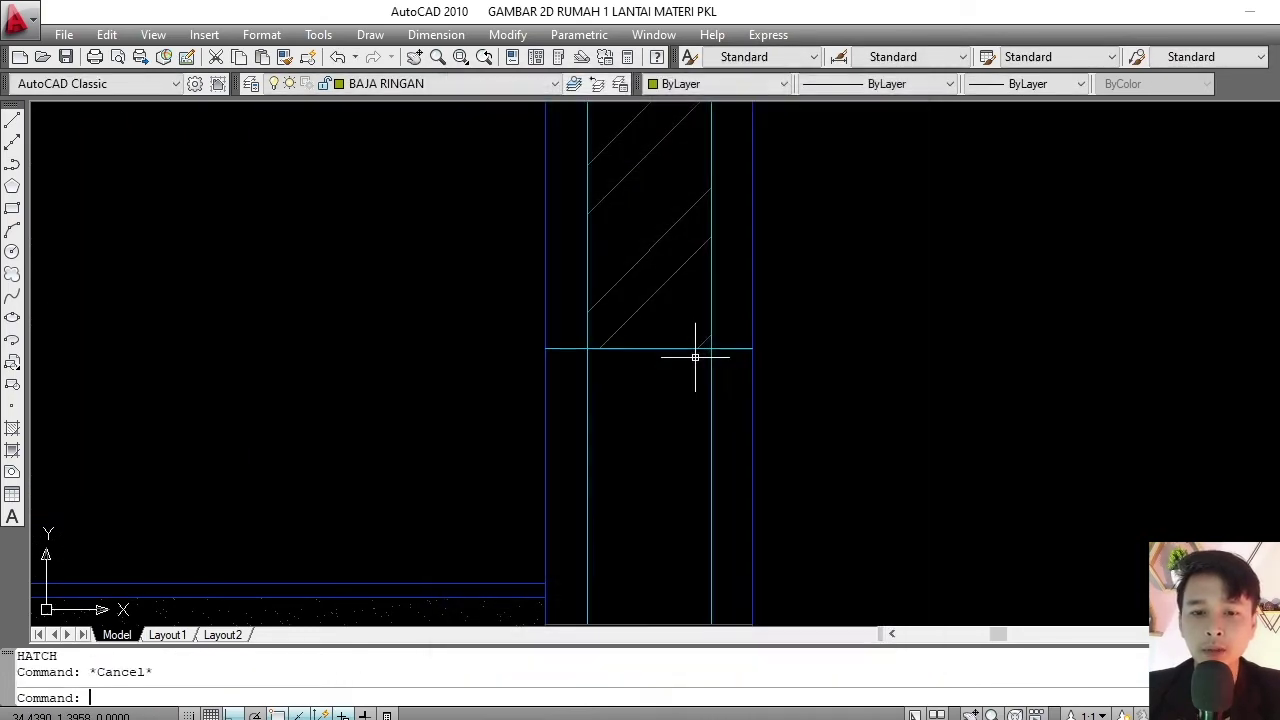
key(Escape)
key(Return)
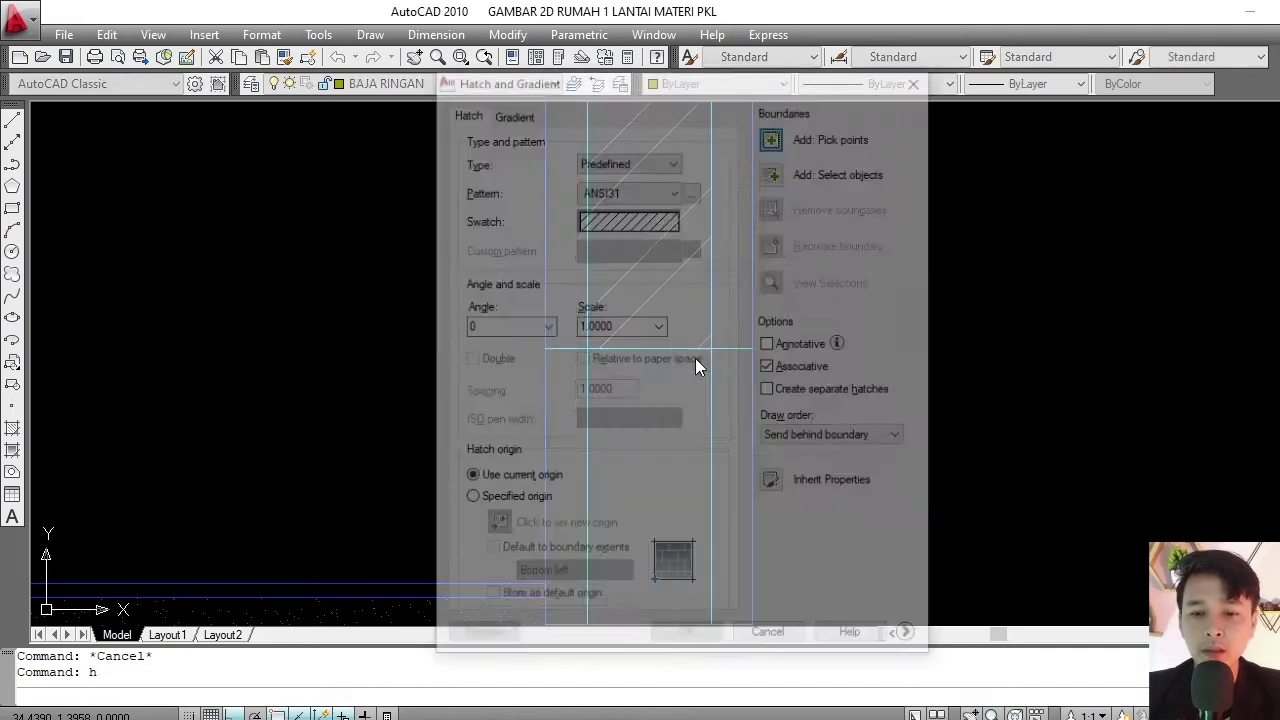
click(606, 228)
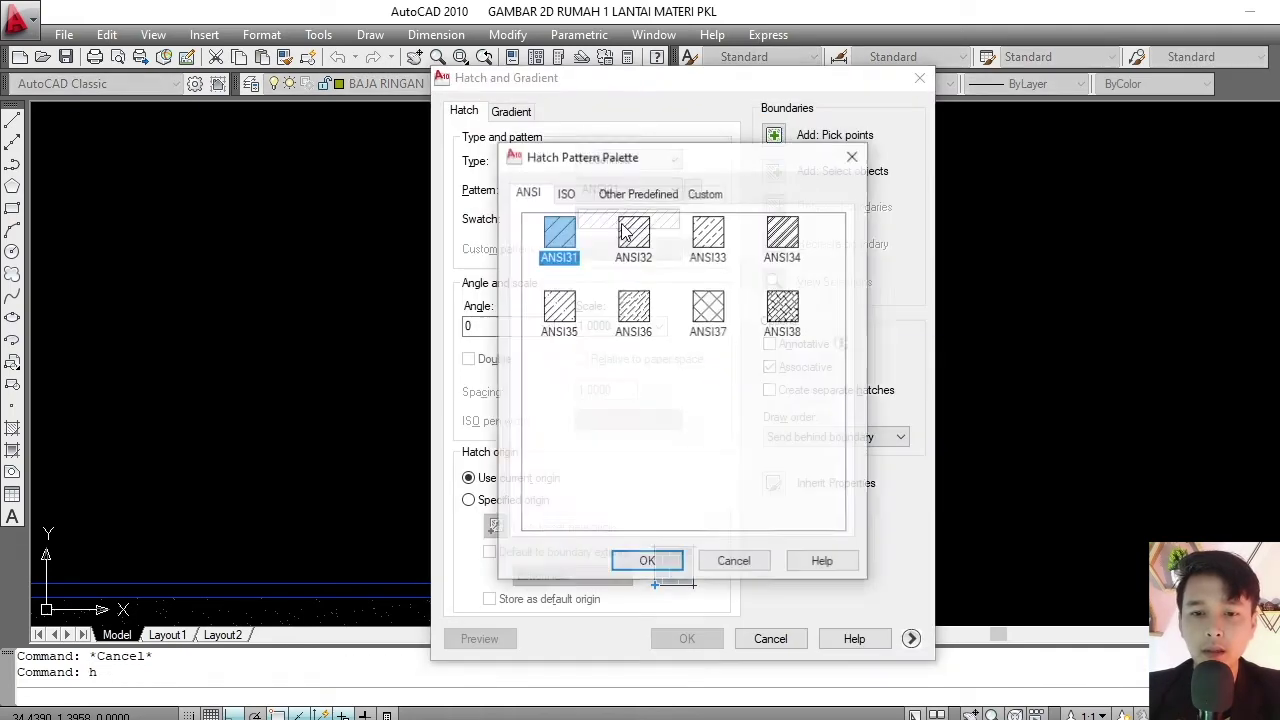
click(707, 312)
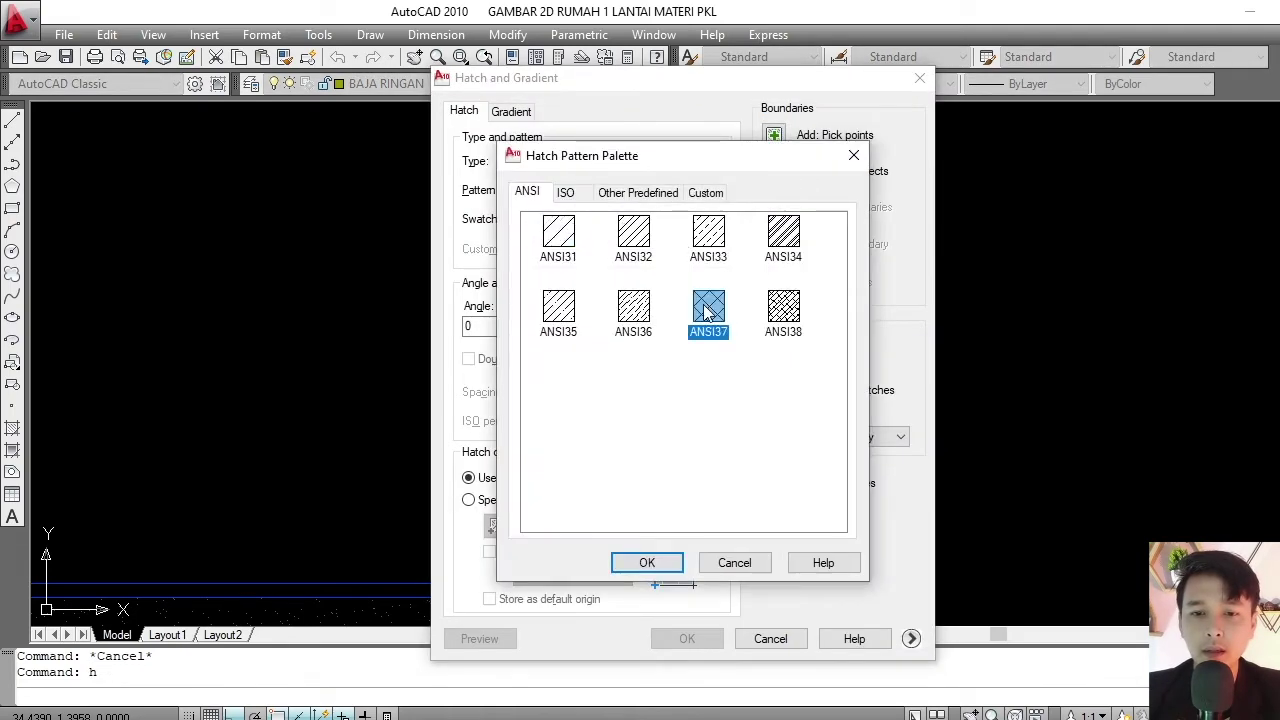
click(647, 561)
click(774, 136)
scroll(685, 211, down, 2)
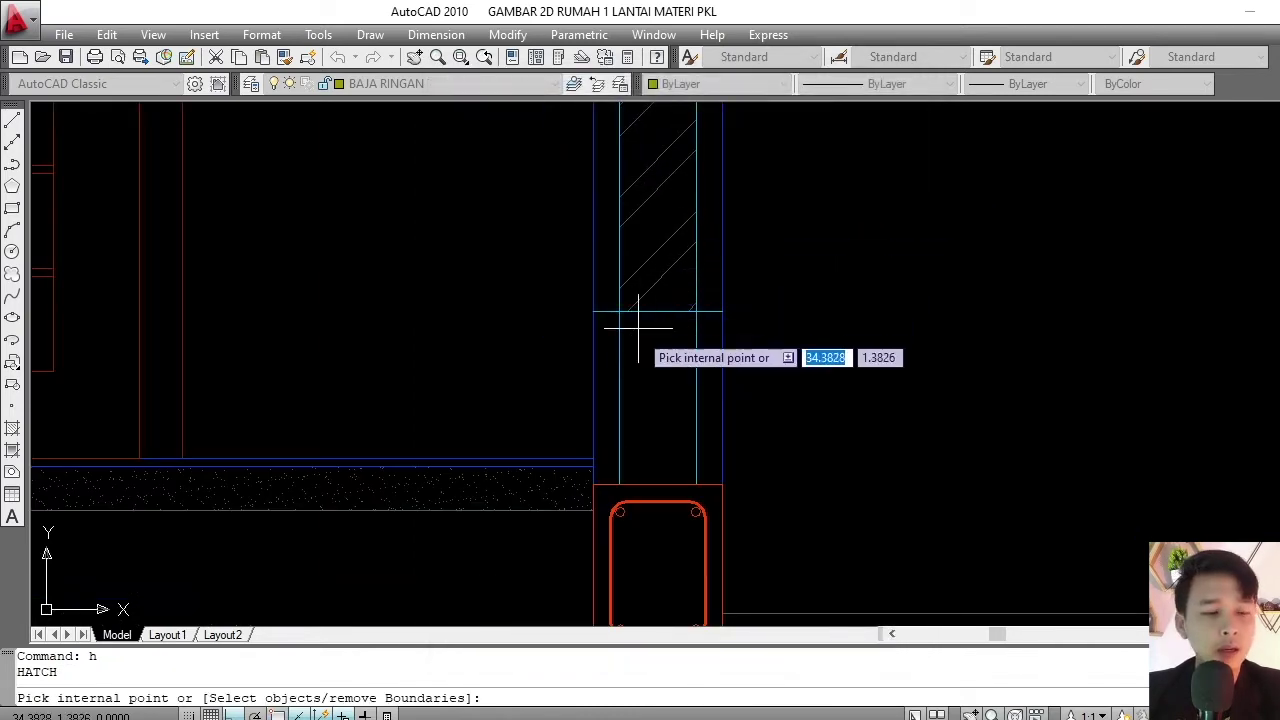
scroll(634, 334, up, 2)
click(706, 334)
key(Return)
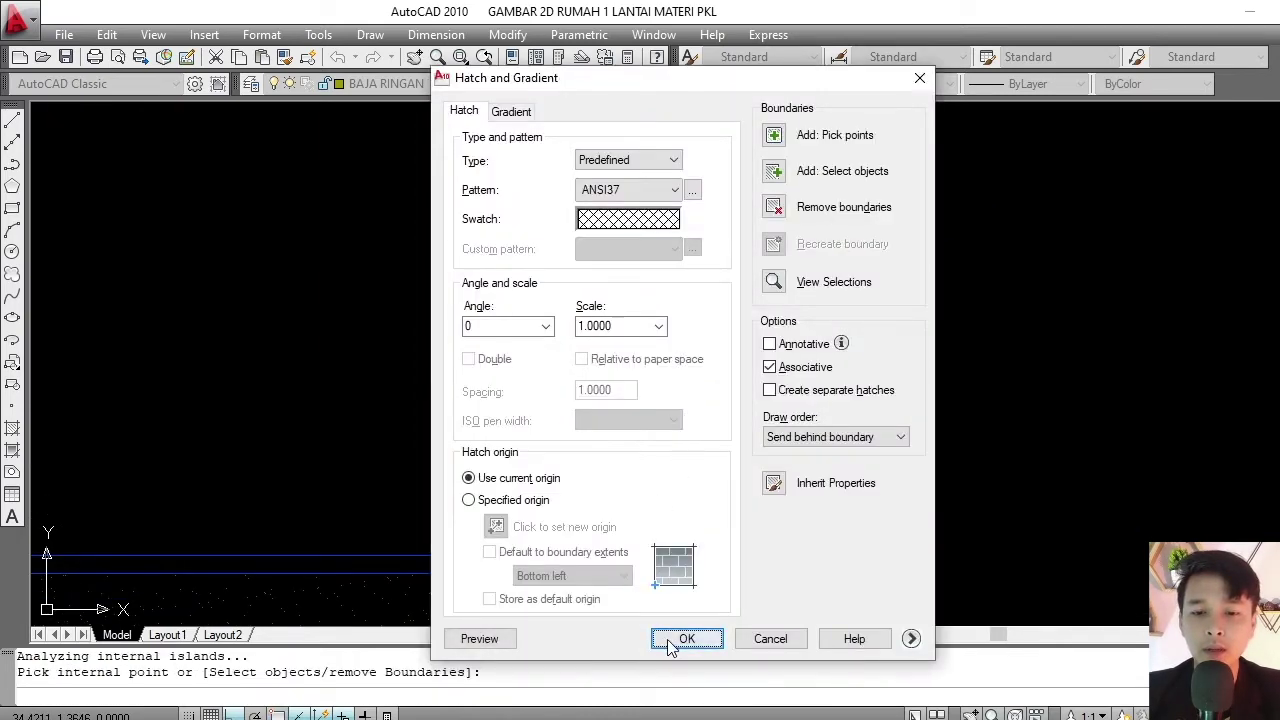
- Preview the crosshatch, set its scale to 0.2, and apply it to the wall base
click(480, 638)
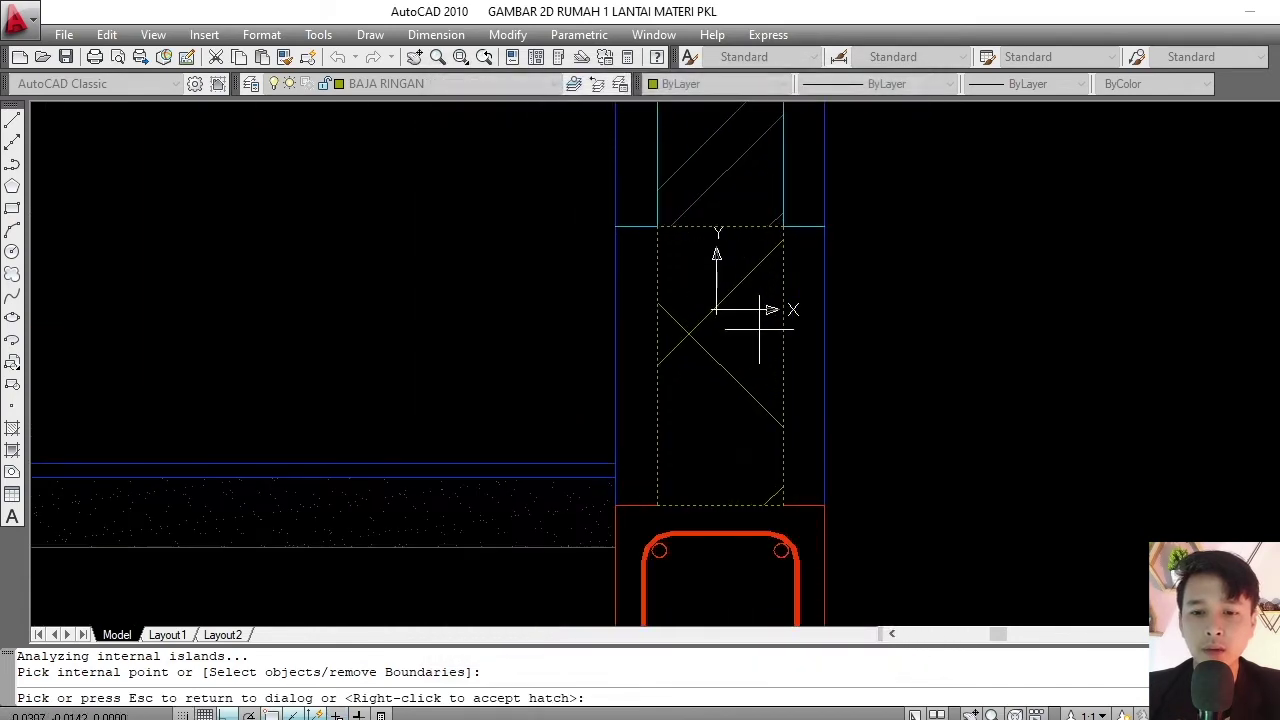
click(758, 325)
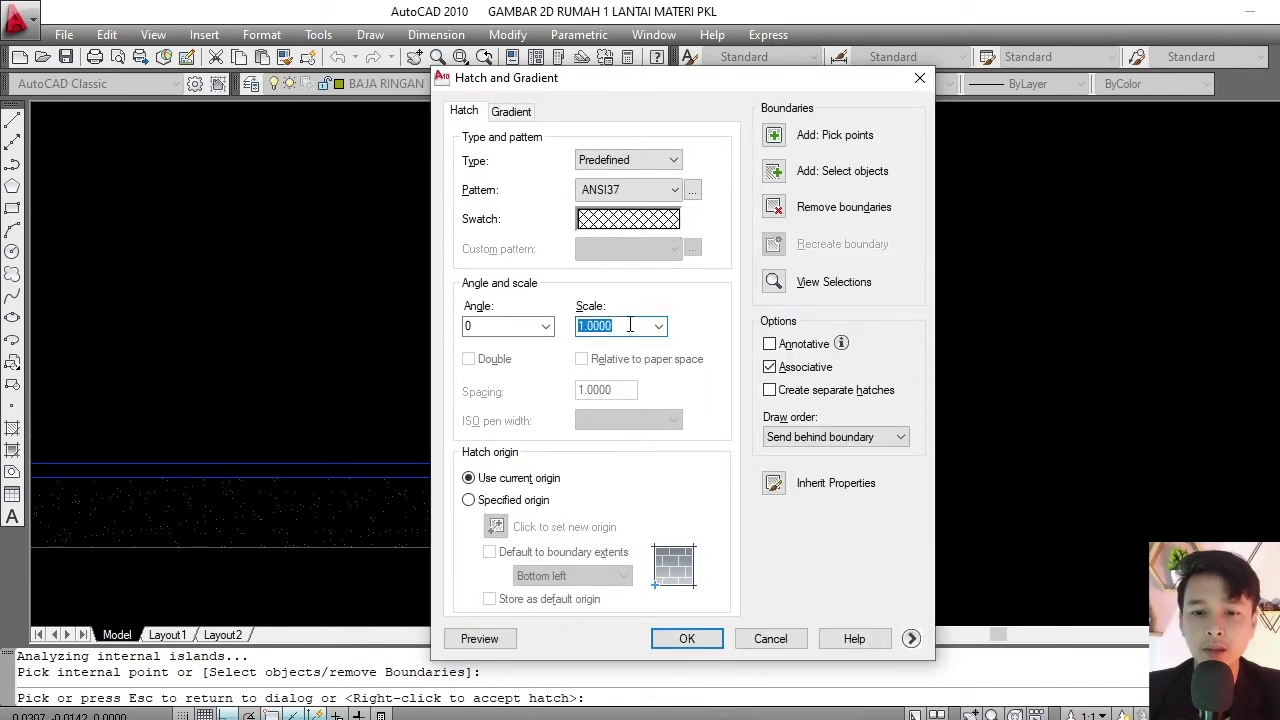
click(476, 639)
scroll(714, 420, down, 1)
scroll(820, 363, down, 2)
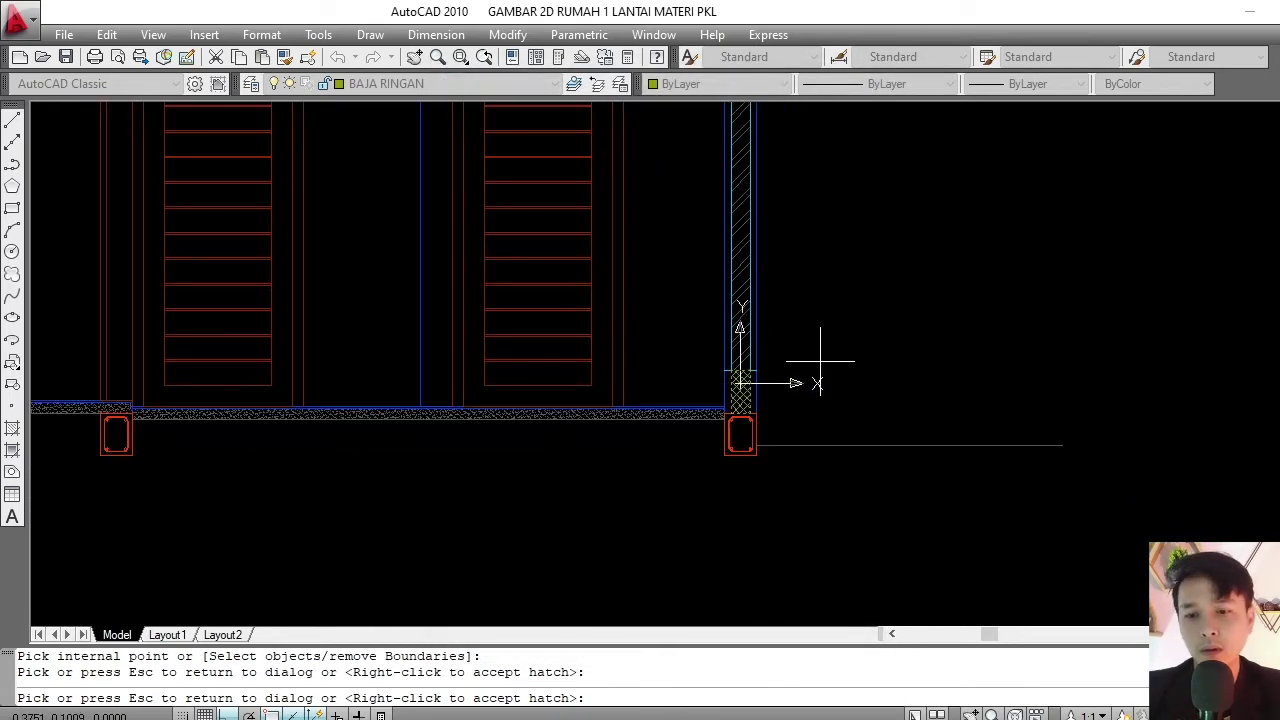
scroll(820, 363, up, 2)
scroll(809, 364, up, 2)
scroll(760, 335, down, 2)
click(706, 318)
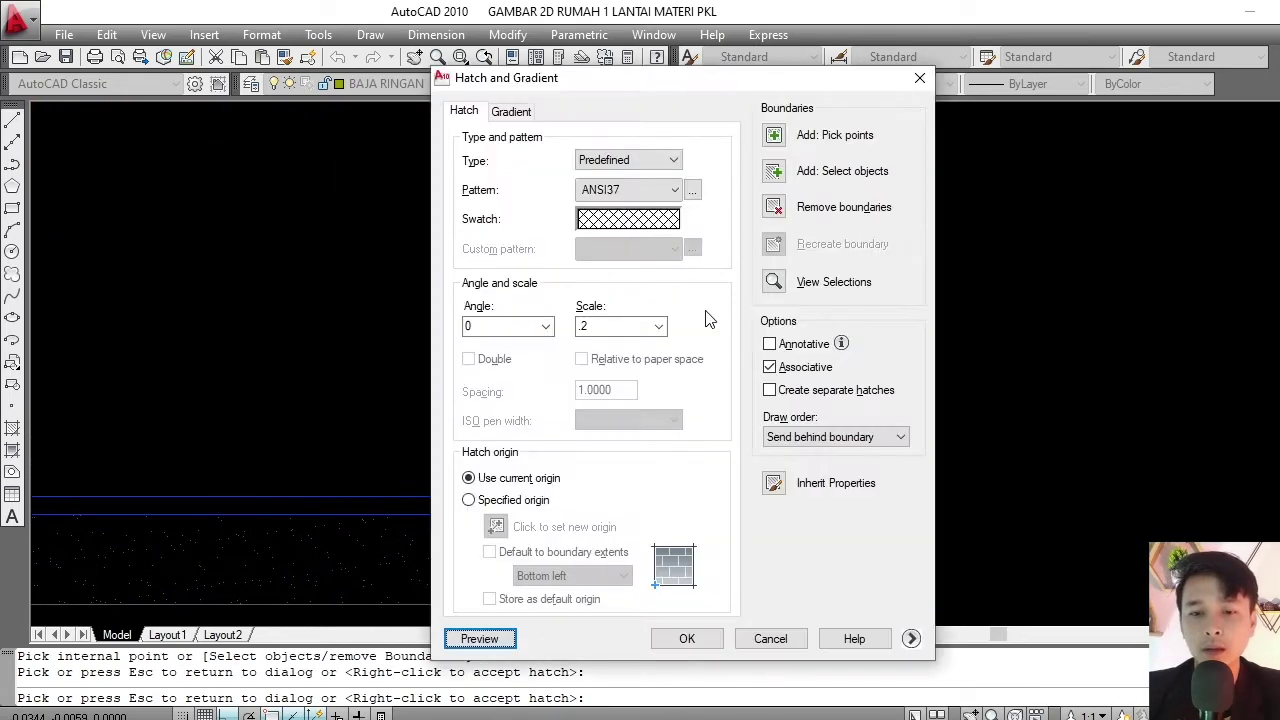
click(684, 639)
scroll(674, 331, down, 2)
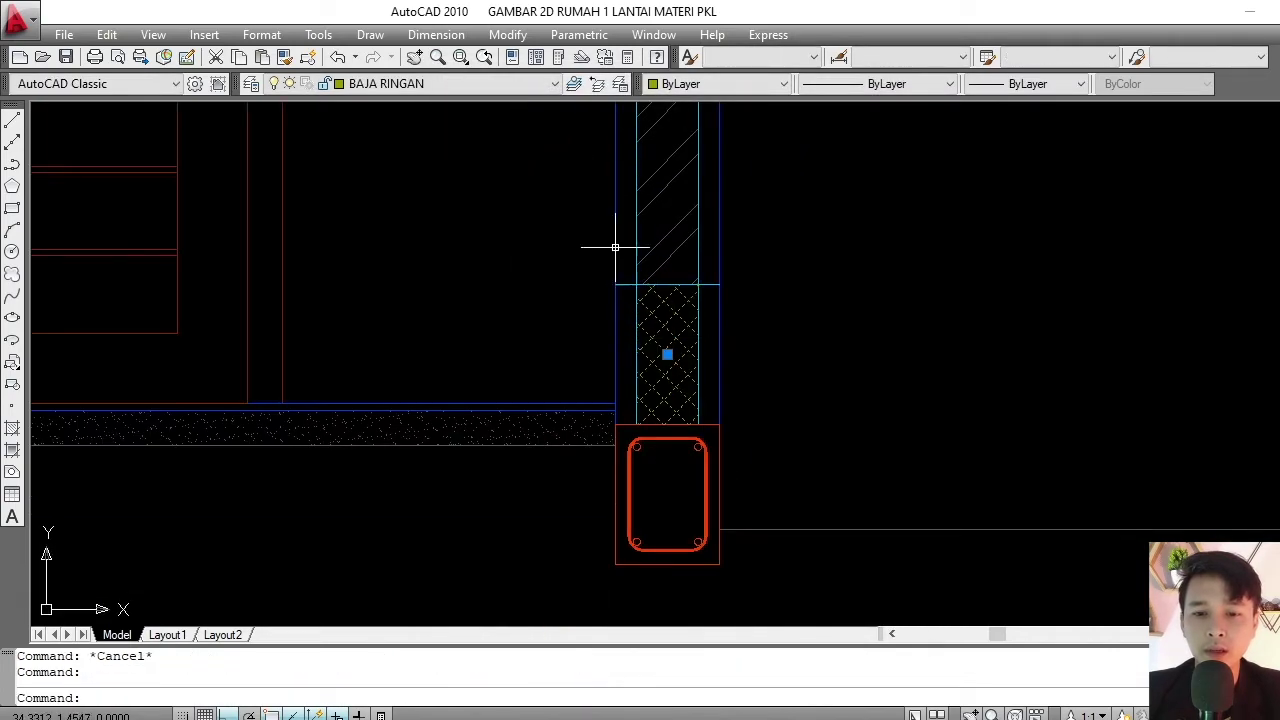
- Move the wall-base hatch onto the HTCH layer
click(507, 86)
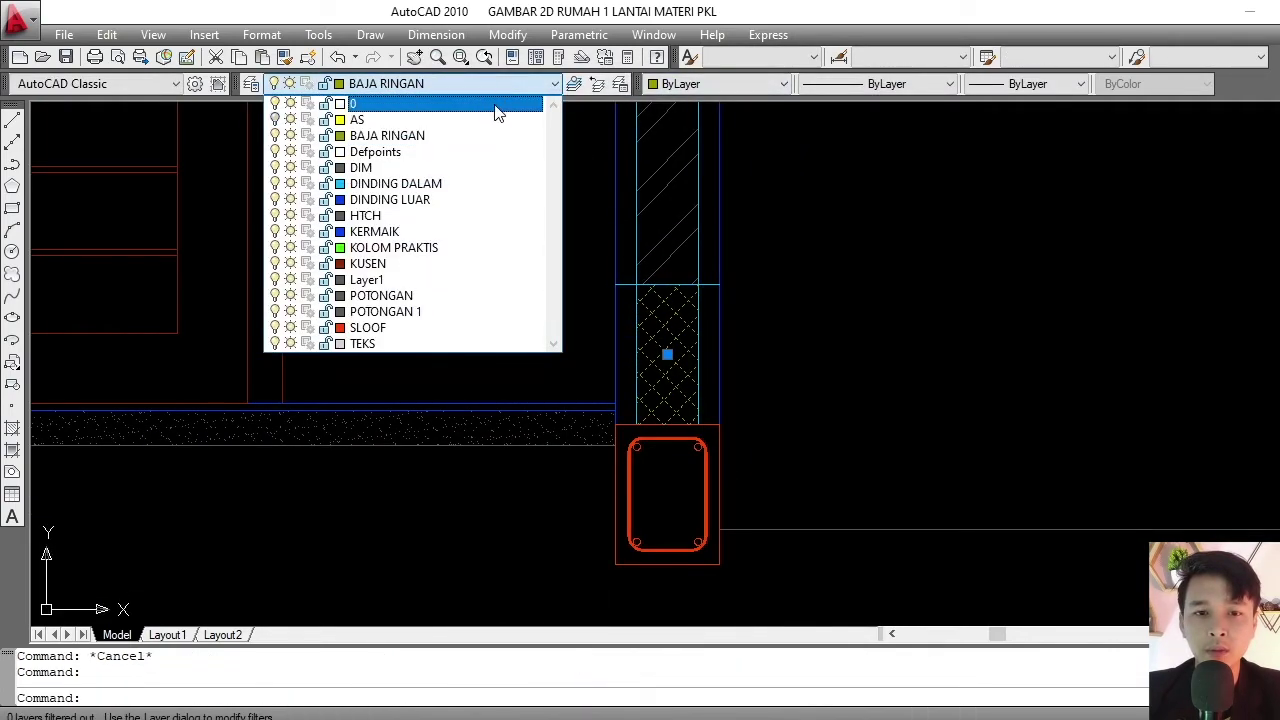
click(466, 216)
key(Escape)
scroll(920, 371, down, 3)
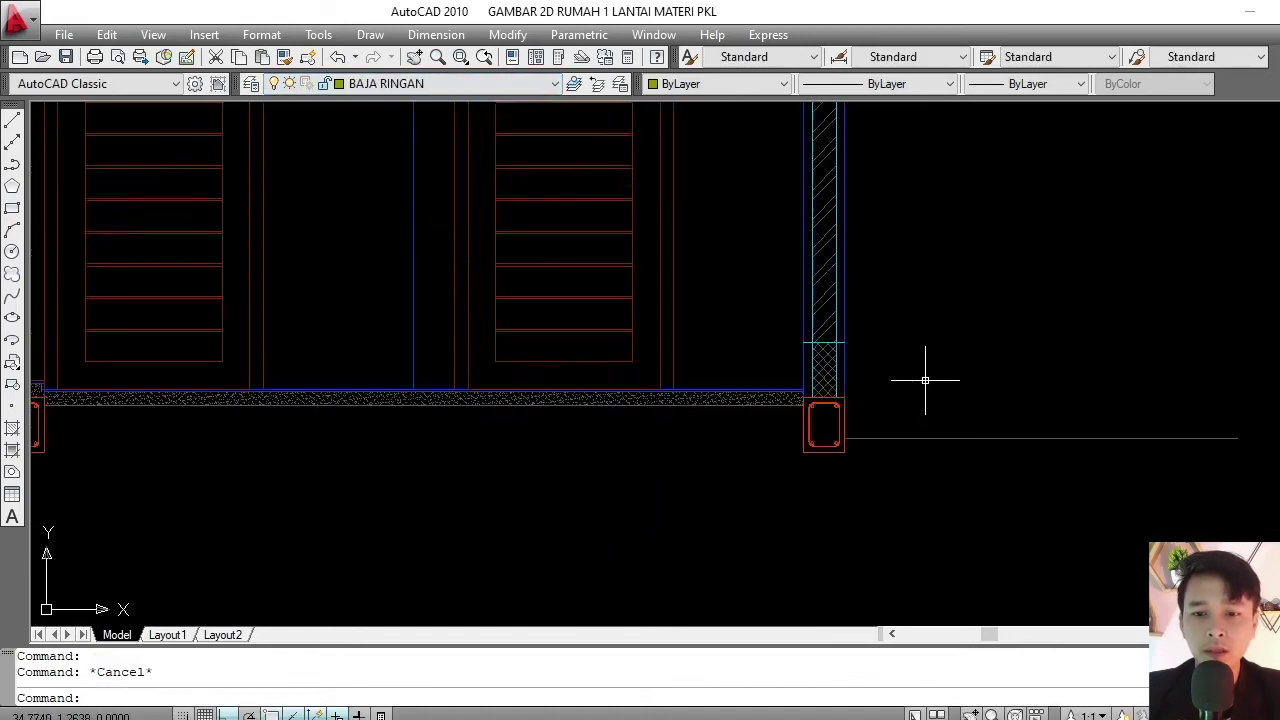
scroll(820, 352, up, 5)
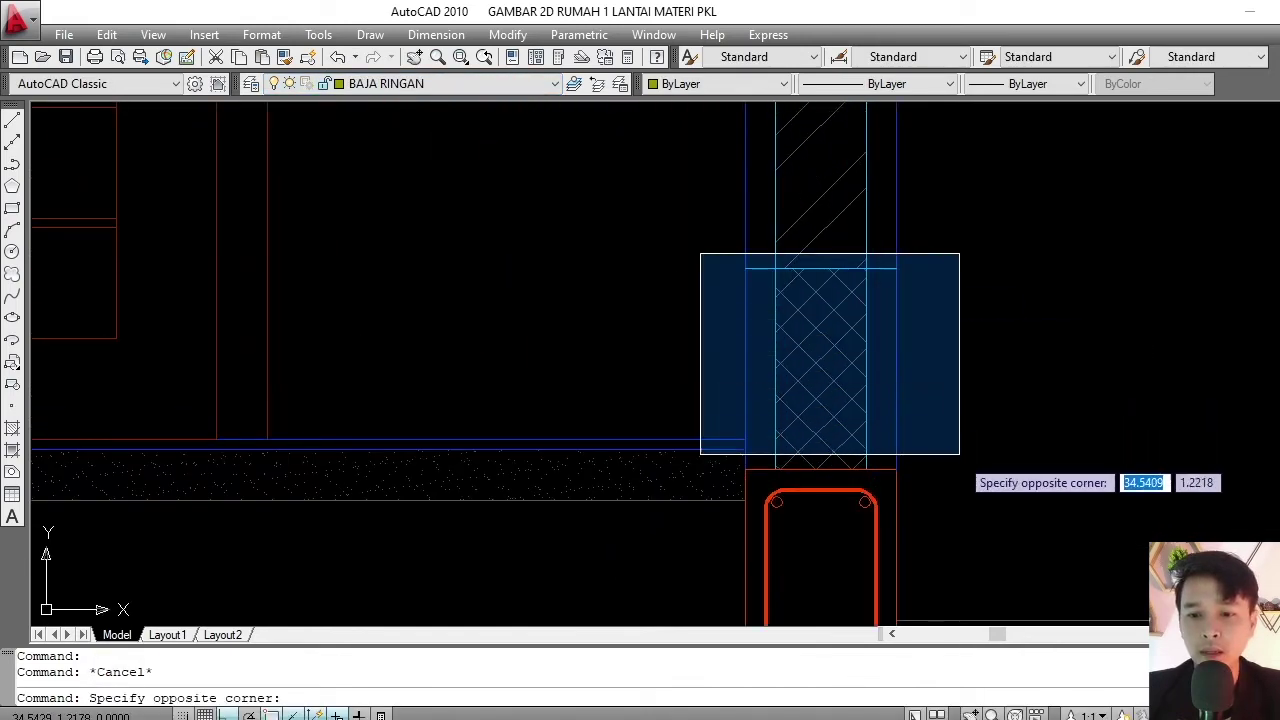
- Begin copying the hatched wall base from a base point, then cancel the copy
click(963, 484)
text(co)
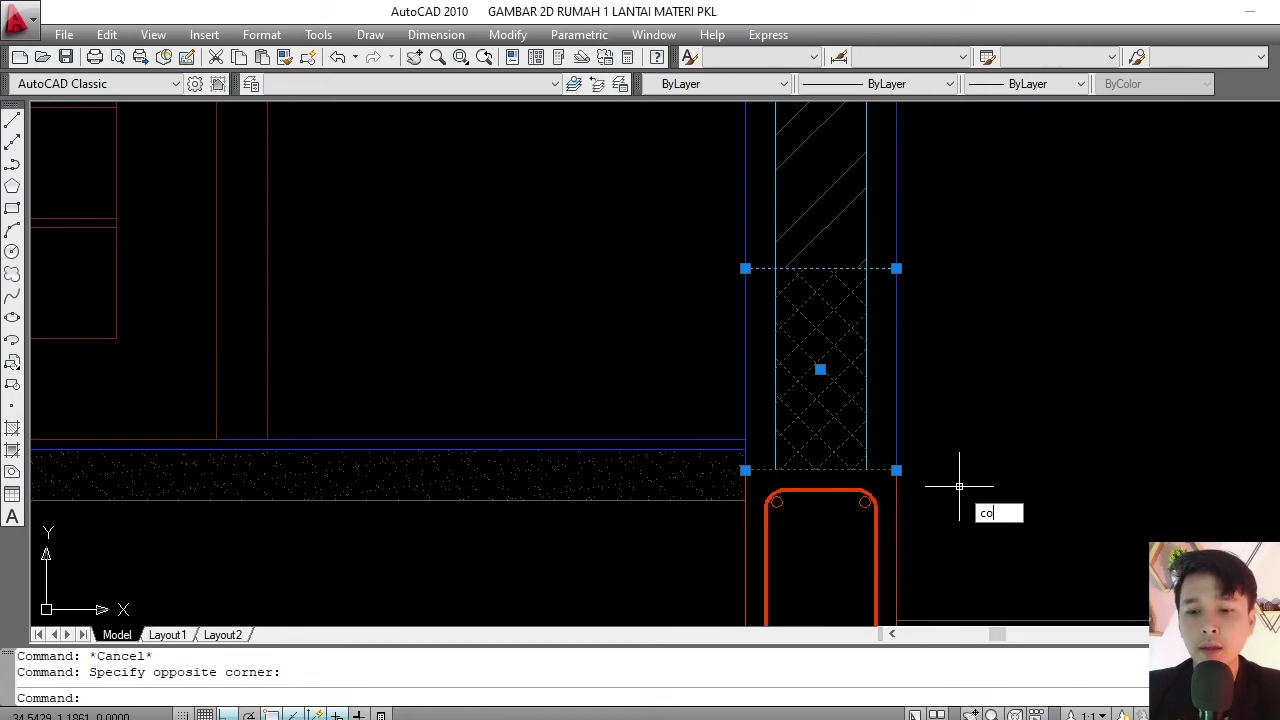
key(Return)
click(896, 470)
scroll(1030, 428, down, 6)
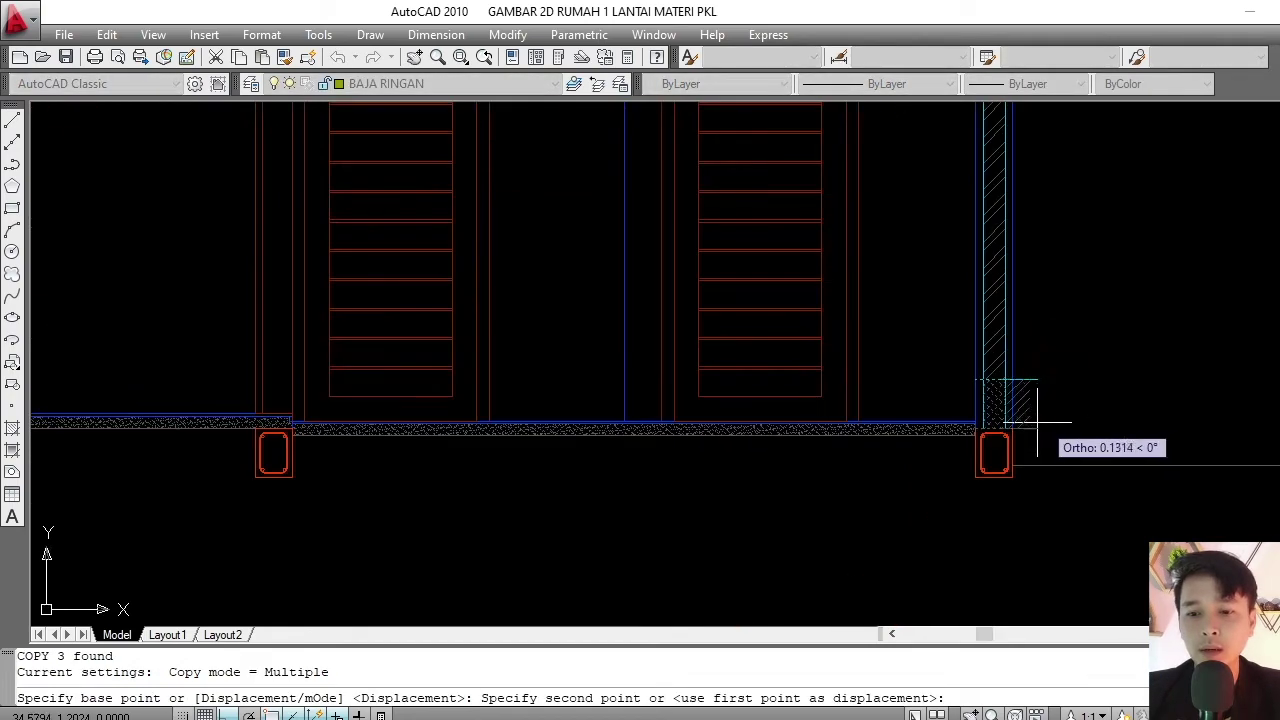
scroll(426, 440, up, 2)
scroll(600, 430, down, 3)
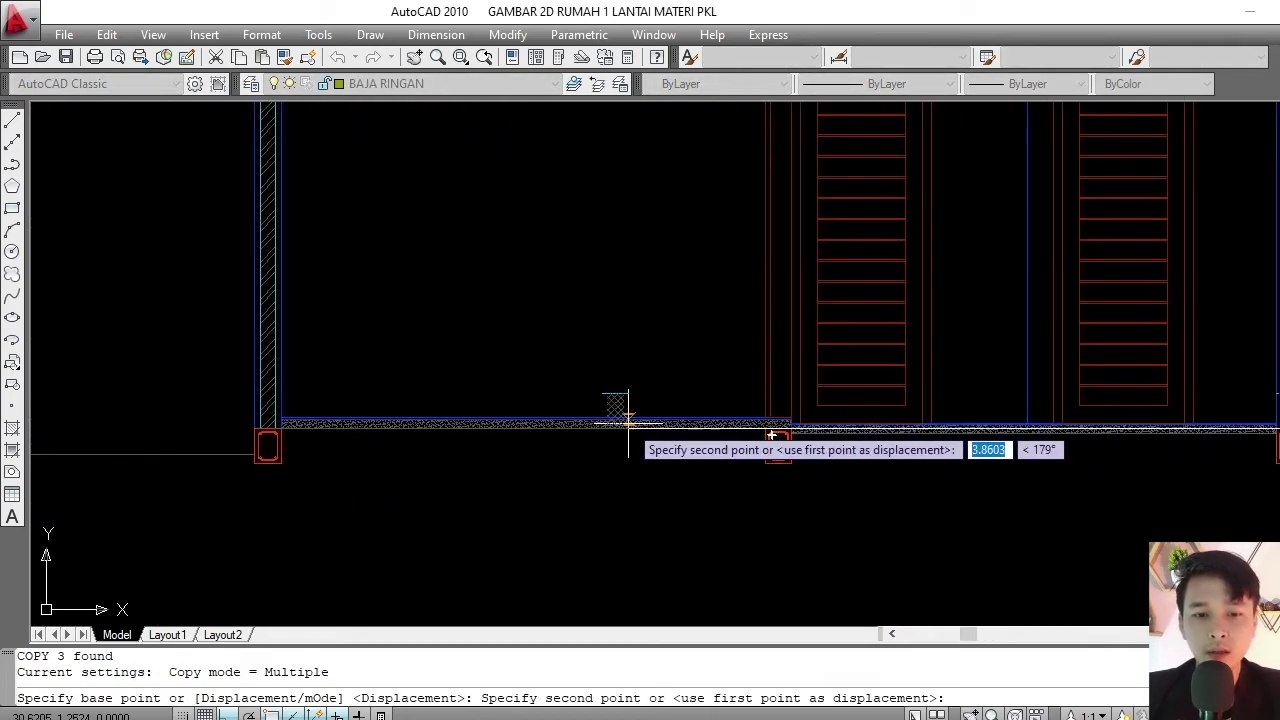
scroll(416, 425, up, 5)
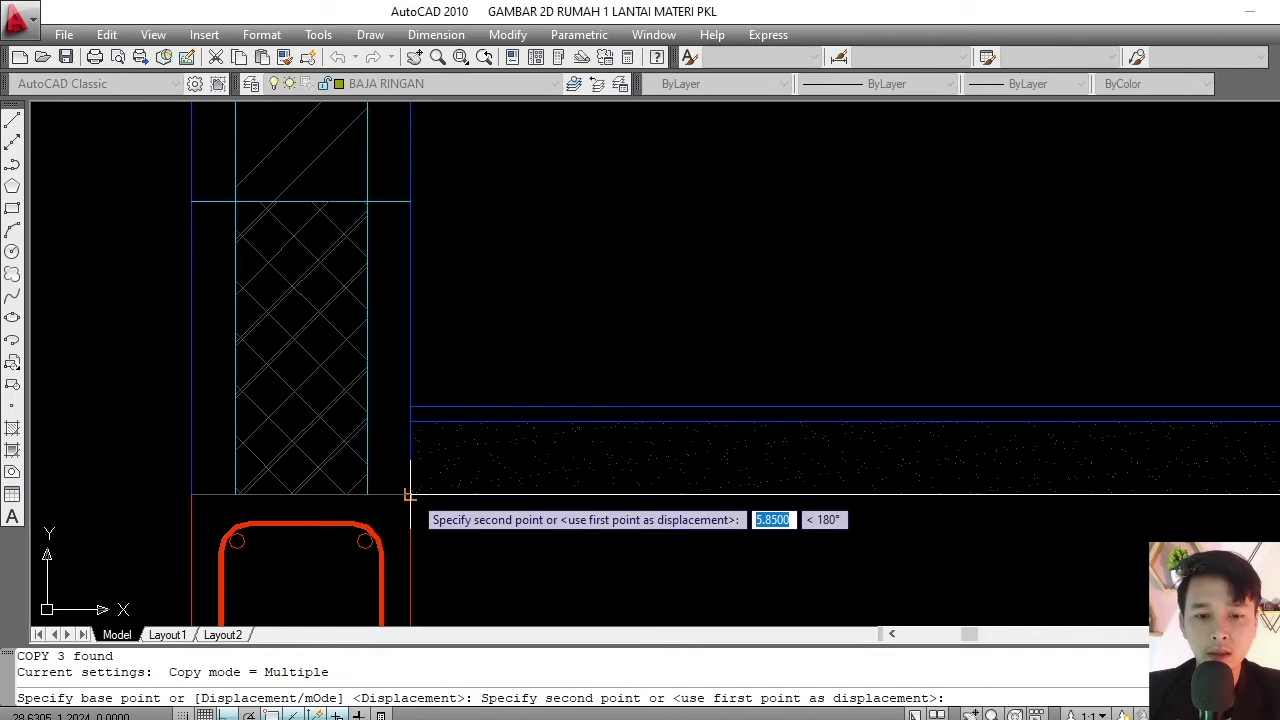
key(Escape)
- Copy the wall-base hatch and its lines from the column corner onto the left column
scroll(409, 494, down, 8)
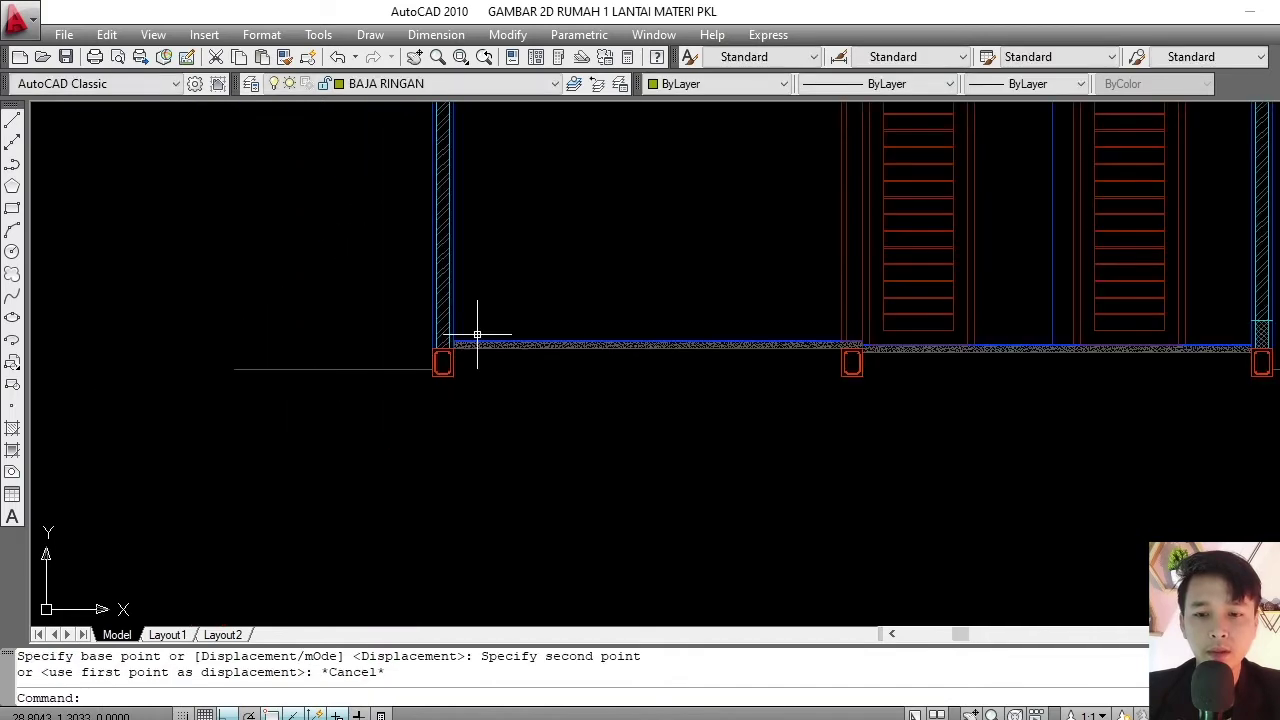
middle_drag(474, 334, 392, 355)
scroll(860, 345, up, 4)
click(510, 306)
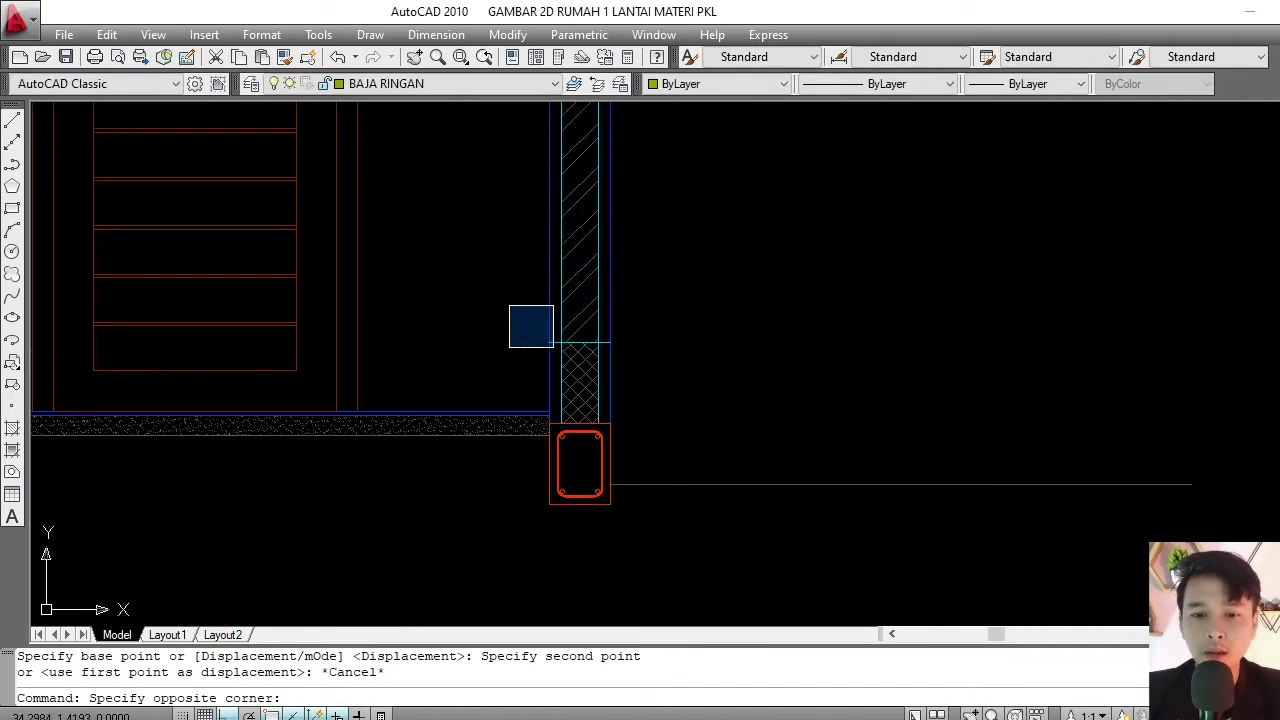
click(661, 433)
text(co)
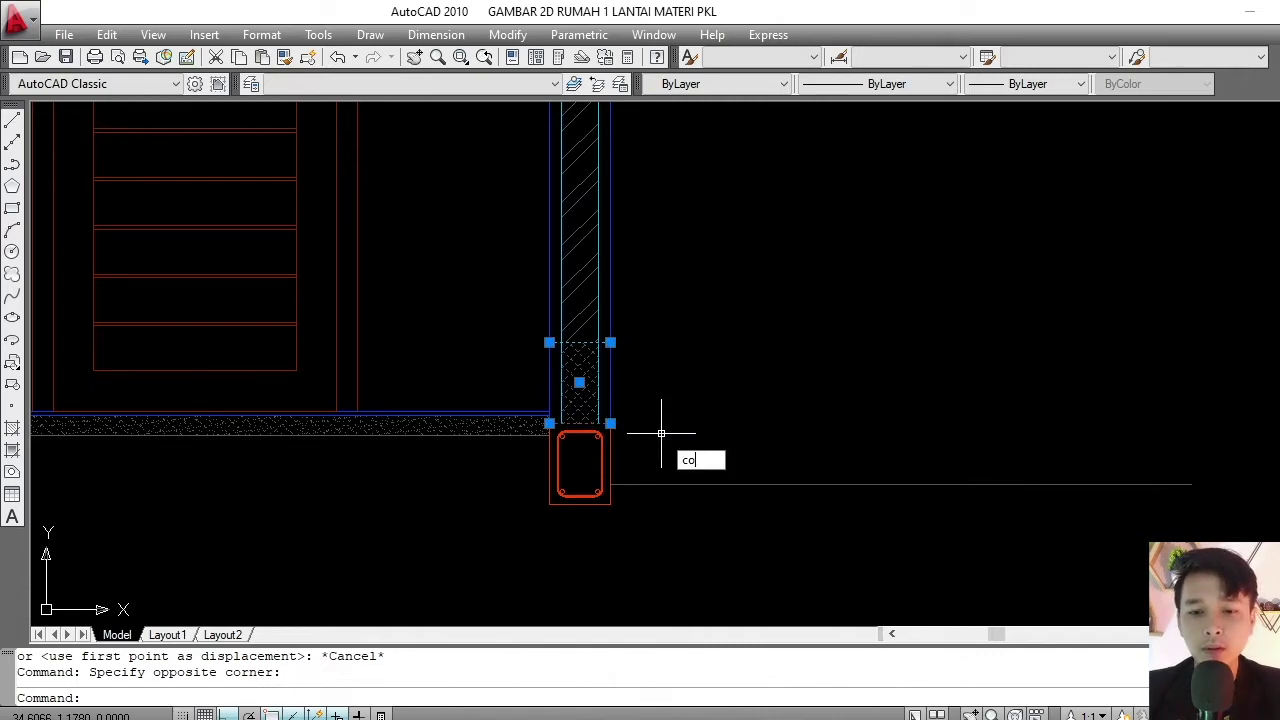
key(Return)
scroll(615, 410, up, 2)
click(608, 422)
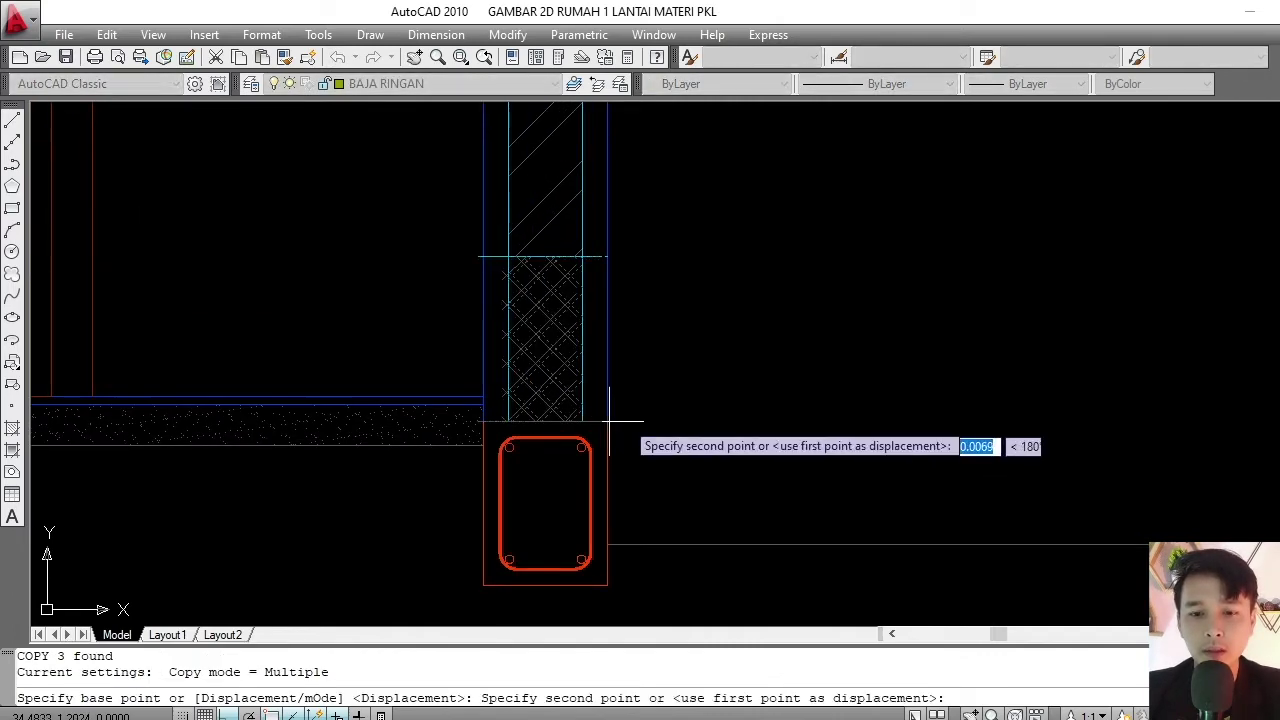
scroll(897, 365, down, 5)
scroll(586, 390, up, 5)
scroll(586, 390, up, 2)
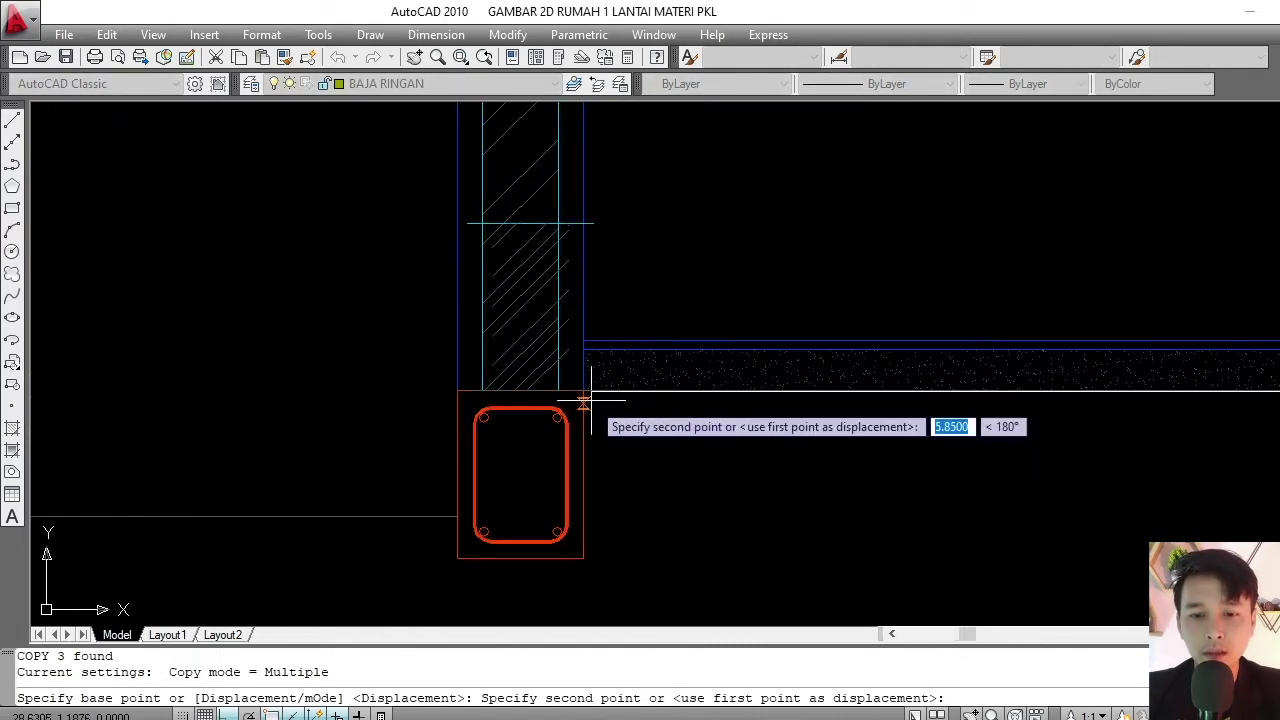
click(586, 390)
key(Escape)
- Check the copied hatch at the left column base, then clear the selection
scroll(563, 291, up, 2)
scroll(563, 294, up, 2)
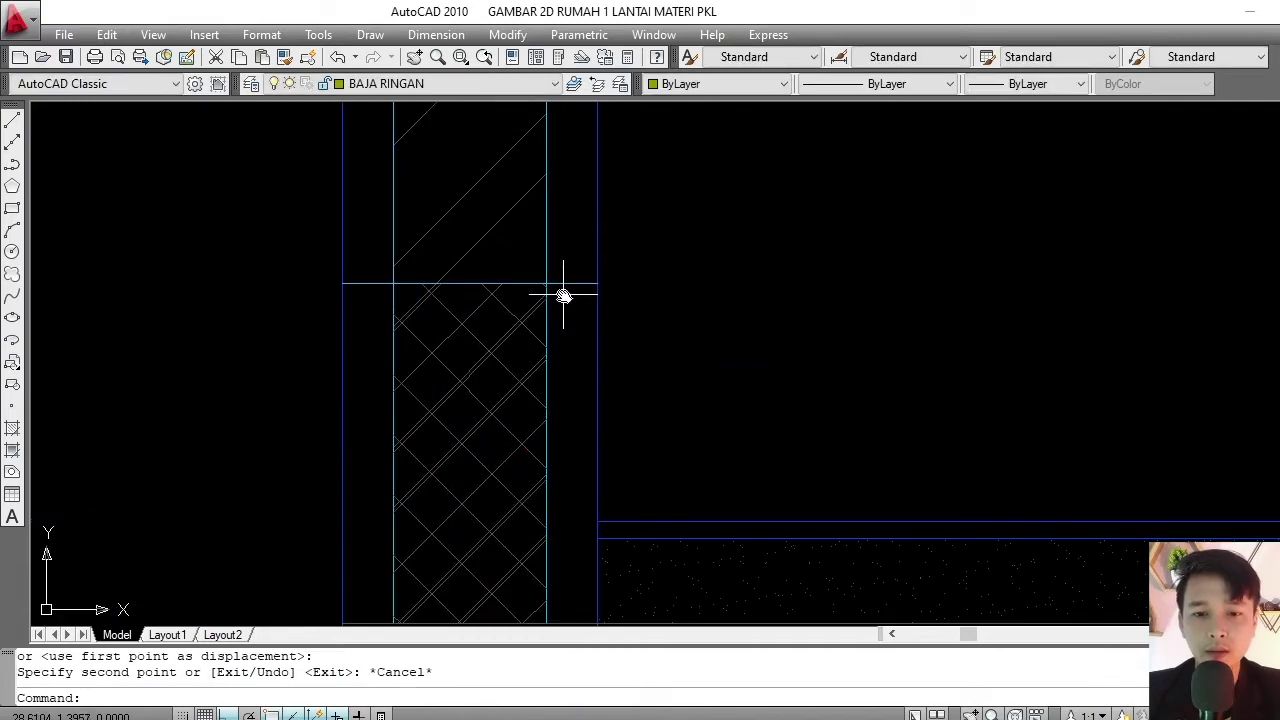
middle_drag(563, 294, 581, 276)
scroll(575, 282, up, 3)
click(563, 286)
key(Escape)
scroll(563, 286, down, 3)
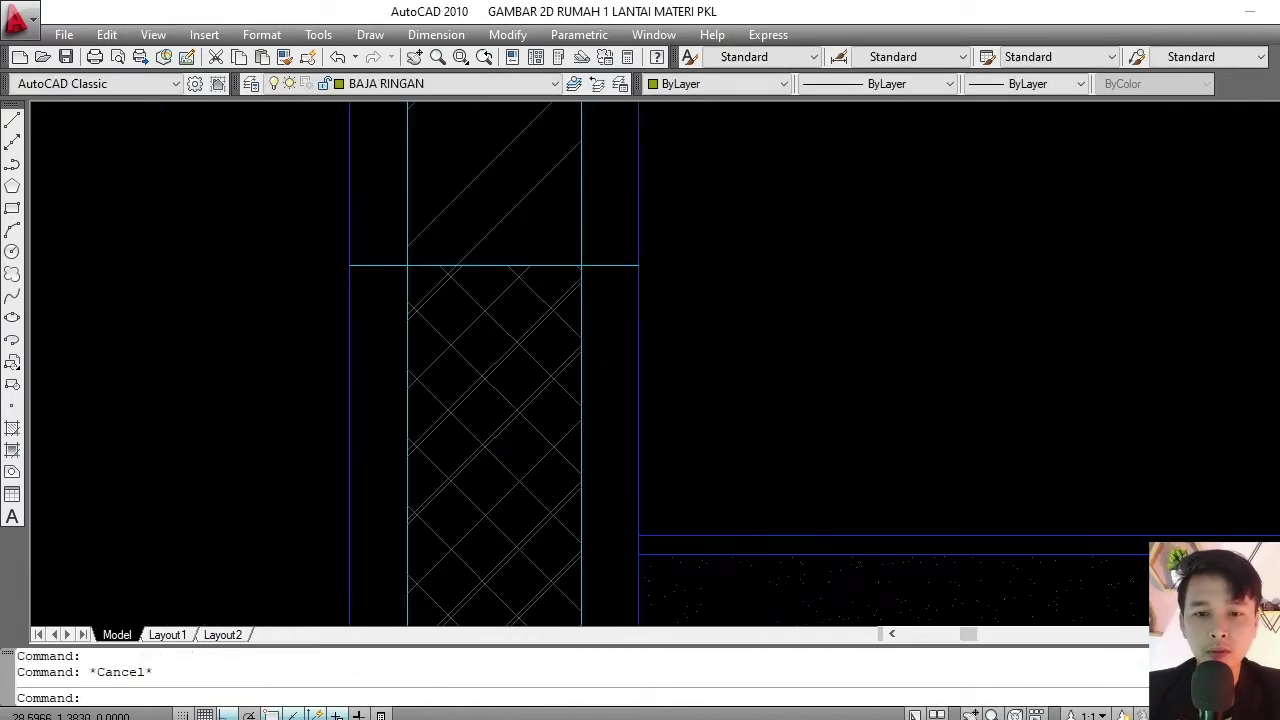
scroll(530, 295, down, 1)
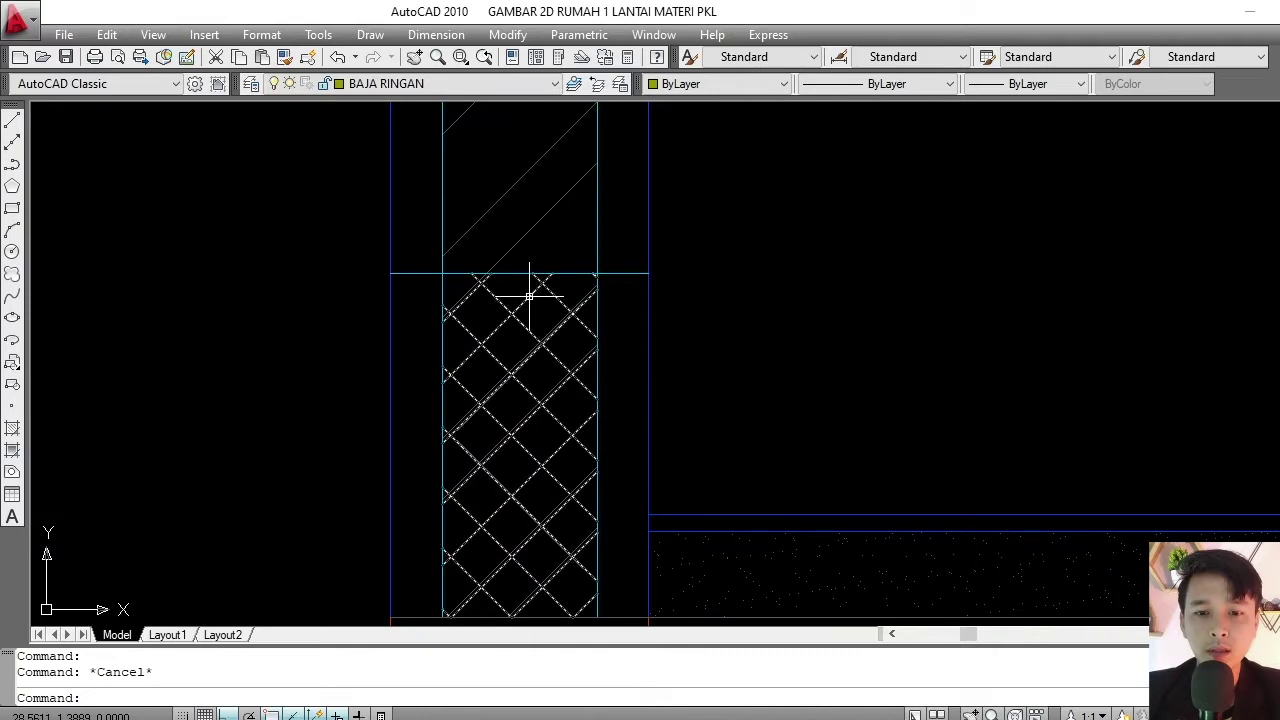
- Trim the left wall's diagonal hatch at the horizontal line above the crosshatched base
click(468, 297)
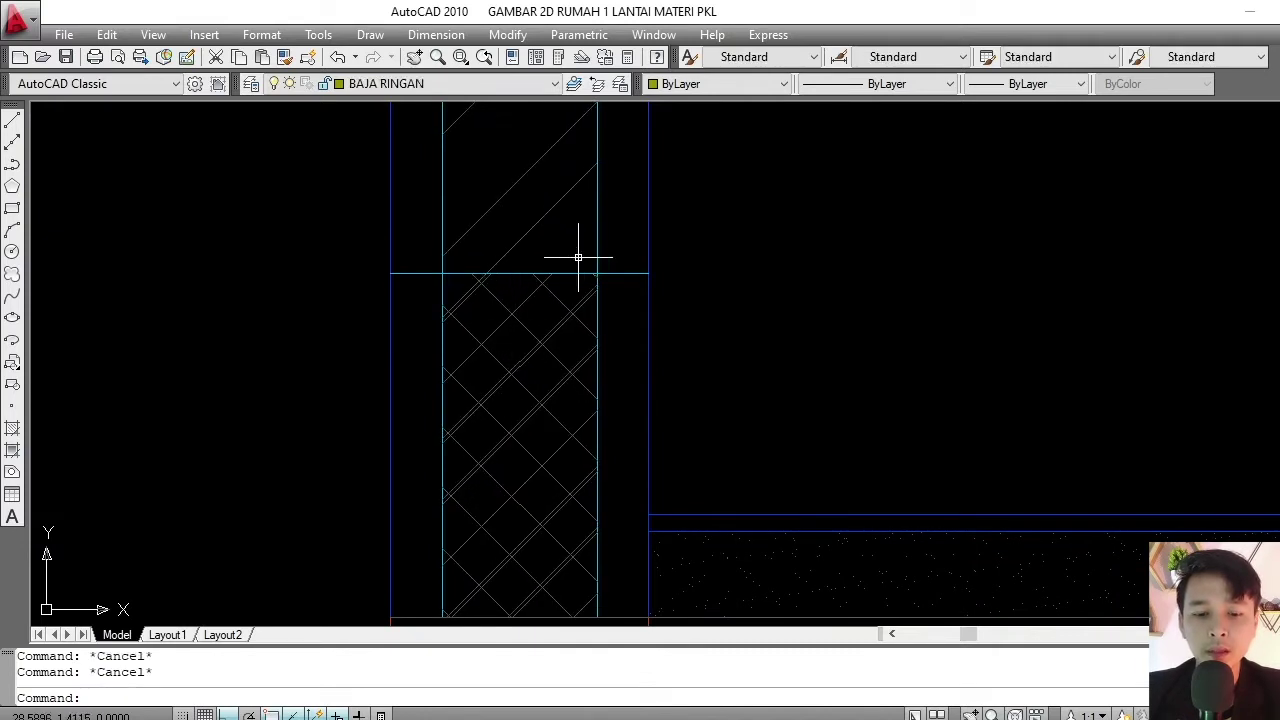
text(tr)
key(Return)
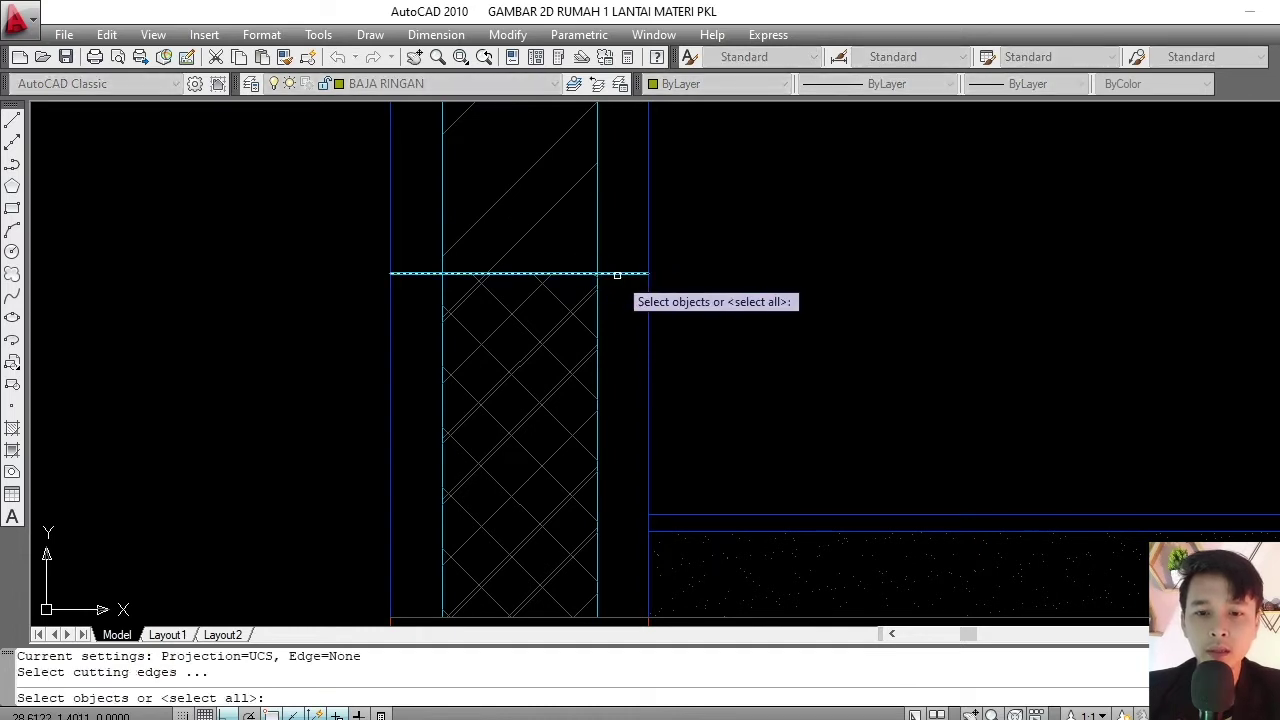
click(614, 273)
key(Return)
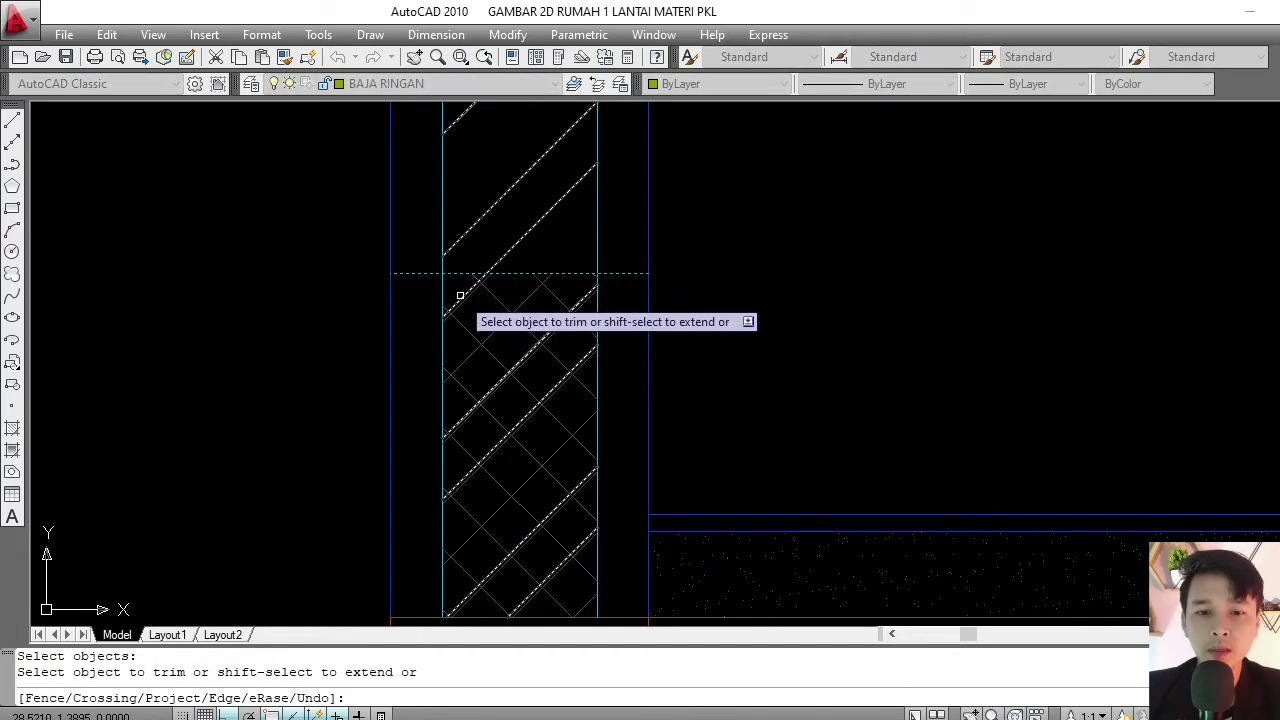
click(460, 295)
key(Return)
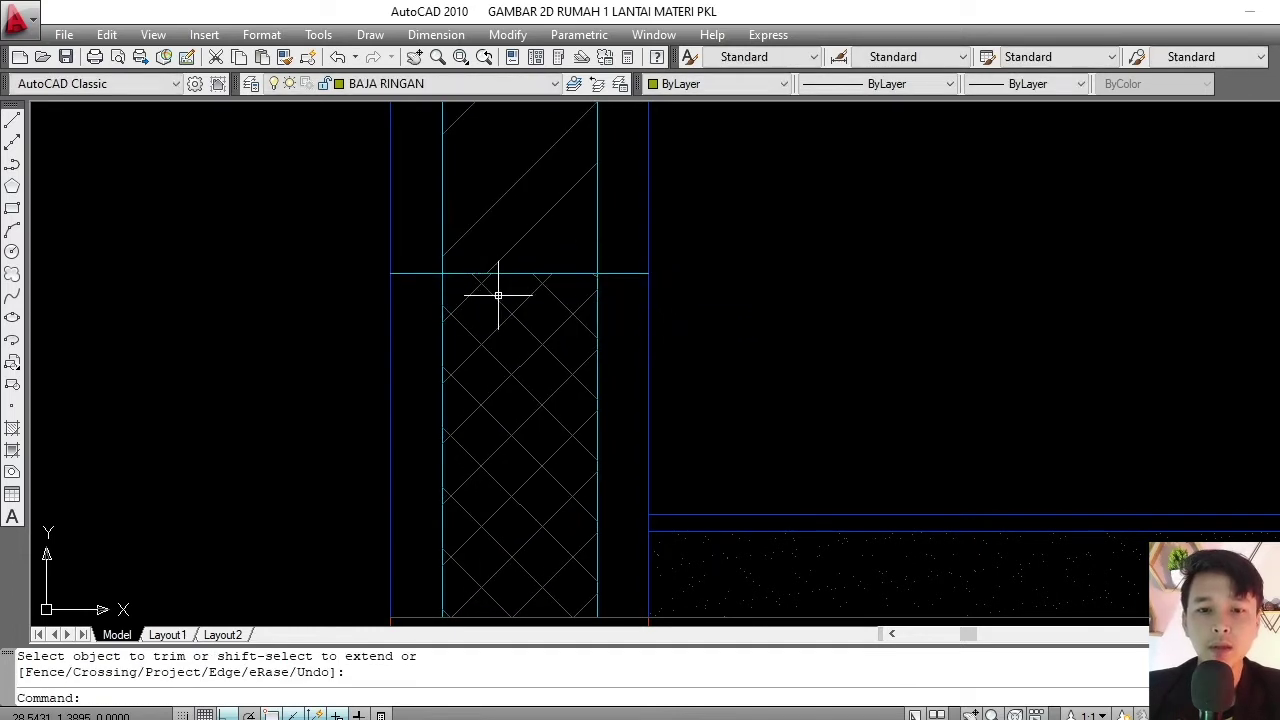
scroll(500, 286, down, 5)
scroll(580, 294, down, 4)
scroll(470, 340, down, 4)
scroll(826, 349, up, 4)
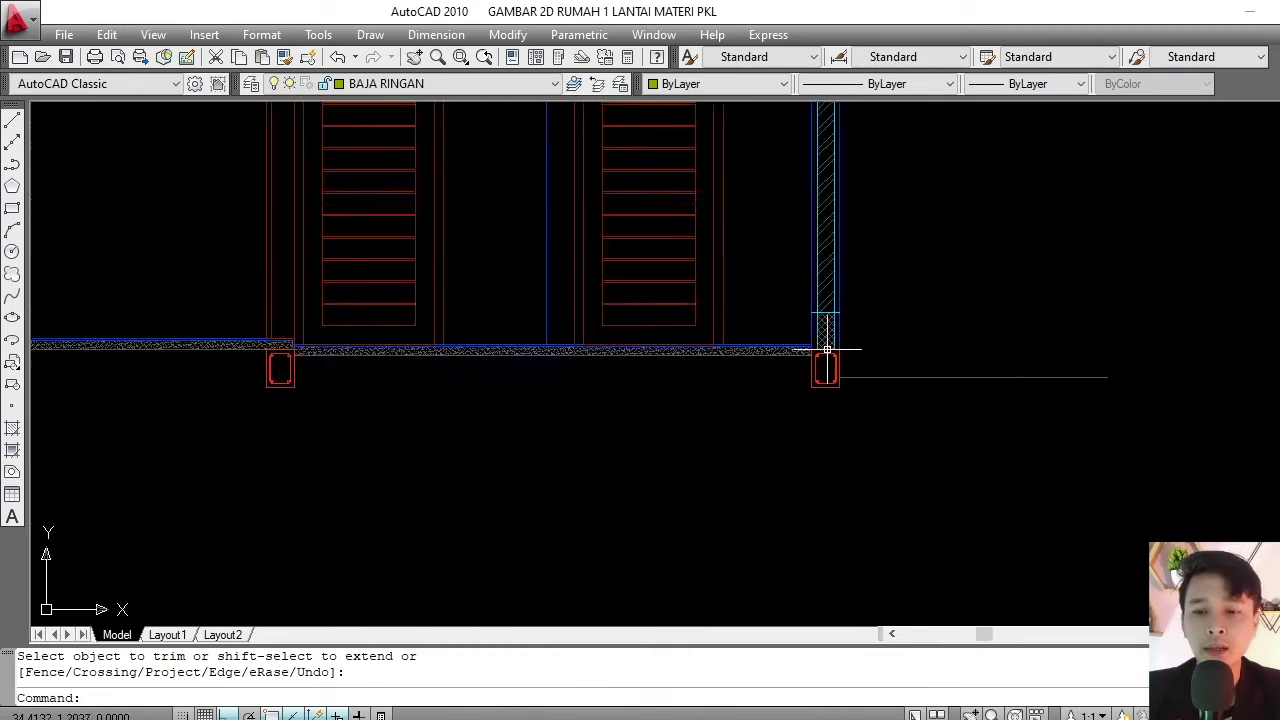
scroll(800, 320, up, 2)
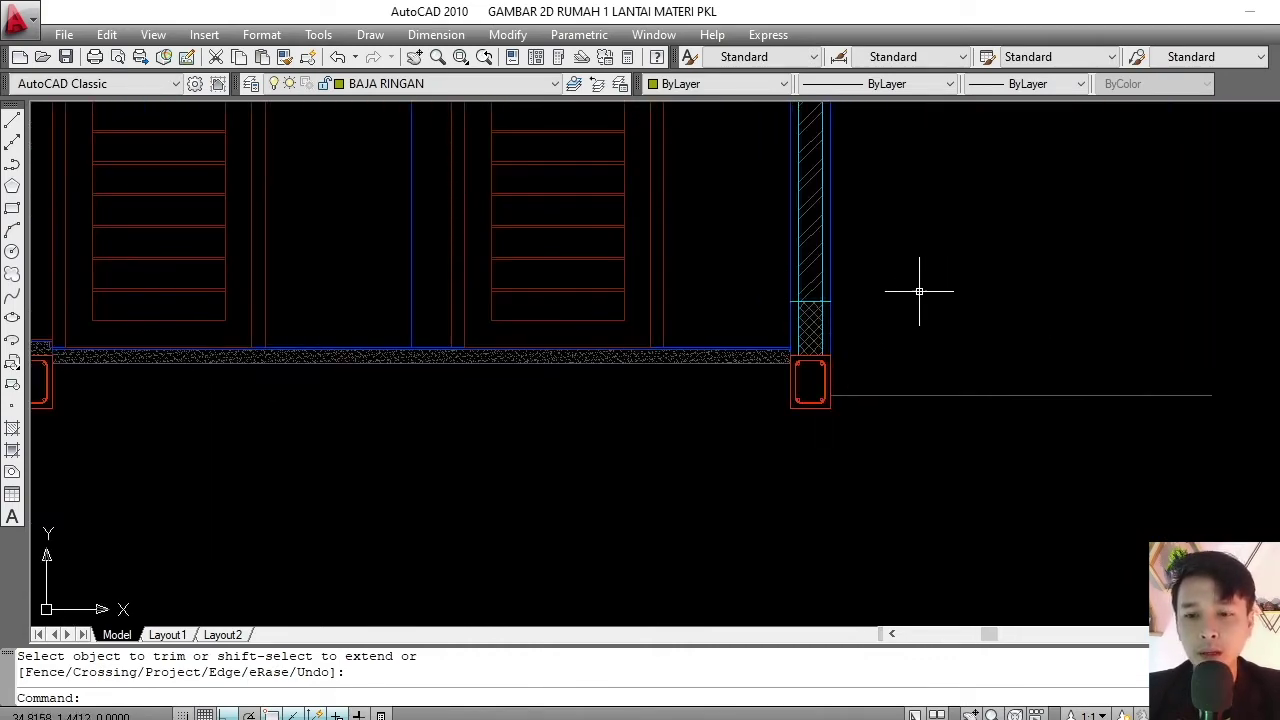
scroll(808, 360, down, 2)
middle_drag(728, 250, 728, 343)
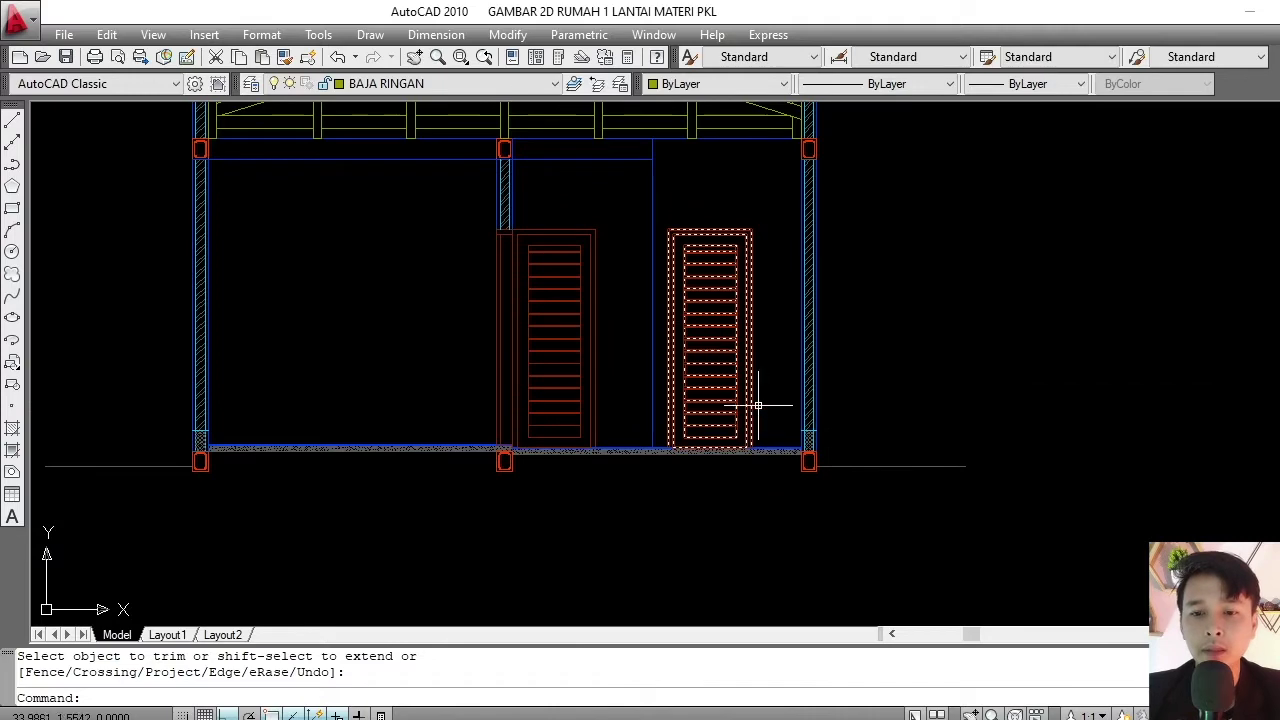
scroll(800, 440, up, 4)
scroll(709, 401, up, 7)
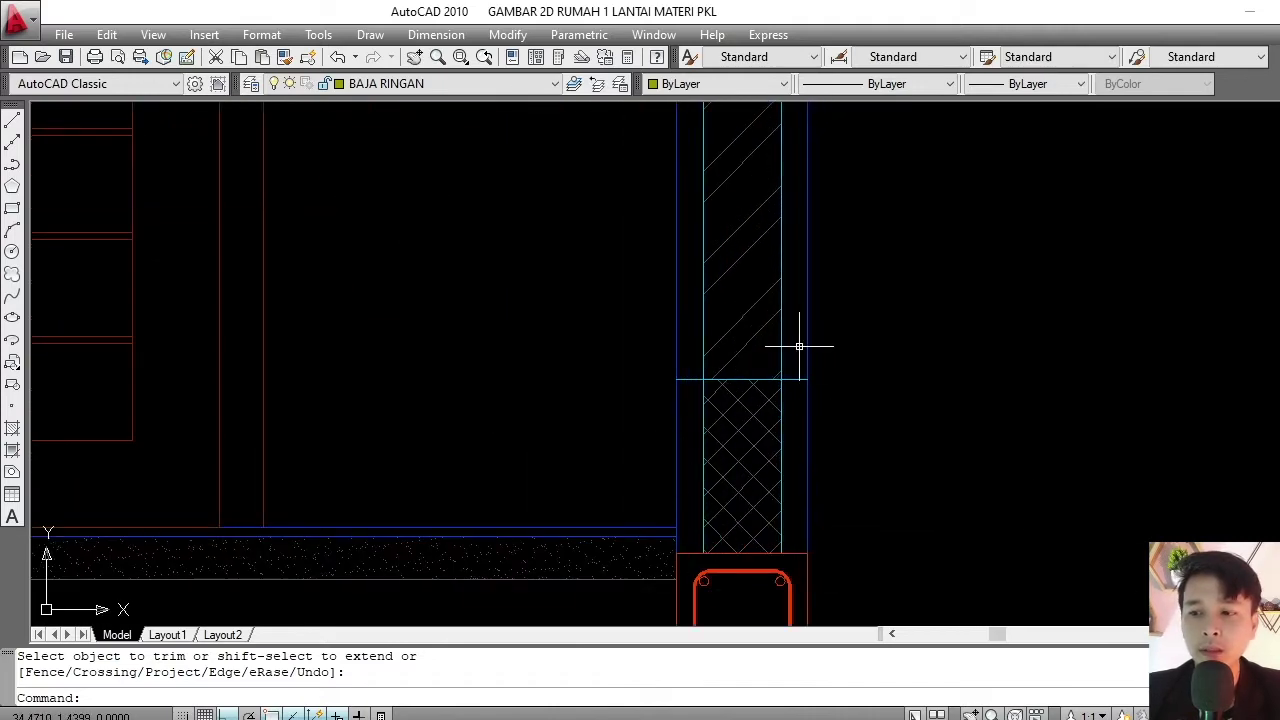
scroll(756, 343, down, 6)
middle_drag(663, 357, 689, 400)
scroll(665, 399, down, 4)
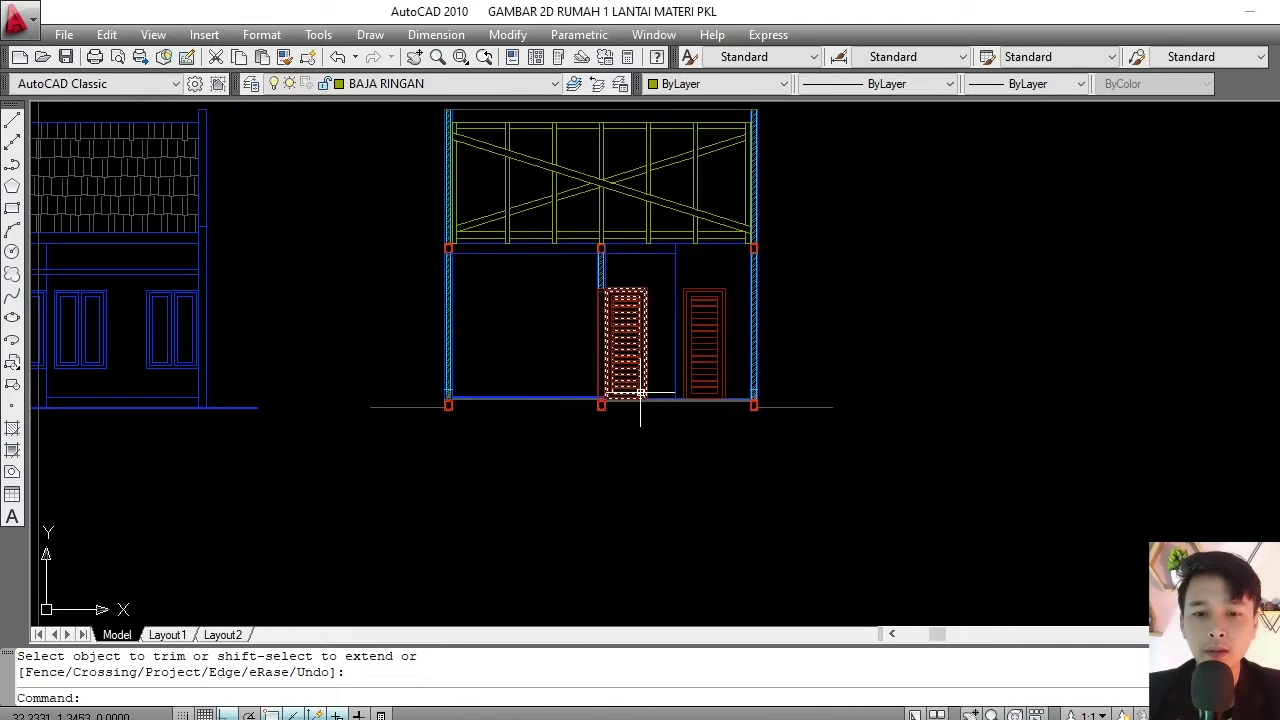
scroll(597, 424, up, 2)
scroll(597, 424, up, 2)
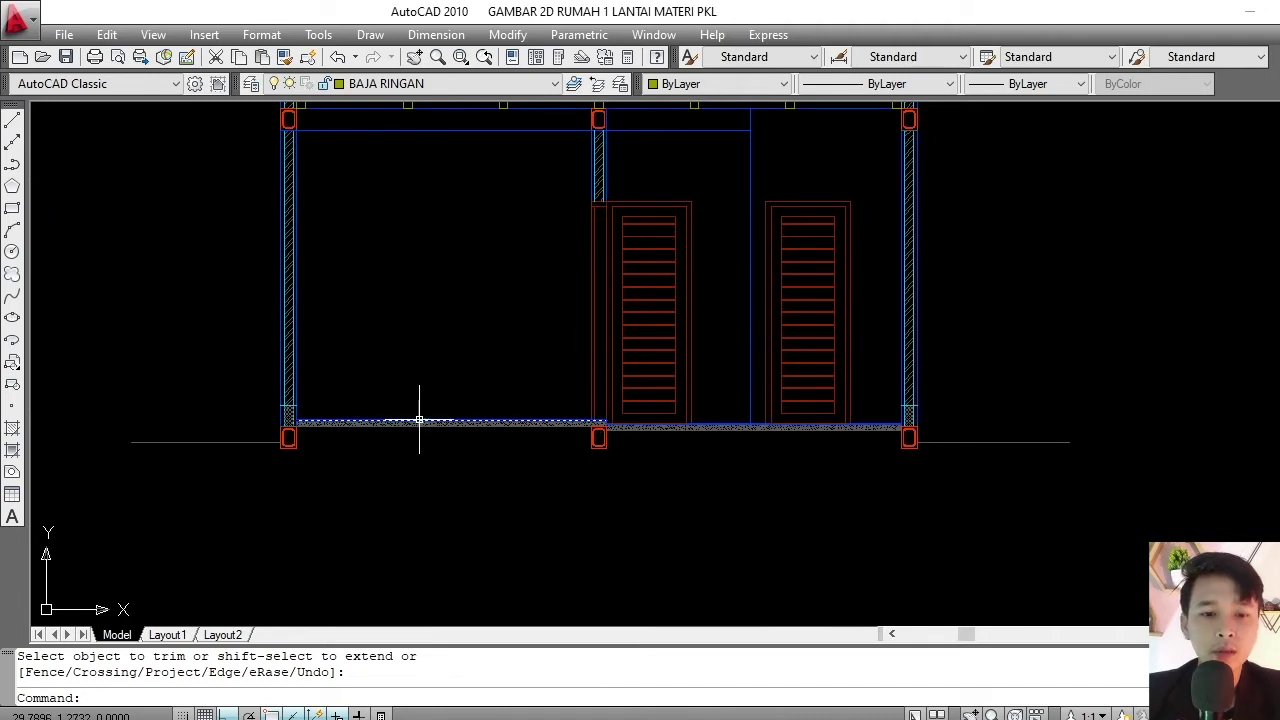
scroll(419, 420, down, 2)
middle_drag(418, 254, 449, 337)
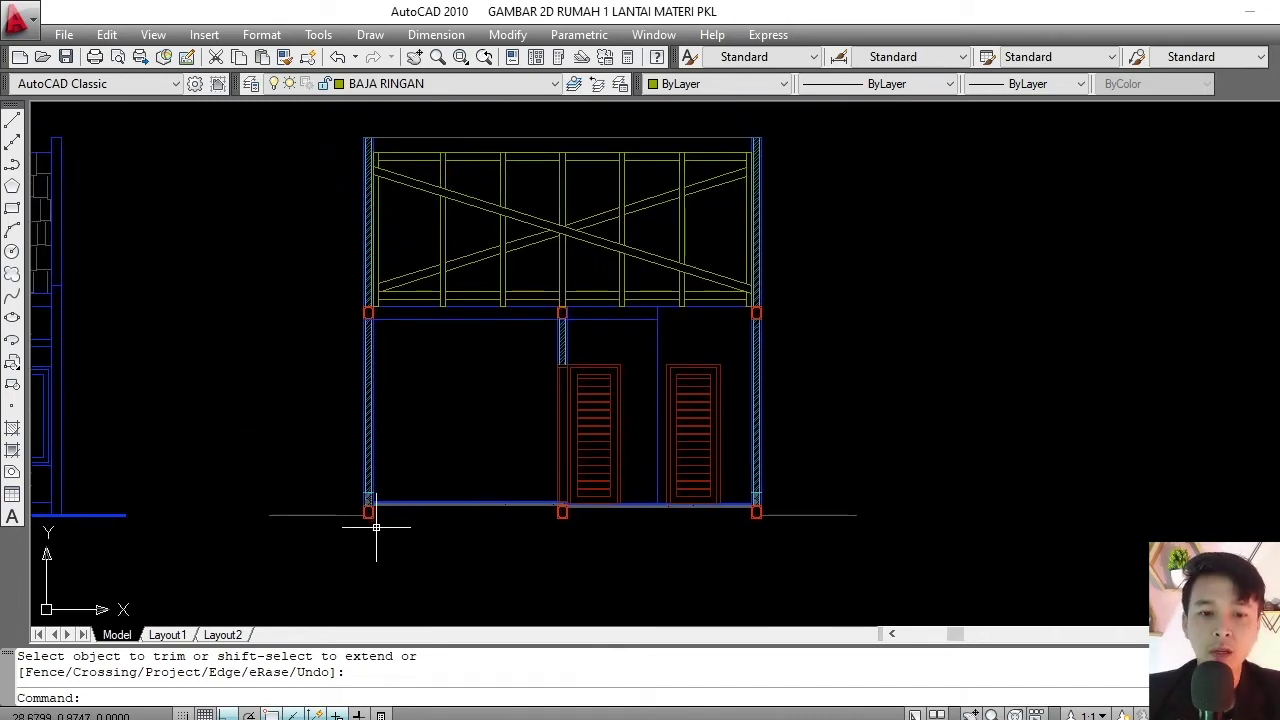
scroll(328, 518, up, 2)
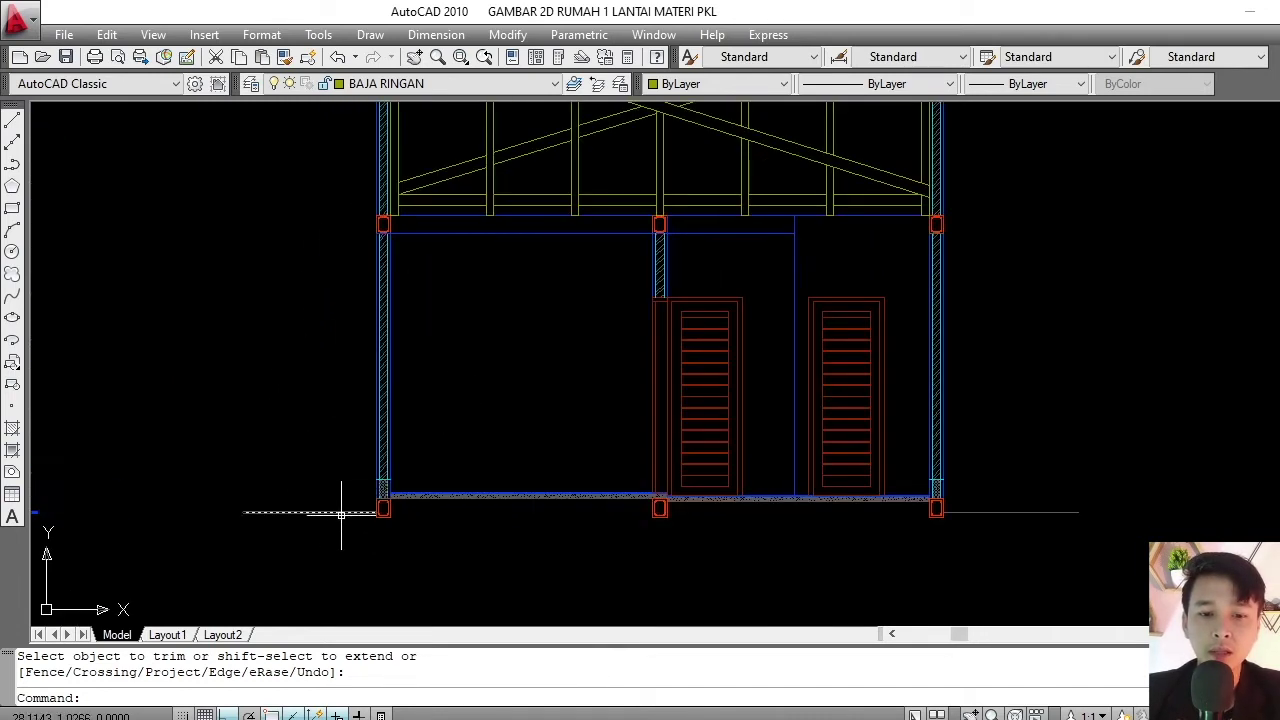
scroll(341, 514, up, 2)
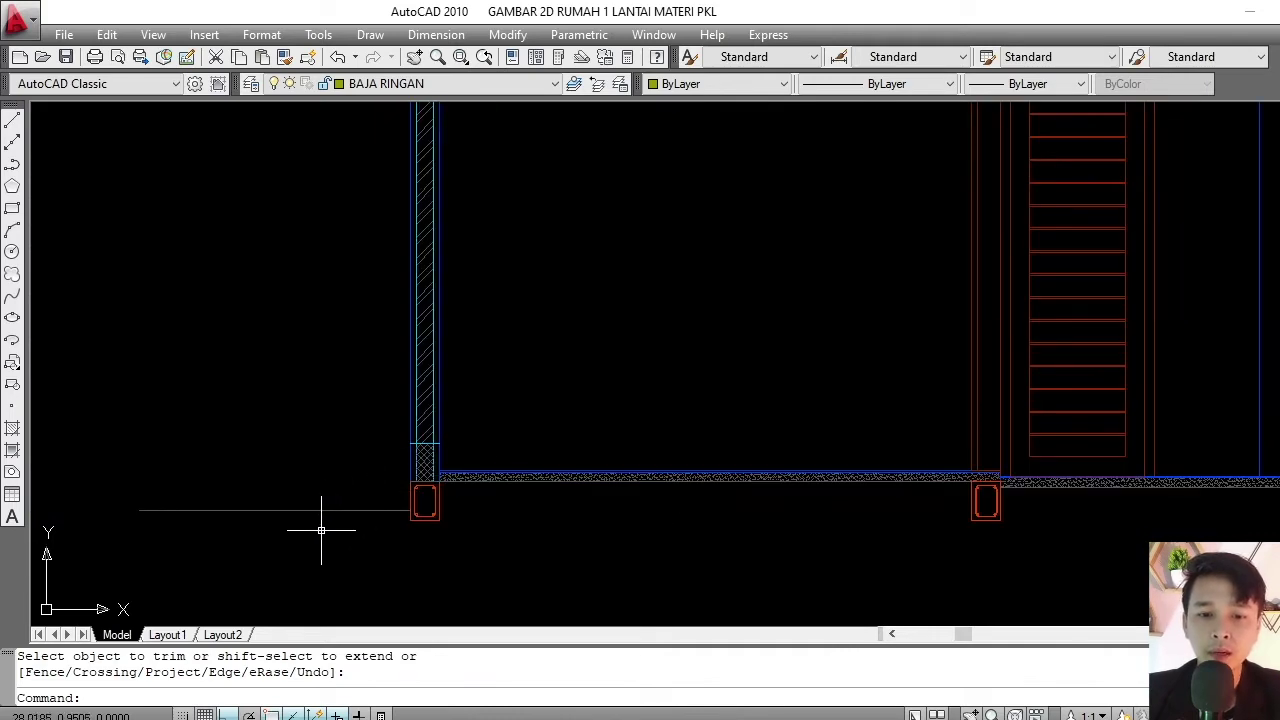
scroll(515, 454, down, 2)
scroll(457, 409, down, 2)
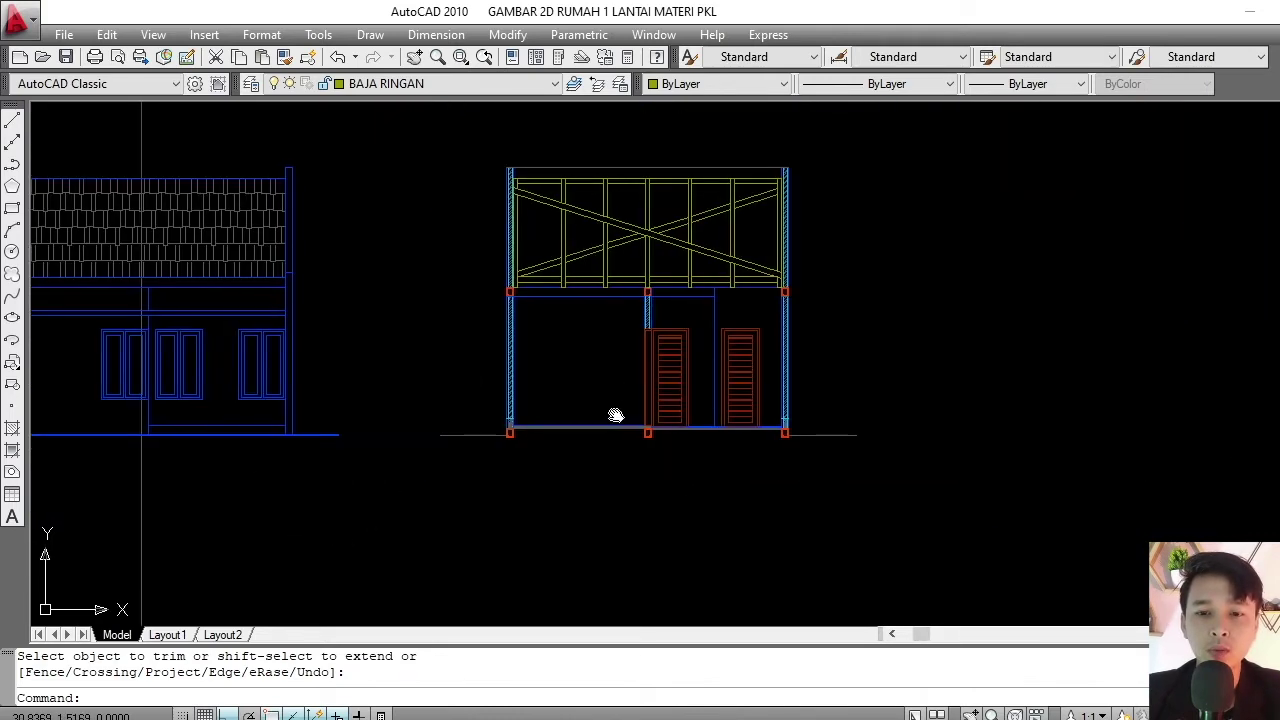
scroll(614, 417, down, 1)
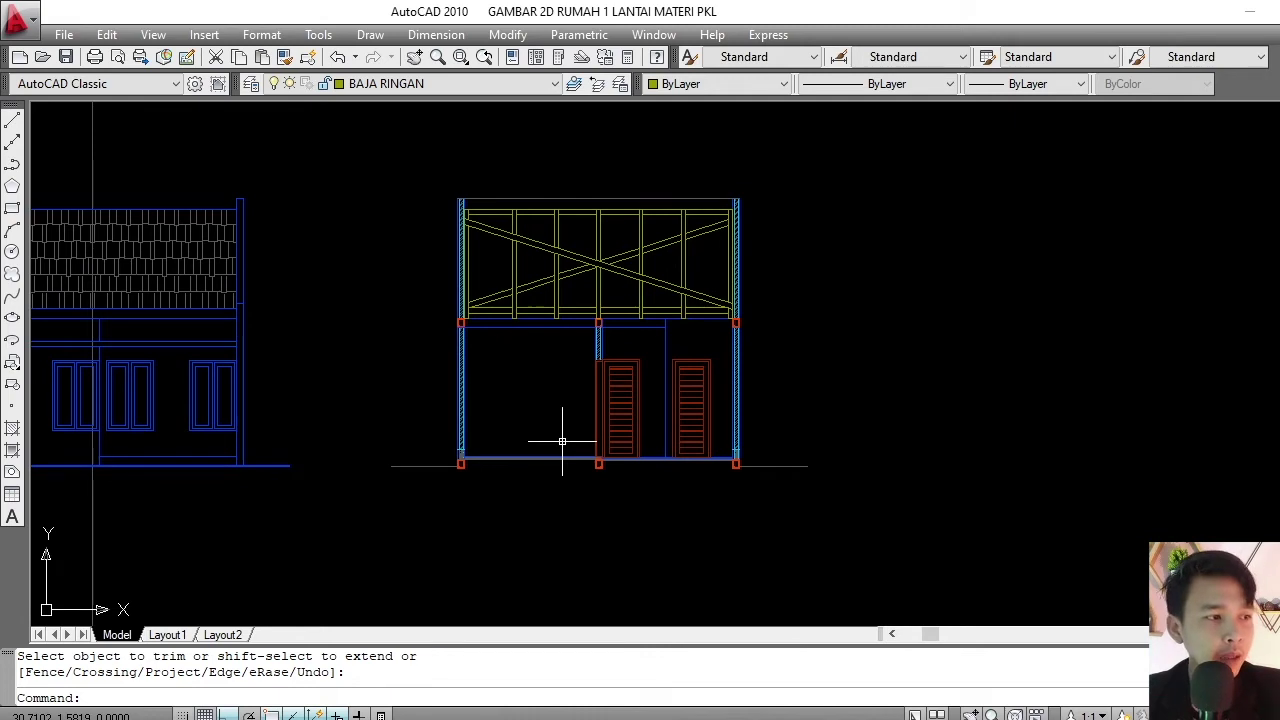
scroll(562, 441, down, 2)
scroll(529, 424, up, 4)
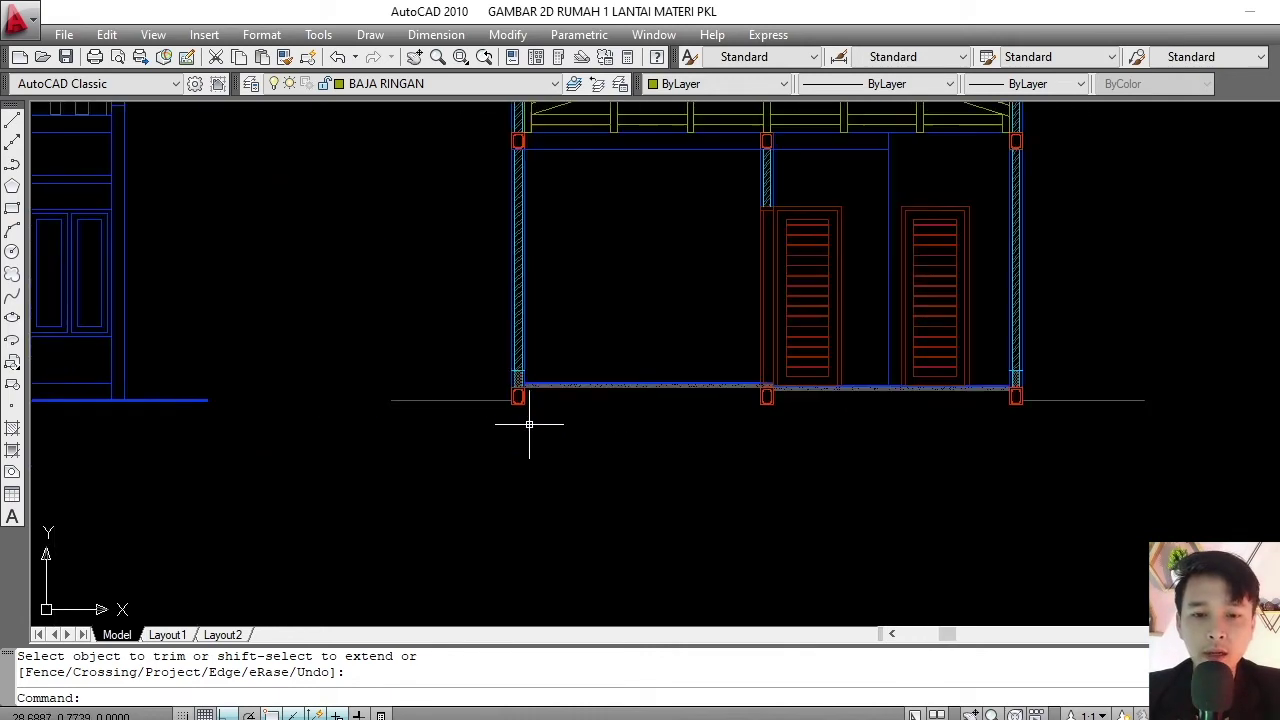
scroll(518, 416, up, 1)
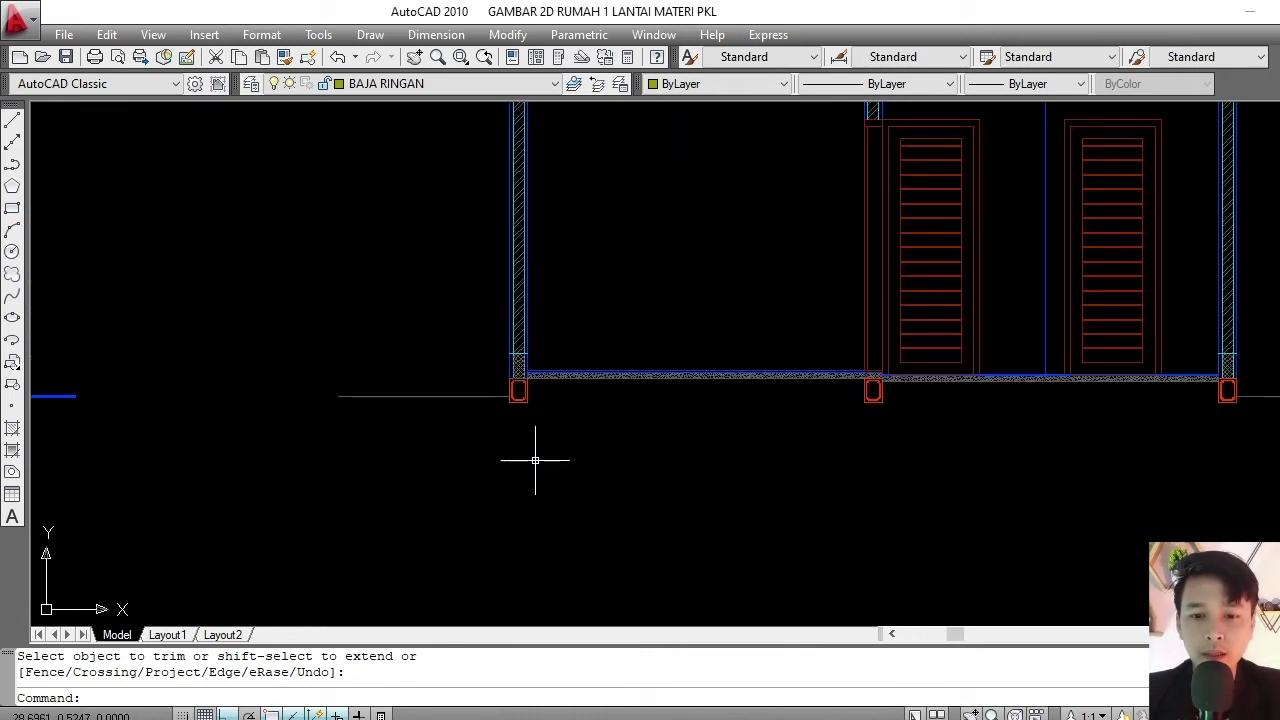
scroll(525, 438, down, 1)
middle_drag(646, 357, 606, 429)
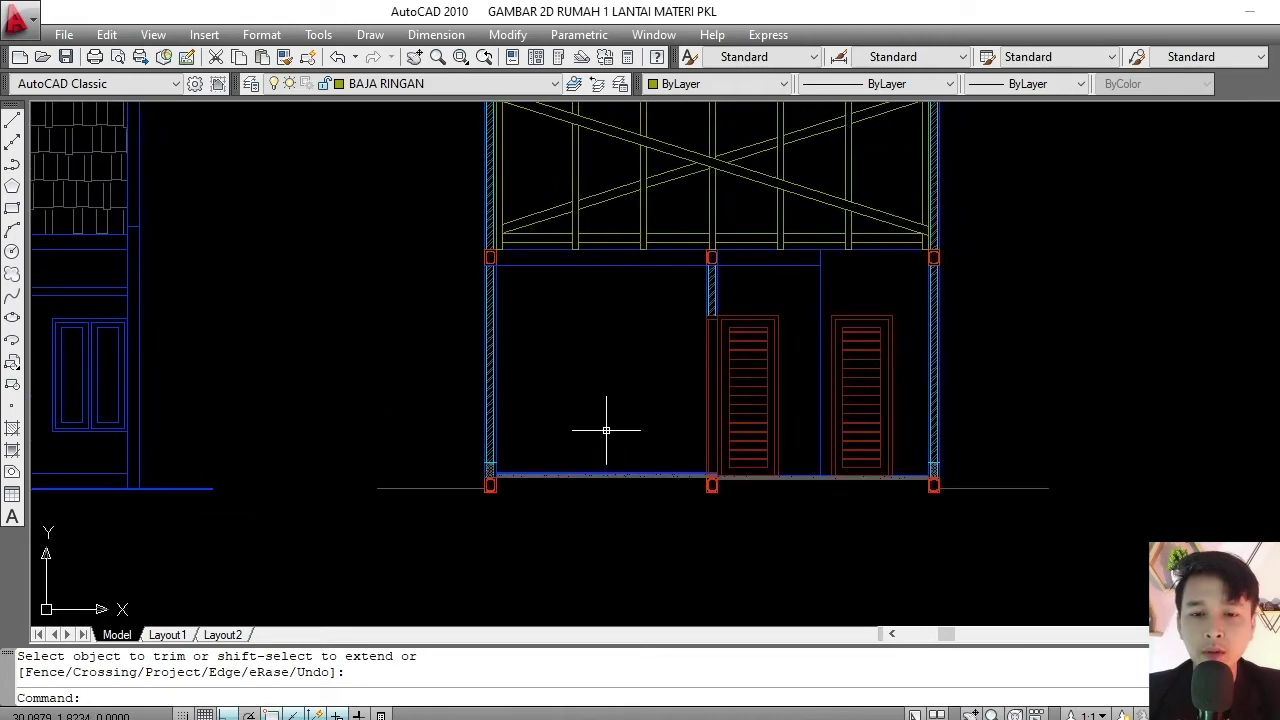
scroll(606, 429, down, 3)
scroll(626, 391, up, 2)
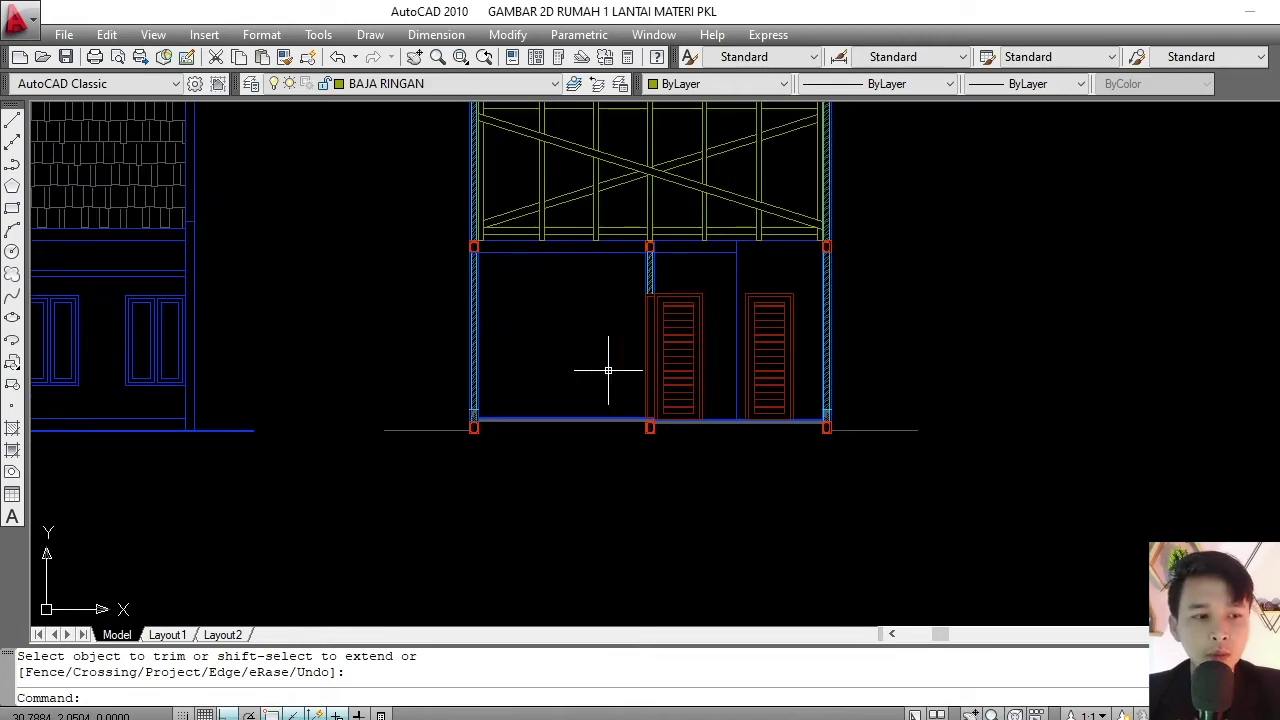
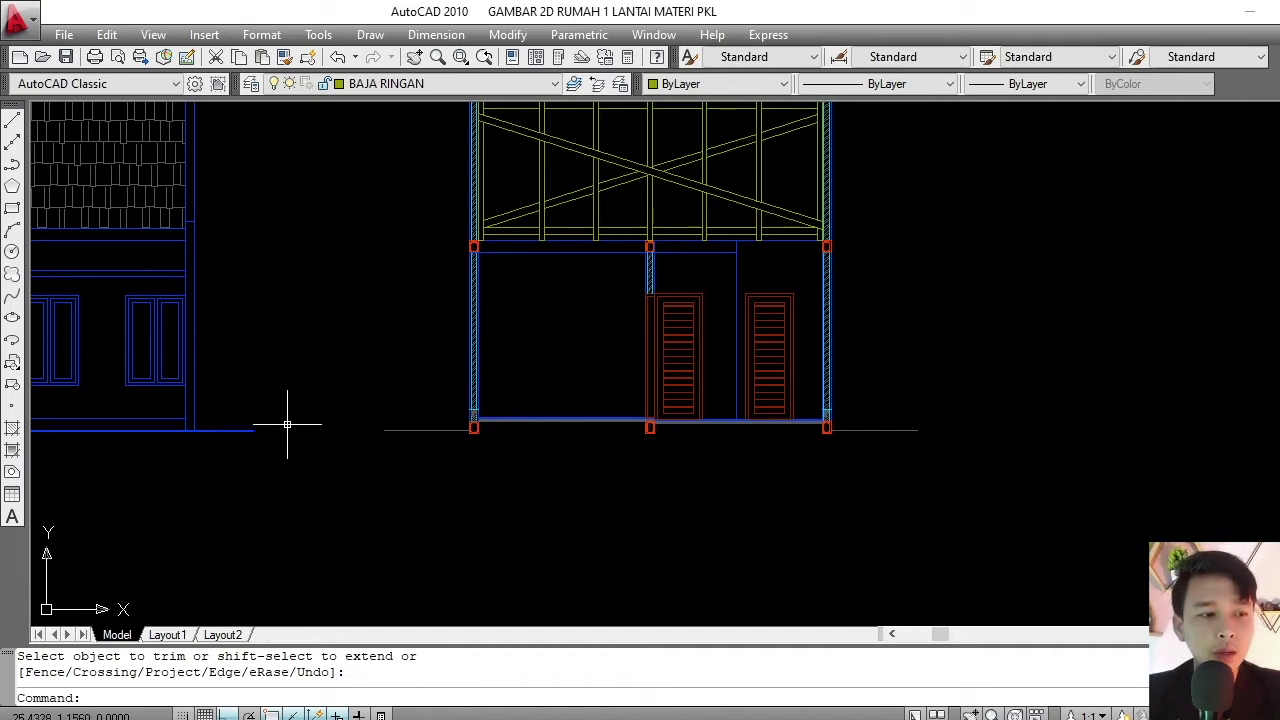
- Cancel the trim and zoom the view in on the middle column's footing
middle_drag(501, 420, 509, 366)
scroll(501, 372, up, 3)
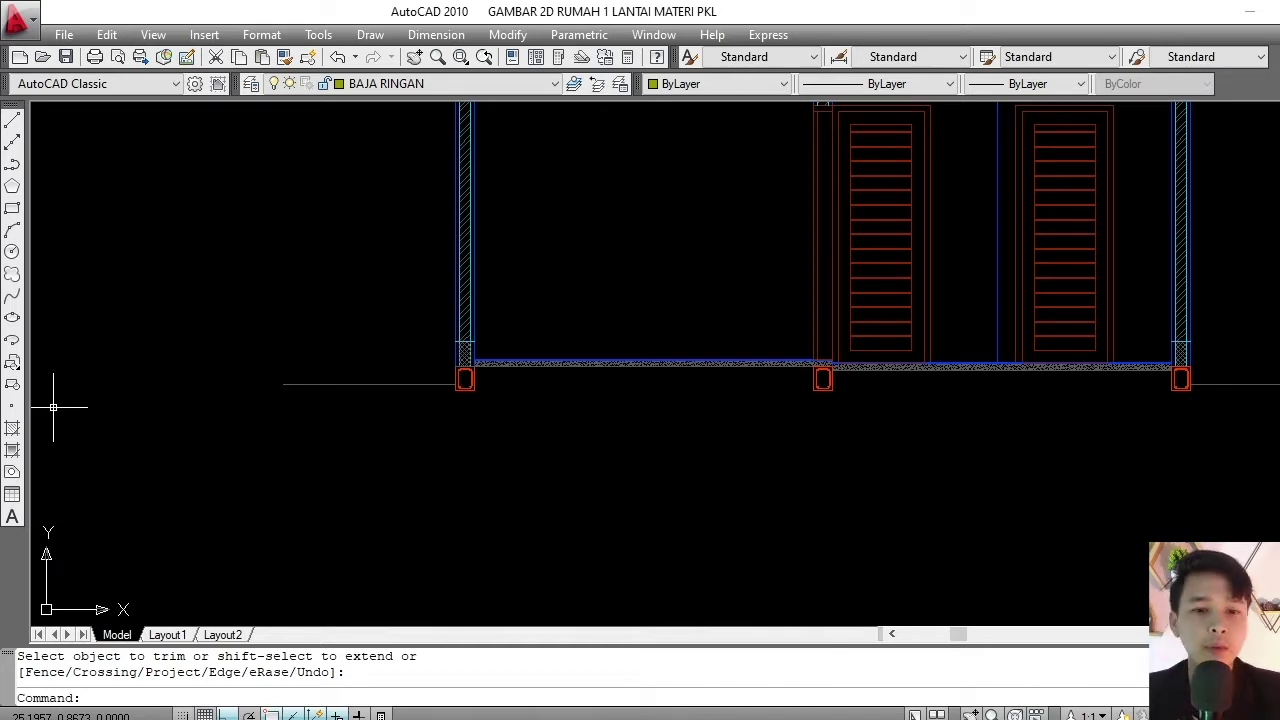
key(Escape)
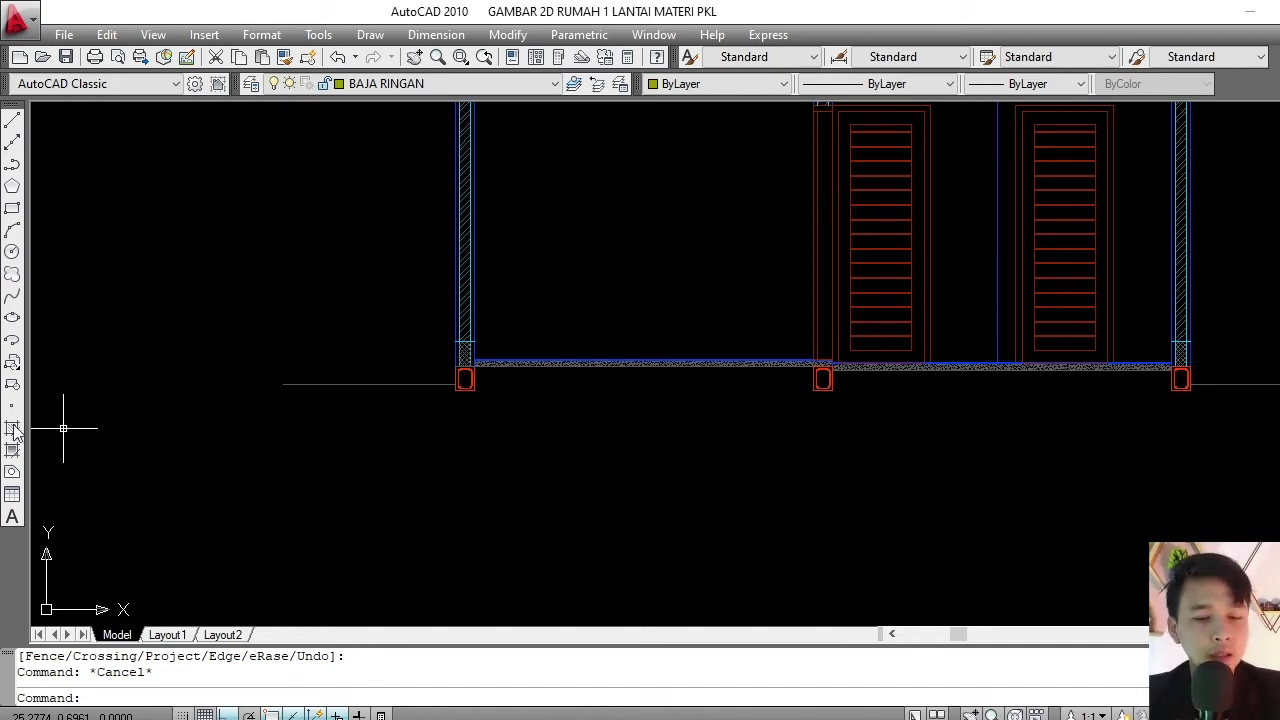
click(629, 414)
click(580, 429)
scroll(575, 430, down, 5)
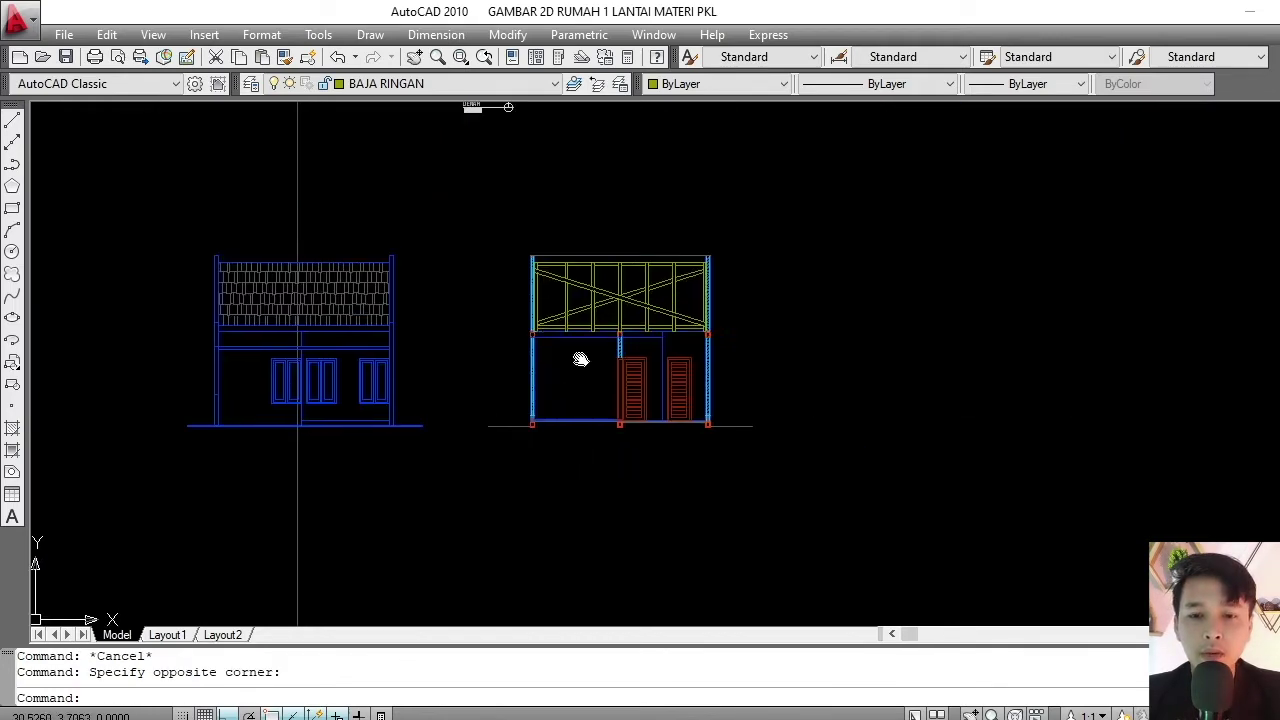
scroll(580, 359, up, 3)
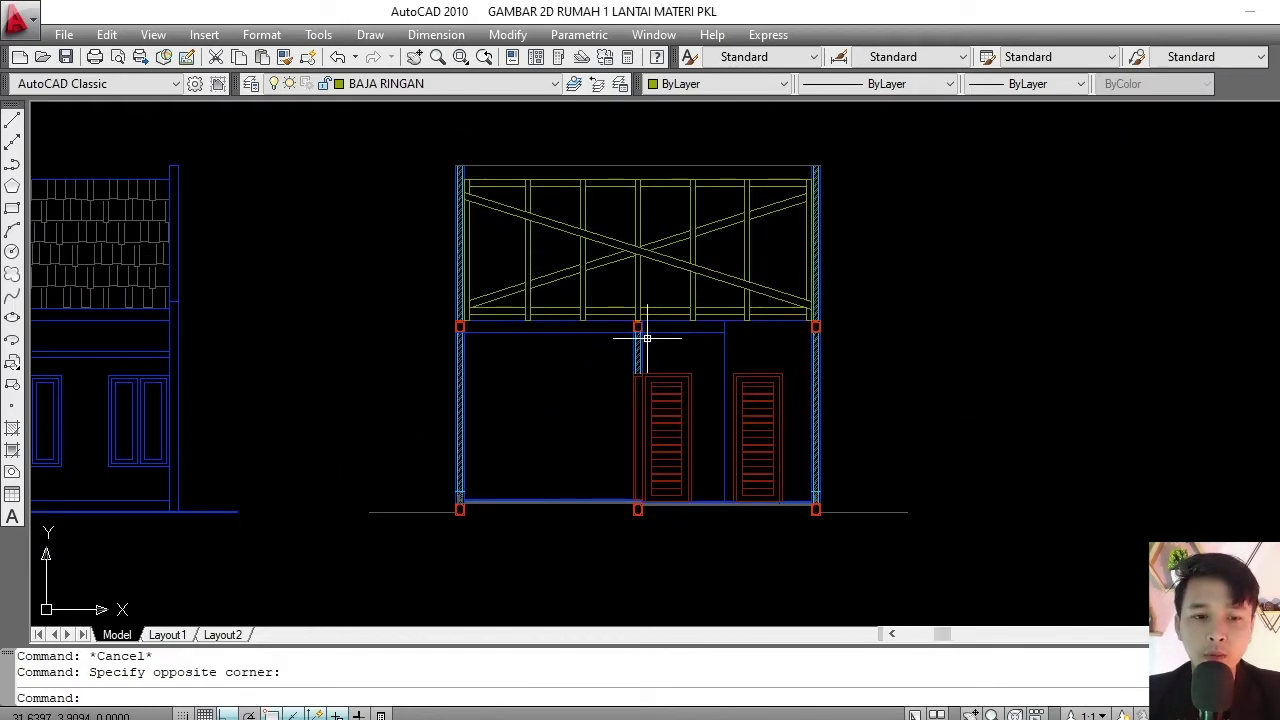
middle_drag(451, 528, 465, 437)
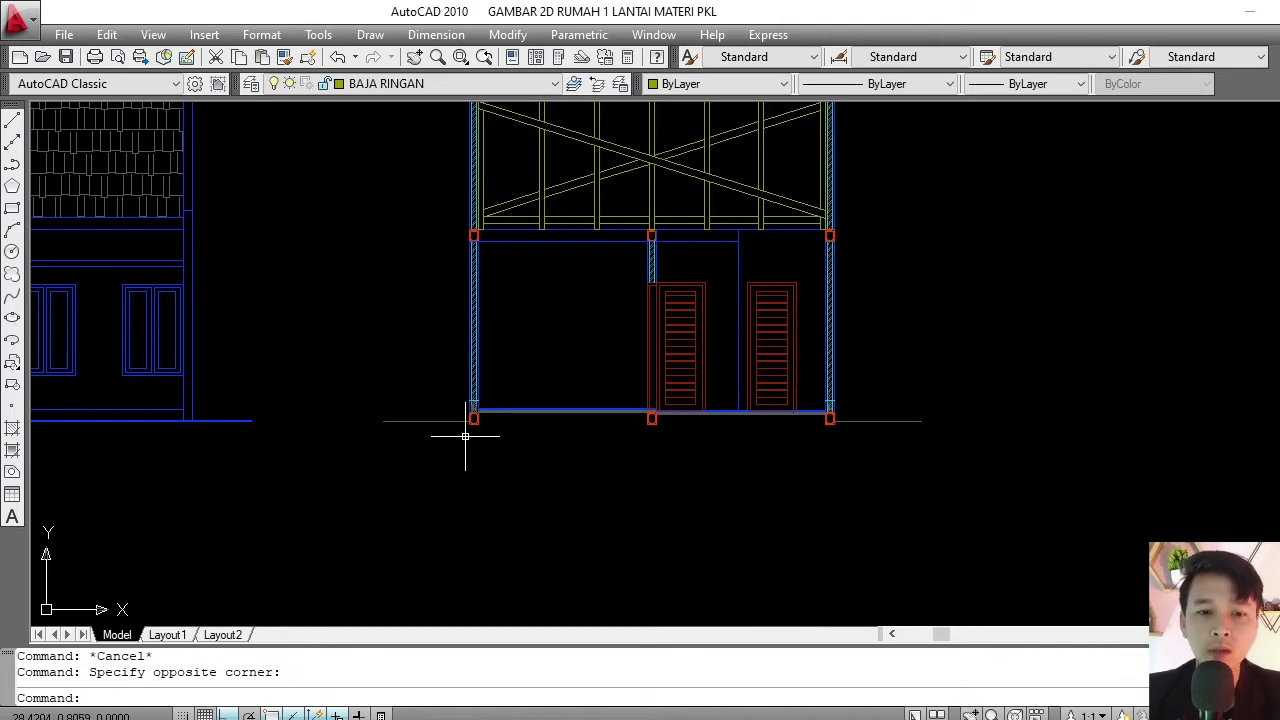
scroll(466, 440, up, 3)
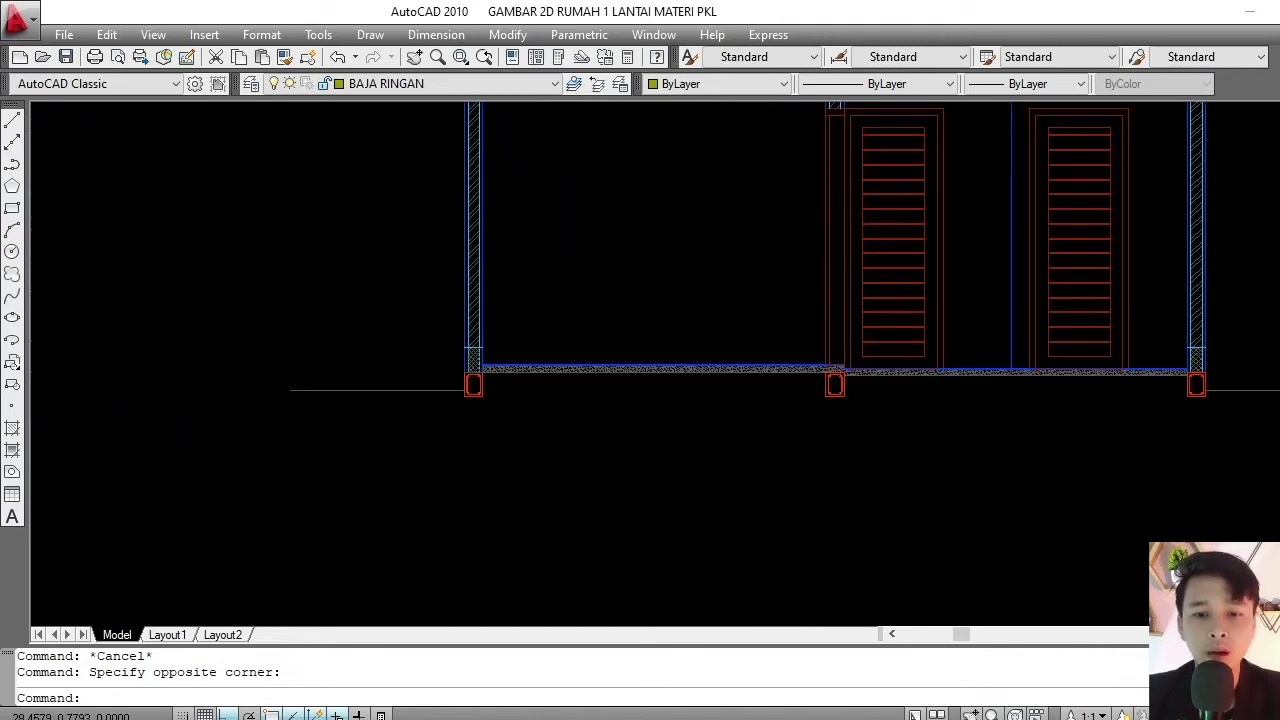
scroll(460, 411, up, 3)
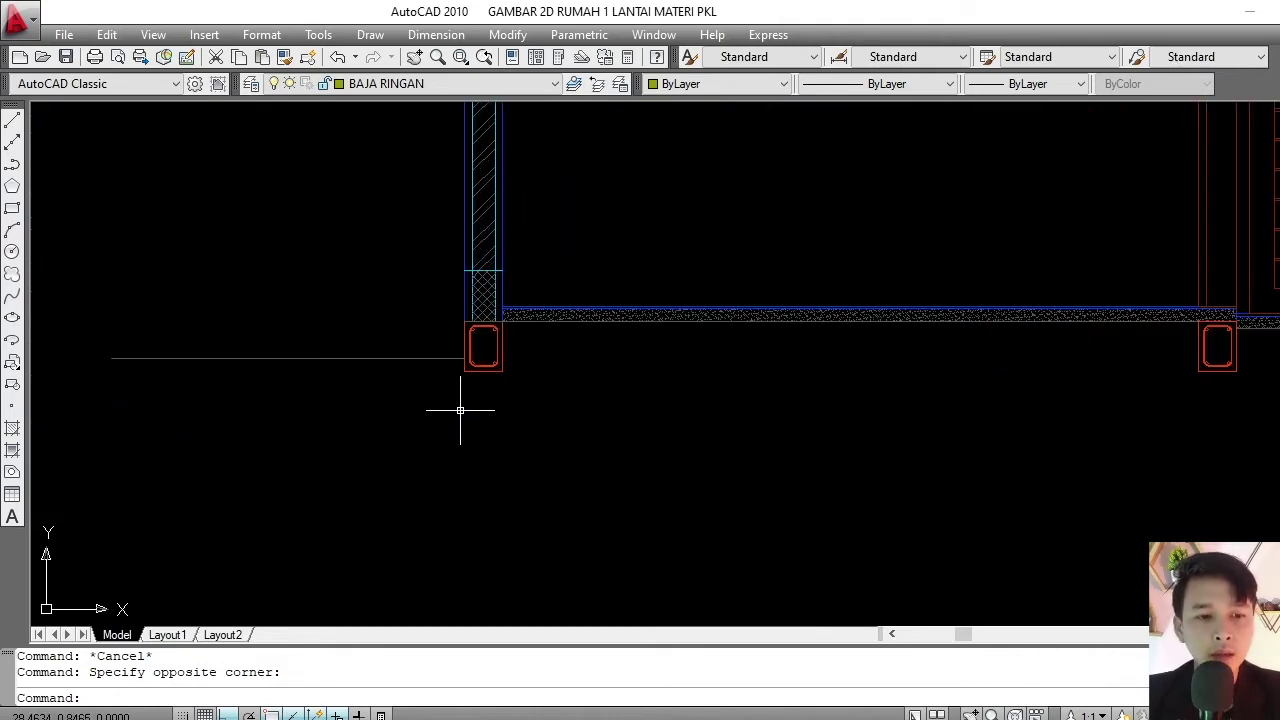
scroll(463, 366, down, 2)
scroll(471, 363, down, 2)
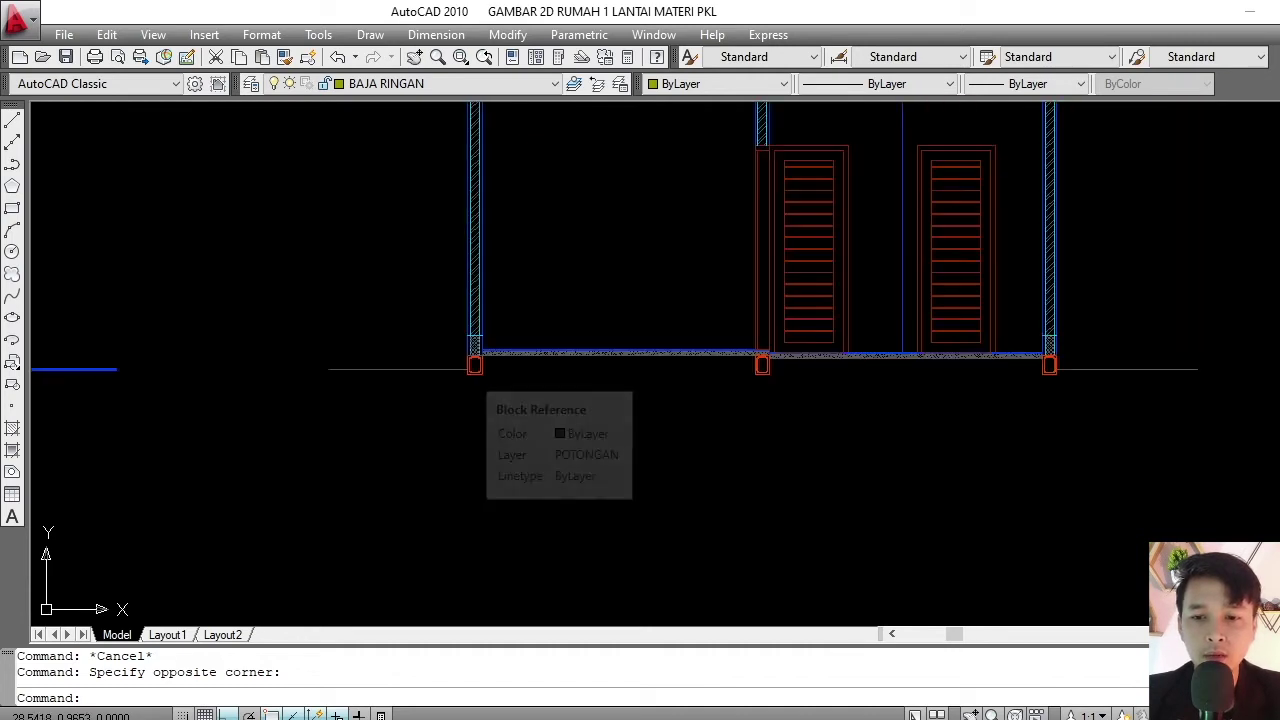
middle_drag(474, 366, 406, 374)
scroll(680, 323, up, 3)
scroll(680, 324, up, 3)
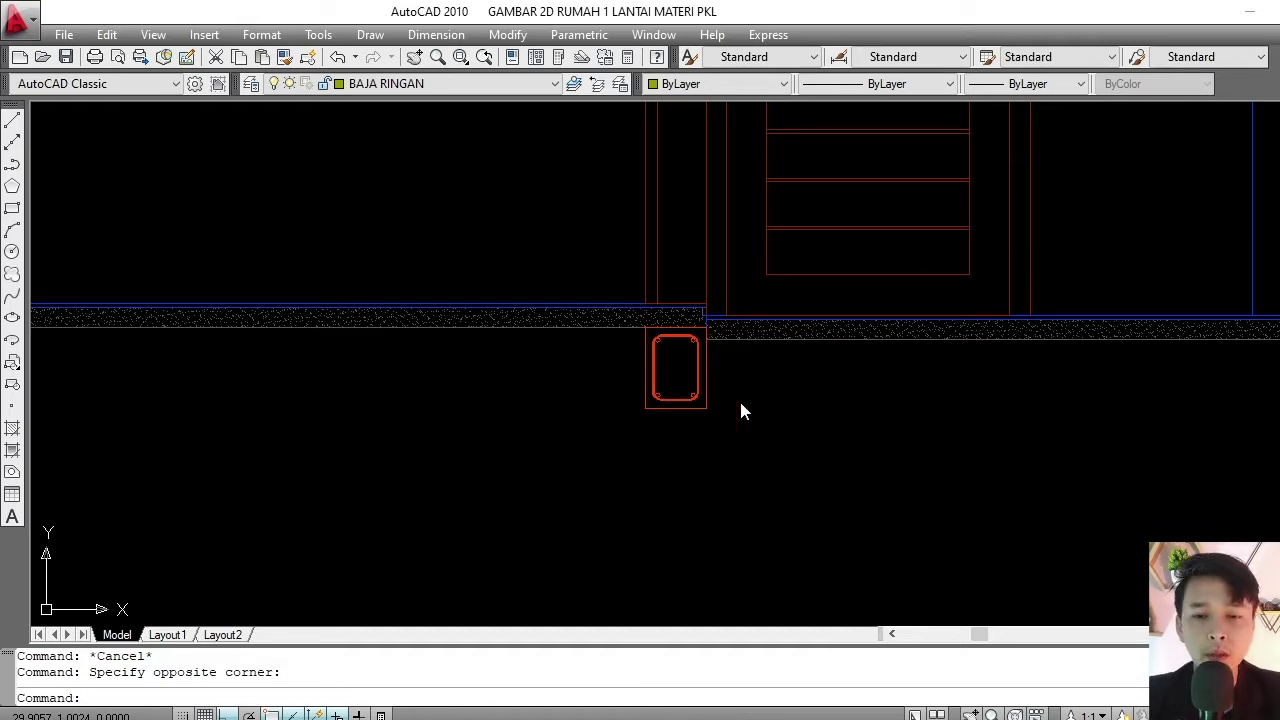
scroll(720, 400, down, 4)
scroll(651, 329, up, 2)
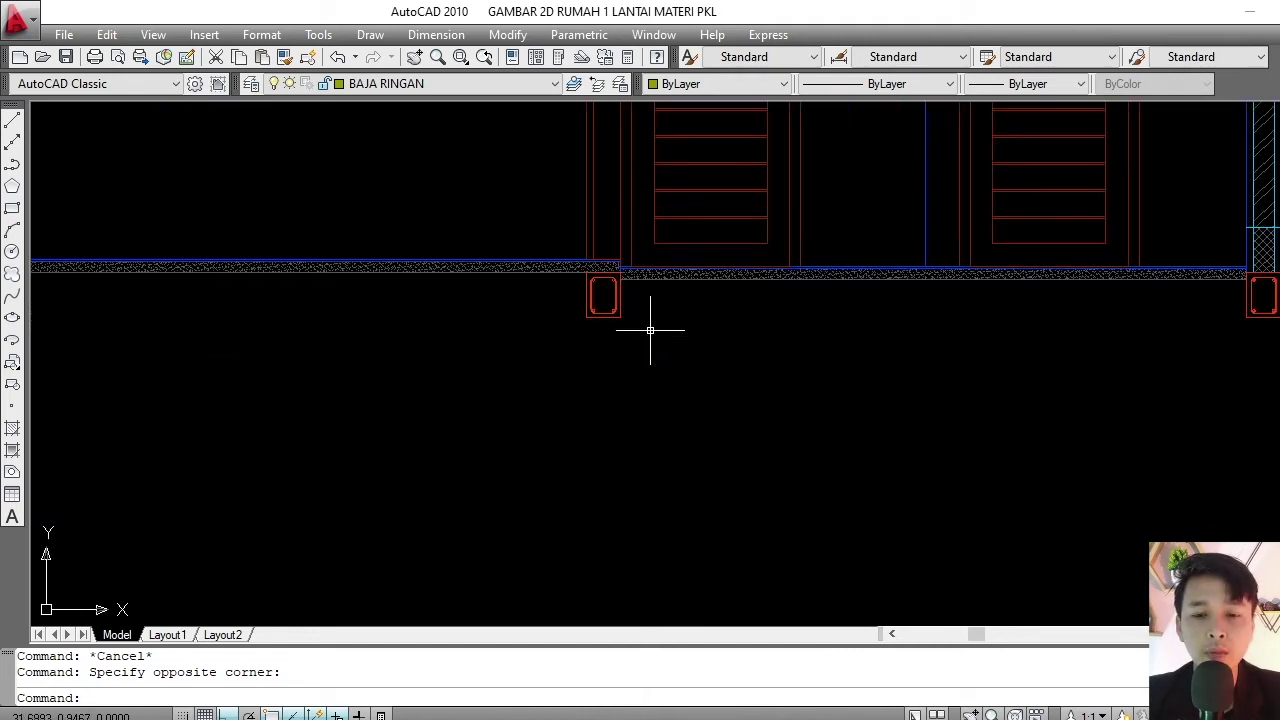
scroll(616, 327, up, 3)
middle_drag(616, 327, 621, 341)
- Draw a vertical polyline straight down from the middle column's base
text(pl)
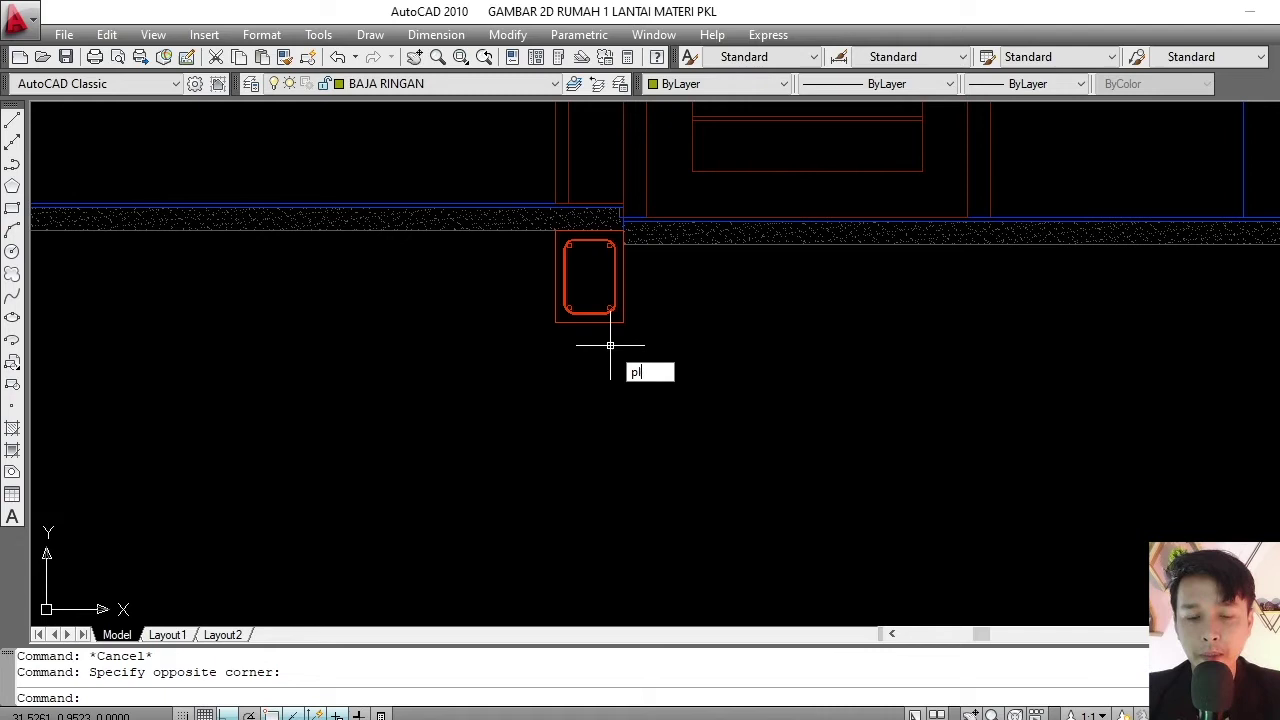
key(Return)
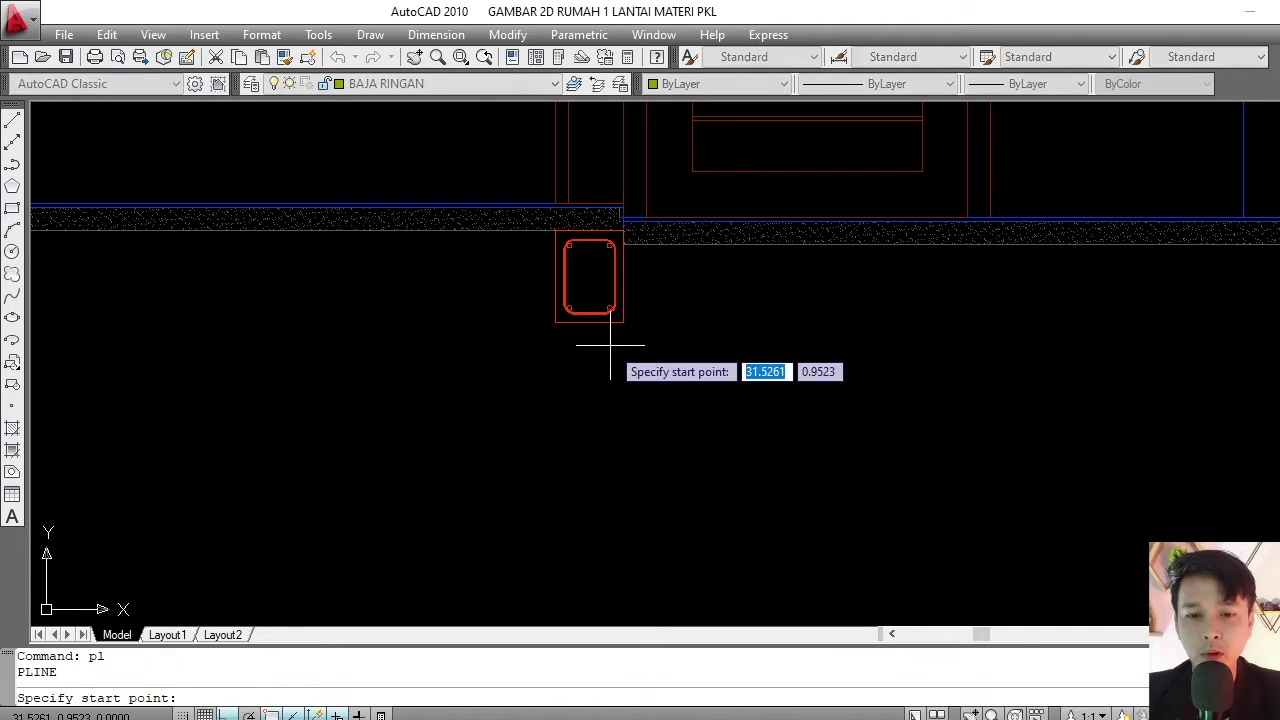
click(590, 316)
scroll(600, 322, down, 4)
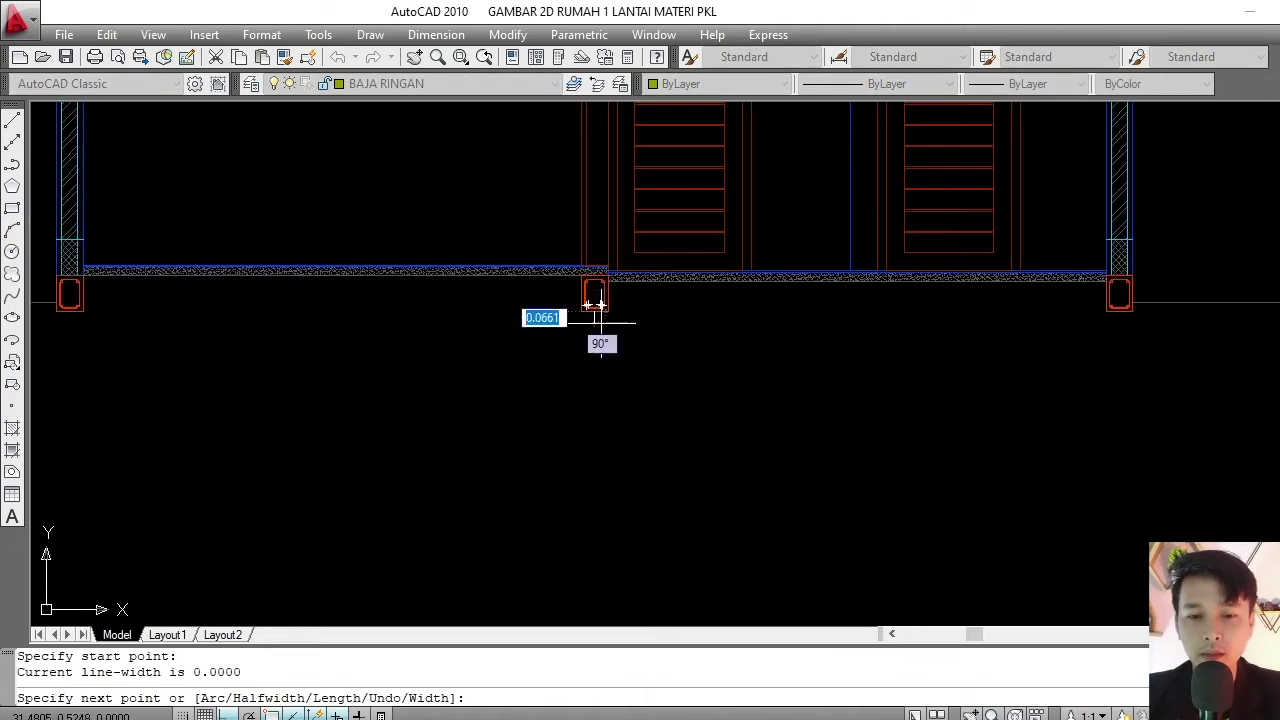
click(634, 491)
key(Return)
scroll(620, 337, up, 4)
middle_drag(607, 337, 603, 370)
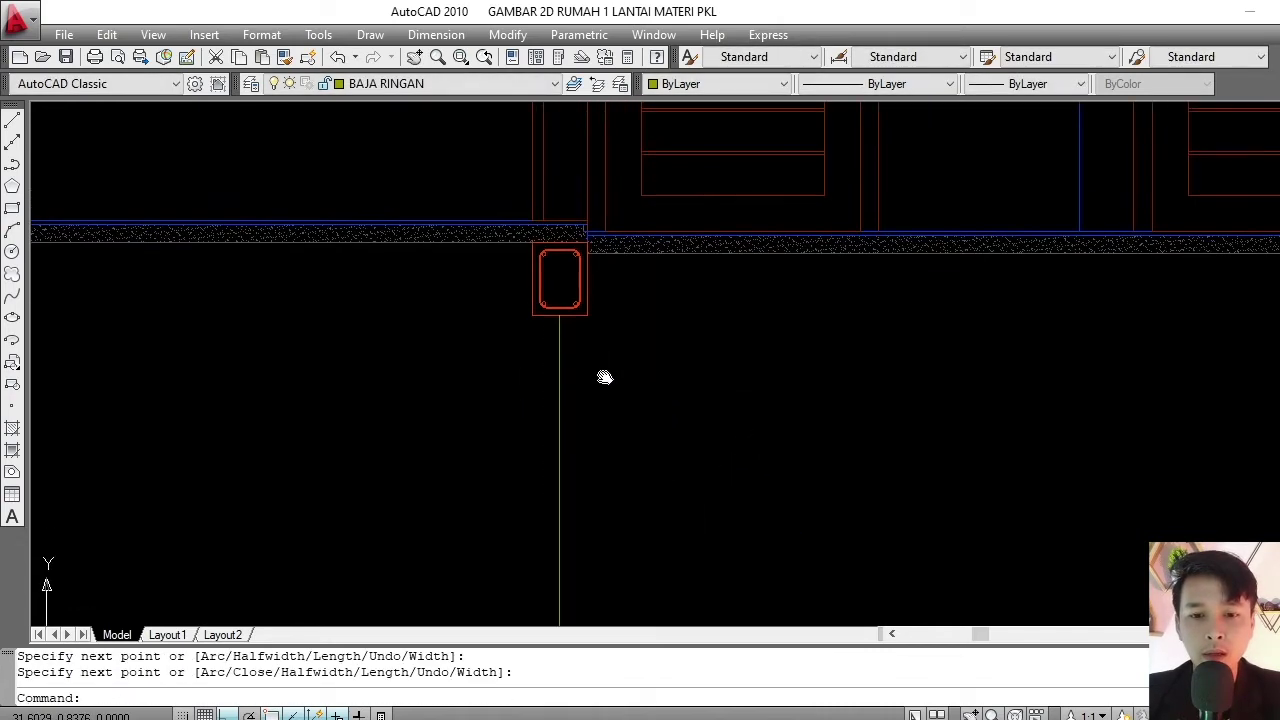
scroll(617, 316, down, 3)
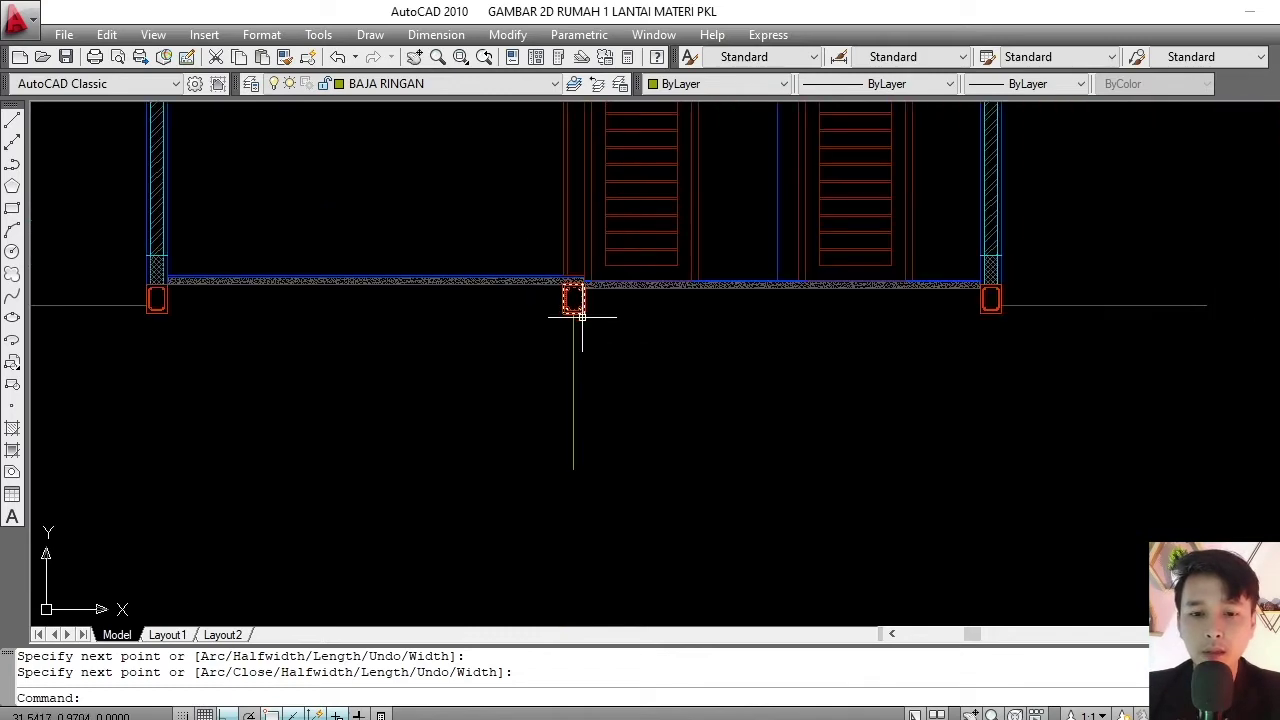
click(578, 306)
click(540, 370)
key(Escape)
scroll(533, 290, up, 4)
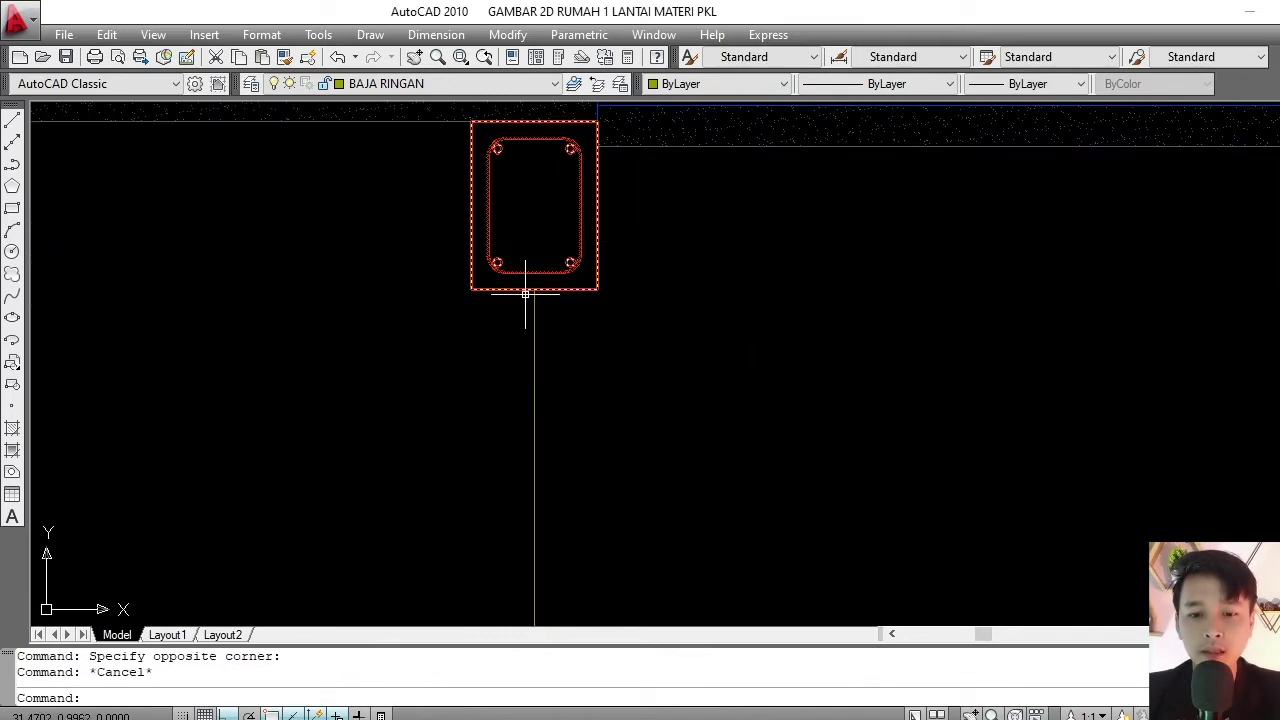
- Offset the vertical line 0.15 to the right
text(o)
key(Return)
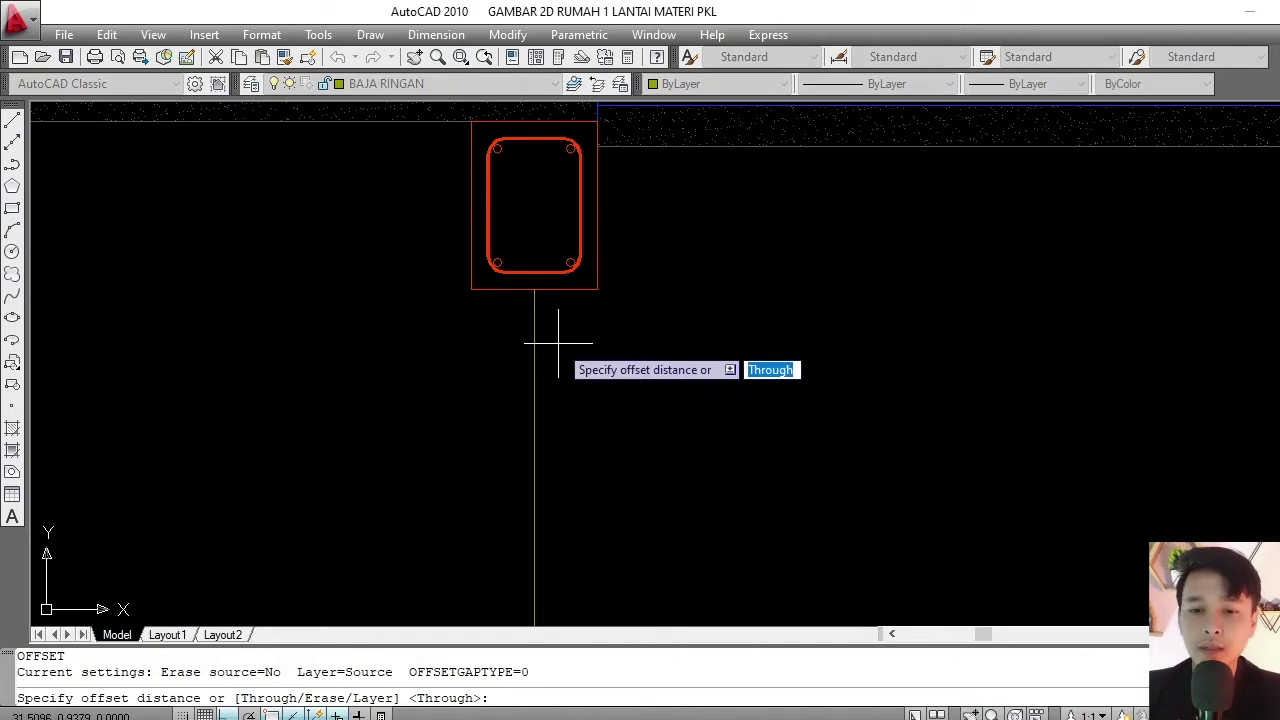
text( .15)
key(Return)
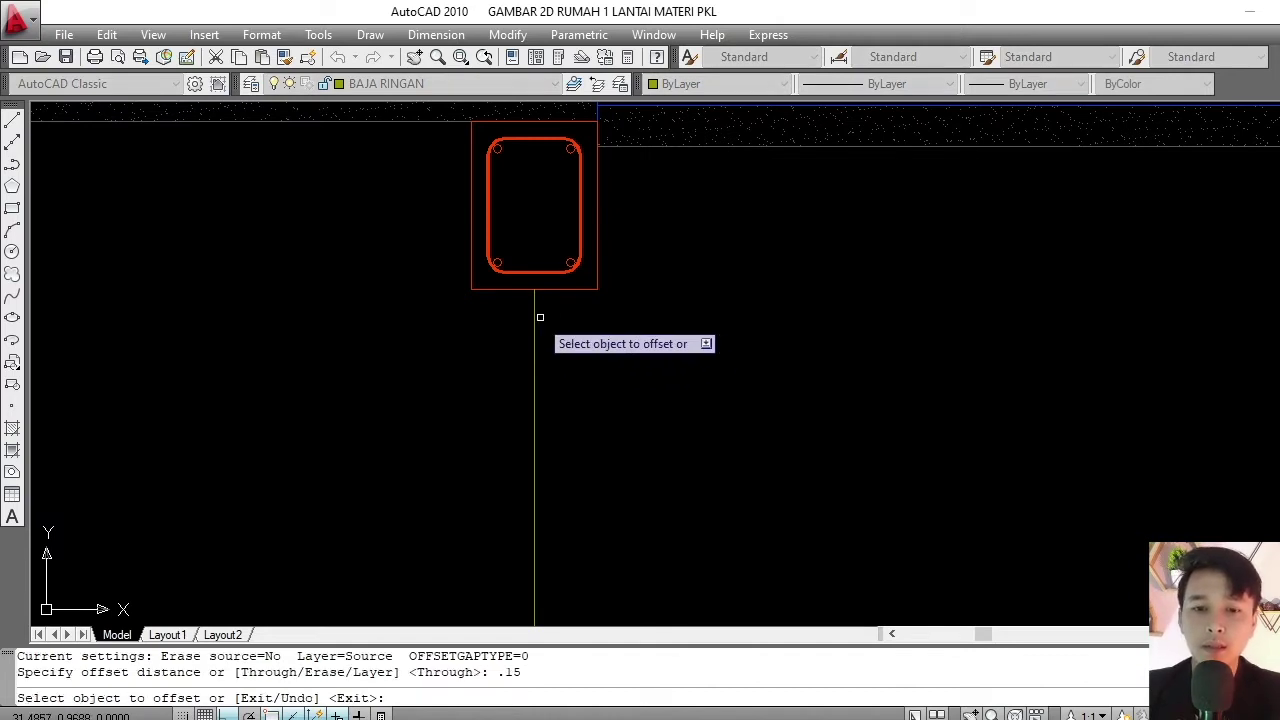
click(535, 317)
click(671, 317)
key(Return)
scroll(551, 263, down, 3)
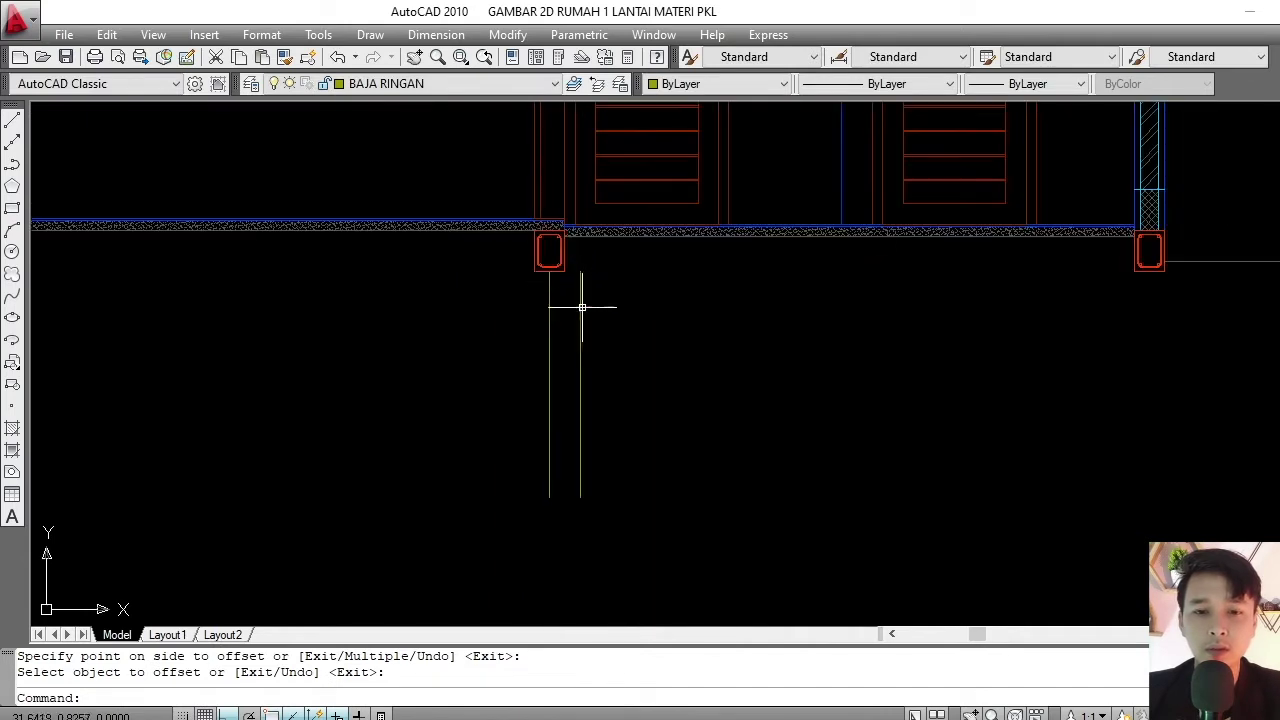
scroll(580, 310, up, 3)
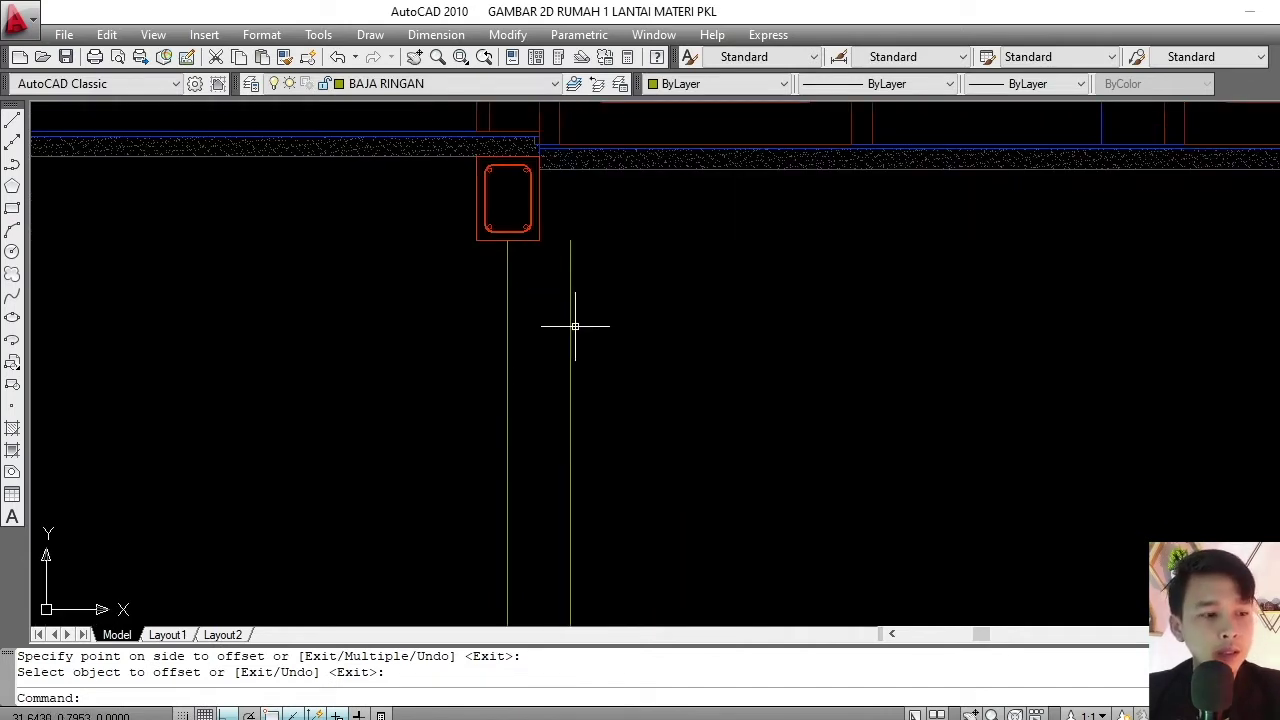
middle_drag(549, 387, 543, 369)
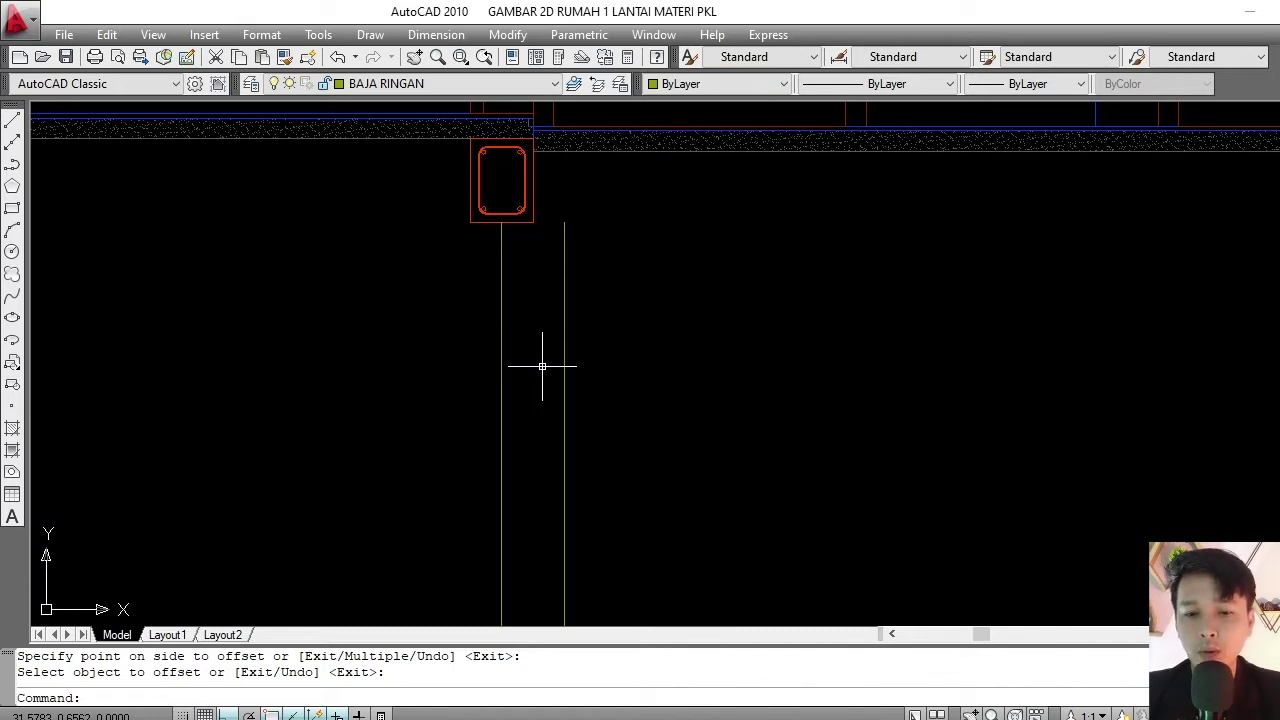
- Offset the original vertical line 0.3 to the right
text(o)
key(Return)
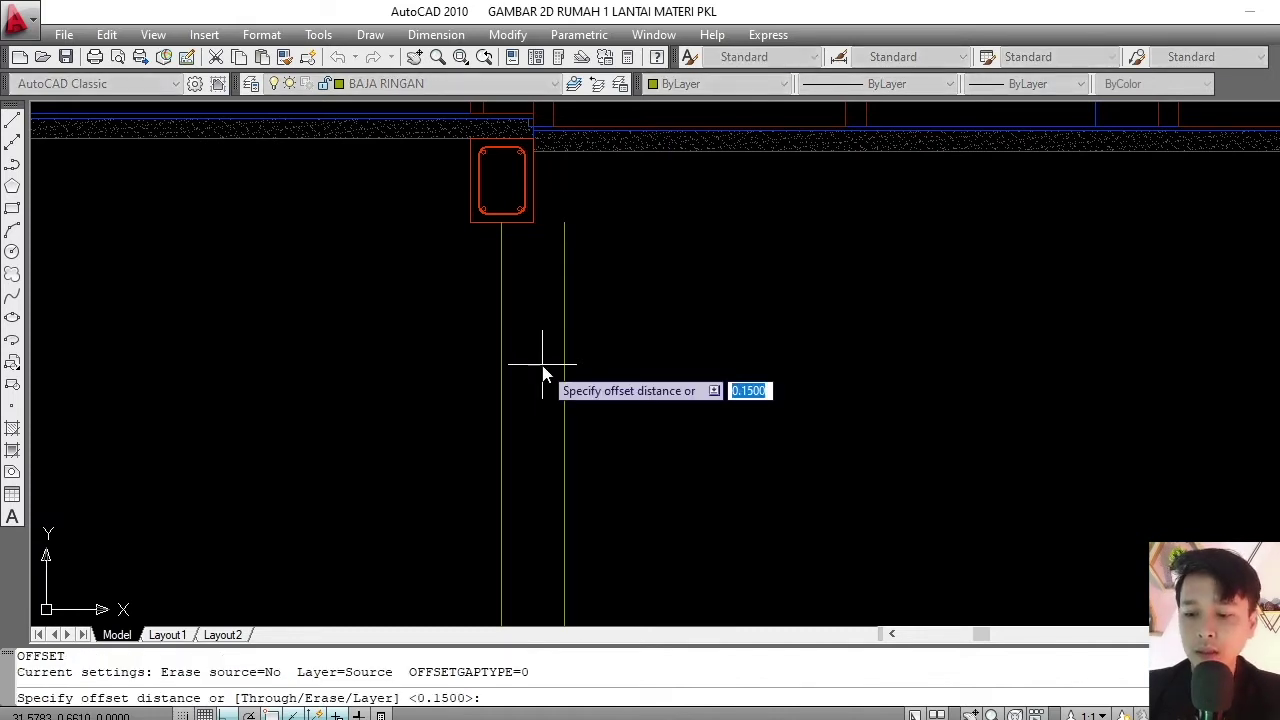
text(.3)
key(Return)
click(505, 363)
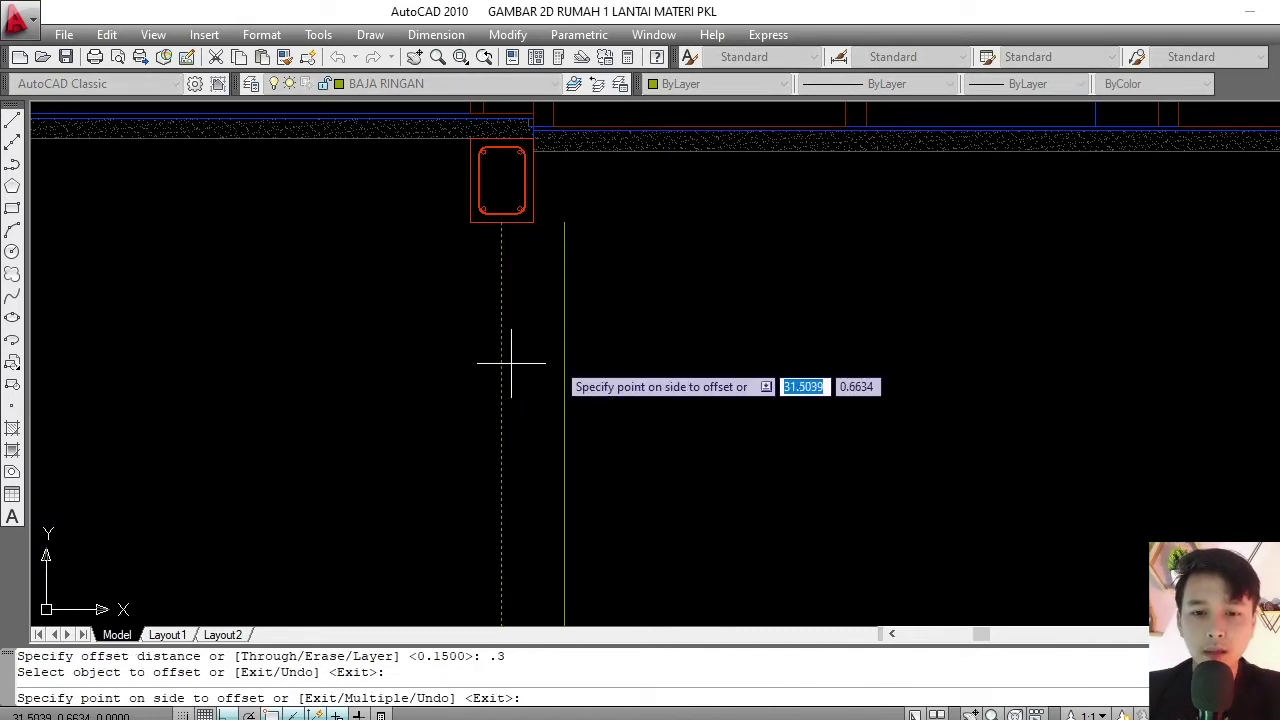
click(625, 328)
key(Return)
scroll(620, 320, down, 4)
scroll(605, 294, up, 5)
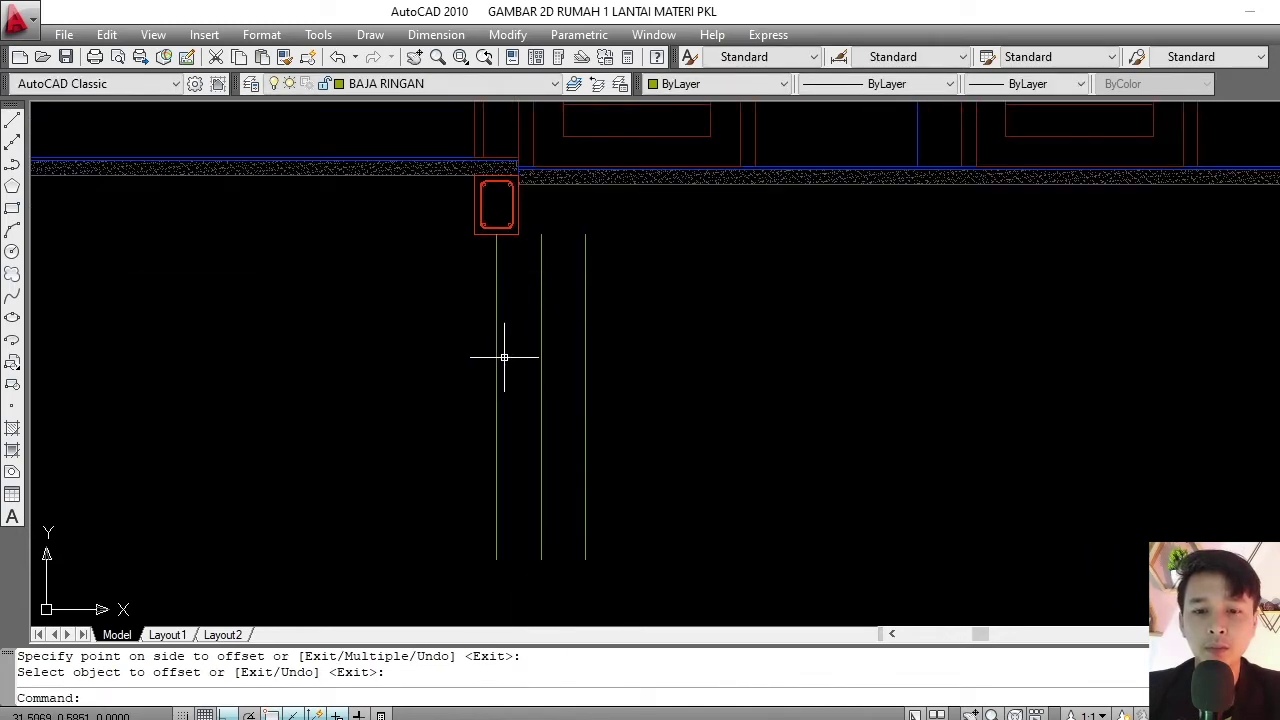
scroll(560, 310, up, 3)
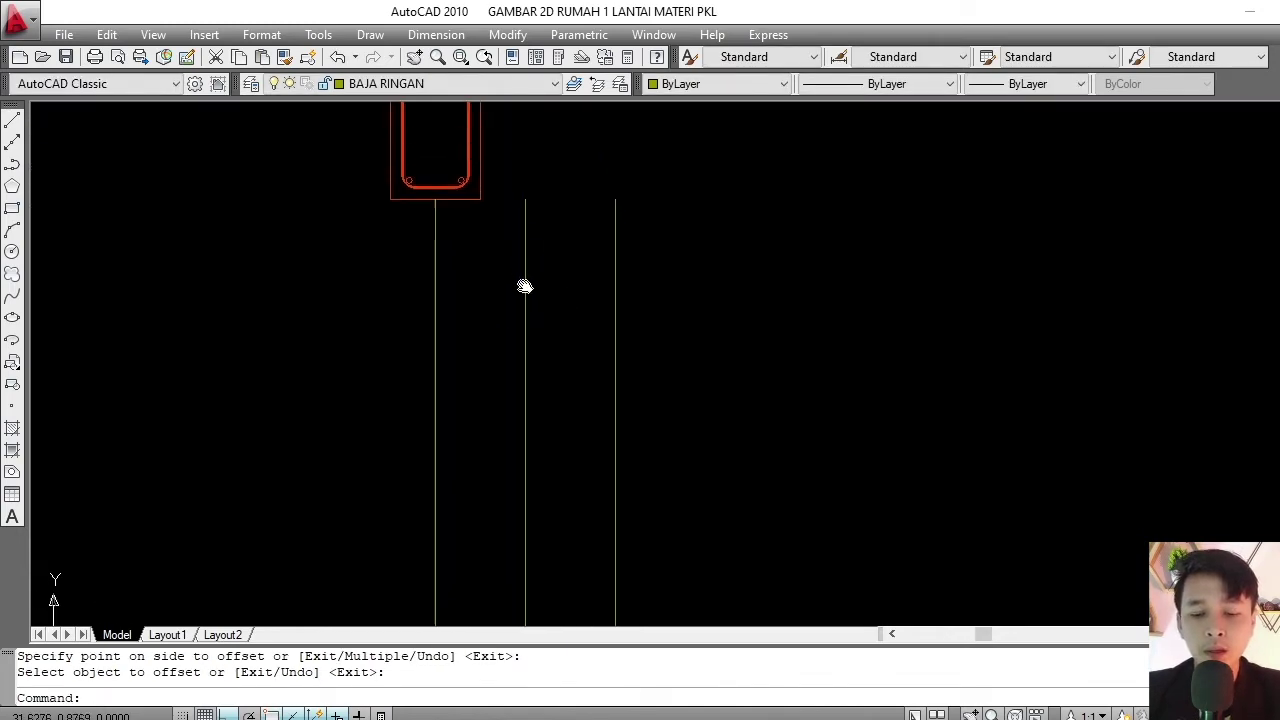
text(pl)
key(Return)
key(Escape)
key(Escape)
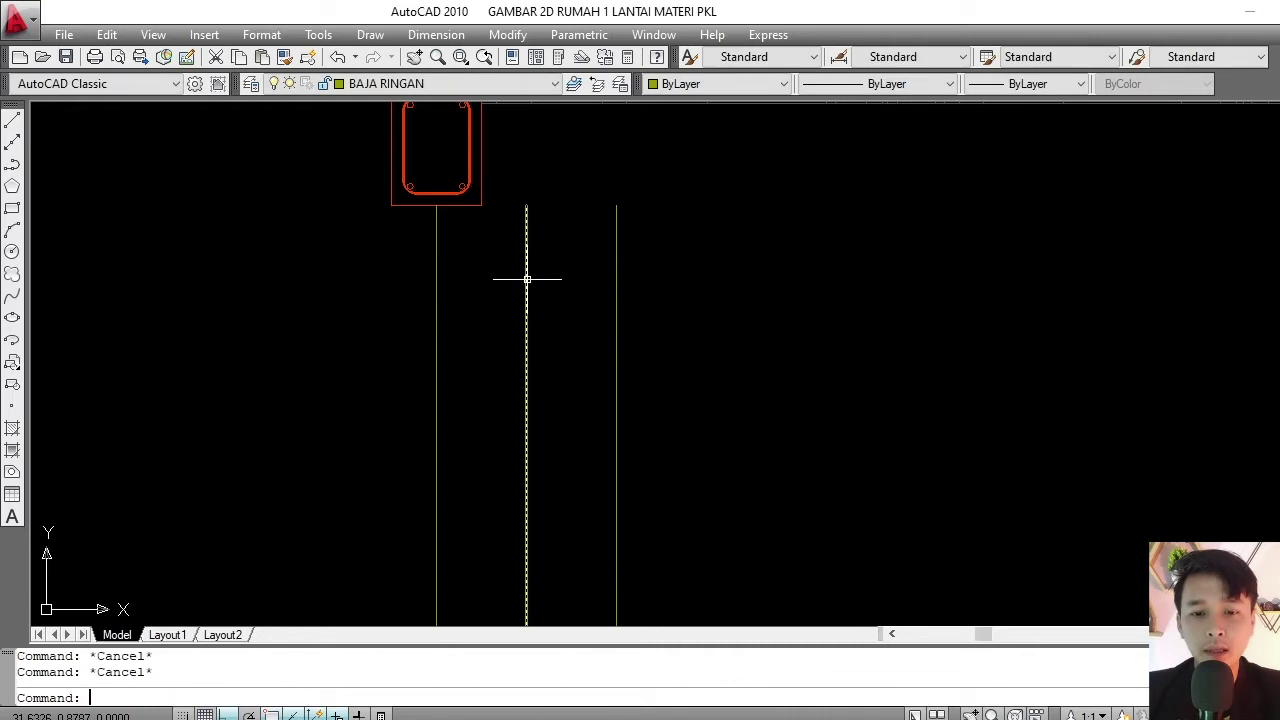
scroll(447, 215, down, 2)
- Draw an L-shaped polyline dropping 0.7 from the column's lower-left corner, then running right across the guides
text(pl)
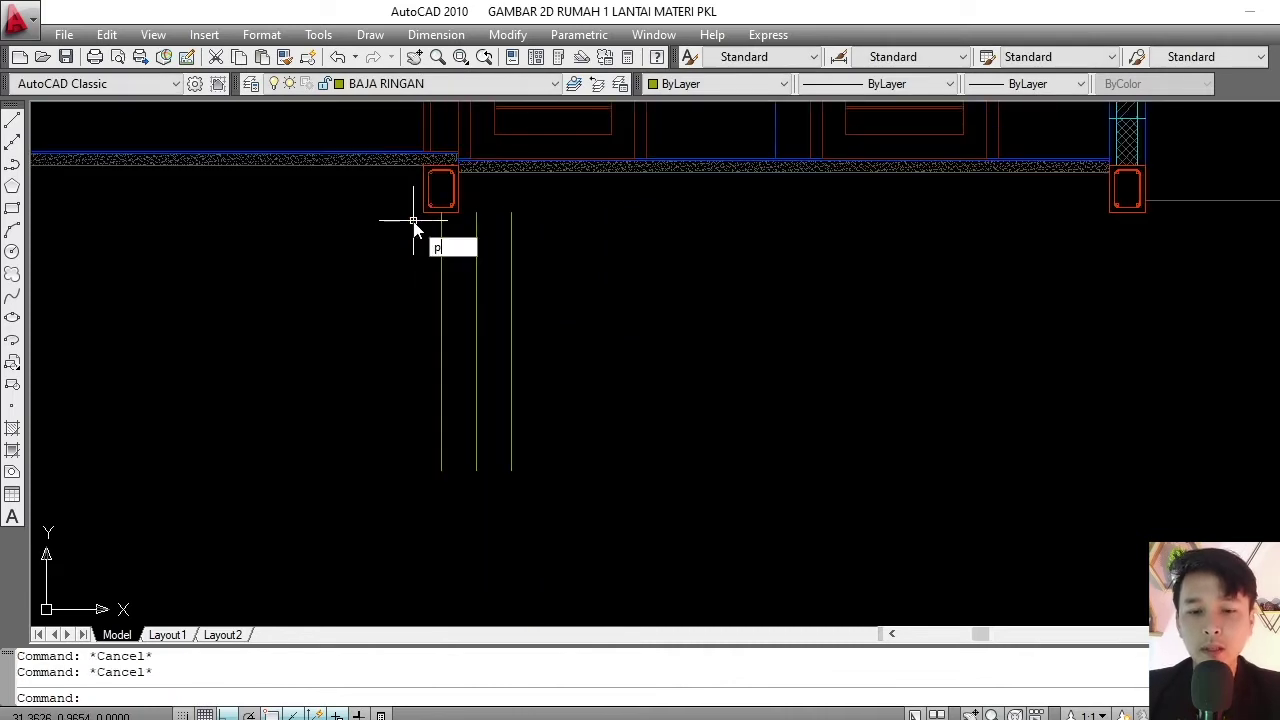
key(Return)
scroll(414, 214, up, 2)
scroll(418, 210, up, 1)
click(420, 206)
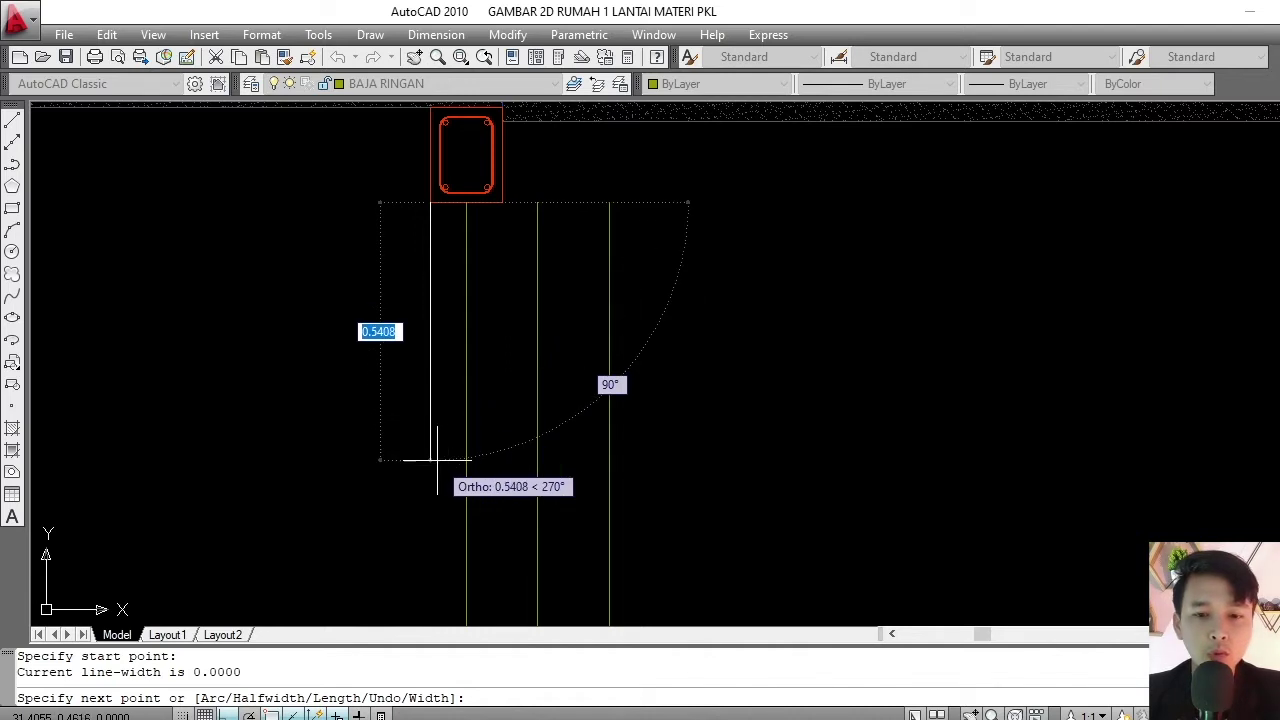
key(BackSpace)
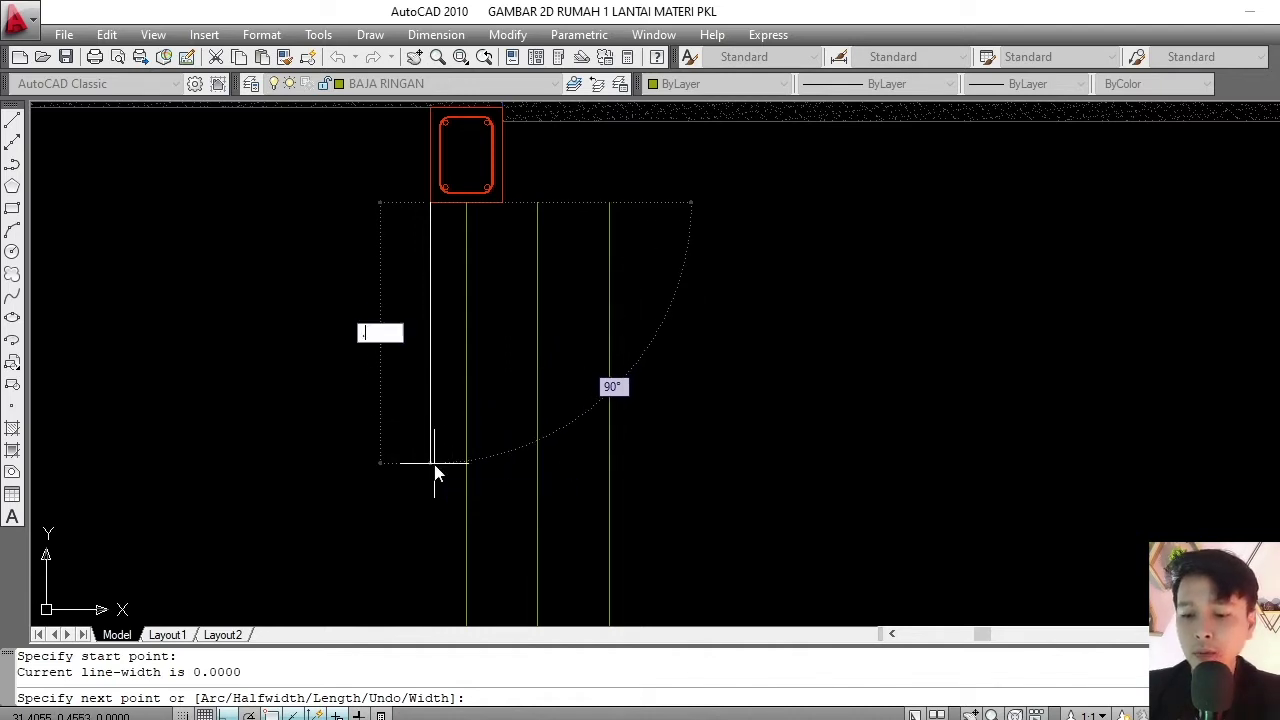
text(.7)
key(Return)
scroll(430, 375, down, 4)
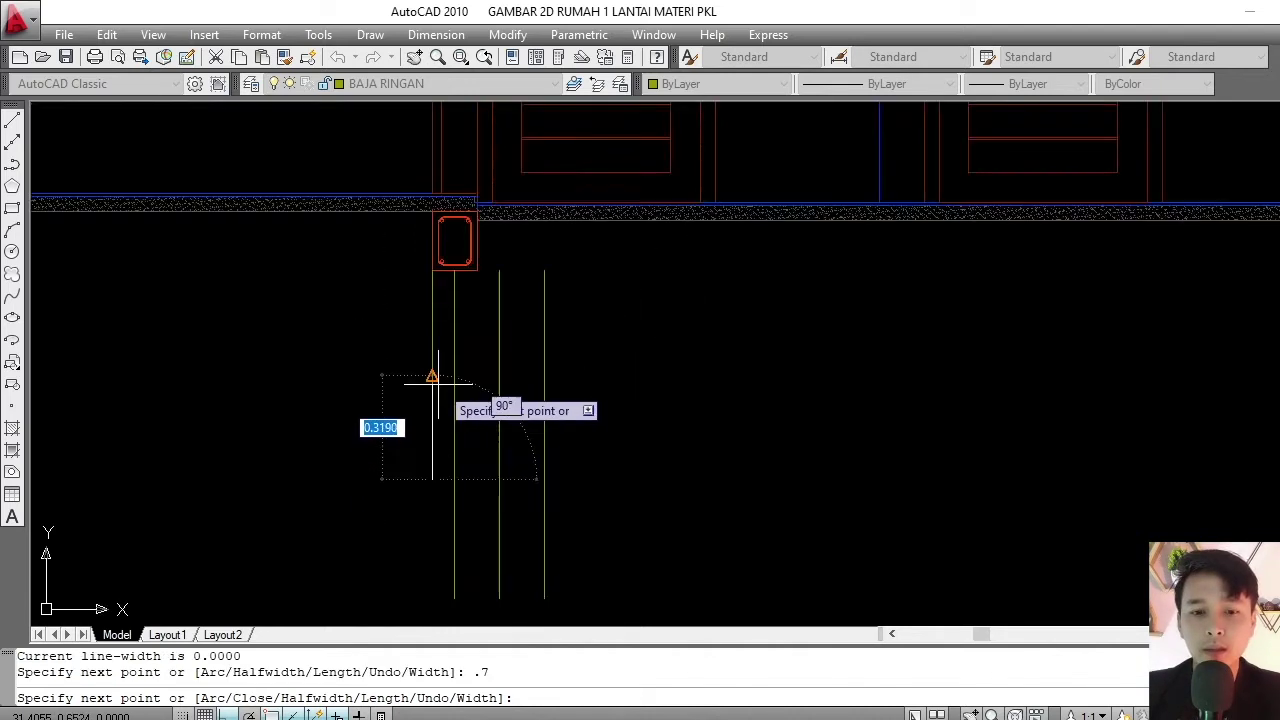
click(687, 458)
key(Return)
scroll(434, 343, up, 2)
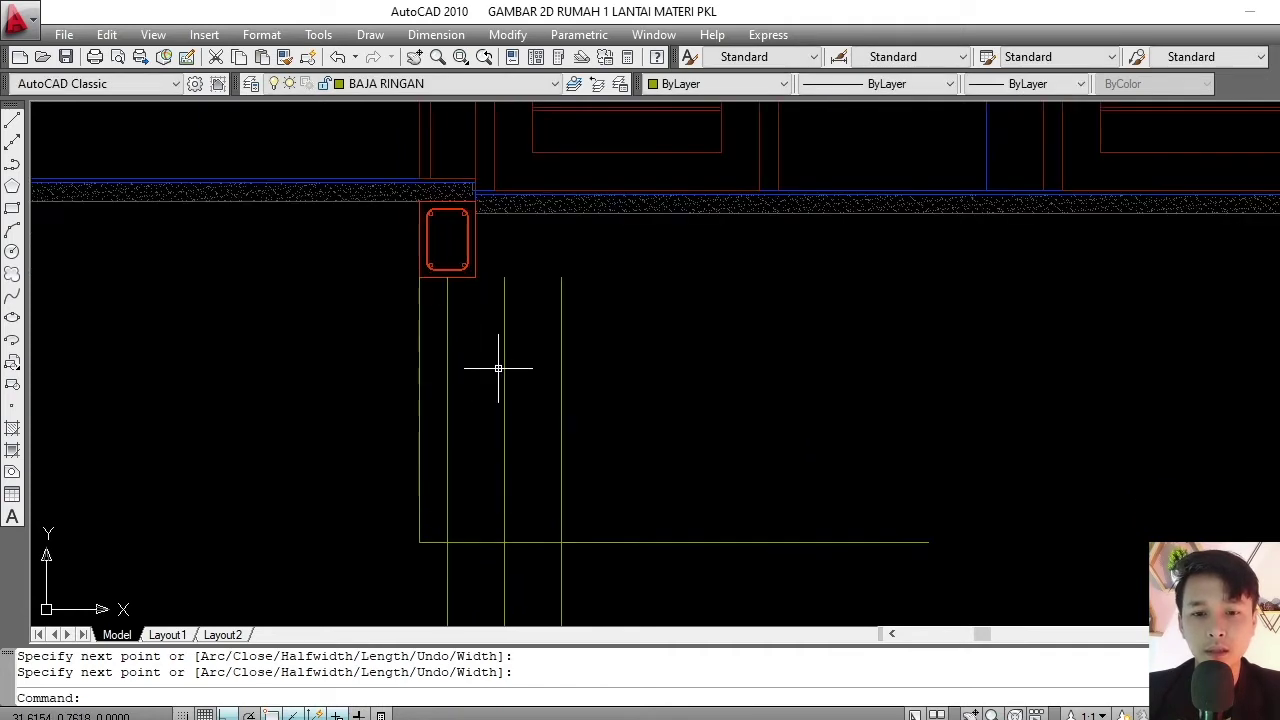
middle_drag(500, 363, 471, 329)
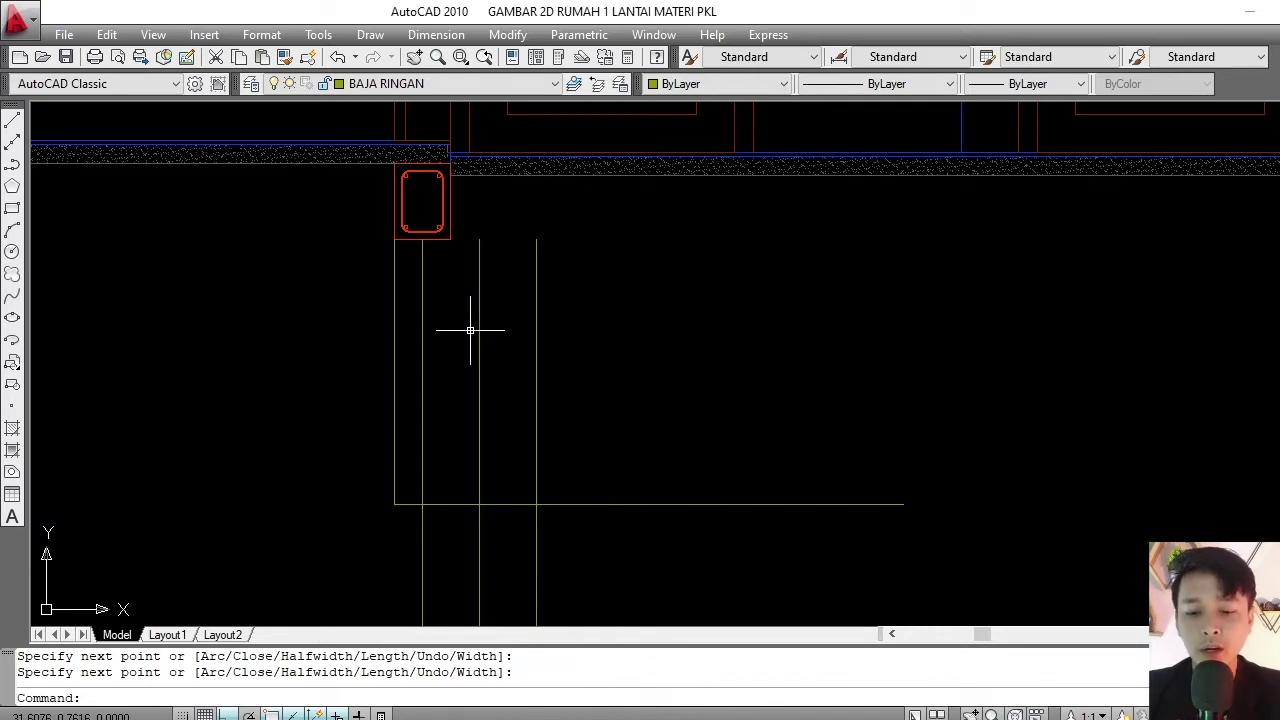
- Draw a polyline from the column's bottom corner across to the guide, then sloping down to the base
text(pl)
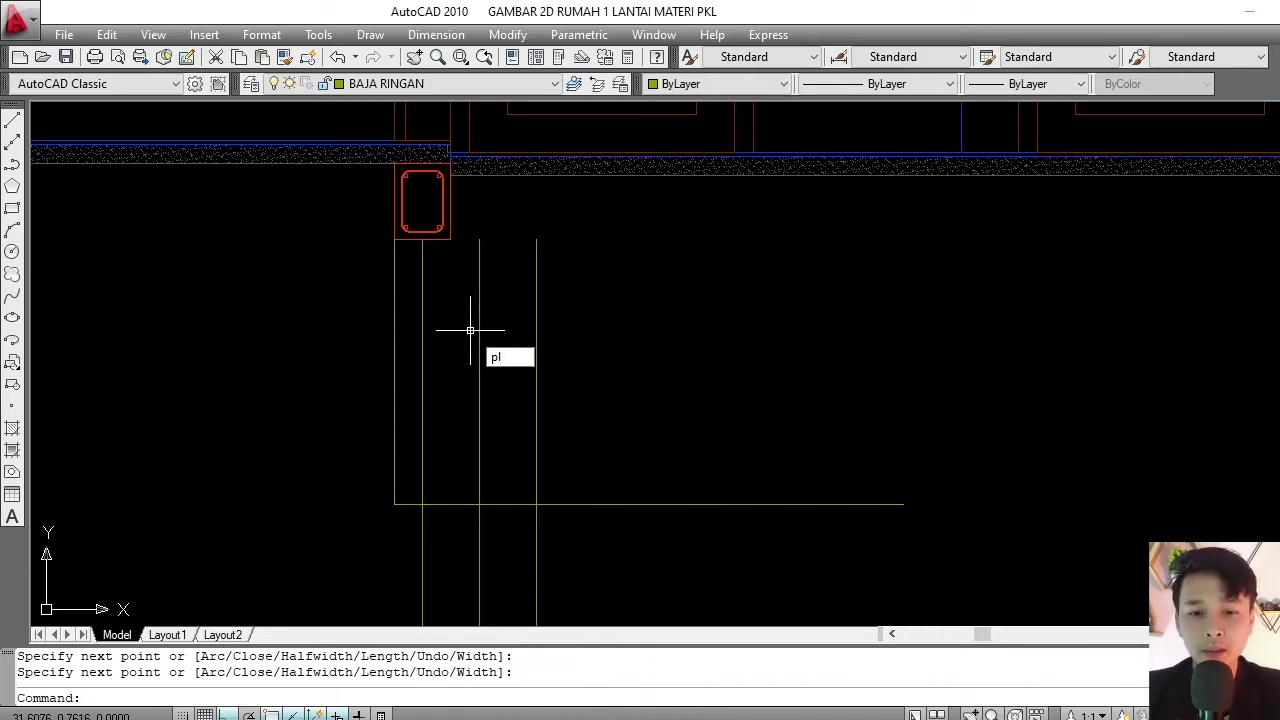
key(Return)
scroll(430, 265, up, 2)
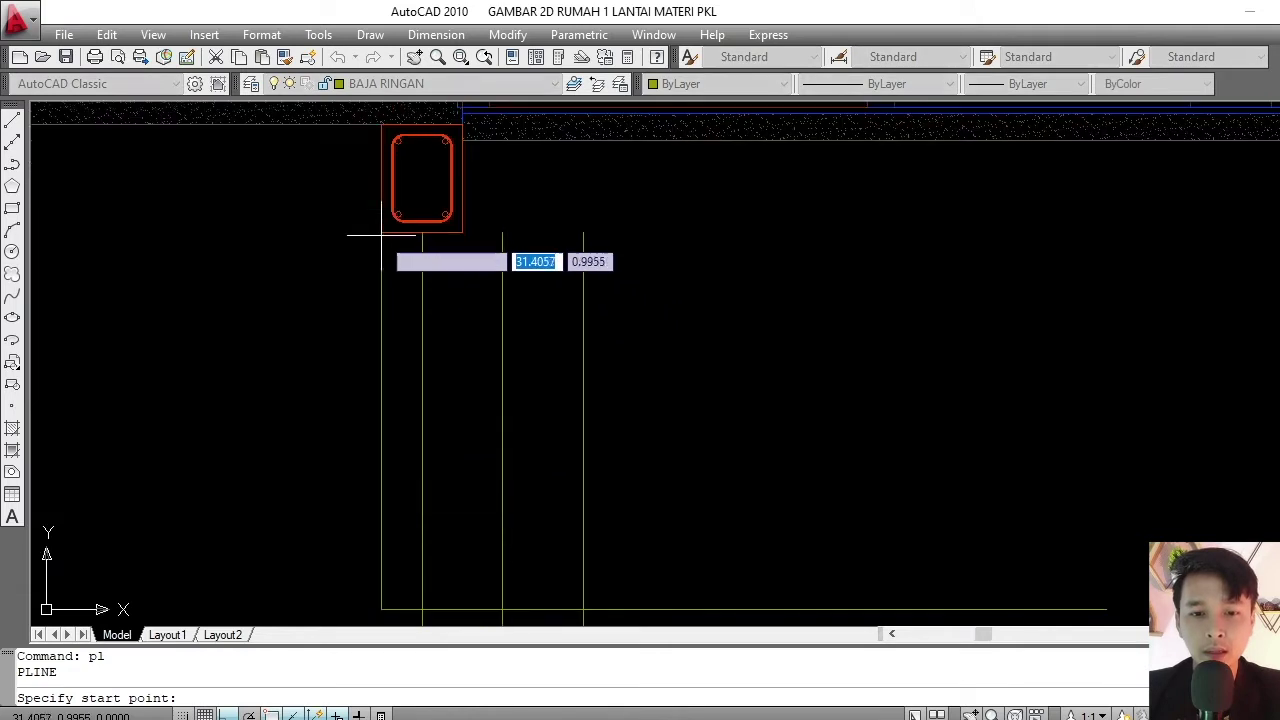
click(421, 231)
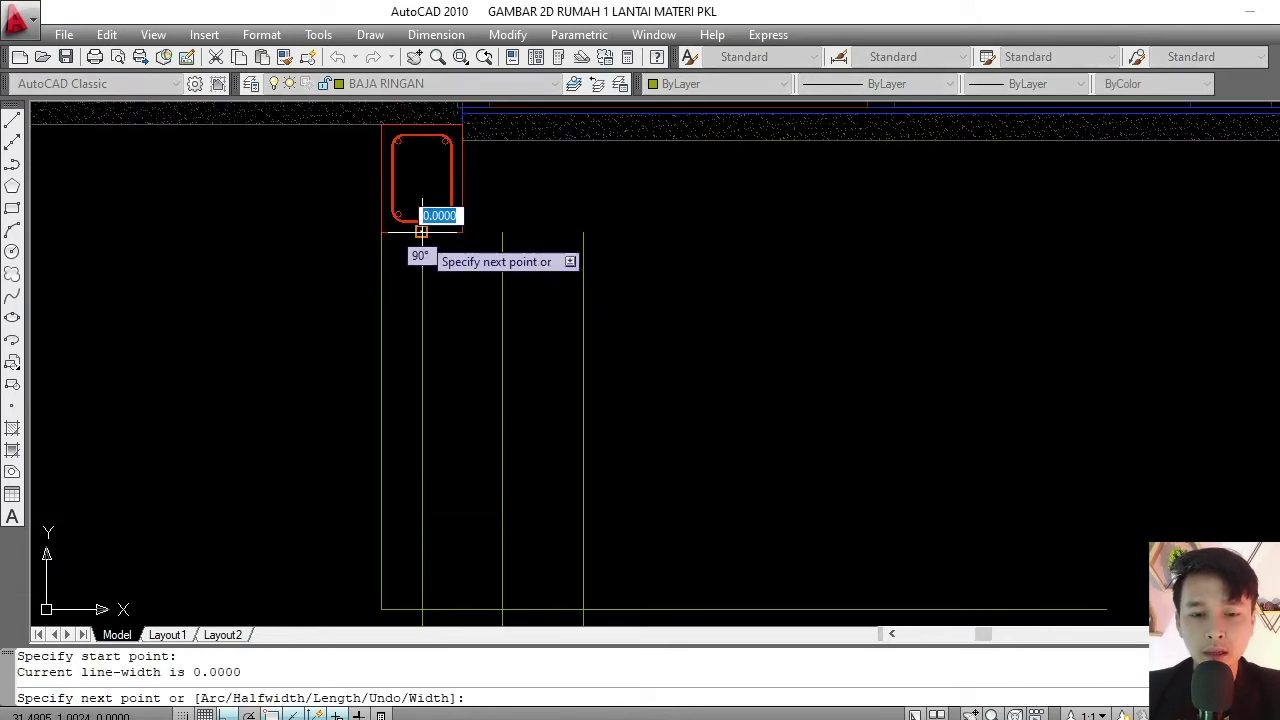
click(486, 233)
scroll(503, 234, down, 2)
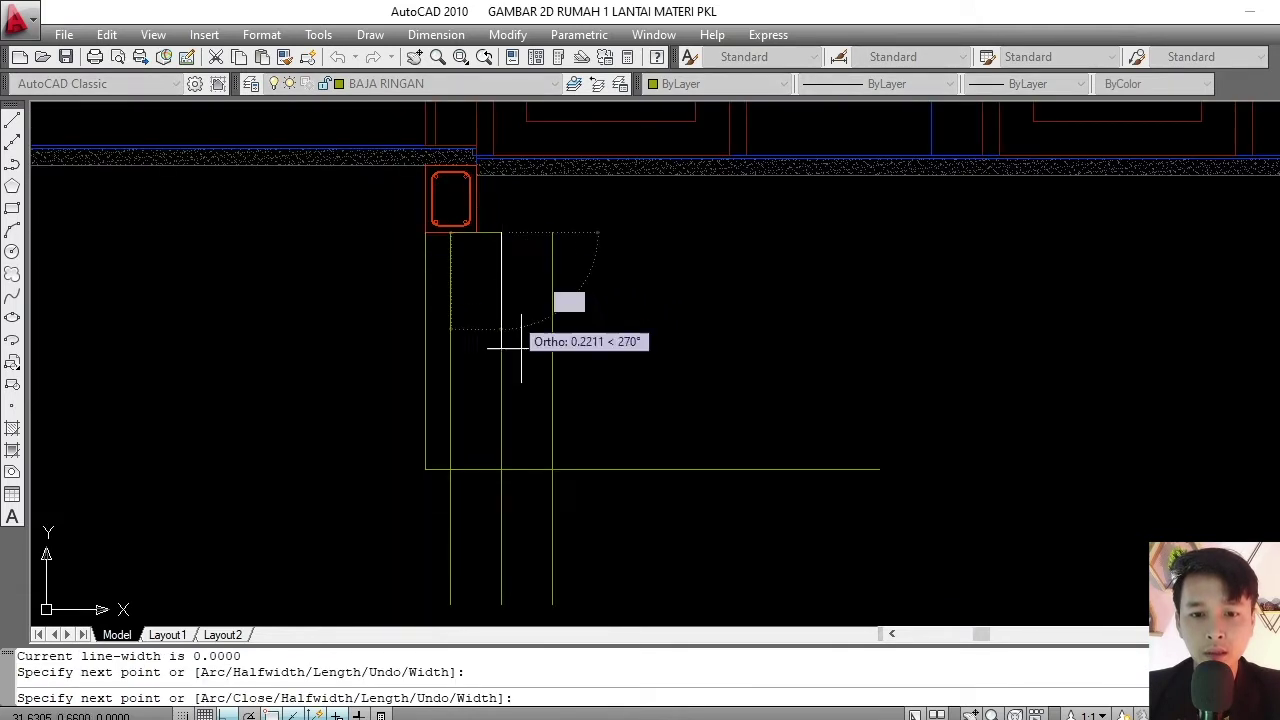
click(552, 467)
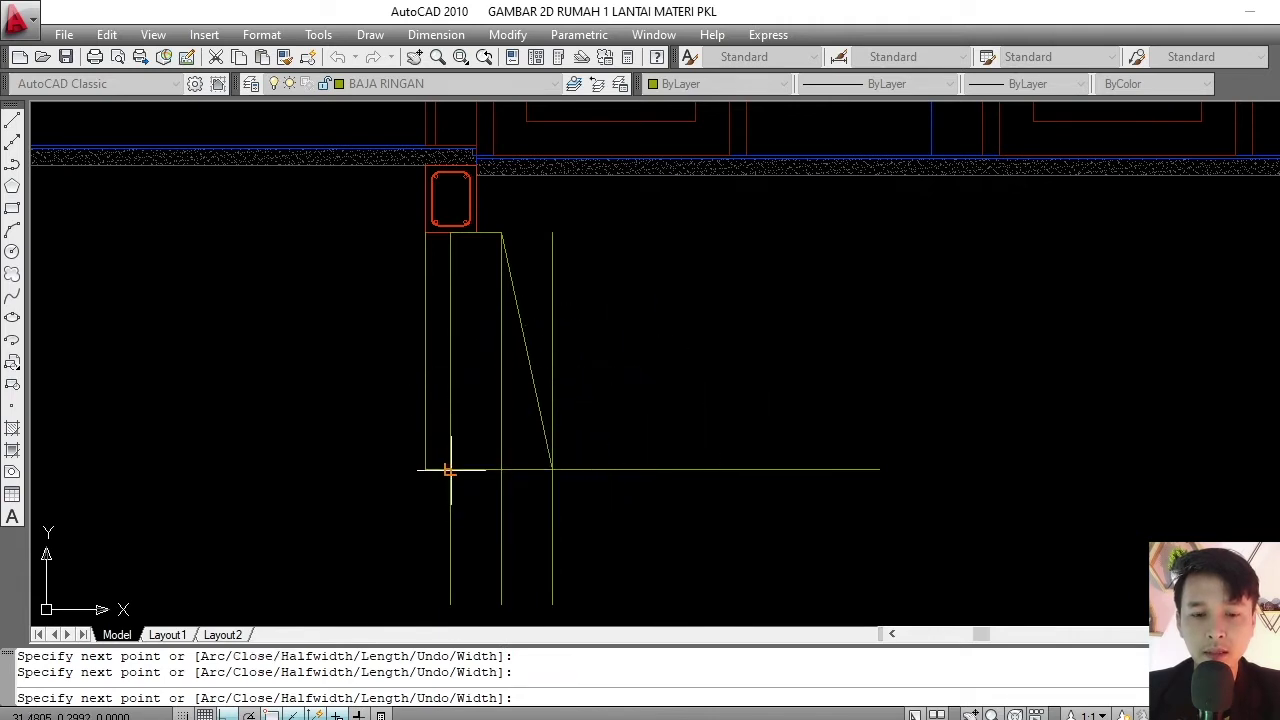
key(Return)
- Erase two vertical guide lines and the earlier L-shaped outline
scroll(606, 449, down, 2)
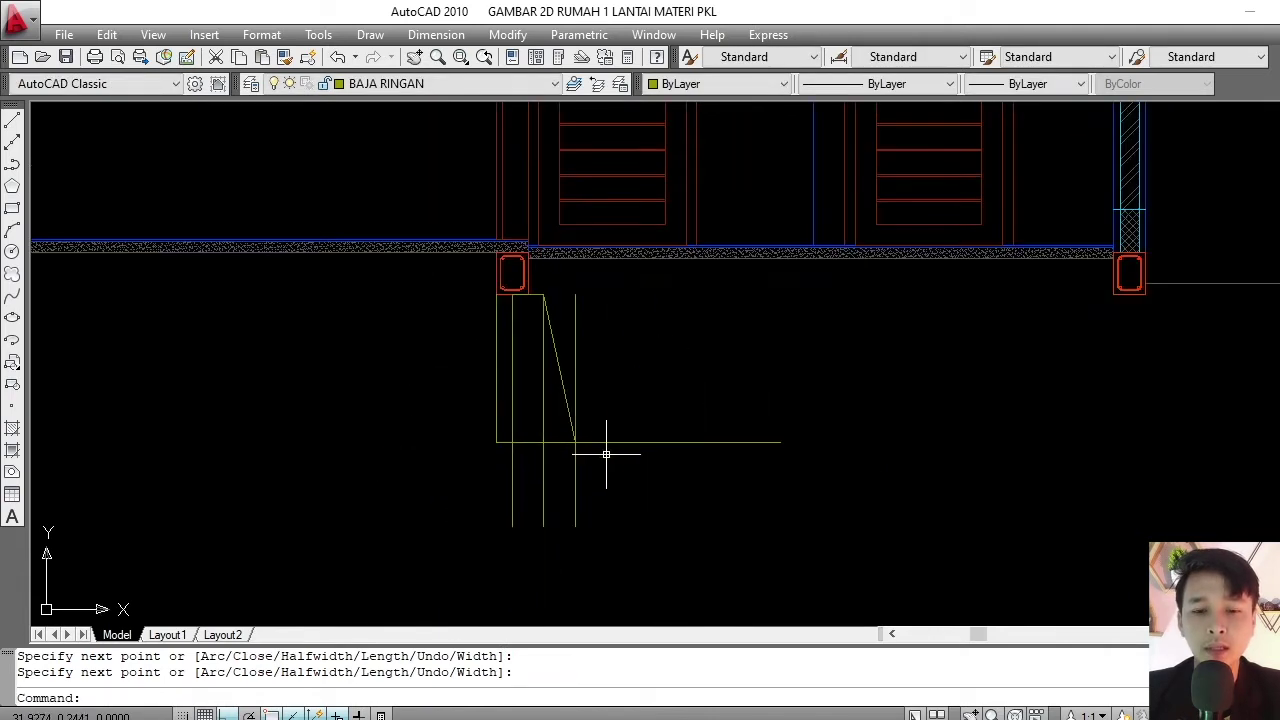
scroll(634, 417, up, 2)
click(634, 417)
click(609, 453)
key(Escape)
click(568, 278)
click(546, 263)
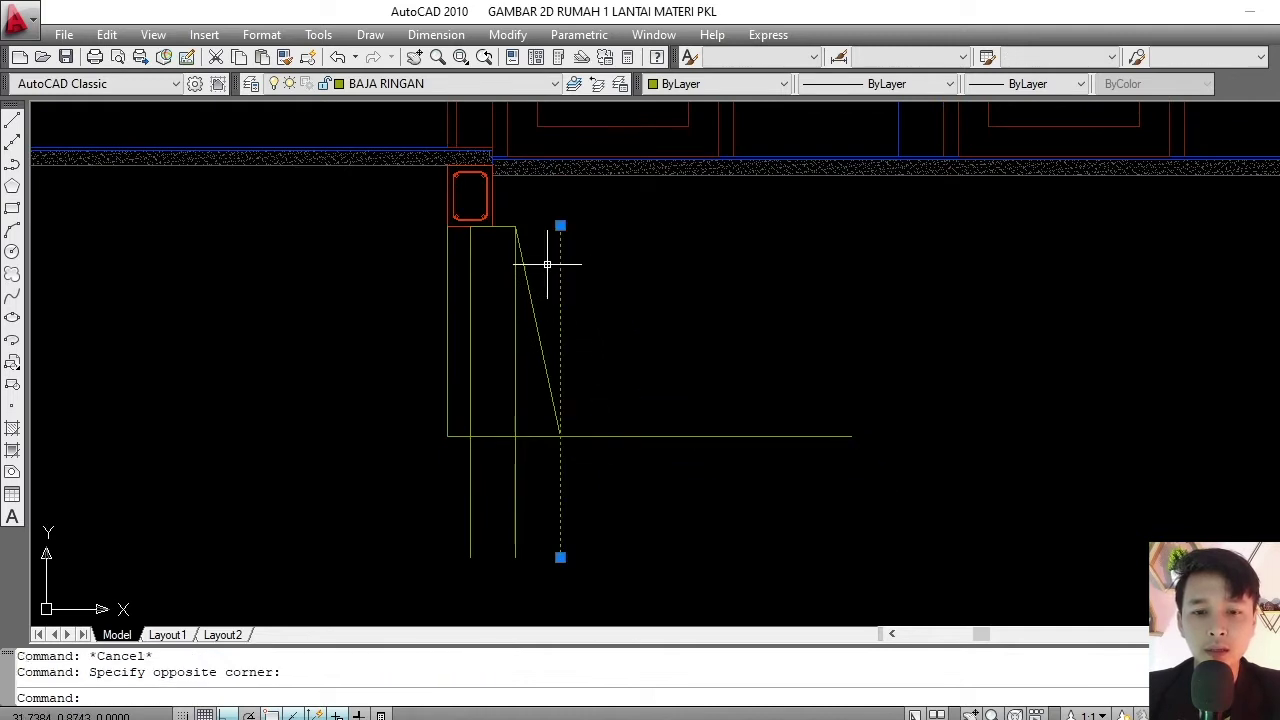
text(e)
key(Return)
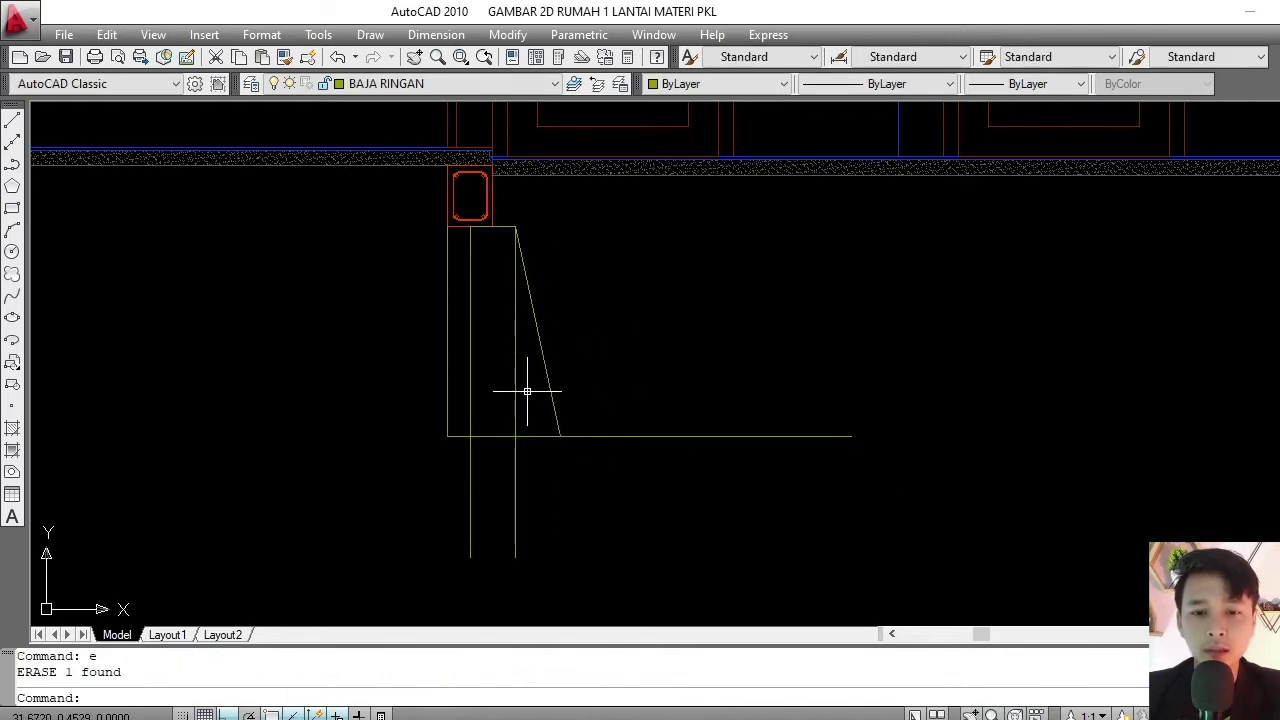
click(527, 391)
click(497, 409)
key(Delete)
click(457, 371)
click(424, 389)
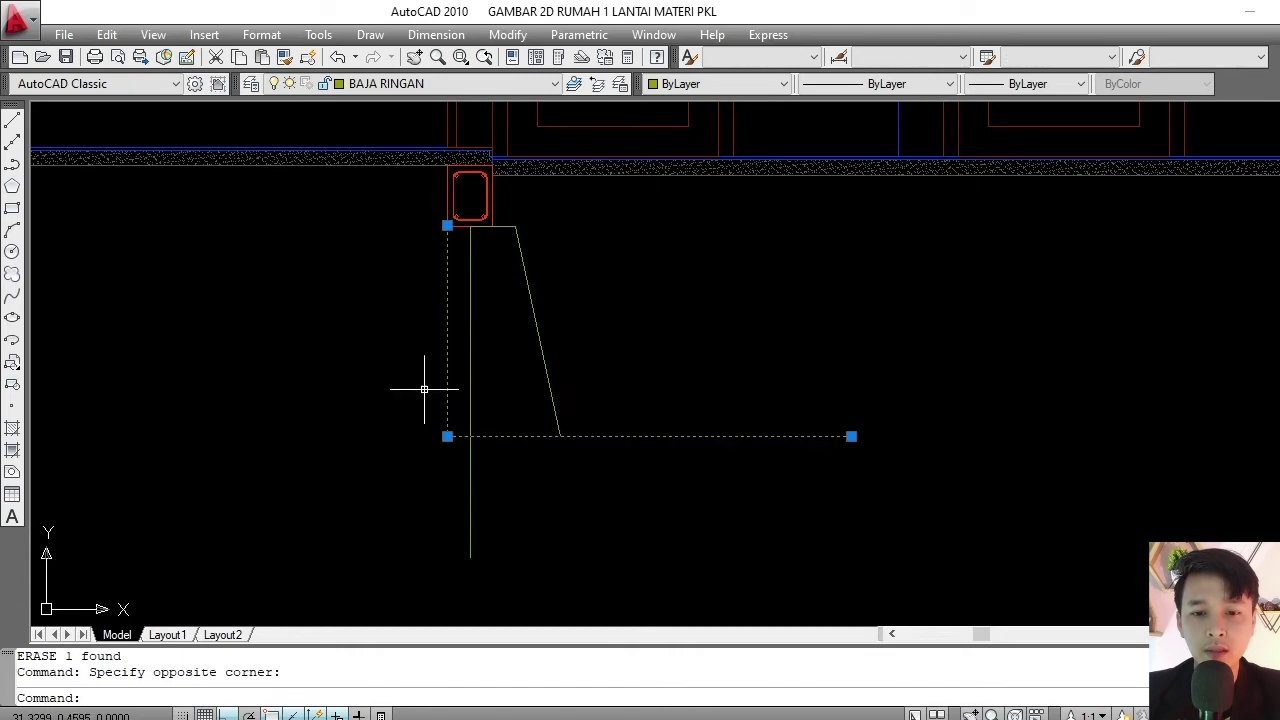
text(e)
key(Return)
- Select the half footing outline and start the MI (mirror) command
scroll(510, 336, down, 3)
click(517, 400)
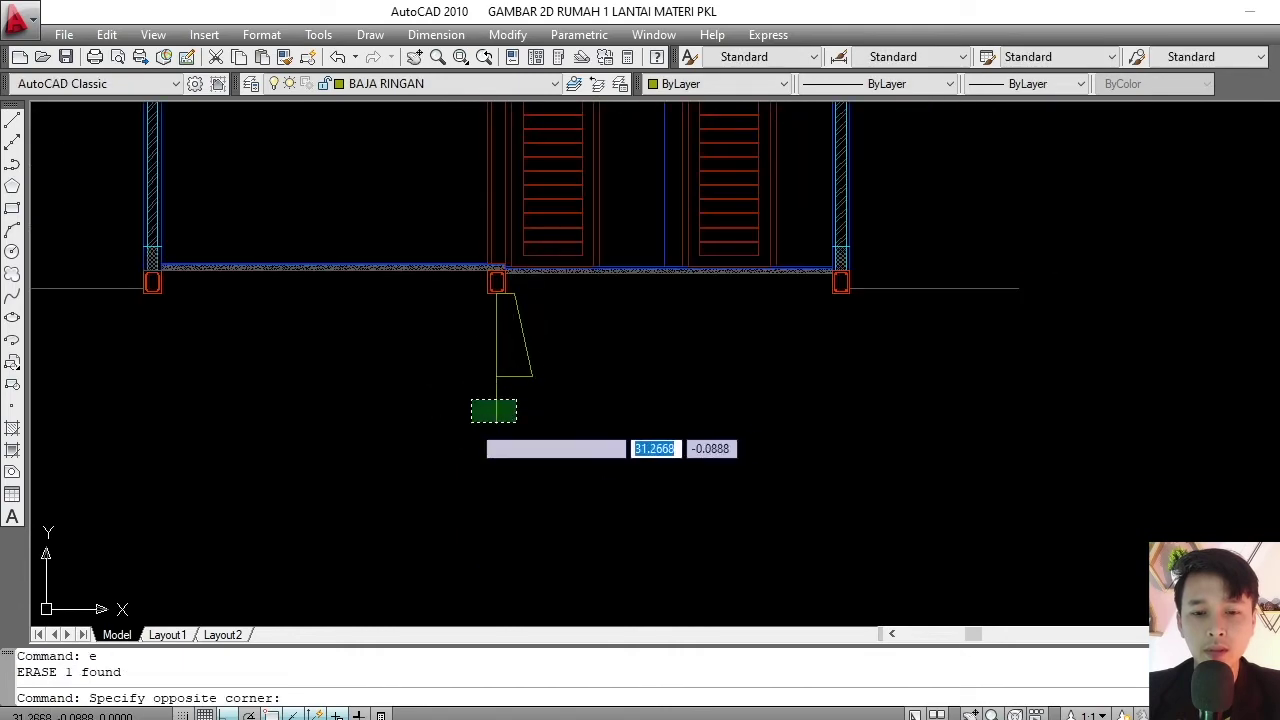
click(471, 422)
scroll(509, 349, up, 5)
key(Escape)
key(Escape)
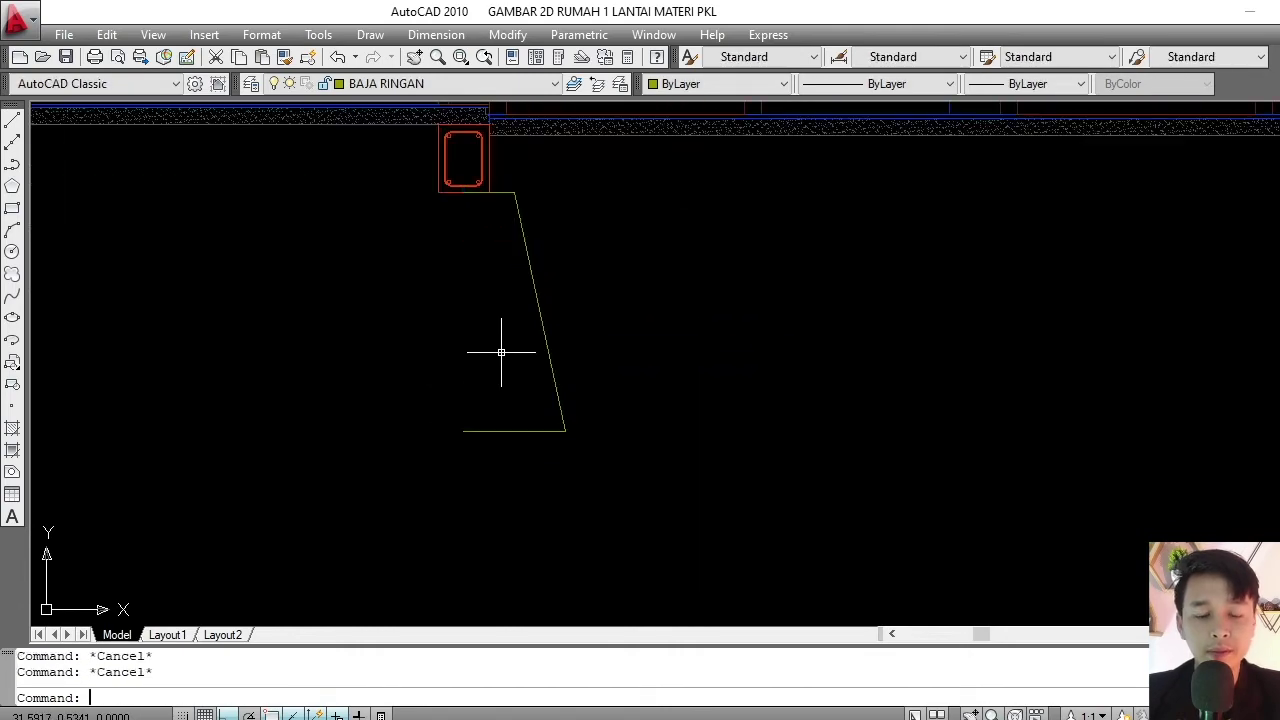
scroll(501, 352, down, 3)
scroll(515, 342, up, 4)
click(590, 310)
click(474, 391)
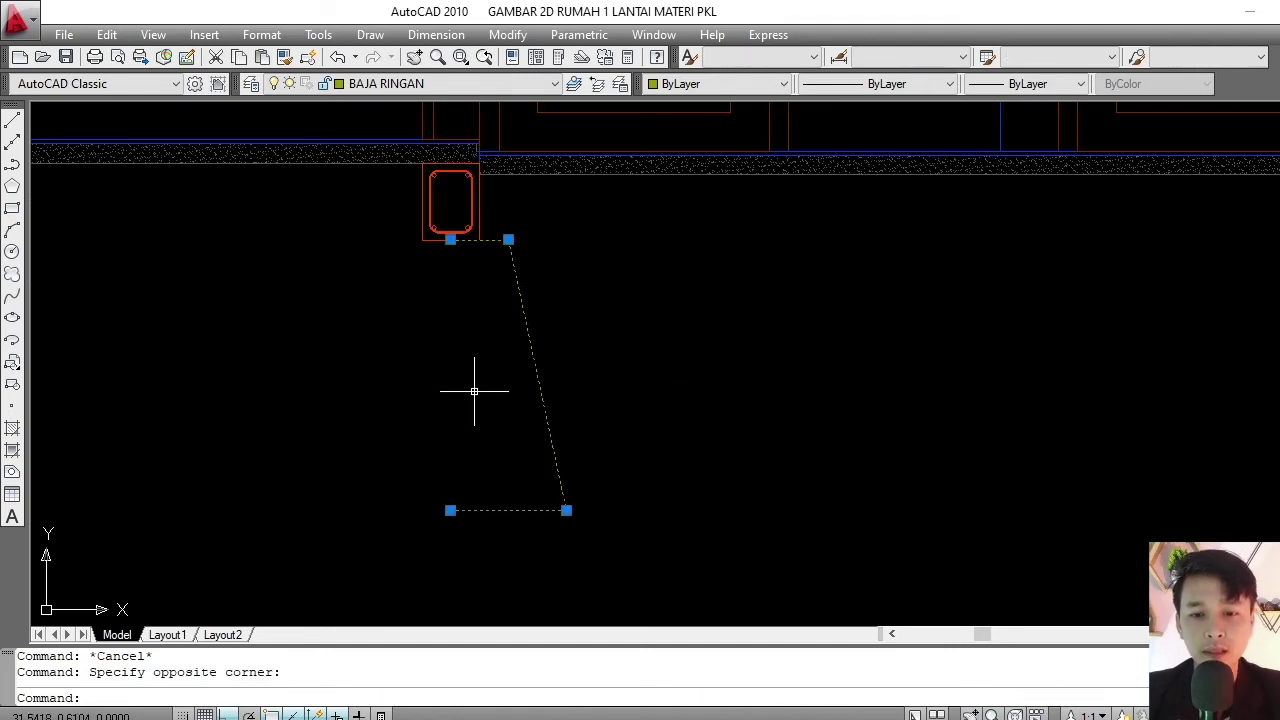
middle_drag(474, 391, 509, 369)
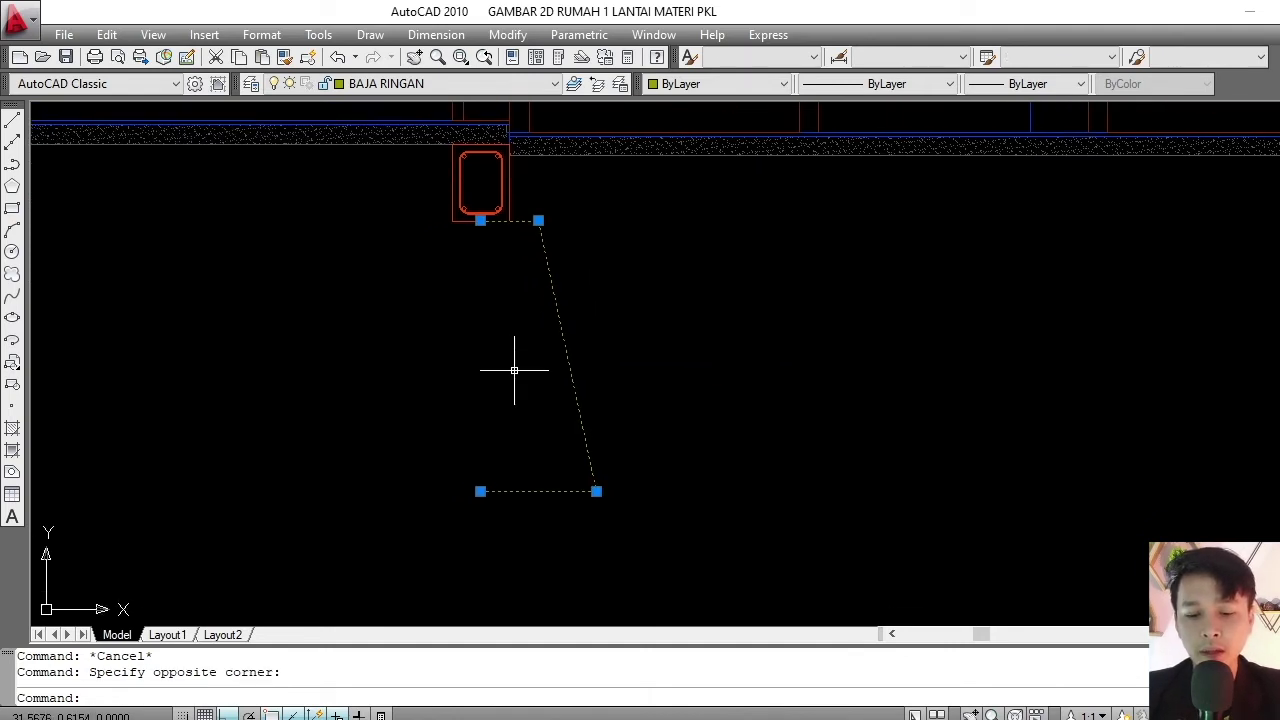
text(mi)
key(Return)
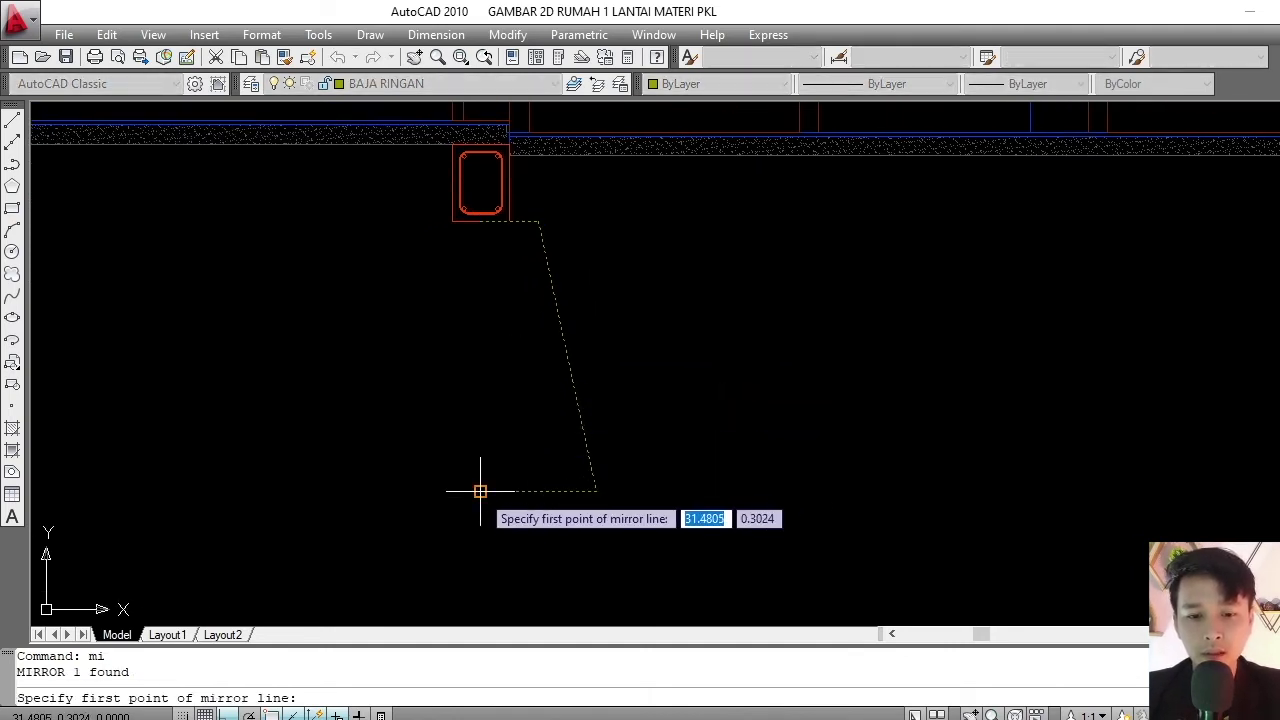
- Mirror the half footing about a vertical axis through its bottom-left corner, keeping the original
click(480, 491)
click(503, 405)
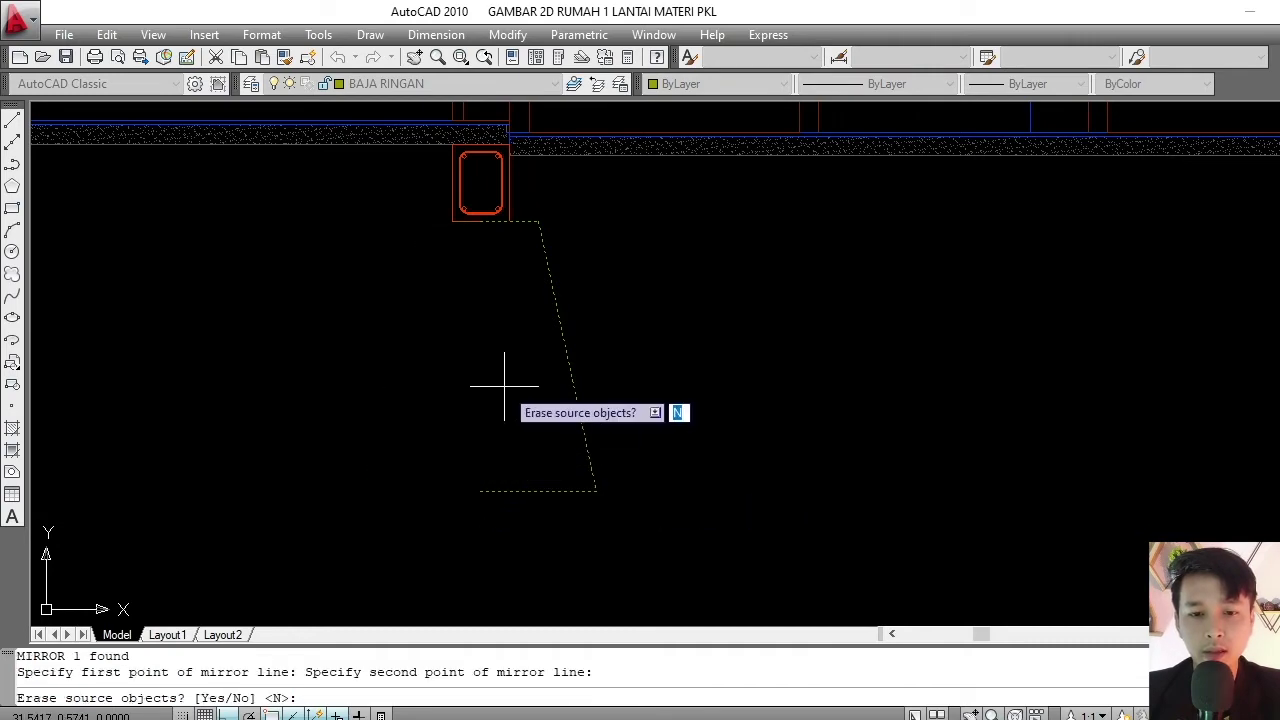
key(Return)
scroll(493, 343, down, 5)
scroll(514, 386, up, 2)
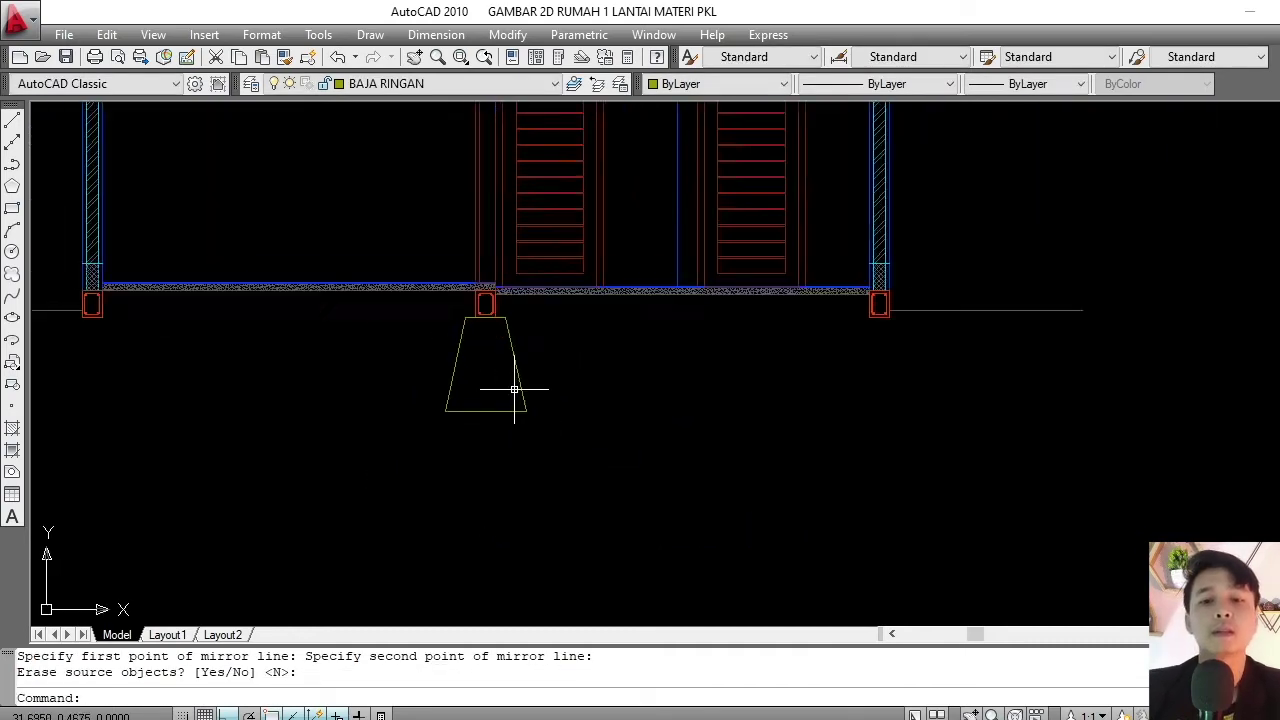
scroll(514, 370, up, 3)
mouse_move(515, 355)
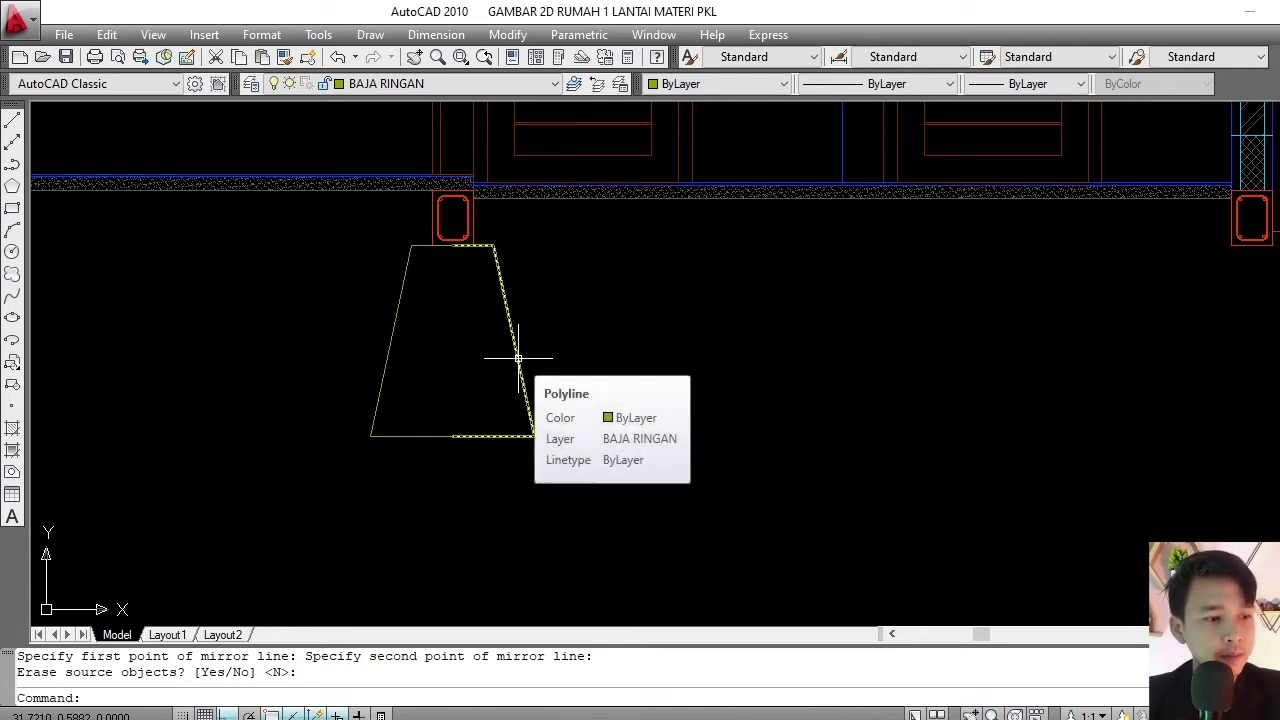
scroll(518, 357, down, 4)
scroll(523, 363, up, 5)
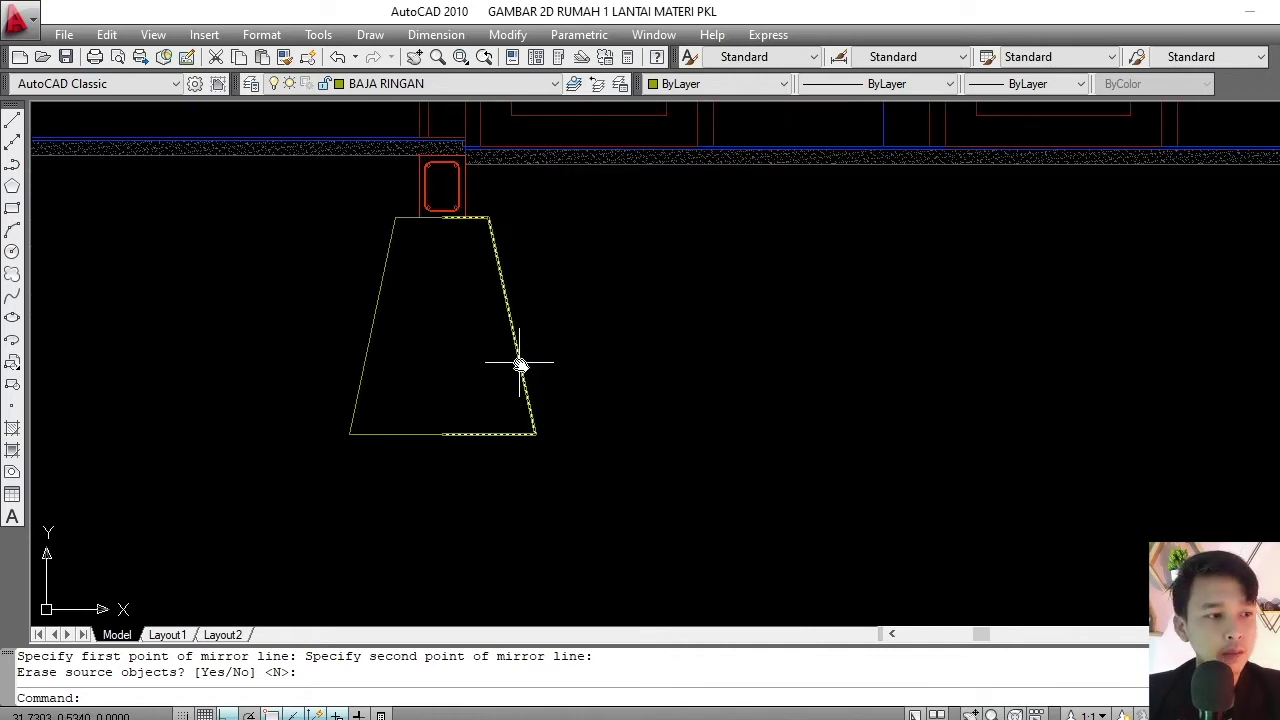
middle_drag(520, 363, 524, 360)
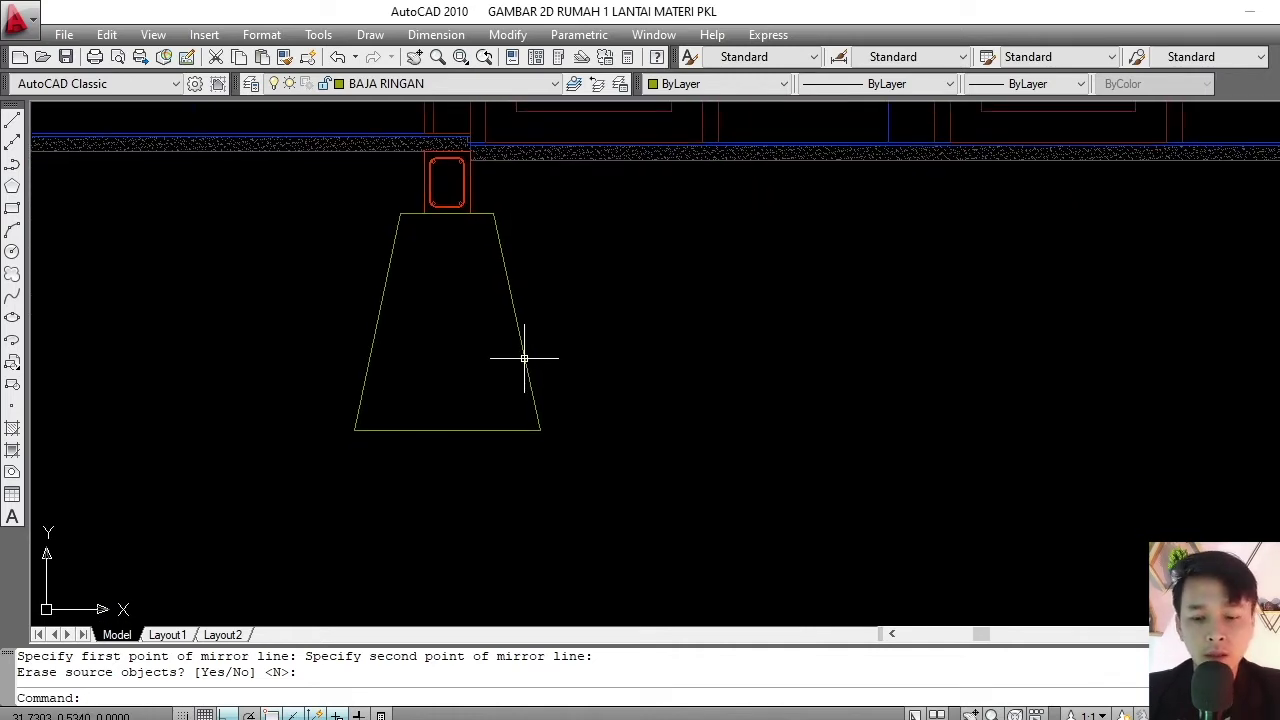
text(pl)
key(Return)
- Draw a polyline along the footing's bottom edge, extending it right past the footing
click(355, 431)
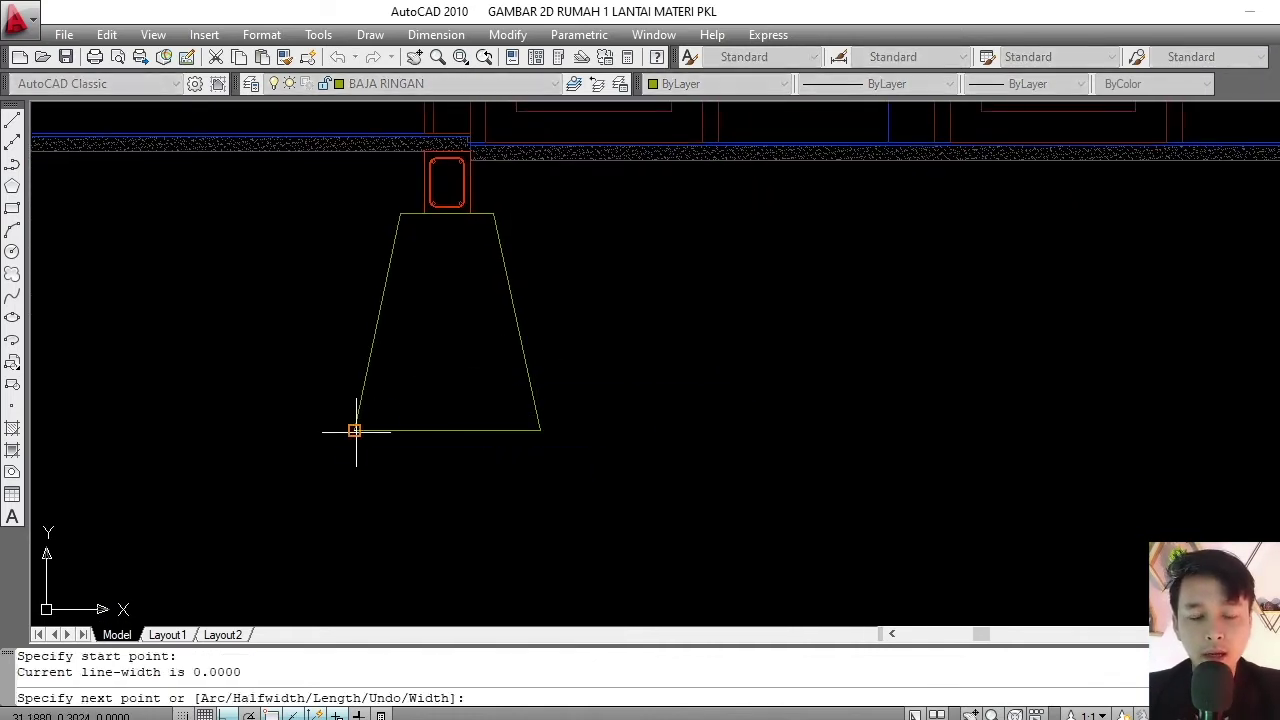
key(Escape)
key(Escape)
key(Escape)
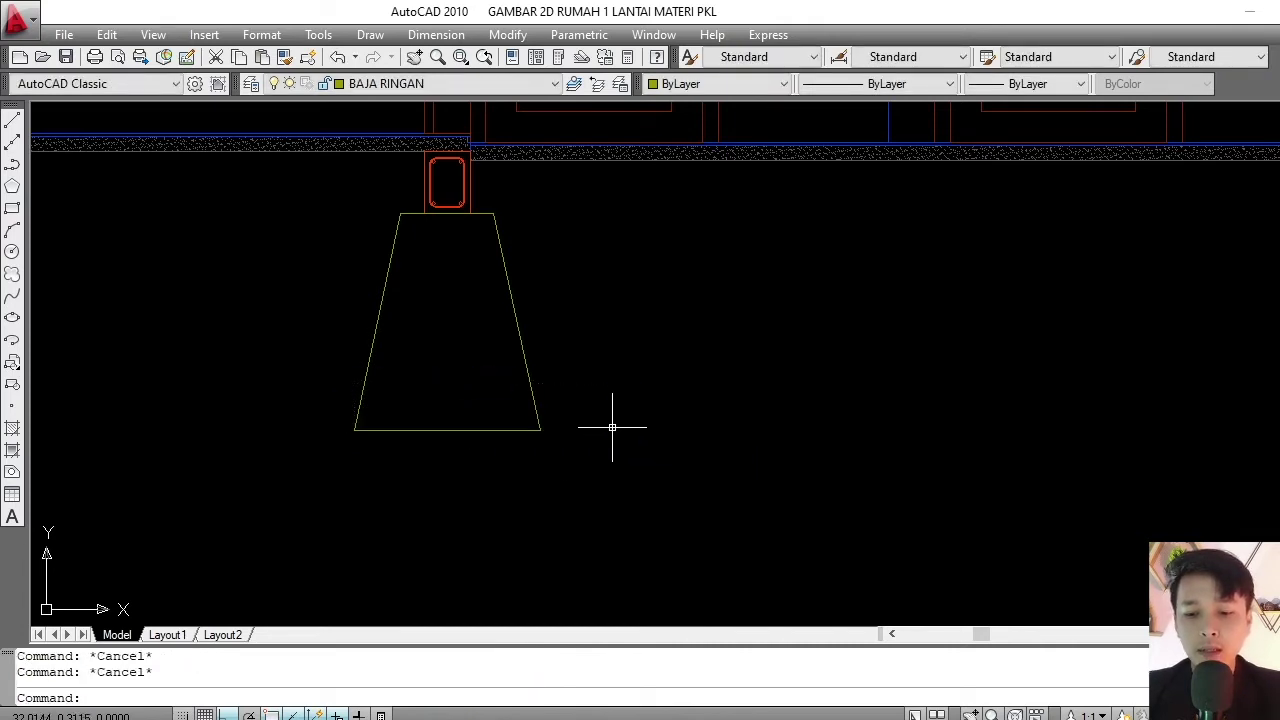
text(pl)
key(Return)
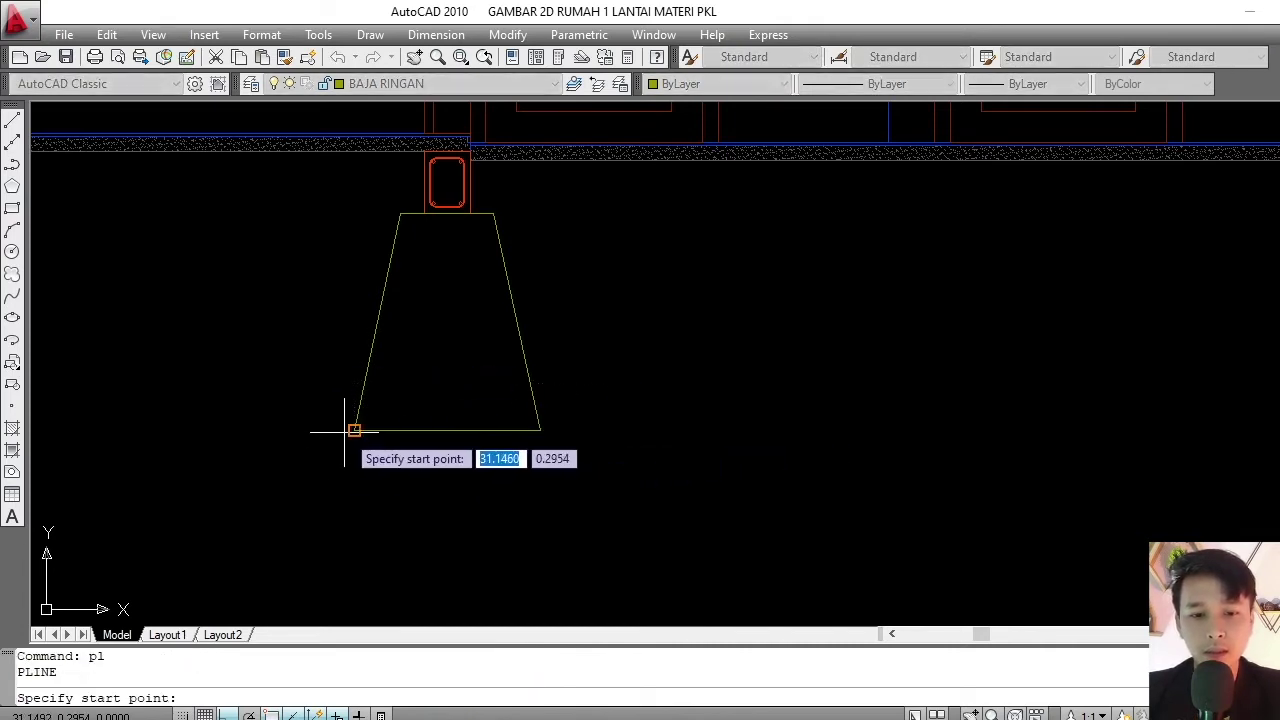
click(355, 430)
click(684, 430)
key(Escape)
middle_drag(529, 472, 543, 420)
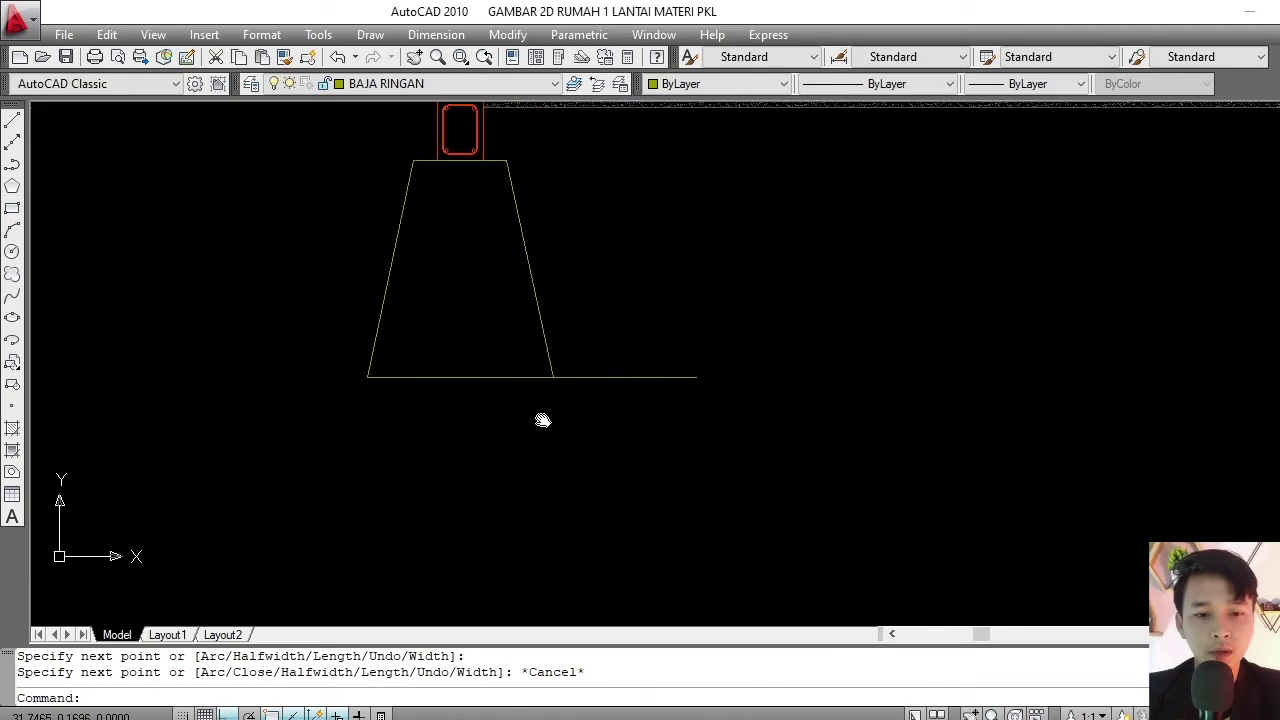
scroll(537, 386, up, 2)
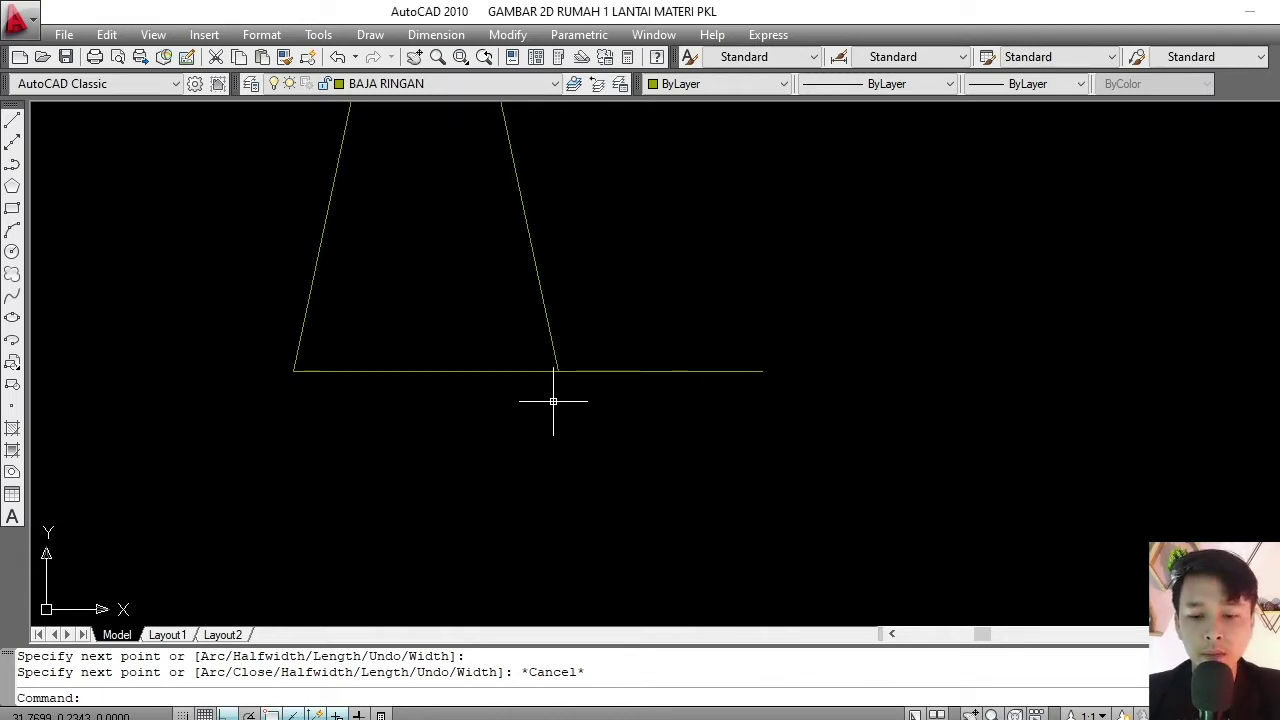
- Offset the footing's bottom line 0.15 downward
text(o)
key(Return)
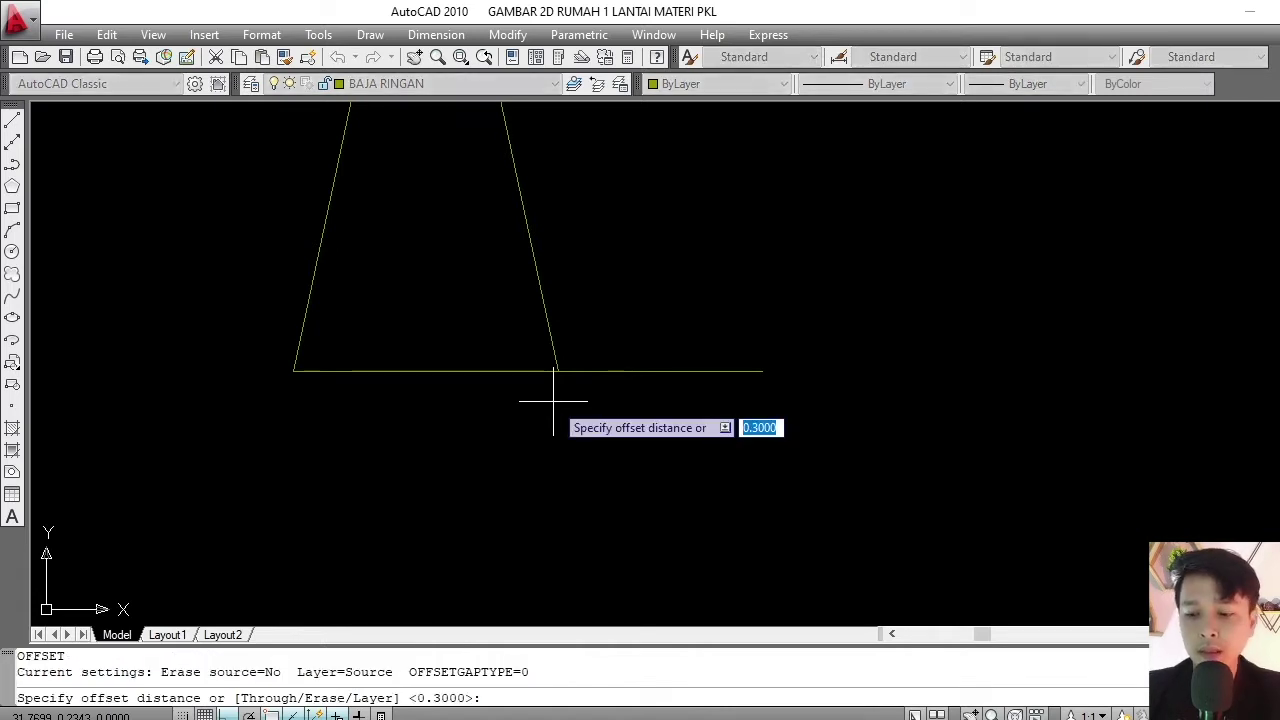
text(.15)
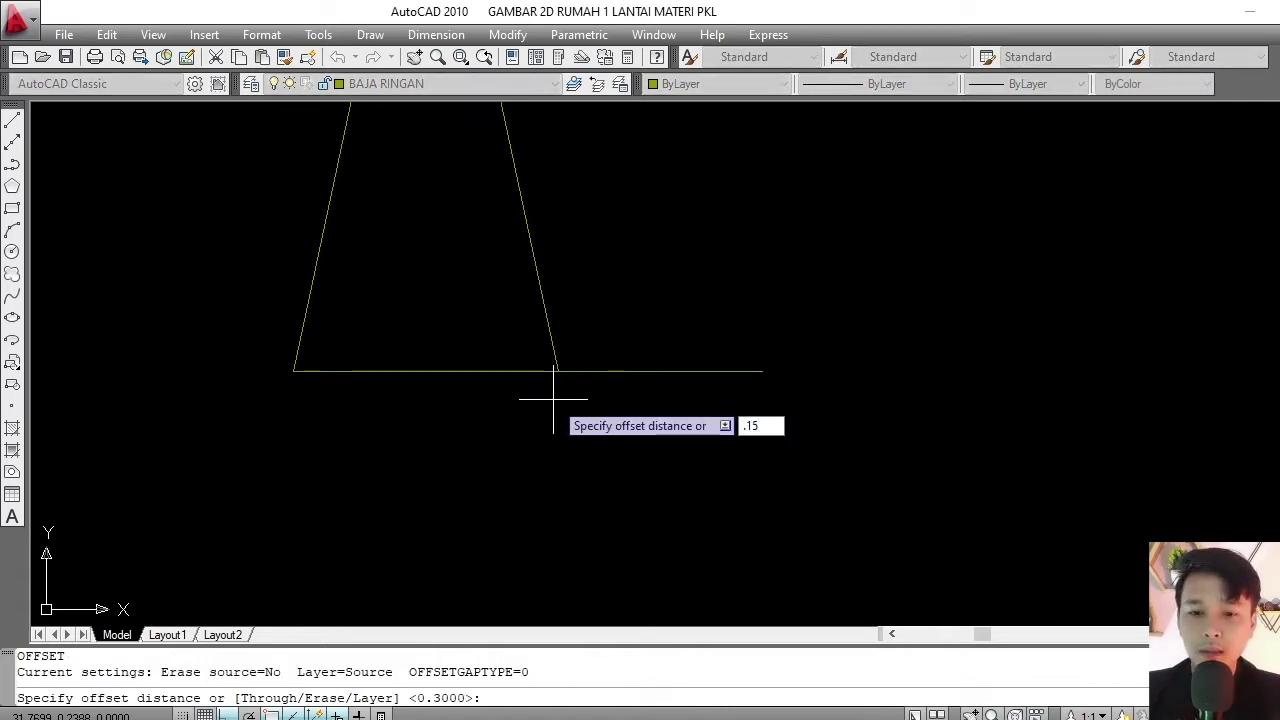
key(Return)
click(568, 371)
click(566, 422)
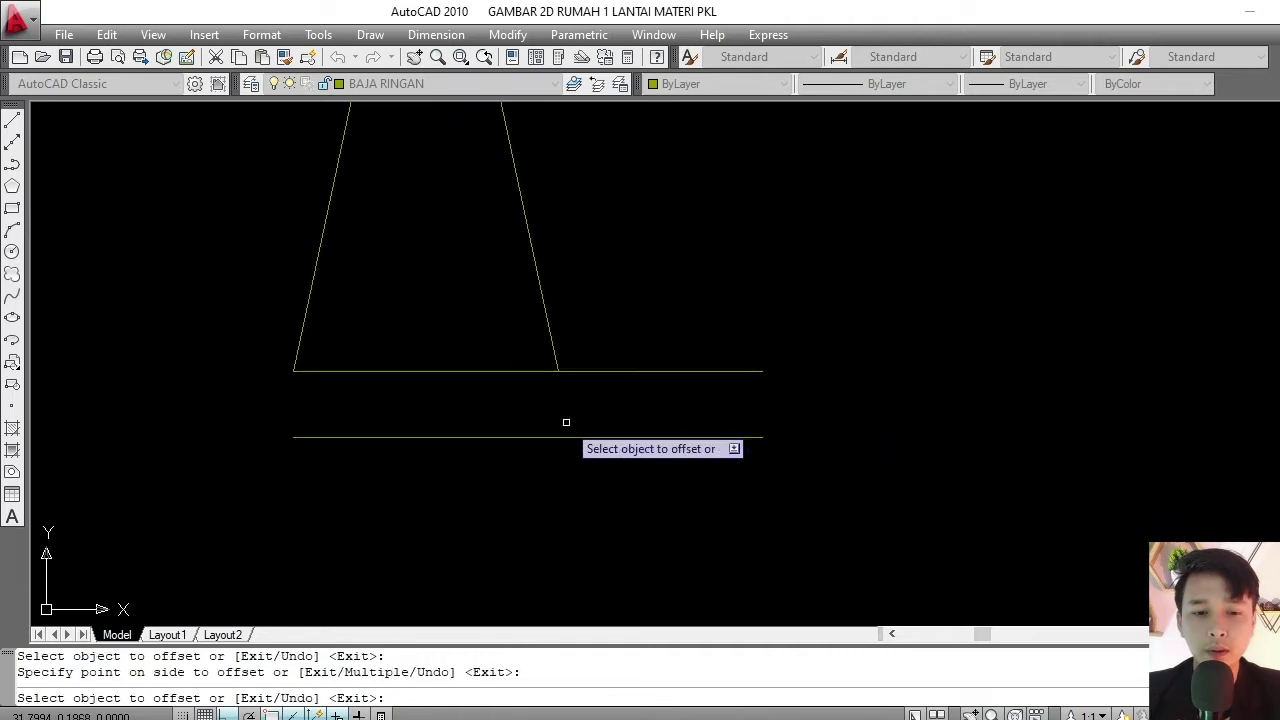
key(Return)
scroll(540, 420, down, 3)
scroll(523, 400, up, 3)
scroll(521, 399, up, 1)
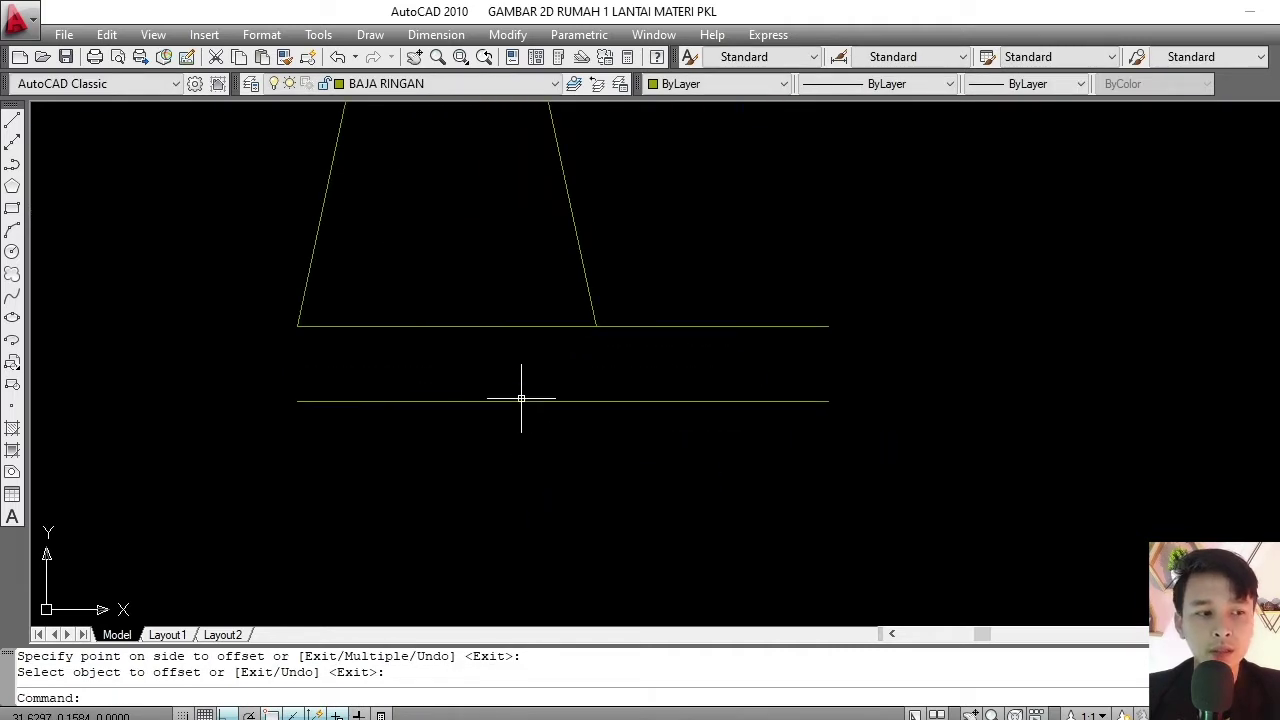
mouse_move(521, 401)
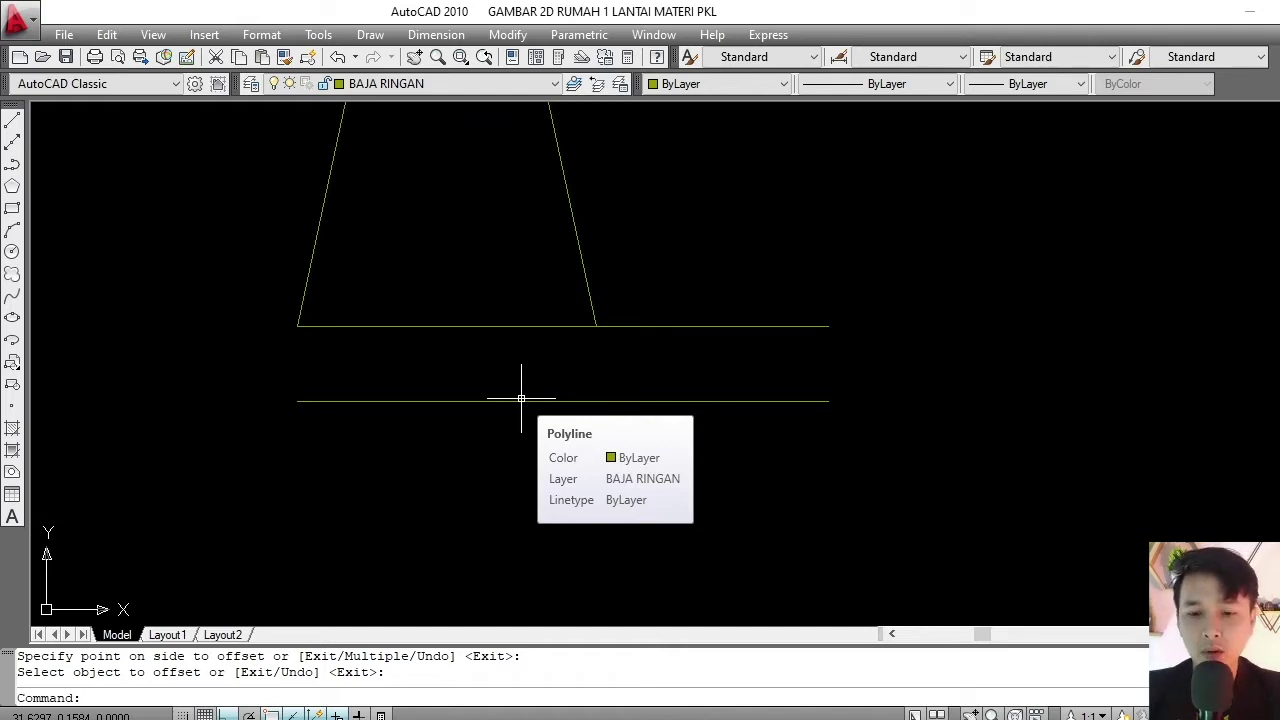
- Offset the new lower line by 0.05 to add a second parallel line
text(o)
key(Return)
text(.)
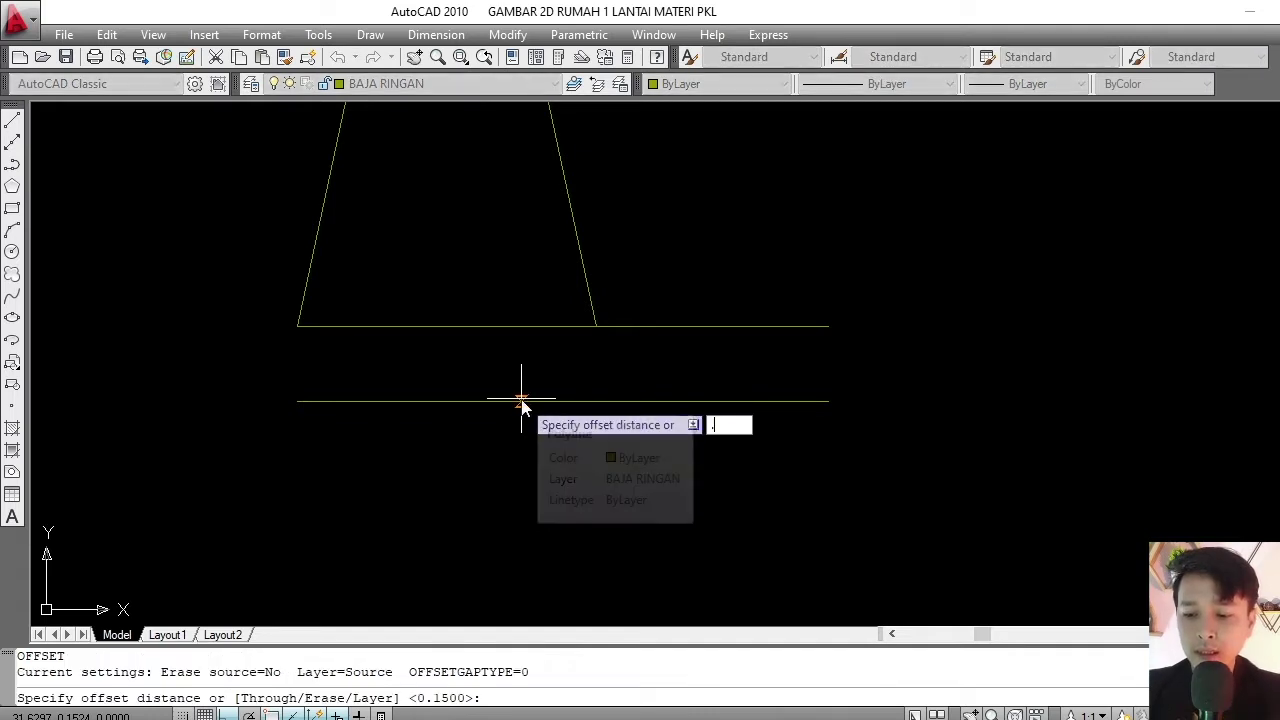
text(05)
key(Return)
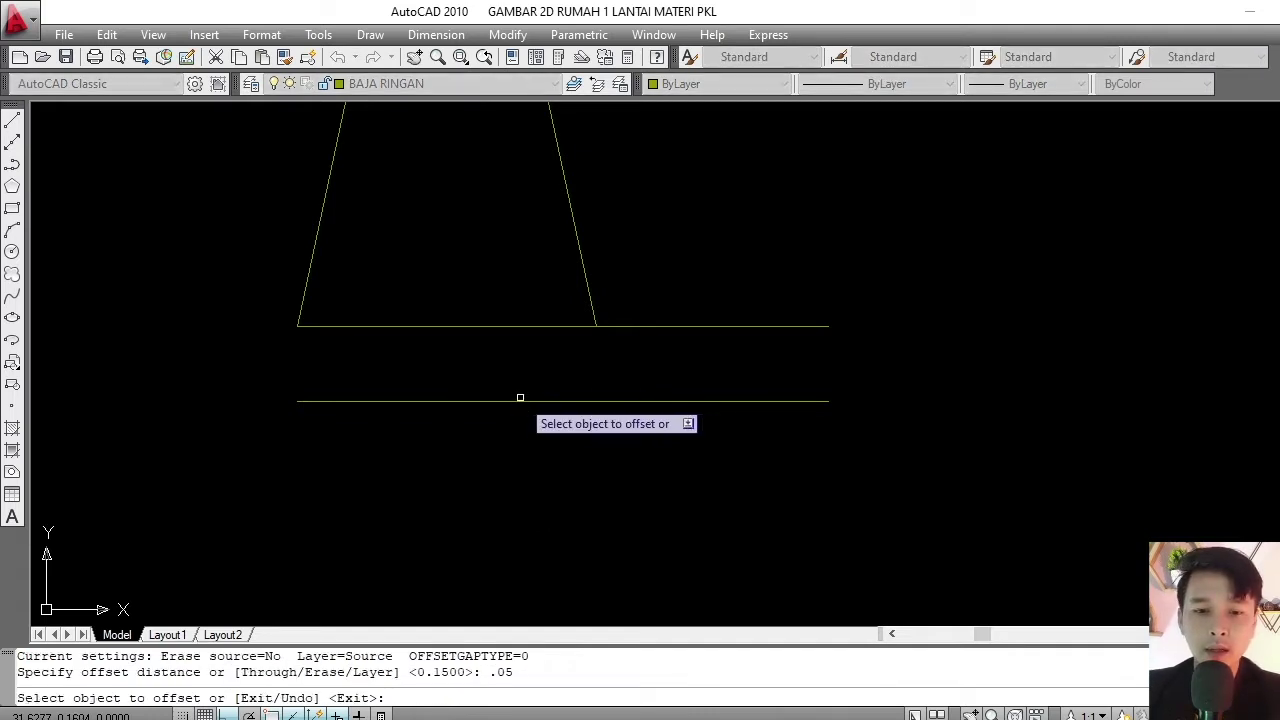
click(503, 401)
click(492, 460)
key(Escape)
scroll(549, 360, down, 2)
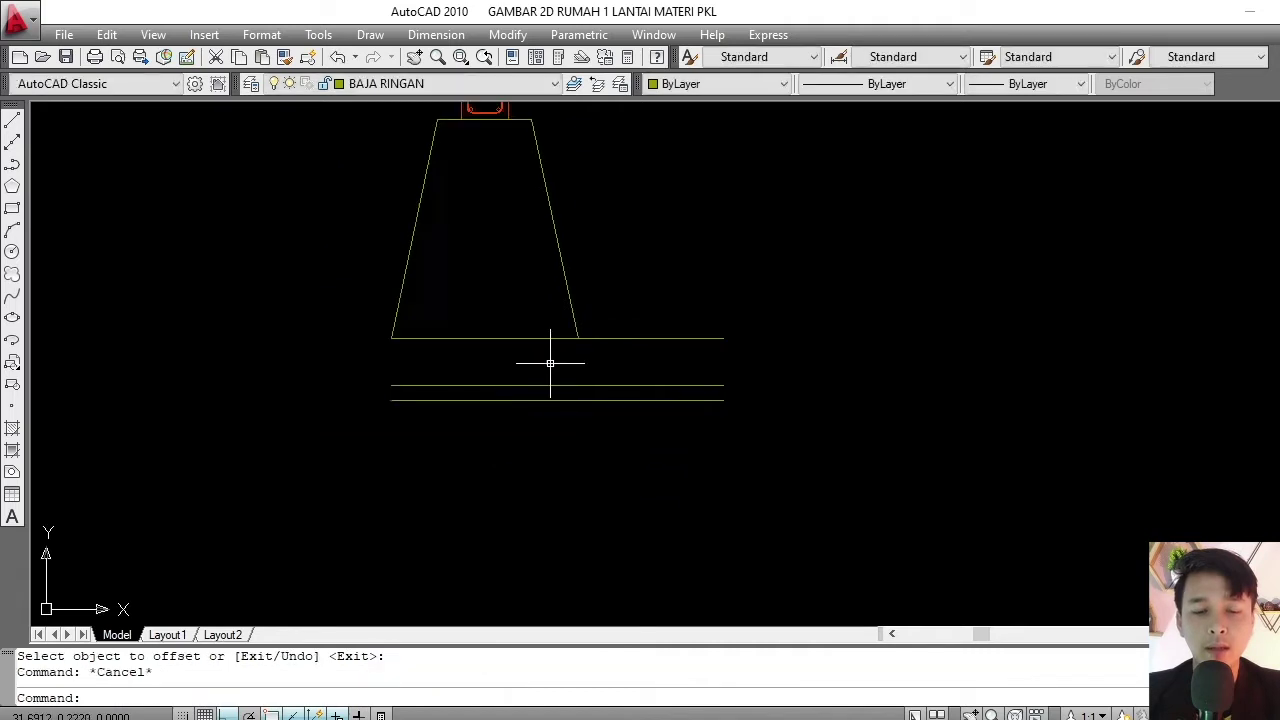
scroll(560, 346, down, 3)
scroll(563, 346, up, 4)
mouse_move(563, 346)
middle_down()
mouse_move(596, 381)
mouse_move(612, 357)
middle_up()
- Draw a vertical helper polyline from the footing's lower-right corner down past the lower lines
text(pl)
key(Return)
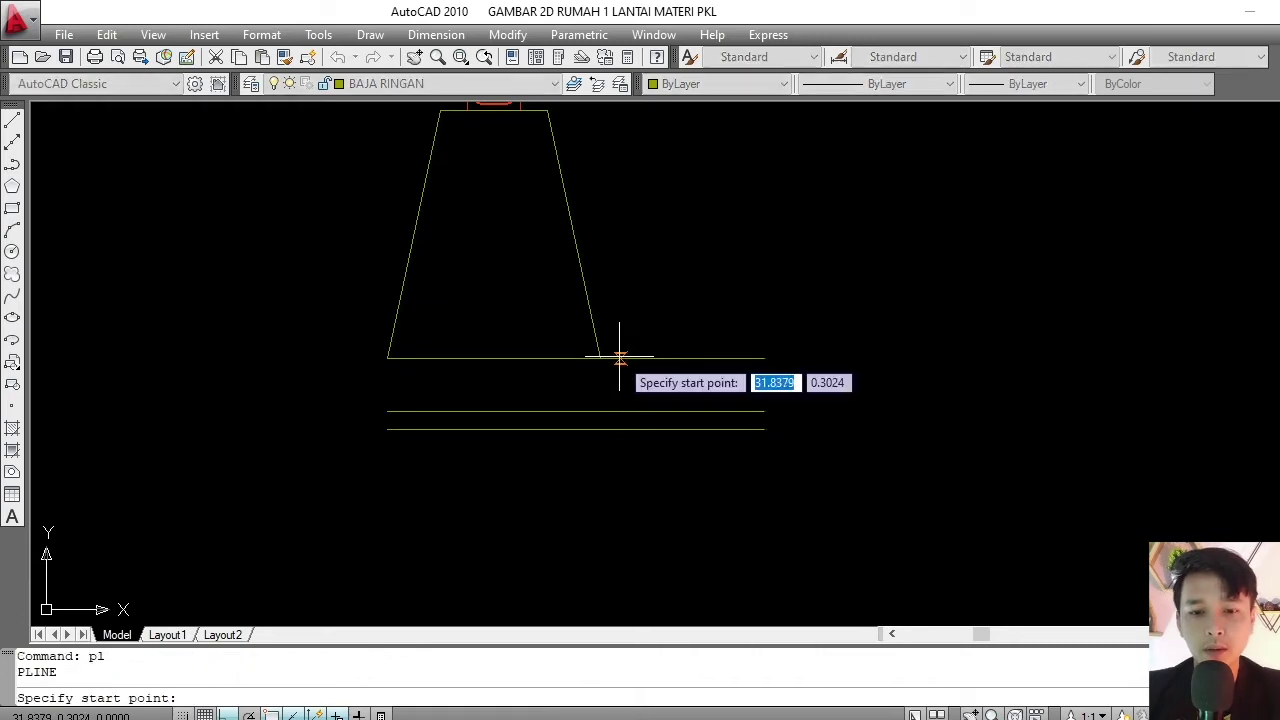
click(600, 357)
key(Escape)
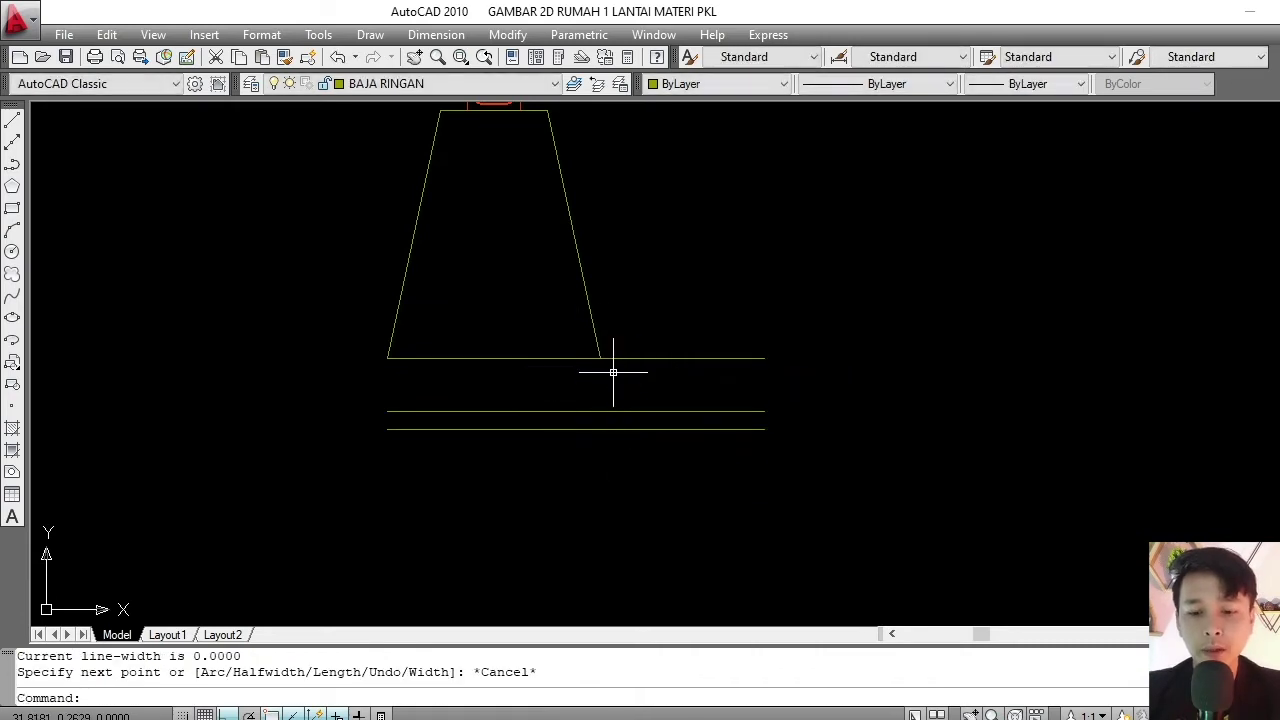
text(pl)
key(Return)
click(600, 357)
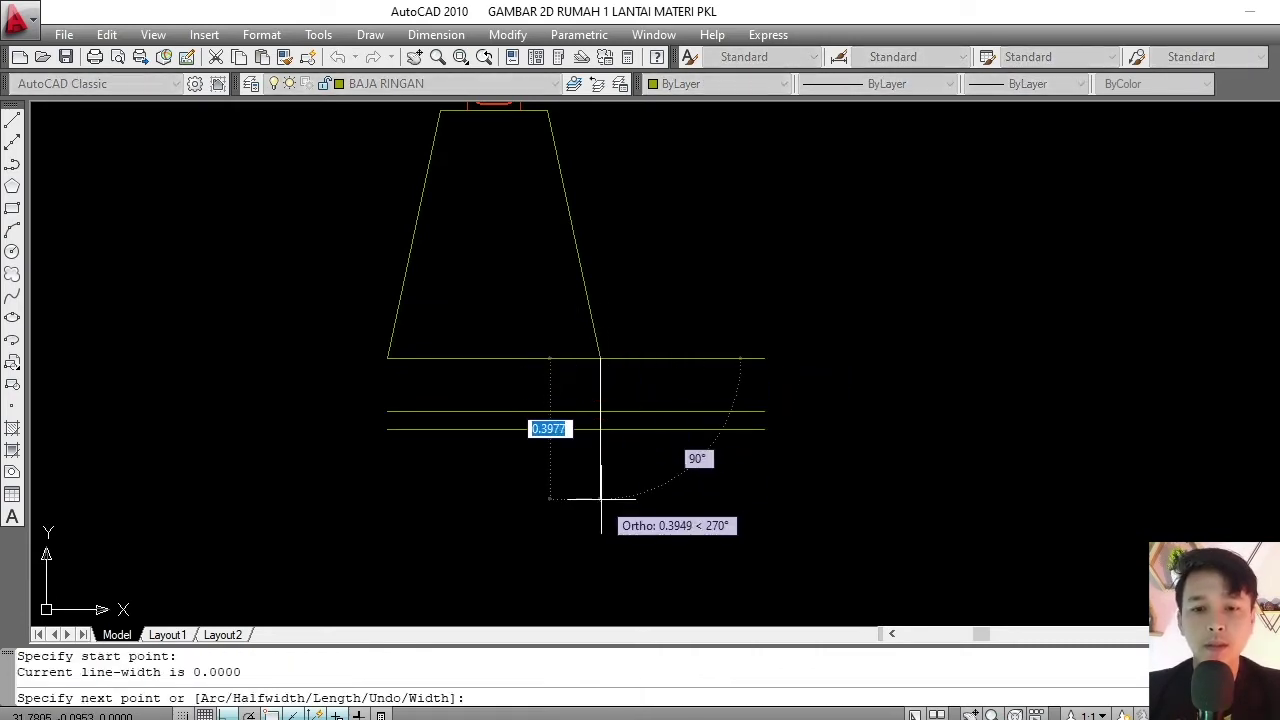
click(600, 500)
key(Return)
- Trim the base line and the two lines below at the vertical helper edge
text(tr)
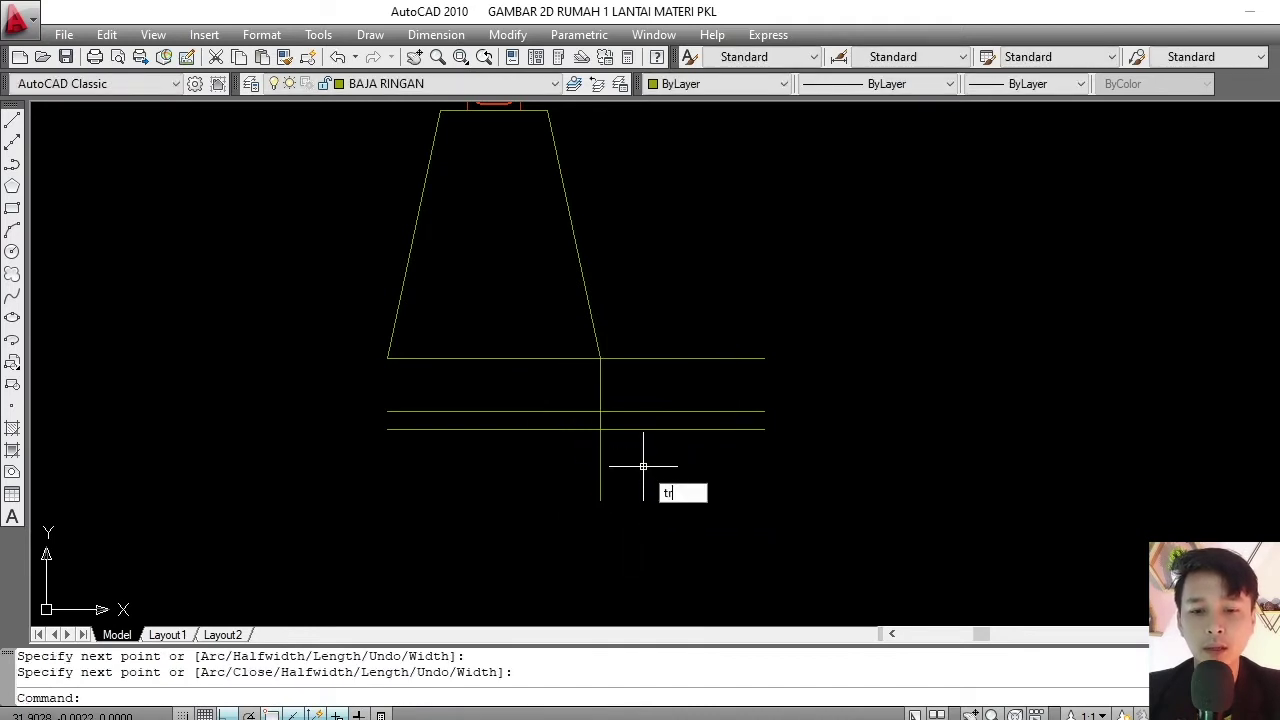
key(Return)
click(601, 450)
key(Return)
click(723, 465)
click(677, 311)
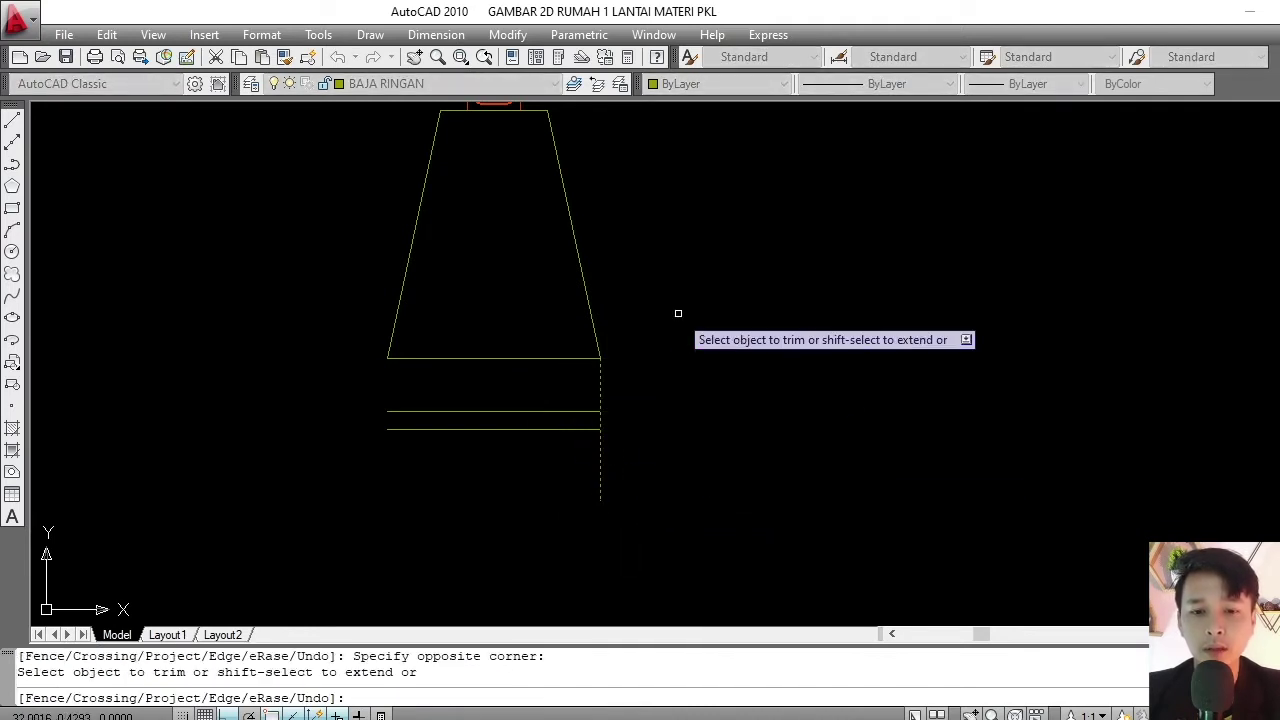
key(Return)
click(601, 486)
- Erase the vertical helper line
text(e)
key(Return)
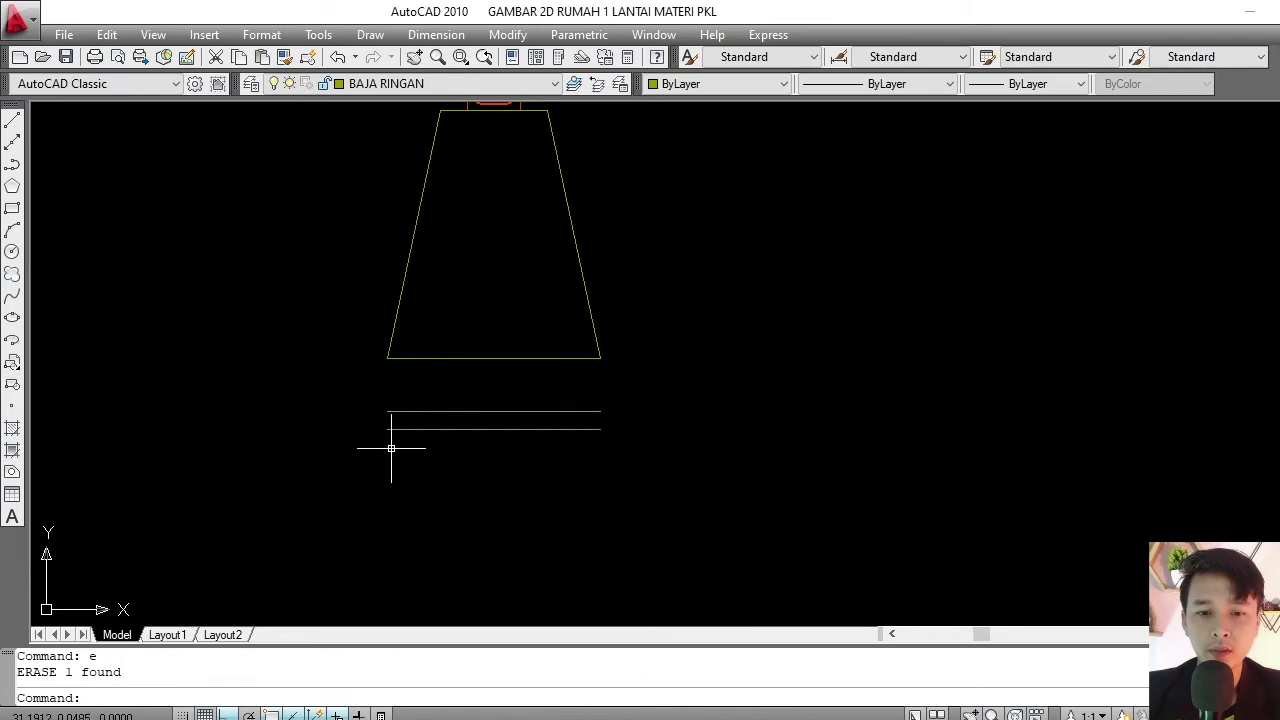
scroll(509, 417, down, 4)
mouse_move(543, 371)
middle_down()
mouse_move(571, 386)
mouse_move(554, 380)
middle_up()
scroll(571, 386, up, 3)
middle_drag(570, 436, 590, 441)
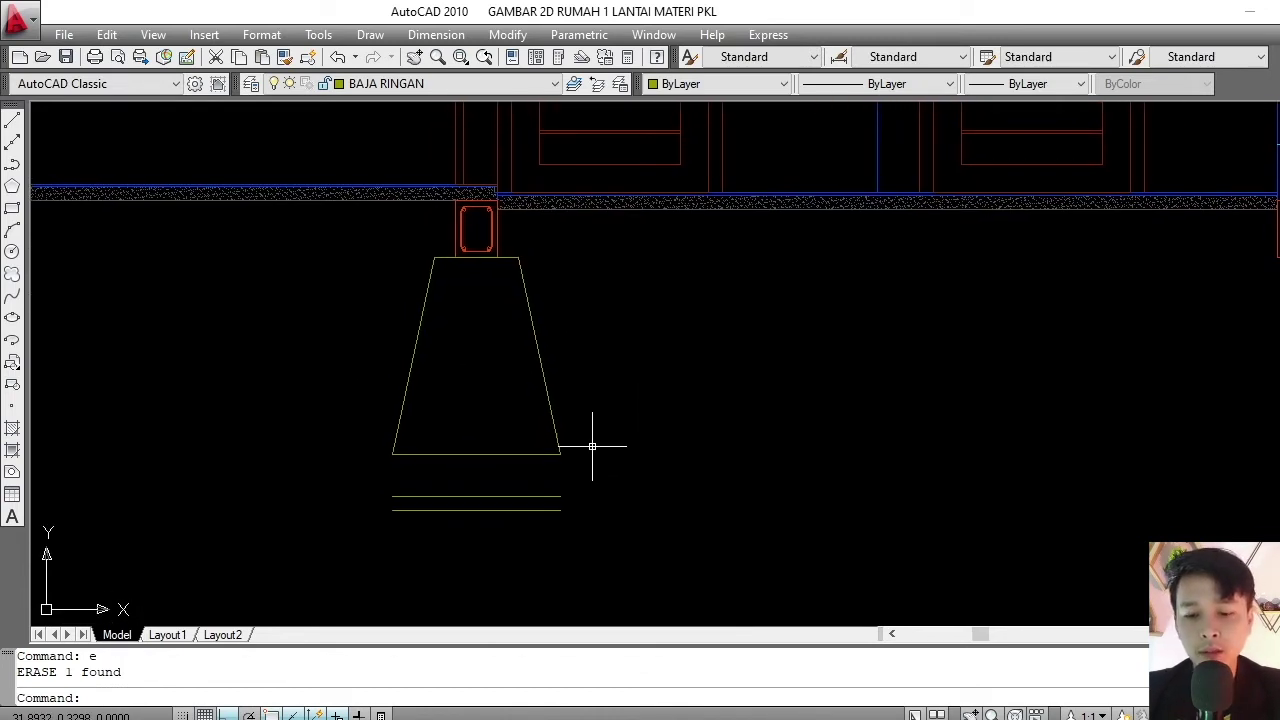
- With ortho off, draw a sloped polyline segment from the bottom line's right end up to footing-top level
text(pl)
key(Return)
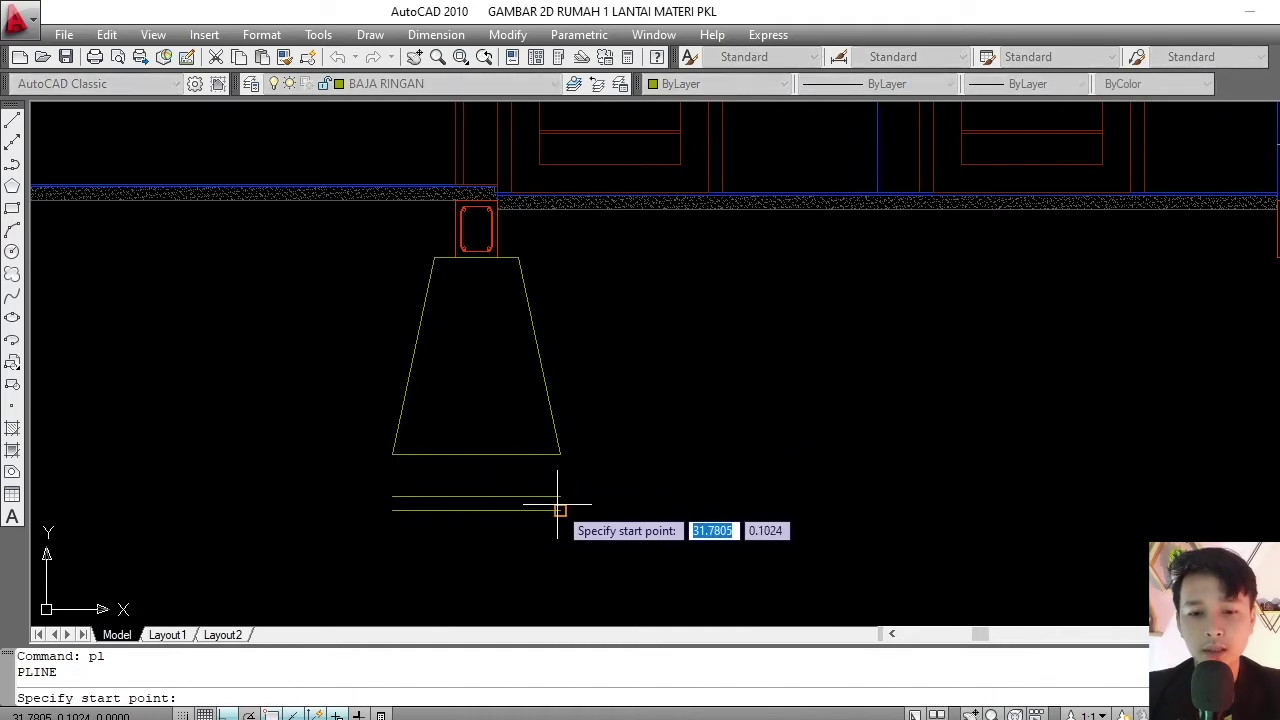
key(Escape)
text(pl)
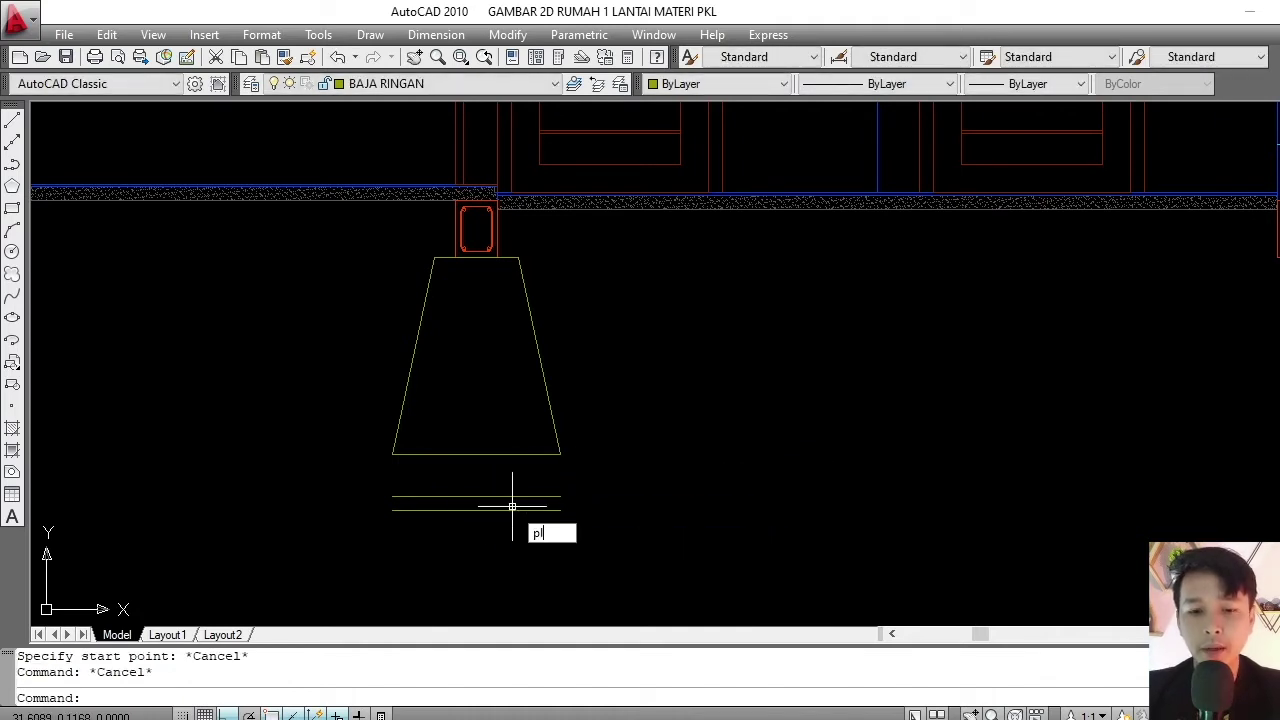
key(Return)
click(561, 510)
key(Escape)
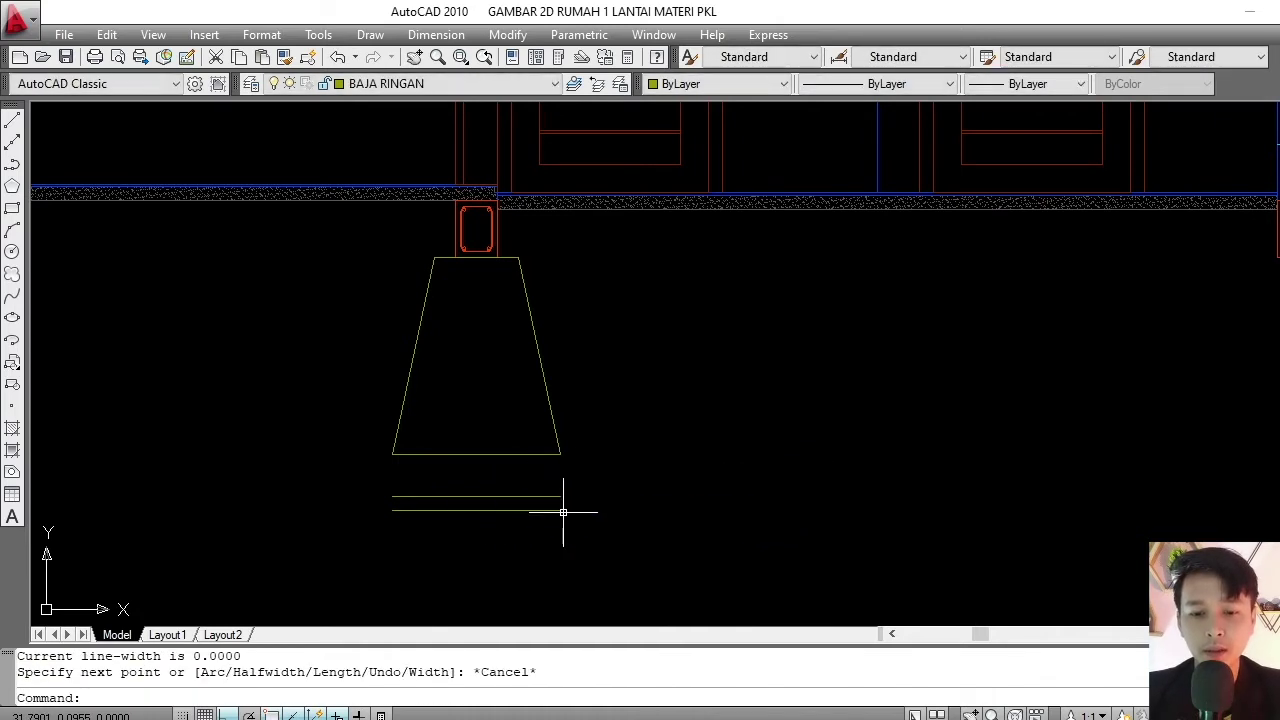
key(Return)
key(Escape)
key(Escape)
text(pl)
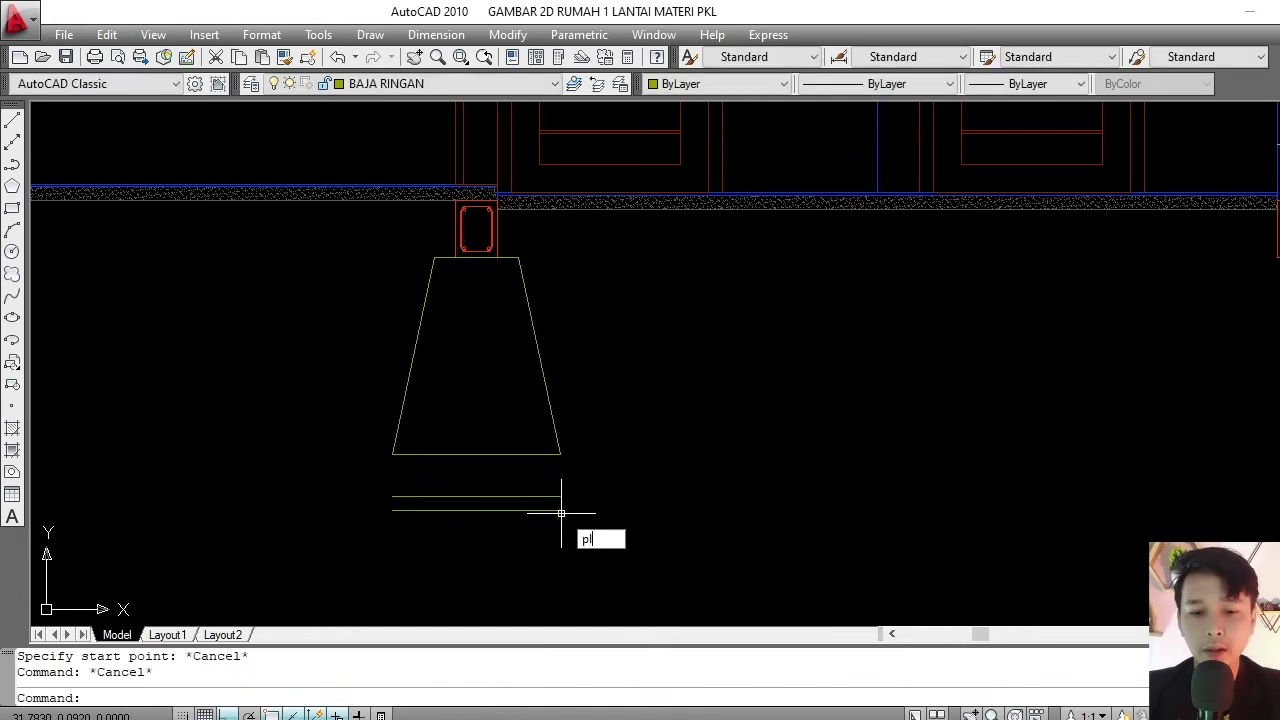
key(Return)
click(561, 510)
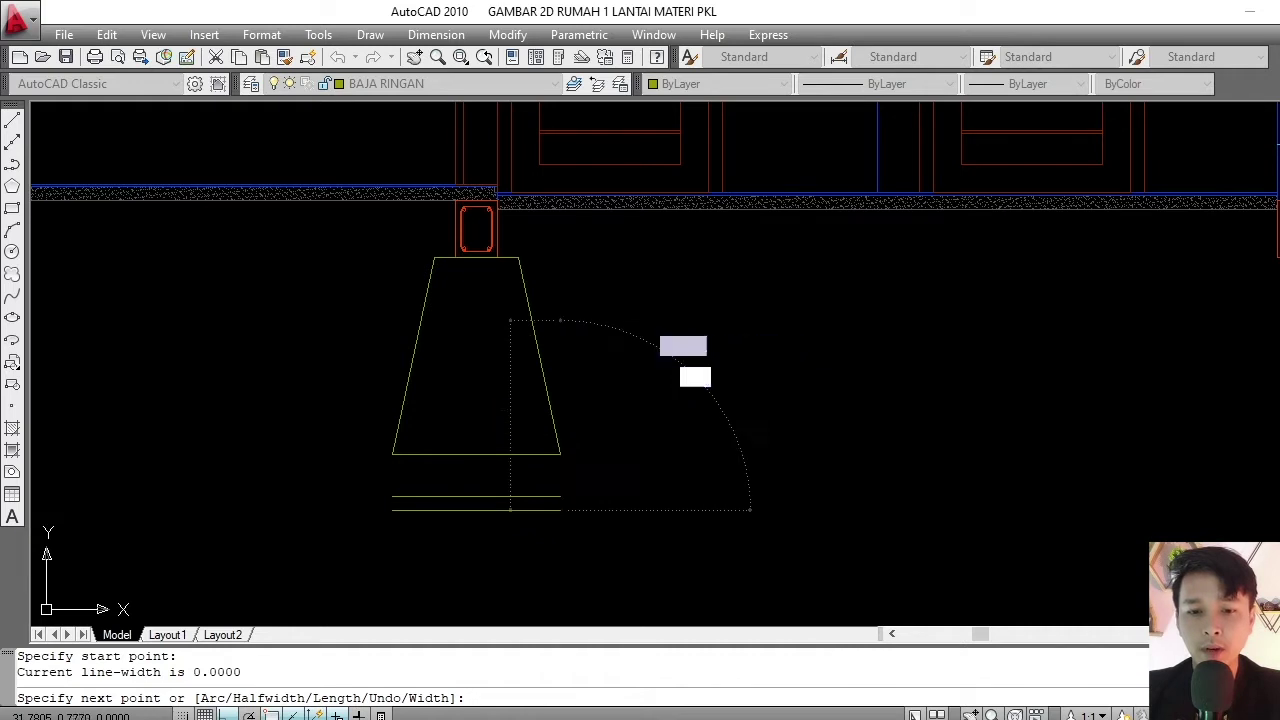
key(F8)
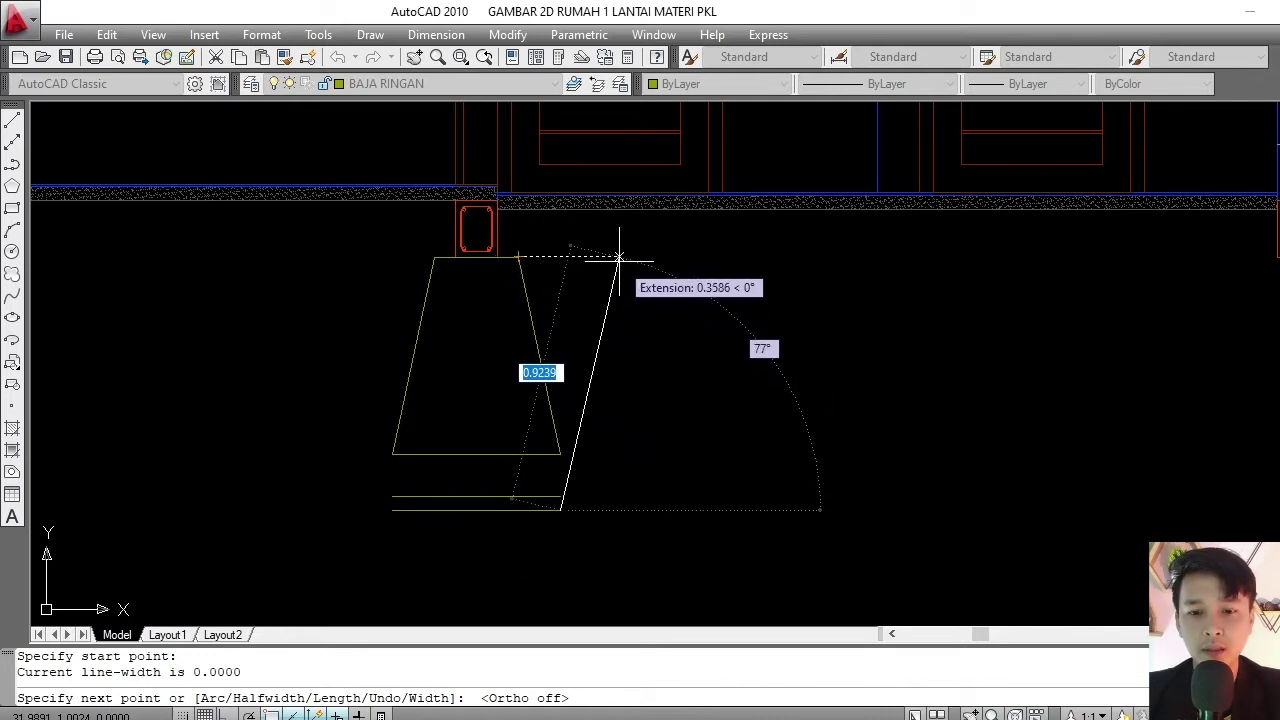
click(620, 258)
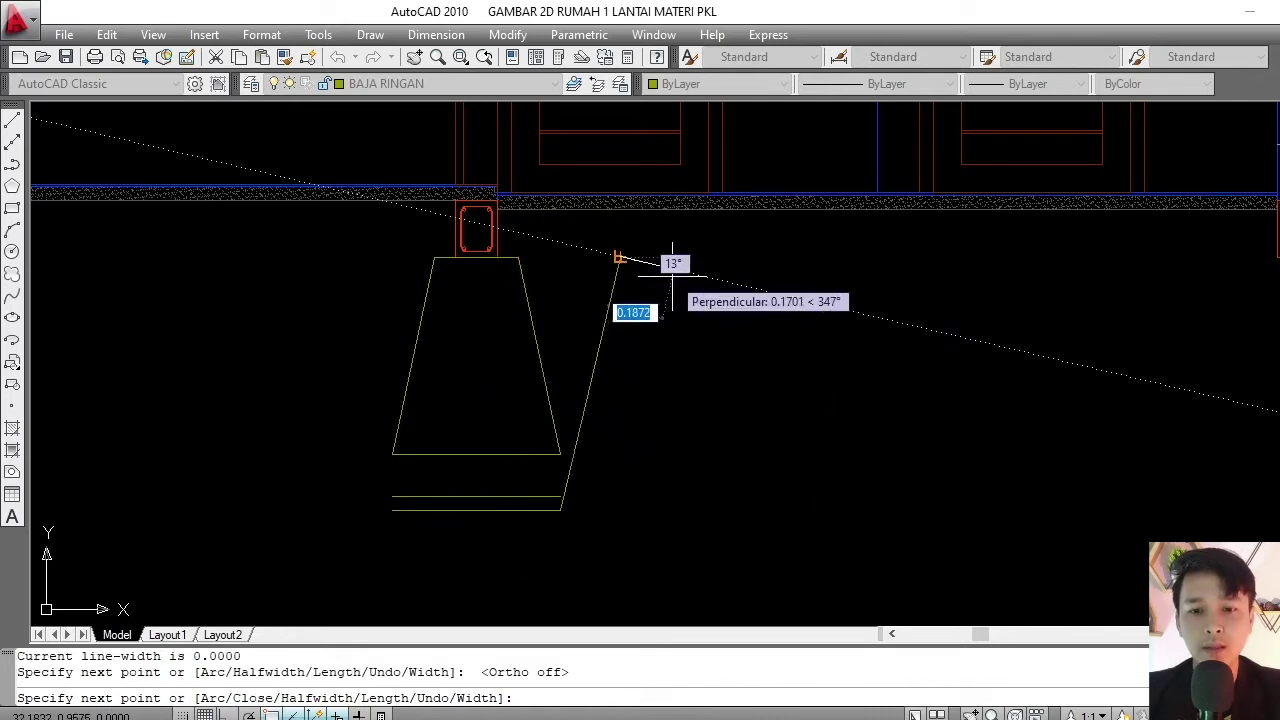
- With ortho back on, continue the polyline horizontally right as the ground line
scroll(665, 282, down, 2)
key(F8)
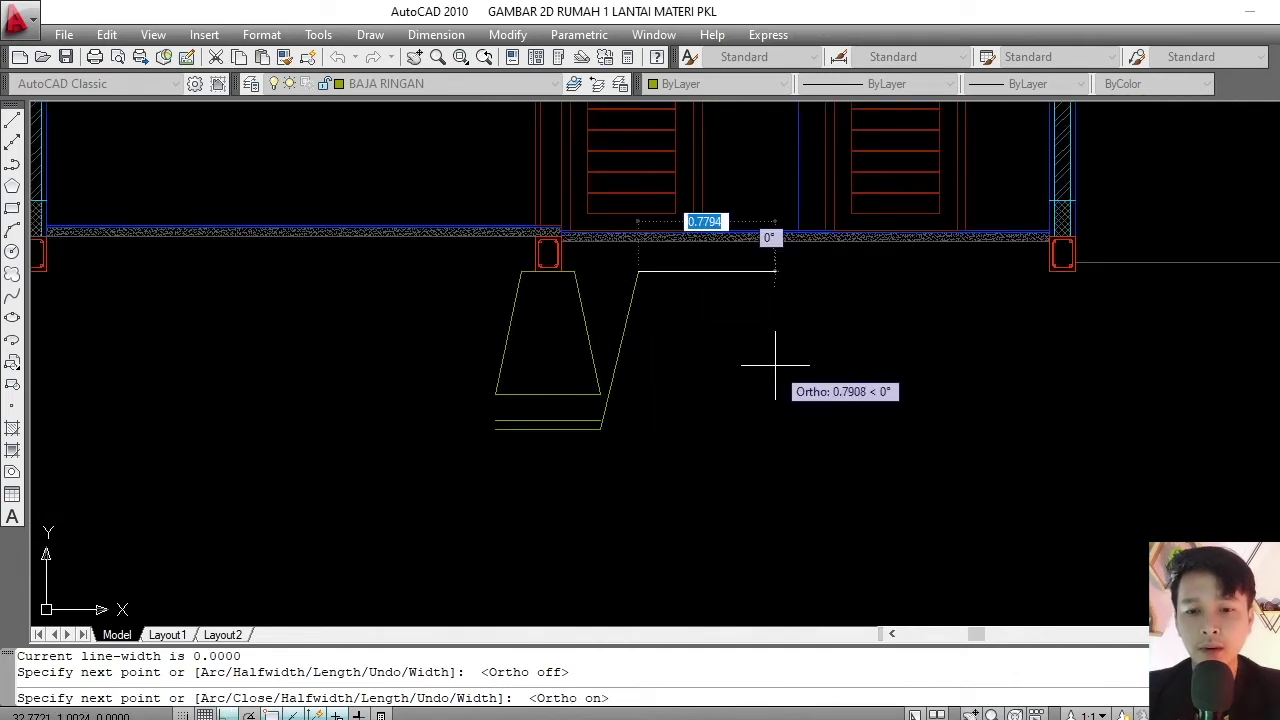
click(783, 271)
key(Return)
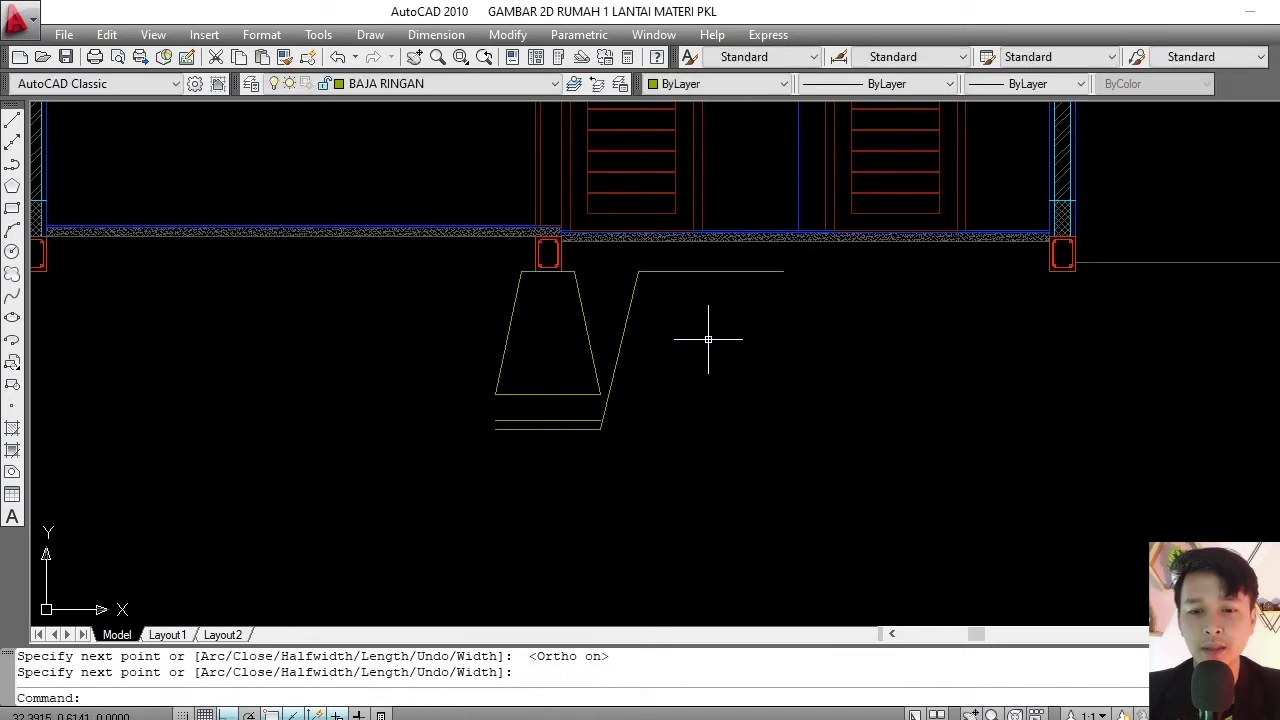
scroll(703, 337, up, 1)
scroll(663, 337, up, 1)
click(694, 340)
- Mirror the sloped polyline about the bottom line's midpoint to form the left trench side, keeping the original
click(677, 323)
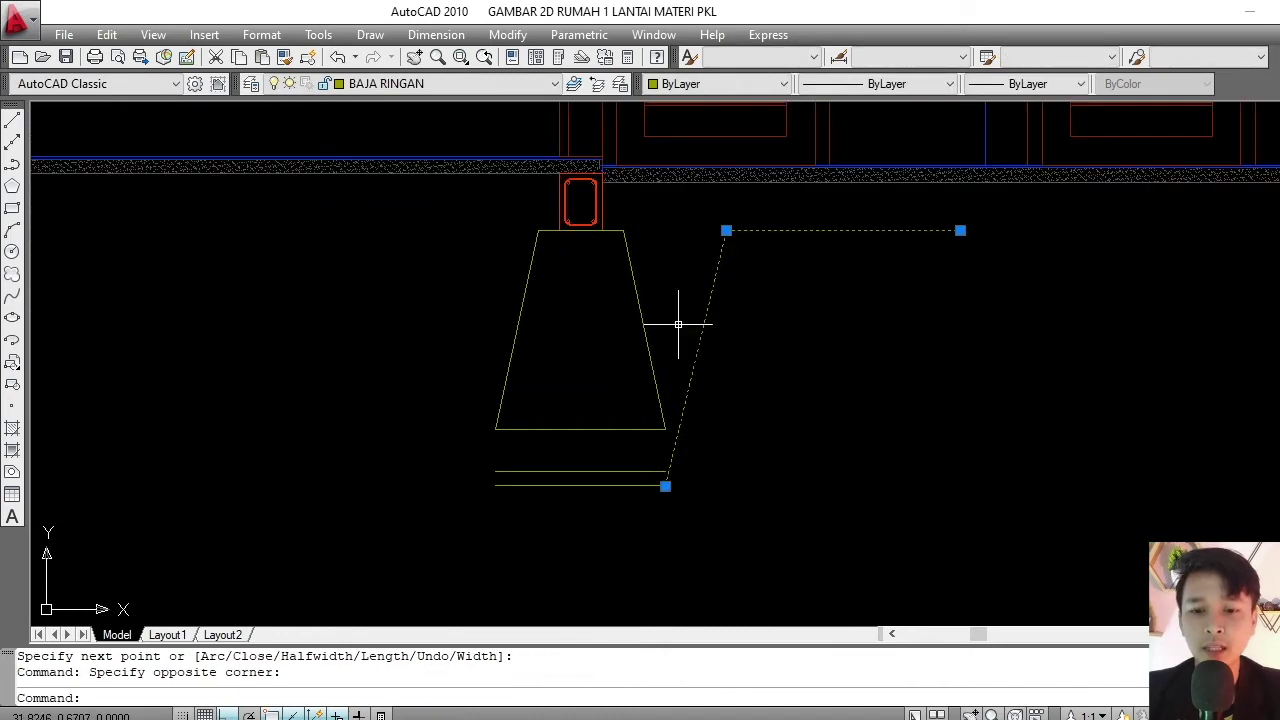
key(Escape)
click(734, 334)
click(681, 319)
text(mi)
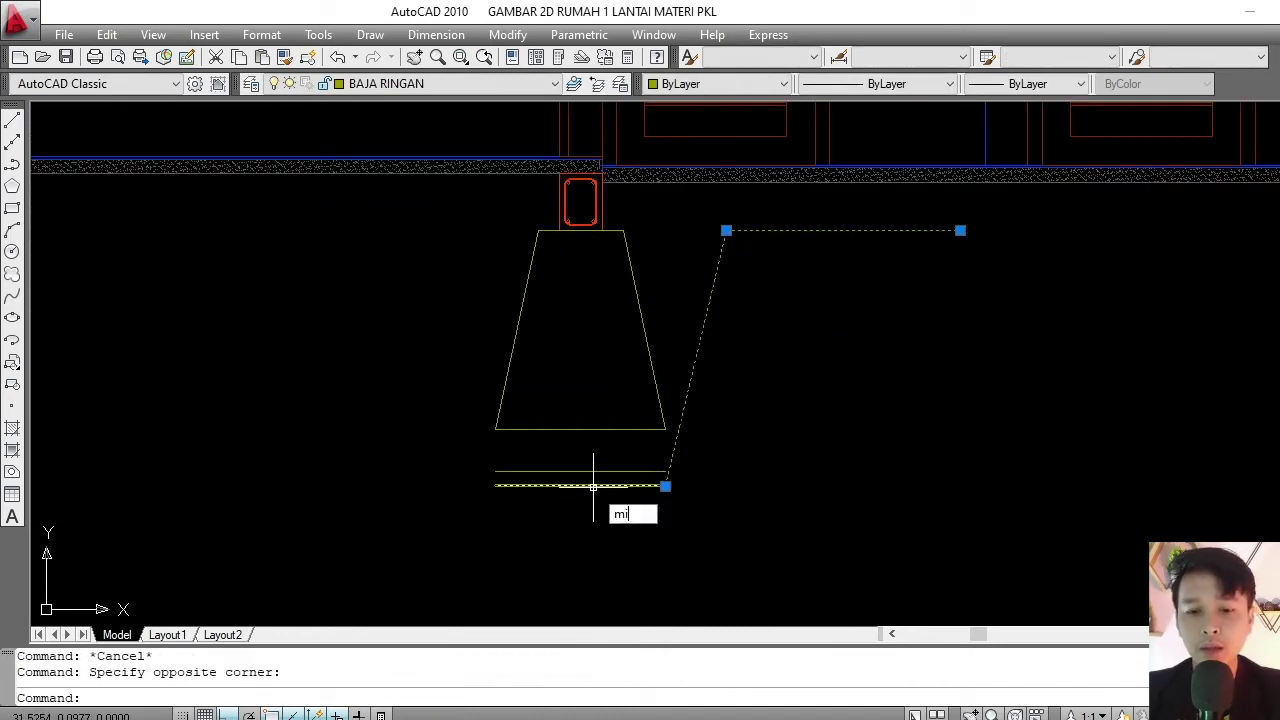
key(Return)
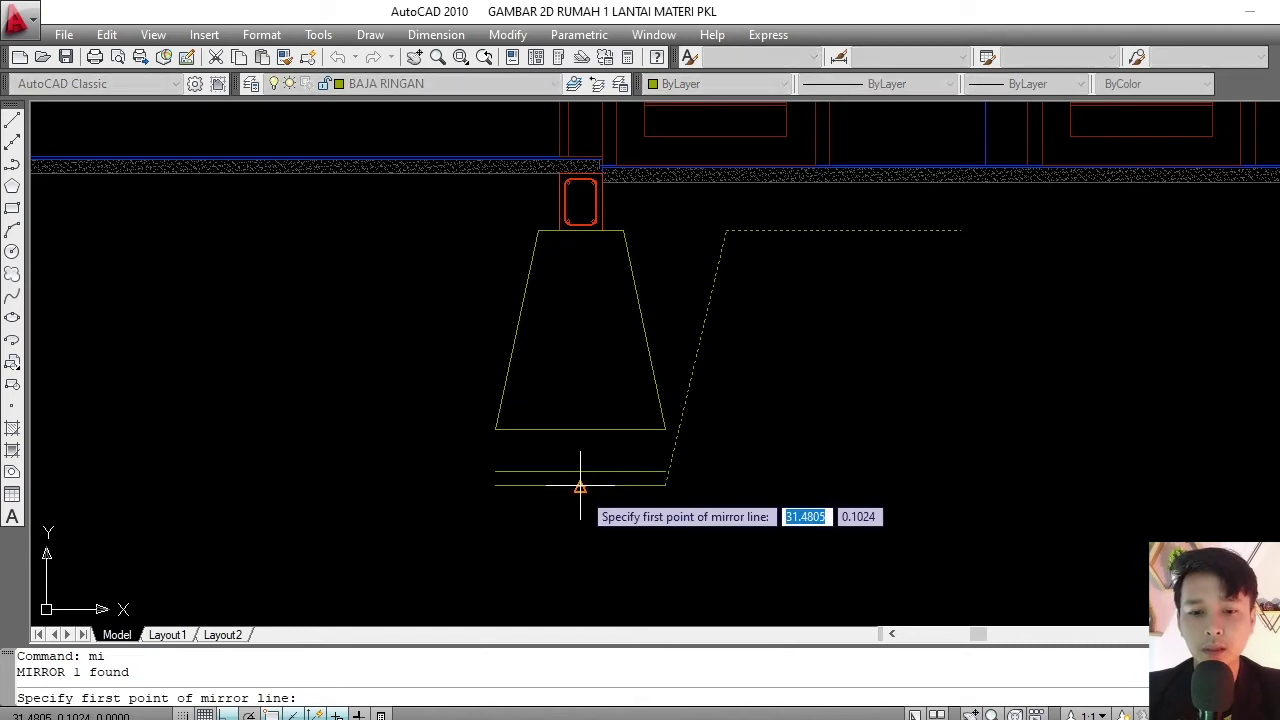
click(580, 487)
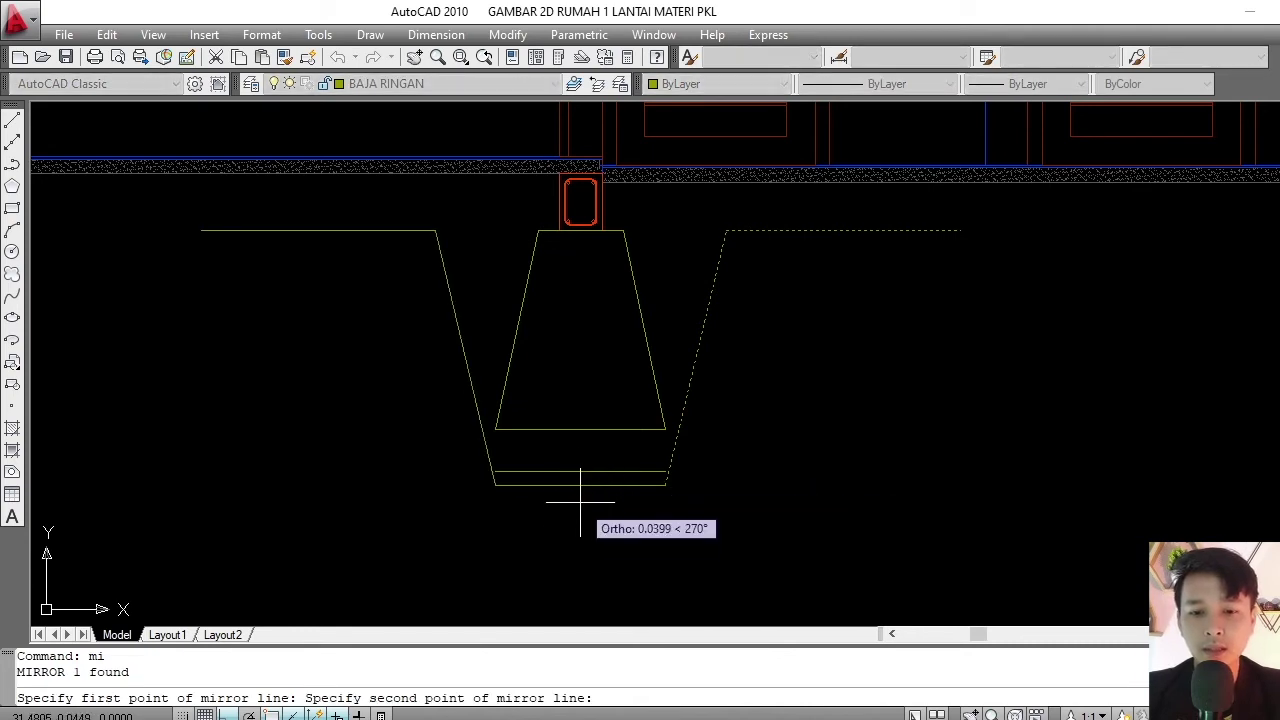
click(586, 529)
key(Return)
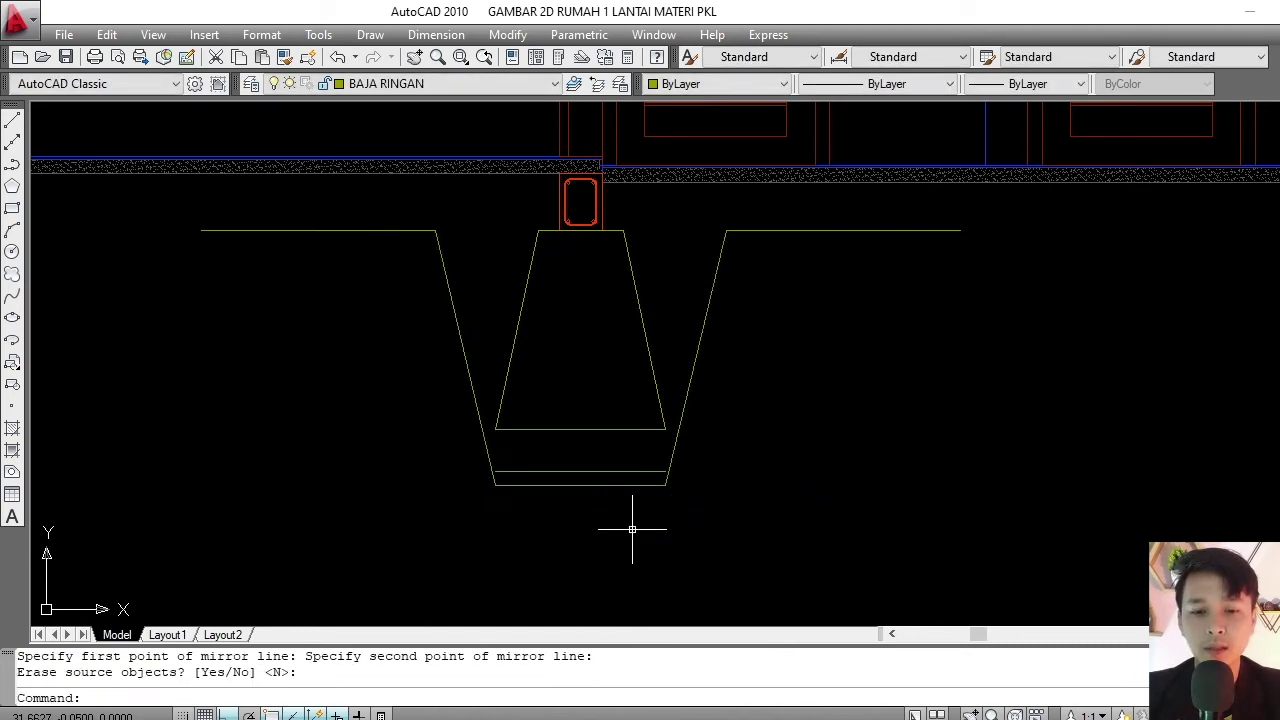
- Extend the upper horizontal footing line to the trench side, using all objects as boundaries
click(655, 430)
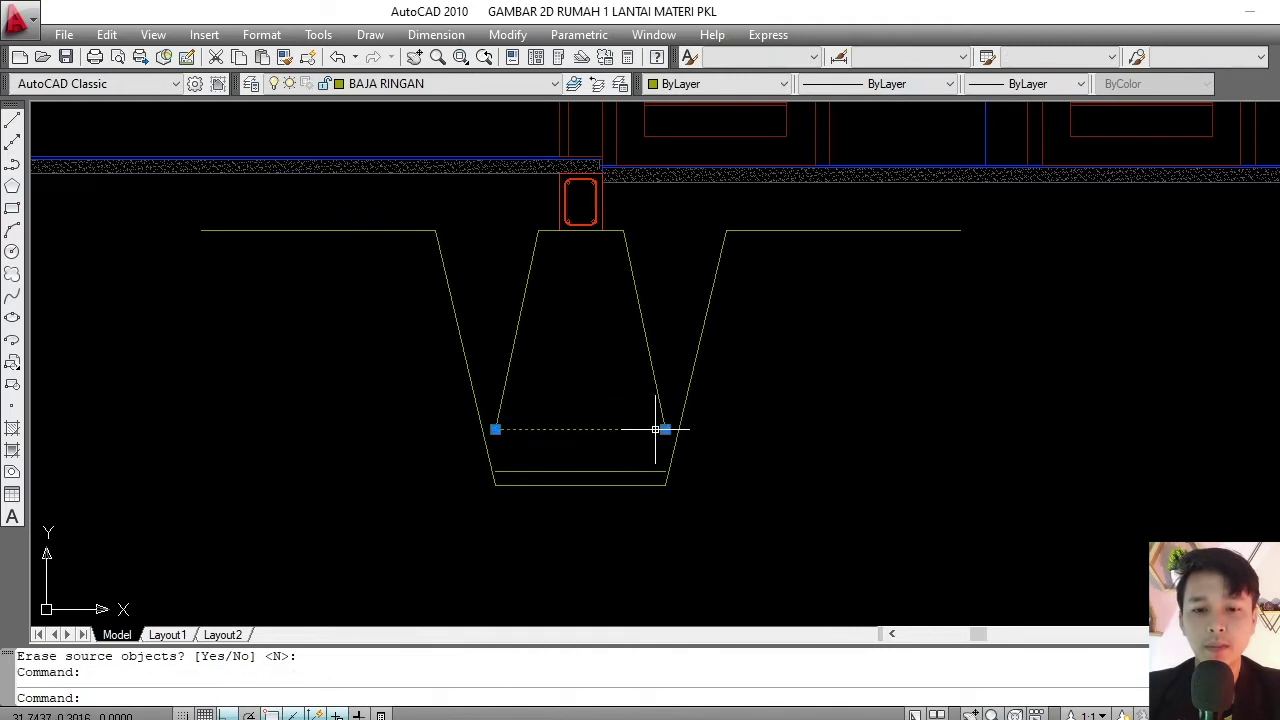
key(Escape)
scroll(651, 434, up, 2)
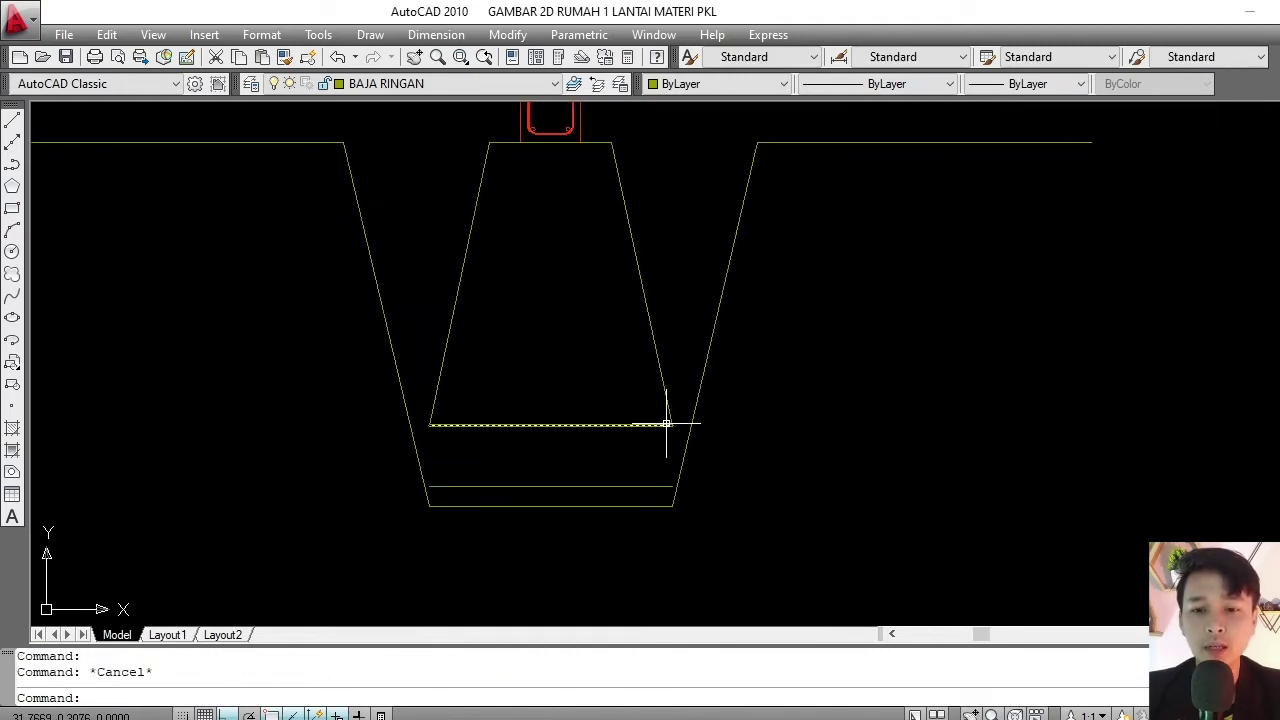
text(ex)
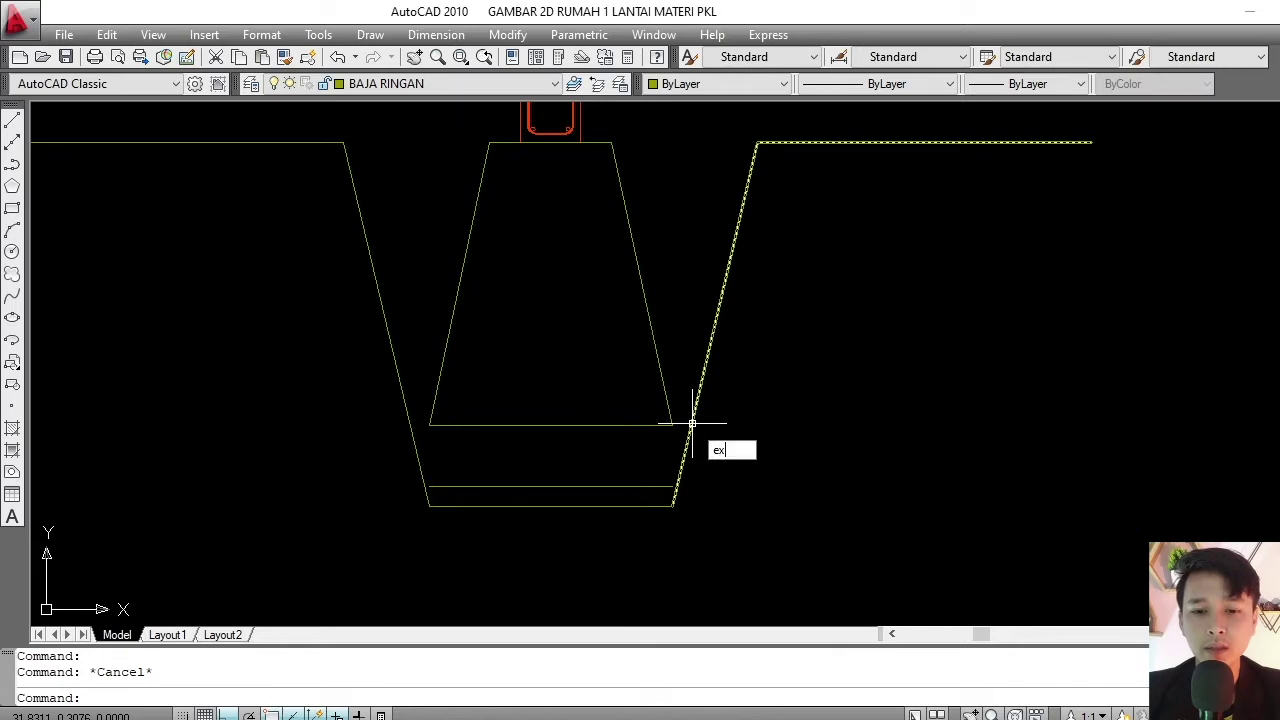
key(Return)
key(Return)
key(Escape)
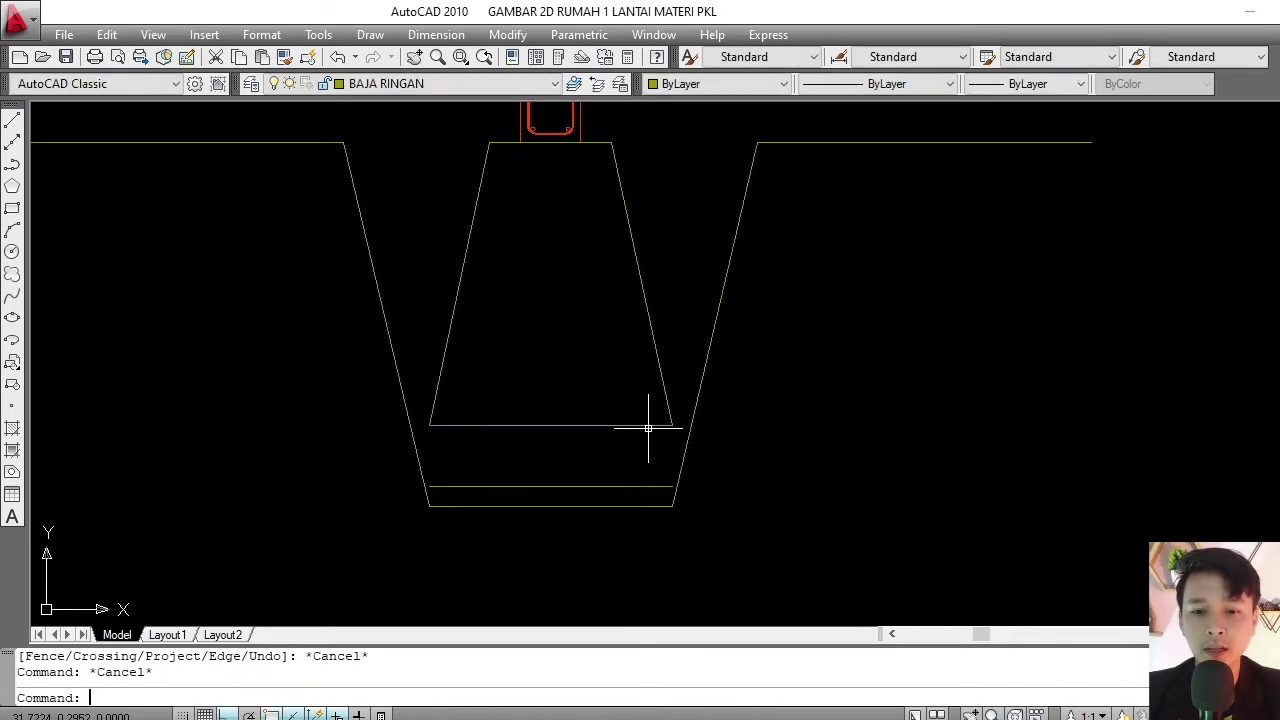
click(644, 427)
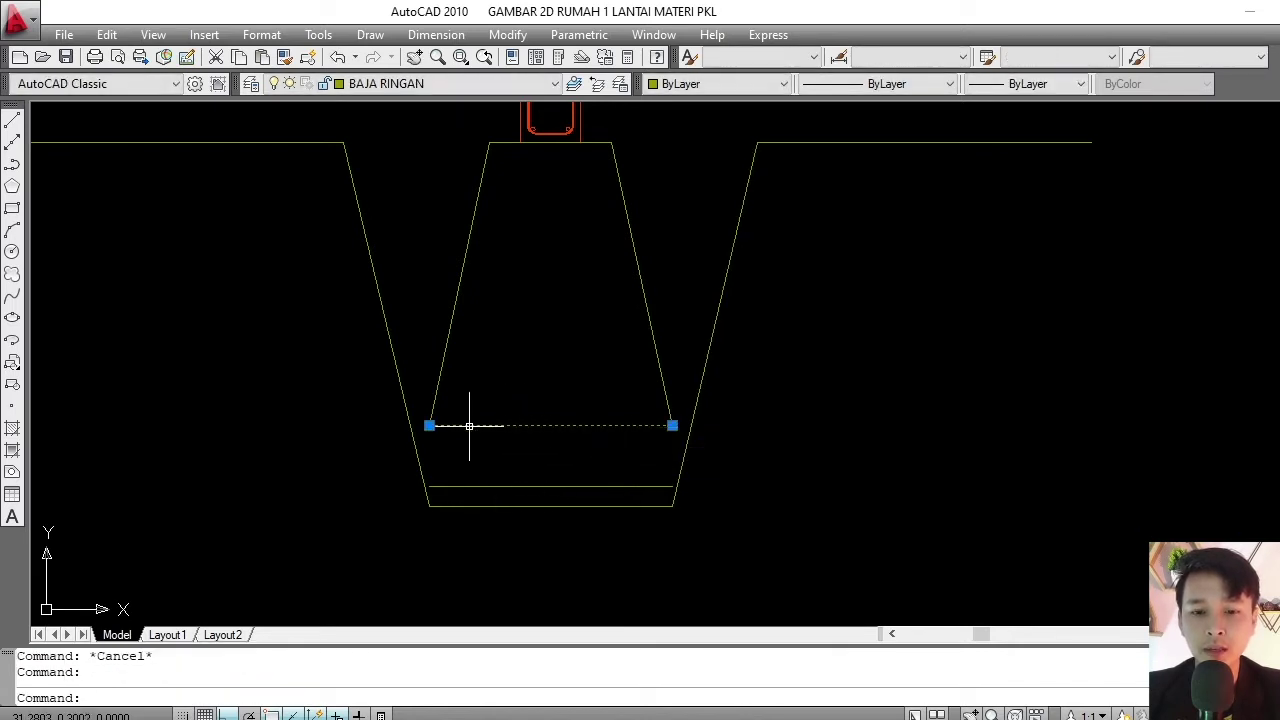
key(Escape)
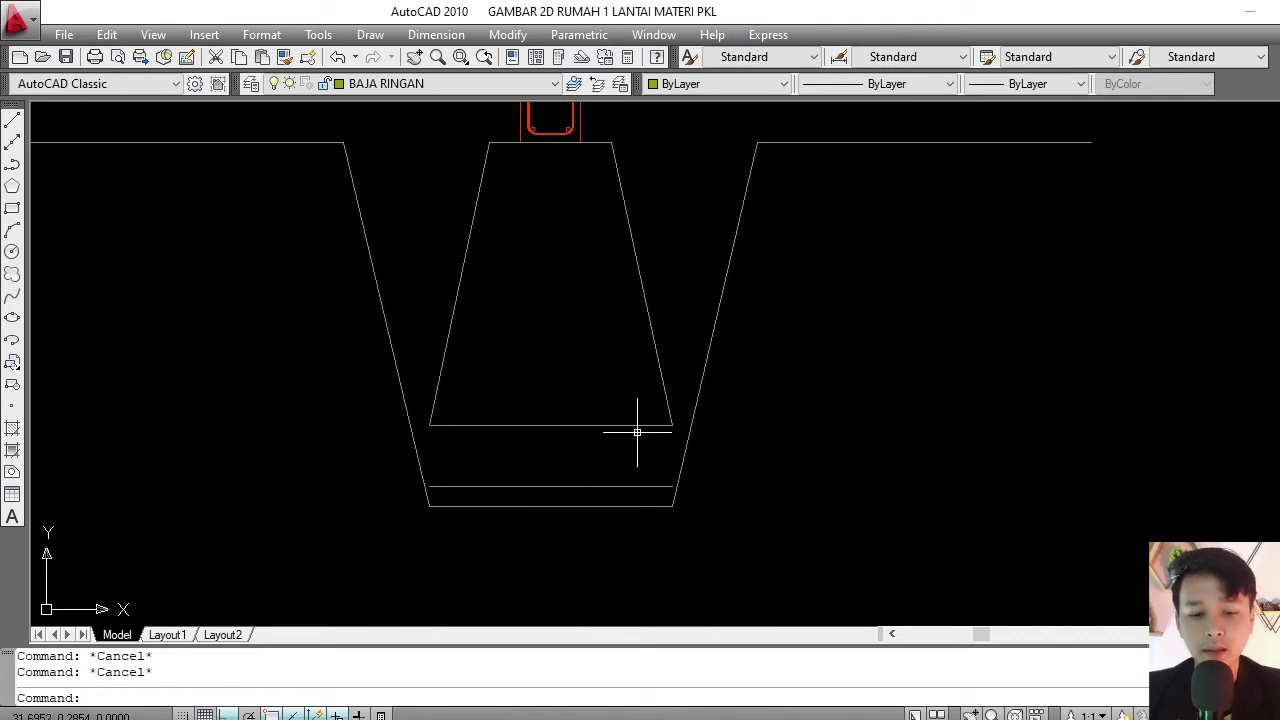
text(ex)
key(Return)
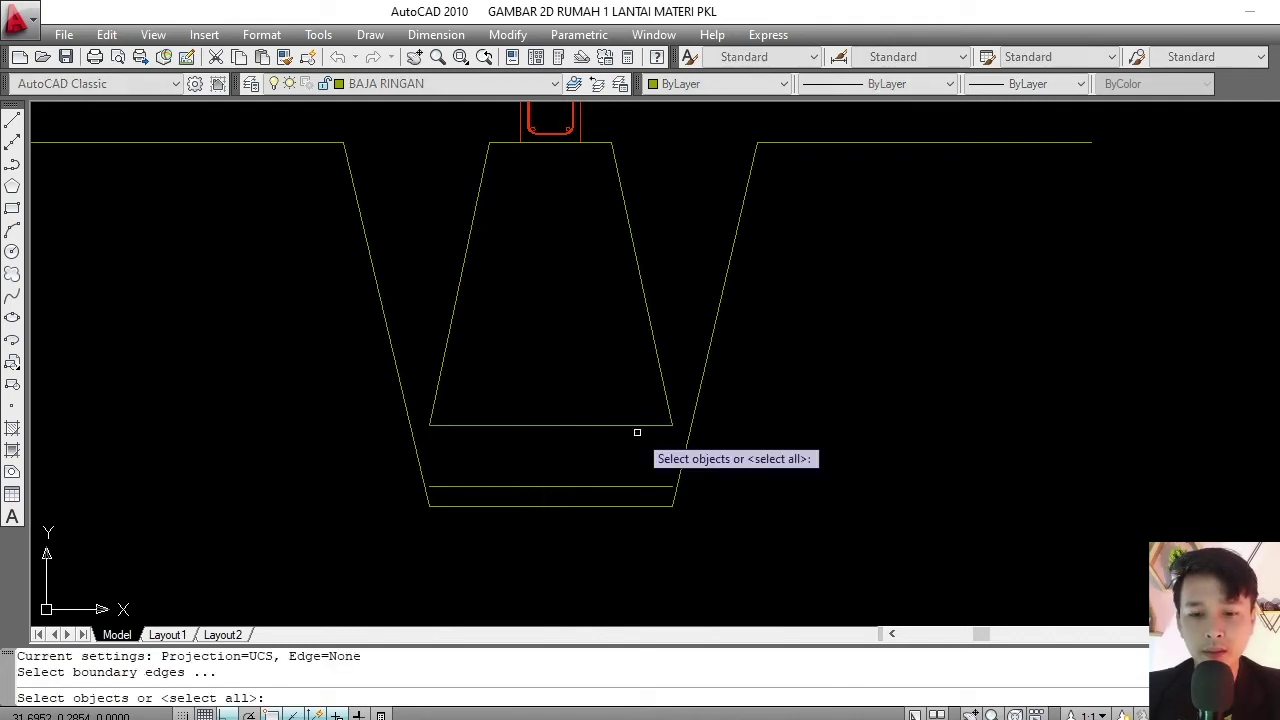
key(Return)
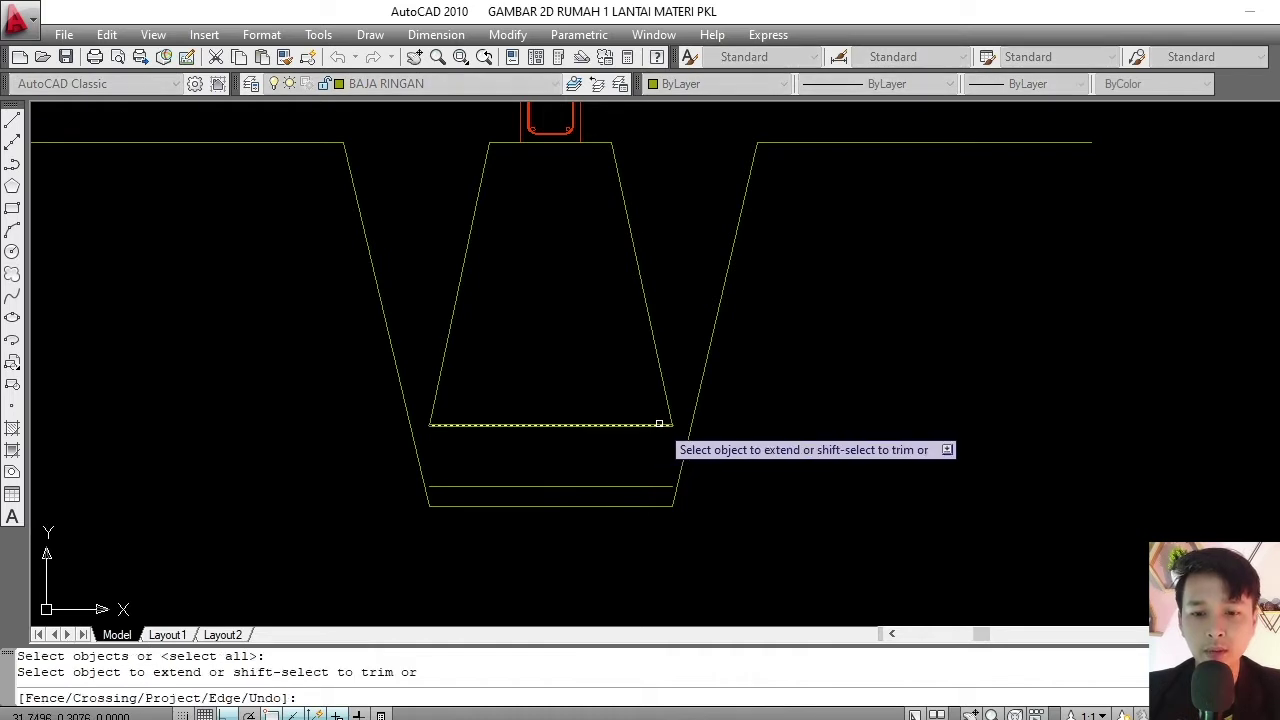
click(659, 424)
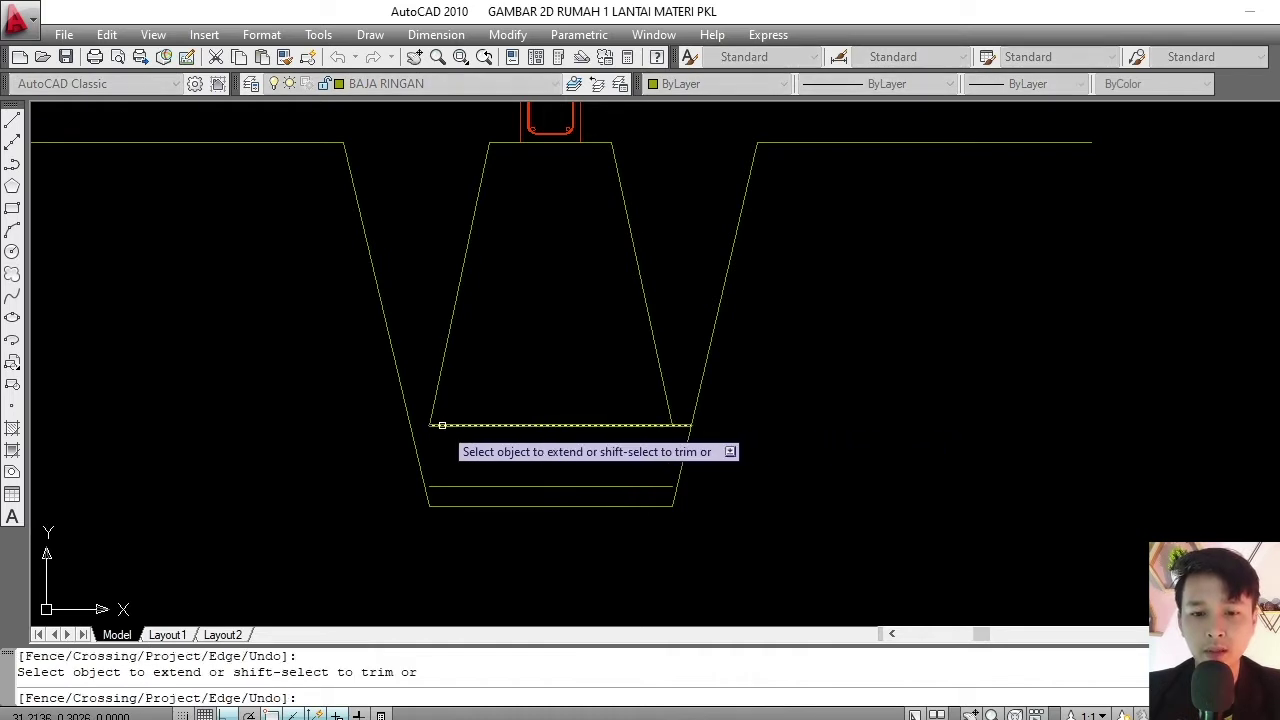
key(Return)
- Extend the lower footing line at both ends to meet the sloped trench sides
scroll(494, 366, down, 4)
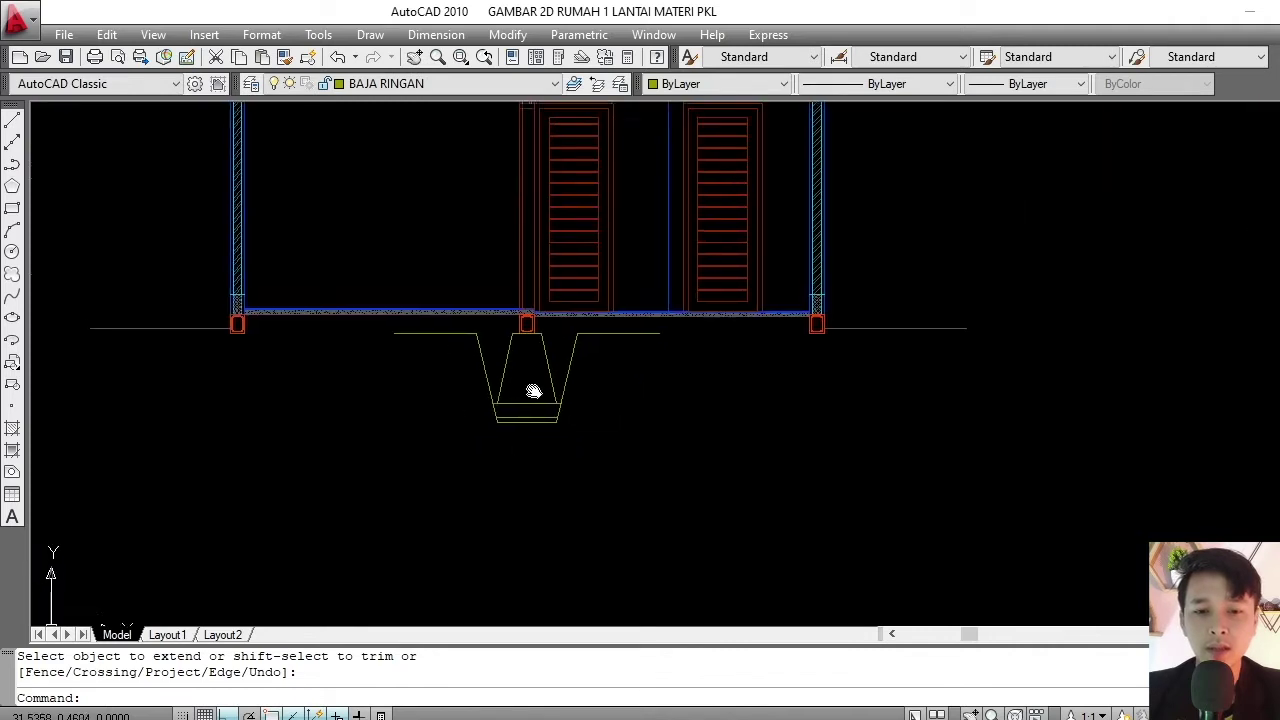
scroll(531, 391, up, 3)
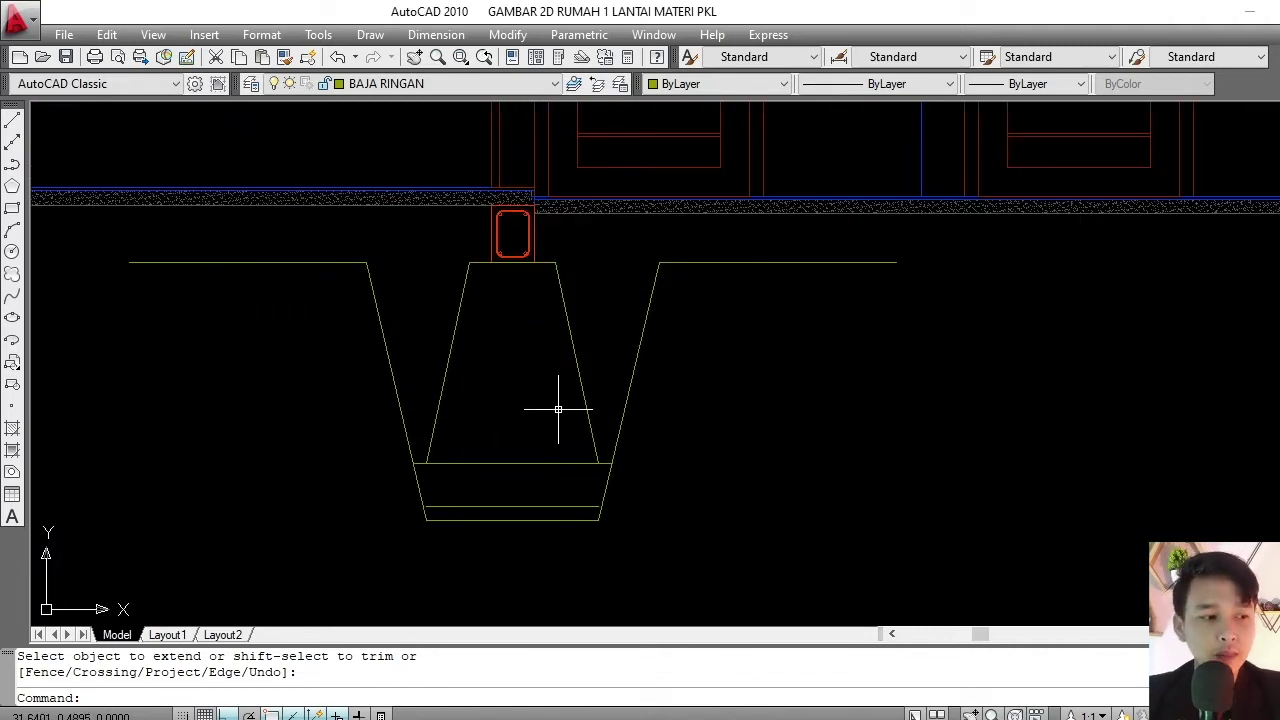
middle_drag(531, 474, 501, 441)
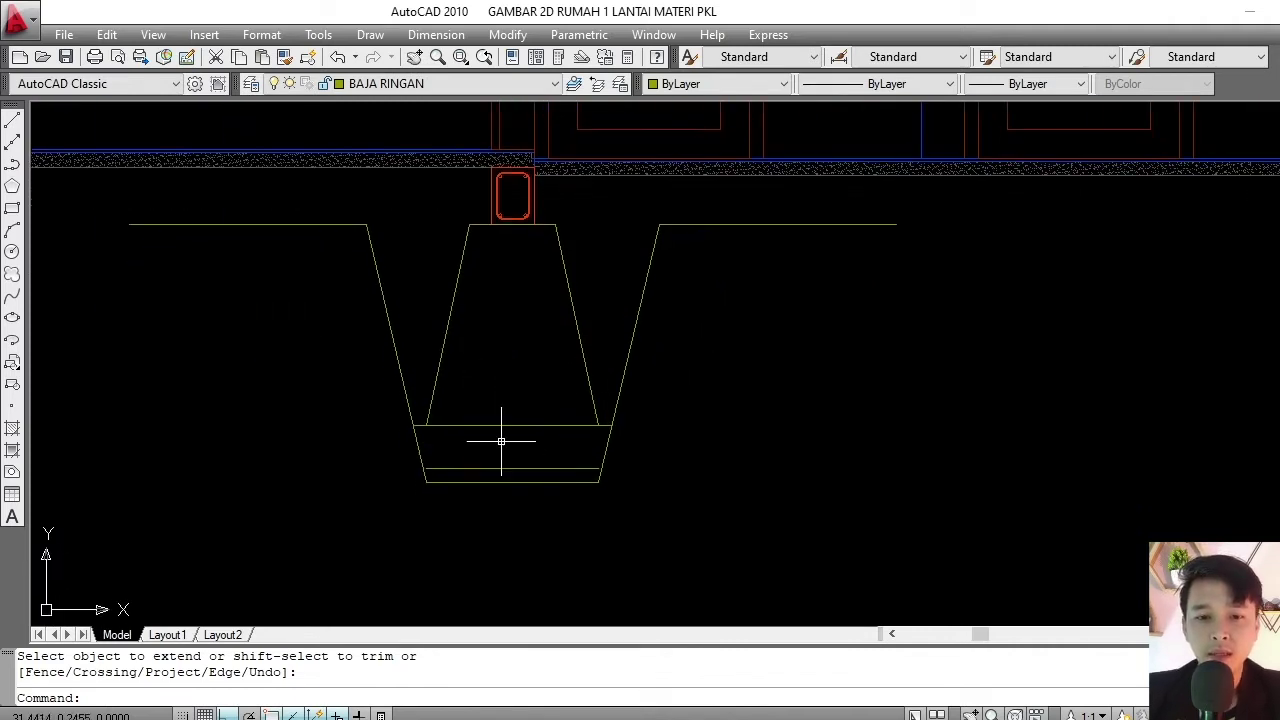
scroll(501, 452, up, 5)
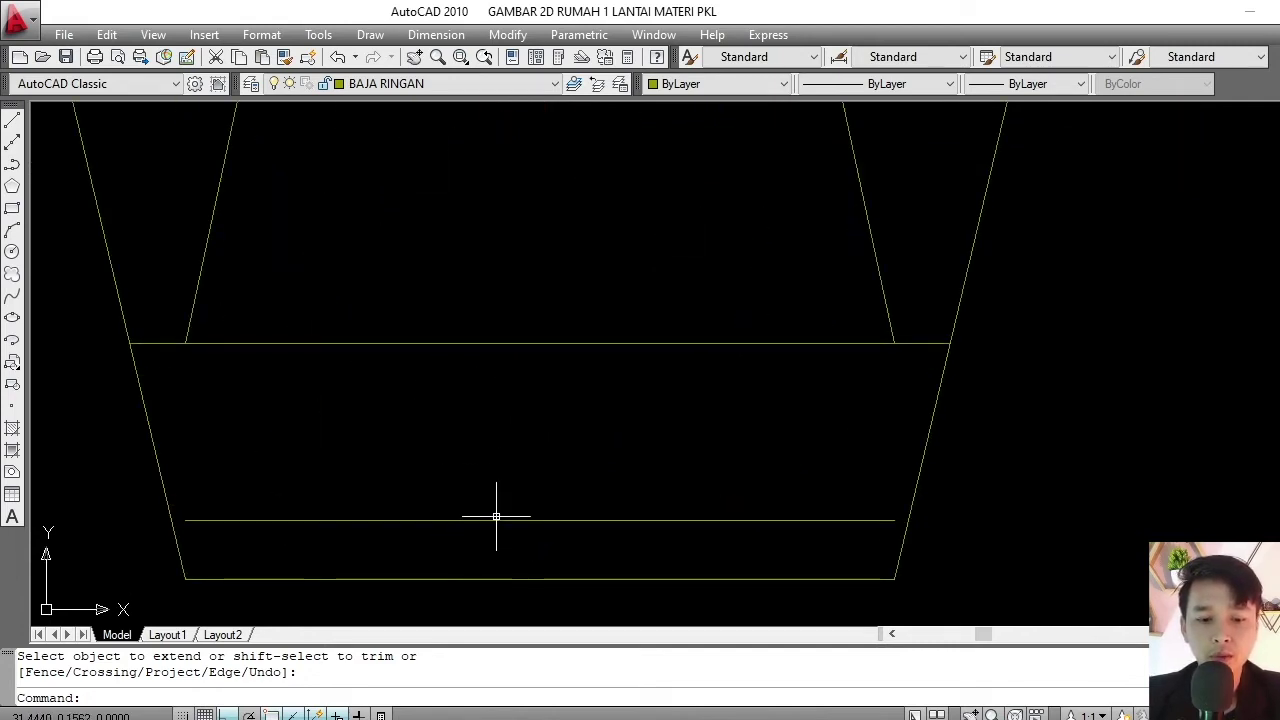
scroll(894, 545, up, 2)
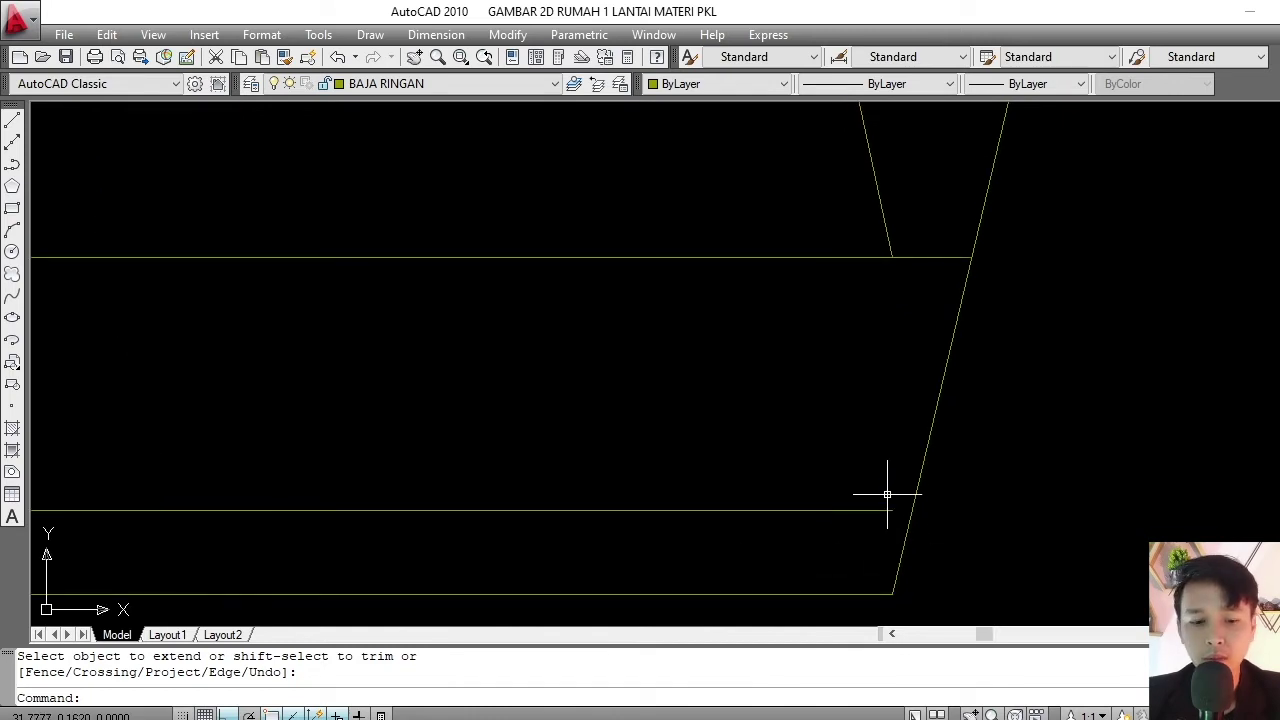
text(e)
key(Return)
key(Return)
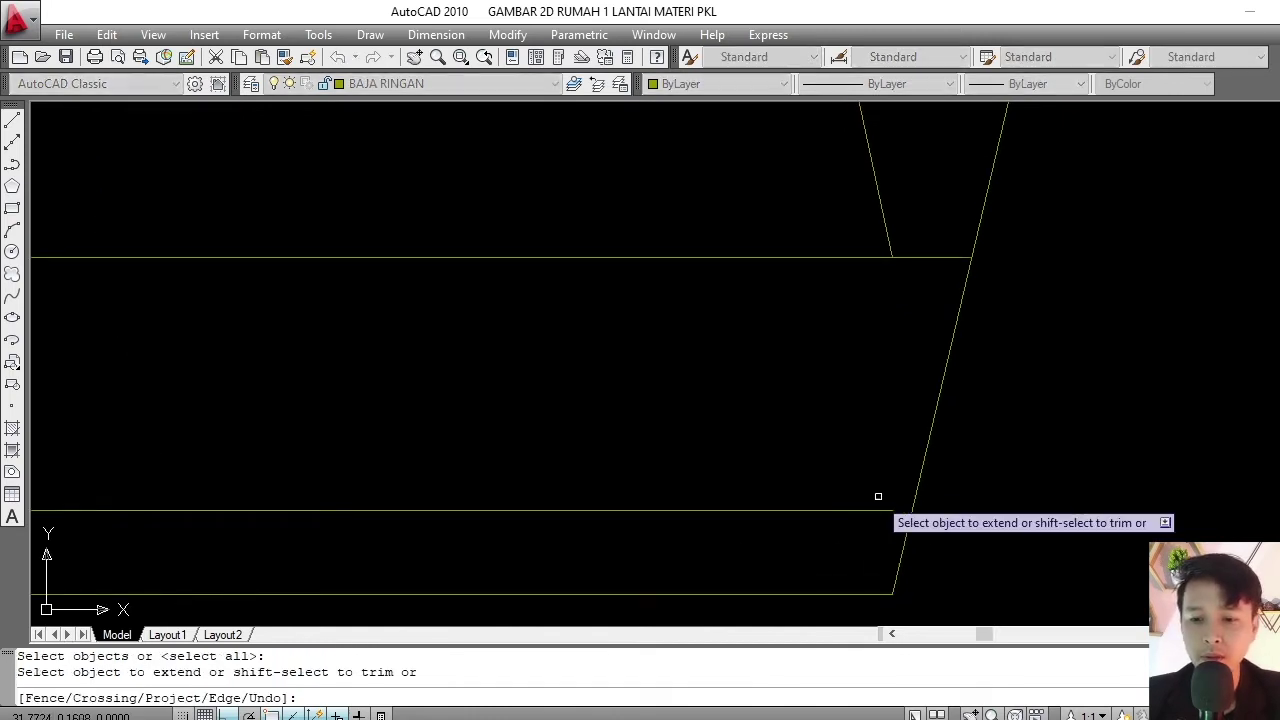
drag(877, 494, 829, 543)
scroll(829, 543, down, 2)
scroll(506, 506, up, 2)
click(493, 498)
click(474, 541)
key(Return)
scroll(494, 514, down, 3)
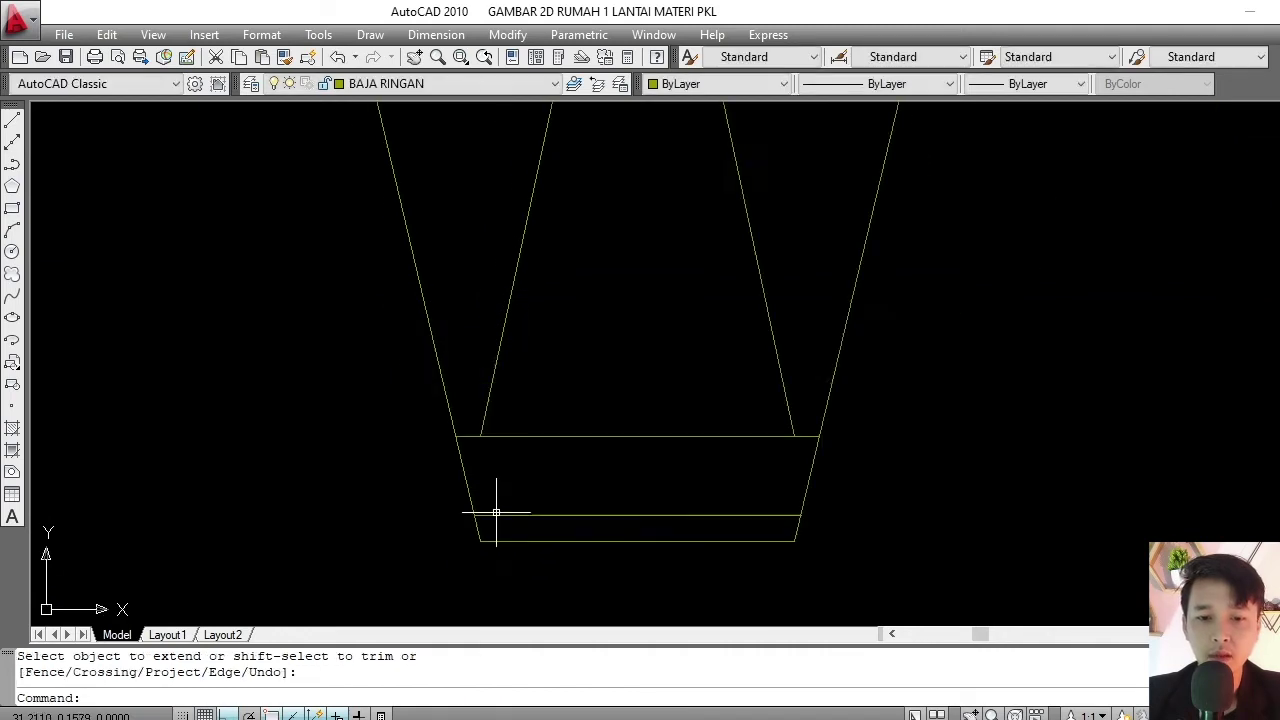
scroll(563, 506, up, 1)
scroll(574, 500, up, 1)
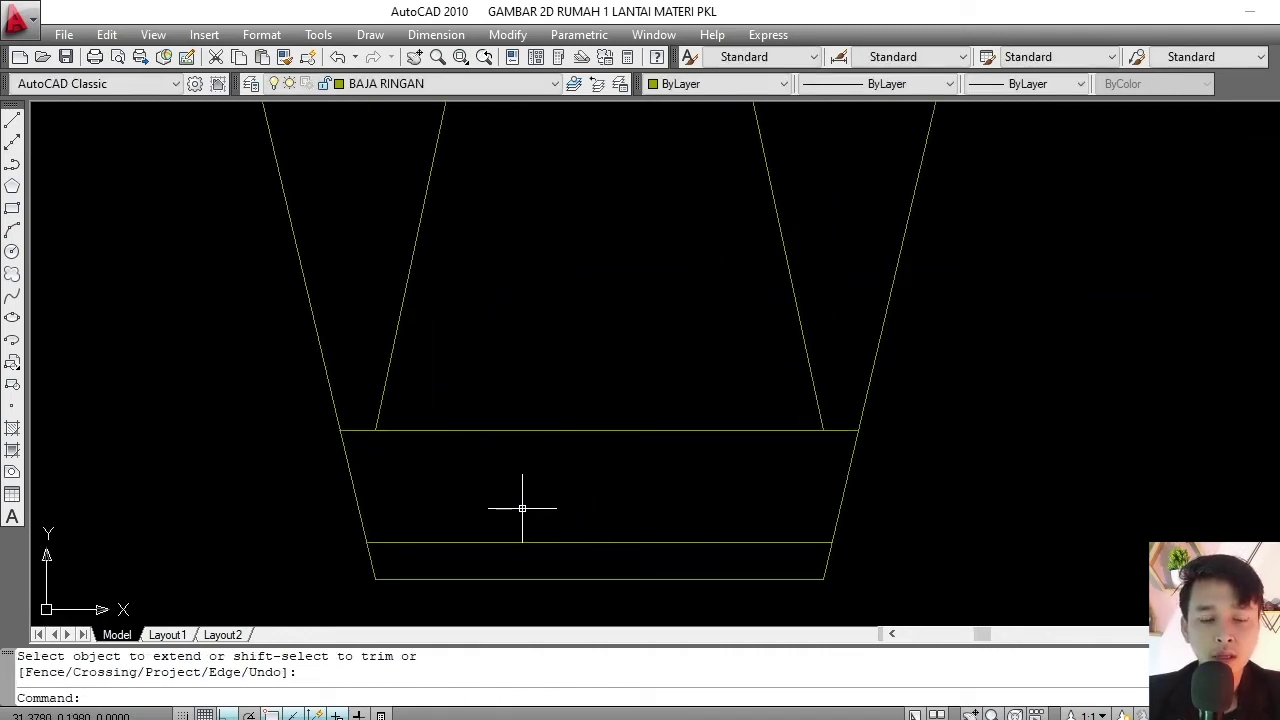
scroll(465, 505, up, 1)
scroll(460, 505, up, 2)
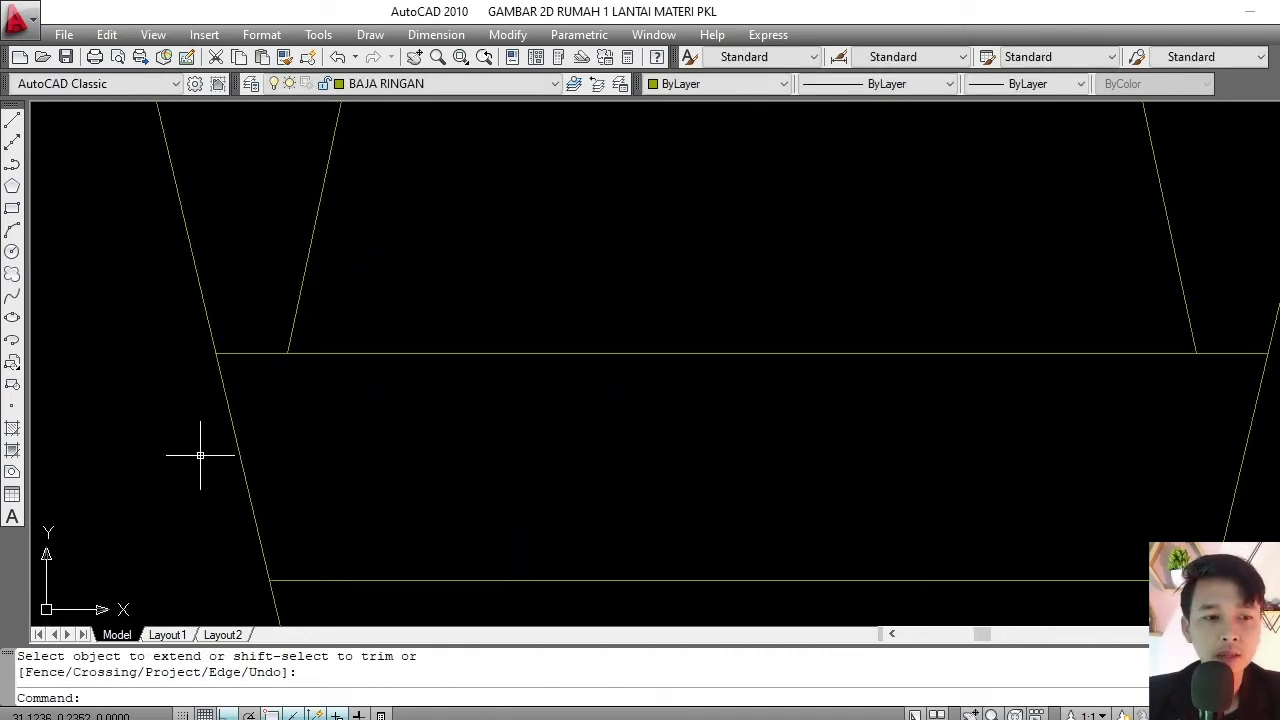
scroll(383, 401, down, 3)
scroll(390, 430, up, 1)
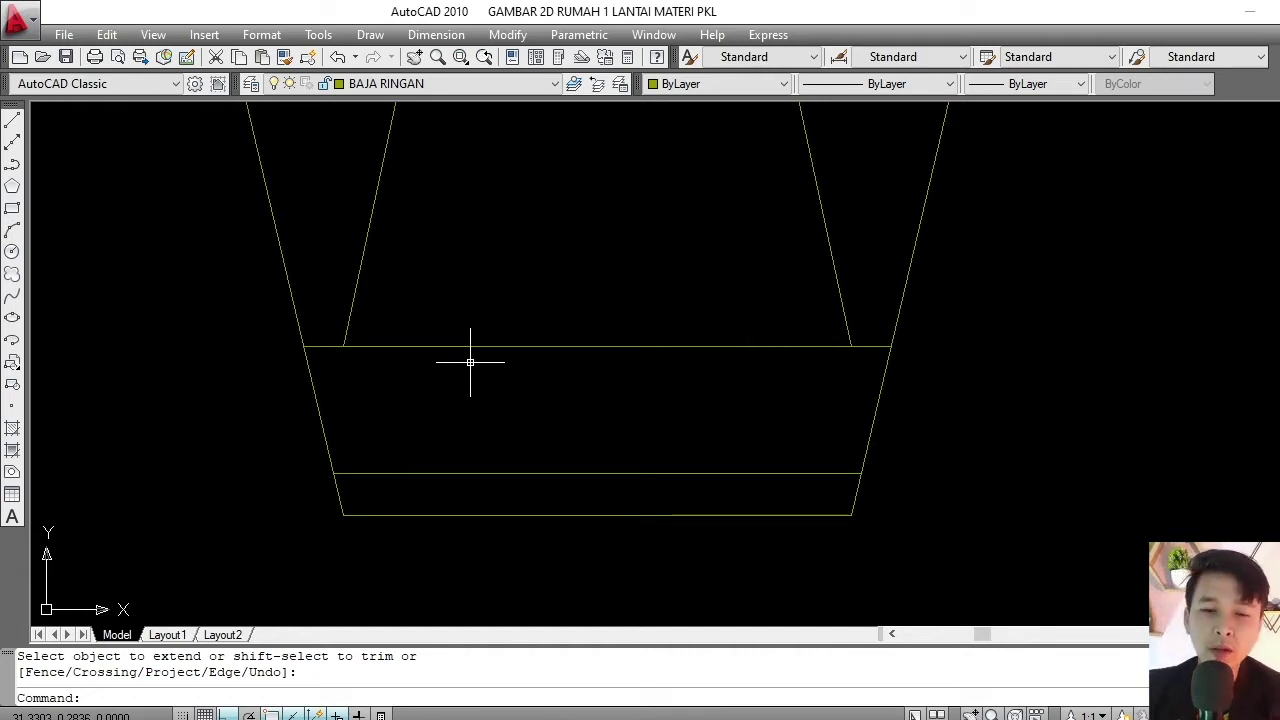
scroll(470, 362, down, 3)
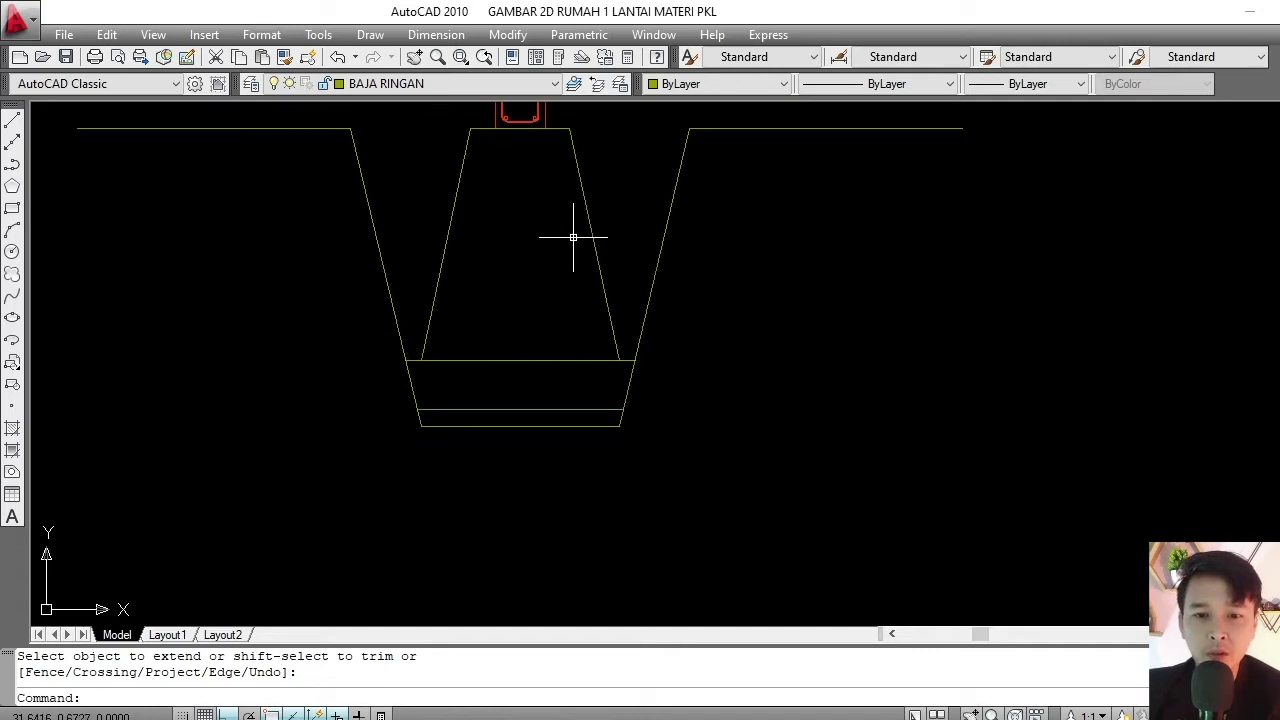
scroll(488, 467, up, 2)
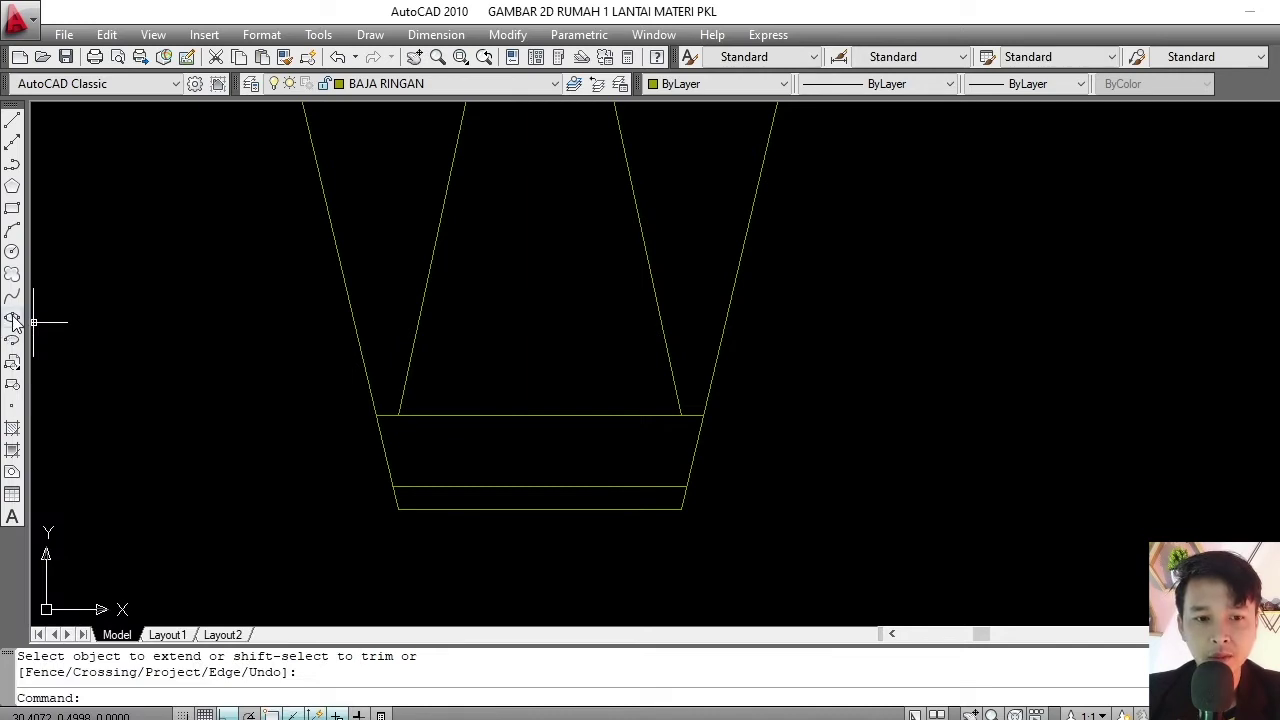
- Draw a tall ellipse whose long axis spans from the upper horizontal line to the lower one
click(12, 318)
scroll(475, 455, up, 3)
scroll(484, 467, up, 2)
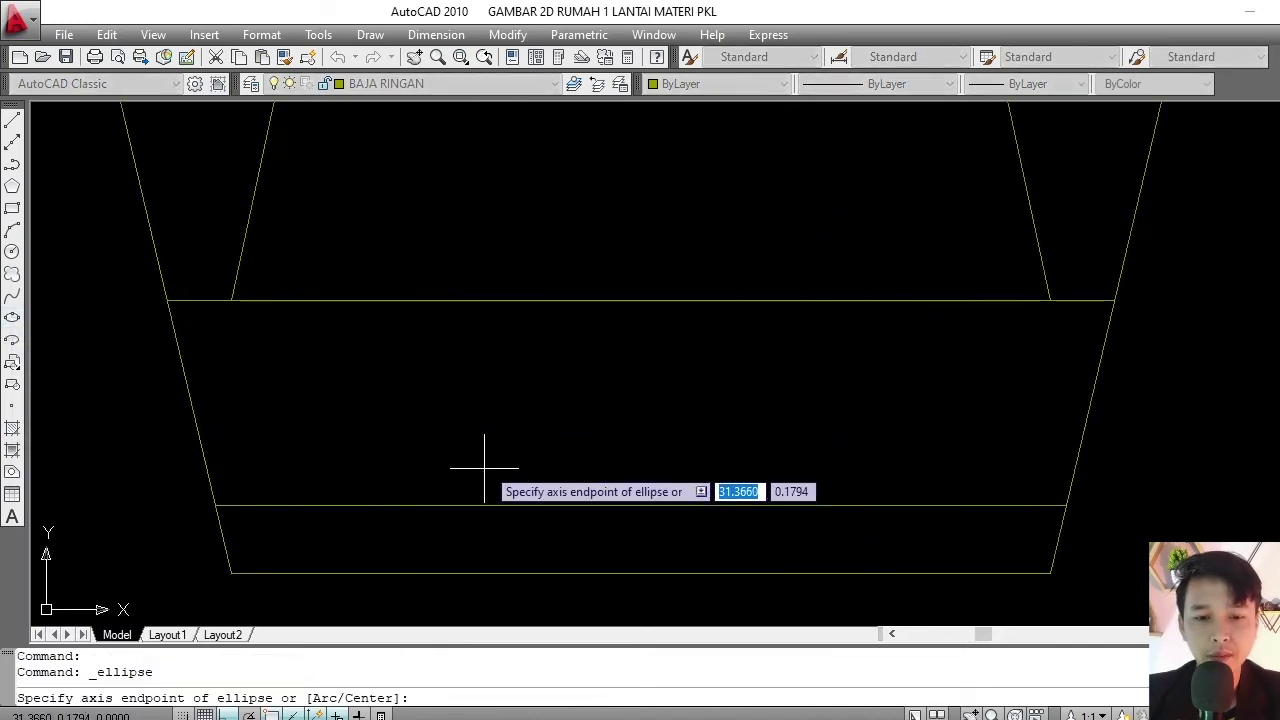
click(502, 300)
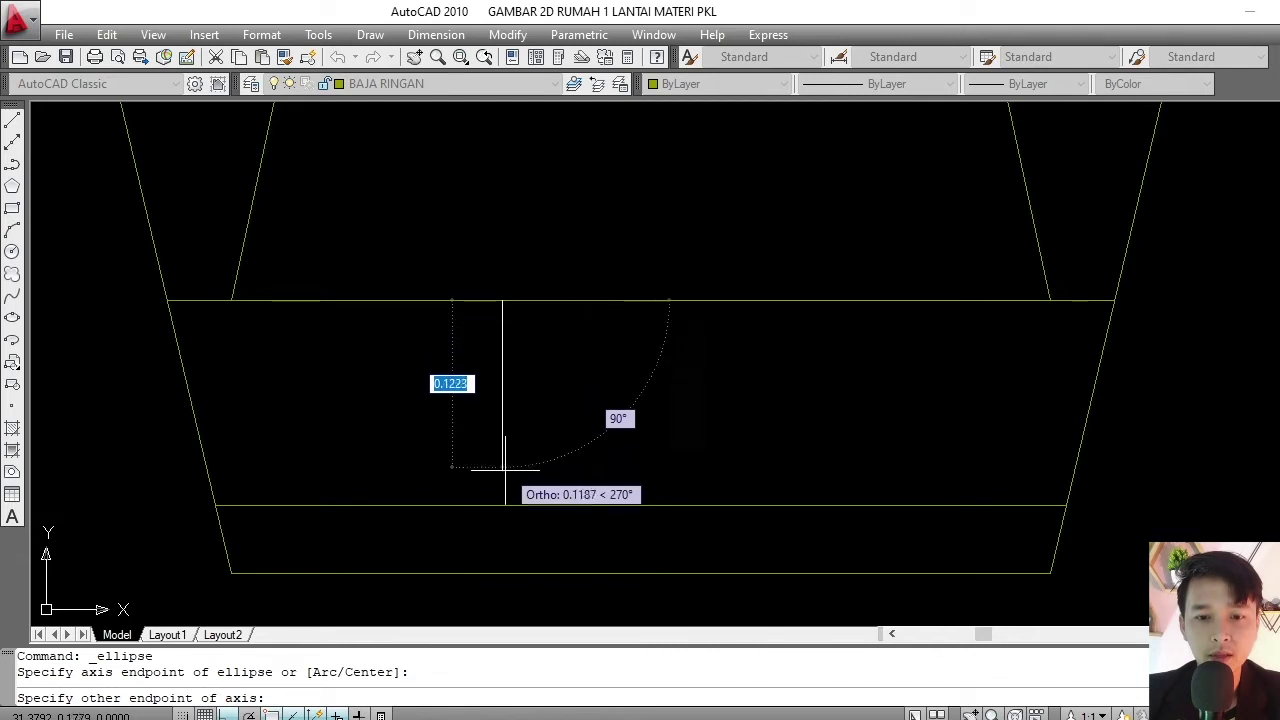
click(503, 505)
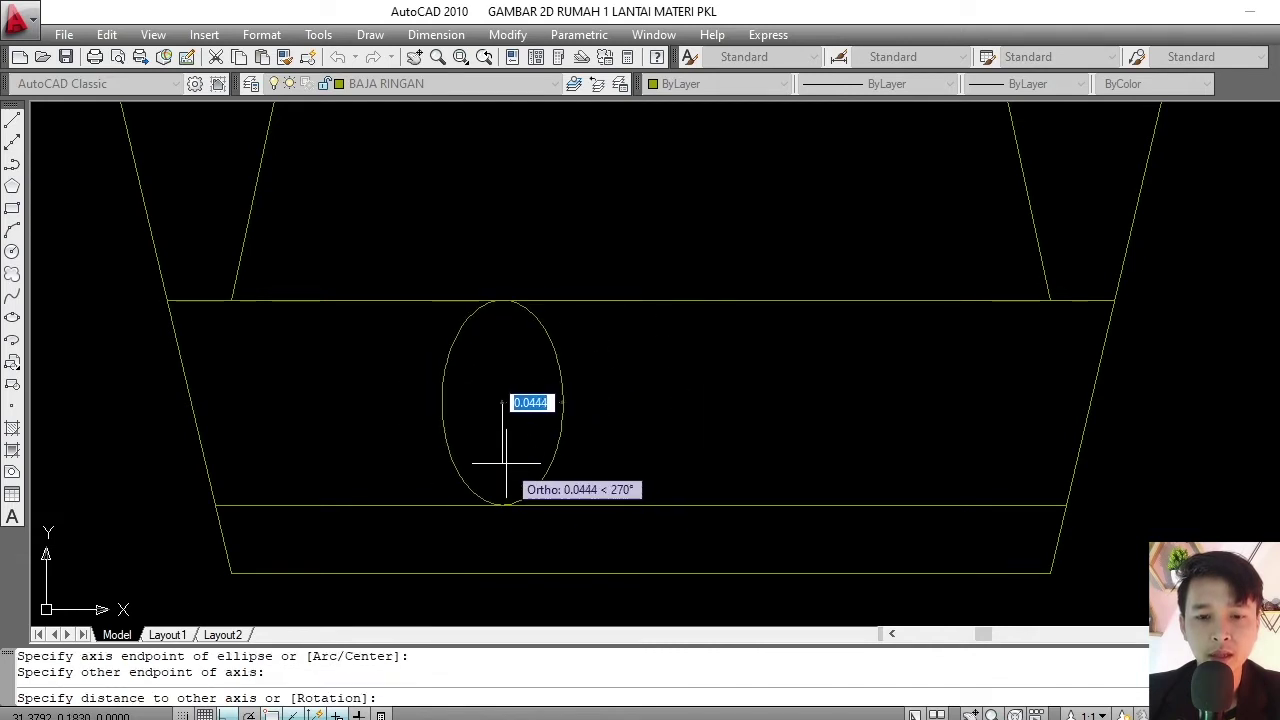
scroll(505, 463, down, 2)
scroll(506, 465, up, 1)
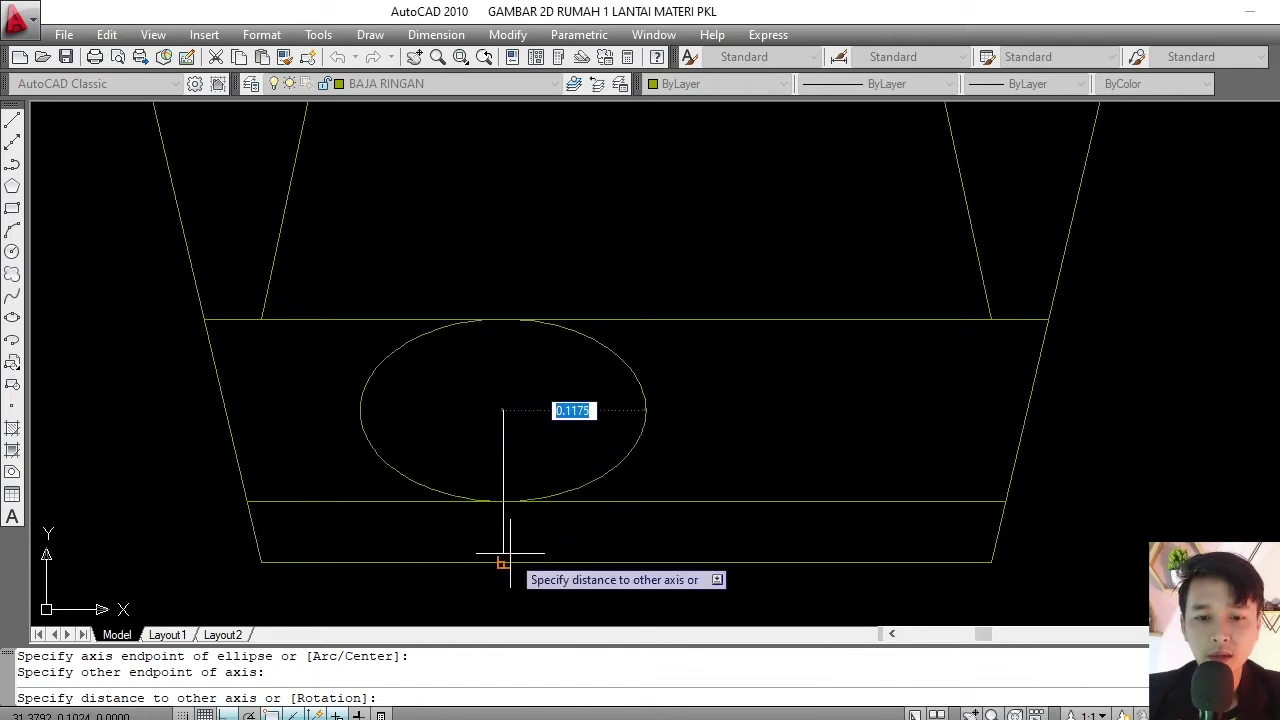
scroll(509, 391, down, 2)
key(Escape)
scroll(663, 394, down, 2)
scroll(566, 389, up, 3)
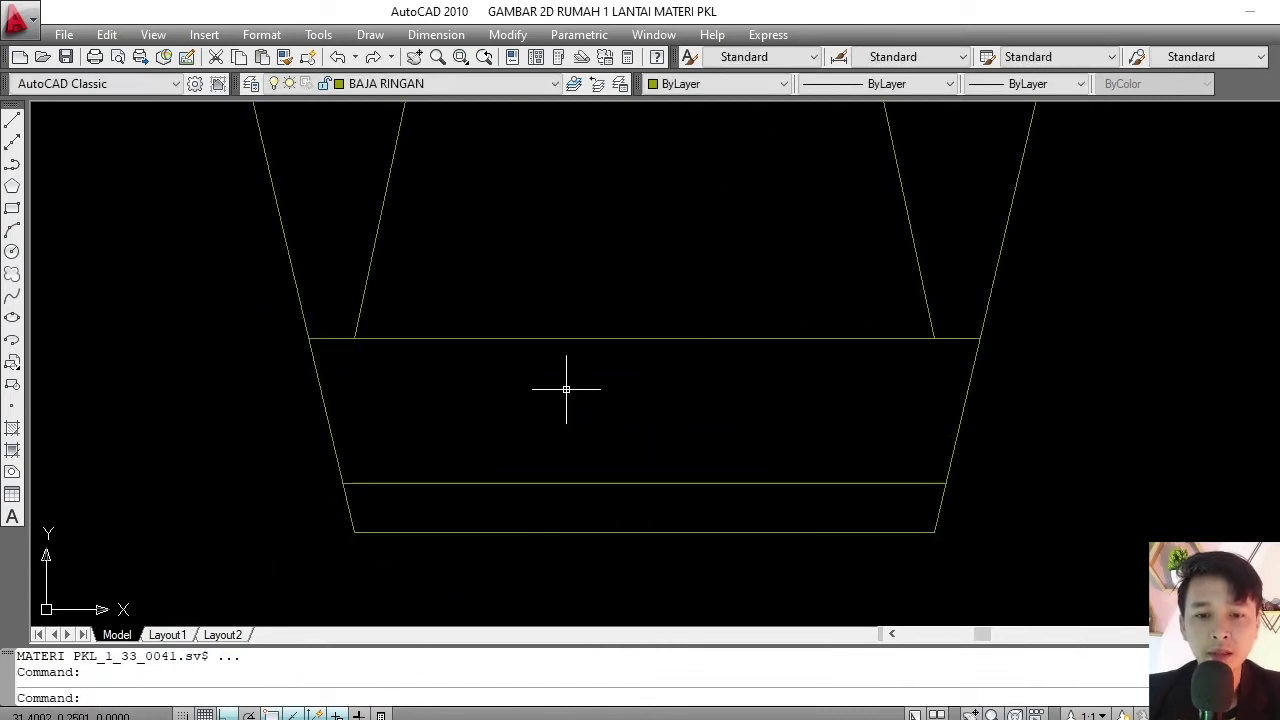
click(12, 318)
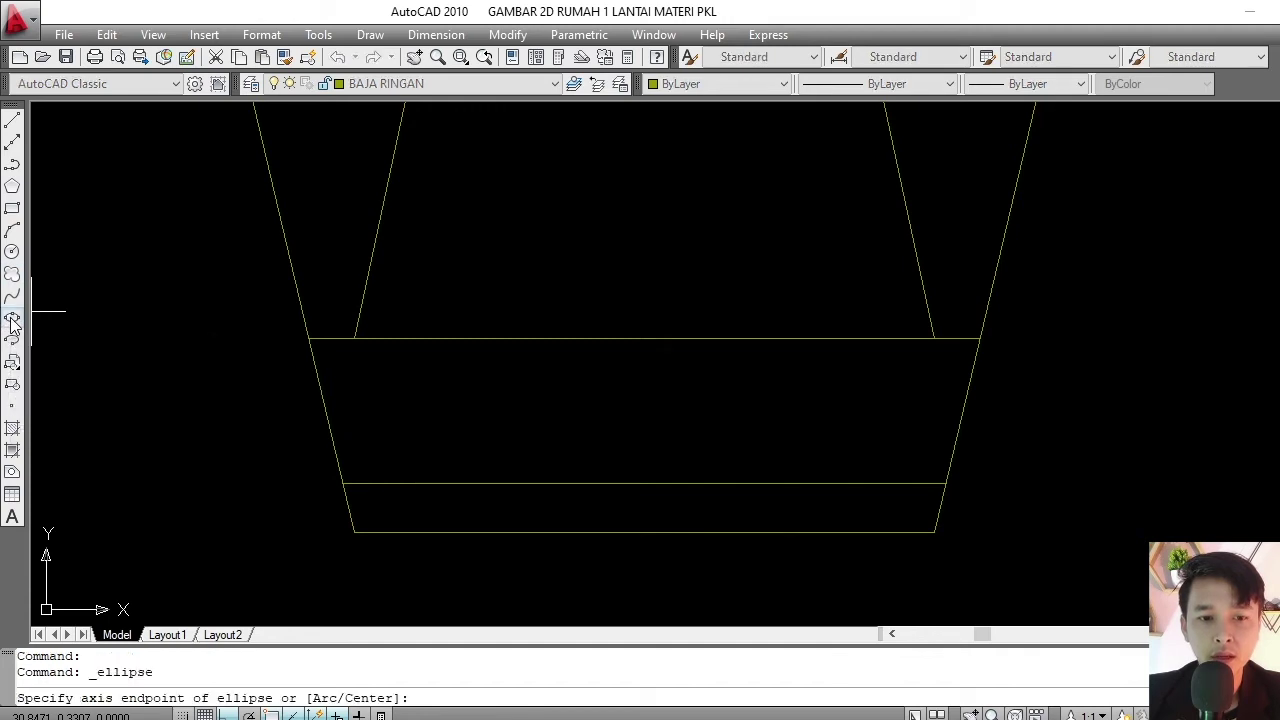
click(533, 340)
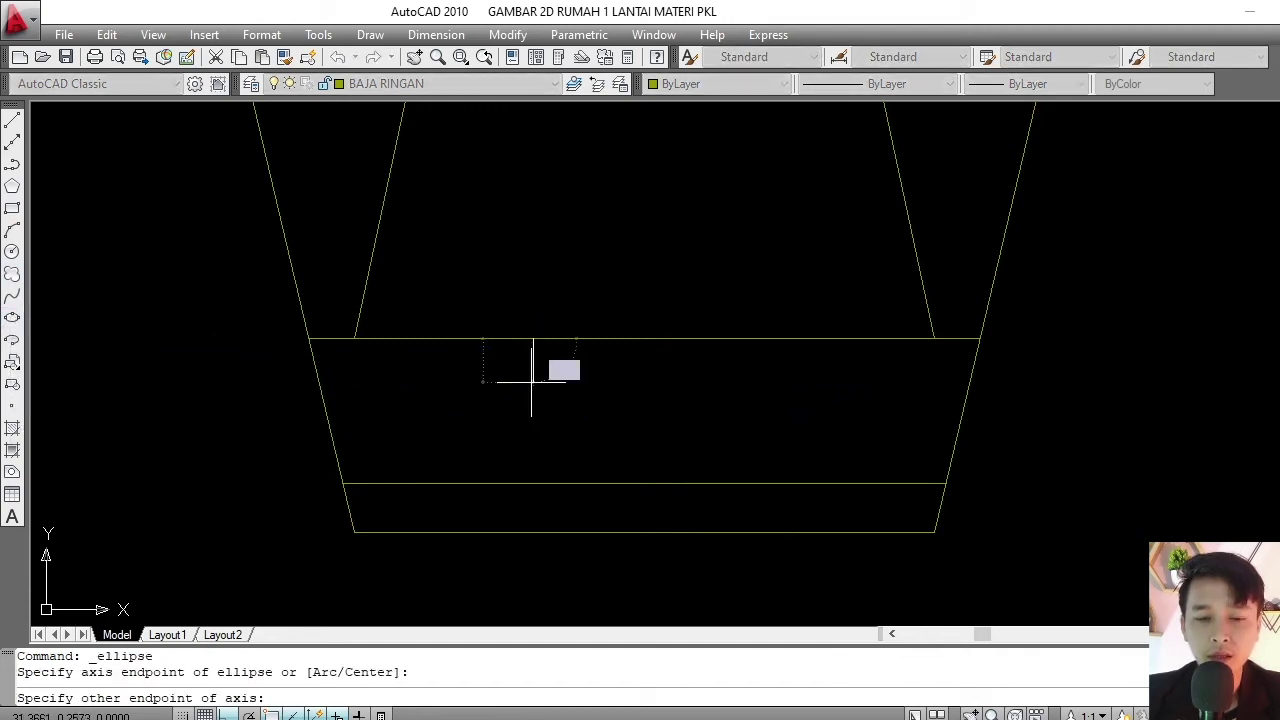
click(533, 485)
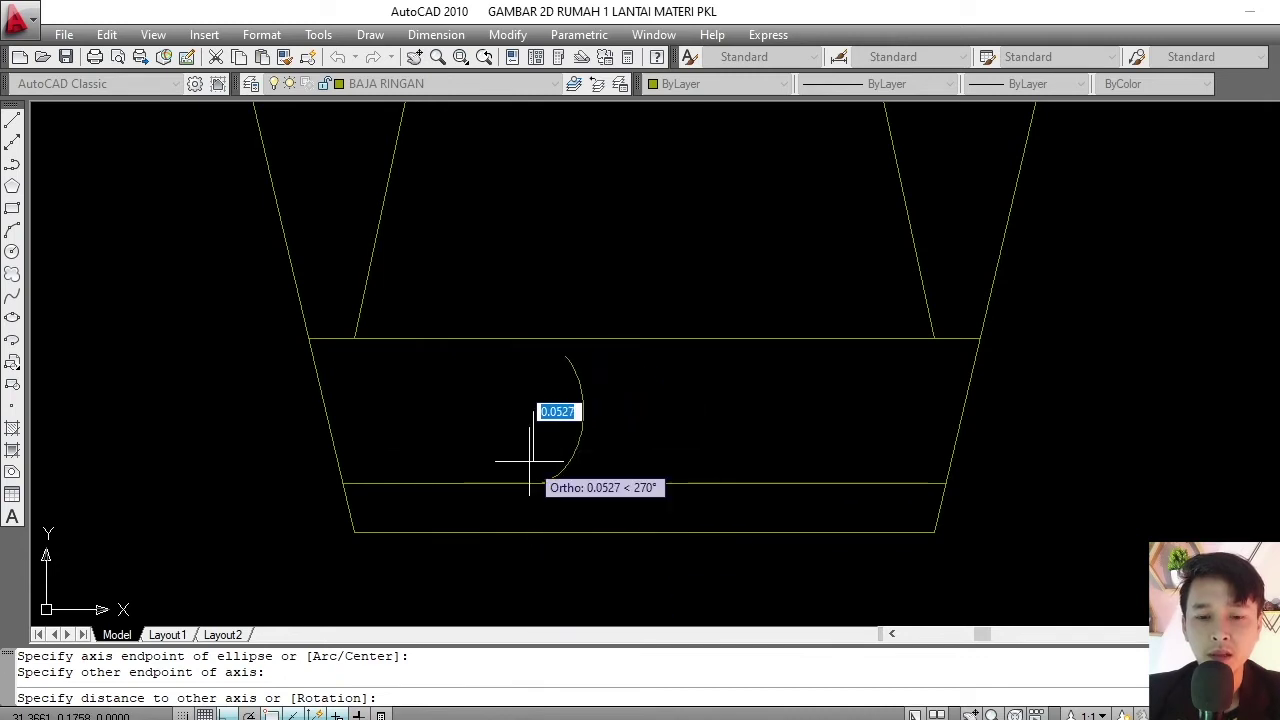
scroll(540, 455, up, 3)
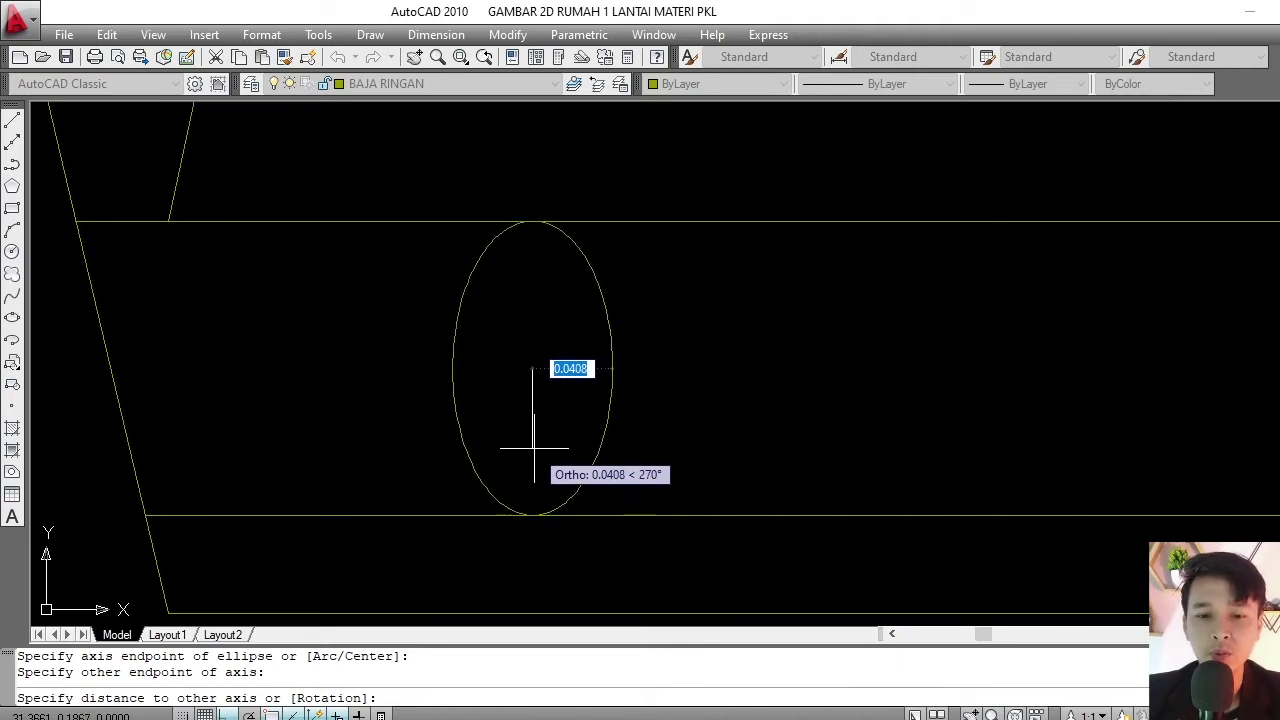
click(533, 448)
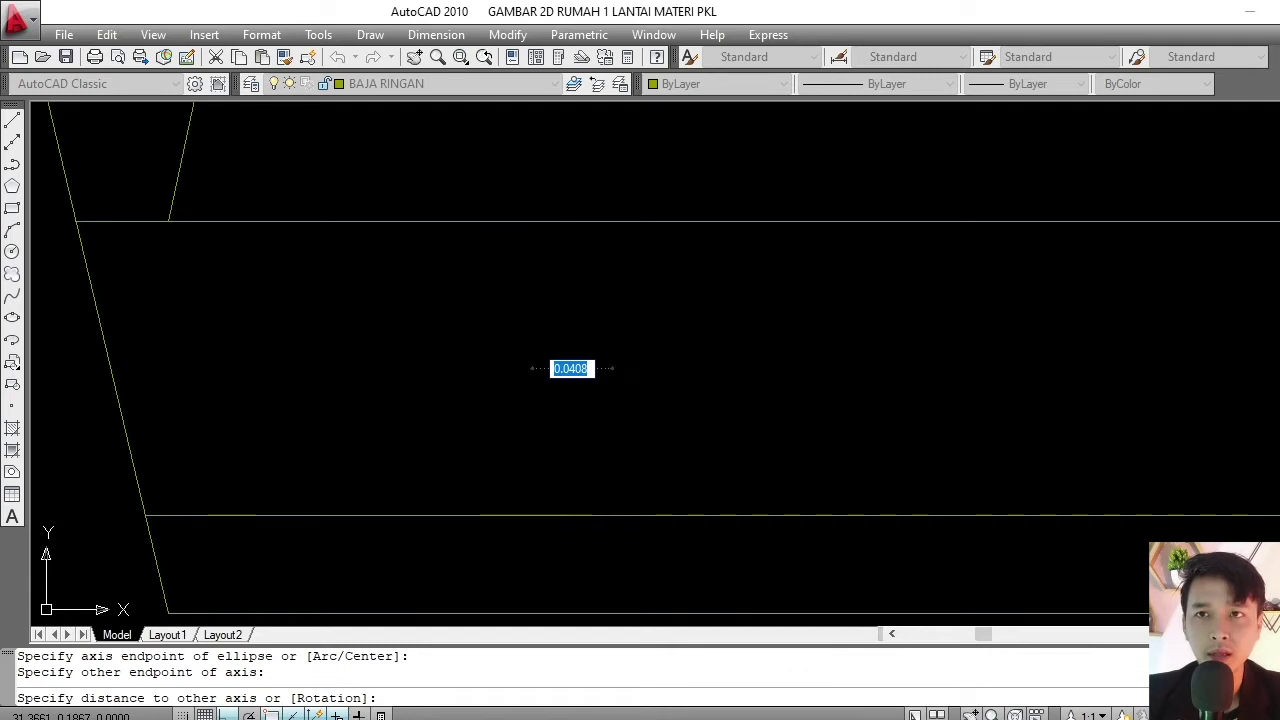
scroll(550, 415, down, 3)
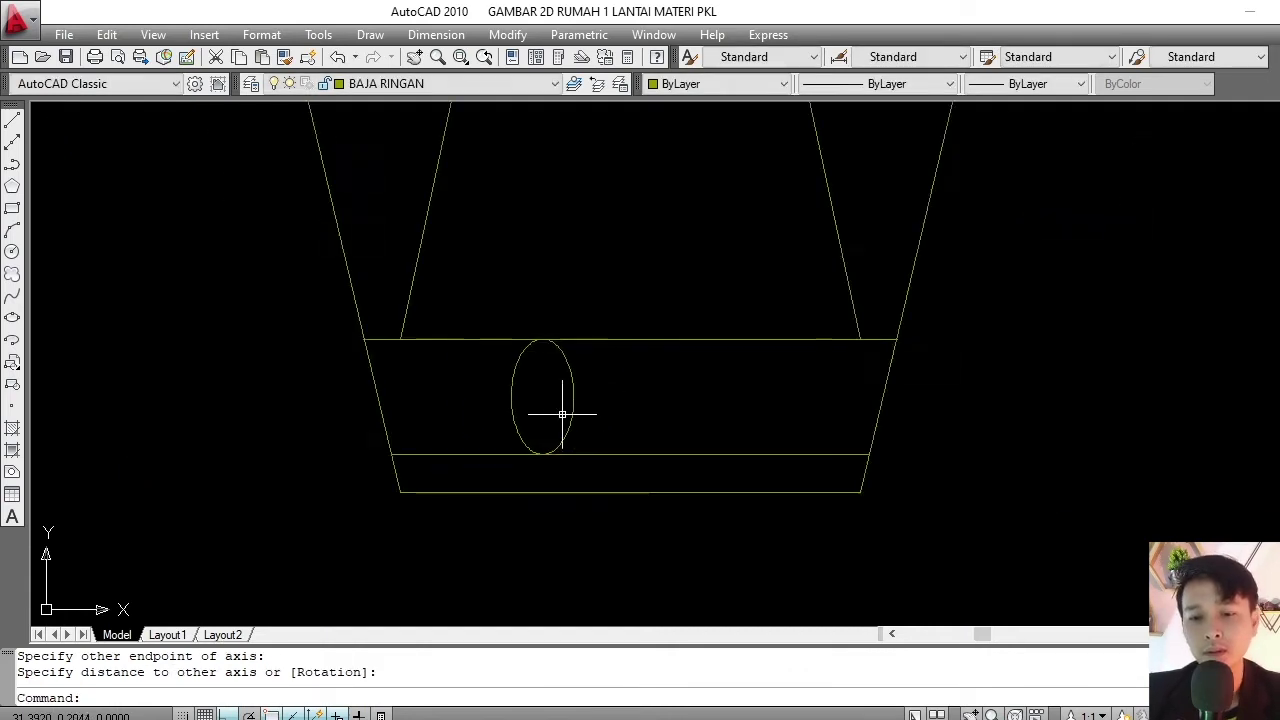
scroll(585, 405, down, 3)
scroll(615, 392, up, 5)
- Move the ellipse horizontally to the left end of the foundation band
click(763, 343)
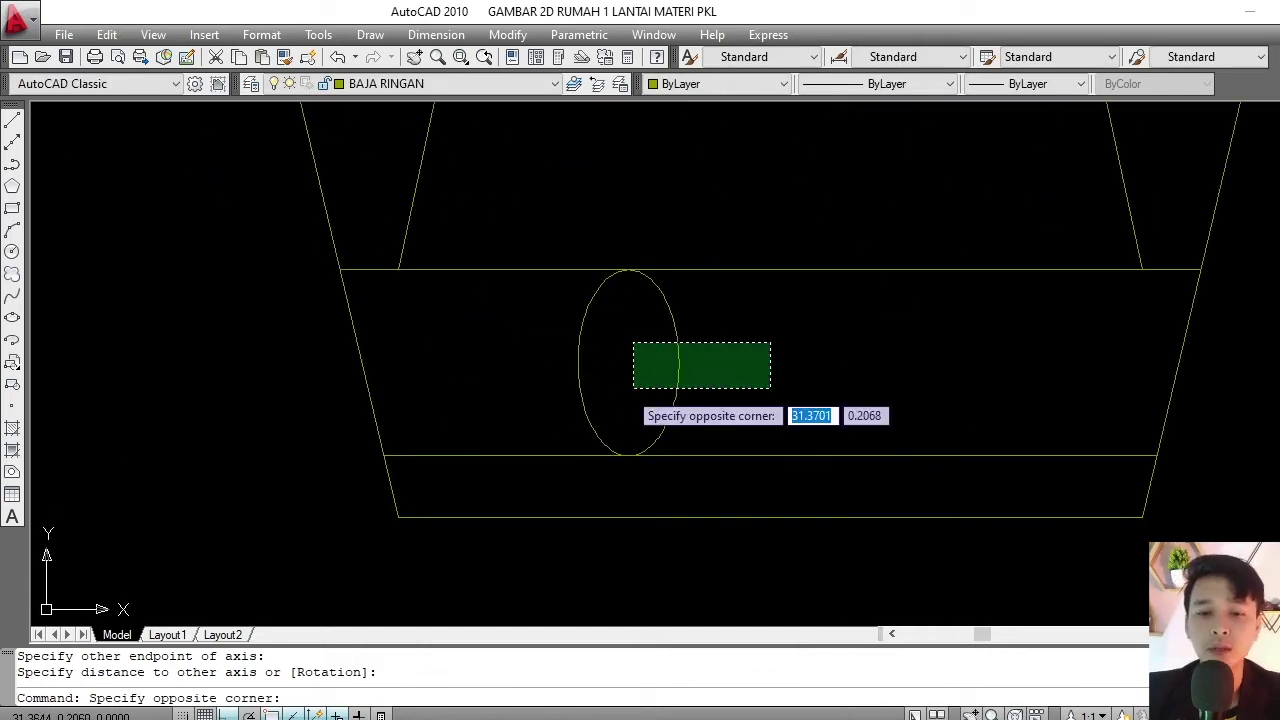
click(634, 386)
middle_drag(651, 557, 643, 500)
text(m)
key(Return)
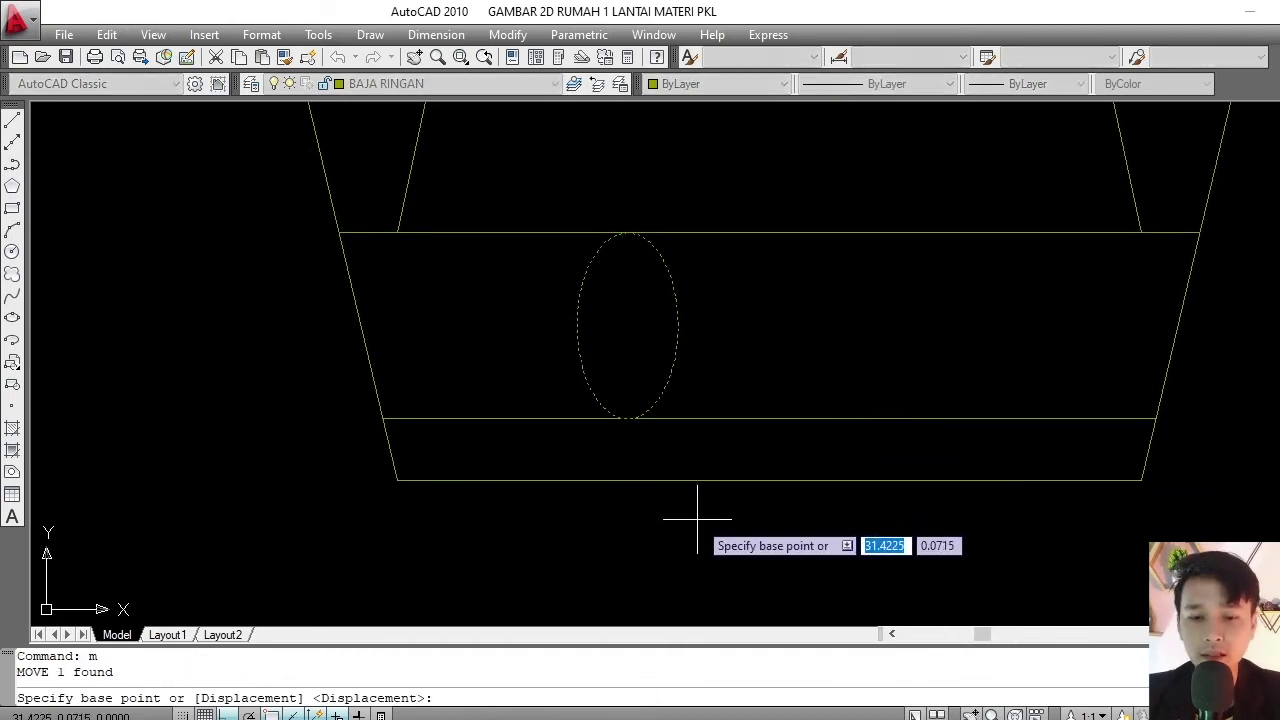
click(698, 520)
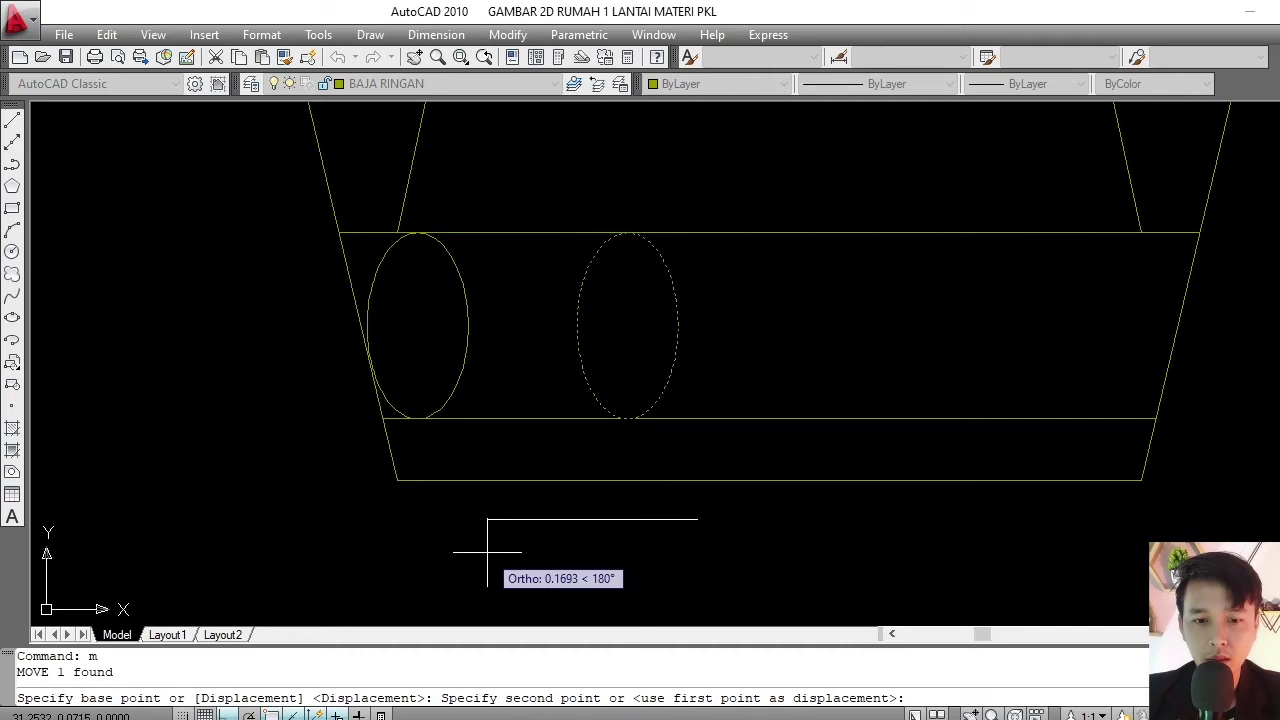
key(Escape)
text(m)
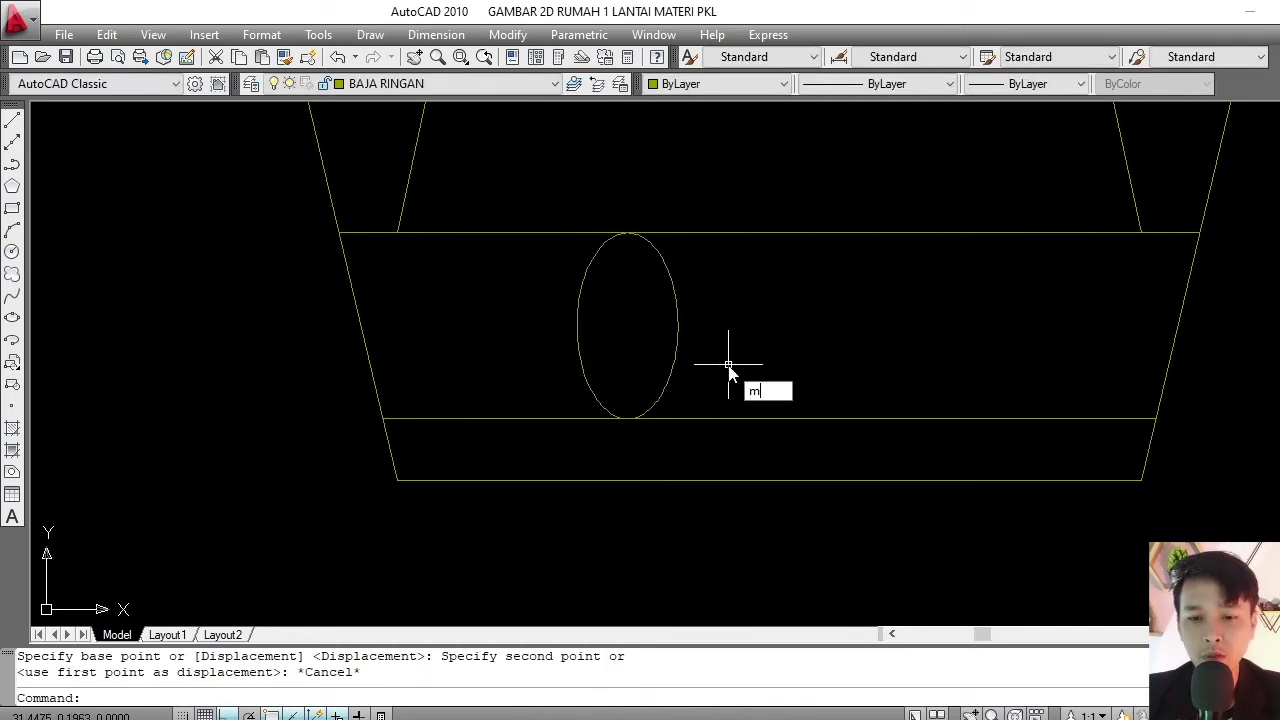
key(Return)
click(677, 320)
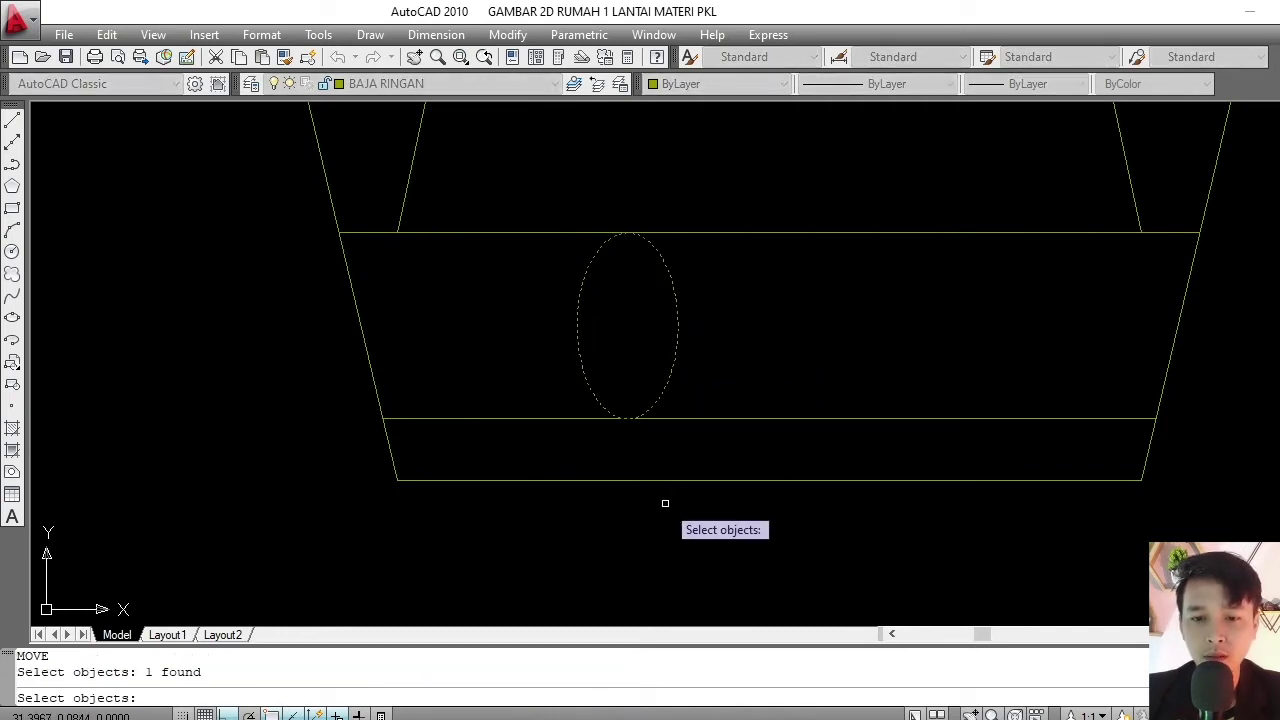
key(Return)
click(710, 535)
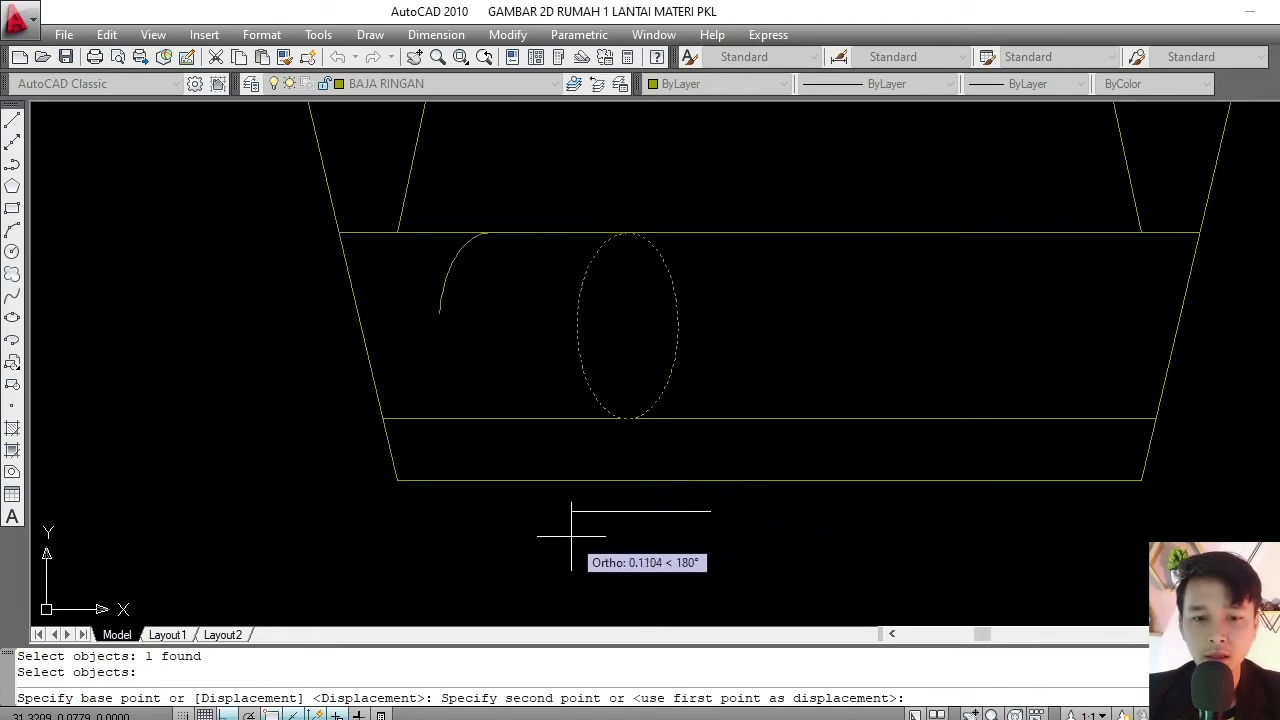
click(500, 532)
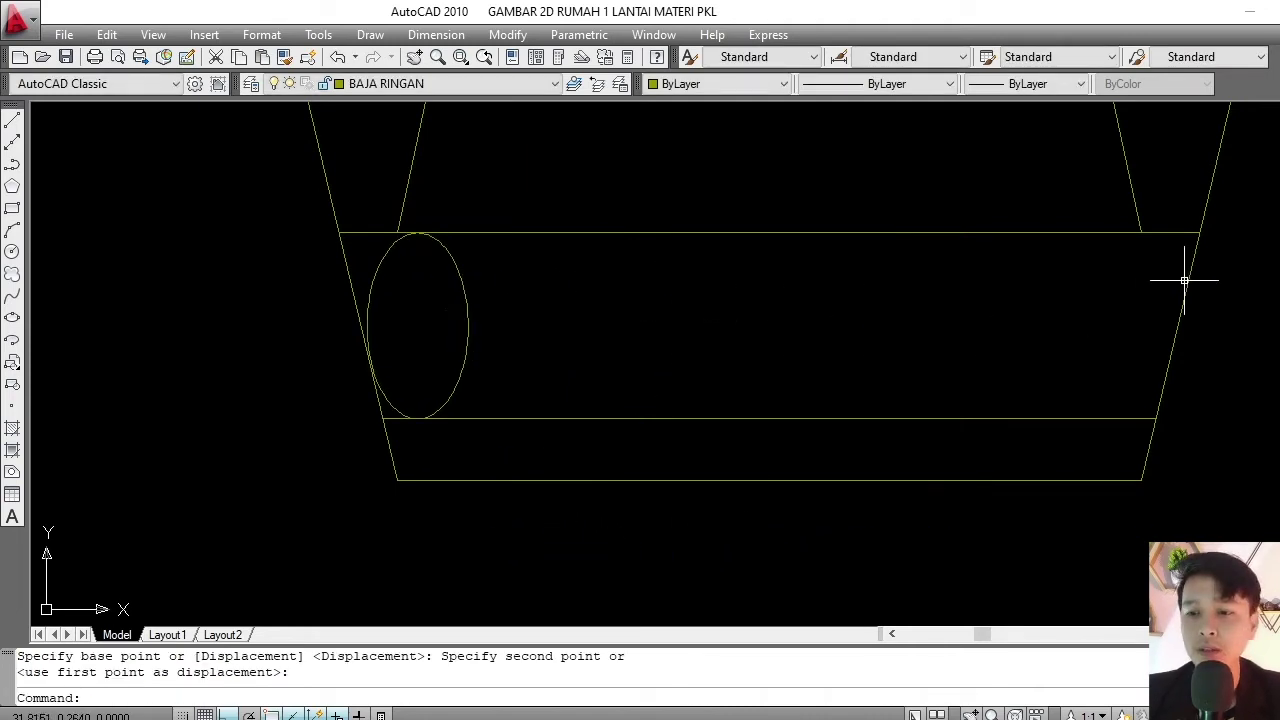
- Copy the ellipse rightward, placing the first three copies along the band
click(538, 294)
click(416, 352)
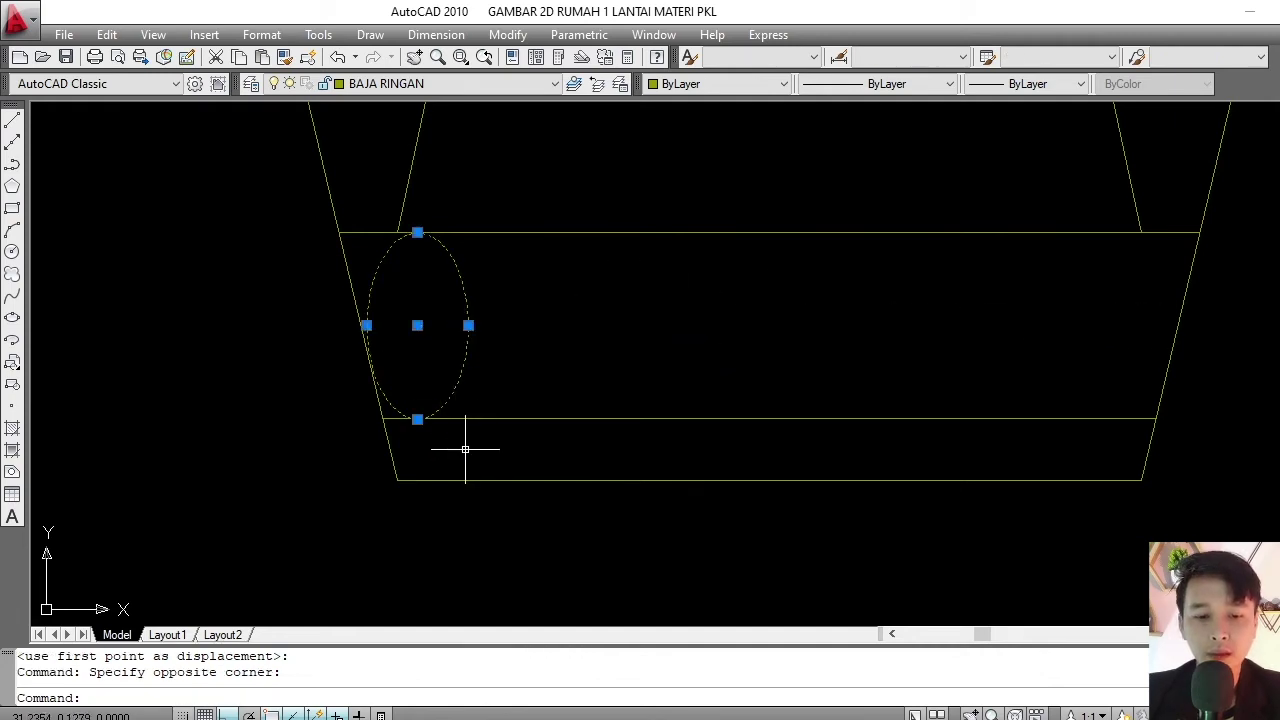
key(Escape)
text(c)
key(Return)
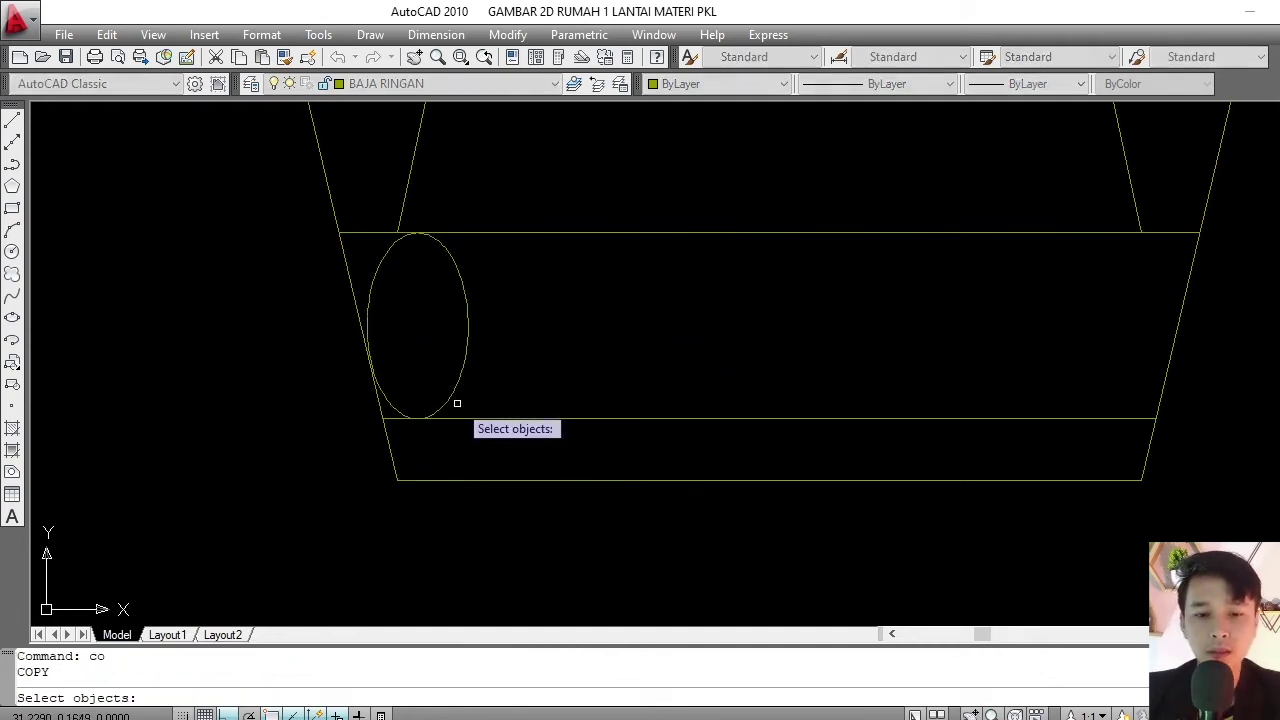
click(453, 390)
key(Return)
click(437, 514)
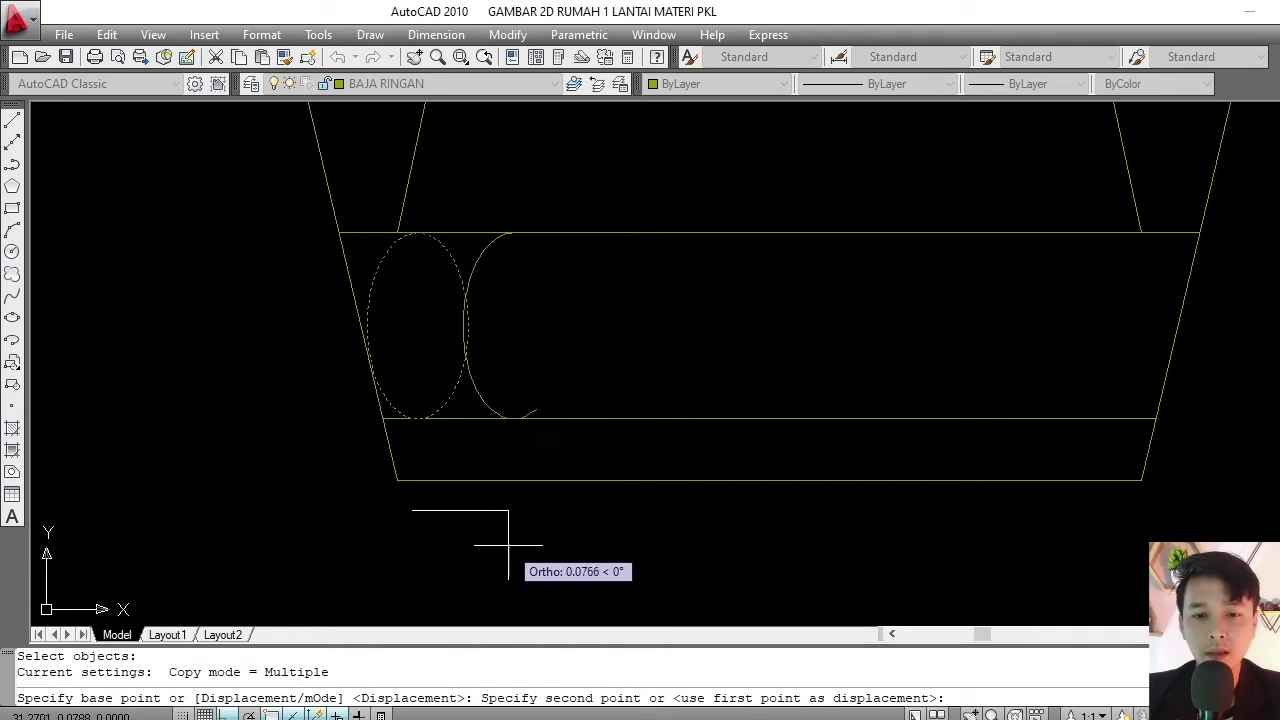
click(517, 548)
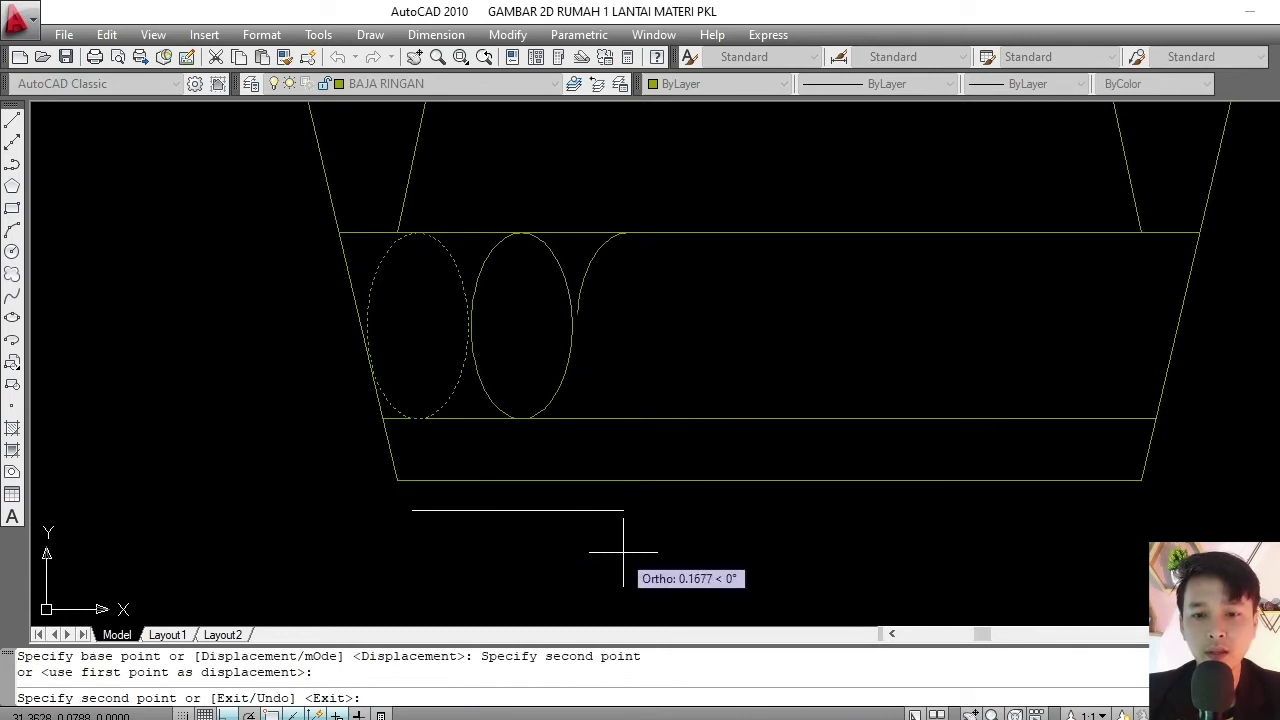
click(624, 549)
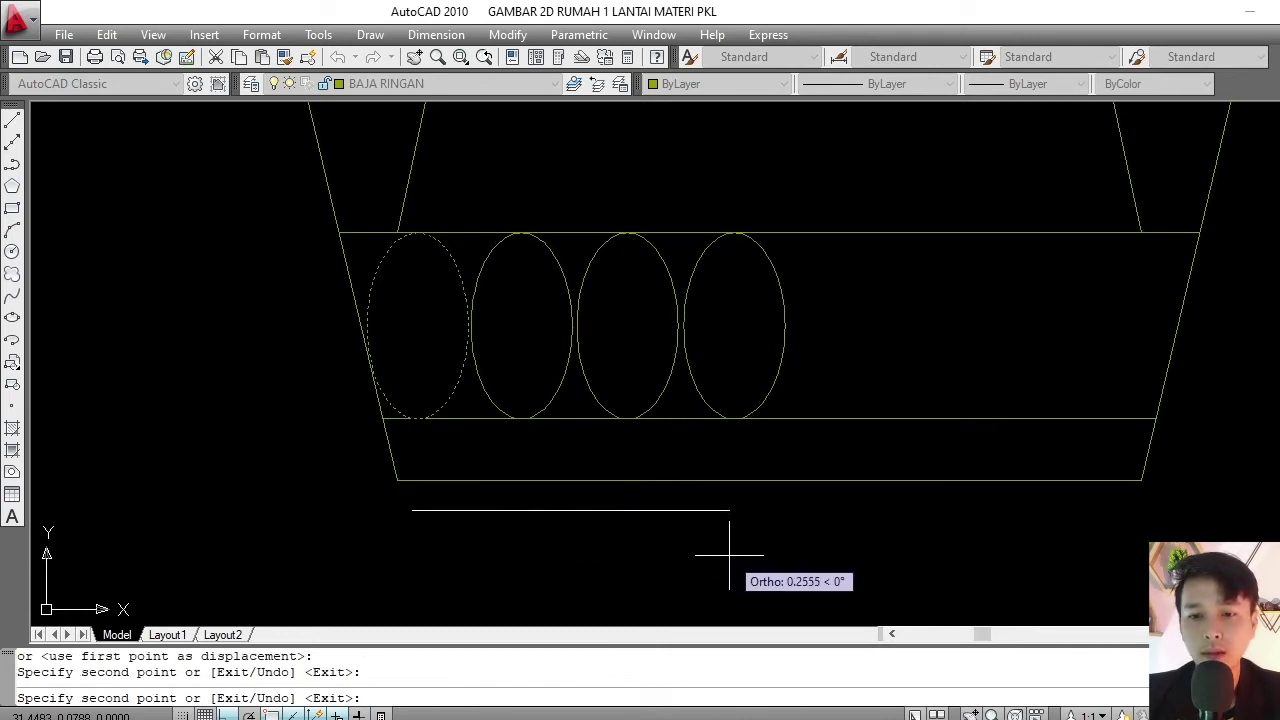
click(729, 555)
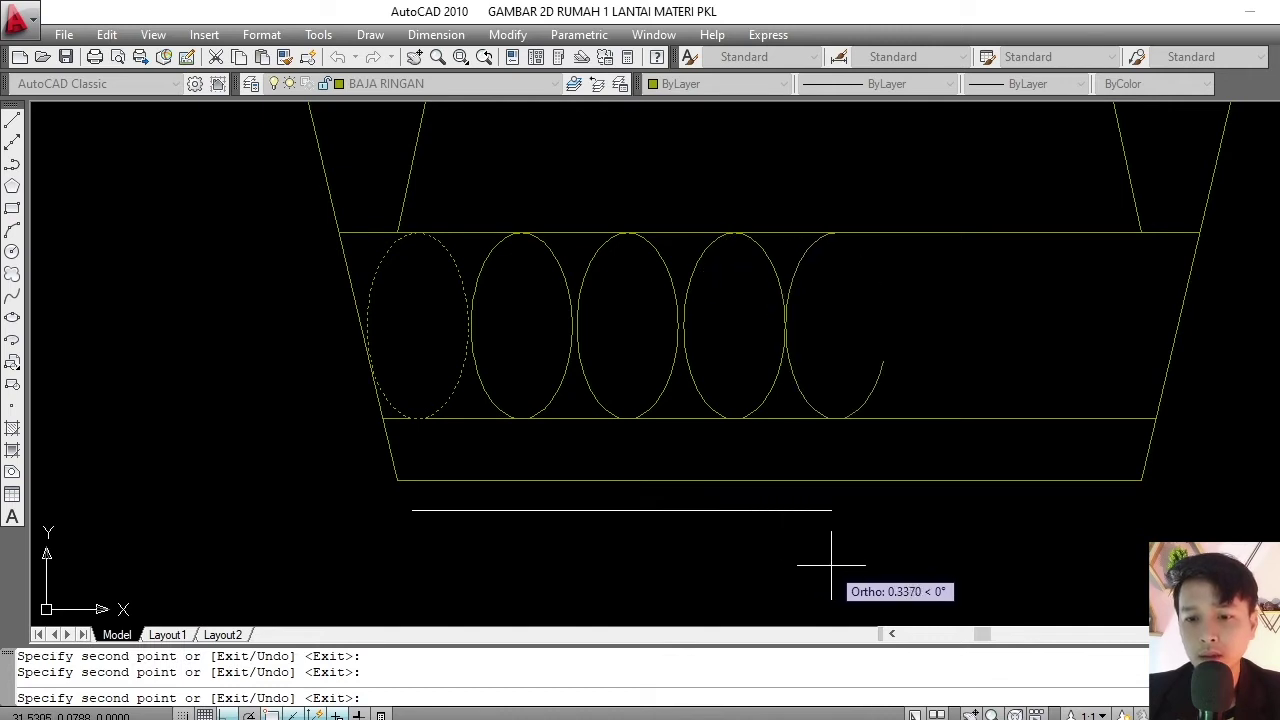
click(834, 568)
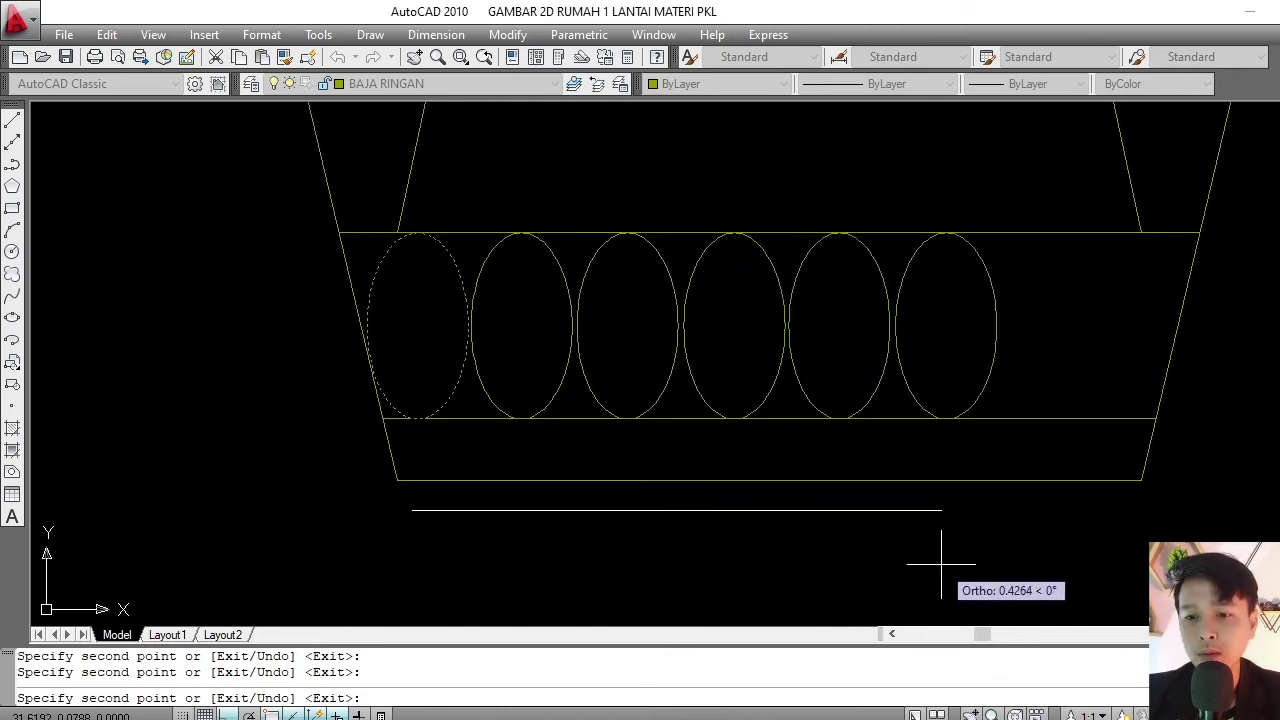
- Place the remaining copies to complete a row of eight ellipses across the band
click(941, 563)
click(1047, 561)
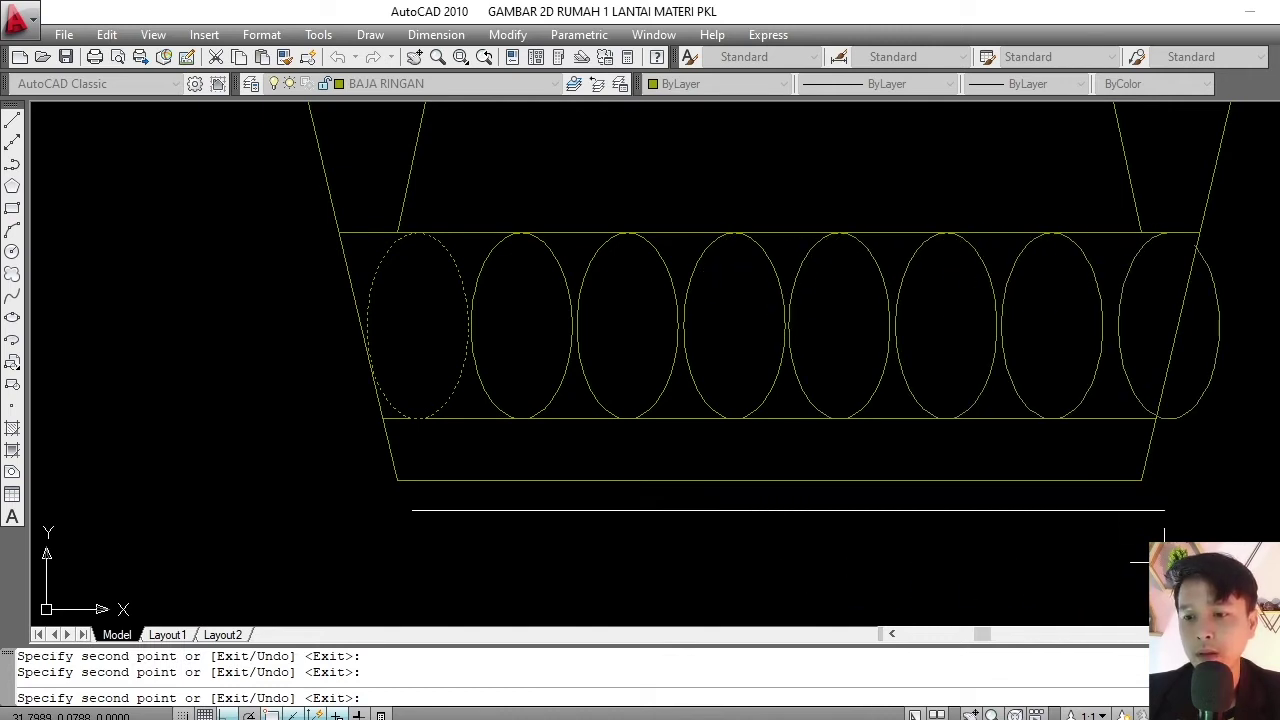
click(1155, 561)
key(Return)
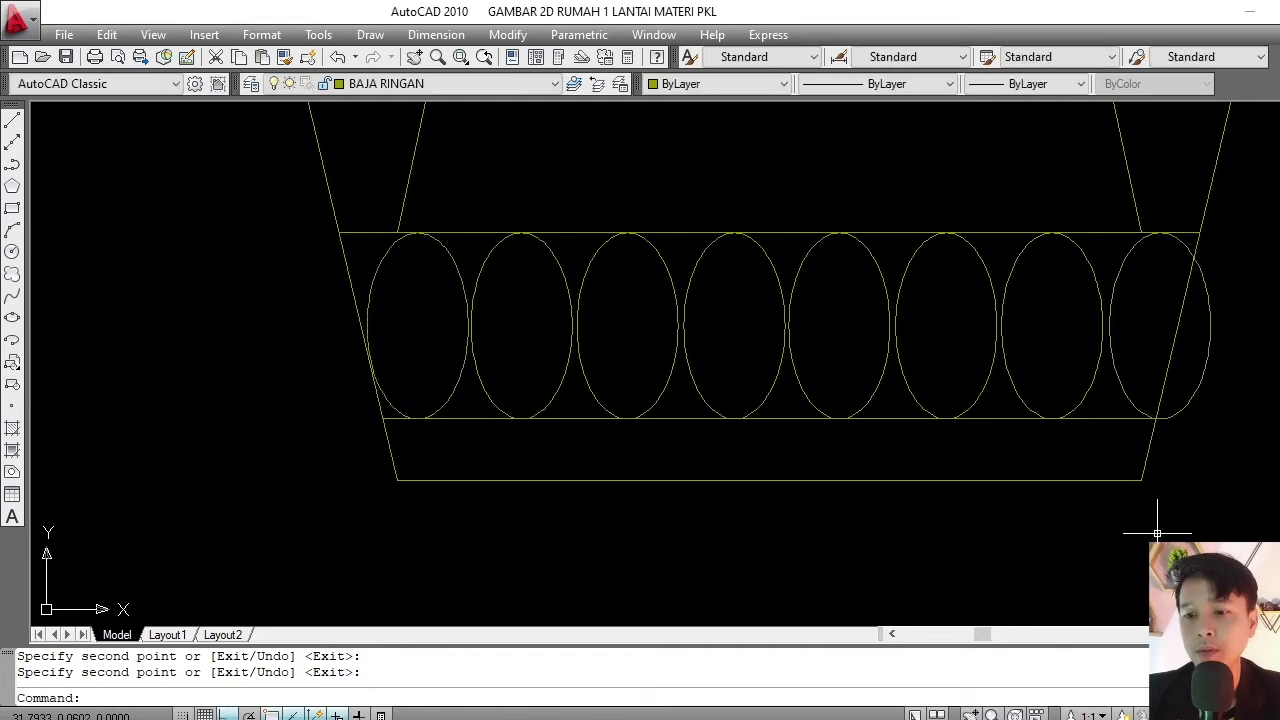
middle_drag(1157, 514, 903, 466)
text(tr)
key(Return)
- Trim the rightmost ellipse back to the foundation's right slanted edge
key(Escape)
key(Escape)
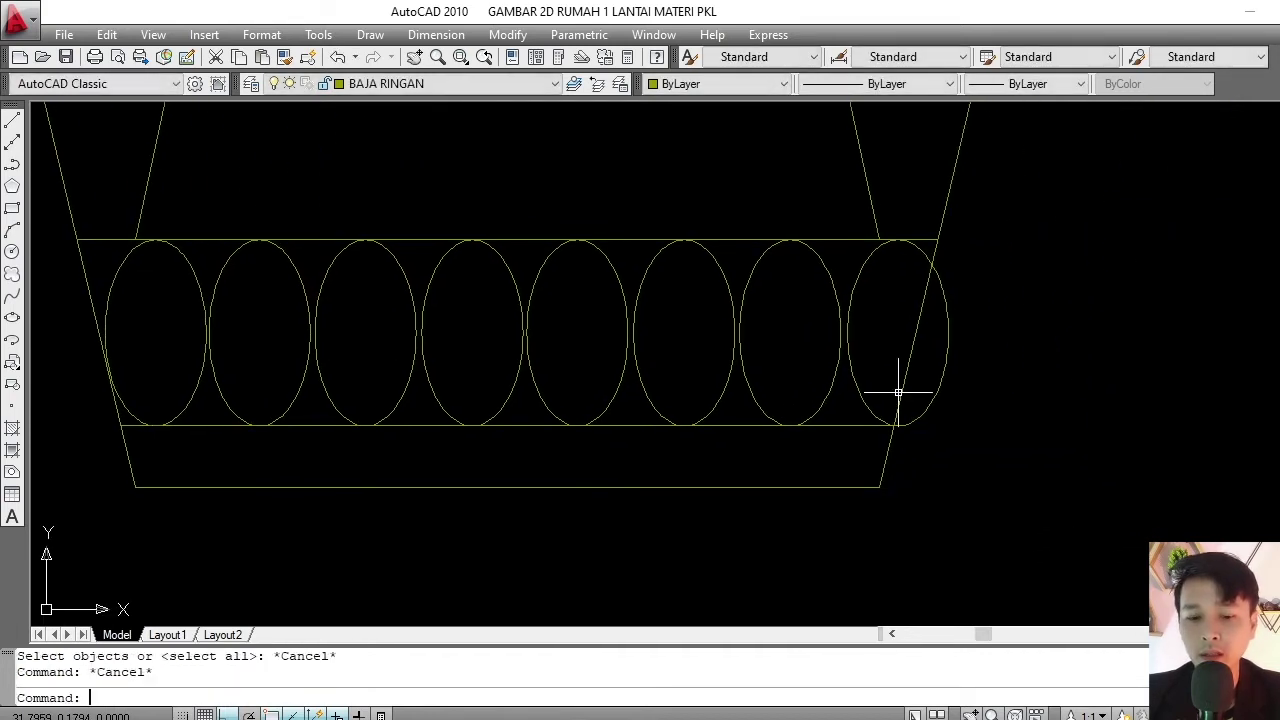
text(tr)
key(Return)
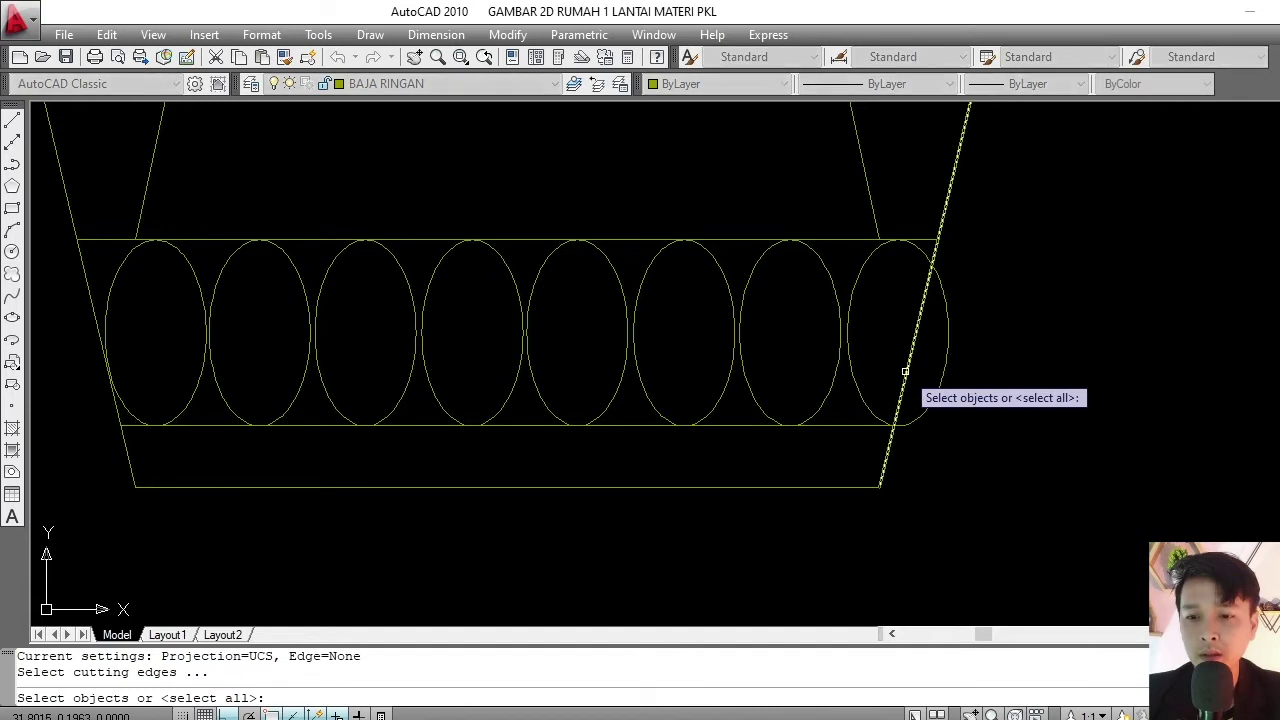
click(906, 368)
key(Return)
click(941, 350)
key(Return)
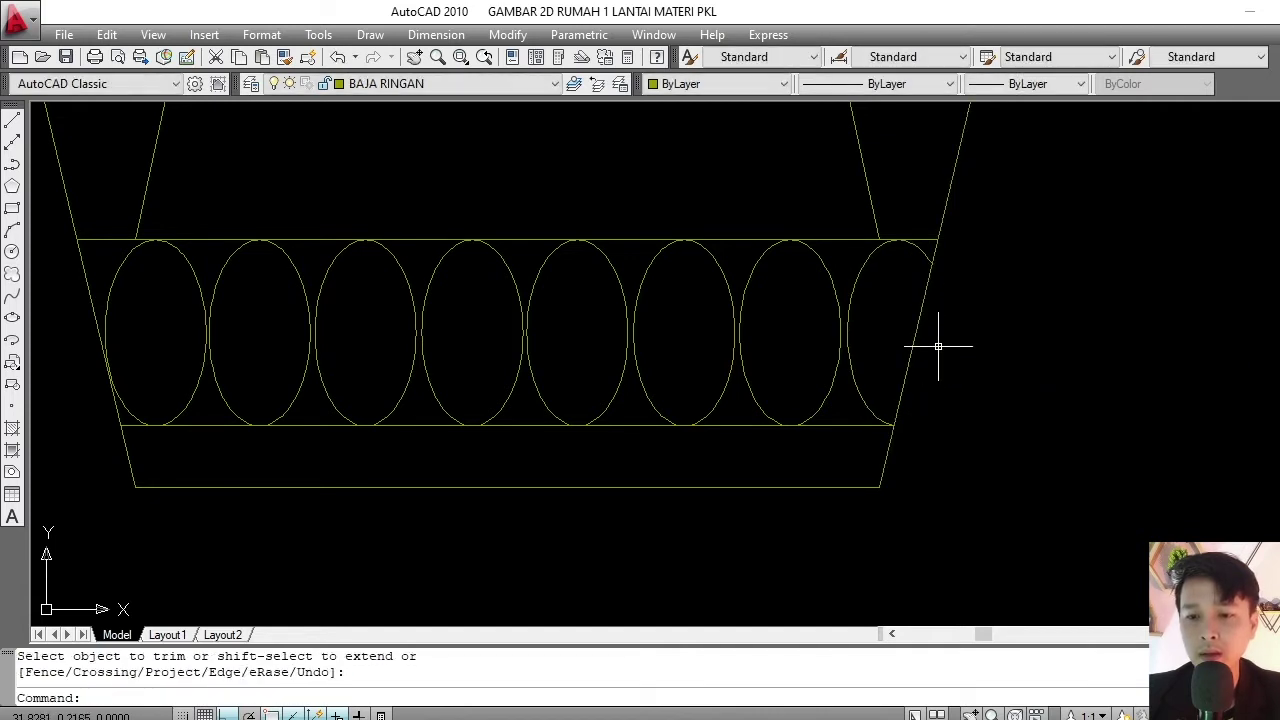
- Zoom in and recentre the view on the foundation
scroll(776, 405, down, 5)
scroll(776, 405, up, 3)
scroll(737, 434, up, 2)
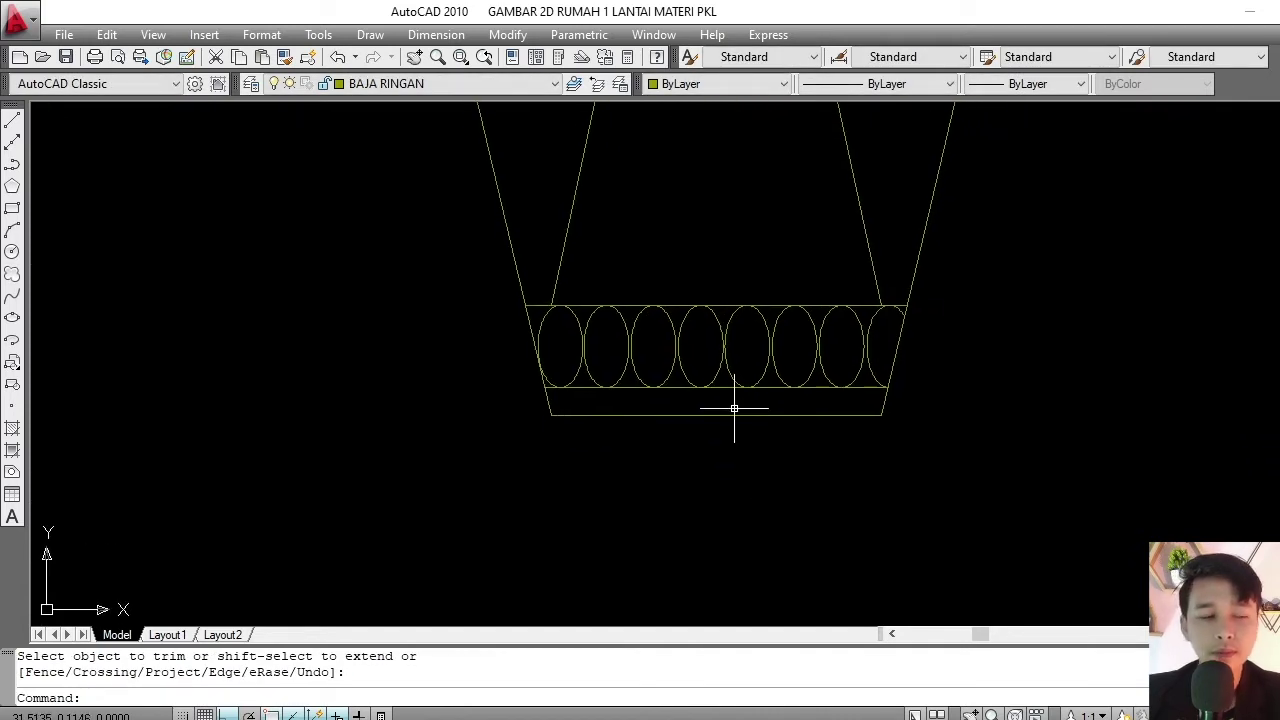
scroll(728, 393, up, 1)
scroll(686, 386, up, 1)
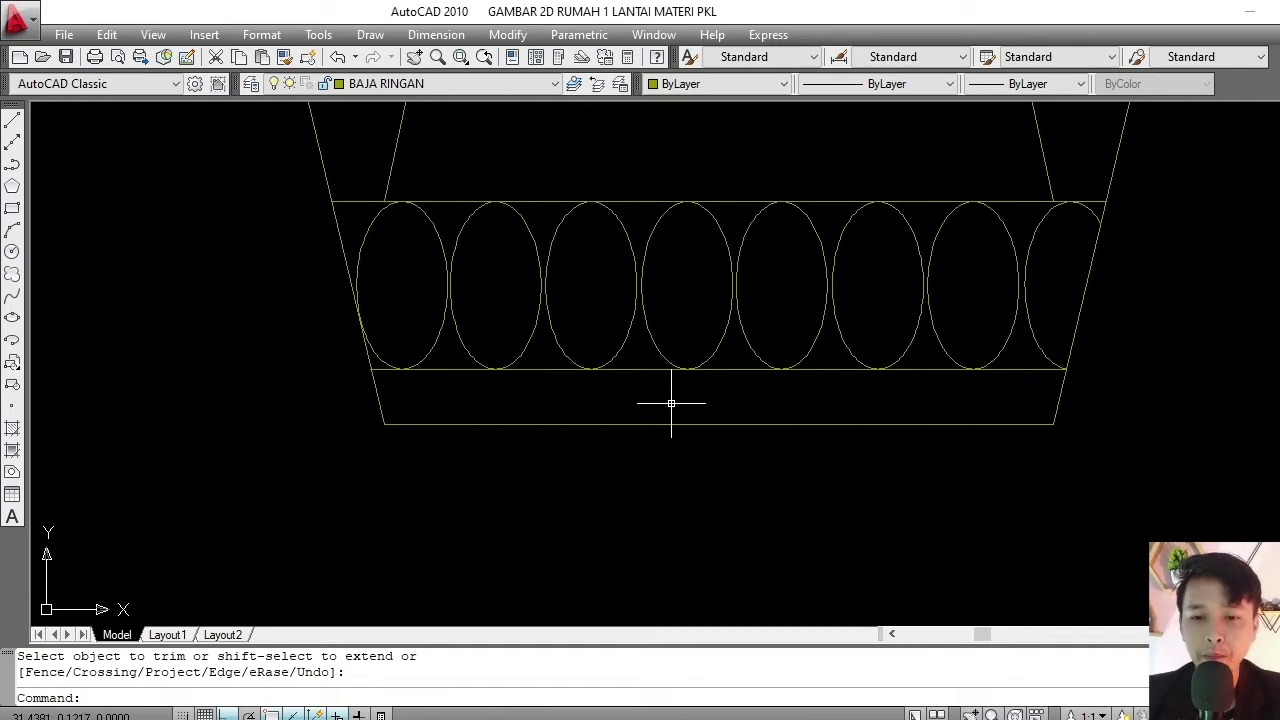
scroll(690, 402, down, 3)
scroll(651, 429, up, 1)
scroll(619, 437, up, 2)
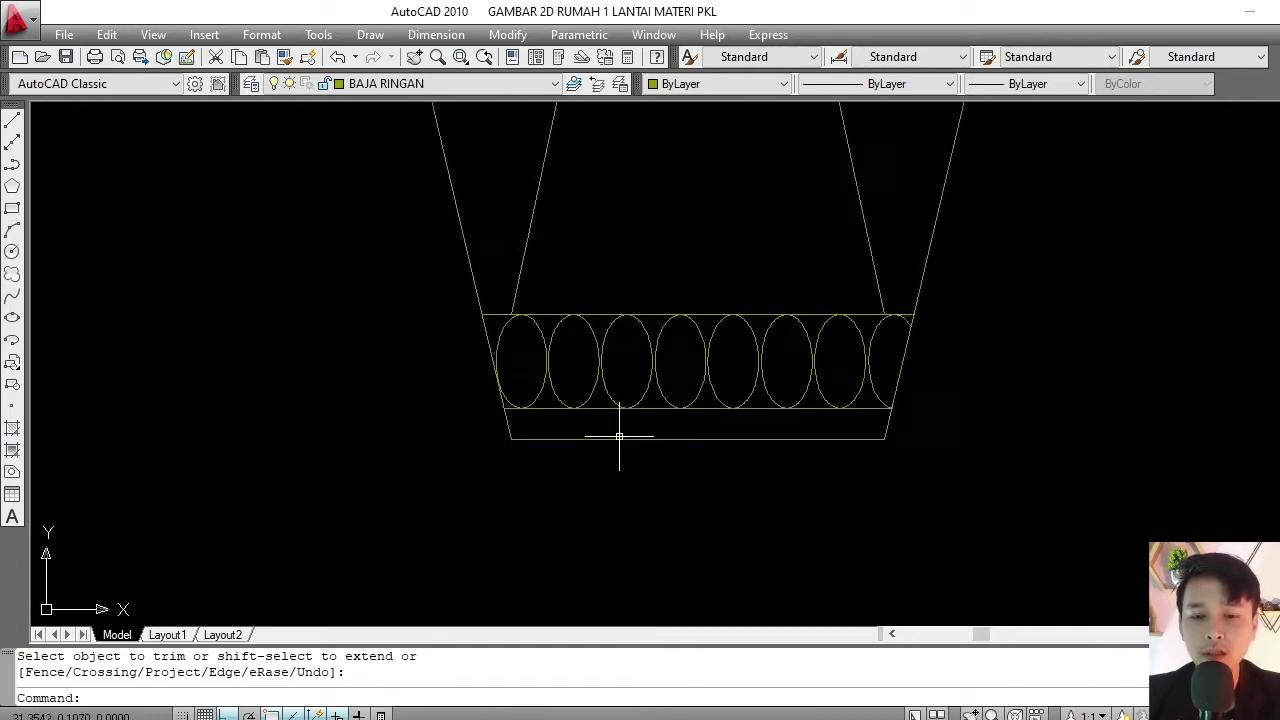
scroll(670, 435, up, 2)
middle_drag(726, 429, 700, 438)
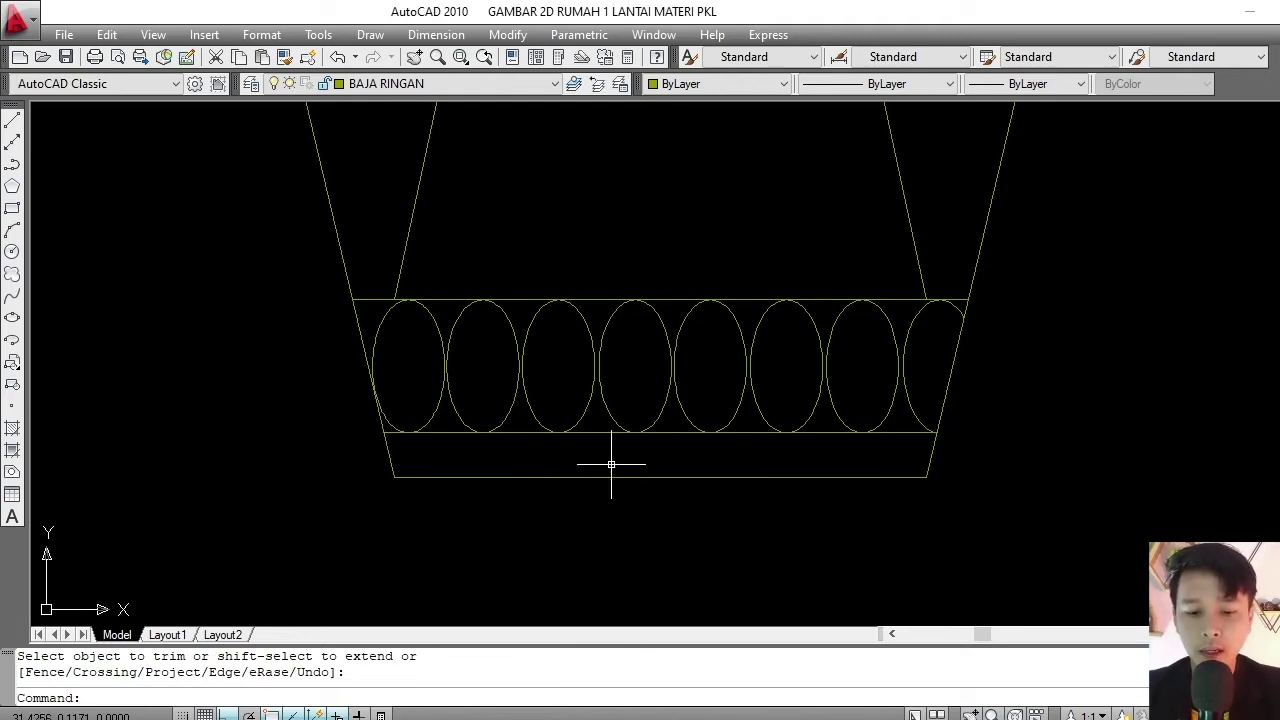
- Choose the AR-SAND pattern in the Hatch dialog, then cancel the hatch
text(h)
key(Return)
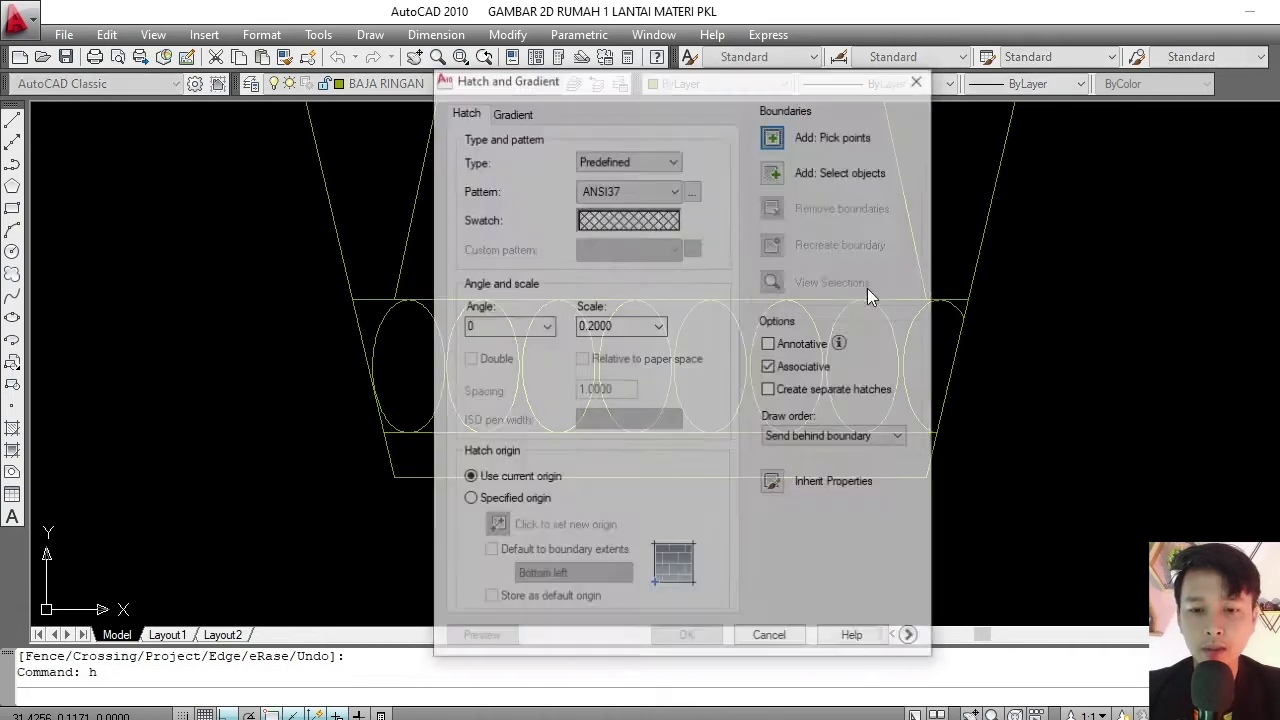
click(652, 220)
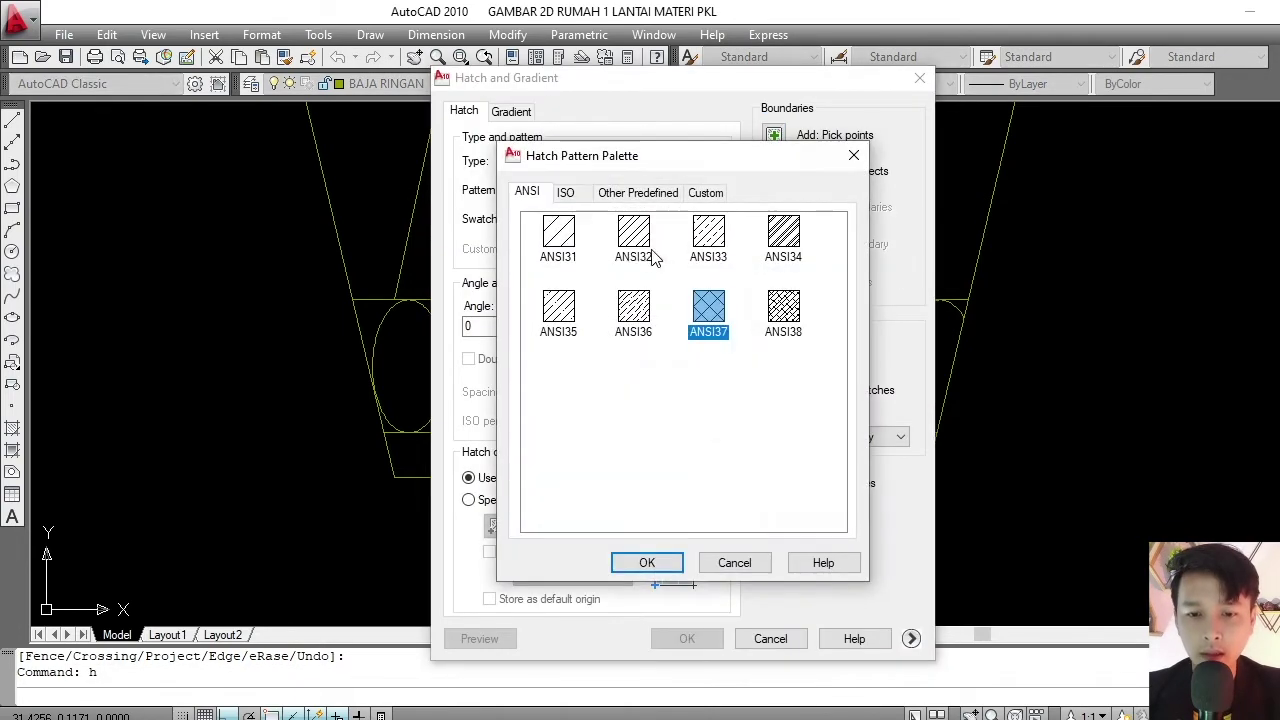
click(578, 197)
click(630, 197)
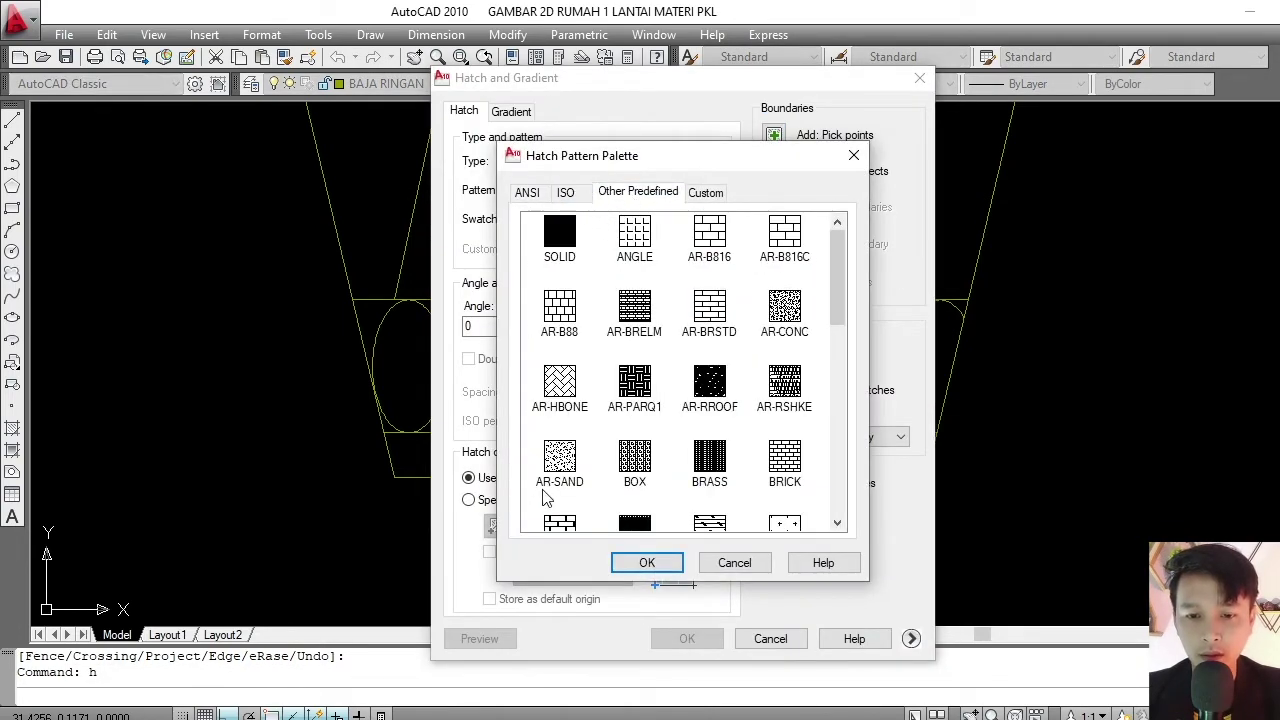
click(559, 460)
click(647, 562)
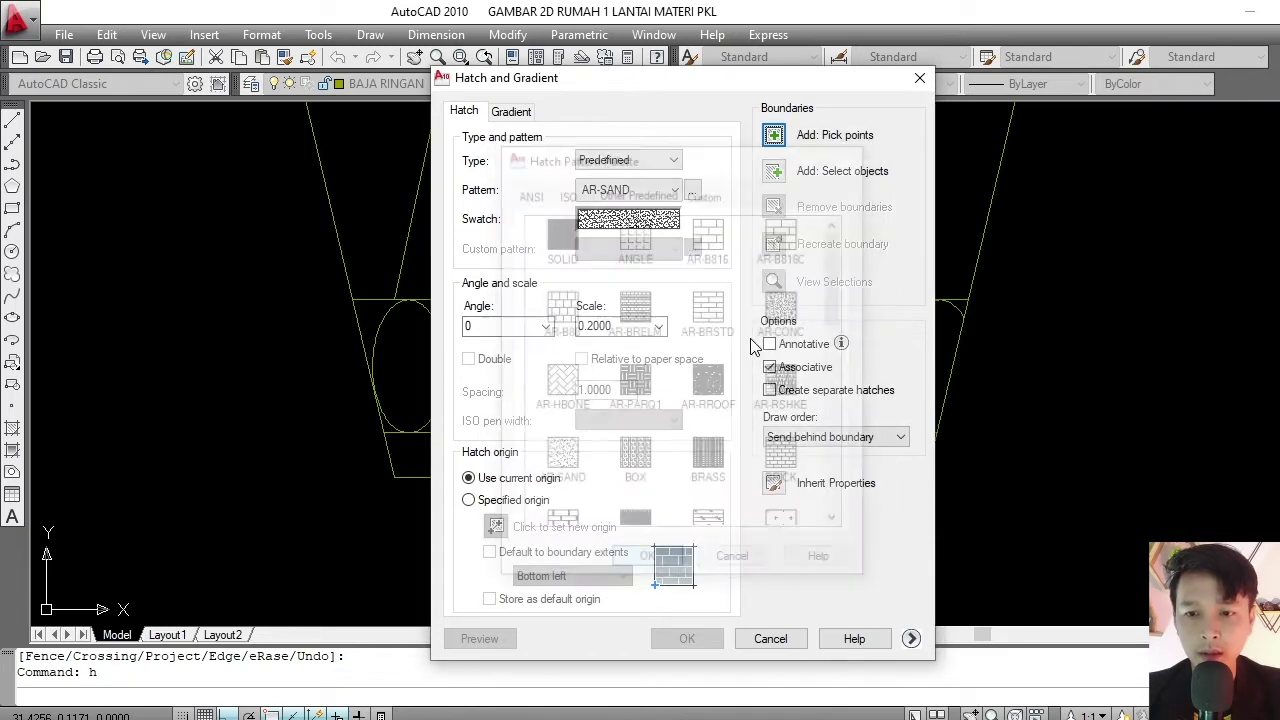
click(774, 135)
click(606, 457)
key(Escape)
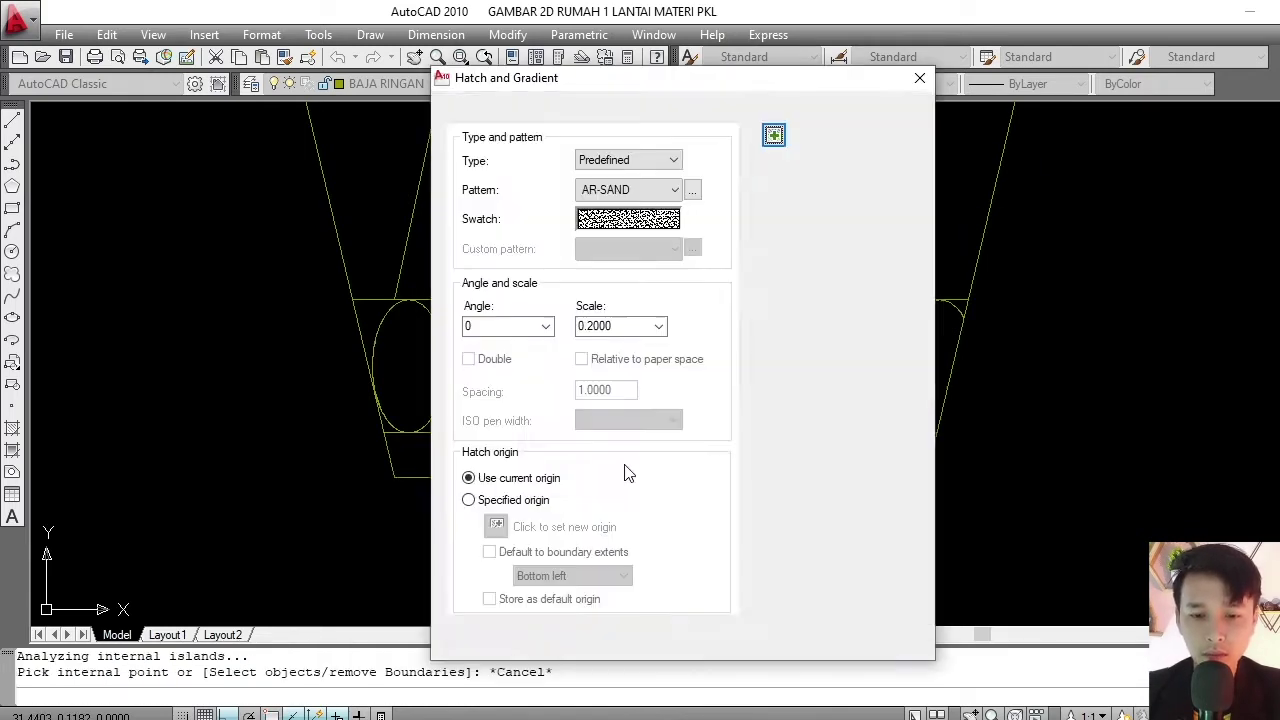
key(Escape)
scroll(644, 465, up, 2)
- Start a new hatch with the bottom strip beneath the ellipse row as its boundary, and preview it
text(h)
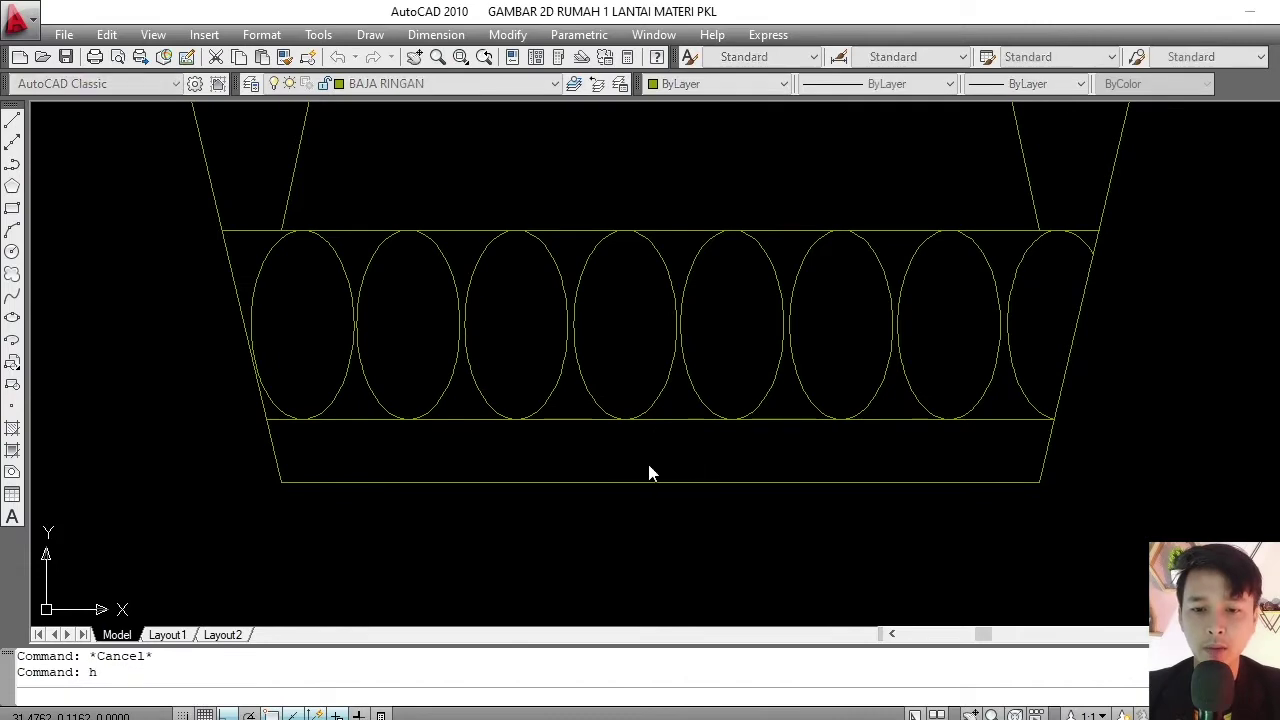
key(Return)
click(812, 148)
click(688, 444)
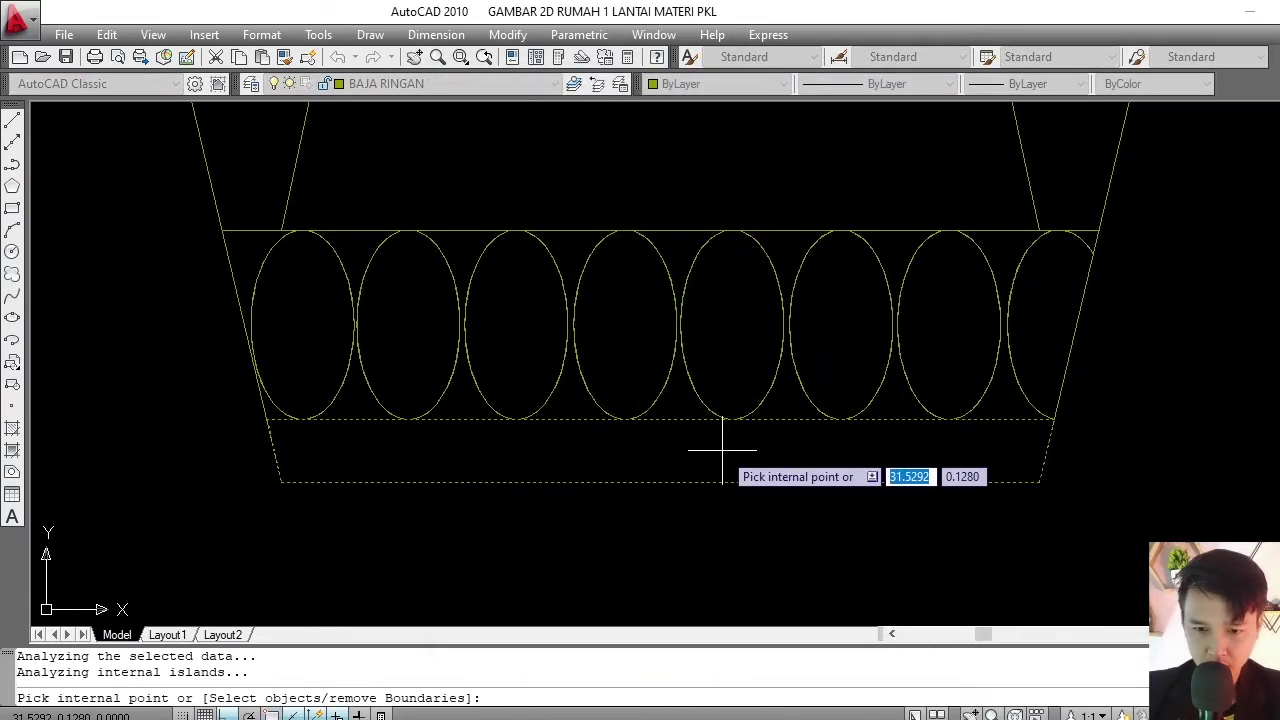
key(Return)
click(489, 639)
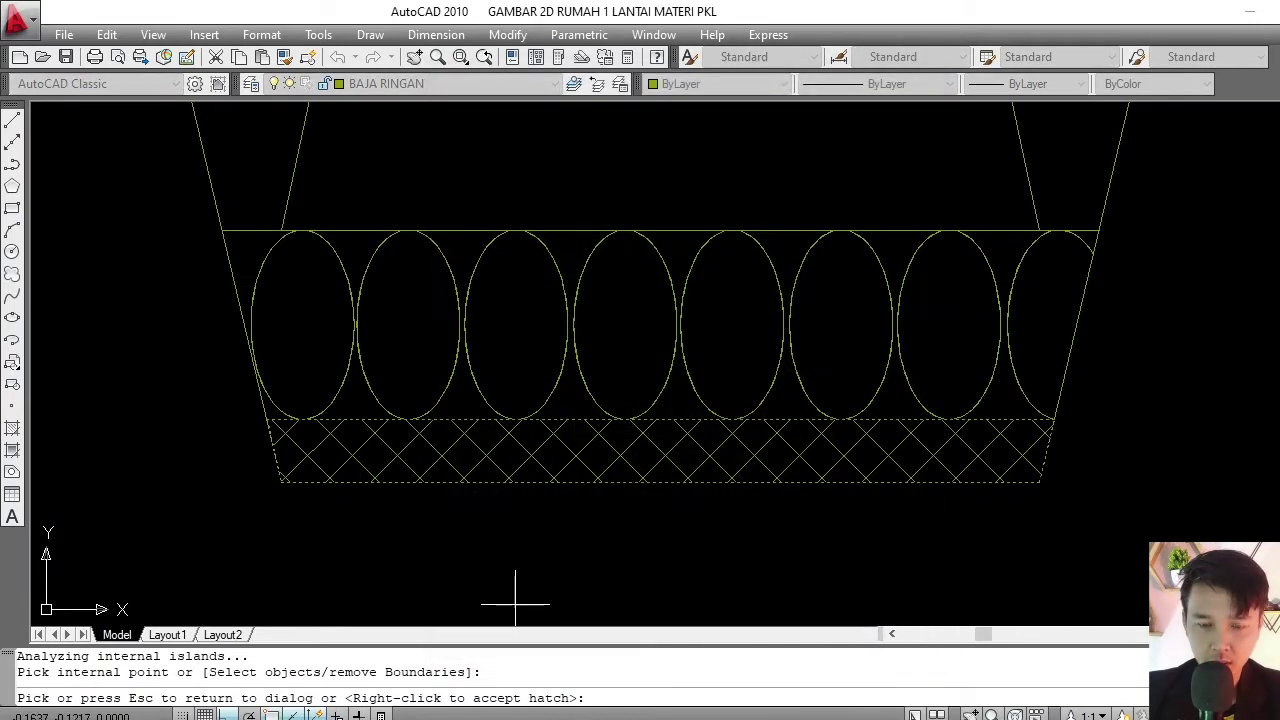
key(Escape)
- Switch the hatch pattern to AR-SAND and preview the sand fill
click(622, 220)
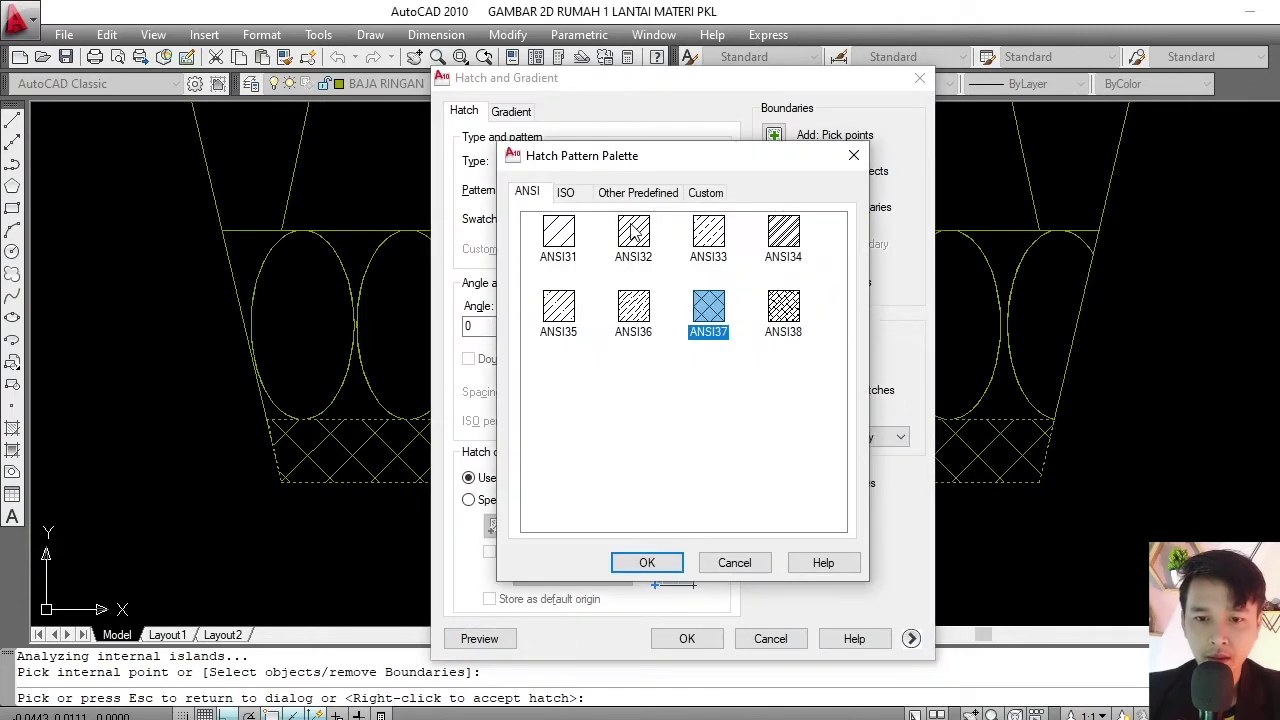
click(565, 192)
click(638, 191)
click(560, 462)
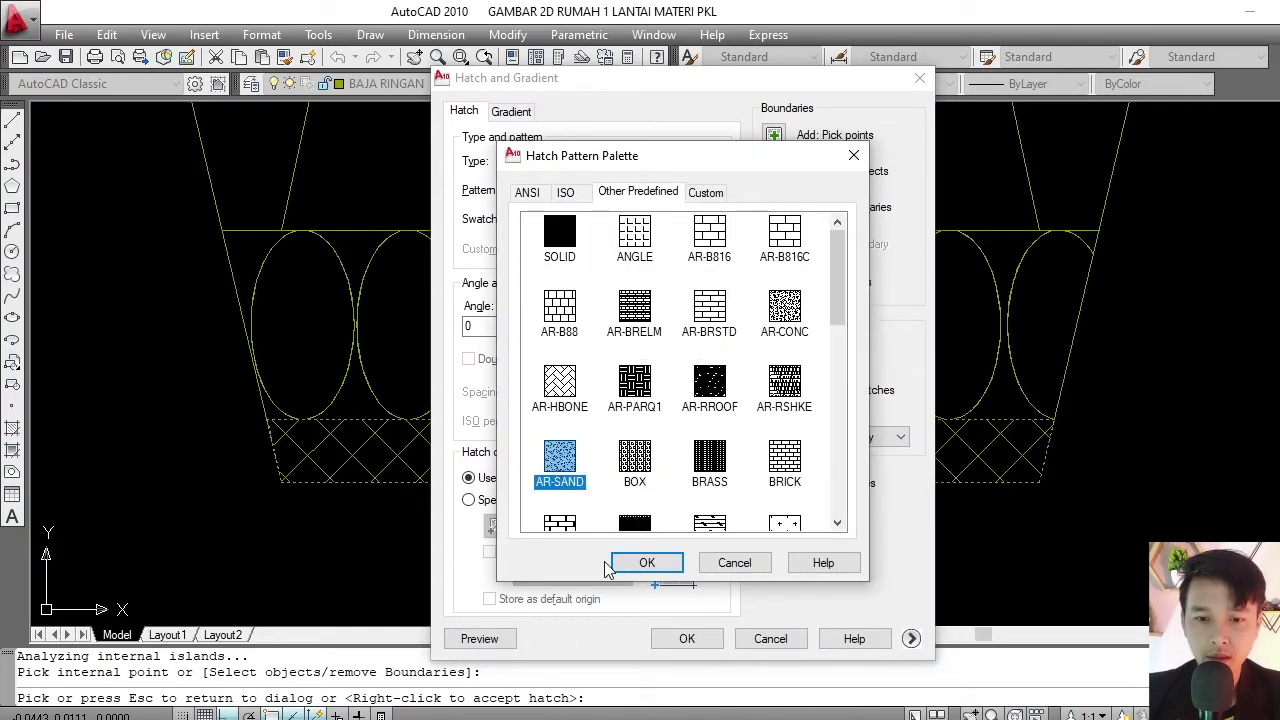
click(647, 562)
click(479, 638)
key(Escape)
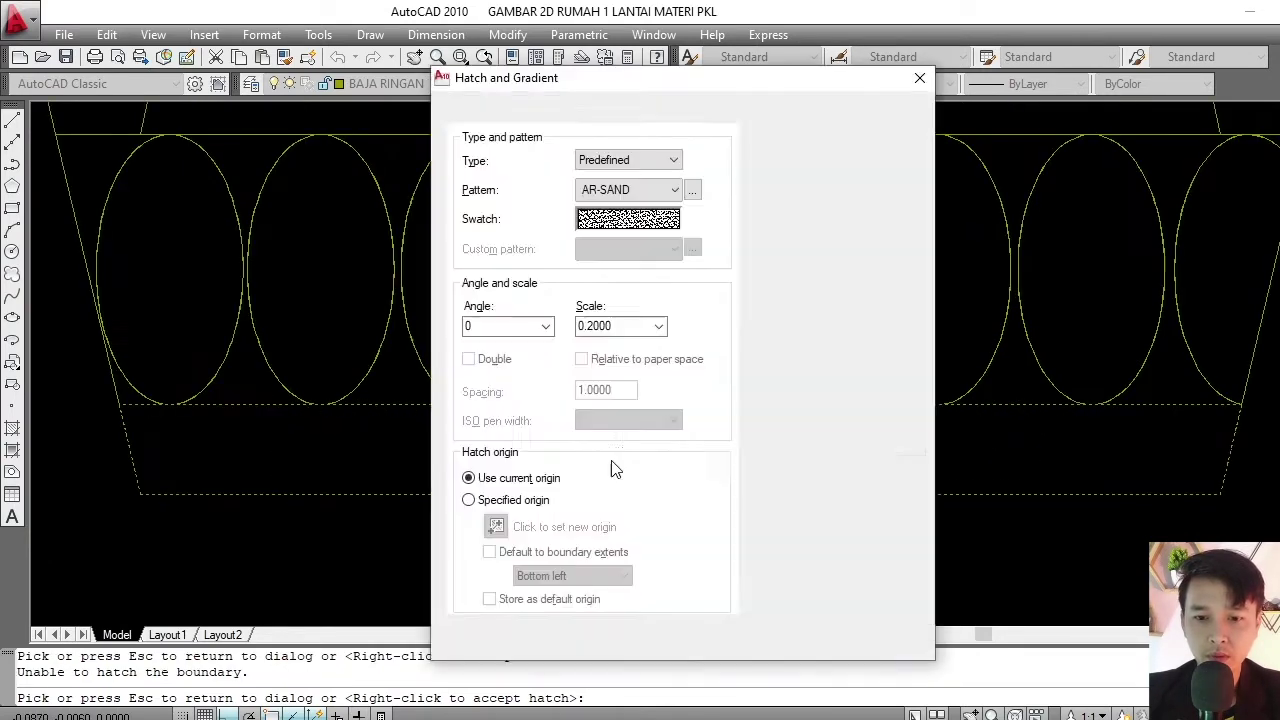
- Try AR-SAND hatch scales .01 and .002, previewing each
double_click(625, 326)
text(.01)
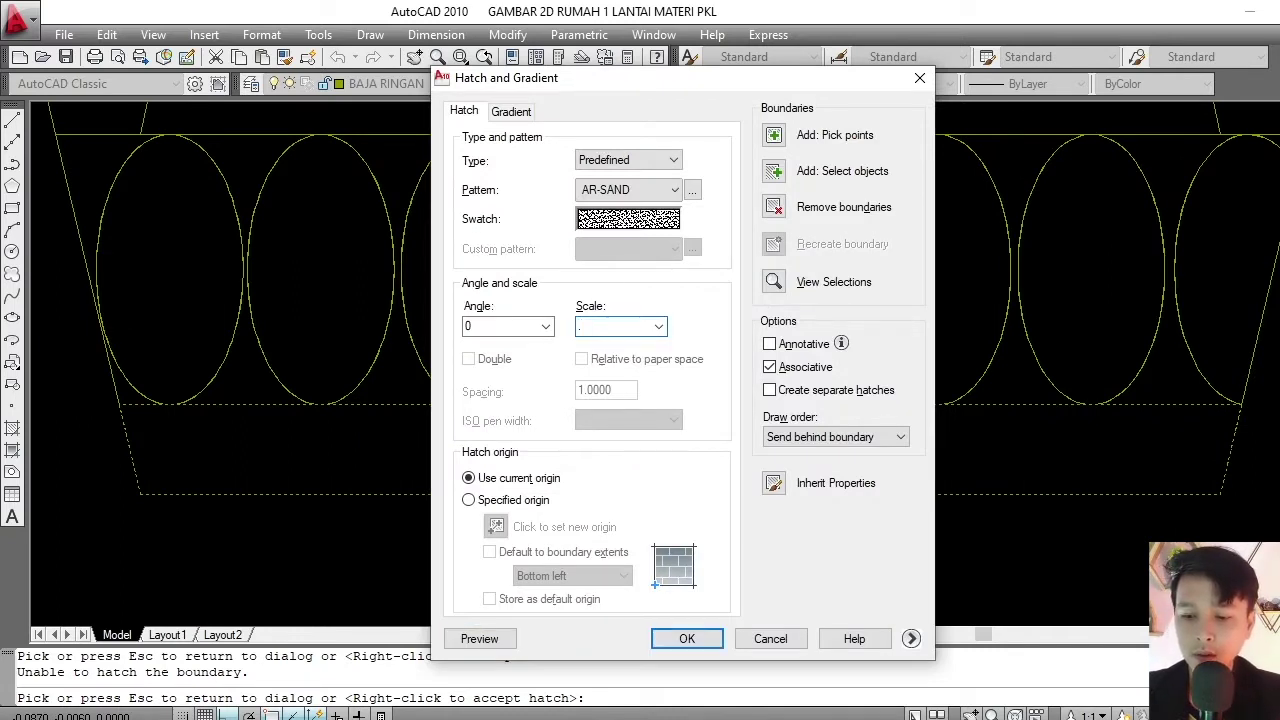
click(479, 638)
scroll(529, 491, down, 3)
scroll(614, 423, down, 2)
scroll(623, 420, up, 5)
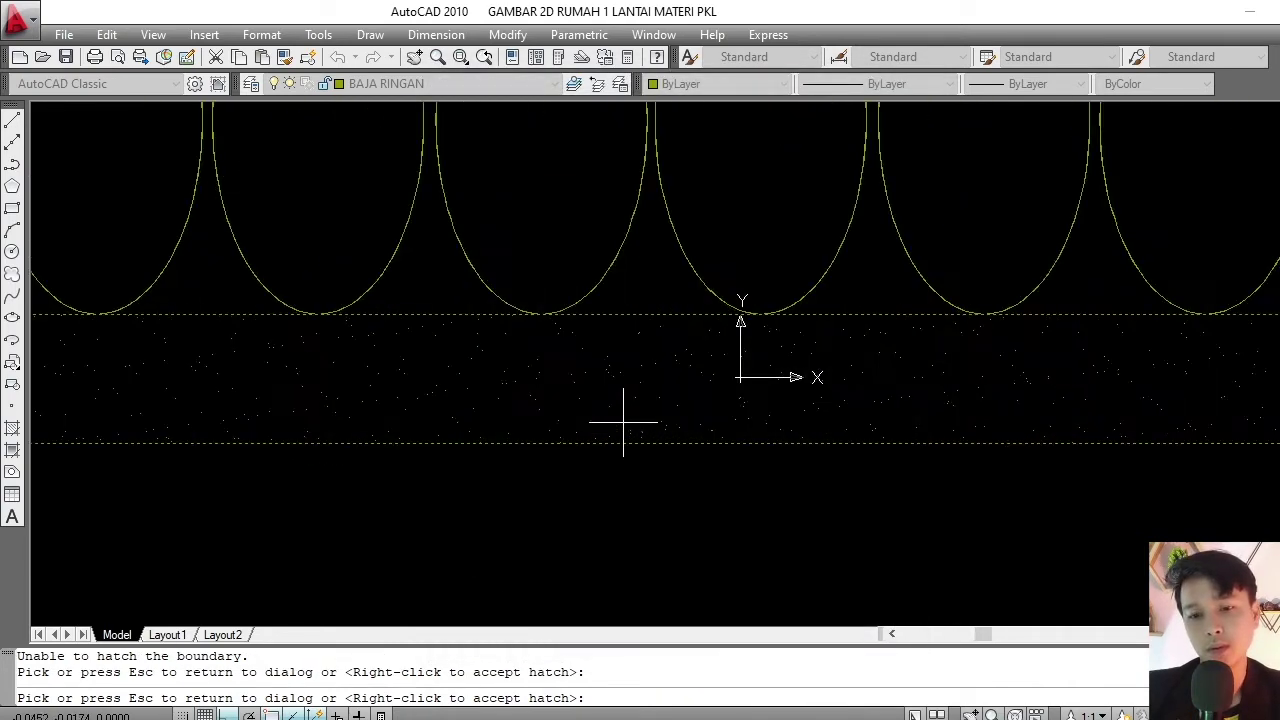
key(Escape)
double_click(589, 326)
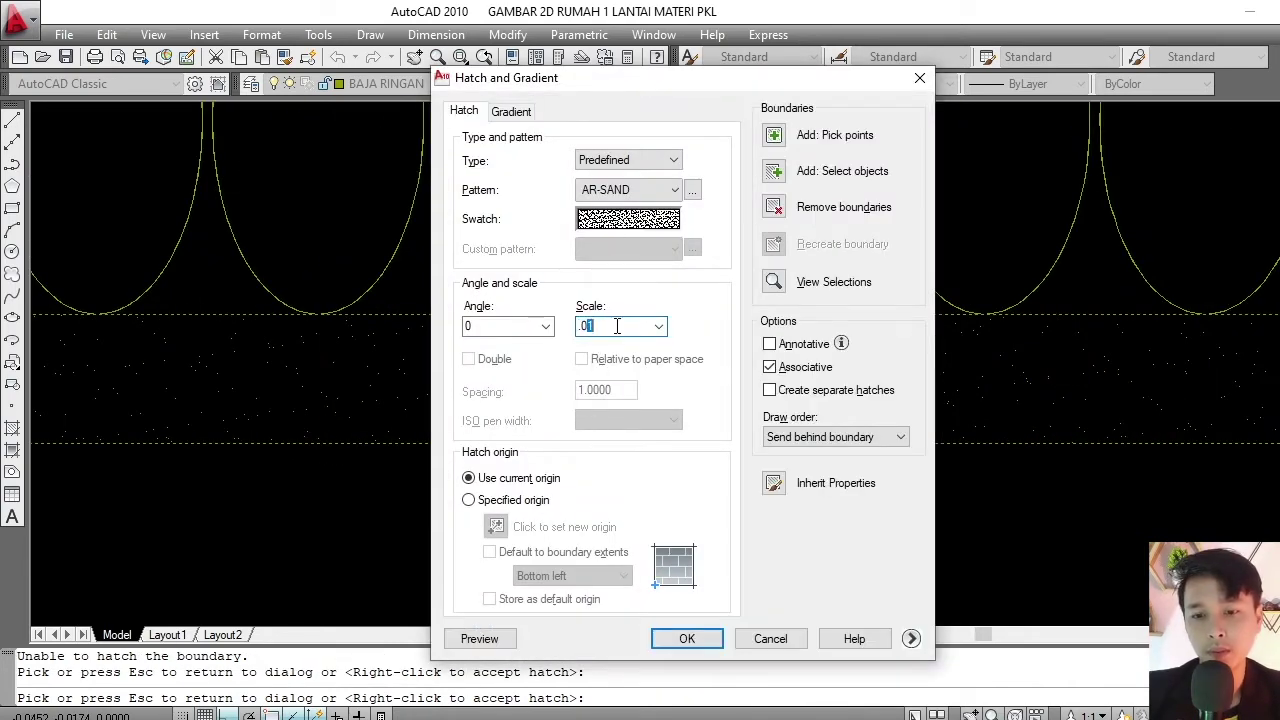
click(456, 645)
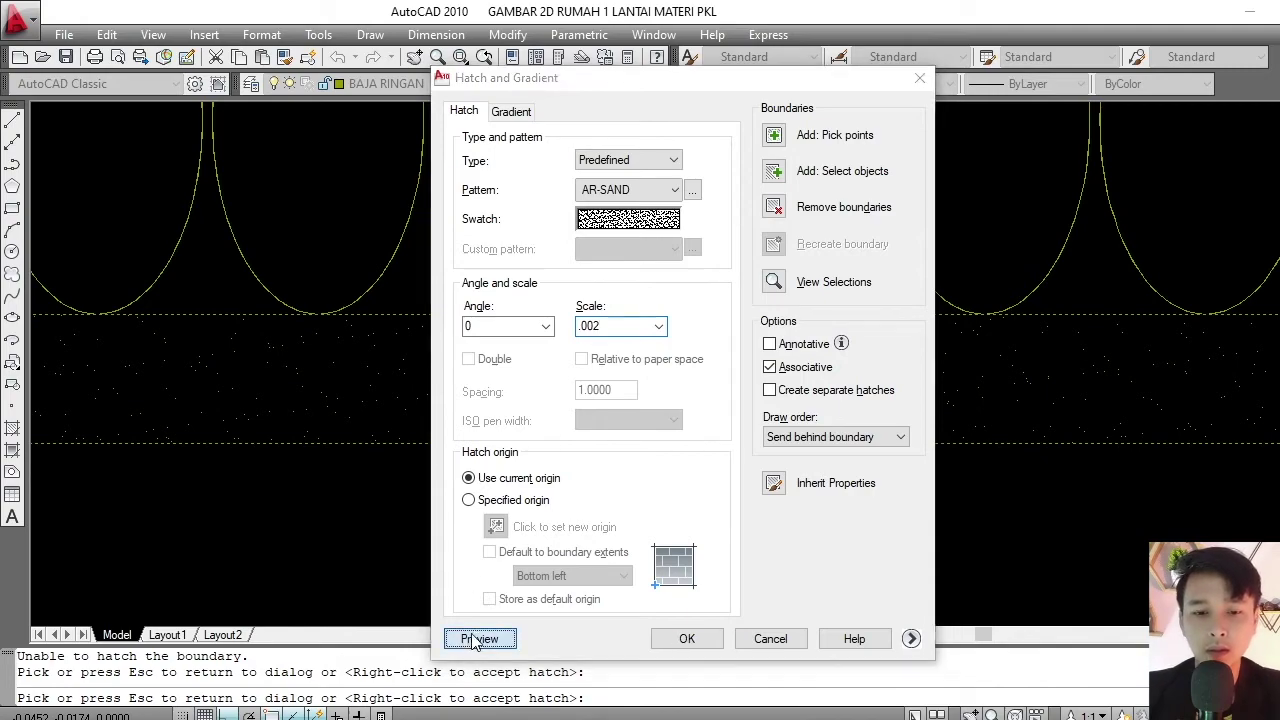
scroll(643, 391, down, 3)
scroll(643, 391, up, 4)
key(Escape)
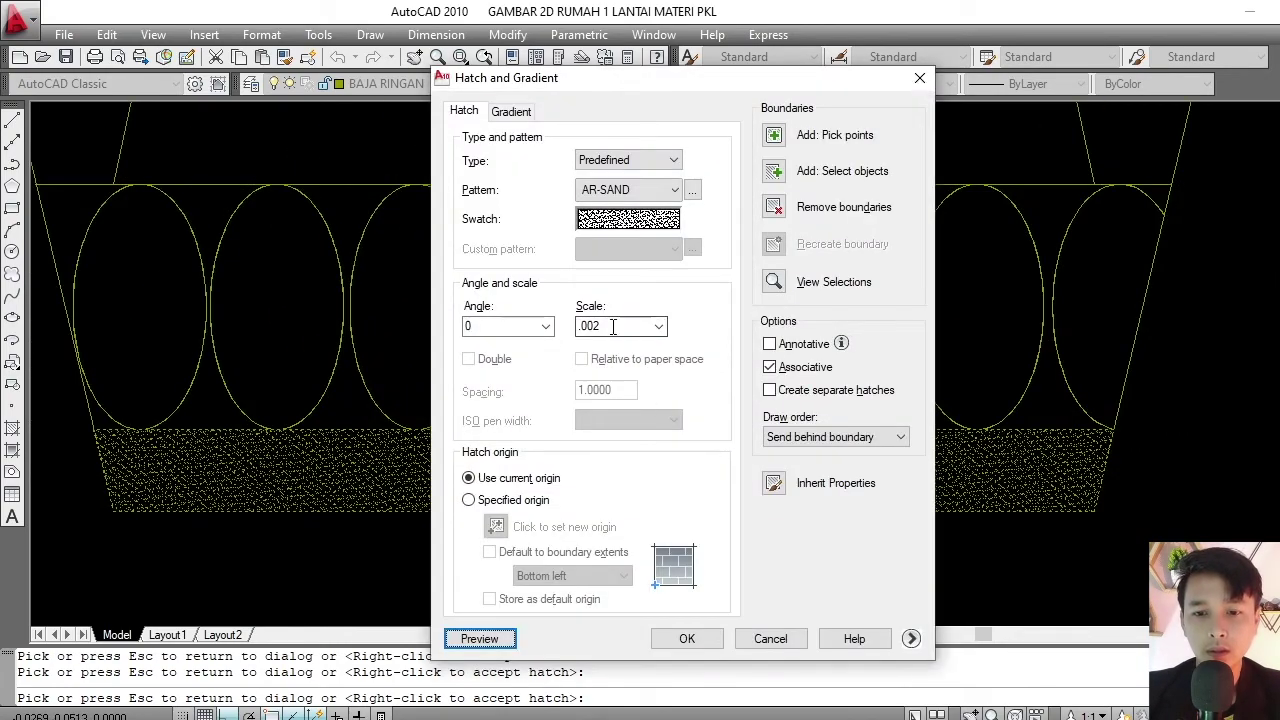
- Set the sand hatch scale to .004 and apply it to the bottom strip
double_click(591, 326)
text(.004)
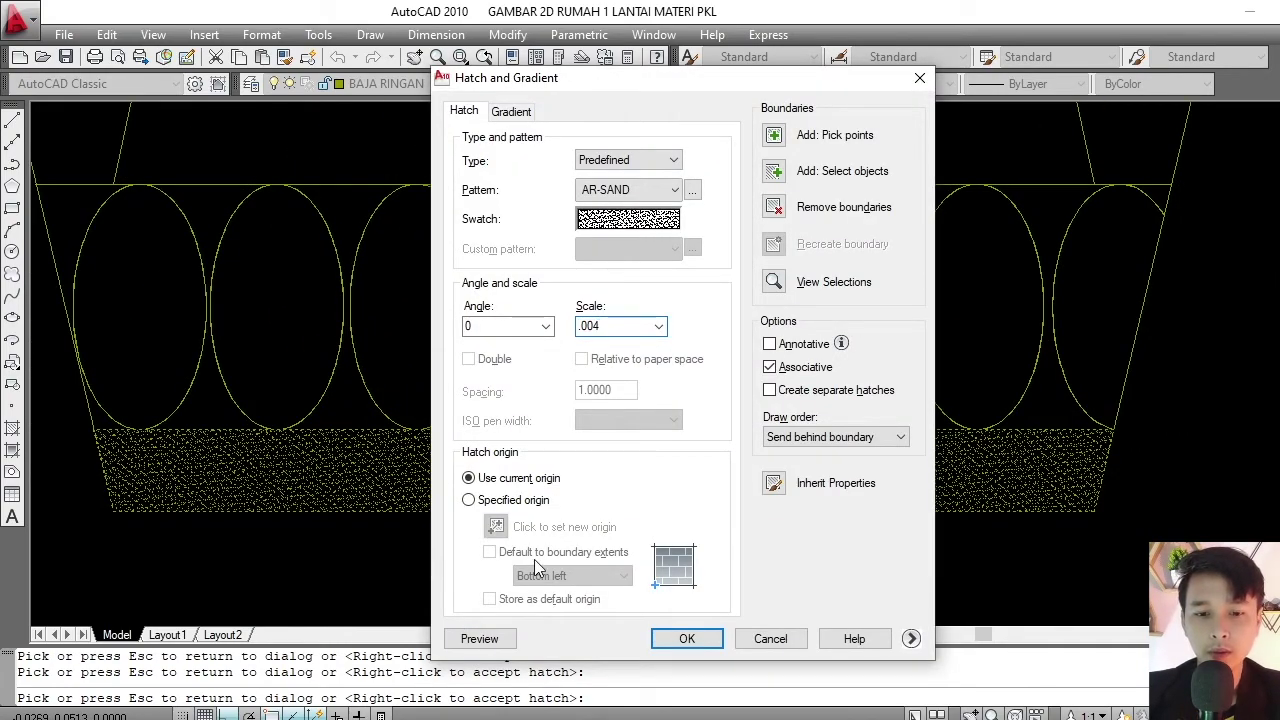
click(499, 648)
key(Escape)
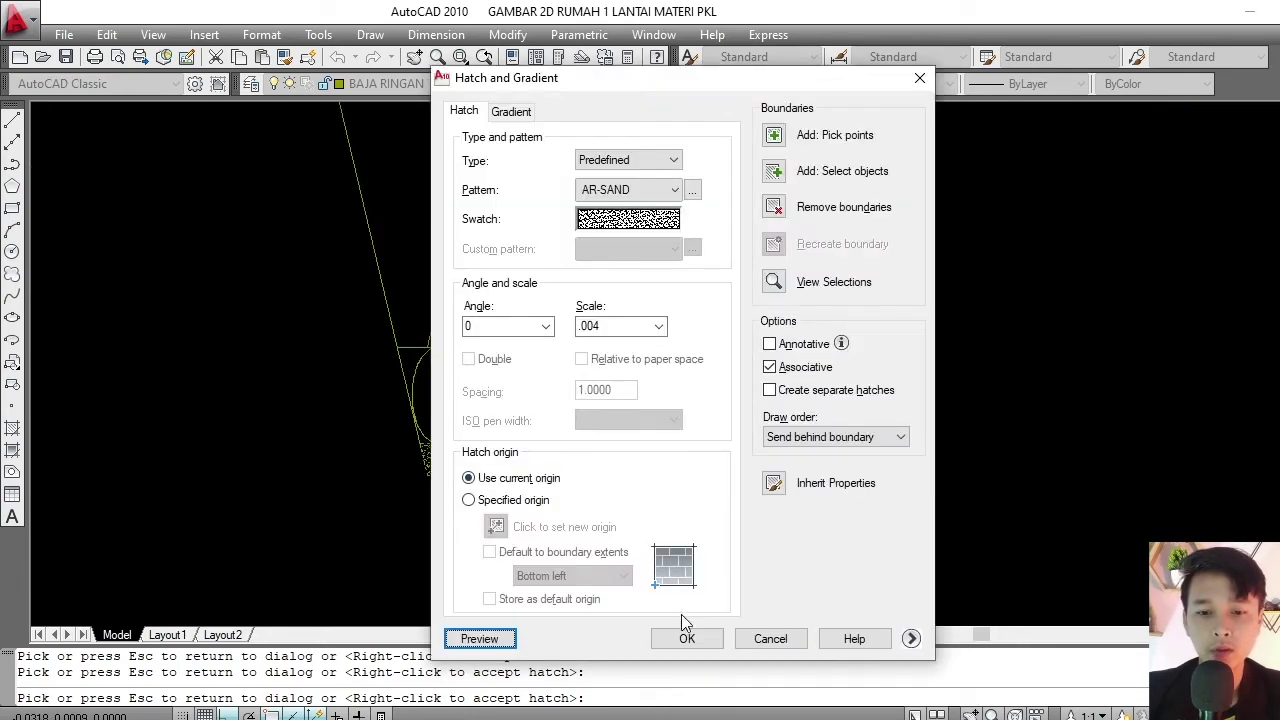
click(682, 643)
scroll(651, 371, down, 3)
scroll(686, 323, up, 2)
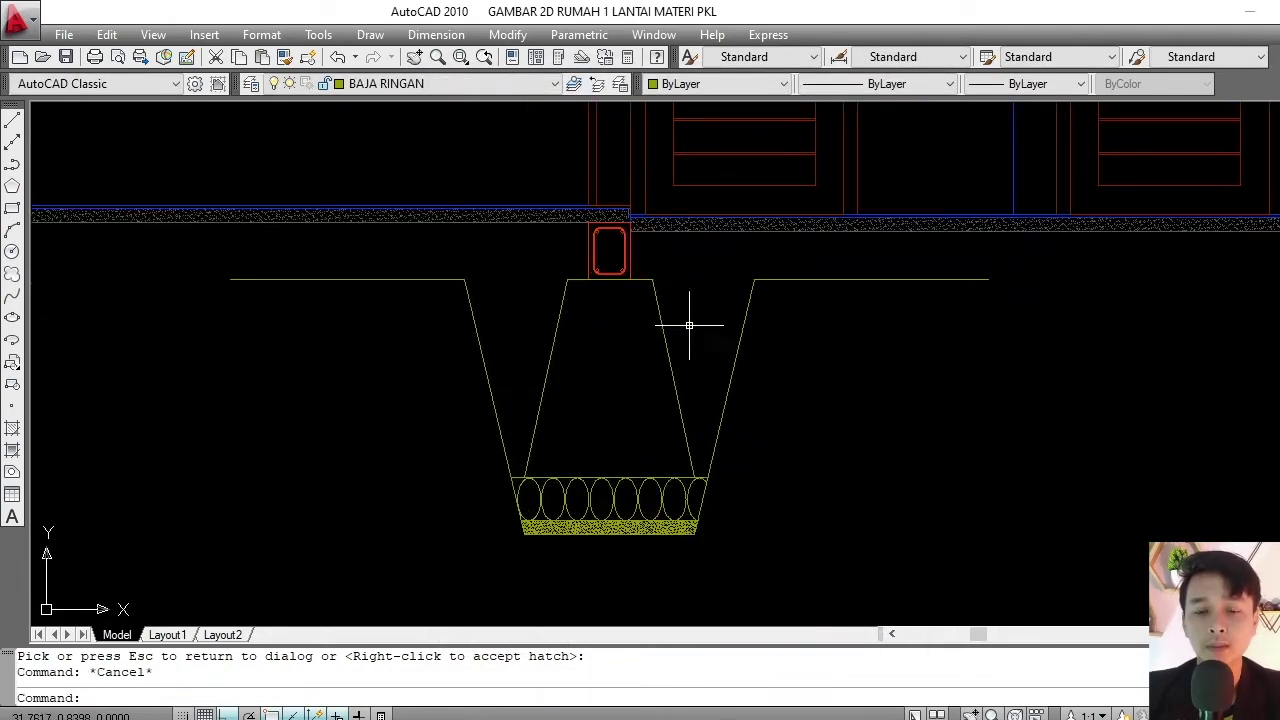
middle_drag(686, 323, 706, 290)
- Start a new hatch and choose the GRAVEL pattern
scroll(650, 332, up, 2)
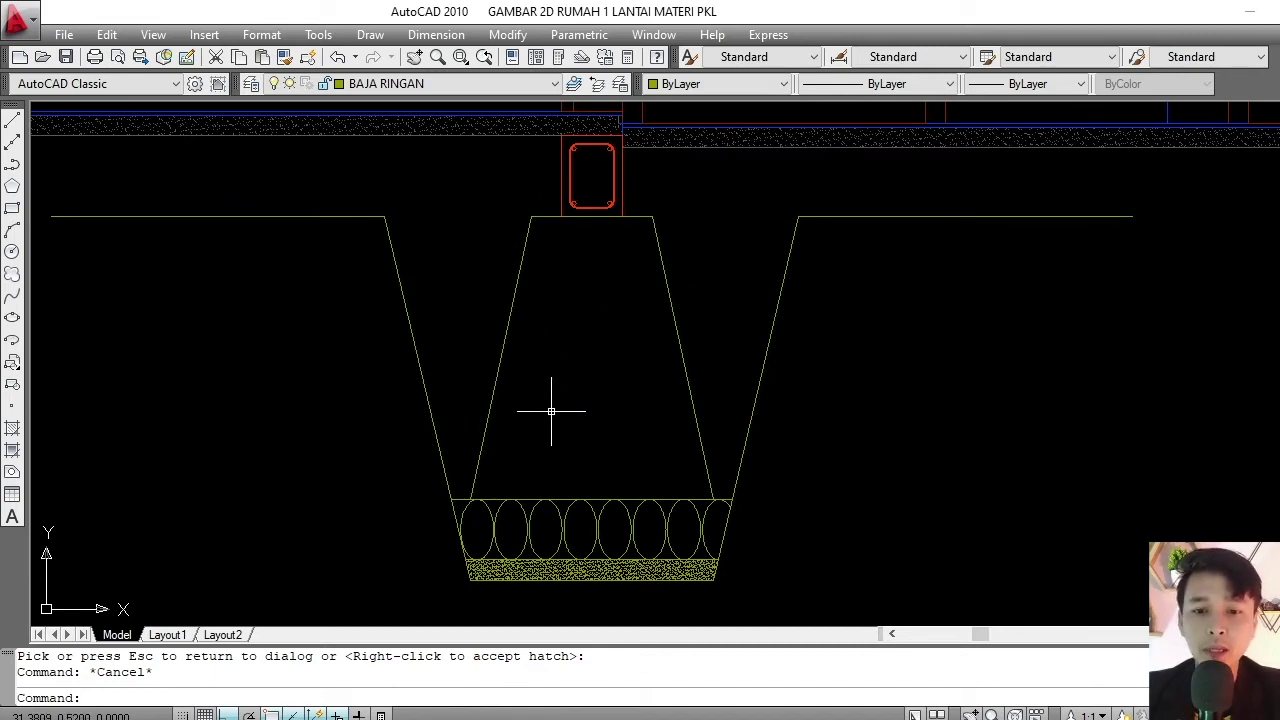
text(h)
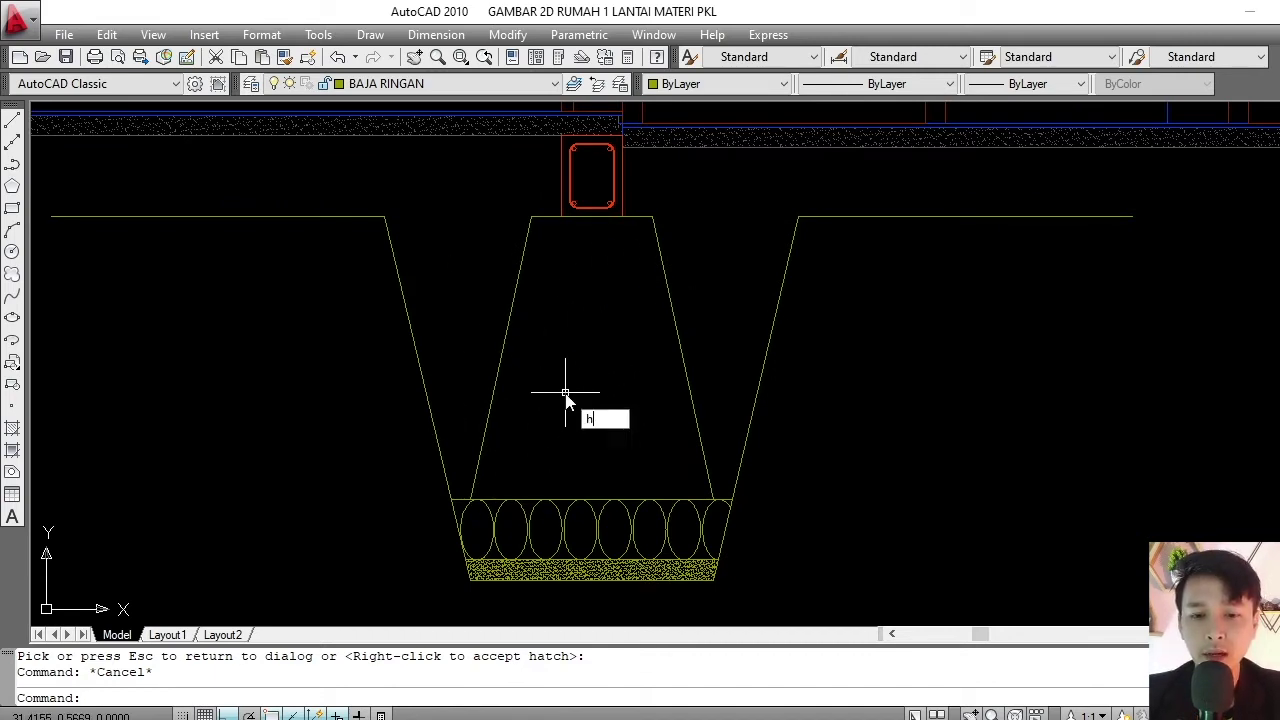
key(Return)
click(661, 229)
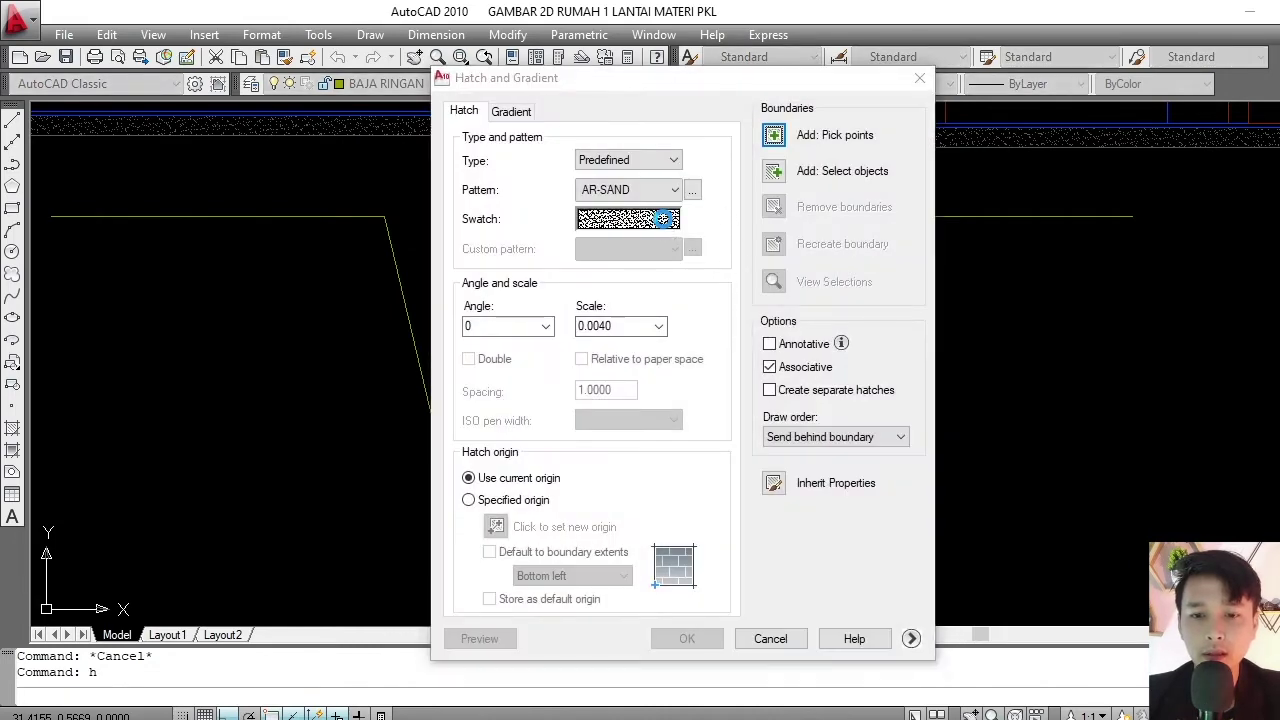
drag(840, 269, 838, 388)
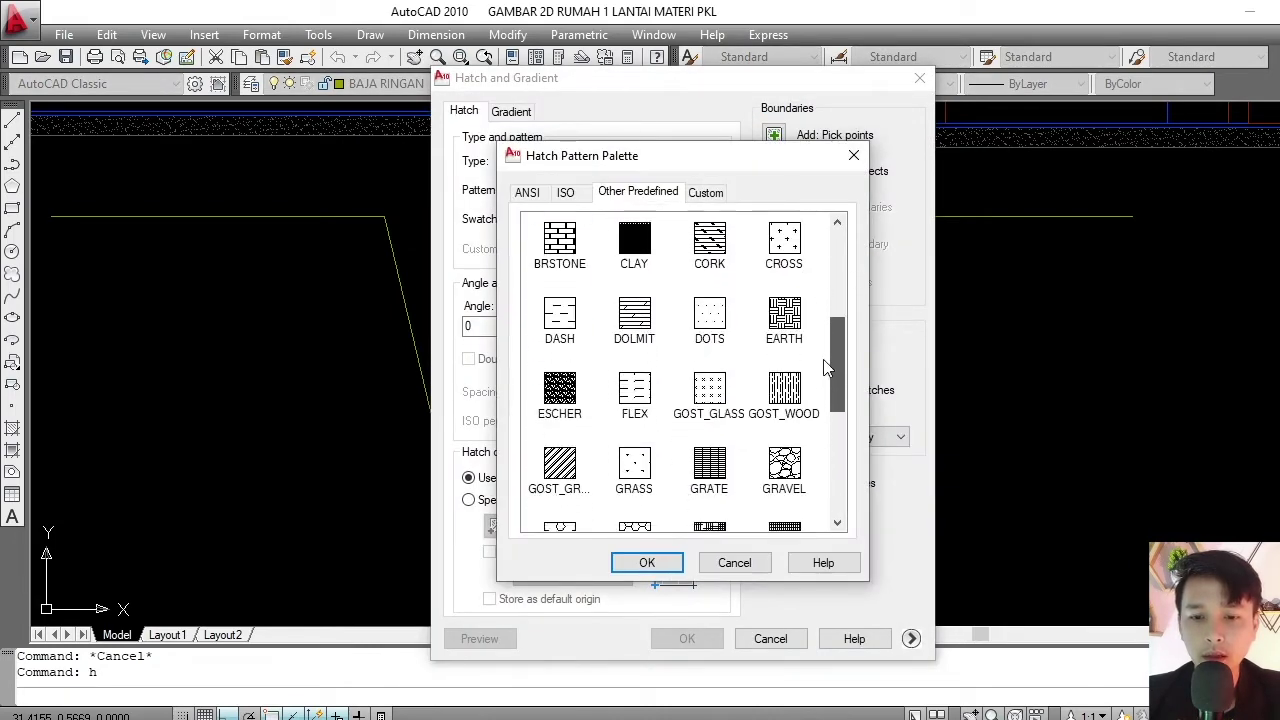
click(785, 368)
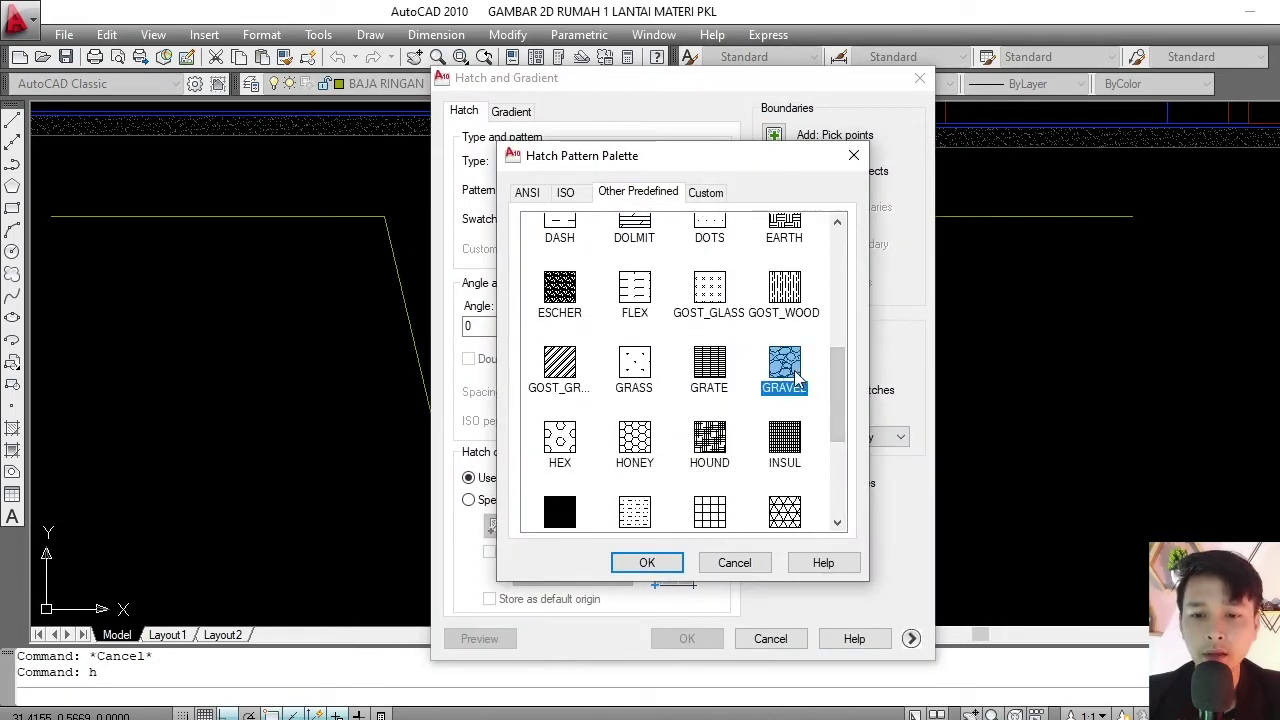
click(647, 562)
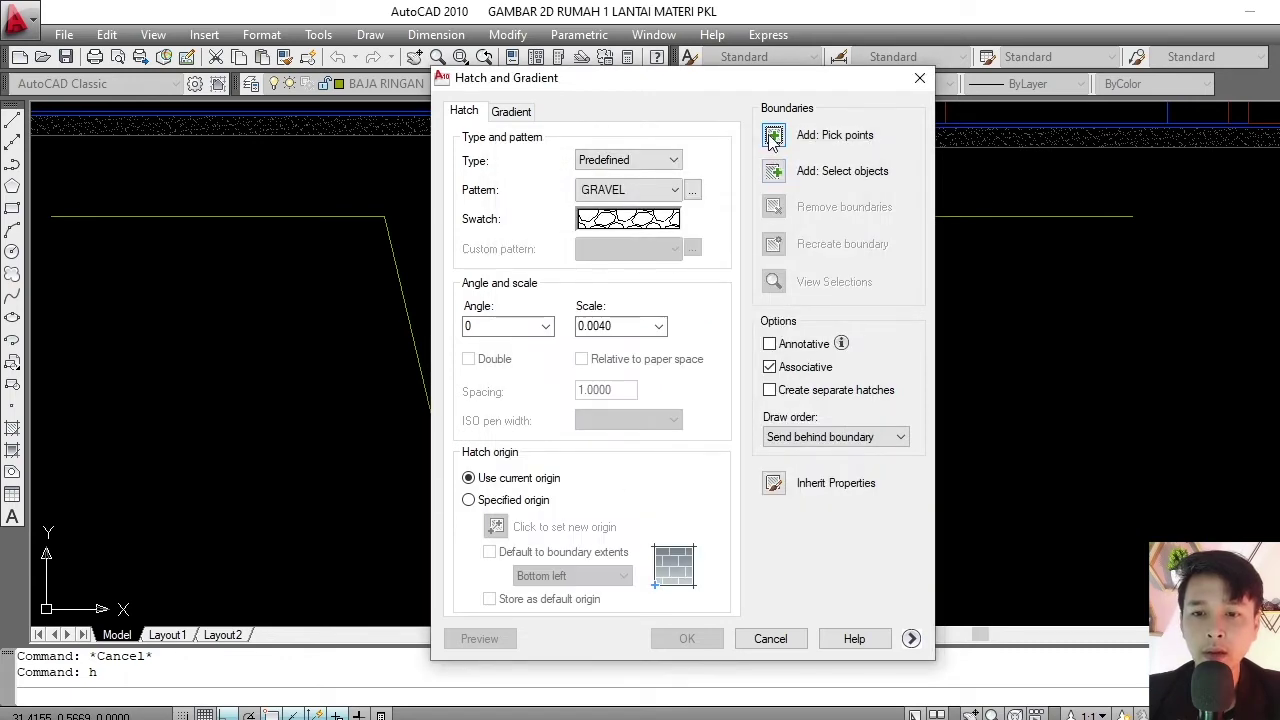
- Pick the trapezoid footing as the hatch area and preview the gravel fill
click(773, 138)
click(645, 345)
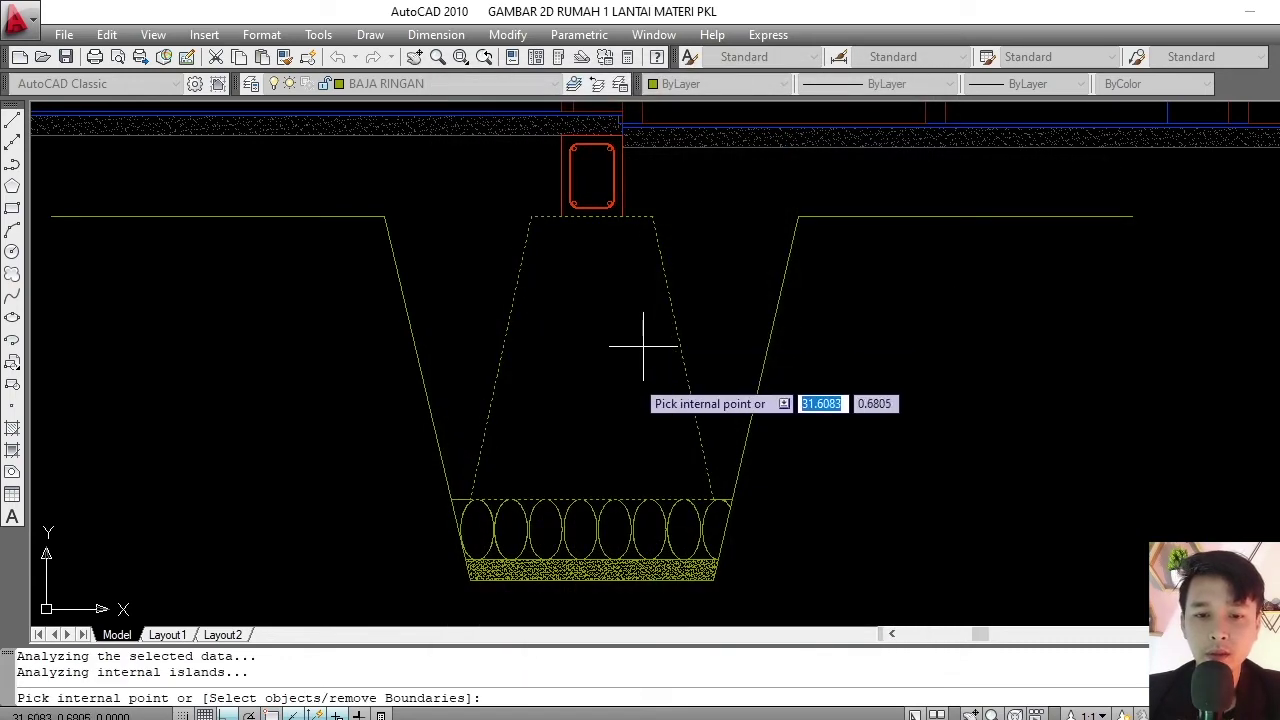
key(Return)
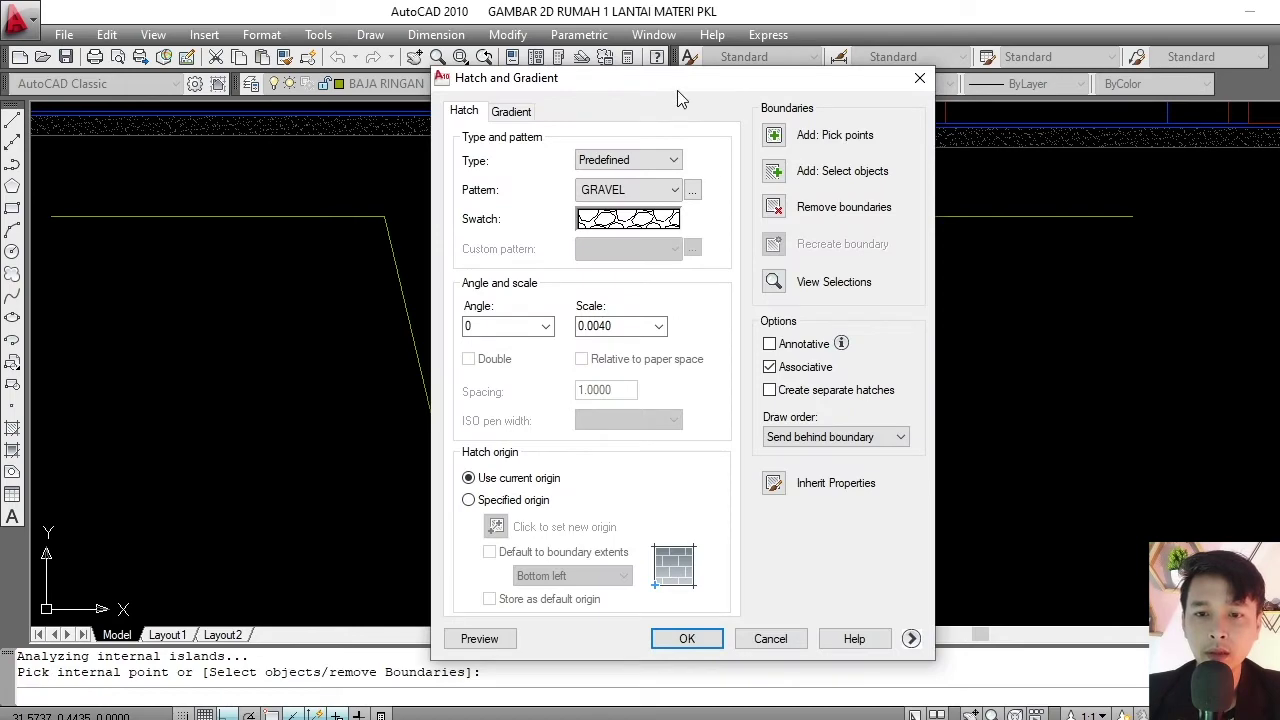
drag(677, 97, 1019, 59)
click(821, 602)
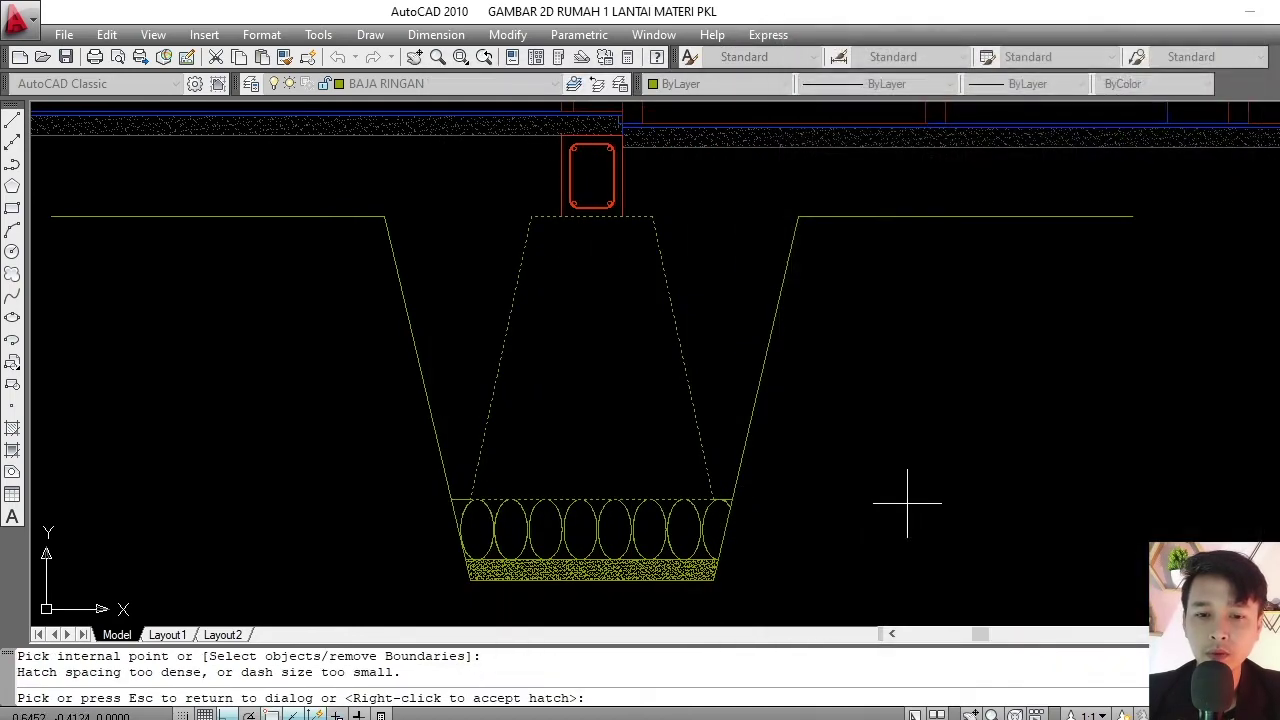
click(907, 503)
- Try gravel hatch scales 0.01 and 0.1, previewing each
double_click(940, 289)
text(0.01)
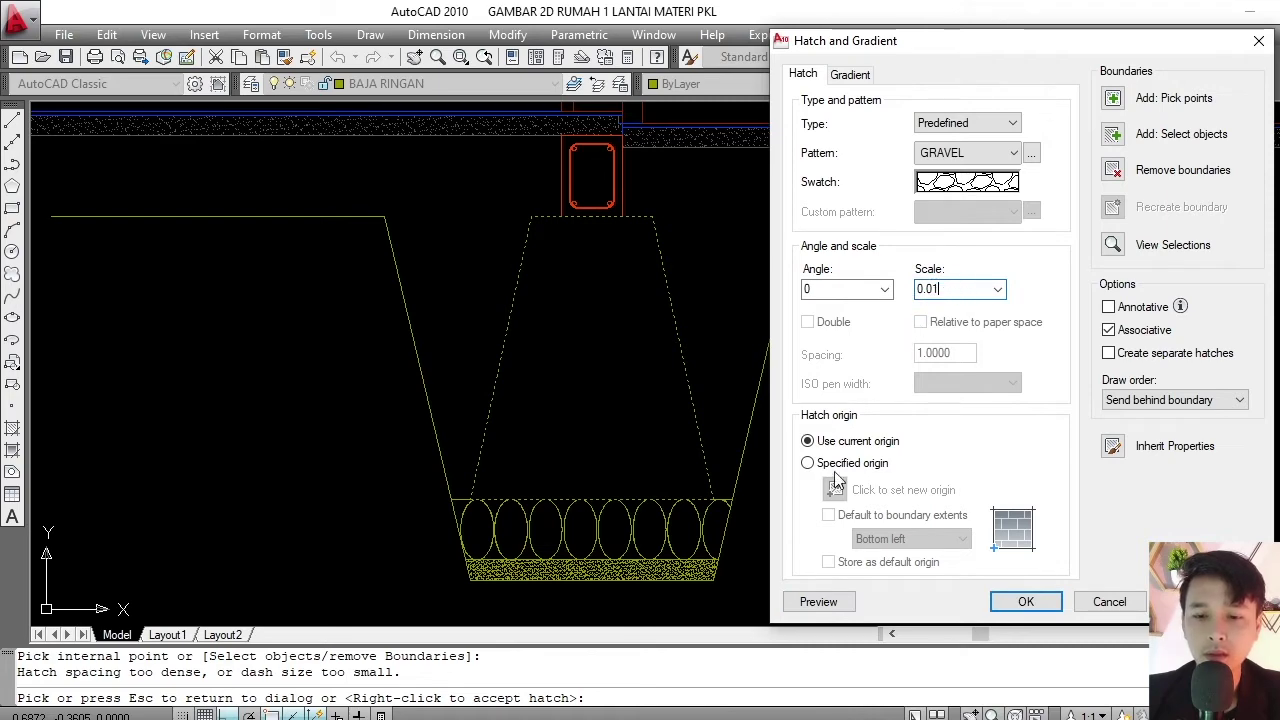
click(810, 603)
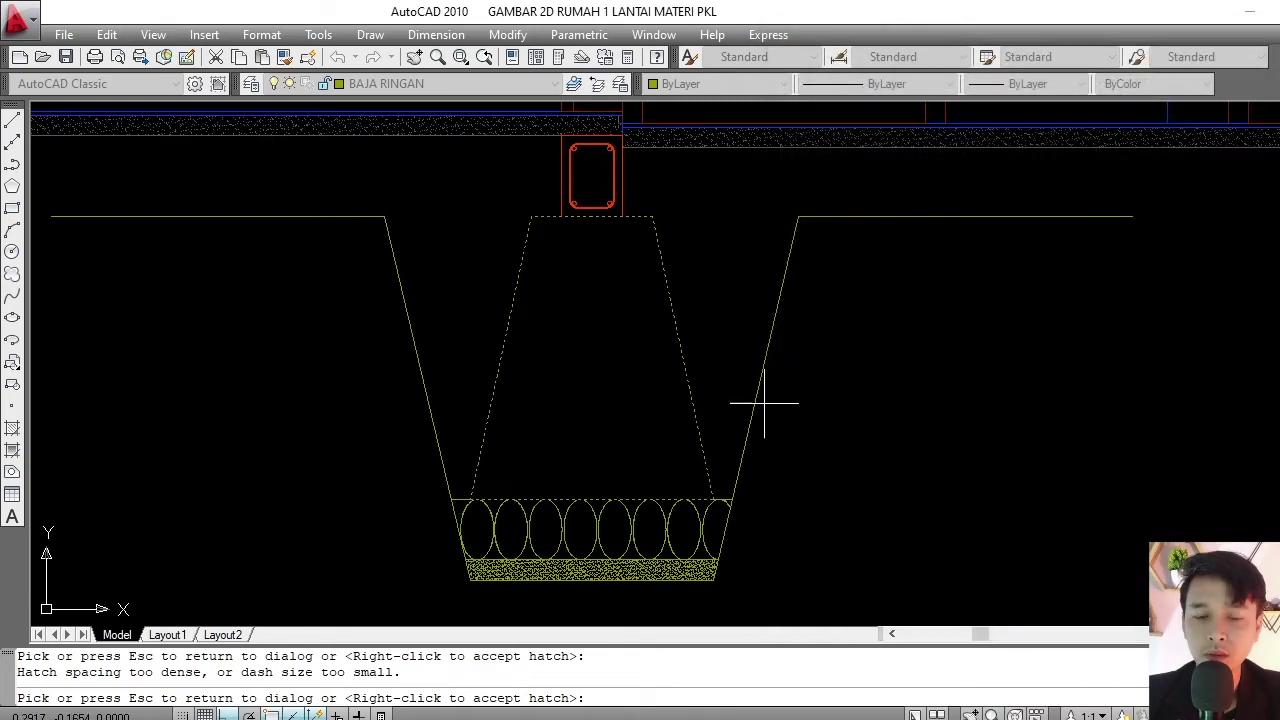
click(677, 391)
double_click(929, 289)
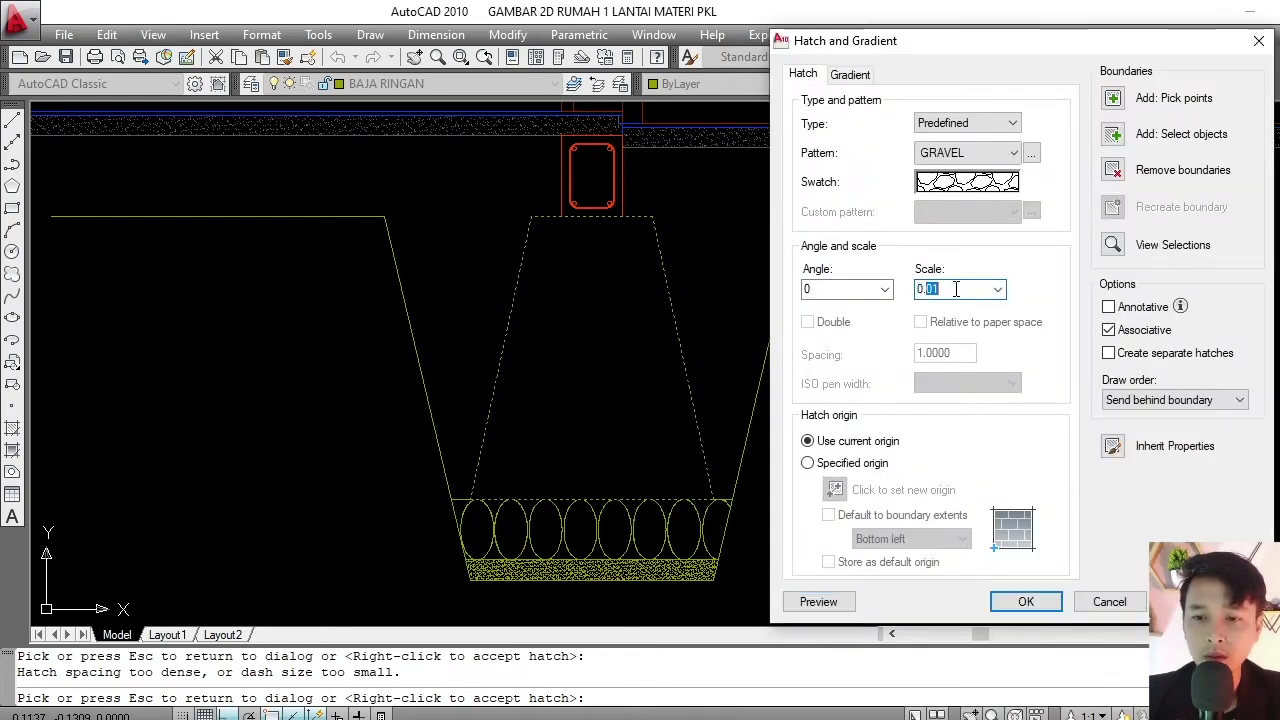
click(815, 601)
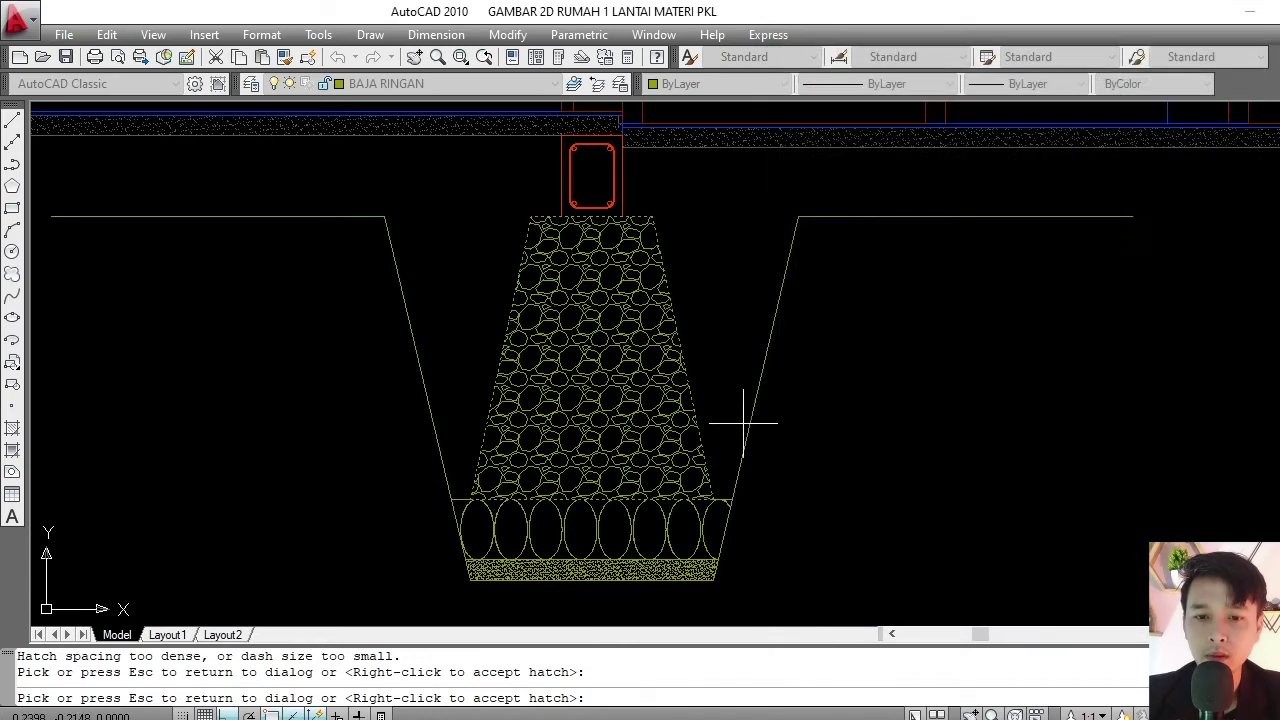
click(694, 423)
- Set the gravel scale to 0.3 and apply the hatch to the footing
double_click(928, 289)
text(0.3)
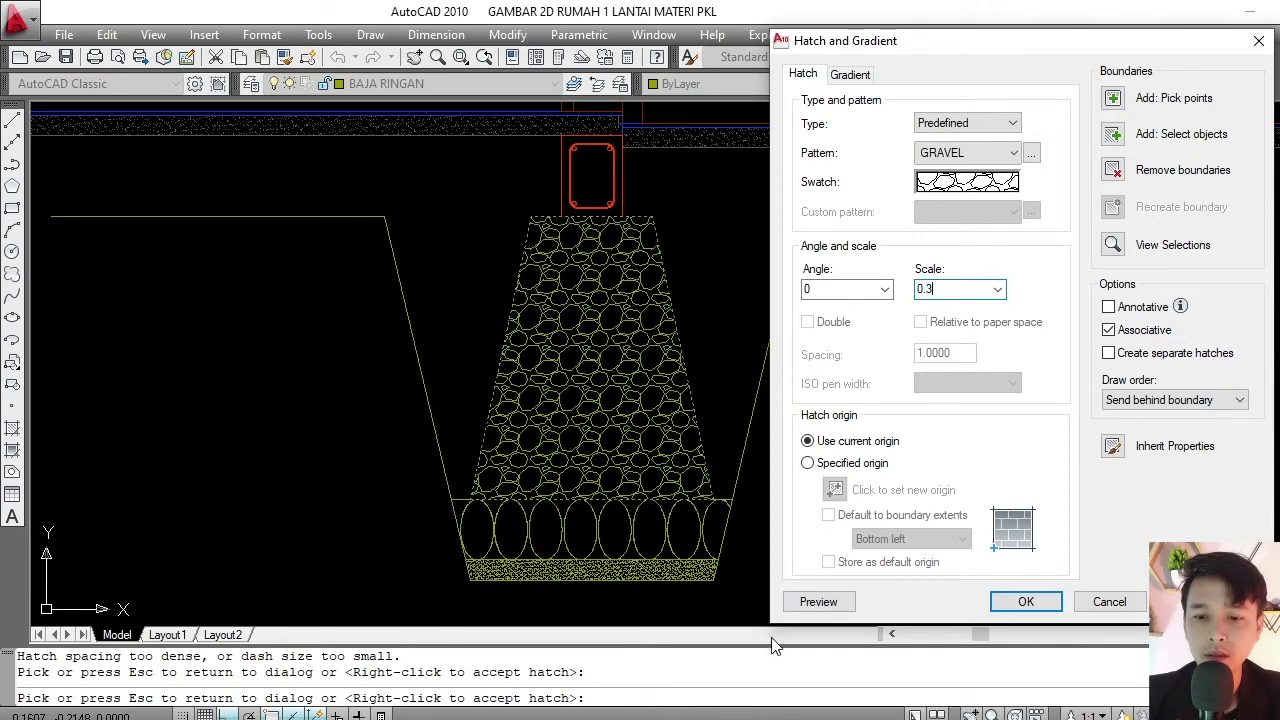
click(816, 601)
click(786, 477)
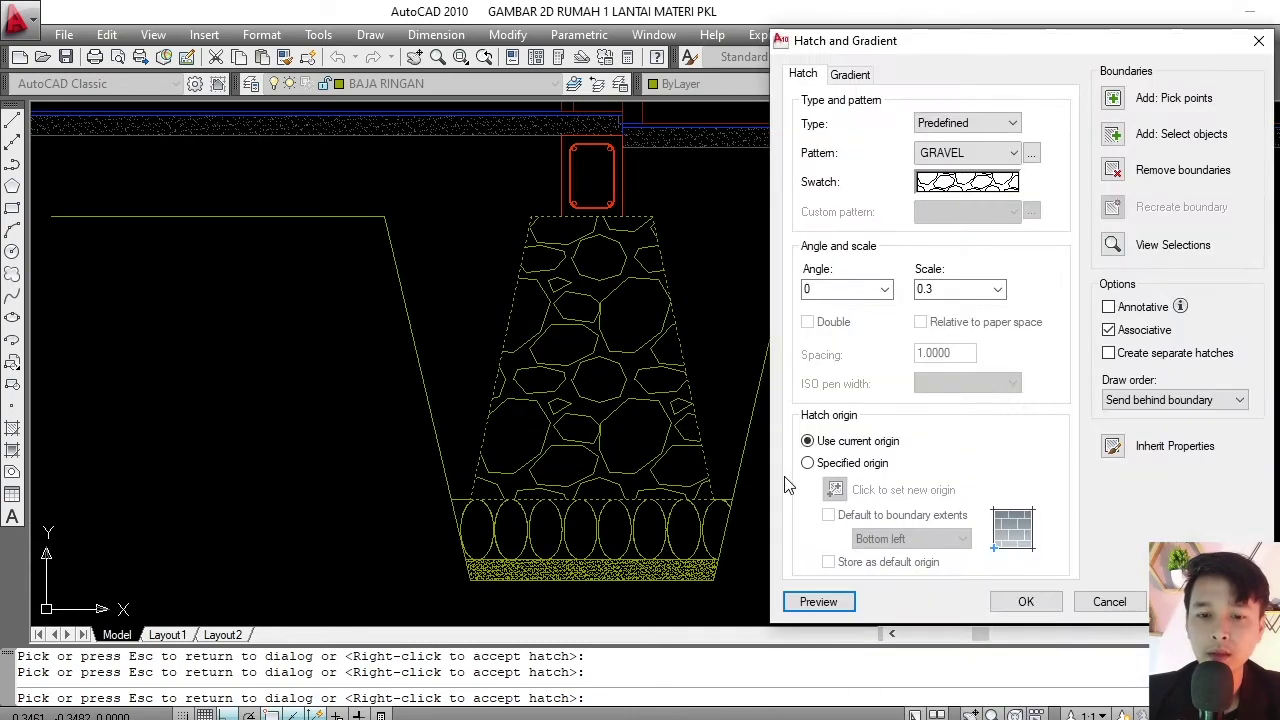
click(1026, 601)
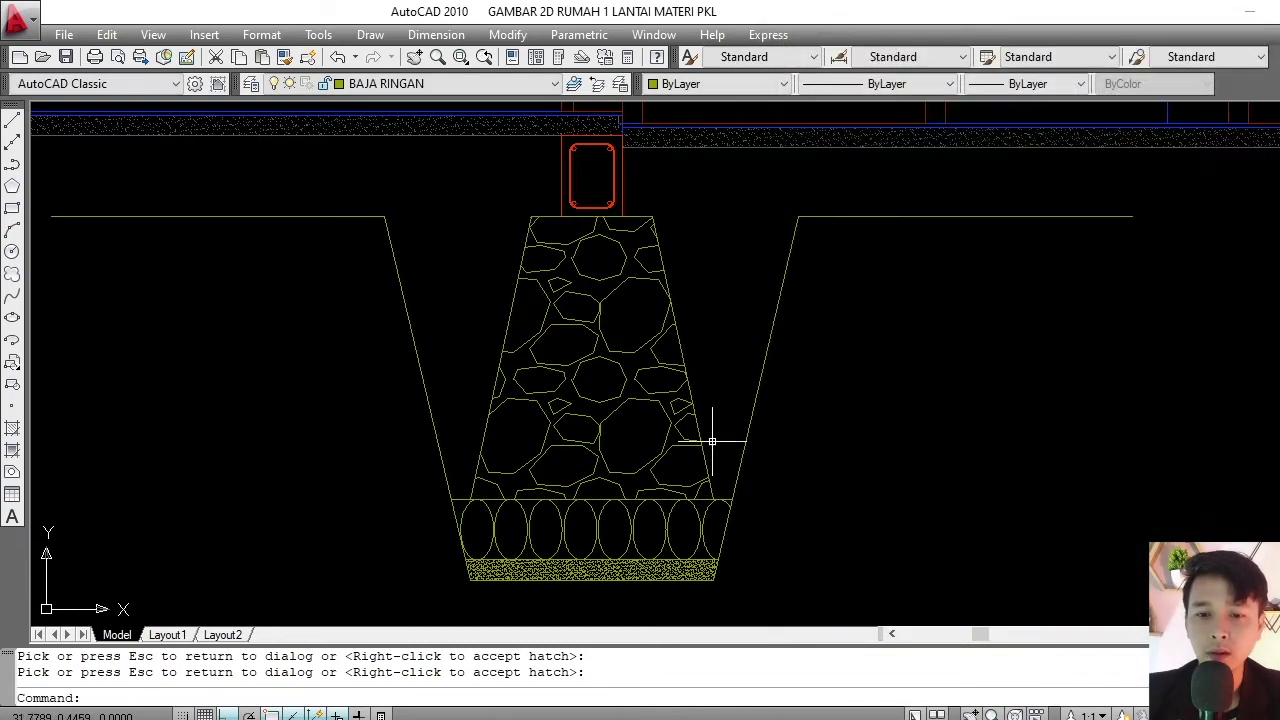
scroll(709, 437, down, 5)
- Create a new PONDASI layer with colour 170 in the Layer Properties Manager
scroll(680, 400, up, 8)
click(853, 452)
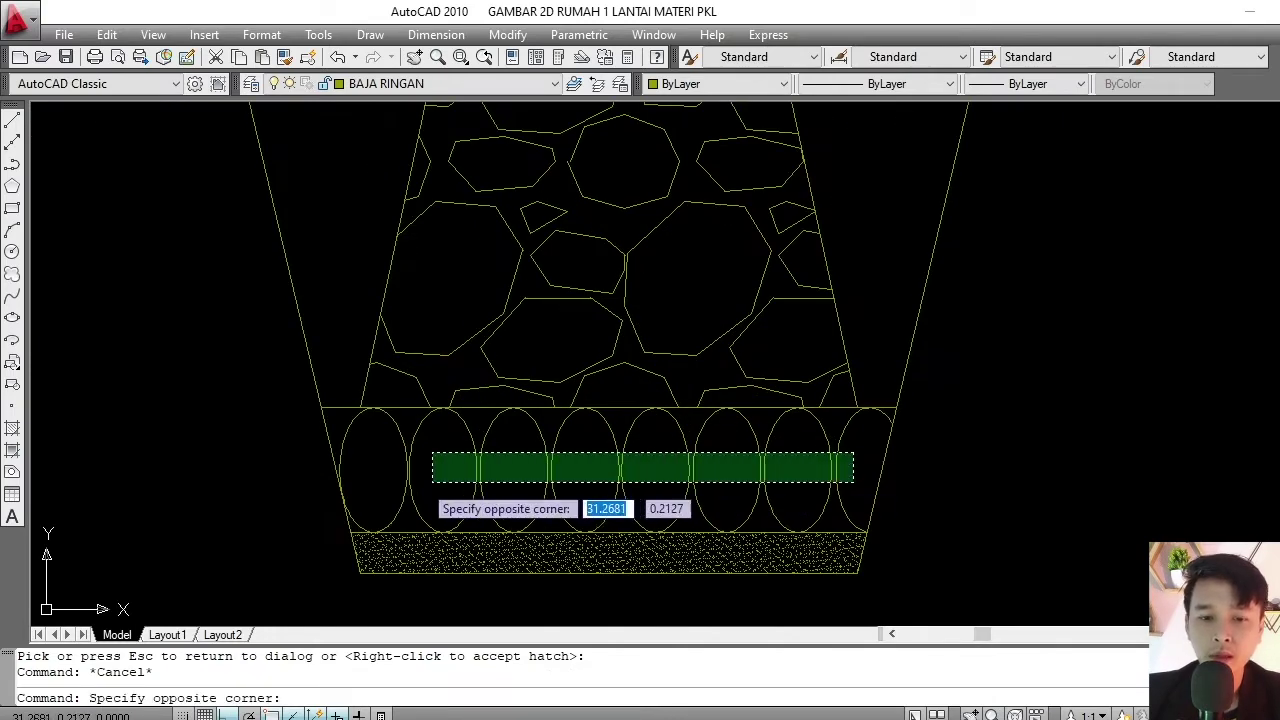
click(432, 480)
scroll(586, 357, down, 5)
key(Escape)
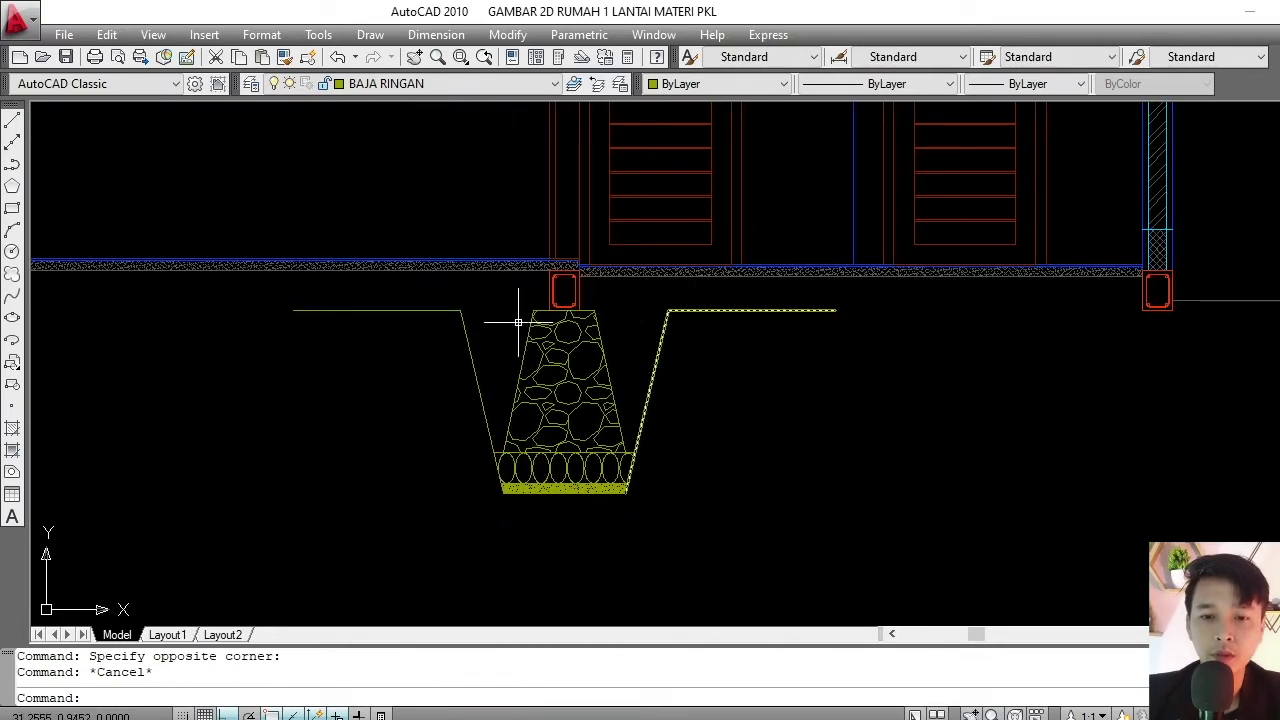
scroll(540, 340, up, 1)
scroll(635, 400, up, 1)
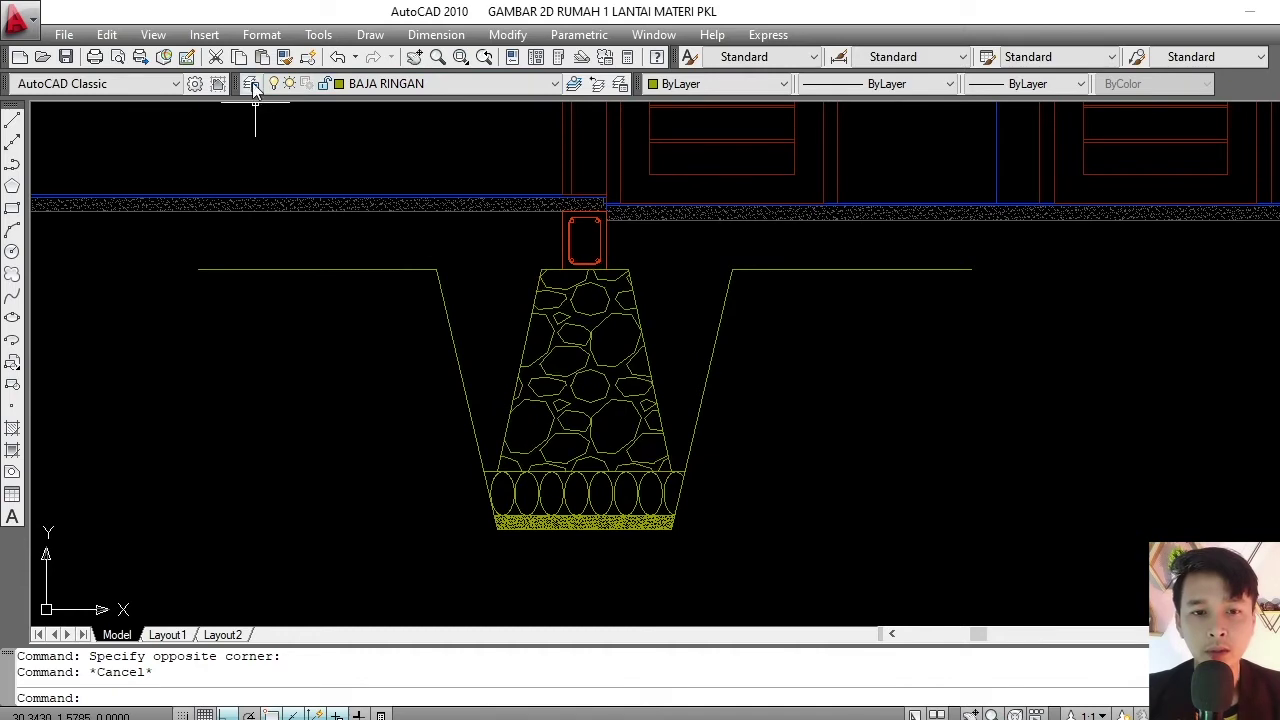
click(251, 83)
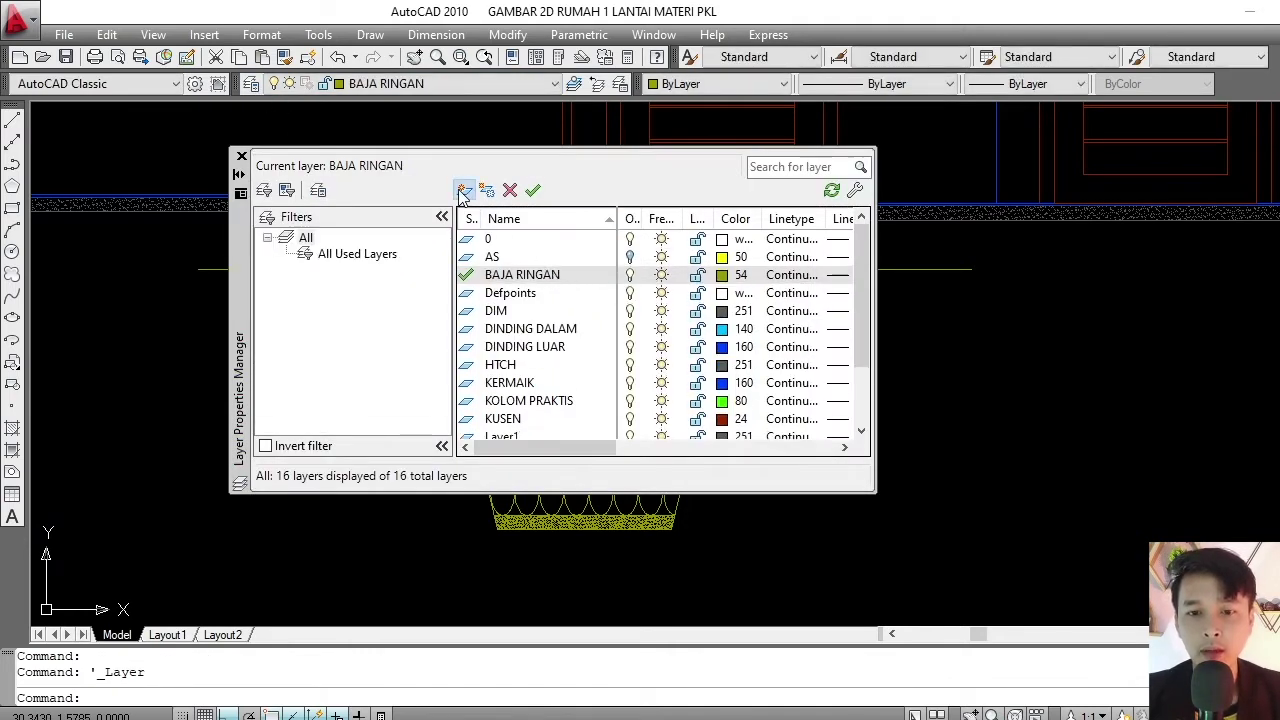
click(463, 191)
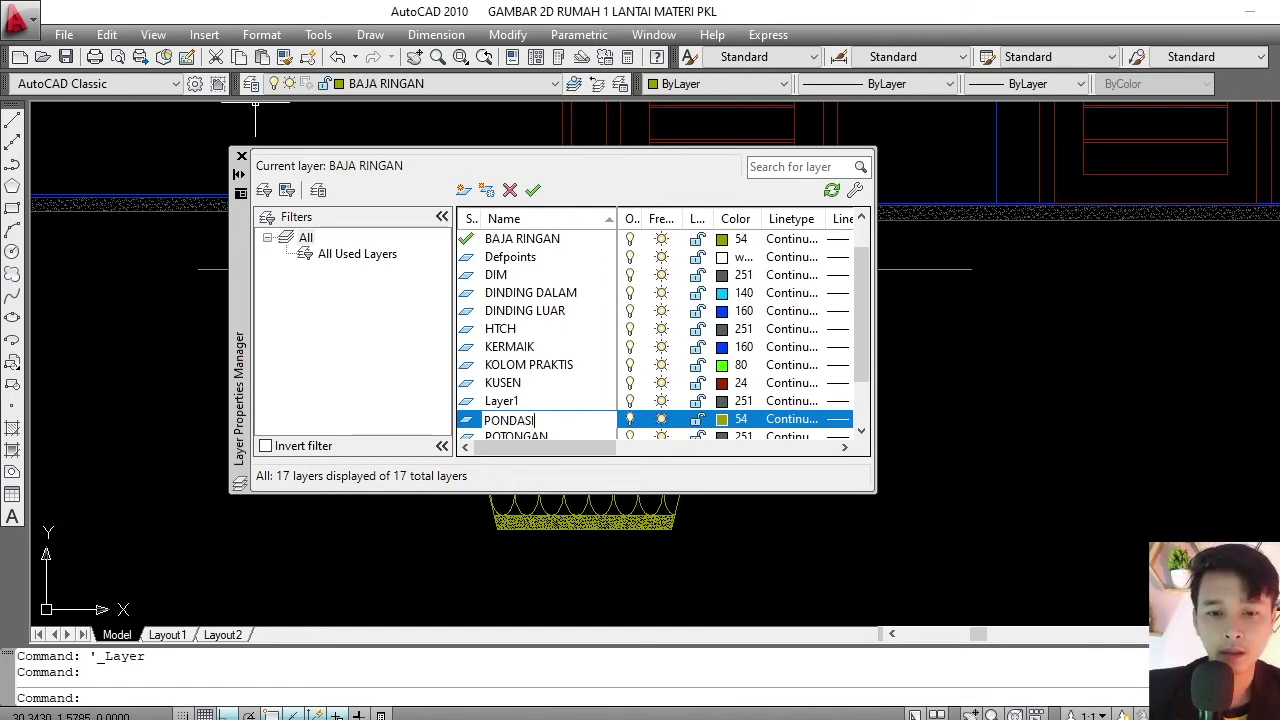
click(726, 419)
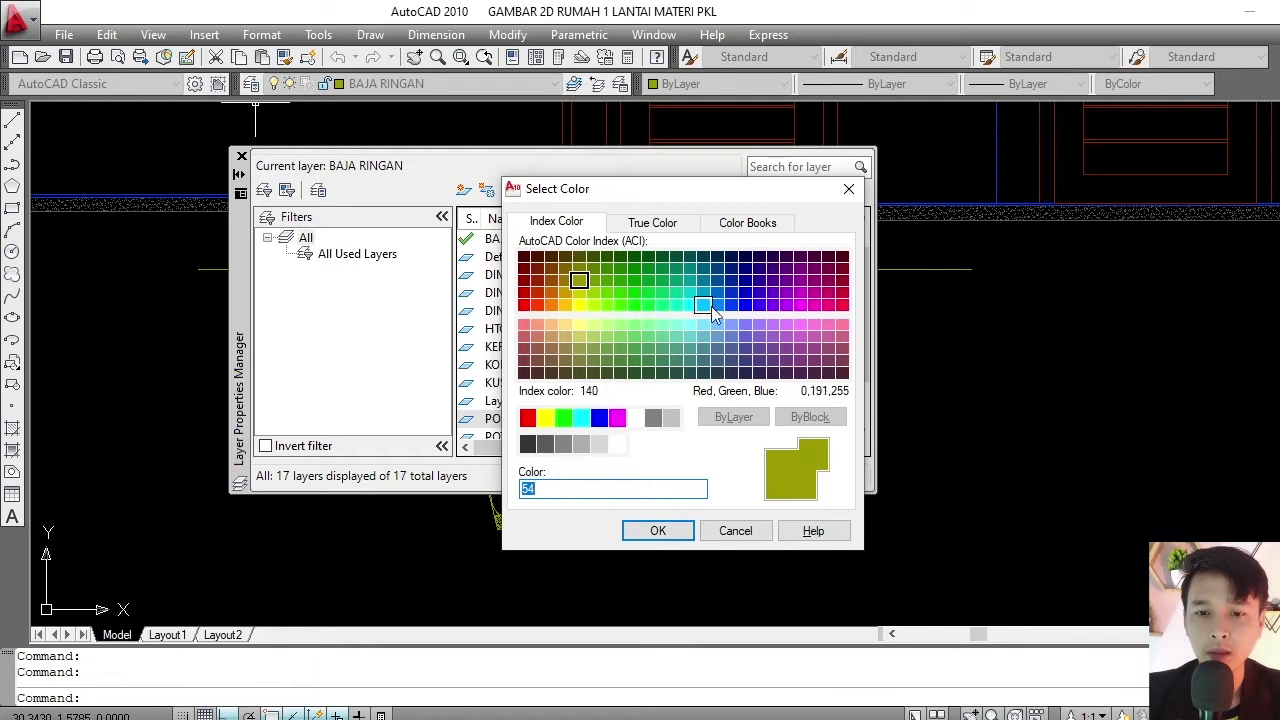
click(747, 307)
click(658, 530)
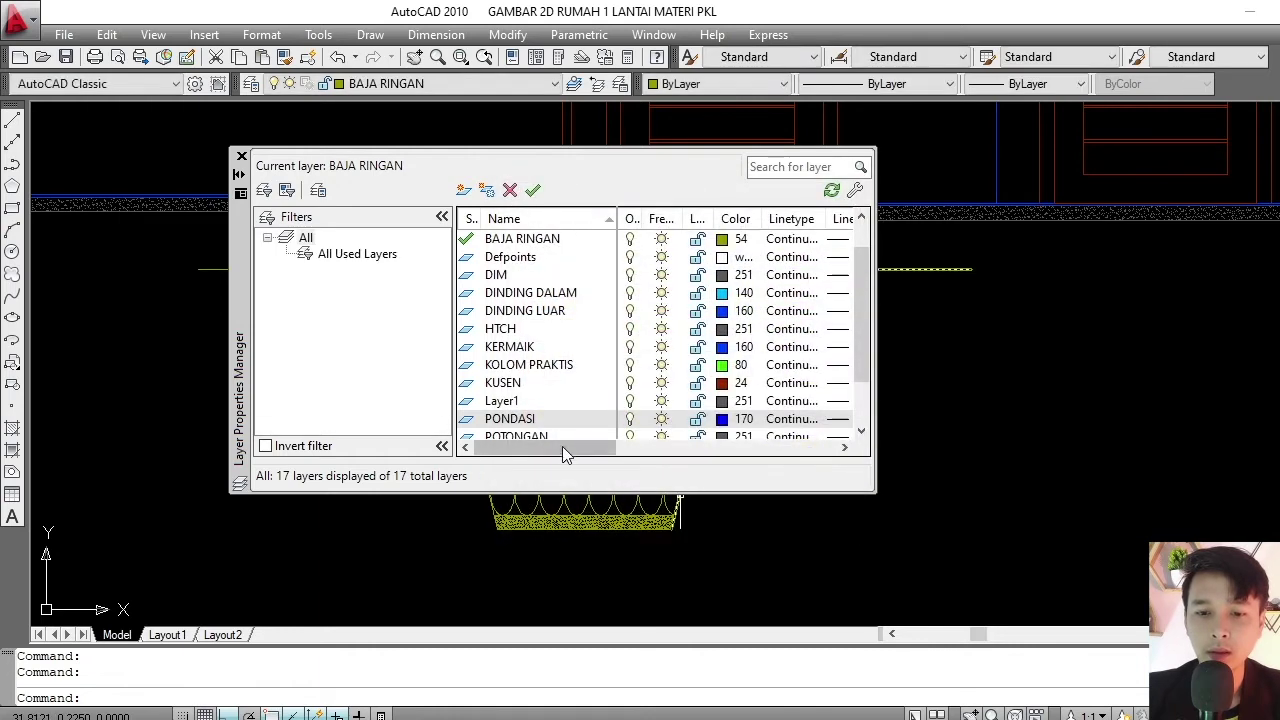
click(241, 157)
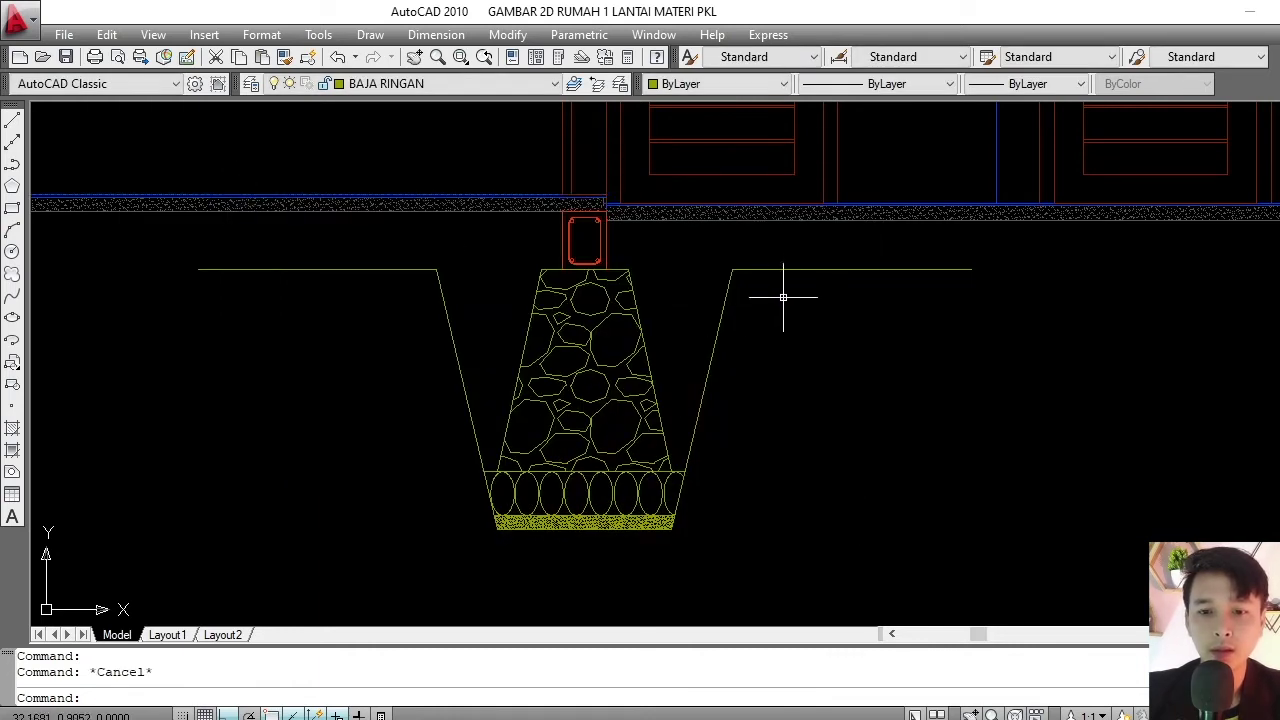
- Put the trench lines and footing outline on the PONDASI layer
click(744, 284)
click(784, 544)
click(334, 334)
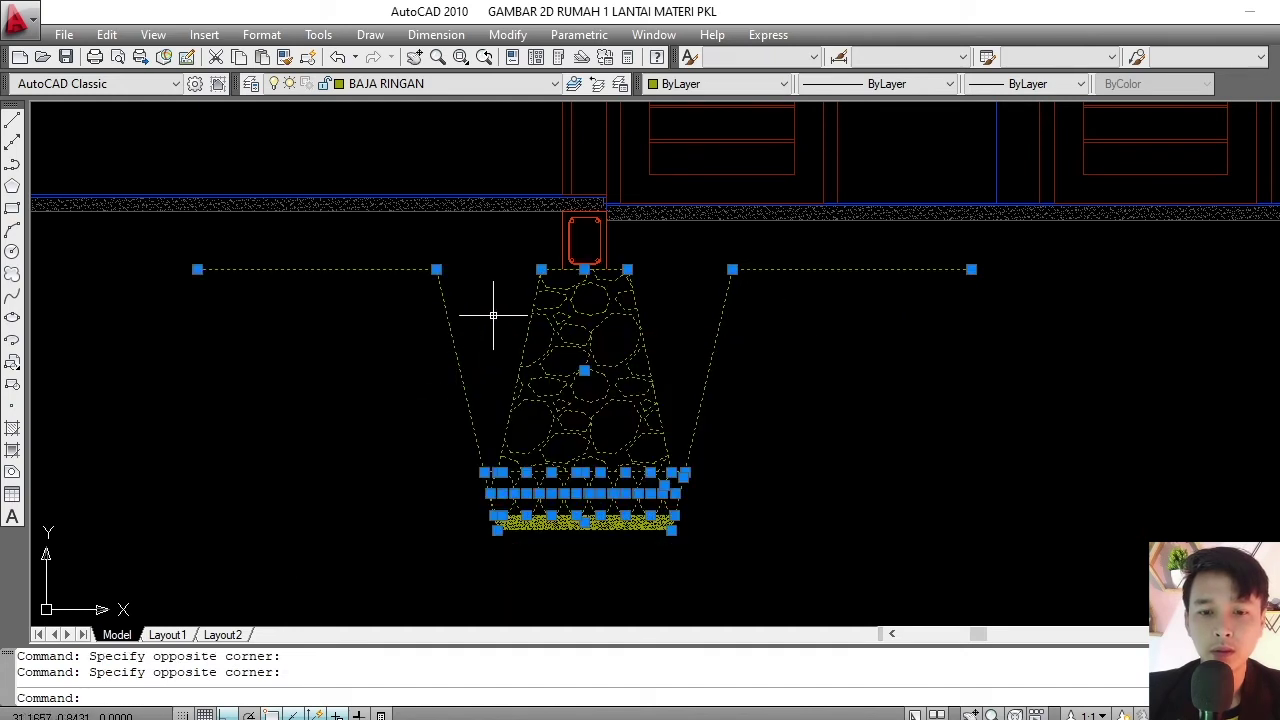
click(415, 88)
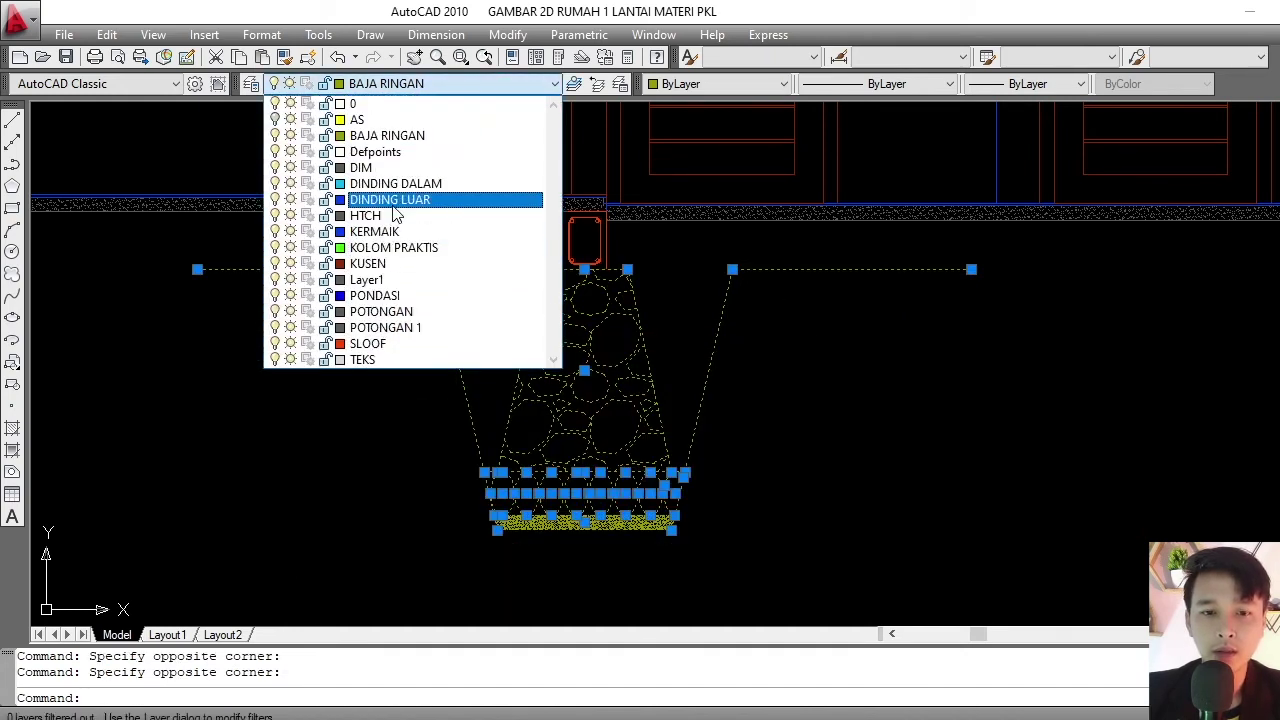
click(400, 295)
key(Escape)
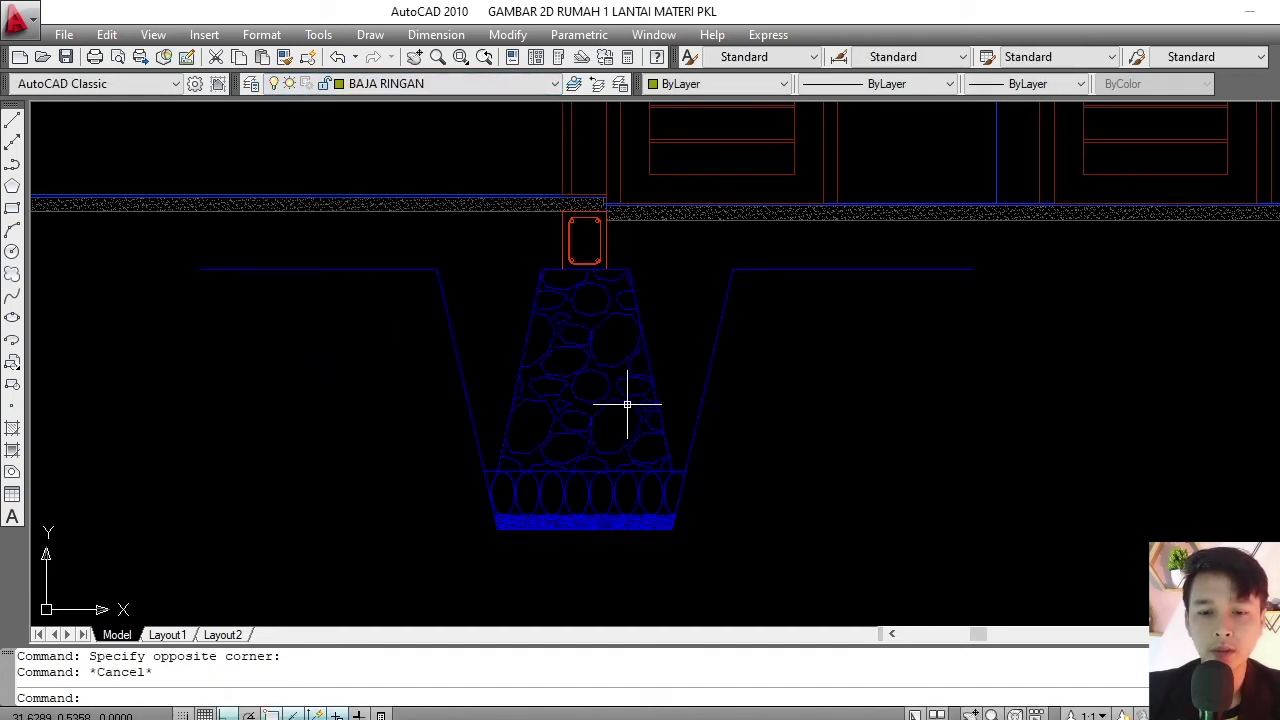
- Move the footing fill, ellipse row and stone hatch onto the HTCH layer
click(626, 406)
click(568, 360)
scroll(607, 520, up, 4)
click(777, 428)
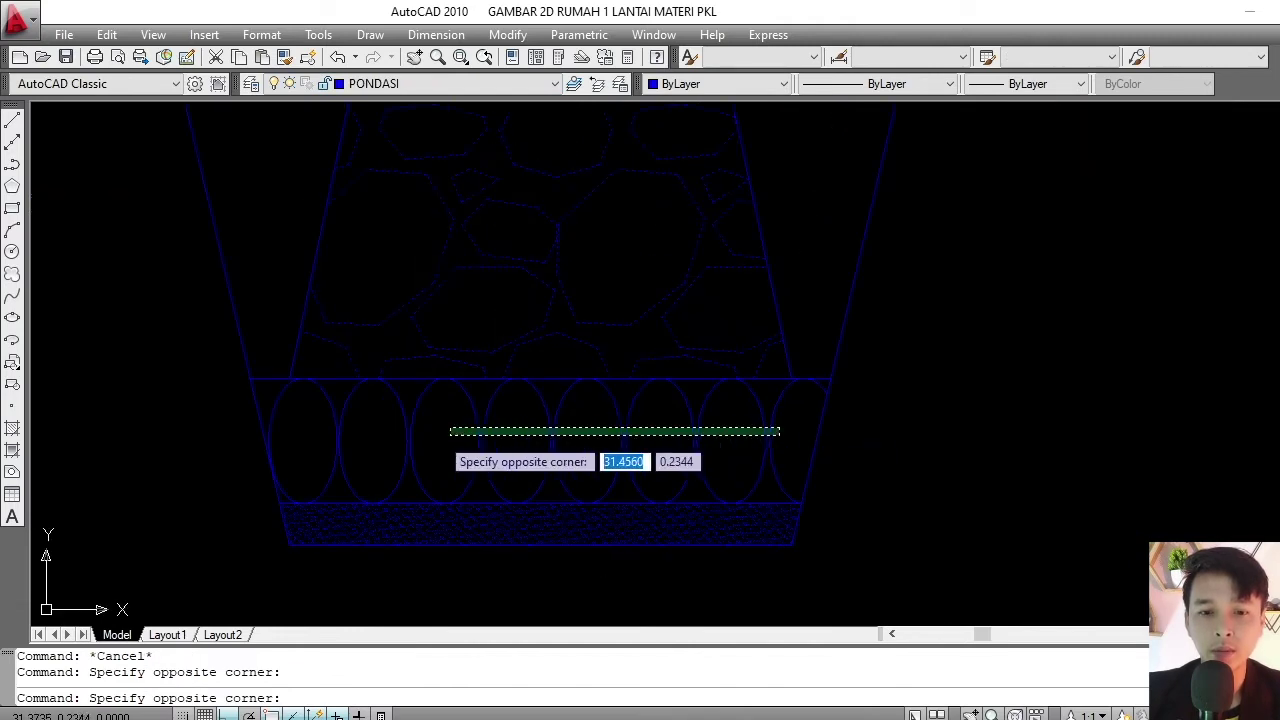
click(300, 443)
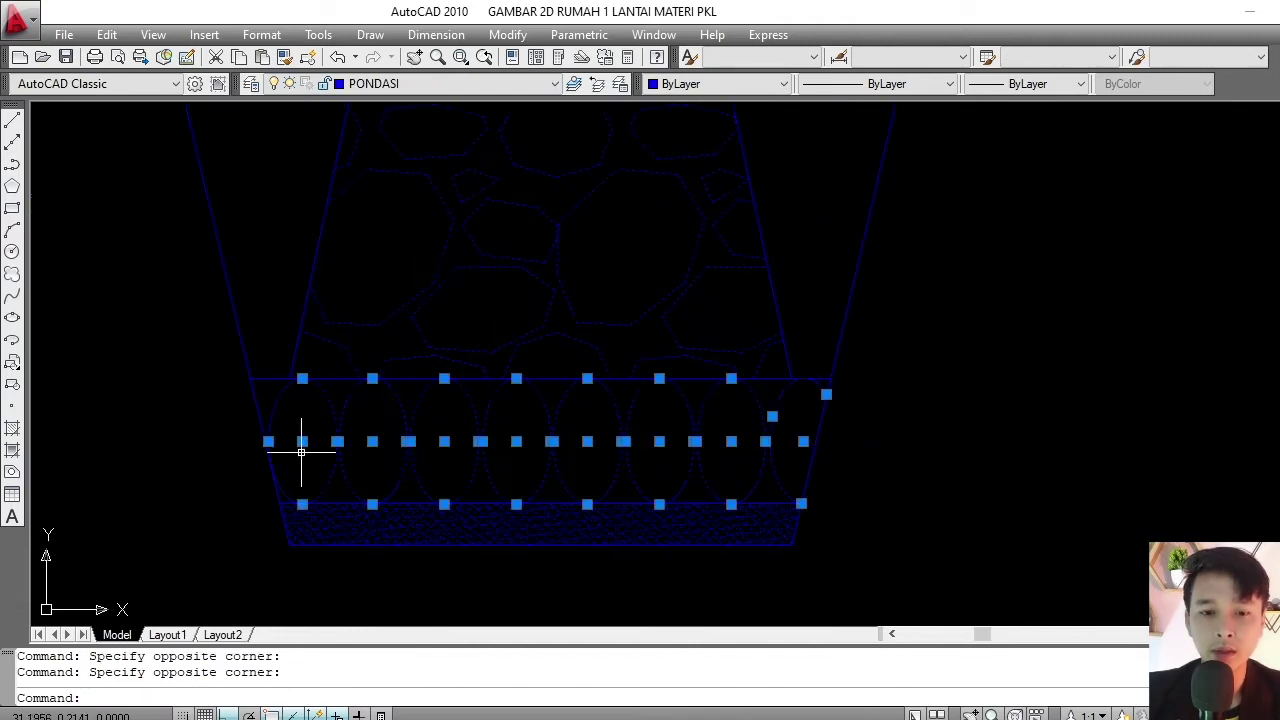
click(398, 85)
click(400, 216)
key(Escape)
scroll(590, 300, down, 4)
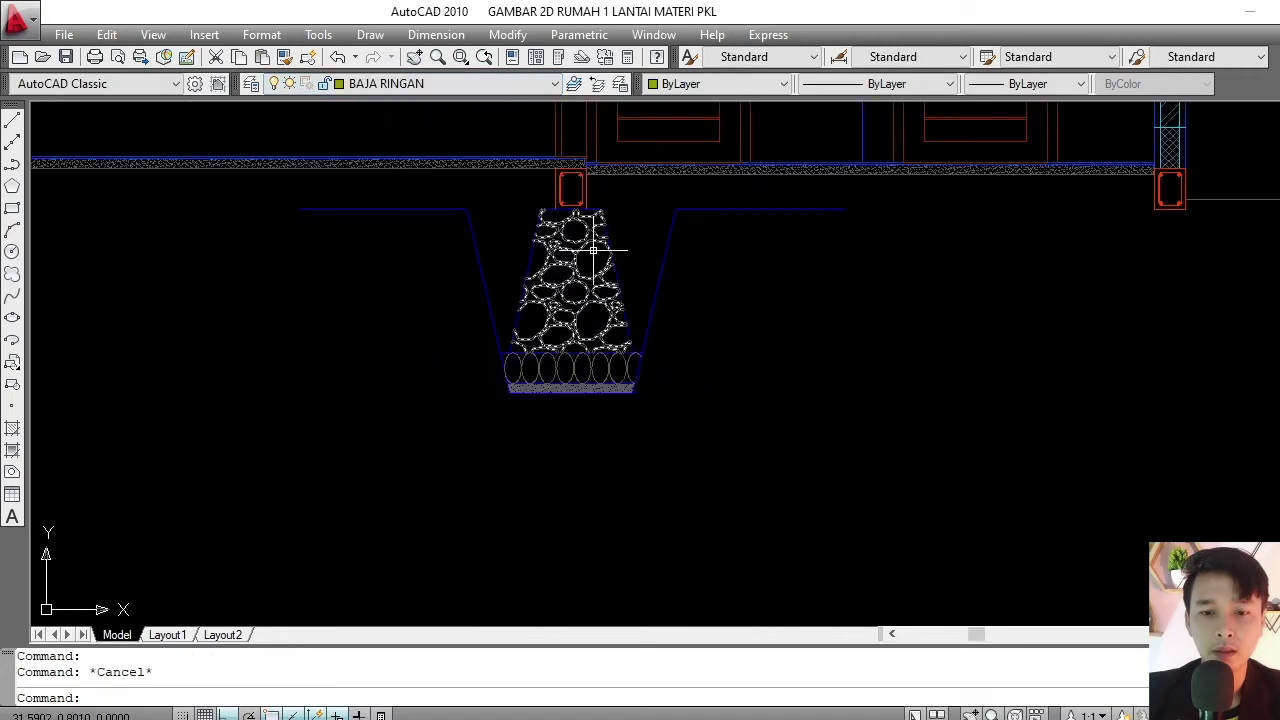
middle_drag(593, 250, 634, 354)
scroll(623, 325, down, 3)
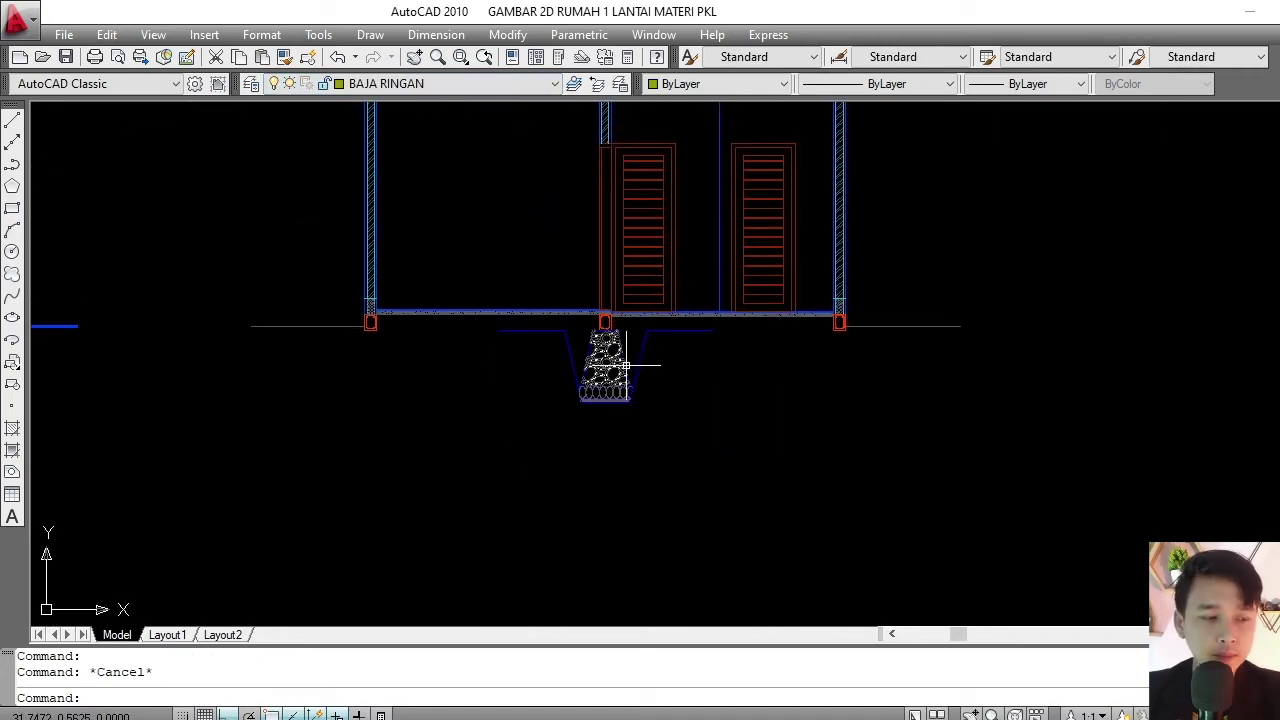
scroll(625, 366, up, 5)
scroll(628, 359, up, 3)
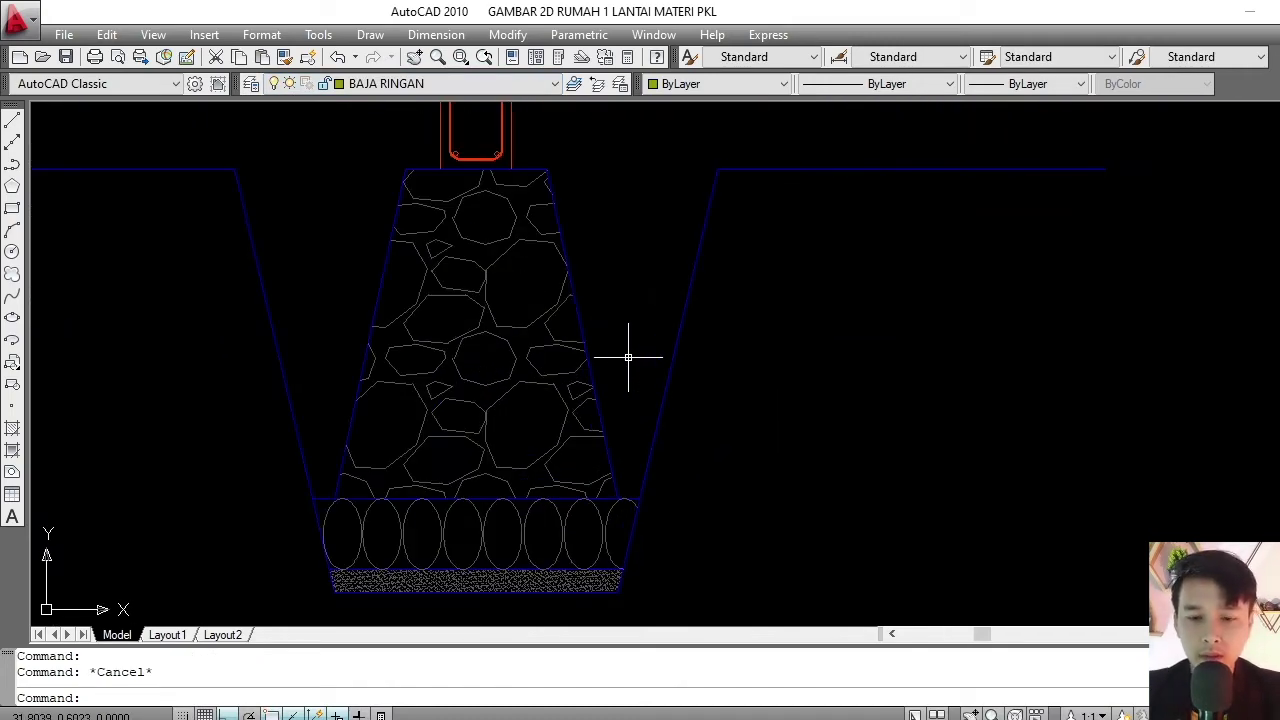
scroll(629, 357, down, 3)
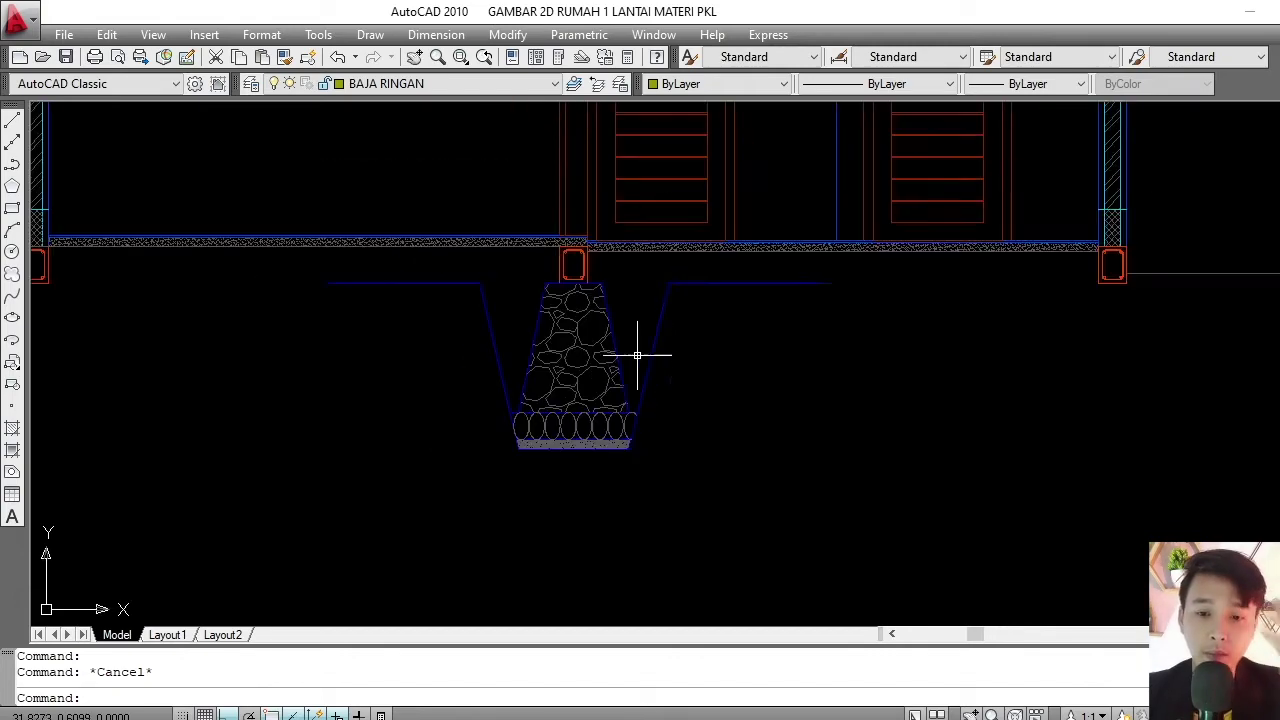
middle_drag(640, 354, 651, 374)
scroll(595, 325, down, 3)
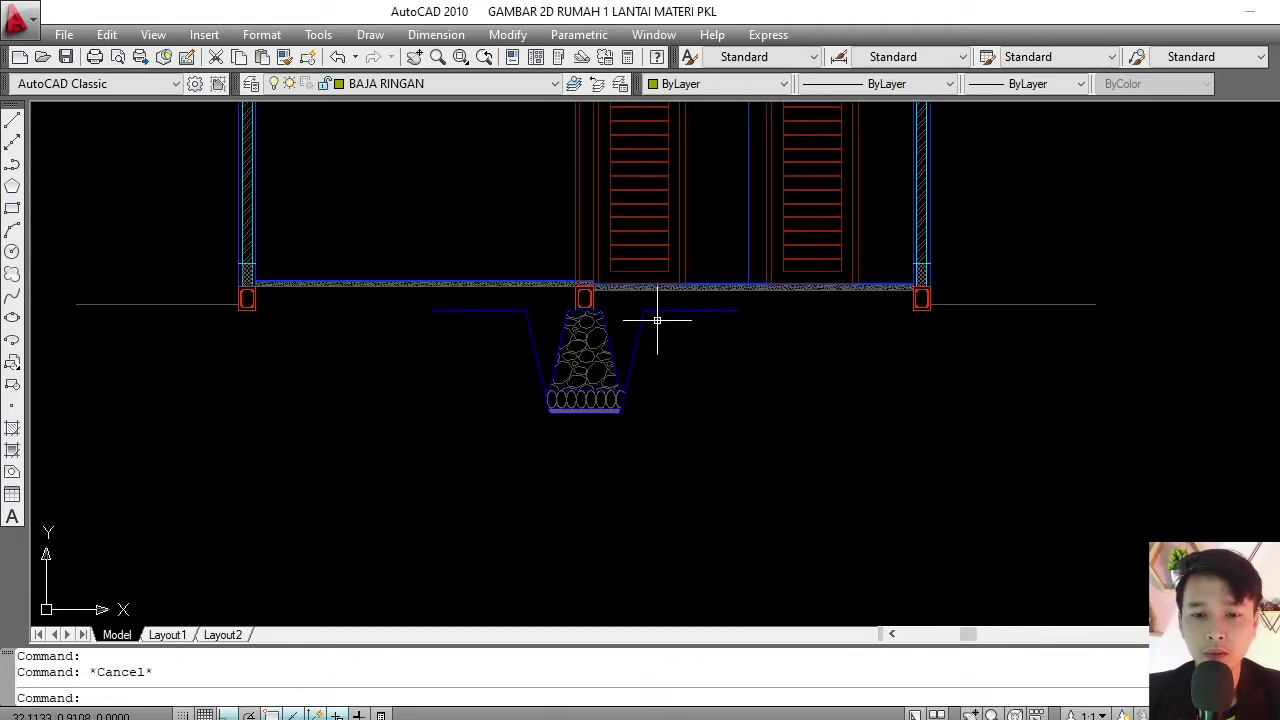
mouse_move(663, 323)
middle_down()
mouse_move(660, 366)
mouse_move(686, 368)
middle_up()
scroll(666, 346, down, 1)
scroll(634, 351, up, 2)
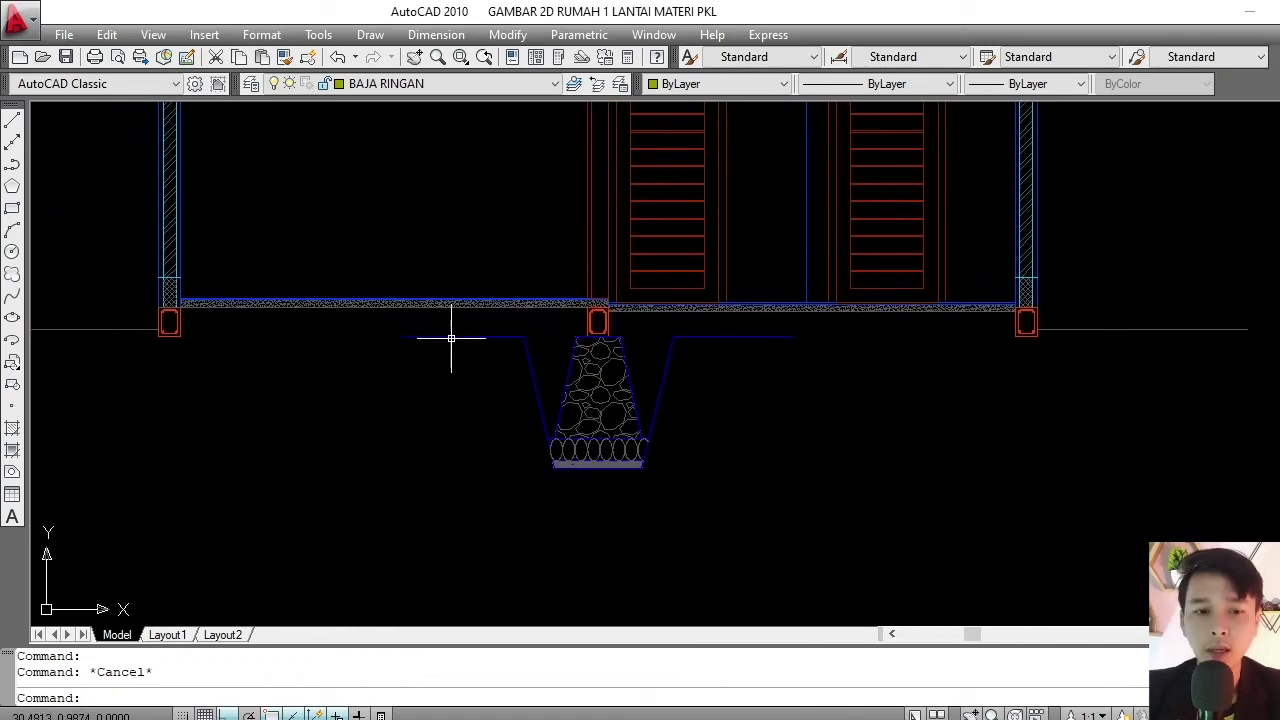
middle_drag(451, 339, 651, 337)
scroll(720, 337, up, 4)
scroll(729, 363, down, 3)
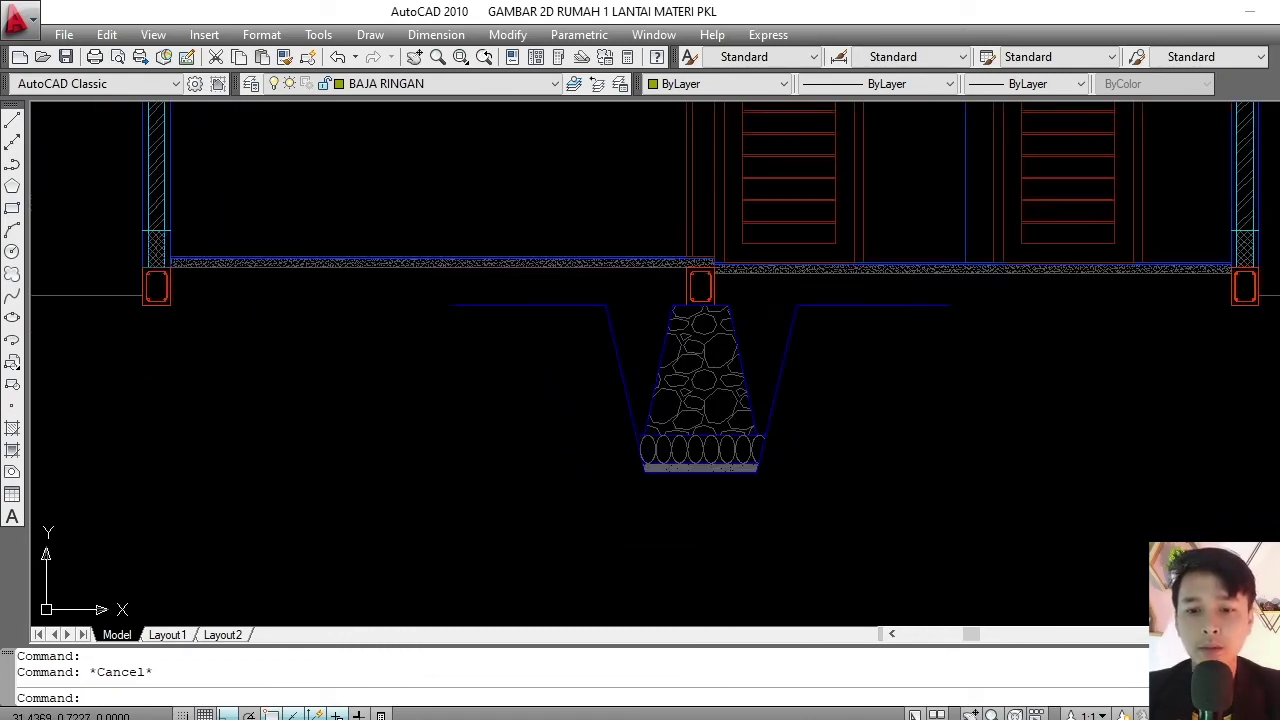
middle_drag(427, 371, 454, 371)
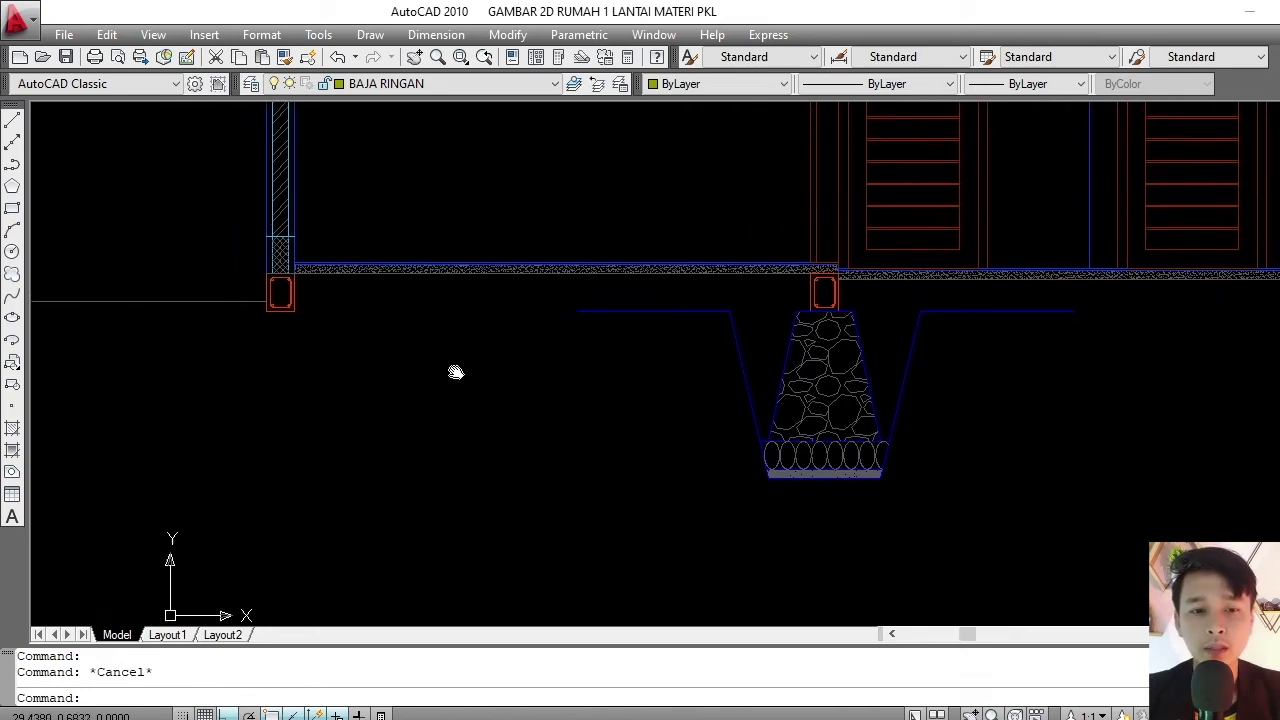
scroll(454, 409, down, 5)
scroll(406, 403, up, 2)
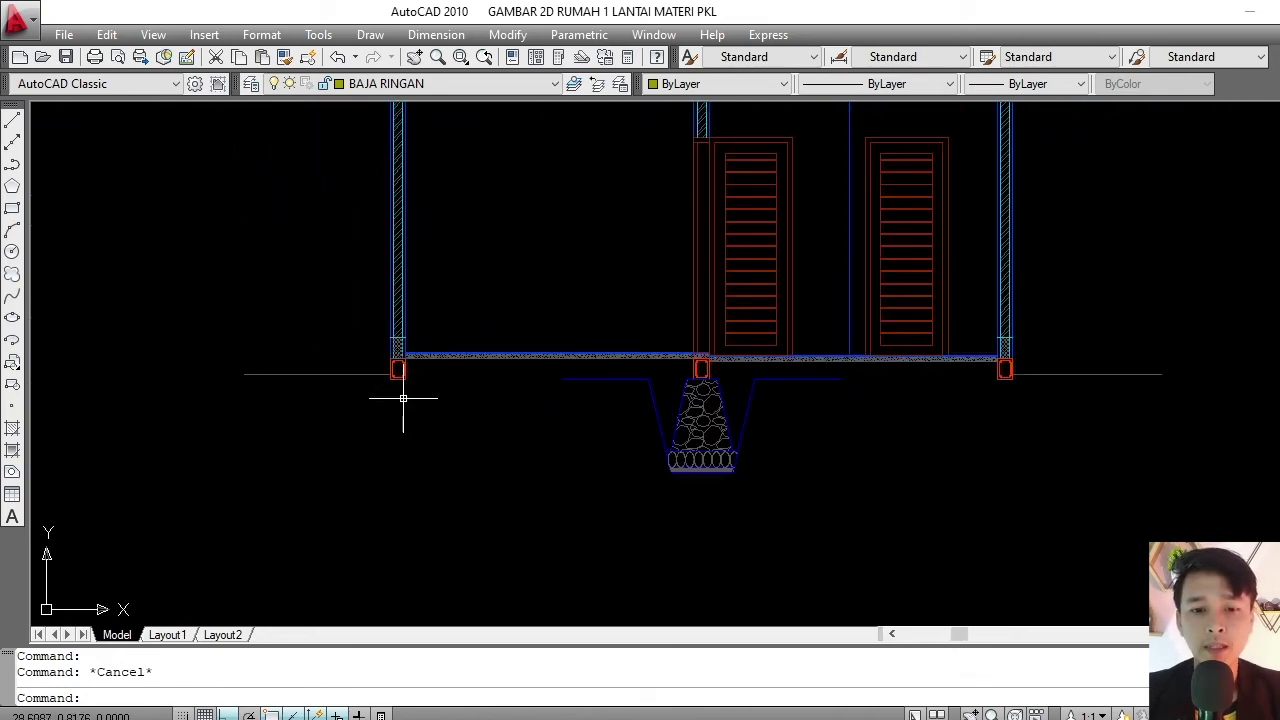
scroll(434, 363, down, 2)
scroll(472, 361, down, 3)
scroll(449, 398, up, 2)
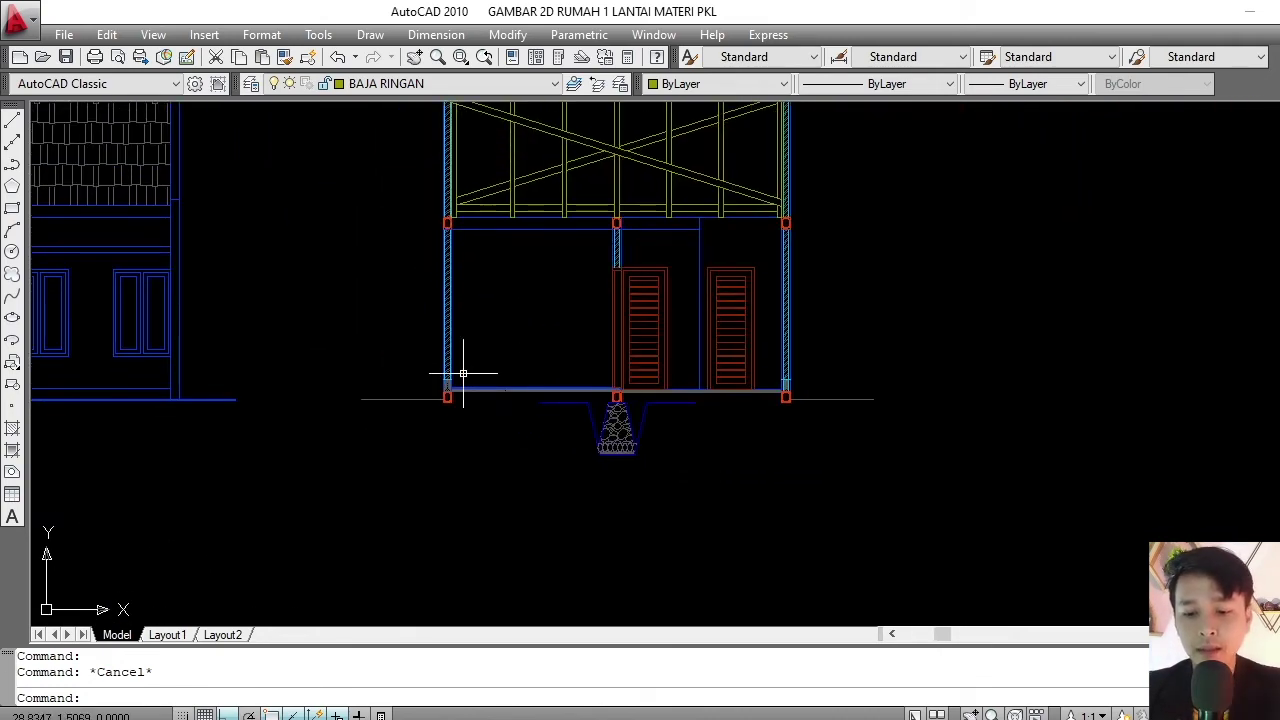
text(pl)
- Draw a vertical polyline guide down from the building's top-left corner to below the house
key(Return)
scroll(457, 381, down, 4)
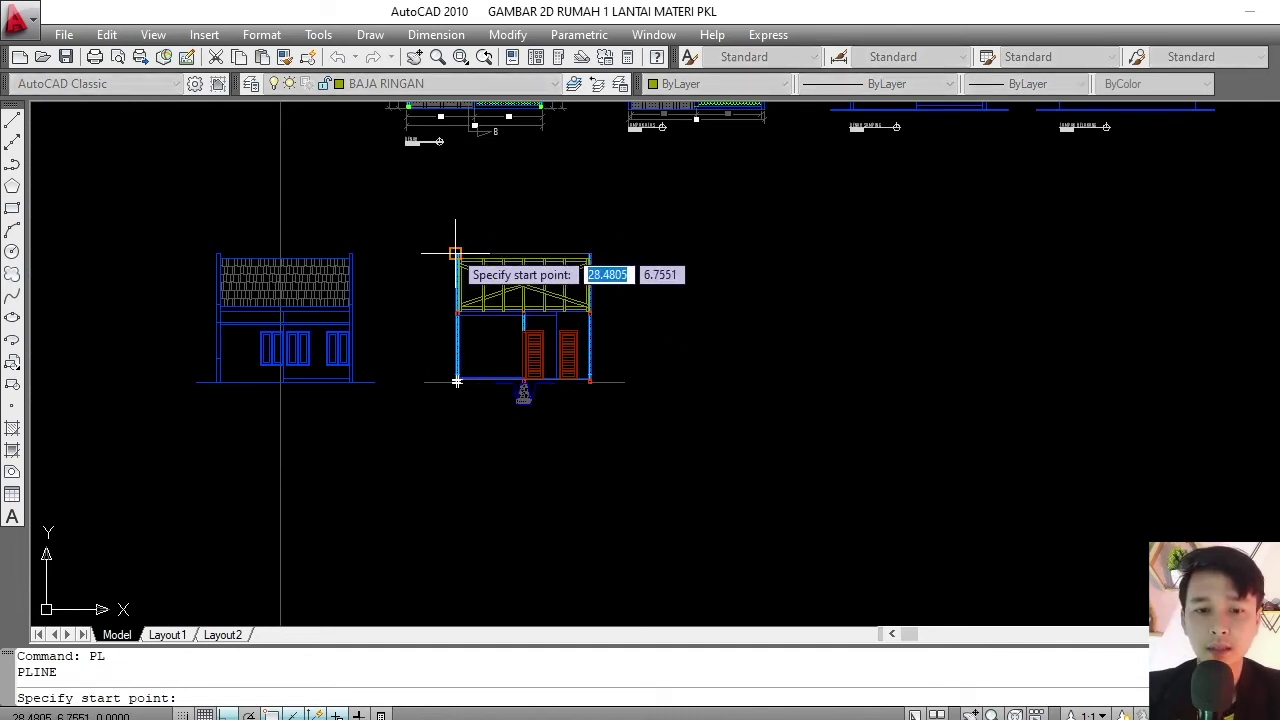
click(457, 255)
click(457, 500)
key(Return)
scroll(455, 390, up, 2)
- Draw a matching vertical polyline guide down from the frame's top-right corner
middle_drag(738, 172, 700, 194)
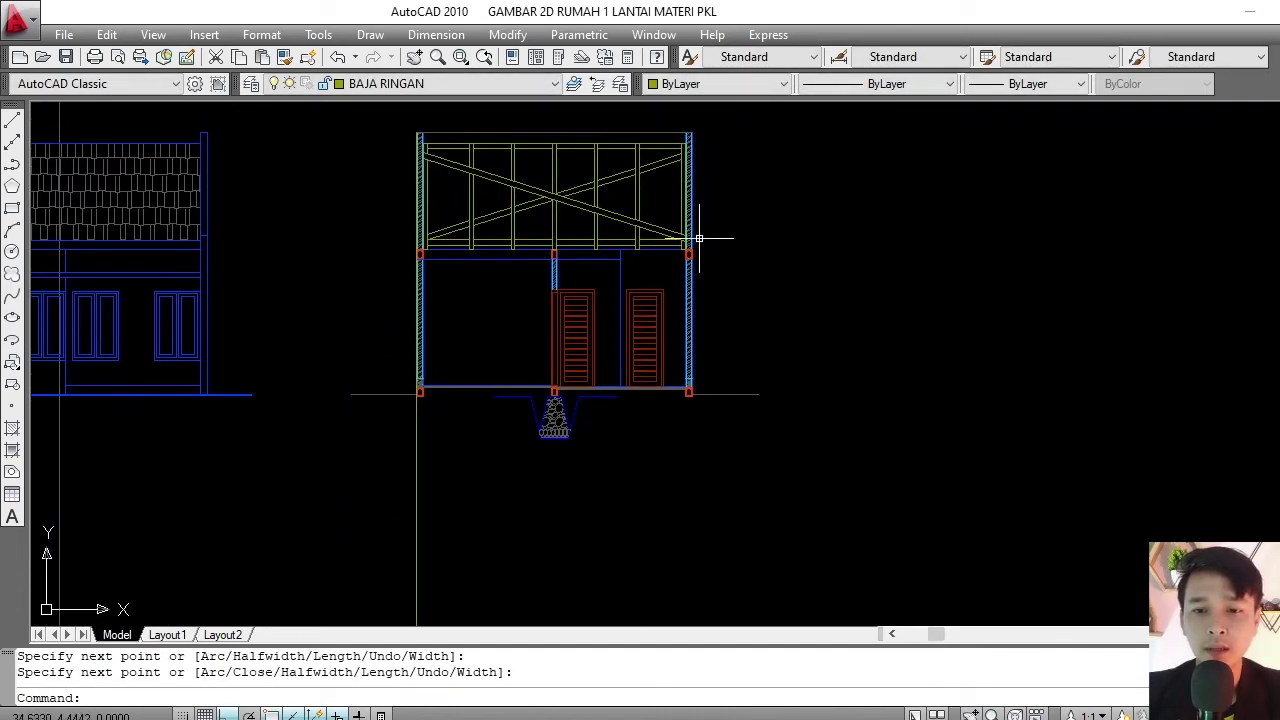
key(Return)
click(686, 131)
scroll(686, 135, down, 2)
click(700, 448)
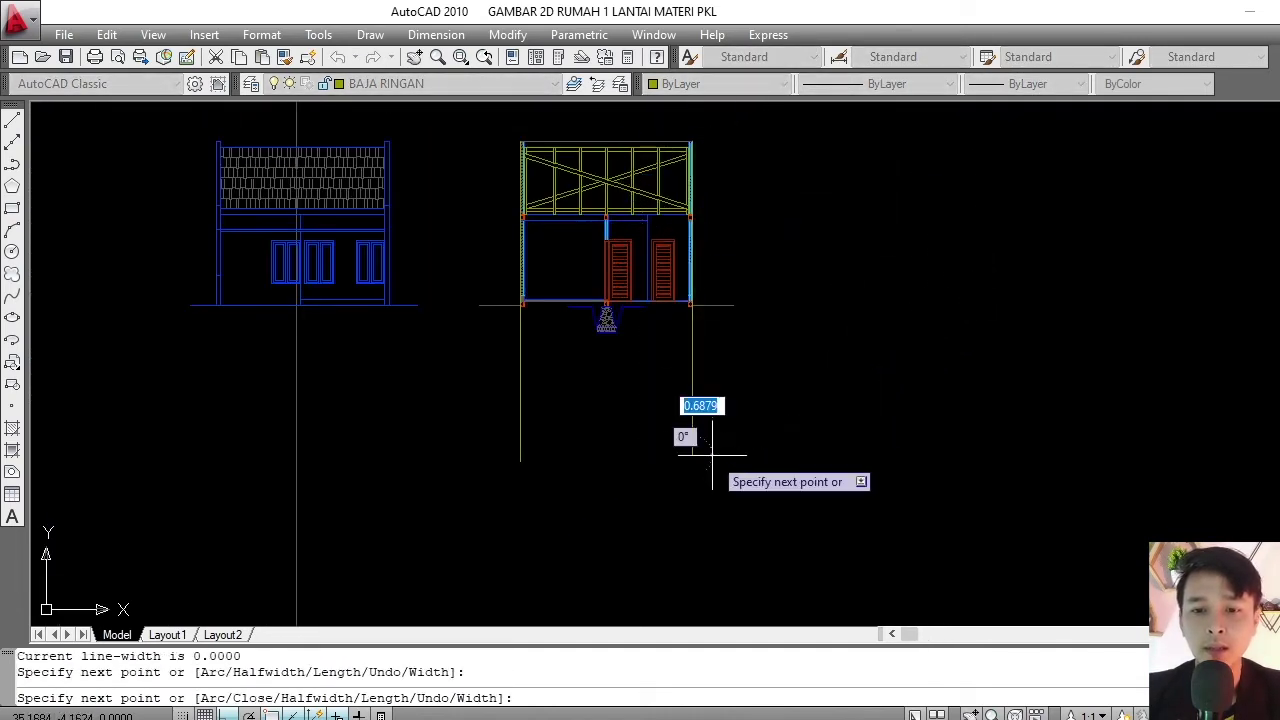
scroll(564, 308, up, 5)
key(Return)
- Pan and zoom in on the stone footing under the middle column
scroll(526, 350, down, 2)
scroll(526, 350, down, 2)
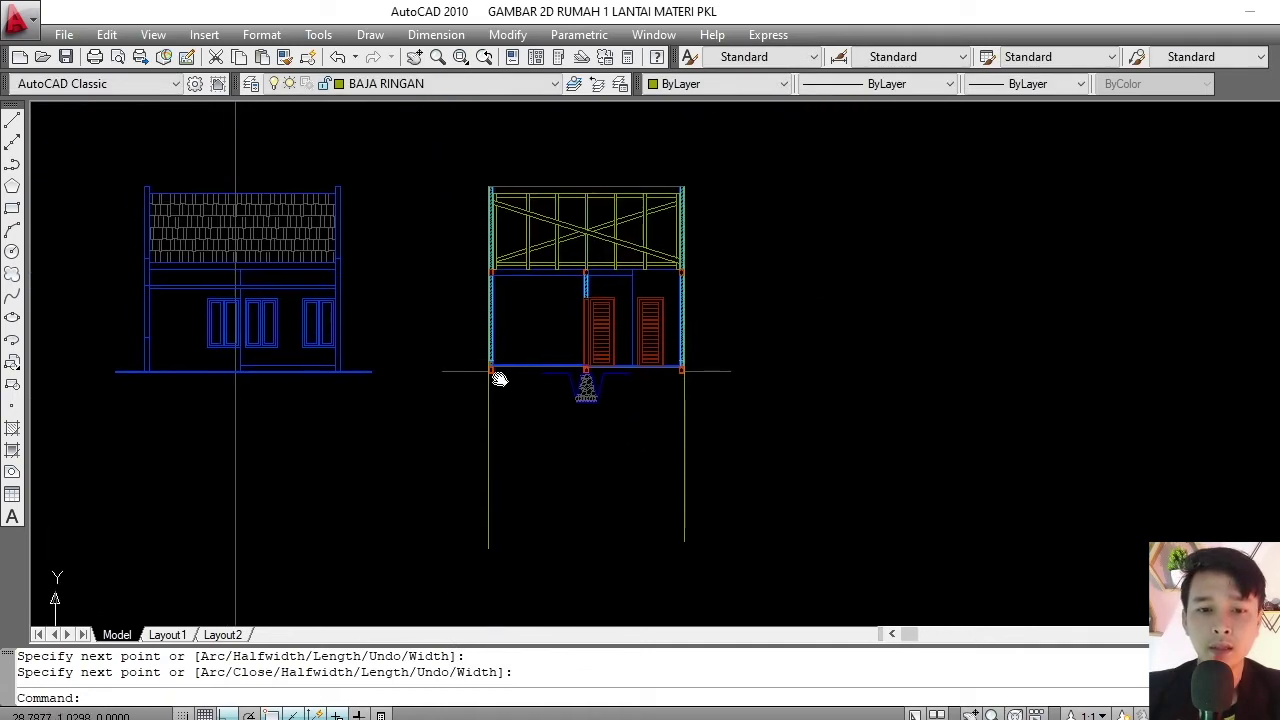
scroll(478, 369, up, 3)
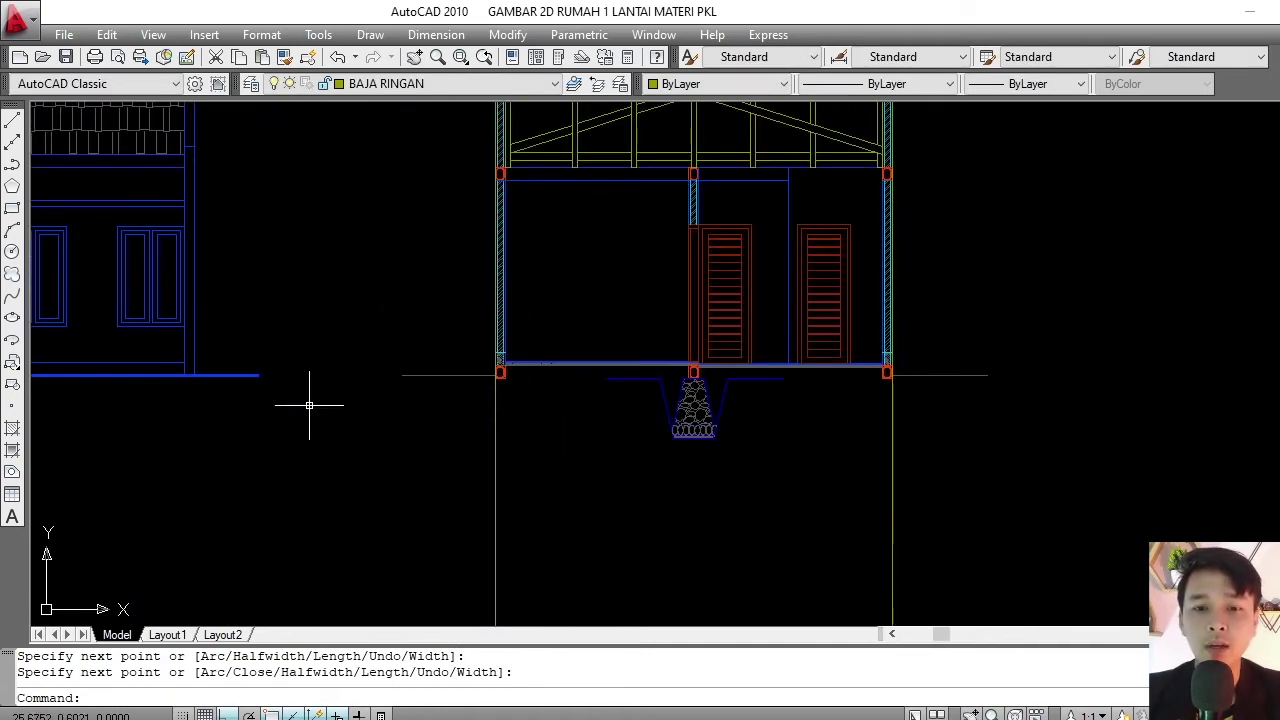
scroll(670, 410, up, 4)
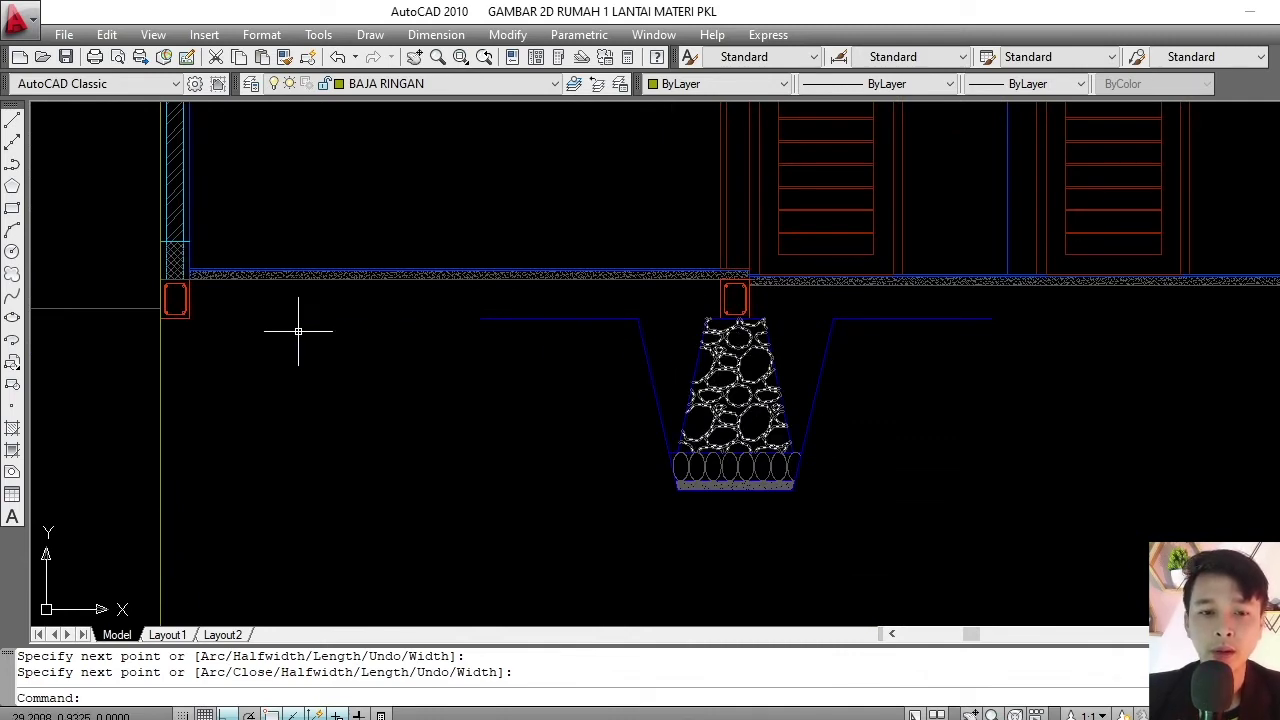
middle_drag(214, 340, 318, 348)
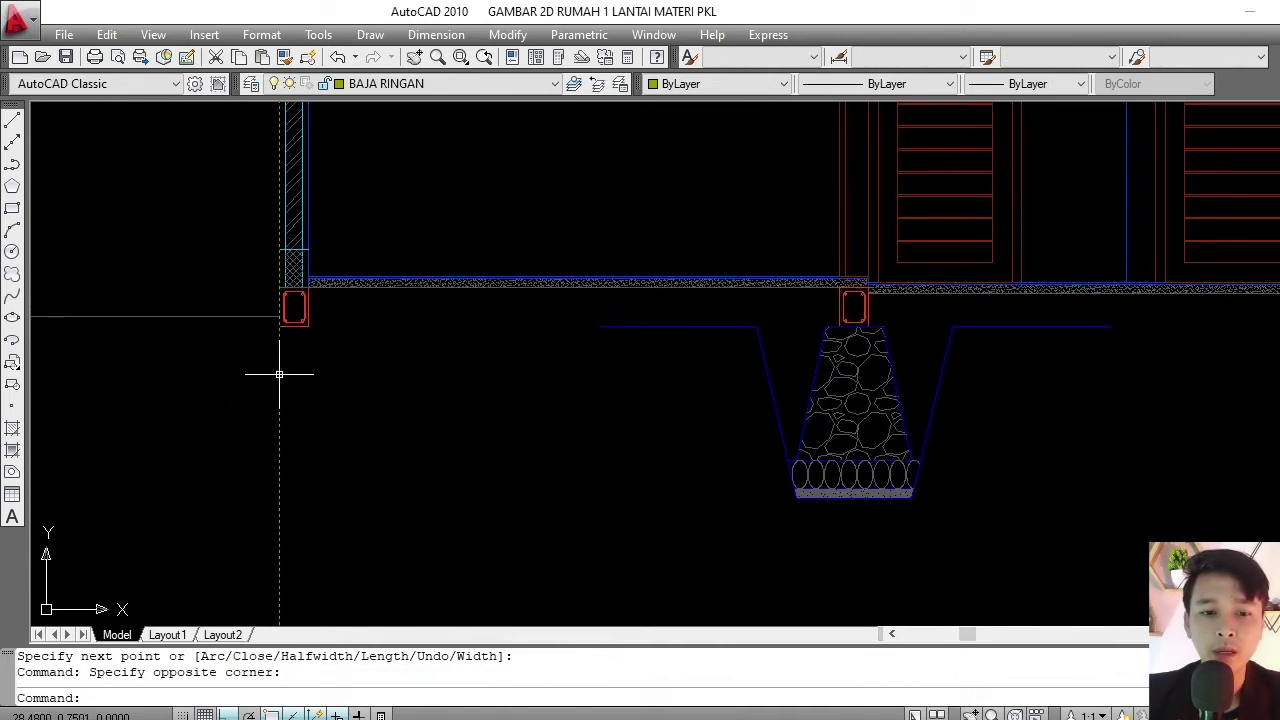
key(Escape)
middle_drag(649, 337, 508, 314)
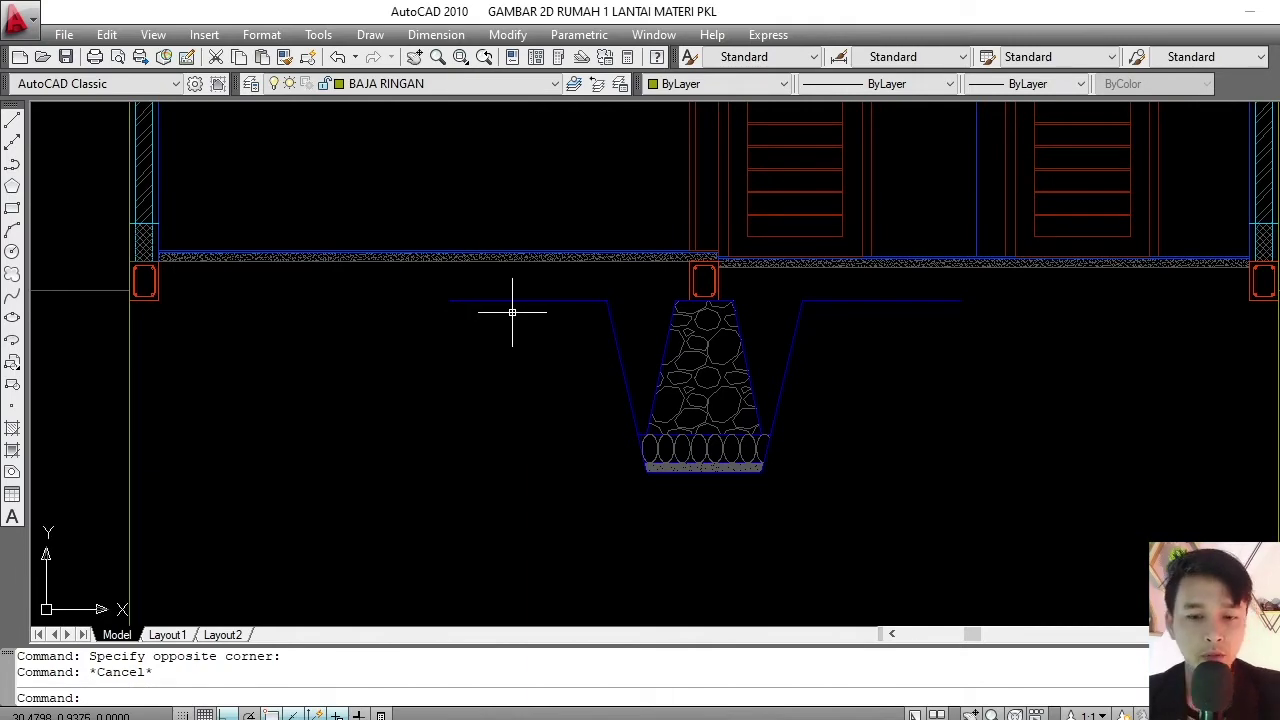
middle_drag(558, 350, 520, 349)
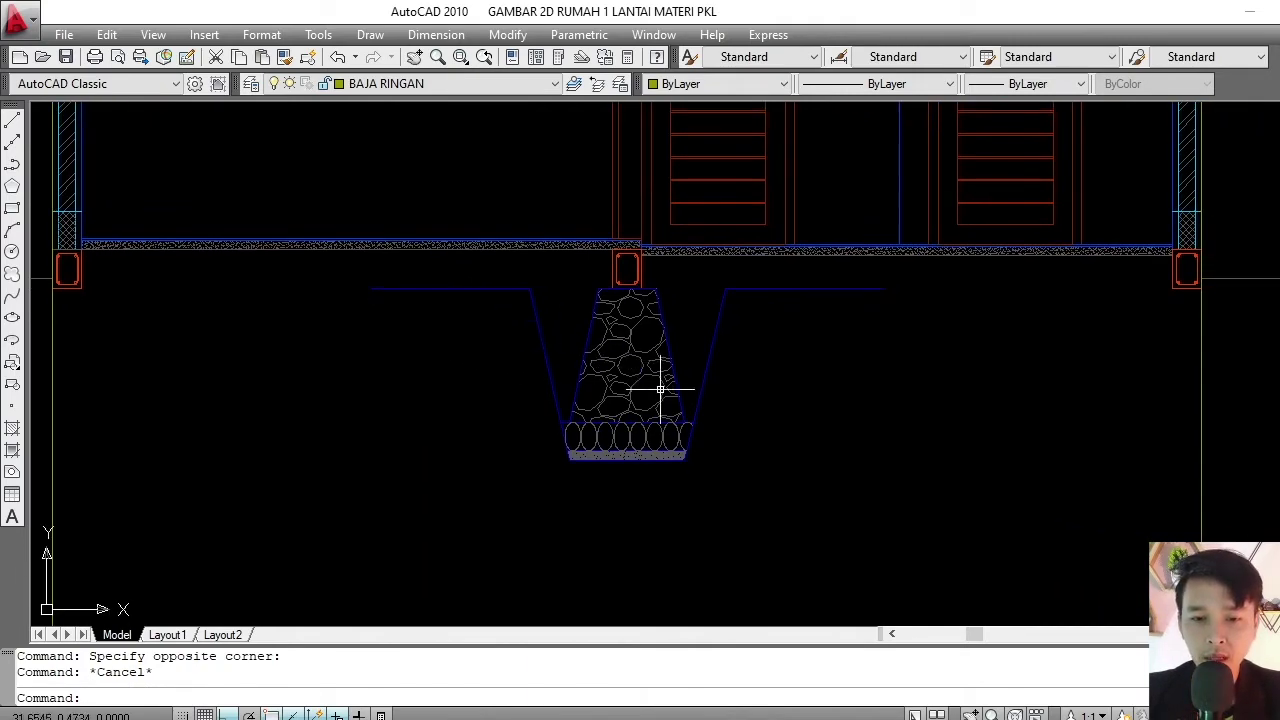
scroll(666, 380, up, 2)
- Add a linear dimension of 30 across the foundation's top corners
click(436, 34)
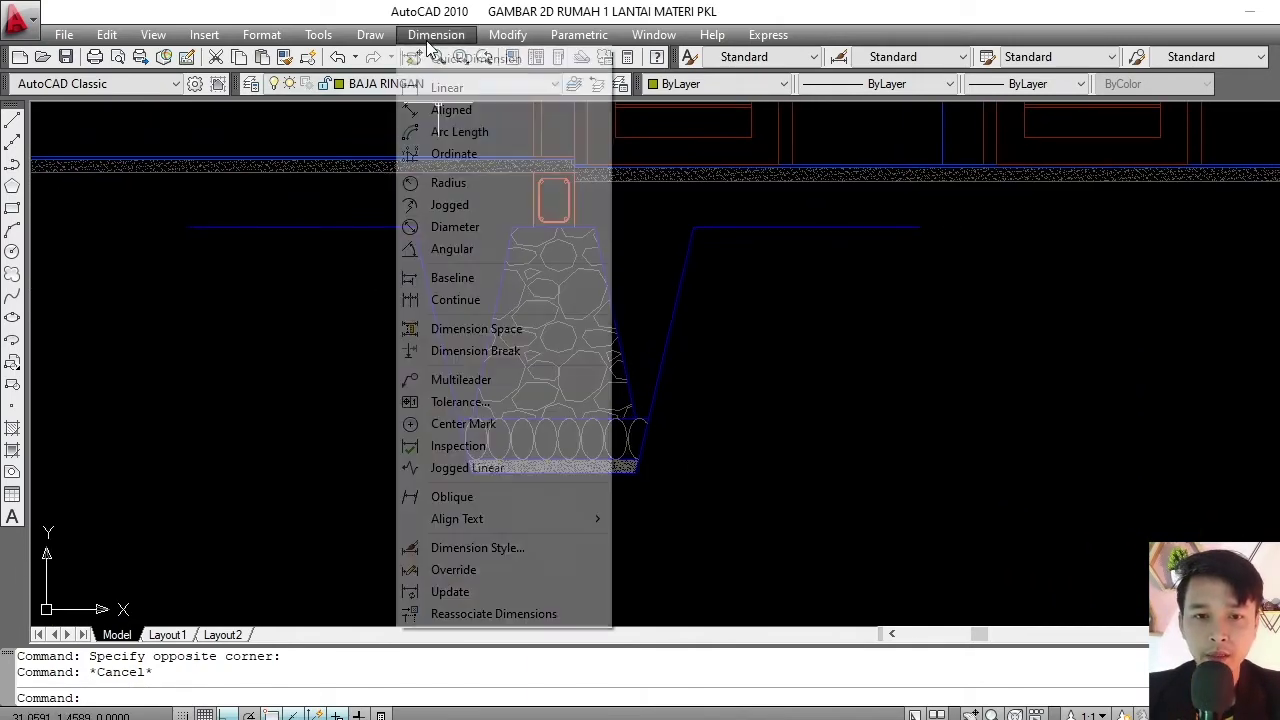
click(450, 86)
scroll(555, 213, up, 2)
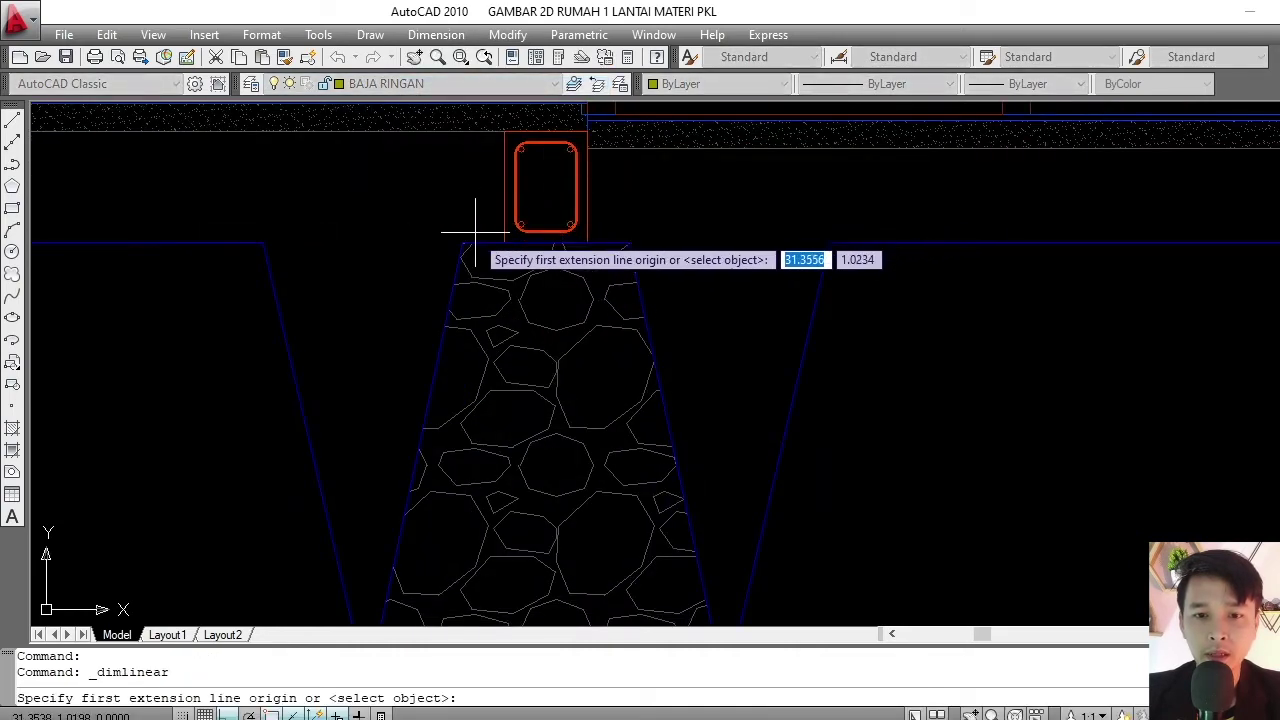
click(525, 218)
click(628, 242)
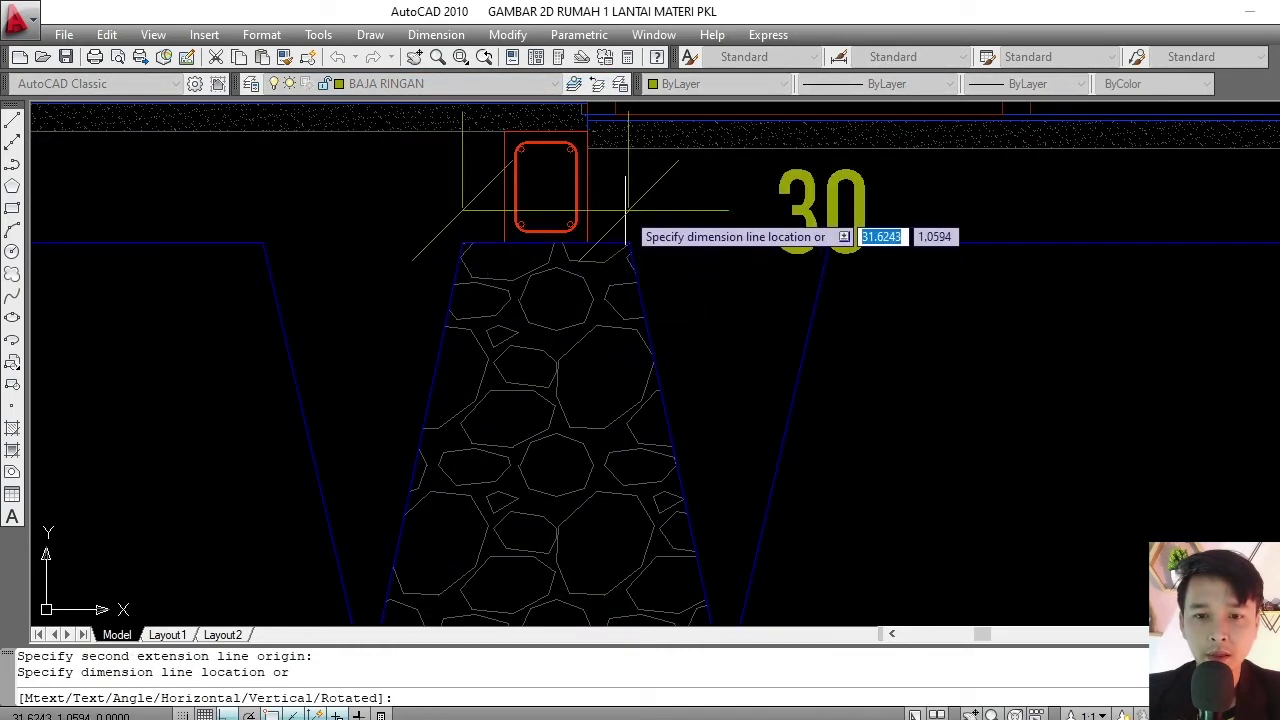
click(626, 215)
scroll(640, 180, down, 3)
scroll(571, 371, up, 1)
- Add the 60 base-width and 70 height linear dimensions to the foundation
key(Return)
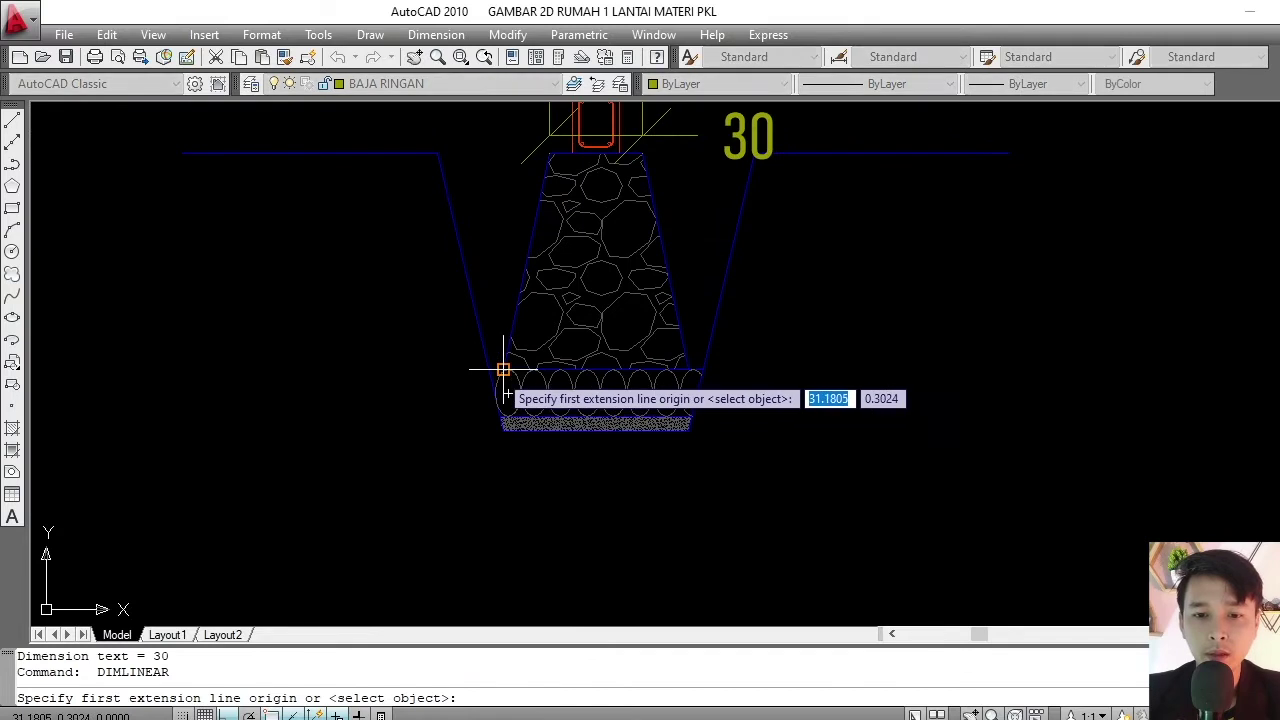
click(508, 371)
click(686, 371)
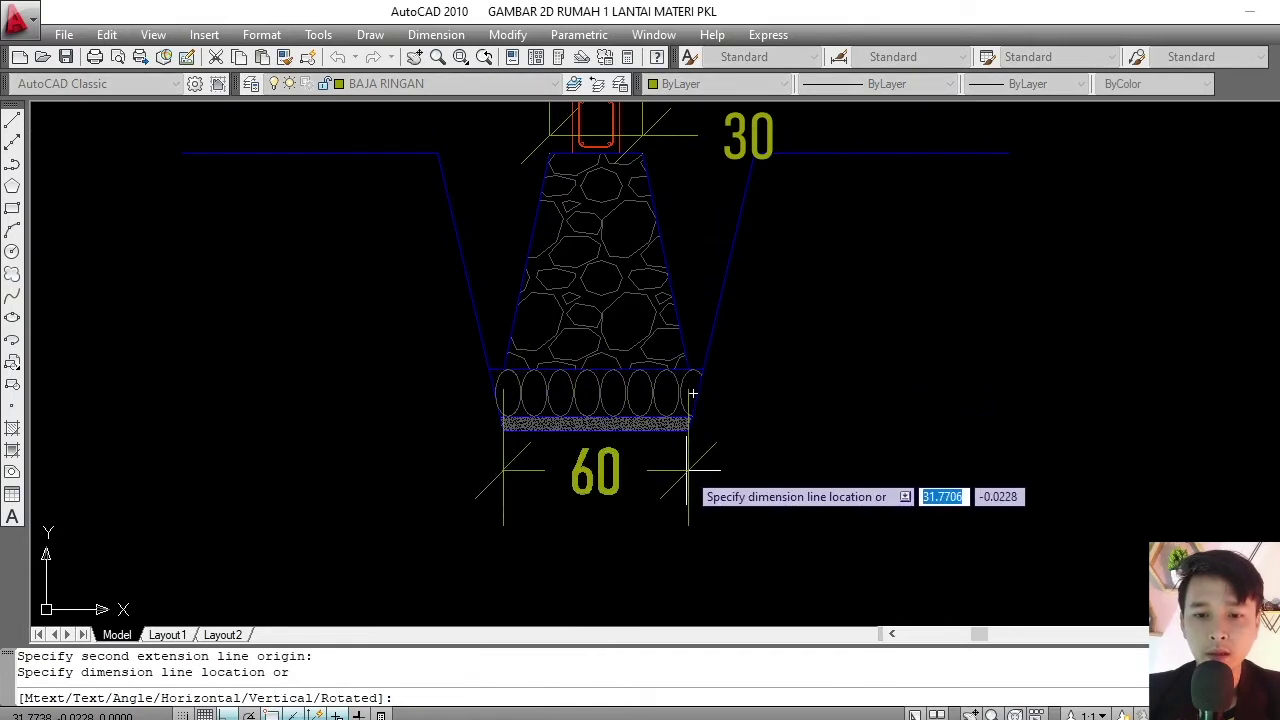
click(668, 495)
key(Return)
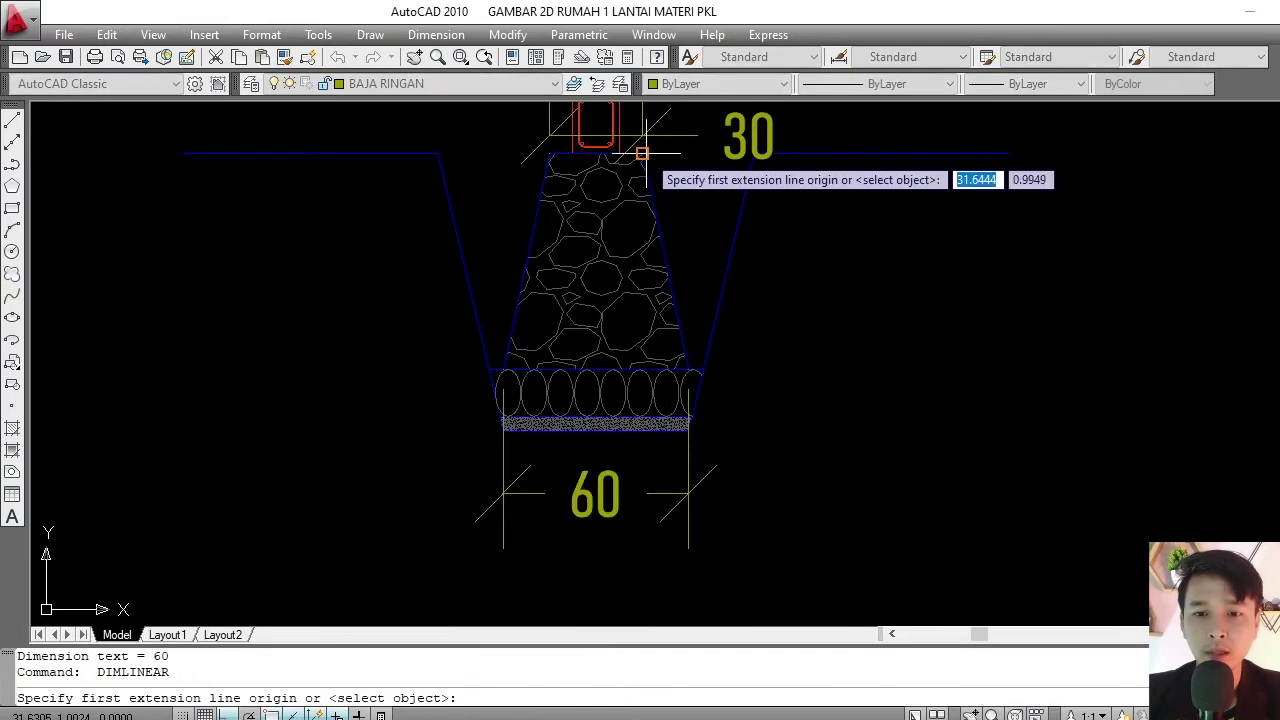
click(648, 155)
click(690, 370)
click(834, 340)
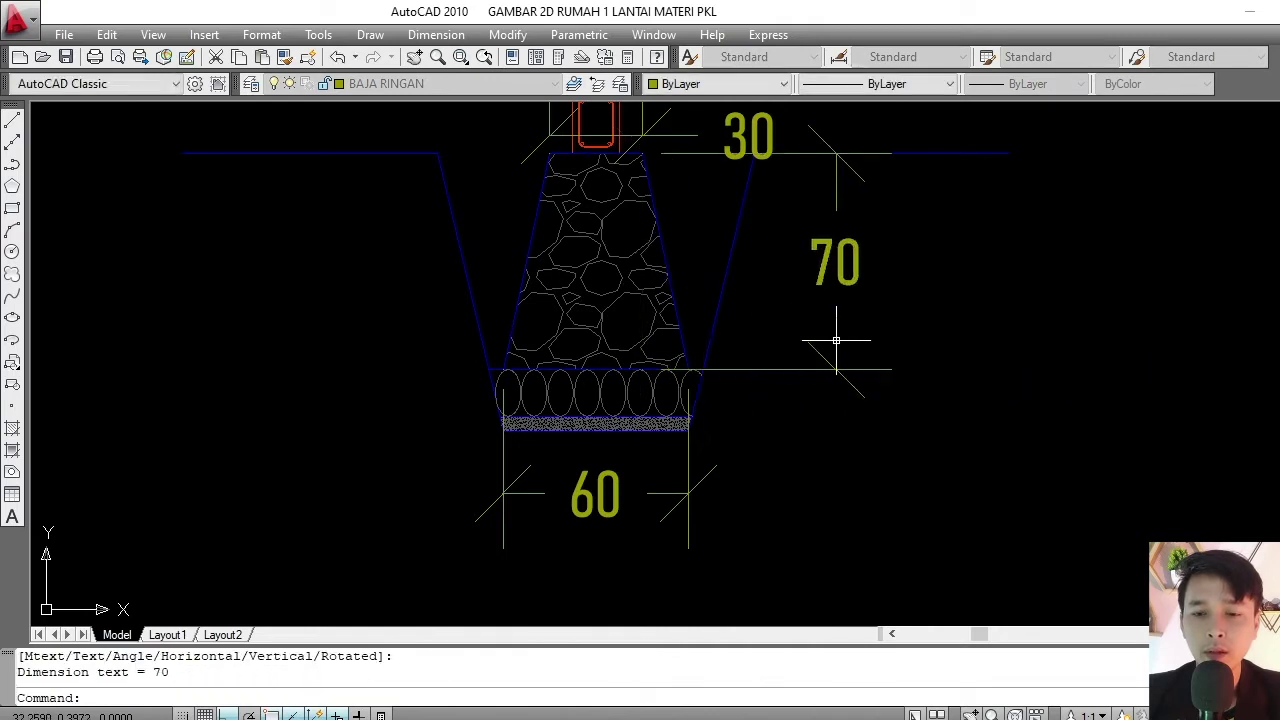
scroll(760, 340, down, 5)
middle_drag(634, 277, 700, 306)
scroll(730, 350, up, 3)
middle_drag(516, 284, 529, 291)
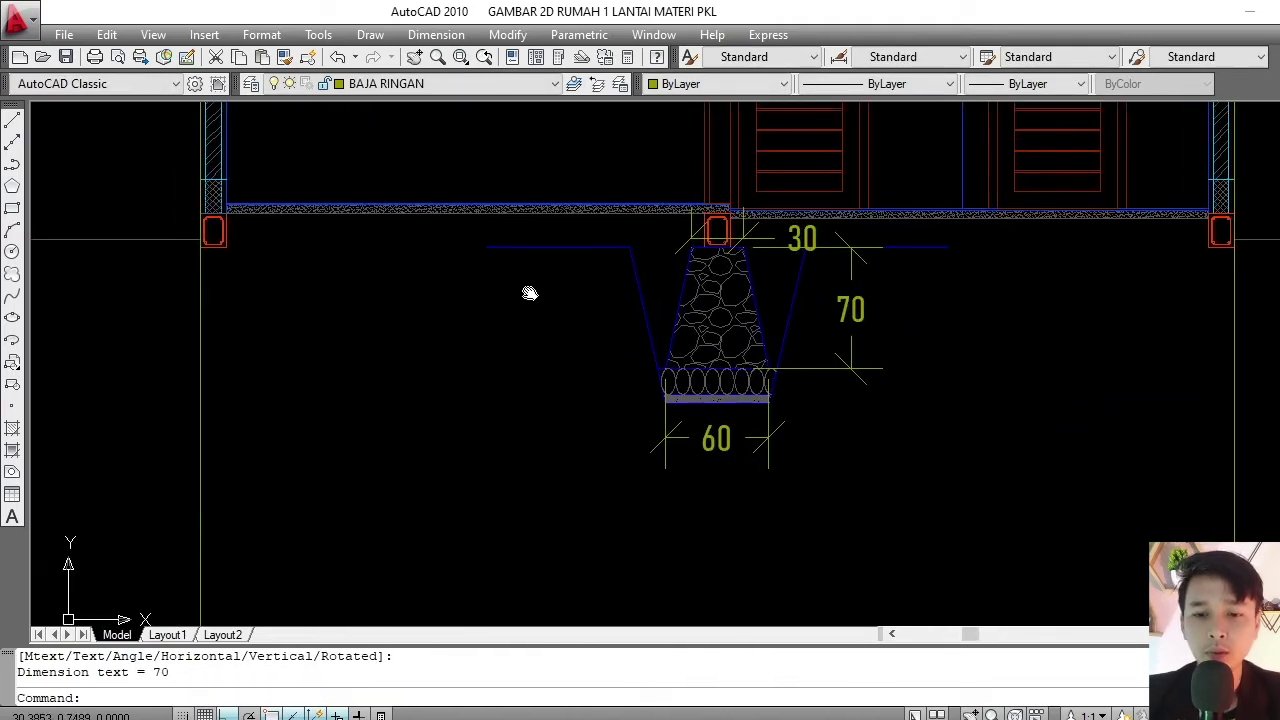
mouse_move(238, 295)
middle_down()
mouse_move(348, 311)
mouse_move(341, 297)
middle_up()
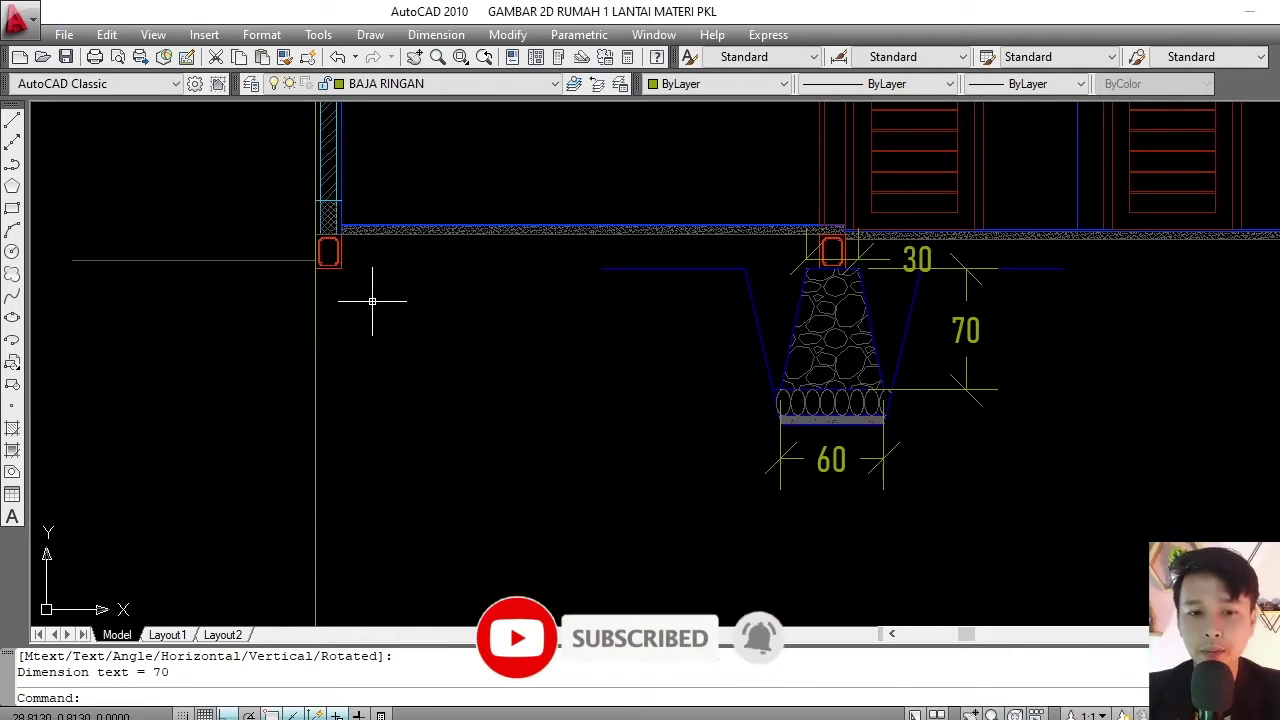
- Erase the stray polyline beneath the left column base
key(Escape)
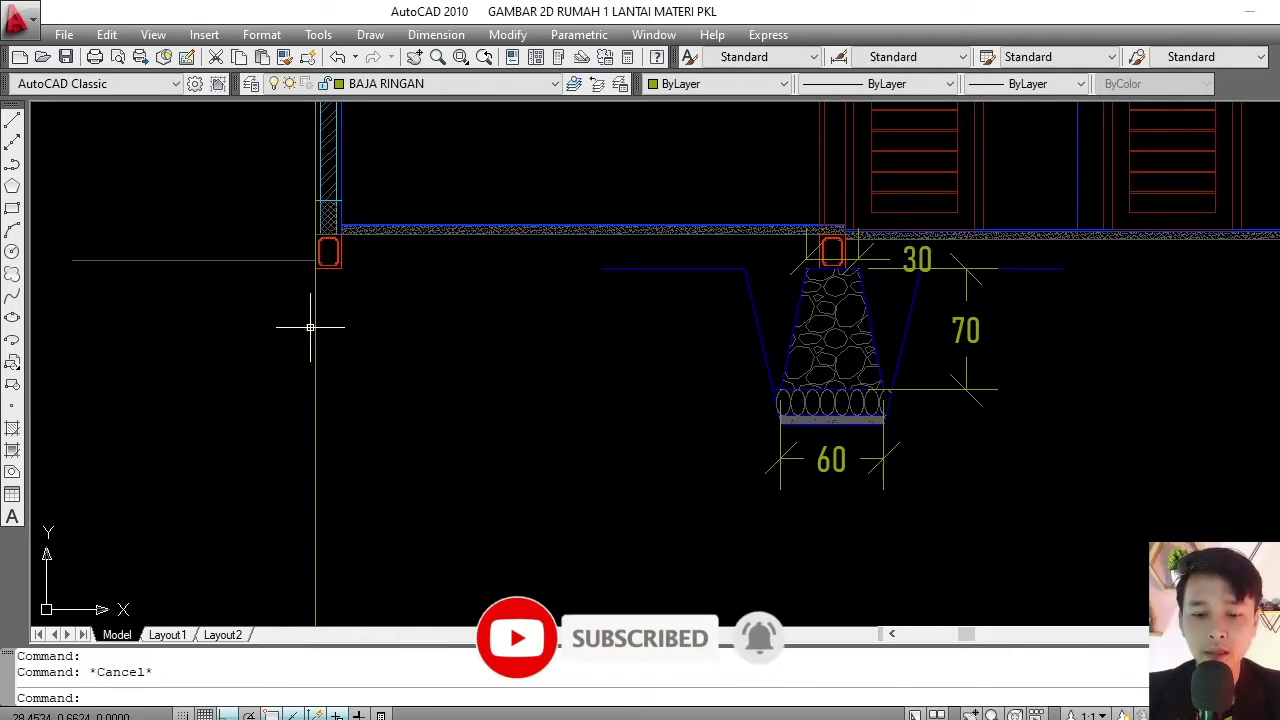
middle_drag(367, 319, 364, 320)
scroll(490, 360, down, 6)
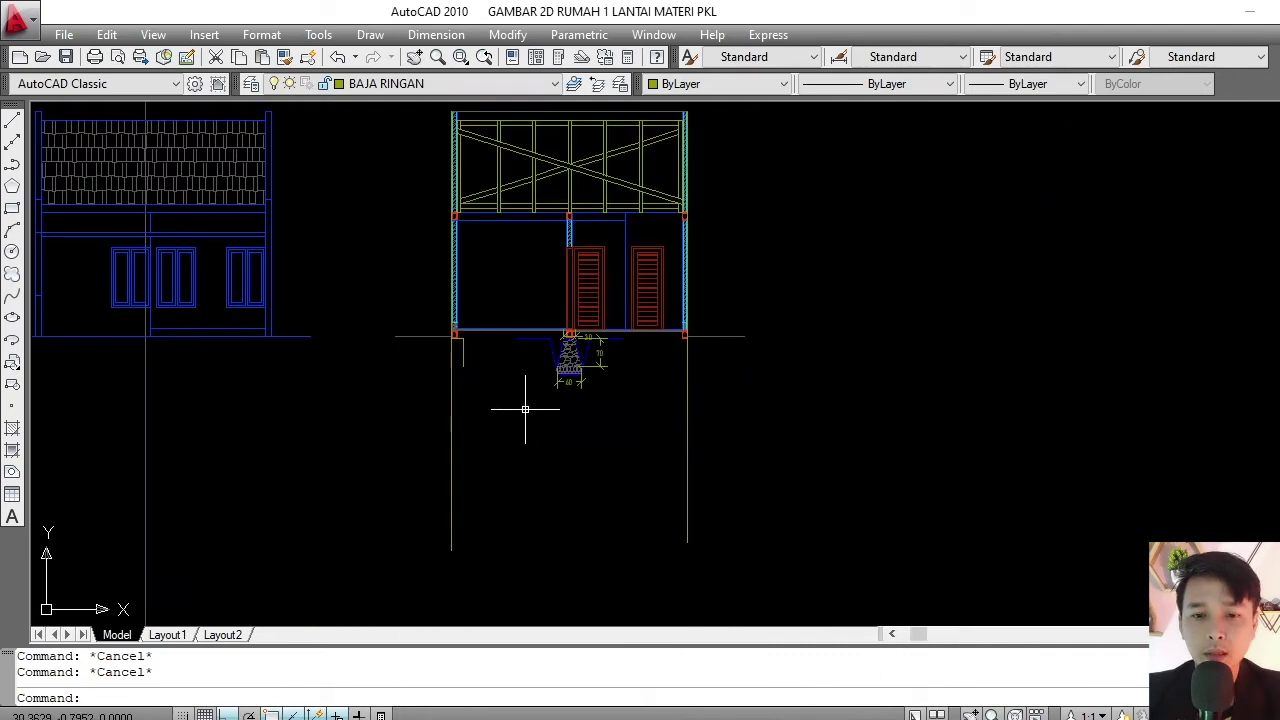
click(705, 429)
key(Escape)
scroll(481, 326, up, 5)
scroll(481, 326, up, 4)
drag(450, 360, 389, 359)
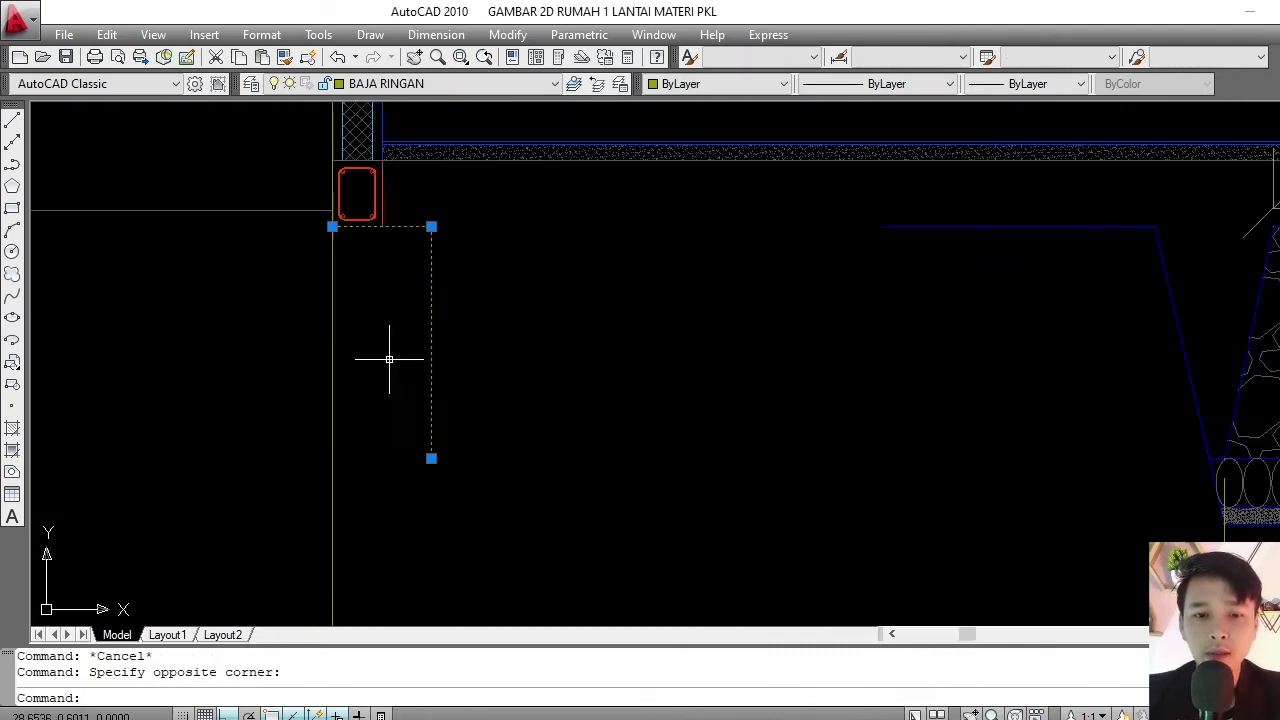
middle_drag(398, 336, 405, 368)
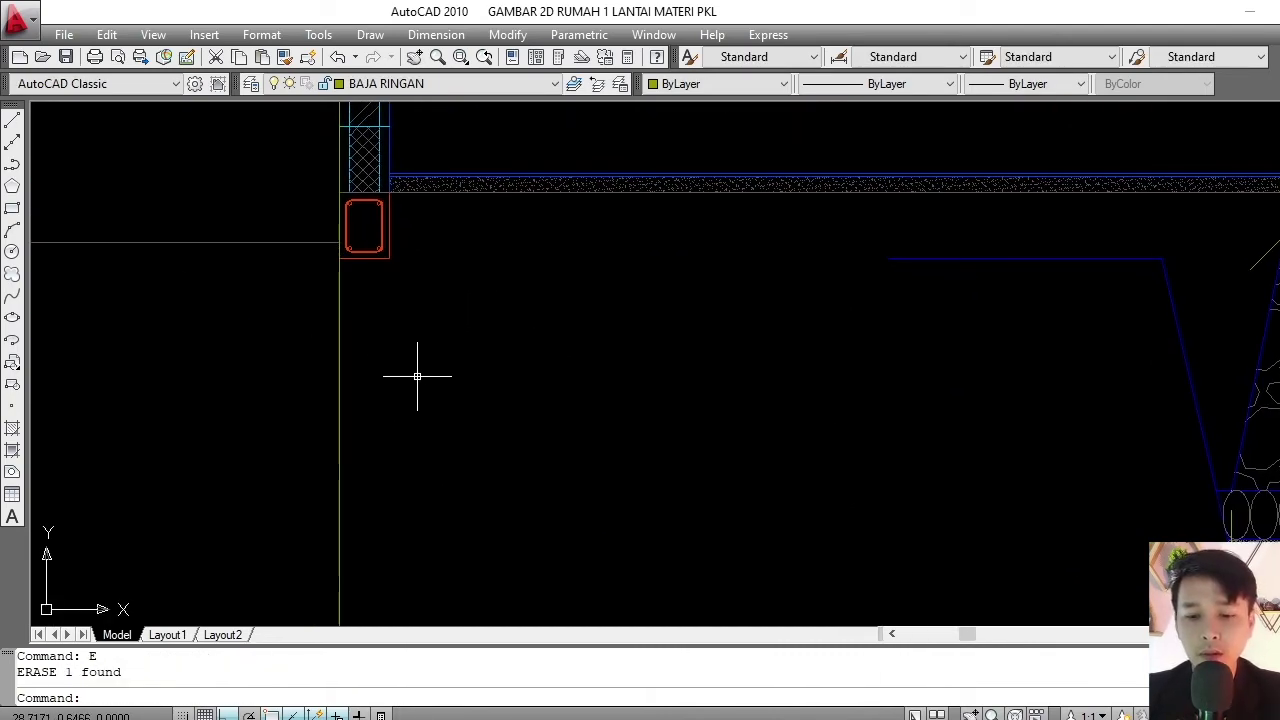
text(O)
key(Return)
- Offset the left wall guide line 0.3 to the right
scroll(420, 370, down, 2)
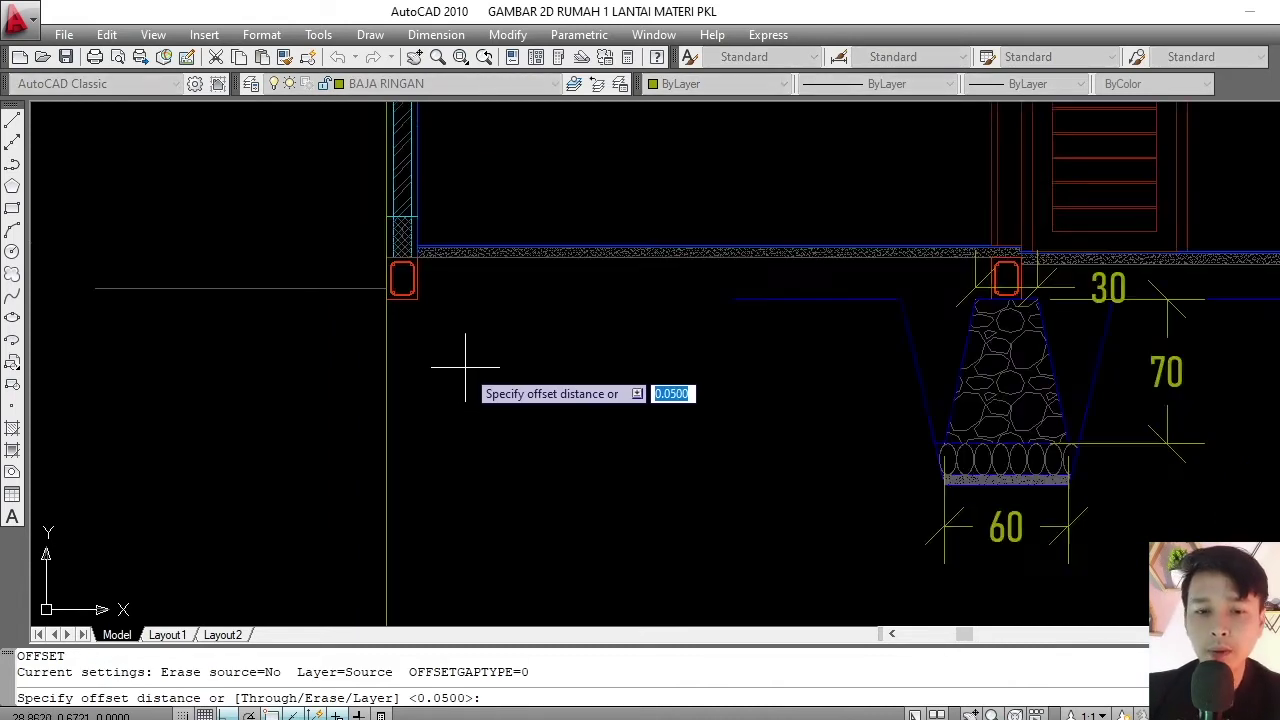
scroll(1030, 326, up, 2)
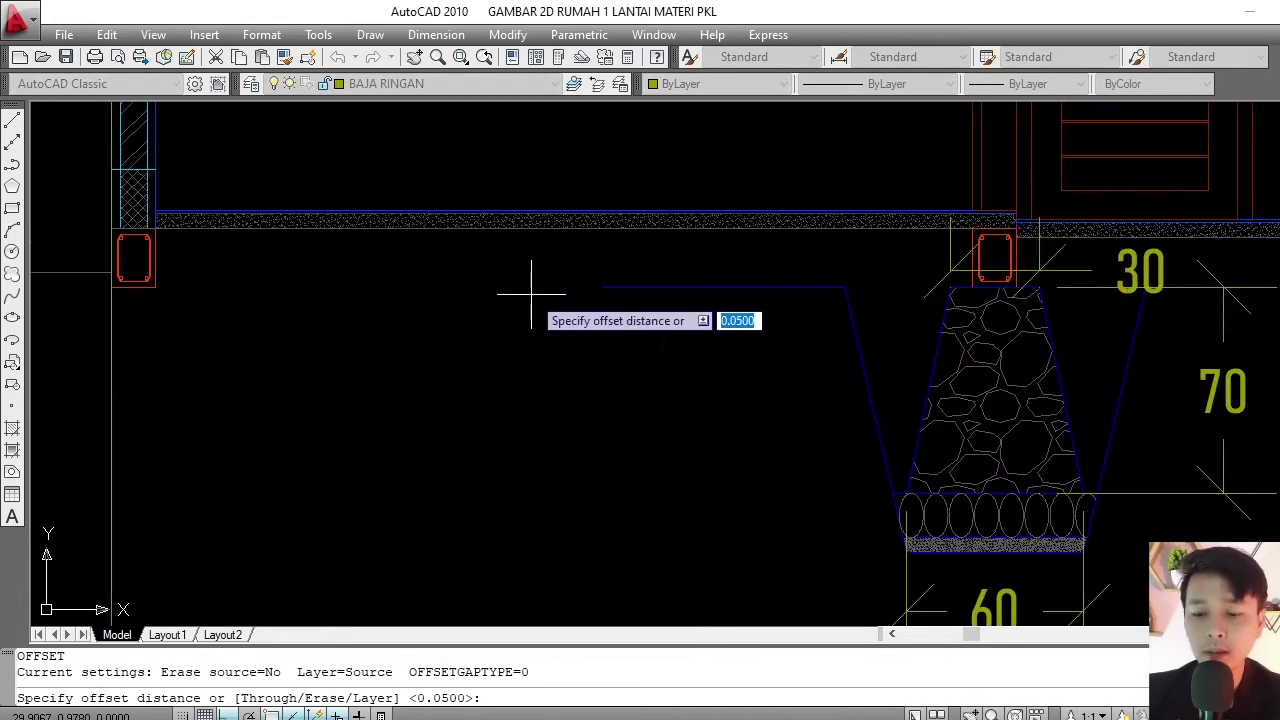
text(.3)
key(Return)
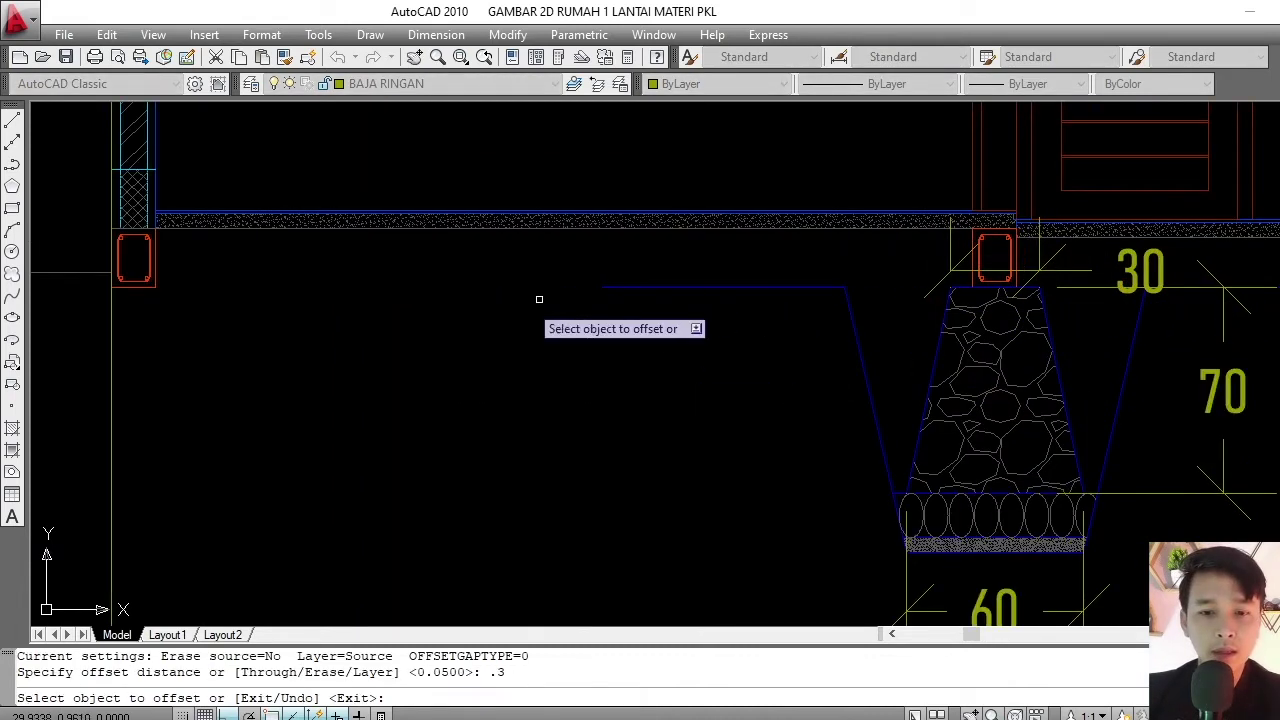
click(111, 343)
click(271, 309)
scroll(275, 300, down, 4)
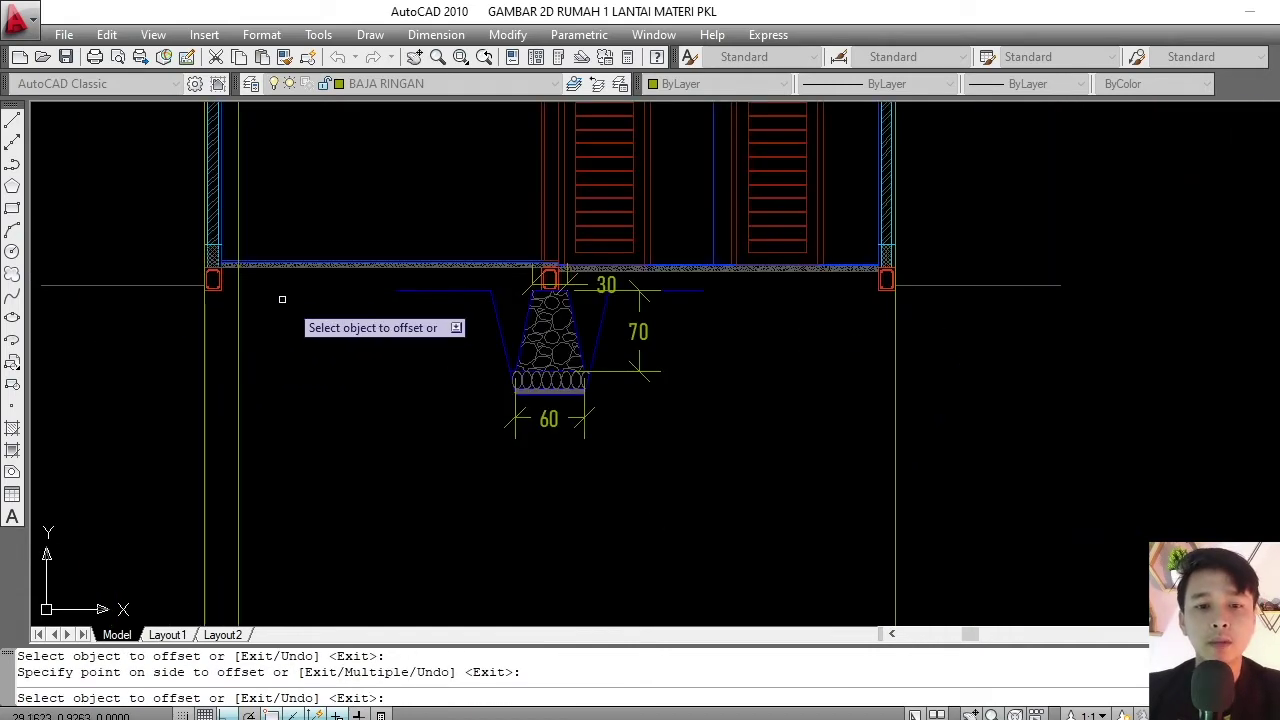
scroll(560, 420, up, 2)
scroll(500, 358, up, 3)
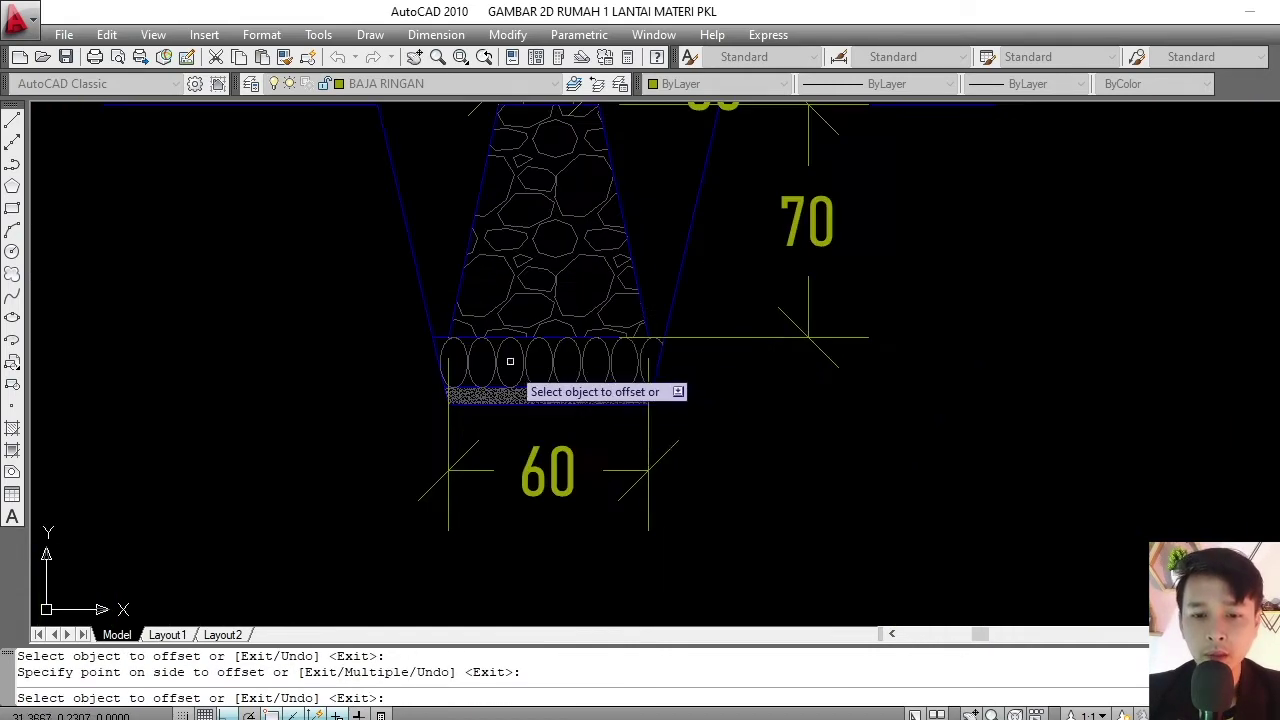
scroll(620, 417, down, 6)
scroll(424, 363, up, 3)
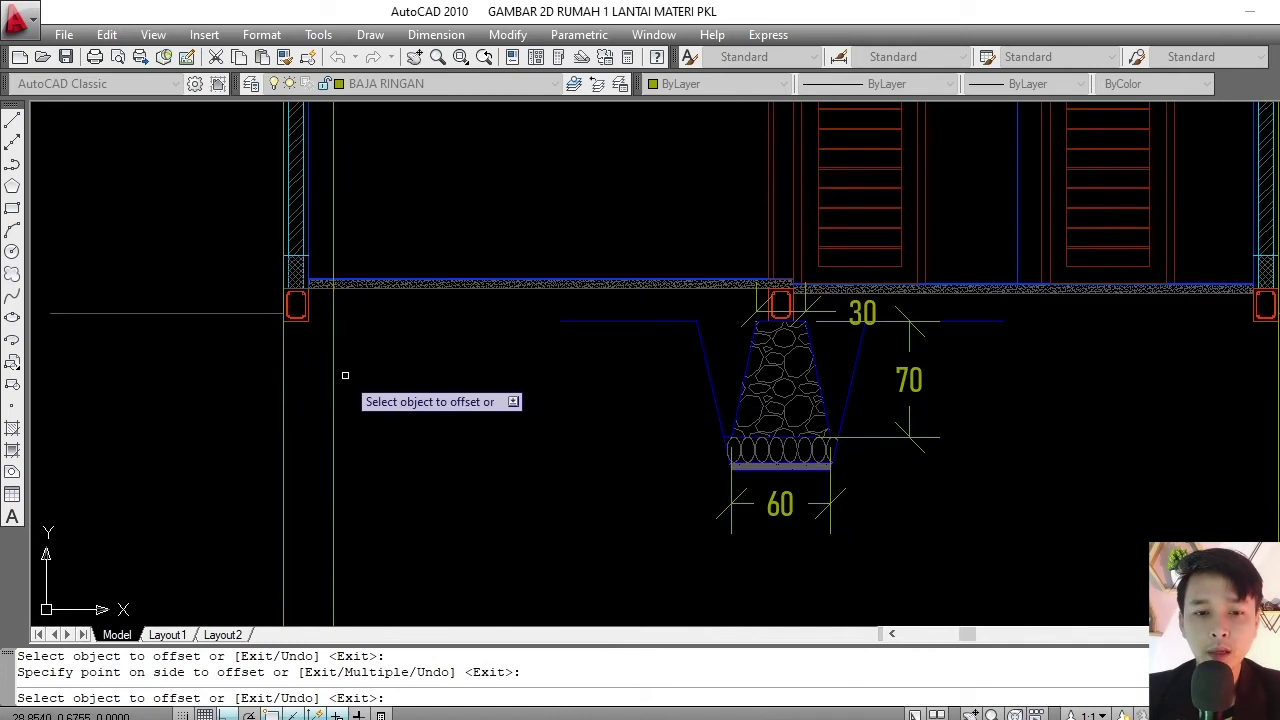
scroll(345, 375, up, 2)
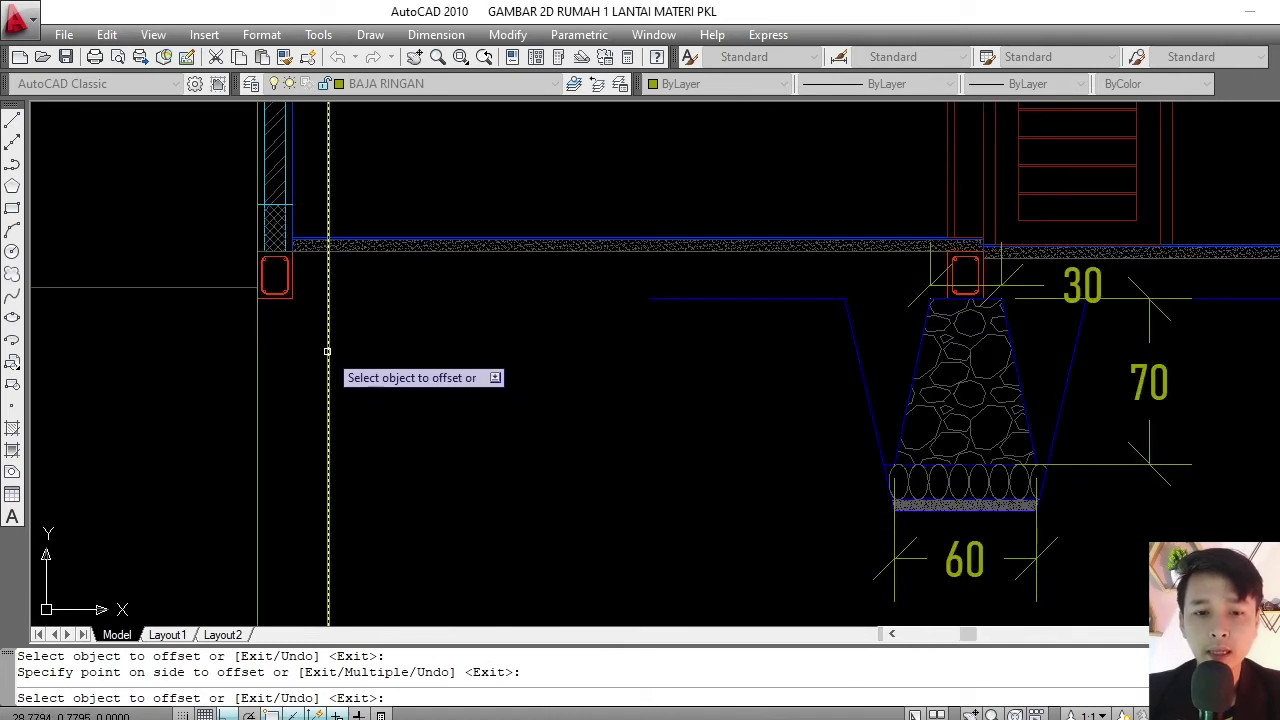
key(Escape)
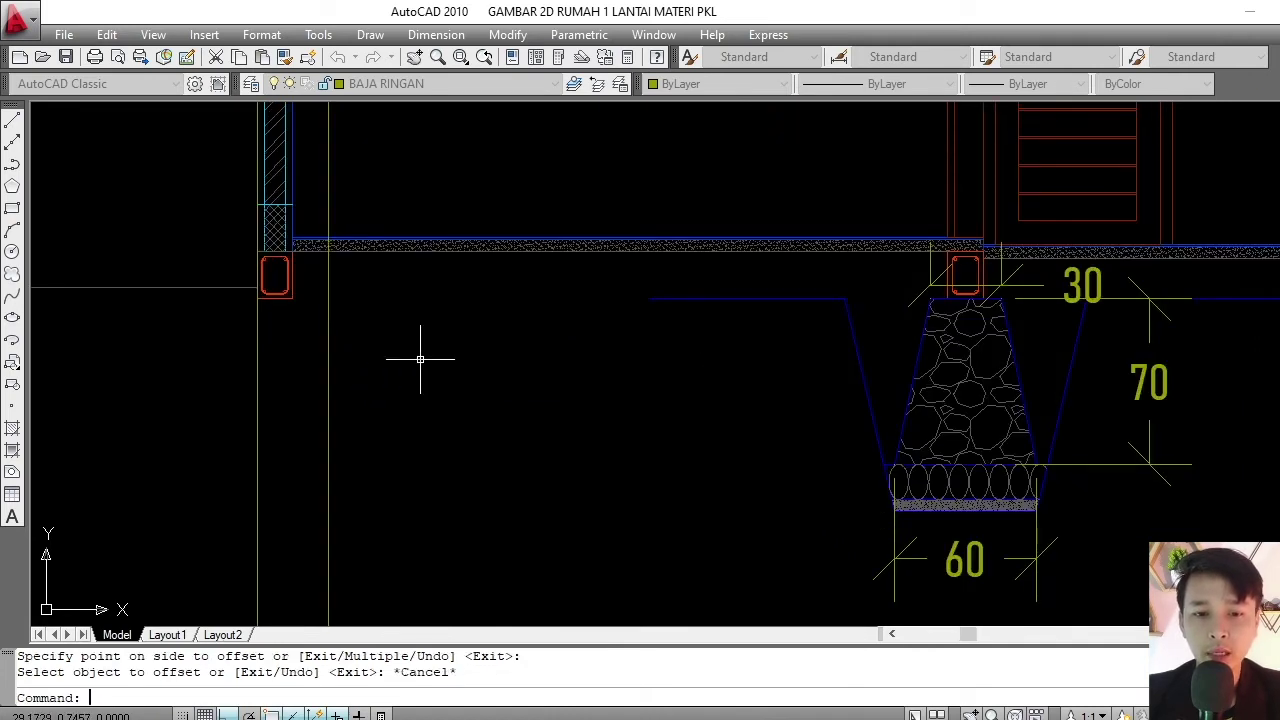
text(O)
key(Return)
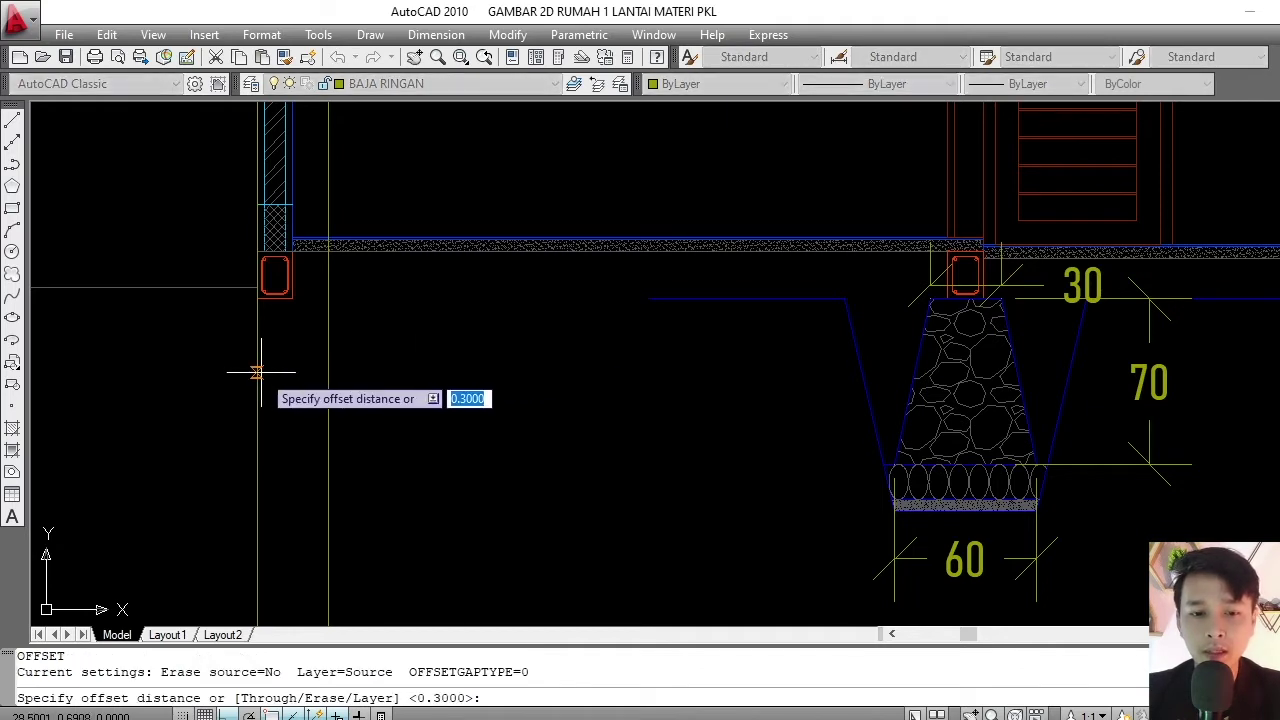
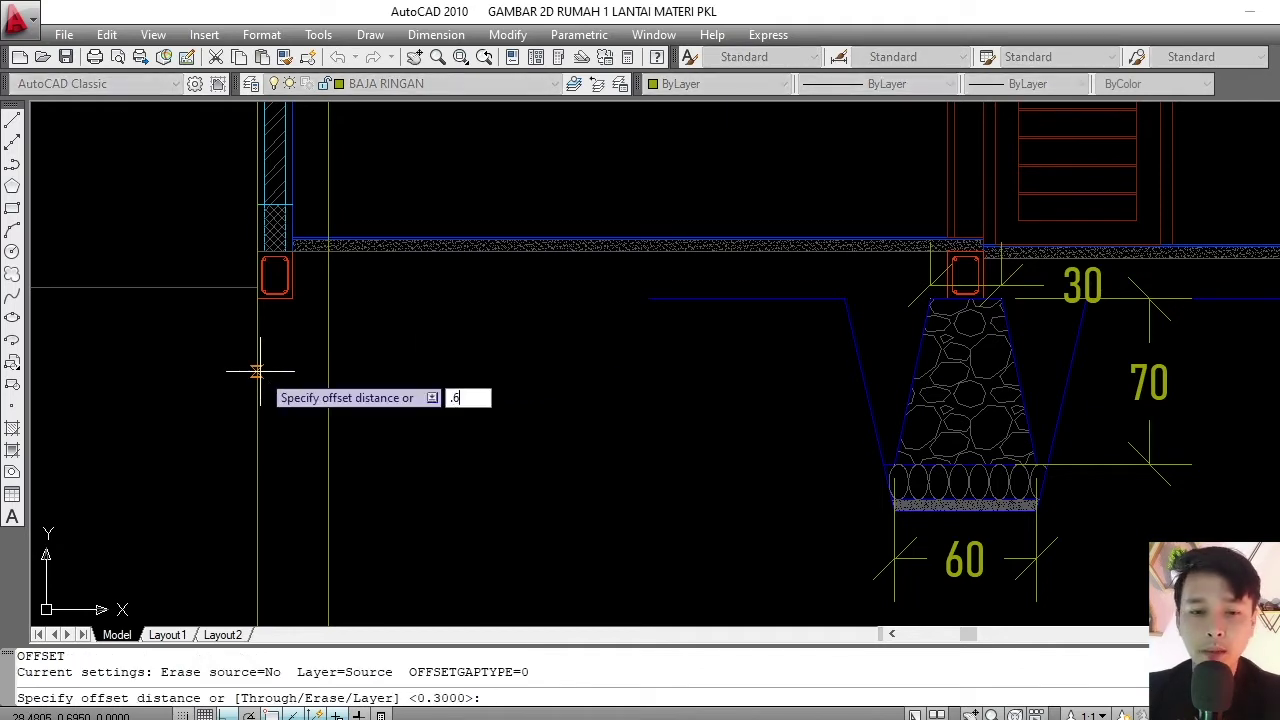
- Offset the vertical guide line 0.6 to the right
key(Return)
click(261, 379)
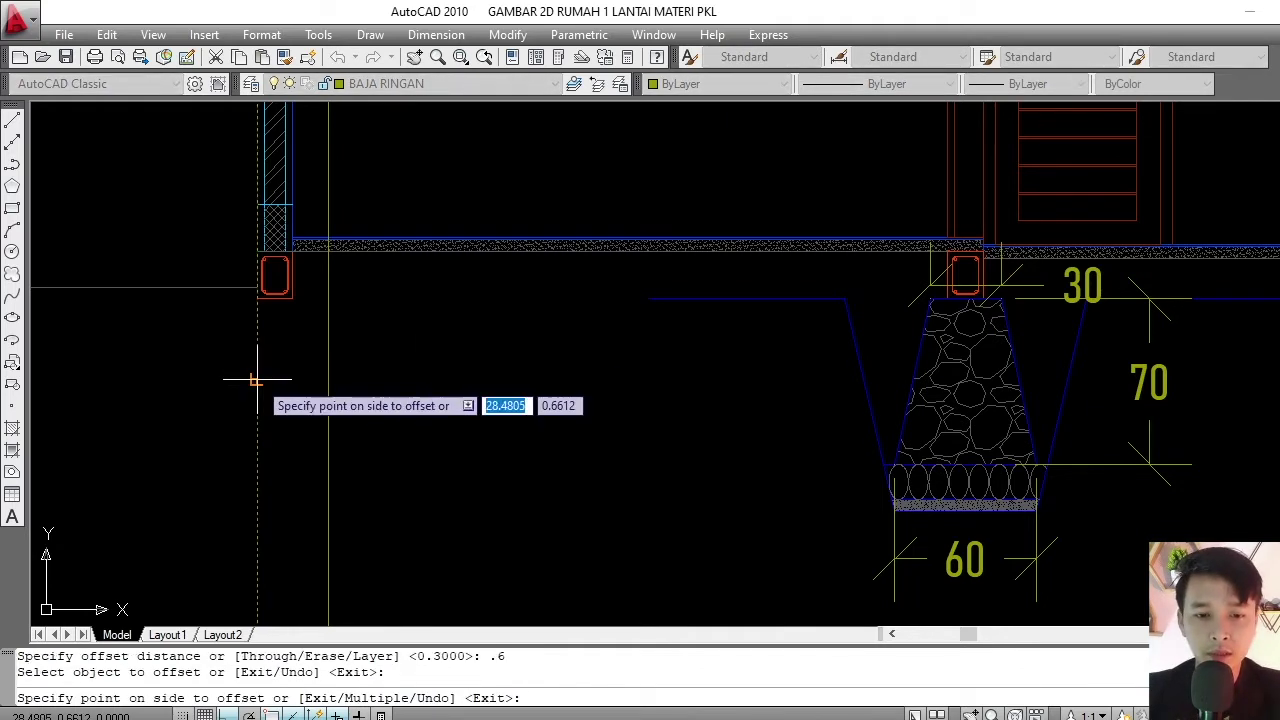
click(380, 366)
key(Return)
scroll(395, 350, down, 1)
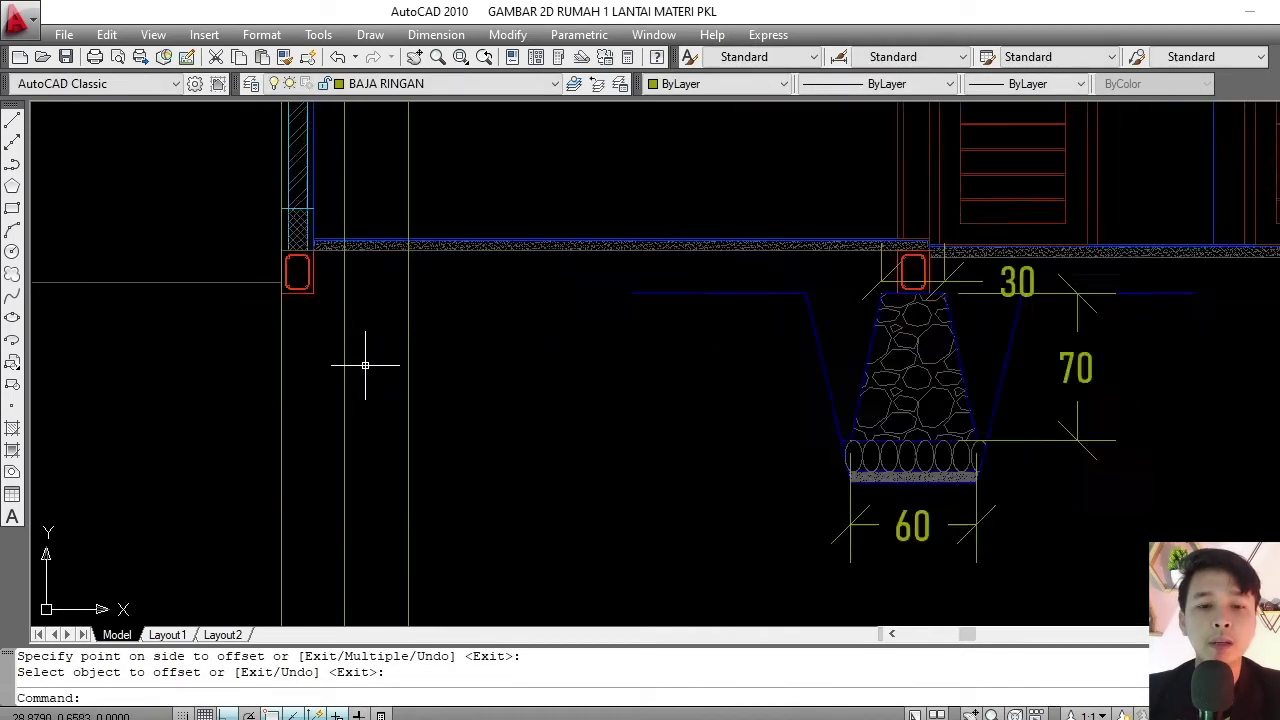
scroll(366, 363, up, 3)
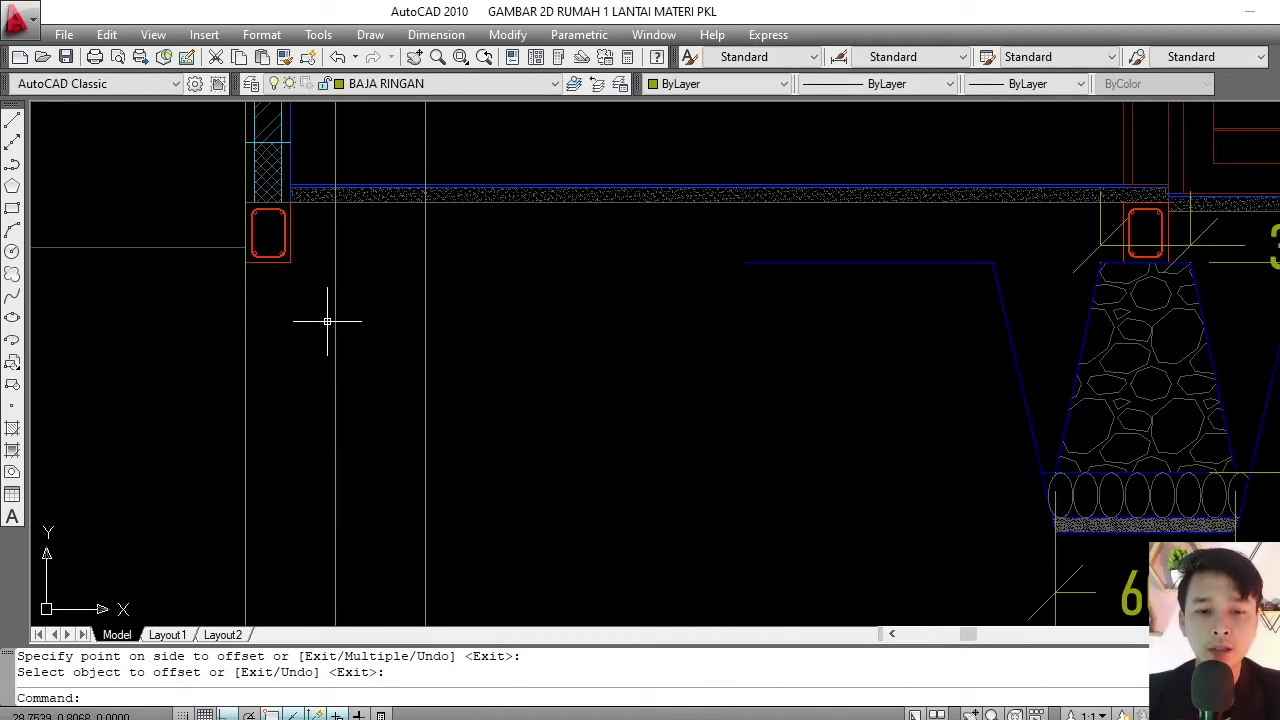
scroll(351, 277, down, 2)
scroll(309, 286, up, 2)
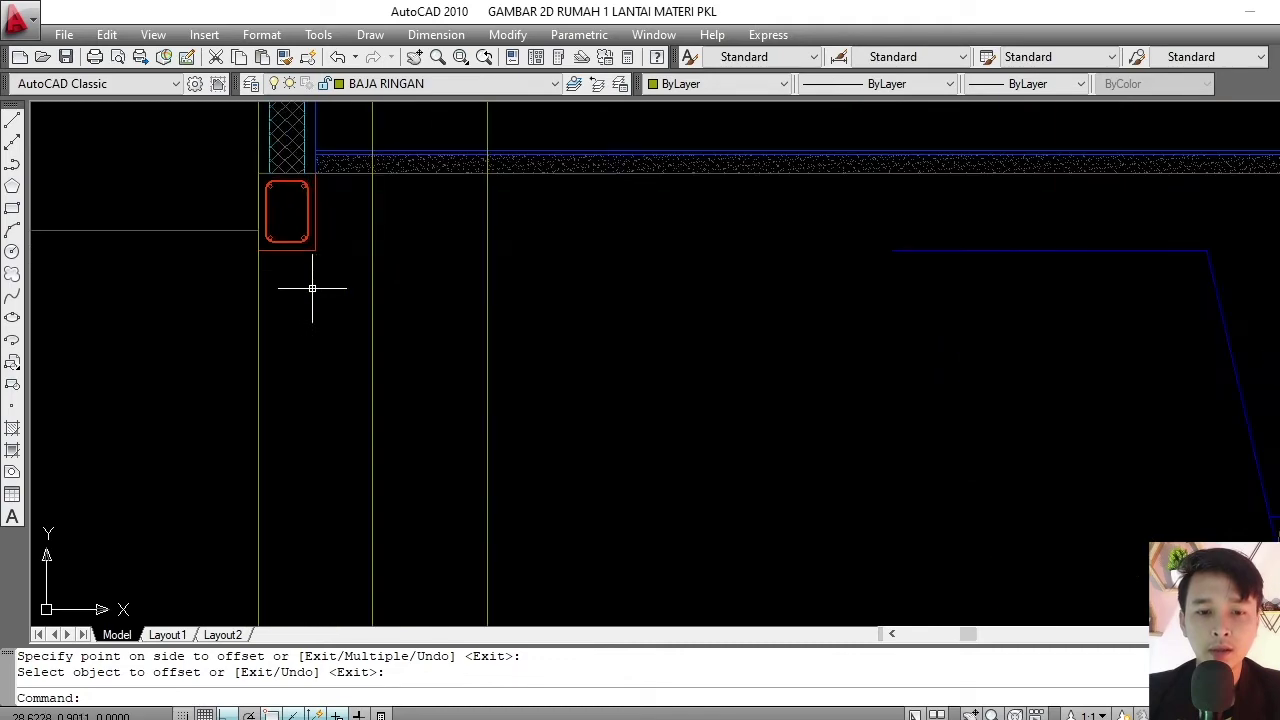
scroll(320, 316, down, 1)
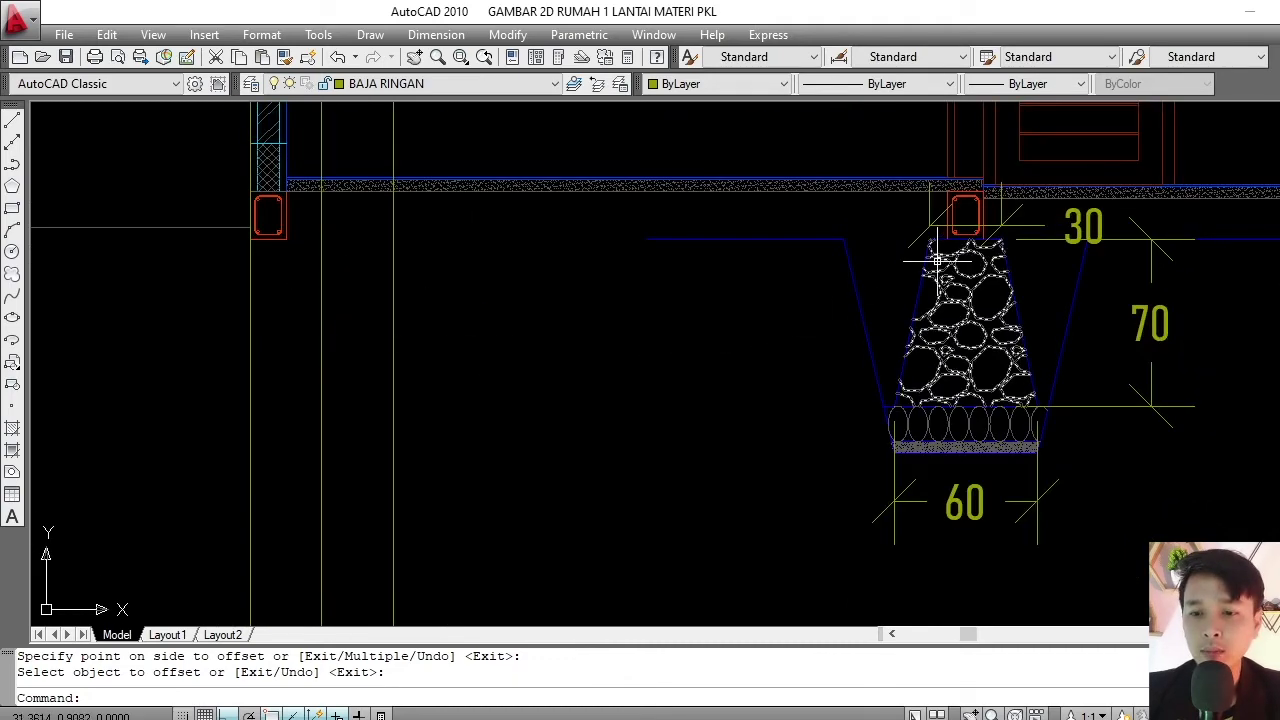
- Draw a horizontal polyline level with the bottom of the stone footing
middle_drag(823, 371, 834, 354)
text(pl)
key(Return)
scroll(890, 373, up, 2)
key(Escape)
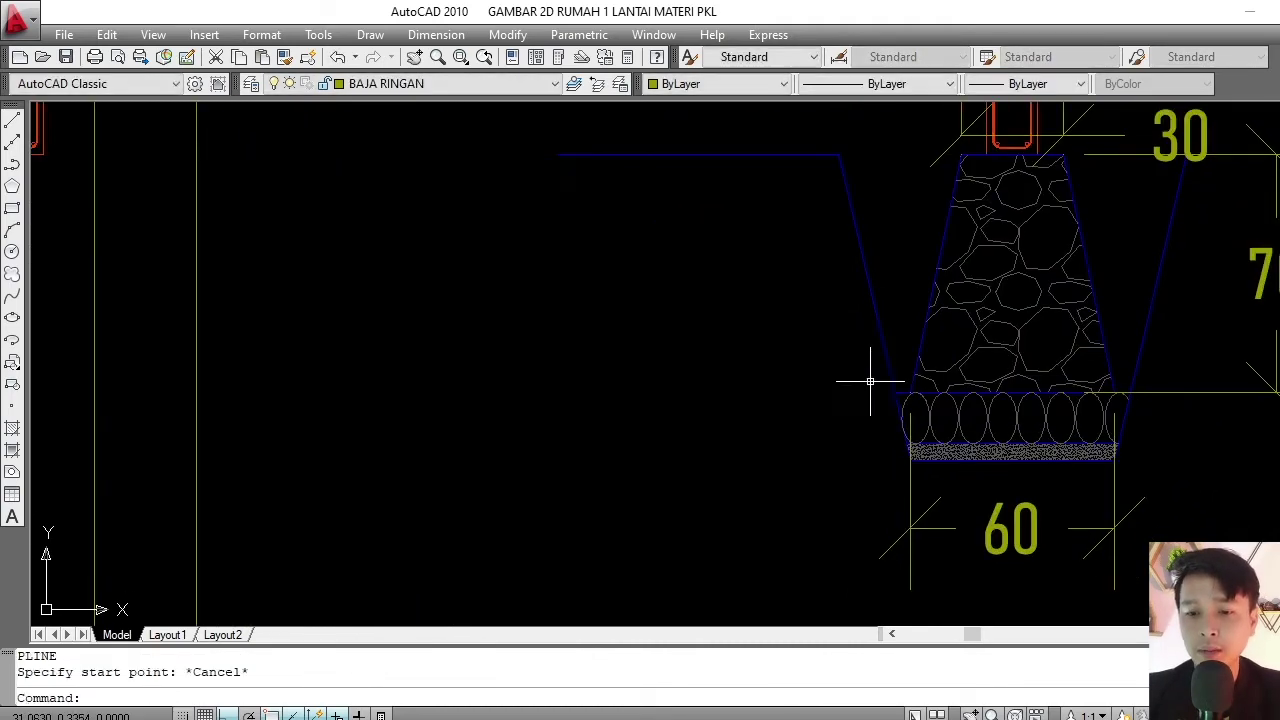
key(Escape)
key(Escape)
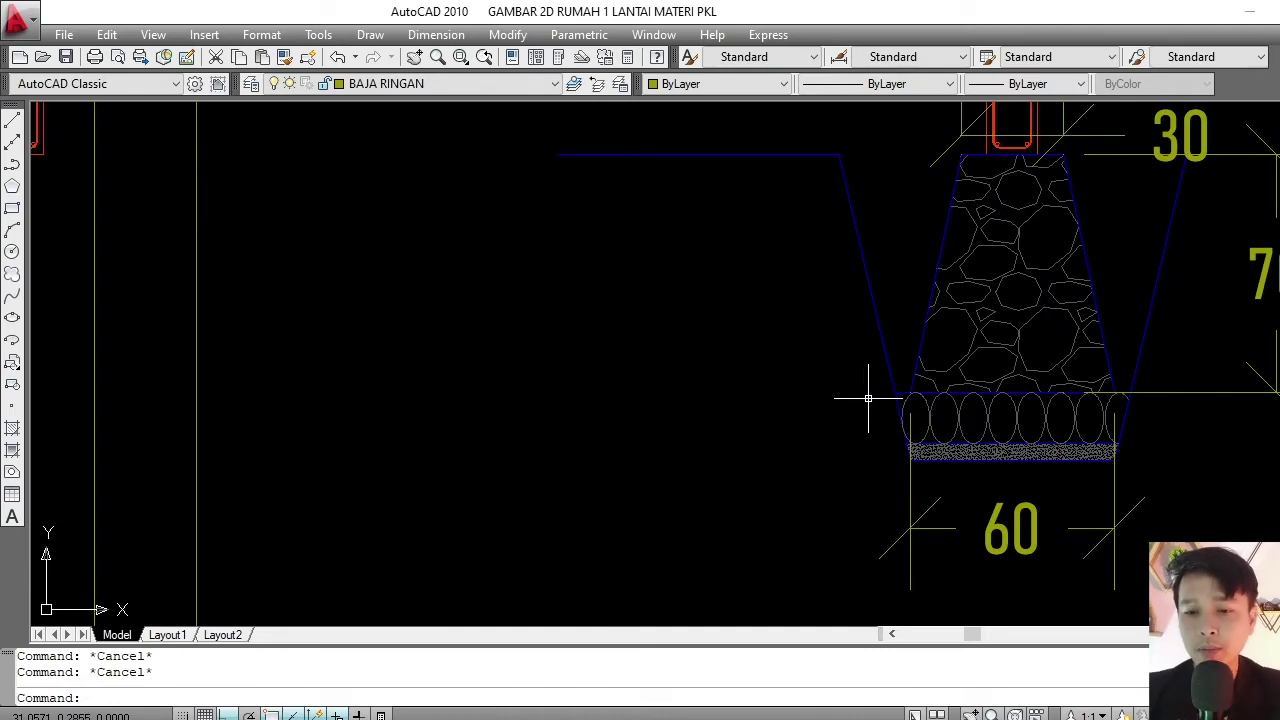
text(pl)
key(Return)
click(887, 373)
scroll(890, 376, down, 3)
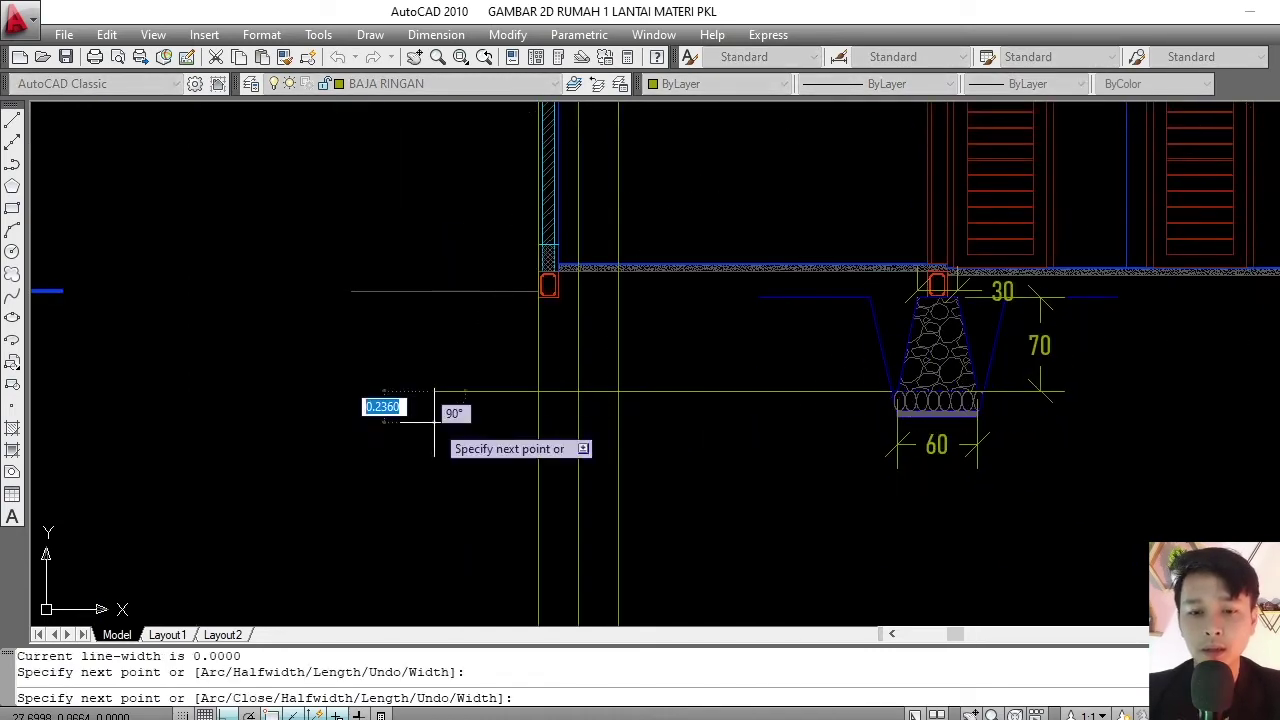
key(Return)
scroll(610, 308, up, 3)
middle_drag(553, 331, 479, 313)
scroll(520, 335, up, 2)
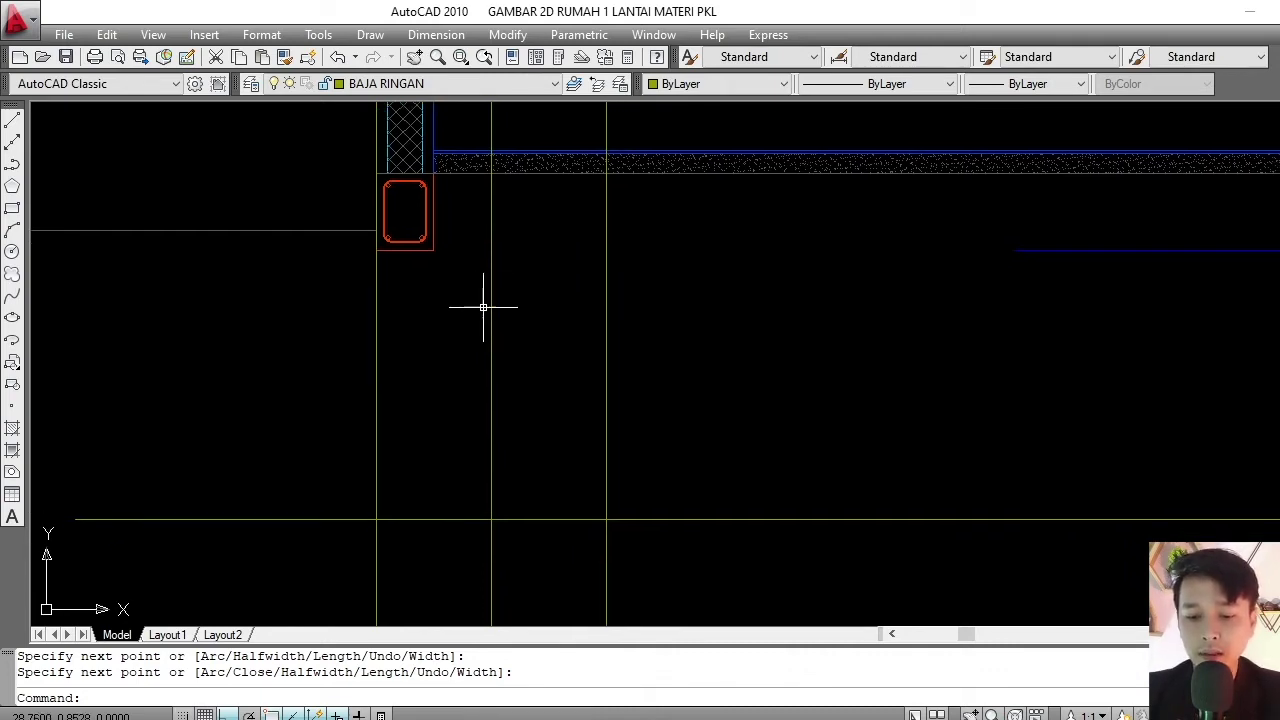
text(PL)
- Draw the trench edge polyline as a short ledge under the column, sloping down to the footing-base line
key(Return)
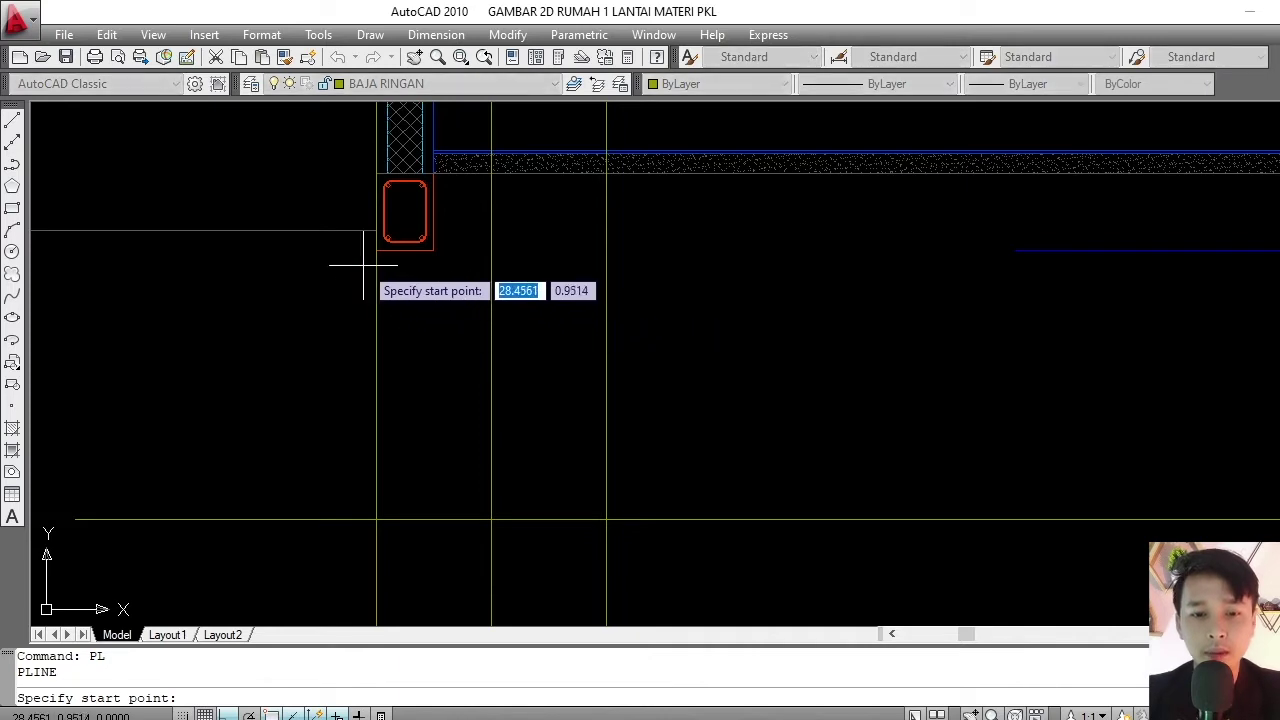
click(375, 249)
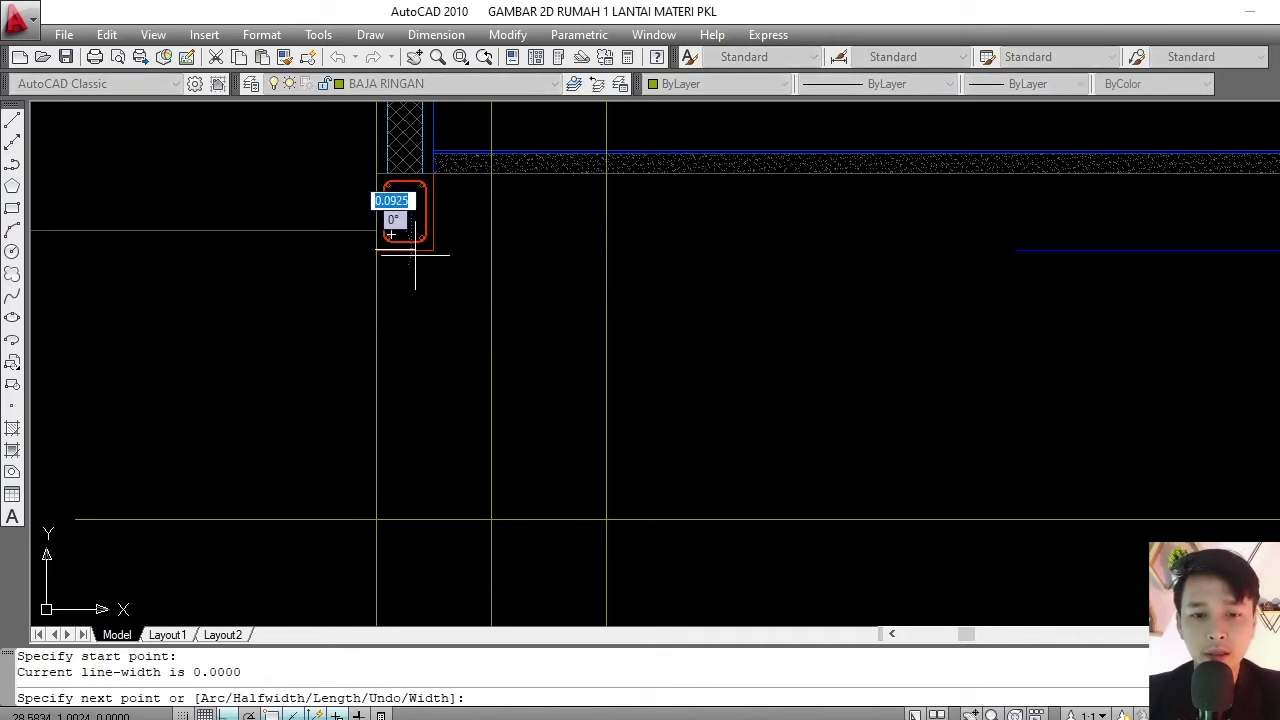
click(490, 249)
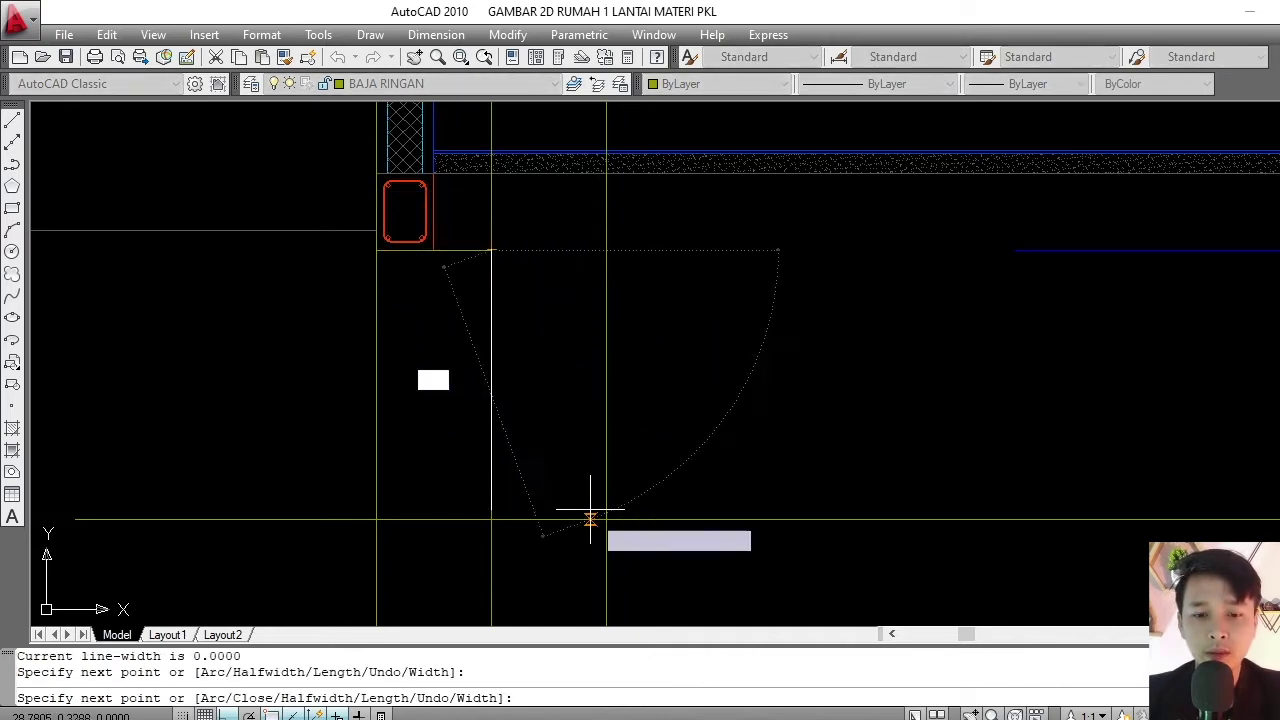
scroll(586, 475, down, 5)
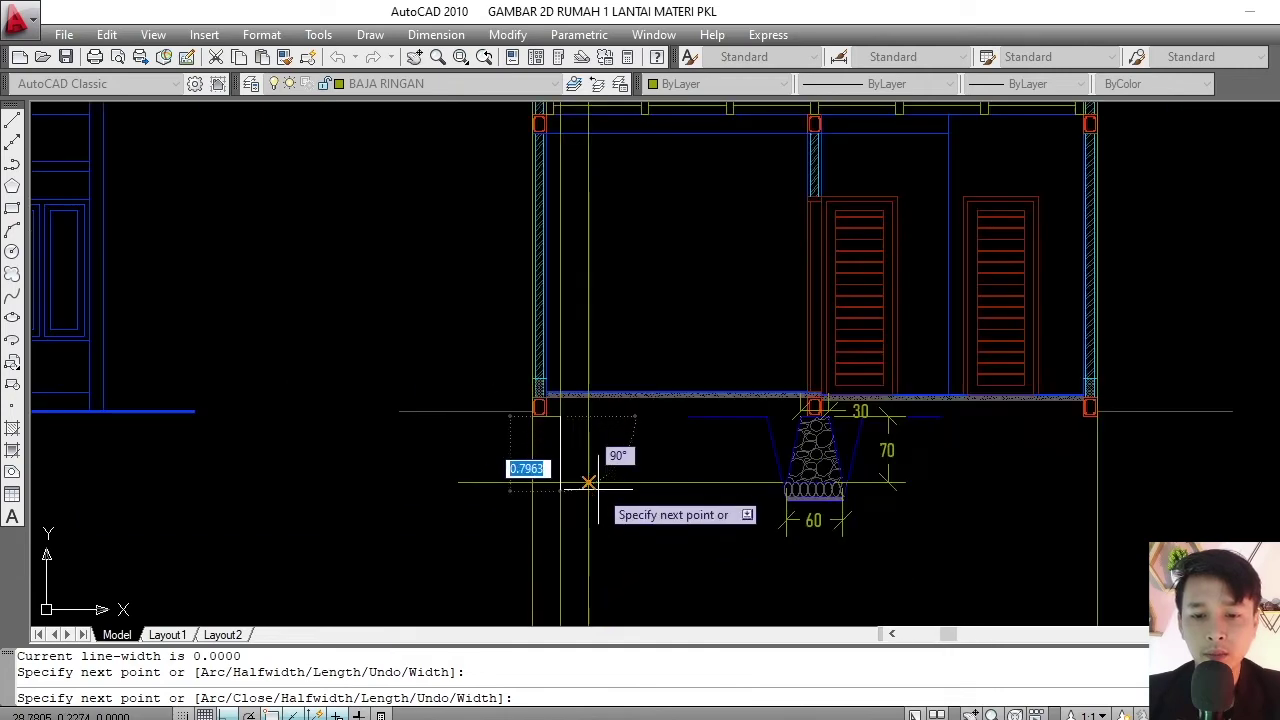
scroll(586, 480, up, 3)
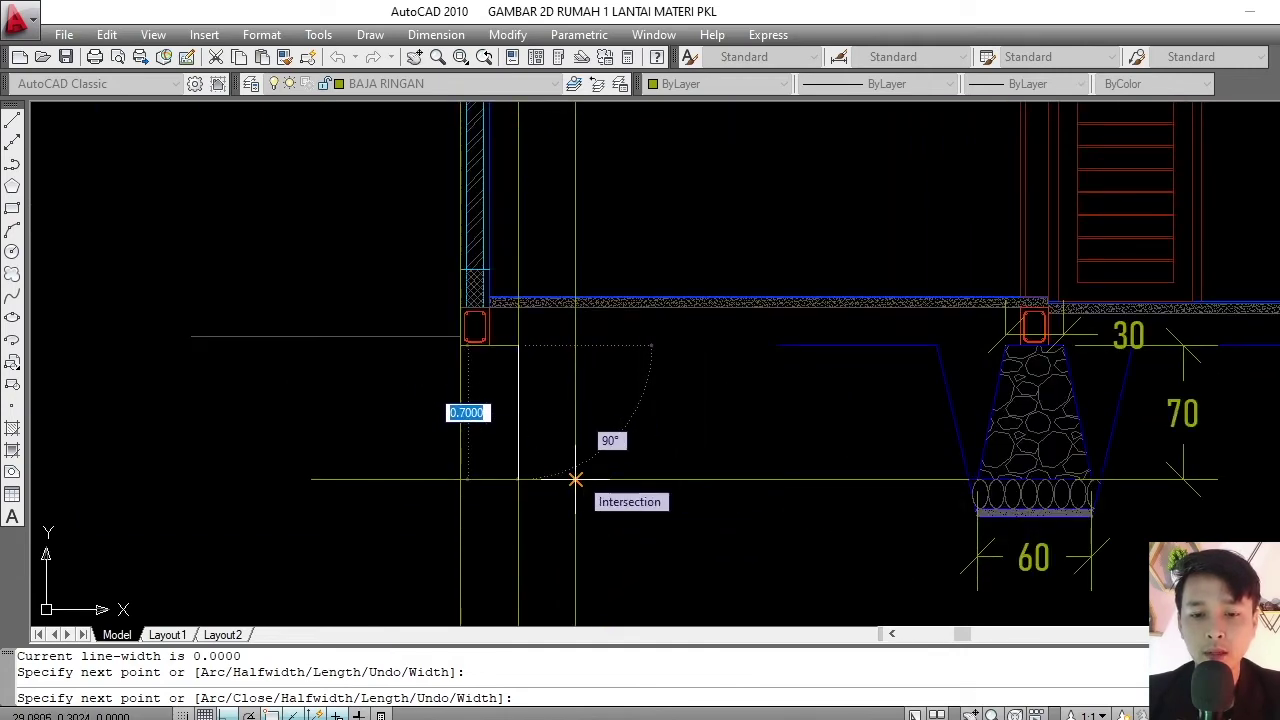
click(575, 480)
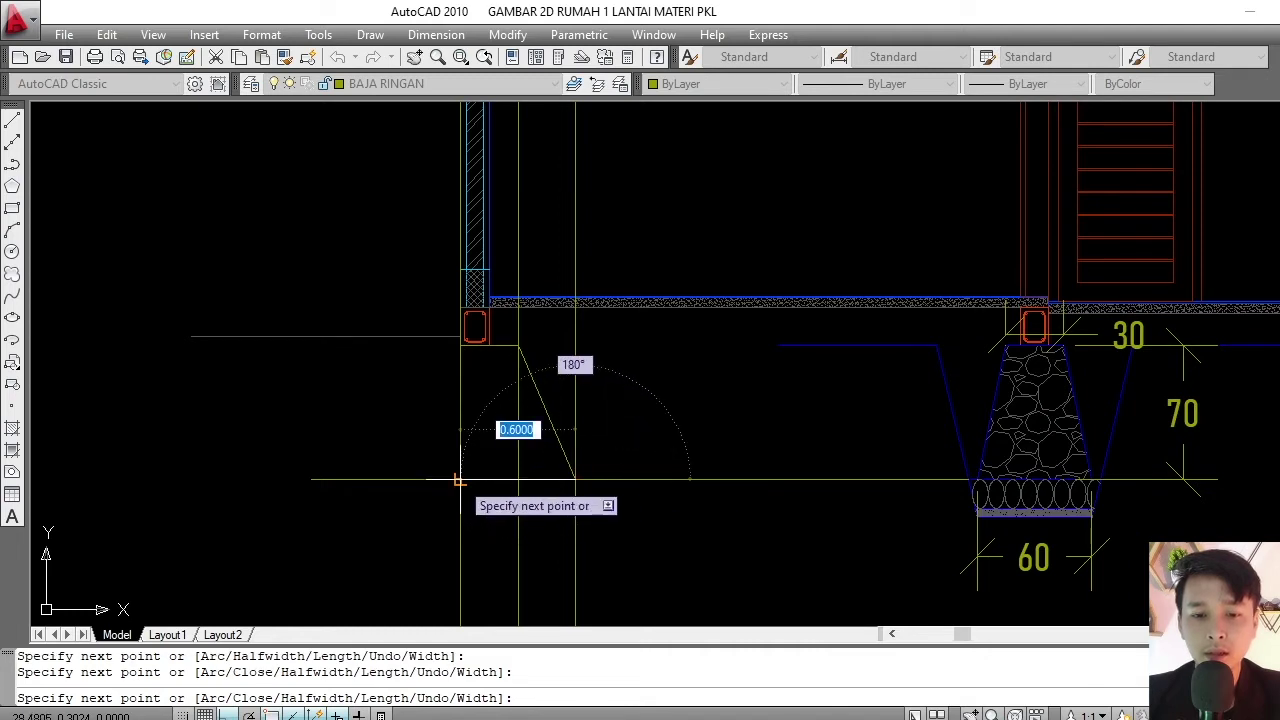
scroll(475, 390, up, 2)
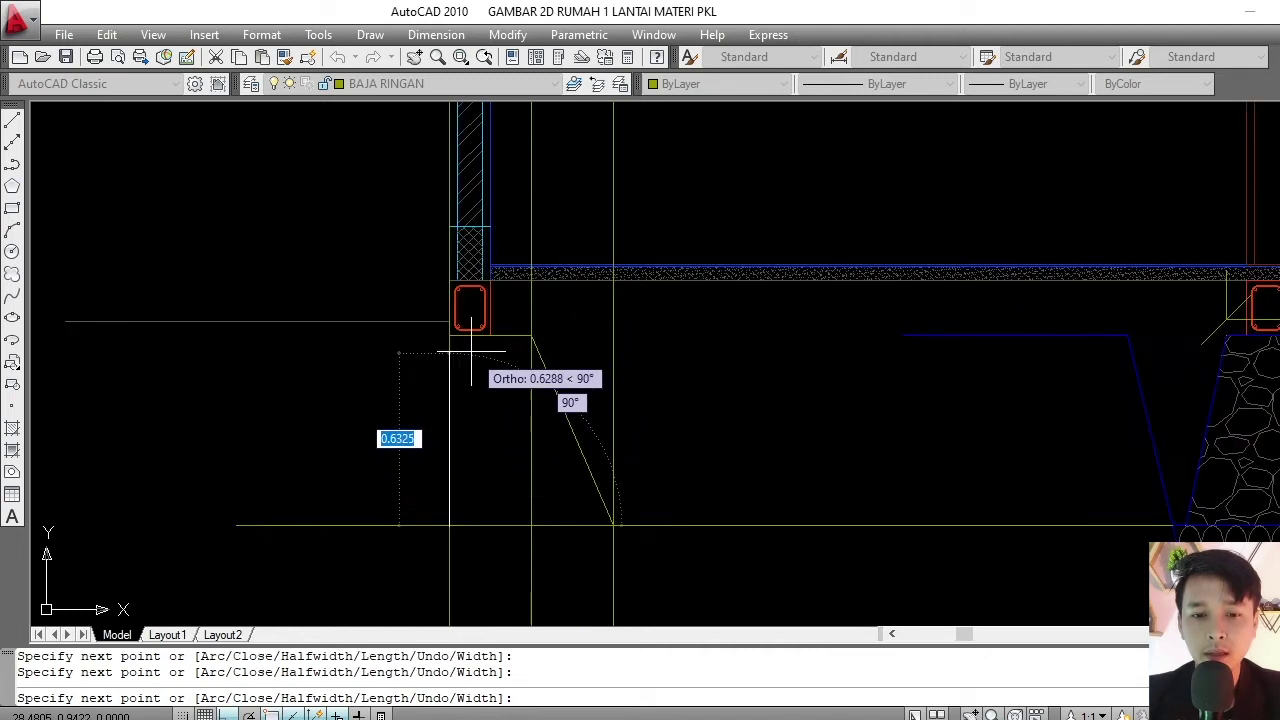
key(Return)
scroll(449, 334, down, 3)
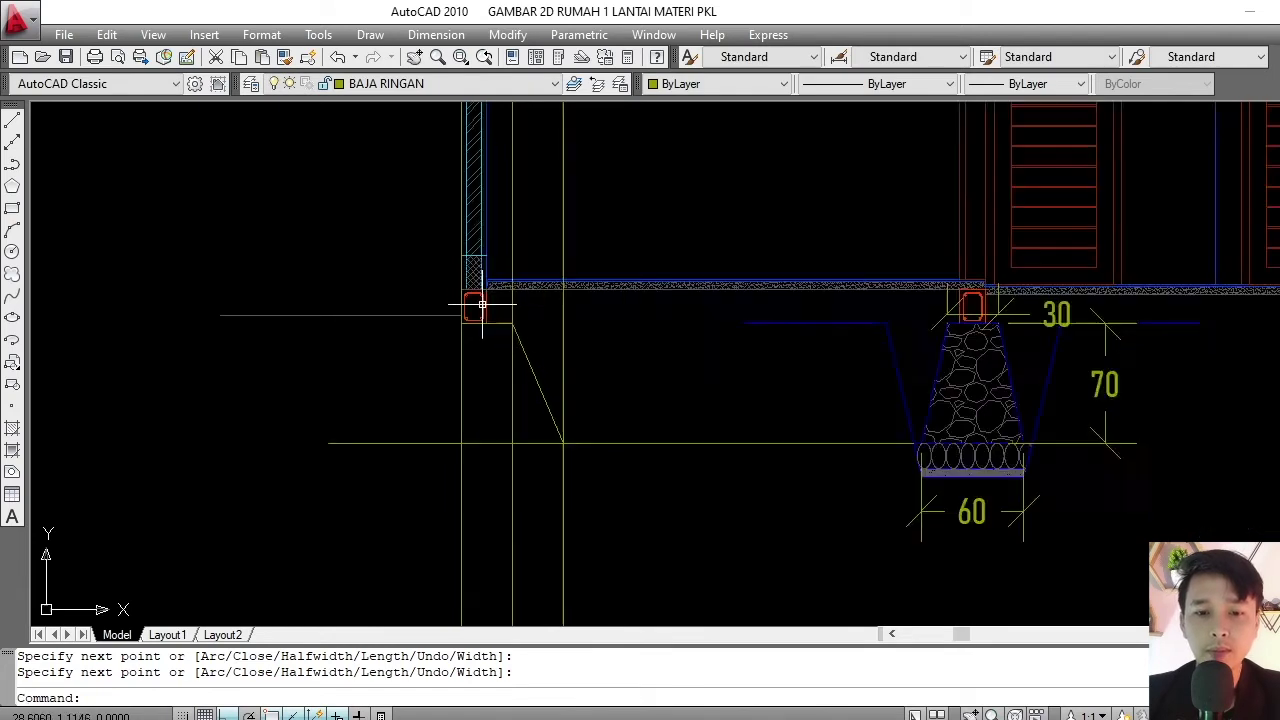
- Erase the long horizontal line, undo it, and window-select the construction lines instead
click(590, 365)
key(Escape)
click(614, 351)
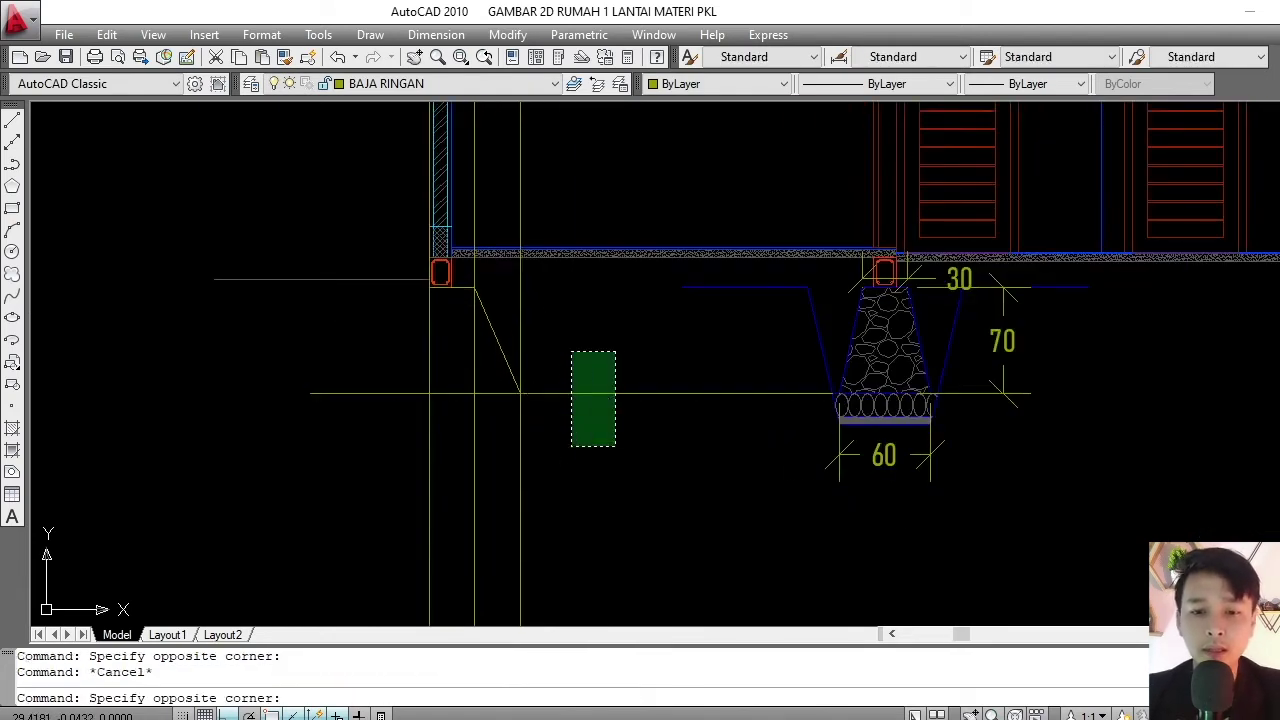
click(571, 440)
text(e)
key(Return)
click(586, 423)
key(Escape)
key(ctrl+z)
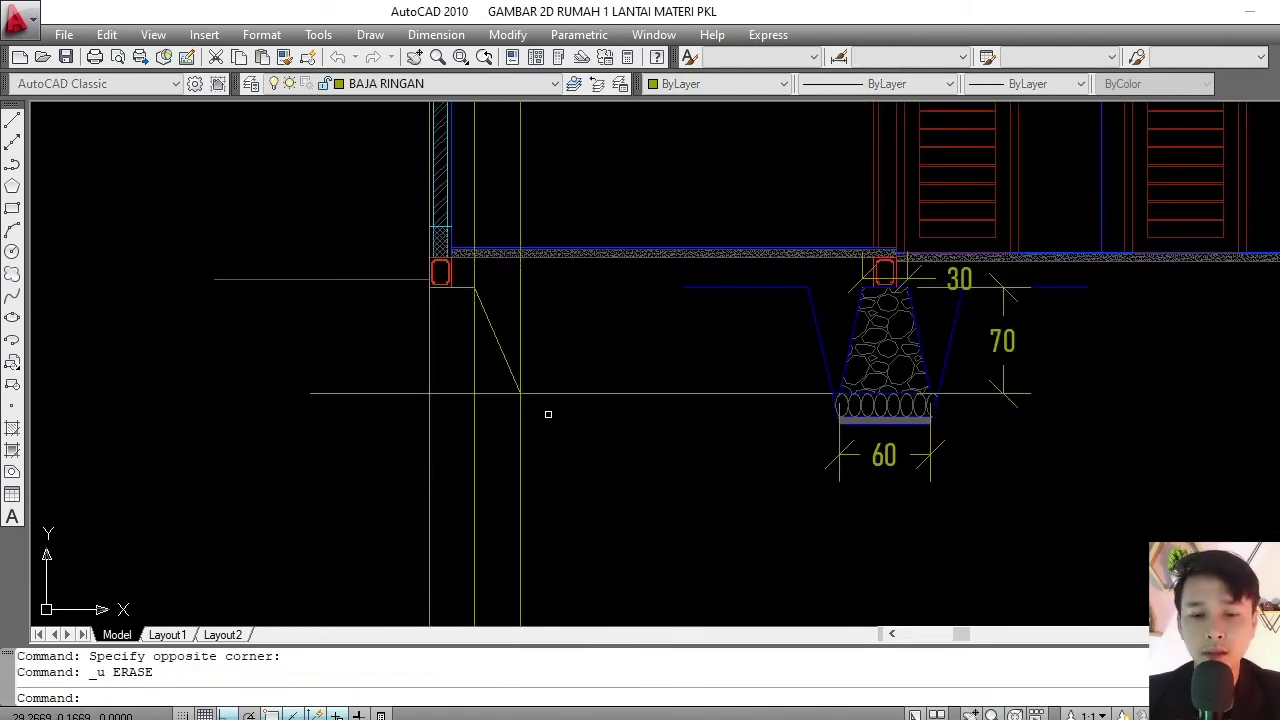
click(546, 414)
click(625, 382)
key(Escape)
click(543, 470)
- Erase the three selected construction lines
click(395, 452)
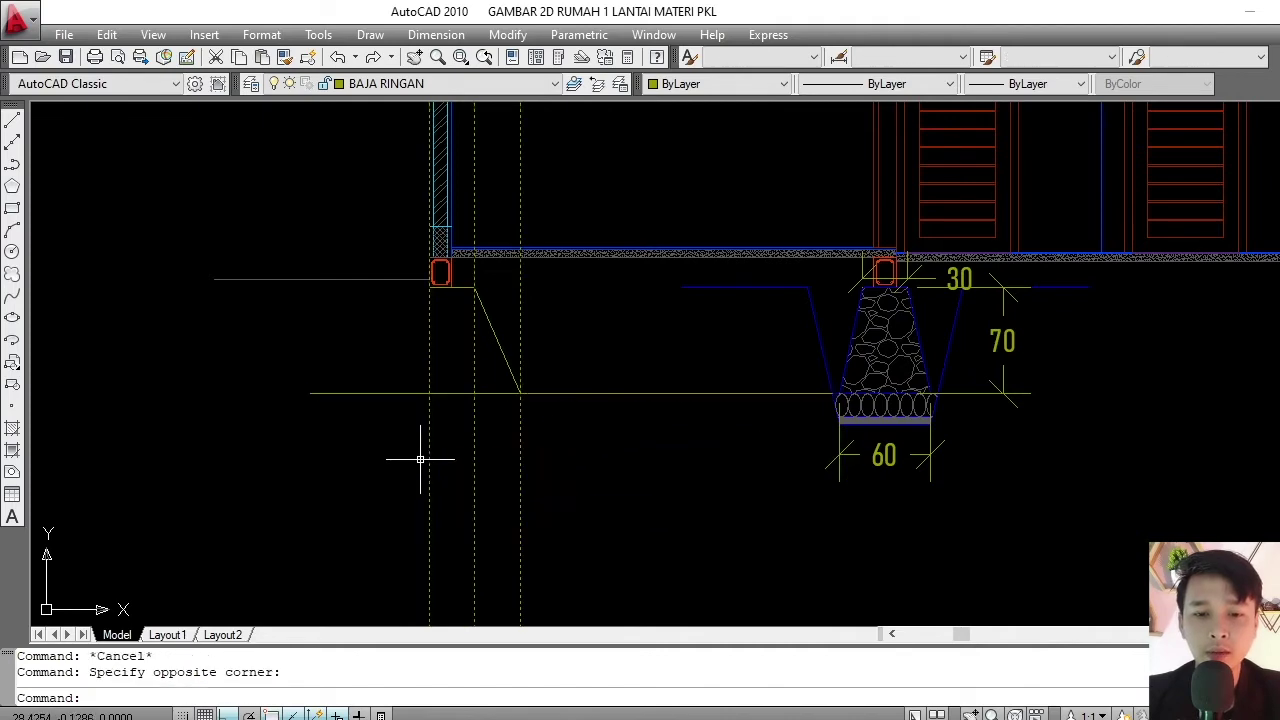
text(e)
key(Return)
scroll(491, 380, down, 4)
scroll(500, 370, up, 1)
scroll(506, 367, up, 1)
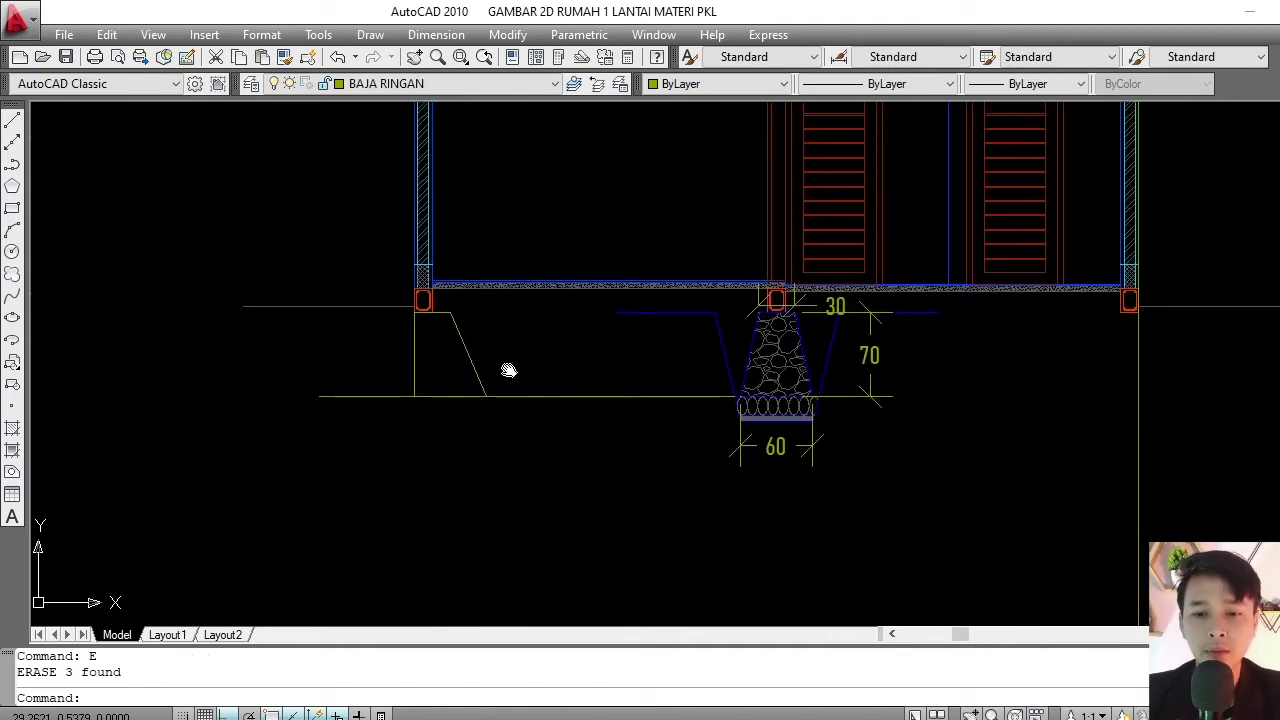
scroll(490, 365, up, 2)
scroll(467, 371, up, 1)
middle_drag(678, 401, 608, 359)
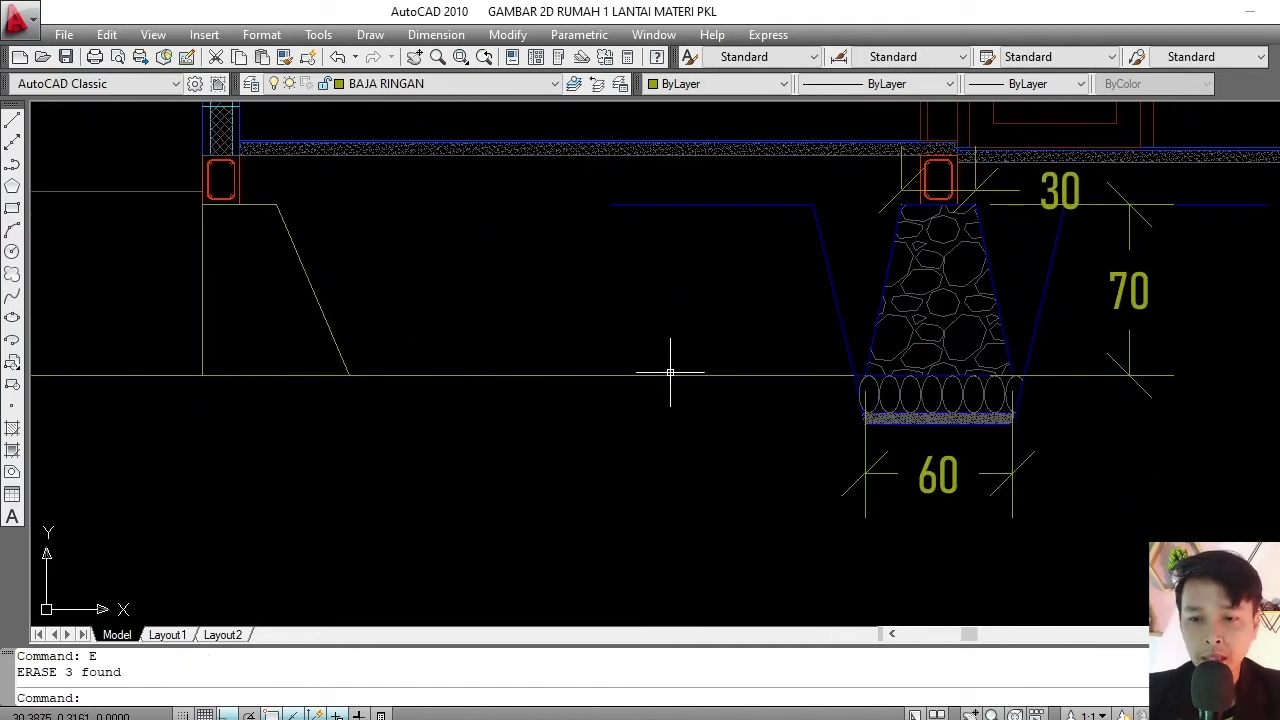
- Window-select the gravel bed beneath the stone footing
click(805, 358)
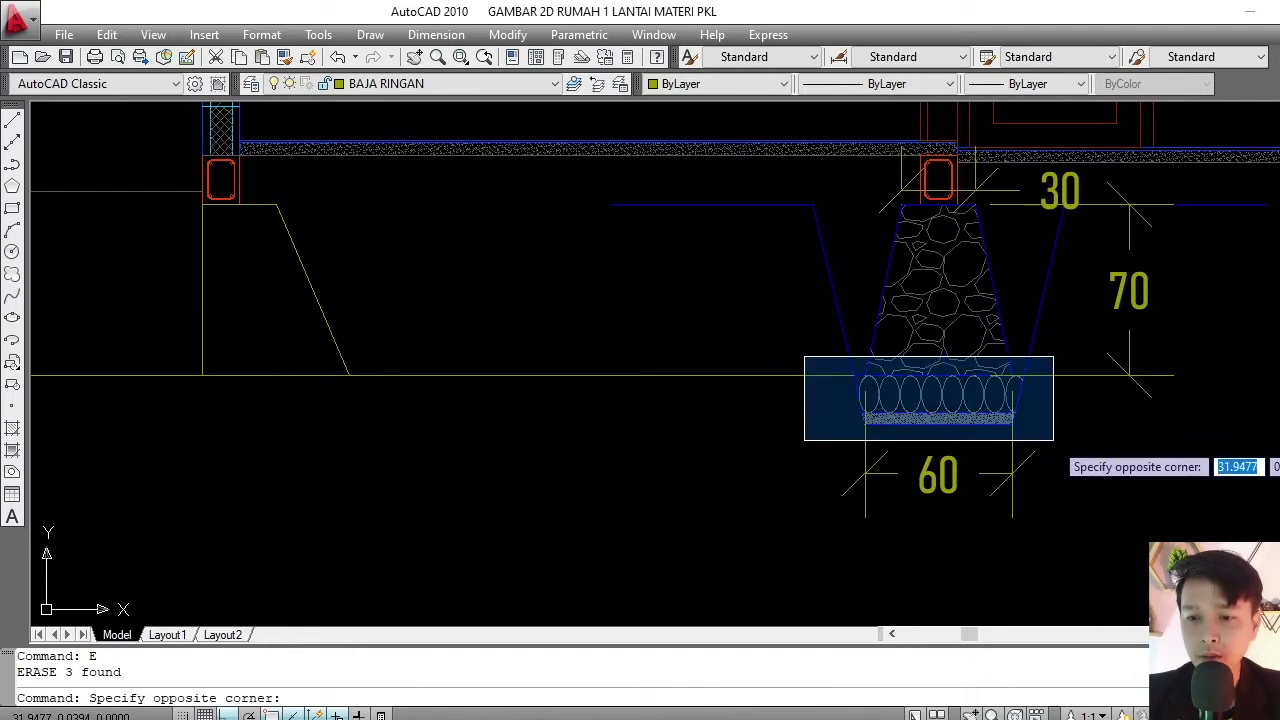
click(1045, 435)
key(Escape)
click(814, 357)
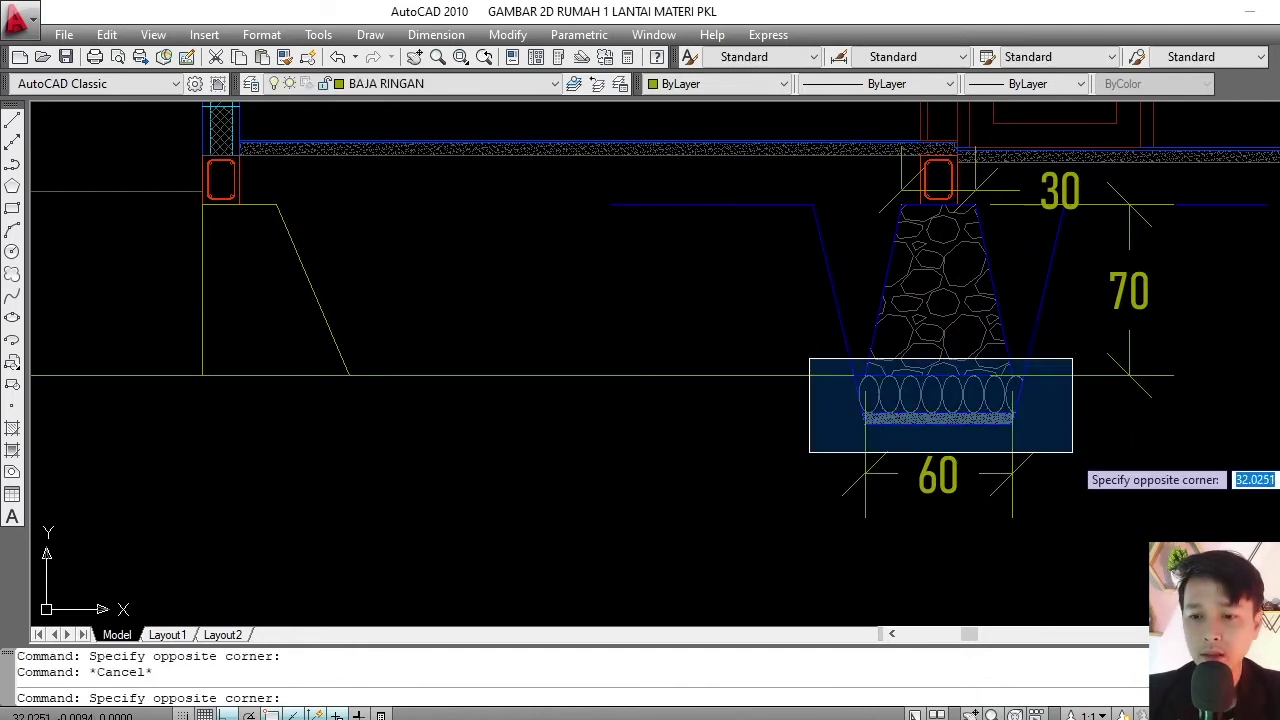
click(978, 431)
key(Escape)
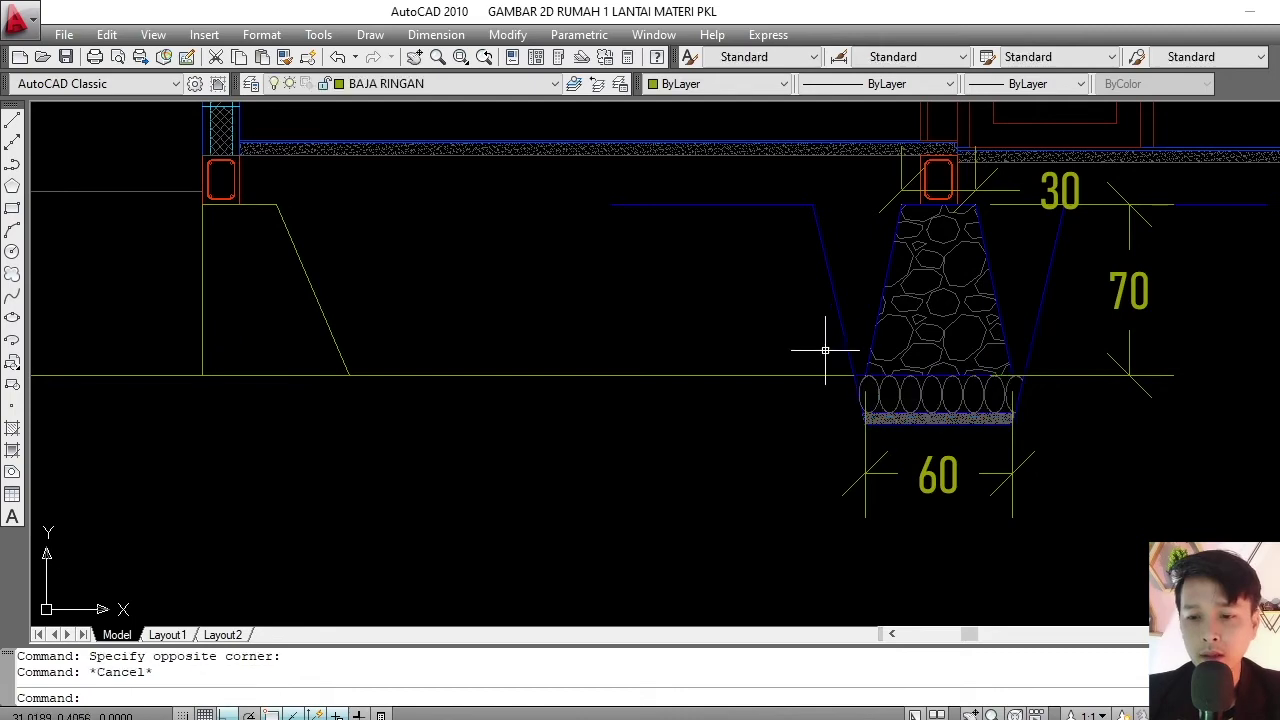
click(822, 349)
scroll(1060, 422, up, 2)
click(1016, 432)
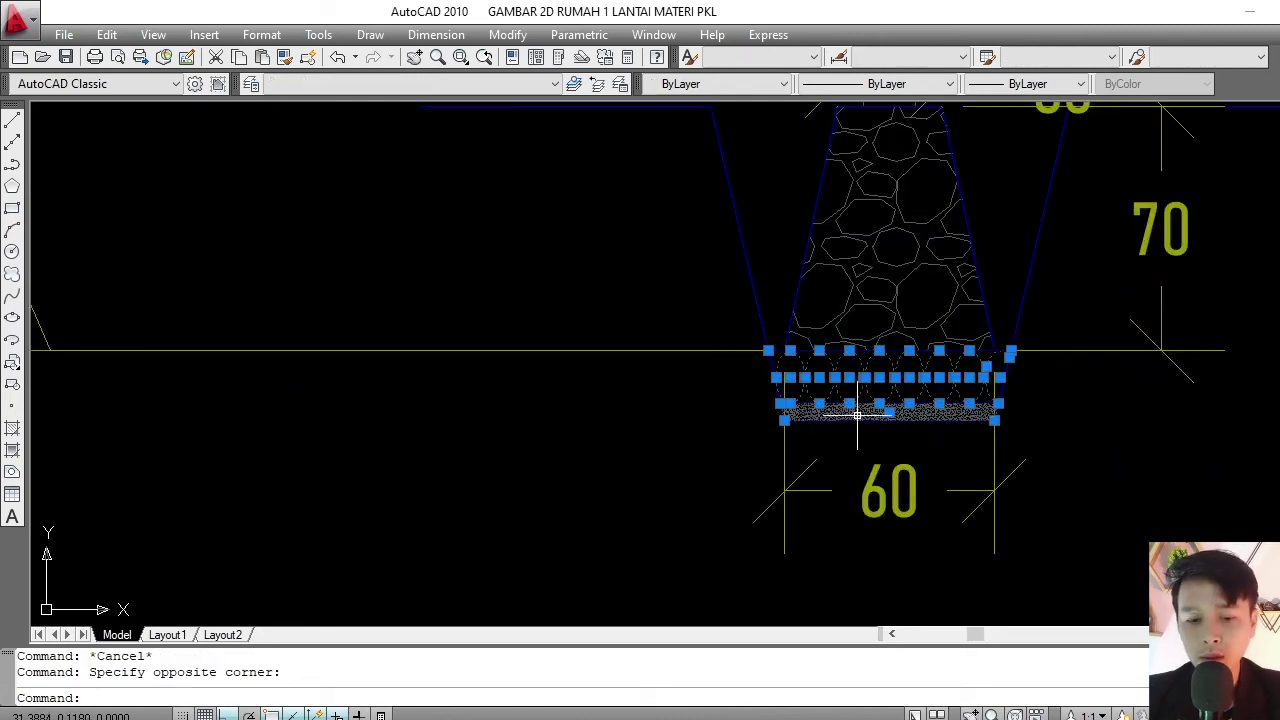
text(CO)
- Copy the gravel bed under the left sloped trench edge, framing both footings
key(Return)
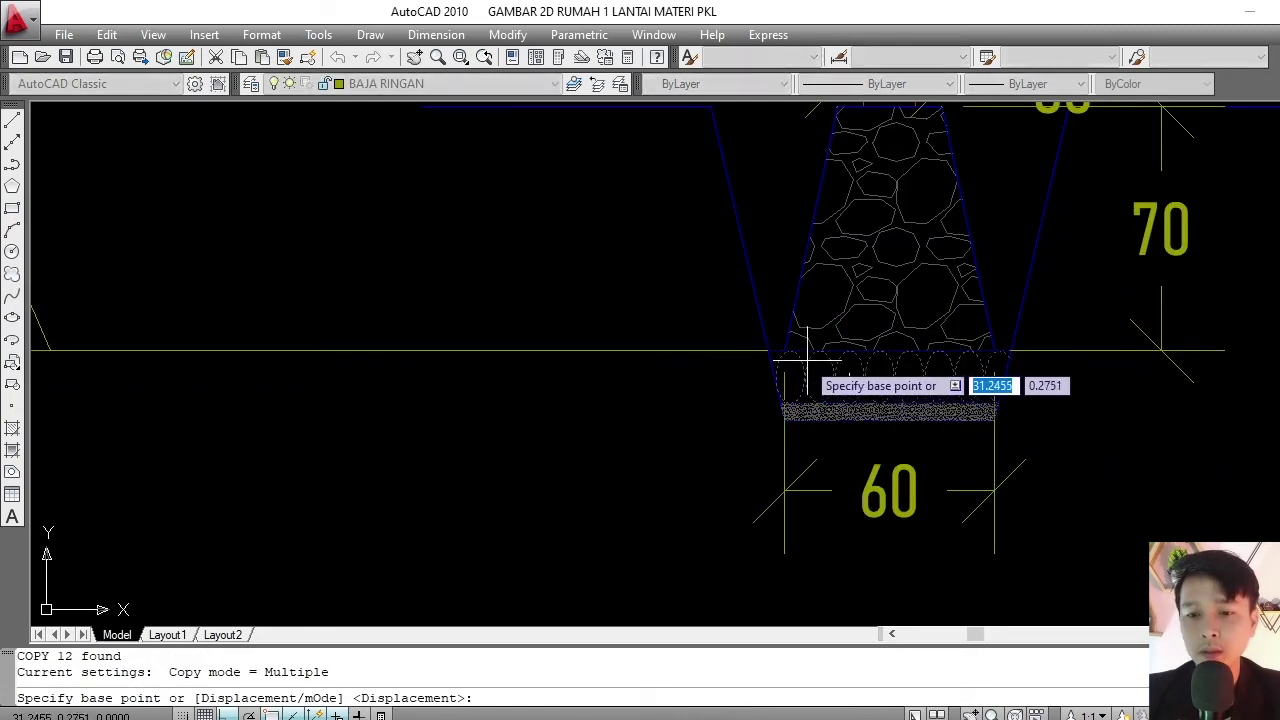
scroll(789, 363, up, 3)
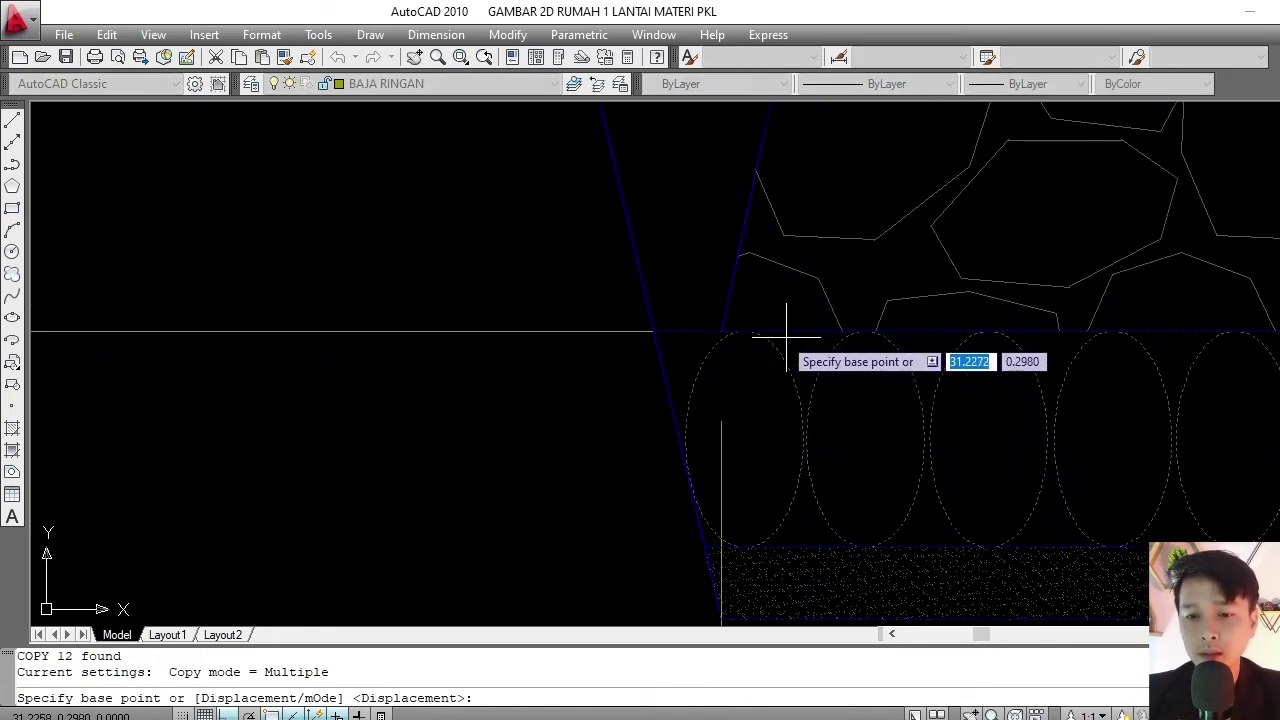
click(721, 331)
scroll(857, 330, down, 3)
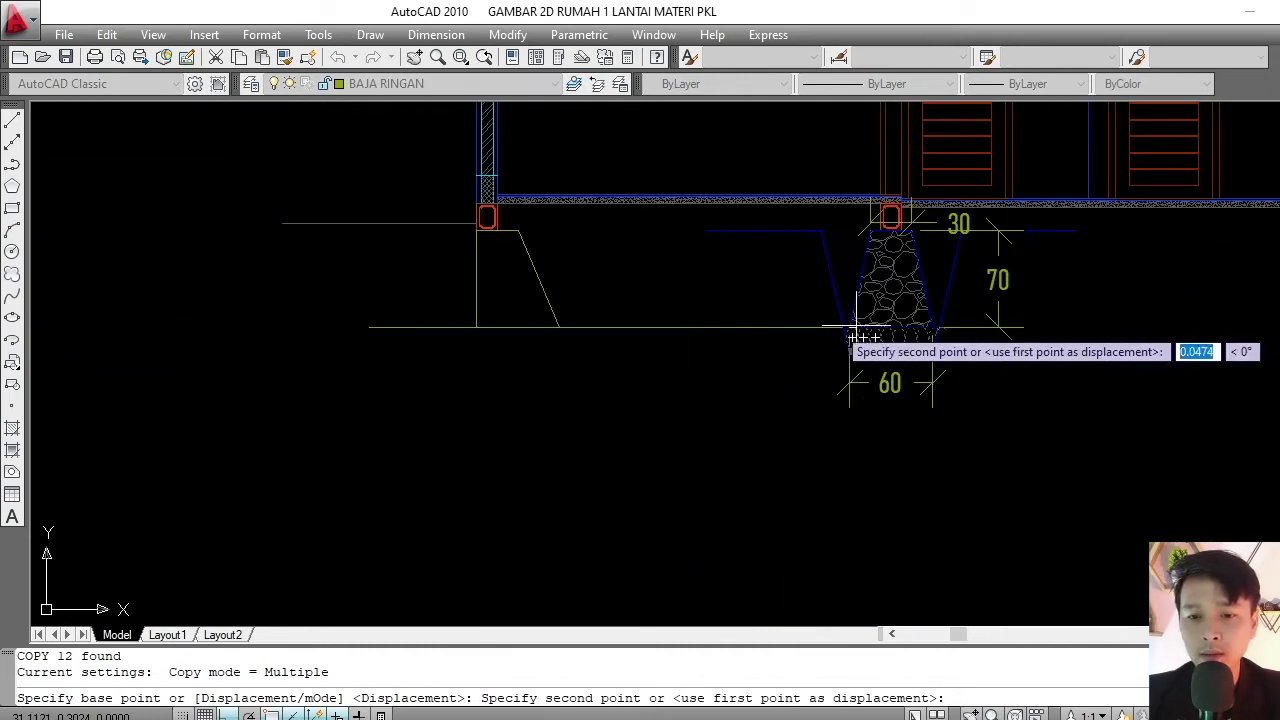
scroll(471, 330, up, 3)
click(465, 334)
key(Escape)
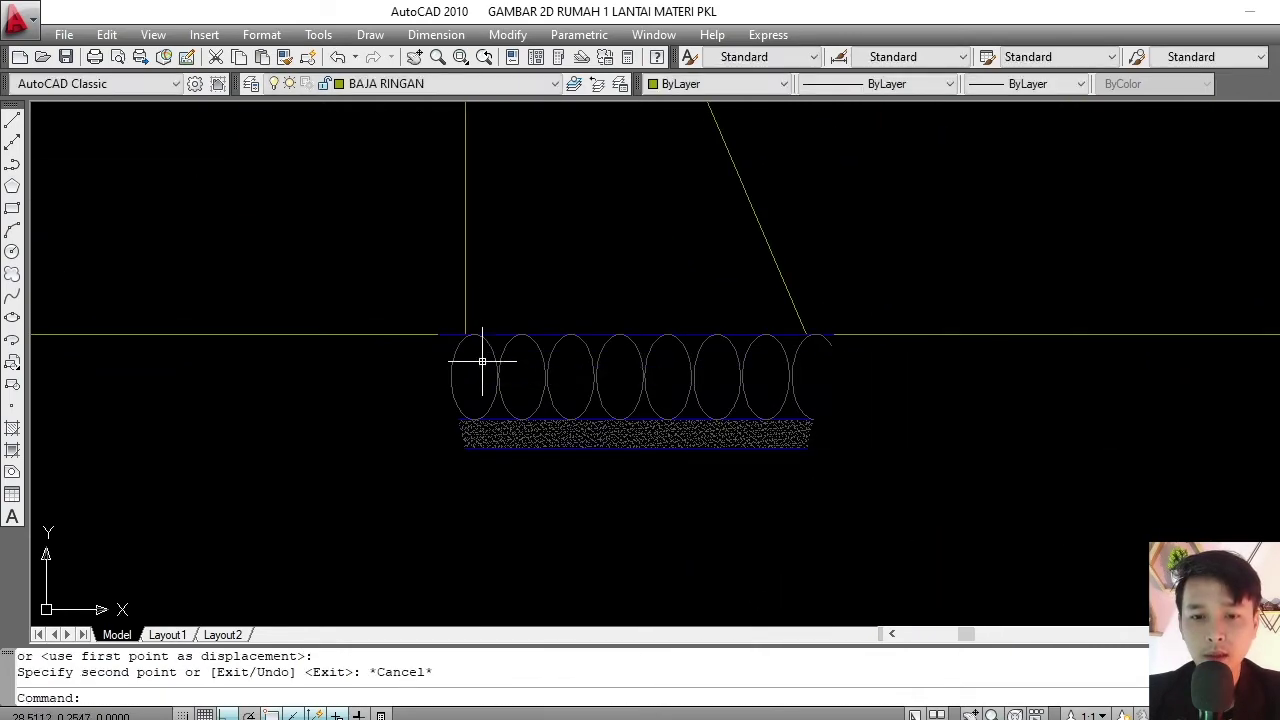
scroll(480, 363, down, 3)
scroll(582, 398, up, 2)
middle_drag(820, 377, 680, 383)
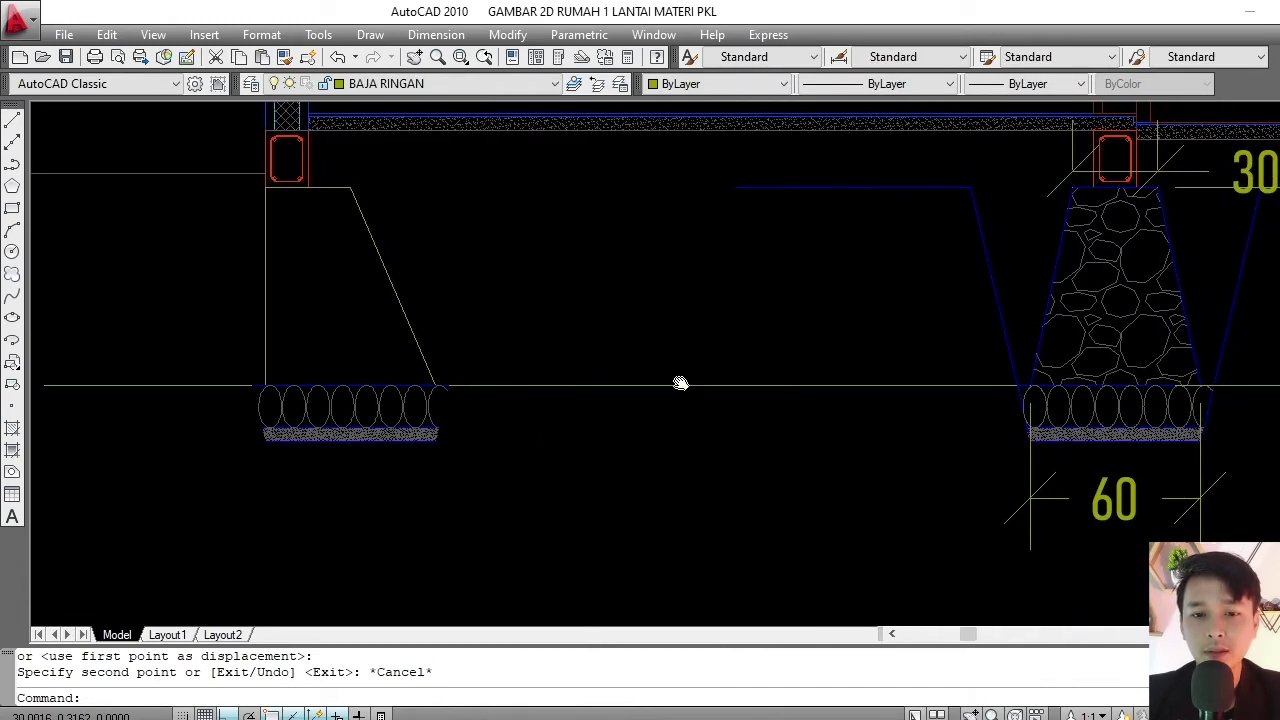
middle_drag(963, 325, 913, 337)
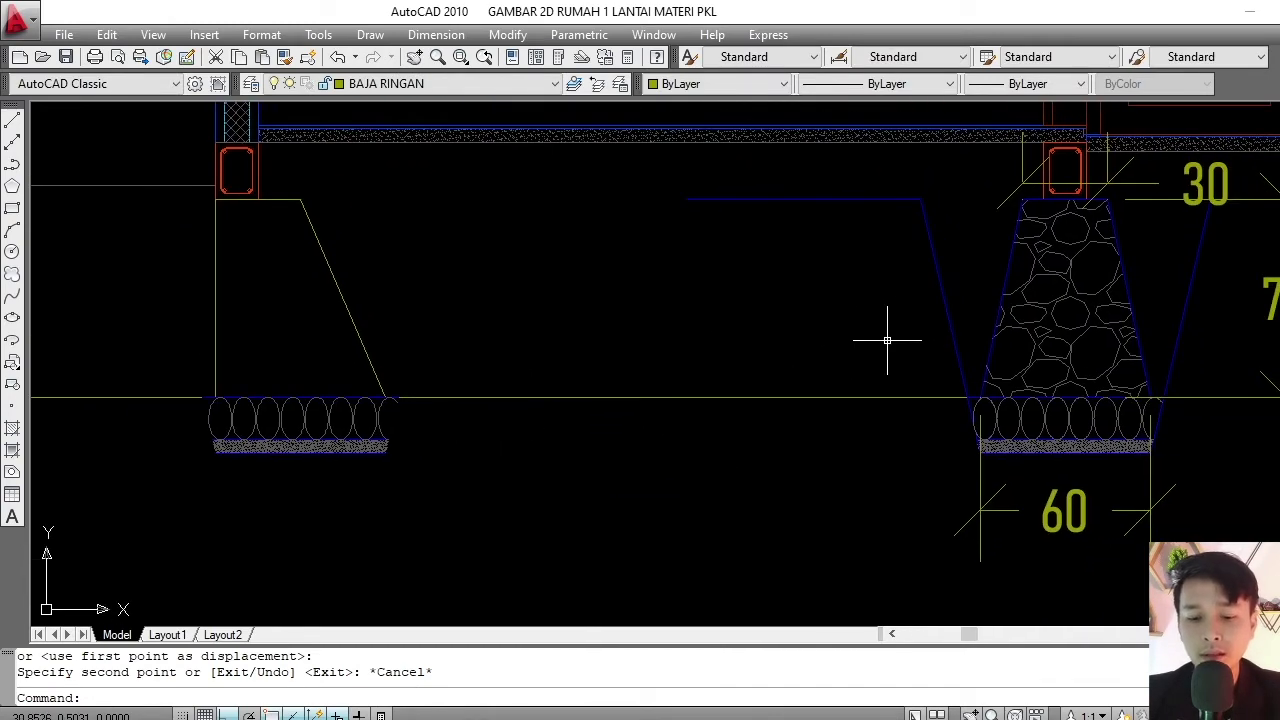
- Match the left footing lines to the blue stone-foundation line's properties
text(a)
key(Return)
click(932, 254)
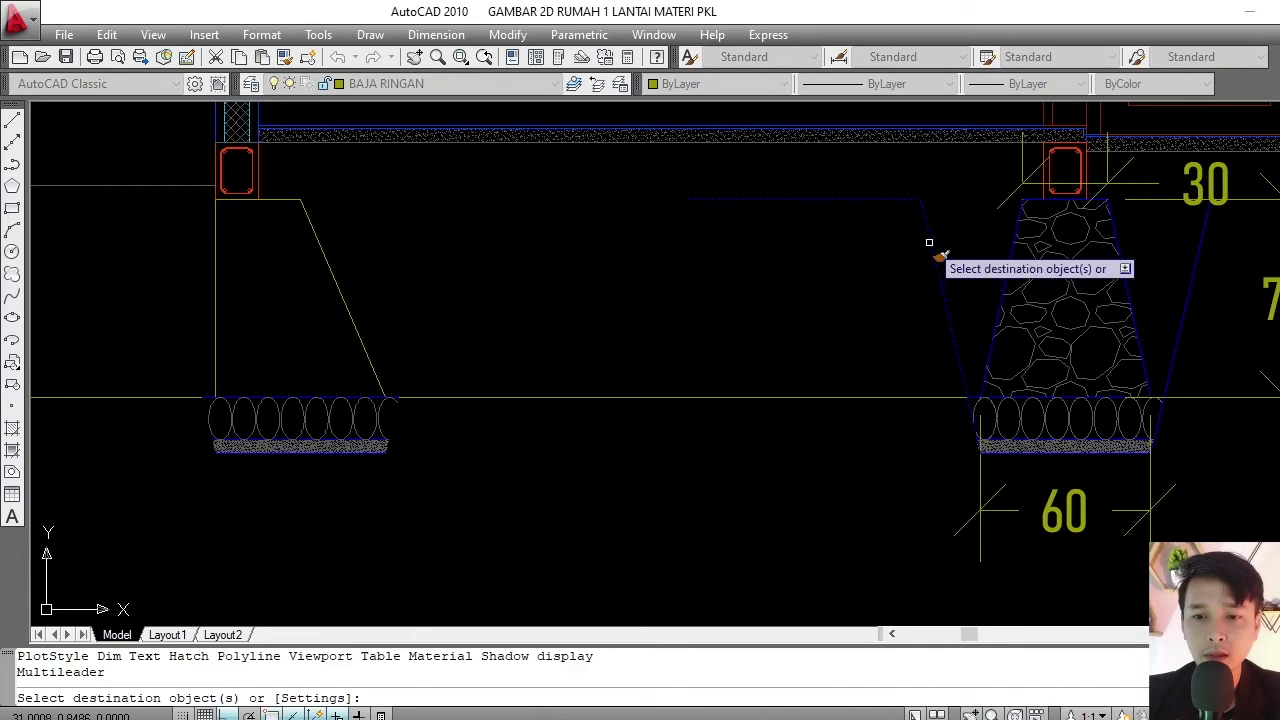
key(Escape)
key(Return)
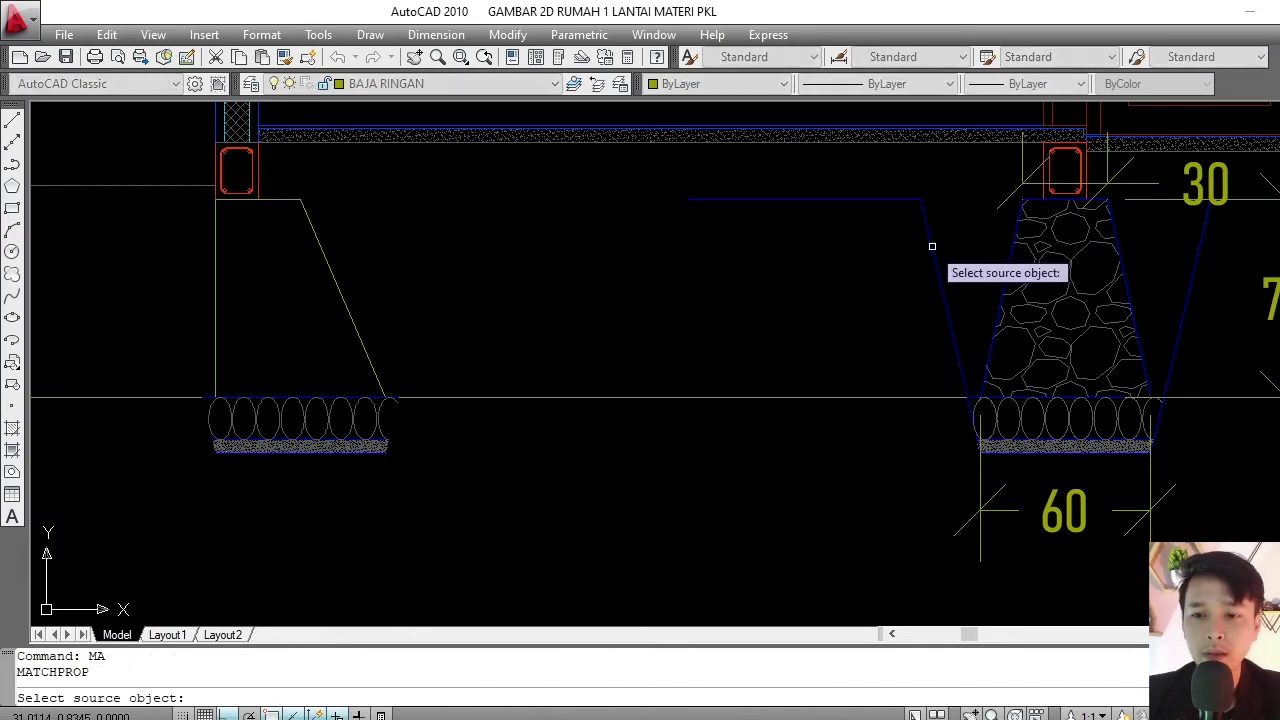
click(929, 243)
click(456, 245)
click(233, 309)
key(Return)
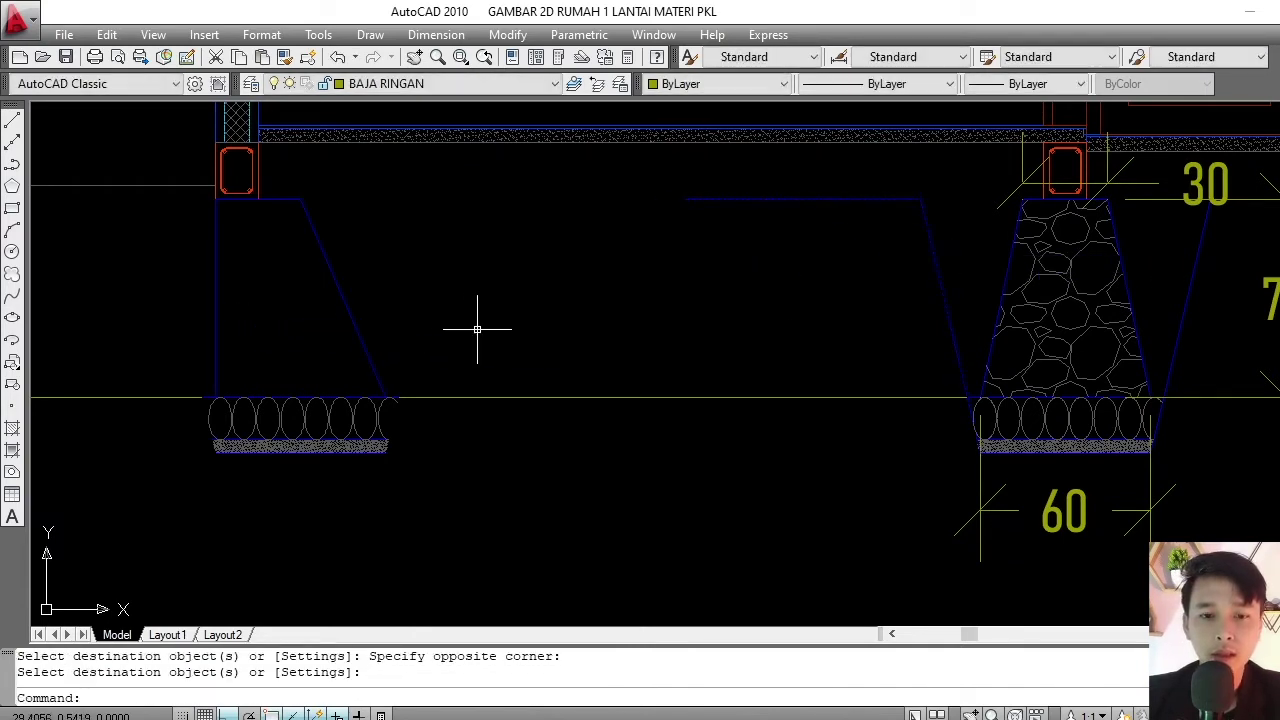
scroll(474, 331, down, 3)
scroll(331, 357, up, 4)
scroll(332, 358, up, 3)
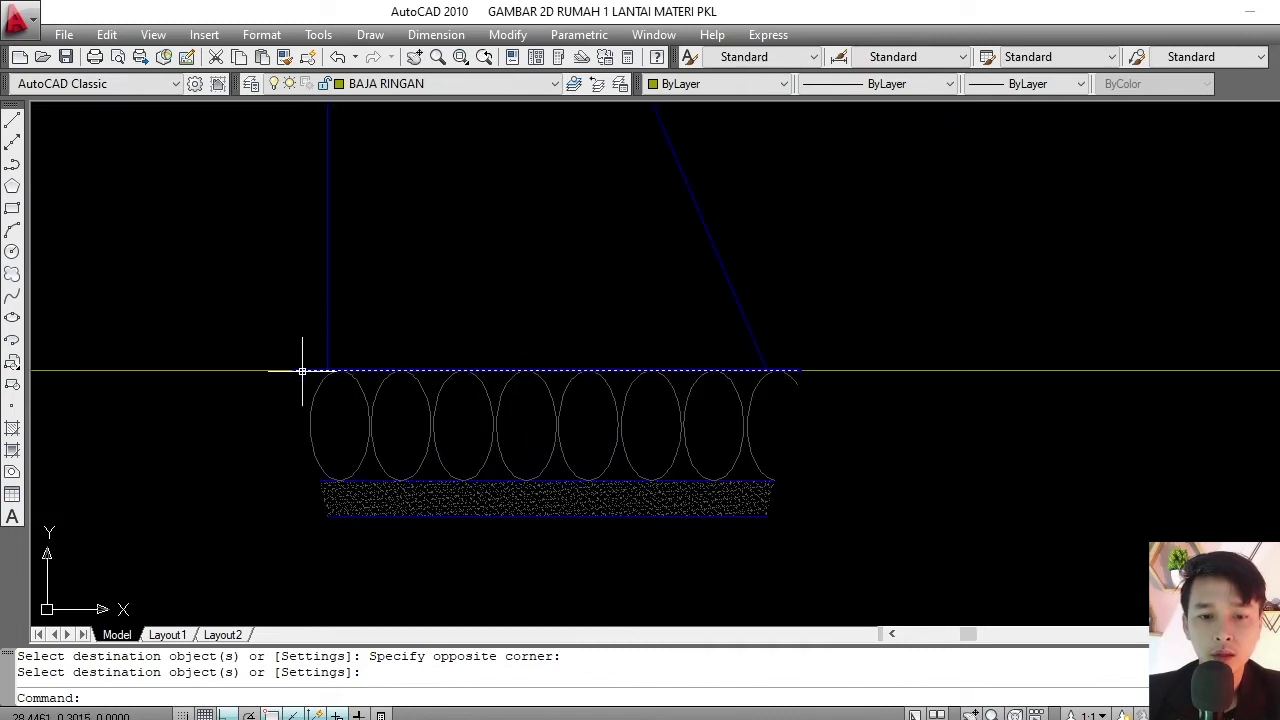
scroll(829, 343, down, 4)
- Erase the long horizontal line crossing the left footing
click(832, 345)
click(834, 423)
text(E)
key(Return)
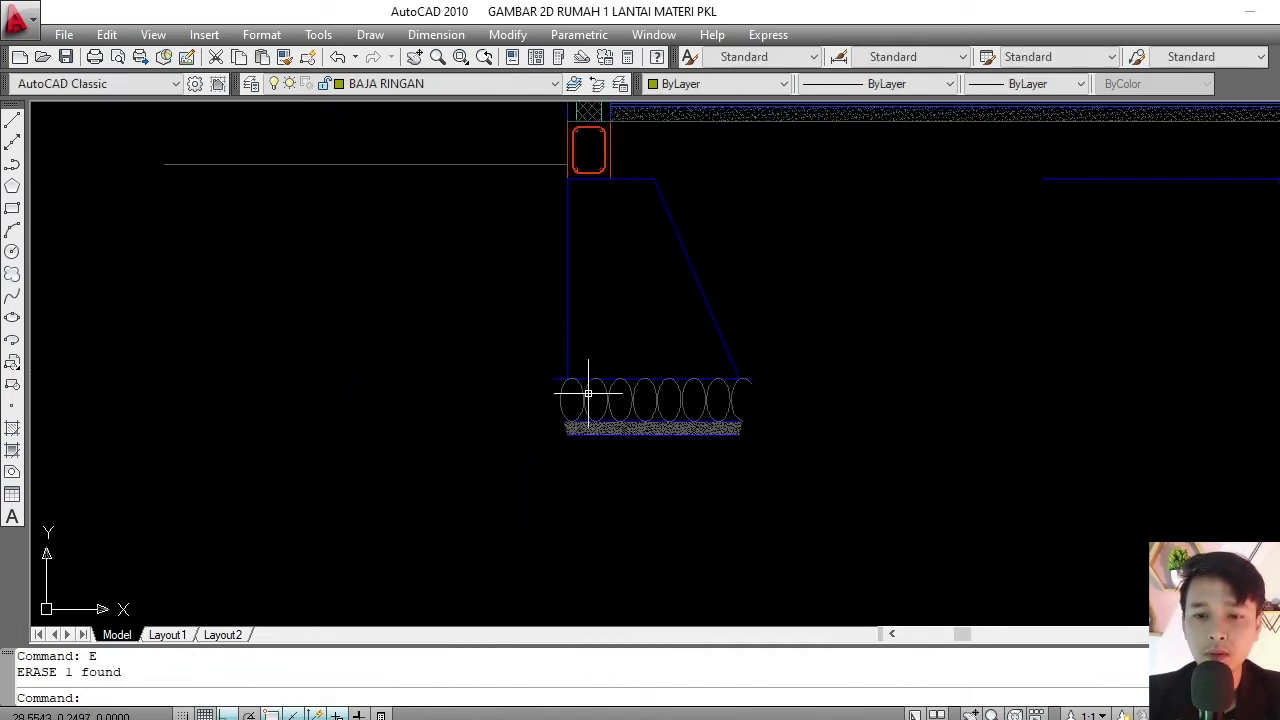
scroll(555, 379, up, 3)
scroll(566, 365, down, 2)
scroll(592, 370, up, 2)
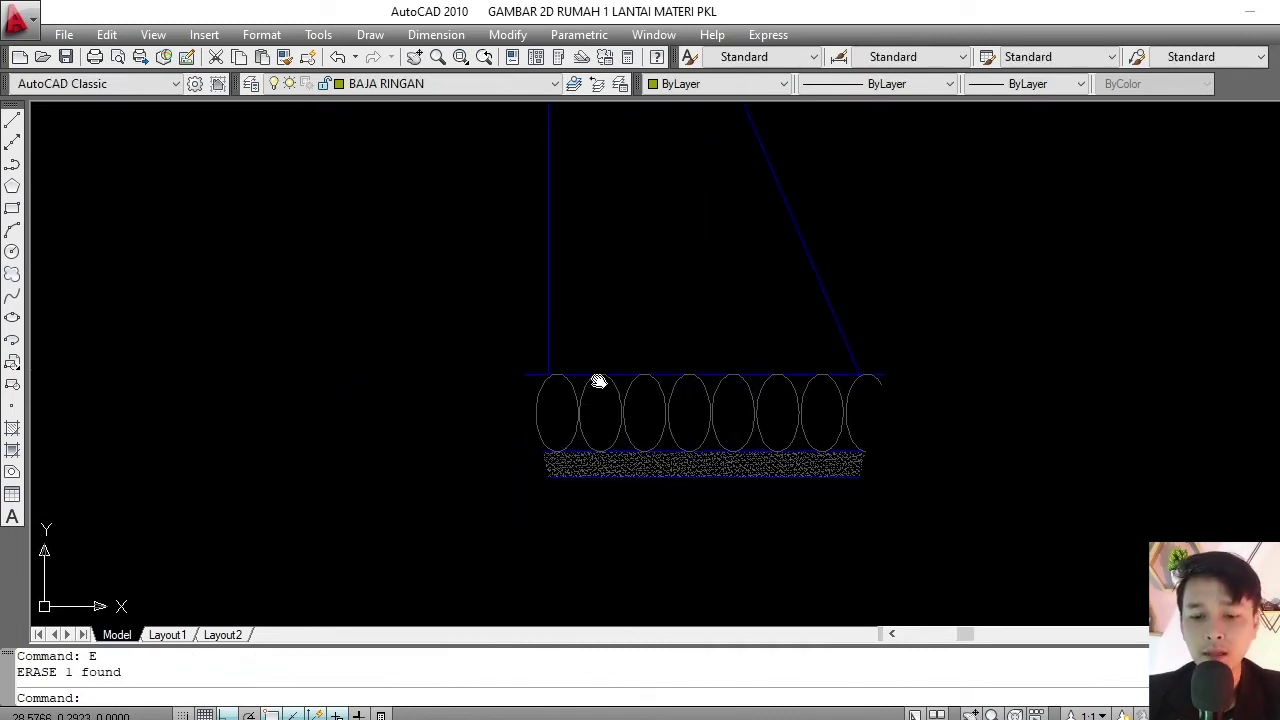
scroll(567, 363, up, 2)
- Start a vertical polyline at the left footing's top-left corner
click(542, 341)
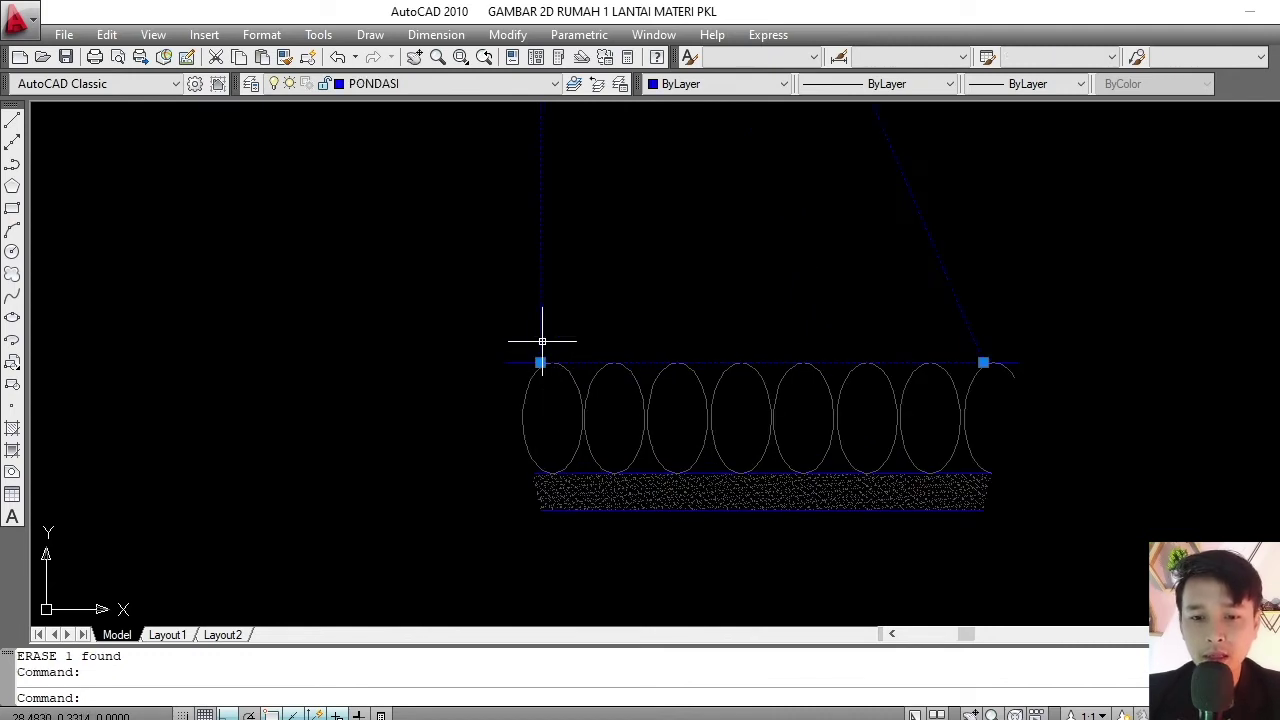
text(PL)
key(Return)
click(542, 361)
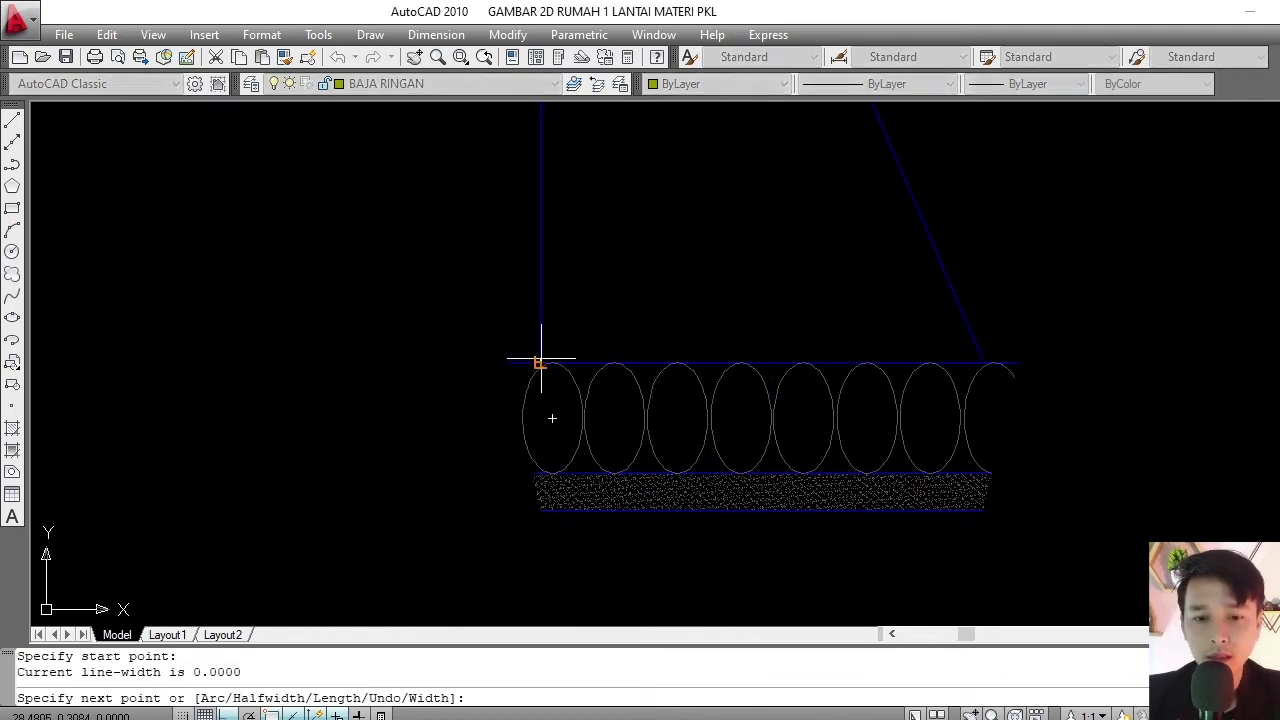
scroll(543, 360, down, 4)
scroll(548, 457, up, 2)
- Finish the base polyline below the hatch and select the left ellipse row
click(545, 456)
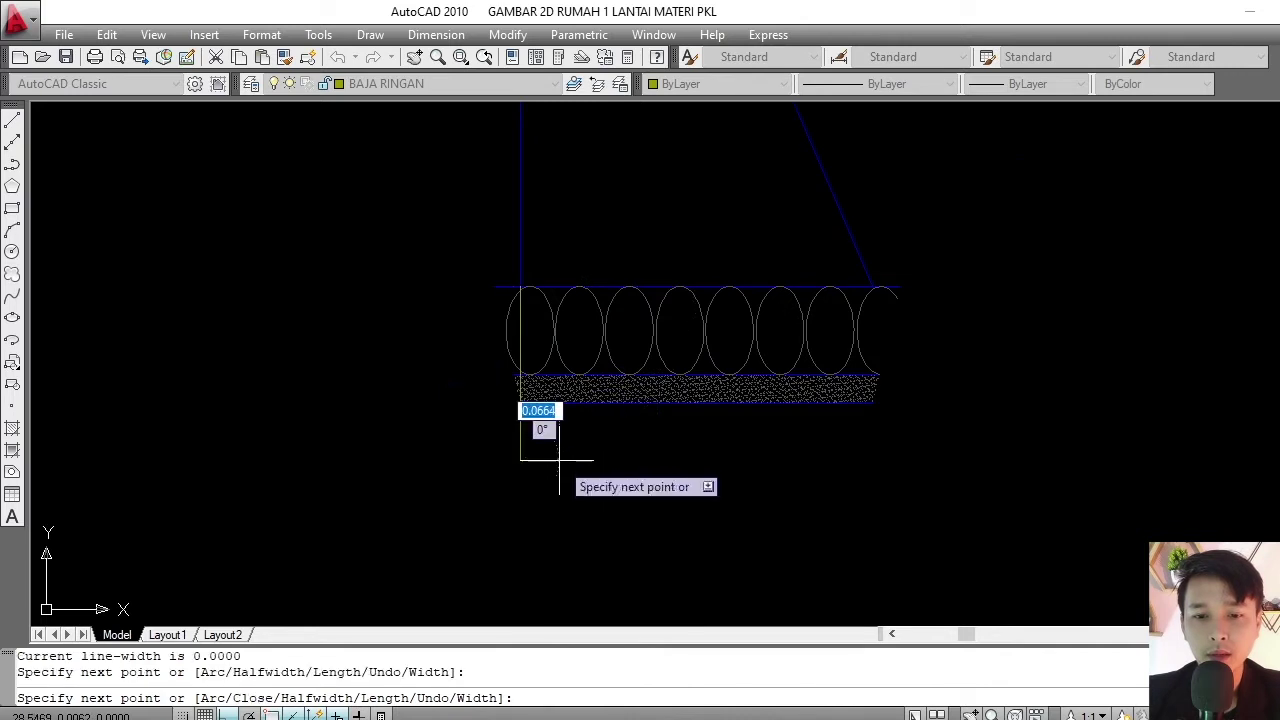
key(Return)
click(920, 336)
click(545, 345)
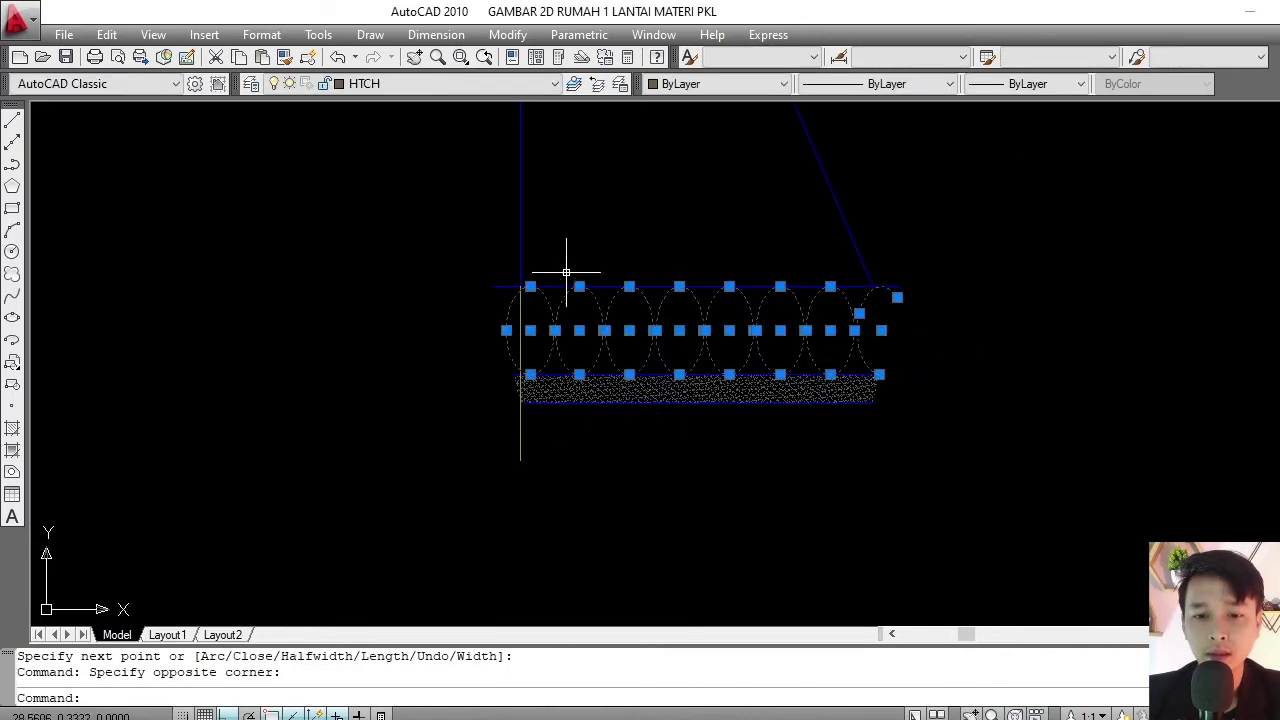
scroll(571, 260, up, 2)
text(M)
key(Return)
click(580, 212)
key(Escape)
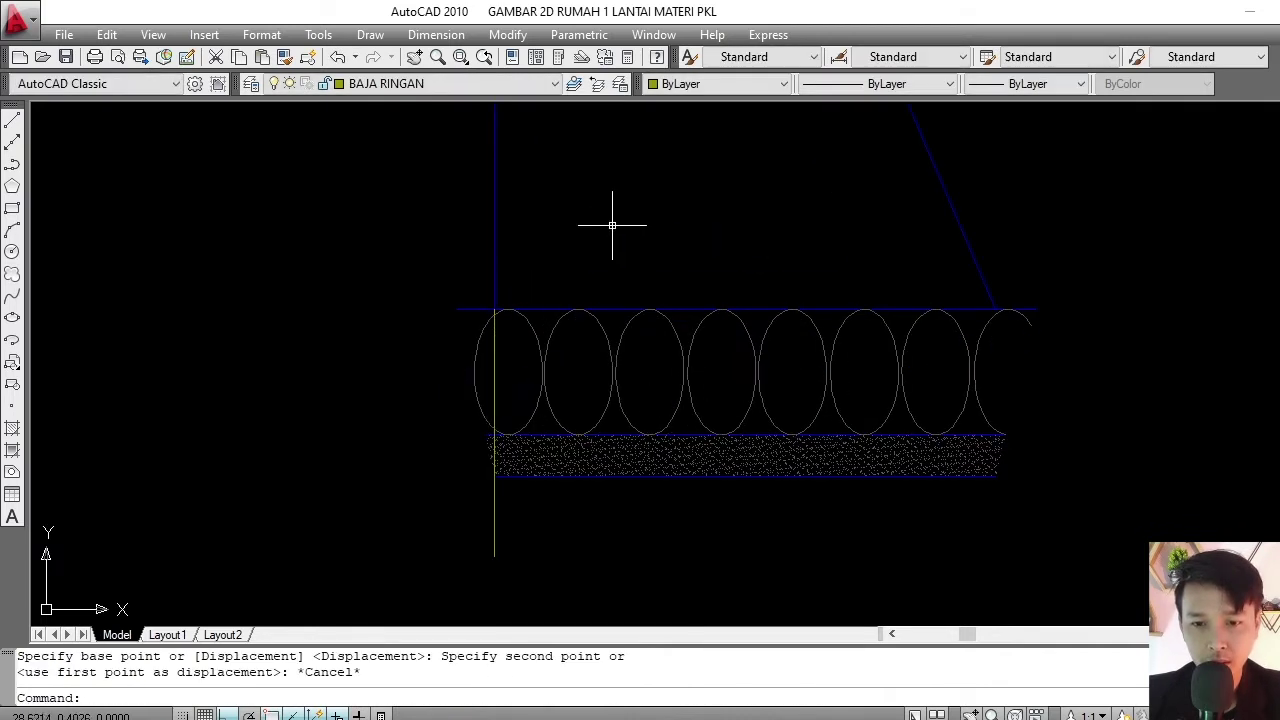
- Move the eight ellipses right so they sit flush against the vertical line
click(1059, 348)
click(530, 394)
text(M)
key(Return)
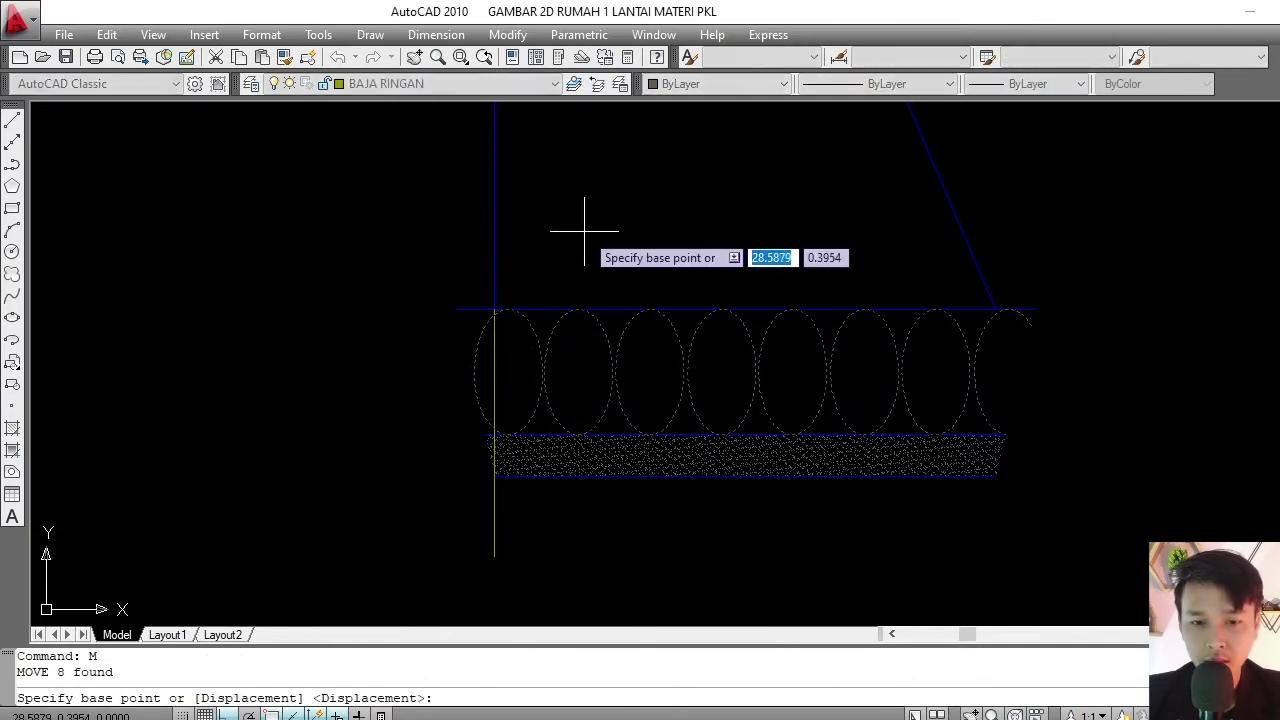
click(594, 229)
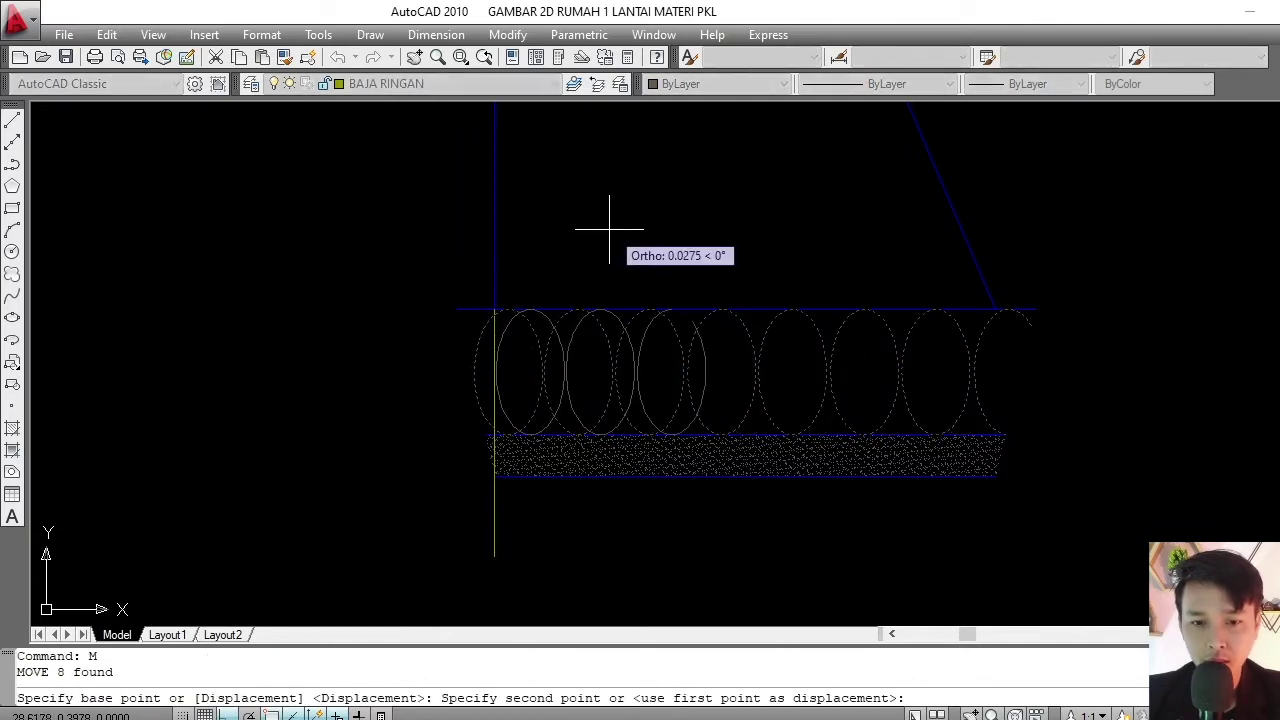
click(609, 229)
scroll(543, 286, down, 2)
scroll(629, 337, down, 1)
scroll(686, 320, up, 1)
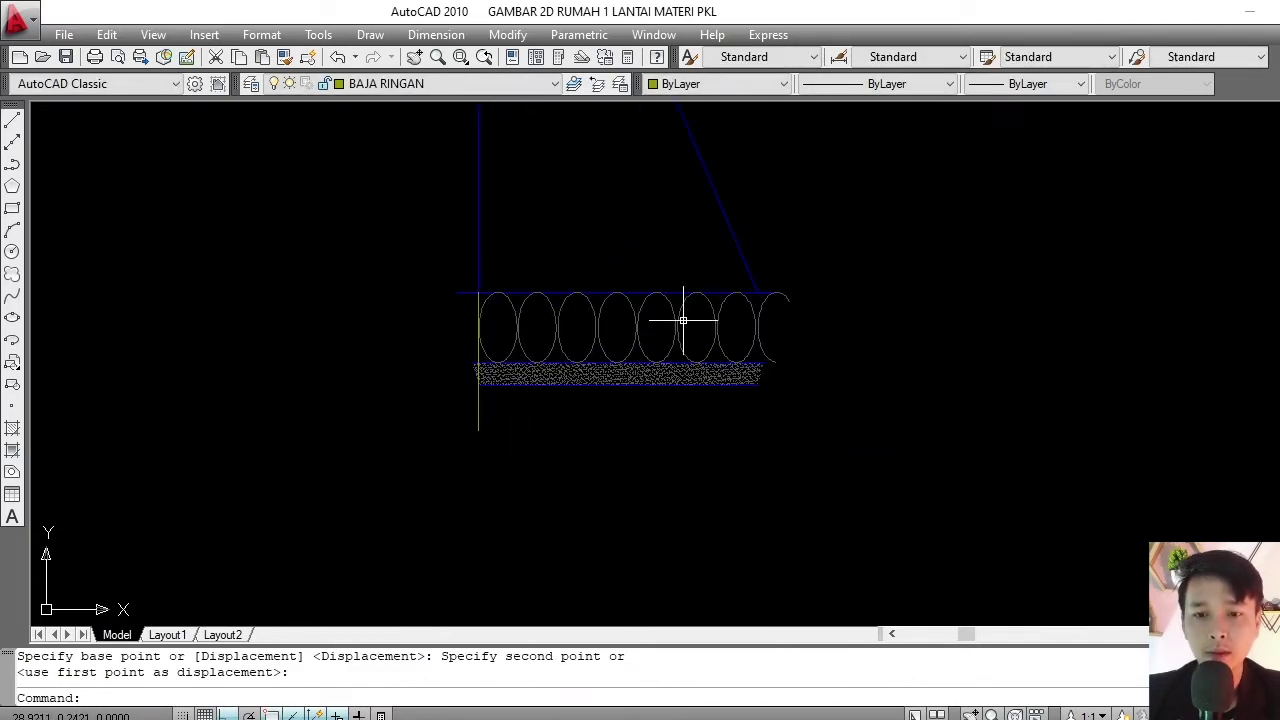
- Select the stone foundation's outer slanted side and start copying it
middle_drag(686, 320, 544, 352)
scroll(544, 352, down, 4)
middle_drag(680, 340, 614, 349)
scroll(614, 349, up, 2)
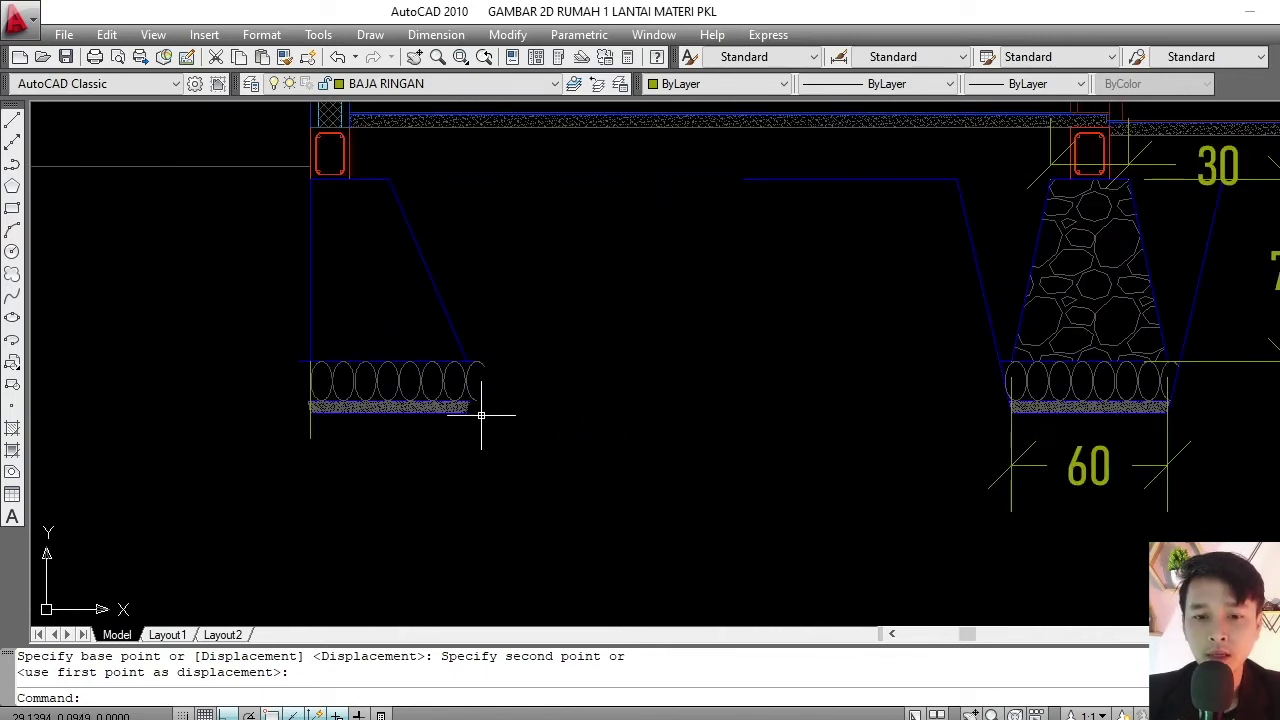
click(1202, 275)
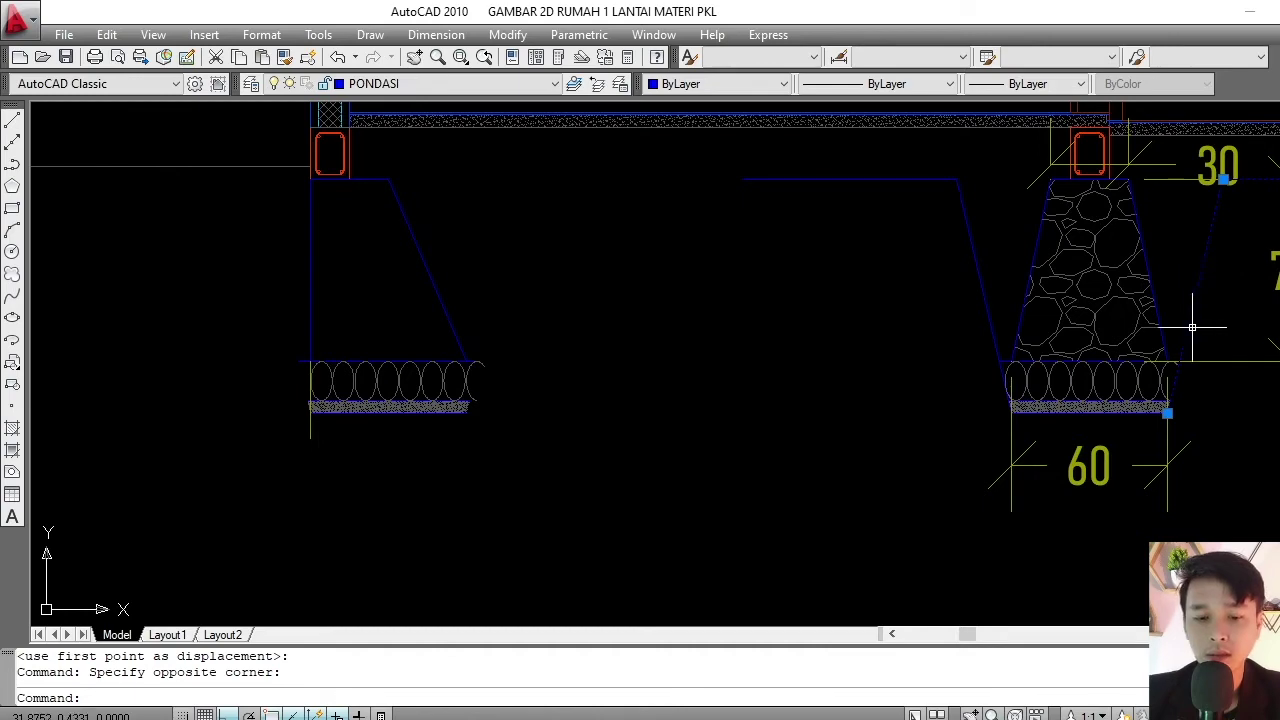
middle_drag(1192, 327, 1103, 346)
key(Return)
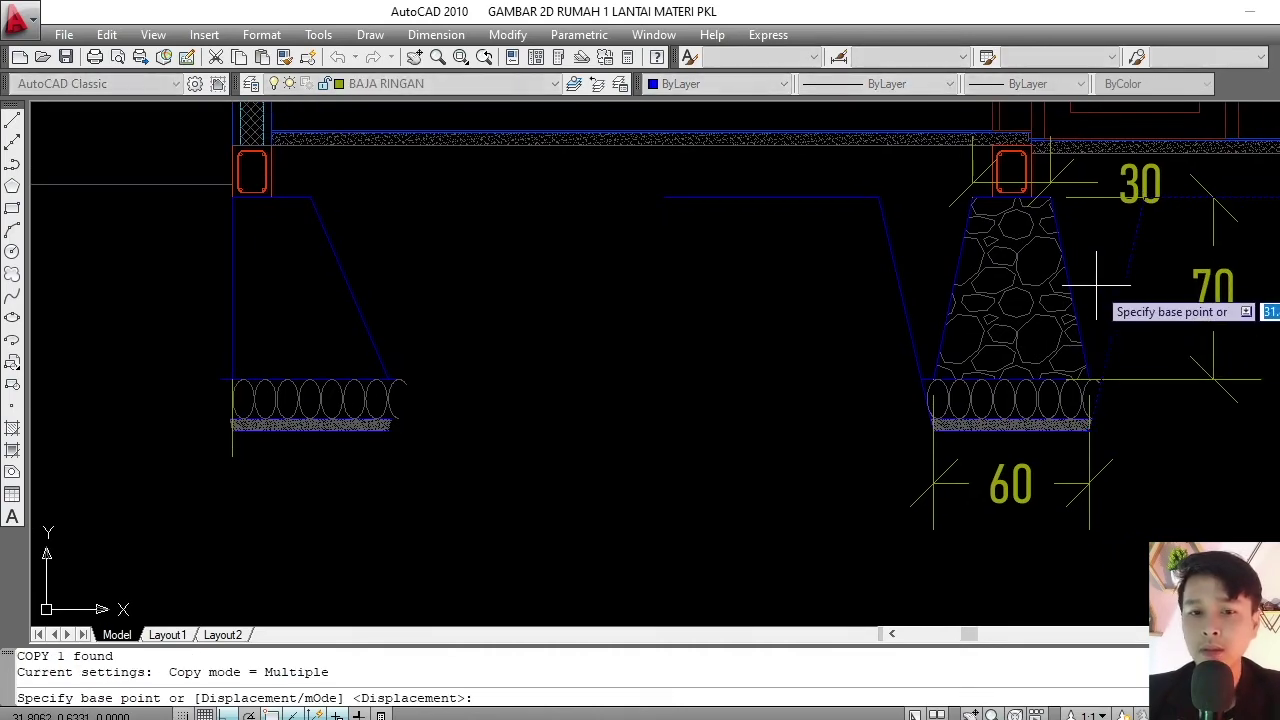
scroll(1065, 220, up, 3)
scroll(1062, 227, down, 4)
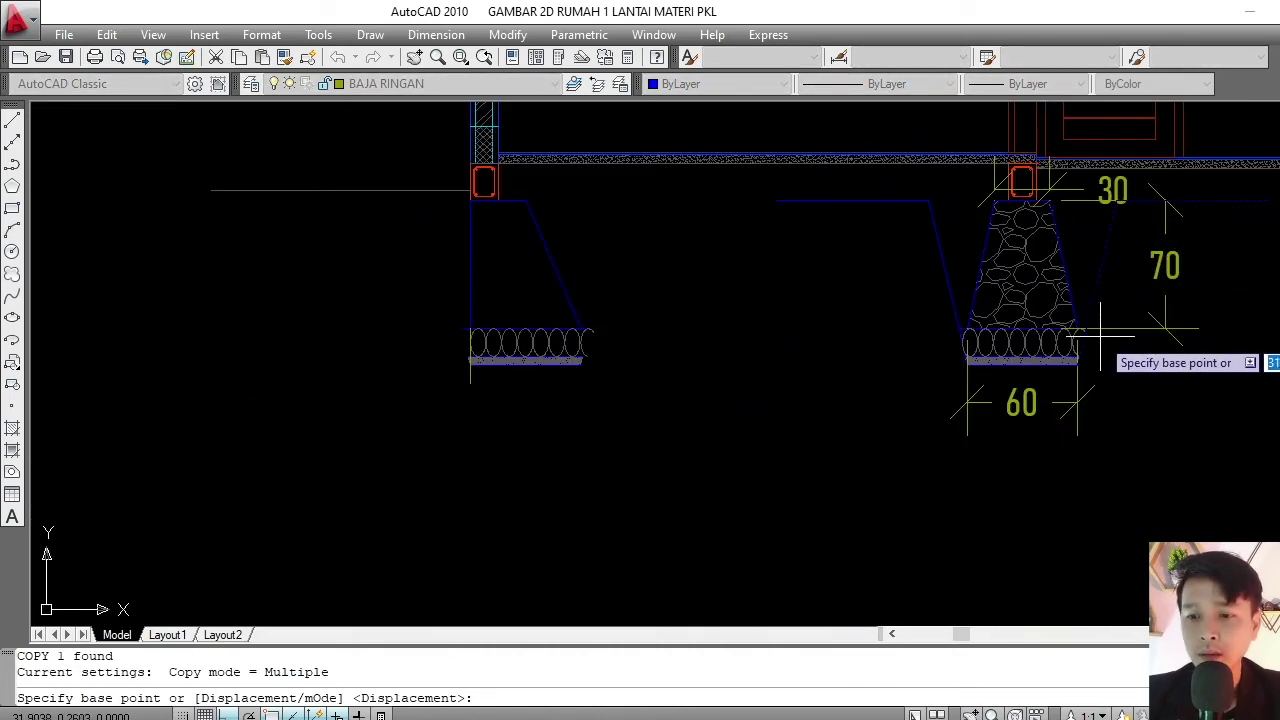
scroll(1094, 337, up, 3)
scroll(1040, 312, up, 5)
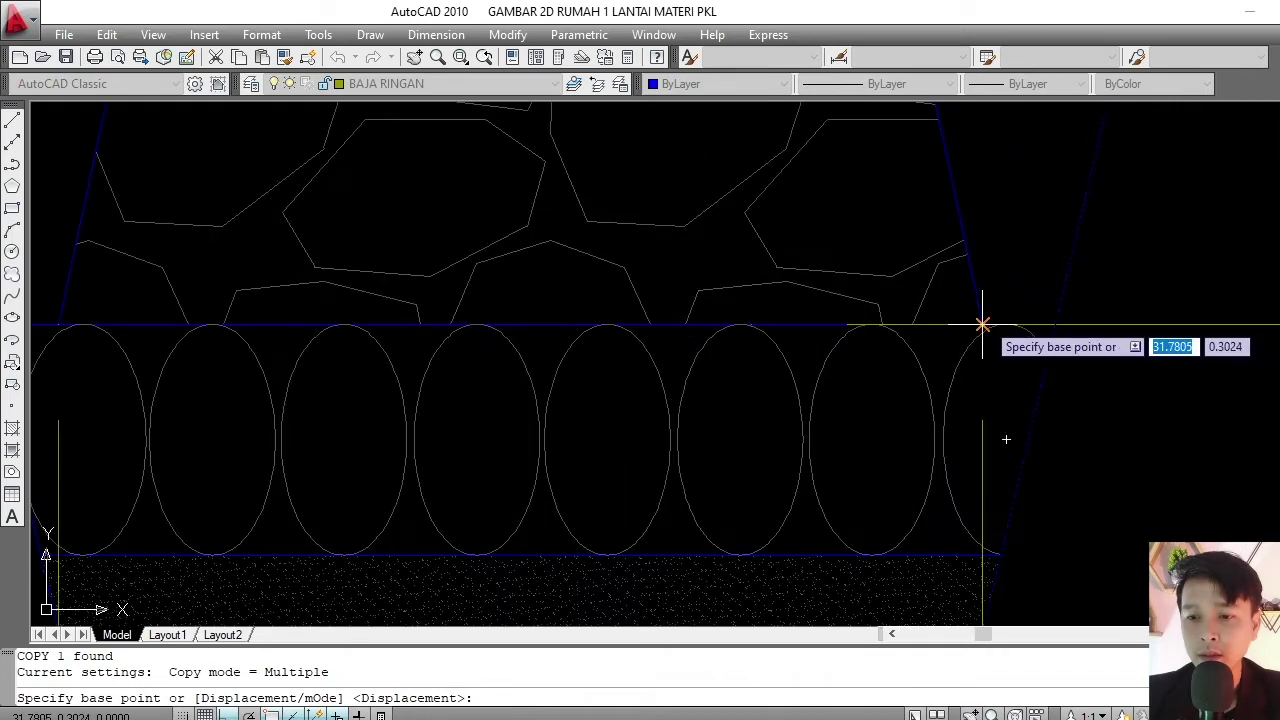
- Place the slanted-side copy at the left footing's right end, using its lower end as base
click(982, 325)
scroll(994, 320, down, 3)
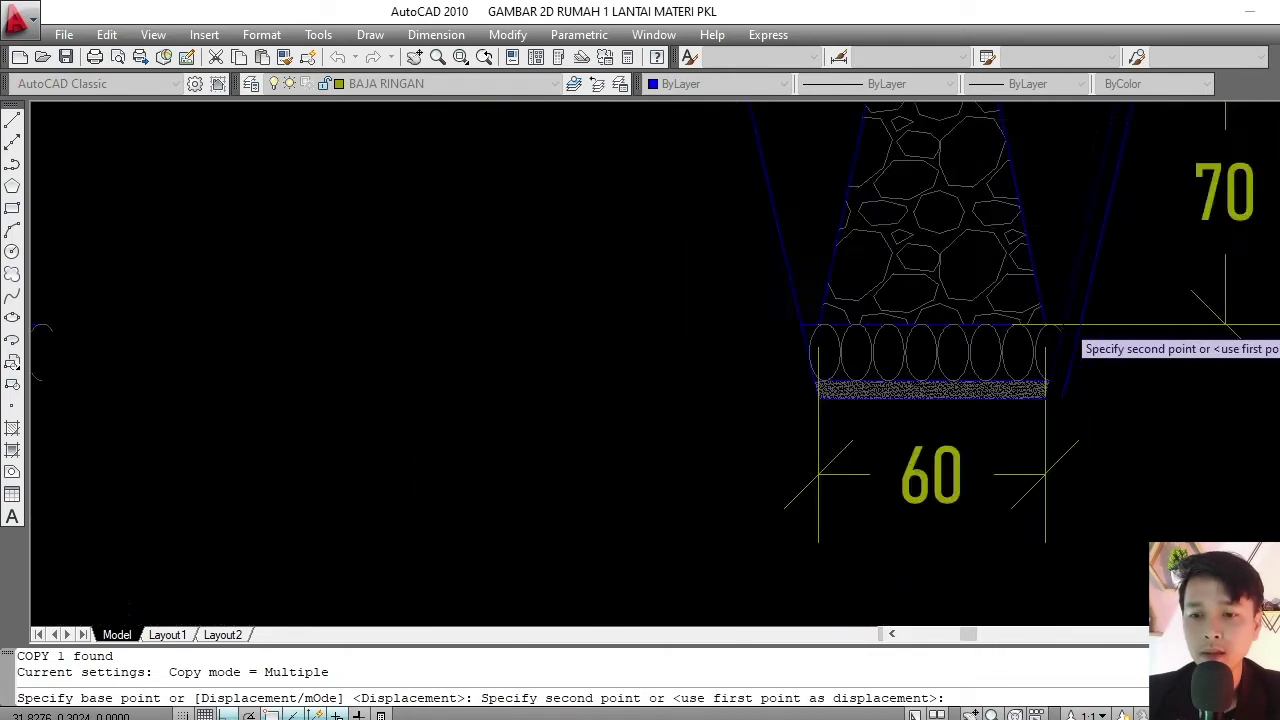
scroll(1066, 337, down, 3)
scroll(660, 328, up, 5)
scroll(660, 328, up, 2)
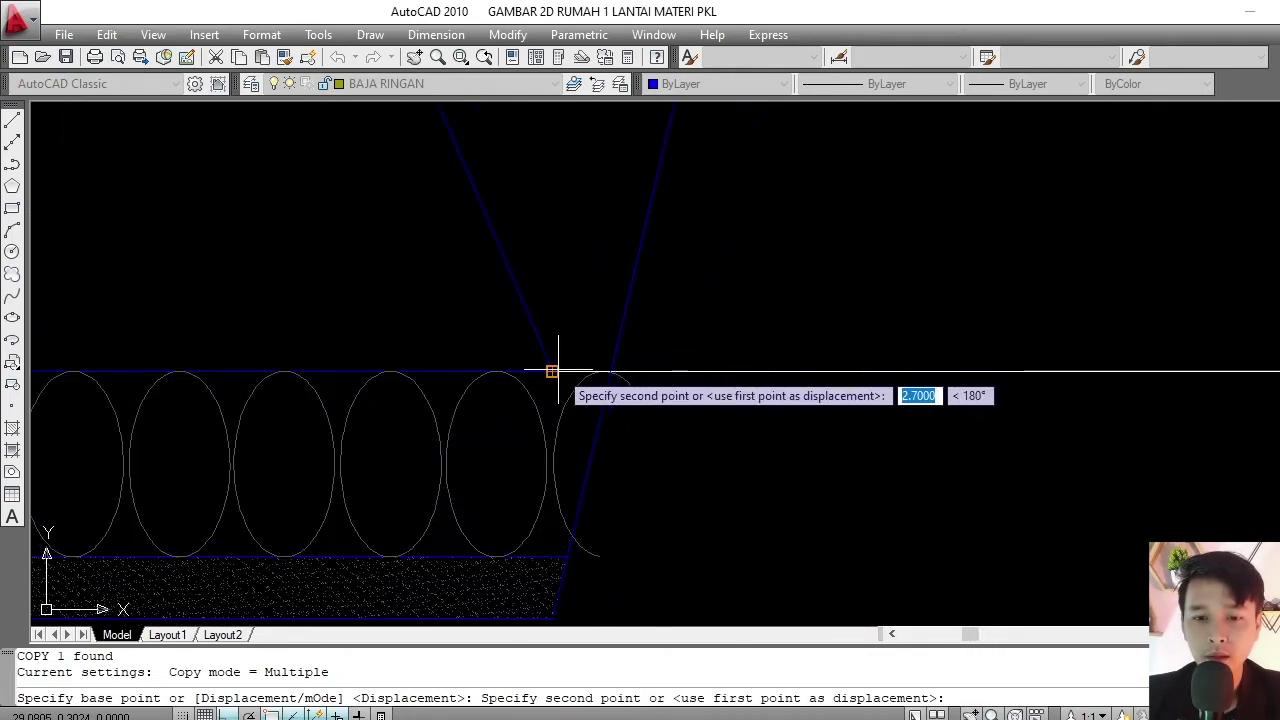
click(552, 371)
key(Escape)
scroll(700, 357, down, 3)
middle_drag(834, 357, 934, 366)
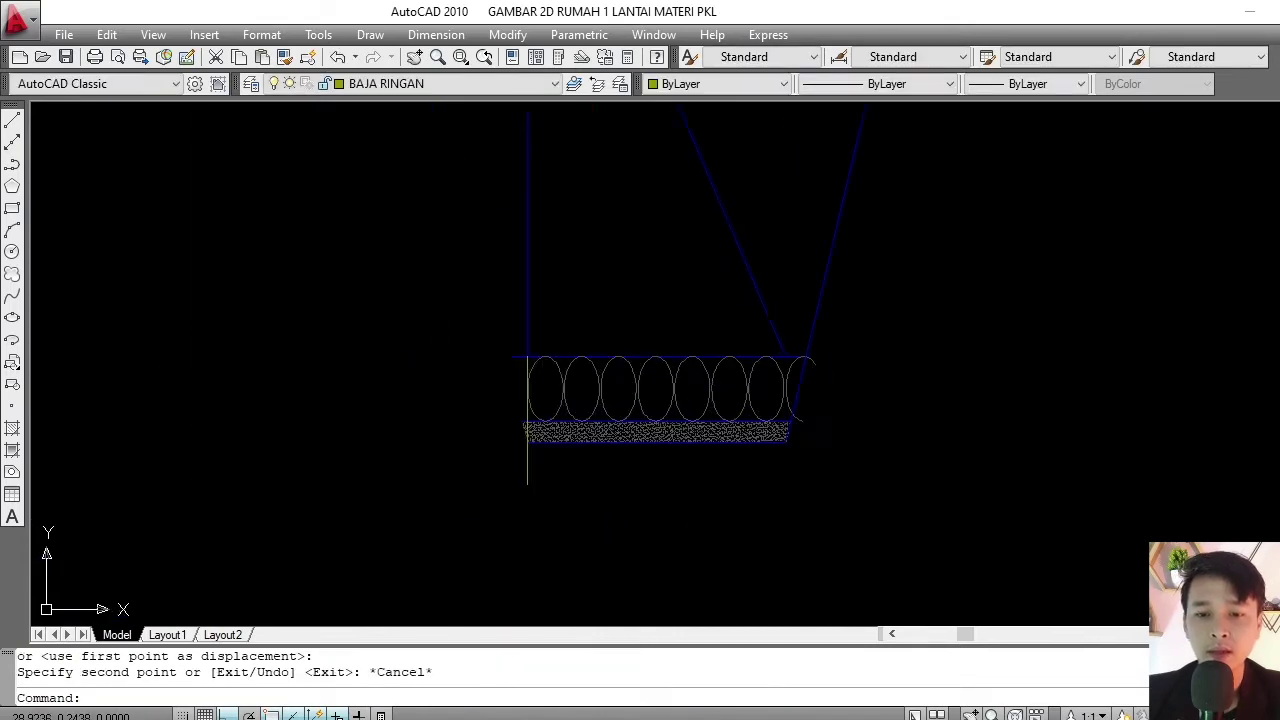
scroll(748, 346, up, 2)
middle_drag(748, 346, 697, 357)
scroll(737, 380, down, 3)
scroll(714, 437, up, 3)
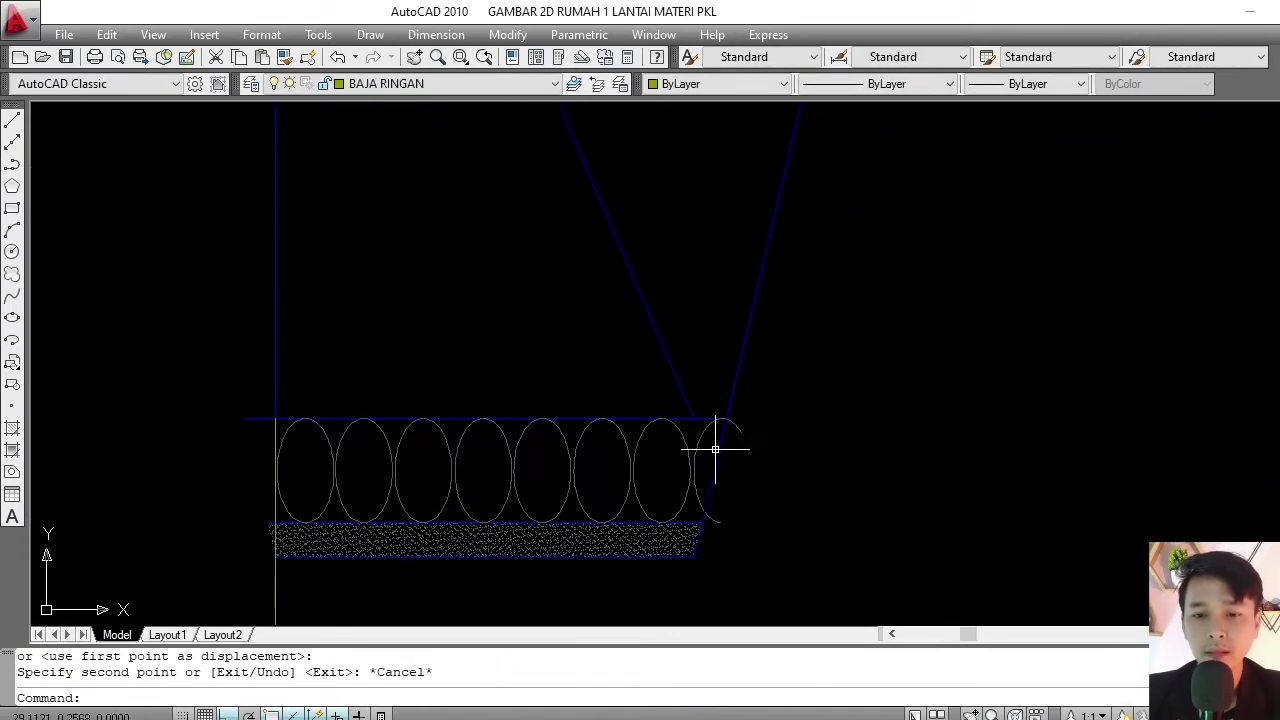
scroll(733, 425, up, 2)
middle_drag(733, 425, 733, 400)
- Erase the partial rightmost ellipse from the left footing's row
text(tr)
key(Escape)
key(Escape)
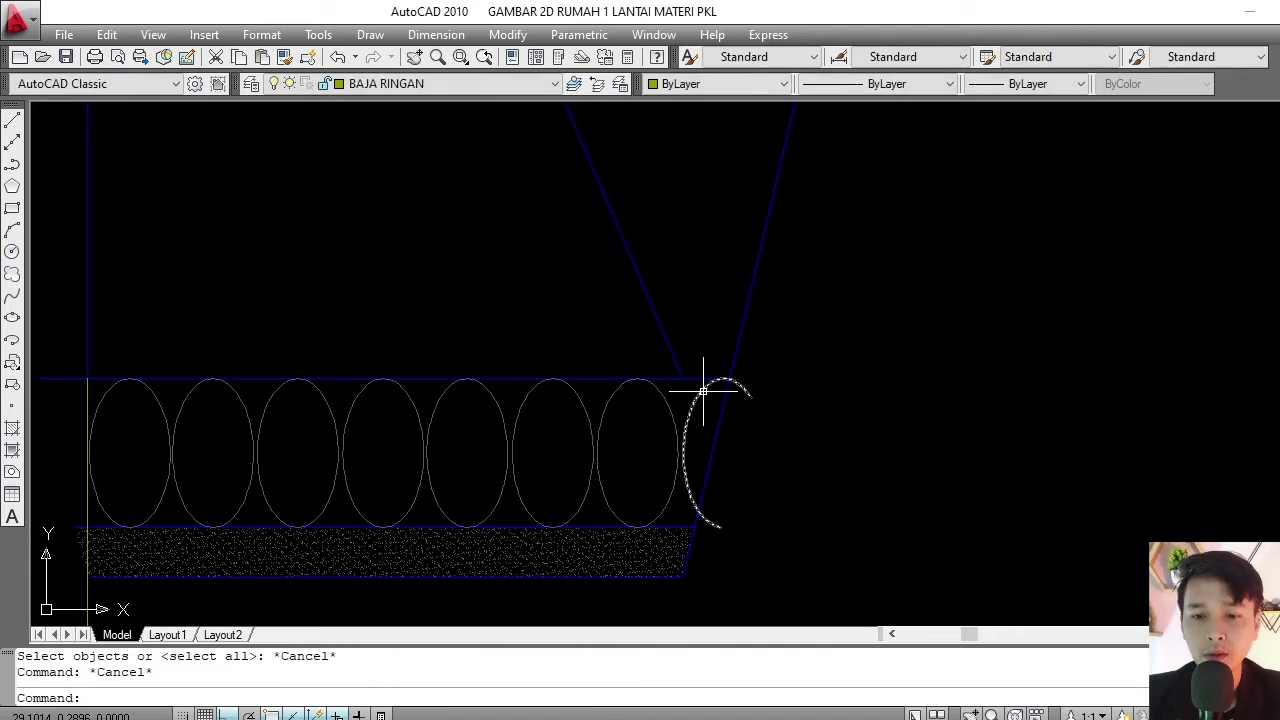
click(700, 381)
text(e)
key(Return)
- Trim the footing top line's left overhang and the vertical line below the hatch
scroll(786, 300, down, 4)
scroll(686, 391, up, 1)
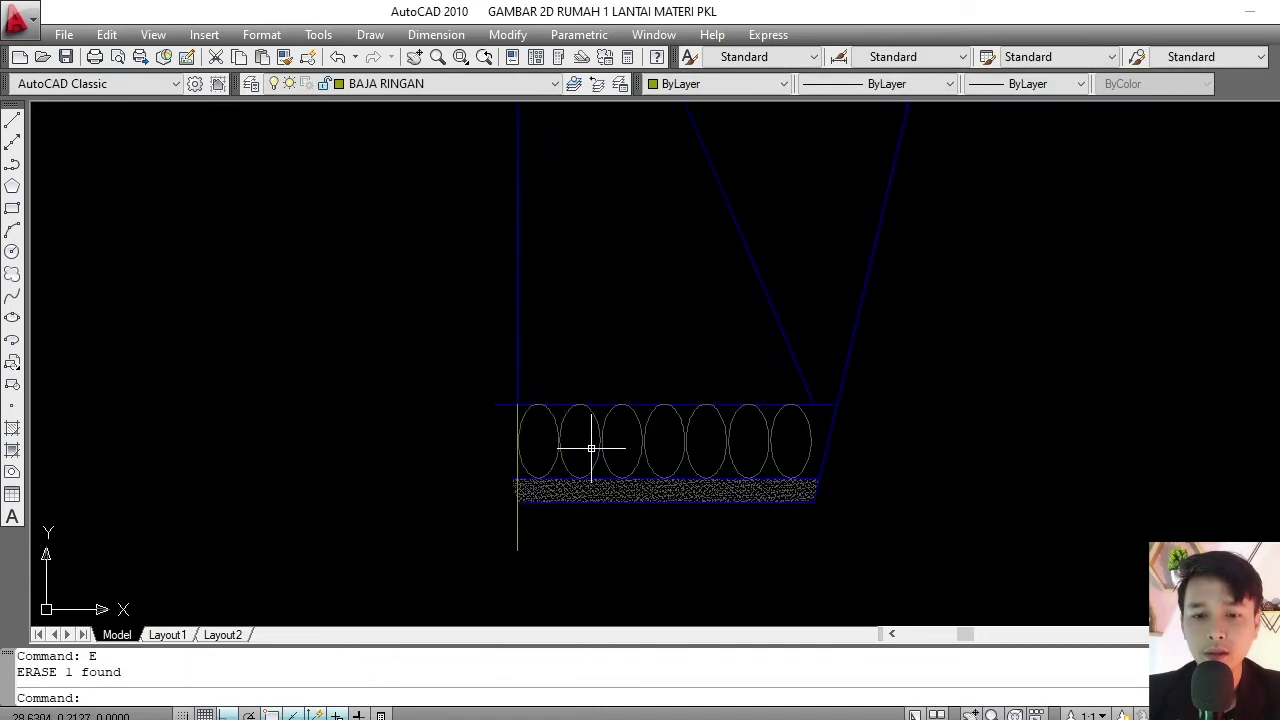
scroll(527, 449, up, 2)
drag(500, 400, 460, 440)
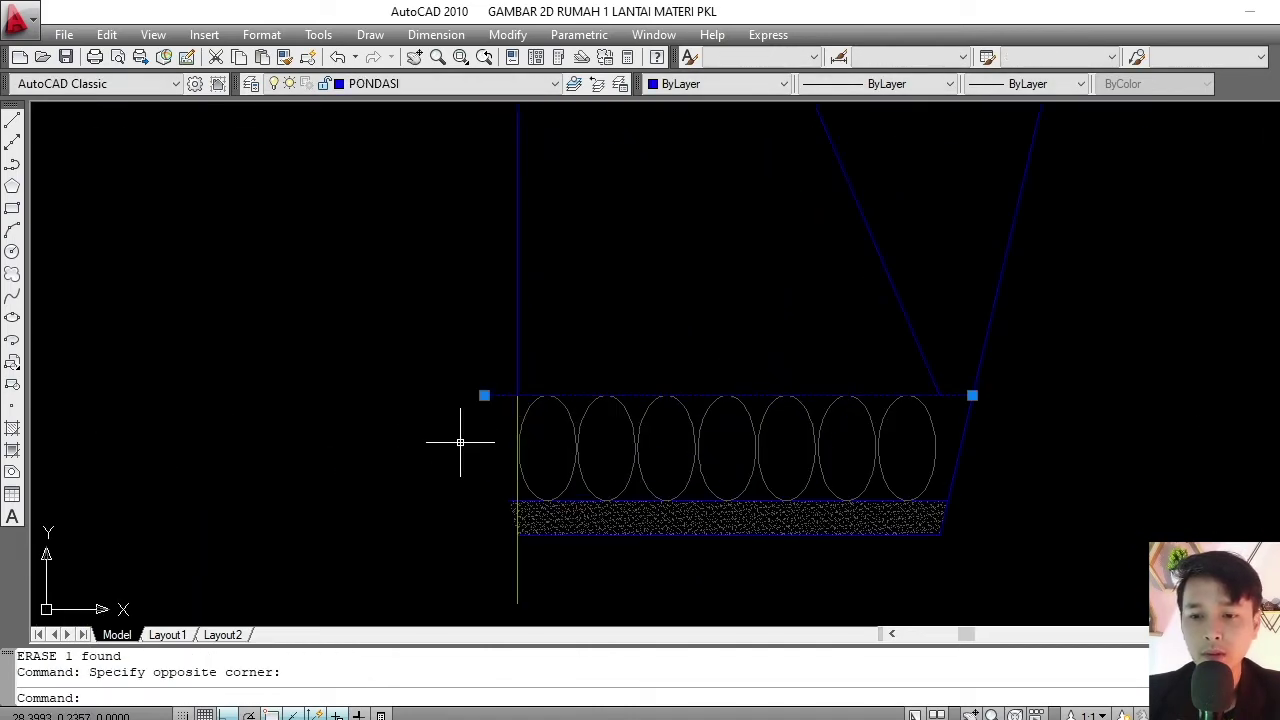
text(TR)
key(Return)
key(Return)
click(490, 396)
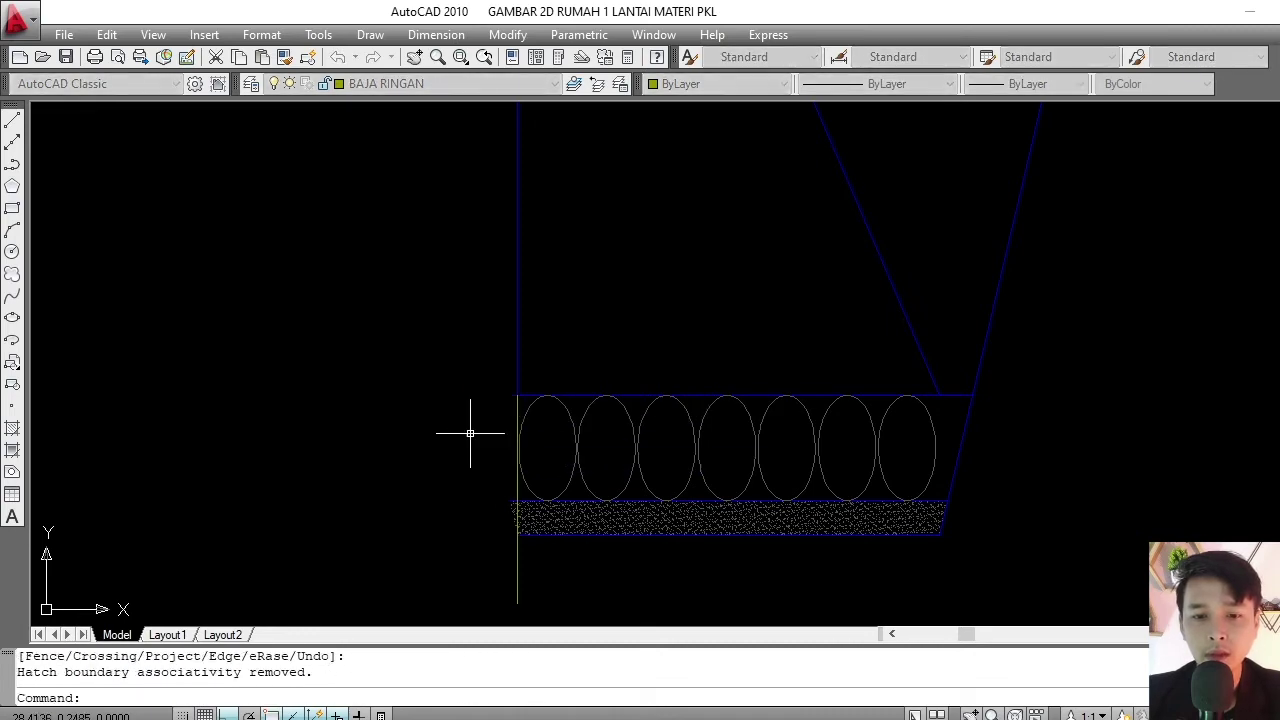
scroll(471, 428, down, 2)
click(551, 510)
key(Escape)
scroll(501, 510, up, 3)
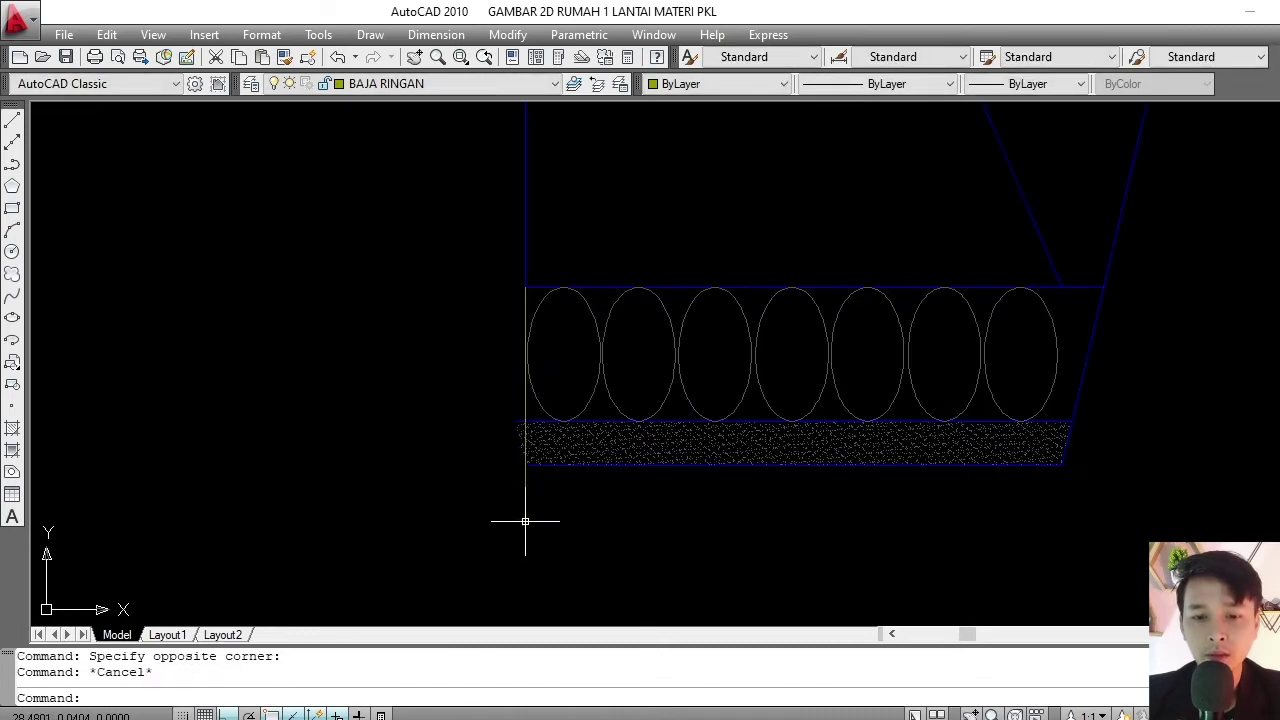
scroll(538, 513, up, 2)
key(Return)
key(Return)
click(534, 500)
click(477, 520)
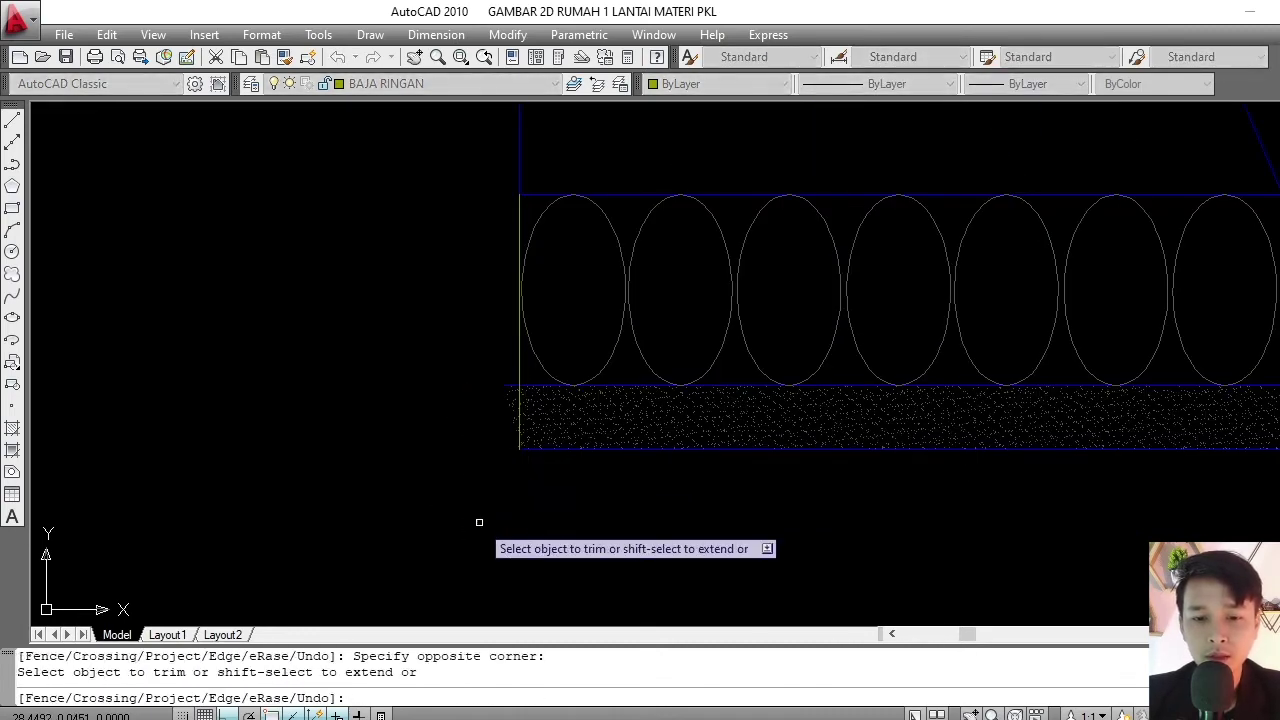
key(Return)
scroll(515, 442, up, 3)
key(Return)
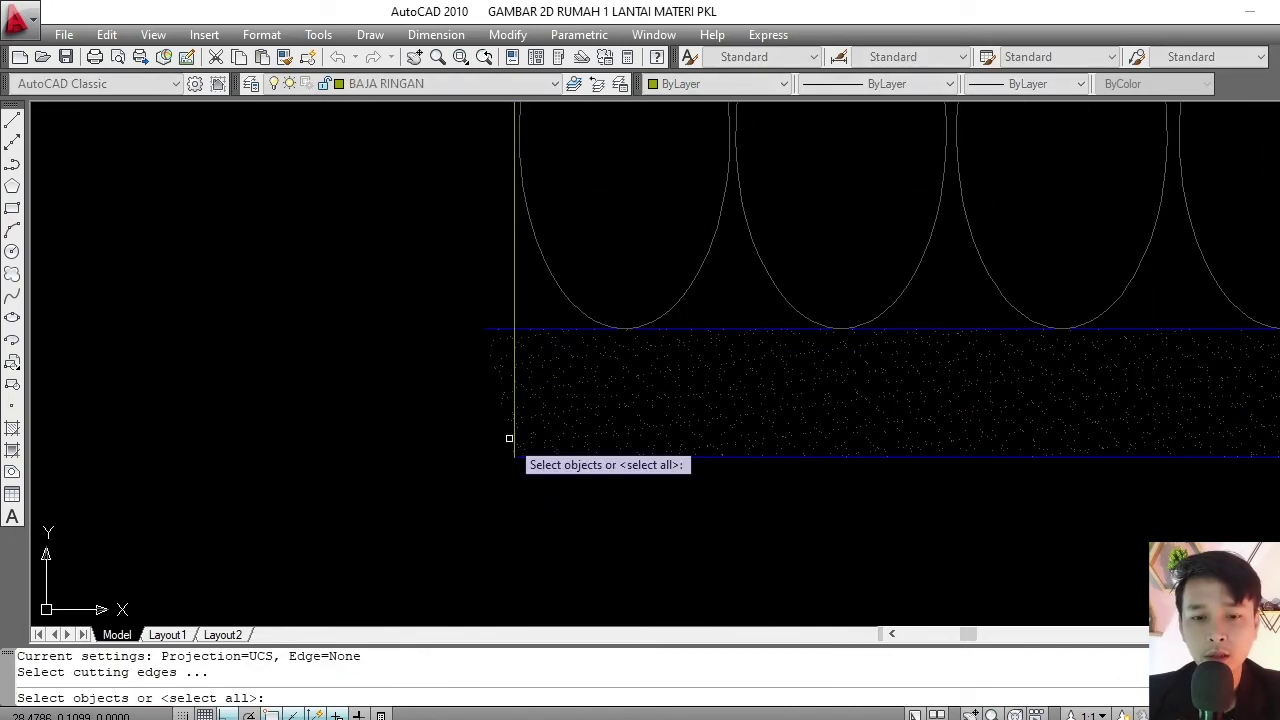
key(Escape)
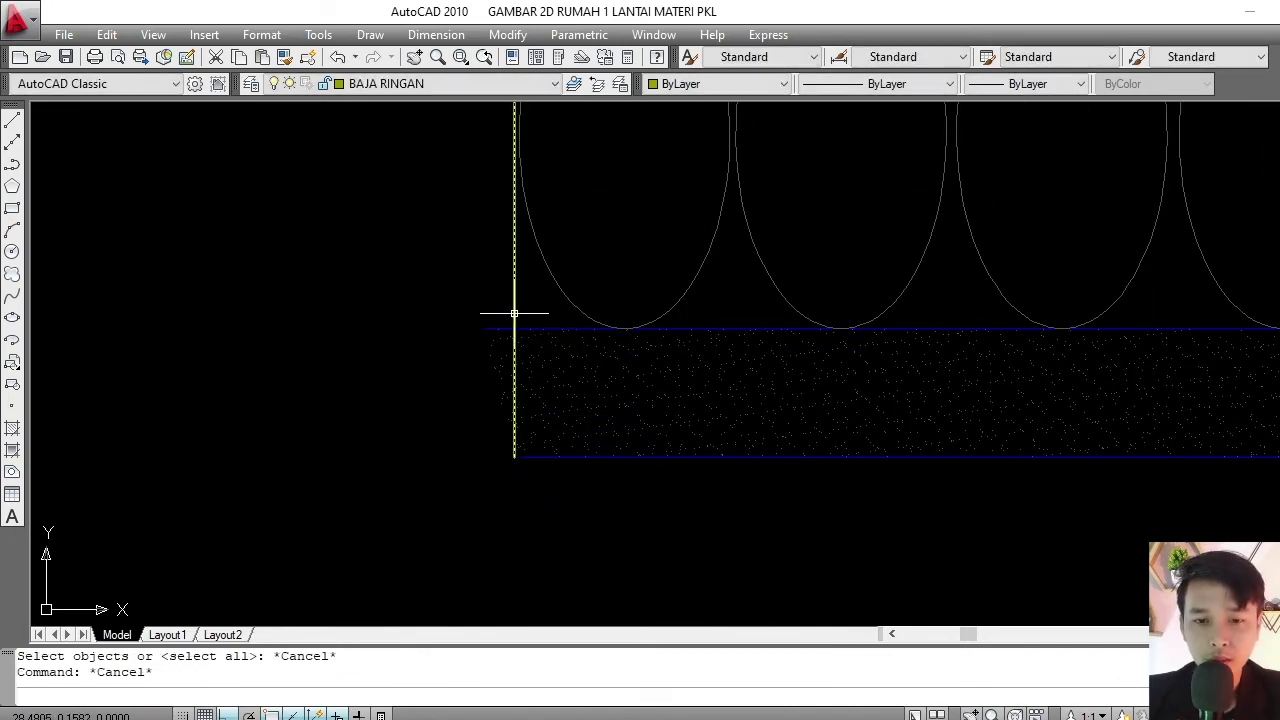
- Trim the sand fill hatch back to the vertical line as the cutting edge
key(Return)
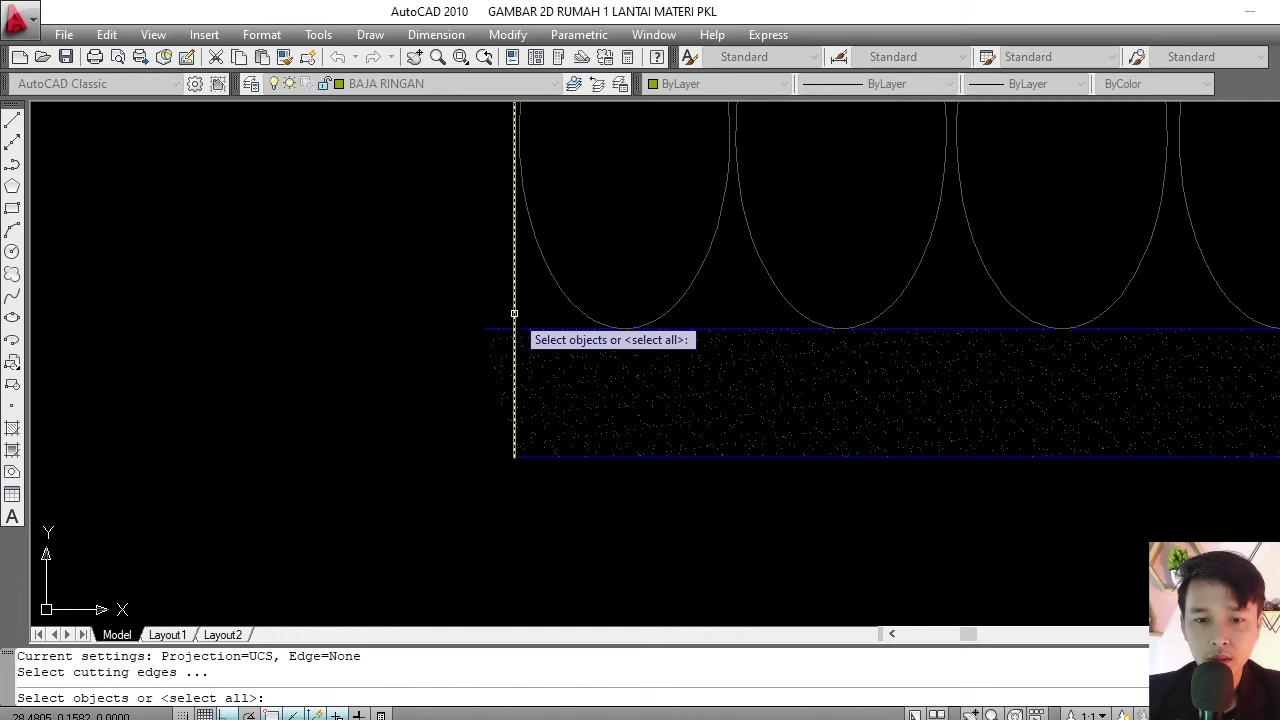
click(514, 314)
scroll(520, 400, down, 5)
scroll(523, 400, up, 3)
scroll(510, 400, up, 3)
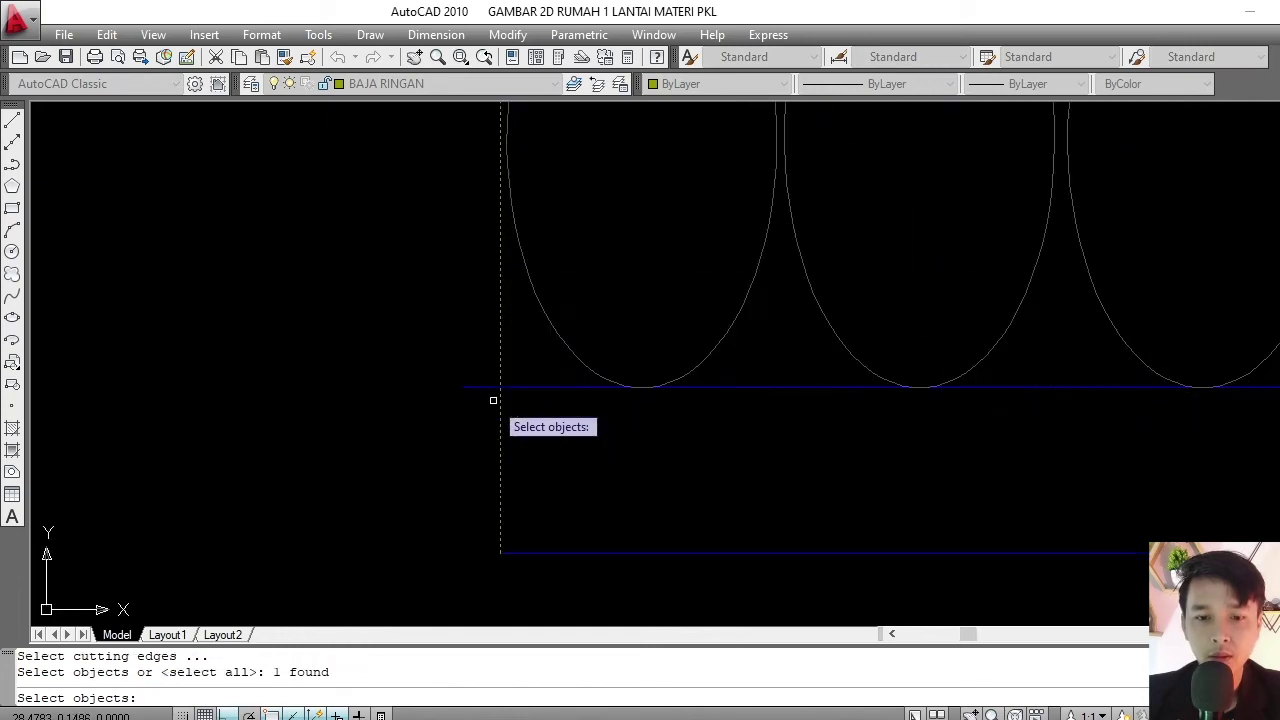
key(Return)
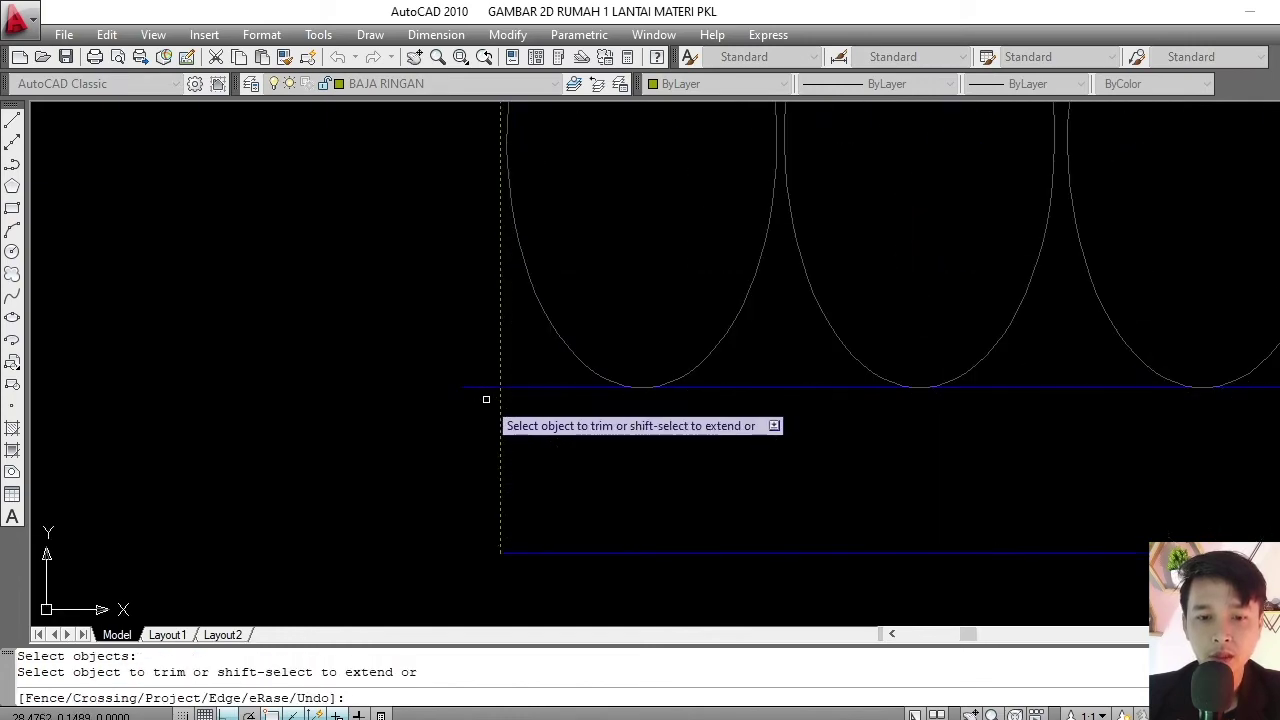
click(480, 410)
click(464, 413)
click(468, 412)
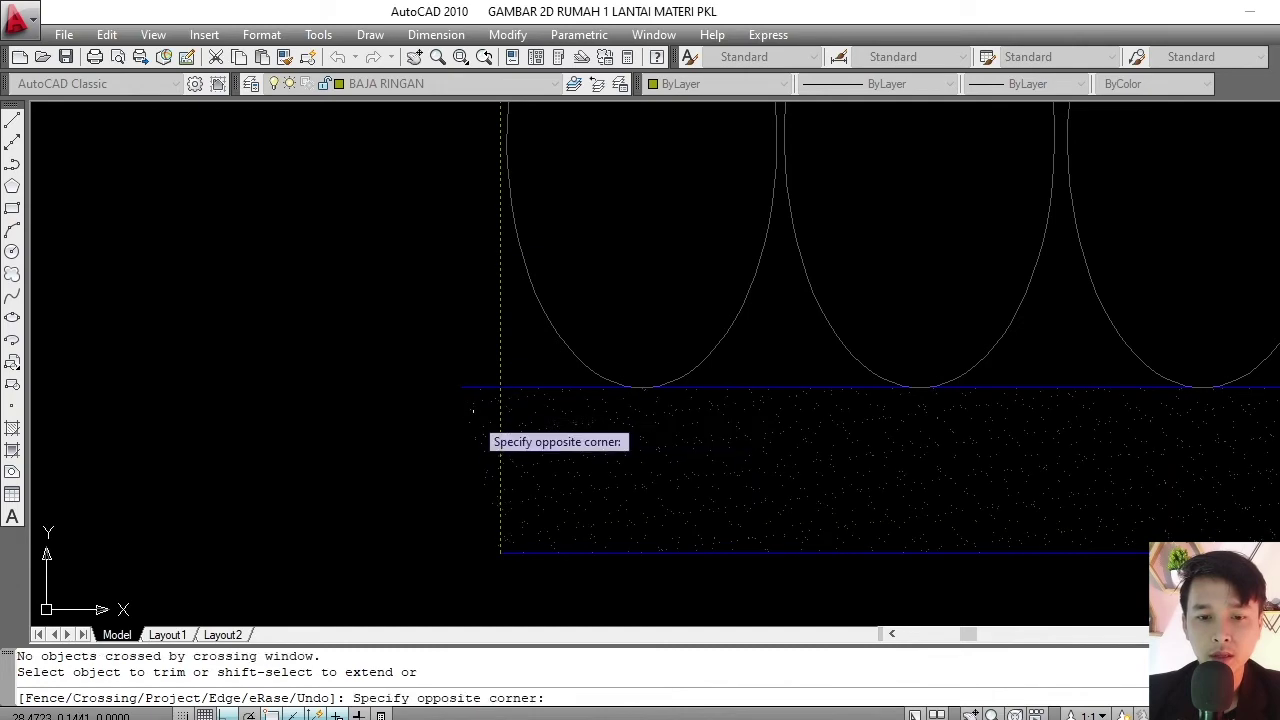
click(476, 424)
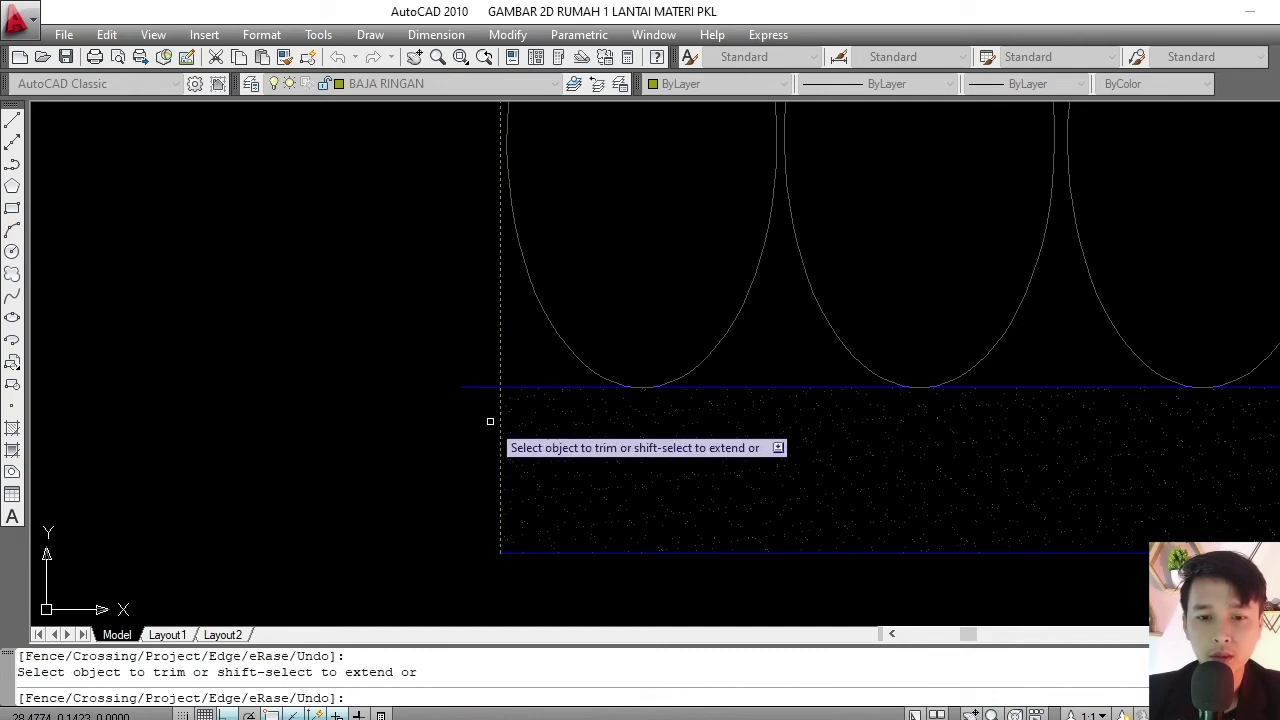
click(481, 387)
scroll(495, 375, down, 3)
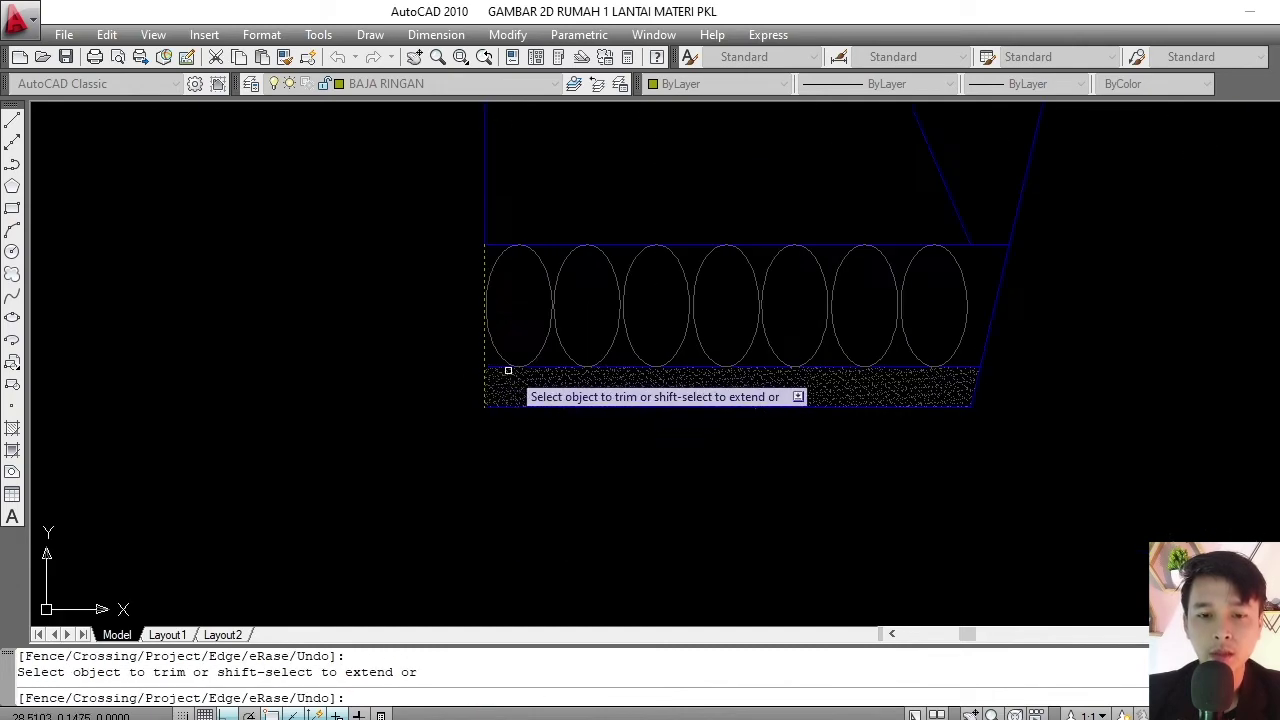
key(Return)
scroll(522, 393, down, 2)
scroll(551, 383, up, 2)
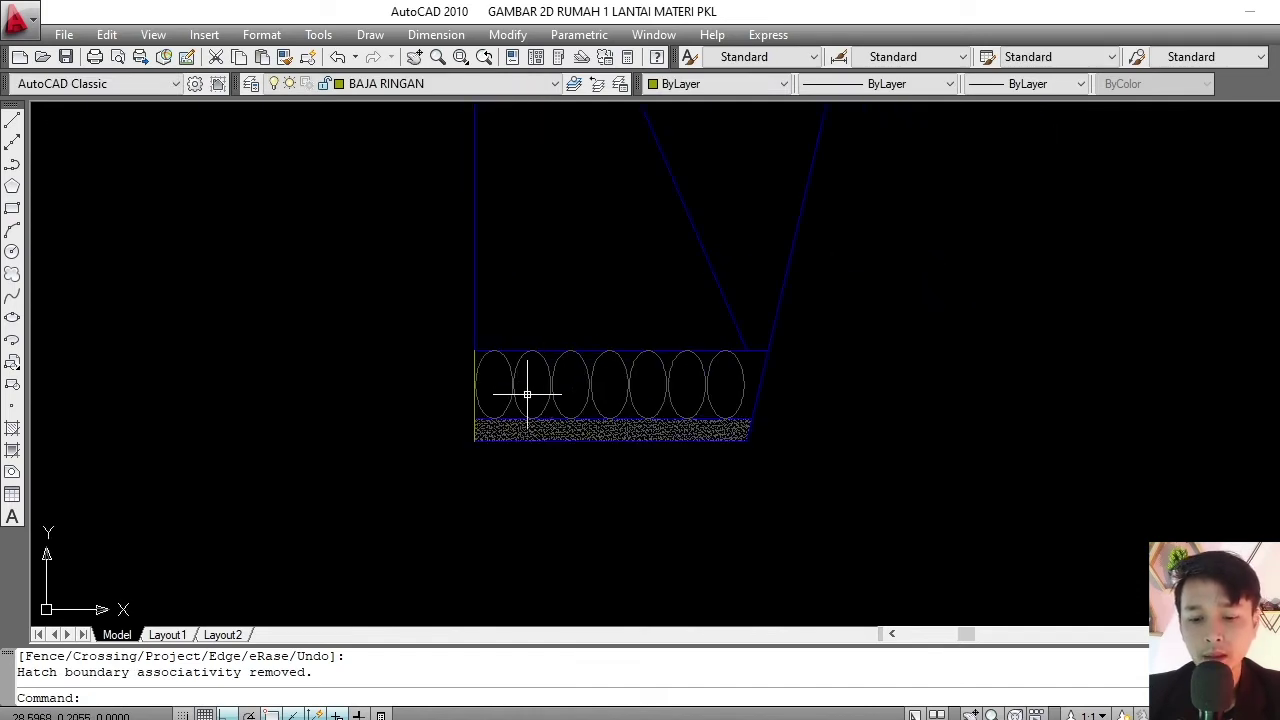
- Start Match Properties with MA, pick a source object, then cancel it
text(ma)
key(Return)
scroll(490, 358, up, 4)
key(Escape)
key(Escape)
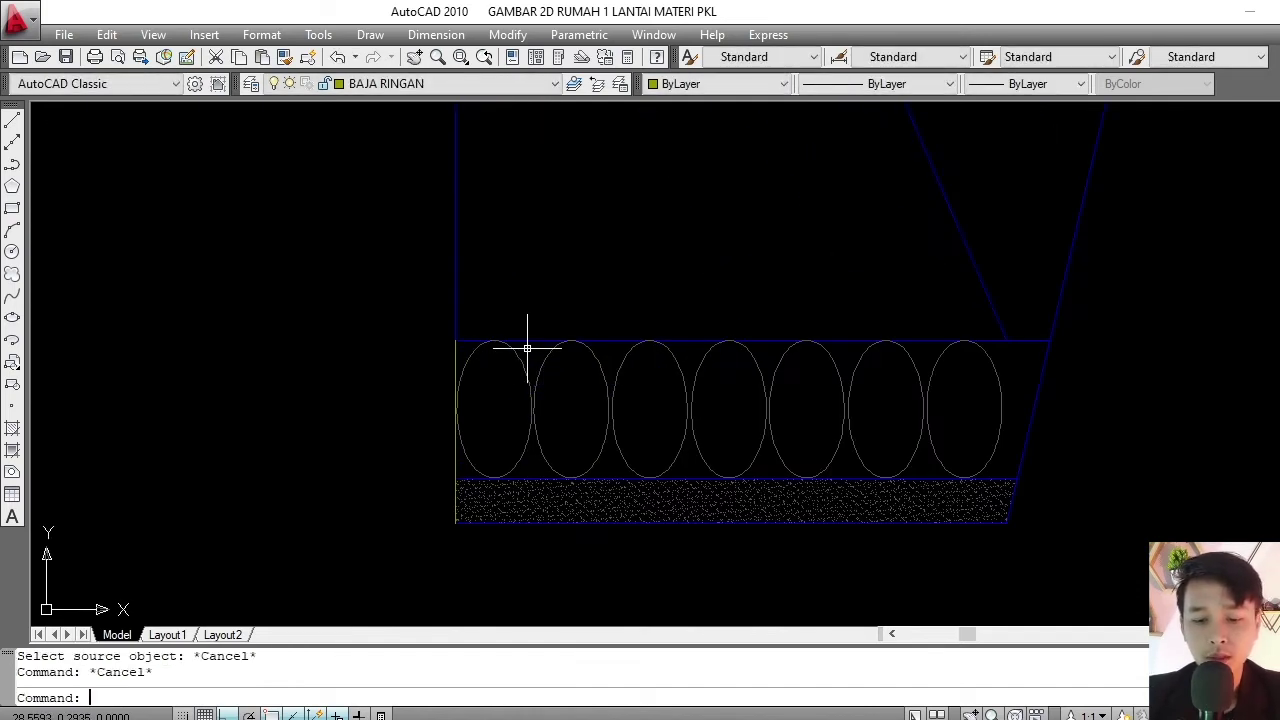
key(Return)
click(505, 341)
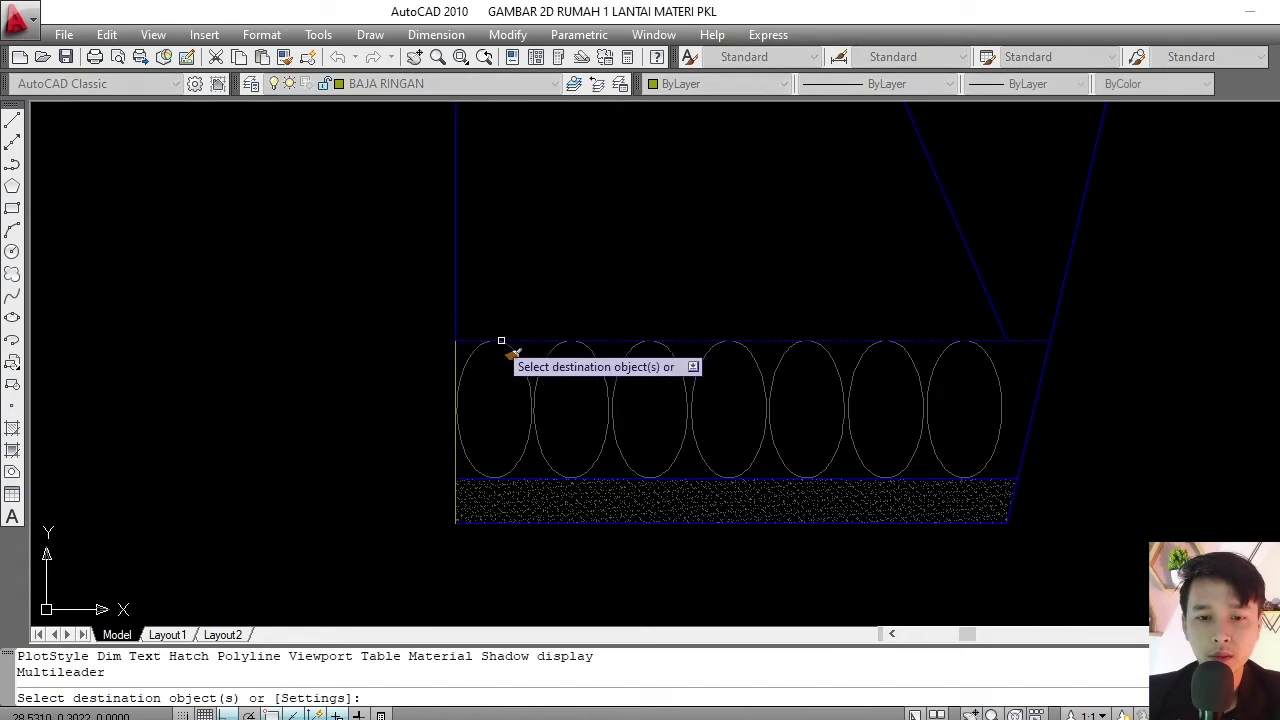
scroll(457, 362, up, 4)
scroll(455, 380, down, 5)
scroll(466, 428, down, 5)
key(Escape)
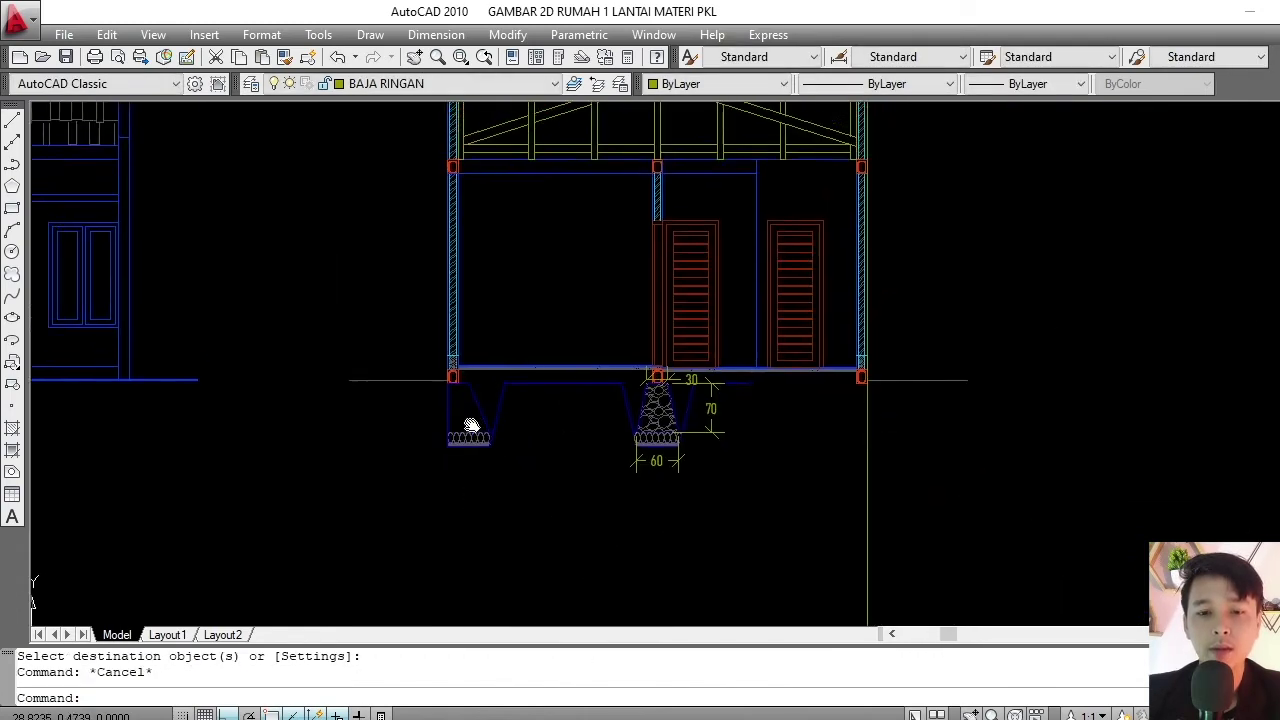
scroll(571, 423, up, 5)
scroll(555, 396, down, 1)
scroll(555, 396, up, 2)
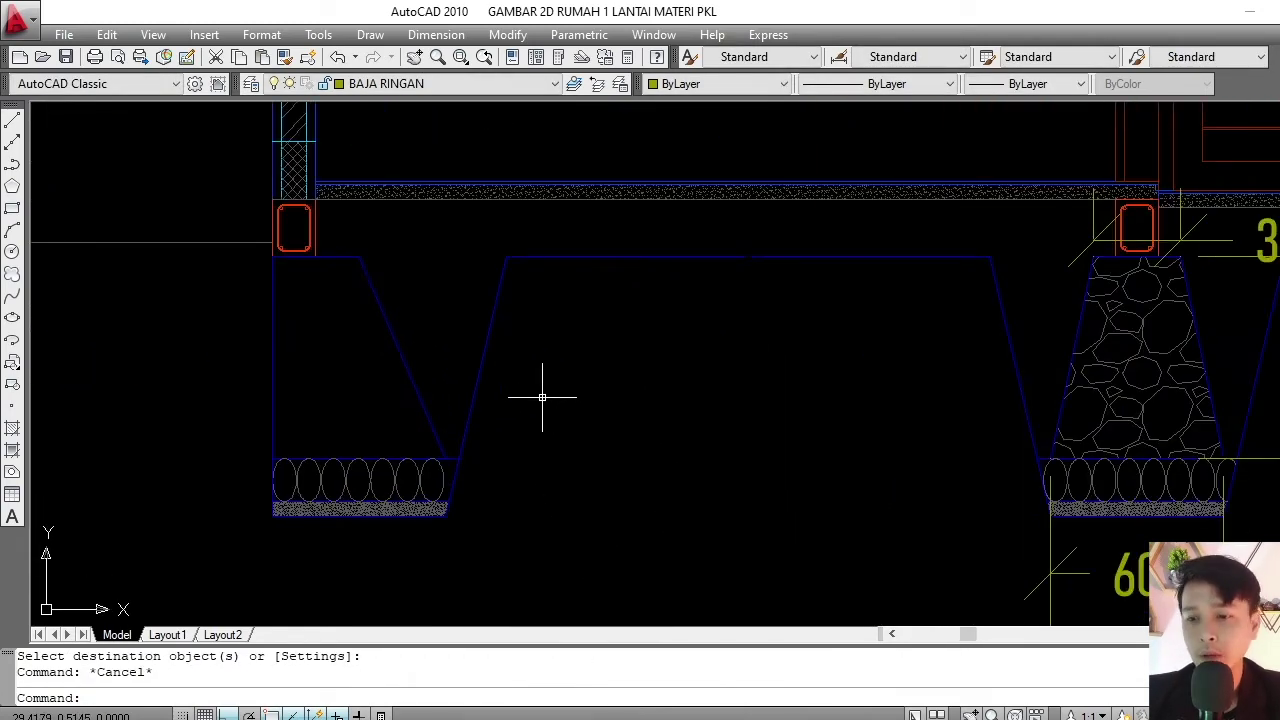
- Fill the left trapezoid footing with a GRAVEL hatch at 0.3 scale
click(1146, 354)
key(Escape)
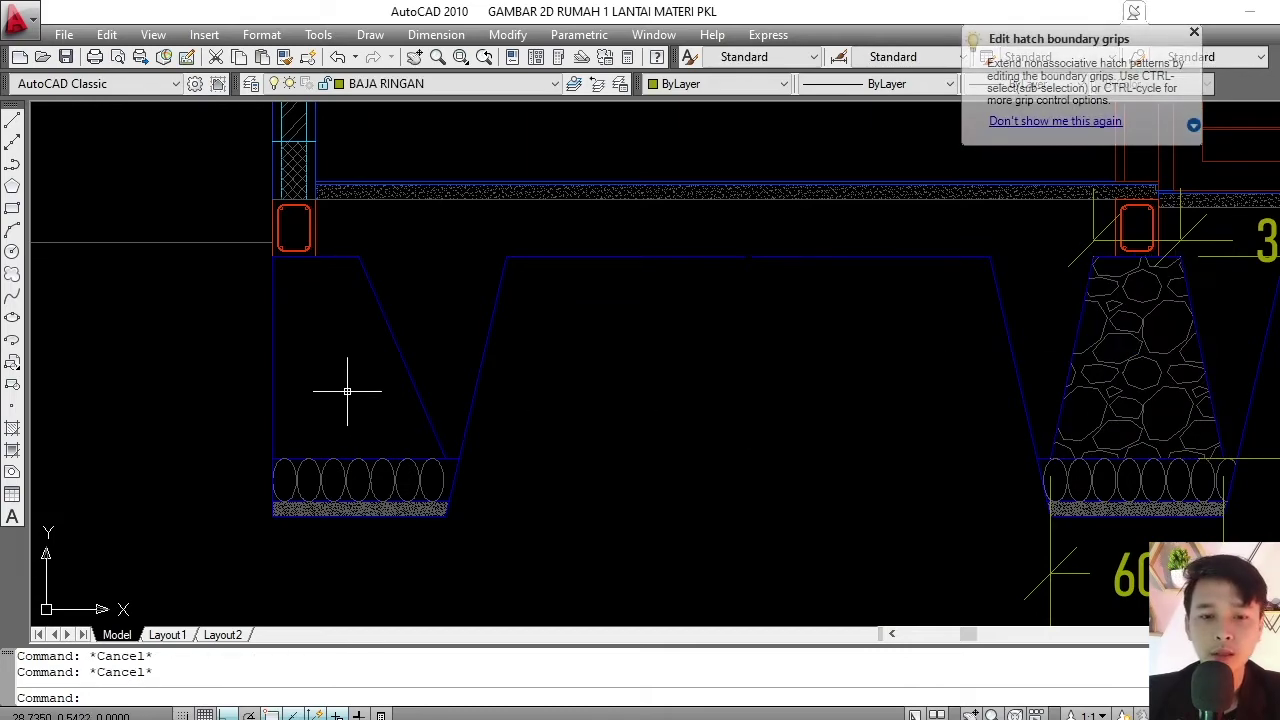
middle_drag(347, 391, 345, 407)
text(h)
key(Return)
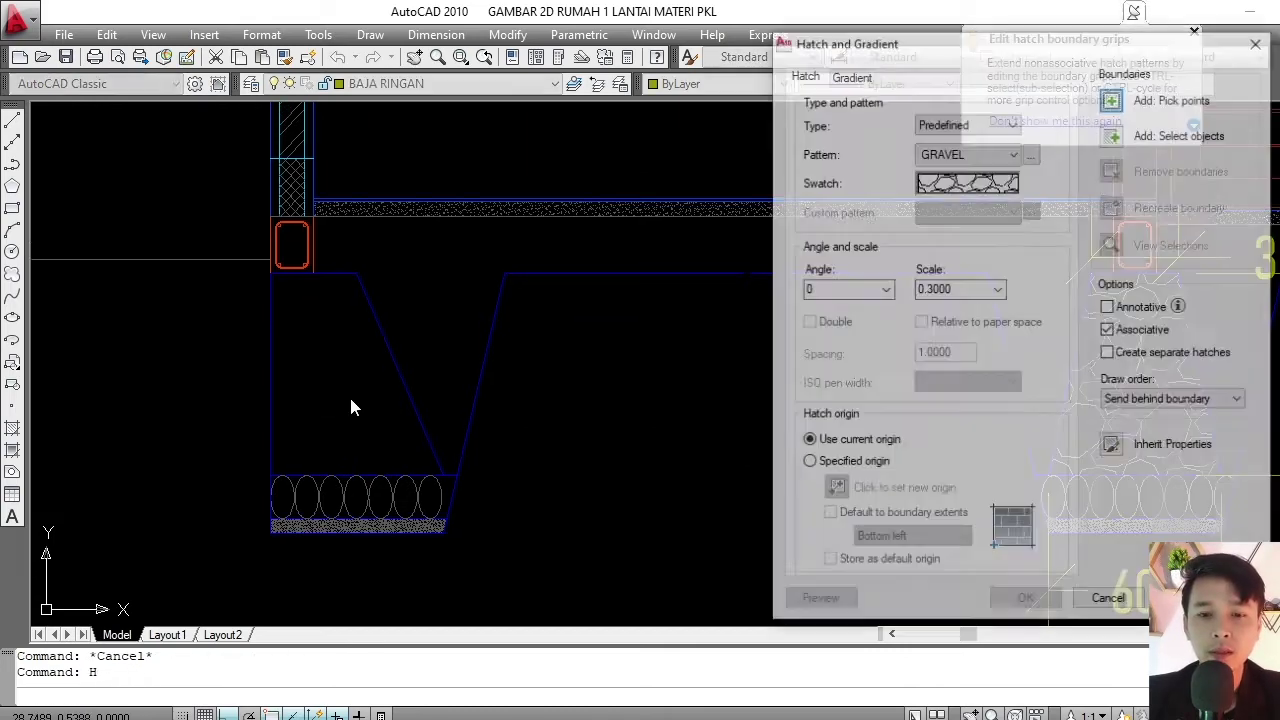
click(1113, 99)
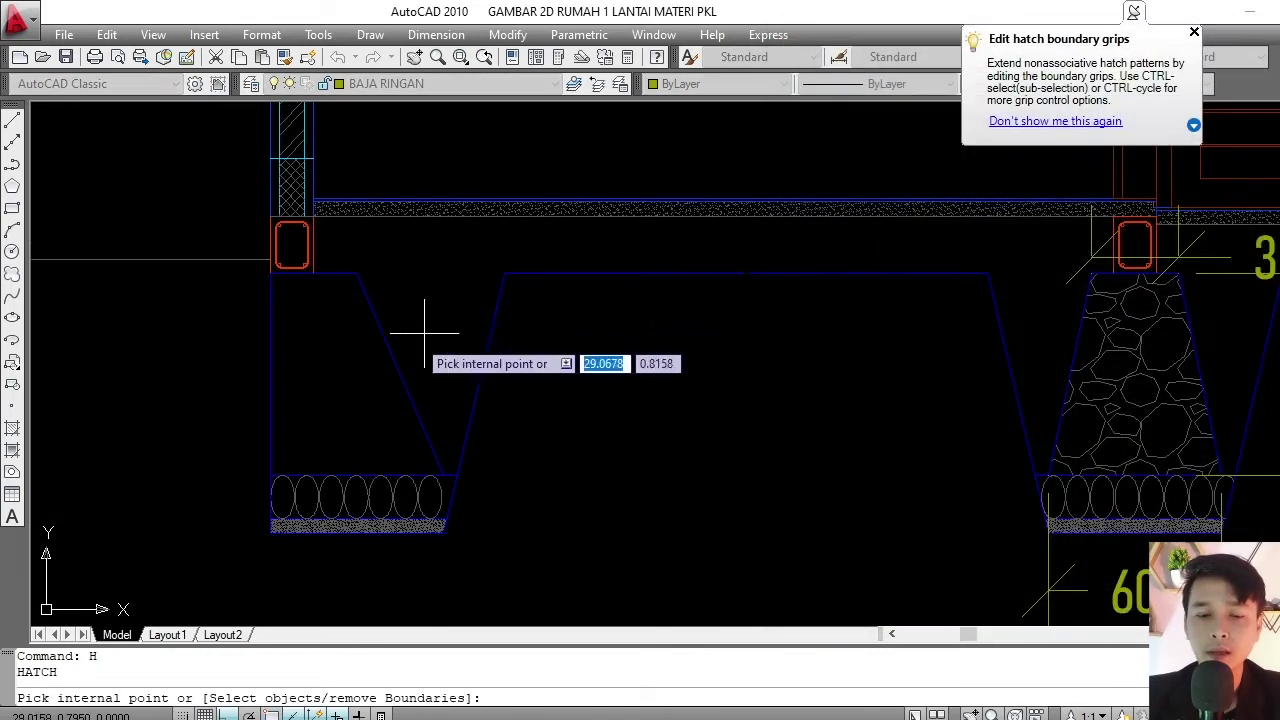
click(328, 360)
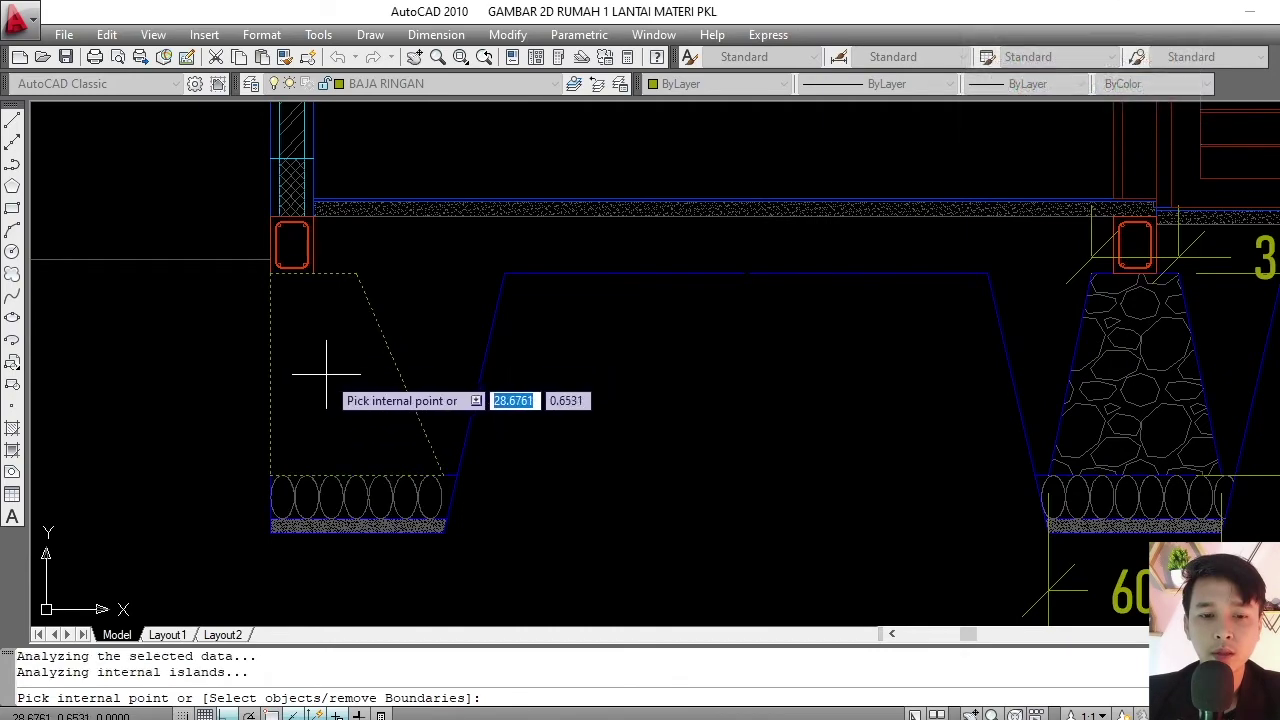
key(Return)
click(1026, 601)
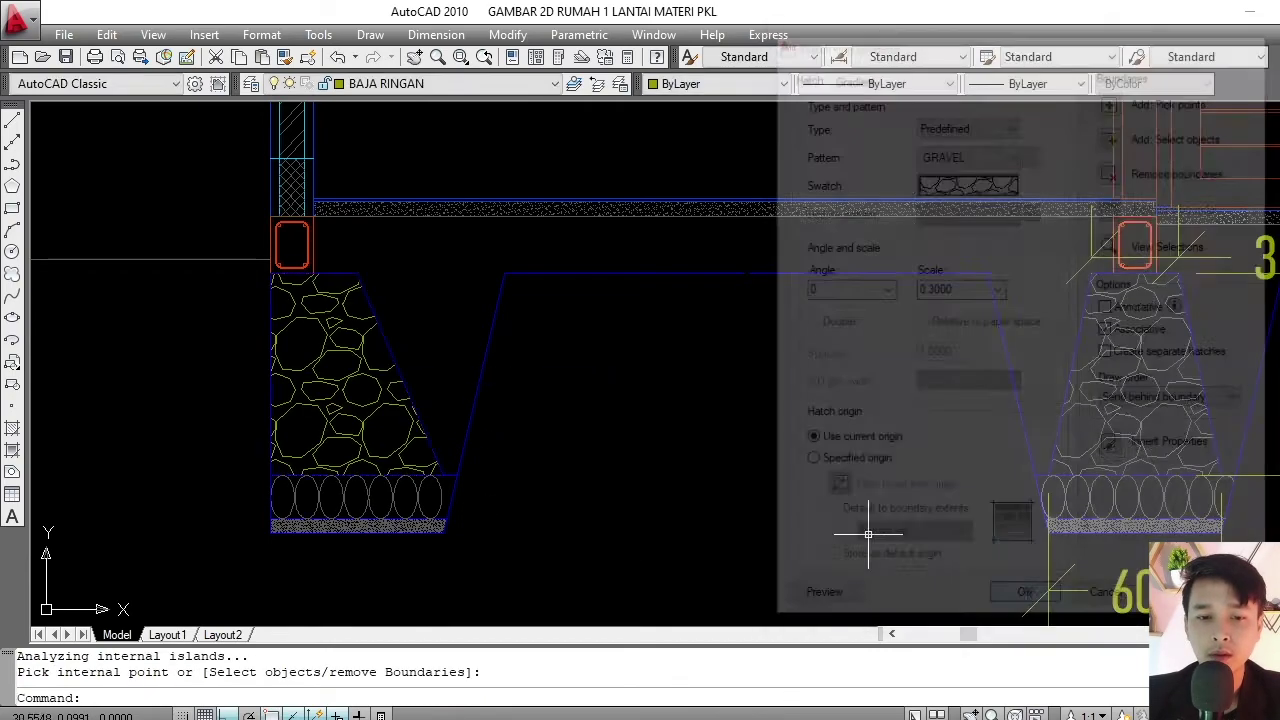
key(Escape)
key(Escape)
- Match the left footing's hatch to the right footing's stone hatch with MA
middle_drag(664, 410, 609, 411)
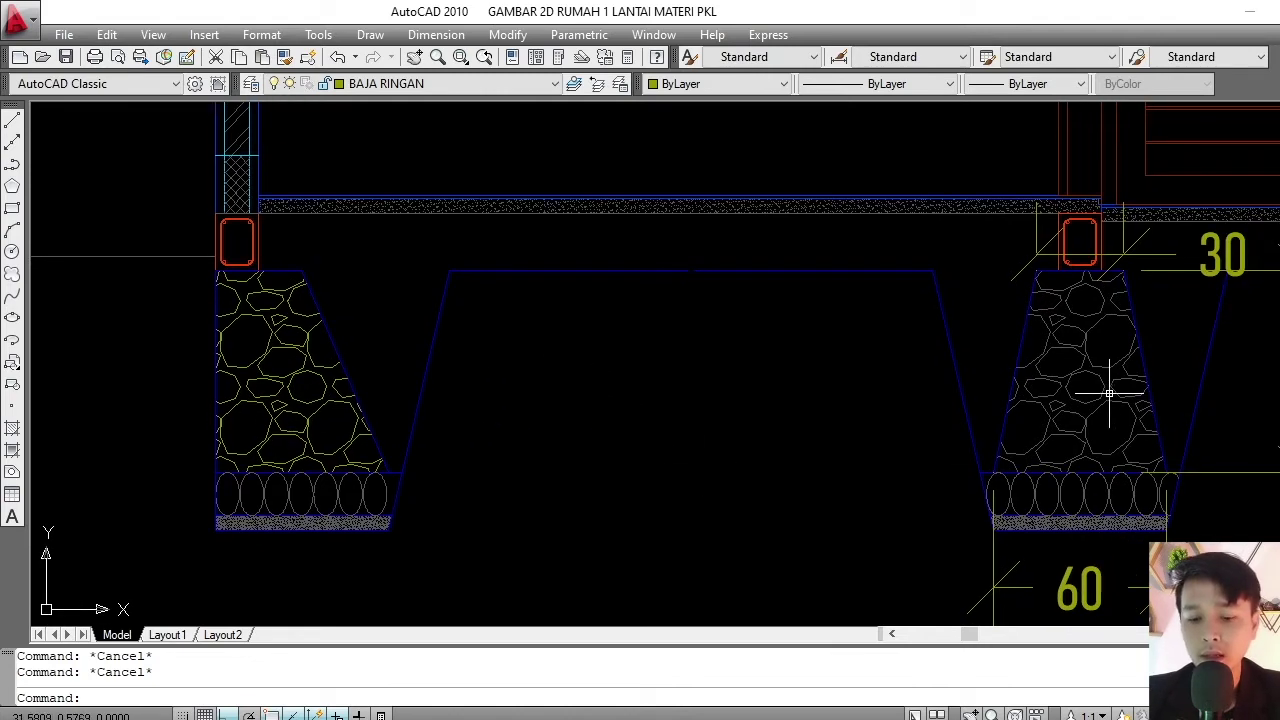
text(MA)
key(Return)
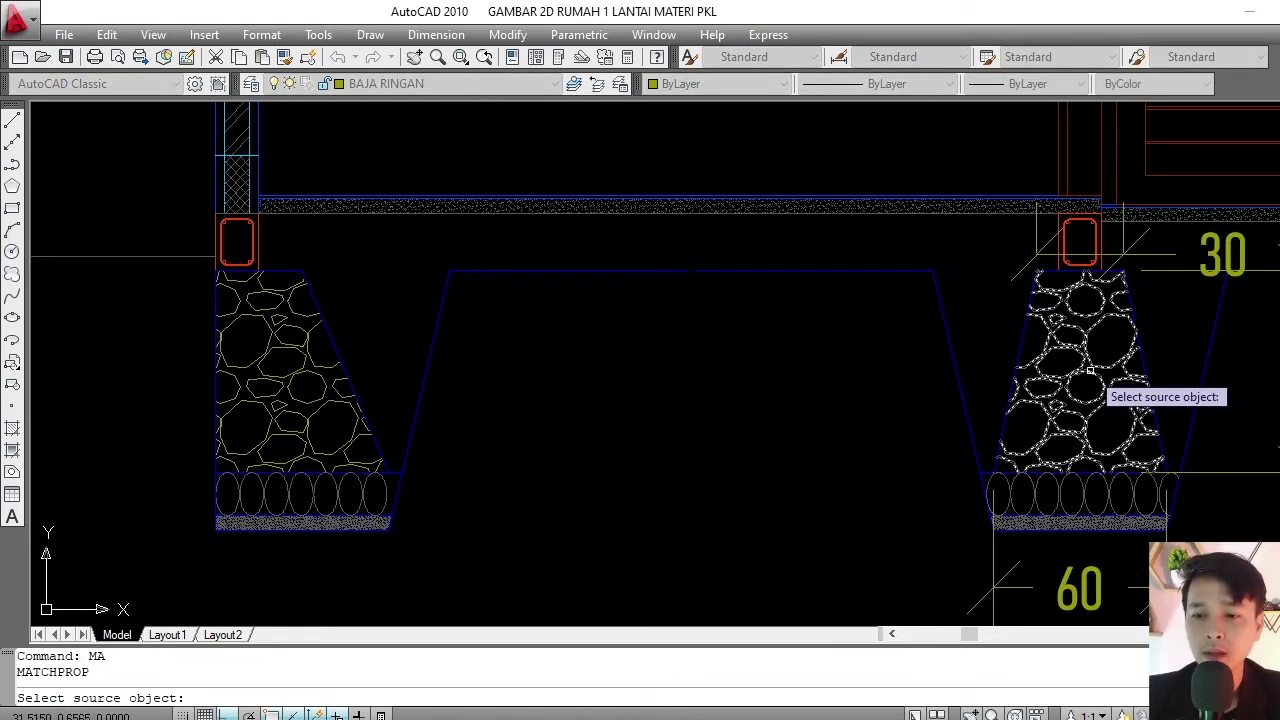
click(1025, 372)
click(330, 404)
- Finish the property match and erase the 70 and 60 dimensions
key(Return)
scroll(500, 323, down, 3)
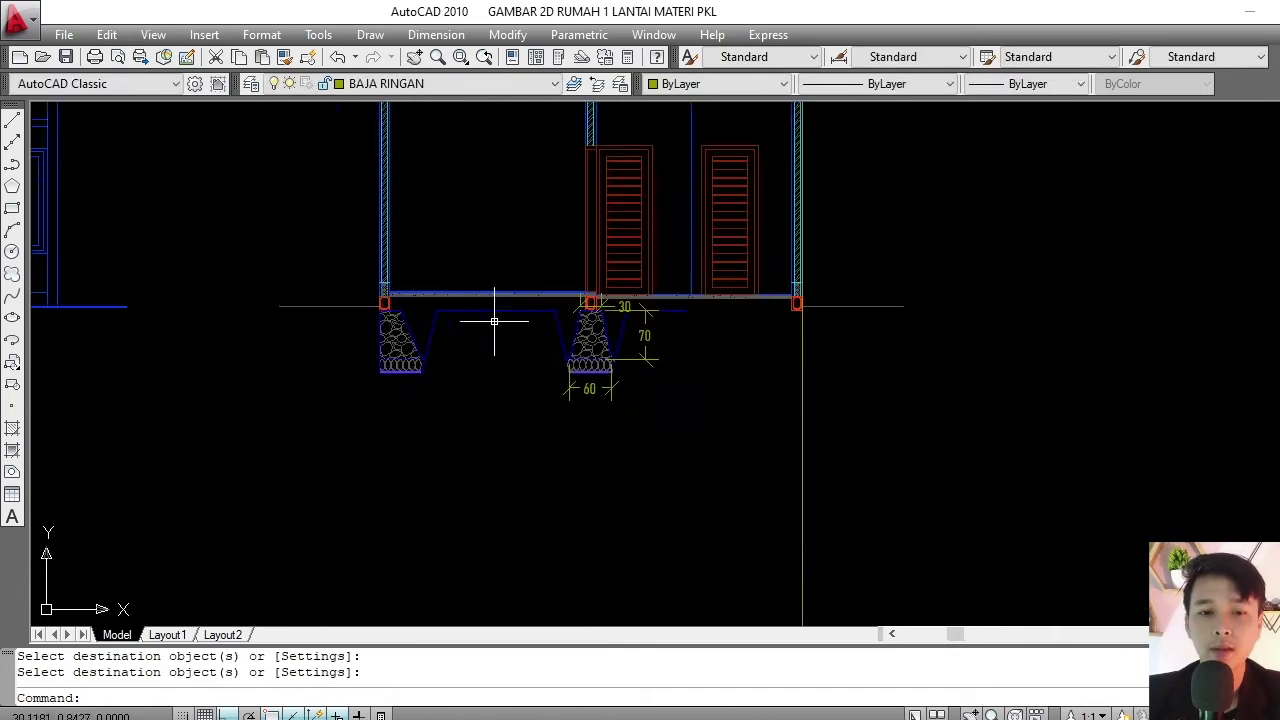
scroll(483, 354, up, 1)
scroll(483, 354, up, 2)
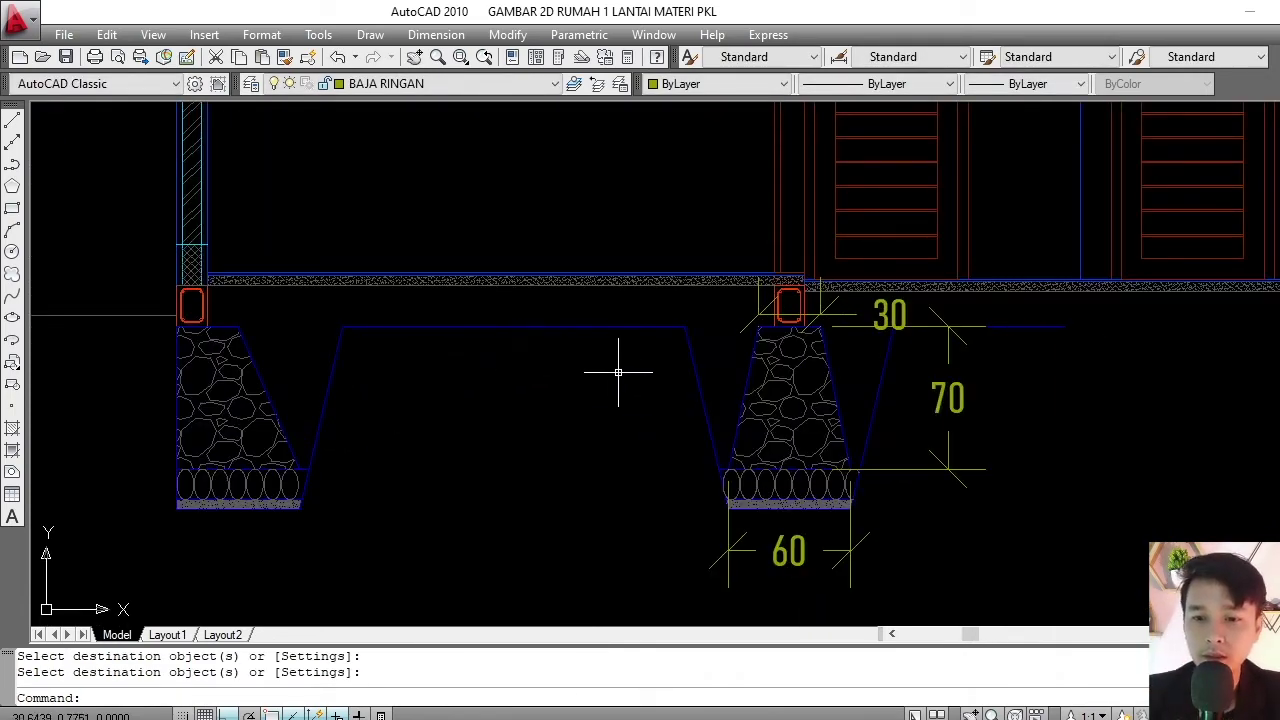
drag(893, 475, 945, 400)
text(E)
key(Return)
drag(870, 530, 818, 584)
text(E)
key(Return)
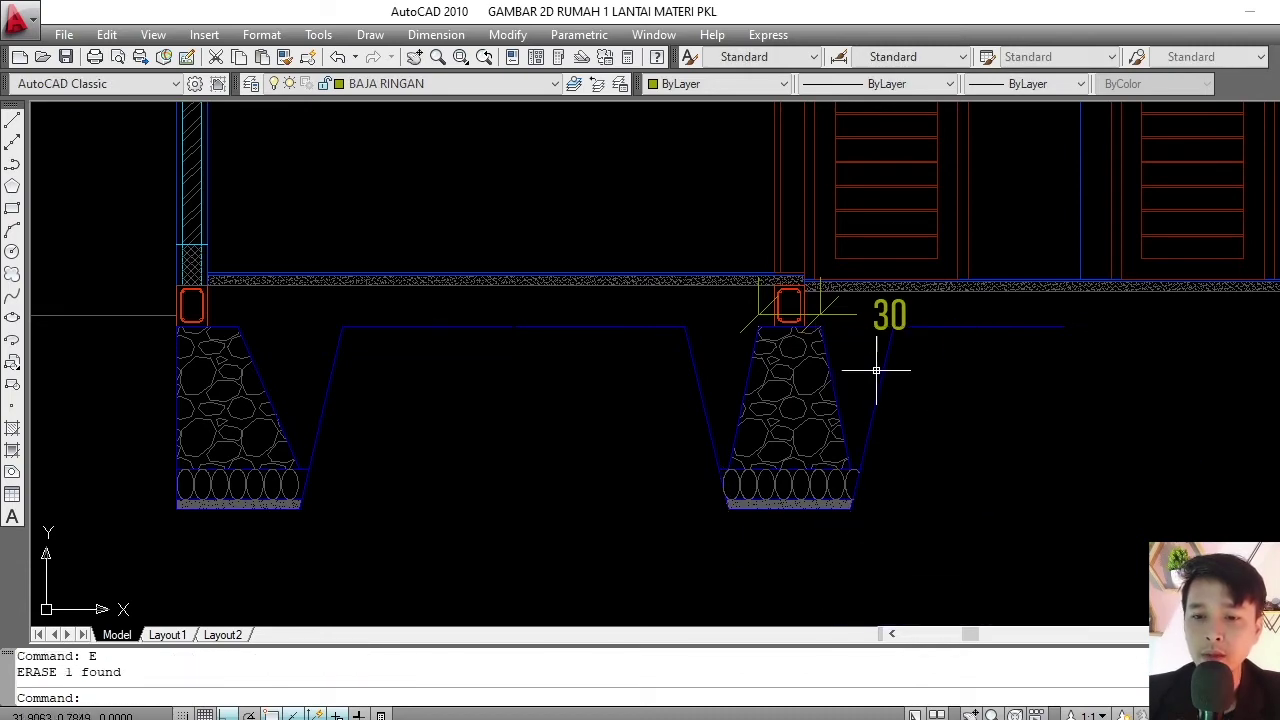
- Select the 30 dimension, then the foundation ground line to check its layer
drag(876, 370, 849, 294)
scroll(664, 365, down, 6)
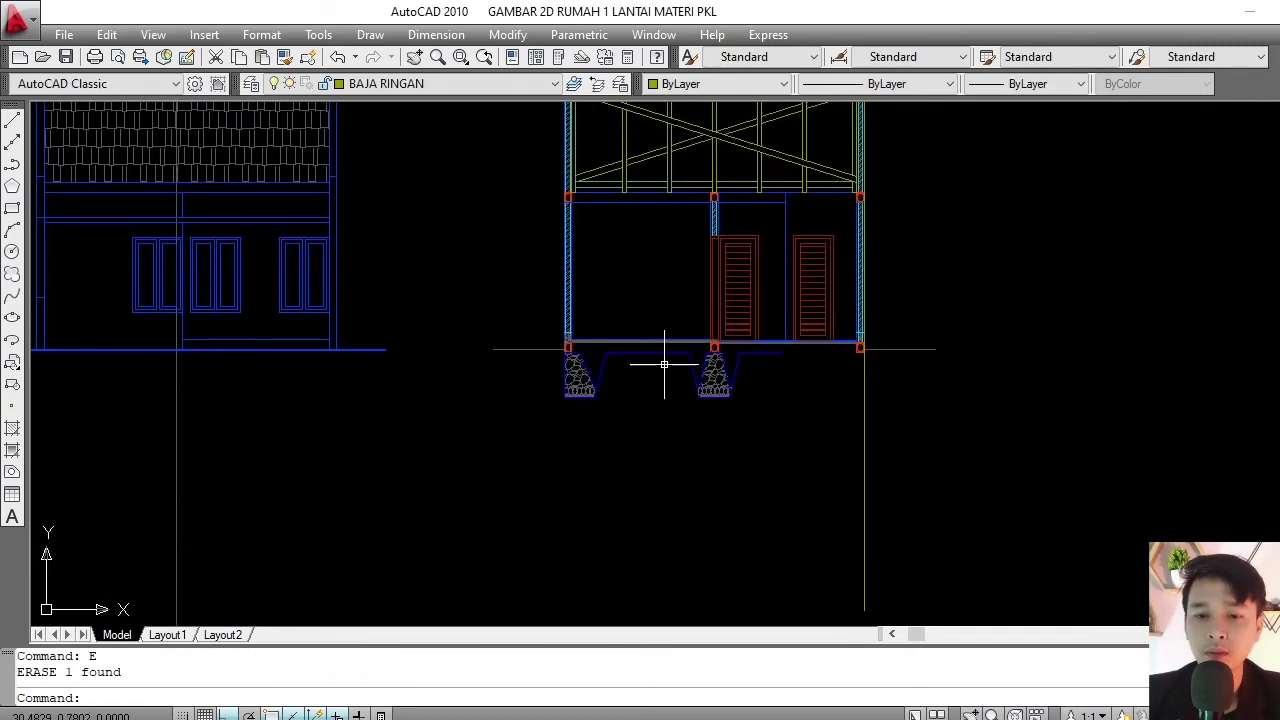
scroll(664, 365, up, 3)
scroll(657, 343, up, 3)
drag(782, 295, 602, 355)
scroll(586, 363, down, 2)
key(Escape)
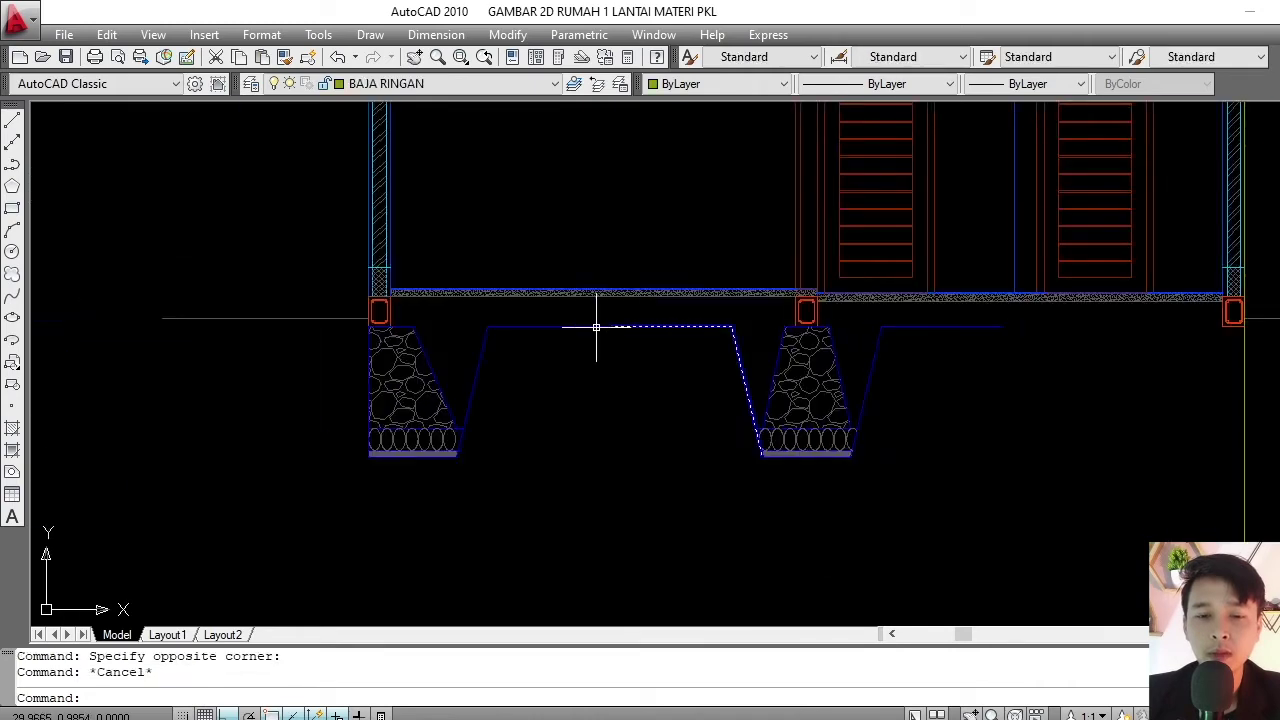
scroll(596, 327, up, 3)
mouse_move(706, 297)
mouse_down()
mouse_move(686, 337)
mouse_move(651, 334)
mouse_up()
key(Escape)
- Select the foundation line and grab its end grip, then cancel the stretch
scroll(653, 321, up, 5)
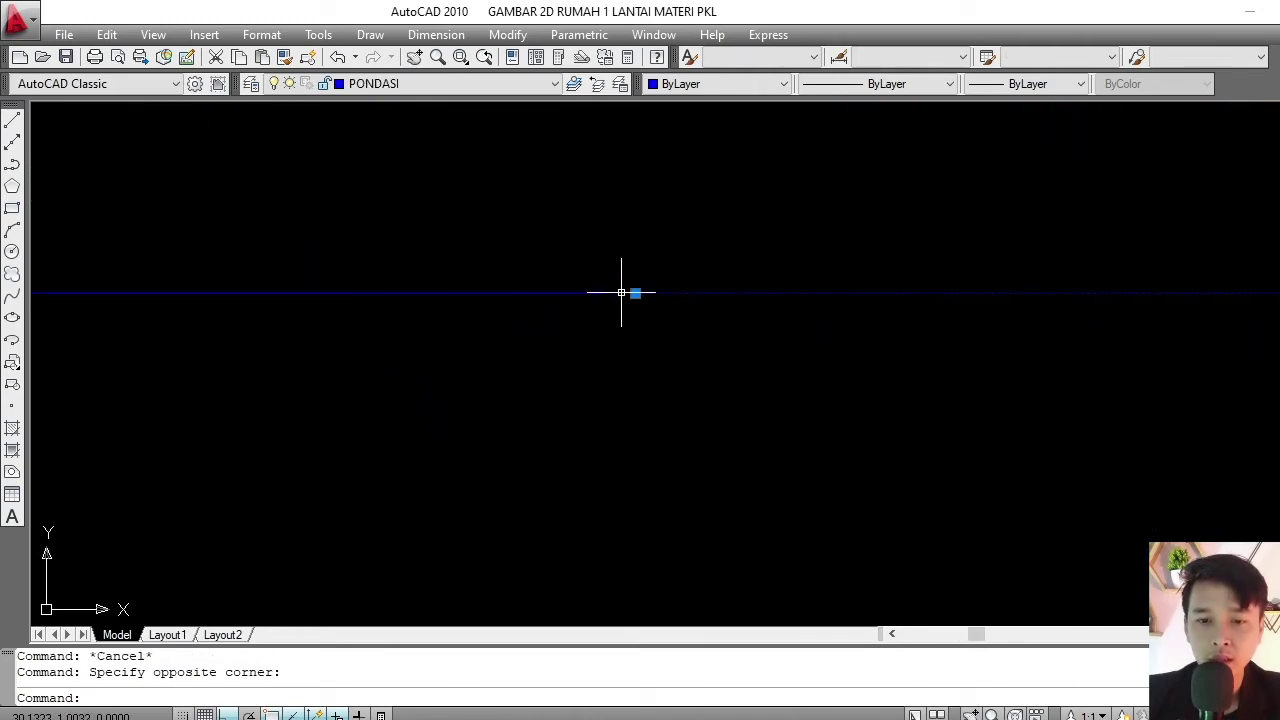
scroll(620, 321, down, 5)
key(Escape)
scroll(651, 299, up, 3)
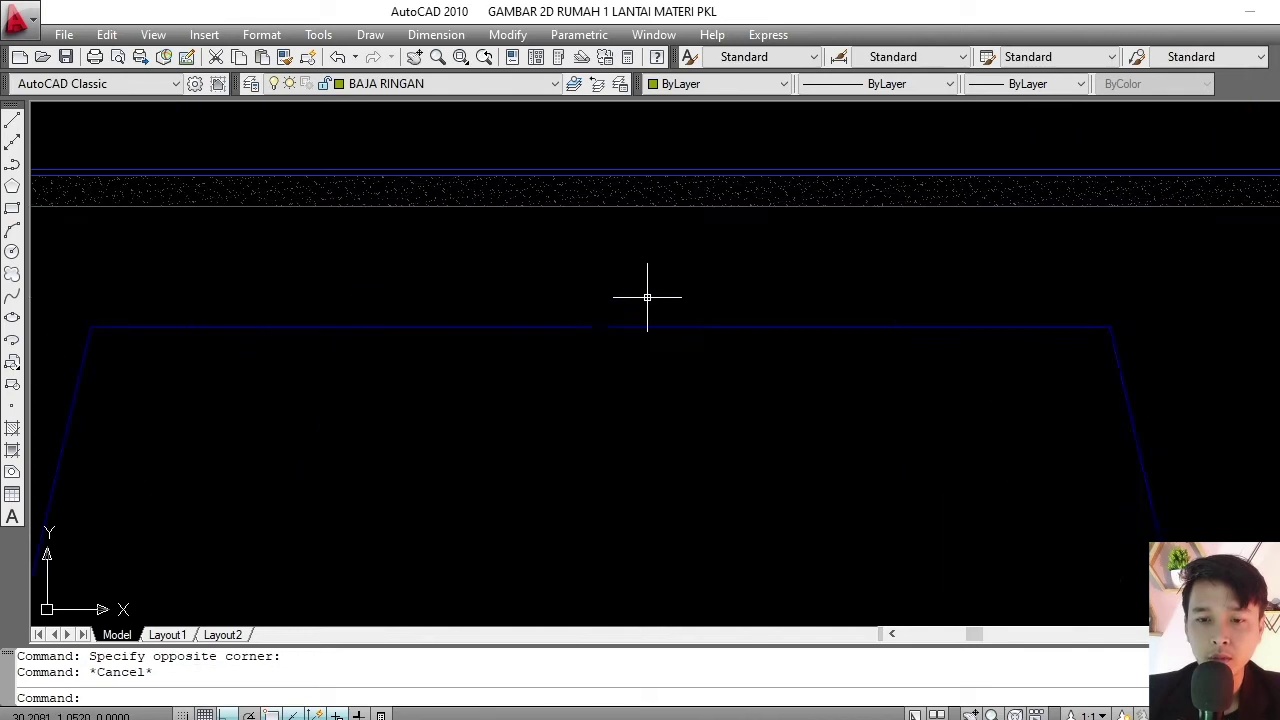
drag(649, 294, 623, 351)
scroll(615, 335, up, 5)
click(595, 317)
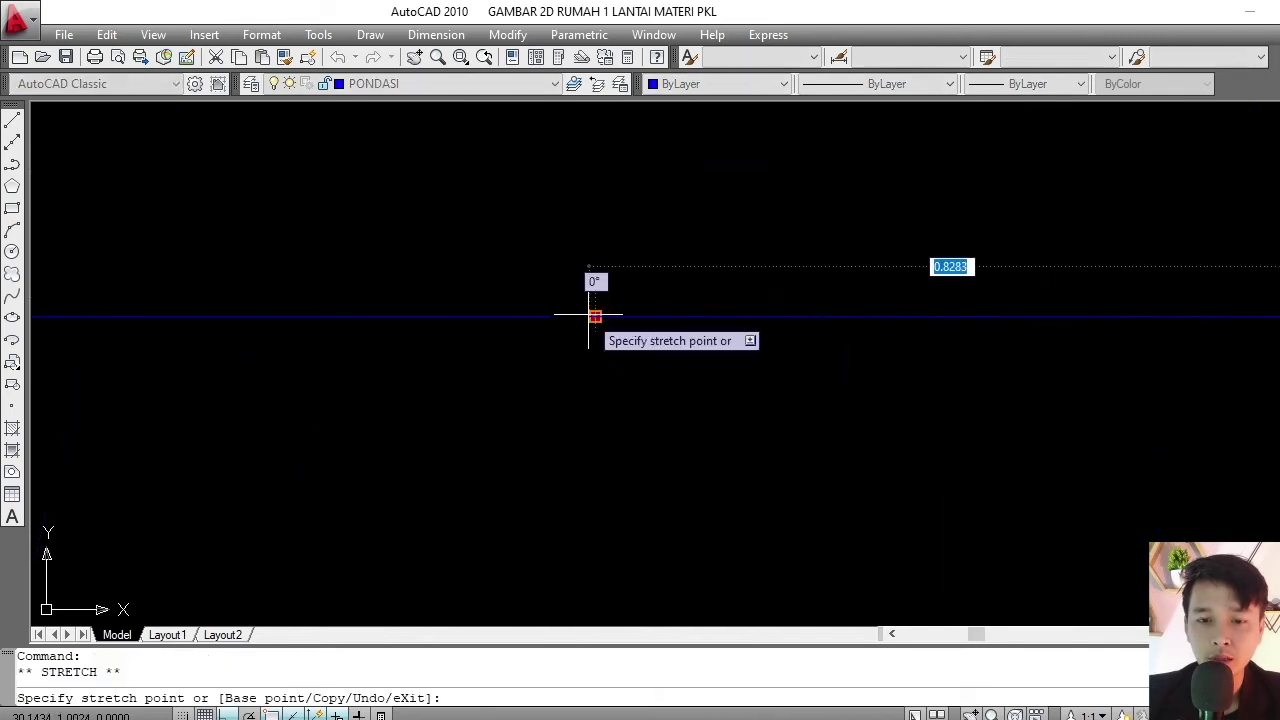
key(Escape)
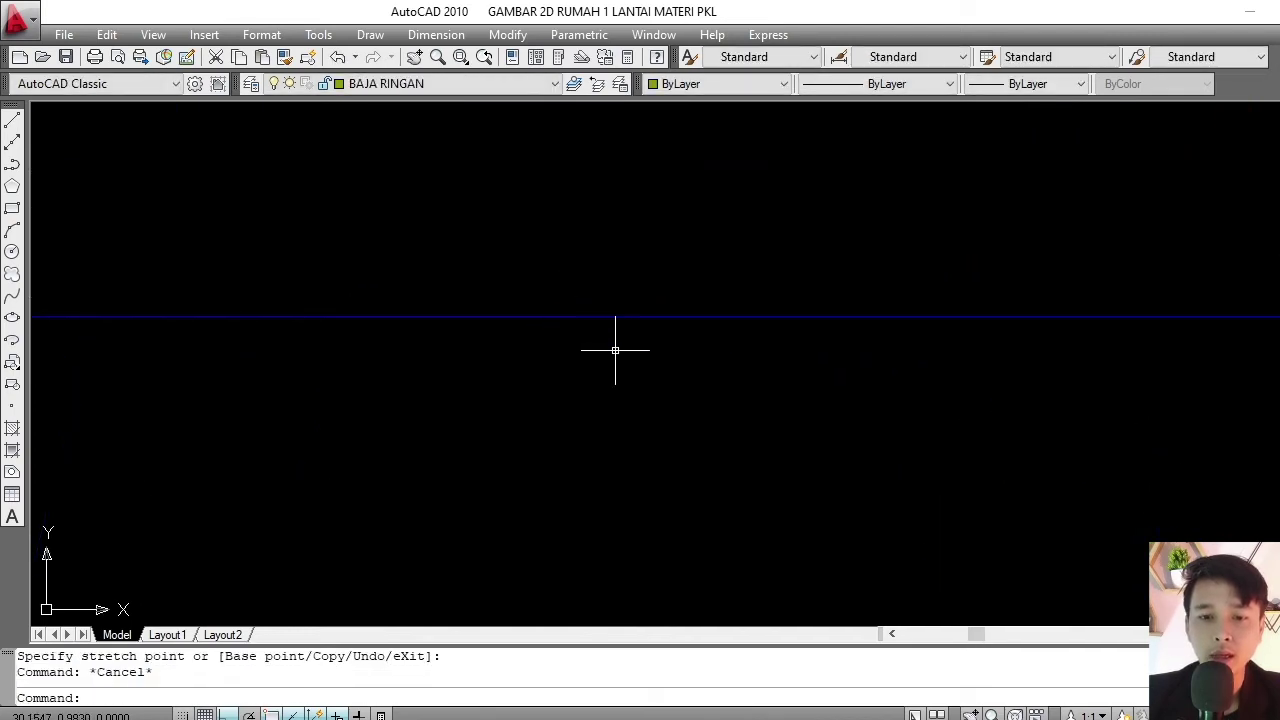
- Pan and zoom so the left and middle footings under the floor beam fill the view
scroll(640, 330, down, 3)
scroll(646, 343, down, 3)
scroll(622, 331, up, 3)
middle_drag(623, 331, 535, 302)
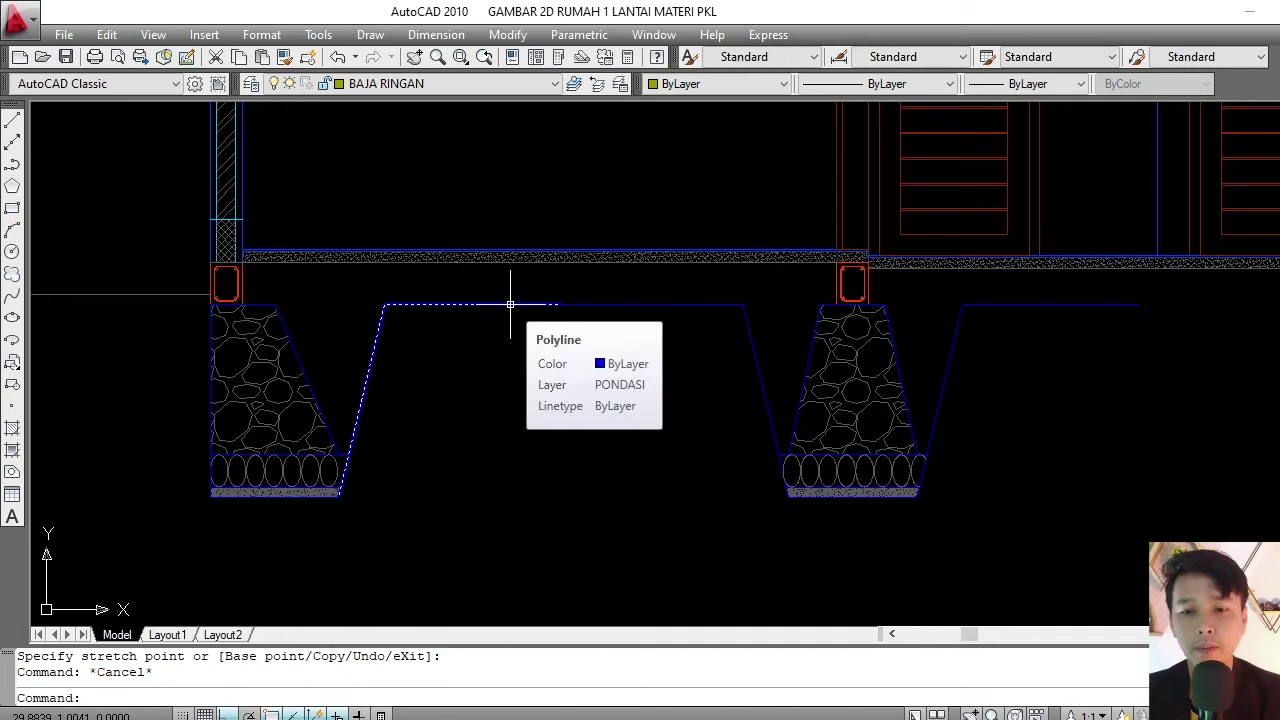
scroll(515, 318, down, 4)
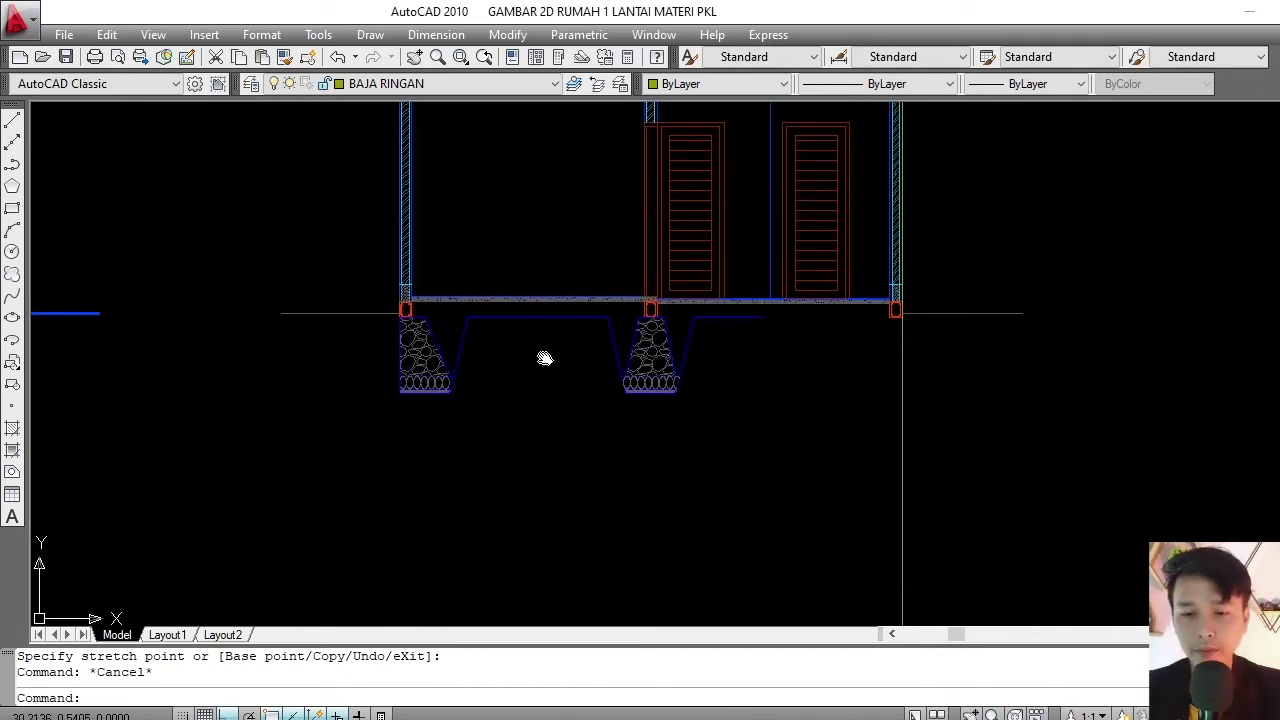
scroll(775, 340, up, 2)
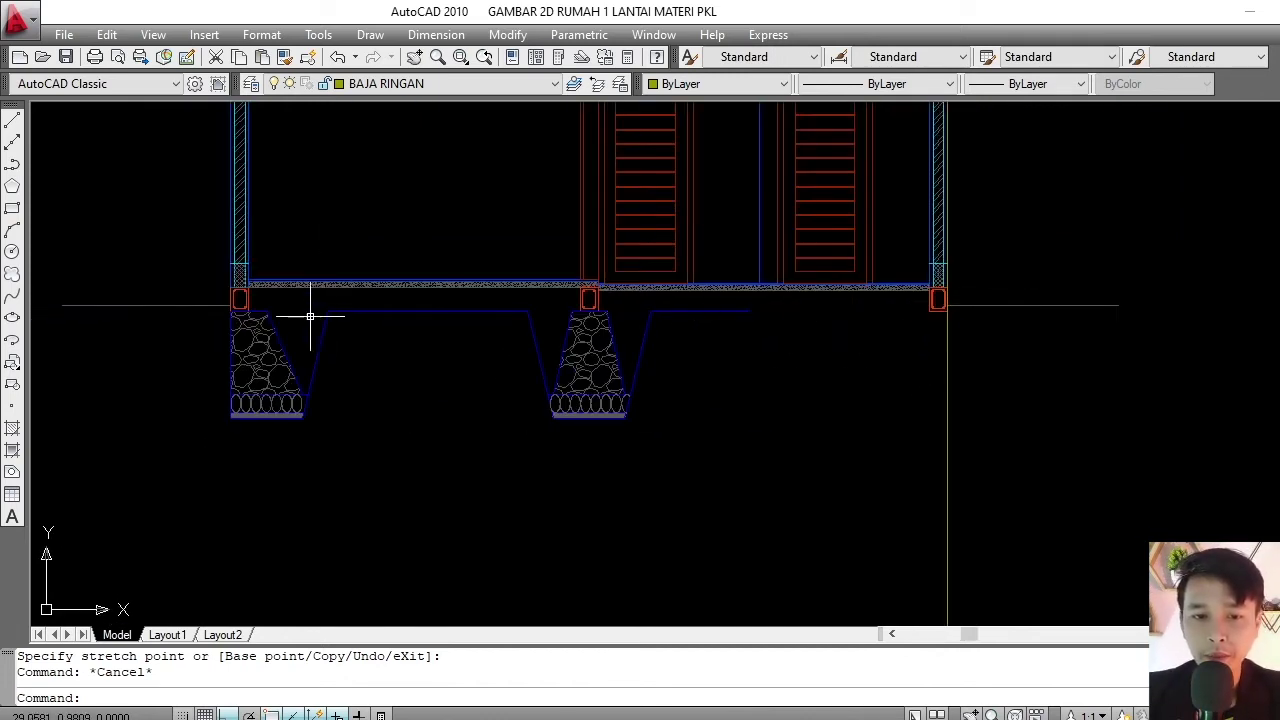
middle_drag(245, 312, 257, 304)
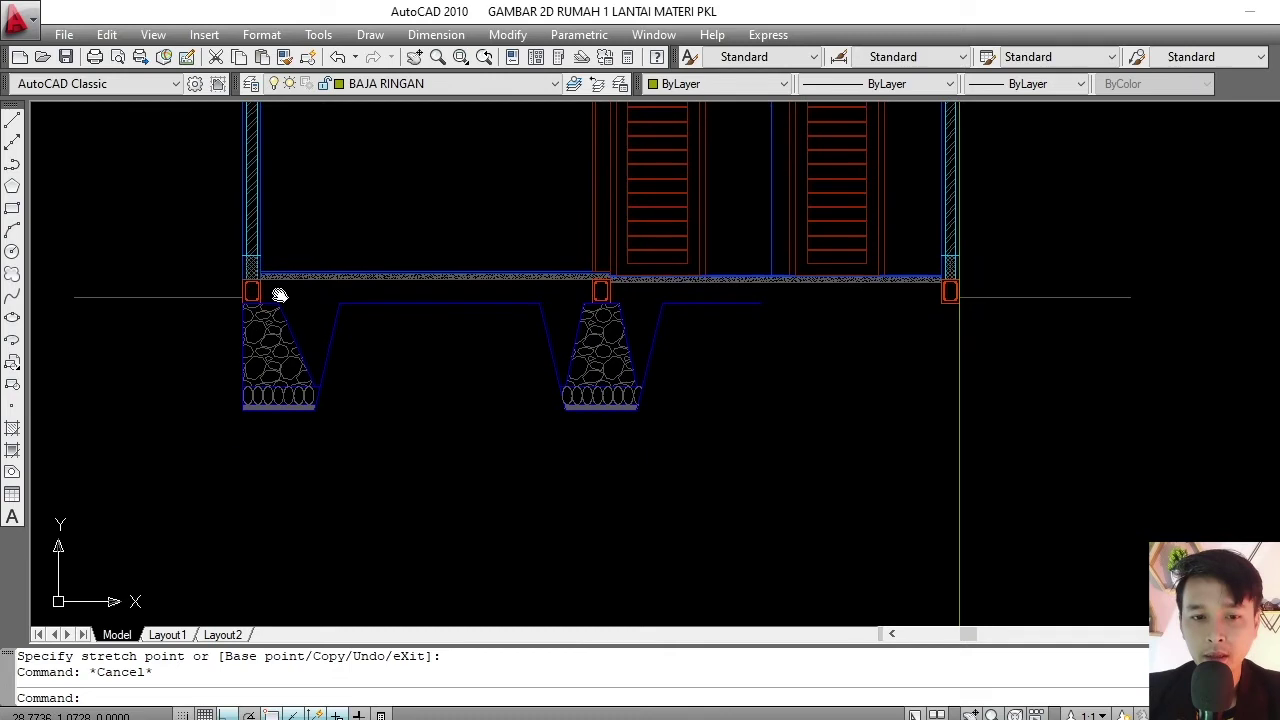
- Window-select the left footing with its hatches and start the mirror
click(218, 291)
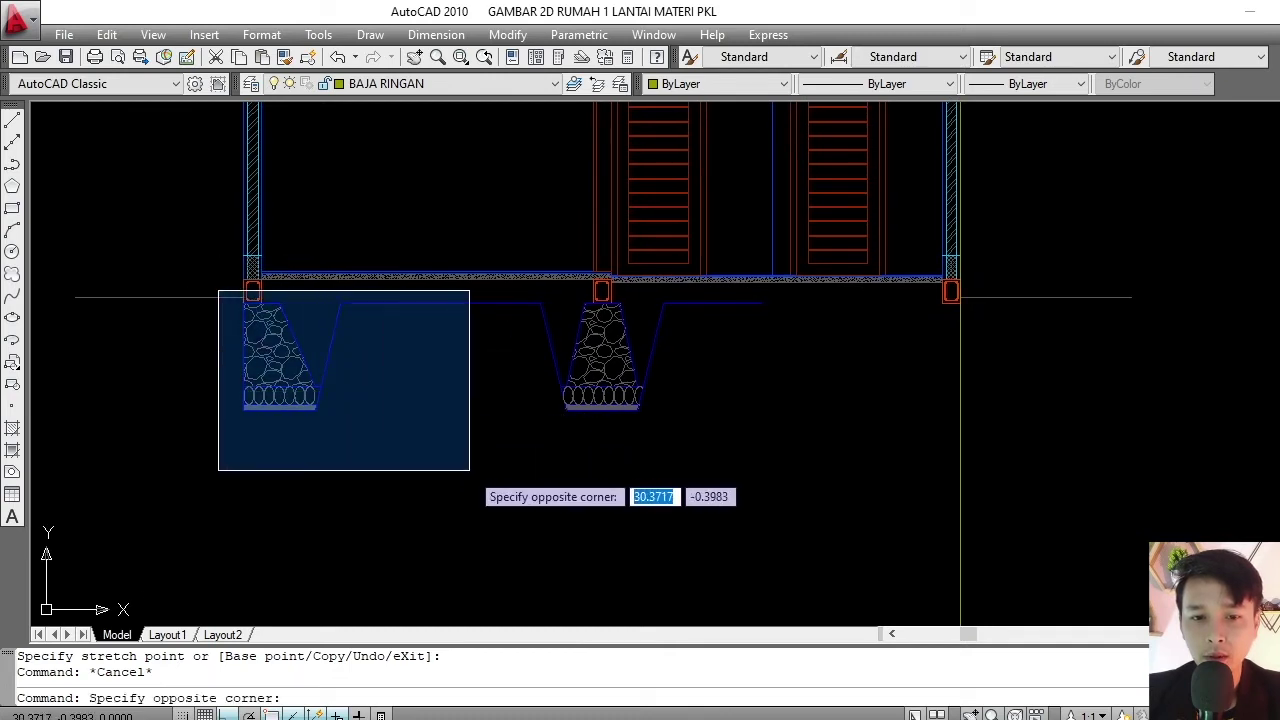
click(469, 469)
text(MI)
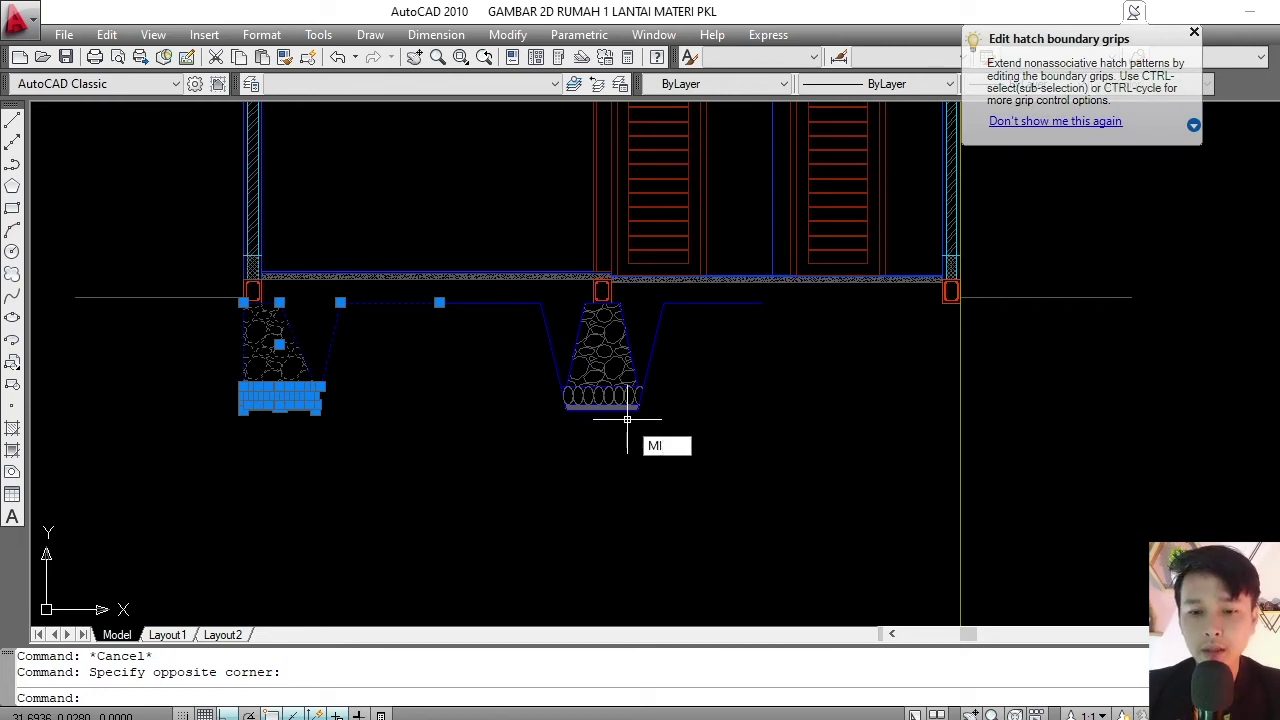
key(Return)
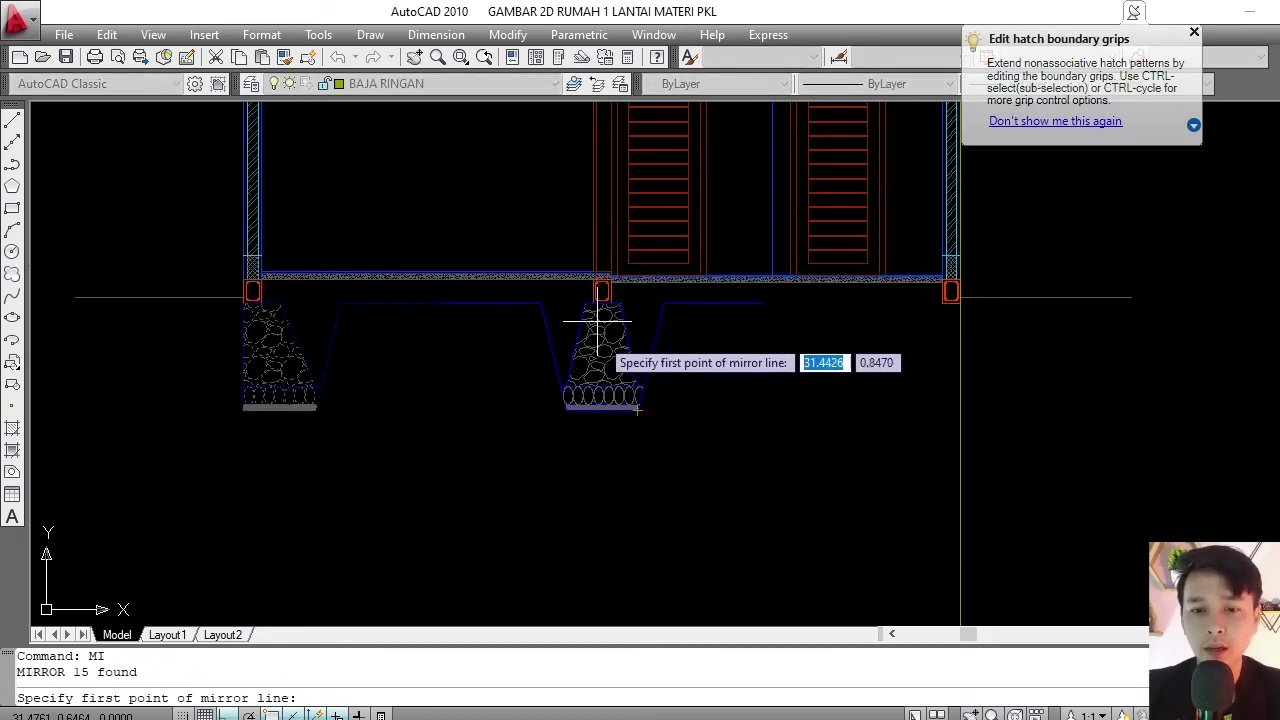
scroll(600, 322, down, 3)
scroll(617, 287, up, 2)
scroll(617, 287, down, 3)
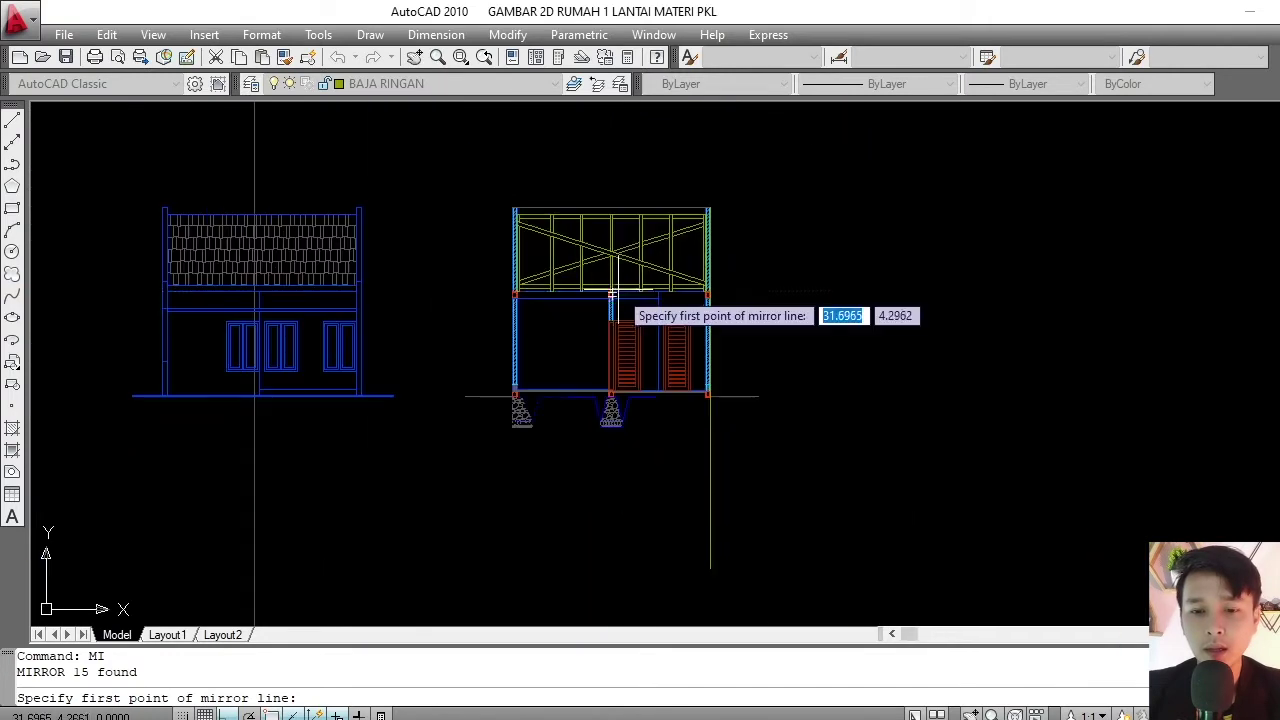
scroll(600, 410, up, 5)
scroll(657, 309, up, 4)
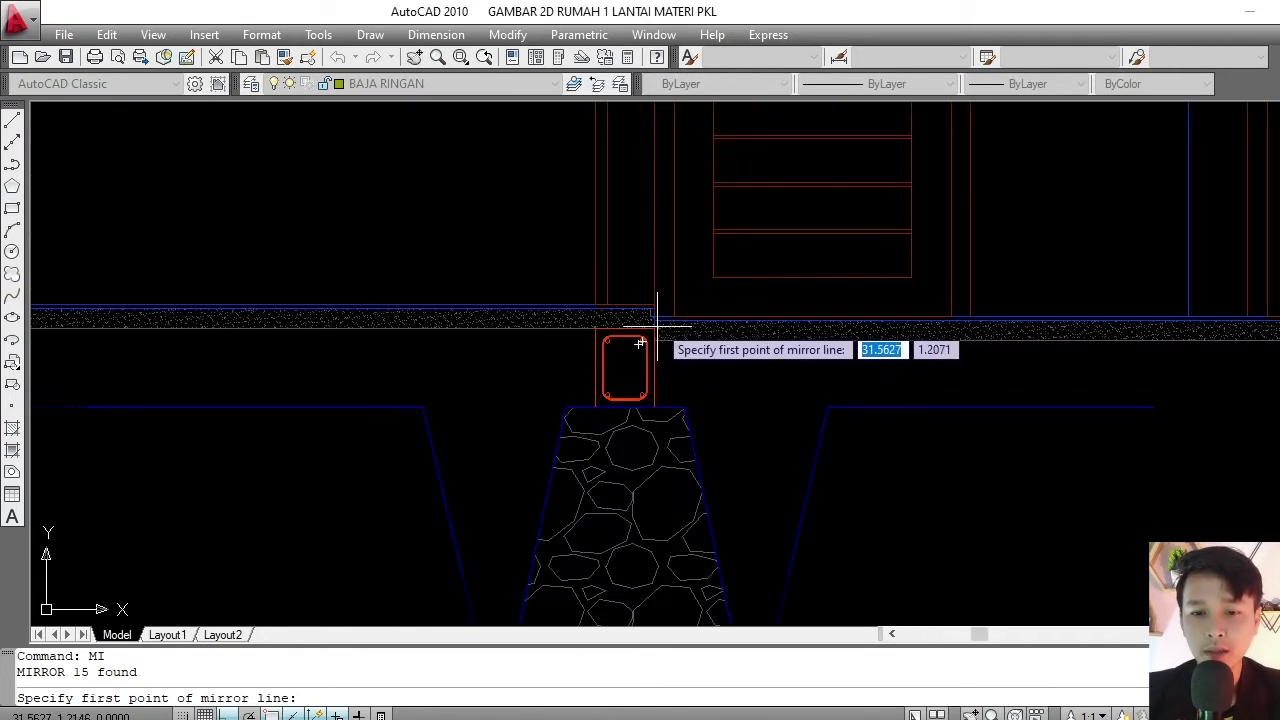
scroll(609, 309, up, 3)
scroll(586, 350, down, 6)
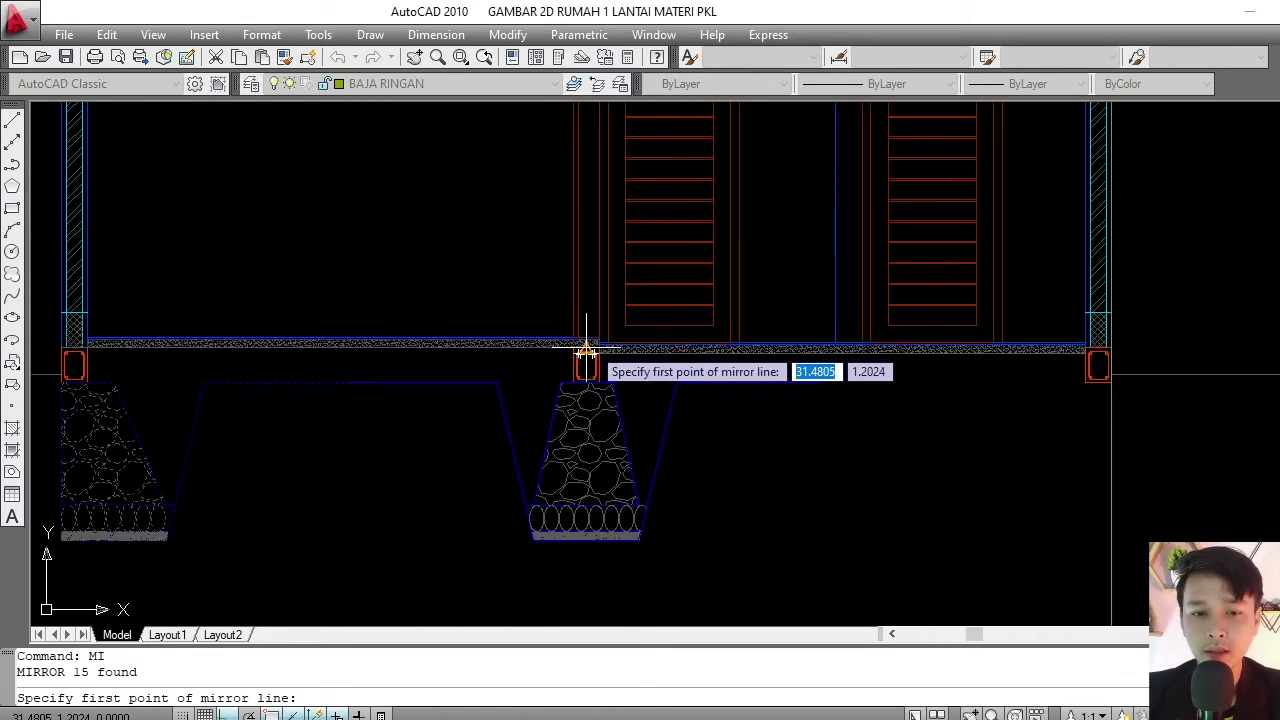
scroll(586, 350, up, 5)
- Mirror it about the middle column's vertical axis, keeping the original footing
click(560, 350)
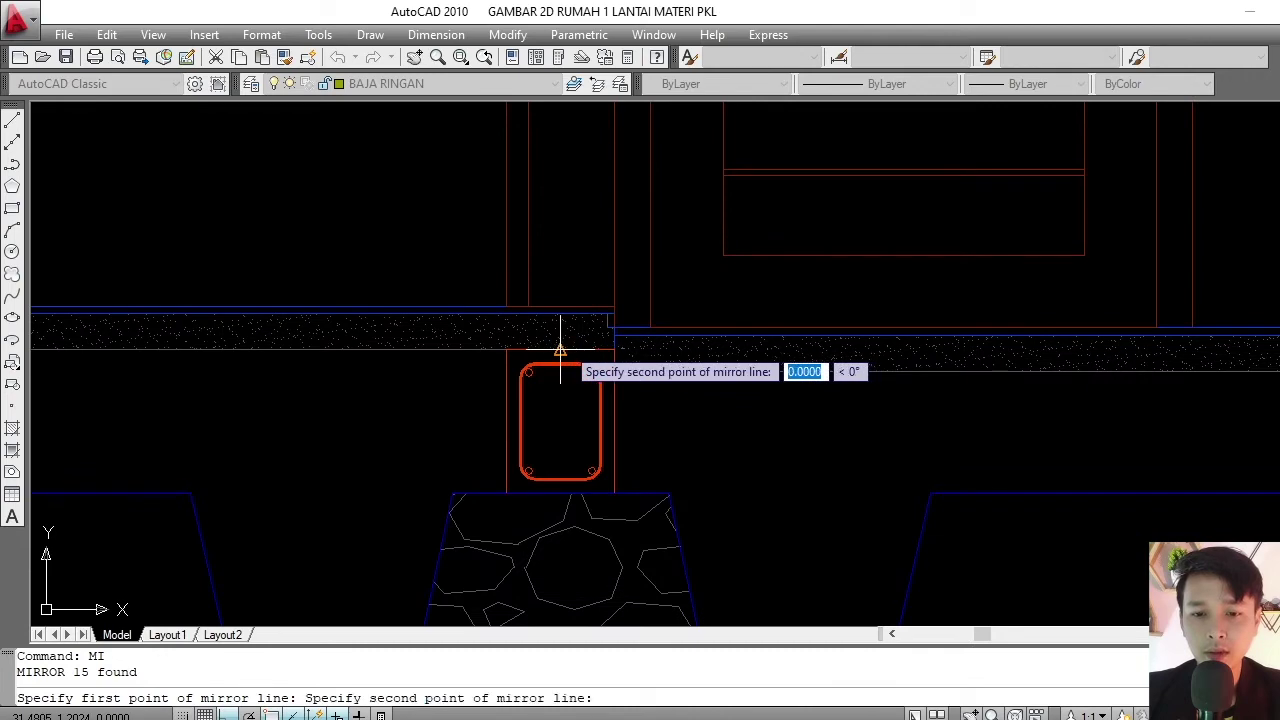
click(566, 199)
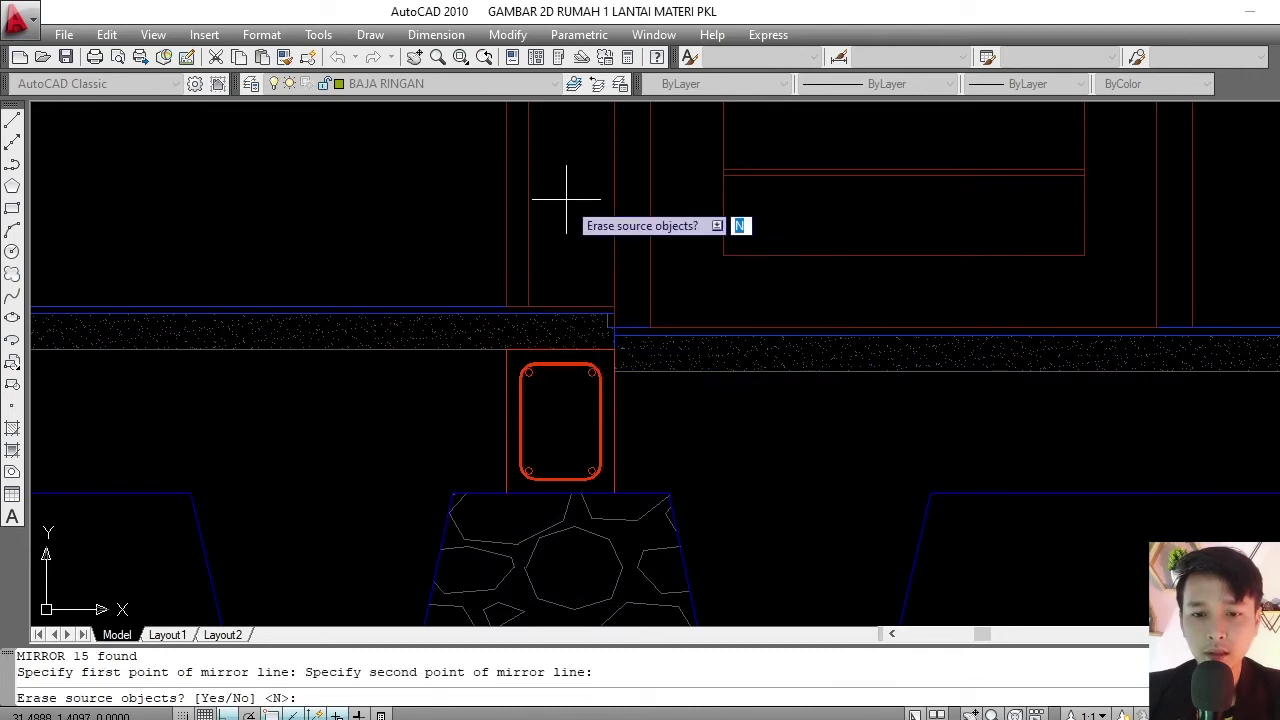
key(Return)
scroll(566, 199, down, 3)
scroll(680, 346, down, 2)
scroll(886, 346, up, 3)
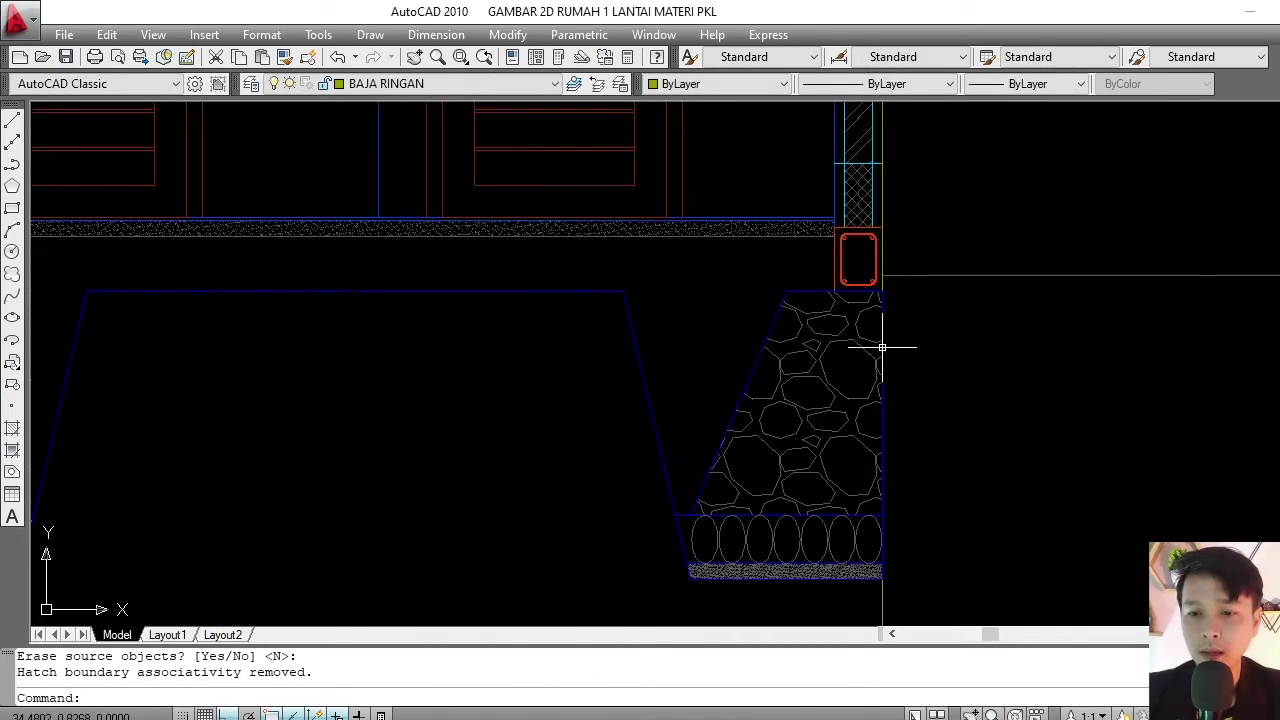
scroll(898, 252, up, 2)
scroll(830, 270, down, 3)
scroll(817, 337, down, 2)
- Crossing-select the leftover object below the right footing and erase it
click(891, 457)
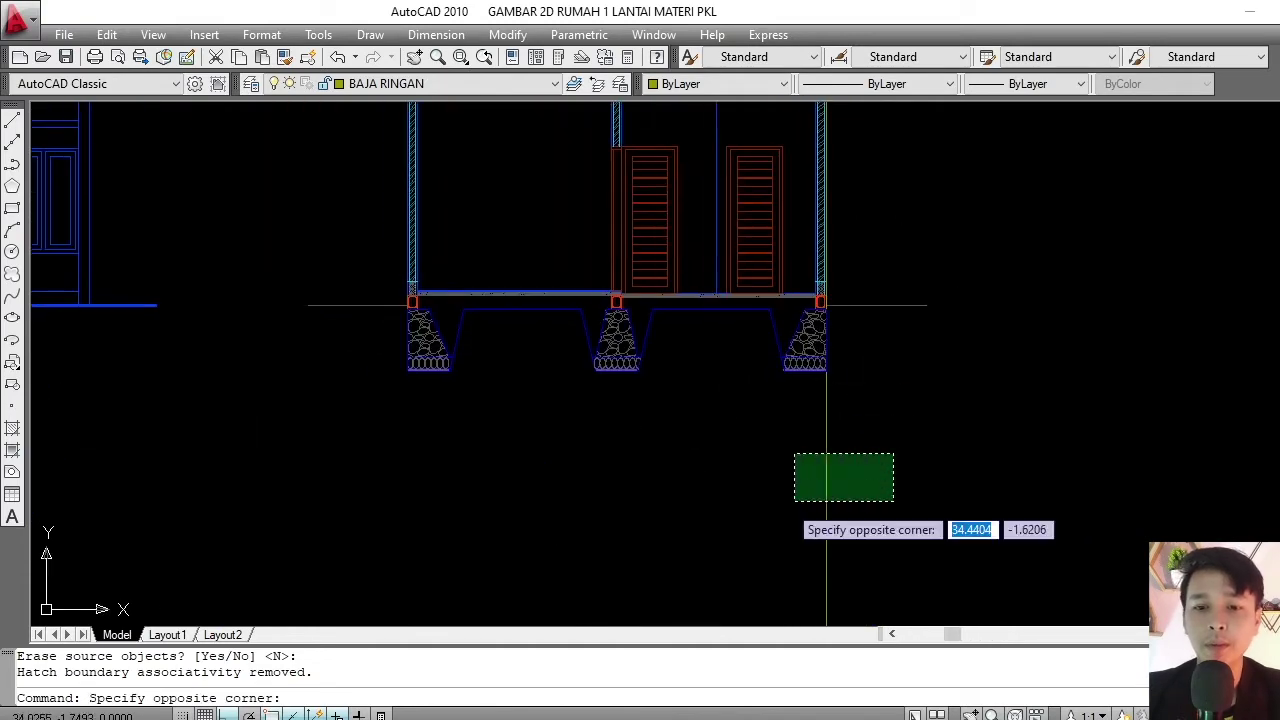
click(770, 505)
text(e)
key(Return)
scroll(640, 380, down, 3)
scroll(651, 277, up, 2)
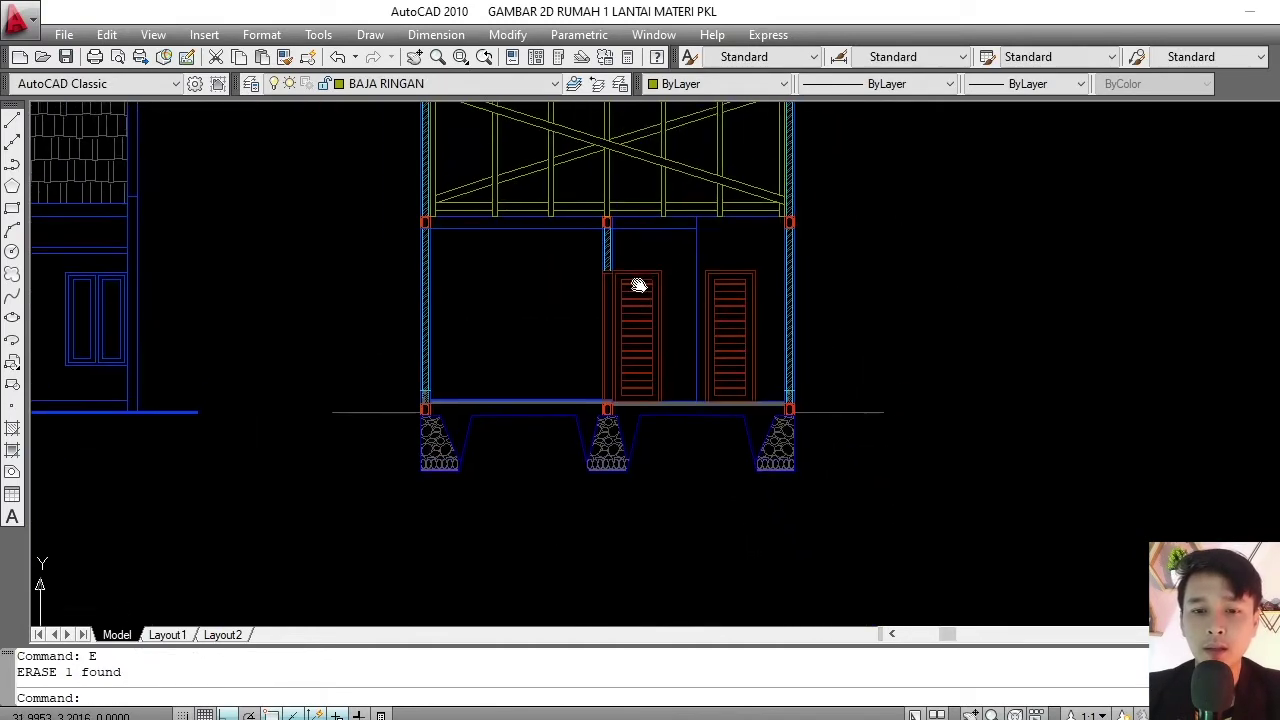
- Pan out to the whole two-storey elevation, then zoom back in on the footings
middle_drag(622, 330, 604, 418)
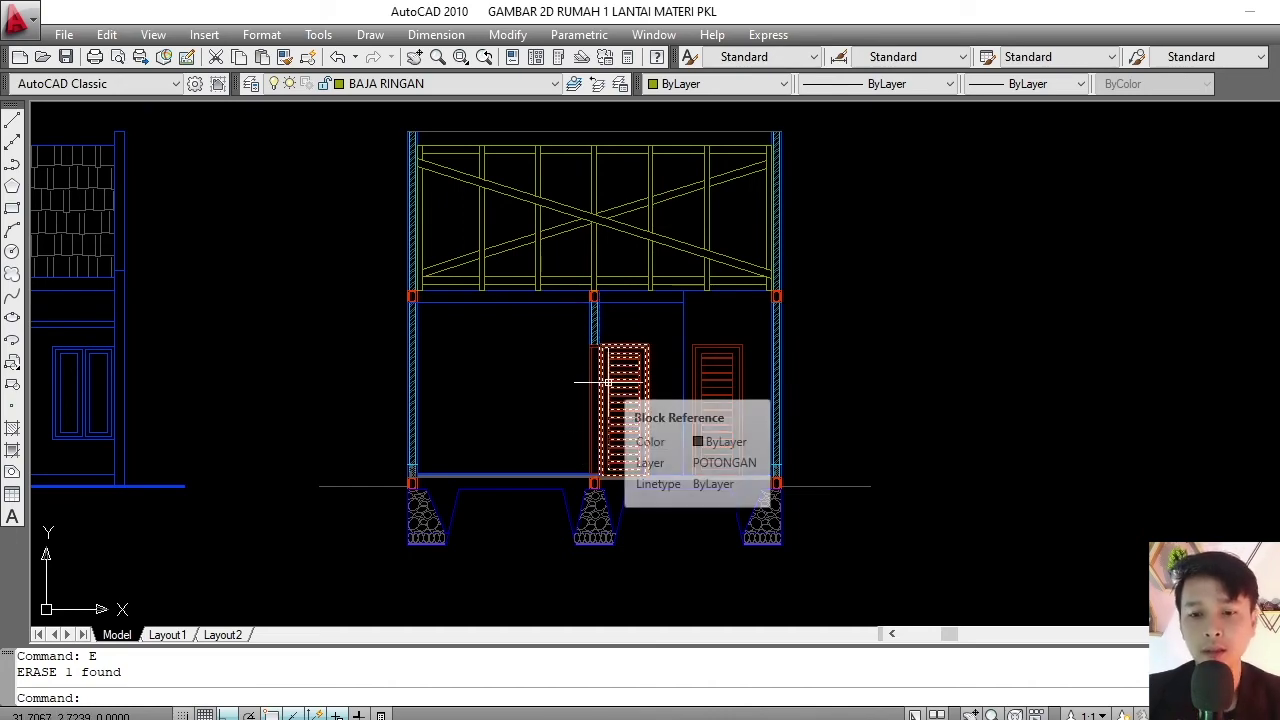
scroll(608, 335, down, 4)
scroll(625, 372, up, 3)
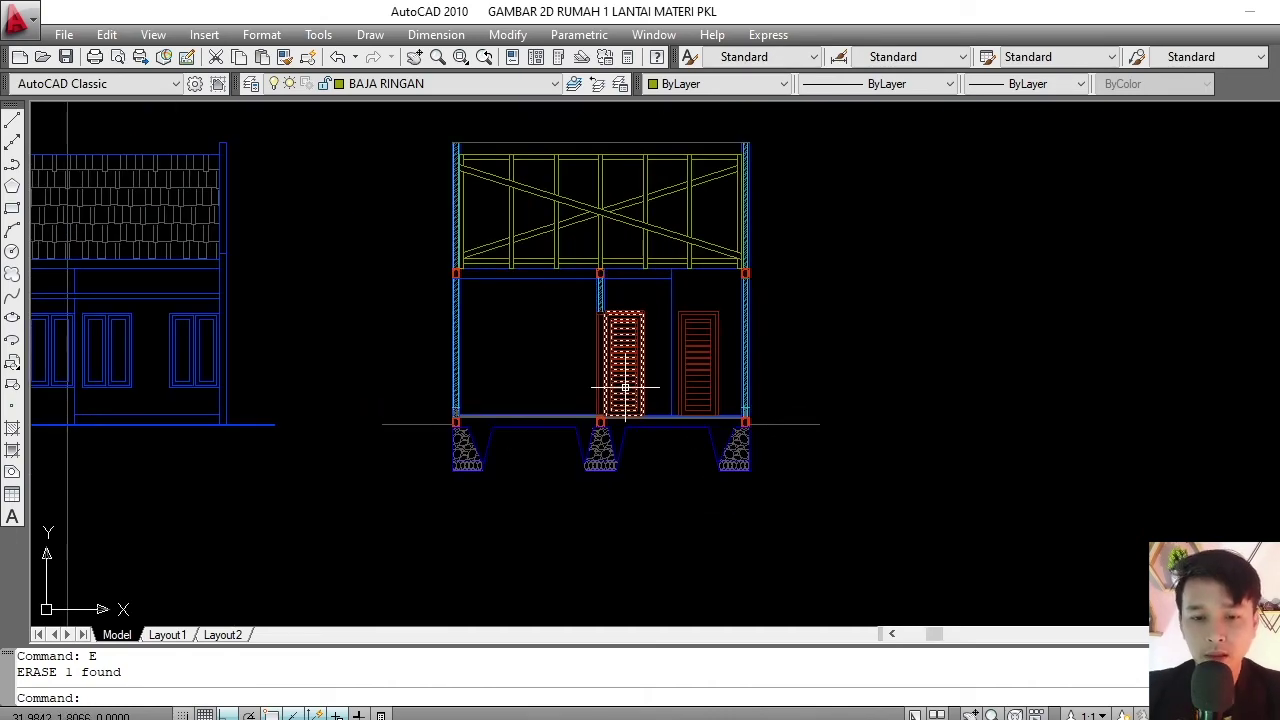
scroll(571, 471, up, 2)
scroll(517, 434, up, 3)
middle_drag(517, 434, 547, 399)
scroll(451, 394, up, 2)
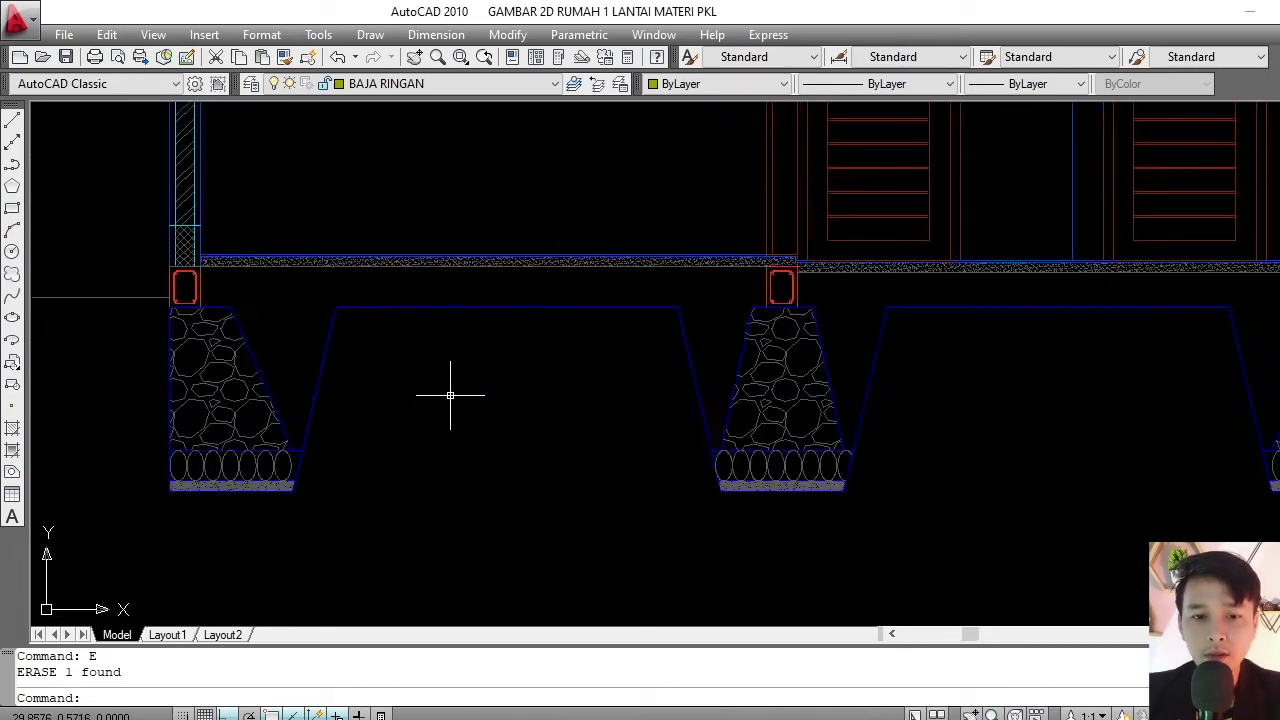
scroll(480, 400, up, 2)
scroll(490, 400, down, 2)
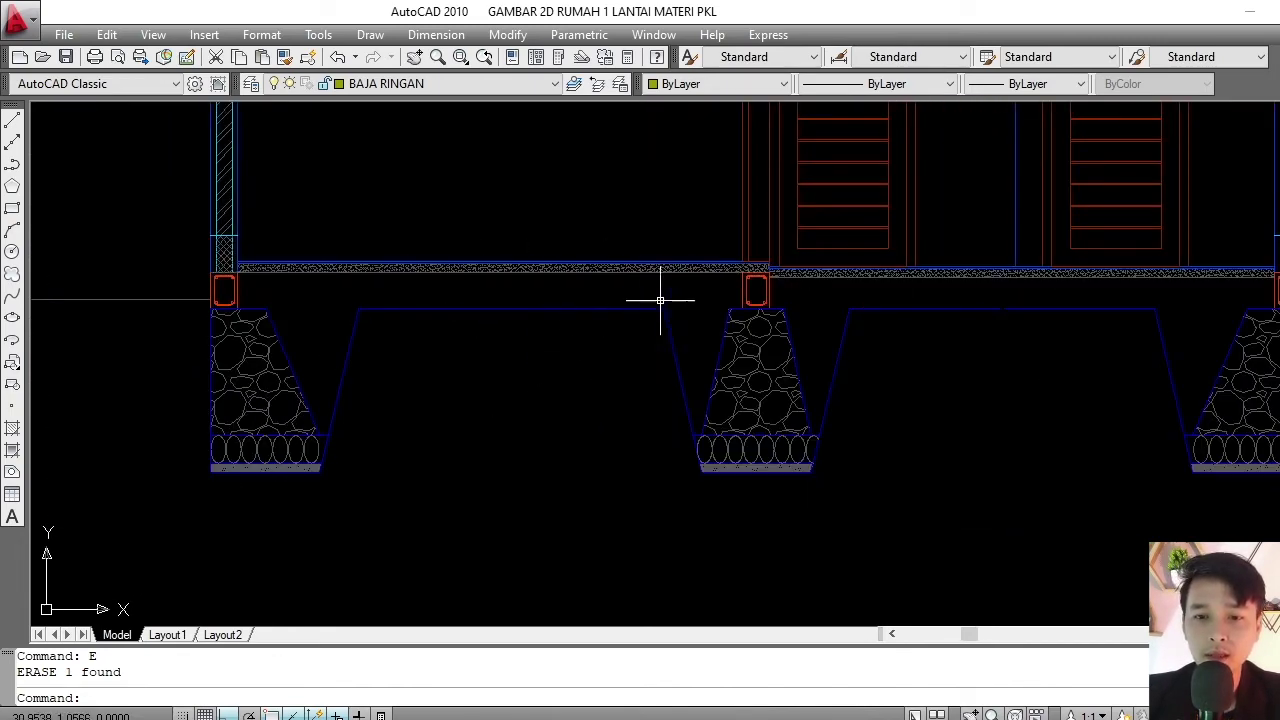
scroll(534, 314, up, 2)
scroll(772, 305, up, 3)
scroll(772, 305, up, 2)
- Select the blue PONDASI ground line, cancel its grip stretch, and centre the left and middle footings
click(703, 297)
click(666, 346)
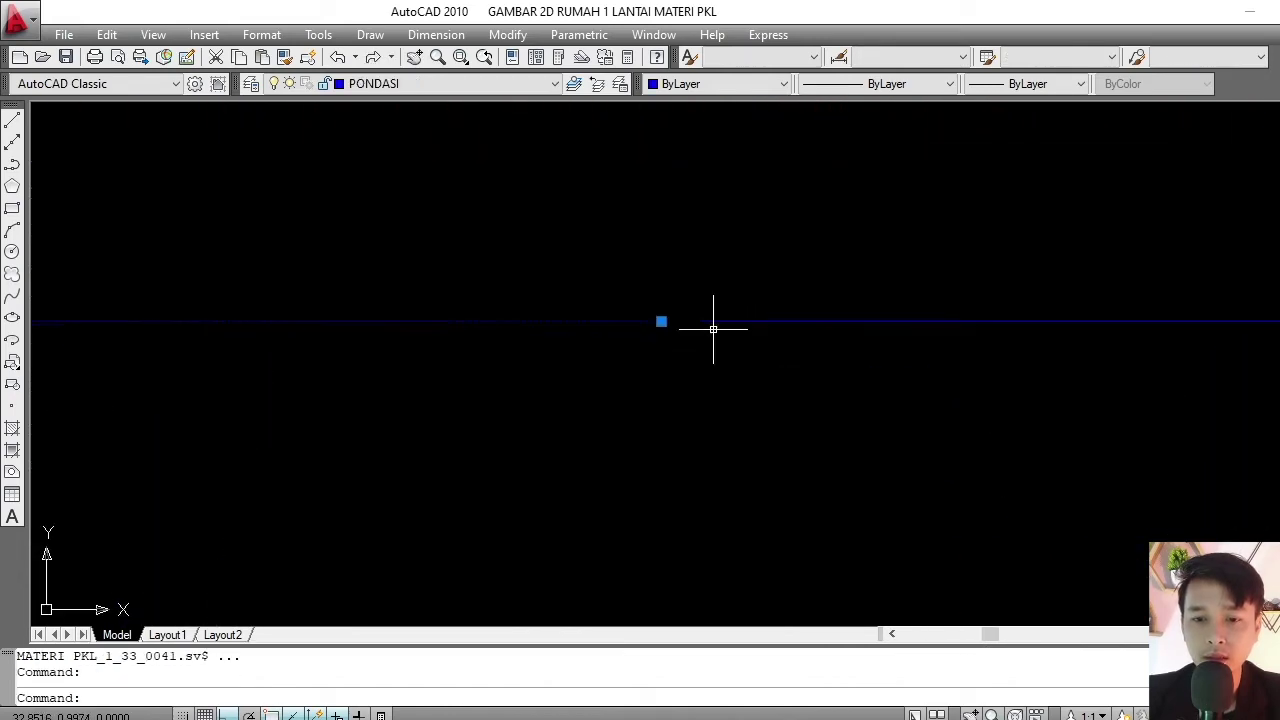
key(Escape)
click(675, 290)
click(671, 321)
click(661, 321)
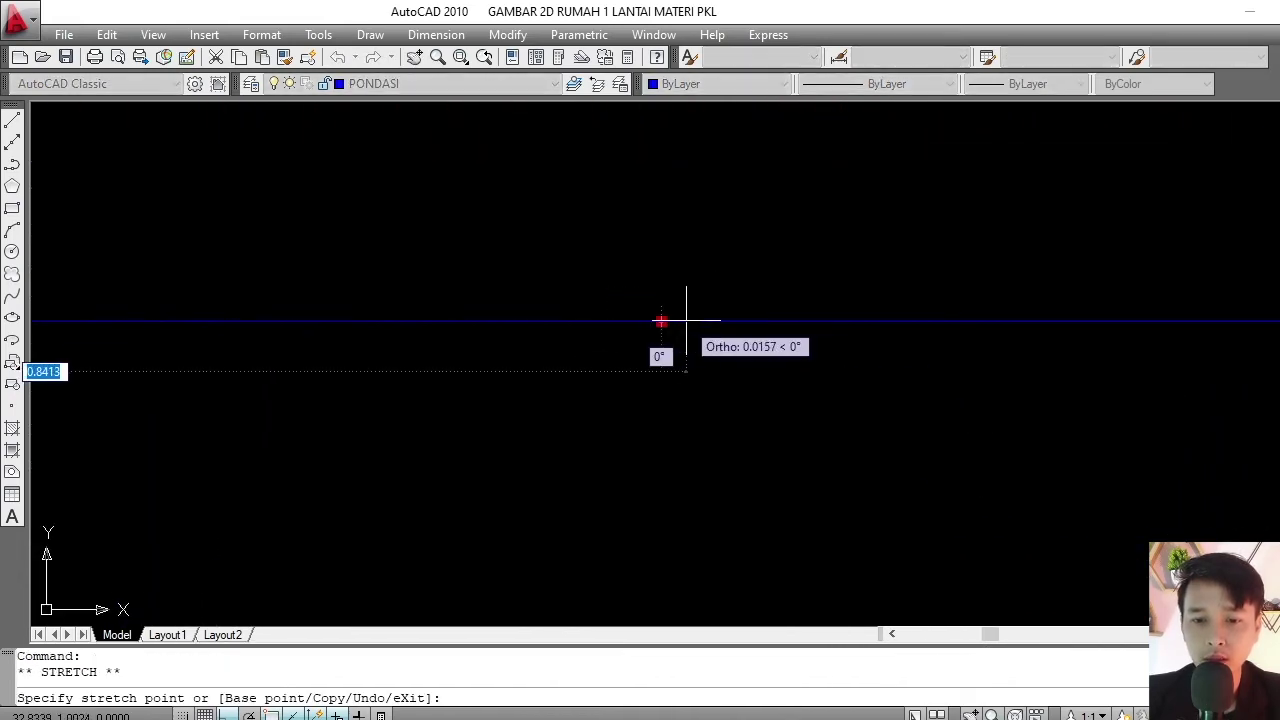
key(Escape)
scroll(701, 344, down, 4)
scroll(657, 349, up, 1)
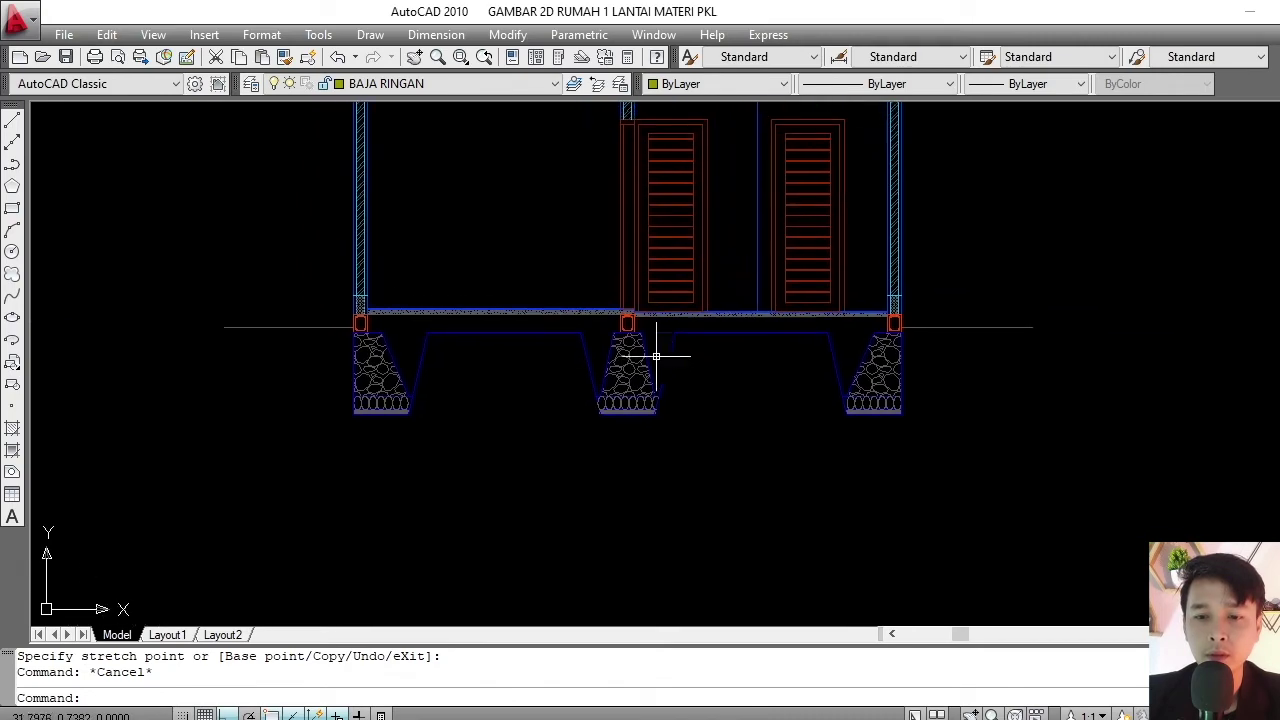
scroll(483, 337, up, 2)
scroll(485, 315, up, 2)
middle_drag(485, 315, 567, 340)
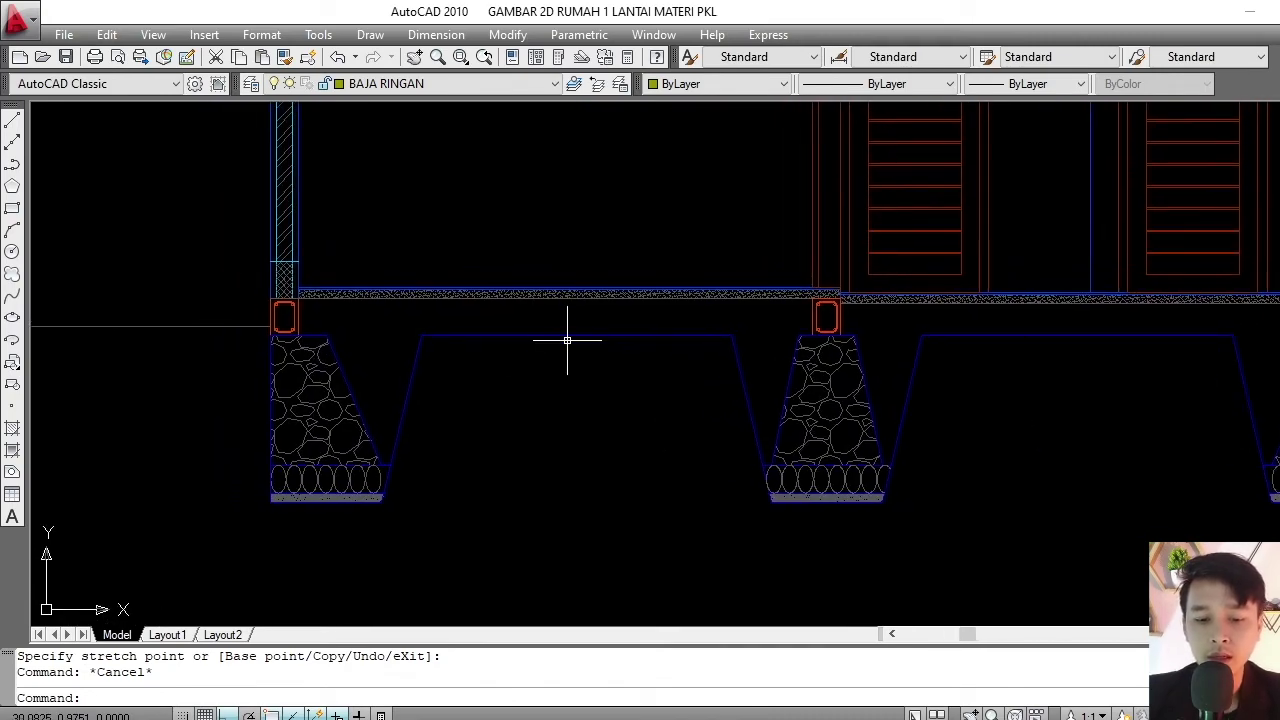
key(Escape)
text(H)
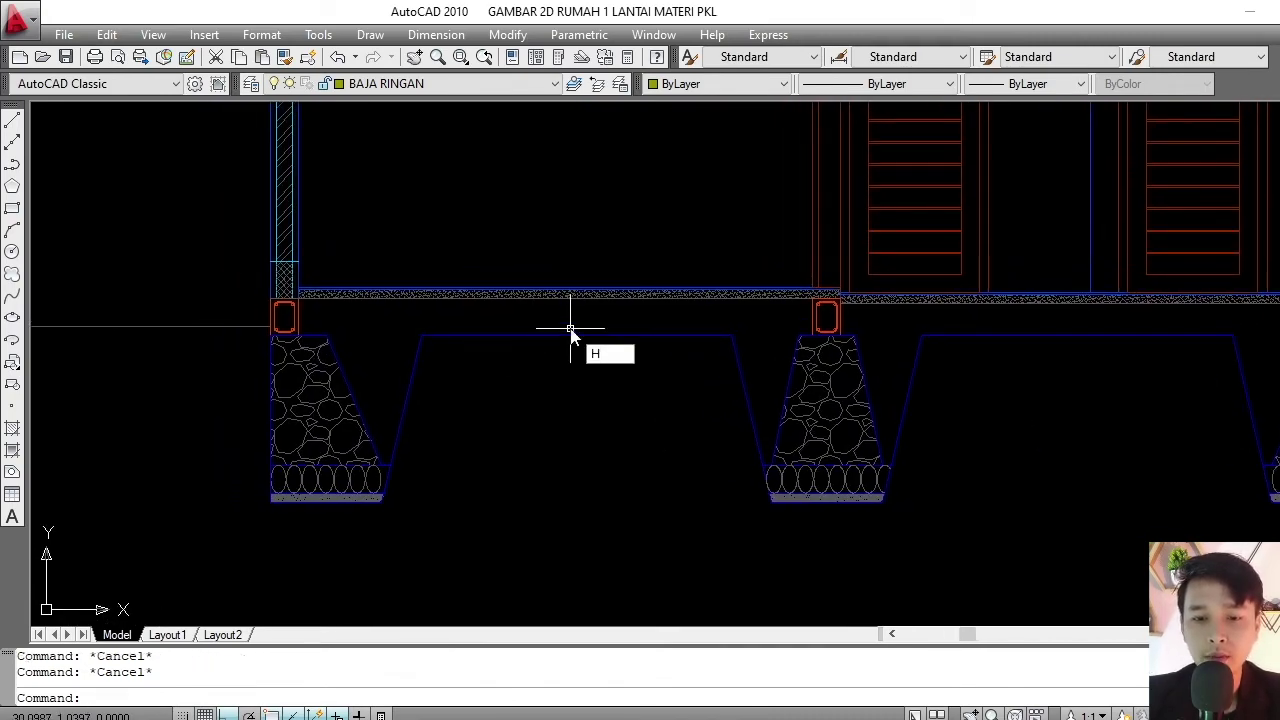
- Start a hatch with User defined type at a 90° angle, then cancel it
key(Return)
click(990, 184)
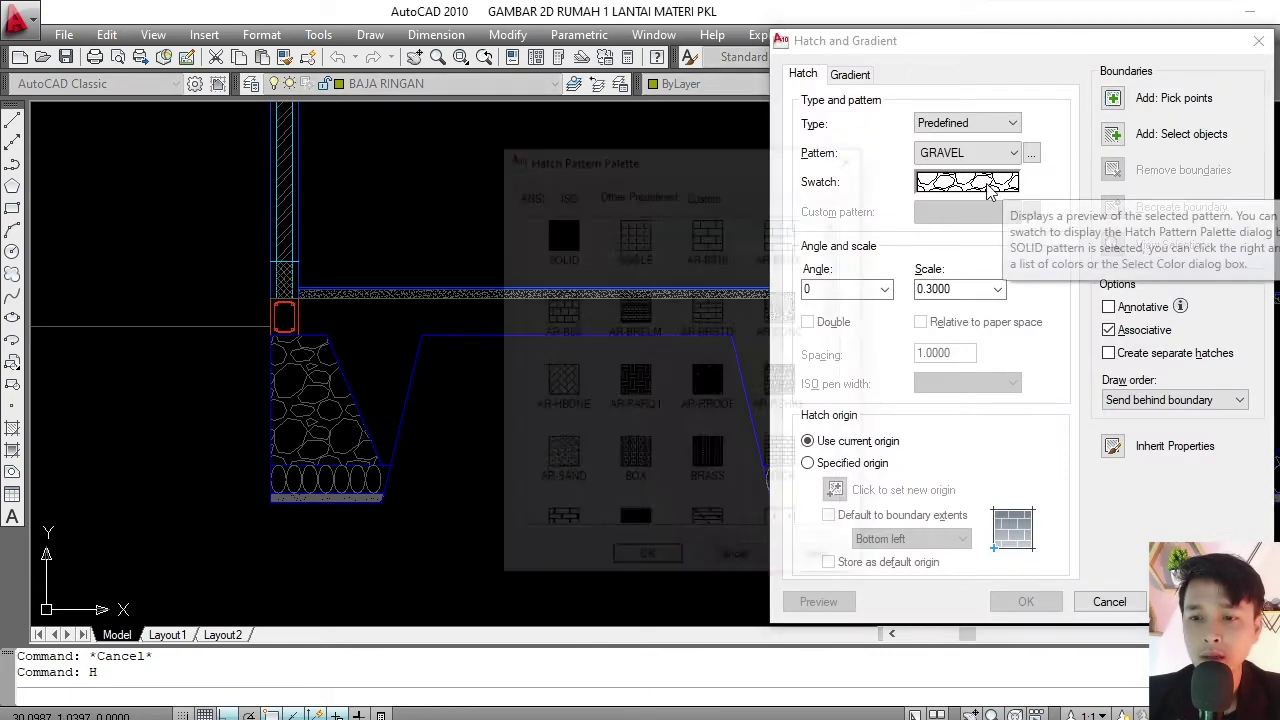
click(852, 158)
click(975, 125)
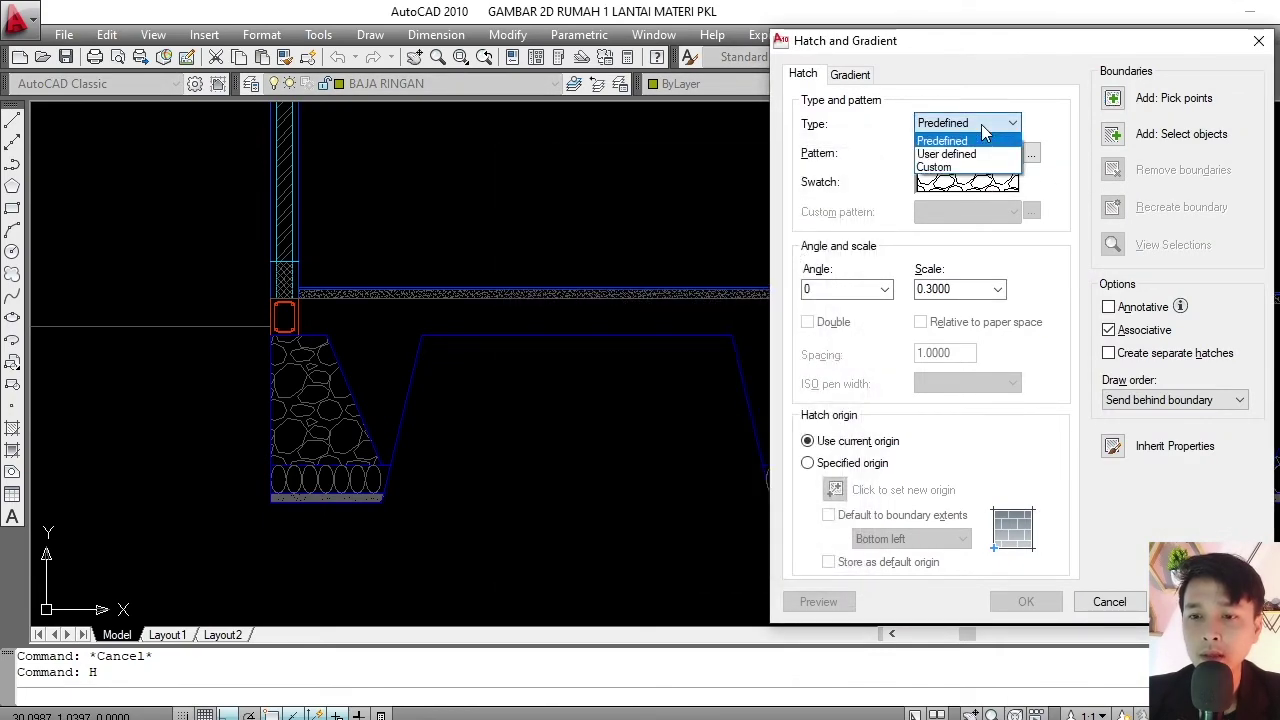
click(966, 152)
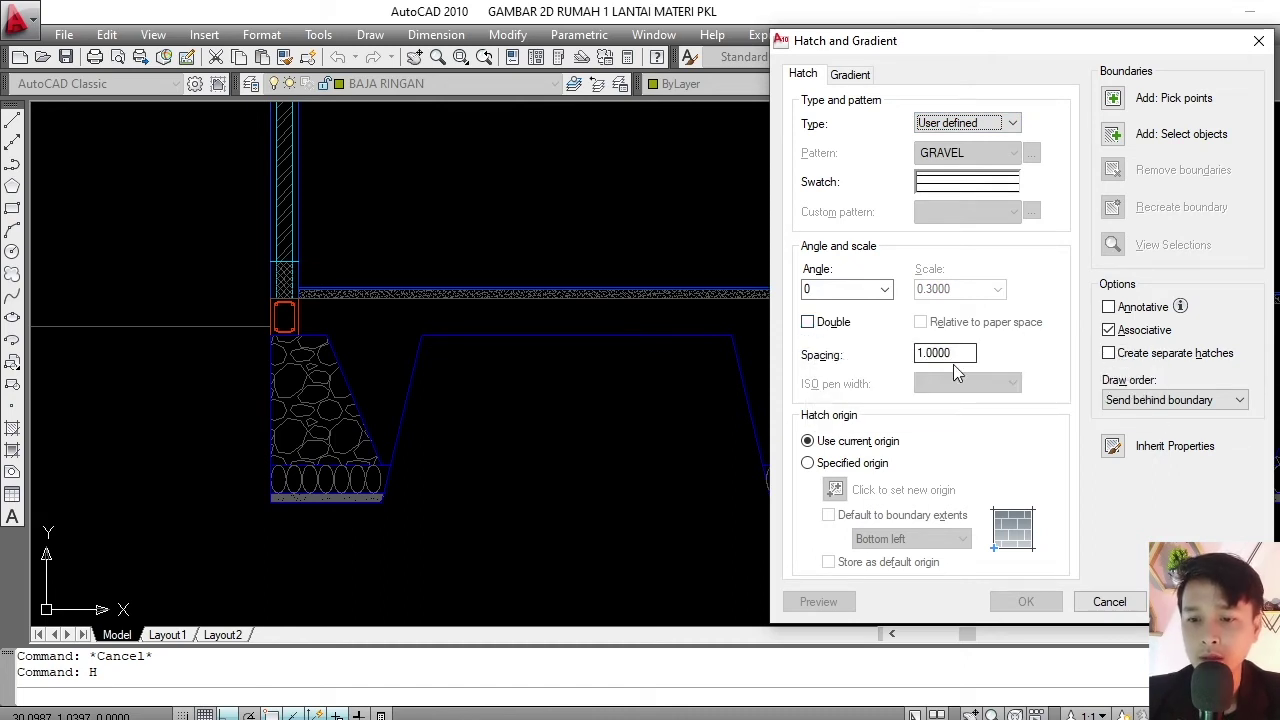
click(845, 289)
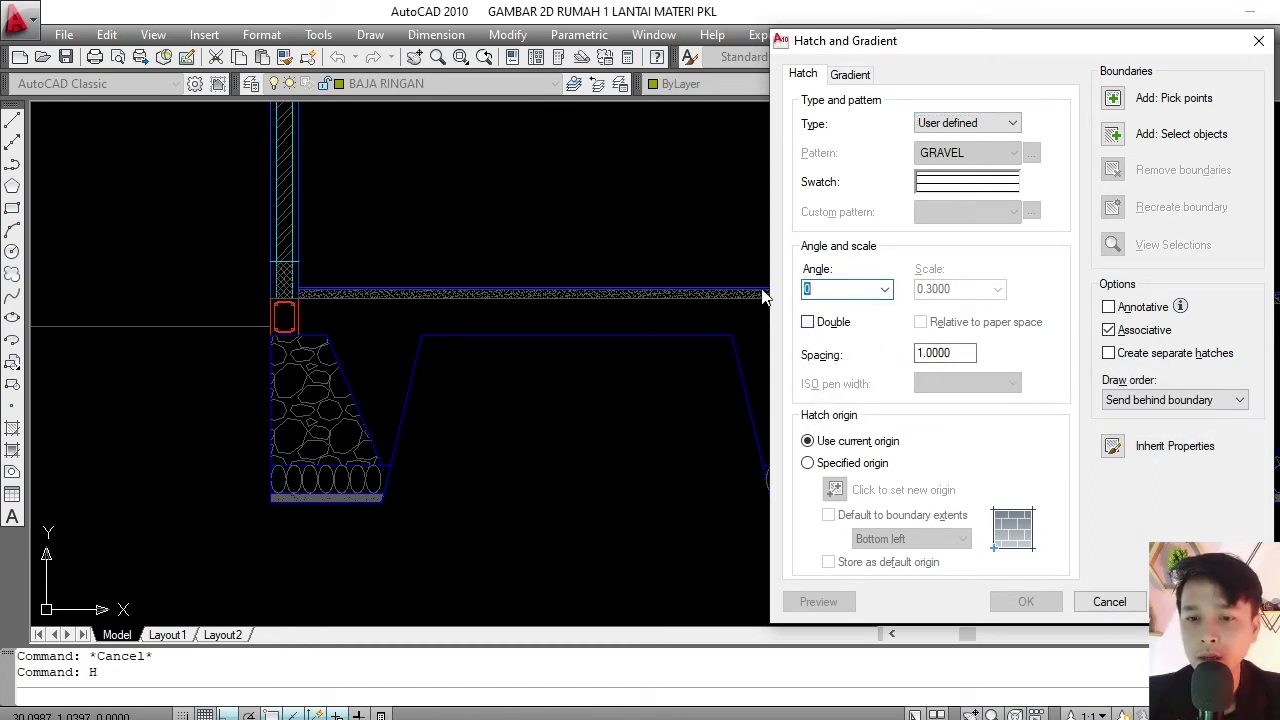
text(90)
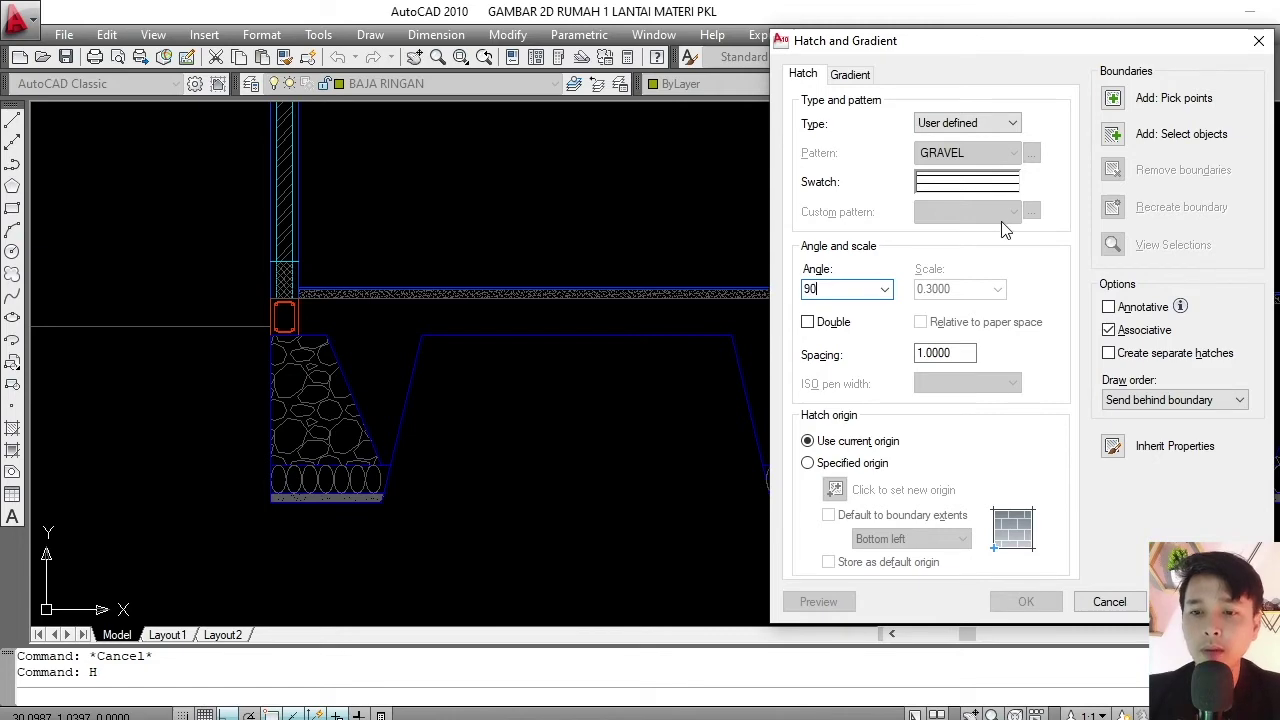
key(Return)
key(Escape)
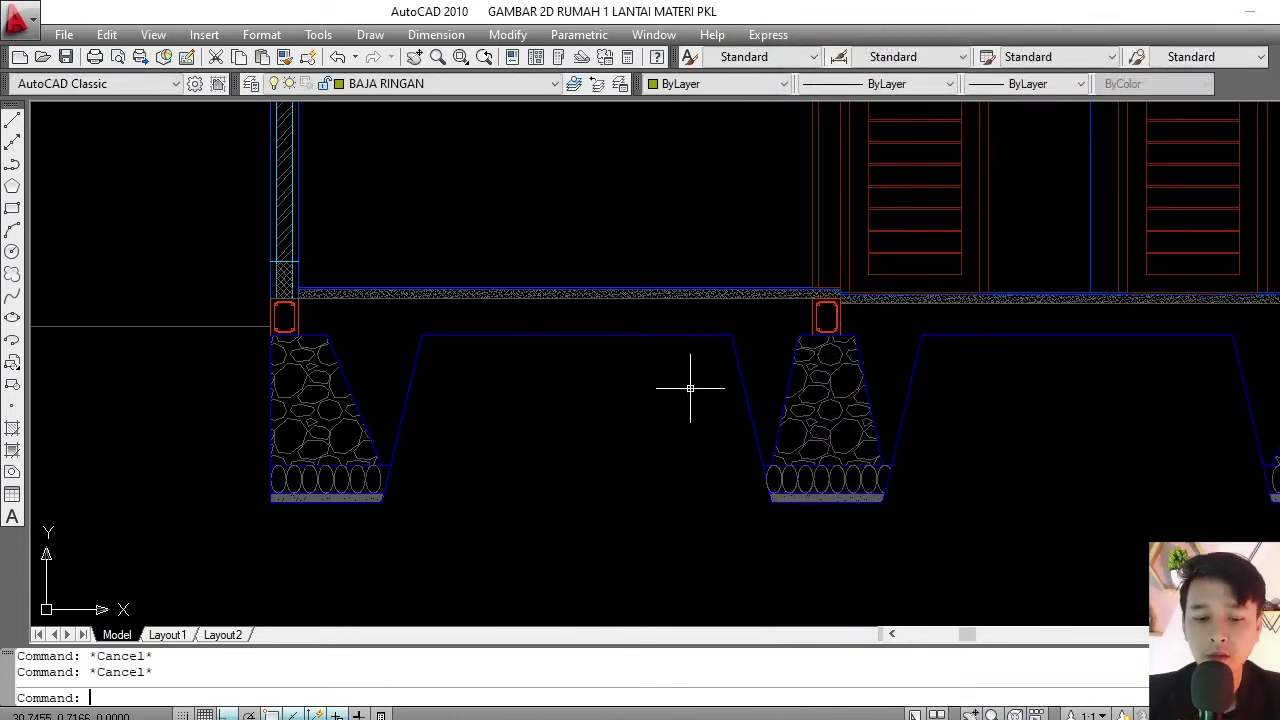
text(H)
- Restart the User defined hatch and pick the soil area between the first two foundations
key(Return)
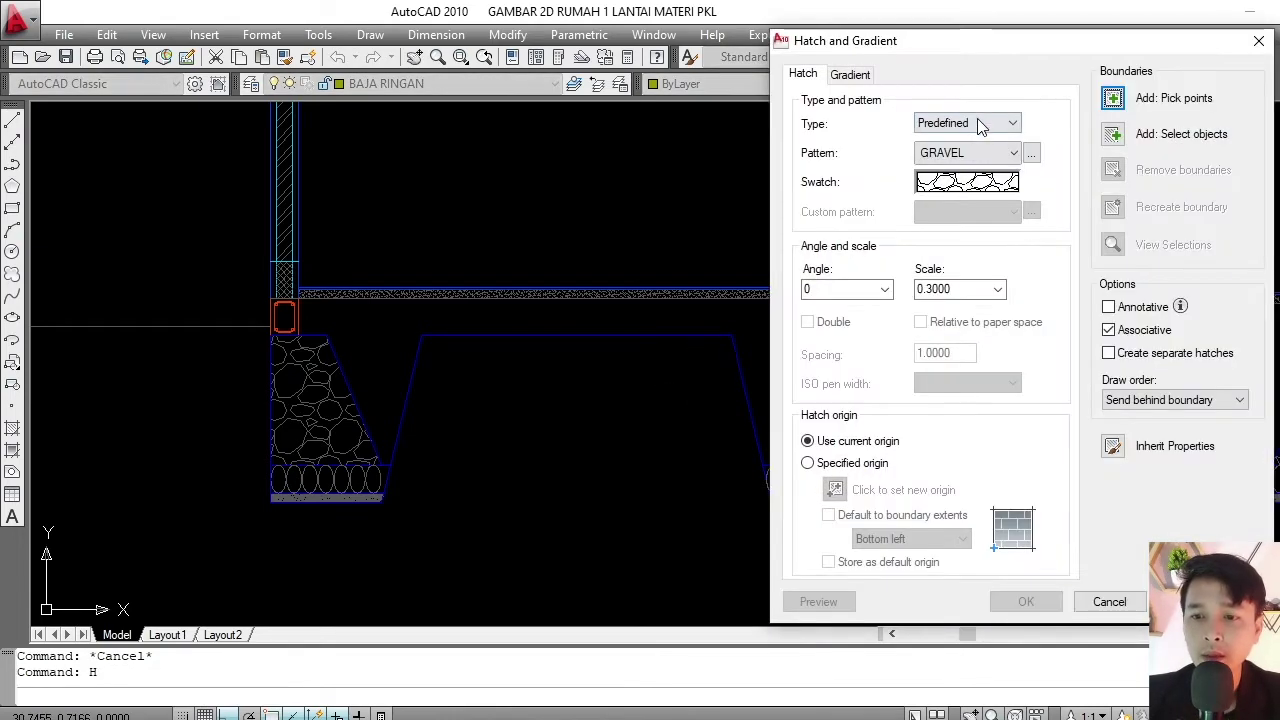
click(981, 122)
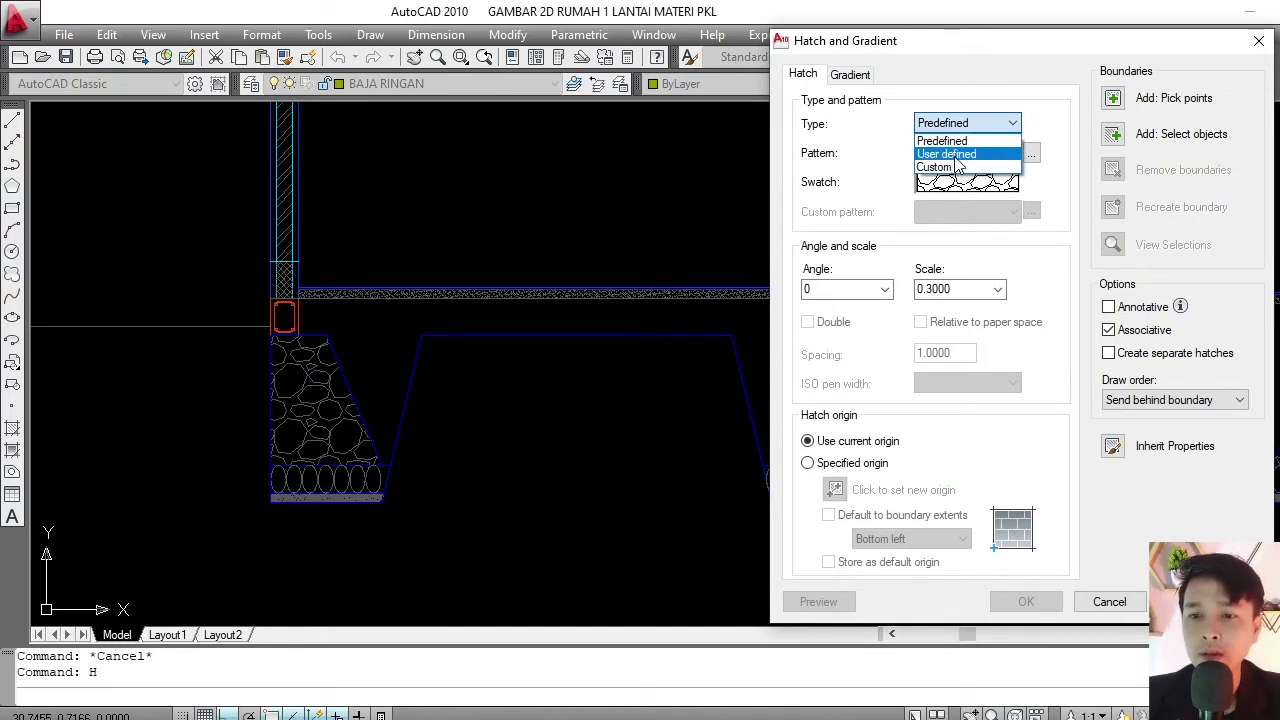
click(955, 155)
click(851, 294)
text(90)
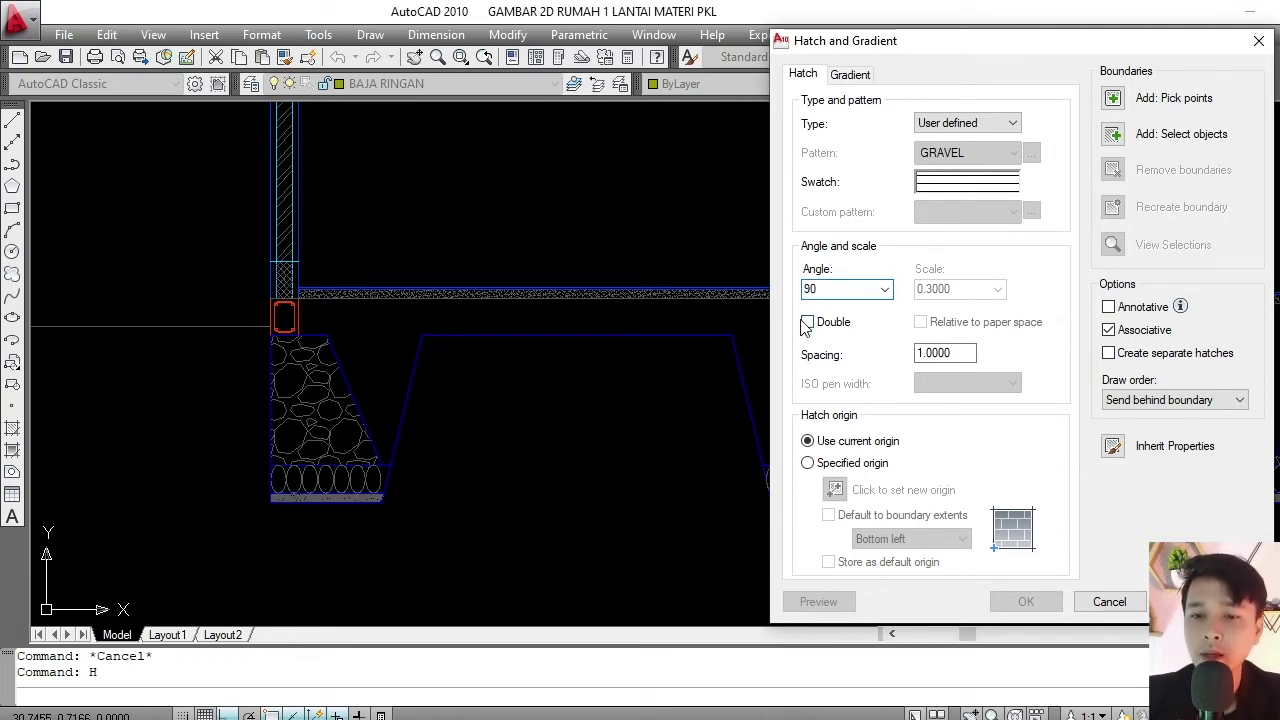
click(1113, 99)
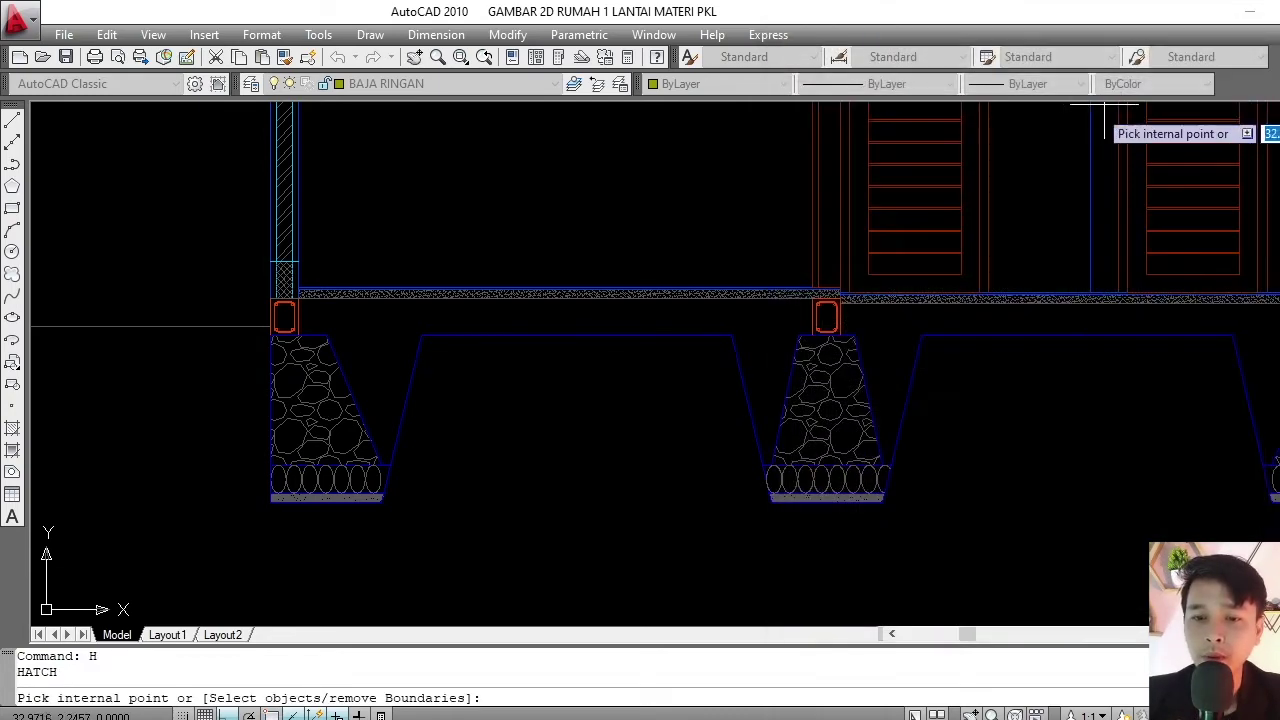
click(695, 318)
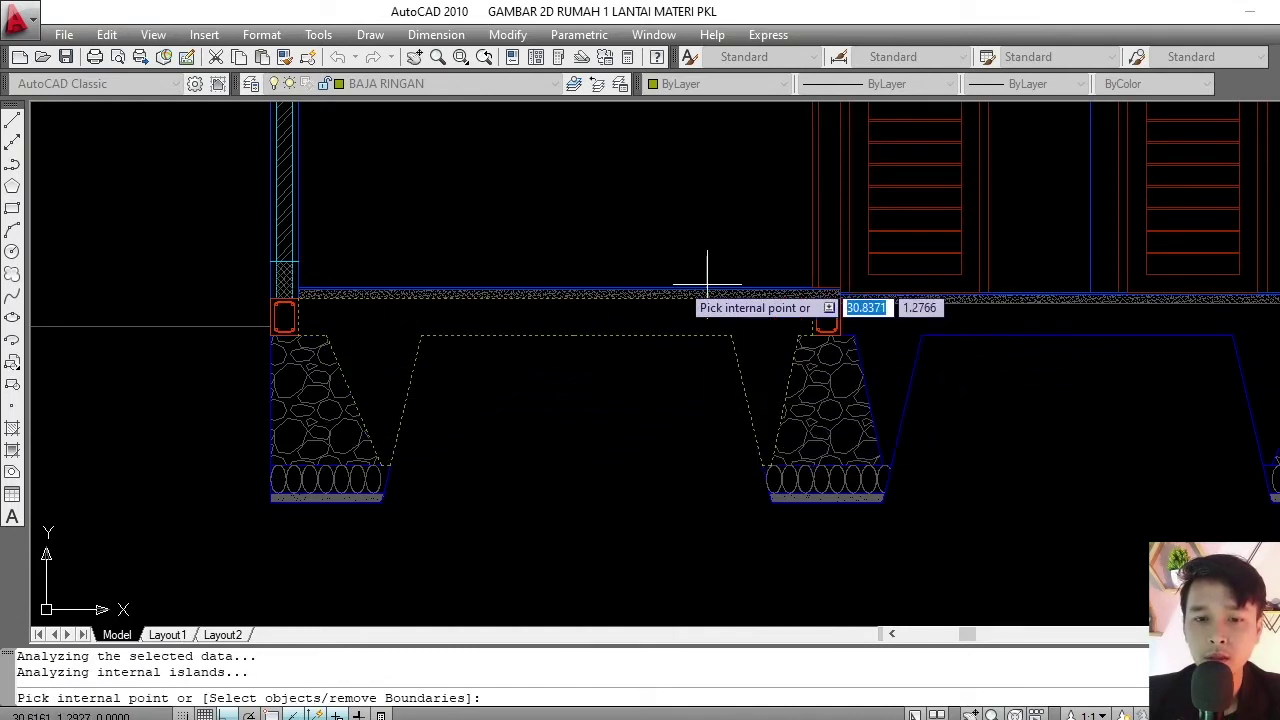
key(Return)
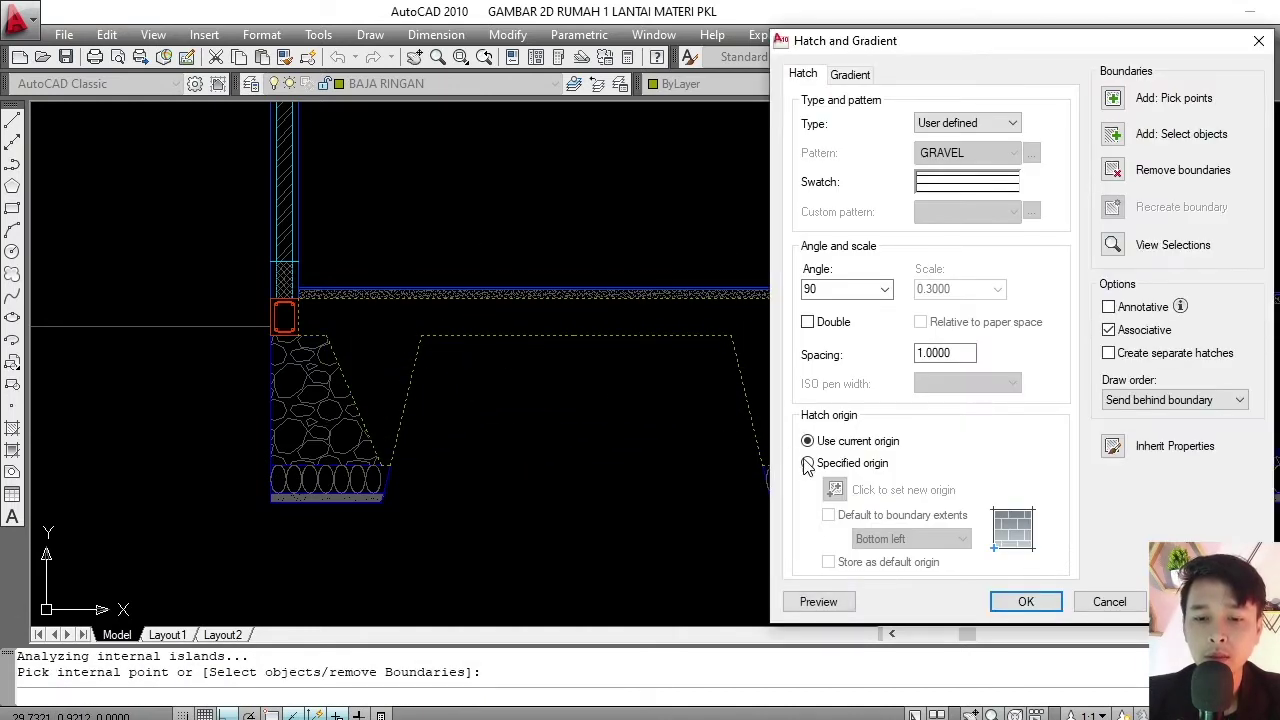
- Preview the vertical line hatch and clear the line spacing value
click(818, 602)
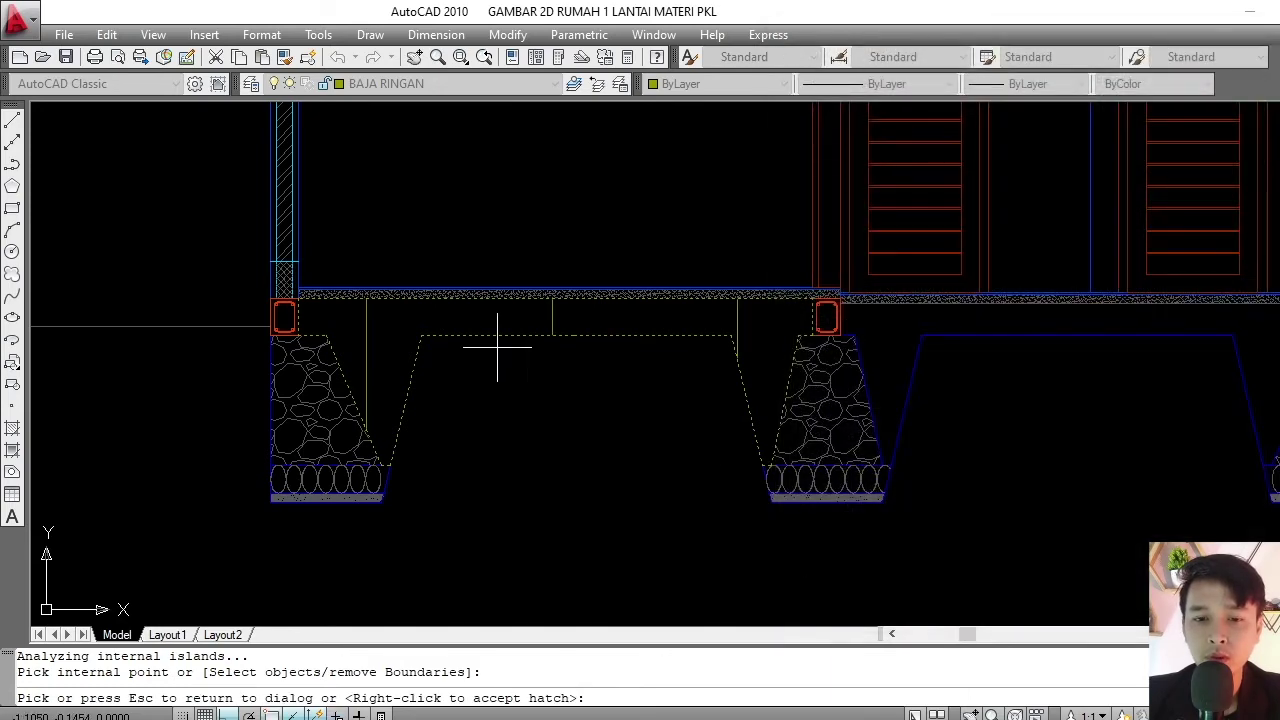
scroll(425, 343, up, 4)
scroll(748, 294, down, 1)
scroll(680, 300, down, 2)
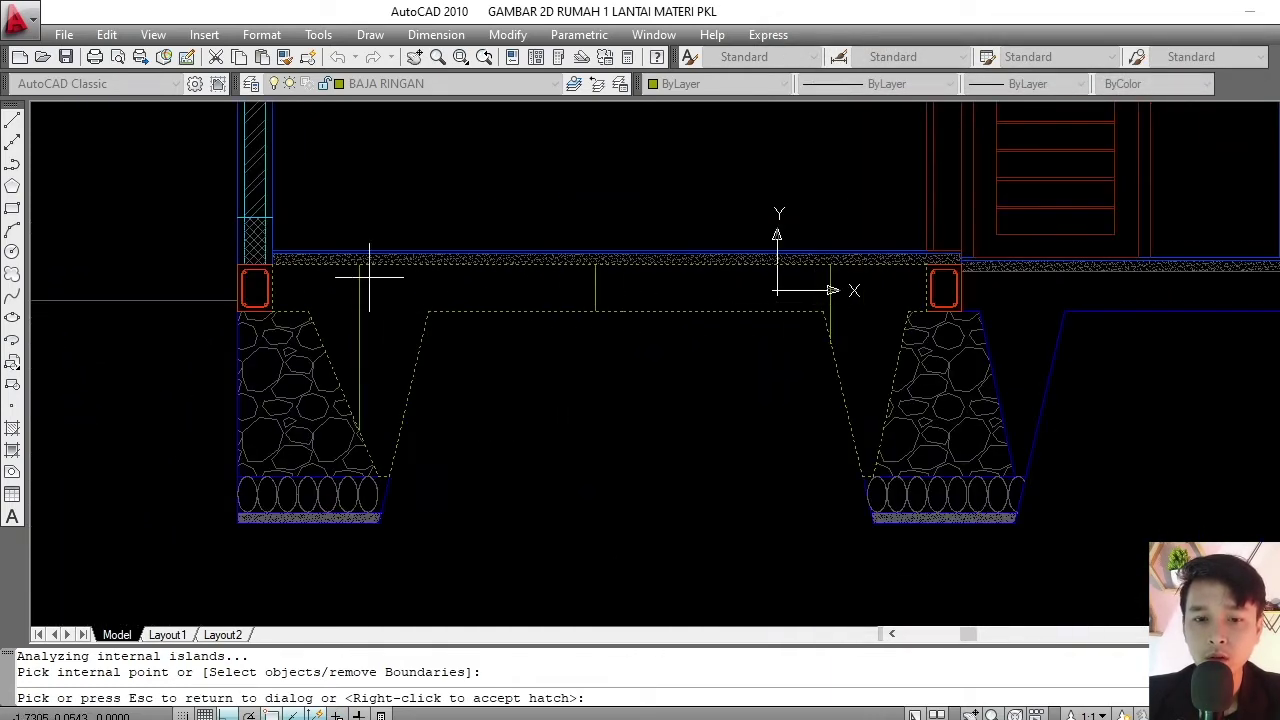
click(860, 316)
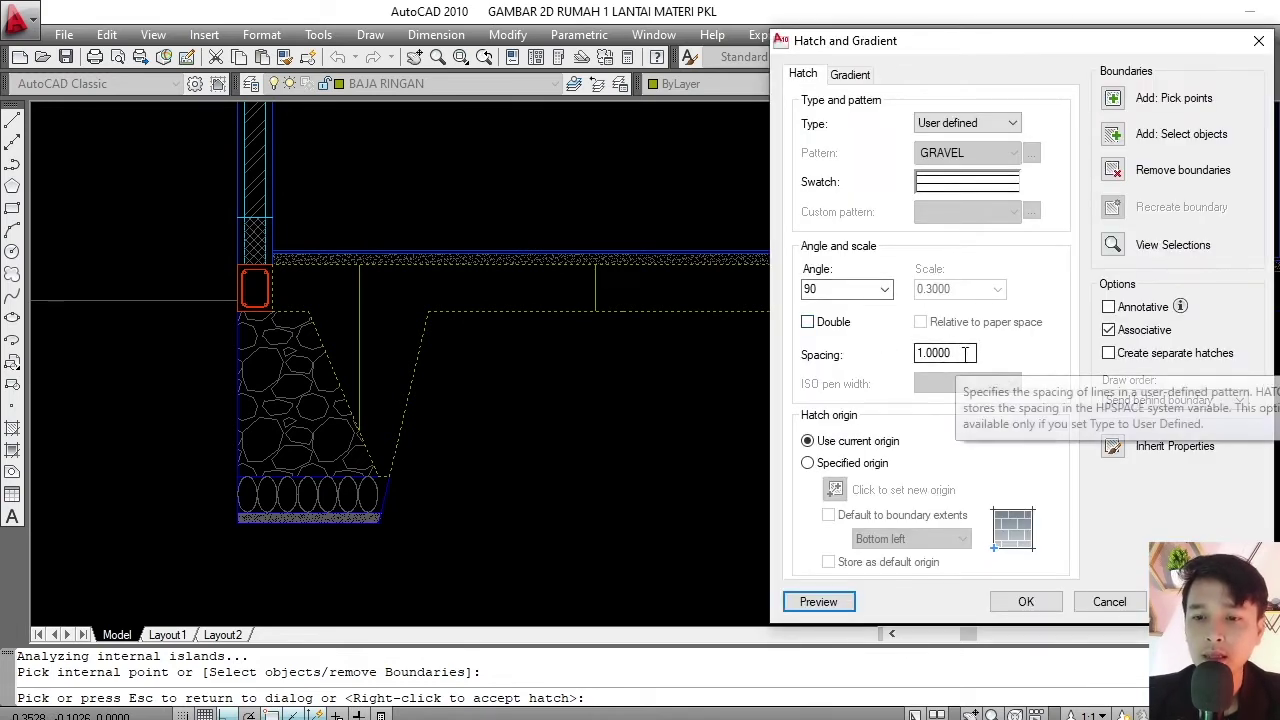
drag(957, 354, 883, 355)
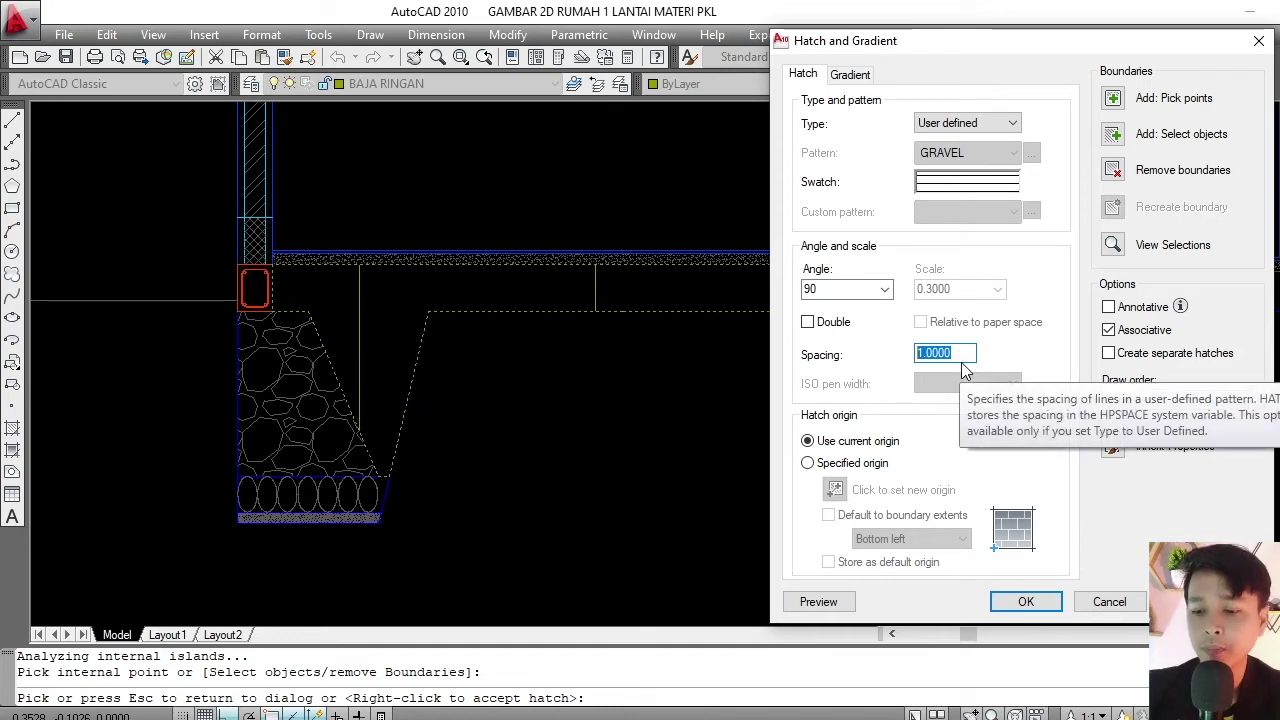
key(BackSpace)
text(.1)
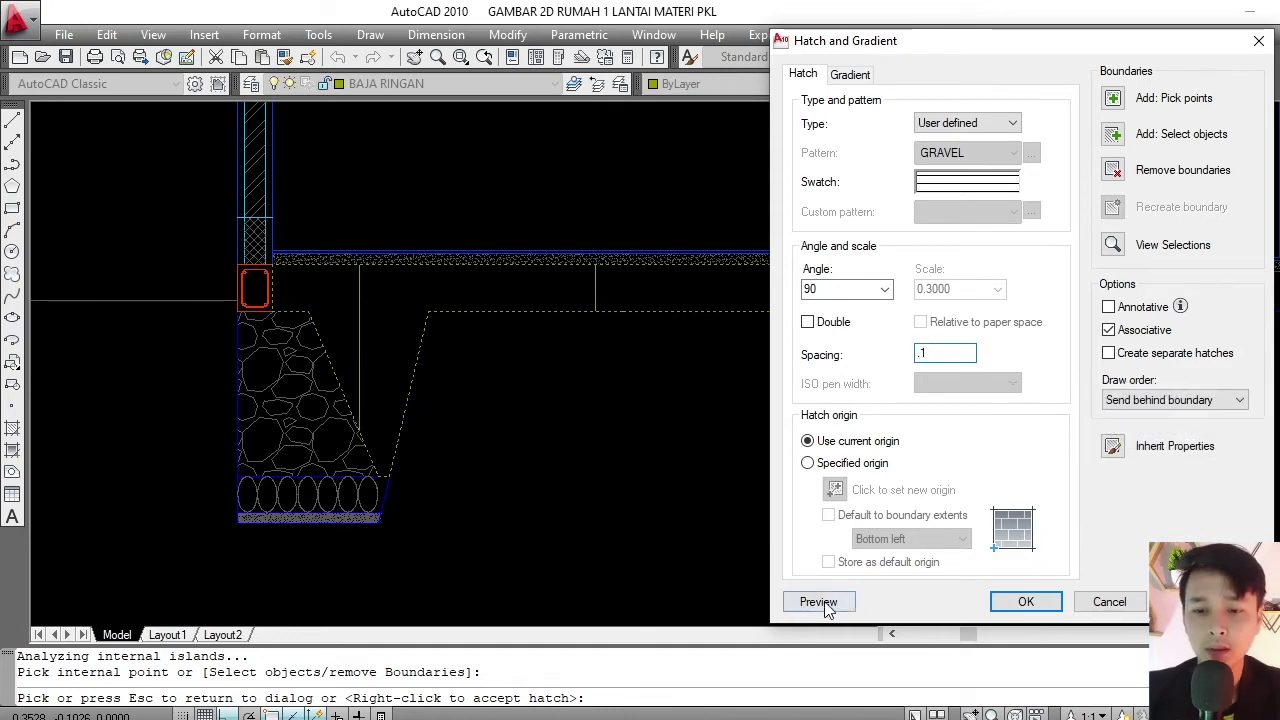
click(826, 609)
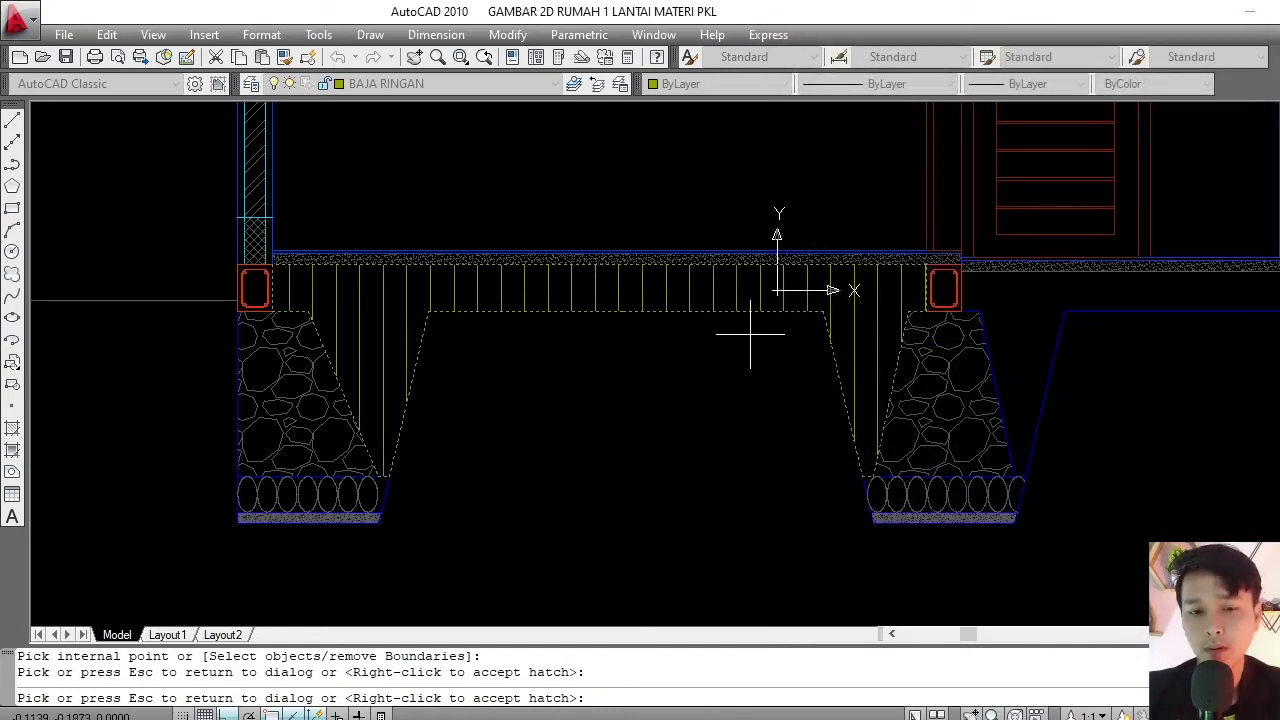
key(Escape)
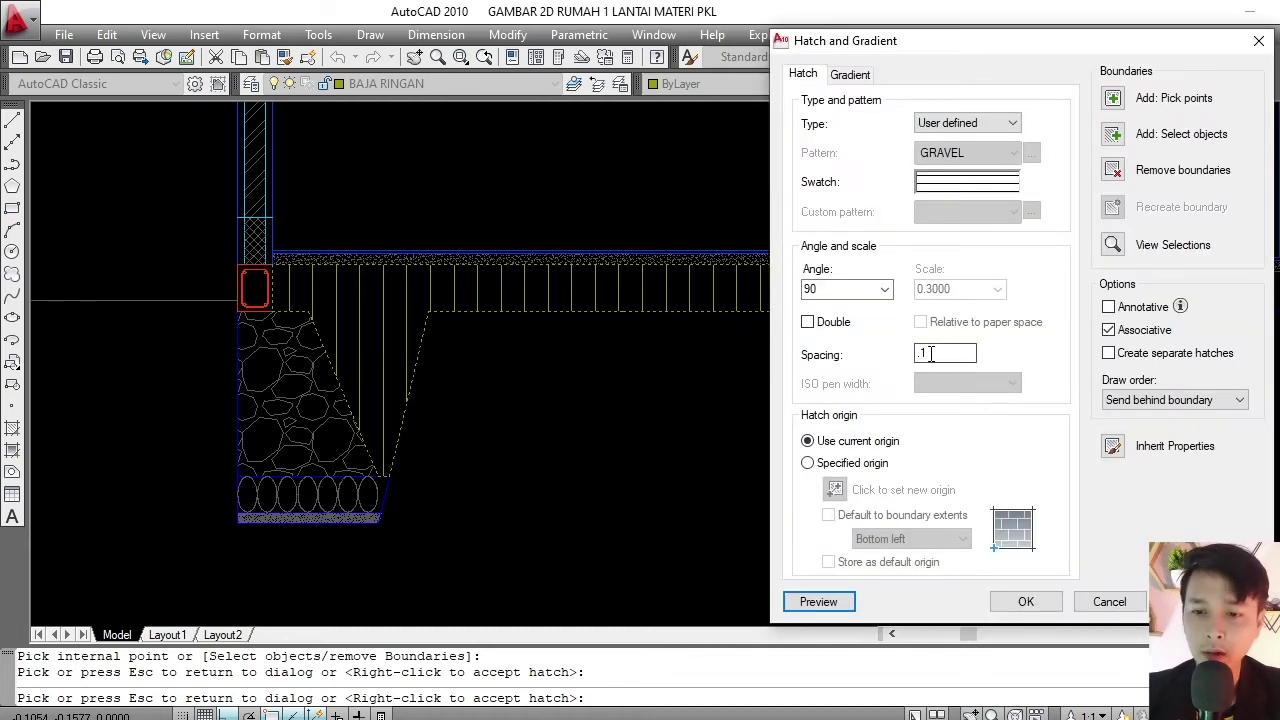
- Try 0.03 spacing, settle on 0.04, and apply the soil hatch
double_click(930, 354)
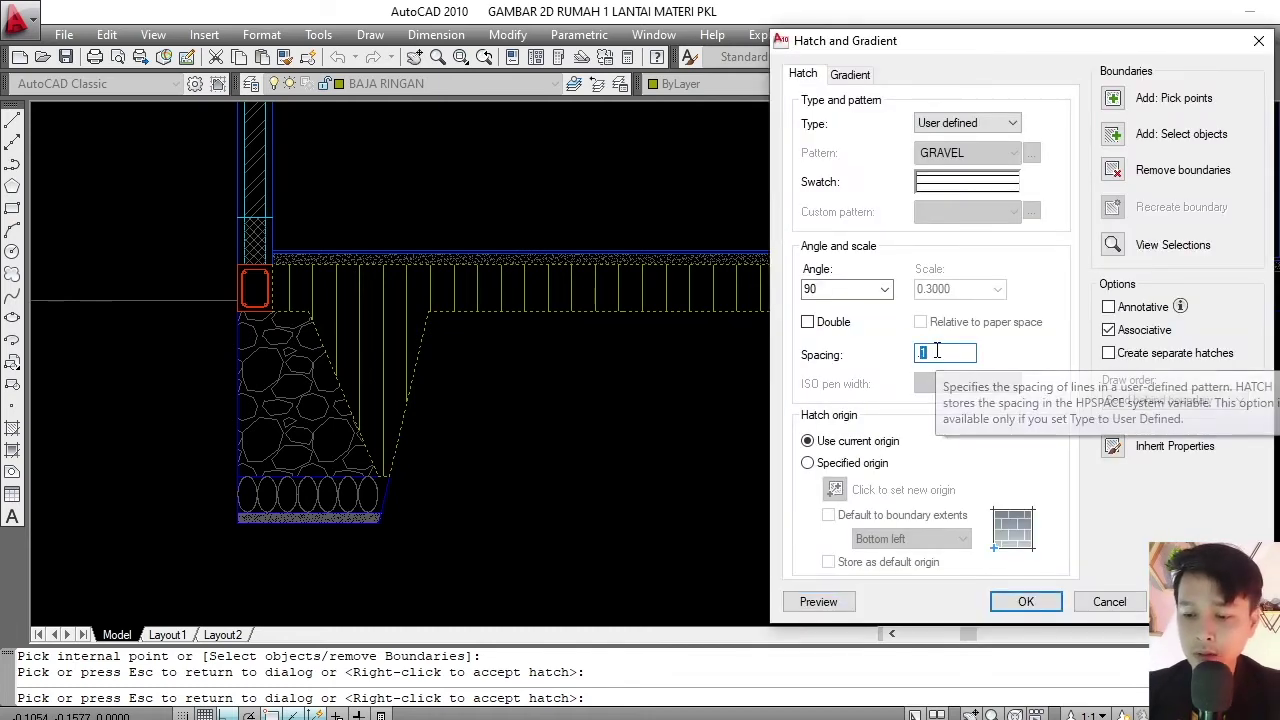
text(.03)
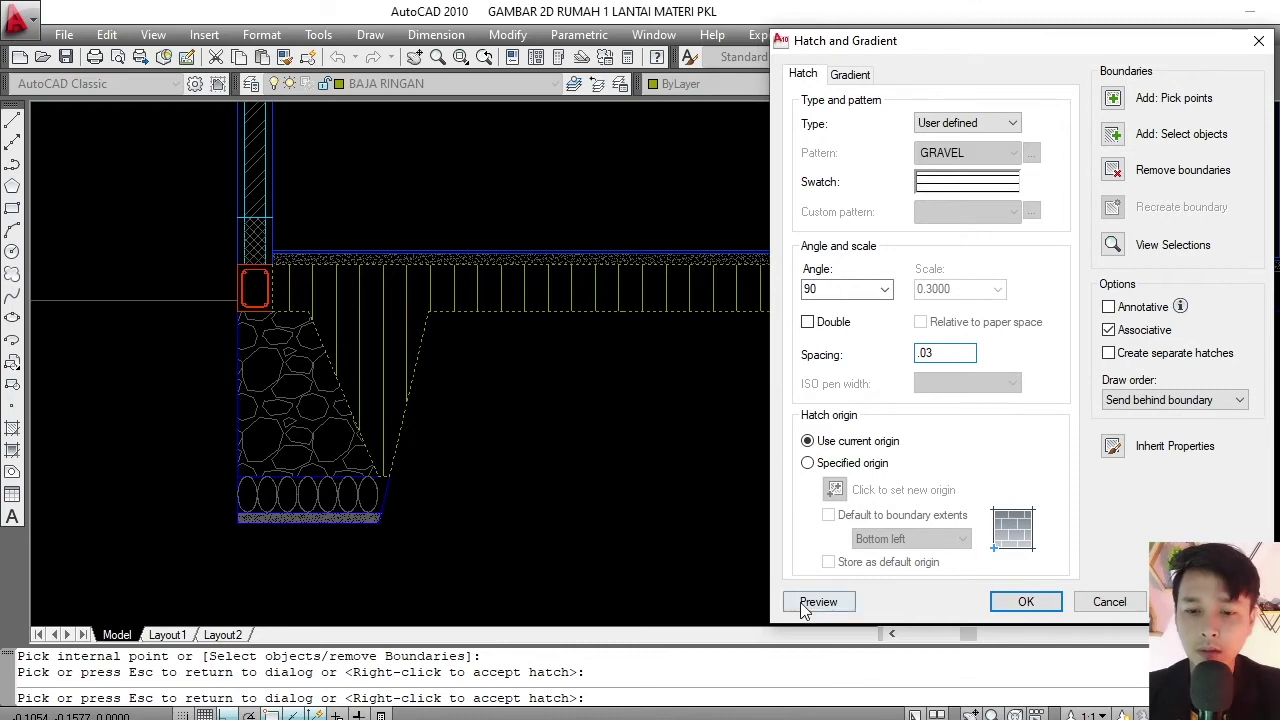
click(818, 601)
scroll(679, 342, down, 8)
scroll(680, 350, up, 8)
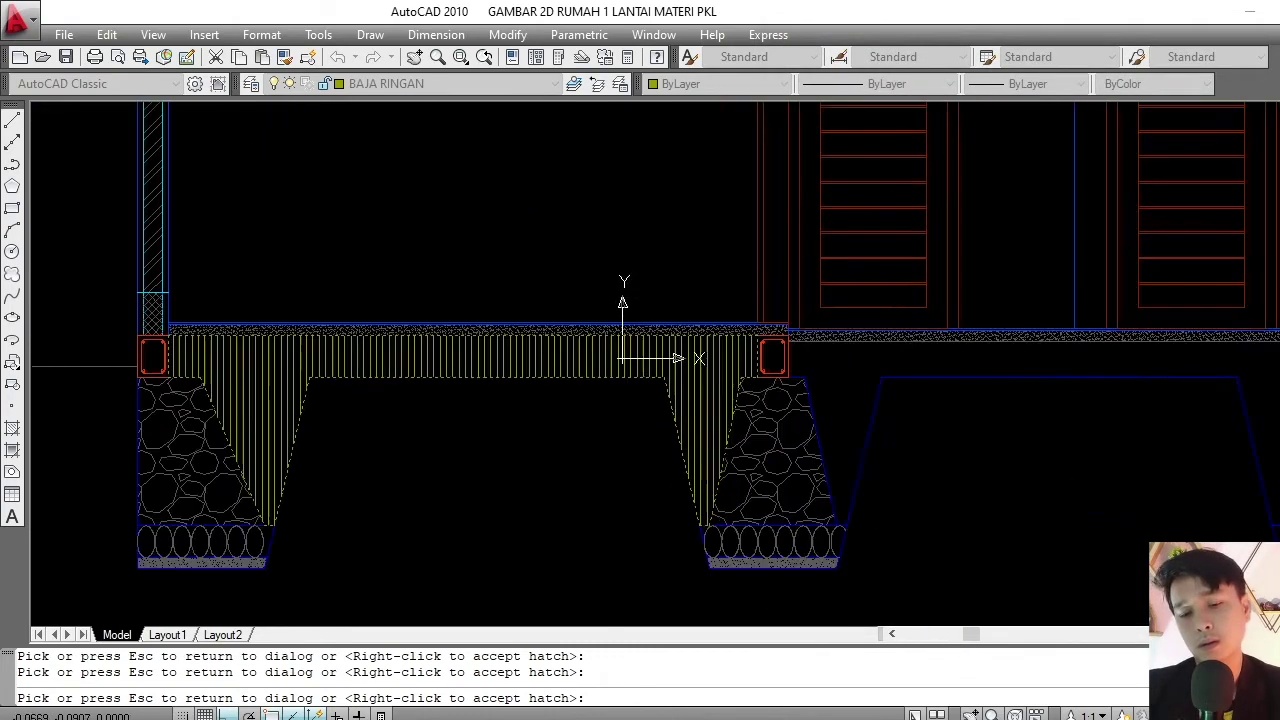
click(610, 377)
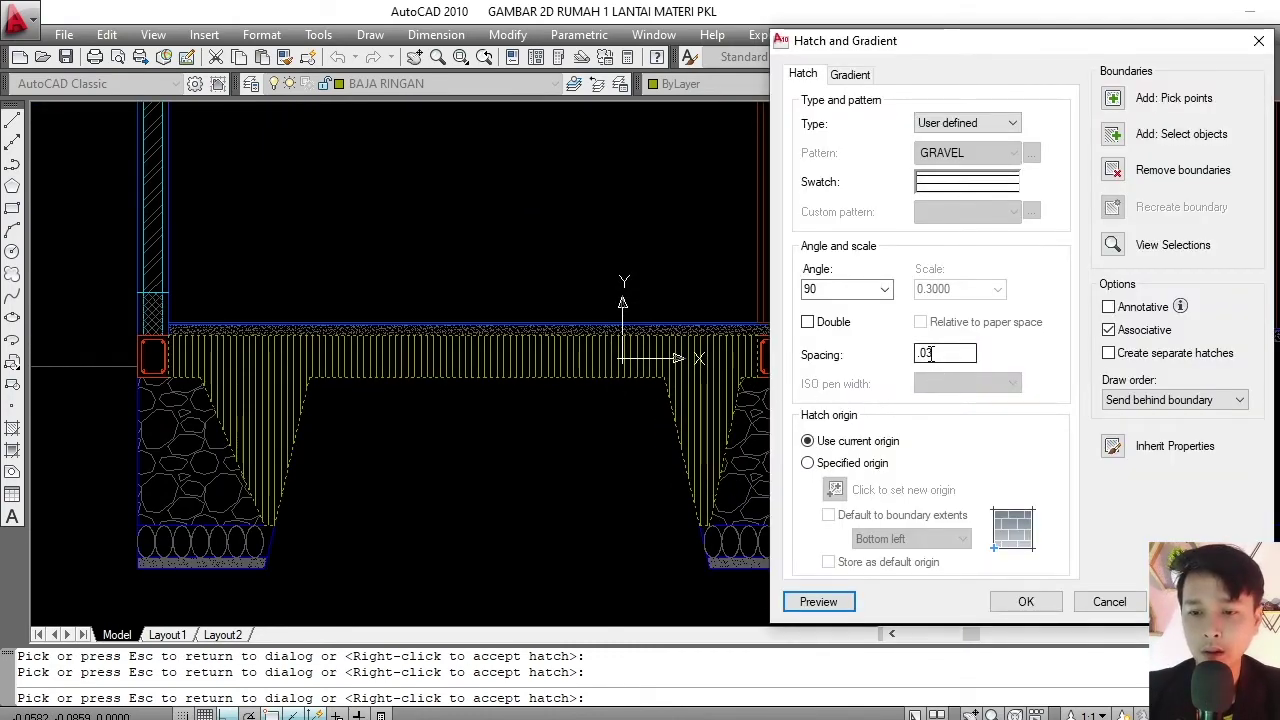
click(930, 353)
text(.04)
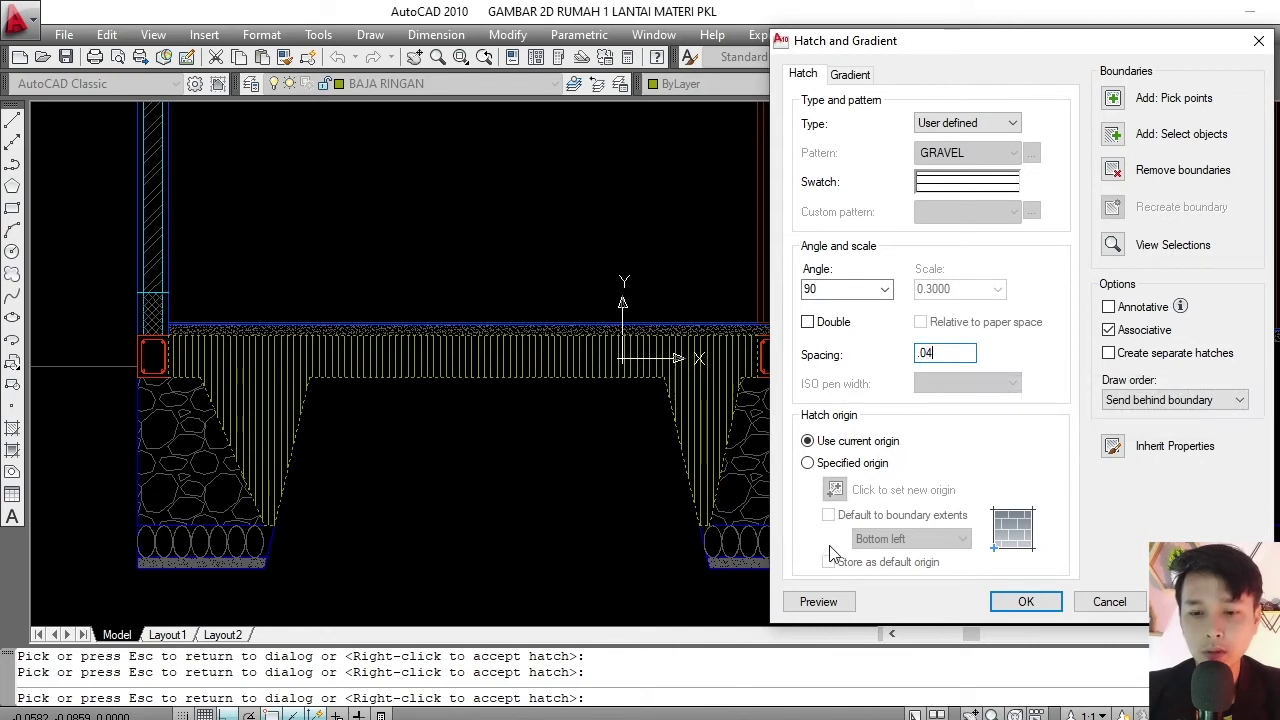
click(818, 601)
click(933, 557)
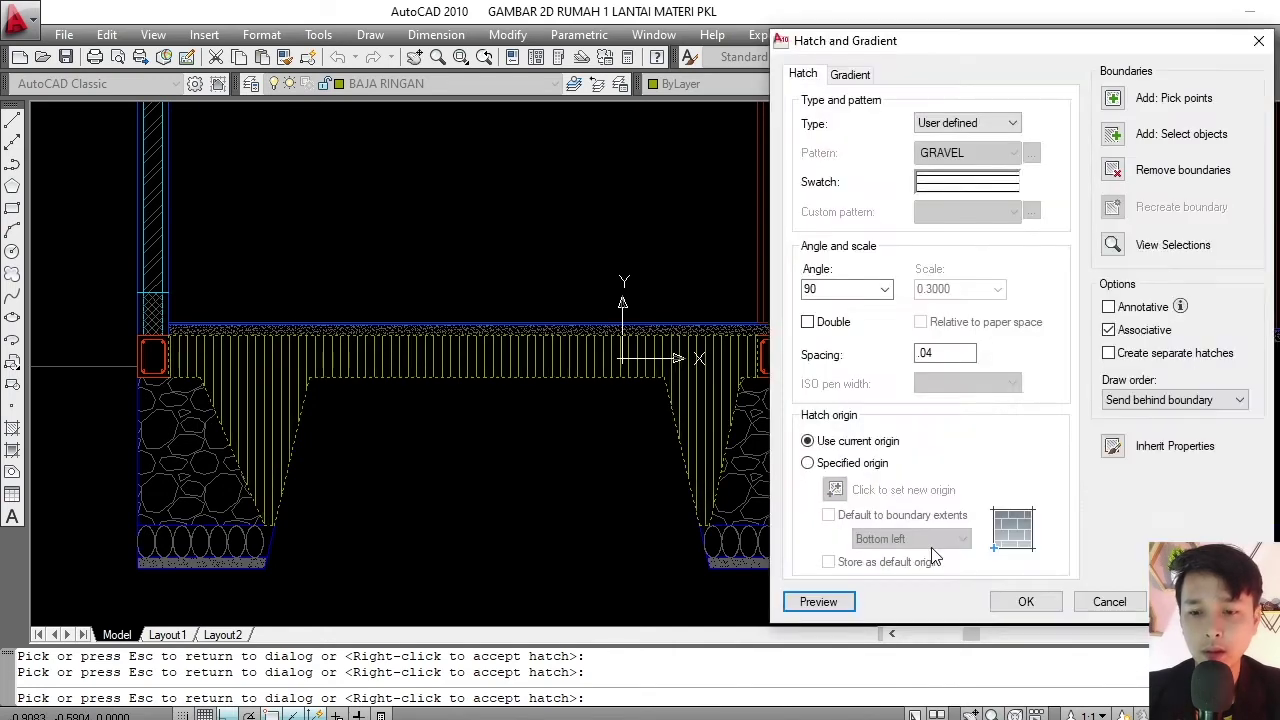
click(1030, 601)
scroll(694, 360, down, 4)
- Move the first soil hatch to another layer from the Layer dropdown
scroll(686, 346, up, 3)
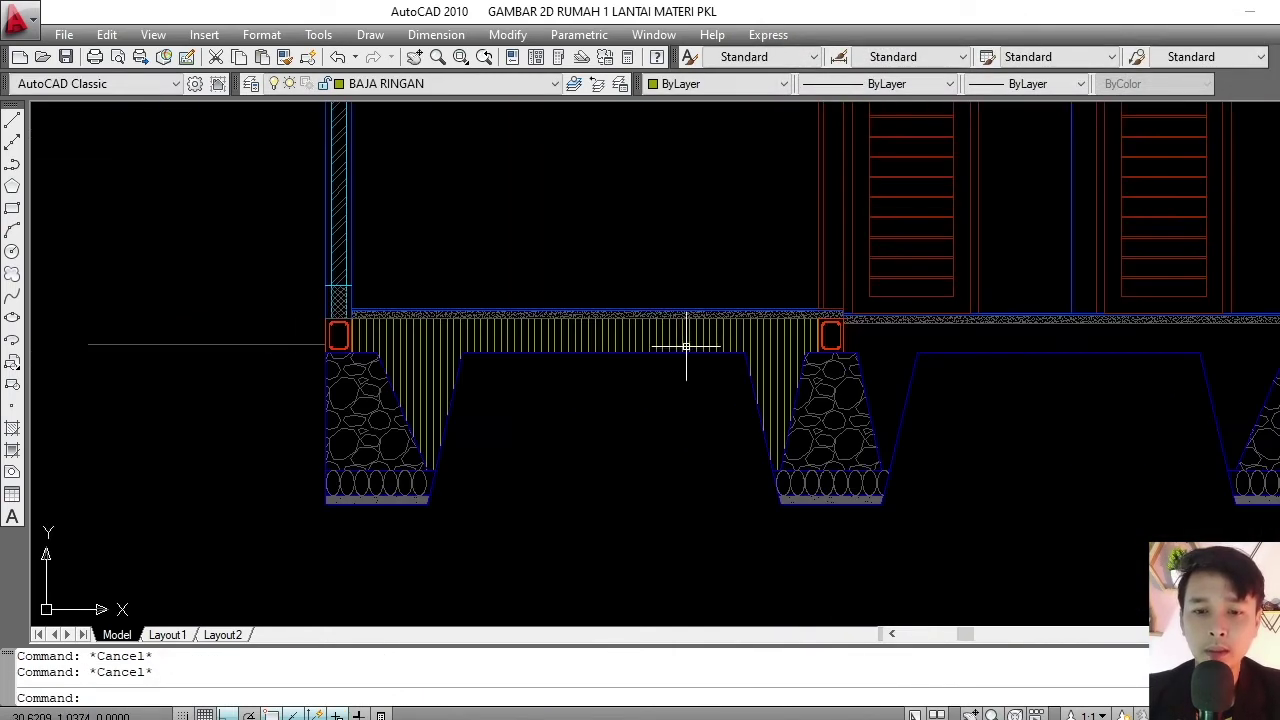
click(680, 343)
click(428, 86)
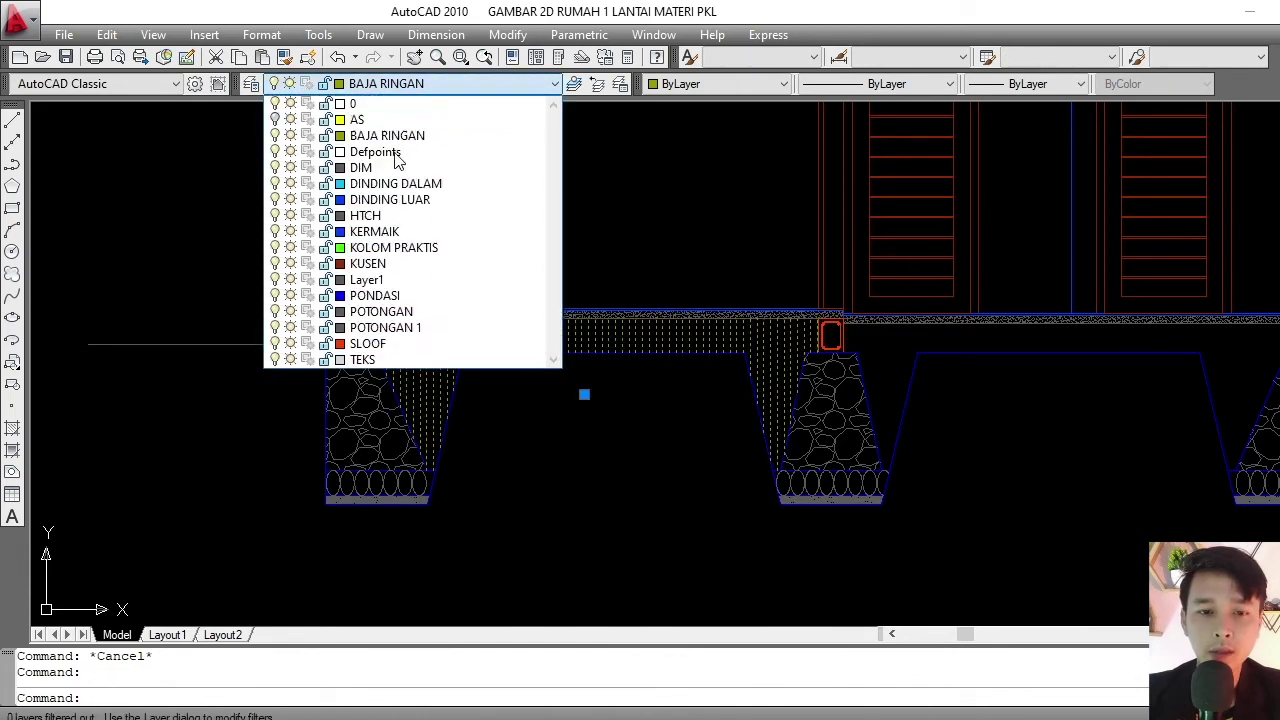
click(408, 216)
key(Escape)
scroll(580, 303, down, 3)
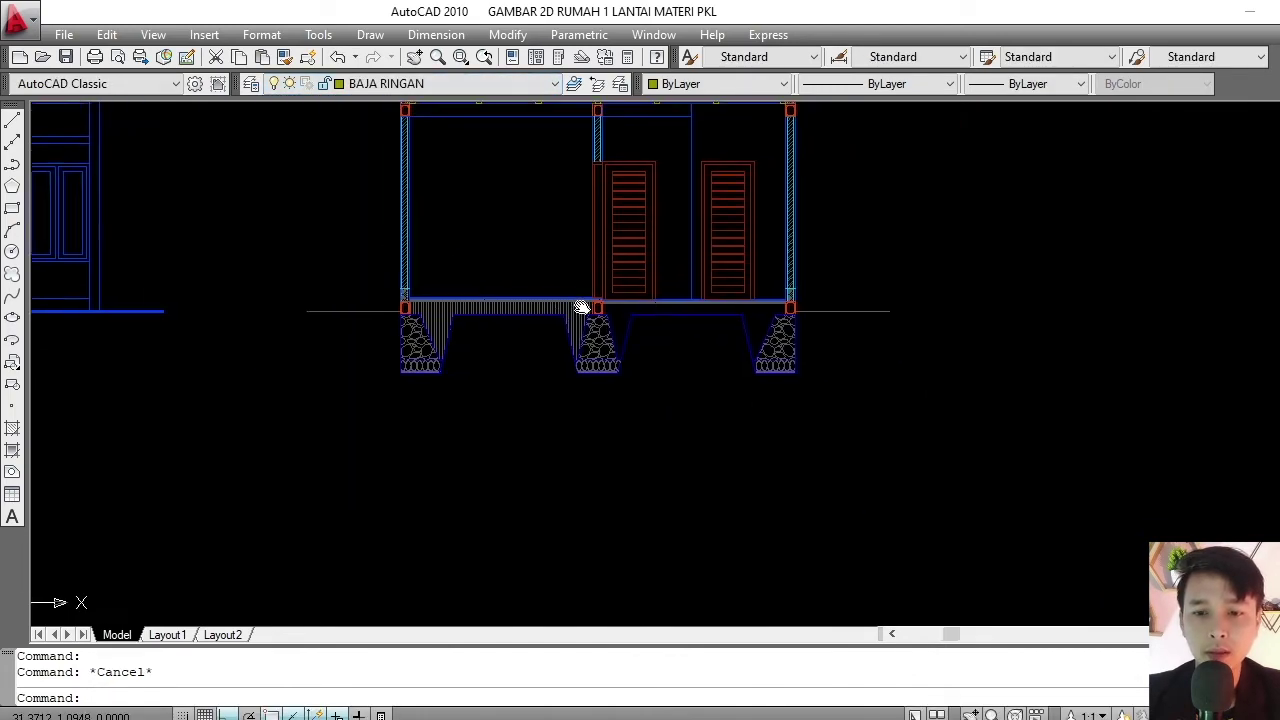
scroll(617, 297, up, 3)
scroll(631, 305, up, 1)
- Hatch the trench between the second and third foundations with the same vertical lines
middle_drag(631, 305, 611, 303)
text(H)
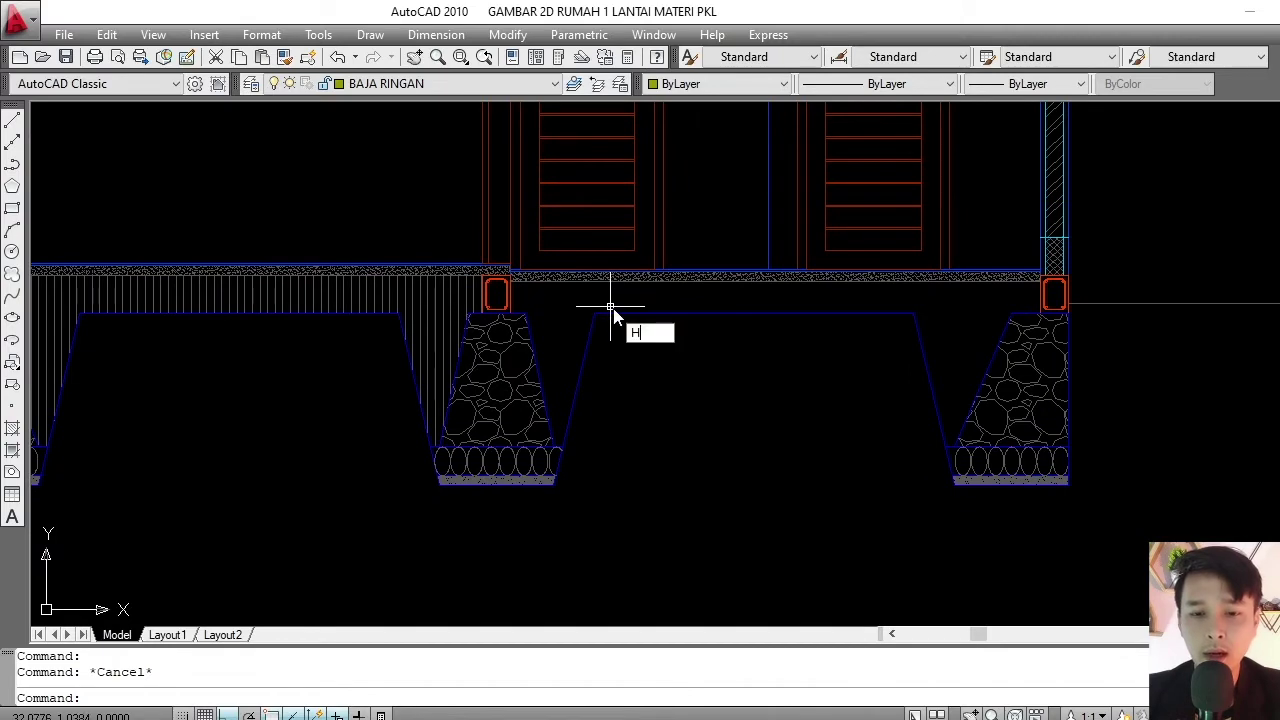
key(Return)
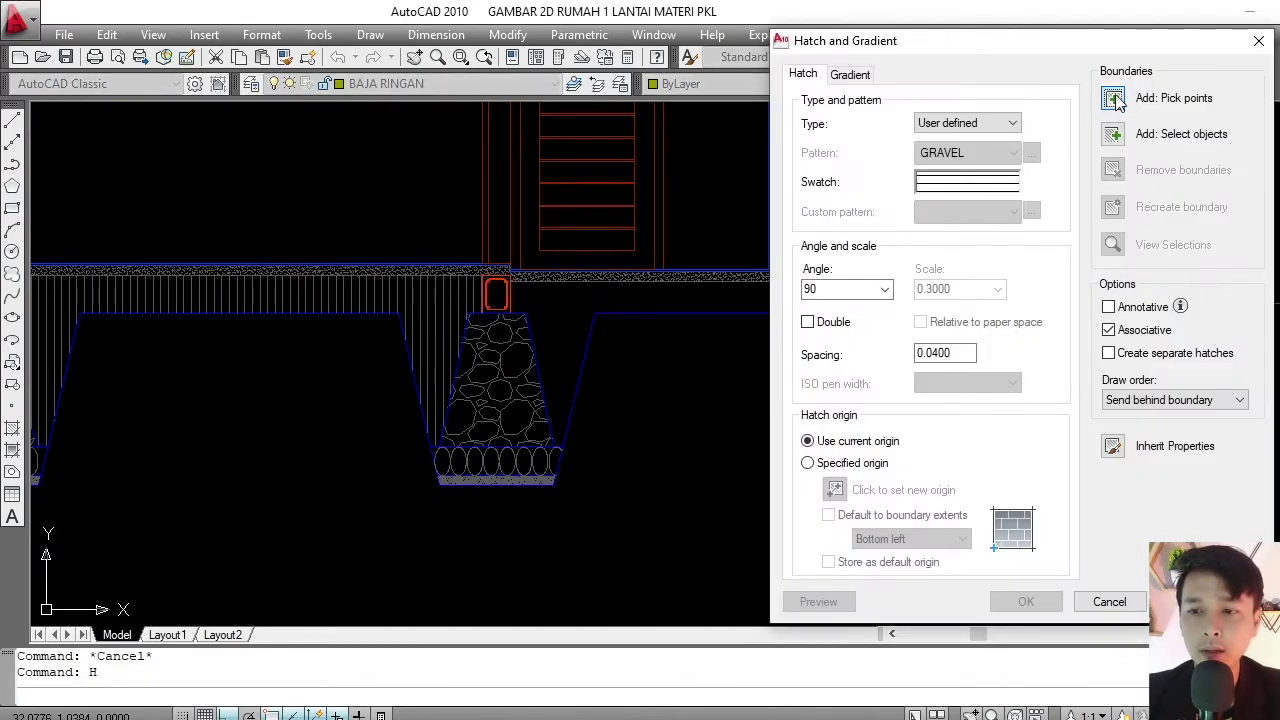
click(1117, 101)
click(943, 298)
key(Return)
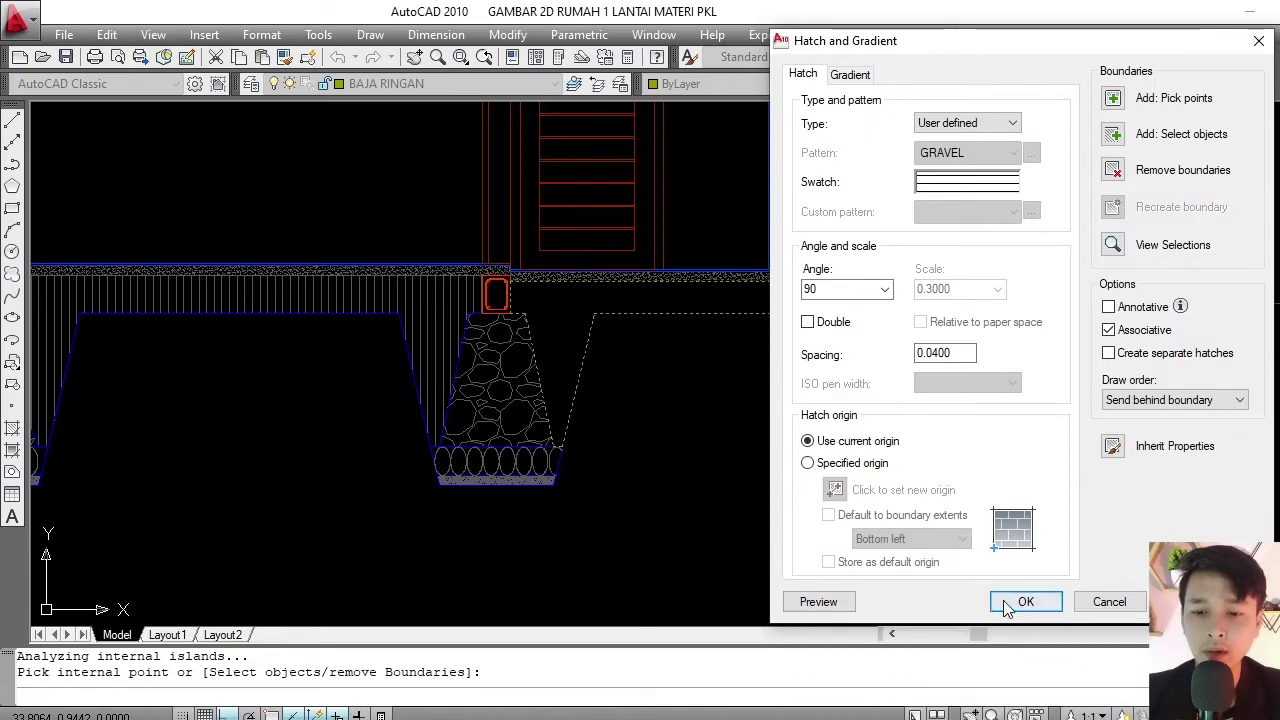
click(1021, 601)
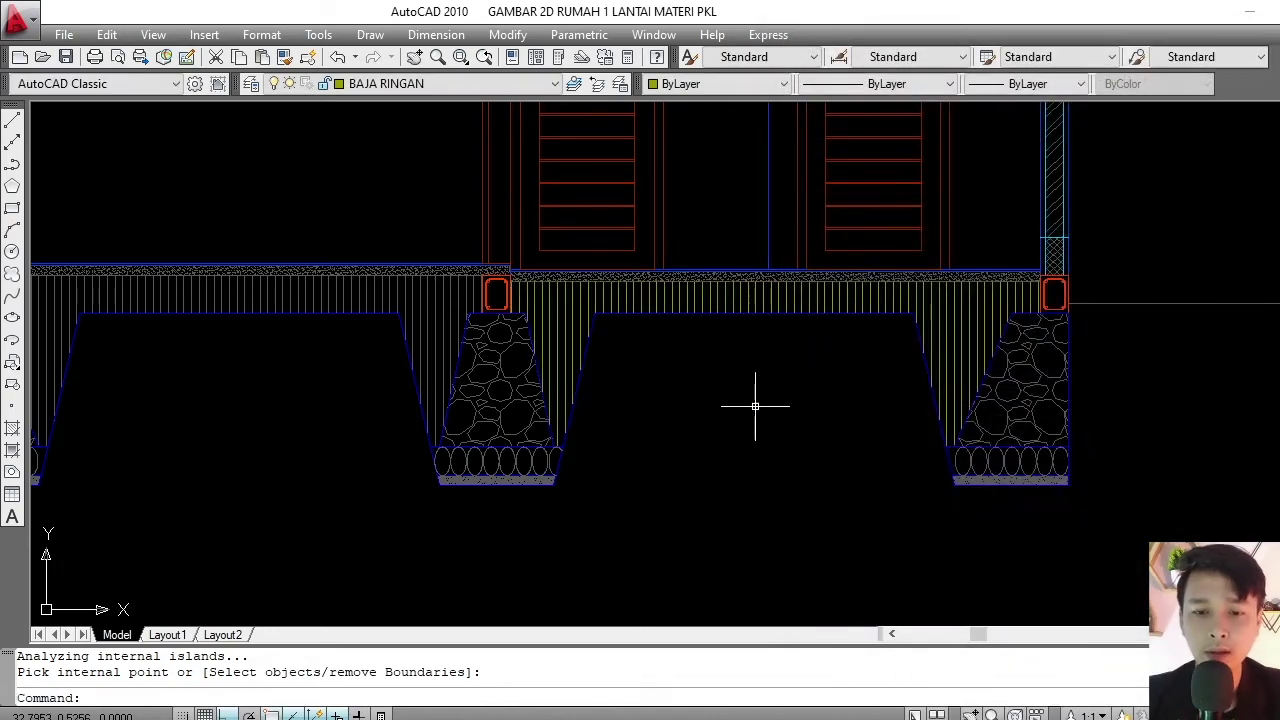
- Match the first soil hatch's properties onto the second trench hatch with MA
key(Escape)
key(Escape)
text(MA)
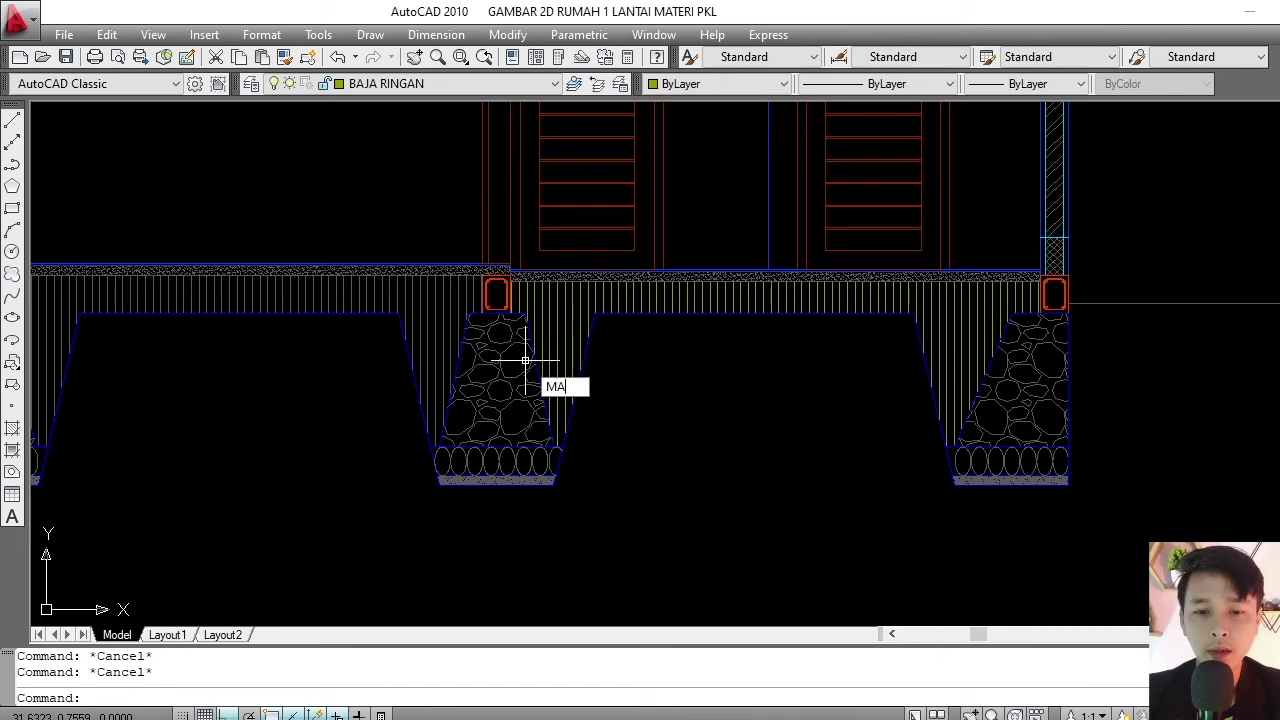
key(Return)
click(436, 318)
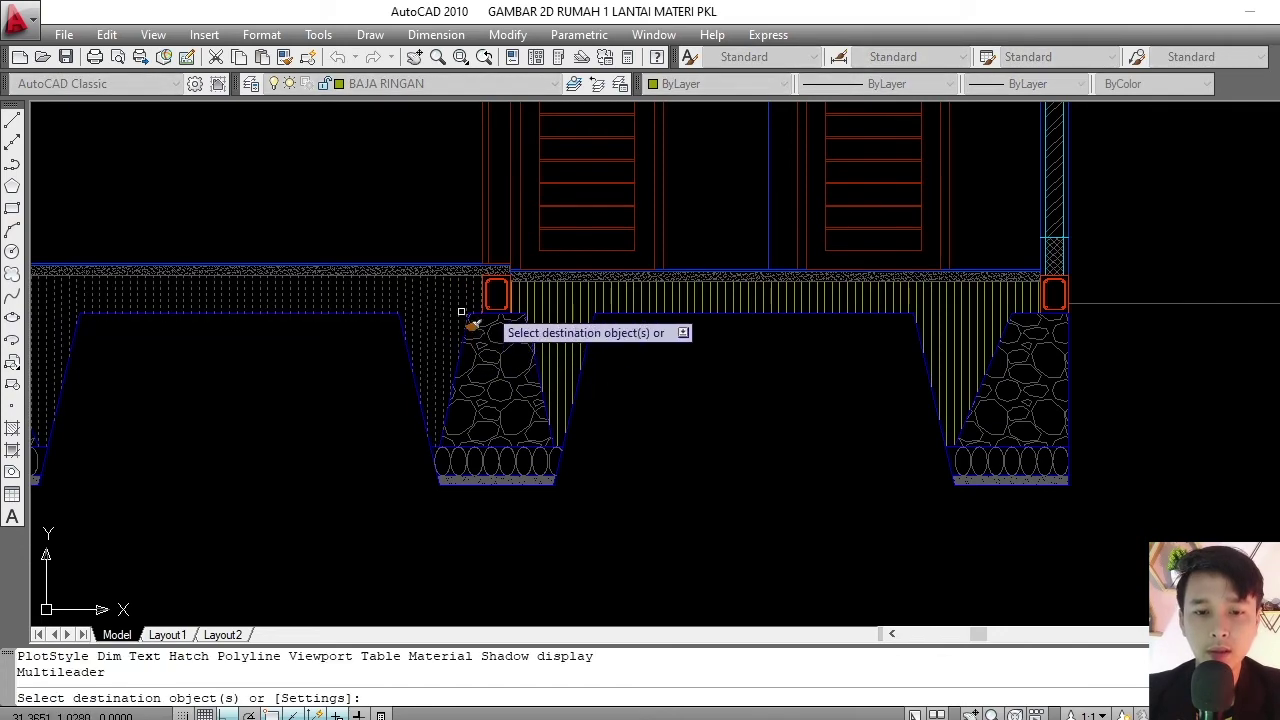
click(577, 295)
click(560, 345)
key(Return)
- Zoom and pan out to show the whole section and the other drawings
scroll(600, 360, down, 3)
scroll(600, 400, up, 2)
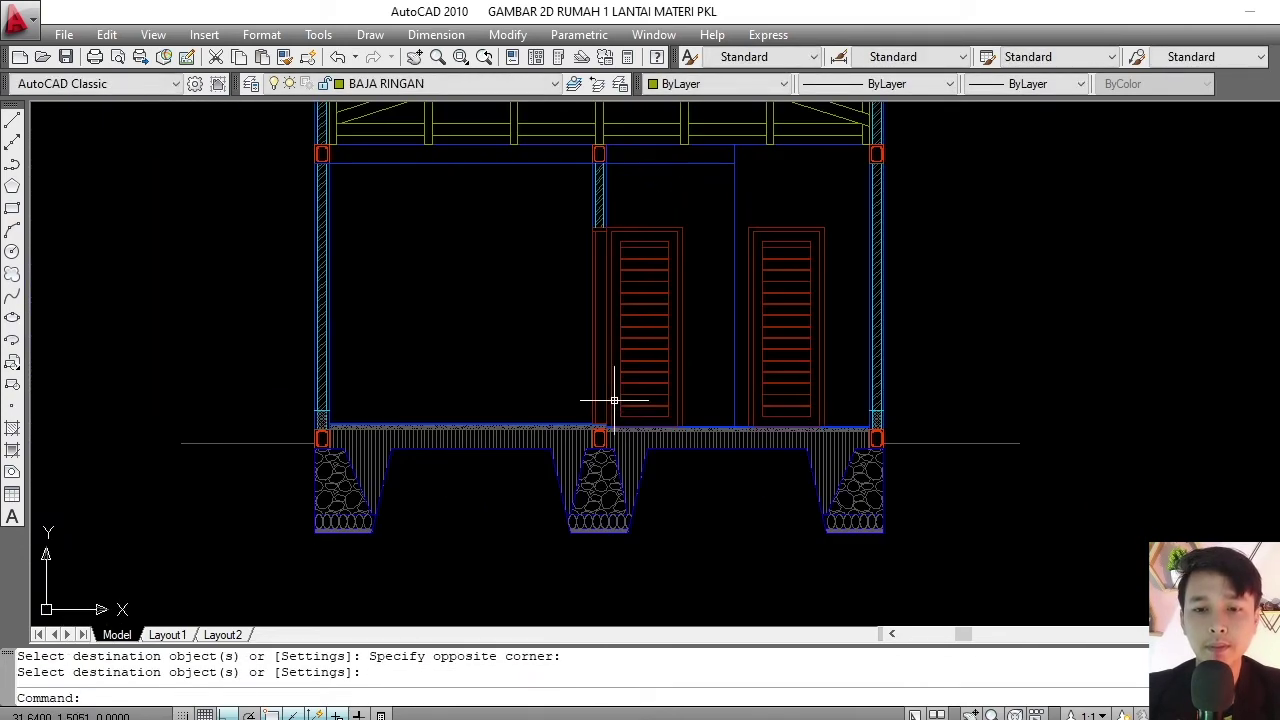
scroll(640, 400, up, 1)
scroll(677, 396, down, 4)
middle_drag(686, 400, 700, 363)
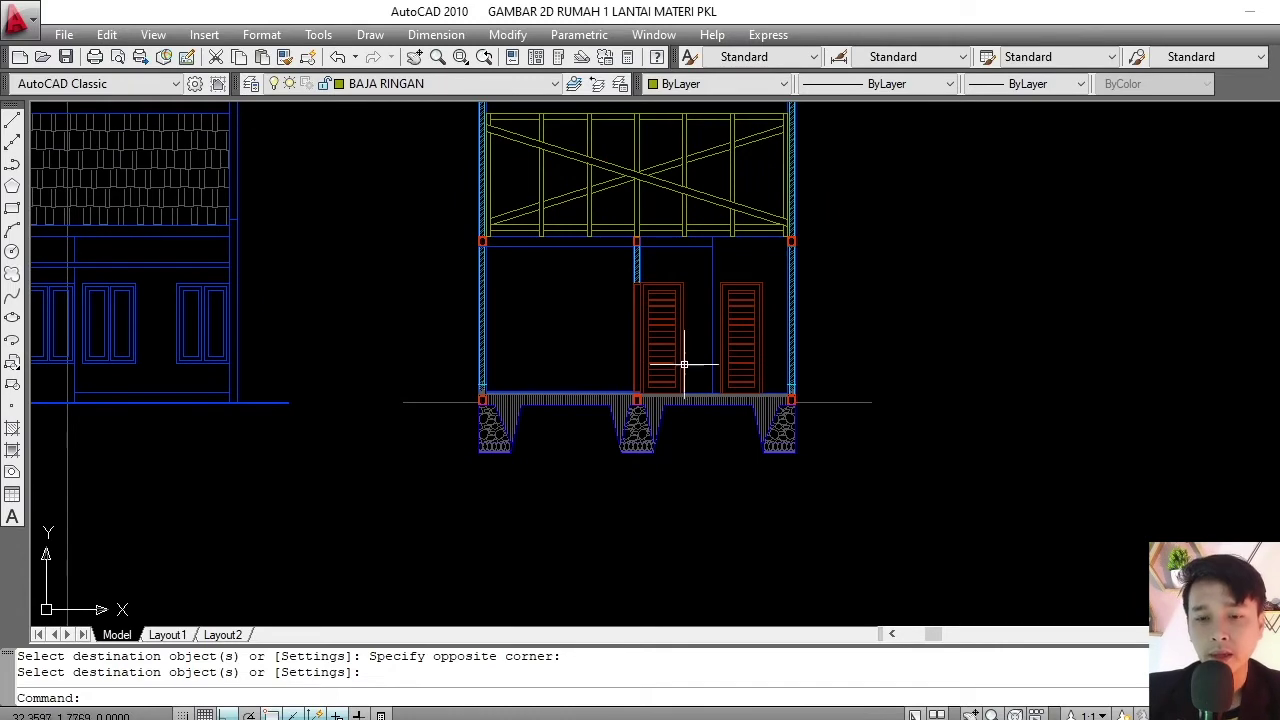
scroll(633, 368, down, 2)
scroll(606, 354, up, 3)
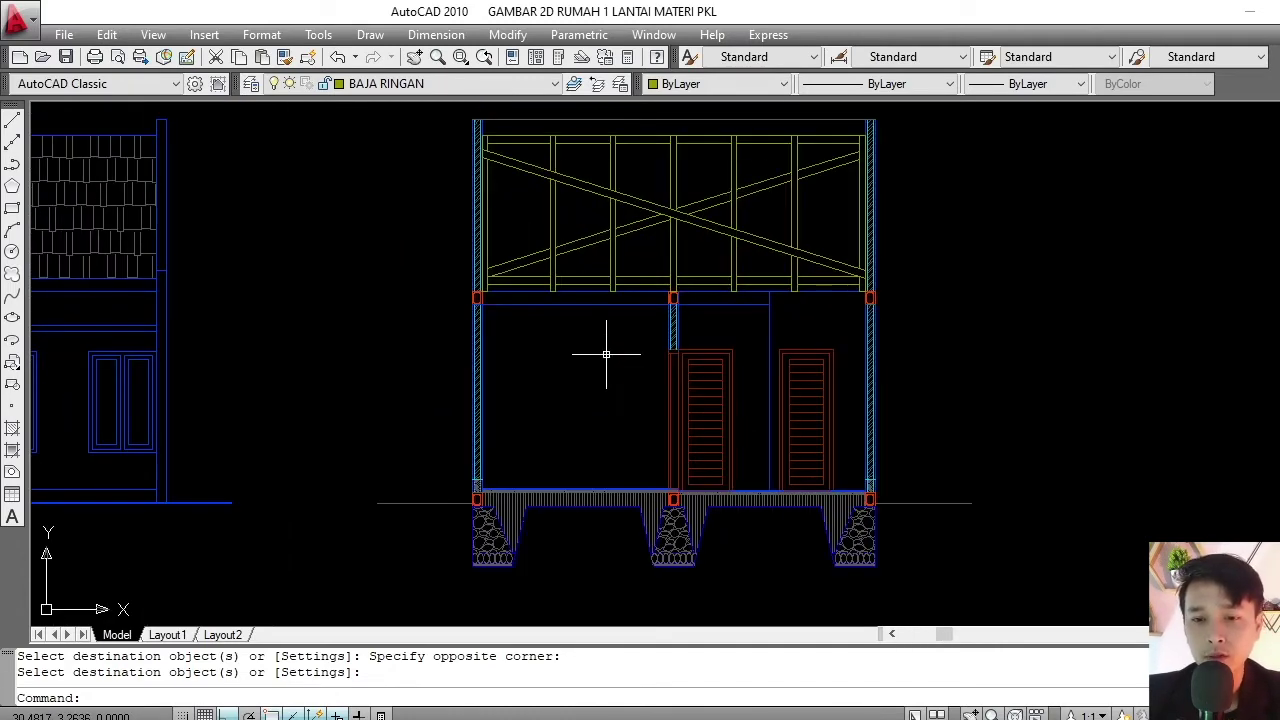
scroll(607, 354, down, 2)
scroll(600, 360, down, 1)
mouse_move(590, 345)
middle_down()
mouse_move(581, 408)
mouse_move(578, 362)
mouse_move(534, 356)
middle_up()
scroll(563, 380, up, 1)
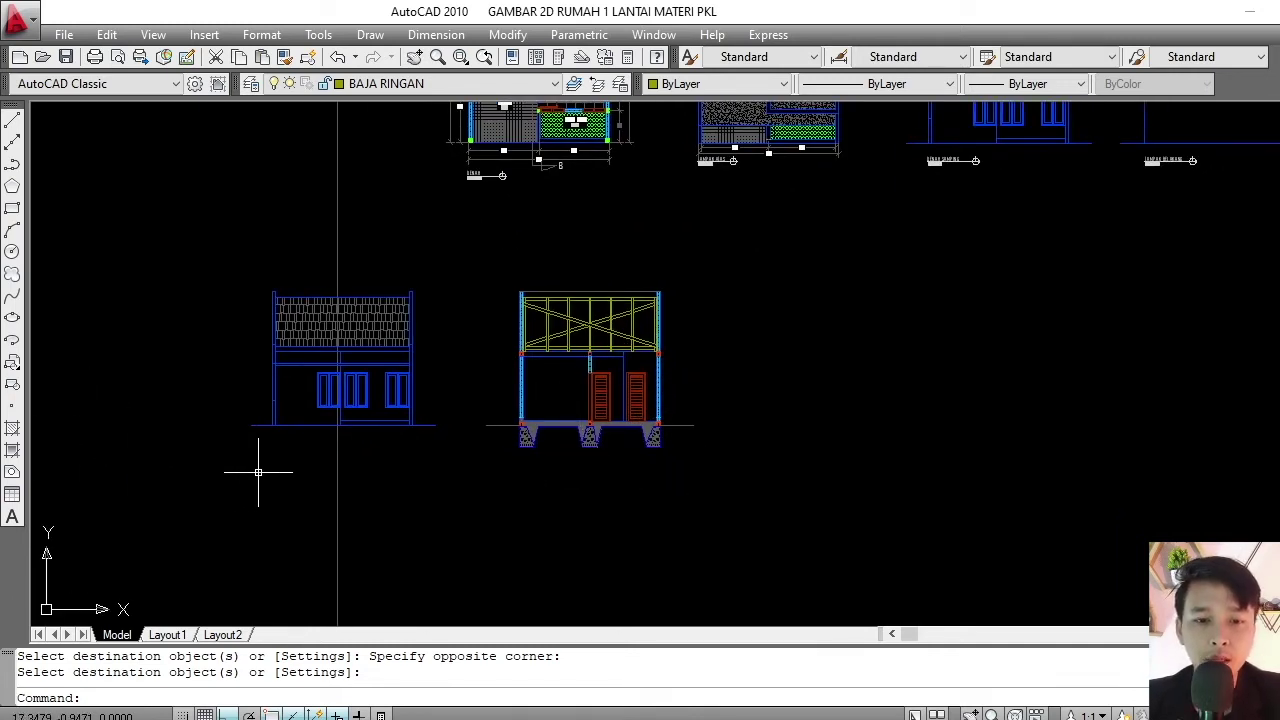
- Move the left elevation farther to the left
click(184, 264)
click(429, 471)
middle_drag(429, 471, 501, 481)
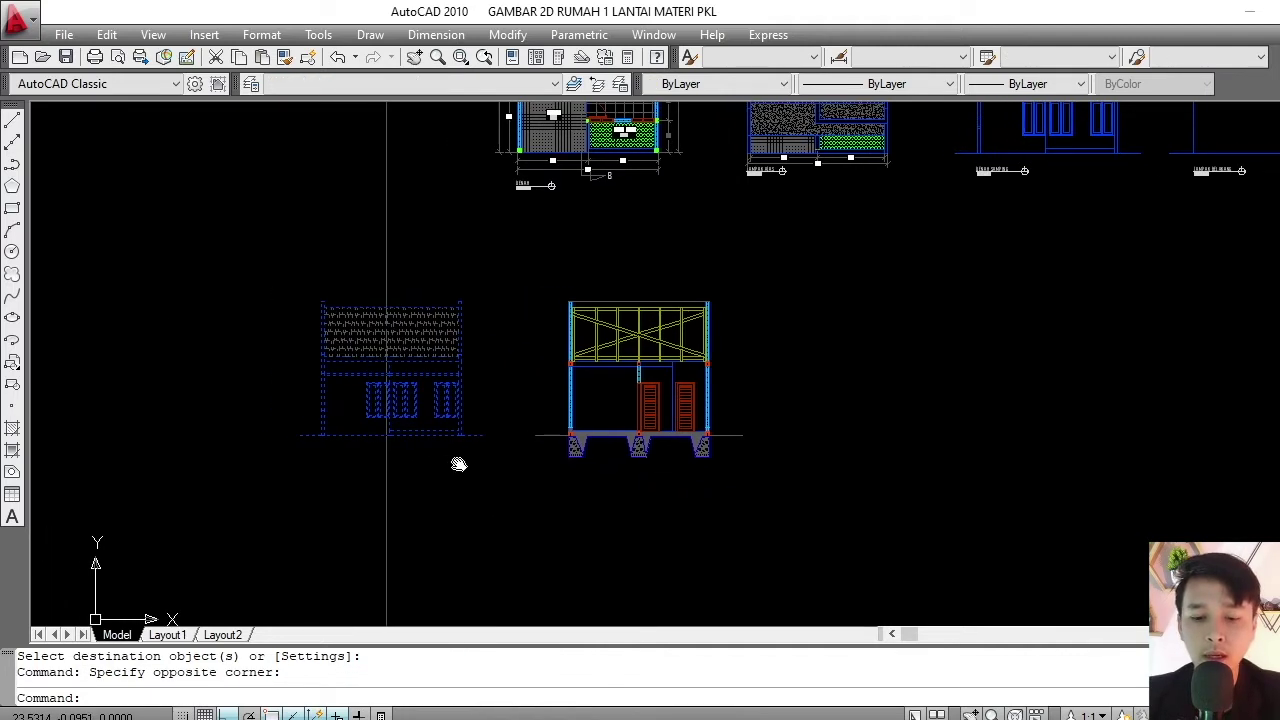
text(m)
key(Return)
click(480, 466)
click(301, 509)
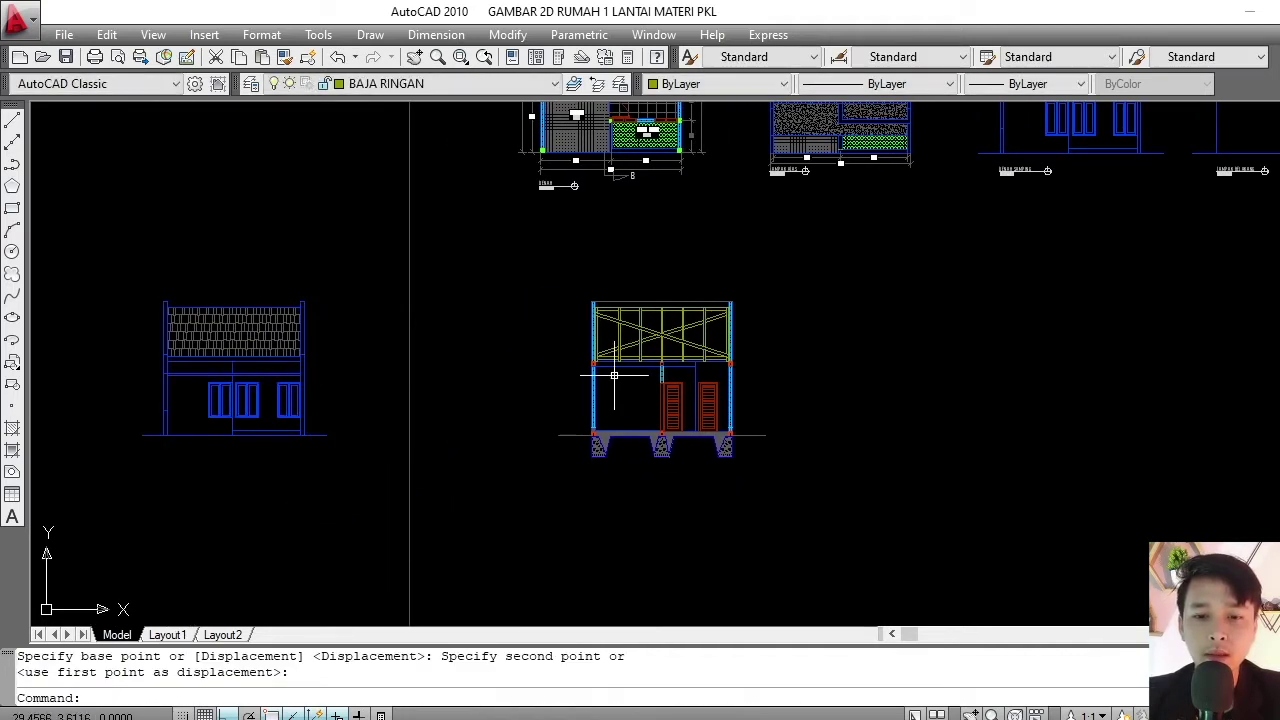
- Draw a polyline guide line from the plan's building corner down below the section
scroll(614, 375, up, 2)
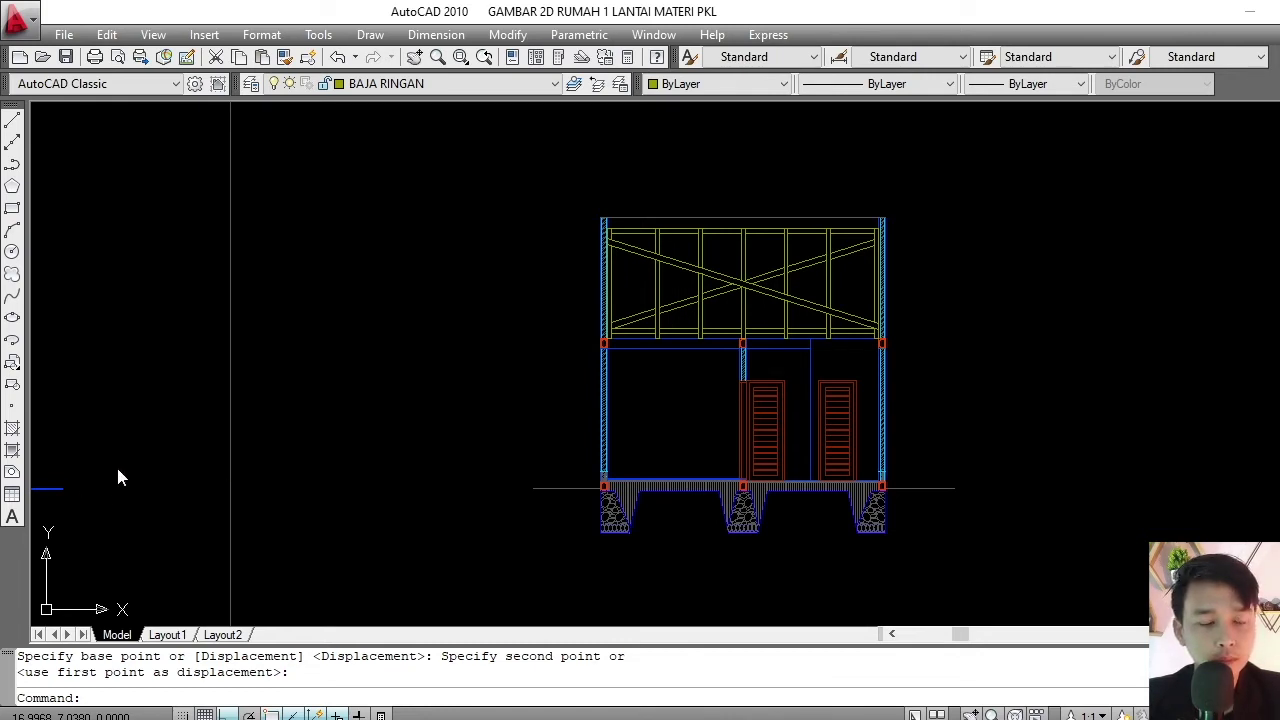
scroll(628, 395, down, 4)
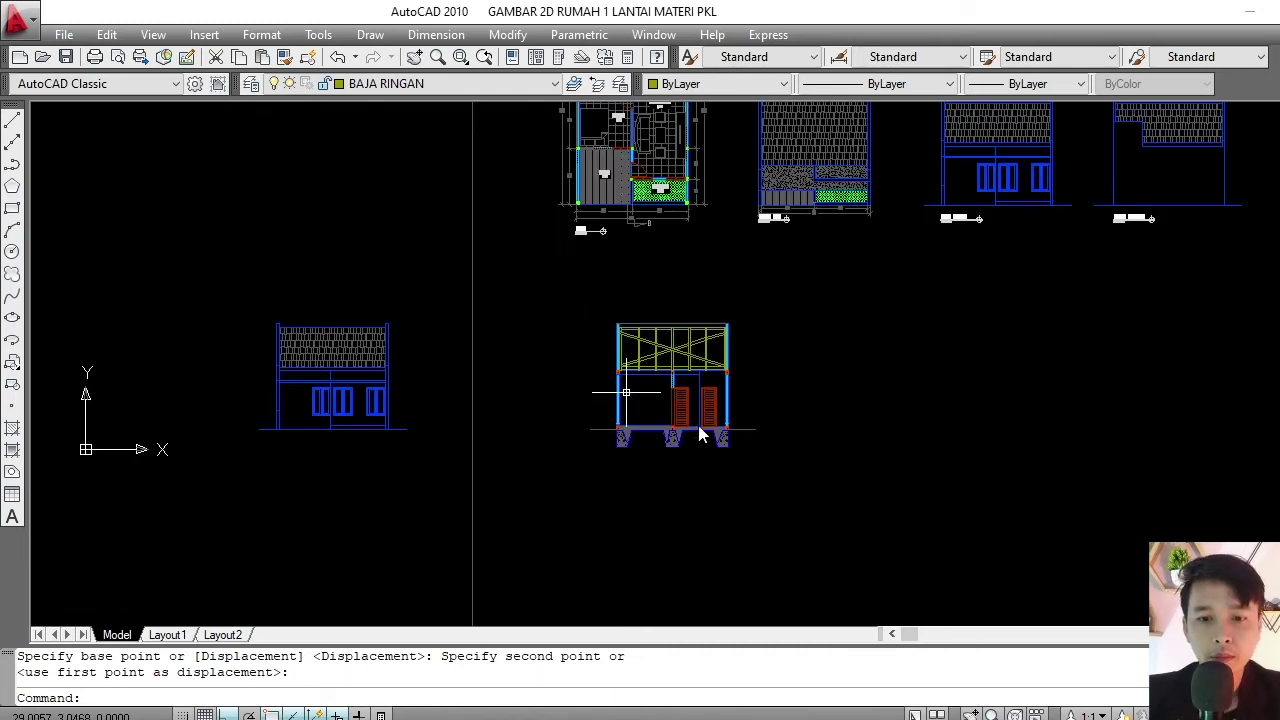
scroll(657, 422, up, 2)
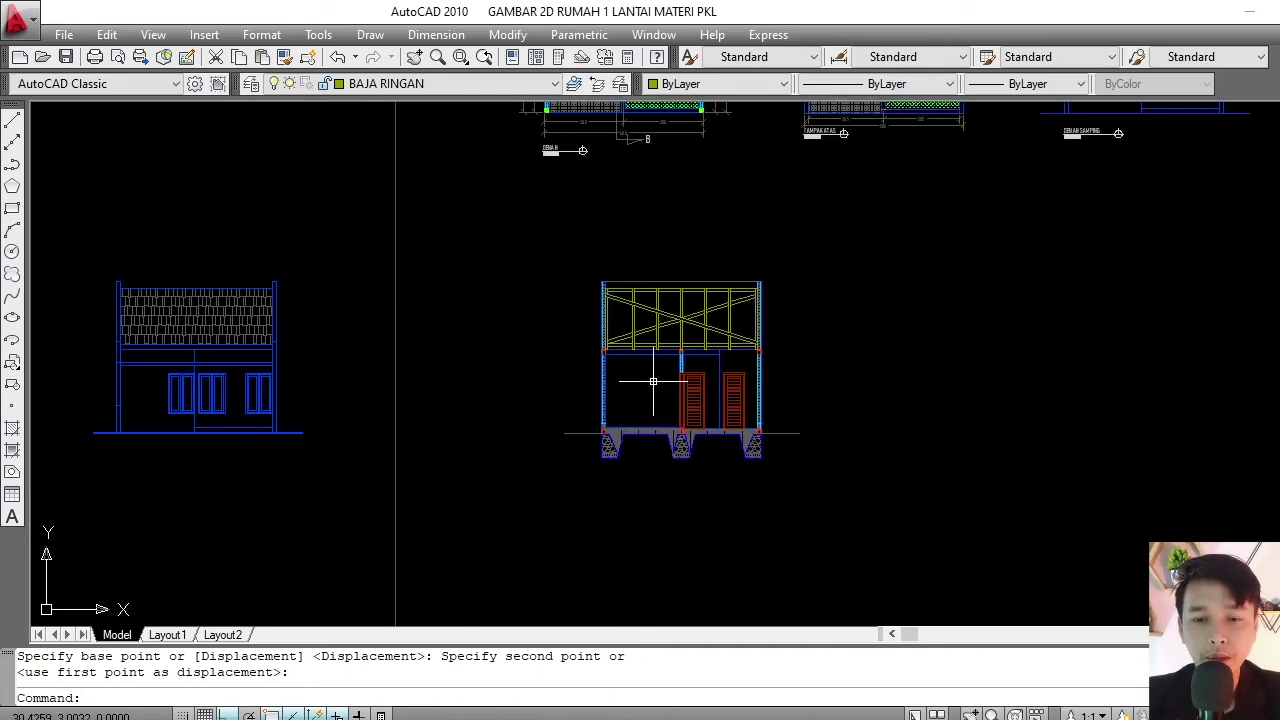
scroll(652, 381, down, 4)
scroll(663, 357, up, 4)
scroll(680, 406, down, 1)
scroll(668, 411, down, 2)
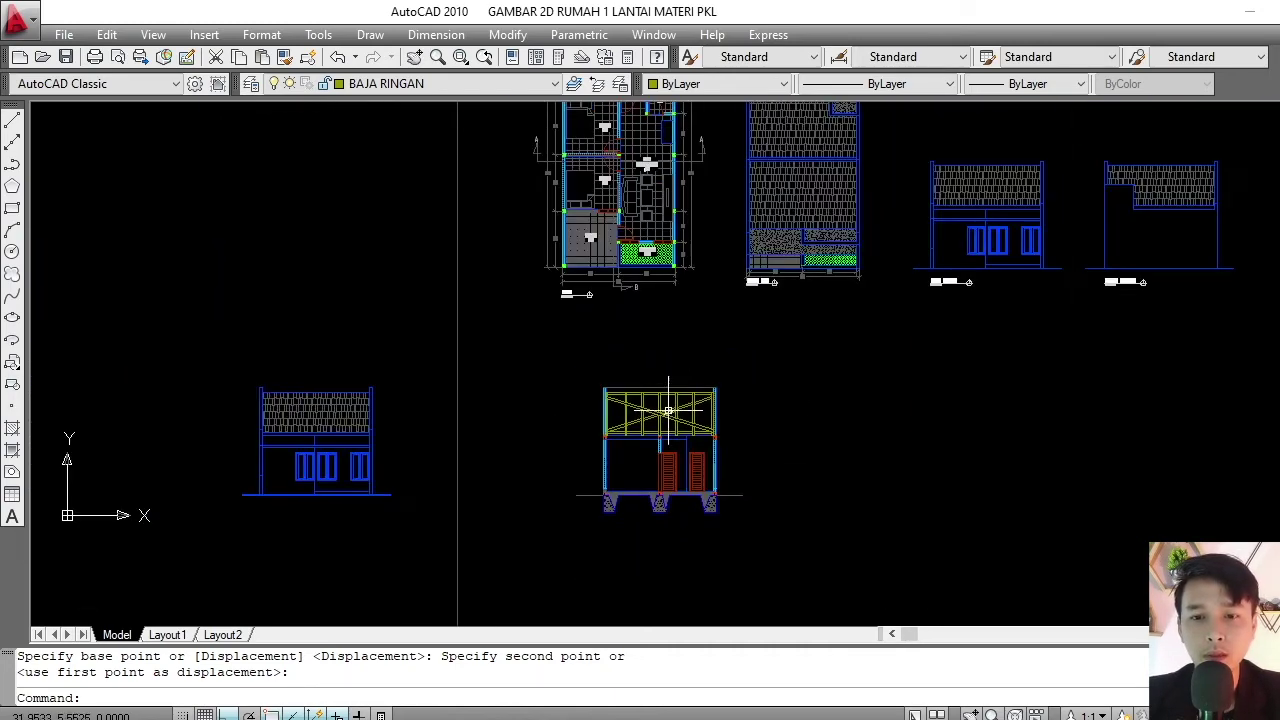
middle_drag(668, 411, 668, 399)
text(pl)
key(Return)
scroll(692, 378, up, 3)
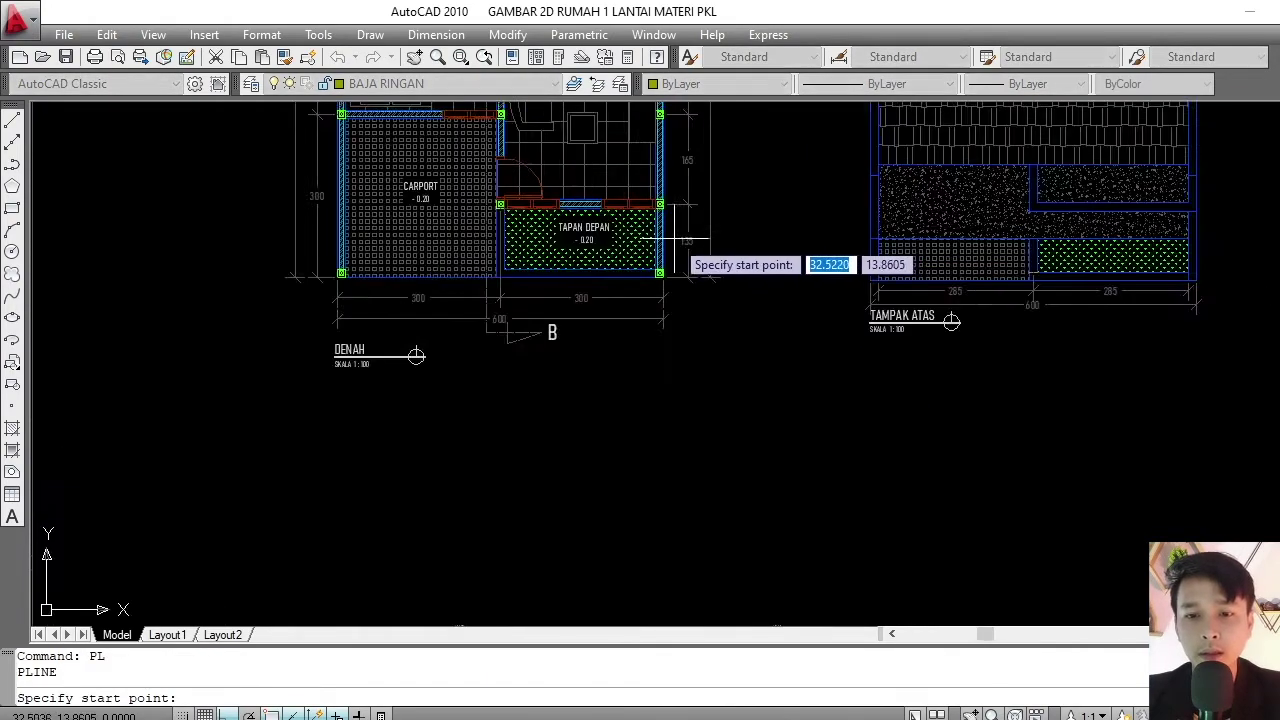
scroll(680, 255, up, 3)
click(628, 343)
scroll(660, 187, down, 5)
click(700, 440)
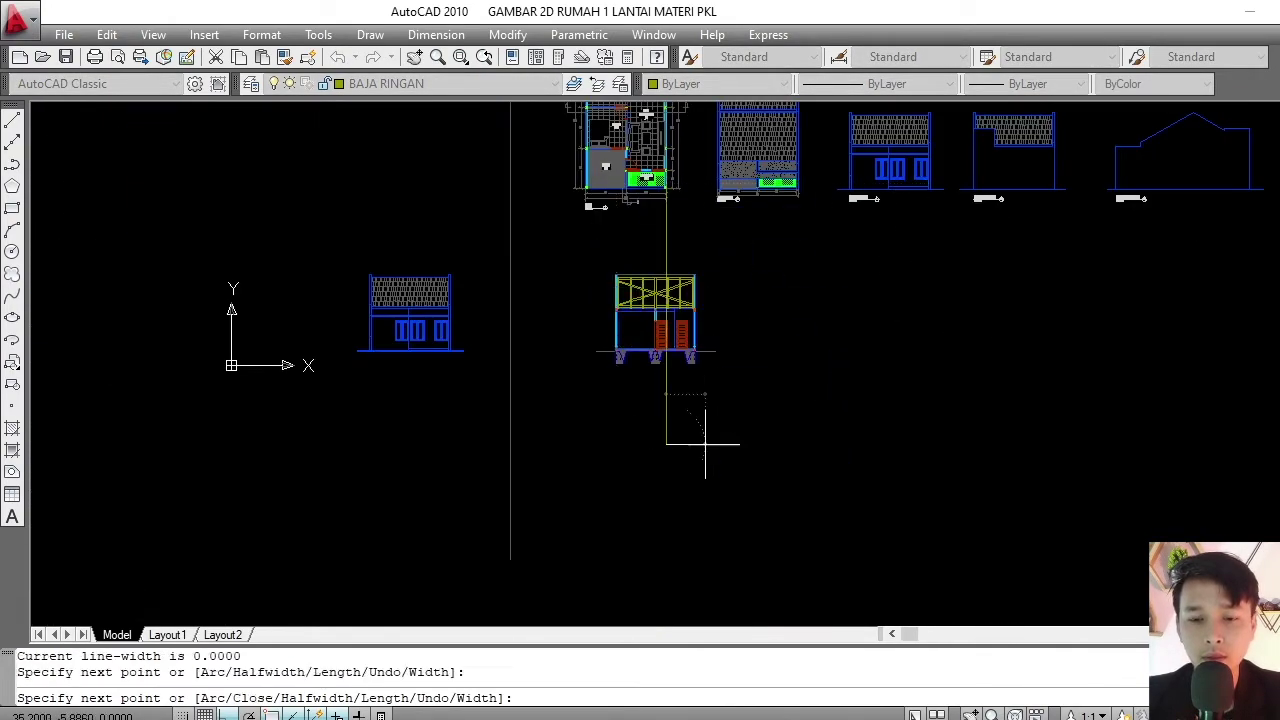
key(Return)
- Window-select the house section and move it onto the guide line
click(559, 245)
click(790, 397)
scroll(686, 290, up, 3)
text(m)
key(Return)
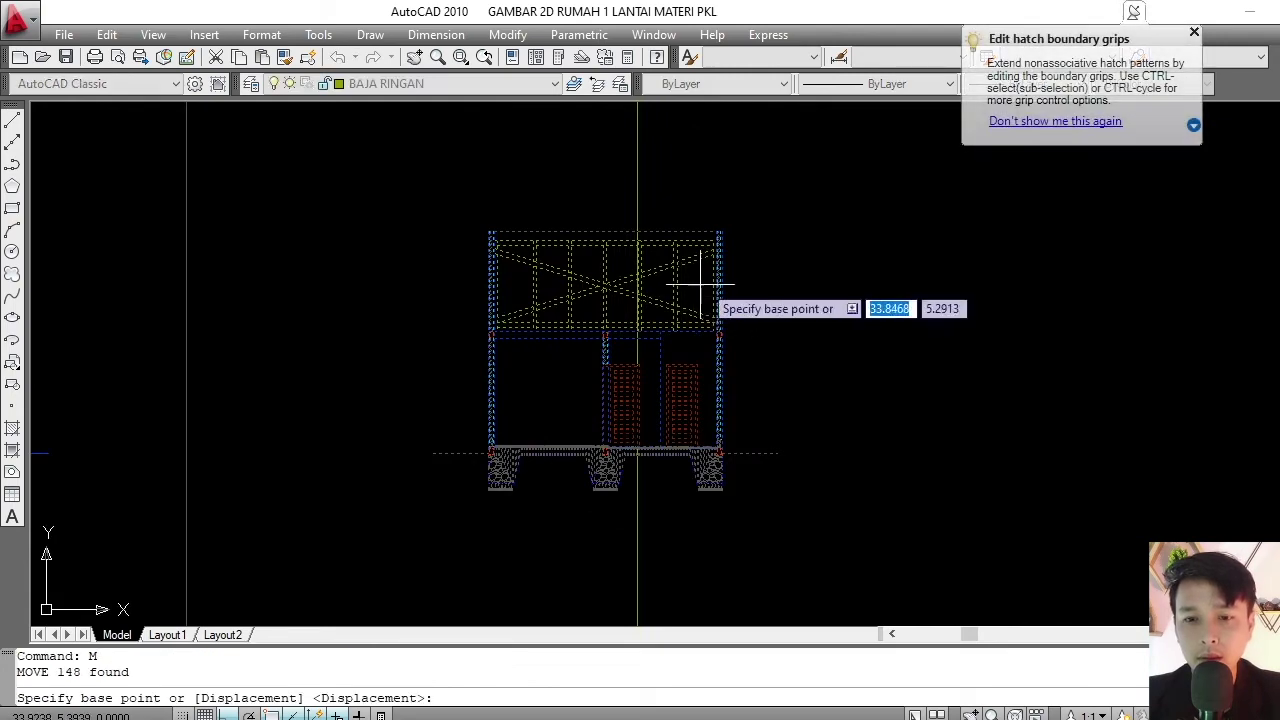
scroll(715, 280, up, 3)
click(715, 254)
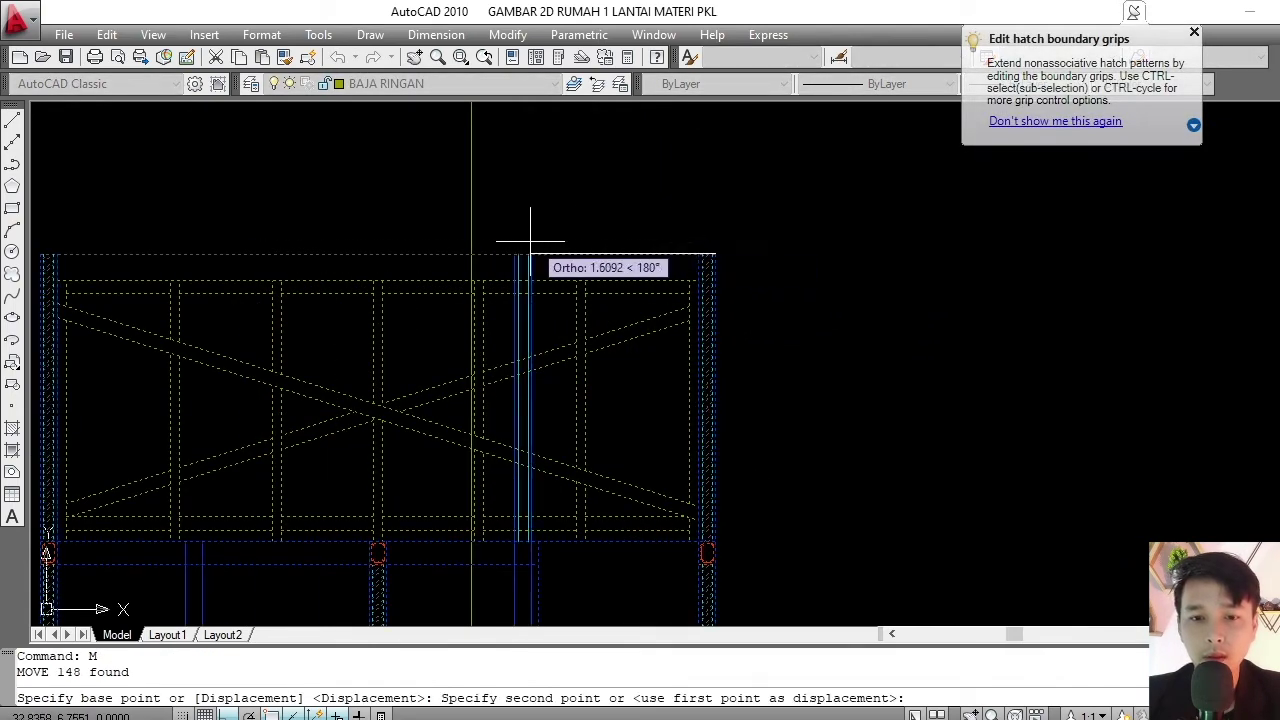
click(471, 254)
scroll(646, 374, down, 5)
- Erase the temporary vertical guide line
click(640, 322)
text(E)
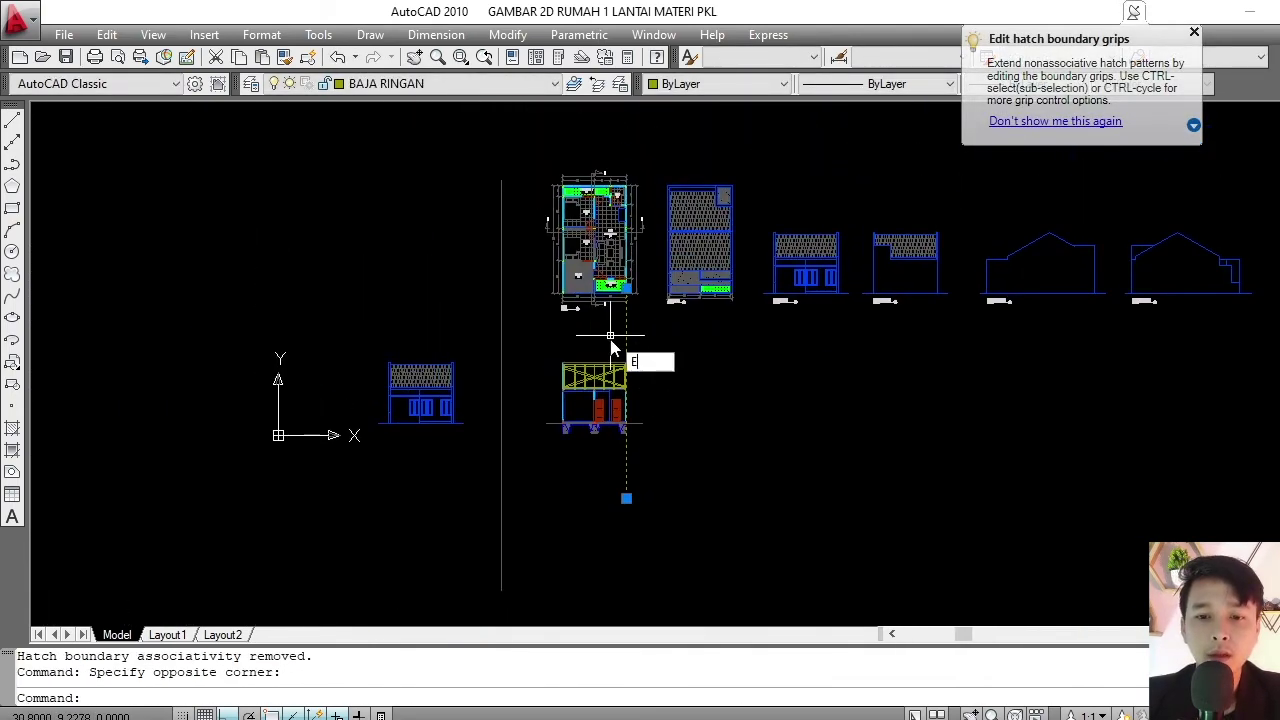
click(609, 337)
text(e)
key(Return)
scroll(637, 328, up, 5)
scroll(620, 400, up, 5)
- Clear the door selection and check the layer list without changing anything
middle_drag(611, 364, 603, 340)
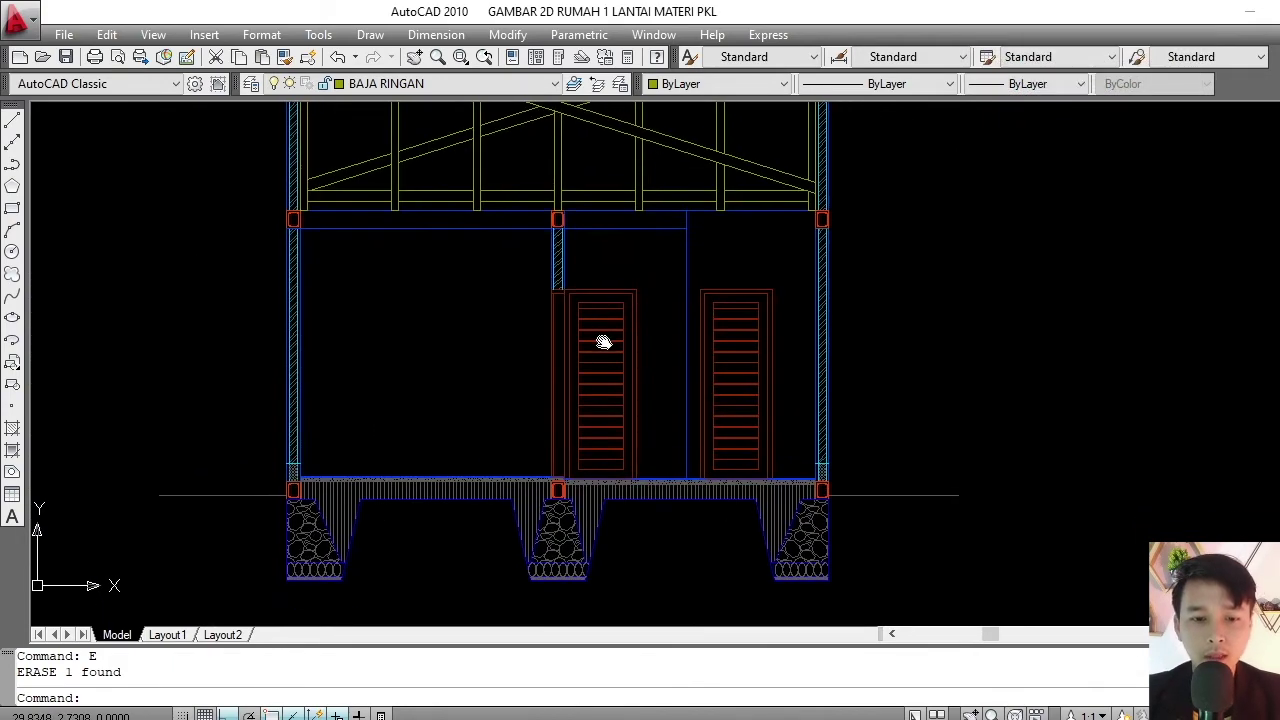
click(606, 341)
key(Escape)
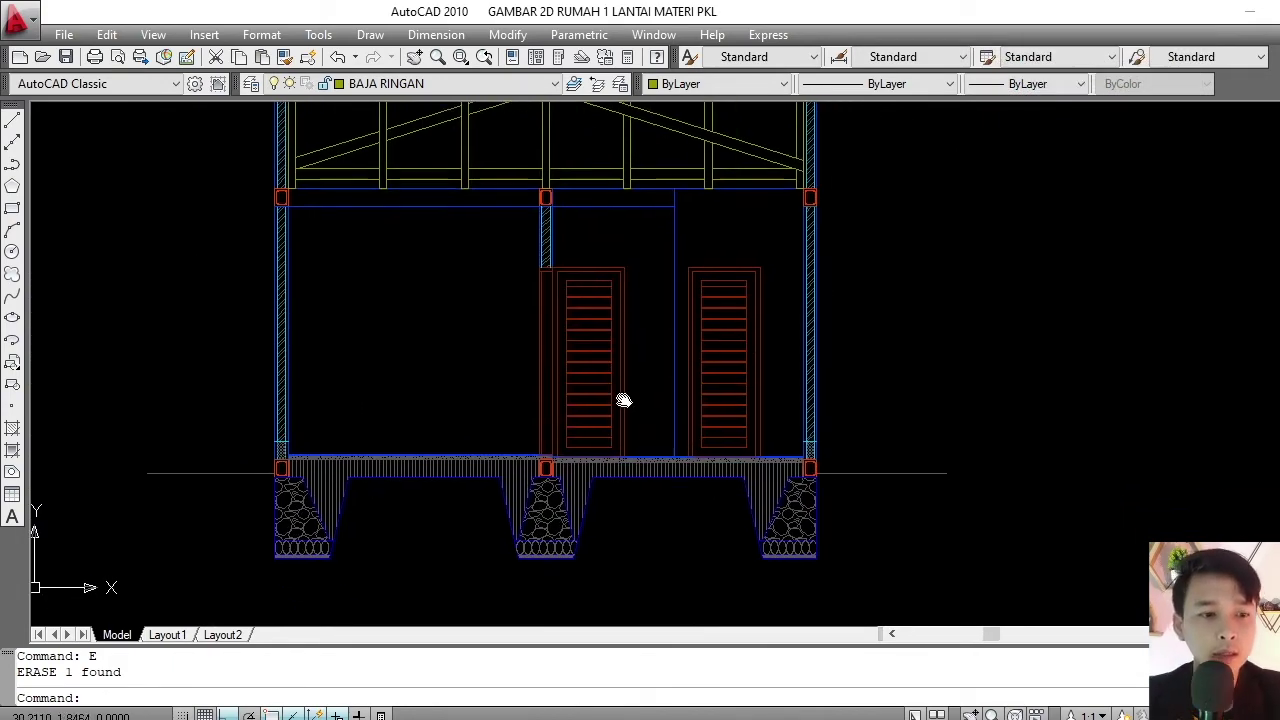
scroll(623, 400, down, 2)
key(Escape)
key(Escape)
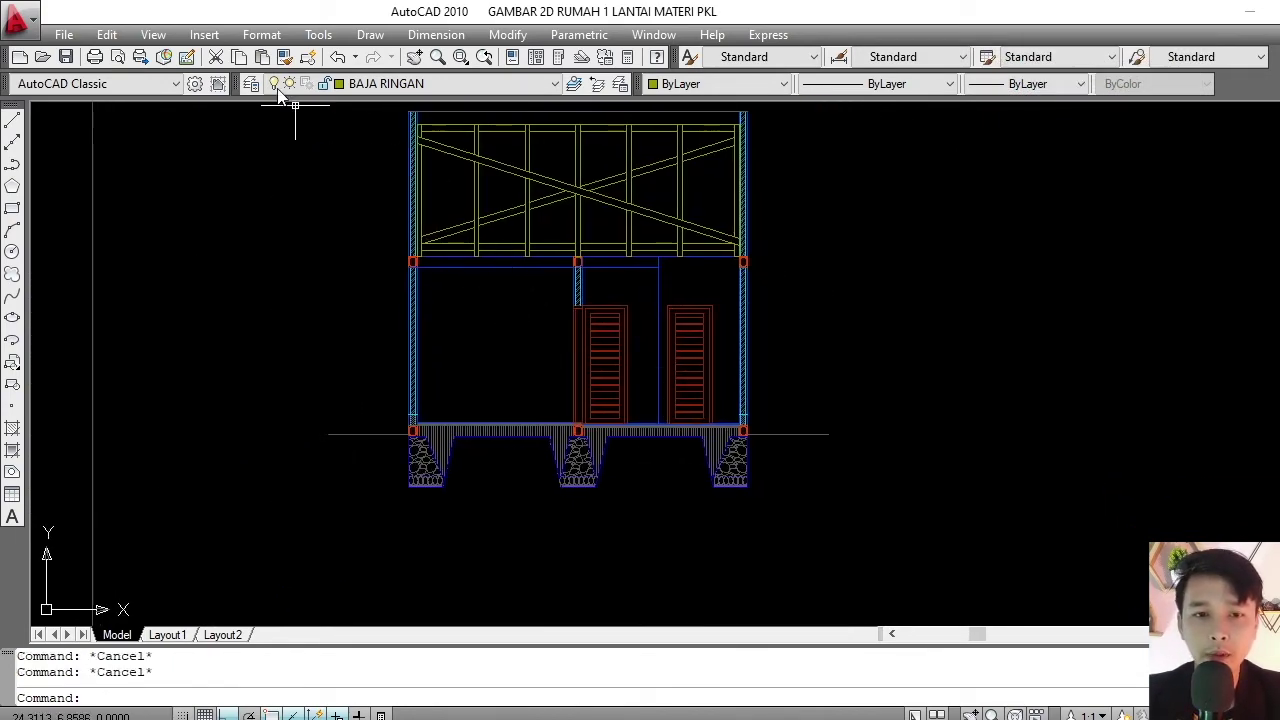
click(405, 85)
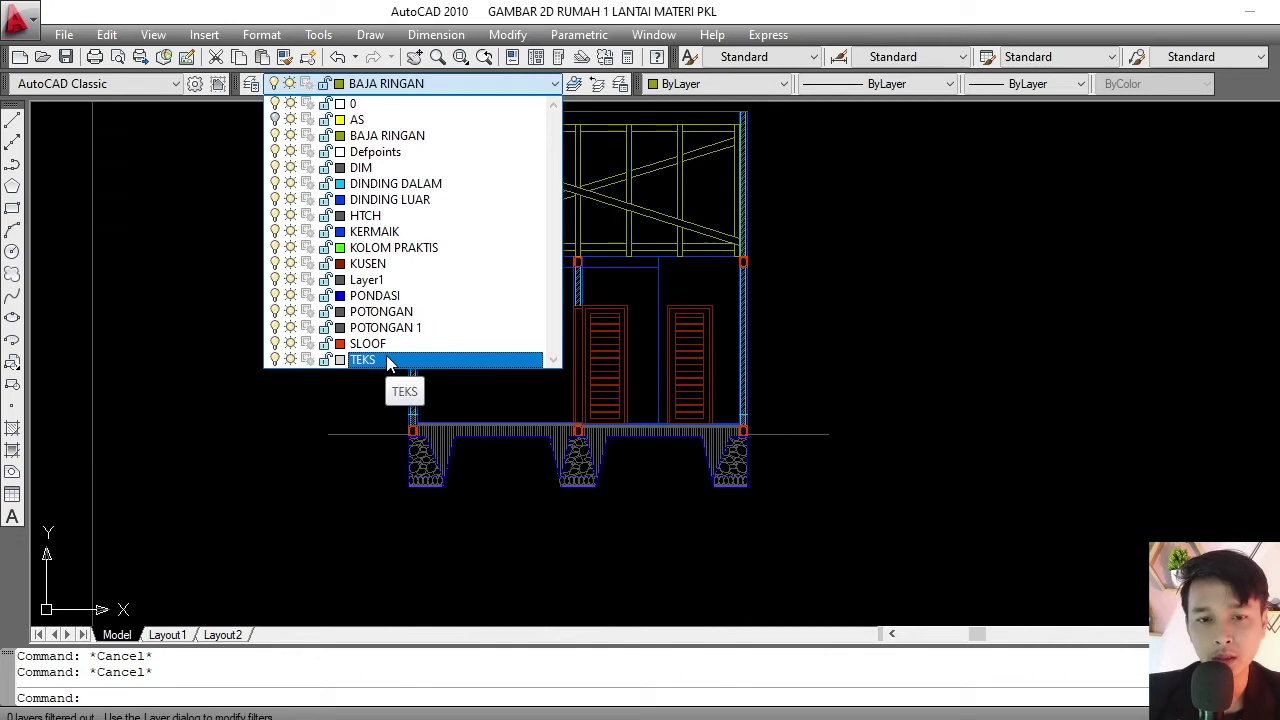
key(Escape)
- Create a new KETERANGAN layer with grey colour 251 in the layer manager
click(251, 83)
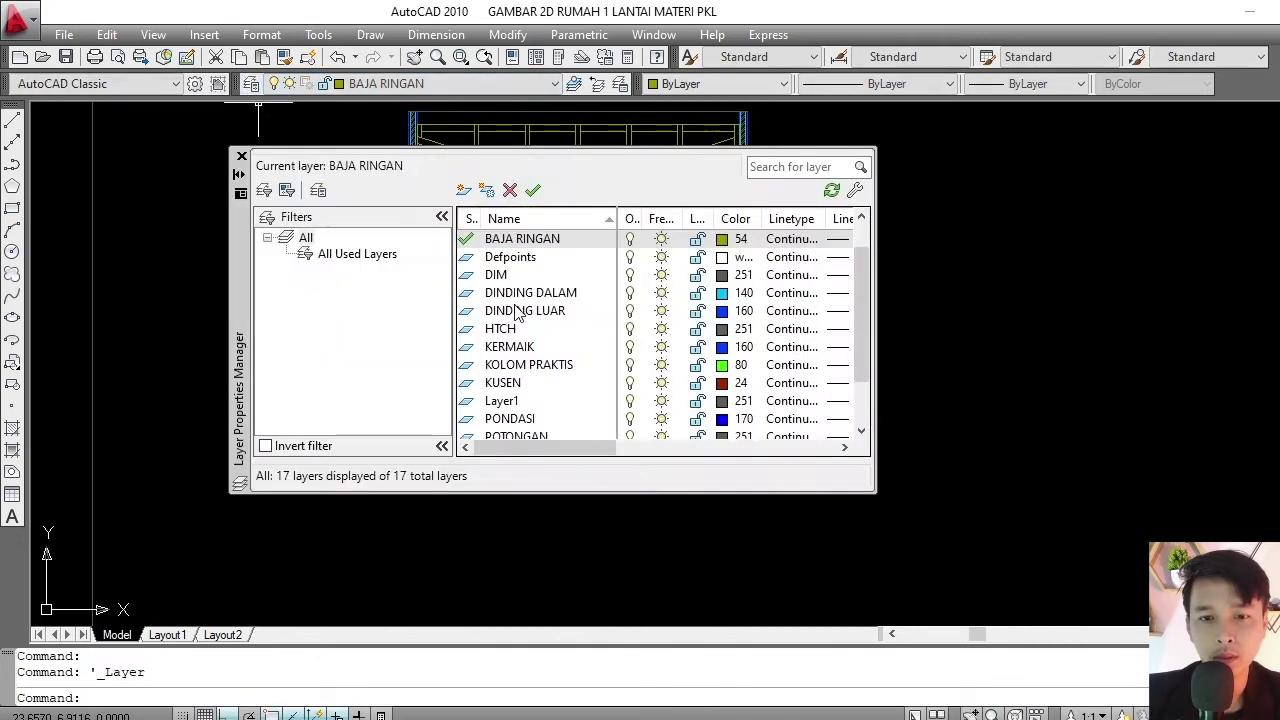
click(464, 190)
text(KETERANGAN)
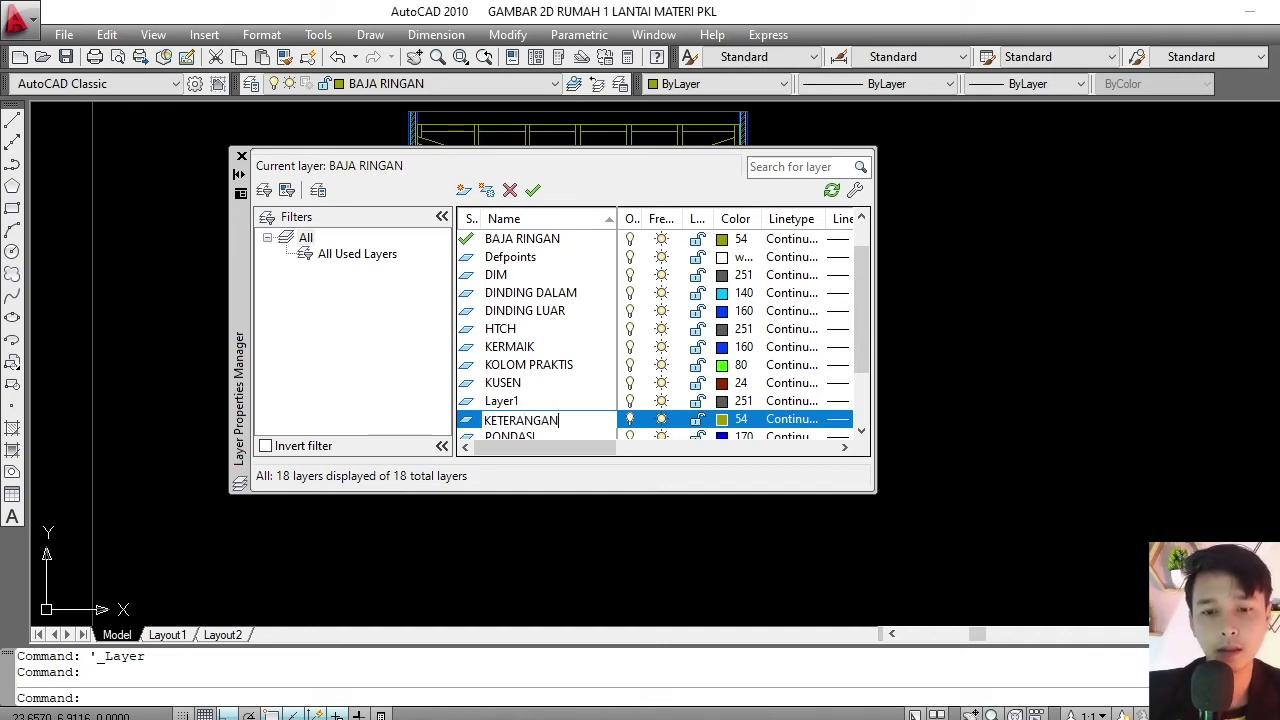
click(728, 419)
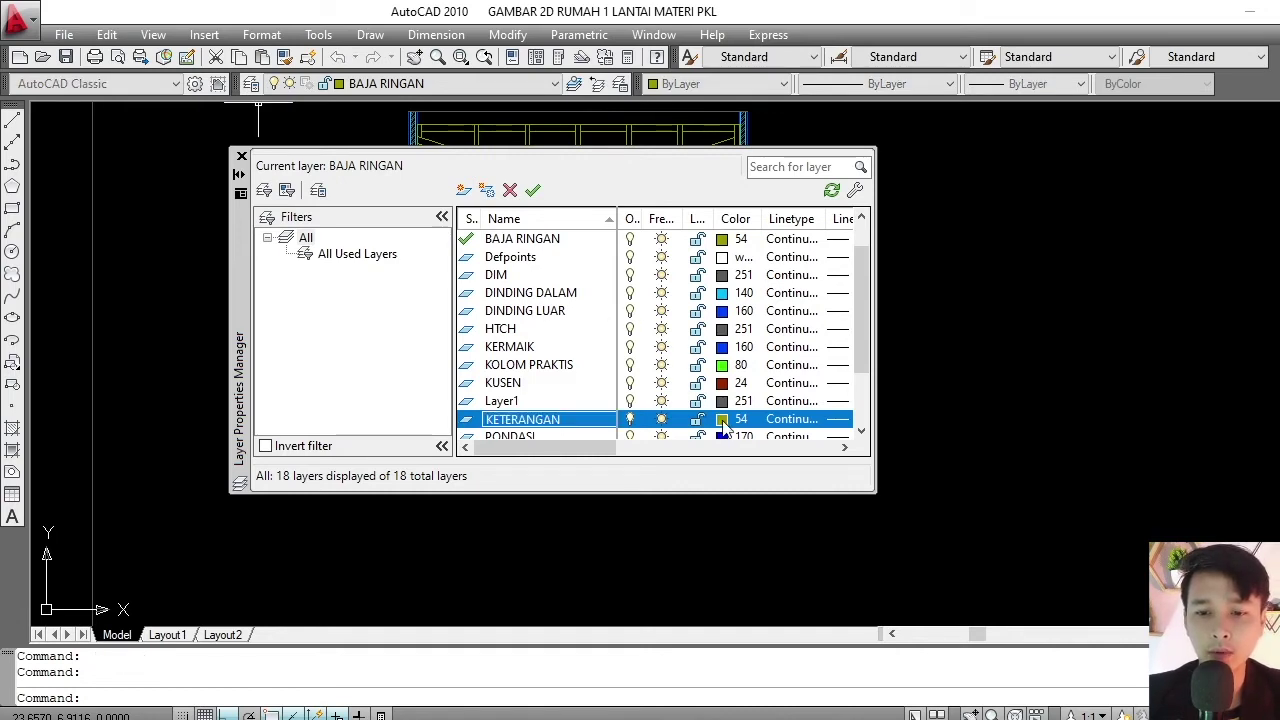
click(541, 453)
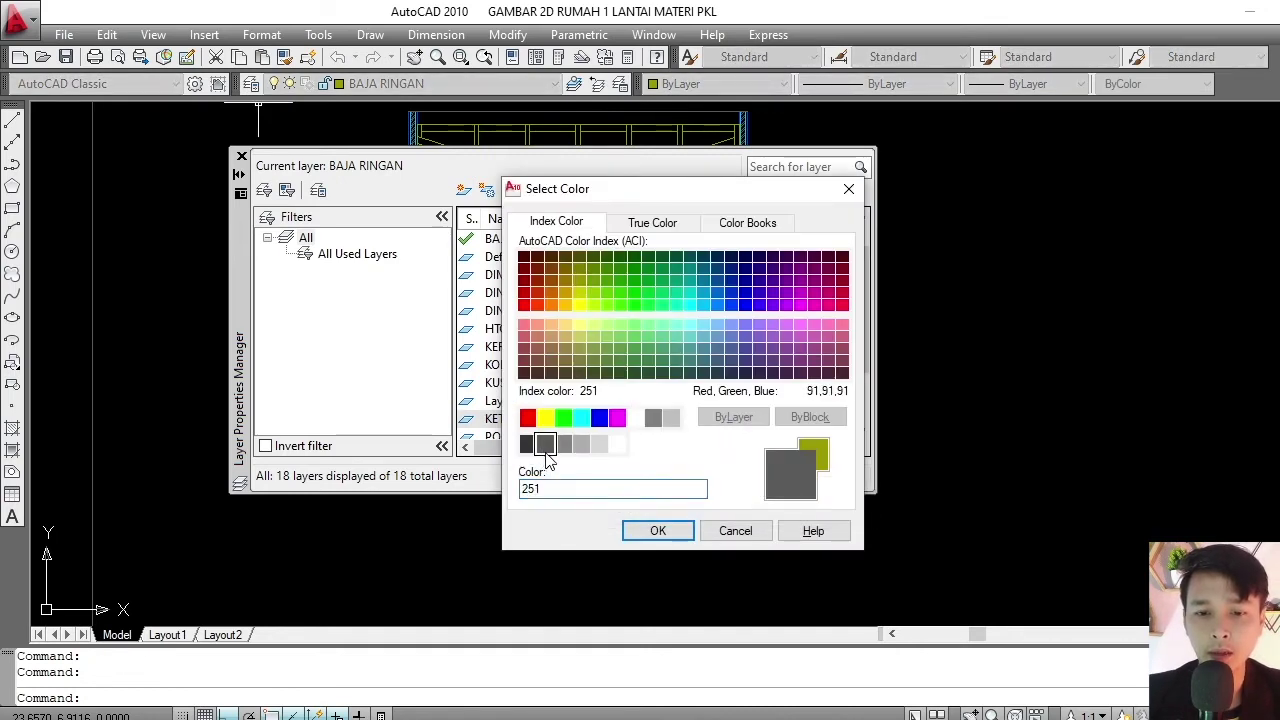
click(657, 530)
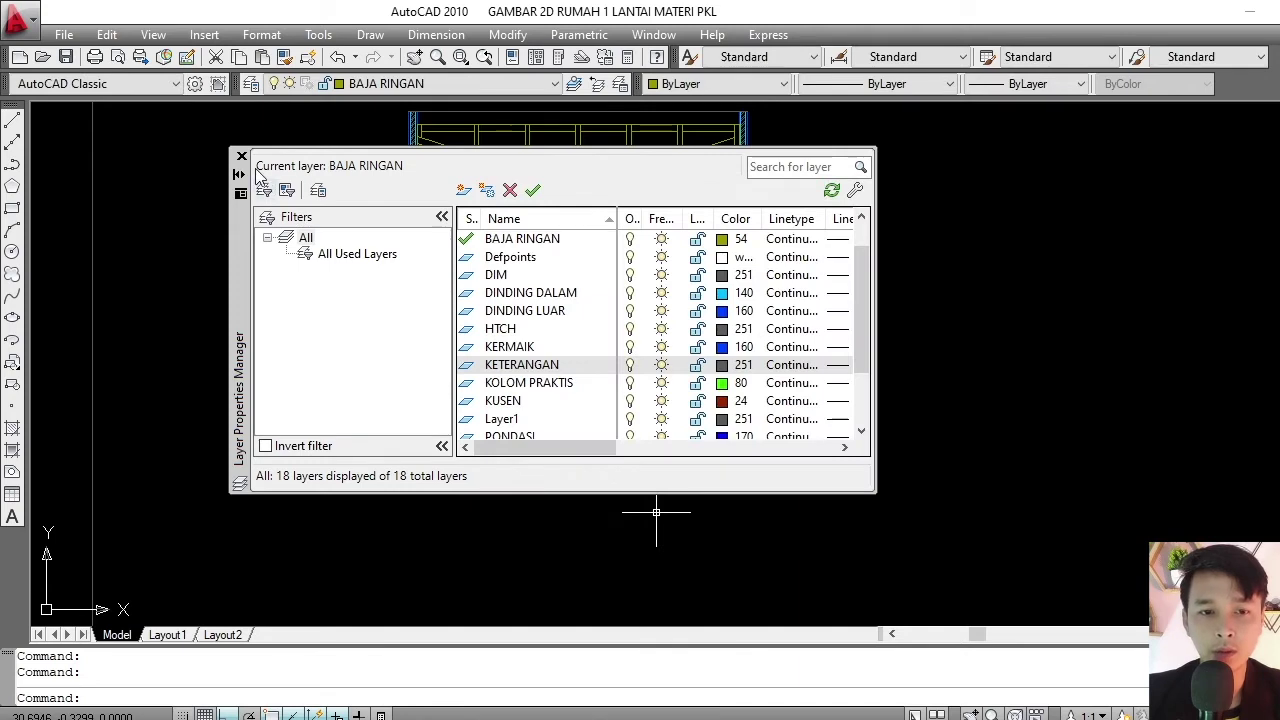
click(241, 158)
middle_drag(720, 377, 708, 349)
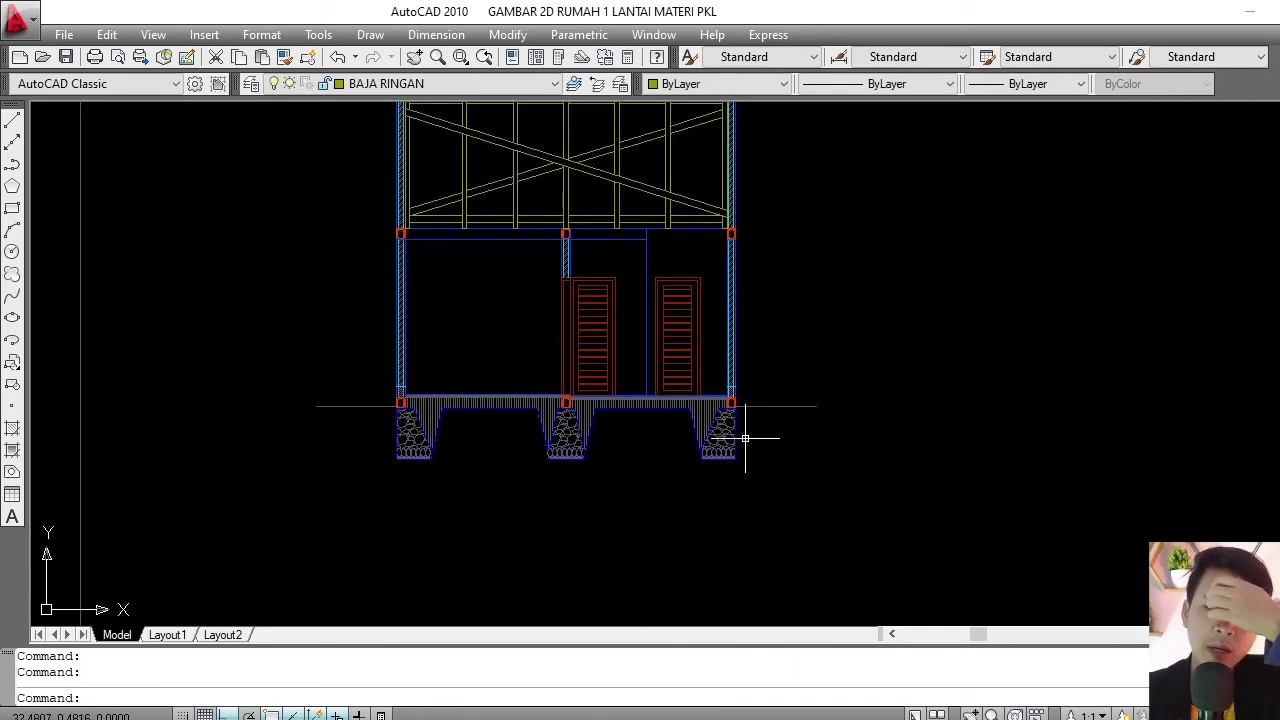
- Abandon a first leader attempt and make KETERANGAN the current layer
scroll(742, 437, up, 4)
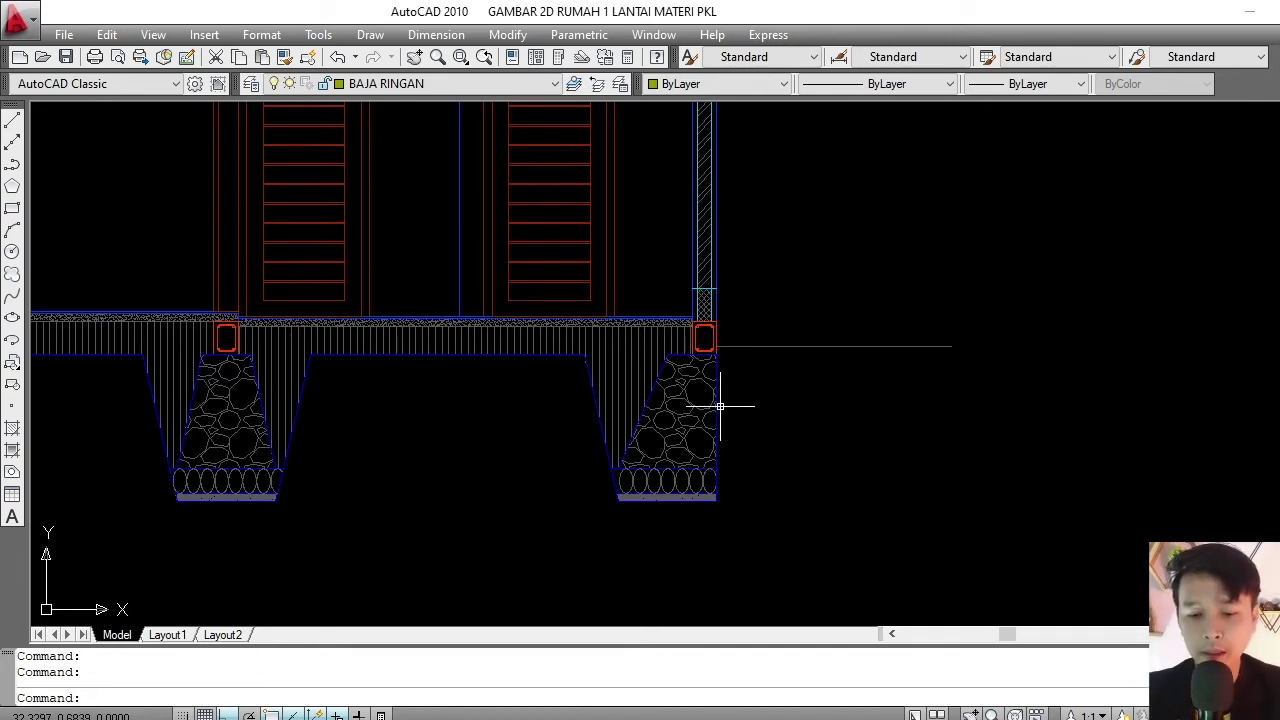
text(LE)
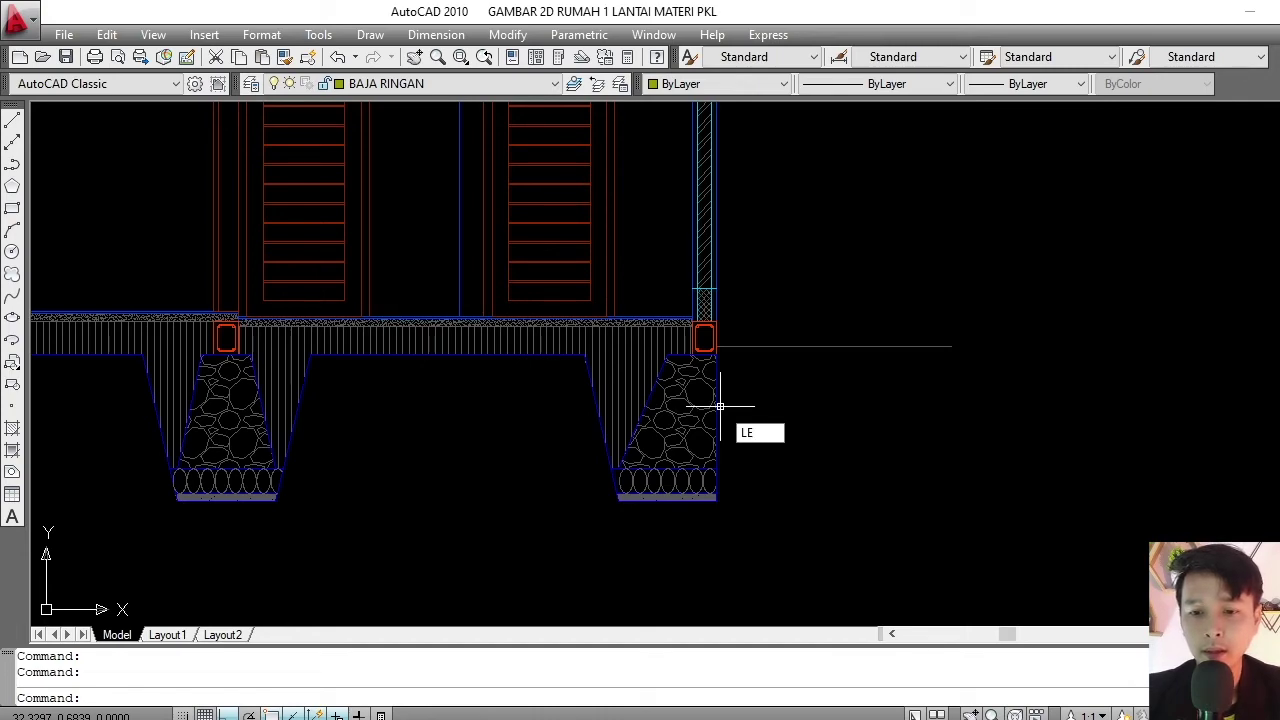
key(Return)
scroll(742, 489, up, 2)
scroll(685, 515, up, 2)
scroll(556, 494, up, 2)
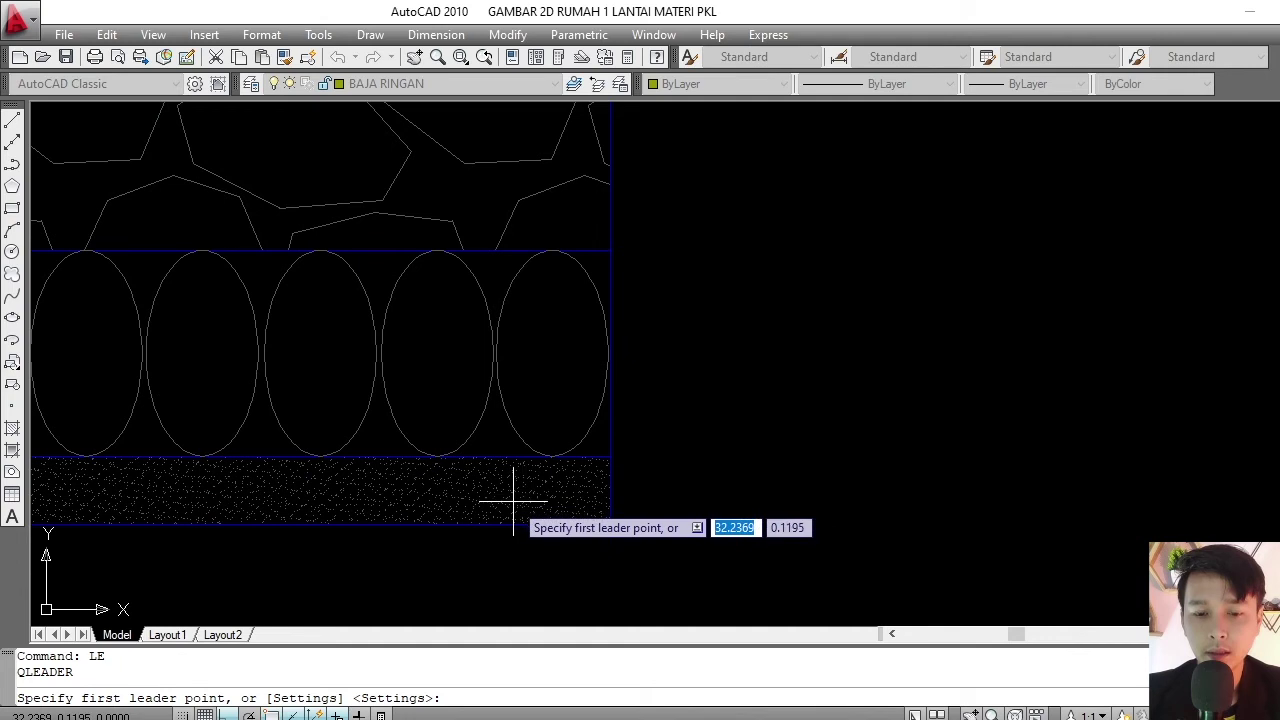
click(513, 500)
scroll(608, 385, down, 2)
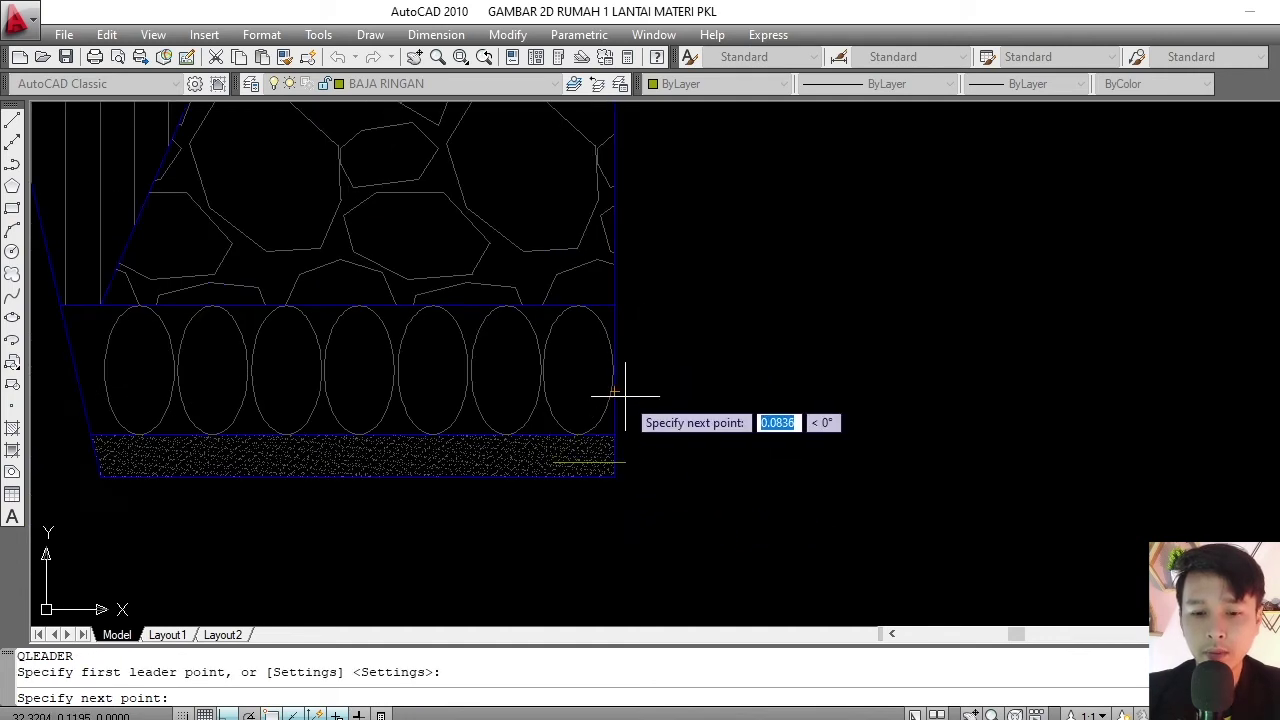
key(Escape)
key(Escape)
scroll(480, 180, down, 3)
click(450, 84)
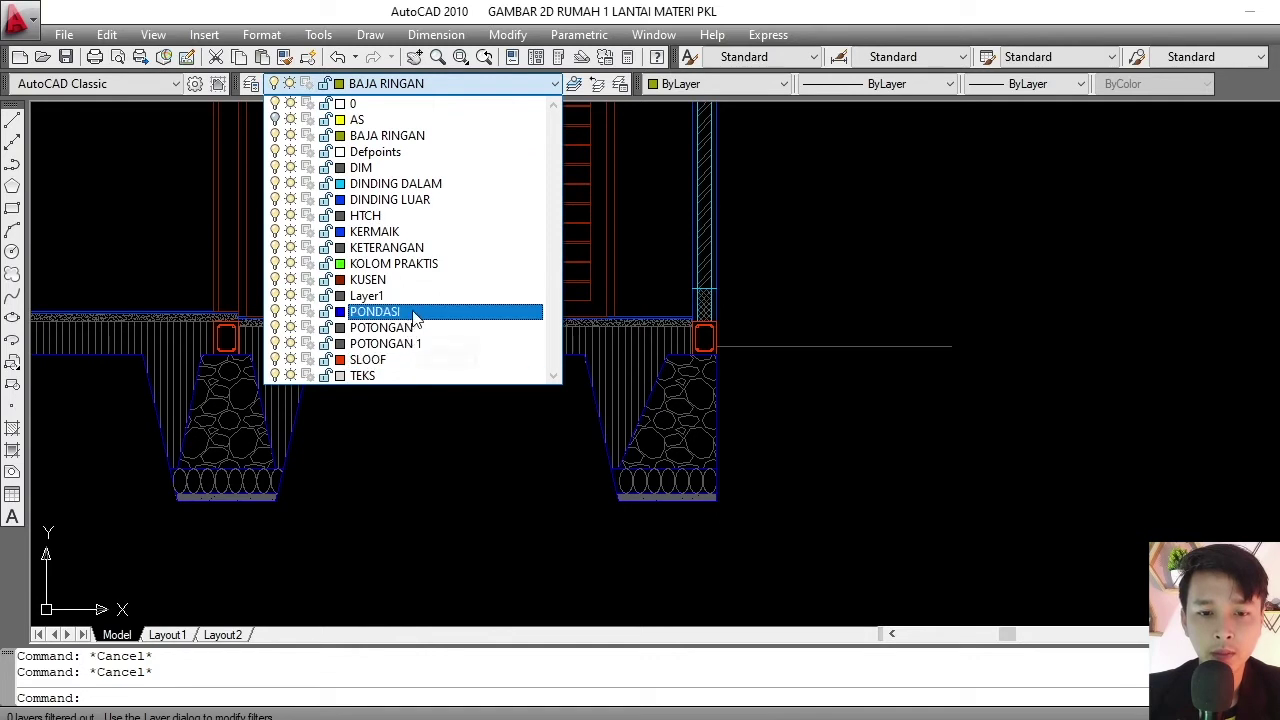
click(415, 246)
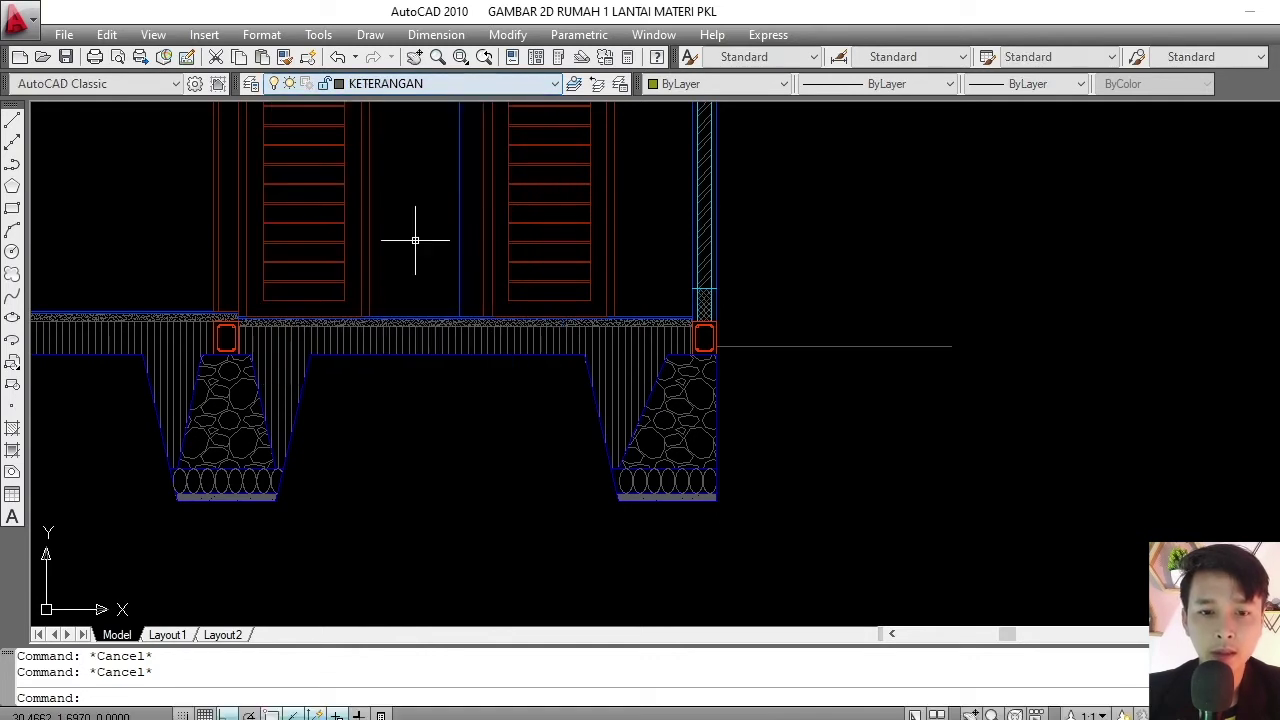
- Draw a leader from the right footing's bottom to a bend, then a horizontal shoulder
text(PL)
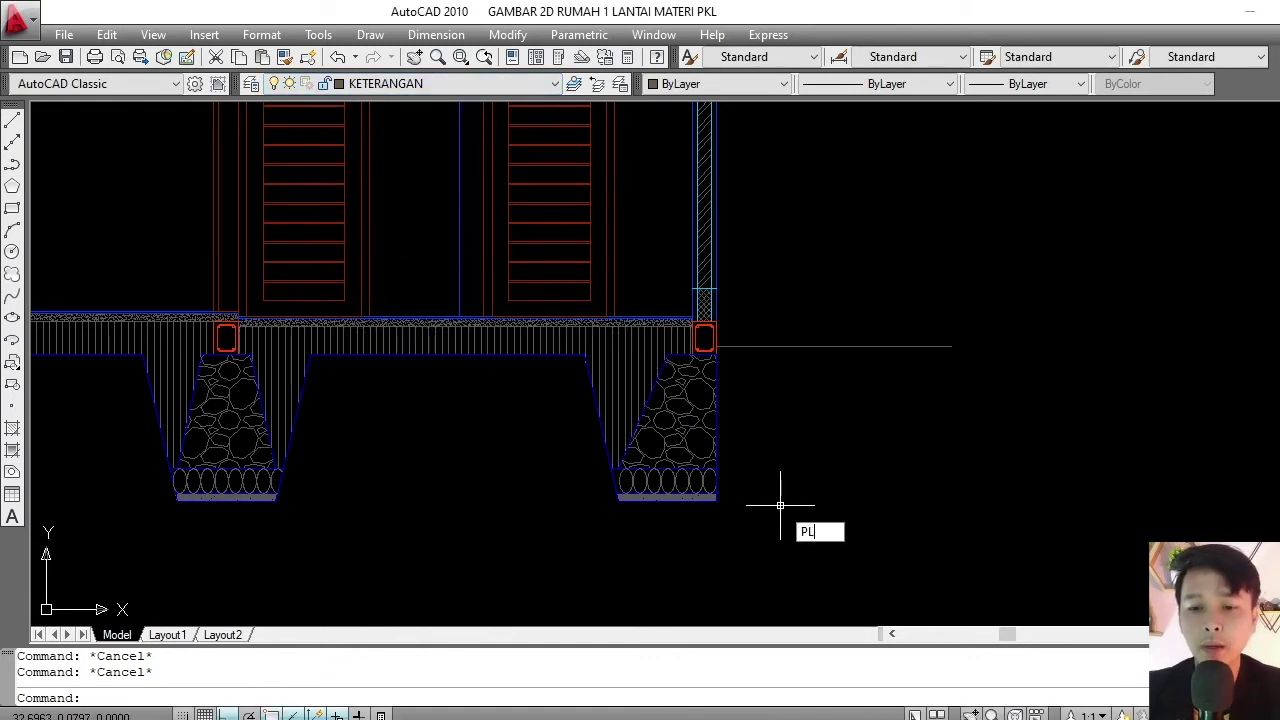
text(L)
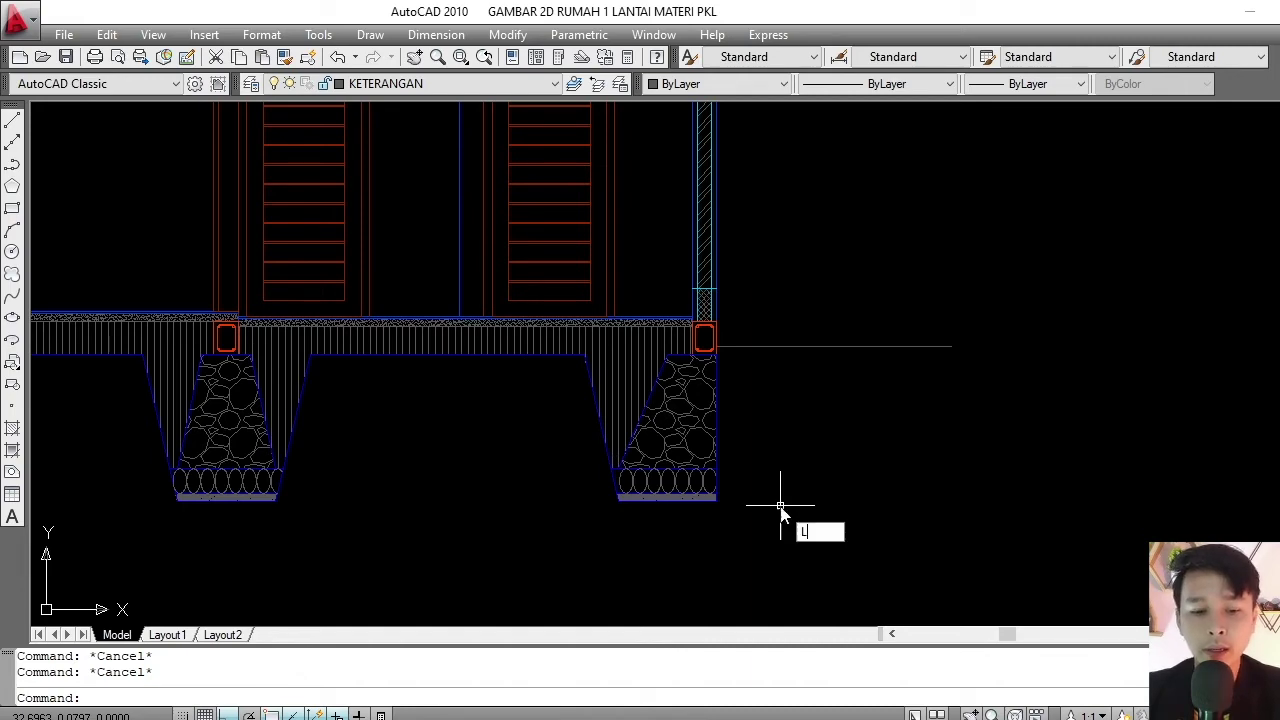
key(Return)
scroll(700, 505, up, 3)
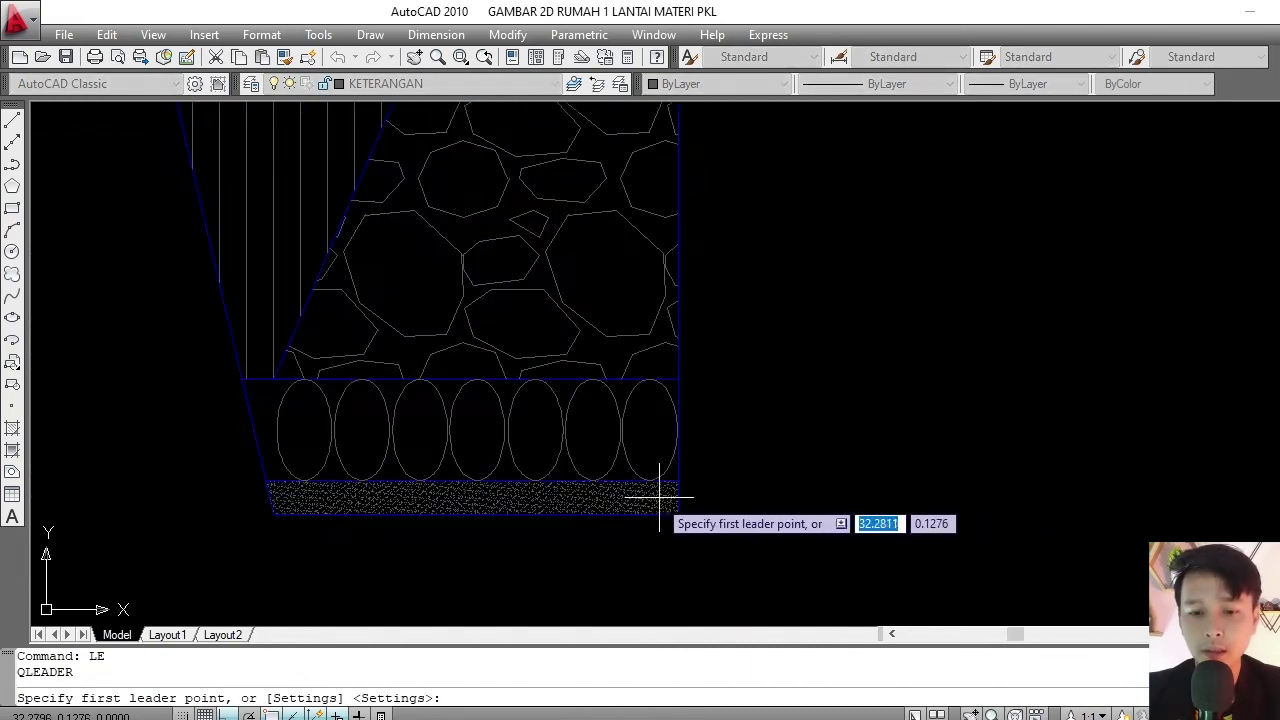
scroll(645, 506, up, 2)
click(636, 505)
scroll(640, 500, down, 3)
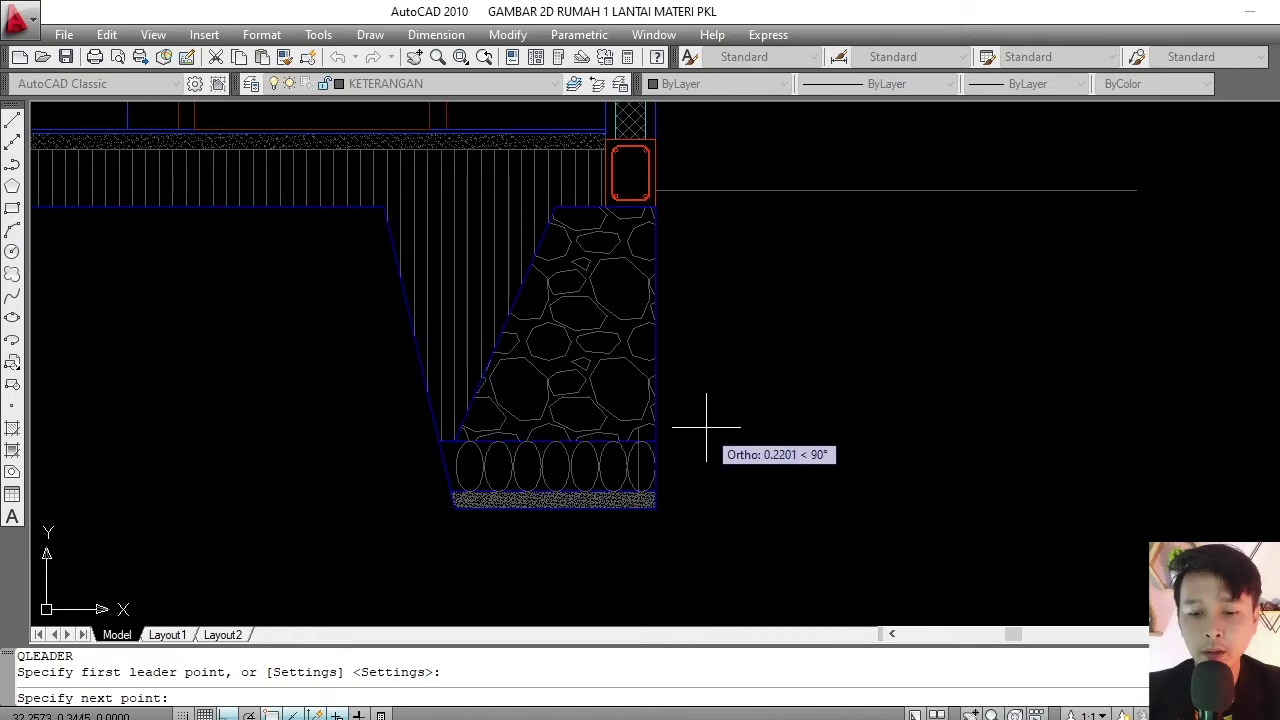
key(F8)
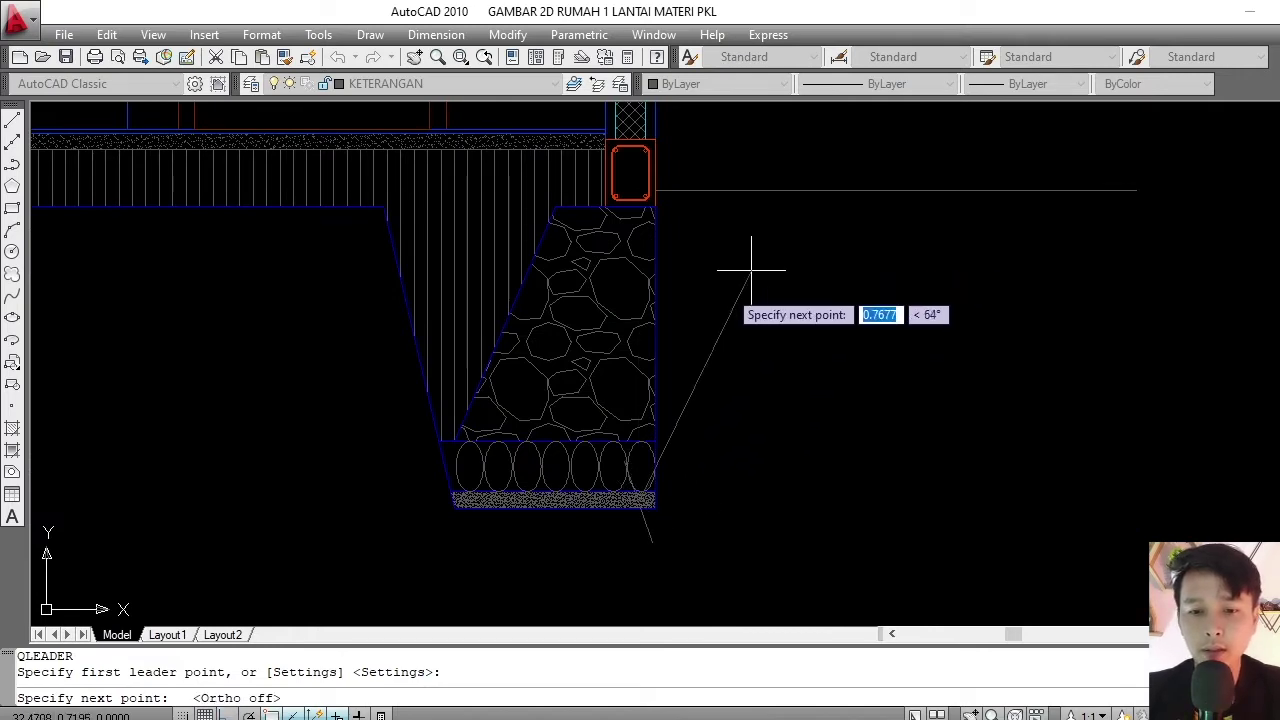
scroll(736, 318, down, 3)
scroll(677, 355, up, 2)
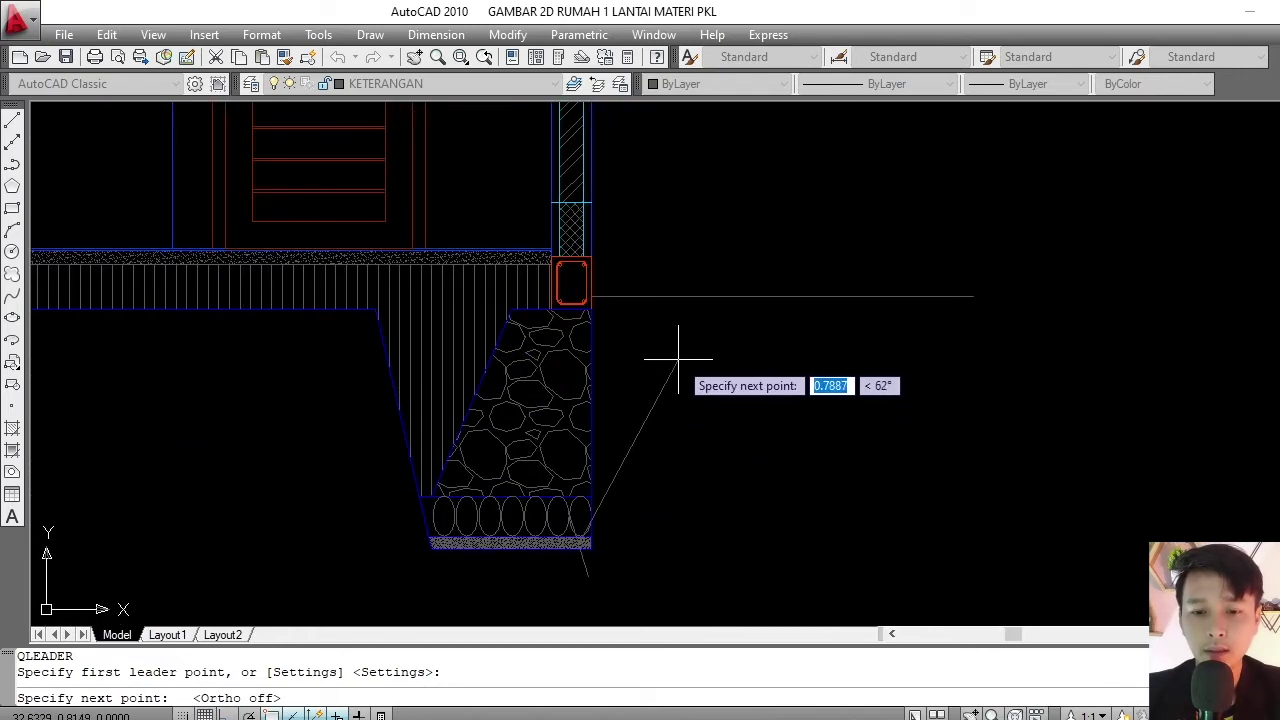
click(660, 405)
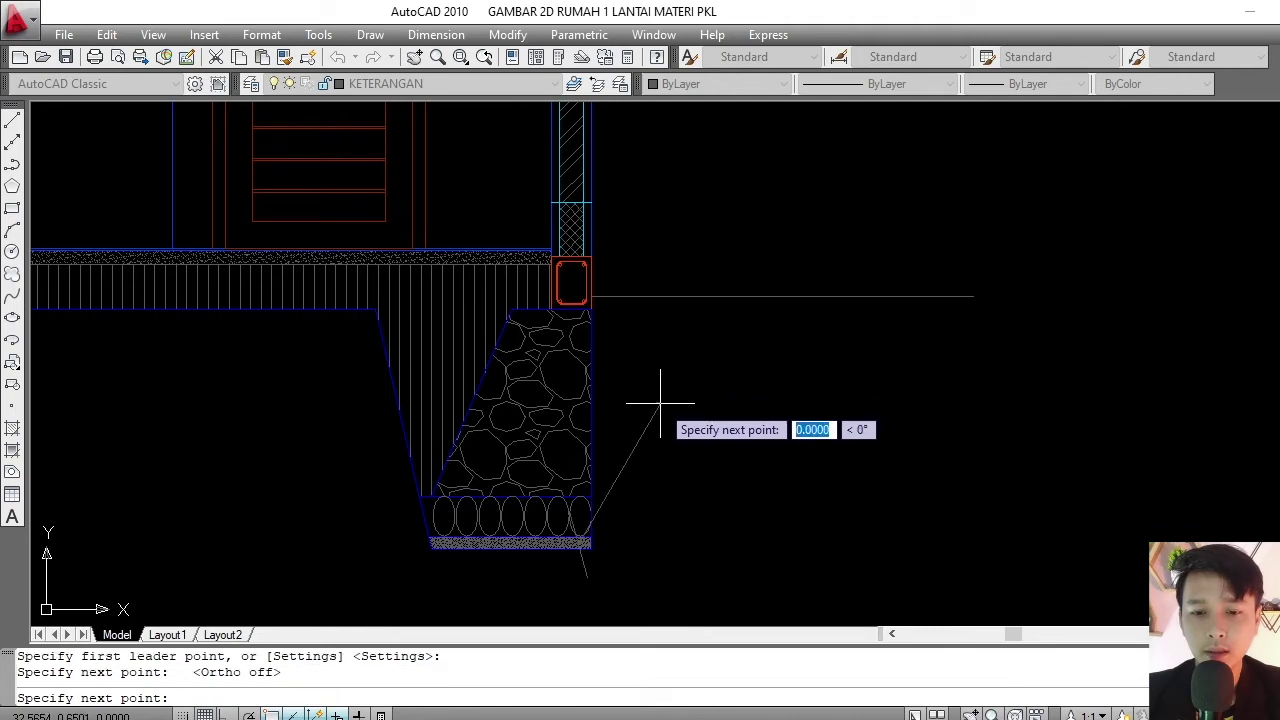
key(F8)
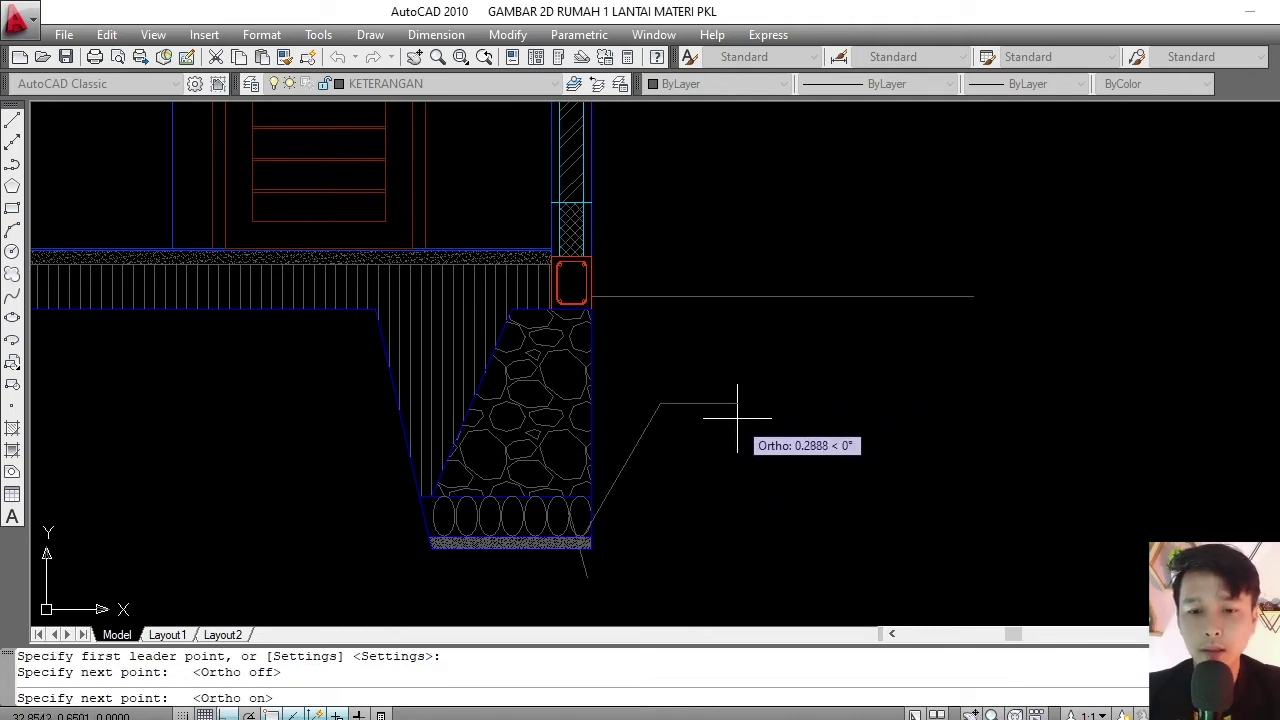
click(728, 405)
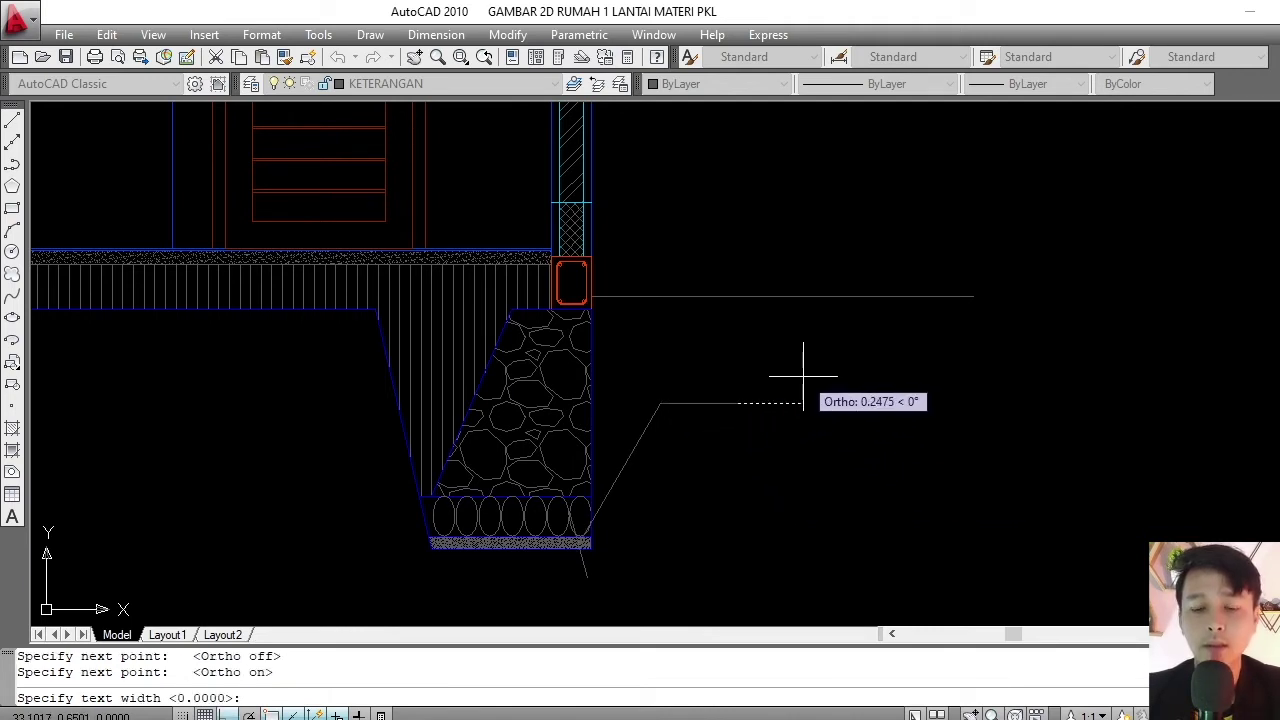
- Label the leader 'PASIR URUG' with the default text width
key(Return)
scroll(740, 405, down, 3)
scroll(760, 390, up, 3)
text(PASIR URUG)
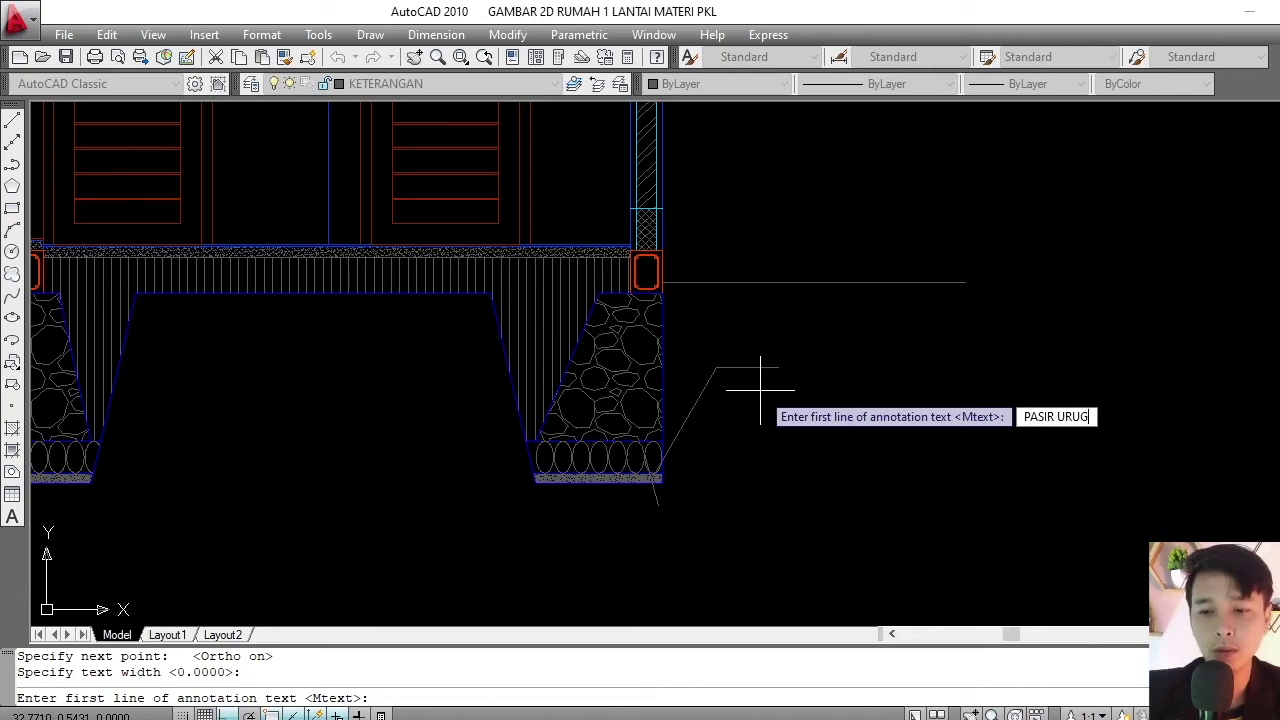
key(Return)
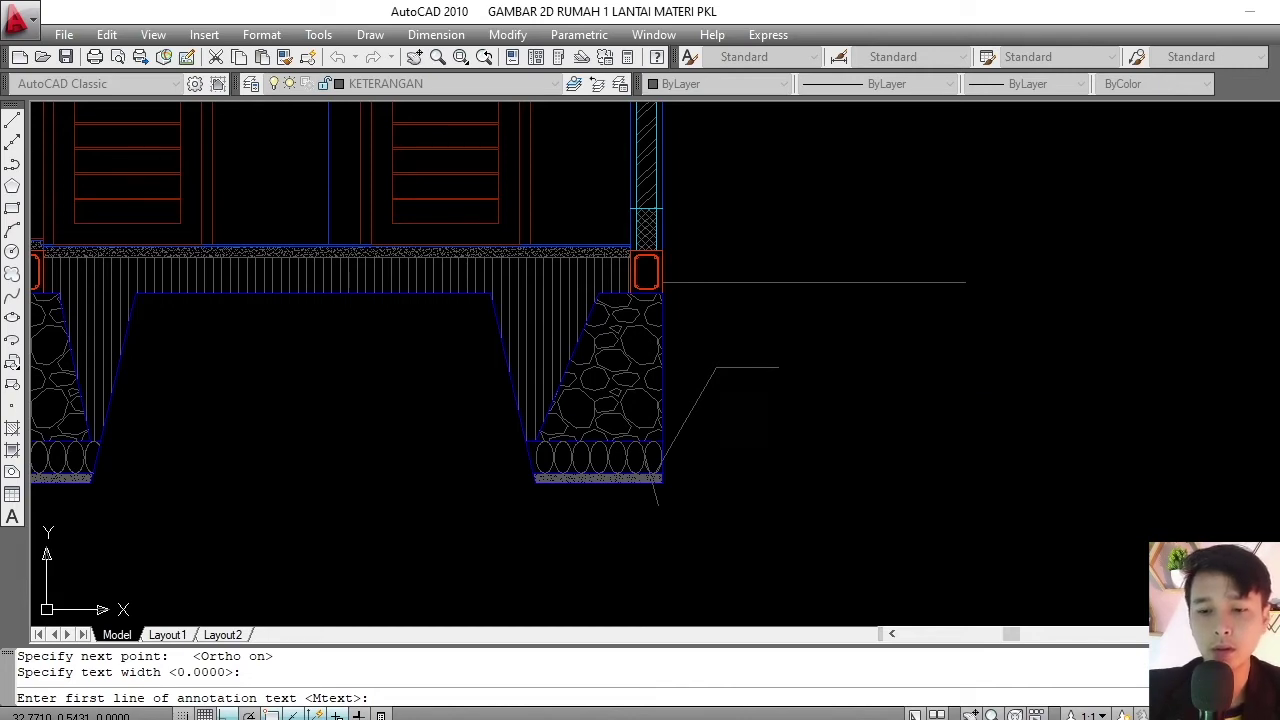
key(Return)
scroll(760, 390, down, 5)
scroll(700, 371, up, 3)
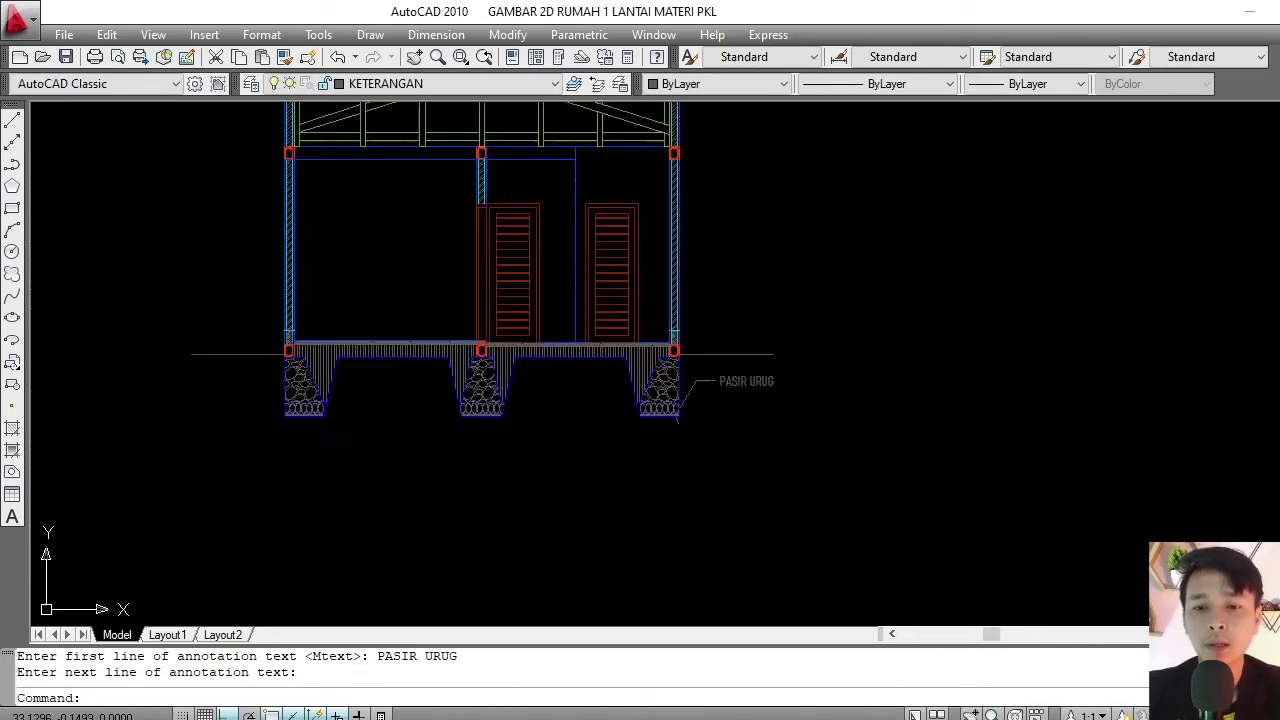
scroll(749, 385, up, 3)
scroll(749, 349, up, 2)
- Check the finished leader by selecting it, then recentre the view on the footing
click(805, 213)
click(560, 416)
key(Escape)
scroll(600, 408, down, 3)
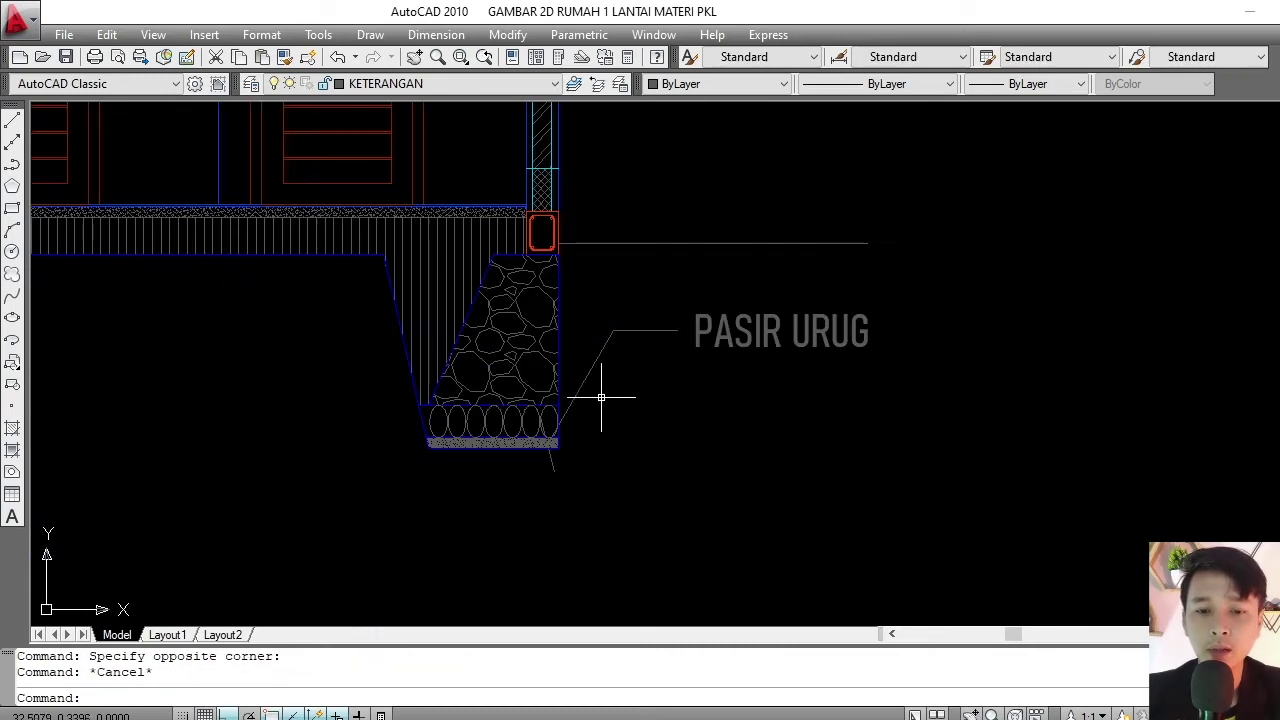
scroll(571, 434, up, 2)
scroll(505, 495, up, 2)
scroll(505, 495, up, 2)
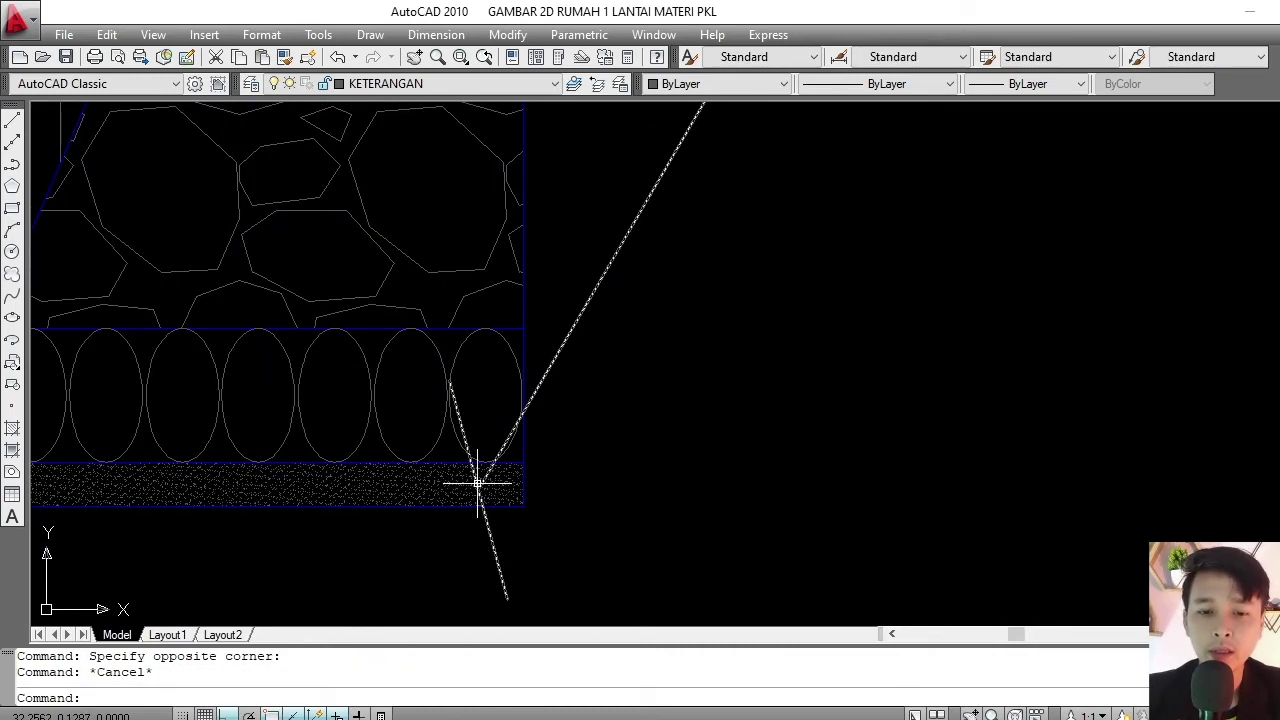
scroll(481, 483, down, 3)
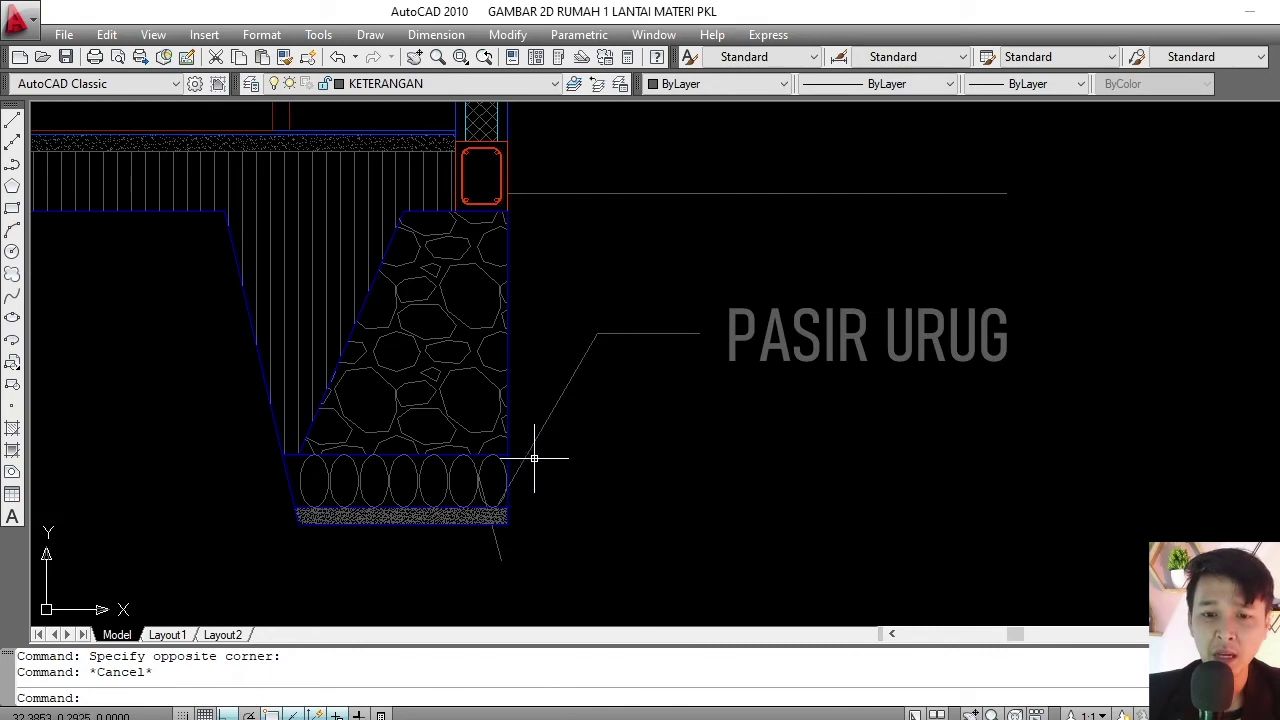
scroll(600, 370, down, 2)
middle_drag(606, 354, 607, 394)
scroll(626, 353, up, 2)
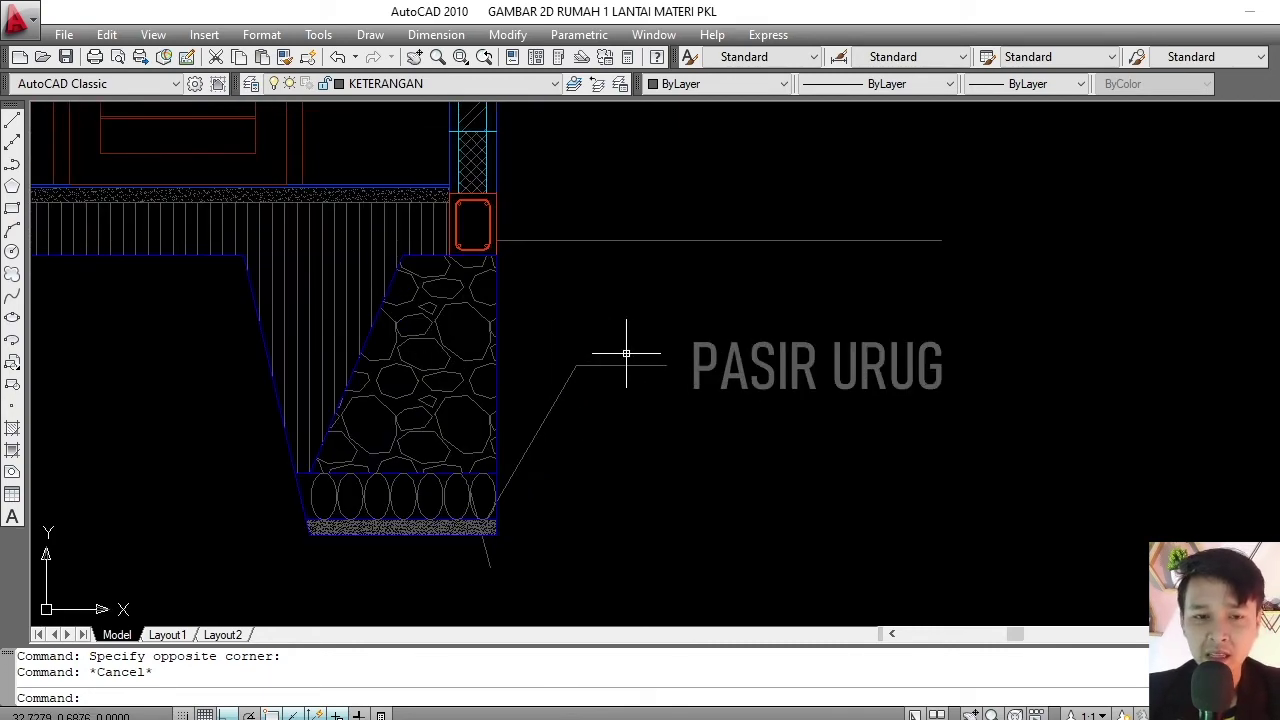
- Set the first, second and leader arrowheads of the Standard dimension style to Dot small
click(436, 35)
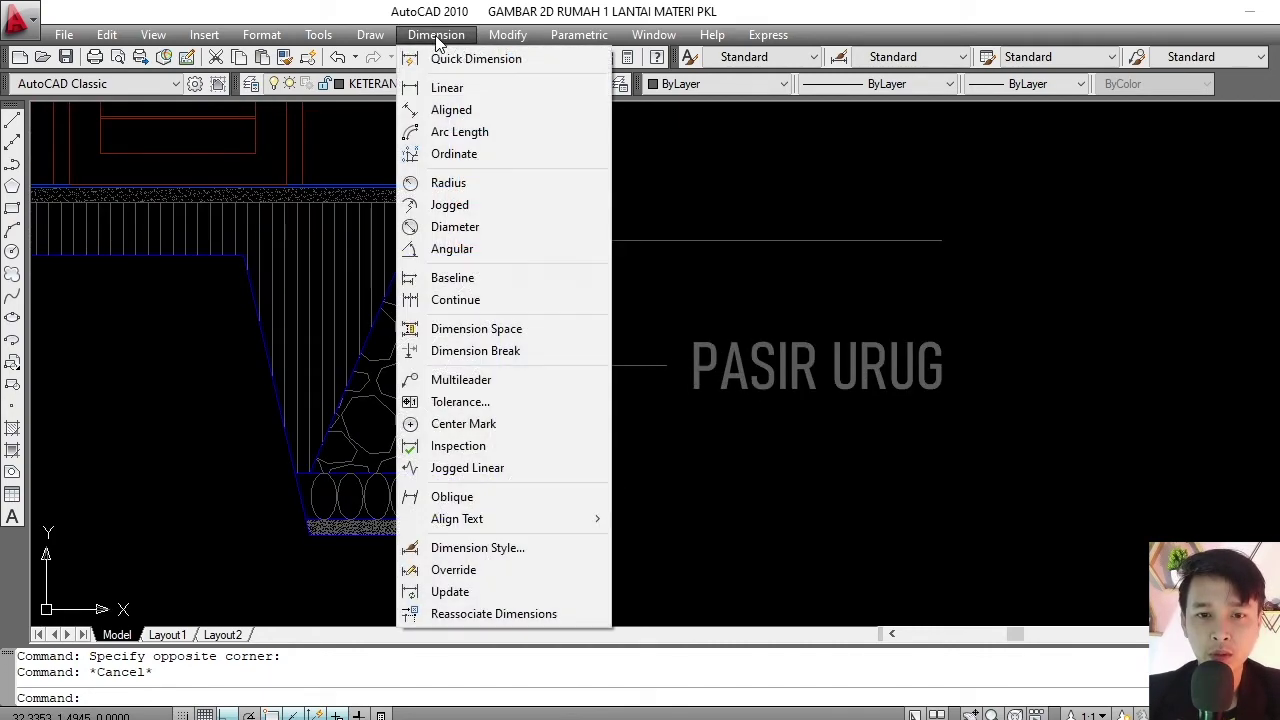
click(502, 552)
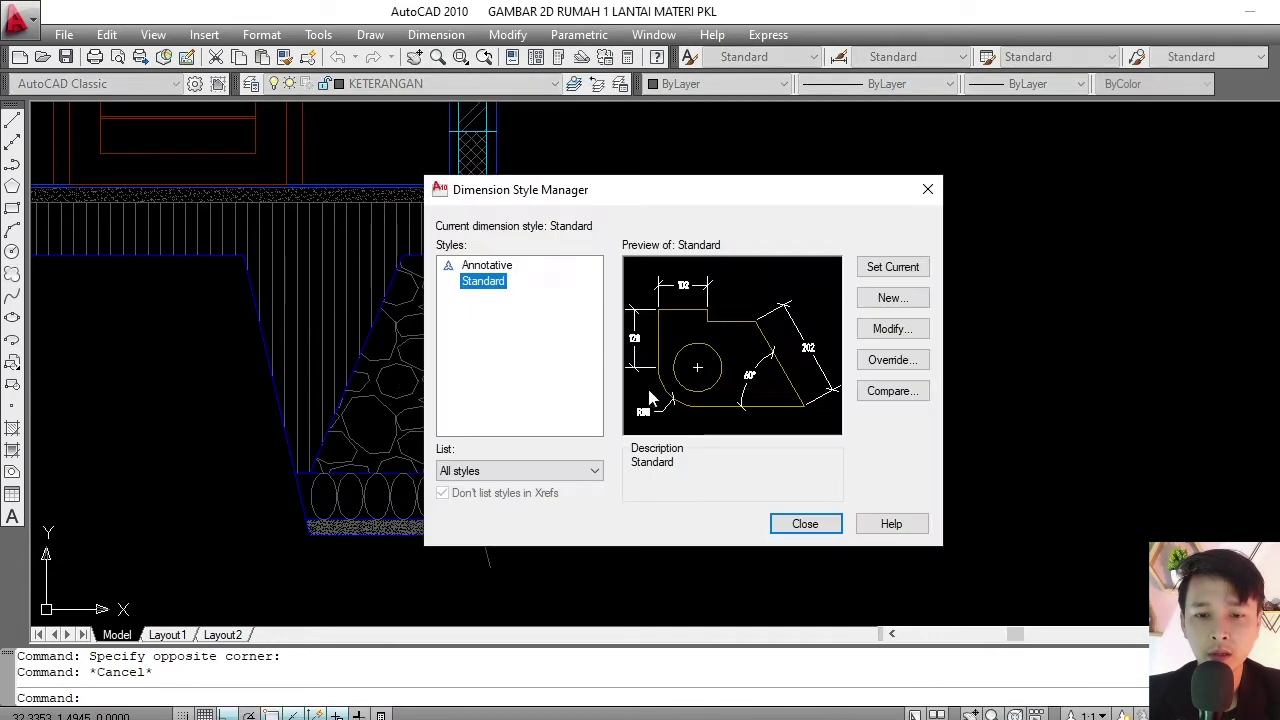
click(892, 329)
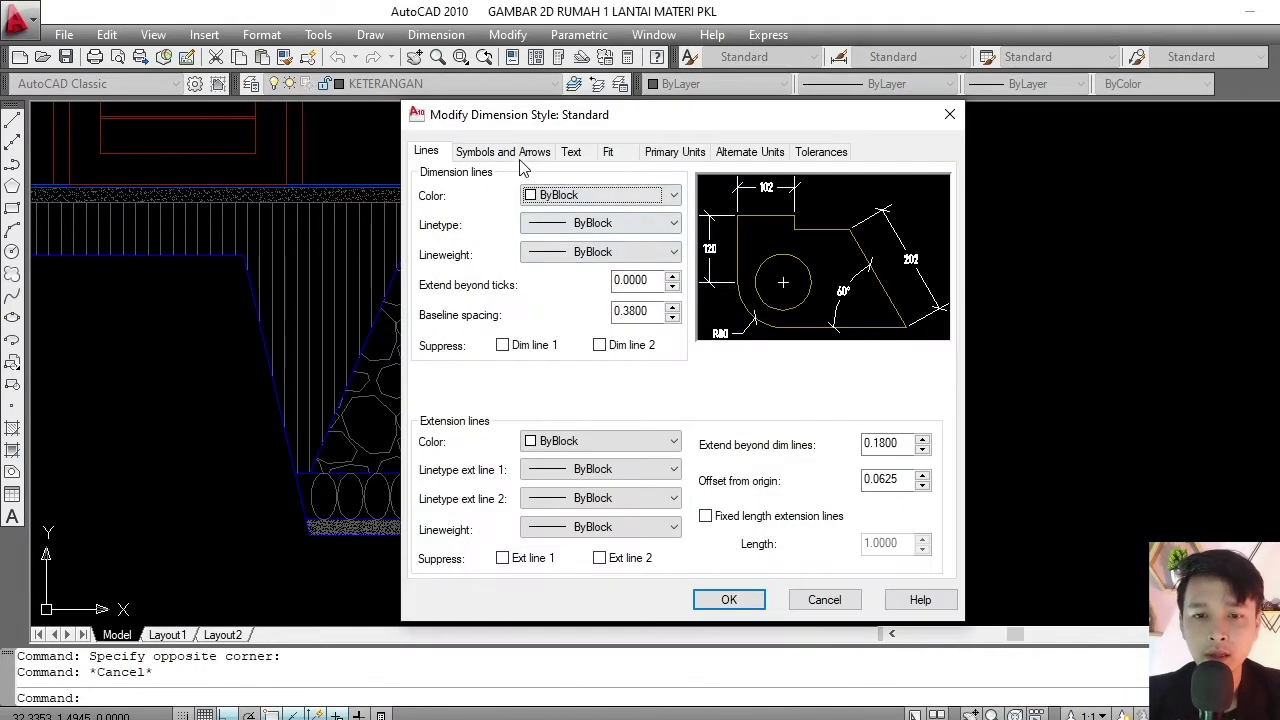
click(503, 153)
click(533, 216)
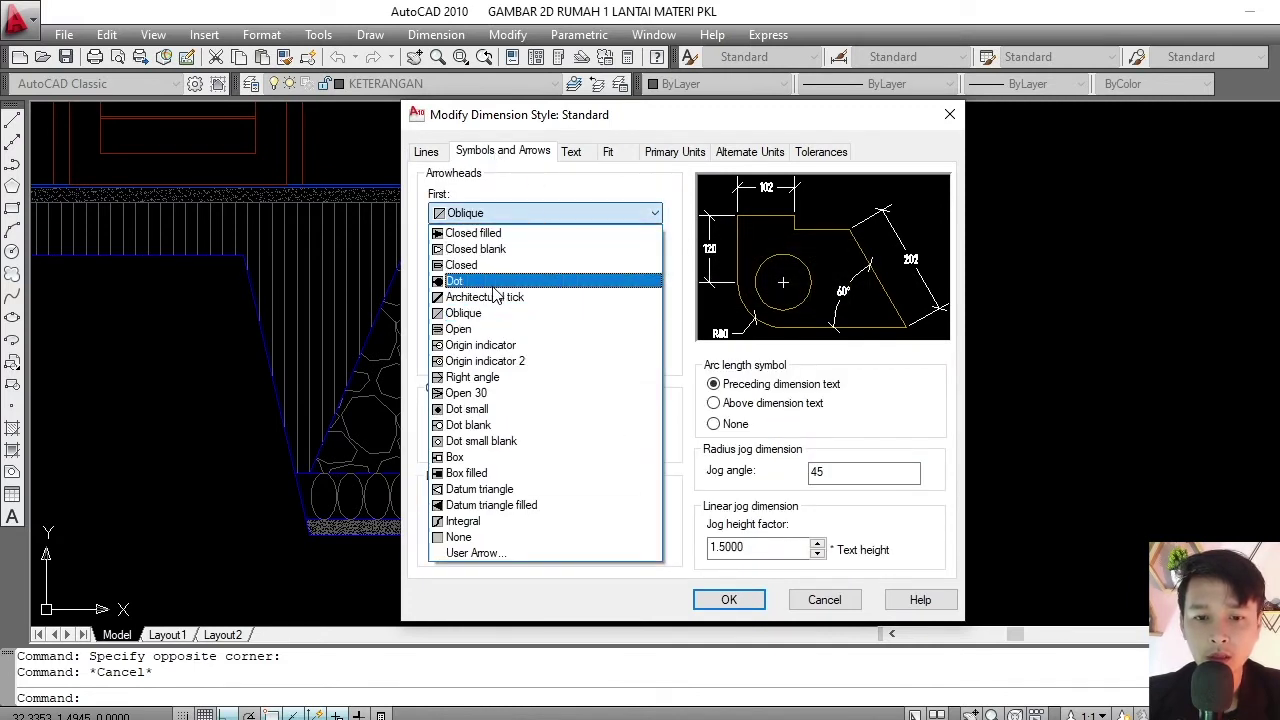
click(487, 410)
click(600, 257)
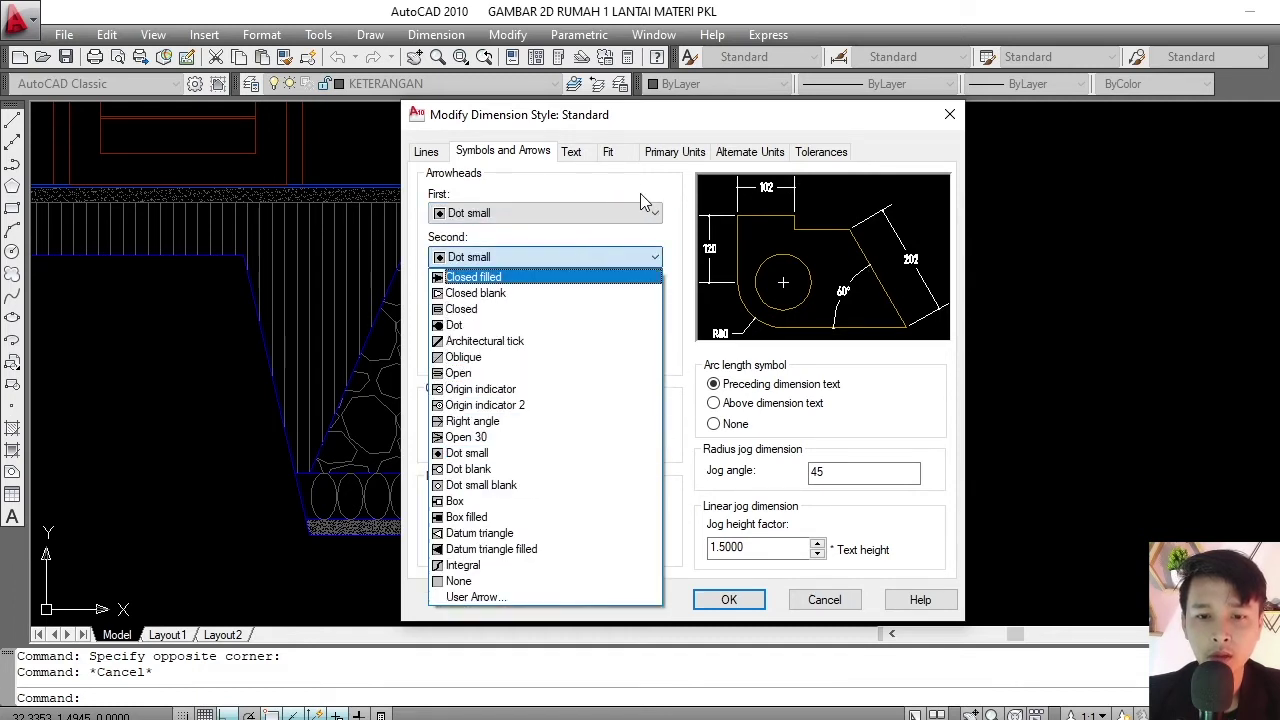
click(597, 256)
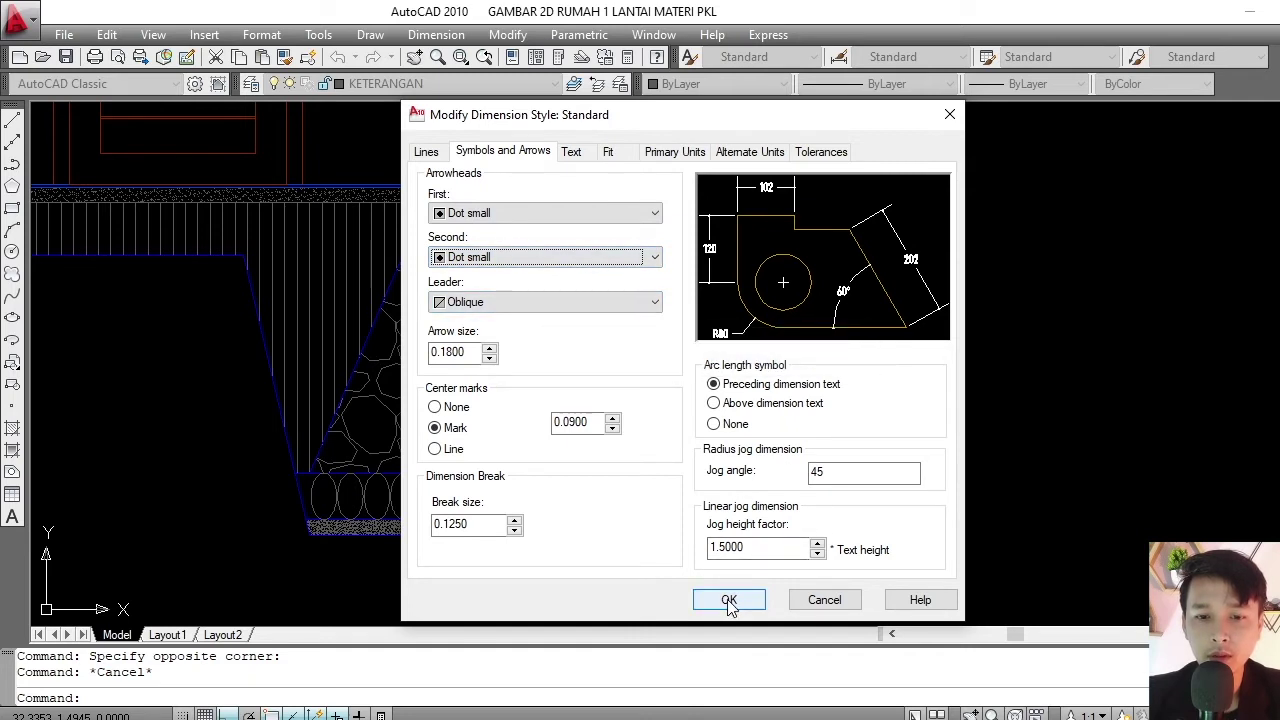
click(615, 305)
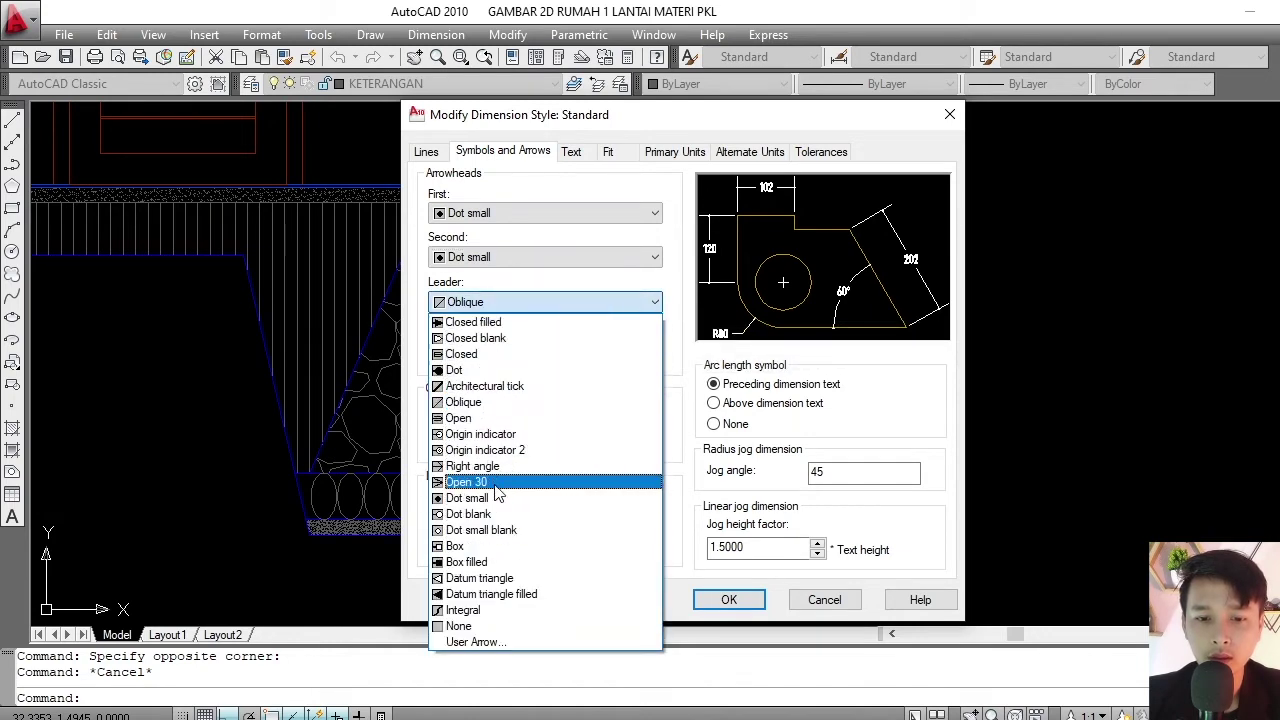
click(495, 498)
click(729, 600)
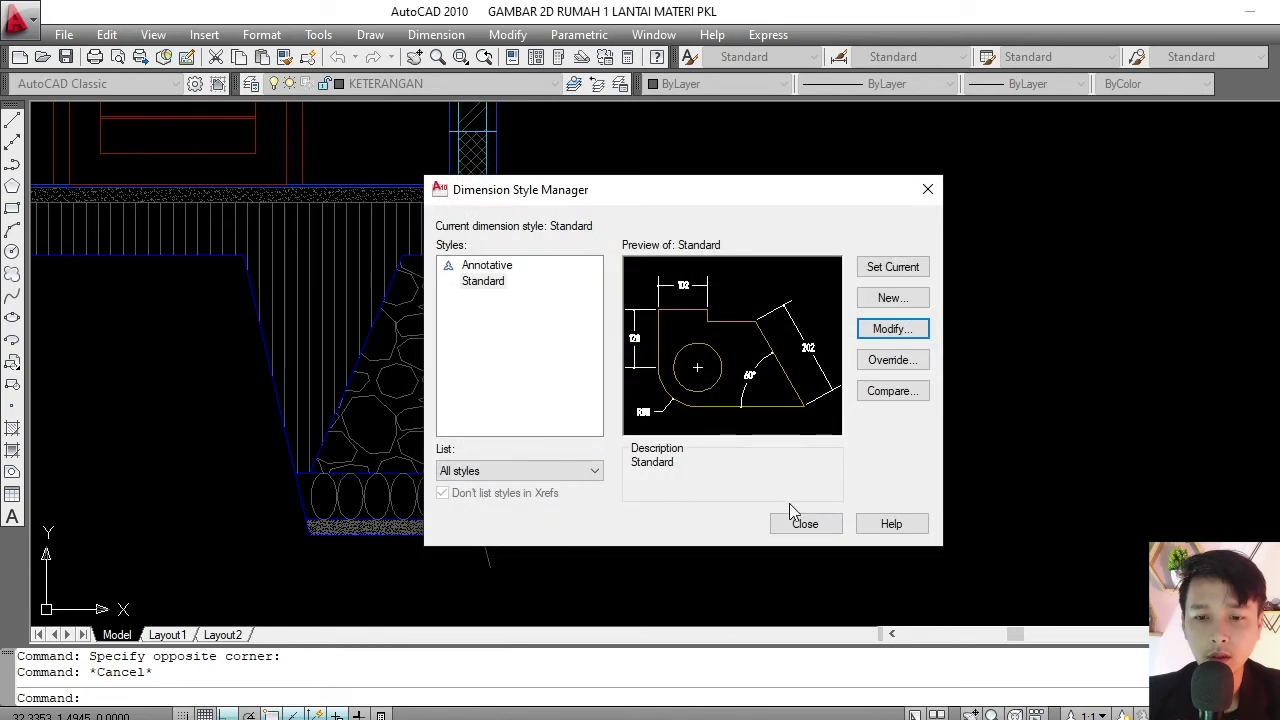
click(805, 524)
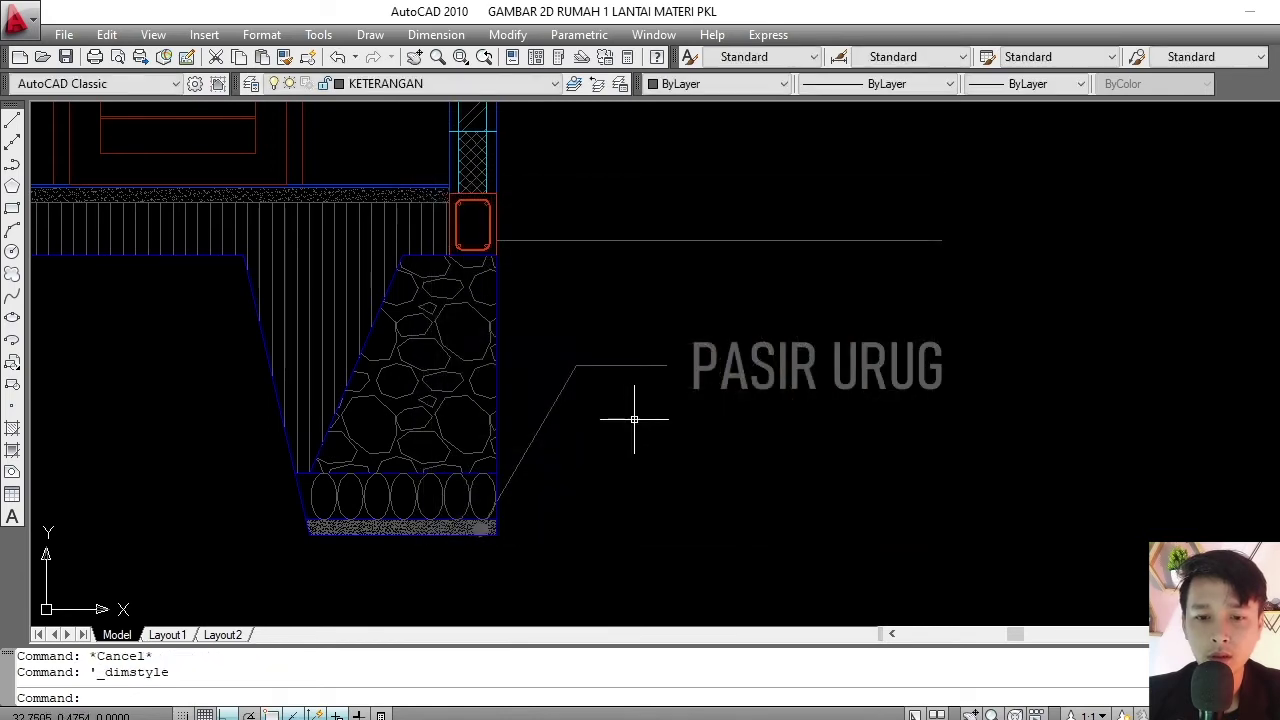
- Reduce the Standard dimension style's text height from 0.1500 to 0.1000
scroll(501, 520, up, 5)
scroll(470, 525, down, 5)
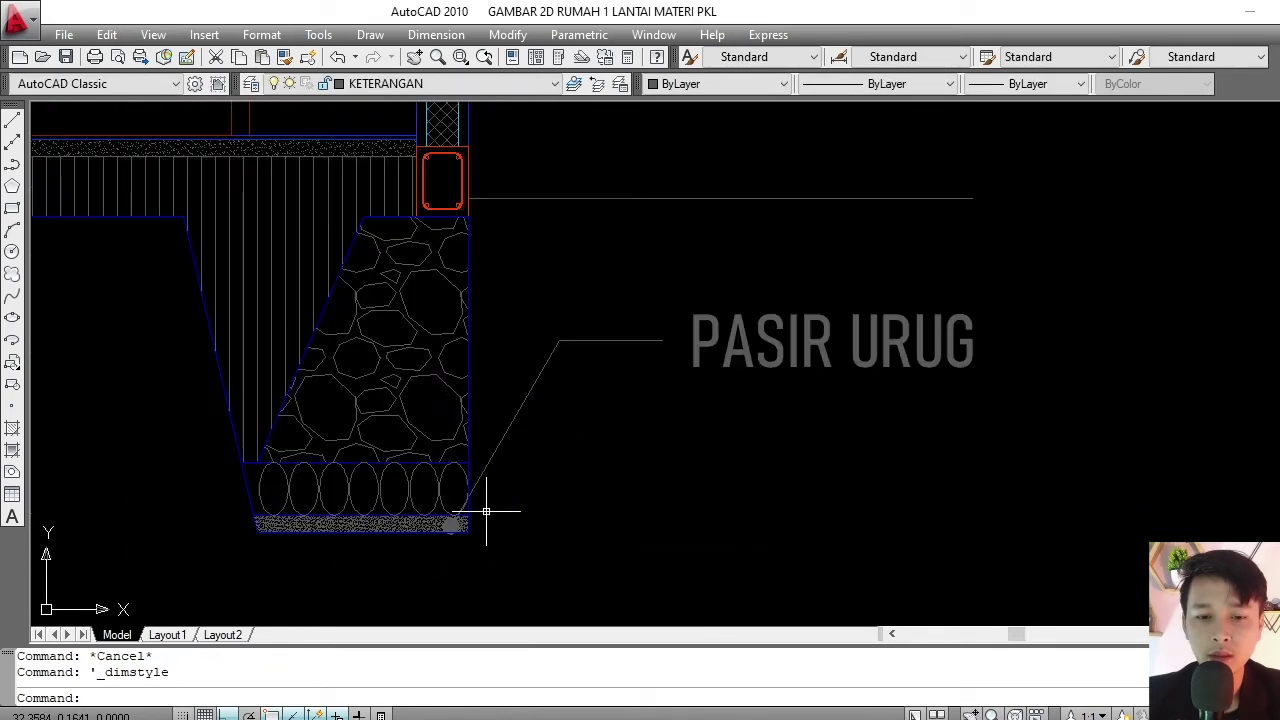
scroll(506, 483, up, 1)
scroll(491, 486, up, 2)
scroll(505, 478, up, 2)
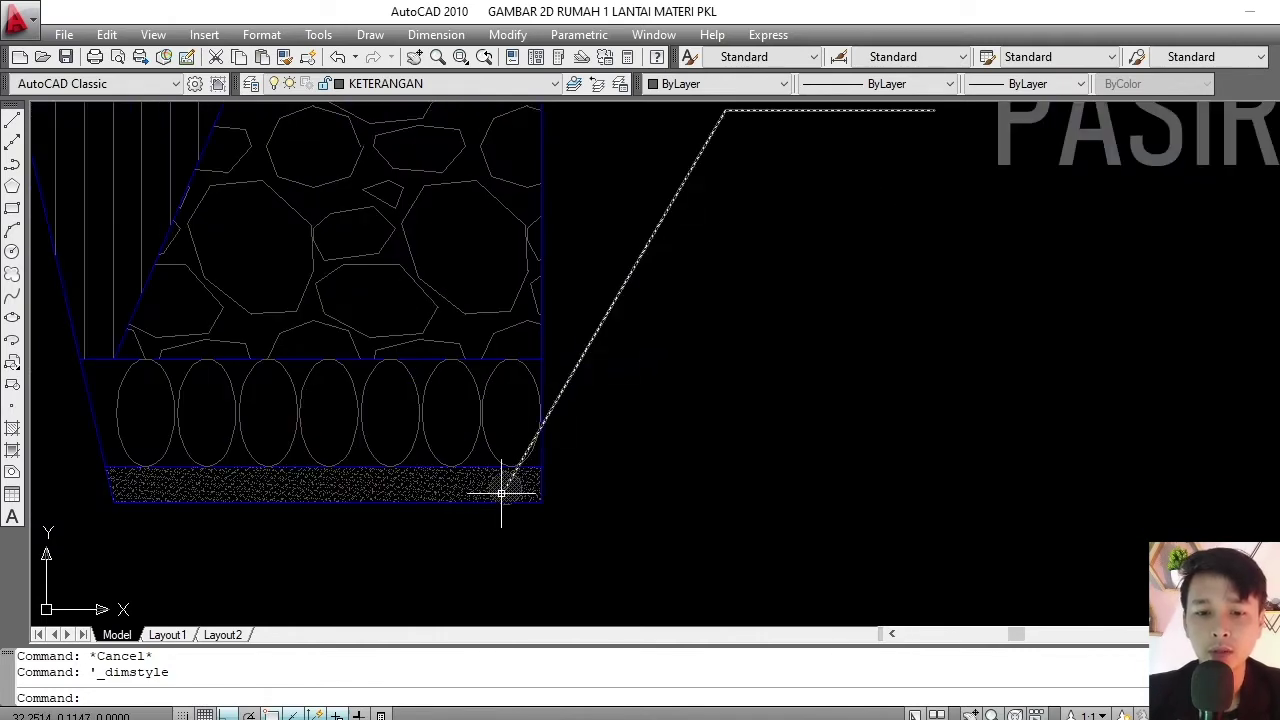
scroll(509, 485, down, 2)
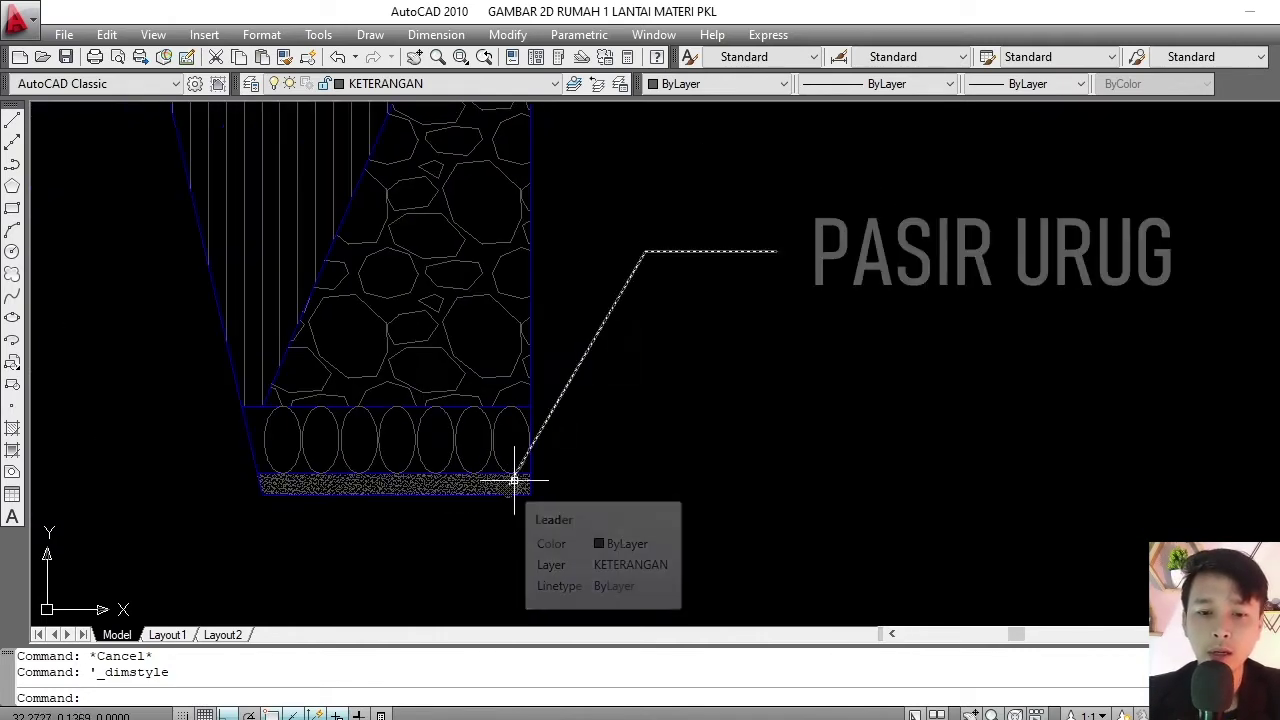
middle_drag(586, 423, 534, 480)
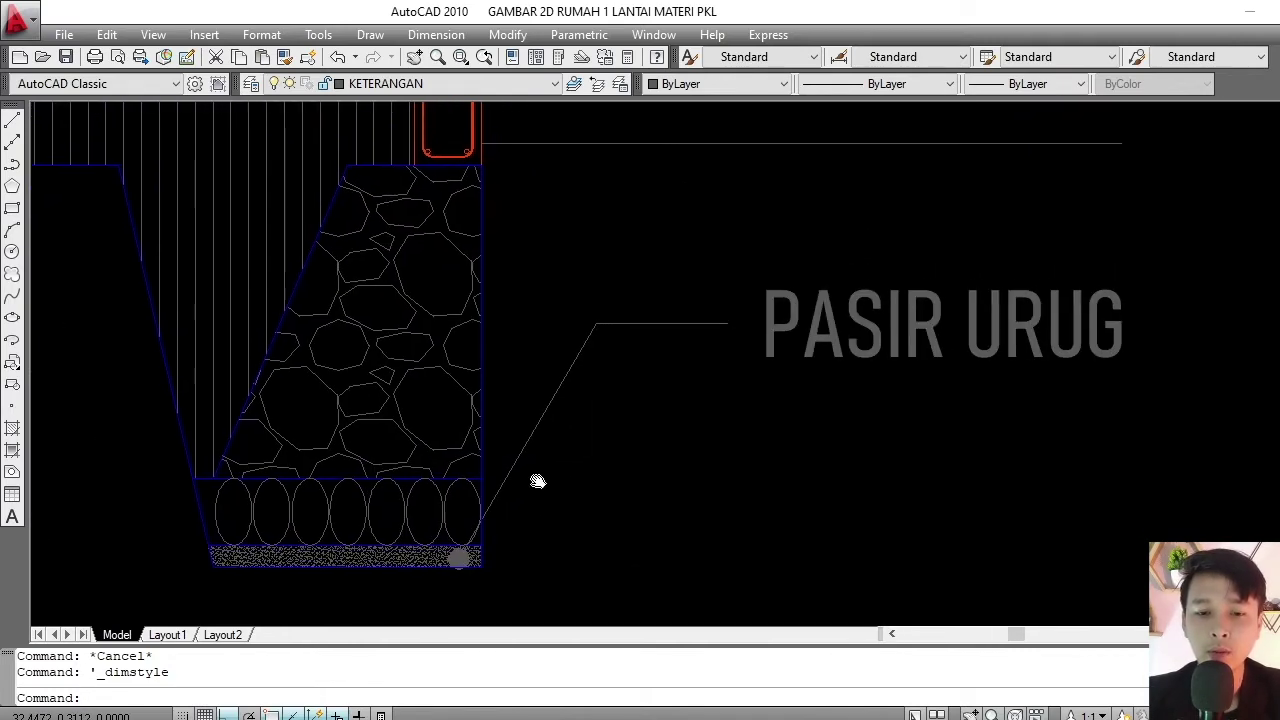
scroll(591, 423, down, 4)
scroll(611, 414, up, 3)
scroll(626, 396, down, 4)
scroll(626, 396, down, 2)
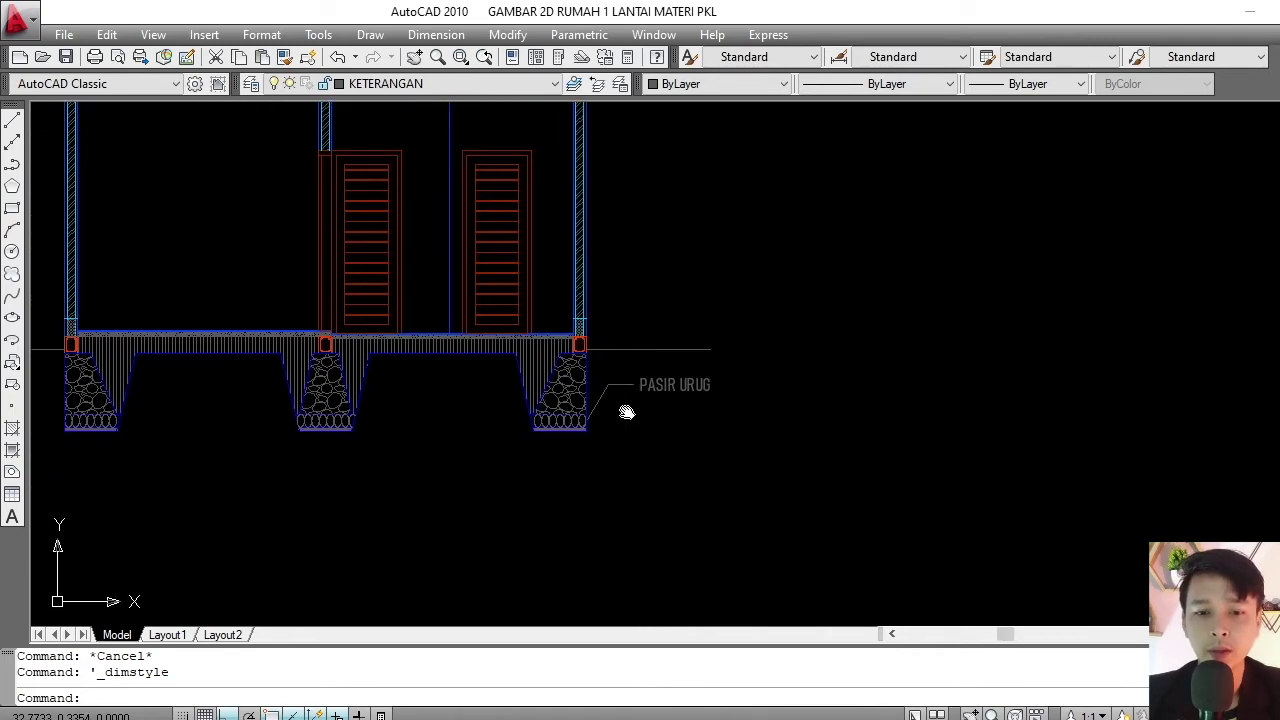
scroll(623, 409, down, 2)
scroll(640, 400, down, 2)
scroll(623, 366, up, 4)
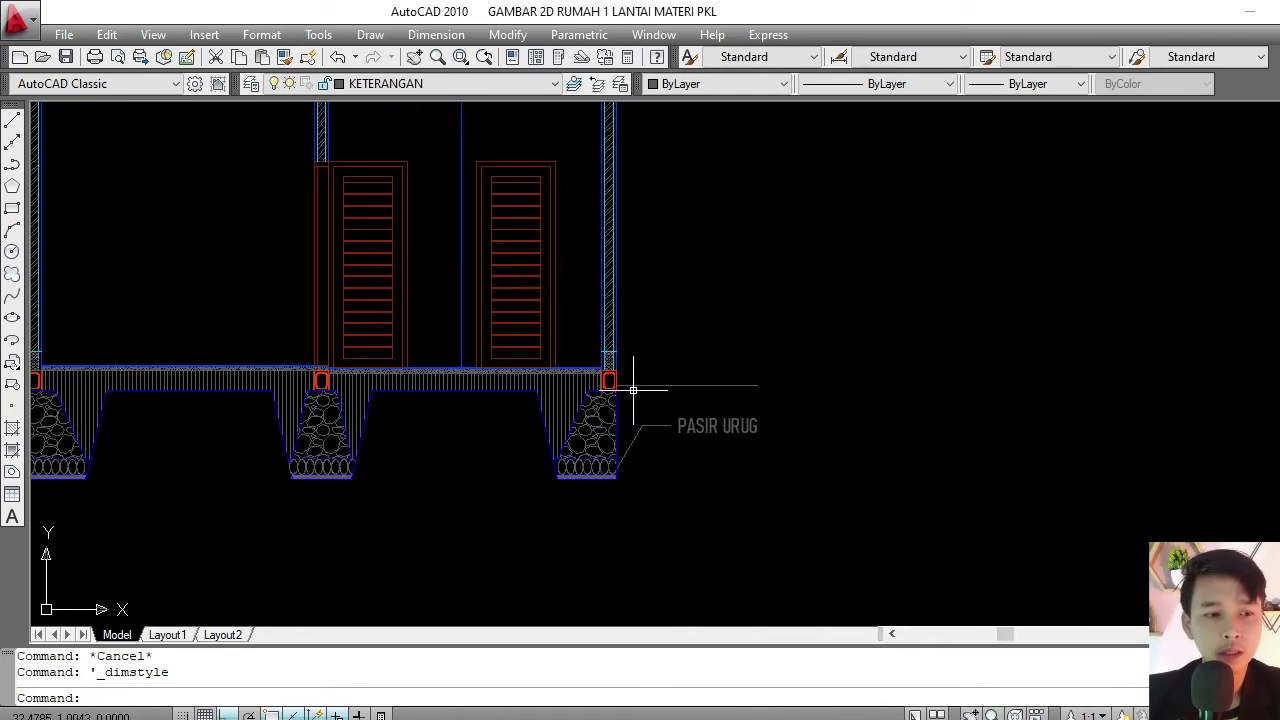
scroll(740, 440, down, 2)
scroll(736, 344, up, 1)
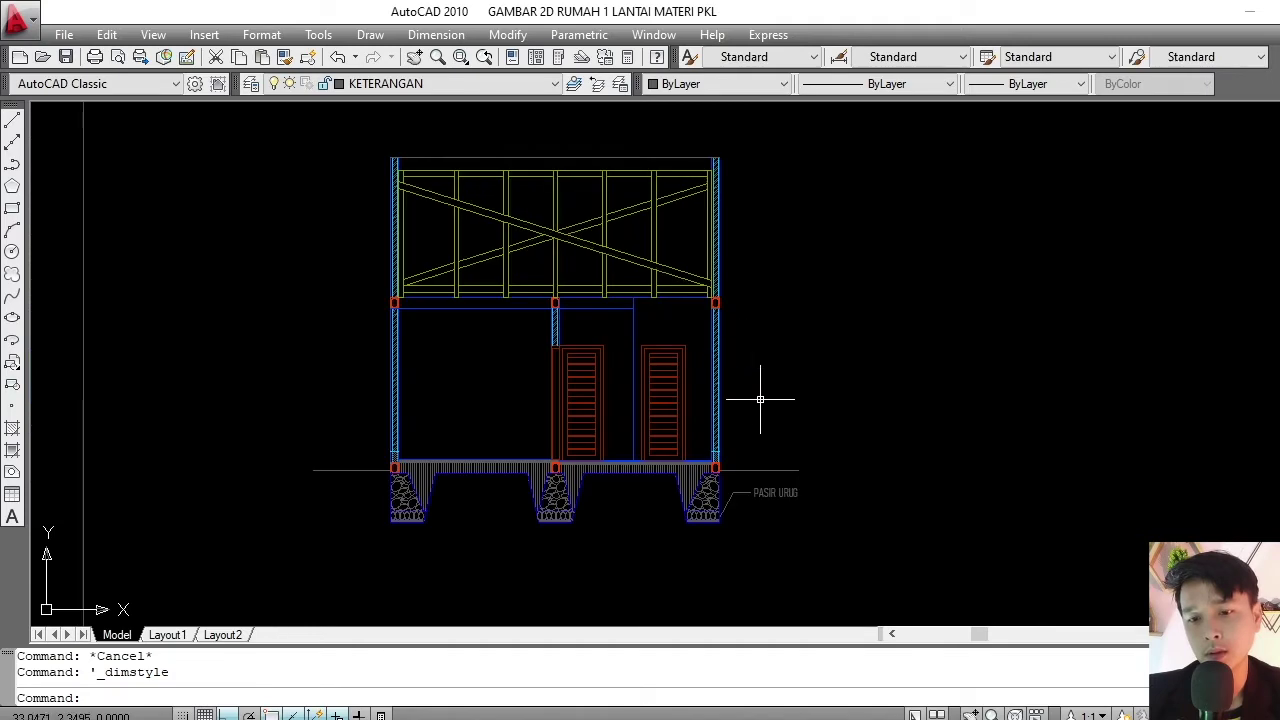
scroll(766, 480, up, 1)
scroll(786, 495, up, 1)
middle_drag(789, 509, 683, 449)
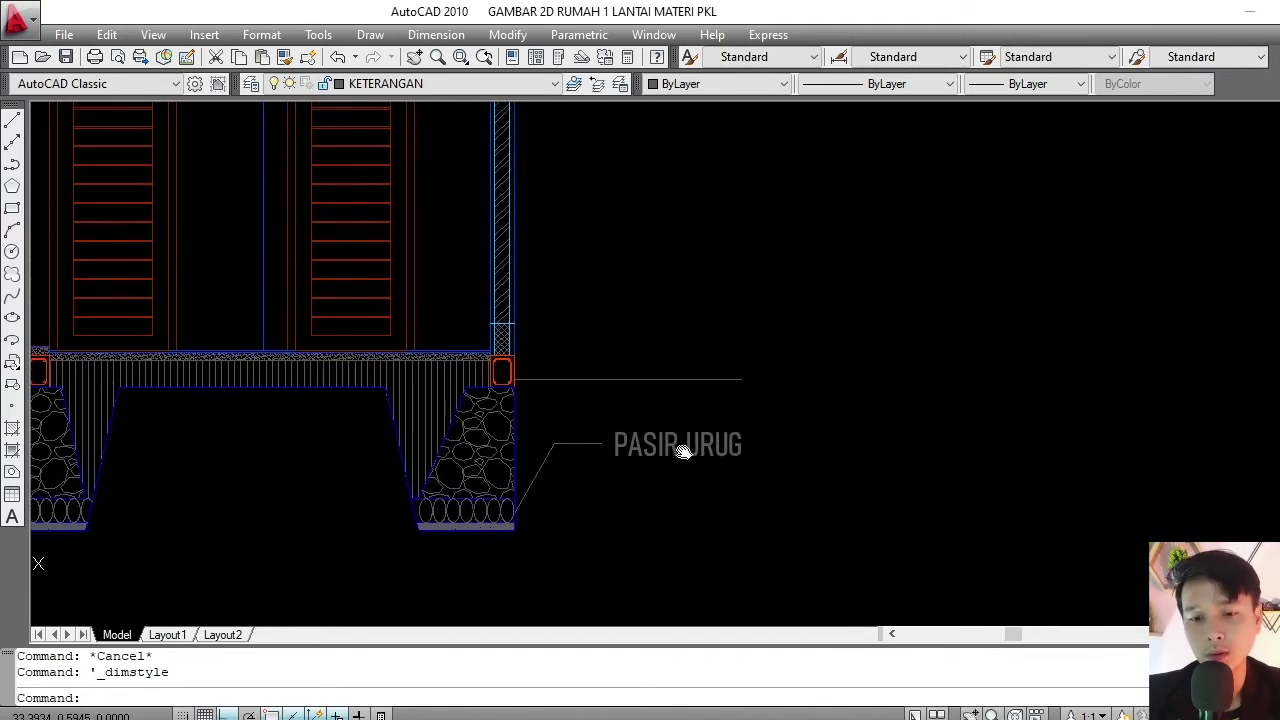
scroll(666, 449, up, 1)
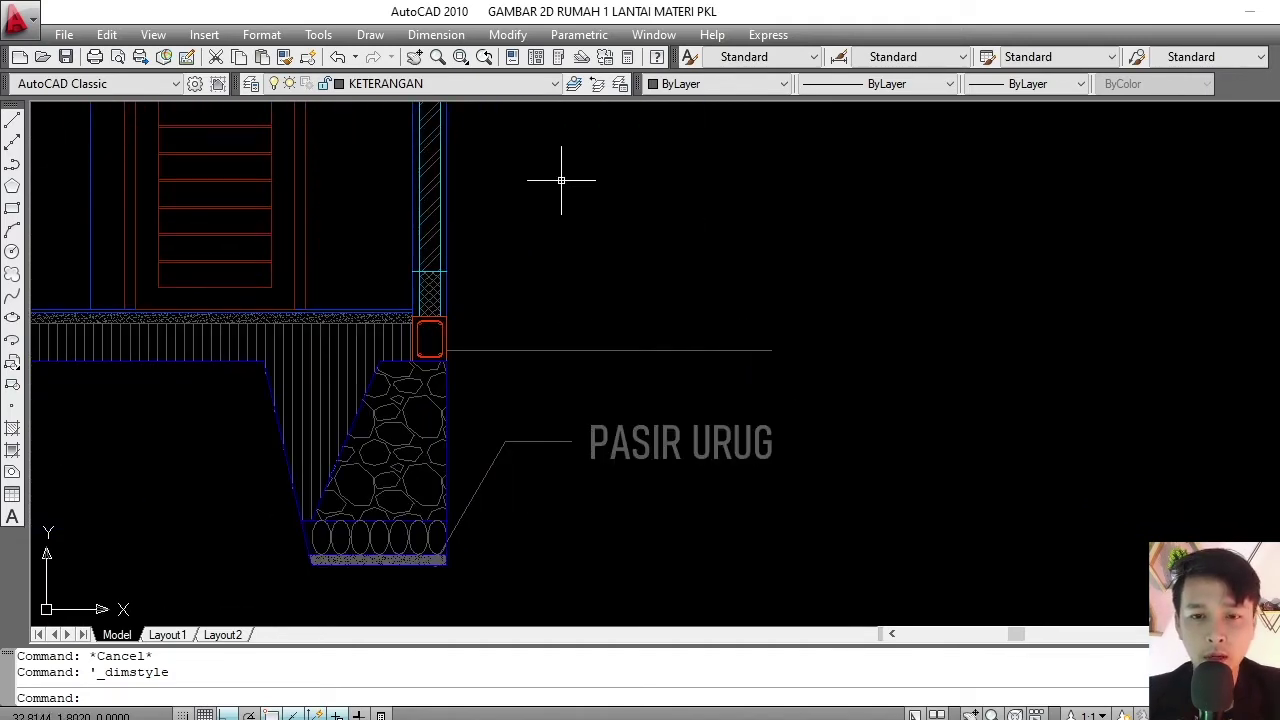
click(436, 34)
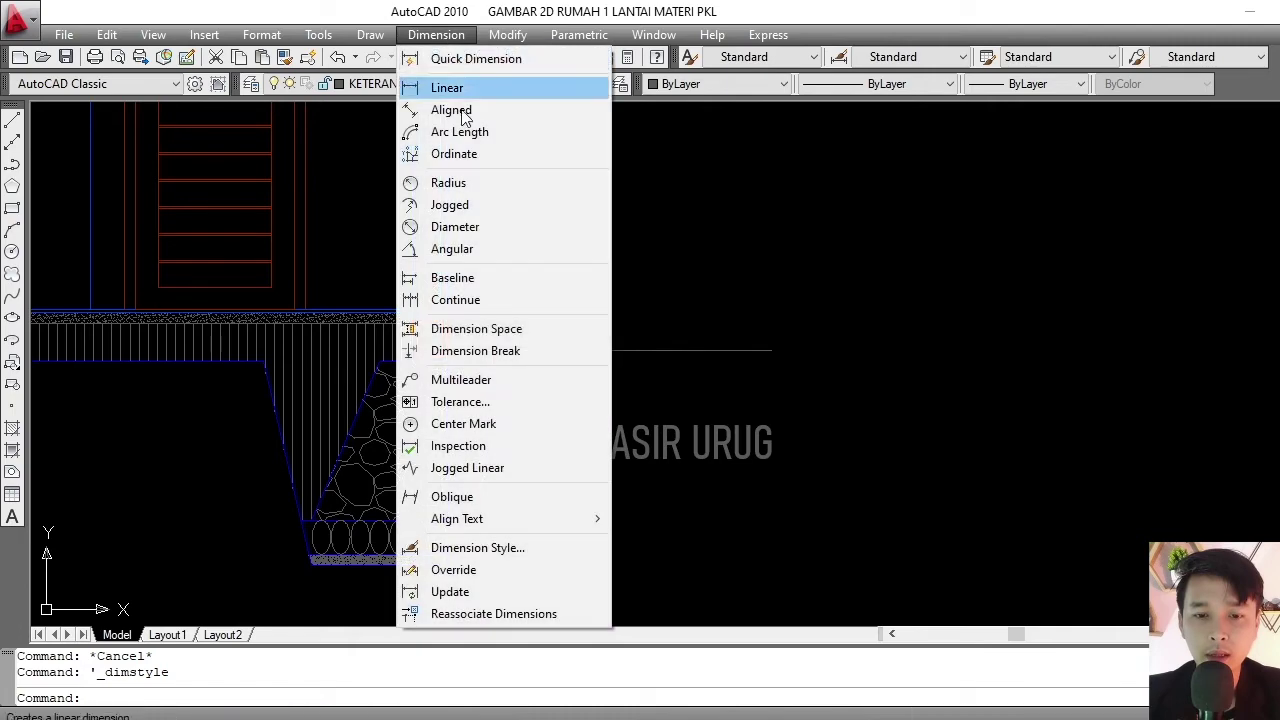
click(505, 549)
click(890, 330)
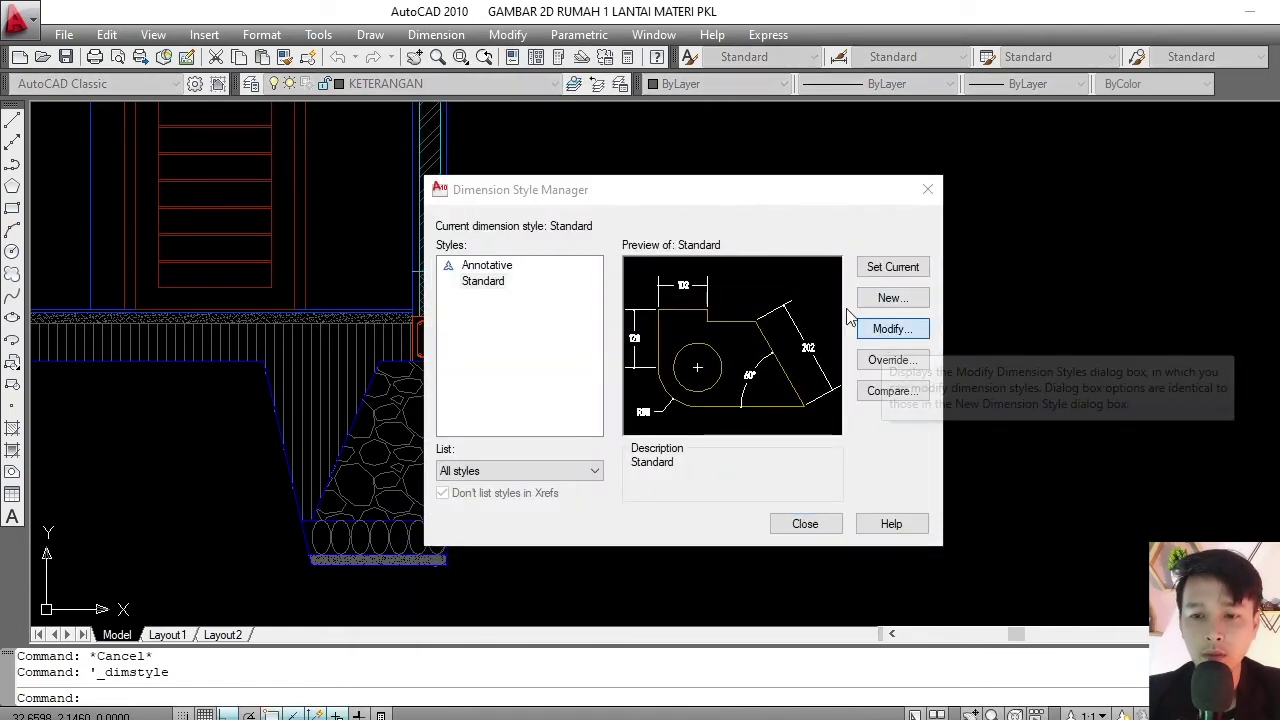
click(574, 151)
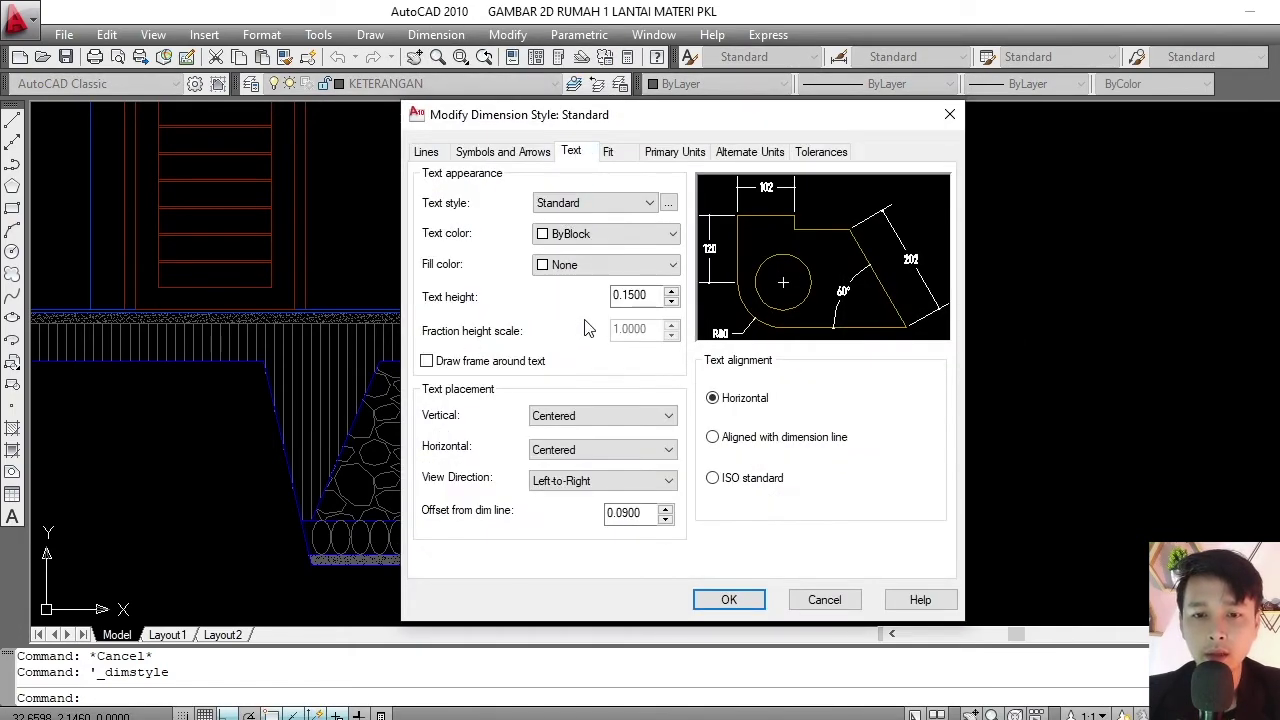
drag(629, 296, 680, 307)
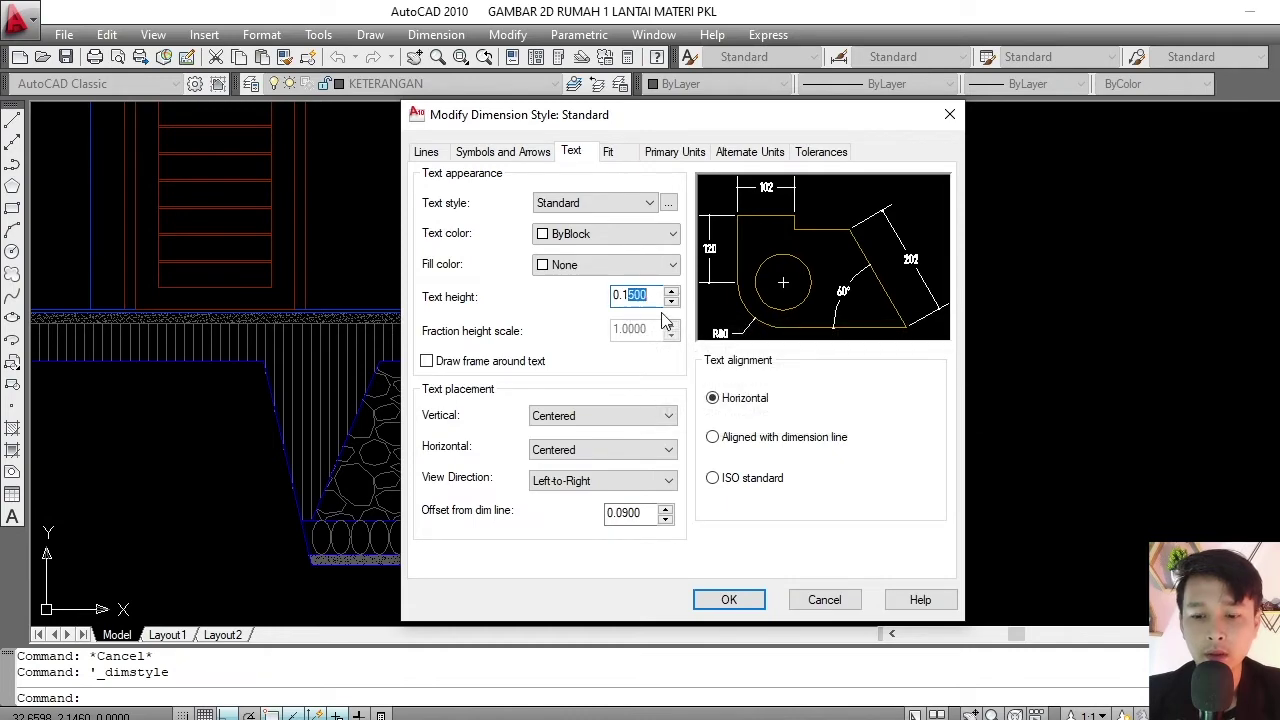
click(713, 594)
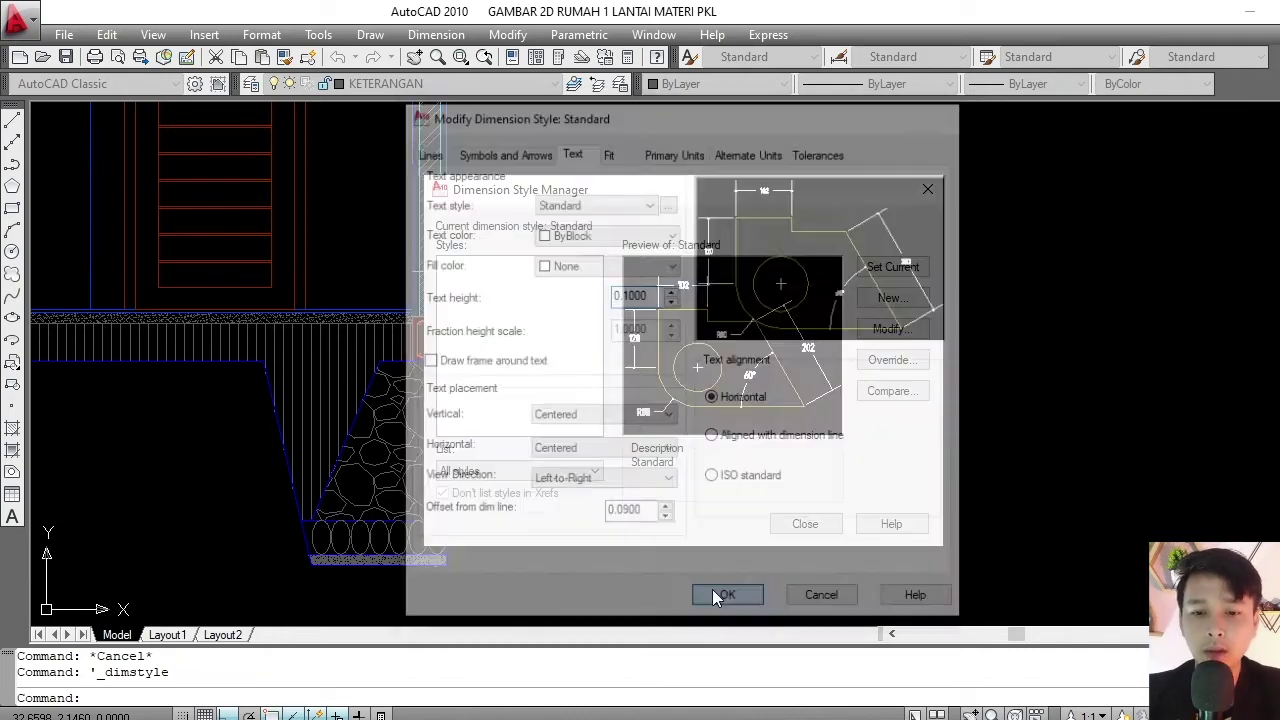
click(798, 526)
scroll(687, 464, down, 4)
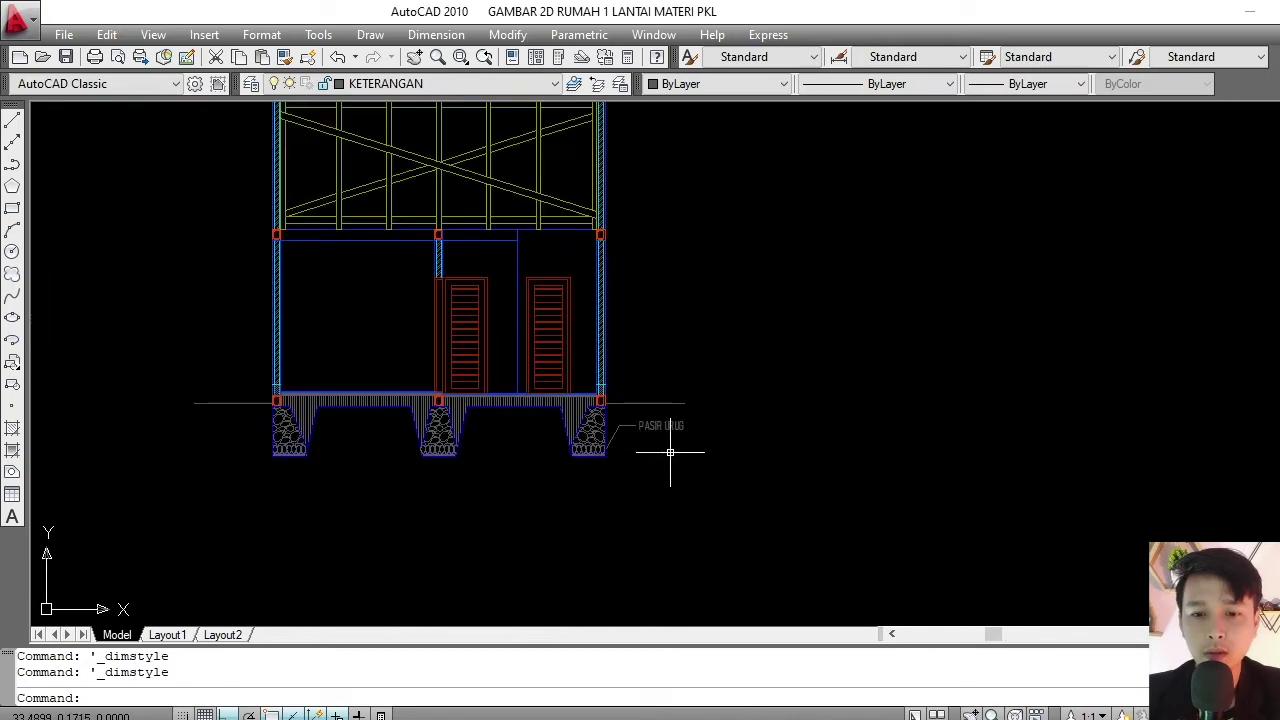
scroll(669, 434, up, 4)
scroll(655, 380, up, 1)
scroll(677, 371, up, 2)
scroll(618, 372, down, 4)
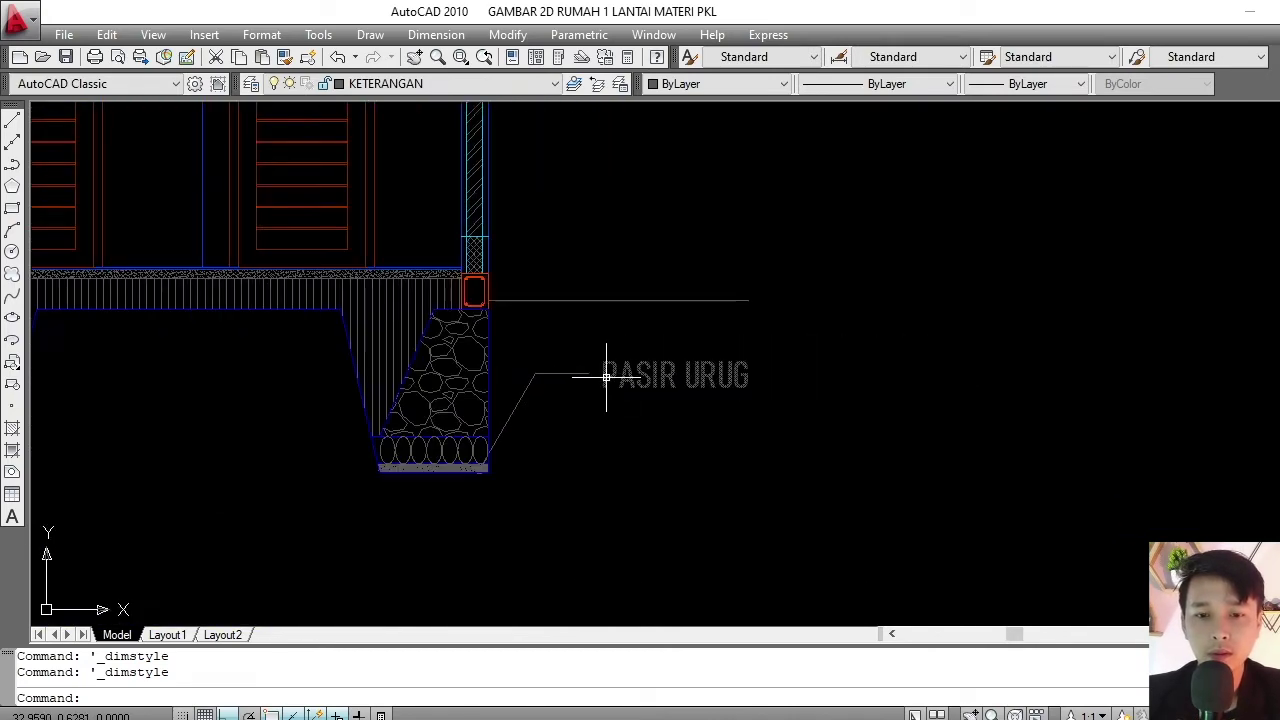
scroll(603, 371, up, 3)
scroll(640, 371, down, 8)
middle_drag(666, 371, 744, 426)
scroll(744, 426, down, 4)
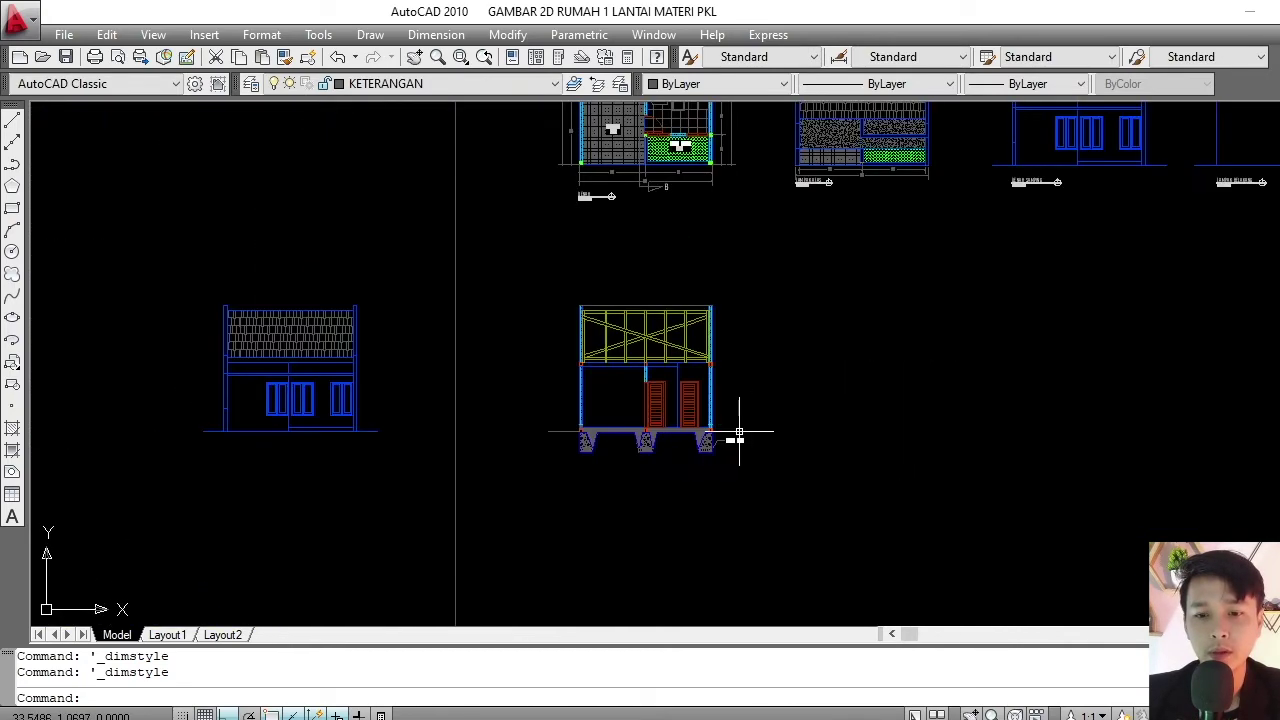
scroll(731, 420, up, 1)
middle_drag(668, 437, 643, 420)
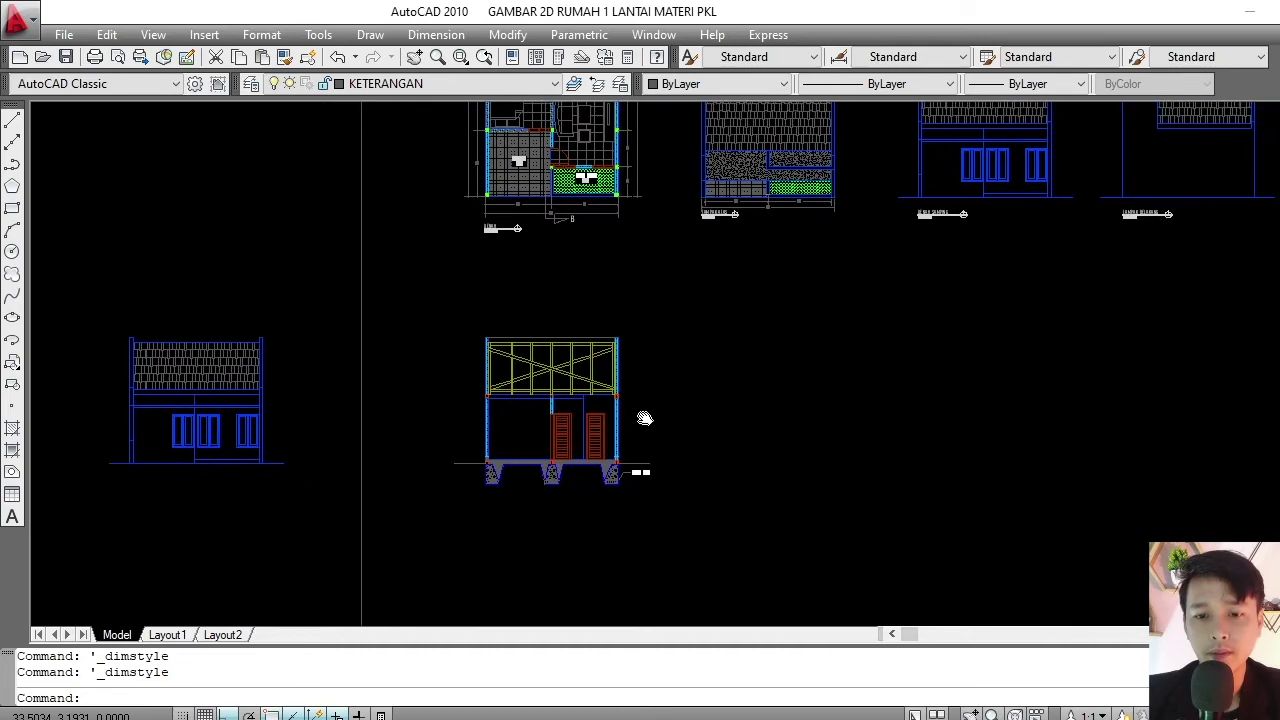
scroll(646, 423, up, 5)
scroll(600, 455, up, 2)
middle_drag(590, 466, 597, 434)
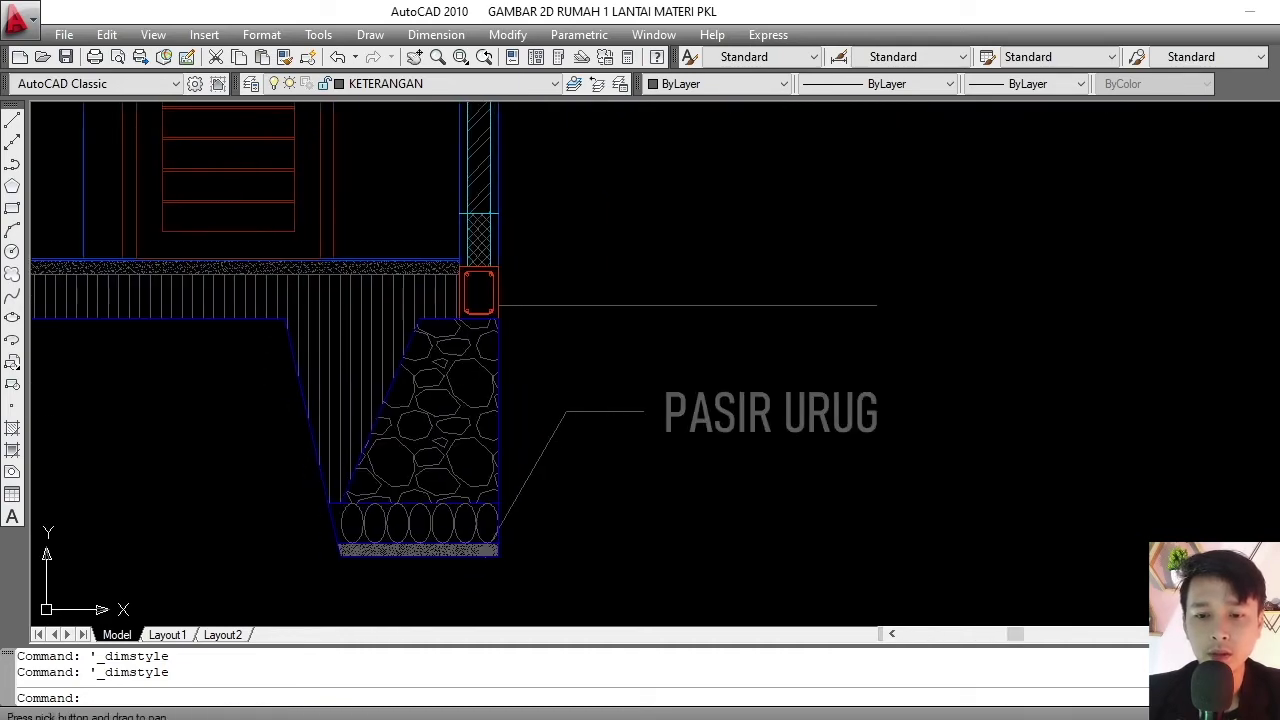
key(Escape)
key(Escape)
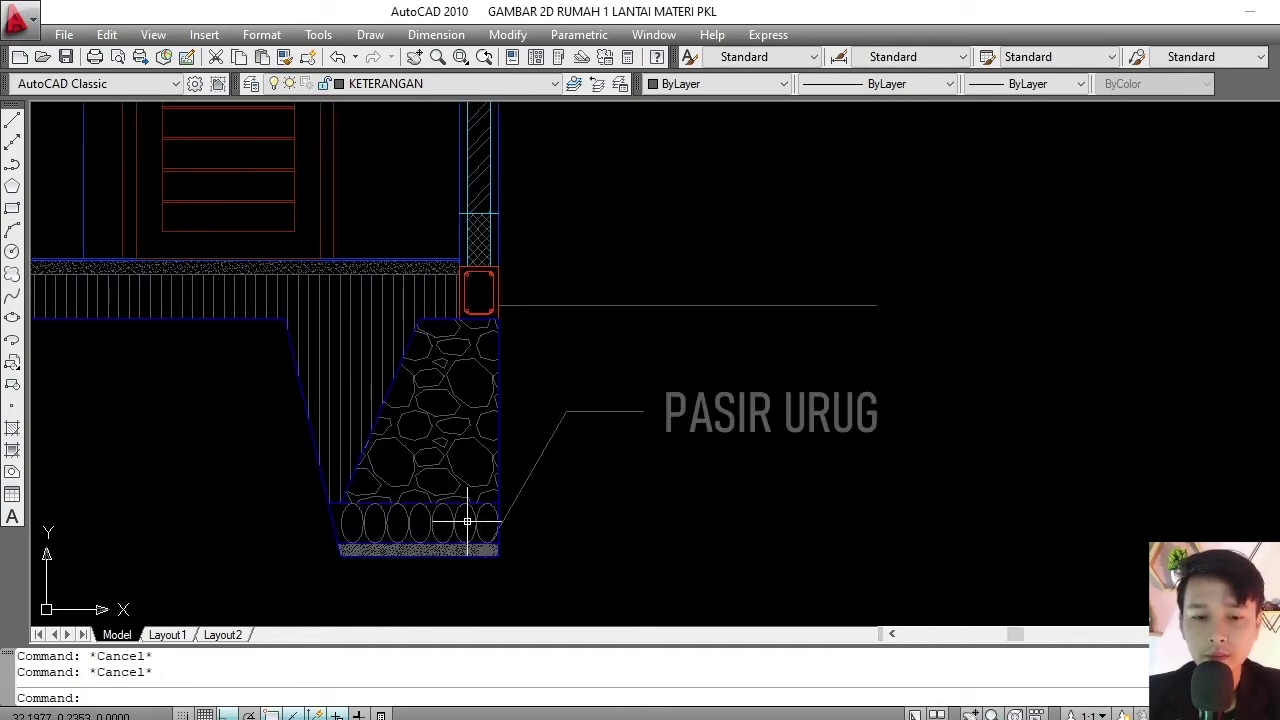
middle_drag(500, 506, 563, 429)
scroll(675, 351, up, 2)
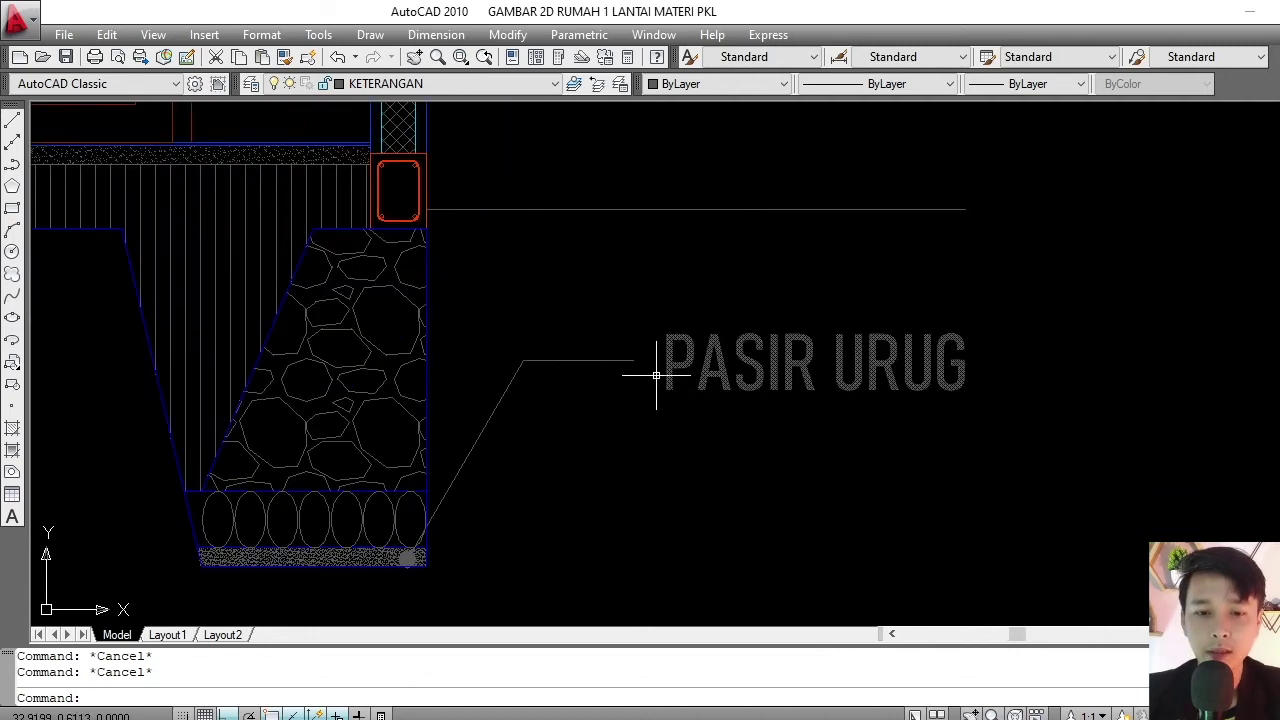
middle_drag(545, 472, 555, 442)
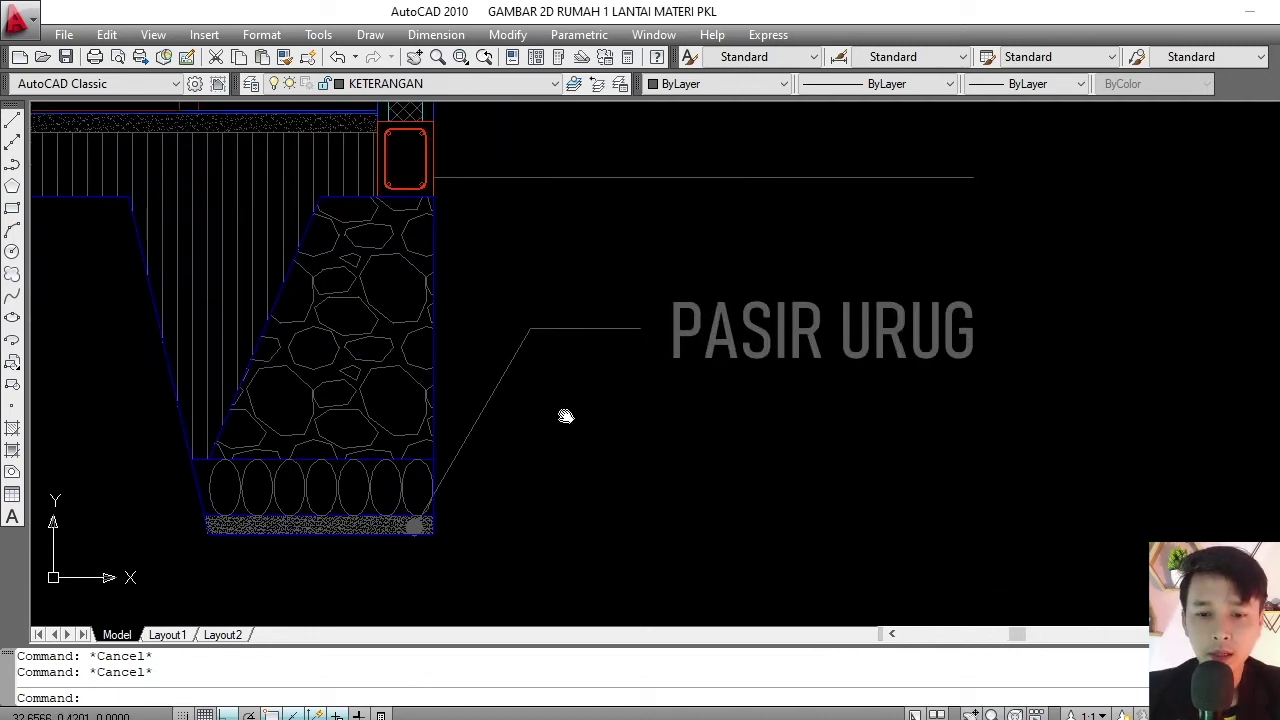
scroll(550, 400, down, 2)
text(LE)
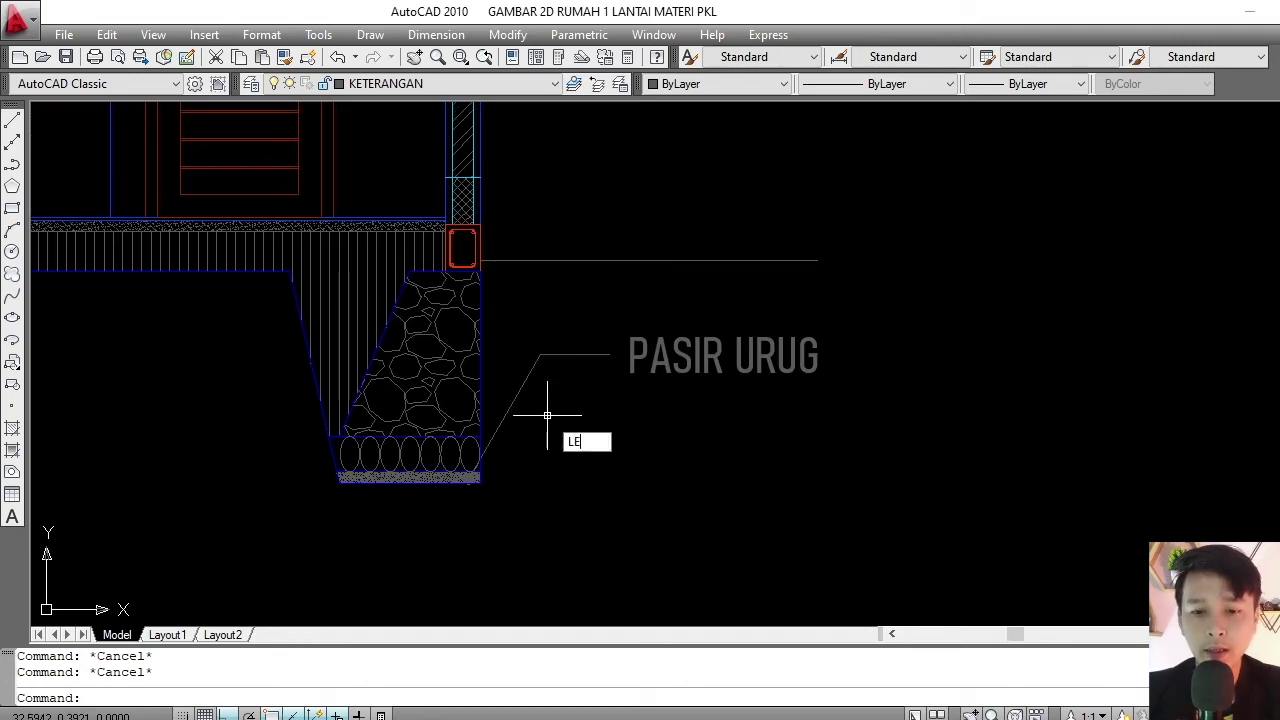
- Draw a leader from the oval stone row with a horizontal landing above PASIR URUG, labelled ANSTUMPING
key(Return)
scroll(470, 450, up, 6)
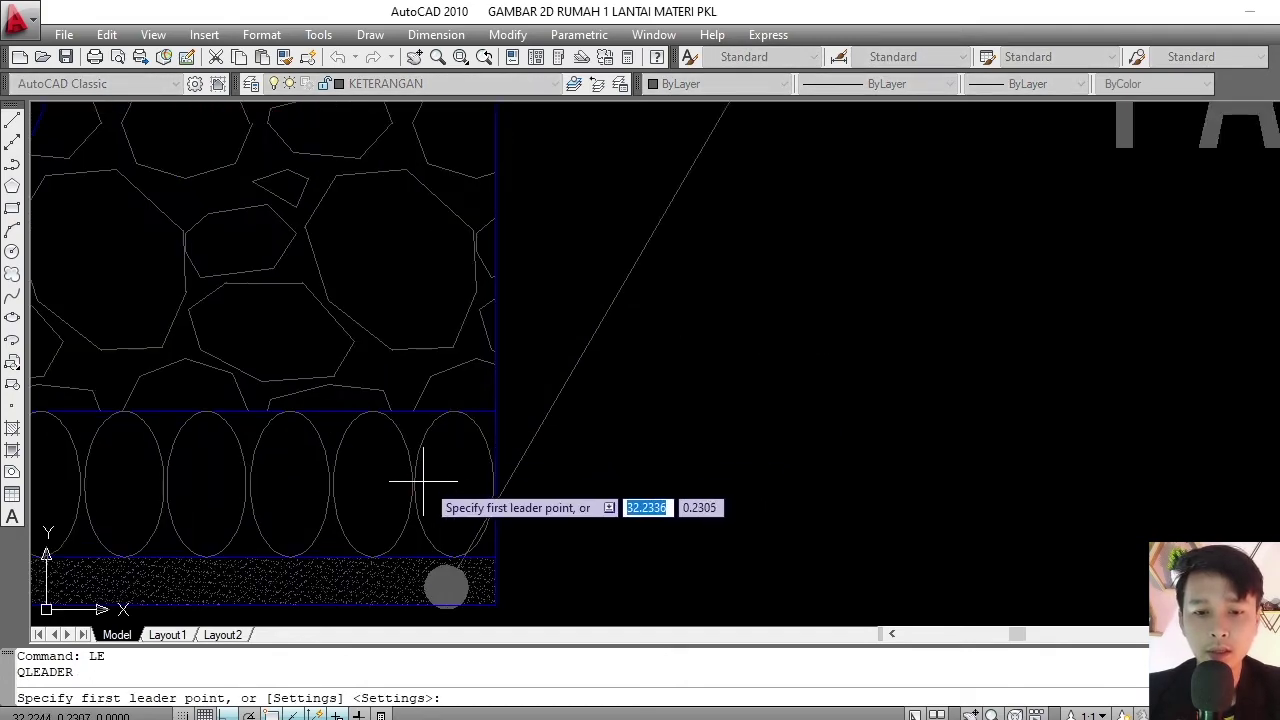
click(435, 482)
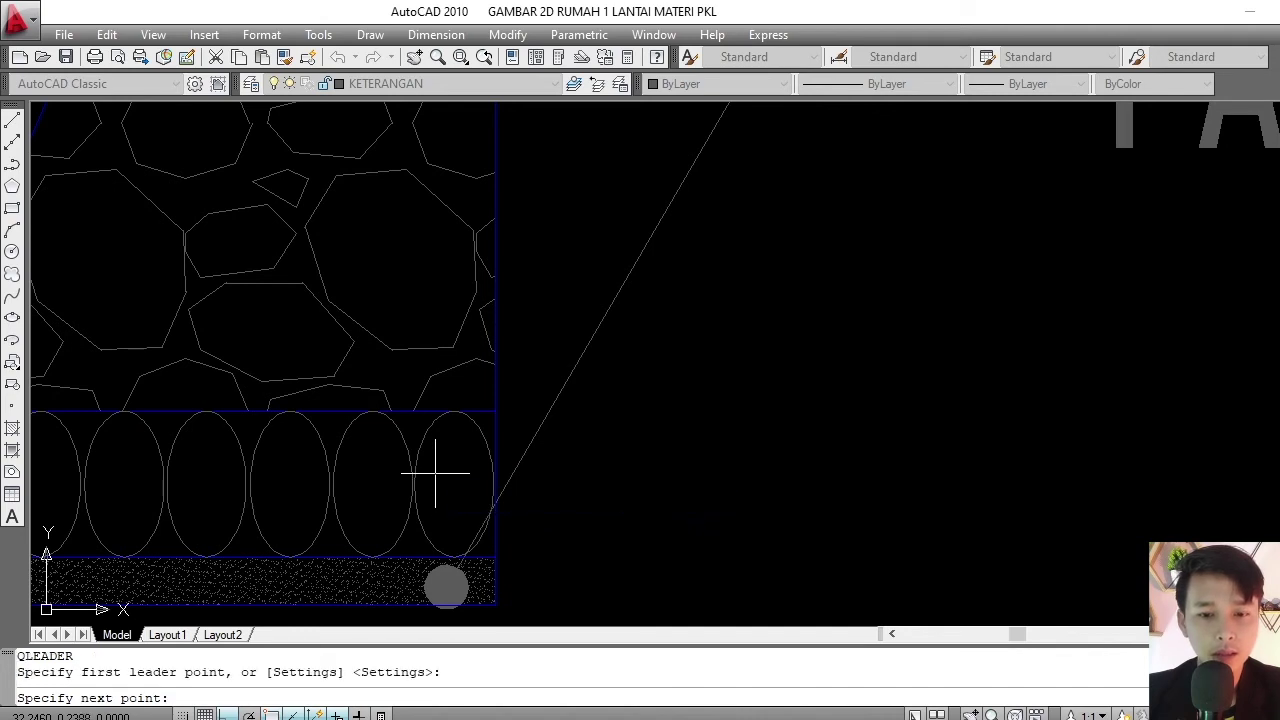
scroll(435, 480, down, 4)
middle_drag(534, 306, 523, 331)
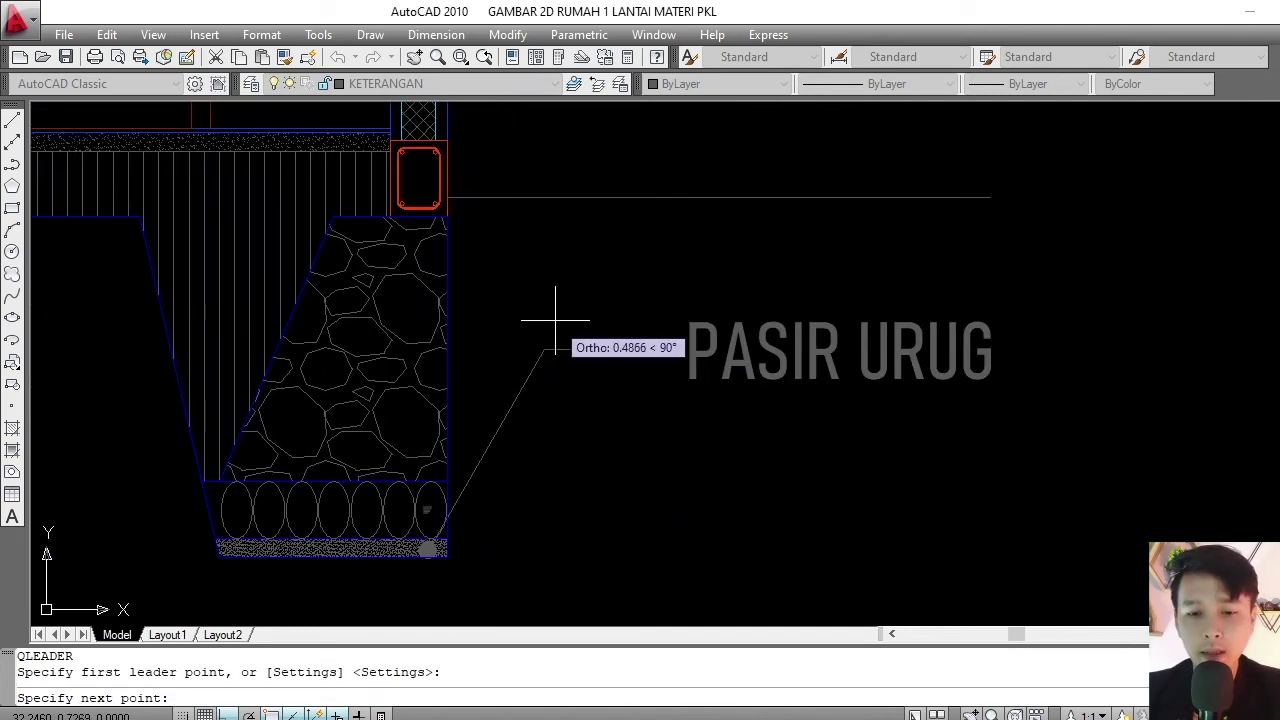
key(F8)
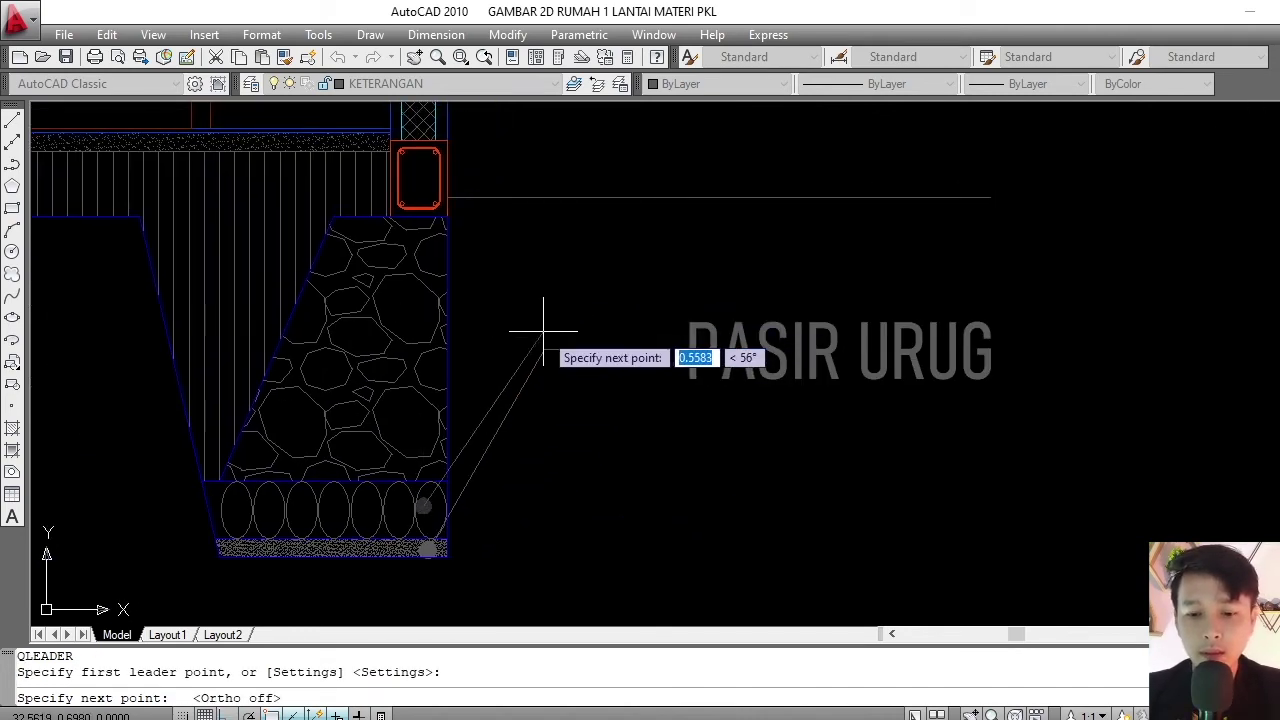
key(F8)
key(F8)
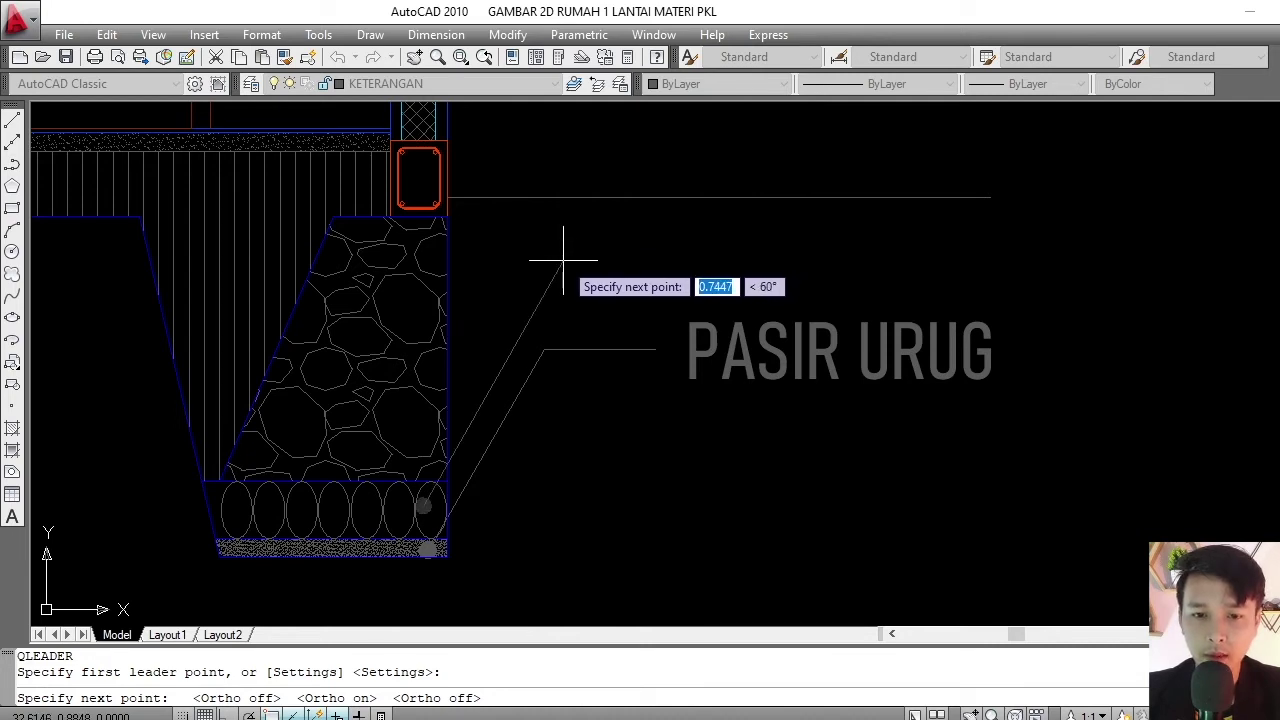
click(563, 260)
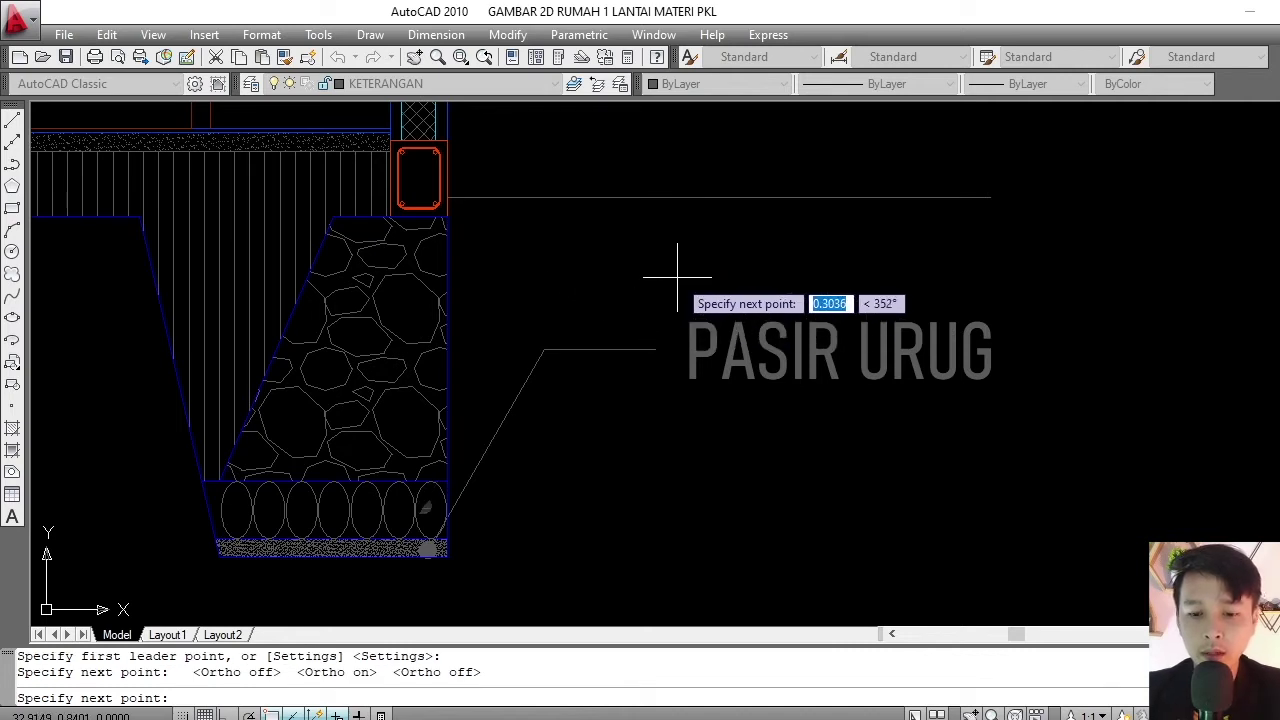
key(F8)
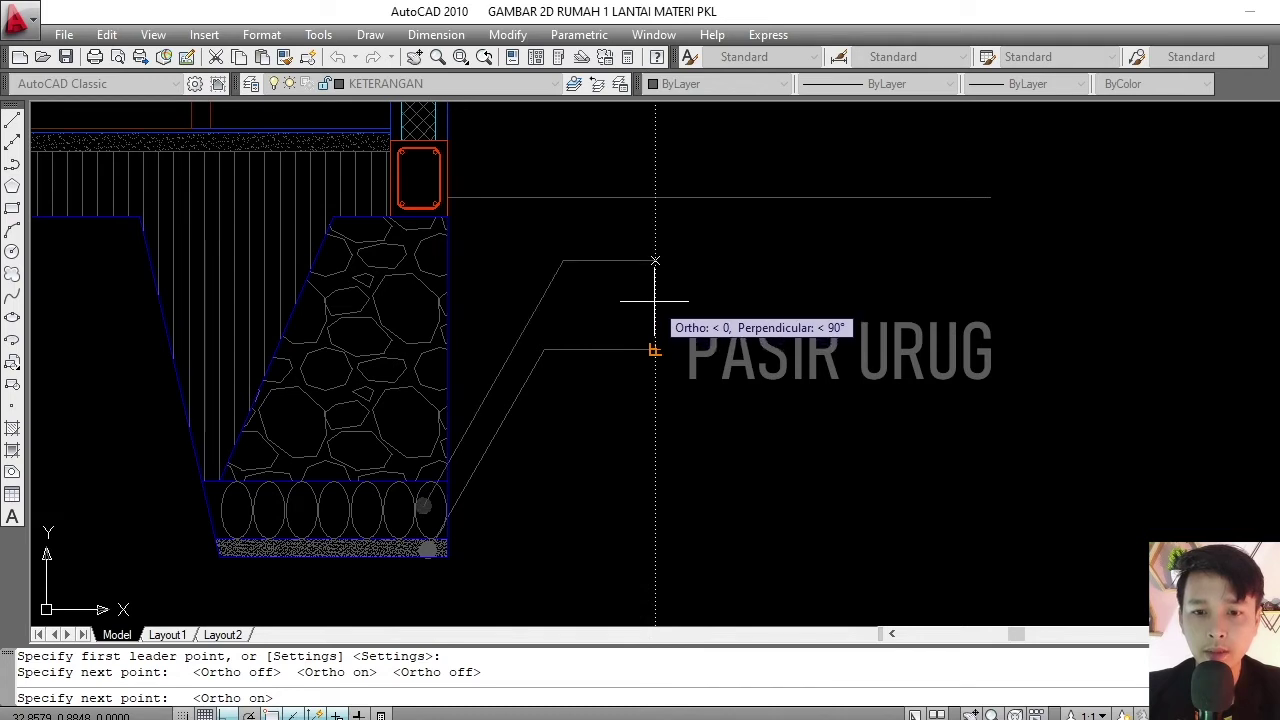
click(655, 300)
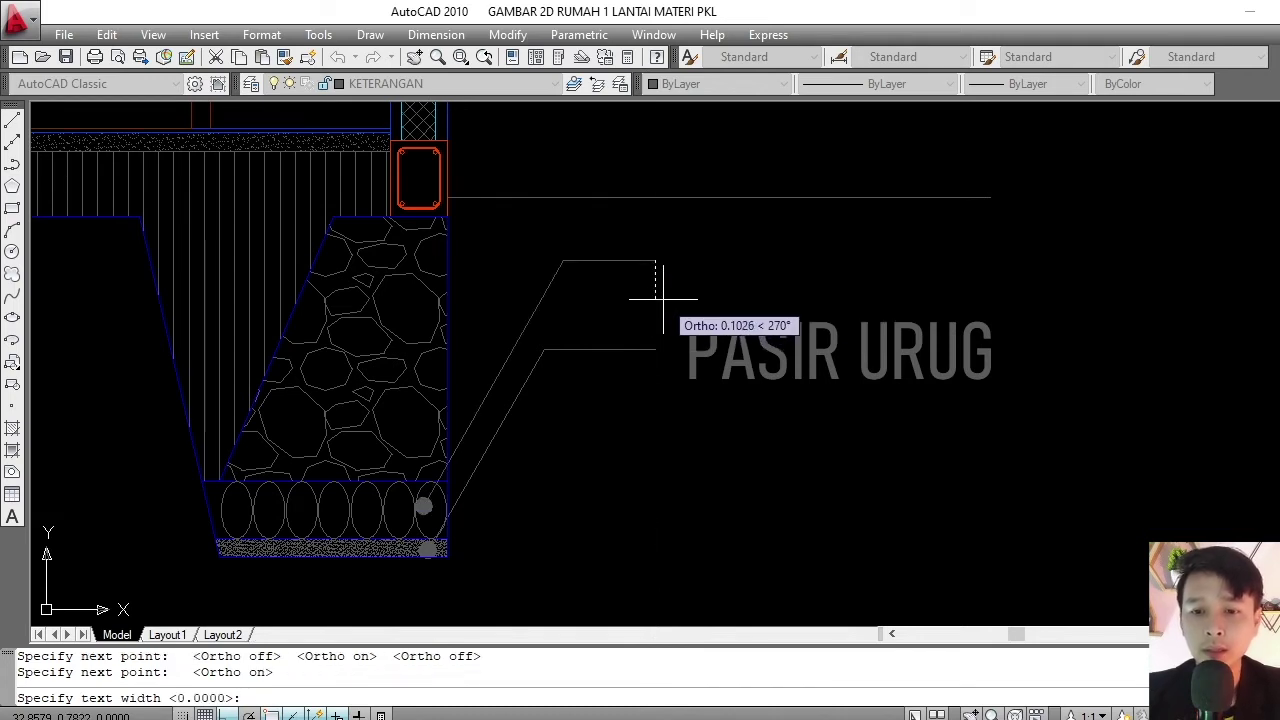
key(Return)
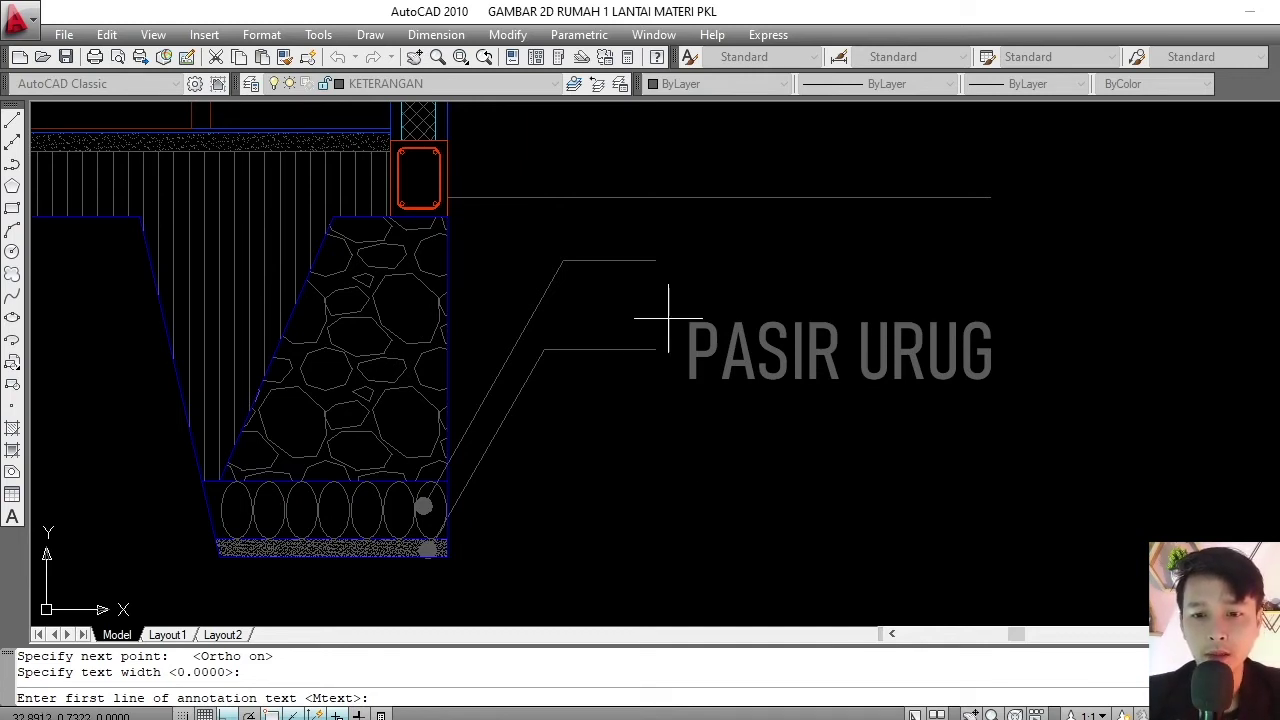
text(ANSTUM)
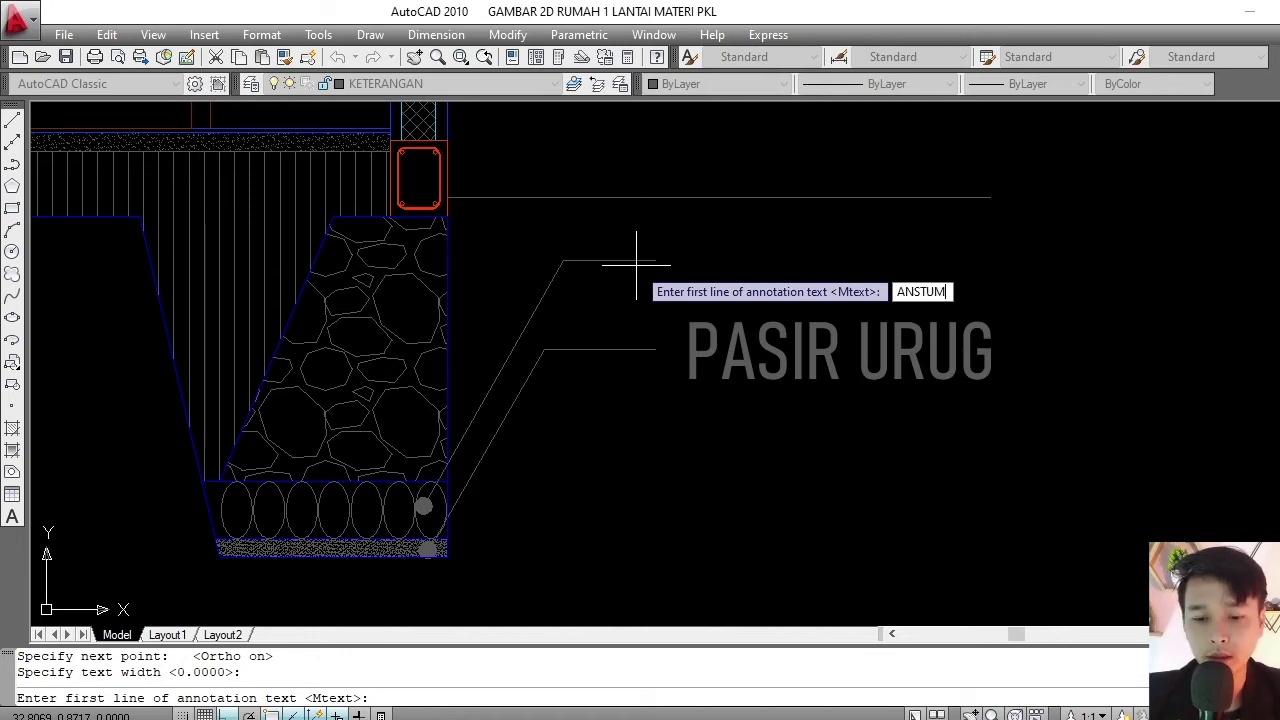
key(Return)
key(Return)
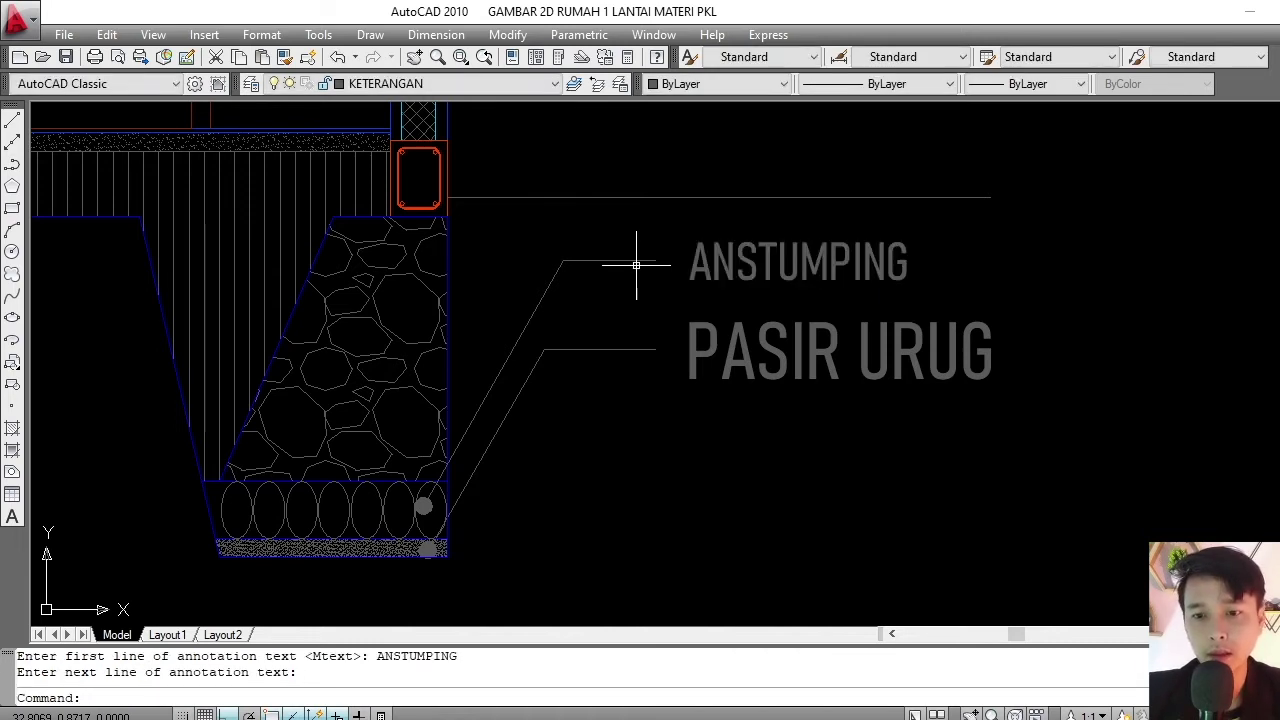
scroll(650, 300, down, 4)
- Exit the leader command and clear the stray selection window
key(Escape)
scroll(665, 300, up, 5)
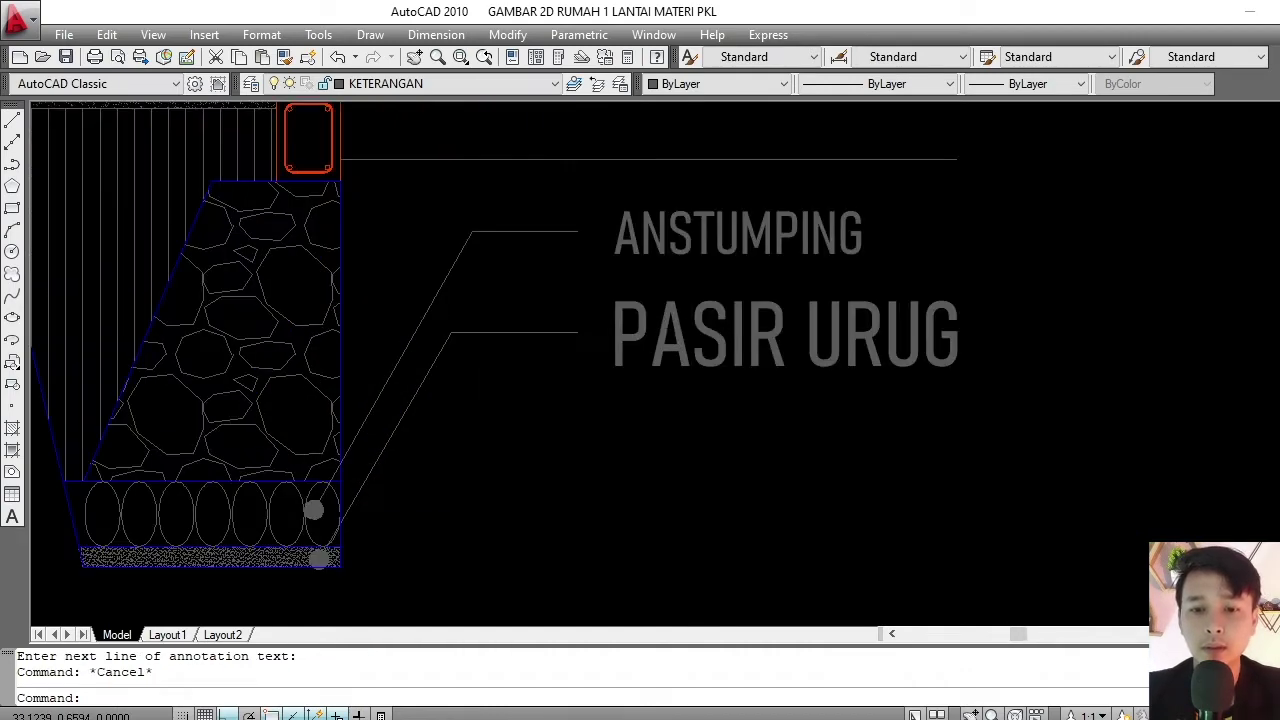
scroll(670, 260, up, 2)
click(670, 260)
key(Escape)
- Use MATCHPROP to copy ANSTUMPING's text properties onto the PASIR URUG label
click(629, 300)
text(MA)
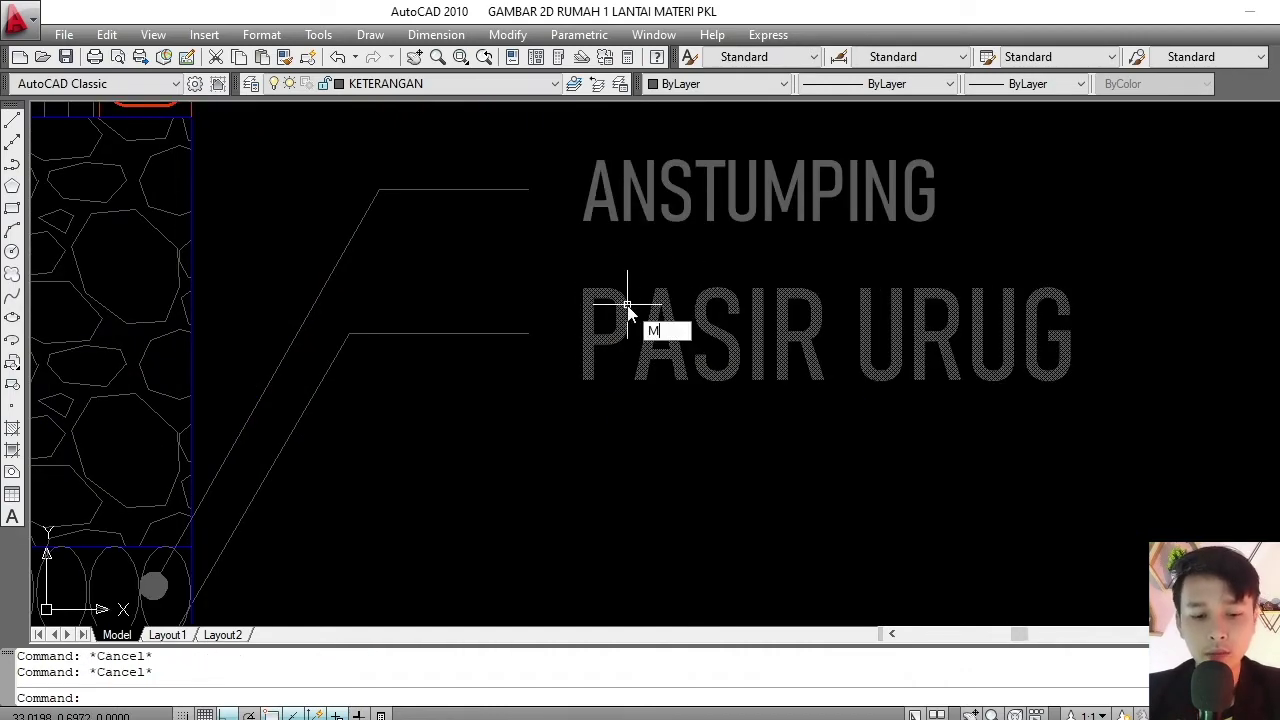
key(Return)
click(641, 222)
click(671, 278)
click(600, 355)
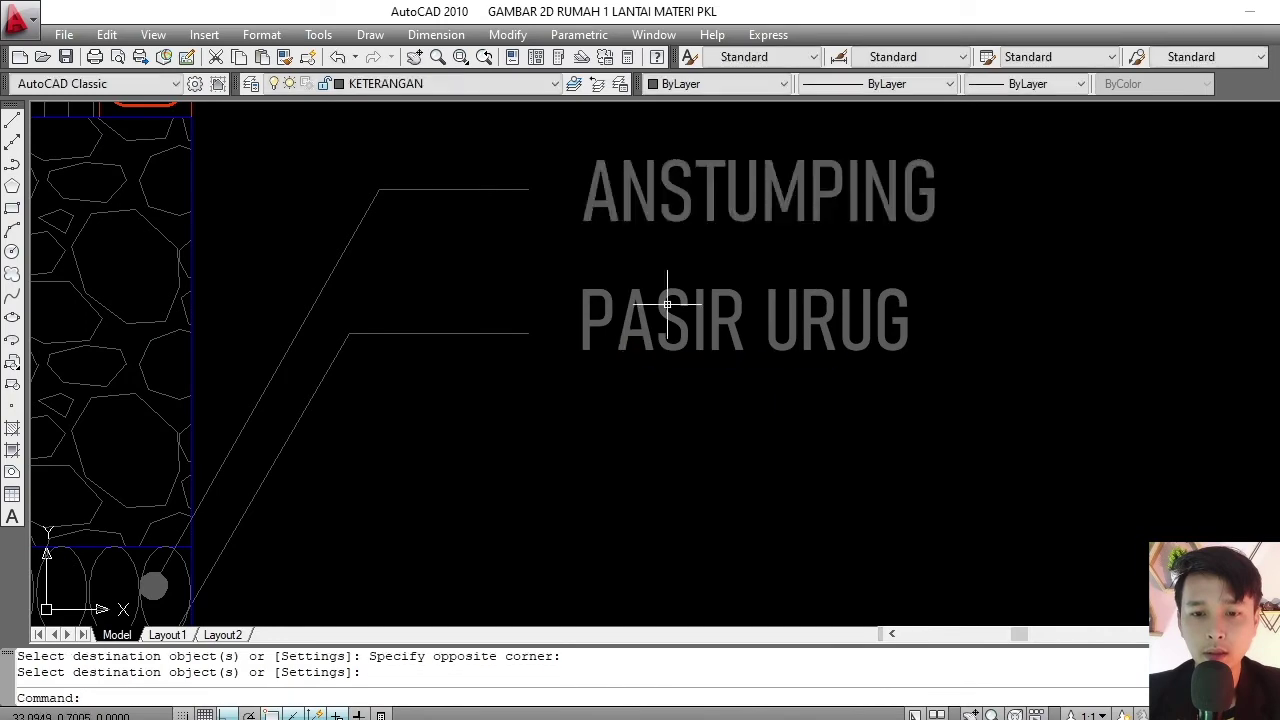
key(Return)
scroll(718, 316, down, 6)
middle_drag(718, 316, 722, 330)
scroll(705, 300, up, 3)
scroll(677, 320, up, 1)
scroll(674, 320, up, 1)
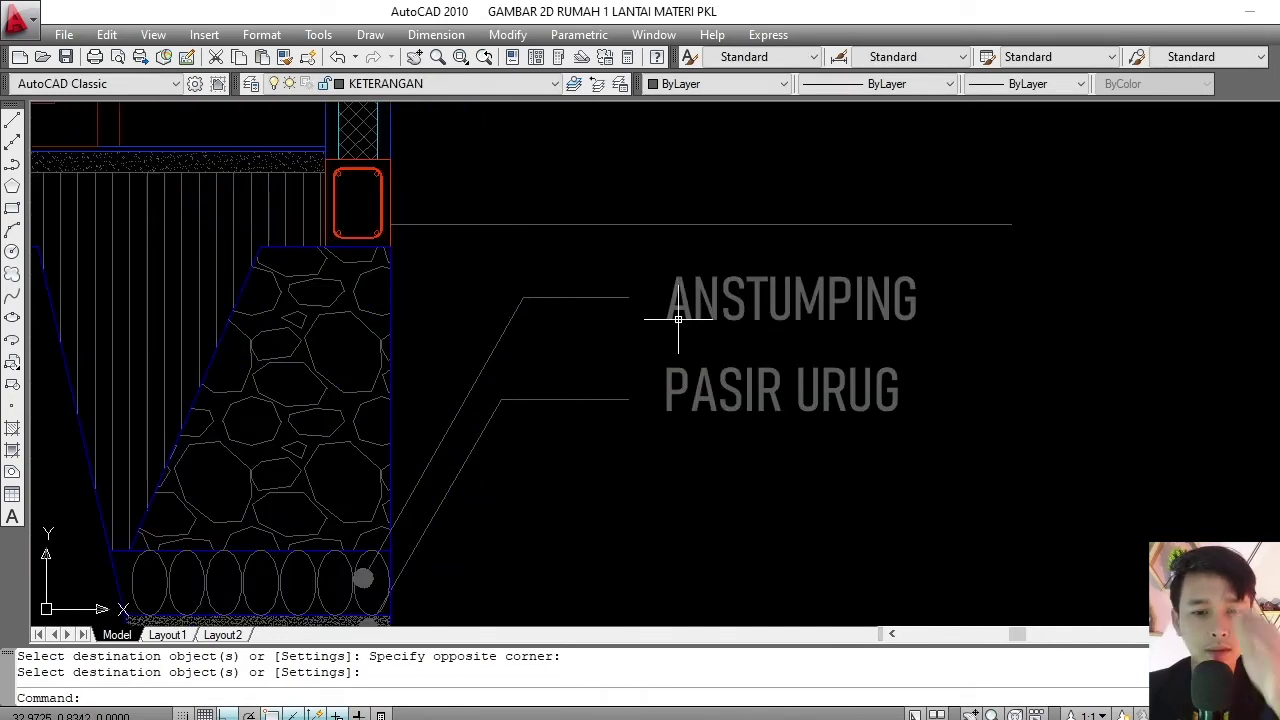
scroll(666, 314, down, 2)
scroll(634, 331, up, 3)
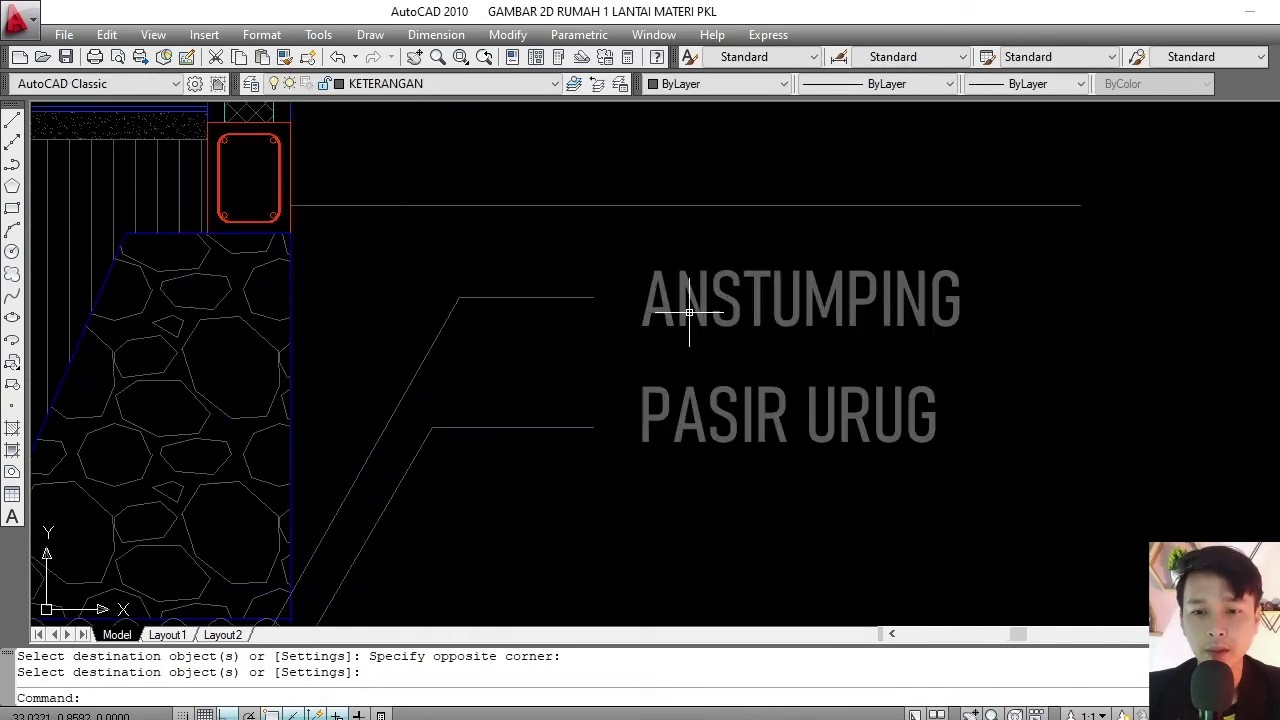
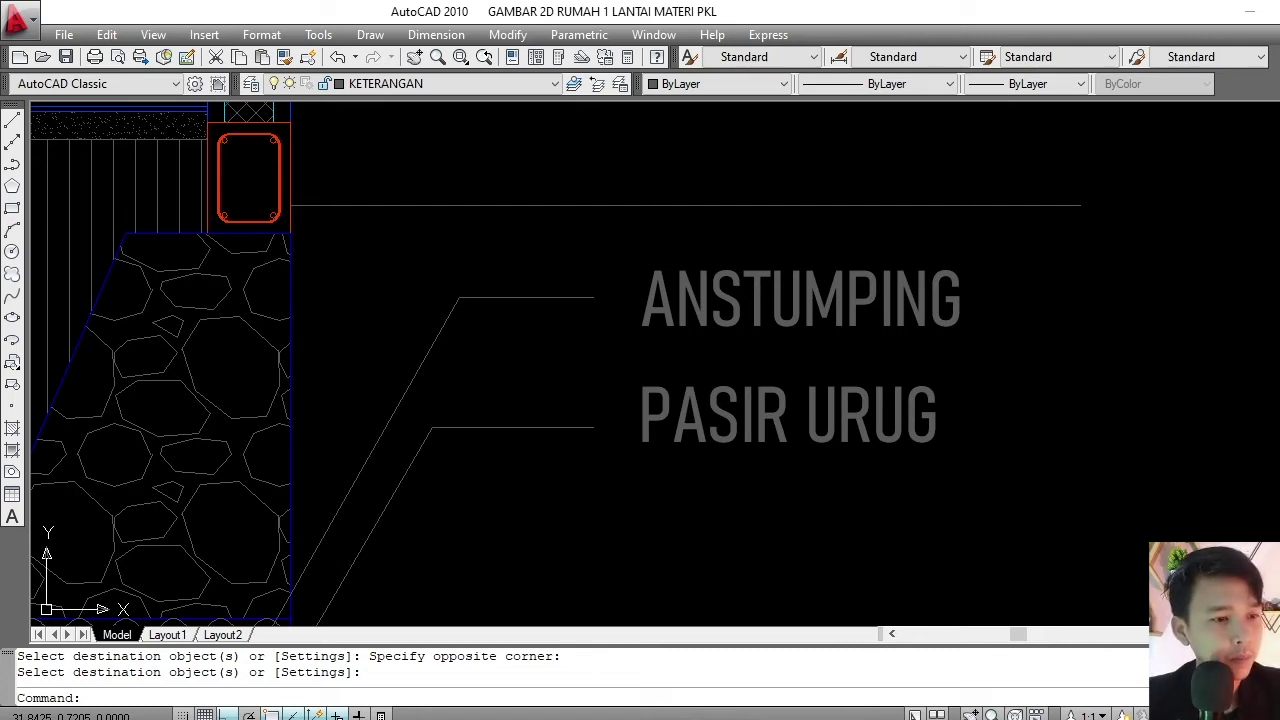
- Erase the ANSTUMPING and PASIR URUG leaders and their text with a window selection
key(Escape)
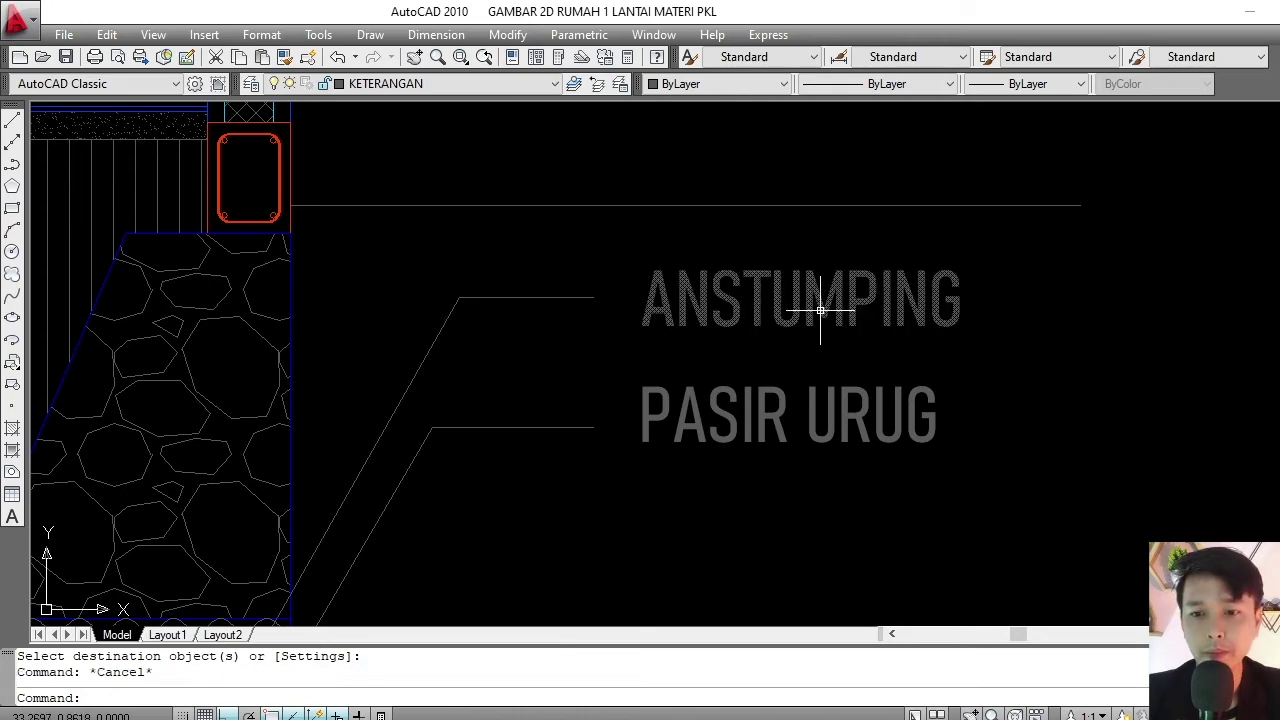
scroll(790, 305, down, 6)
scroll(700, 295, up, 4)
click(929, 243)
click(577, 372)
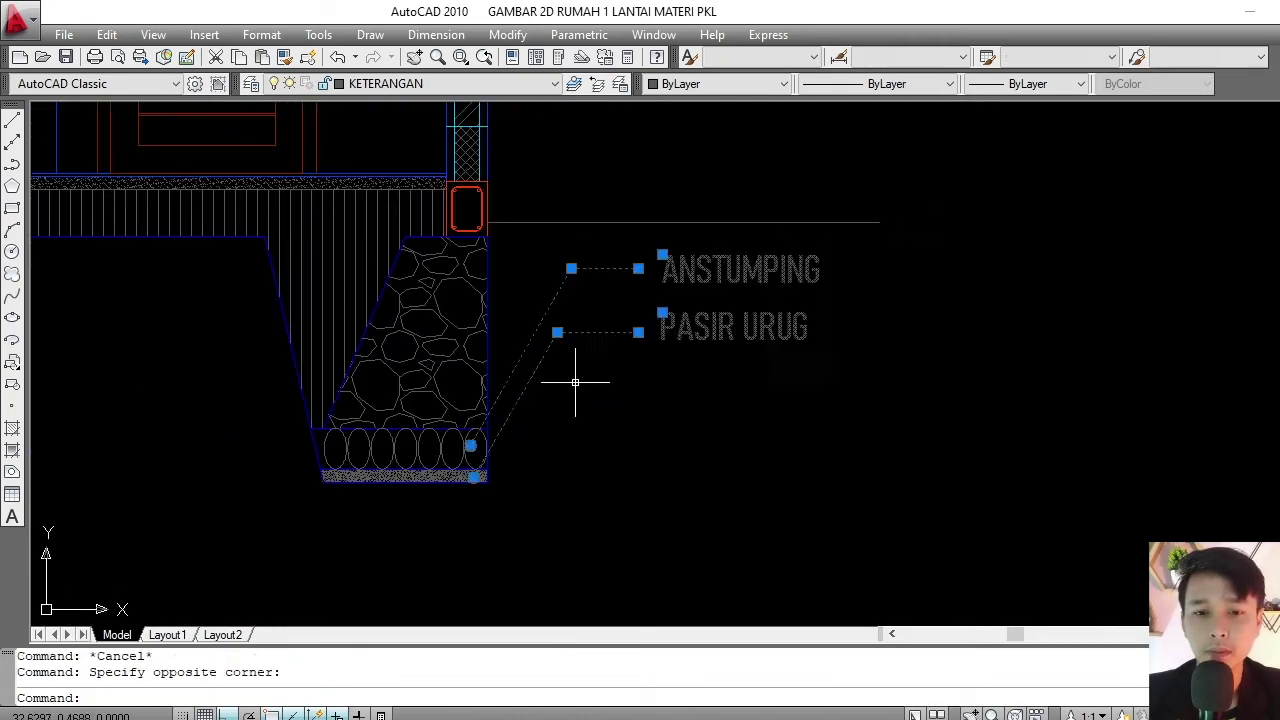
text(e)
key(Return)
- Check the Layer list and keep KETERANGAN as the current layer
scroll(590, 410, down, 2)
scroll(530, 430, up, 5)
scroll(523, 432, down, 3)
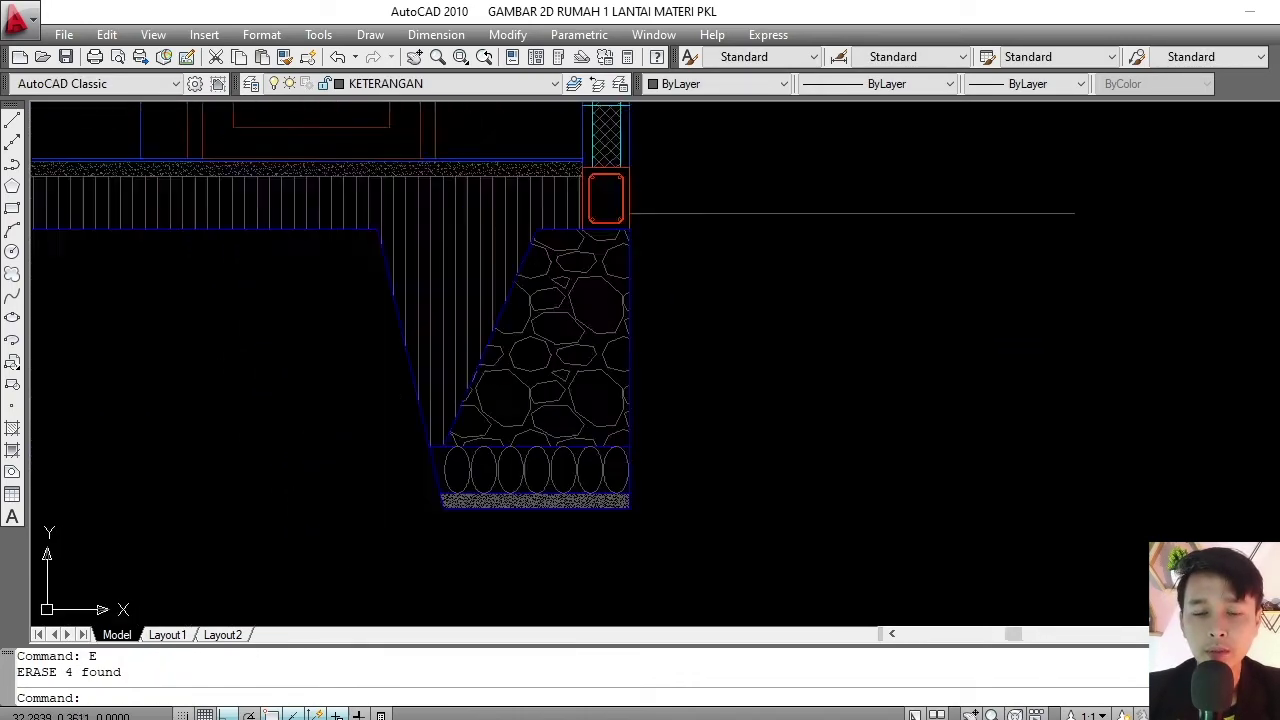
scroll(620, 400, down, 4)
scroll(645, 405, down, 3)
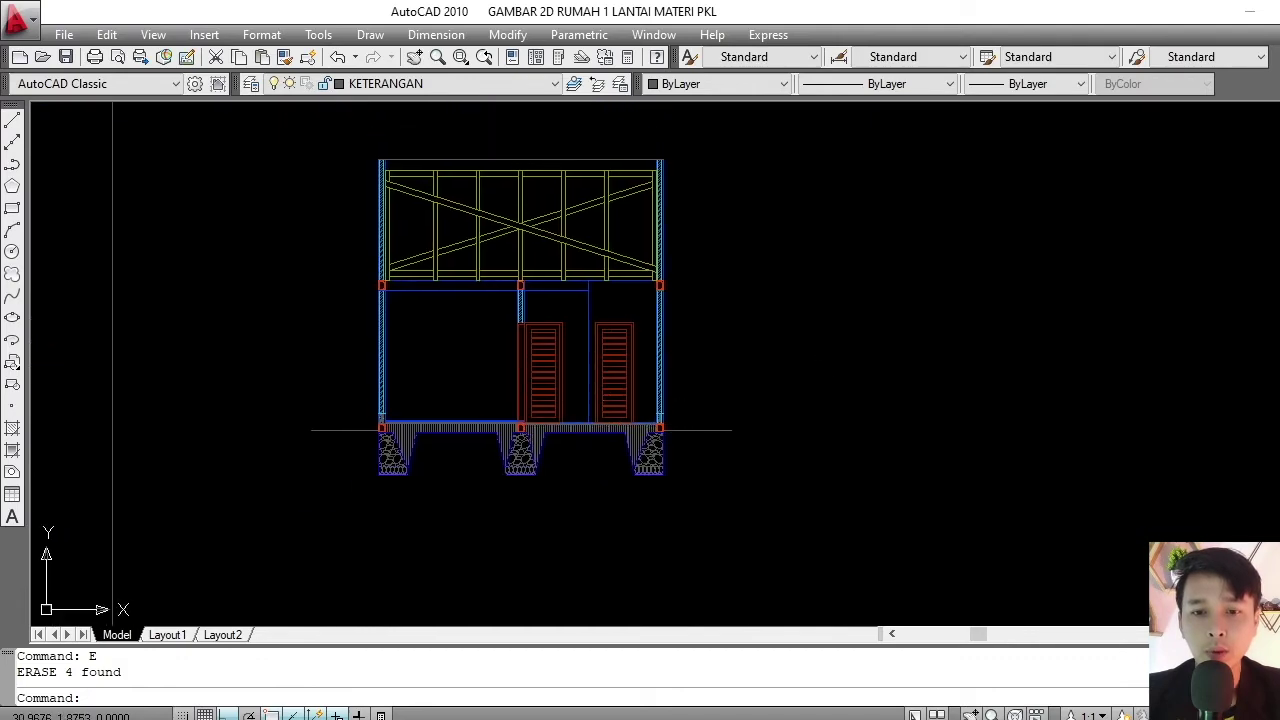
scroll(690, 425, up, 2)
scroll(651, 414, up, 1)
scroll(645, 455, up, 3)
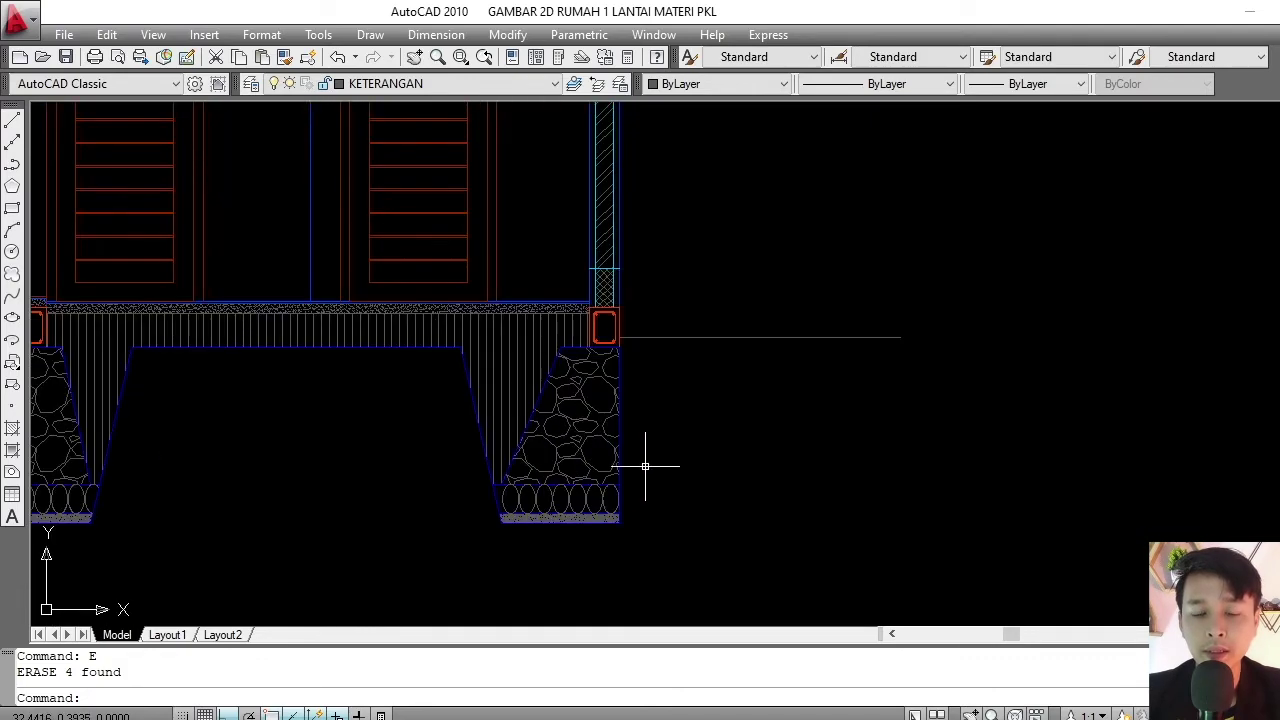
scroll(623, 470, down, 3)
scroll(615, 440, up, 3)
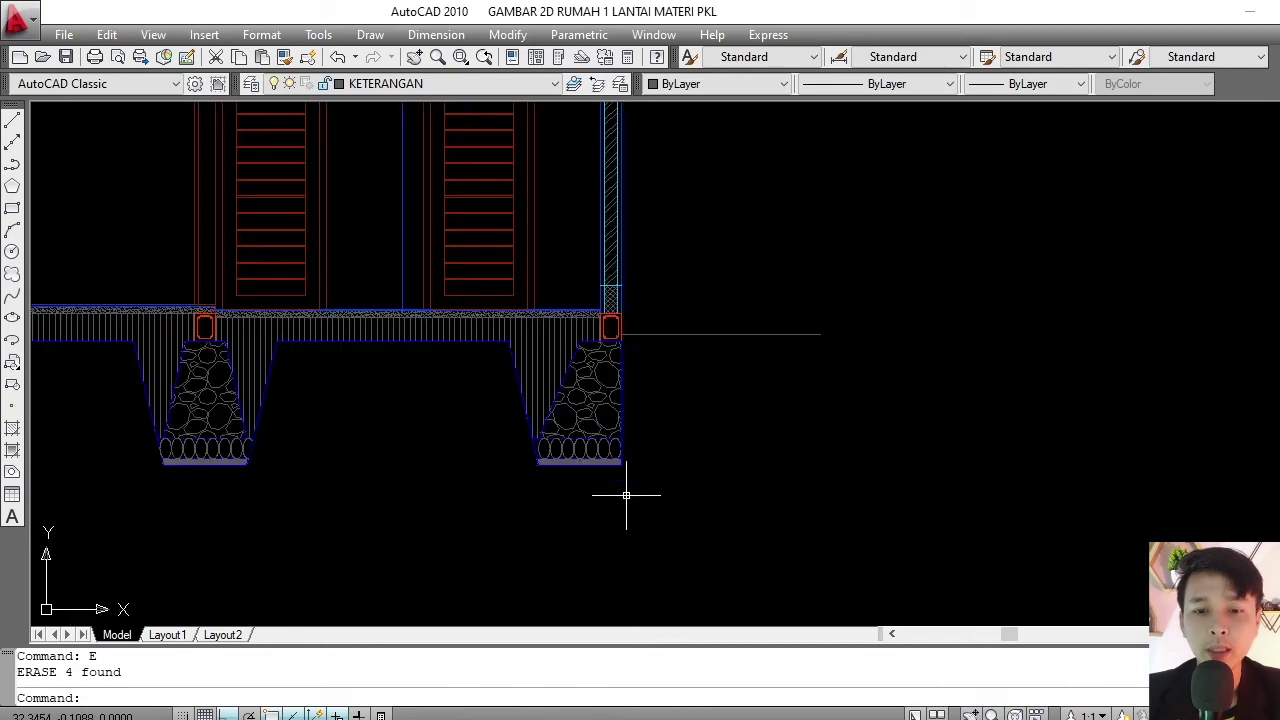
scroll(634, 440, up, 3)
scroll(634, 435, up, 2)
scroll(625, 430, down, 6)
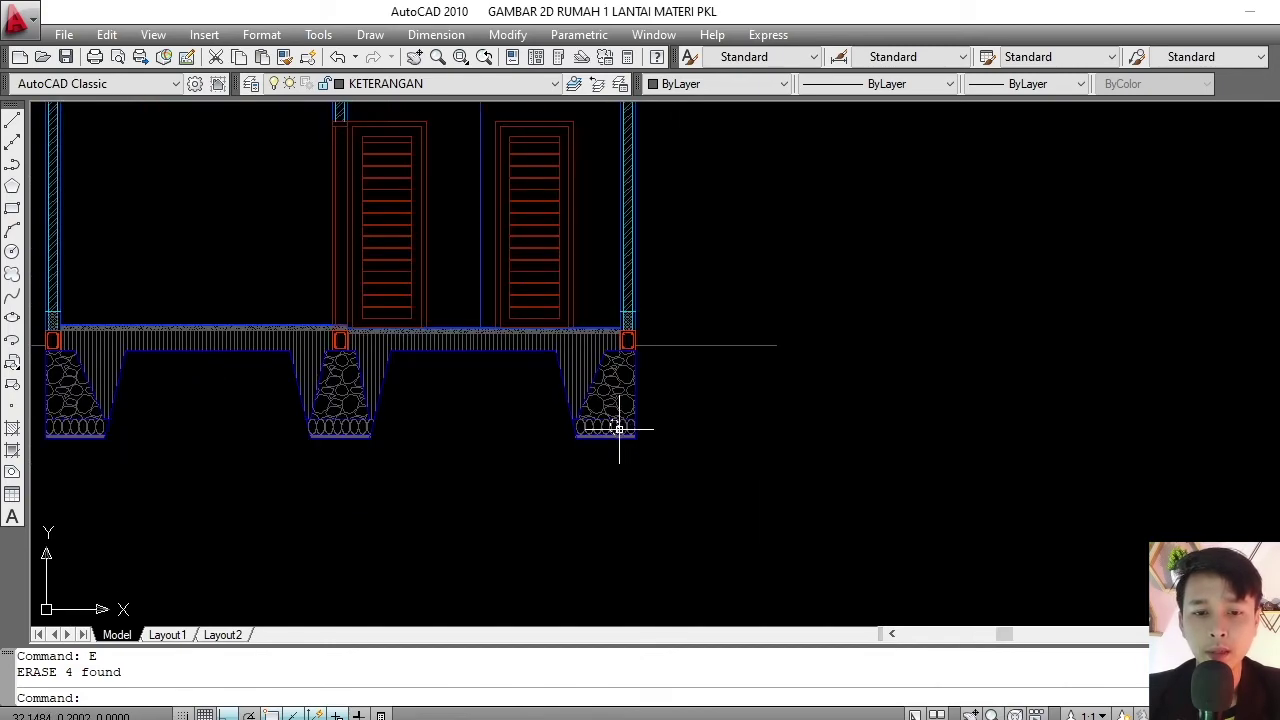
middle_drag(619, 429, 728, 414)
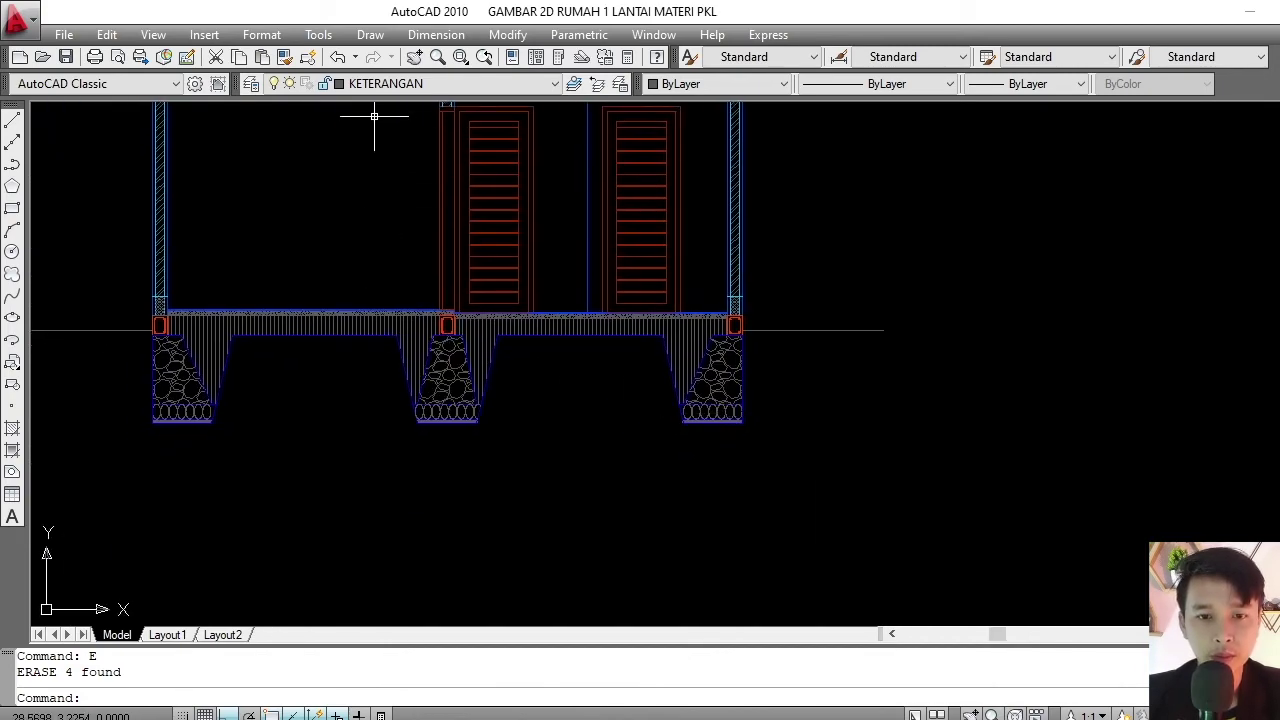
click(403, 86)
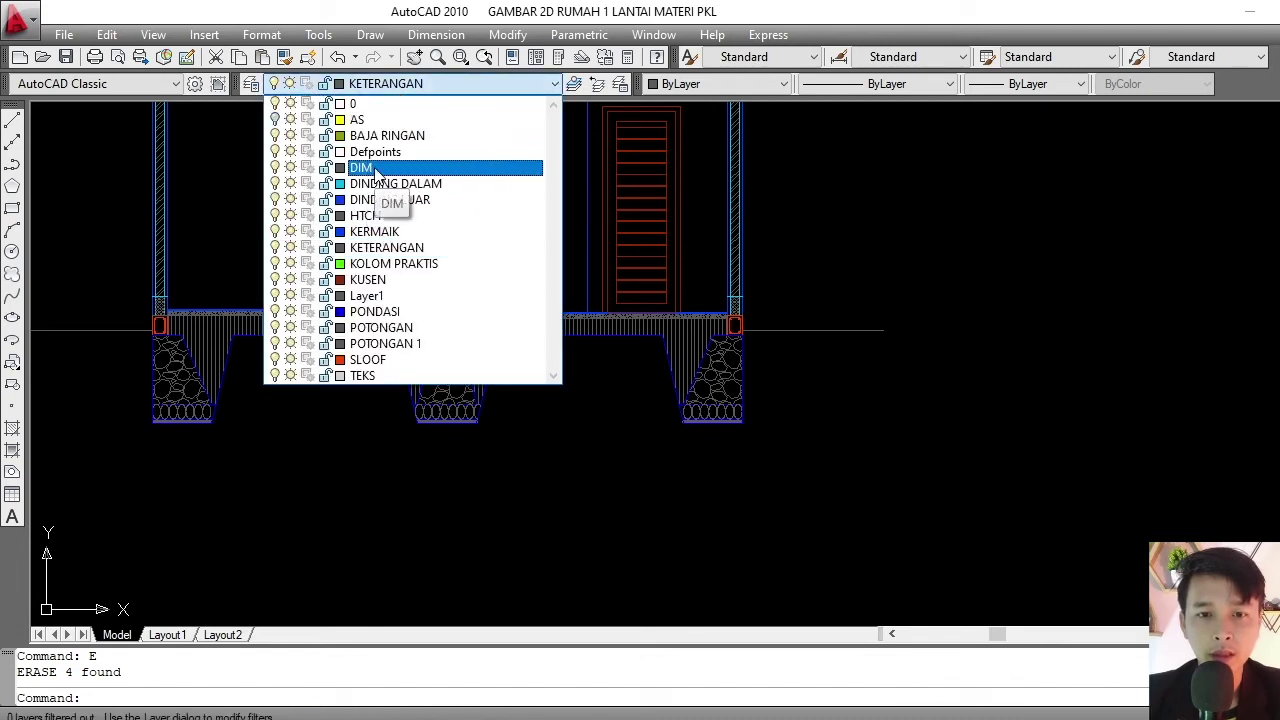
key(Escape)
scroll(563, 320, down, 4)
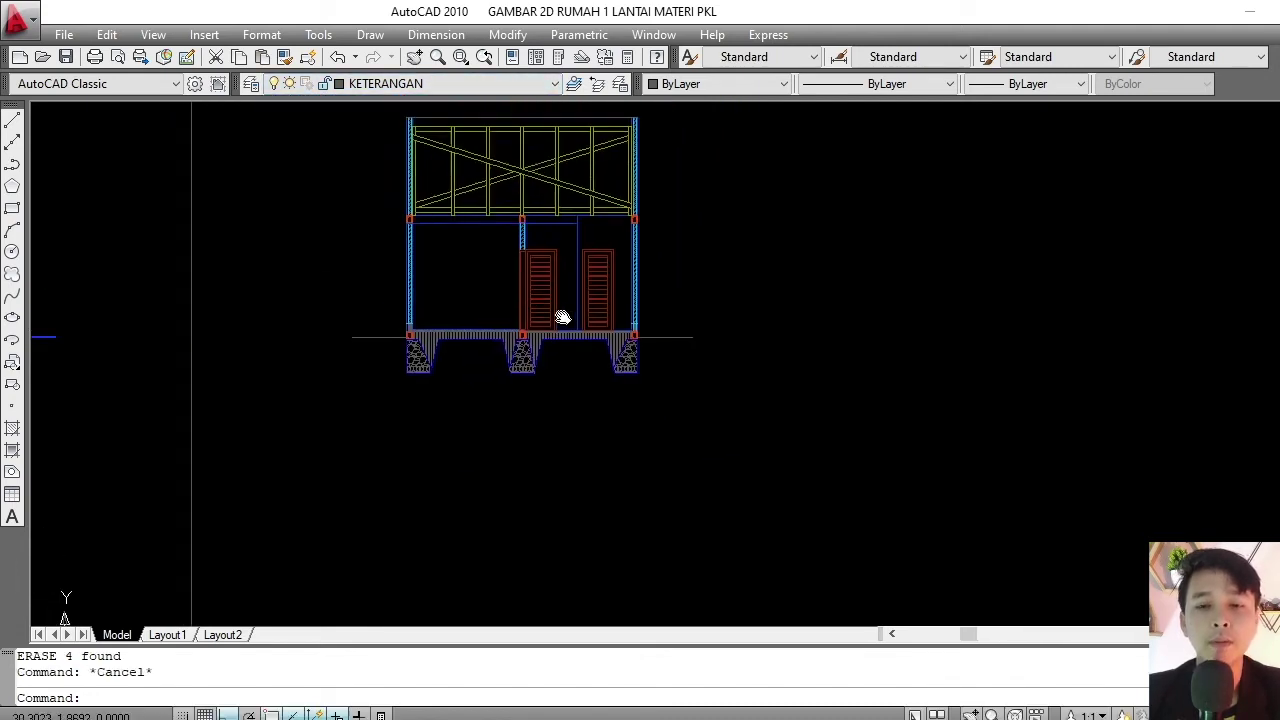
scroll(571, 257, up, 4)
scroll(563, 244, down, 1)
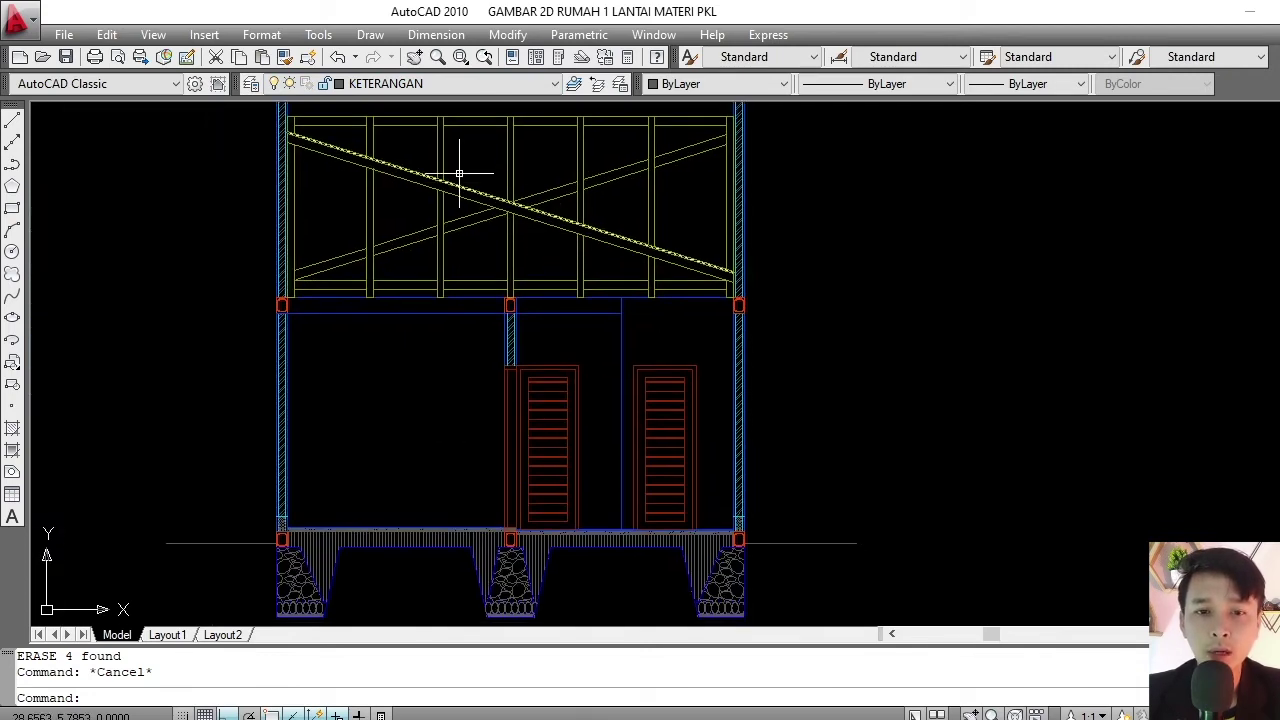
scroll(700, 345, down, 2)
scroll(665, 320, up, 1)
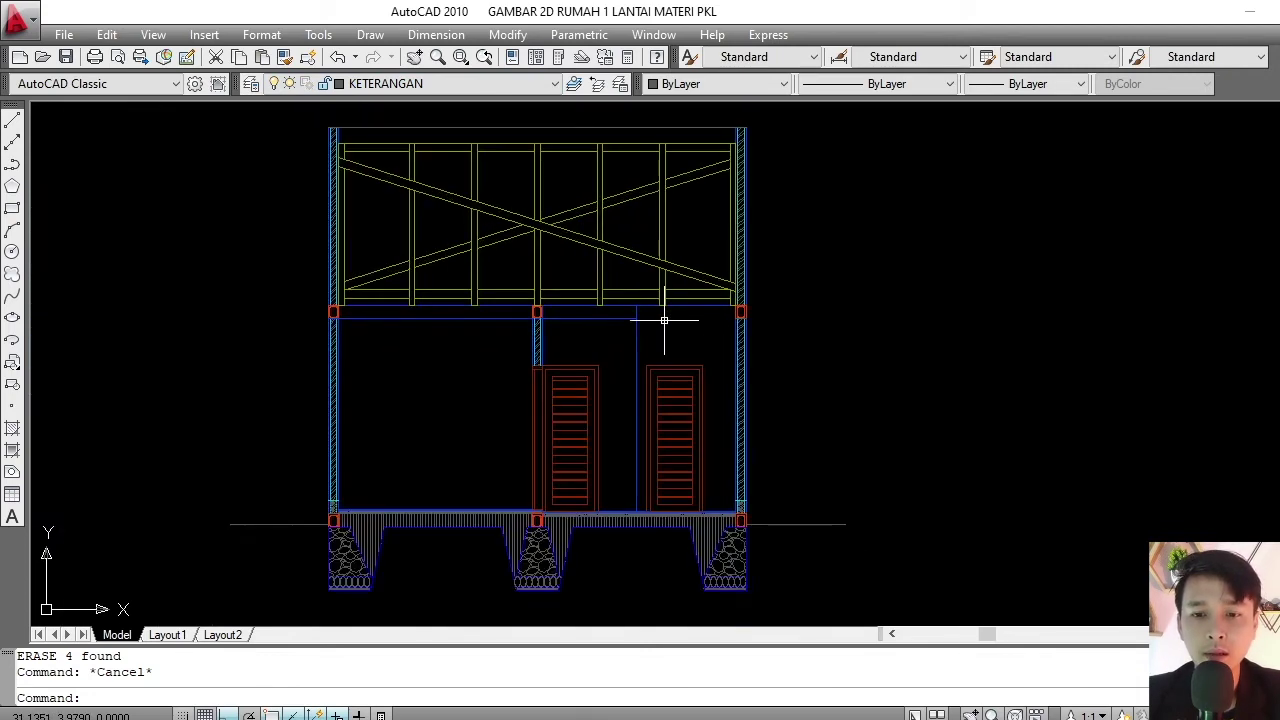
click(430, 84)
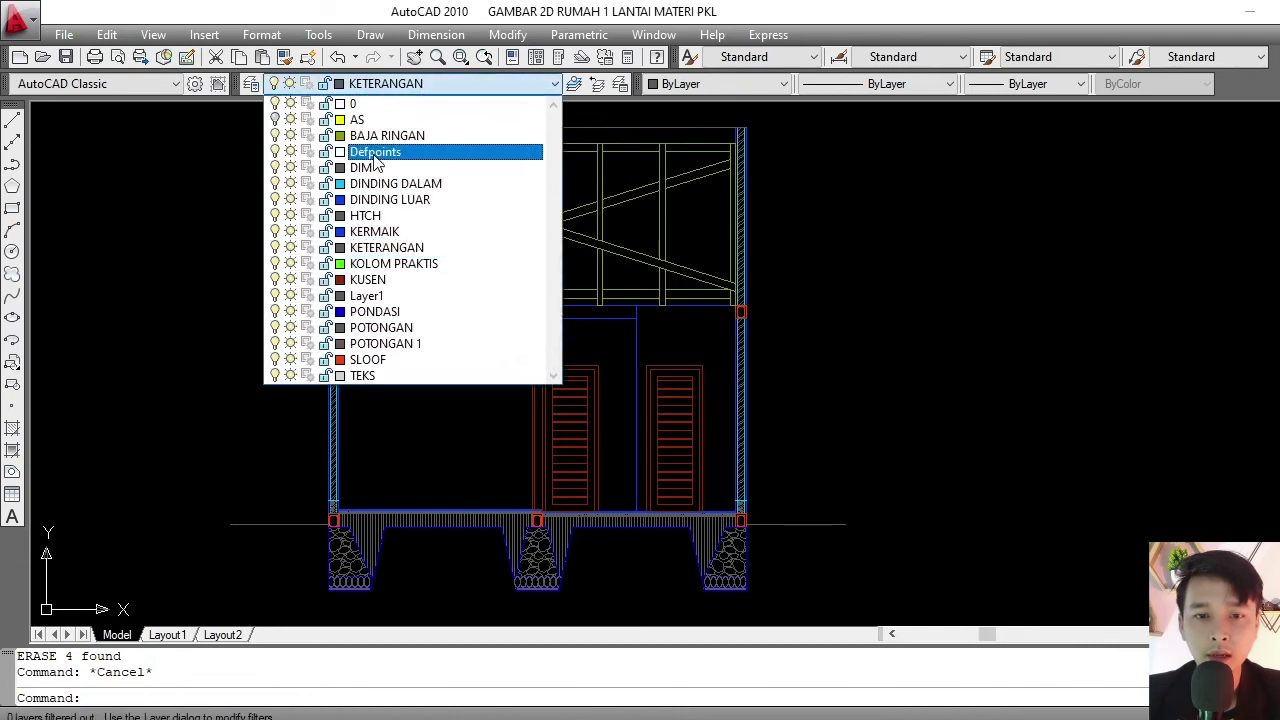
click(398, 247)
- Pan and zoom across the foundations to inspect the three footings
key(Escape)
middle_drag(634, 329, 514, 251)
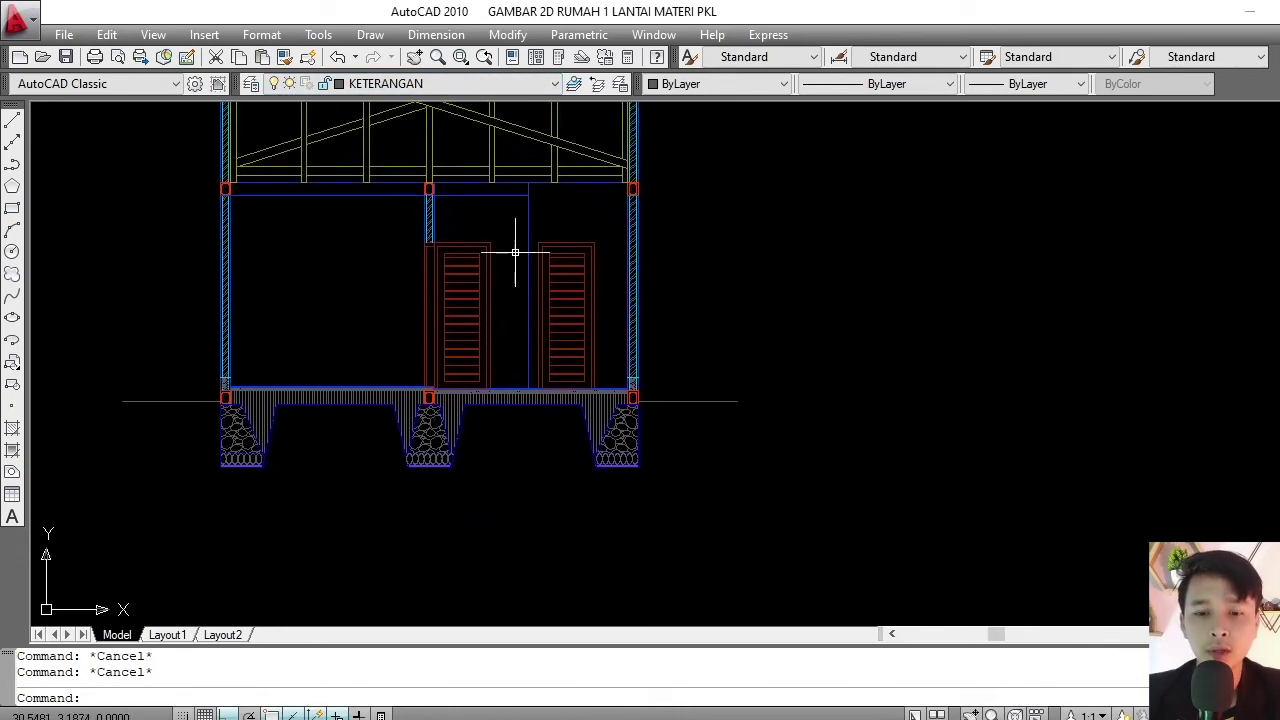
scroll(514, 251, up, 6)
middle_drag(703, 437, 648, 399)
scroll(617, 420, up, 2)
scroll(617, 400, down, 4)
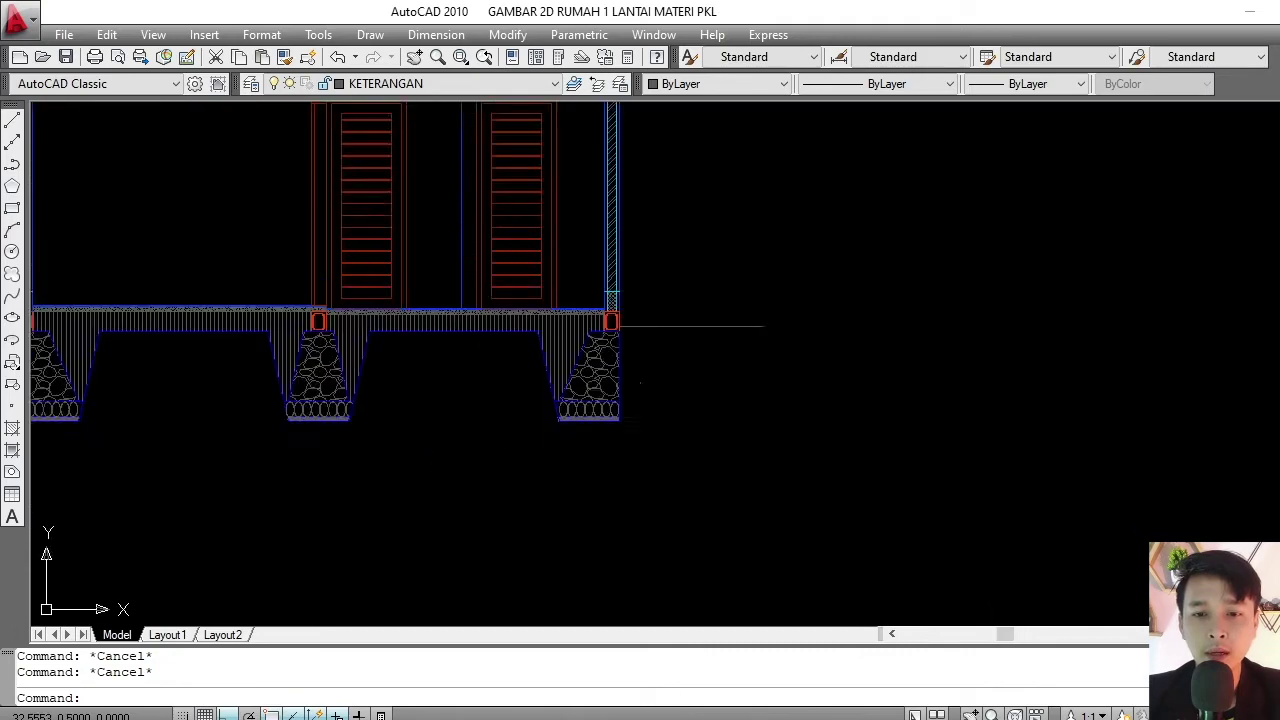
scroll(625, 400, down, 2)
scroll(628, 398, up, 1)
scroll(628, 398, up, 5)
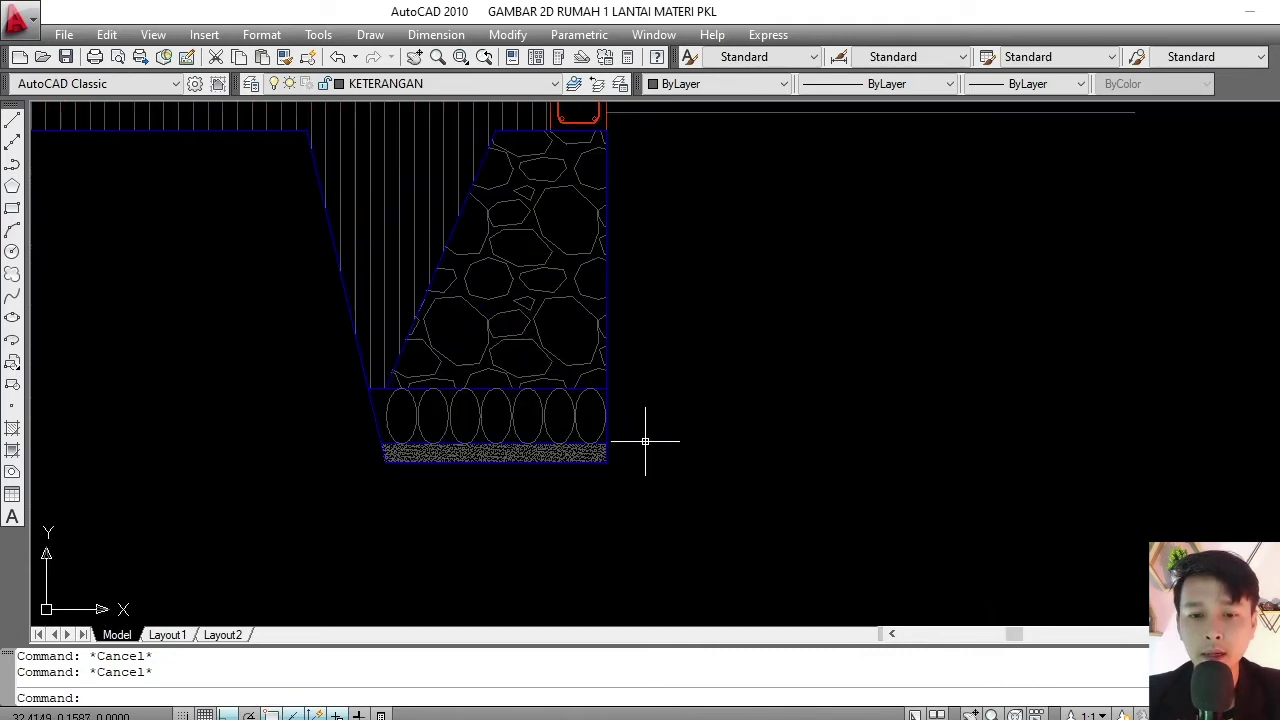
scroll(635, 425, up, 1)
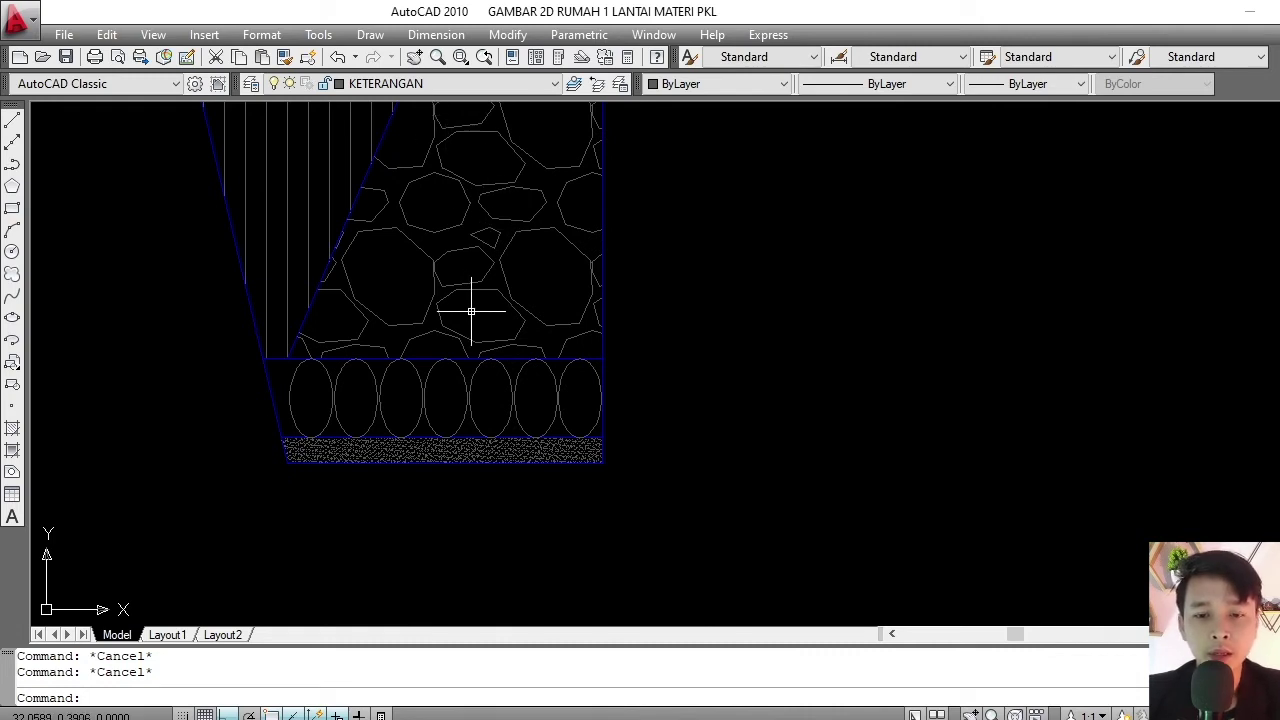
- Draw a quick leader from the footing's sand layer, slanting up to a horizontal landing
click(777, 355)
click(728, 404)
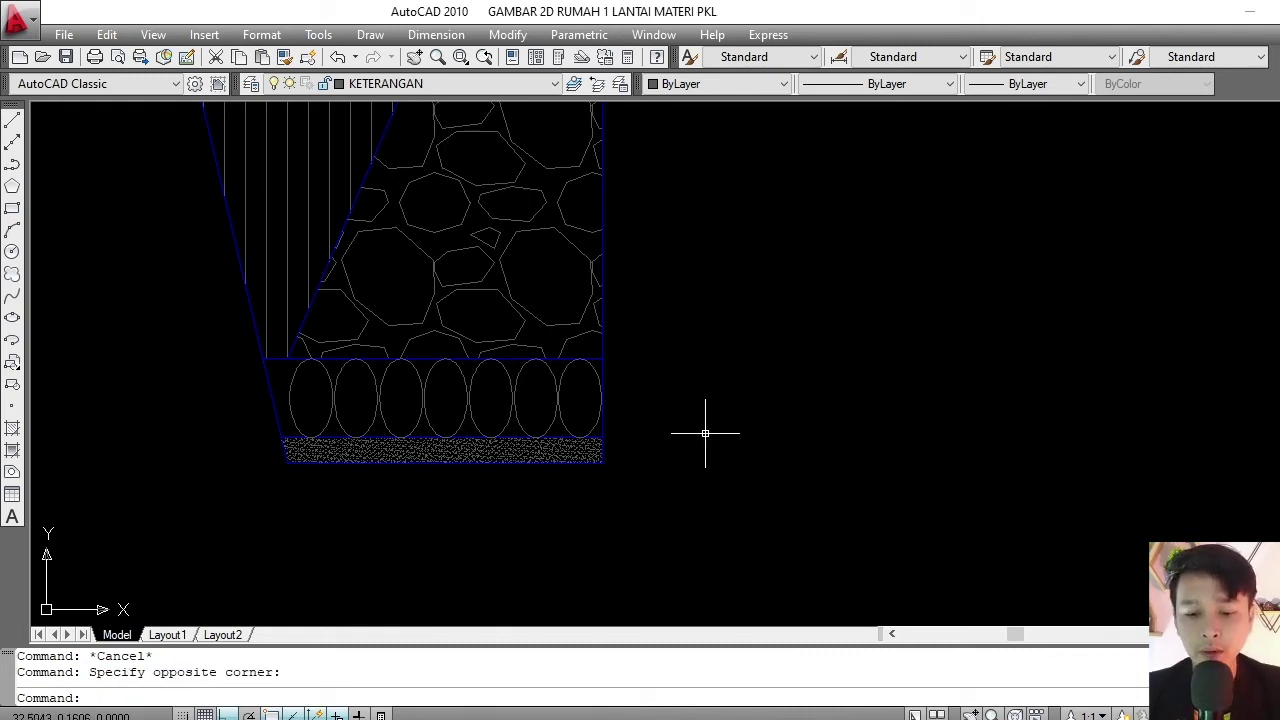
text(l)
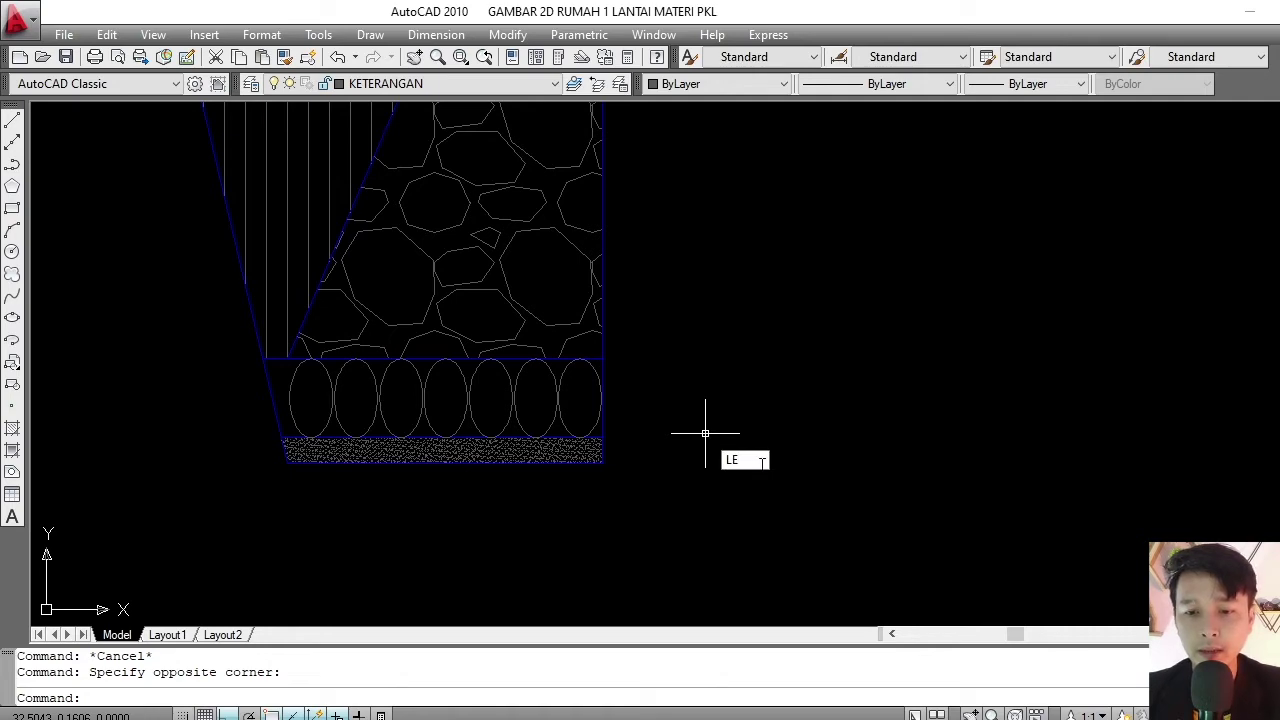
key(Return)
scroll(600, 440, up, 3)
scroll(576, 450, up, 3)
click(576, 462)
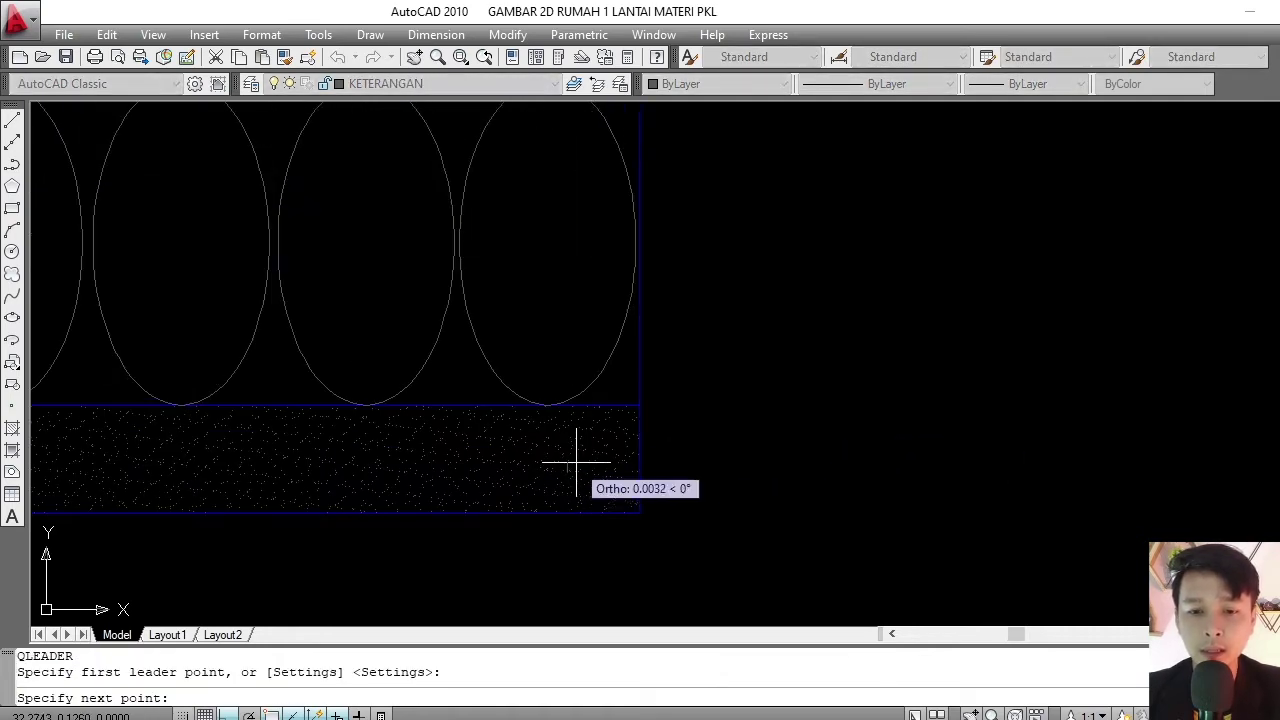
scroll(576, 462, down, 5)
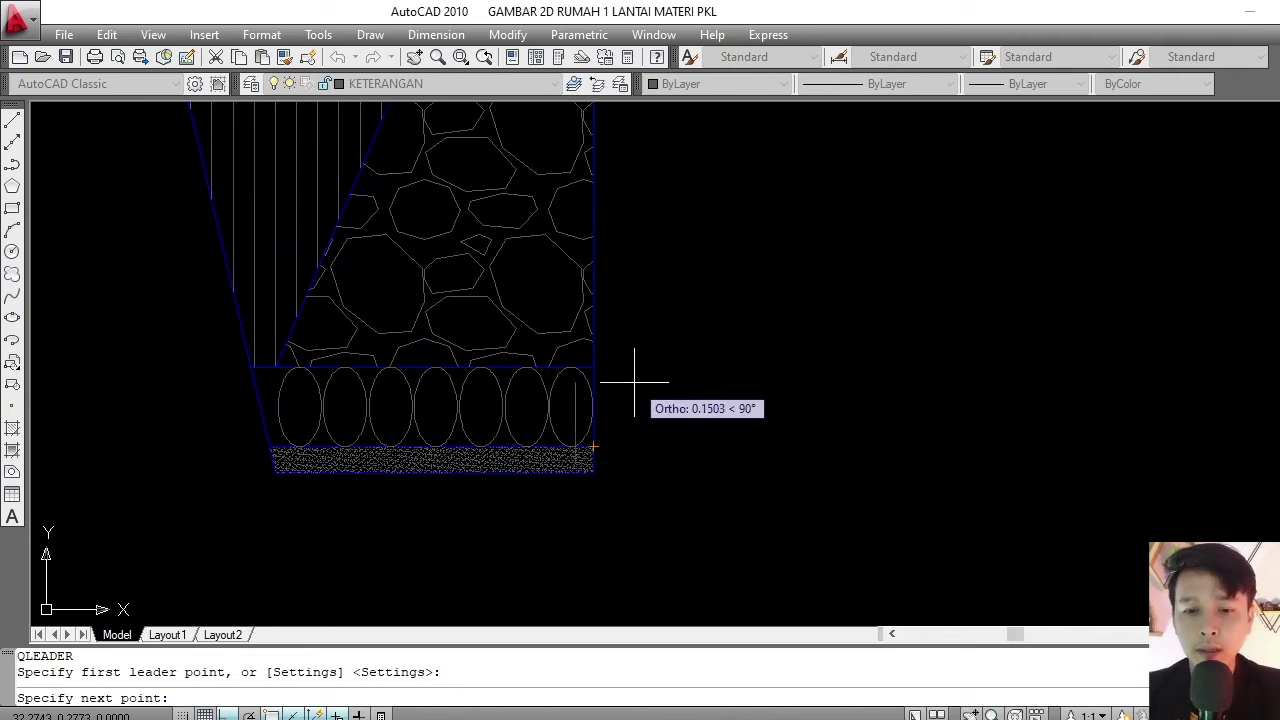
scroll(593, 289, up, 4)
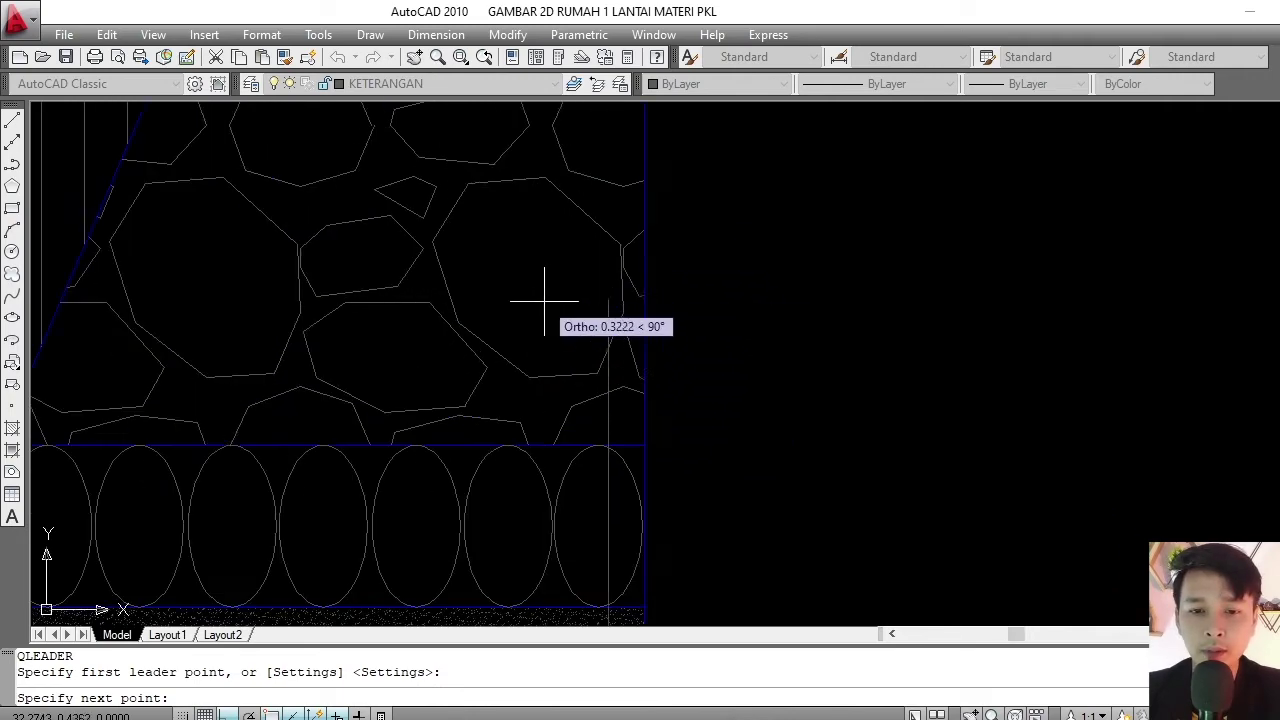
scroll(563, 274, down, 3)
key(F8)
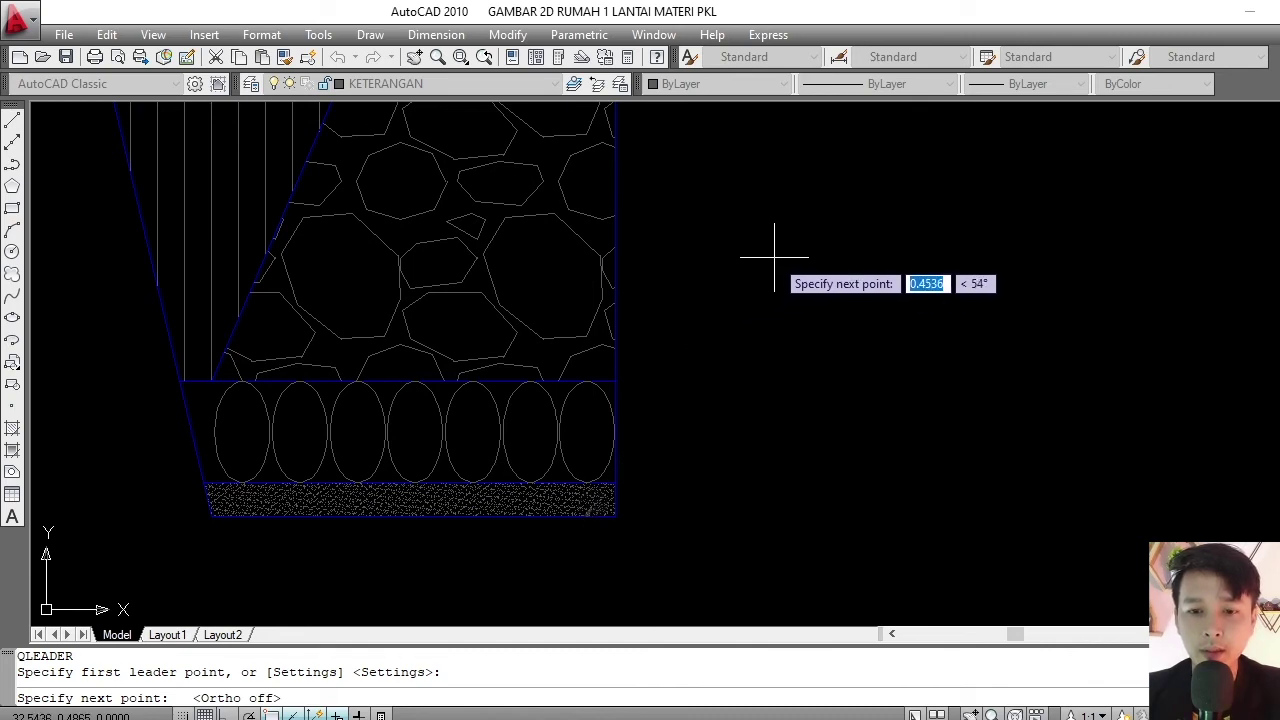
scroll(720, 275, down, 2)
scroll(805, 286, down, 1)
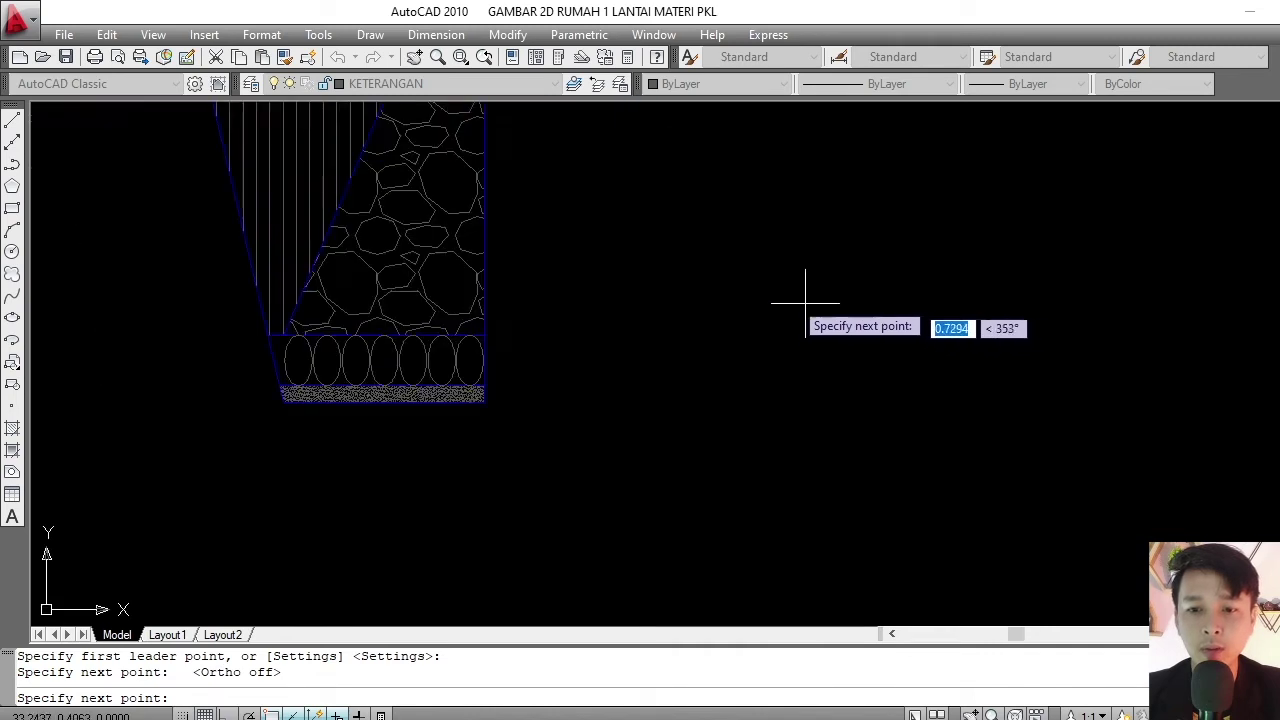
key(F8)
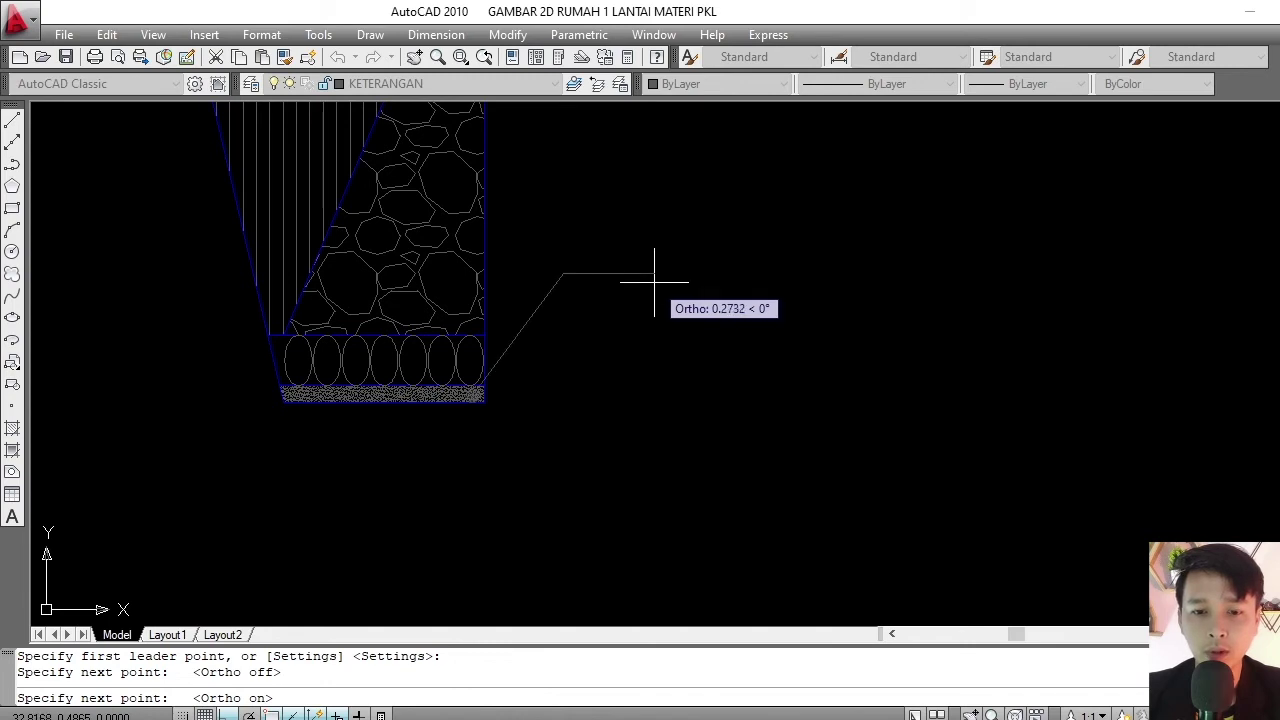
click(655, 272)
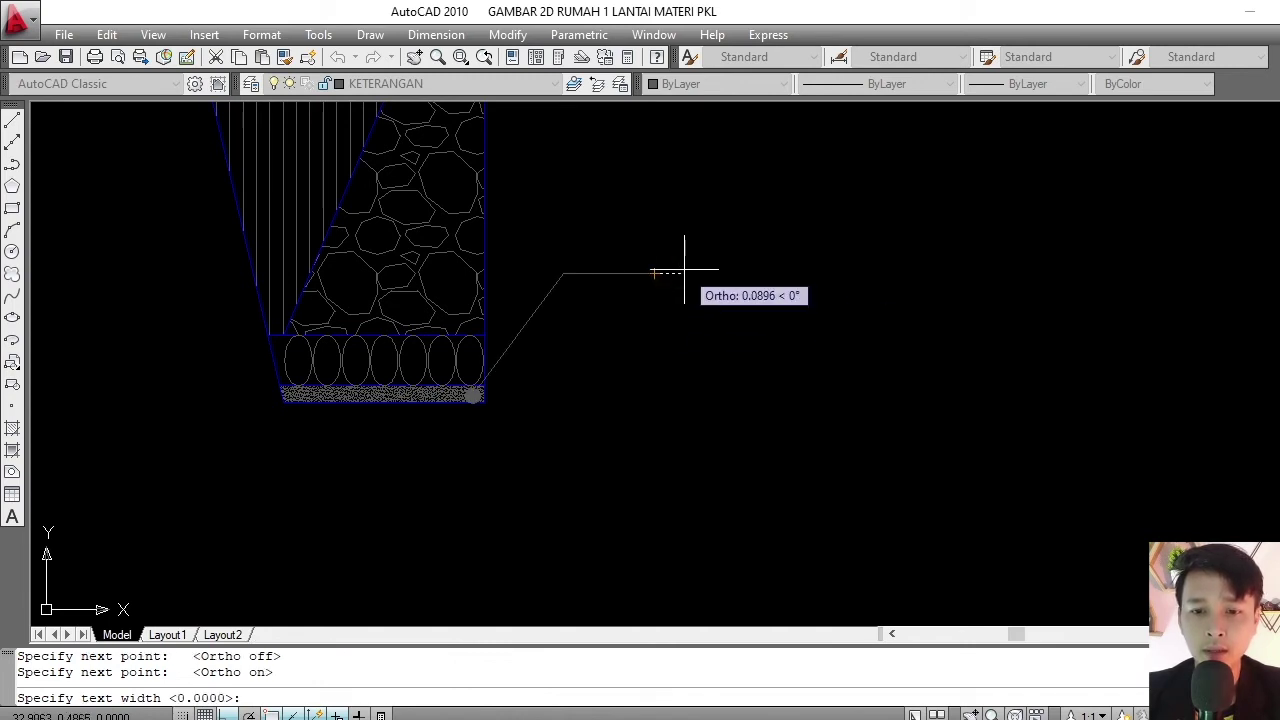
scroll(663, 251, up, 1)
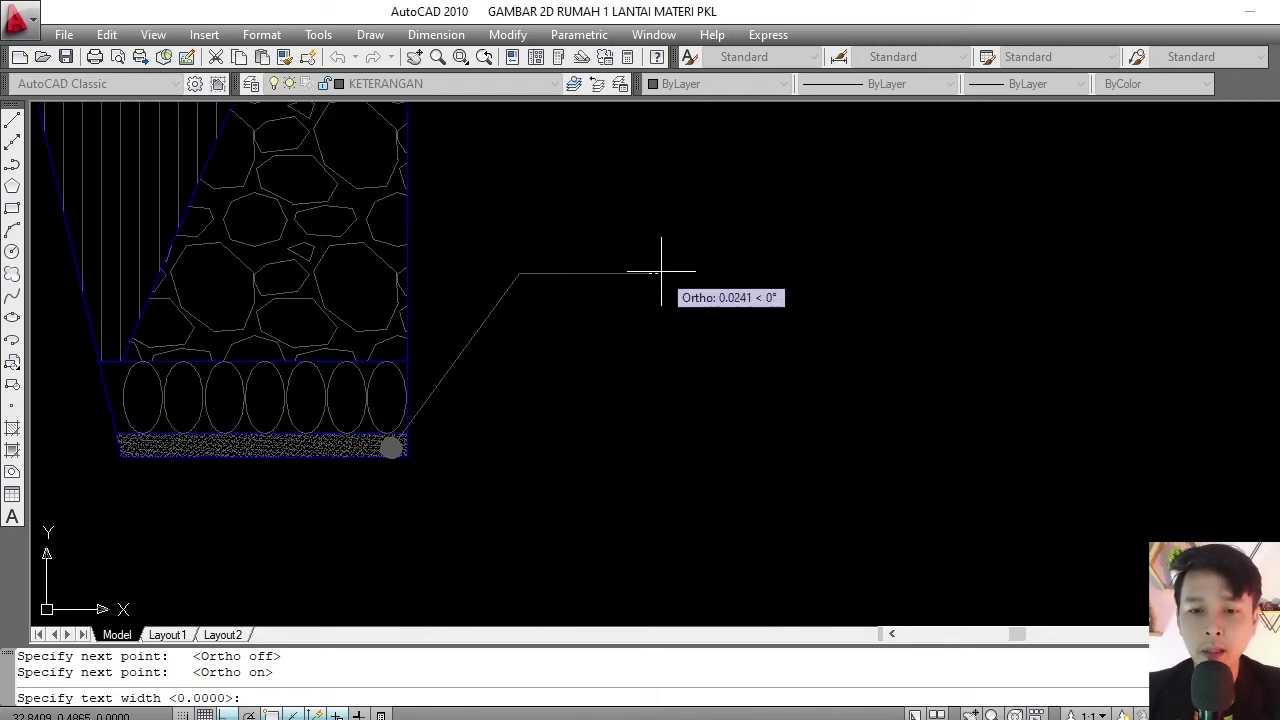
- Enter PASIR URUG as the leader's single annotation line
key(Return)
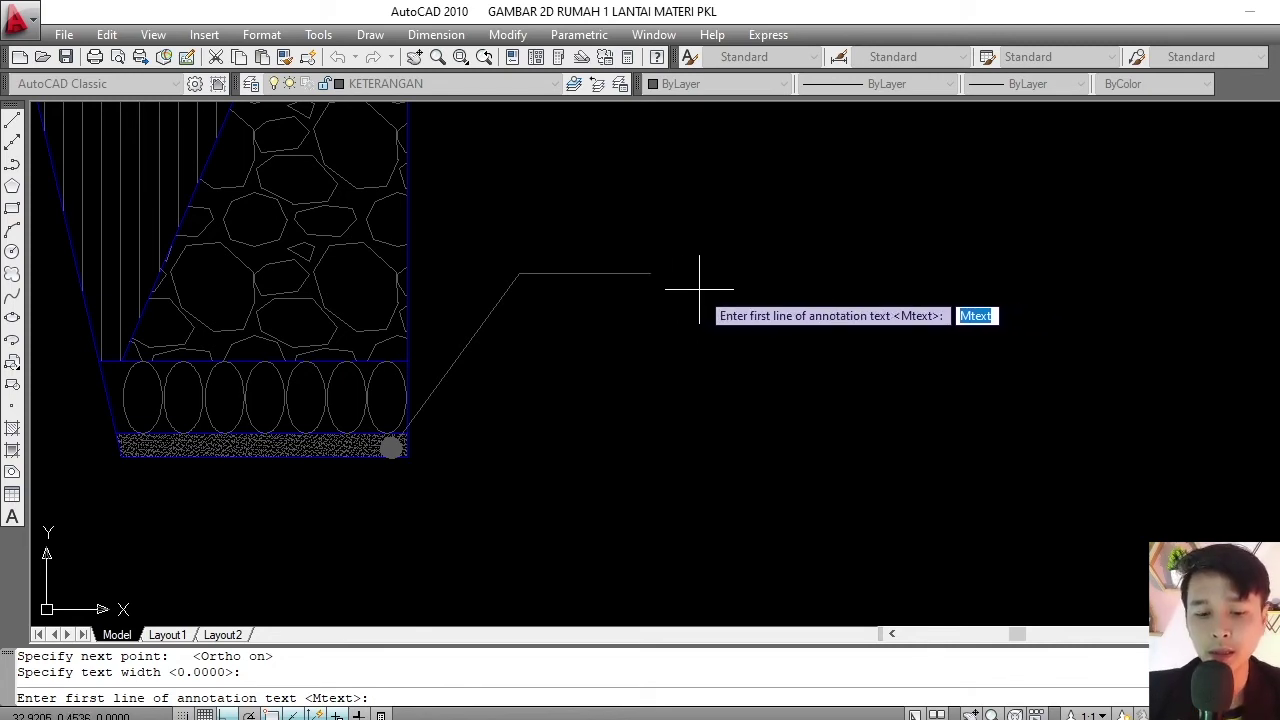
text(PASIR URUG)
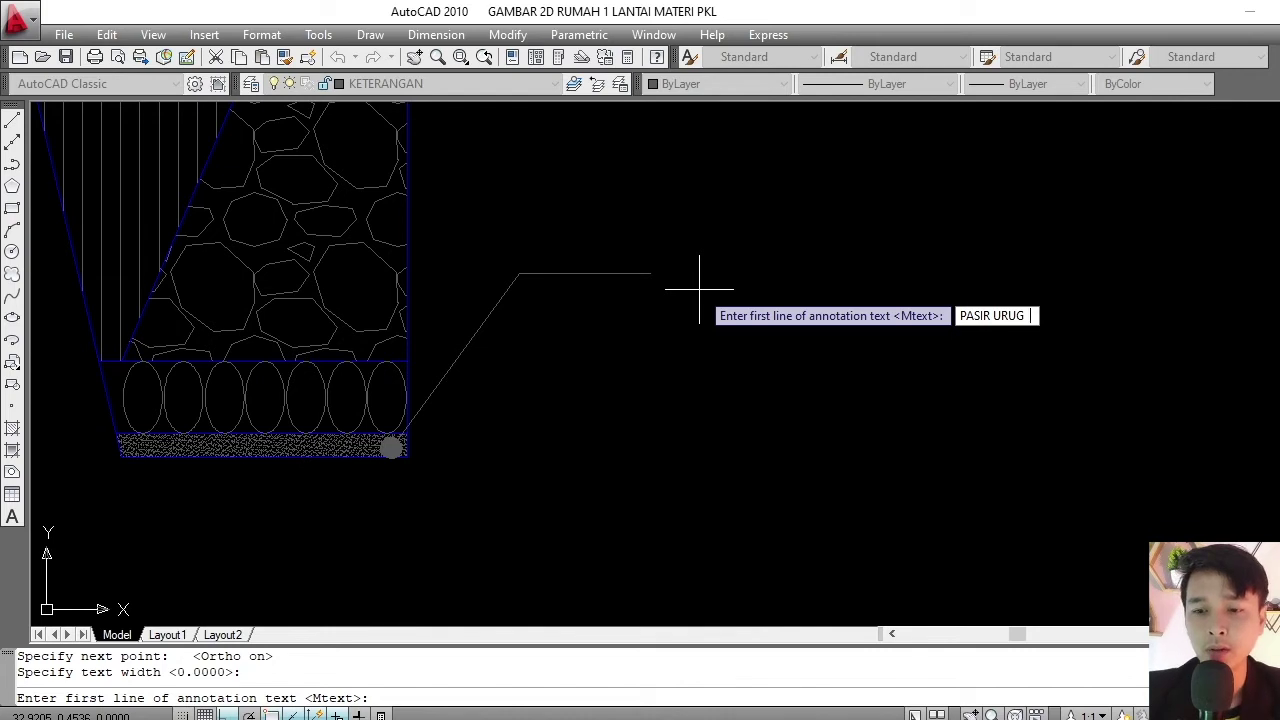
key(Return)
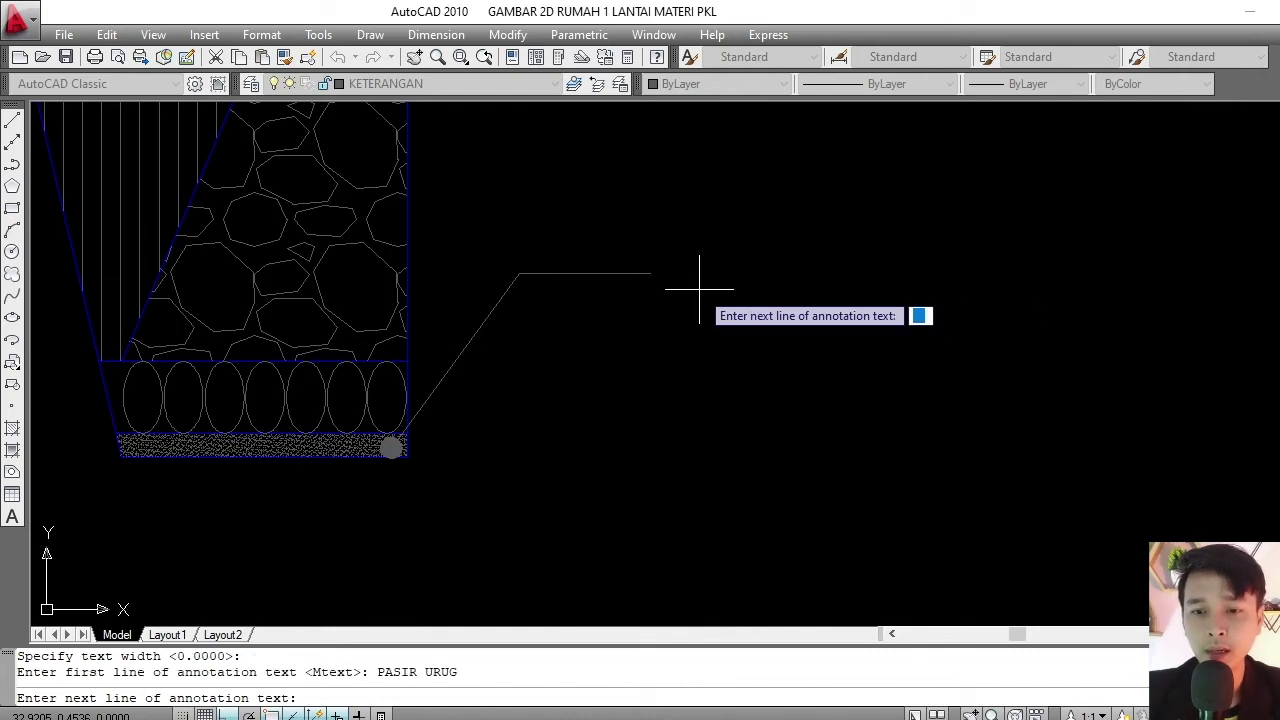
key(Return)
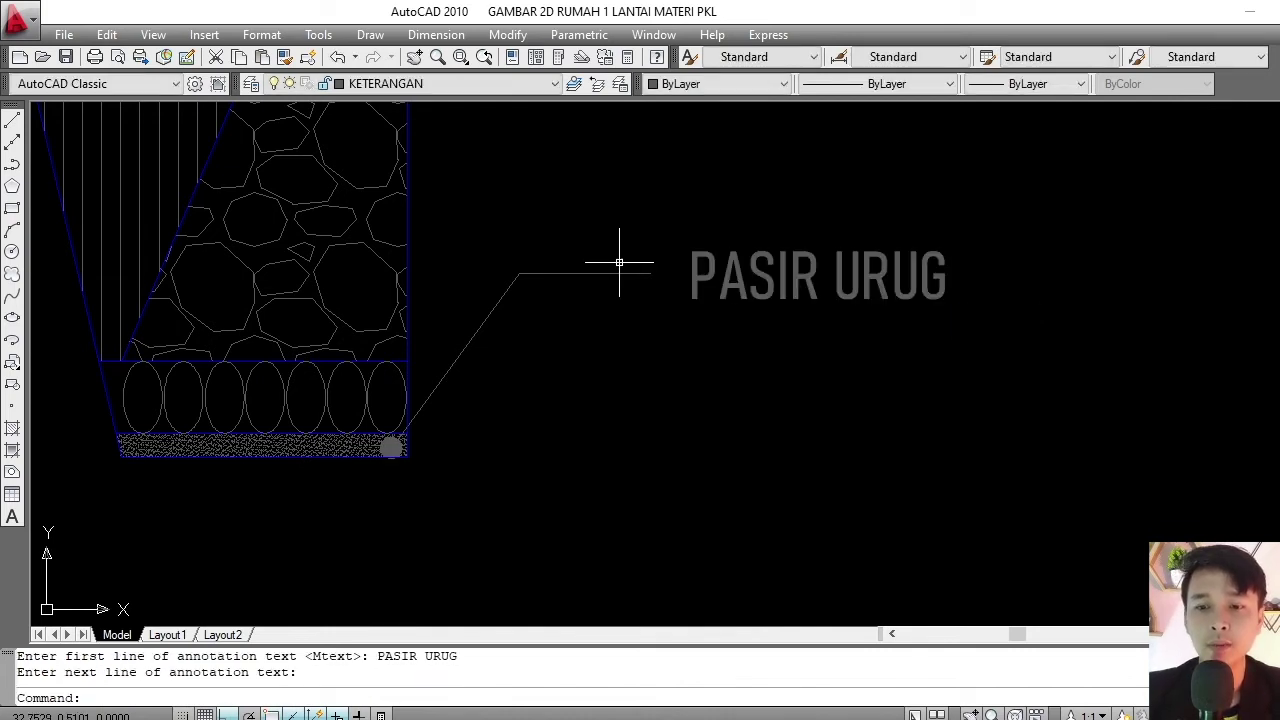
scroll(610, 300, down, 2)
scroll(555, 375, up, 3)
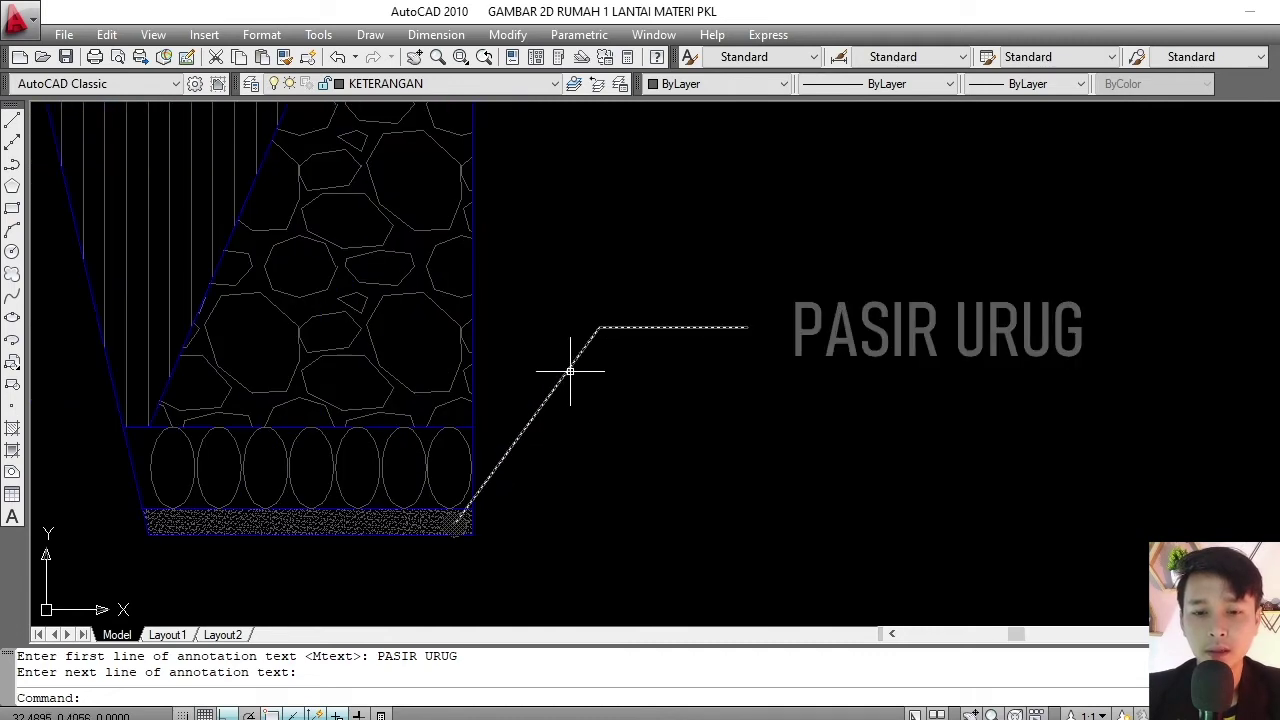
- Change the Standard dimension style's leader arrowhead type in Symbols and Arrows
click(922, 268)
click(890, 350)
key(Escape)
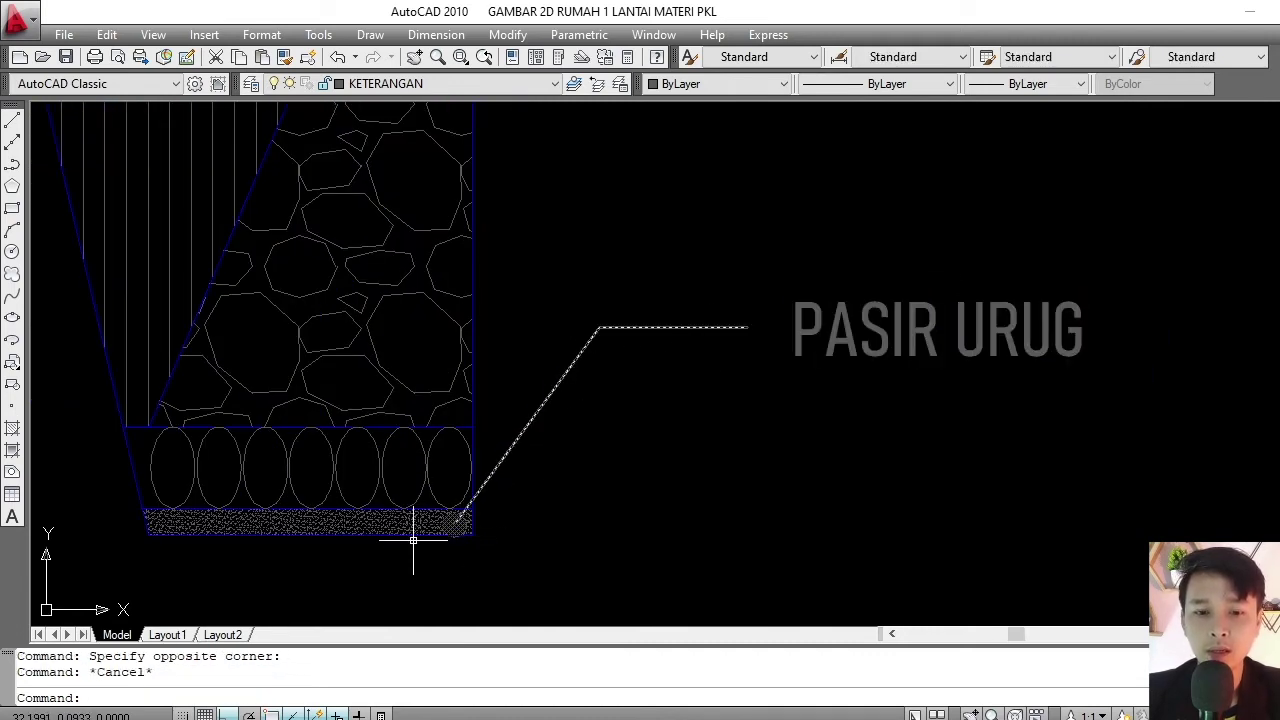
scroll(475, 519, up, 2)
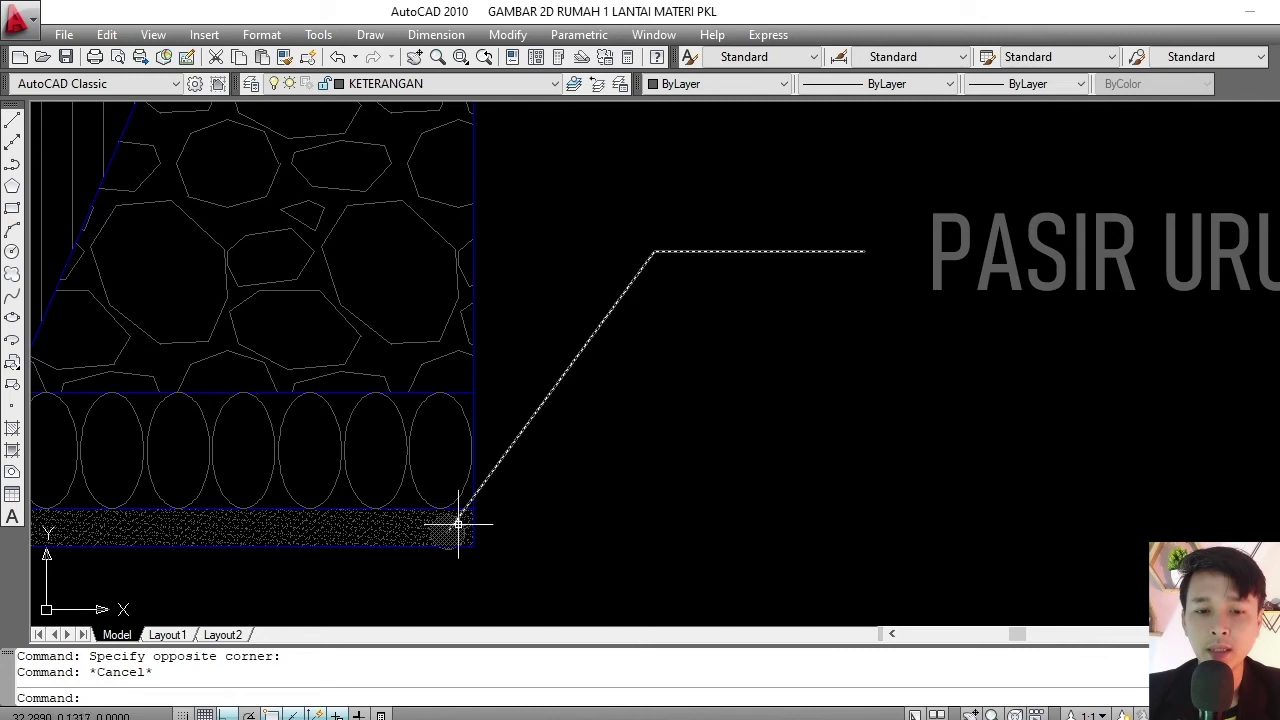
scroll(625, 408, down, 2)
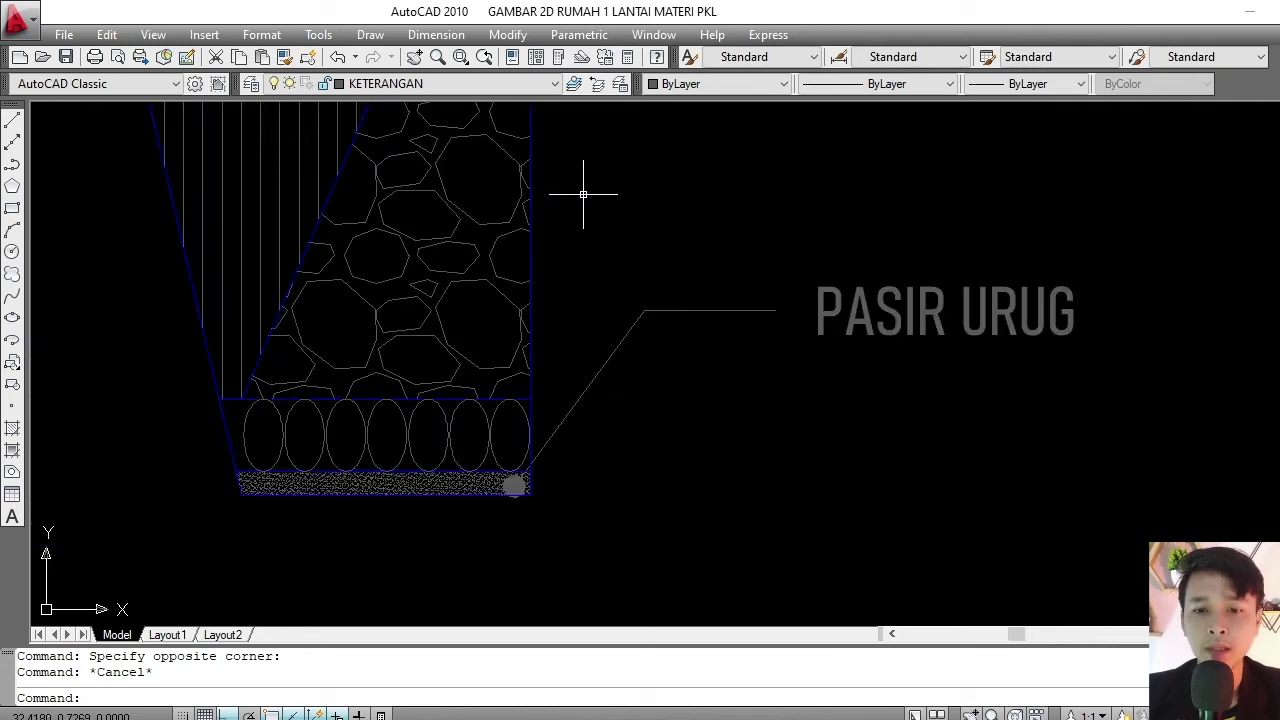
click(500, 125)
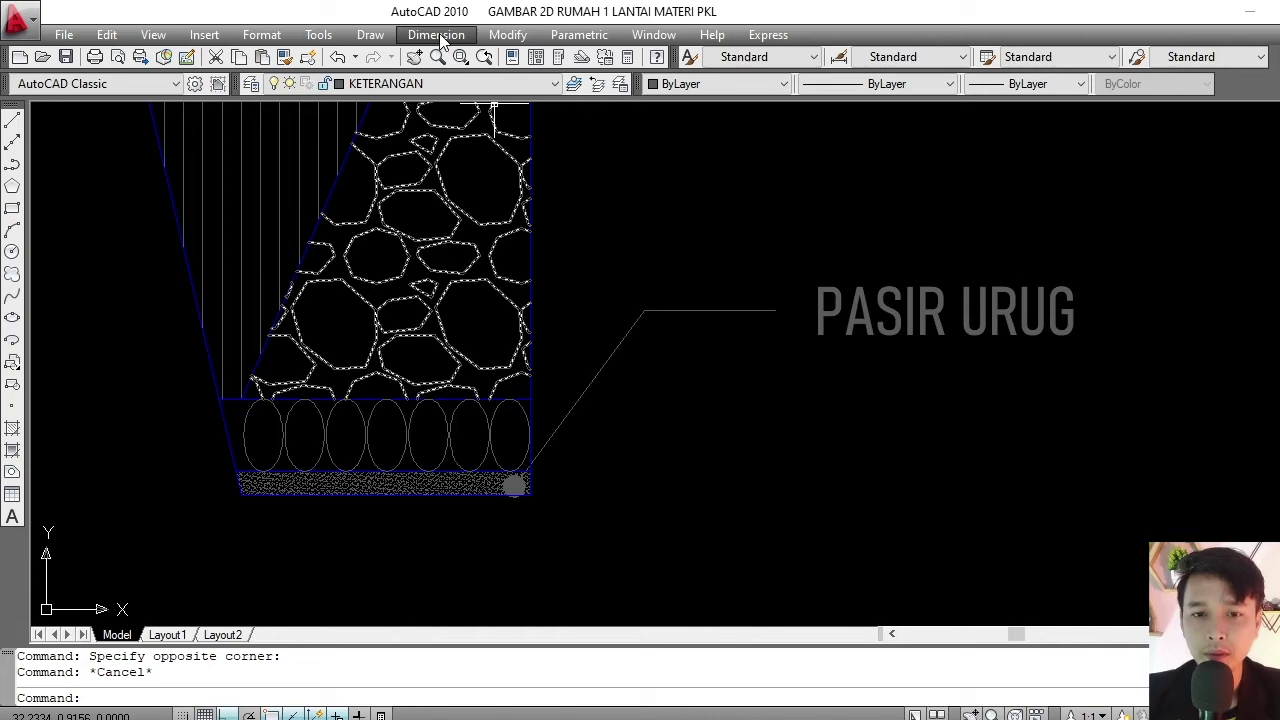
click(437, 35)
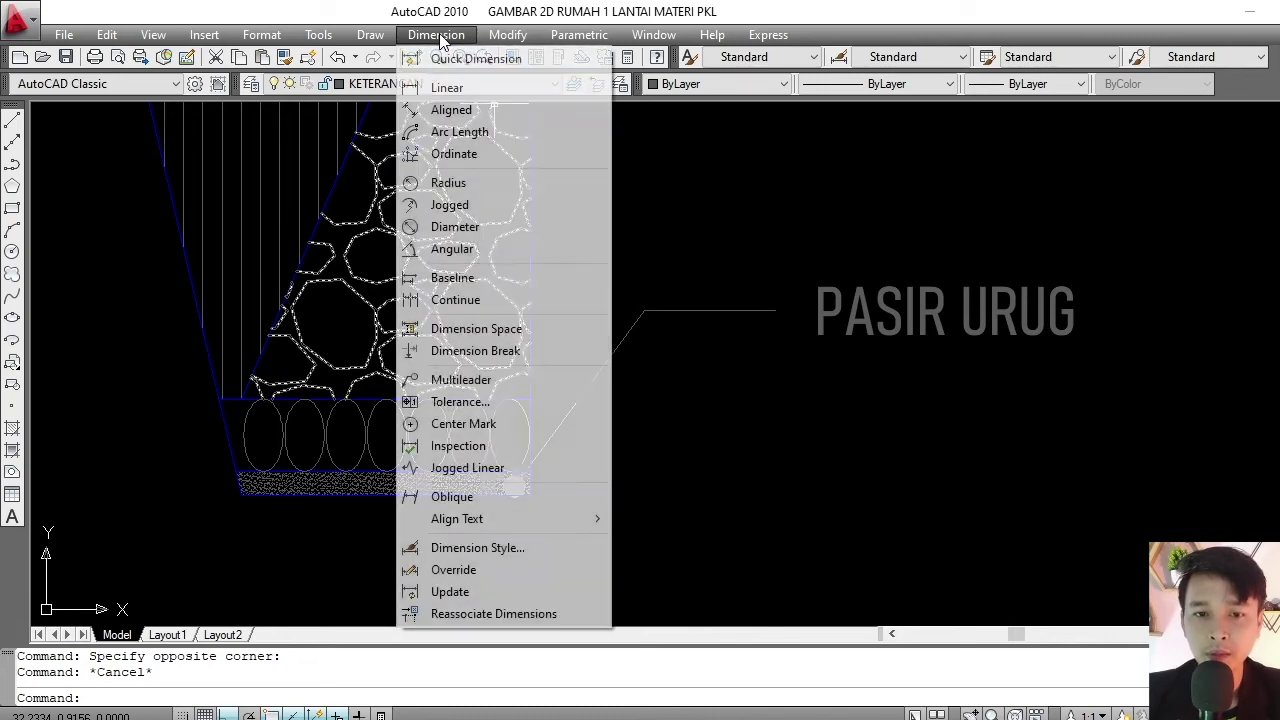
click(510, 551)
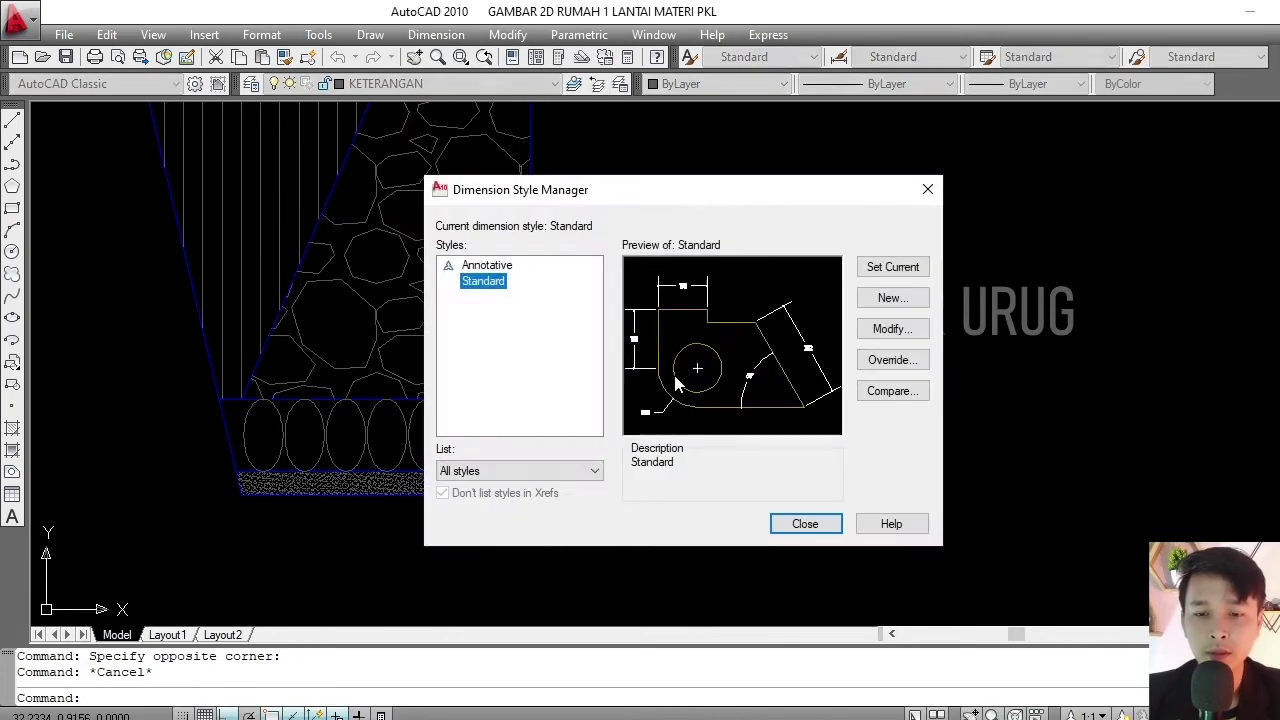
click(890, 330)
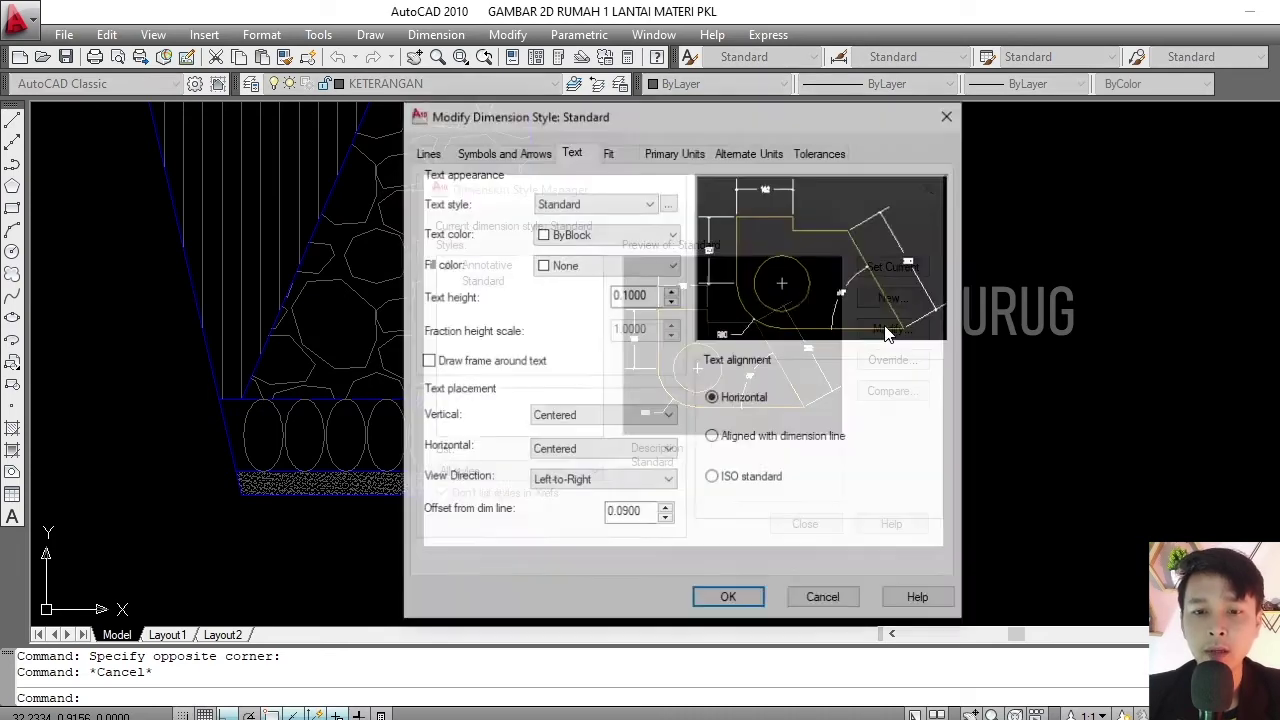
drag(716, 121, 1034, 75)
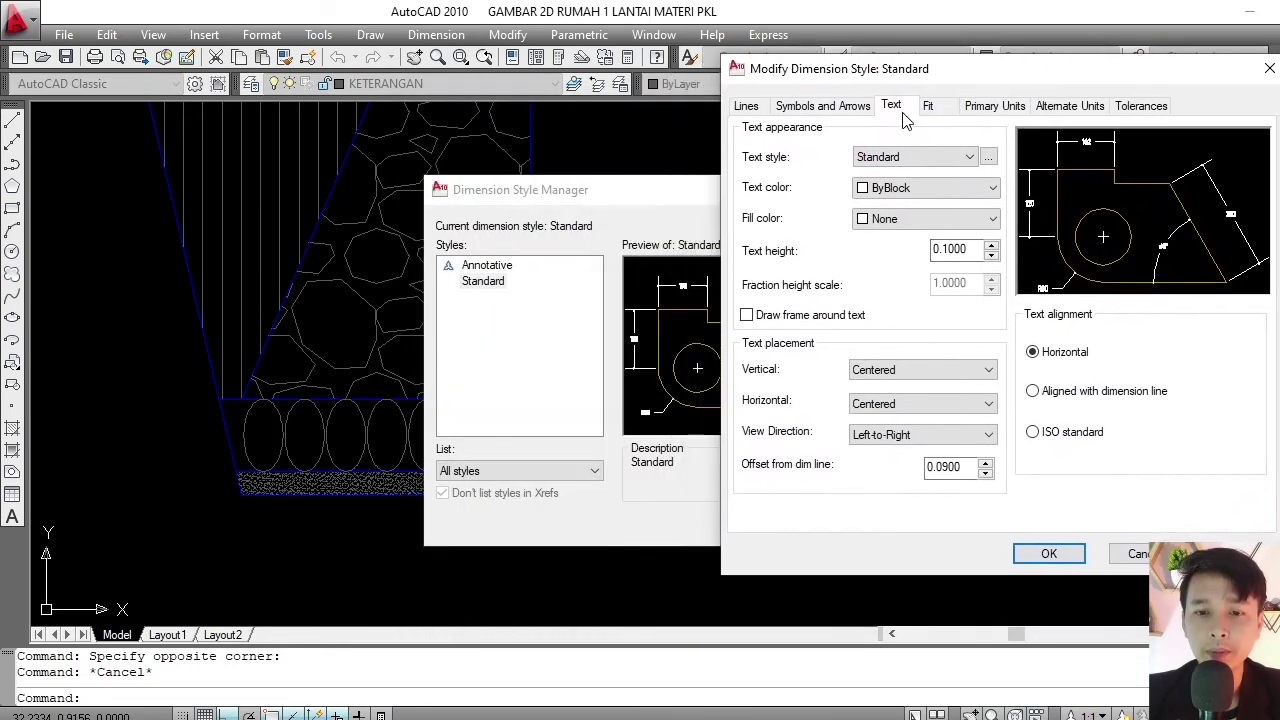
click(813, 108)
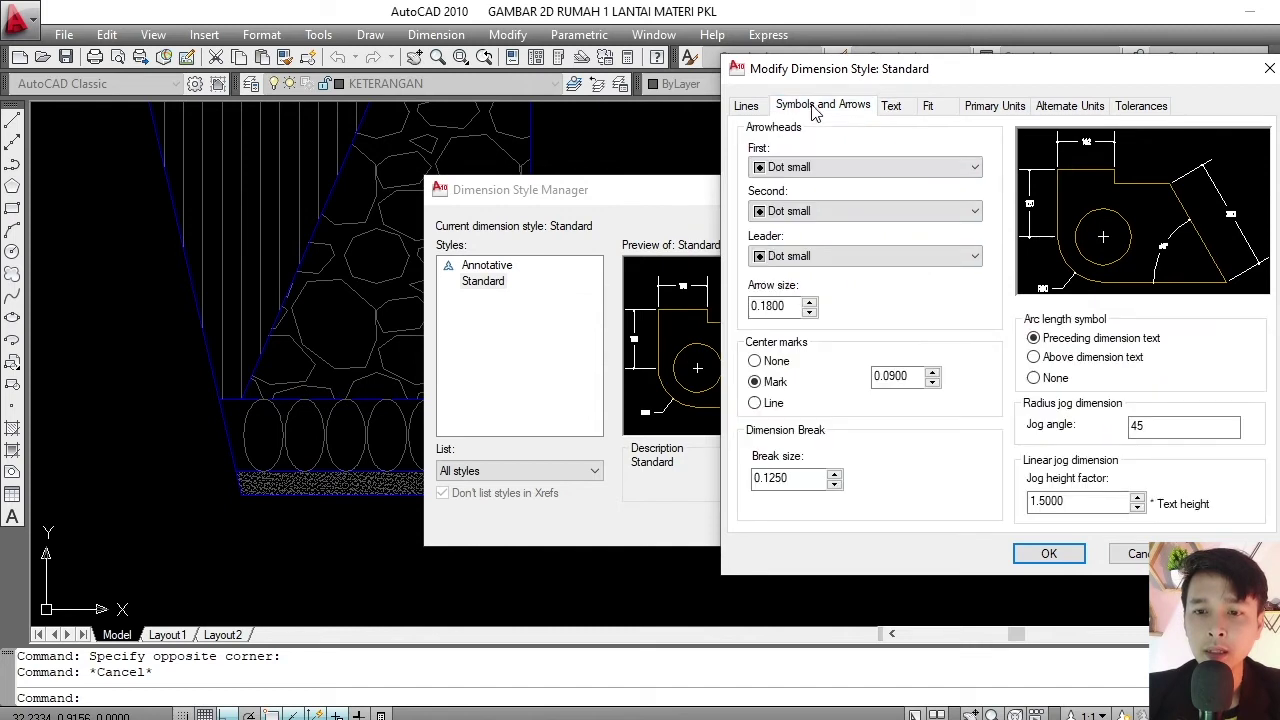
click(874, 258)
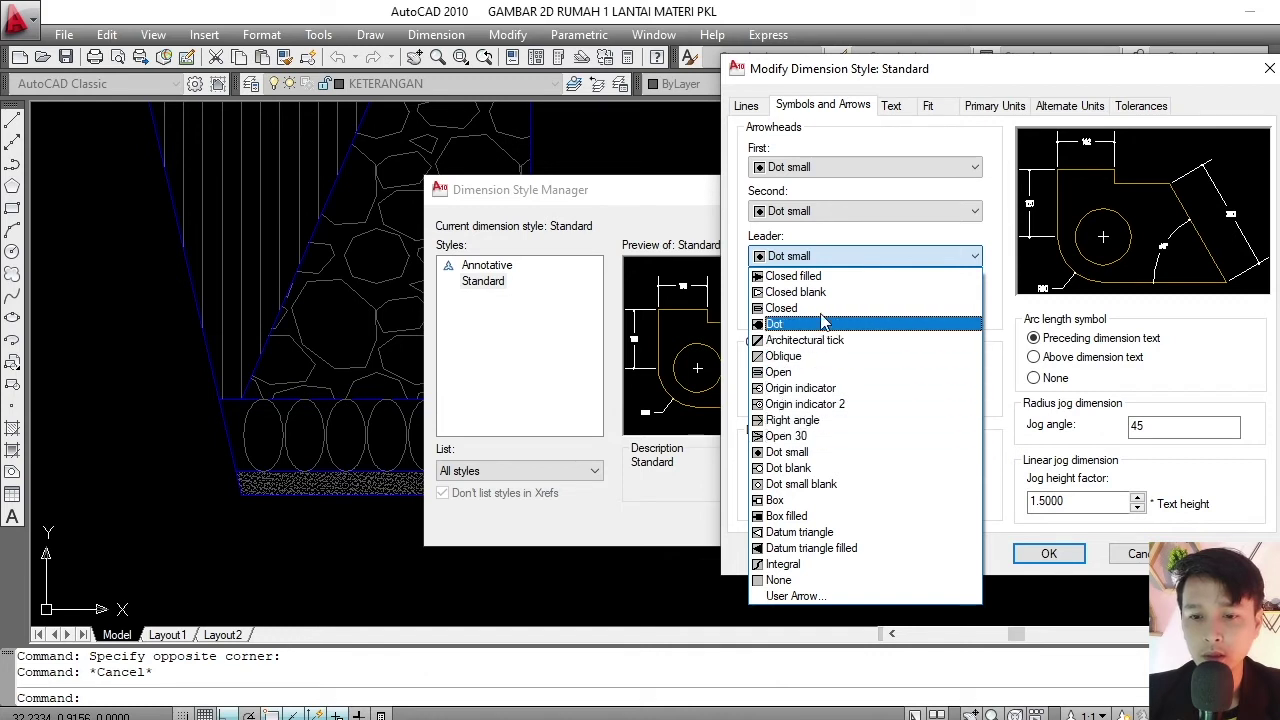
click(822, 278)
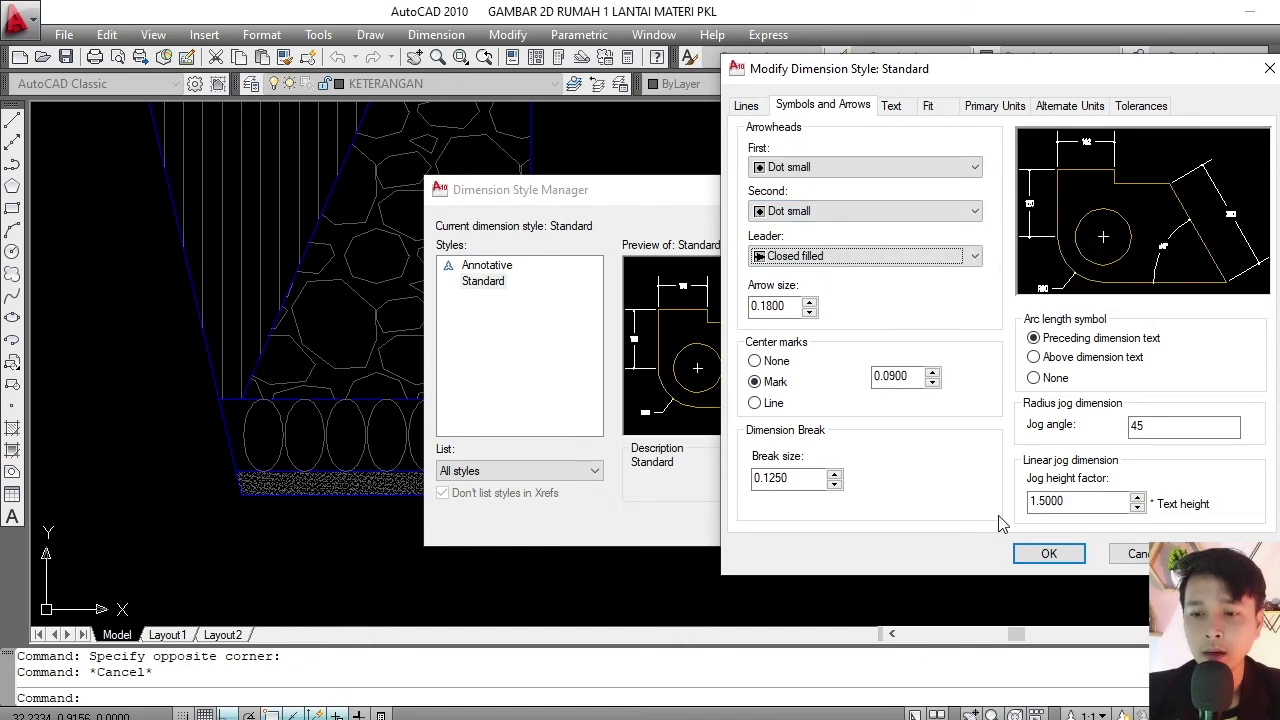
click(1046, 556)
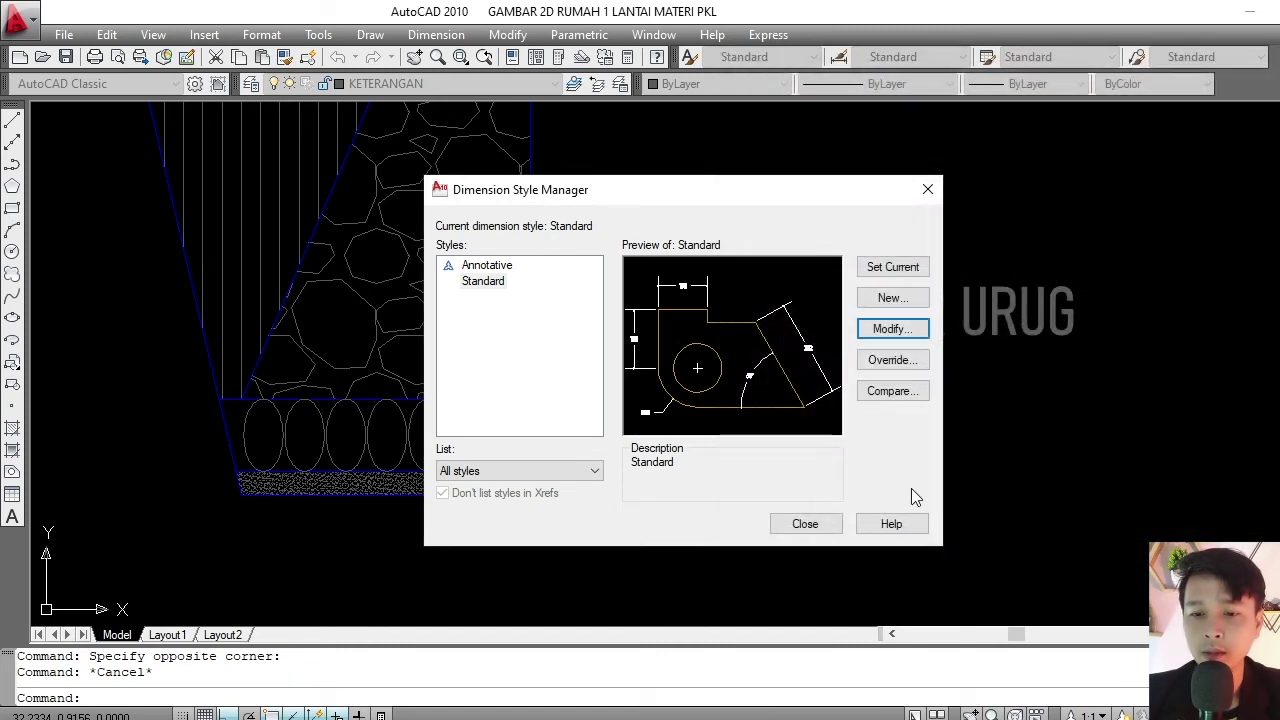
click(814, 524)
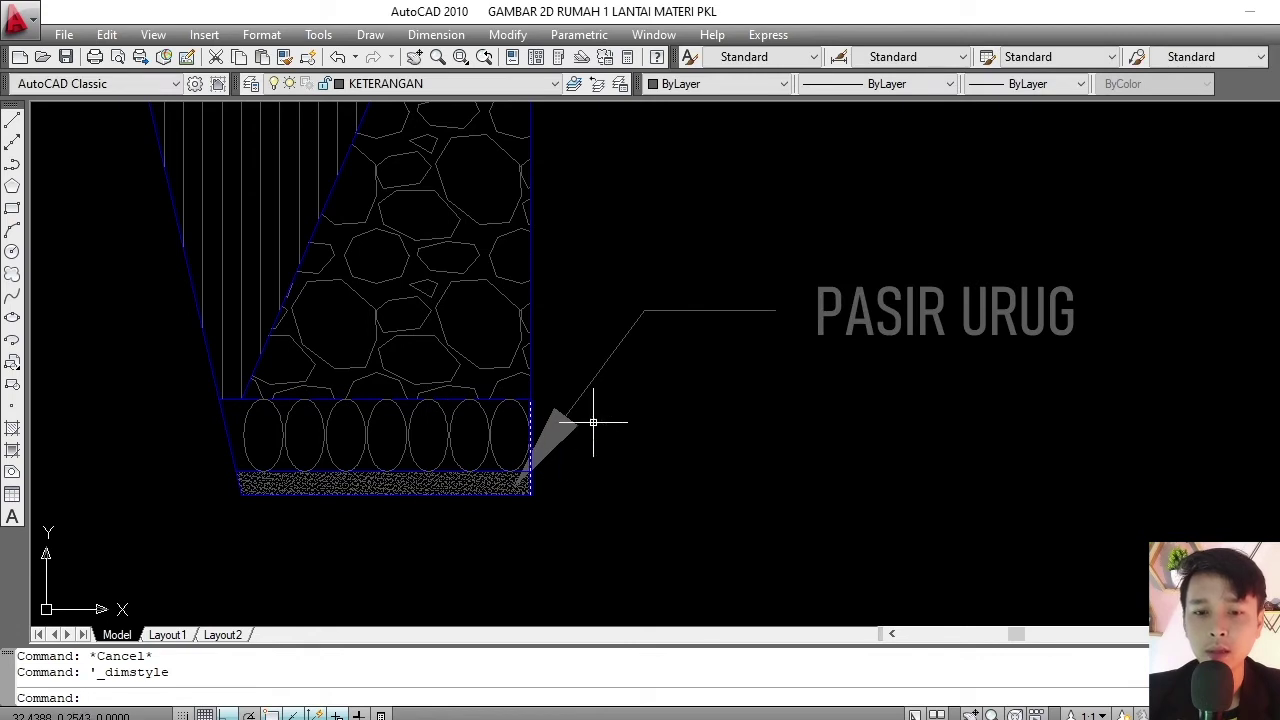
- With the PASIR URUG leader selected, revise the Standard style's arrow size
scroll(572, 436, up, 2)
drag(583, 411, 560, 443)
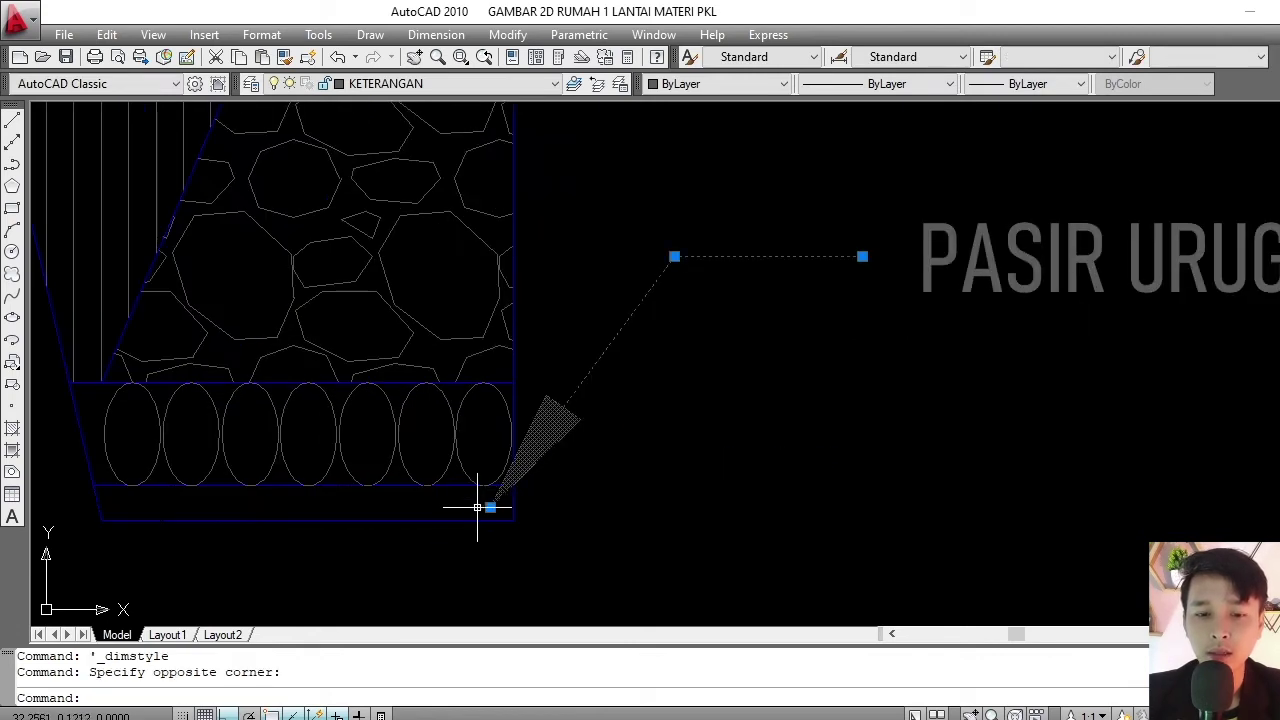
key(Escape)
drag(598, 405, 568, 432)
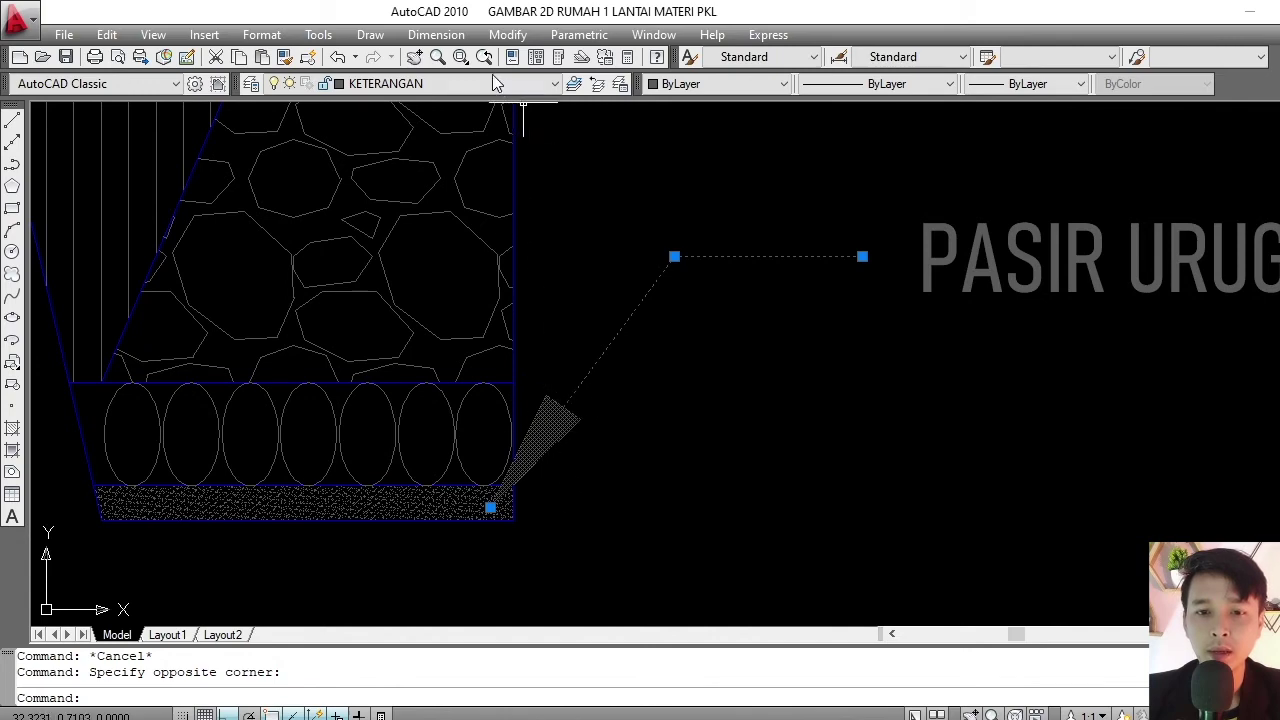
click(436, 34)
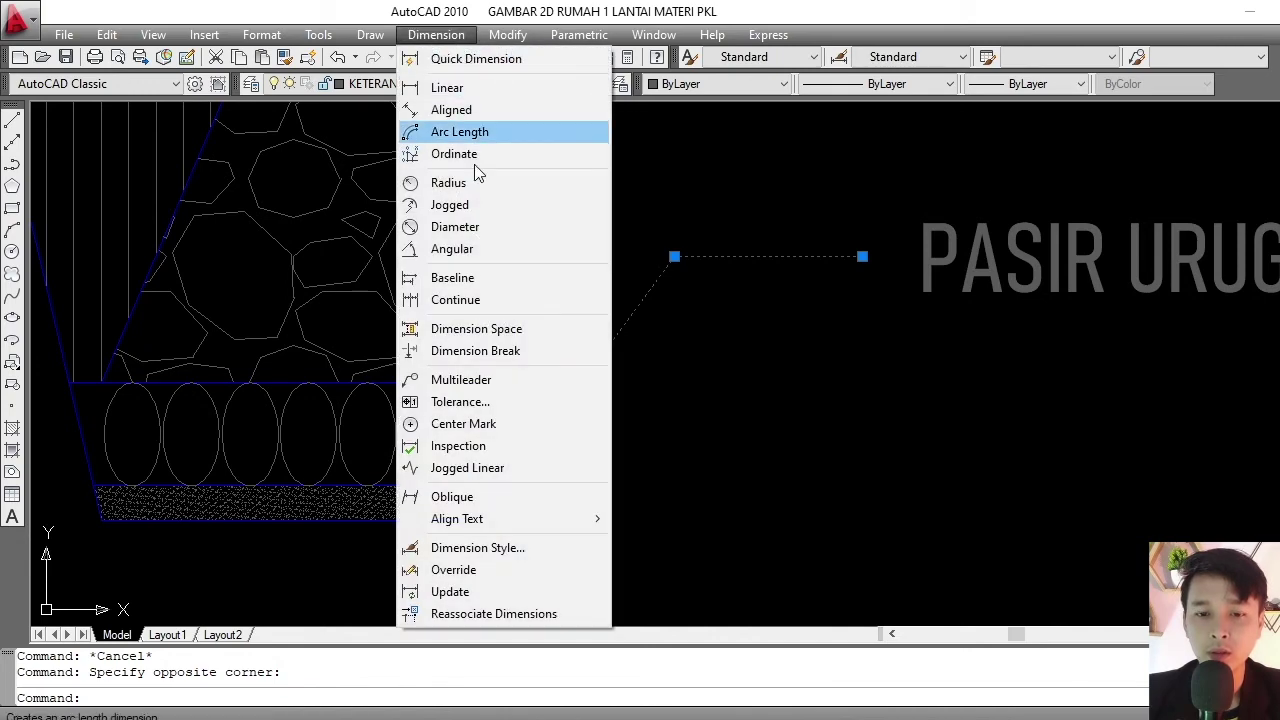
click(501, 550)
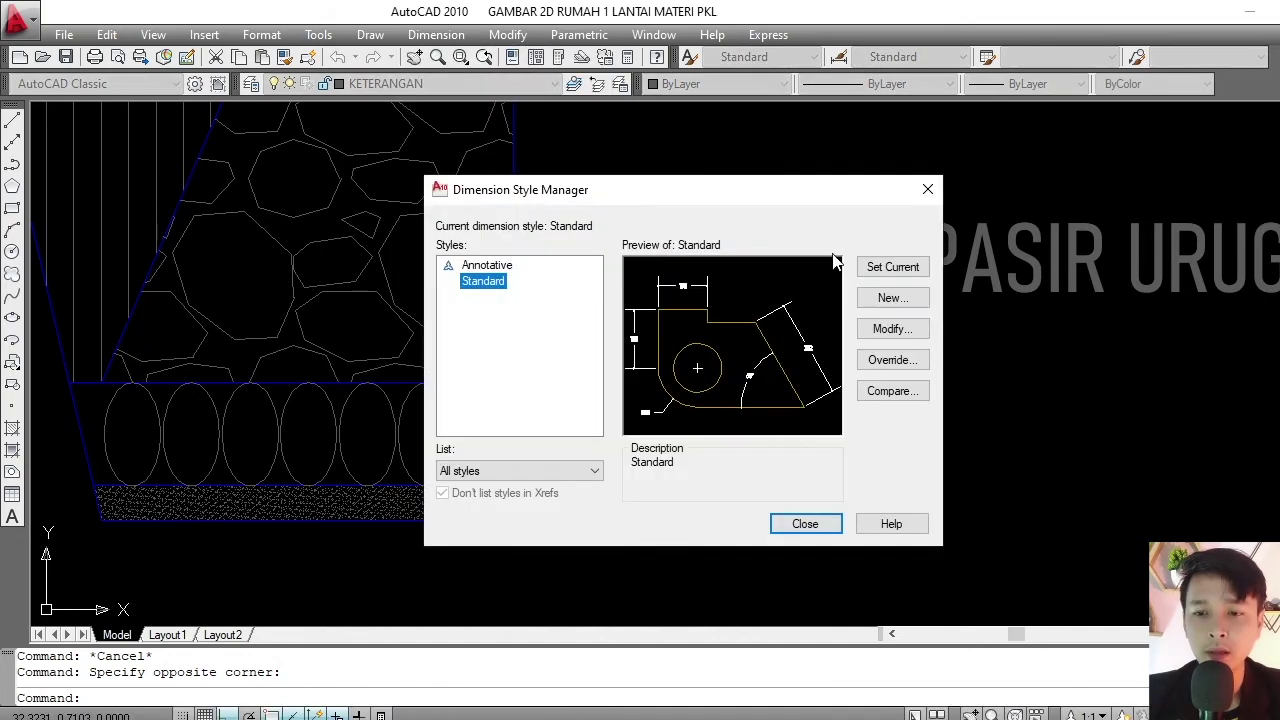
drag(851, 194, 1166, 92)
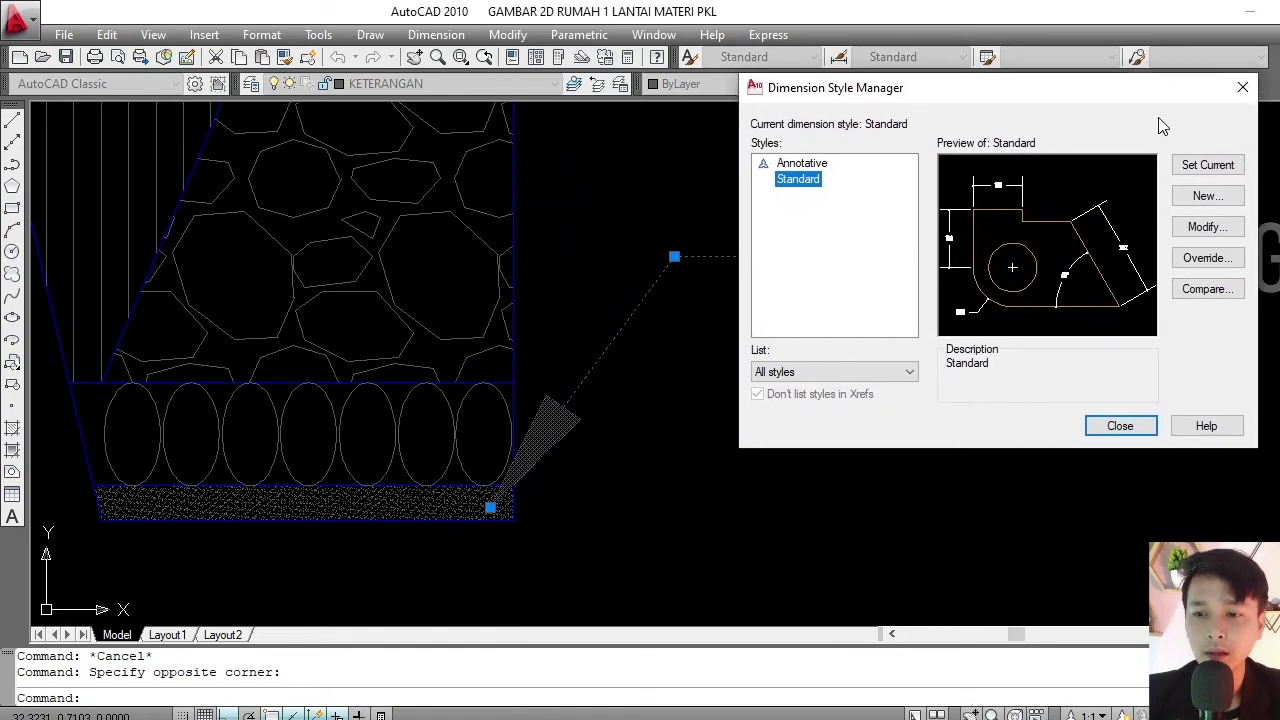
click(1206, 229)
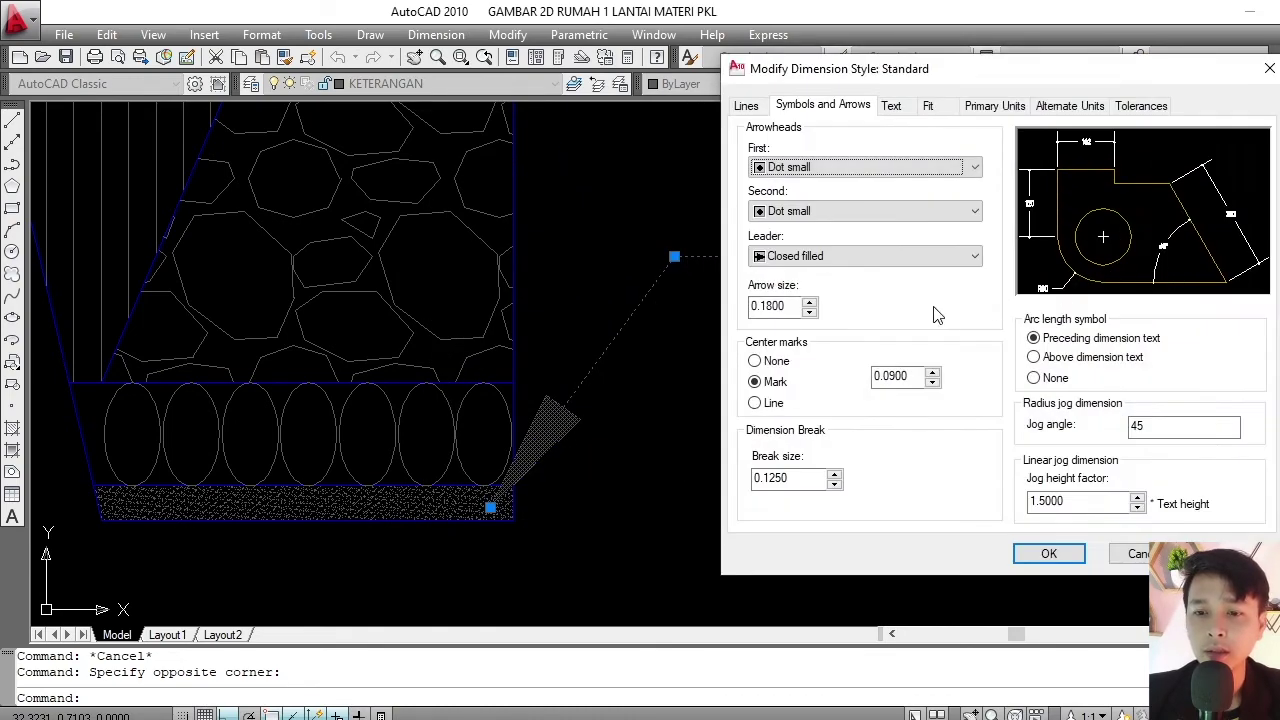
click(784, 310)
drag(760, 306, 818, 305)
text(0.1000)
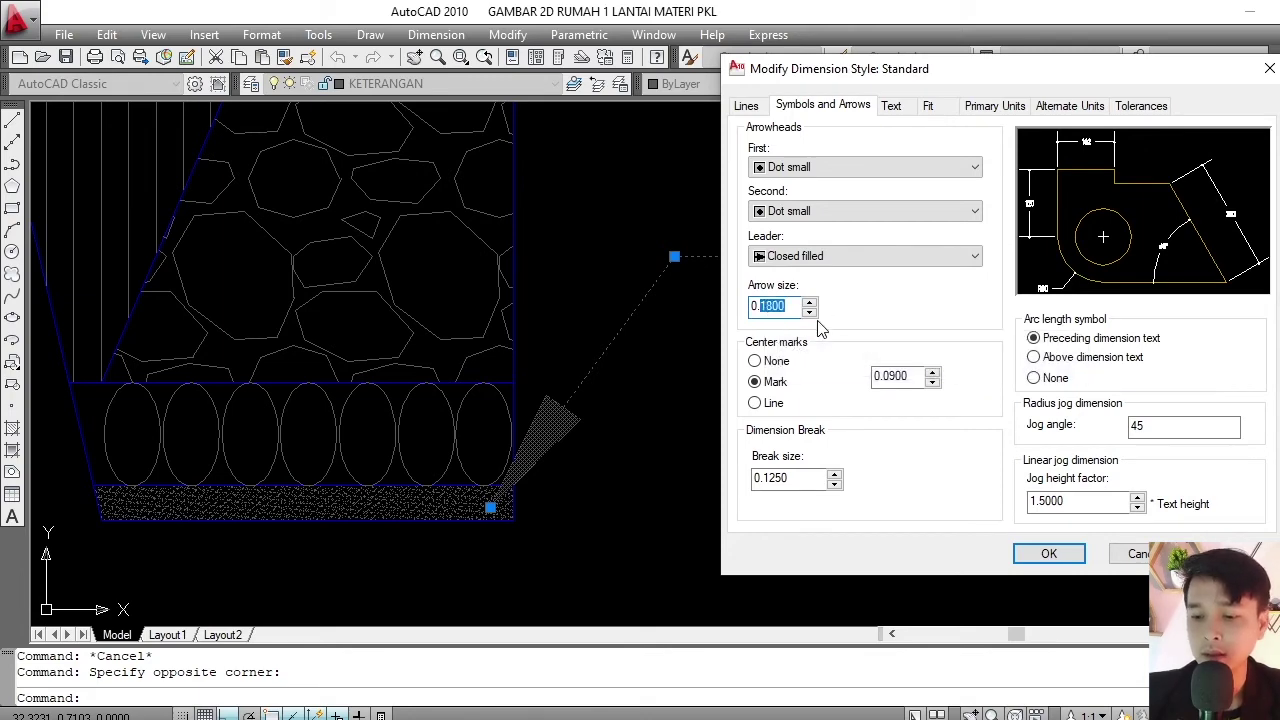
click(1049, 554)
click(1037, 425)
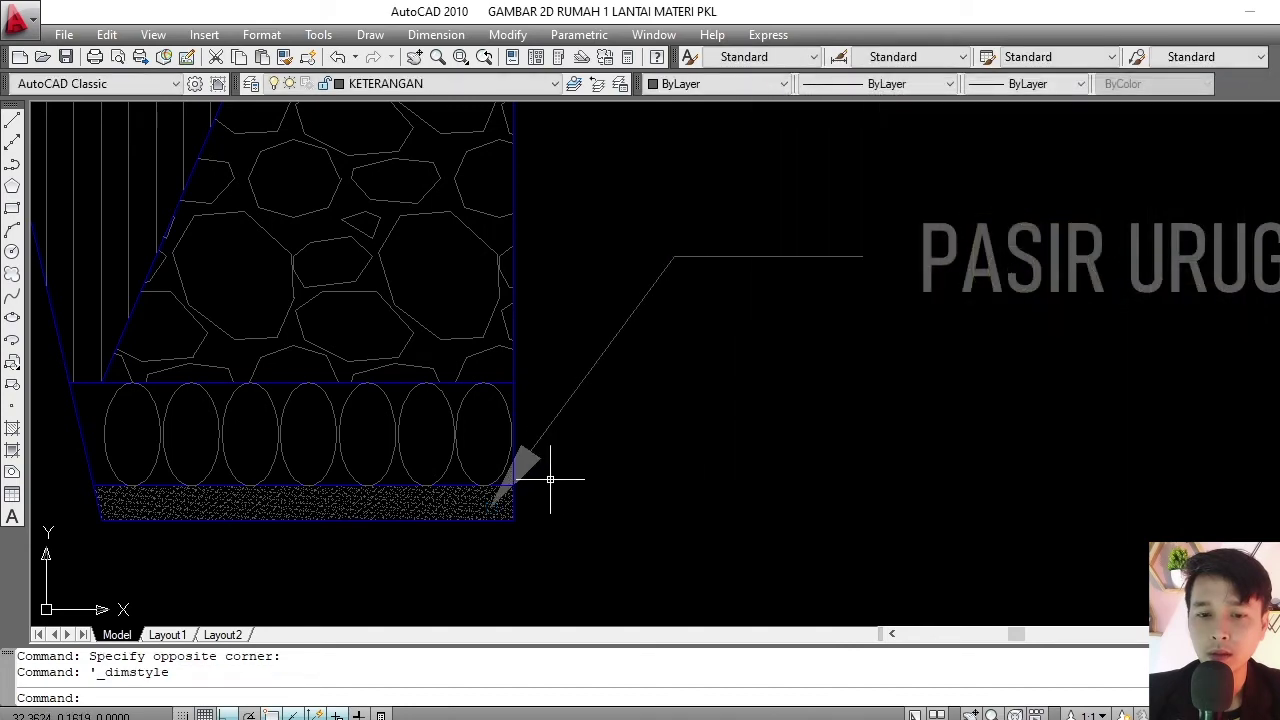
- Set the Standard style's arrow size to 0.06 and close the style manager
scroll(560, 476, down, 5)
scroll(560, 468, up, 5)
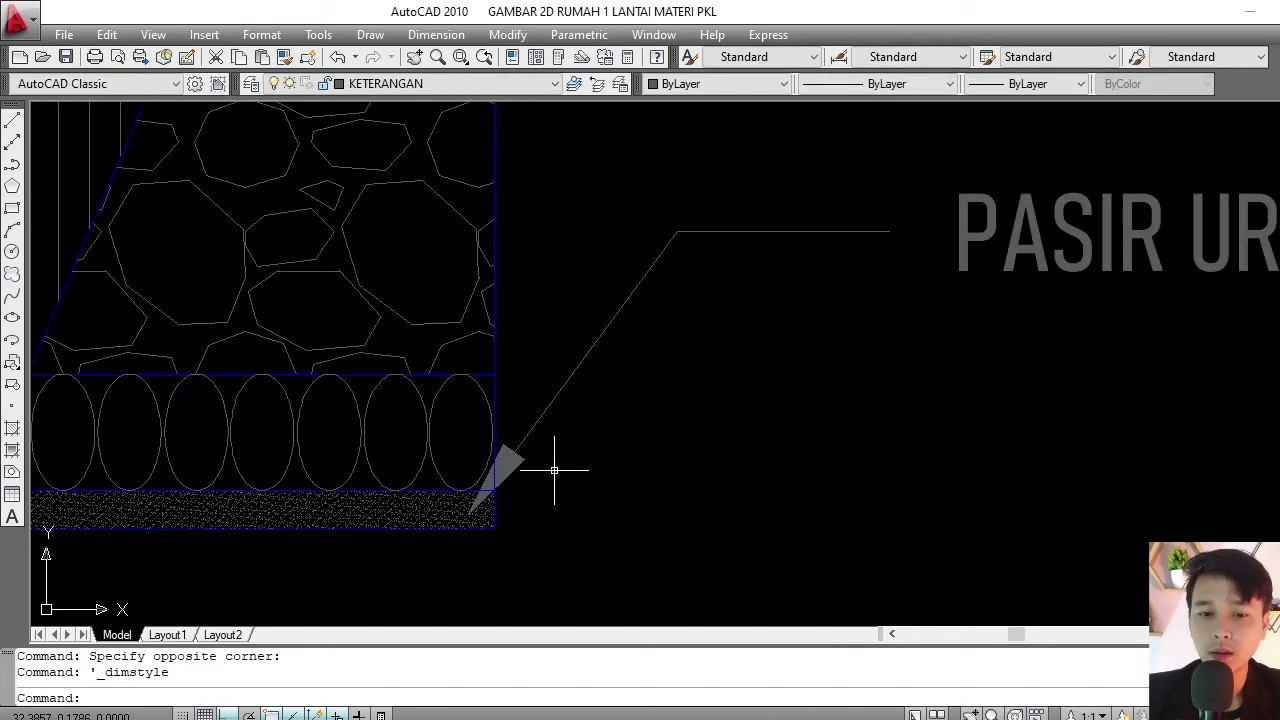
click(437, 36)
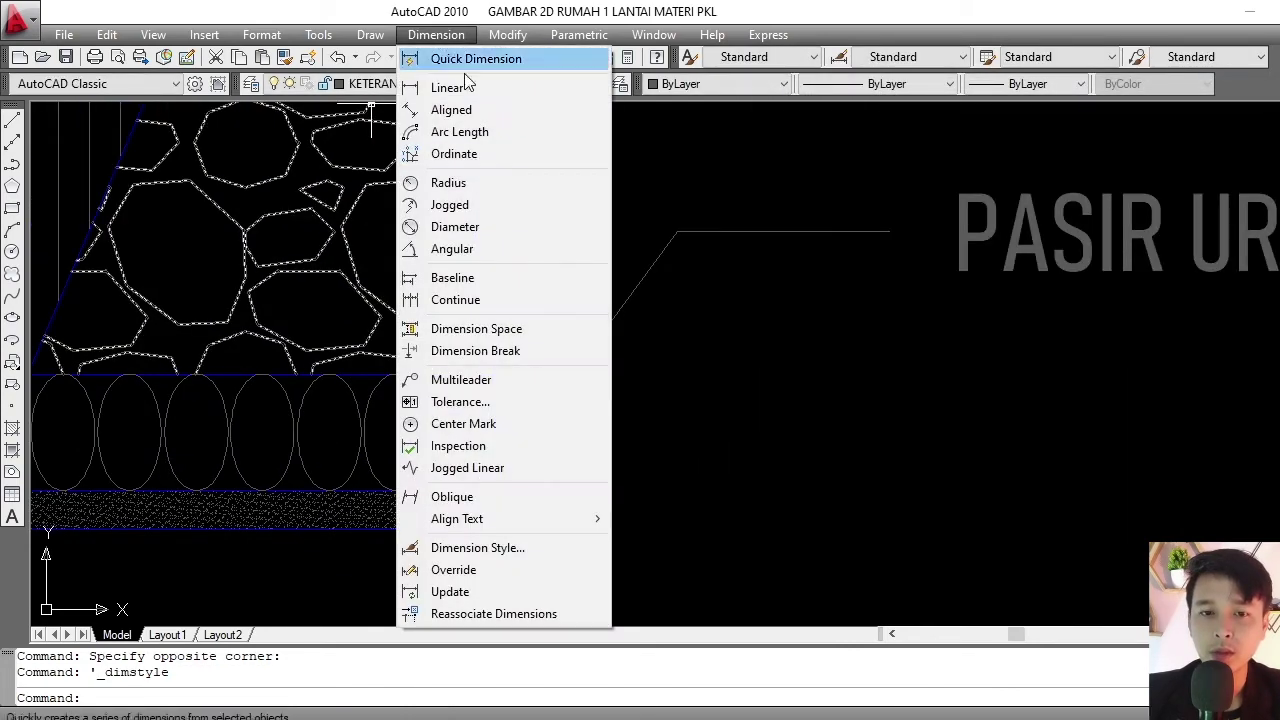
click(514, 557)
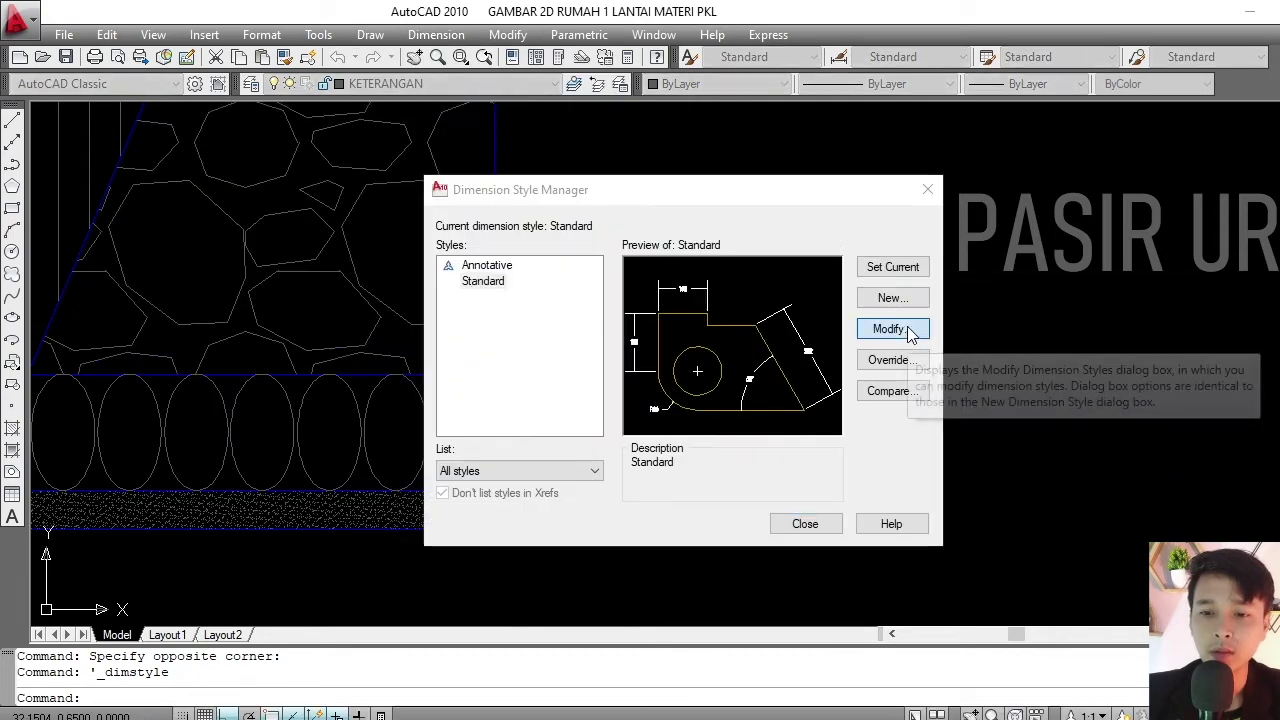
click(910, 334)
click(775, 308)
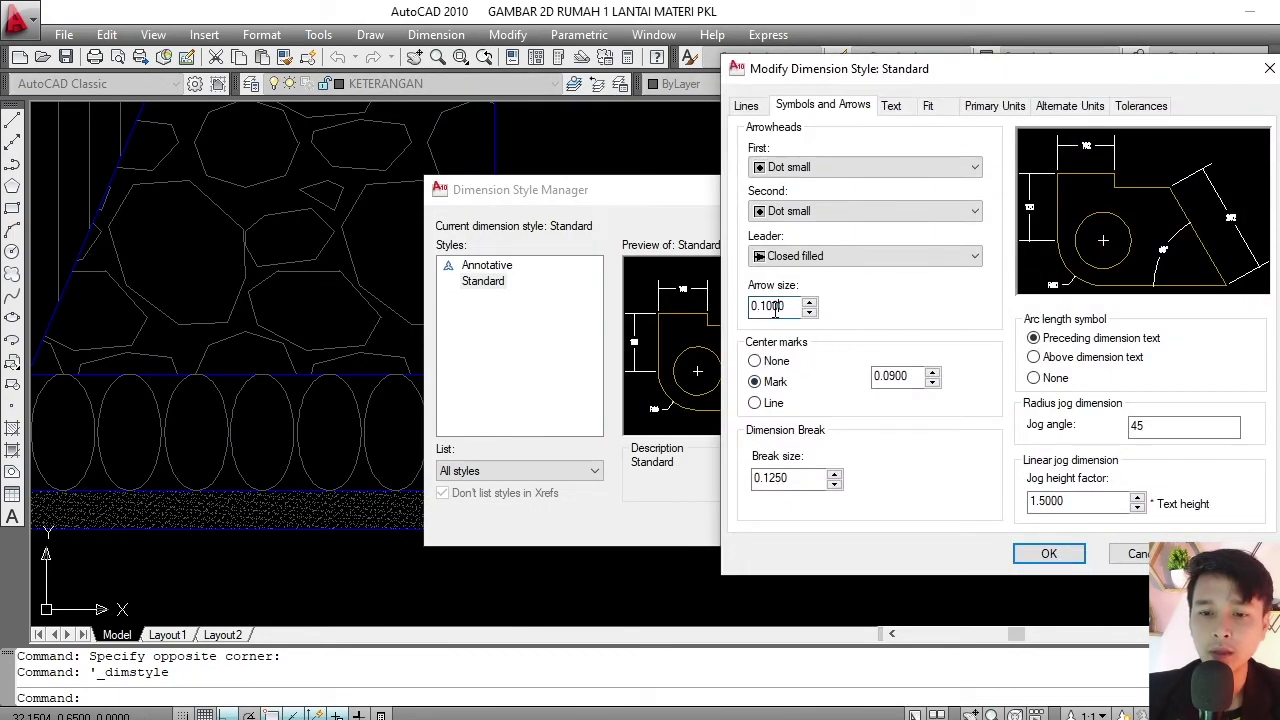
drag(764, 306, 850, 313)
text(0.0600)
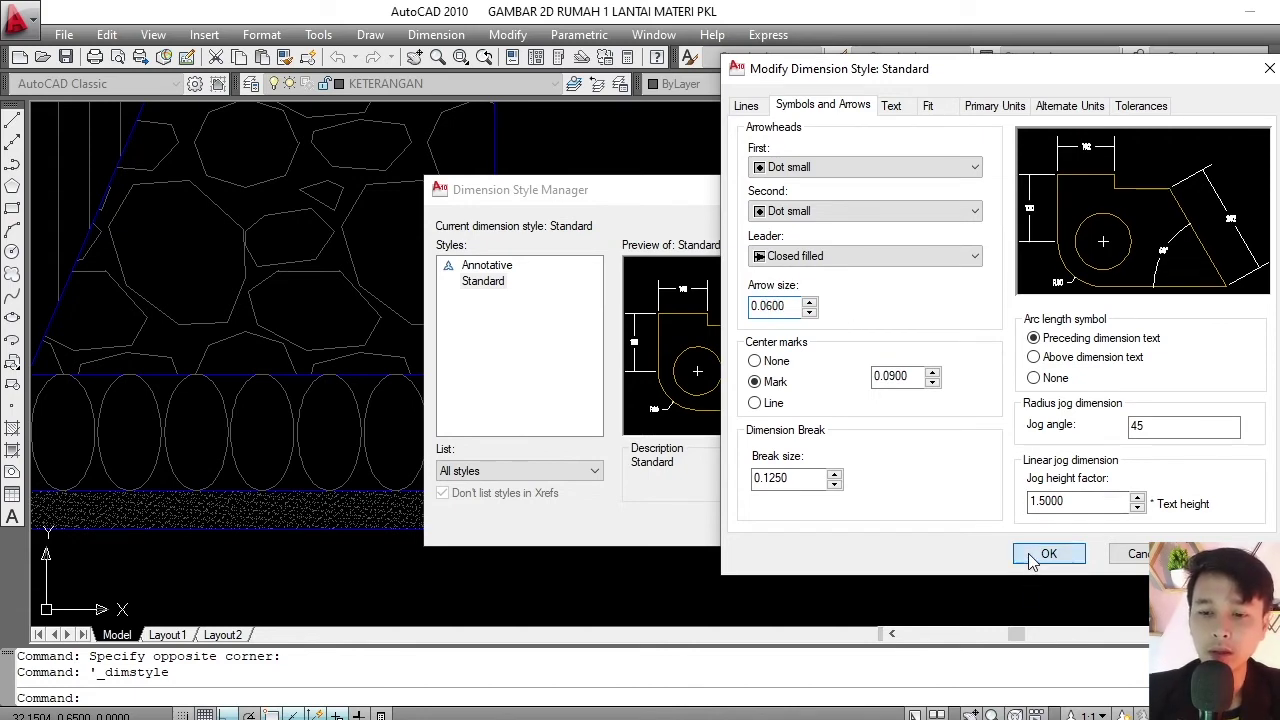
click(1034, 557)
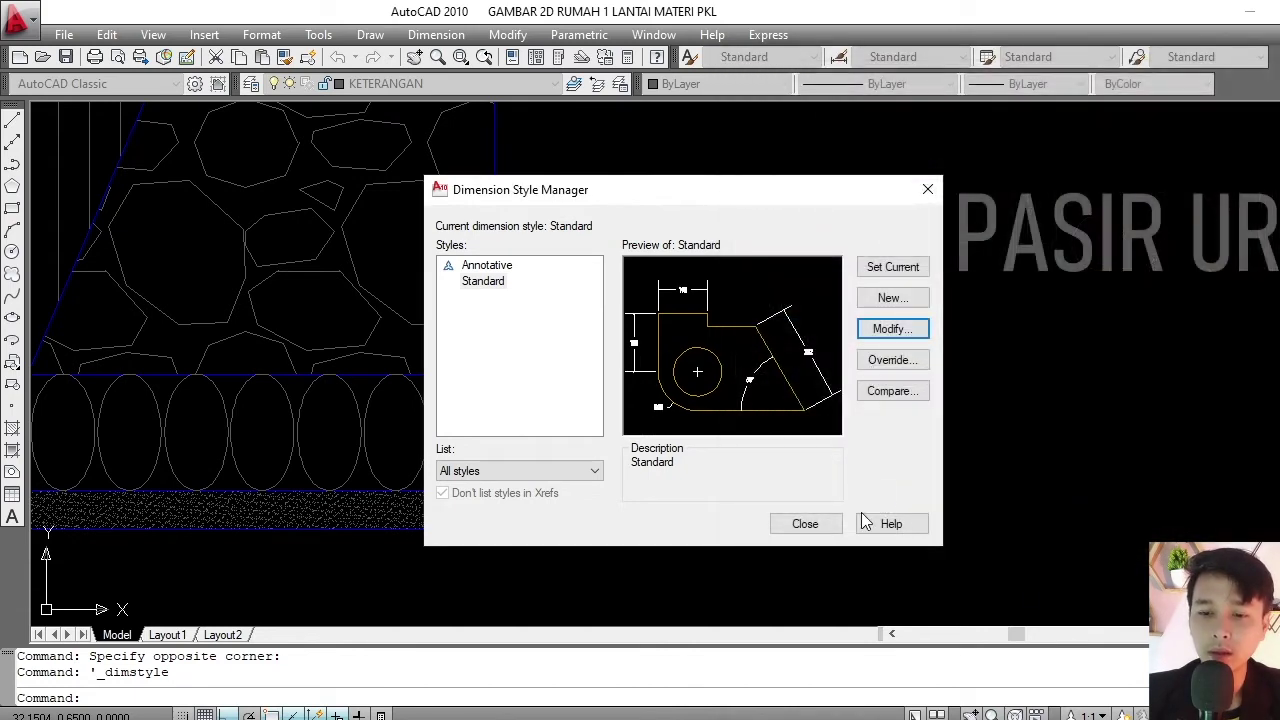
click(775, 519)
scroll(586, 429, down, 3)
scroll(560, 494, up, 1)
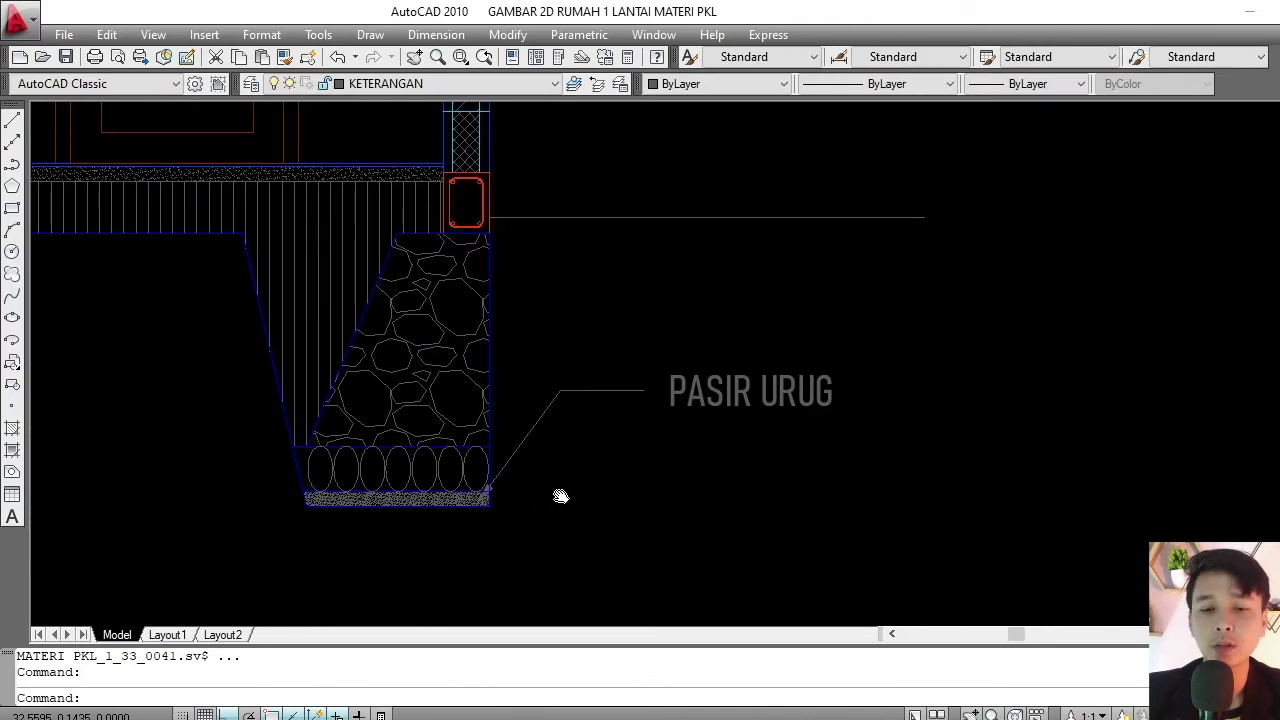
scroll(556, 467, up, 2)
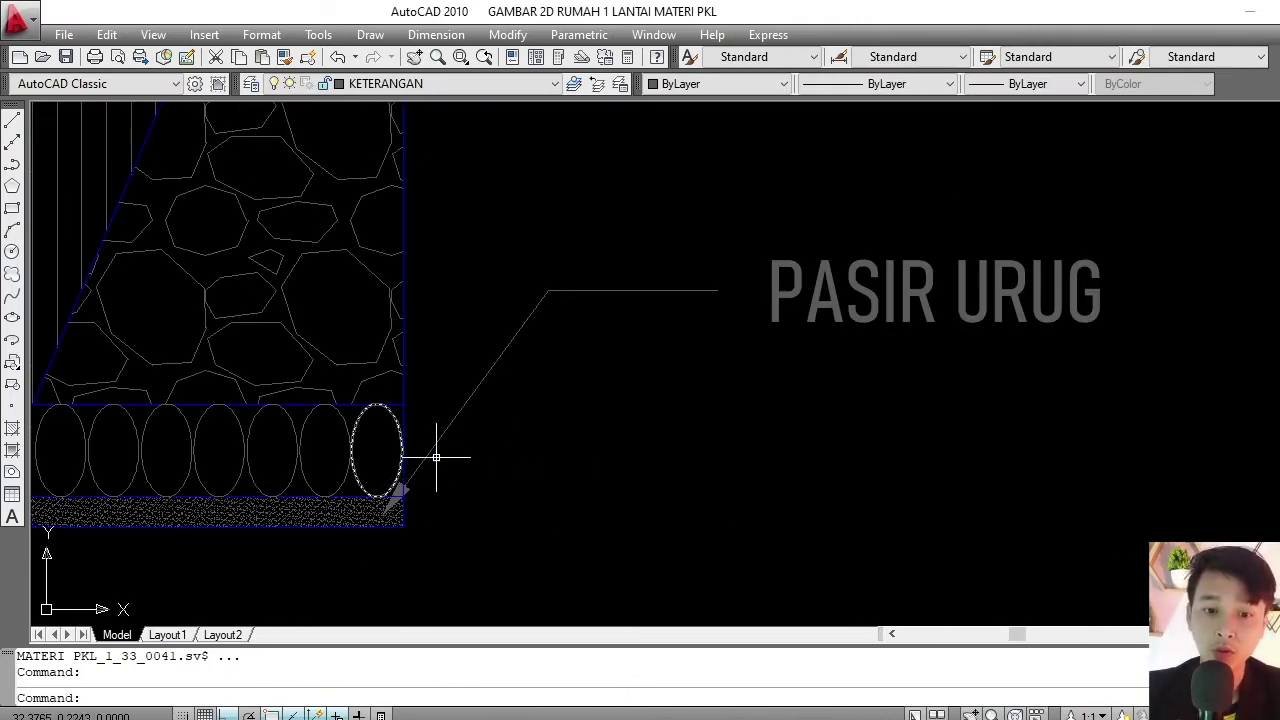
scroll(600, 430, down, 3)
scroll(620, 420, up, 2)
scroll(635, 417, up, 1)
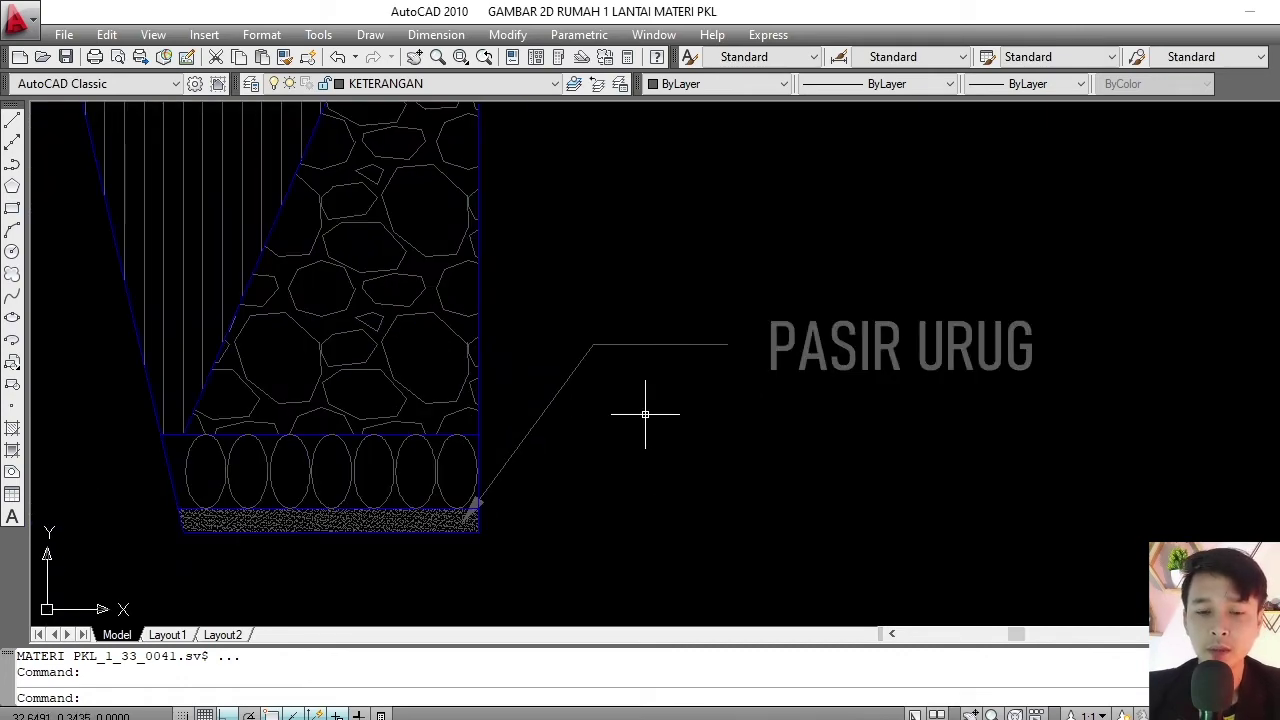
scroll(645, 414, down, 2)
scroll(770, 384, down, 3)
scroll(740, 386, up, 3)
click(815, 331)
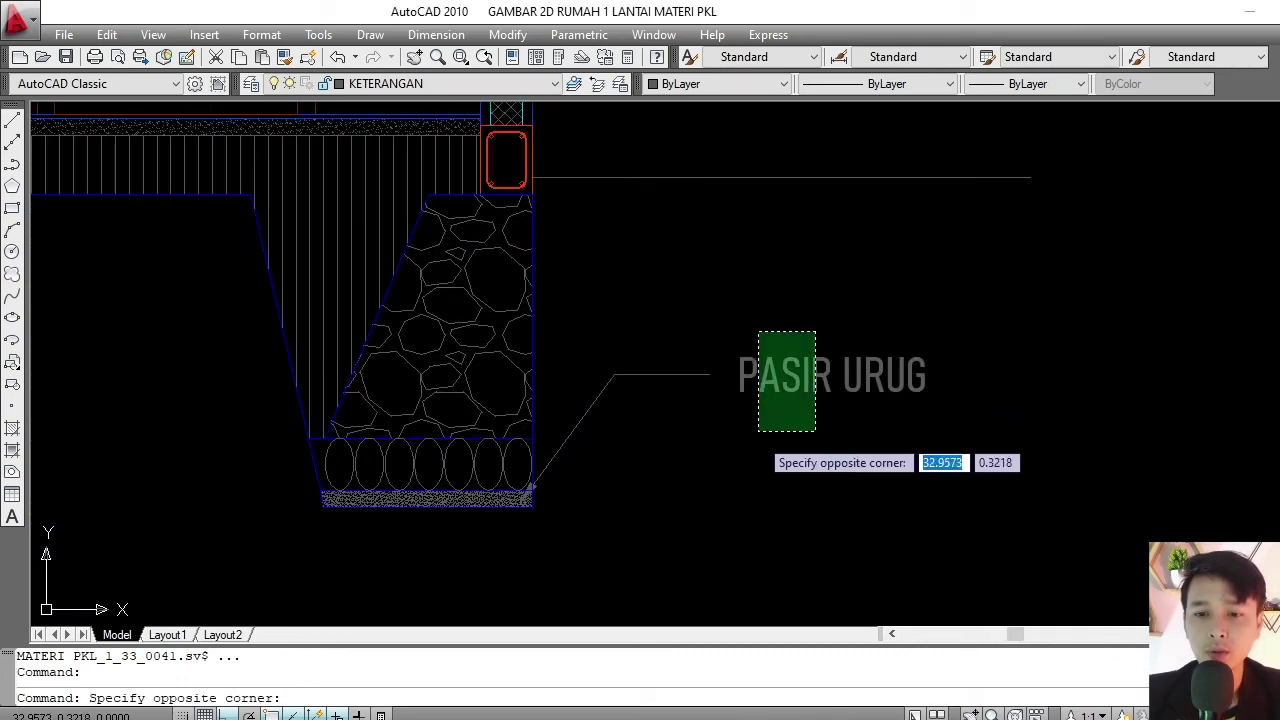
key(Escape)
scroll(751, 423, down, 3)
scroll(703, 380, up, 4)
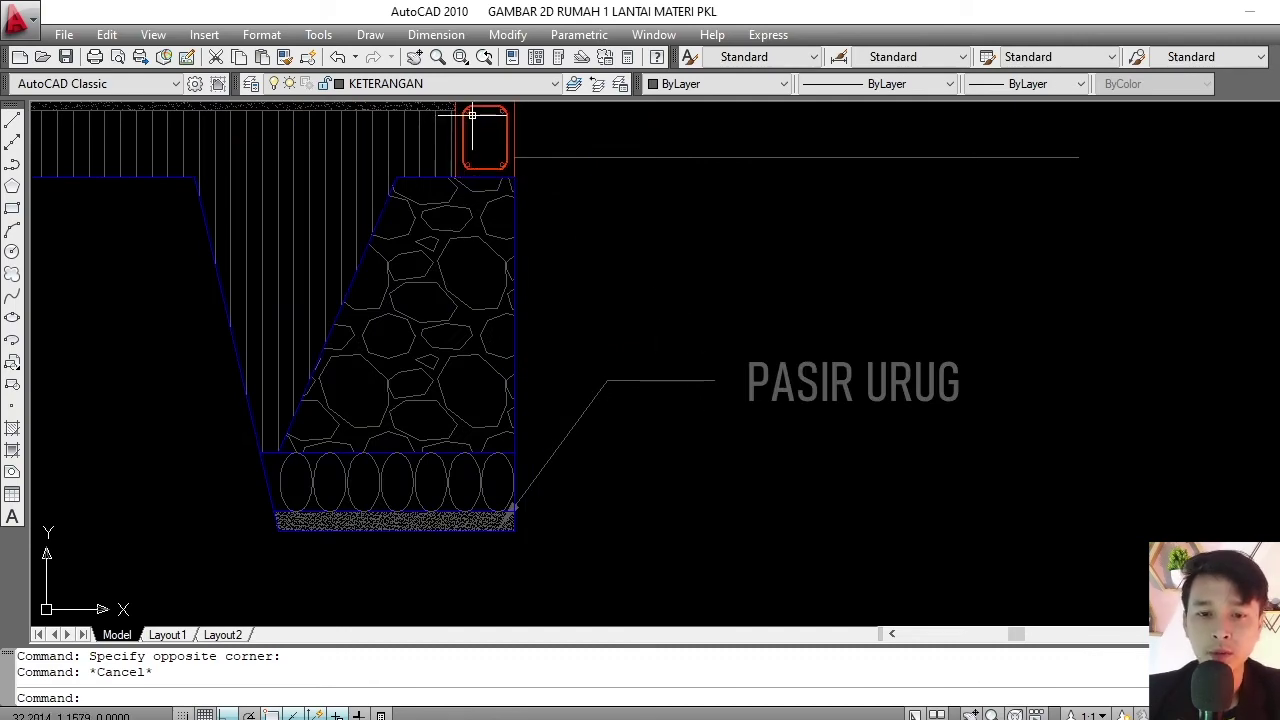
click(436, 34)
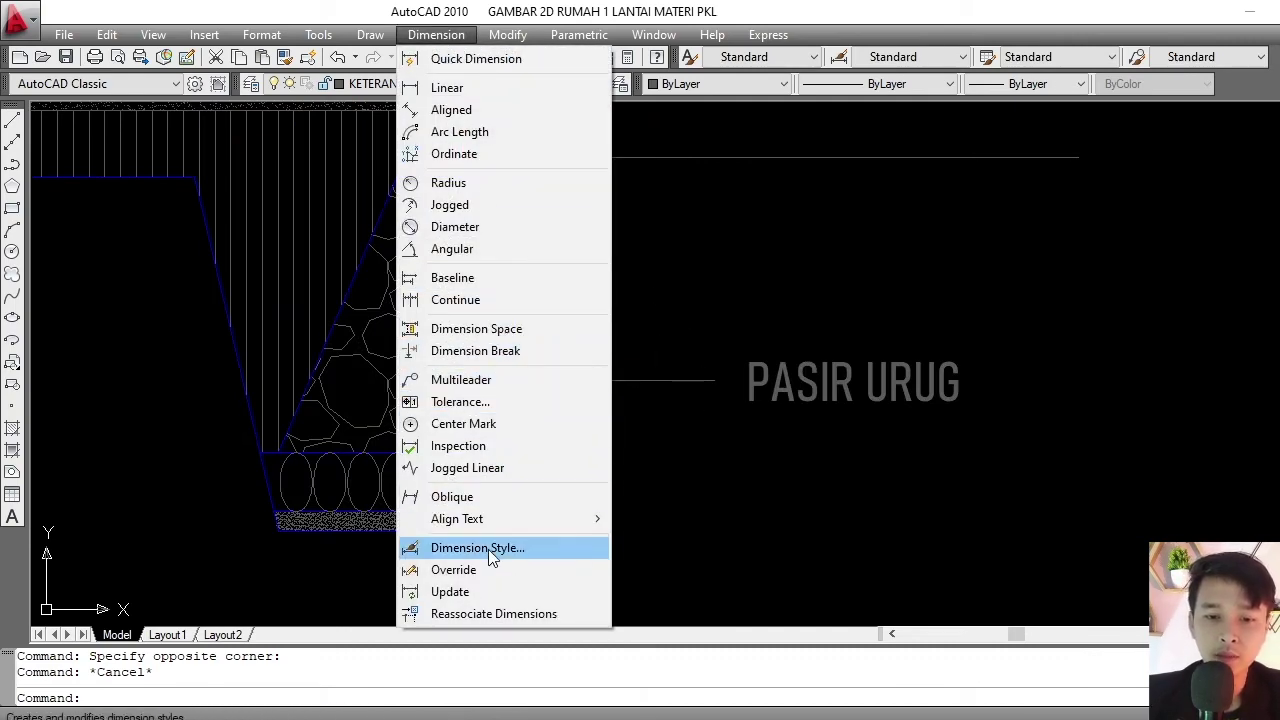
click(488, 549)
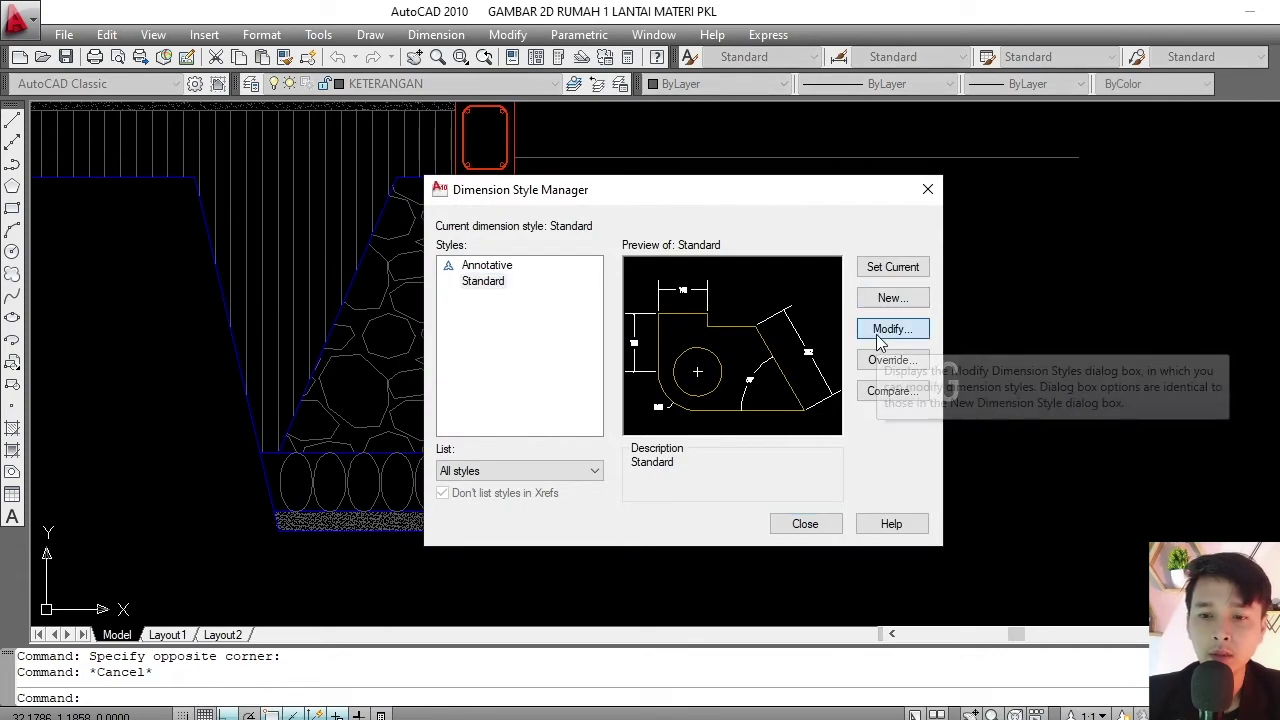
click(889, 329)
click(891, 112)
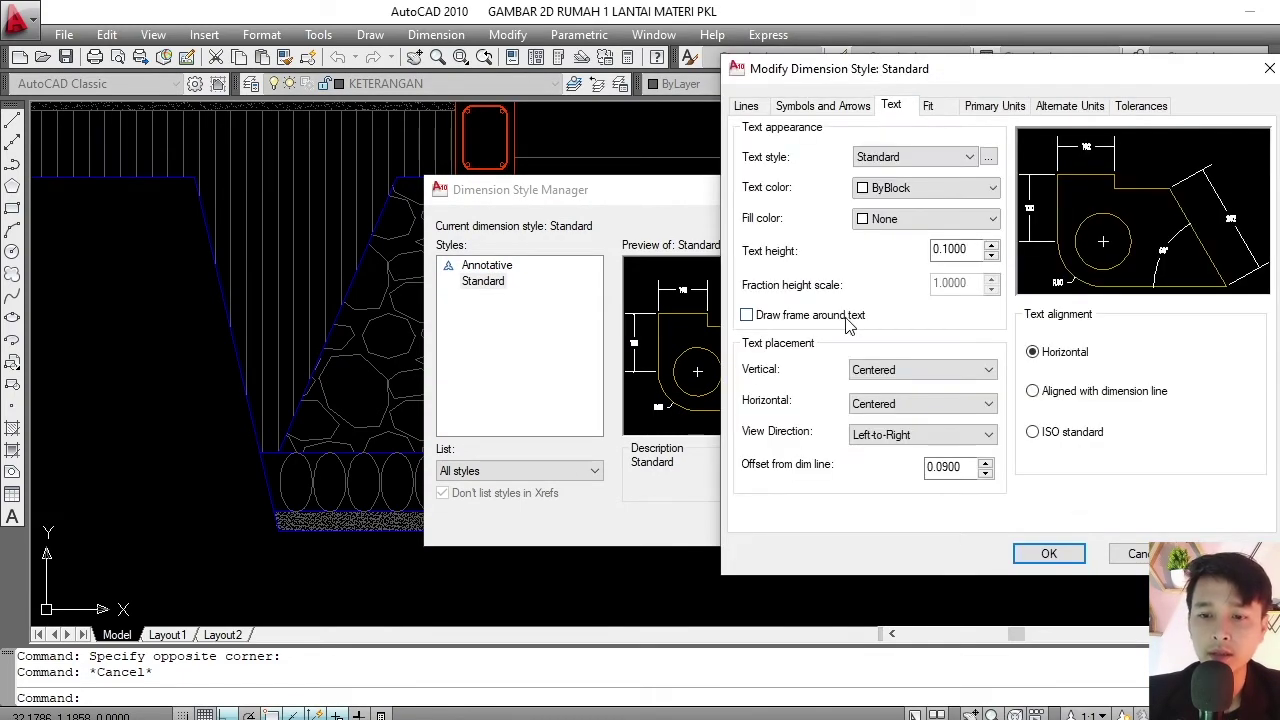
click(967, 252)
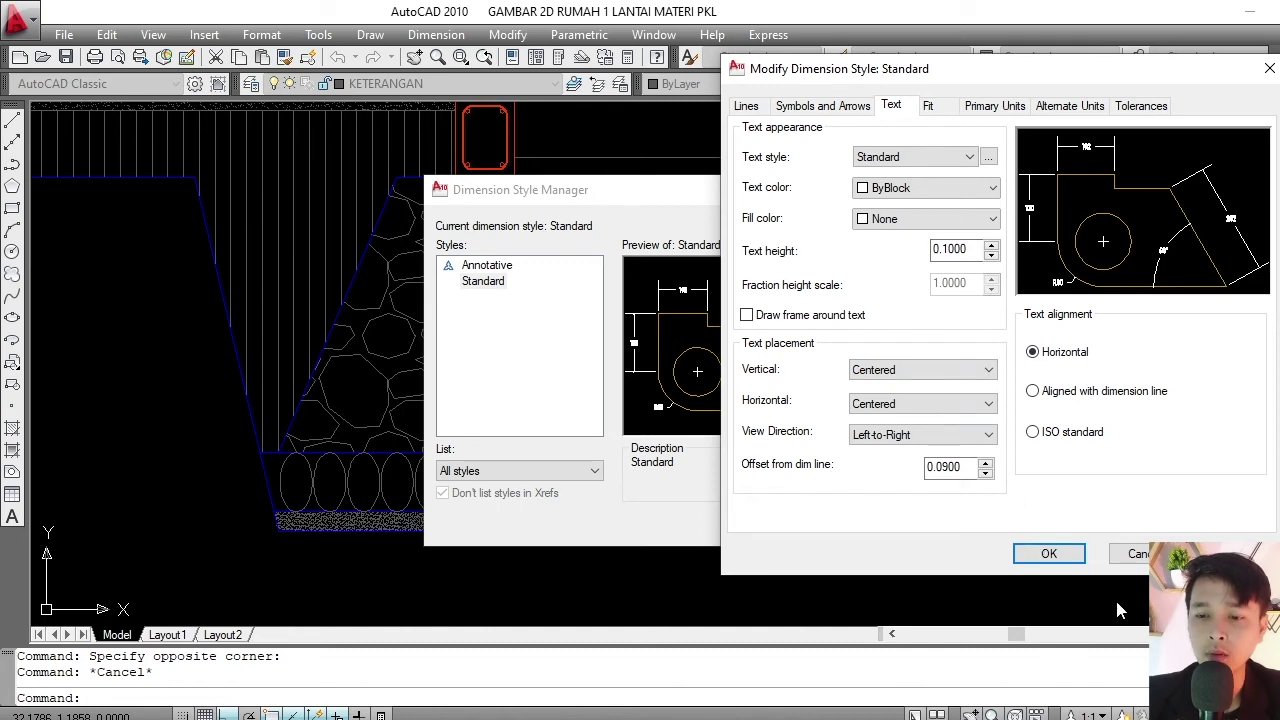
click(1048, 555)
click(805, 524)
scroll(651, 366, down, 1)
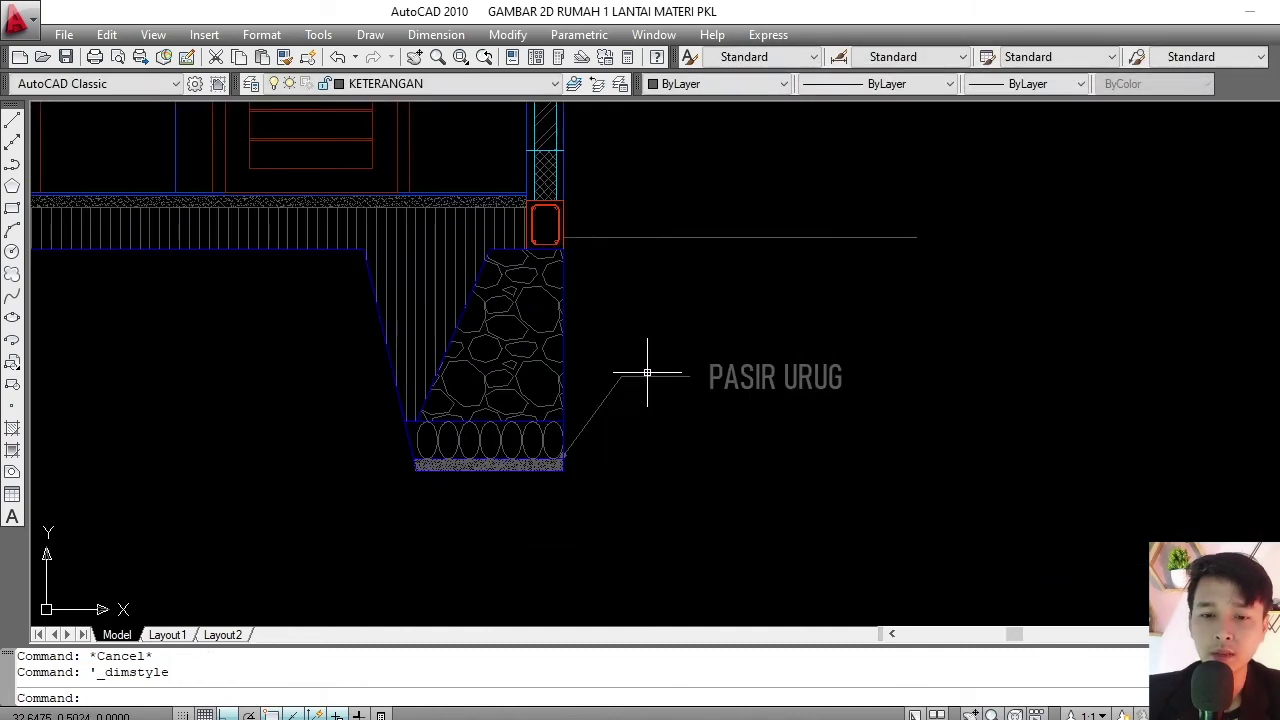
scroll(651, 366, down, 2)
scroll(654, 429, up, 3)
scroll(653, 401, up, 1)
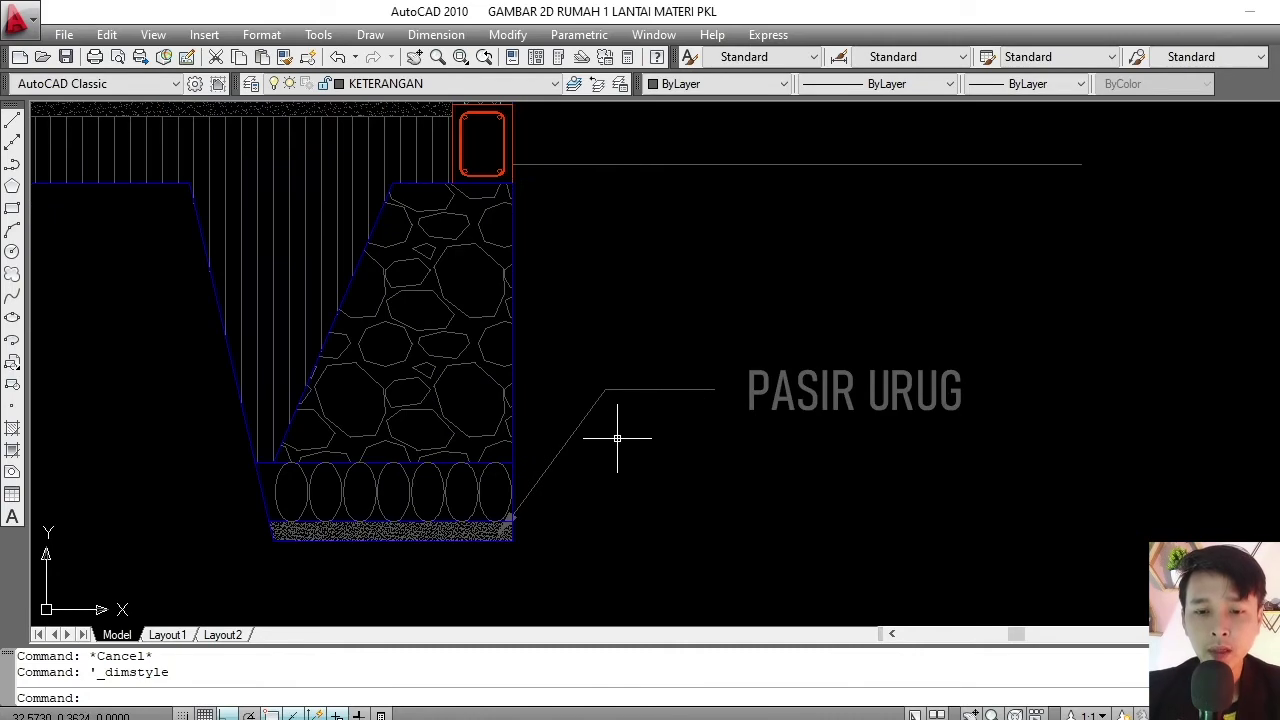
scroll(617, 429, up, 1)
scroll(748, 420, down, 2)
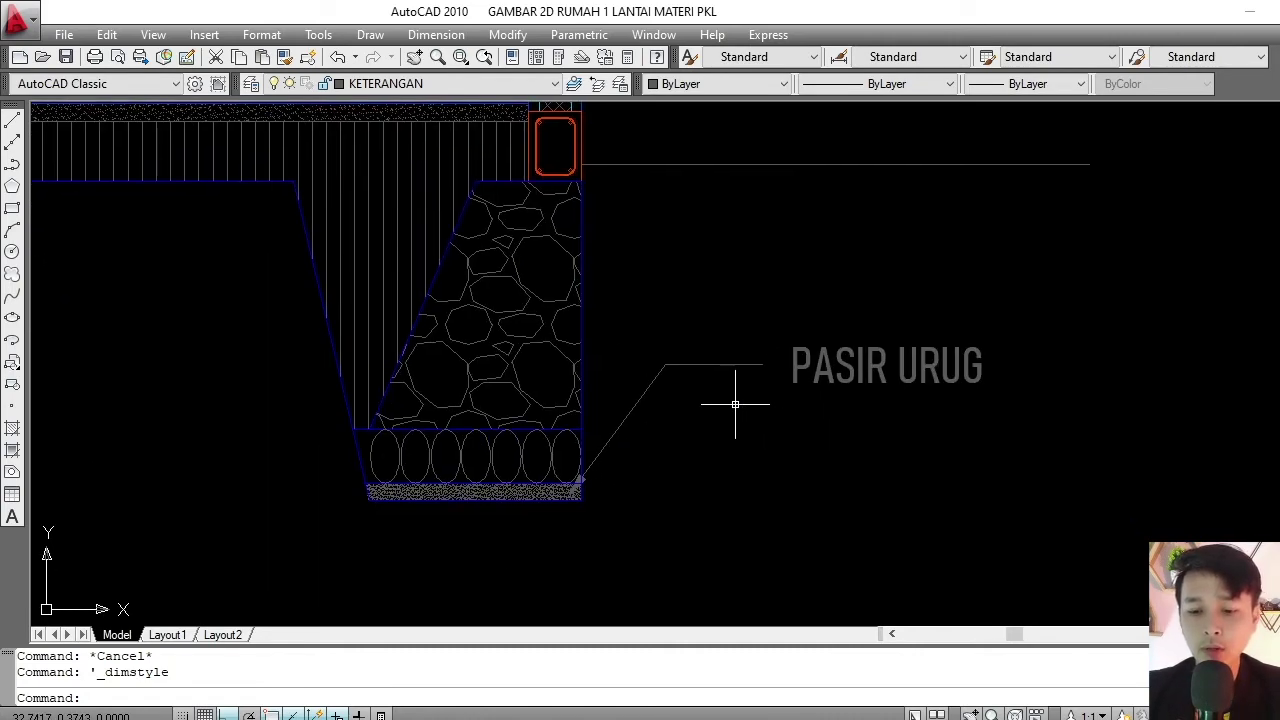
scroll(514, 457, up, 1)
- Add a leader from the stone row, diagonal then horizontal above PASIR URUG, labelled ANSTAMPING
text(l)
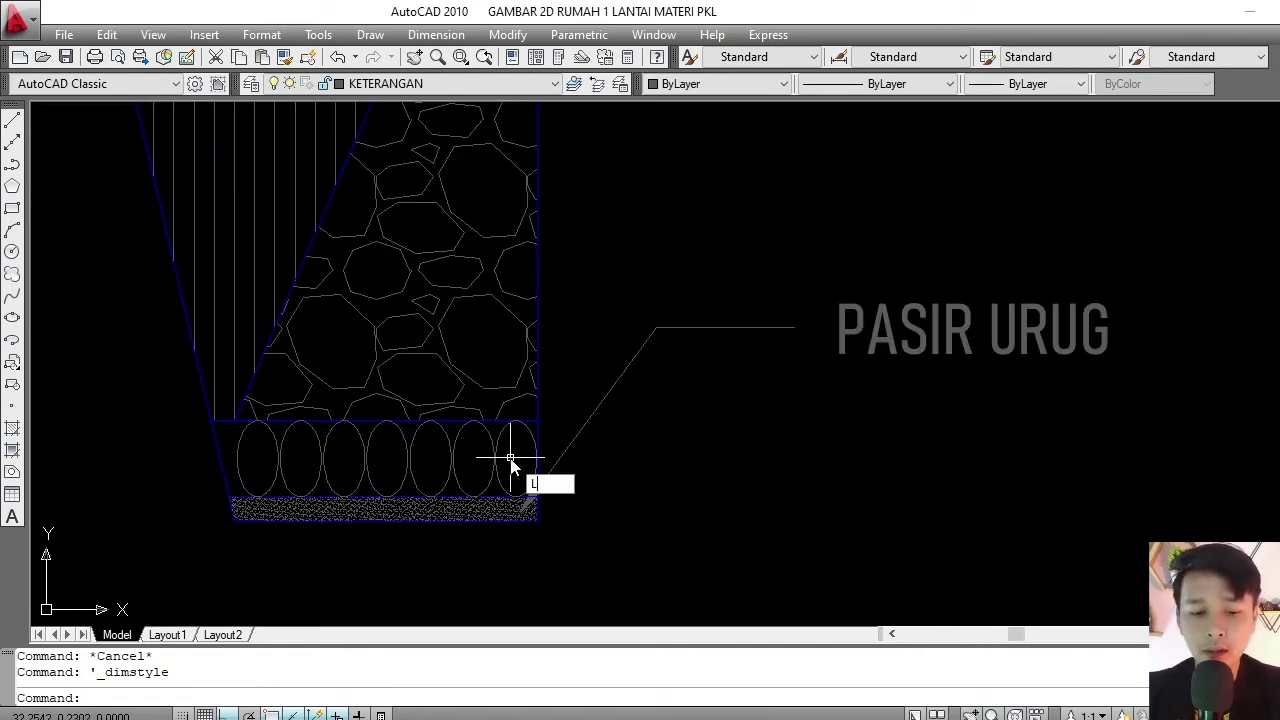
key(Return)
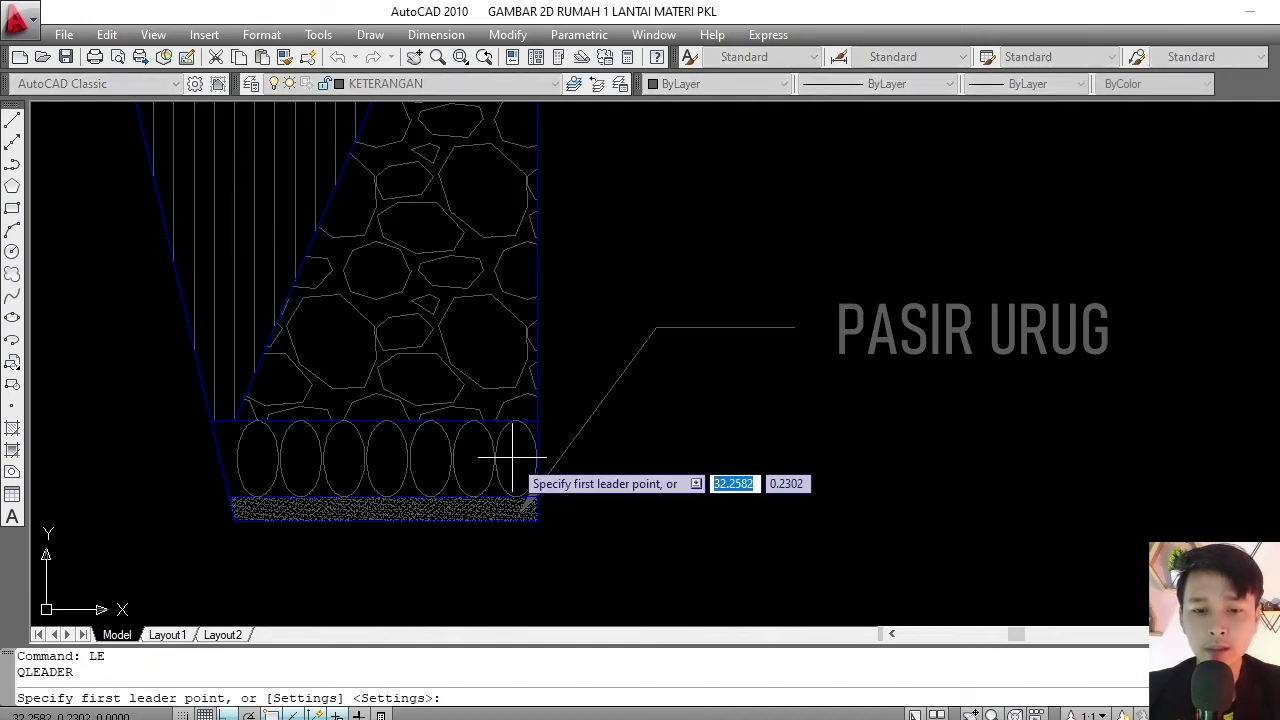
click(511, 458)
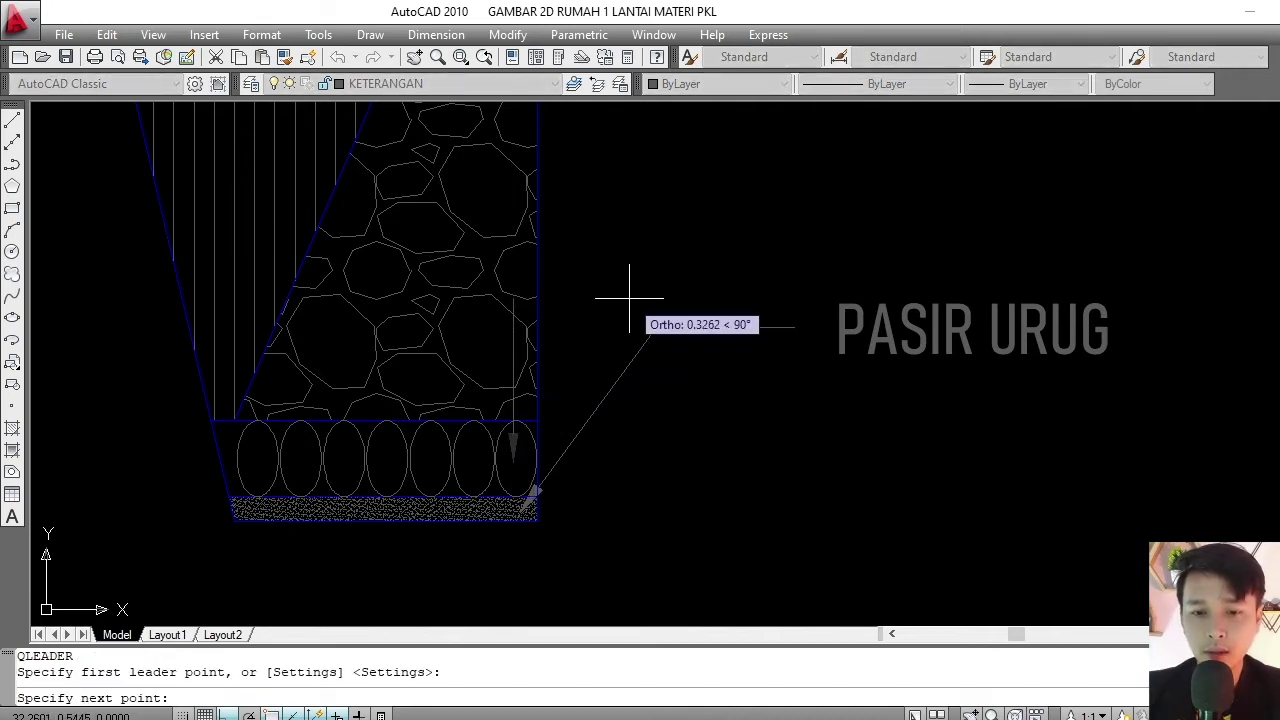
key(F8)
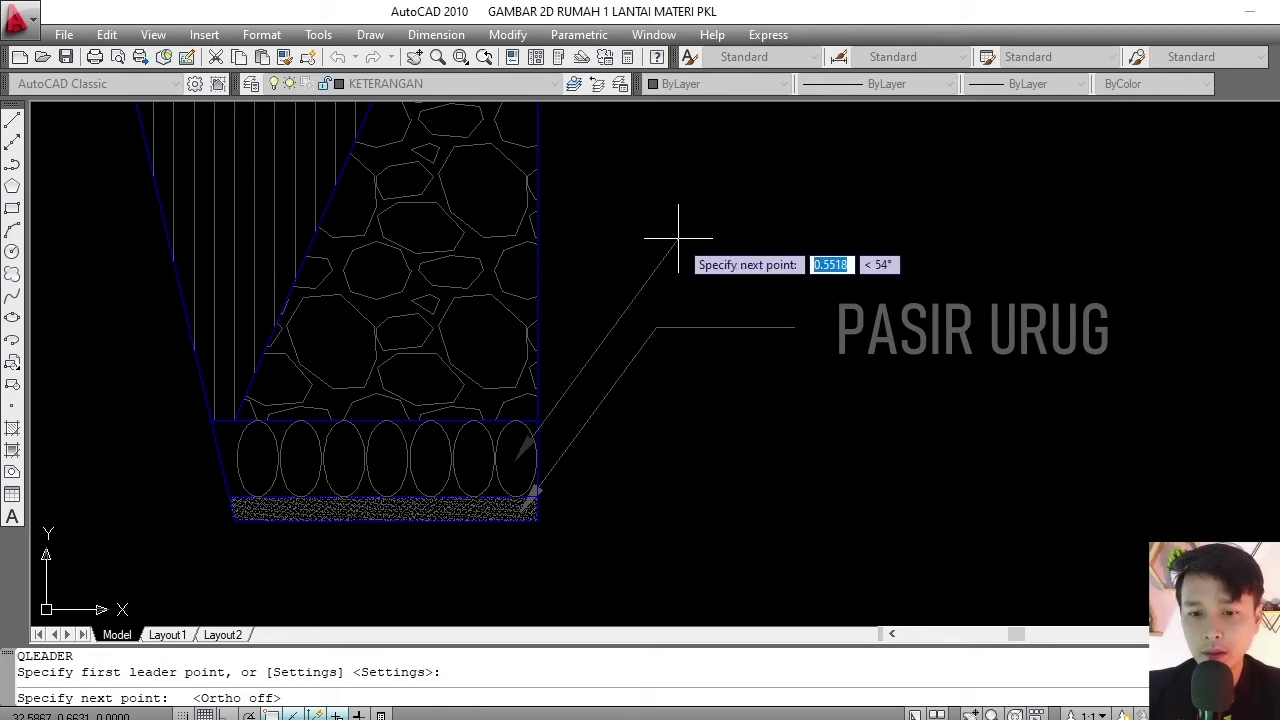
click(678, 238)
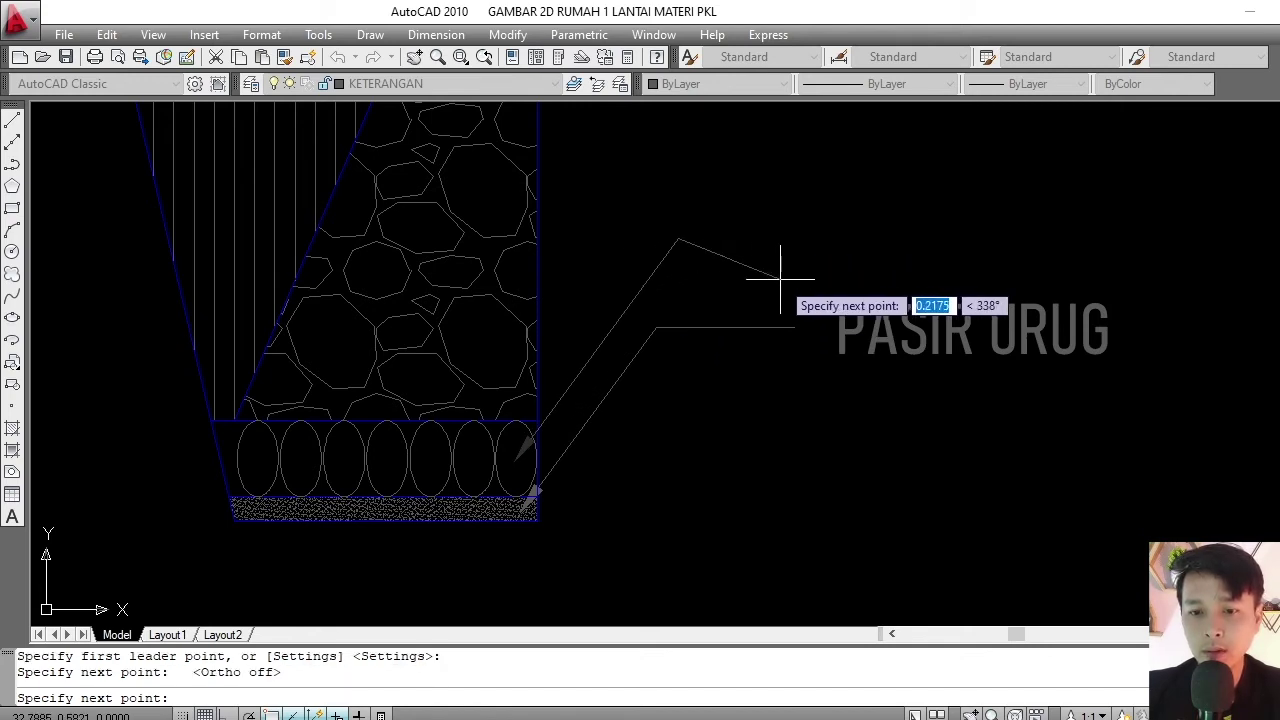
key(F8)
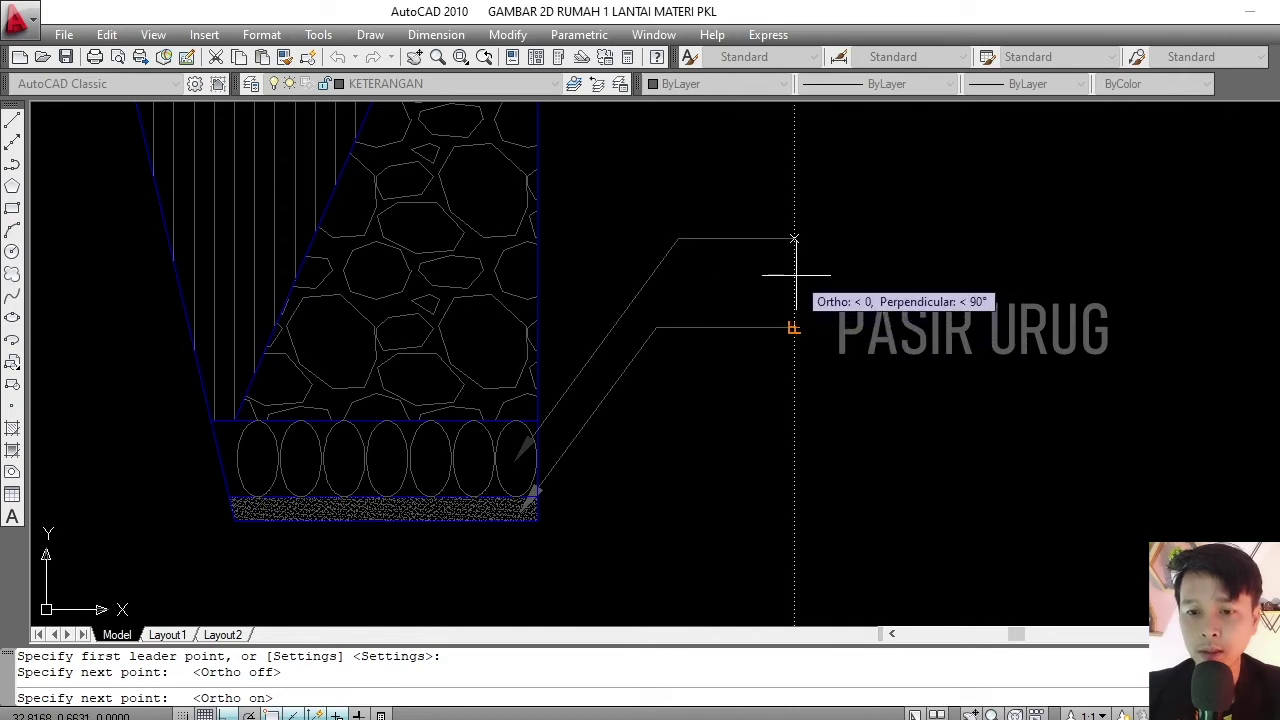
click(794, 240)
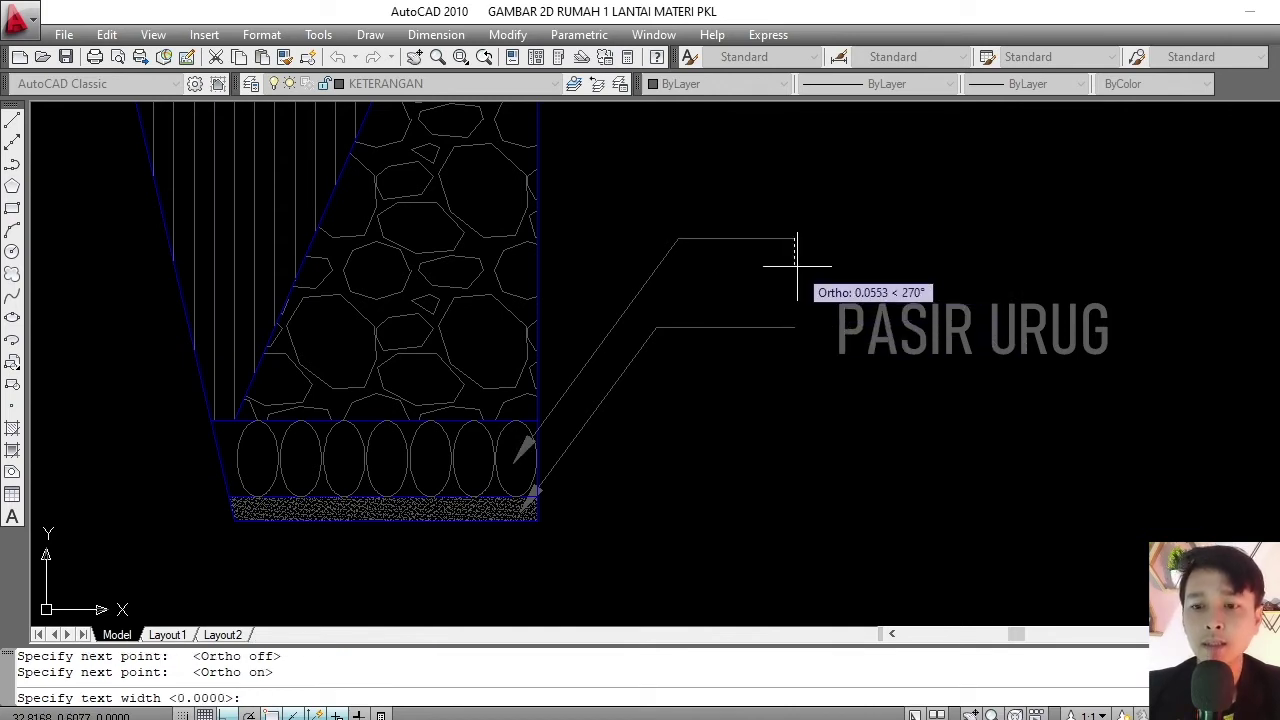
key(Return)
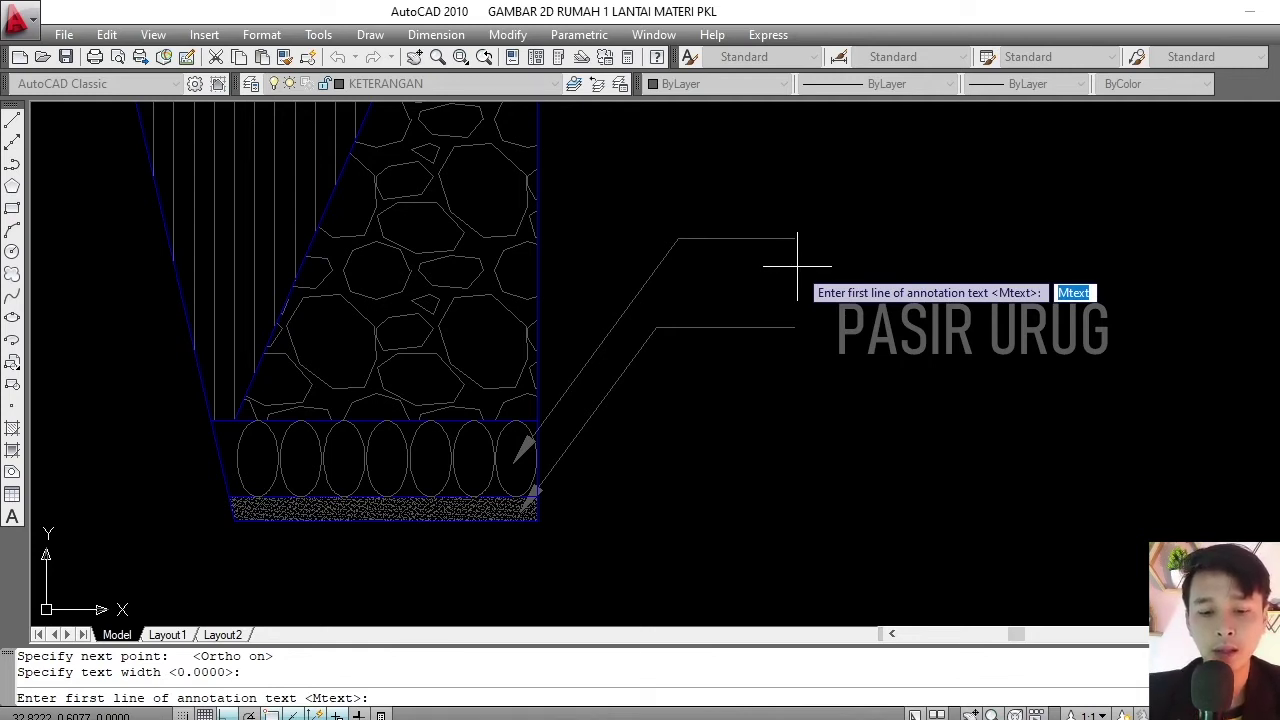
text(ANSTAMPING)
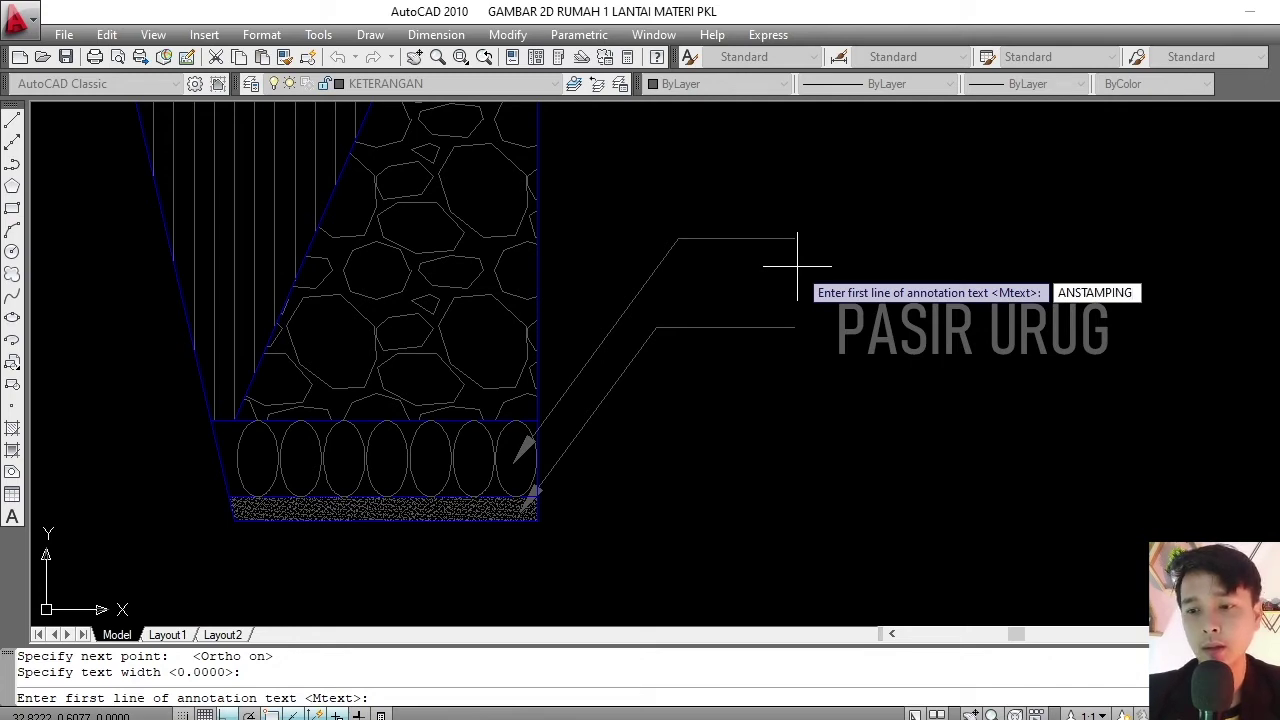
key(Return)
key(Return)
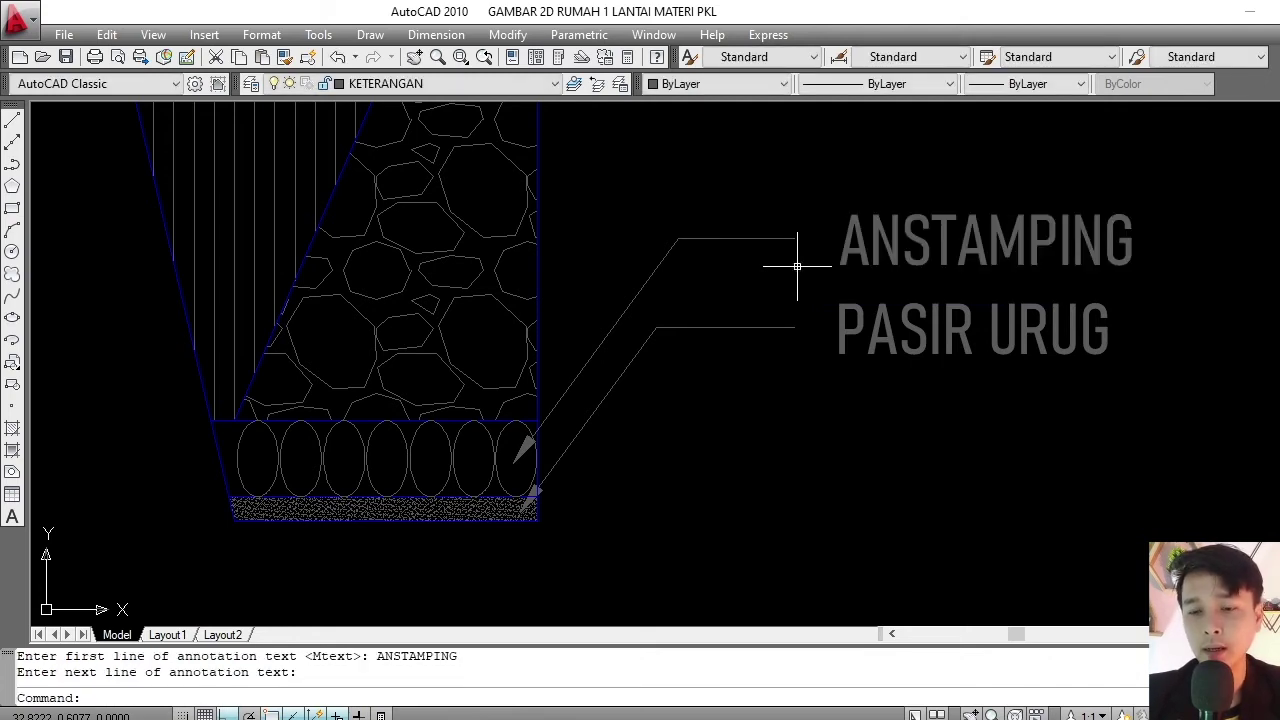
- Copy the ANSTAMPING callout to new positions up beside the right wall
scroll(764, 265, down, 5)
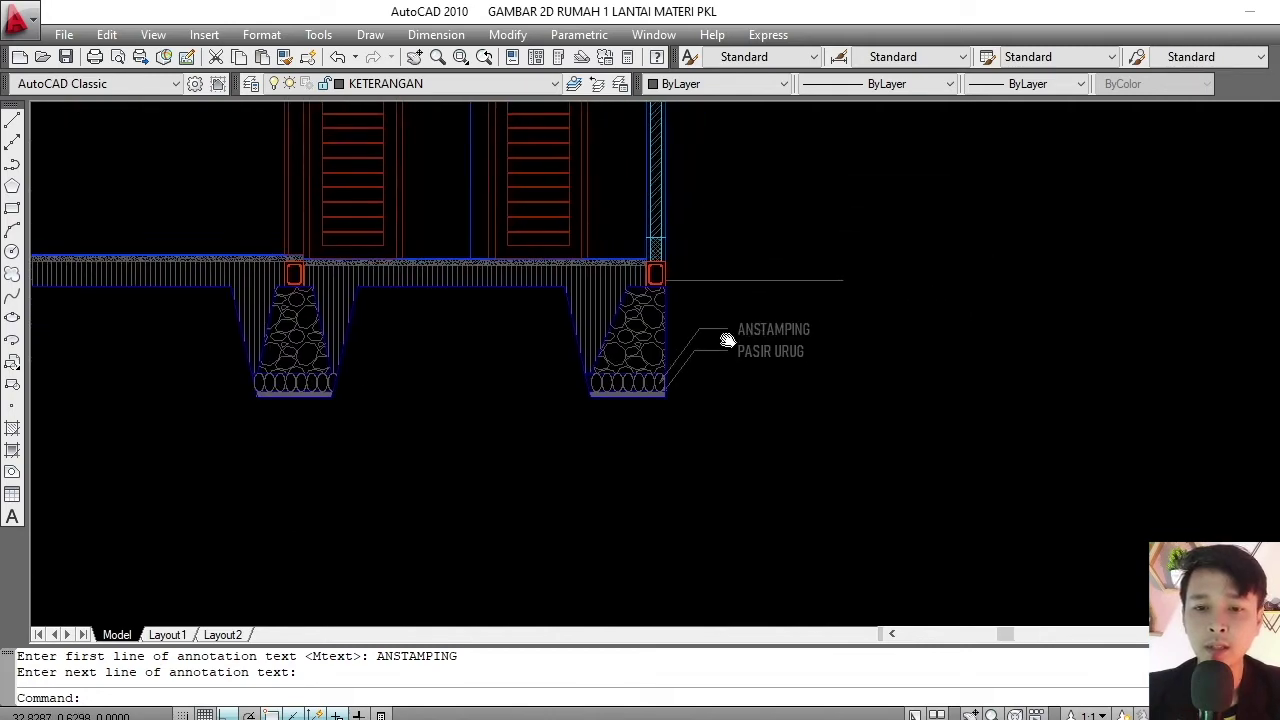
scroll(790, 335, up, 3)
scroll(663, 401, up, 1)
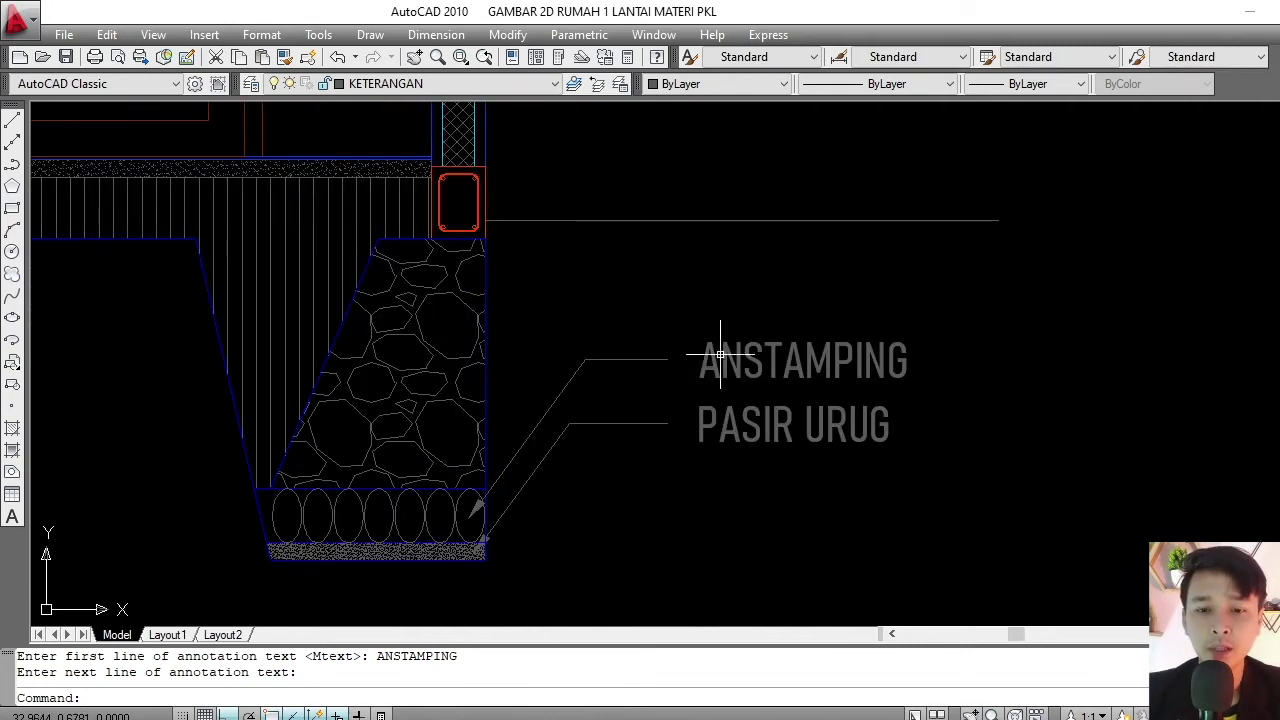
click(748, 307)
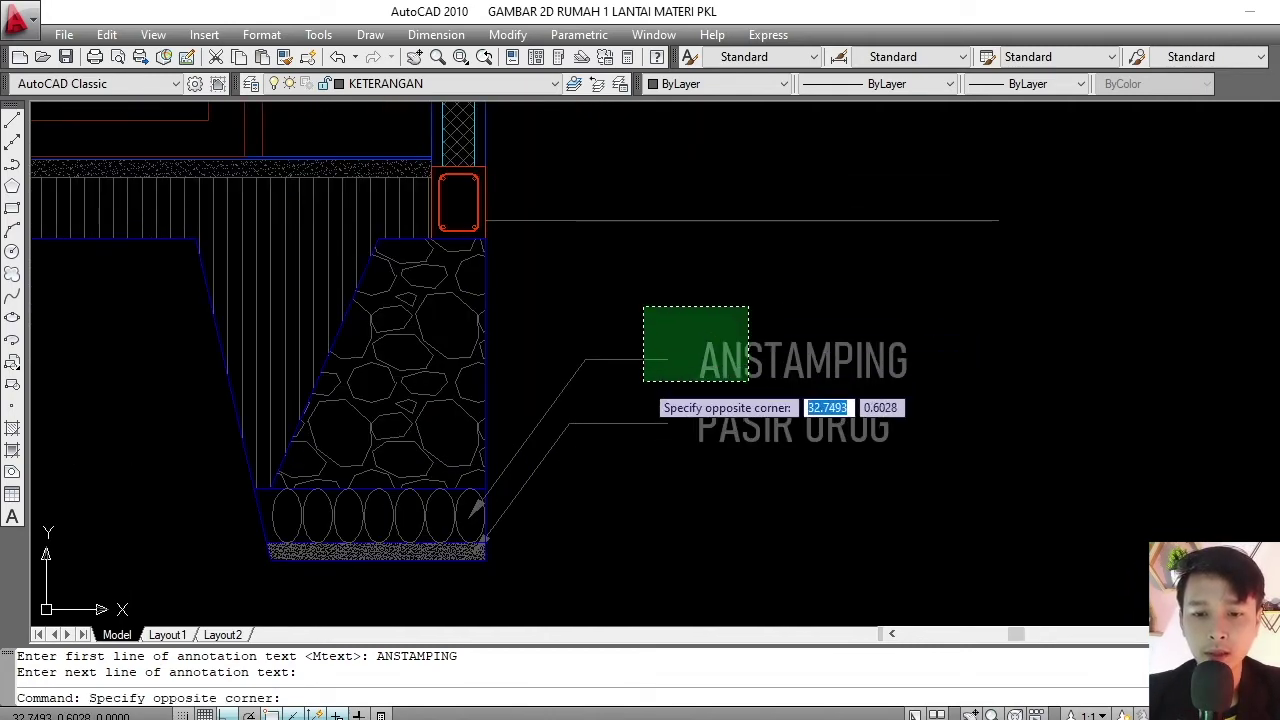
click(645, 370)
middle_drag(820, 317, 754, 337)
text(c)
key(Return)
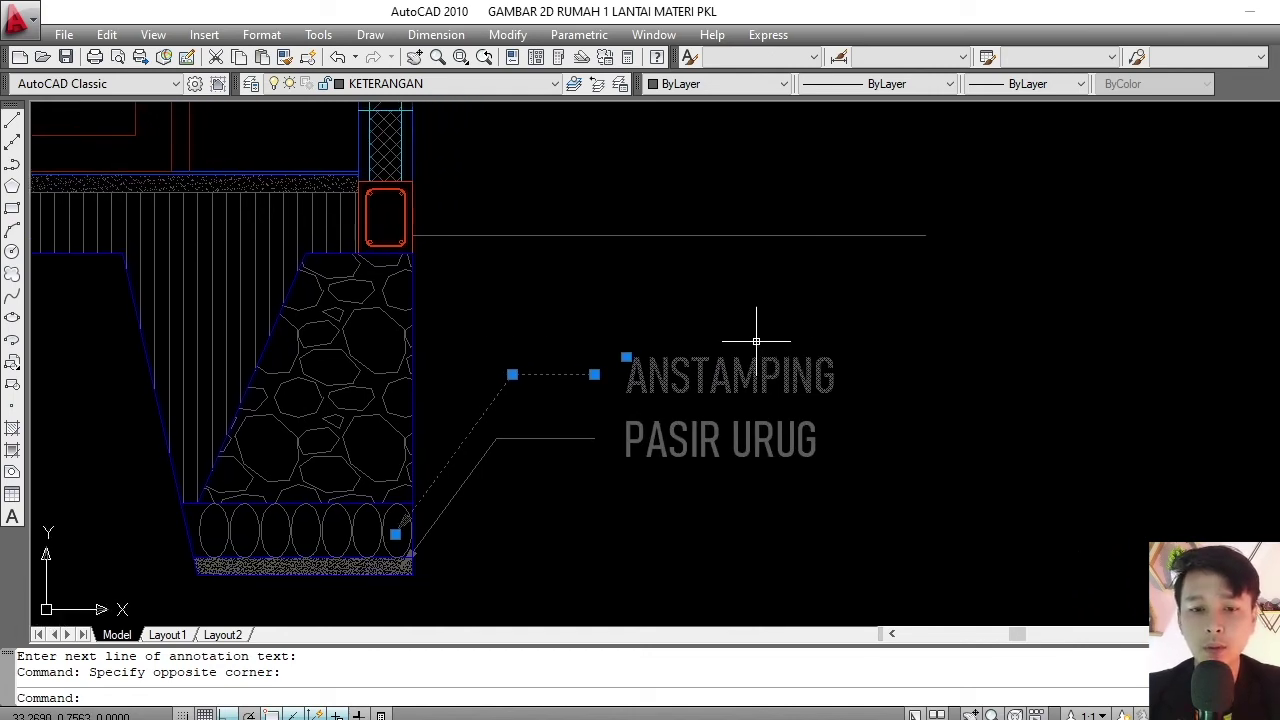
click(1035, 423)
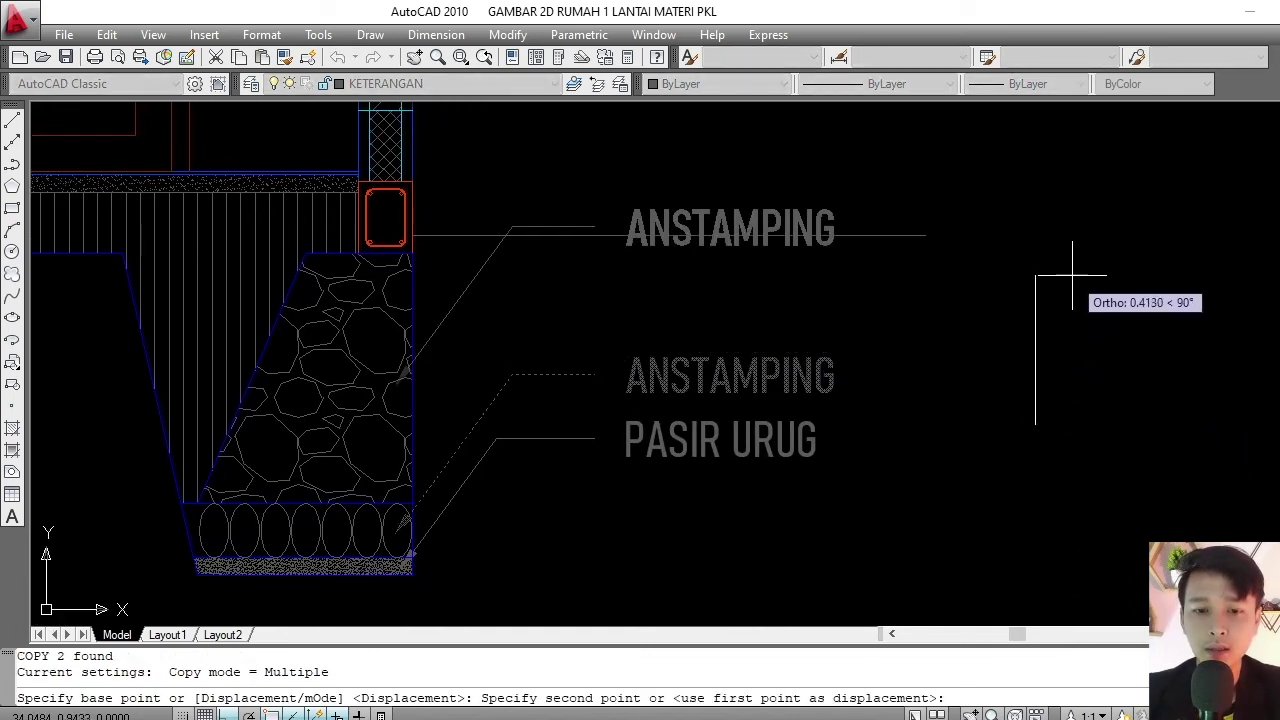
click(1045, 246)
middle_drag(1023, 200, 1006, 357)
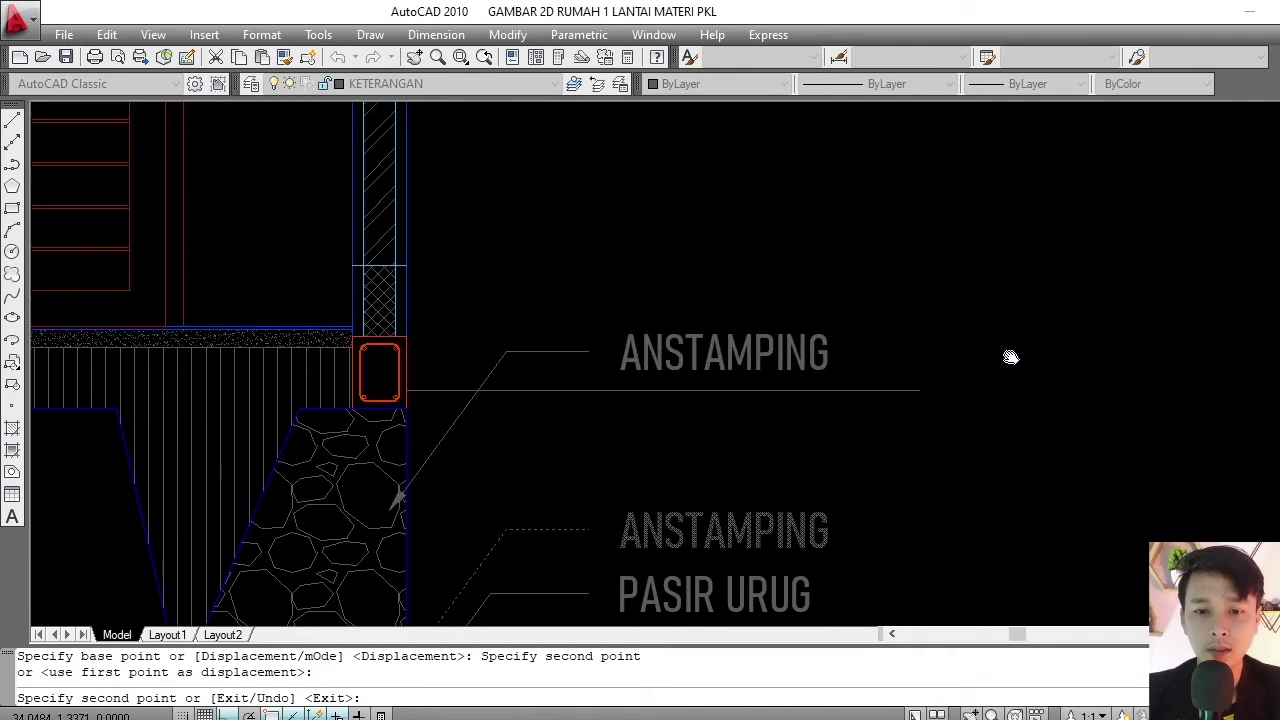
scroll(1035, 295, down, 2)
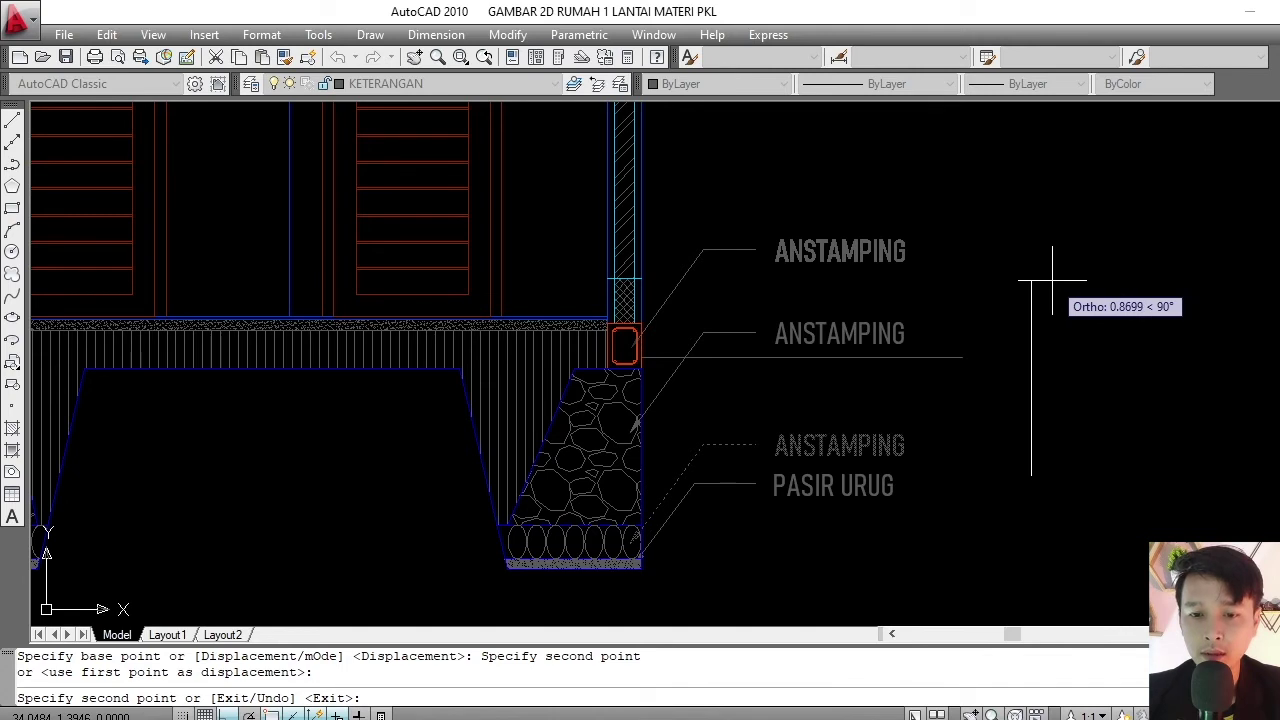
click(1053, 282)
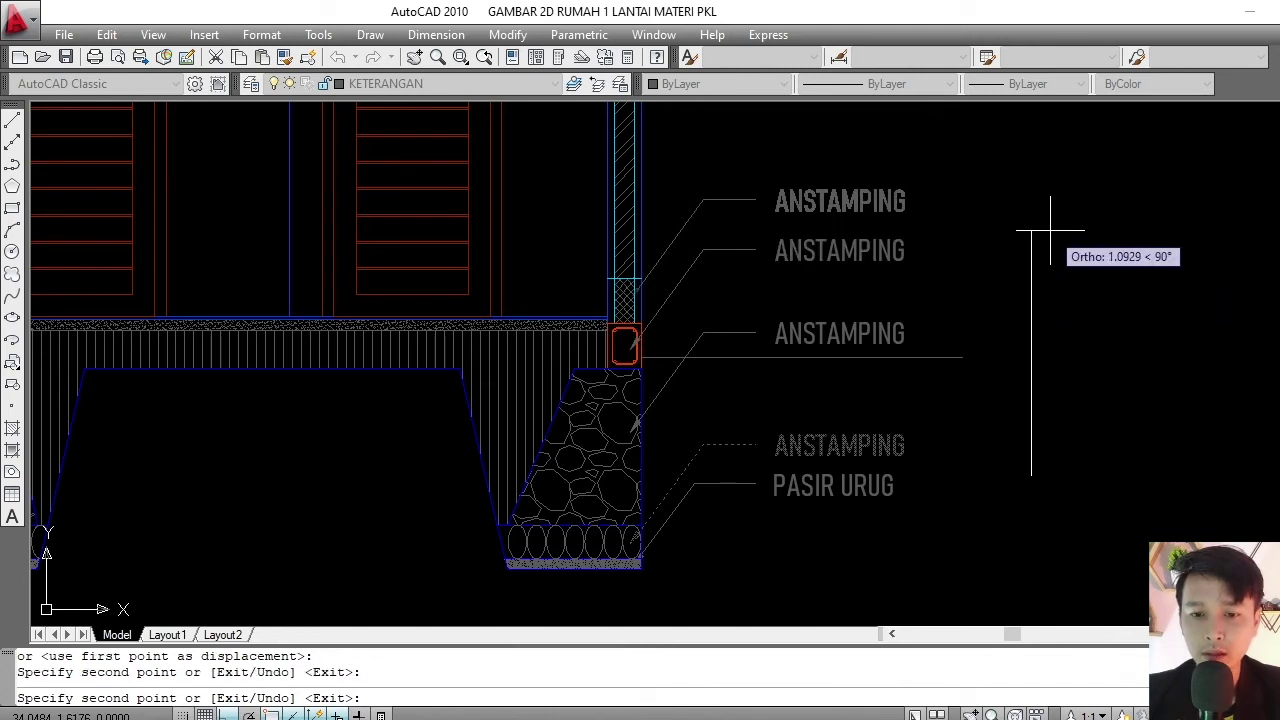
- End the copy command and zoom in on the foundation labels
scroll(846, 423, down, 2)
scroll(871, 414, down, 2)
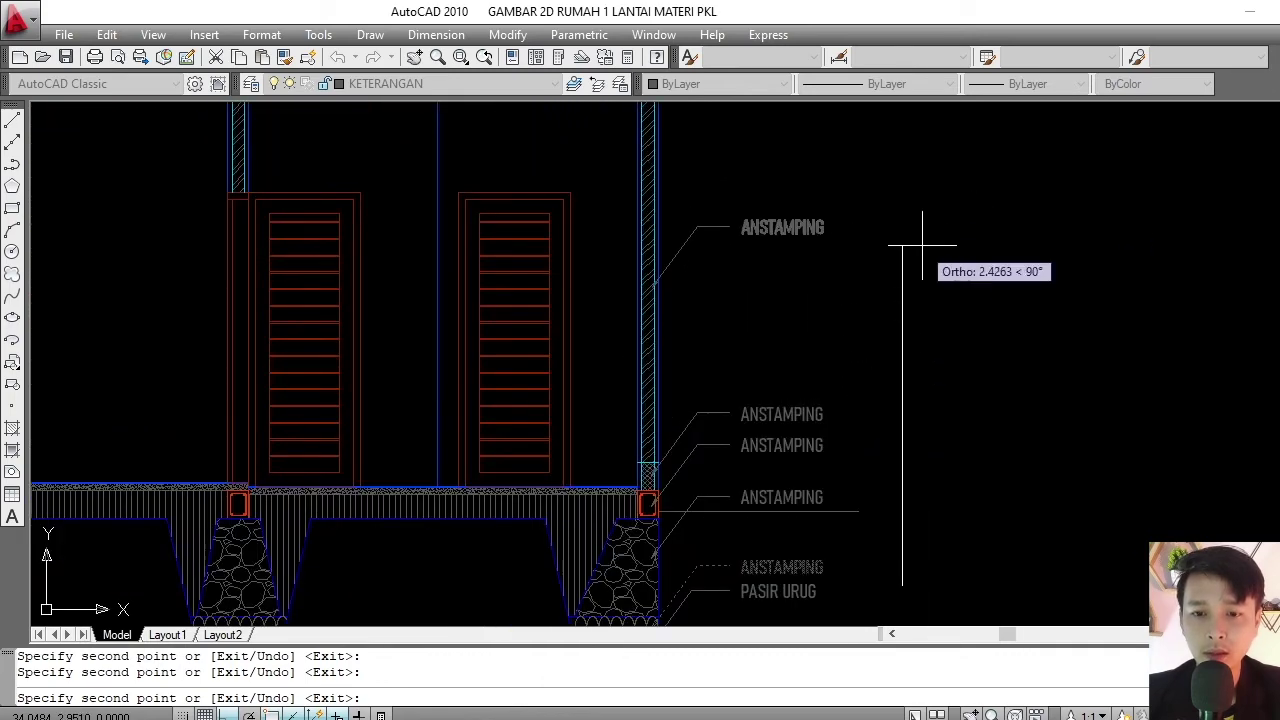
scroll(870, 250, down, 5)
scroll(829, 326, up, 1)
scroll(829, 305, up, 3)
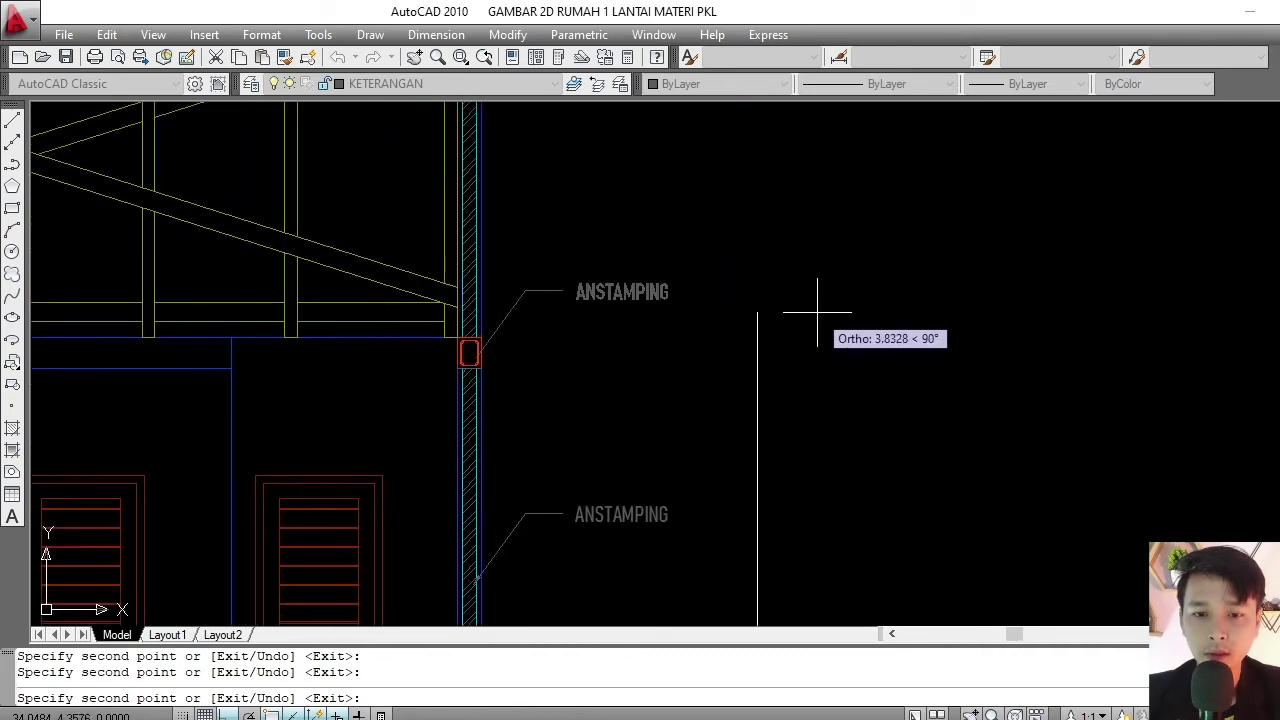
scroll(822, 296, down, 2)
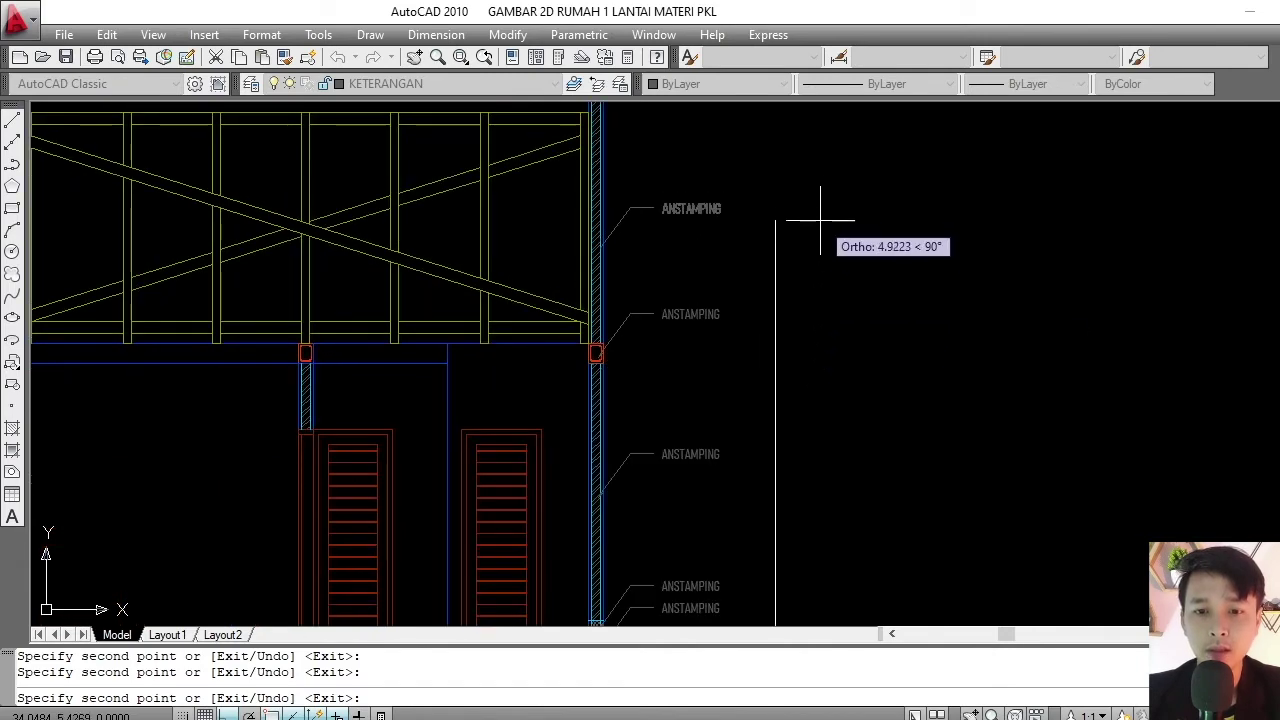
key(Return)
scroll(760, 290, down, 4)
scroll(700, 400, up, 2)
scroll(664, 440, up, 2)
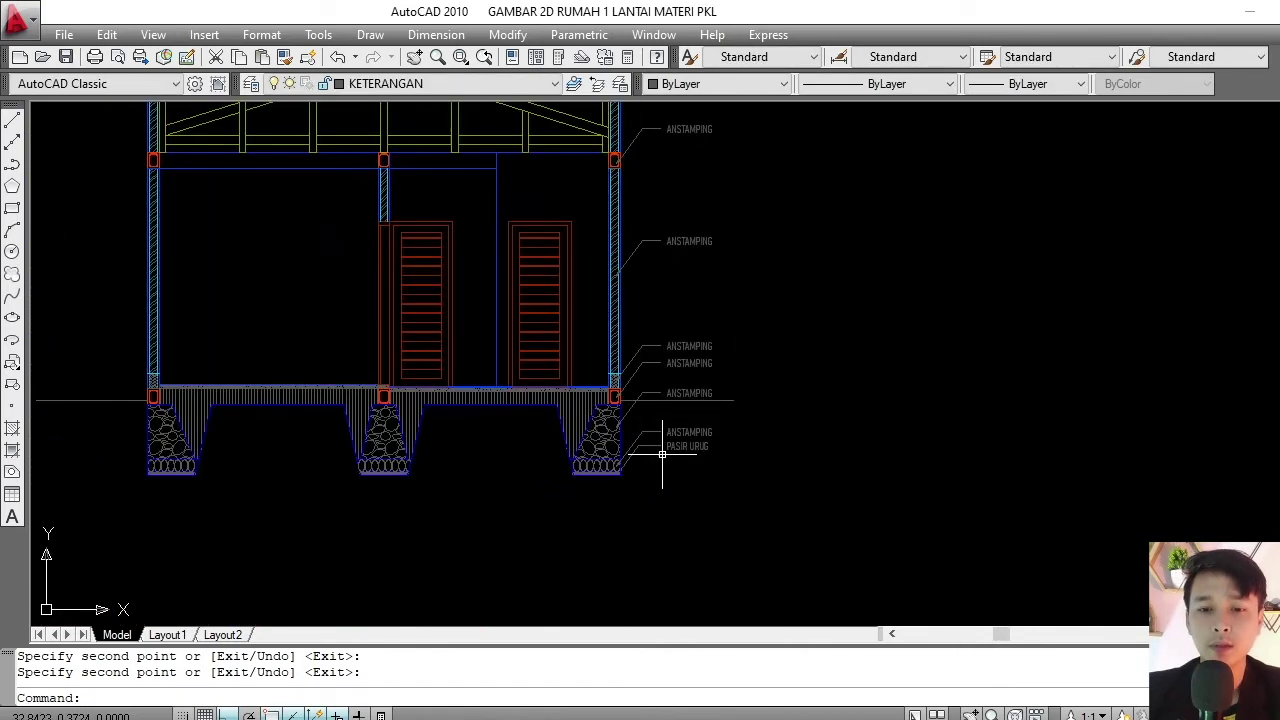
scroll(661, 455, up, 2)
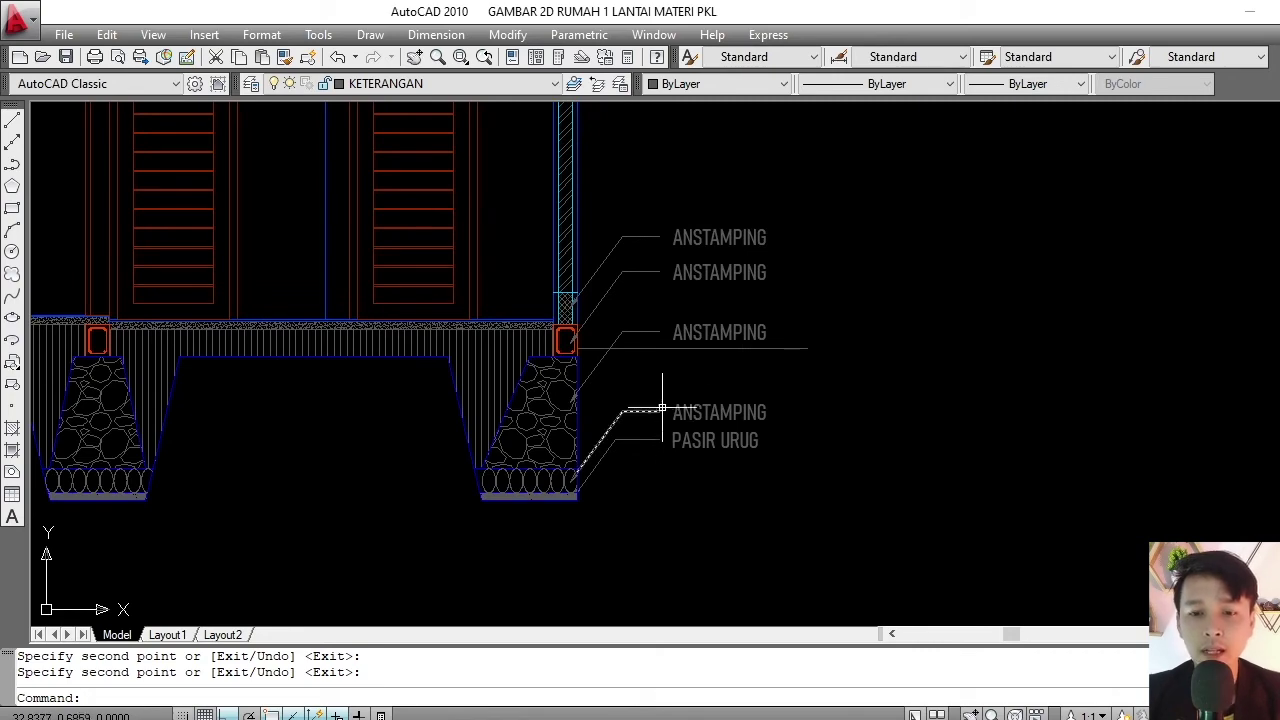
scroll(700, 320, up, 2)
middle_drag(700, 290, 749, 304)
scroll(745, 295, up, 2)
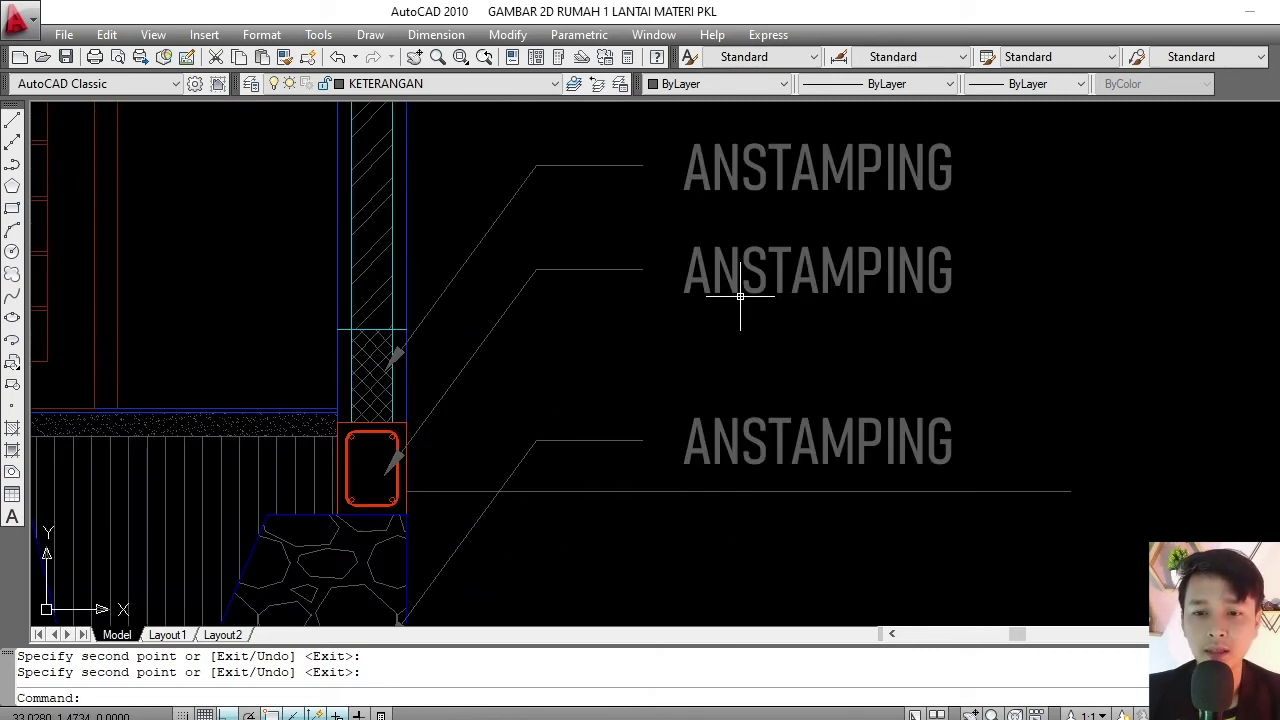
- Change the middle ANSTAMPING label to read SLOOF 15X20
click(724, 268)
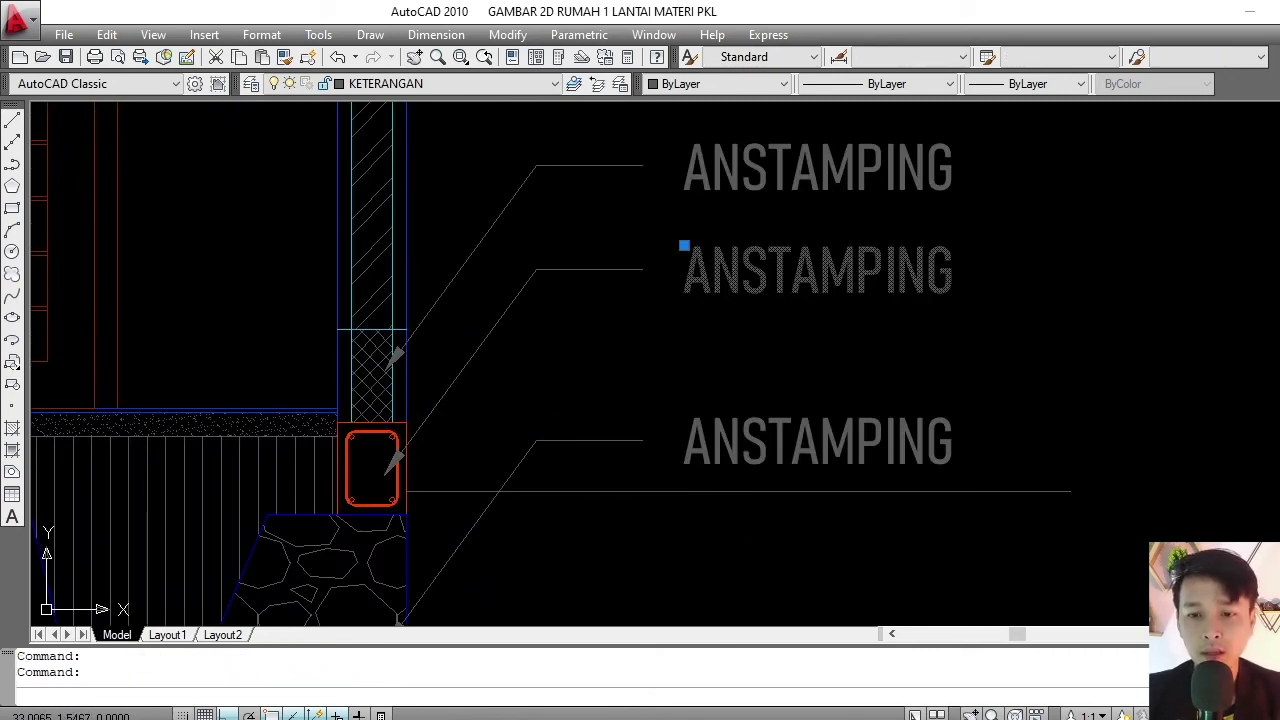
double_click(740, 285)
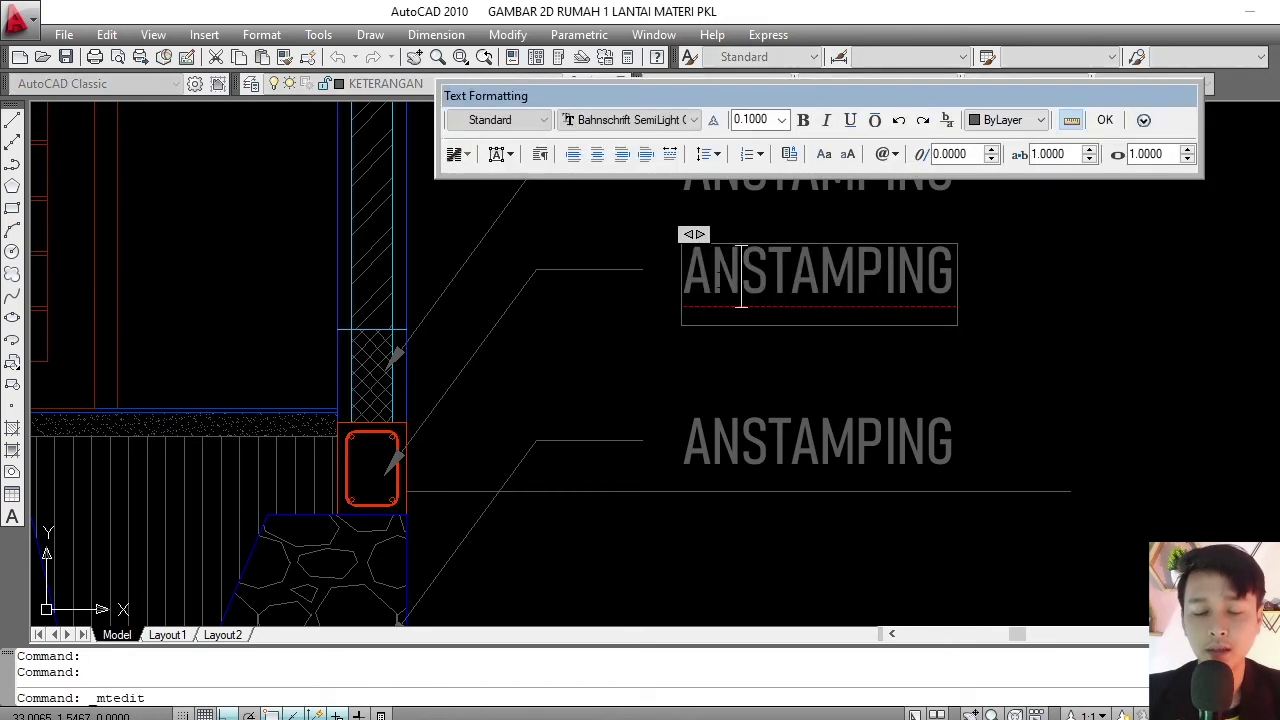
double_click(704, 274)
text(SLOO)
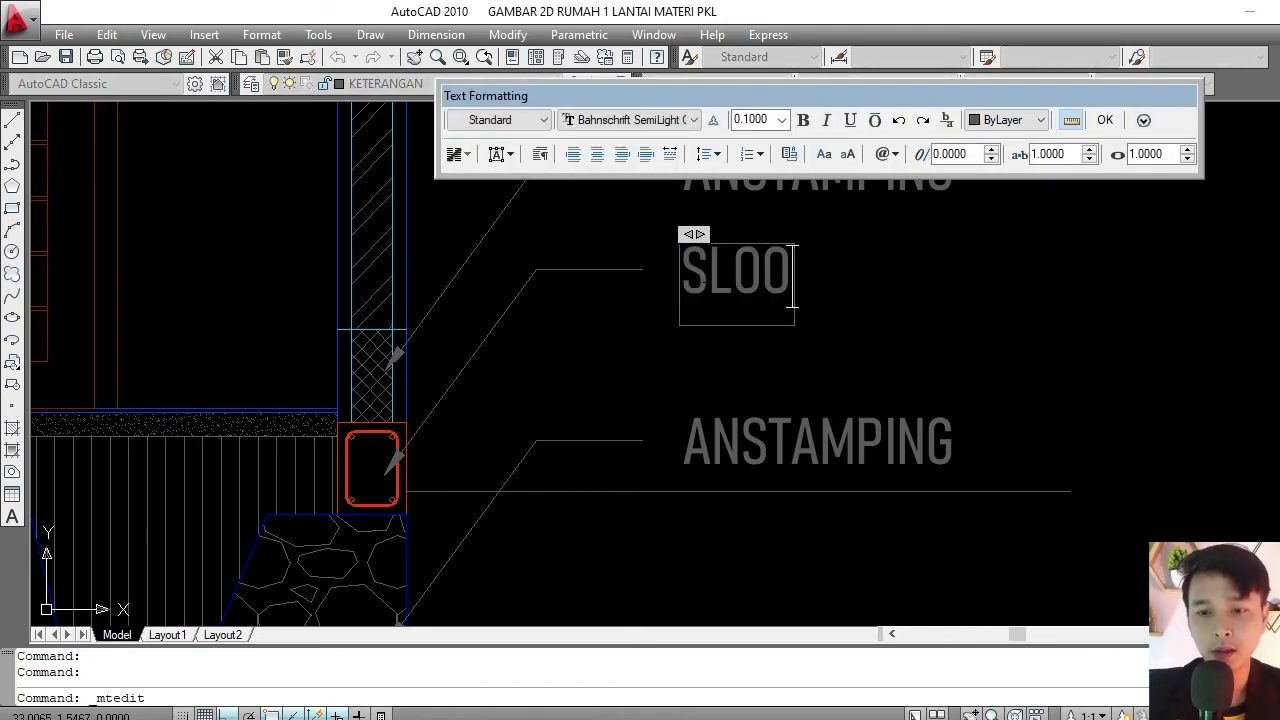
text(F)
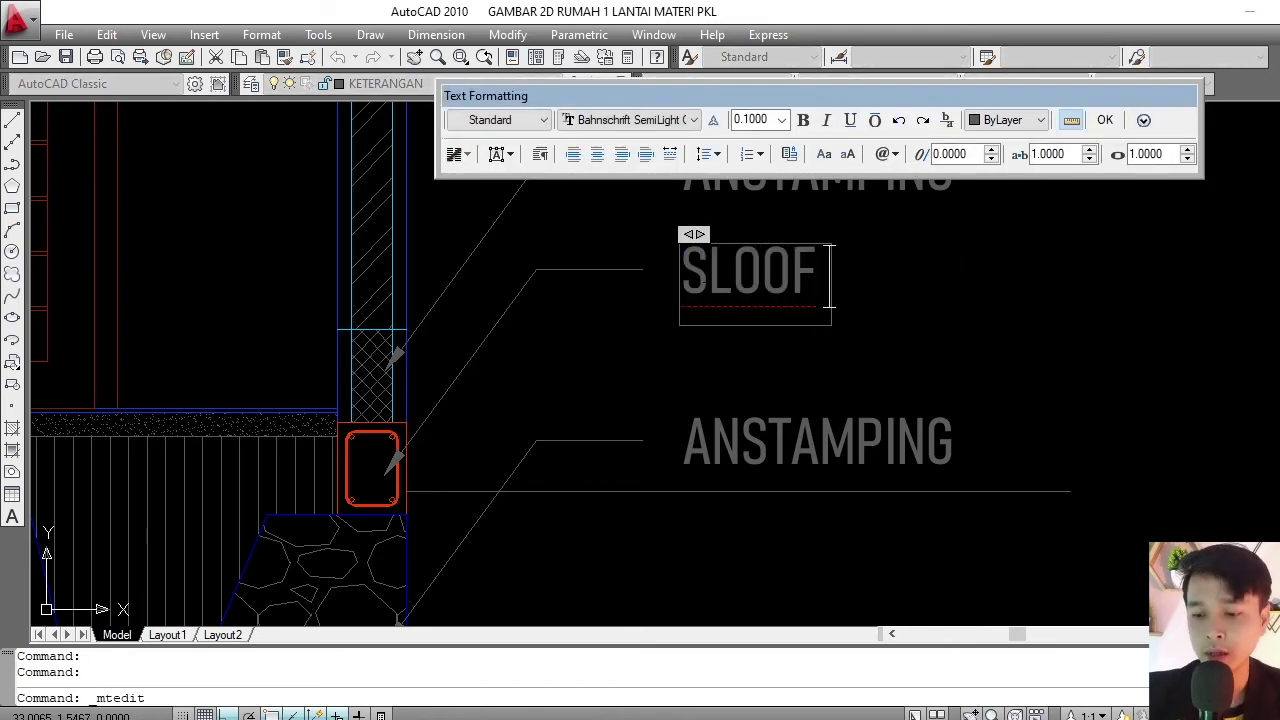
text( 15X20)
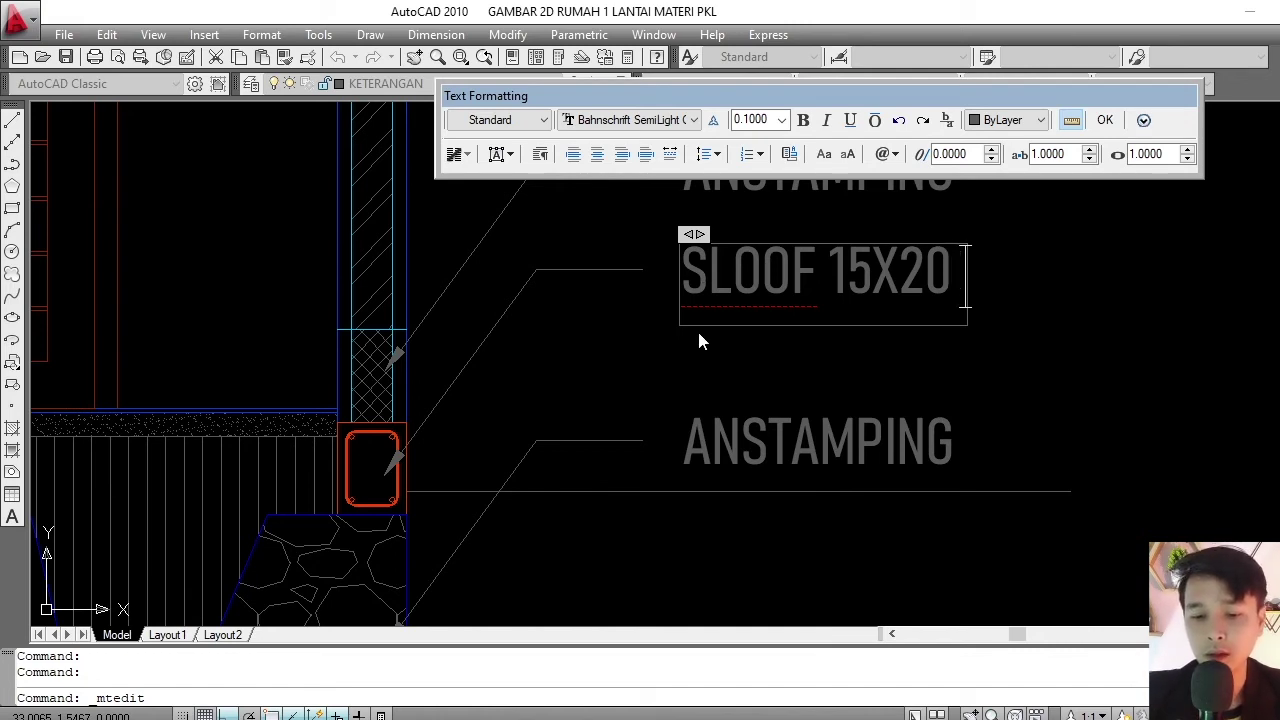
text(()
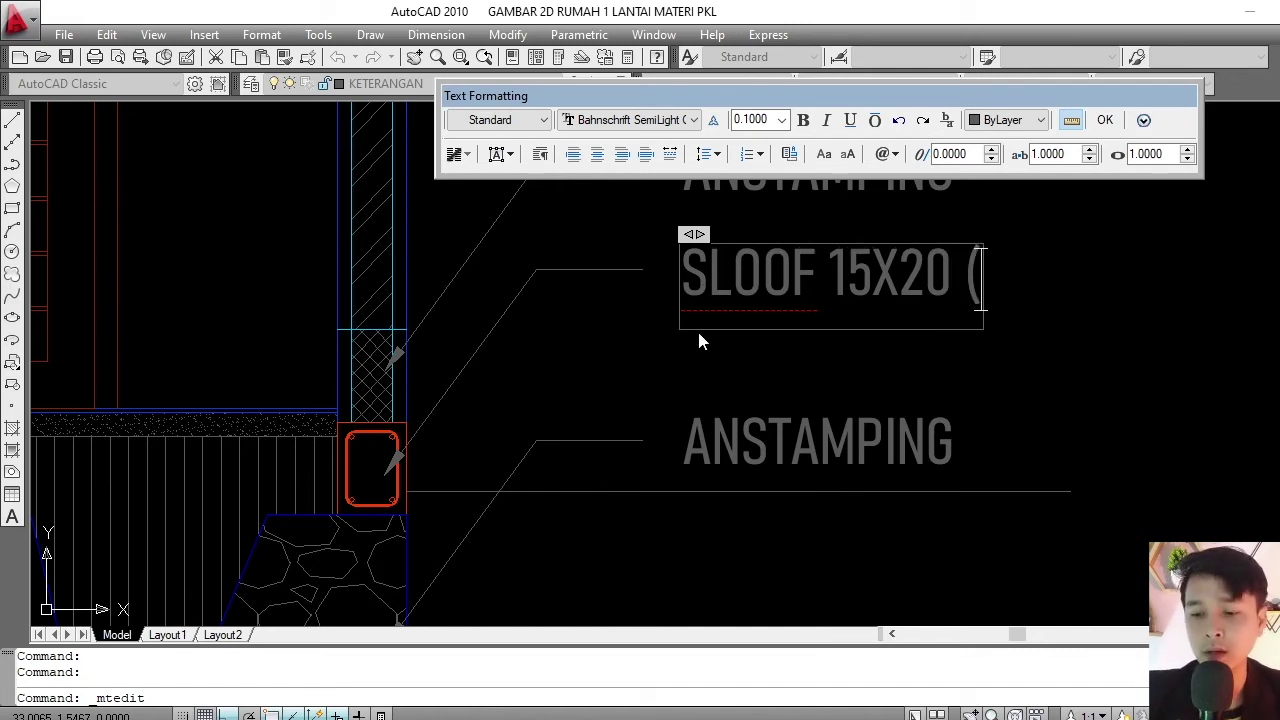
key(BackSpace)
click(644, 389)
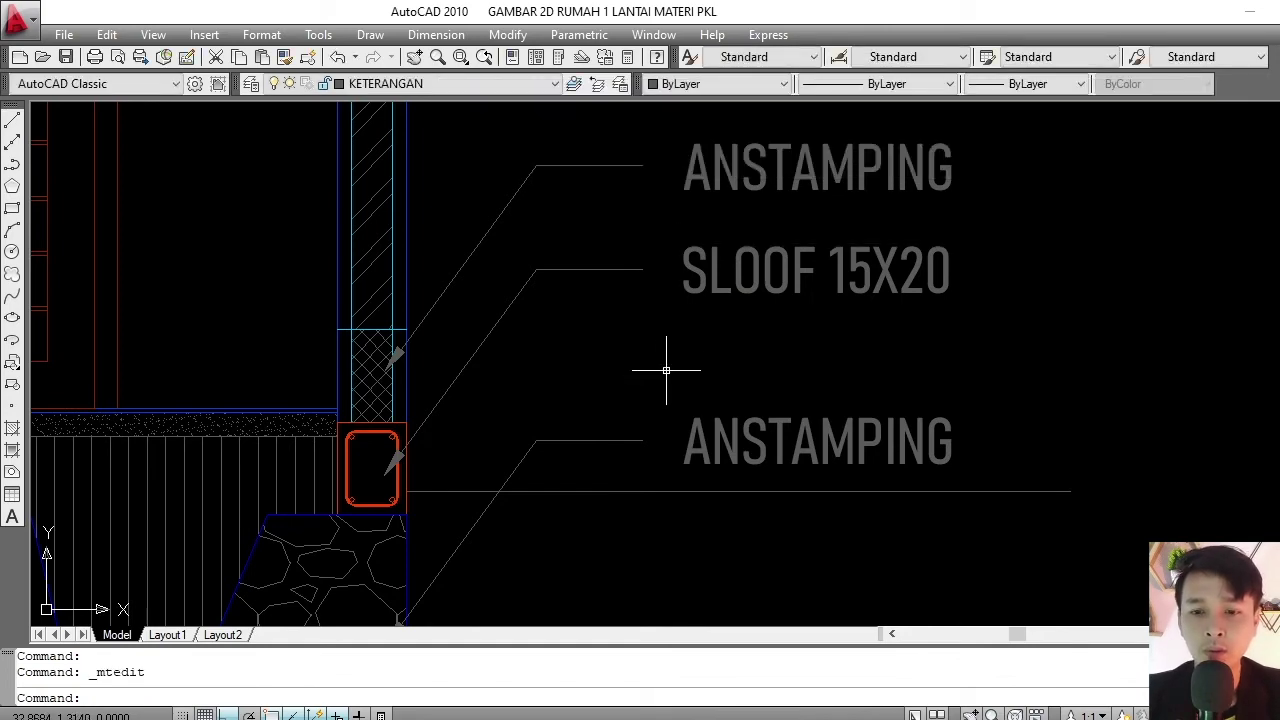
scroll(670, 365, down, 3)
scroll(672, 362, up, 2)
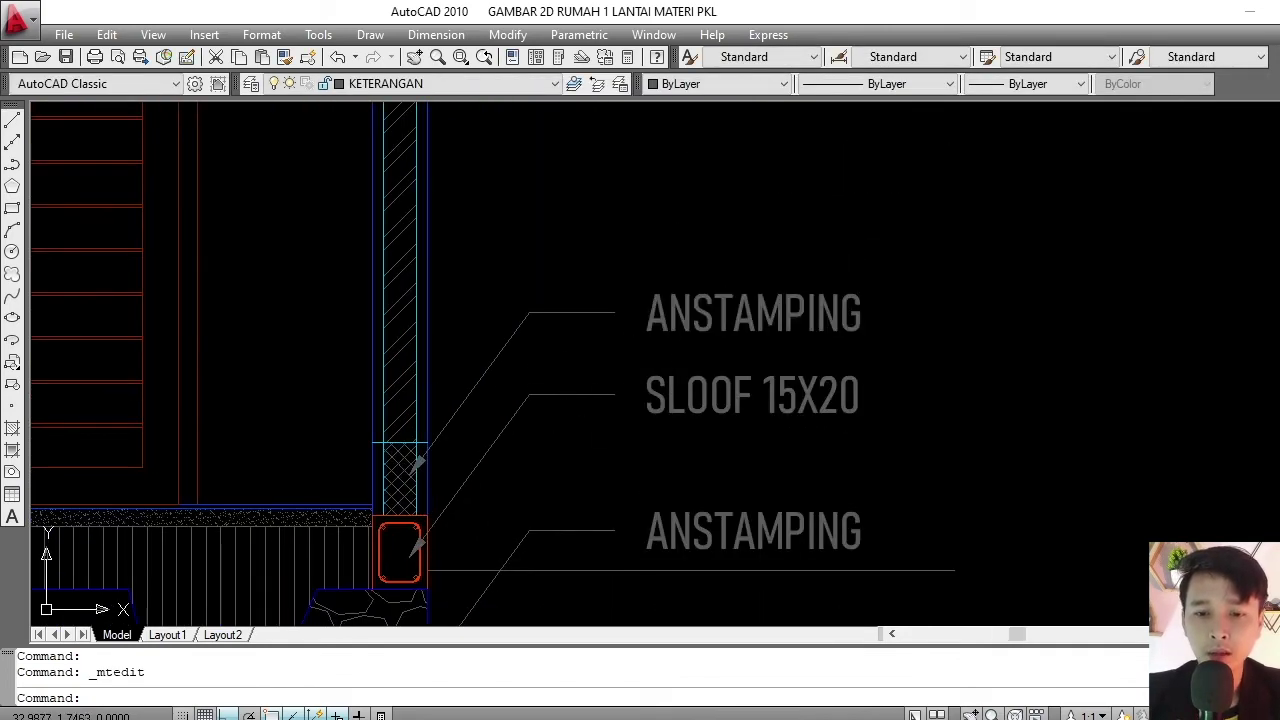
- Replace the upper ANSTAMPING label's text with TRASRAM
double_click(652, 318)
drag(646, 318, 862, 340)
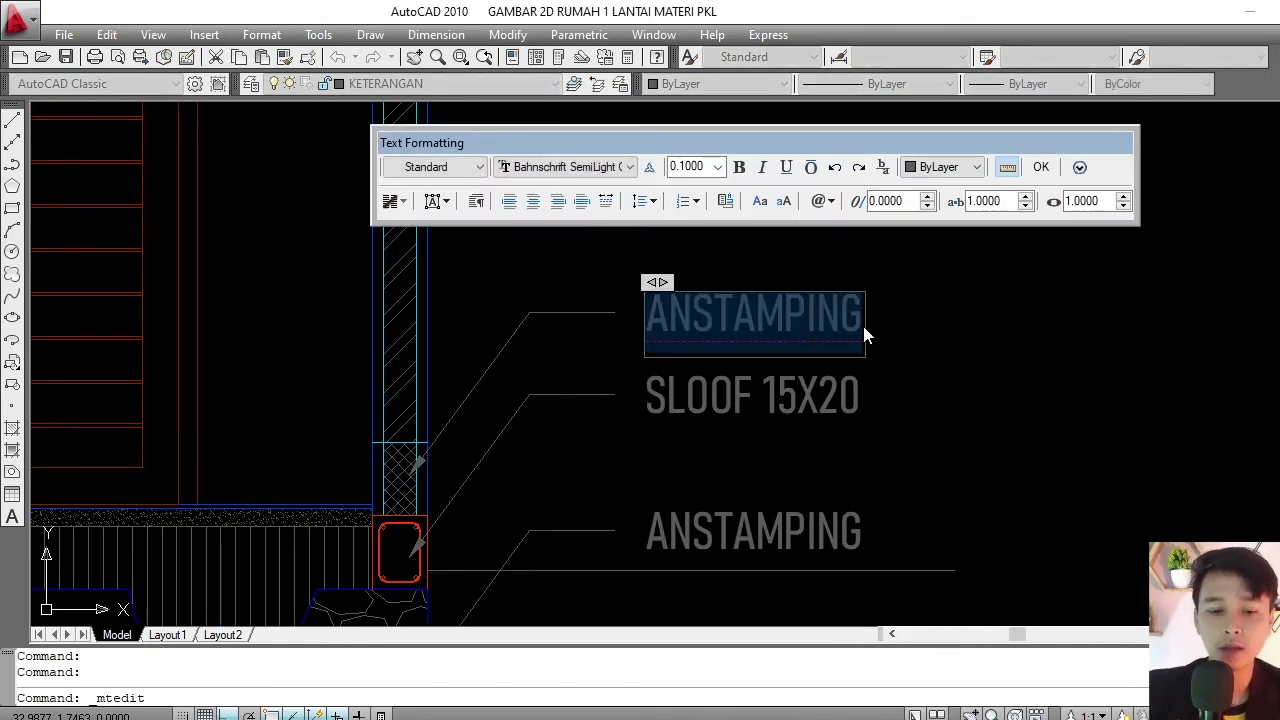
key(BackSpace)
text(TRA)
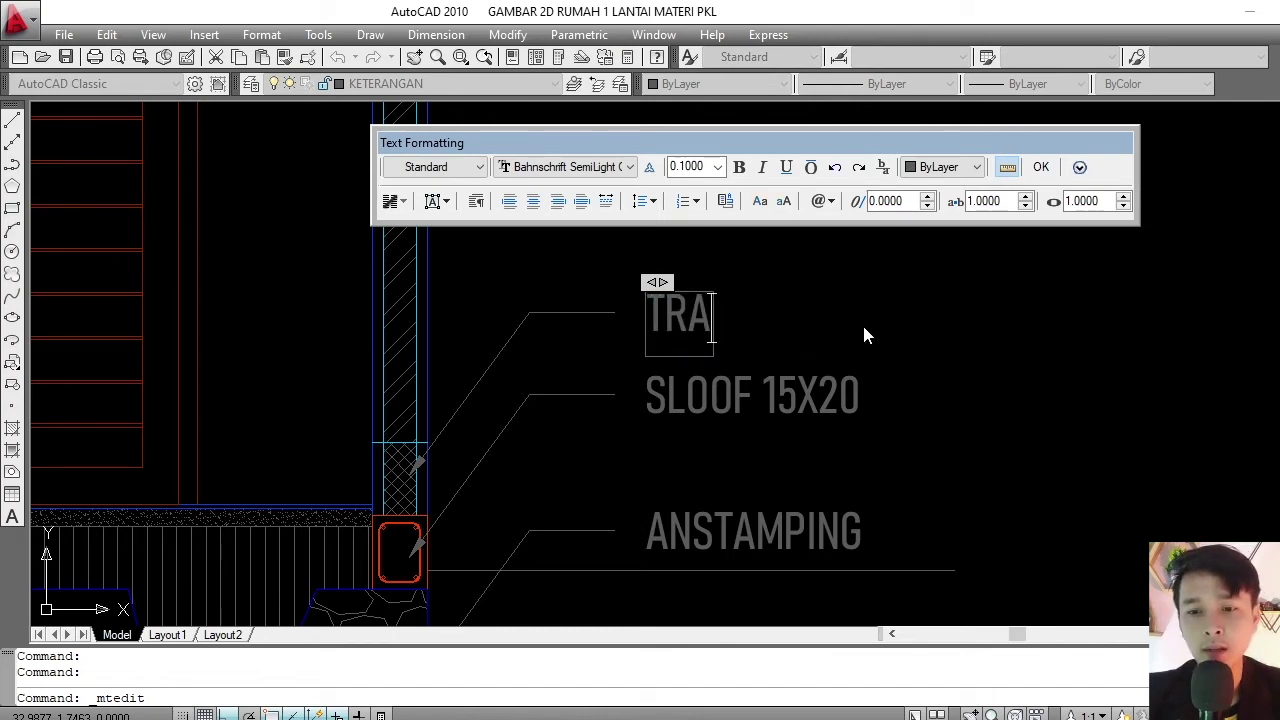
text(SRAM)
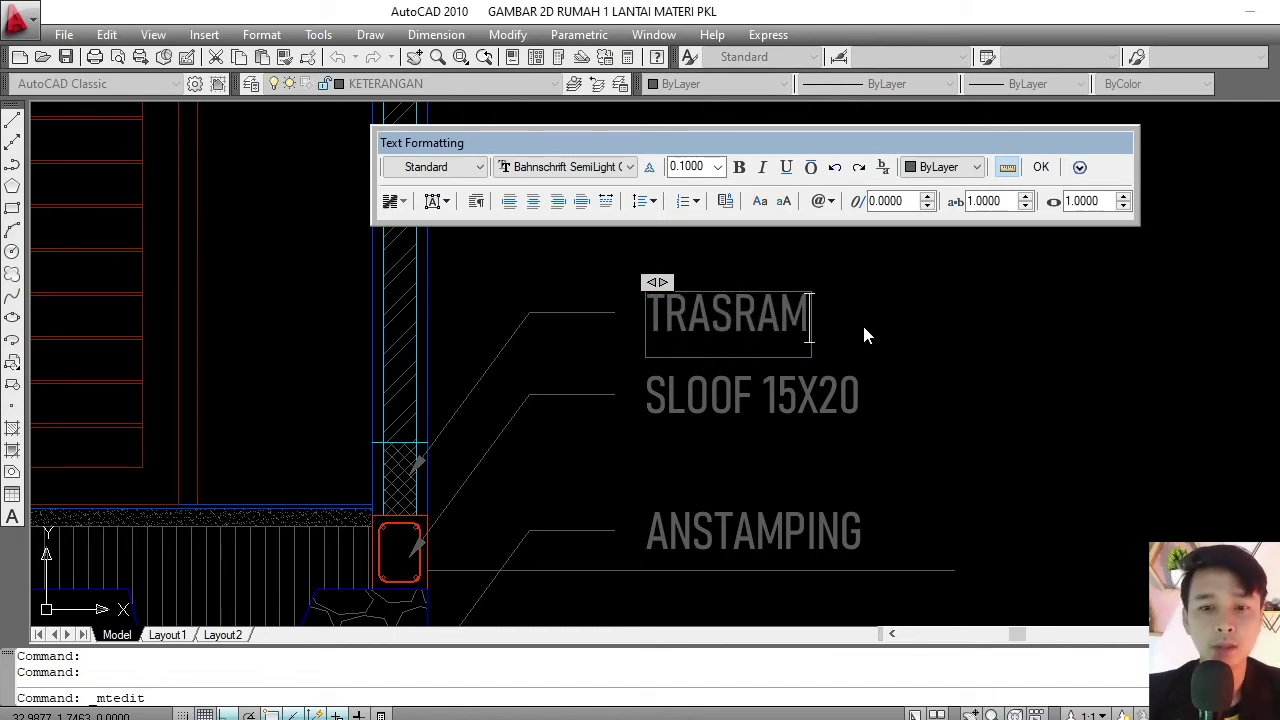
click(857, 334)
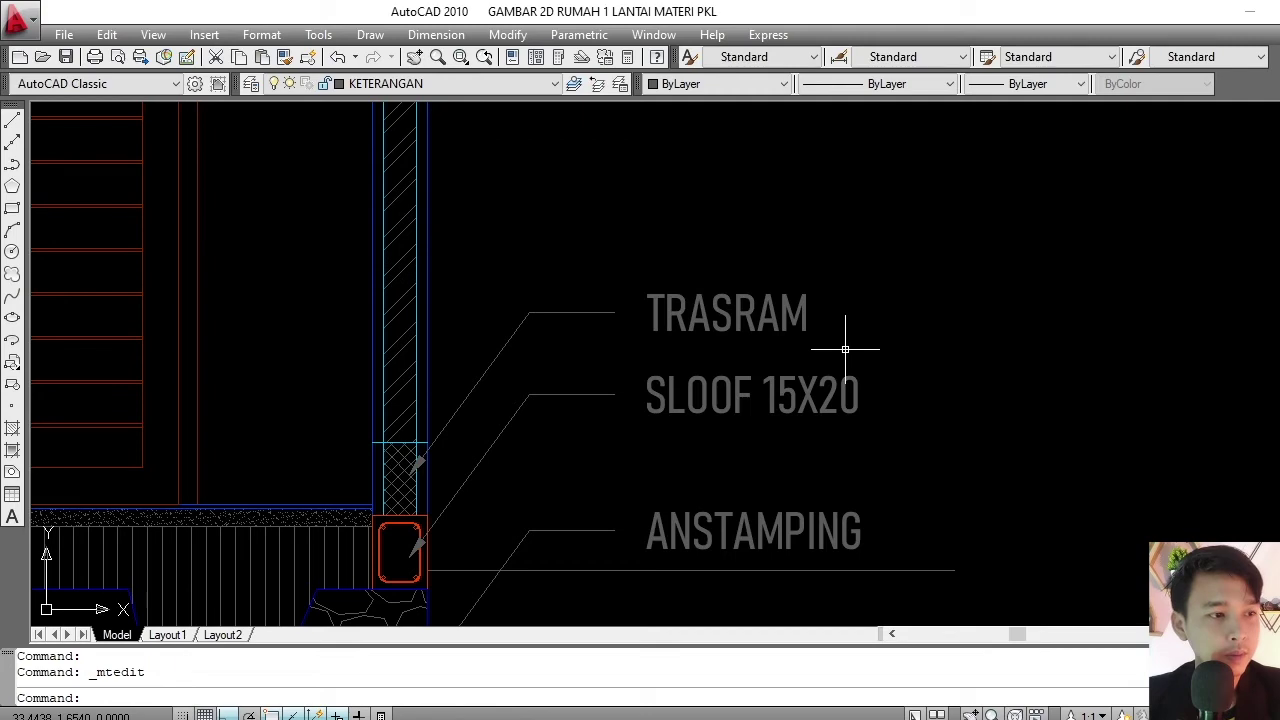
scroll(714, 280, down, 2)
- Rewrite the wall's ANSTAMPING label as TEMBOK/ DINDING
scroll(723, 366, down, 2)
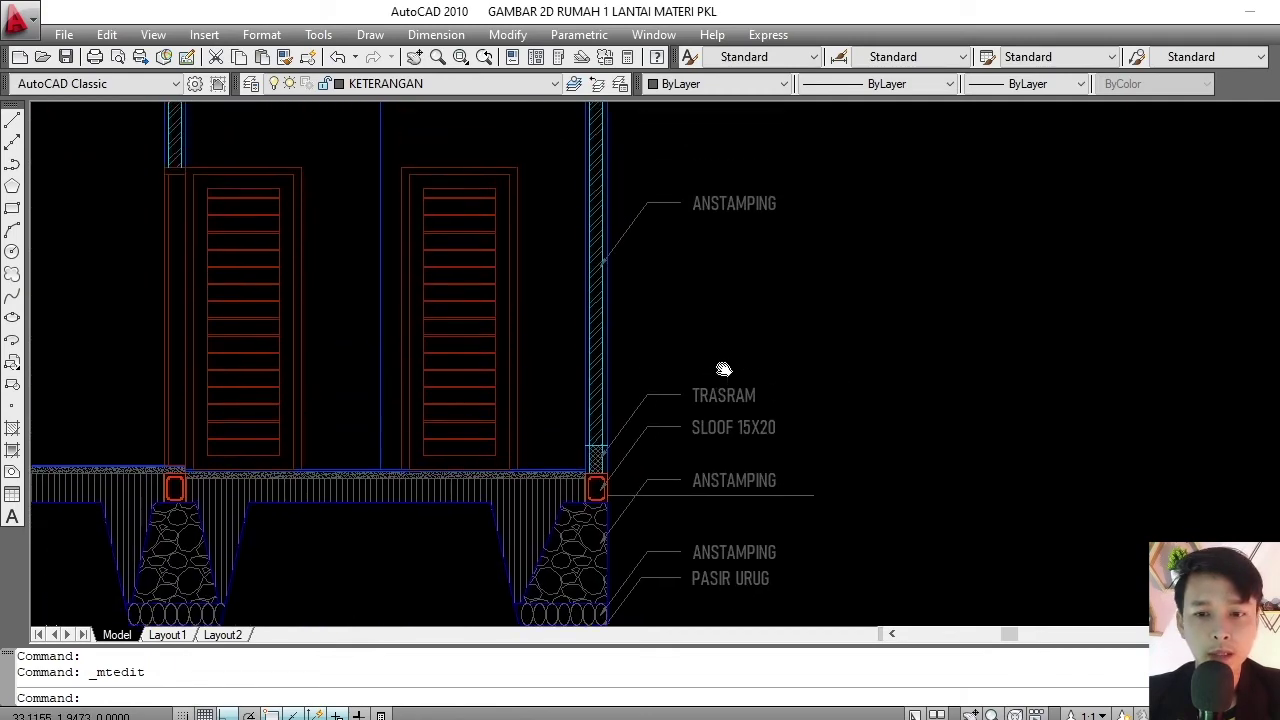
middle_drag(704, 247, 704, 347)
scroll(708, 320, up, 3)
double_click(708, 318)
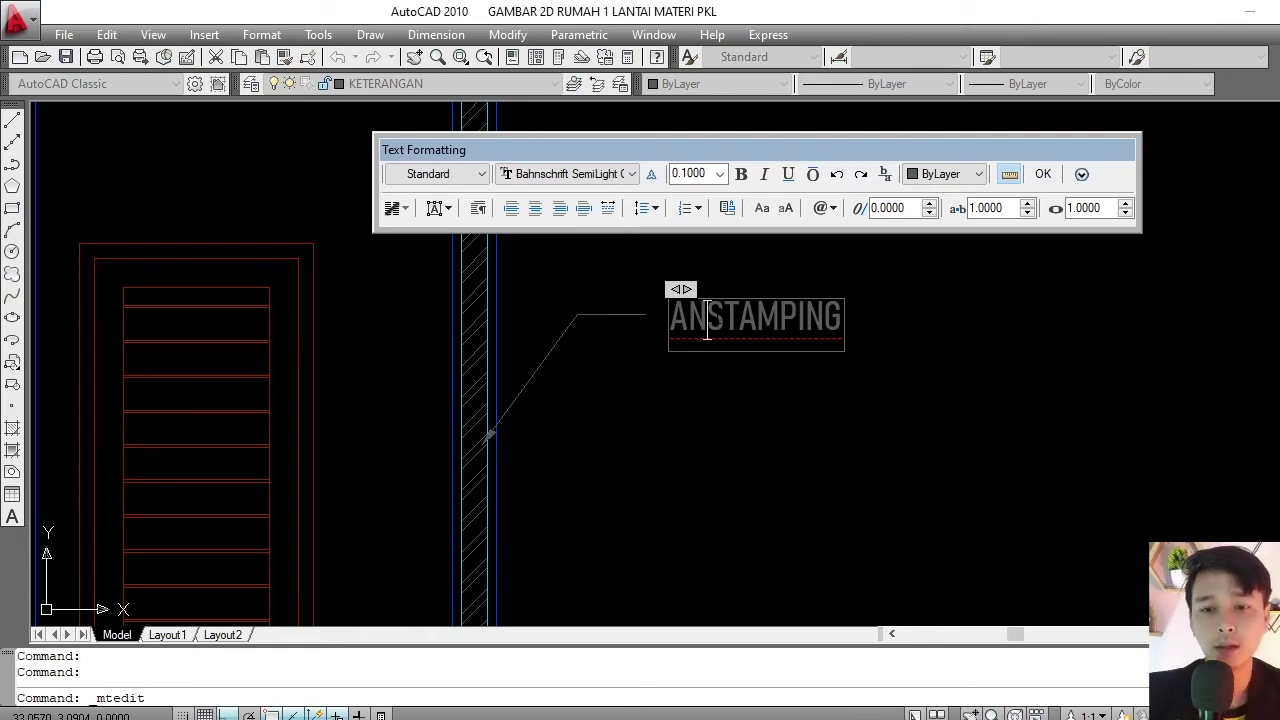
key(ctrl+a)
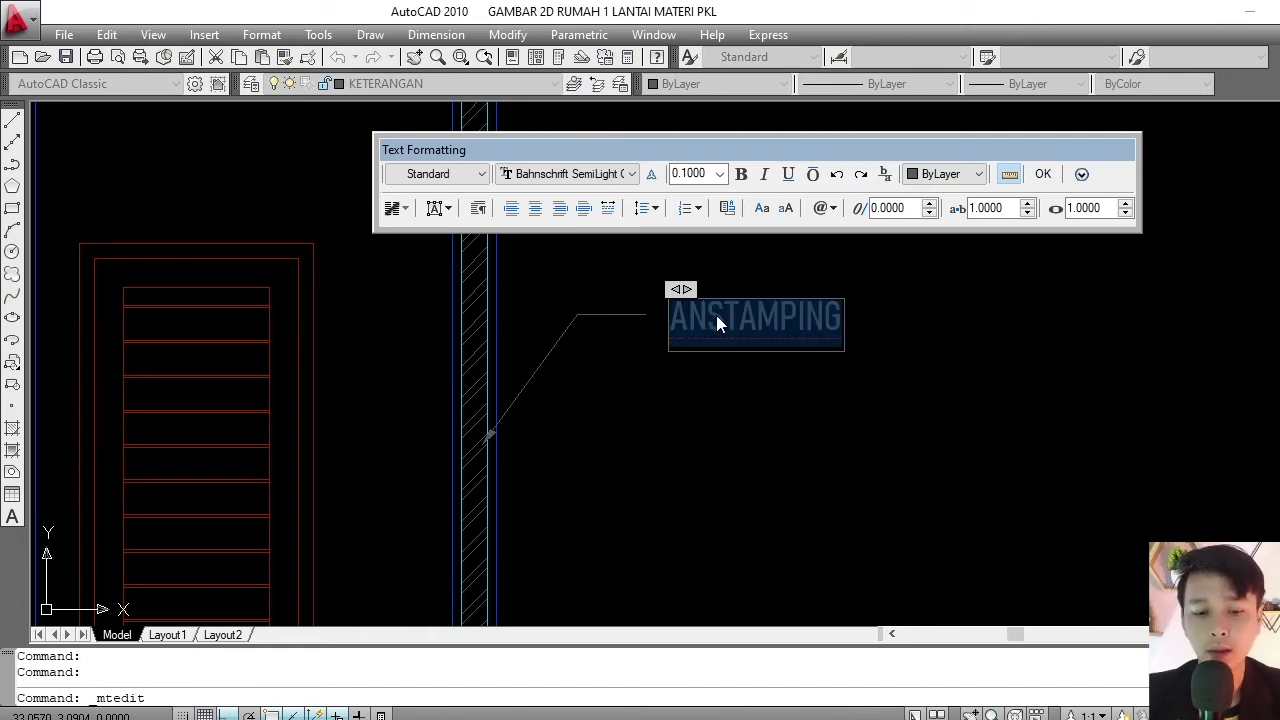
key(Delete)
text(BOK)
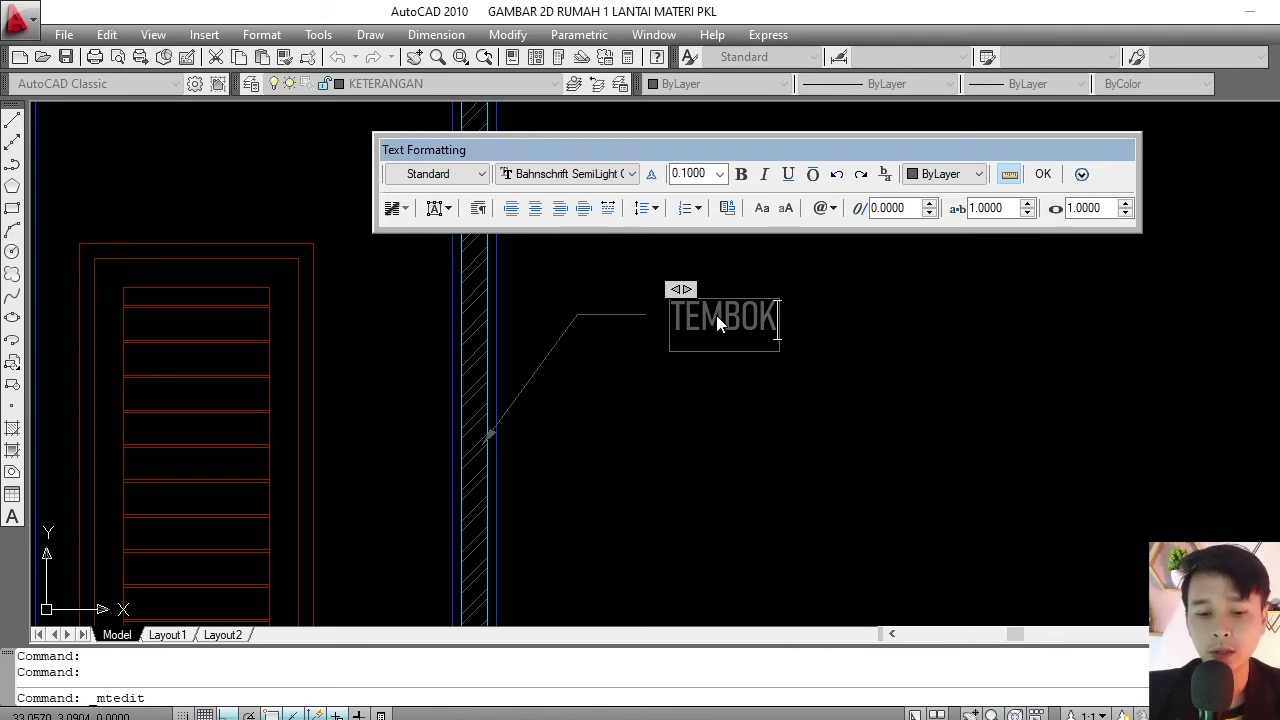
text(/)
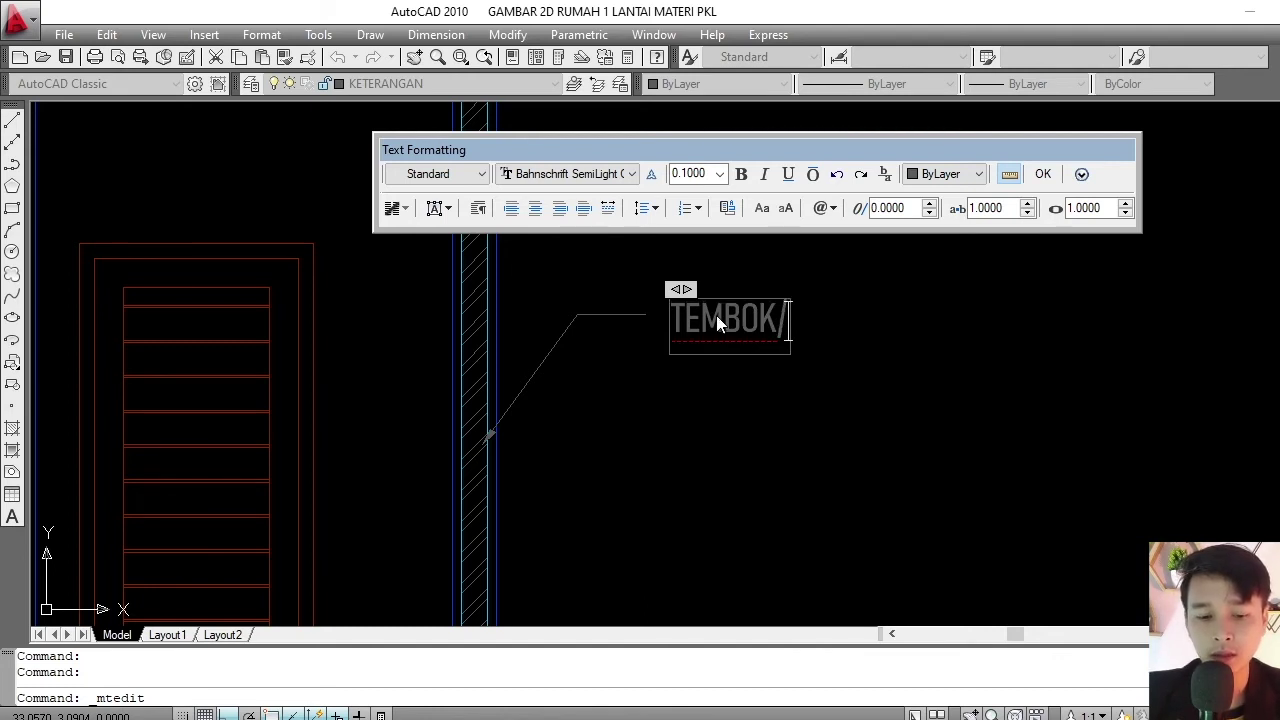
text( DINDING)
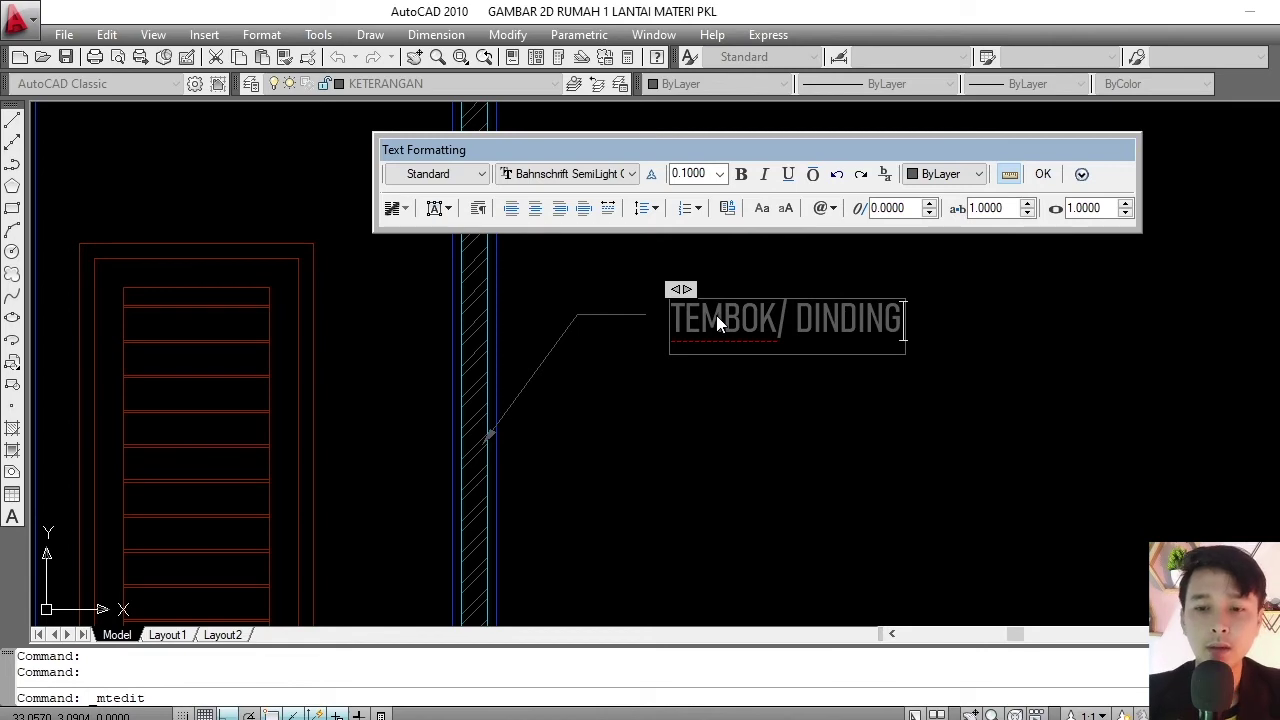
click(748, 440)
- Relabel the callout at the ring beam as RINGBALK
scroll(740, 410, down, 3)
middle_drag(728, 366, 700, 406)
scroll(687, 349, up, 5)
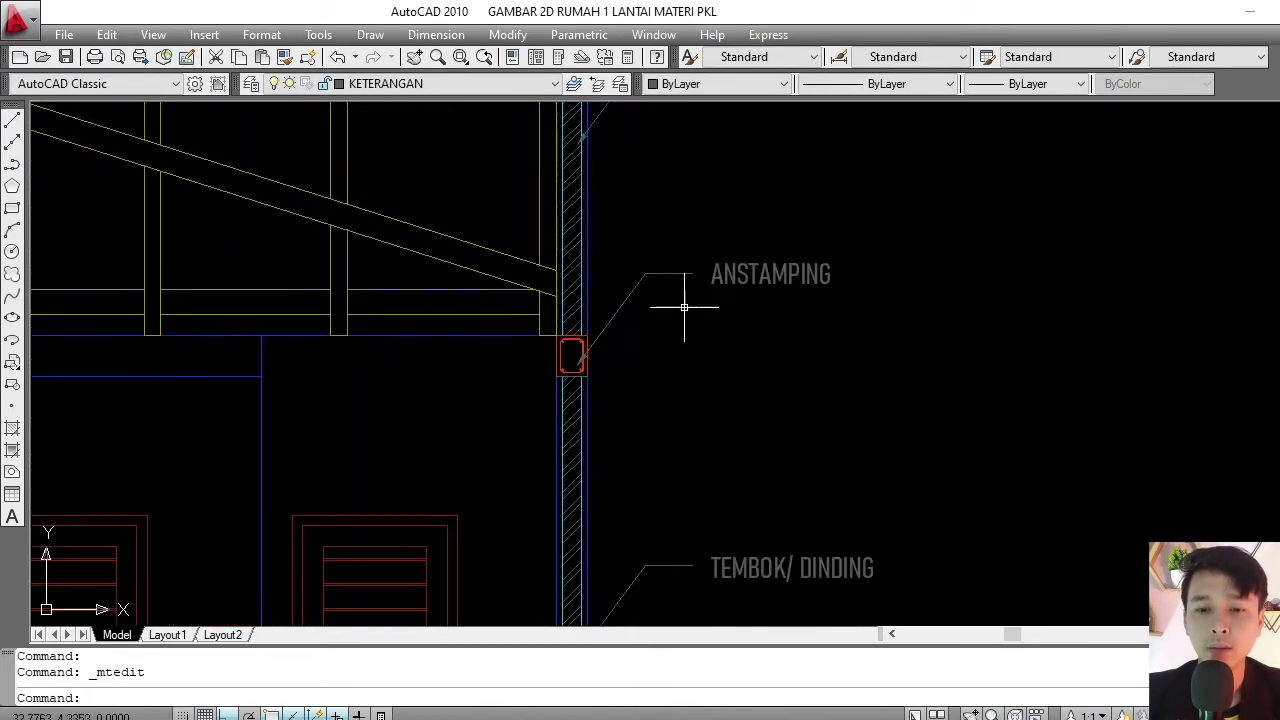
scroll(675, 295, down, 4)
scroll(654, 379, up, 3)
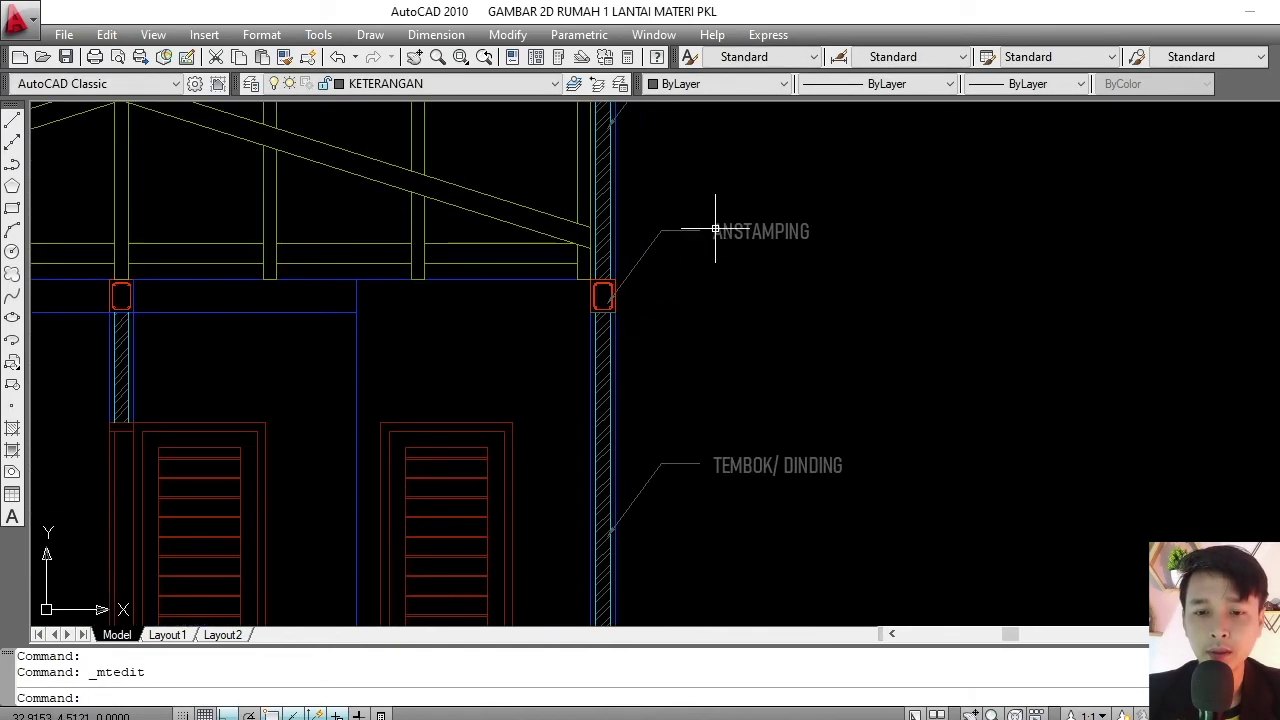
double_click(714, 225)
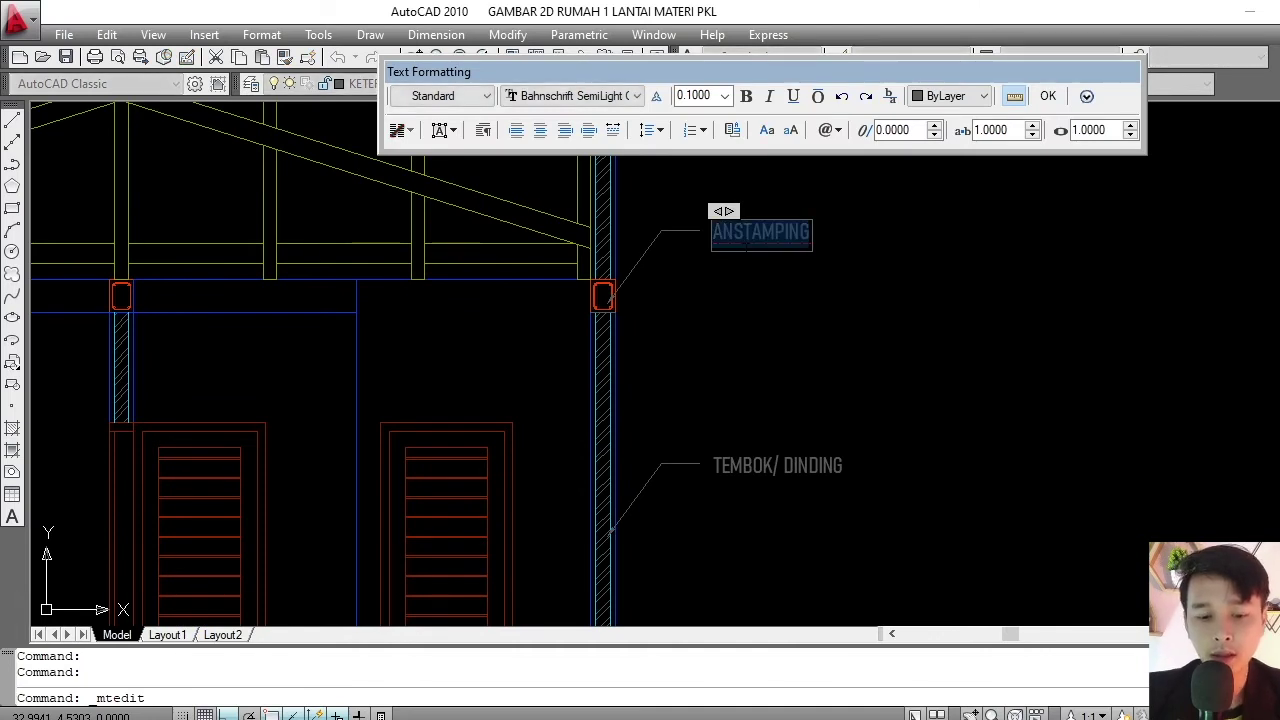
text(R)
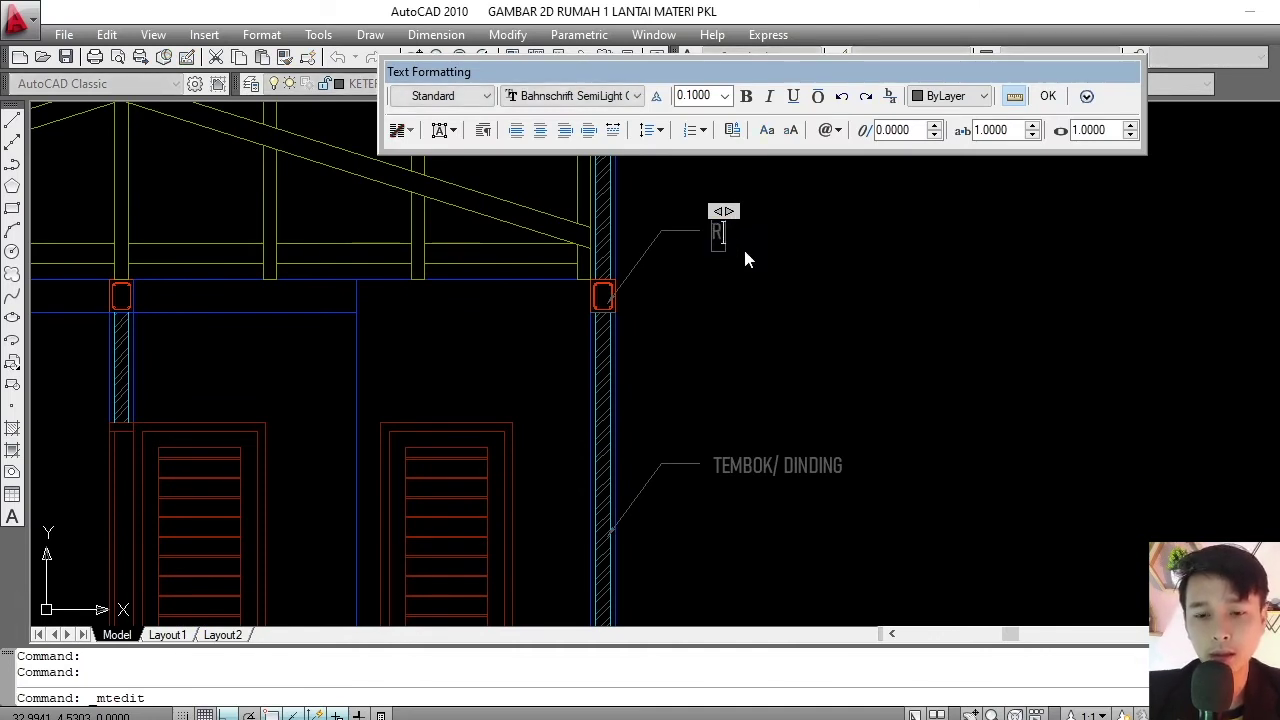
text(INGBAL)
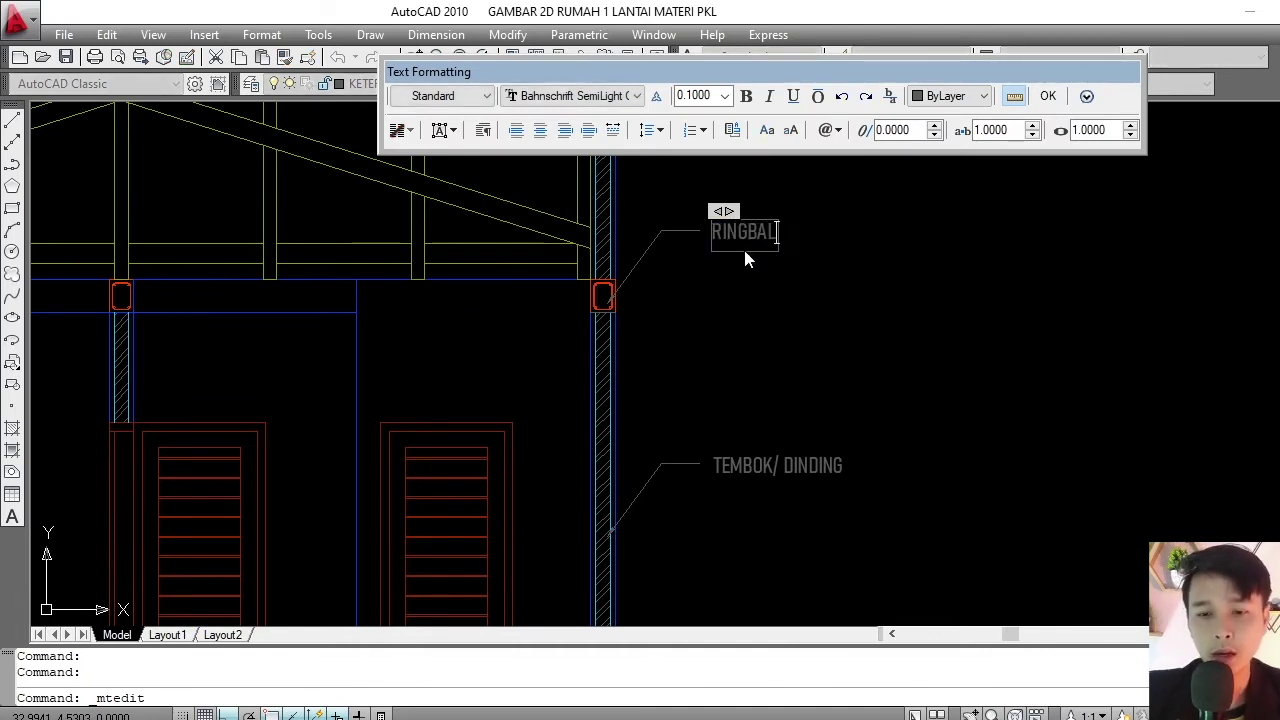
text(K)
click(769, 304)
scroll(730, 325, down, 5)
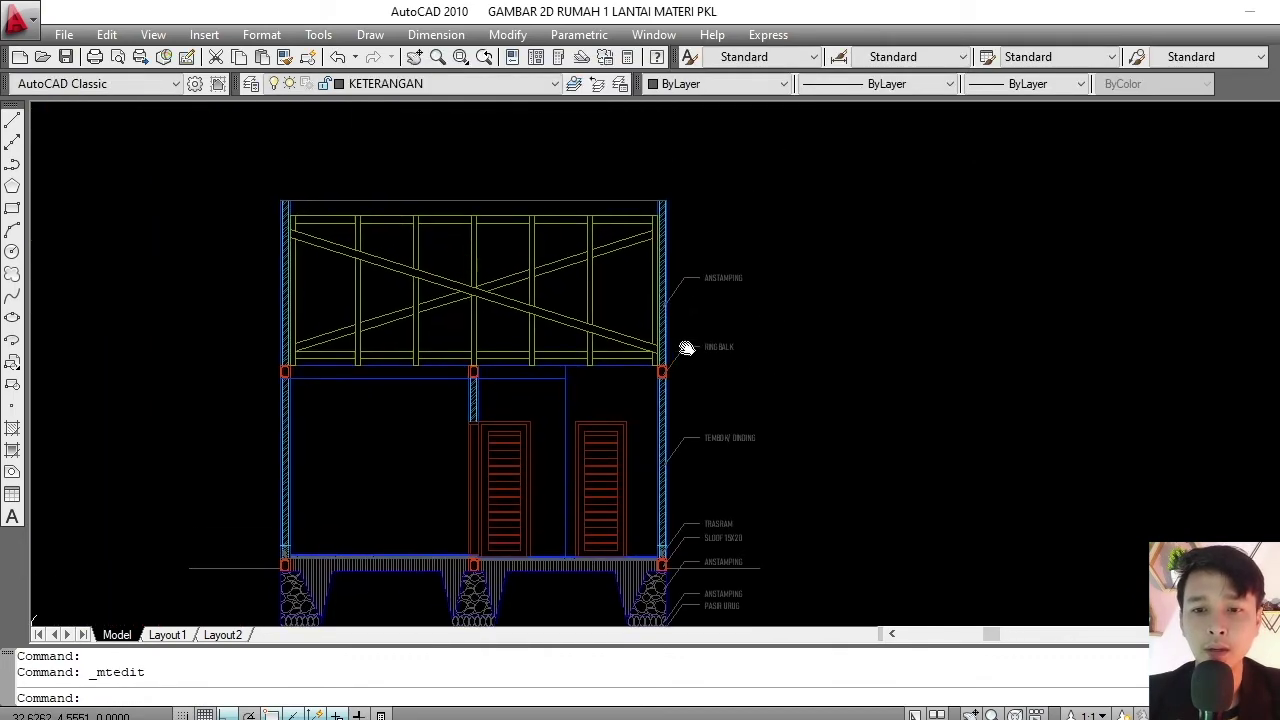
scroll(690, 300, up, 3)
scroll(712, 271, up, 4)
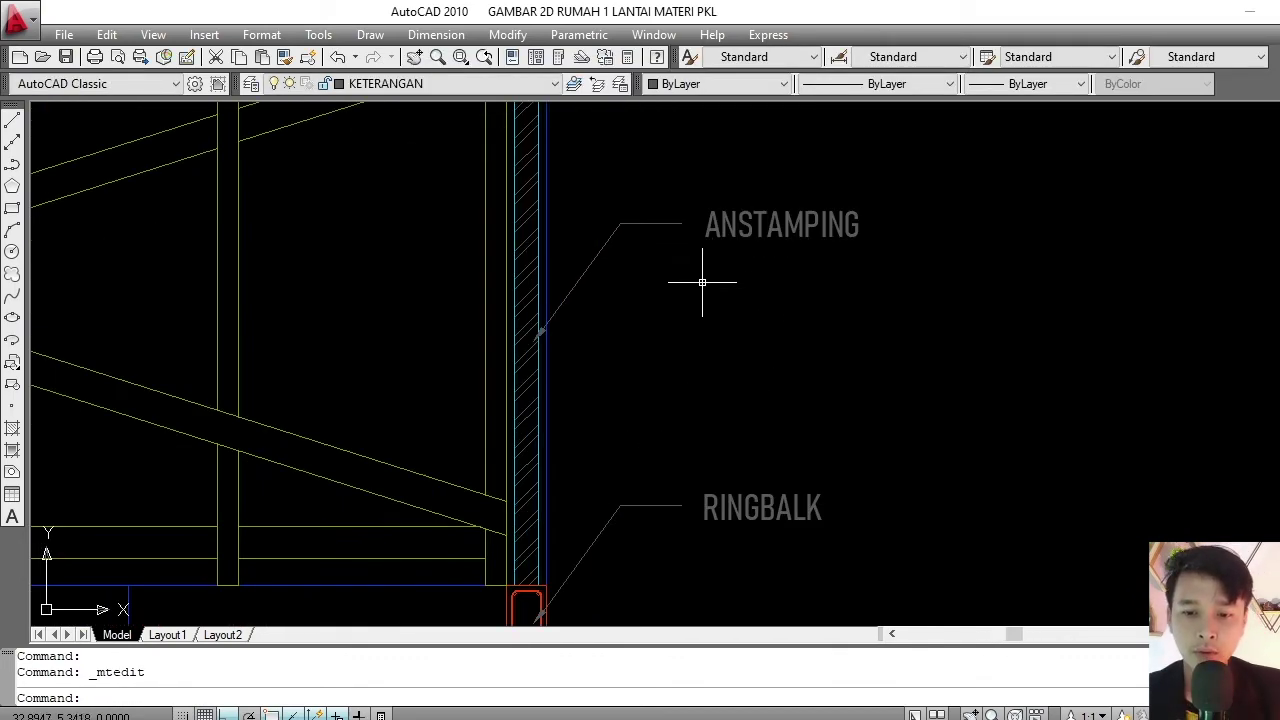
scroll(749, 257, down, 3)
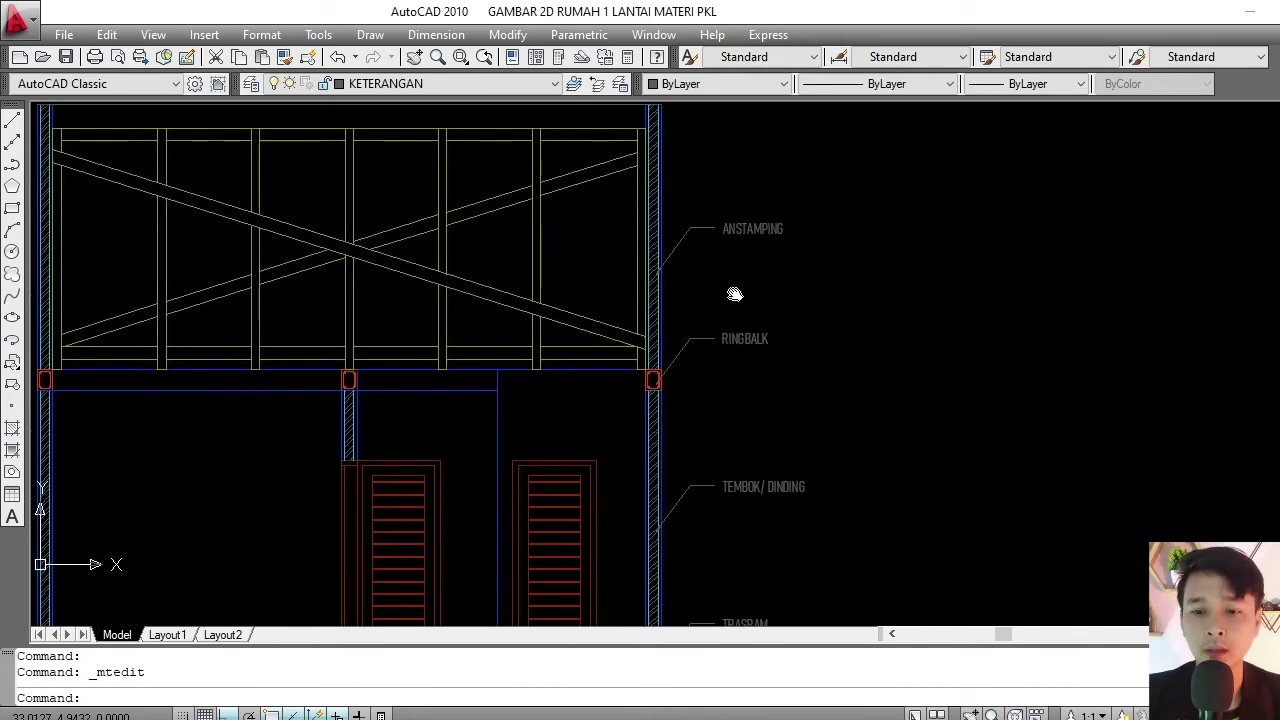
- Copy the TEMBOK/ DINDING label onto the top ANSTAMPING callout
scroll(760, 523, up, 2)
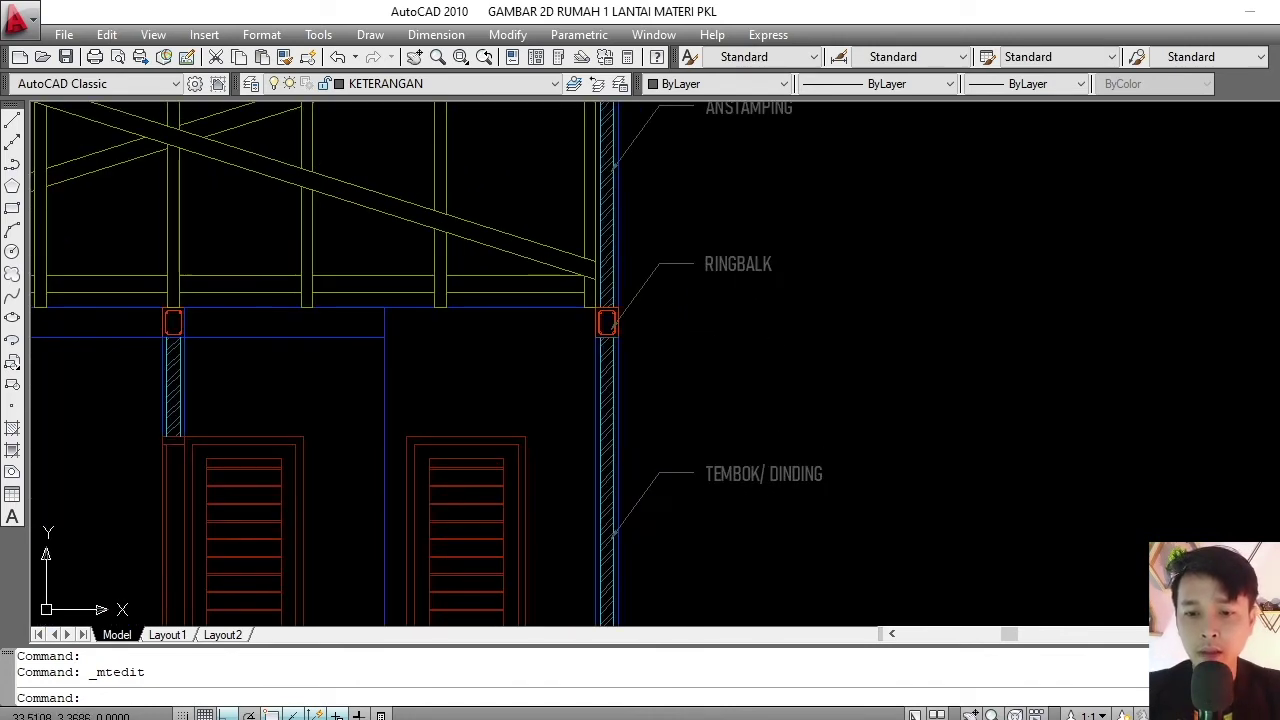
click(766, 491)
key(Escape)
double_click(782, 474)
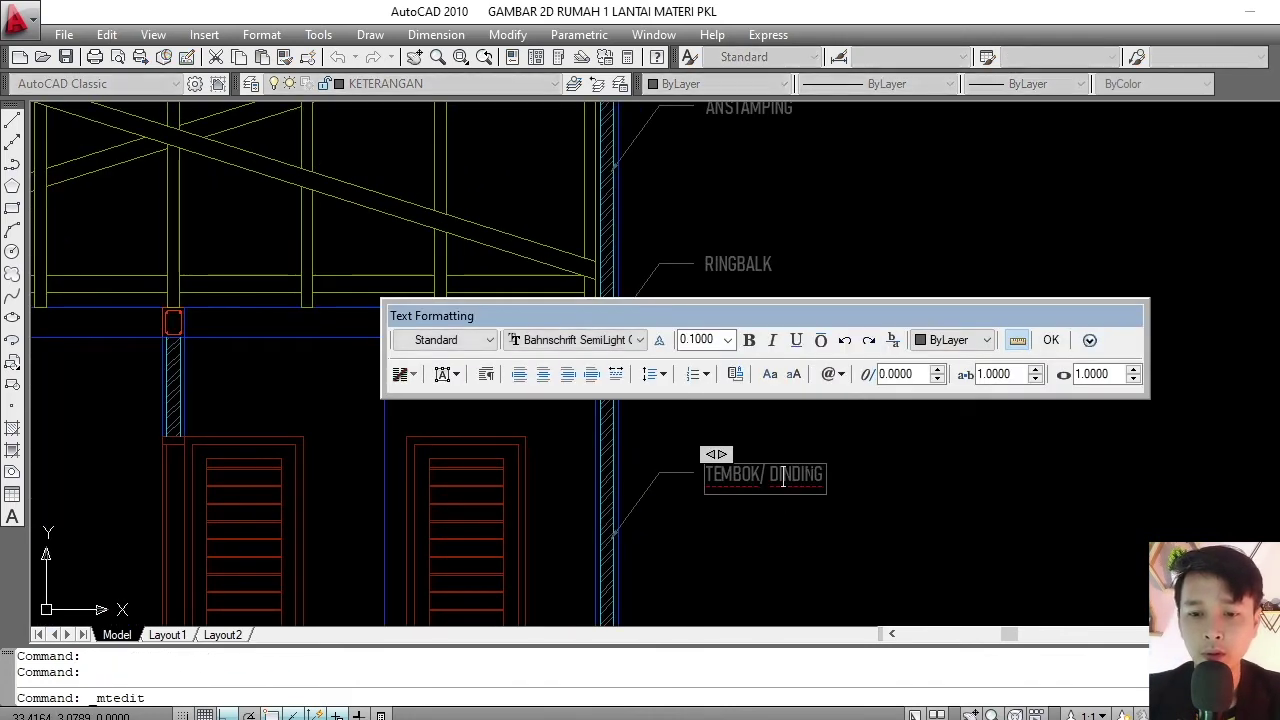
key(ctrl+a)
key(Escape)
drag(808, 455, 771, 510)
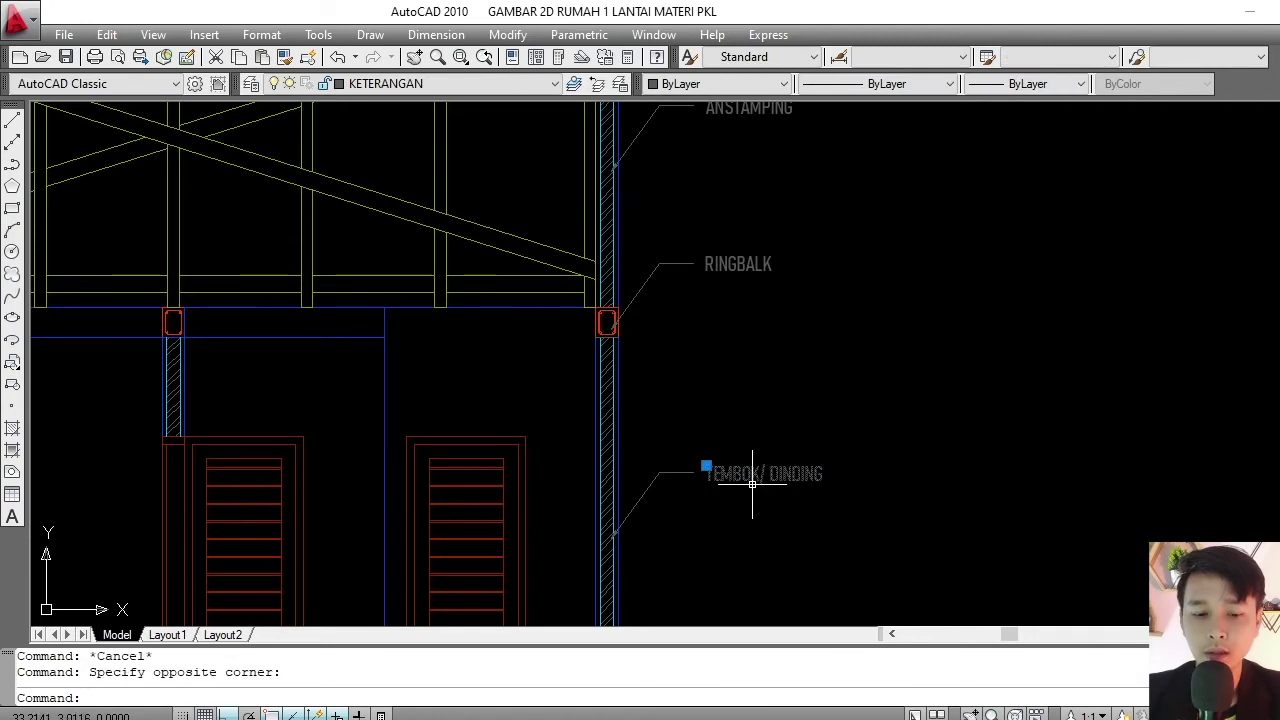
text(co)
key(Return)
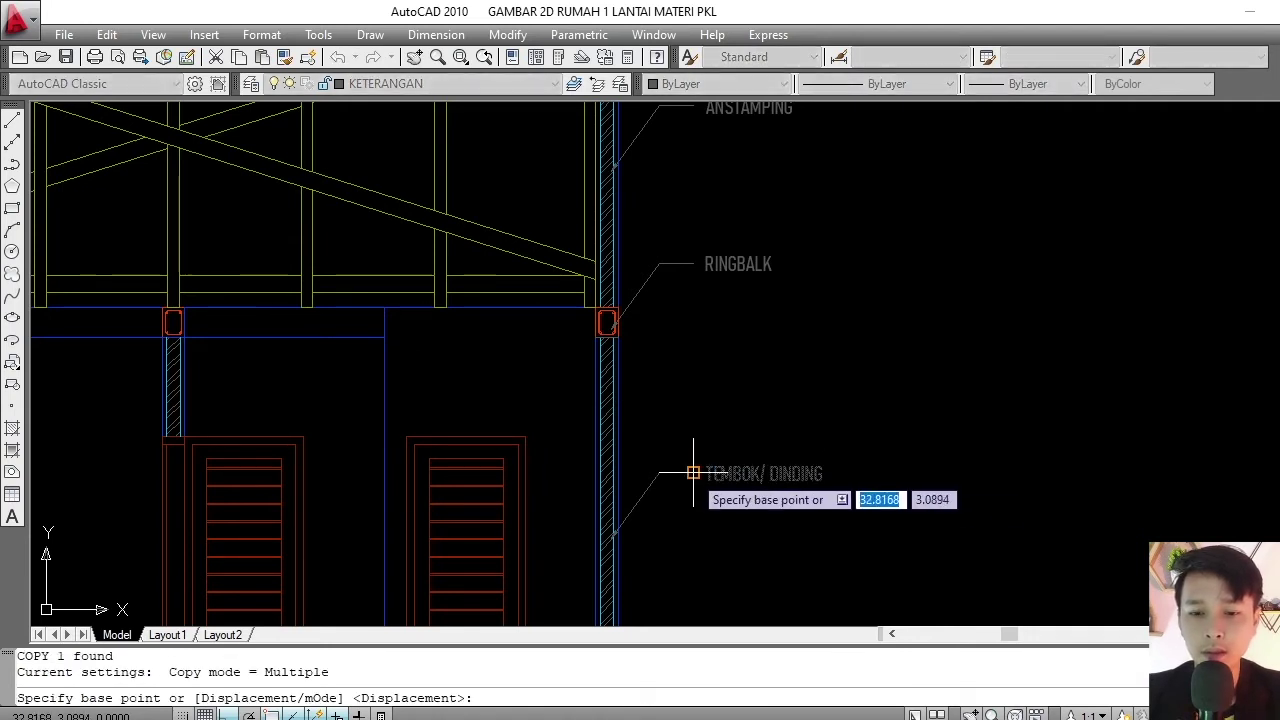
click(695, 445)
middle_drag(700, 110, 699, 270)
scroll(699, 270, up, 3)
scroll(699, 270, up, 2)
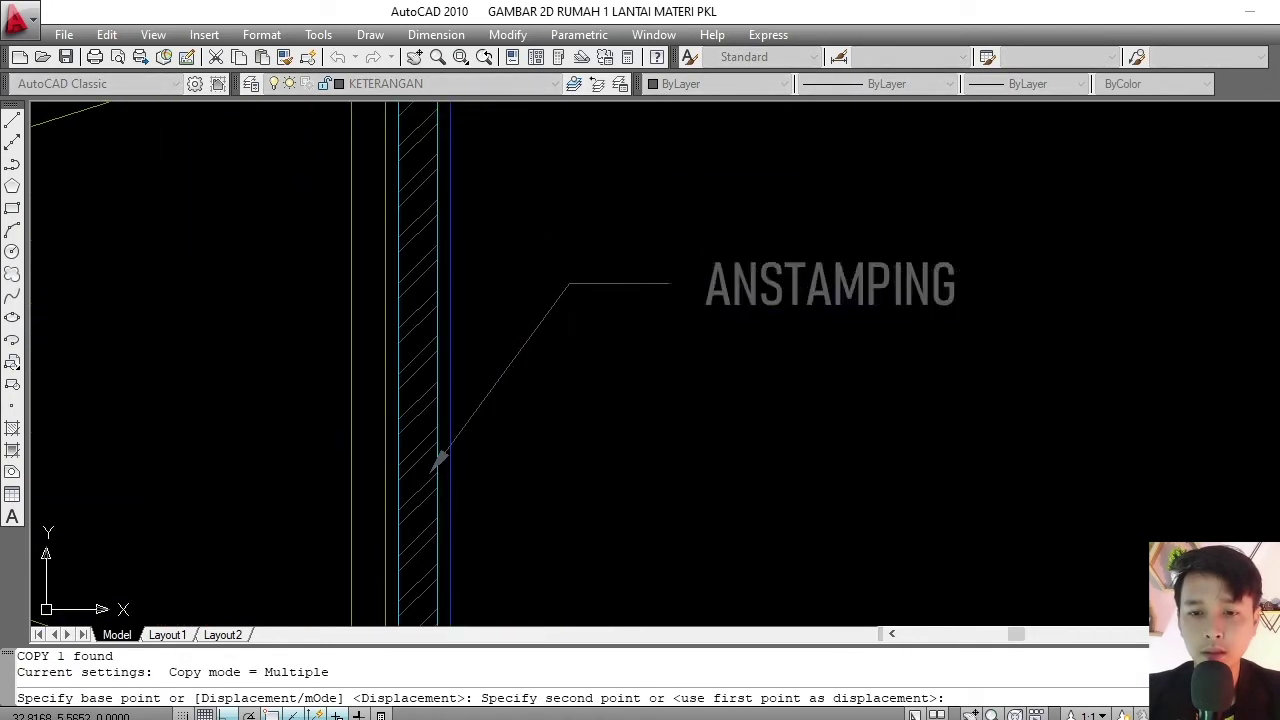
key(Escape)
scroll(715, 275, up, 3)
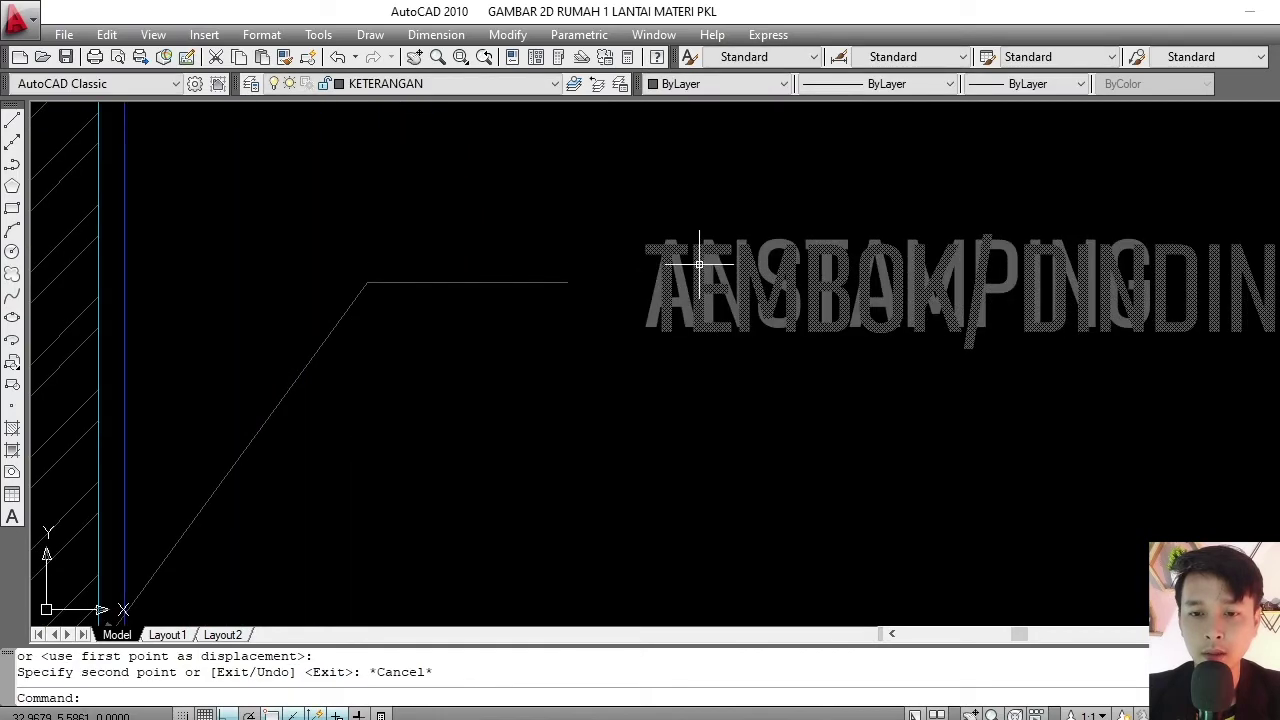
- Erase the old ANSTAMPING text from the top callout
click(690, 278)
text(E)
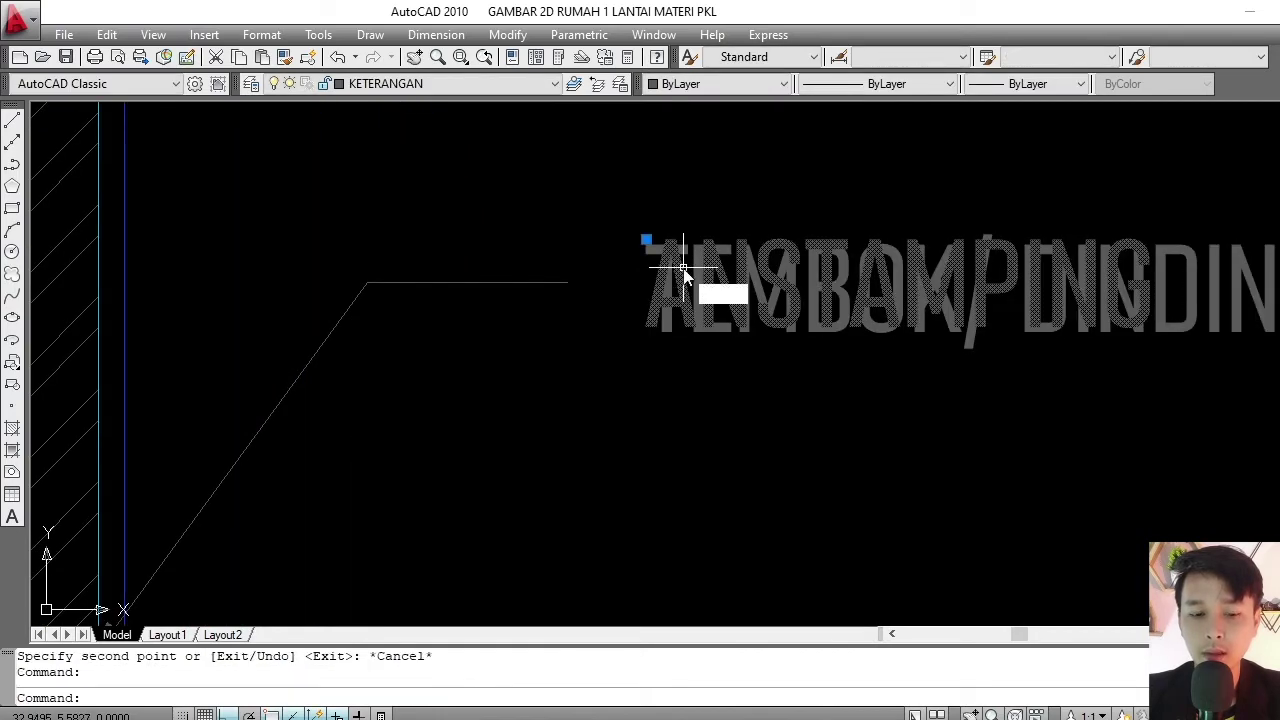
key(Return)
scroll(716, 275, down, 6)
mouse_move(716, 273)
middle_down()
mouse_move(831, 257)
mouse_move(807, 239)
middle_up()
scroll(823, 249, down, 2)
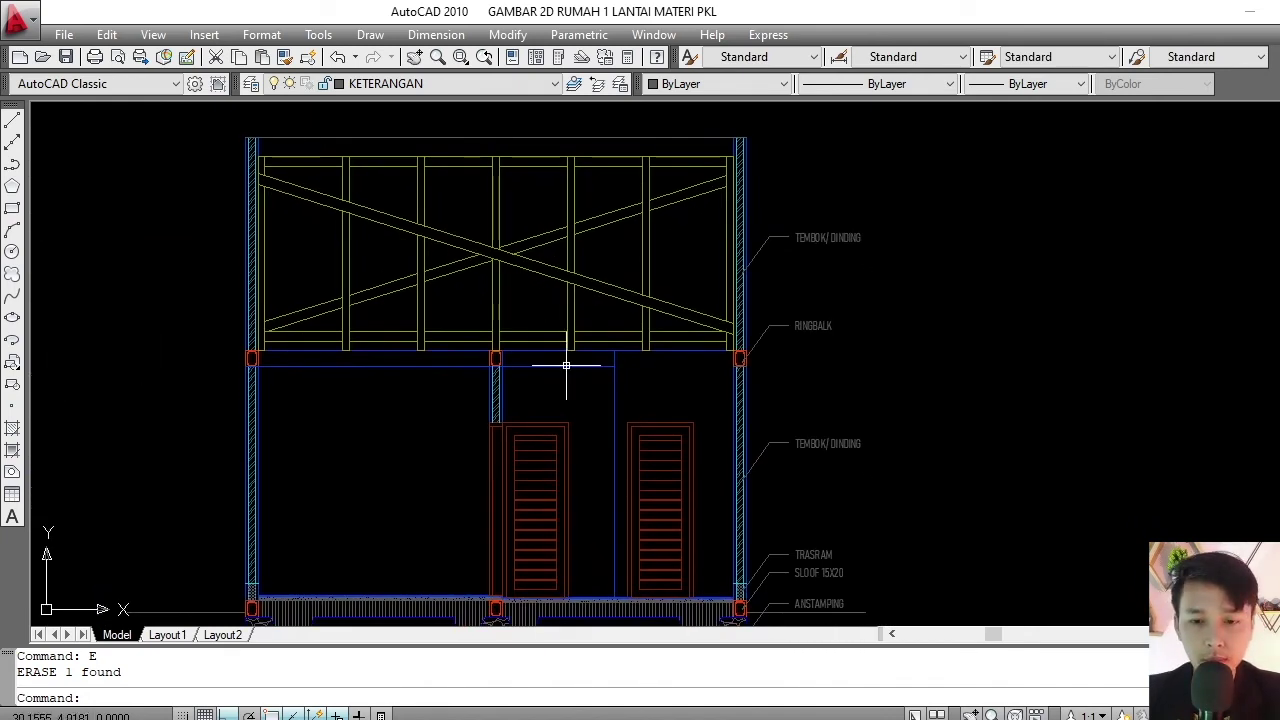
middle_drag(918, 387, 877, 286)
middle_drag(766, 354, 766, 391)
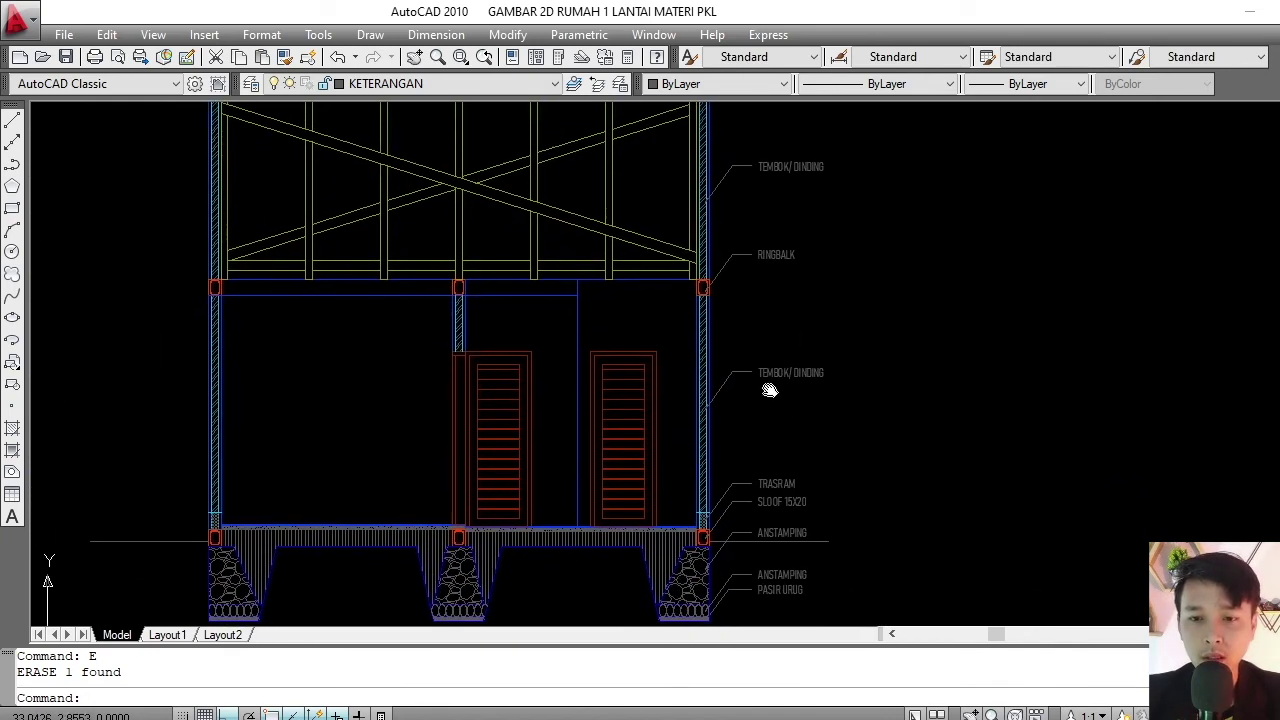
scroll(766, 380, down, 2)
scroll(751, 380, up, 2)
scroll(751, 380, up, 3)
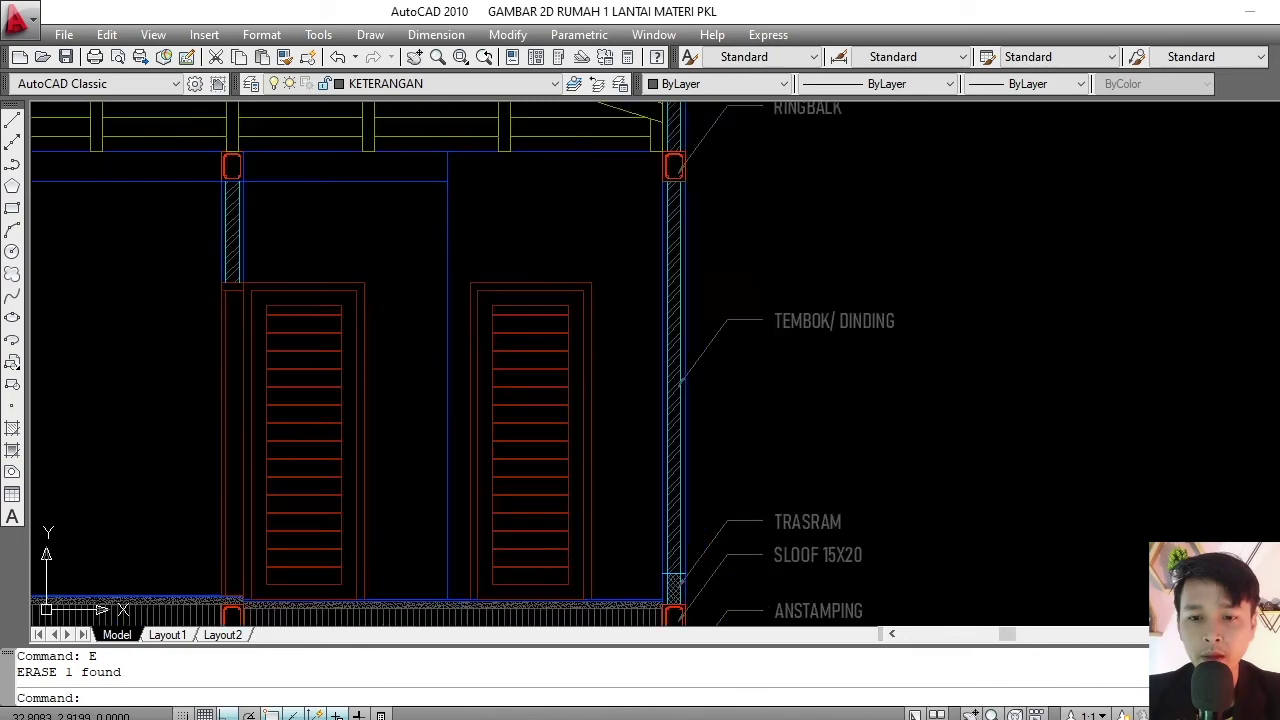
- Copy the TEMBOK/ DINDING leader callout onto the interior wall
click(806, 278)
click(709, 349)
middle_drag(723, 324, 774, 357)
text(co)
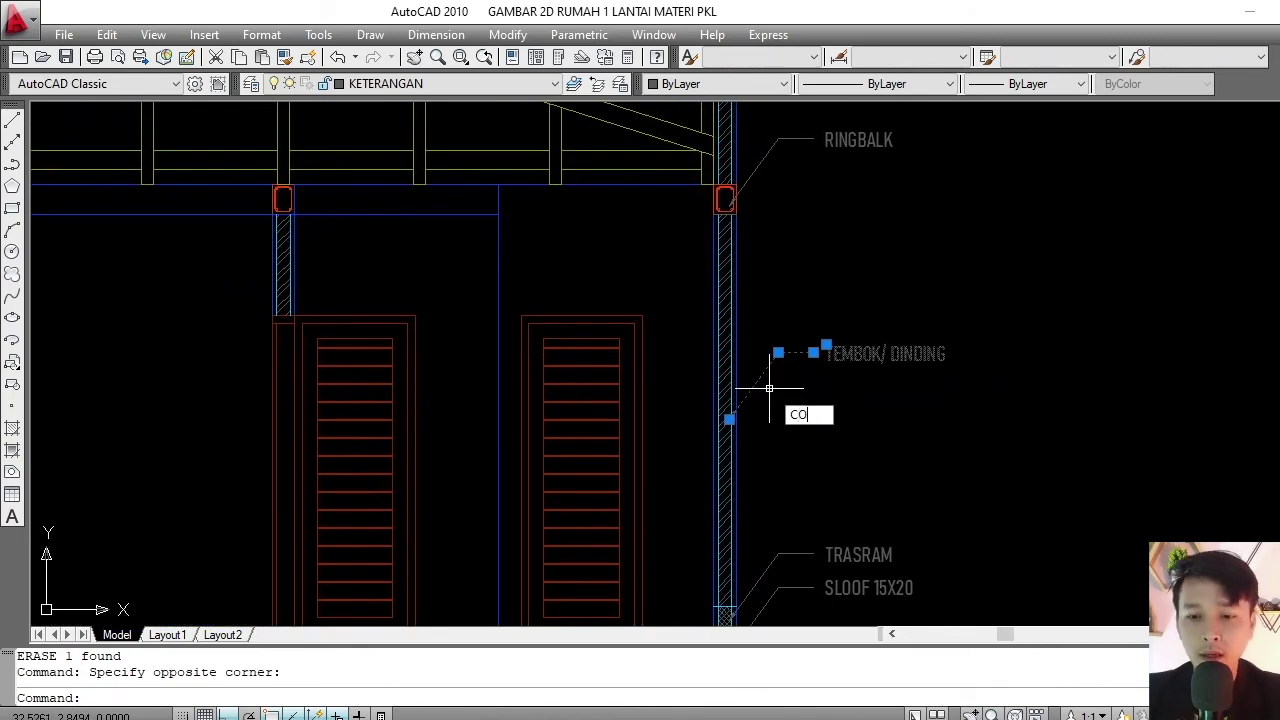
key(Return)
scroll(733, 427, up, 4)
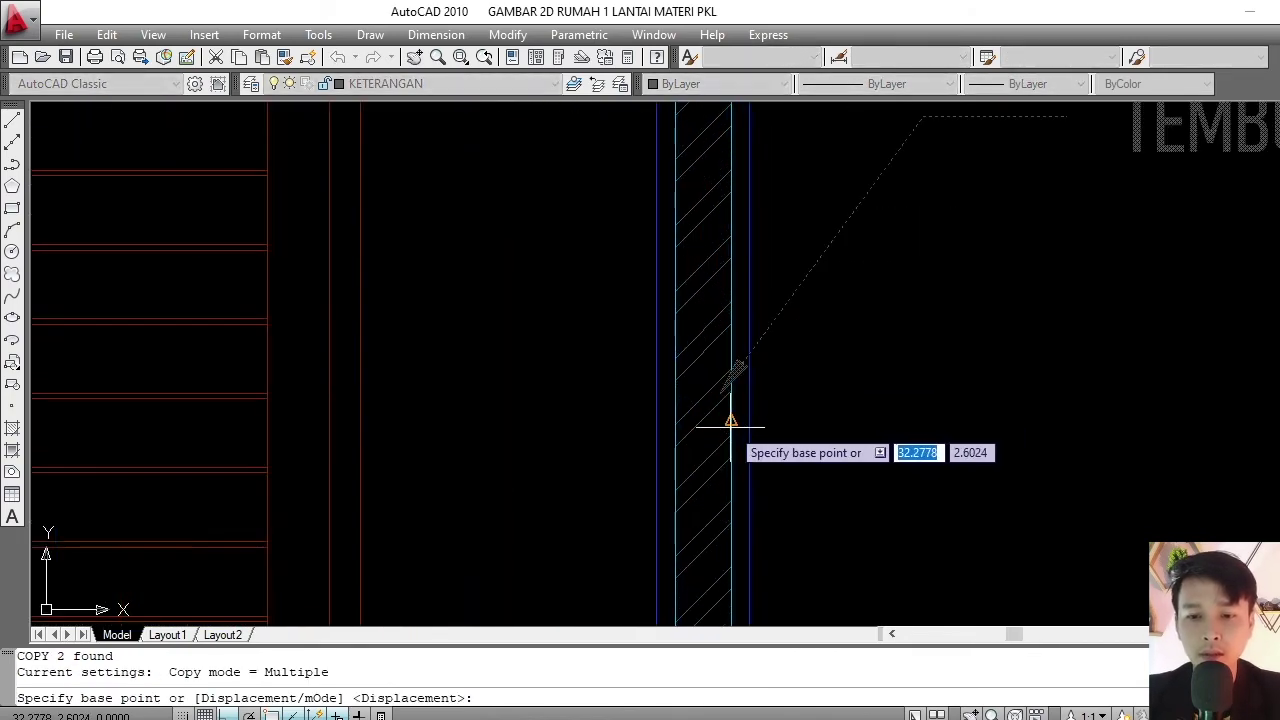
click(735, 372)
scroll(740, 385, down, 4)
scroll(514, 320, up, 3)
scroll(423, 366, up, 2)
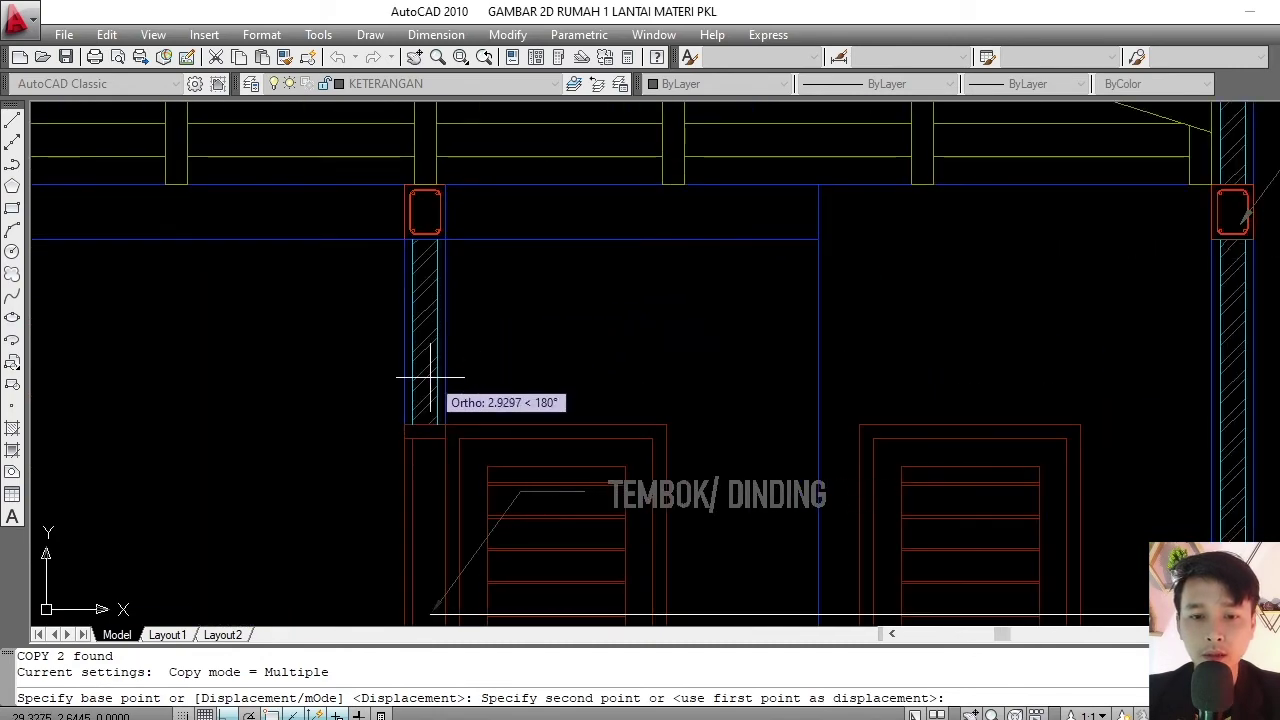
key(F8)
scroll(428, 380, up, 2)
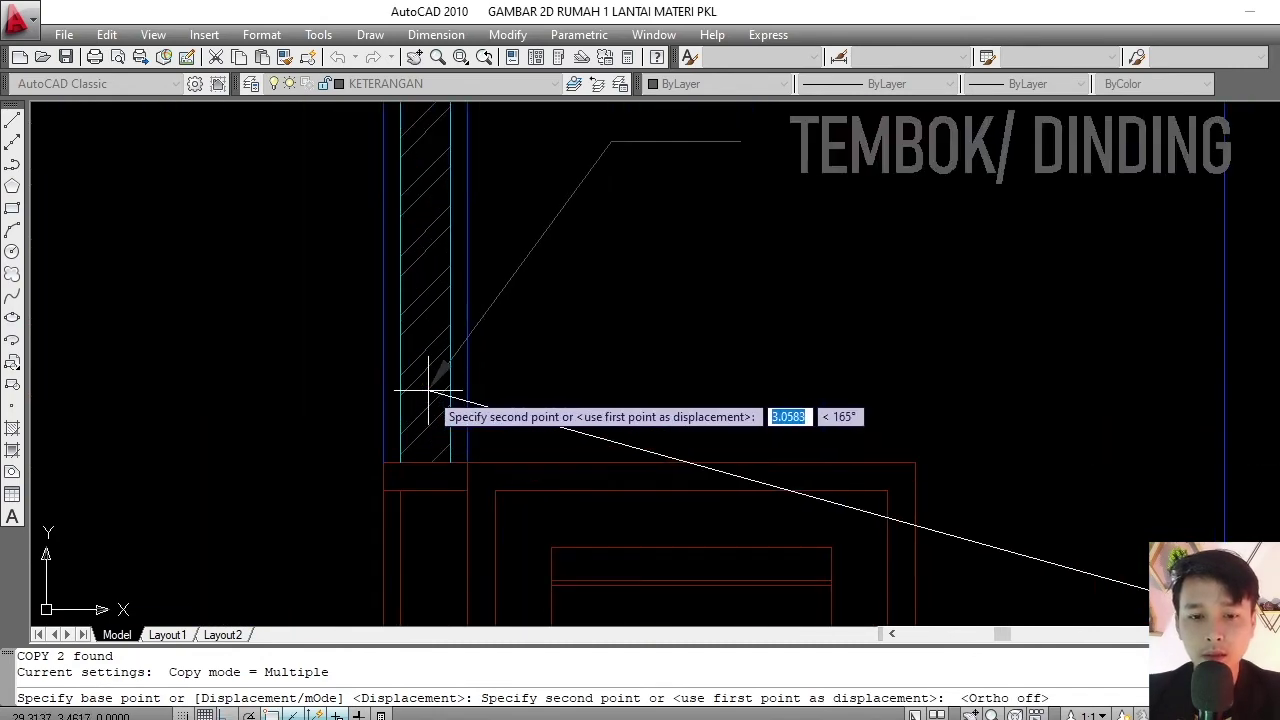
click(432, 395)
scroll(432, 395, down, 5)
middle_drag(724, 317, 700, 276)
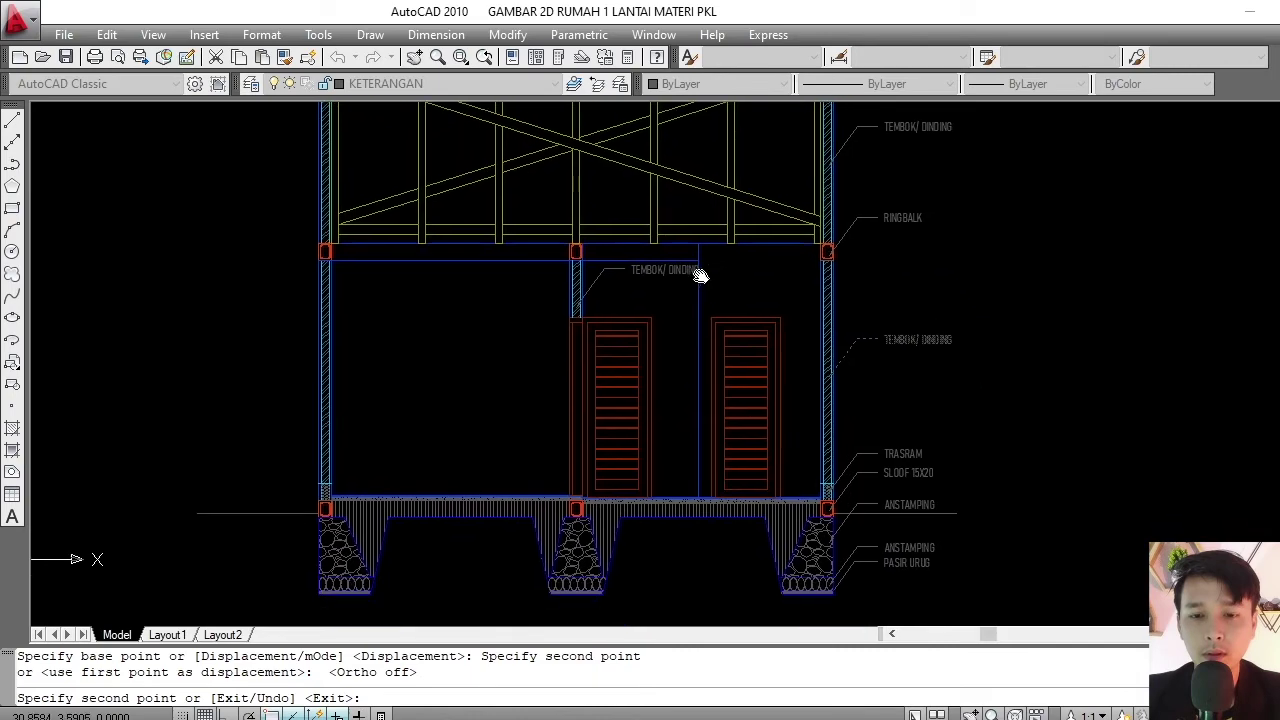
key(Escape)
- Copy the top TEMBOK/ DINDING callout up onto the roof frame
scroll(677, 294, down, 3)
middle_drag(714, 337, 627, 353)
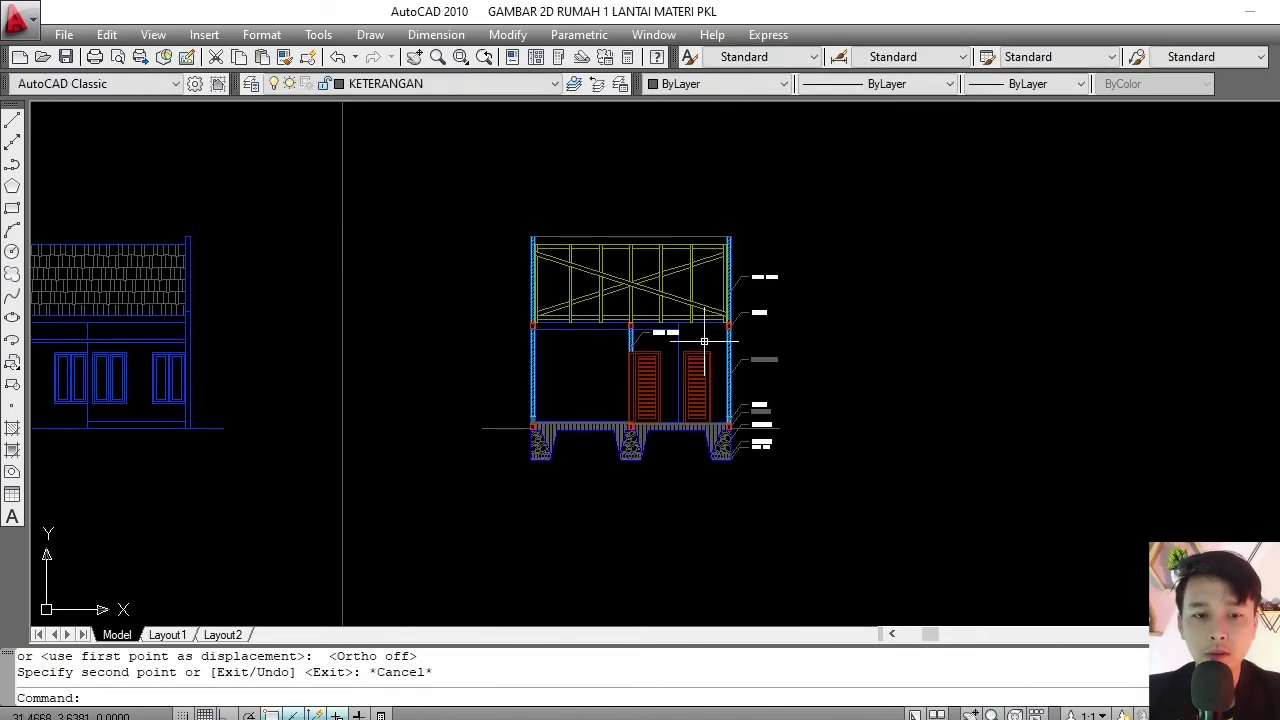
scroll(755, 421, up, 3)
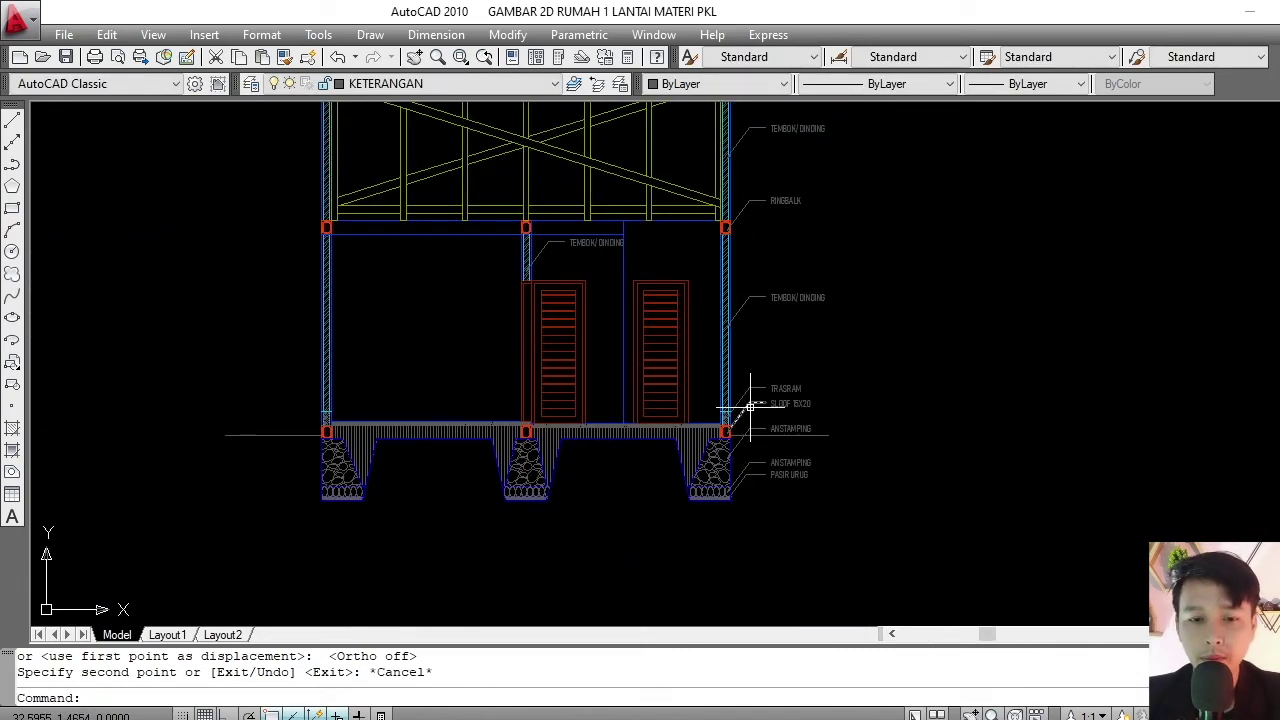
scroll(751, 357, up, 3)
drag(771, 251, 715, 328)
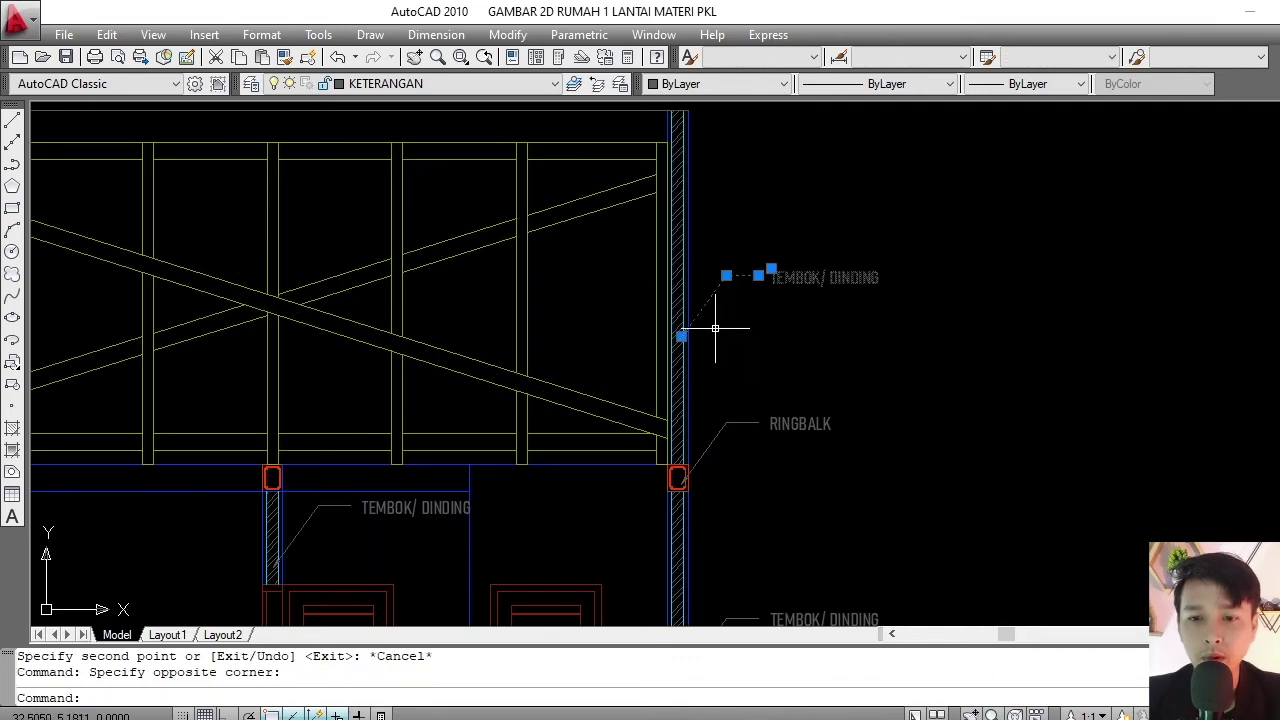
middle_drag(760, 320, 826, 350)
text(c)
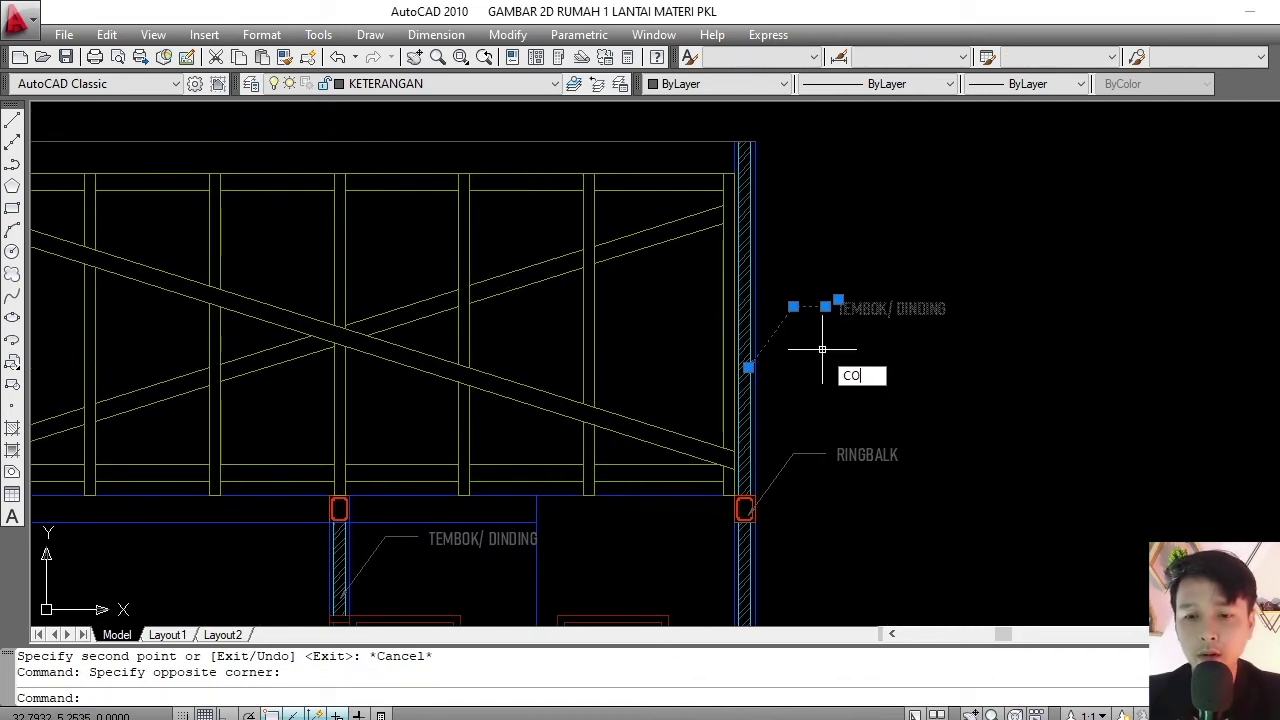
key(Escape)
click(868, 264)
click(797, 350)
text(co)
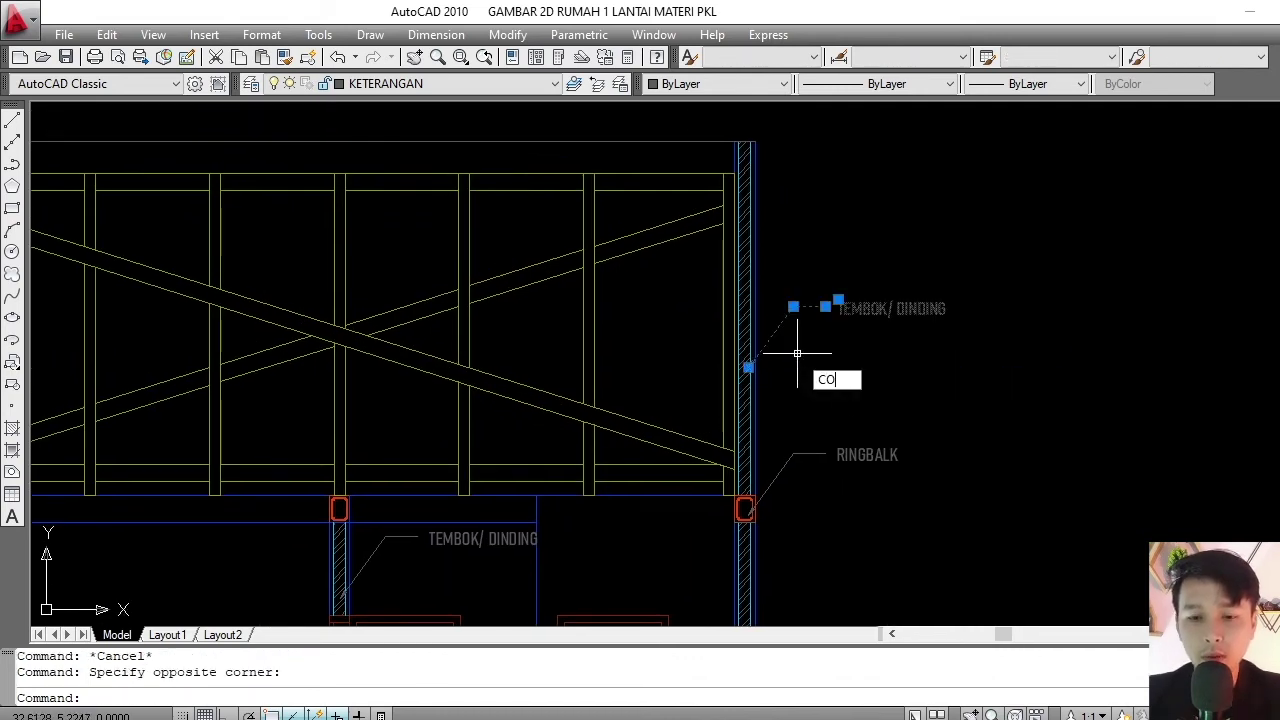
key(Return)
click(745, 345)
scroll(608, 349, up, 2)
scroll(605, 300, up, 2)
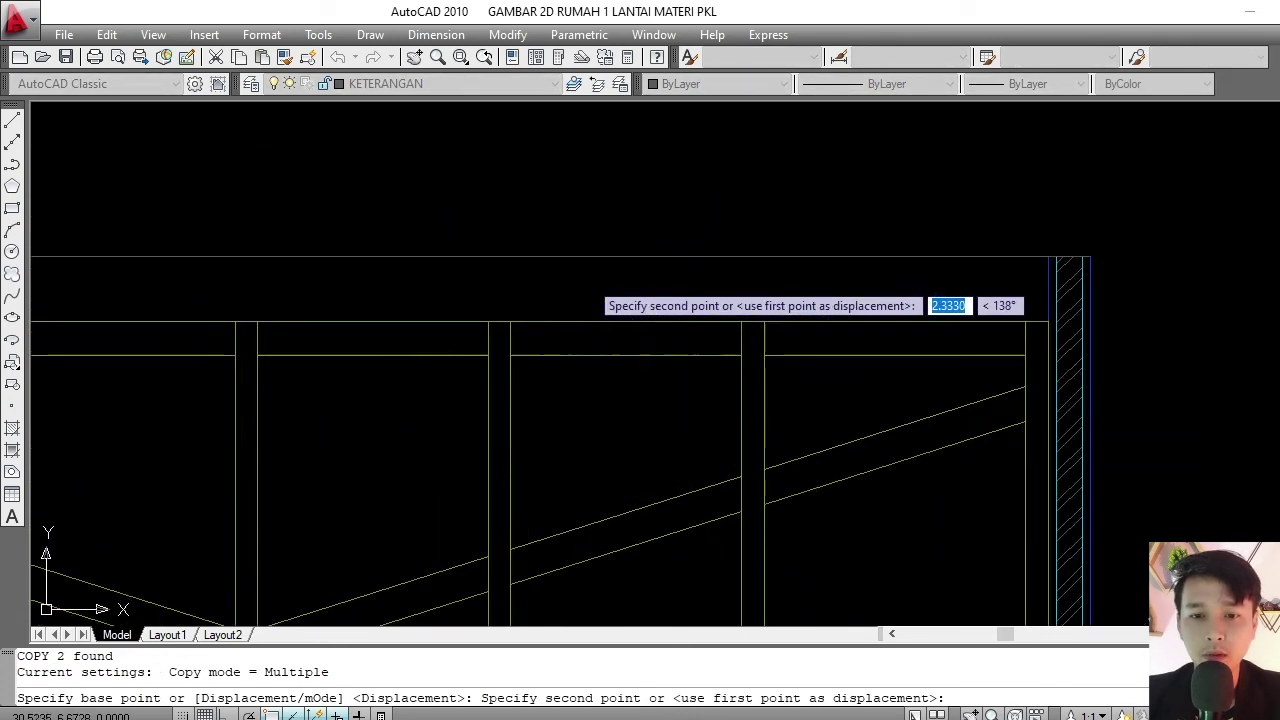
click(587, 300)
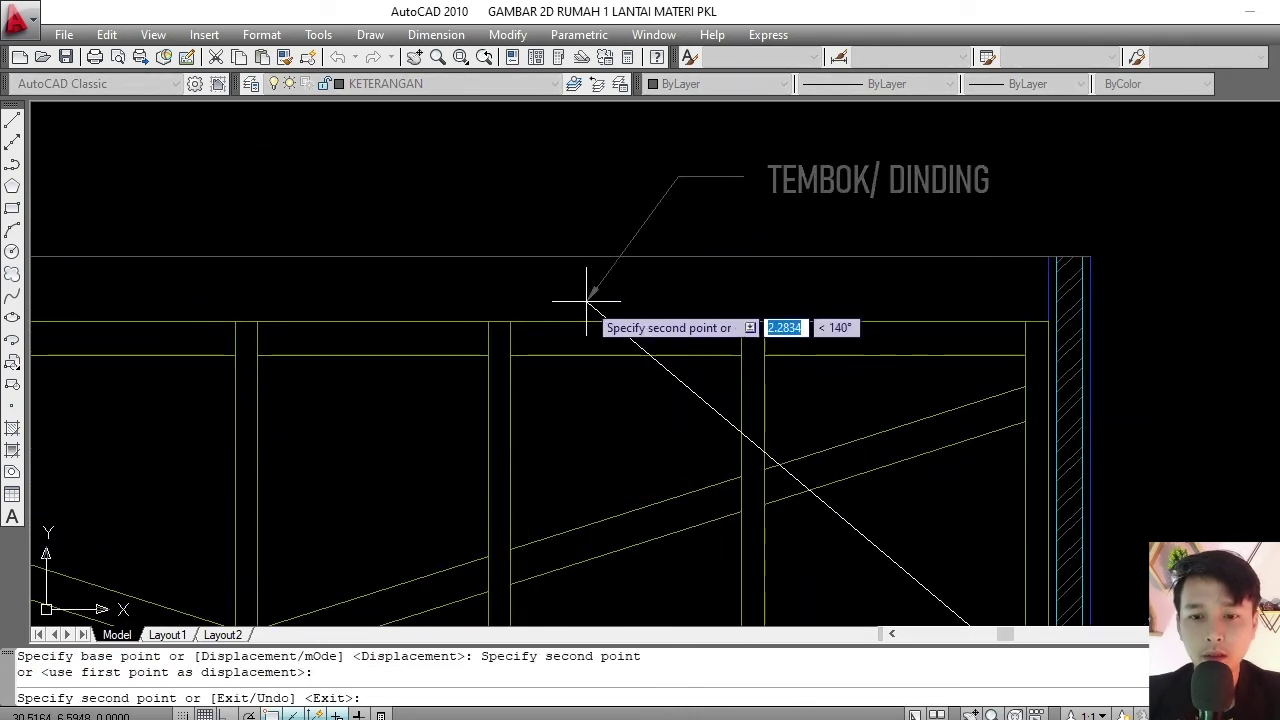
key(Escape)
- Select the new roof-frame callout's arrow grip, then cancel without moving it
click(589, 297)
click(589, 297)
scroll(555, 336, up, 2)
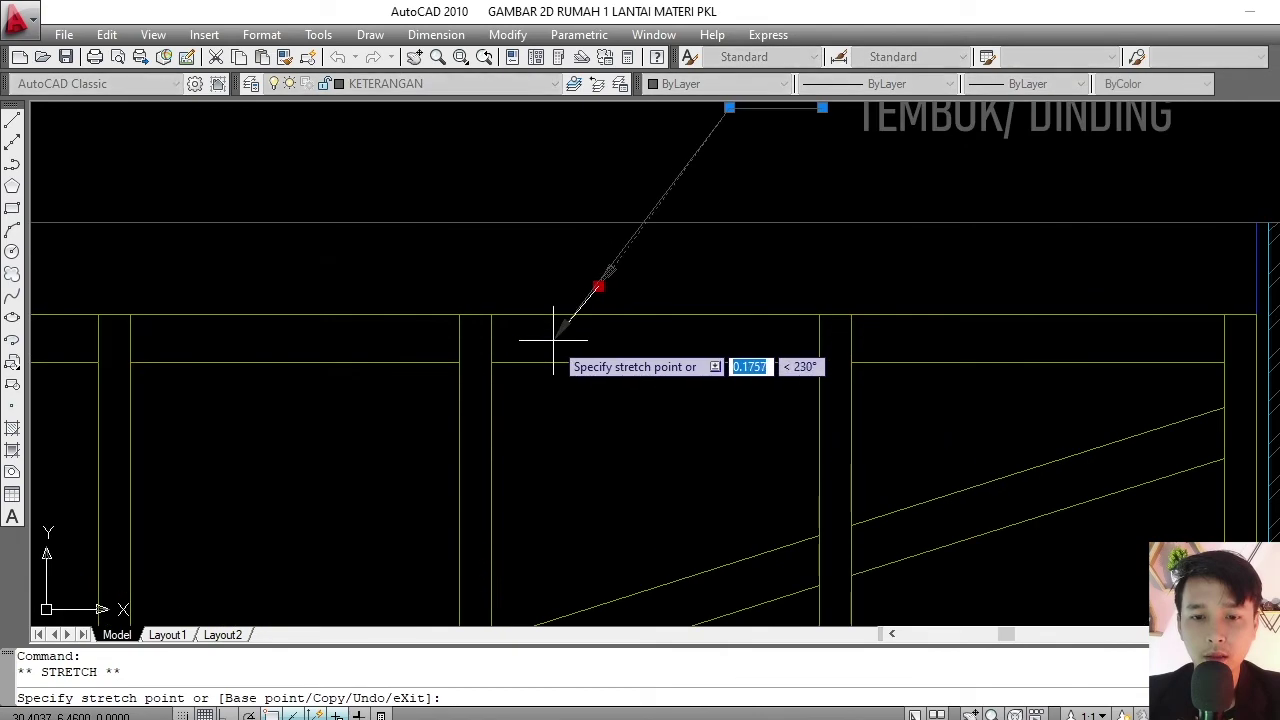
key(Escape)
scroll(557, 337, down, 3)
scroll(737, 271, up, 2)
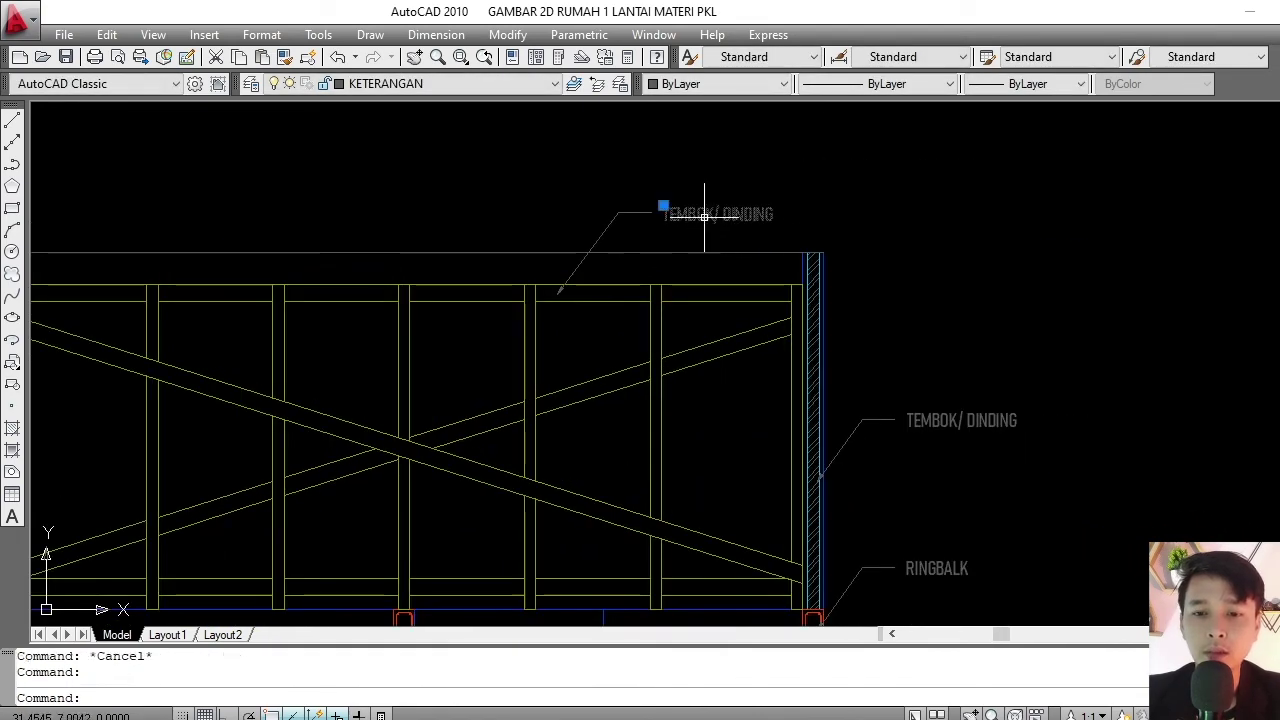
- Replace the top callout's TEMBOK/ DINDING text with RANGKA ATAP BAJA RINGAN
double_click(704, 217)
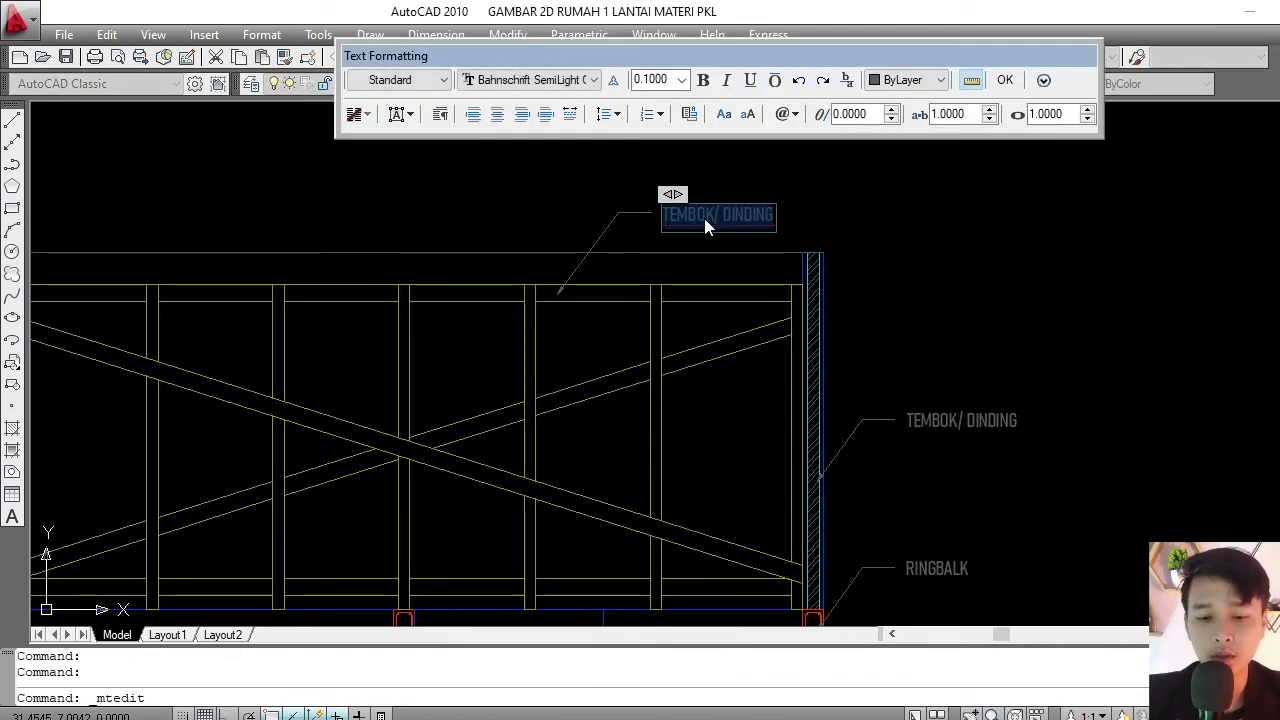
text(RANGKA A)
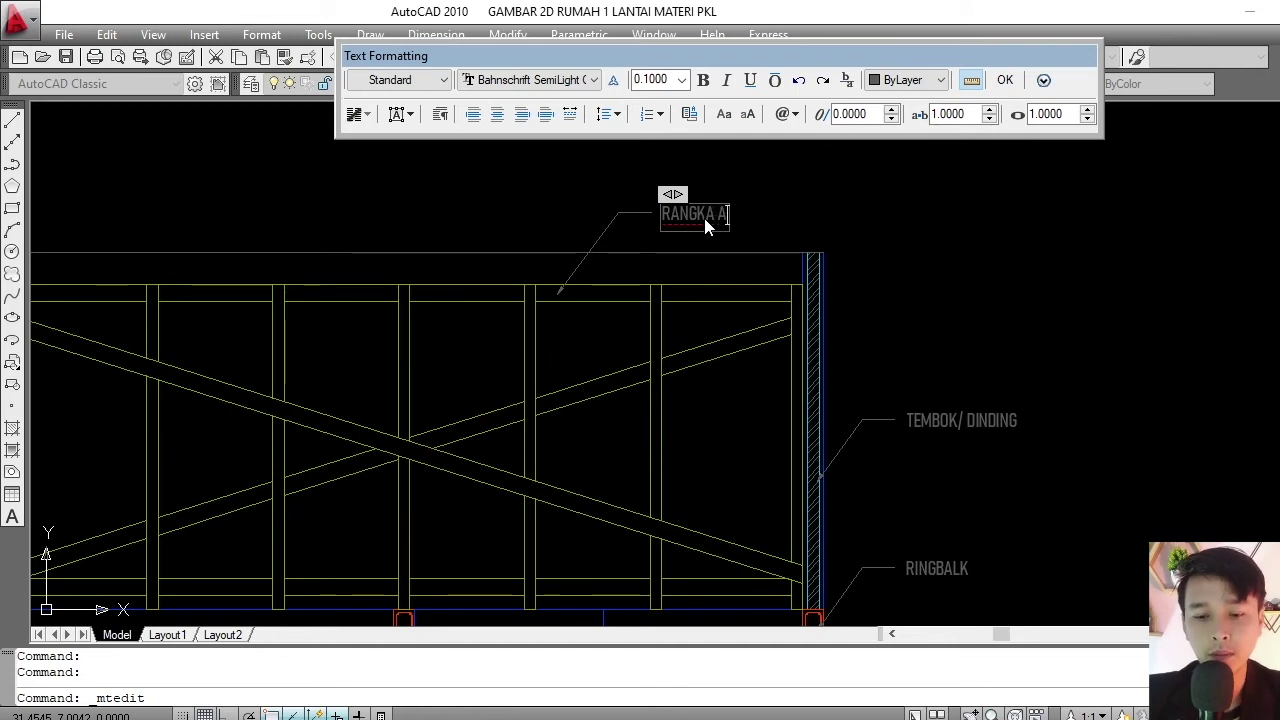
text(TAP BAJA RINGA)
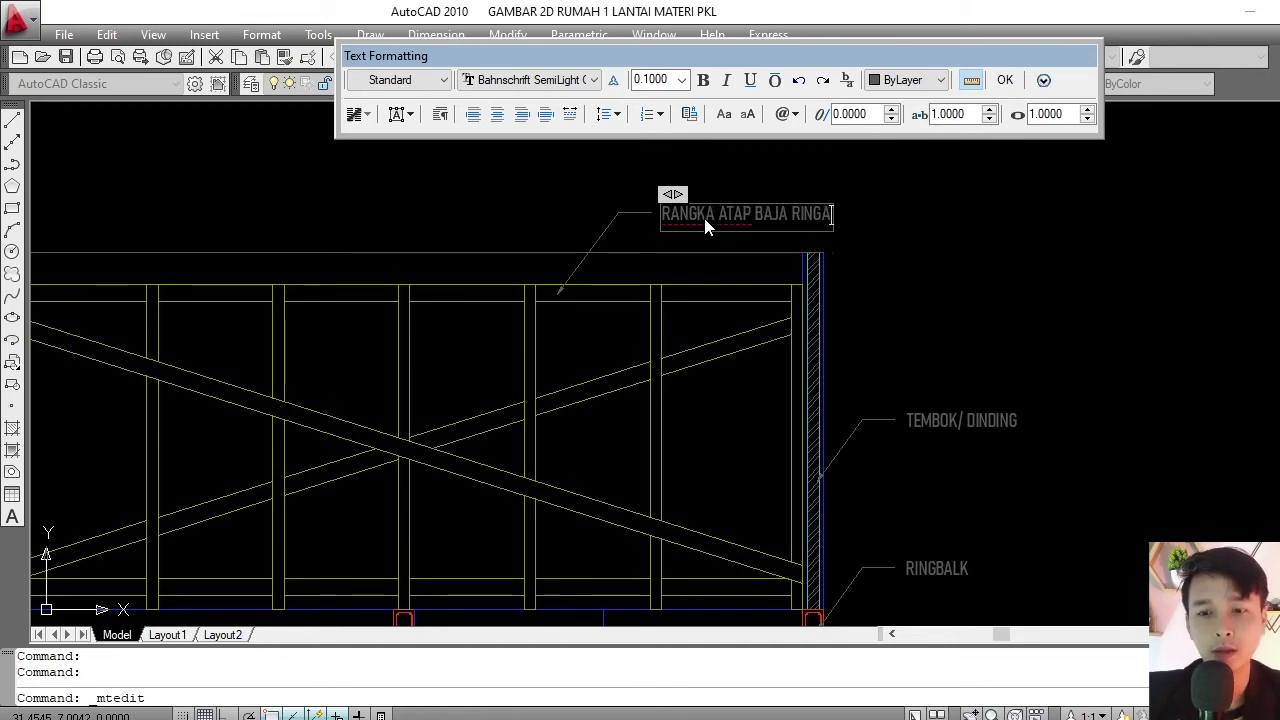
text(N)
click(900, 271)
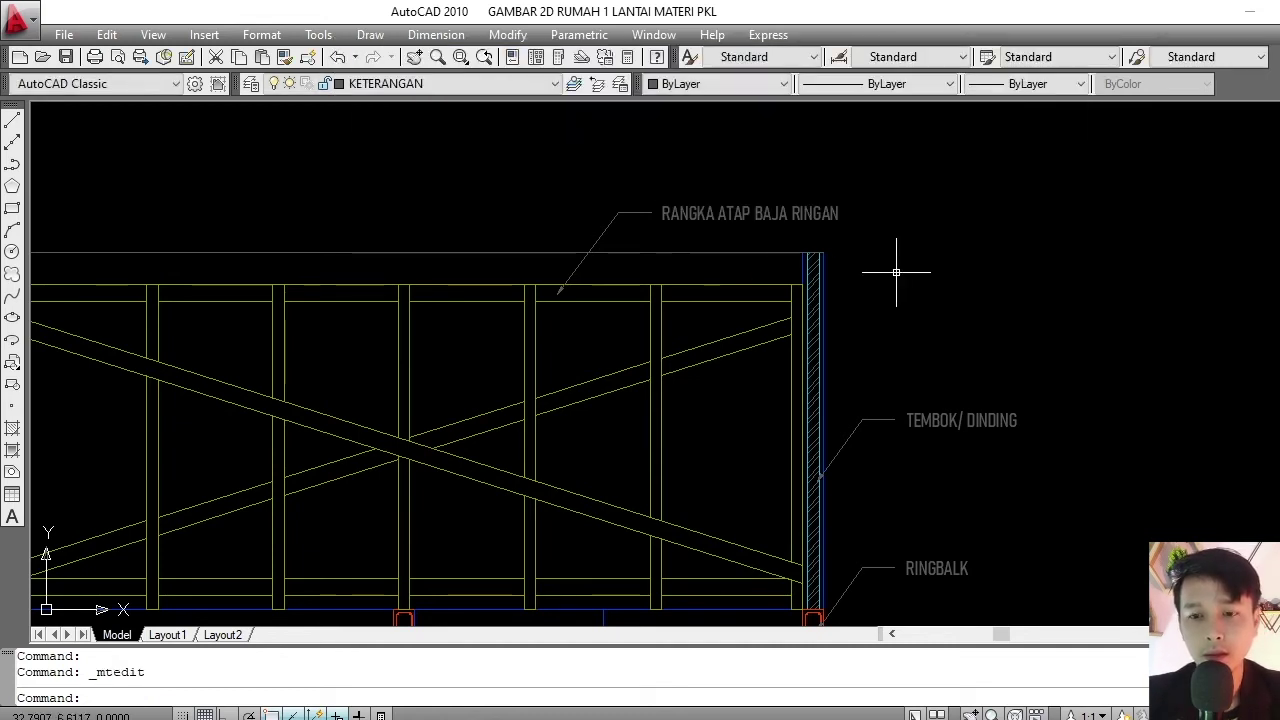
scroll(716, 227, down, 2)
scroll(716, 227, up, 1)
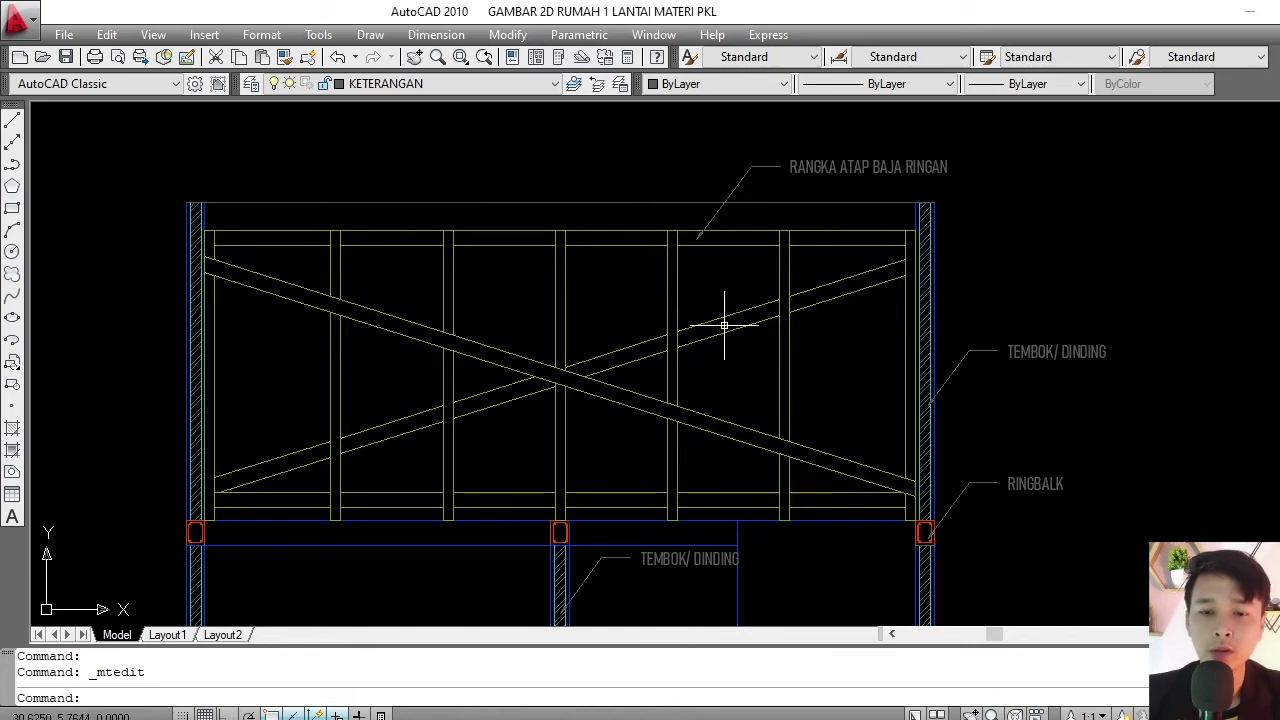
scroll(694, 291, down, 5)
scroll(706, 175, up, 8)
middle_drag(706, 175, 717, 234)
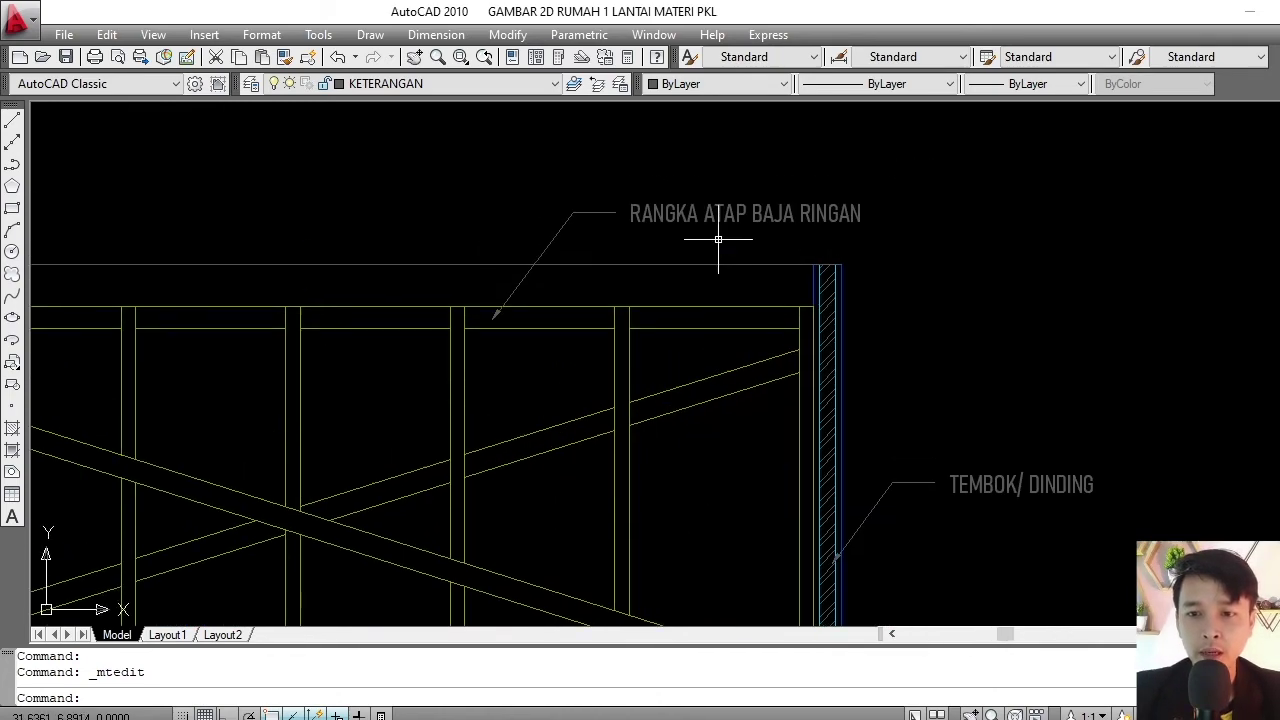
scroll(671, 186, up, 2)
scroll(671, 186, up, 2)
click(757, 171)
key(Escape)
scroll(663, 214, down, 6)
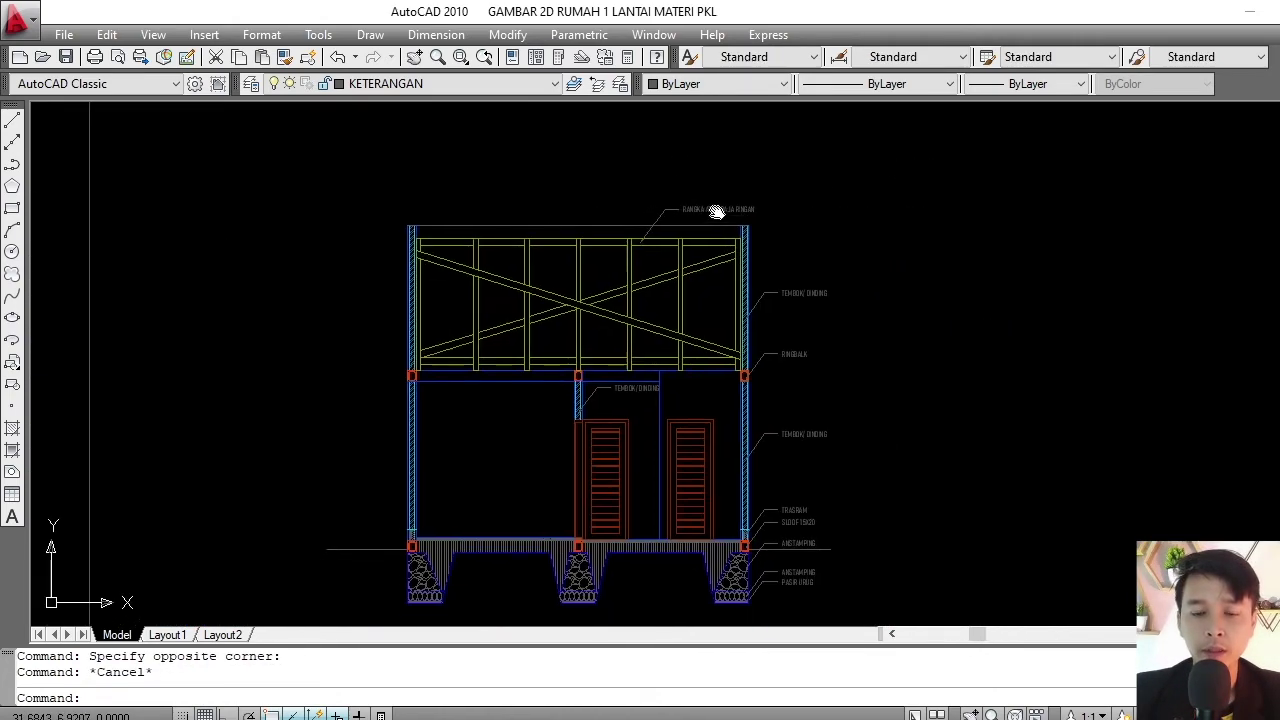
scroll(714, 209, up, 1)
middle_drag(729, 177, 710, 197)
scroll(702, 200, up, 1)
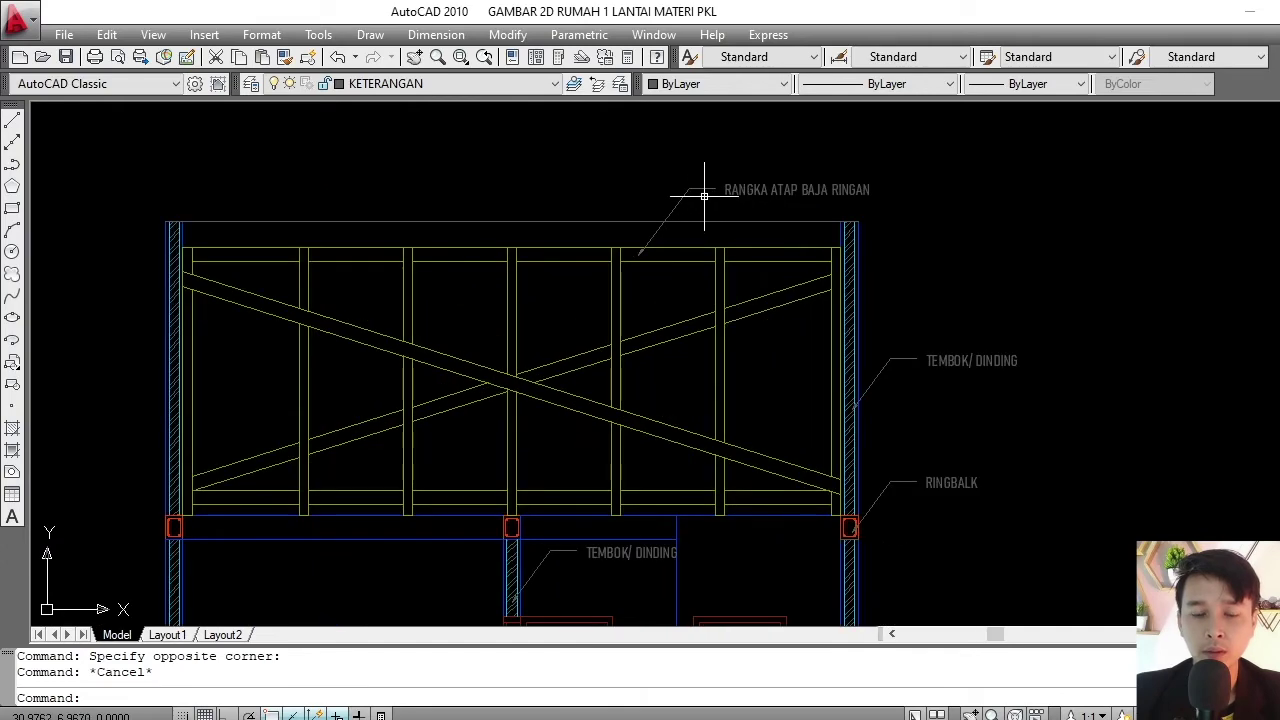
click(749, 164)
click(690, 204)
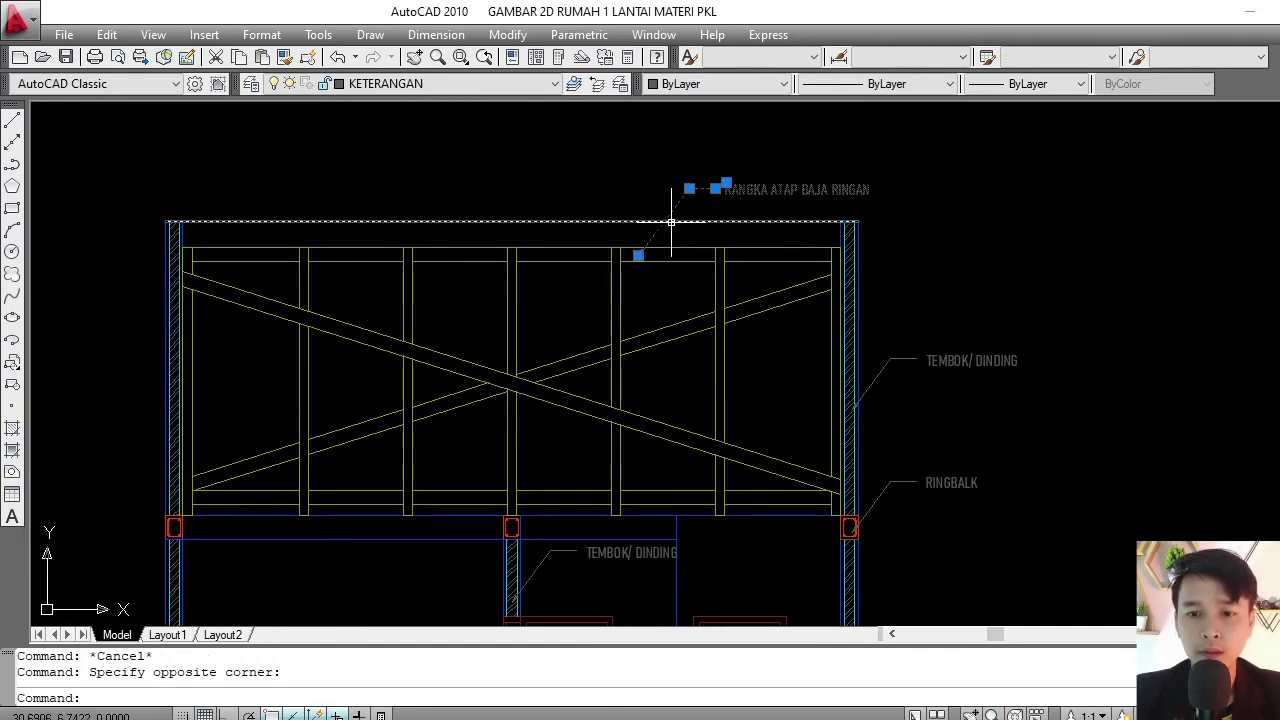
scroll(690, 206, up, 1)
scroll(695, 205, down, 1)
middle_drag(694, 249, 696, 210)
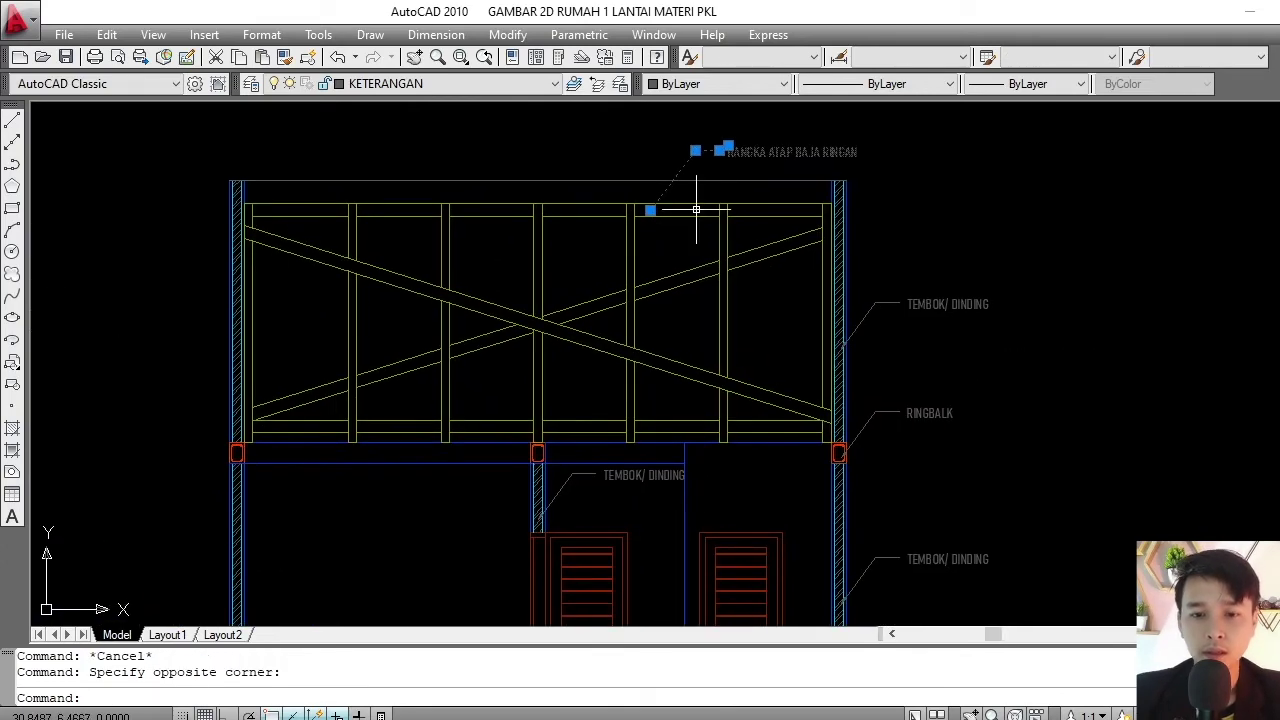
scroll(696, 210, down, 1)
middle_drag(697, 264, 697, 234)
key(Escape)
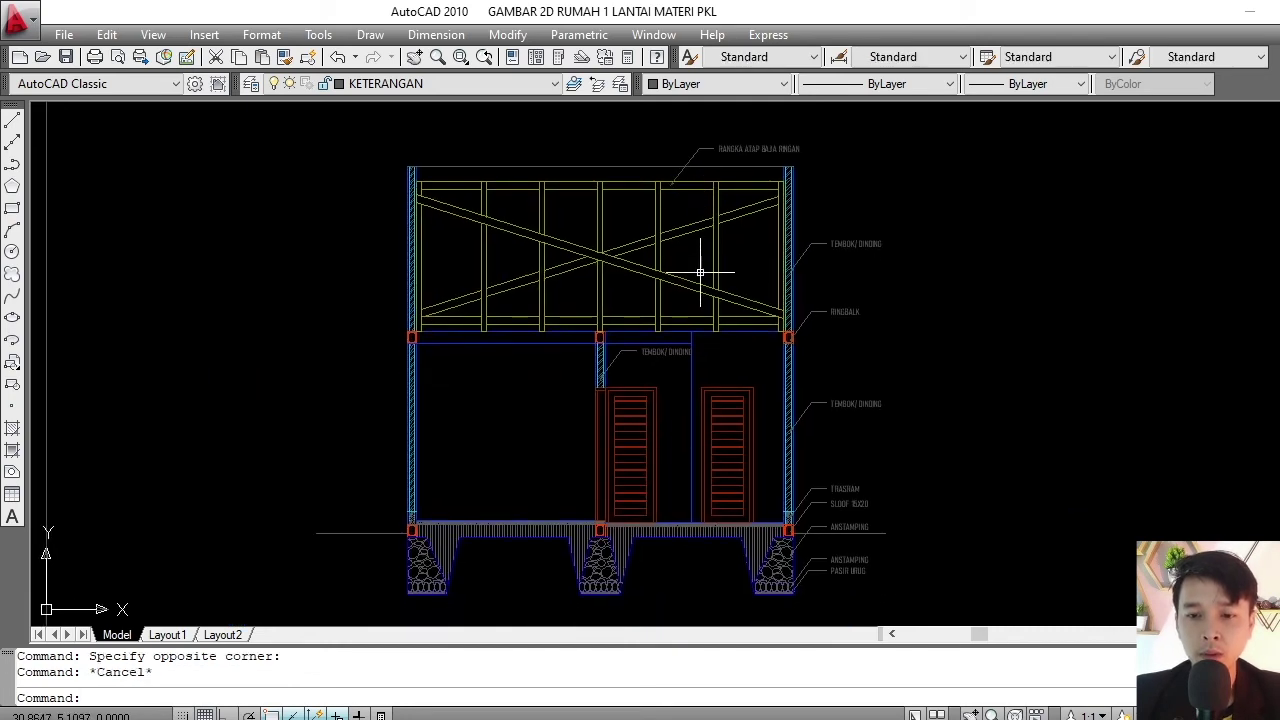
middle_drag(702, 294, 703, 264)
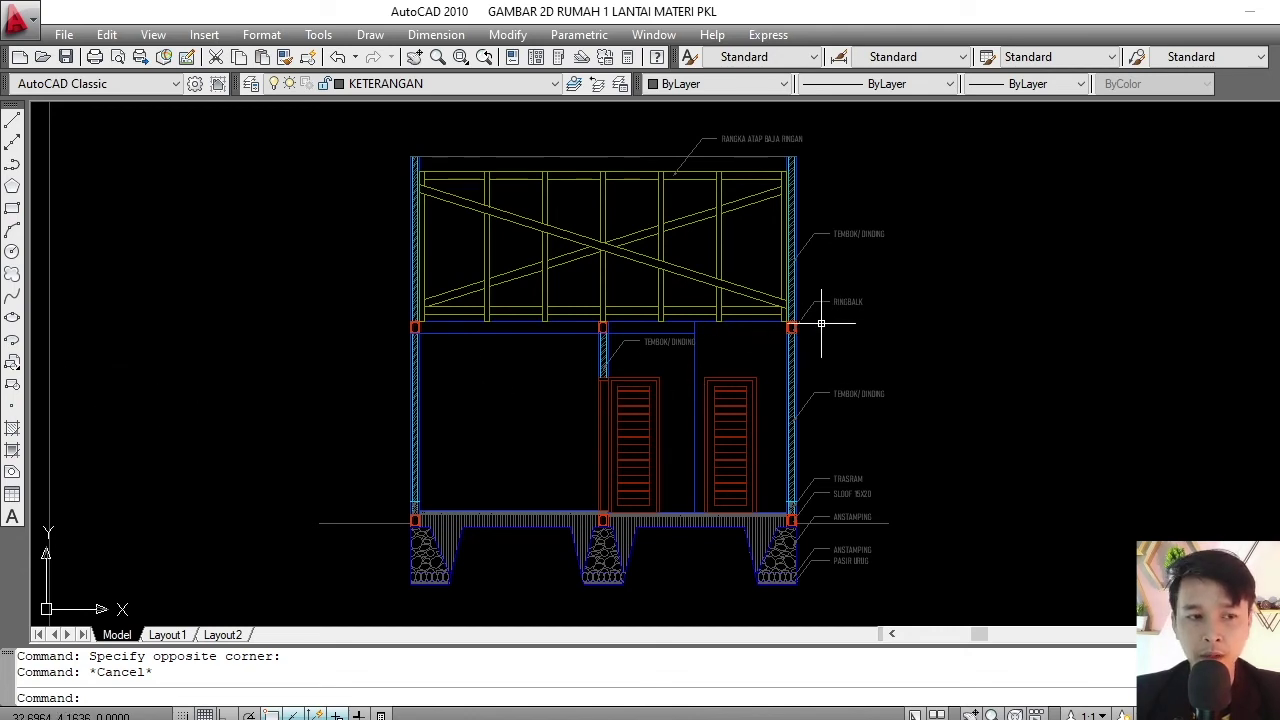
key(Escape)
middle_drag(700, 251, 714, 314)
scroll(730, 312, down, 2)
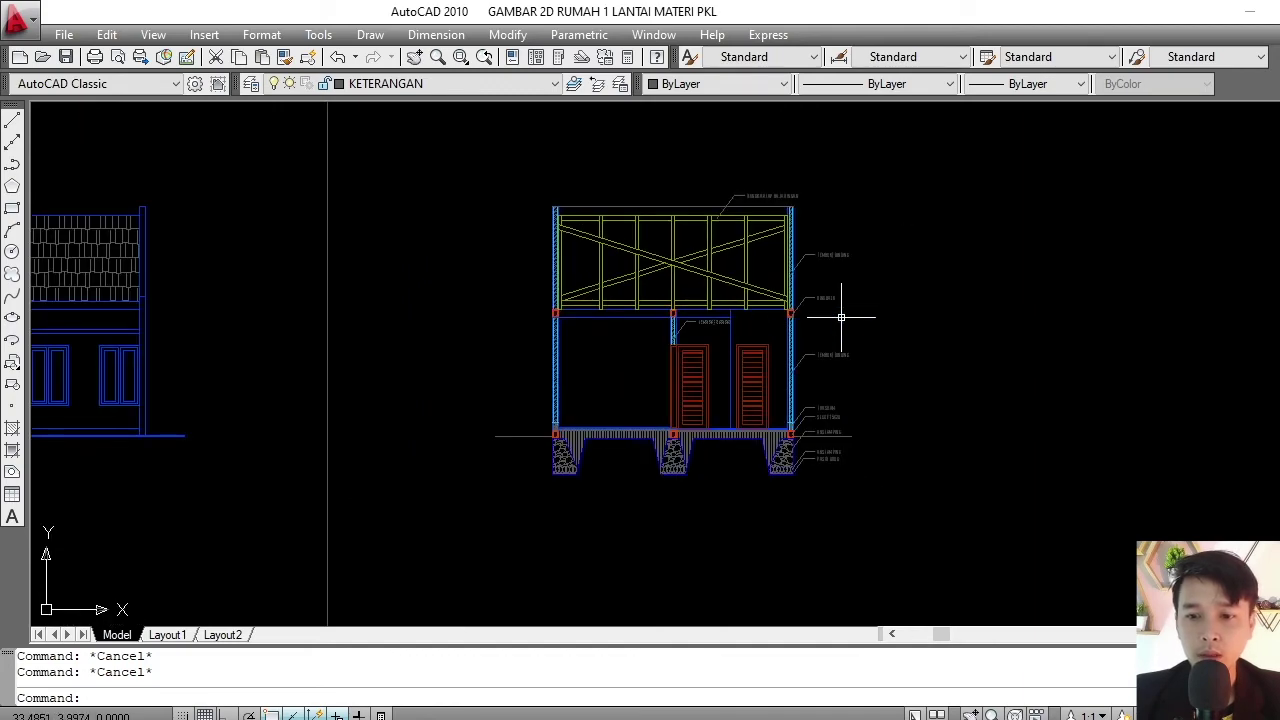
scroll(775, 355, up, 2)
scroll(765, 235, down, 2)
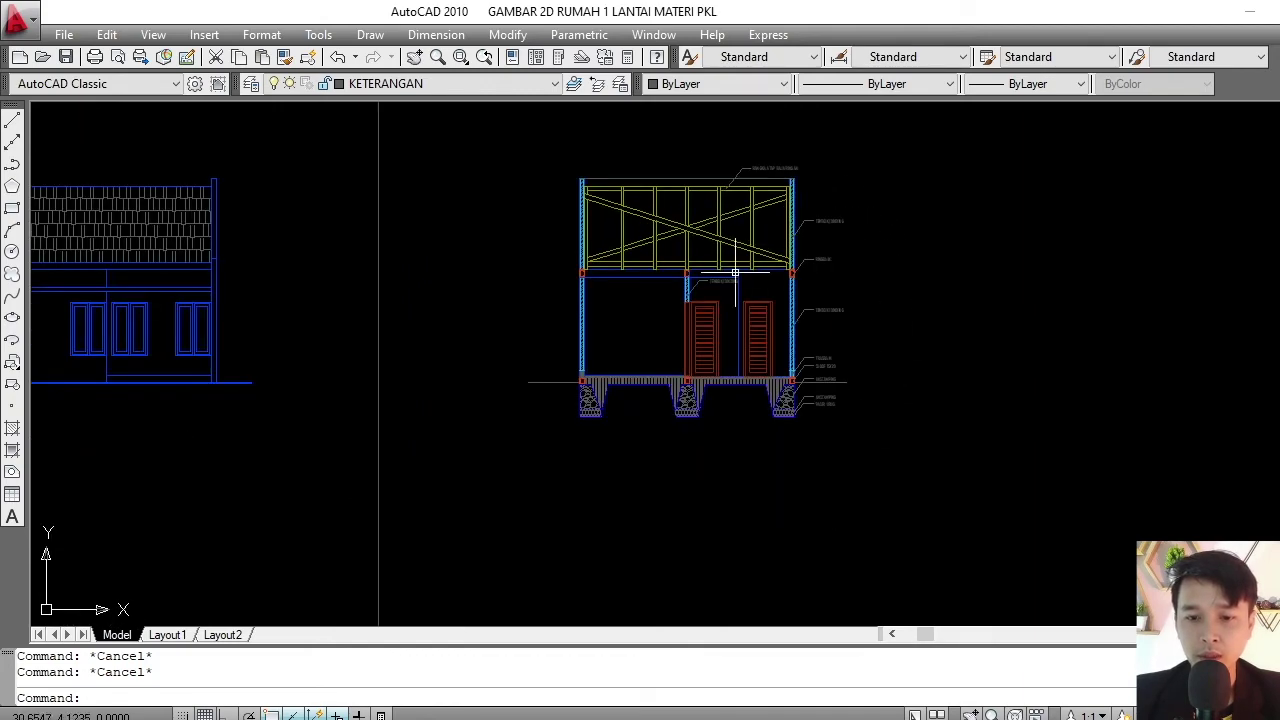
scroll(630, 288, up, 2)
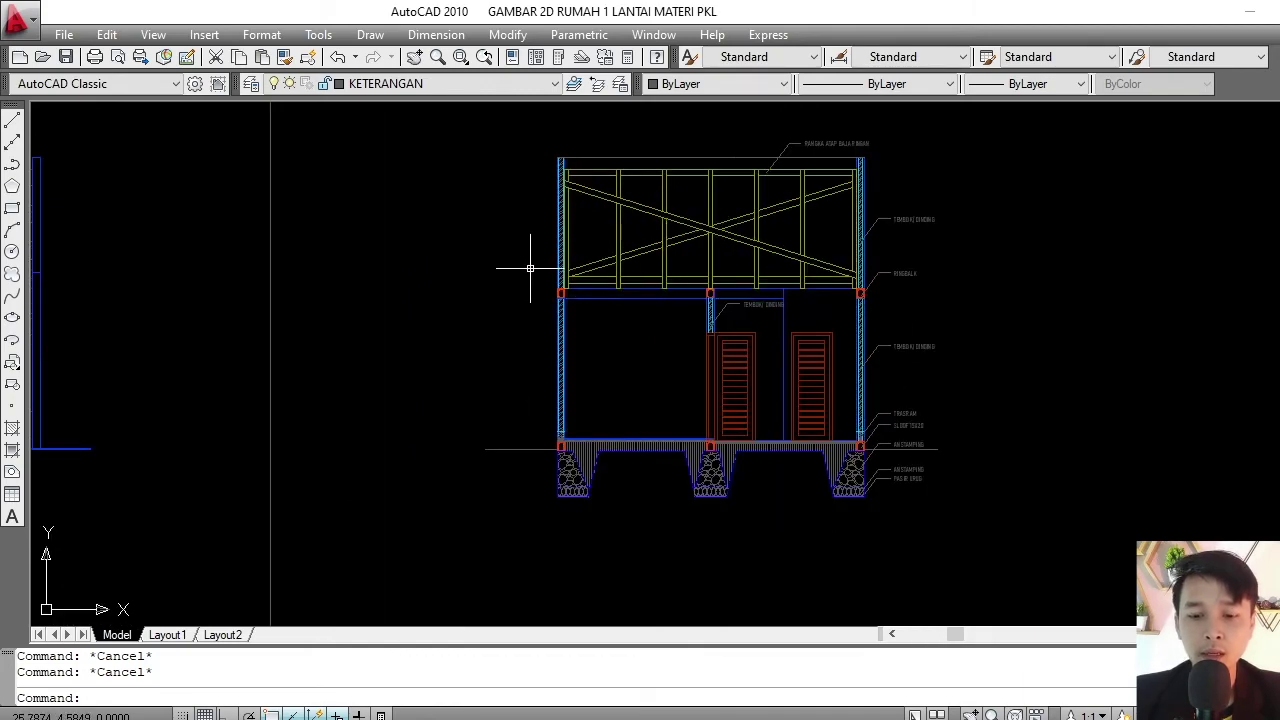
middle_drag(530, 268, 558, 284)
key(Return)
key(Escape)
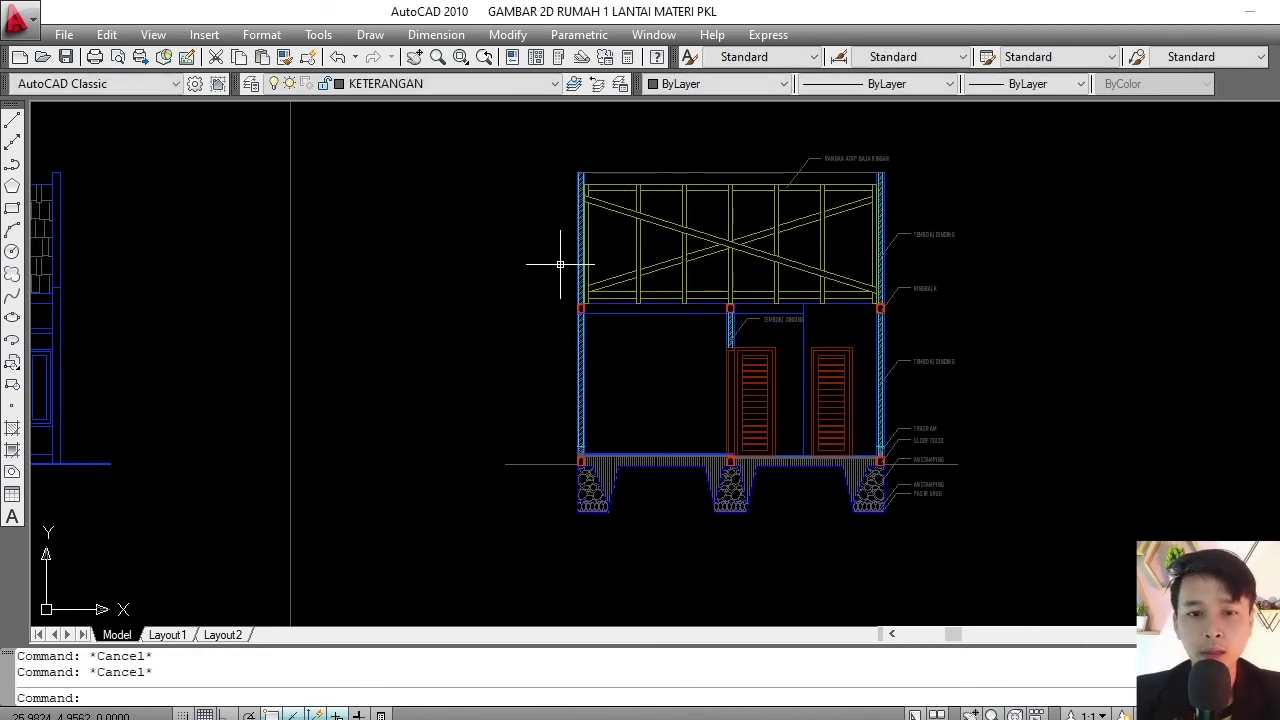
middle_drag(552, 232, 553, 209)
text(PL)
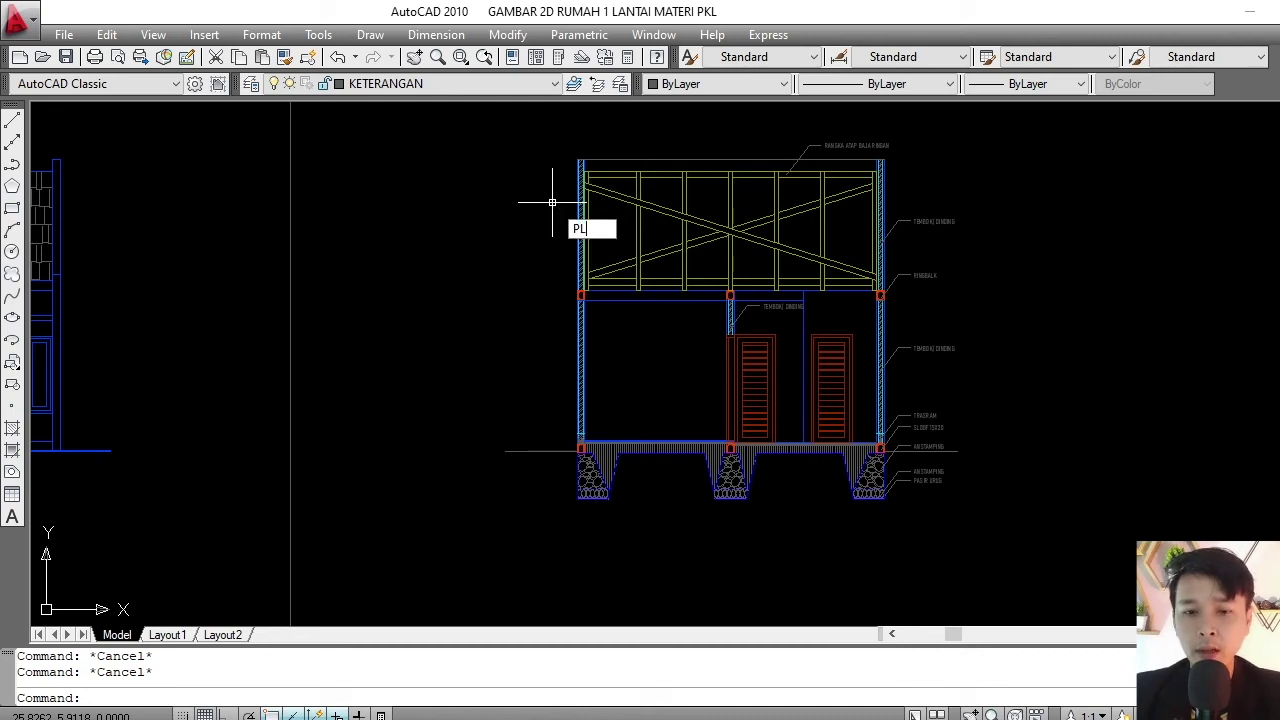
- Draw a vertical polyline left of the section, from above it to below the footings
key(Return)
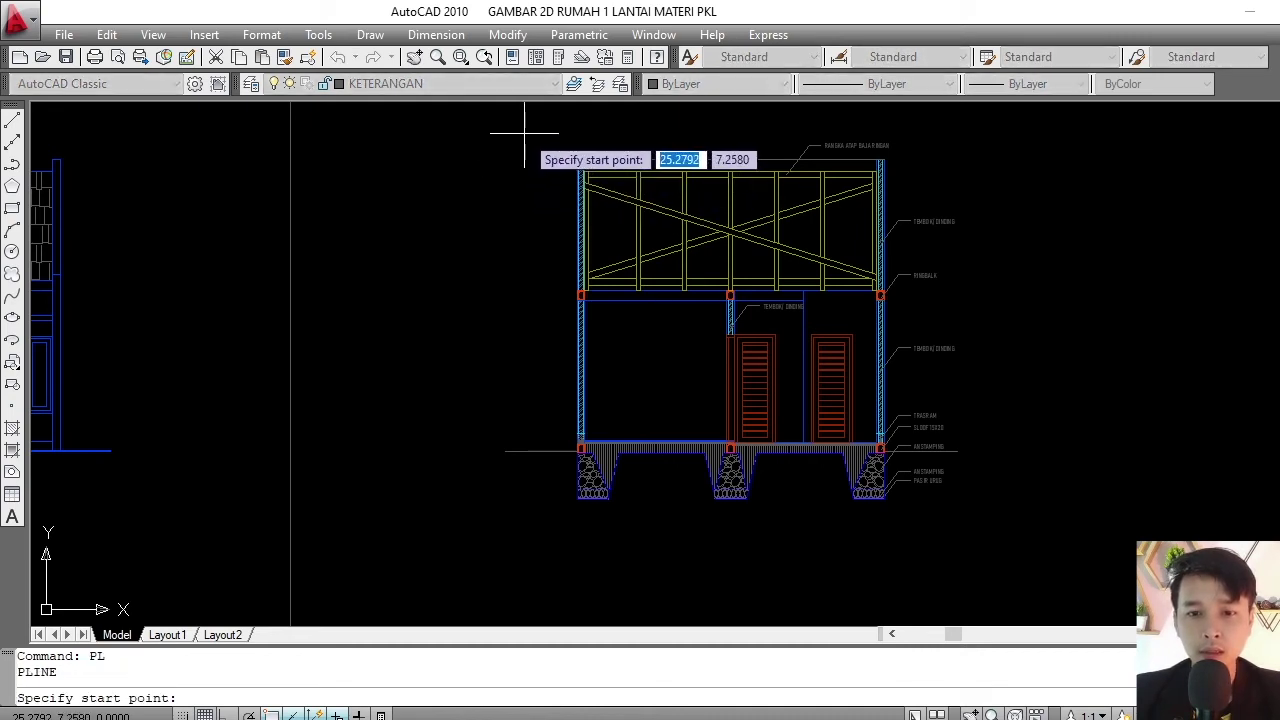
click(524, 131)
key(F8)
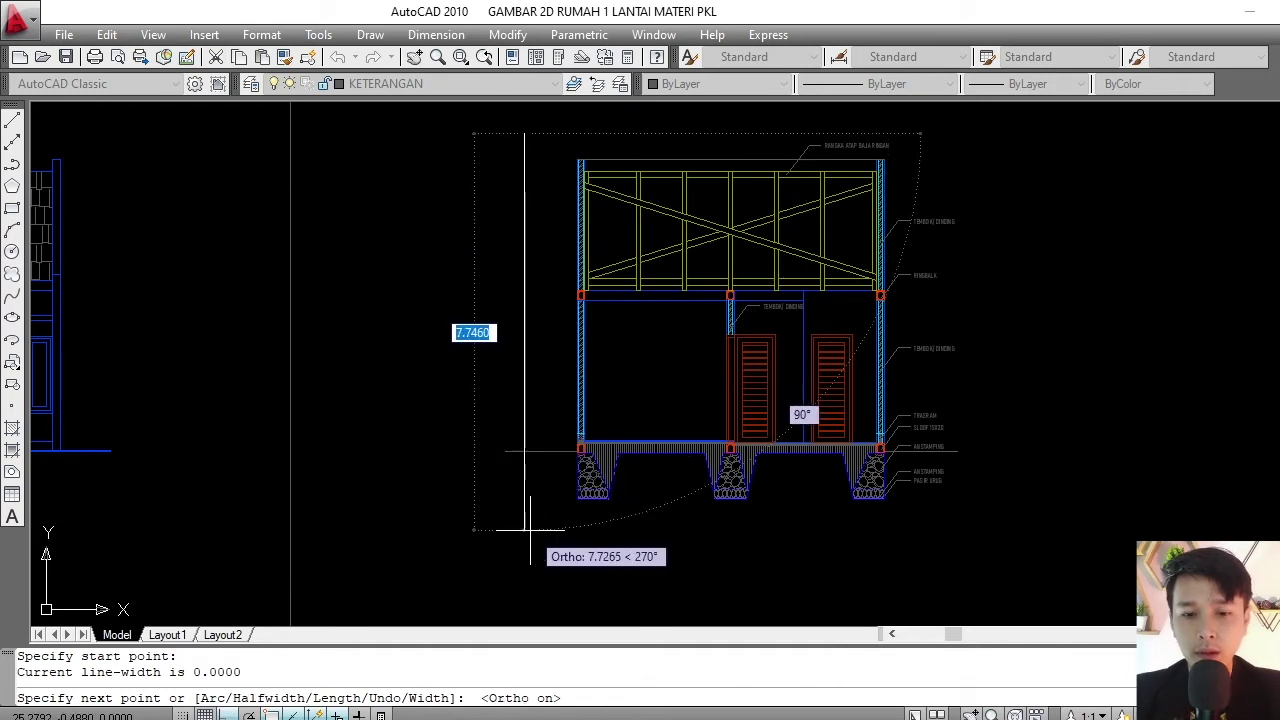
click(528, 532)
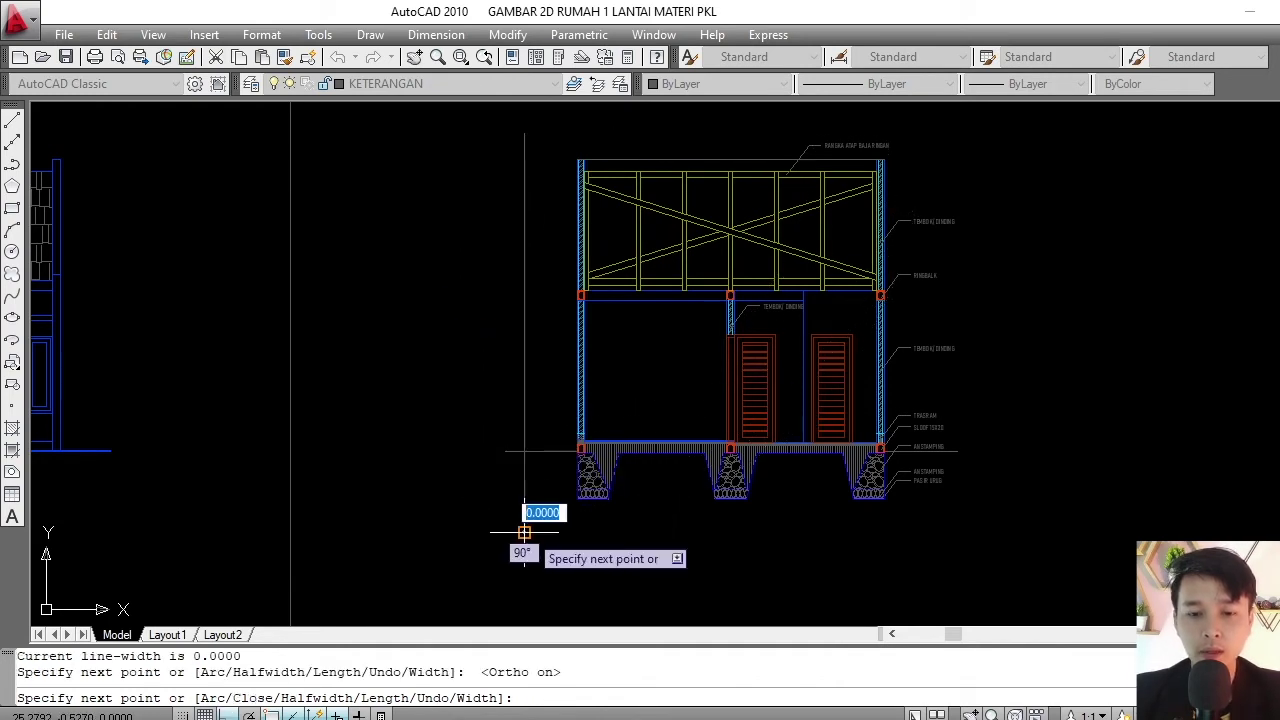
key(Return)
middle_drag(557, 508, 554, 476)
scroll(553, 467, up, 3)
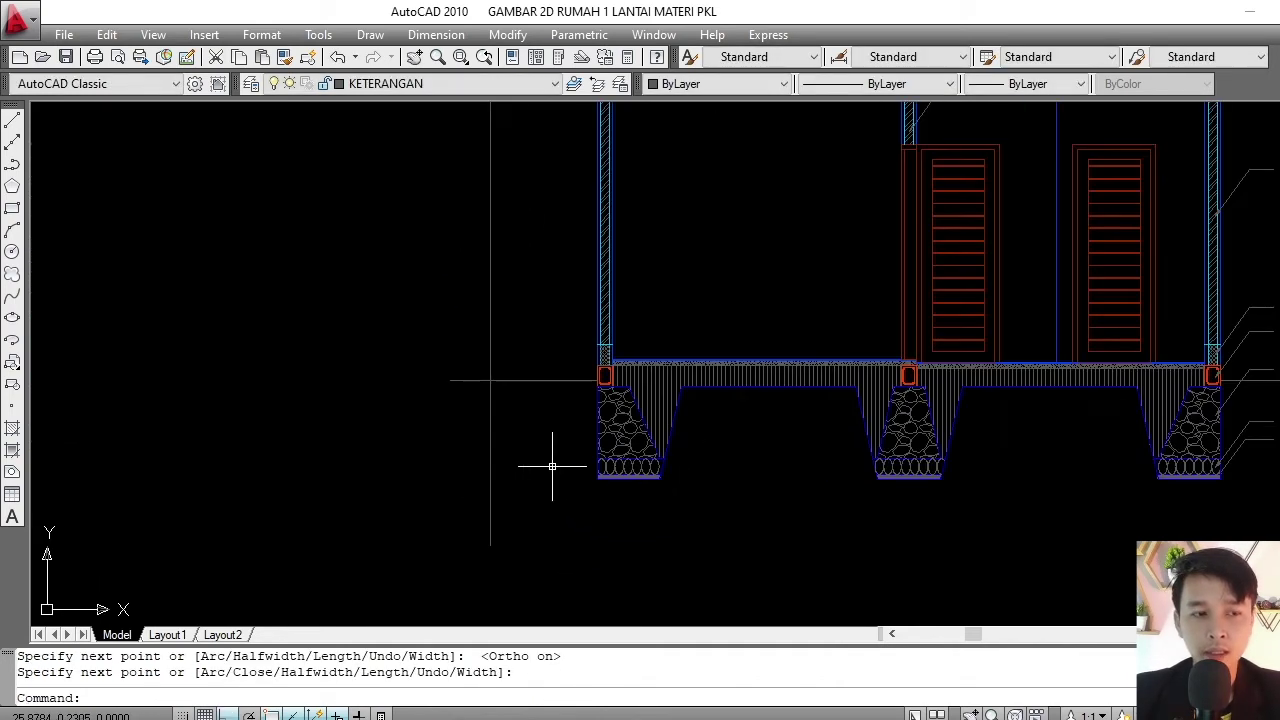
text(PL)
- Draw a horizontal polyline leftward from the footing's bottom corner across the vertical line
key(Return)
scroll(550, 460, up, 2)
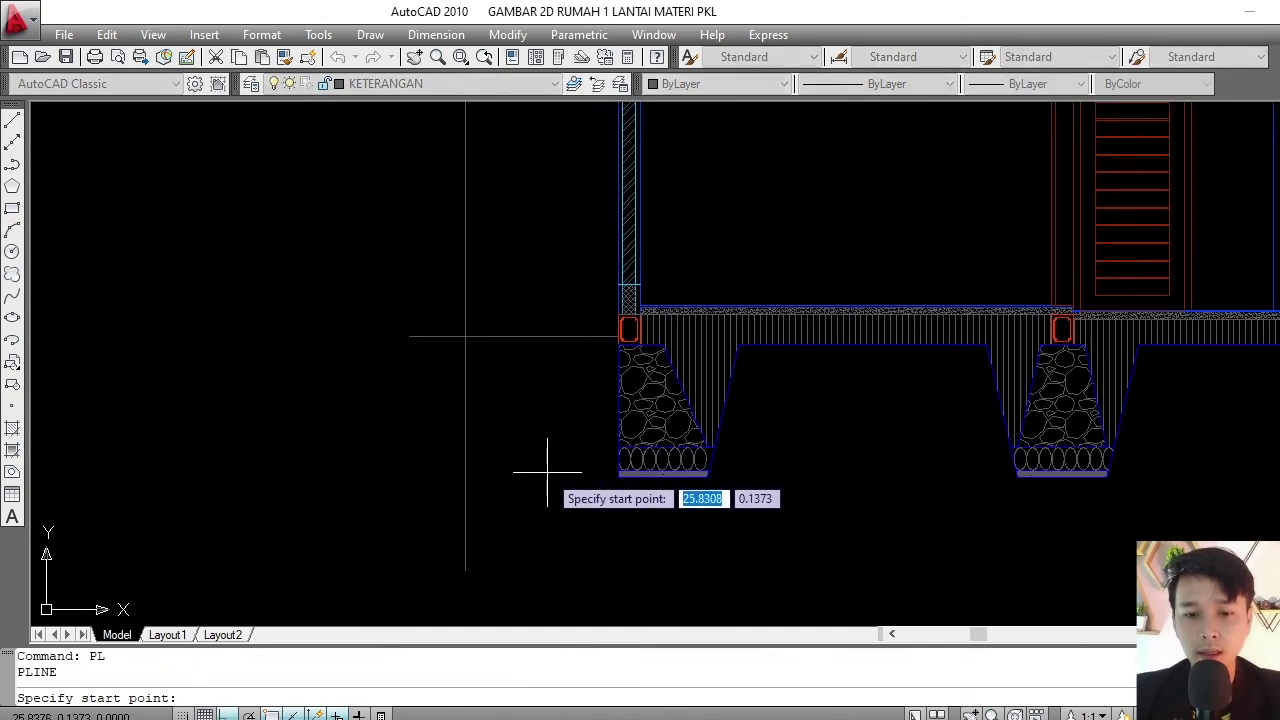
click(618, 477)
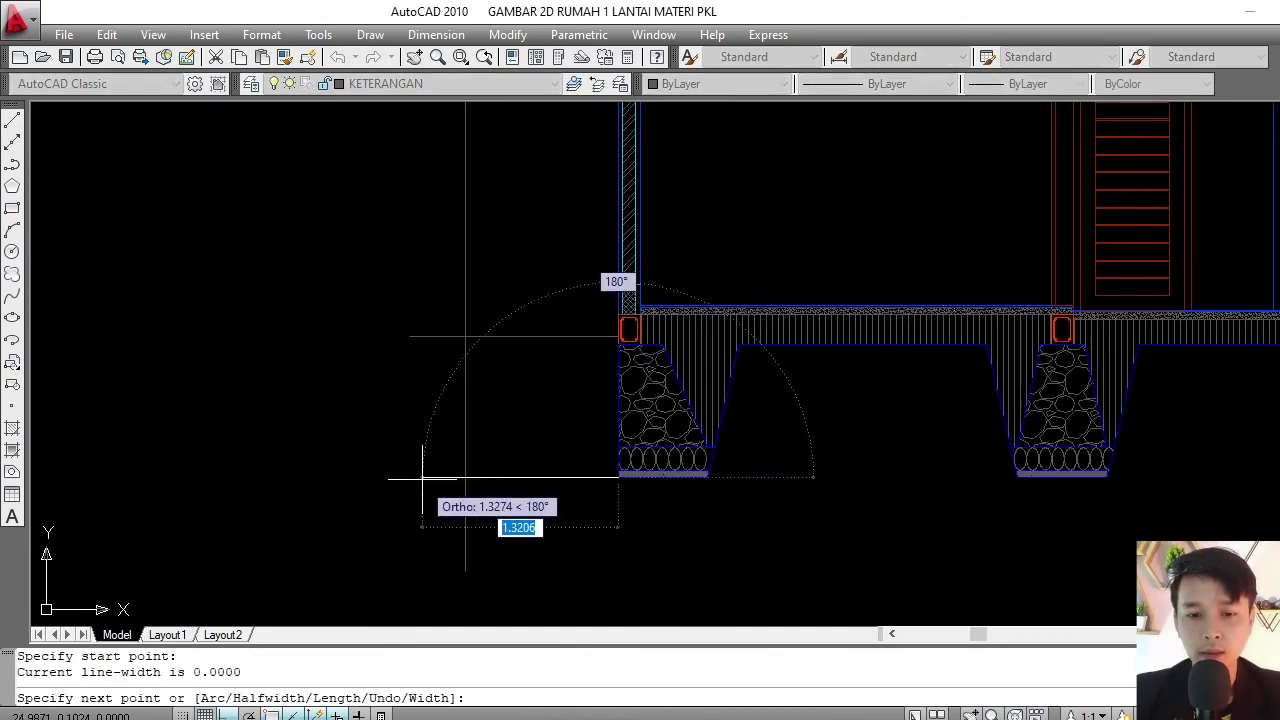
click(423, 478)
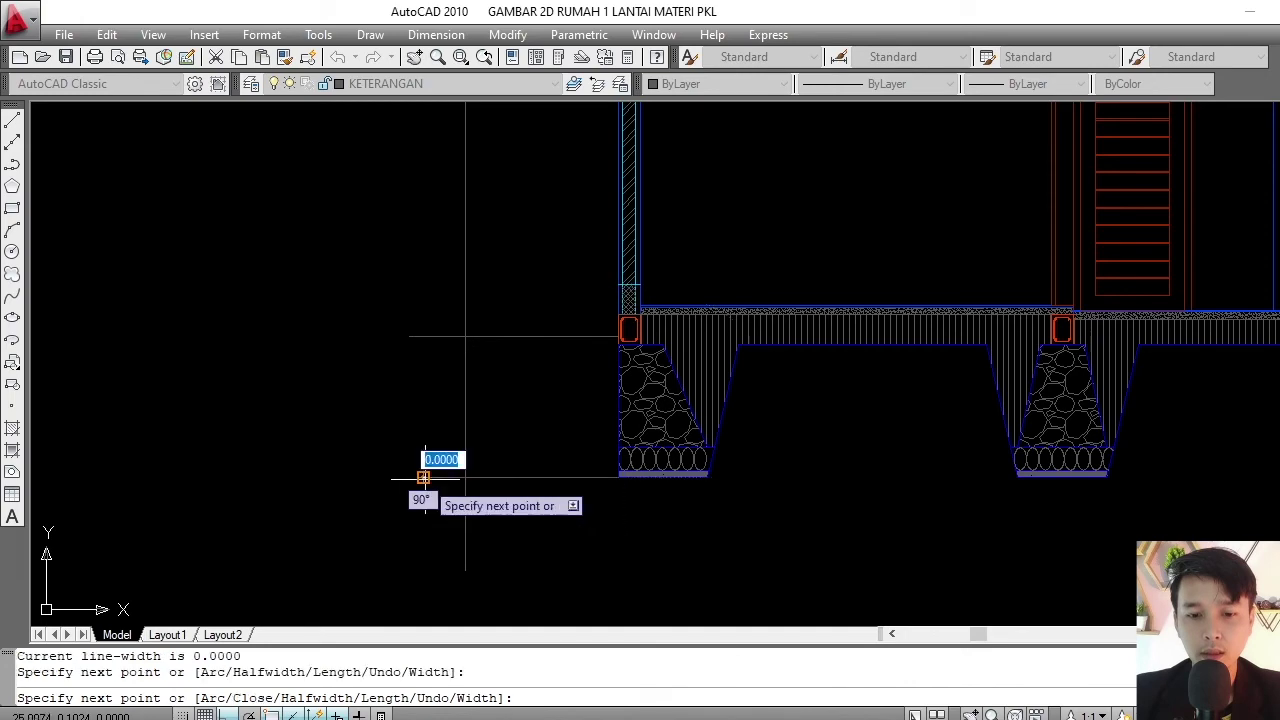
key(Return)
scroll(503, 429, down, 1)
scroll(486, 451, up, 3)
scroll(492, 453, up, 2)
scroll(495, 445, up, 3)
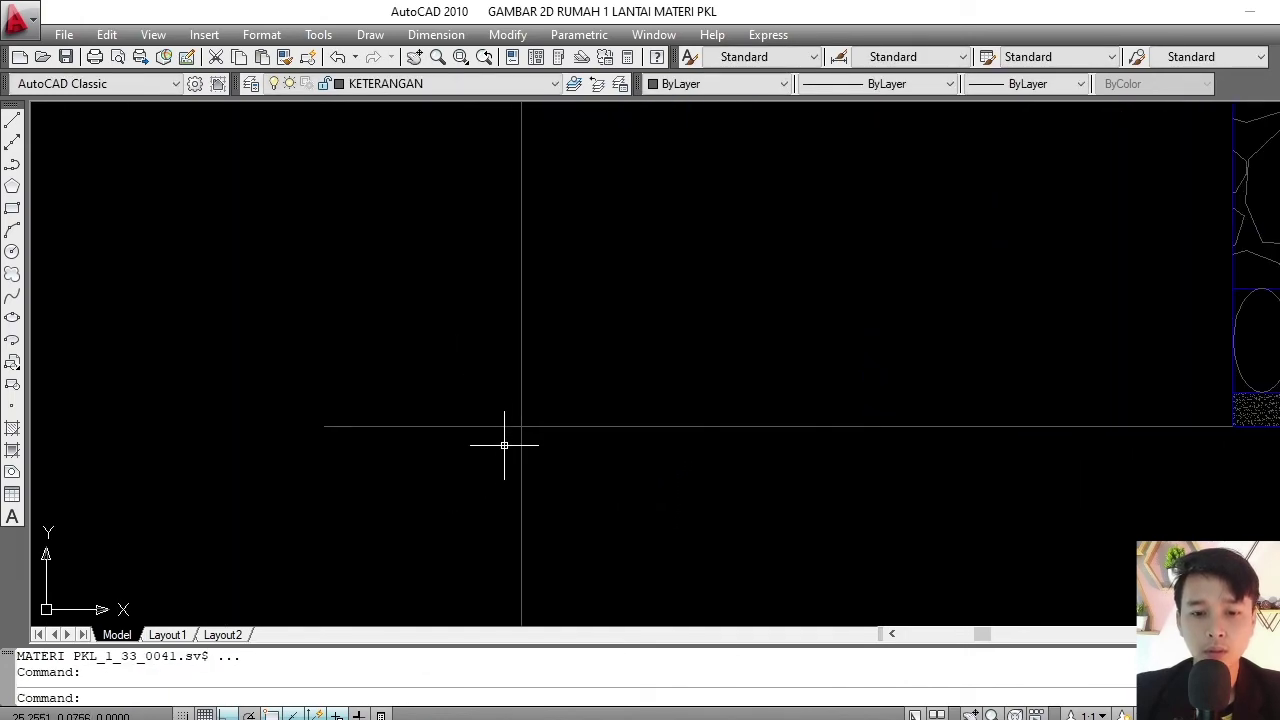
- Draw a small marker circle centred on the line intersection left of the foundation
text(c)
key(Return)
scroll(503, 470, up, 2)
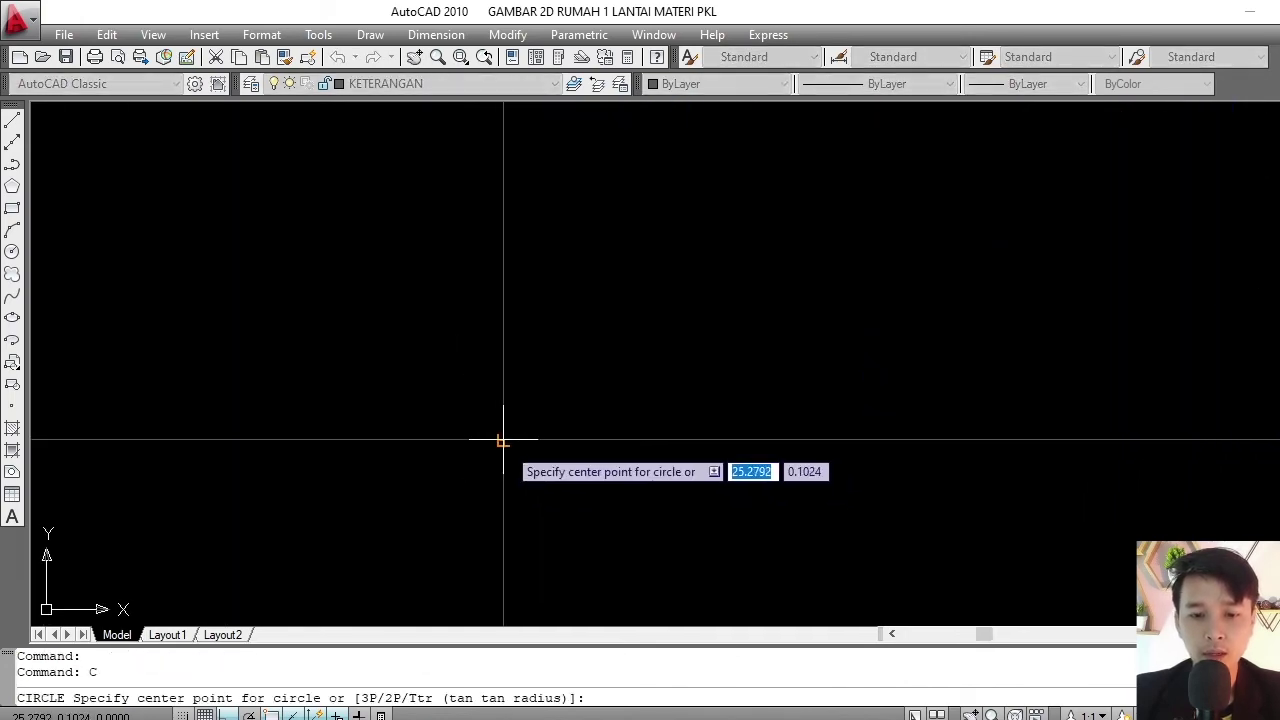
click(503, 440)
key(Escape)
key(Escape)
key(Escape)
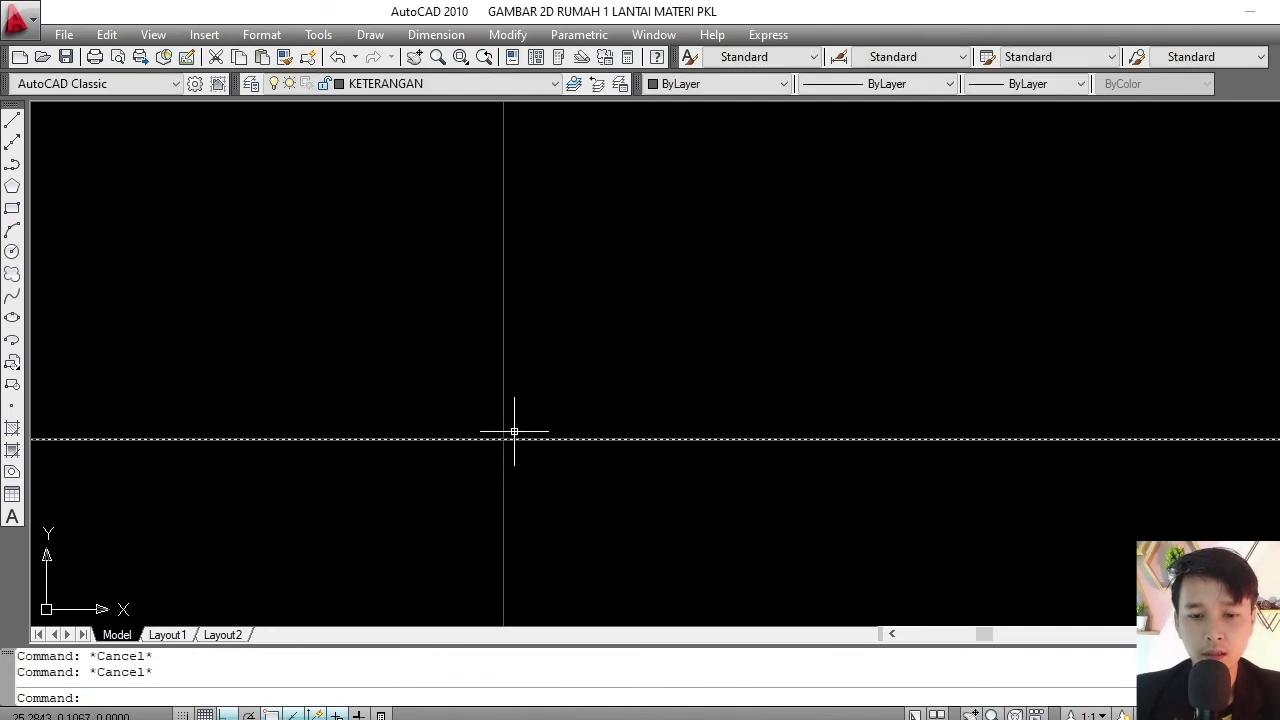
text(C)
key(Return)
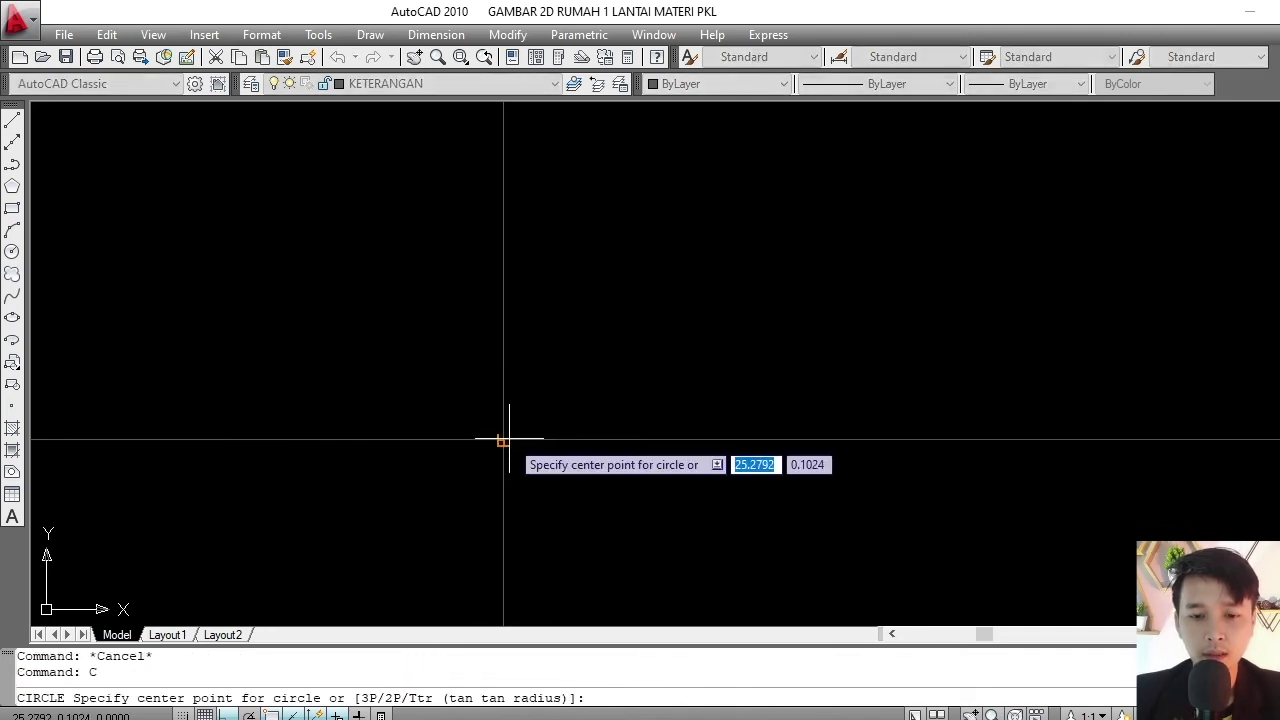
click(503, 437)
scroll(524, 456, up, 1)
click(531, 462)
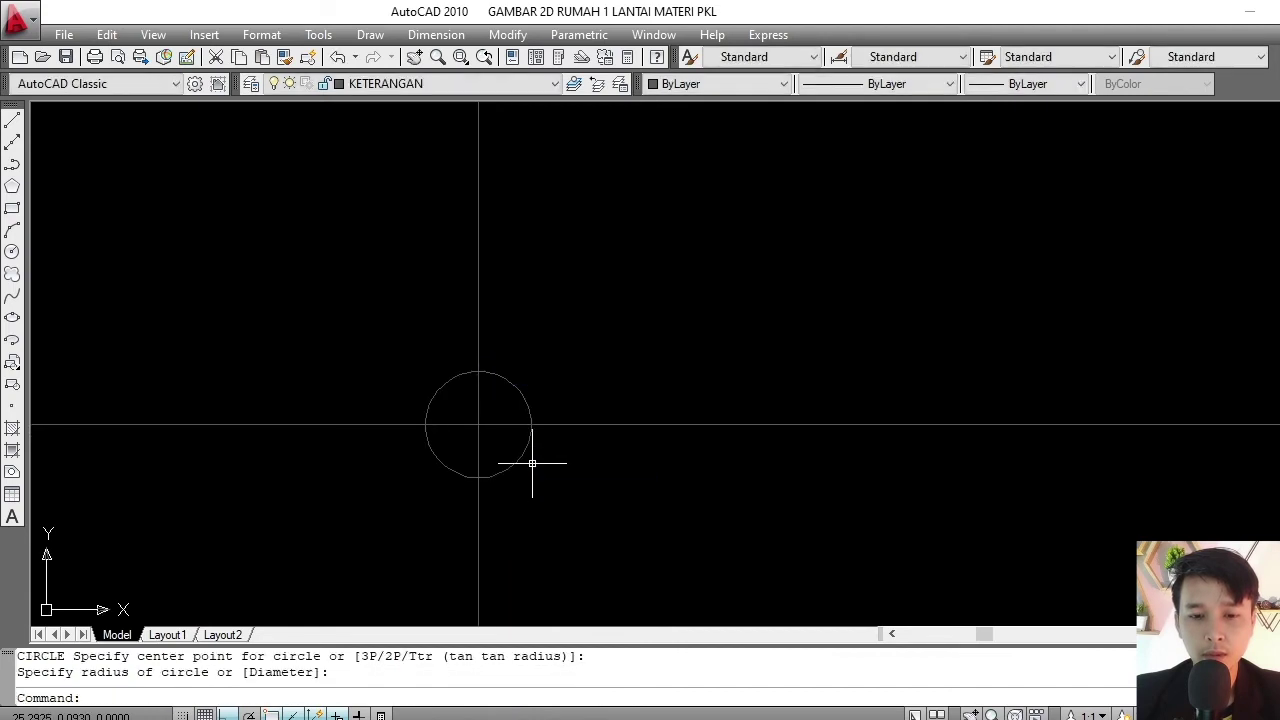
scroll(650, 350, down, 3)
middle_drag(671, 374, 671, 399)
scroll(660, 405, up, 3)
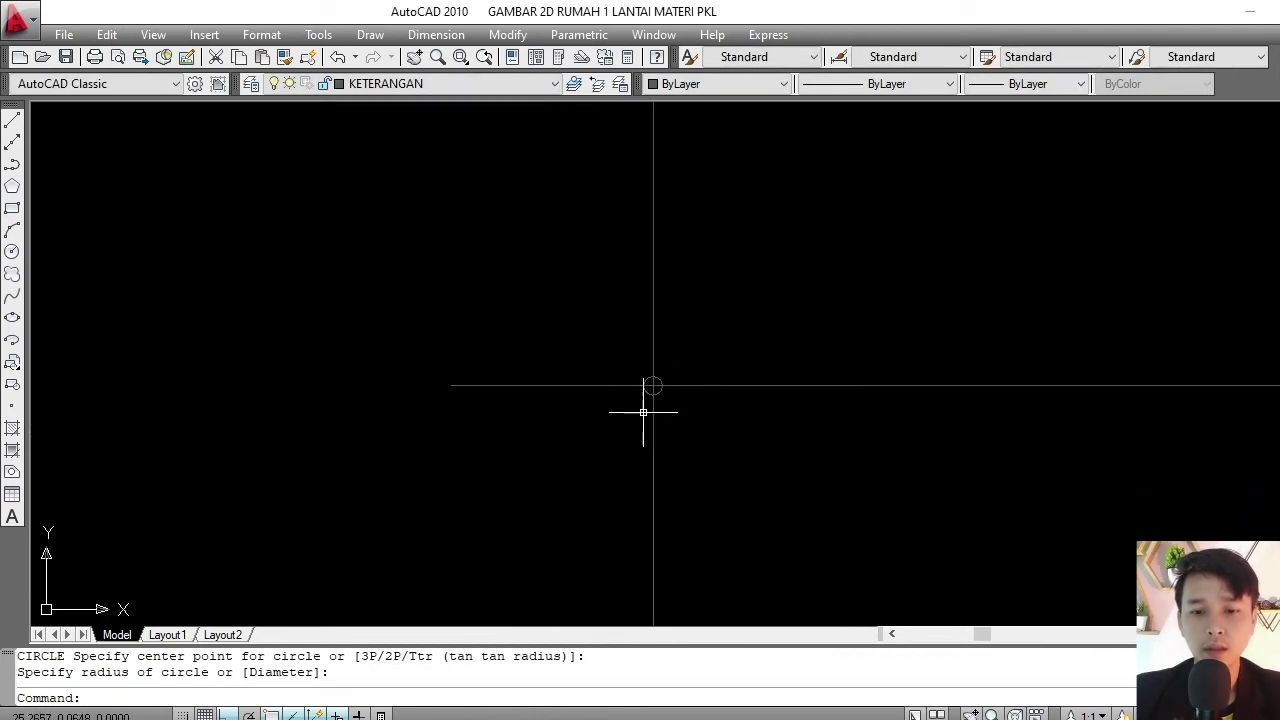
scroll(665, 380, up, 5)
middle_drag(677, 349, 626, 434)
drag(626, 434, 602, 414)
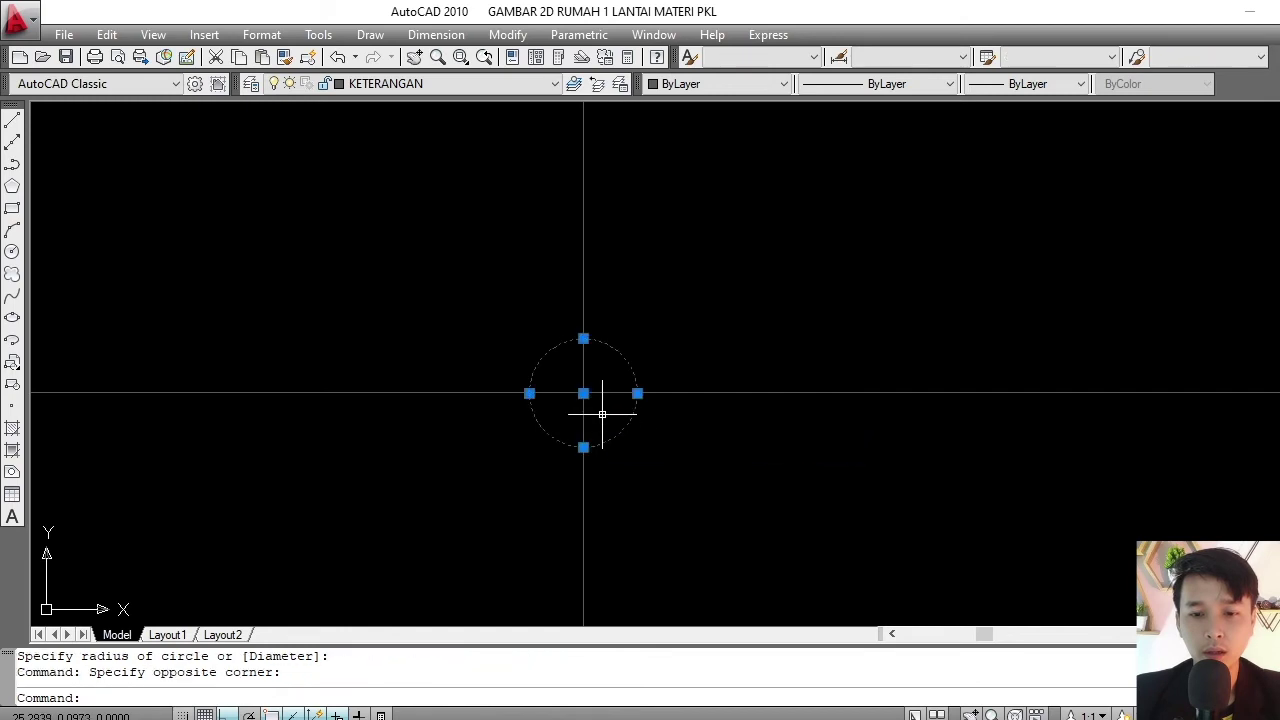
click(637, 393)
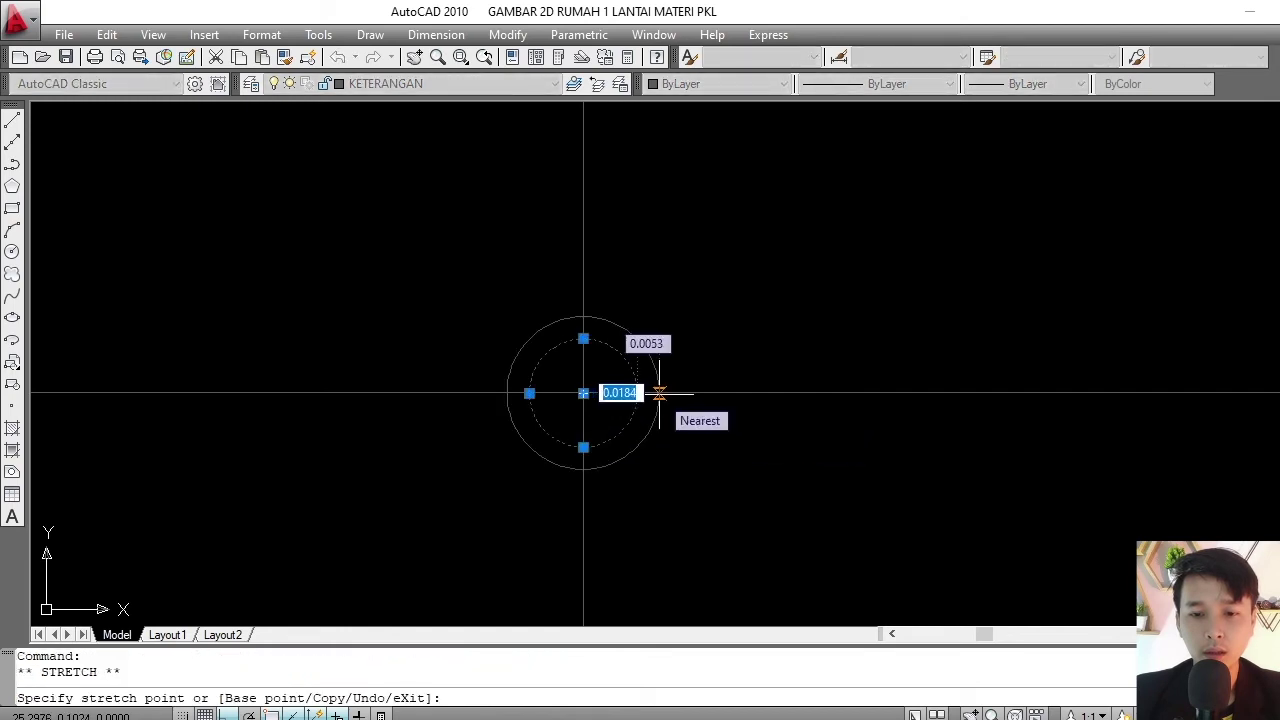
key(Escape)
scroll(623, 420, down, 5)
middle_drag(580, 409, 590, 450)
- Draw a leader polyline from the circle, slanting up then running horizontally left
text(PL)
key(Return)
scroll(570, 435, up, 3)
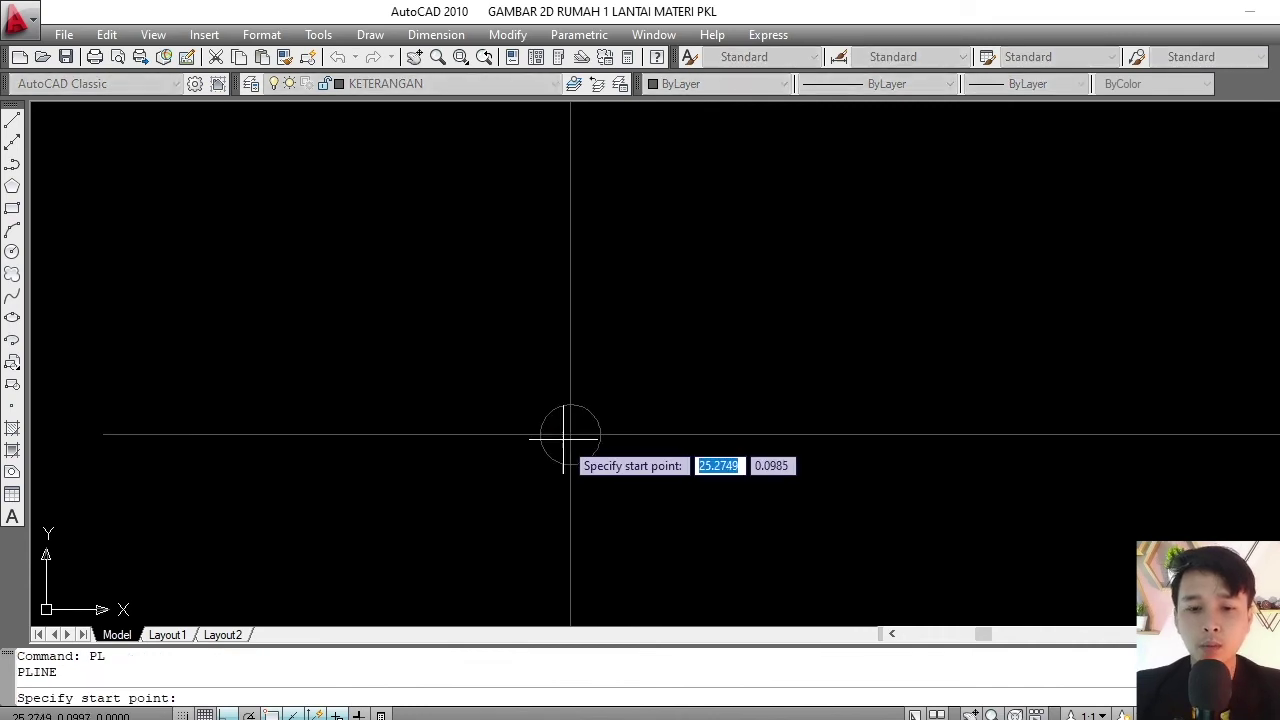
key(Escape)
text(PL)
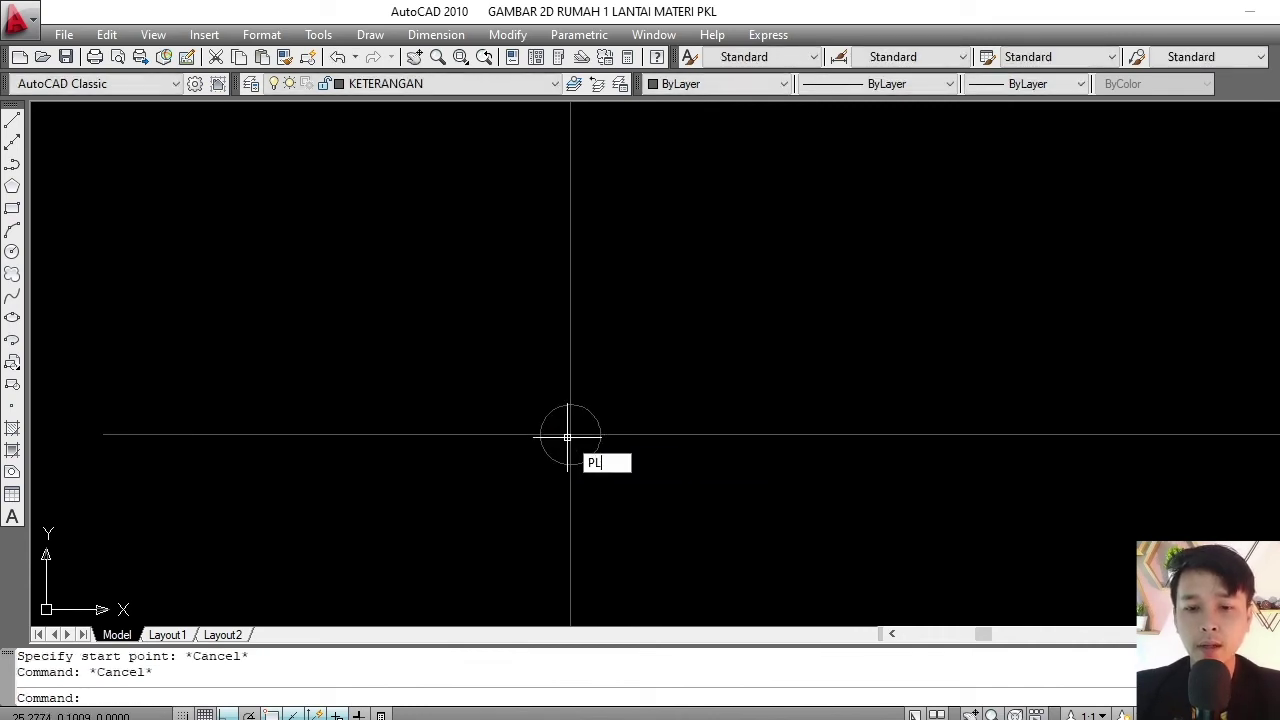
key(Return)
click(567, 437)
scroll(590, 420, up, 2)
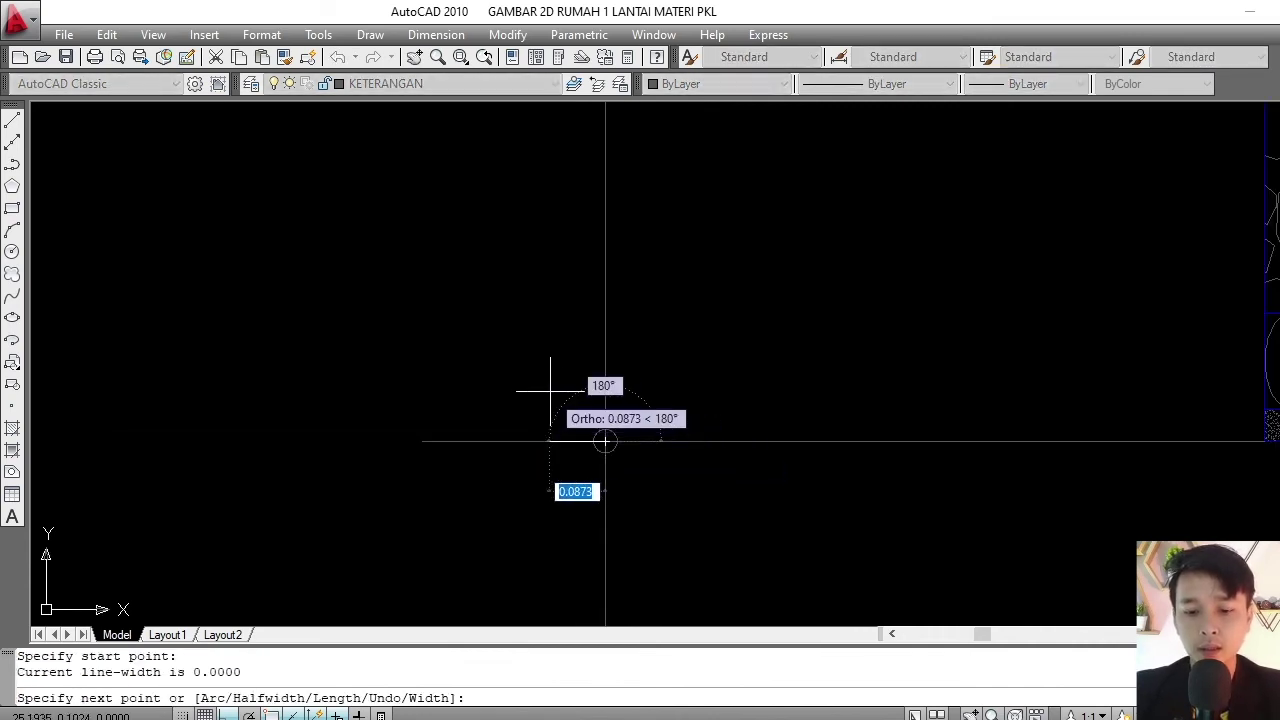
key(F8)
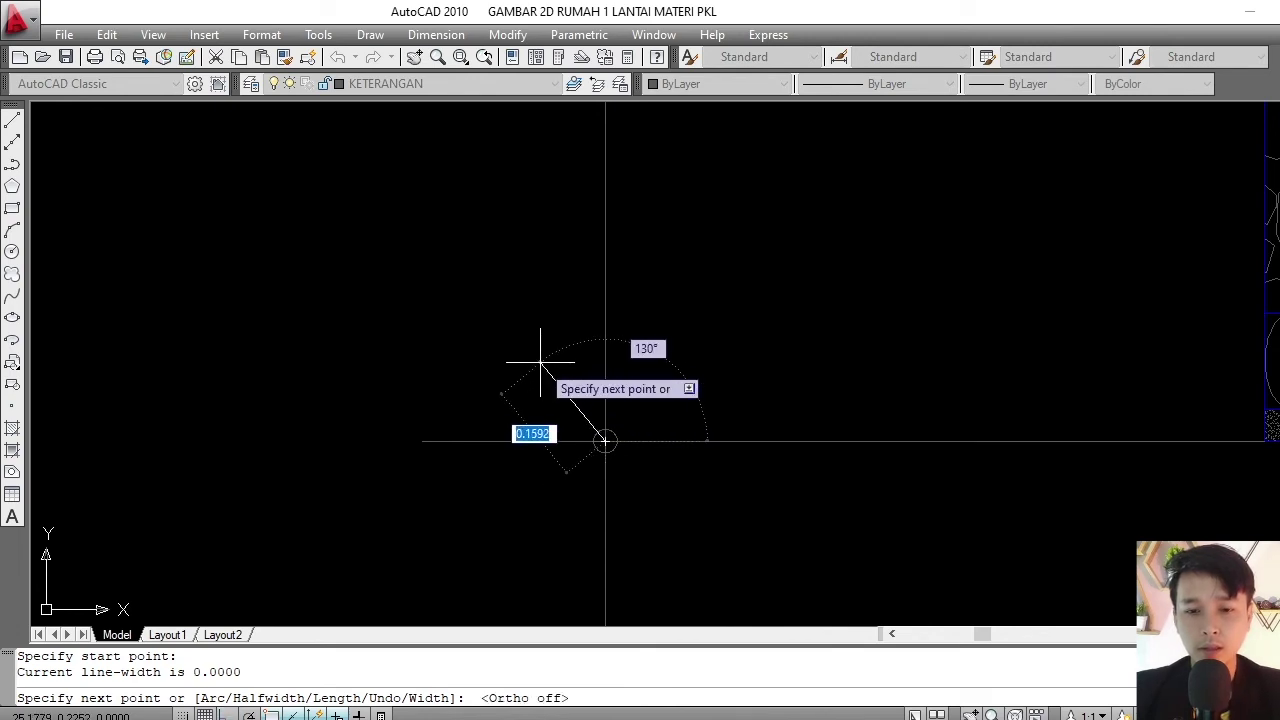
click(540, 362)
key(F8)
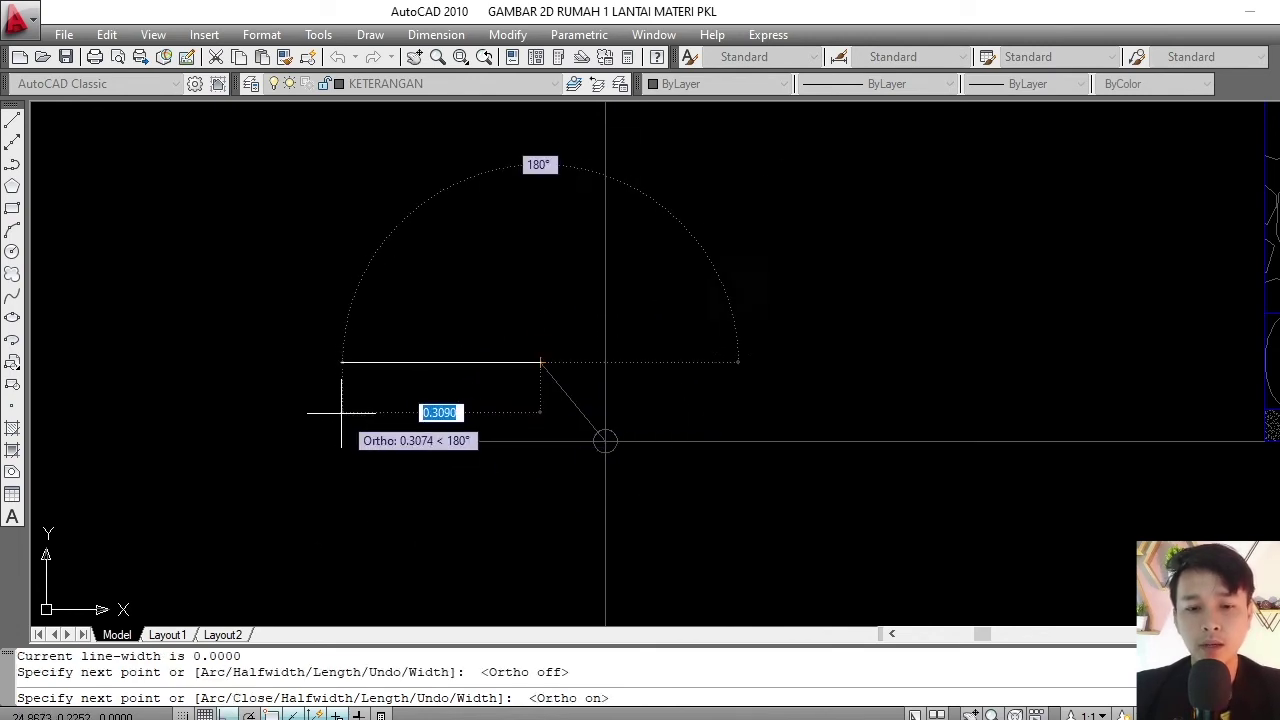
click(306, 380)
key(Return)
- Copy the TRASRAM label onto the horizontal part of the new leader
scroll(500, 360, down, 3)
middle_drag(500, 360, 533, 376)
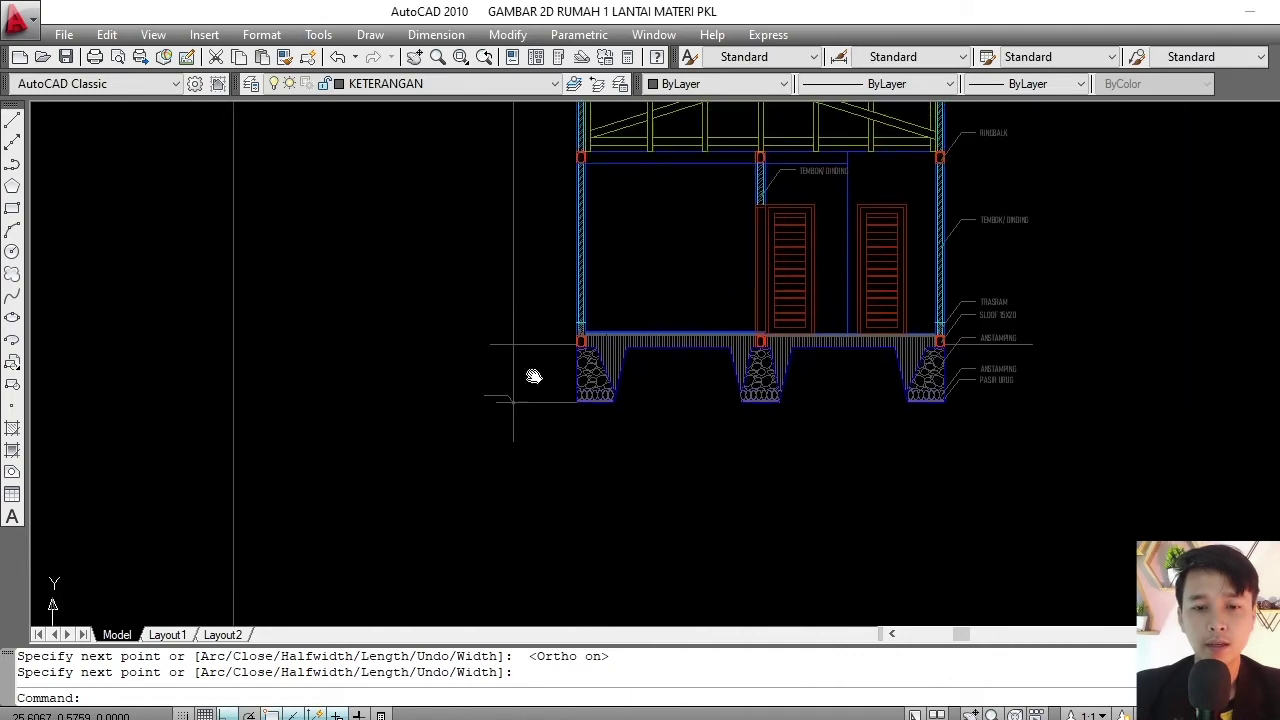
scroll(514, 400, up, 4)
scroll(491, 457, up, 4)
scroll(500, 429, up, 1)
middle_drag(500, 429, 502, 413)
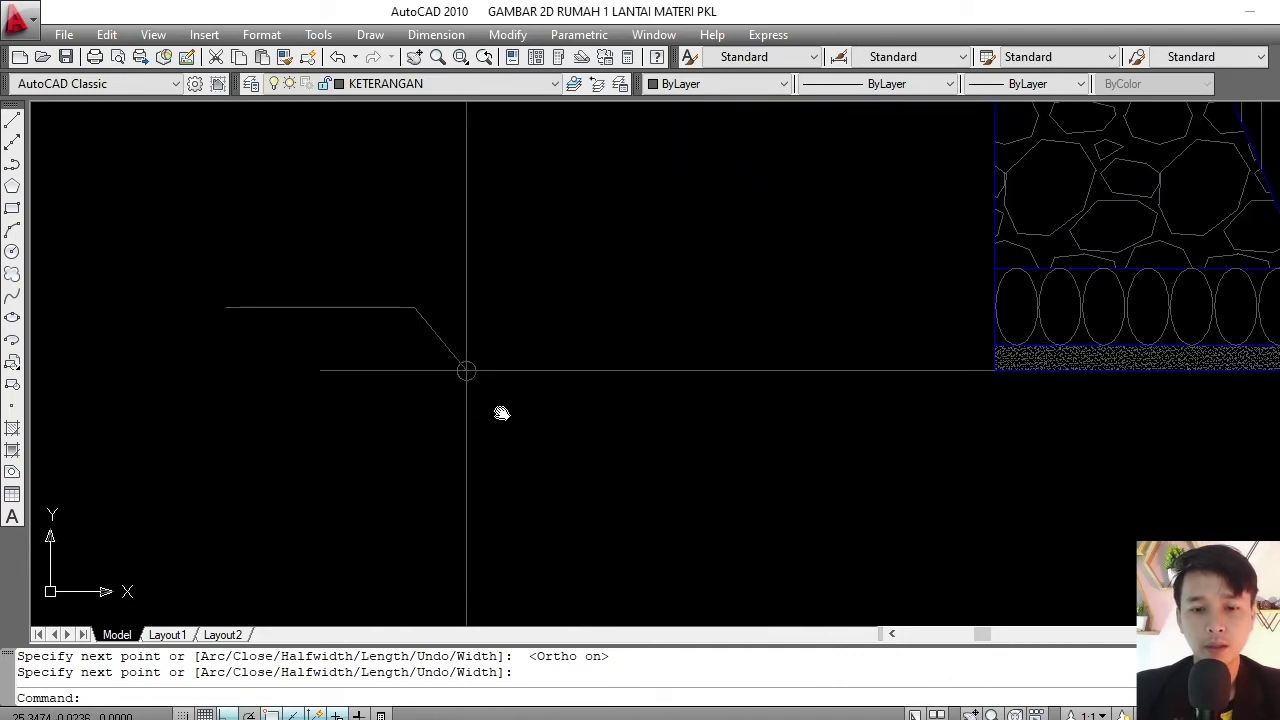
scroll(465, 385, up, 2)
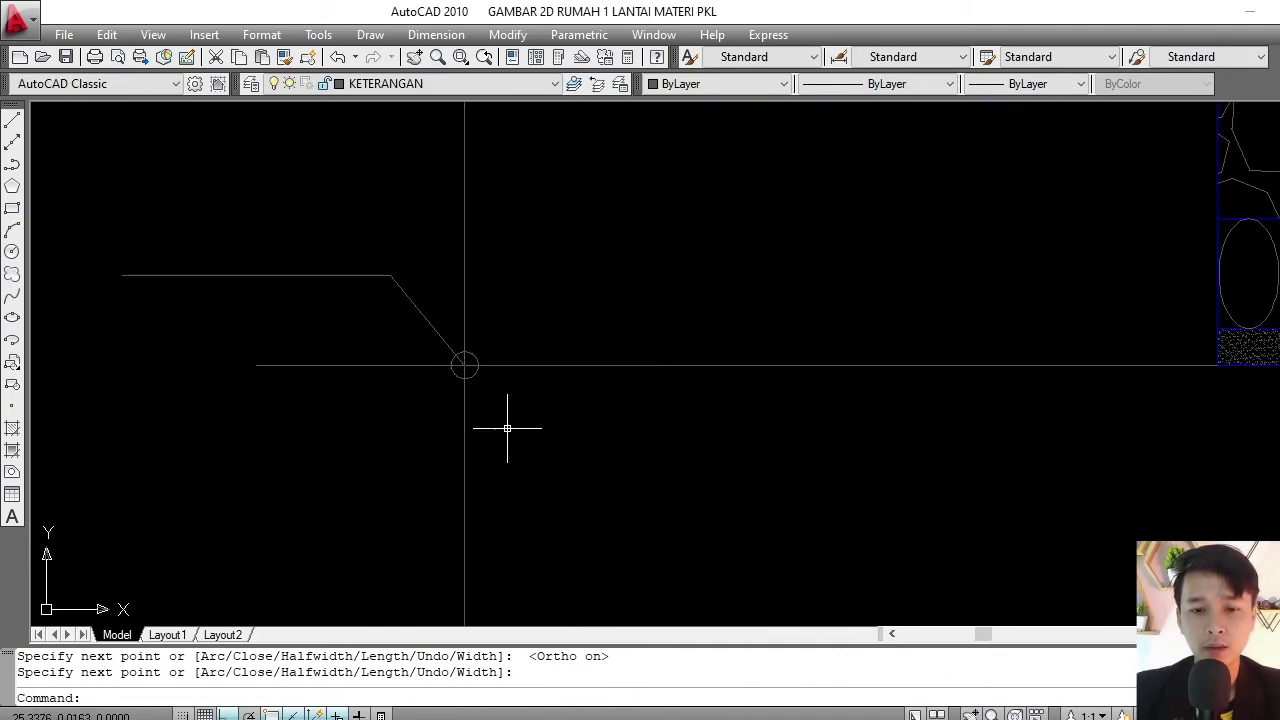
scroll(464, 365, down, 3)
middle_drag(514, 300, 491, 429)
scroll(491, 429, down, 3)
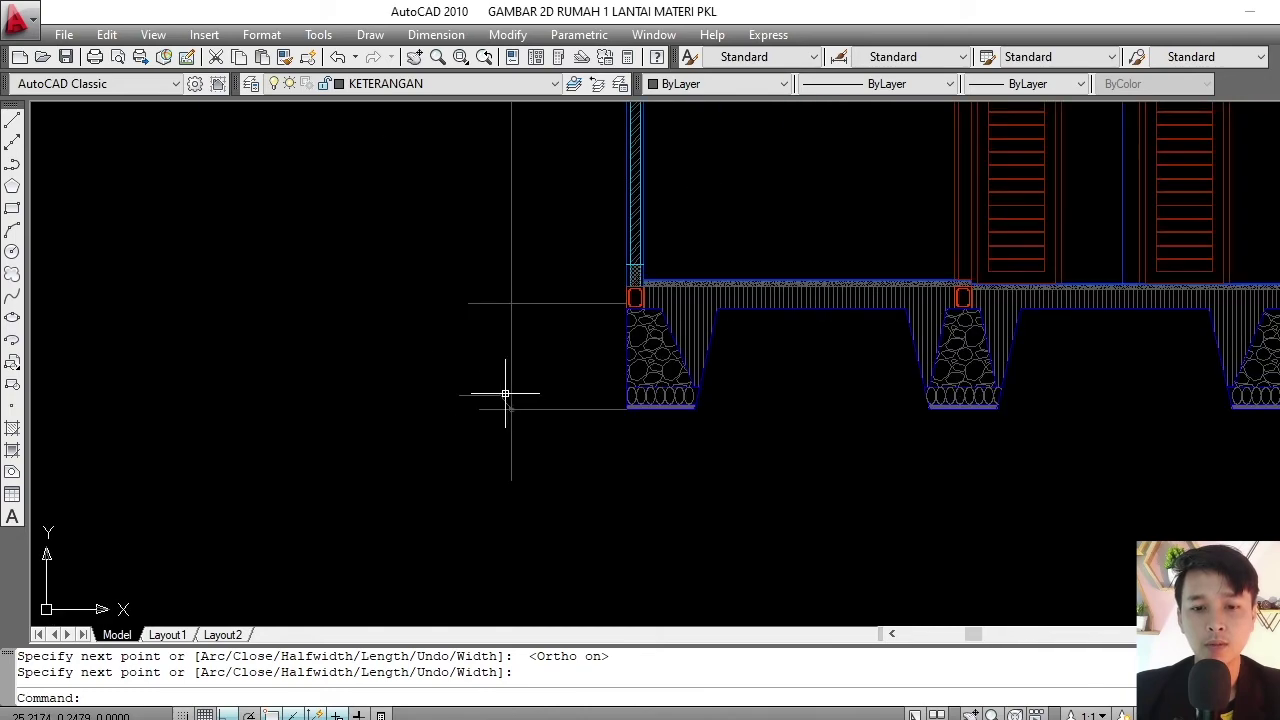
scroll(506, 391, up, 3)
scroll(497, 396, down, 3)
scroll(560, 363, up, 3)
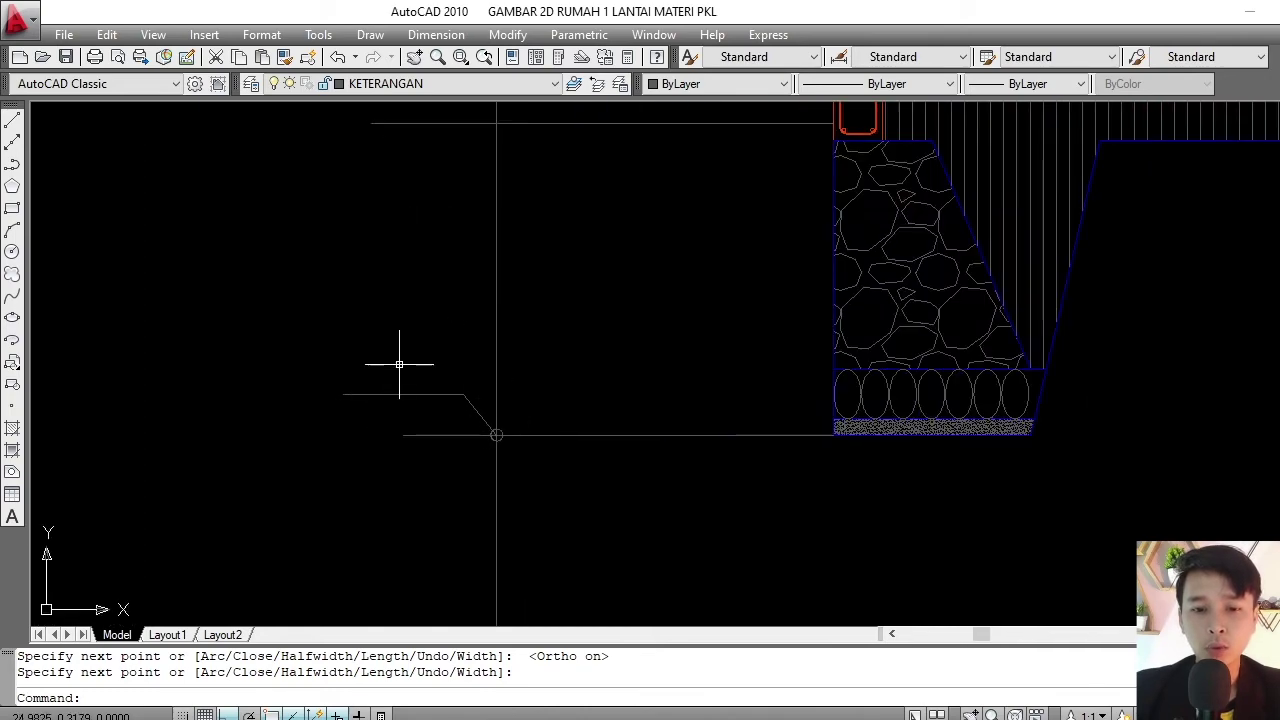
scroll(777, 357, down, 2)
scroll(523, 349, down, 2)
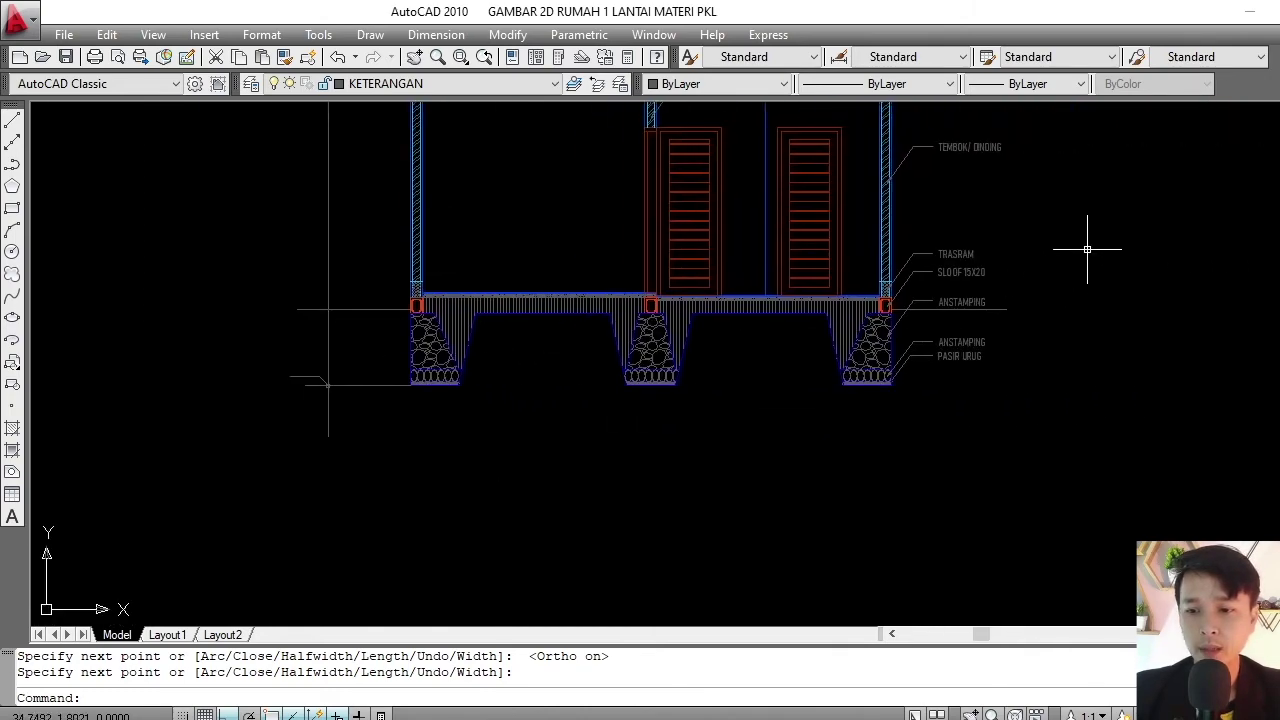
scroll(874, 233, up, 4)
click(874, 233)
click(806, 281)
text(CO)
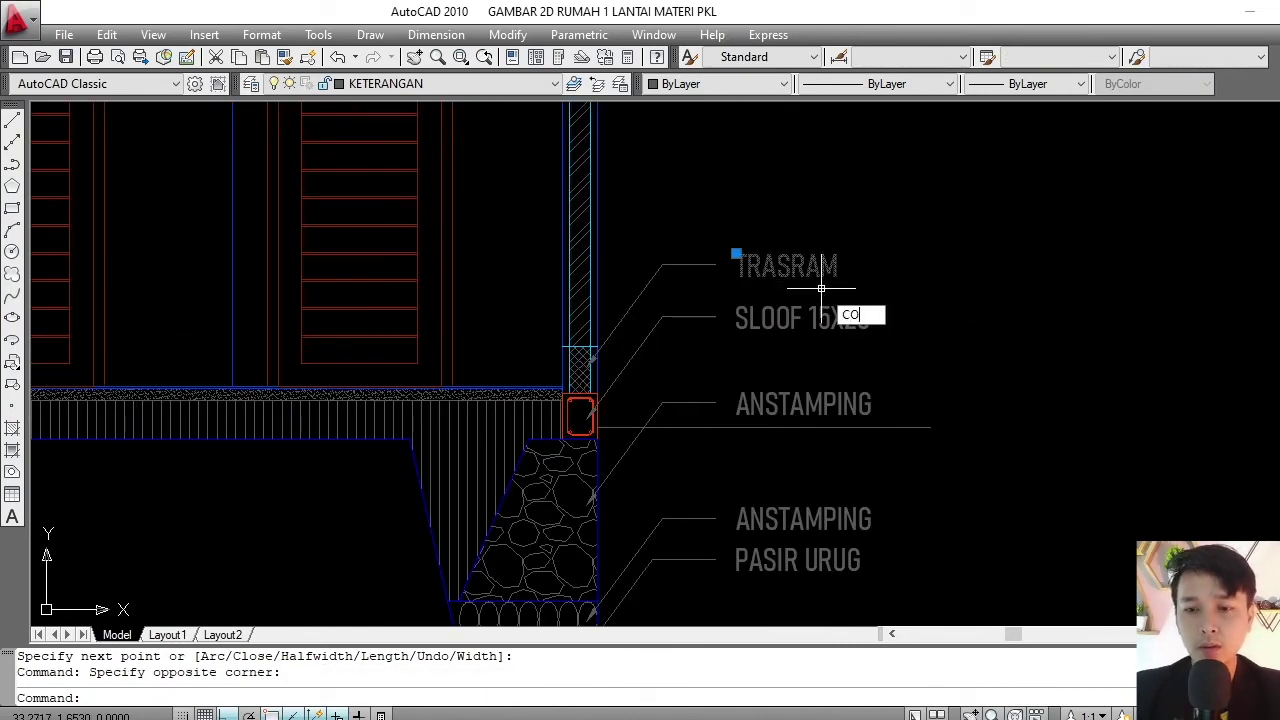
key(Return)
scroll(722, 268, up, 3)
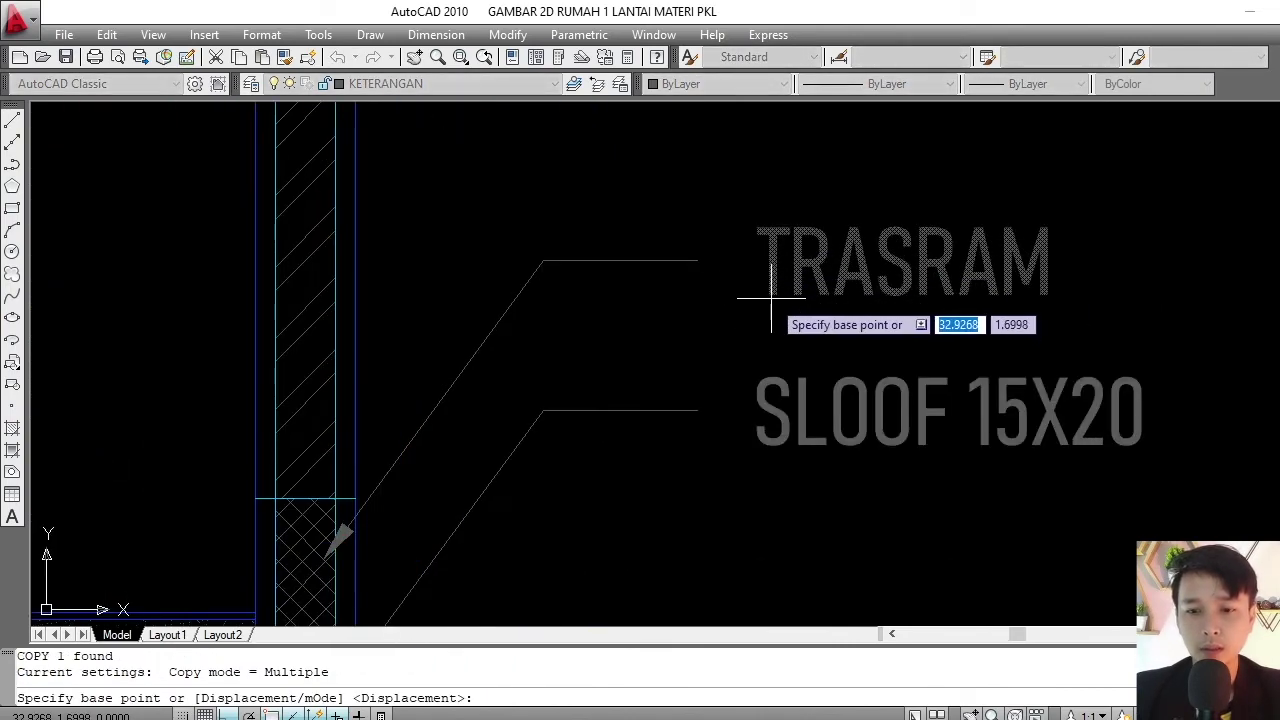
click(1082, 262)
scroll(1057, 240, down, 3)
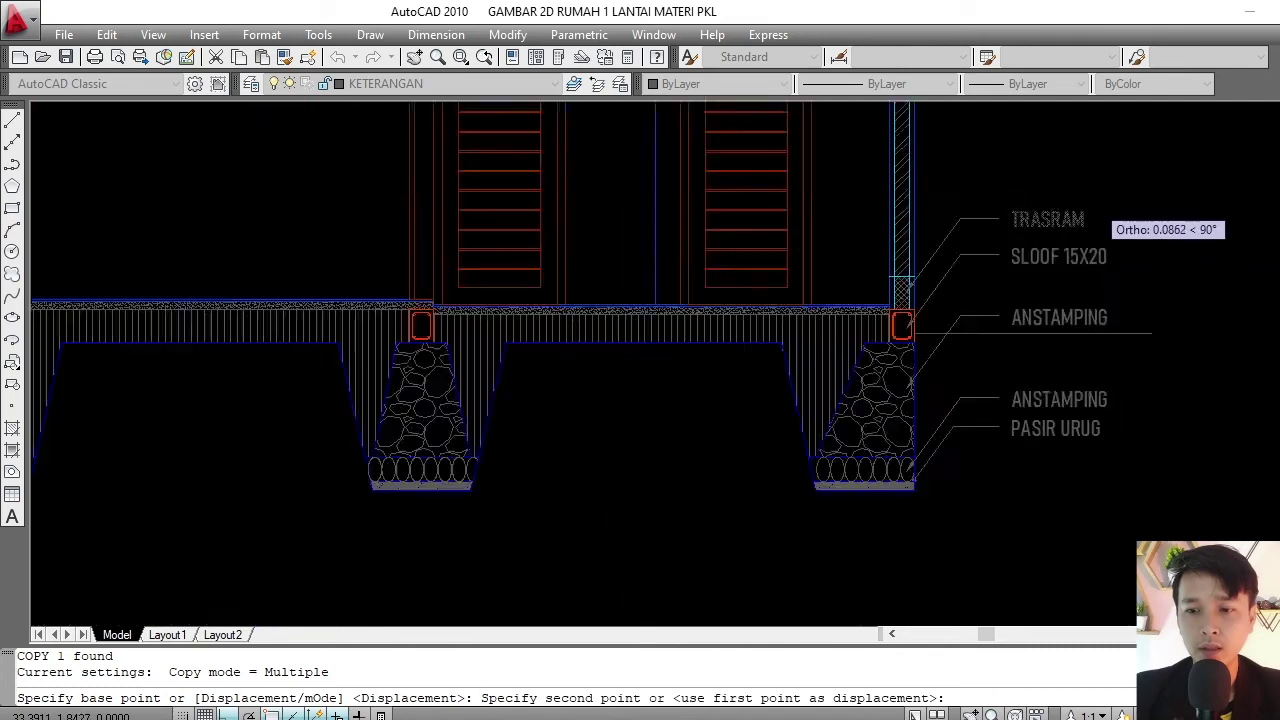
scroll(757, 271, down, 2)
scroll(766, 257, up, 3)
scroll(815, 298, up, 2)
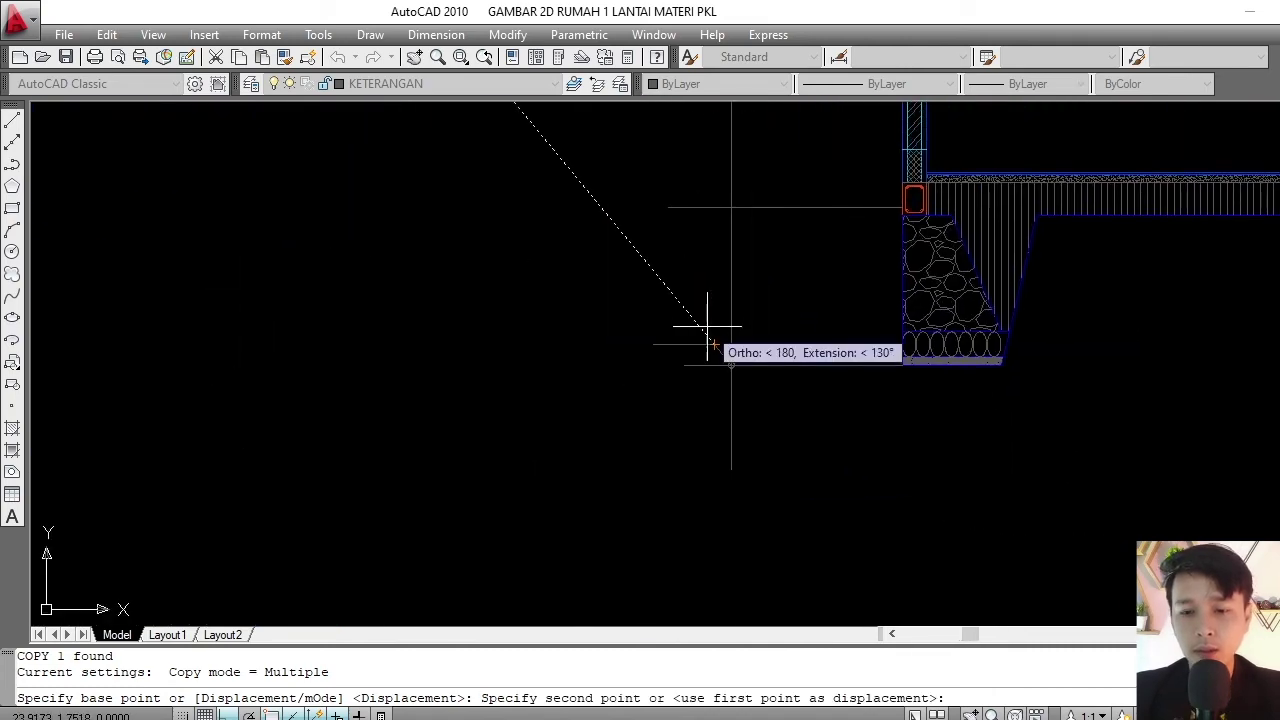
key(F8)
scroll(708, 337, up, 3)
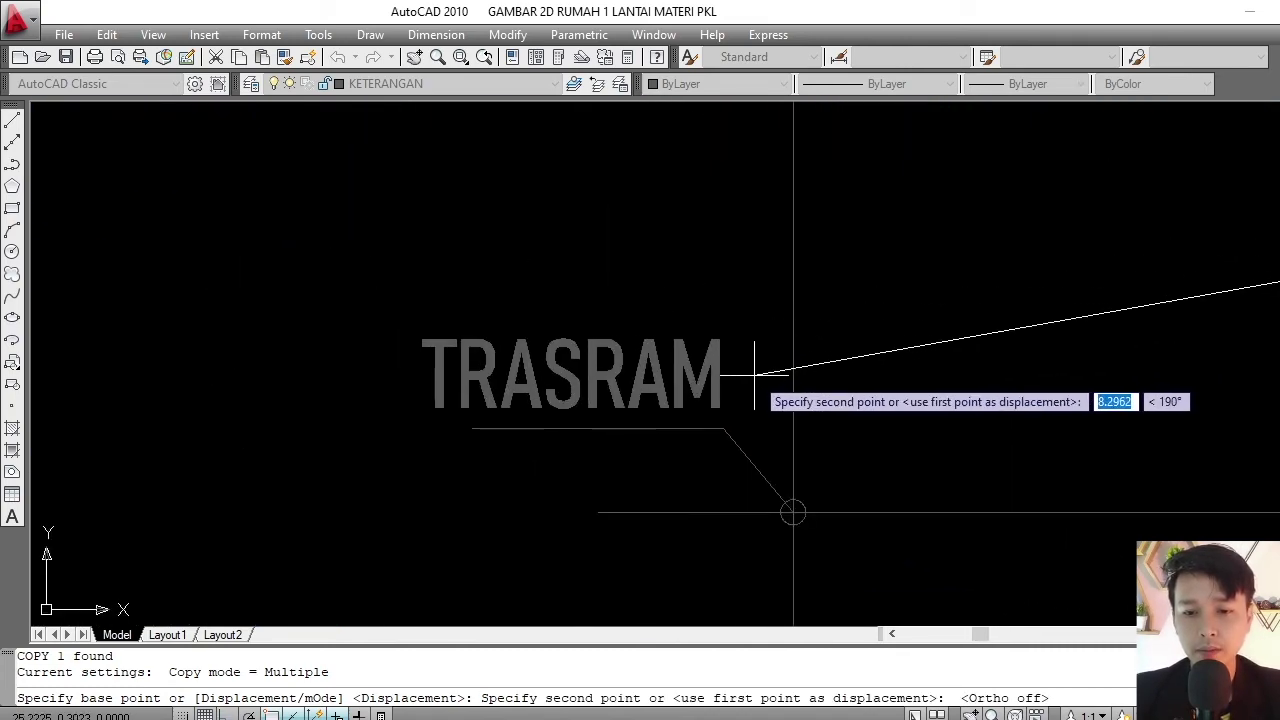
click(750, 368)
key(Return)
scroll(700, 320, down, 3)
scroll(748, 330, down, 2)
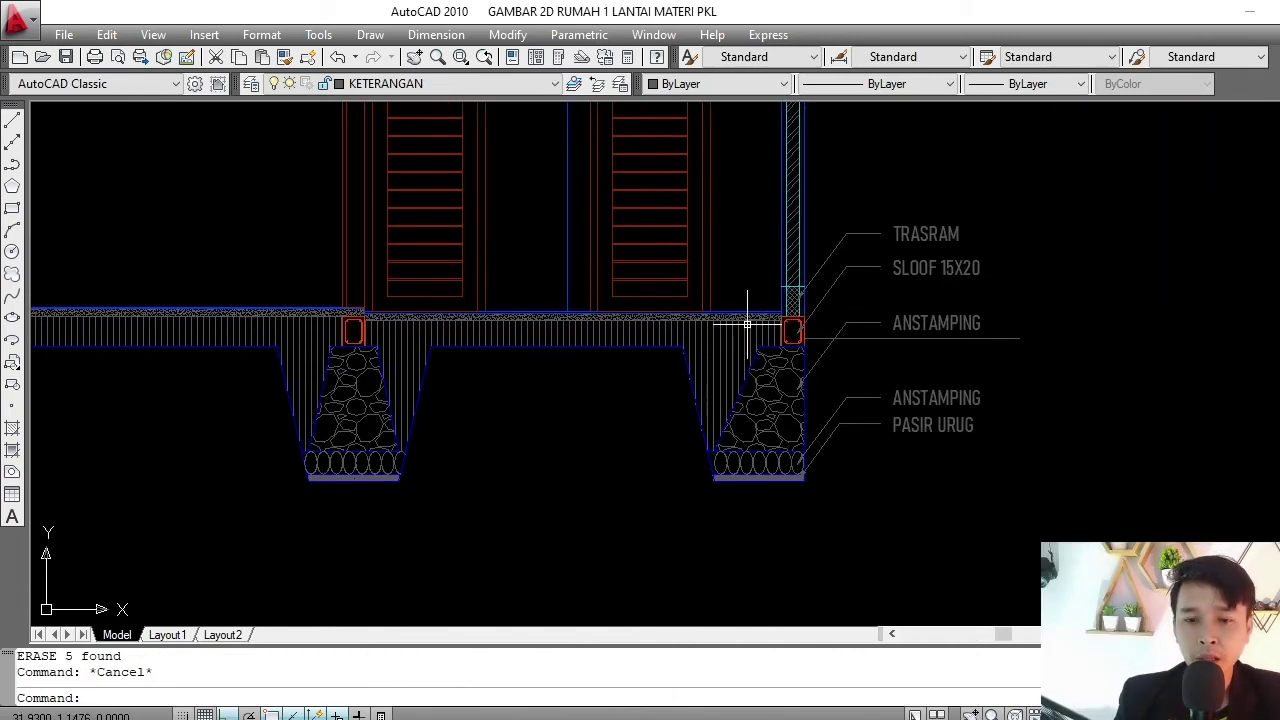
- Add a trial linear dimension, reading 3, at the sloof beside the right wall
scroll(814, 322, up, 4)
scroll(796, 308, up, 5)
scroll(805, 320, up, 2)
scroll(696, 267, down, 6)
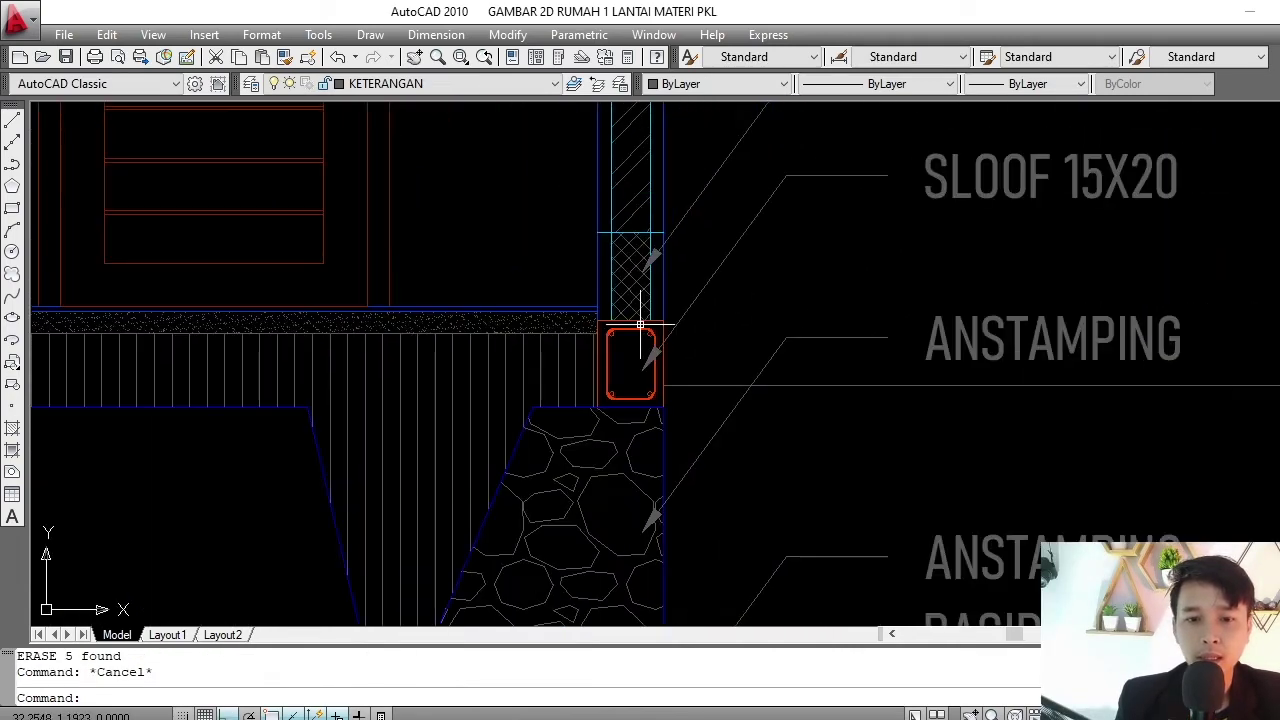
scroll(617, 280, up, 5)
click(436, 35)
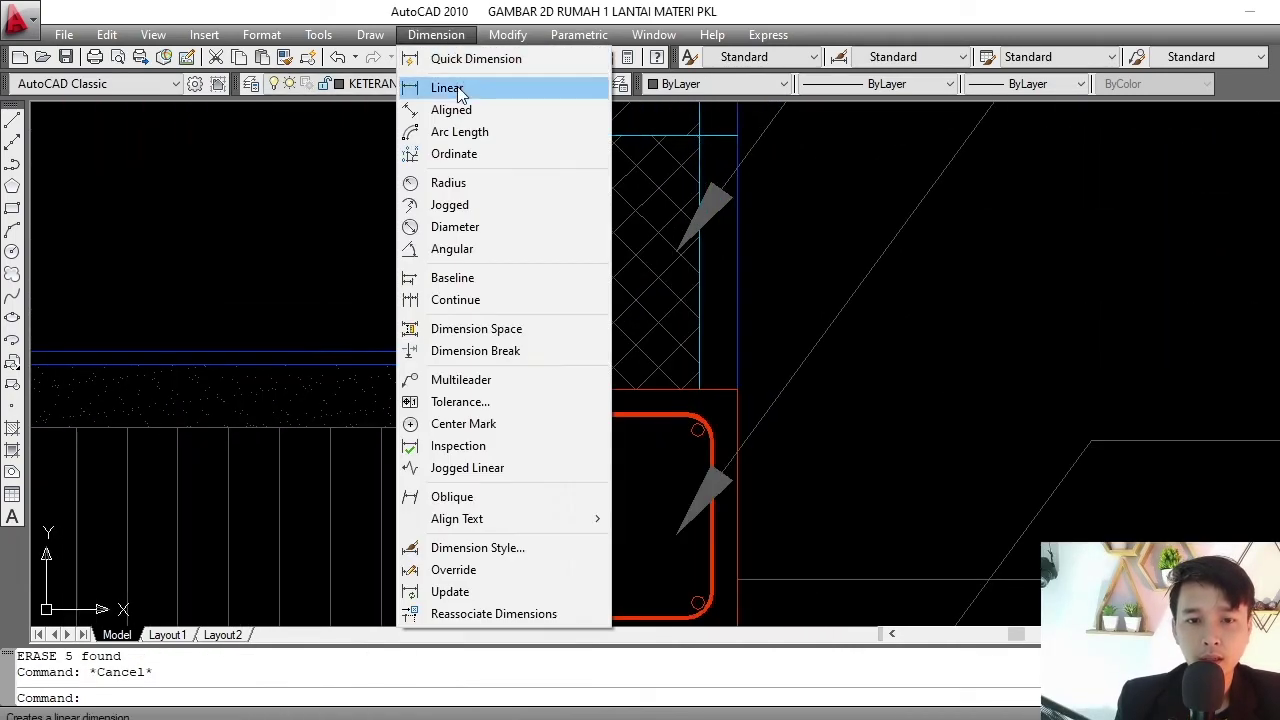
click(449, 86)
key(Escape)
scroll(709, 363, down, 3)
scroll(637, 300, down, 3)
scroll(661, 401, down, 6)
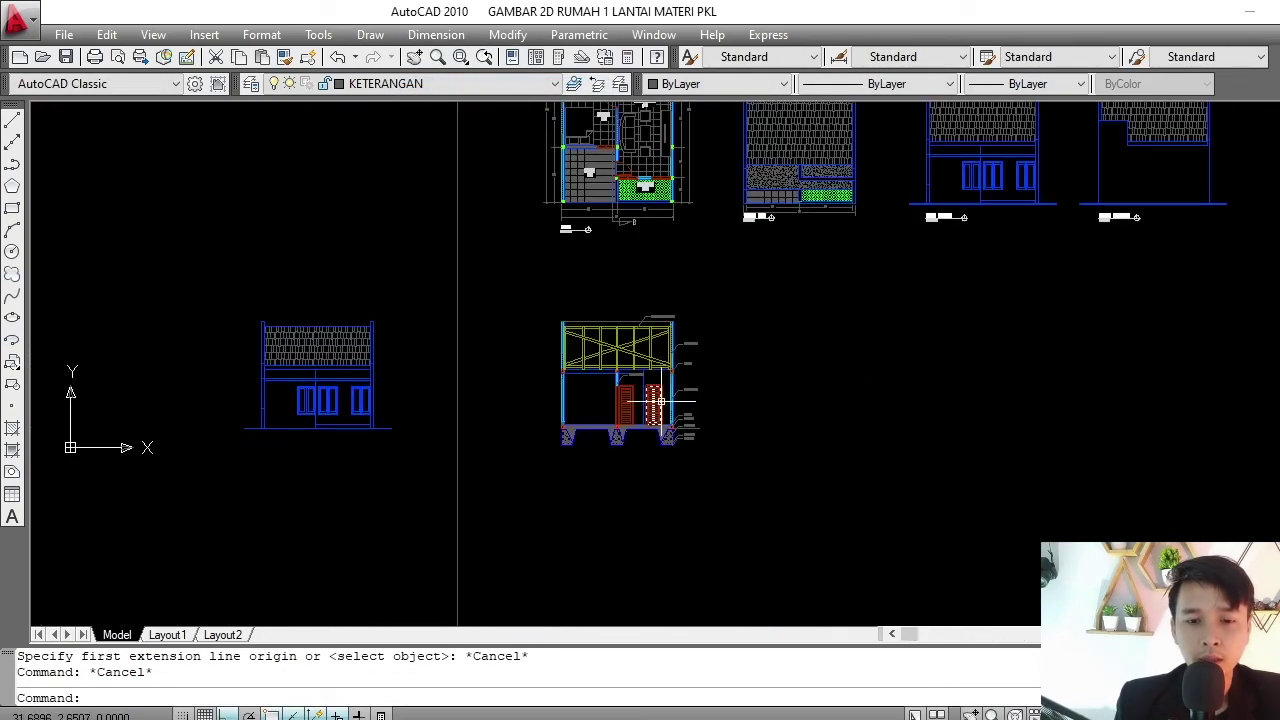
middle_drag(628, 224, 600, 330)
scroll(600, 330, up, 3)
scroll(572, 230, up, 4)
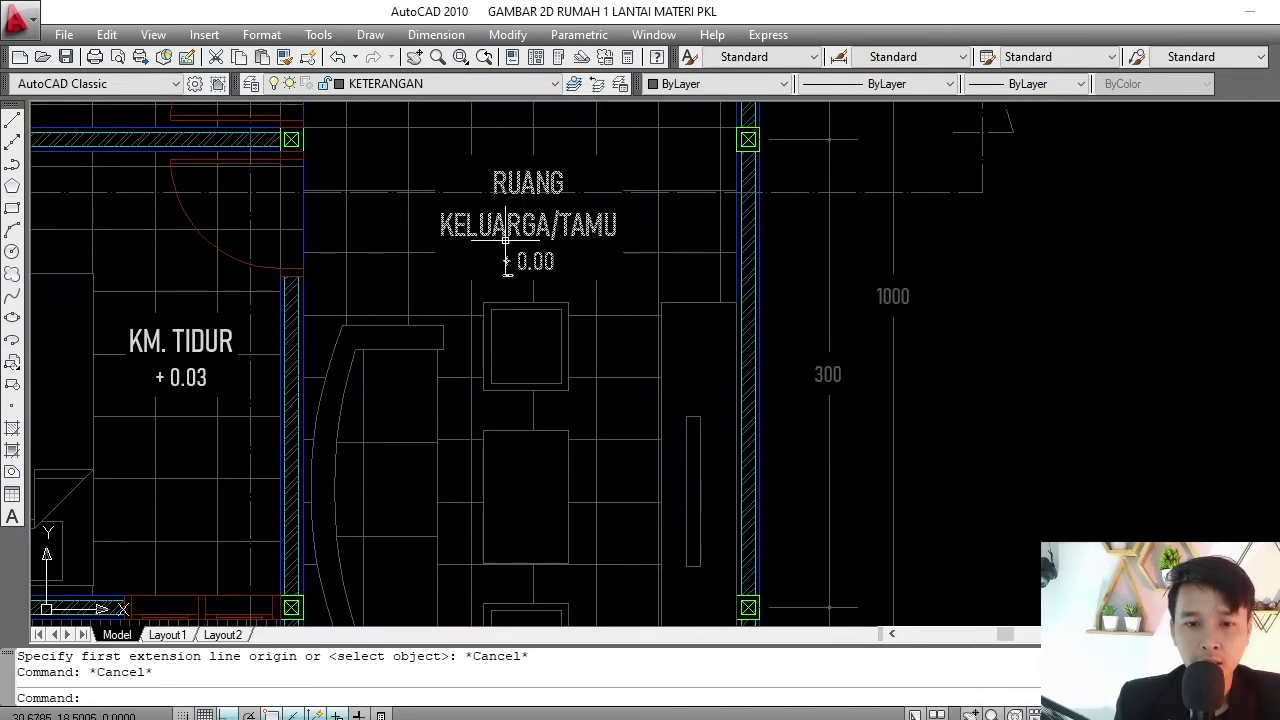
scroll(546, 261, down, 3)
middle_drag(586, 395, 586, 280)
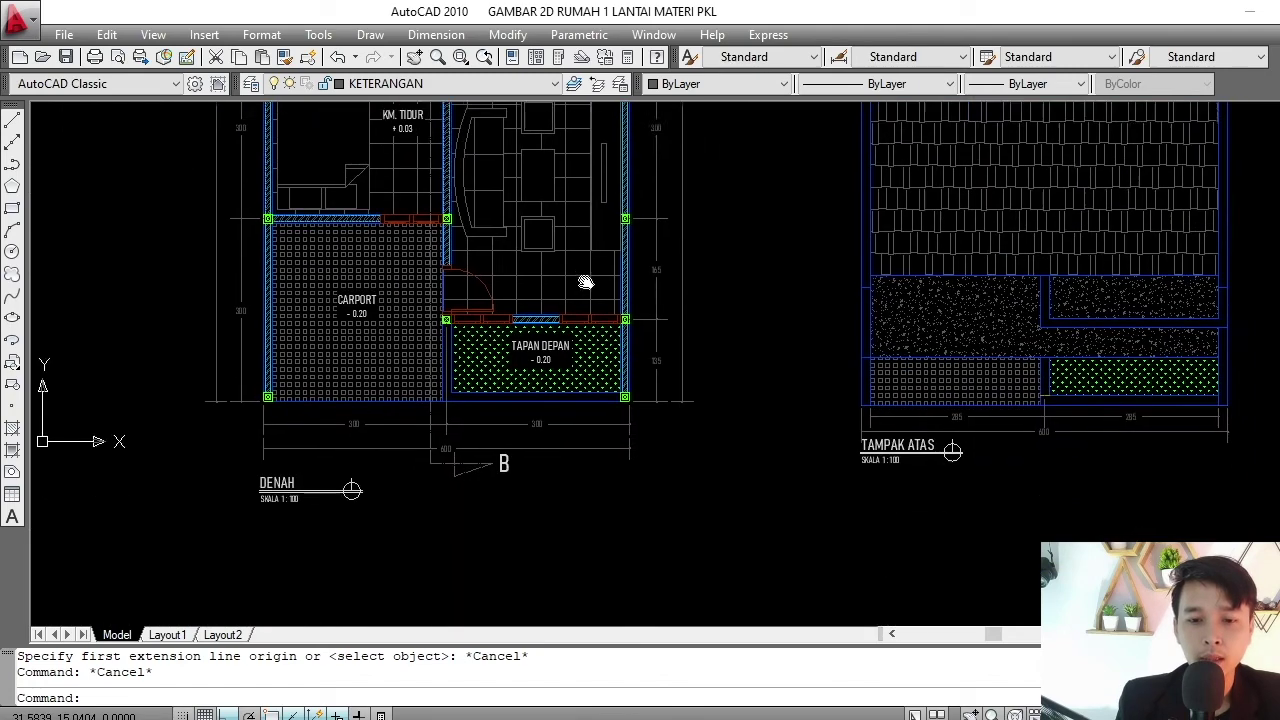
scroll(600, 340, down, 4)
scroll(544, 391, up, 5)
scroll(621, 362, up, 3)
scroll(641, 247, up, 7)
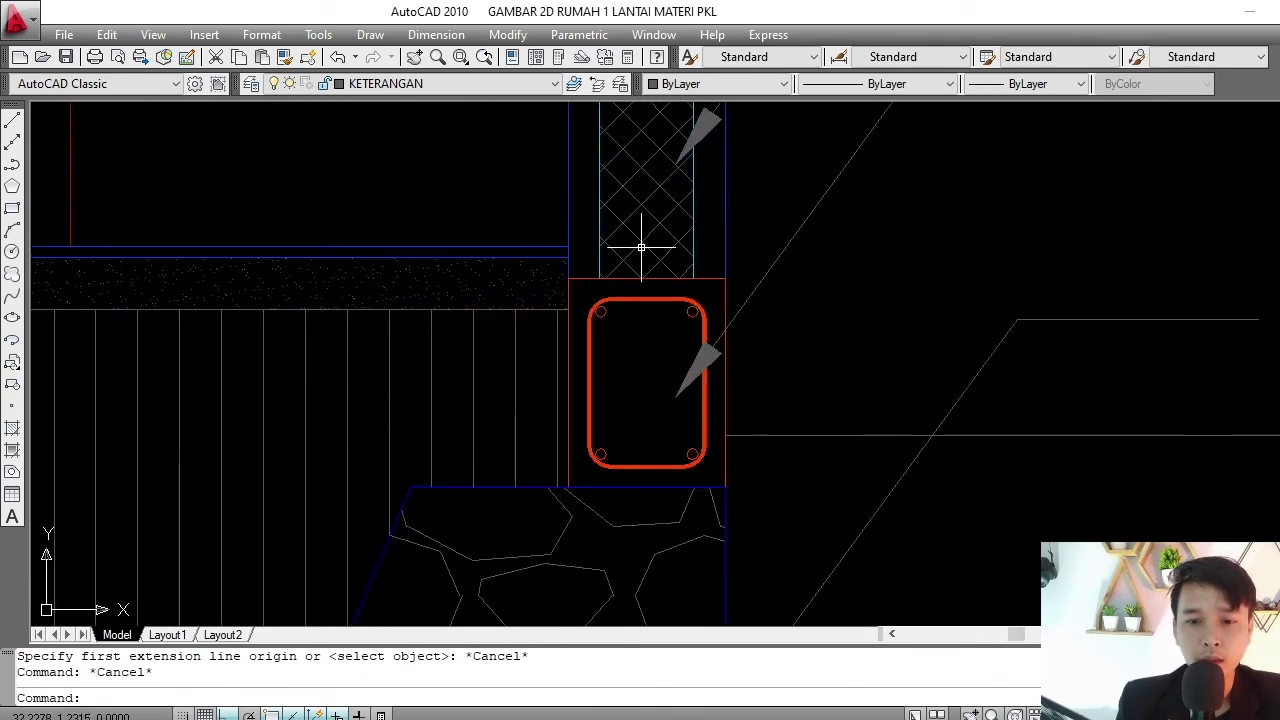
click(436, 34)
click(449, 86)
scroll(562, 232, up, 2)
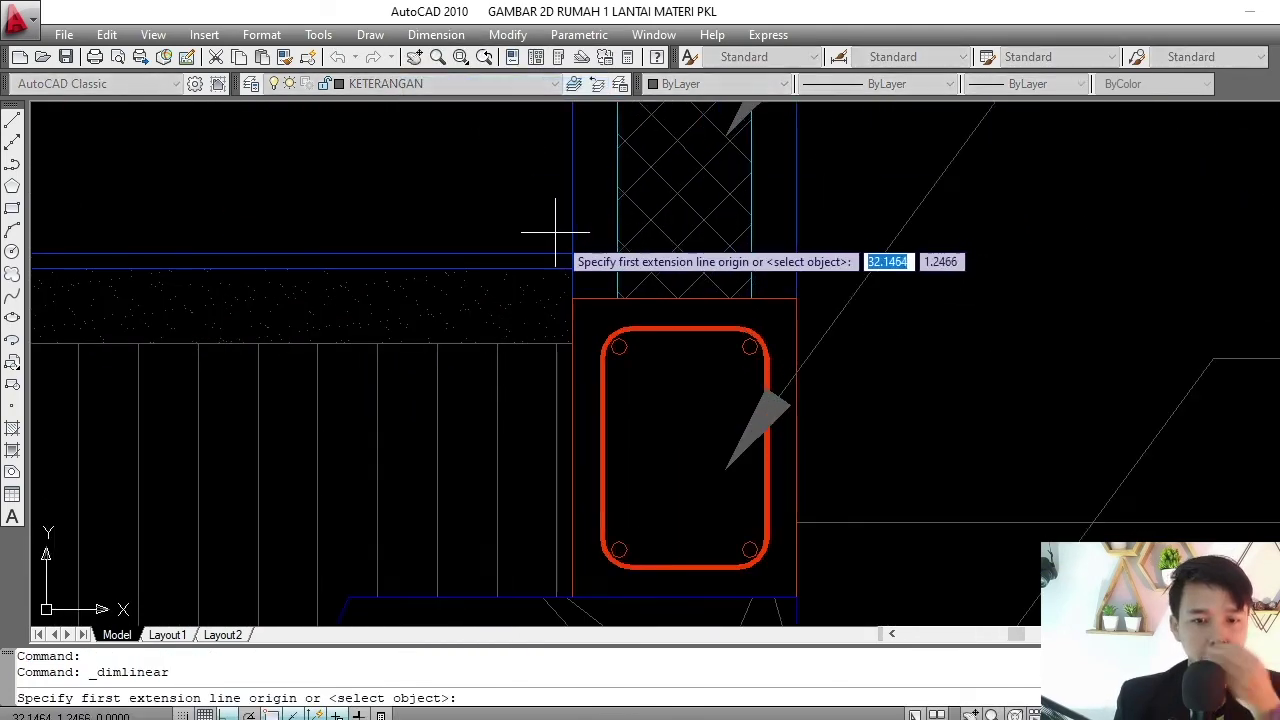
click(572, 253)
click(572, 297)
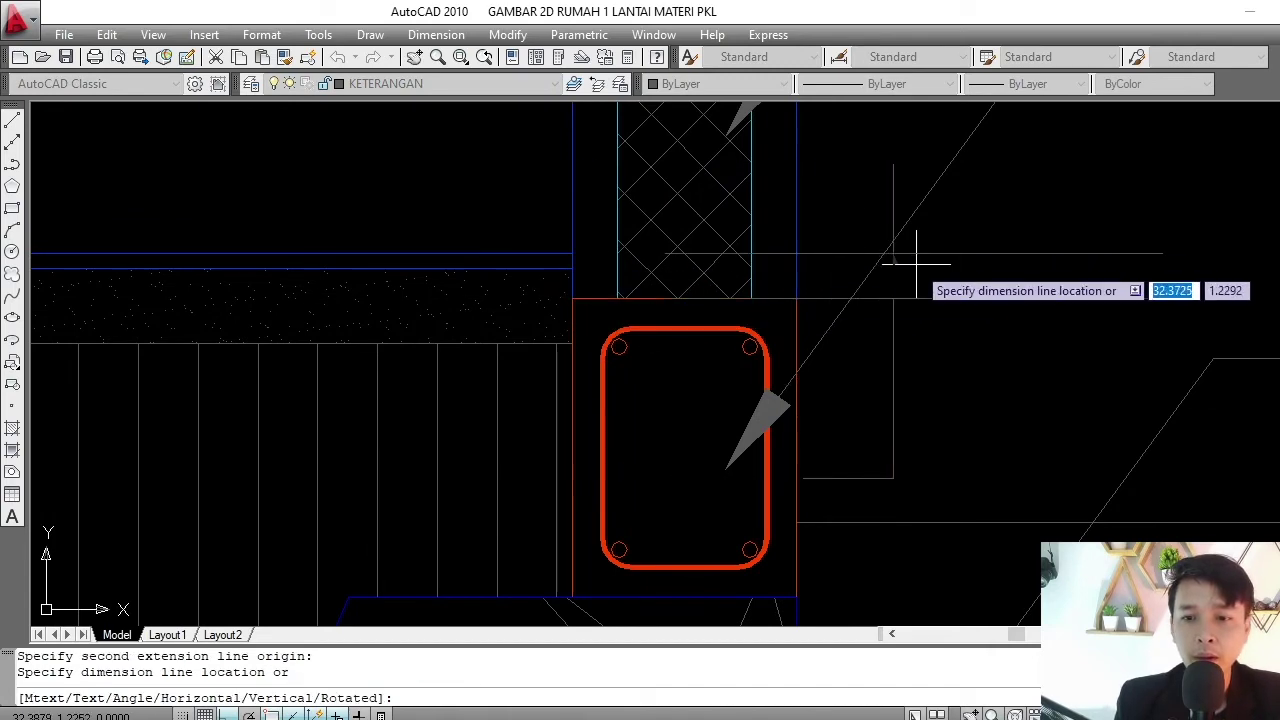
click(945, 270)
- Window-select the 3 dimension and erase it with E
scroll(771, 310, down, 2)
scroll(766, 331, down, 3)
click(851, 281)
click(816, 323)
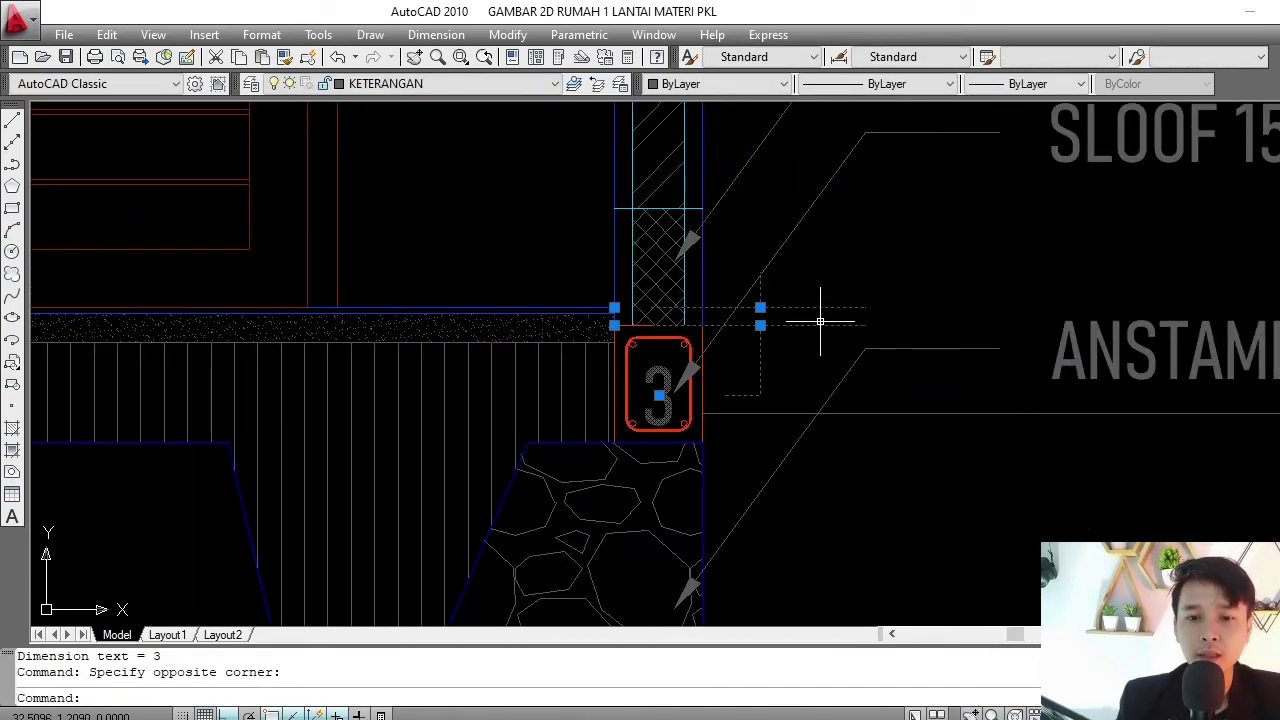
scroll(818, 325, down, 2)
text(E)
key(Return)
scroll(790, 328, down, 4)
- Draw a polyline from the right wall-floor corner rising 0.1, then turning left
scroll(737, 361, up, 3)
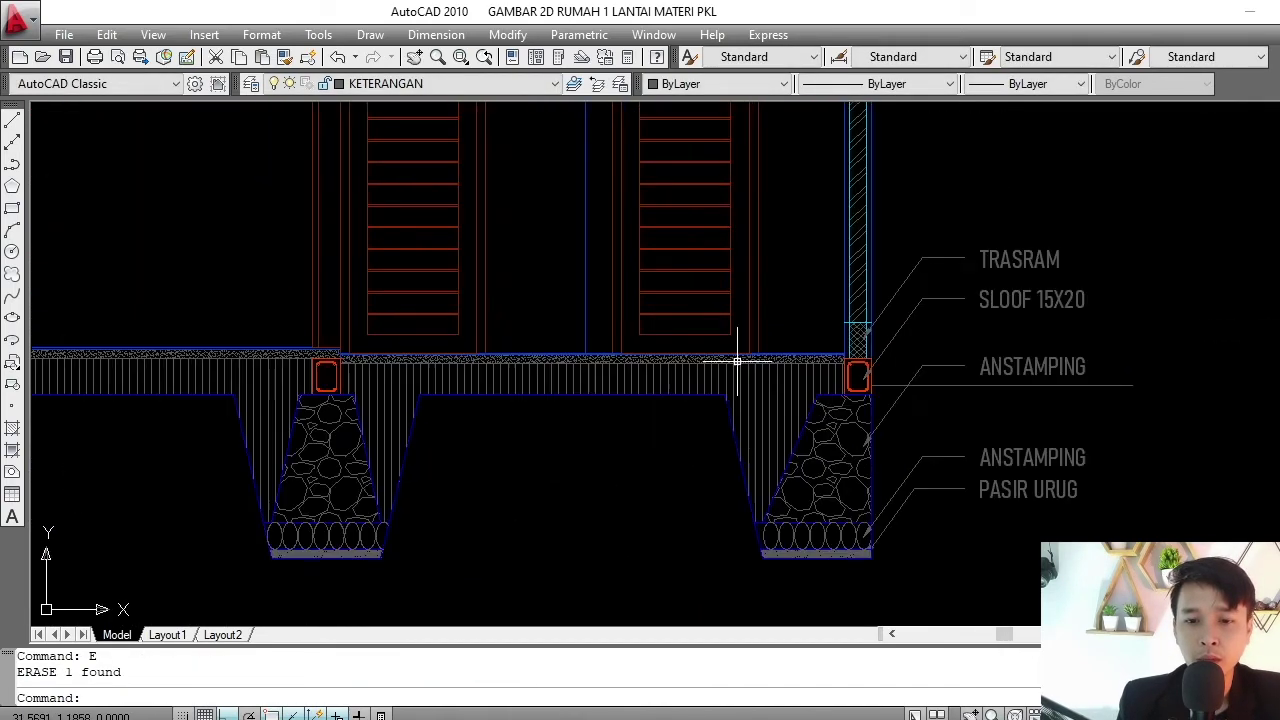
scroll(755, 330, down, 2)
scroll(731, 414, down, 1)
scroll(733, 301, up, 3)
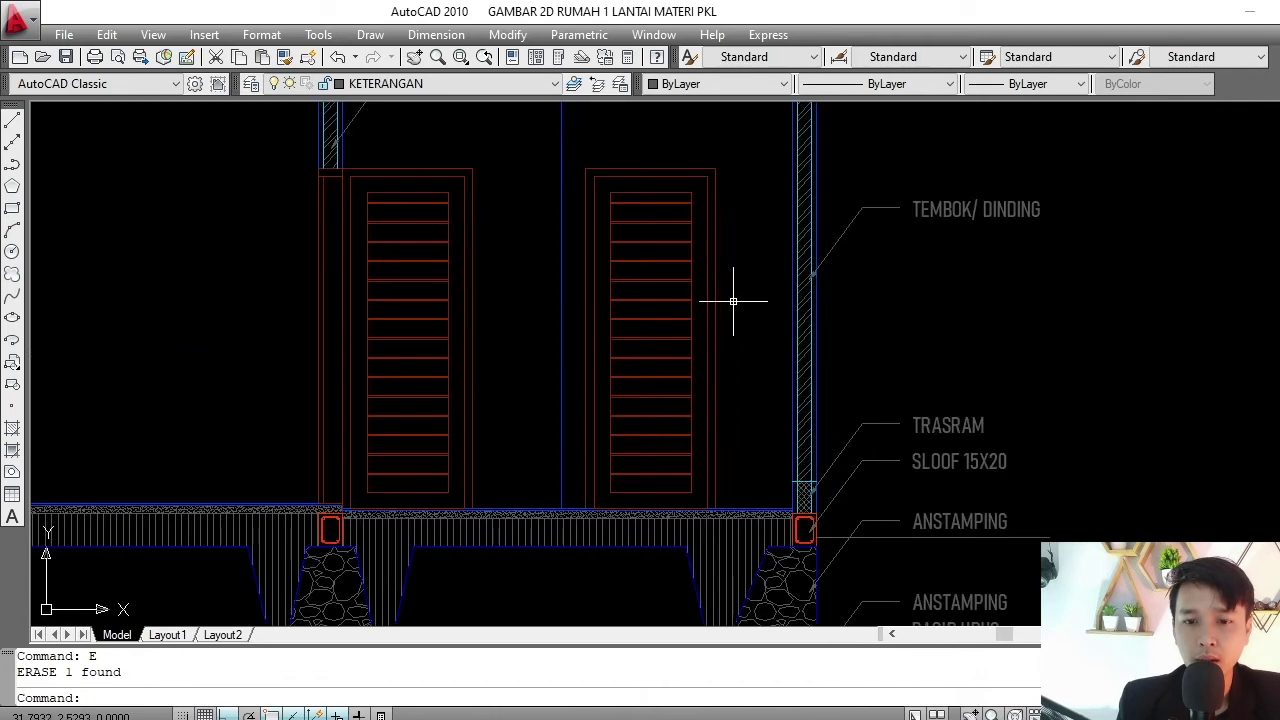
key(Escape)
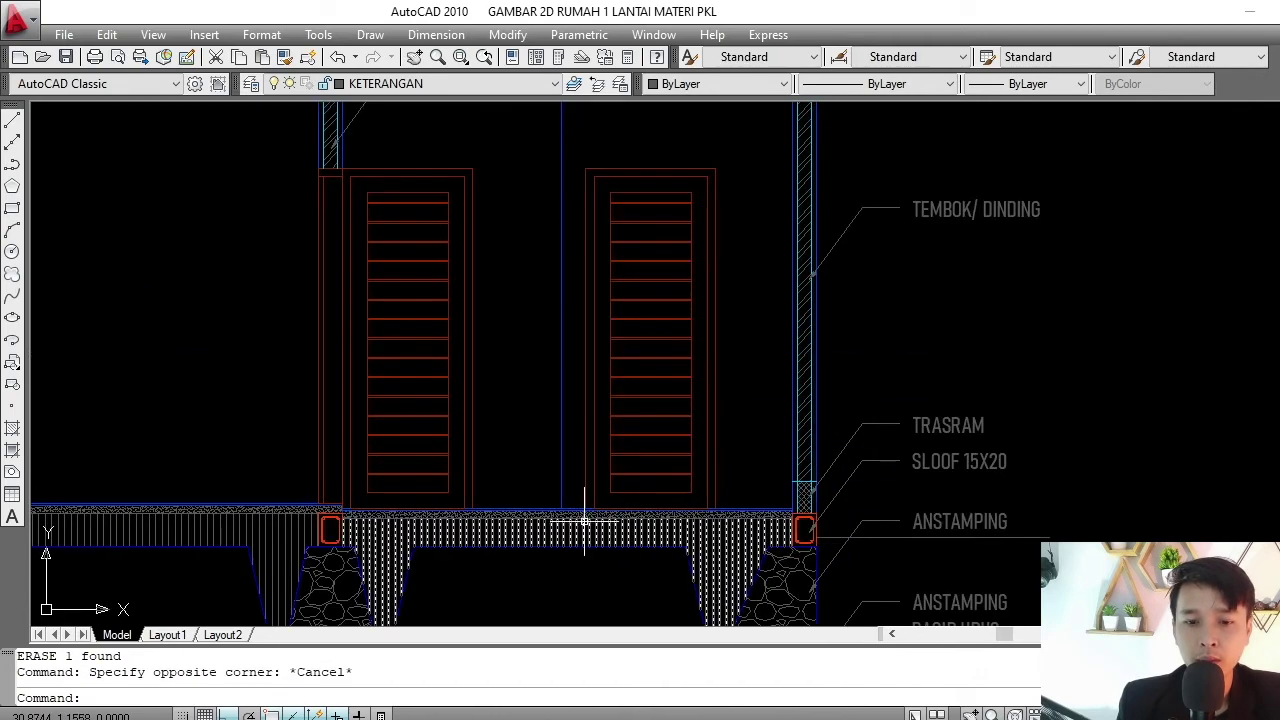
key(Escape)
middle_drag(603, 316, 631, 326)
scroll(740, 455, up, 2)
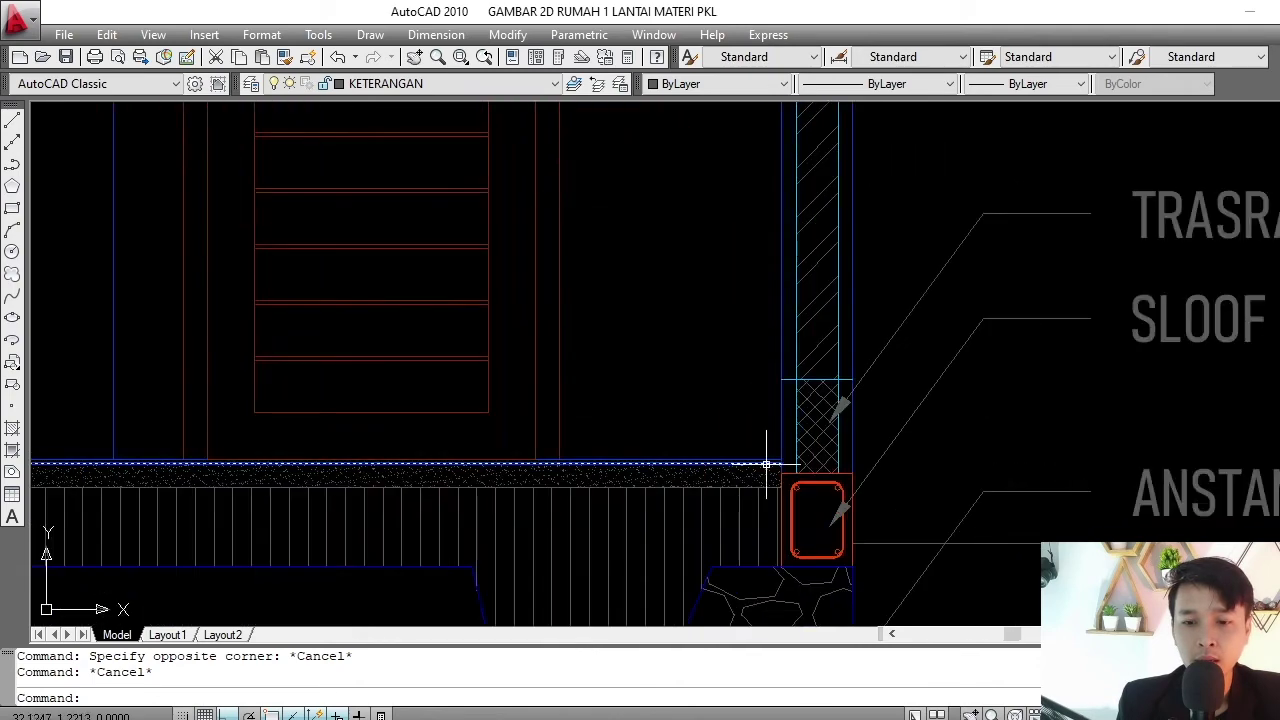
scroll(757, 440, up, 2)
text(PL)
key(Return)
scroll(763, 455, up, 1)
click(763, 455)
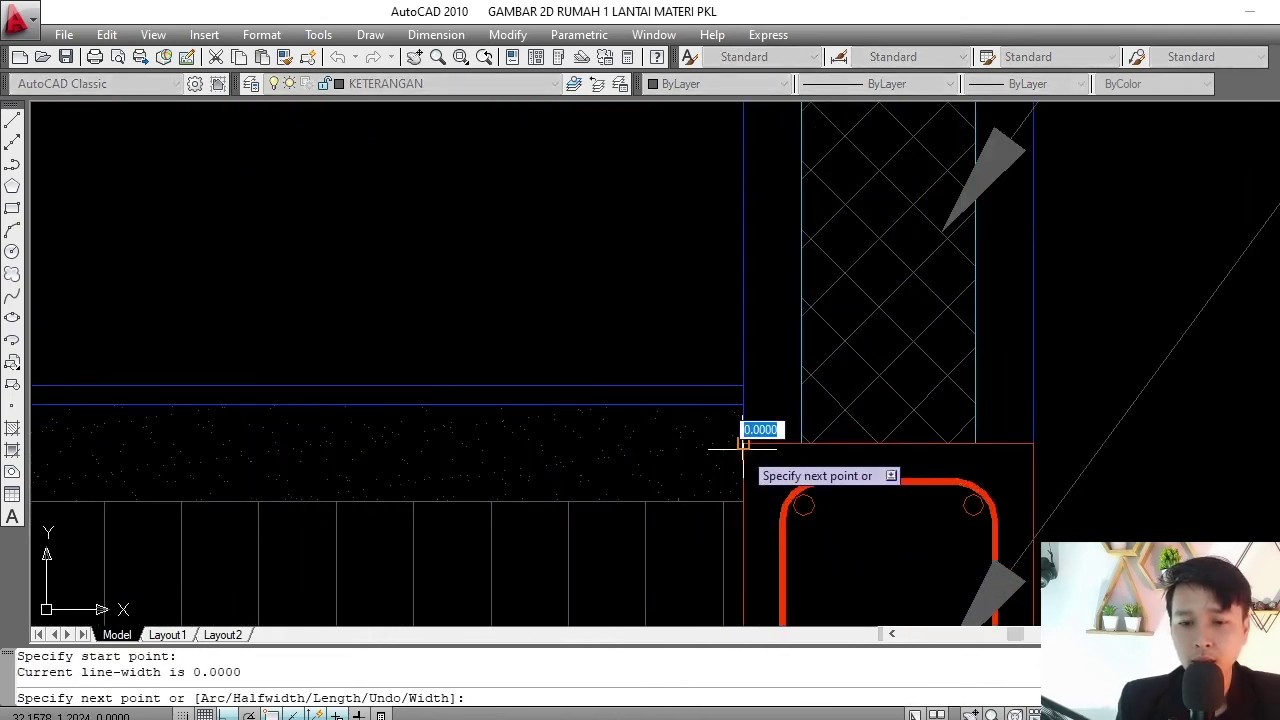
scroll(764, 352, up, 1)
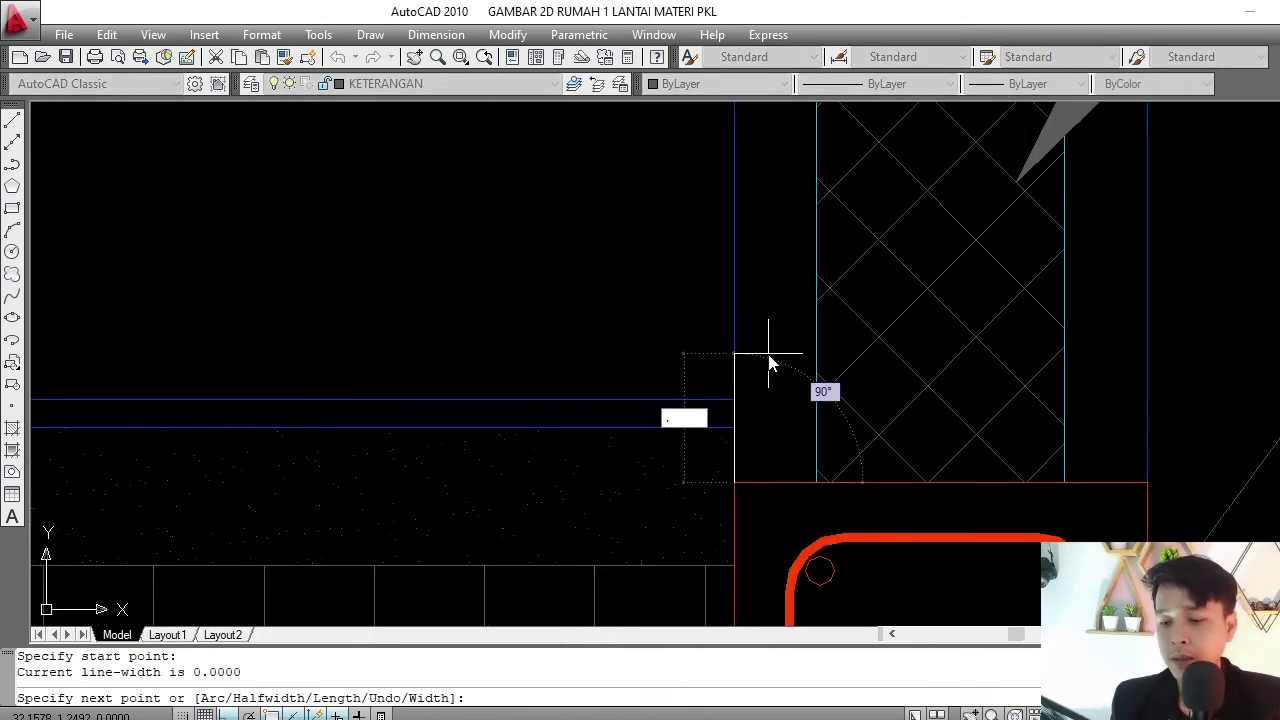
key(Escape)
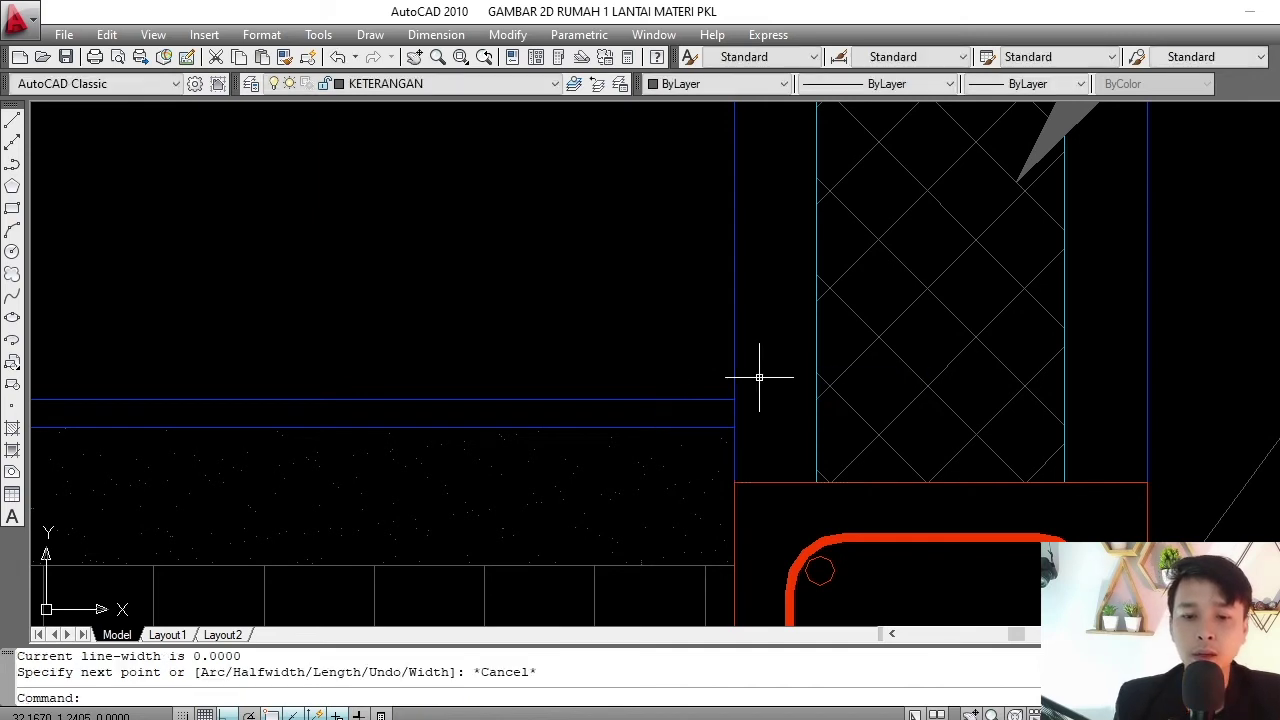
key(Escape)
key(Escape)
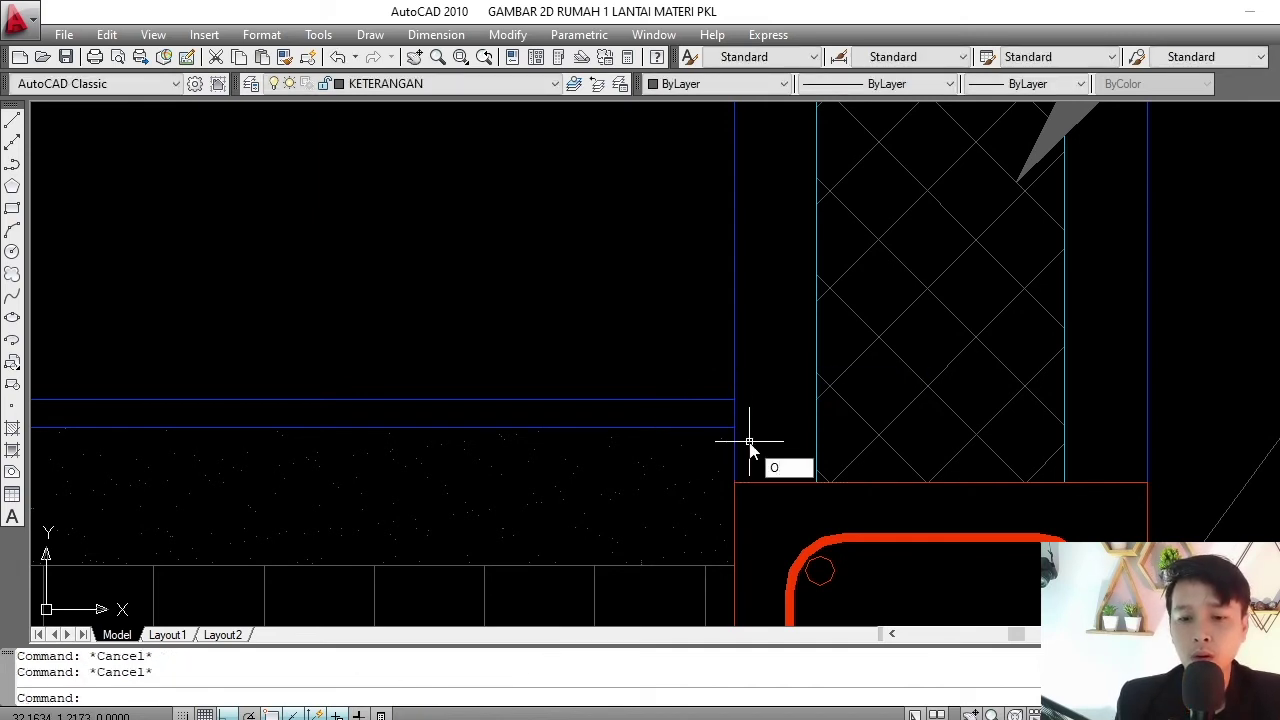
key(Return)
click(758, 482)
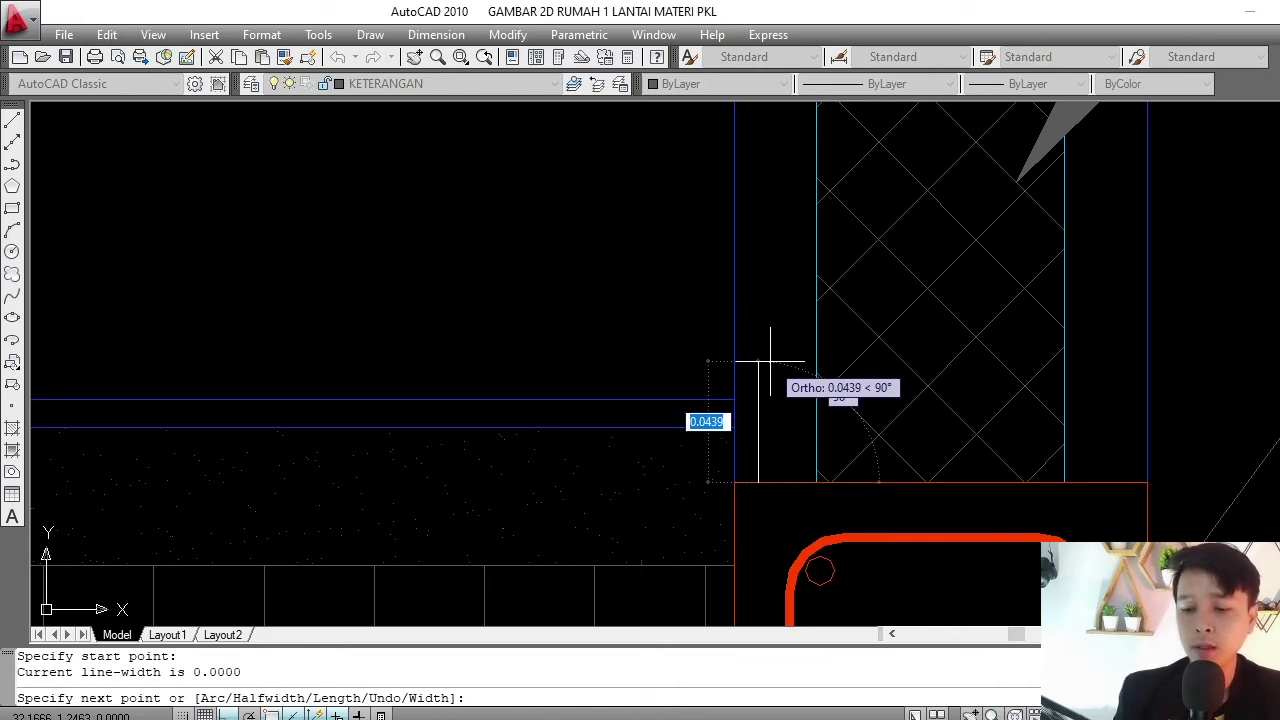
key(Return)
scroll(770, 340, down, 5)
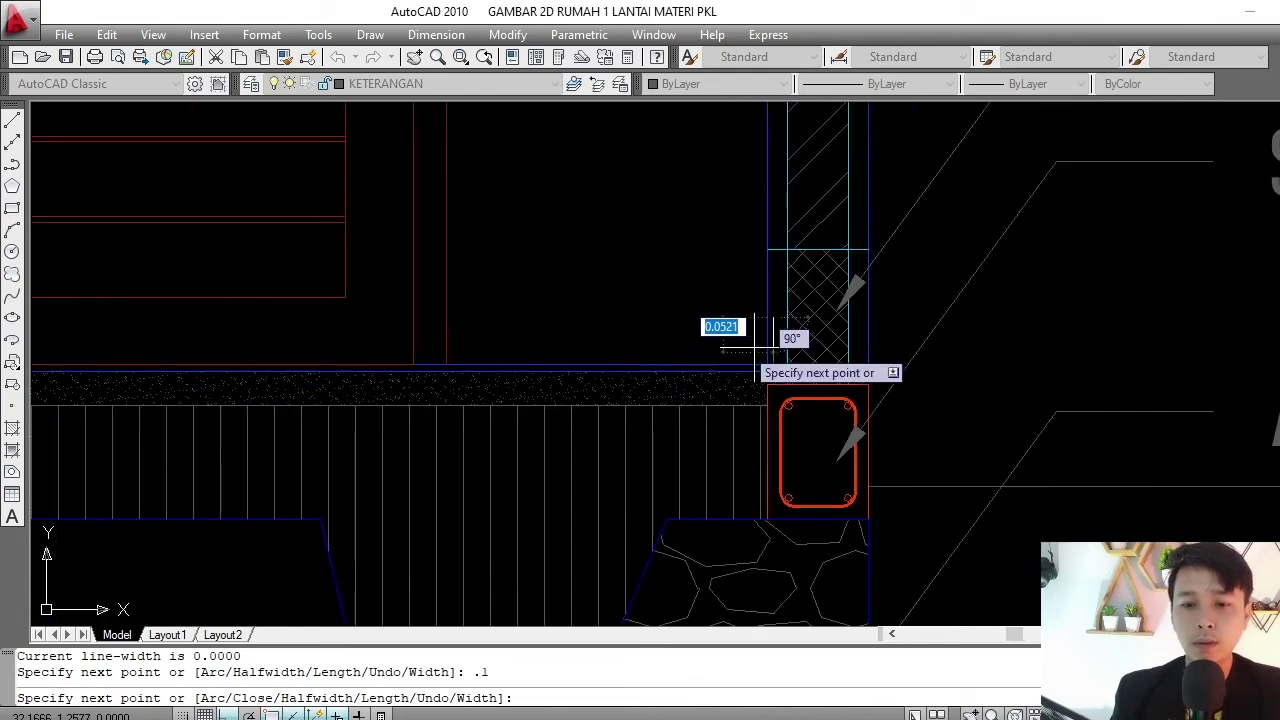
scroll(750, 375, down, 3)
key(Return)
scroll(750, 375, up, 3)
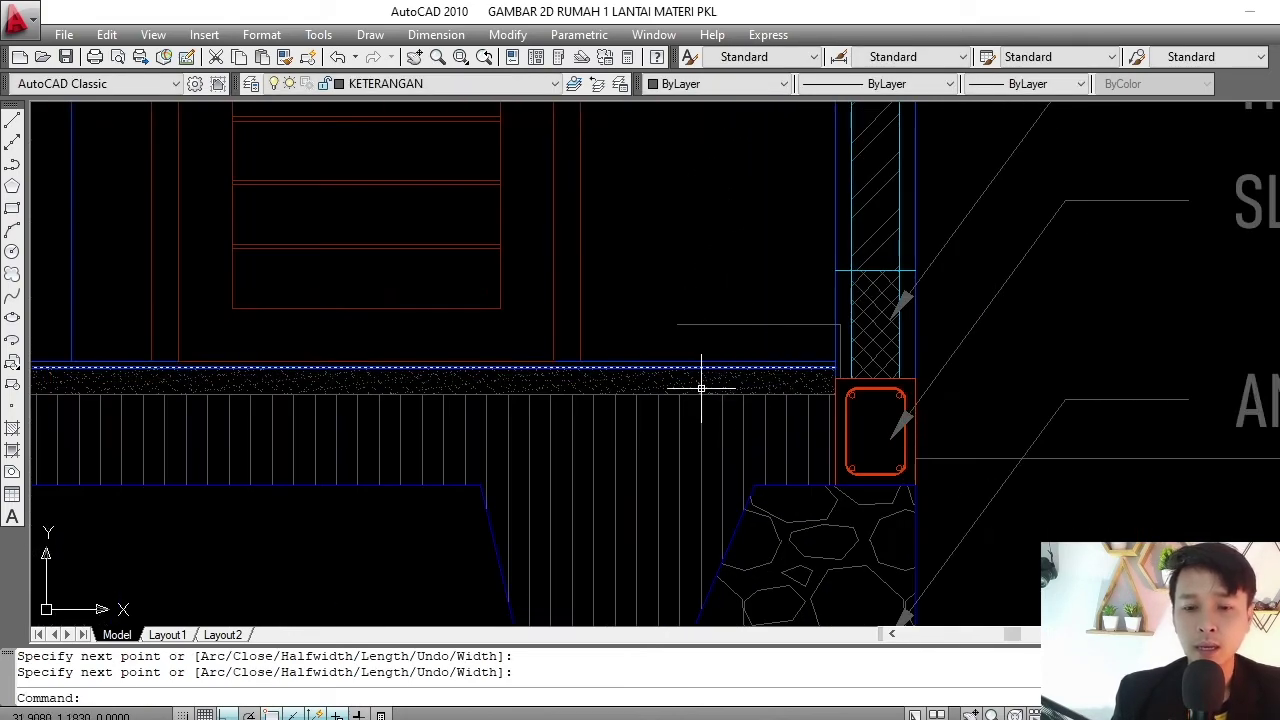
scroll(805, 350, up, 3)
key(Escape)
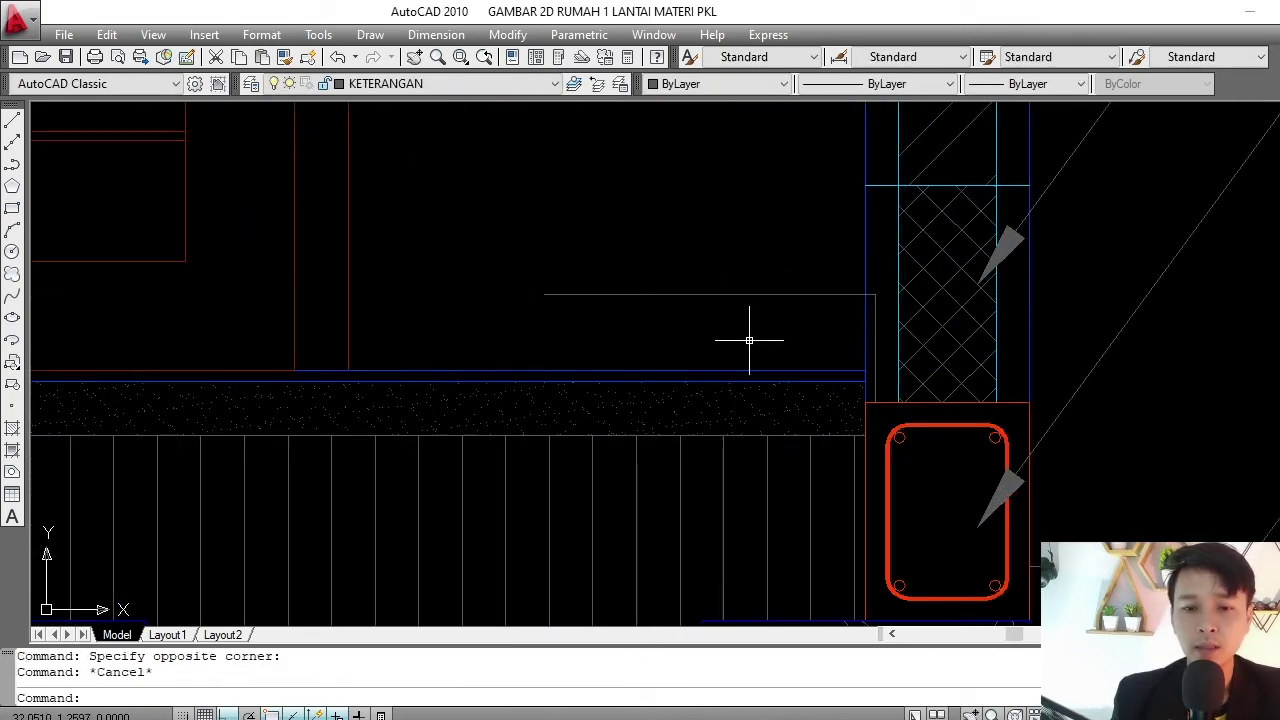
scroll(749, 337, down, 3)
scroll(683, 309, down, 3)
scroll(703, 386, up, 2)
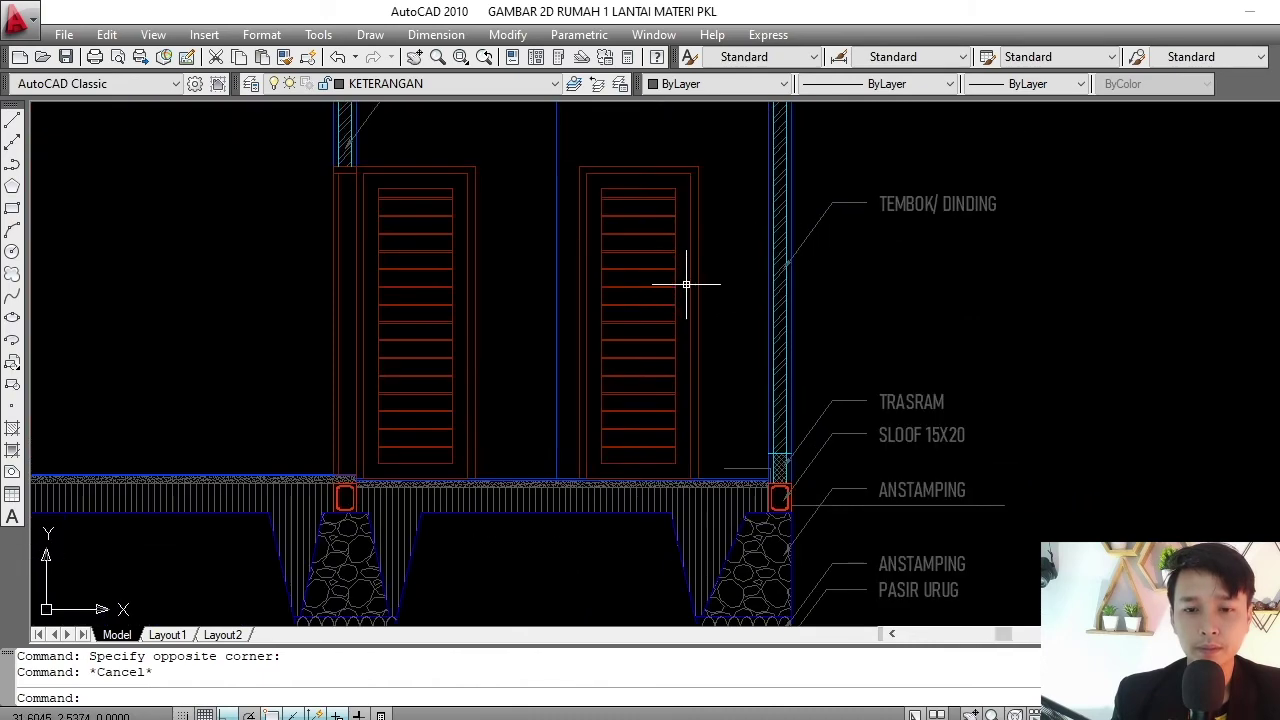
- Window-select the right door and the left door
click(574, 146)
click(732, 504)
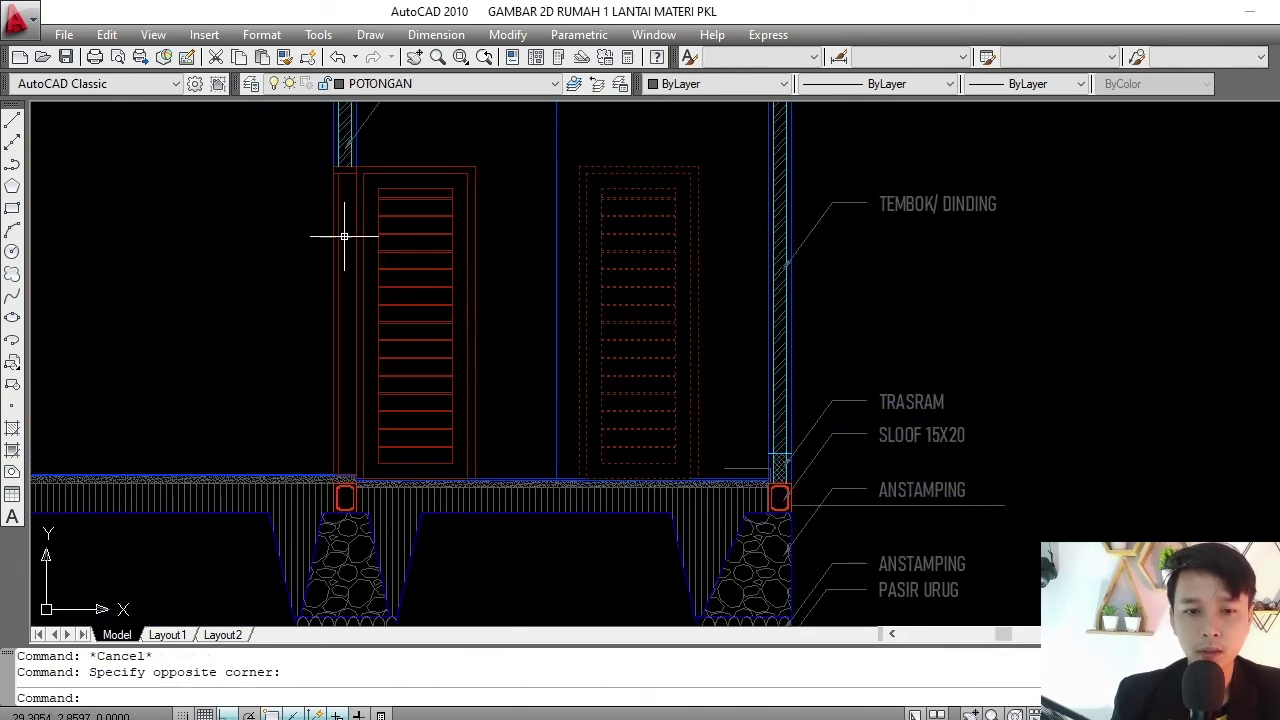
click(313, 155)
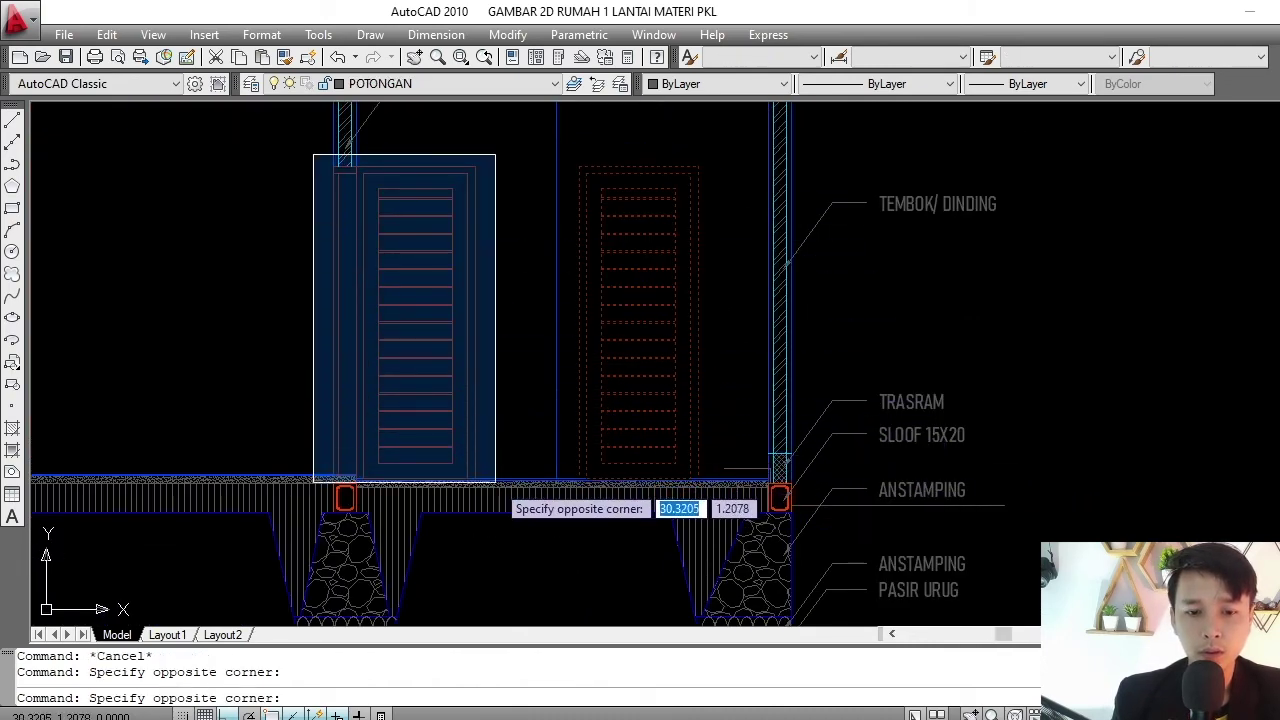
click(495, 482)
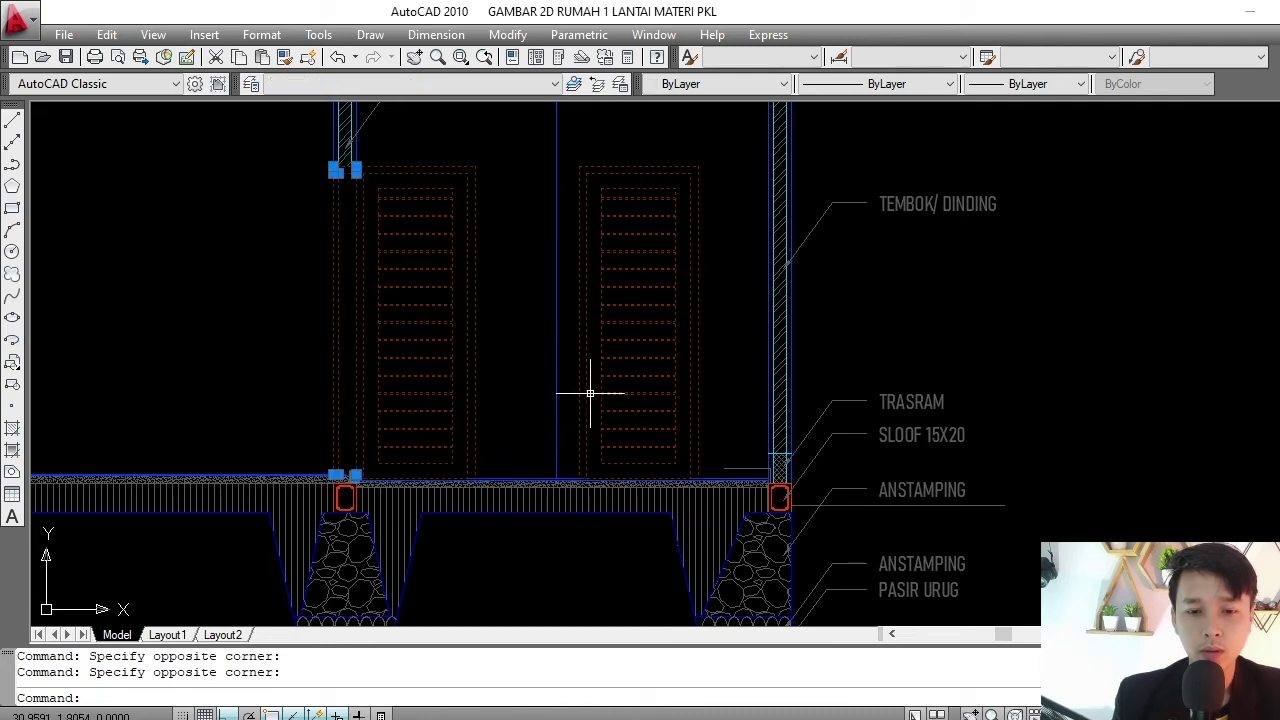
- Add the left and right floor hatches to the selection
scroll(590, 393, down, 2)
scroll(297, 469, up, 2)
scroll(400, 450, up, 2)
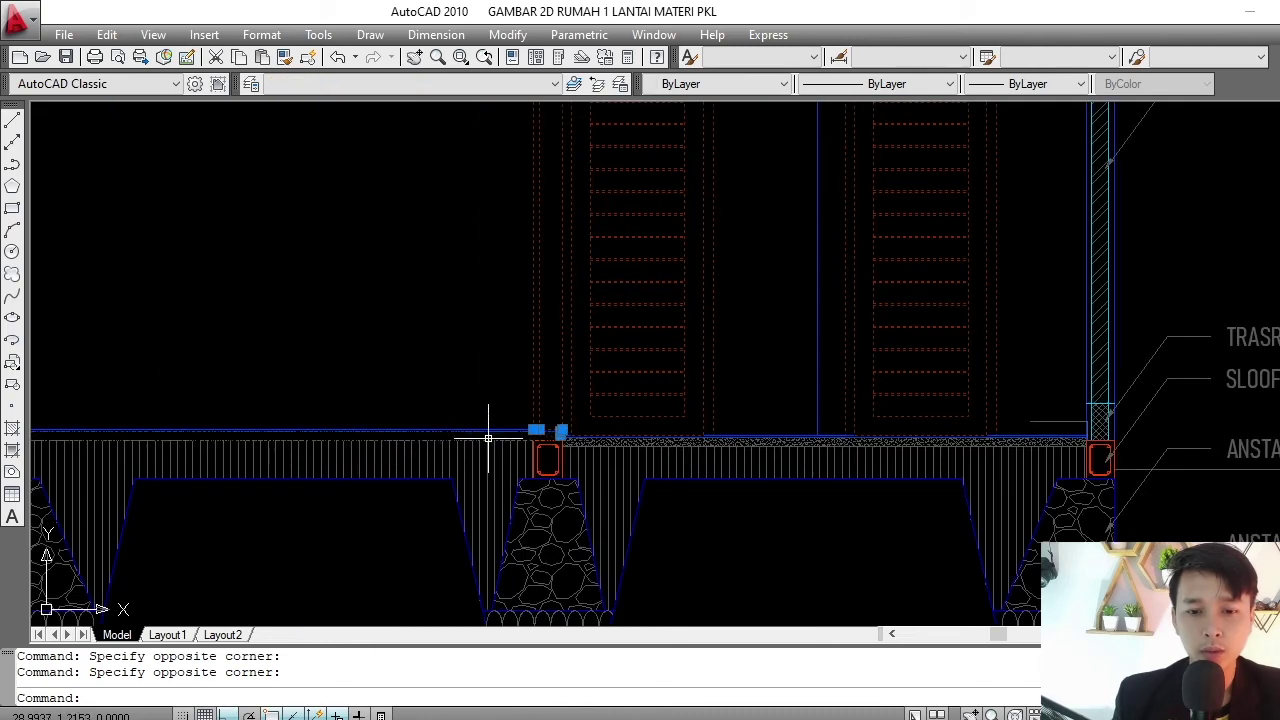
scroll(491, 434, up, 5)
scroll(468, 479, up, 3)
click(468, 479)
click(463, 378)
scroll(520, 375, down, 2)
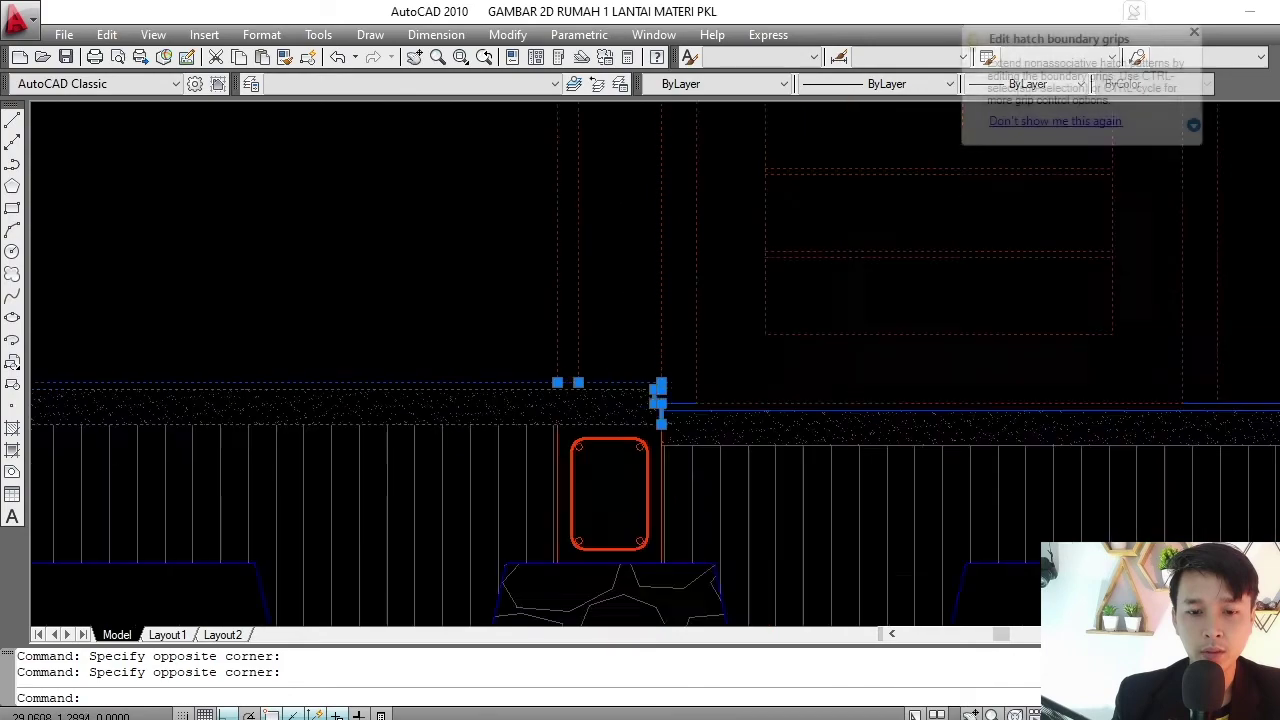
scroll(586, 357, down, 3)
scroll(511, 398, down, 2)
scroll(511, 398, up, 3)
scroll(470, 400, down, 1)
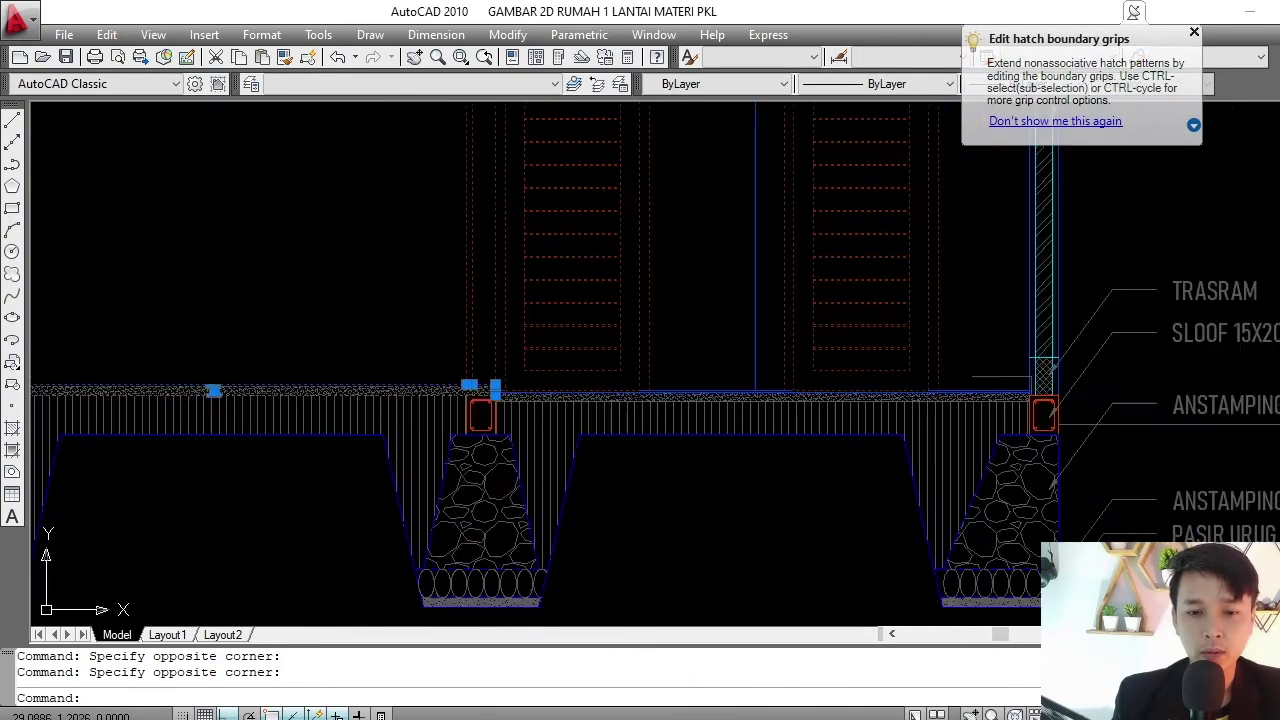
scroll(540, 350, down, 2)
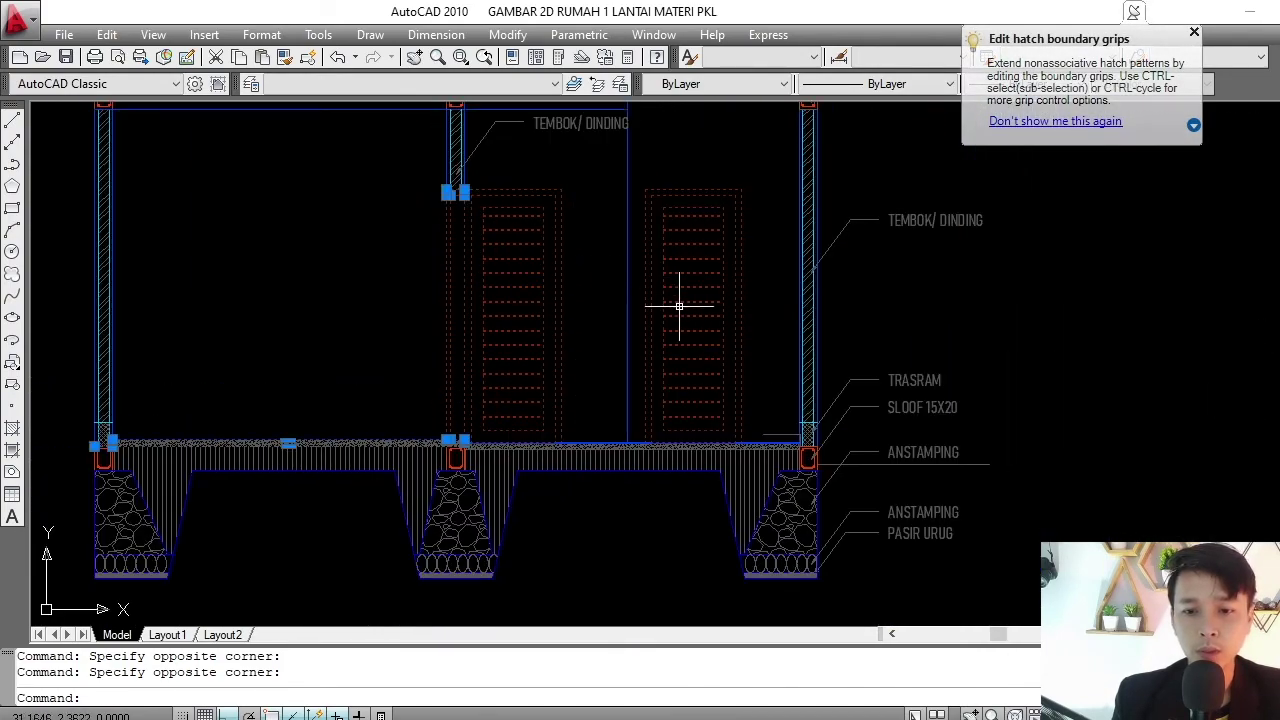
scroll(808, 455, up, 2)
scroll(763, 434, up, 2)
click(749, 424)
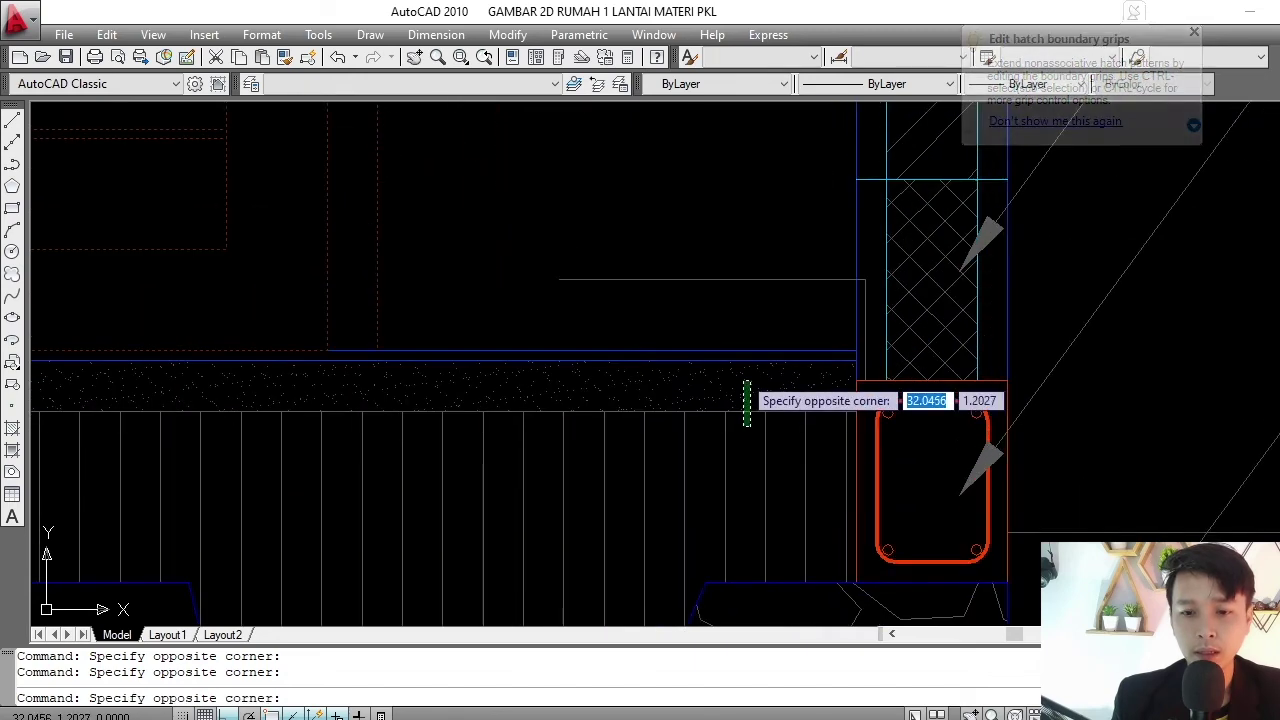
click(743, 338)
scroll(743, 337, down, 5)
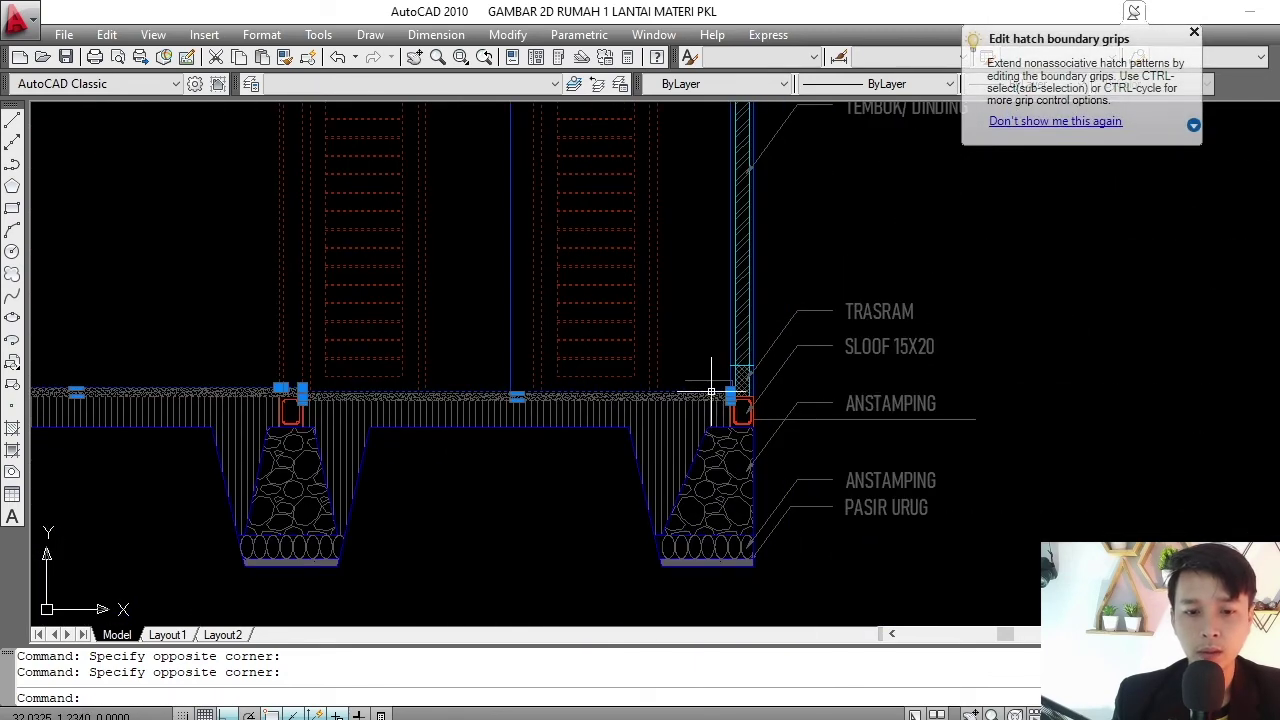
scroll(711, 392, down, 2)
text(M)
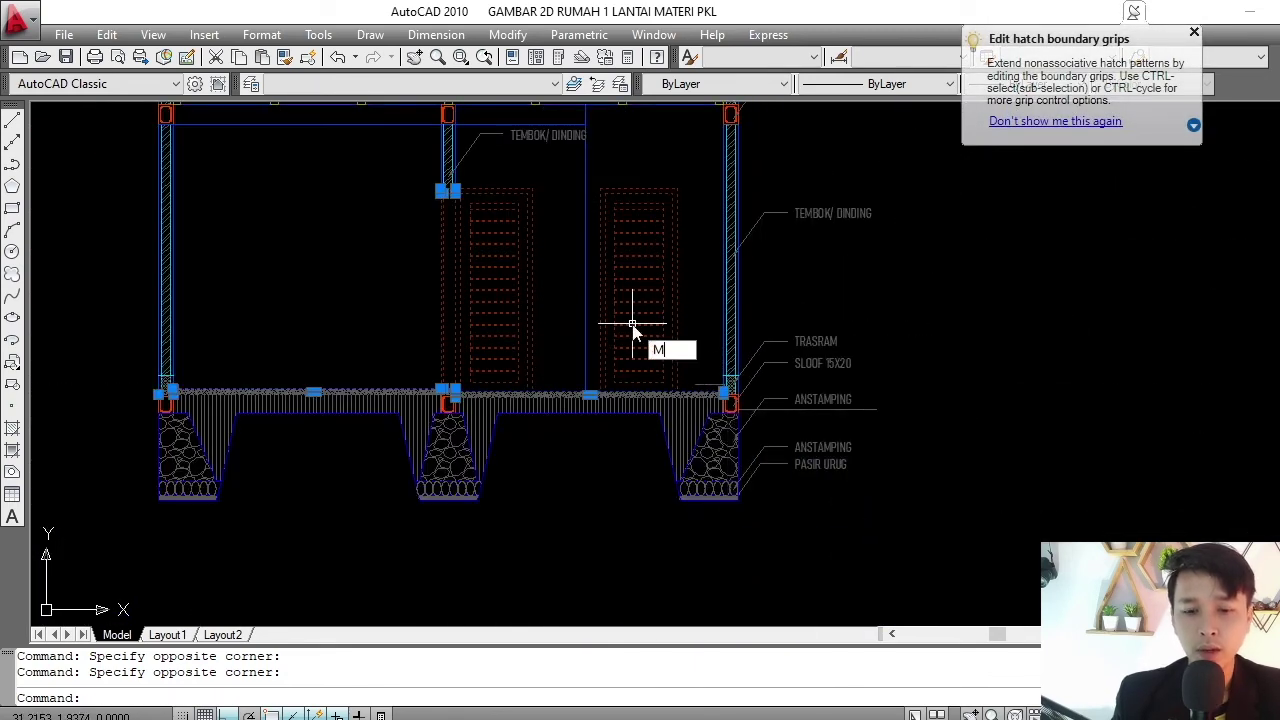
- Move the 15 selected objects from a base point about 0.07 up toward the new floor line
key(Return)
scroll(711, 390, up, 4)
scroll(711, 390, up, 2)
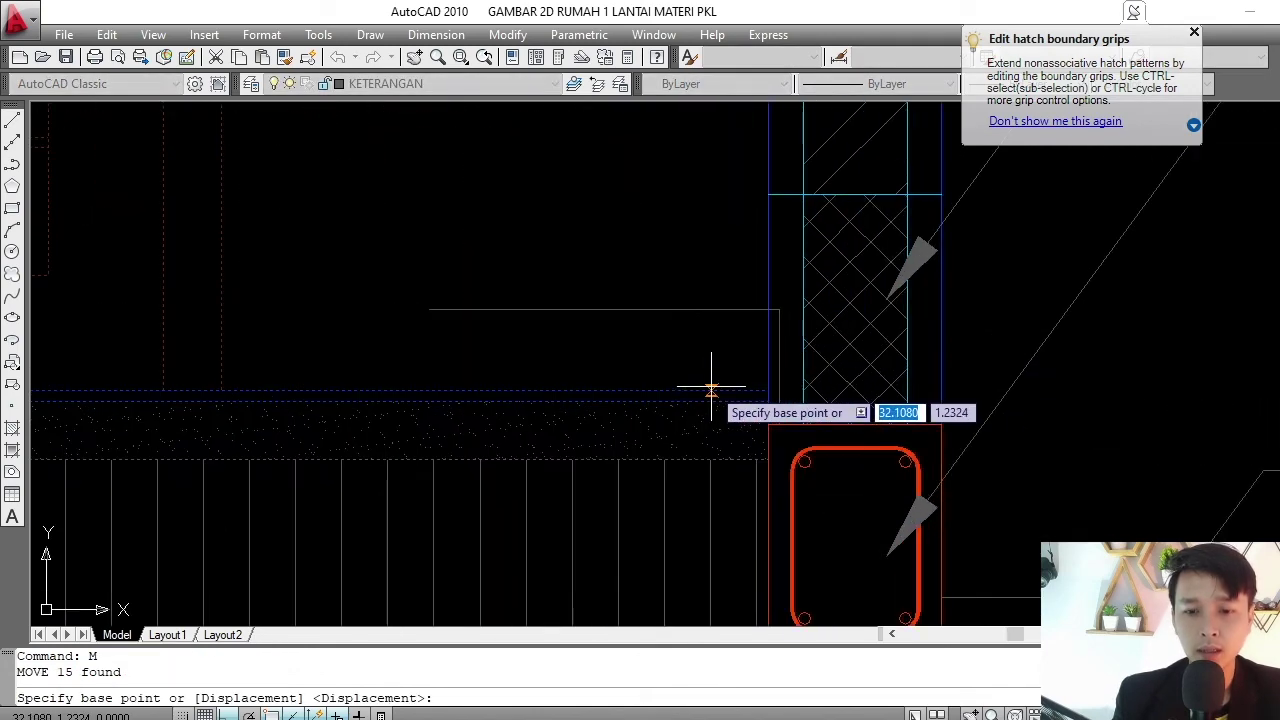
click(712, 390)
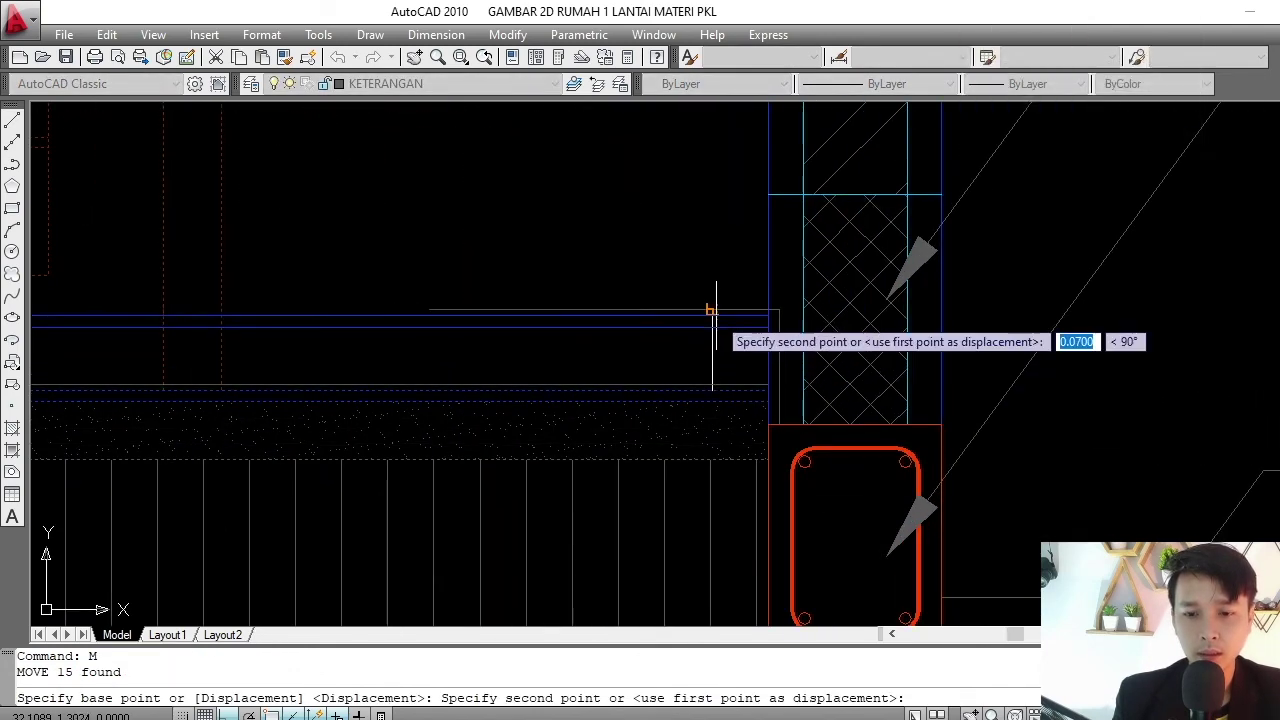
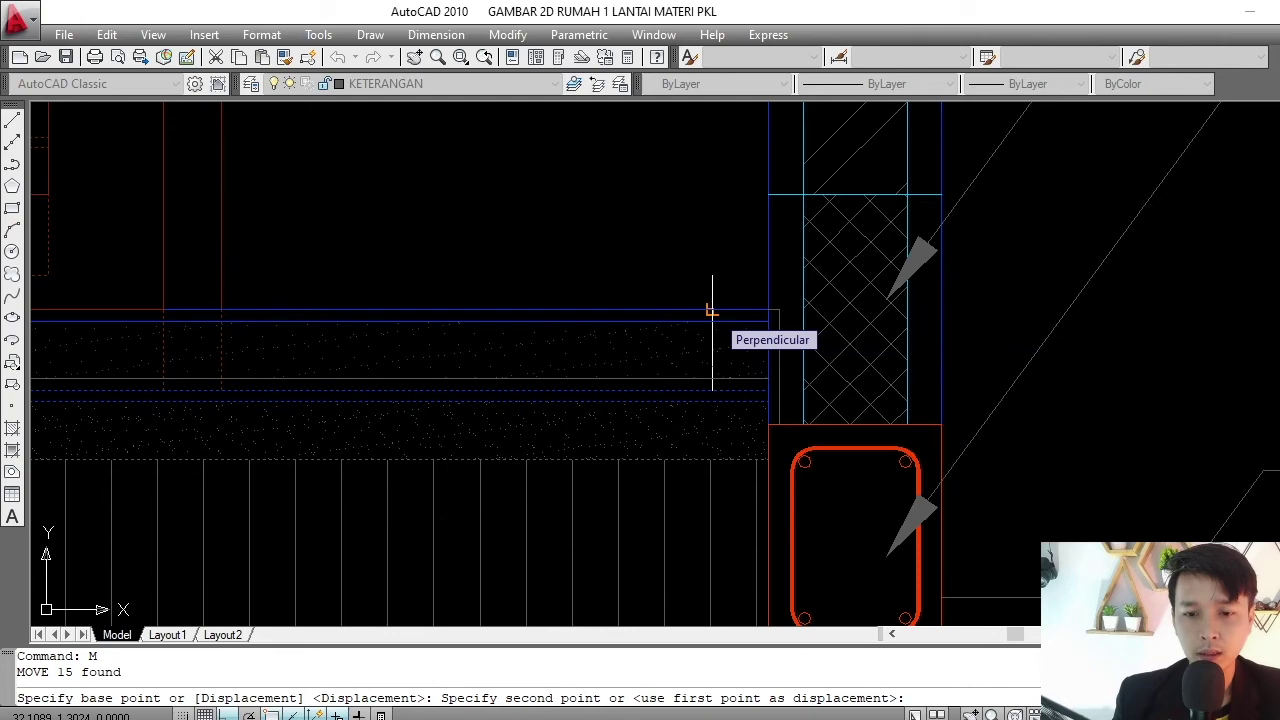
- Drop the moved floor slab at its perpendicular snap point against the floor edge
click(711, 311)
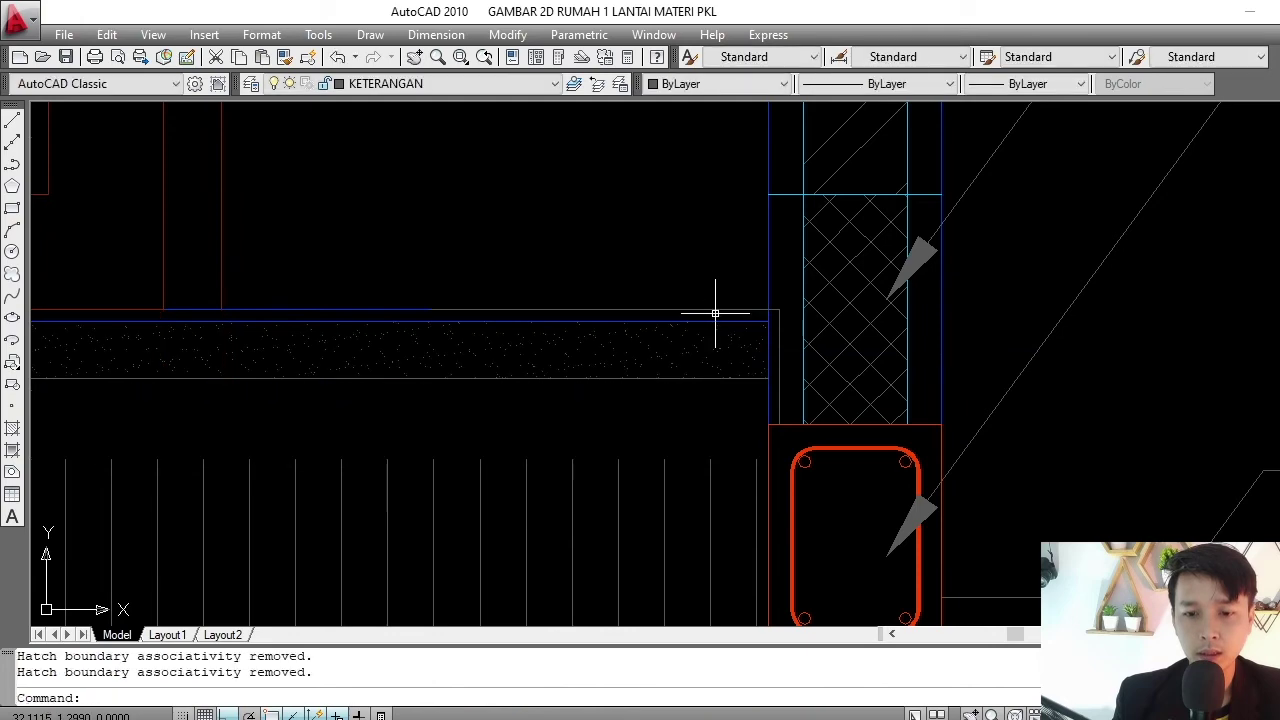
click(777, 392)
scroll(703, 370, down, 3)
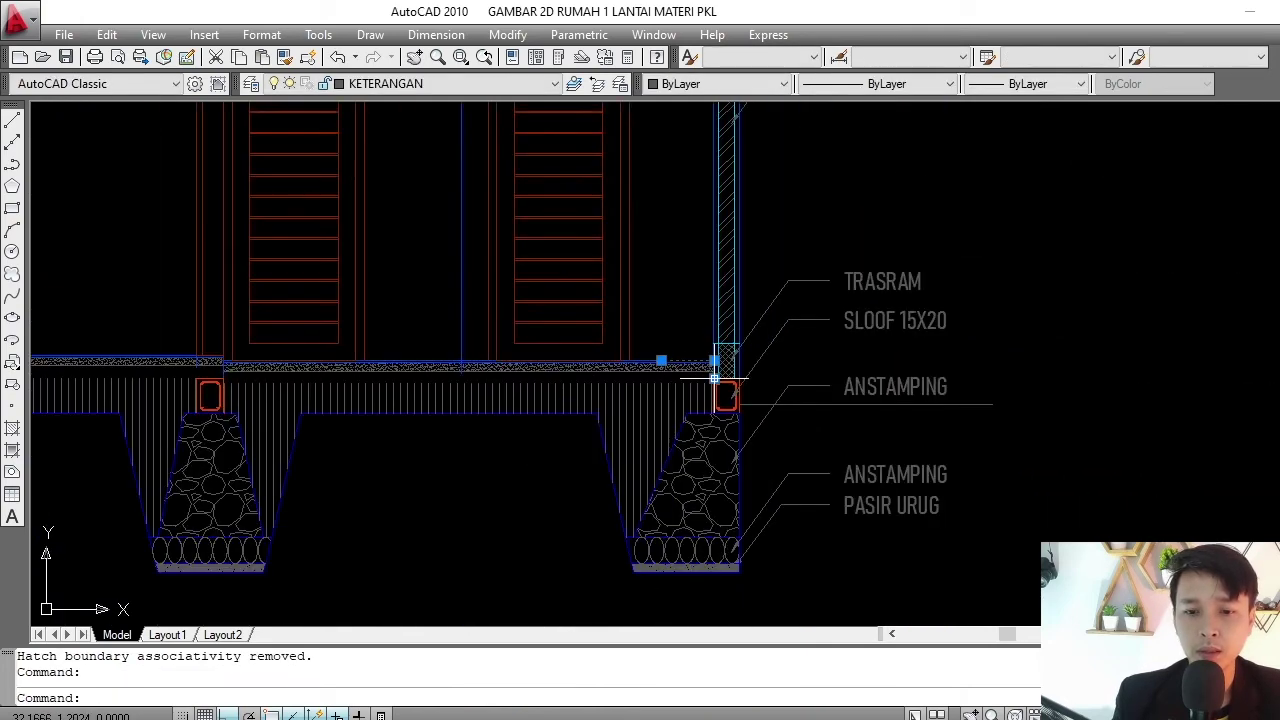
scroll(703, 370, down, 2)
scroll(344, 390, up, 2)
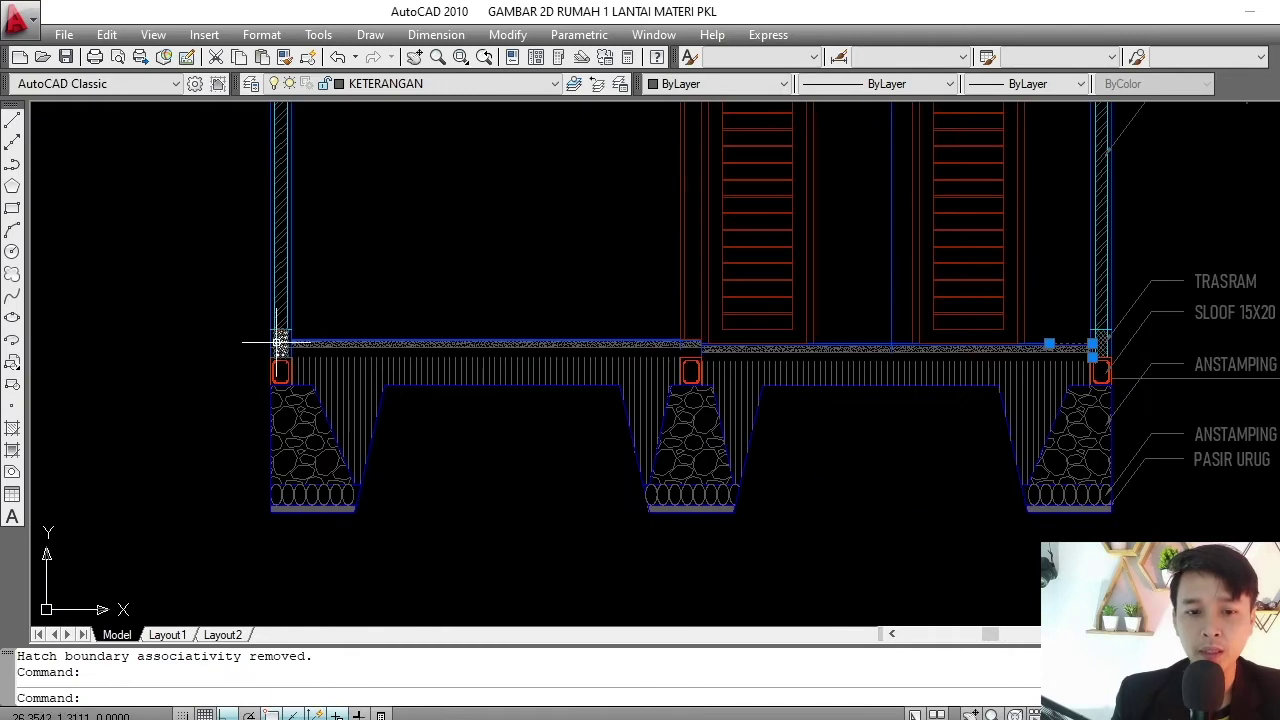
scroll(278, 343, up, 5)
click(166, 357)
key(Escape)
- Trim (tr) the two slab lines that overrun the left column
scroll(429, 366, down, 3)
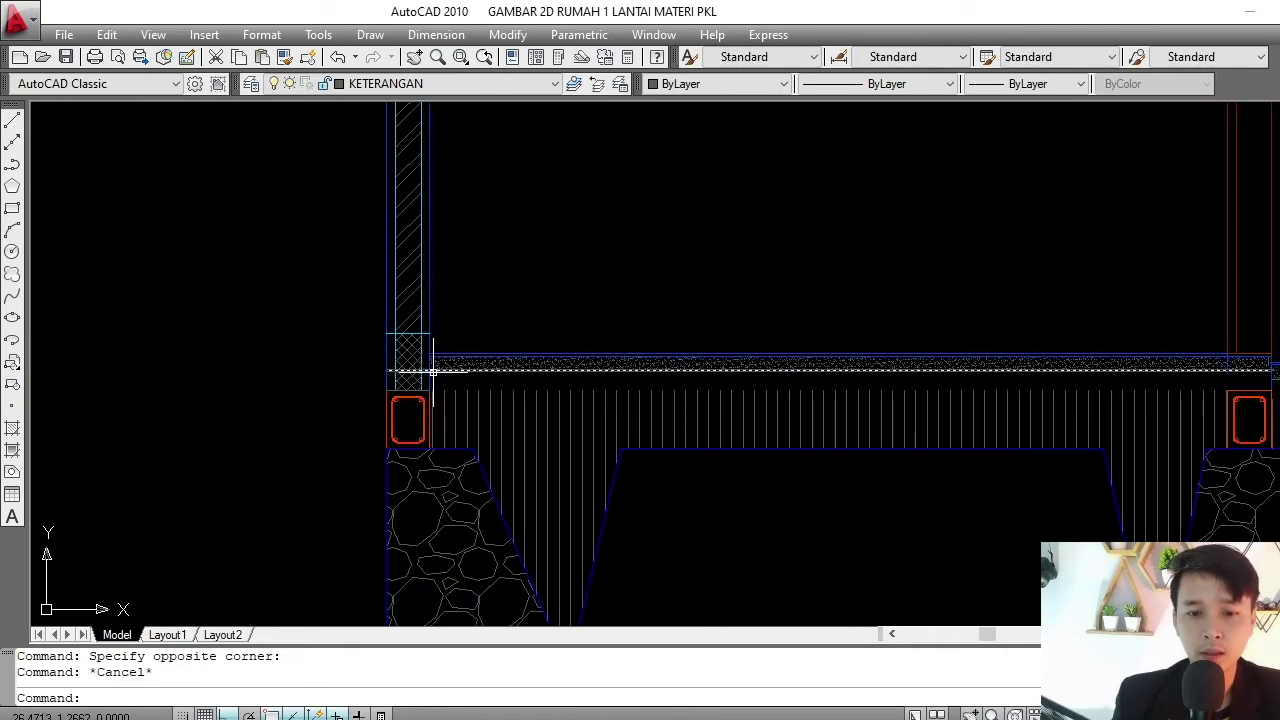
scroll(432, 371, up, 1)
scroll(449, 357, down, 2)
scroll(714, 349, down, 2)
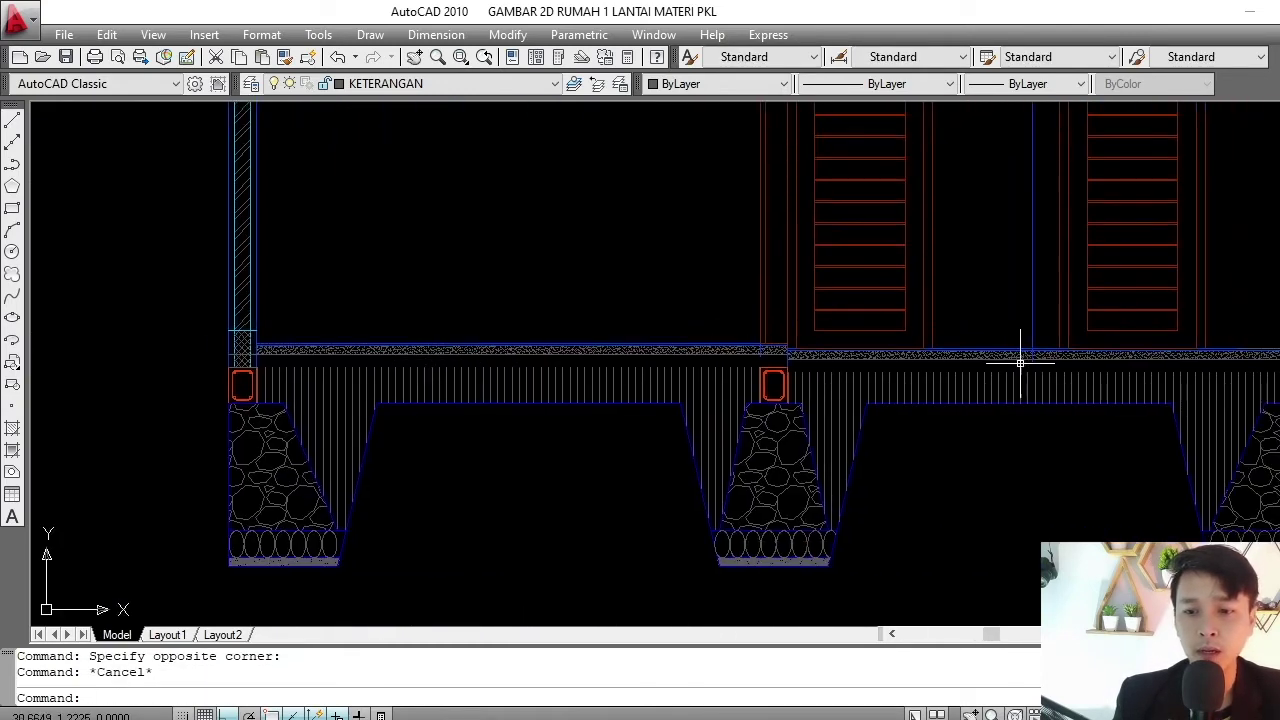
middle_drag(1020, 362, 749, 371)
scroll(785, 358, up, 2)
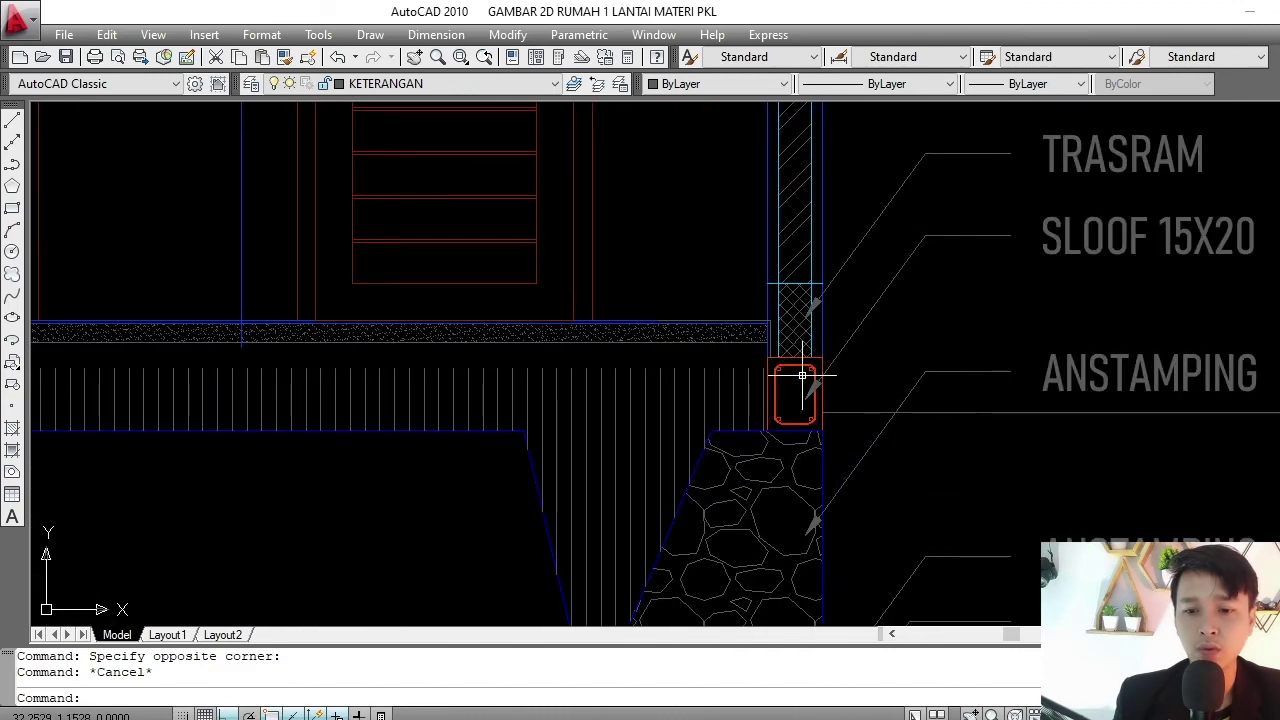
scroll(802, 375, down, 2)
scroll(706, 383, down, 2)
scroll(394, 366, up, 3)
scroll(336, 366, up, 2)
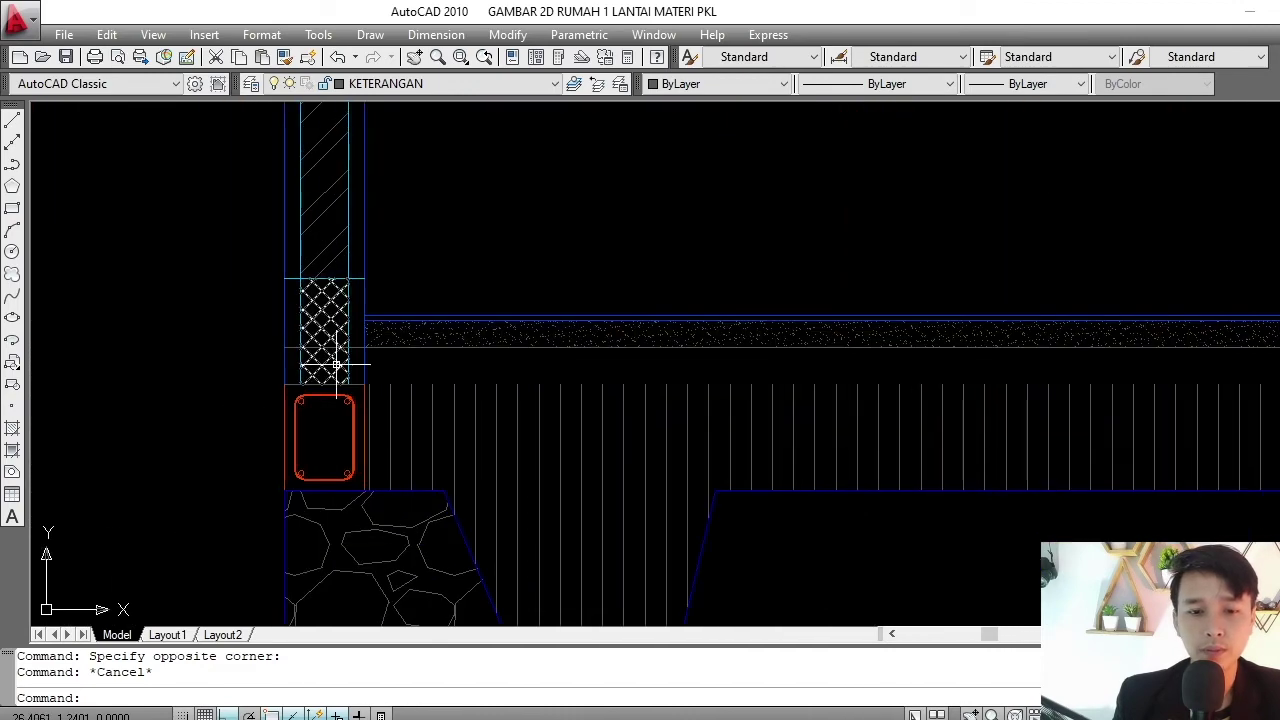
scroll(336, 366, up, 2)
scroll(400, 400, up, 1)
text(tr)
key(Return)
key(Return)
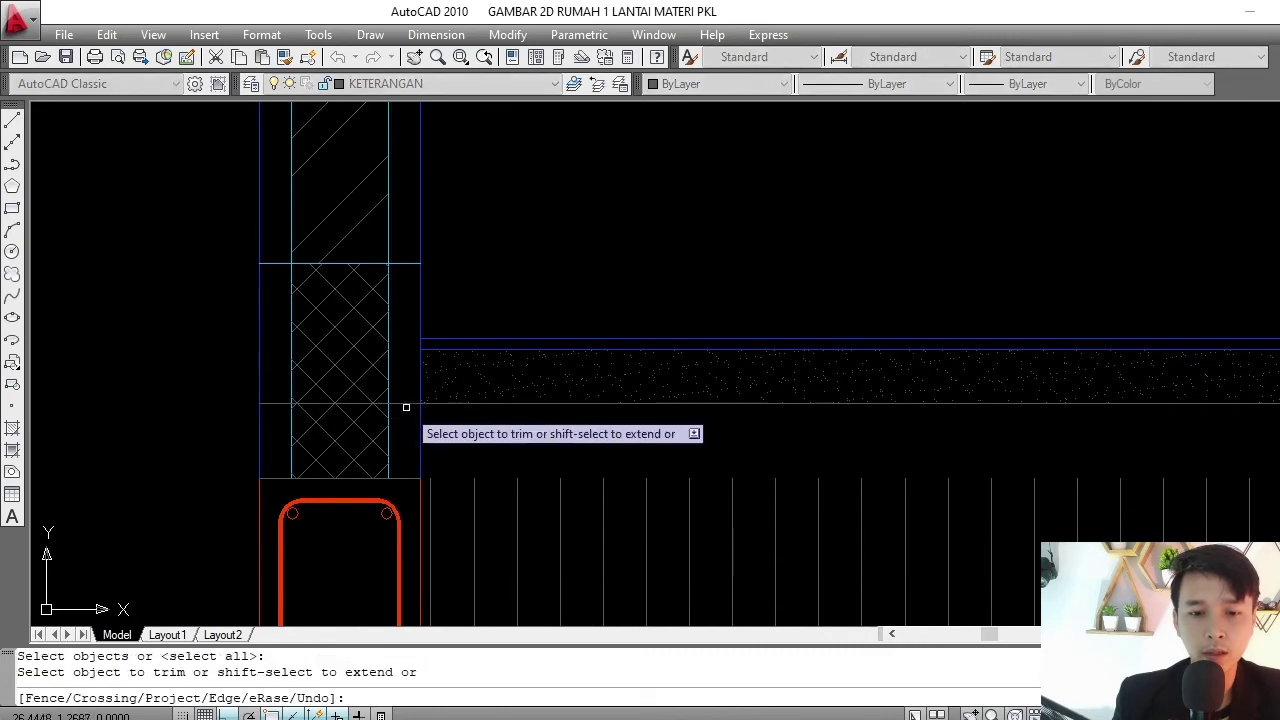
click(406, 407)
click(406, 407)
key(Escape)
- Window-select the stray line beside the column and erase it
click(202, 381)
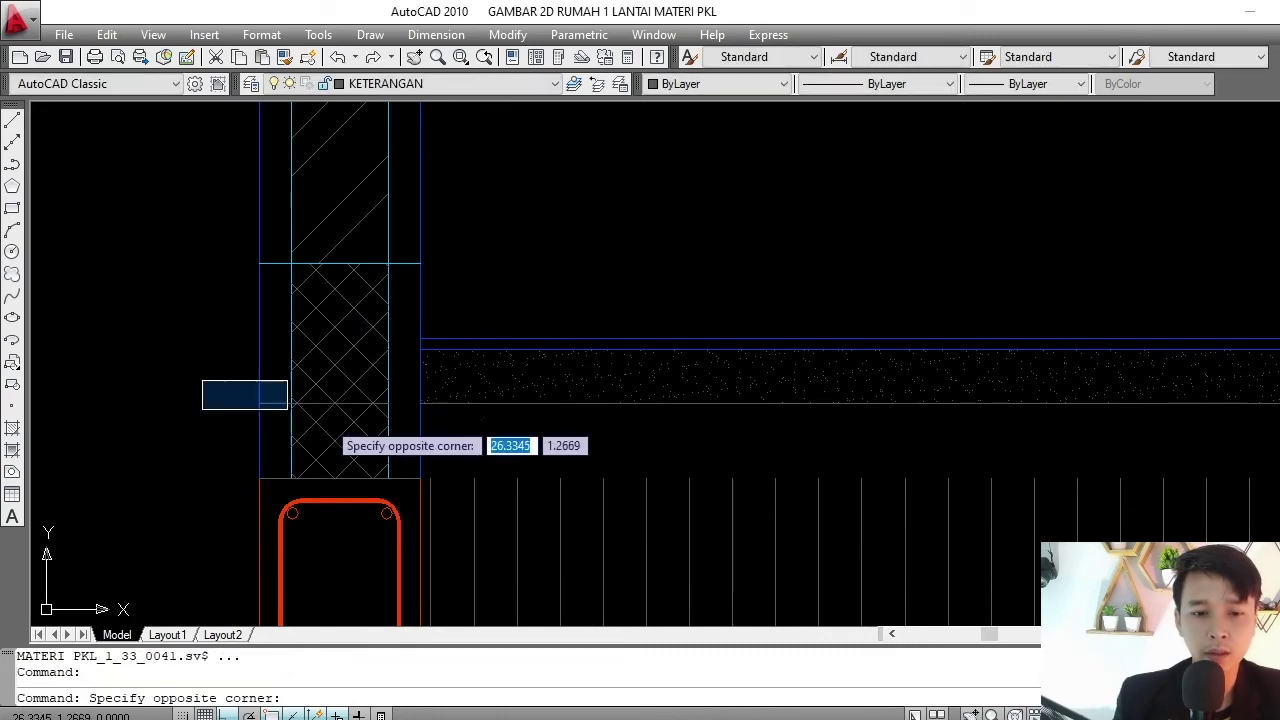
click(287, 408)
text(e)
key(Return)
- Zoom and pan the section to inspect the left column footing
scroll(403, 420, down, 2)
scroll(451, 414, up, 1)
scroll(491, 403, up, 1)
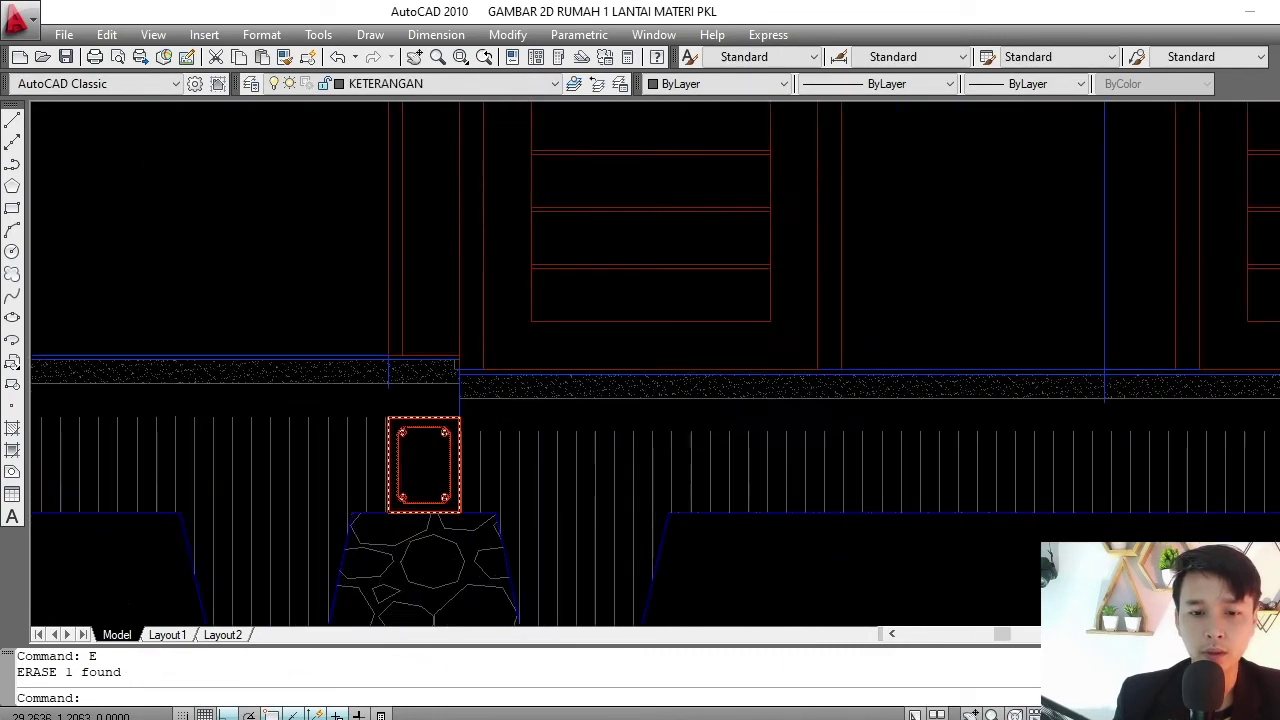
scroll(751, 420, down, 2)
scroll(751, 420, up, 1)
scroll(814, 371, up, 3)
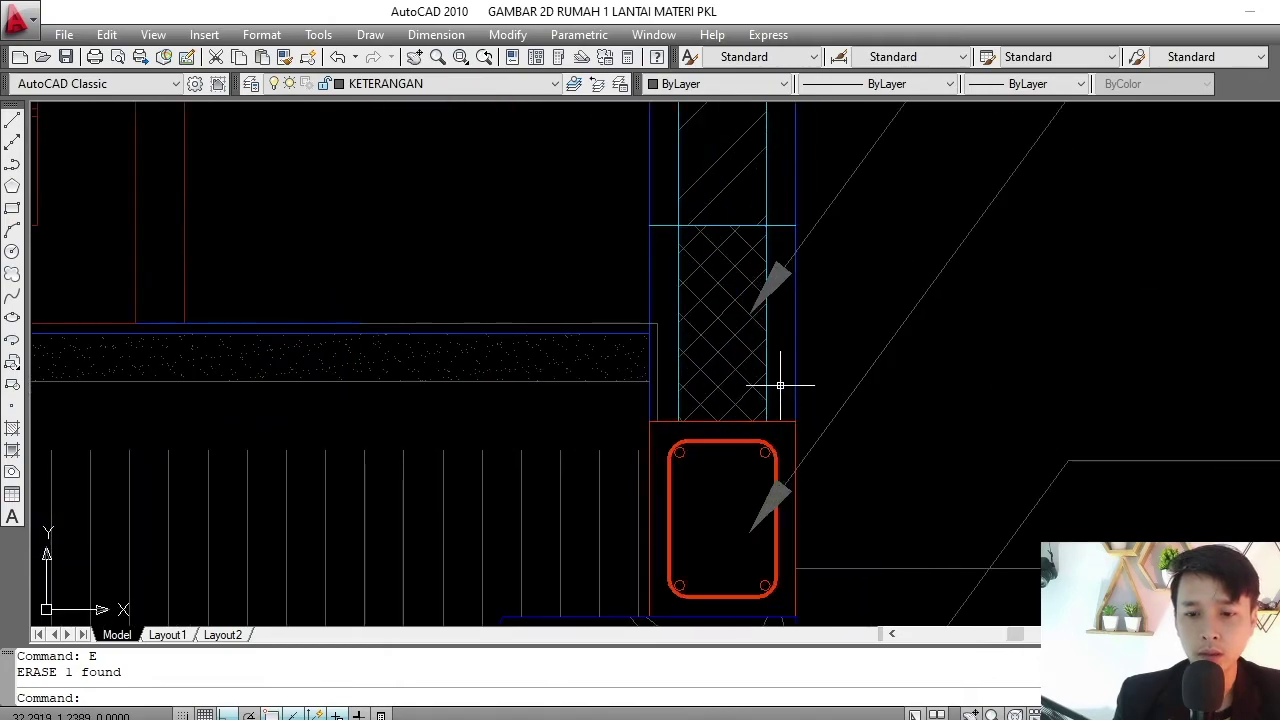
scroll(780, 385, down, 3)
scroll(594, 391, up, 3)
scroll(769, 364, up, 2)
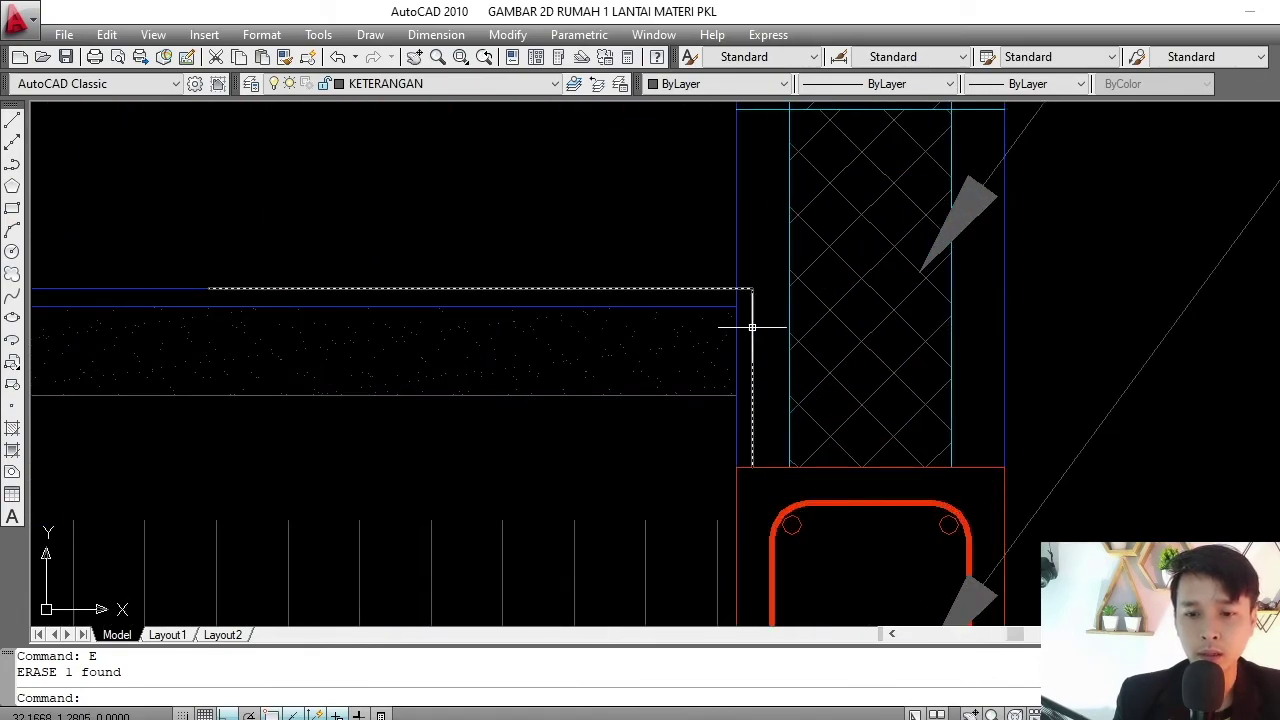
scroll(837, 403, down, 4)
scroll(608, 400, down, 1)
scroll(571, 366, up, 1)
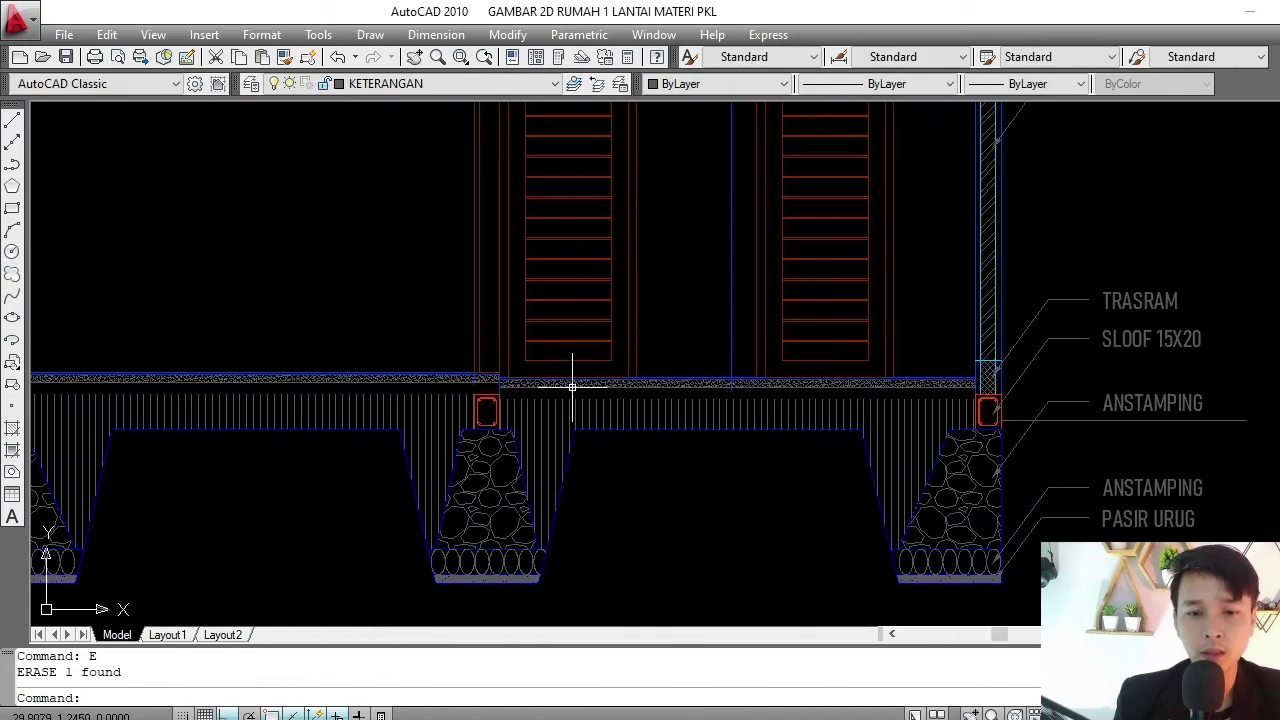
scroll(530, 375, up, 3)
middle_drag(471, 380, 675, 397)
scroll(588, 362, up, 1)
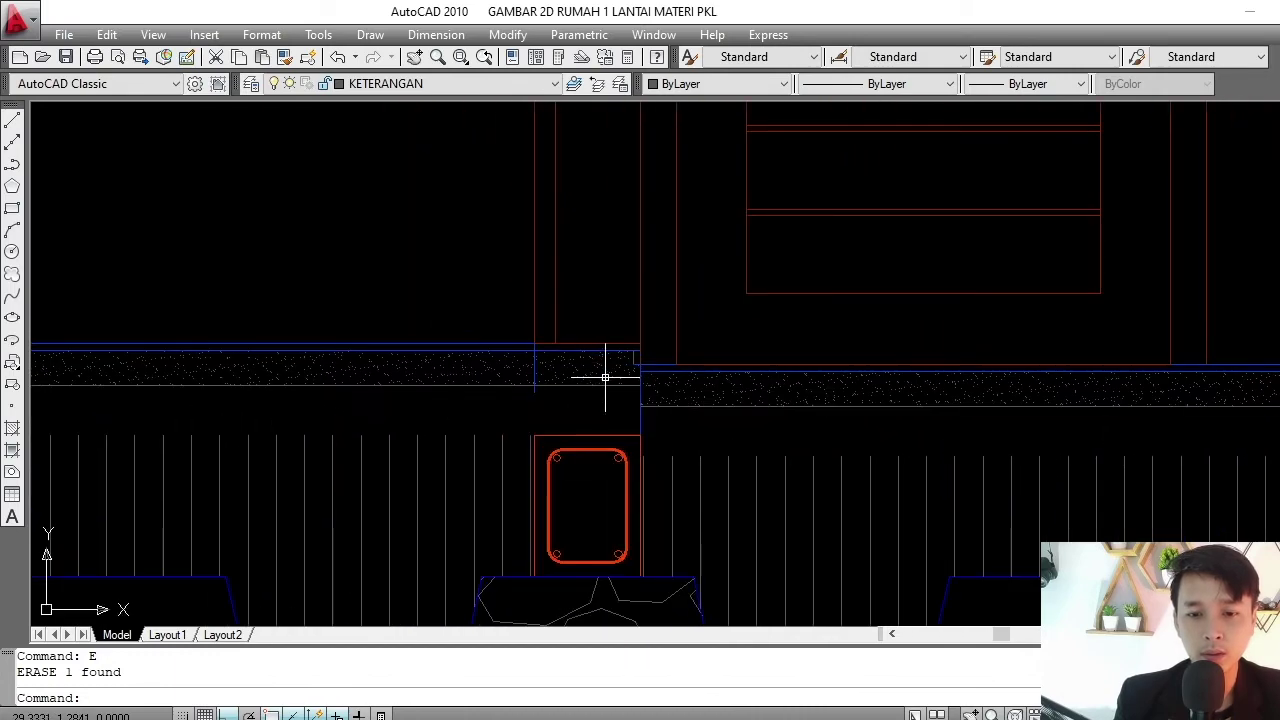
scroll(567, 400, down, 4)
scroll(757, 380, down, 2)
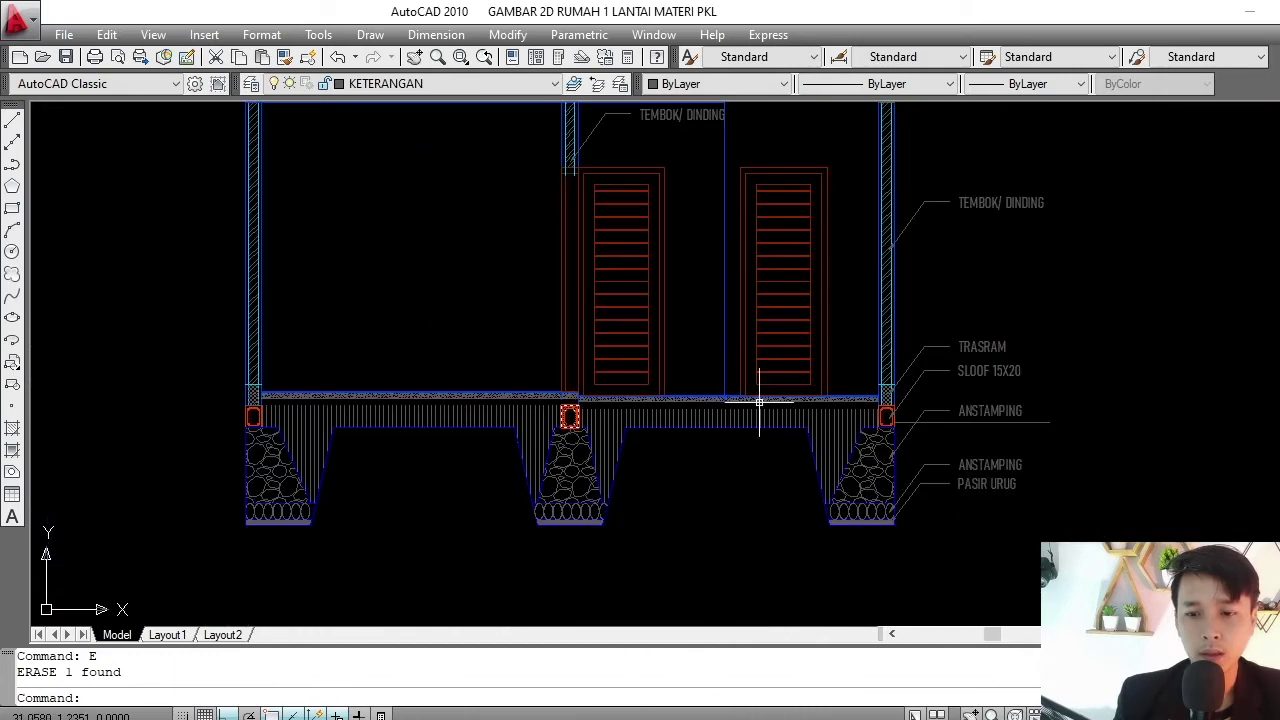
scroll(586, 400, up, 2)
scroll(517, 379, up, 3)
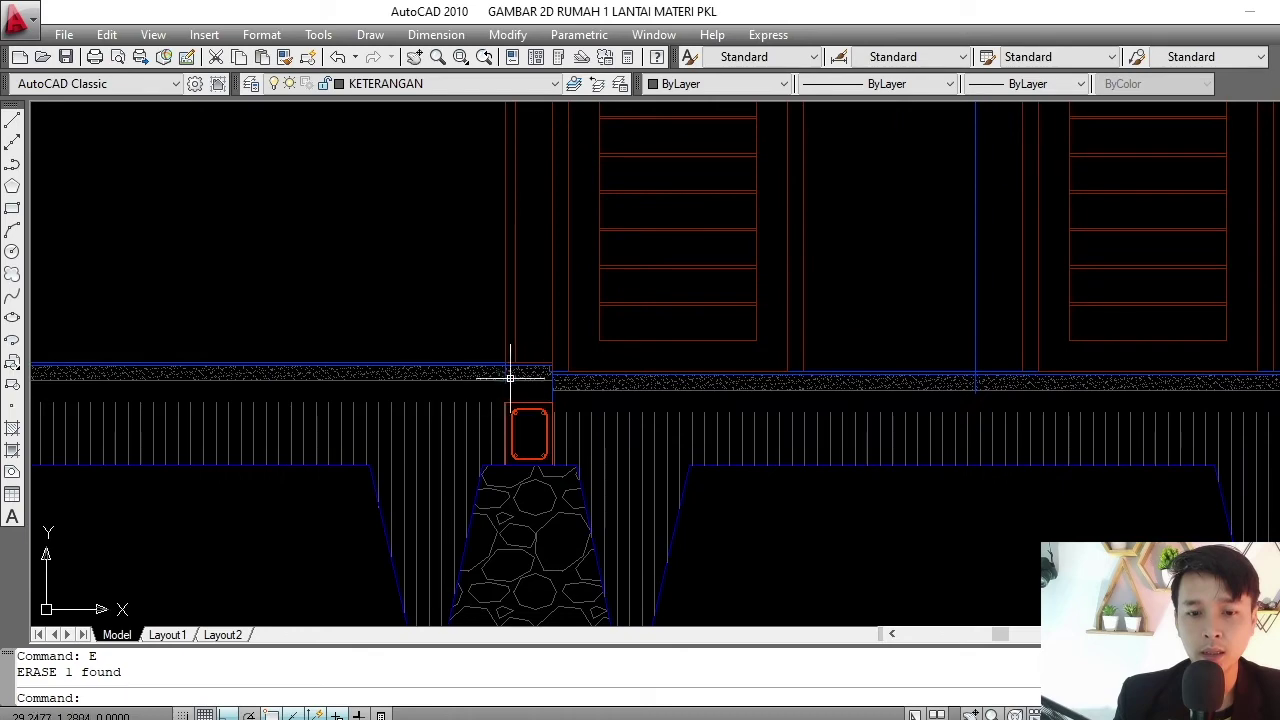
scroll(509, 381, down, 3)
scroll(566, 389, up, 1)
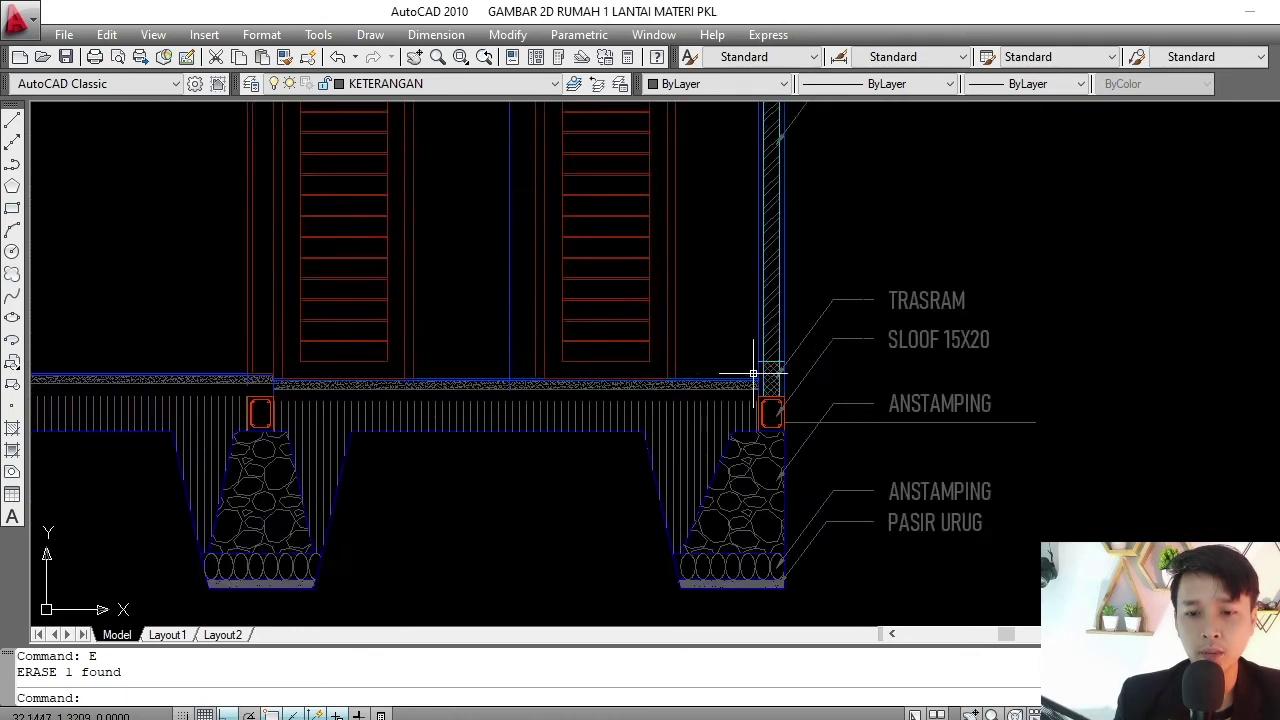
scroll(754, 371, up, 4)
scroll(601, 403, down, 4)
key(Escape)
key(Escape)
middle_drag(601, 403, 600, 380)
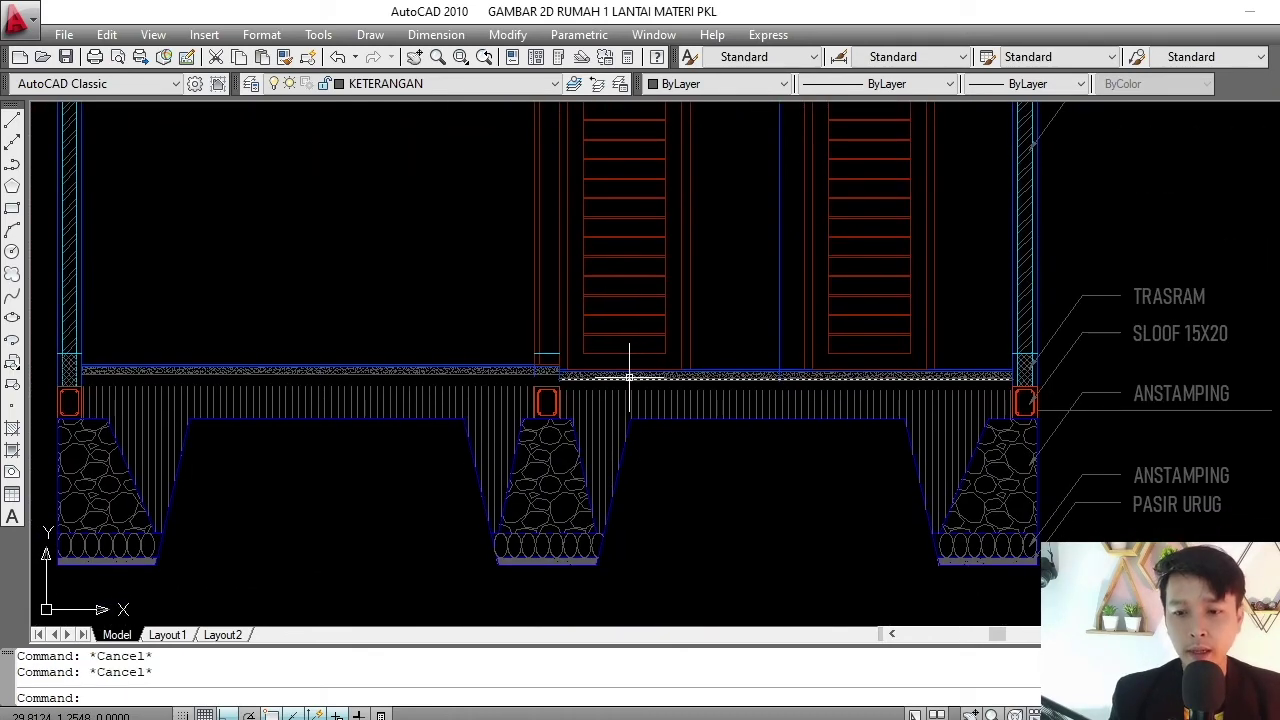
- Run EXTEND (ex) with the floor slab edge at the middle column as boundary
scroll(450, 370, down, 2)
scroll(194, 365, up, 2)
middle_drag(894, 383, 623, 366)
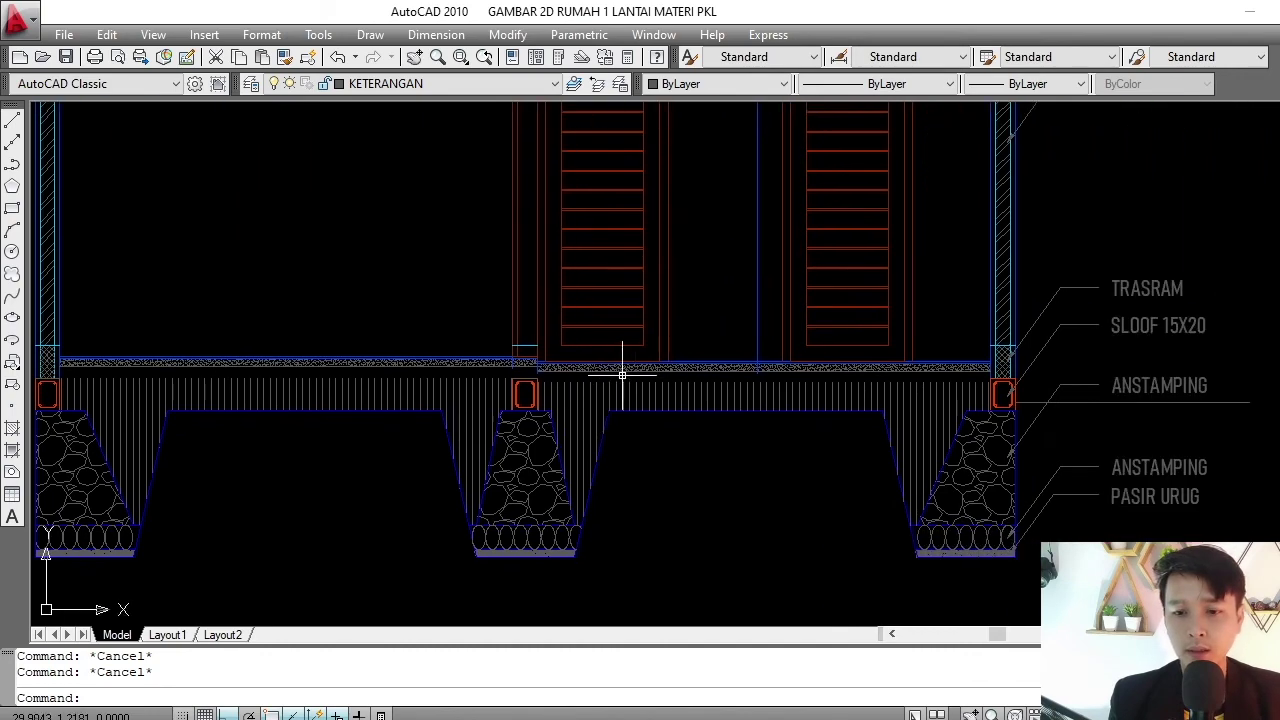
scroll(590, 366, up, 4)
scroll(634, 371, down, 4)
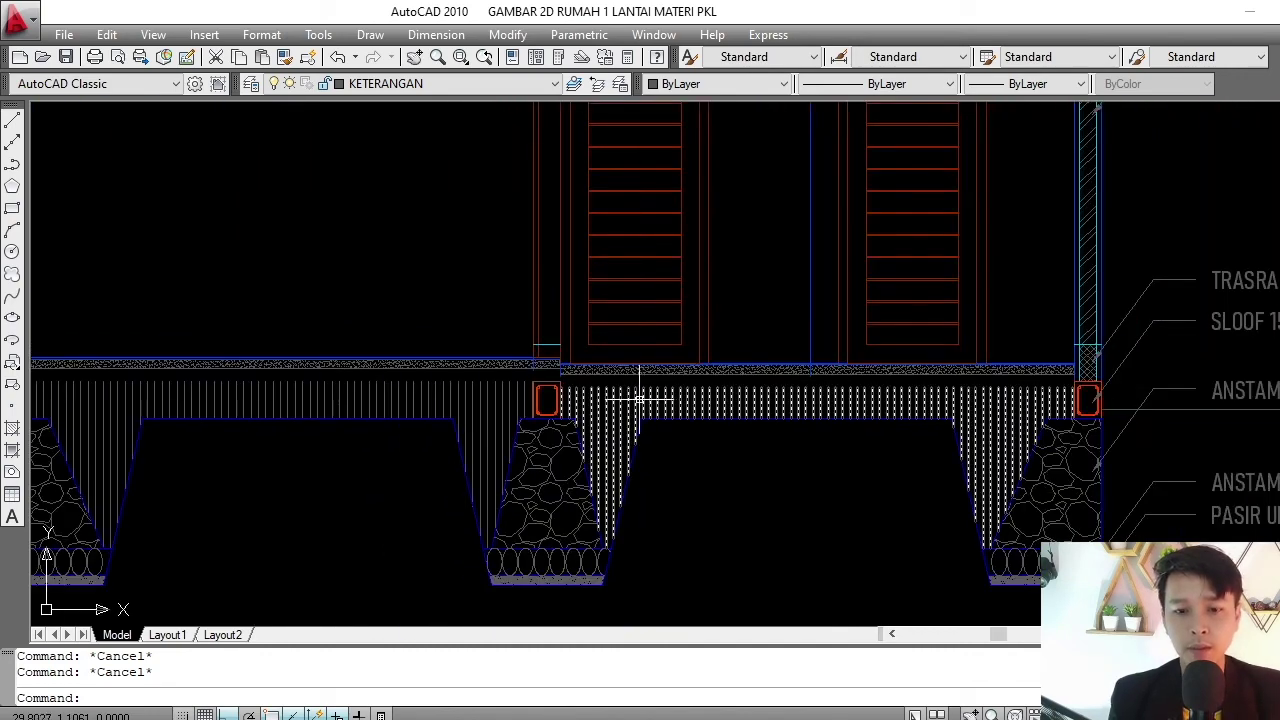
scroll(636, 399, up, 2)
click(623, 370)
key(Escape)
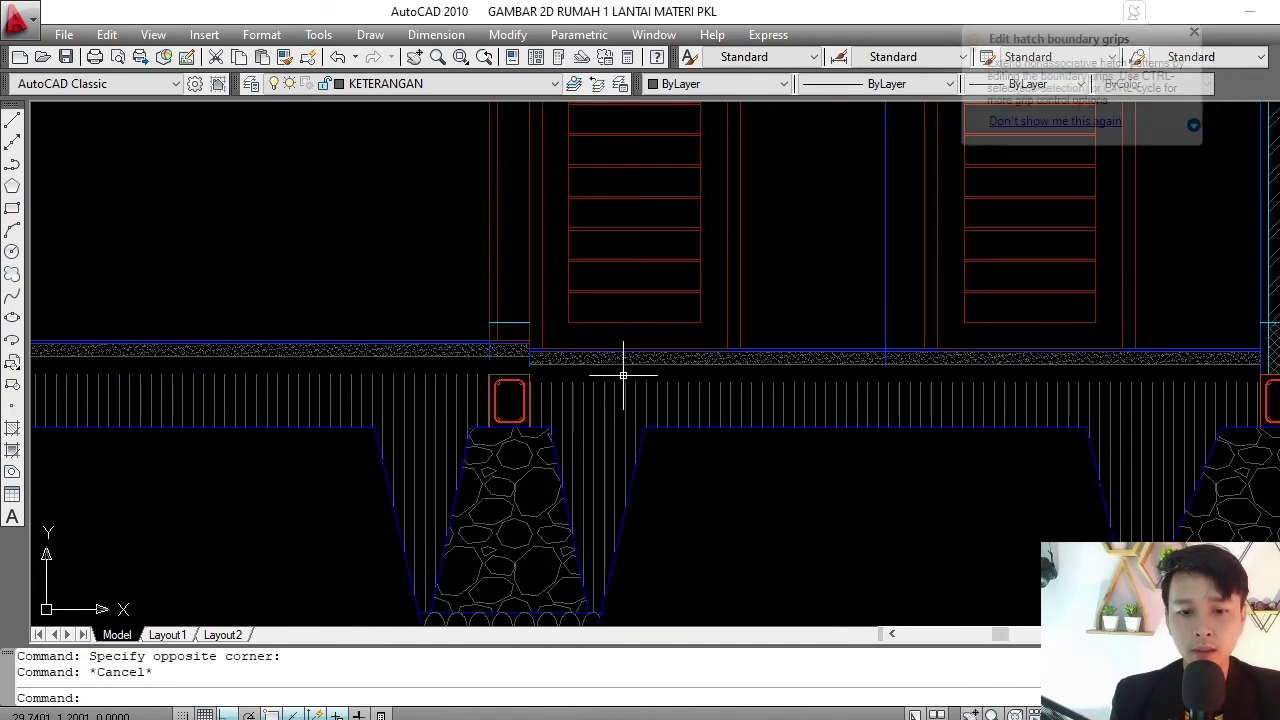
scroll(603, 346, down, 5)
scroll(609, 357, up, 3)
scroll(630, 420, up, 2)
text(ex)
key(Return)
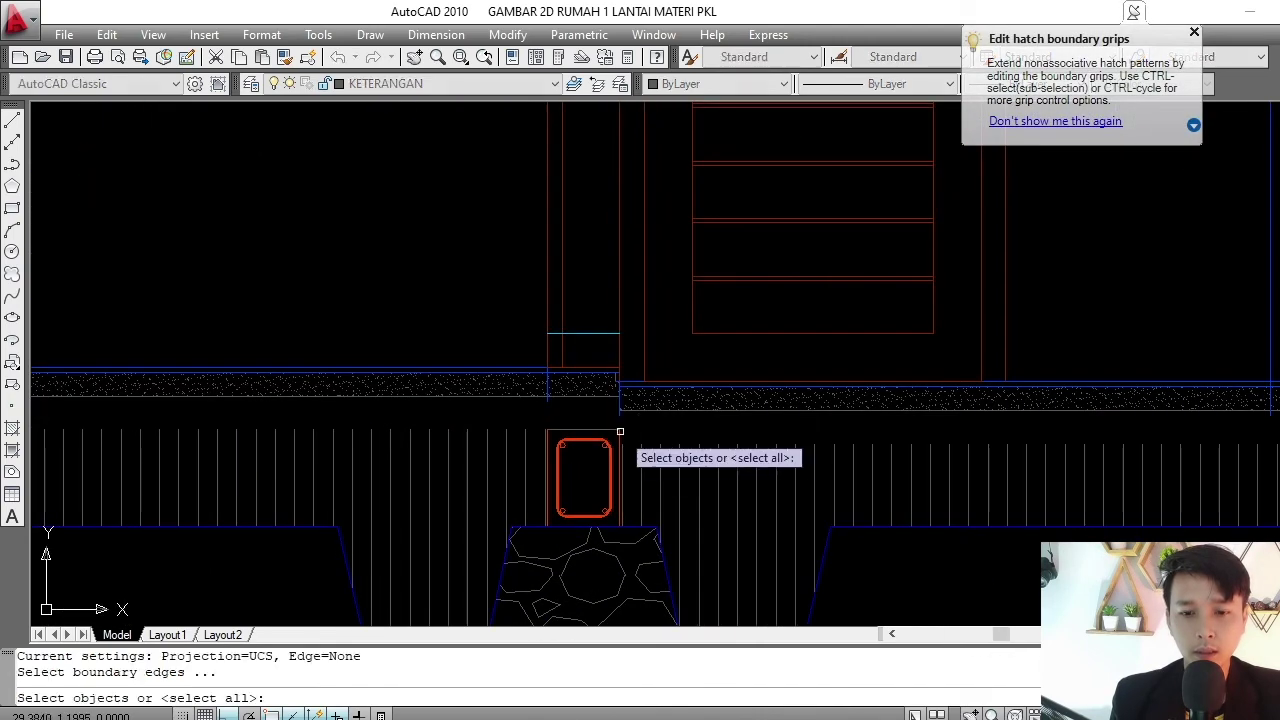
scroll(625, 440, up, 4)
click(617, 437)
key(Return)
click(627, 409)
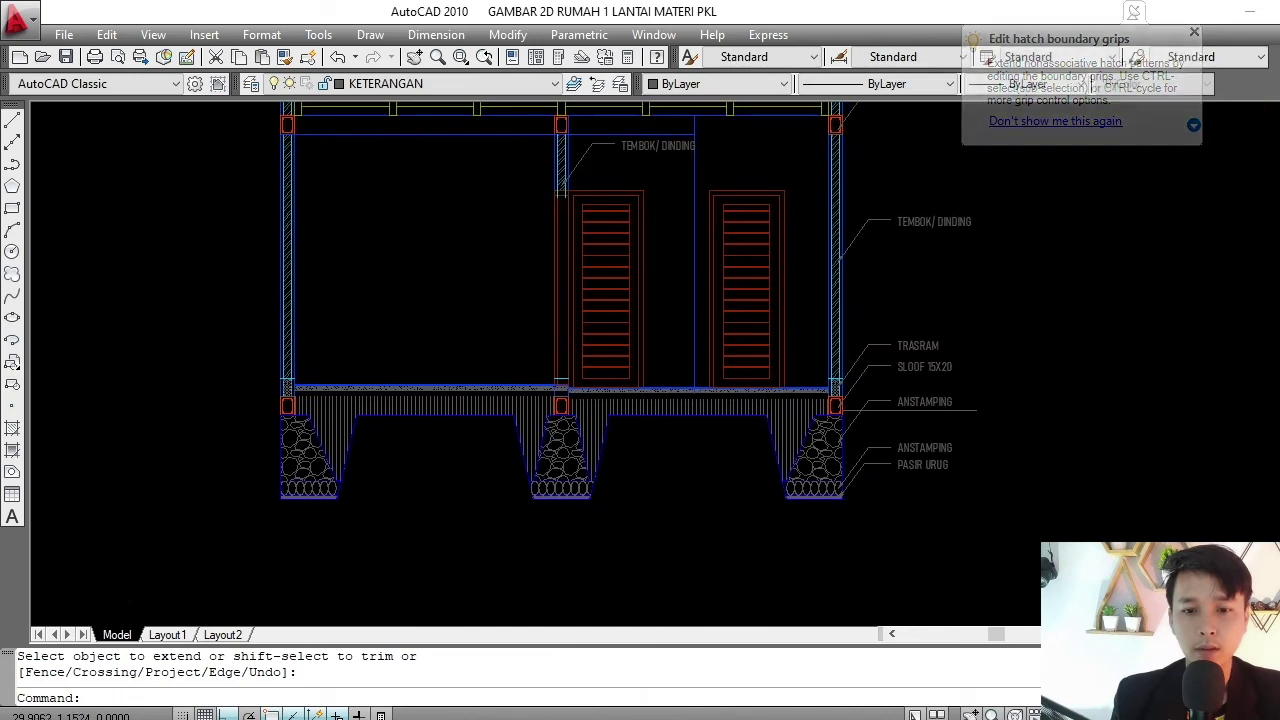
- Erase the short blue line above the middle column
scroll(632, 357, up, 4)
scroll(405, 358, up, 1)
click(380, 351)
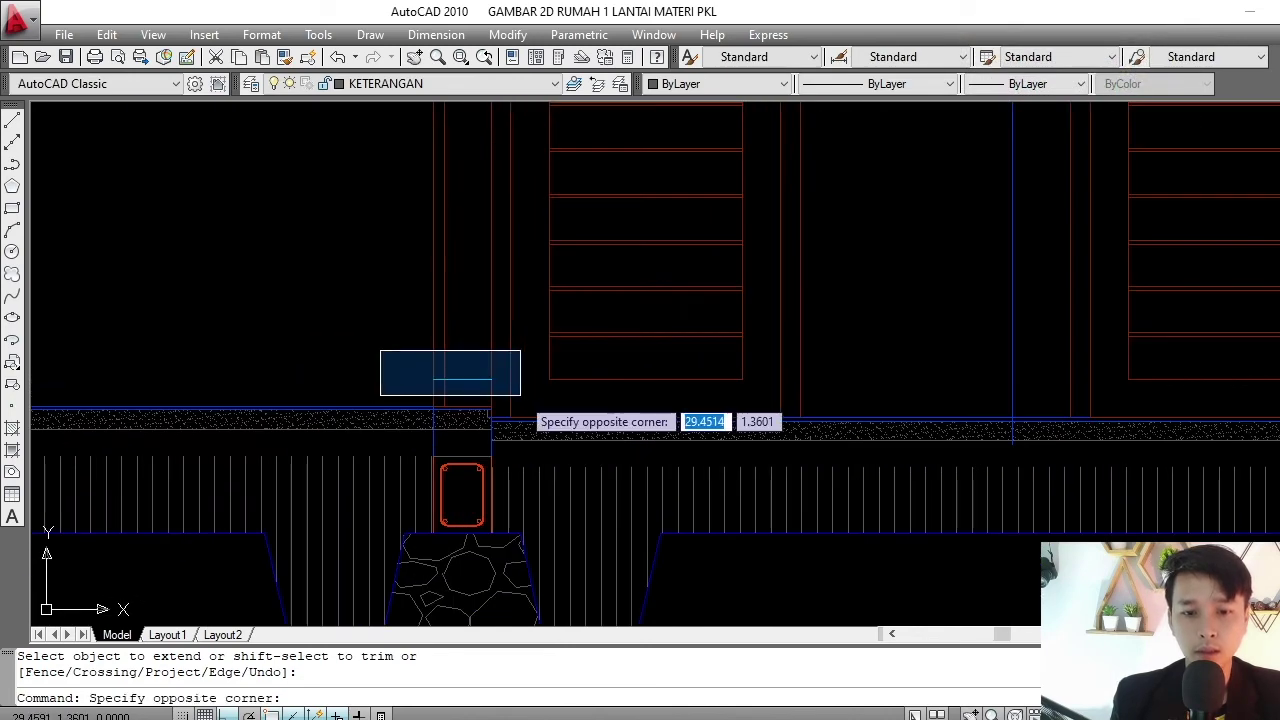
click(524, 396)
scroll(526, 398, down, 3)
scroll(538, 393, down, 3)
text(e)
key(Return)
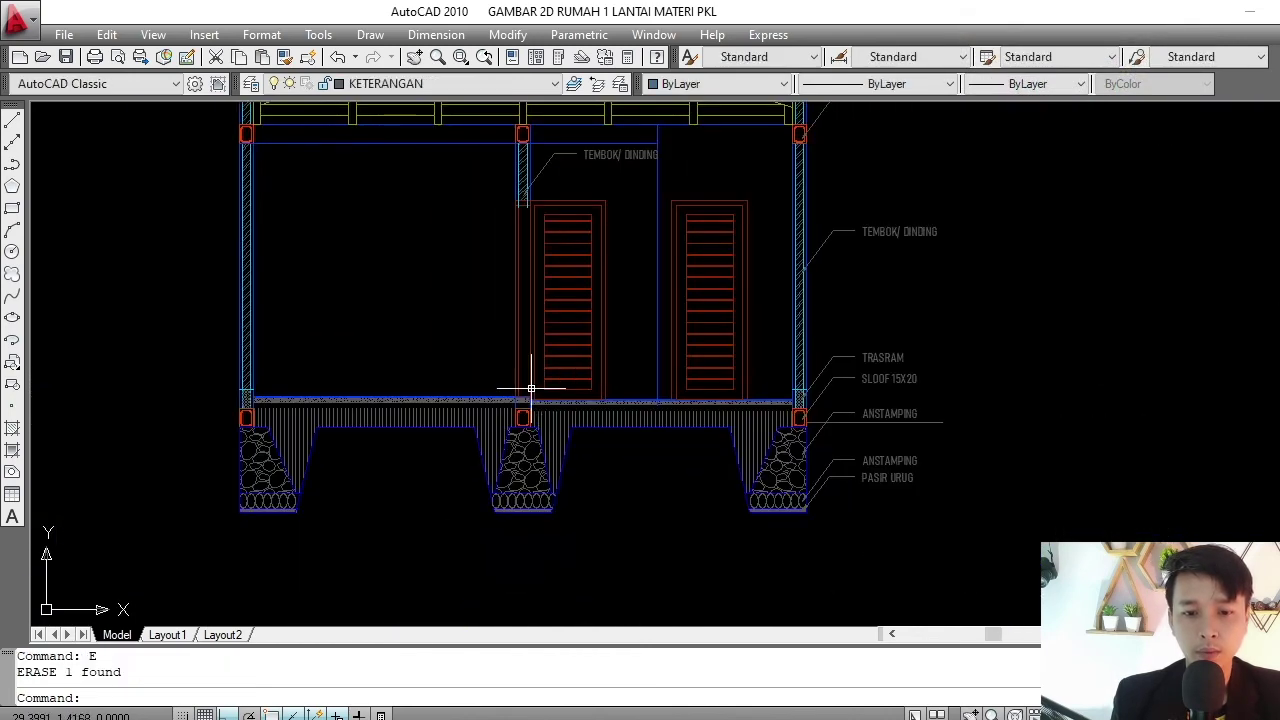
- Trim (tr) away the vertical segment crossing the floor slab at the middle column
scroll(540, 393, up, 5)
scroll(639, 372, down, 4)
middle_drag(514, 372, 514, 457)
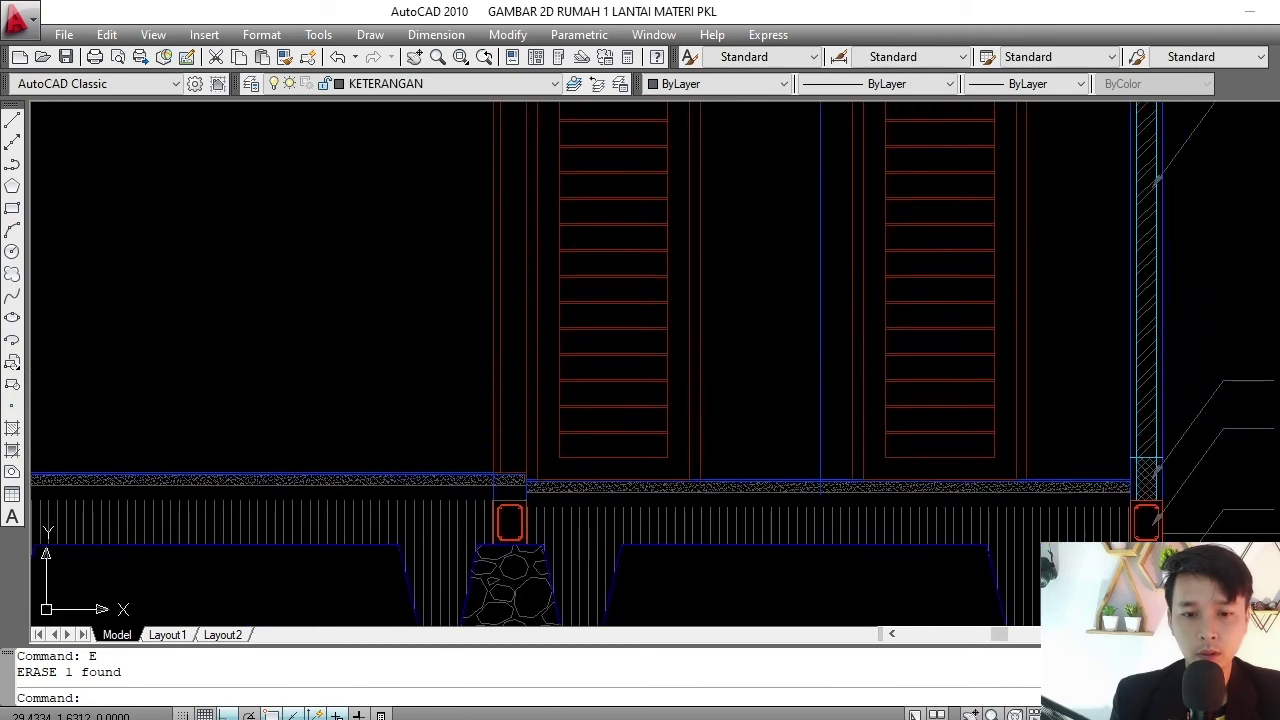
scroll(505, 470, up, 3)
scroll(490, 468, up, 5)
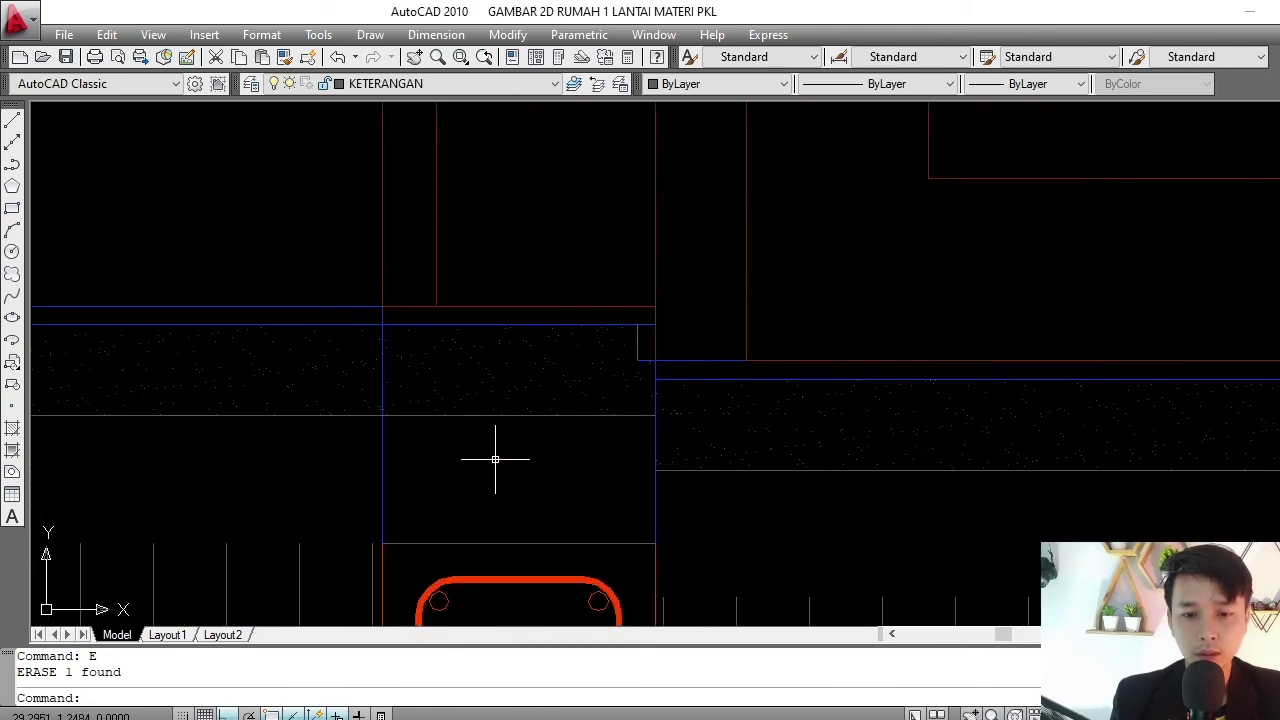
scroll(466, 434, up, 1)
text(tr)
key(Return)
key(Return)
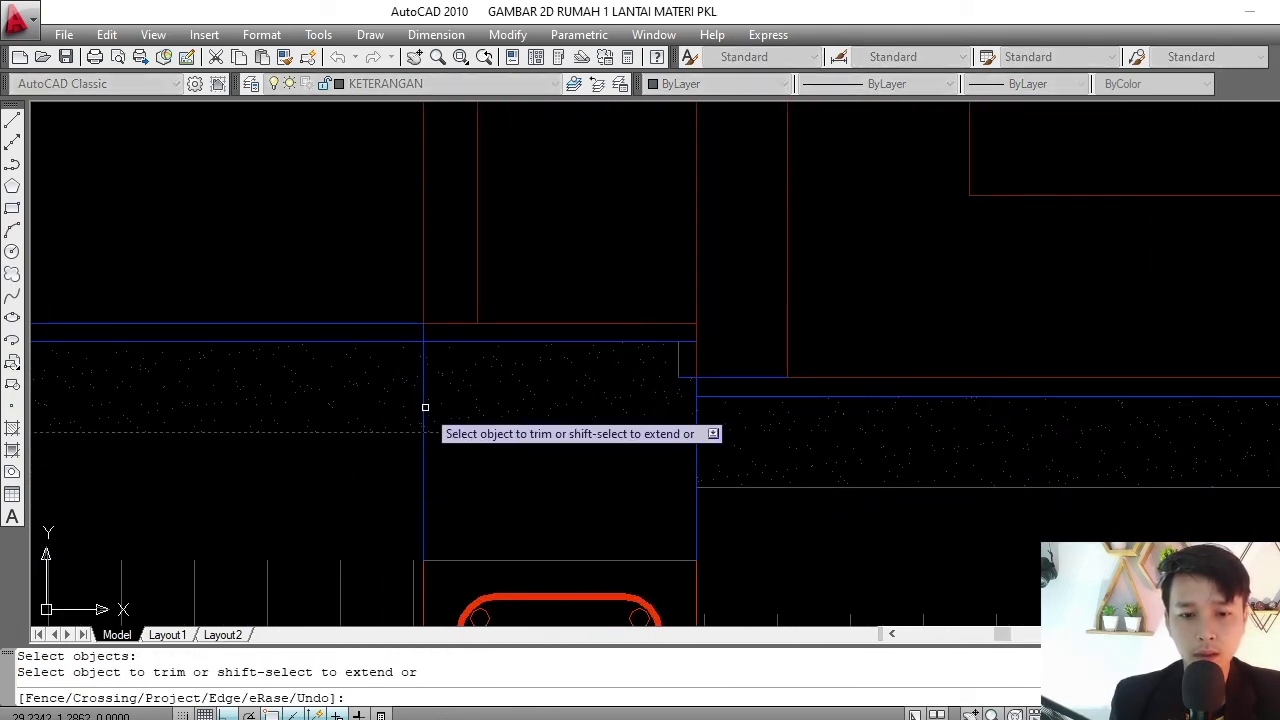
click(420, 402)
key(Return)
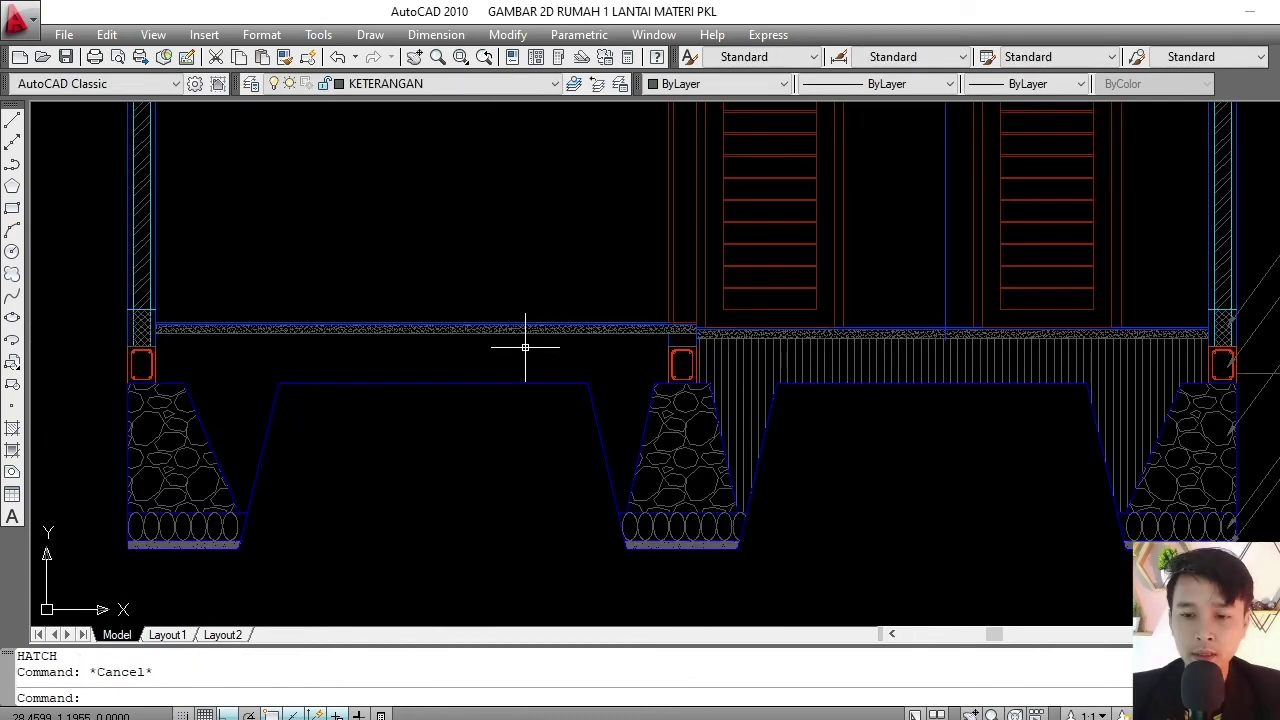
- Hatch the ground below the floor with User defined vertical lines, angle 90, spacing 0.04
scroll(523, 346, down, 5)
scroll(611, 346, up, 4)
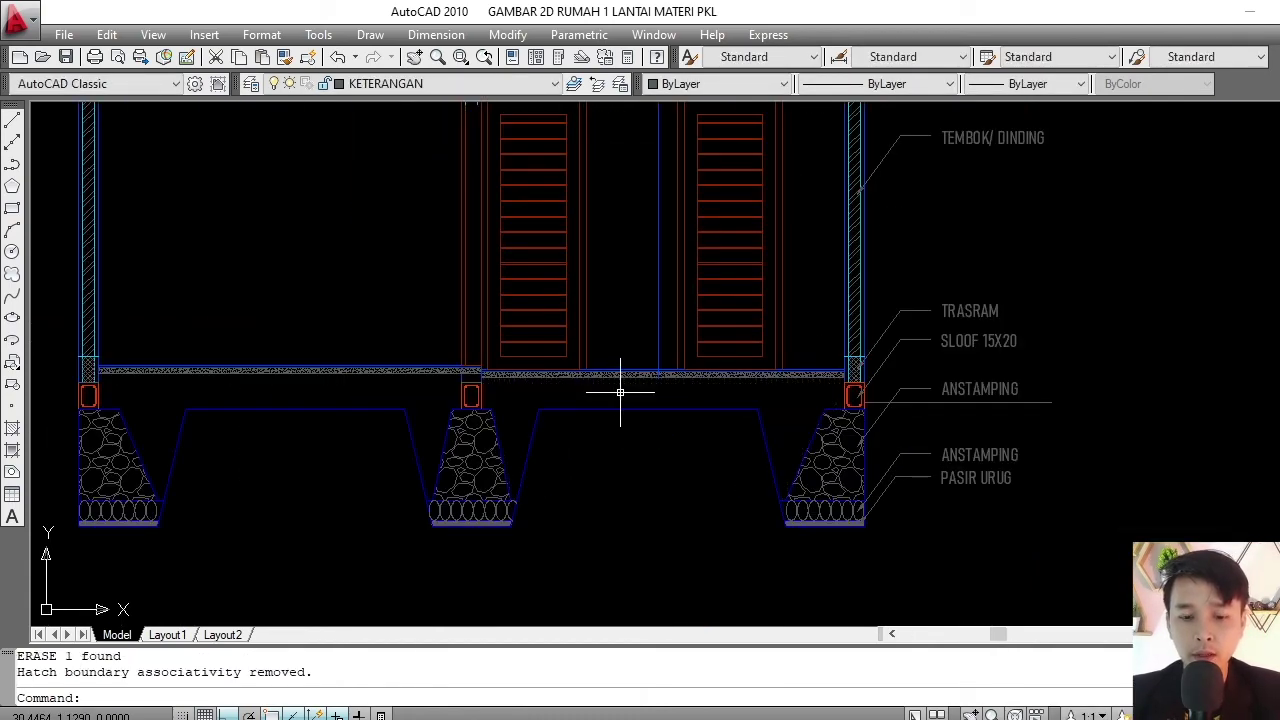
text(H)
key(Return)
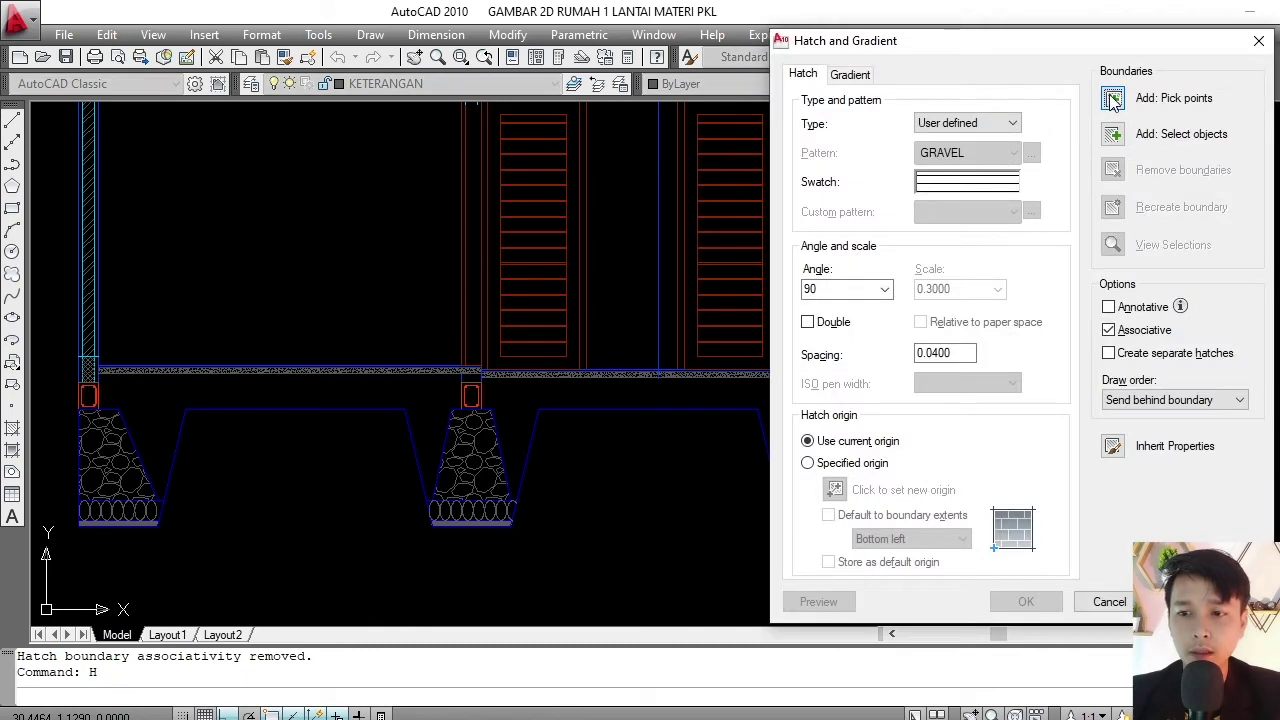
click(1113, 100)
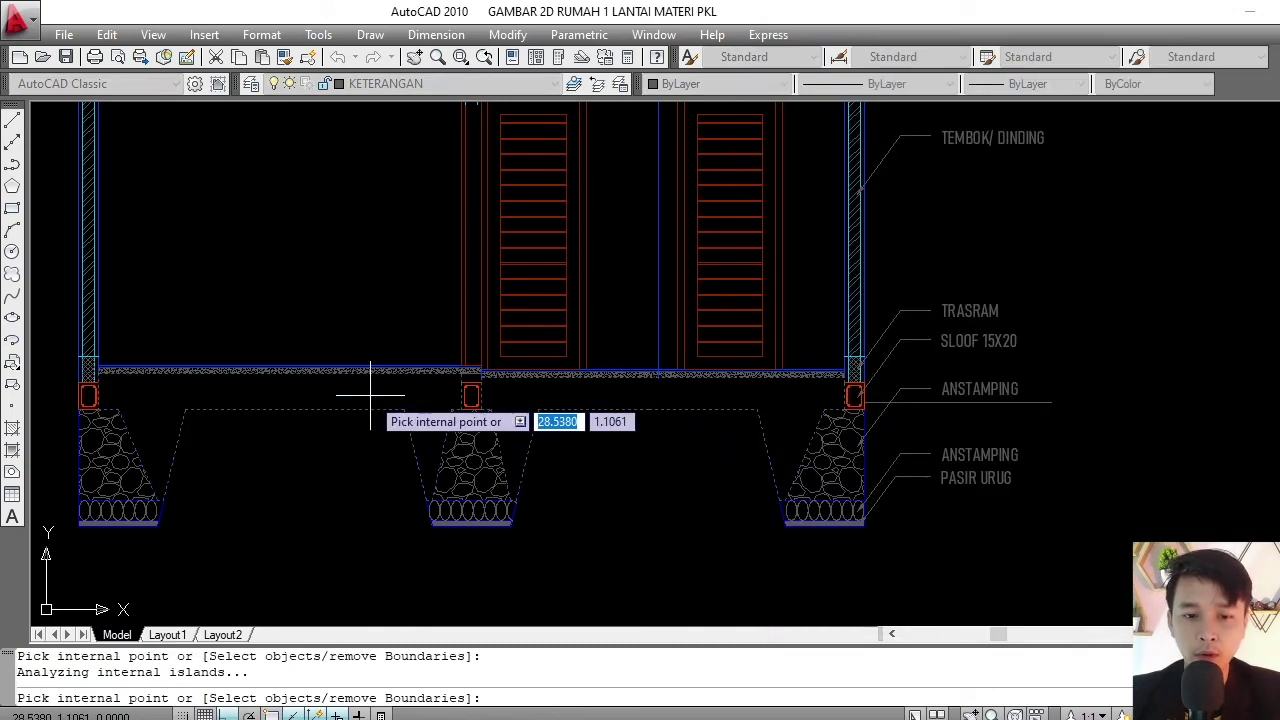
key(Return)
click(818, 601)
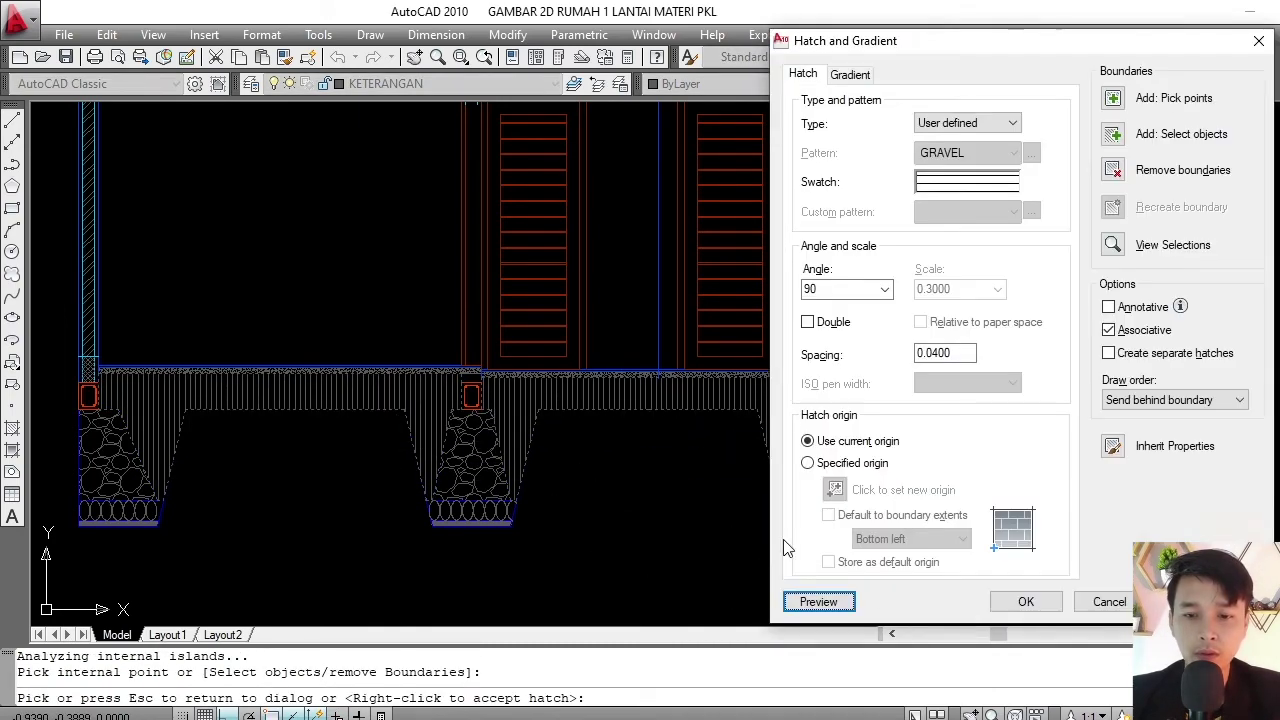
key(Escape)
scroll(560, 400, down, 5)
- Recentre the view on the house section, abandoning a stray polyline start
scroll(583, 305, up, 3)
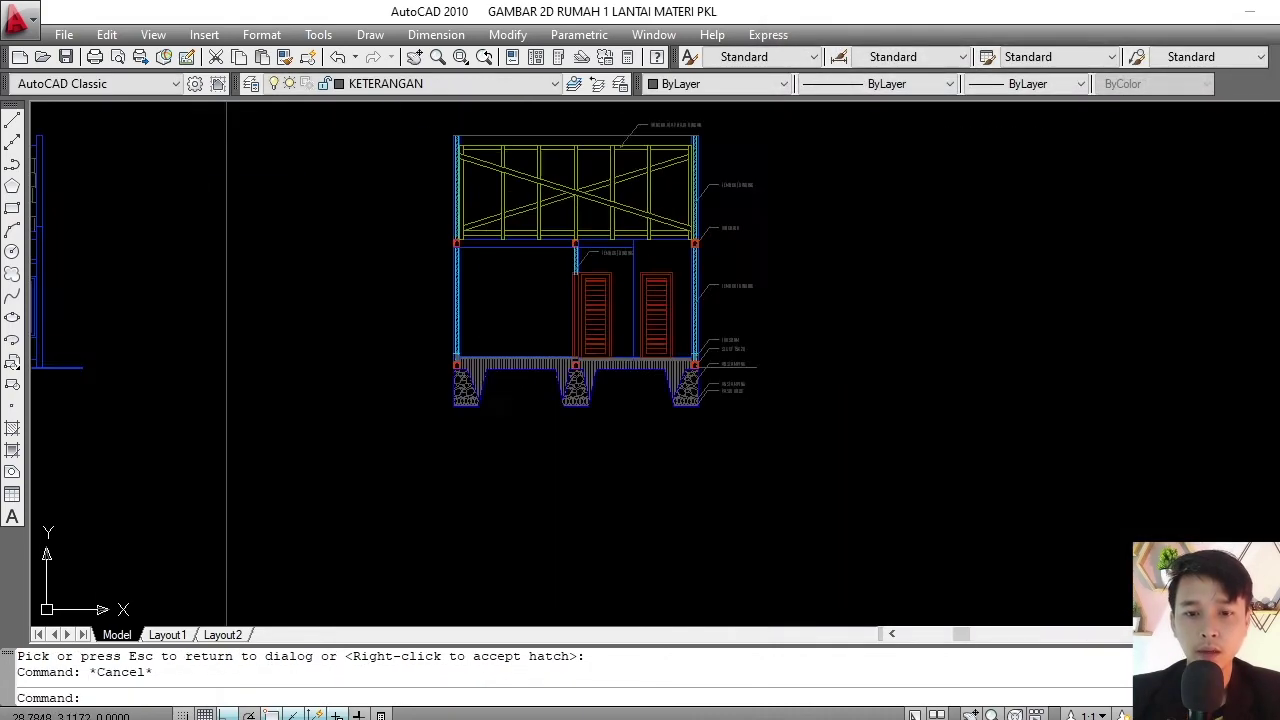
scroll(583, 305, up, 2)
middle_drag(583, 305, 585, 337)
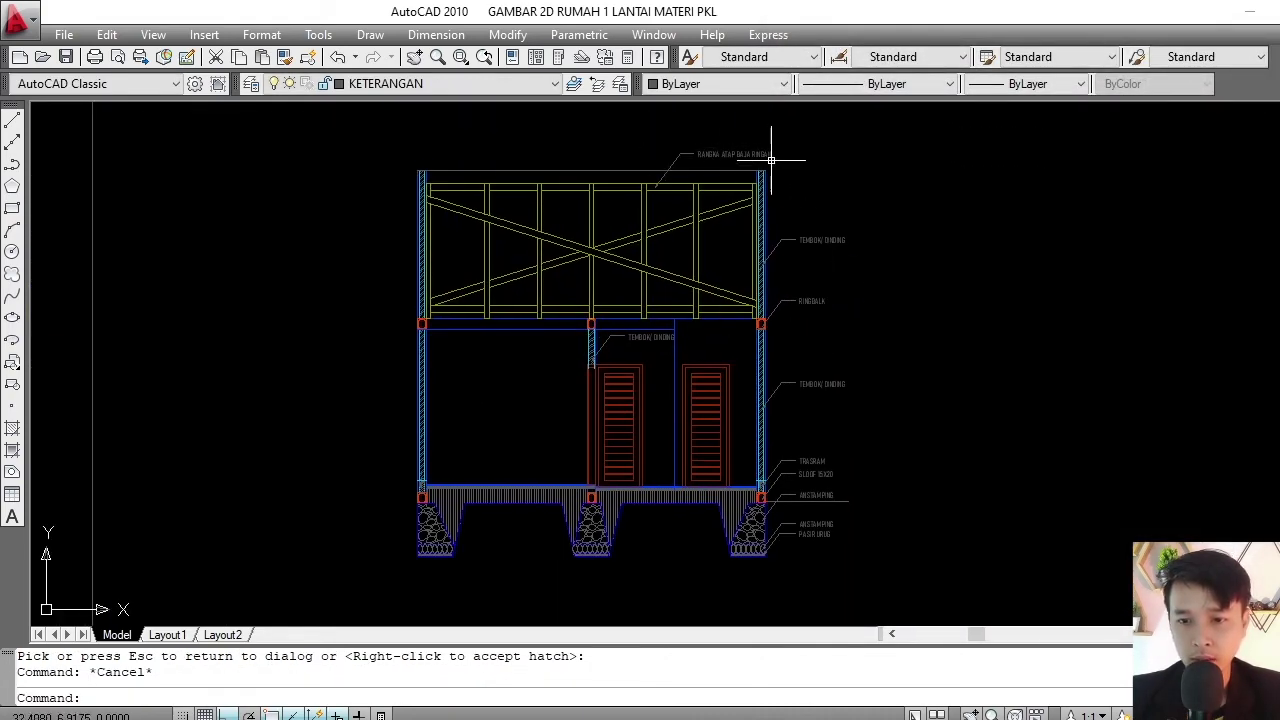
scroll(771, 159, up, 5)
scroll(709, 243, down, 3)
key(F8)
key(F8)
scroll(709, 220, down, 2)
scroll(671, 240, down, 3)
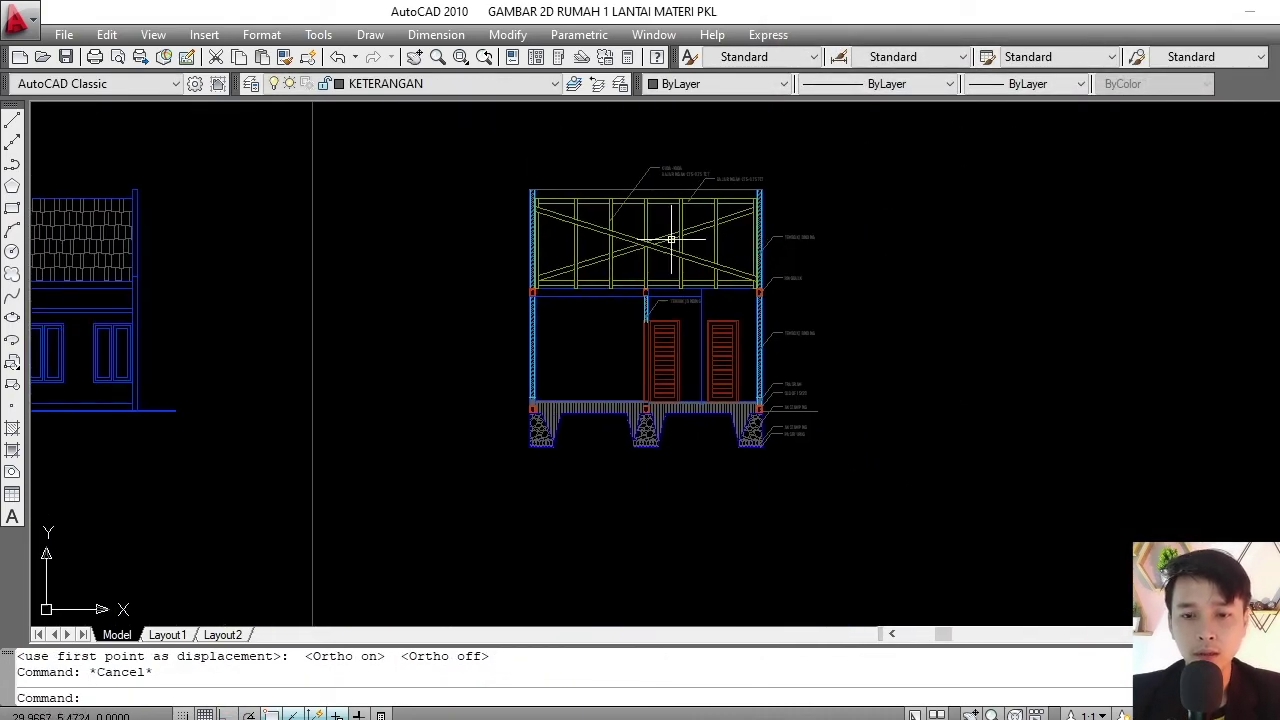
scroll(671, 240, up, 2)
scroll(671, 240, down, 5)
scroll(620, 300, up, 3)
middle_drag(610, 295, 620, 300)
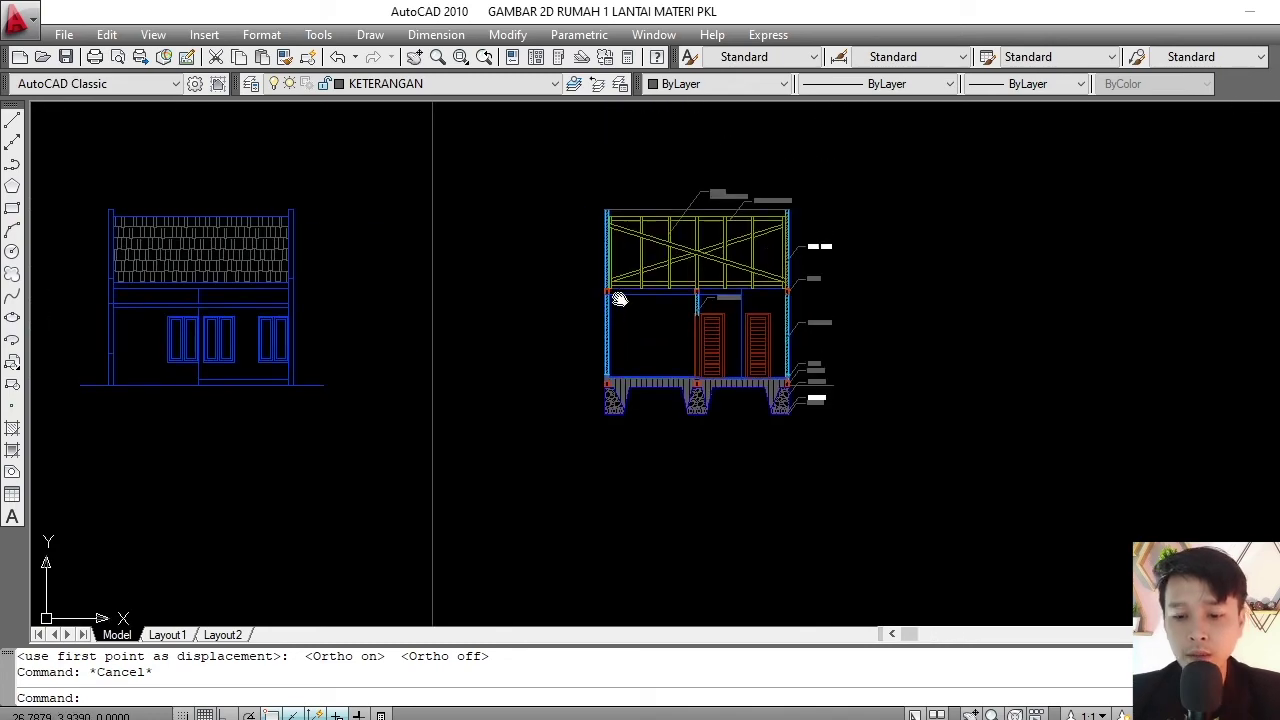
key(Return)
key(Escape)
key(Escape)
scroll(671, 266, up, 2)
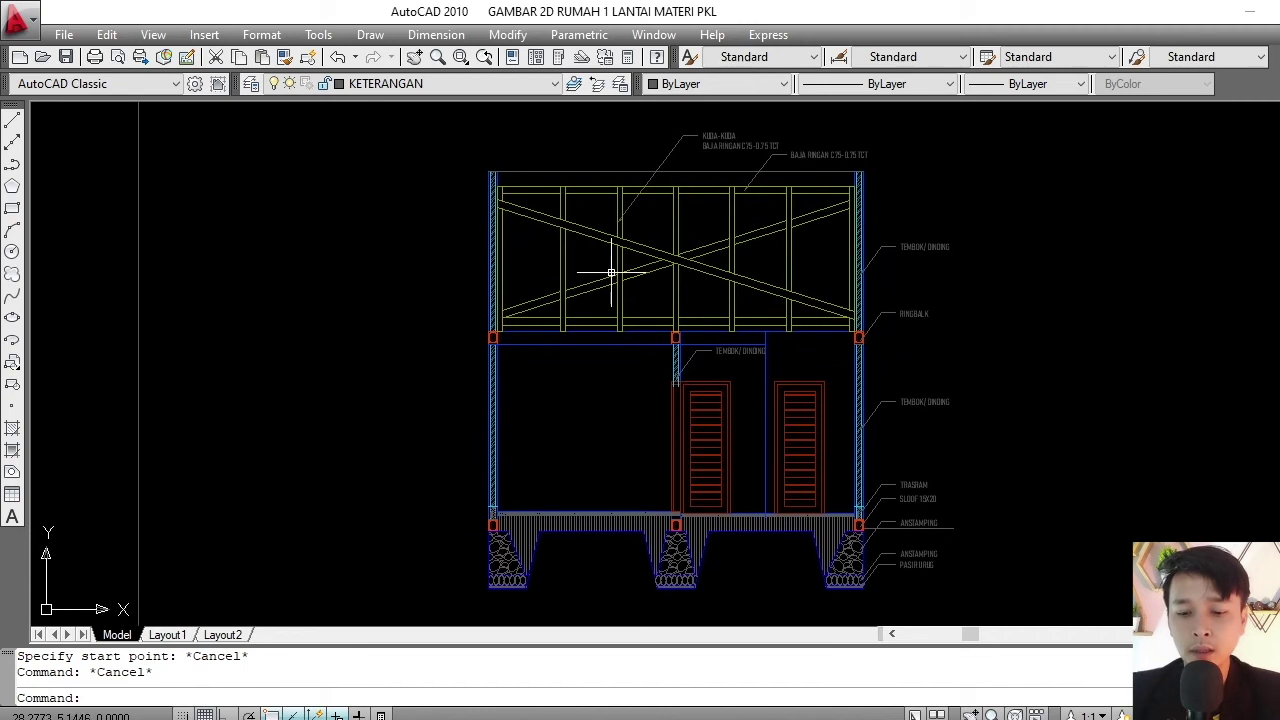
- Draw a vertical guide polyline left of the section, running down below the foundations
text(pl)
key(Return)
key(Escape)
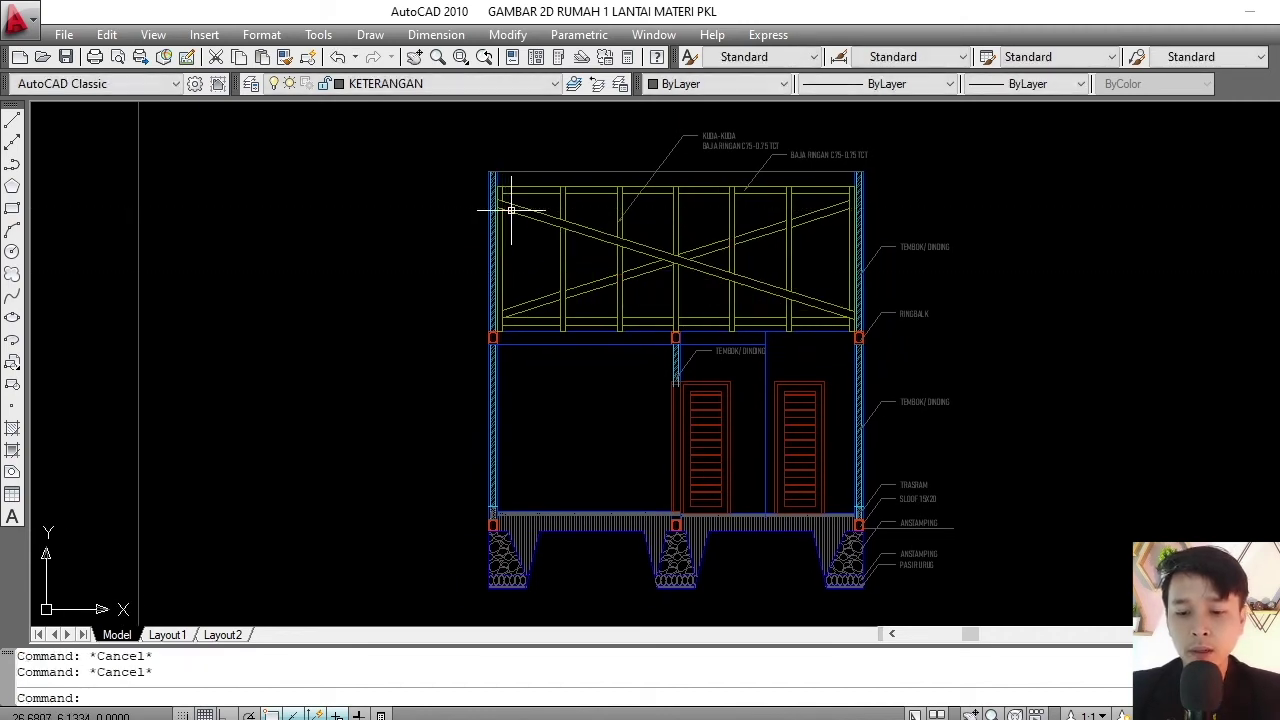
key(Return)
click(455, 150)
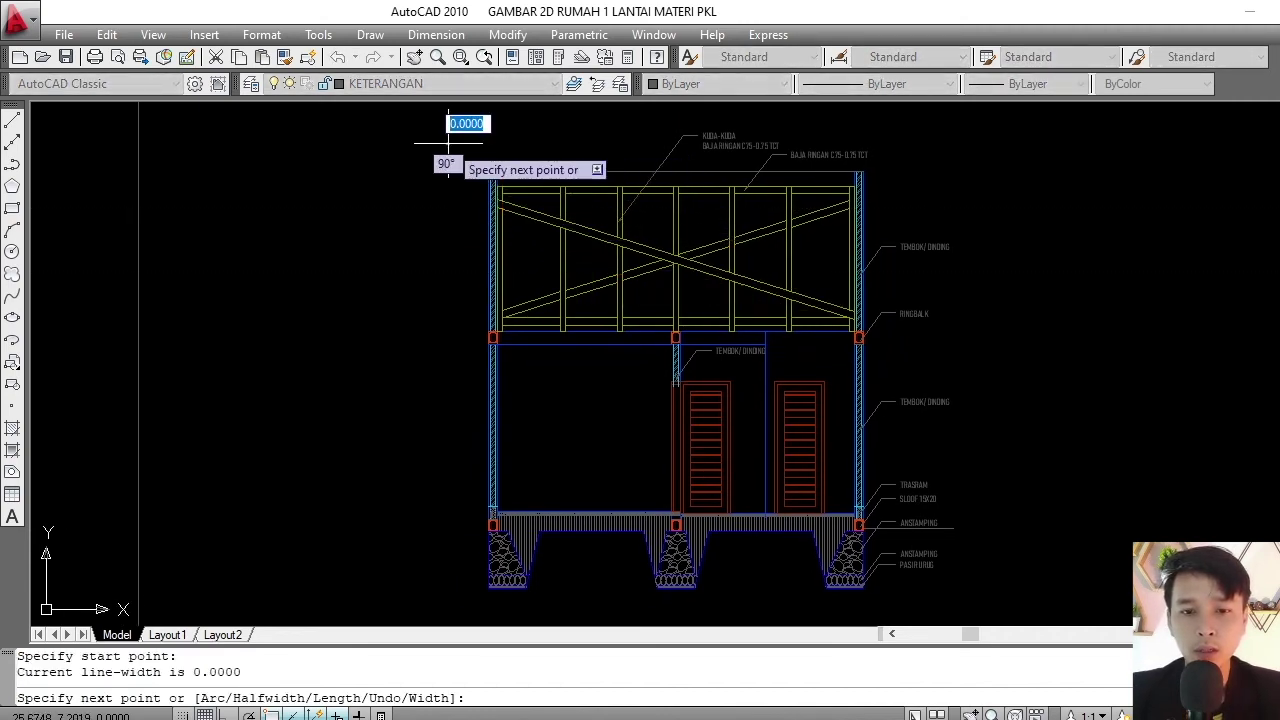
scroll(455, 150, down, 3)
key(F7)
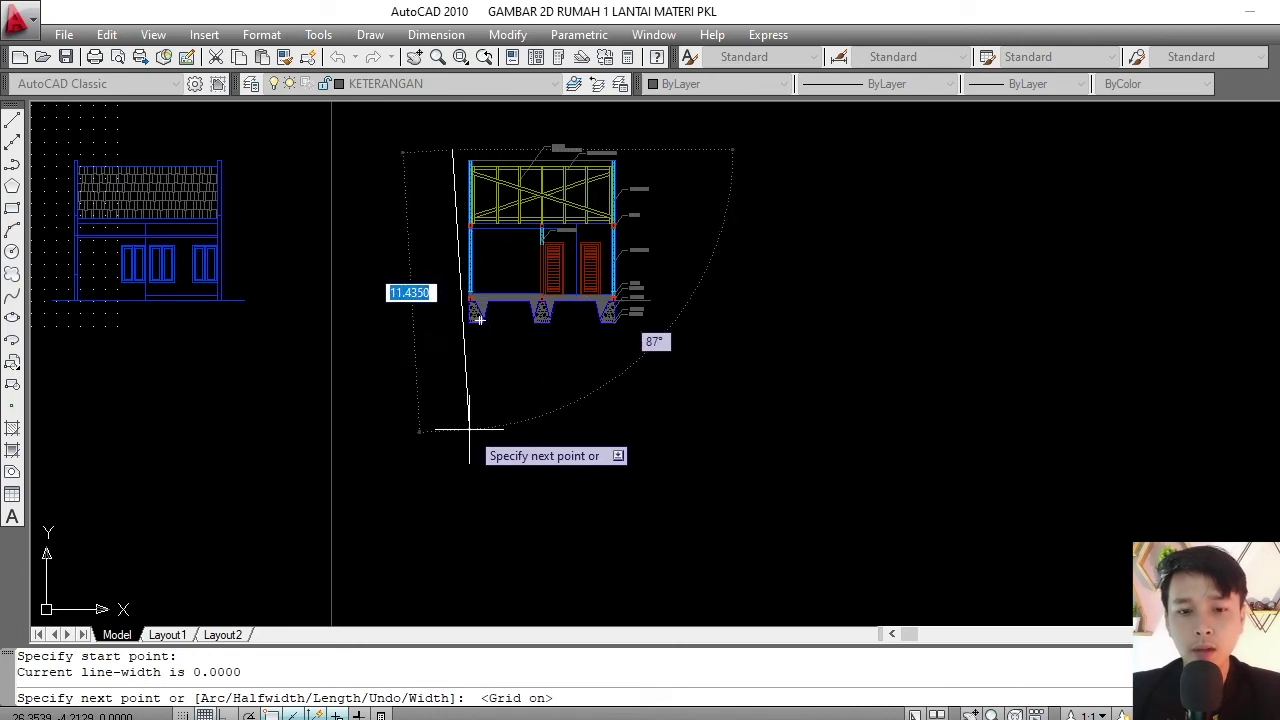
key(F8)
click(447, 350)
key(Return)
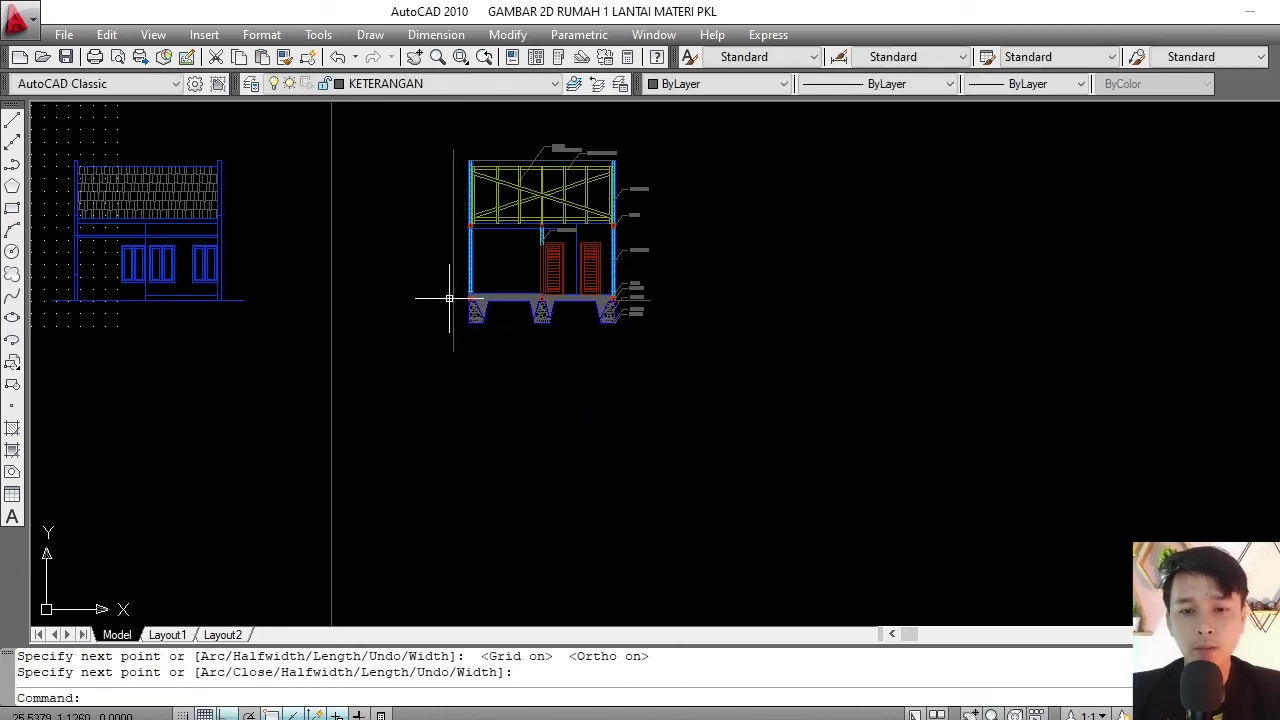
- Draw a horizontal floor-level polyline from beside the wall to the vertical guide
scroll(443, 290, up, 8)
mouse_move(466, 323)
middle_down()
mouse_move(491, 340)
mouse_move(514, 398)
middle_up()
text(PL)
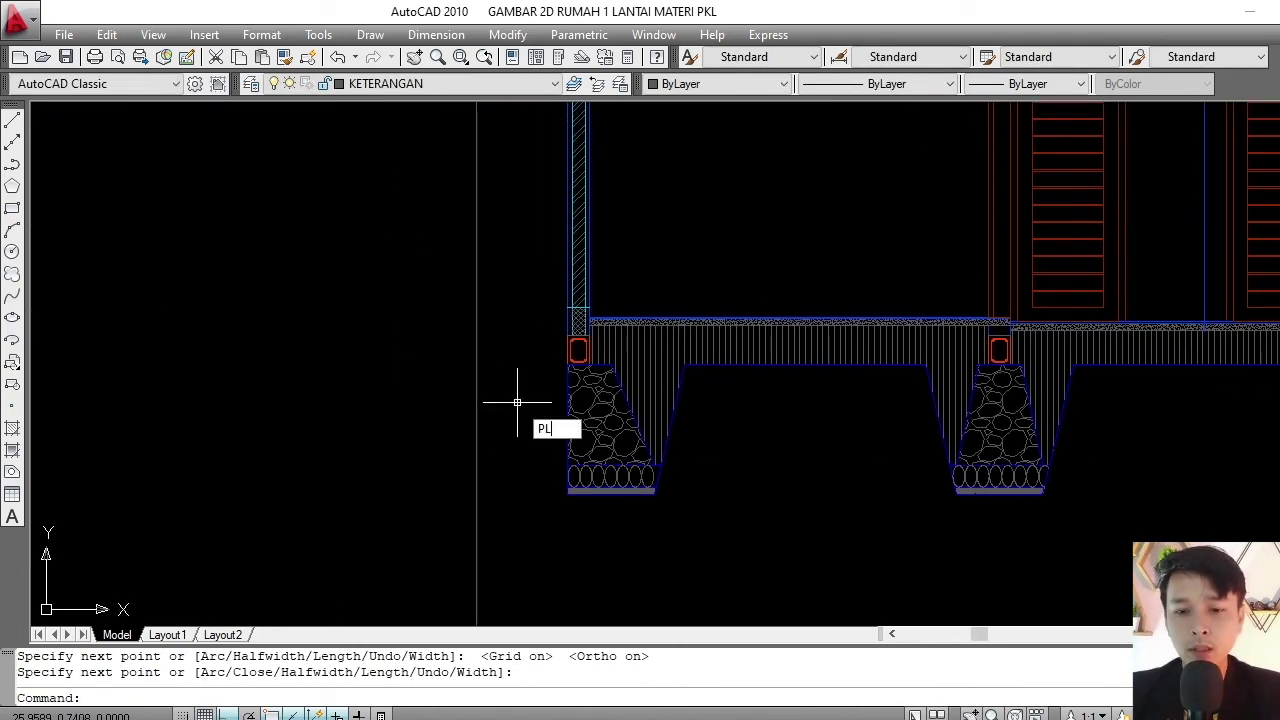
key(Return)
scroll(557, 380, up, 3)
scroll(608, 320, down, 2)
scroll(590, 530, up, 3)
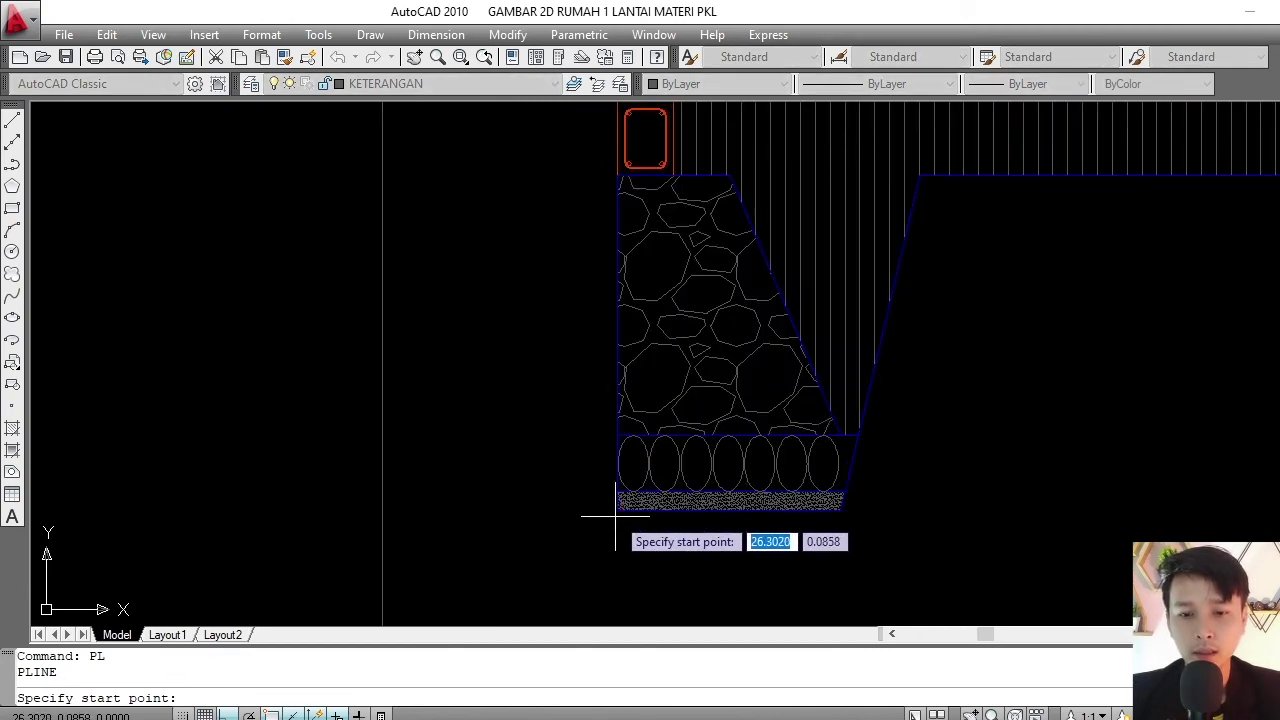
scroll(617, 509, down, 2)
scroll(649, 300, up, 2)
scroll(614, 322, up, 2)
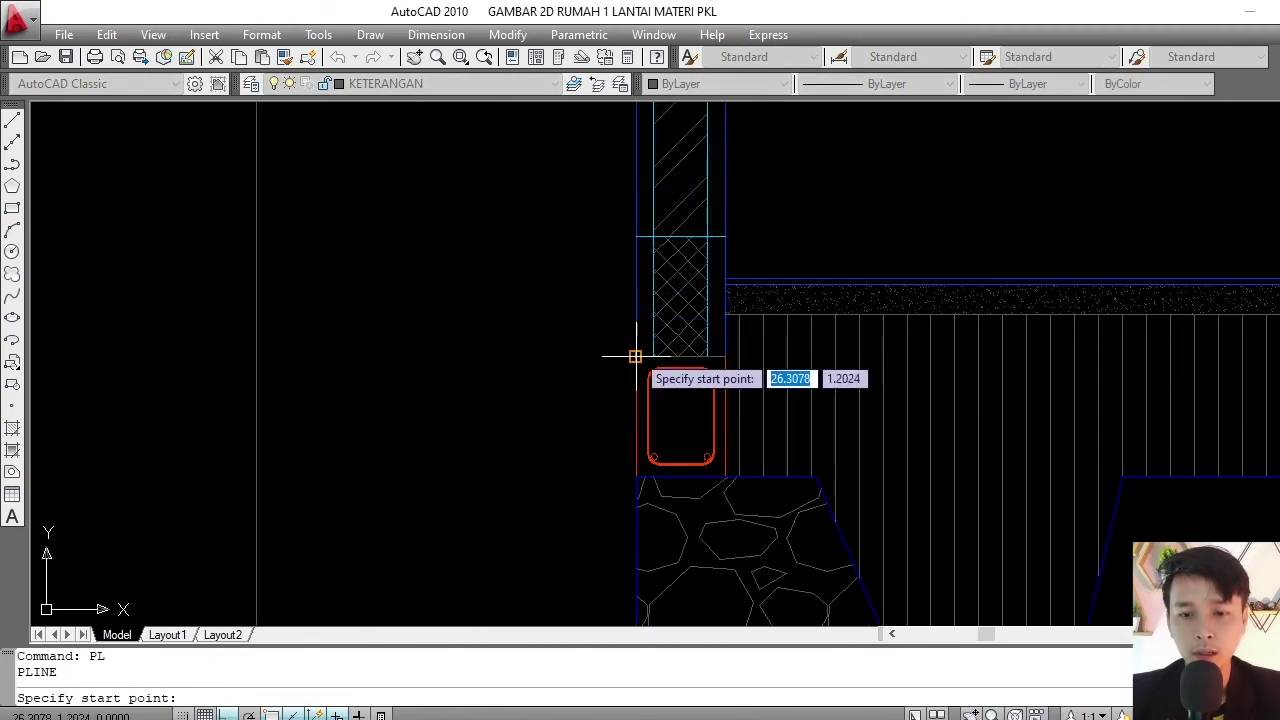
click(634, 357)
scroll(590, 330, down, 2)
middle_drag(331, 359, 408, 377)
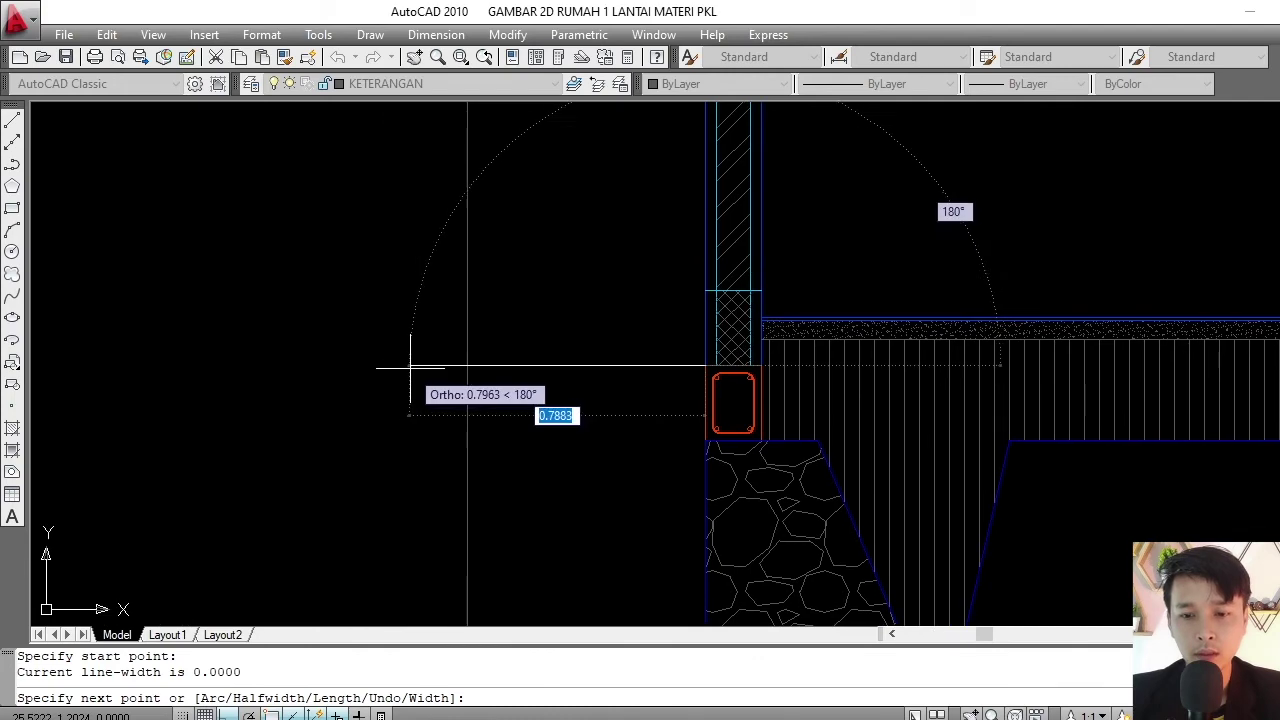
click(380, 366)
key(Return)
scroll(457, 294, down, 2)
scroll(457, 294, up, 3)
scroll(660, 318, down, 1)
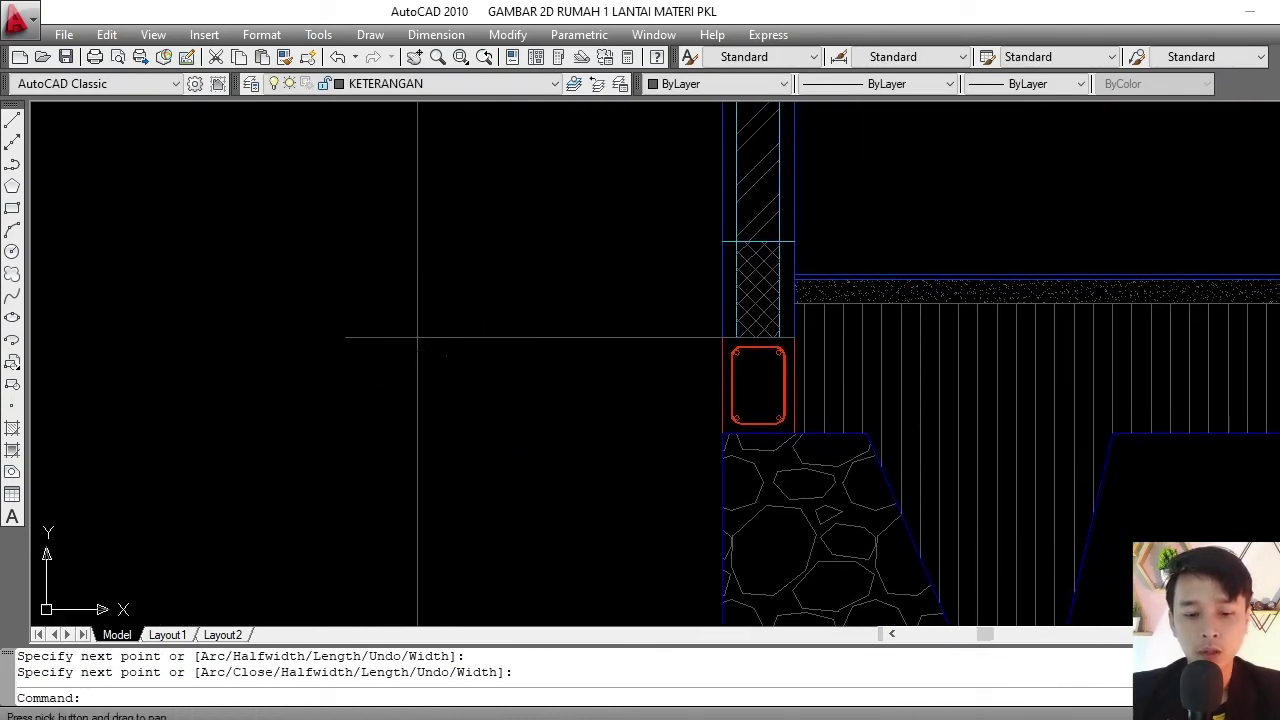
scroll(660, 318, up, 3)
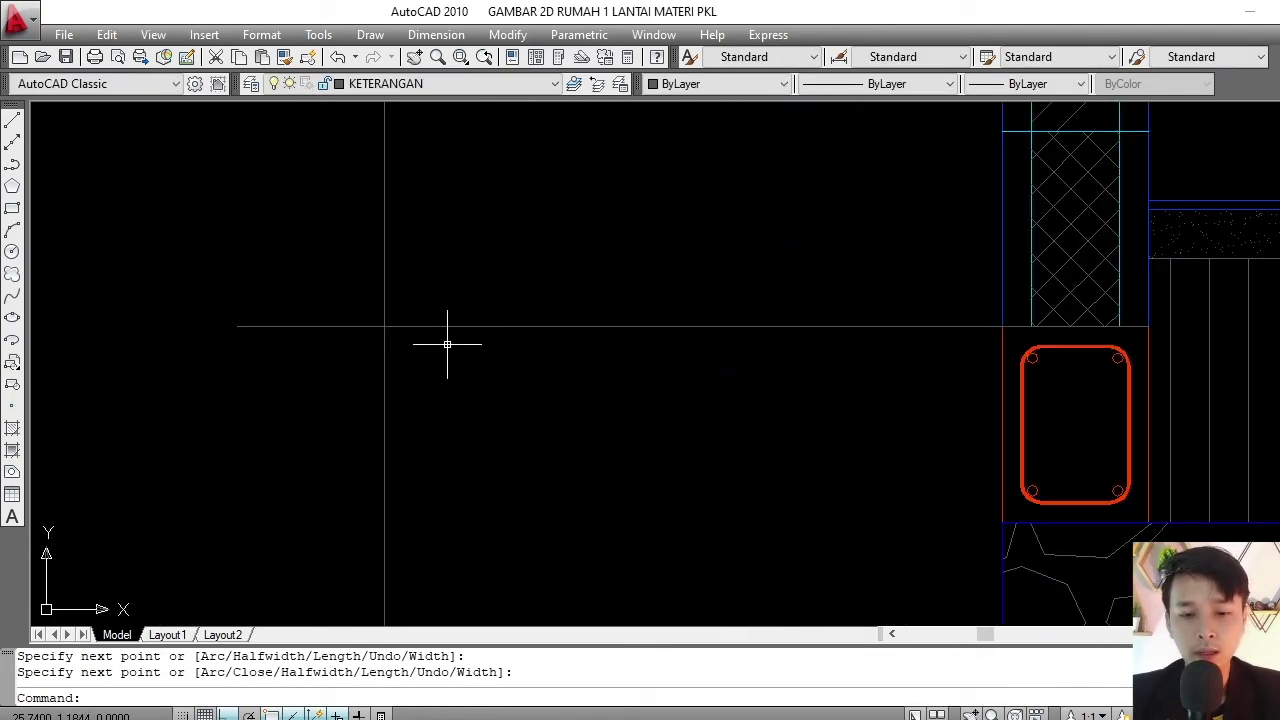
text(C)
- Draw a small circle centred where the guide and floor-level line cross
key(Return)
click(385, 325)
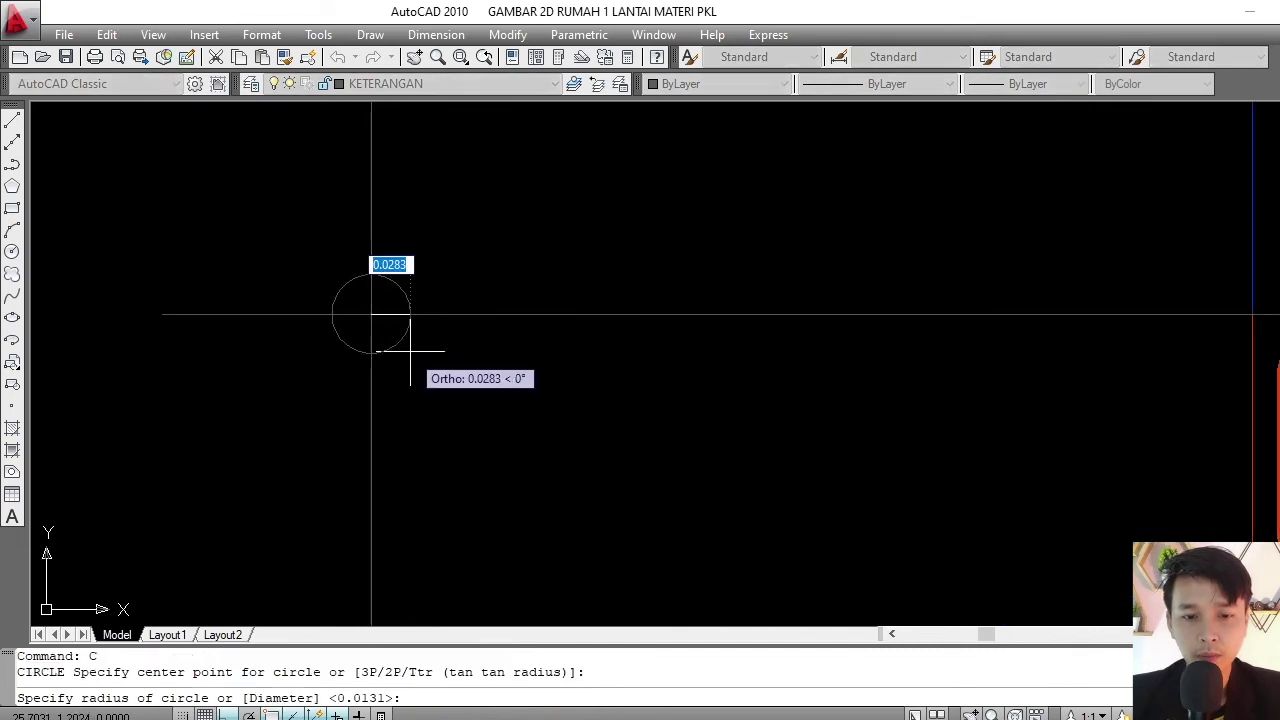
click(410, 322)
scroll(684, 350, down, 4)
scroll(648, 378, up, 2)
text(PL)
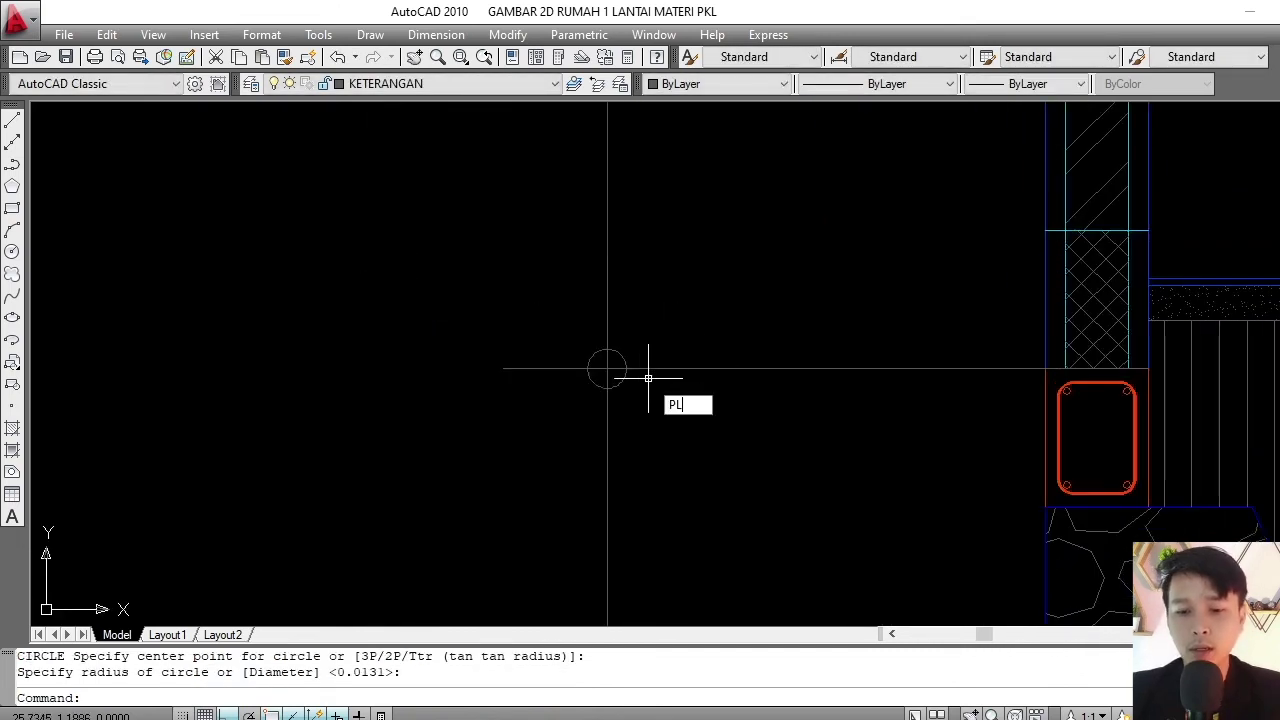
- Start a leader polyline from the circle centre, angled up and to the left
key(Return)
scroll(652, 392, up, 2)
click(586, 356)
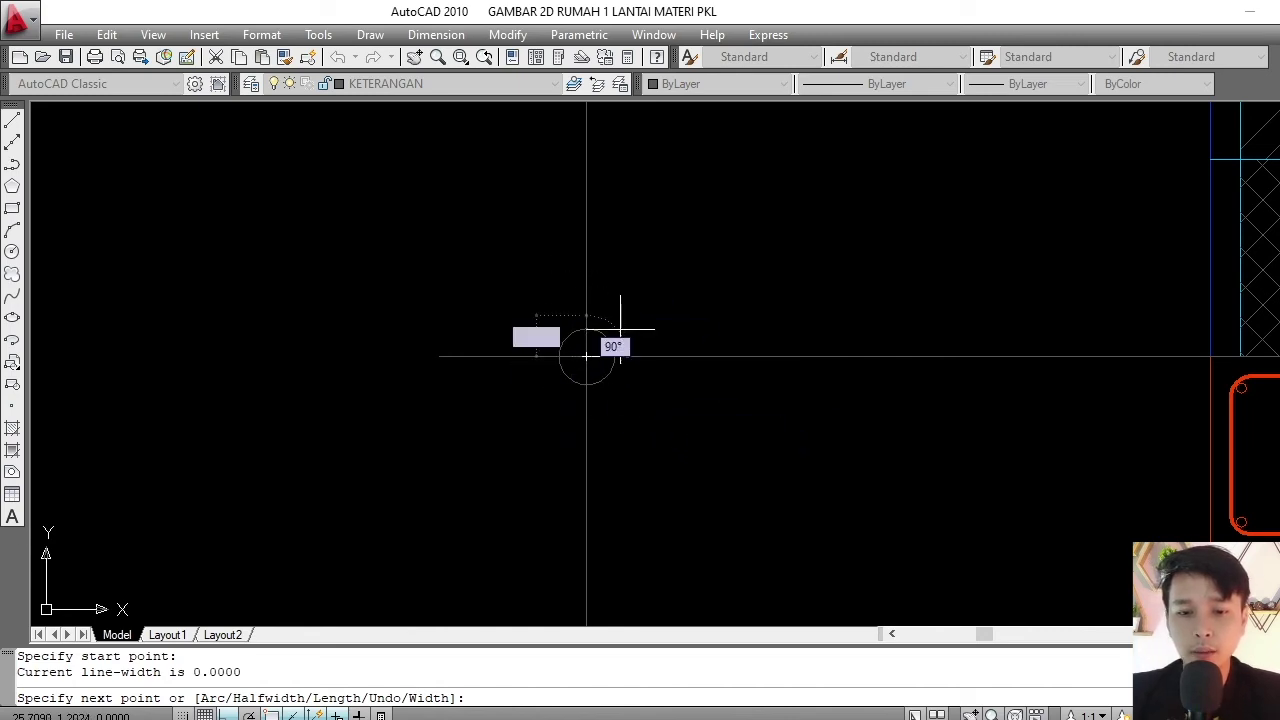
key(Escape)
key(Return)
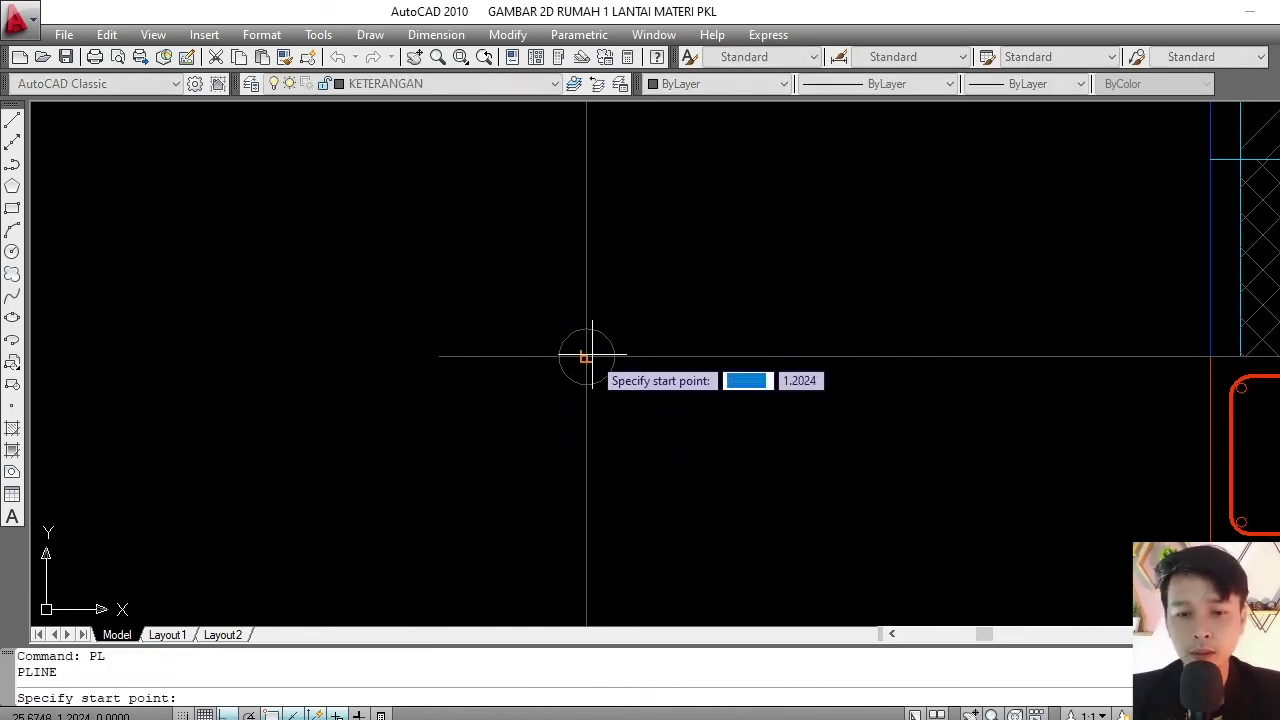
click(587, 355)
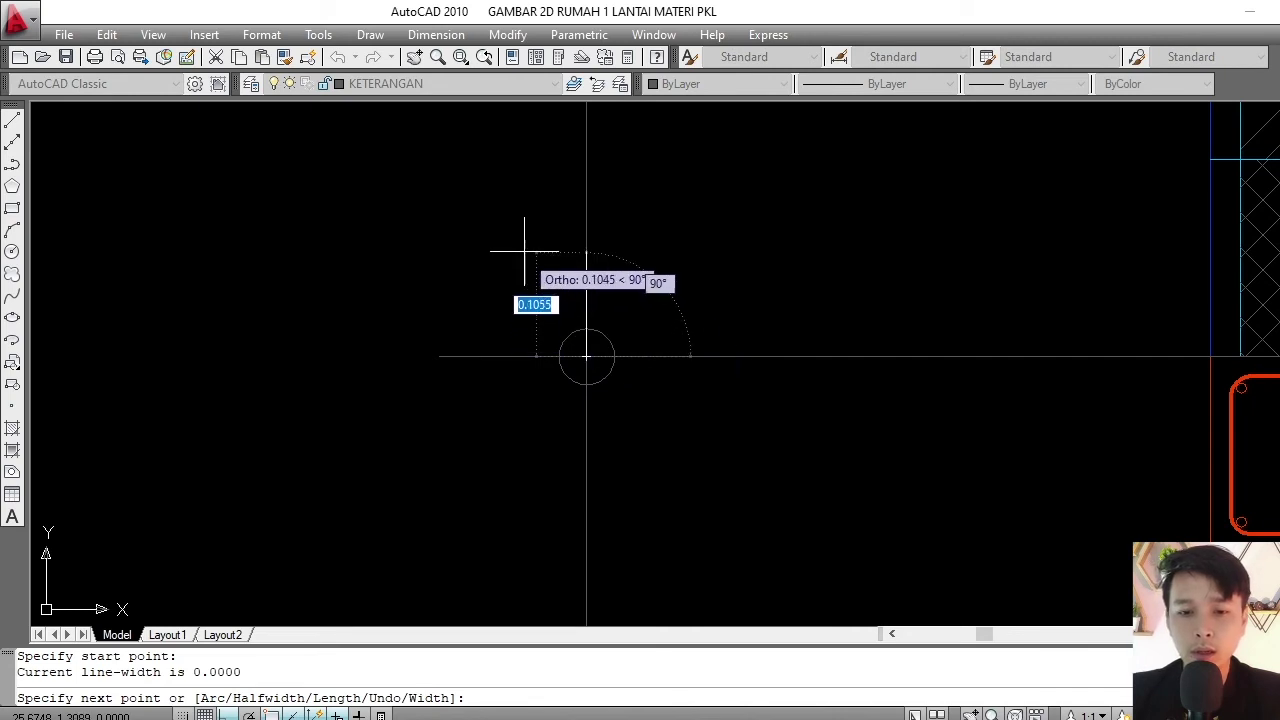
key(F8)
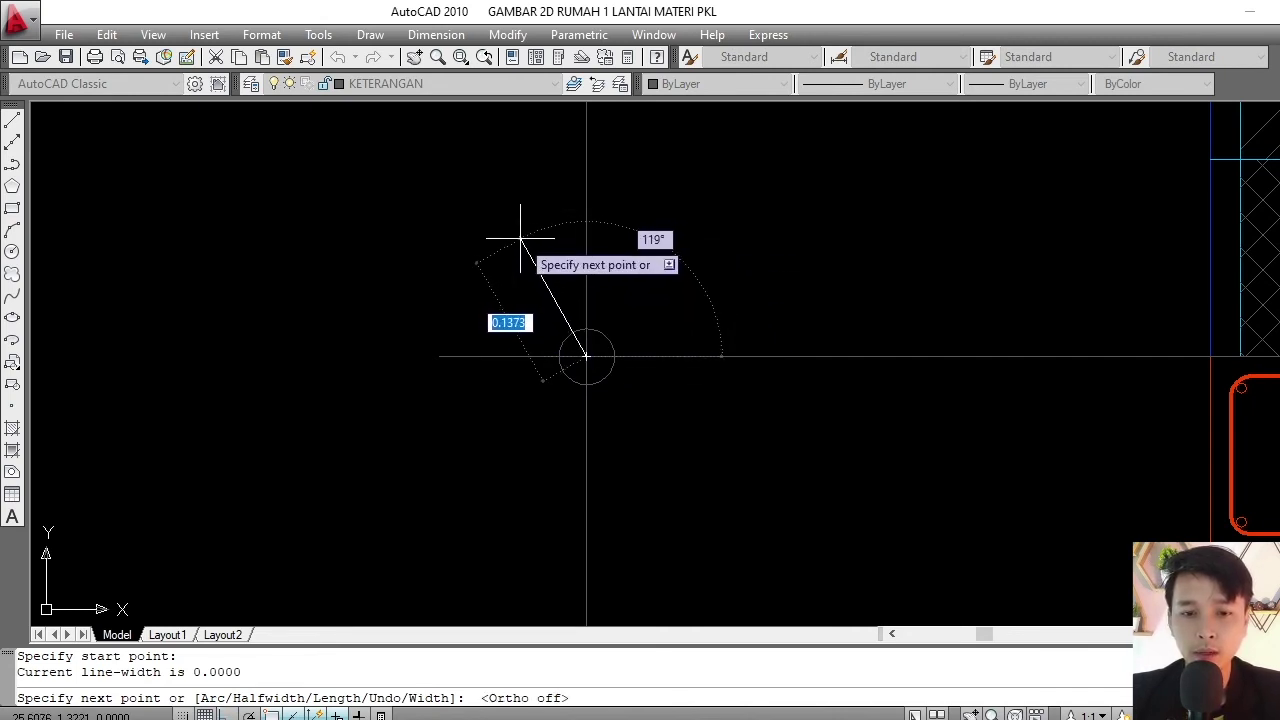
click(520, 237)
middle_drag(486, 237, 643, 260)
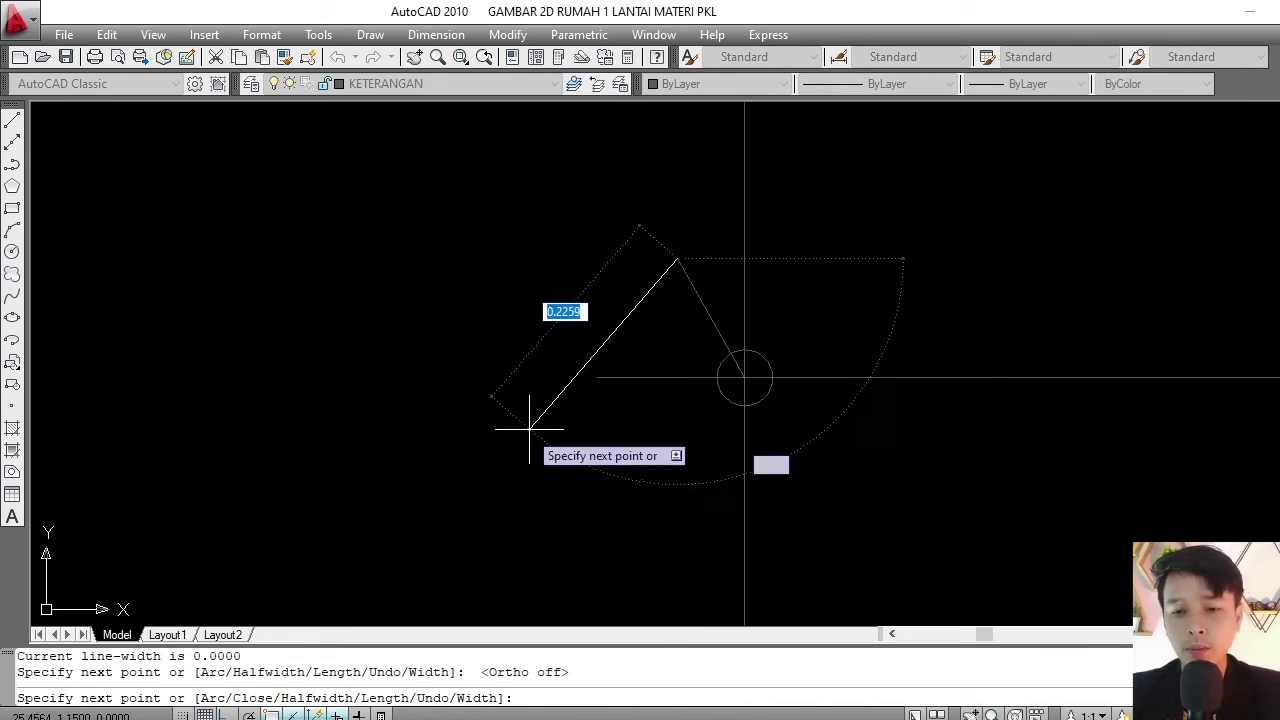
key(F8)
- Finish the leader with a horizontal segment, then bring the floor and foundation labels into view
click(388, 360)
key(Return)
scroll(420, 330, down, 5)
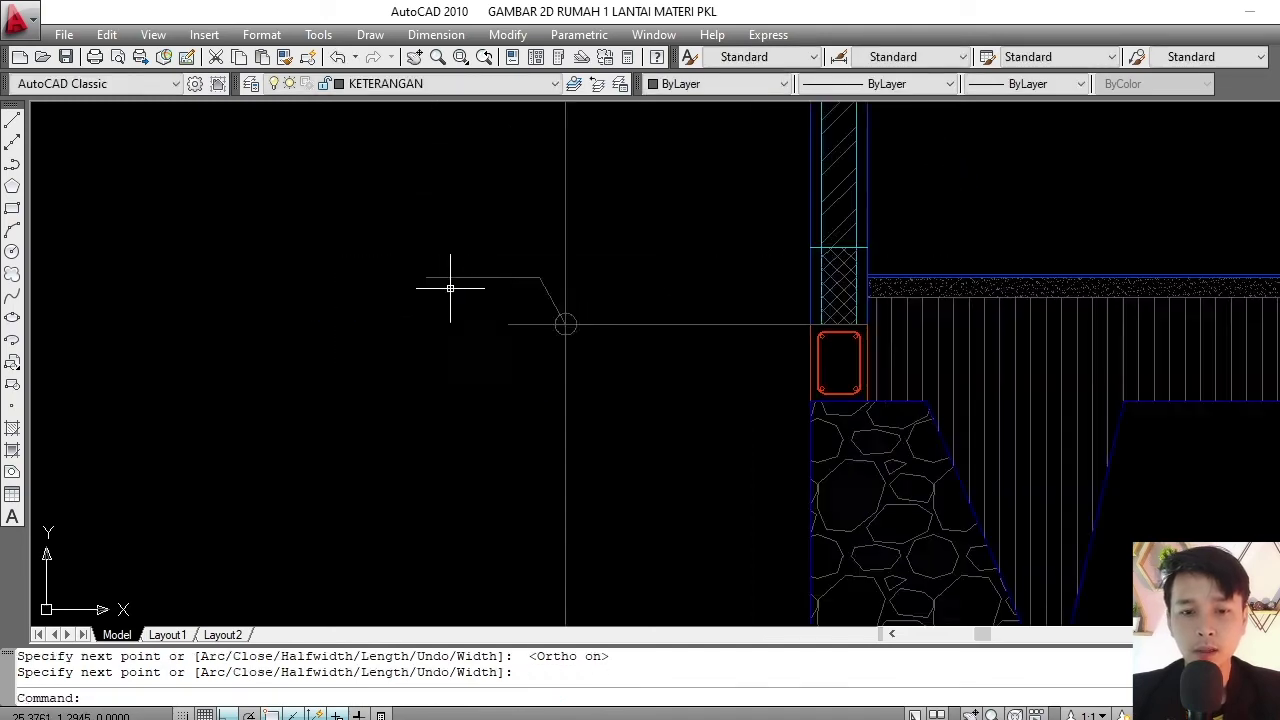
mouse_move(451, 280)
middle_down()
mouse_move(524, 298)
mouse_move(500, 343)
middle_up()
scroll(459, 284, down, 5)
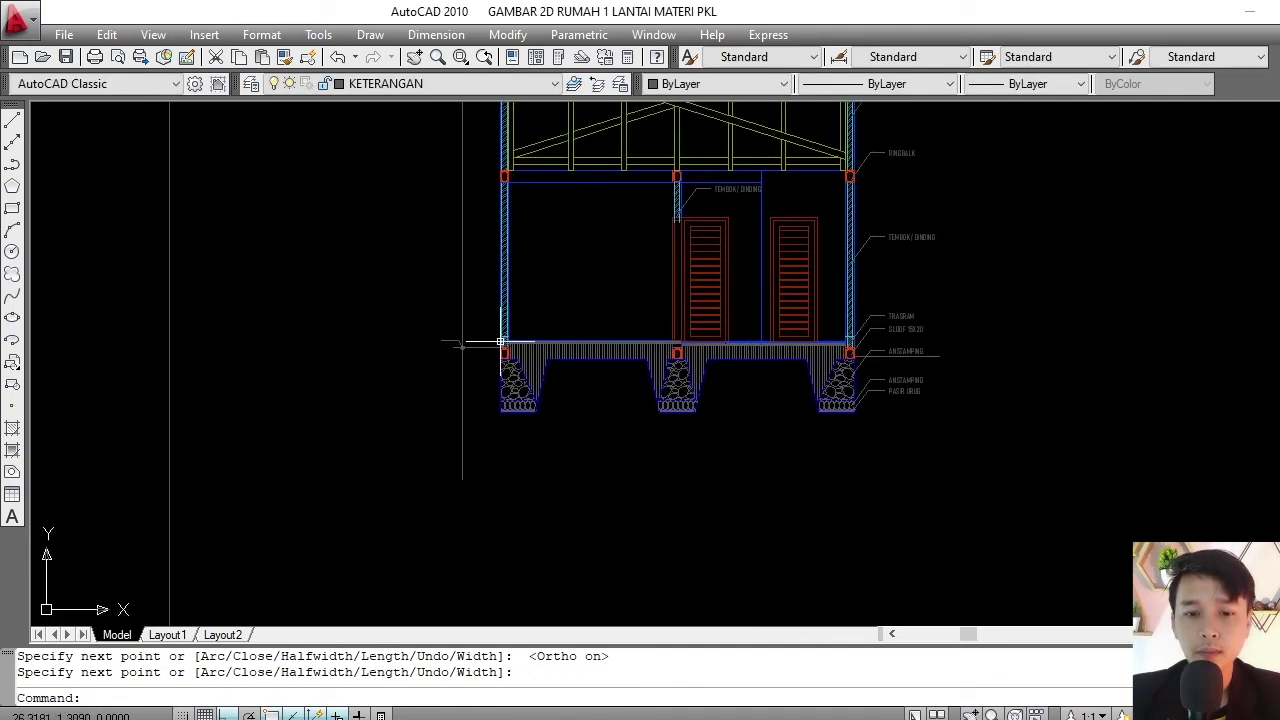
scroll(500, 343, up, 4)
middle_drag(714, 337, 440, 350)
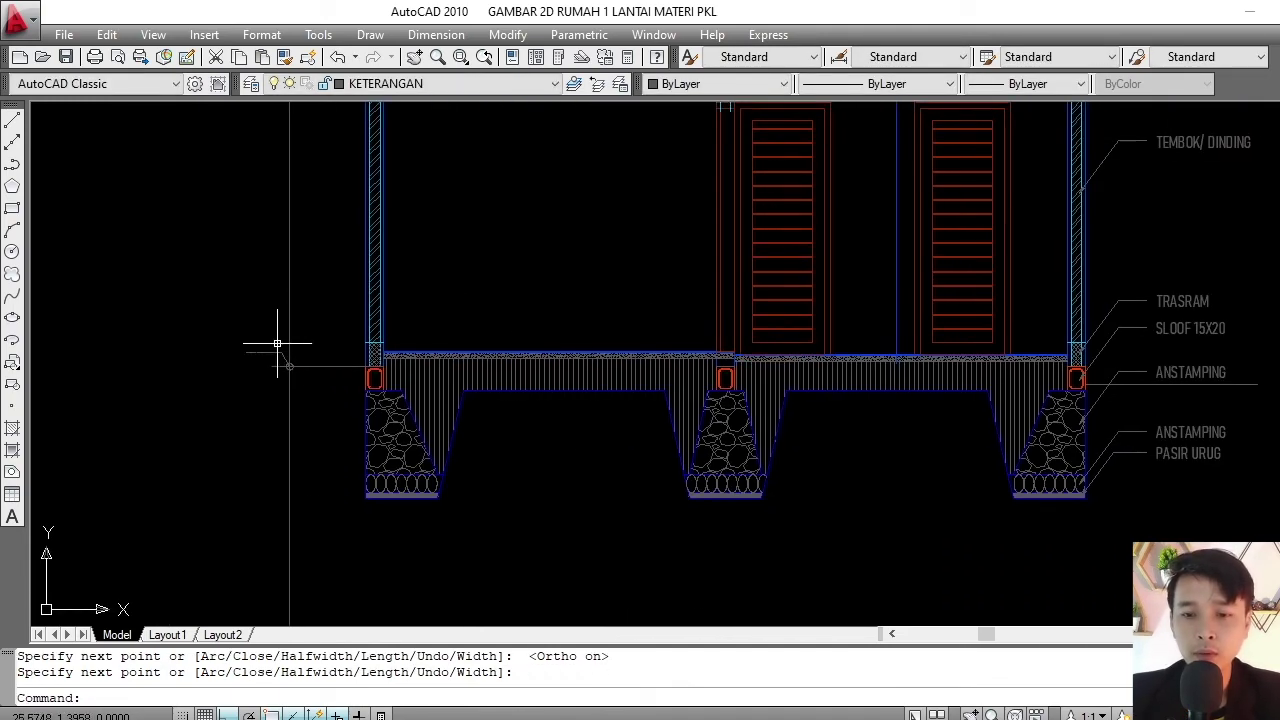
scroll(1000, 343, up, 4)
- Copy the TRASRAM label to a spot beside the left sloof with Ortho off
click(1000, 290)
click(970, 343)
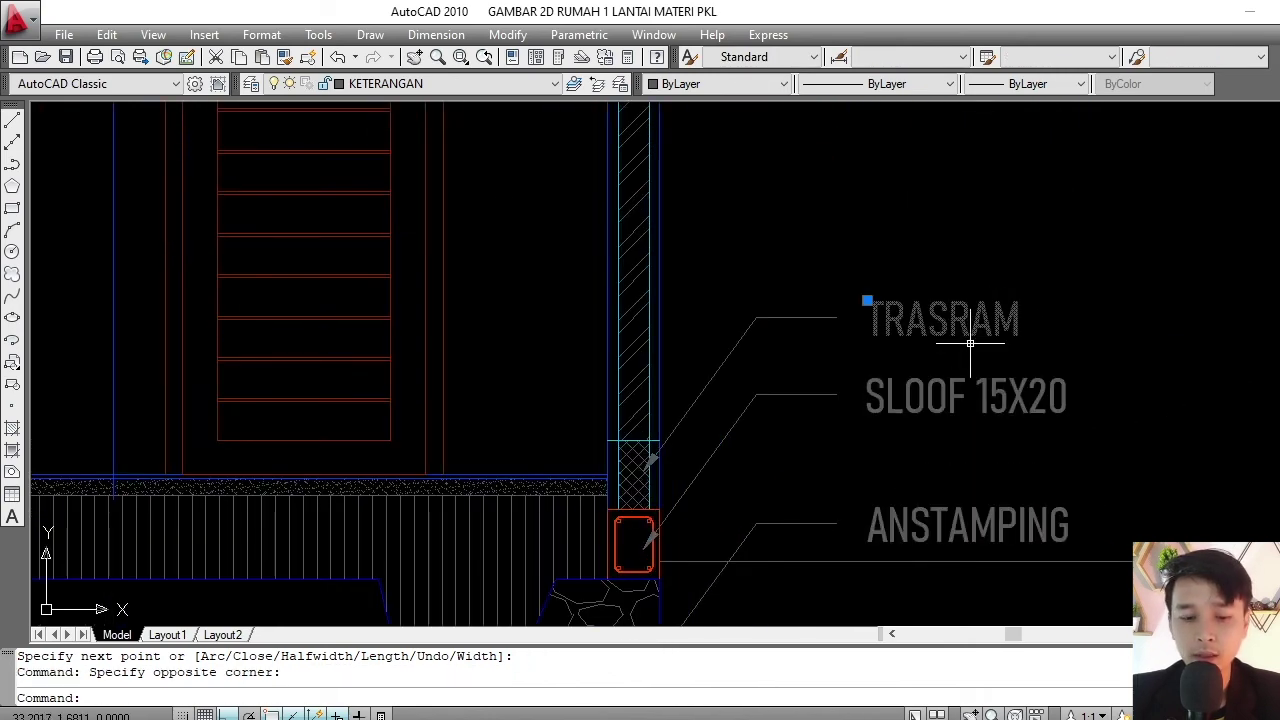
text(co)
key(Return)
scroll(977, 343, up, 2)
click(1051, 330)
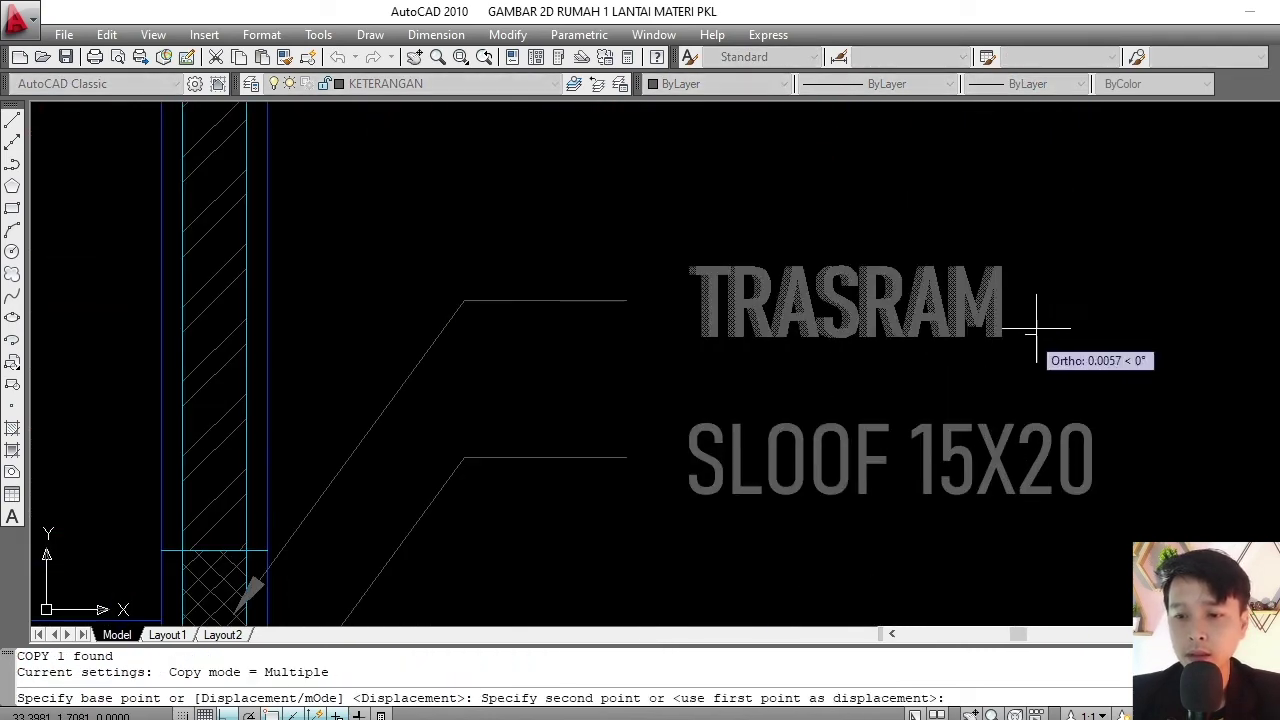
scroll(1033, 268, down, 5)
scroll(686, 294, up, 5)
scroll(757, 286, up, 2)
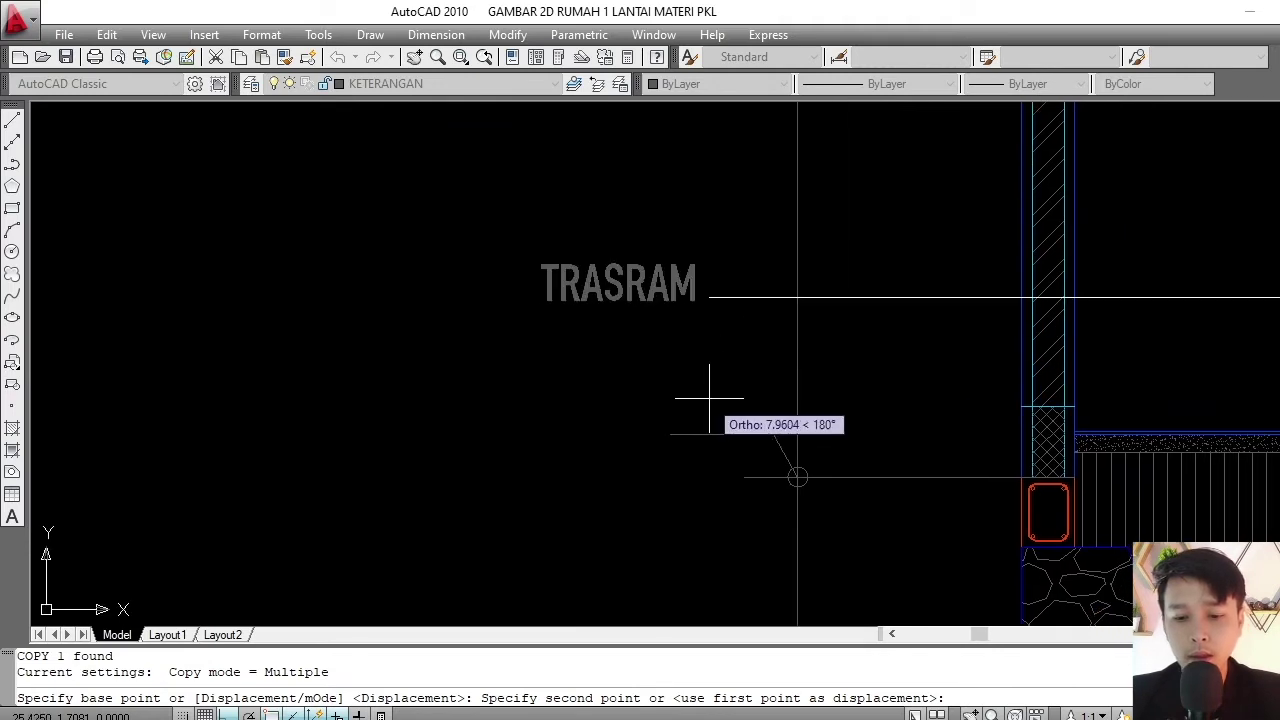
scroll(740, 397, up, 3)
key(F8)
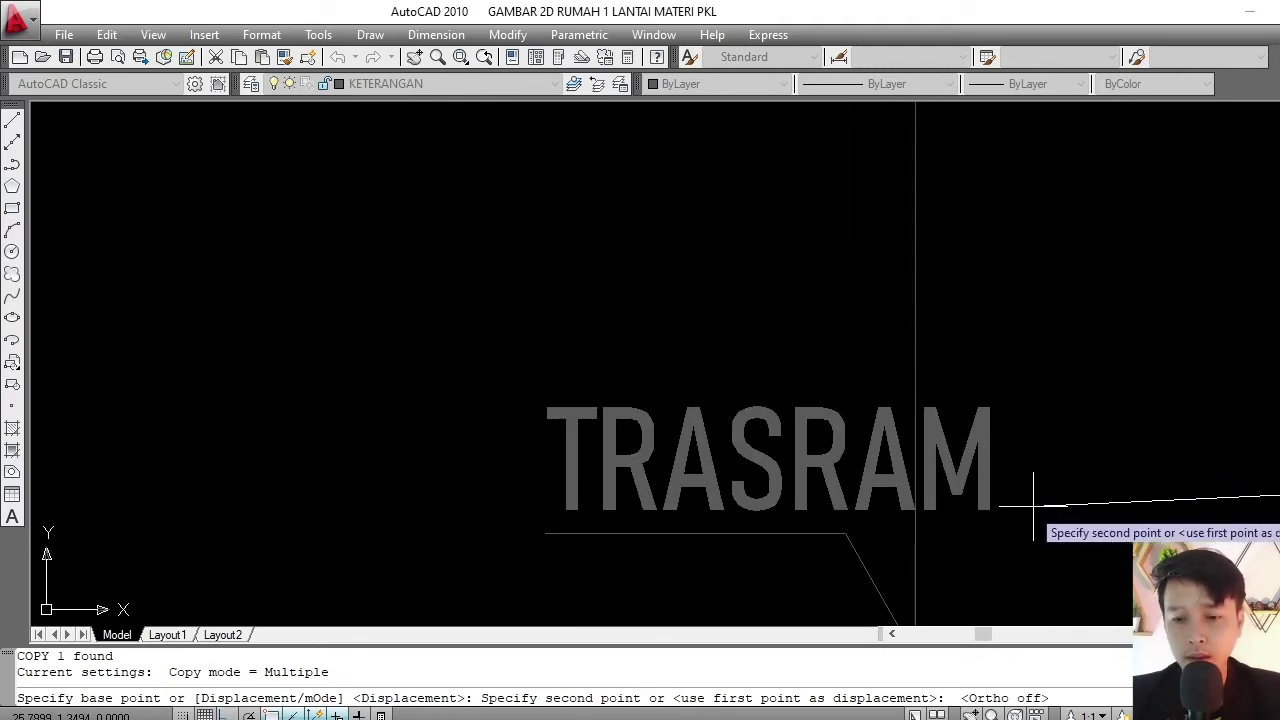
click(1043, 500)
key(Return)
- Open the copied TRASRAM text for editing, then cancel without changes
scroll(900, 460, down, 5)
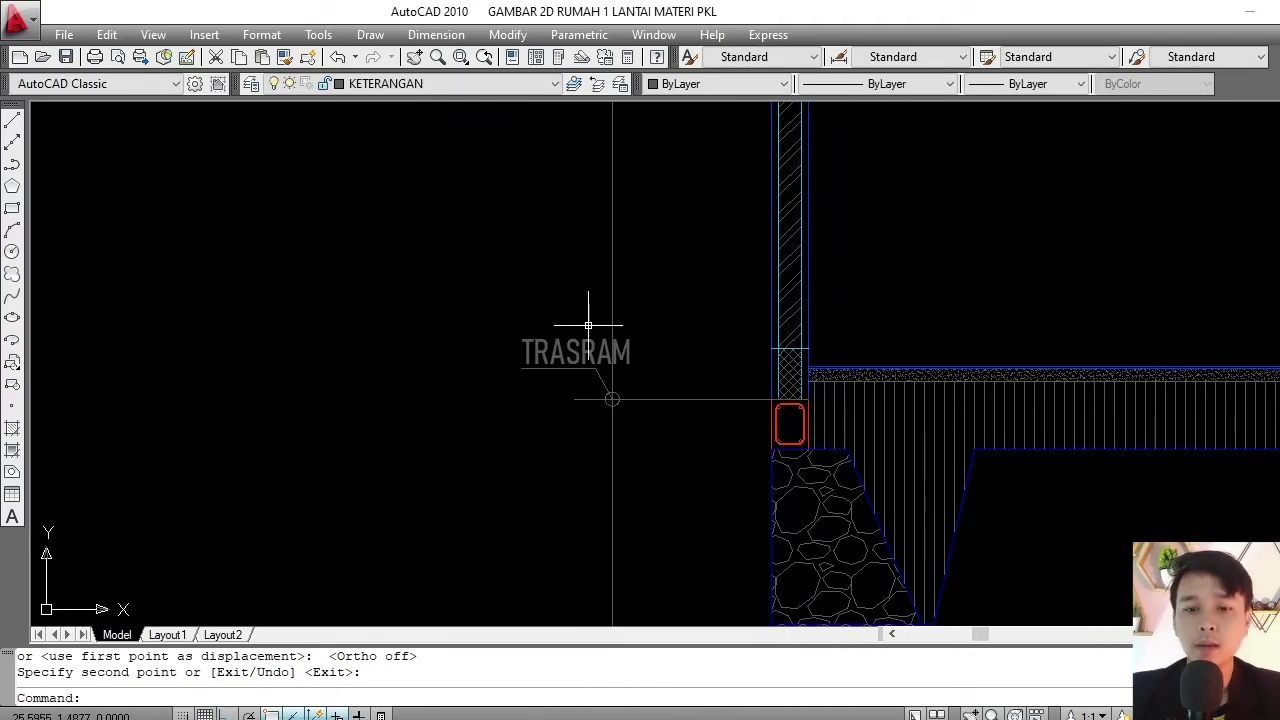
scroll(587, 352, up, 1)
double_click(587, 352)
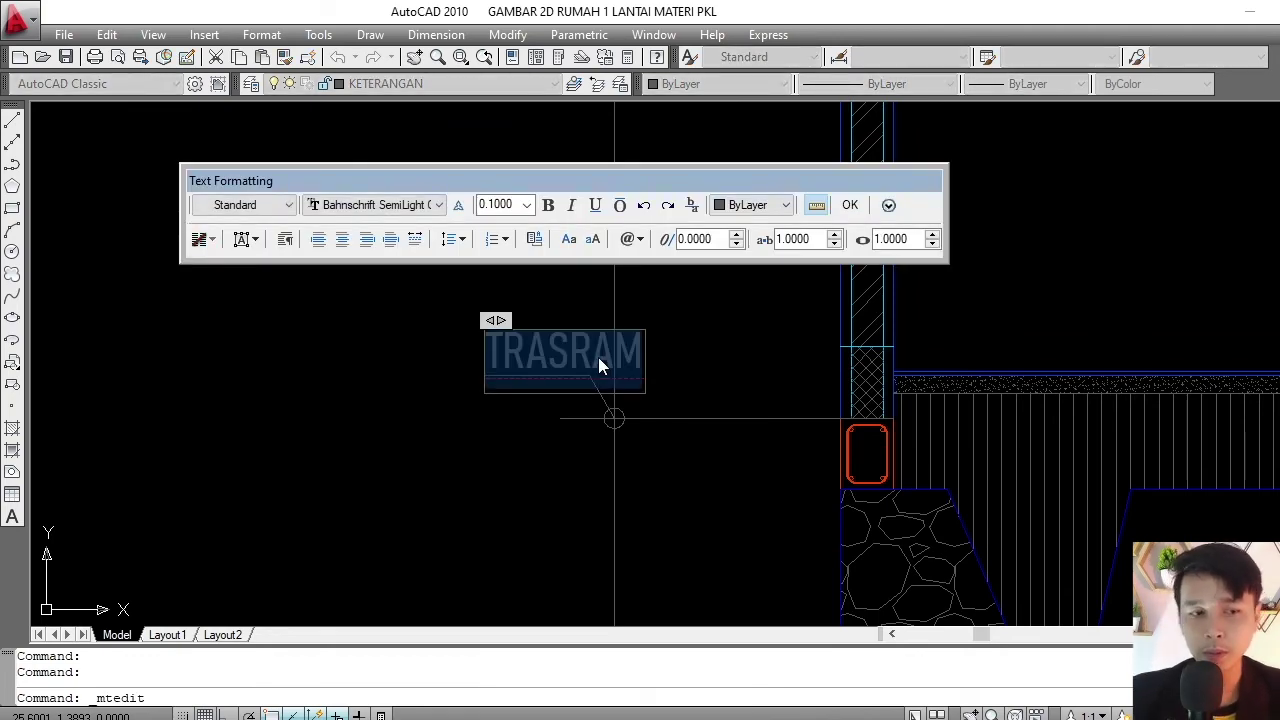
key(Escape)
scroll(560, 400, down, 3)
- Replace the copied TRASRAM text with underlined '+ 0.00'
scroll(565, 352, down, 3)
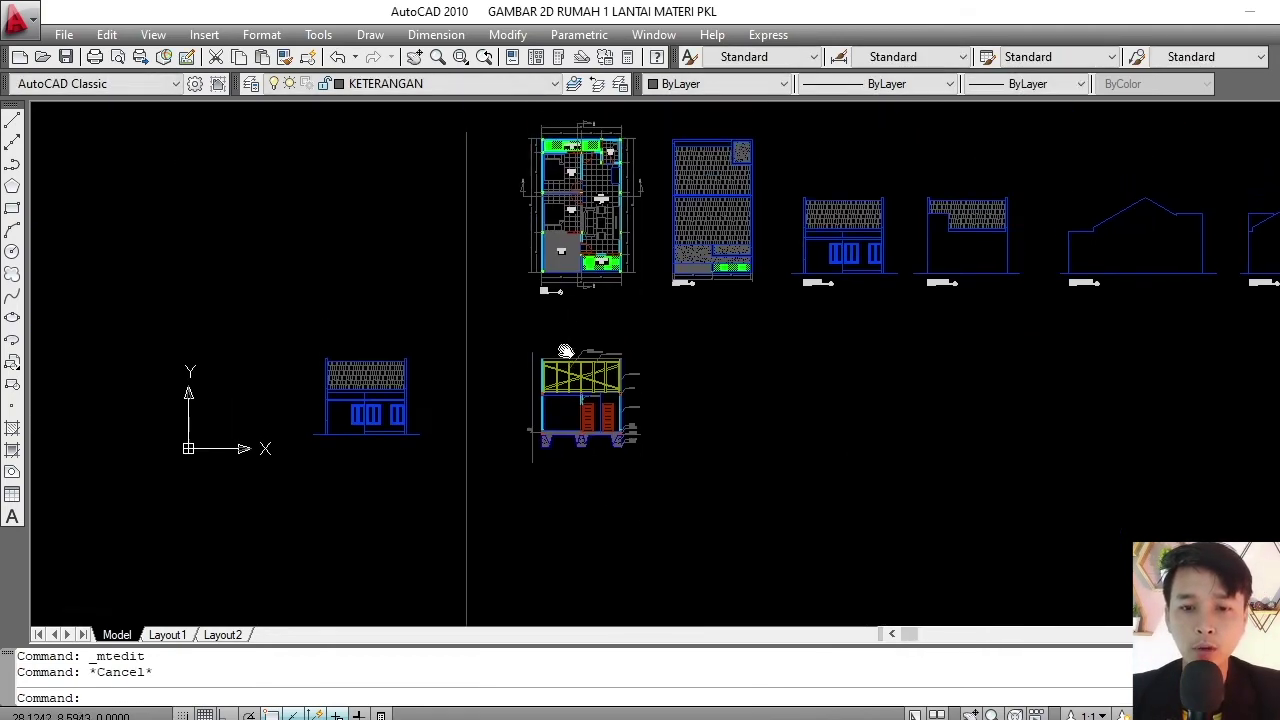
scroll(585, 300, up, 3)
scroll(603, 345, up, 3)
scroll(603, 345, up, 3)
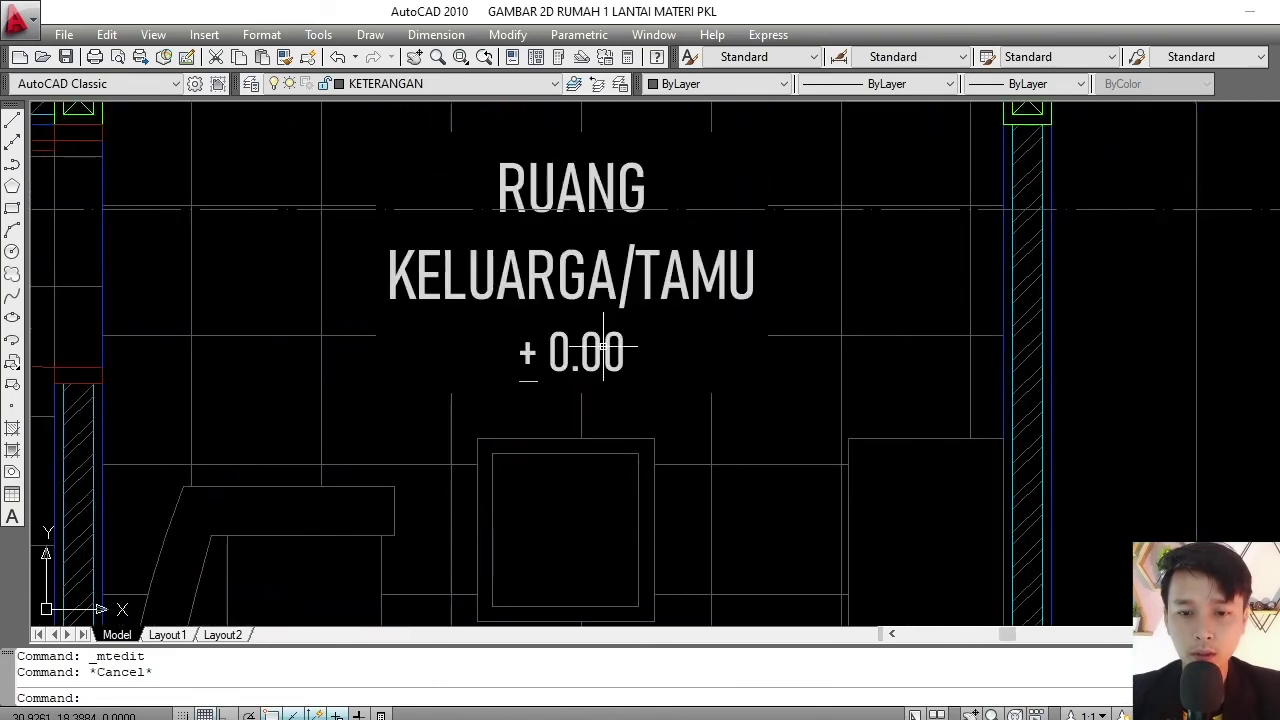
scroll(603, 345, down, 2)
scroll(600, 300, down, 4)
scroll(600, 330, up, 1)
scroll(615, 260, up, 3)
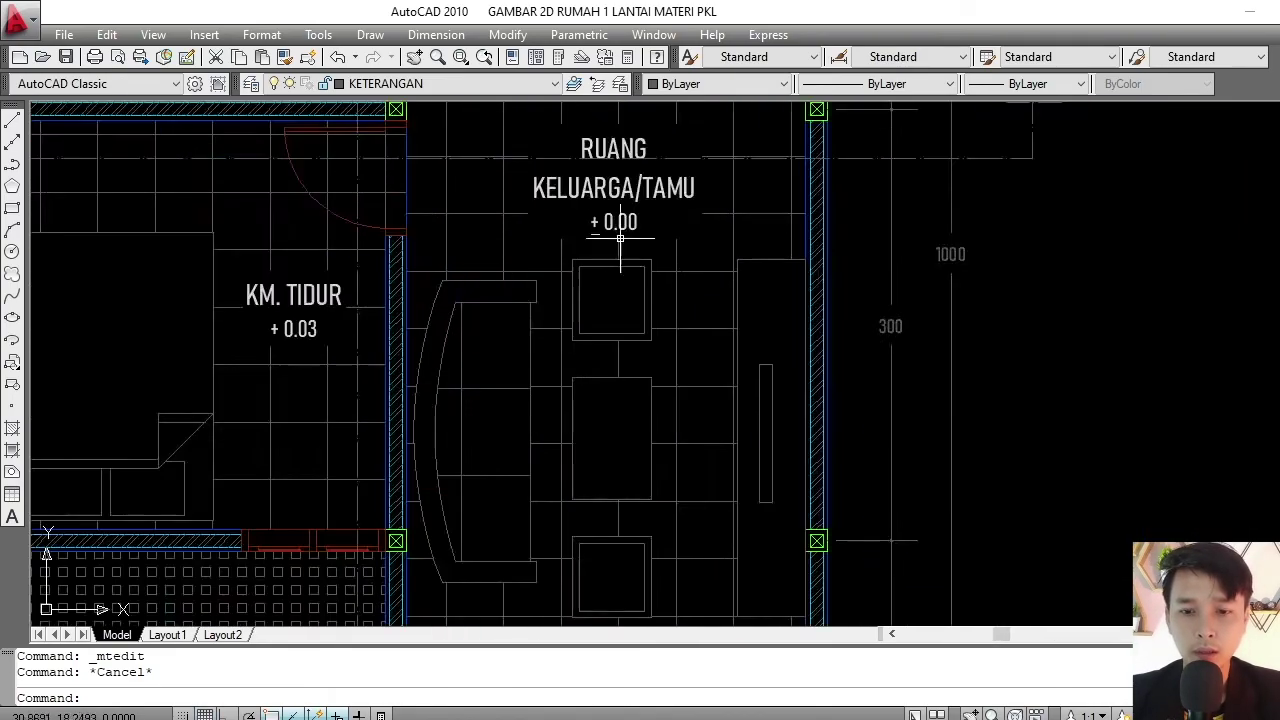
scroll(590, 250, down, 5)
scroll(575, 255, up, 1)
scroll(543, 277, up, 3)
scroll(545, 310, up, 3)
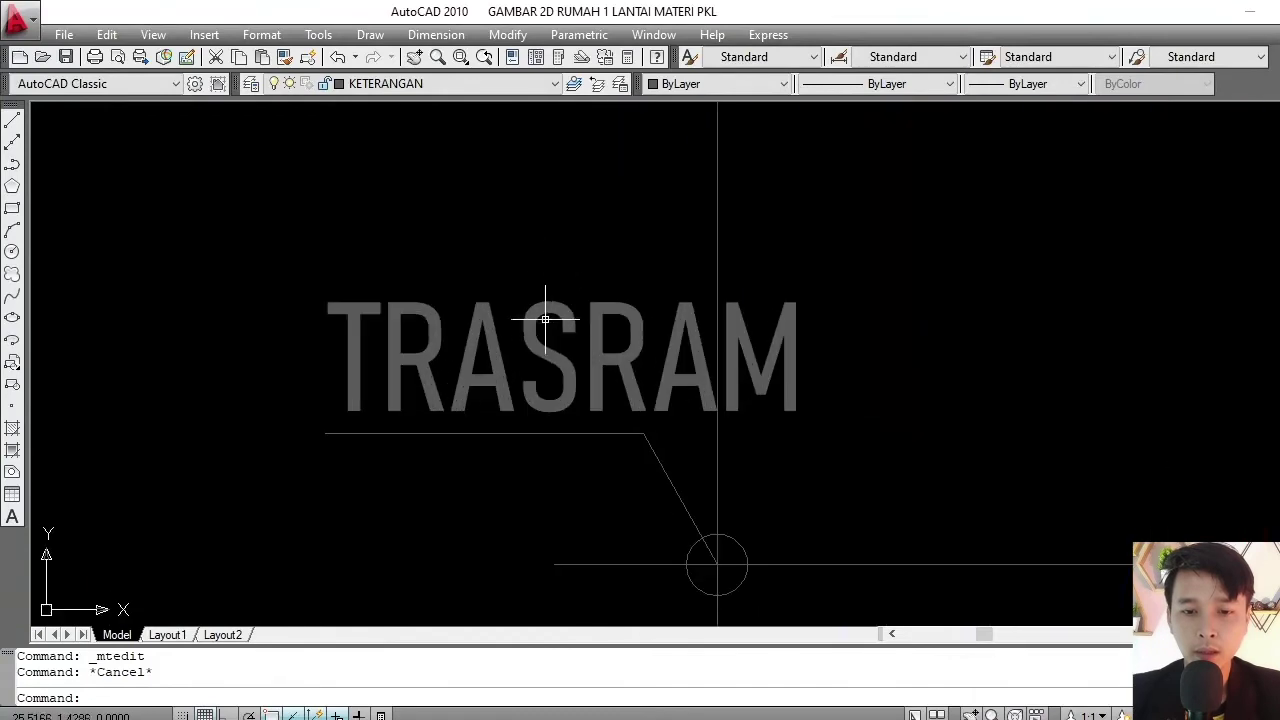
double_click(514, 430)
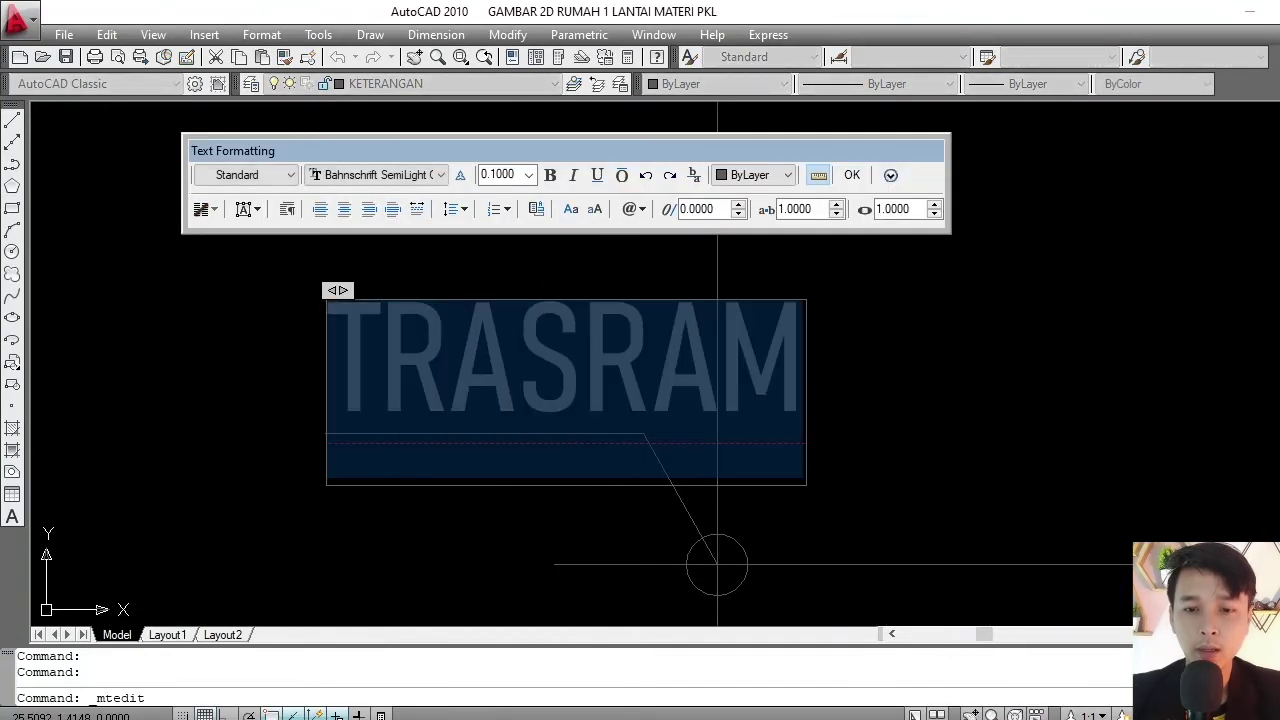
key(BackSpace)
click(598, 176)
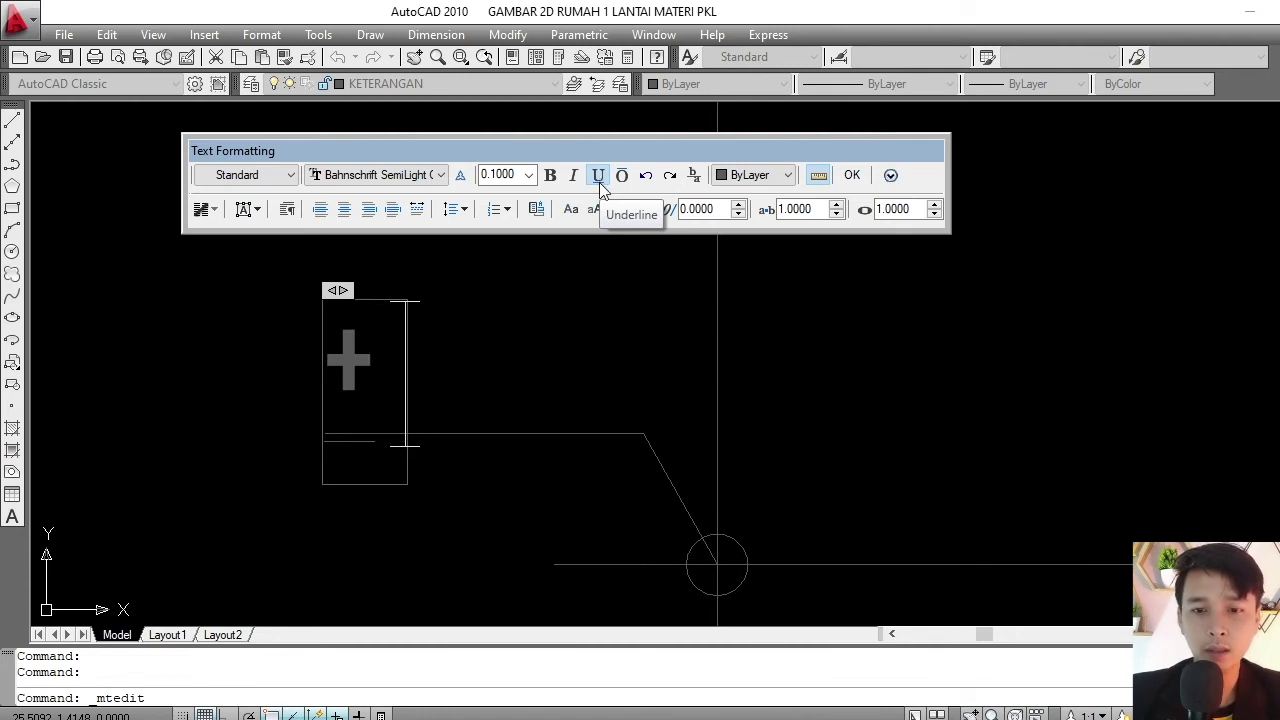
text( 0.)
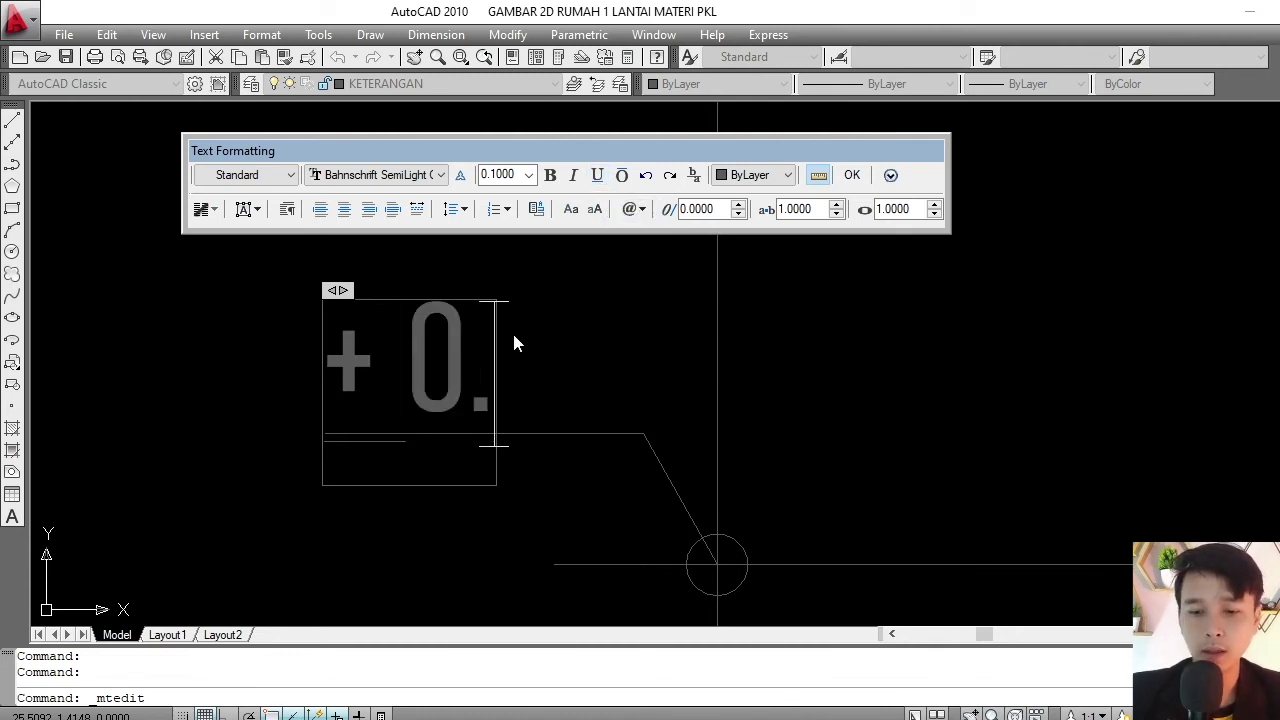
text(00)
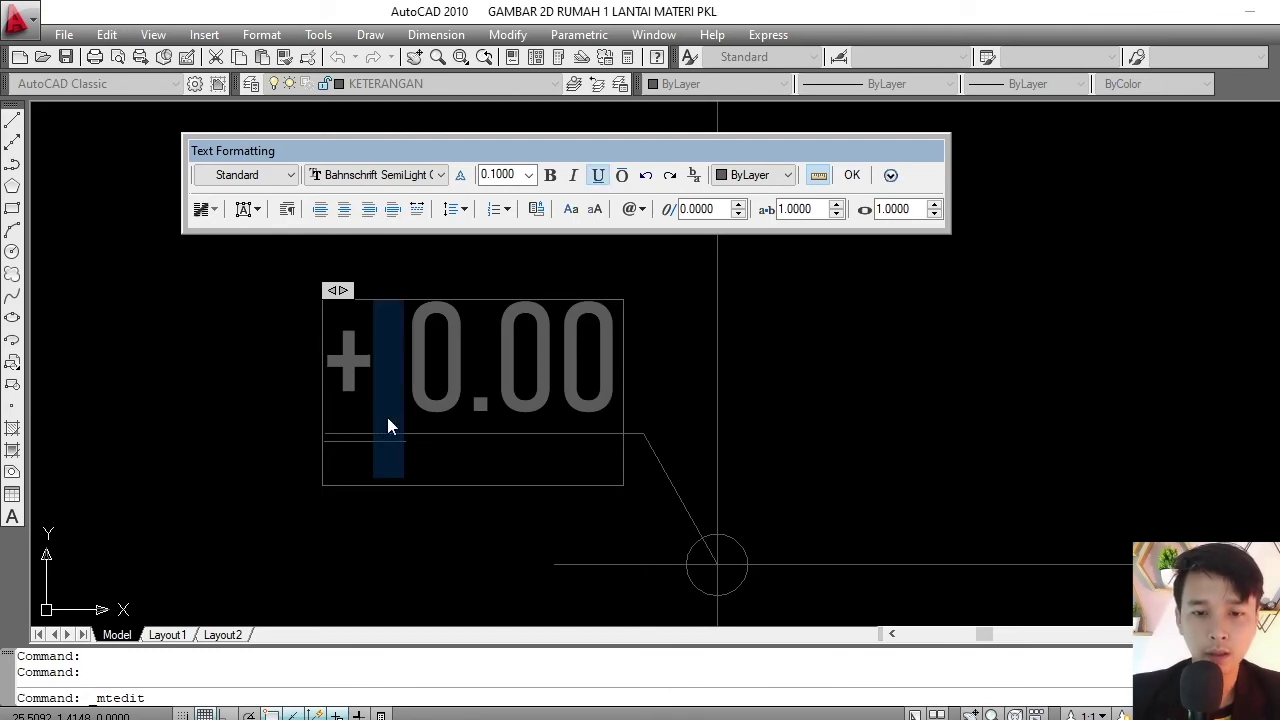
click(636, 366)
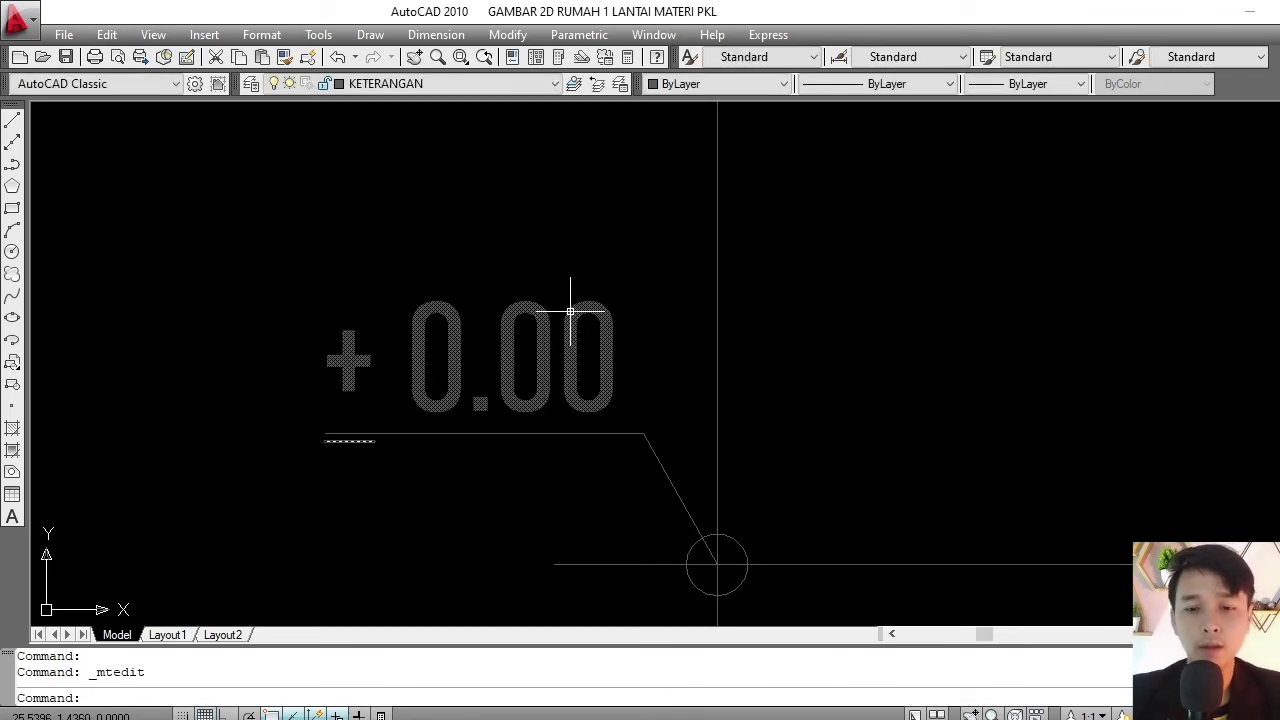
scroll(571, 314, down, 5)
scroll(737, 337, up, 3)
scroll(400, 322, up, 2)
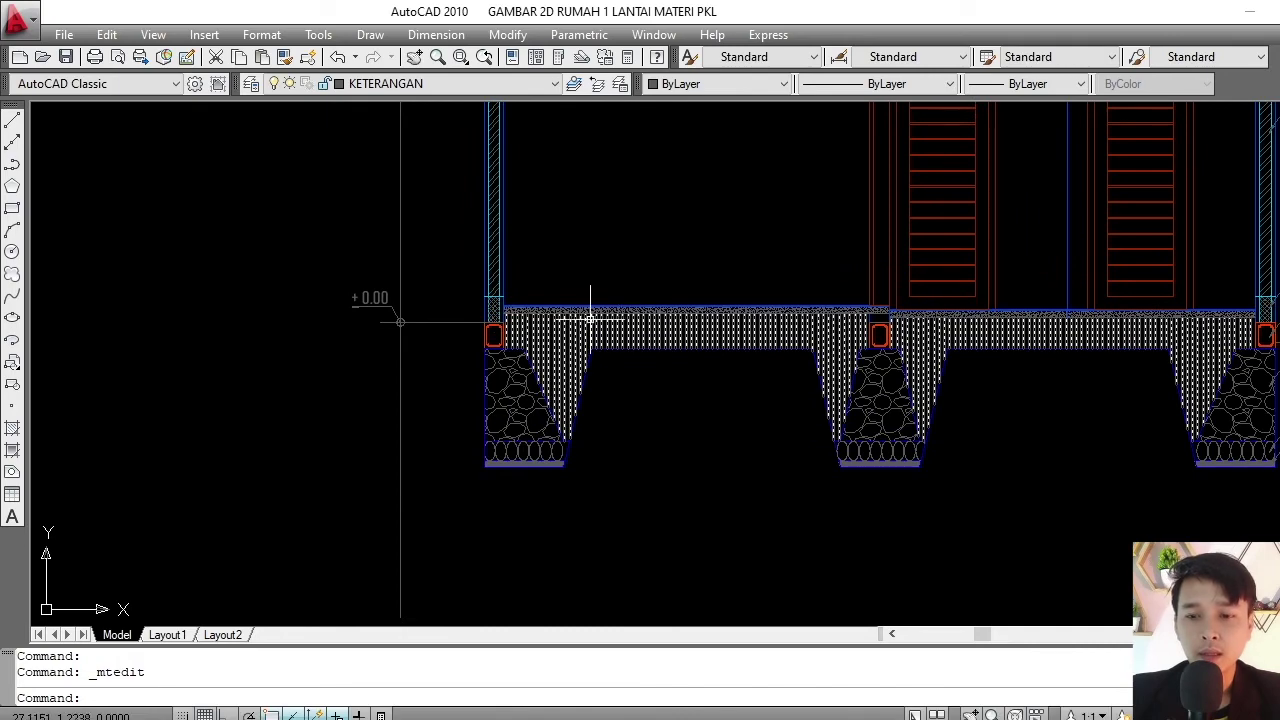
- Draw a horizontal polyline extending the floor-slab top left to the level marker's guide
scroll(1020, 309, up, 1)
scroll(1031, 350, up, 2)
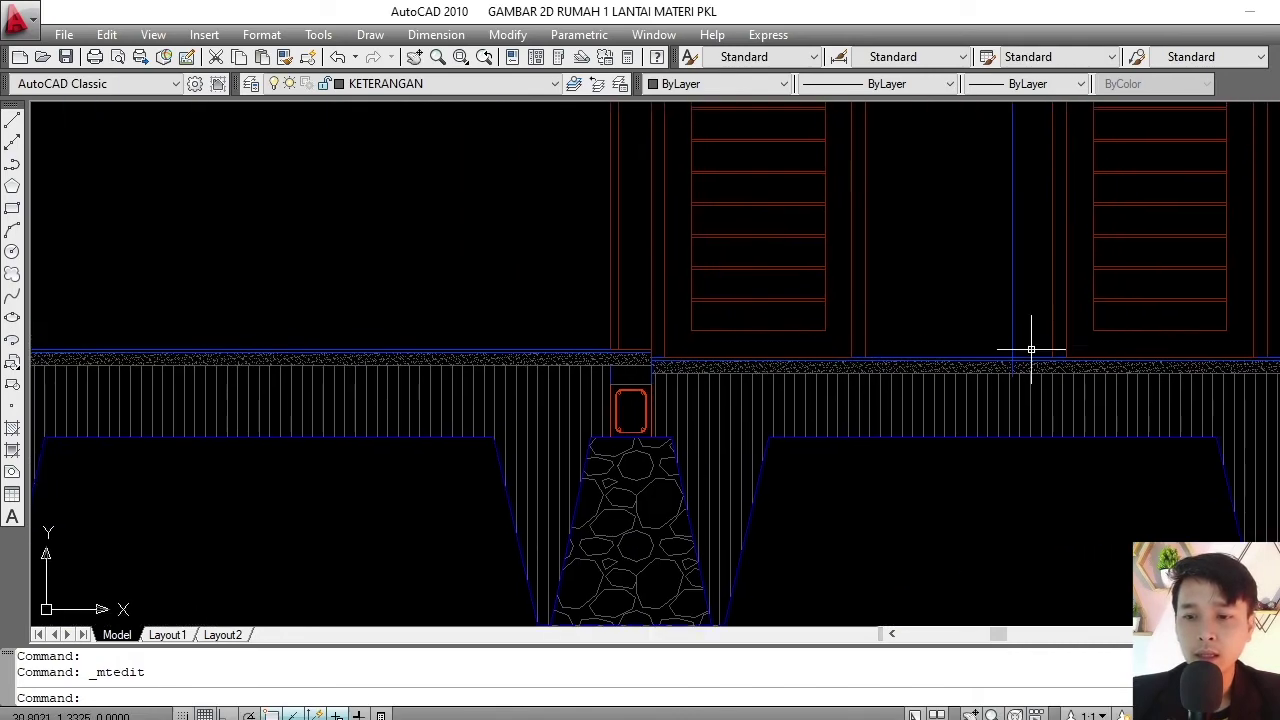
scroll(945, 355, up, 1)
text(pl)
key(Return)
scroll(963, 363, down, 2)
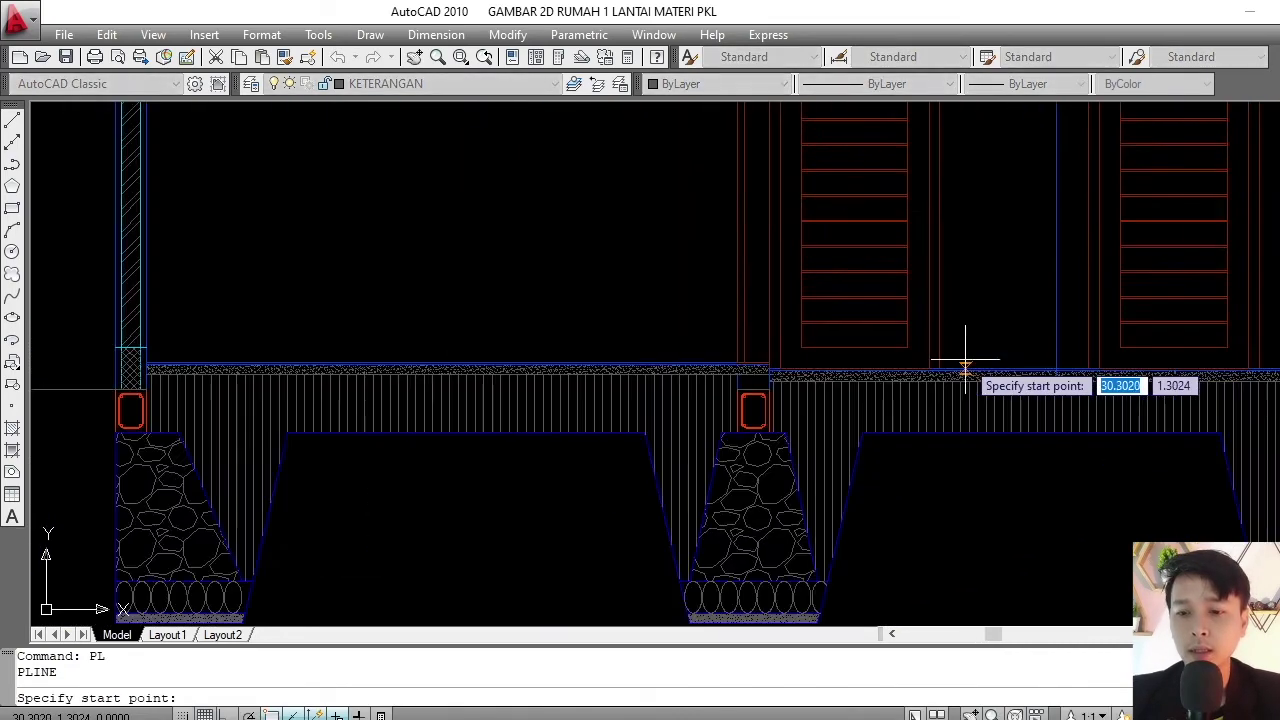
scroll(990, 370, up, 2)
click(992, 374)
scroll(1014, 340, down, 3)
scroll(1069, 354, up, 2)
scroll(834, 331, up, 2)
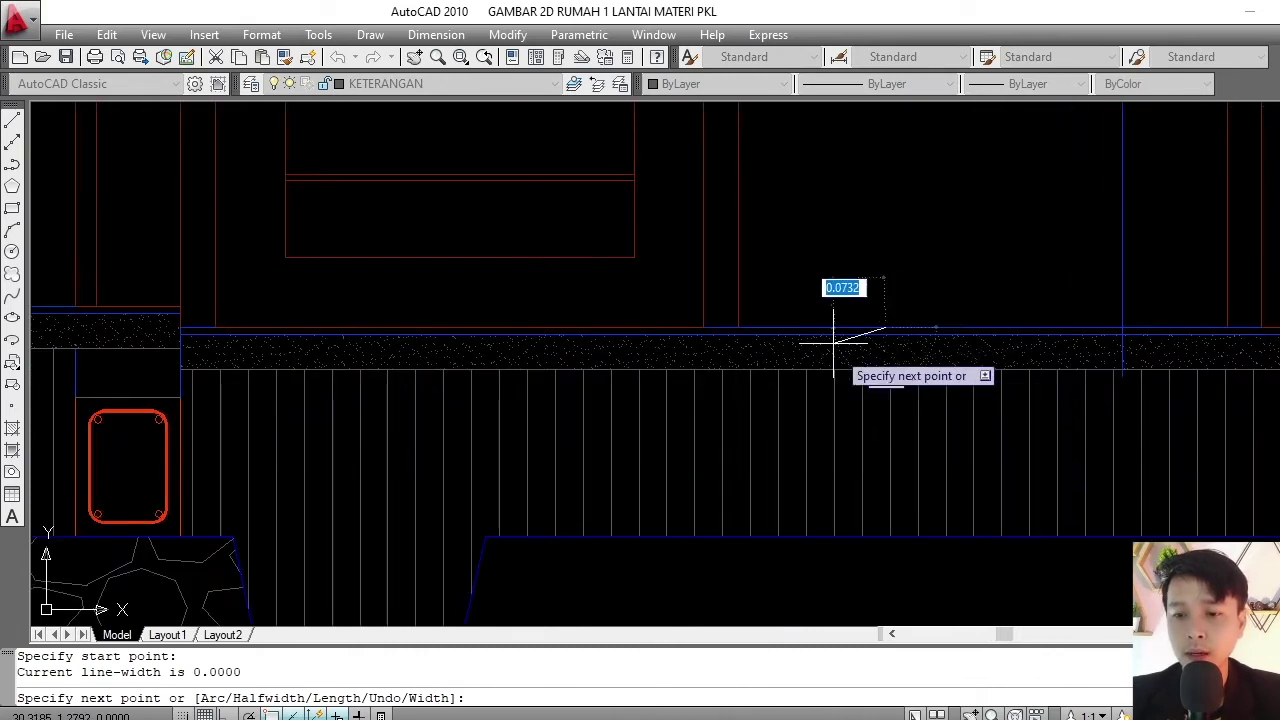
scroll(965, 374, down, 3)
key(F8)
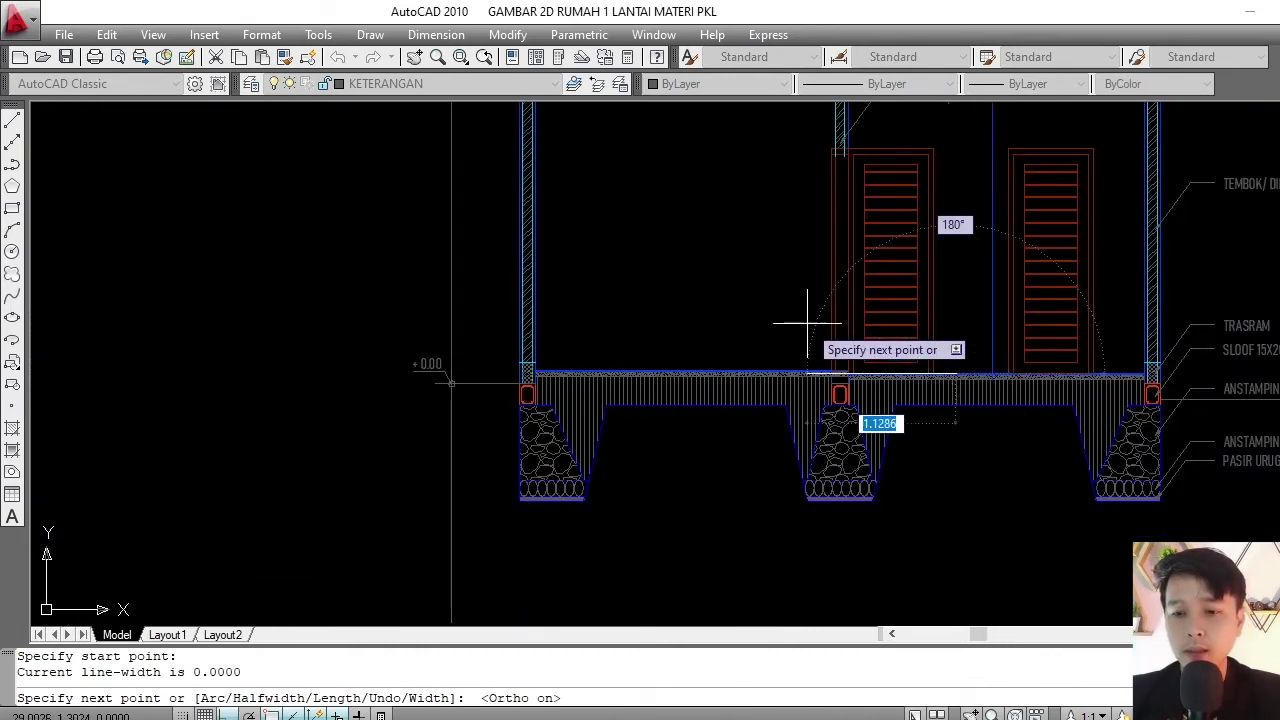
scroll(485, 345, up, 3)
scroll(406, 444, up, 2)
scroll(429, 432, up, 4)
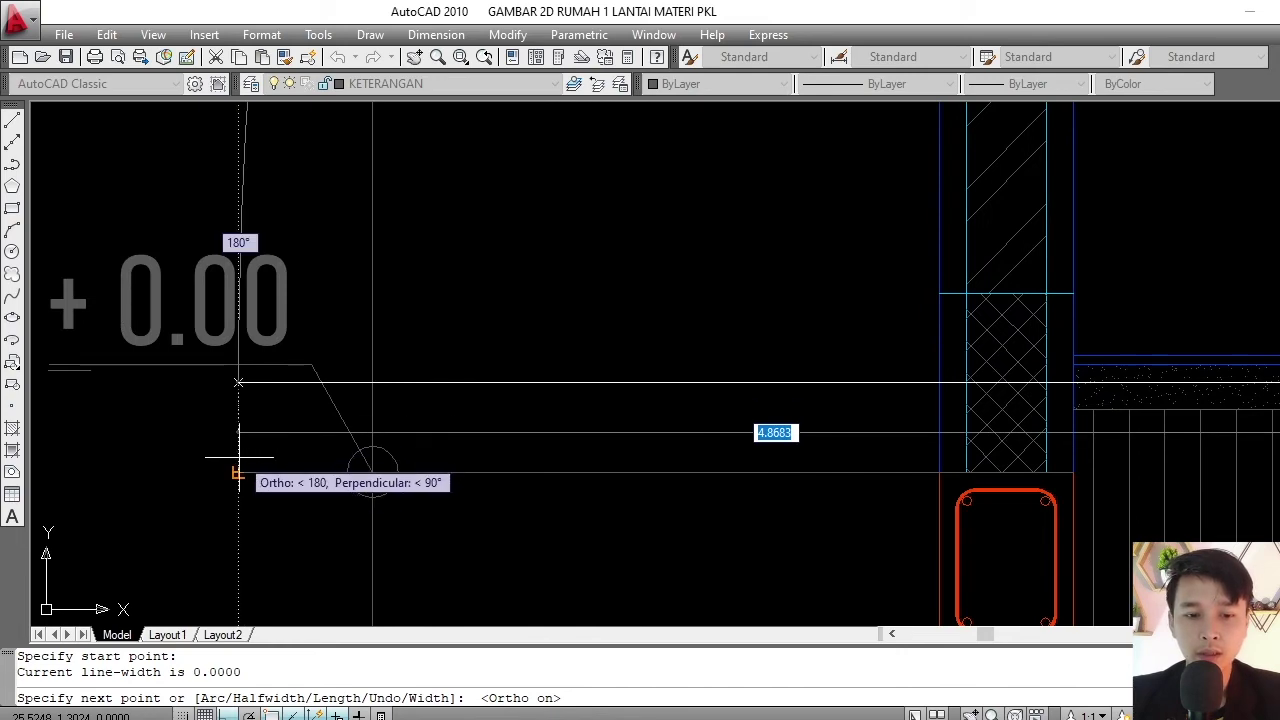
click(237, 466)
key(Return)
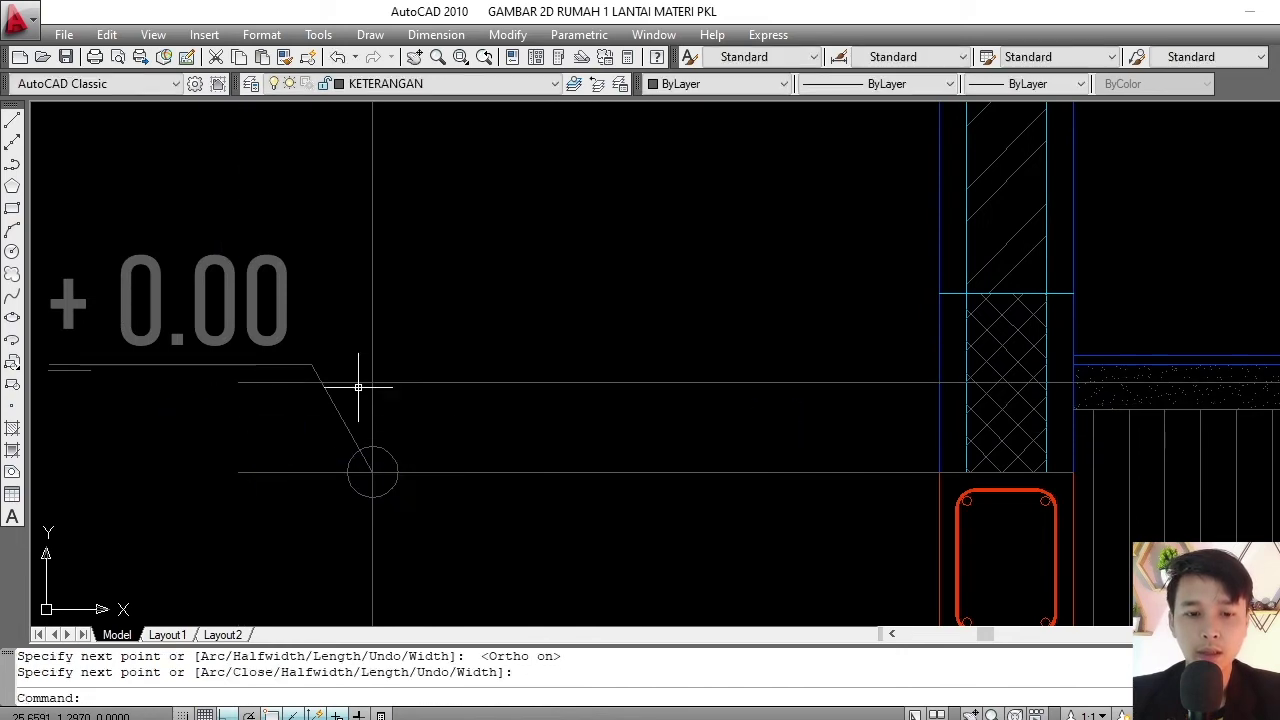
scroll(606, 300, down, 5)
scroll(509, 371, up, 3)
- Select the +0.00 label and the level marker's leader
click(380, 241)
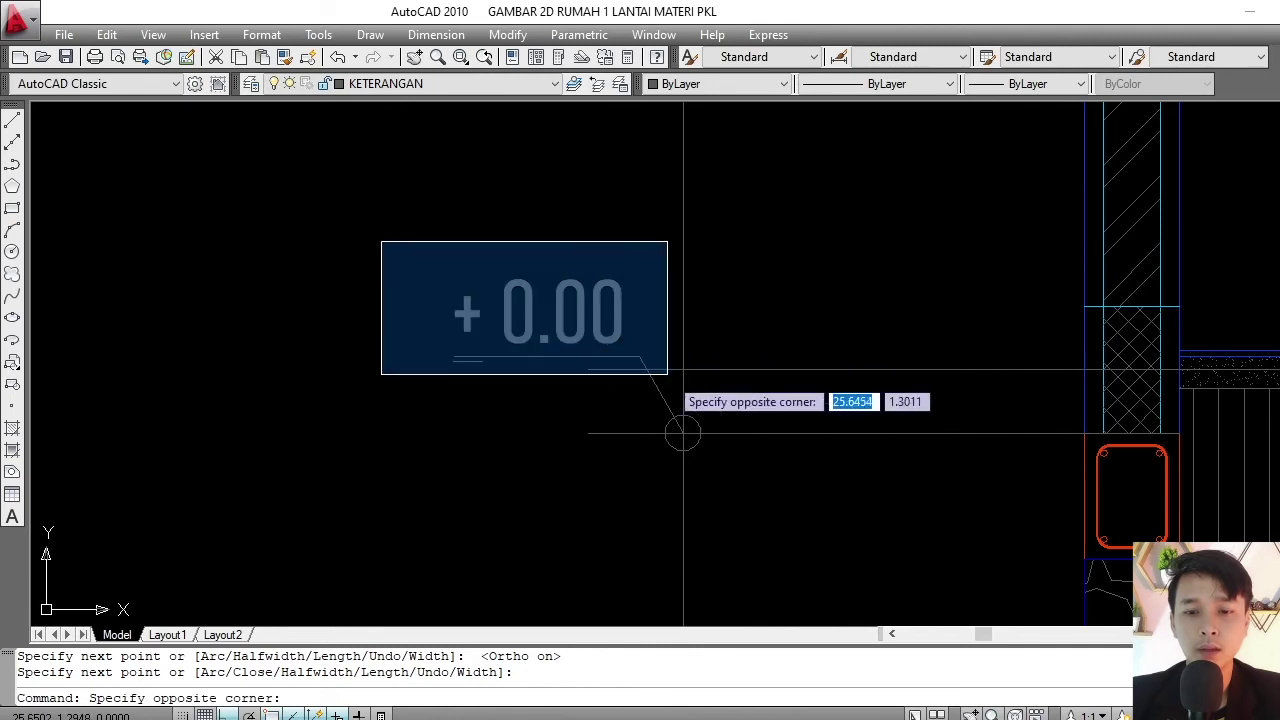
click(668, 375)
scroll(657, 396, up, 3)
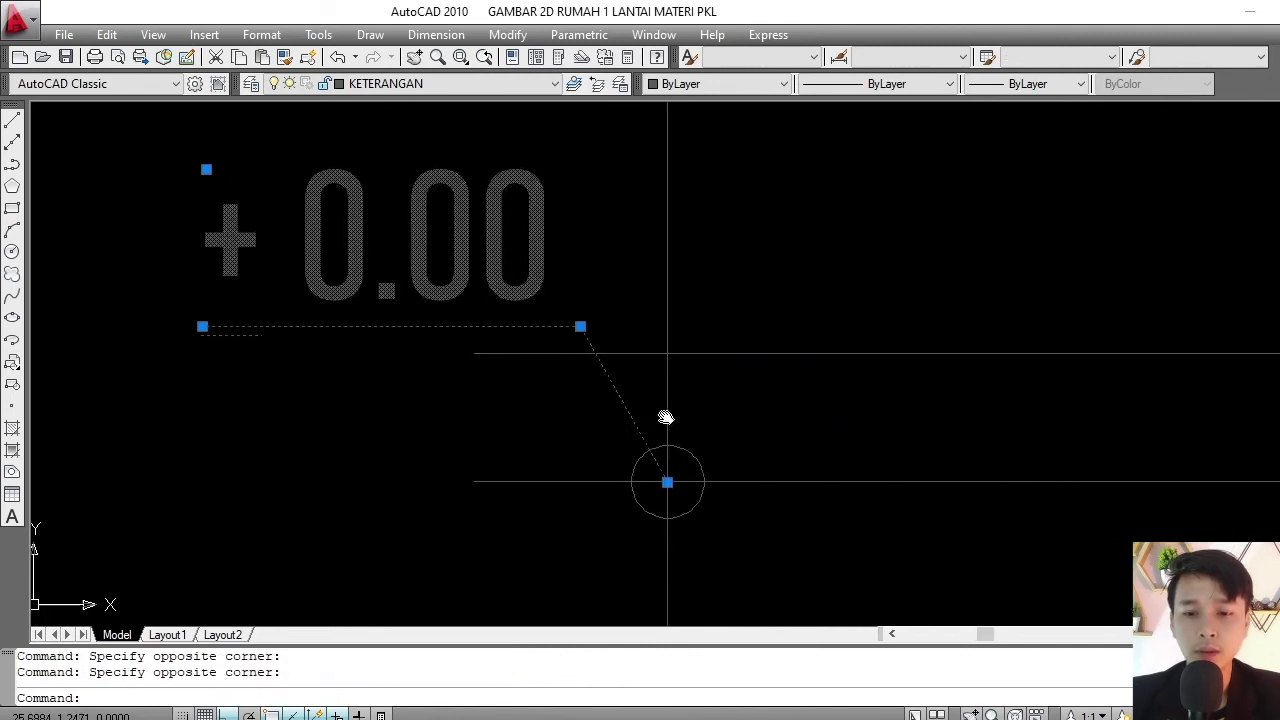
key(Escape)
scroll(590, 400, down, 3)
scroll(603, 423, up, 1)
click(246, 205)
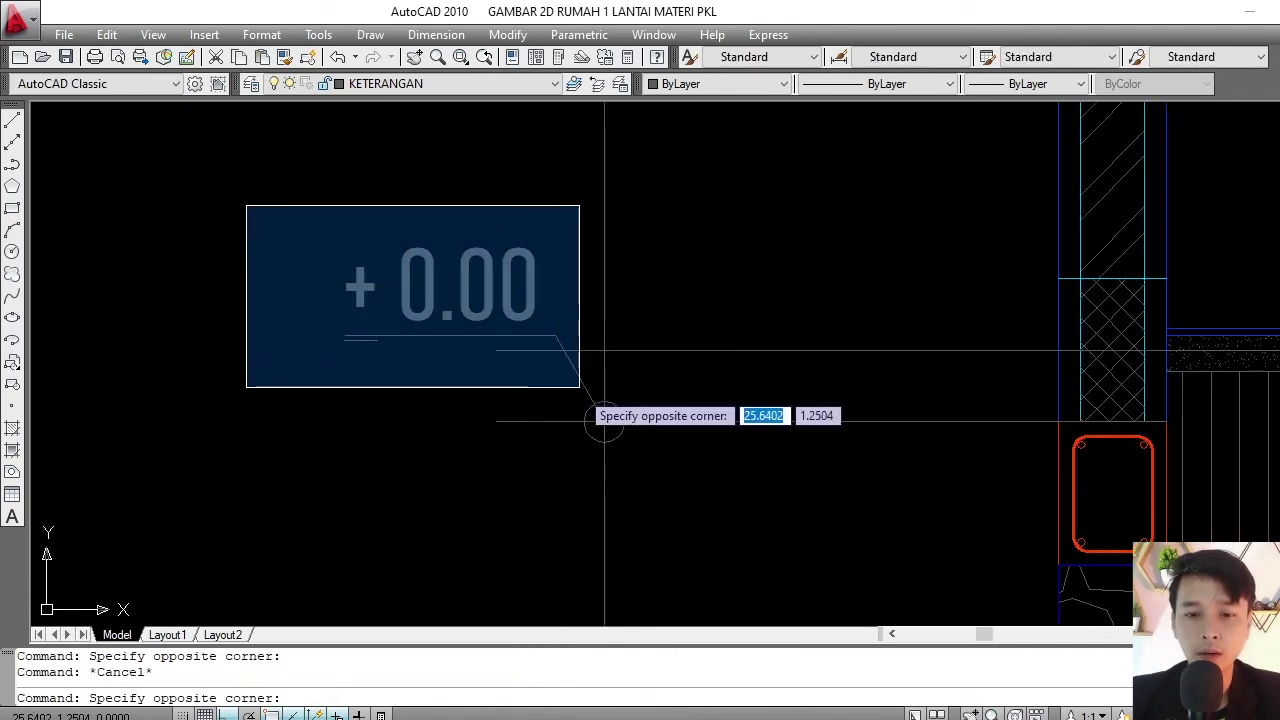
click(581, 390)
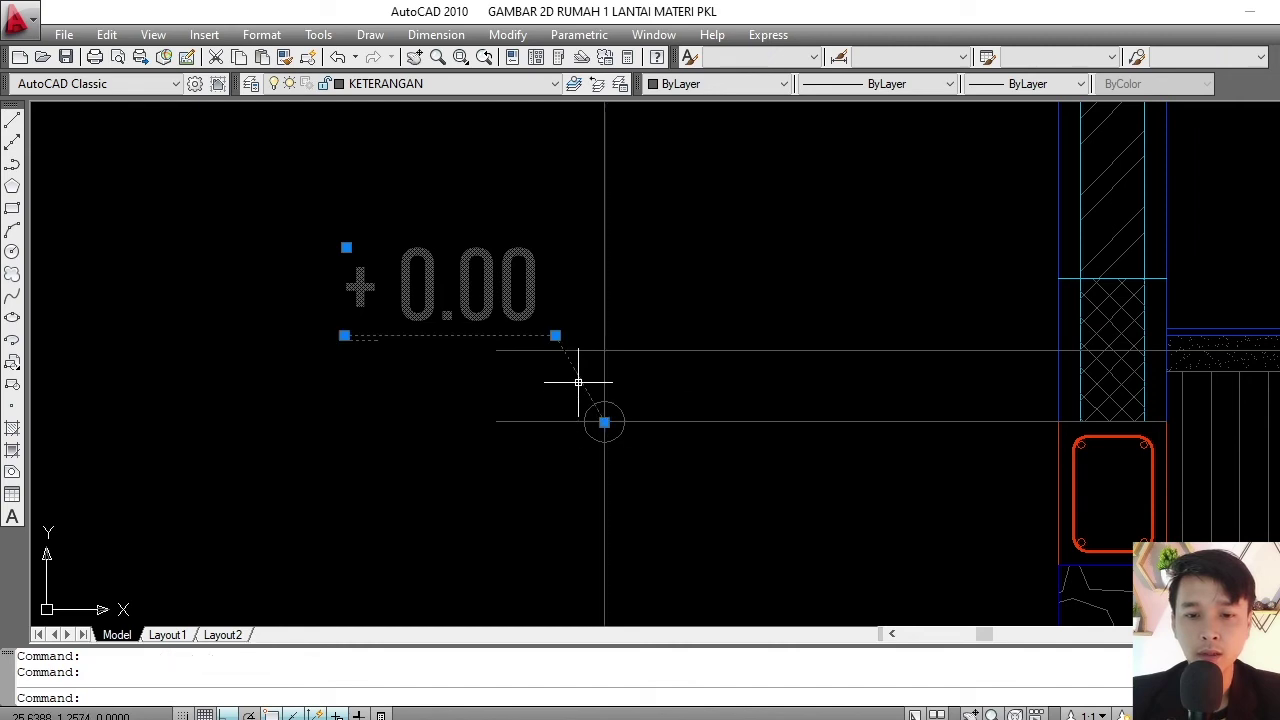
click(604, 422)
middle_drag(703, 412, 580, 397)
text(MI)
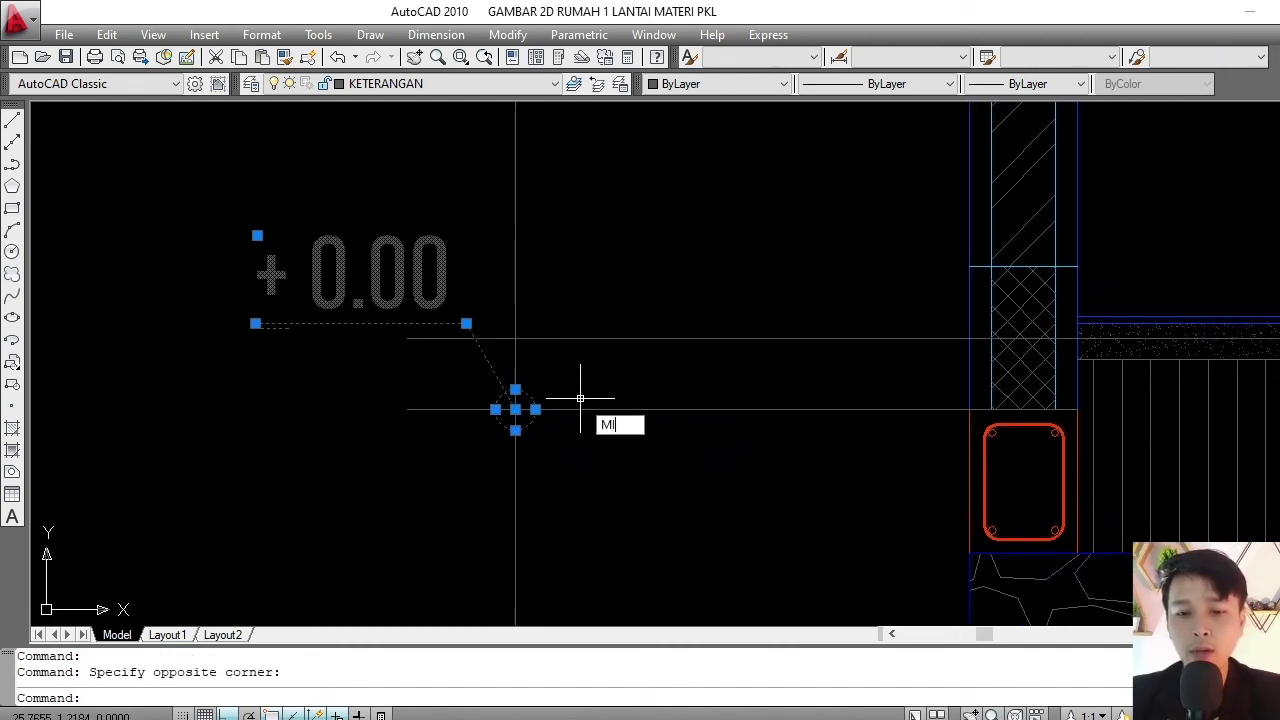
key(Return)
key(Escape)
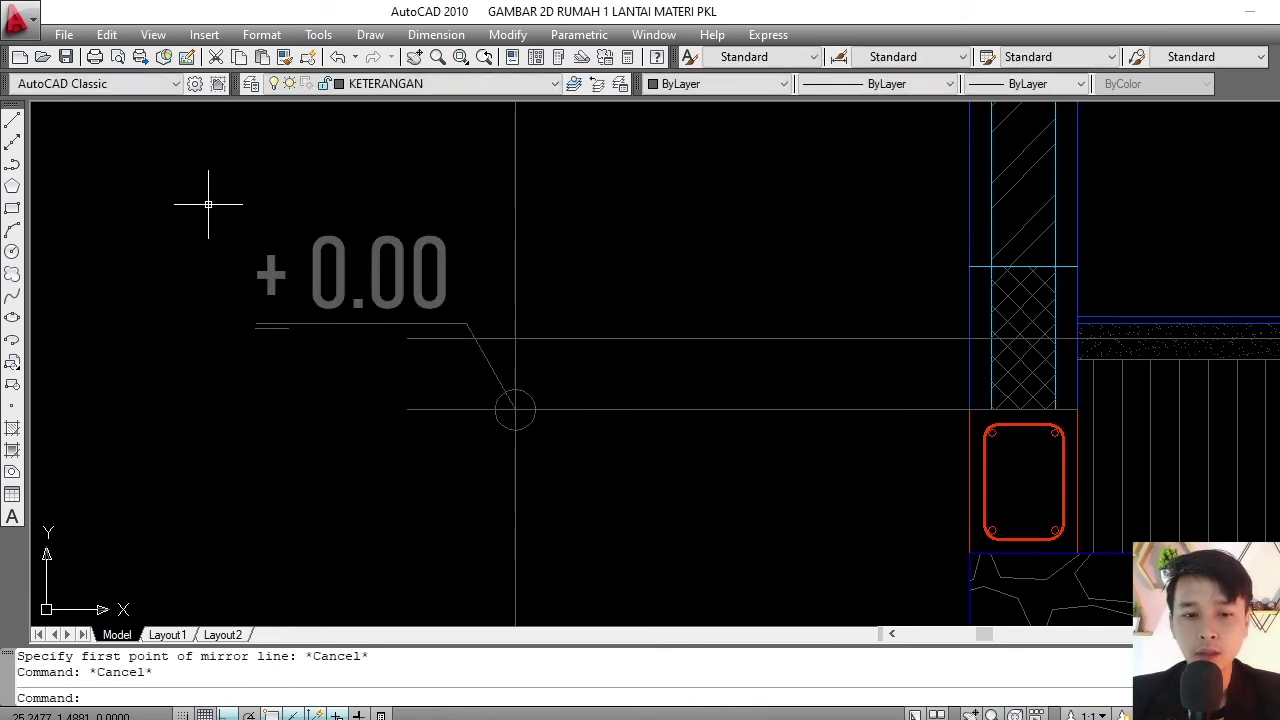
- Mirror the level marker's leader across a two-point axis, keeping the original
click(208, 204)
key(Escape)
text(MI)
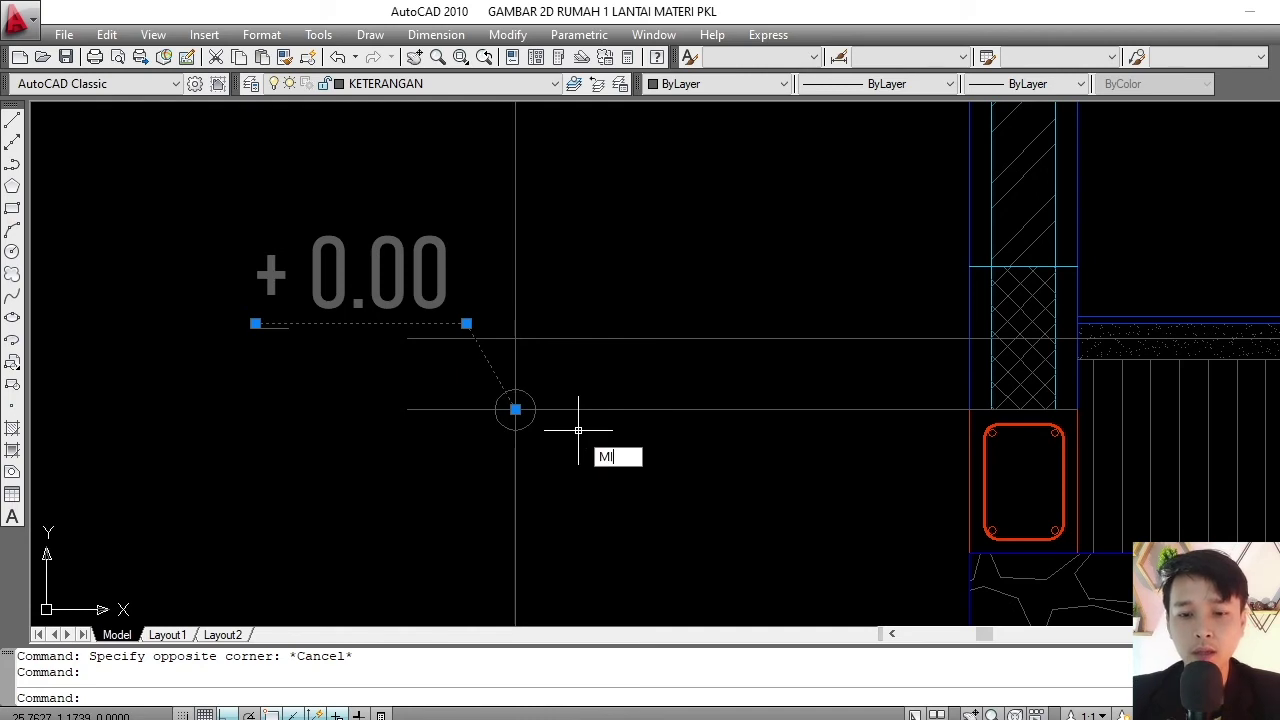
key(Return)
click(594, 411)
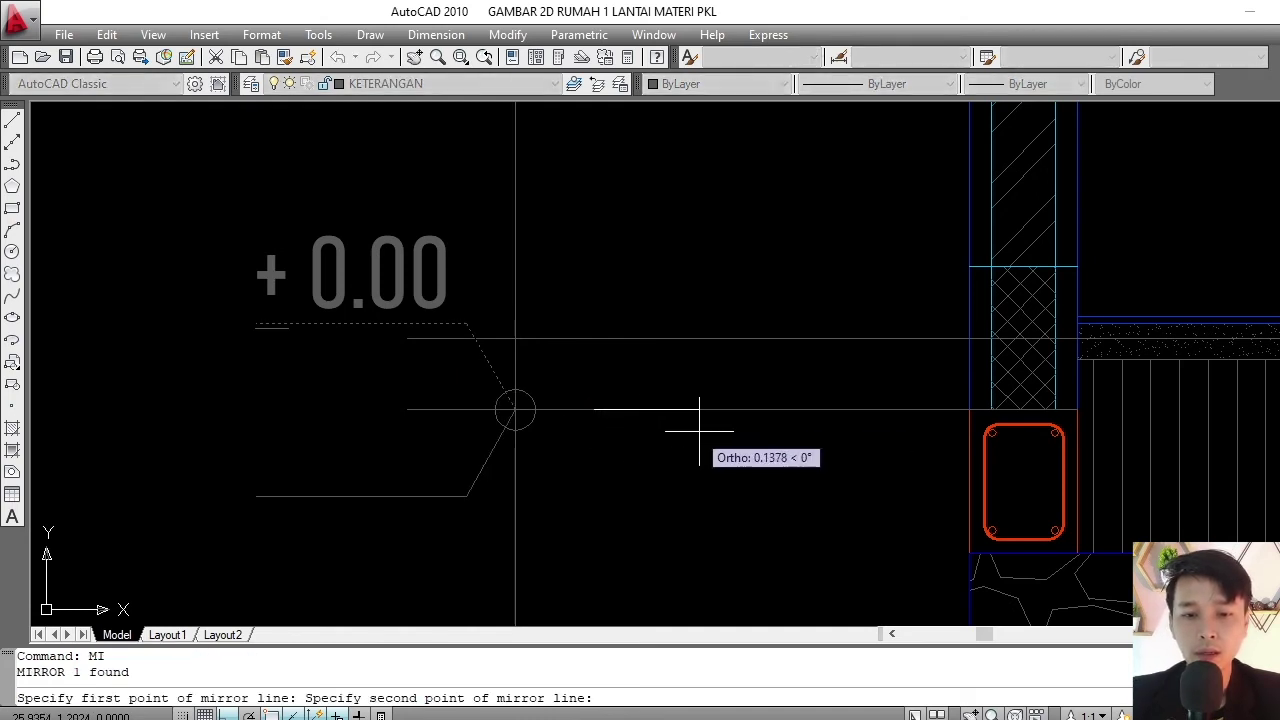
click(715, 432)
key(Return)
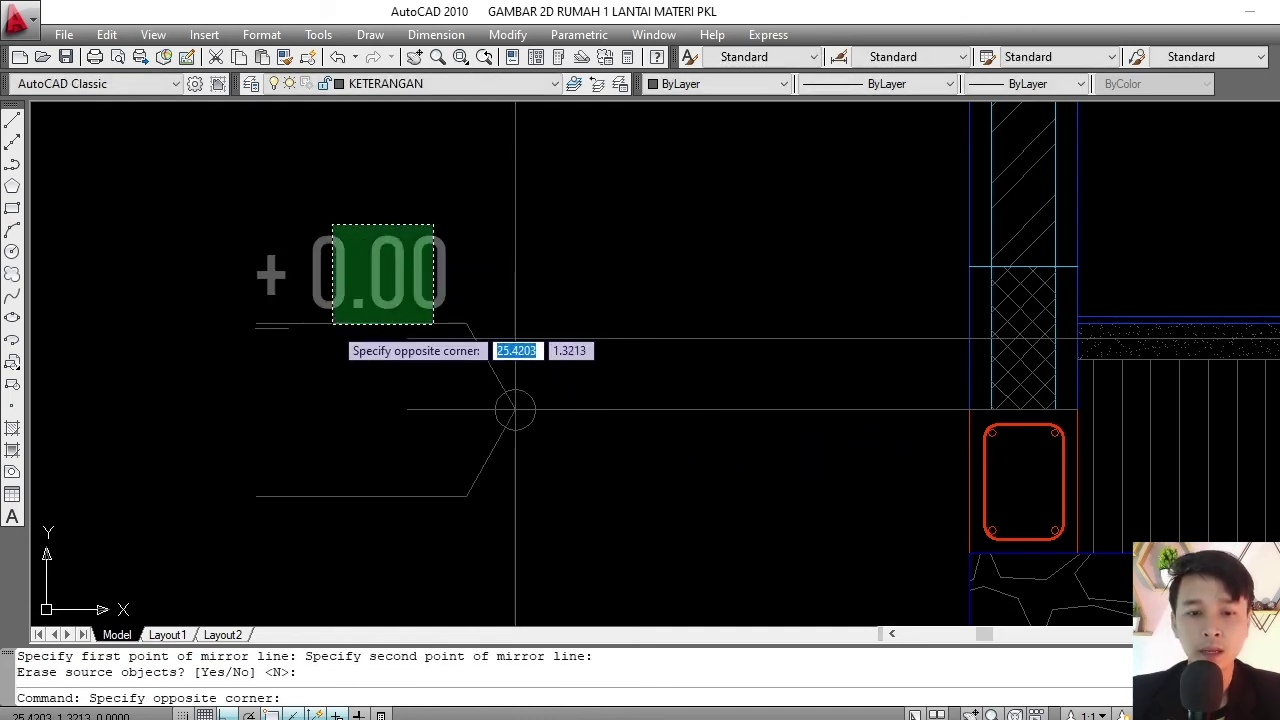
- Move the +0.00 text and leader up onto the upper level line
click(332, 326)
key(Return)
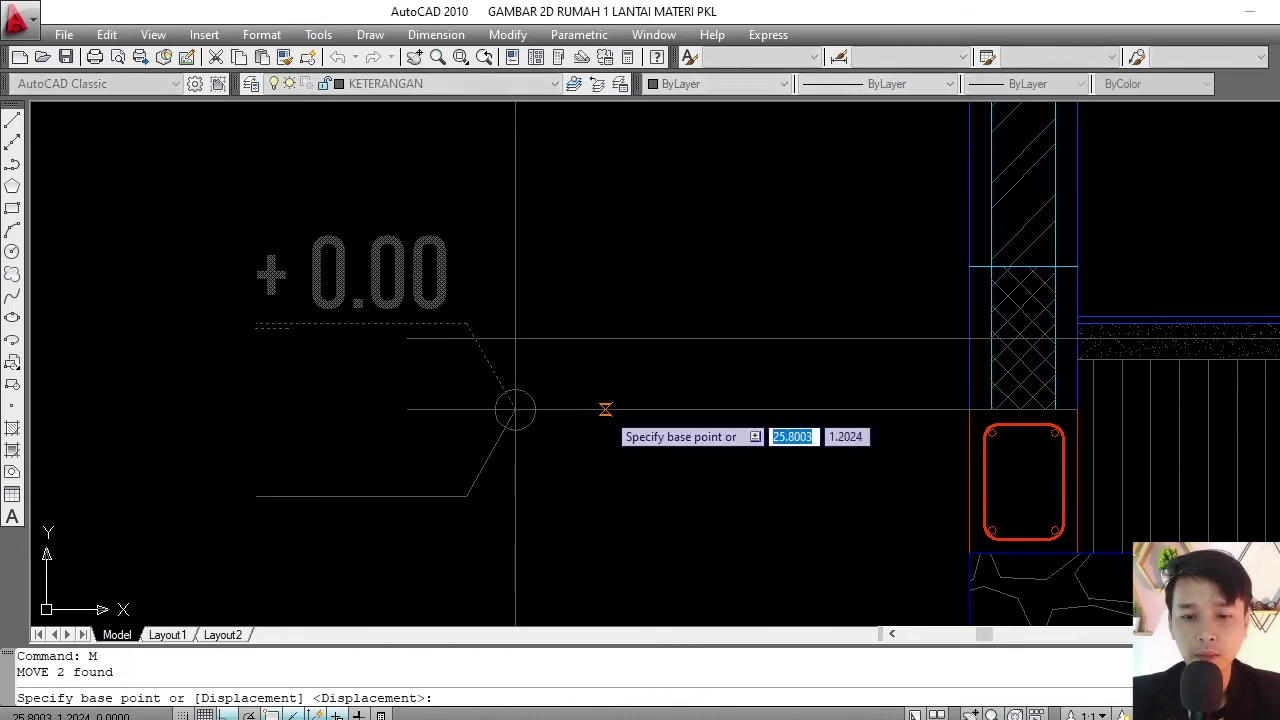
click(602, 409)
click(607, 335)
- Copy the level marker's circle onto the upper level line
drag(455, 372, 557, 441)
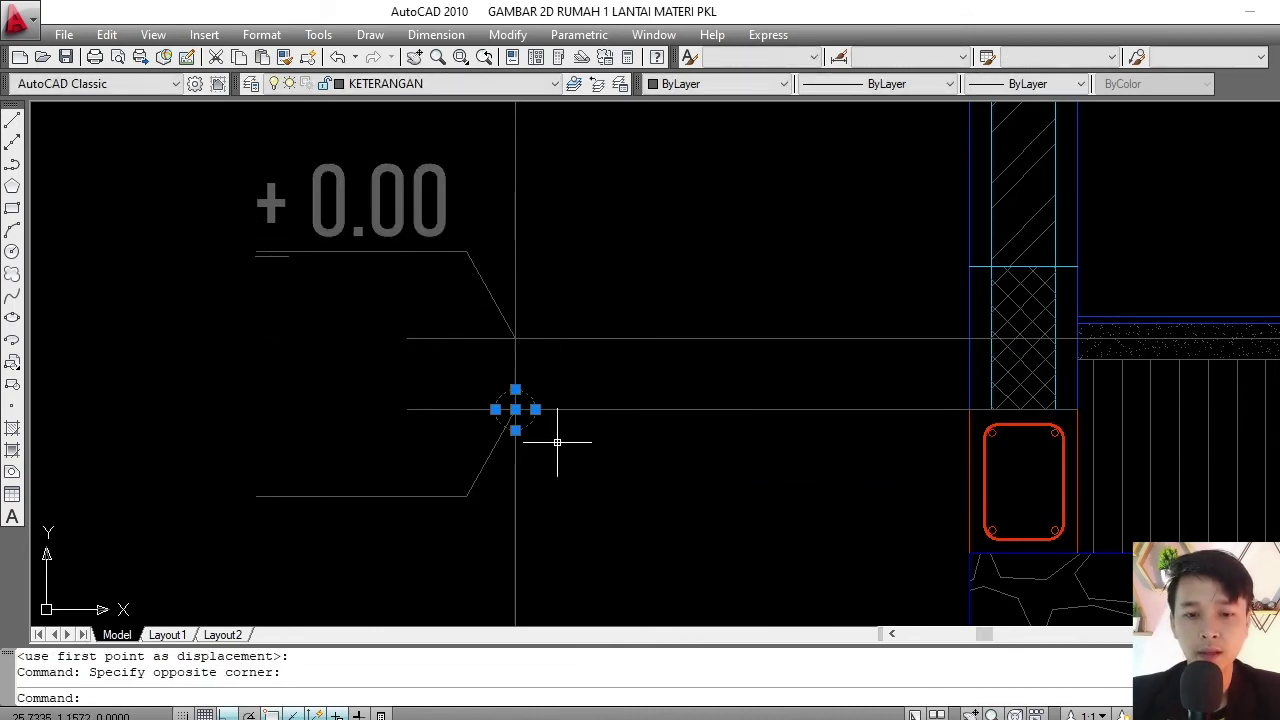
text(CO)
key(Return)
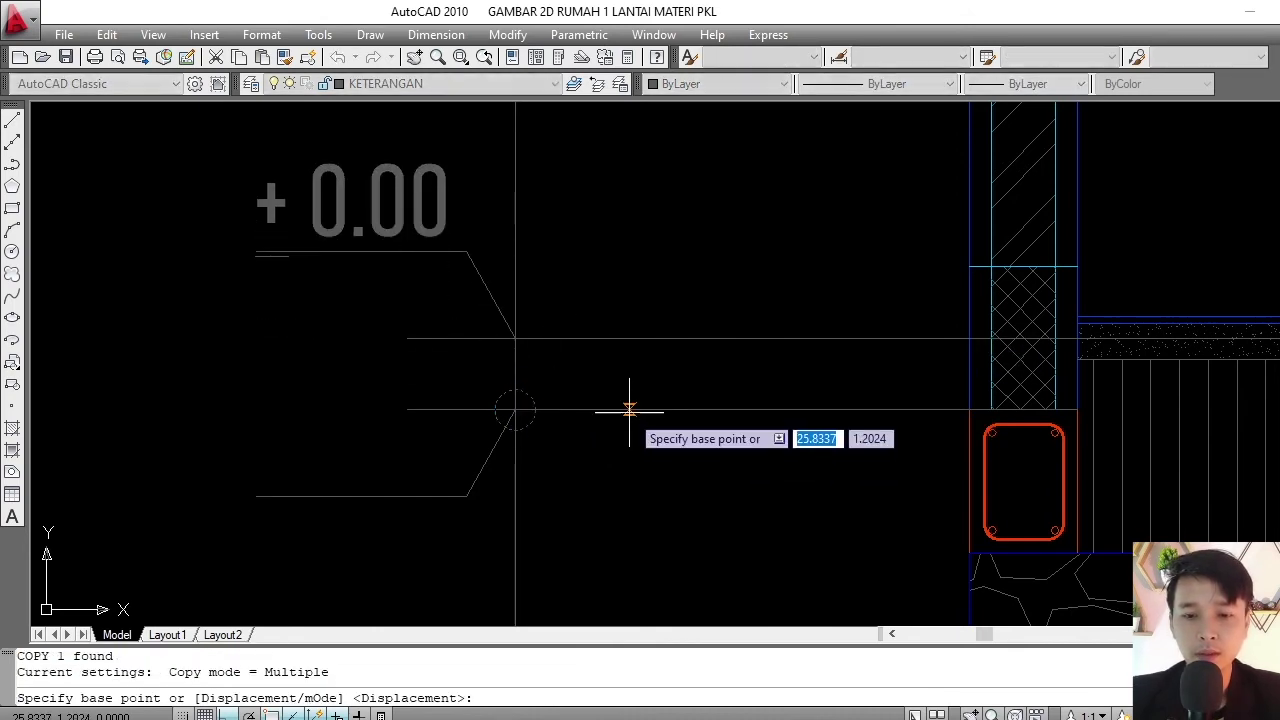
click(629, 409)
click(620, 338)
scroll(560, 300, down, 3)
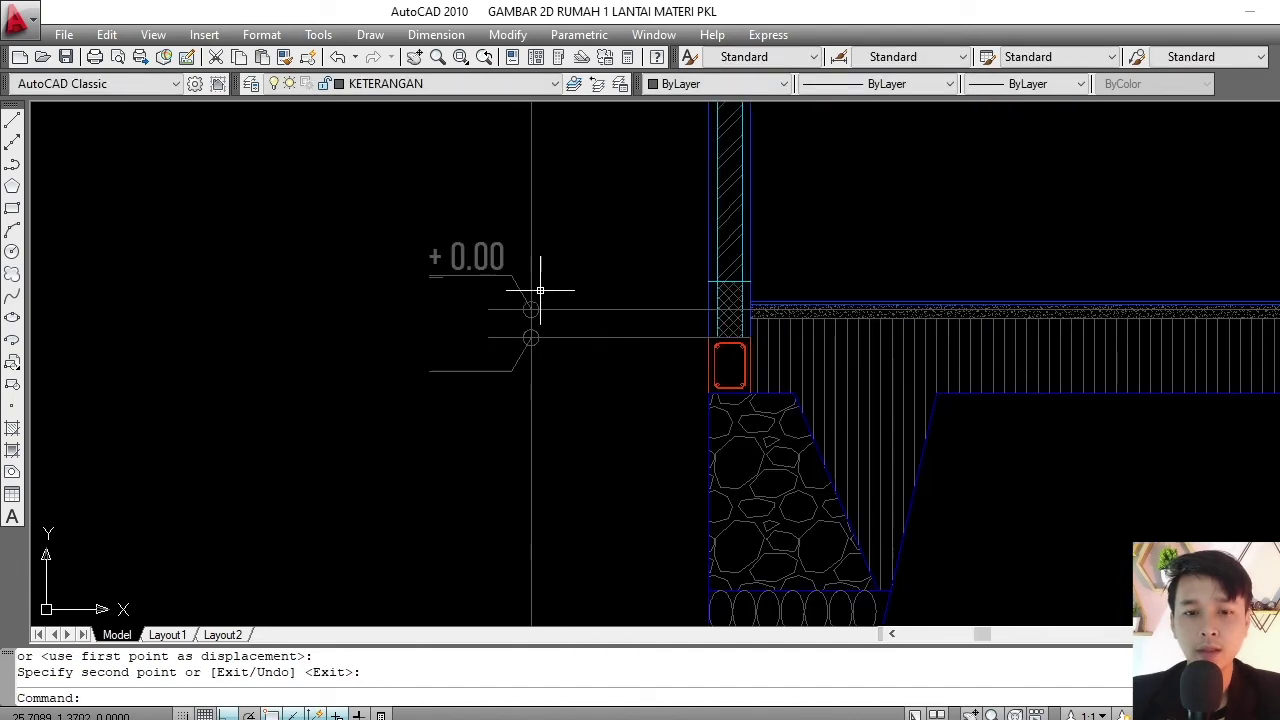
scroll(506, 270, up, 2)
- Move the +0.00 text slightly higher with MOVE
click(363, 213)
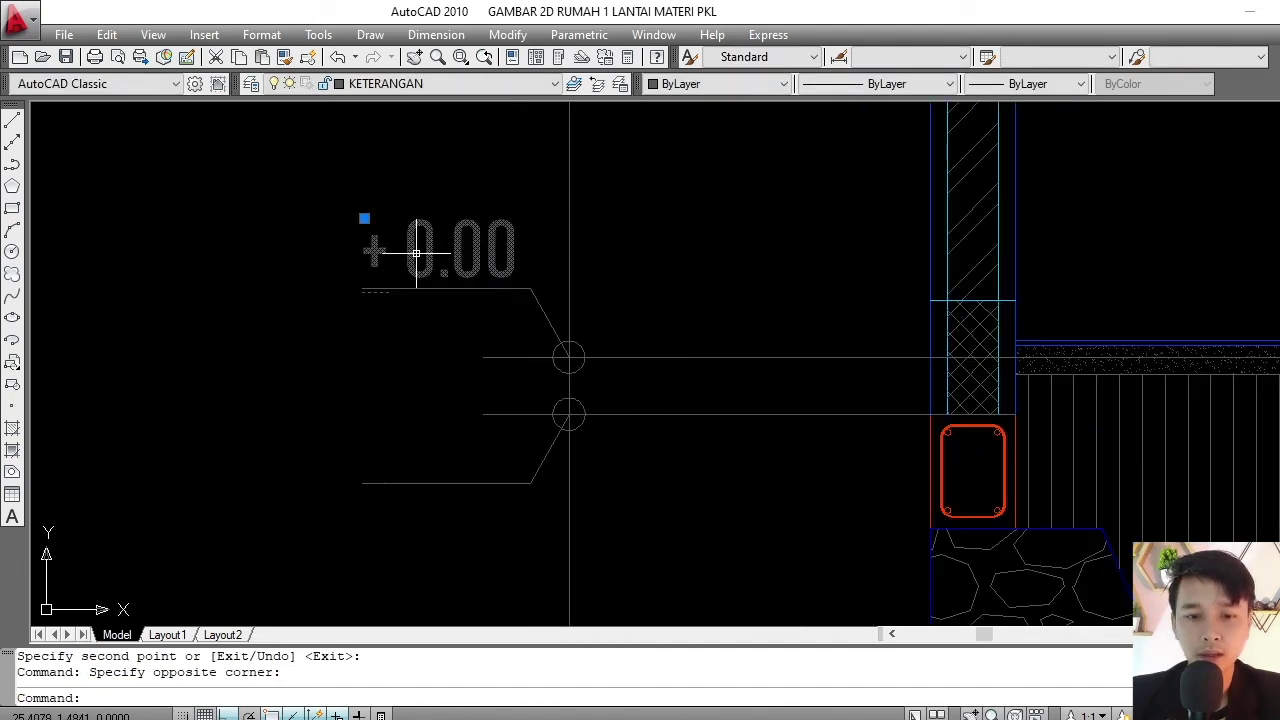
scroll(487, 250, up, 2)
click(600, 300)
text(M)
key(Return)
click(673, 246)
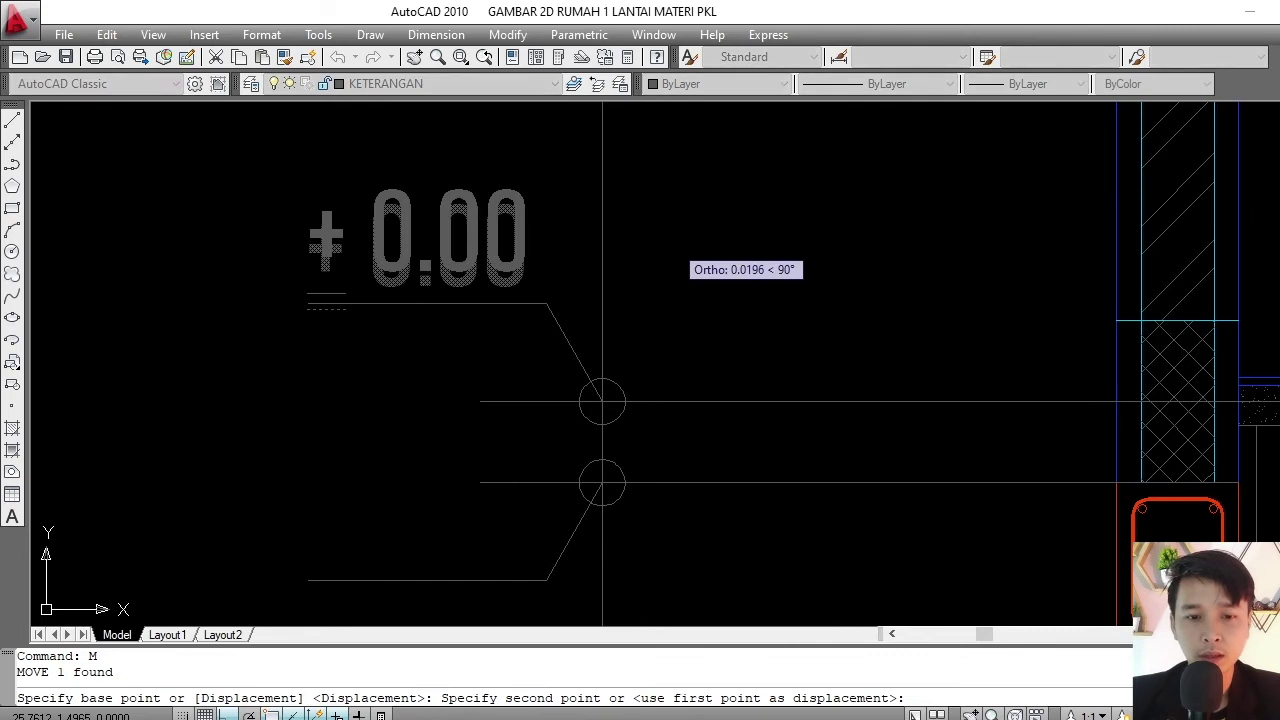
click(675, 235)
- Copy the whole +0.00 marker down from the upper line to the lower line
click(486, 171)
click(451, 263)
middle_drag(451, 263, 455, 233)
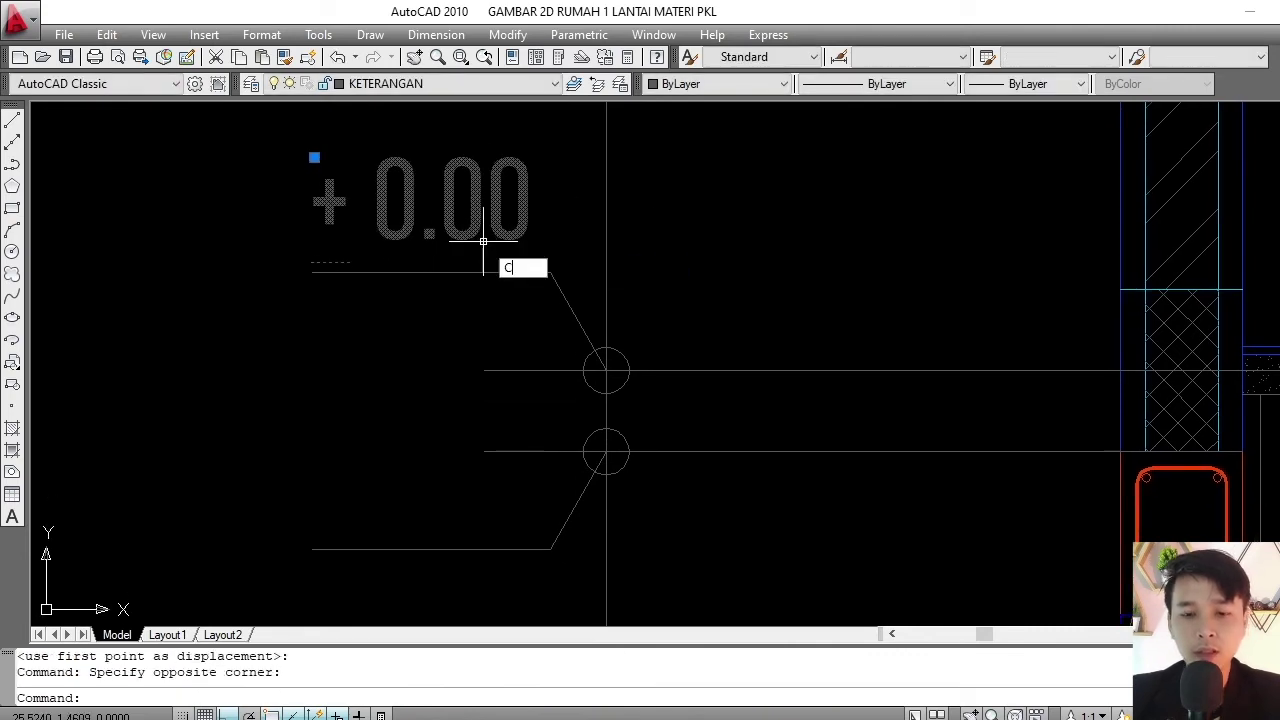
text(o)
key(Return)
click(531, 200)
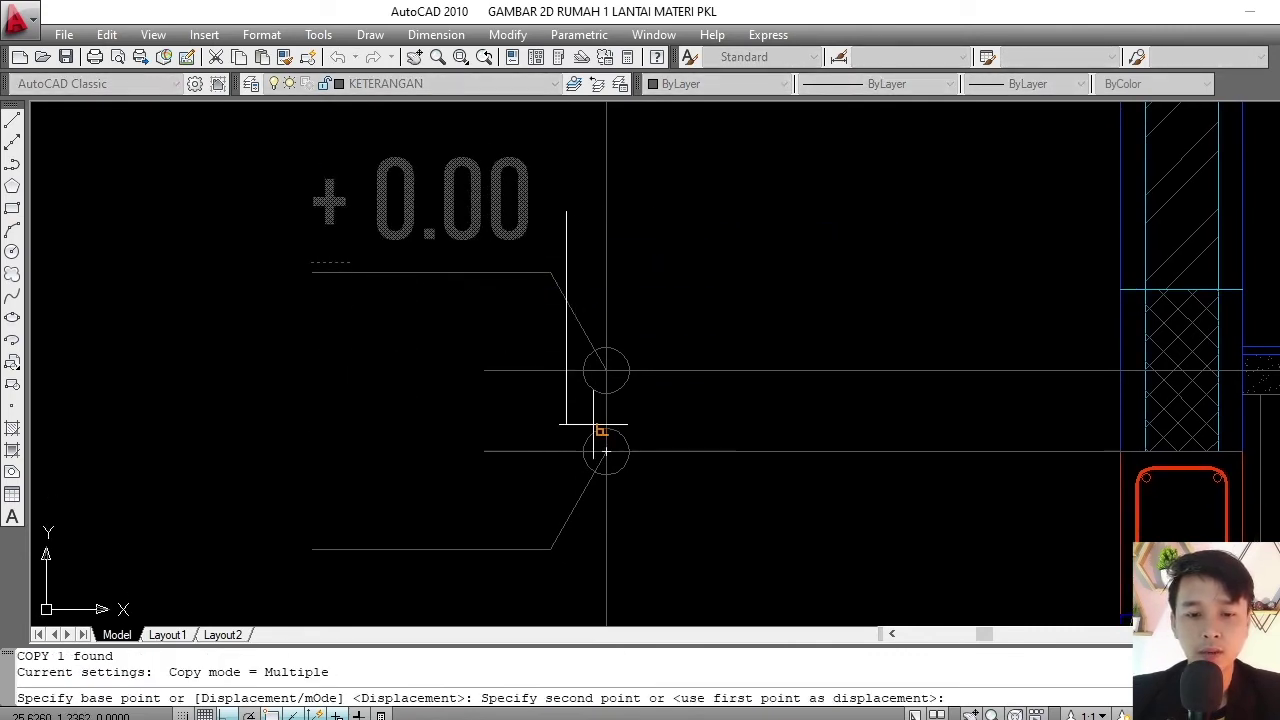
click(731, 509)
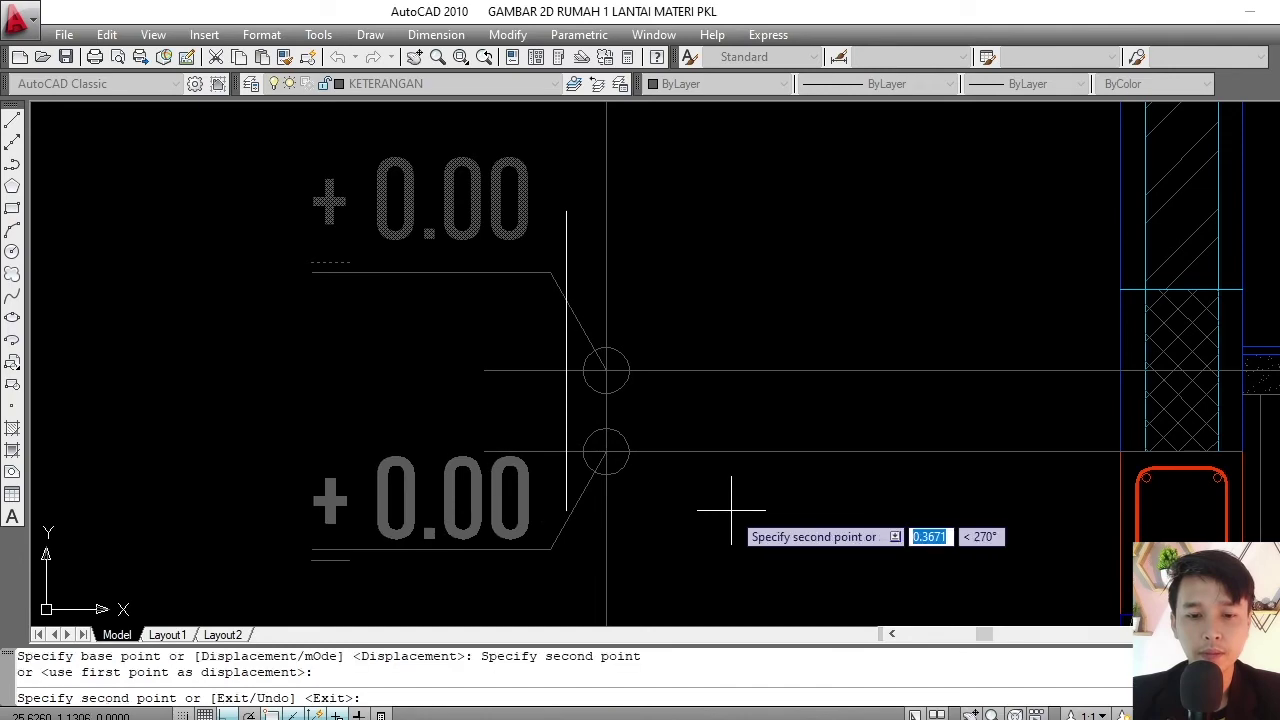
key(Escape)
scroll(448, 298, down, 6)
- Pan and zoom past the foundation detail to centre the view on the level markers
scroll(443, 300, down, 2)
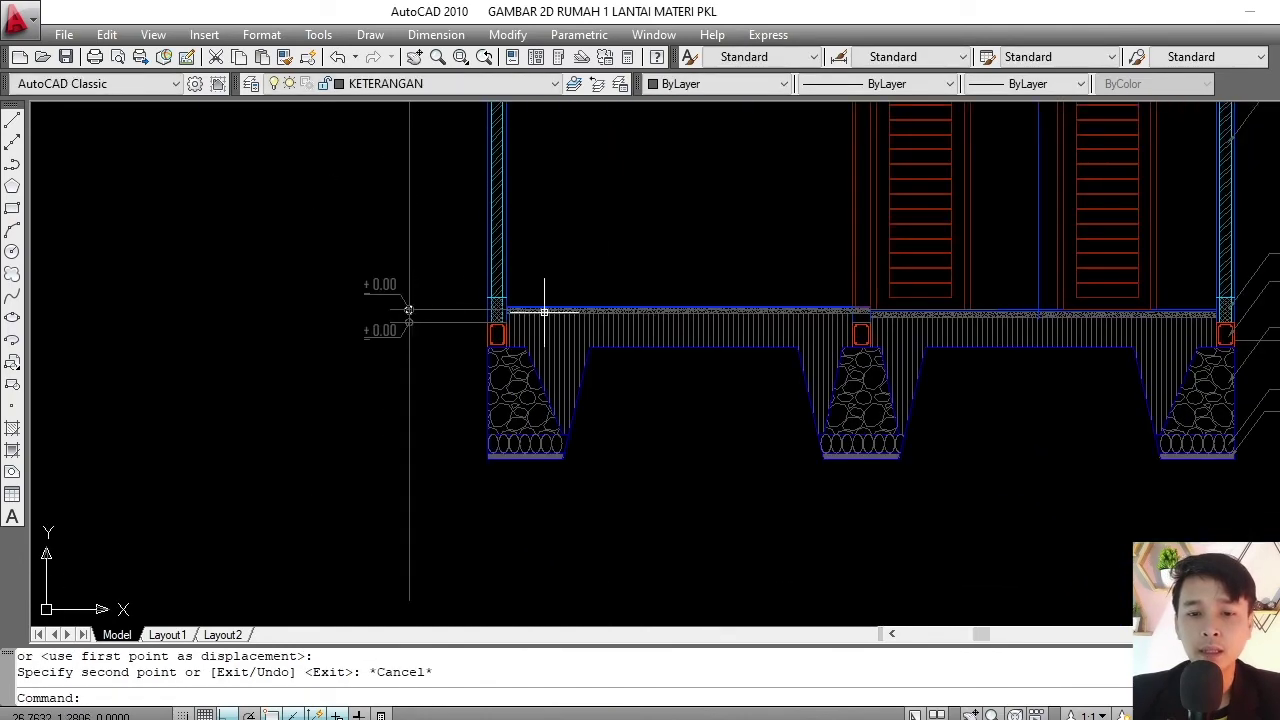
scroll(960, 305, up, 3)
scroll(929, 311, up, 2)
scroll(929, 311, down, 2)
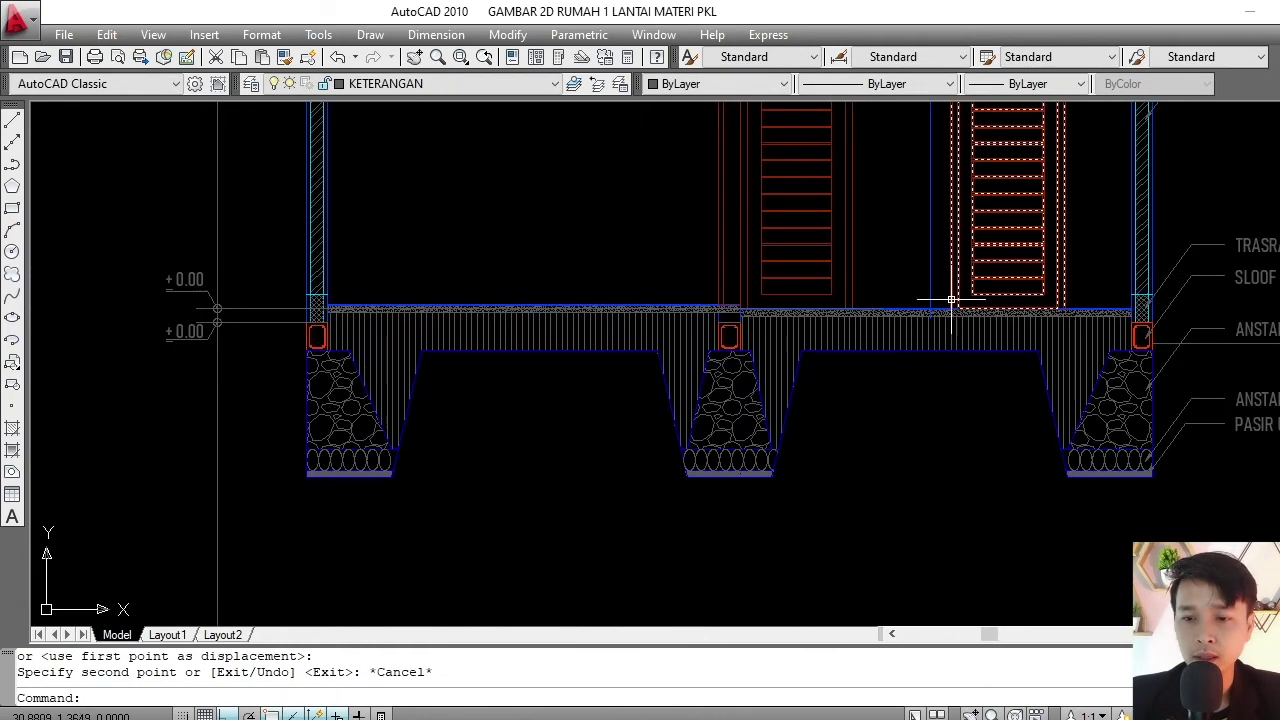
scroll(911, 294, down, 3)
middle_drag(774, 363, 740, 483)
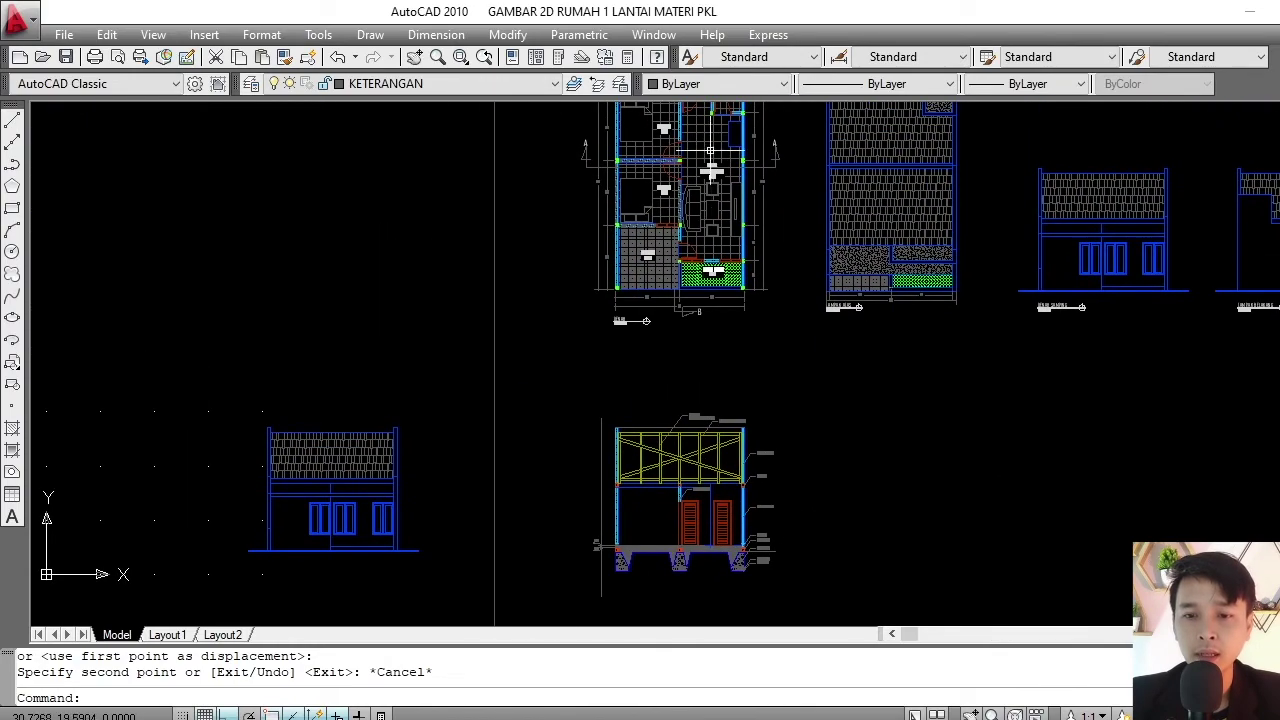
scroll(709, 175, up, 6)
scroll(733, 271, down, 5)
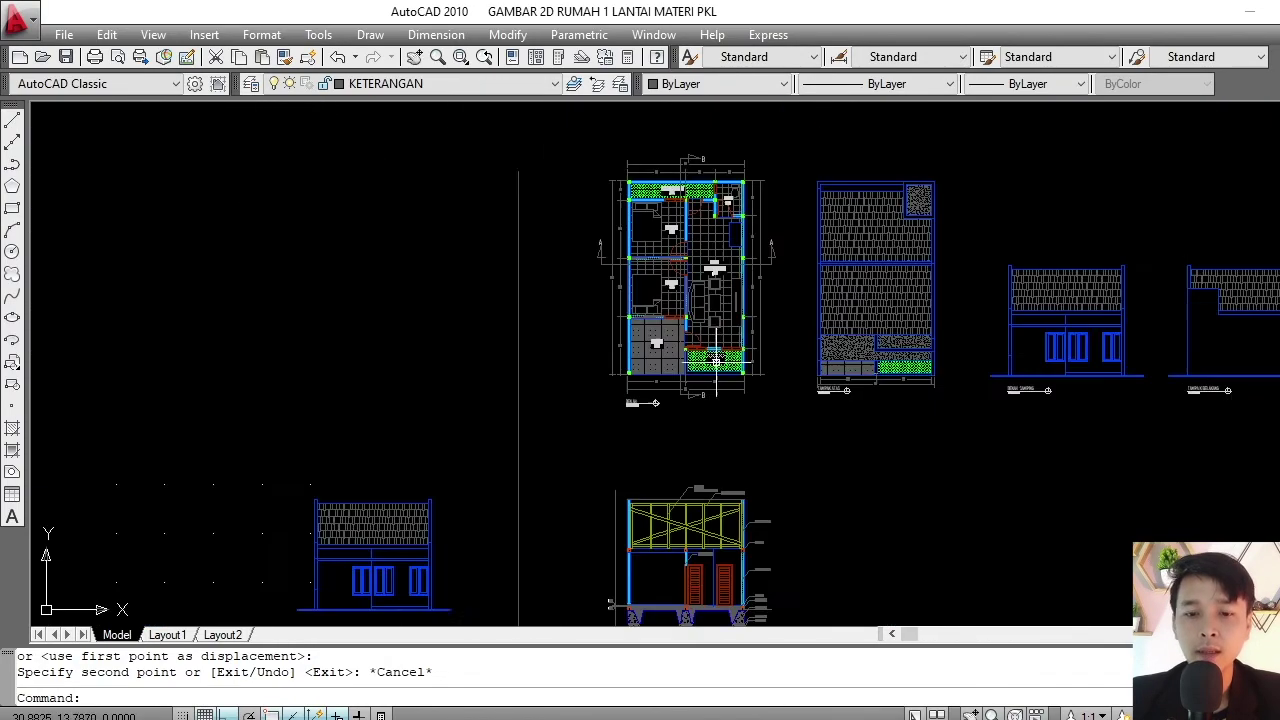
middle_drag(650, 610, 652, 428)
scroll(652, 428, up, 6)
scroll(383, 339, up, 2)
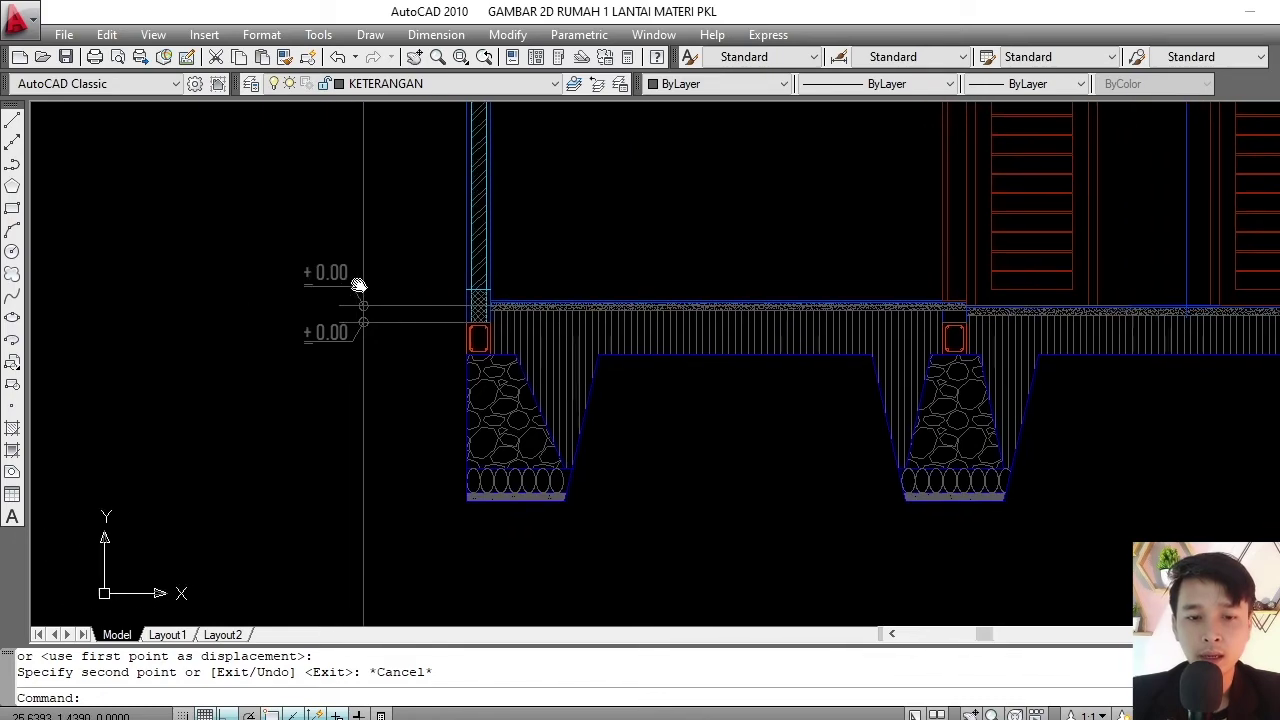
scroll(346, 297, up, 4)
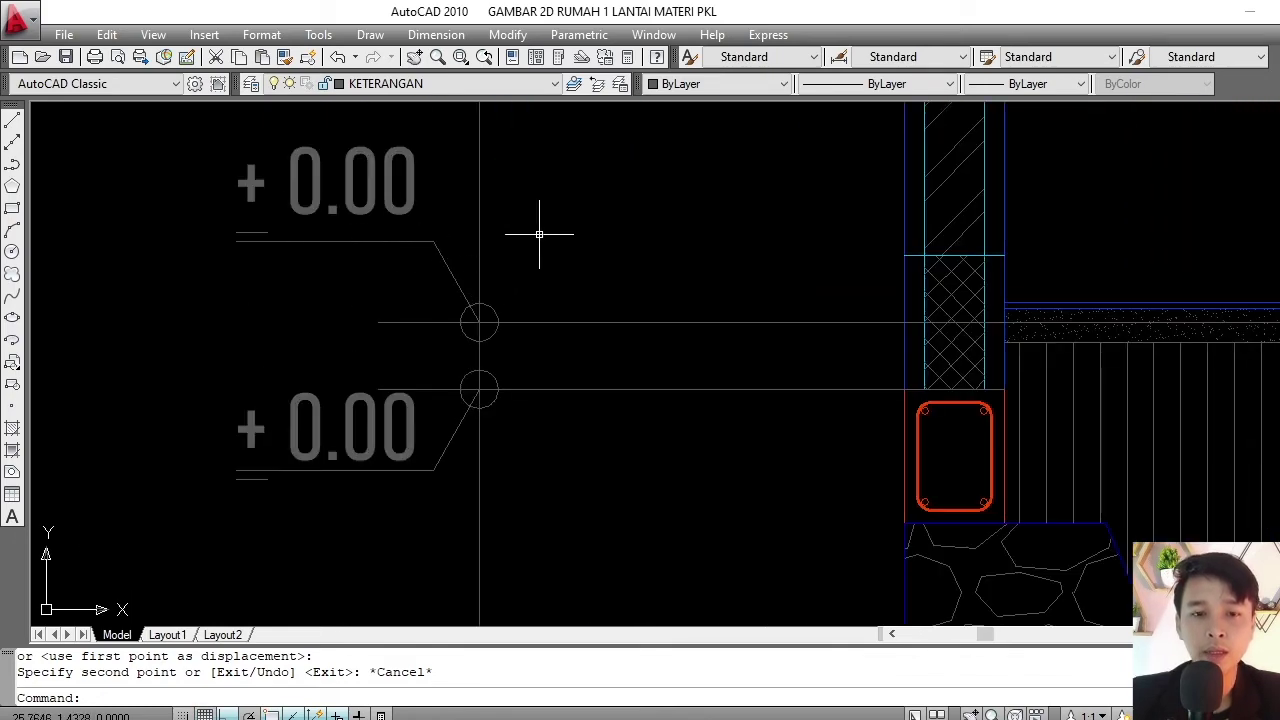
middle_drag(539, 234, 506, 231)
- Add a linear dimension of 10 between the upper and lower level lines beside the sloof
click(437, 35)
click(443, 86)
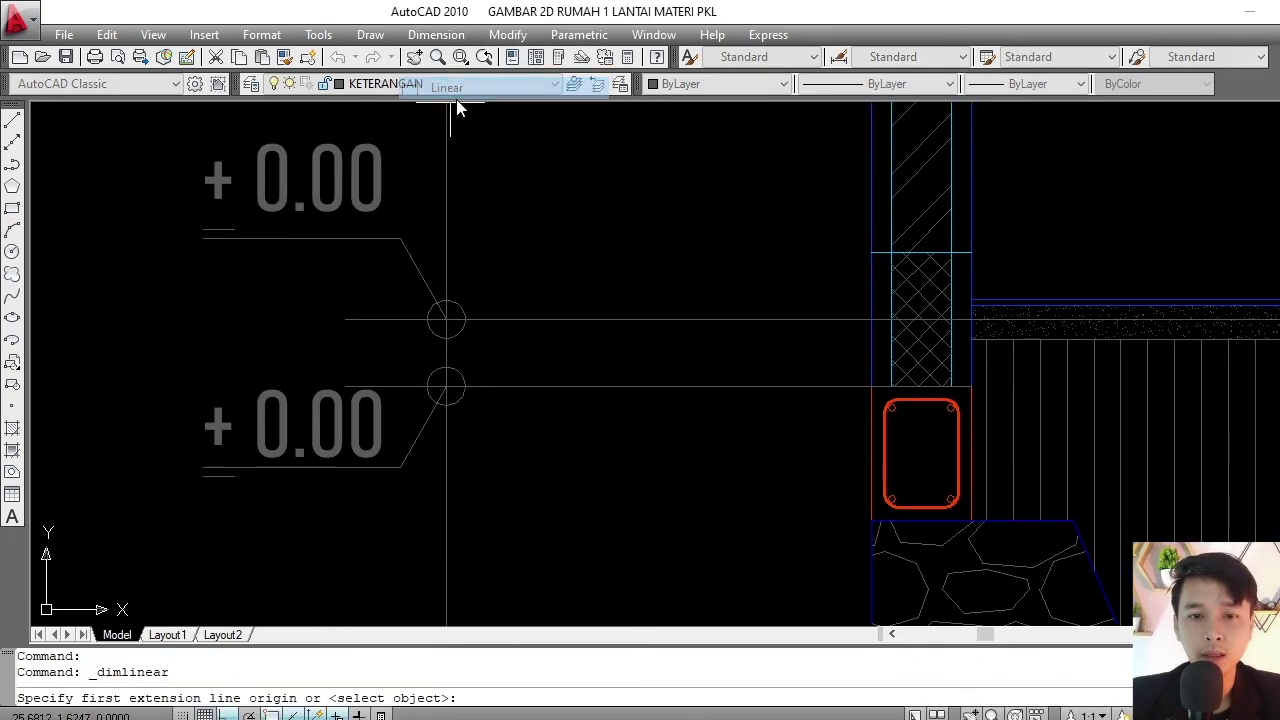
scroll(420, 240, down, 4)
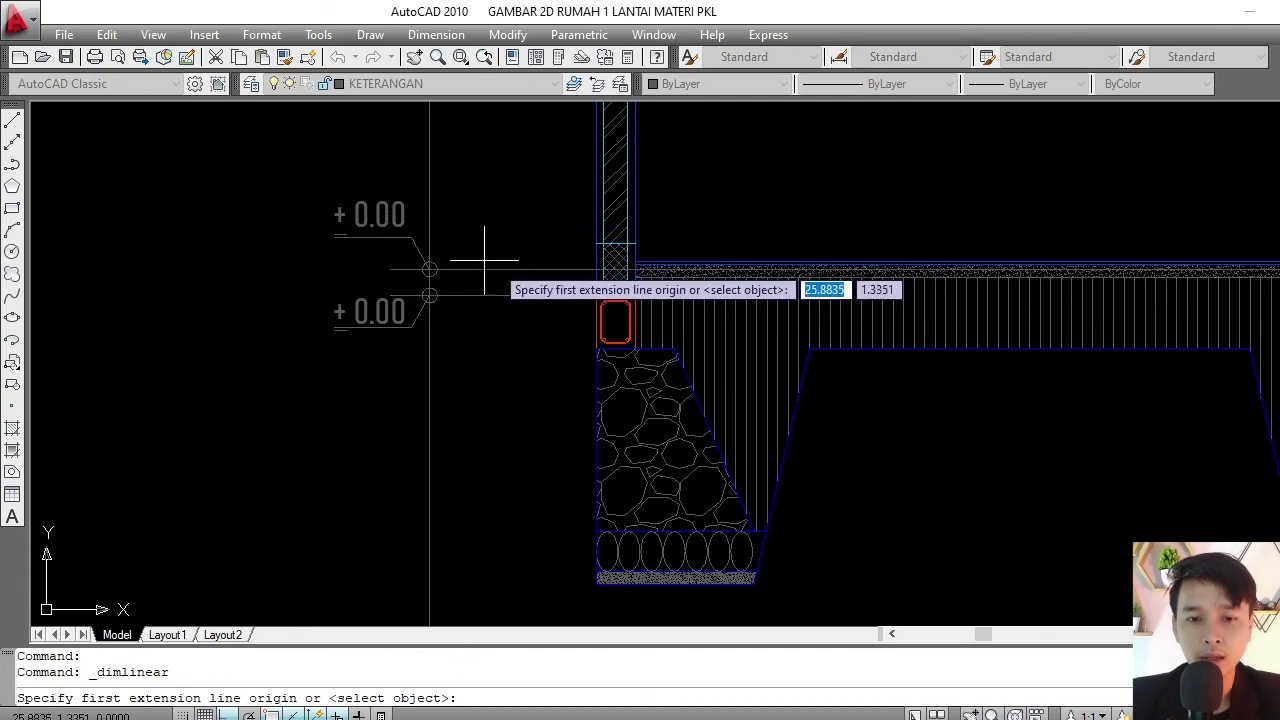
scroll(500, 265, up, 3)
click(550, 270)
click(551, 320)
scroll(595, 283, up, 1)
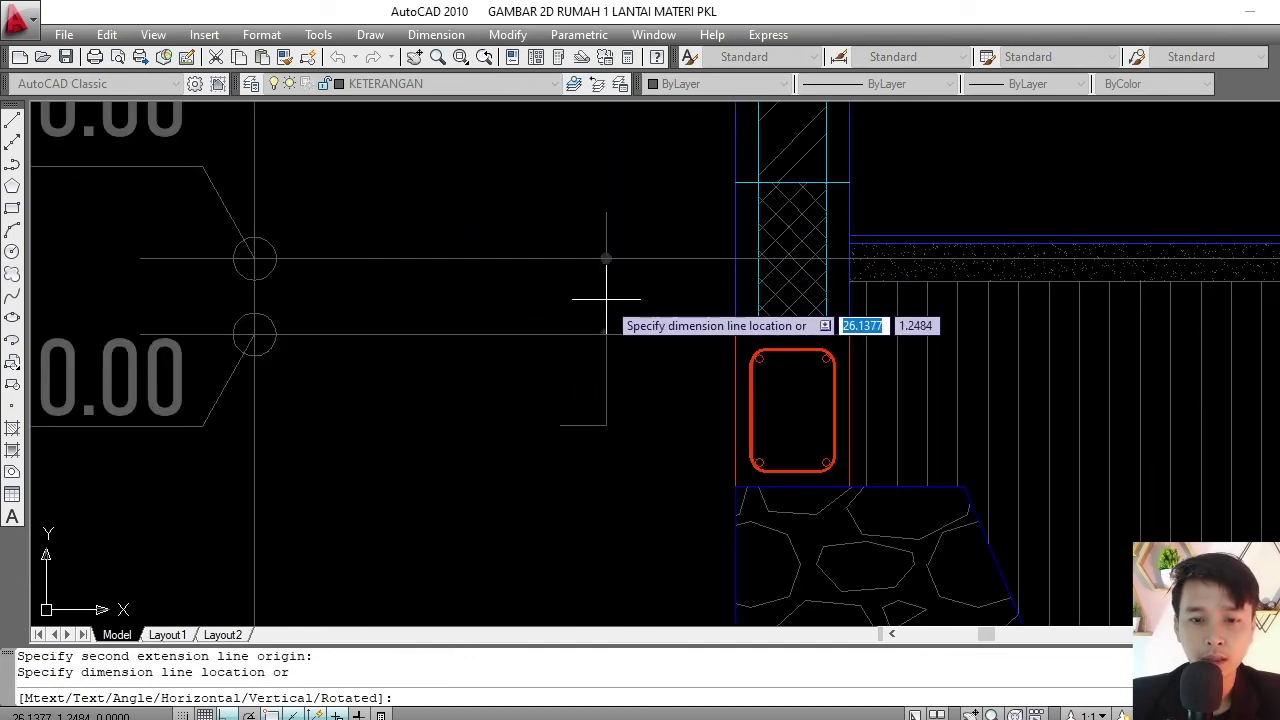
scroll(602, 288, down, 2)
click(602, 288)
drag(621, 400, 578, 373)
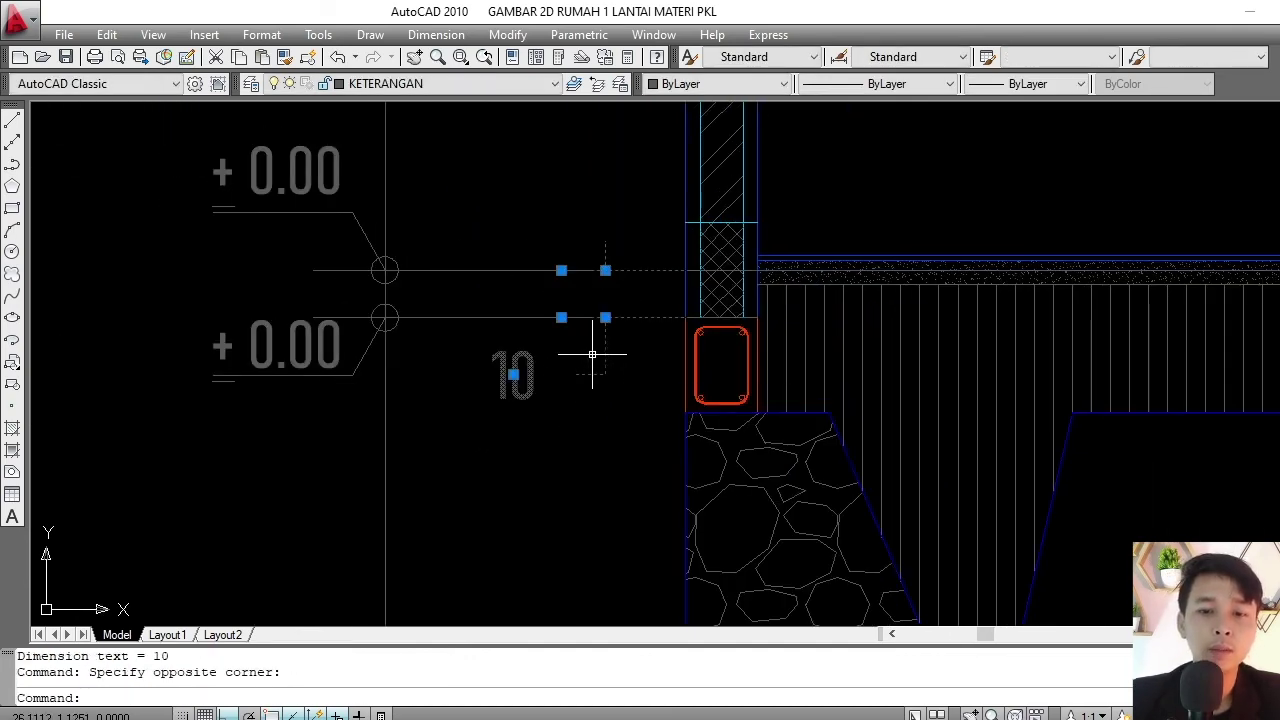
key(Escape)
middle_drag(321, 380, 458, 368)
scroll(458, 368, down, 1)
scroll(467, 204, up, 2)
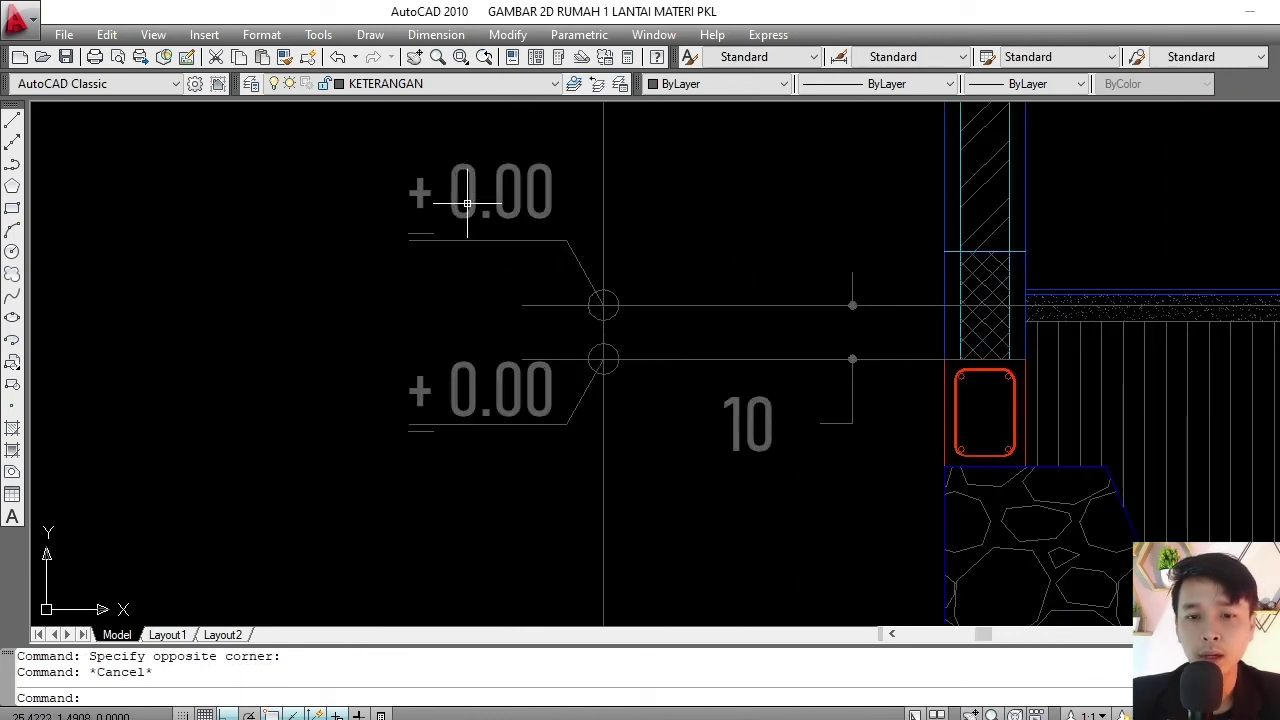
middle_drag(530, 338, 463, 320)
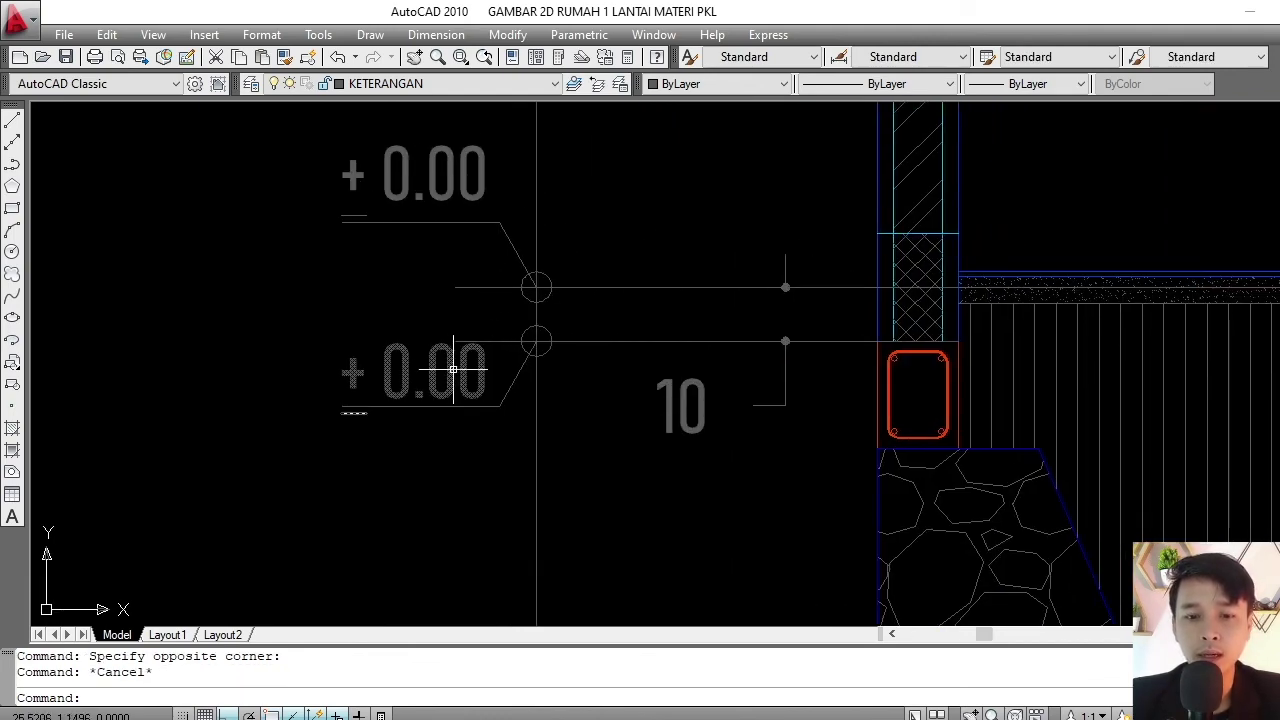
- Change the lower marker's label from +0.00 to -0.10
double_click(452, 370)
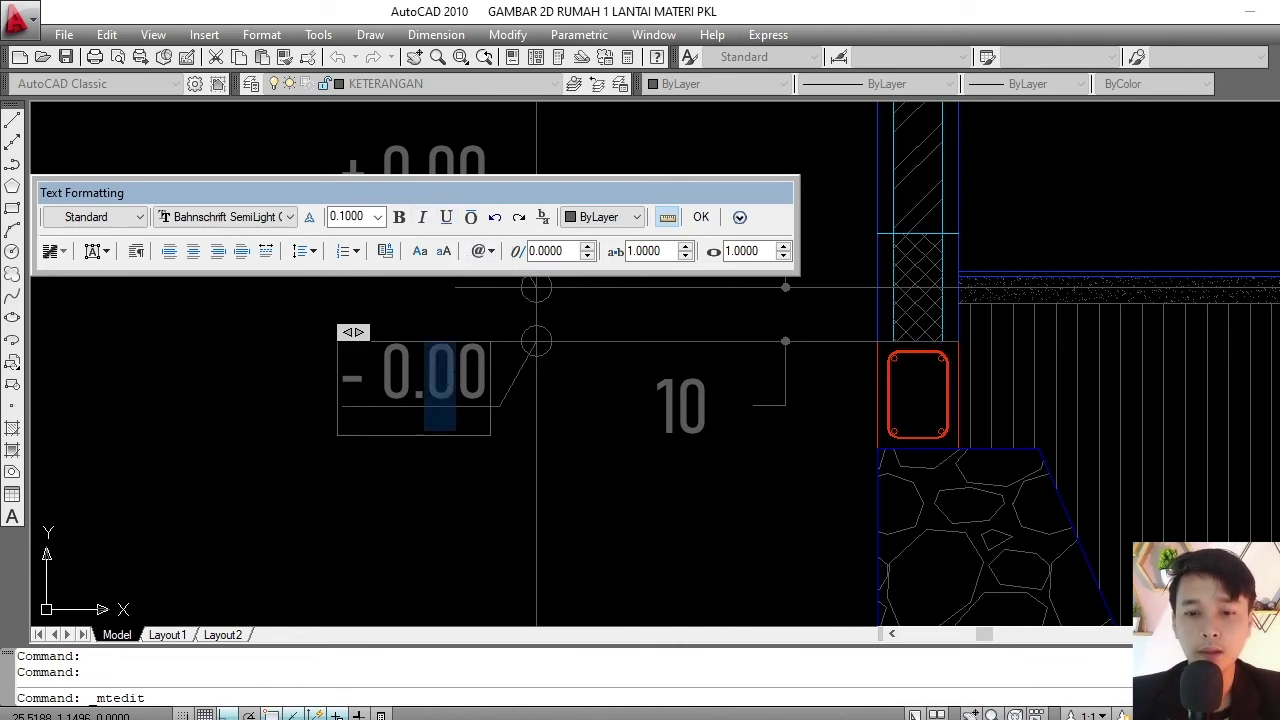
click(490, 410)
scroll(462, 365, down, 6)
middle_drag(537, 353, 529, 259)
scroll(529, 259, up, 3)
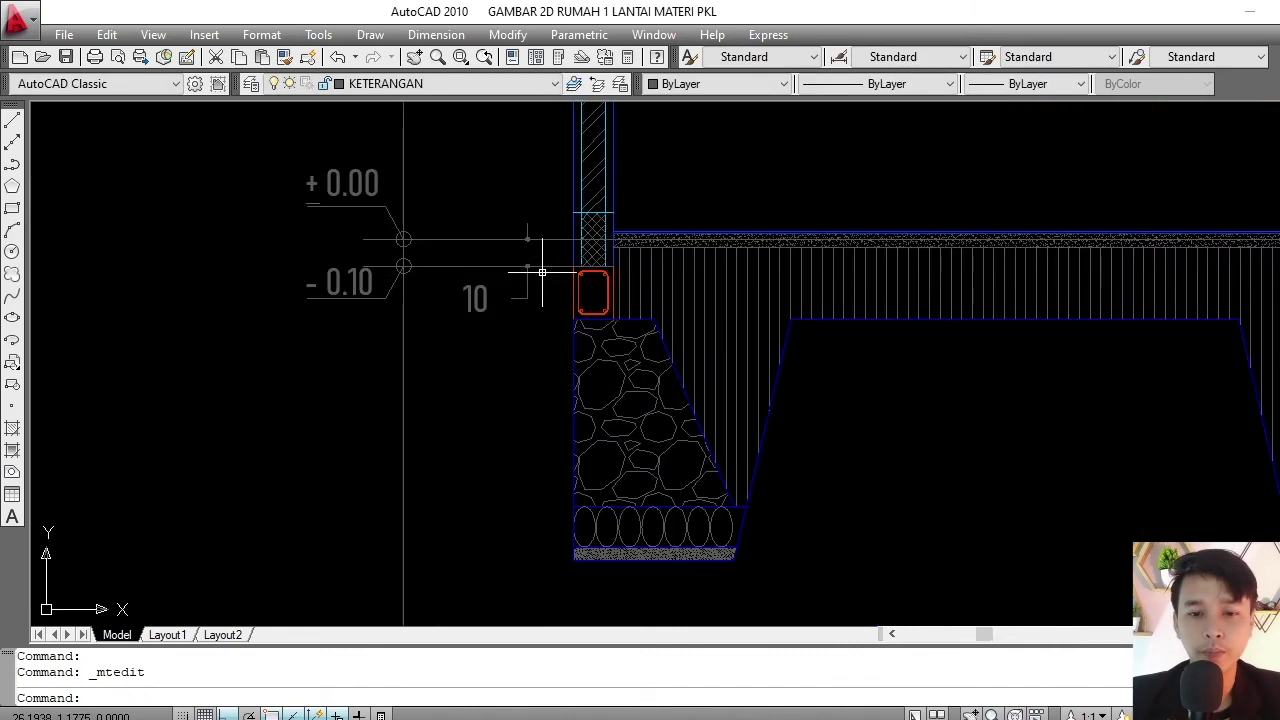
scroll(535, 304, up, 2)
- Erase the 10 dimension with E and select the lower marker line
click(540, 283)
text(e)
key(Return)
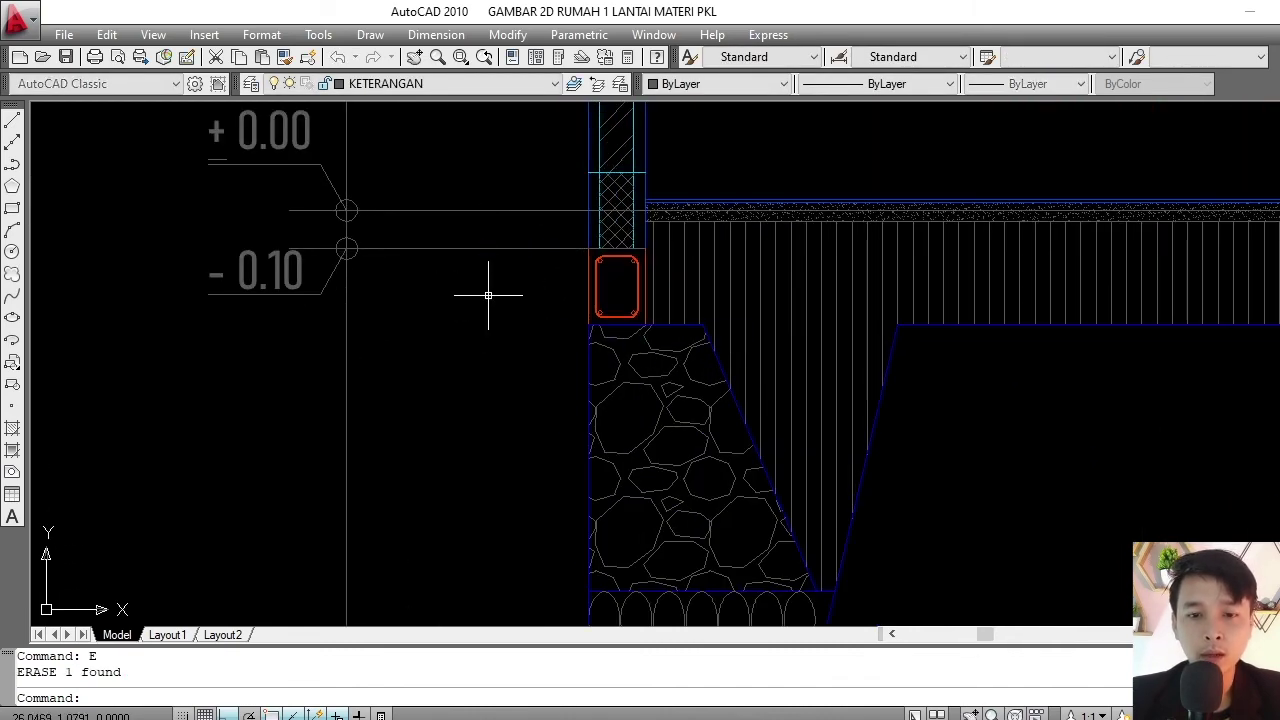
click(397, 237)
click(306, 249)
- Select the -0.10 marker's text, line and circle
click(209, 325)
text(CO)
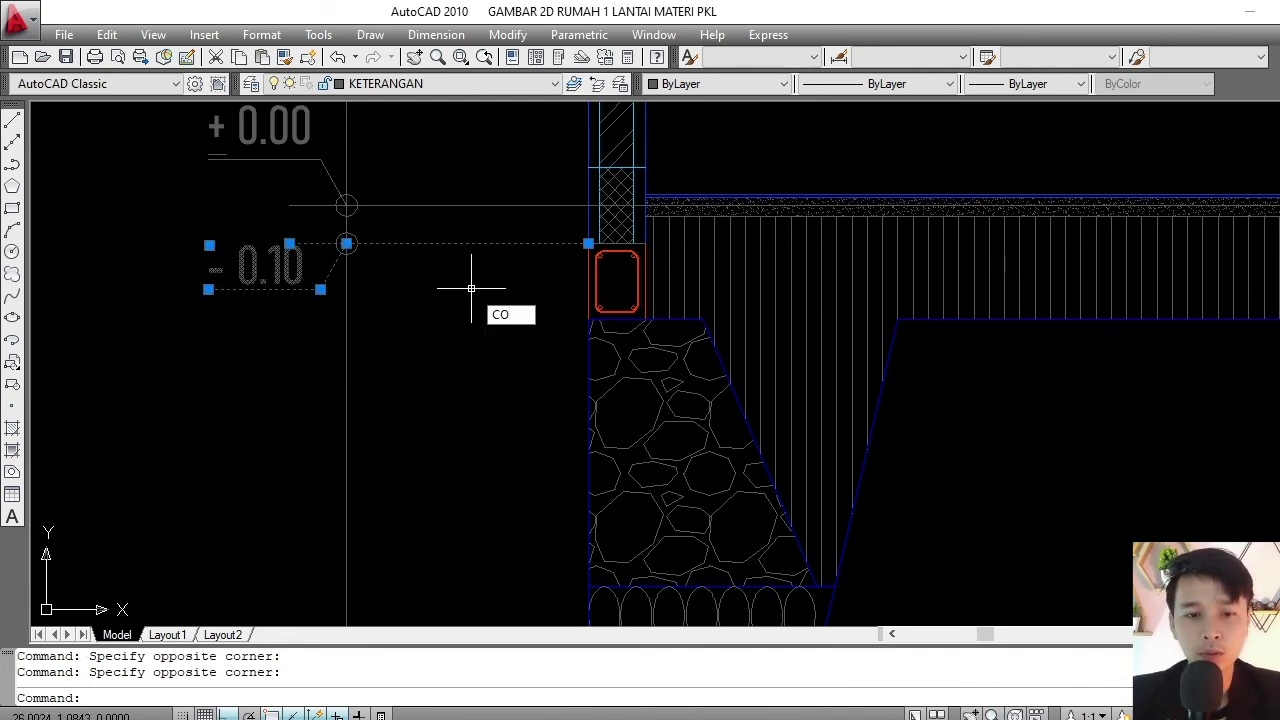
key(Escape)
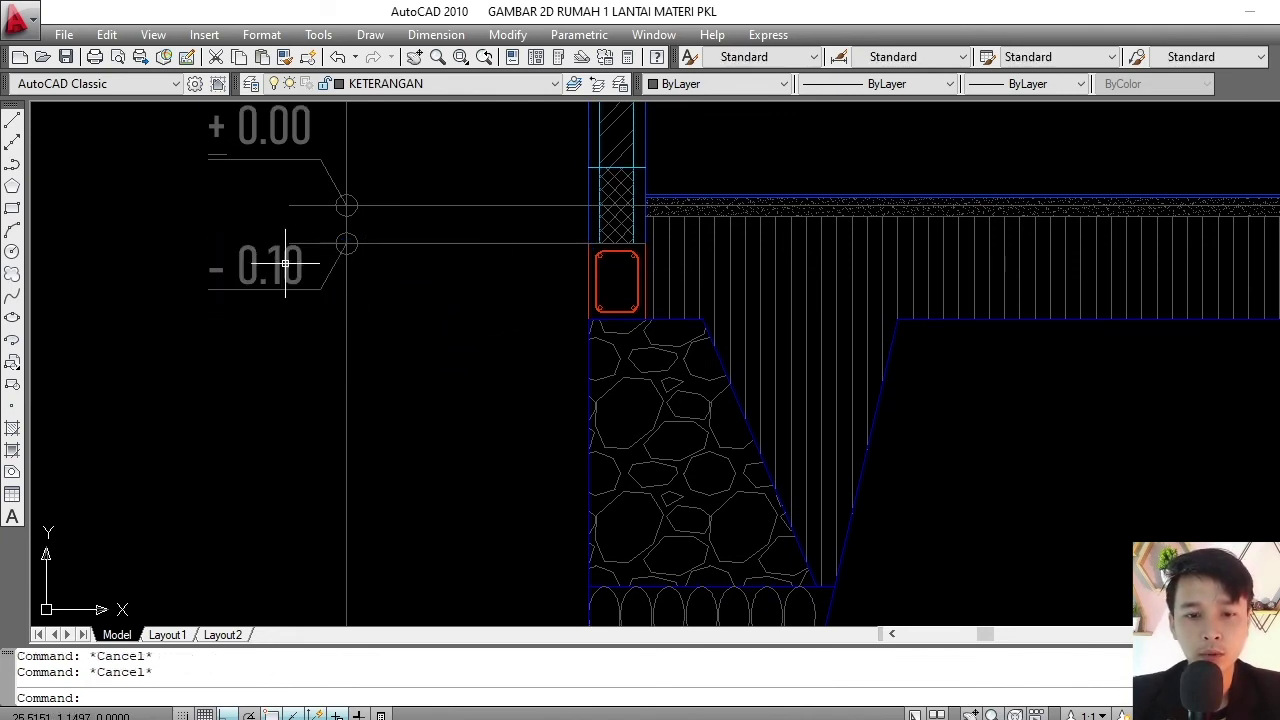
click(270, 268)
click(311, 229)
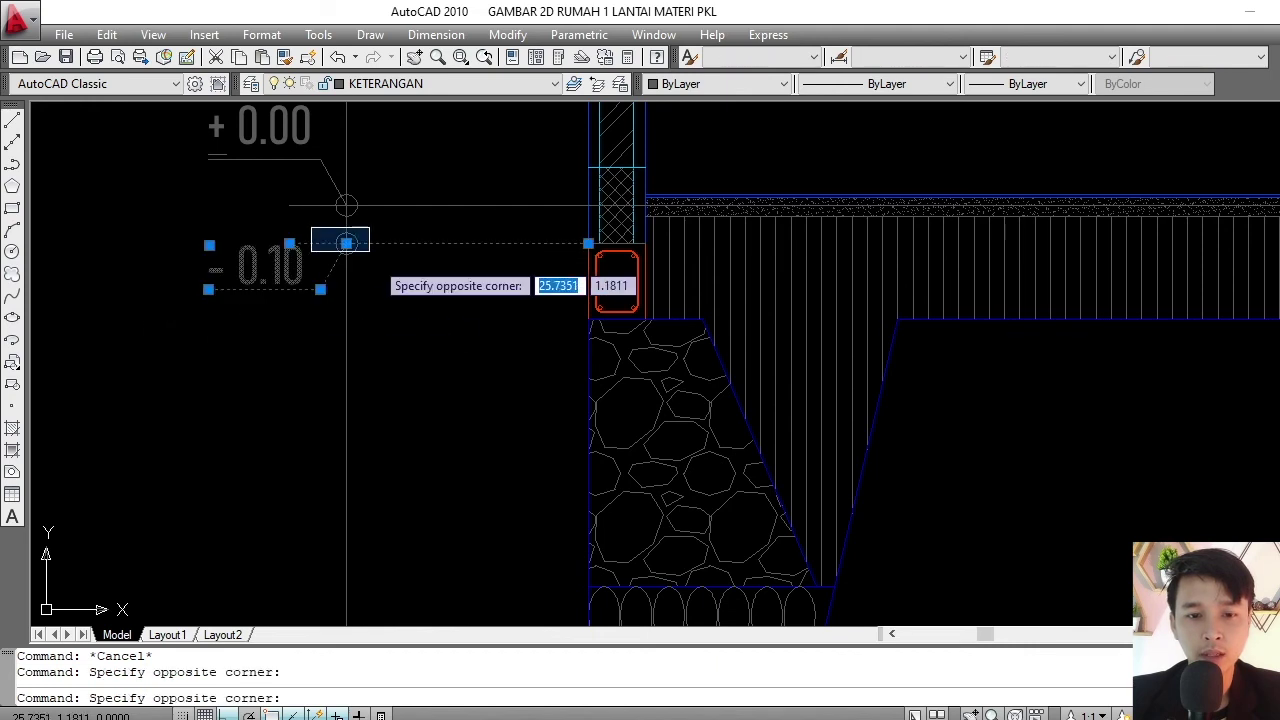
click(397, 284)
middle_drag(514, 277, 495, 264)
text(CO)
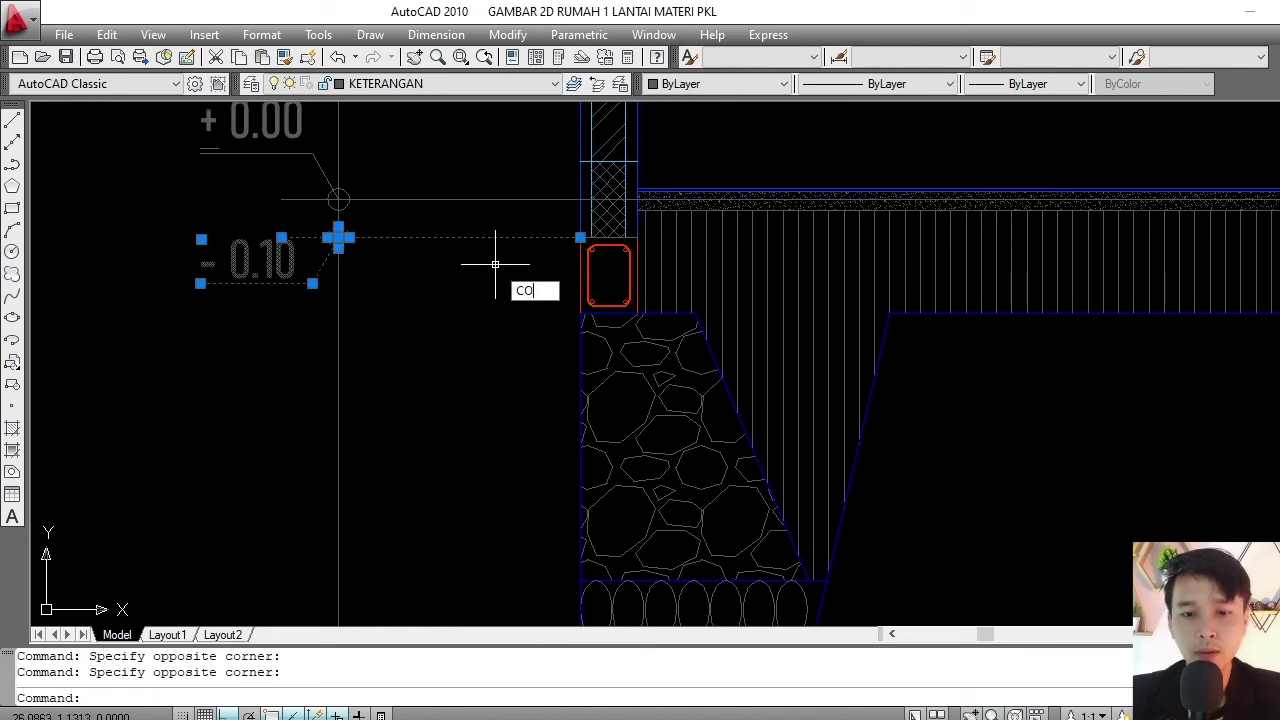
- Copy the -0.10 marker down to the top of the stone foundation beneath the sloof
key(Return)
click(580, 239)
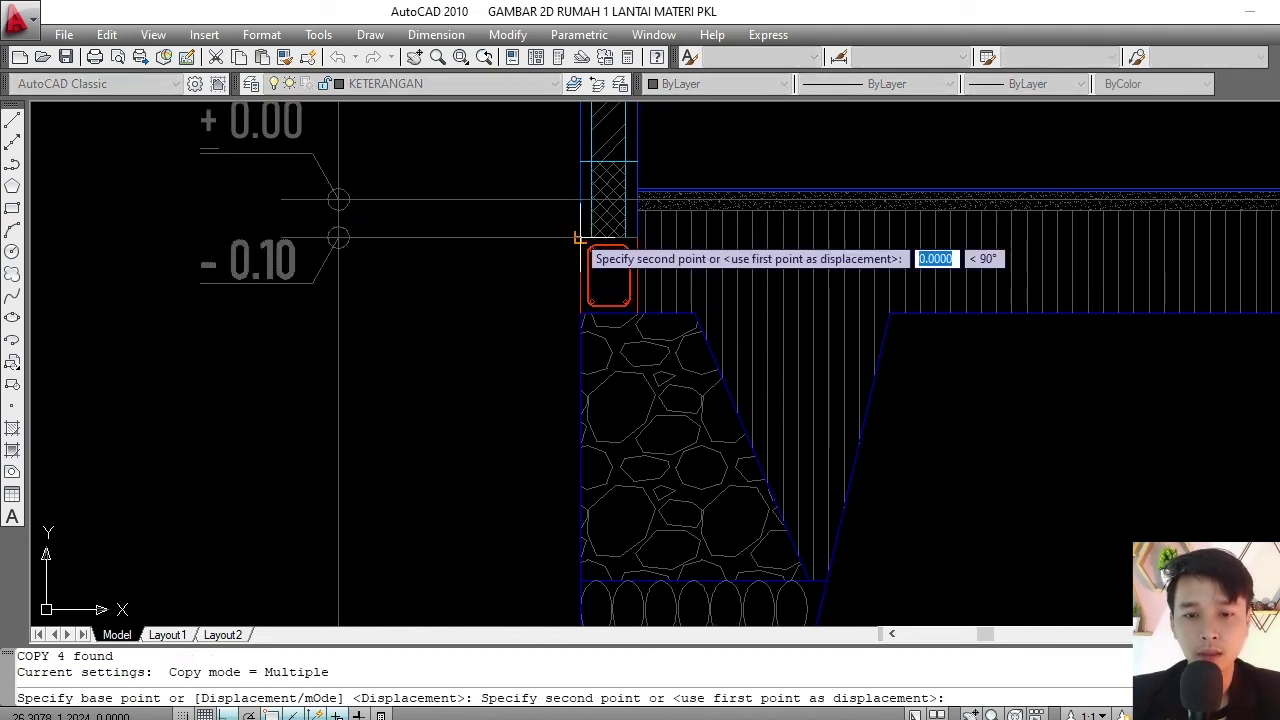
click(580, 313)
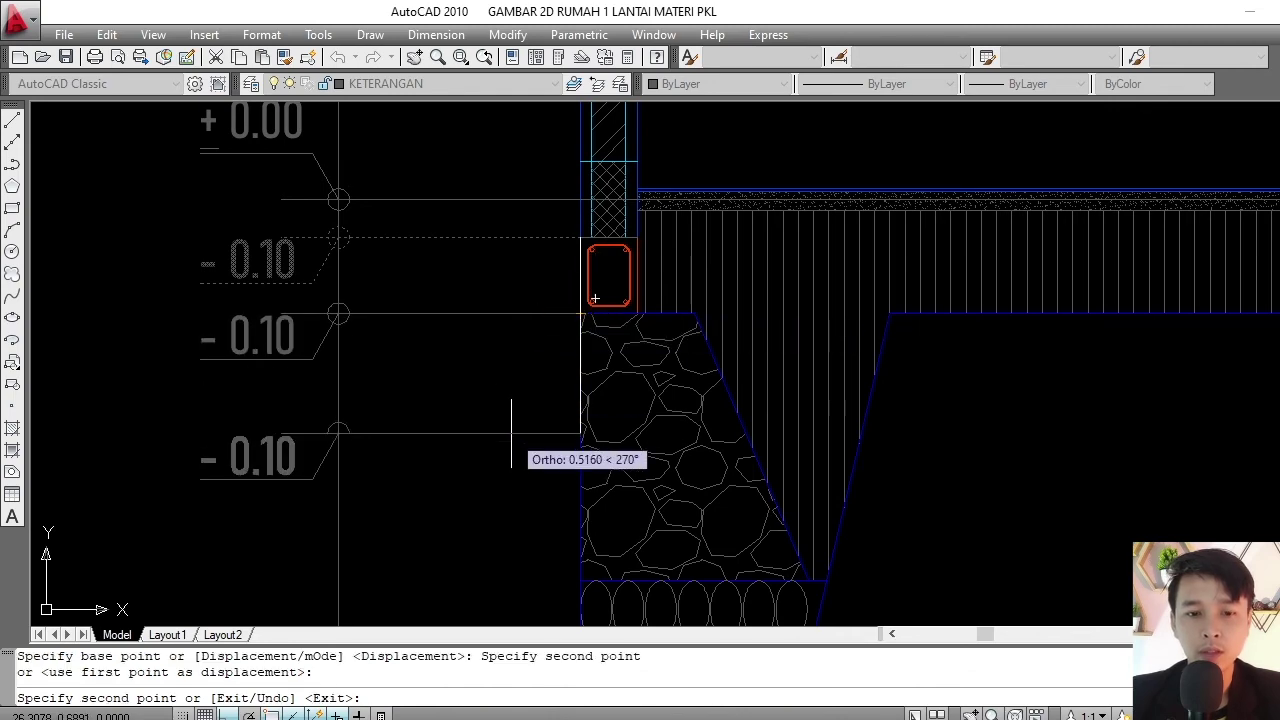
middle_drag(514, 429, 509, 380)
scroll(529, 429, down, 1)
scroll(563, 471, up, 2)
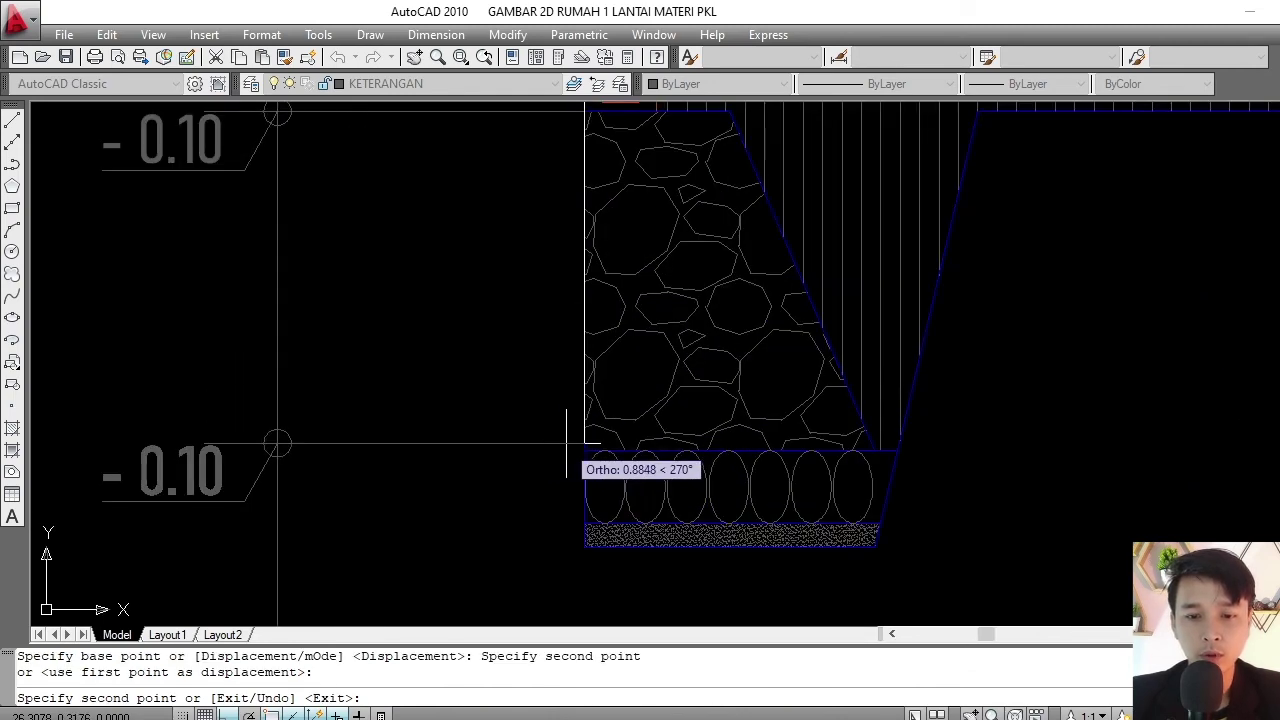
key(Escape)
scroll(566, 431, down, 4)
scroll(591, 421, up, 3)
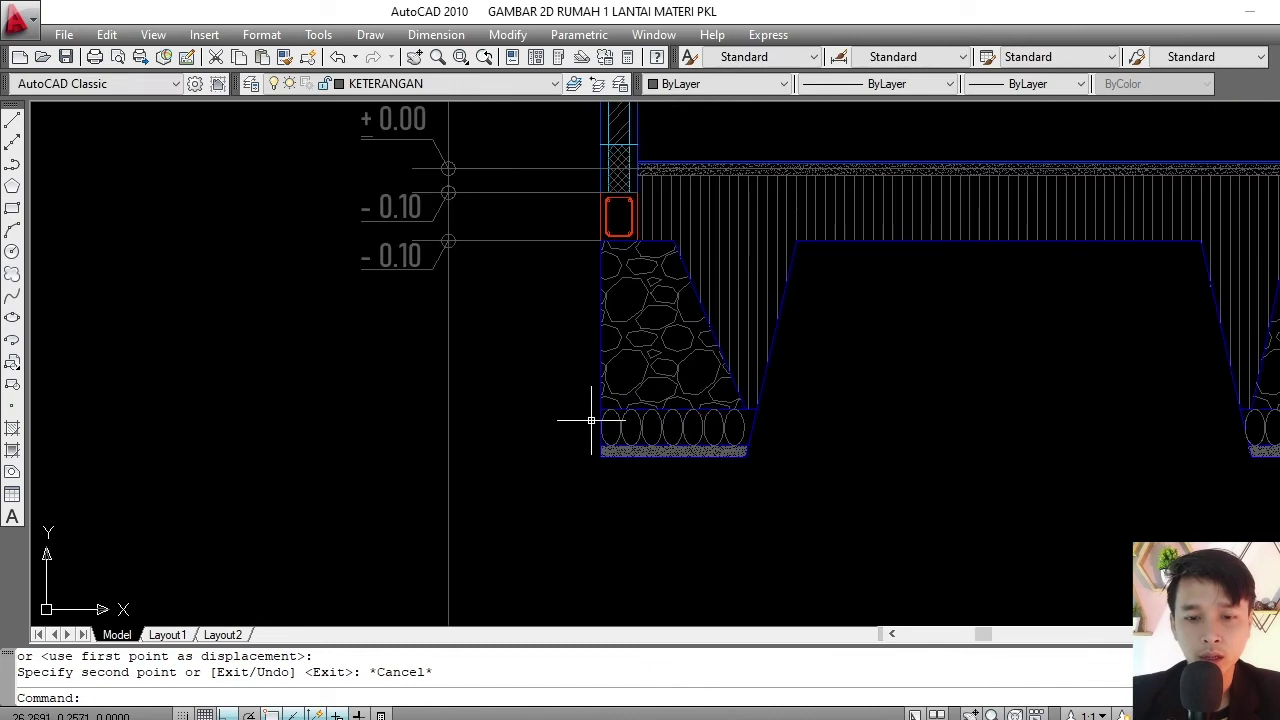
scroll(458, 207, up, 3)
- Copy the lower -0.10 level marker down to the base of the stone footing
click(486, 280)
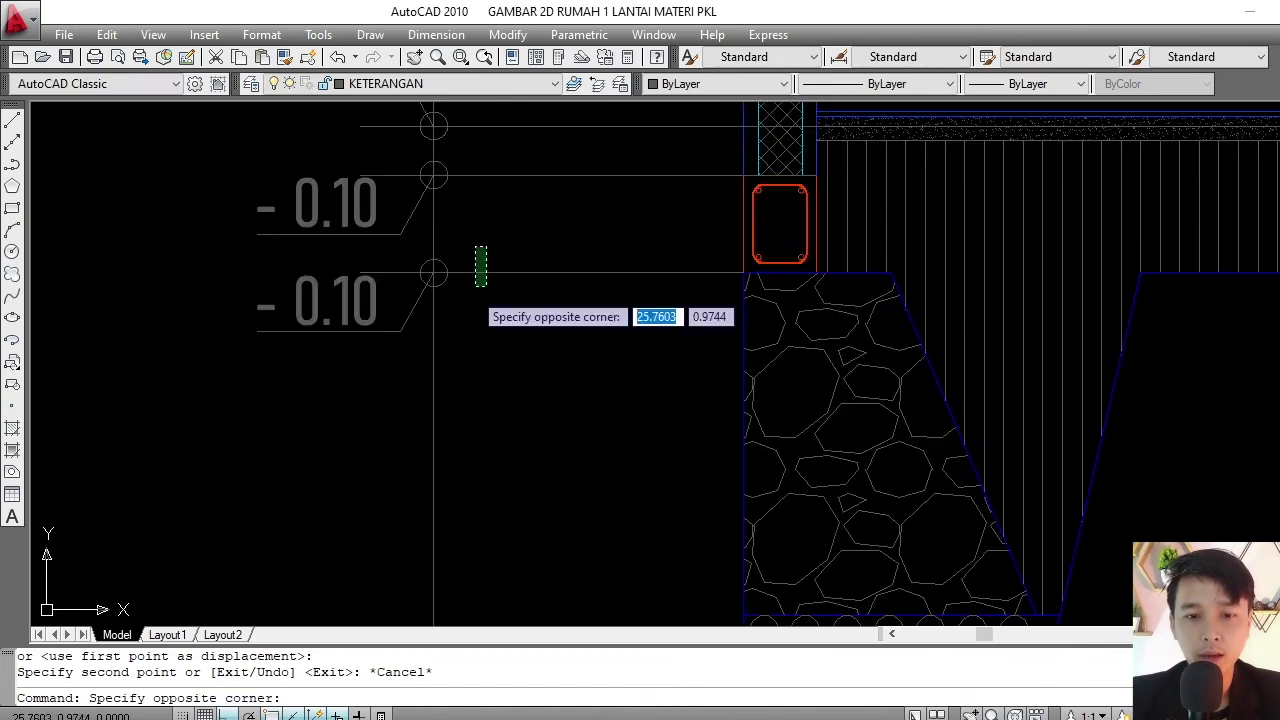
click(418, 250)
click(300, 320)
scroll(290, 268, down, 4)
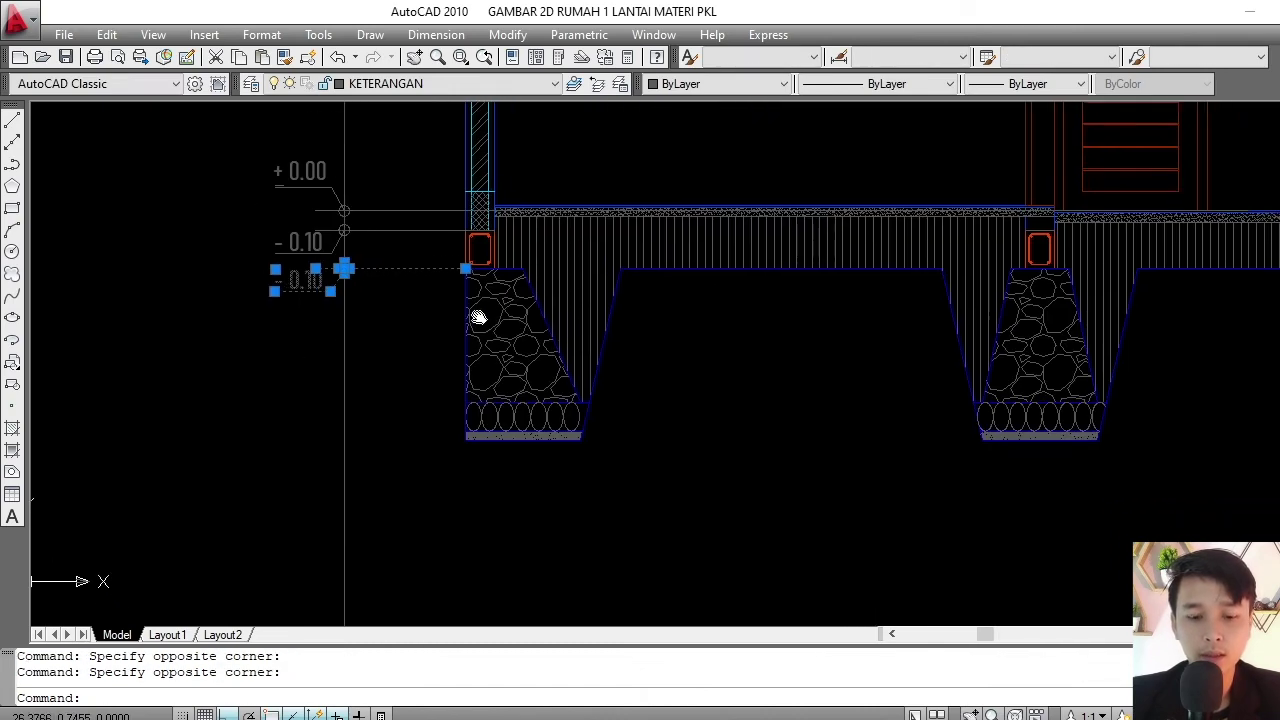
text(c)
key(Return)
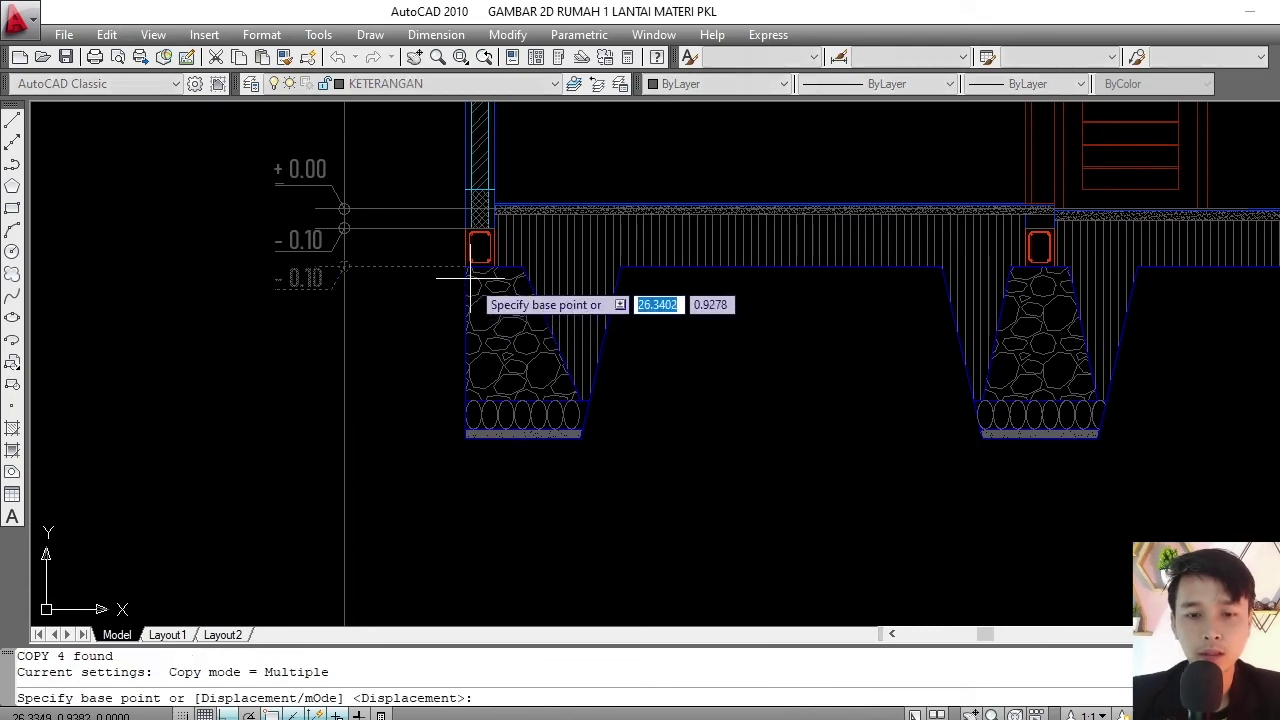
scroll(443, 274, up, 3)
click(471, 271)
scroll(471, 271, down, 1)
scroll(495, 378, up, 1)
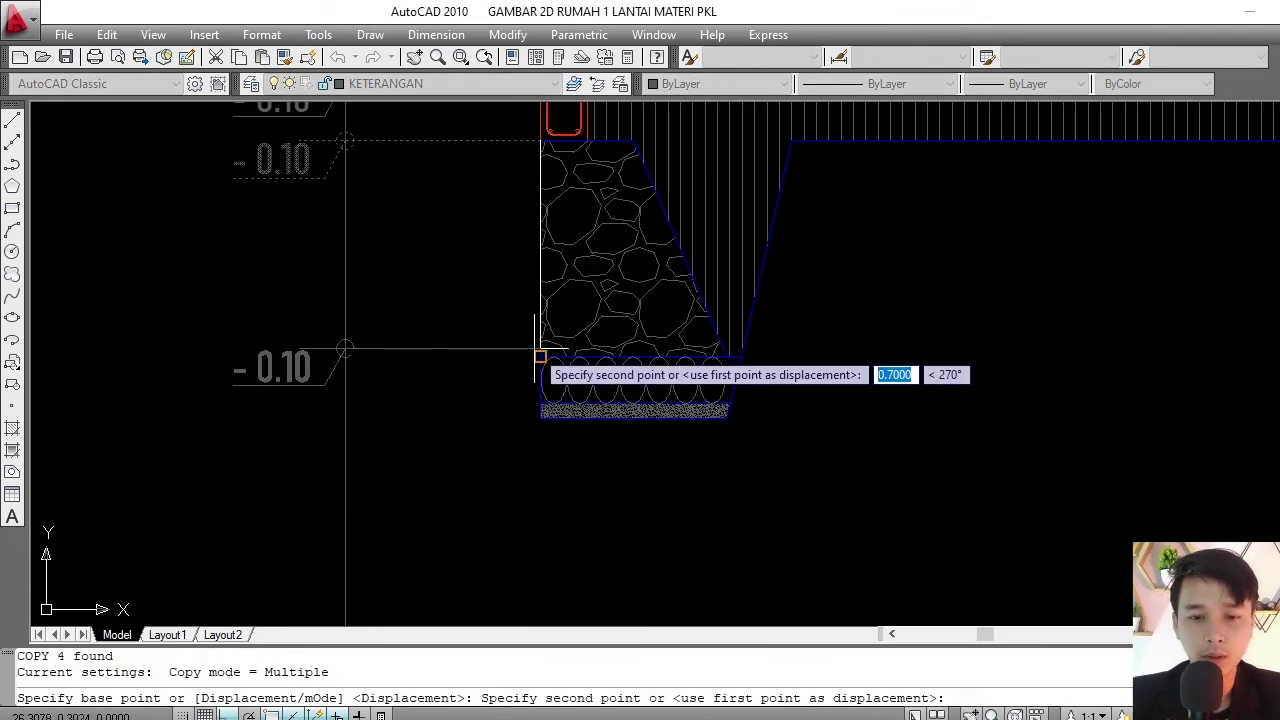
click(543, 362)
key(Escape)
- Mirror the copied marker's underline upward and erase the original underline
scroll(360, 343, up, 1)
scroll(330, 400, up, 1)
click(312, 433)
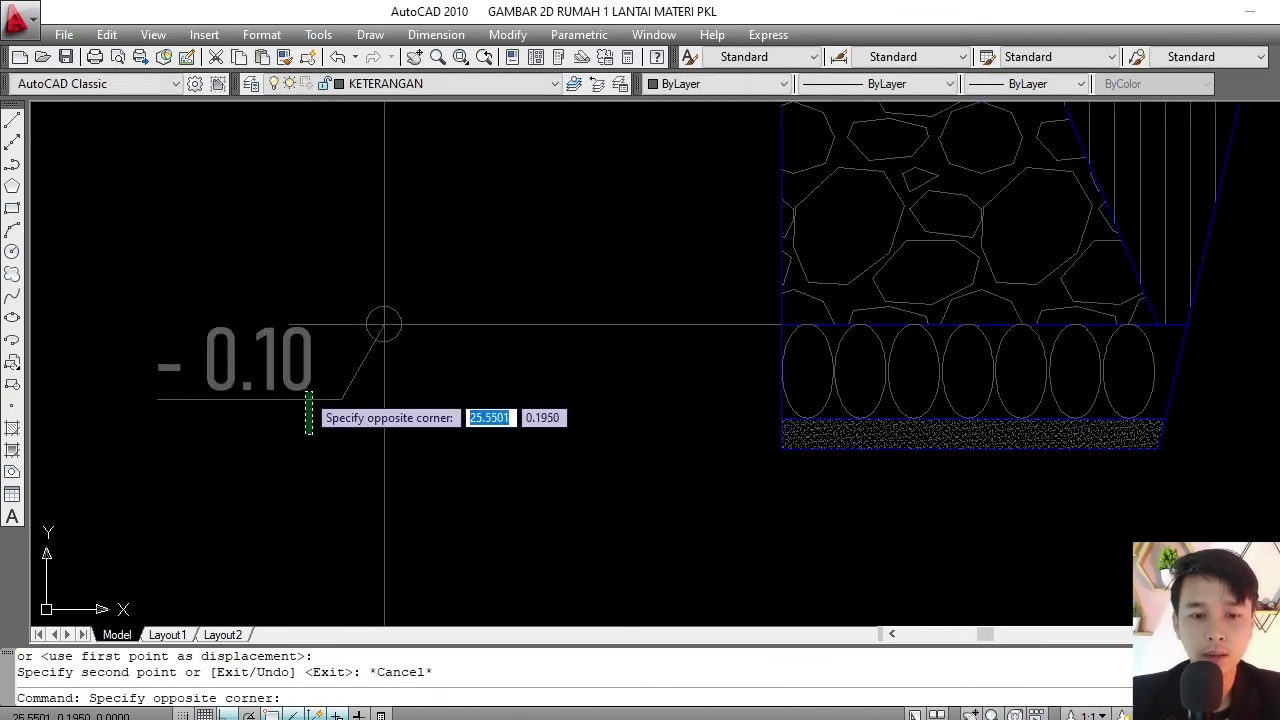
click(305, 393)
middle_drag(535, 354, 539, 368)
text(MI)
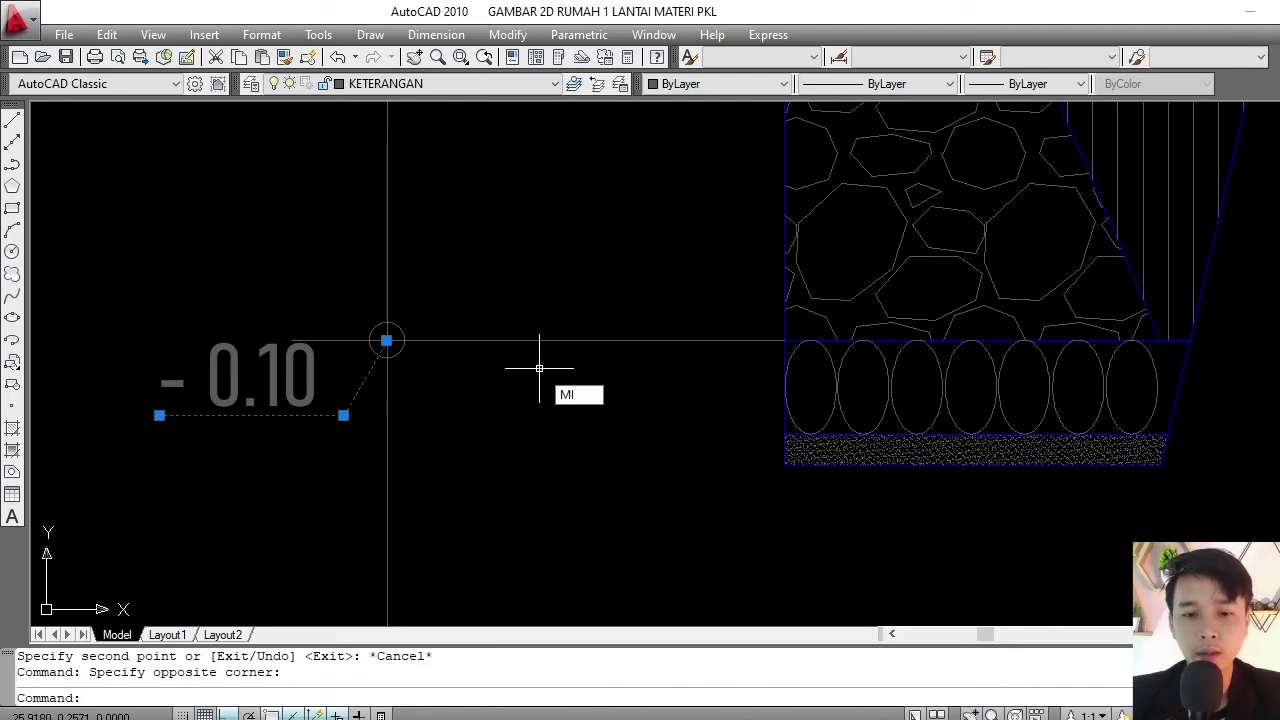
key(Return)
click(520, 340)
click(623, 366)
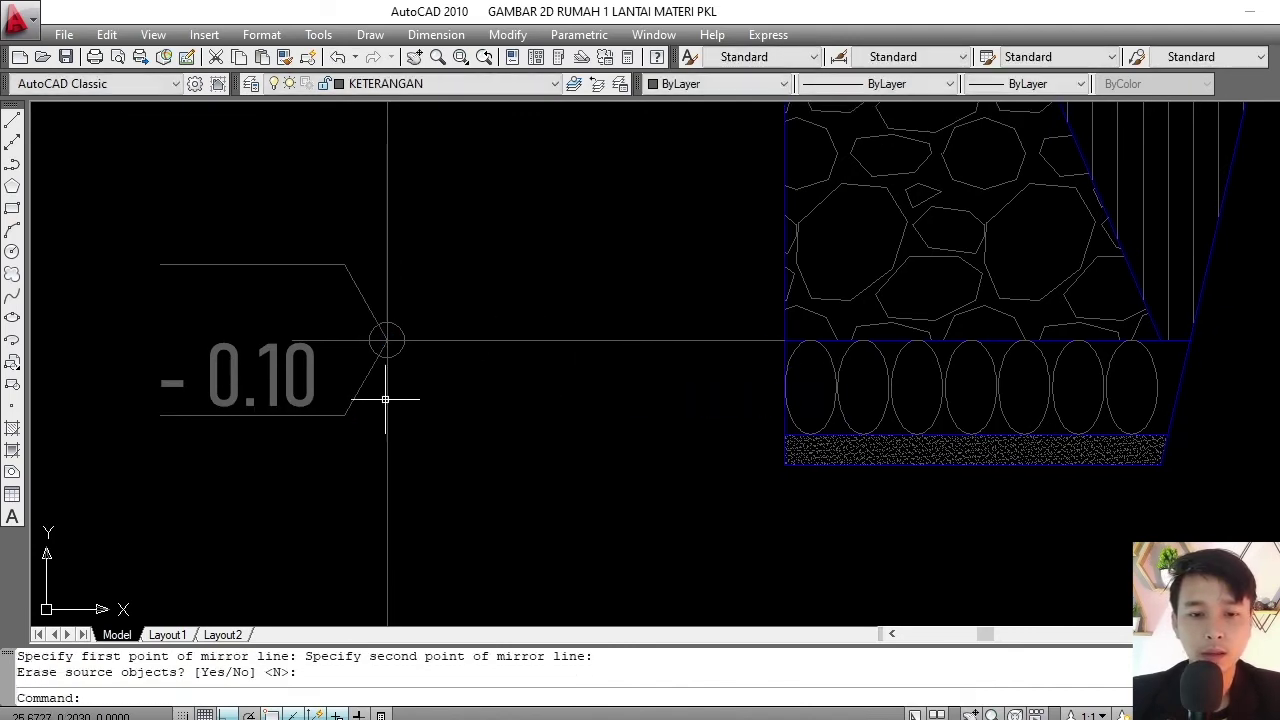
click(352, 396)
click(336, 432)
text(e)
key(Return)
- Move the -0.10 text up above its level line
click(312, 400)
click(290, 376)
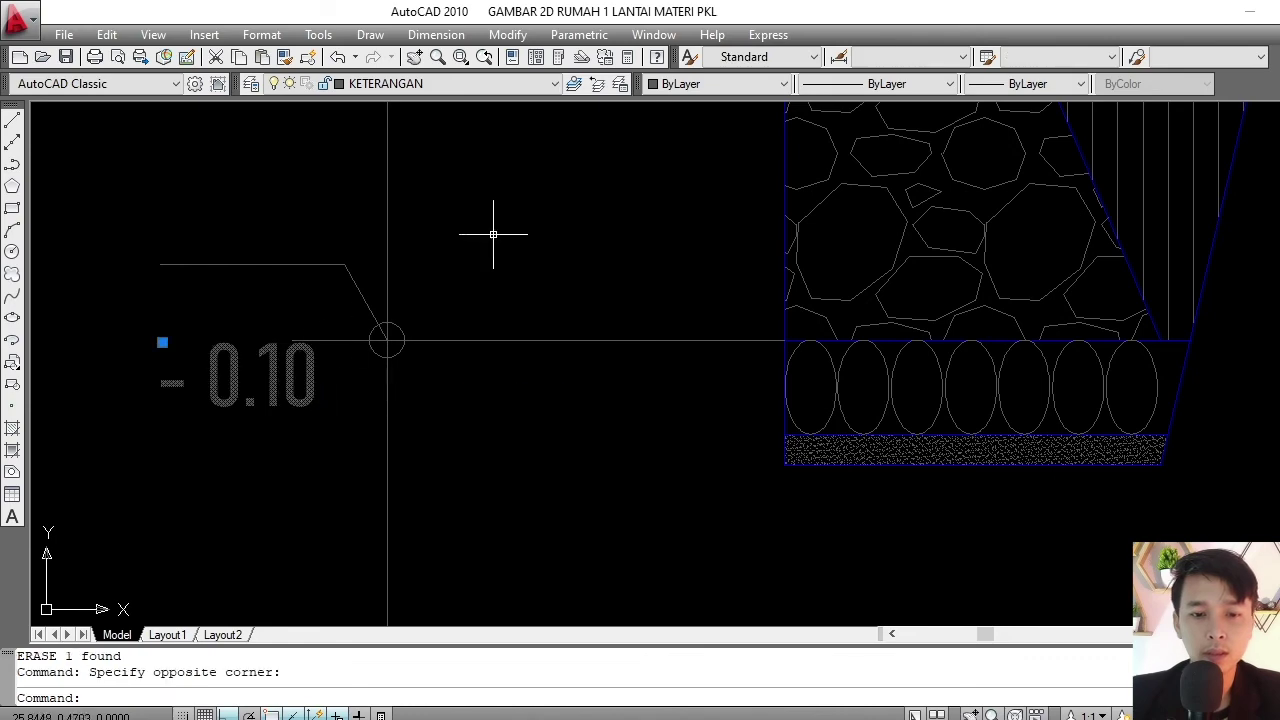
middle_drag(493, 234, 506, 321)
text(m)
key(Return)
click(509, 395)
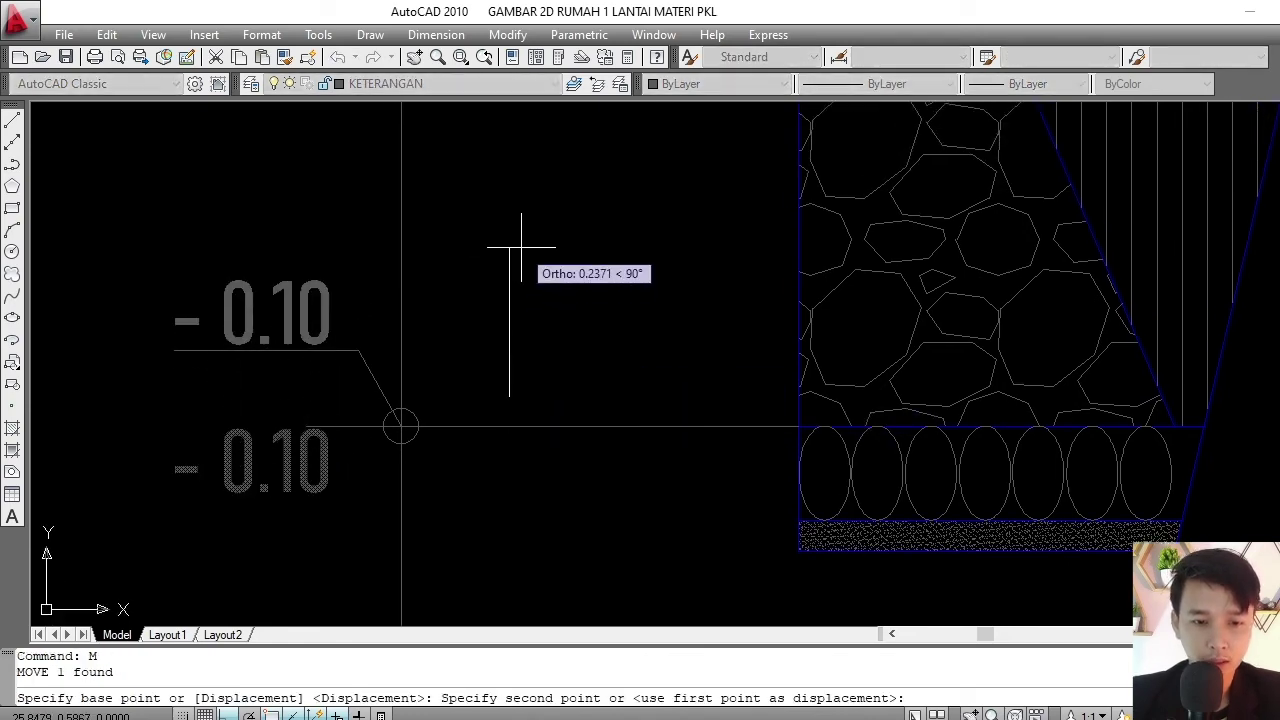
click(520, 248)
- Copy the new -0.10 level marker down to a lower footing layer
scroll(471, 323, down, 5)
middle_drag(471, 323, 471, 348)
scroll(471, 348, up, 3)
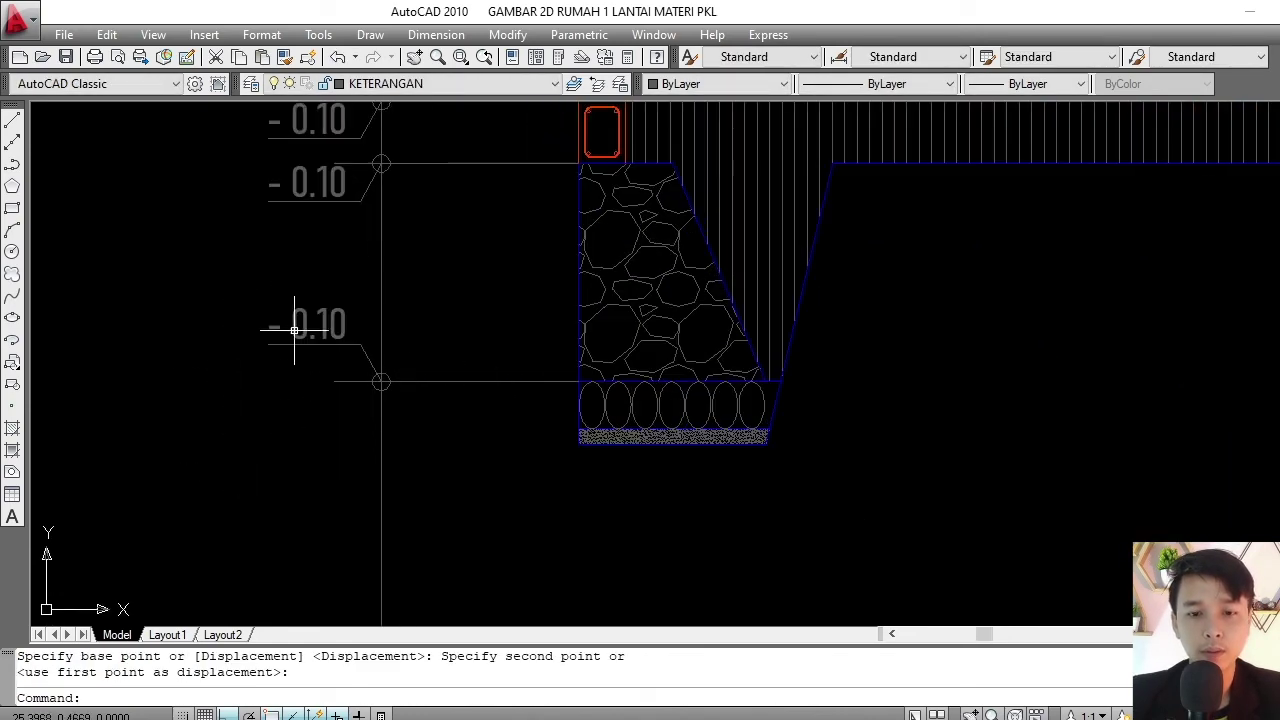
click(234, 286)
click(457, 417)
click(503, 337)
click(466, 392)
middle_drag(539, 407, 558, 375)
text(c)
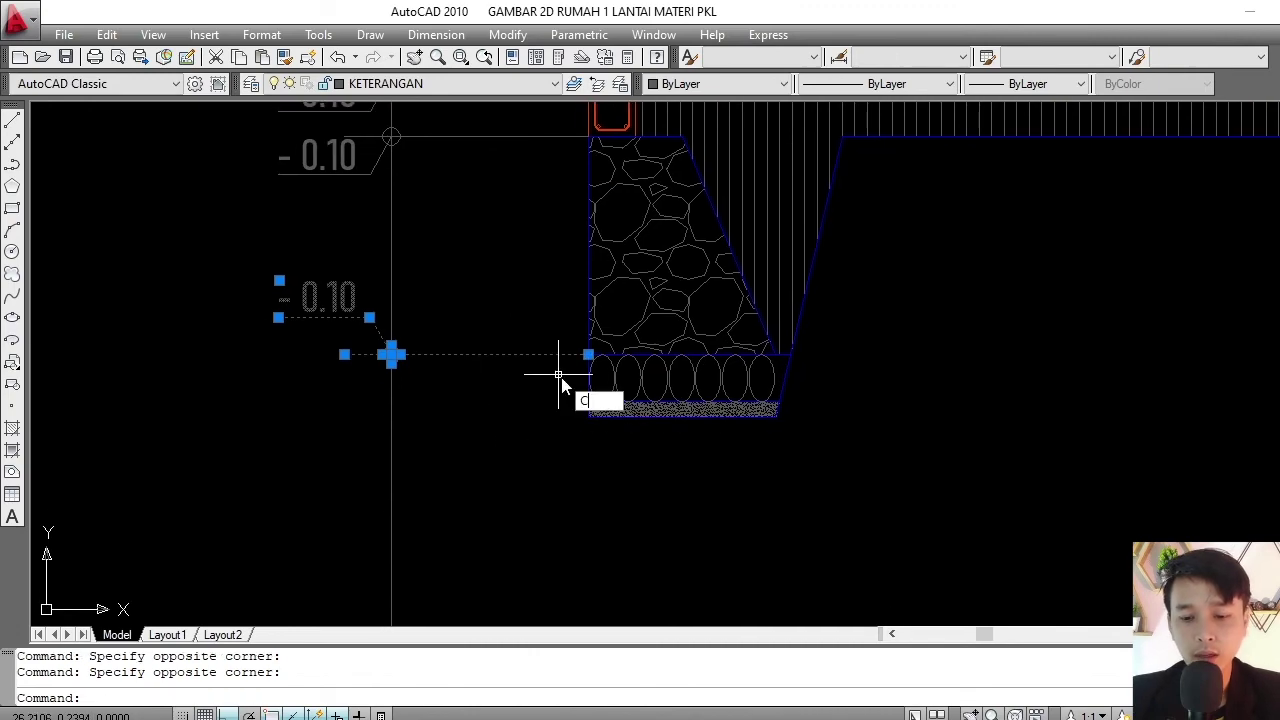
key(Return)
scroll(560, 371, up, 4)
click(584, 331)
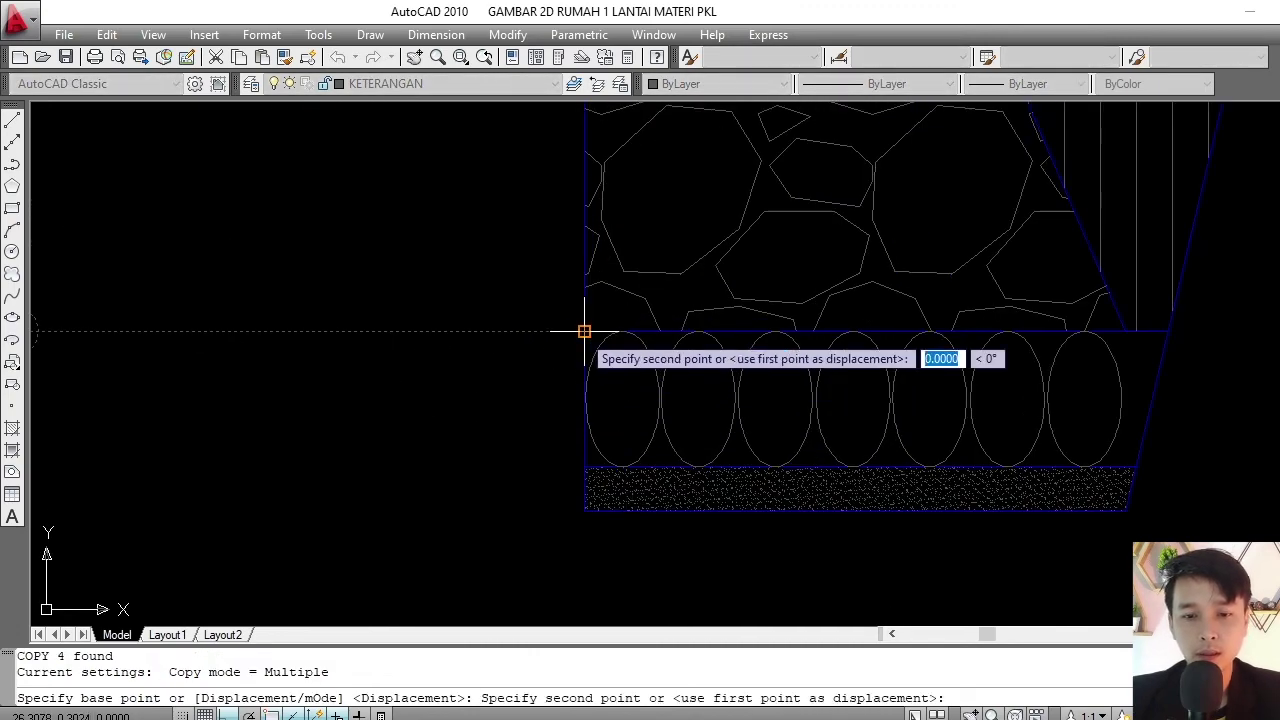
scroll(584, 331, down, 3)
click(586, 380)
key(Return)
- Zoom and pan around the footing markers, ending on the left footing
scroll(475, 364, down, 4)
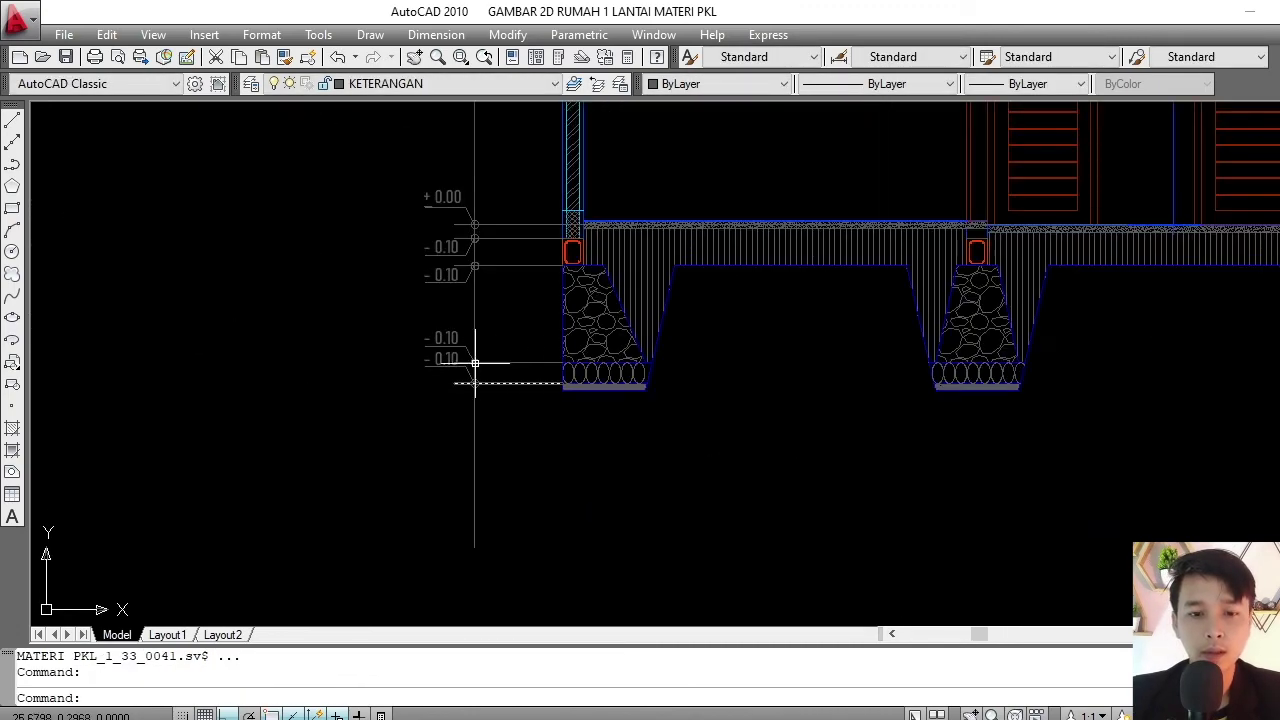
scroll(475, 364, up, 3)
scroll(632, 374, down, 3)
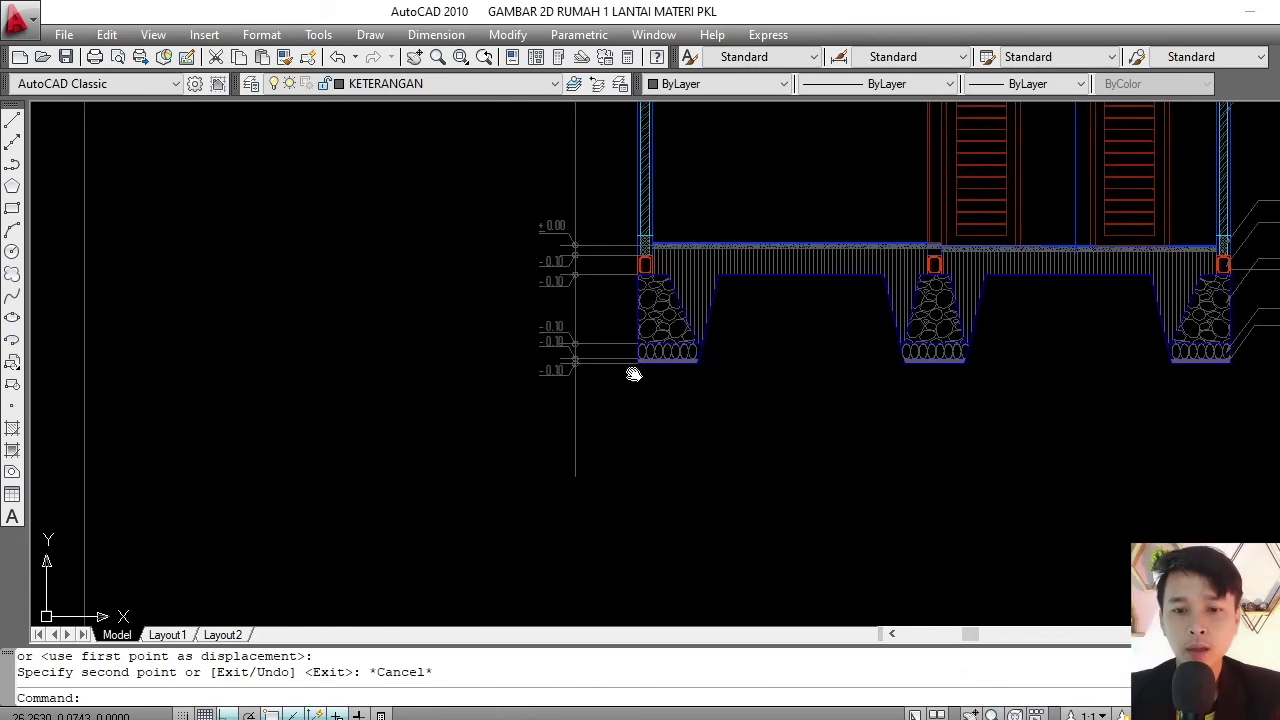
scroll(632, 374, up, 3)
scroll(597, 374, up, 2)
scroll(559, 354, down, 3)
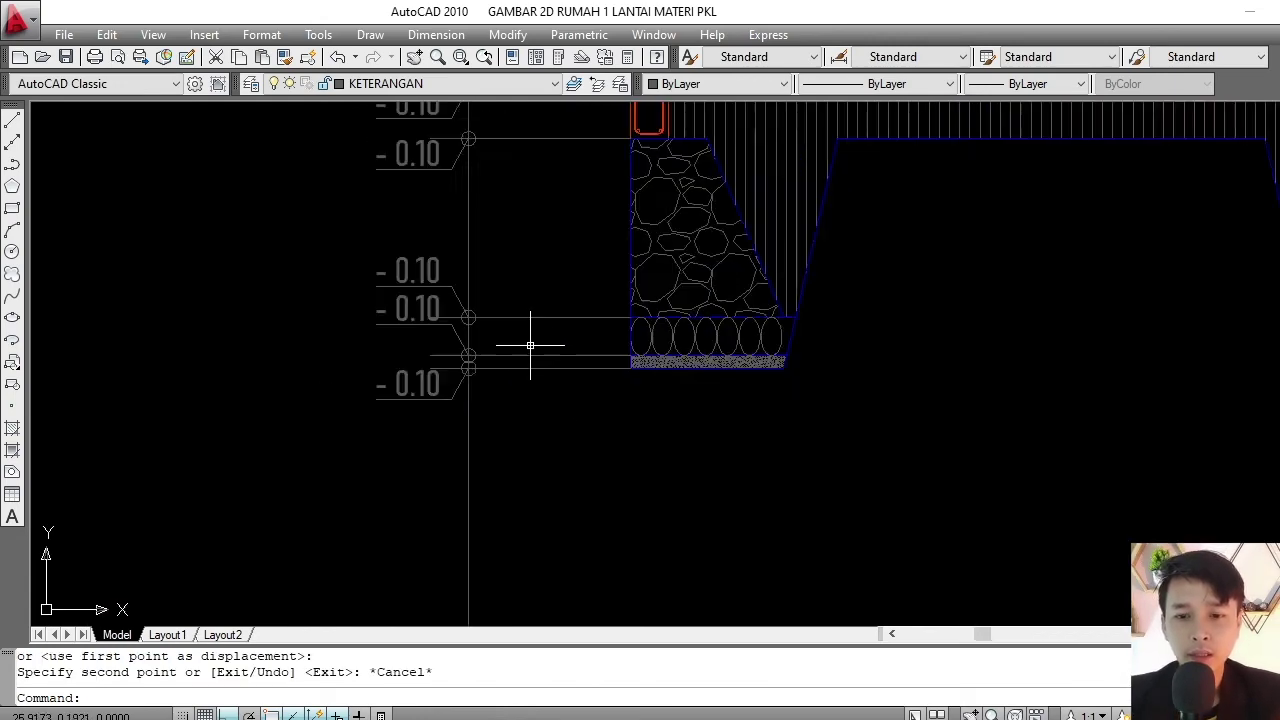
scroll(529, 343, down, 1)
scroll(574, 357, up, 3)
middle_drag(531, 286, 566, 337)
scroll(566, 337, down, 6)
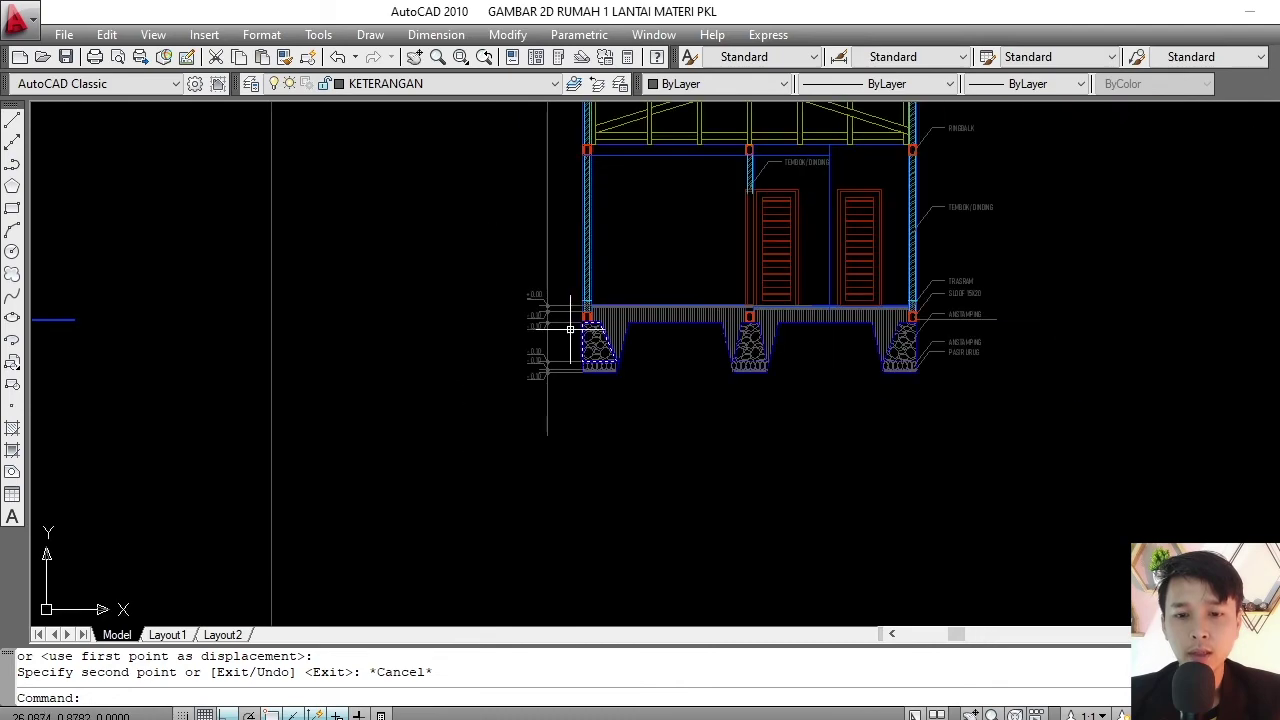
scroll(568, 329, up, 3)
scroll(580, 335, down, 4)
scroll(572, 337, up, 4)
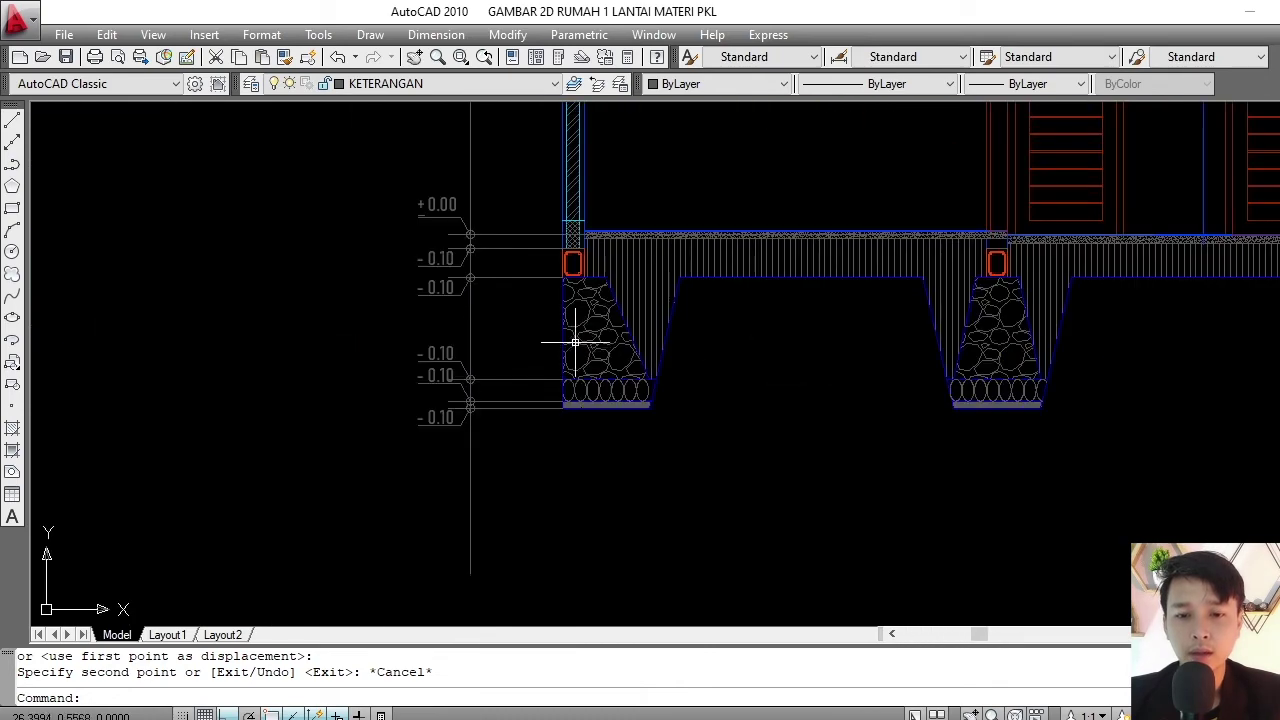
scroll(580, 337, up, 2)
mouse_move(580, 337)
middle_down()
mouse_move(531, 318)
mouse_move(527, 293)
middle_up()
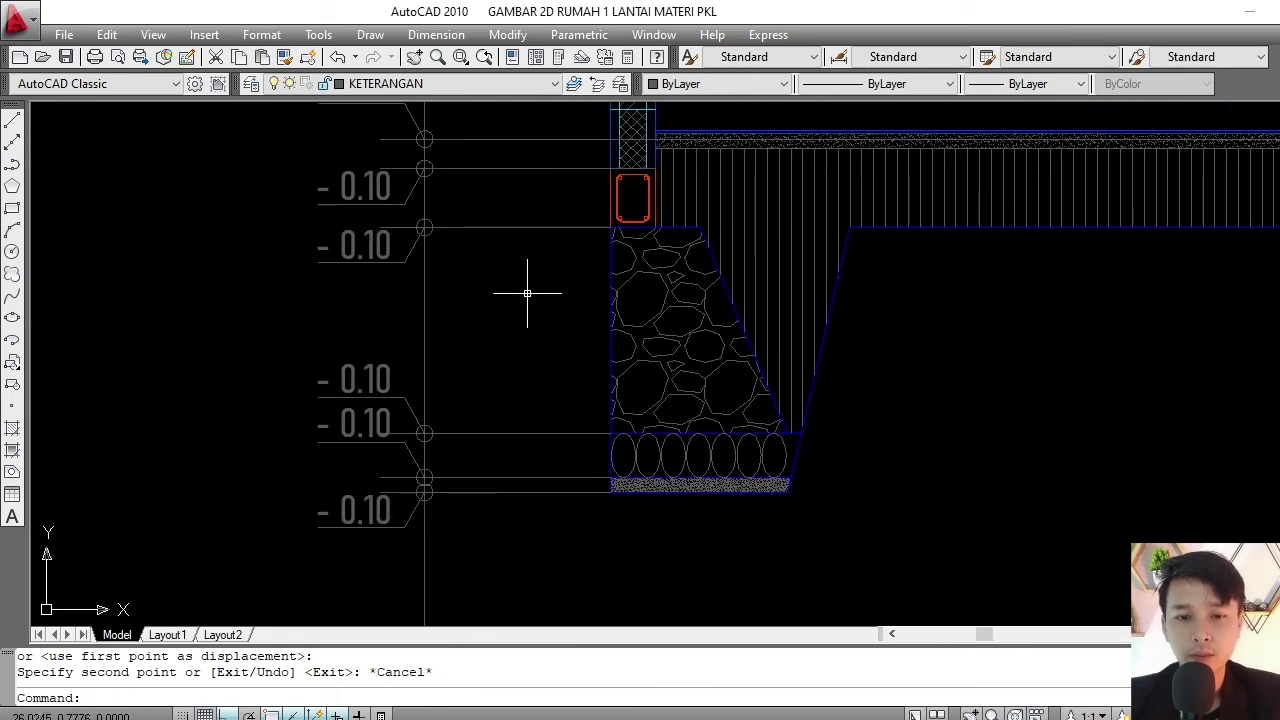
- Add a linear dimension of 30 from floor level to the sloof base
click(515, 38)
mouse_move(436, 35)
click(447, 87)
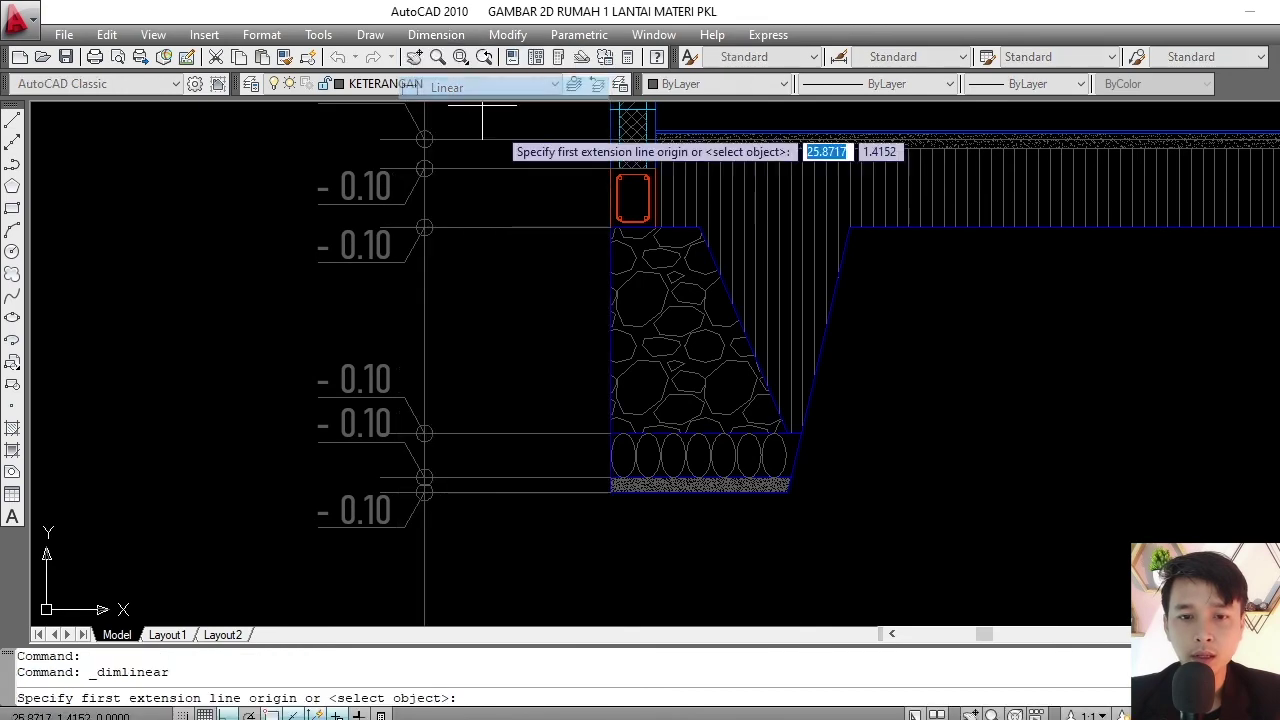
scroll(559, 183, down, 2)
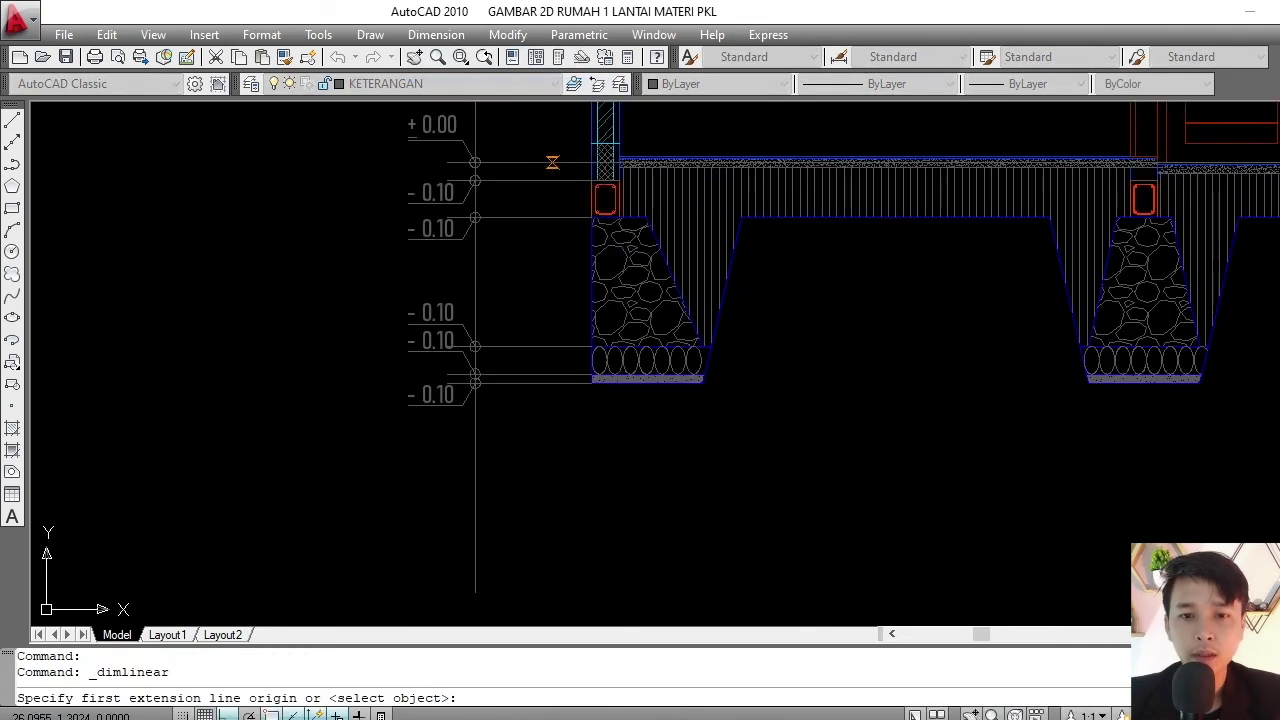
click(552, 162)
scroll(551, 245, up, 2)
click(551, 210)
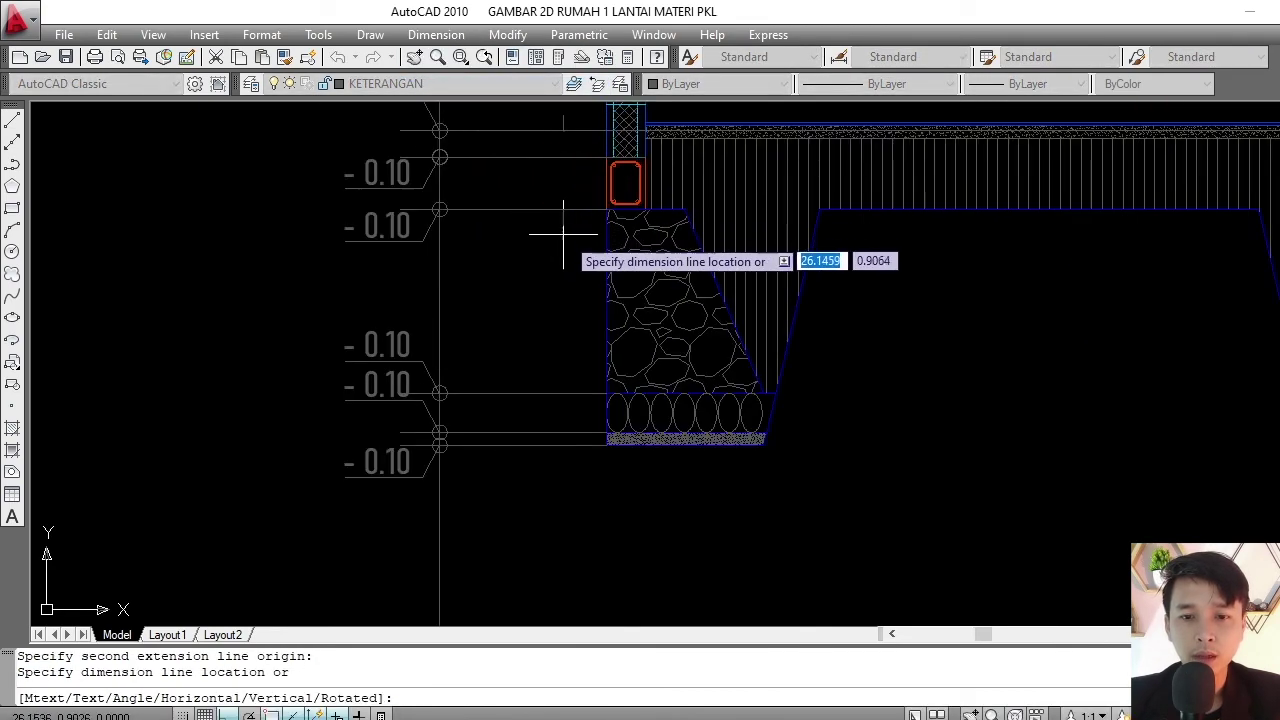
click(566, 234)
middle_drag(544, 201, 550, 207)
scroll(446, 260, up, 2)
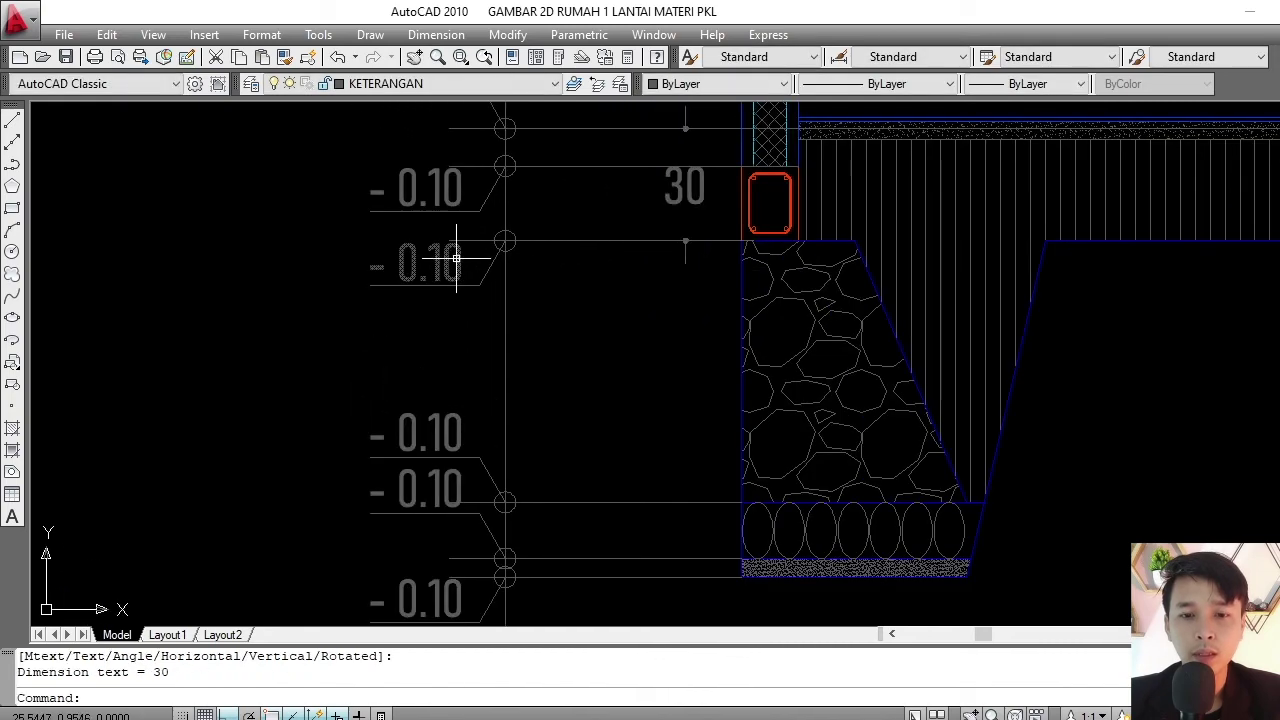
- Change the level text under the sloof to -0.30 and select the 30 dimension
double_click(450, 256)
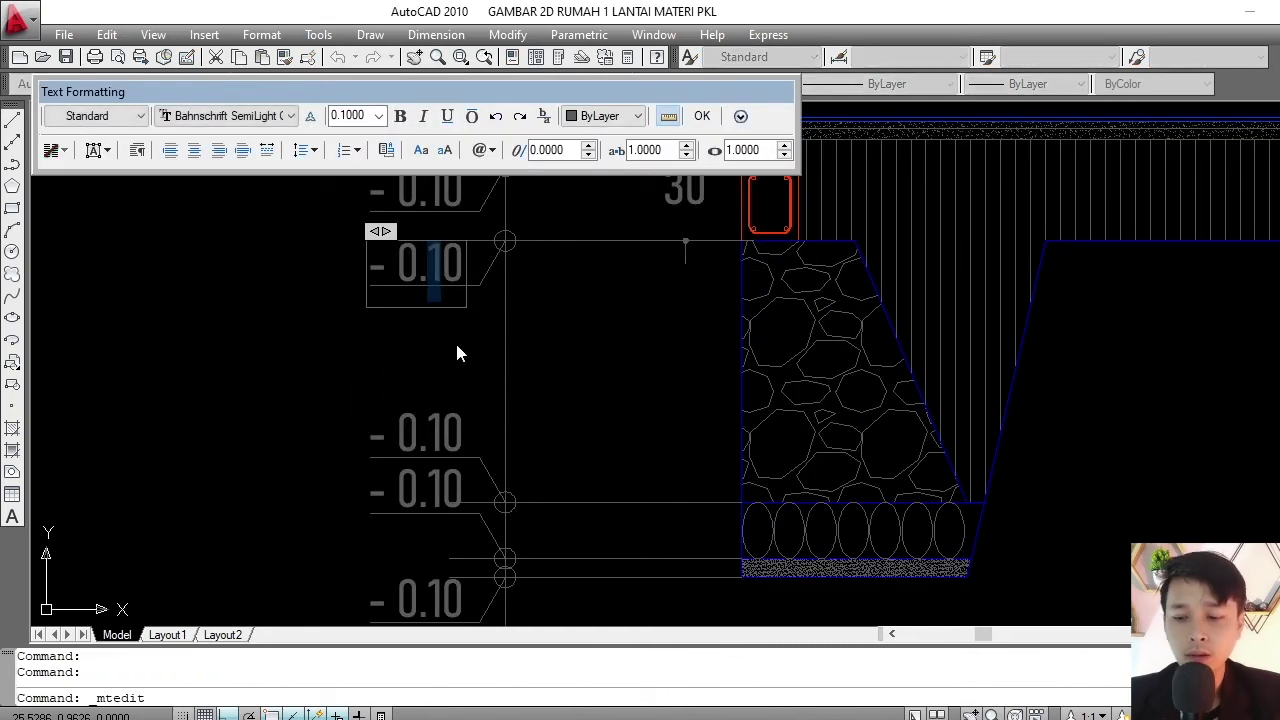
text(3)
click(473, 375)
scroll(546, 280, down, 2)
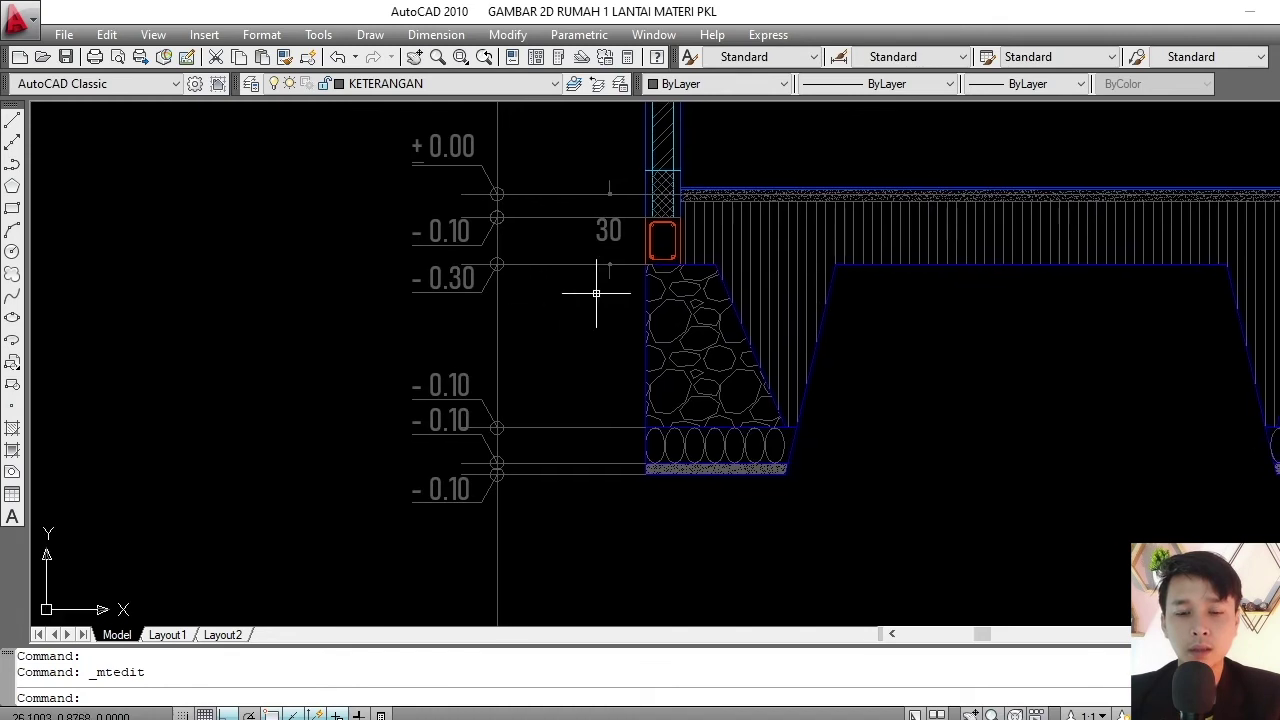
scroll(596, 293, up, 1)
drag(622, 140, 589, 271)
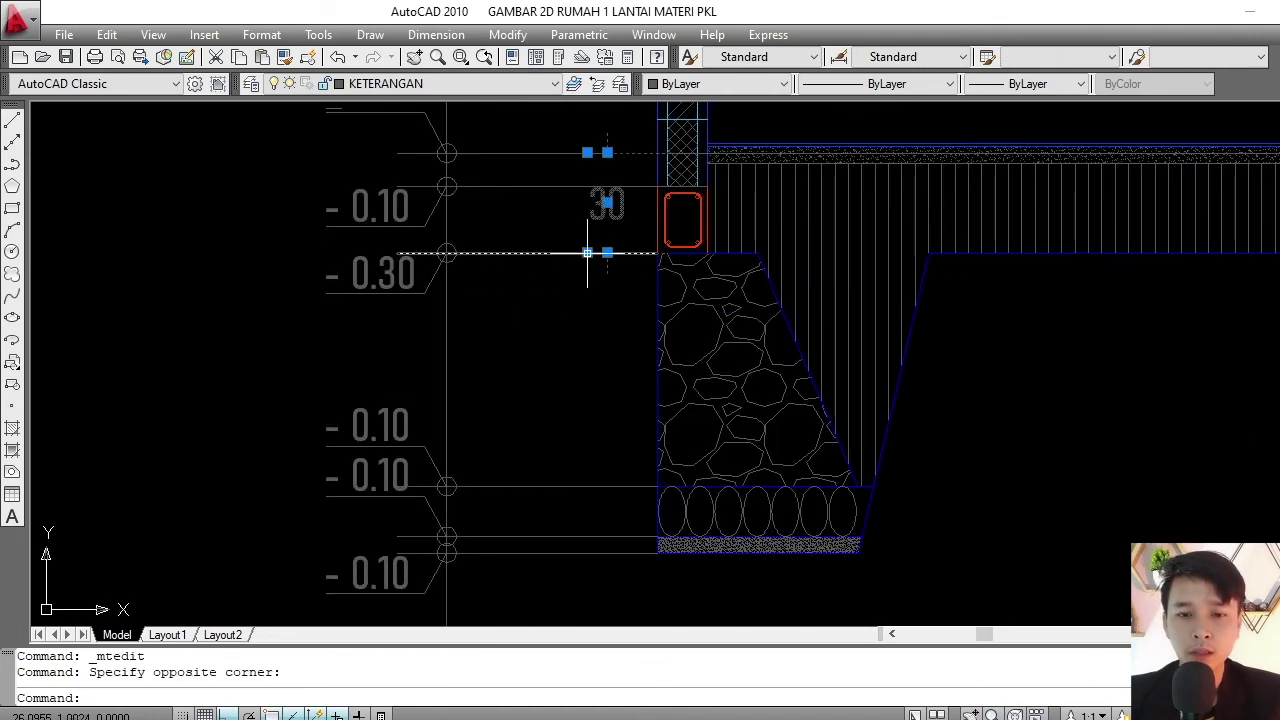
- Stretch the vertical dimension down to 100 and relabel the first footing marker -1.00
click(587, 252)
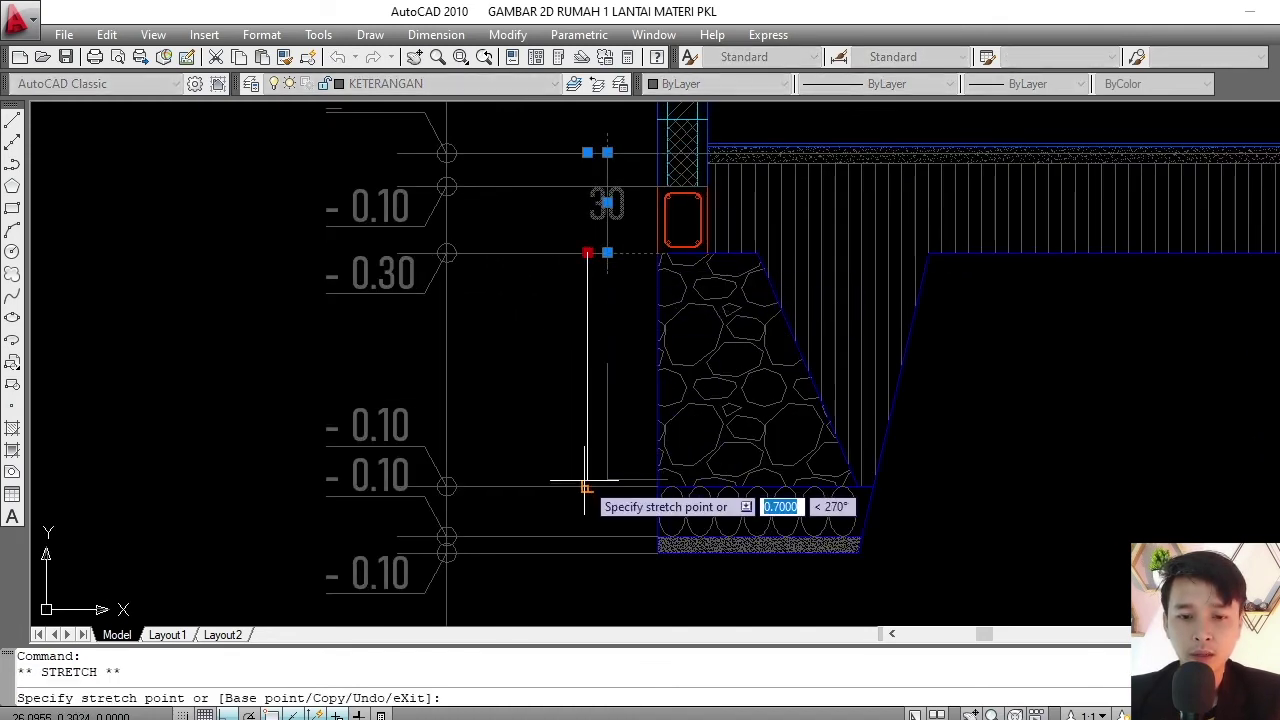
key(Escape)
key(Escape)
scroll(612, 285, up, 2)
click(614, 297)
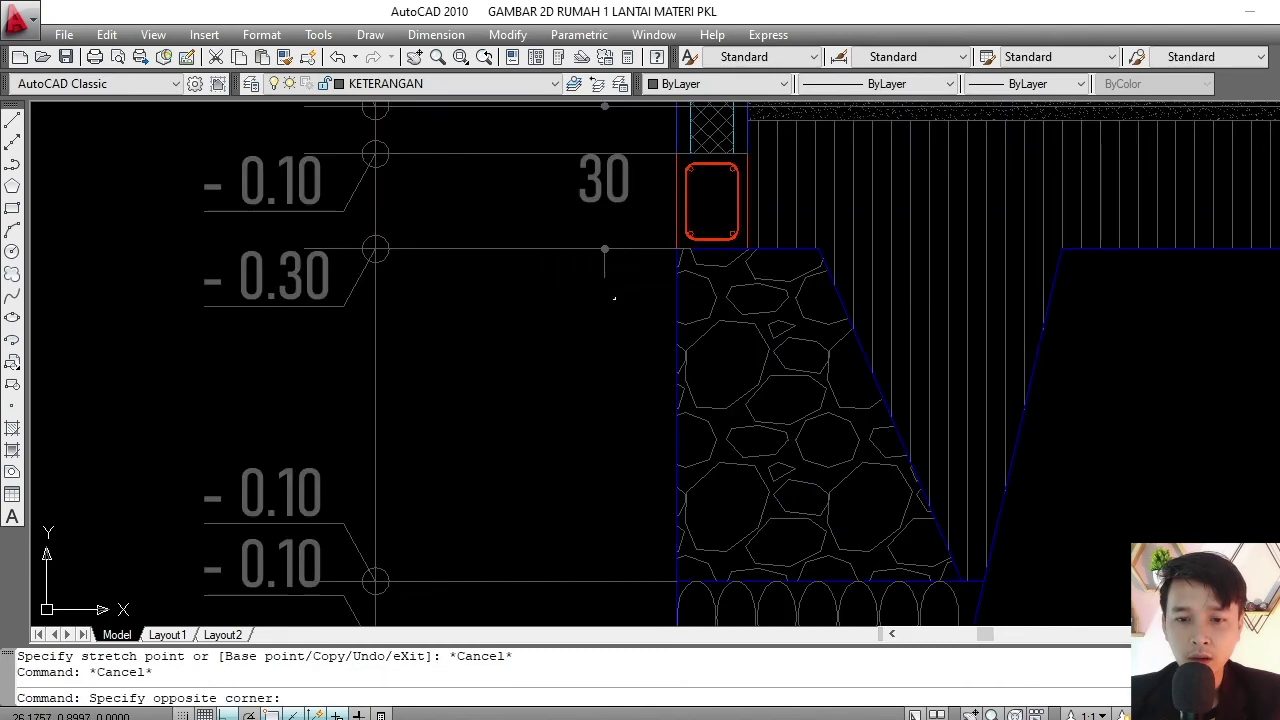
click(586, 267)
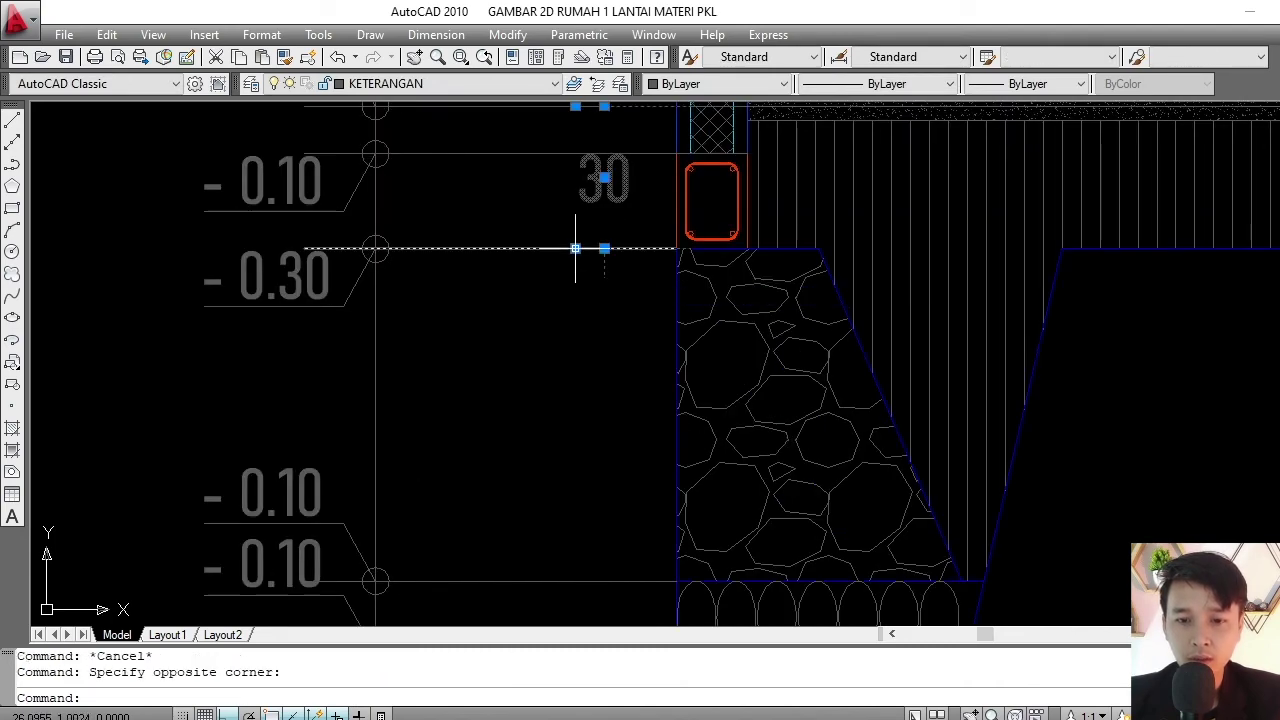
click(575, 248)
scroll(573, 251, down, 1)
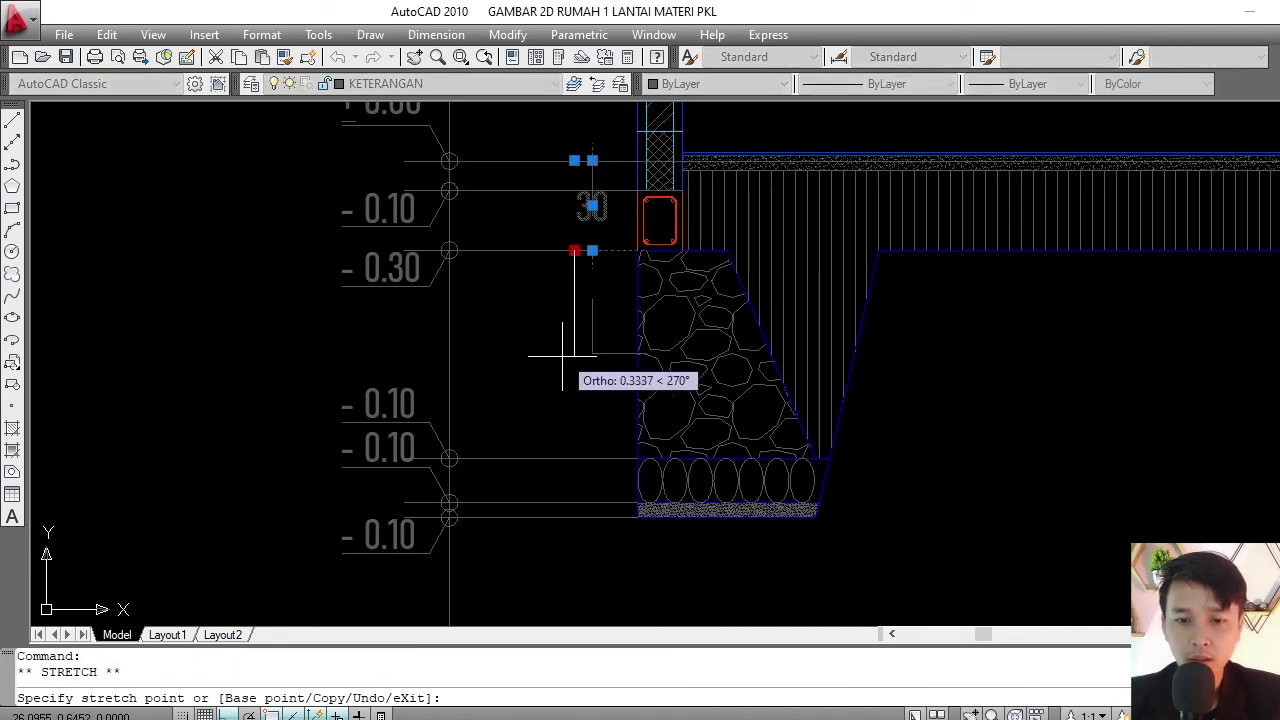
click(573, 460)
scroll(603, 300, up, 1)
key(Escape)
scroll(673, 309, up, 1)
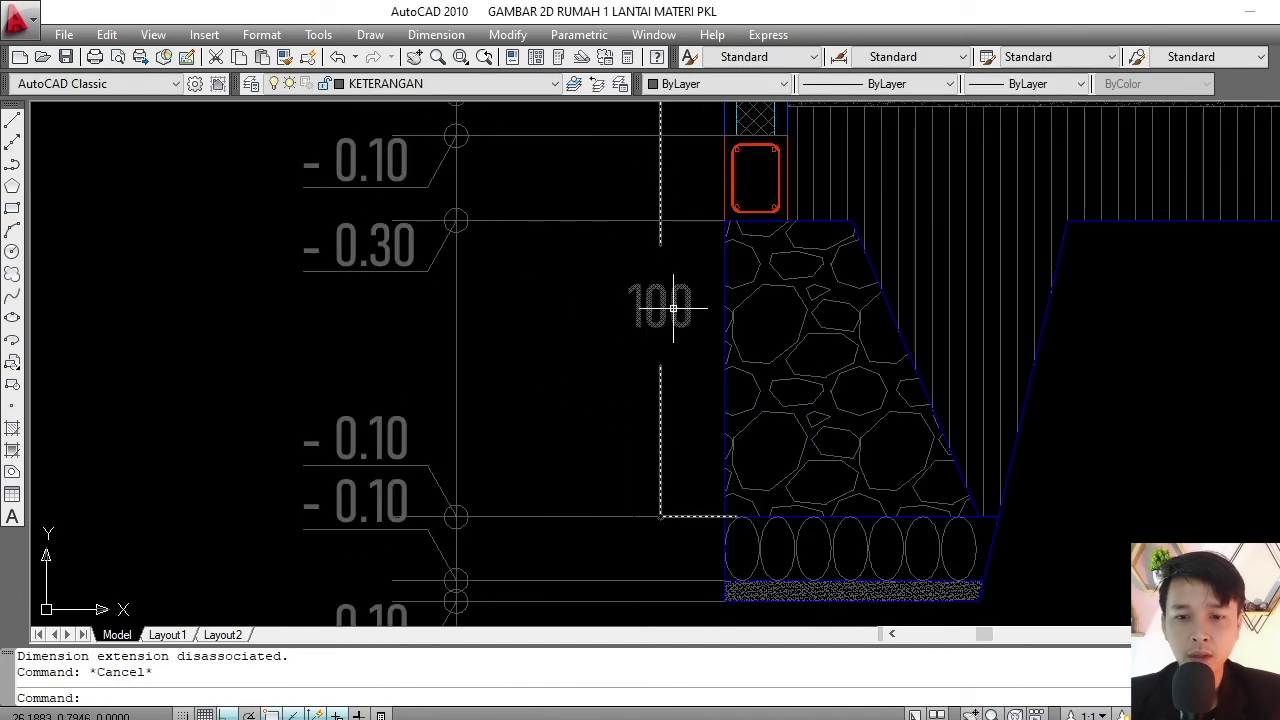
middle_drag(443, 480, 431, 442)
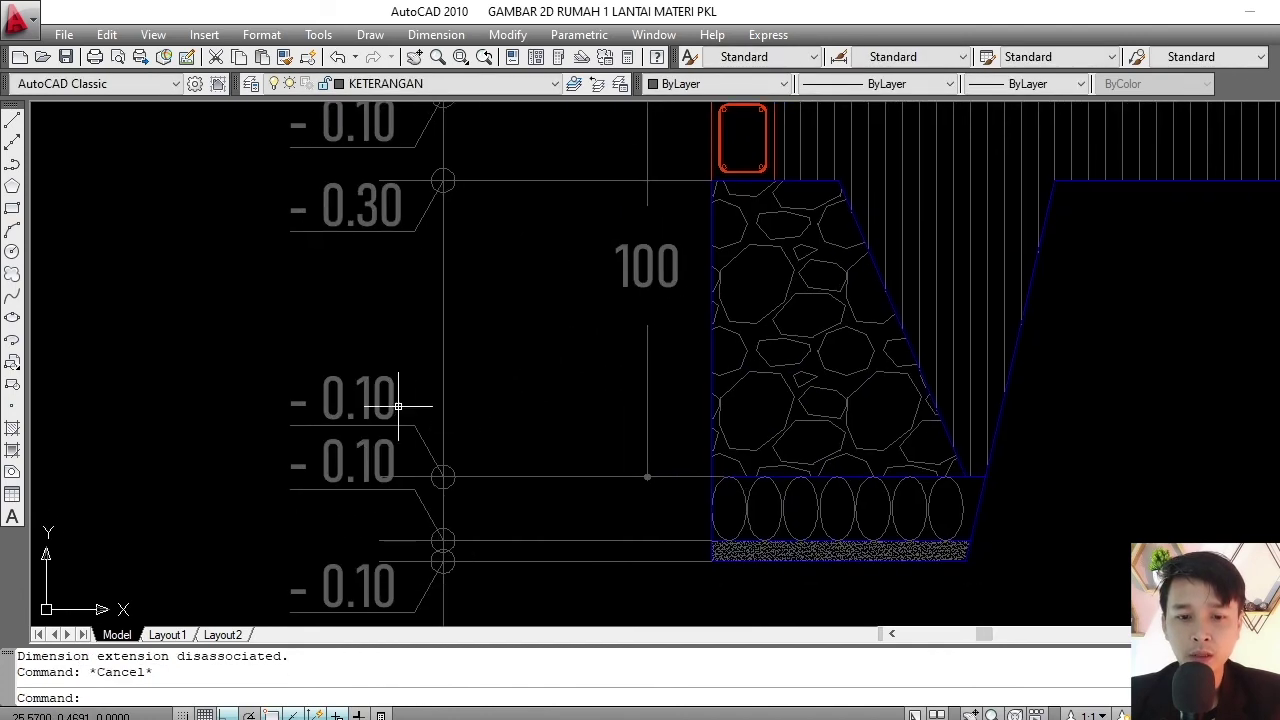
double_click(391, 396)
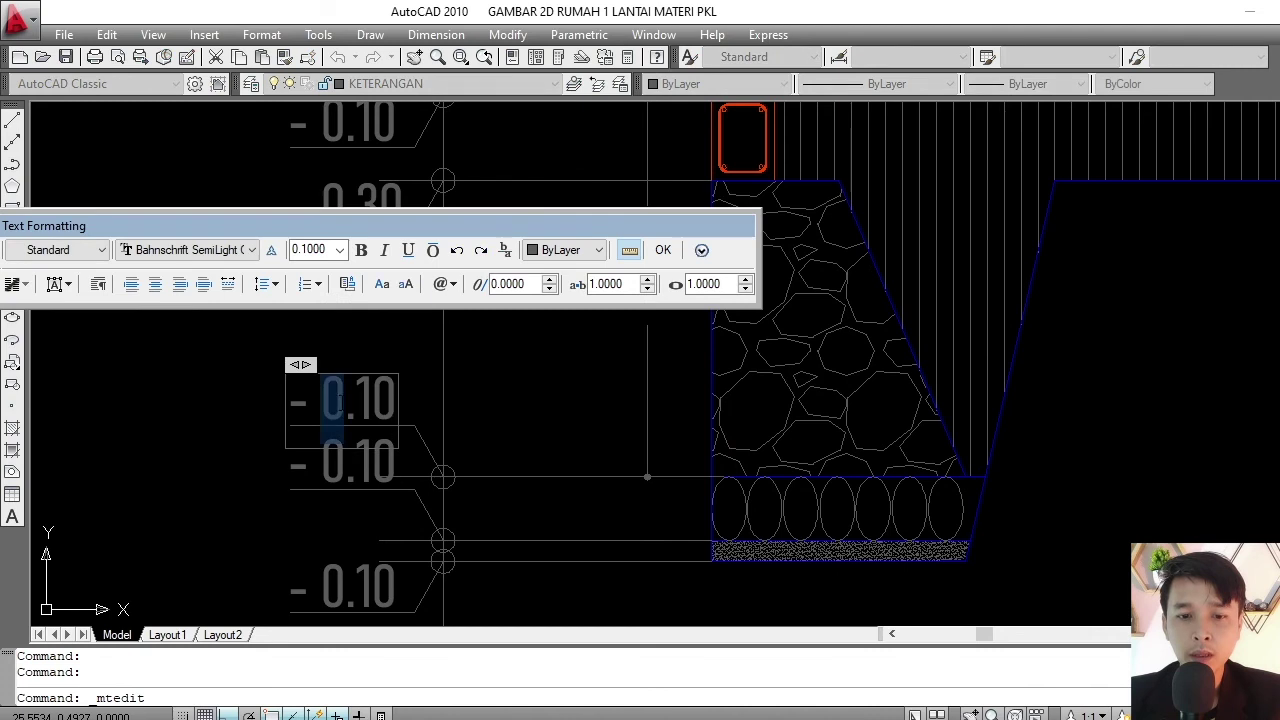
text(1.)
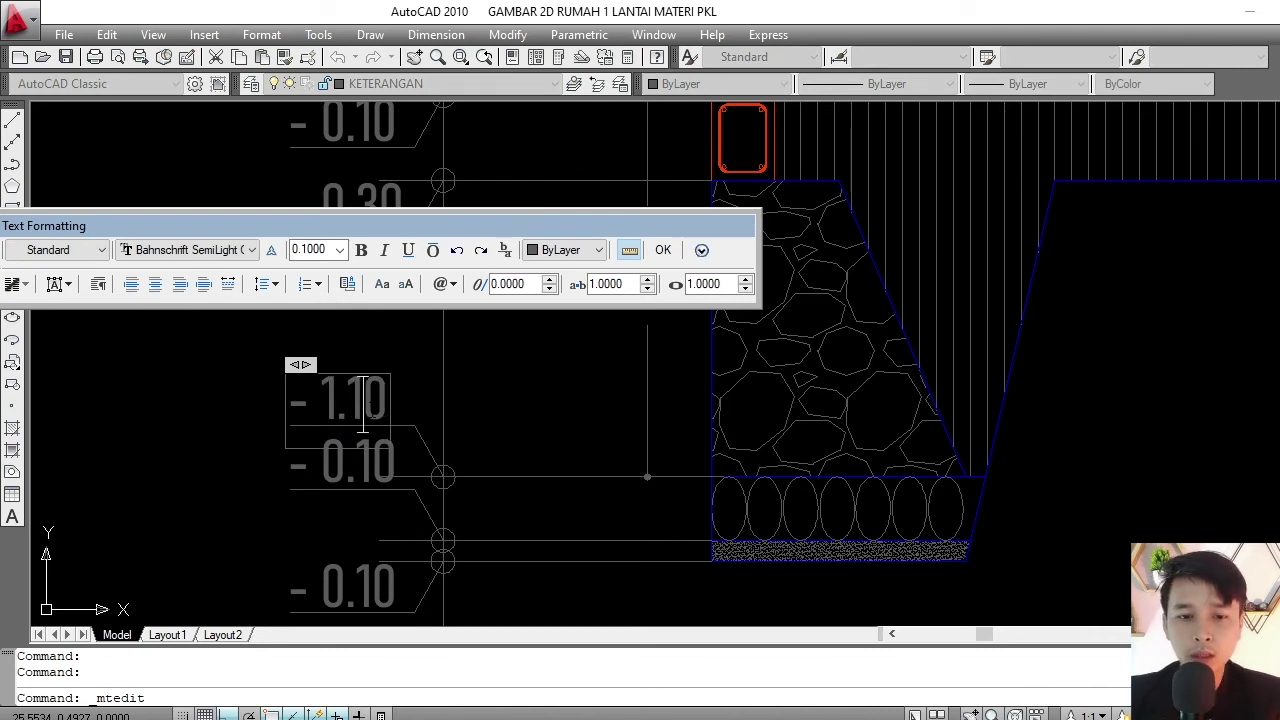
text(0)
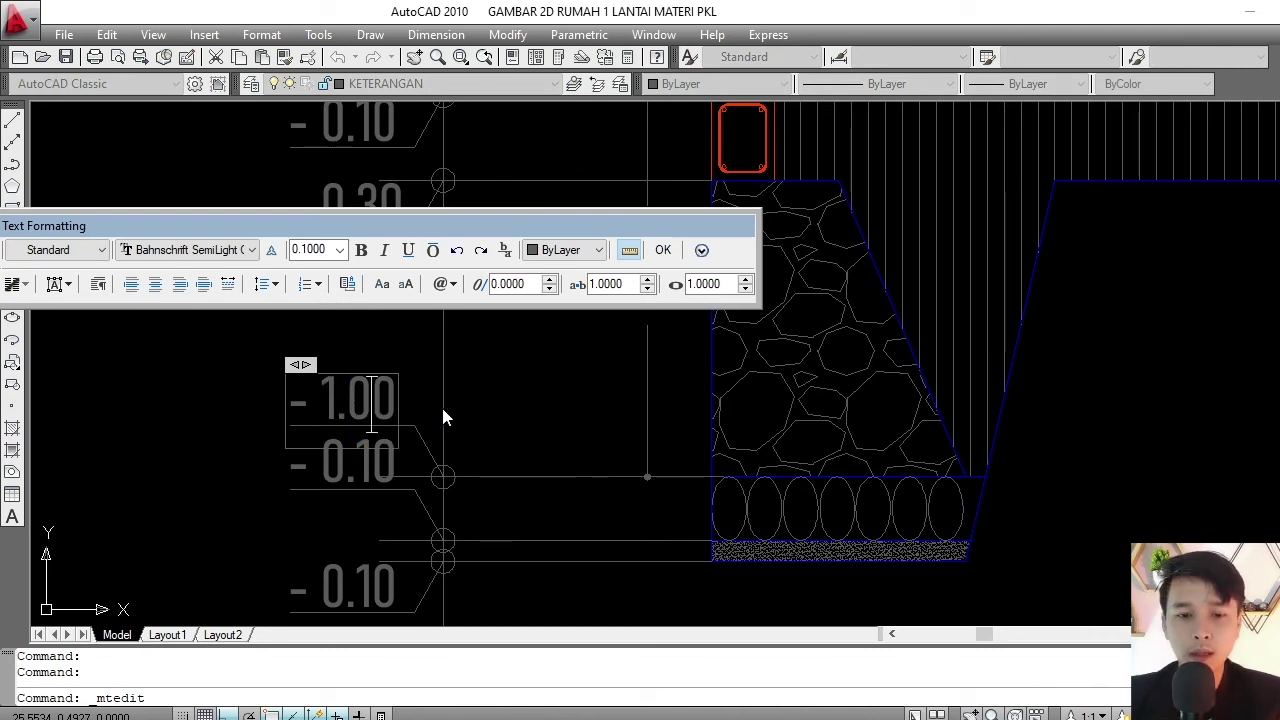
click(441, 404)
- Extend the dimension to 115 and relabel the next marker -1.15
scroll(456, 363, down, 3)
scroll(456, 363, up, 3)
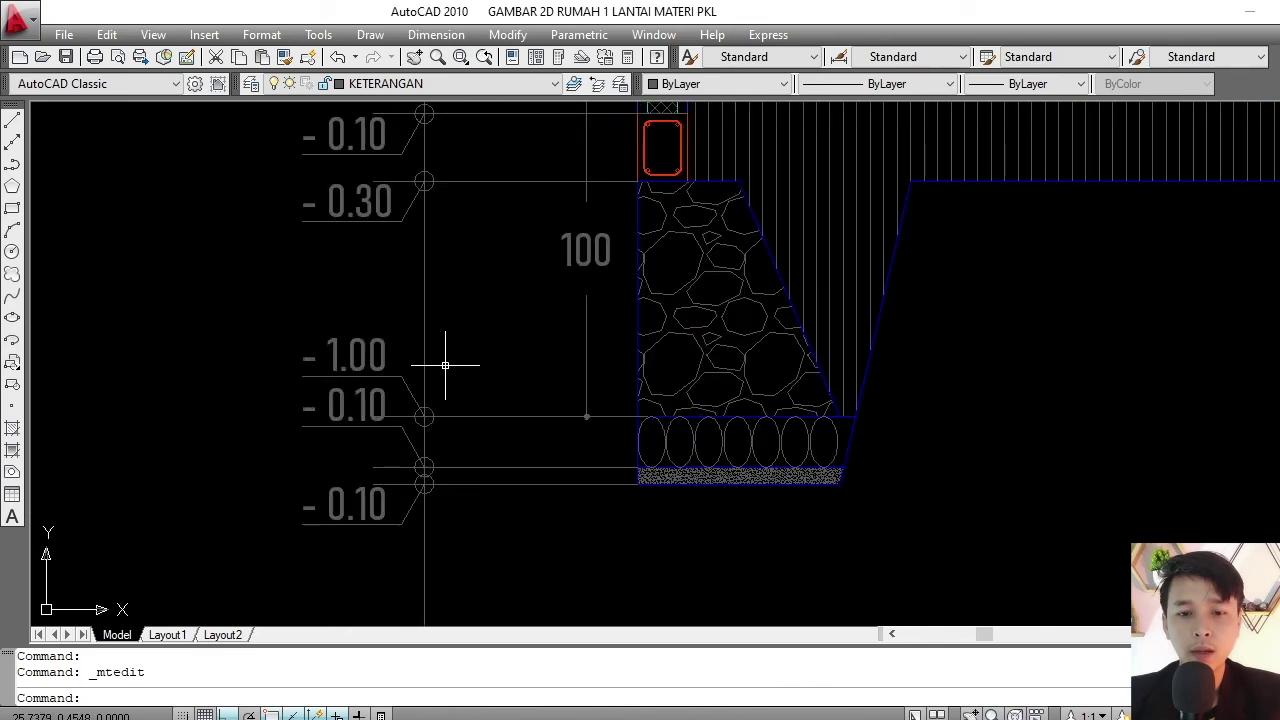
click(590, 345)
click(566, 364)
click(566, 416)
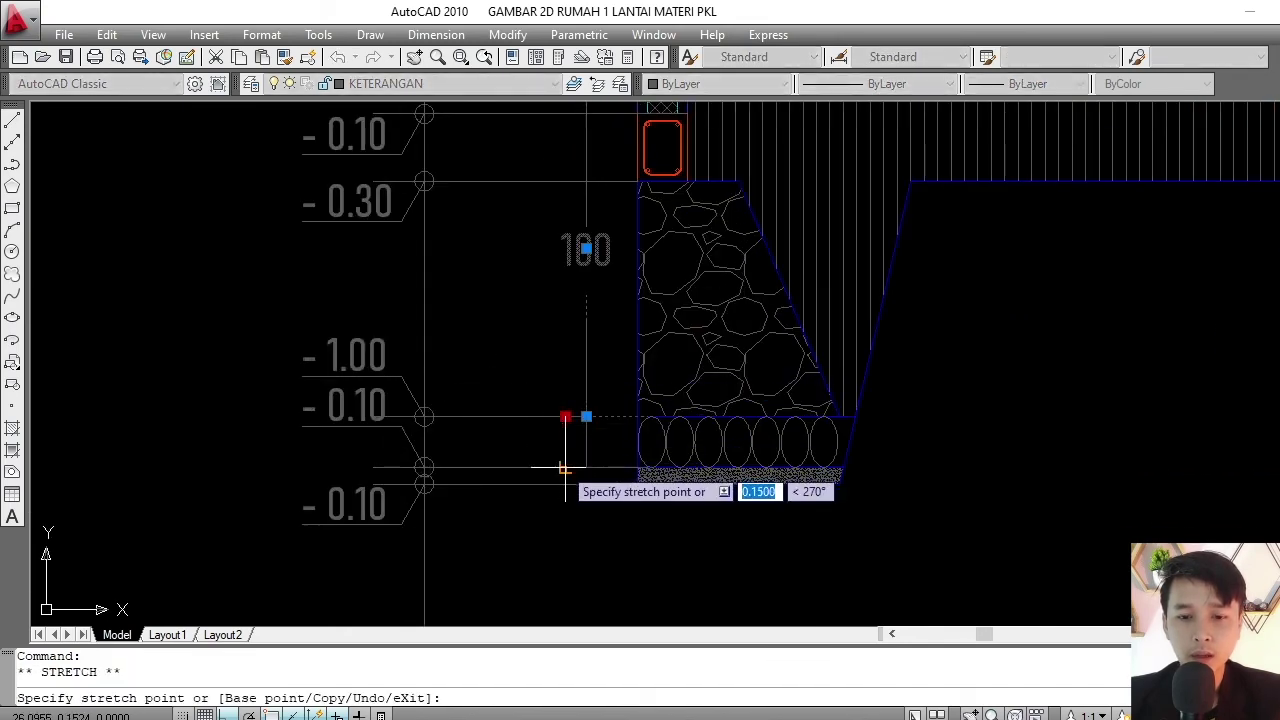
click(565, 468)
key(Escape)
scroll(379, 405, up, 2)
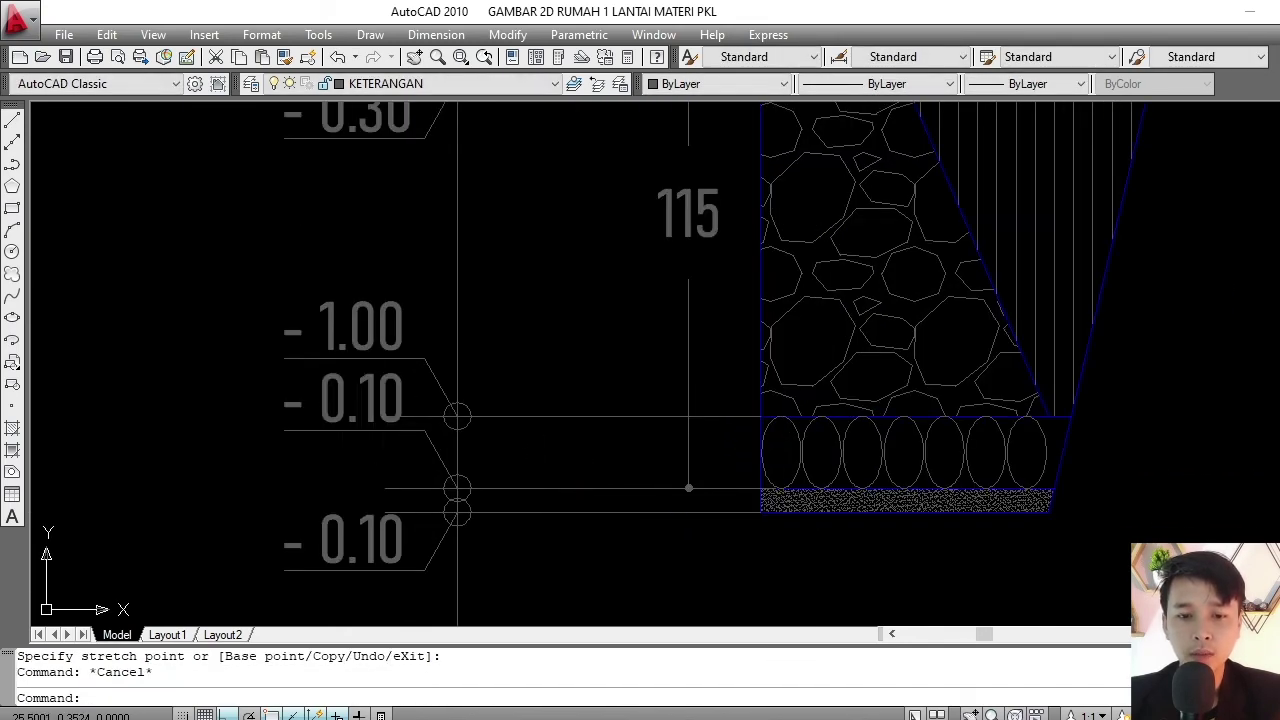
double_click(340, 400)
text(1)
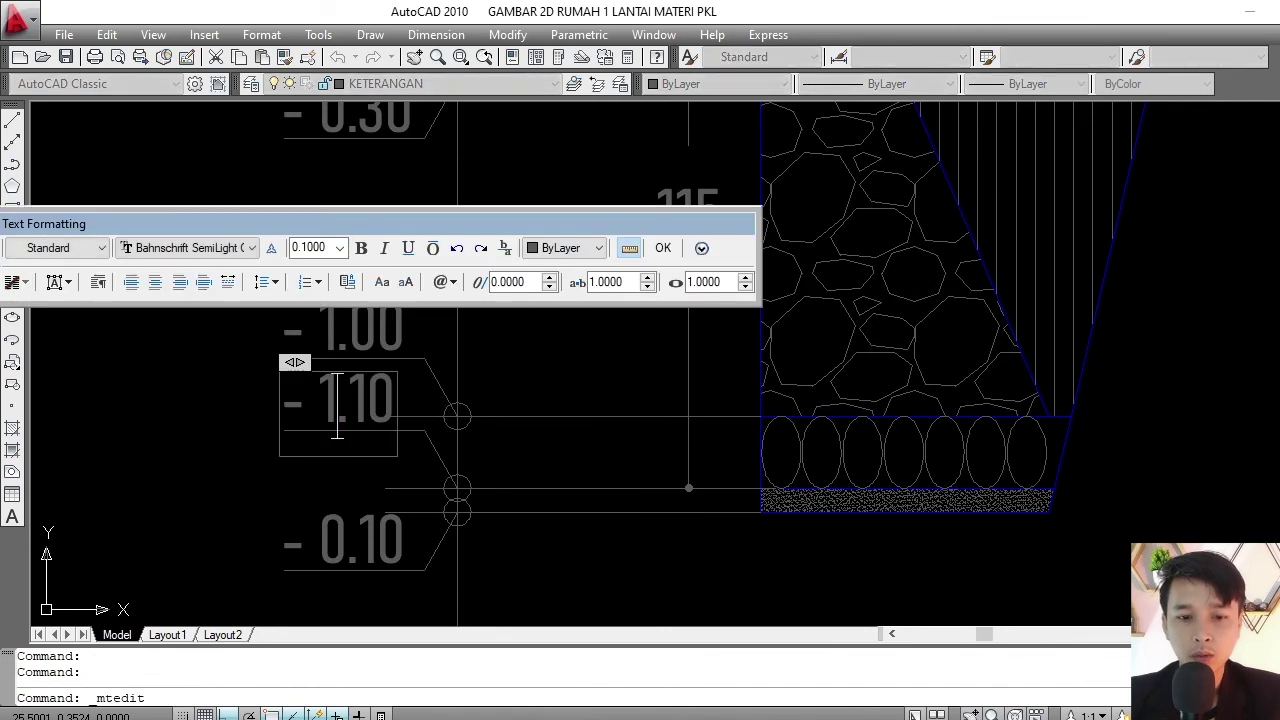
text(5)
click(408, 440)
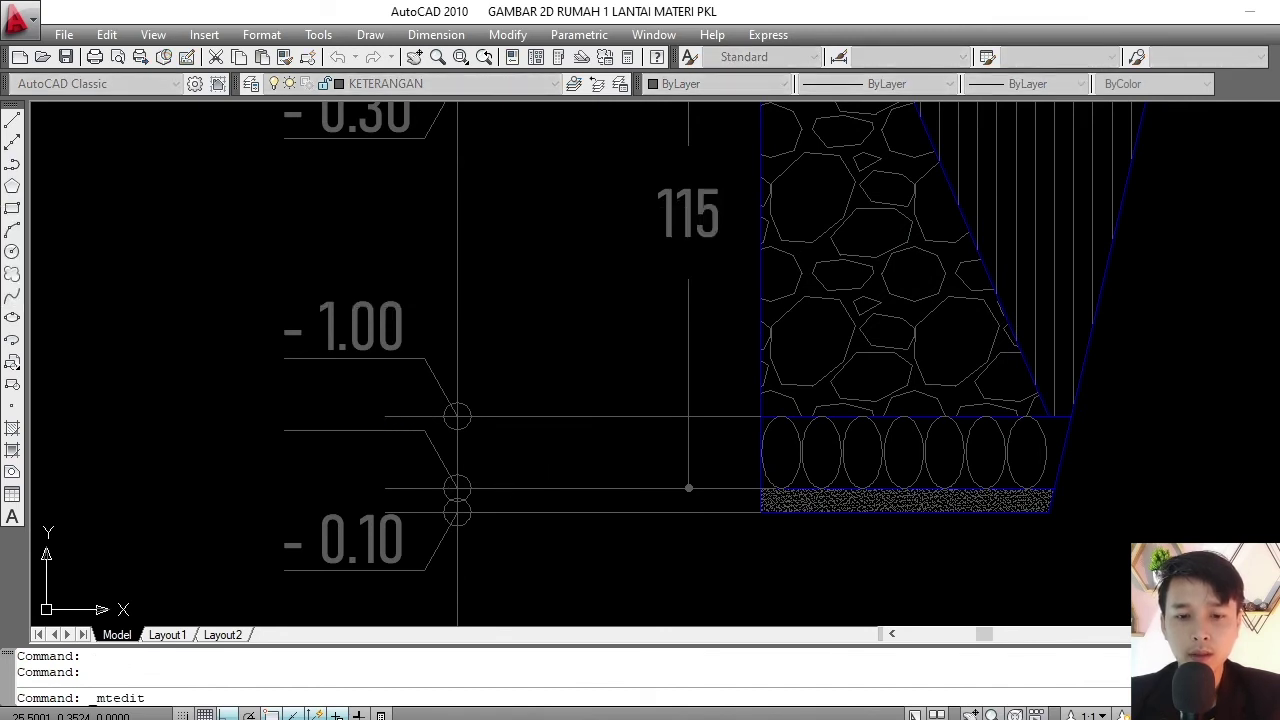
- Extend the vertical dimension down to the footing bottom so it reads 120
scroll(537, 400, down, 2)
scroll(660, 407, up, 2)
drag(660, 407, 596, 418)
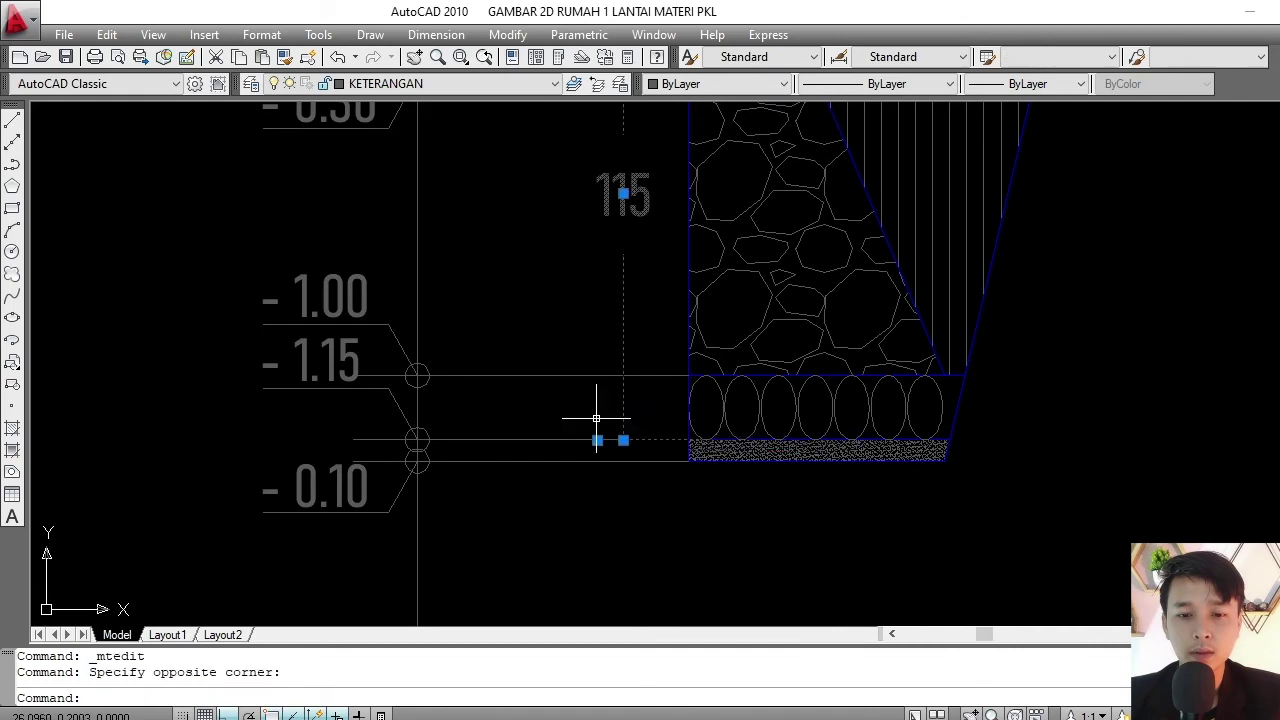
click(597, 440)
click(597, 461)
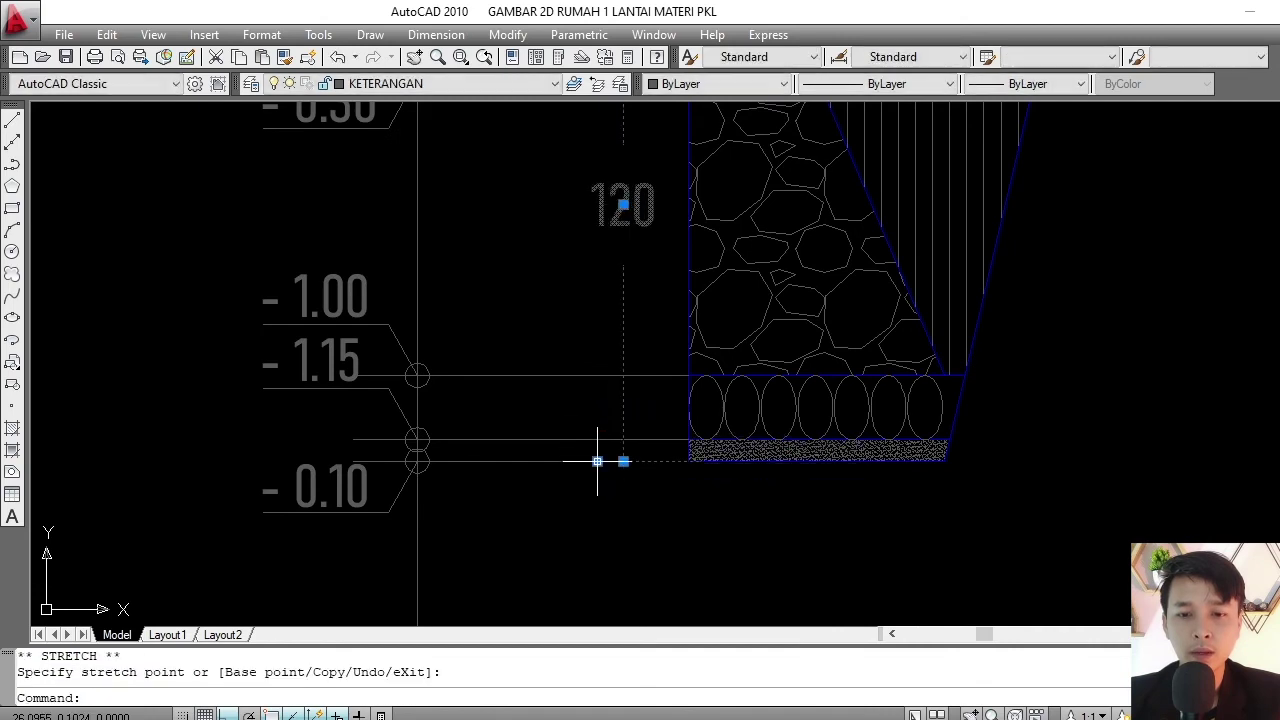
key(Escape)
scroll(354, 501, up, 3)
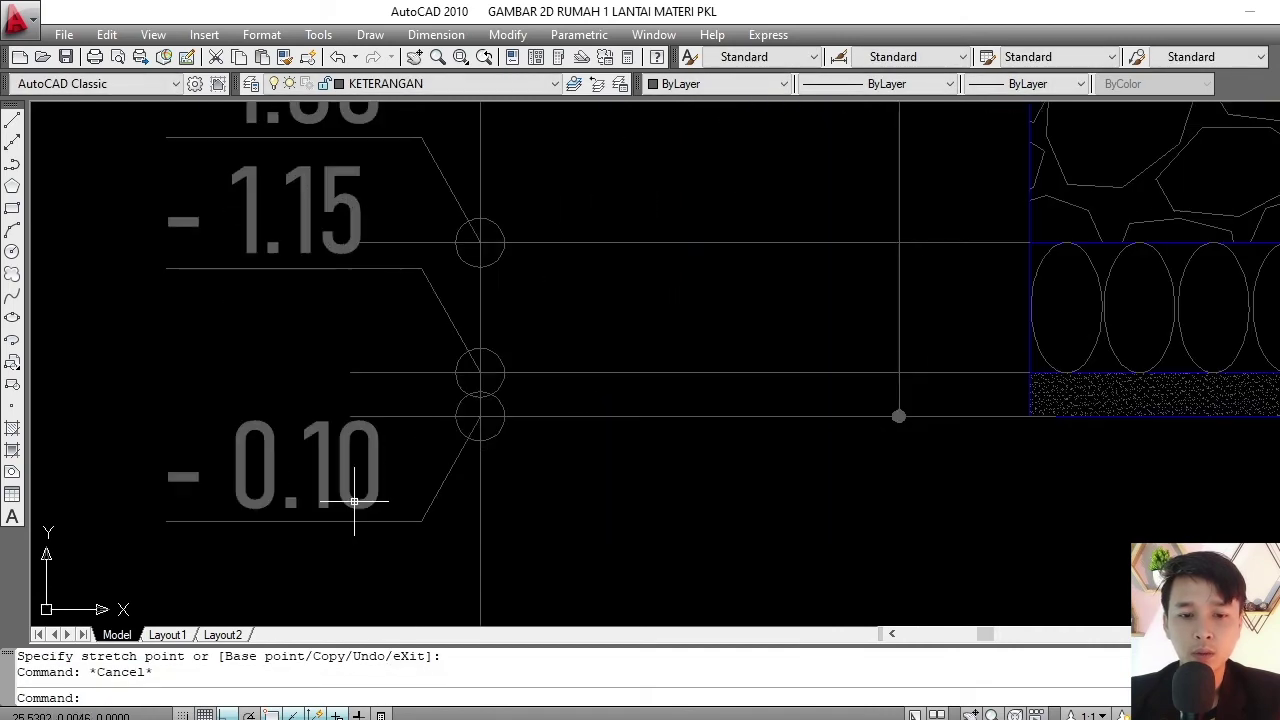
- Edit the bottom level marker's text to read -1.20
click(345, 475)
key(Escape)
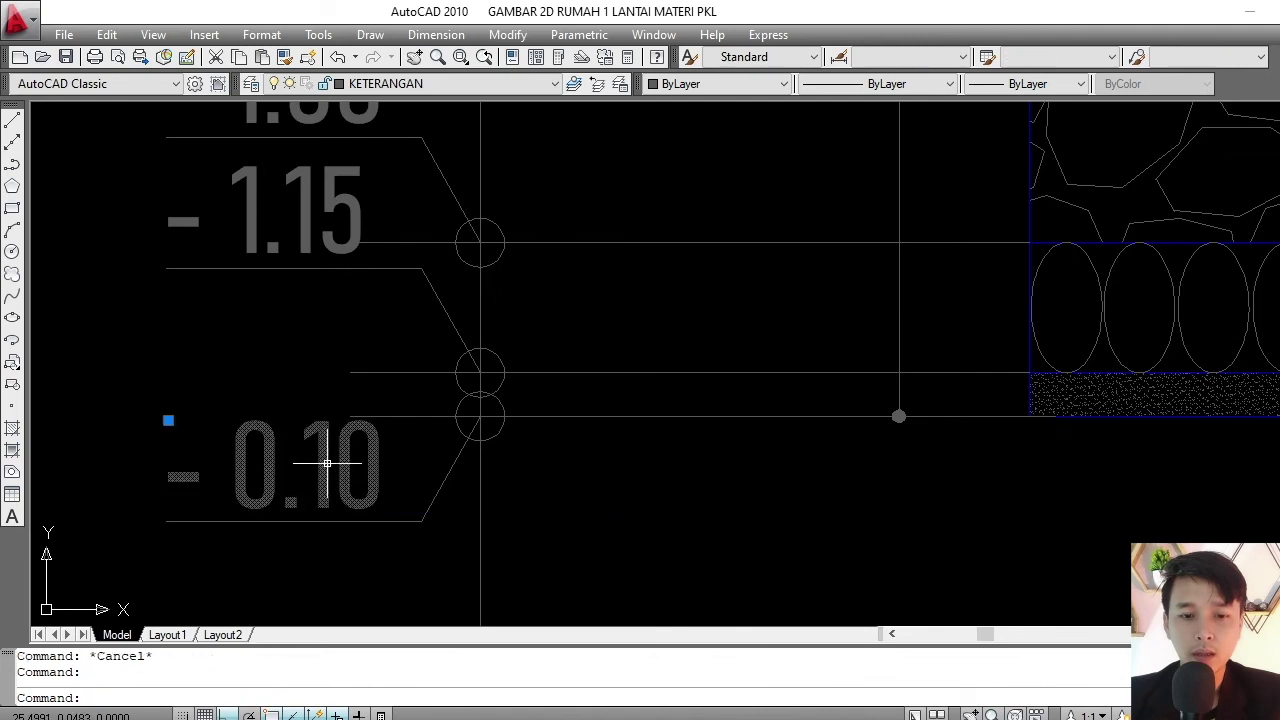
double_click(333, 460)
double_click(272, 462)
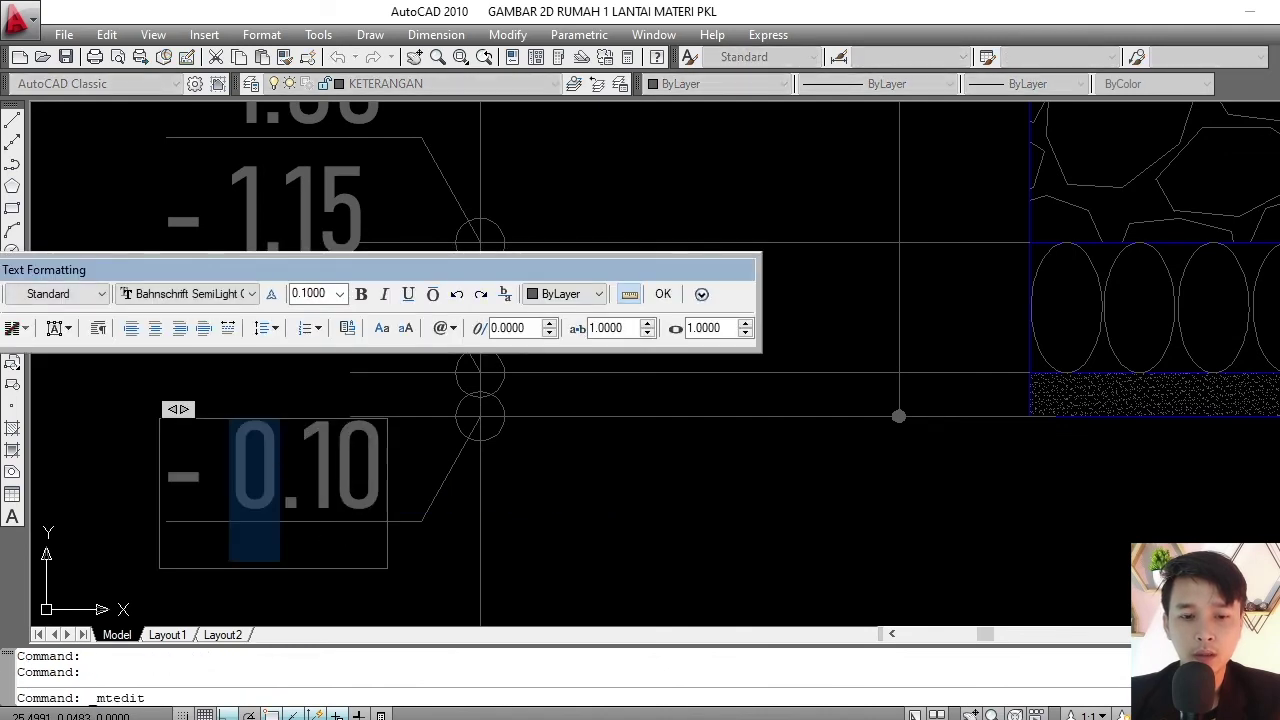
text(1)
double_click(314, 472)
text(2)
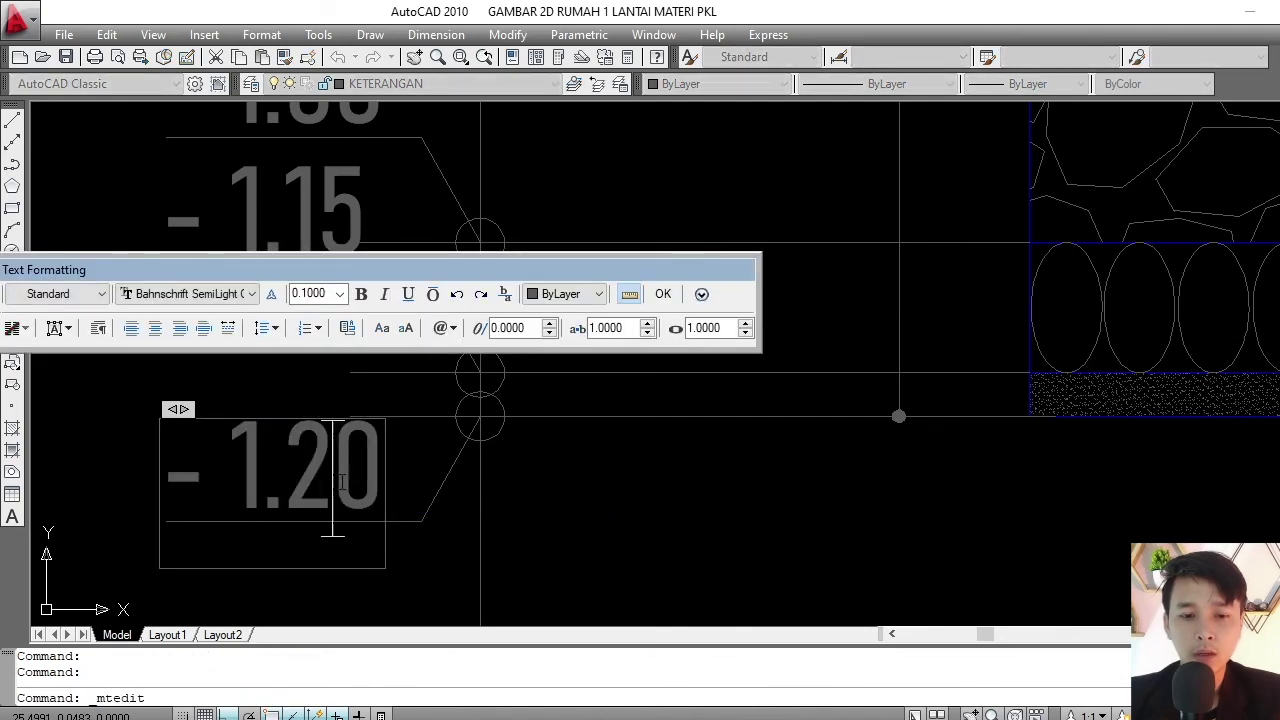
click(586, 449)
scroll(600, 400, down, 5)
scroll(607, 360, up, 2)
scroll(529, 408, up, 1)
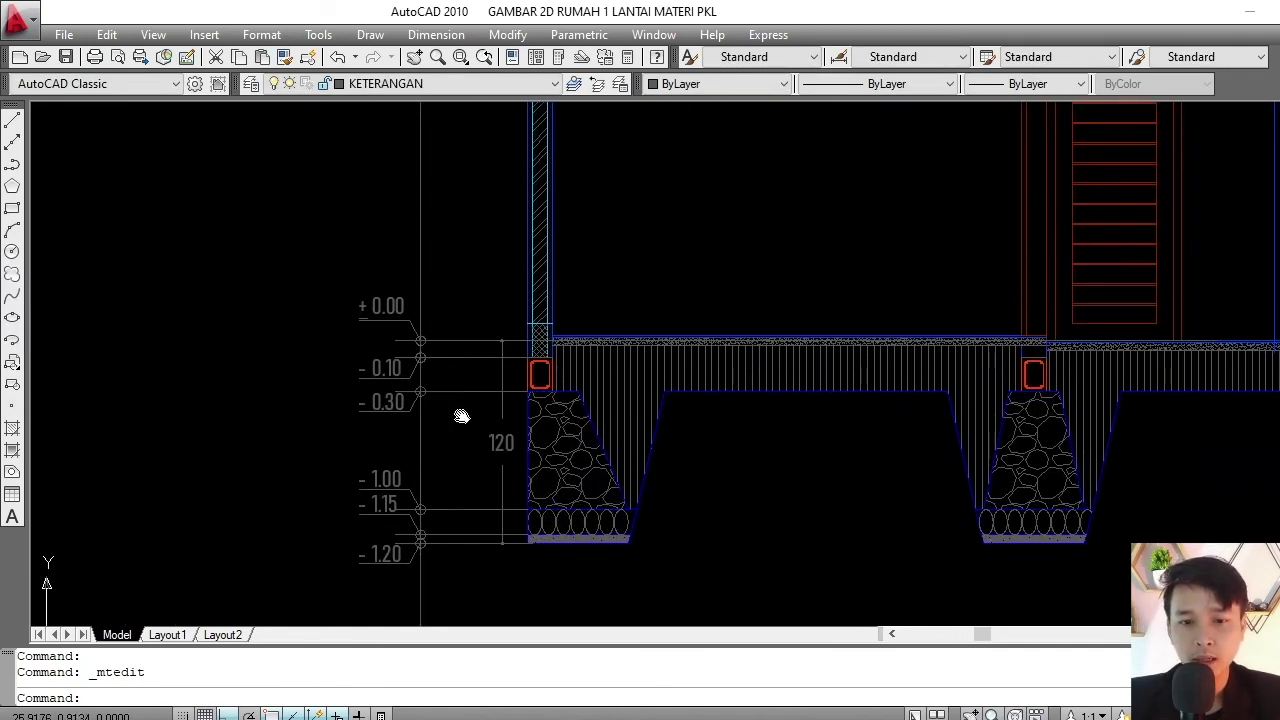
- Select the lower level markers beside the footings with a selection window
middle_drag(421, 420, 460, 440)
scroll(490, 465, down, 3)
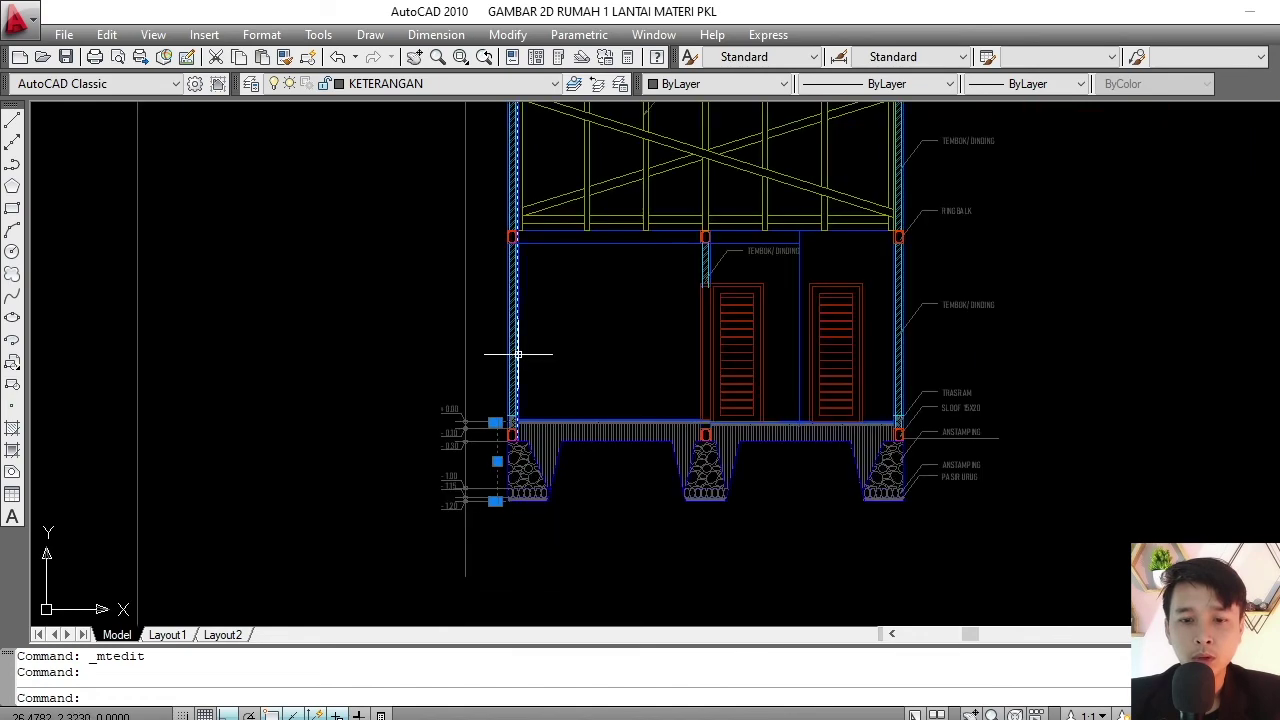
key(Escape)
scroll(514, 351, up, 4)
scroll(471, 500, up, 1)
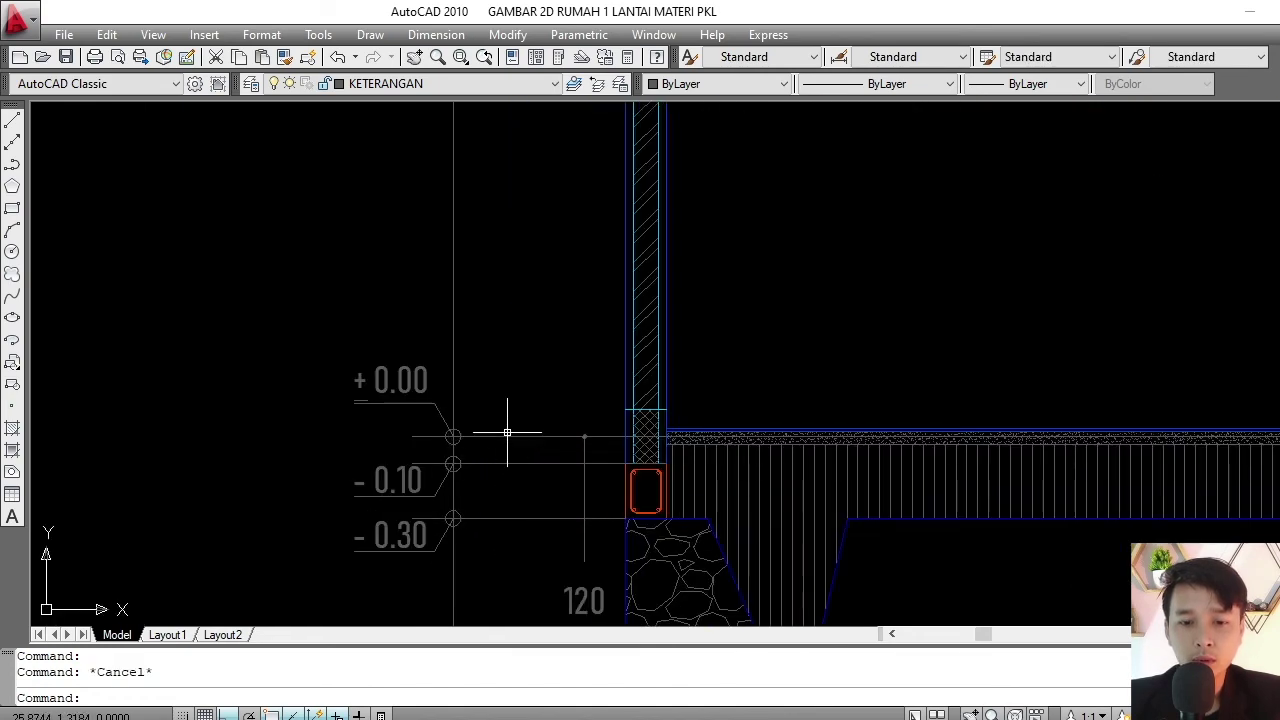
click(309, 341)
scroll(414, 434, down, 2)
key(Escape)
key(Escape)
middle_drag(468, 443, 451, 293)
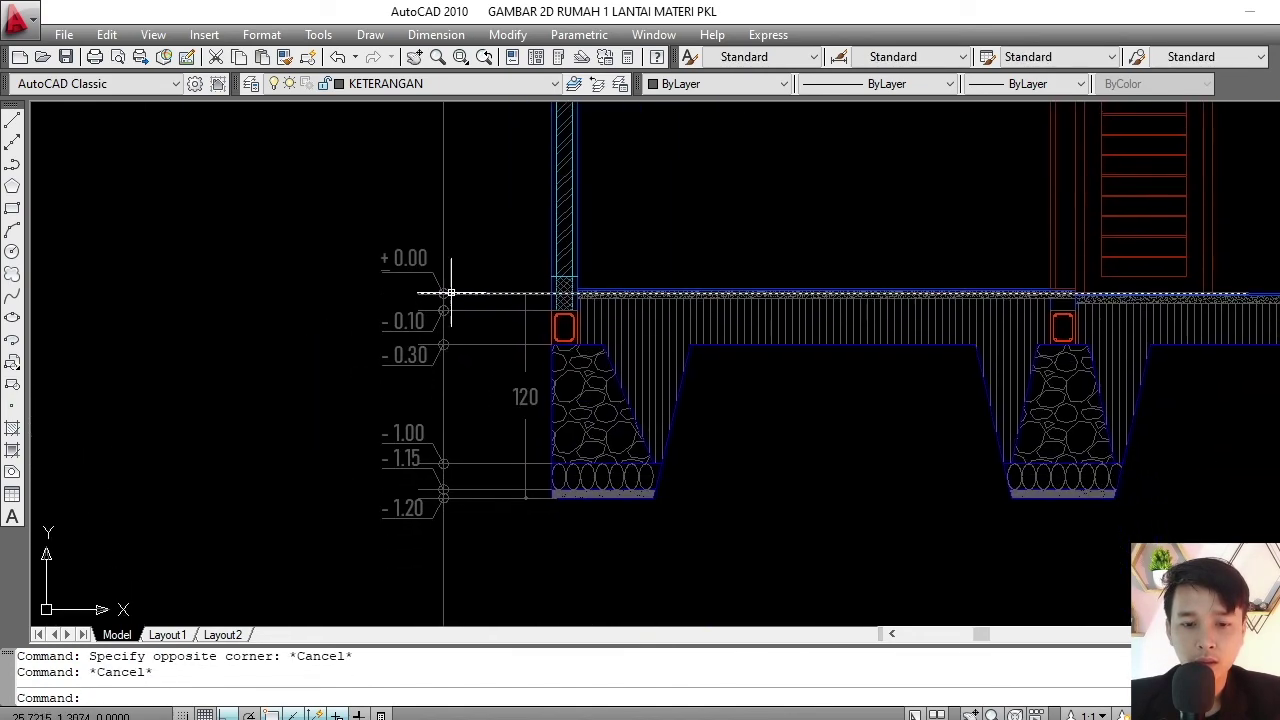
scroll(410, 437, up, 2)
click(399, 365)
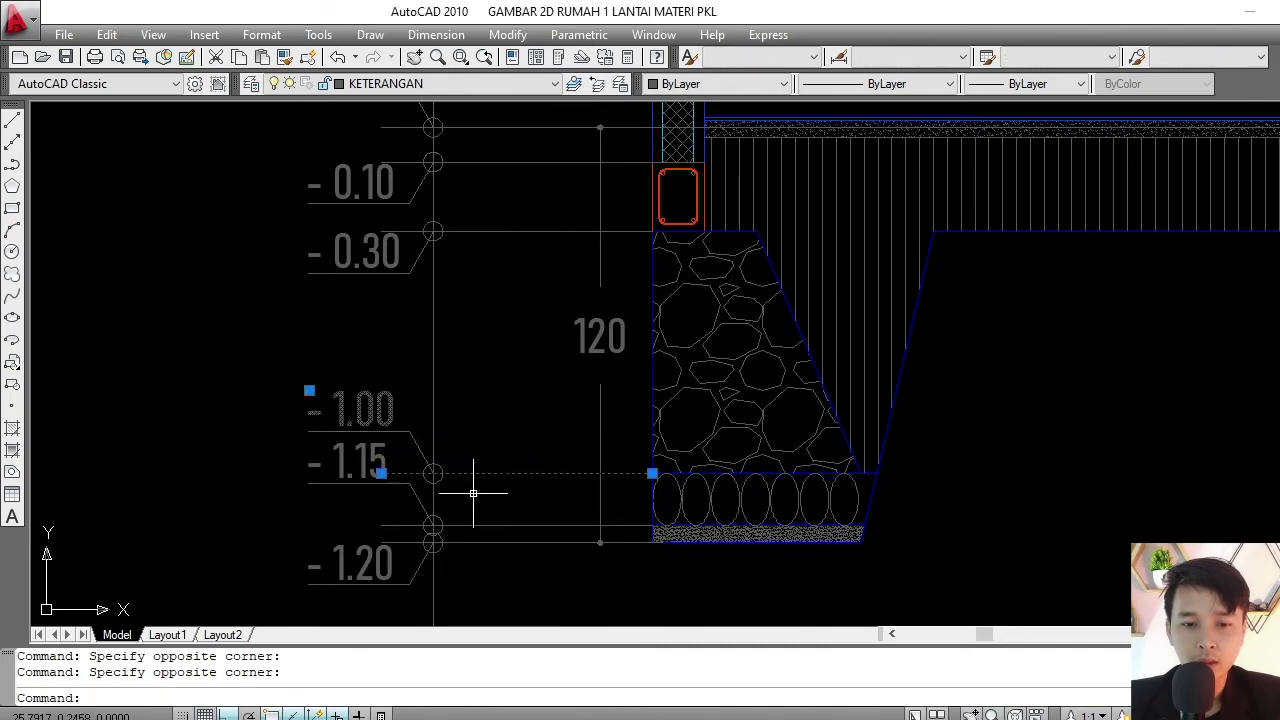
click(420, 457)
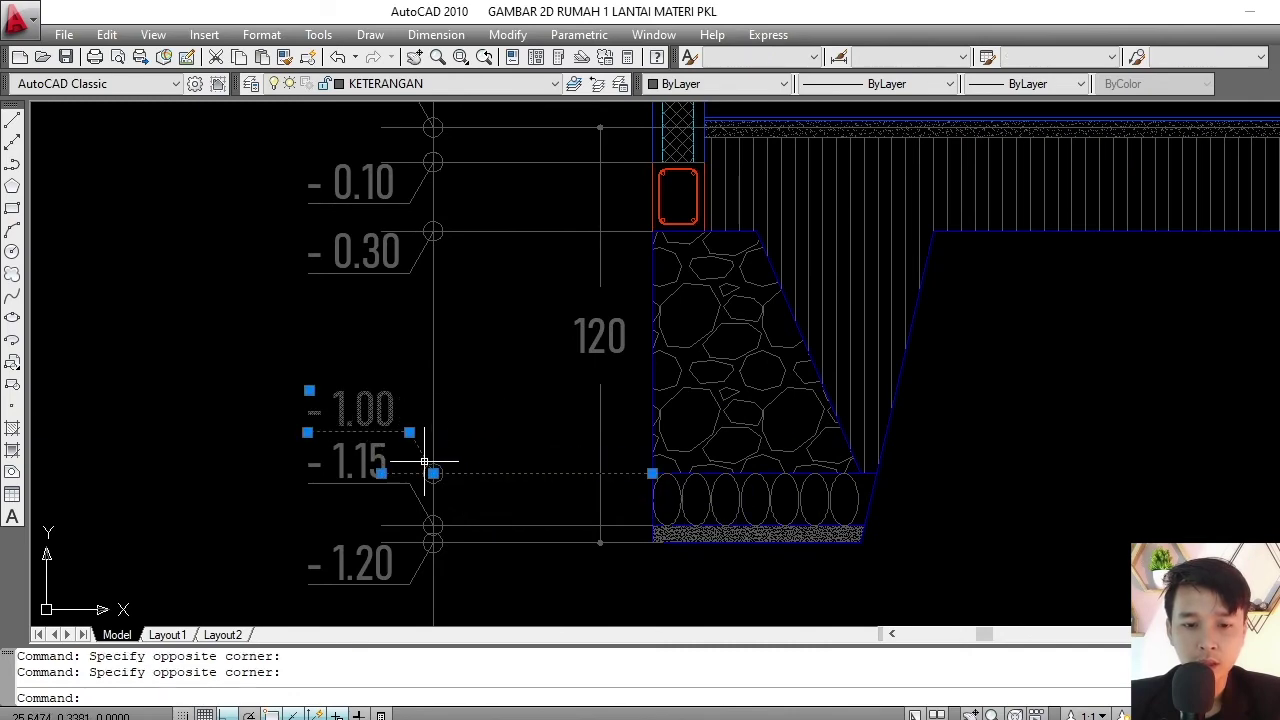
scroll(416, 461, up, 2)
scroll(491, 508, down, 3)
middle_drag(586, 463, 533, 484)
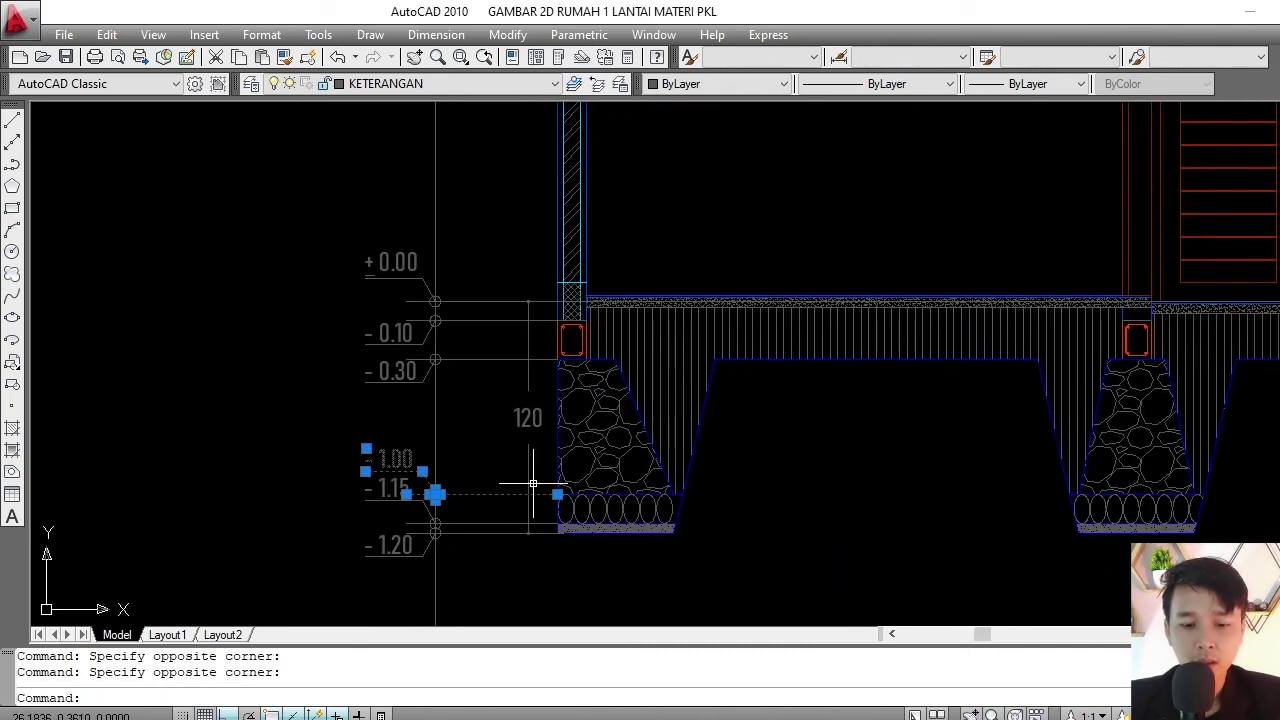
text(CO)
- Start copying those markers from the footing corner, then cancel the copy
key(Return)
scroll(545, 491, up, 3)
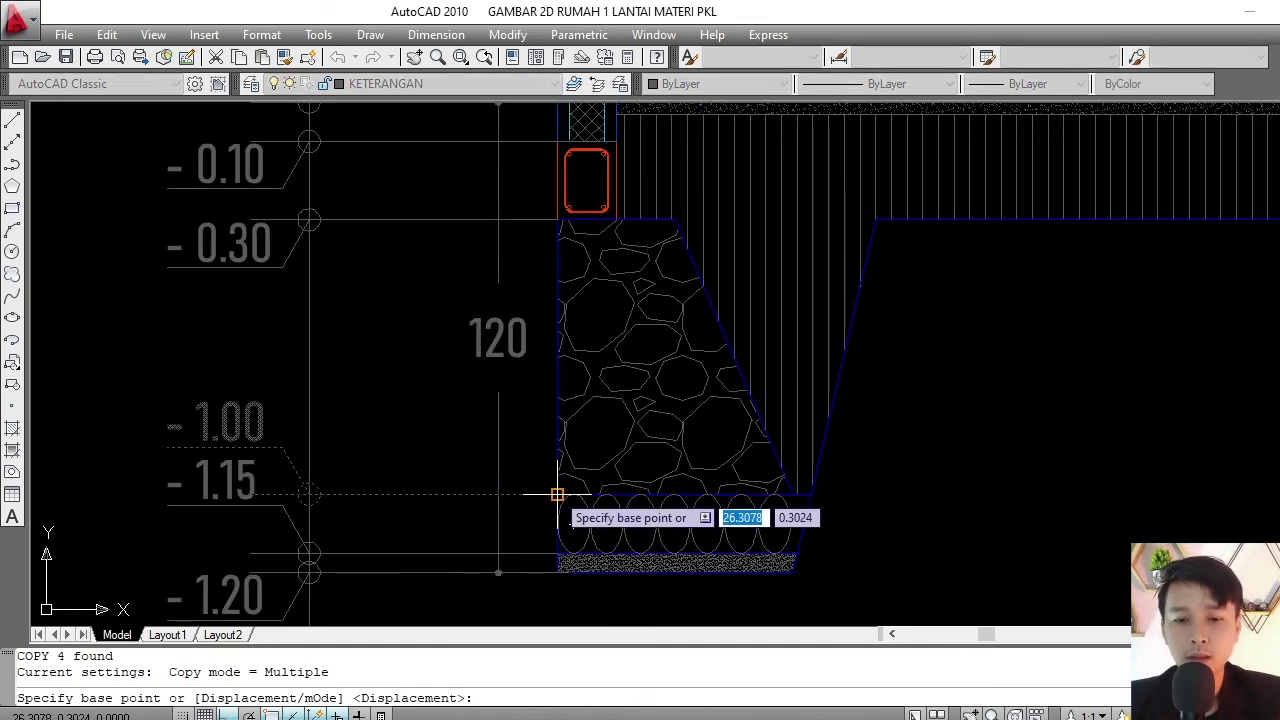
click(557, 494)
scroll(540, 470, down, 5)
middle_drag(529, 366, 543, 423)
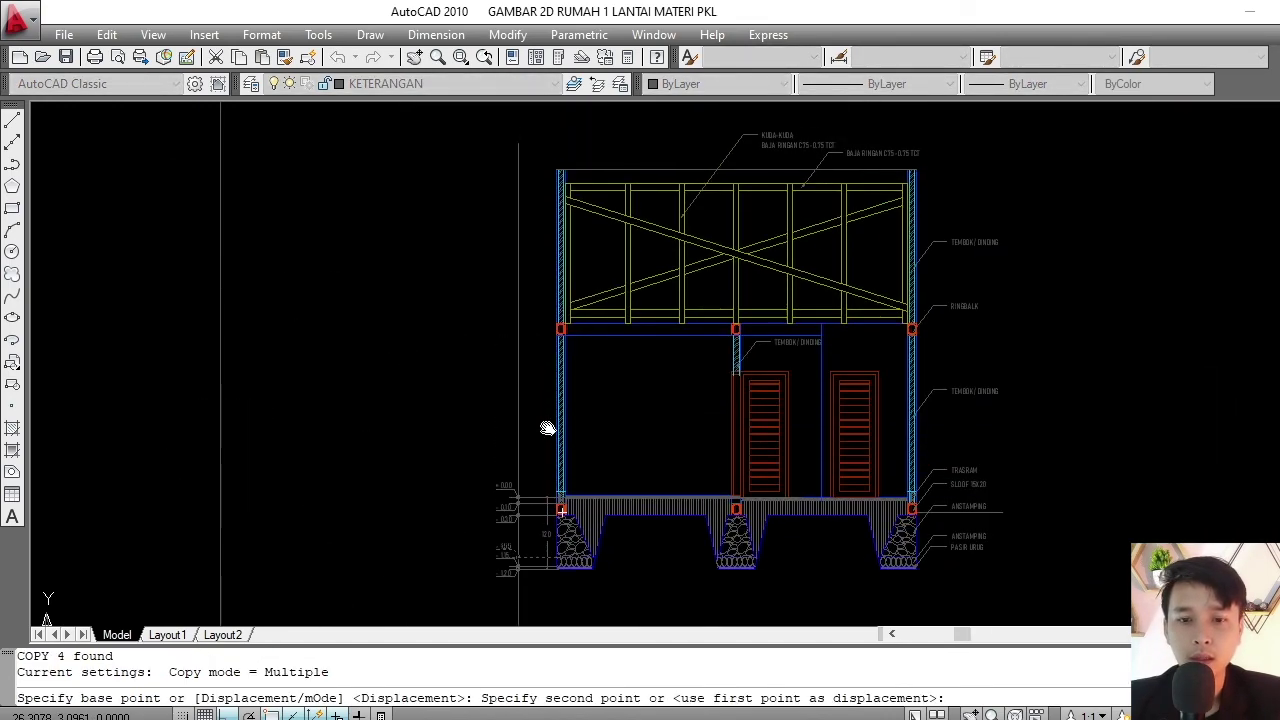
scroll(530, 360, up, 5)
scroll(551, 351, up, 5)
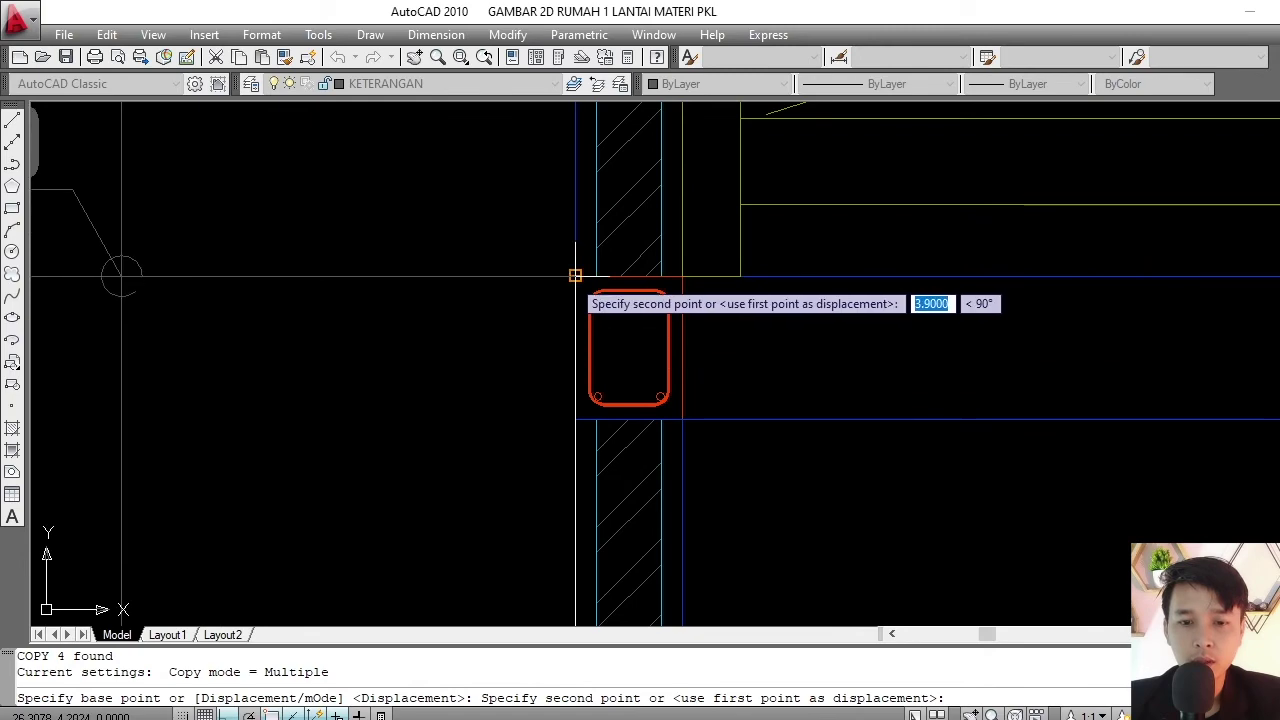
scroll(531, 353, down, 5)
middle_drag(557, 206, 563, 357)
scroll(563, 357, up, 3)
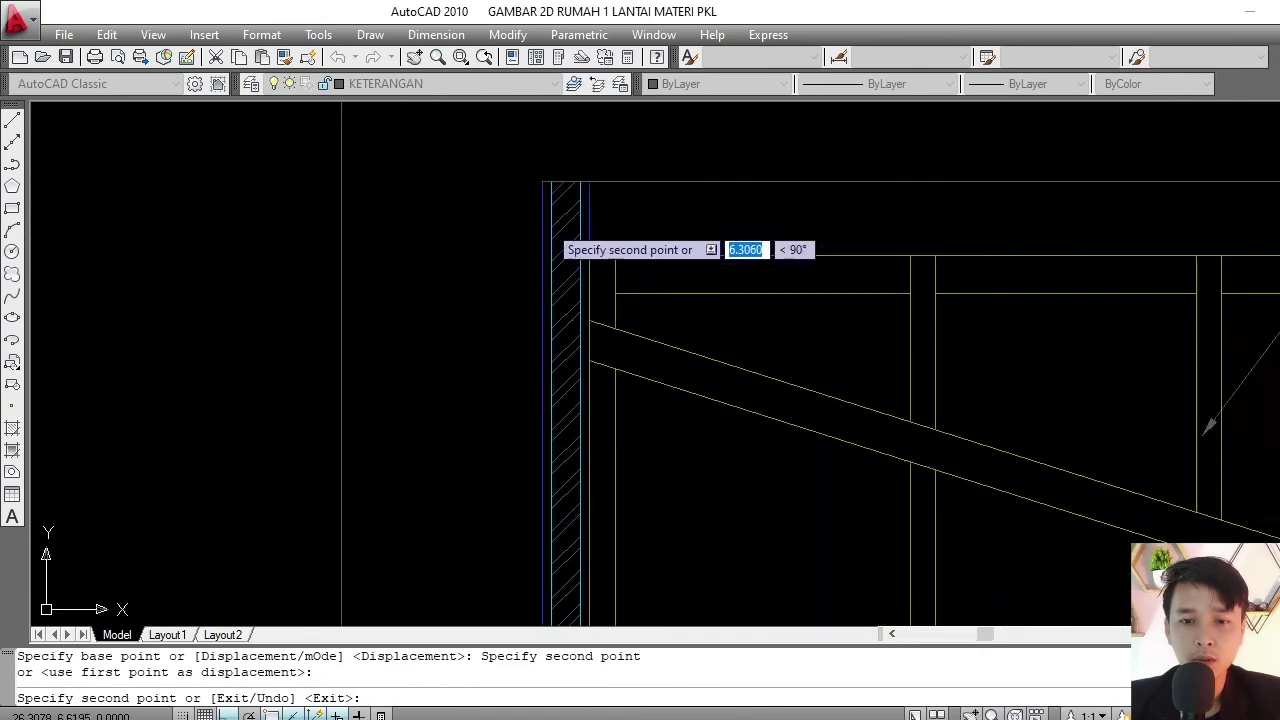
scroll(600, 250, up, 3)
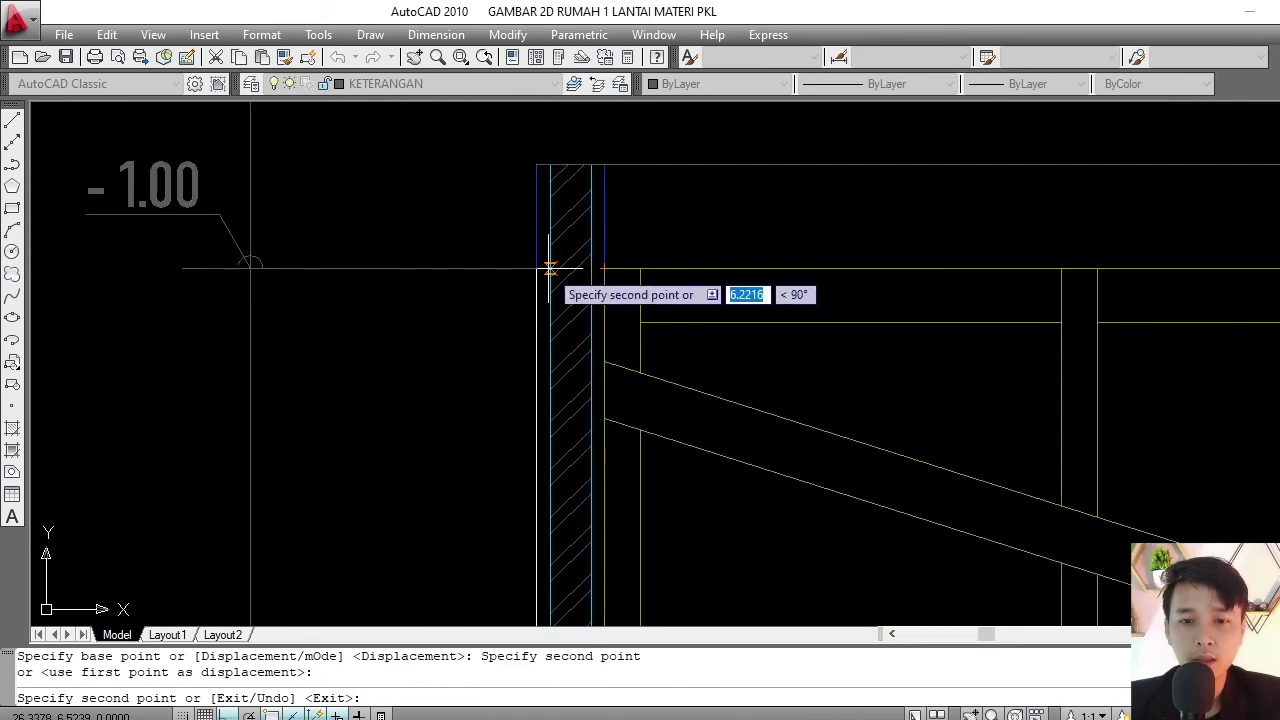
scroll(610, 268, up, 2)
scroll(594, 270, up, 2)
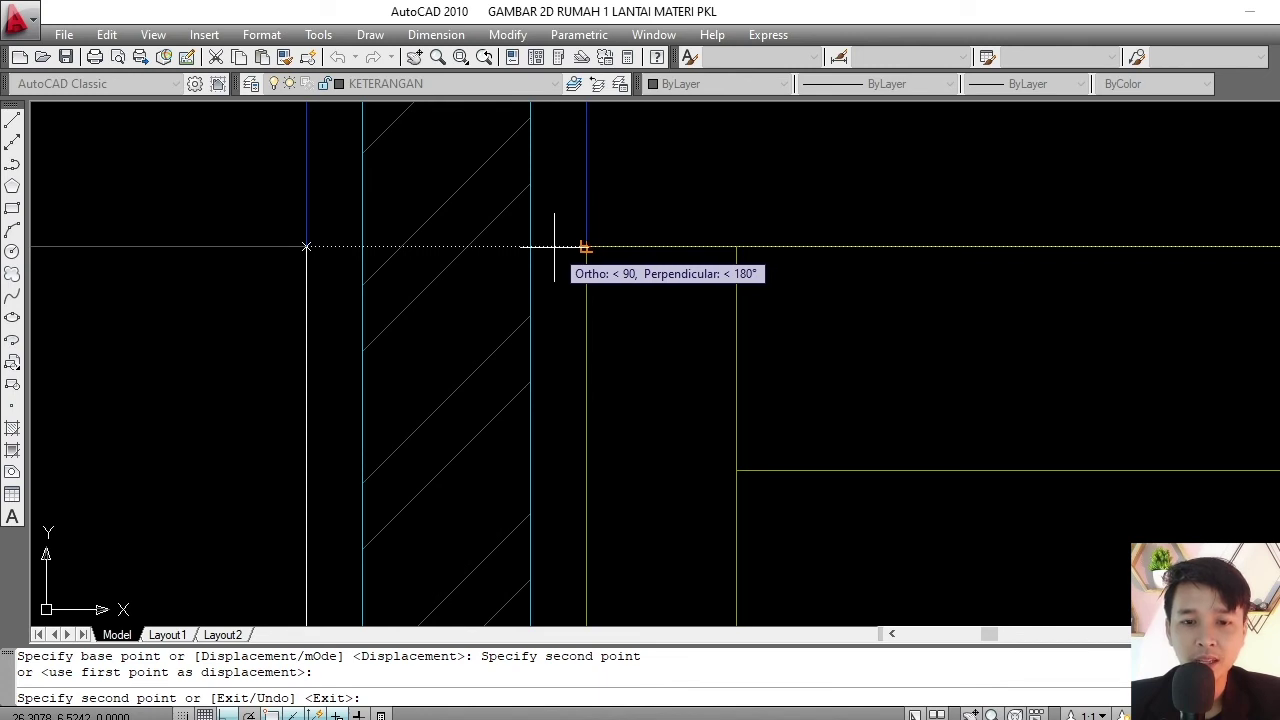
scroll(553, 250, down, 3)
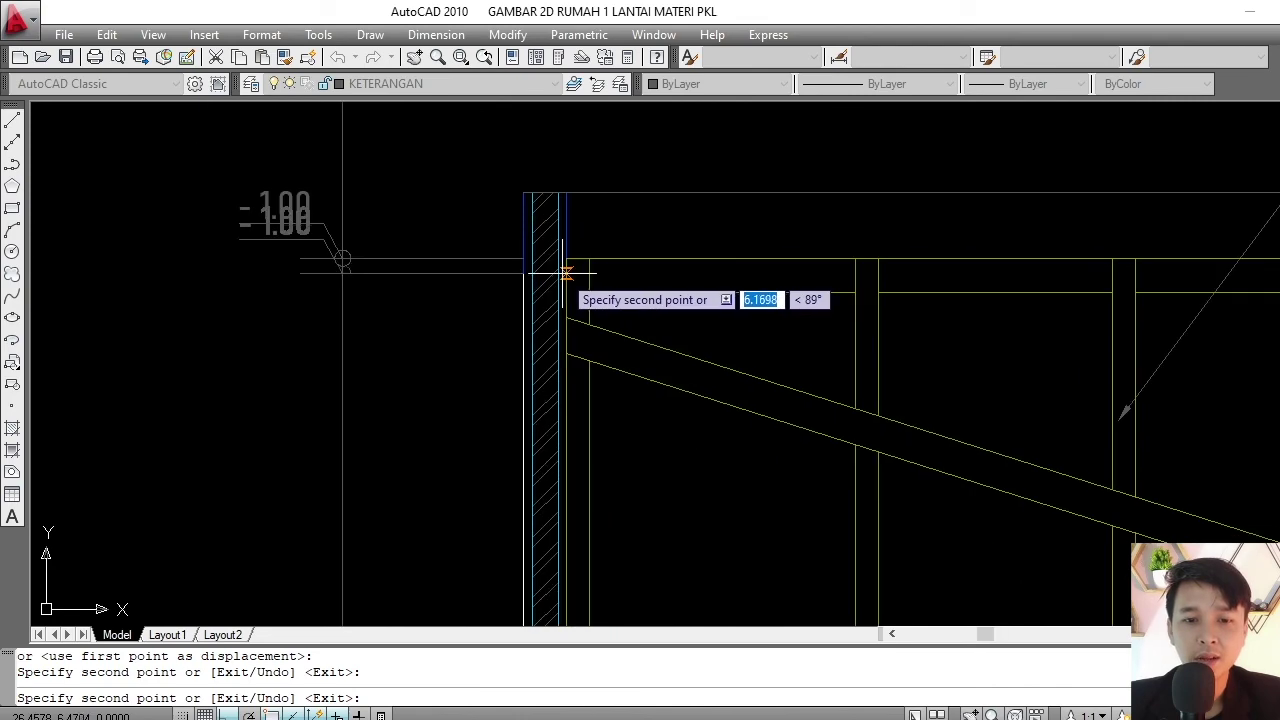
scroll(565, 265, up, 2)
key(Escape)
- Select the -1.00 level marker's label, circle and line together
click(400, 328)
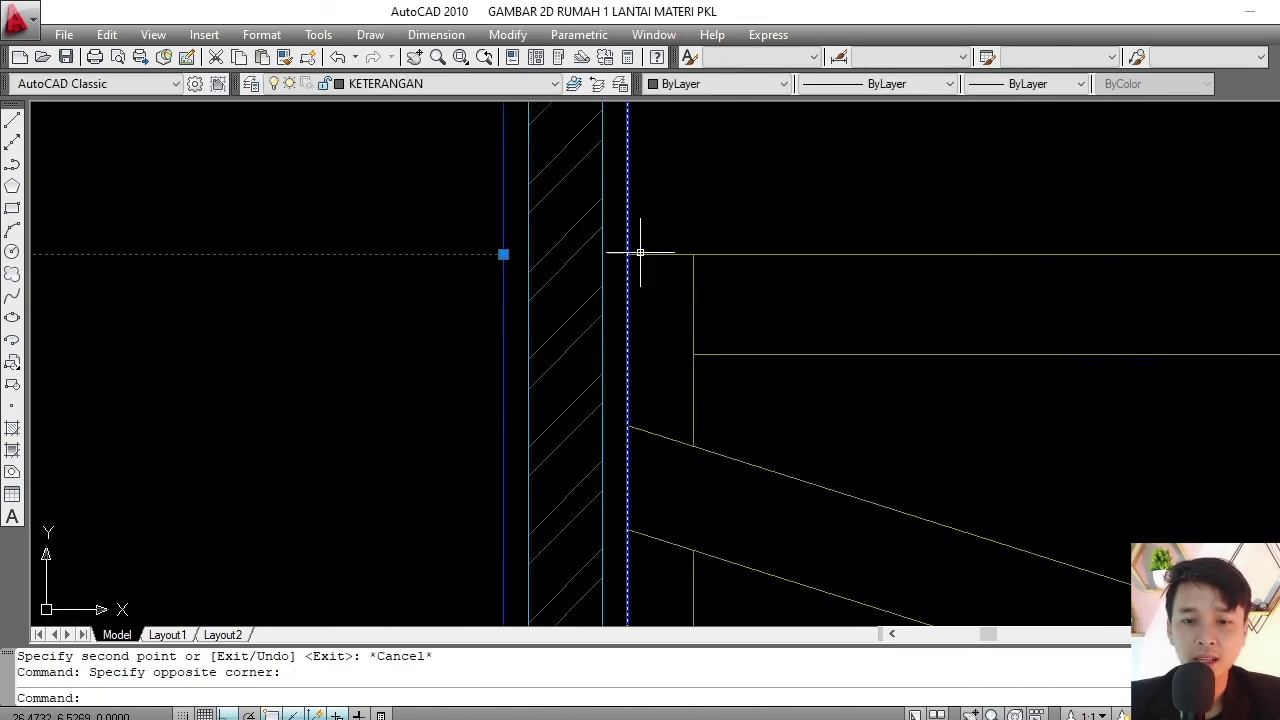
scroll(529, 257, down, 3)
scroll(537, 257, up, 1)
key(Escape)
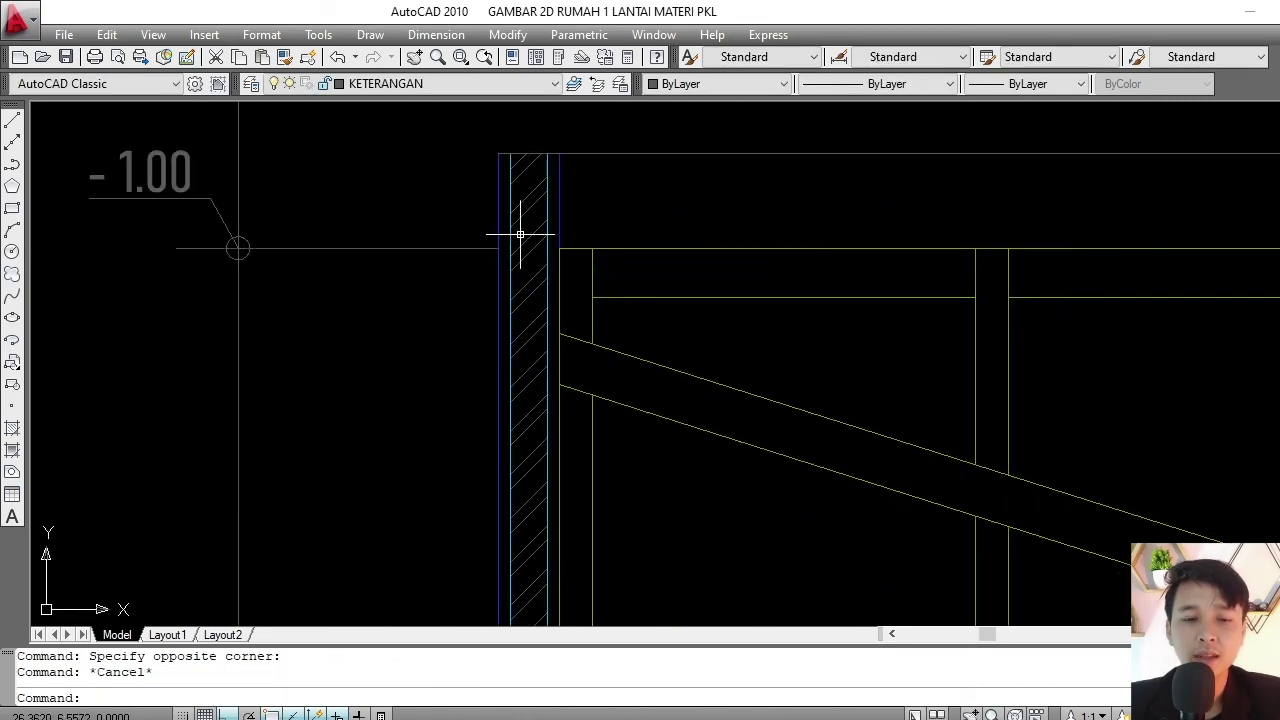
scroll(429, 207, down, 2)
scroll(429, 207, up, 4)
click(516, 342)
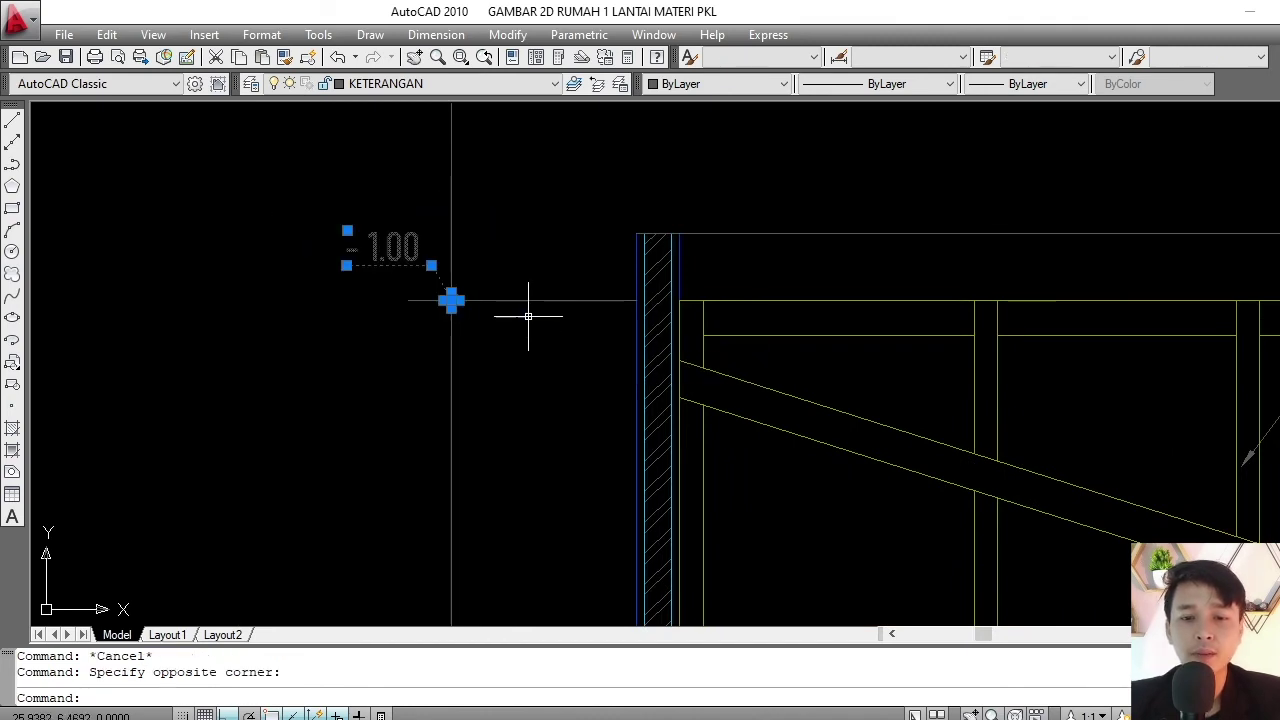
scroll(538, 263, up, 2)
click(591, 257)
click(520, 360)
middle_drag(623, 334, 575, 341)
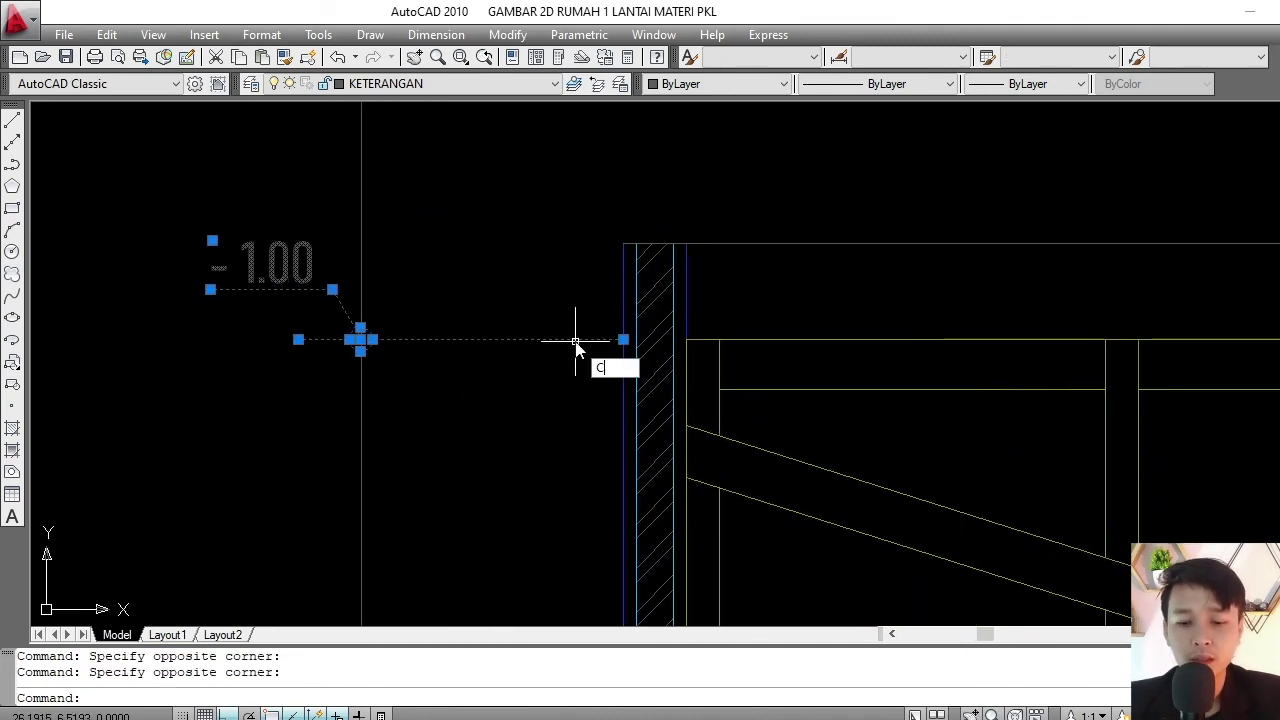
- Copy the -1.00 marker from its line end up to the ringbalk level
key(Return)
click(622, 339)
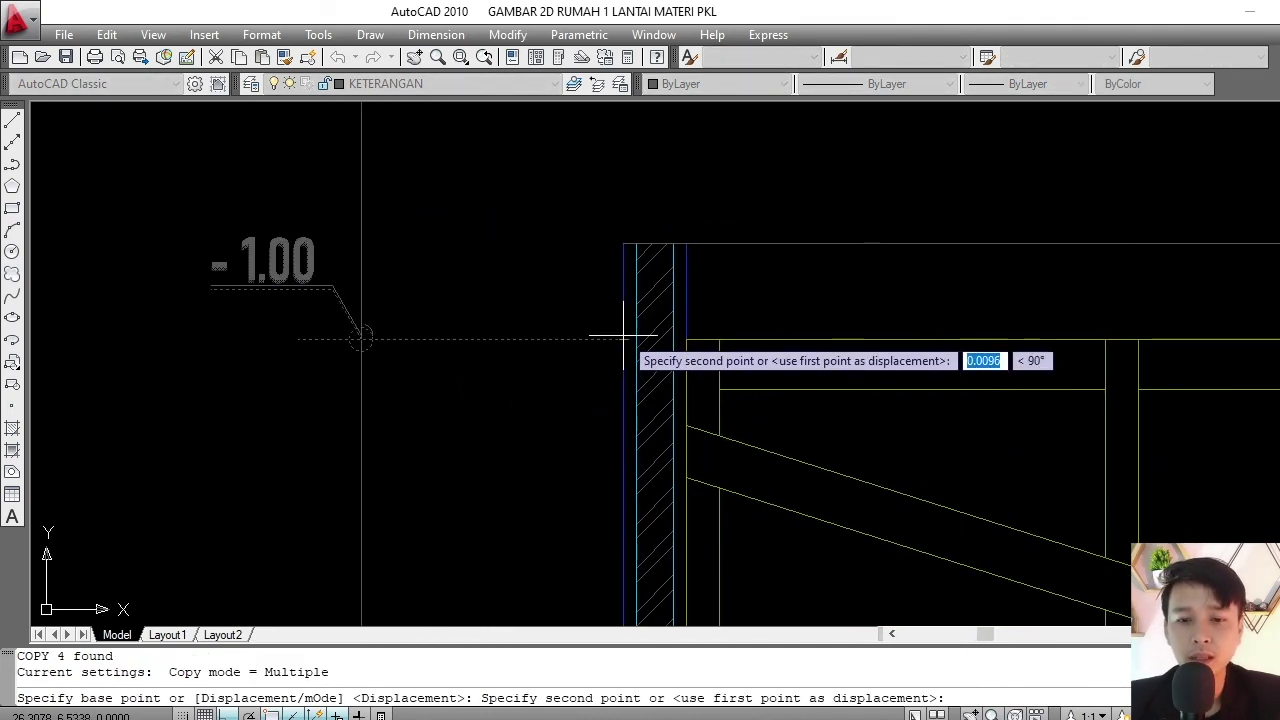
scroll(610, 222, up, 2)
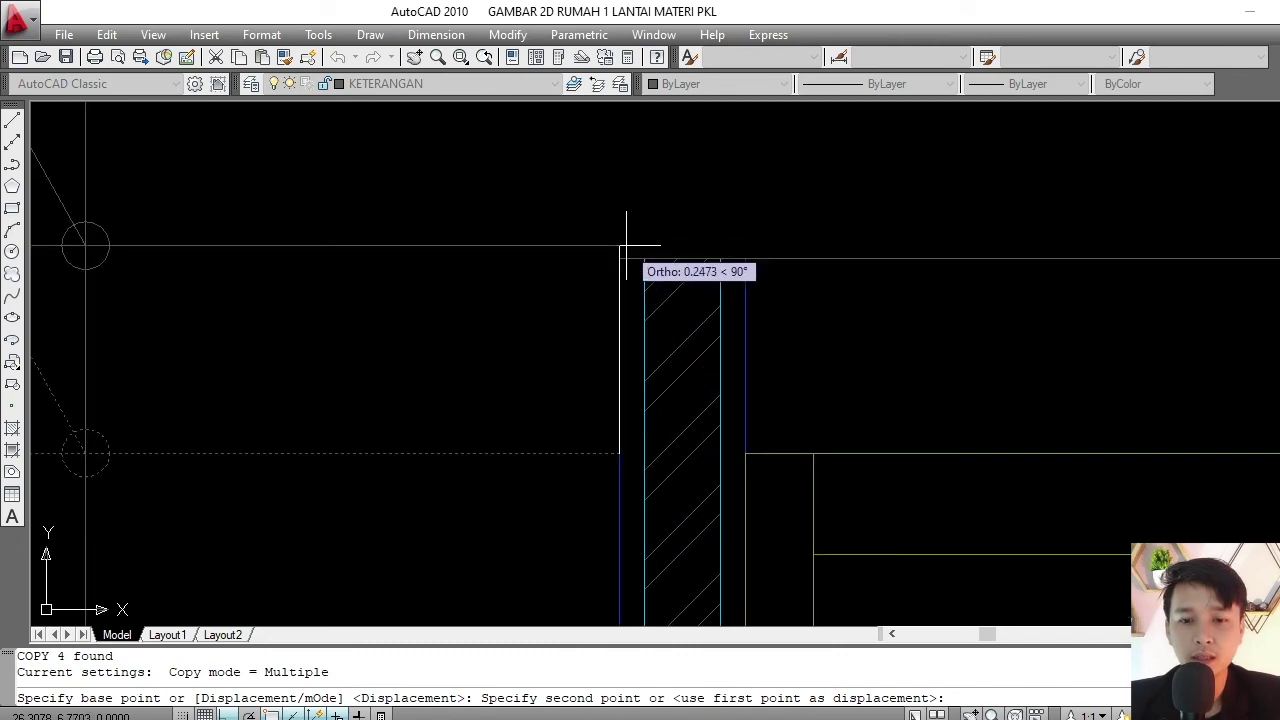
click(619, 259)
key(Escape)
scroll(543, 223, down, 5)
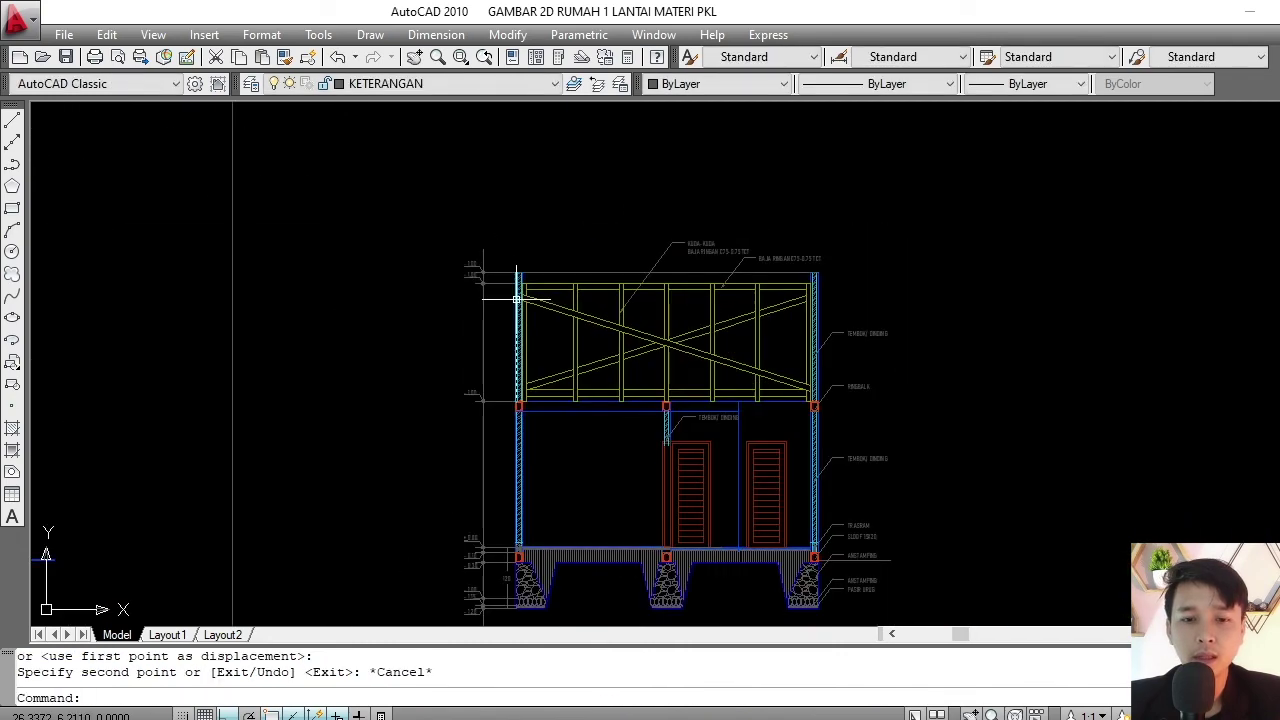
scroll(495, 478, up, 5)
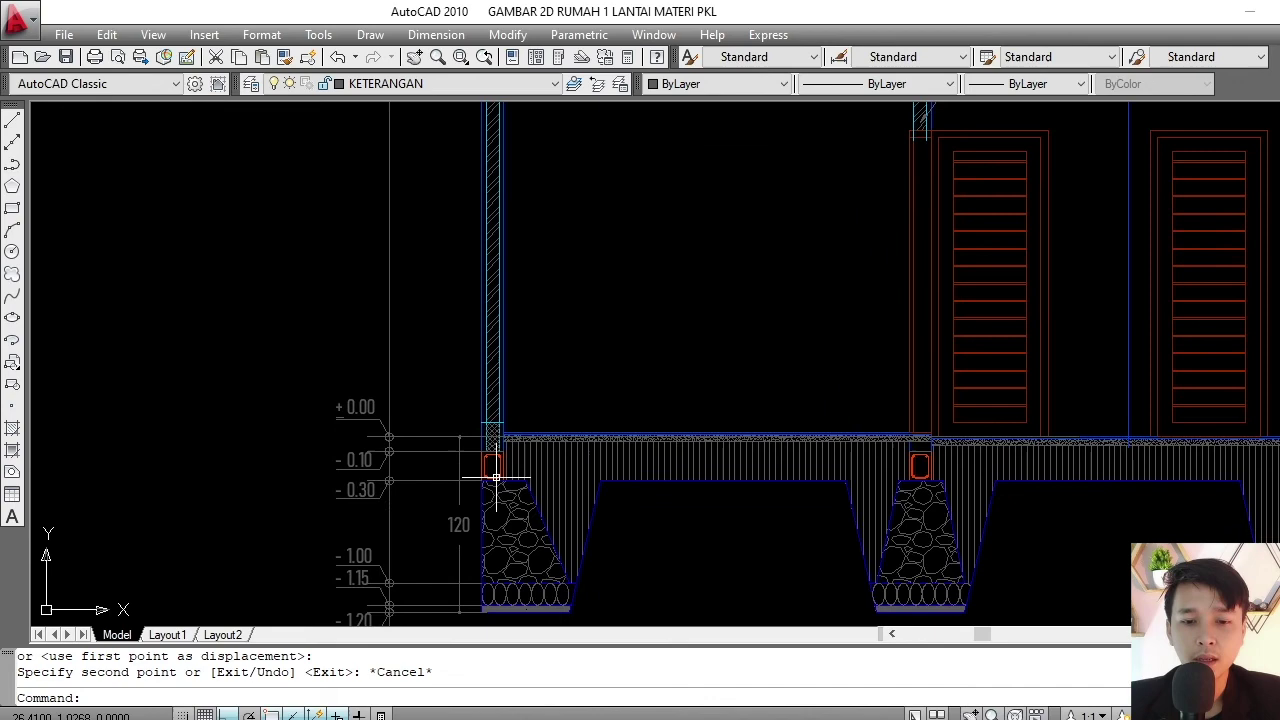
click(466, 525)
- Erase the selected unneeded object by the foundation levels with E
text(e)
key(Return)
scroll(503, 443, down, 2)
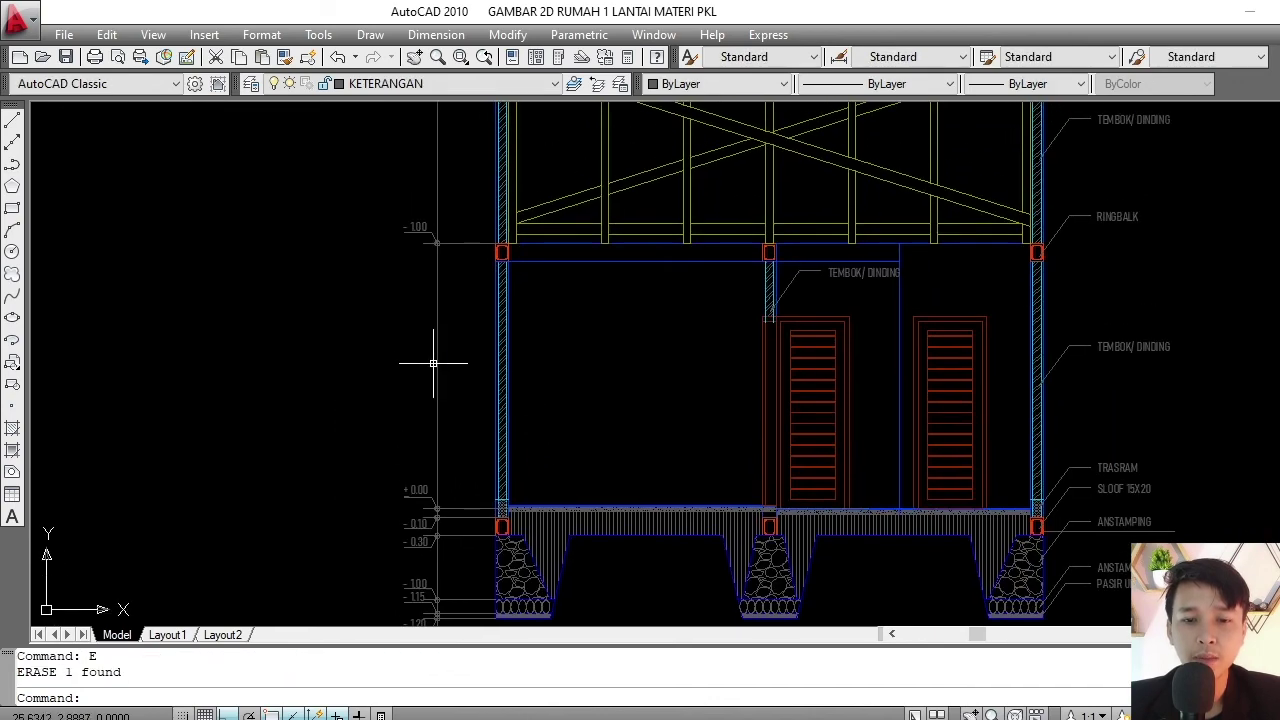
- Add a vertical 290 linear dimension from the +0.00 floor up to the ringbalk
click(436, 34)
click(443, 83)
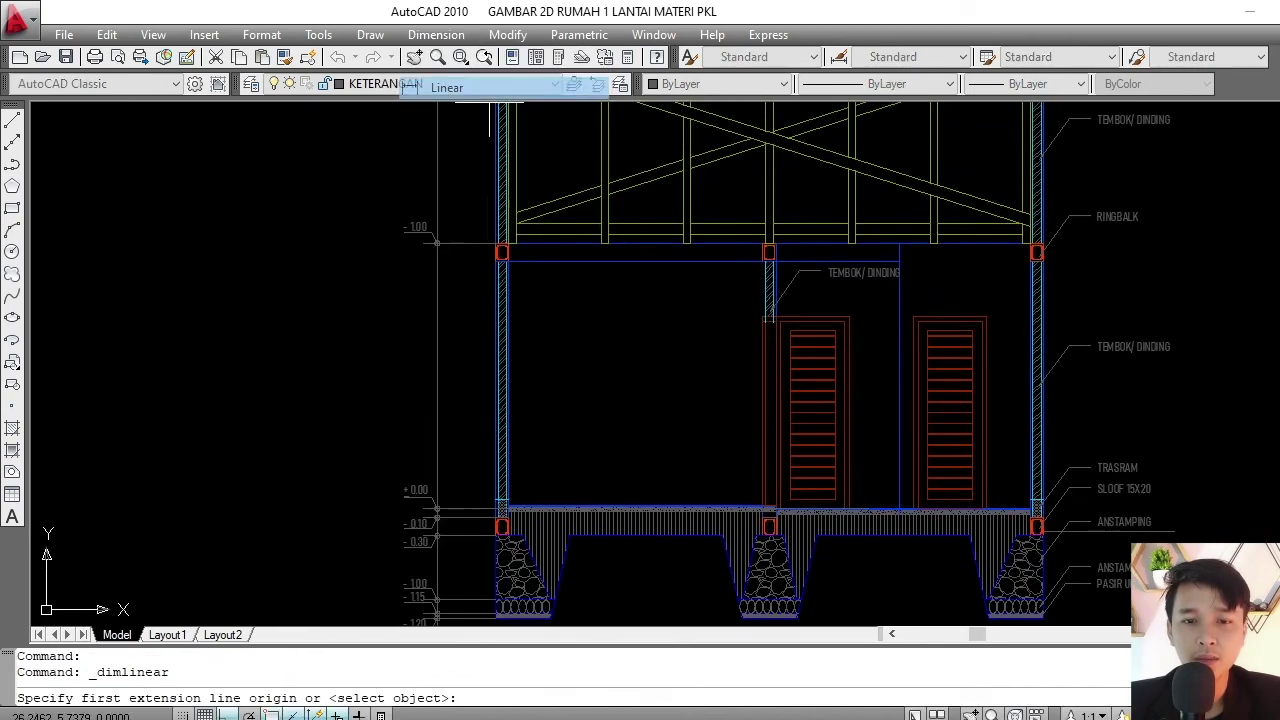
scroll(471, 500, up, 2)
click(470, 513)
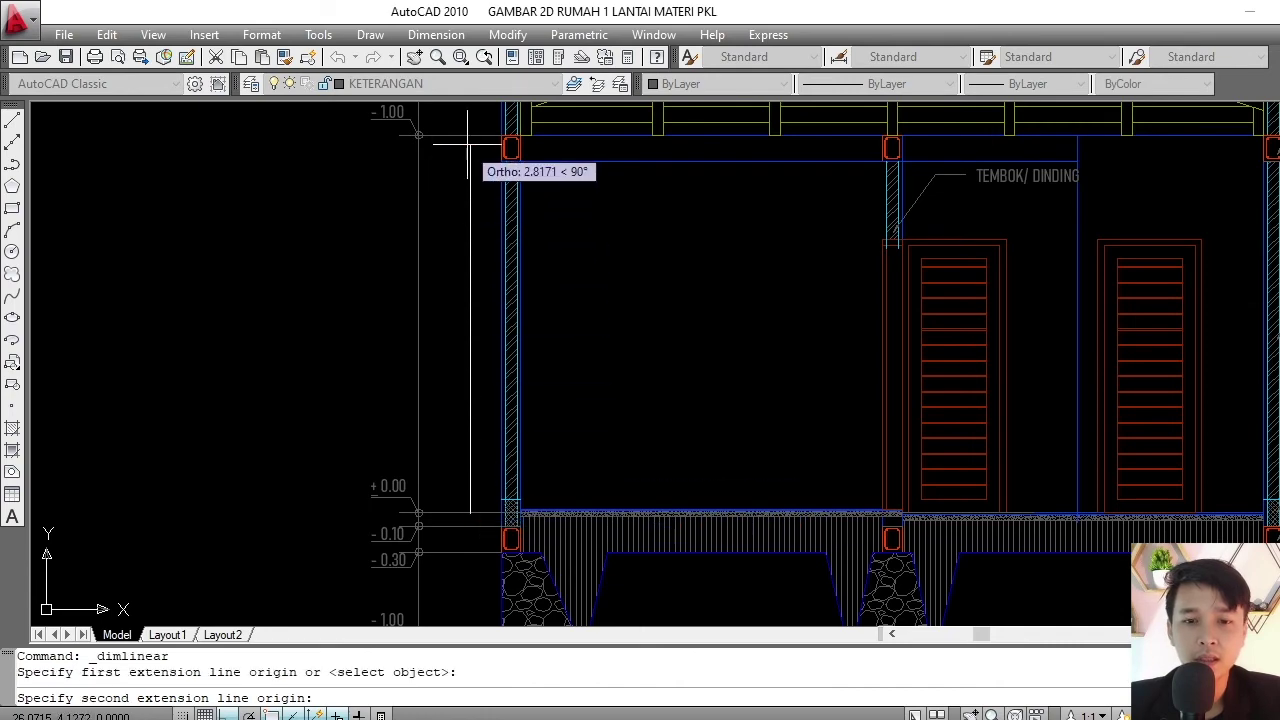
click(466, 163)
click(466, 183)
scroll(463, 320, up, 2)
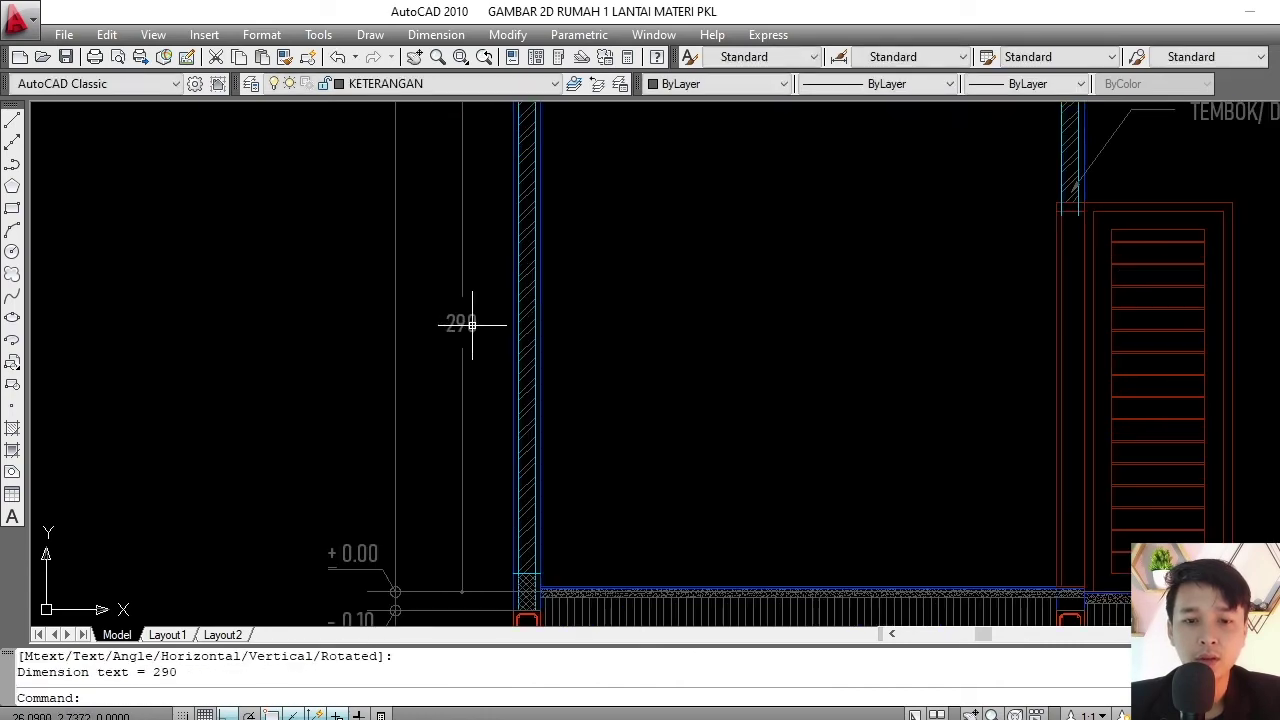
scroll(457, 180, down, 2)
scroll(410, 211, up, 3)
- Open the copied ringbalk level text in the Text Formatting editor
double_click(385, 285)
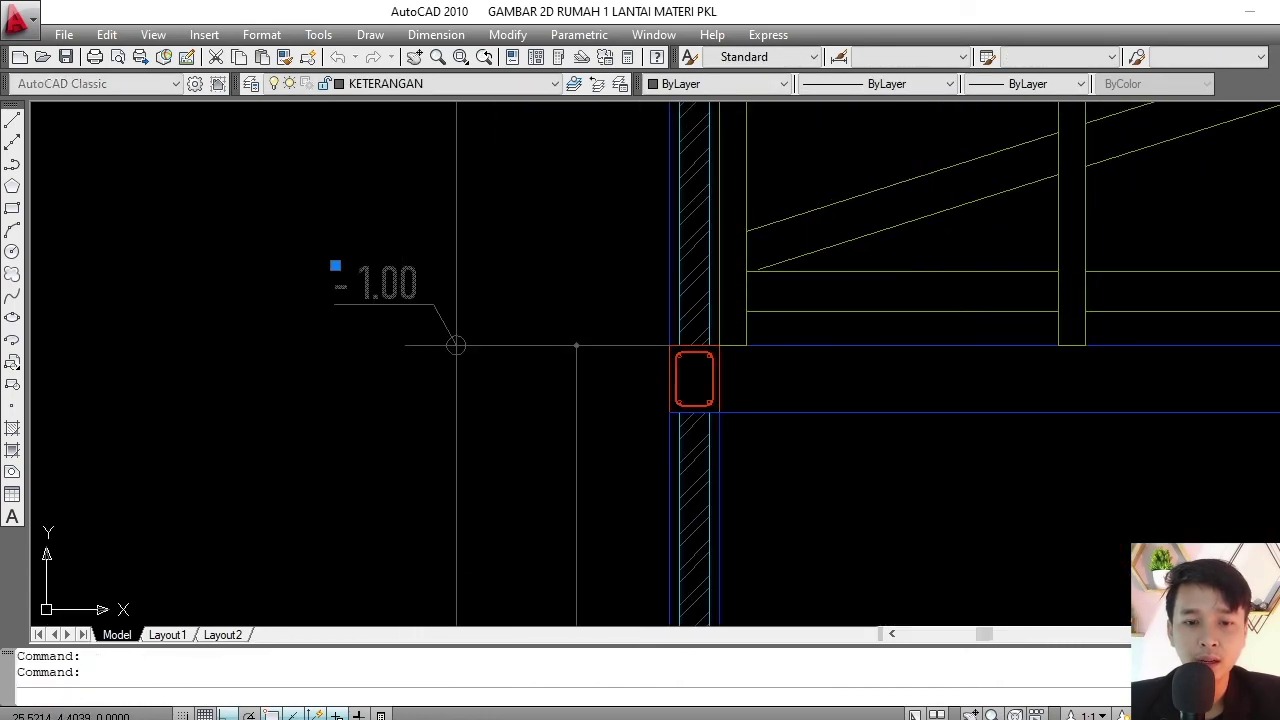
scroll(455, 345, down, 3)
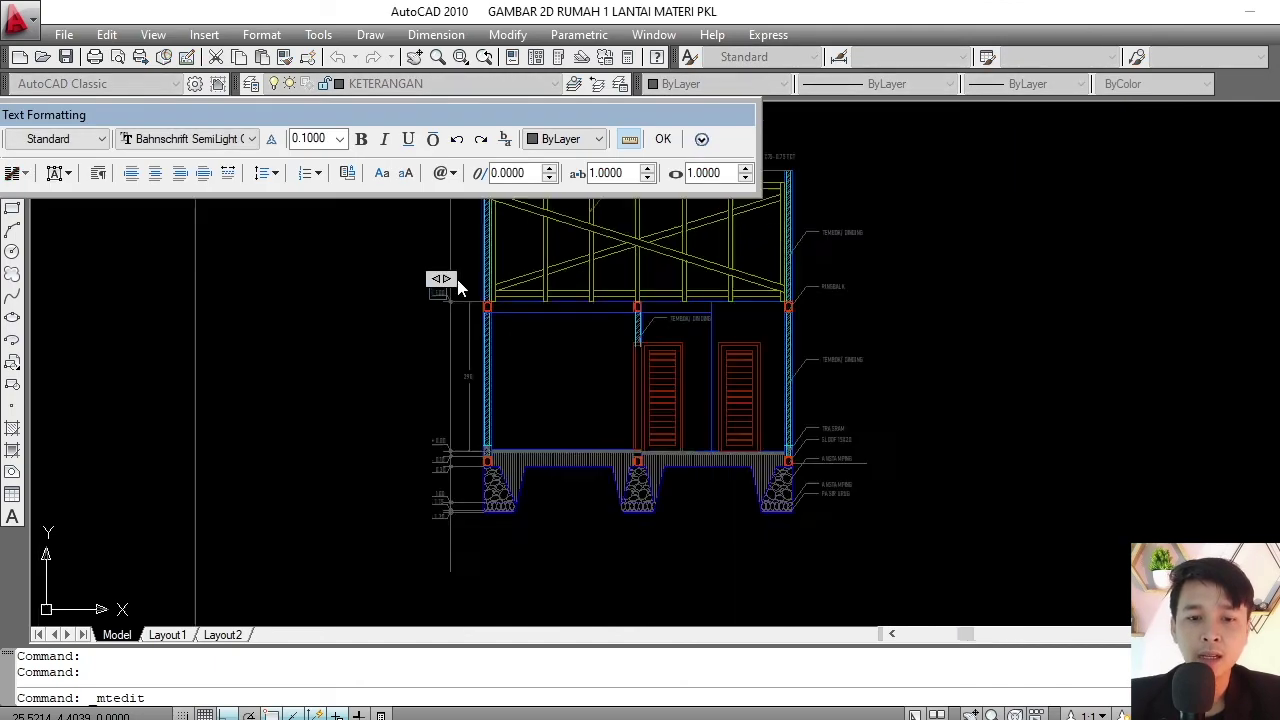
scroll(443, 392, up, 2)
scroll(445, 395, up, 1)
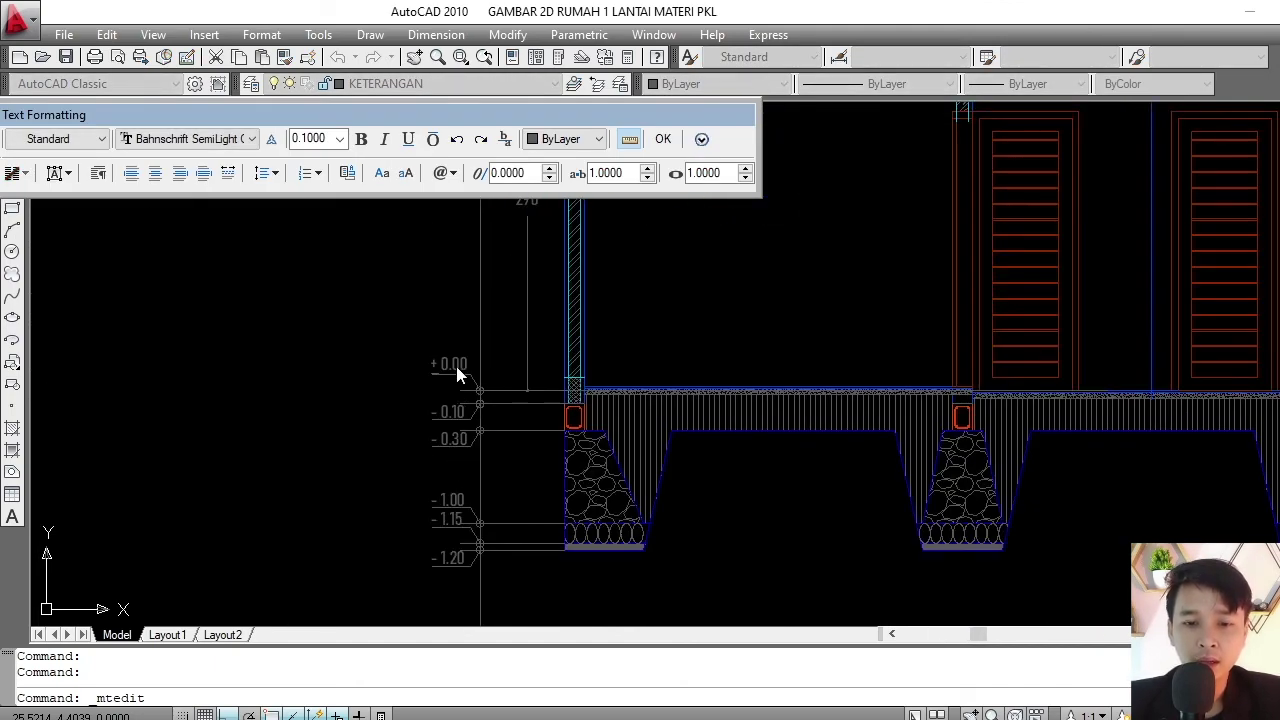
middle_drag(487, 271, 436, 428)
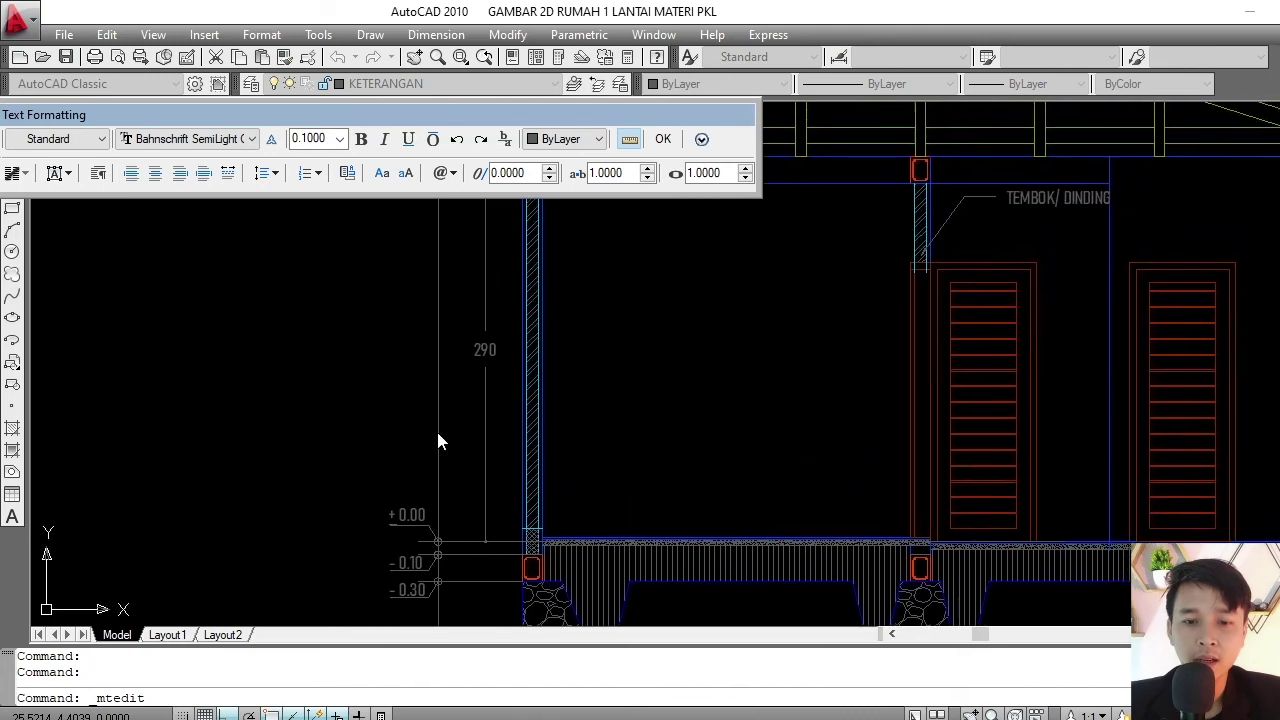
scroll(438, 427, down, 3)
scroll(439, 325, up, 3)
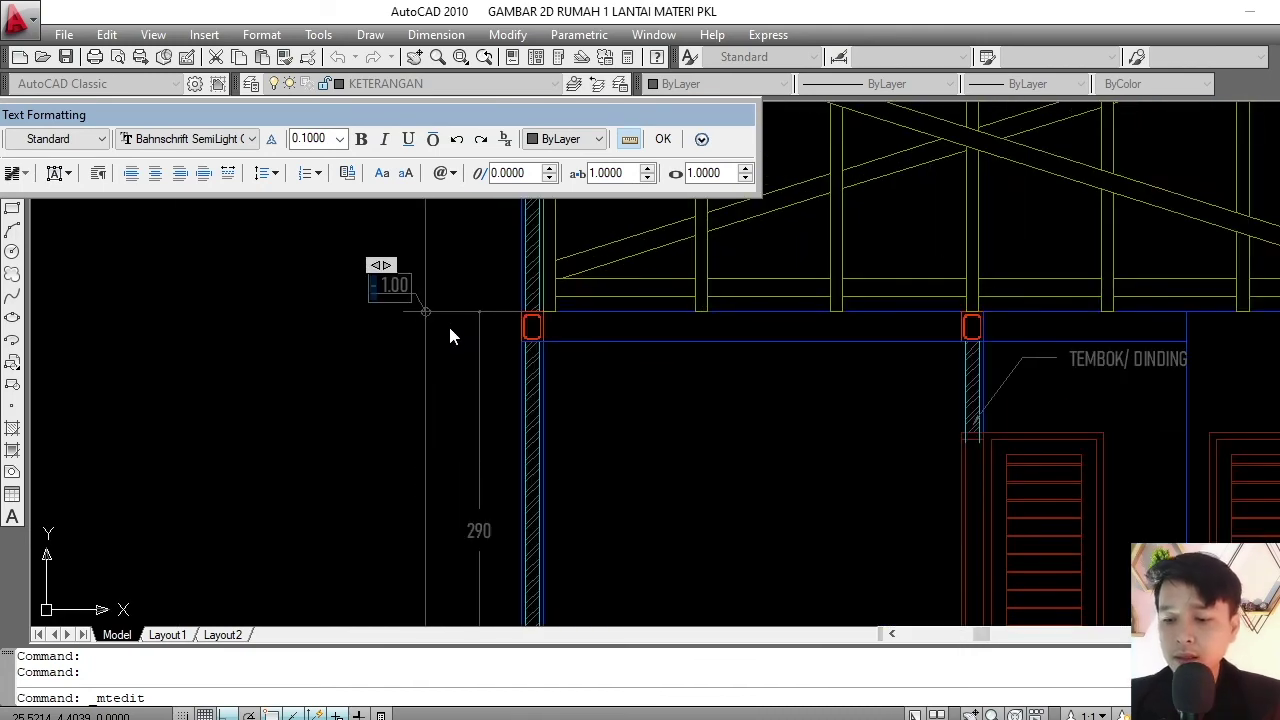
scroll(386, 292, up, 3)
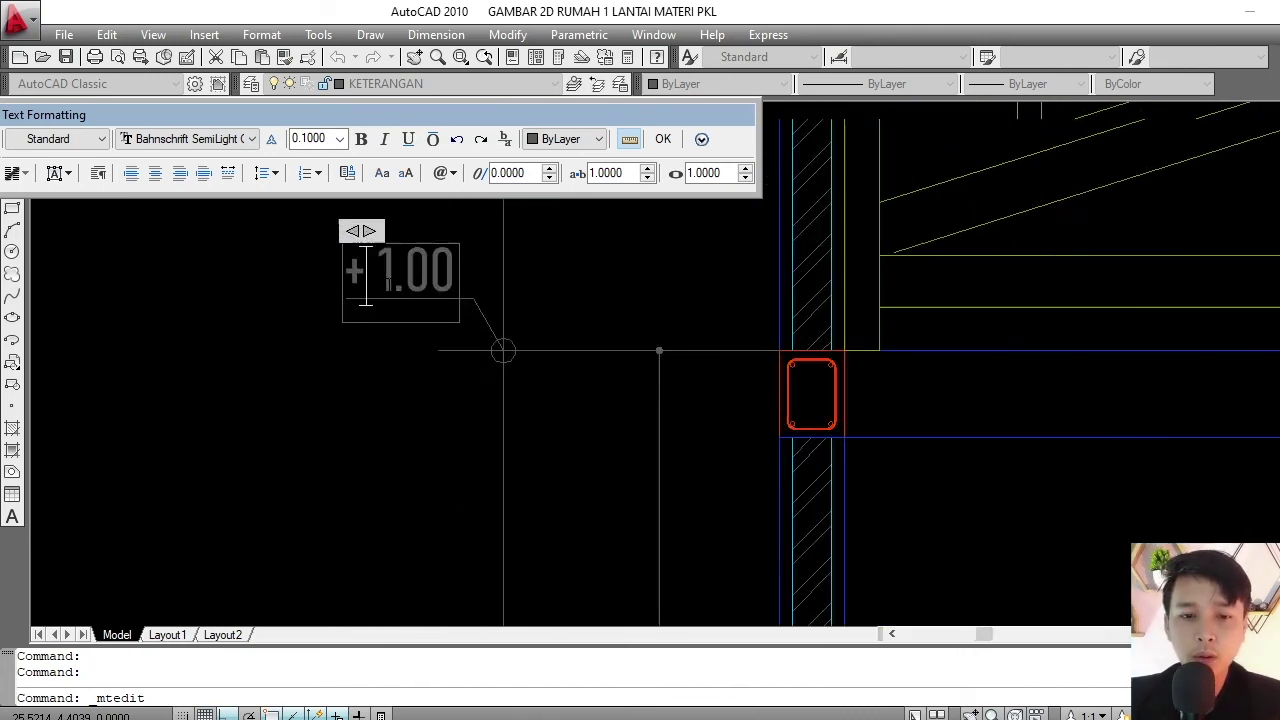
scroll(366, 275, up, 1)
- Replace the 1 with 2 and the first zero with 9 so the label reads +2.90
double_click(384, 265)
text(2)
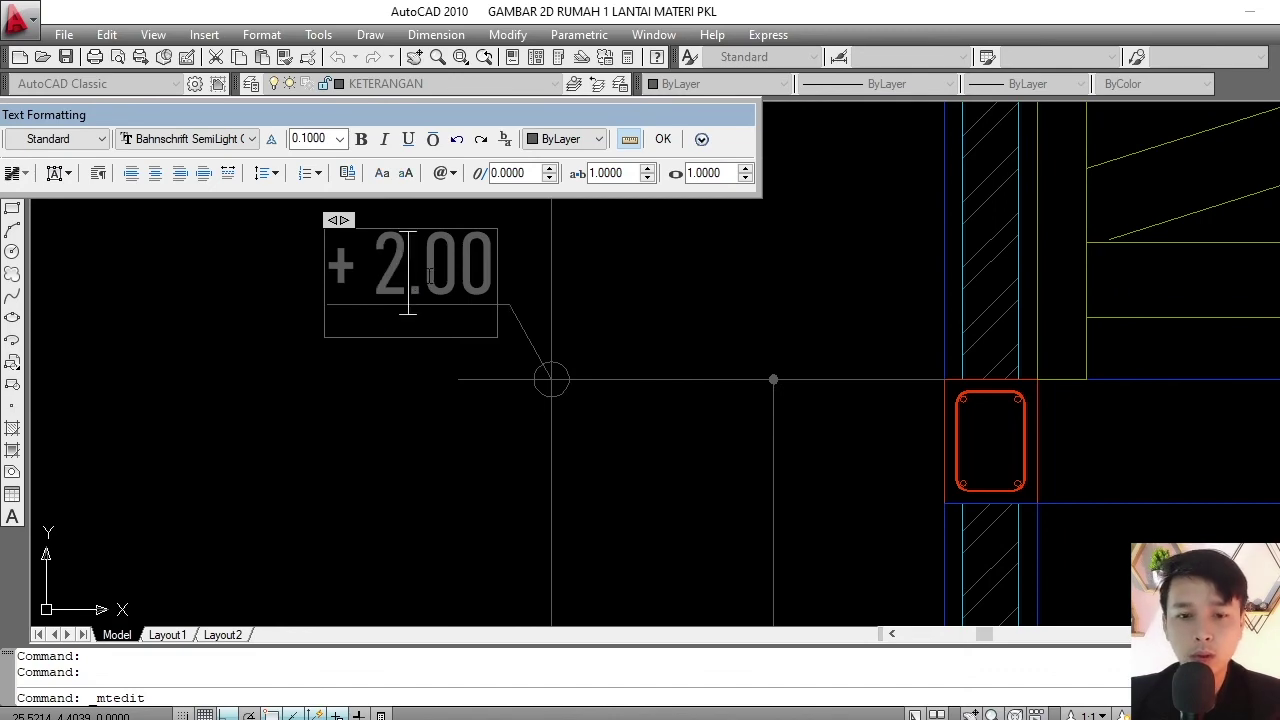
drag(421, 280, 452, 280)
text(9)
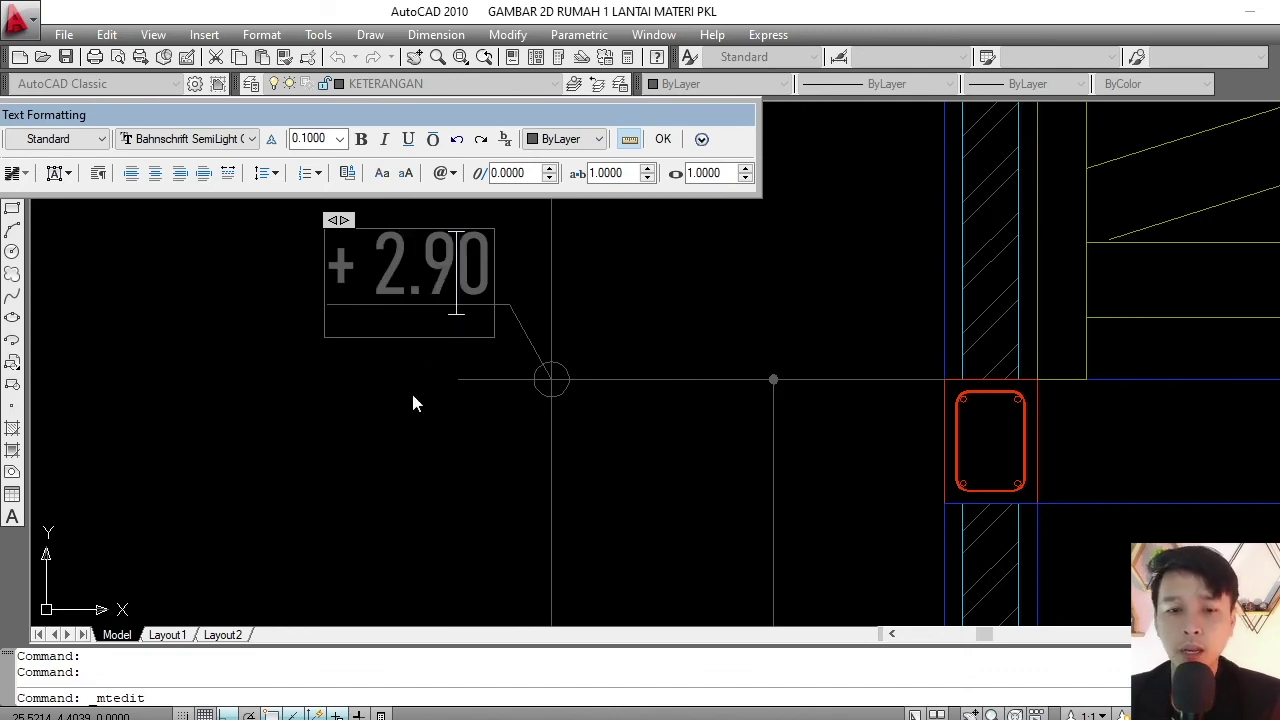
click(414, 403)
scroll(414, 403, down, 5)
middle_drag(559, 306, 460, 369)
scroll(512, 297, down, 3)
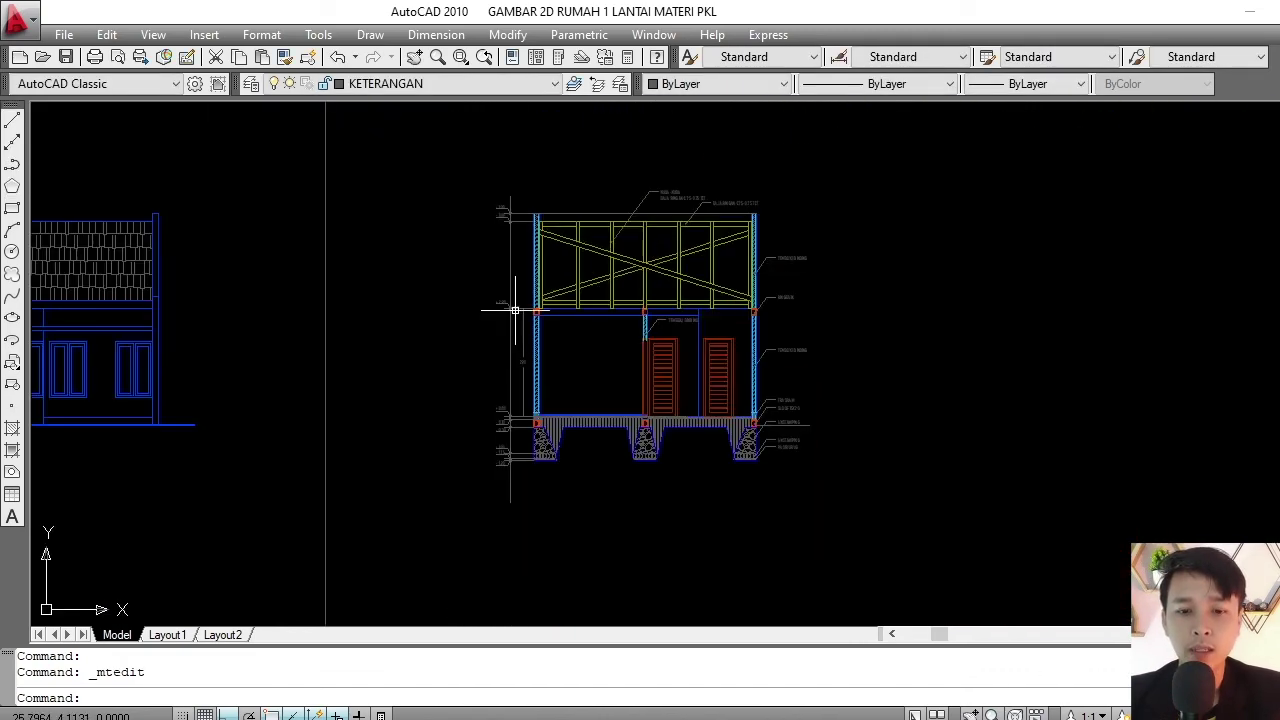
scroll(512, 277, up, 3)
- Stretch the dimension's top end so it aligns with the +2.90 level line
scroll(537, 240, up, 3)
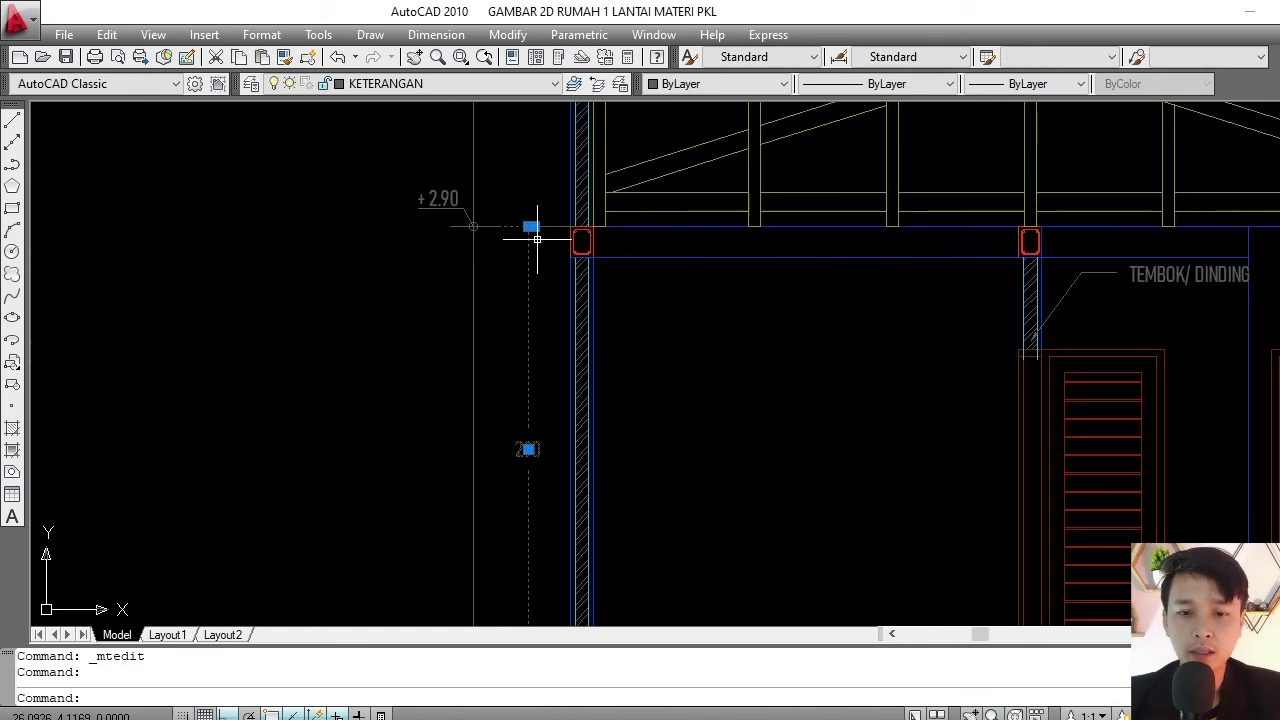
click(529, 226)
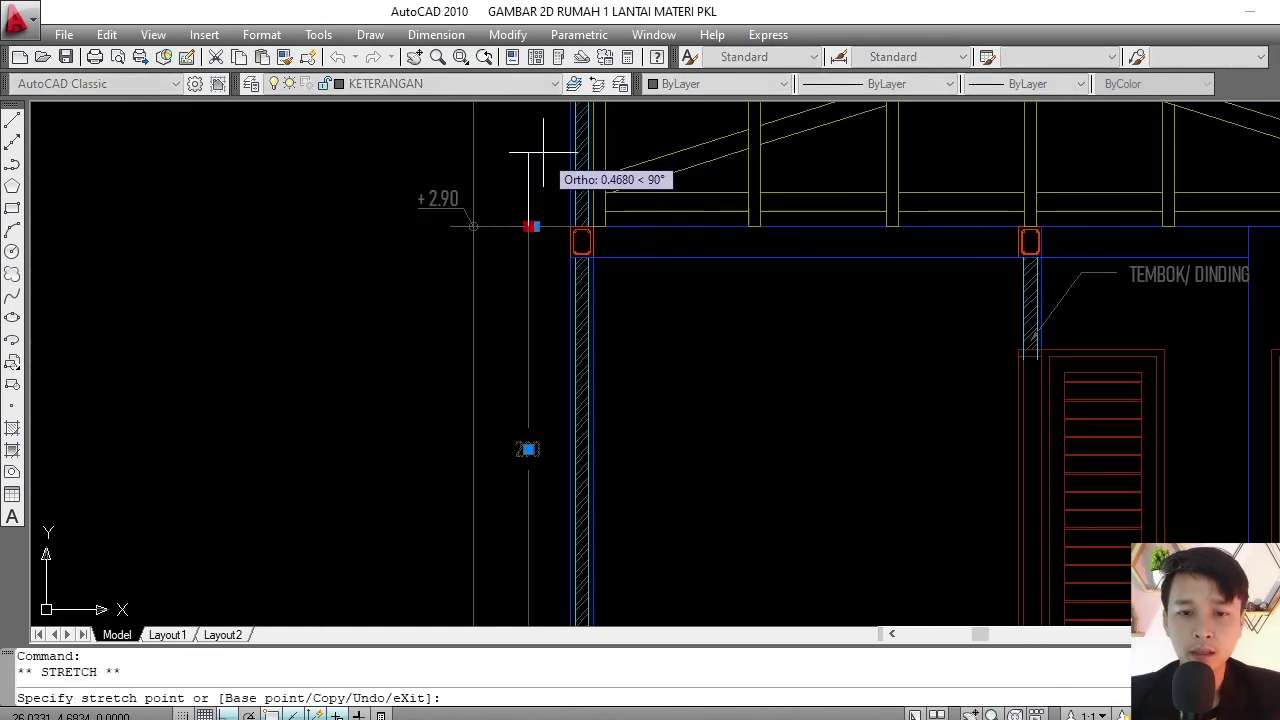
scroll(503, 257, down, 4)
click(497, 325)
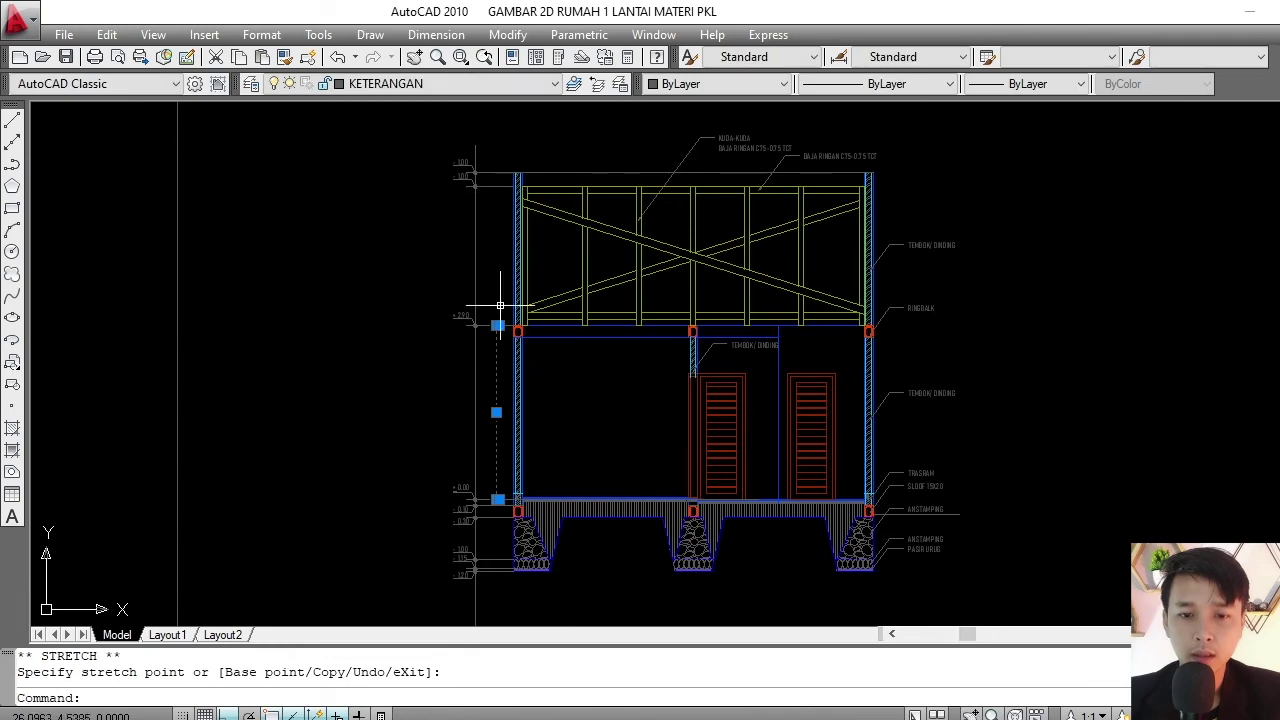
scroll(499, 336, up, 5)
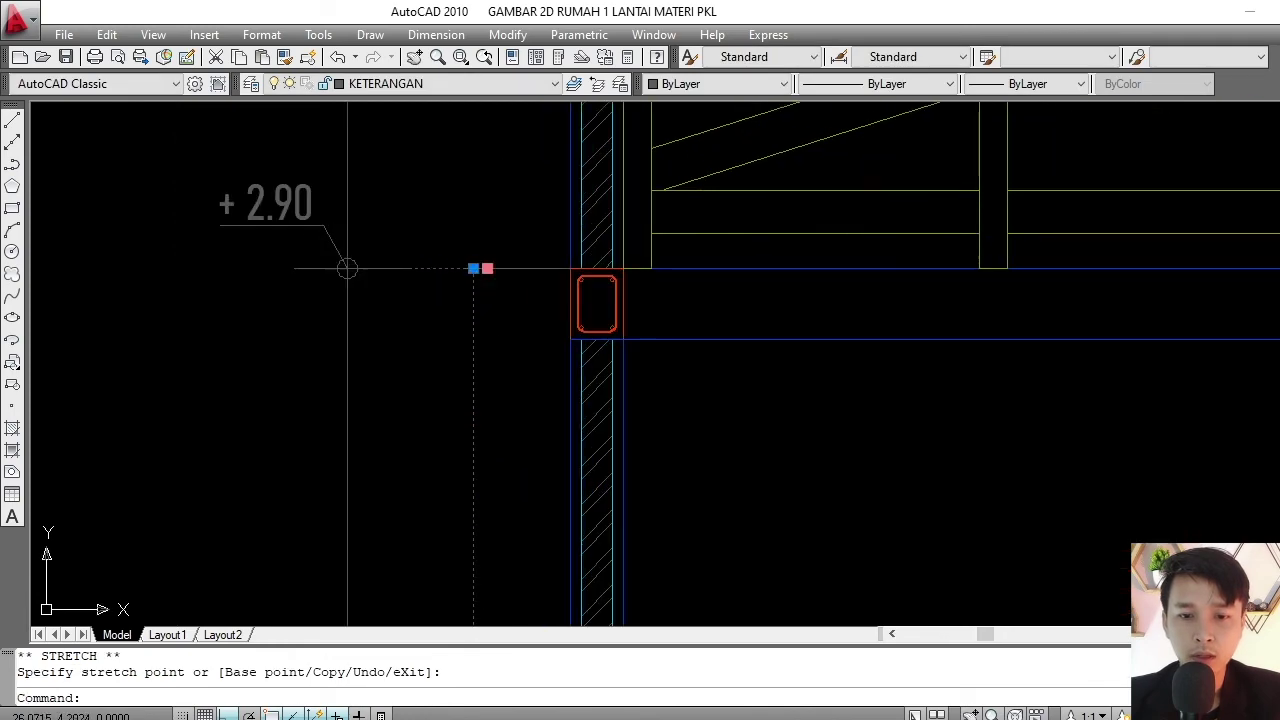
click(487, 268)
scroll(497, 245, down, 5)
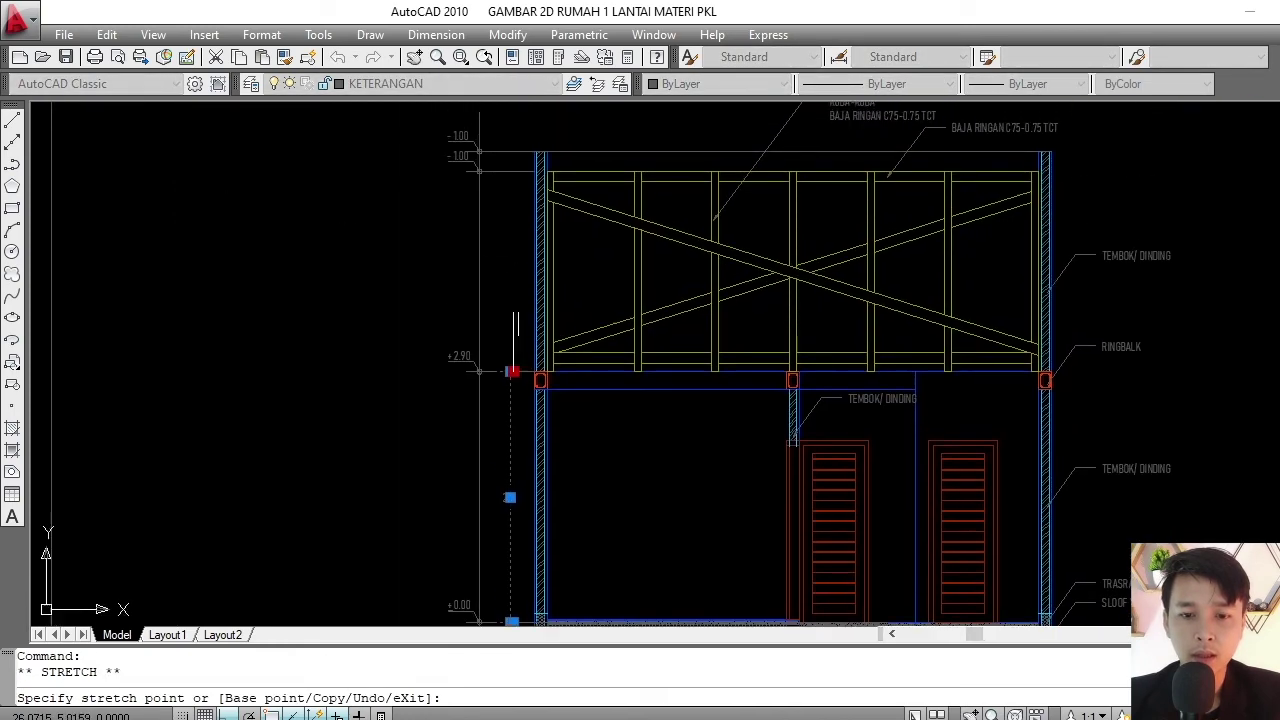
click(510, 397)
key(Escape)
- Edit the upper level marker text beside the wall top to read + 5.22
scroll(519, 402, up, 5)
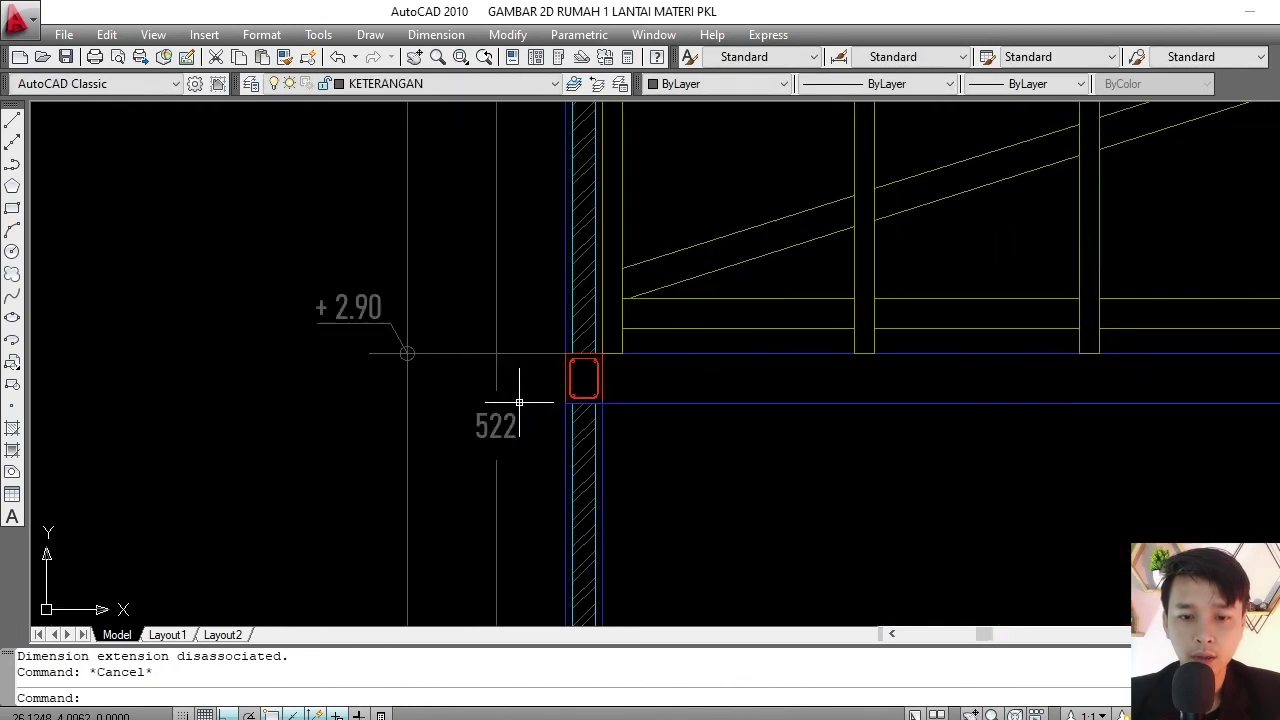
scroll(519, 402, down, 5)
scroll(491, 243, up, 4)
scroll(491, 243, up, 2)
double_click(484, 232)
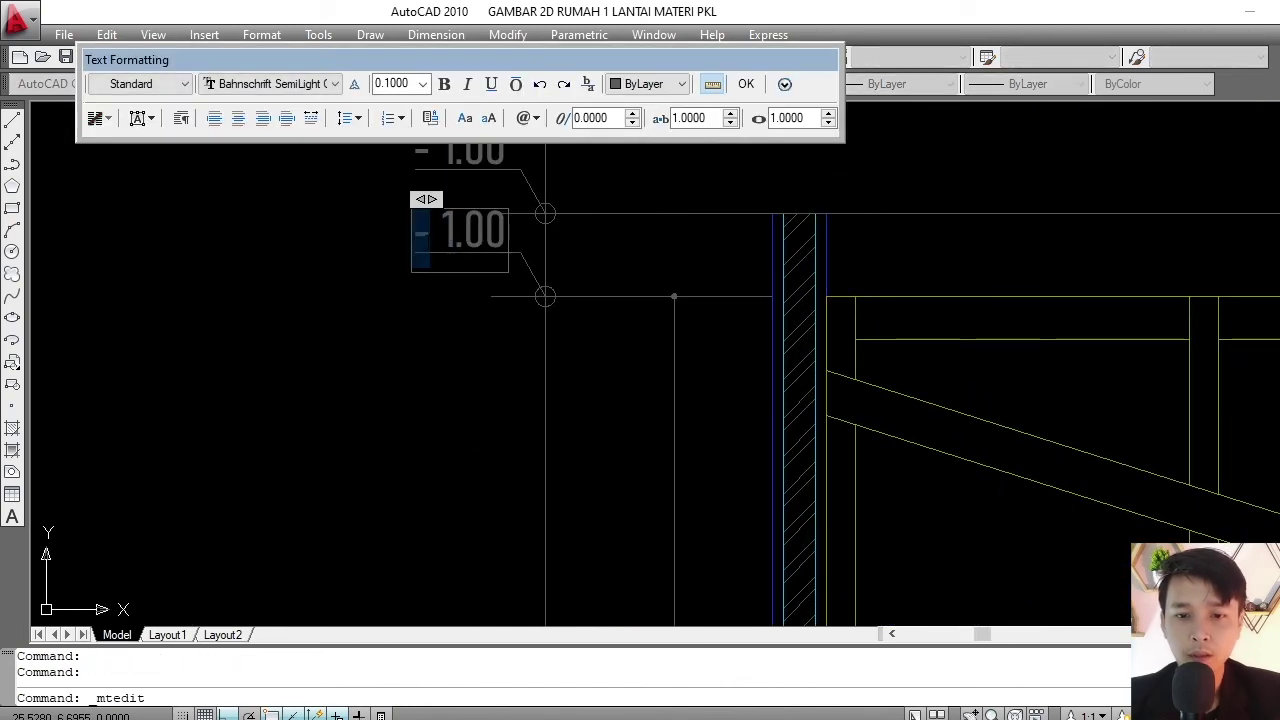
text(+ 5.22)
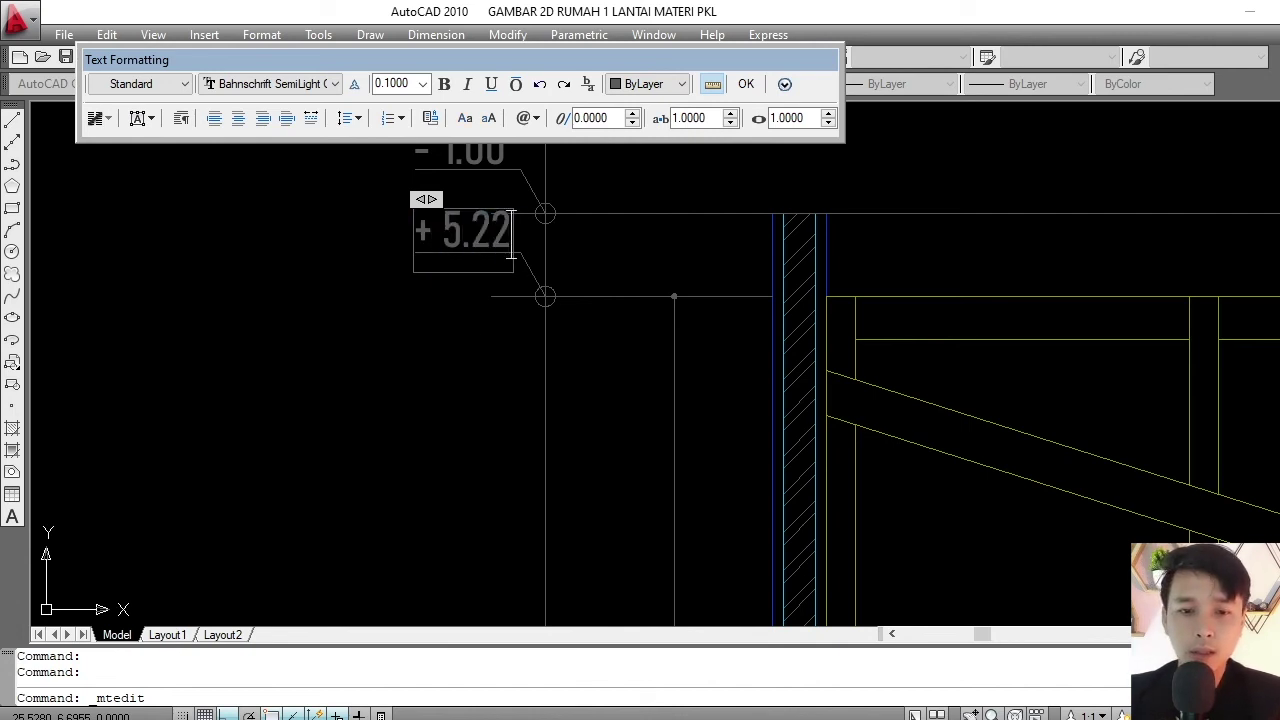
click(511, 240)
scroll(520, 257, down, 2)
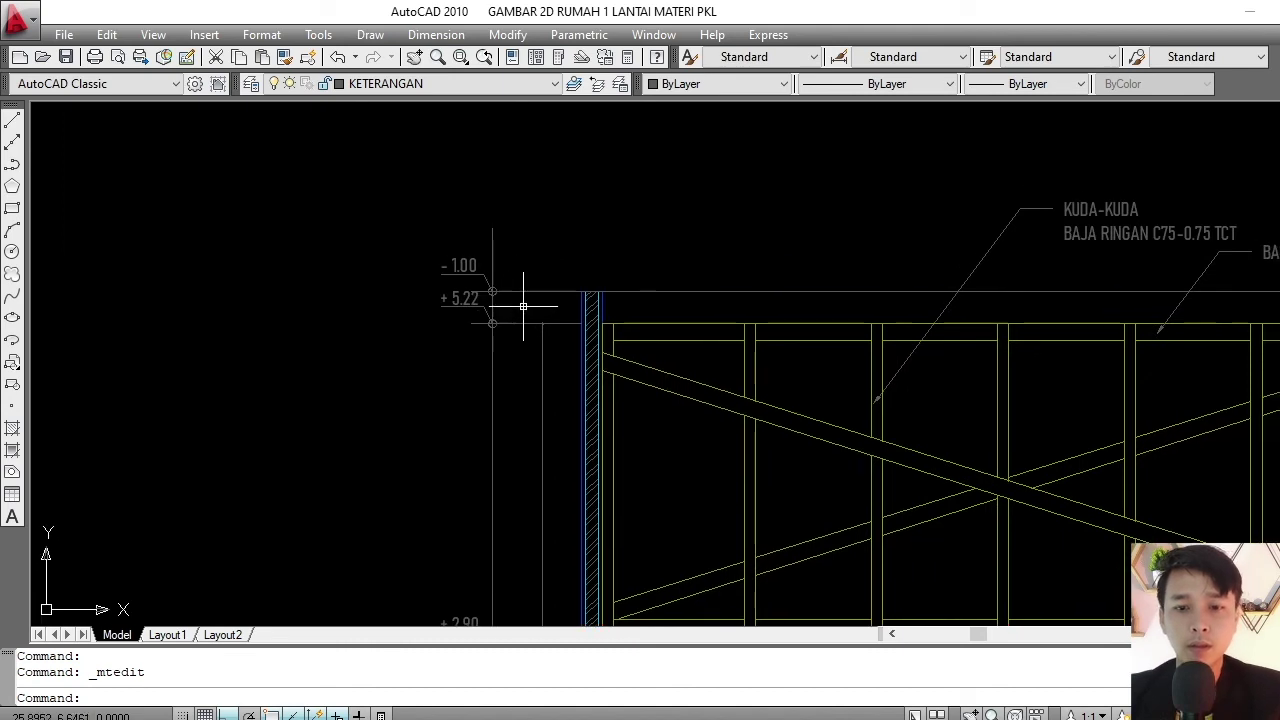
scroll(523, 300, up, 3)
- Select the dashed level line beside the wall and cancel the attempted stretch
click(527, 382)
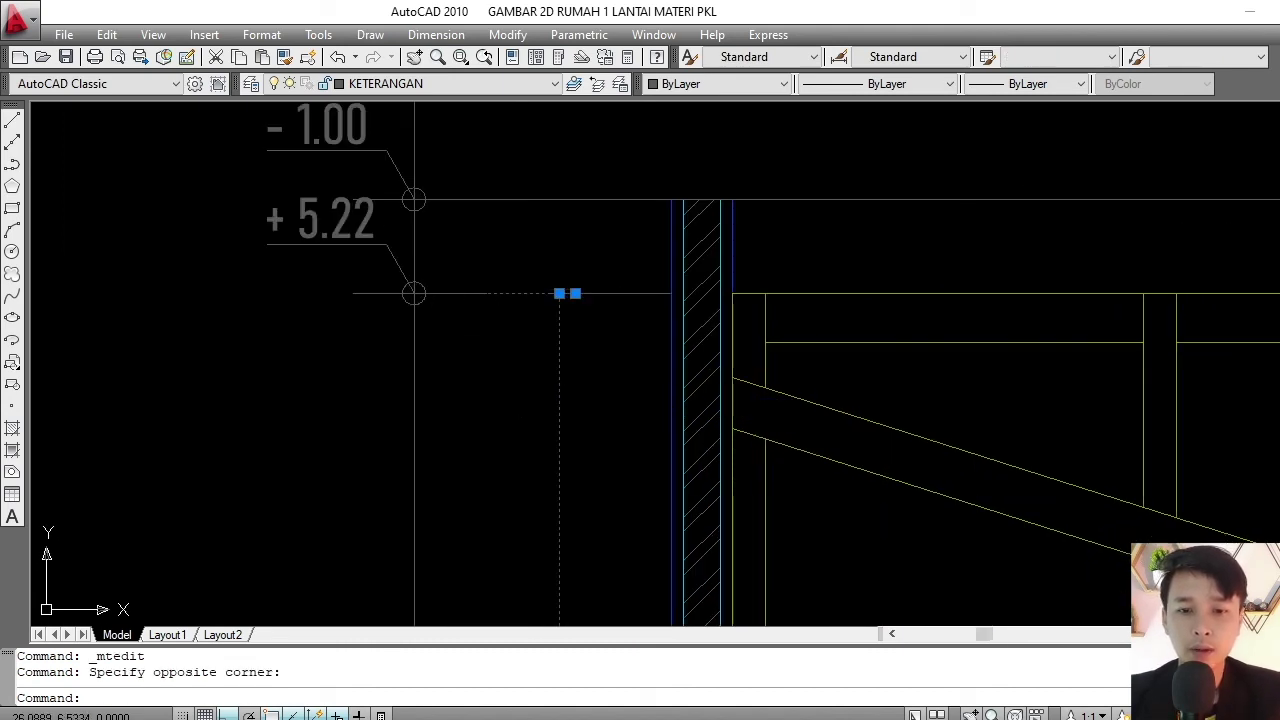
click(575, 293)
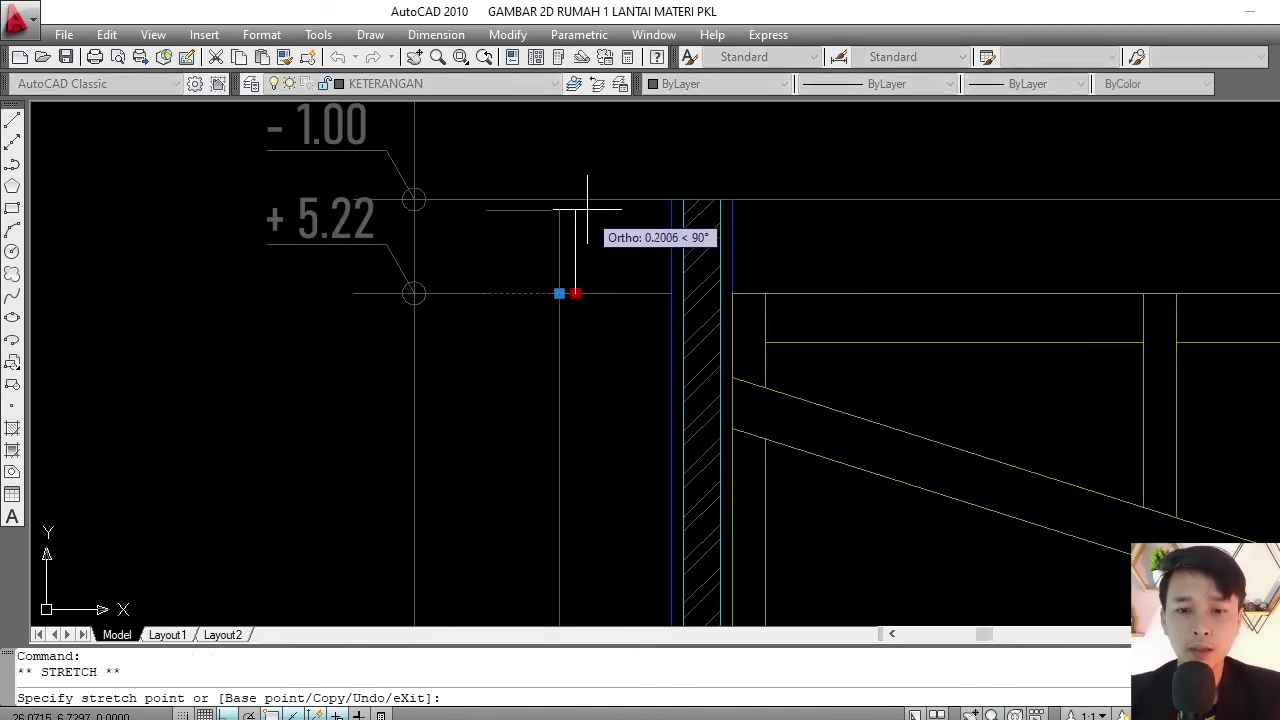
key(Escape)
scroll(563, 200, down, 5)
scroll(565, 150, down, 2)
scroll(574, 396, up, 4)
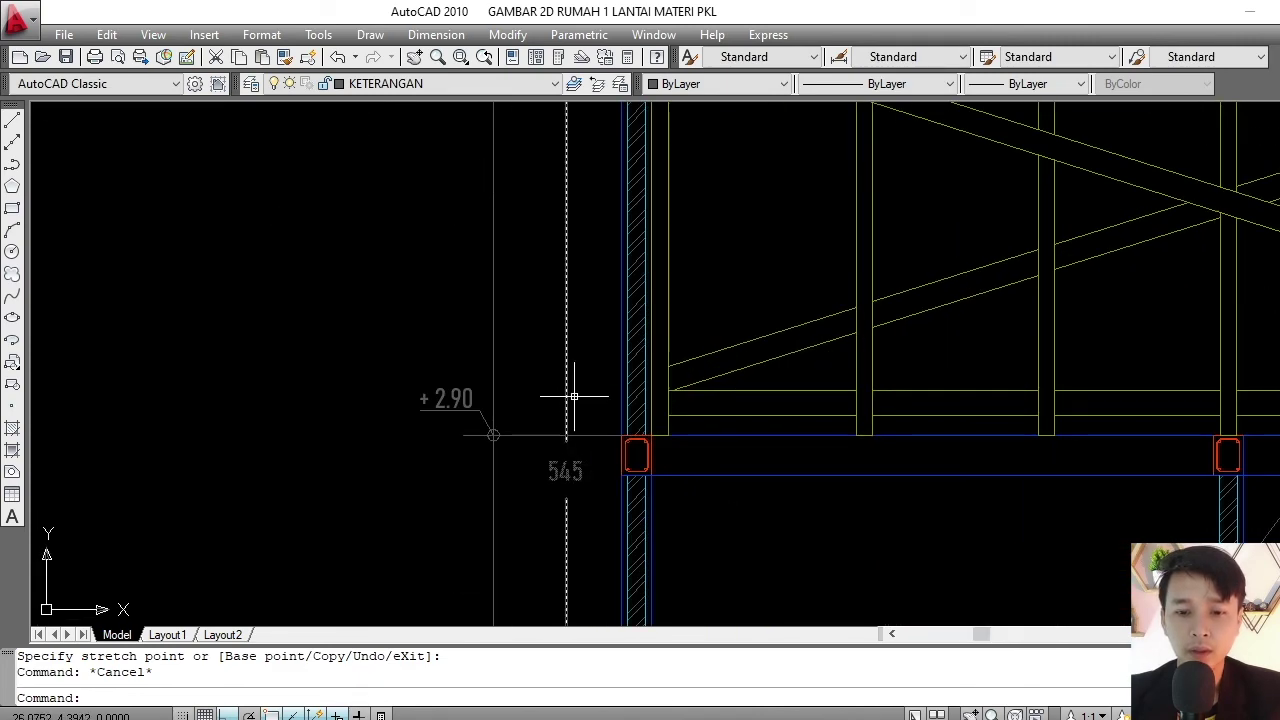
scroll(529, 271, down, 5)
scroll(560, 294, up, 4)
scroll(560, 294, up, 2)
click(554, 300)
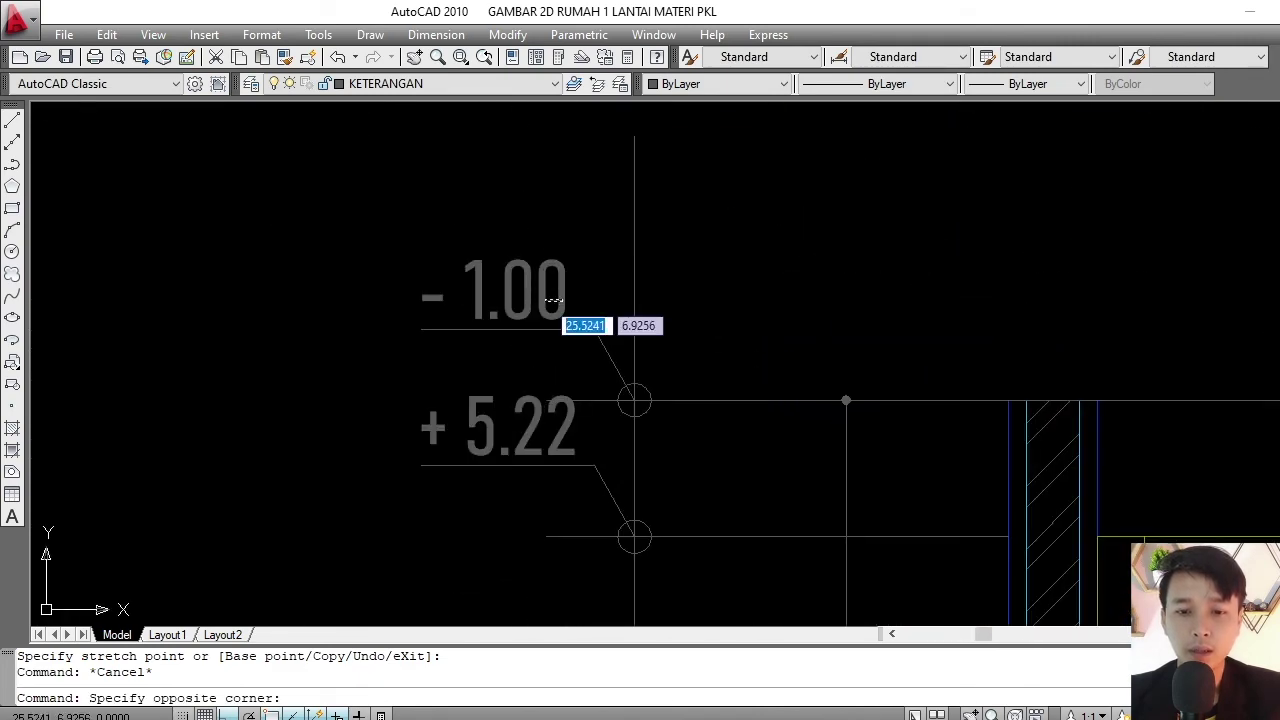
key(Escape)
- Change the - 1.00 label above + 5.22 to read + 5.45
double_click(520, 295)
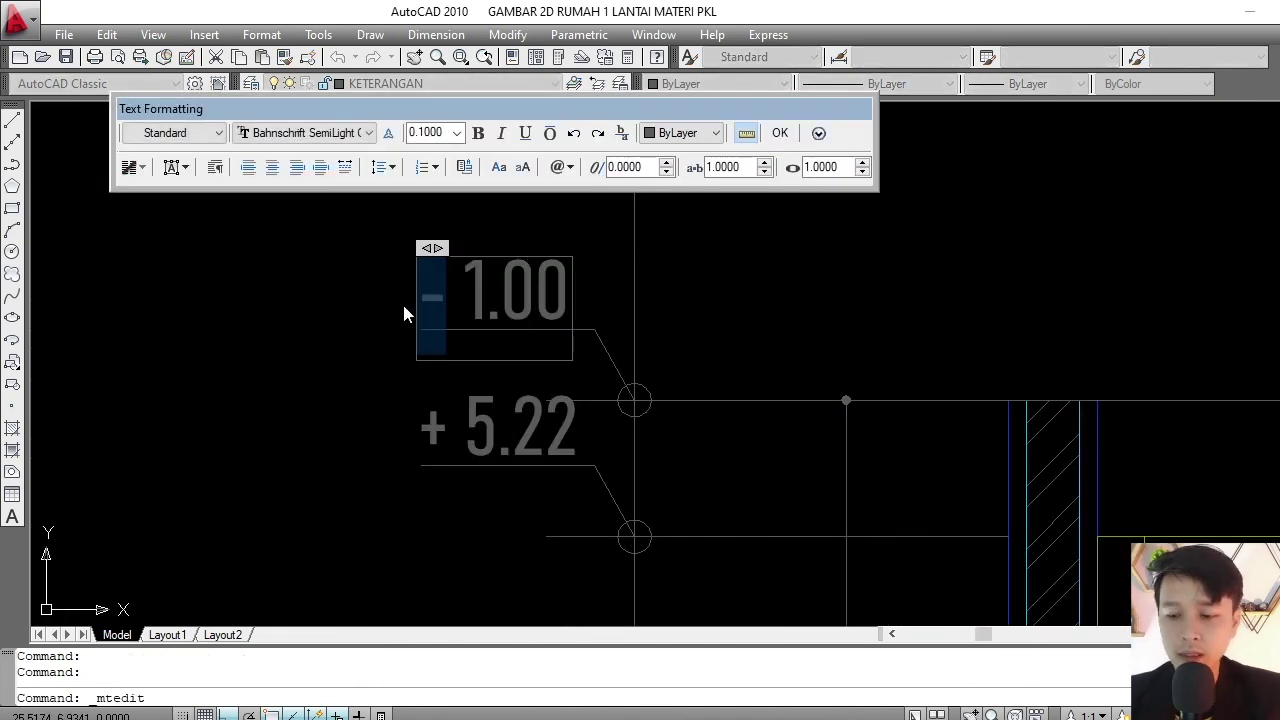
text(+)
drag(462, 316, 578, 305)
text(5.45)
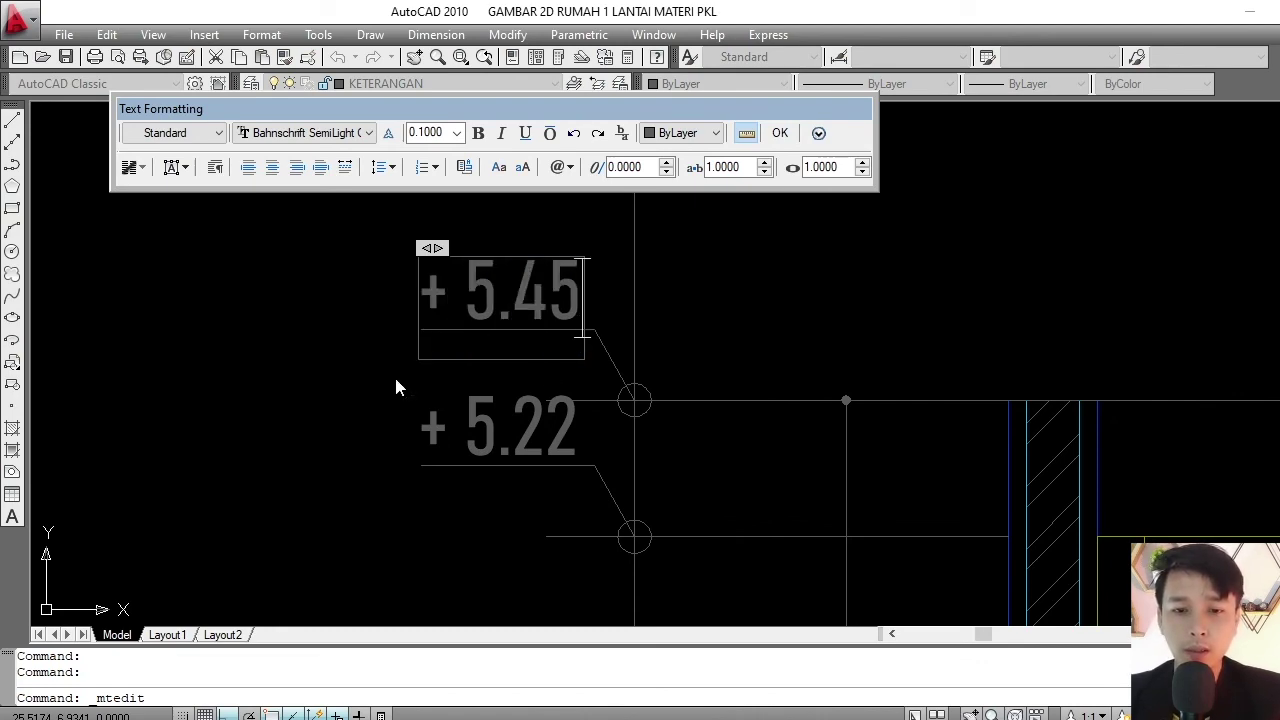
click(395, 387)
scroll(420, 300, down, 5)
scroll(500, 300, up, 3)
- Erase the stray level-marker object with E
click(460, 240)
click(507, 303)
scroll(507, 303, down, 3)
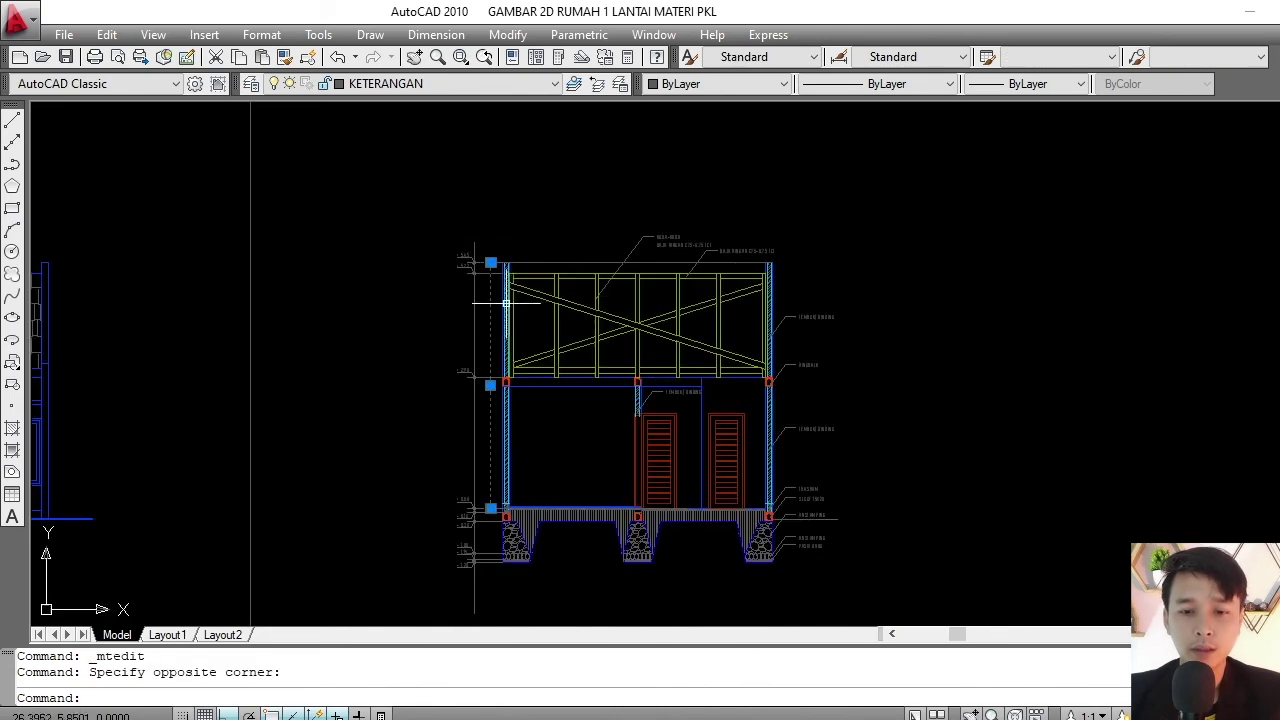
scroll(507, 303, down, 1)
scroll(460, 310, up, 2)
text(E)
key(Return)
scroll(430, 280, down, 2)
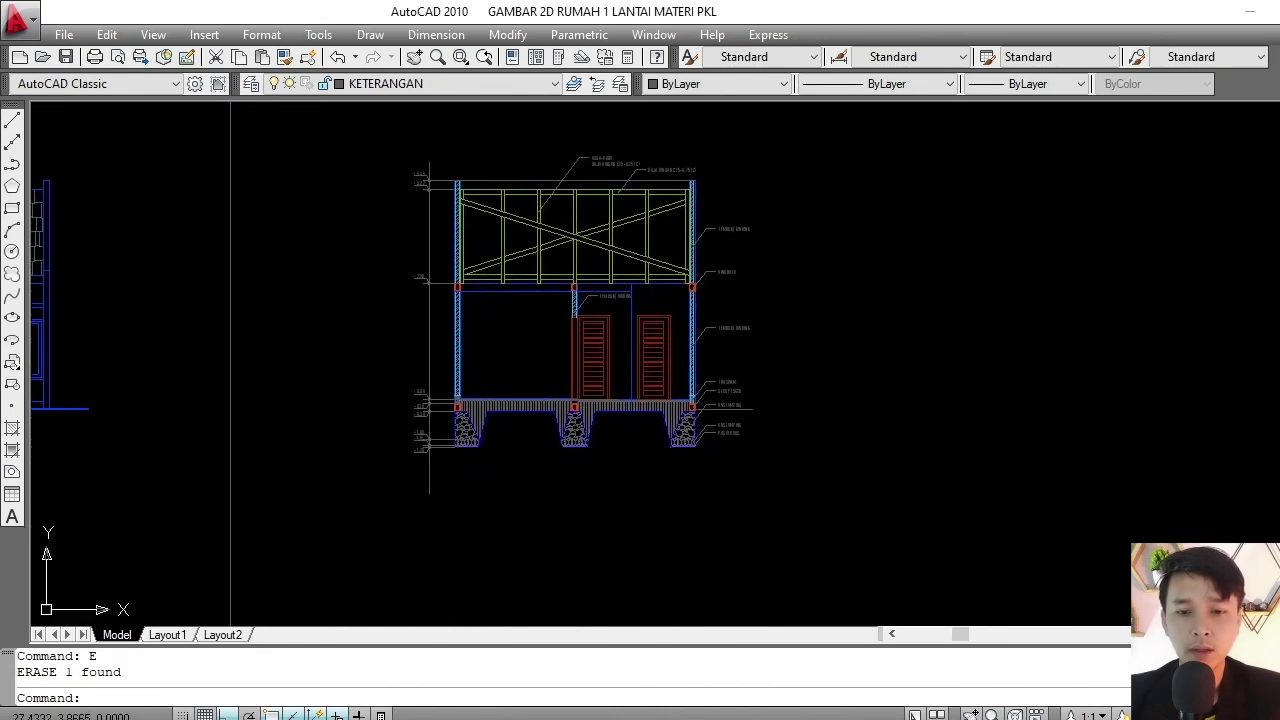
scroll(537, 334, up, 1)
scroll(523, 320, up, 1)
scroll(491, 414, up, 1)
scroll(475, 405, up, 3)
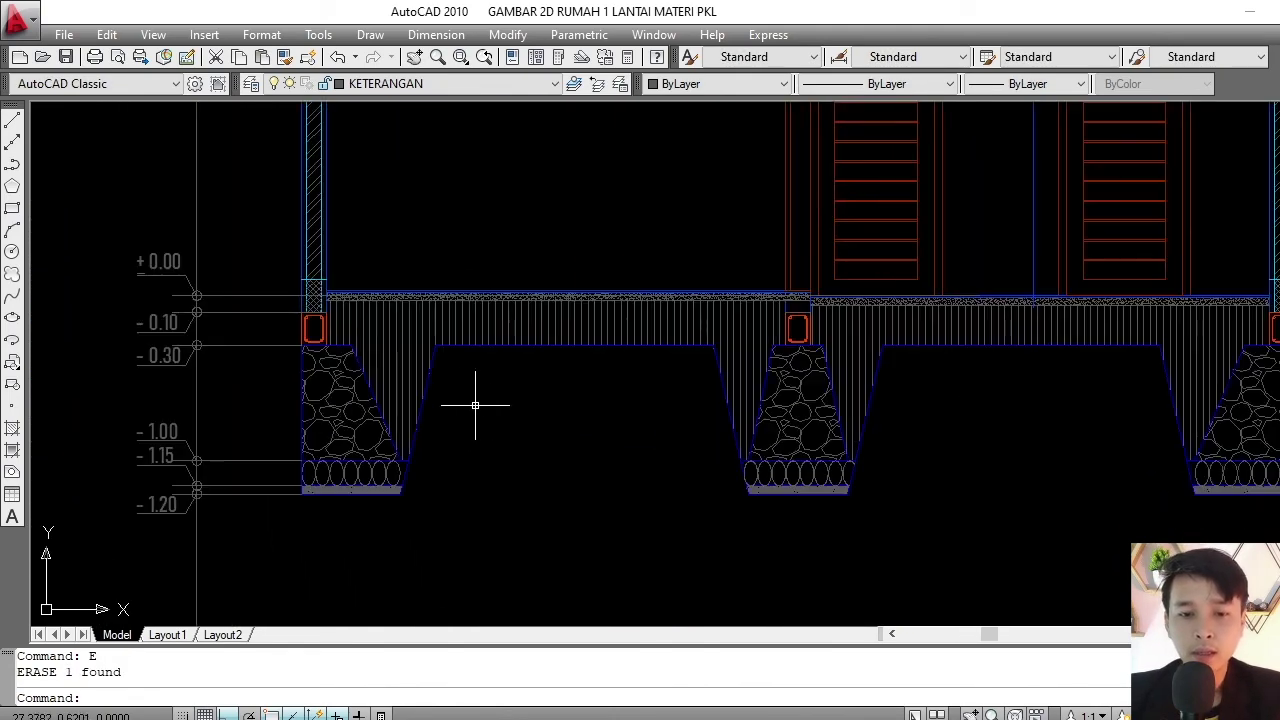
middle_drag(475, 405, 453, 349)
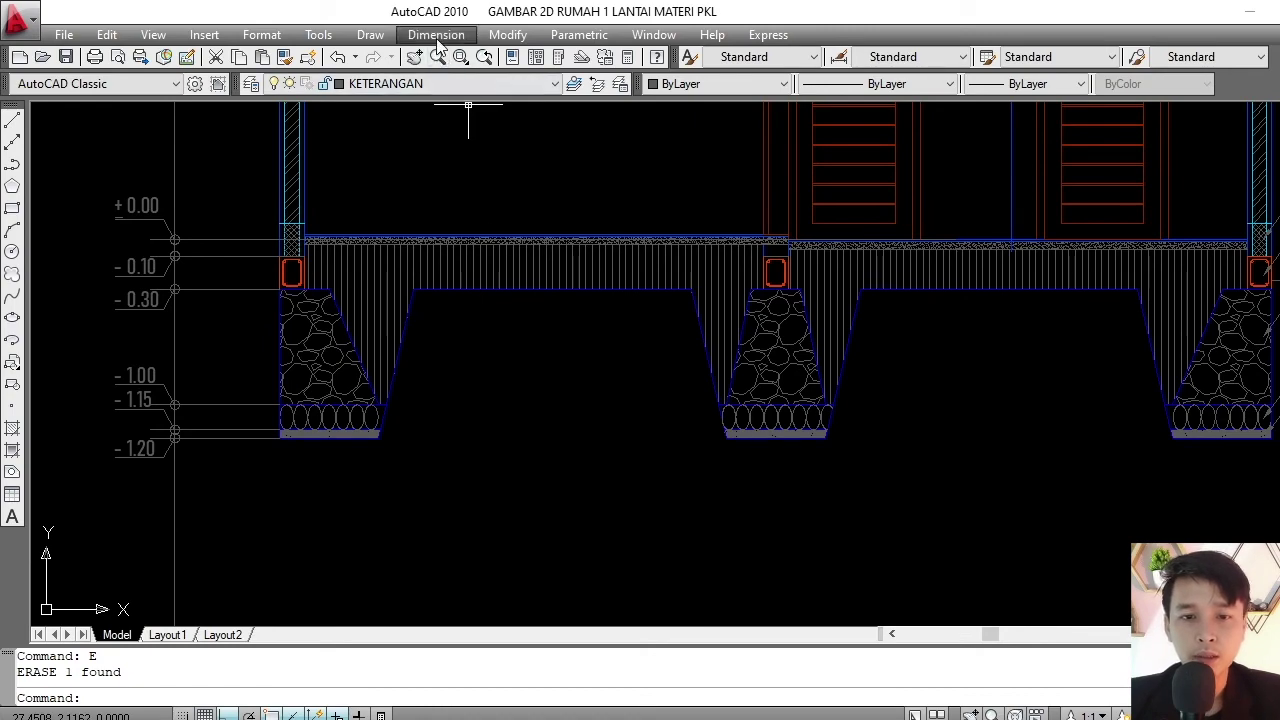
- Add two in-line 293 linear dimensions between adjacent sloofs, below the footings
click(437, 36)
click(462, 88)
scroll(290, 275, up, 2)
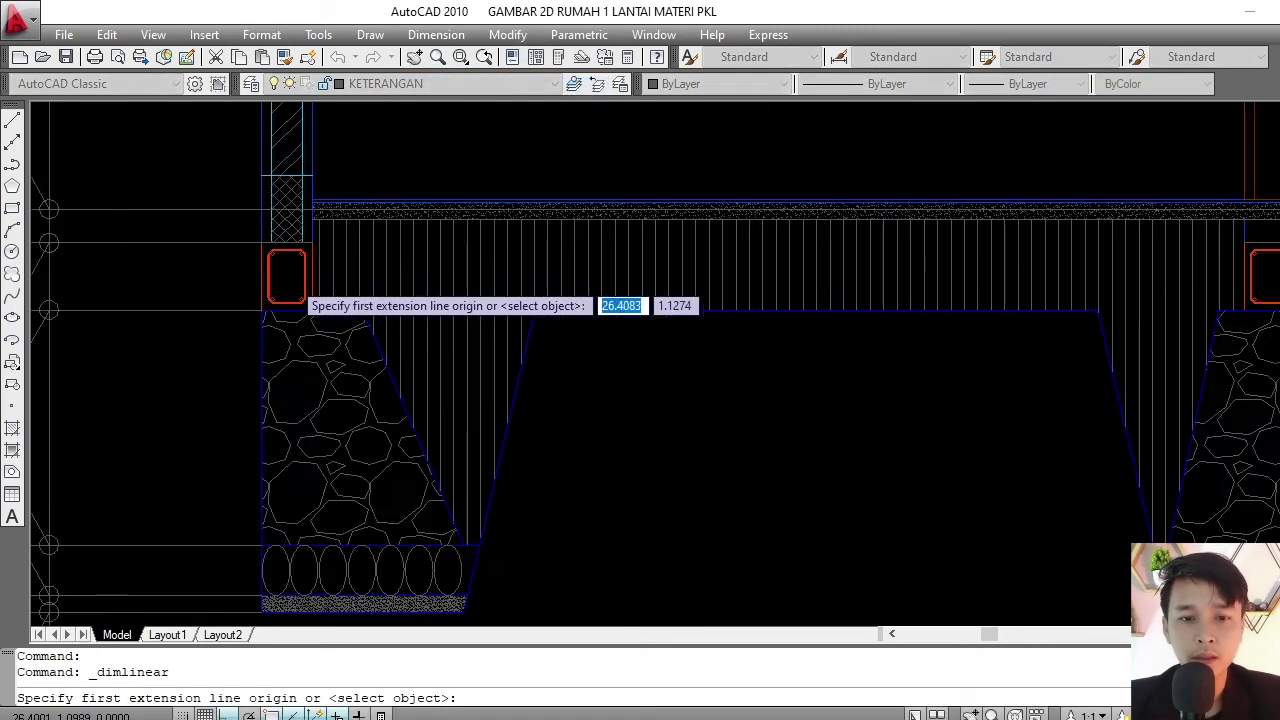
scroll(278, 328, up, 1)
click(284, 321)
scroll(284, 321, down, 3)
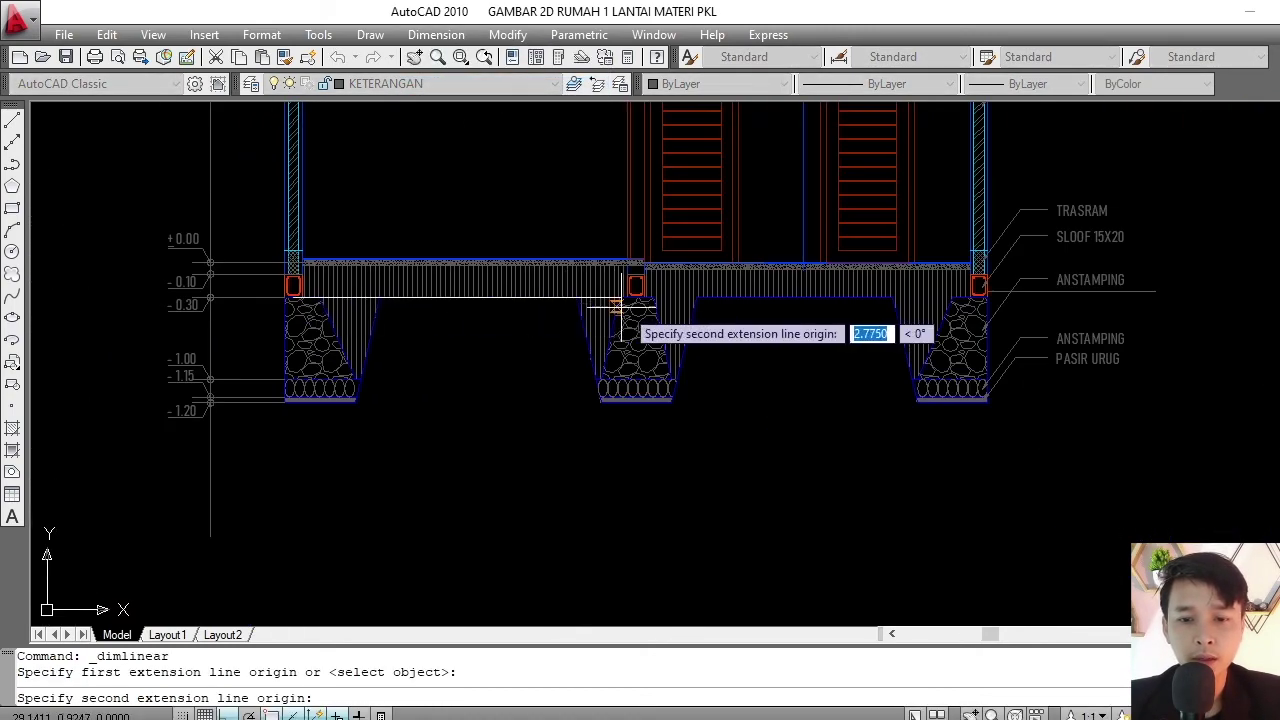
scroll(630, 292, up, 3)
click(646, 260)
scroll(646, 262, down, 2)
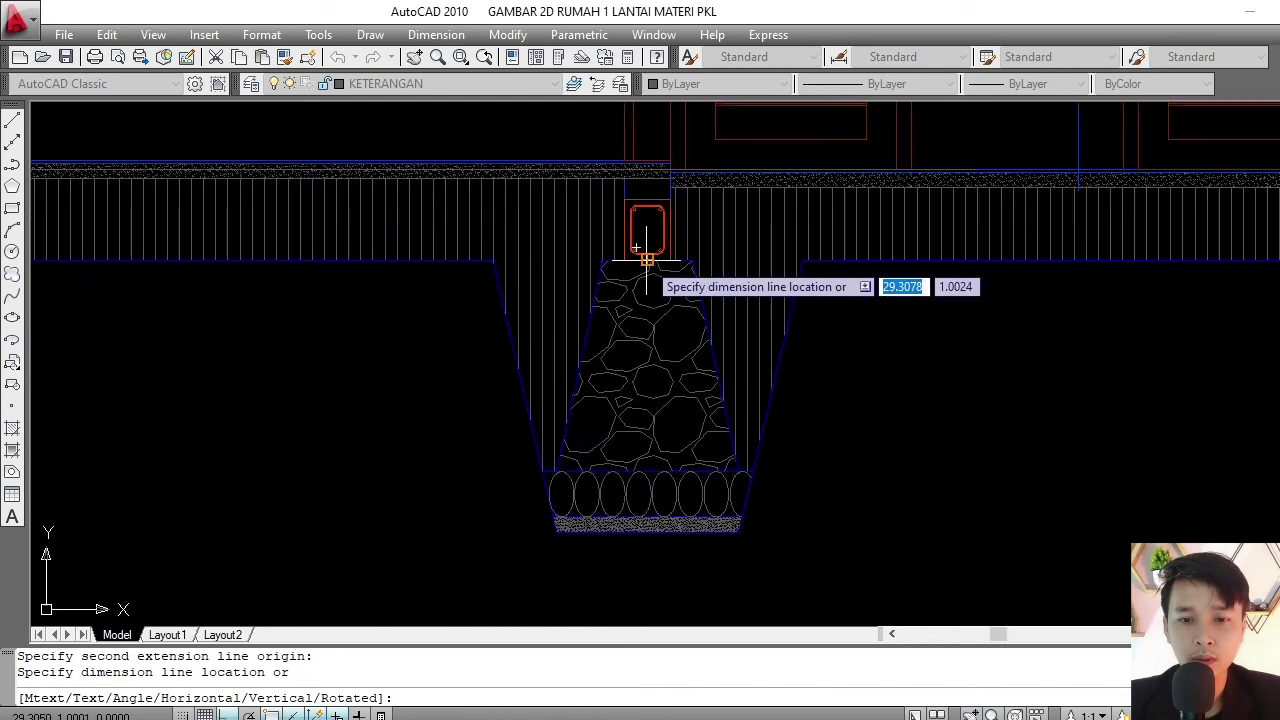
scroll(647, 258, down, 2)
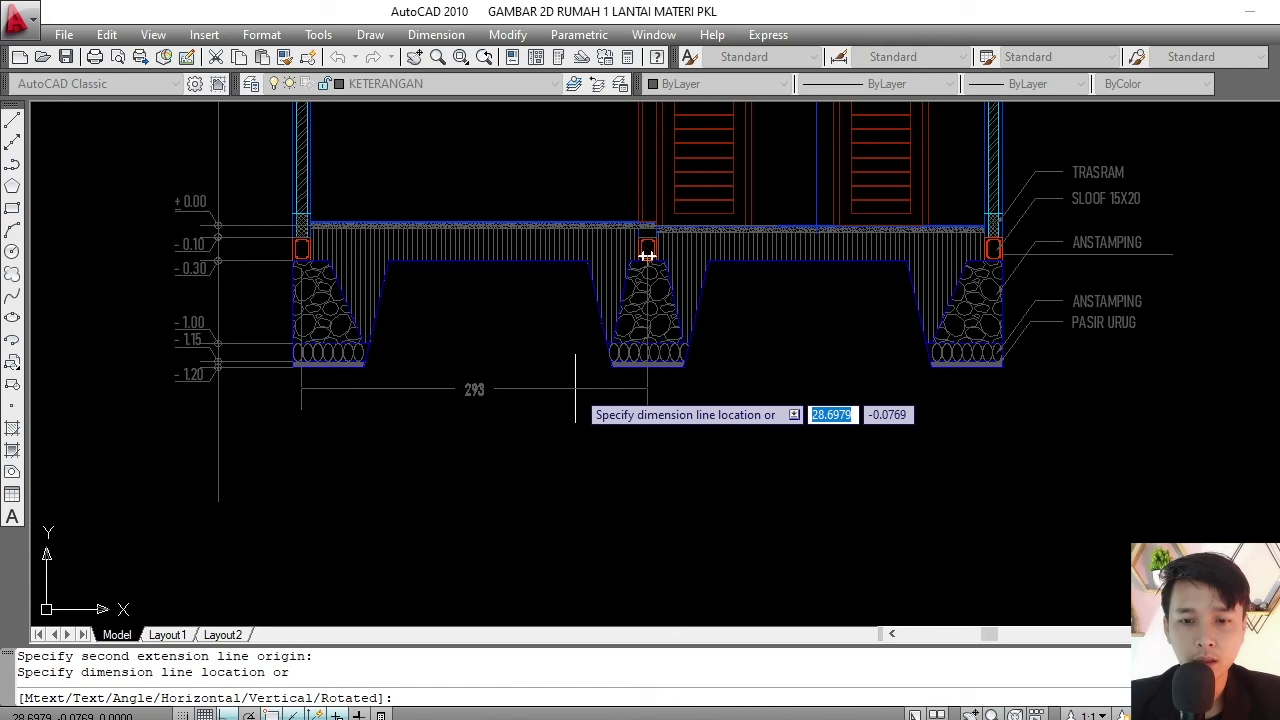
click(576, 388)
scroll(566, 323, up, 1)
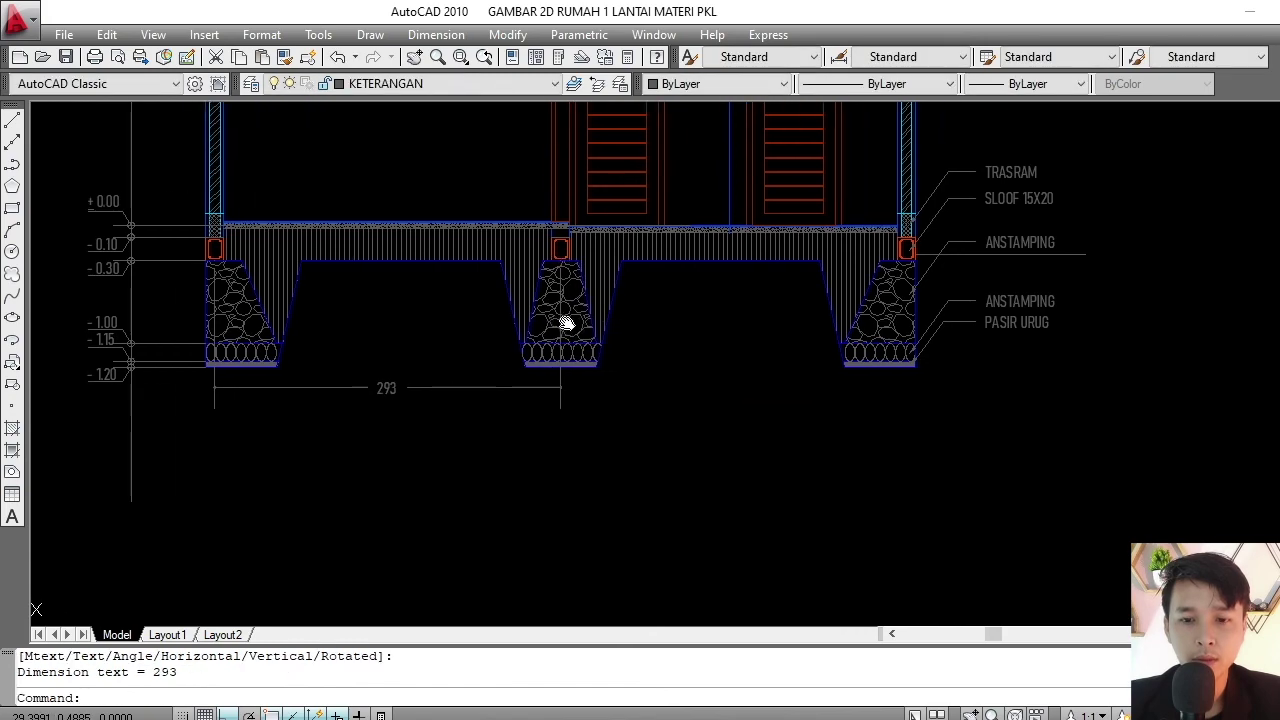
scroll(591, 277, up, 2)
scroll(526, 233, up, 3)
key(Return)
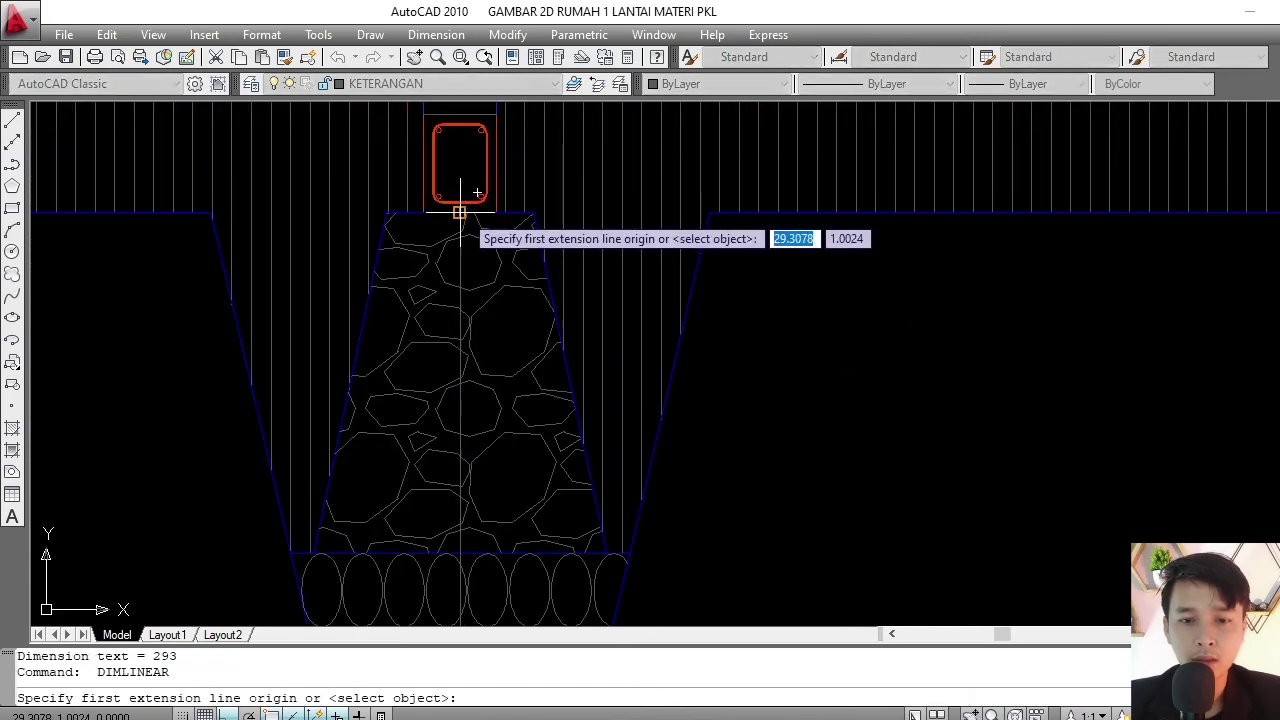
click(479, 212)
scroll(460, 212, down, 2)
scroll(1008, 190, up, 3)
scroll(1010, 200, up, 1)
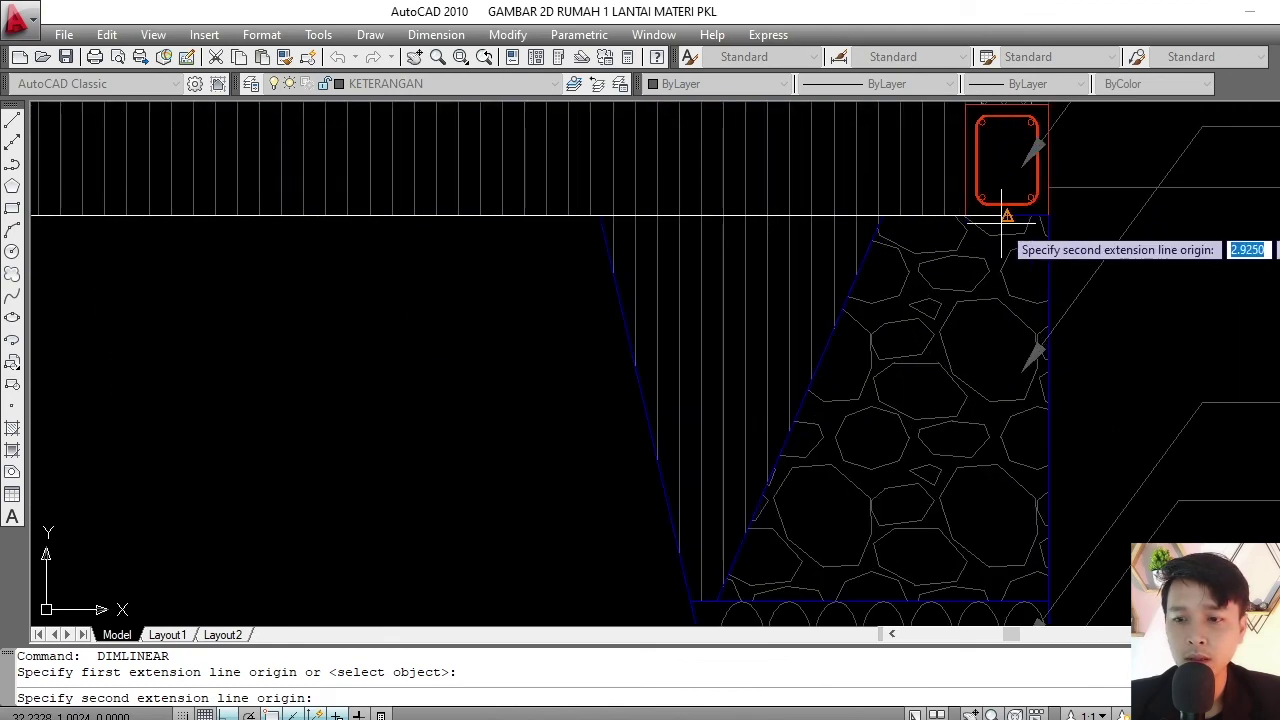
click(1015, 212)
scroll(1005, 211, down, 5)
scroll(600, 357, up, 4)
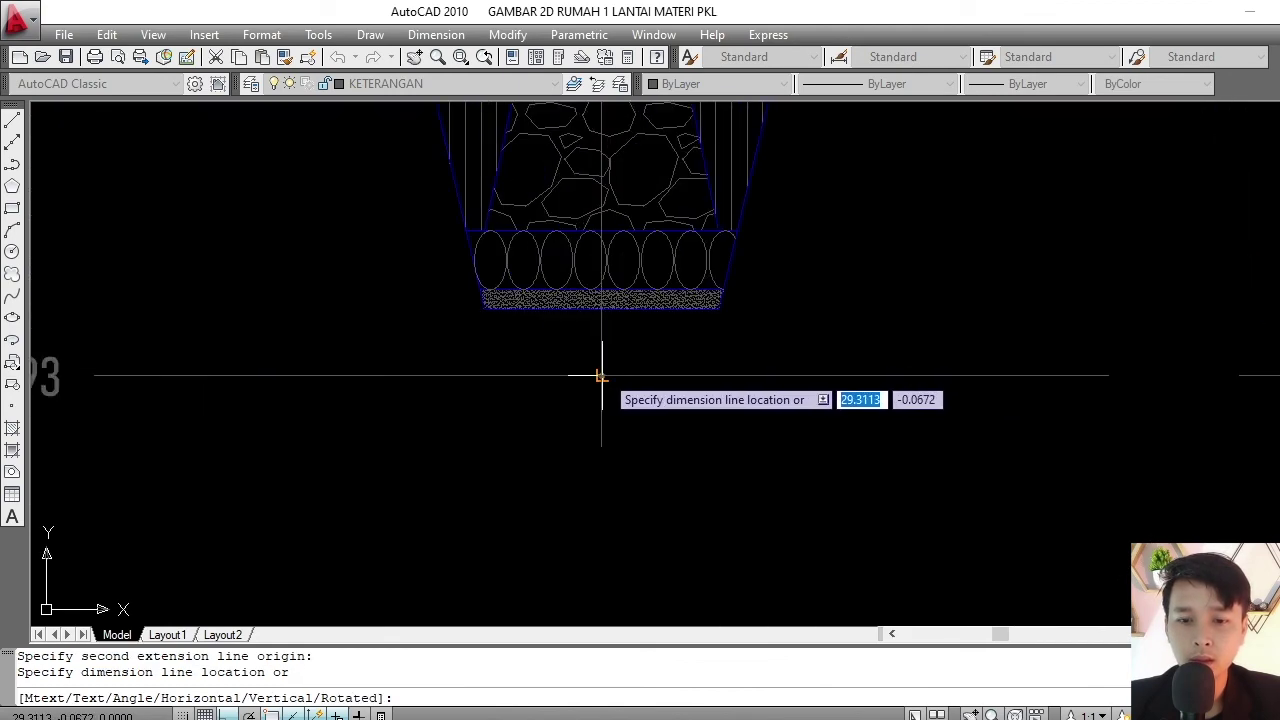
click(600, 366)
scroll(622, 343, down, 3)
scroll(600, 346, down, 3)
scroll(499, 321, up, 2)
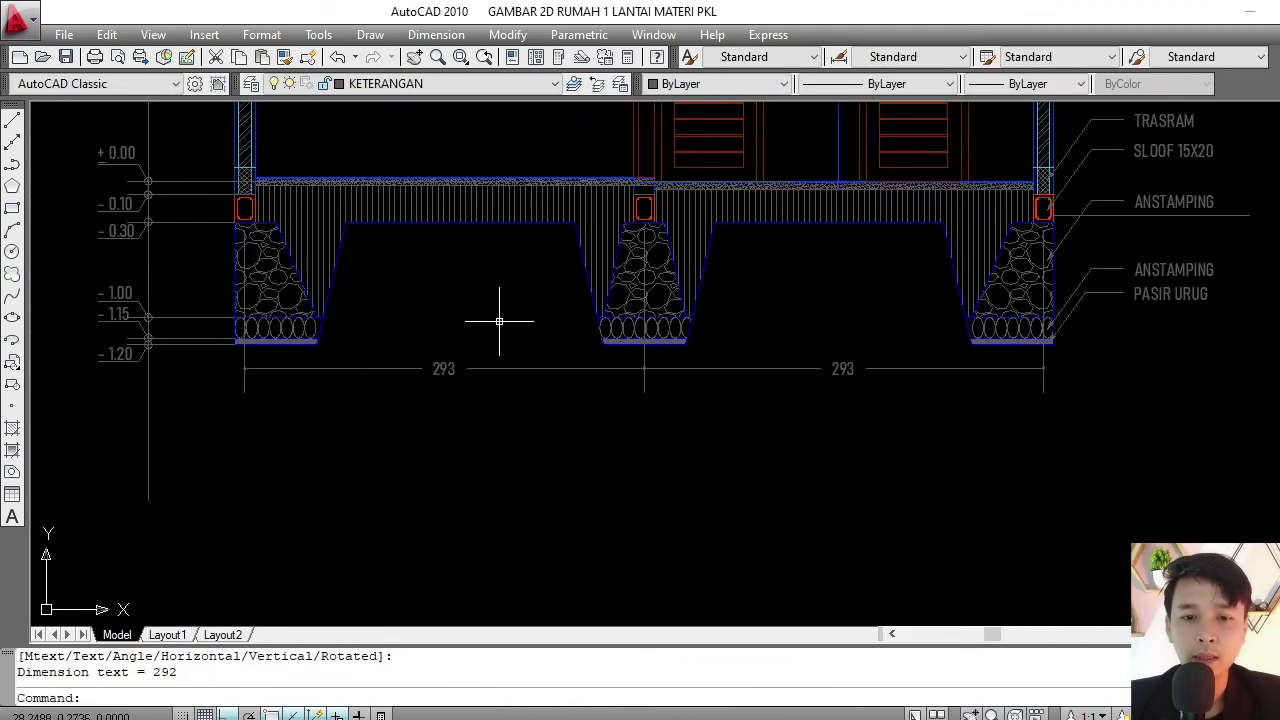
- Add the 600 overall dimension from the left to the right footing corner
click(432, 35)
click(460, 86)
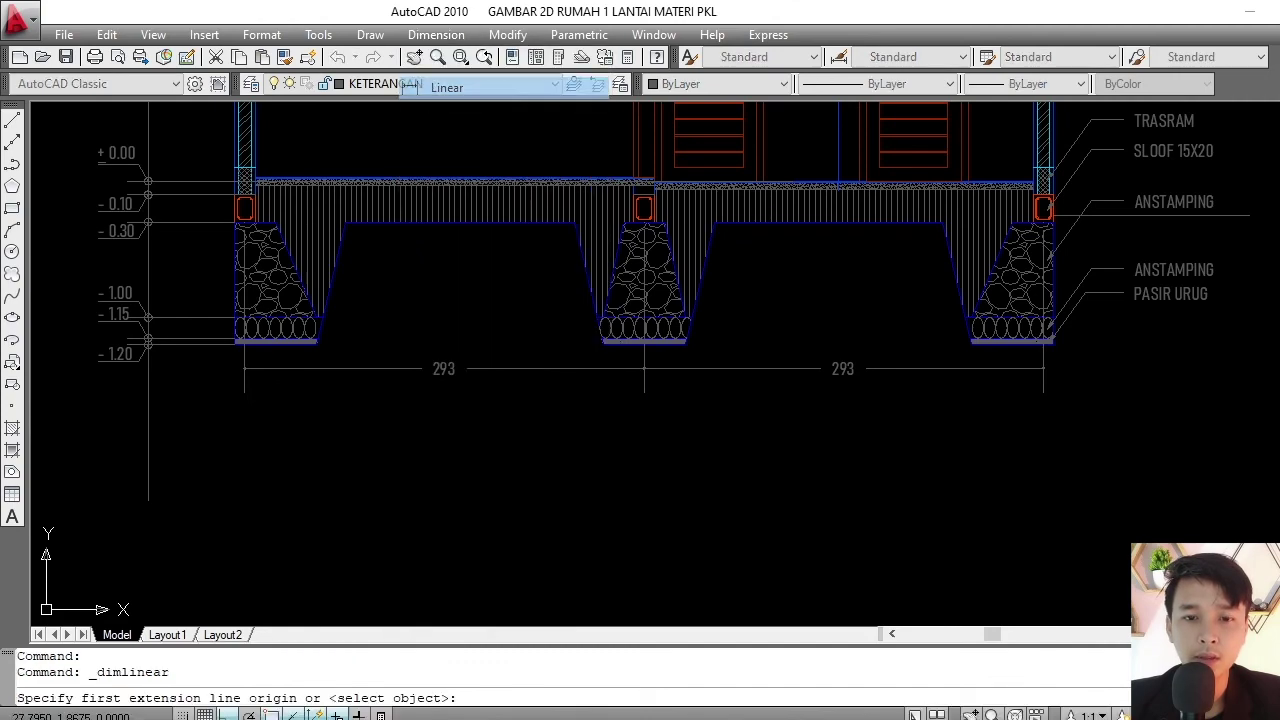
scroll(257, 343, up, 3)
scroll(267, 288, up, 2)
click(260, 270)
scroll(260, 270, down, 3)
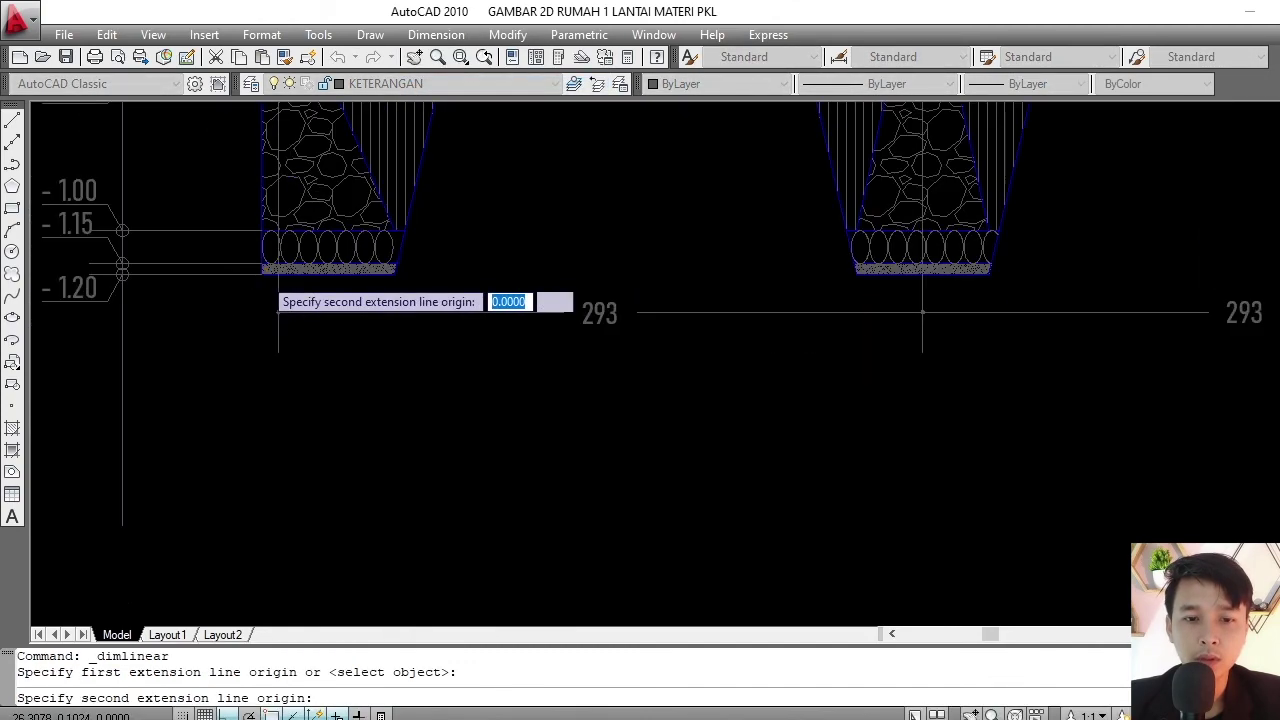
scroll(1020, 277, up, 3)
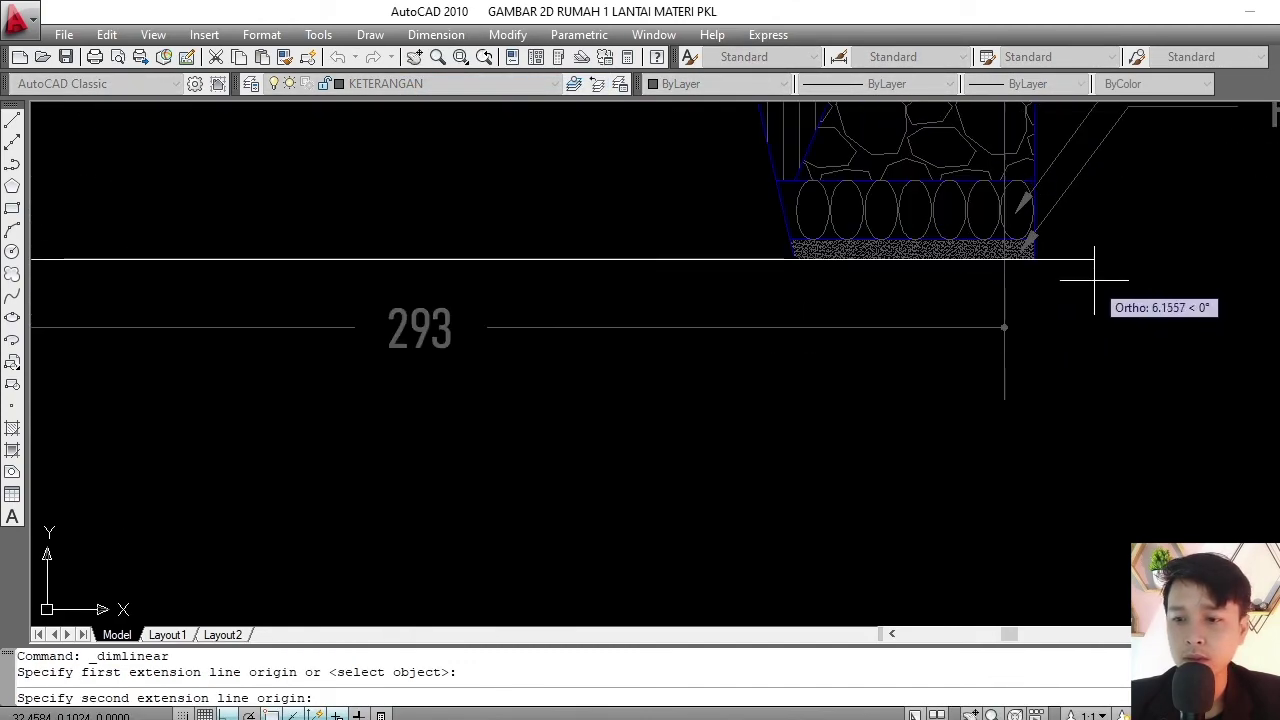
click(1035, 258)
scroll(1035, 258, down, 3)
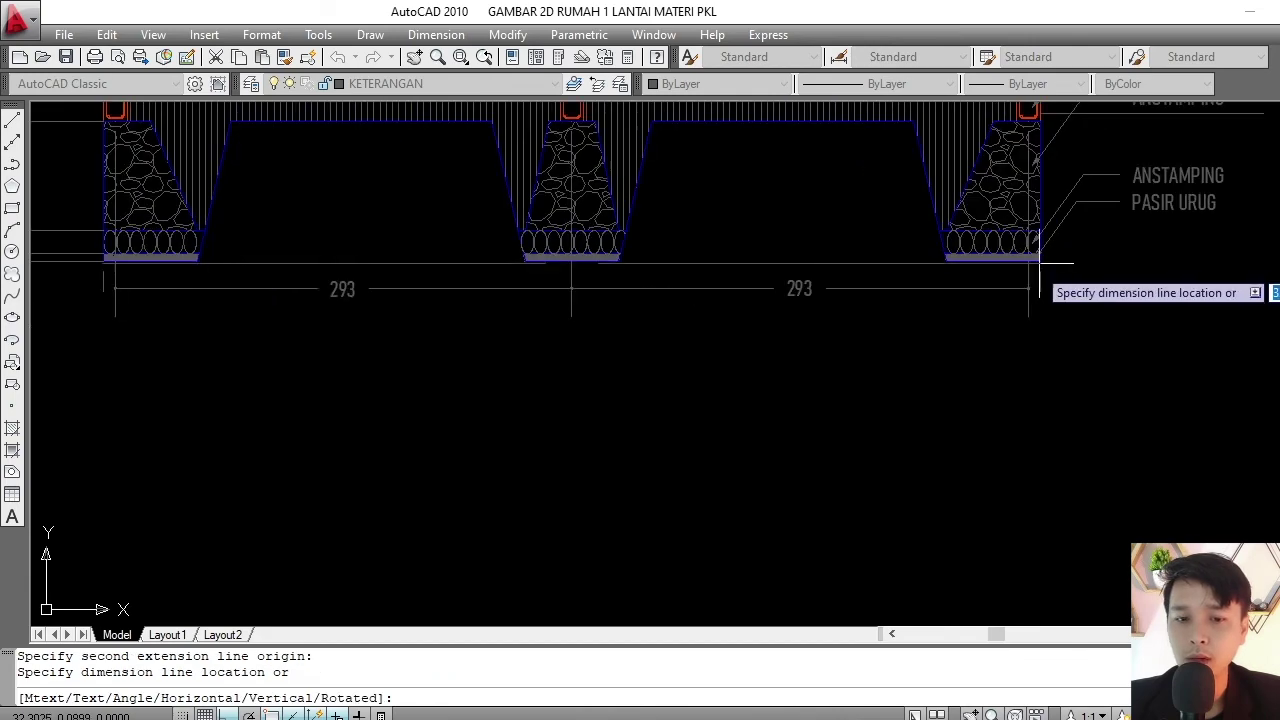
click(936, 330)
scroll(720, 286, down, 5)
scroll(663, 357, up, 3)
middle_drag(663, 343, 644, 420)
scroll(656, 368, down, 2)
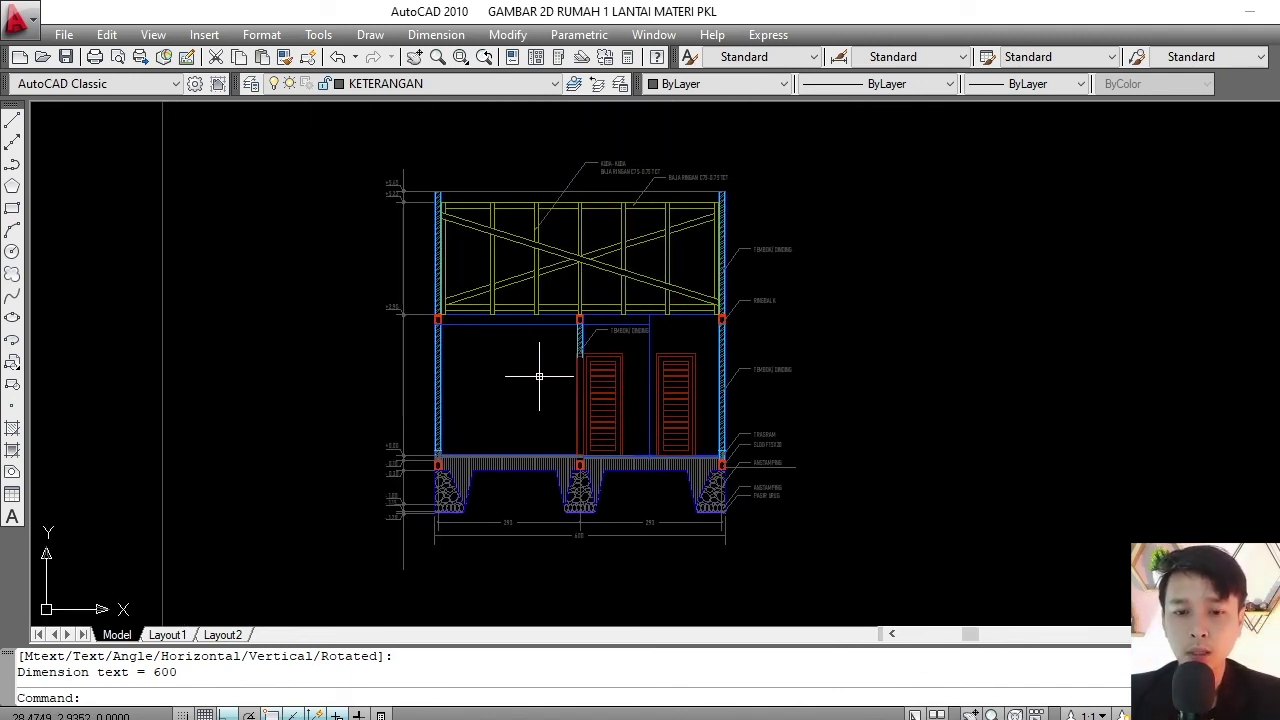
middle_drag(539, 376, 545, 343)
- Trim the wall lines that cross the door frame with TR
scroll(553, 315, up, 3)
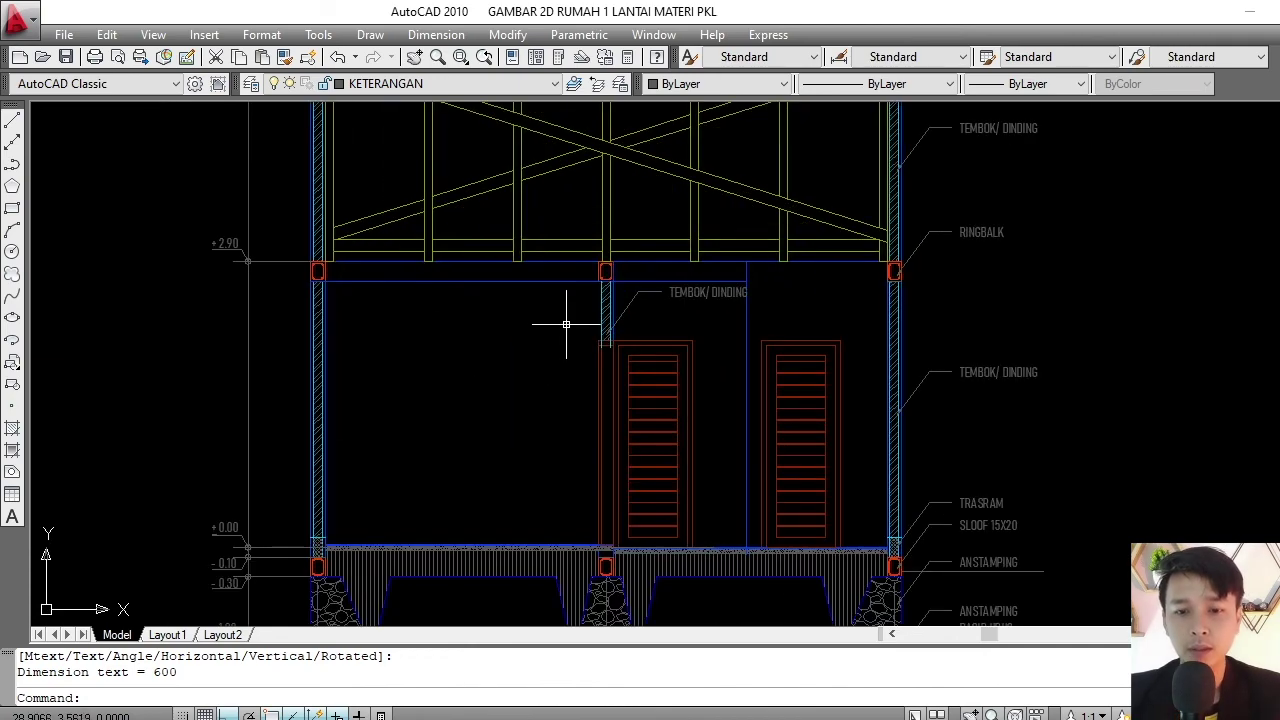
scroll(591, 251, up, 4)
middle_drag(620, 290, 658, 331)
text(tr)
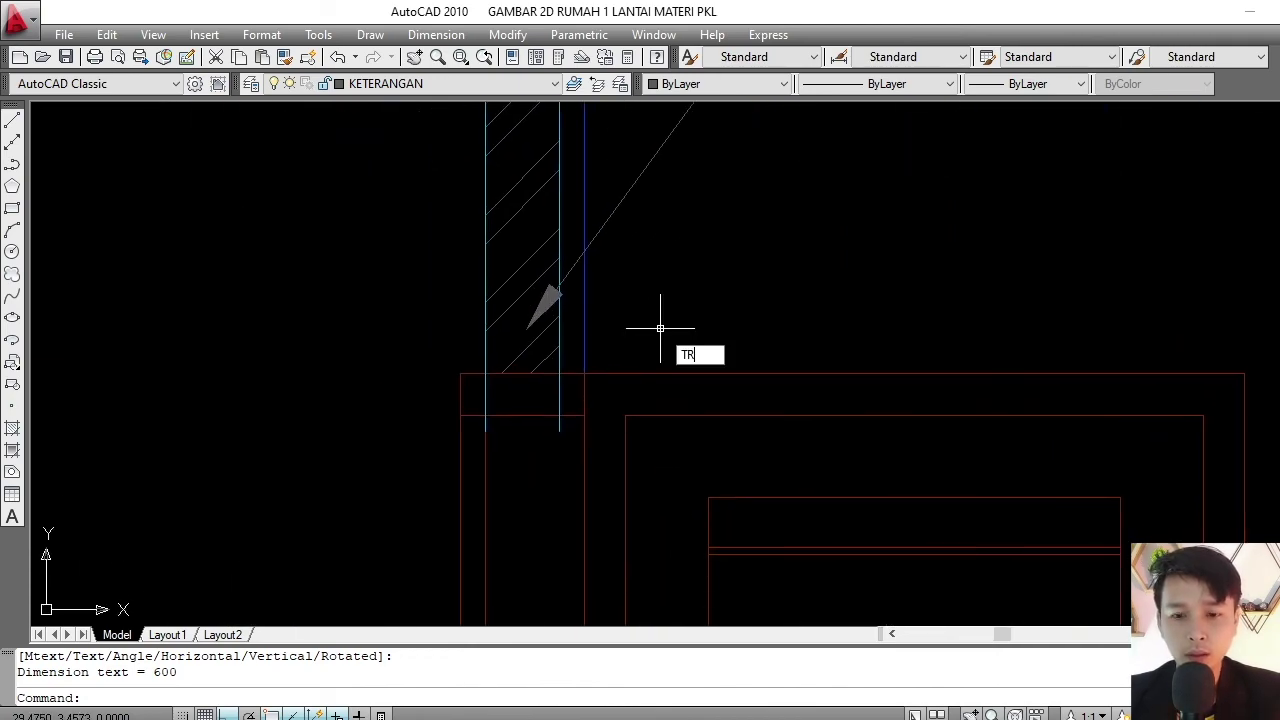
key(Return)
scroll(580, 374, up, 3)
drag(580, 374, 560, 357)
key(Return)
click(551, 390)
click(361, 420)
key(Return)
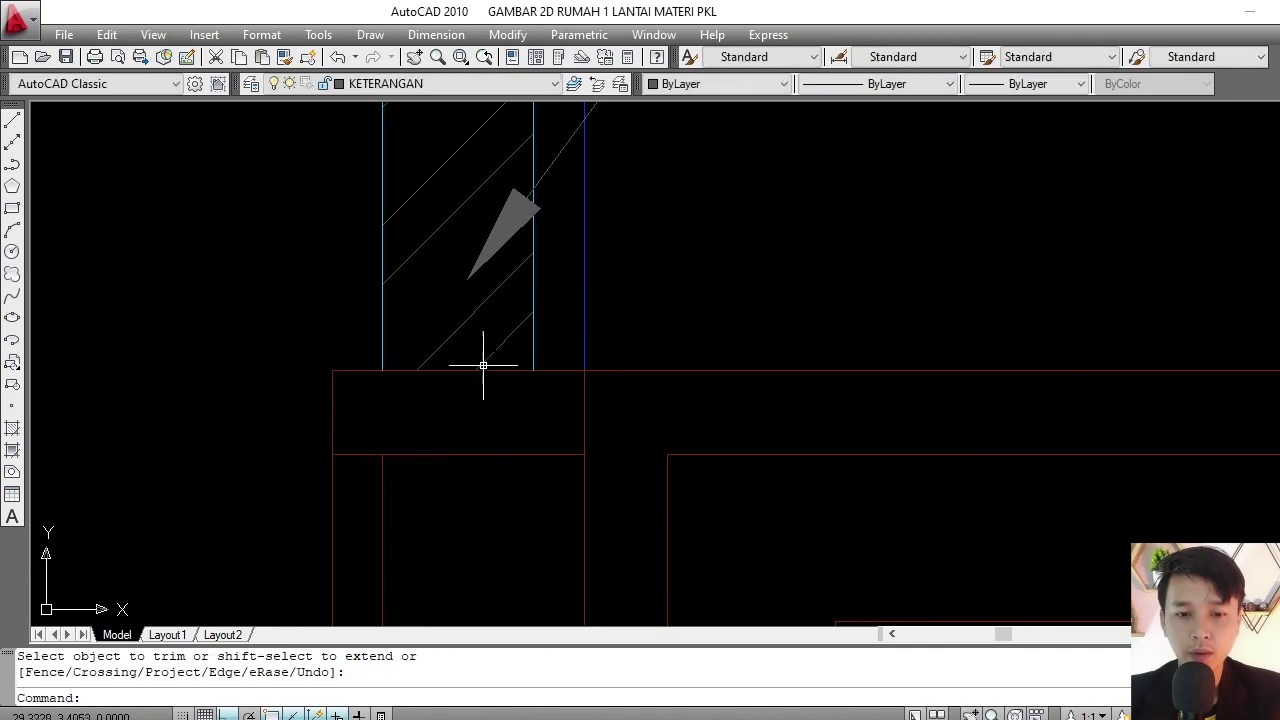
- Copy the dashed wall line to a new position beside the wall
scroll(486, 357, down, 1)
scroll(451, 357, down, 3)
scroll(571, 300, up, 2)
scroll(565, 277, up, 3)
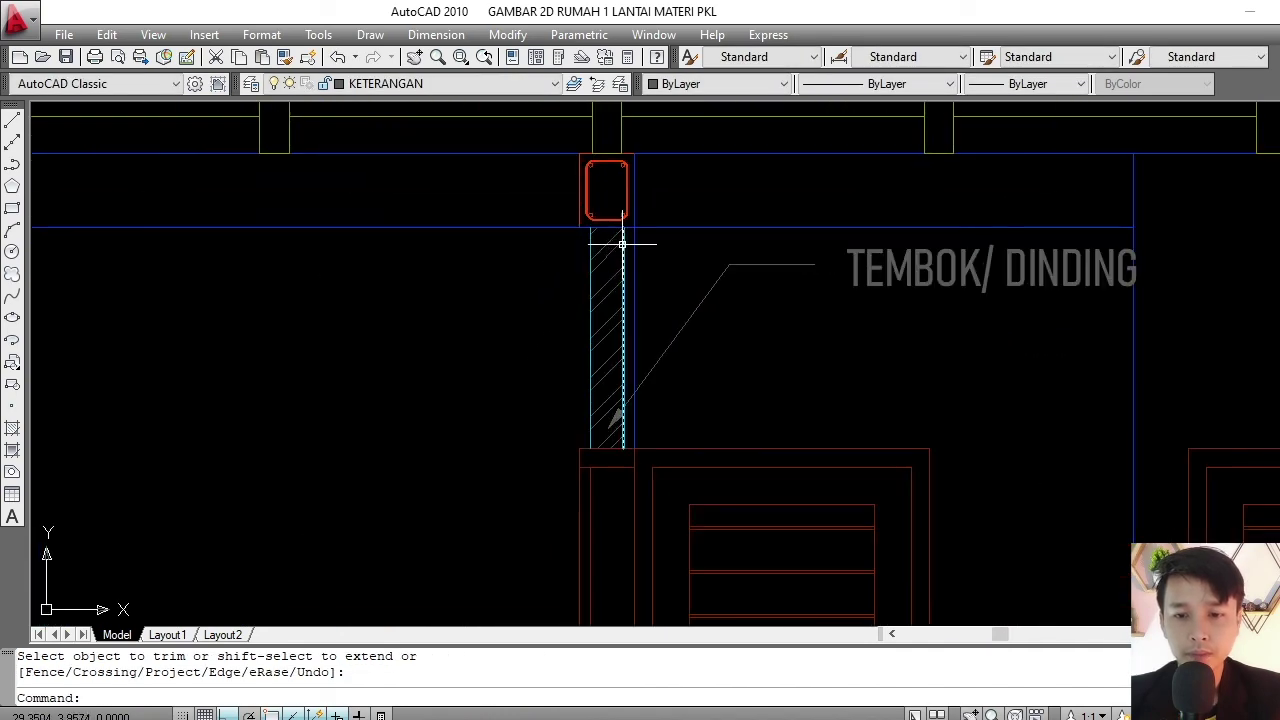
scroll(646, 246, up, 2)
click(640, 246)
middle_drag(640, 251, 637, 273)
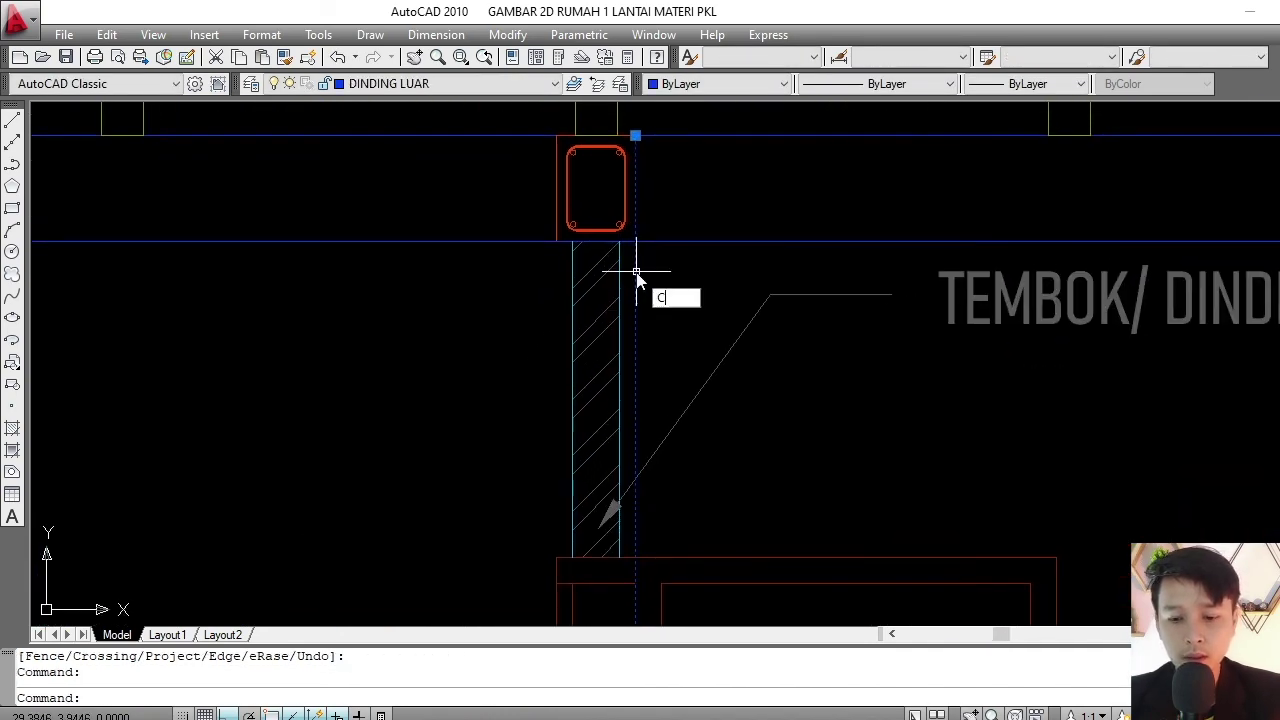
text(o)
key(Return)
click(634, 241)
click(557, 241)
key(Escape)
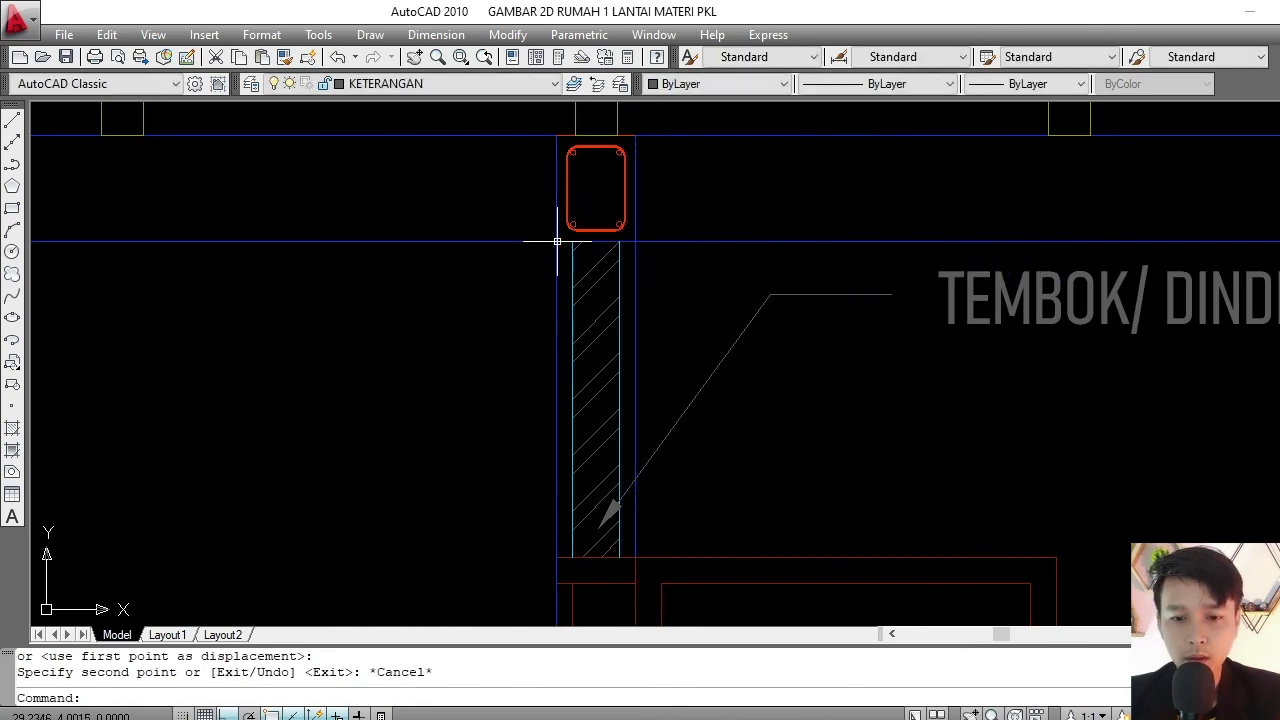
scroll(557, 241, down, 5)
scroll(500, 257, up, 3)
scroll(534, 295, down, 4)
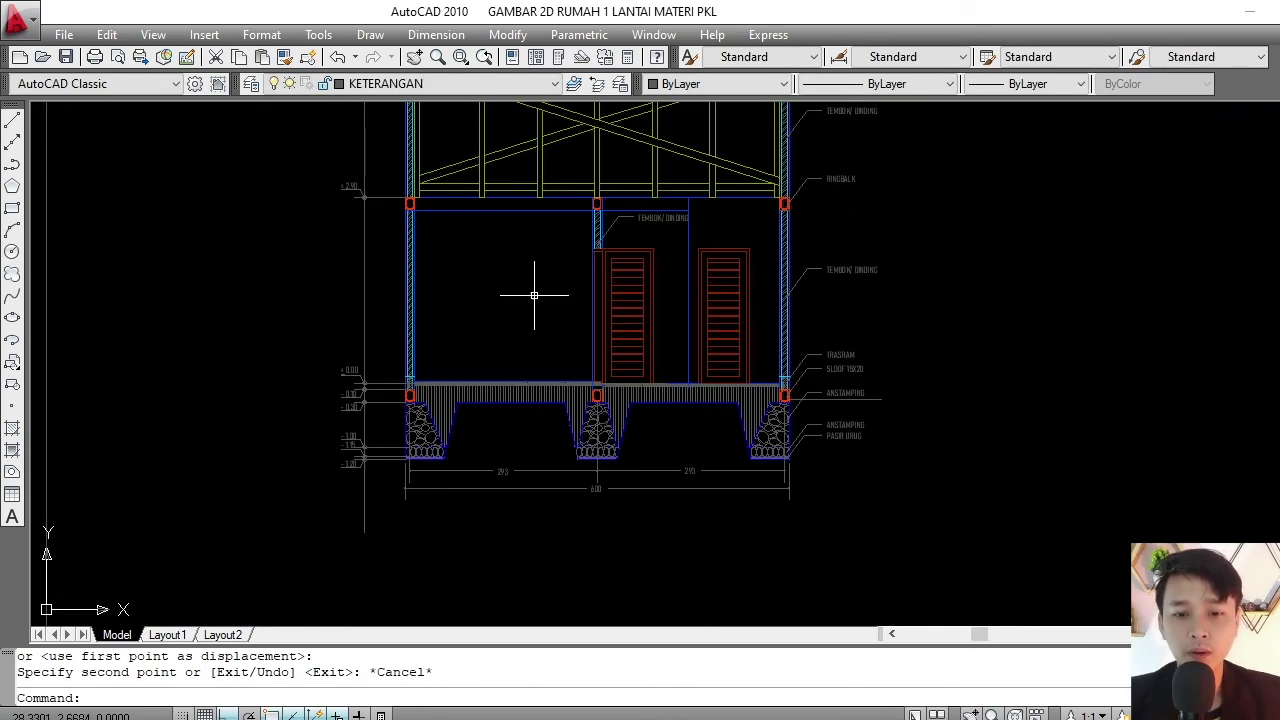
middle_drag(534, 295, 542, 301)
scroll(560, 425, up, 5)
scroll(563, 420, up, 2)
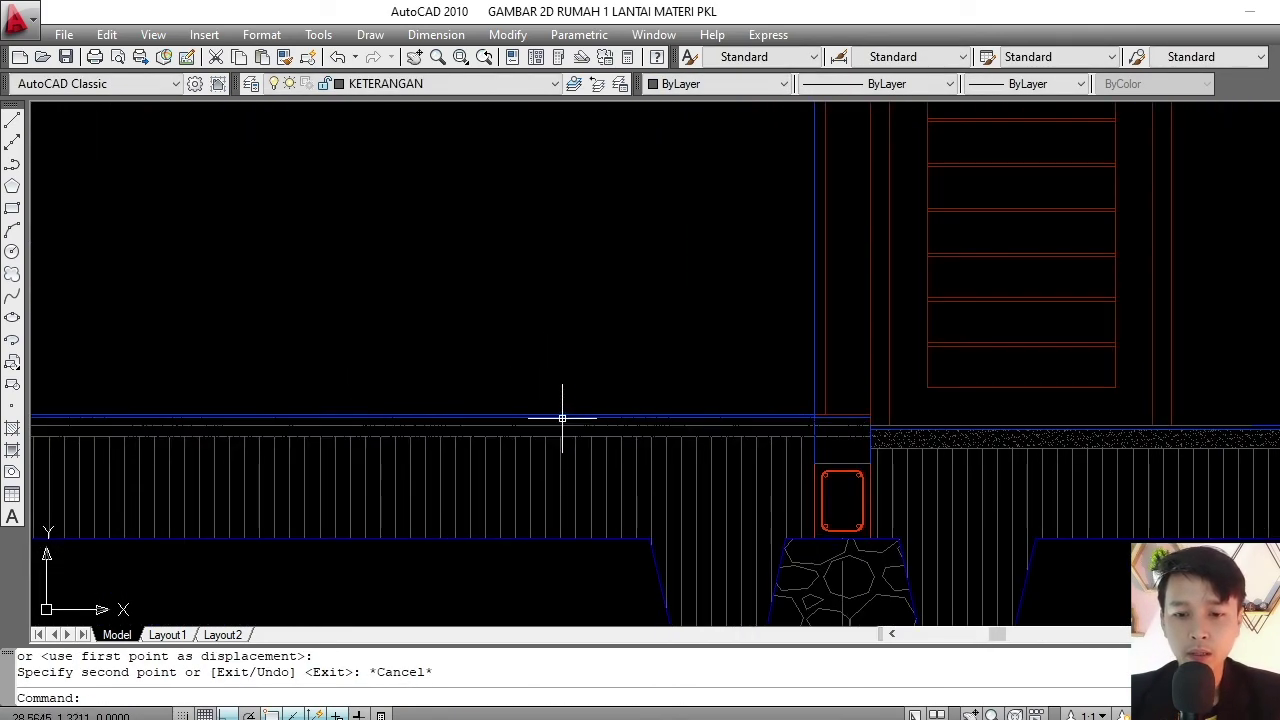
- Begin a polyline on the floor line and an offset, cancelling both
scroll(567, 414, up, 3)
text(pl)
key(Return)
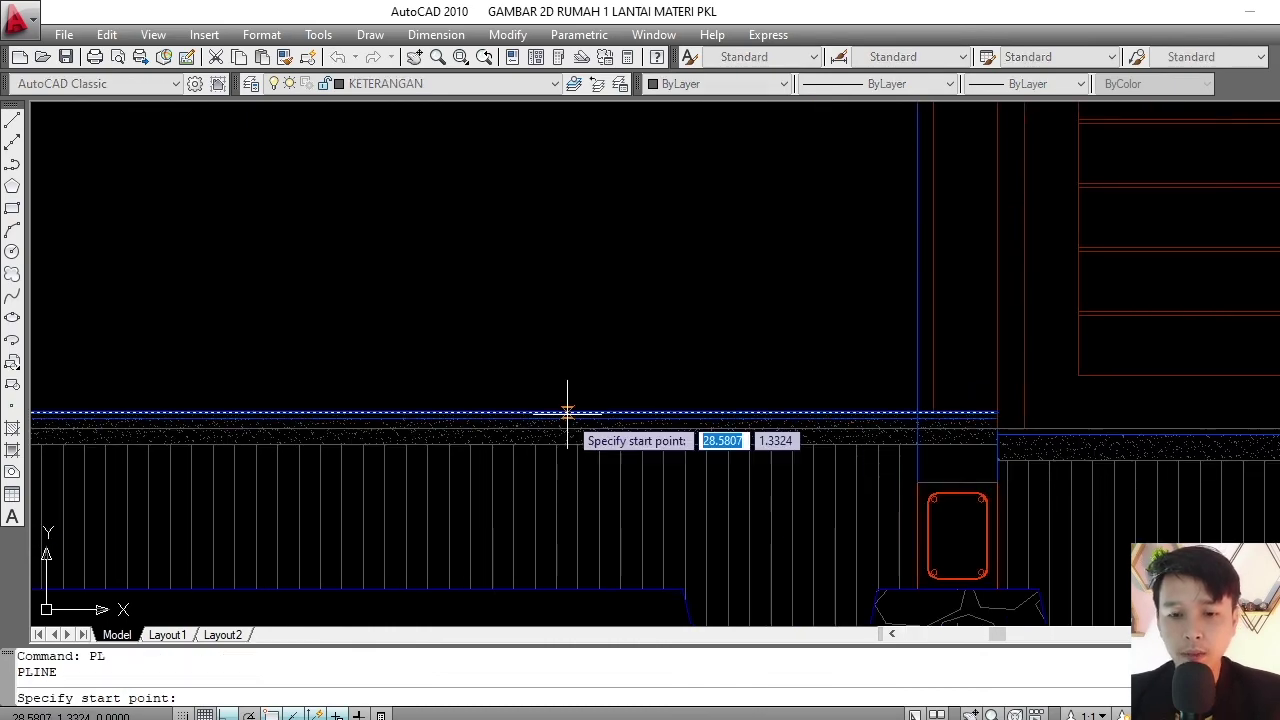
scroll(567, 413, down, 3)
scroll(571, 409, down, 3)
click(572, 398)
scroll(578, 460, up, 2)
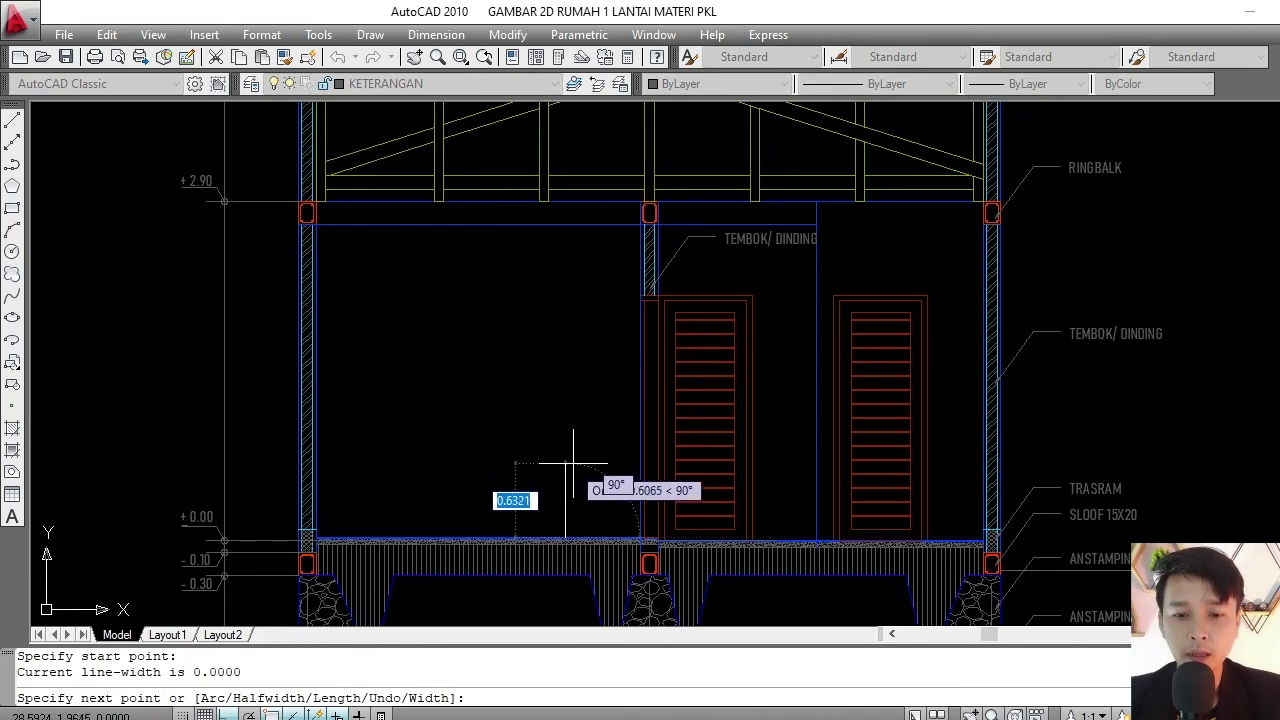
scroll(560, 518, up, 2)
key(Escape)
key(Escape)
key(Escape)
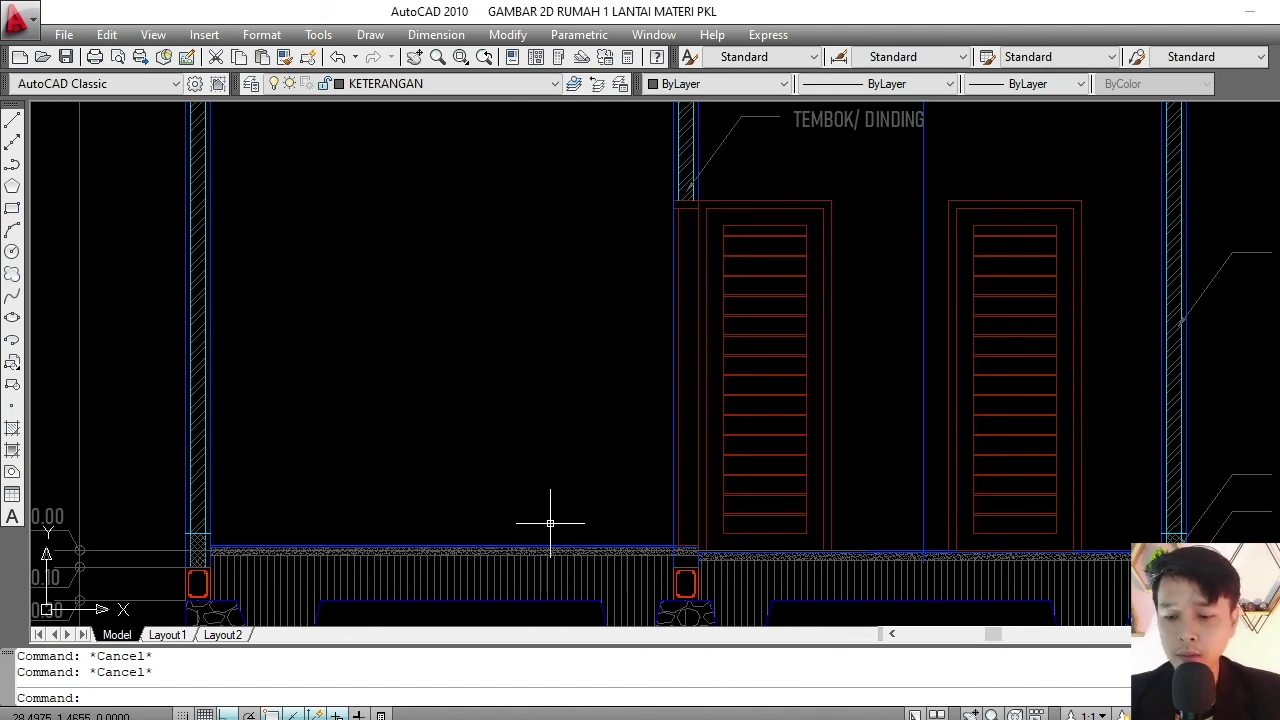
key(Return)
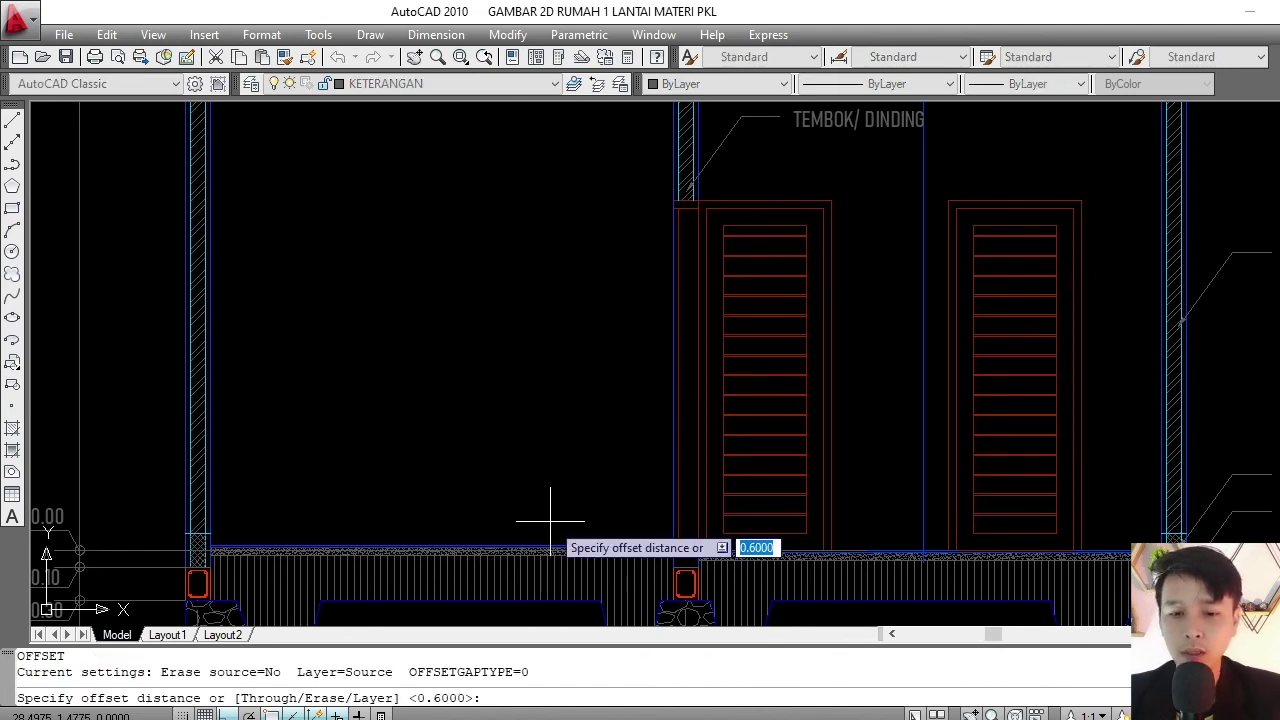
key(Escape)
key(Escape)
key(Escape)
text(O)
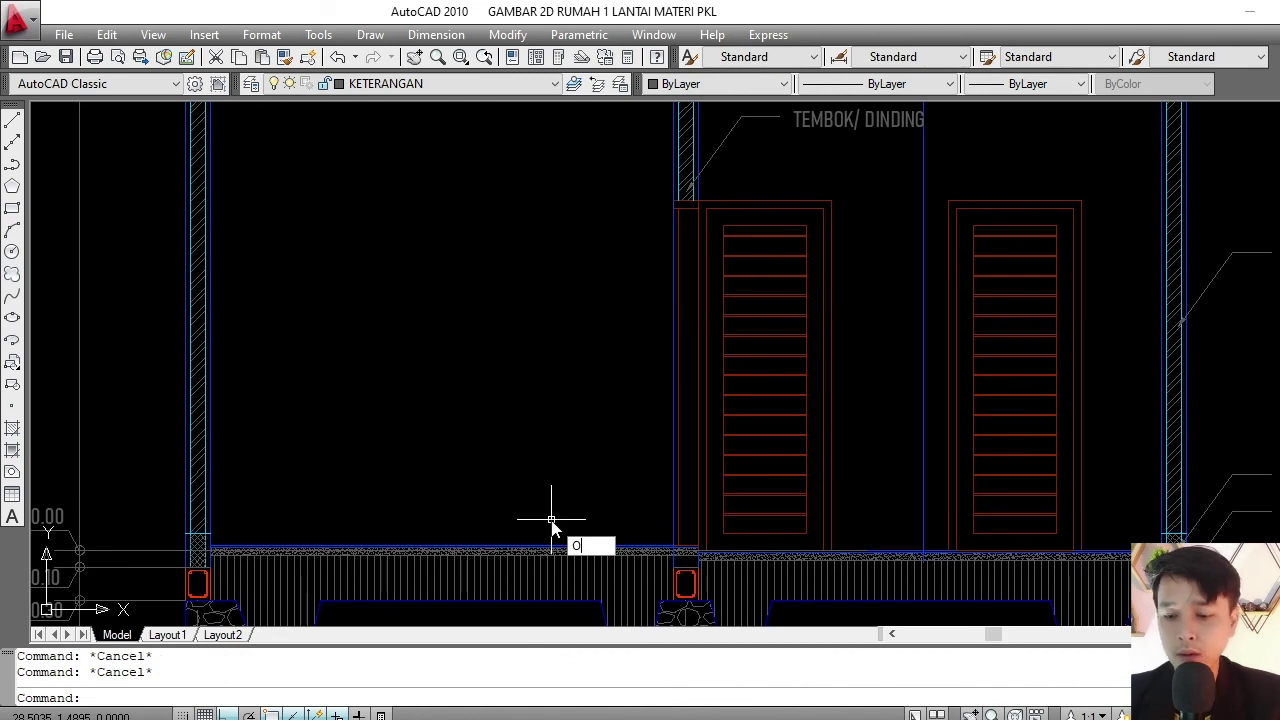
- Offset the floor line by 2.75, then erase that unwanted offset copy
key(Return)
text(2.75)
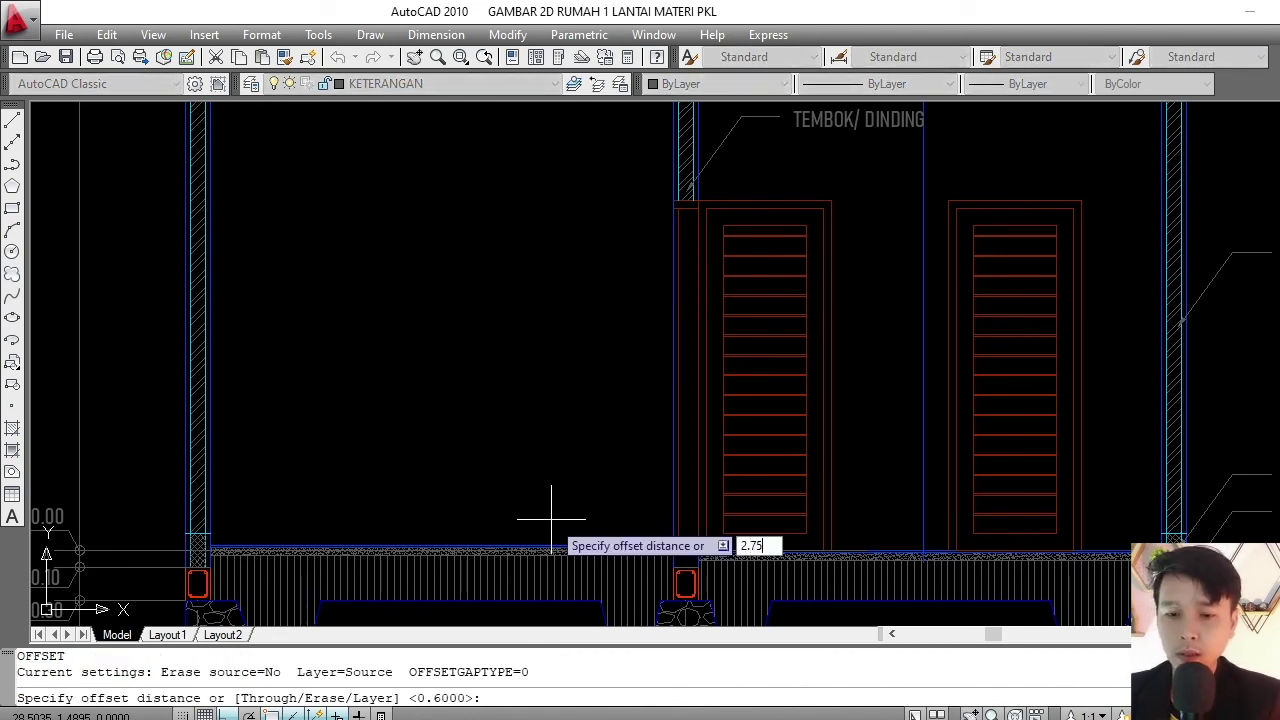
key(Return)
click(545, 550)
click(537, 409)
scroll(560, 404, down, 4)
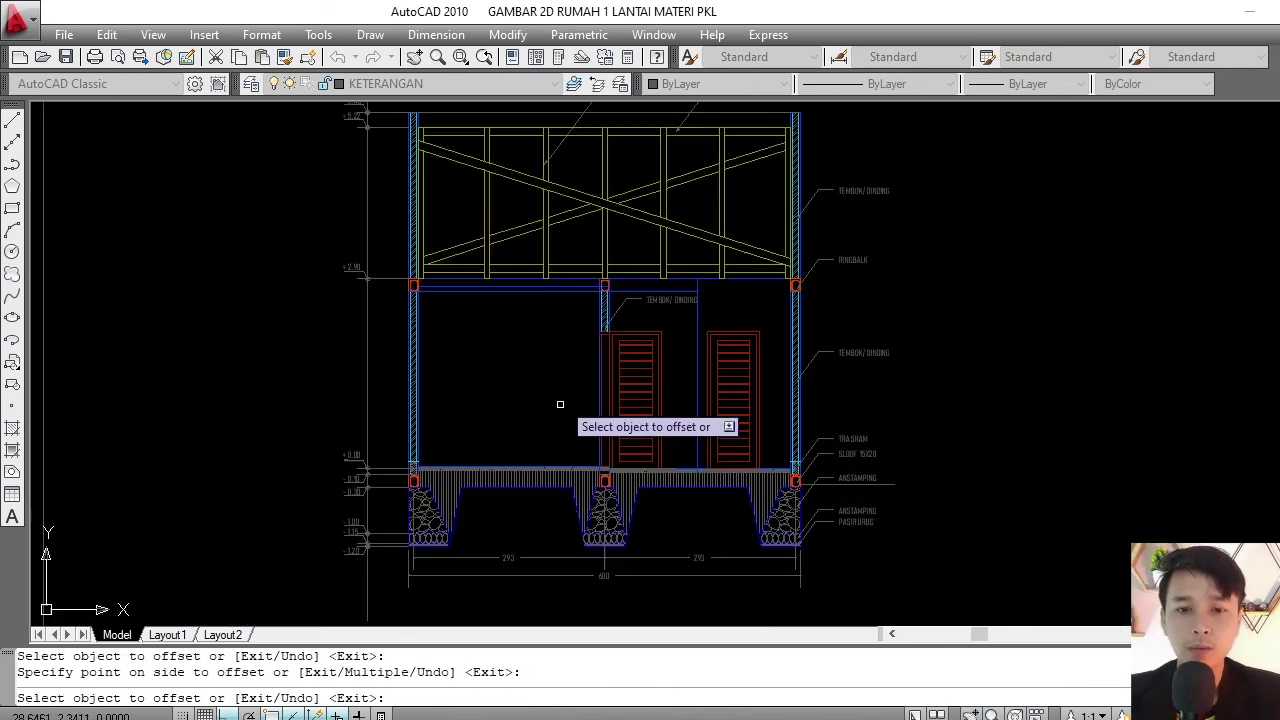
scroll(548, 295, up, 4)
scroll(571, 277, up, 1)
scroll(592, 267, up, 3)
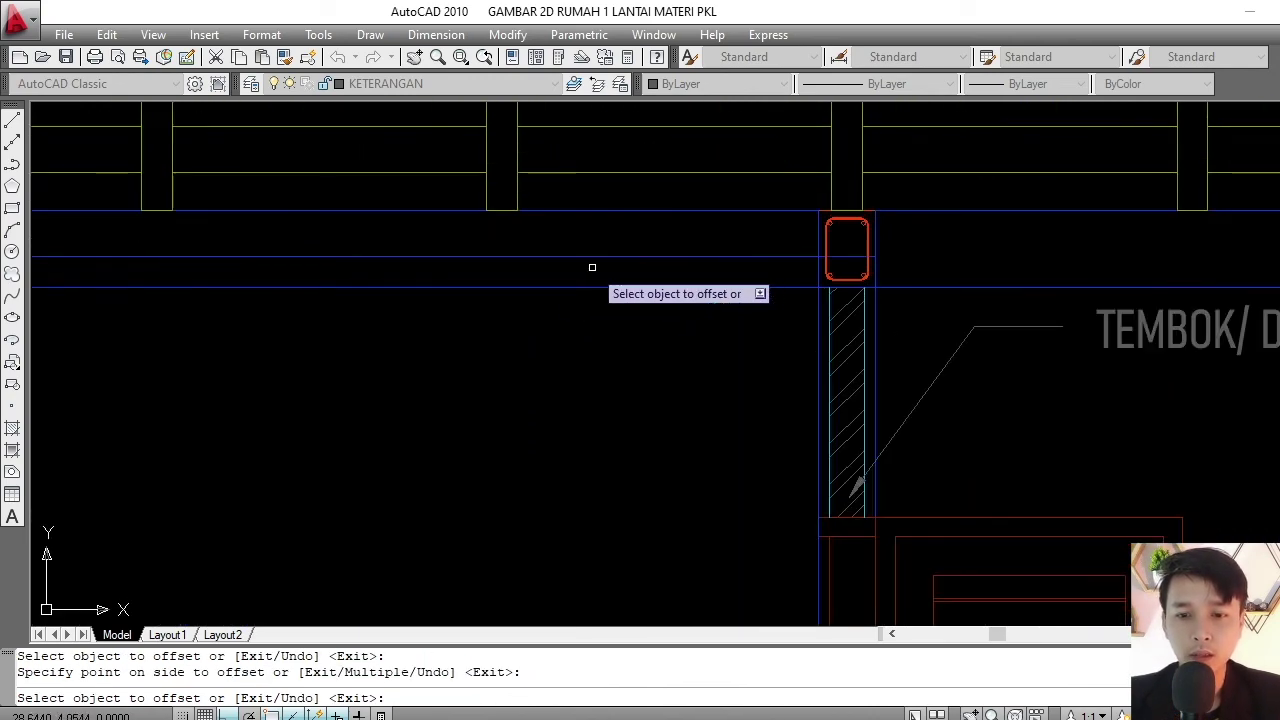
key(Escape)
click(637, 249)
click(608, 271)
text(e)
key(Return)
scroll(617, 297, down, 5)
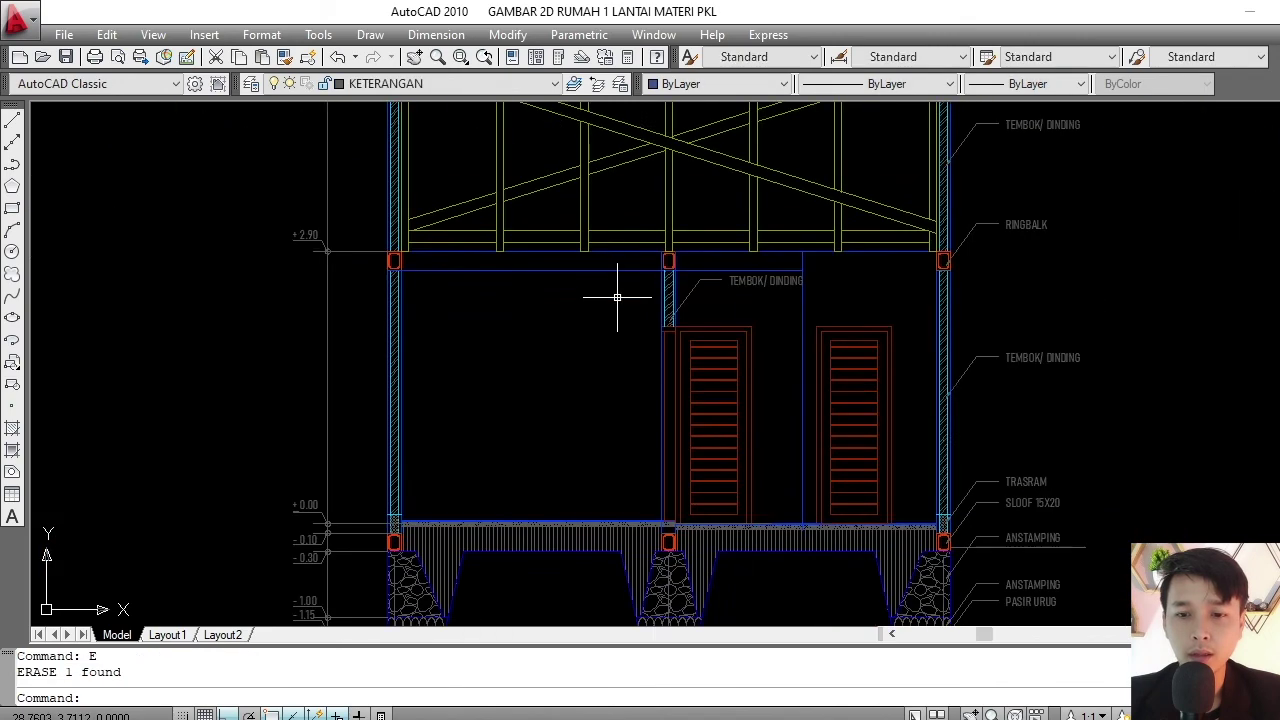
scroll(692, 382, up, 2)
middle_drag(582, 232, 589, 240)
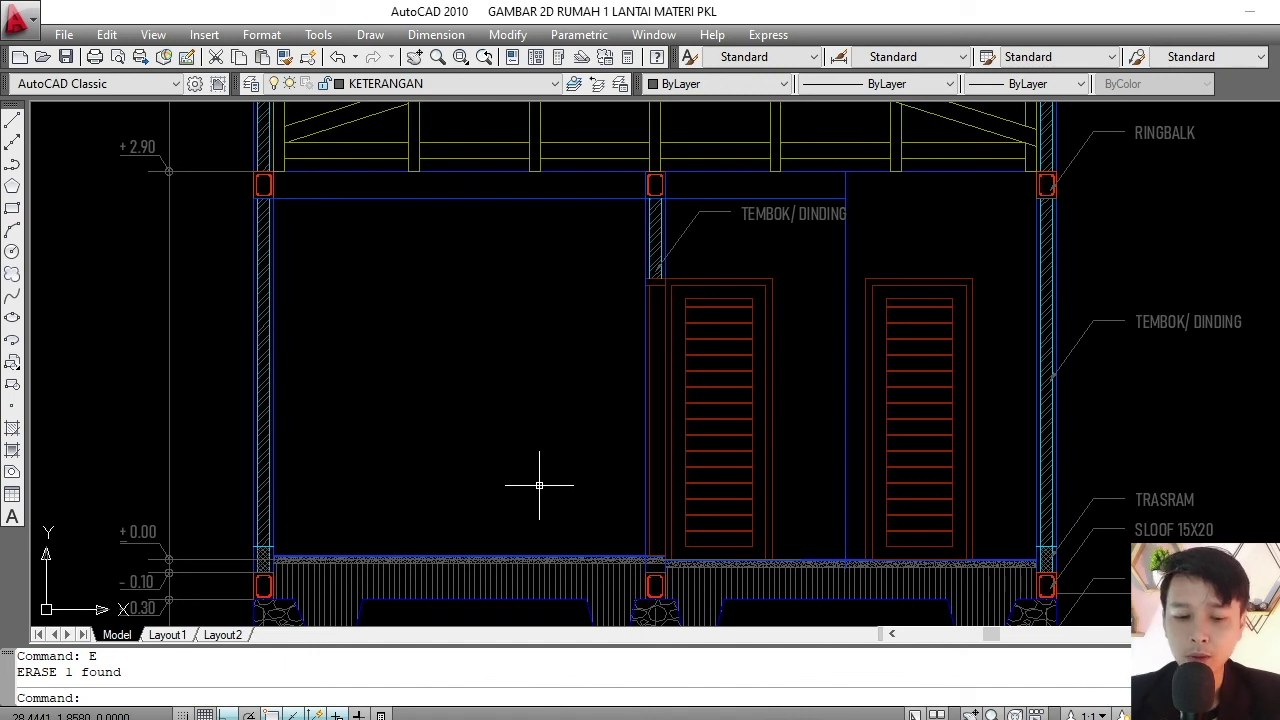
text(O)
- Offset the floor line 2.6 upward into the left room
key(Return)
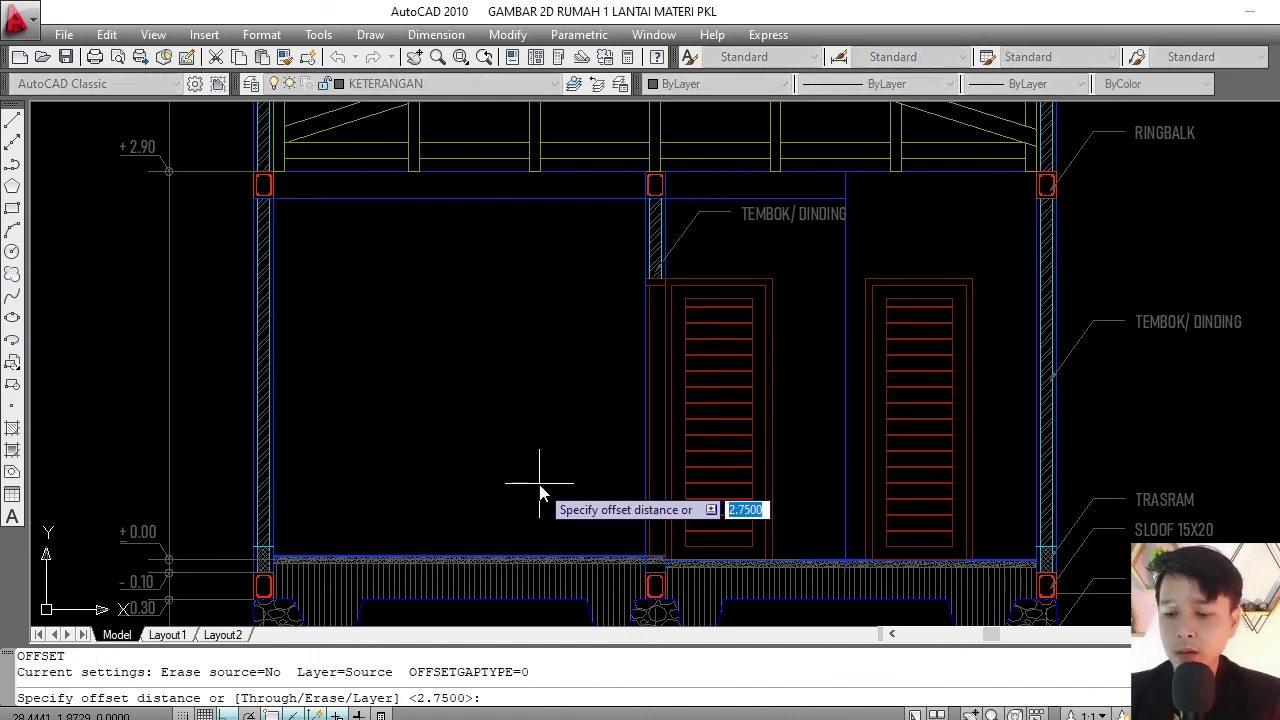
text(2.6)
key(Return)
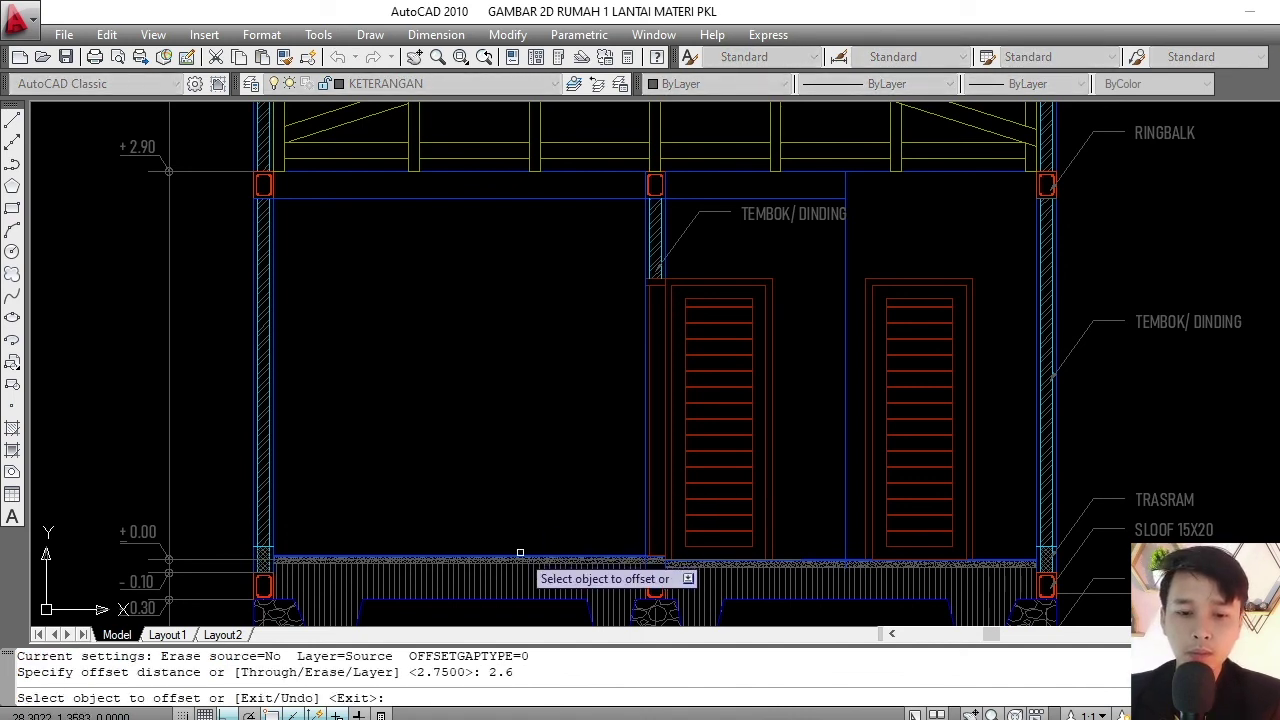
click(520, 553)
click(537, 497)
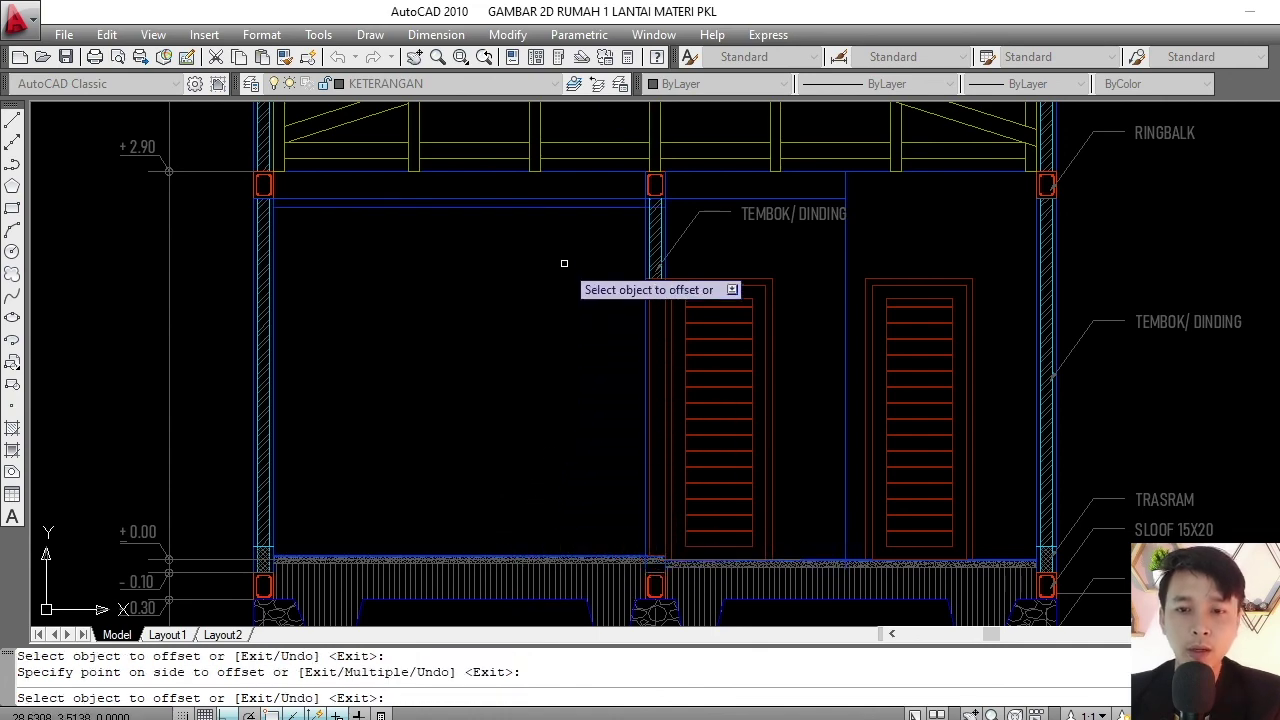
key(Escape)
scroll(650, 200, up, 7)
scroll(610, 220, up, 3)
scroll(603, 240, down, 3)
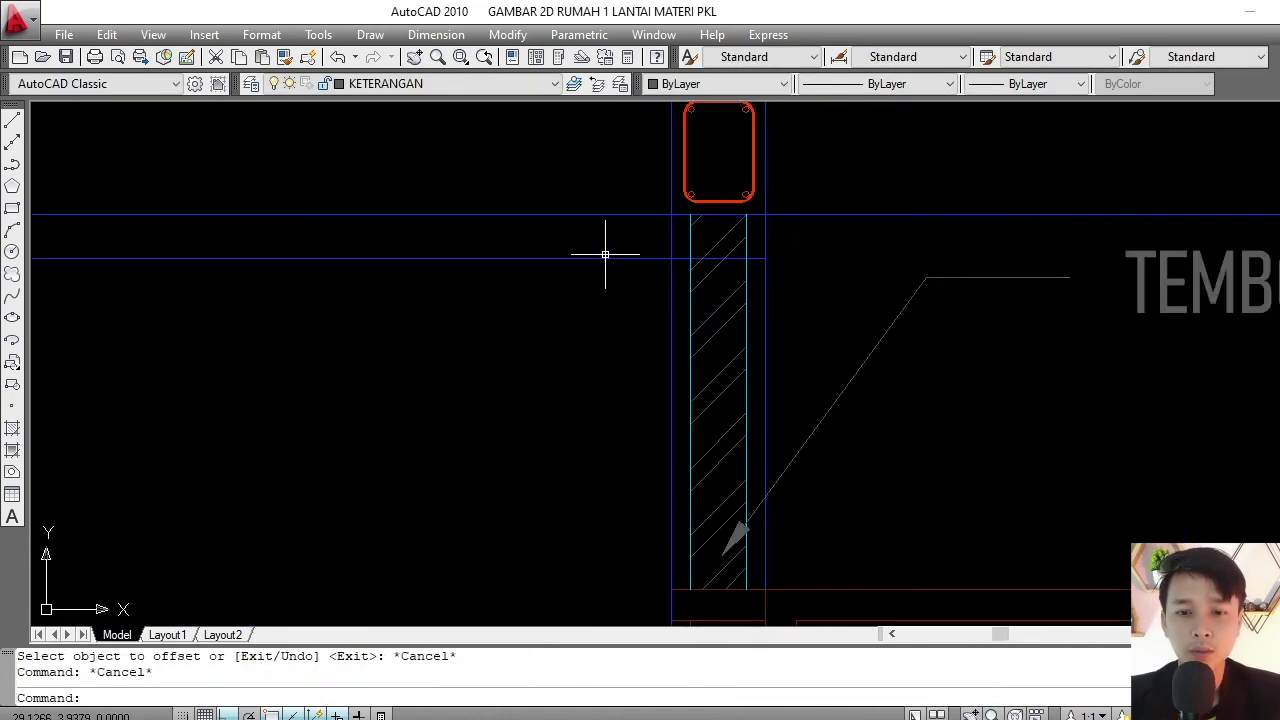
click(581, 293)
key(Escape)
scroll(581, 293, up, 5)
- Trim the new line inside the middle column and erase the right-hand segment
text(tr)
key(Return)
key(Return)
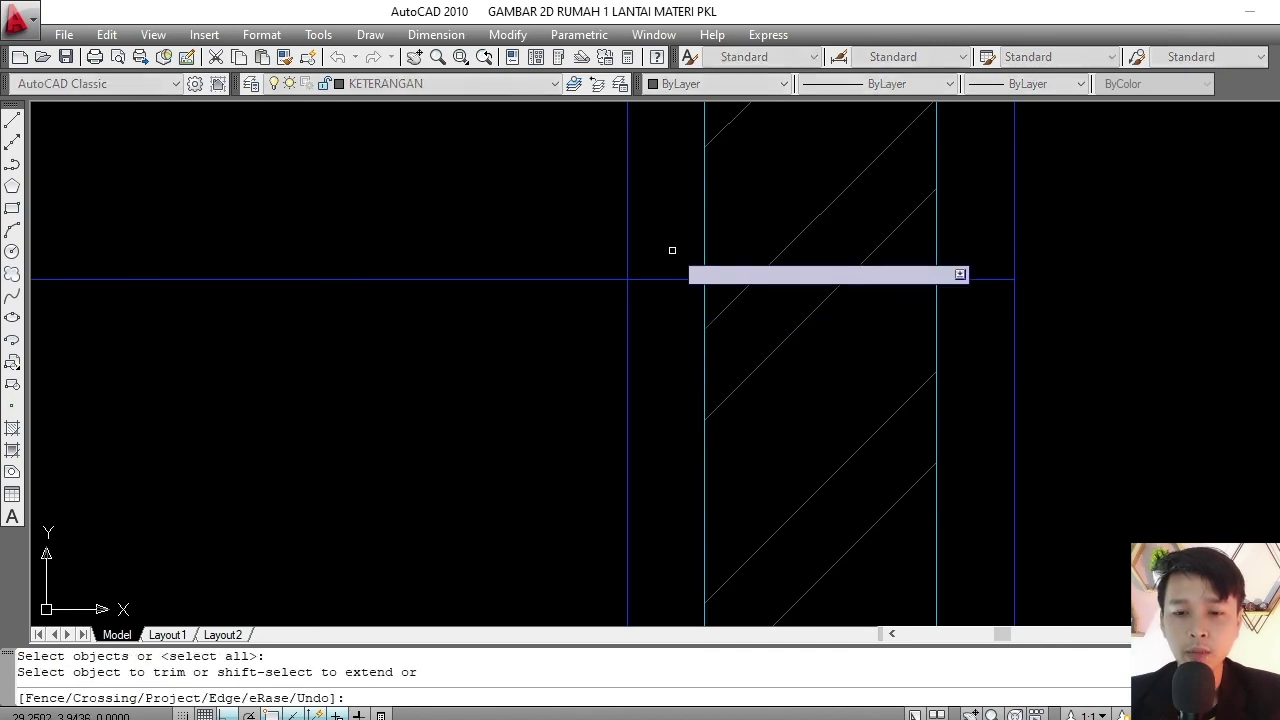
click(671, 249)
click(647, 313)
key(Return)
click(666, 249)
click(1071, 297)
text(ecify opposite corner:)
key(Return)
- Select the horizontal blue line to check it, then clear the selection
scroll(857, 286, down, 5)
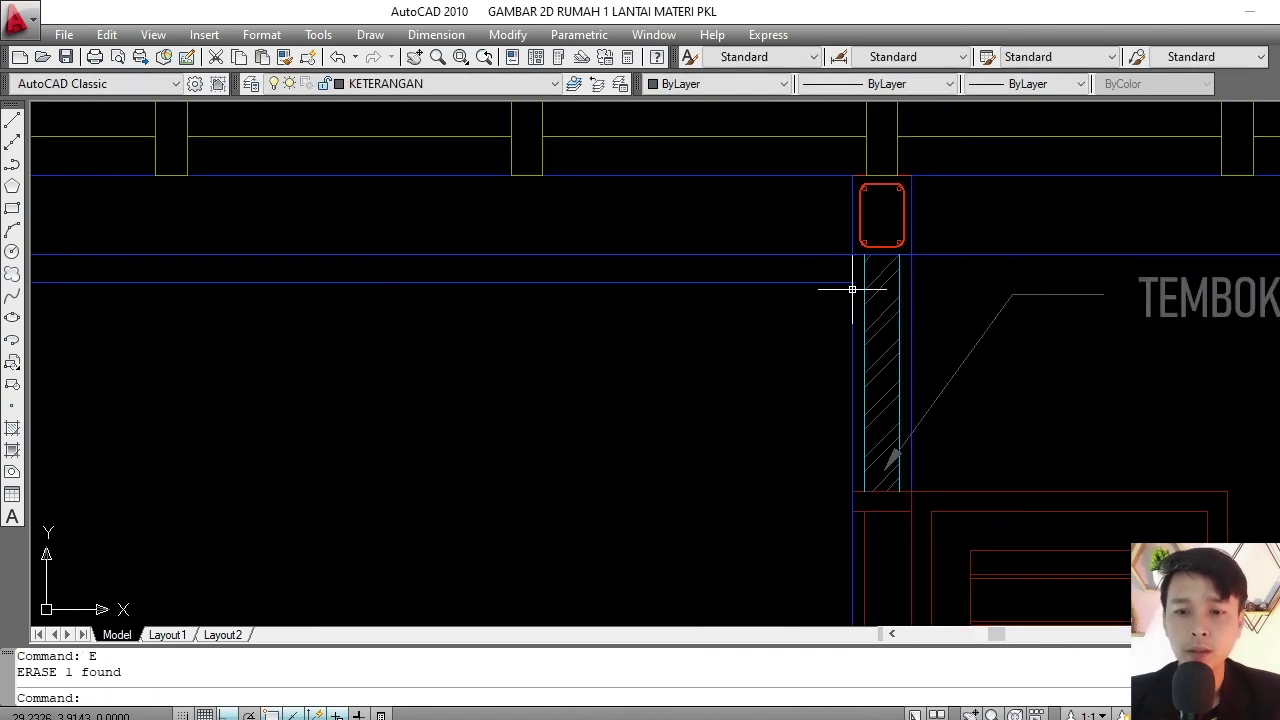
scroll(717, 294, up, 5)
scroll(666, 271, down, 3)
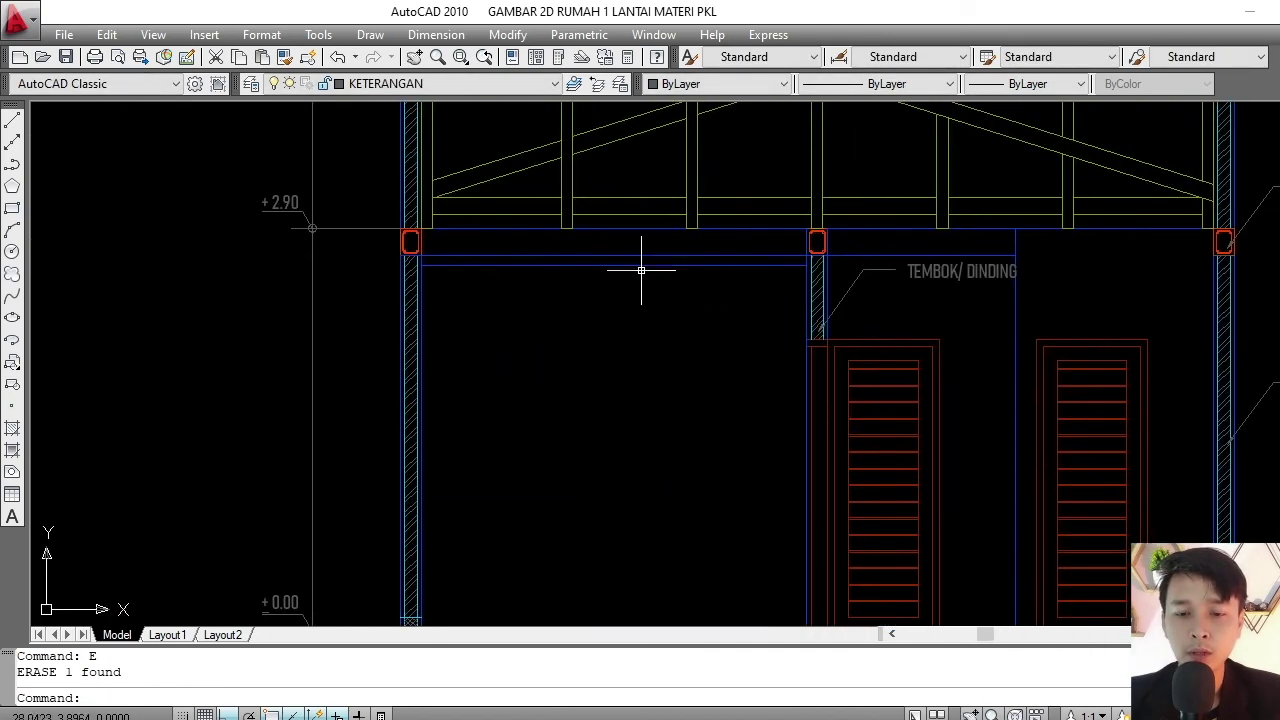
scroll(674, 258, up, 2)
click(674, 258)
click(663, 286)
scroll(951, 253, up, 2)
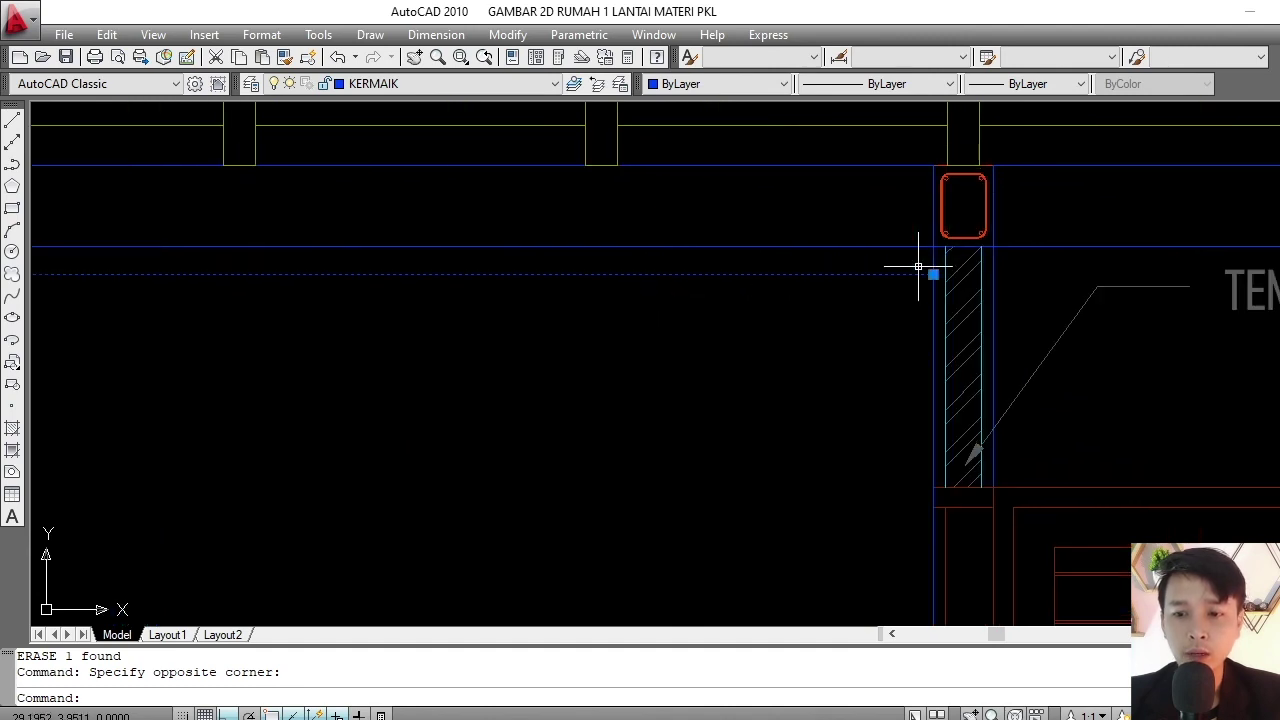
key(Escape)
key(Escape)
scroll(918, 267, up, 3)
key(Return)
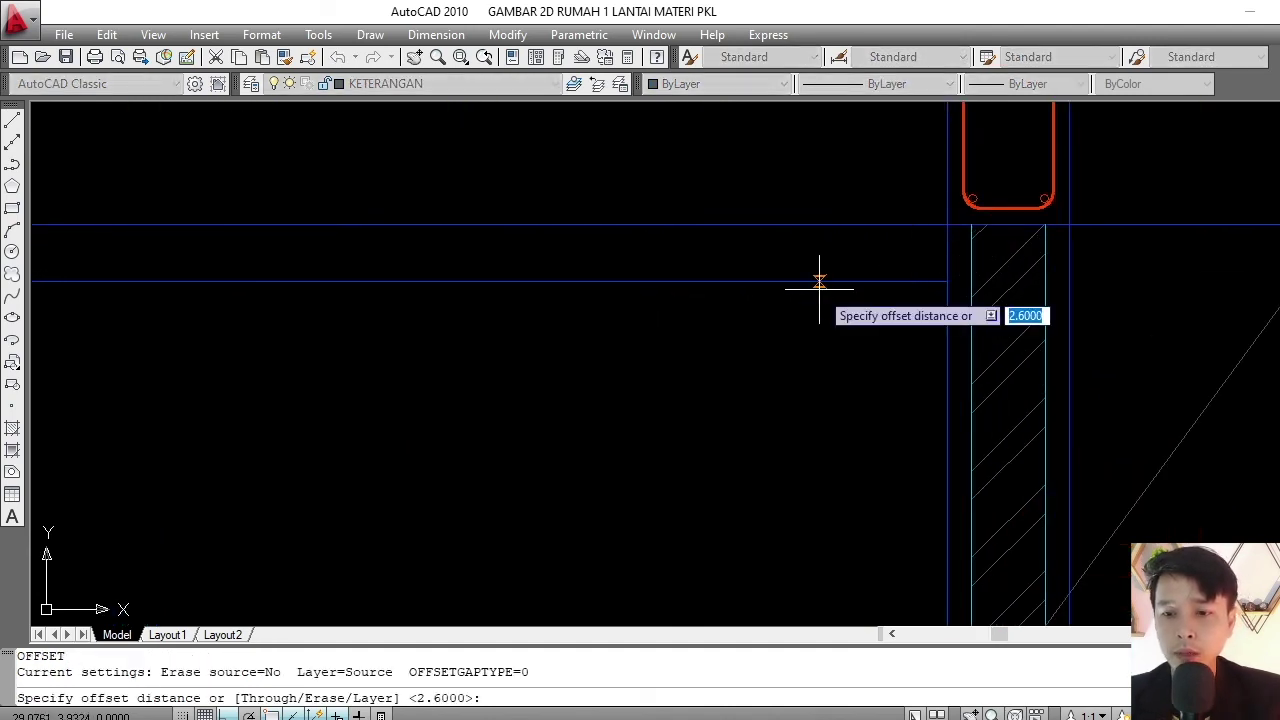
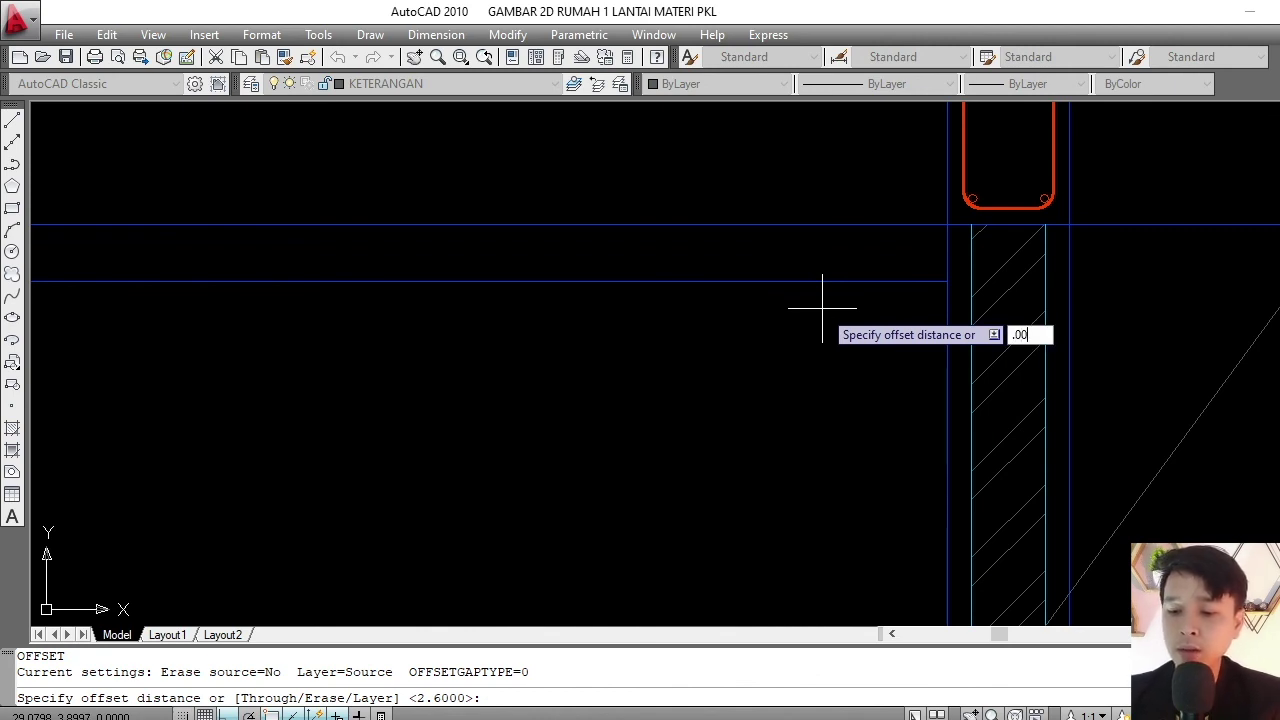
- Offset the blue ceiling line 0.009 upward to make a parallel line
key(Return)
click(808, 280)
click(806, 245)
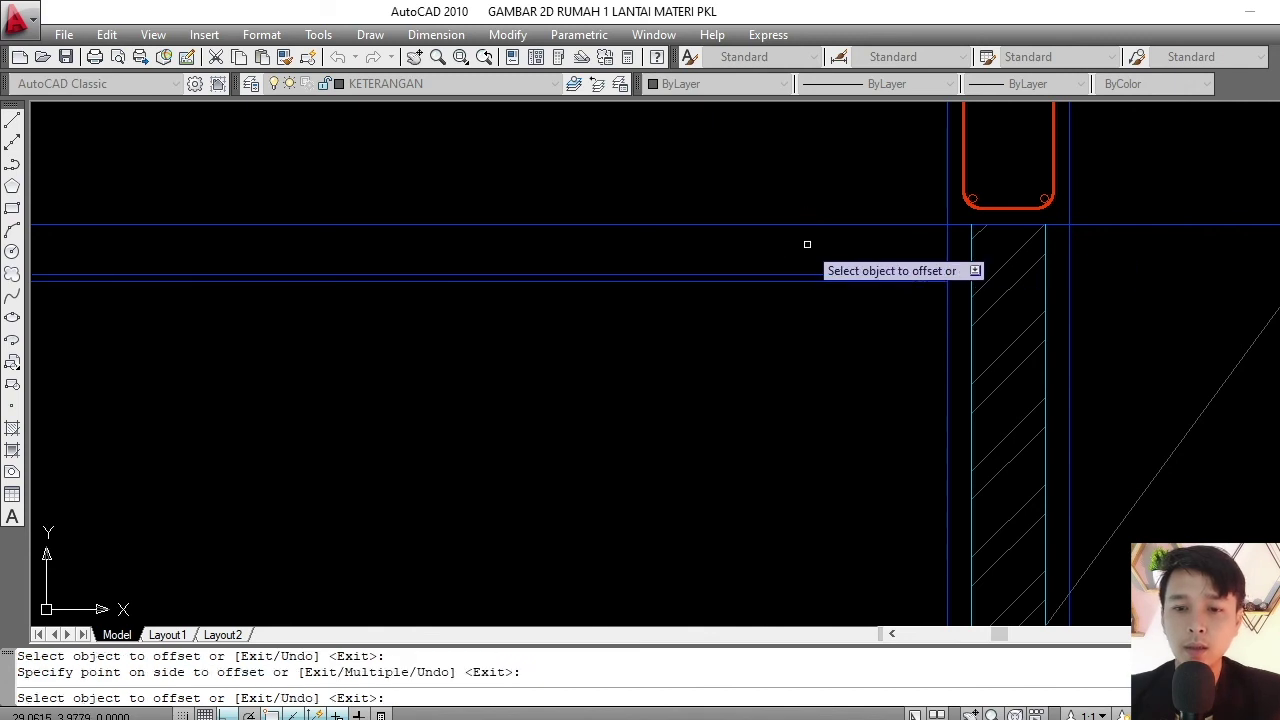
key(Return)
scroll(830, 275, down, 4)
scroll(837, 281, up, 5)
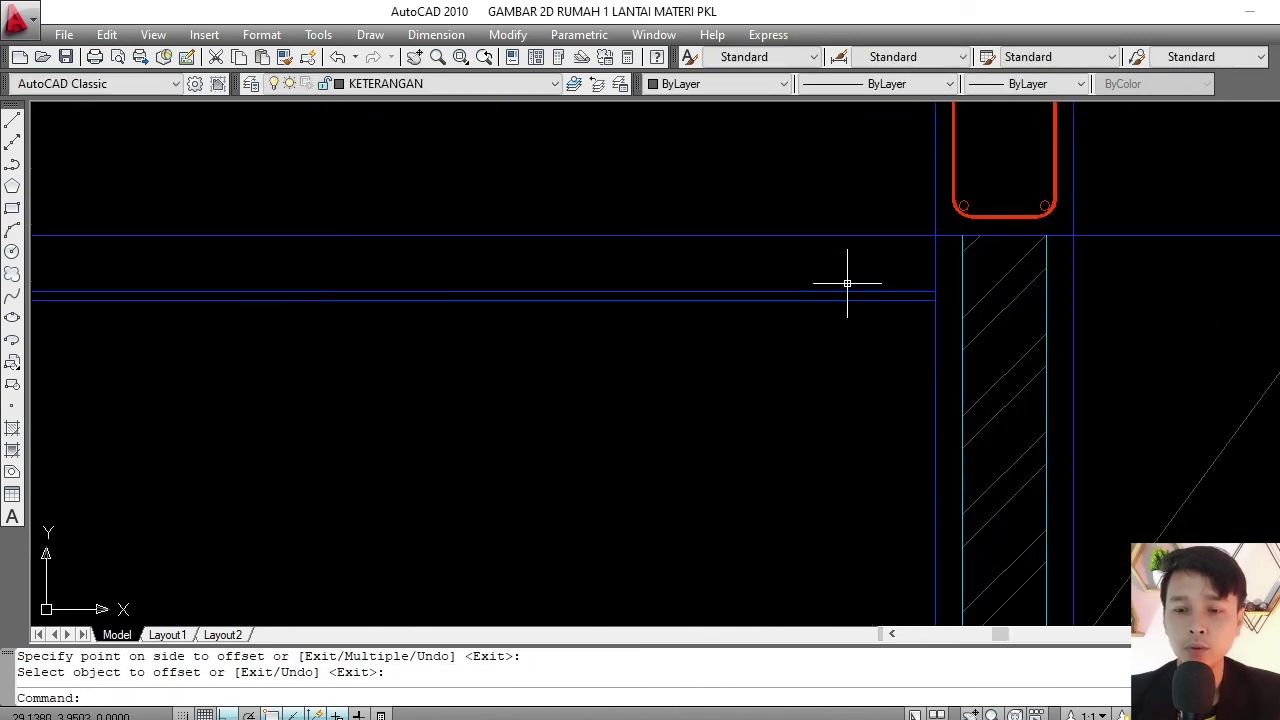
scroll(823, 280, down, 4)
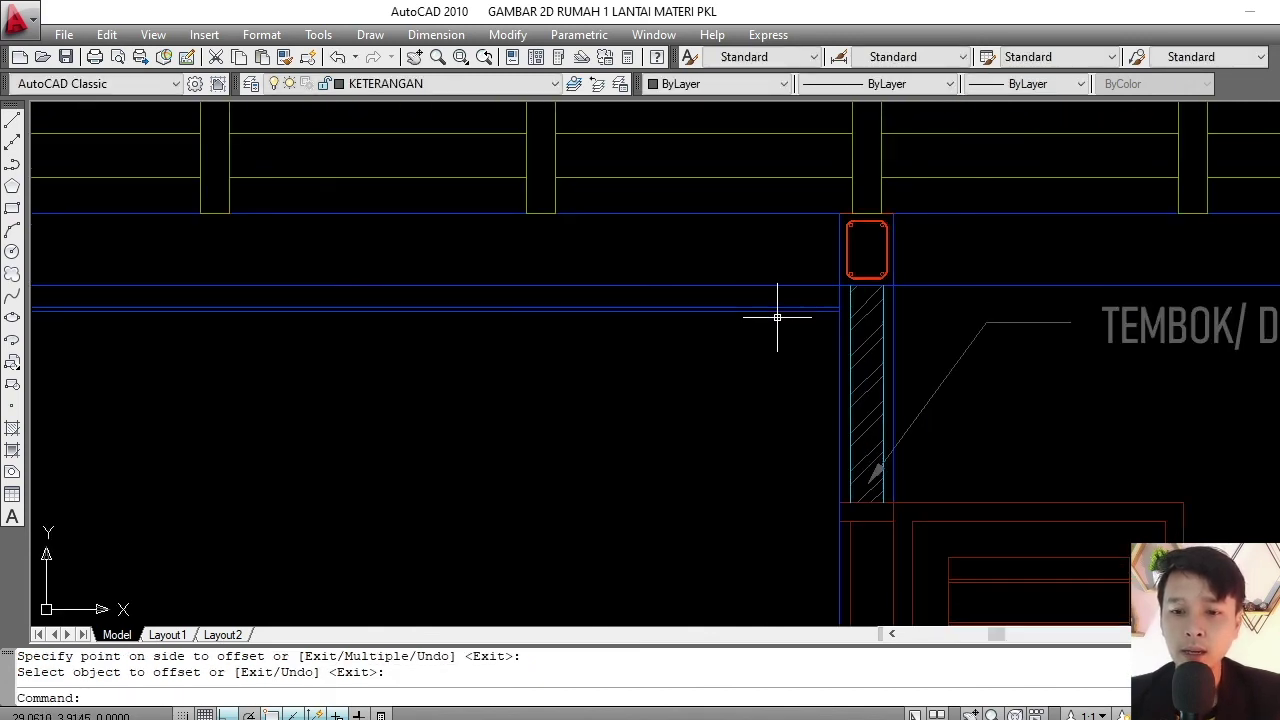
scroll(780, 294, up, 5)
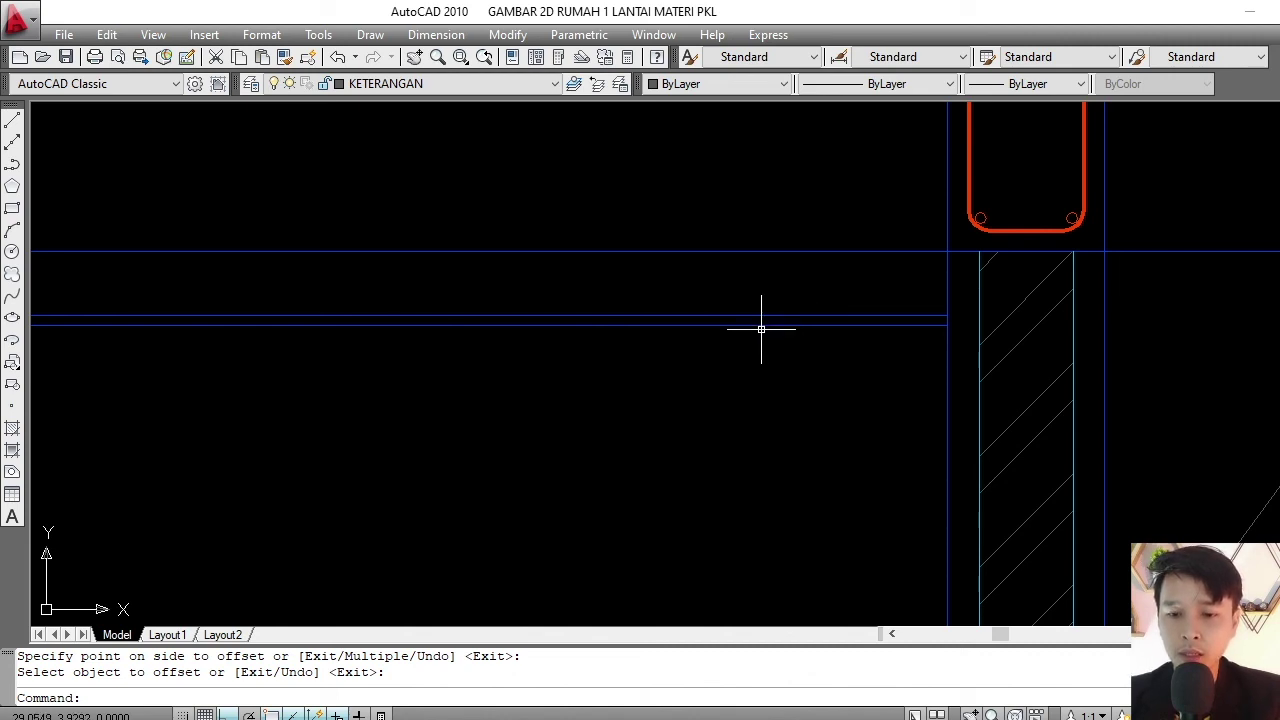
text(O)
- Offset the lower line 0.04 to add a second parallel line under the beam
key(Return)
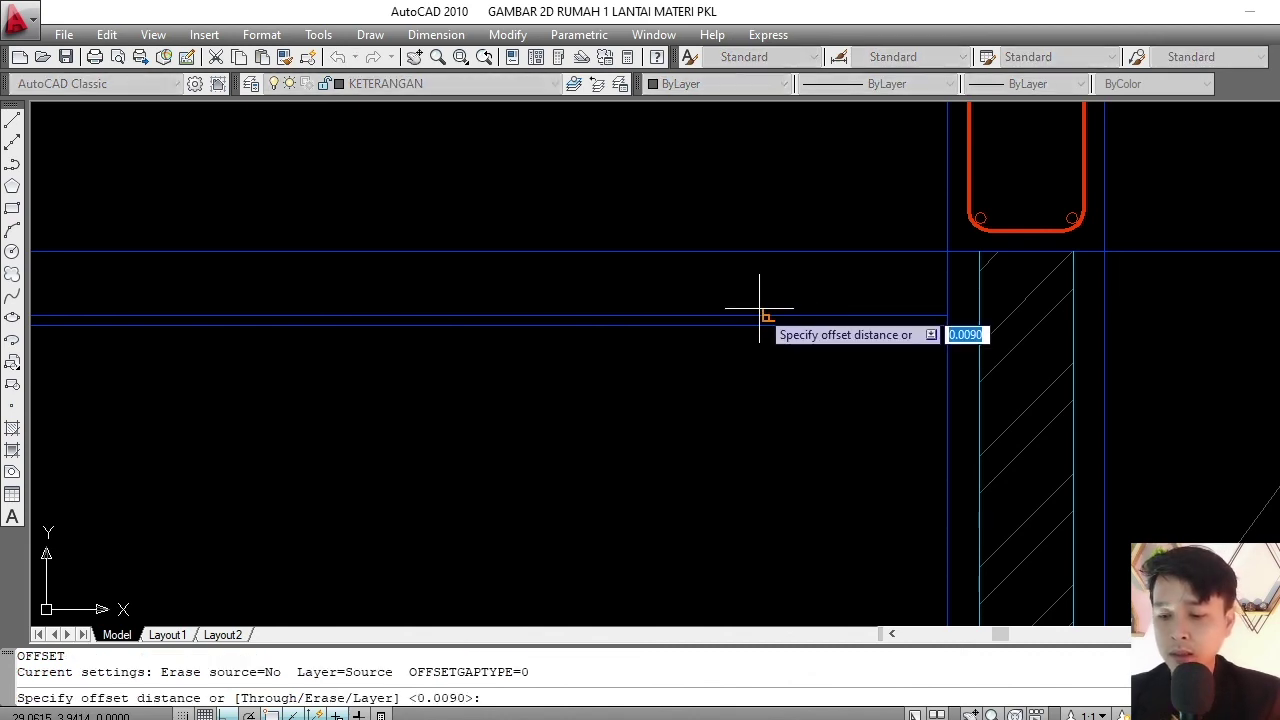
key(Return)
click(759, 309)
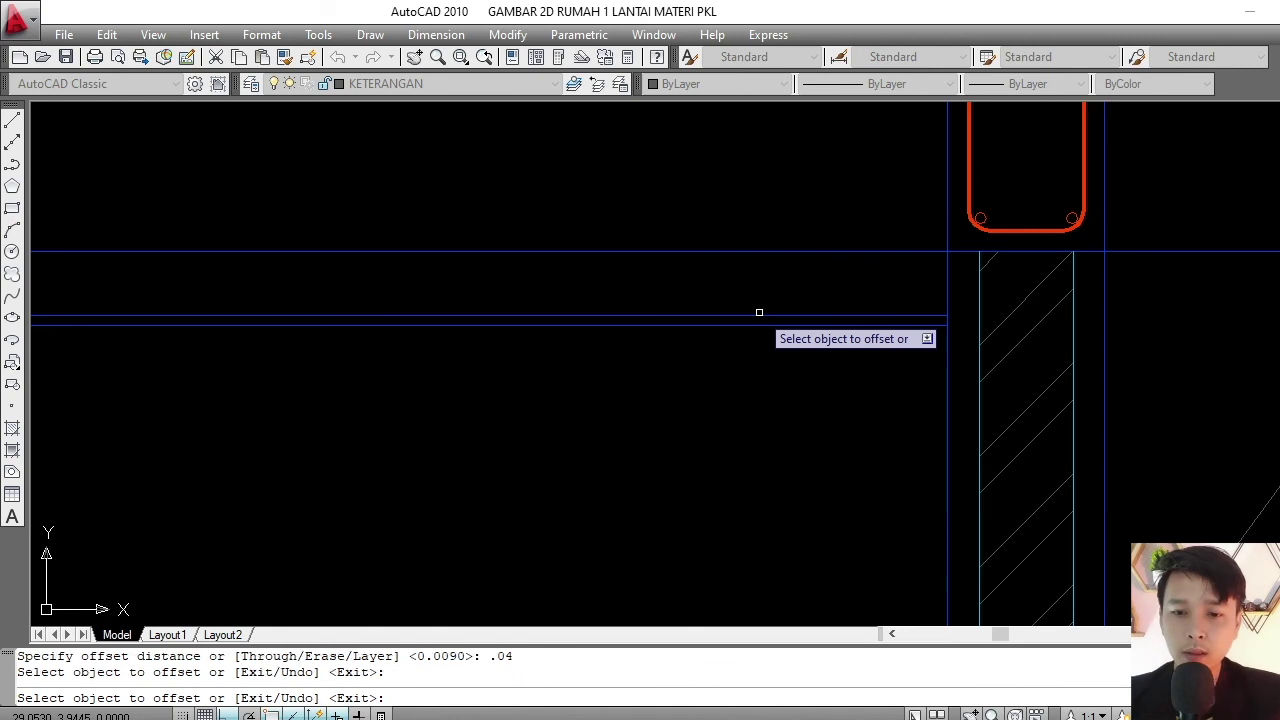
click(760, 316)
click(761, 292)
key(Escape)
scroll(800, 278, down, 5)
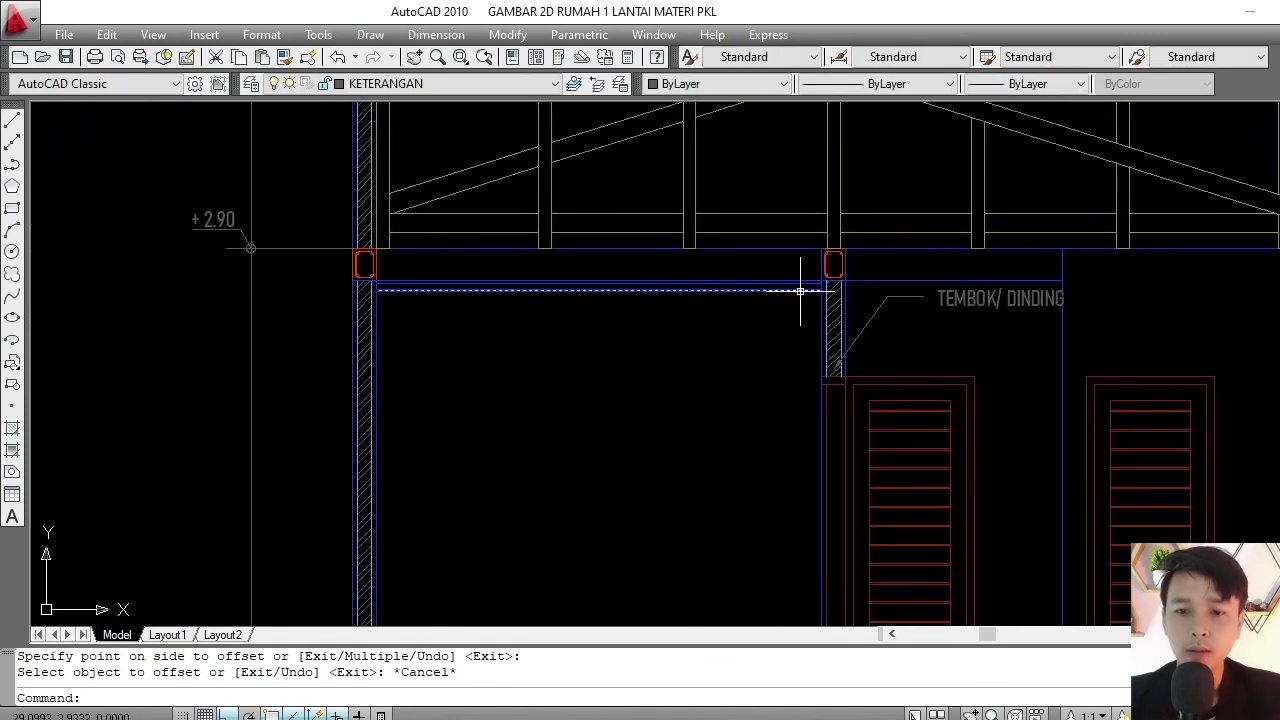
scroll(520, 286, up, 3)
middle_drag(520, 286, 561, 304)
scroll(260, 280, up, 2)
scroll(246, 329, up, 2)
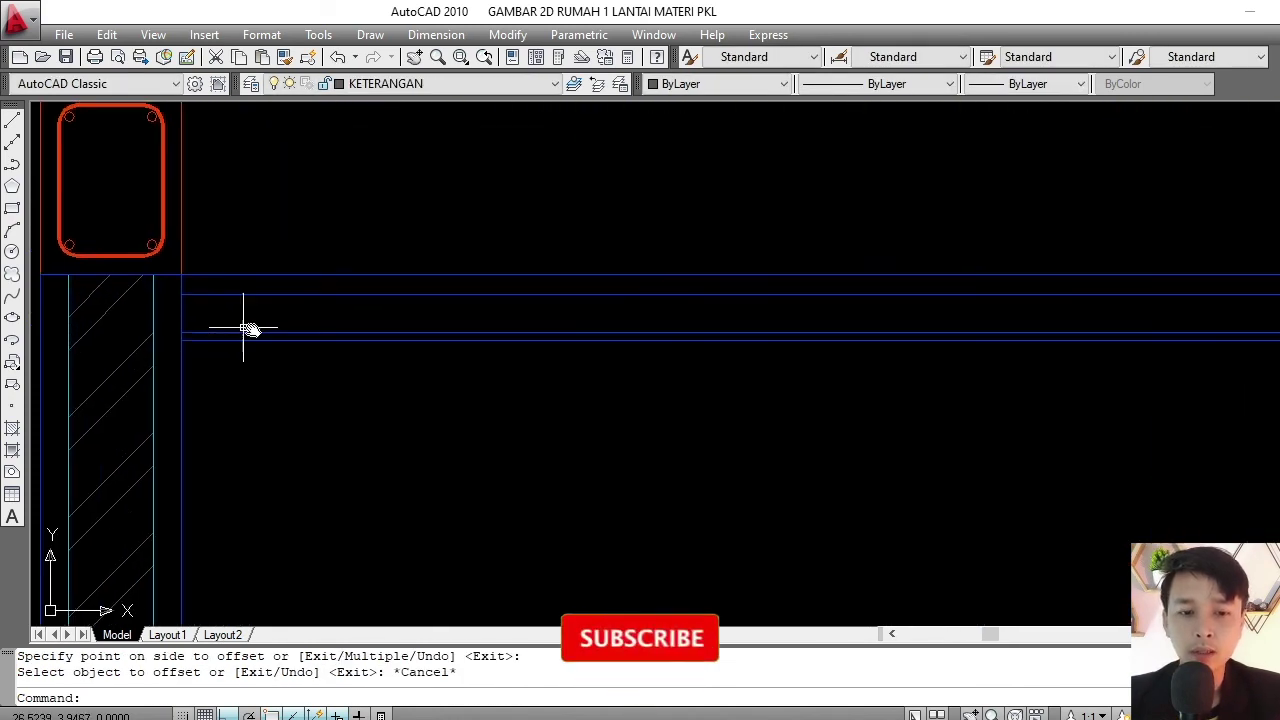
scroll(343, 314, up, 2)
scroll(427, 309, up, 2)
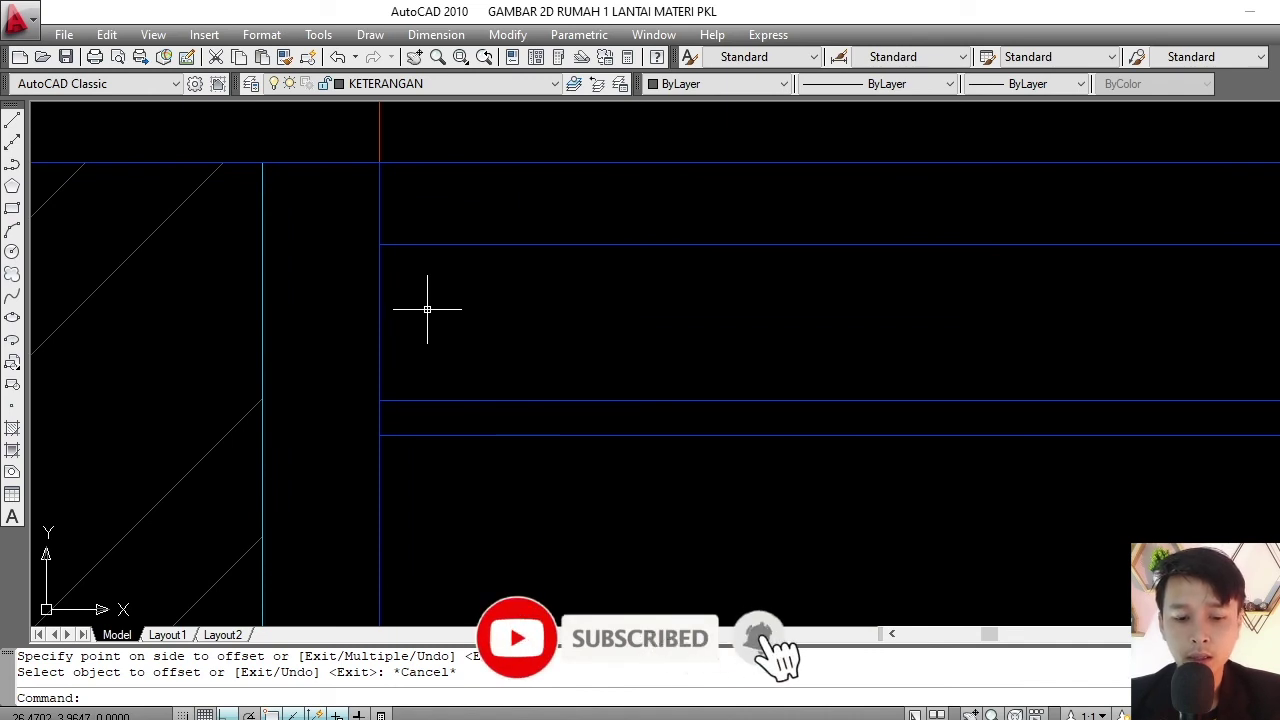
- Draw a 0.02 by 0.04 rectangle with its first corner at the wall edge
key(Escape)
key(Escape)
text(REC)
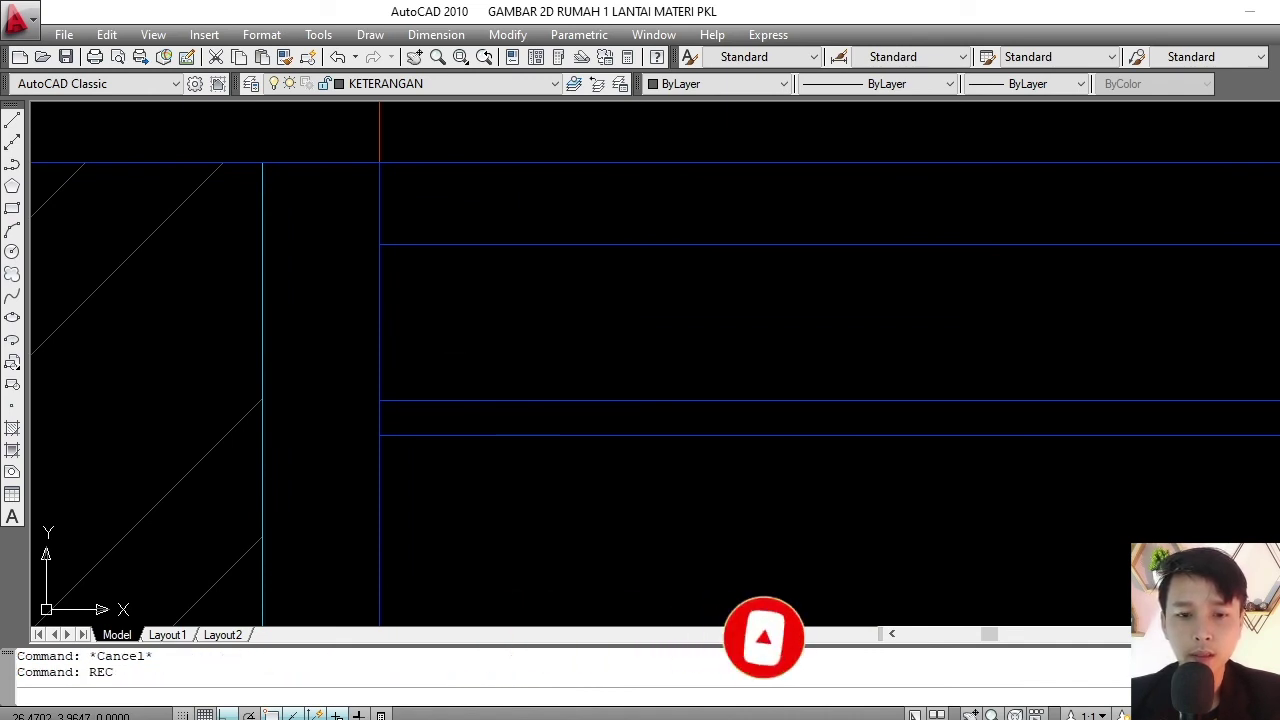
key(Return)
click(379, 244)
text(.02)
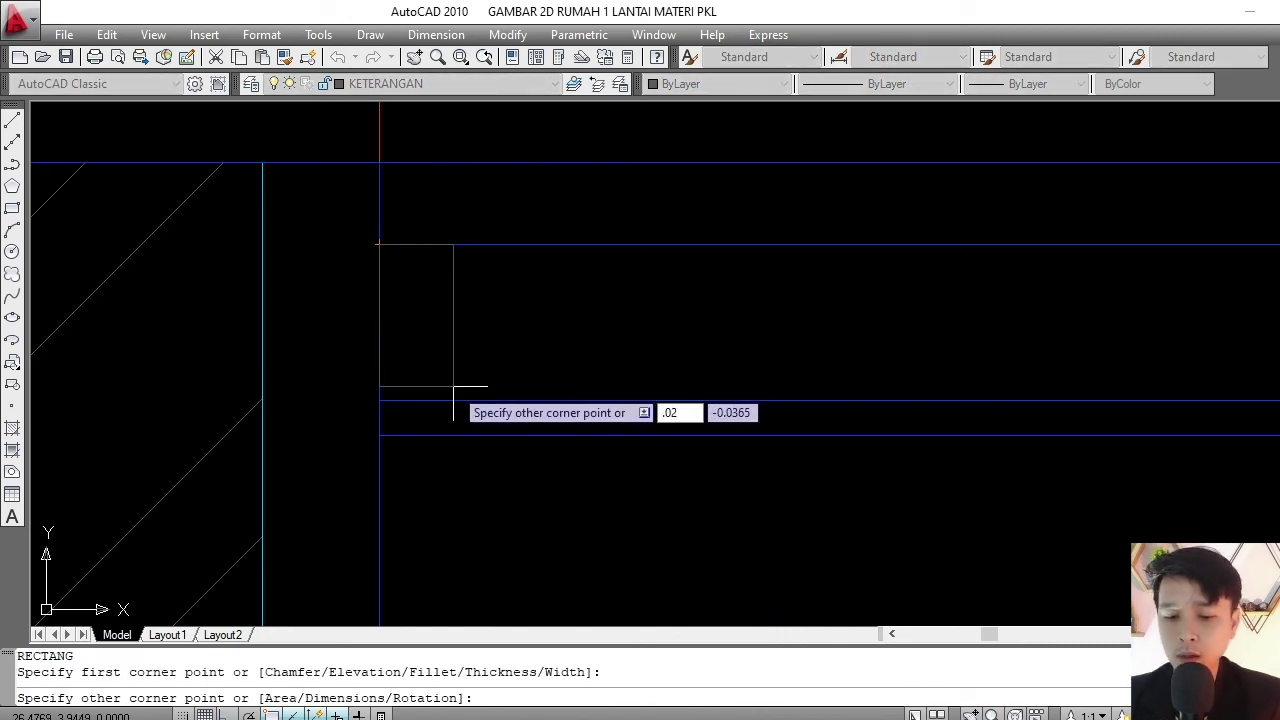
key(Tab)
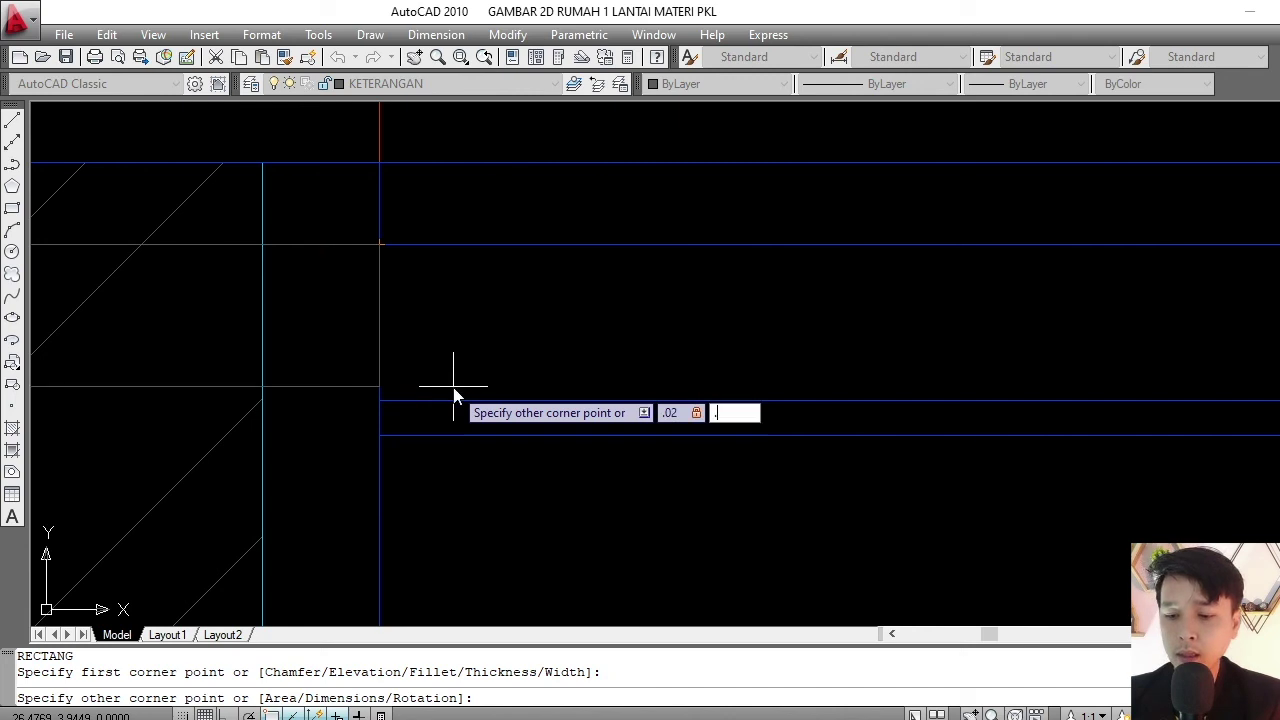
text(4)
key(Return)
scroll(462, 342, down, 2)
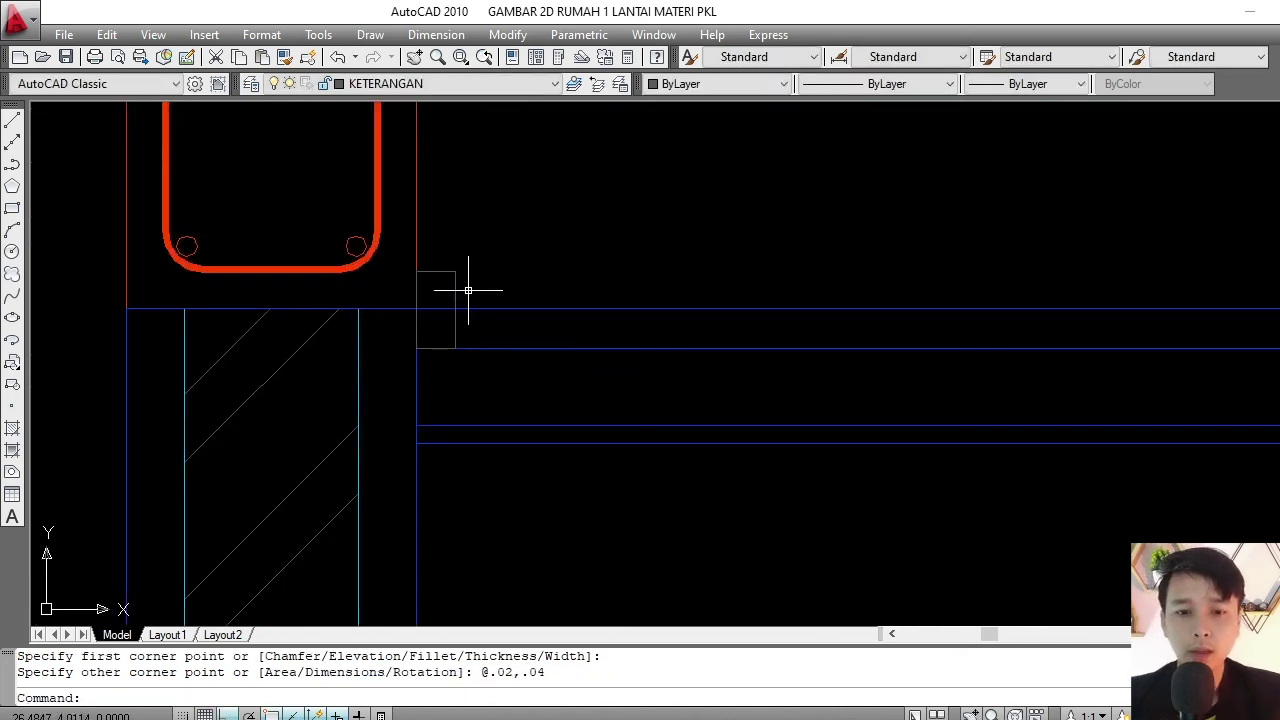
- Move the small rectangle straight down into the ceiling band
drag(457, 286, 449, 271)
text(m)
key(Return)
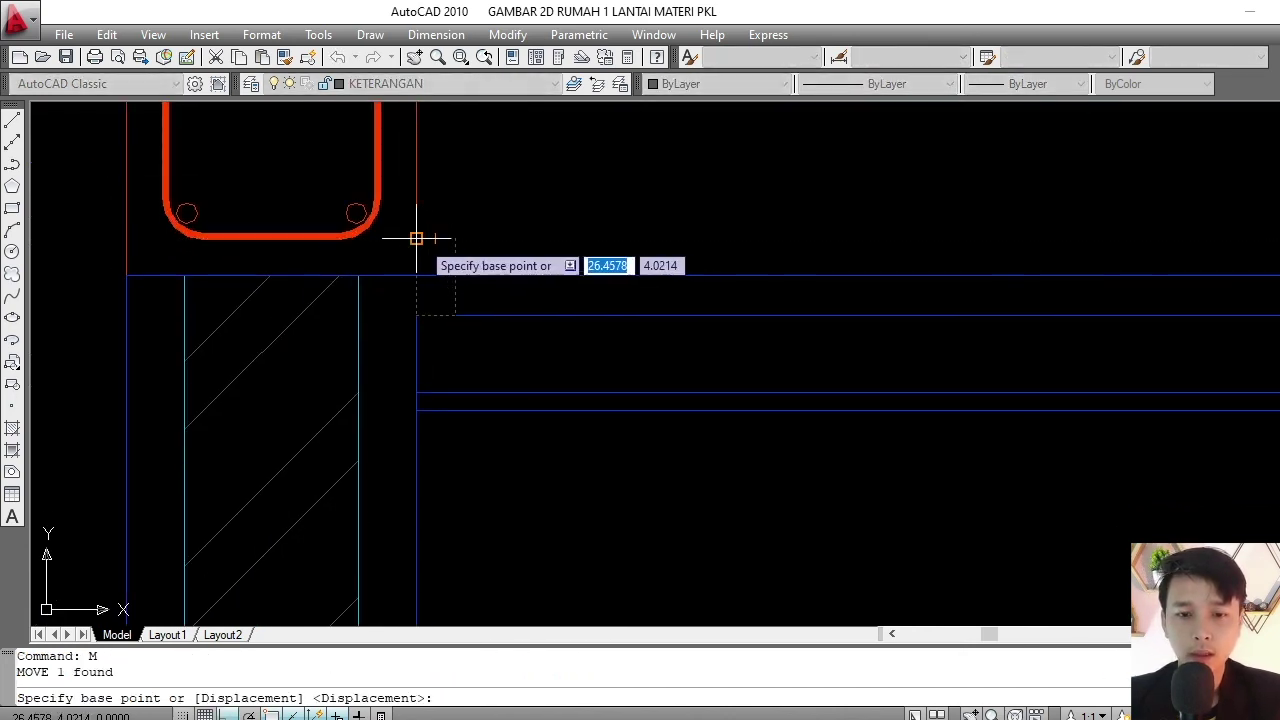
click(417, 238)
click(417, 315)
scroll(417, 315, down, 2)
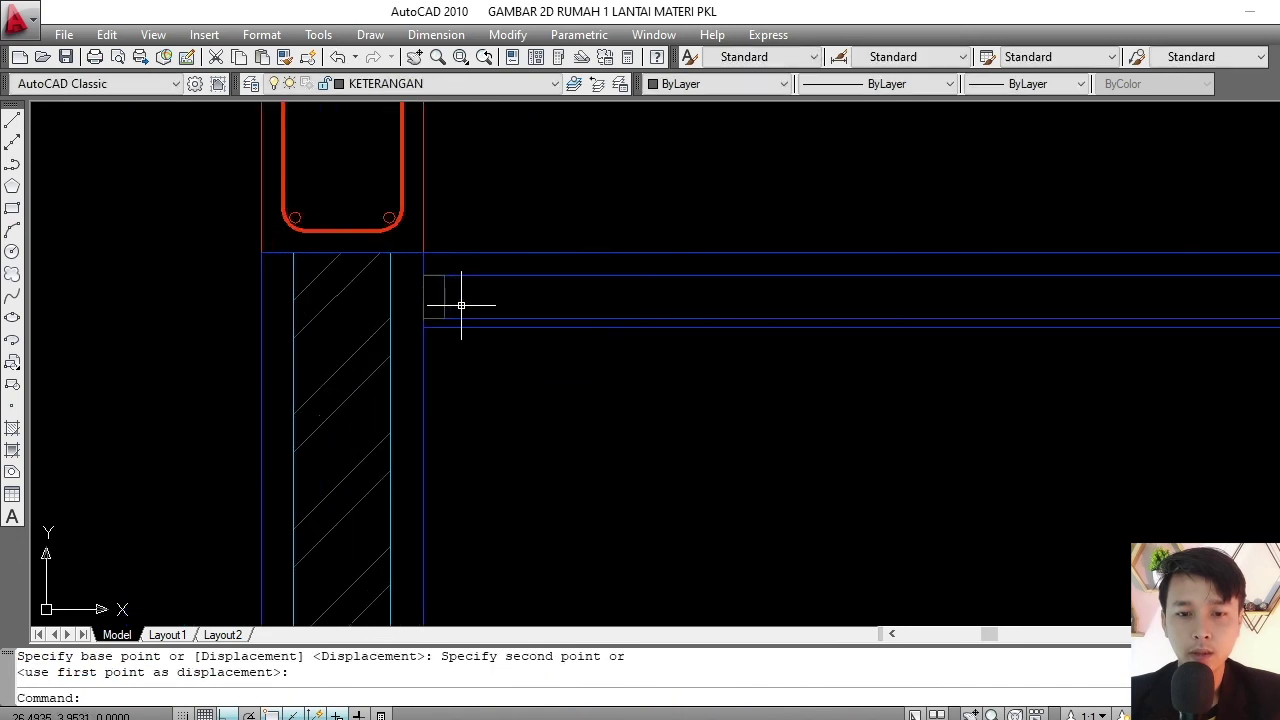
scroll(457, 300, up, 1)
drag(590, 326, 414, 289)
scroll(445, 312, up, 1)
key(Escape)
key(Escape)
- Copy the small rectangle 0.61 along the ceiling band
scroll(365, 276, down, 2)
text(co)
key(Return)
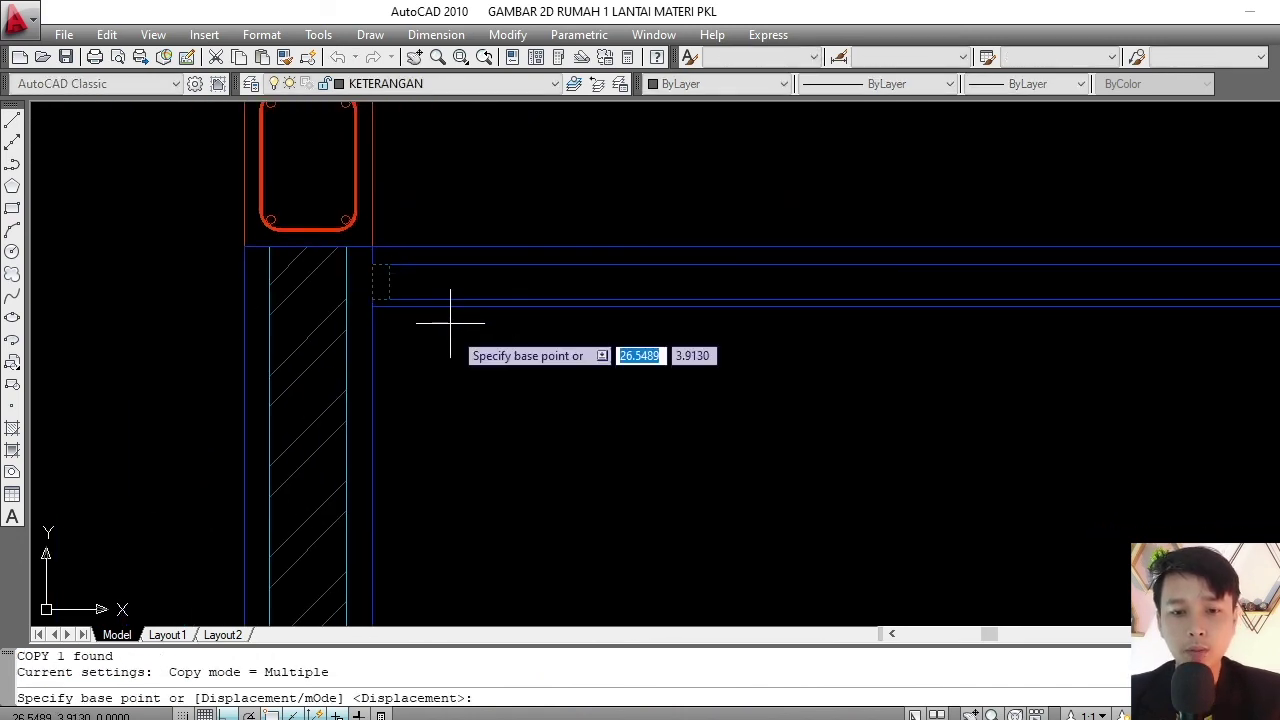
click(458, 376)
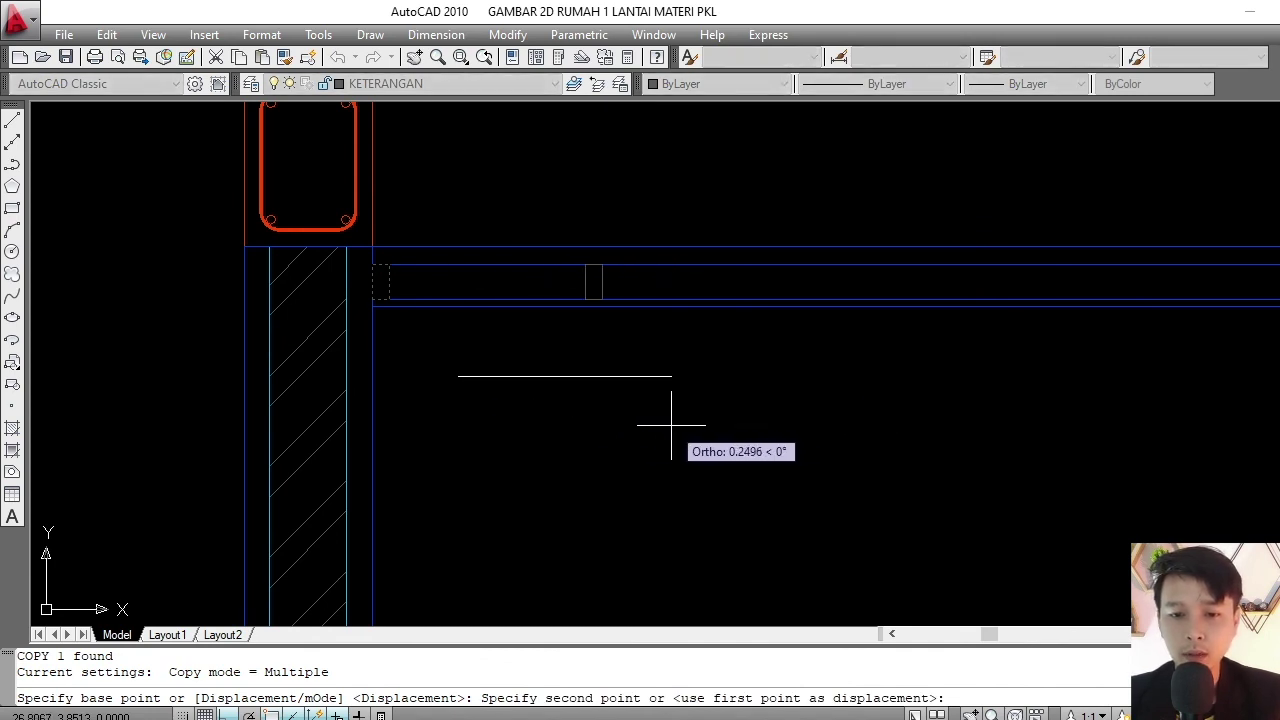
text(.61)
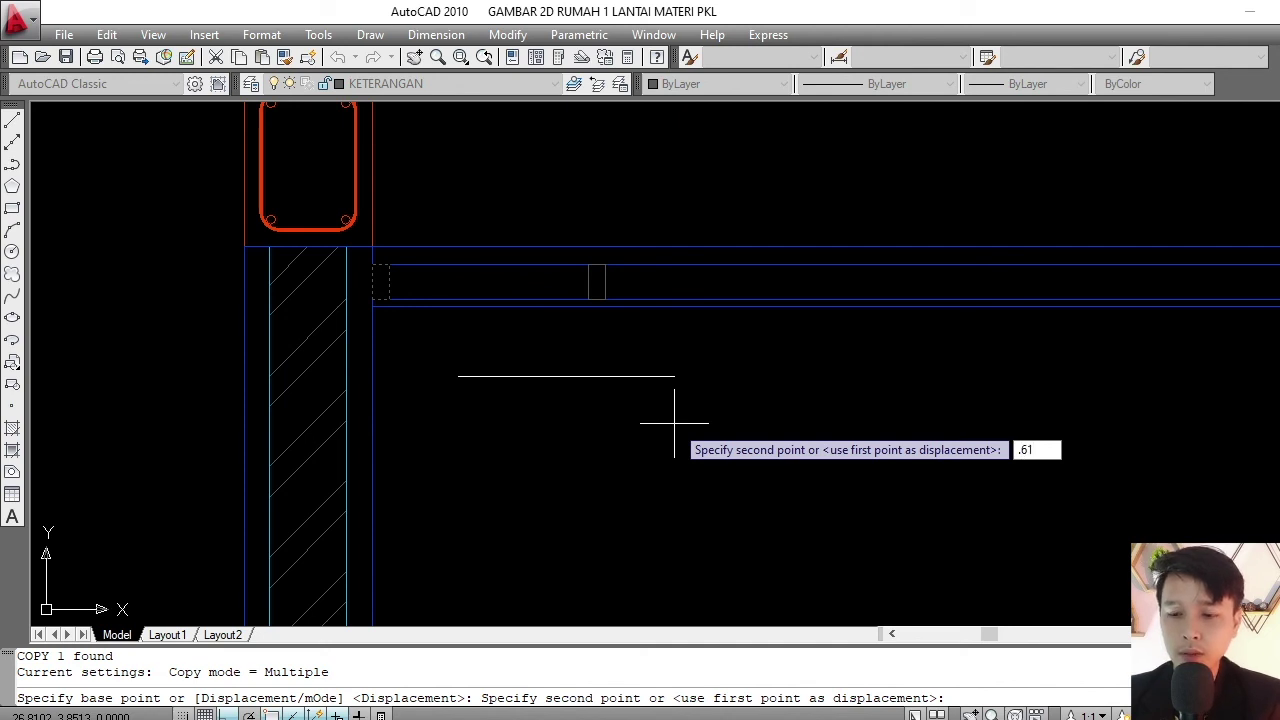
key(Return)
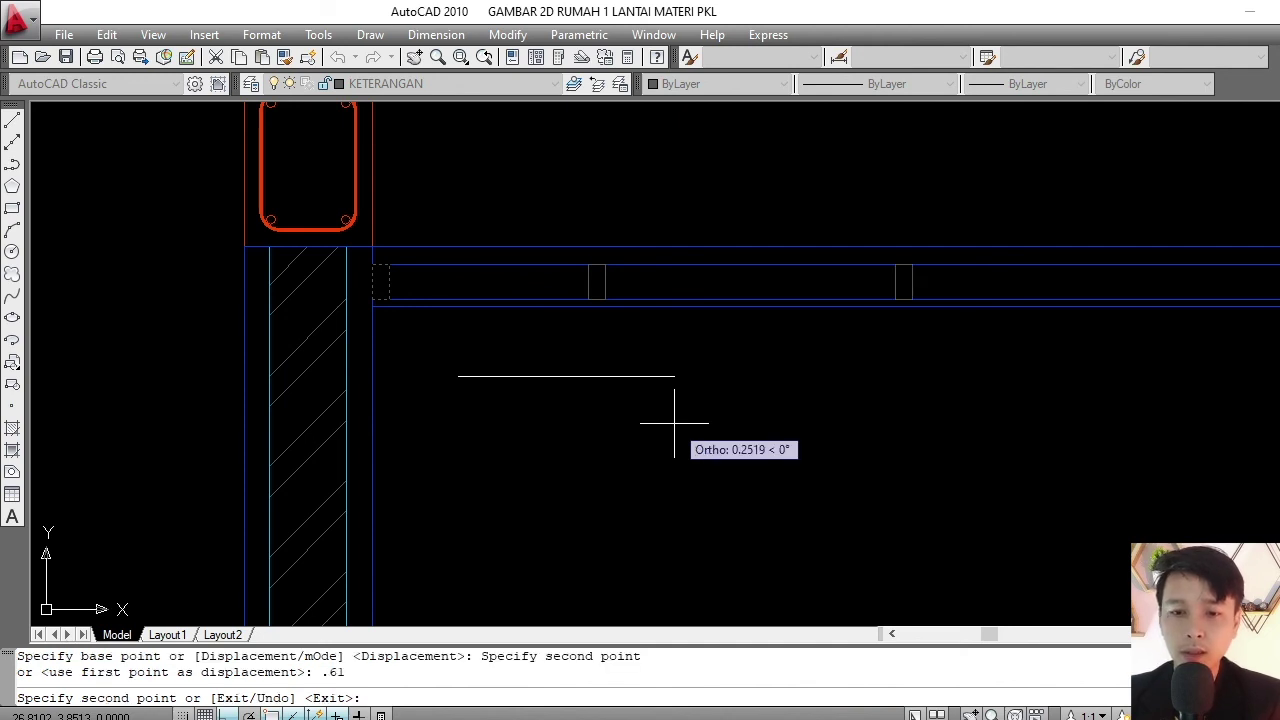
scroll(640, 390, down, 3)
middle_drag(608, 357, 494, 357)
scroll(599, 370, up, 2)
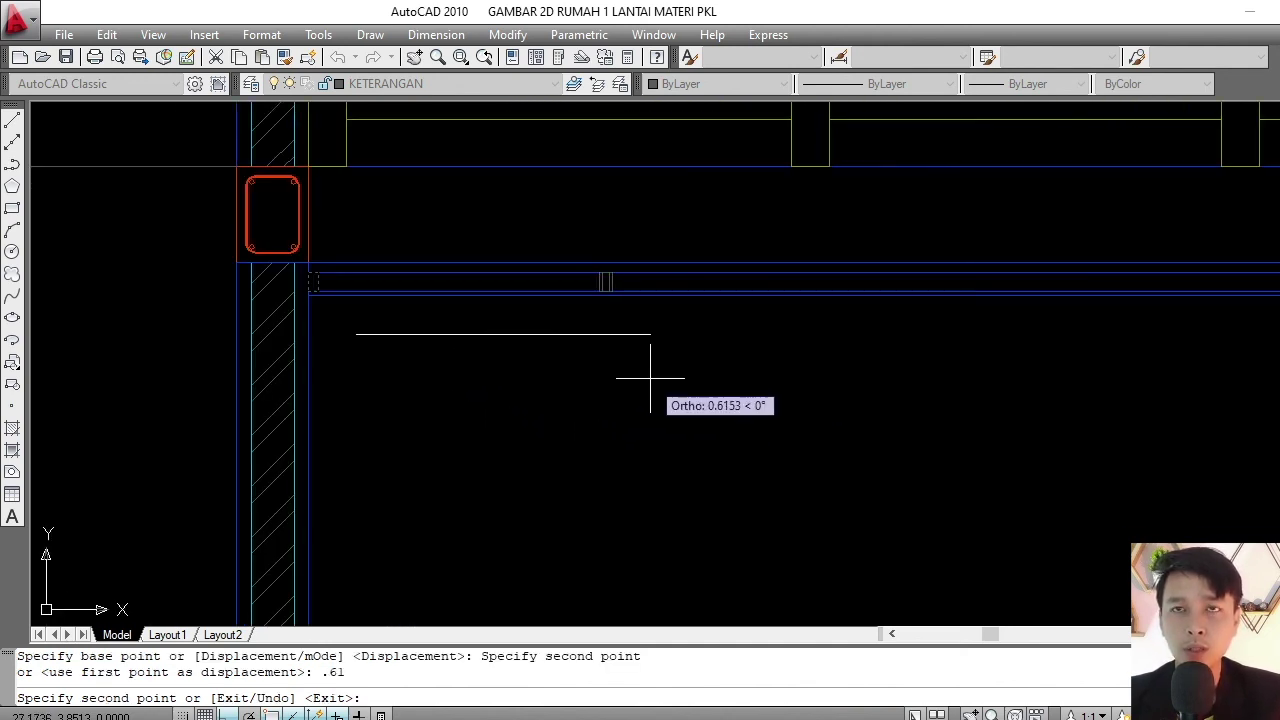
middle_drag(651, 371, 593, 379)
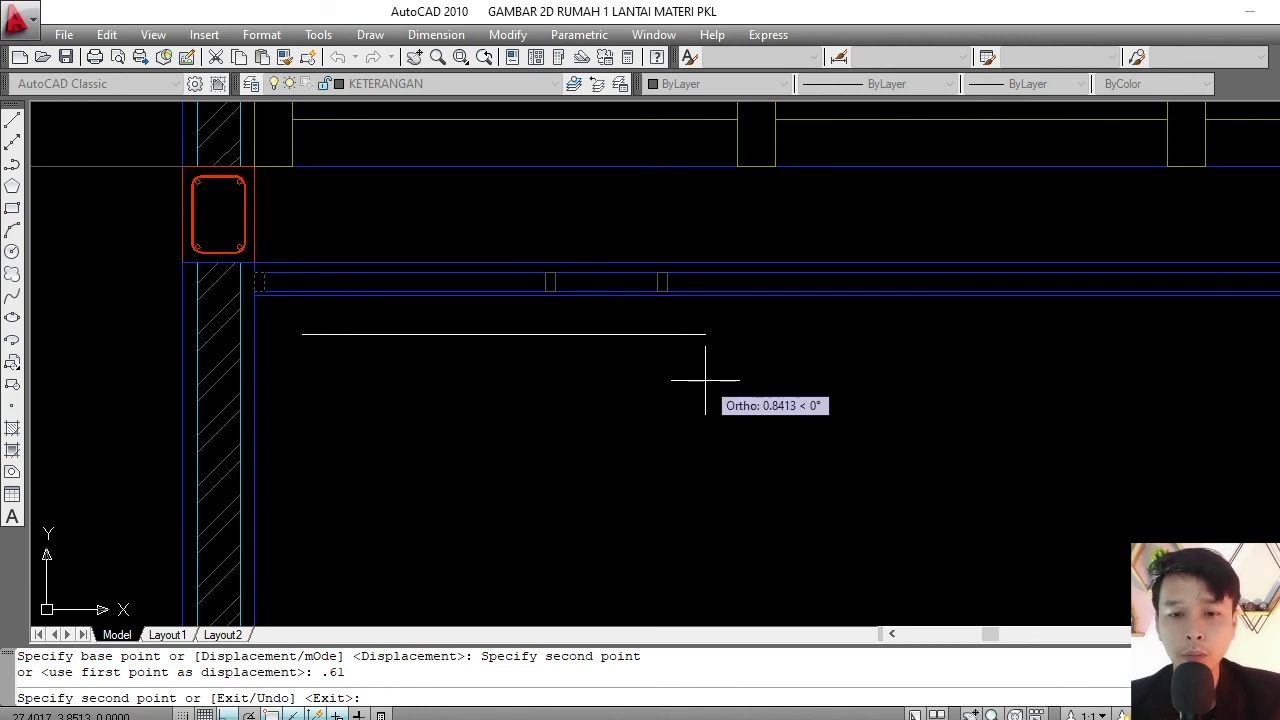
middle_drag(665, 354, 585, 345)
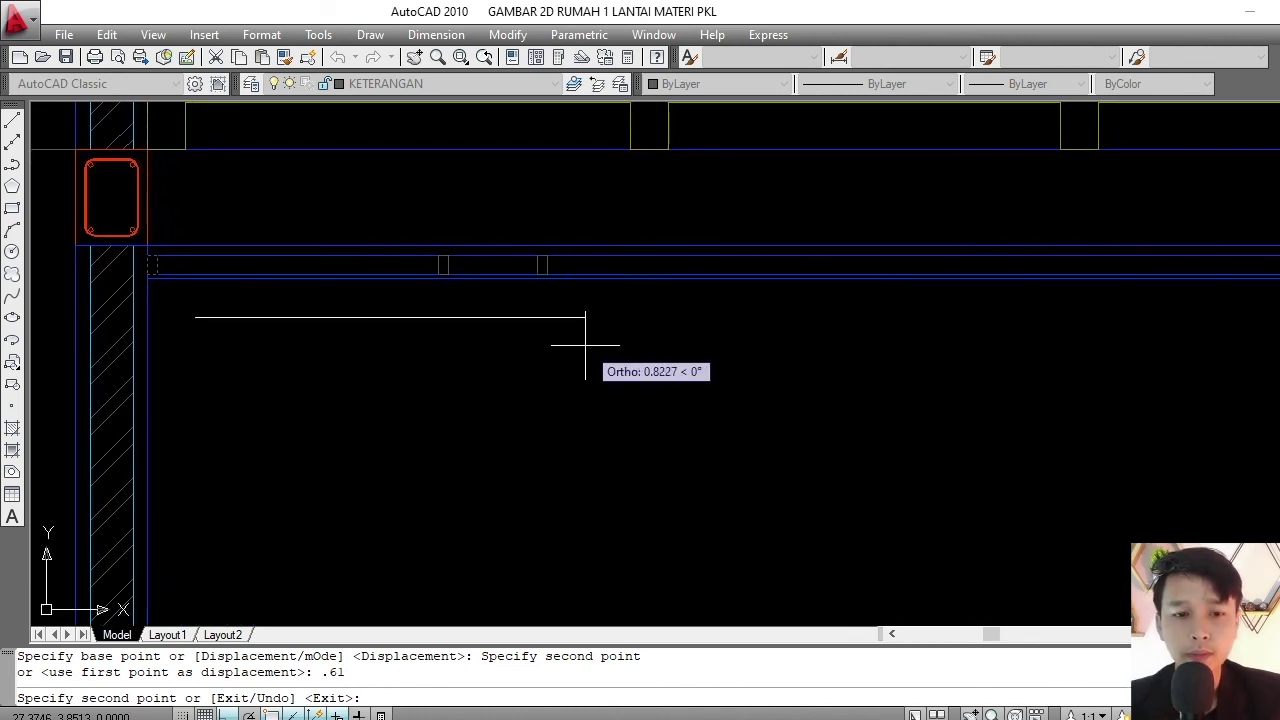
key(Escape)
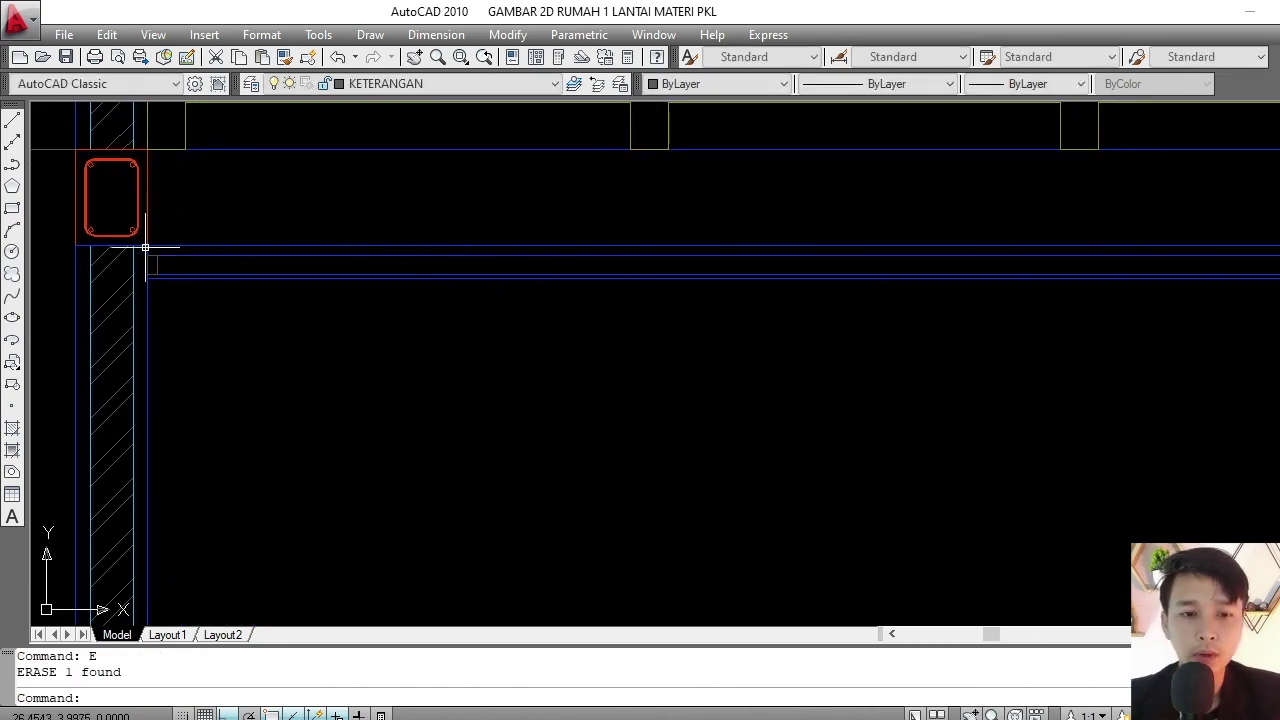
scroll(145, 247, up, 3)
- Copy the piece another 0.6 further along the ceiling band
text(co)
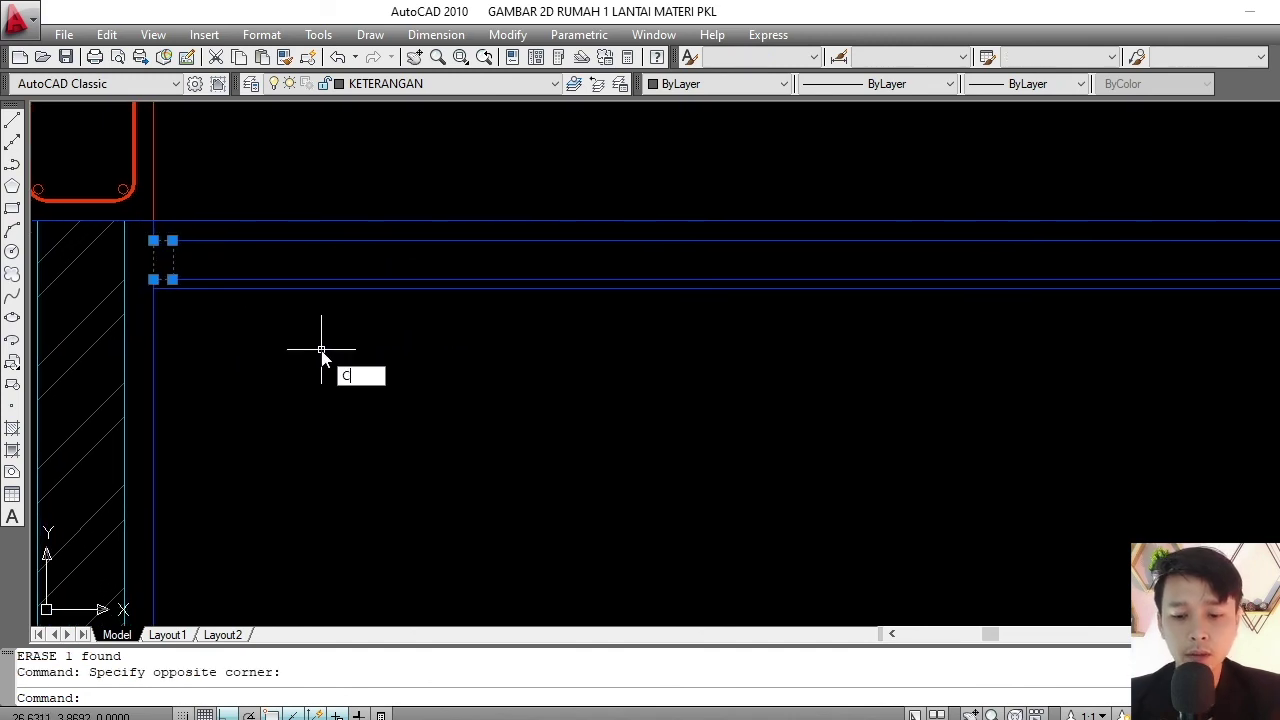
key(Return)
click(328, 375)
text(.6)
key(Return)
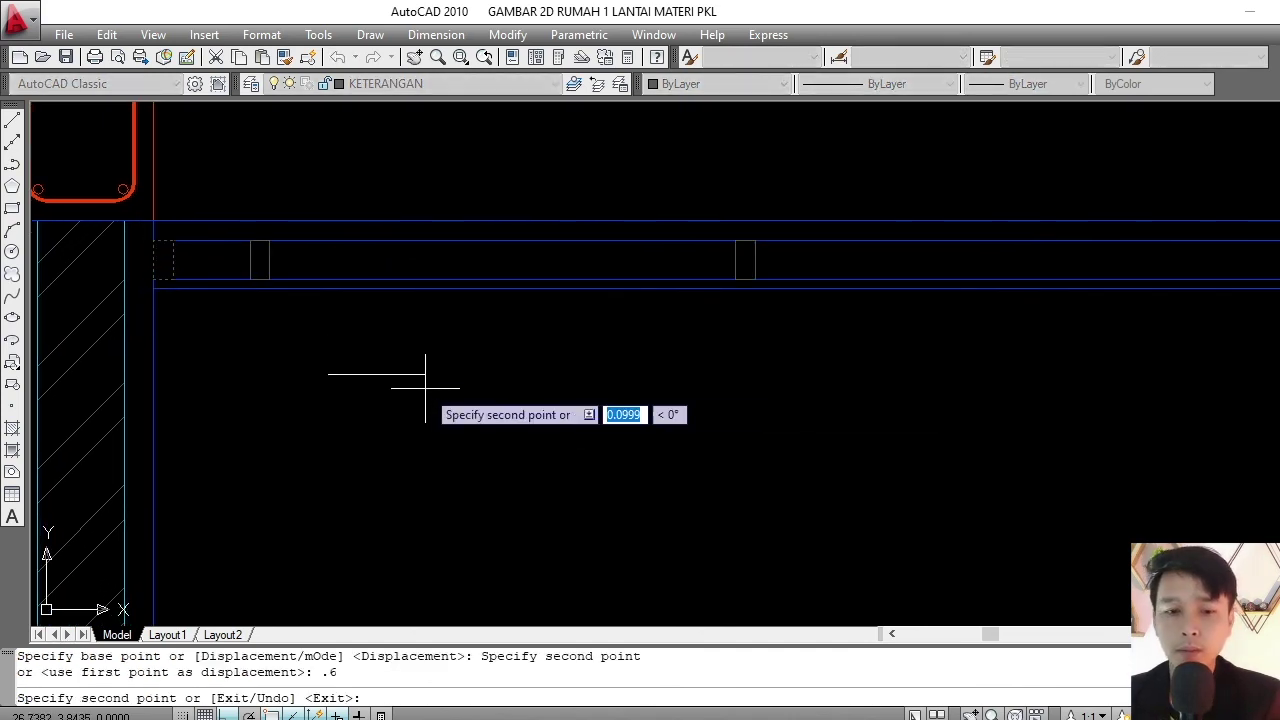
scroll(427, 380, down, 2)
key(Escape)
- Copy the joist block to two more positions further along the joist
drag(520, 280, 618, 386)
middle_drag(448, 368, 422, 355)
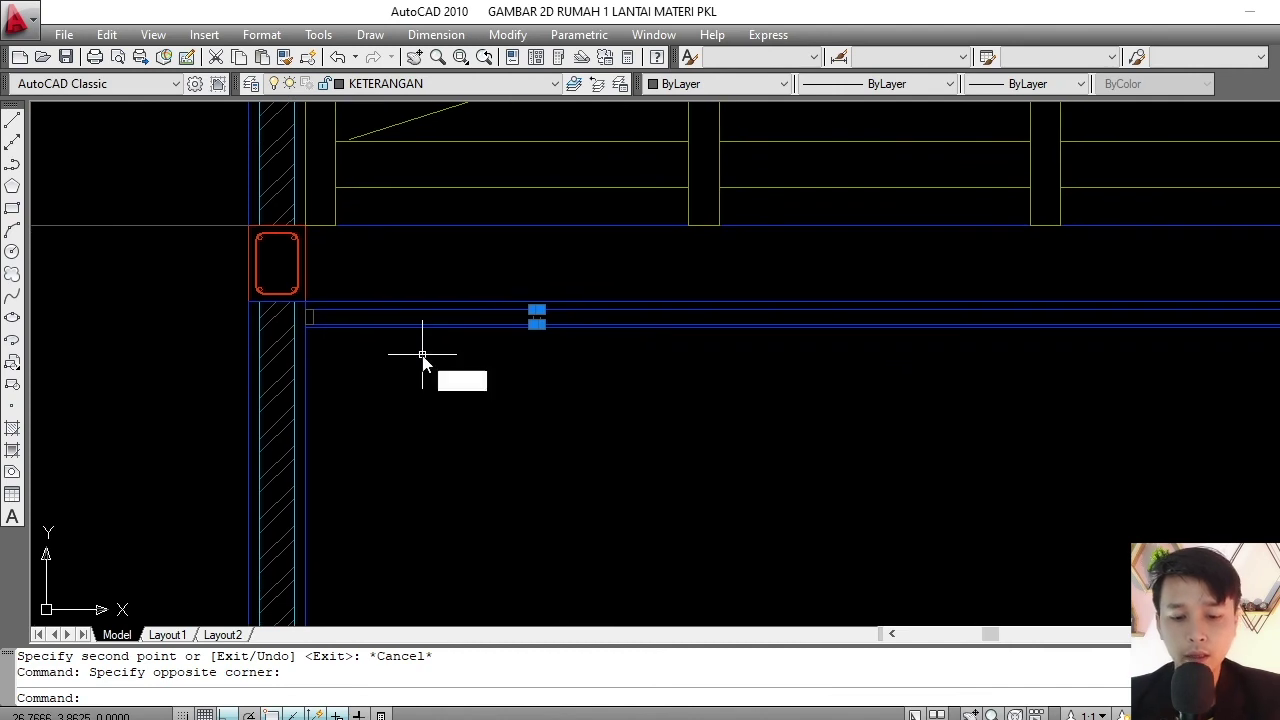
text(CO)
key(Return)
scroll(340, 330, up, 2)
click(297, 319)
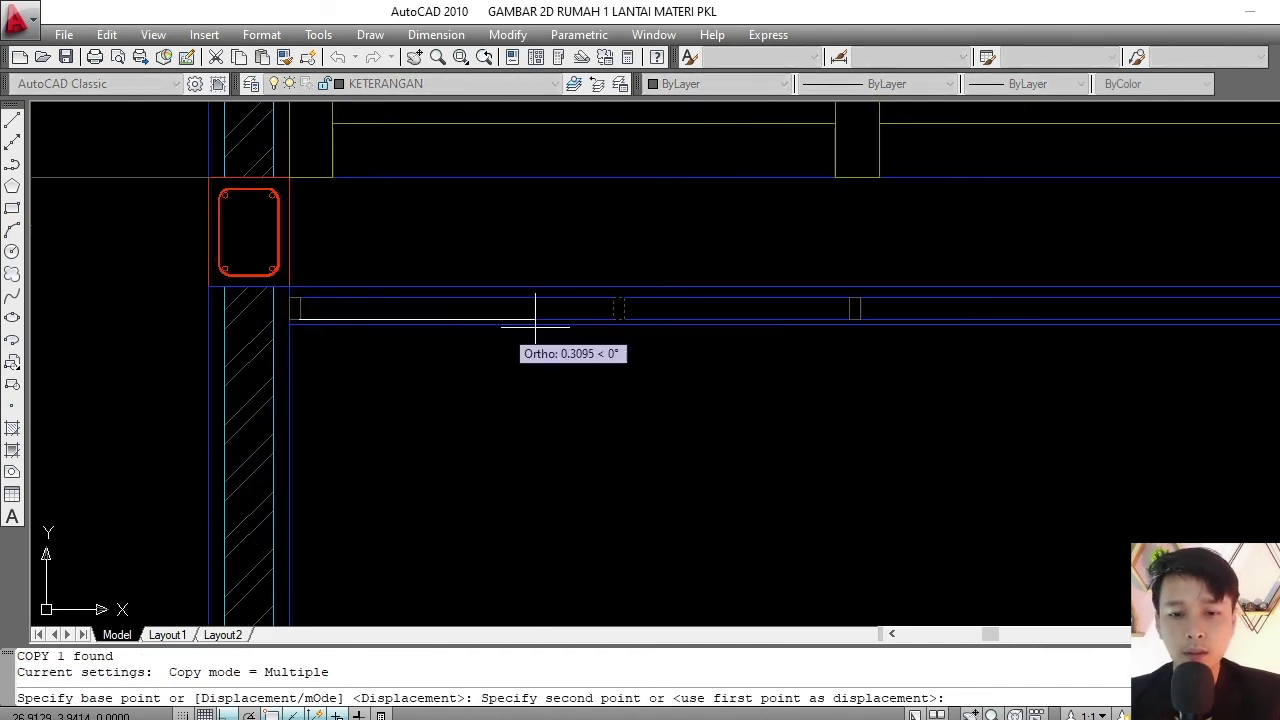
click(624, 319)
scroll(634, 323, down, 2)
middle_drag(571, 337, 683, 319)
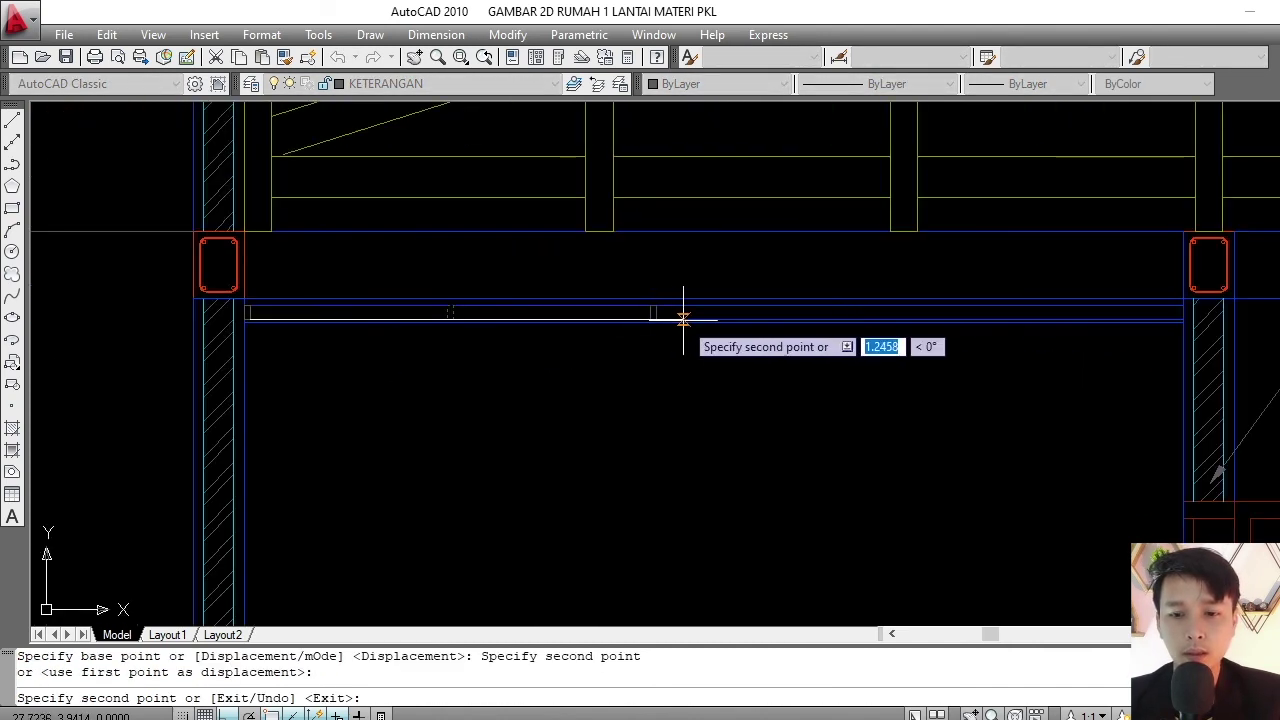
click(657, 318)
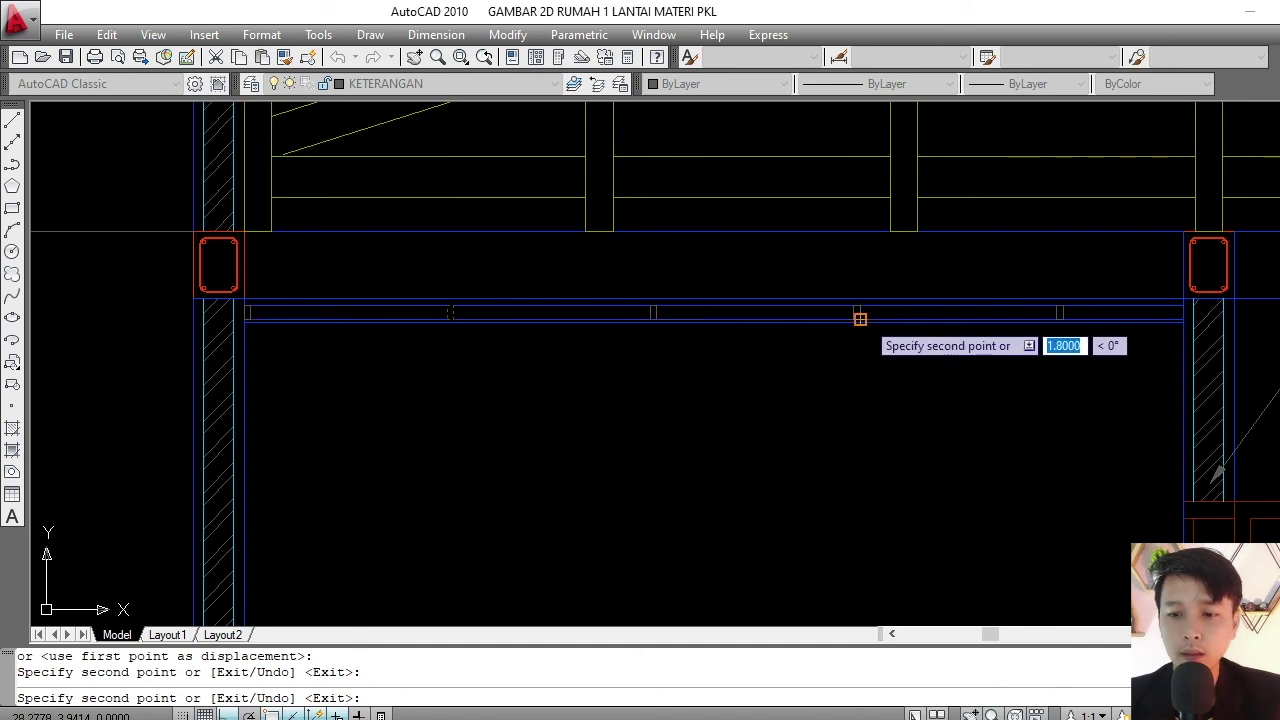
key(Escape)
- Copy the block near the right column to another spot on the joist
middle_drag(932, 319, 590, 339)
scroll(657, 263, up, 3)
click(657, 263)
click(737, 380)
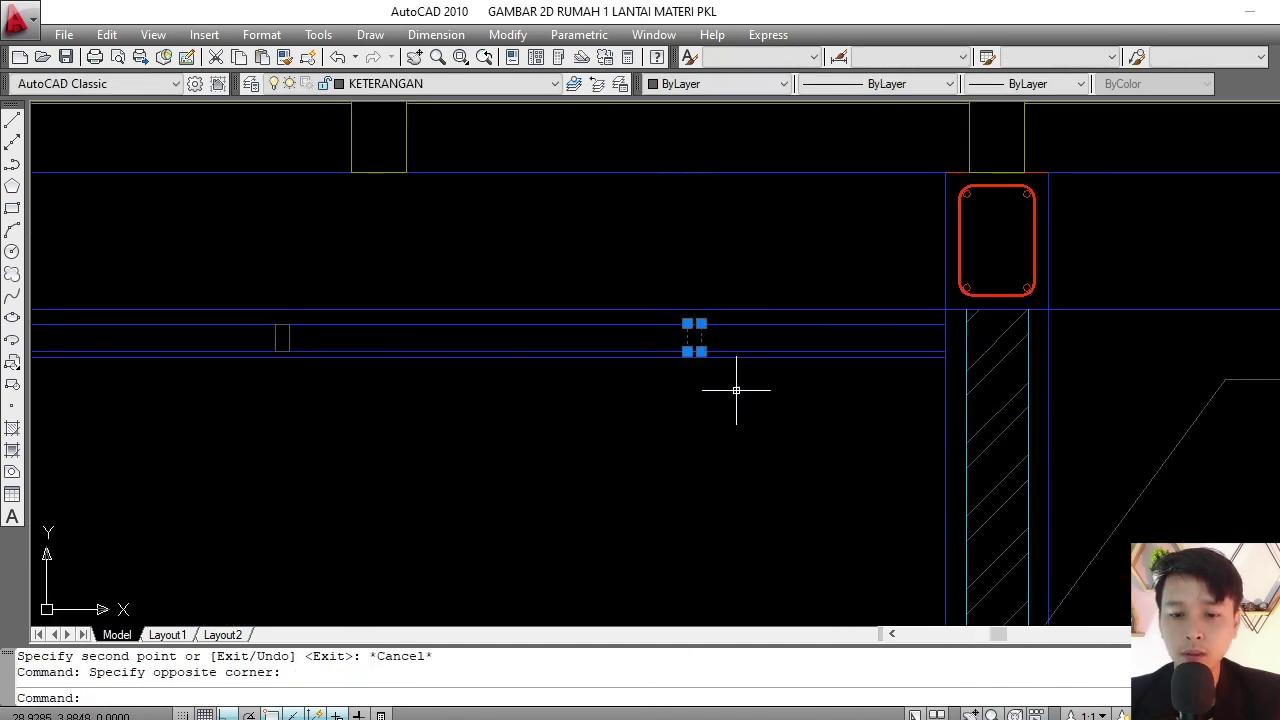
text(V)
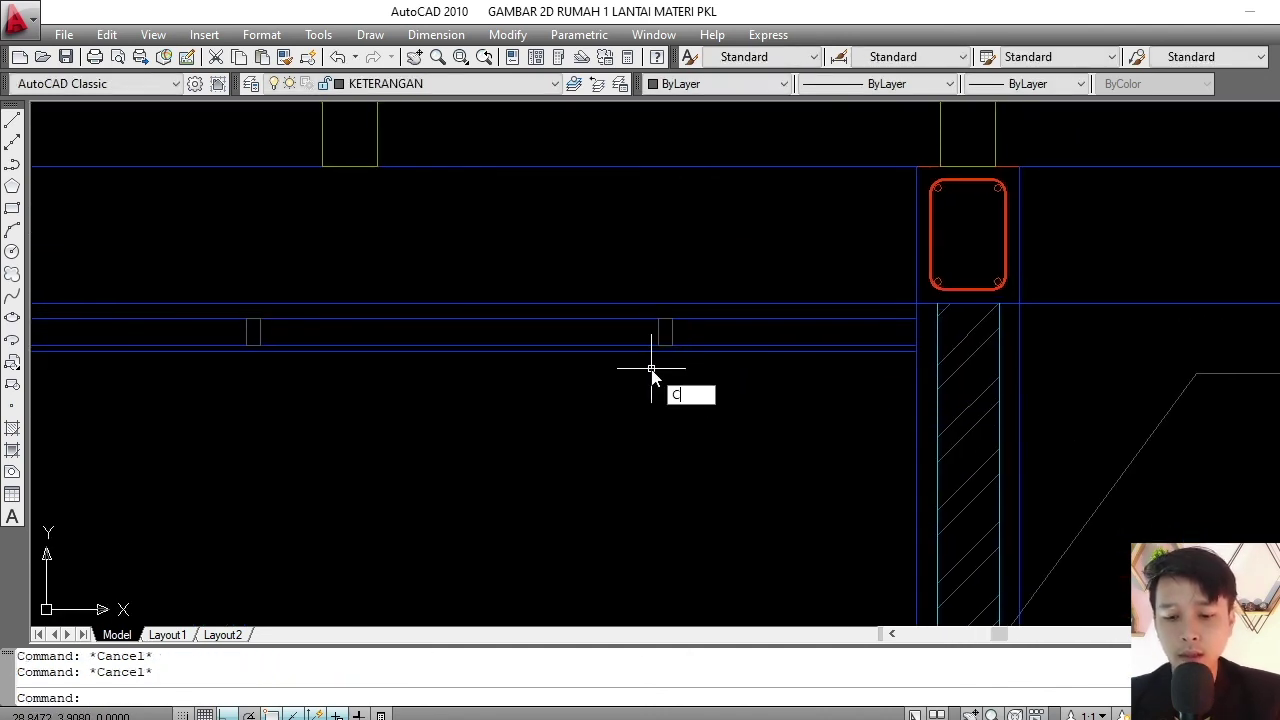
click(648, 312)
click(694, 397)
key(Return)
click(672, 345)
scroll(925, 340, up, 3)
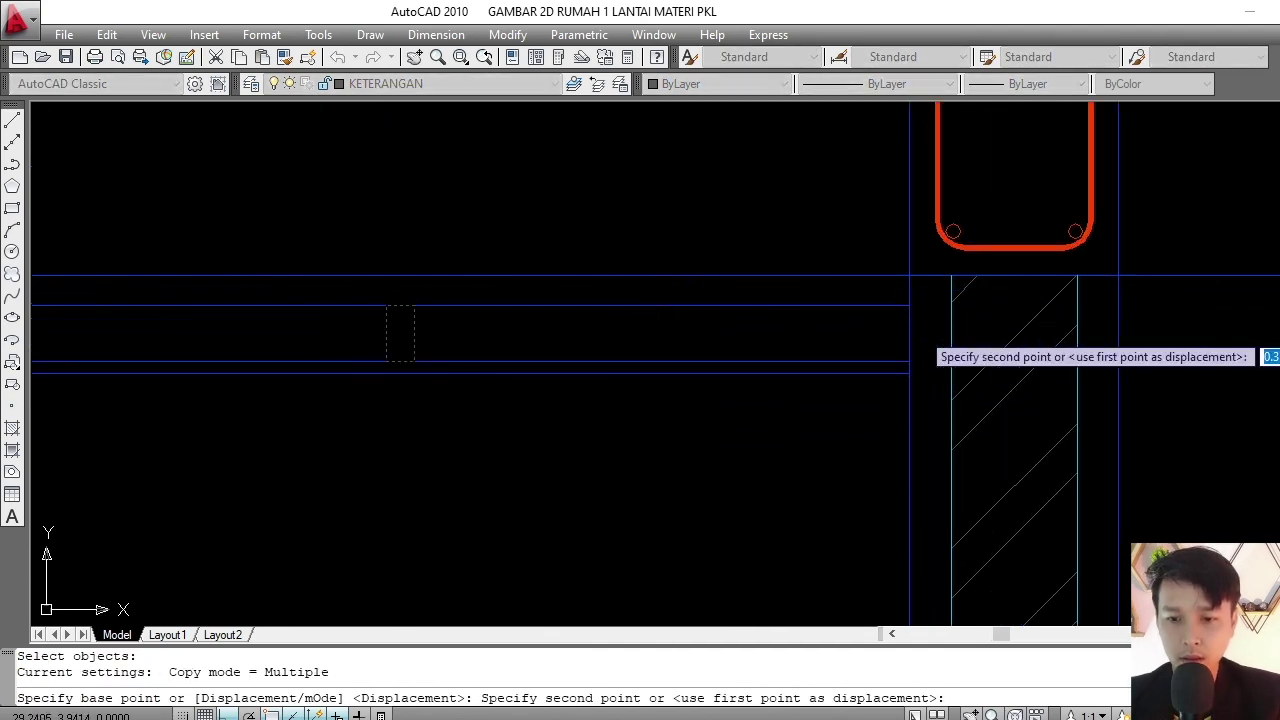
click(906, 364)
key(Escape)
scroll(666, 309, down, 3)
scroll(749, 357, down, 2)
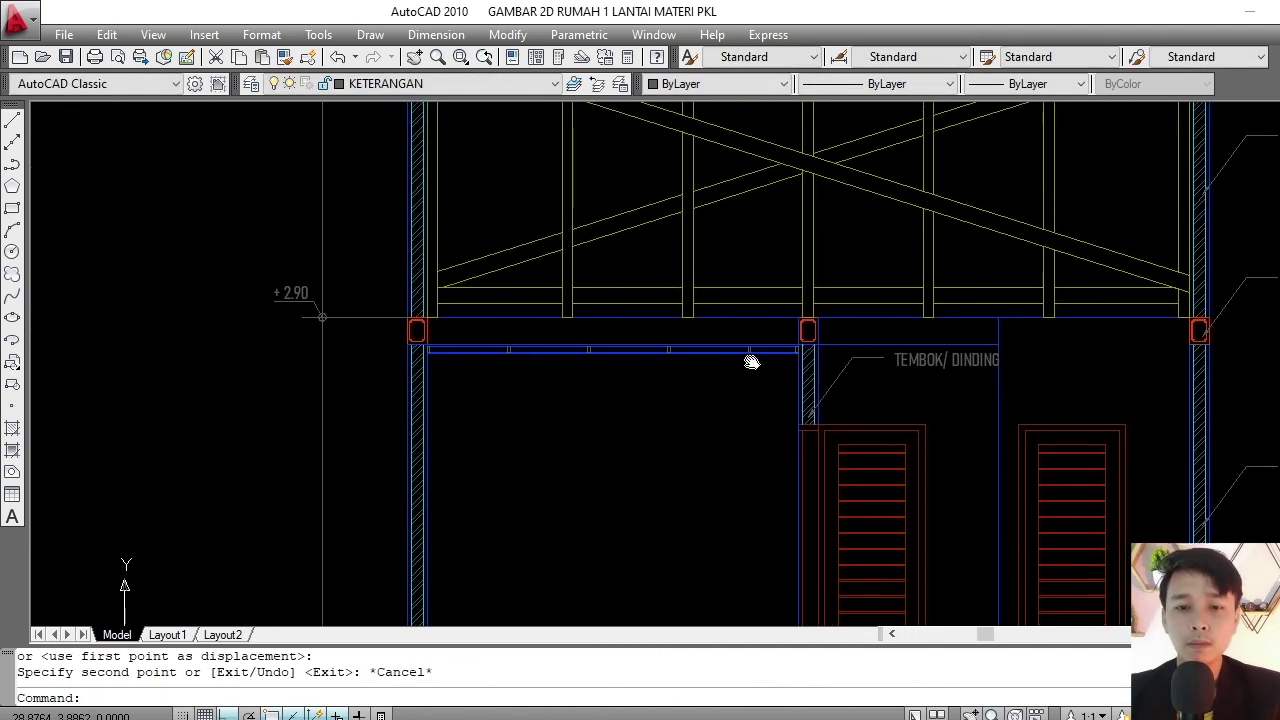
scroll(483, 328, up, 3)
scroll(483, 328, up, 2)
scroll(514, 363, up, 2)
- Draw a vertical polyline rising straight up from the joist
scroll(600, 374, up, 1)
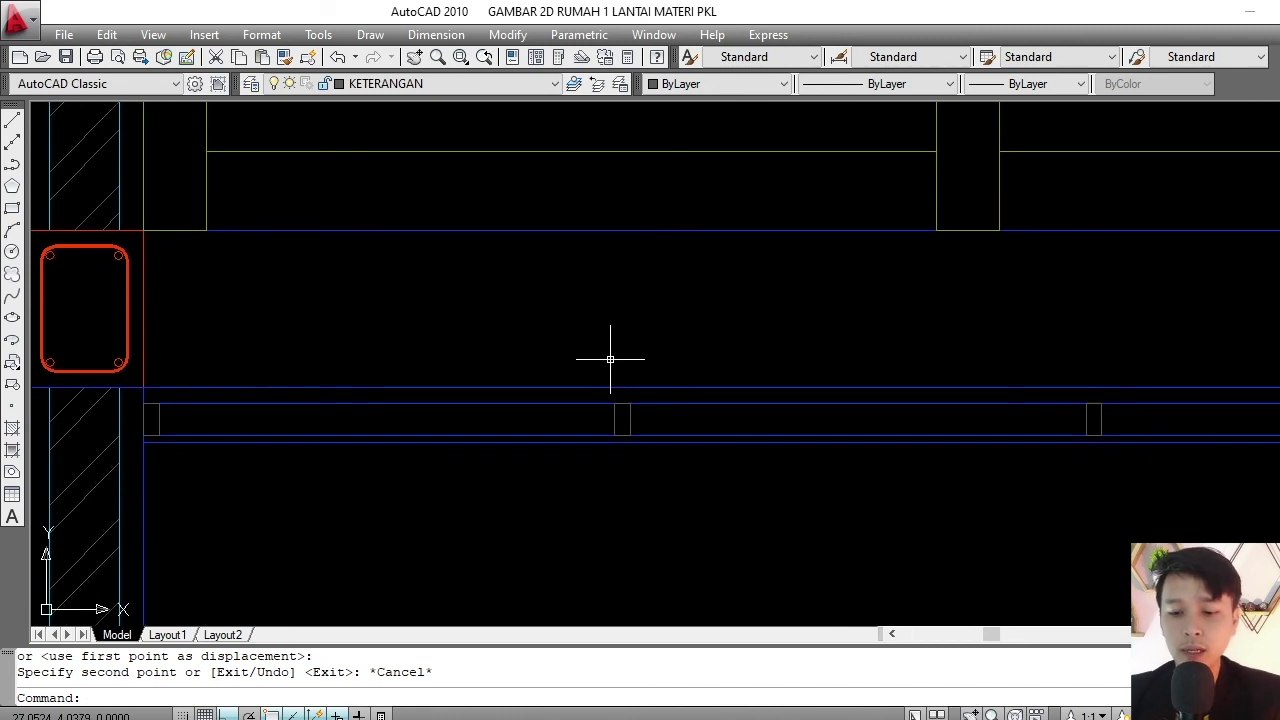
text(PL)
key(Return)
scroll(612, 380, down, 1)
click(614, 423)
scroll(614, 423, up, 2)
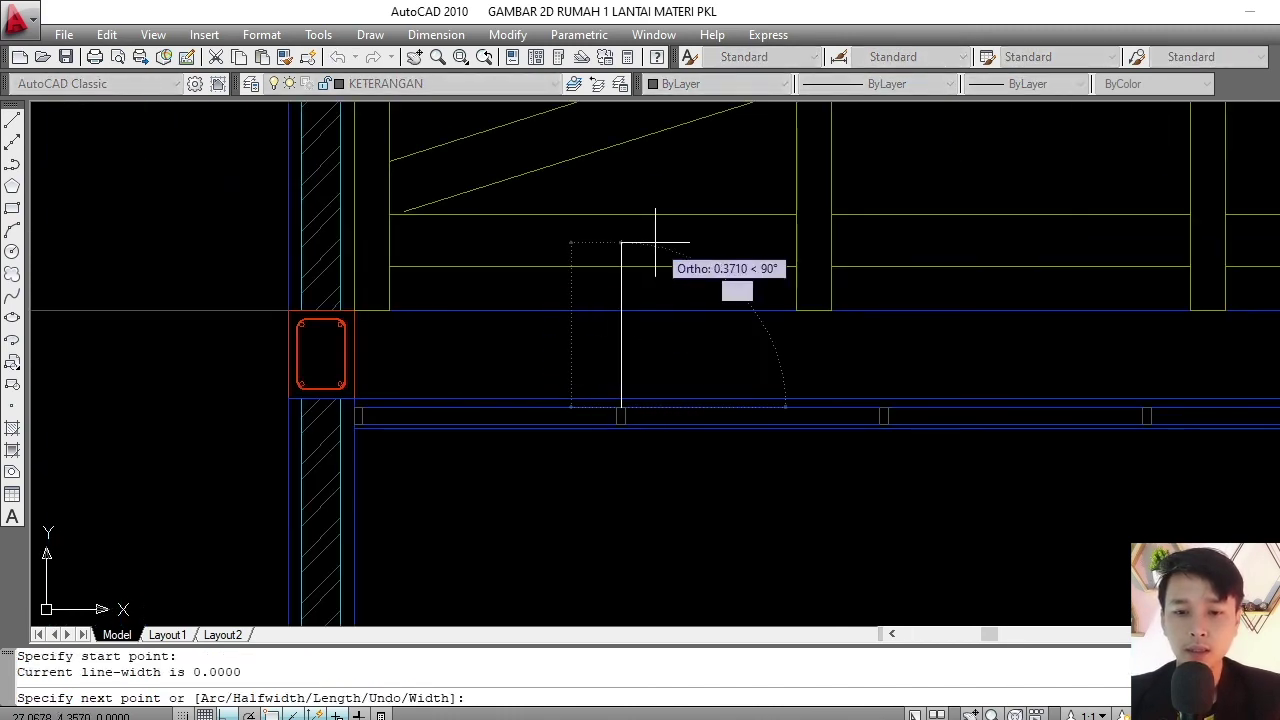
scroll(645, 240, up, 1)
click(614, 270)
key(Return)
scroll(629, 304, down, 2)
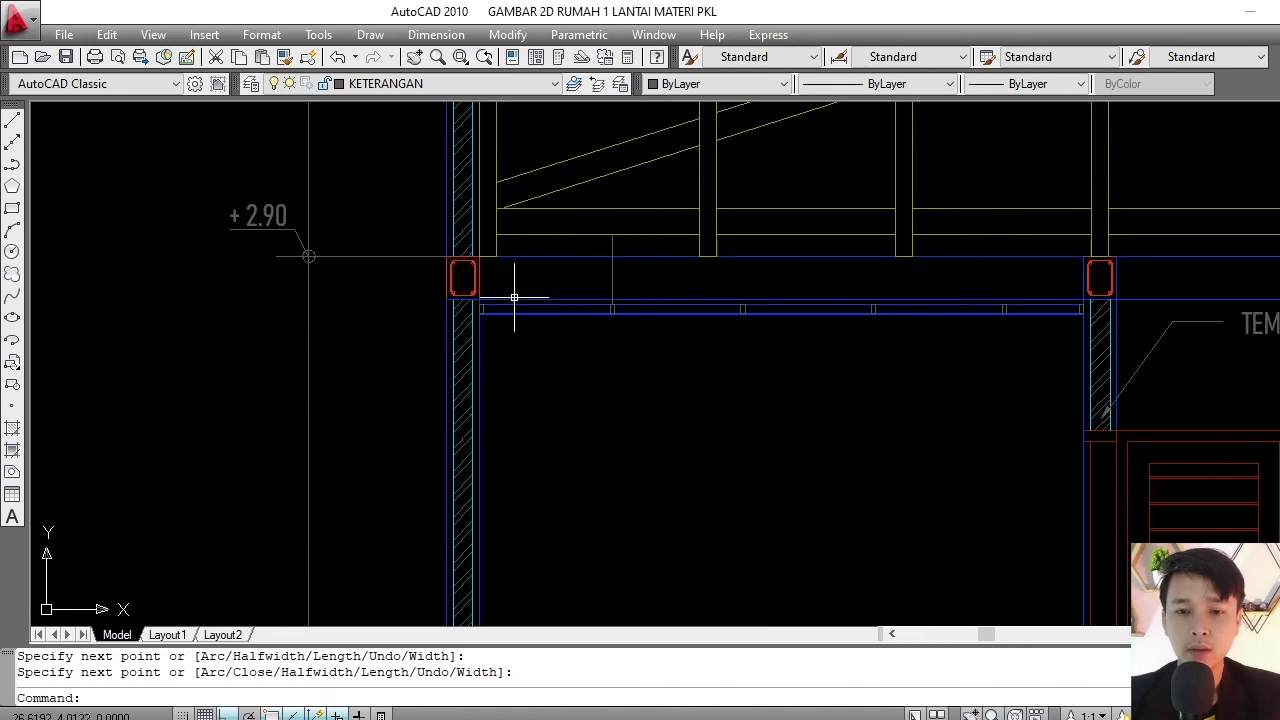
scroll(514, 297, up, 3)
scroll(491, 329, up, 3)
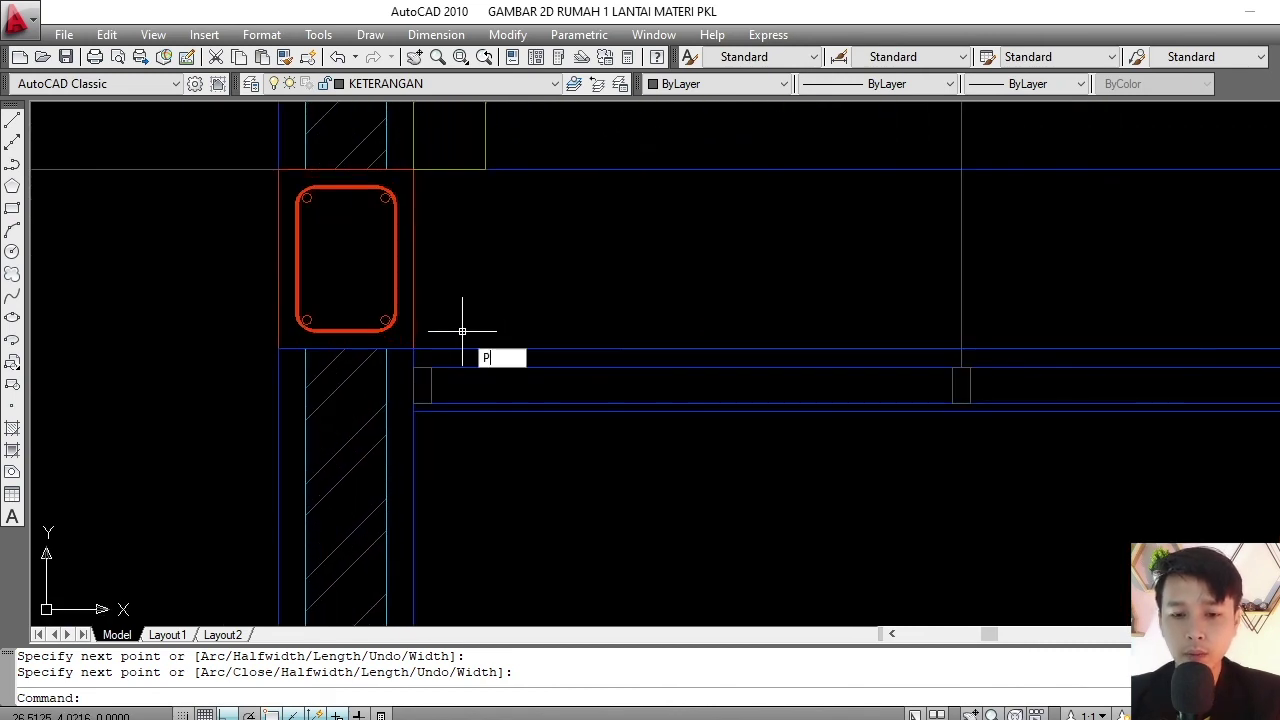
- Draw a vertical hanger line from the joist block up to the truss chord
text(l)
key(Return)
click(422, 368)
click(422, 169)
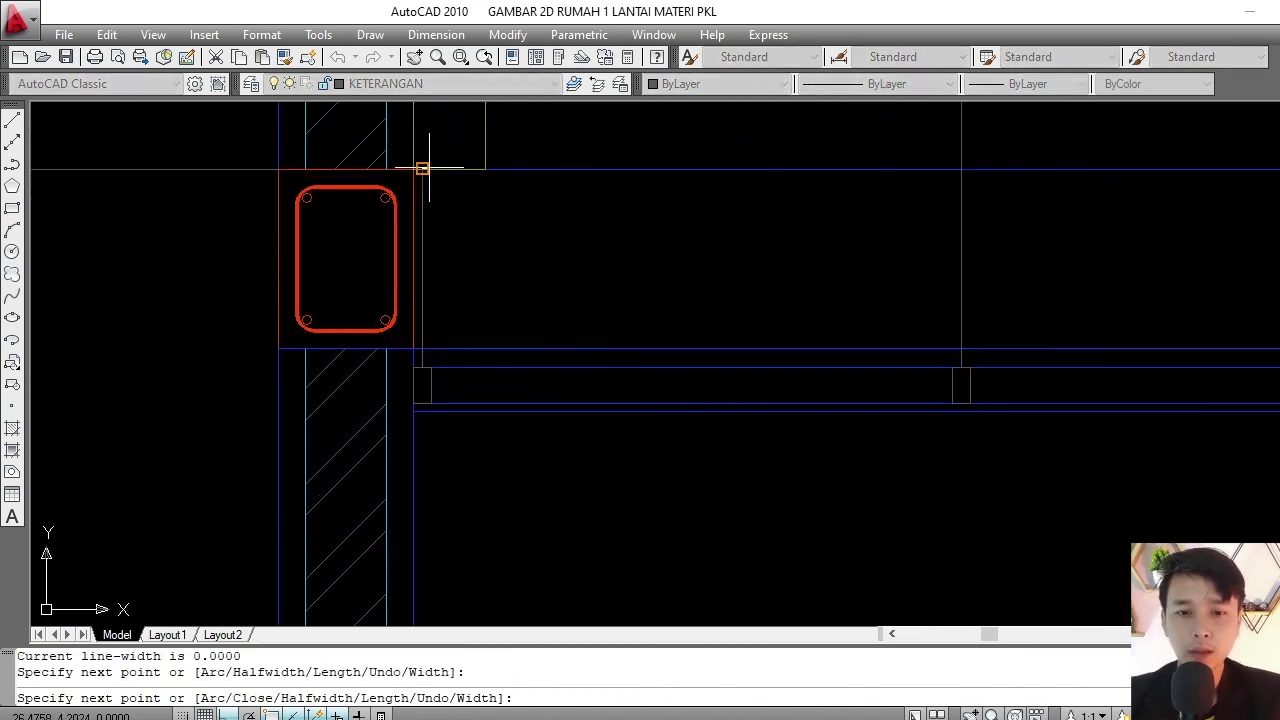
key(Return)
scroll(422, 169, down, 5)
scroll(412, 299, up, 1)
middle_drag(360, 322, 370, 302)
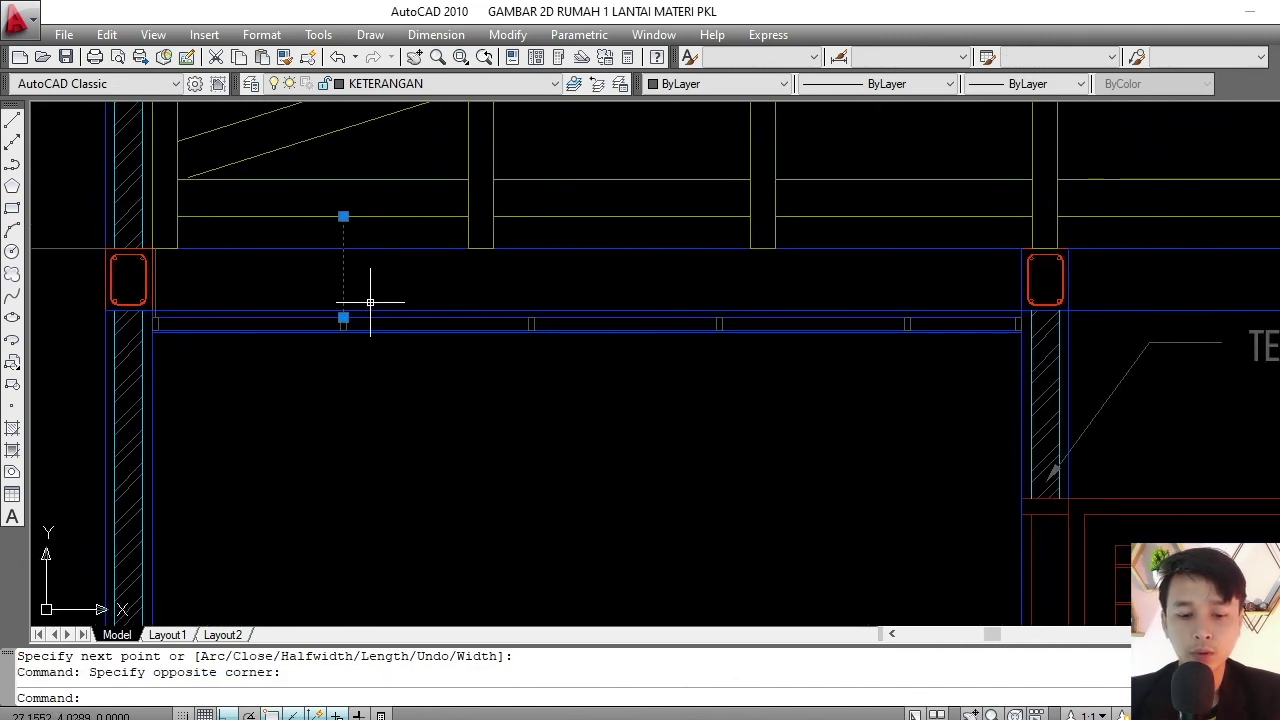
text(CO)
key(Return)
scroll(322, 320, up, 4)
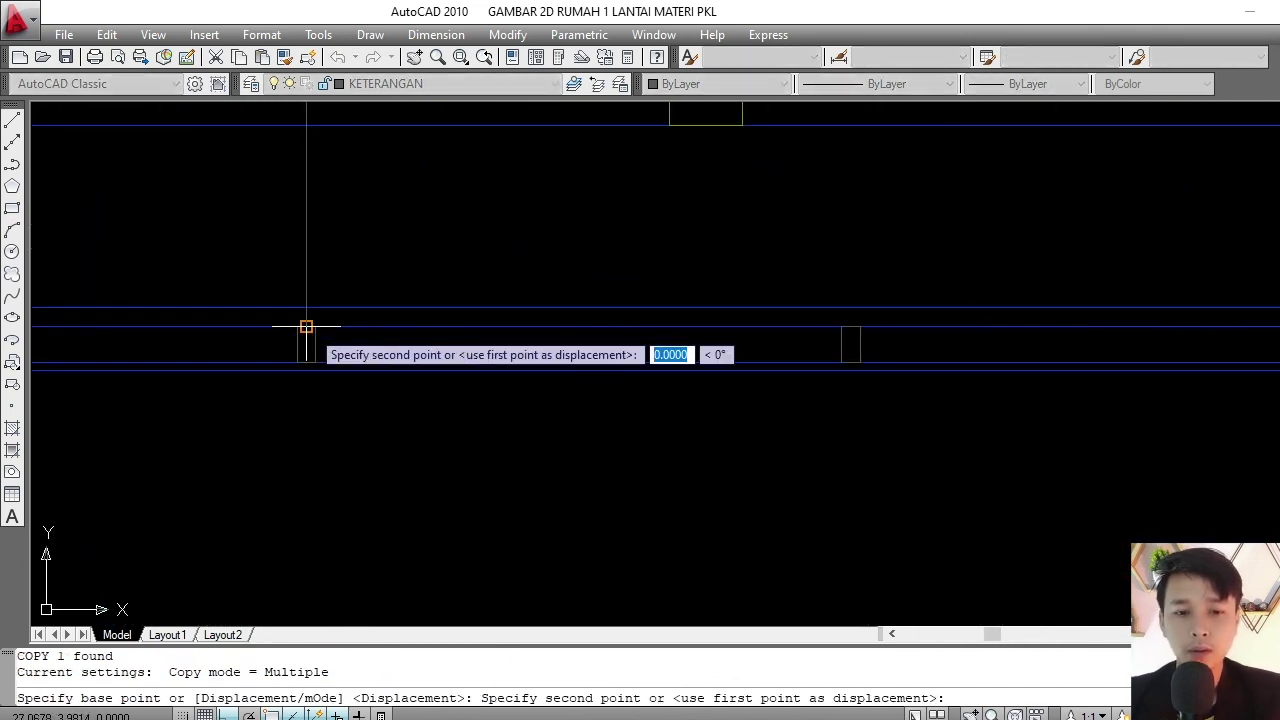
- Copy the vertical hanger line onto each remaining block along the left room's joist
key(Escape)
scroll(306, 326, up, 3)
scroll(285, 285, down, 3)
text(c)
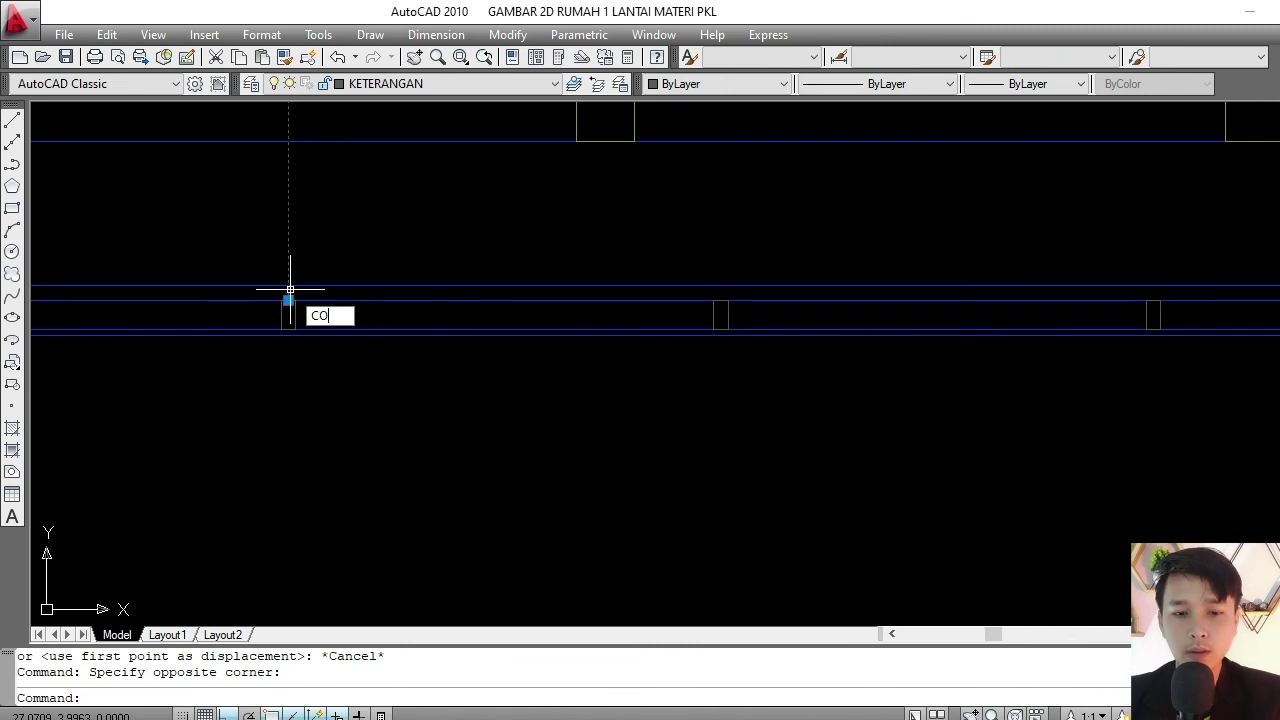
key(Return)
scroll(290, 290, up, 1)
click(292, 298)
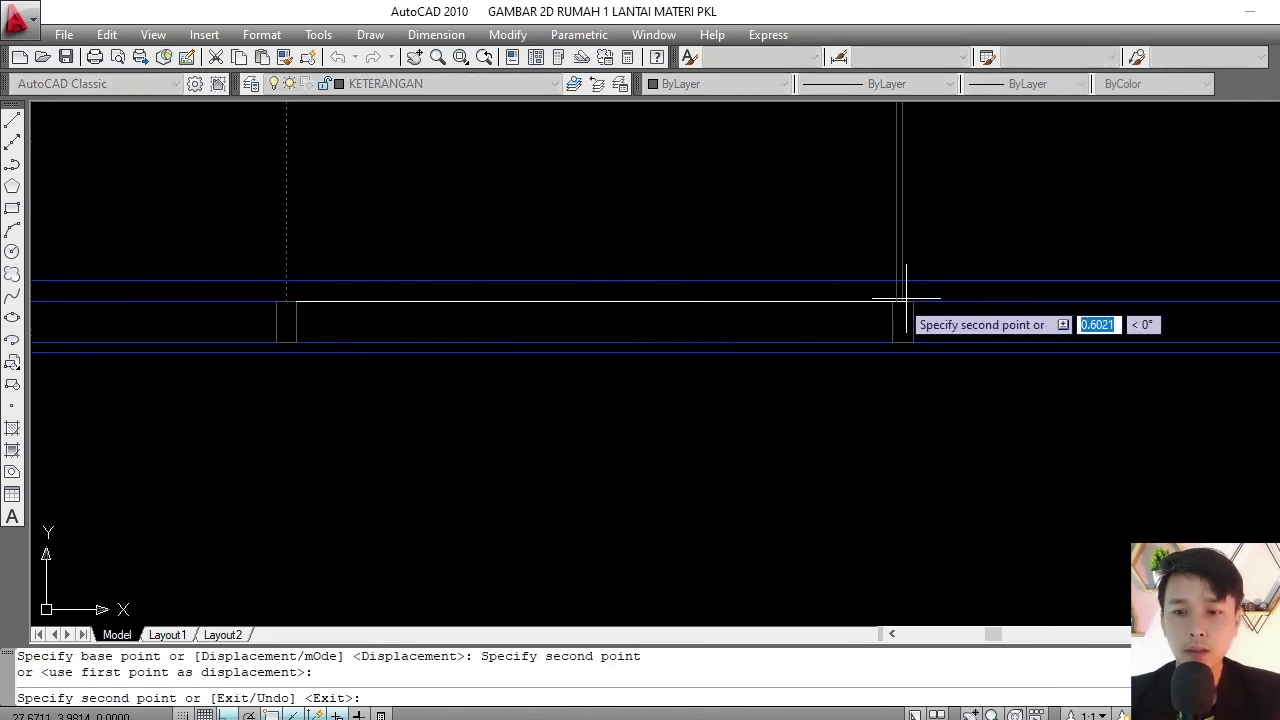
scroll(586, 306, down, 2)
scroll(686, 323, up, 1)
mouse_move(674, 349)
middle_down()
mouse_move(735, 295)
mouse_move(694, 337)
middle_up()
scroll(1006, 349, up, 3)
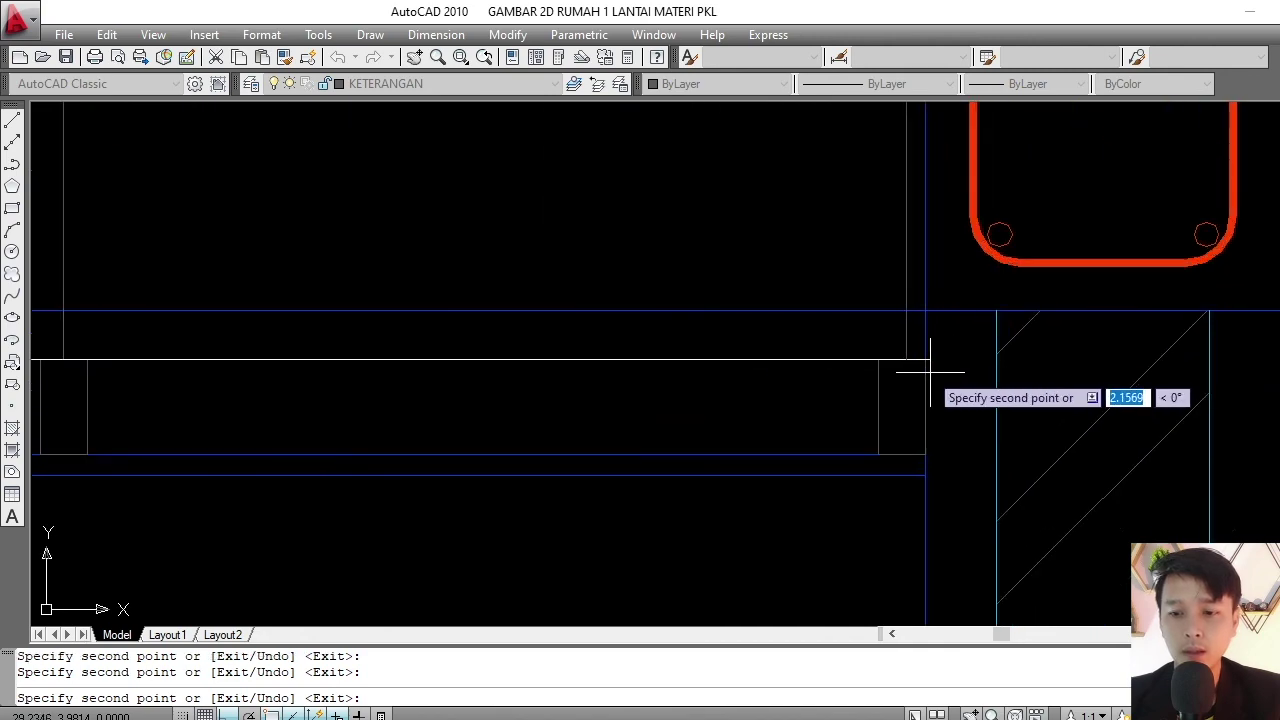
key(Return)
- Box-select the whole ceiling joist together with its blocks
scroll(926, 360, down, 7)
scroll(757, 277, down, 2)
scroll(771, 286, up, 2)
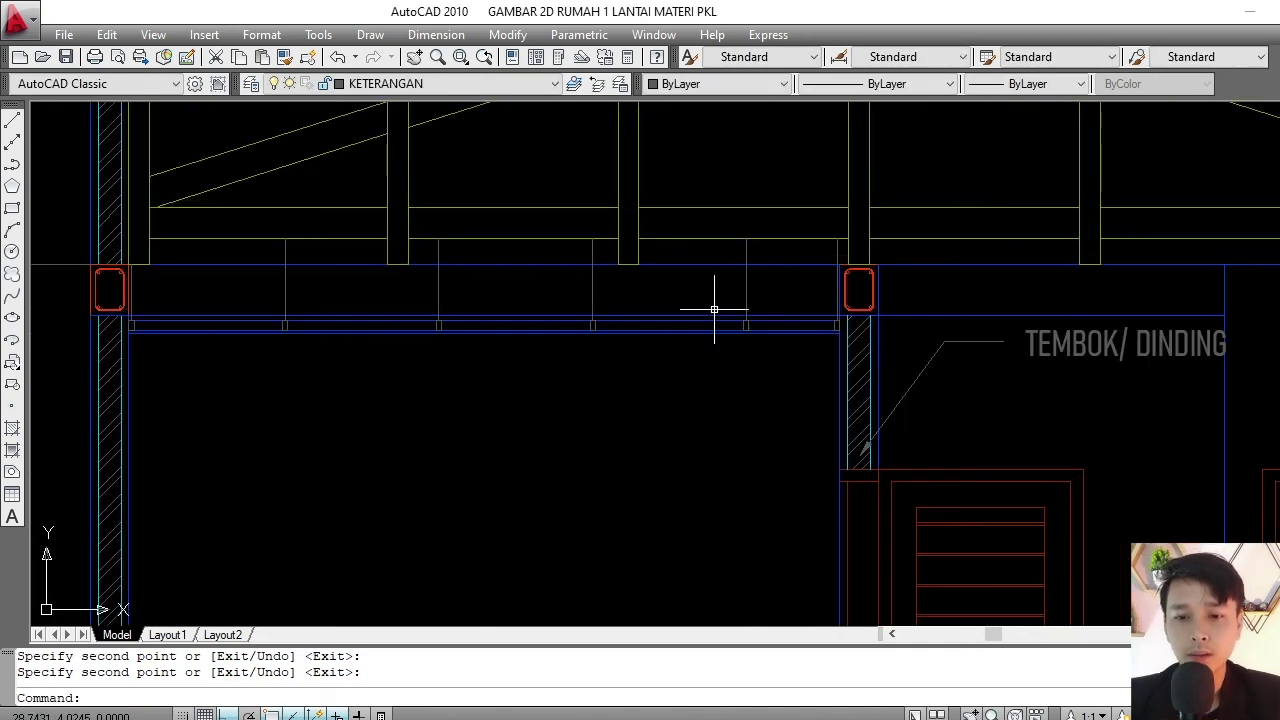
scroll(871, 320, up, 1)
scroll(891, 320, up, 3)
scroll(899, 301, up, 3)
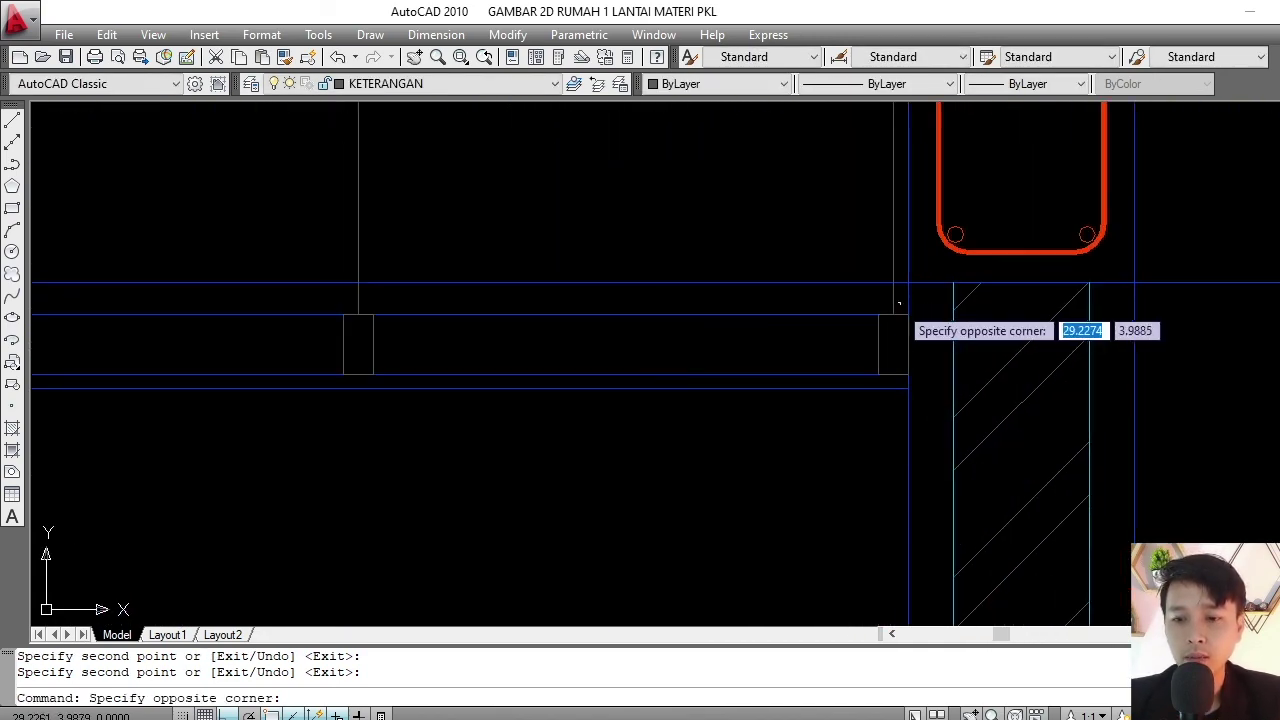
scroll(898, 302, down, 5)
middle_drag(295, 386, 497, 374)
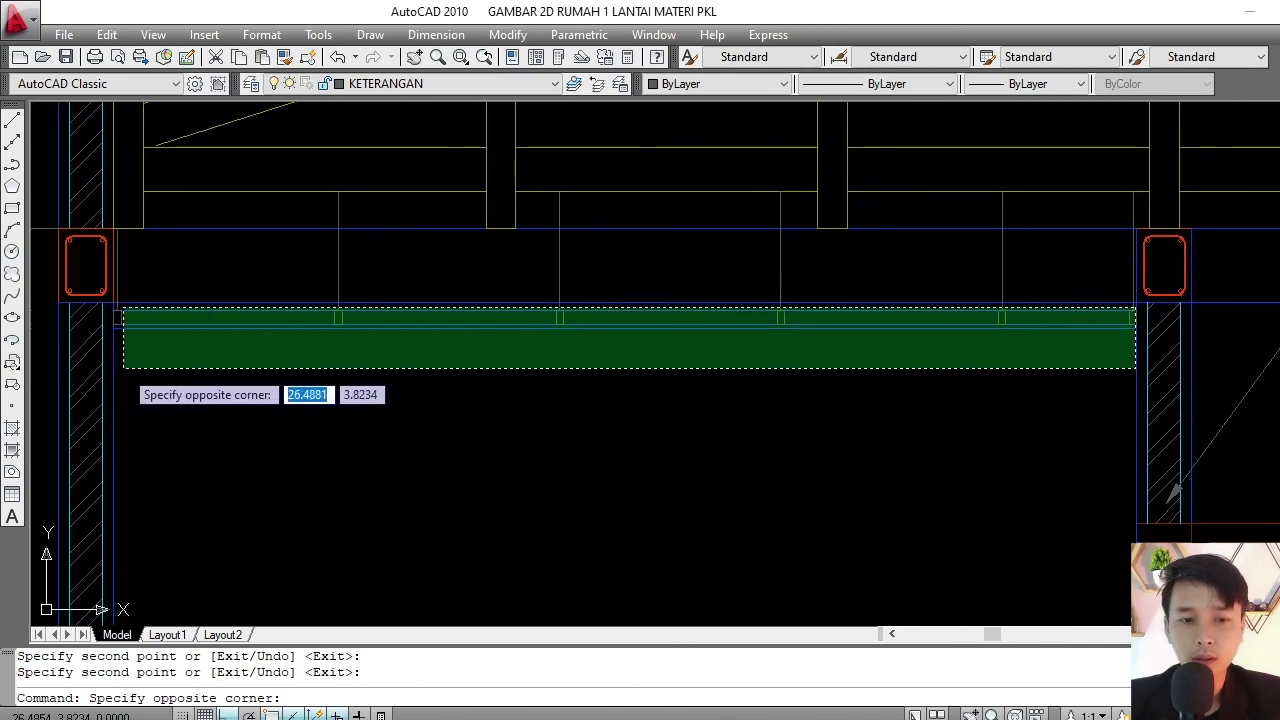
click(119, 368)
scroll(116, 330, up, 4)
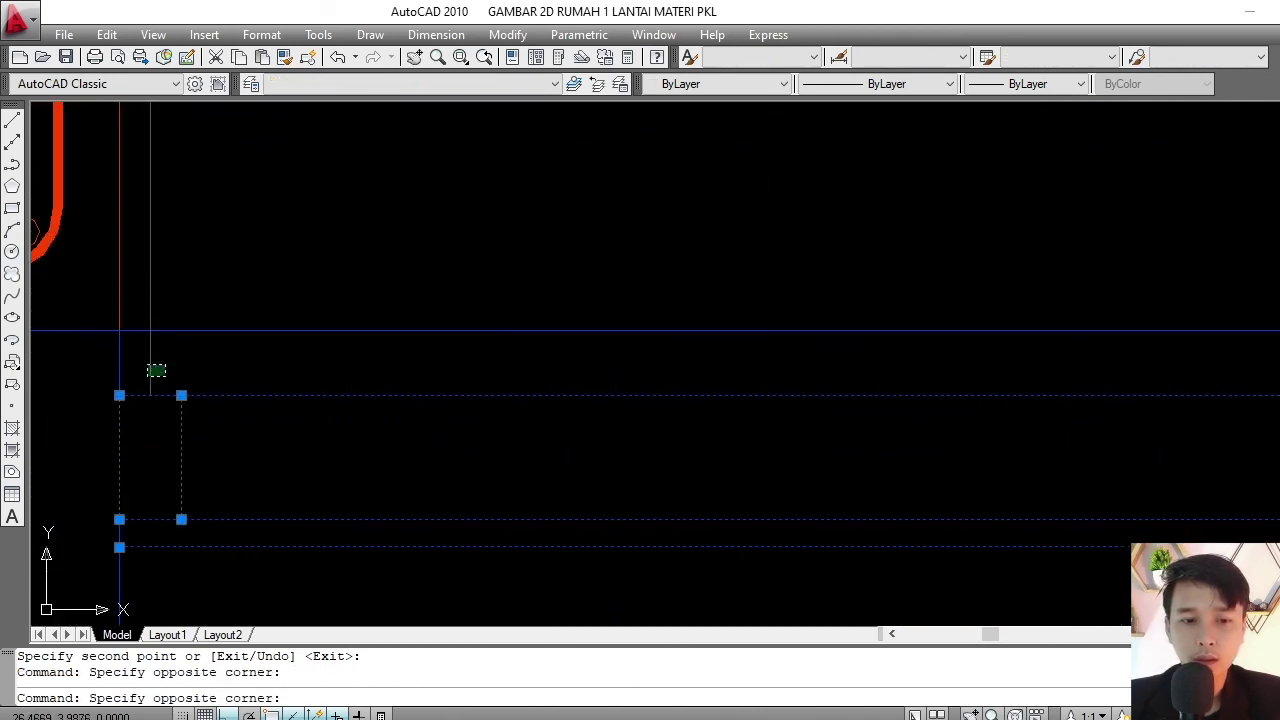
scroll(157, 370, down, 4)
scroll(481, 299, down, 2)
middle_drag(553, 355, 437, 328)
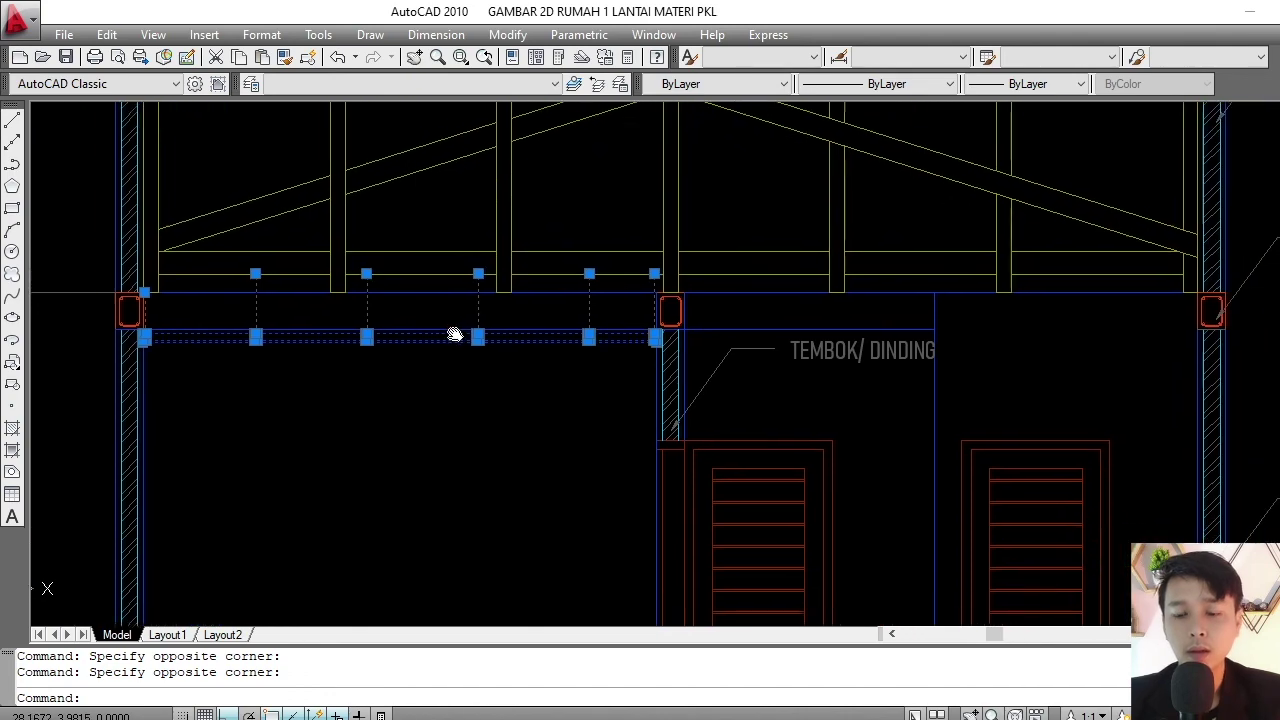
text(c)
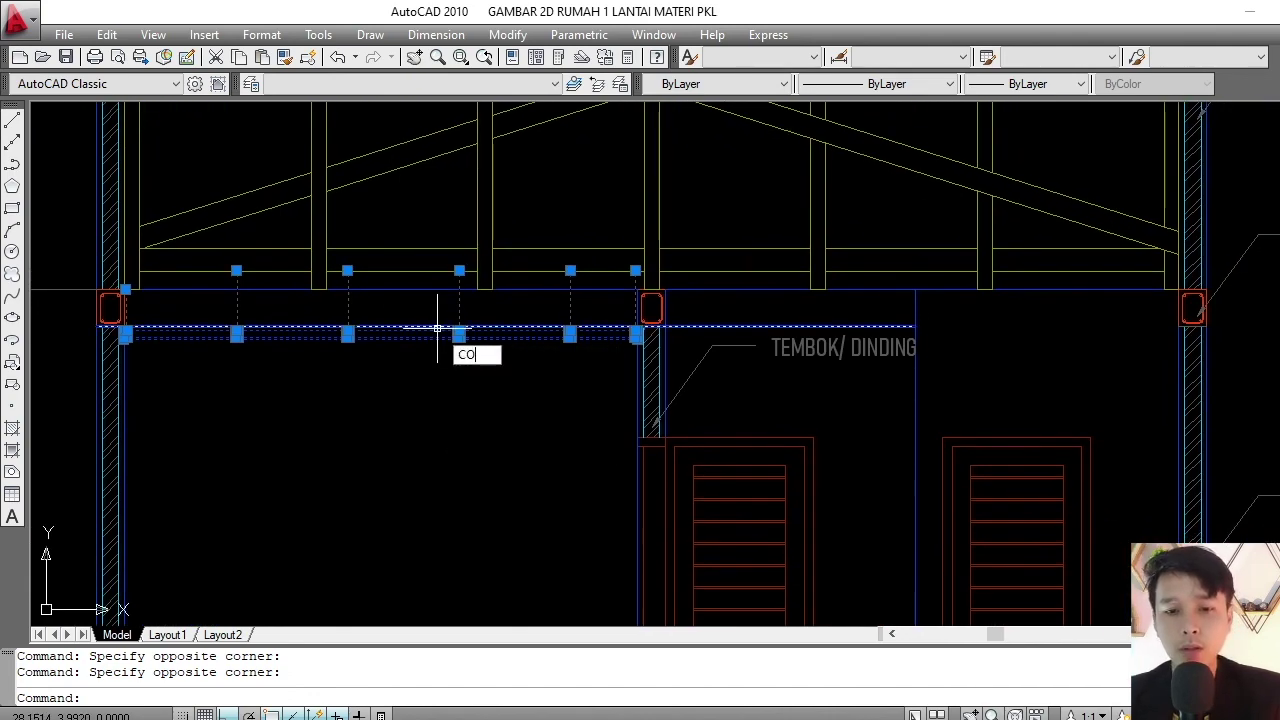
key(Return)
scroll(140, 362, up, 3)
click(94, 352)
scroll(94, 352, down, 4)
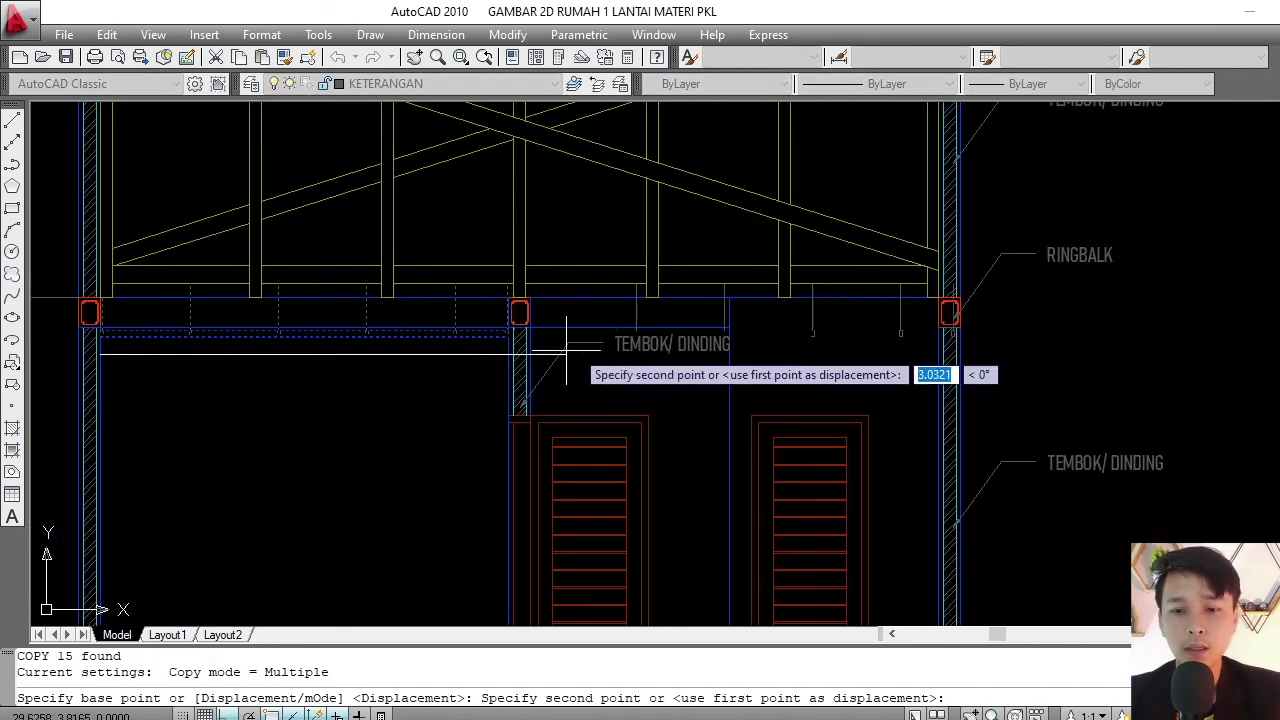
scroll(540, 345, up, 1)
click(506, 366)
key(Escape)
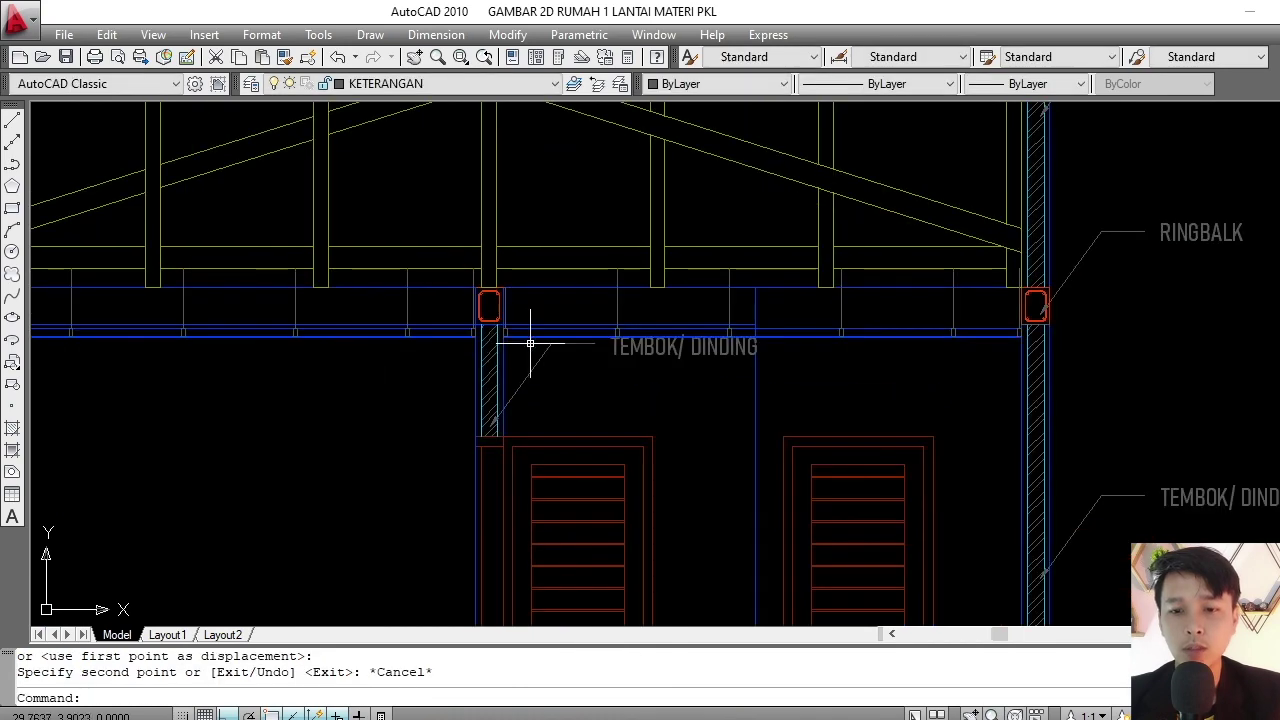
scroll(688, 330, up, 1)
scroll(505, 363, up, 1)
drag(443, 350, 335, 358)
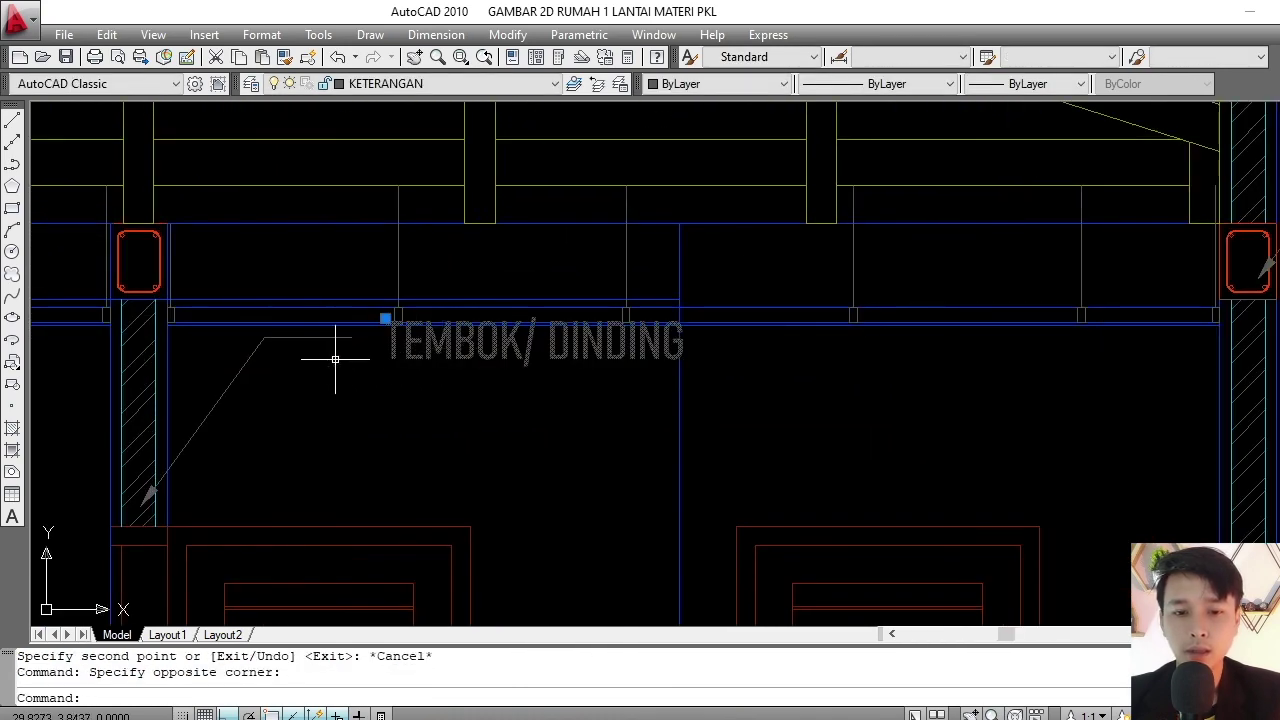
text( Specify opposite corner:)
key(Return)
scroll(543, 357, down, 3)
scroll(700, 360, up, 2)
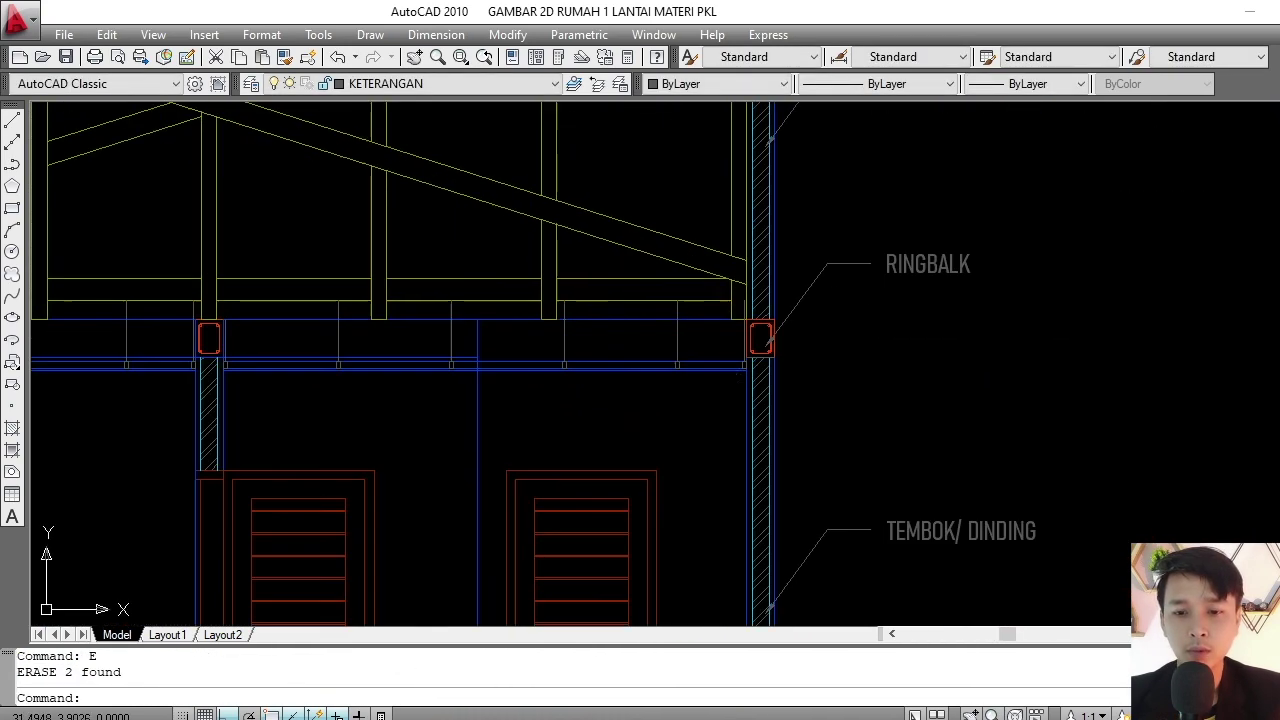
scroll(751, 368, up, 2)
scroll(751, 368, down, 2)
middle_drag(575, 350, 745, 351)
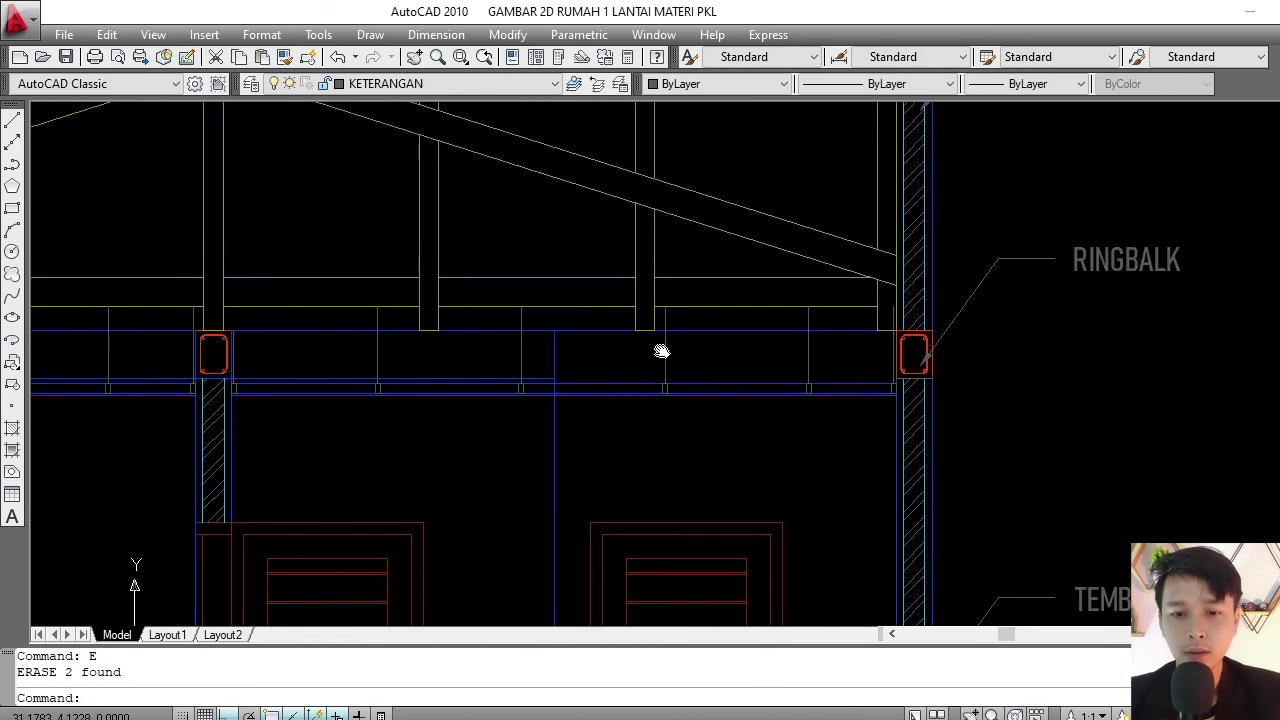
scroll(745, 351, down, 4)
scroll(663, 371, down, 1)
scroll(663, 371, up, 1)
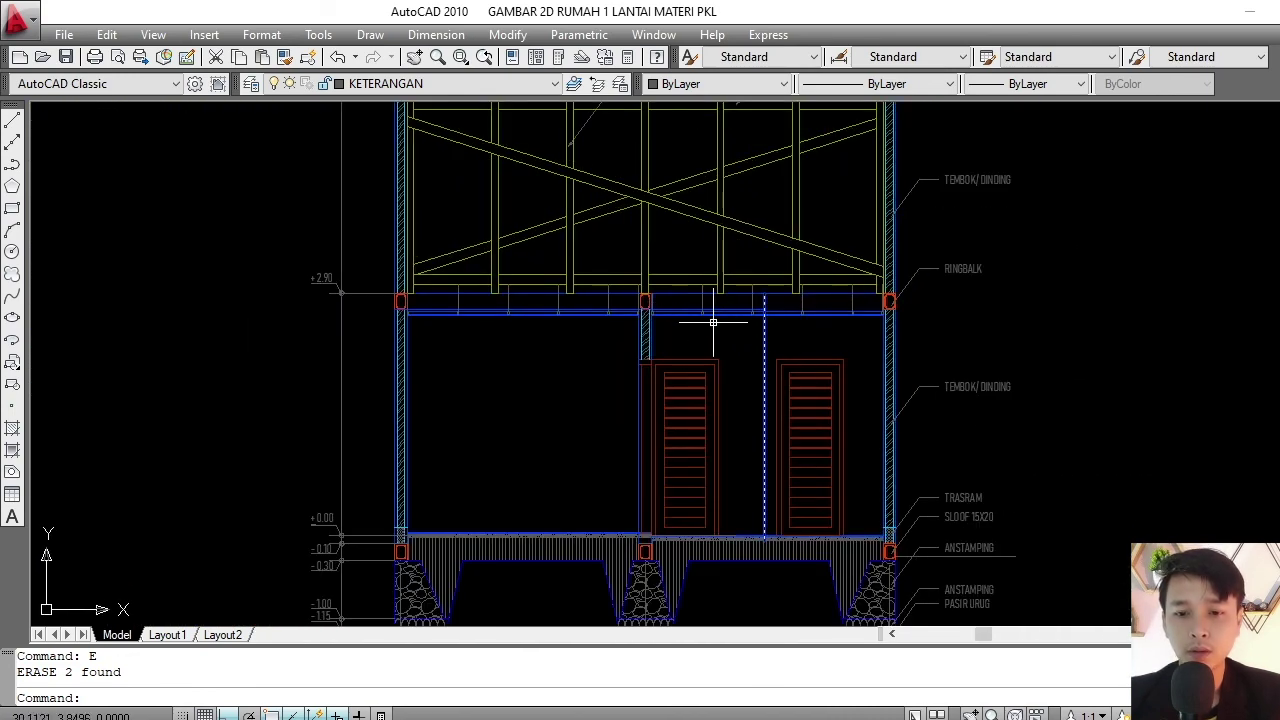
scroll(714, 323, down, 1)
scroll(586, 329, up, 1)
scroll(586, 329, down, 3)
scroll(523, 394, up, 3)
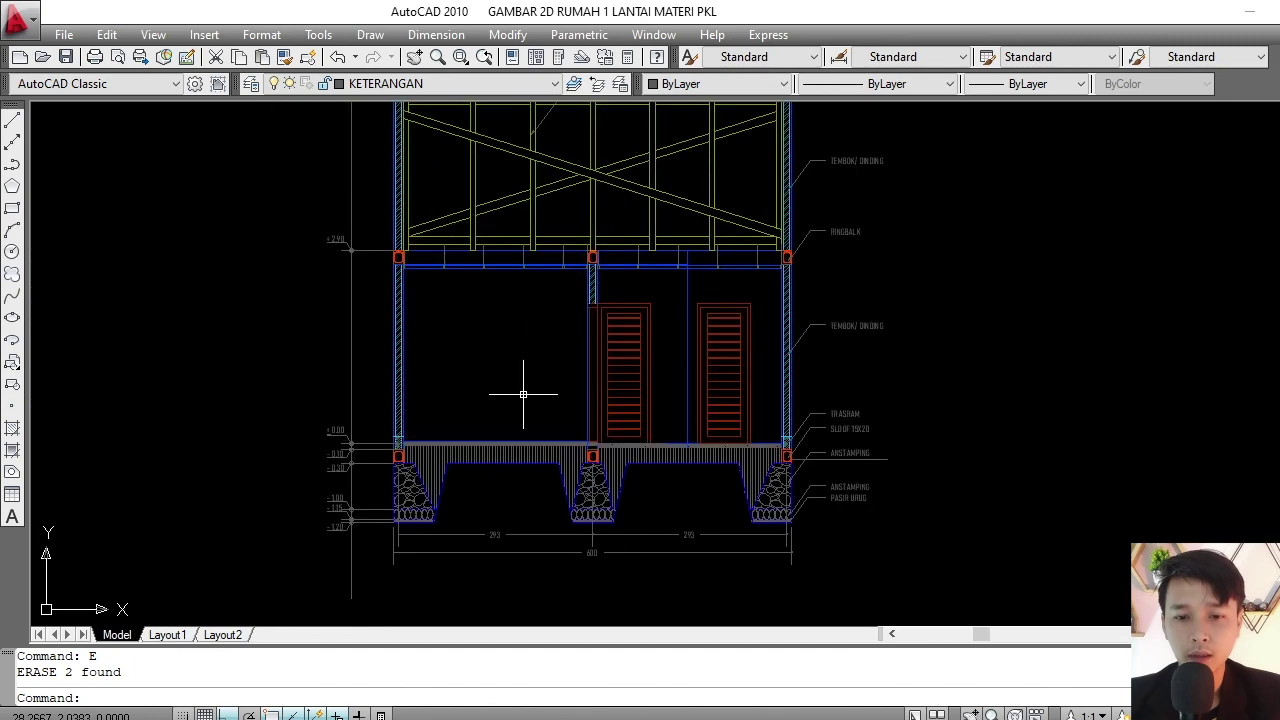
middle_drag(523, 394, 527, 374)
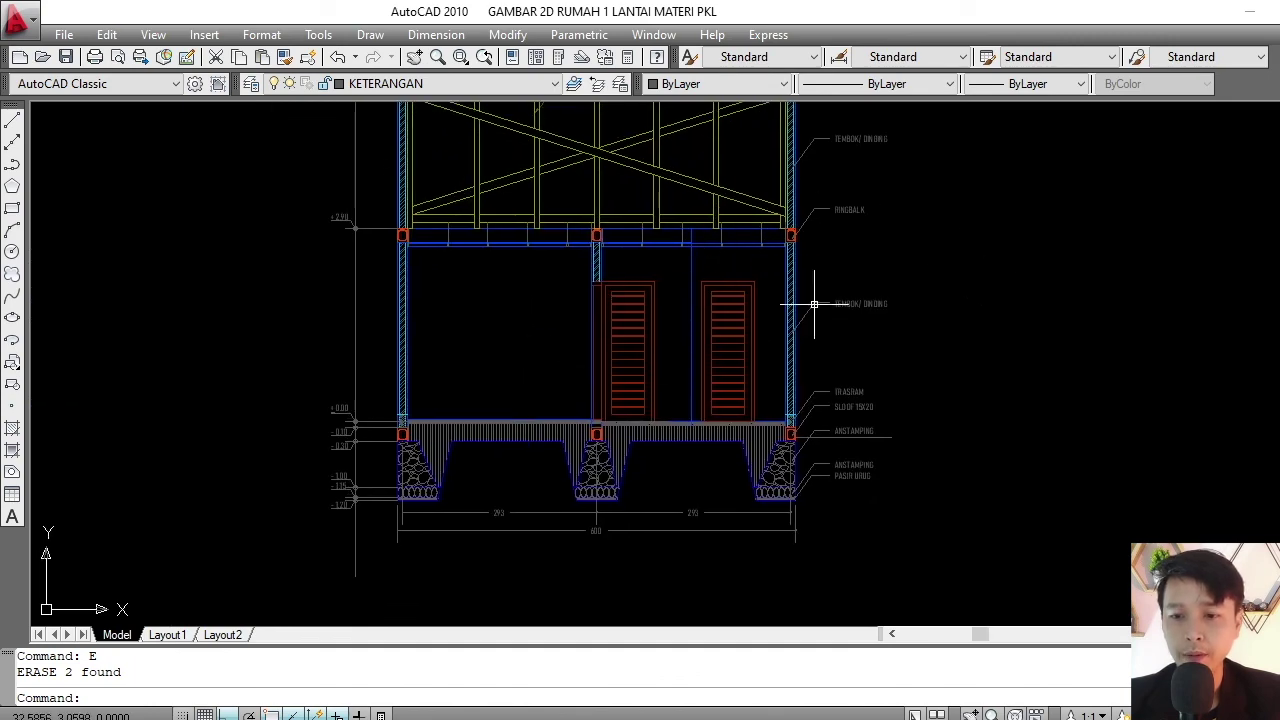
scroll(523, 400, up, 3)
- Draw a bent polyline leader starting just above the floor in the left room
text(pl)
key(Return)
scroll(529, 380, up, 3)
scroll(486, 382, up, 2)
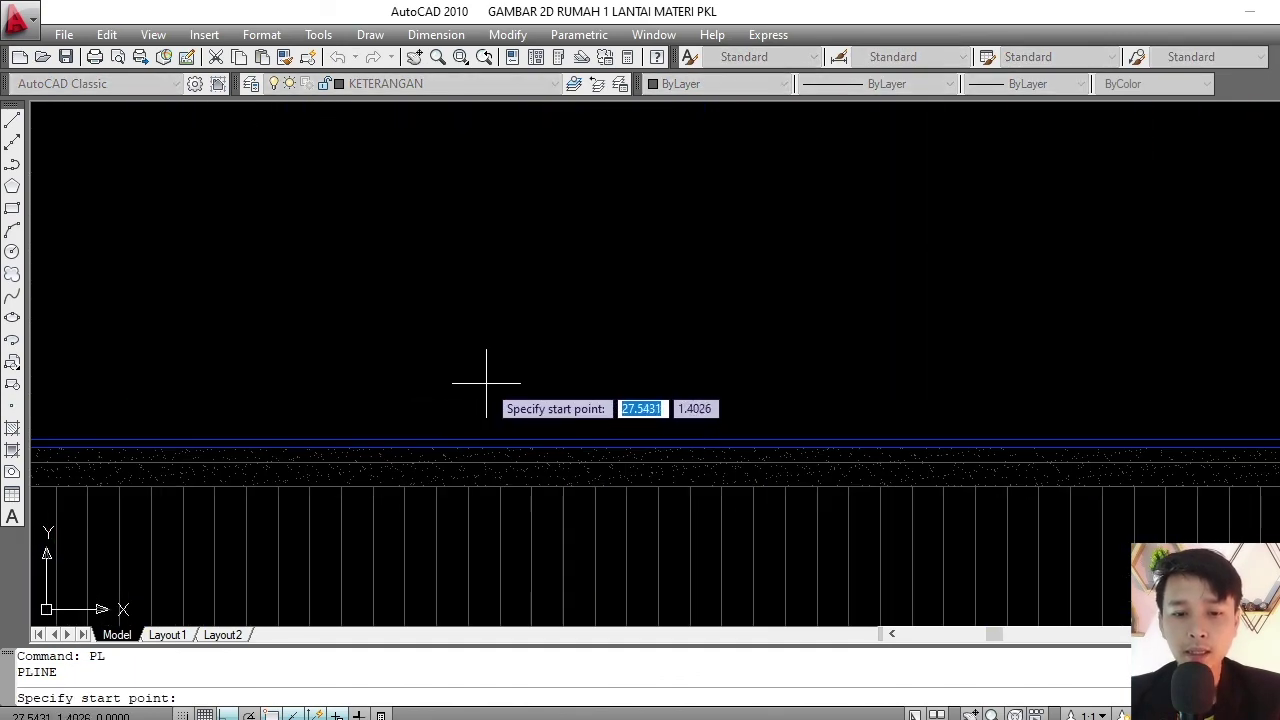
click(487, 372)
click(517, 437)
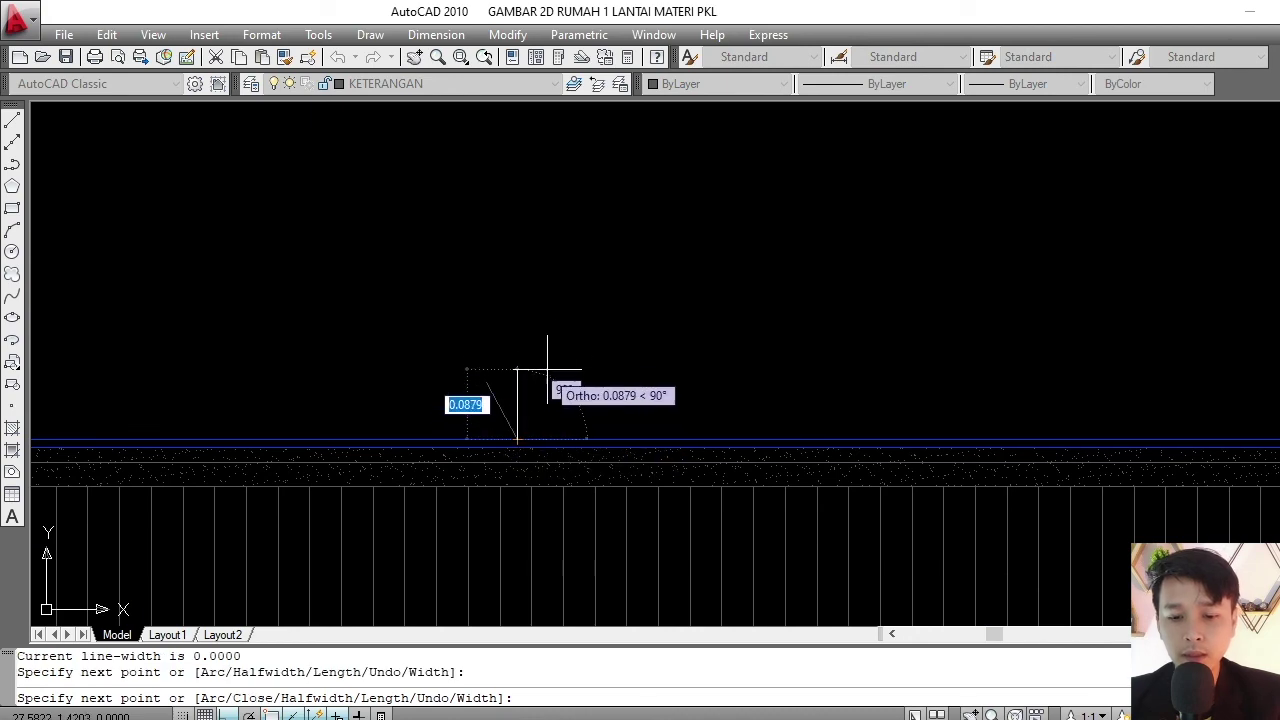
click(517, 356)
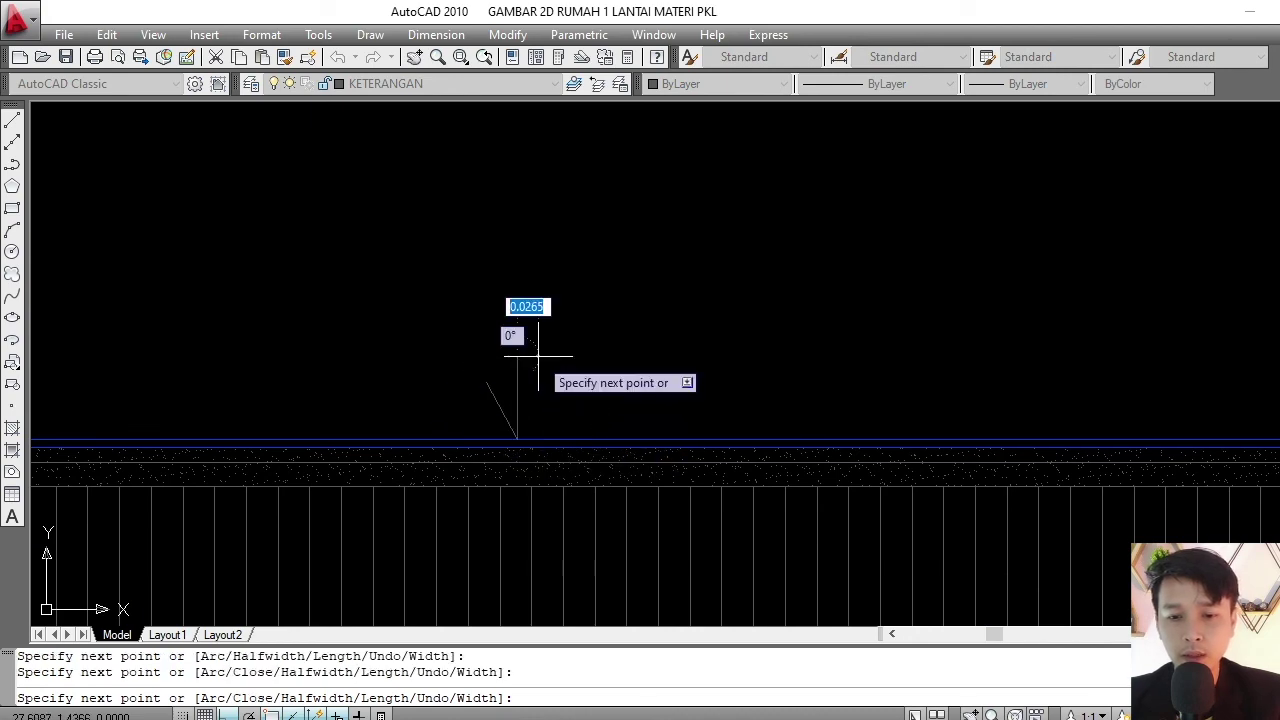
click(769, 357)
key(Return)
scroll(617, 366, down, 5)
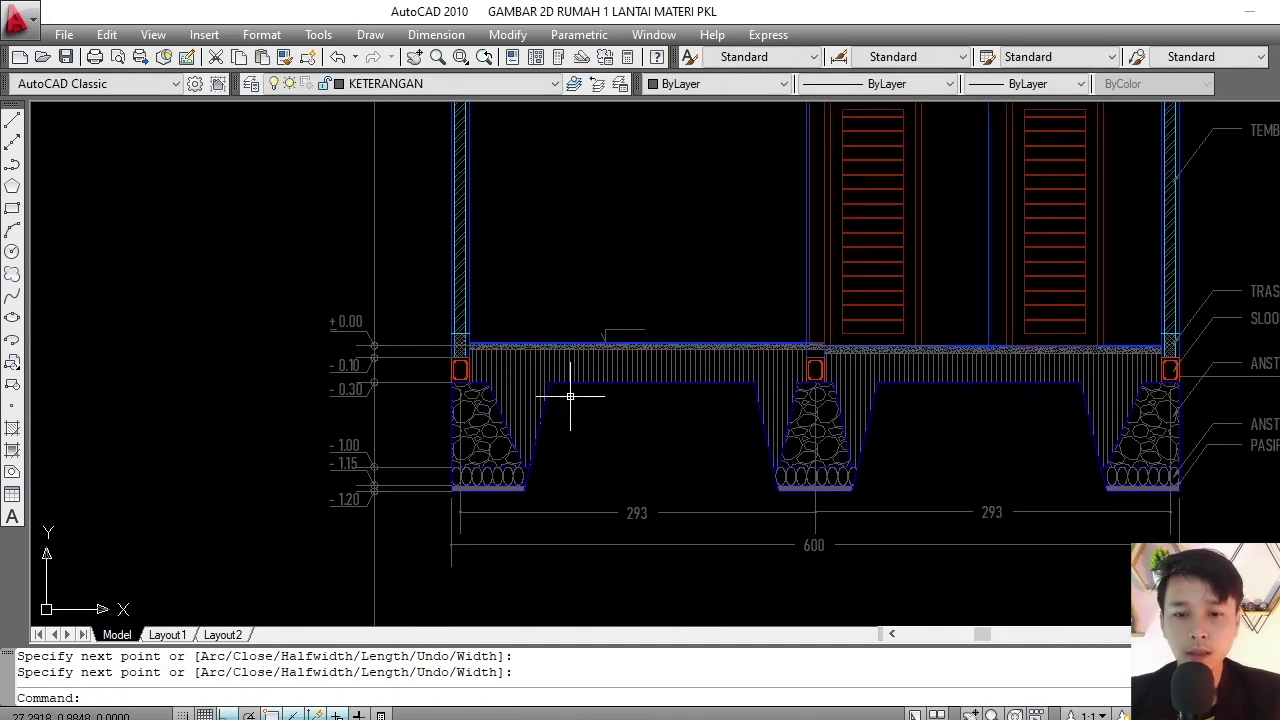
scroll(614, 330, up, 3)
- Erase the stray leader mark
click(631, 309)
click(600, 337)
key(e)
key(Return)
- Redraw the leader from the floor as an angled line ending in a horizontal shoulder
text(pl)
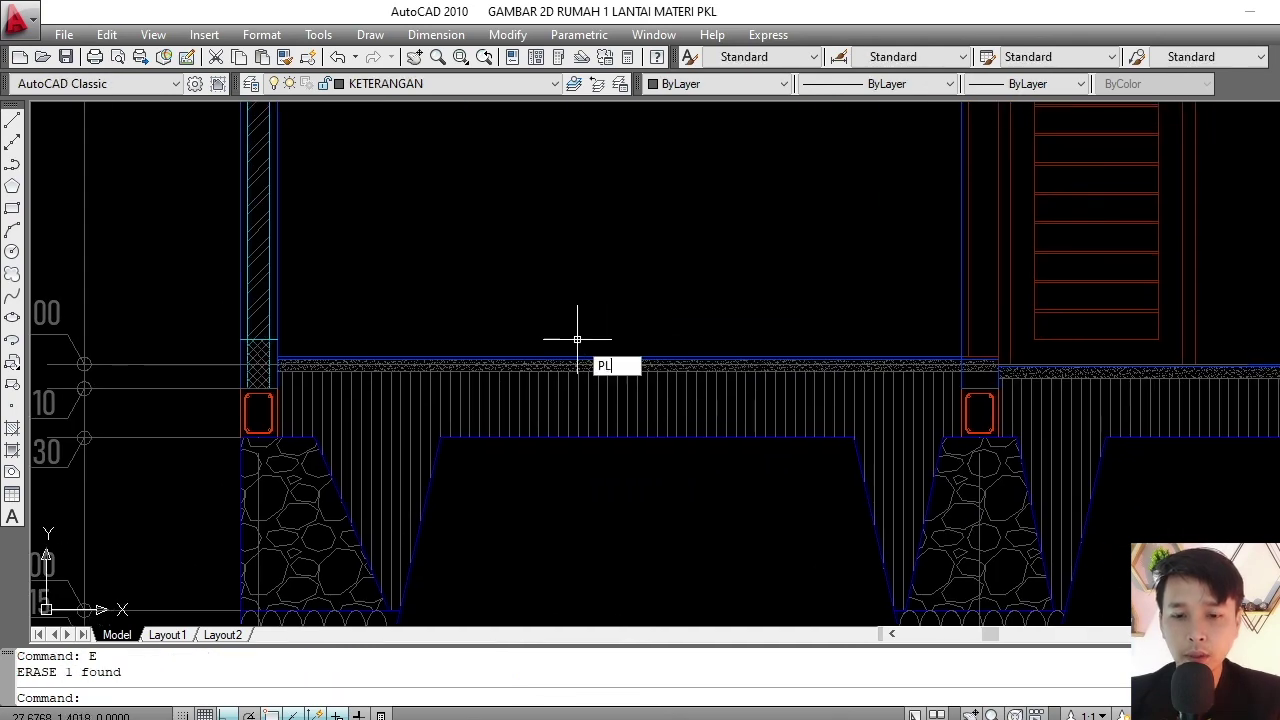
key(Return)
click(495, 371)
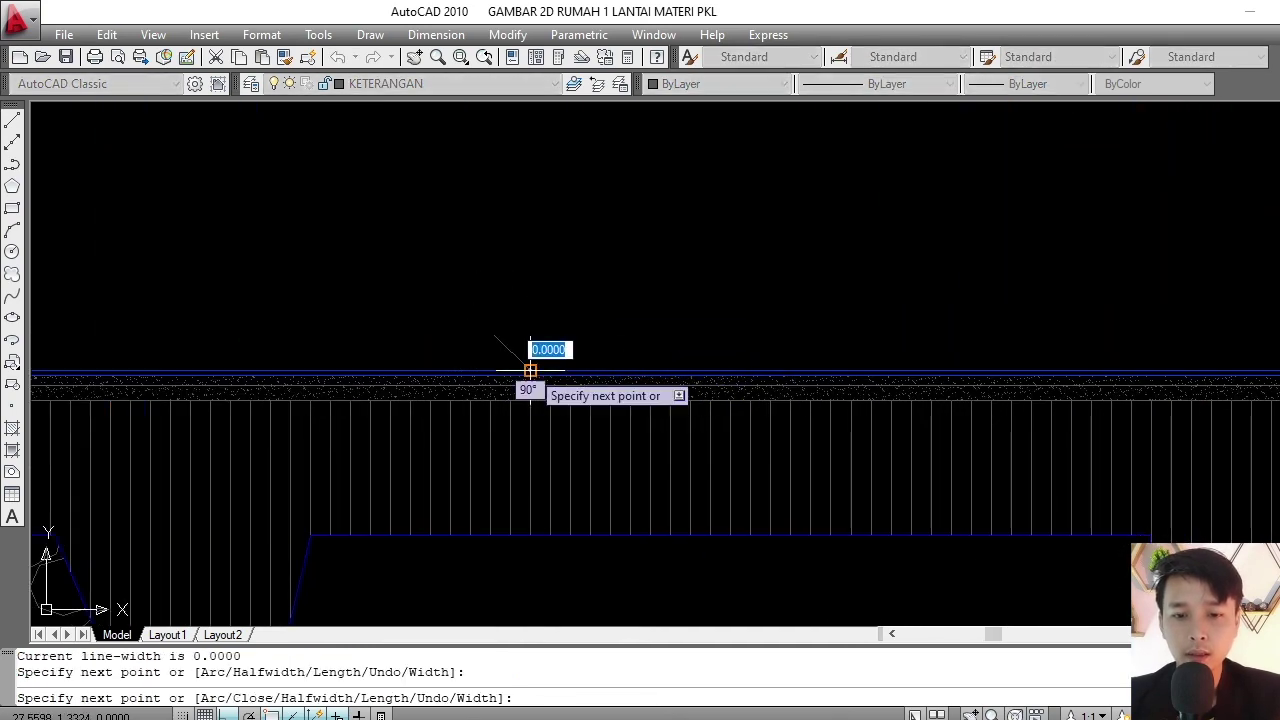
key(F8)
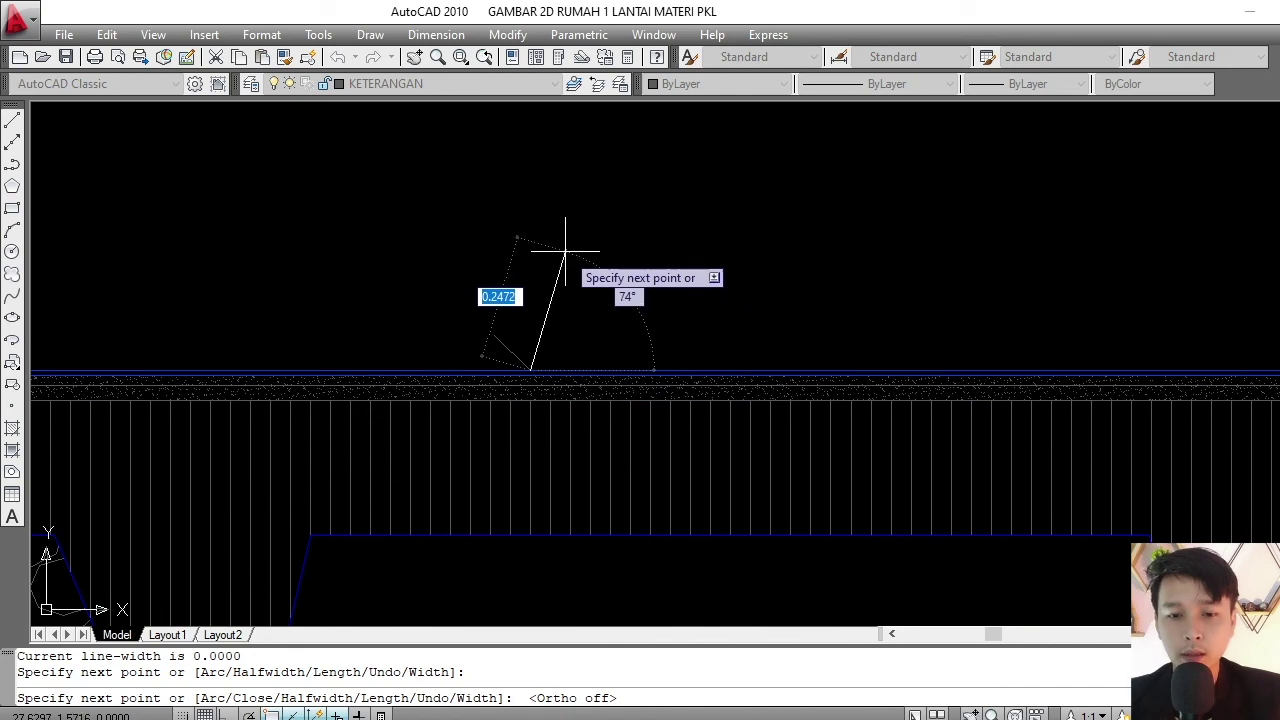
click(563, 230)
scroll(580, 234, down, 3)
key(F8)
scroll(650, 260, up, 2)
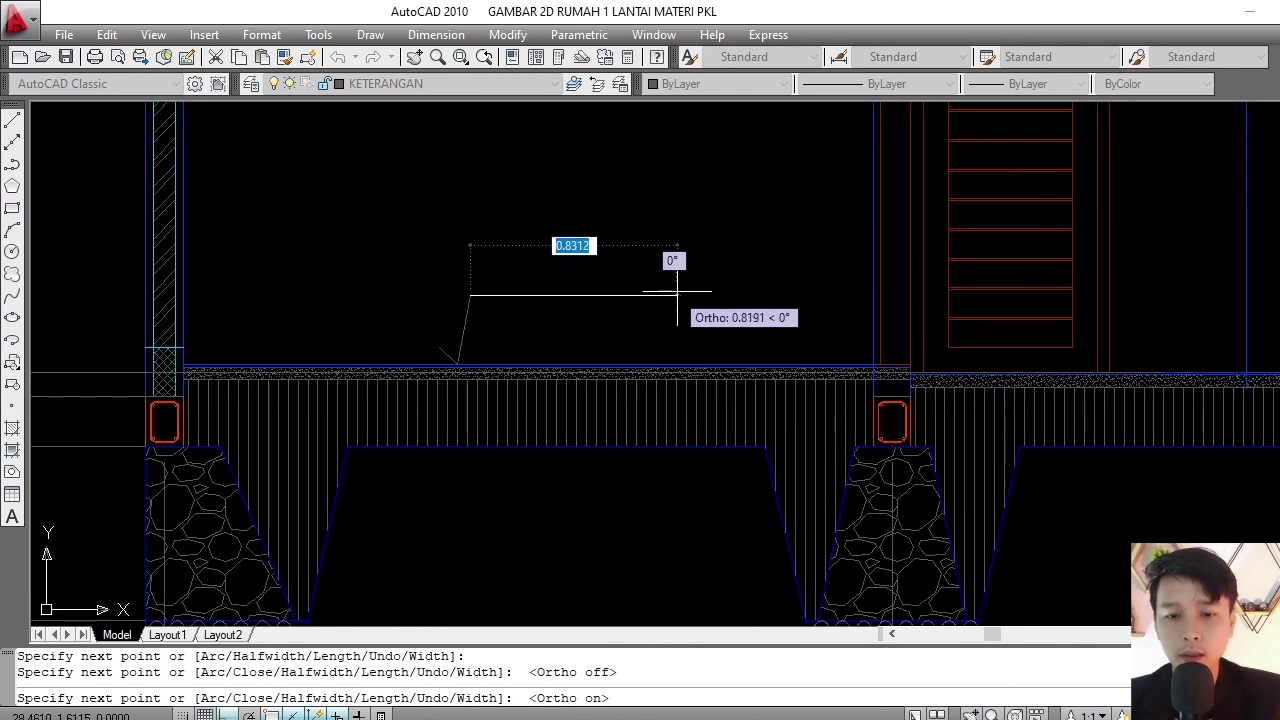
click(698, 296)
key(Return)
scroll(729, 329, down, 3)
scroll(1023, 282, up, 2)
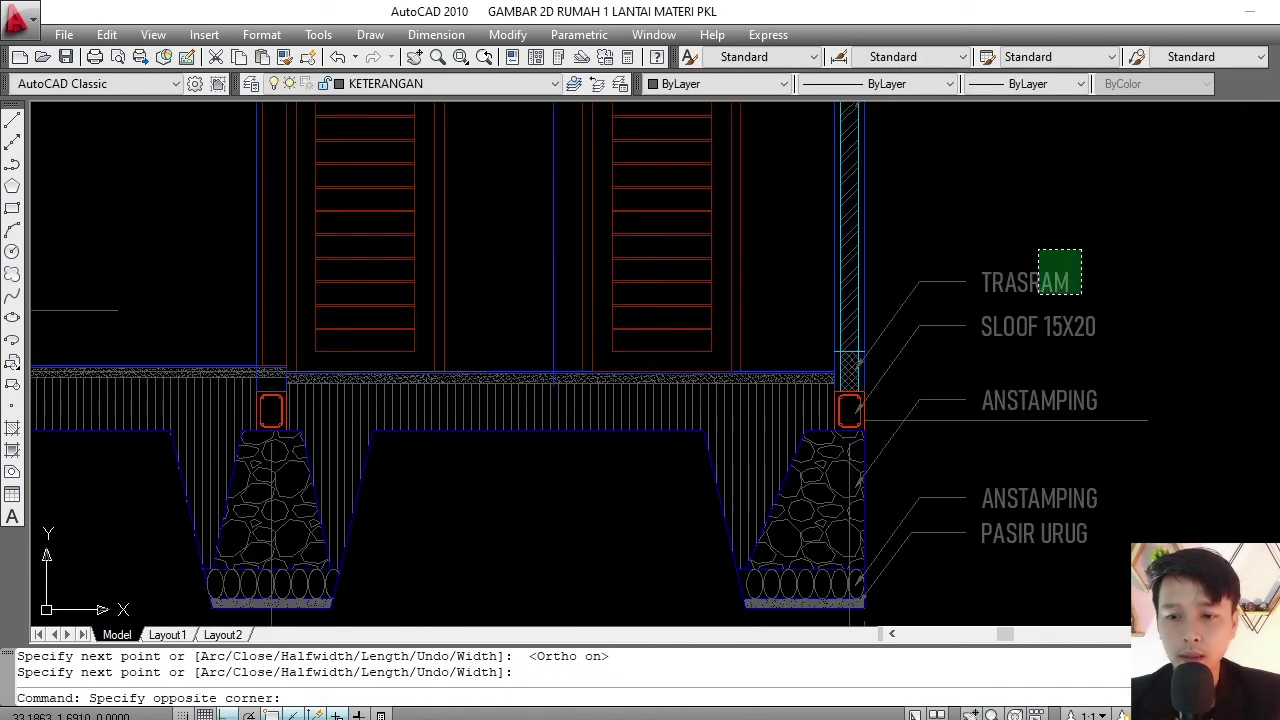
text(CO)
- Copy the TRASRAM label to the end of the new leader
key(Return)
scroll(1027, 295, up, 4)
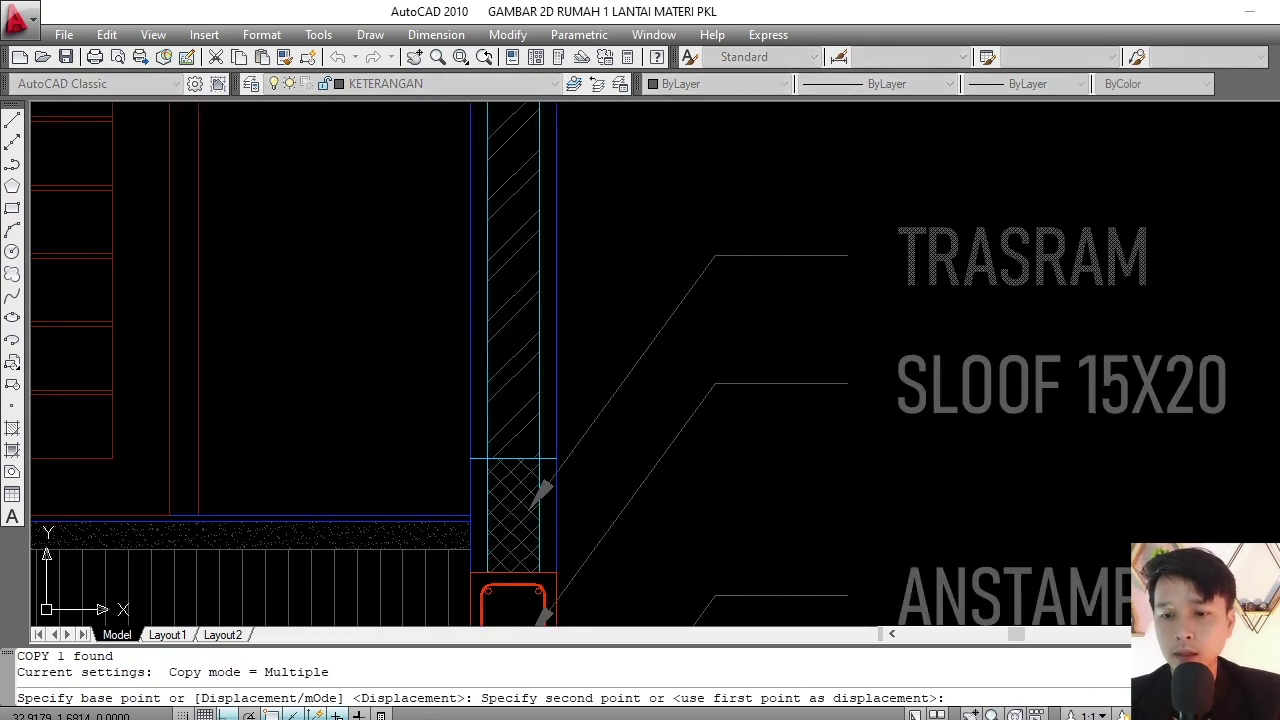
scroll(700, 286, down, 3)
scroll(714, 263, up, 2)
scroll(520, 286, up, 2)
scroll(608, 328, up, 2)
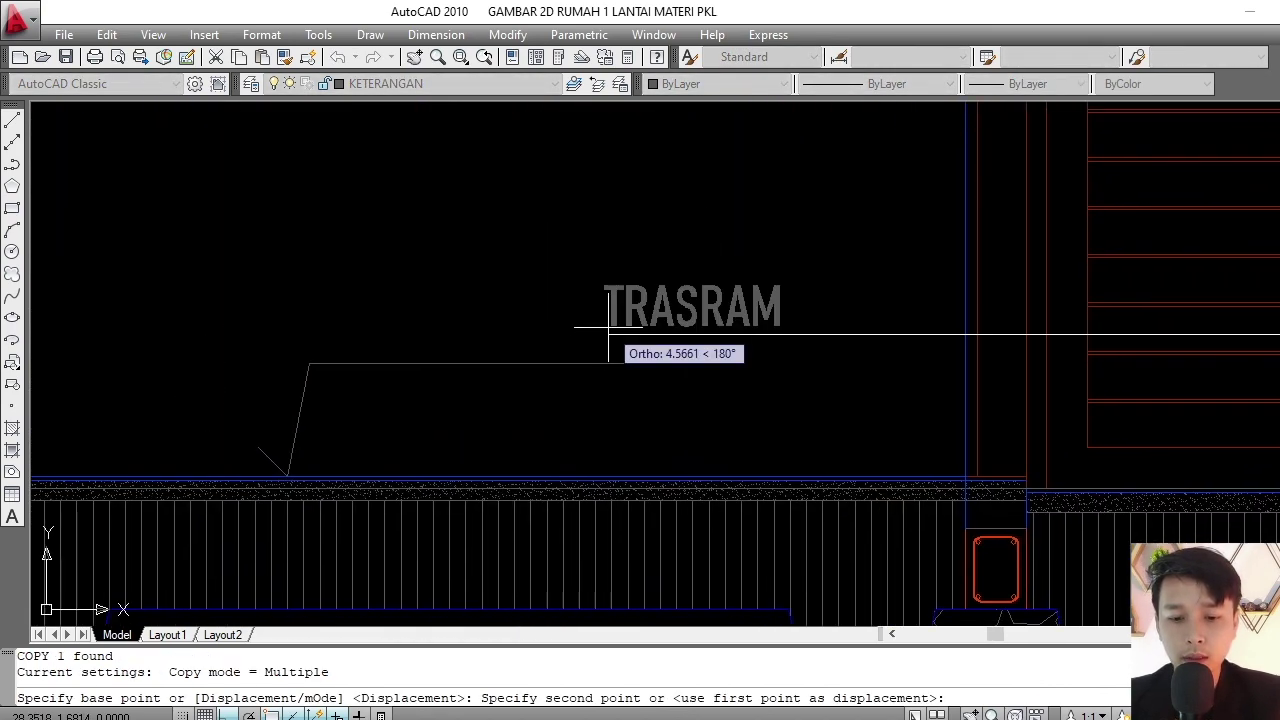
key(F8)
scroll(400, 350, up, 2)
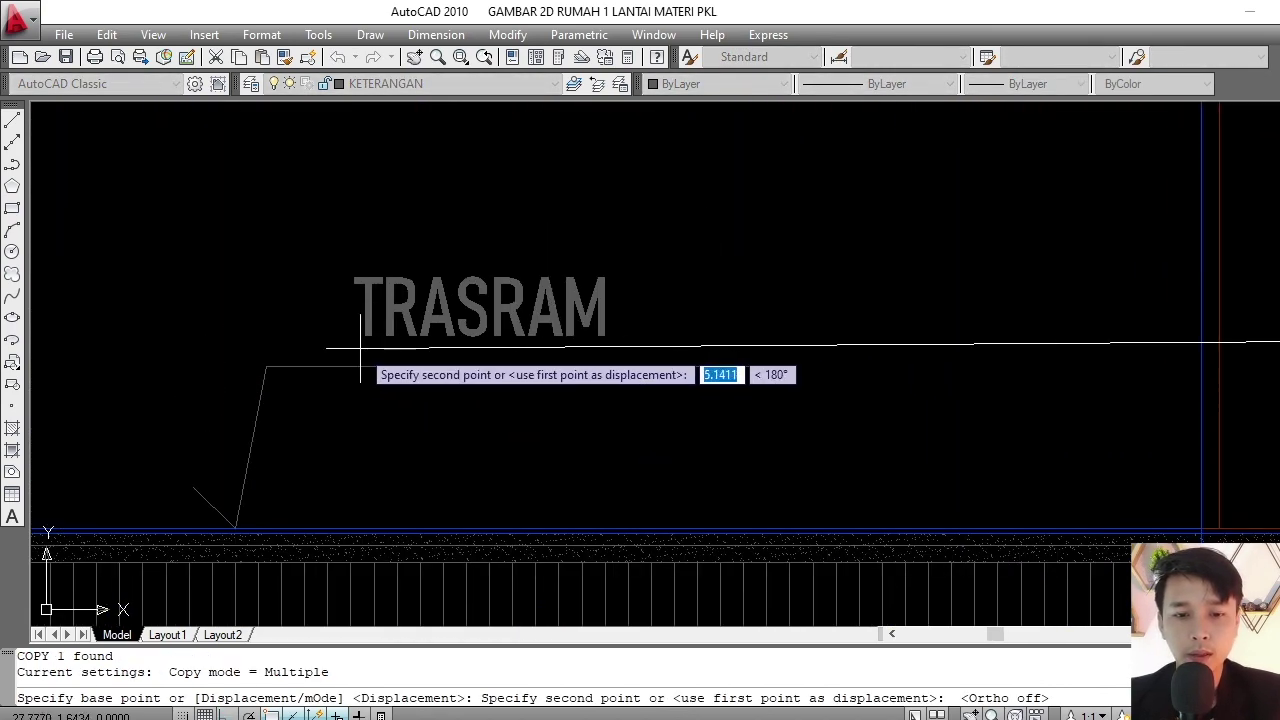
click(361, 348)
key(Return)
- Edit the copied label's text to read KM. TIDUR
double_click(390, 320)
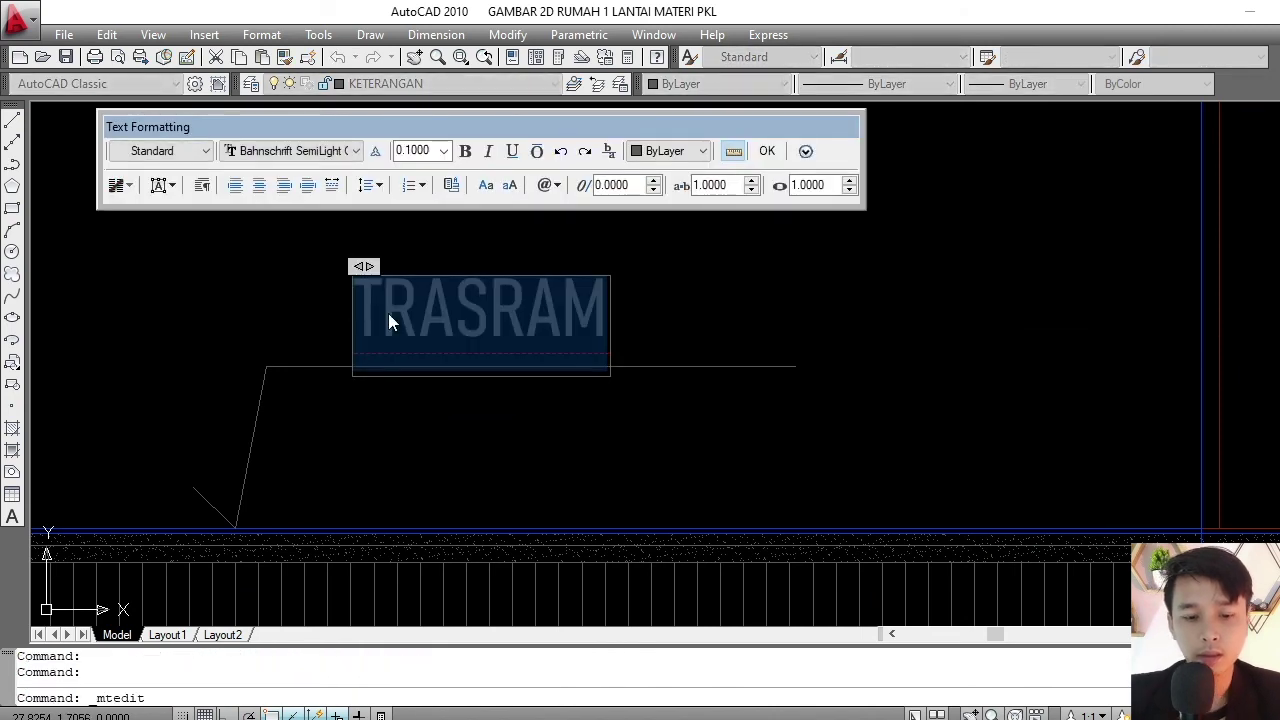
text(RUANG)
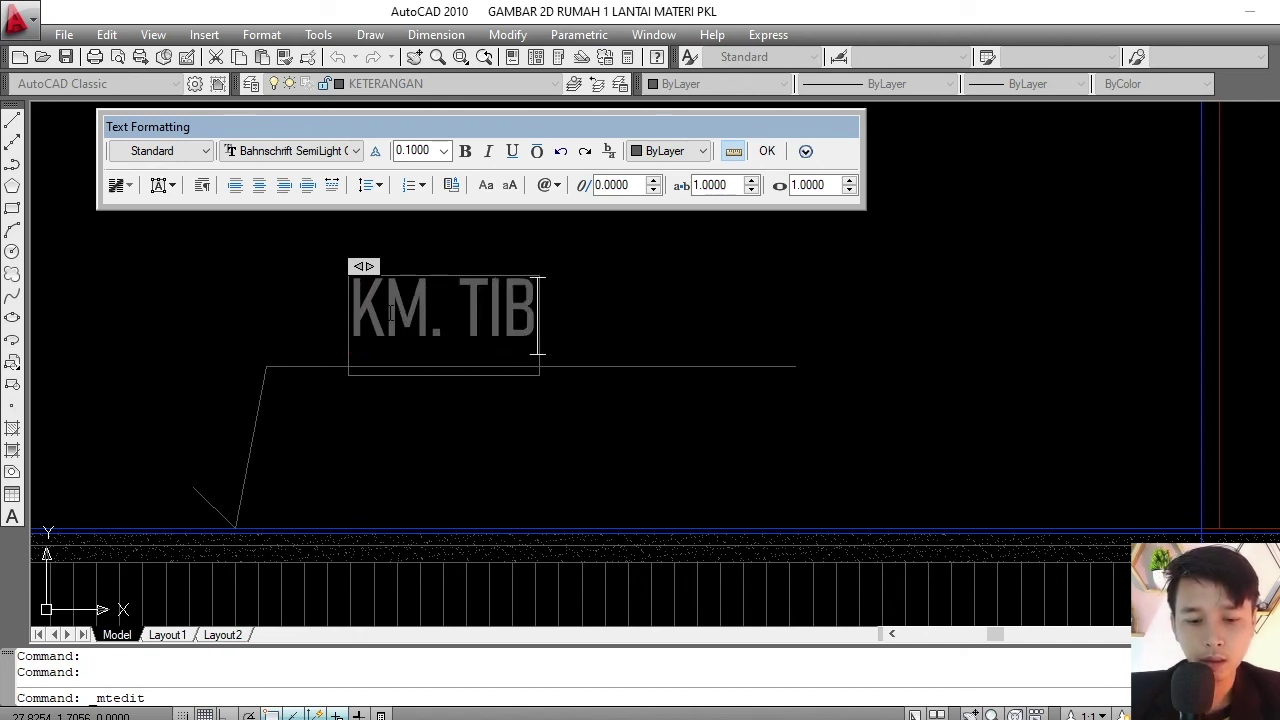
click(705, 318)
scroll(505, 360, down, 5)
middle_drag(466, 420, 474, 456)
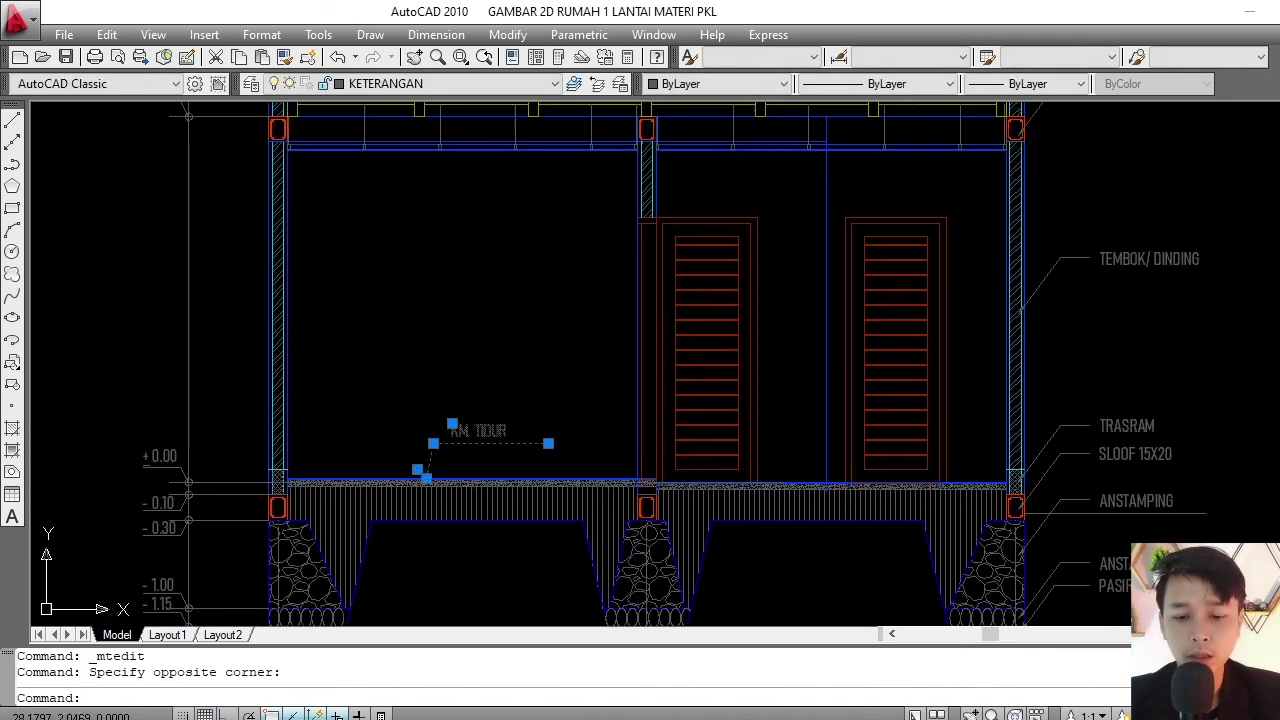
text(MI)
- Mirror the KM. TIDUR label and leader across a horizontal line, keeping the original
key(Return)
click(504, 388)
key(F8)
click(571, 385)
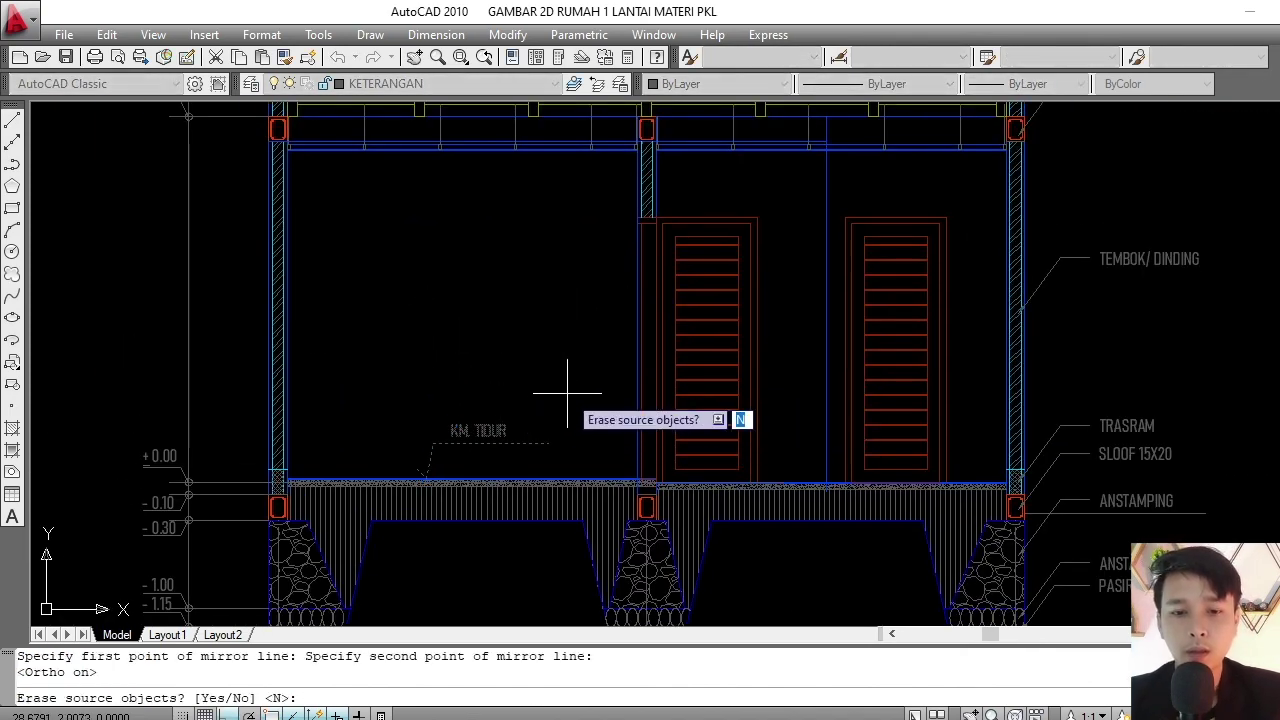
key(Return)
- Move the mirrored label and leader up near the left room's ceiling
scroll(486, 342, up, 2)
scroll(488, 343, up, 2)
click(494, 341)
click(487, 318)
middle_drag(487, 318, 503, 383)
text(M)
key(Return)
click(394, 334)
middle_drag(414, 251, 400, 343)
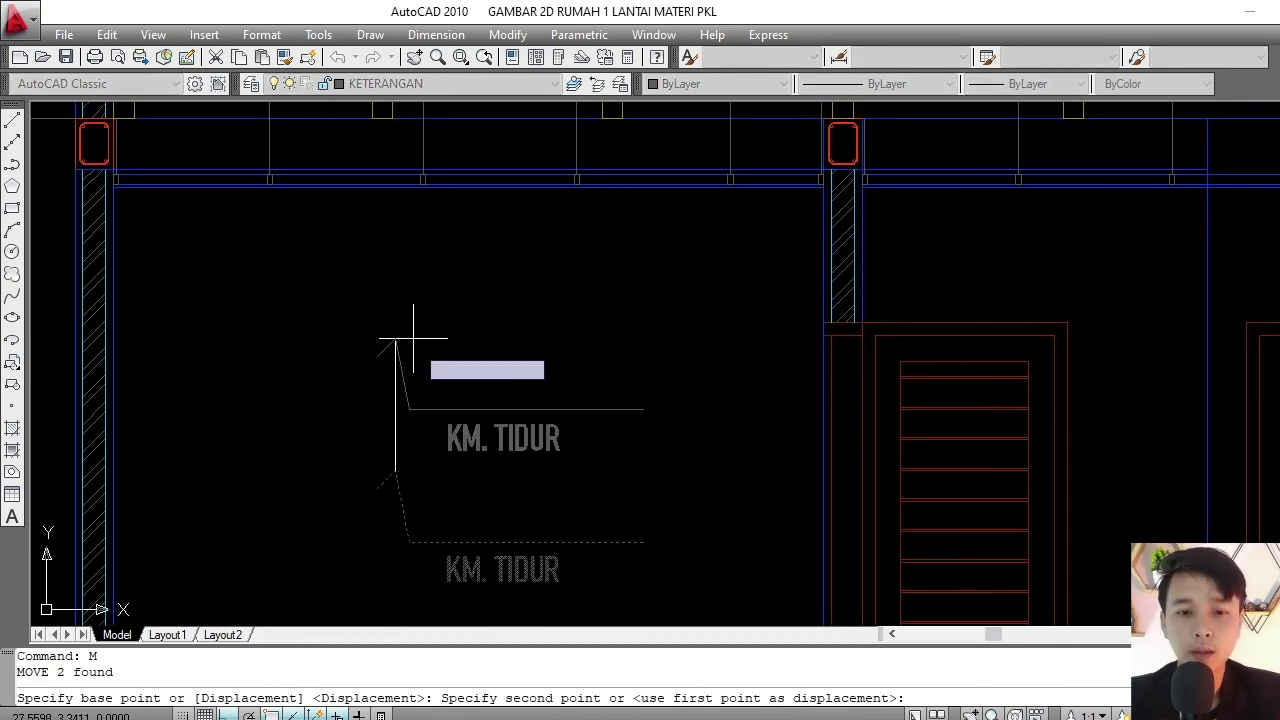
click(400, 191)
- Replace the mirrored label's text with PLAFOND GYPSUM
double_click(480, 289)
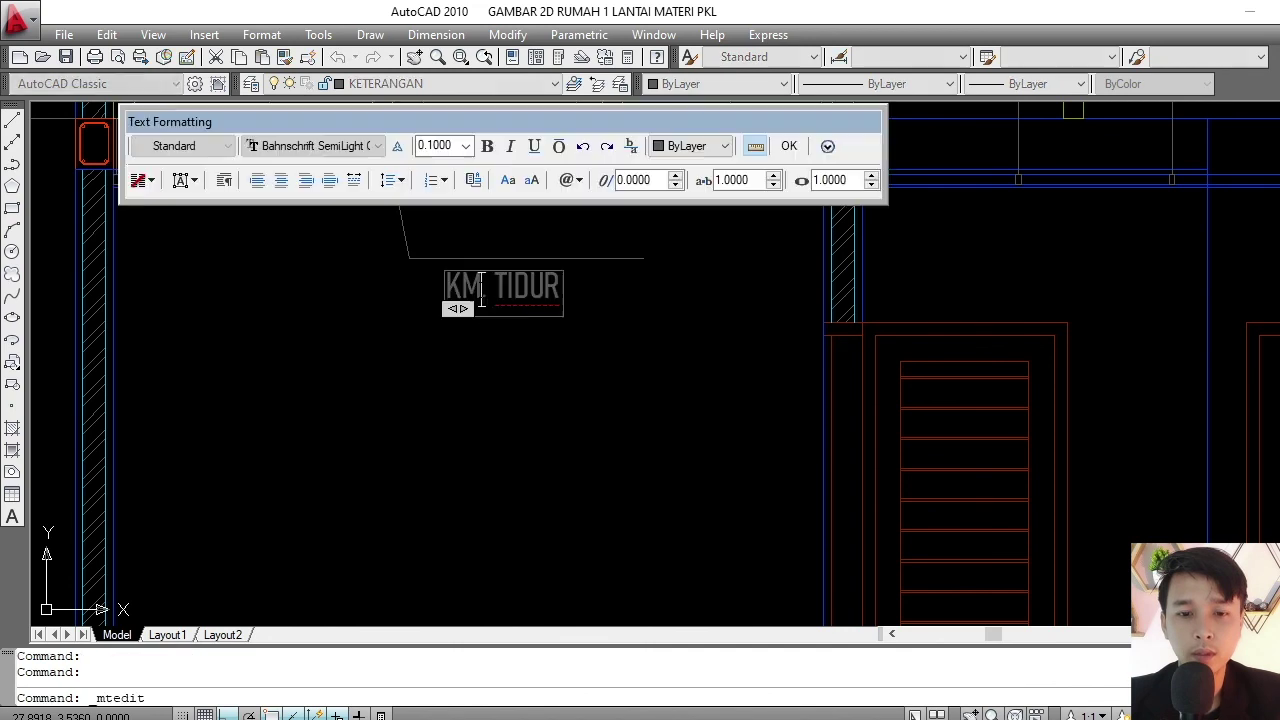
key(ctrl+a)
text(PLA)
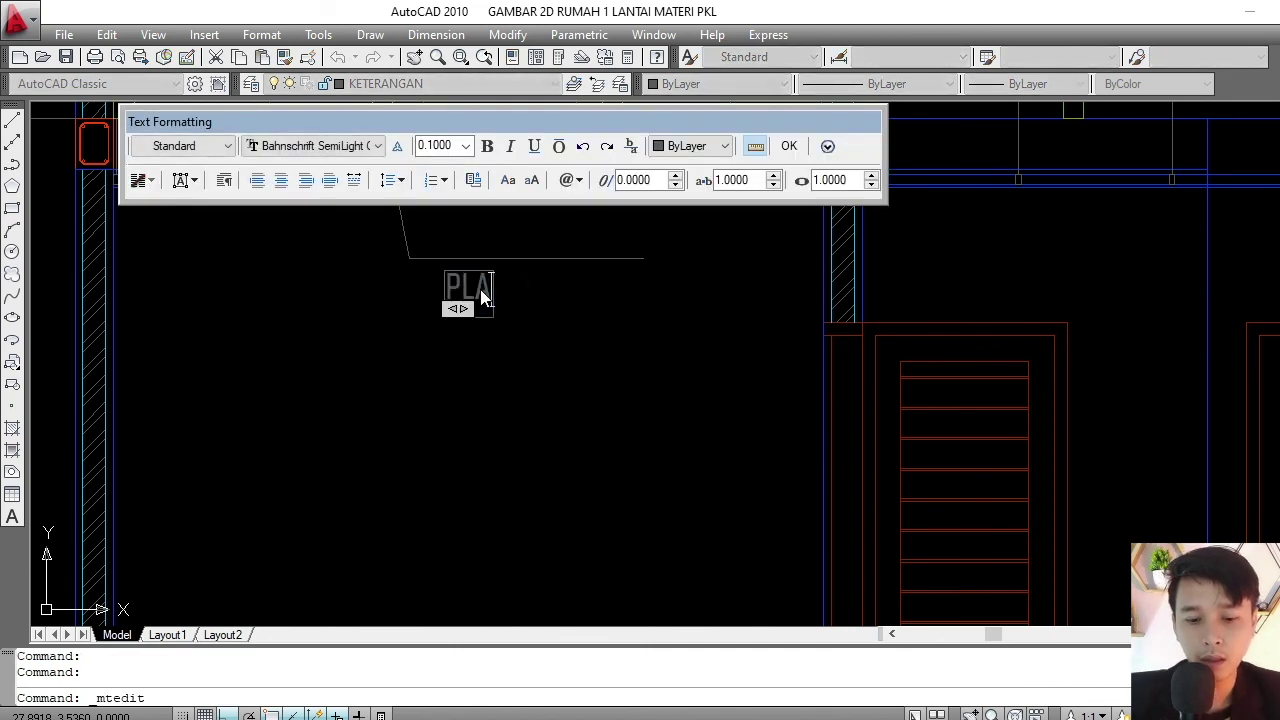
text(FO)
text(ND )
text(G)
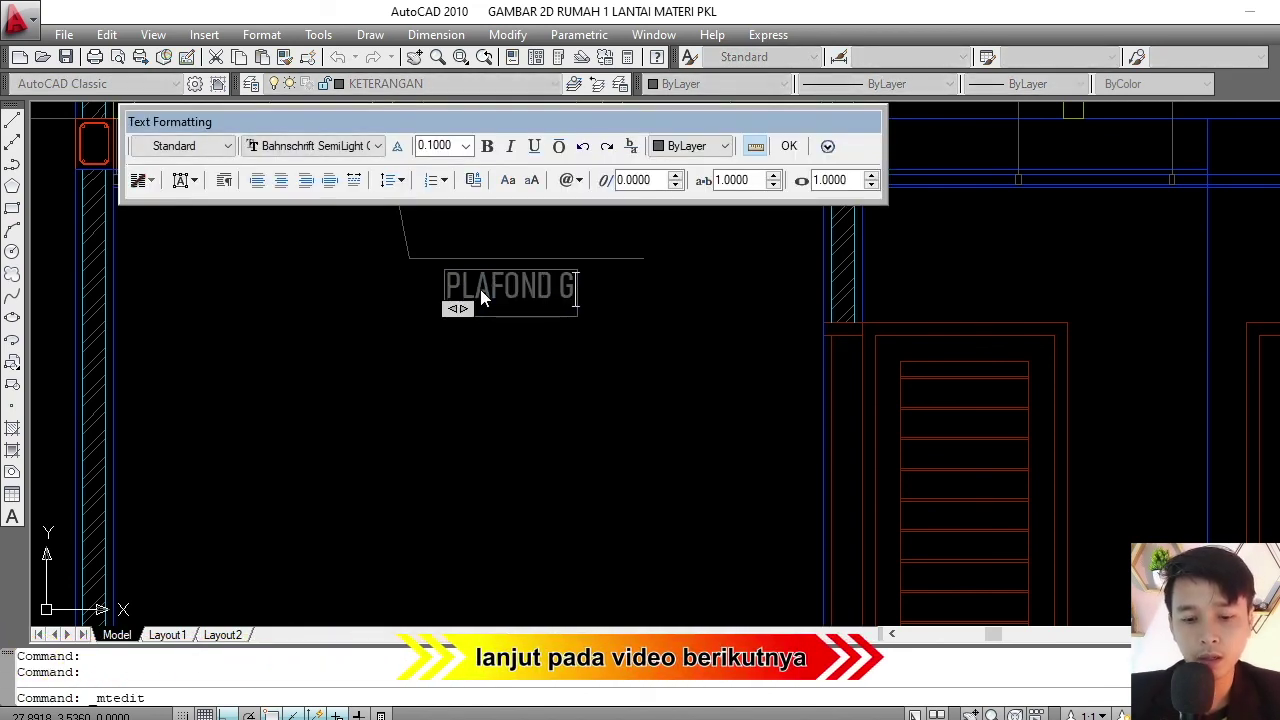
text(YPSUM)
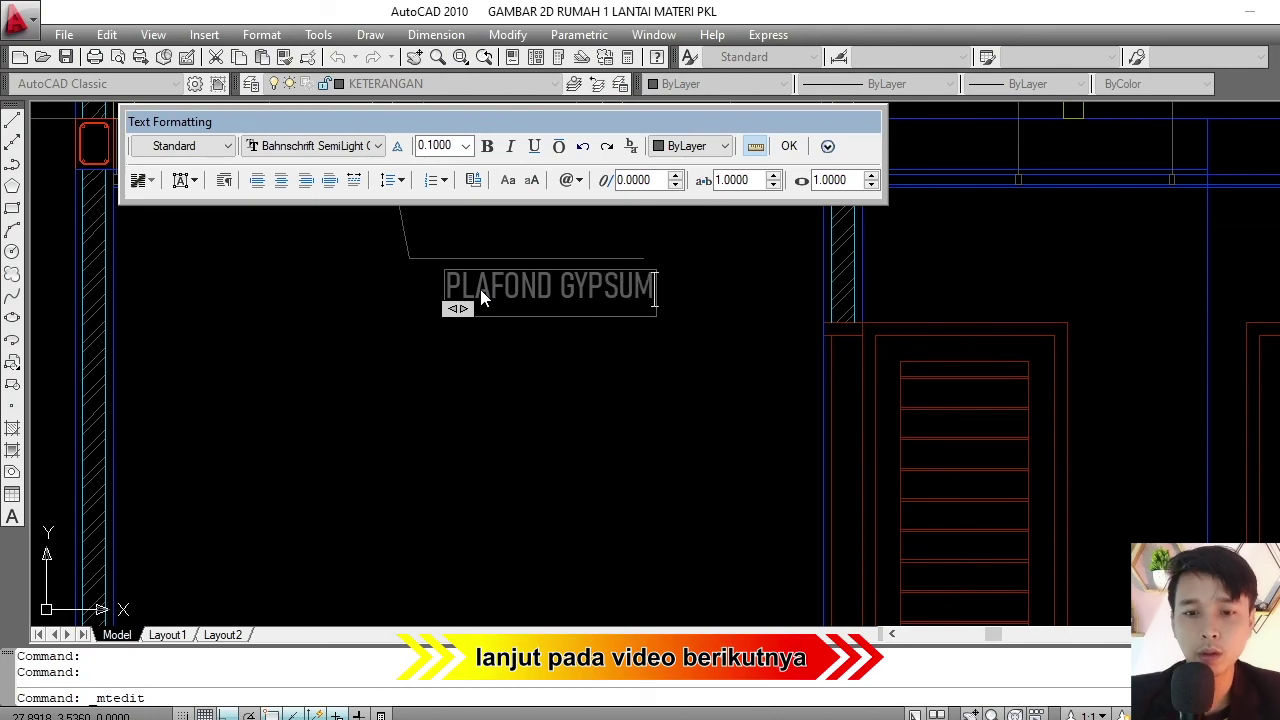
click(451, 285)
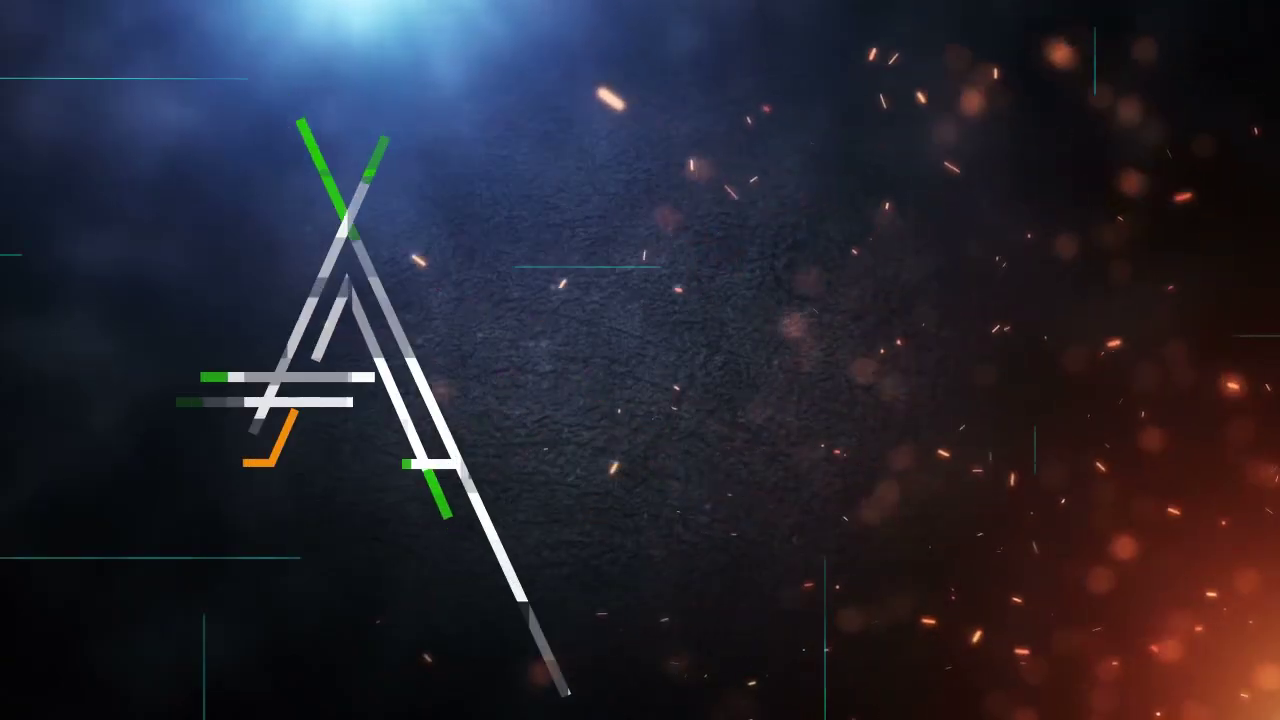